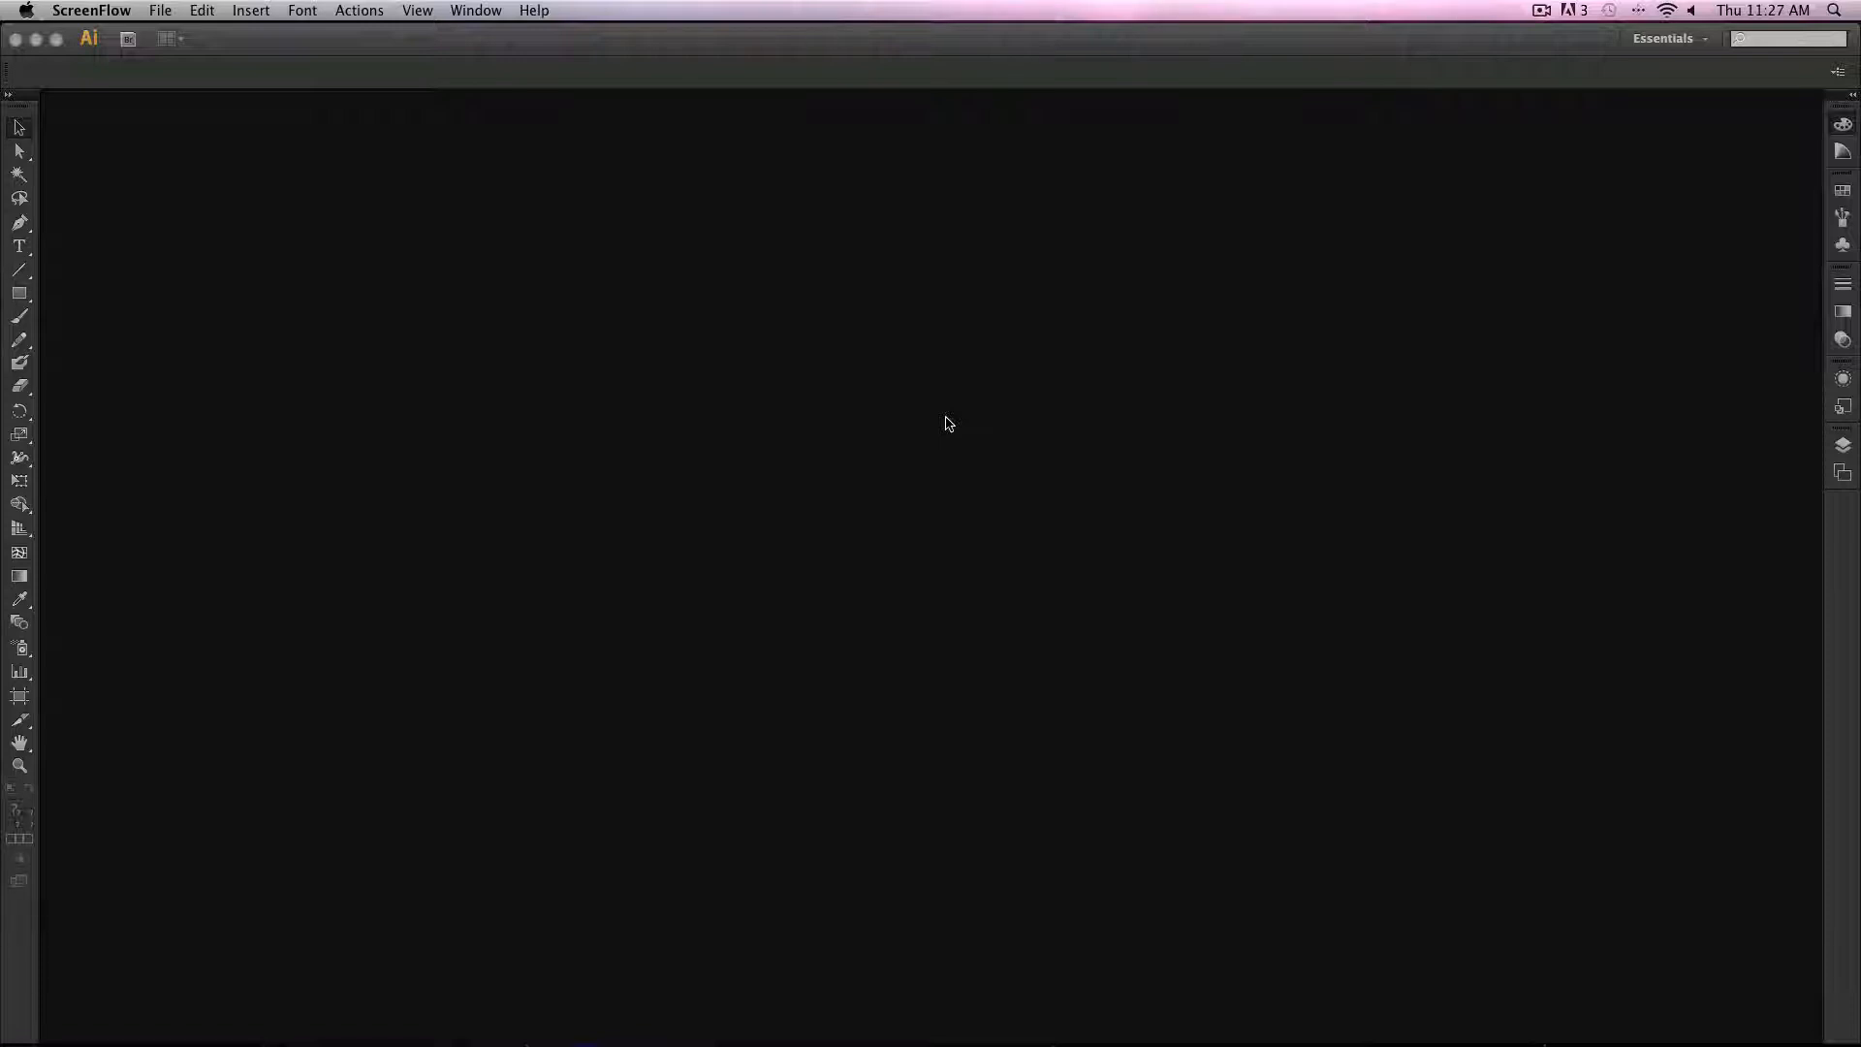
# Step: Switch to Illustrator and reset the Essentials workspace
pyautogui.click(585, 64)
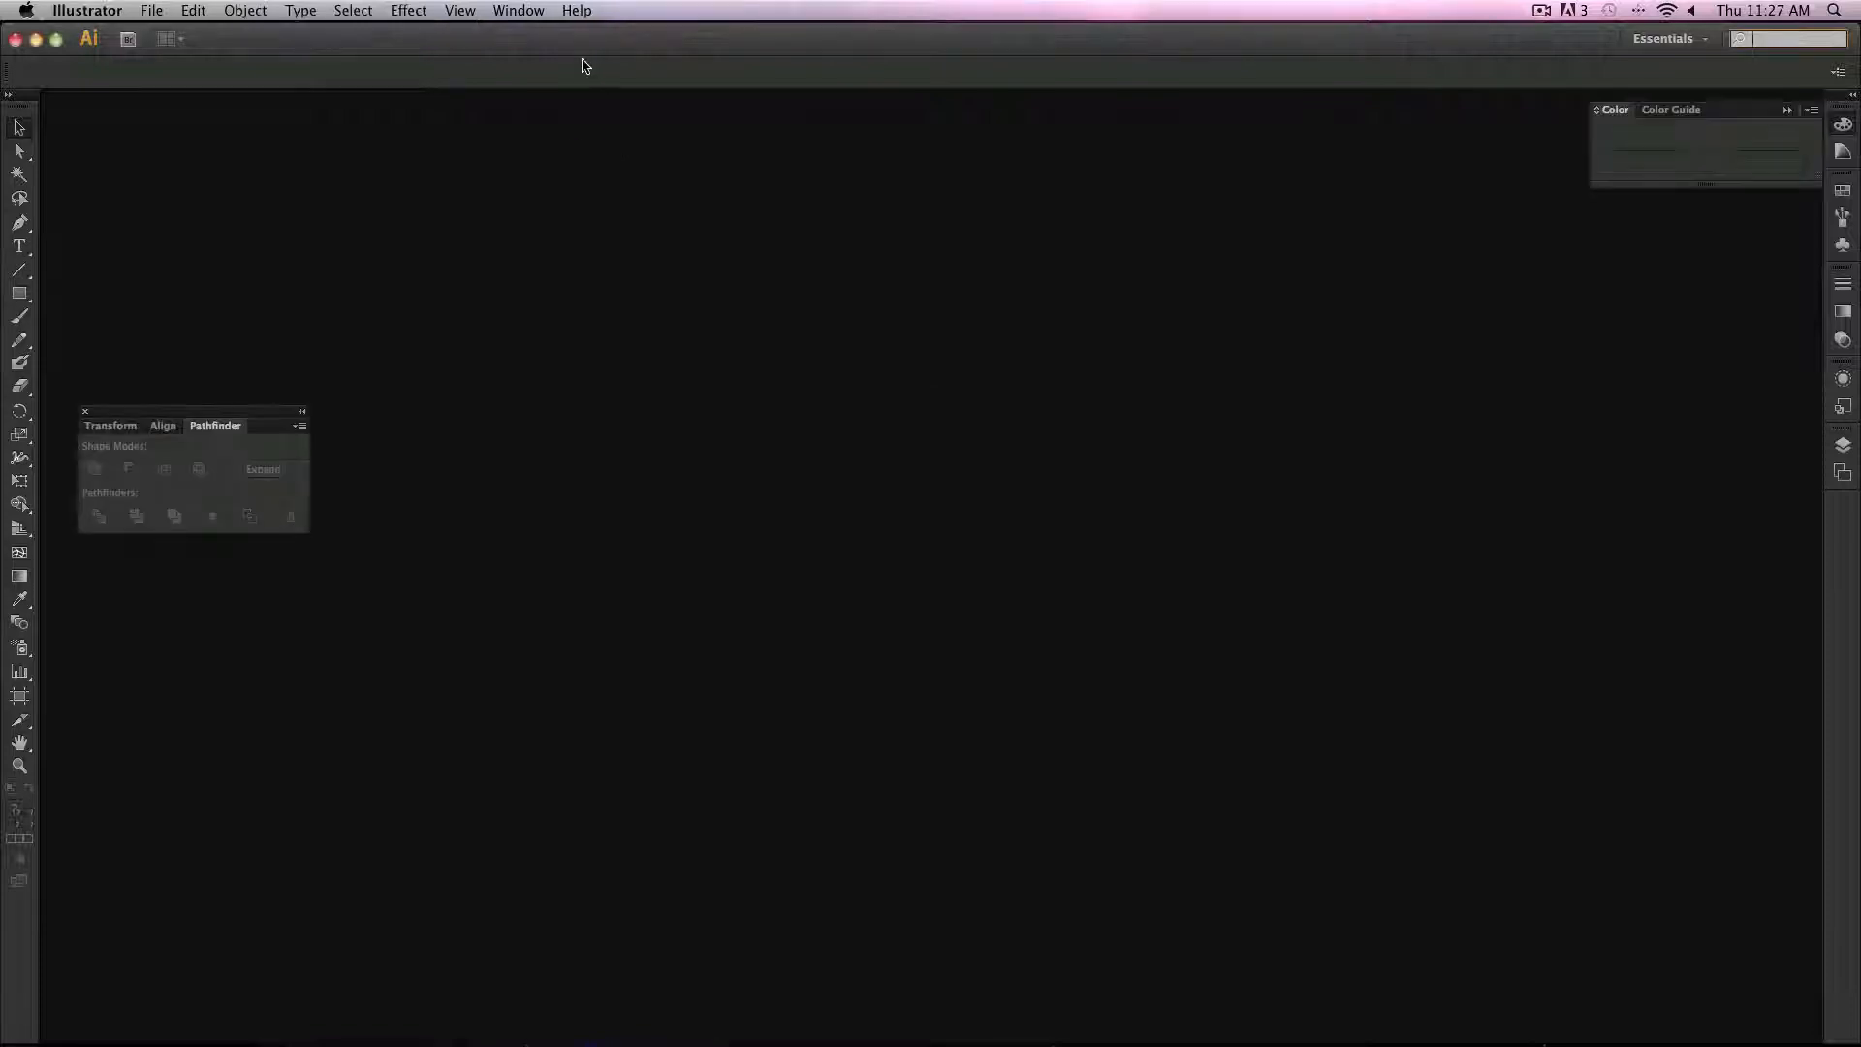
pyautogui.click(1664, 39)
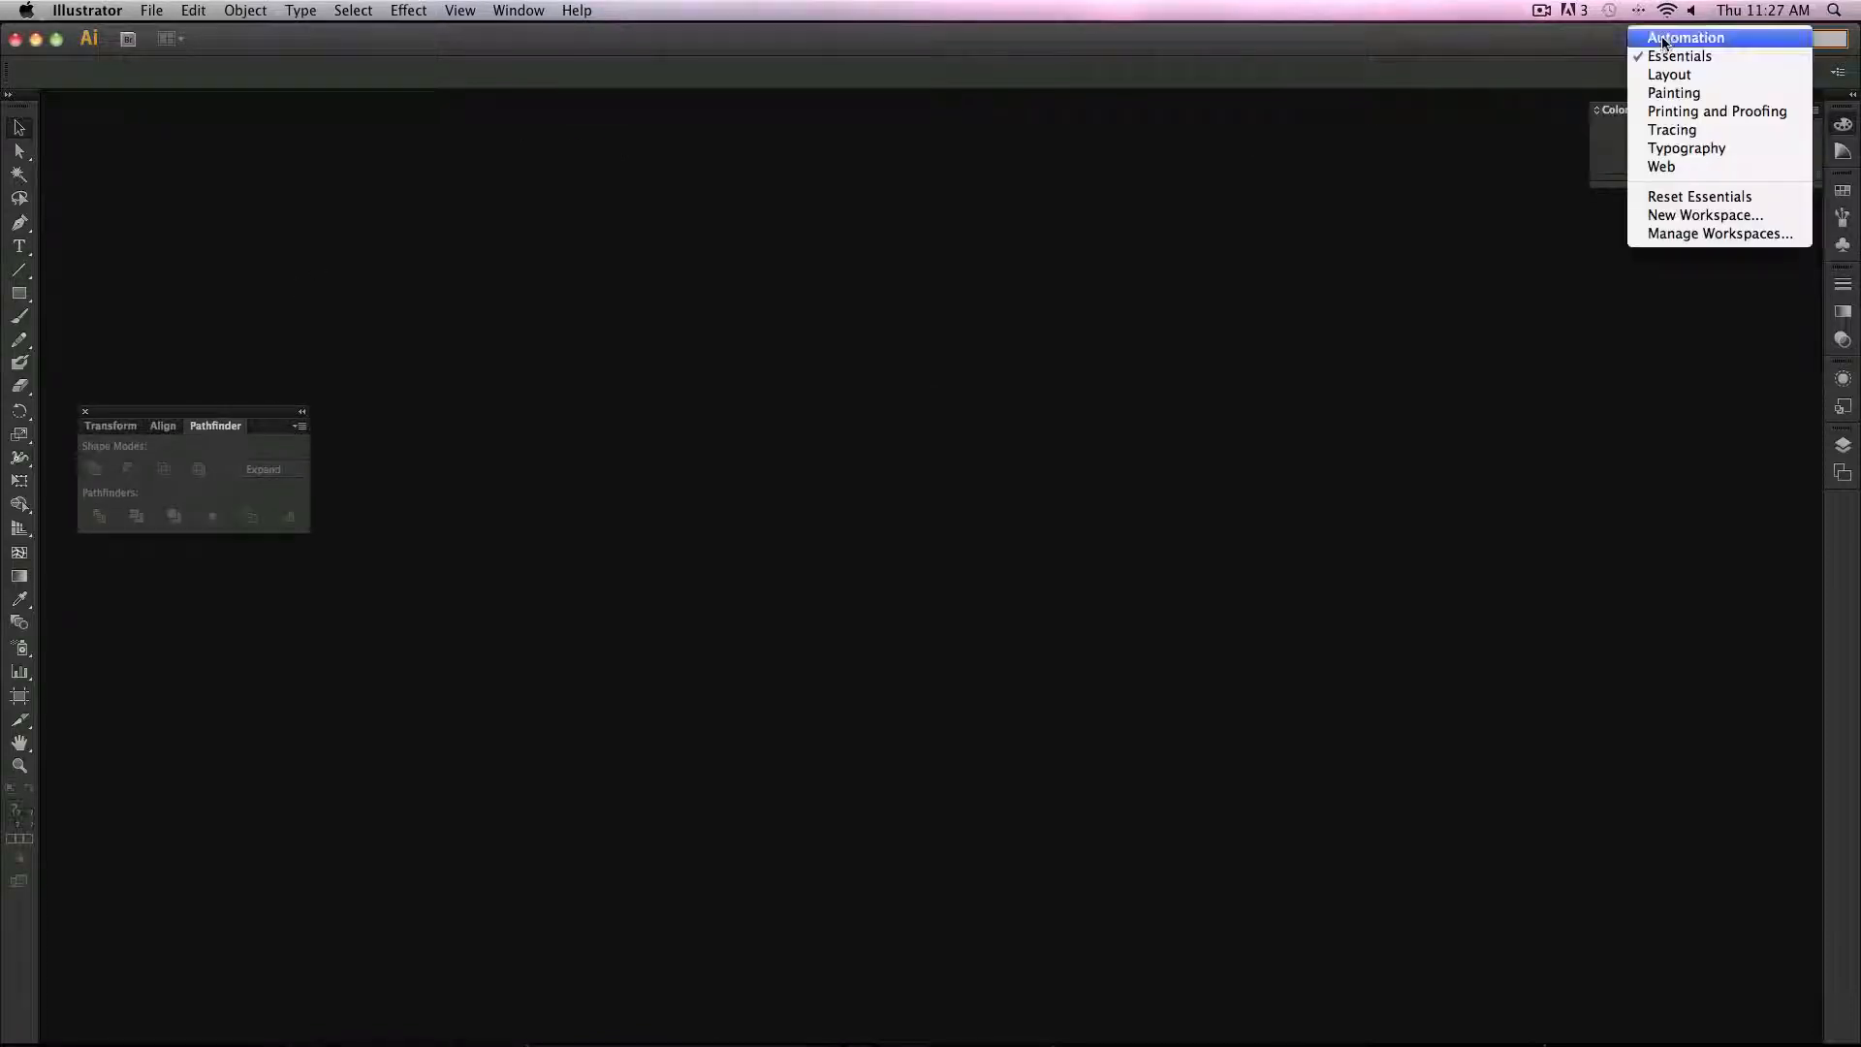
pyautogui.click(1688, 199)
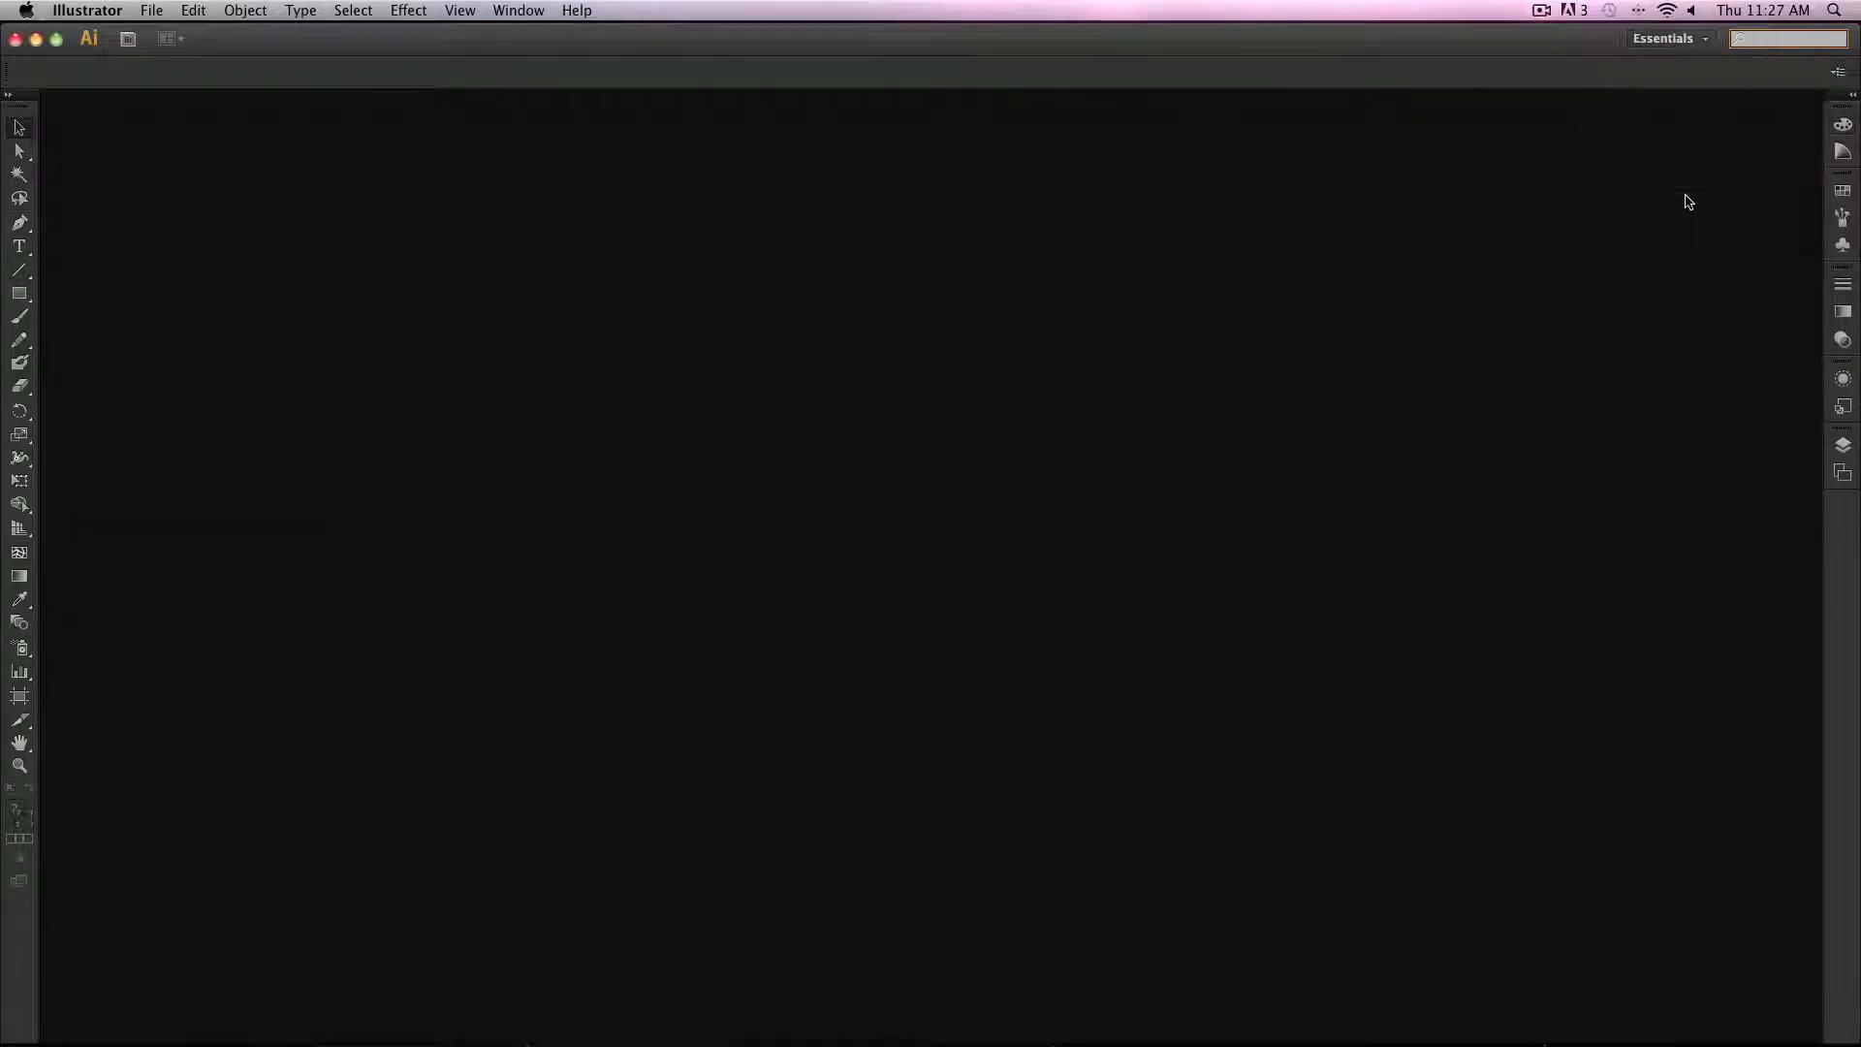
# Step: Create a new Letter-size document of 8.5 by 11 in with the default settings
pyautogui.click(151, 11)
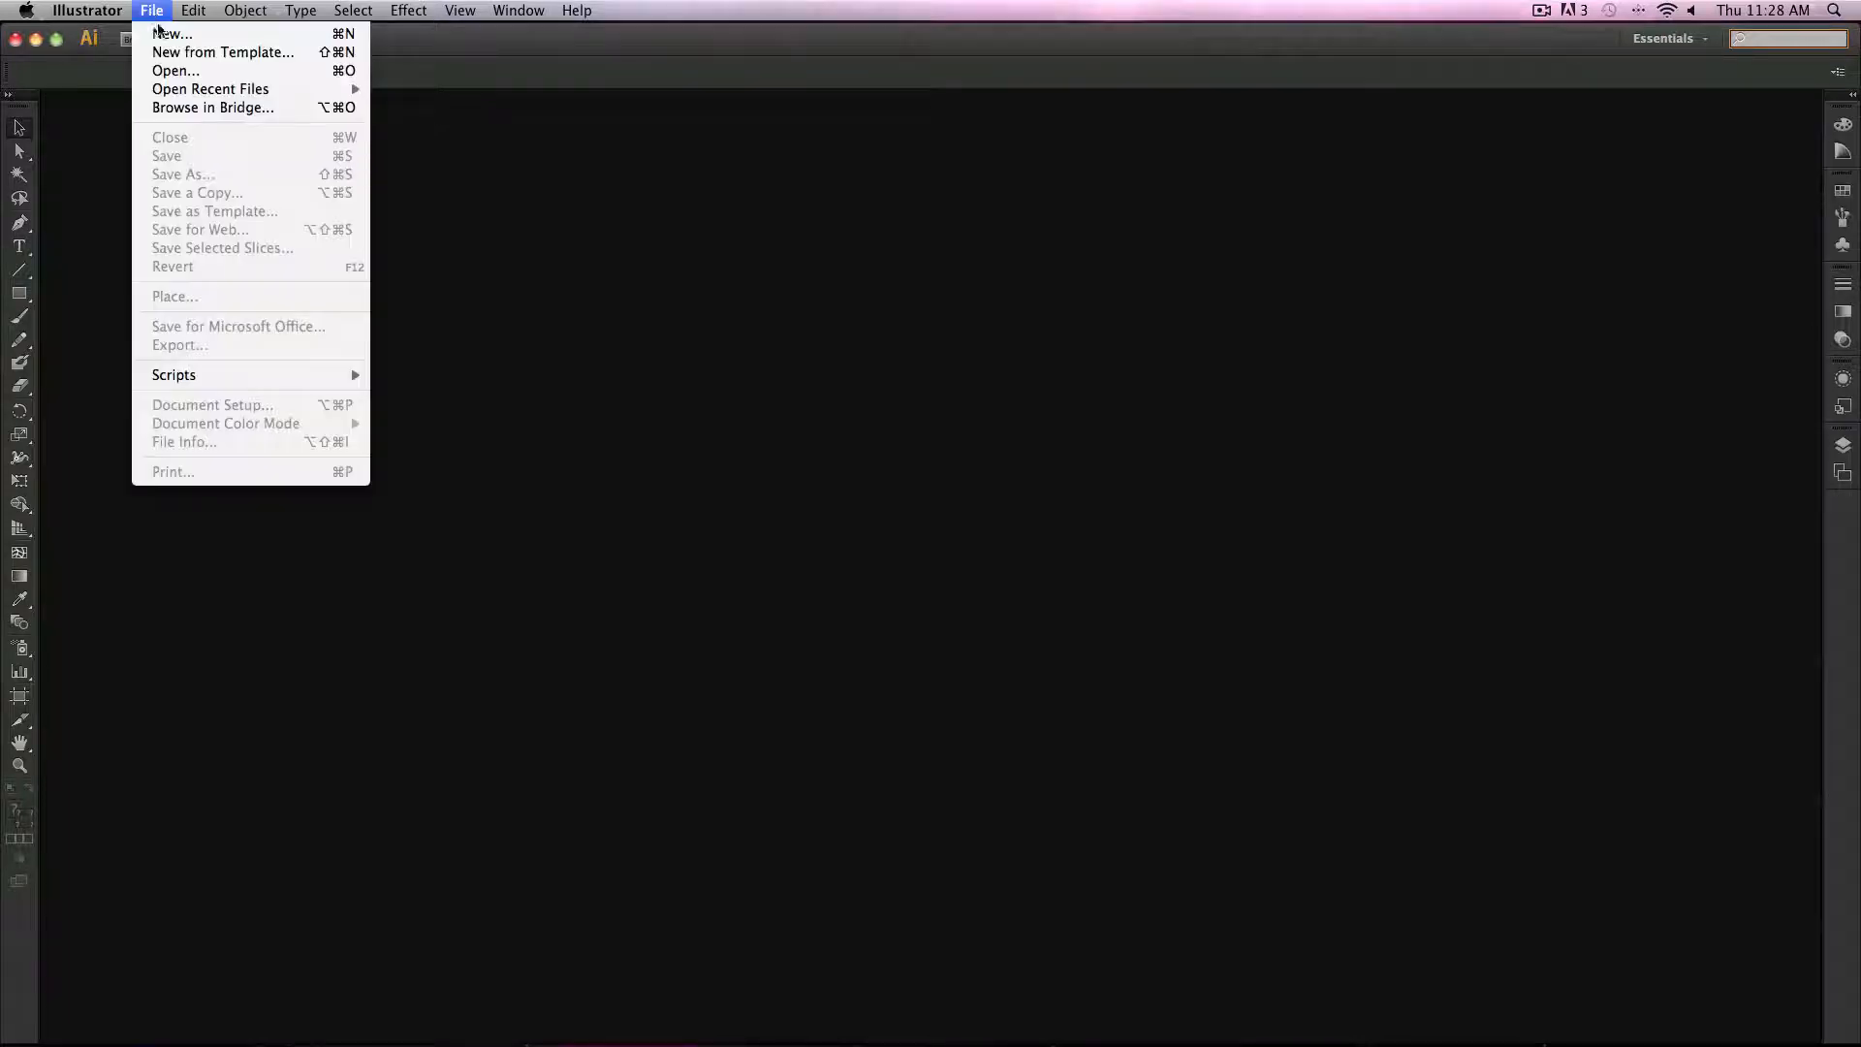
pyautogui.click(169, 27)
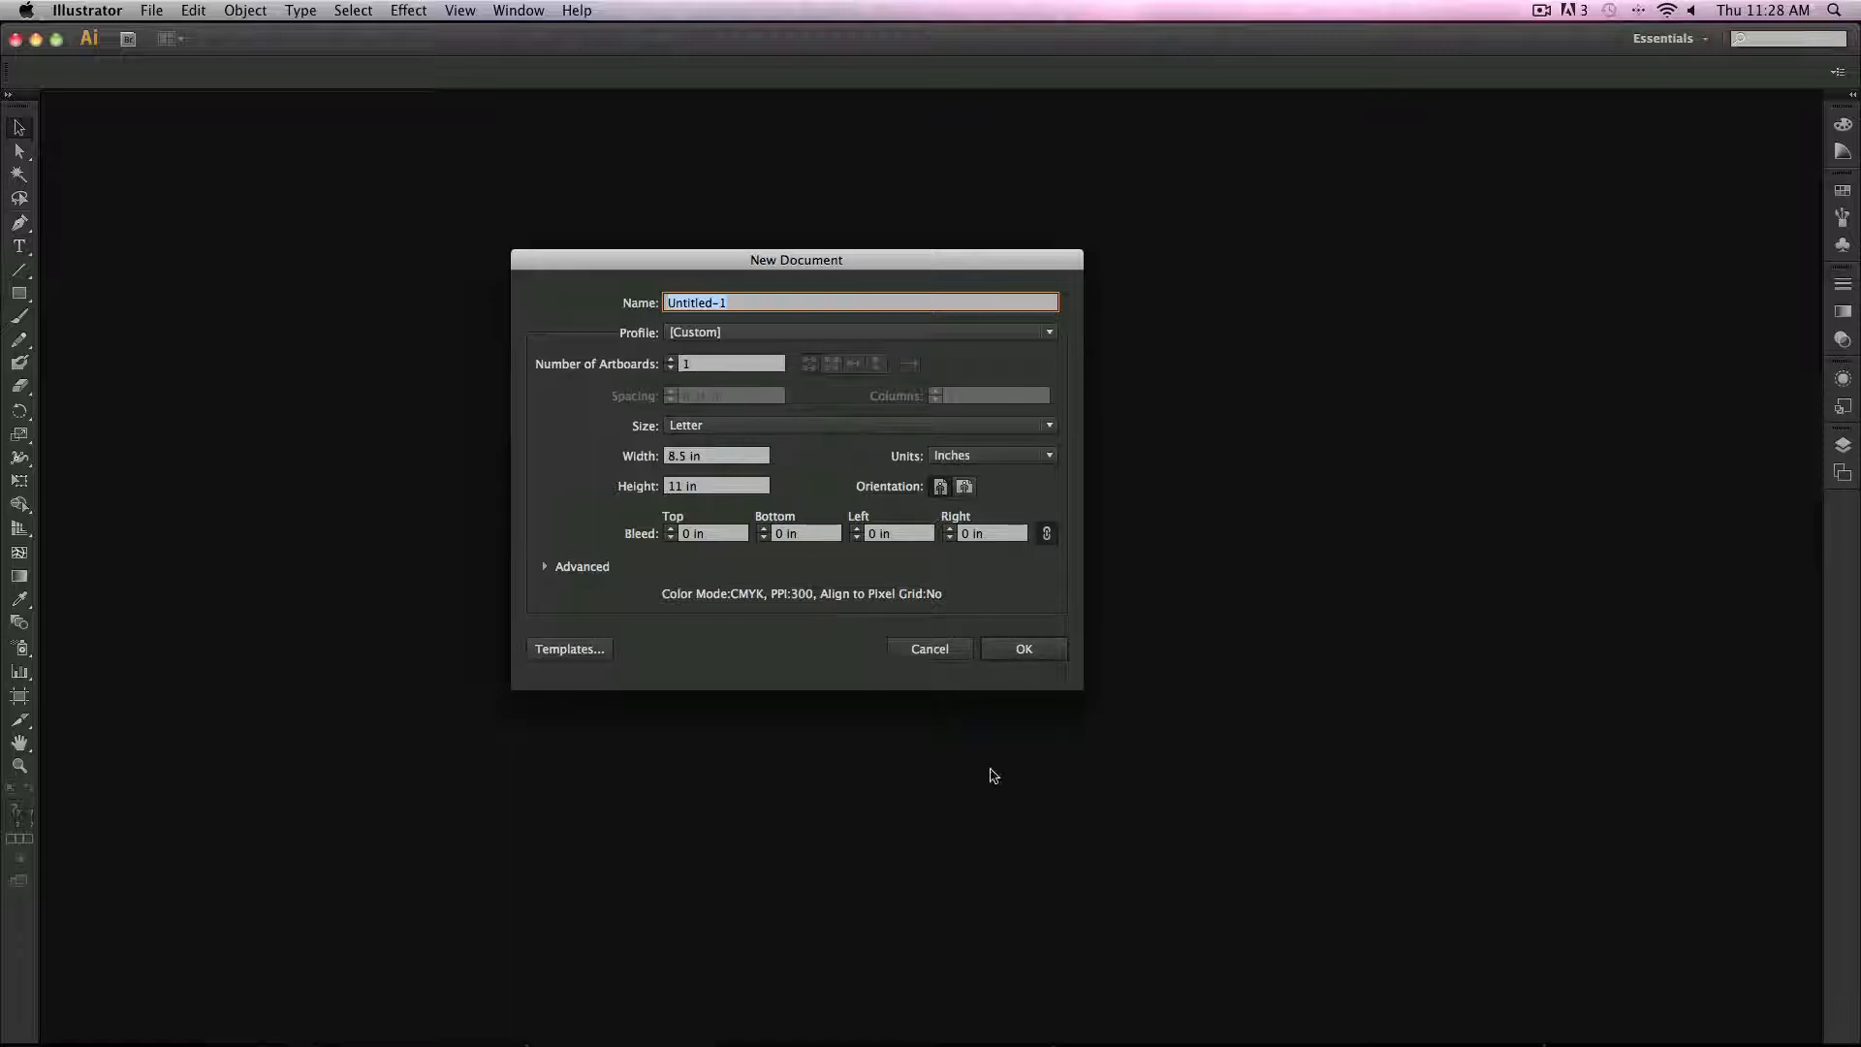
pyautogui.click(1026, 653)
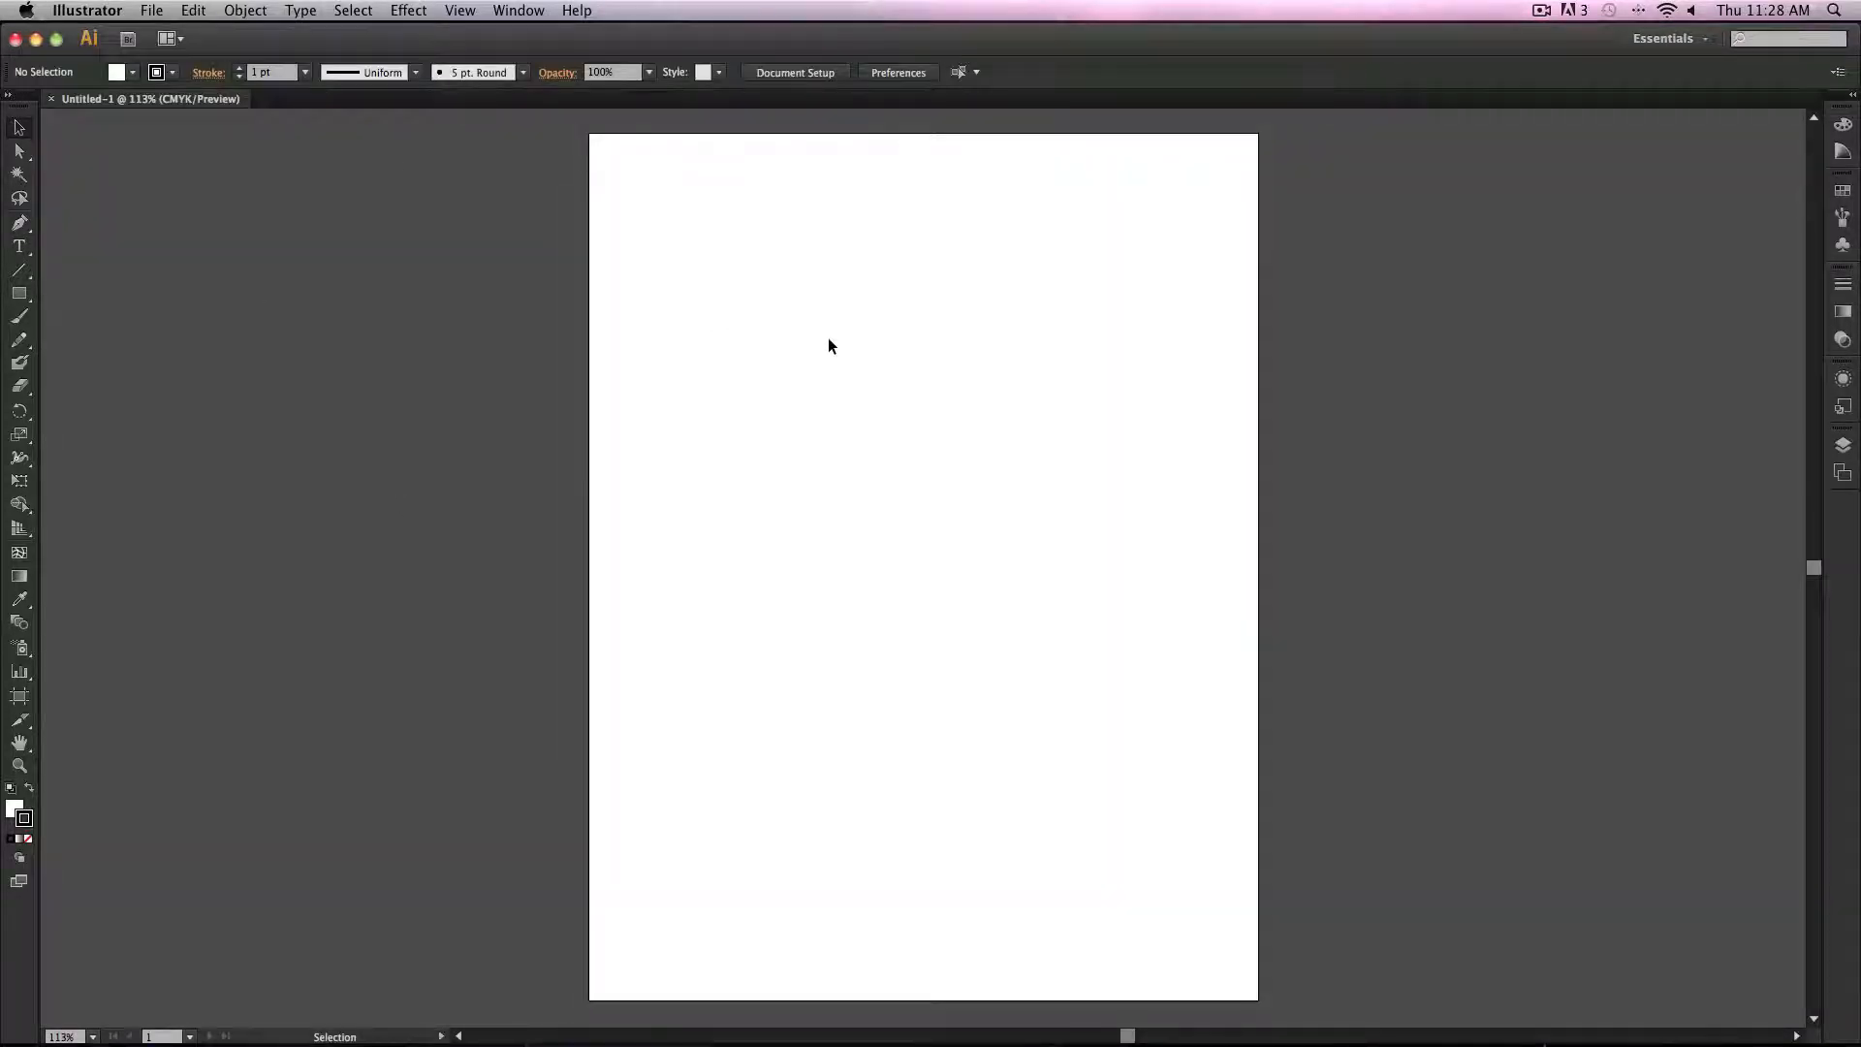
# Step: Select the Pen tool and open the Stroke panel
pyautogui.click(23, 225)
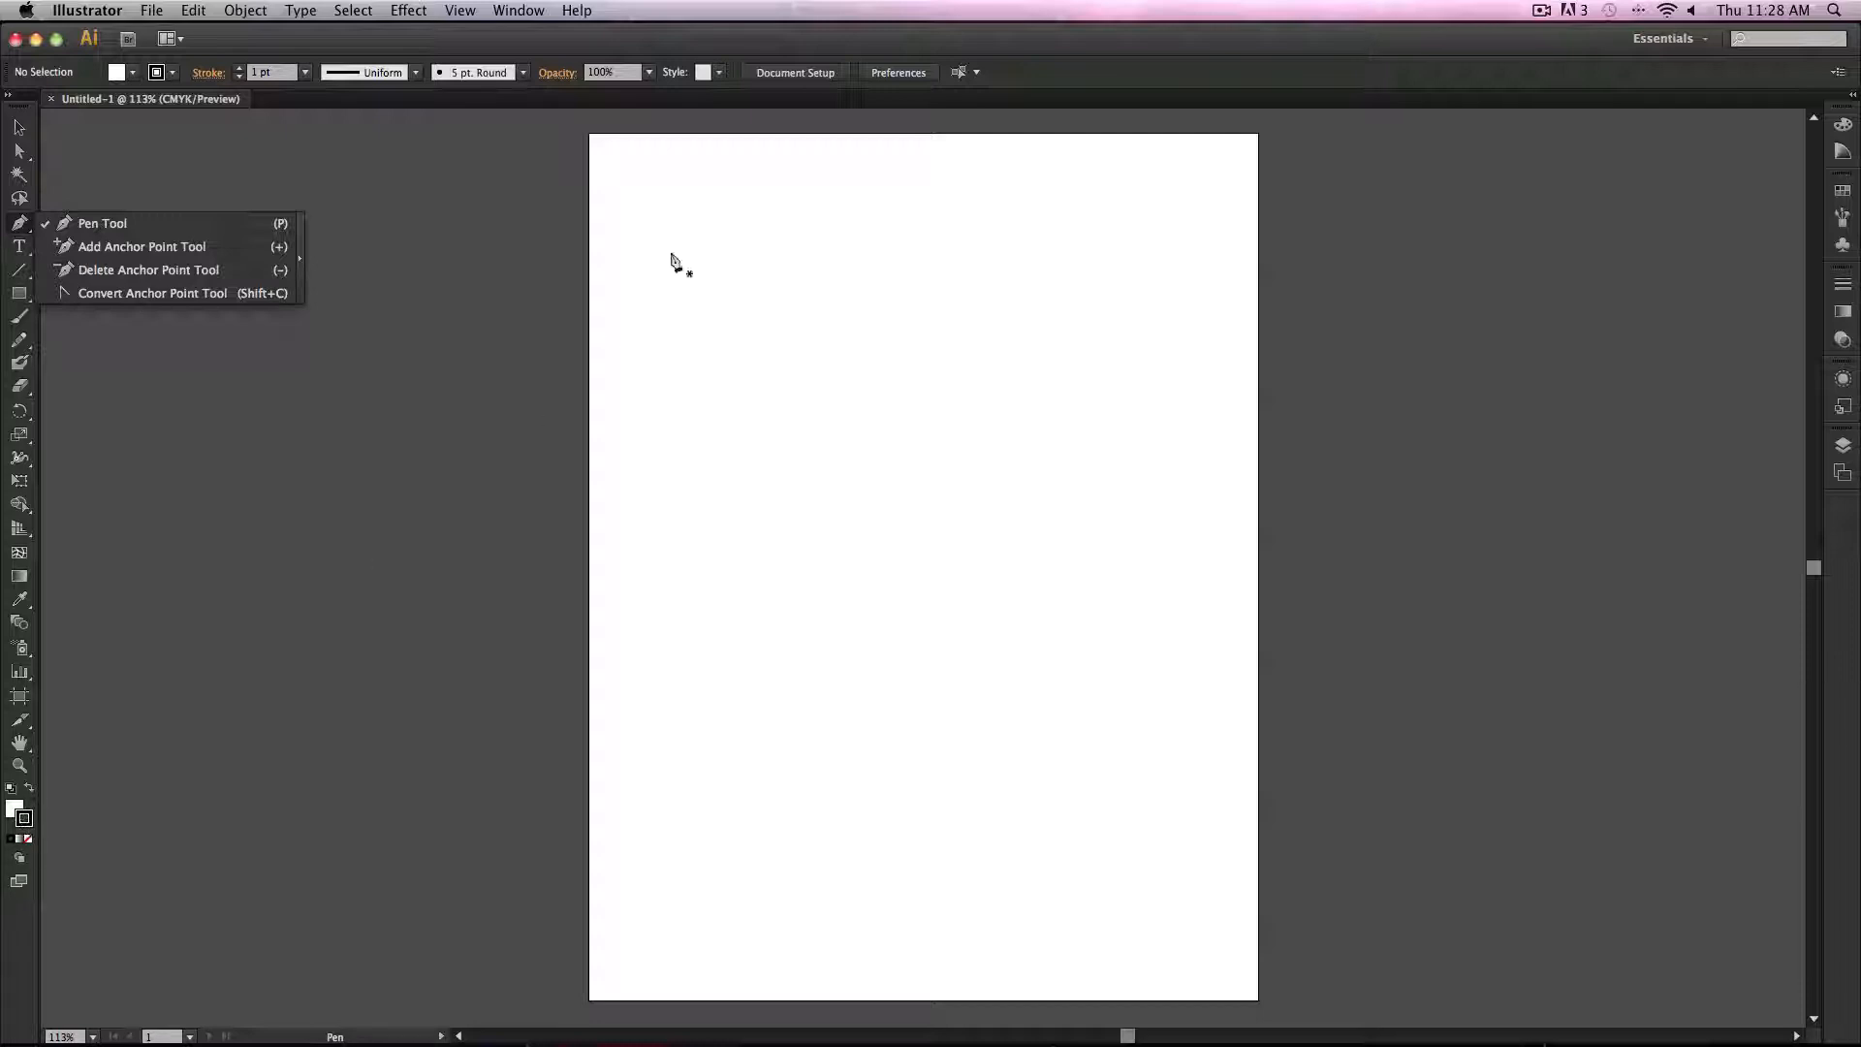
pyautogui.click(519, 11)
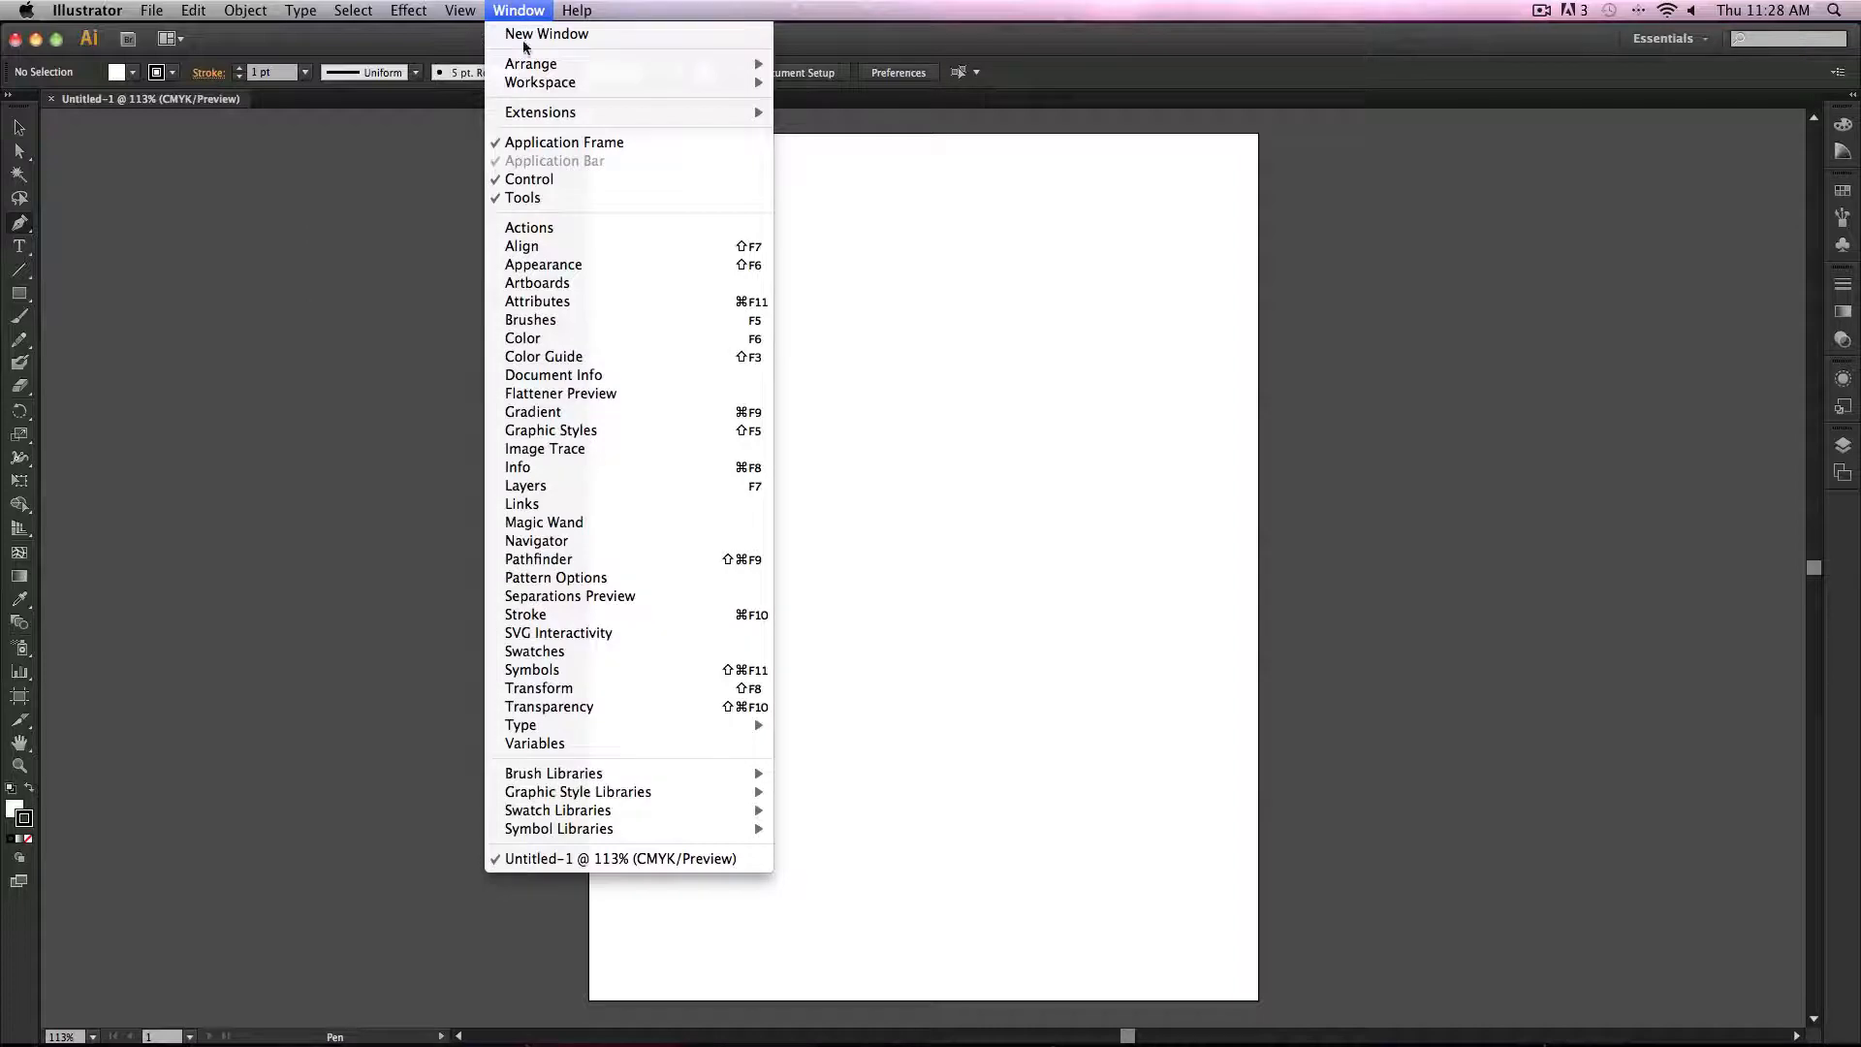
pyautogui.click(594, 618)
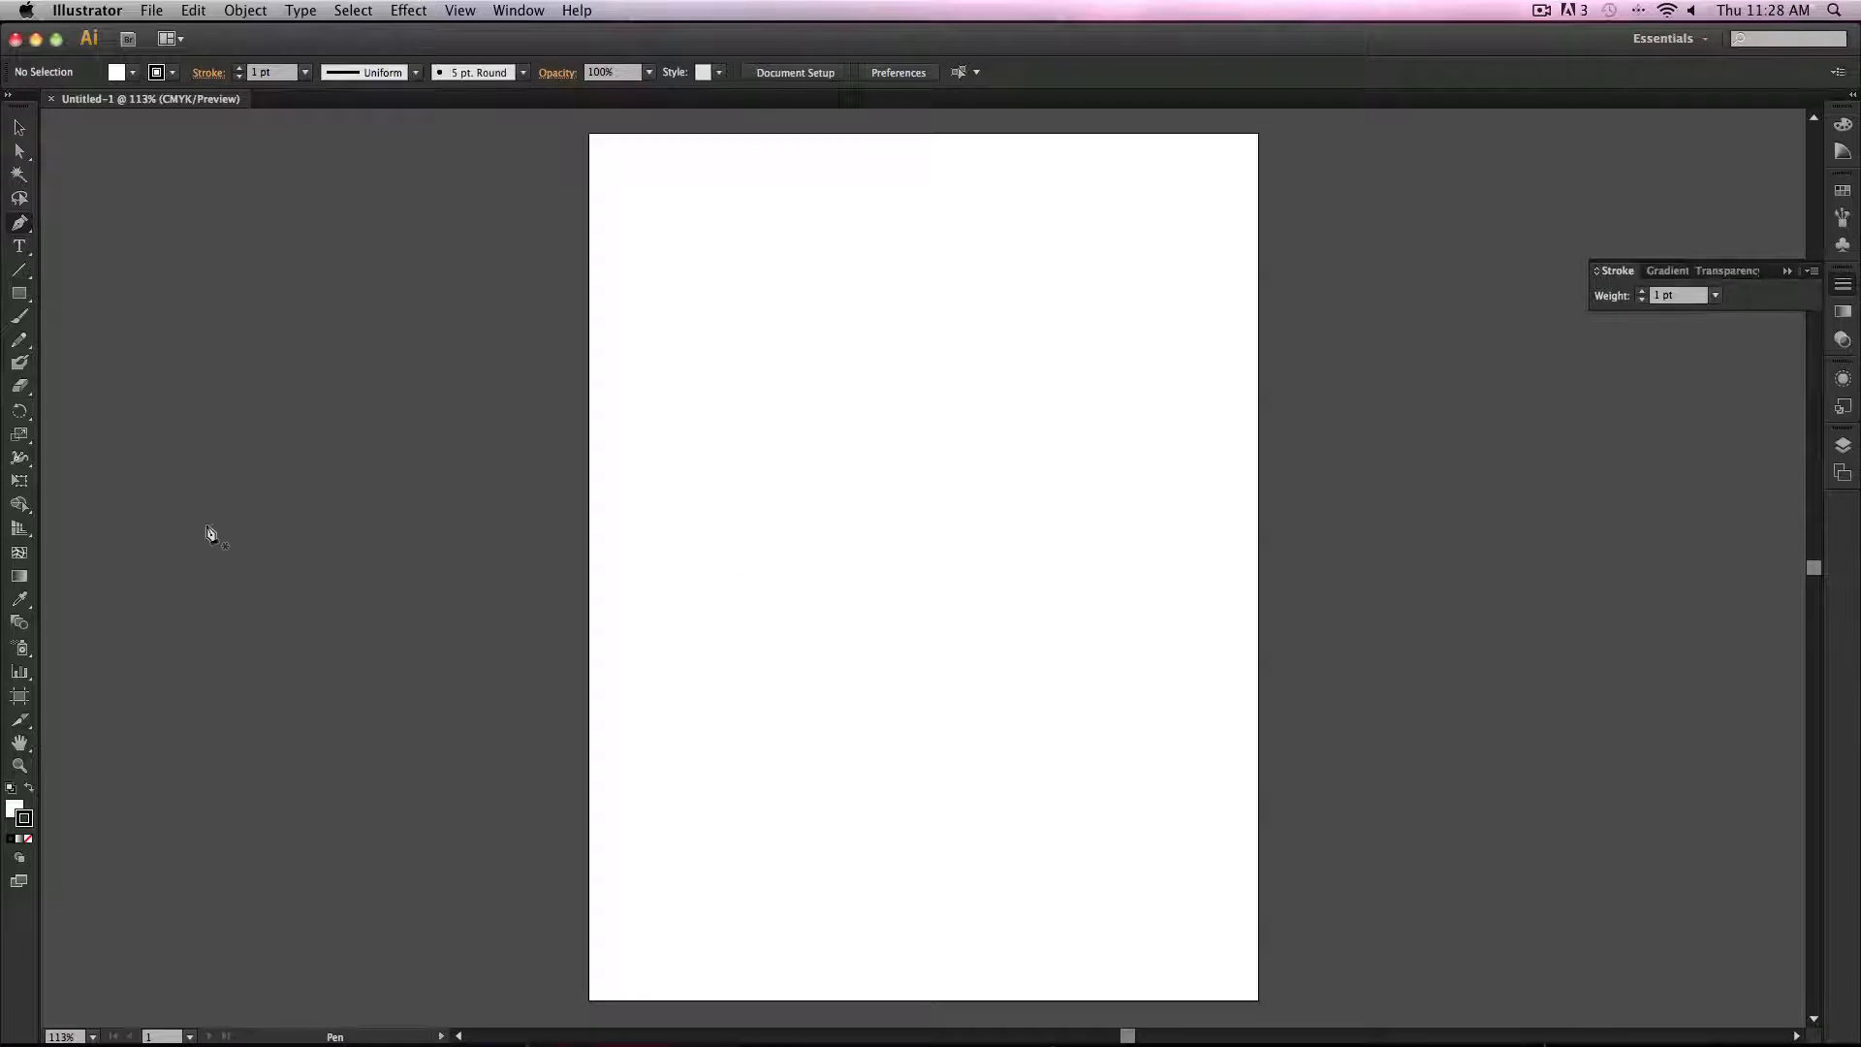
# Step: Set the fill colour to none
pyautogui.click(13, 839)
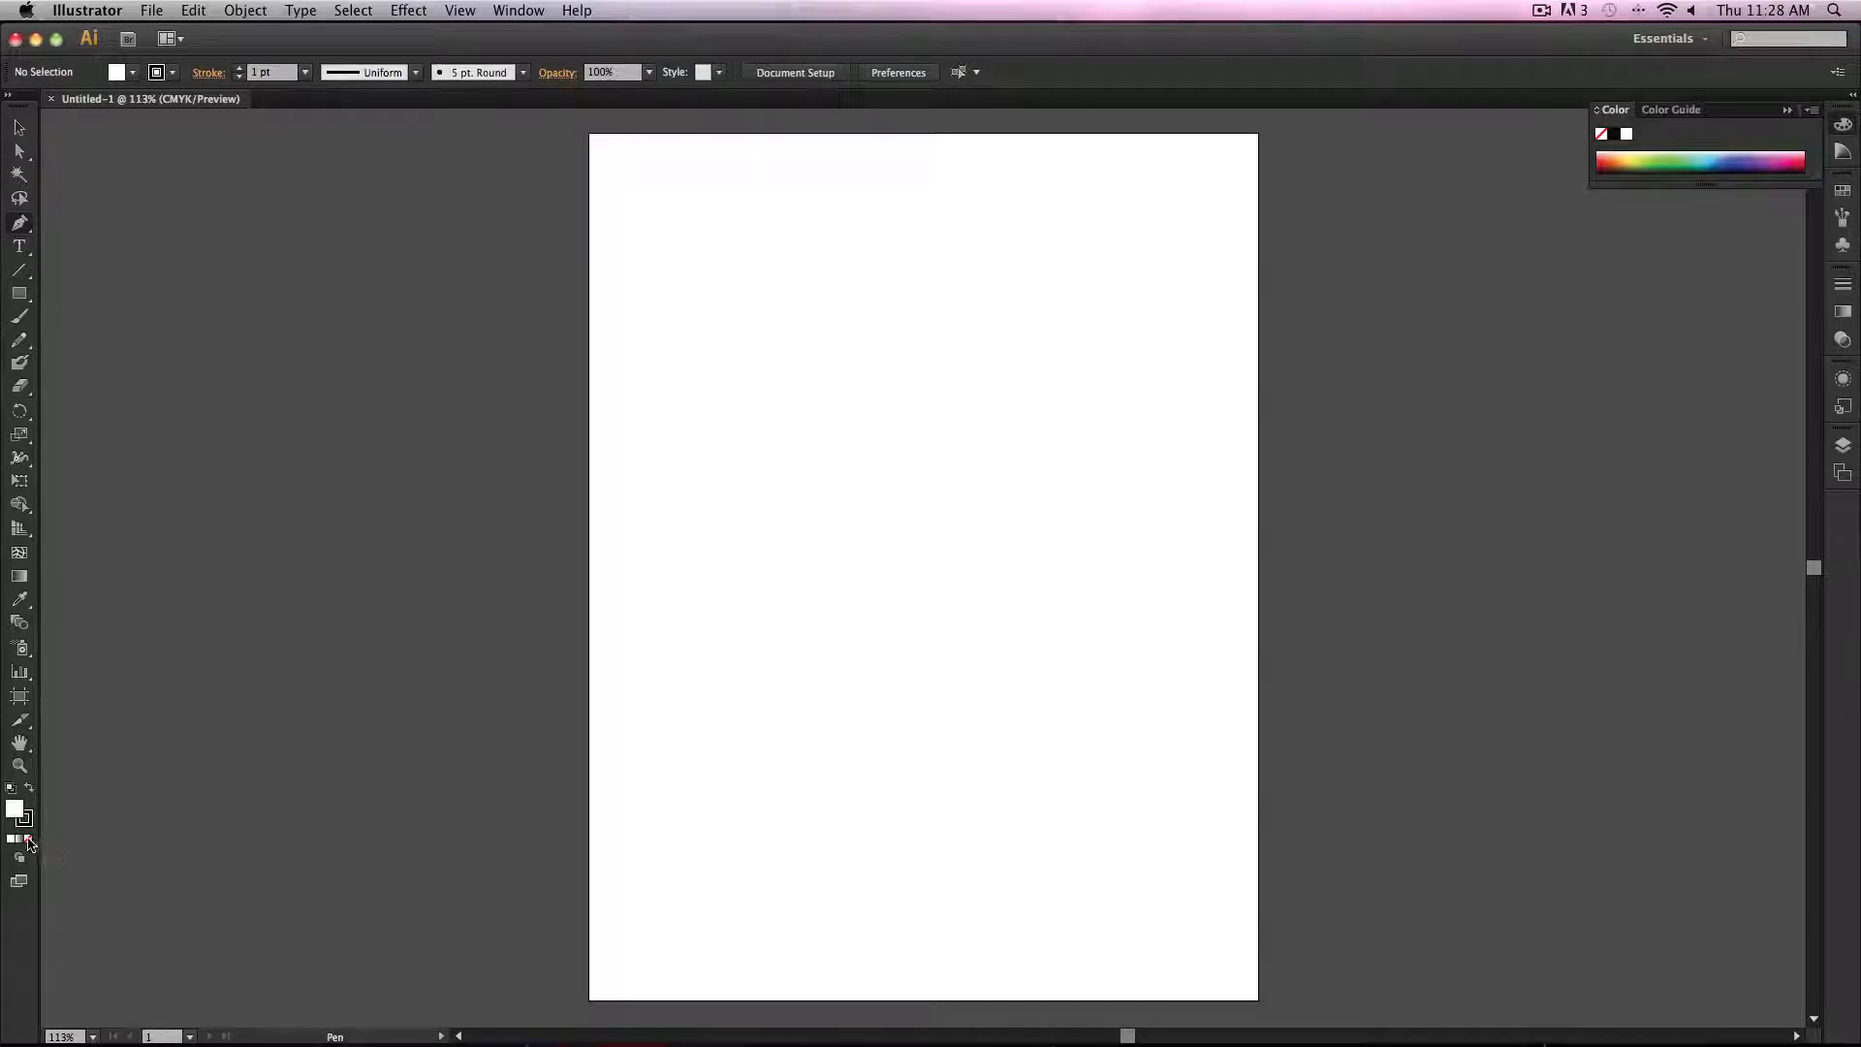
pyautogui.click(28, 839)
pyautogui.click(27, 820)
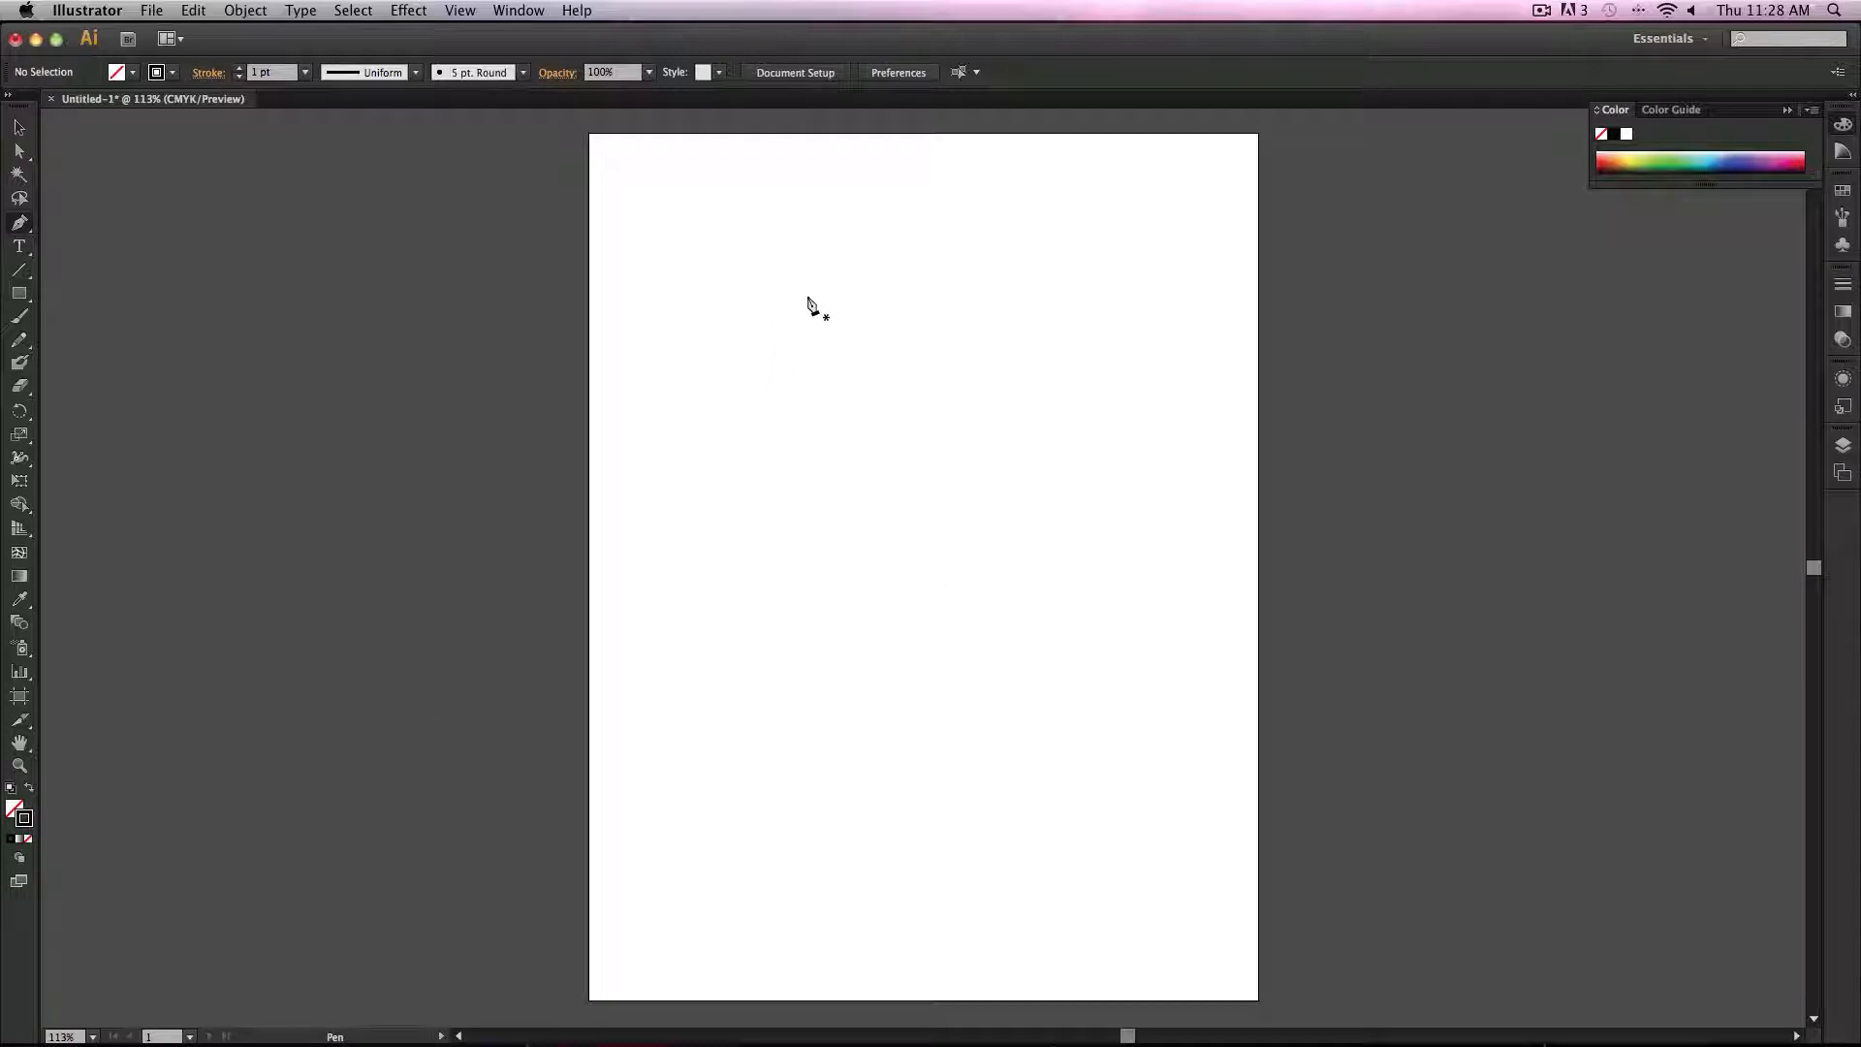
# Step: Draw a curved path about 1.5 in wide and 4.2 in tall with the Pen tool, then move it toward the artboard's left edge
pyautogui.click(815, 282)
pyautogui.moveTo(928, 618); pyautogui.dragTo(1082, 708)
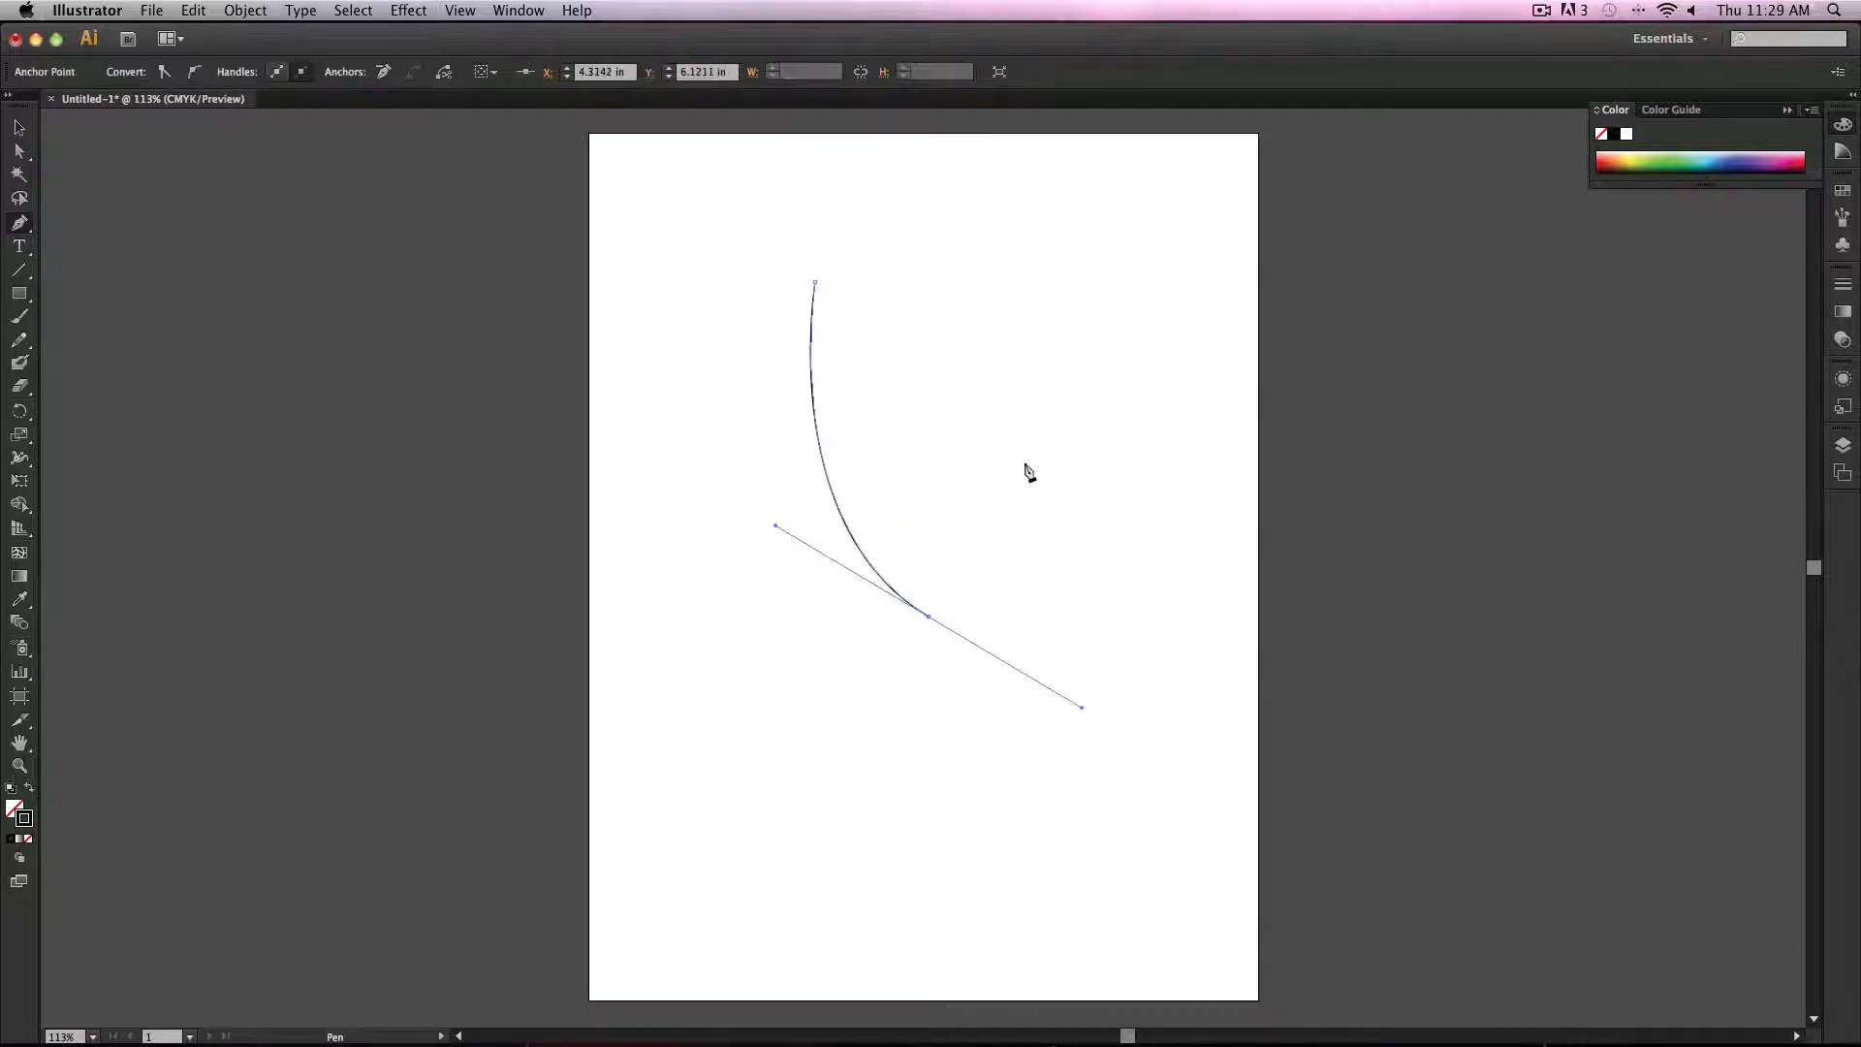
pyautogui.click(19, 127)
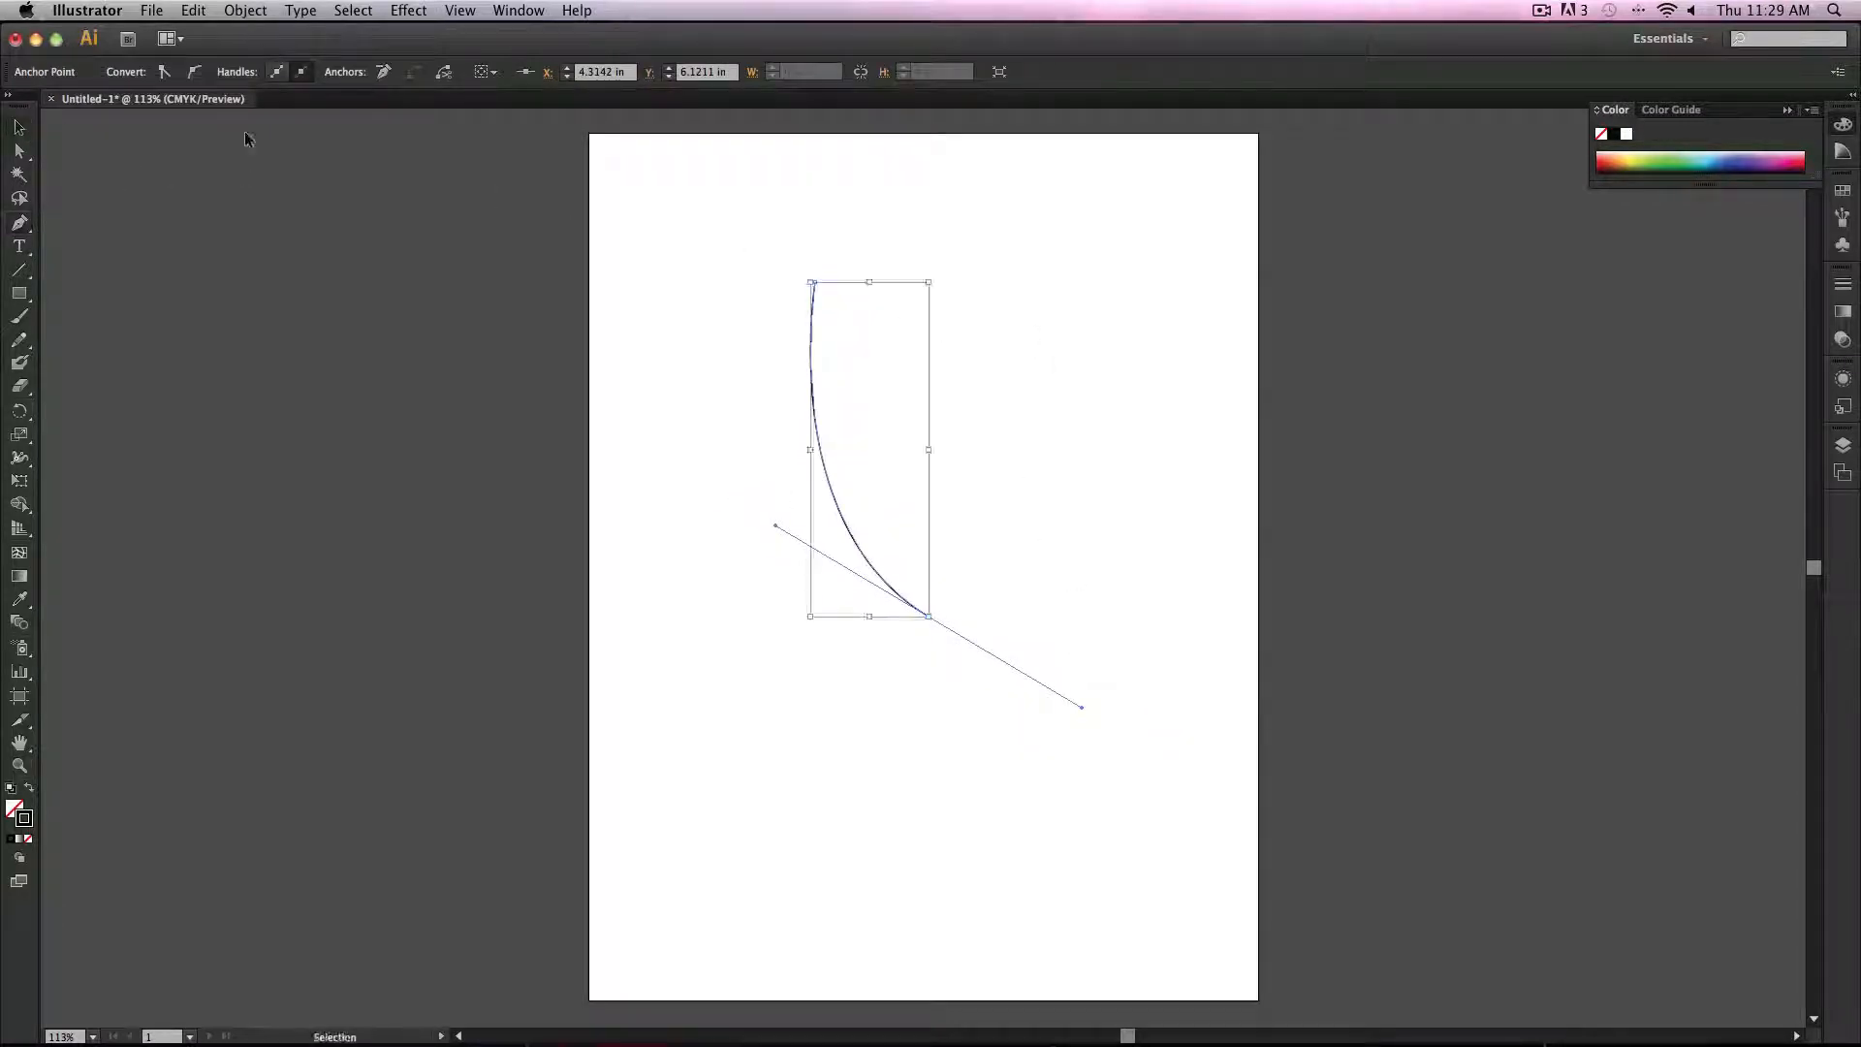
pyautogui.click(1147, 438)
pyautogui.moveTo(825, 485); pyautogui.dragTo(667, 465)
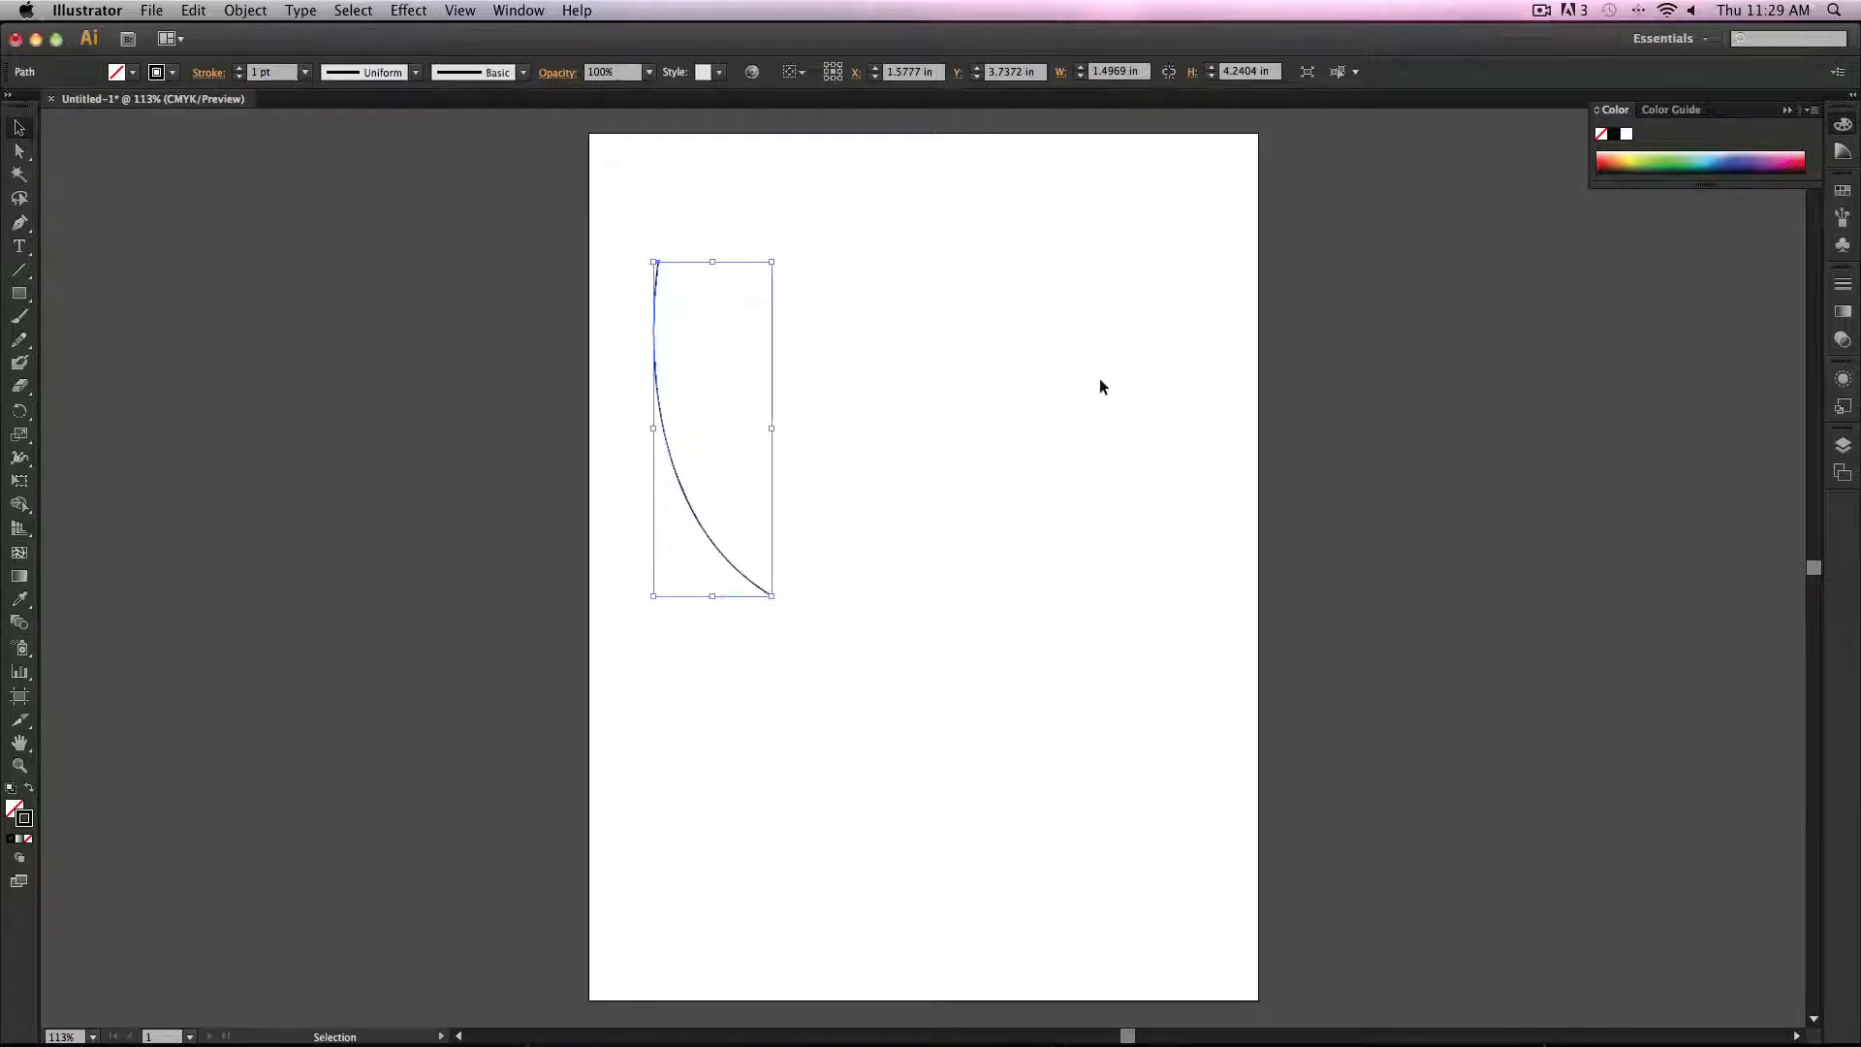
# Step: Set the curve's stroke weight to 5 pt in the Stroke panel
pyautogui.click(519, 10)
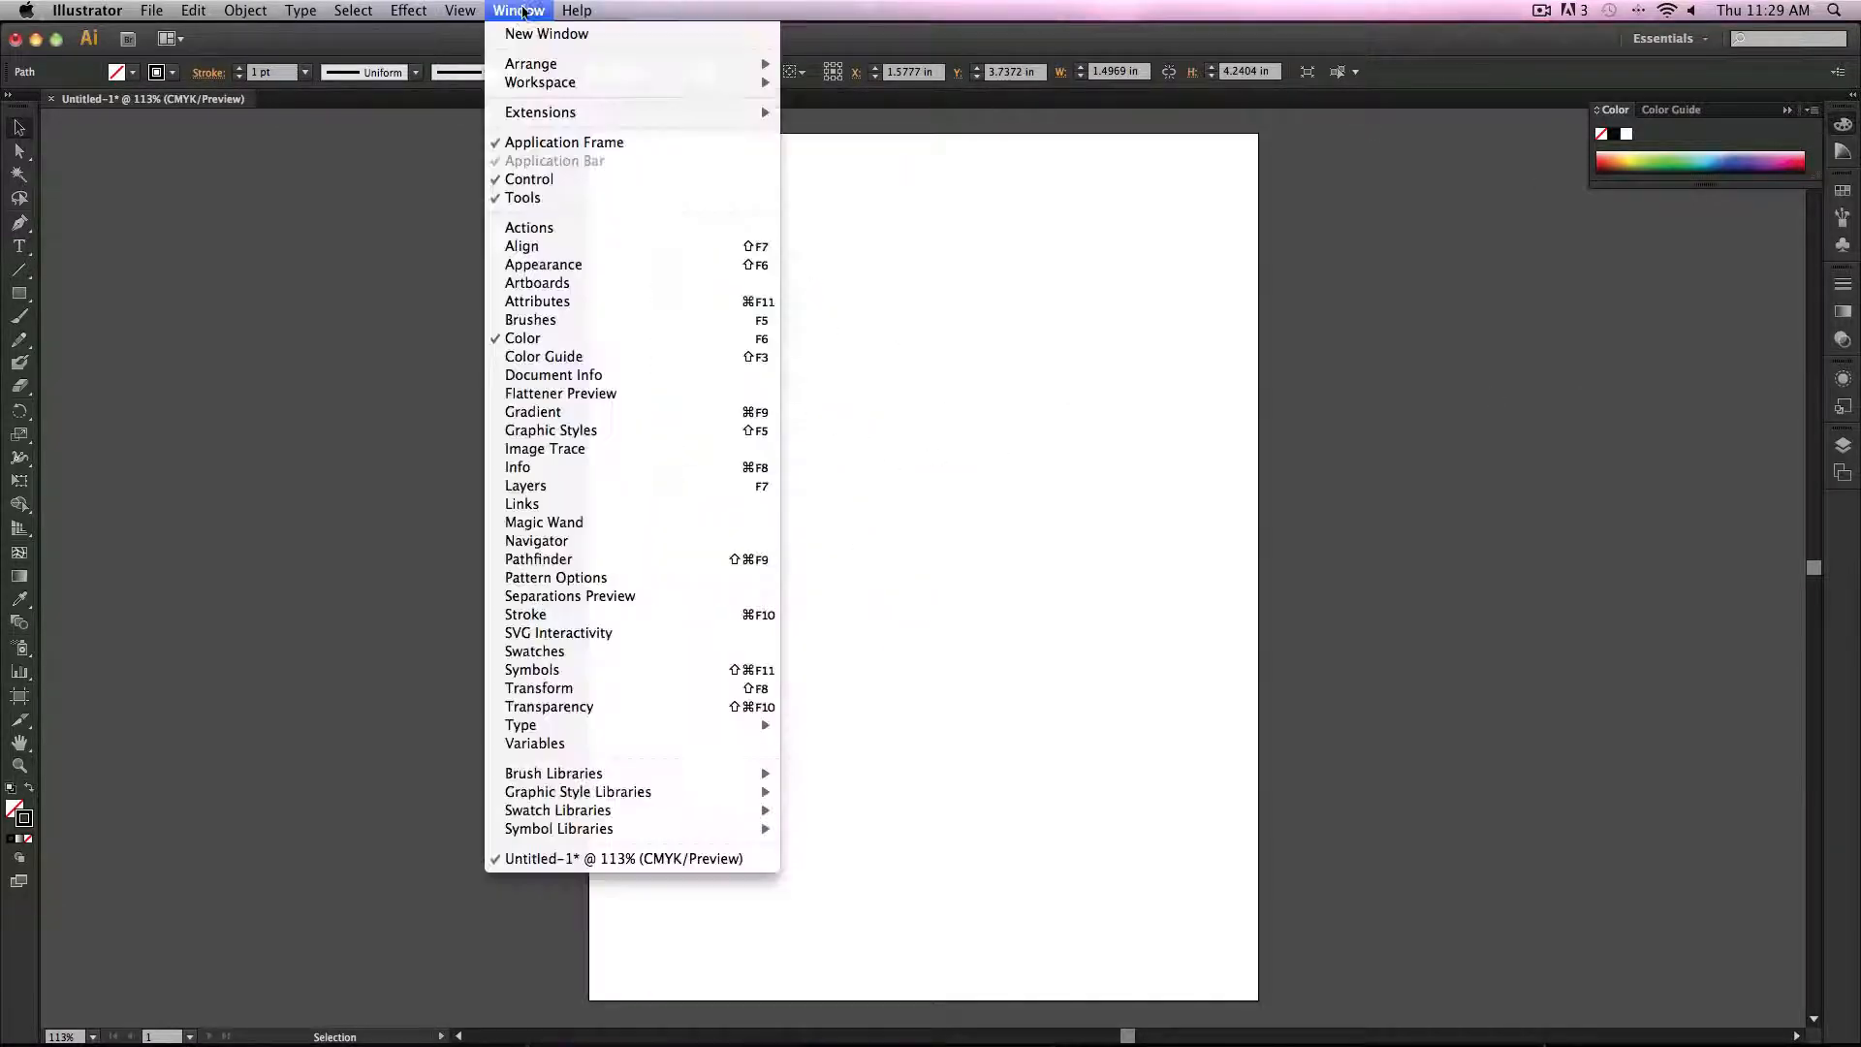
pyautogui.click(732, 616)
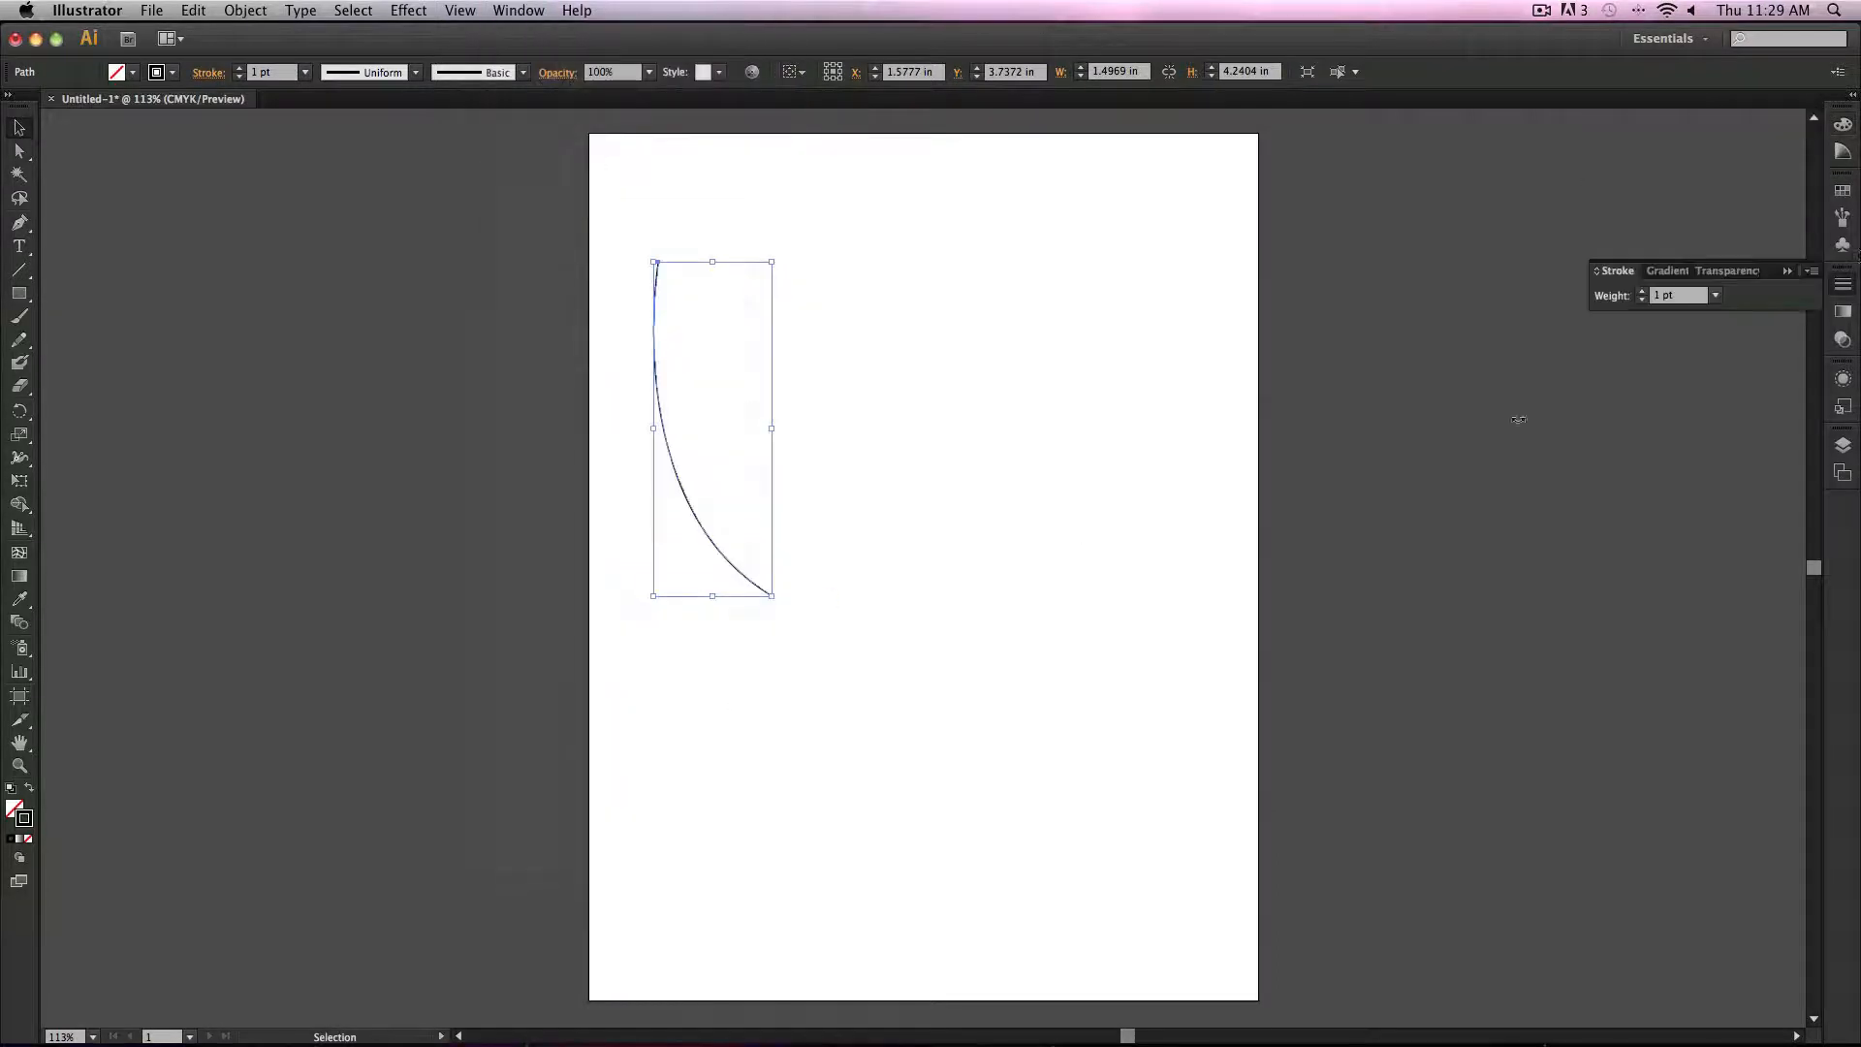
pyautogui.click(1715, 295)
pyautogui.click(1736, 408)
pyautogui.click(1714, 295)
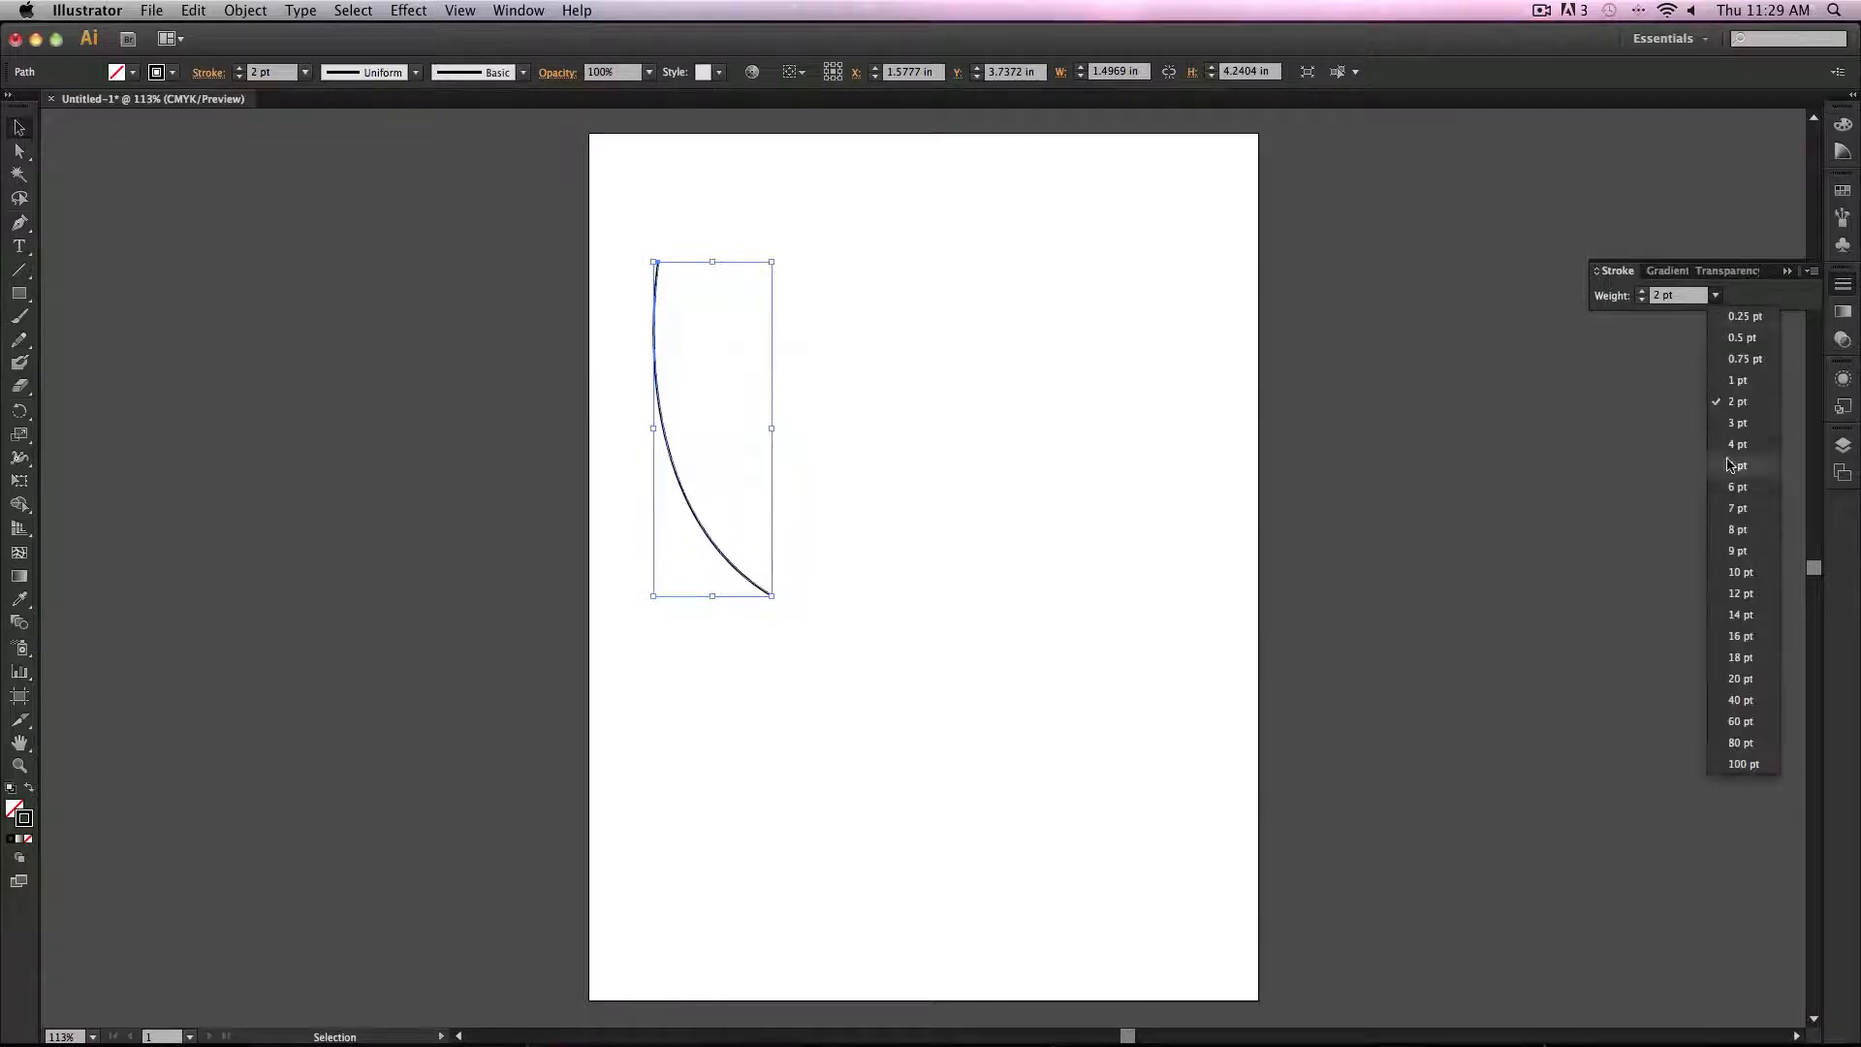
pyautogui.click(1711, 463)
pyautogui.click(895, 472)
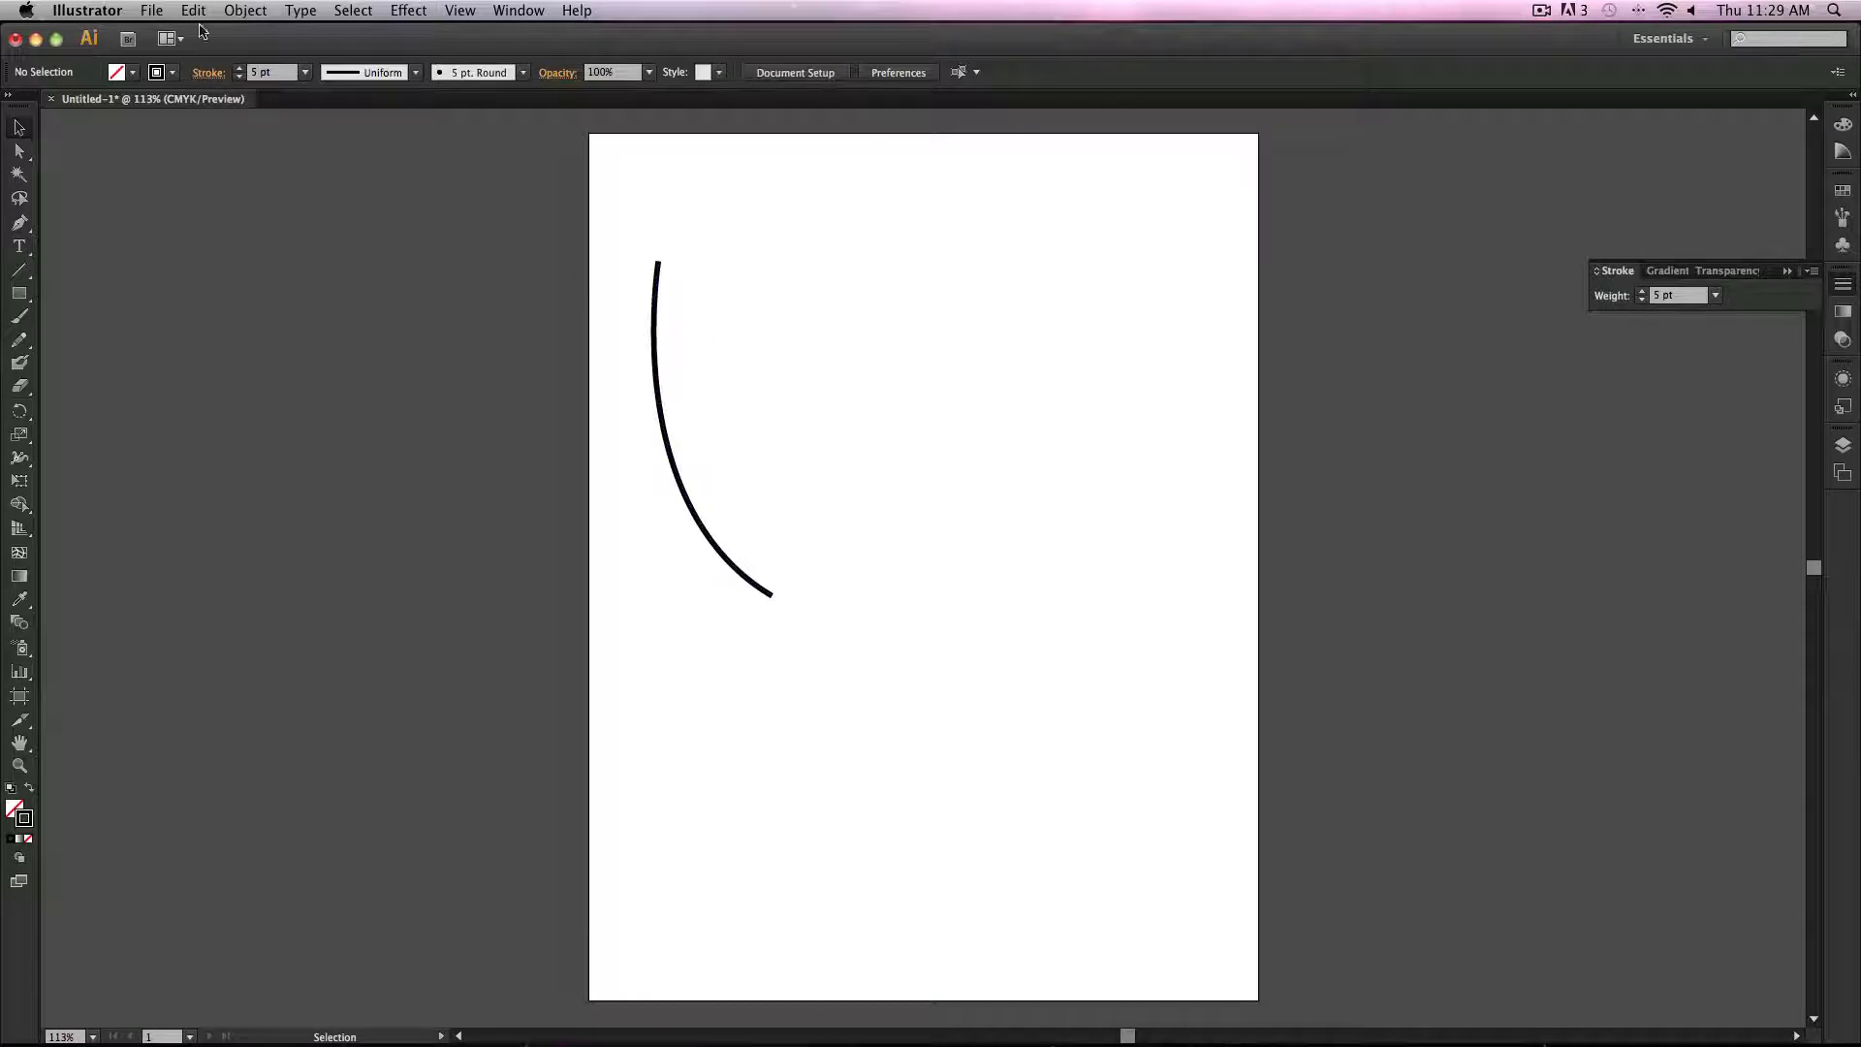
# Step: Select the curve and change its stroke weight to 1 pt and back to 5 pt
pyautogui.click(305, 72)
pyautogui.click(326, 132)
pyautogui.moveTo(561, 257); pyautogui.dragTo(942, 500)
pyautogui.click(304, 72)
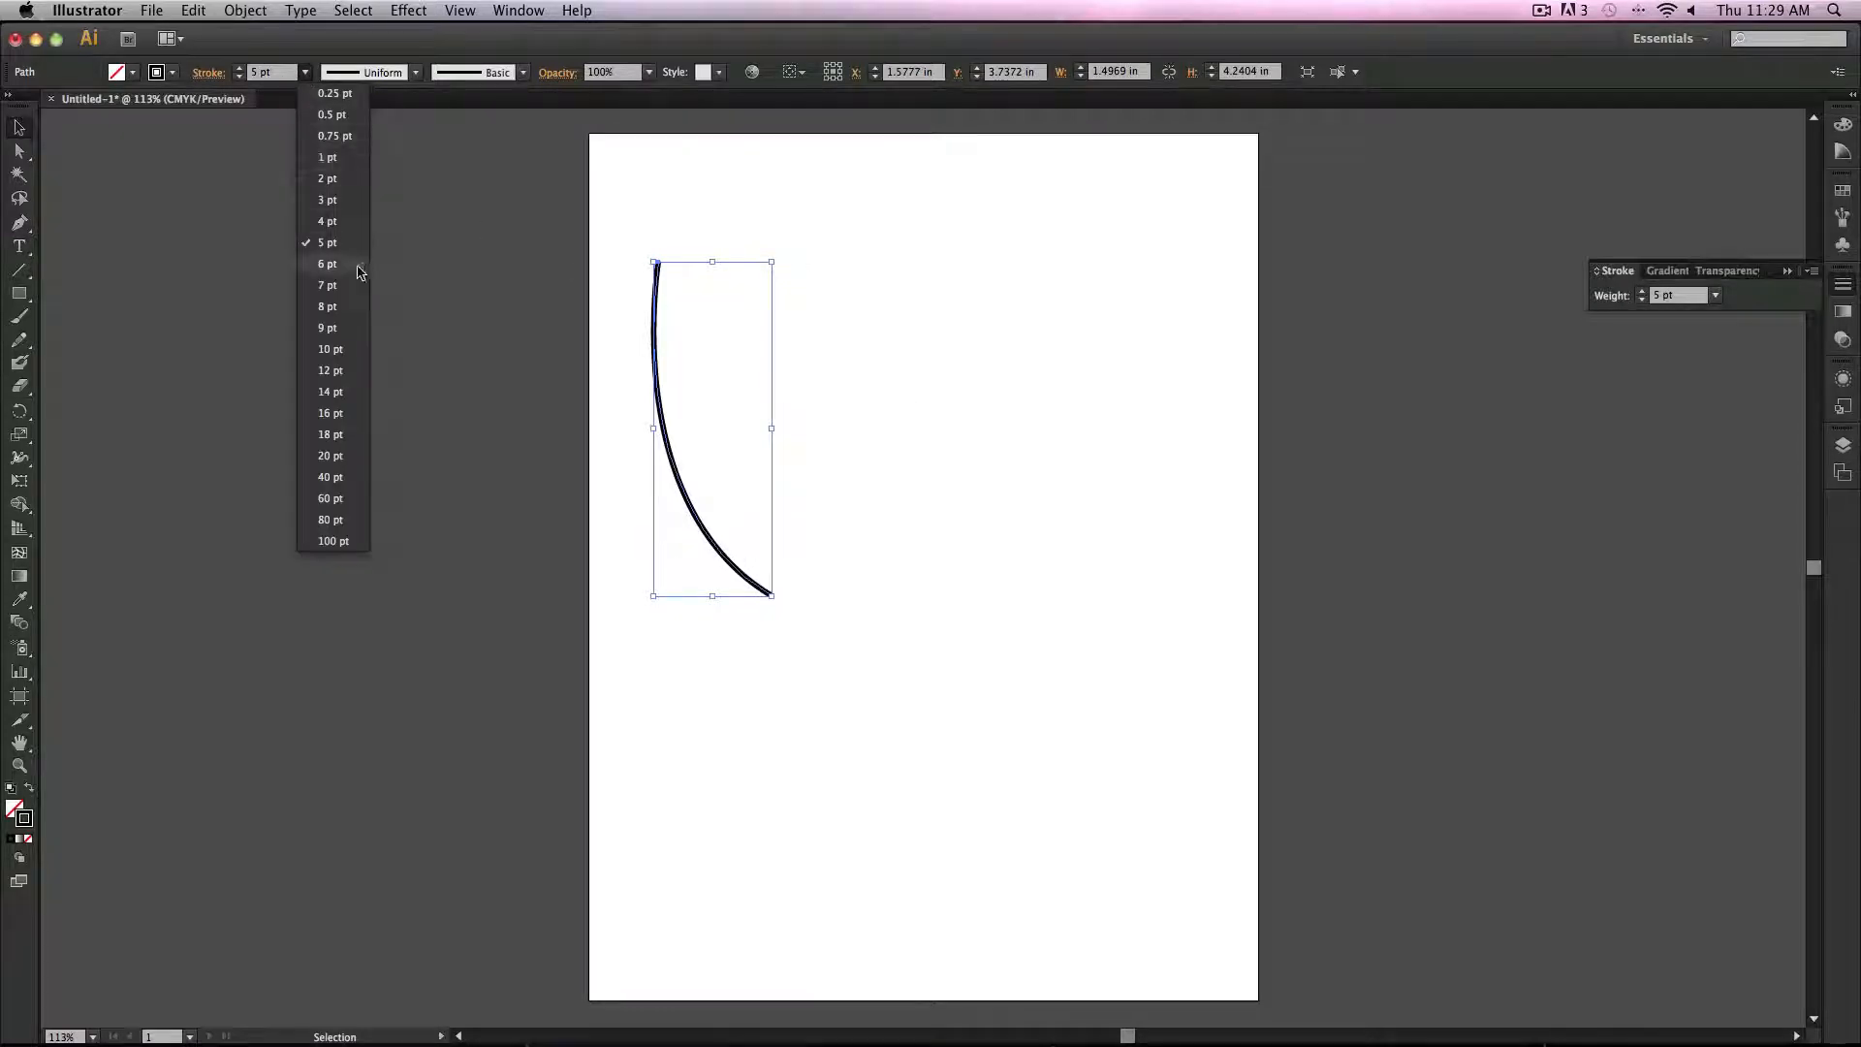
pyautogui.click(328, 157)
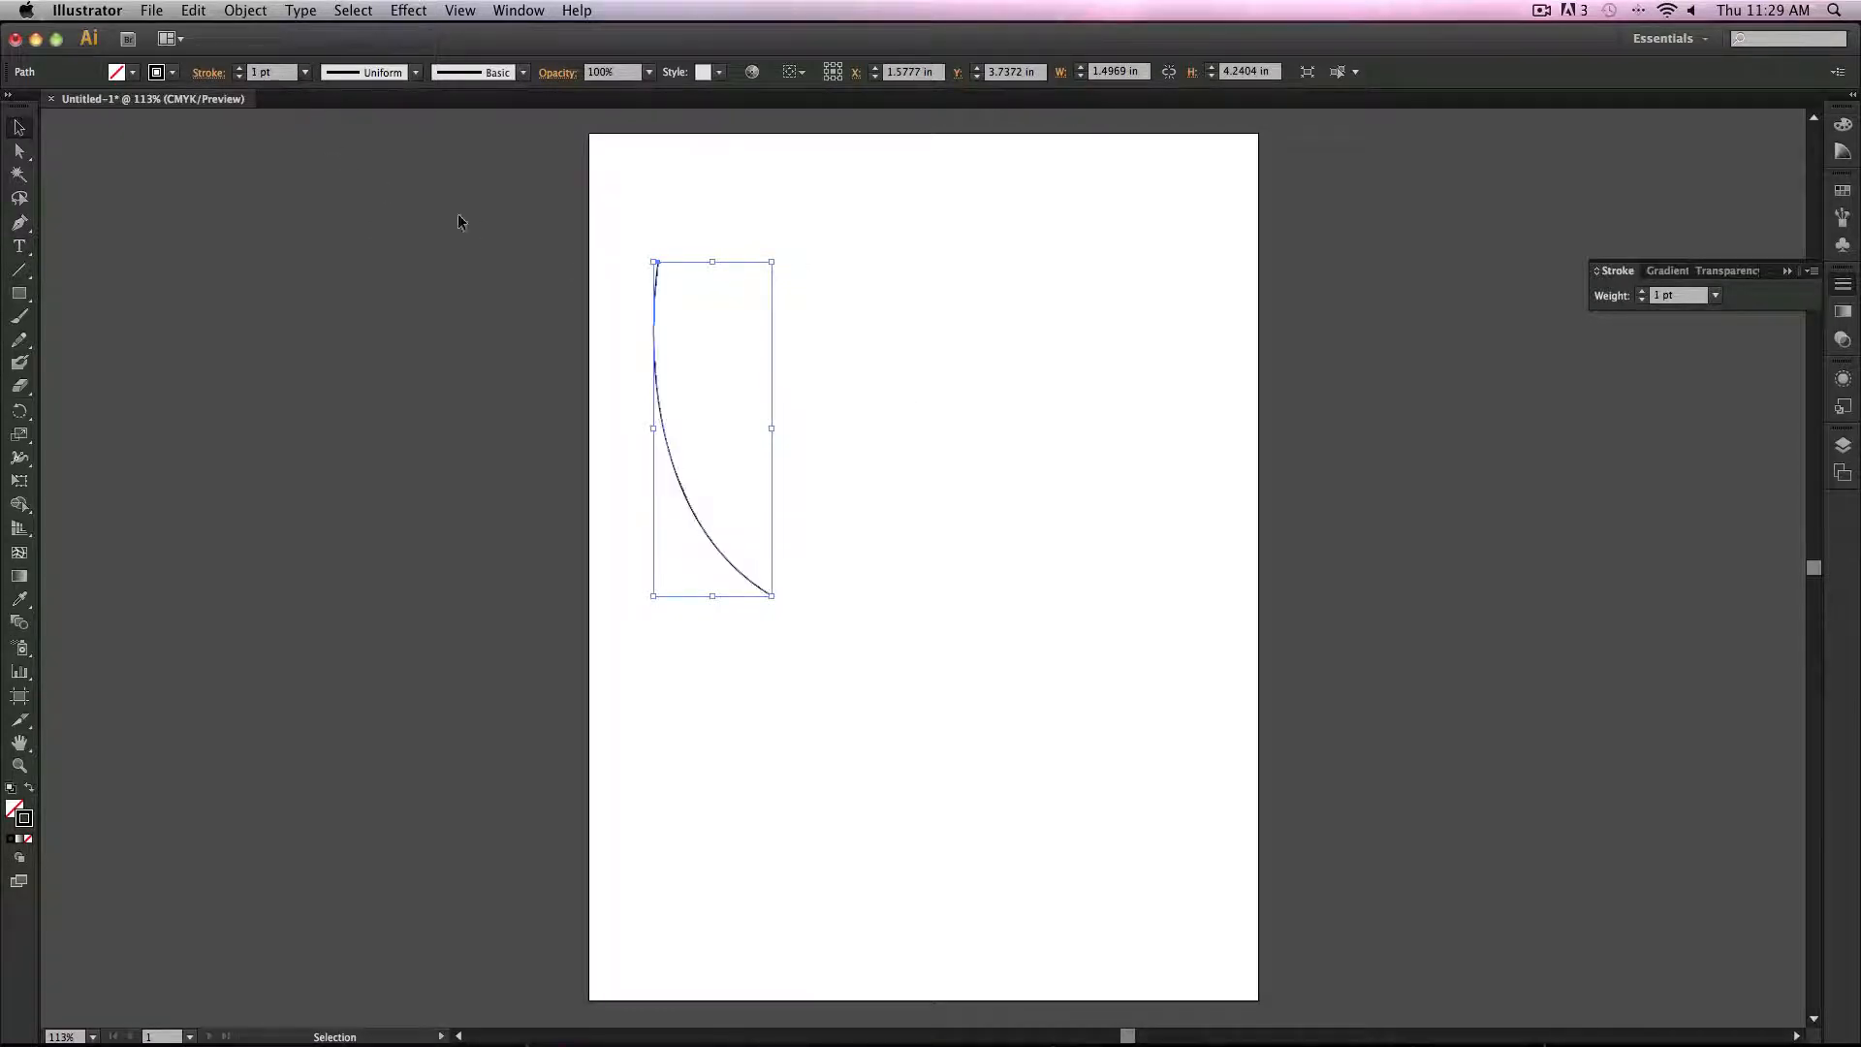
pyautogui.click(305, 74)
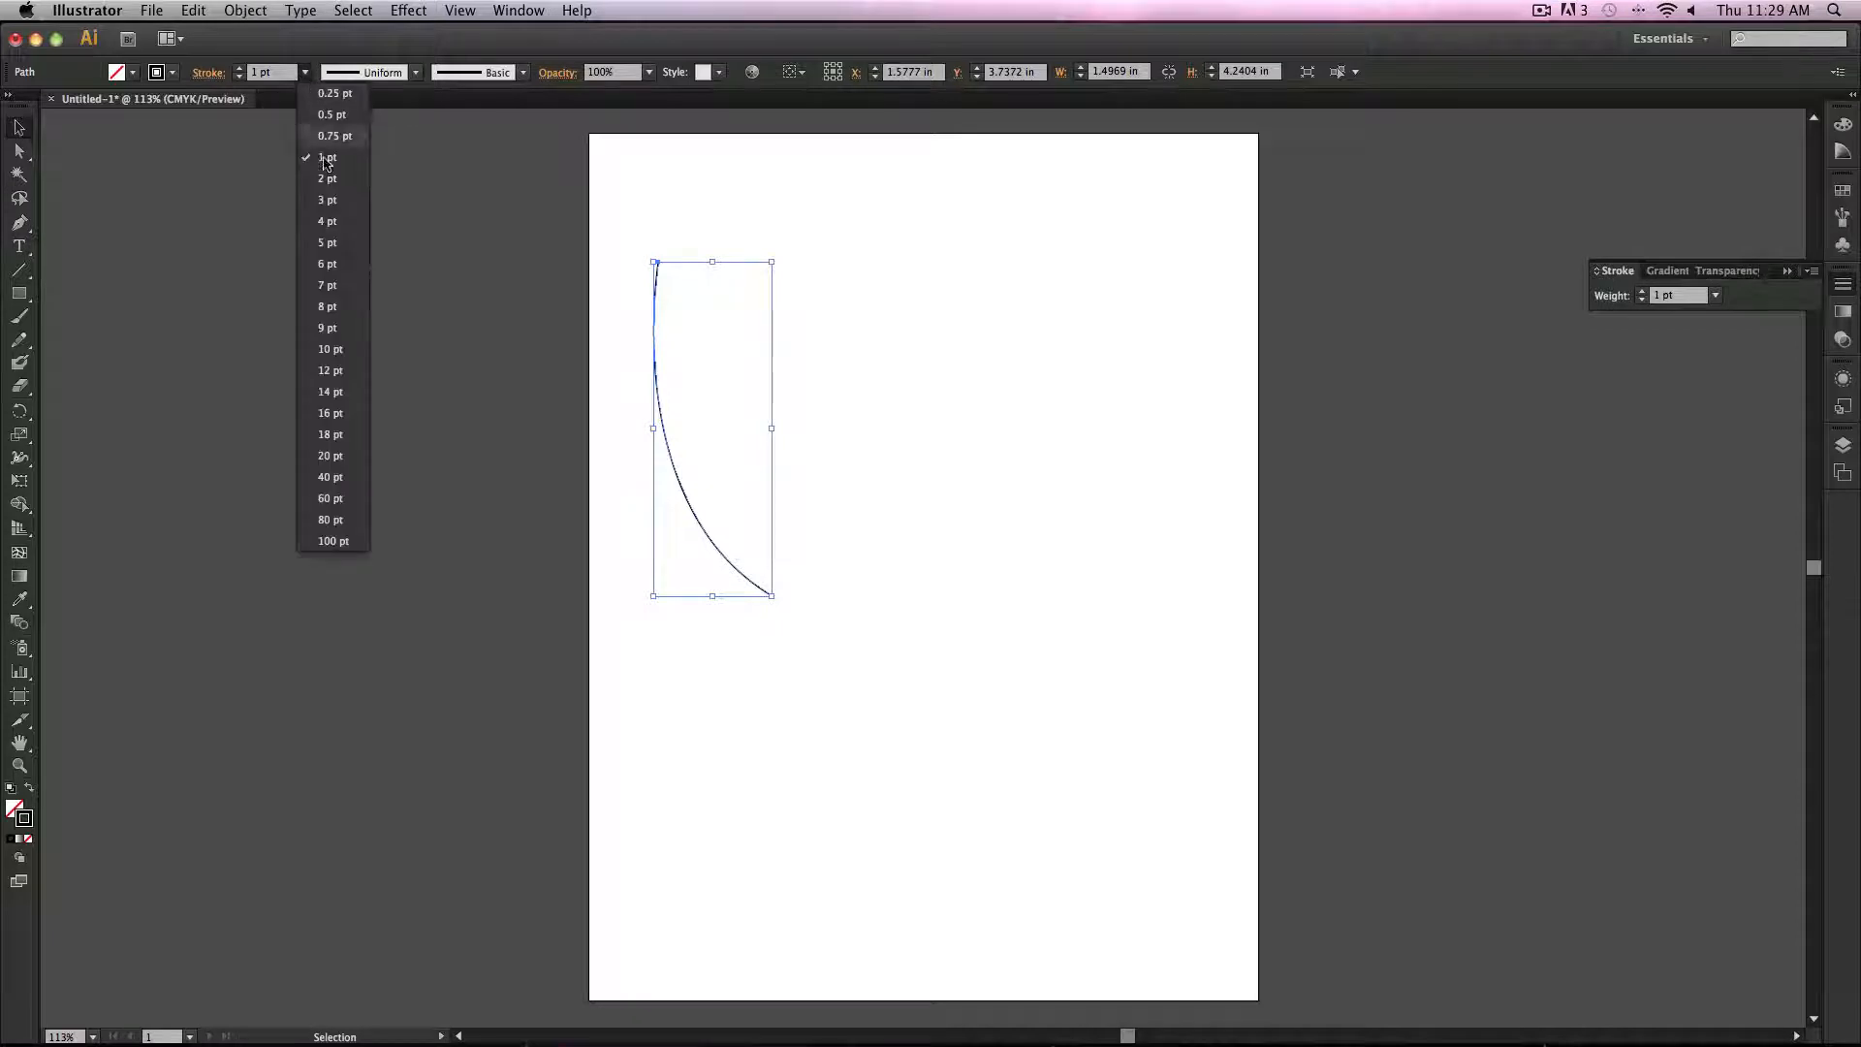
pyautogui.click(363, 242)
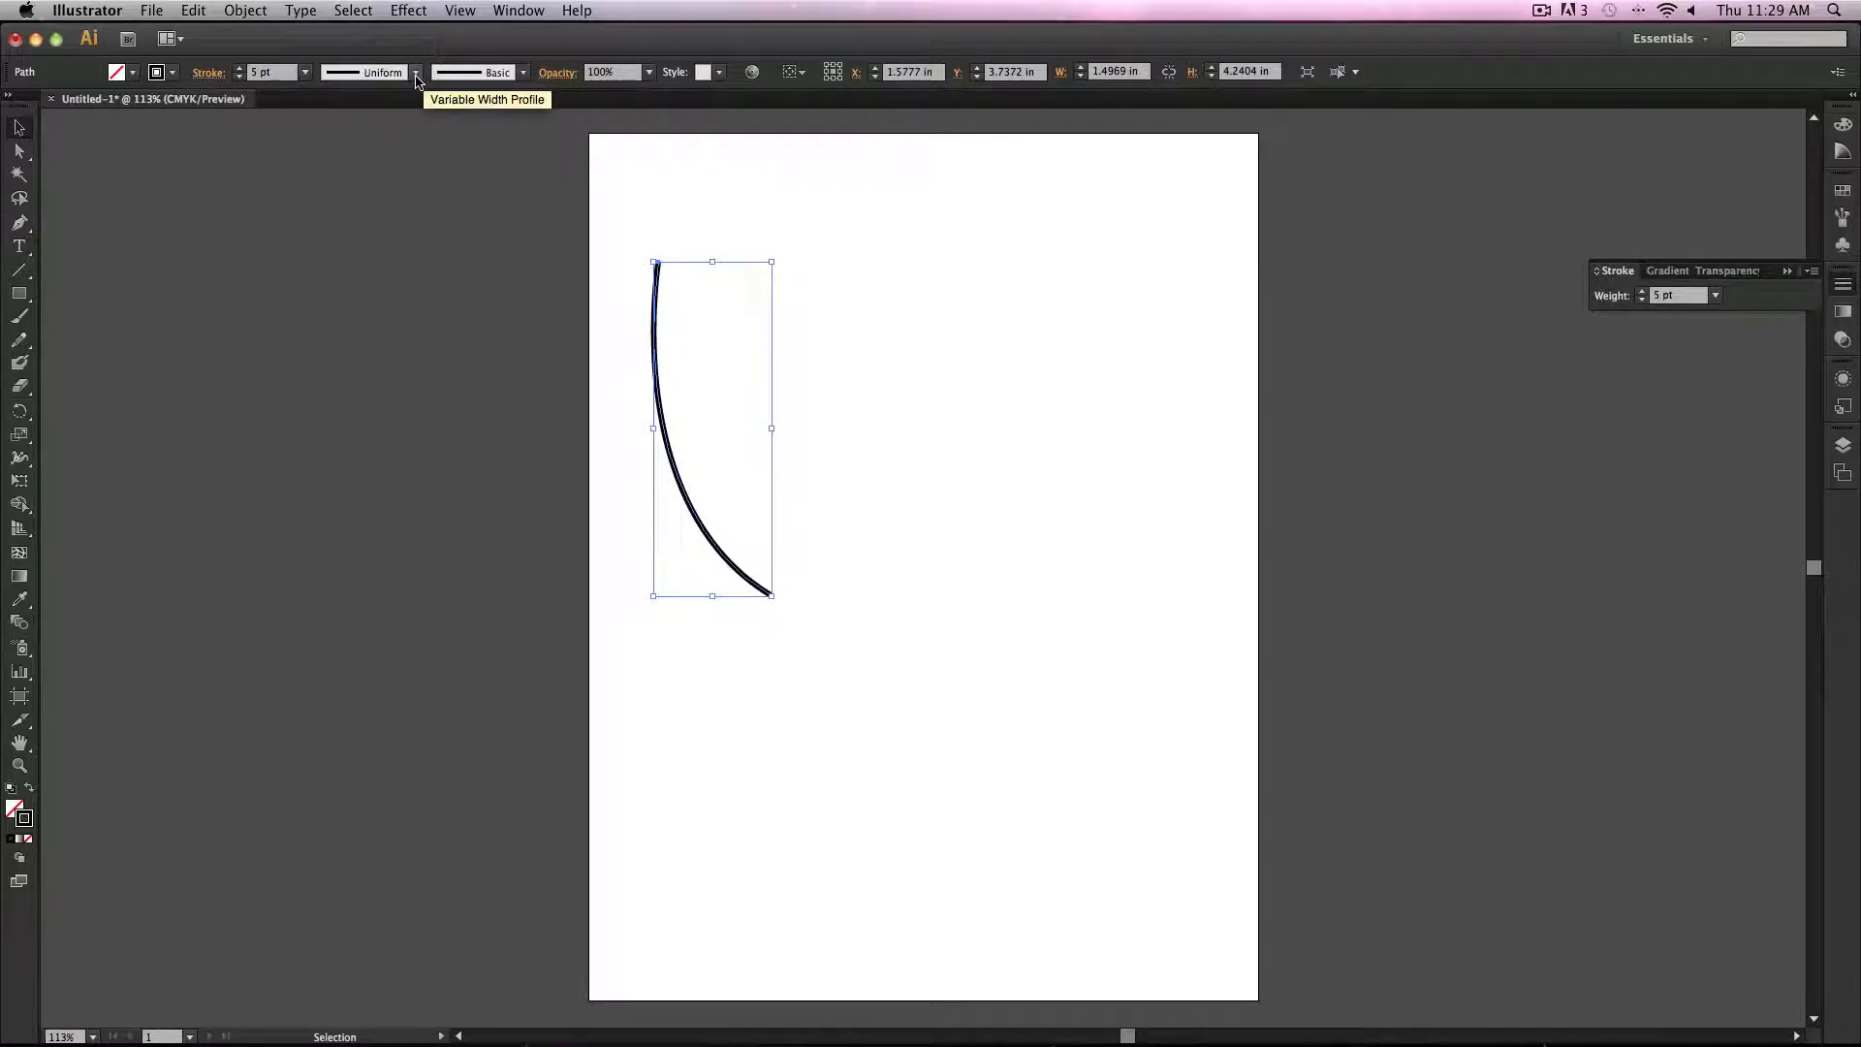
# Step: Apply the first variable width profile to the curve, then undo it
pyautogui.click(415, 80)
pyautogui.click(396, 136)
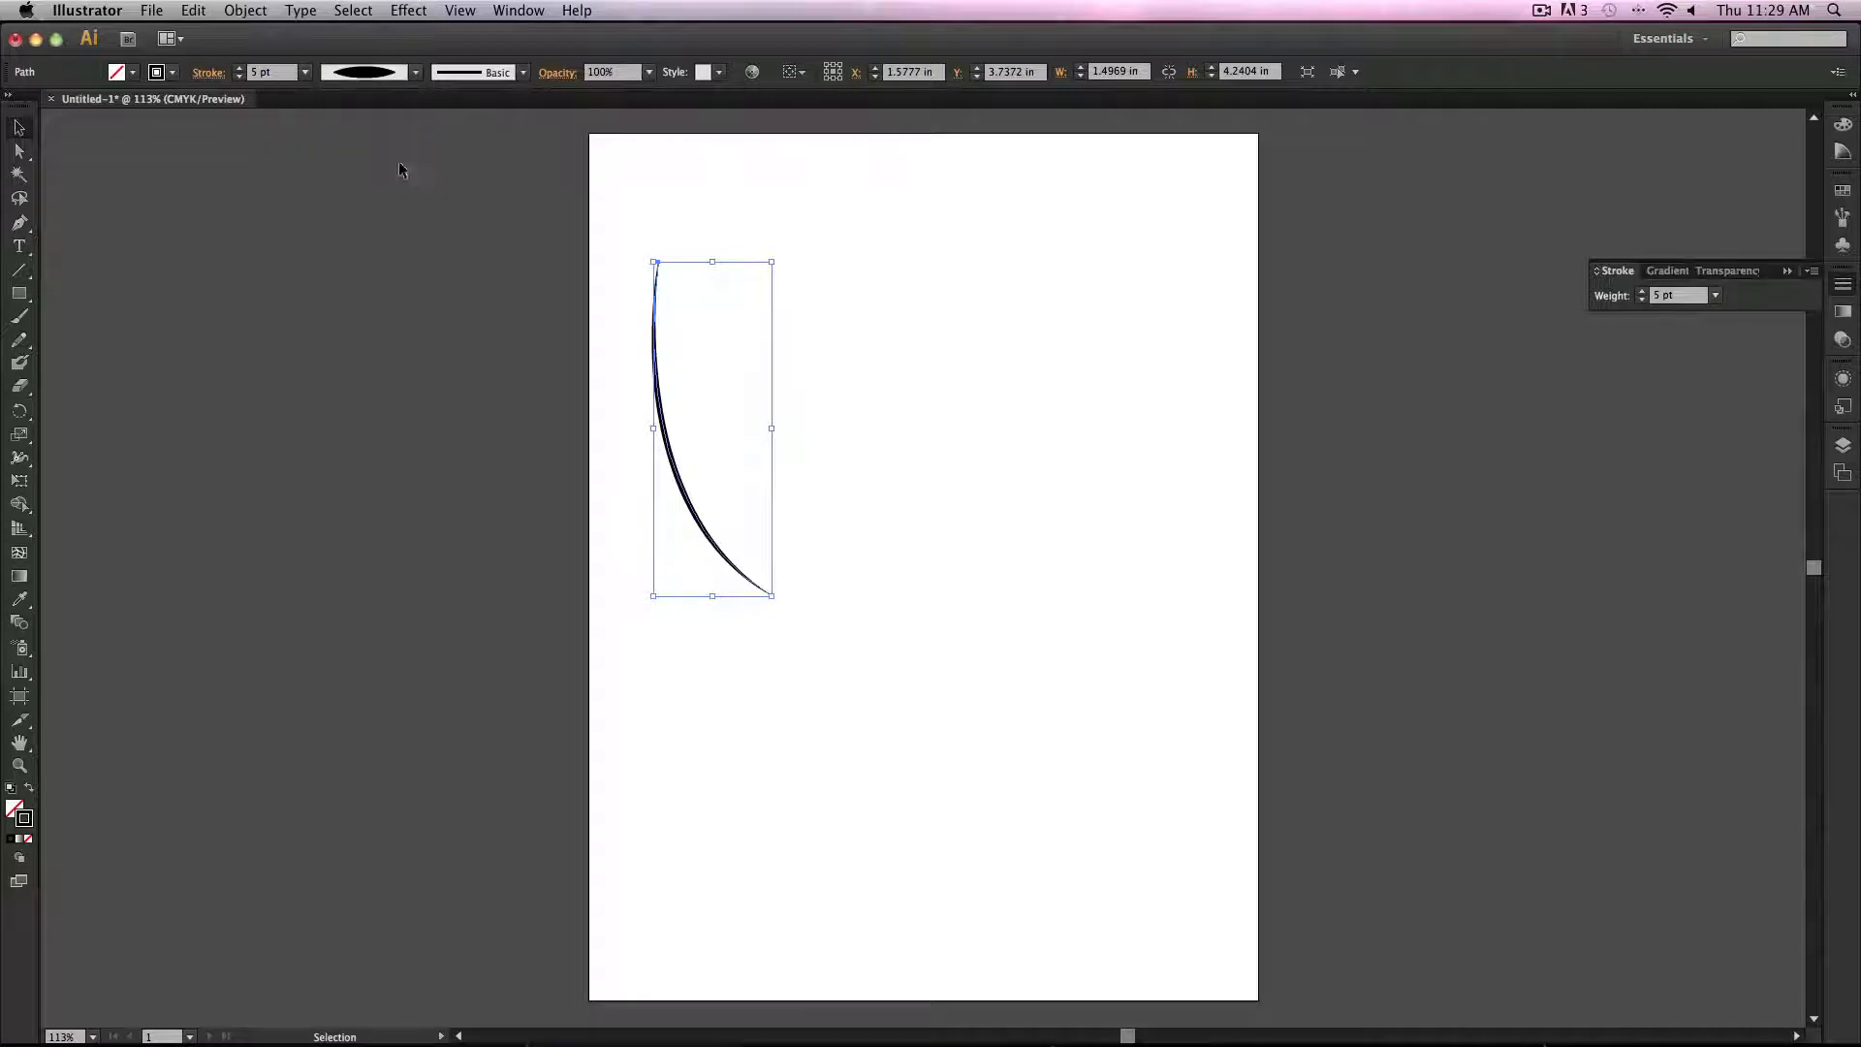
pyautogui.click(465, 259)
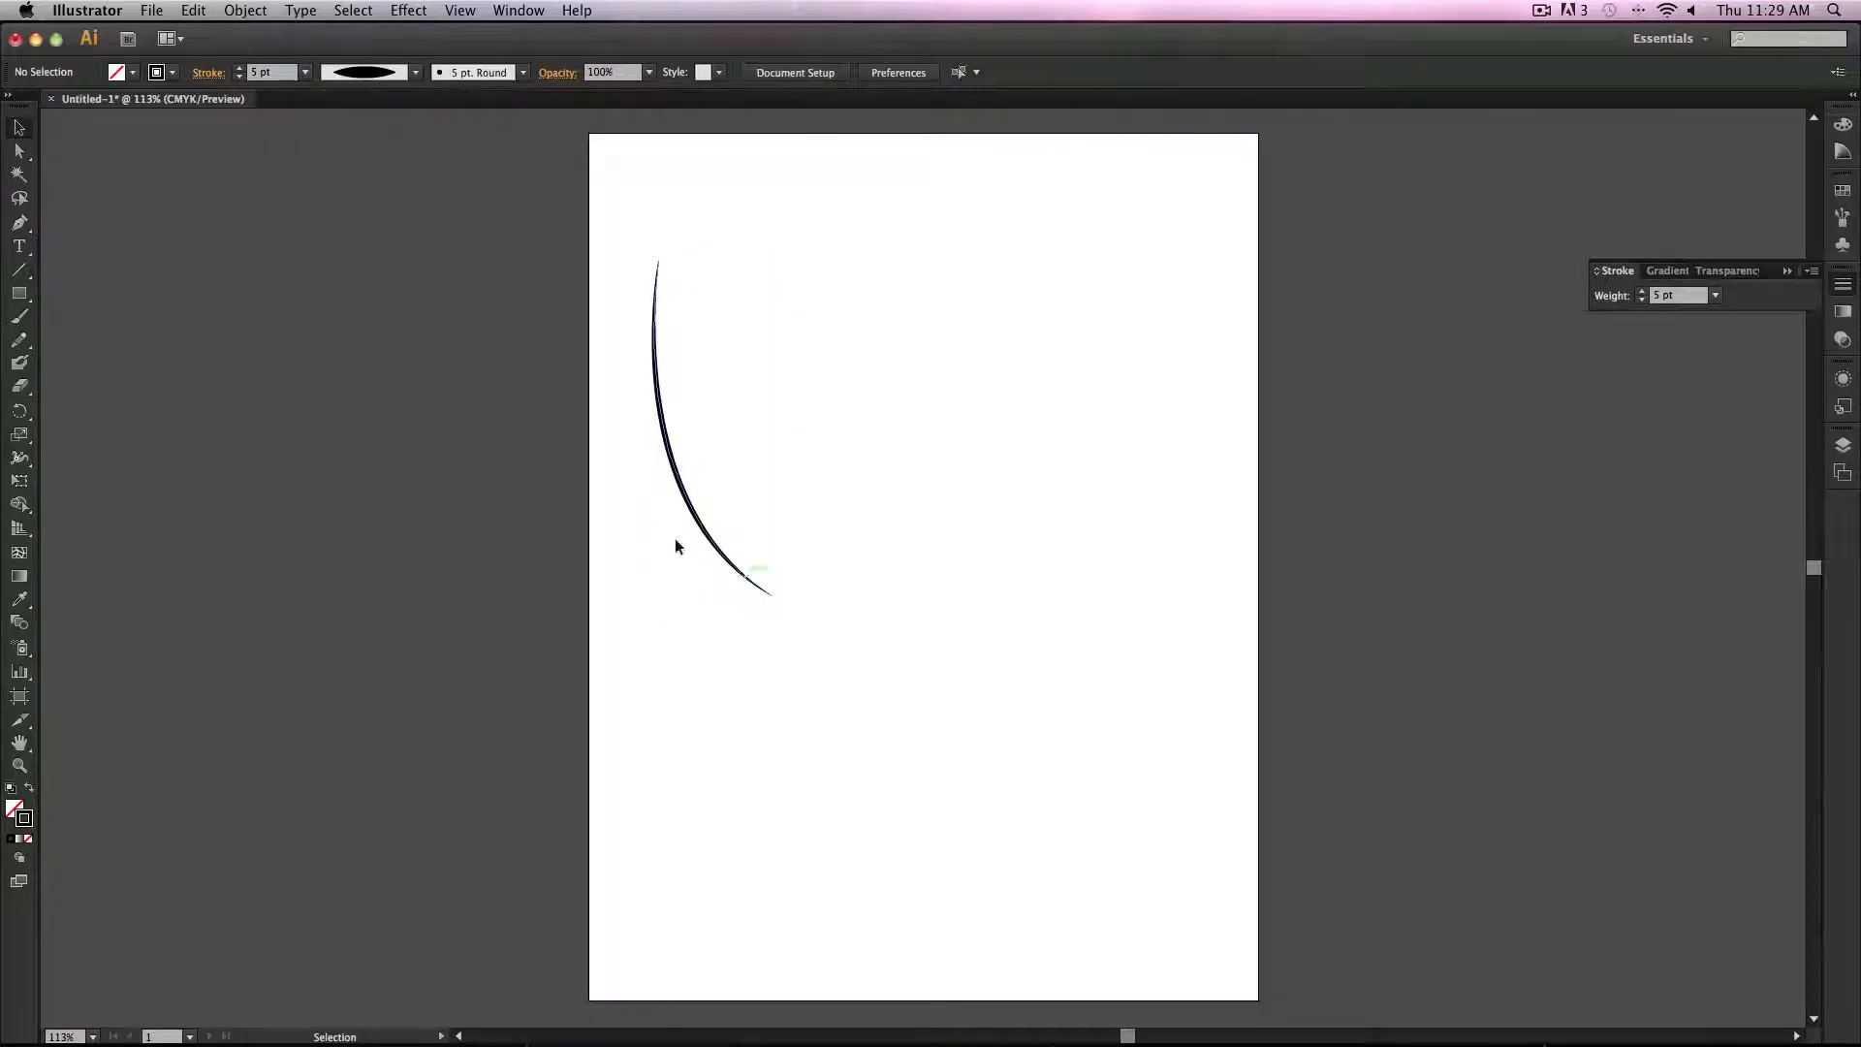
pyautogui.press('a')
pyautogui.press('super+z')
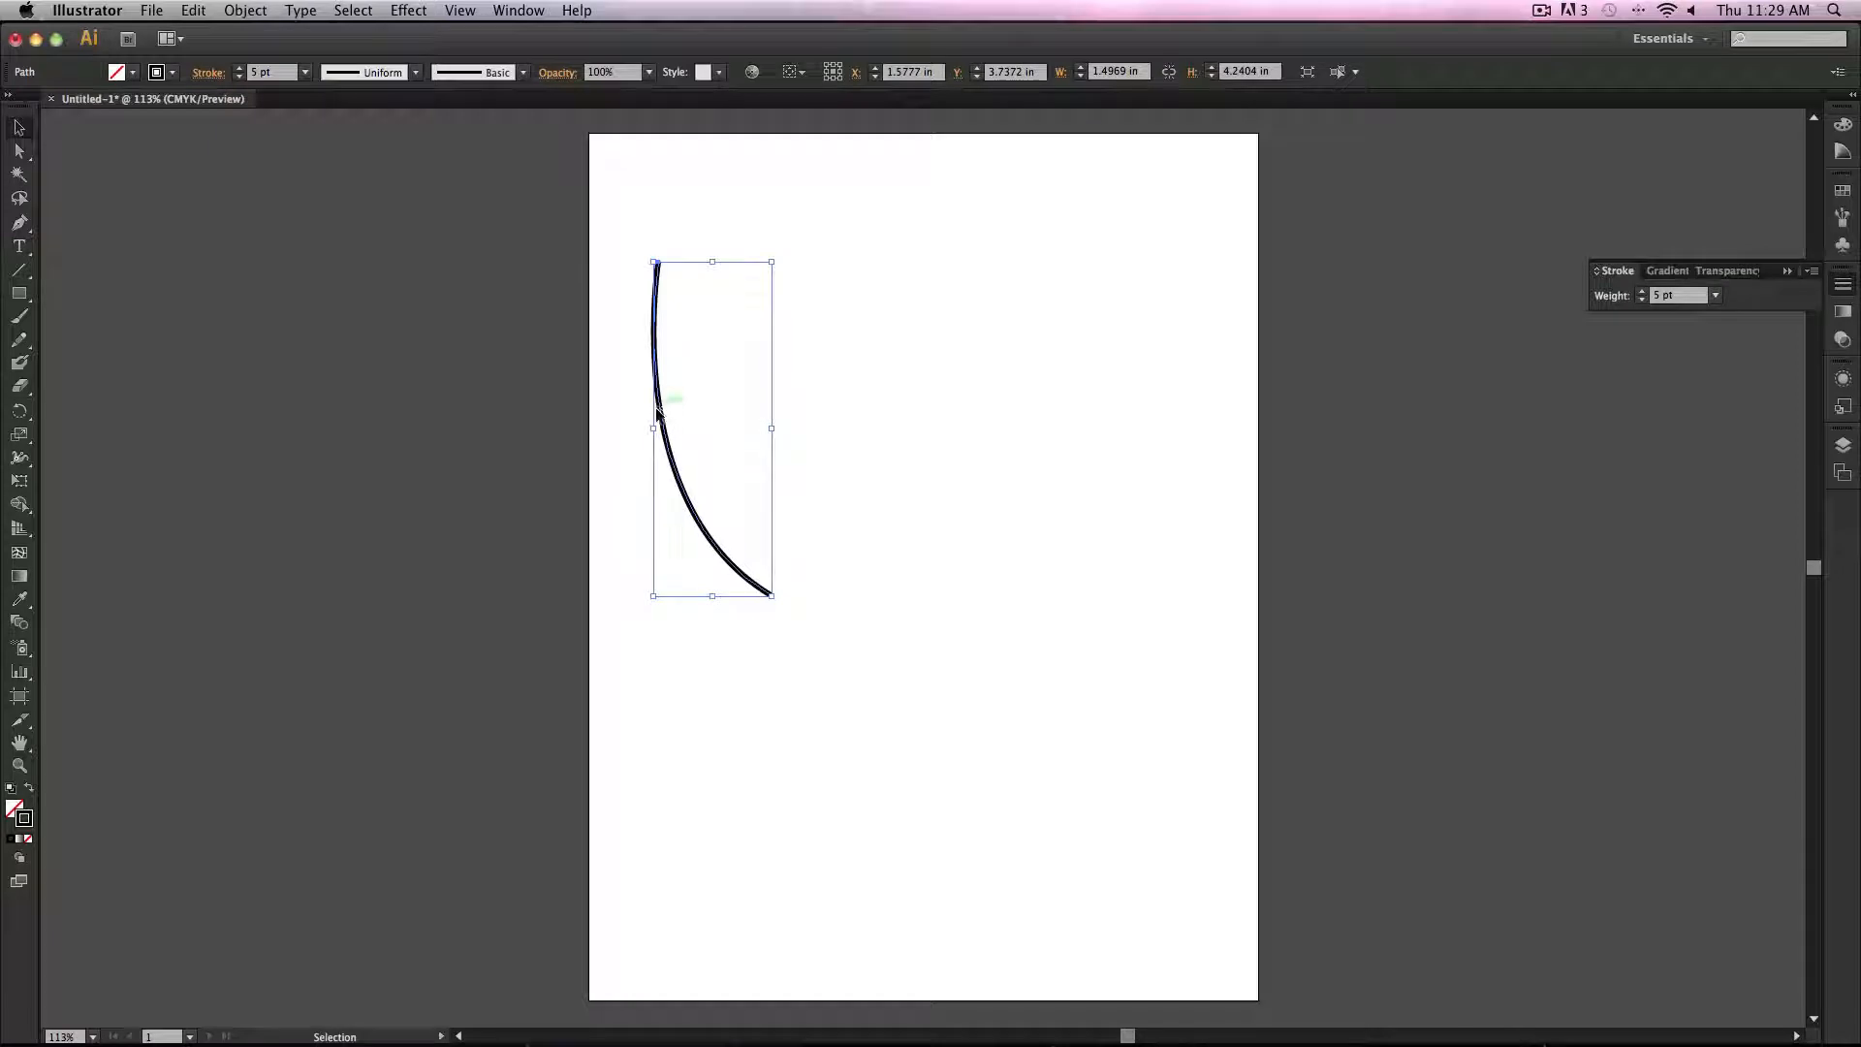
# Step: Duplicate the curve to its right and apply the first variable width profile to the copy
pyautogui.moveTo(657, 411); pyautogui.dragTo(748, 418)
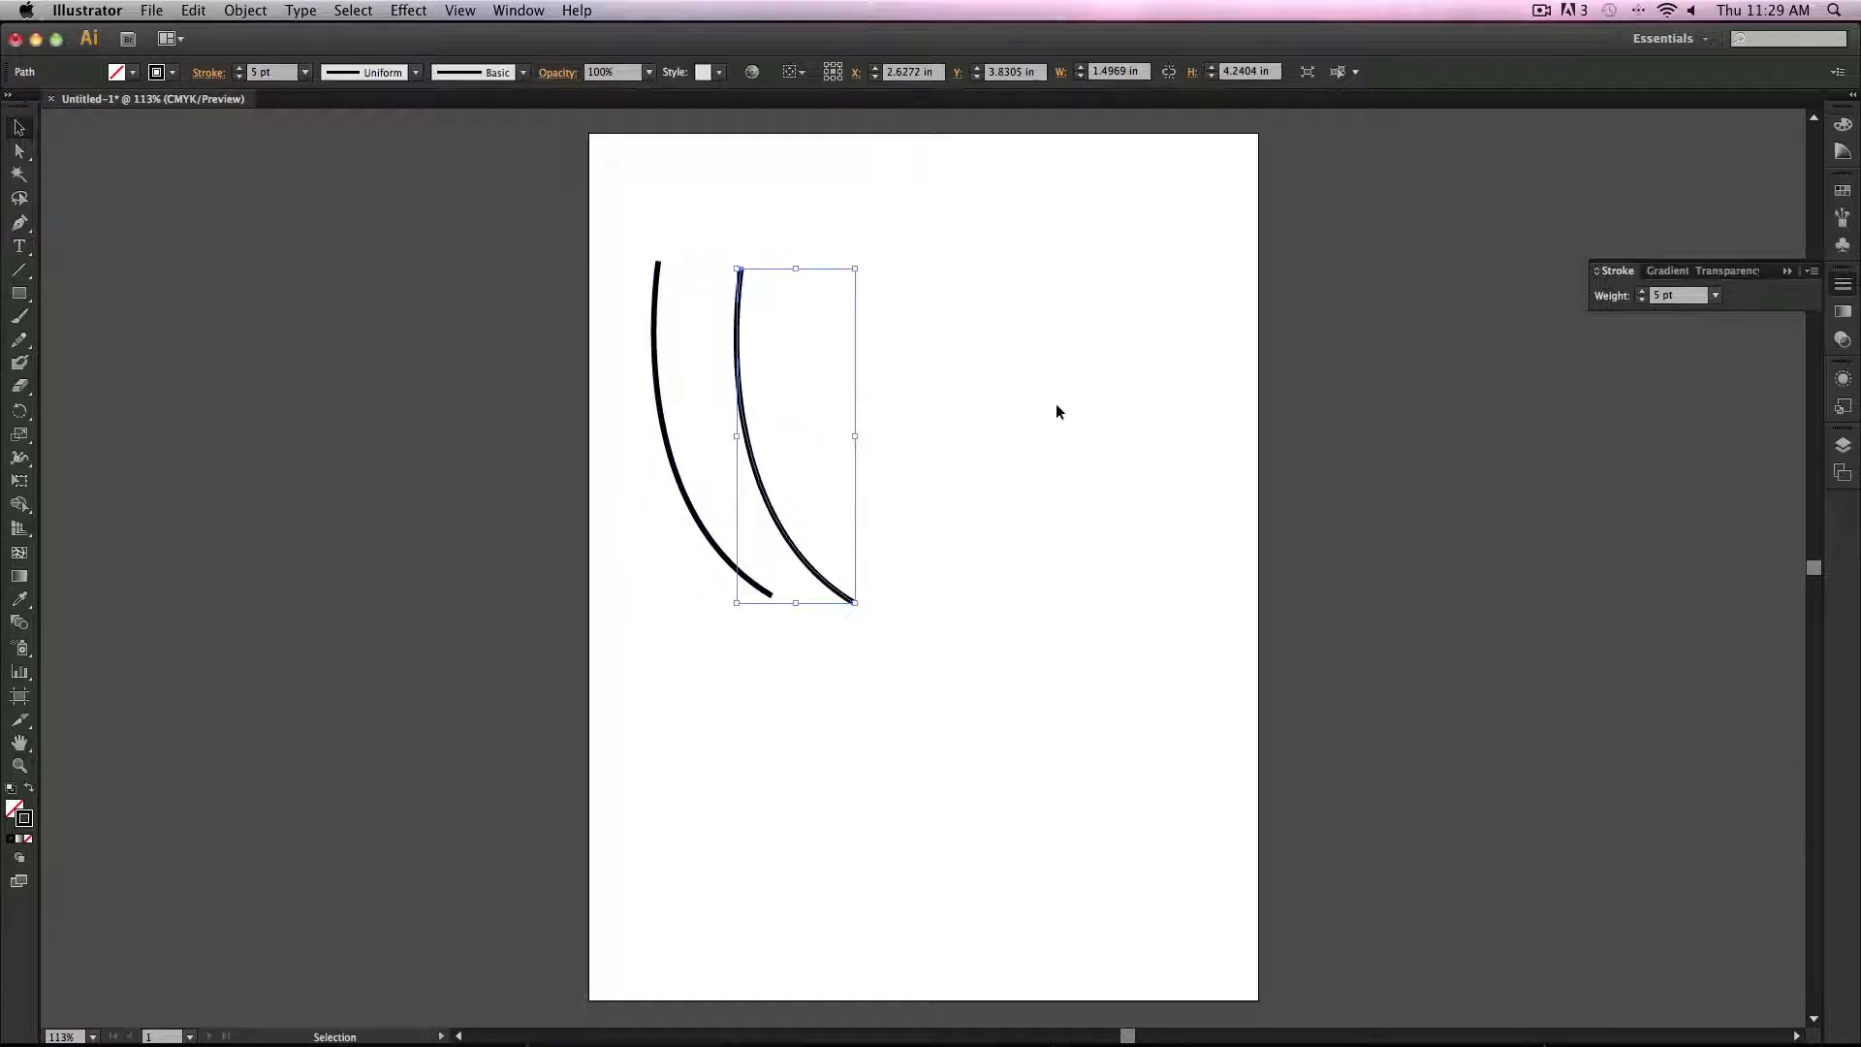
pyautogui.click(415, 72)
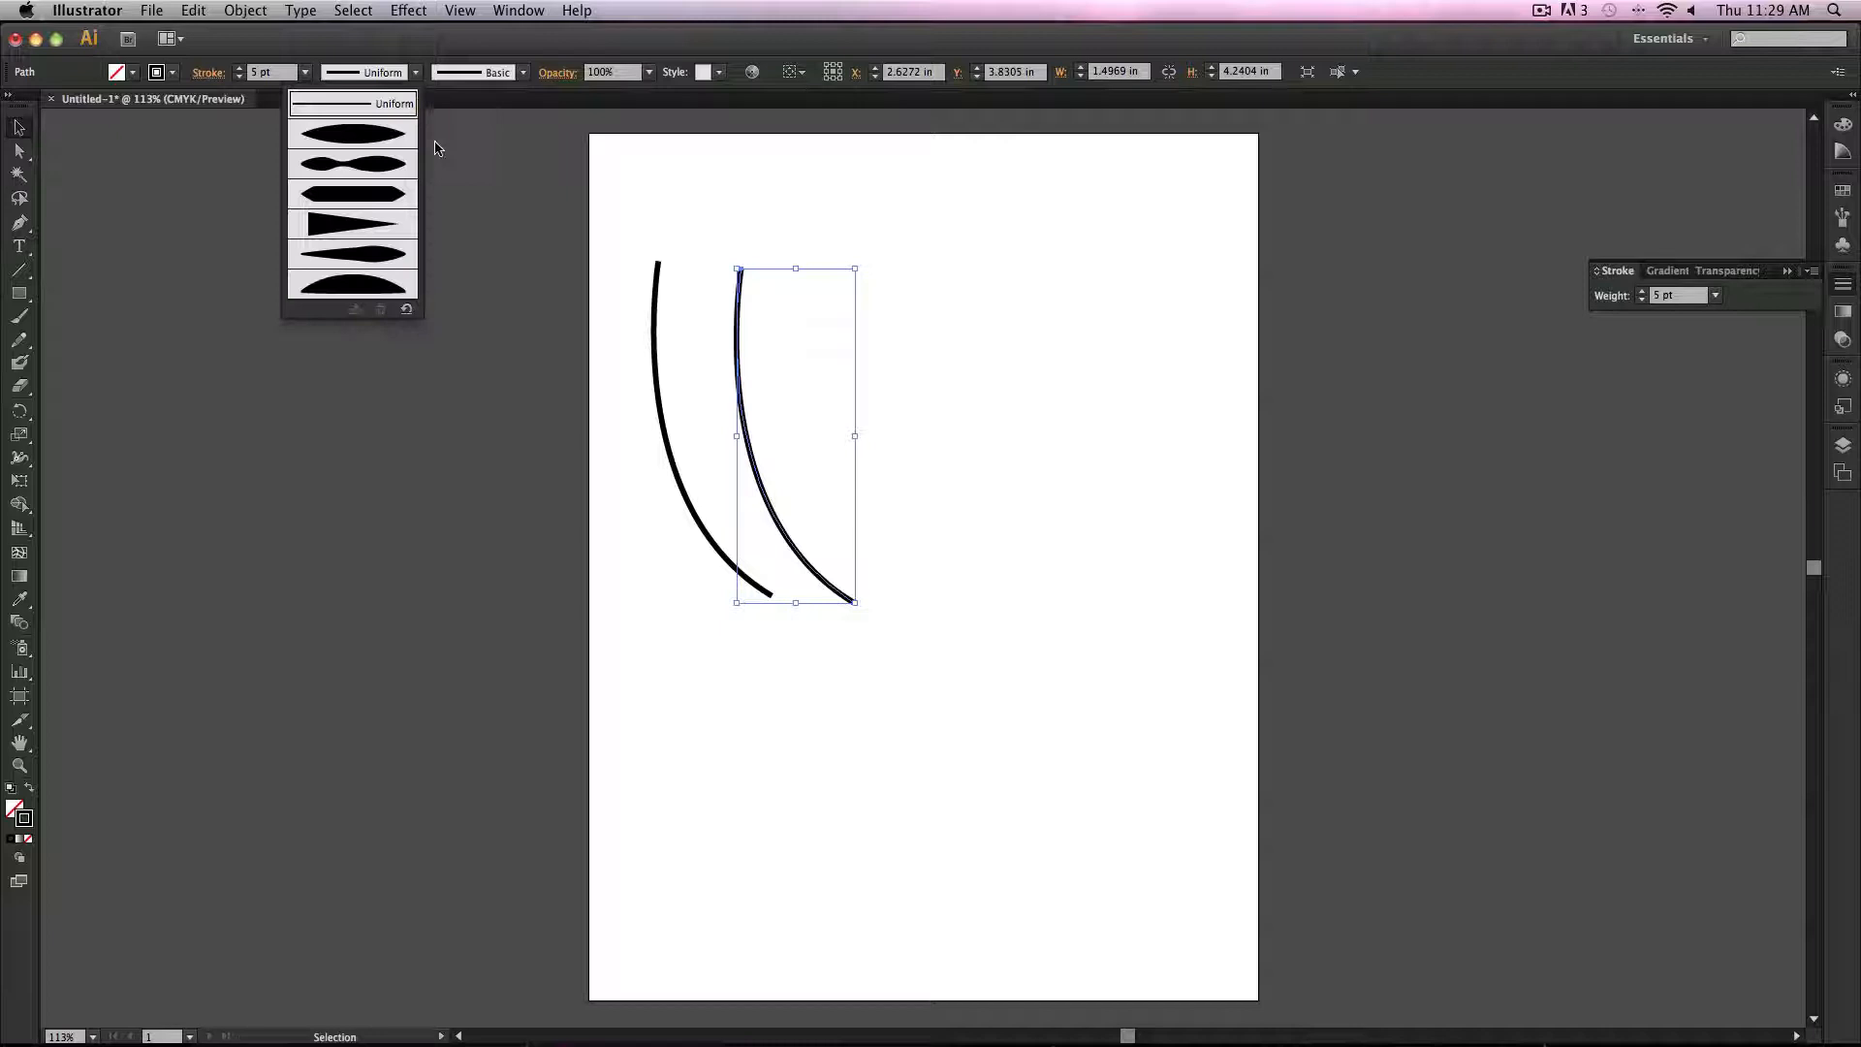
pyautogui.click(384, 143)
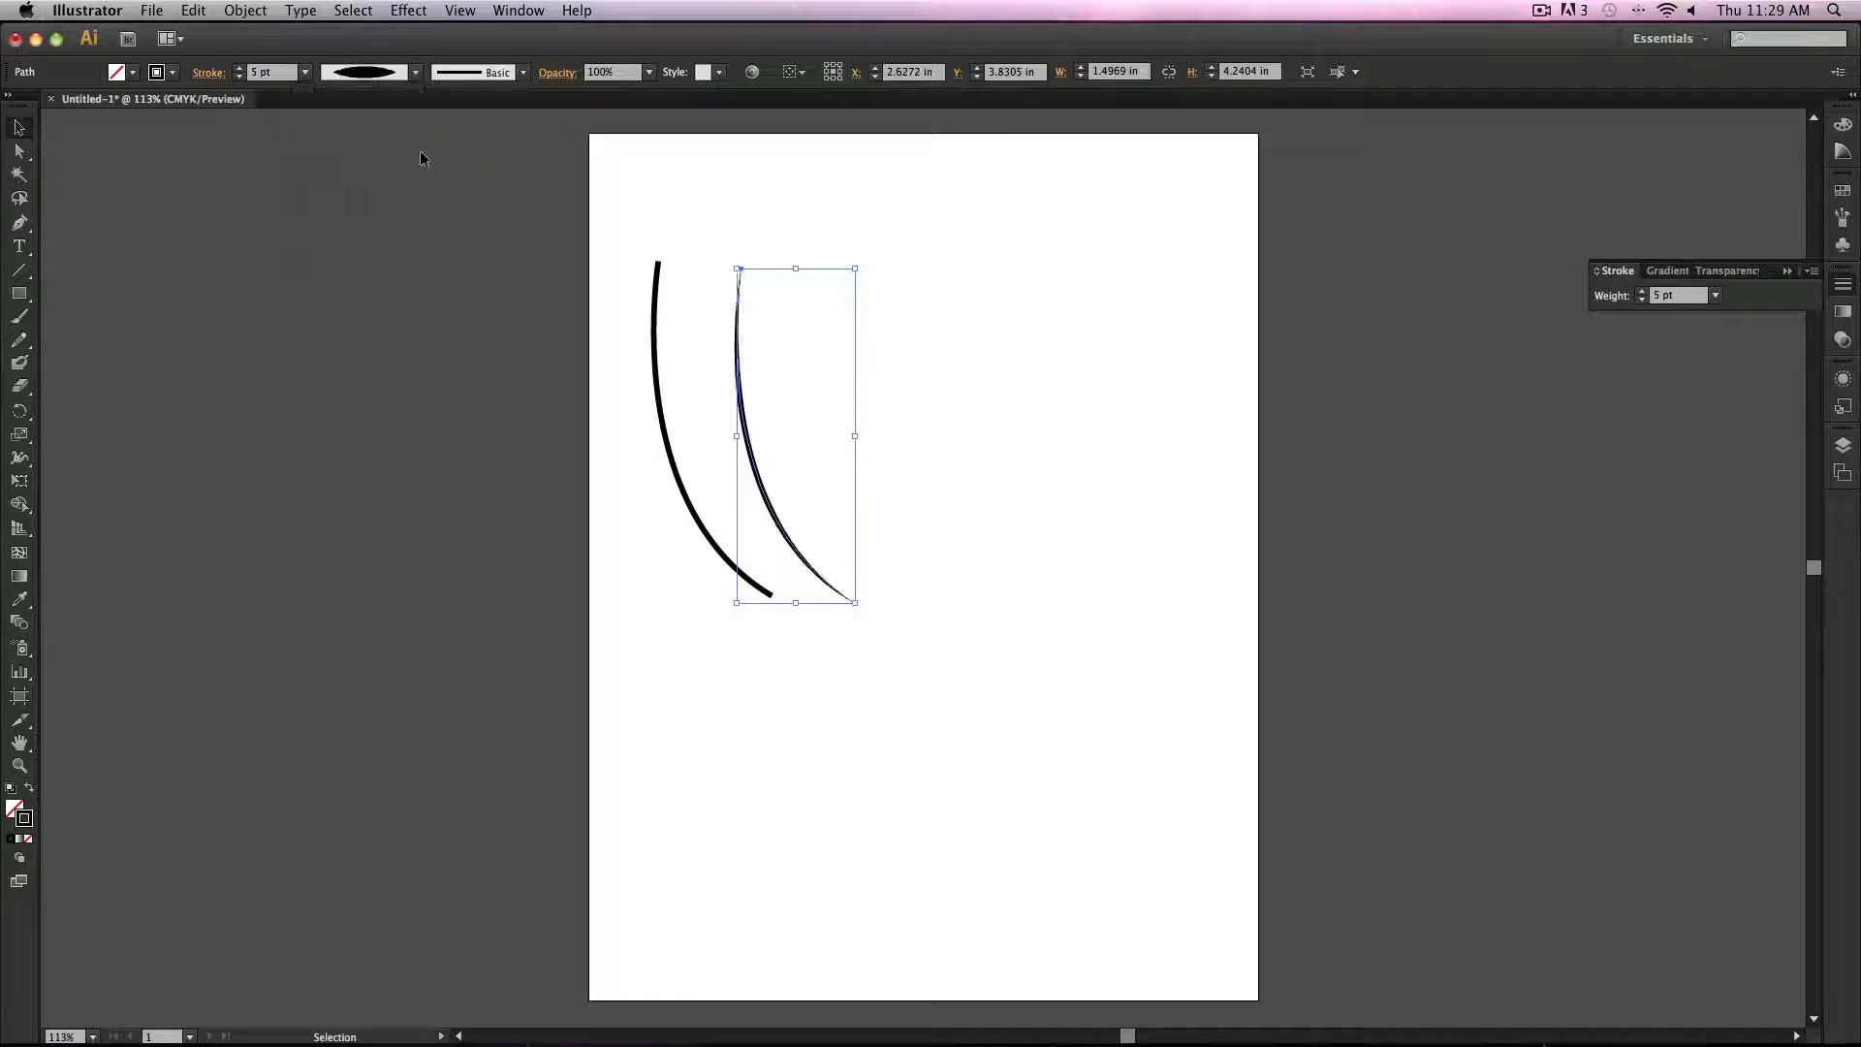
pyautogui.click(1006, 460)
# Step: Duplicate the original curve further right and apply Width Profile 5 to the new copy
pyautogui.click(677, 457)
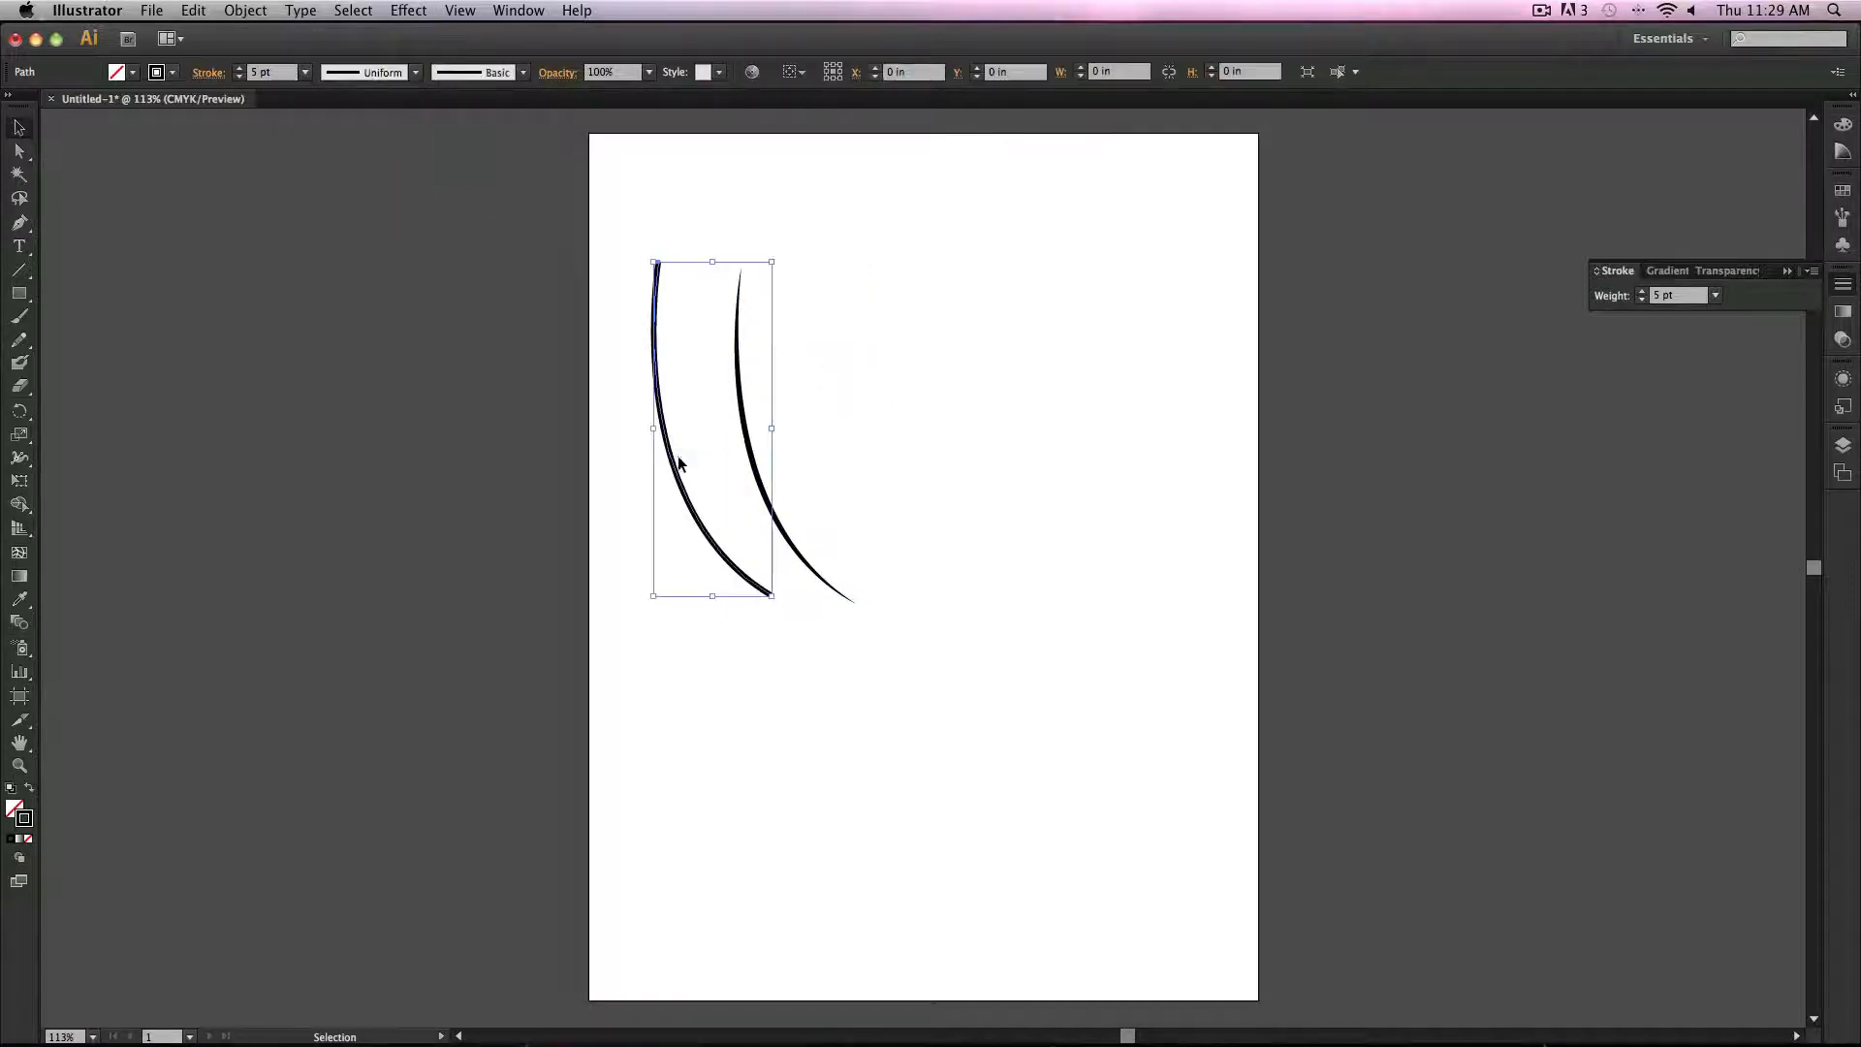
pyautogui.moveTo(677, 463); pyautogui.dragTo(839, 464)
pyautogui.click(415, 72)
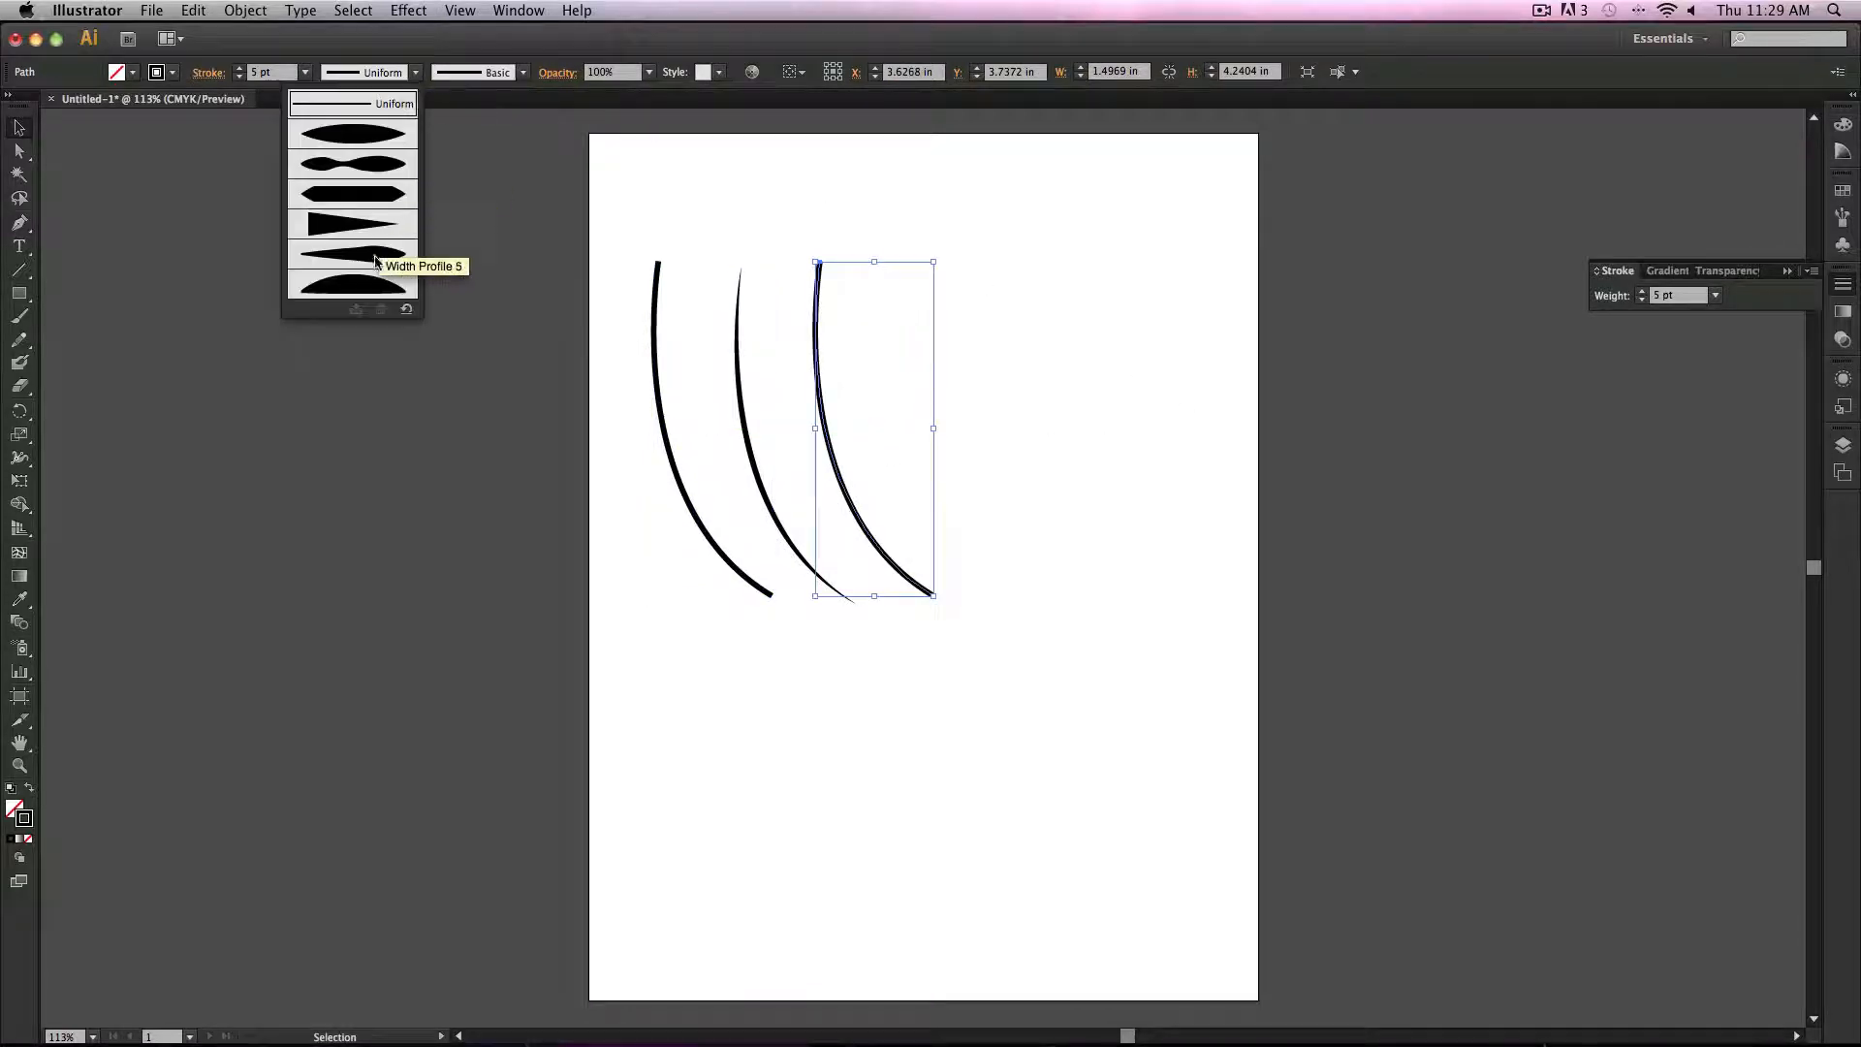
pyautogui.click(372, 252)
pyautogui.click(461, 375)
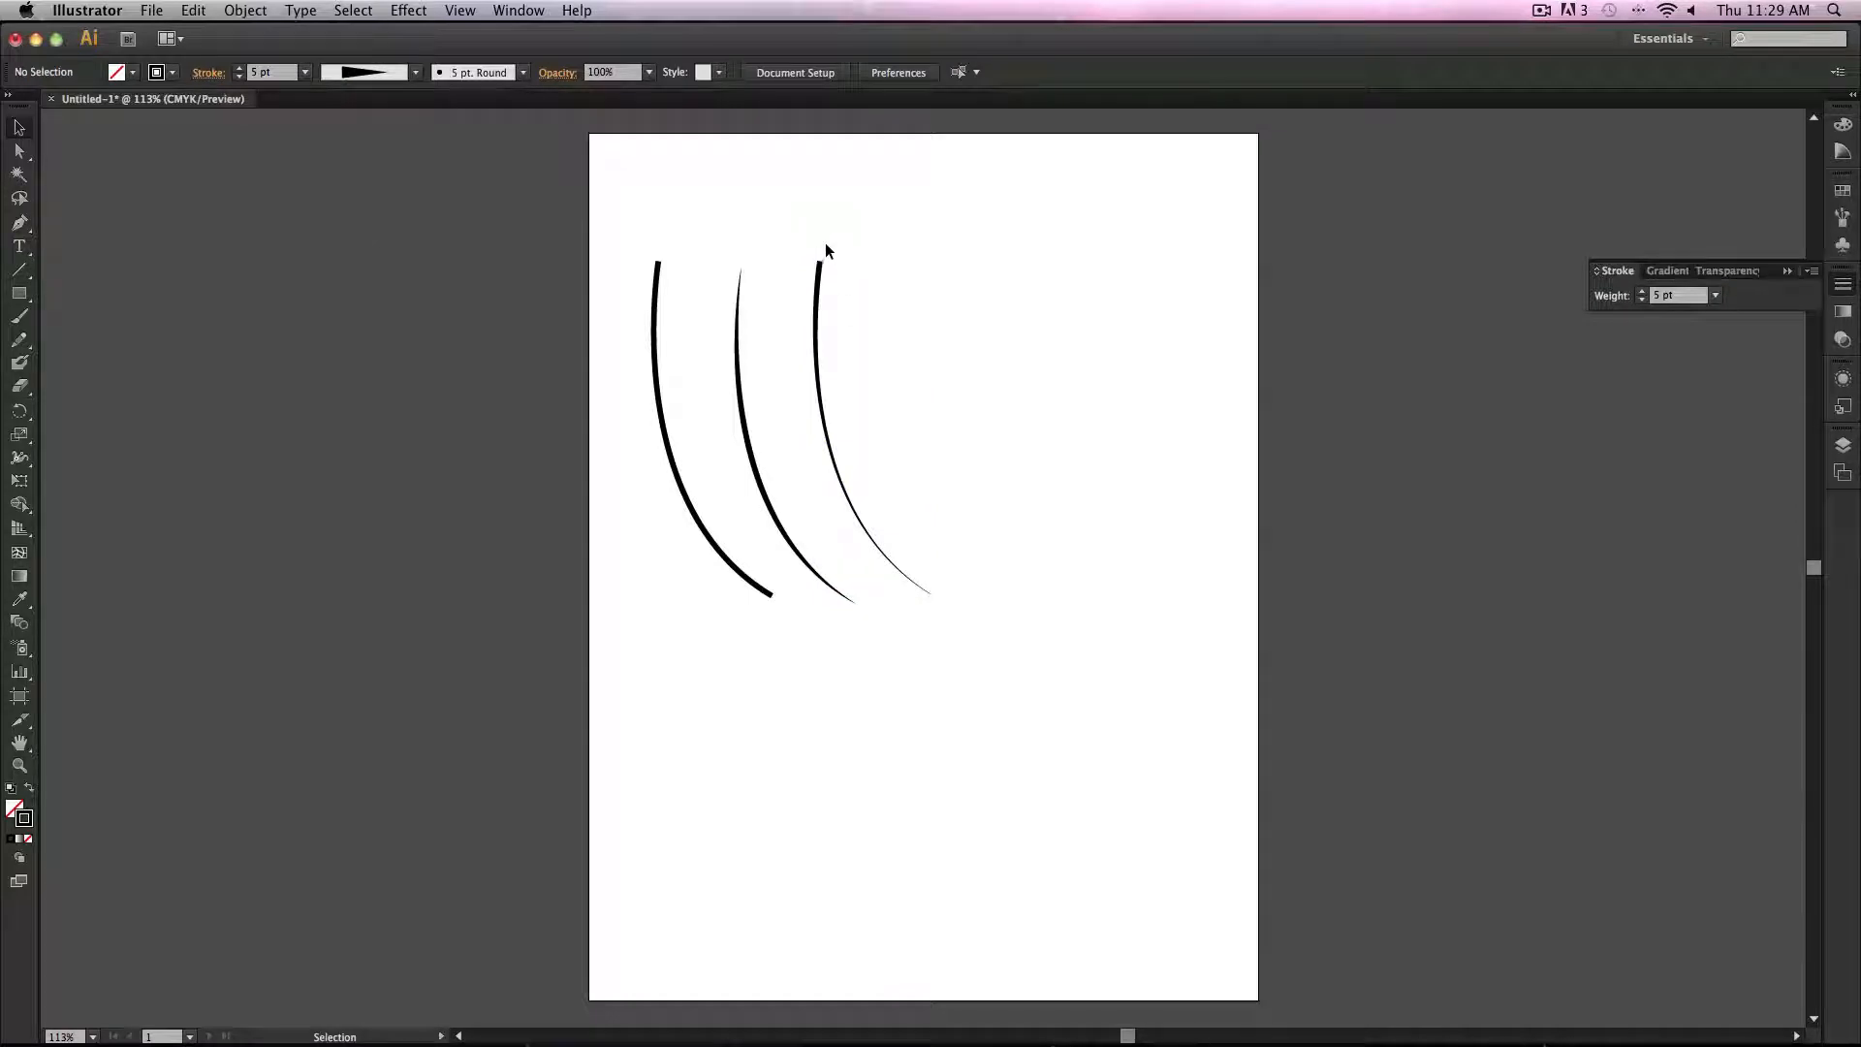
# Step: Select the rightmost curve and apply the 5 pt. Oval and then the 5 pt. Flat brush definition to it
pyautogui.press('z')
pyautogui.click(823, 268)
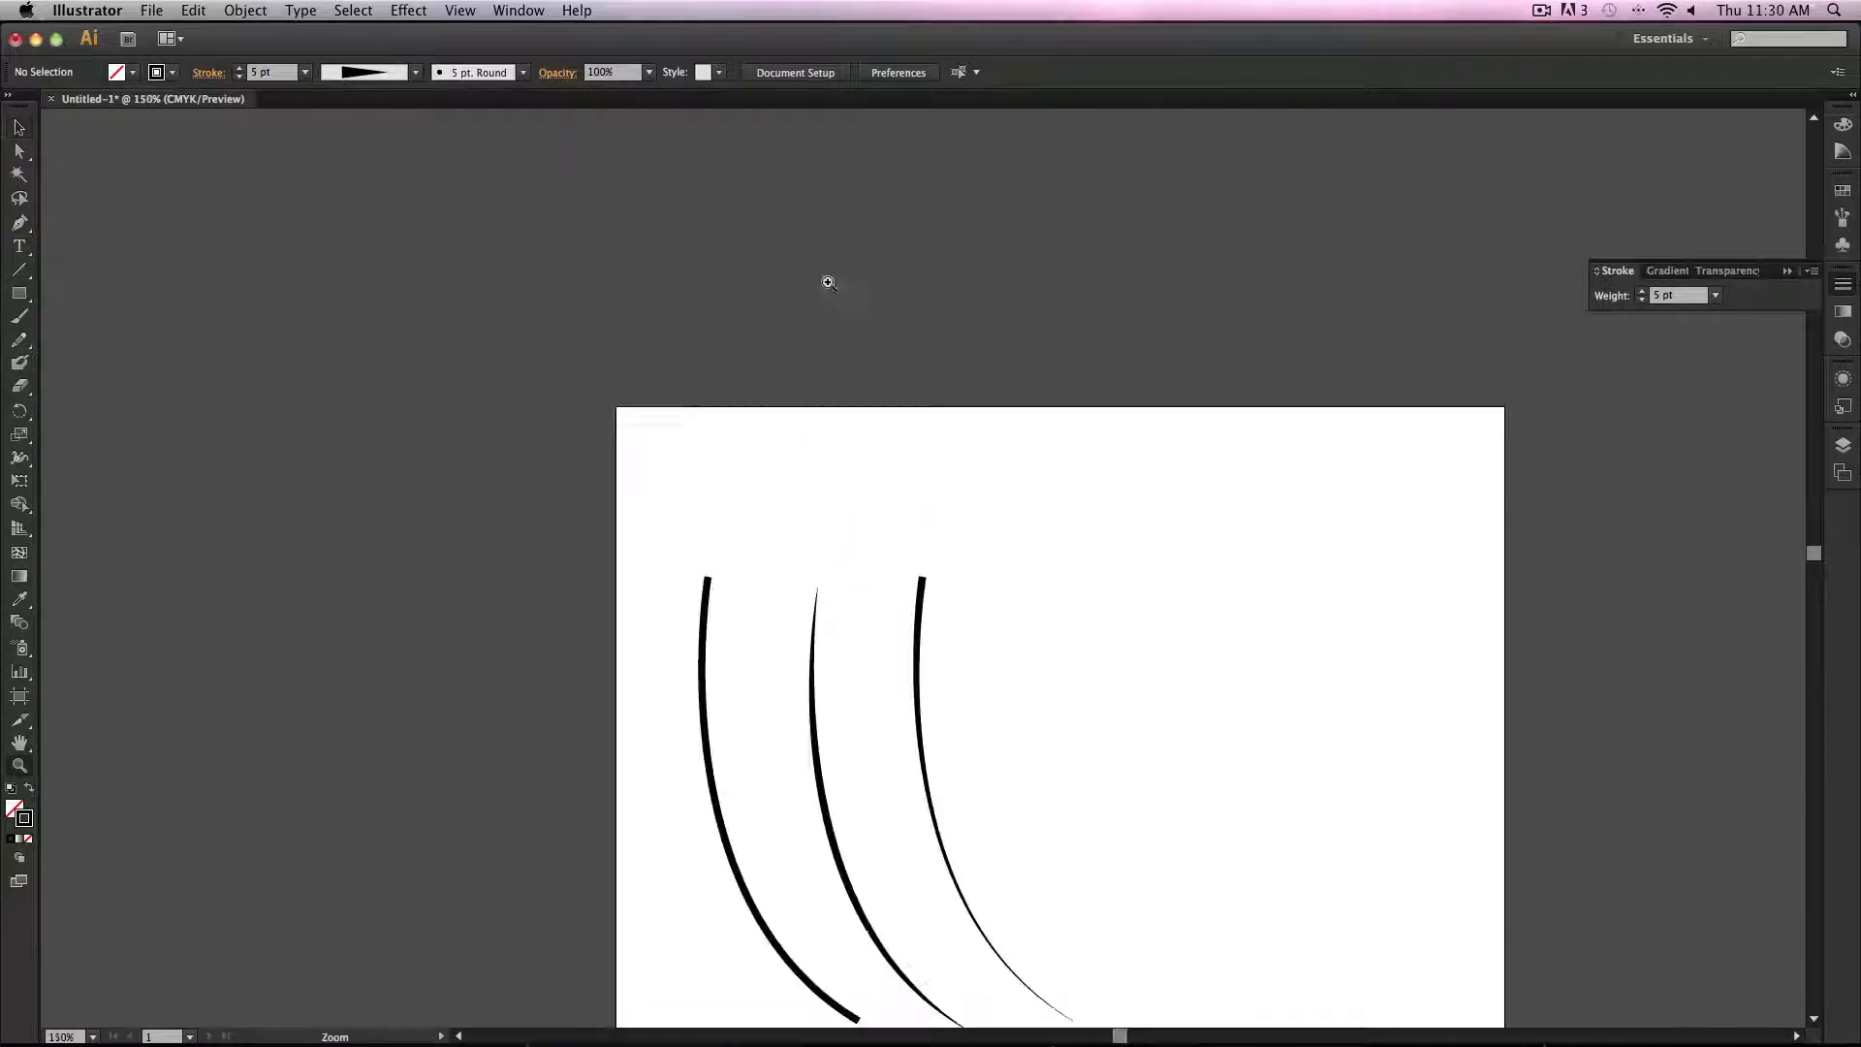
pyautogui.click(1063, 736)
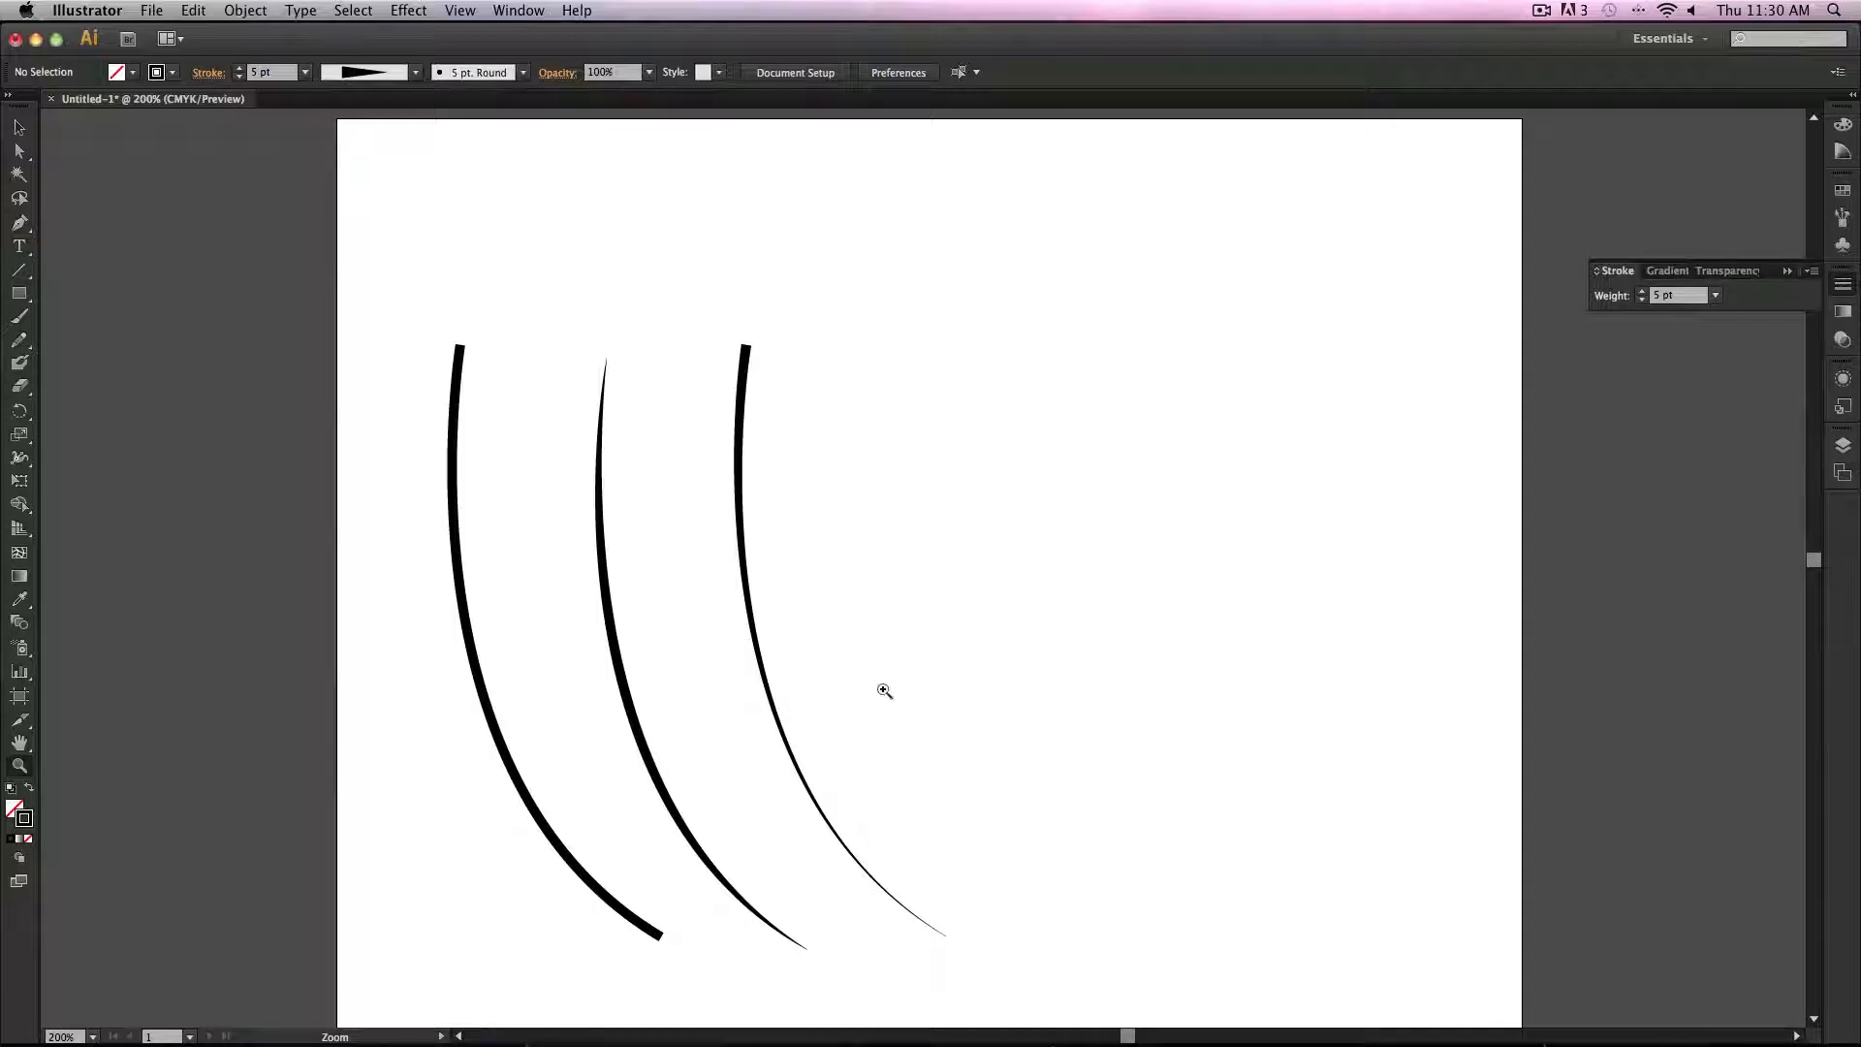
pyautogui.click(17, 128)
pyautogui.click(745, 380)
pyautogui.click(523, 73)
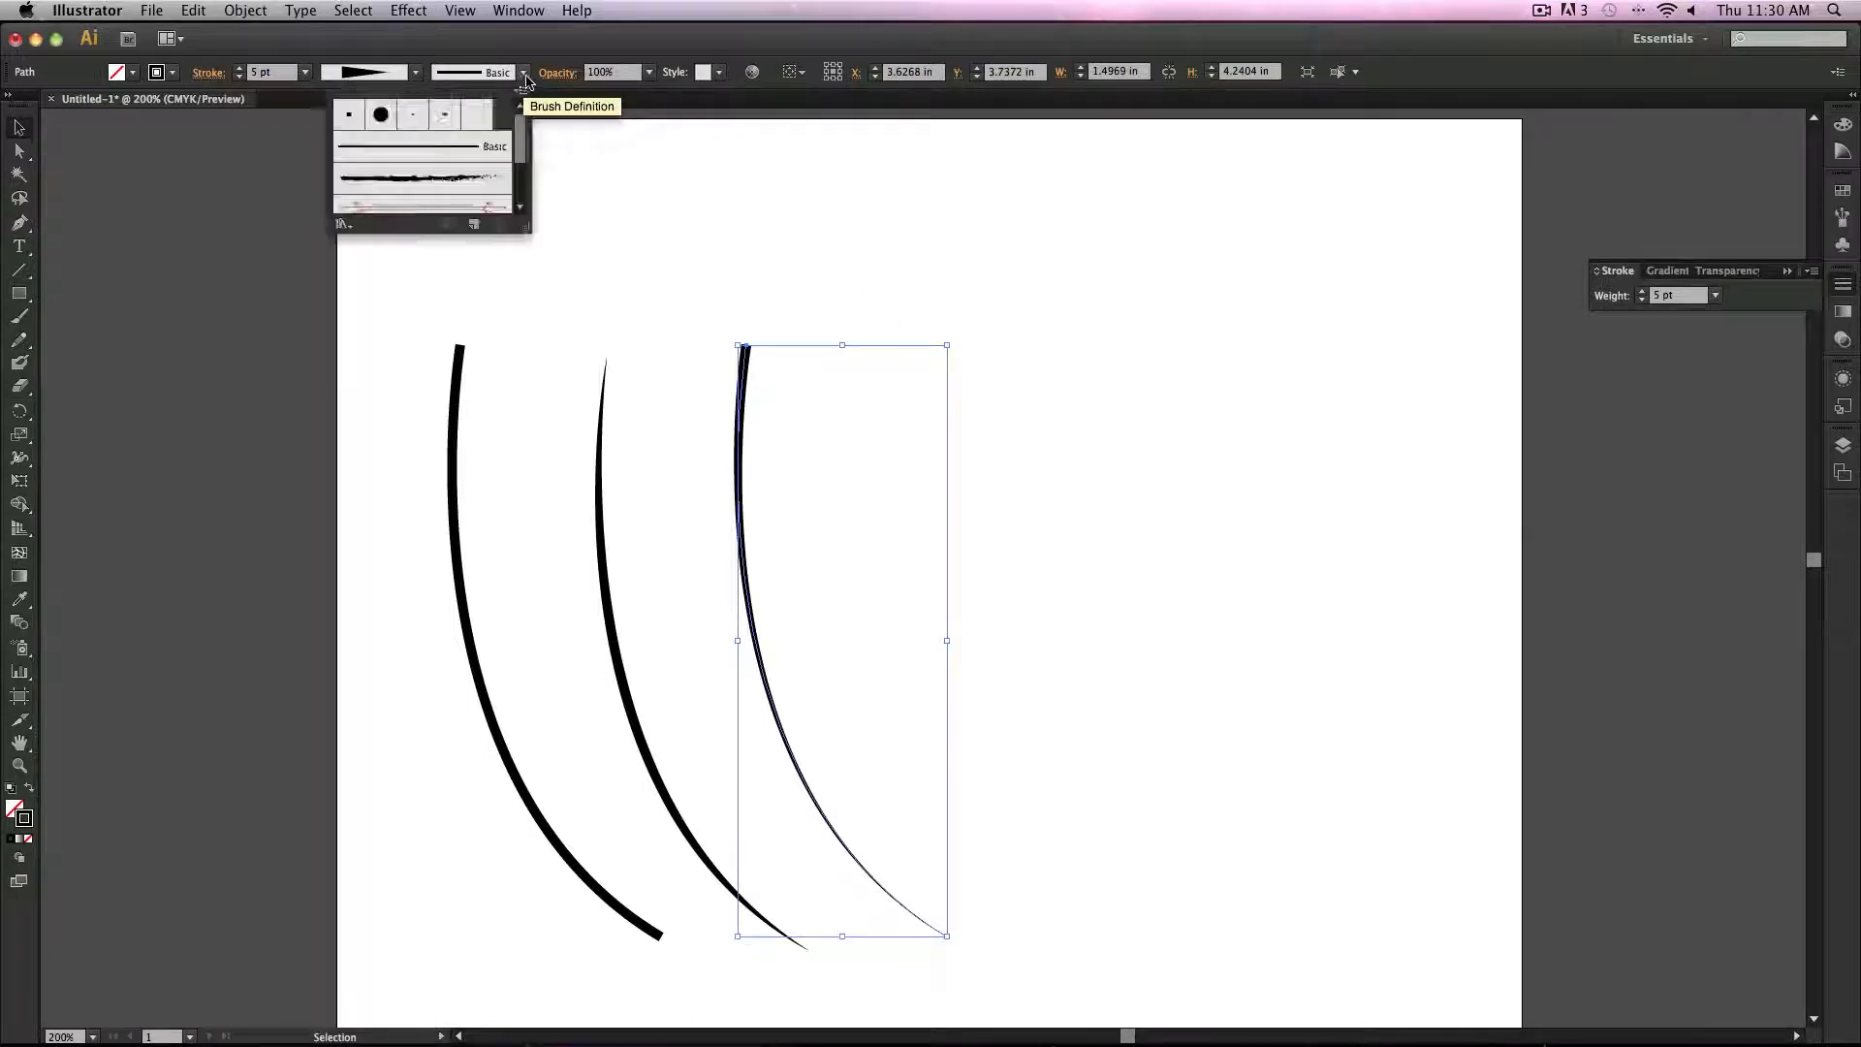
pyautogui.click(417, 120)
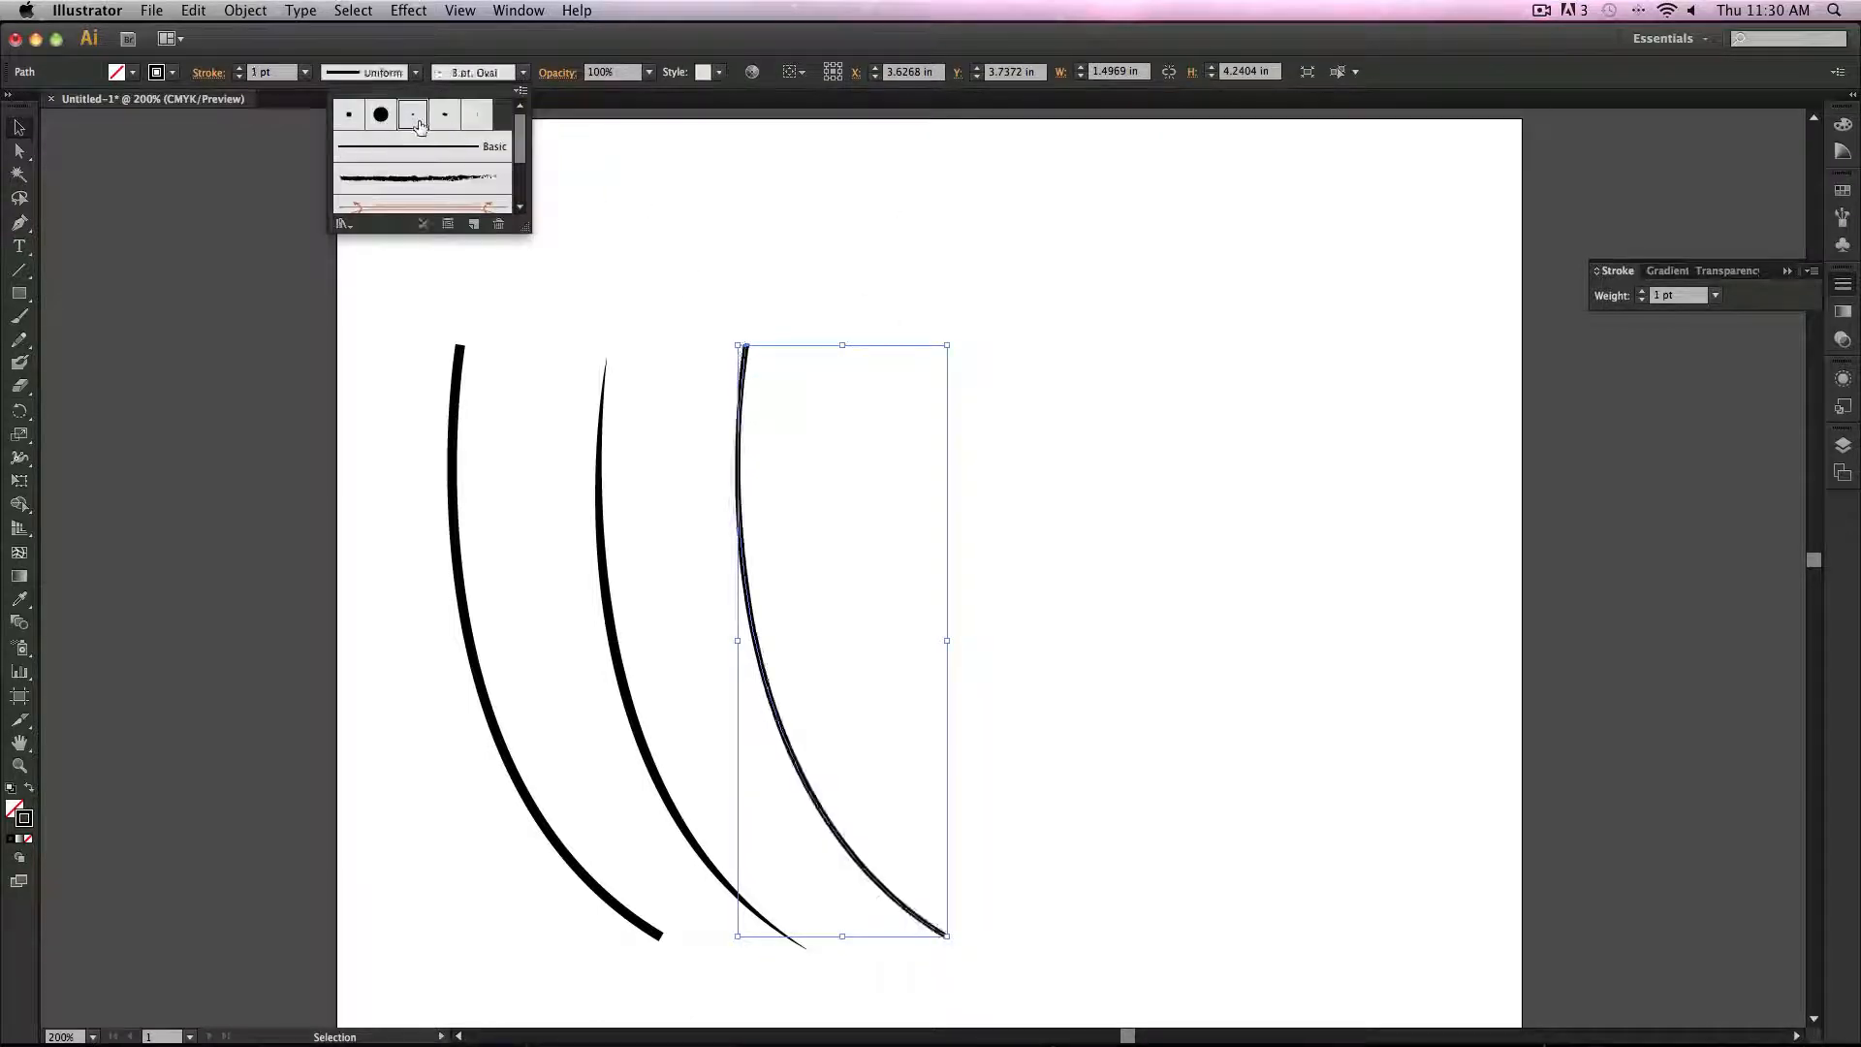
pyautogui.click(476, 114)
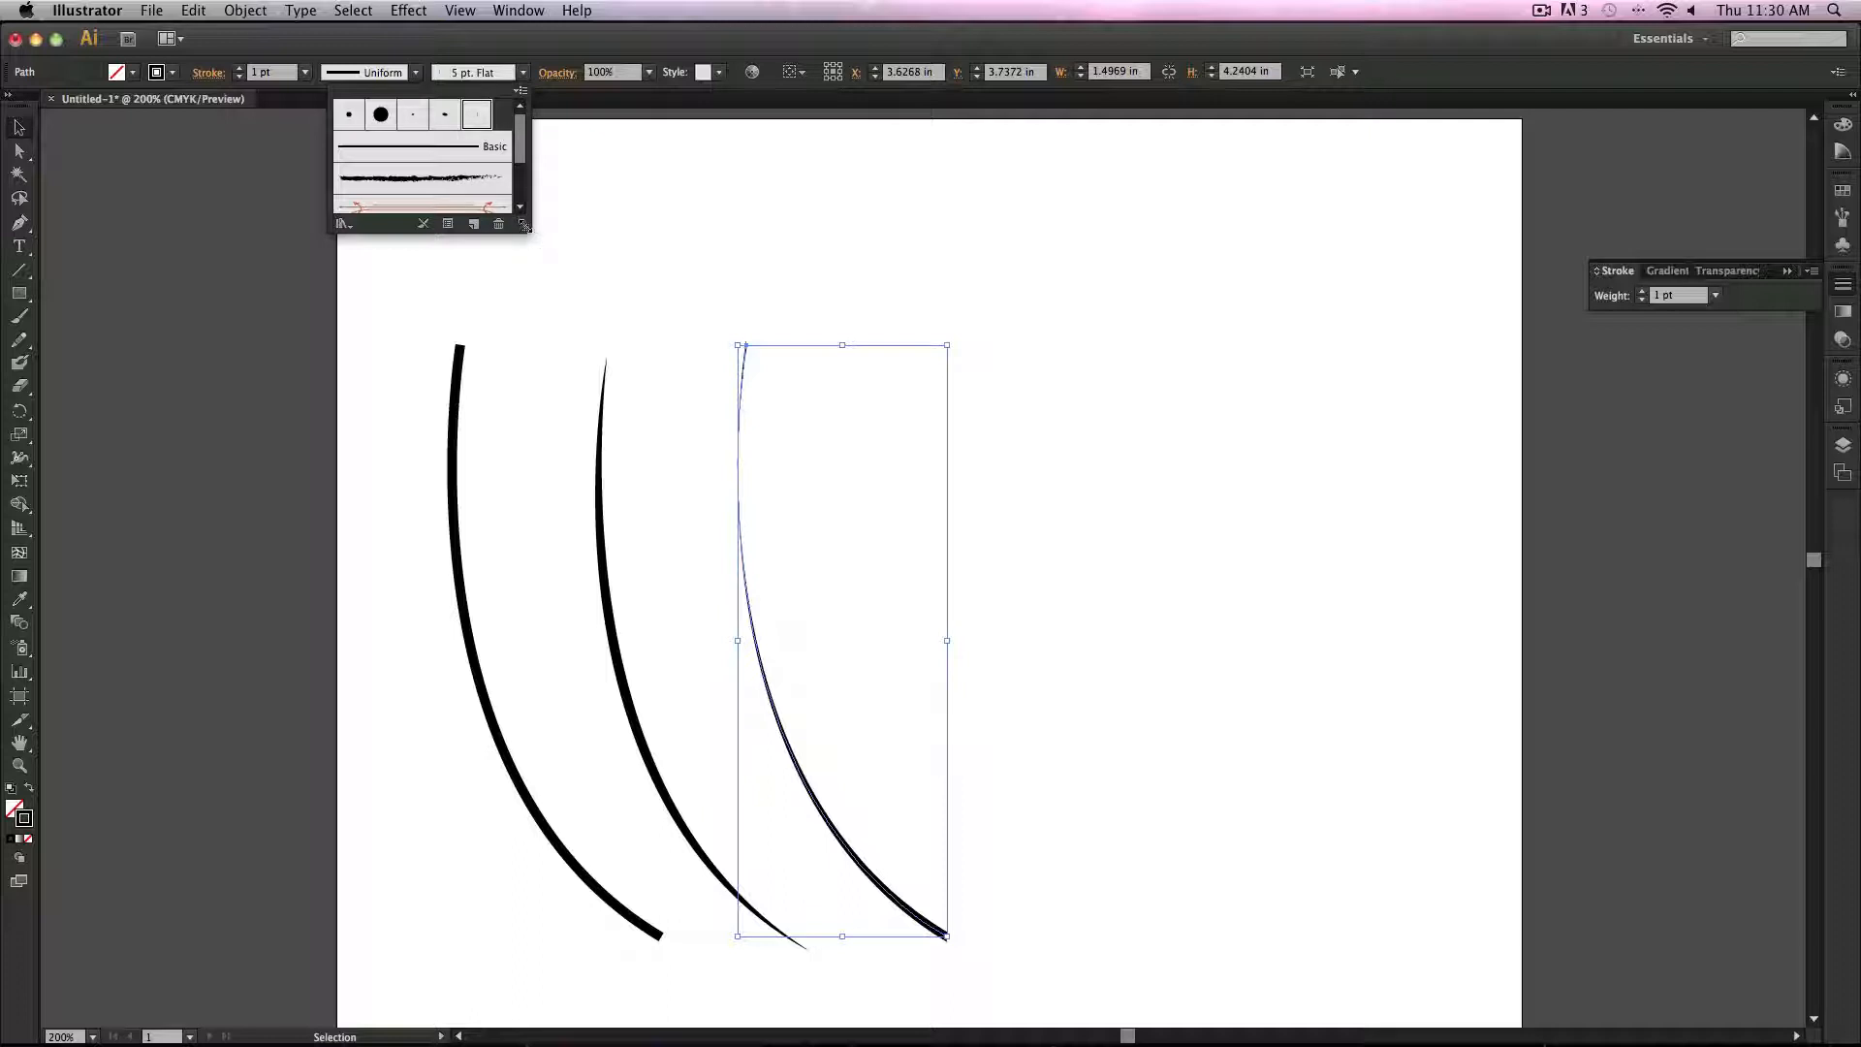
# Step: Enlarge the brush list and try the charcoal, arrow, Mop bristle and dashed pattern brushes on the curve
pyautogui.moveTo(523, 225); pyautogui.dragTo(579, 357)
pyautogui.click(466, 179)
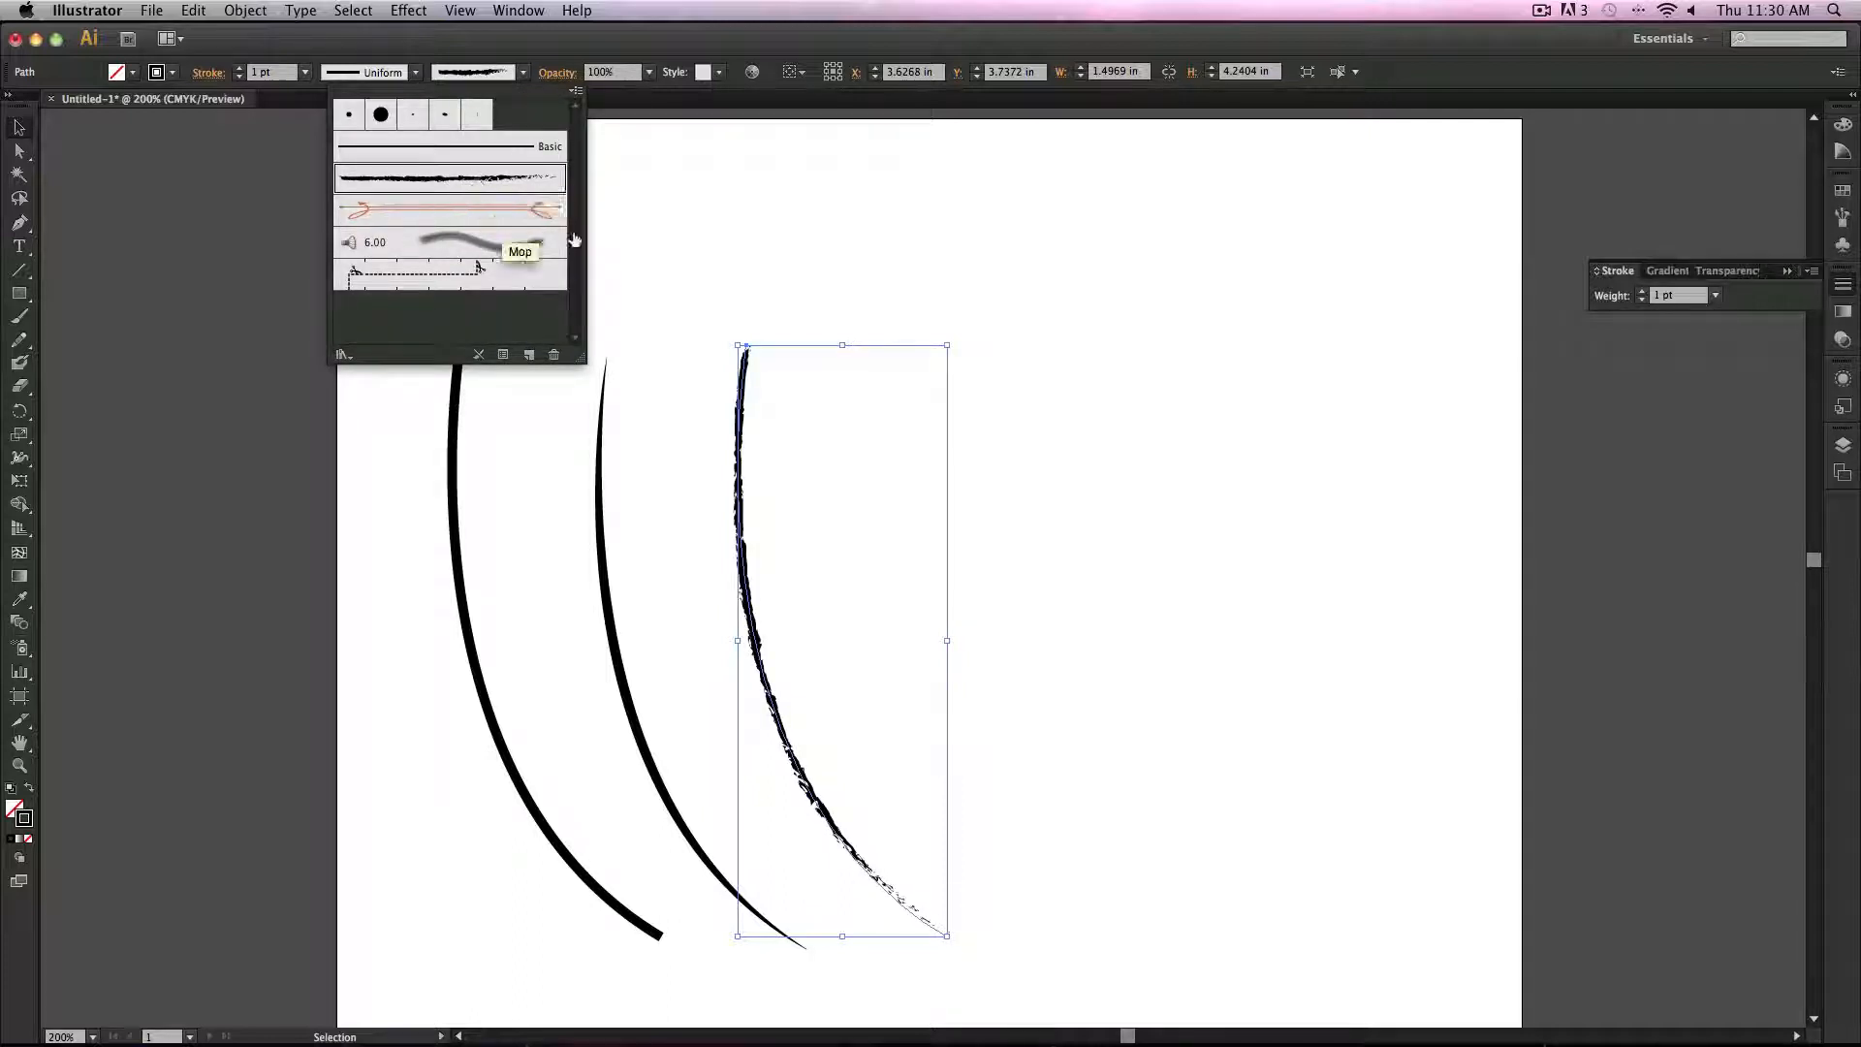
pyautogui.click(449, 211)
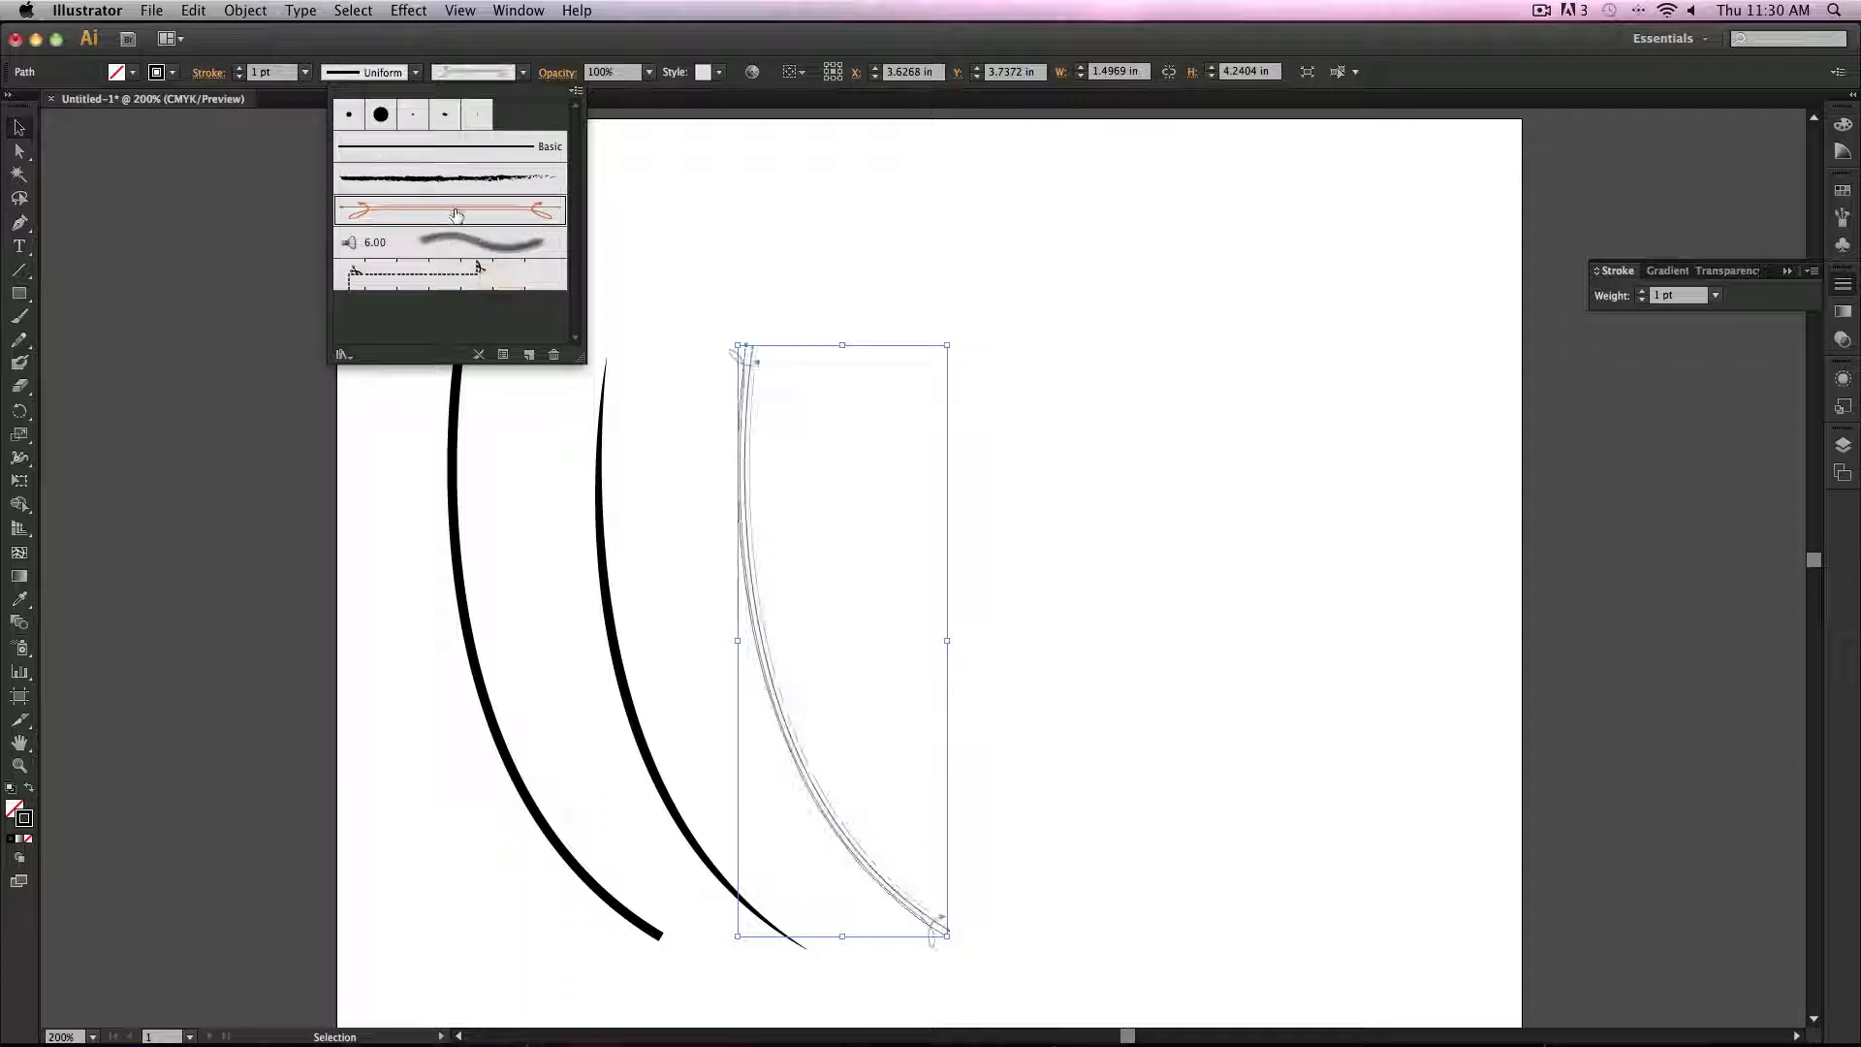
pyautogui.click(472, 244)
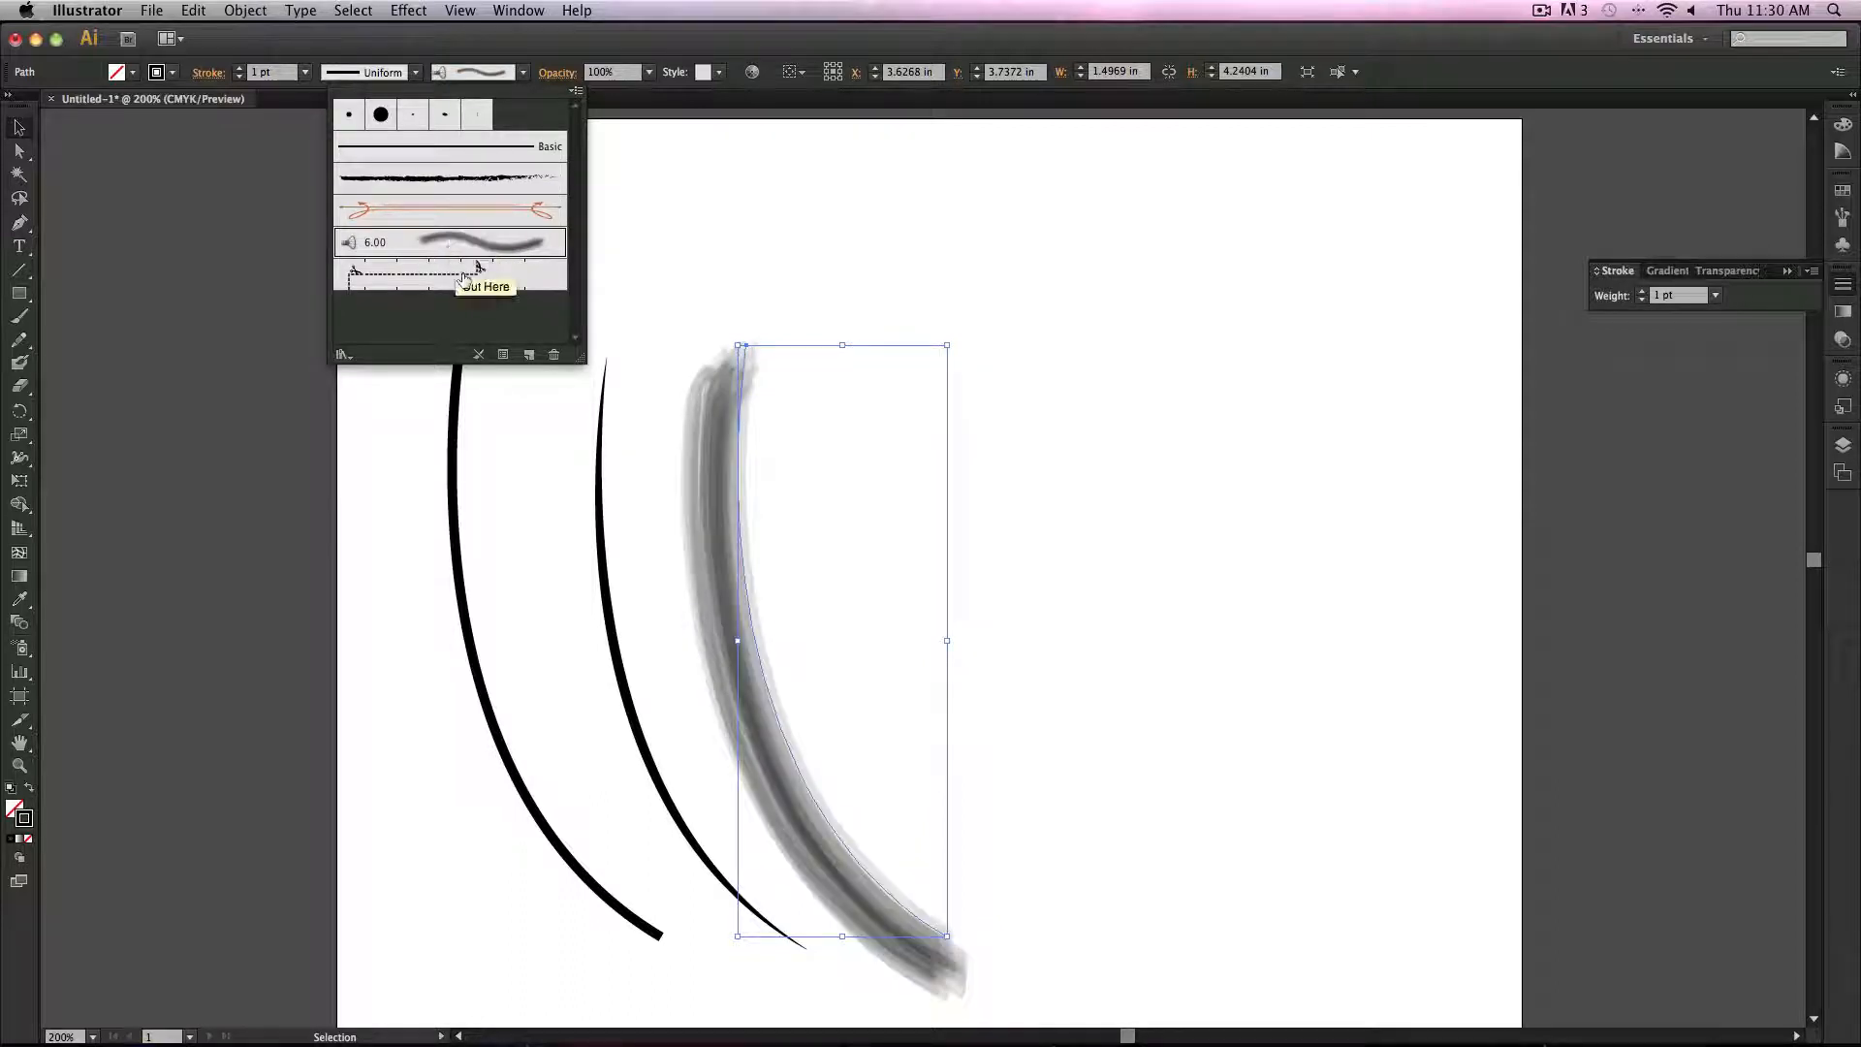
pyautogui.click(483, 270)
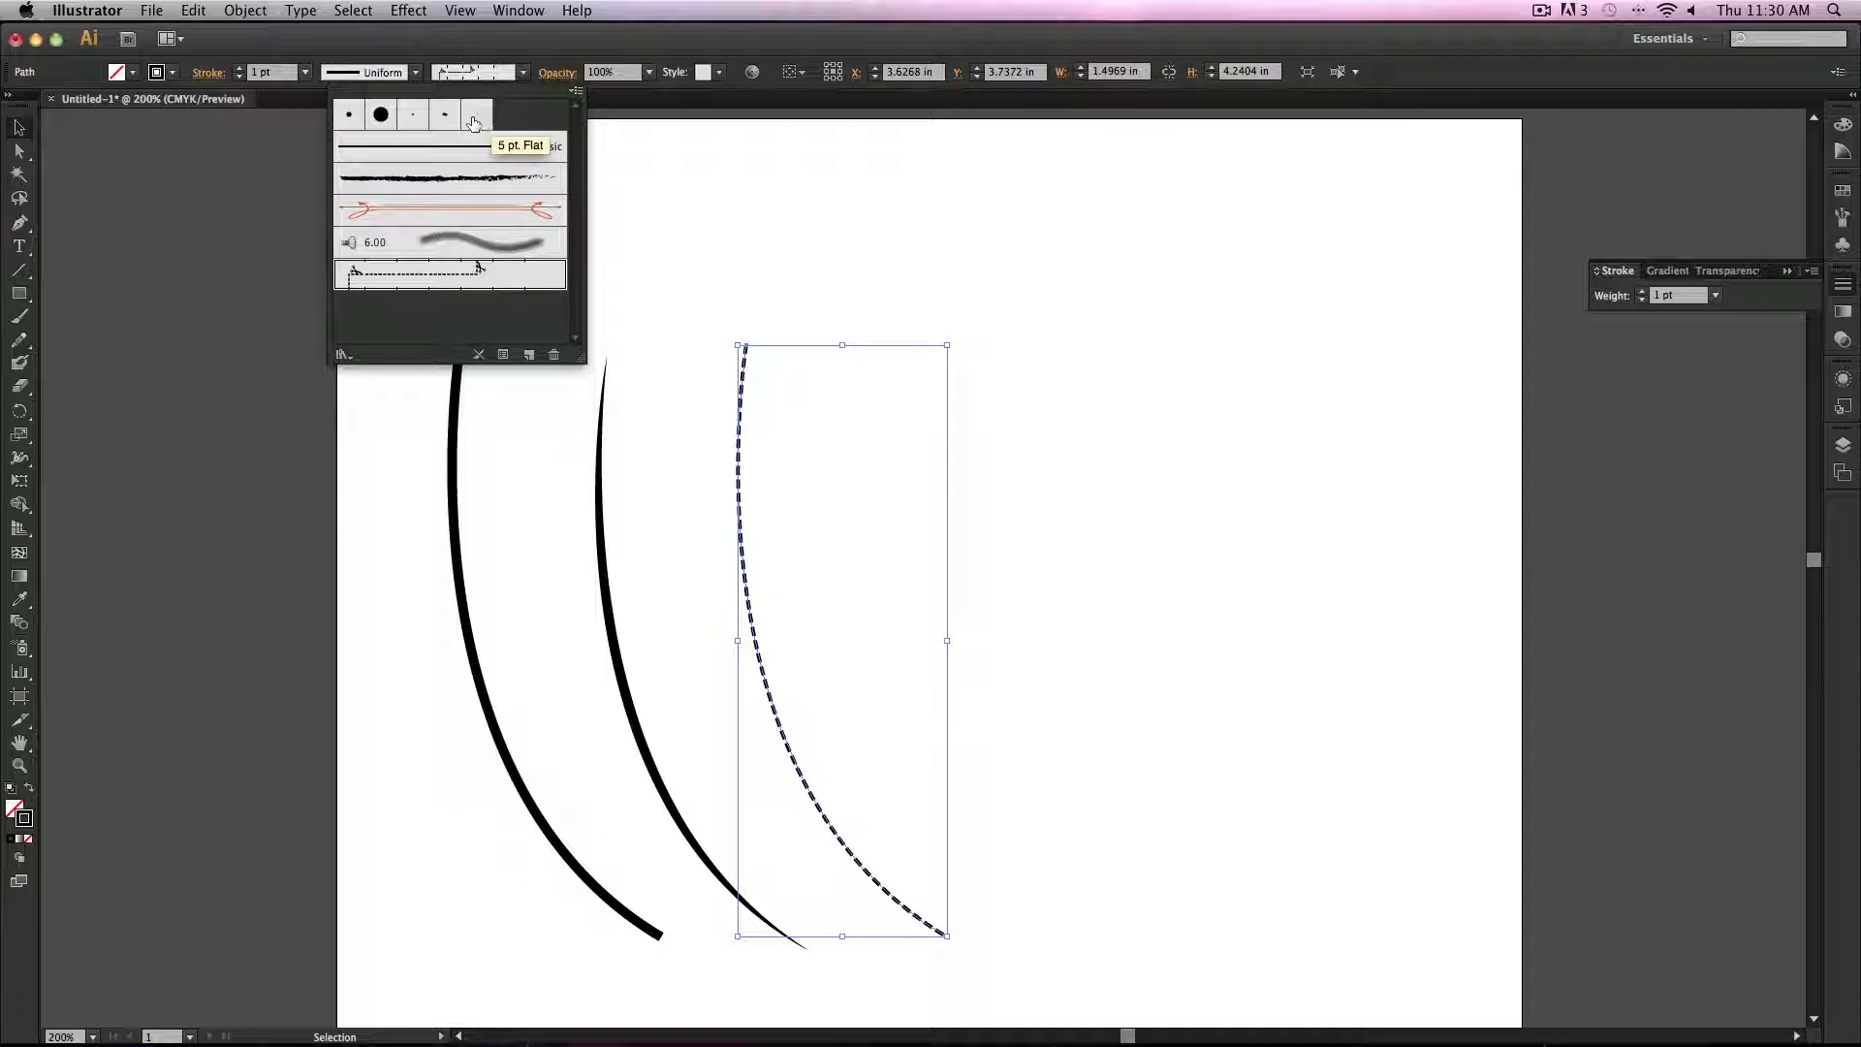
# Step: Open the Artistic_Paintbrush brush library
pyautogui.click(576, 93)
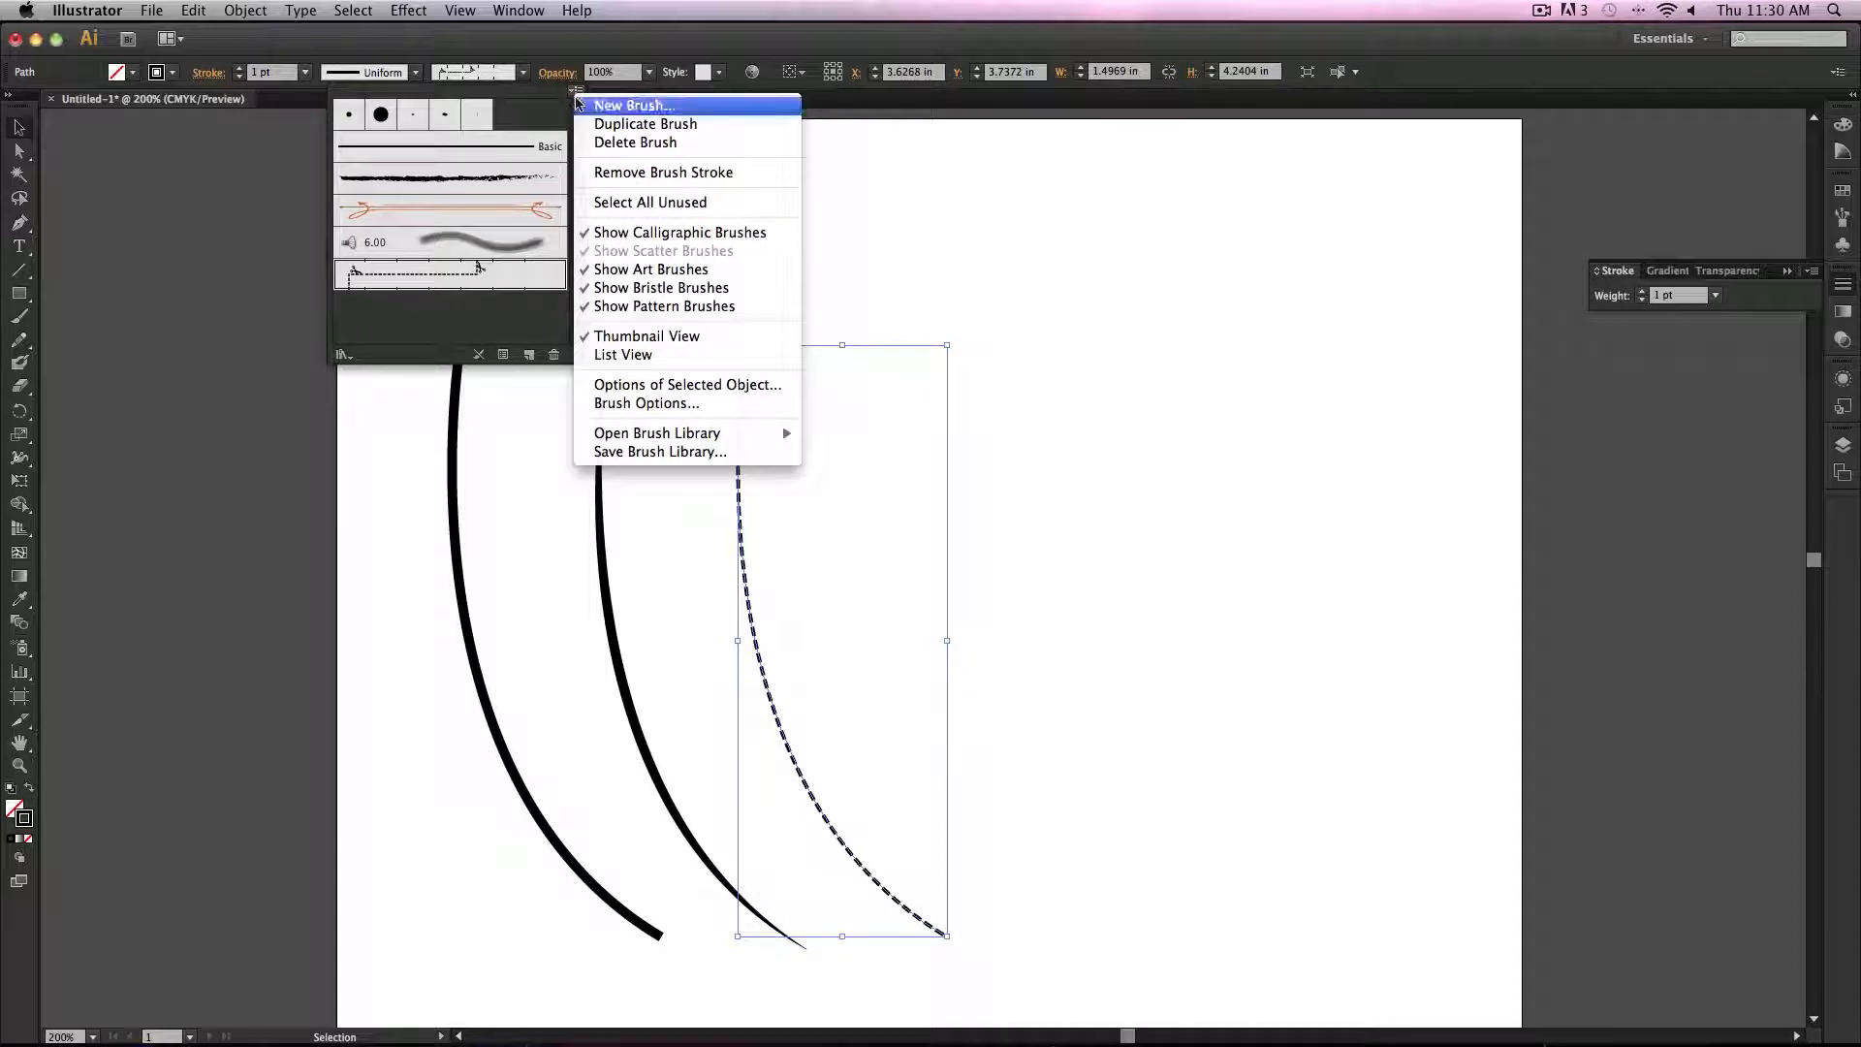
pyautogui.click(573, 94)
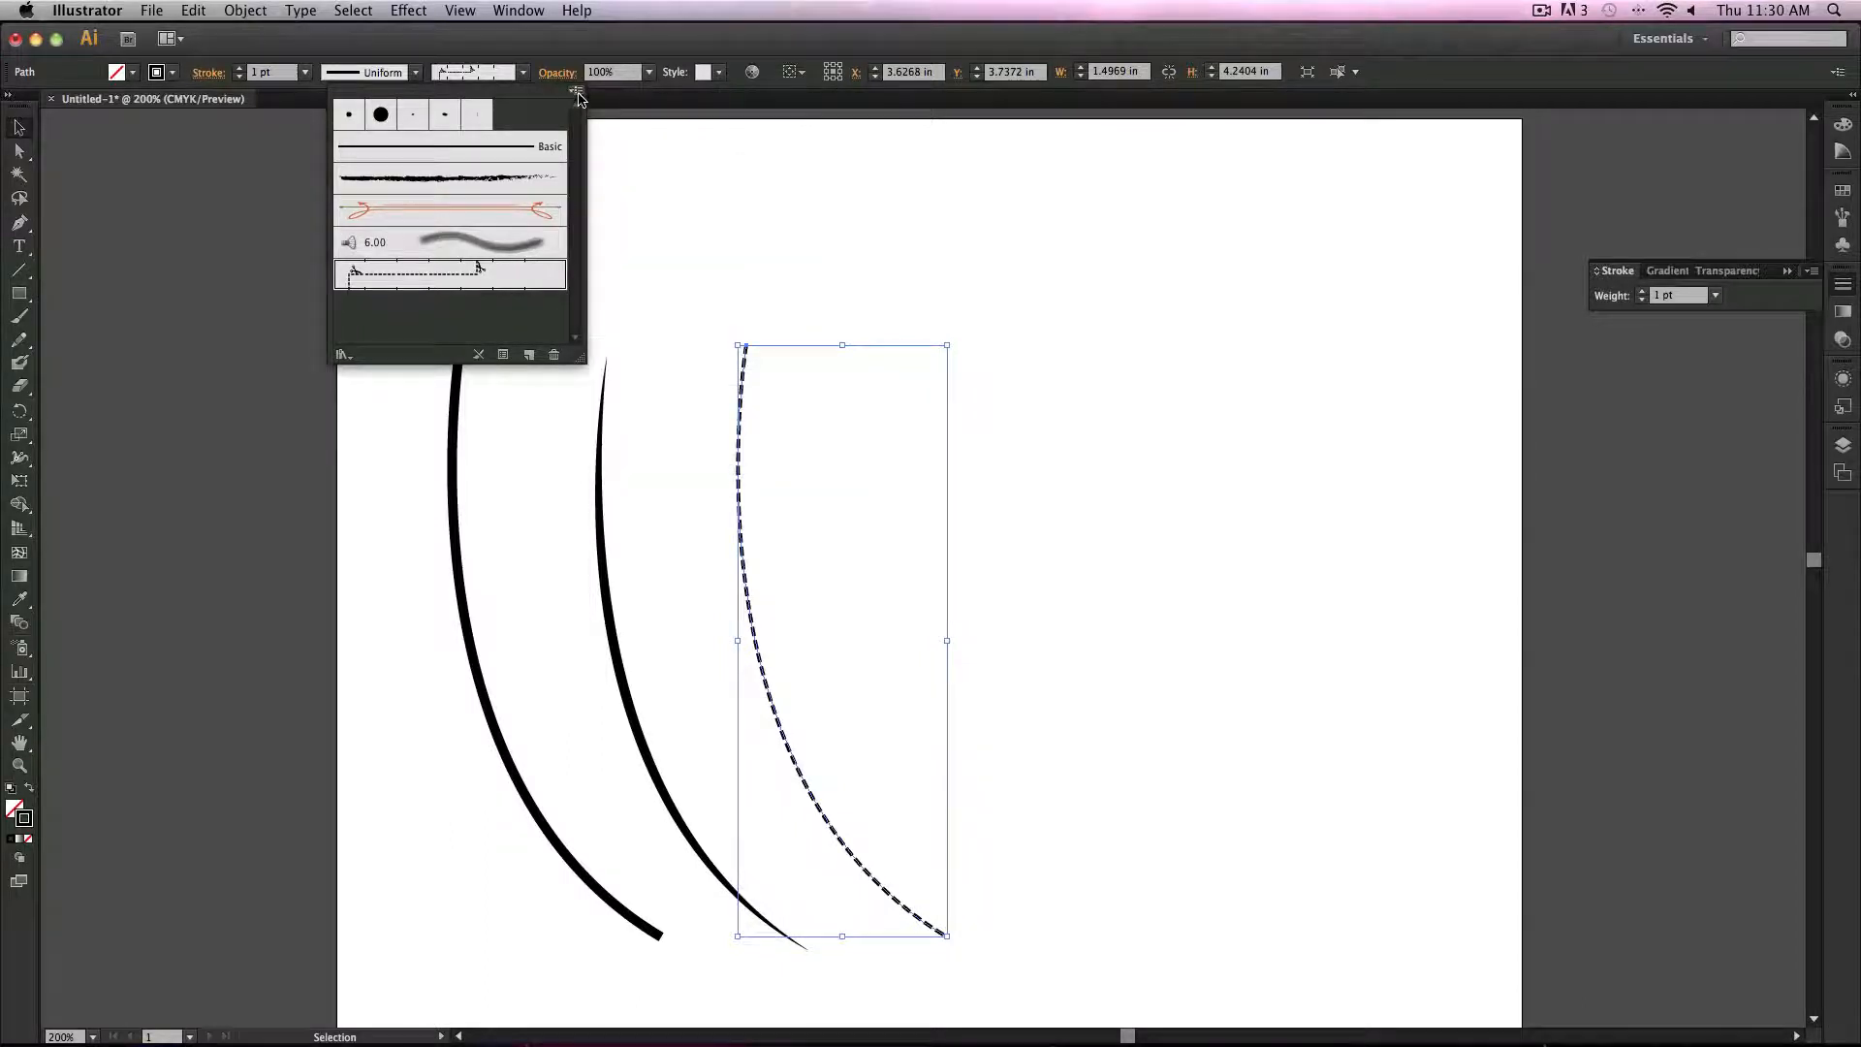
pyautogui.click(573, 93)
pyautogui.moveTo(693, 434)
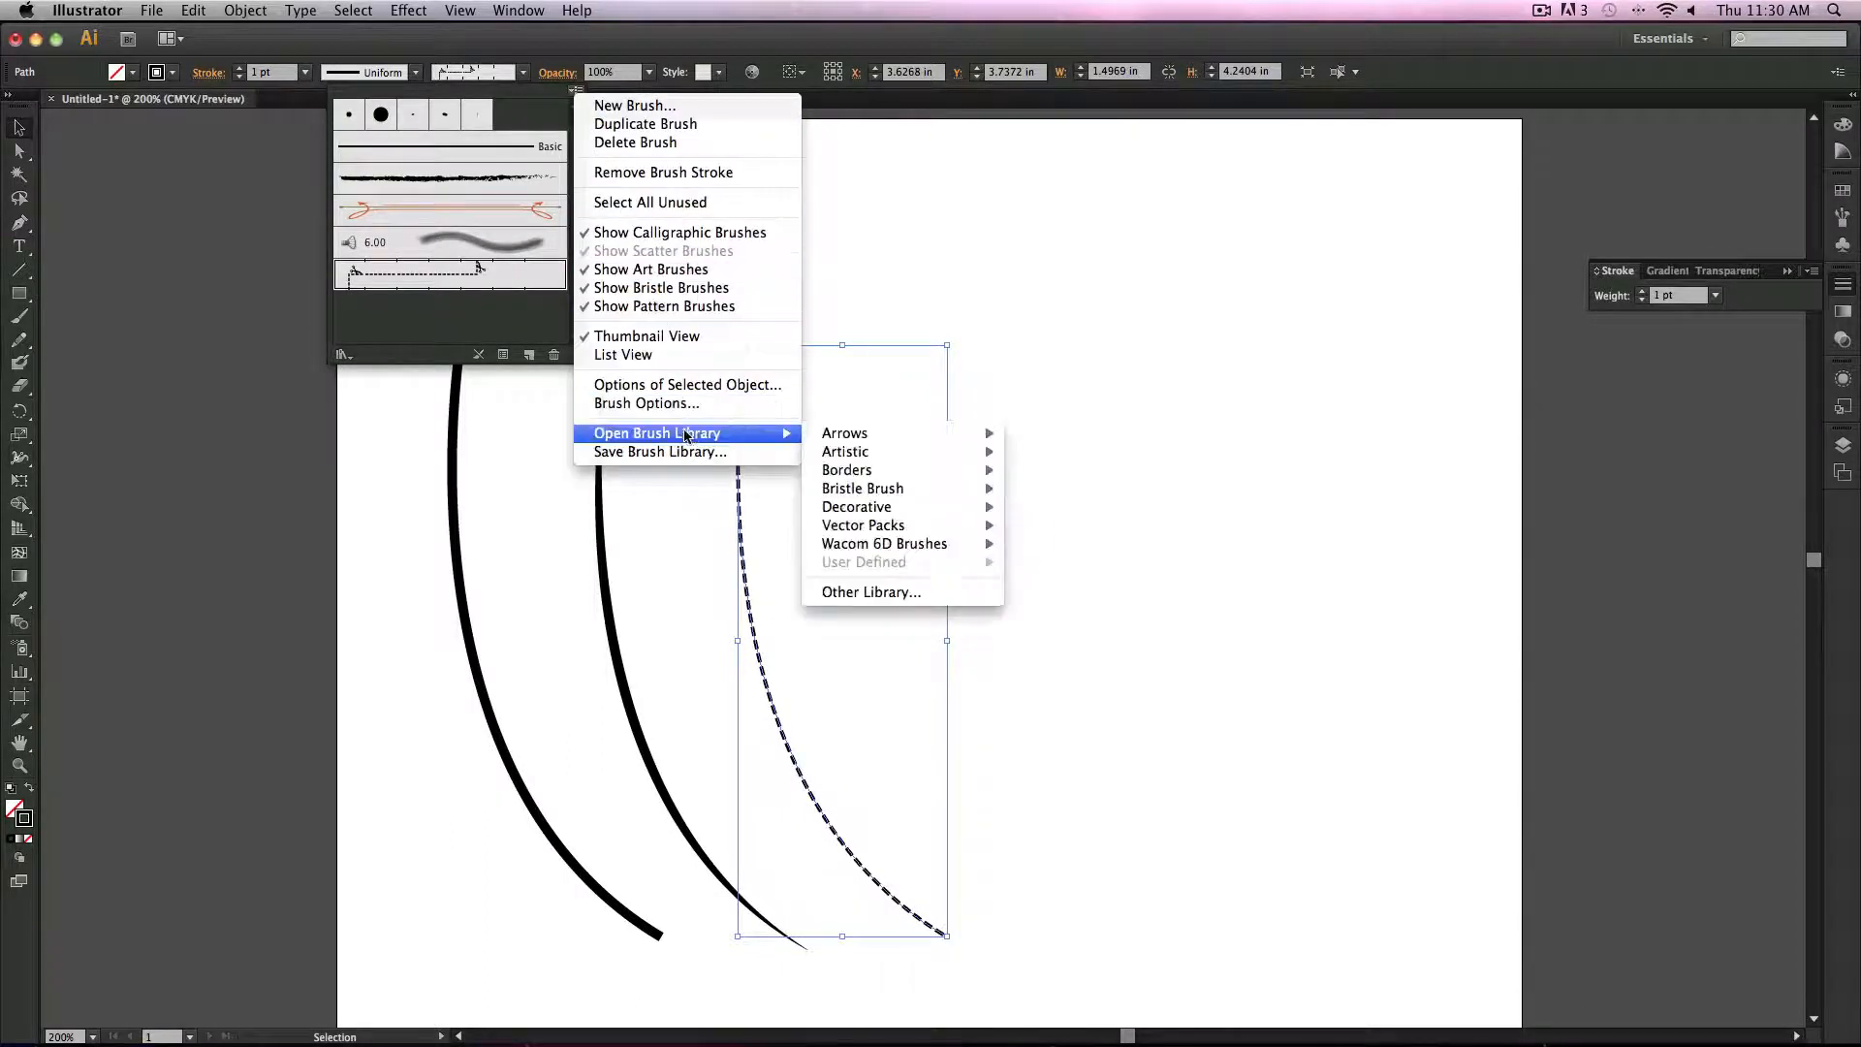
pyautogui.moveTo(947, 467)
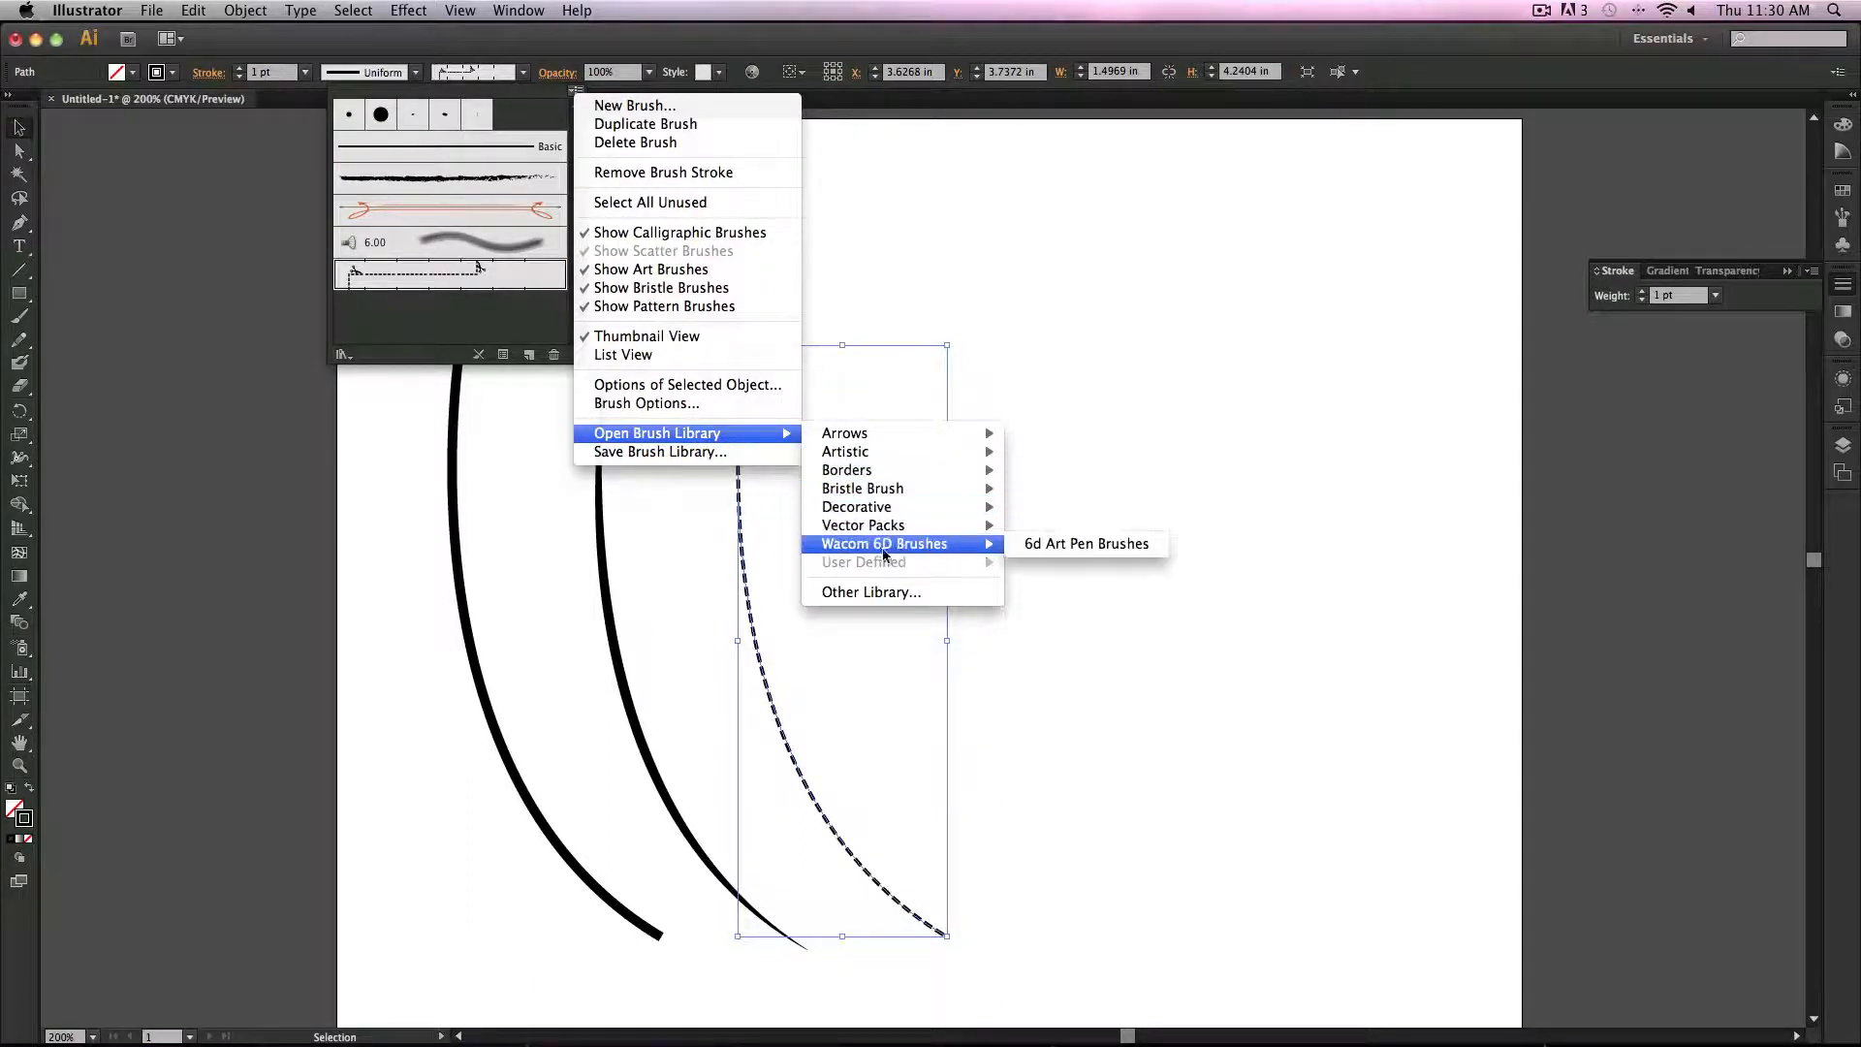
pyautogui.moveTo(863, 553)
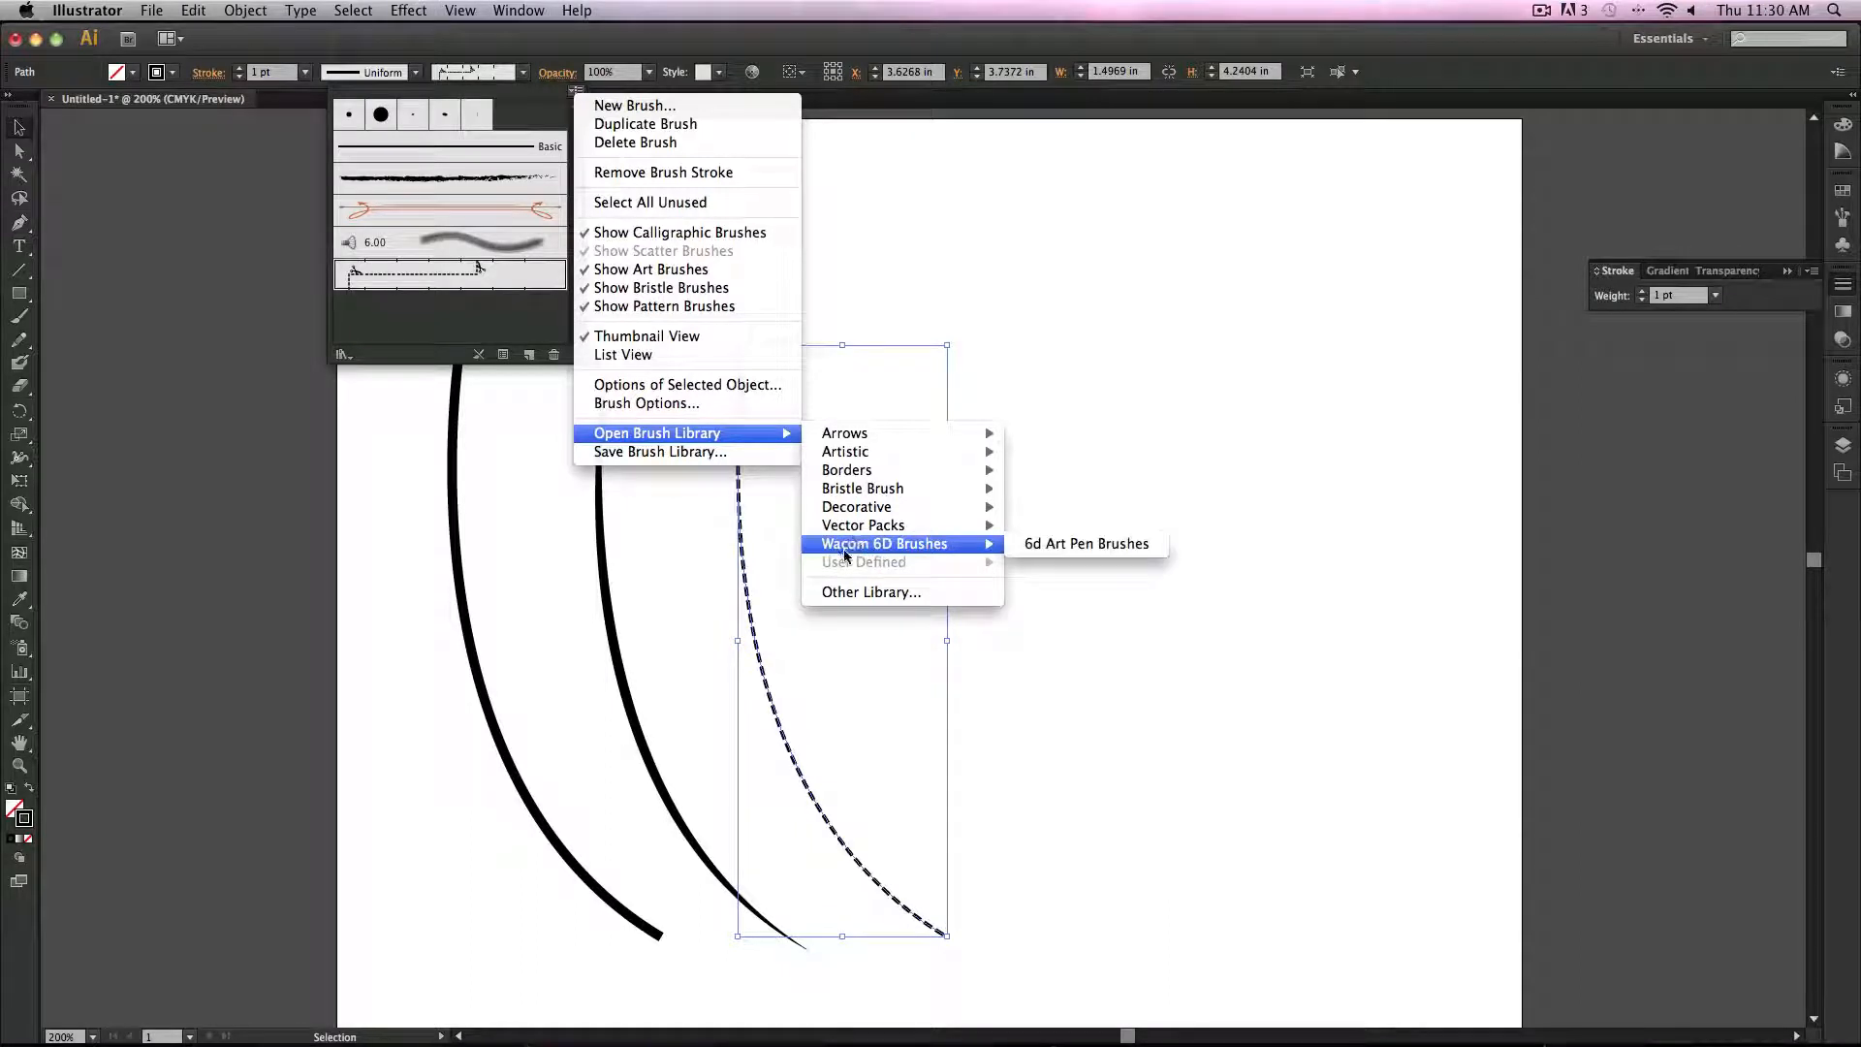
pyautogui.moveTo(887, 477)
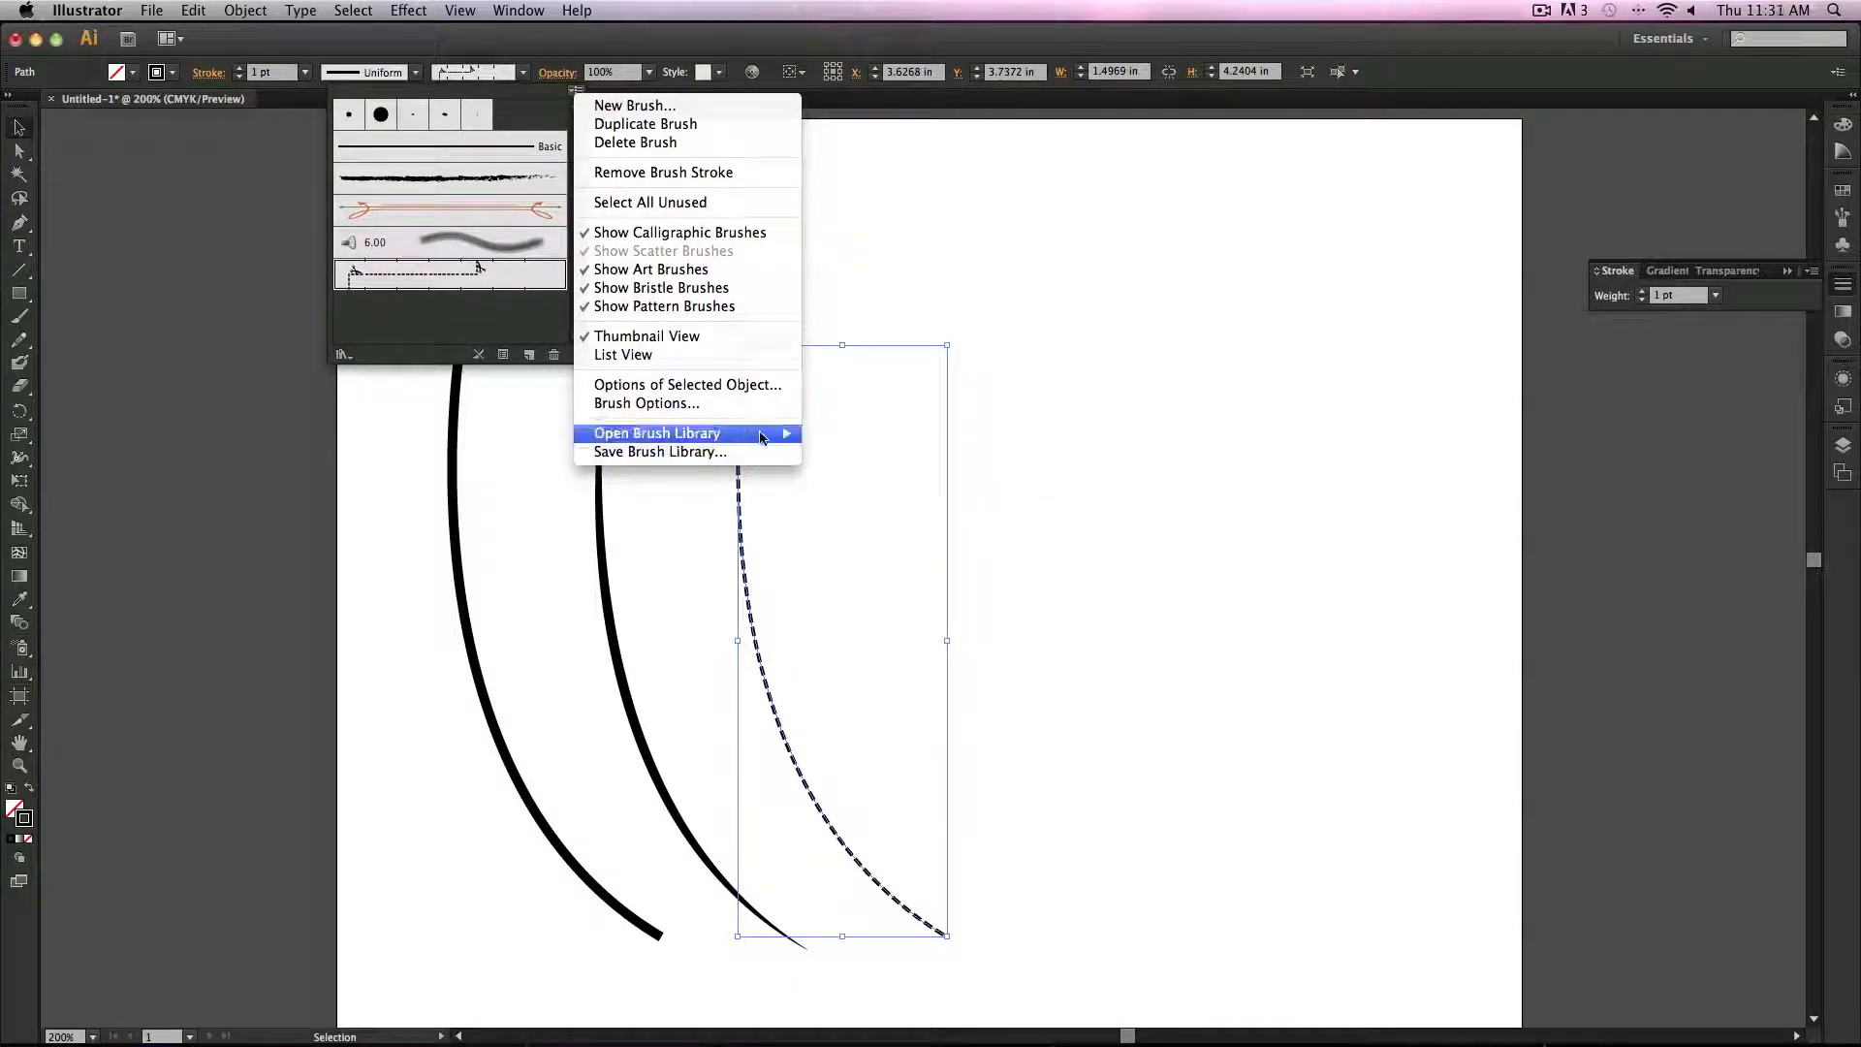
pyautogui.moveTo(737, 433)
pyautogui.moveTo(950, 453)
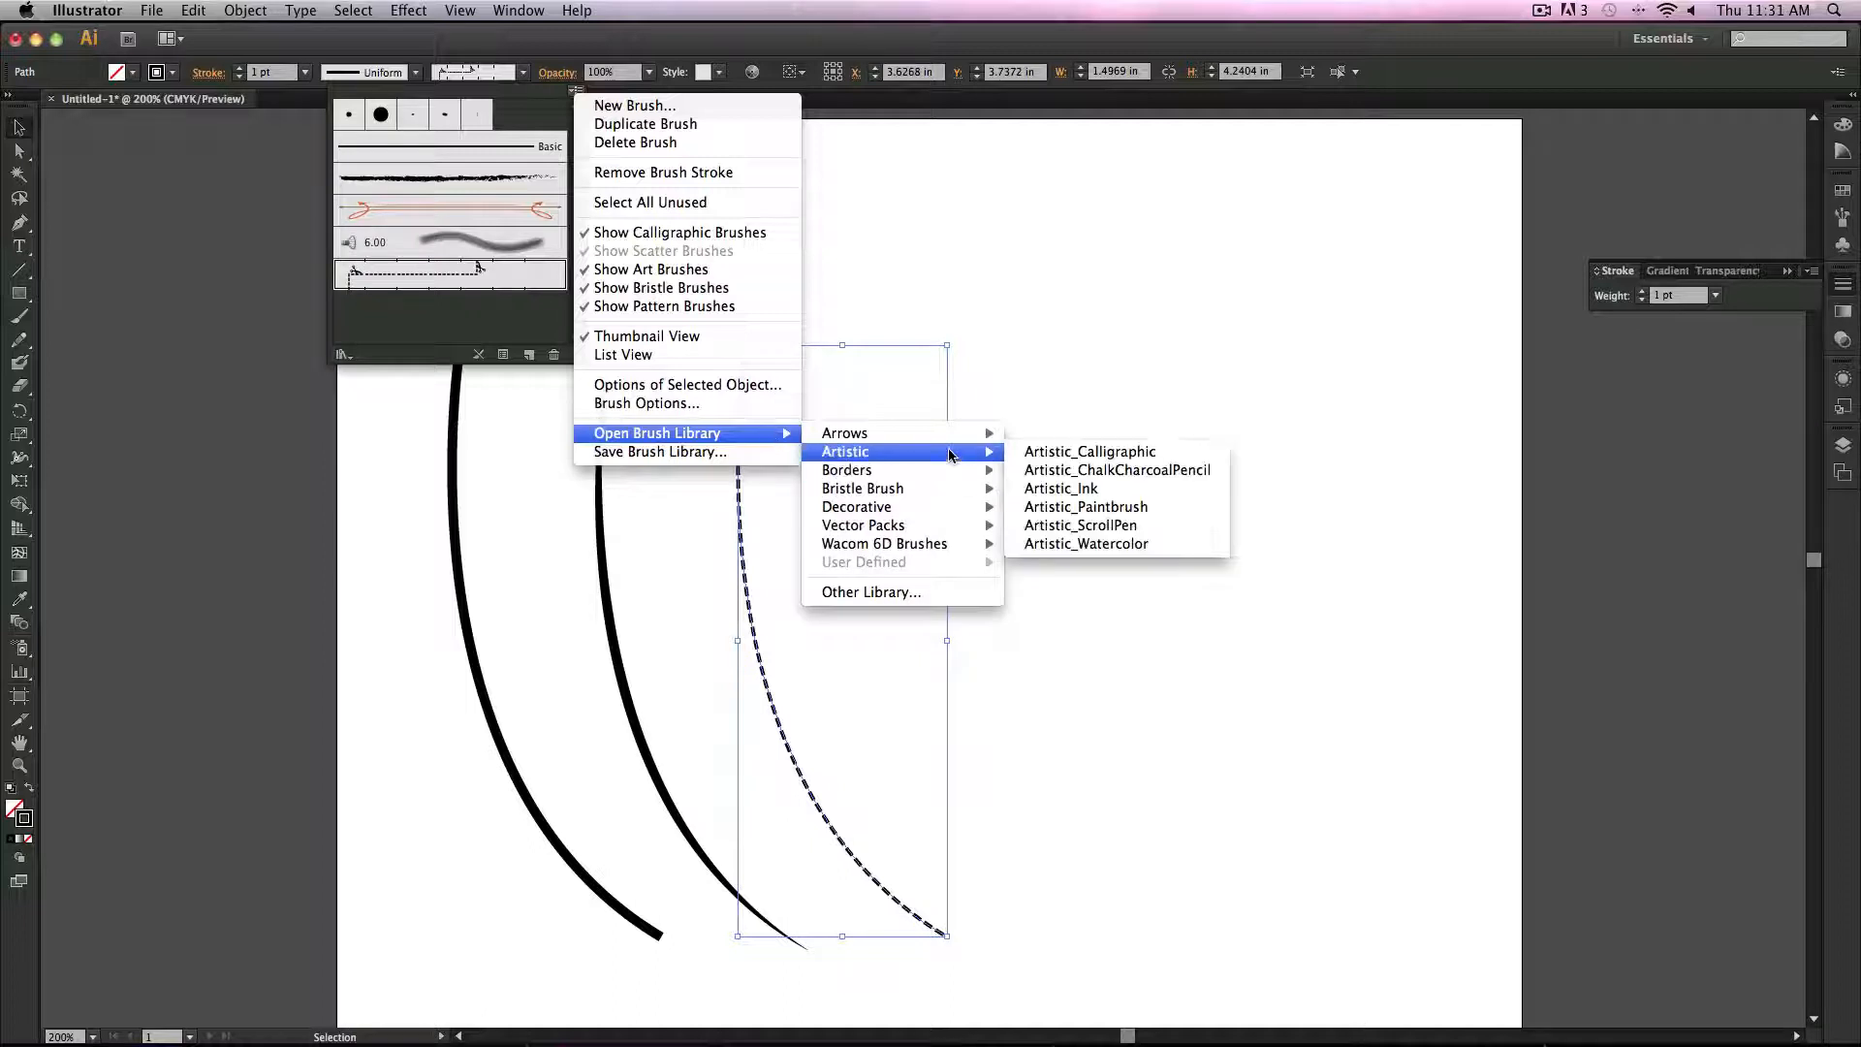
pyautogui.click(1073, 511)
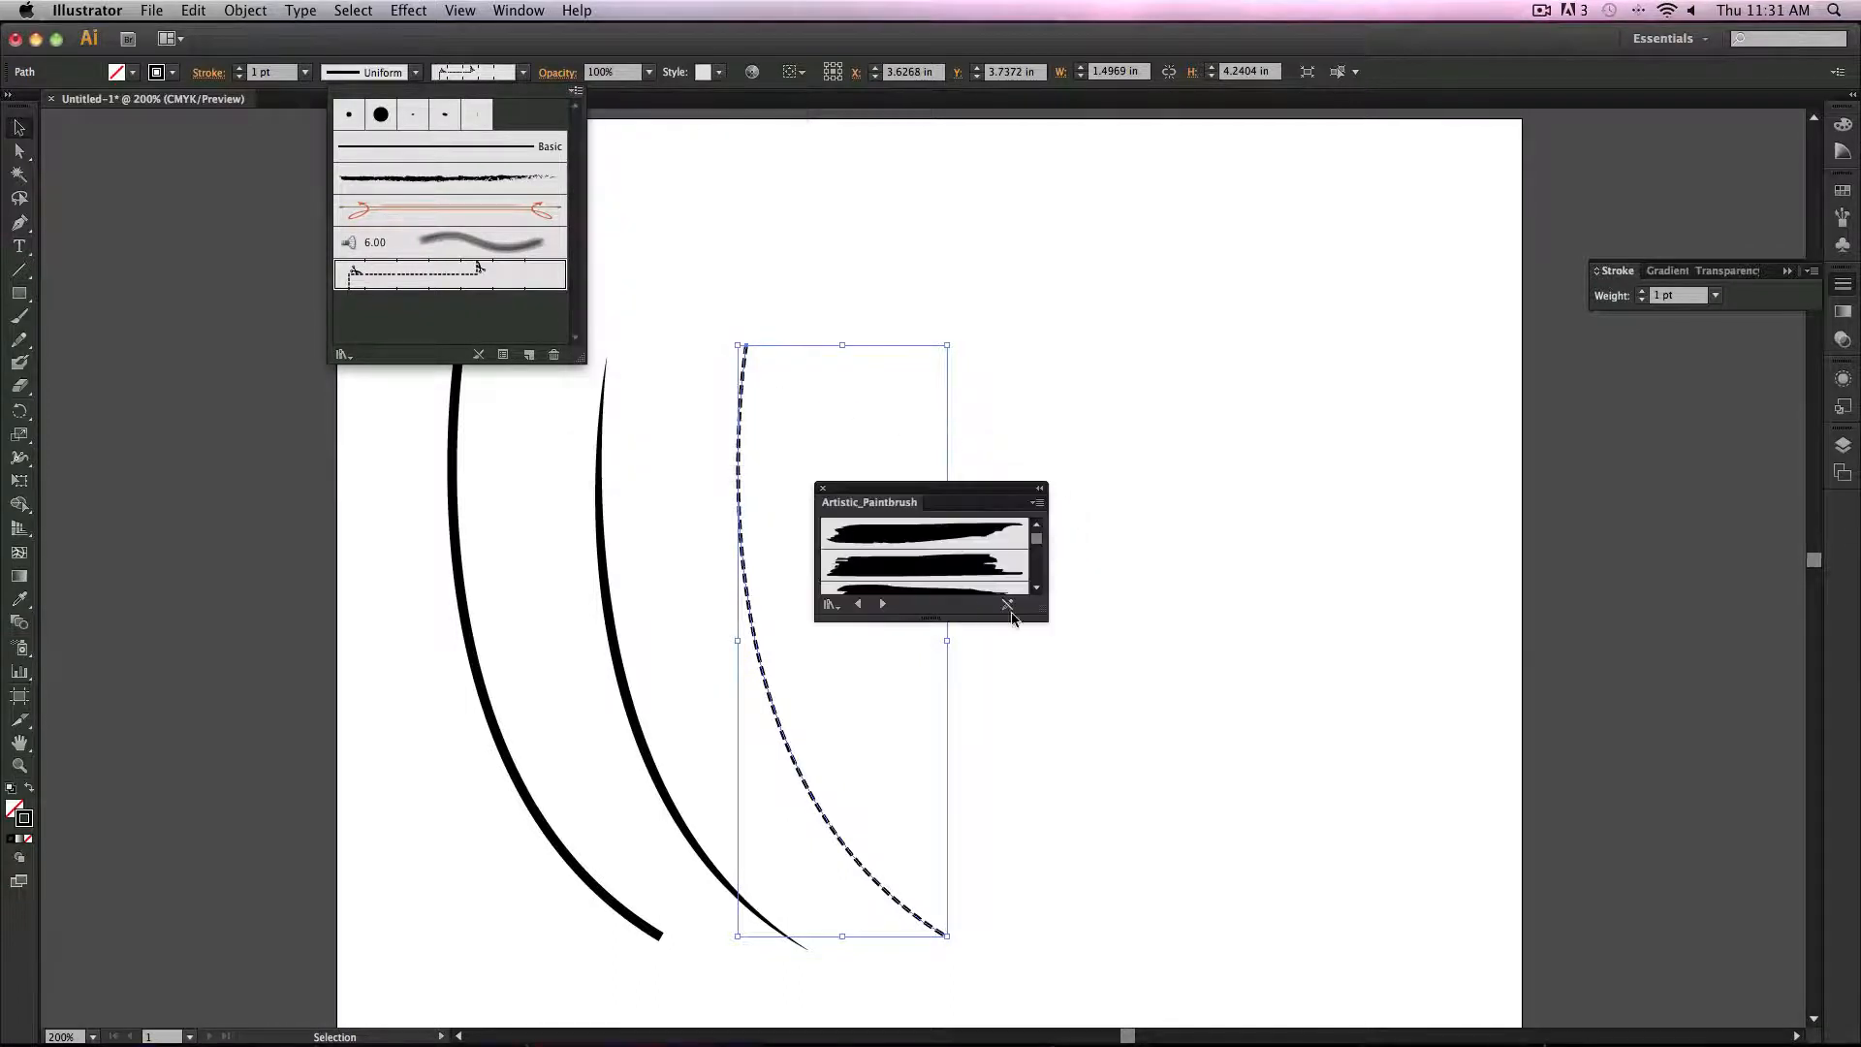
# Step: Enlarge and reposition the Artistic_Paintbrush panel and try several paintbrush strokes on the selected curve
pyautogui.click(1039, 613)
pyautogui.moveTo(1040, 609); pyautogui.dragTo(1094, 709)
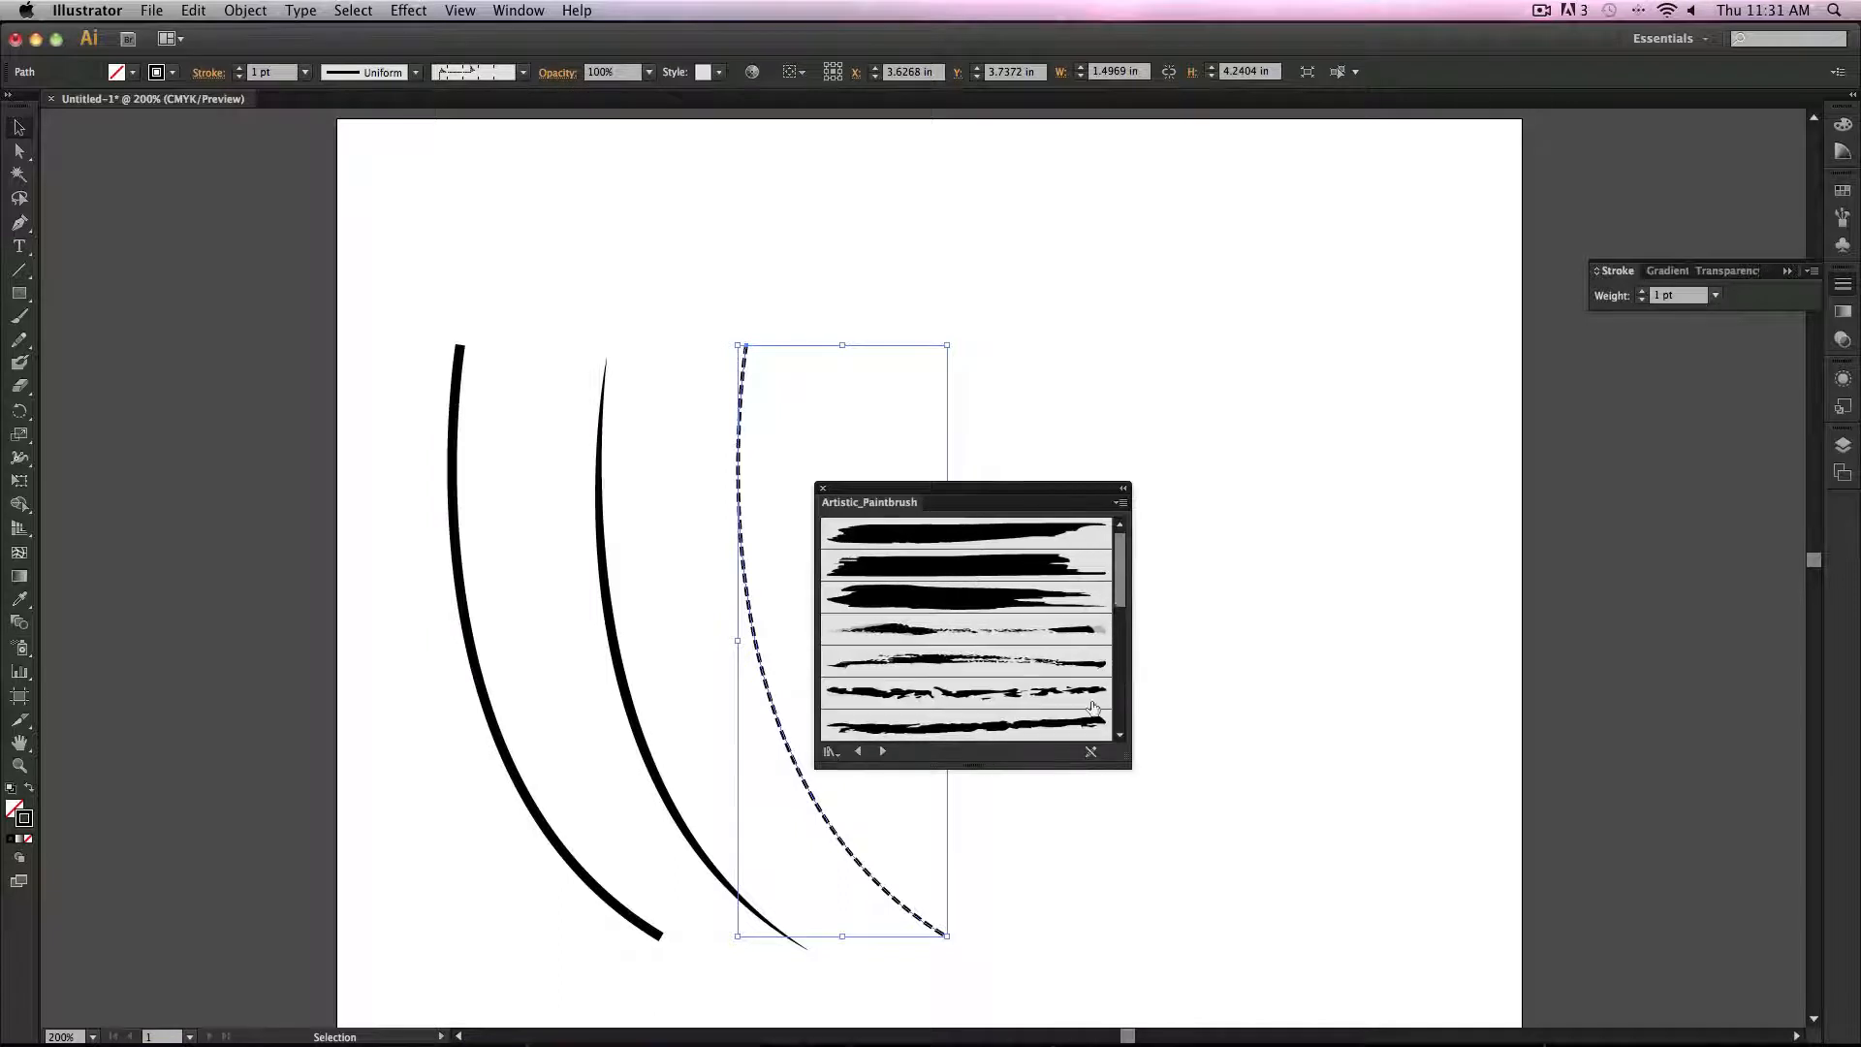
pyautogui.moveTo(993, 484); pyautogui.dragTo(1284, 191)
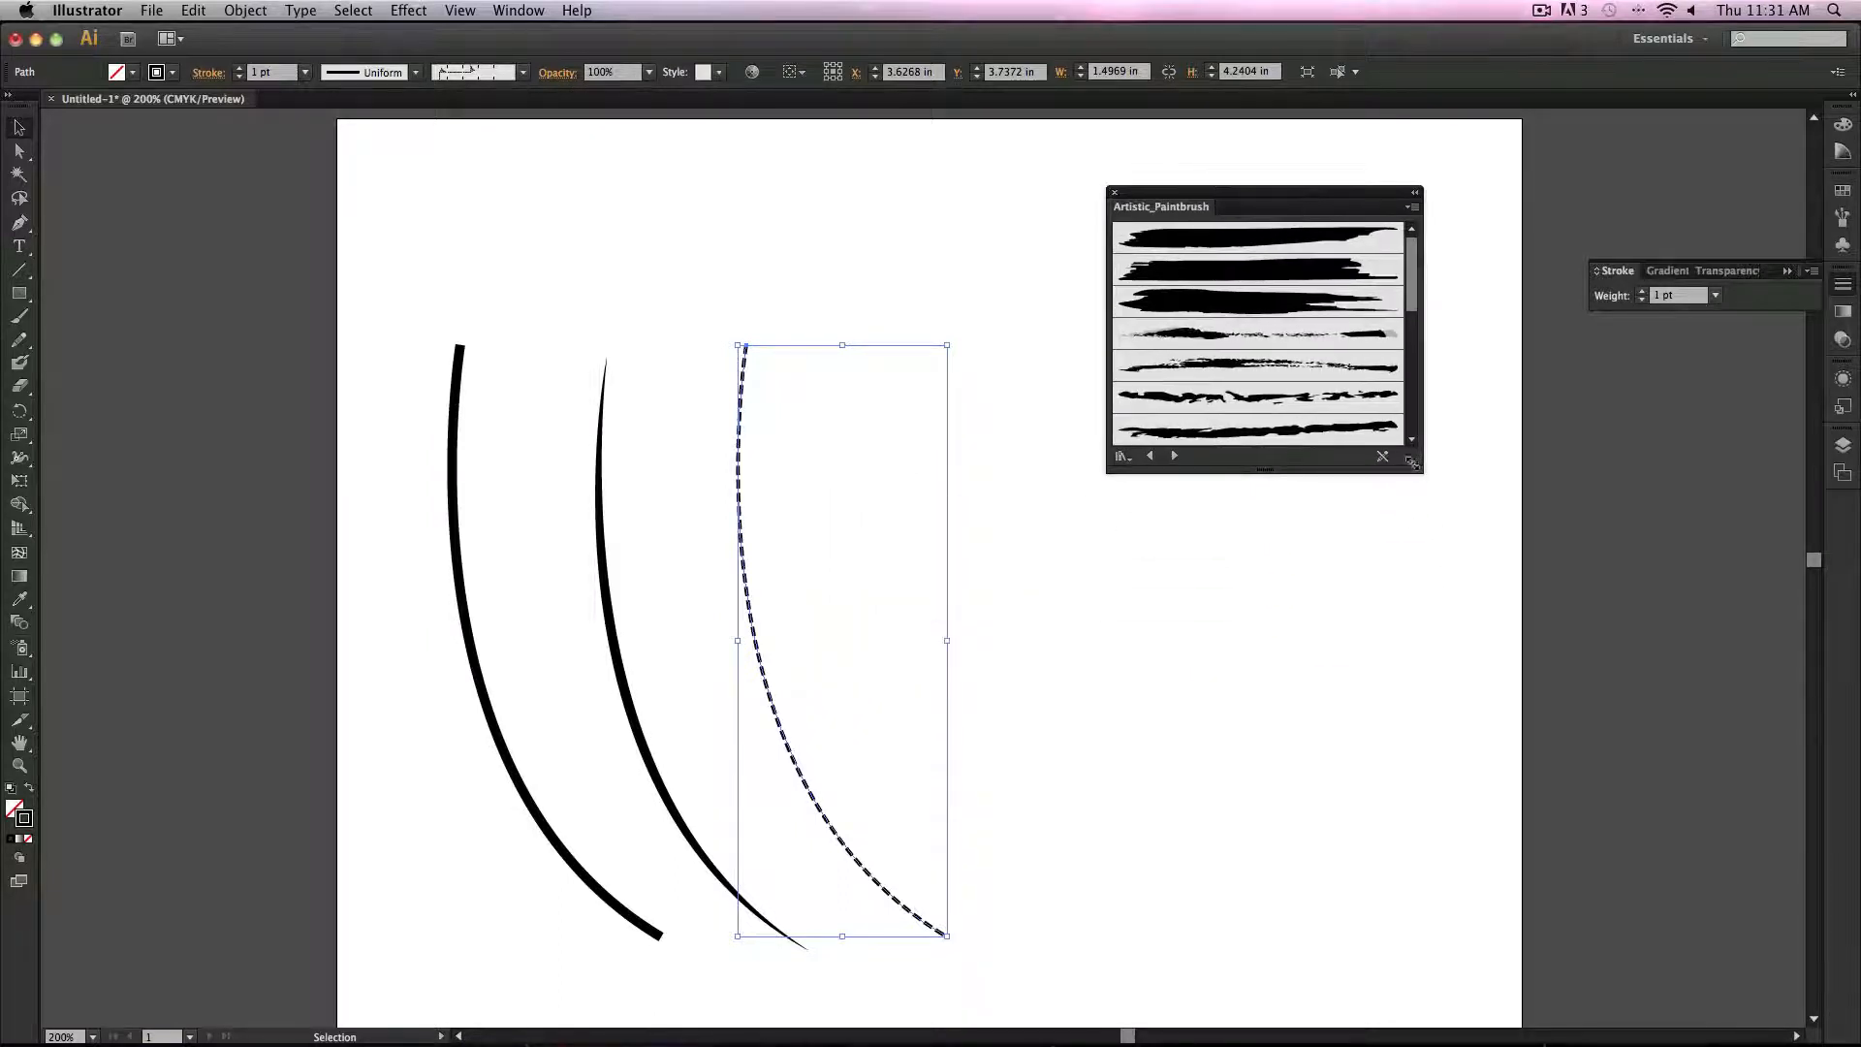
pyautogui.moveTo(1410, 463)
pyautogui.mouseDown()
pyautogui.moveTo(1512, 624)
pyautogui.moveTo(1546, 760)
pyautogui.mouseUp()
pyautogui.click(1261, 398)
pyautogui.click(1267, 454)
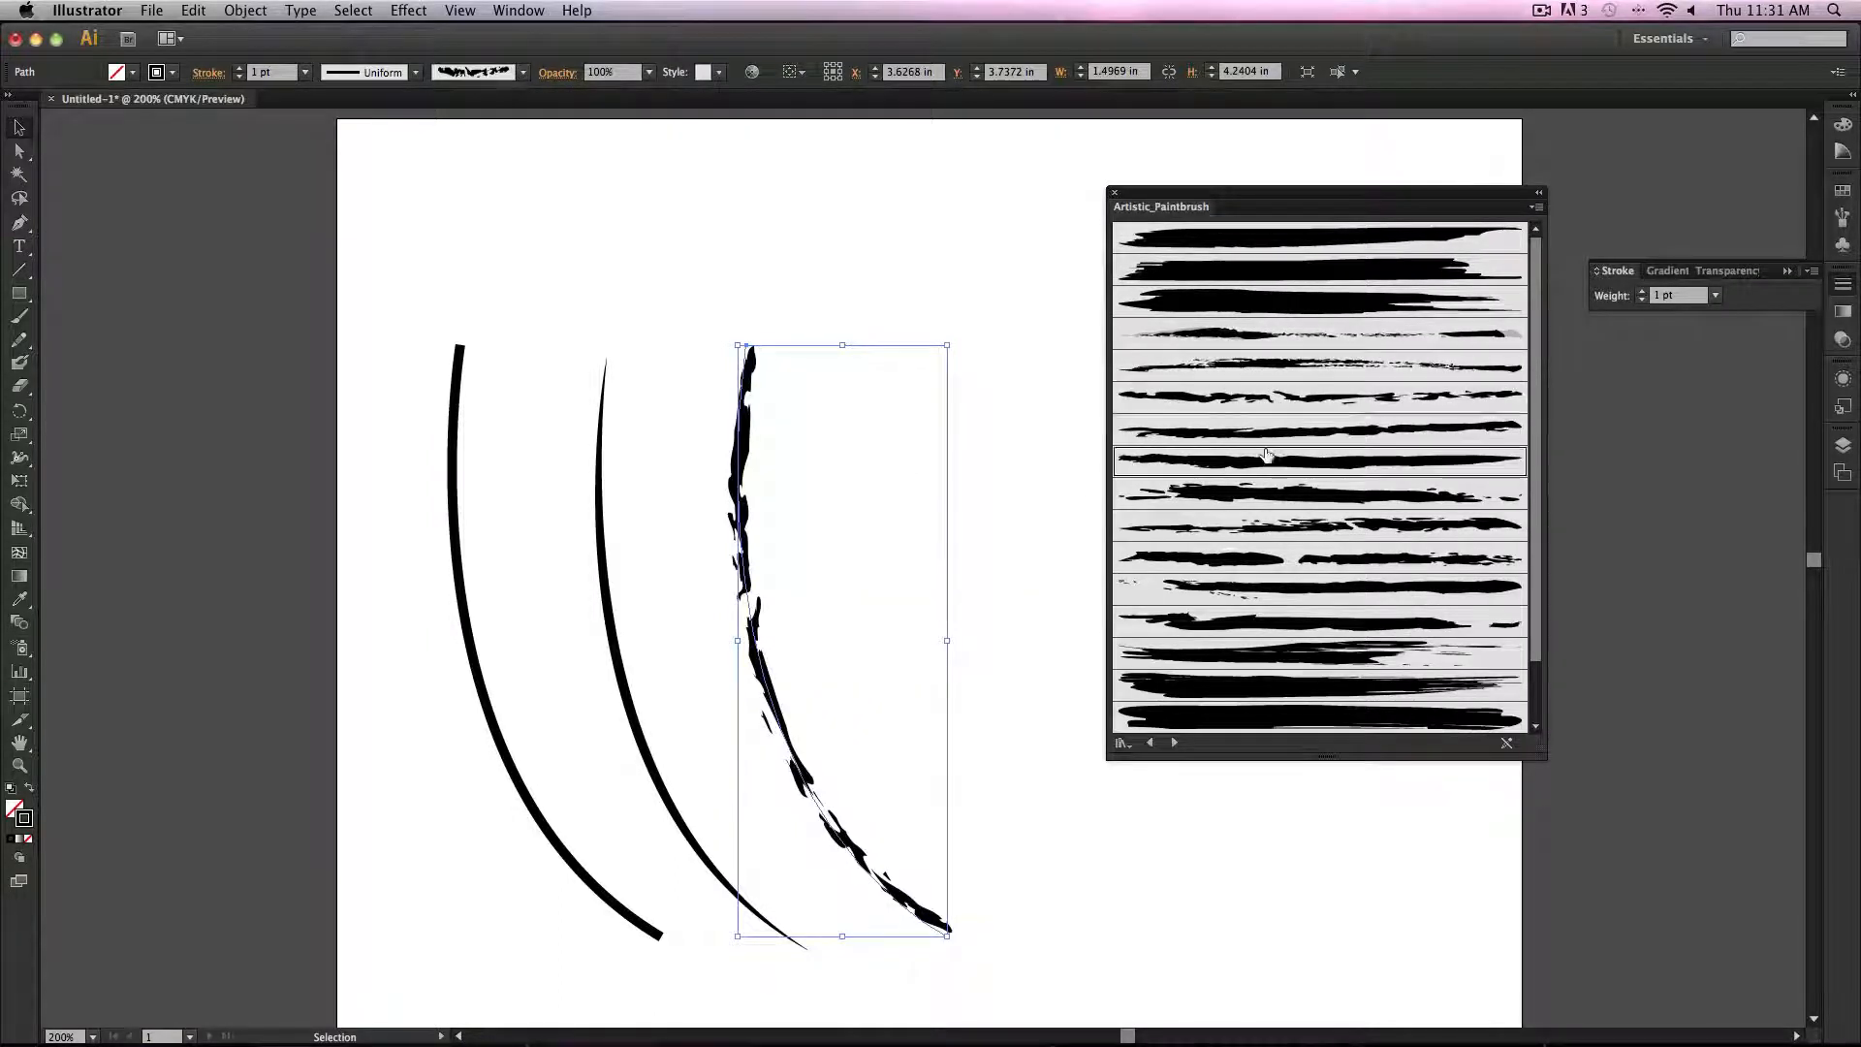
pyautogui.click(1243, 591)
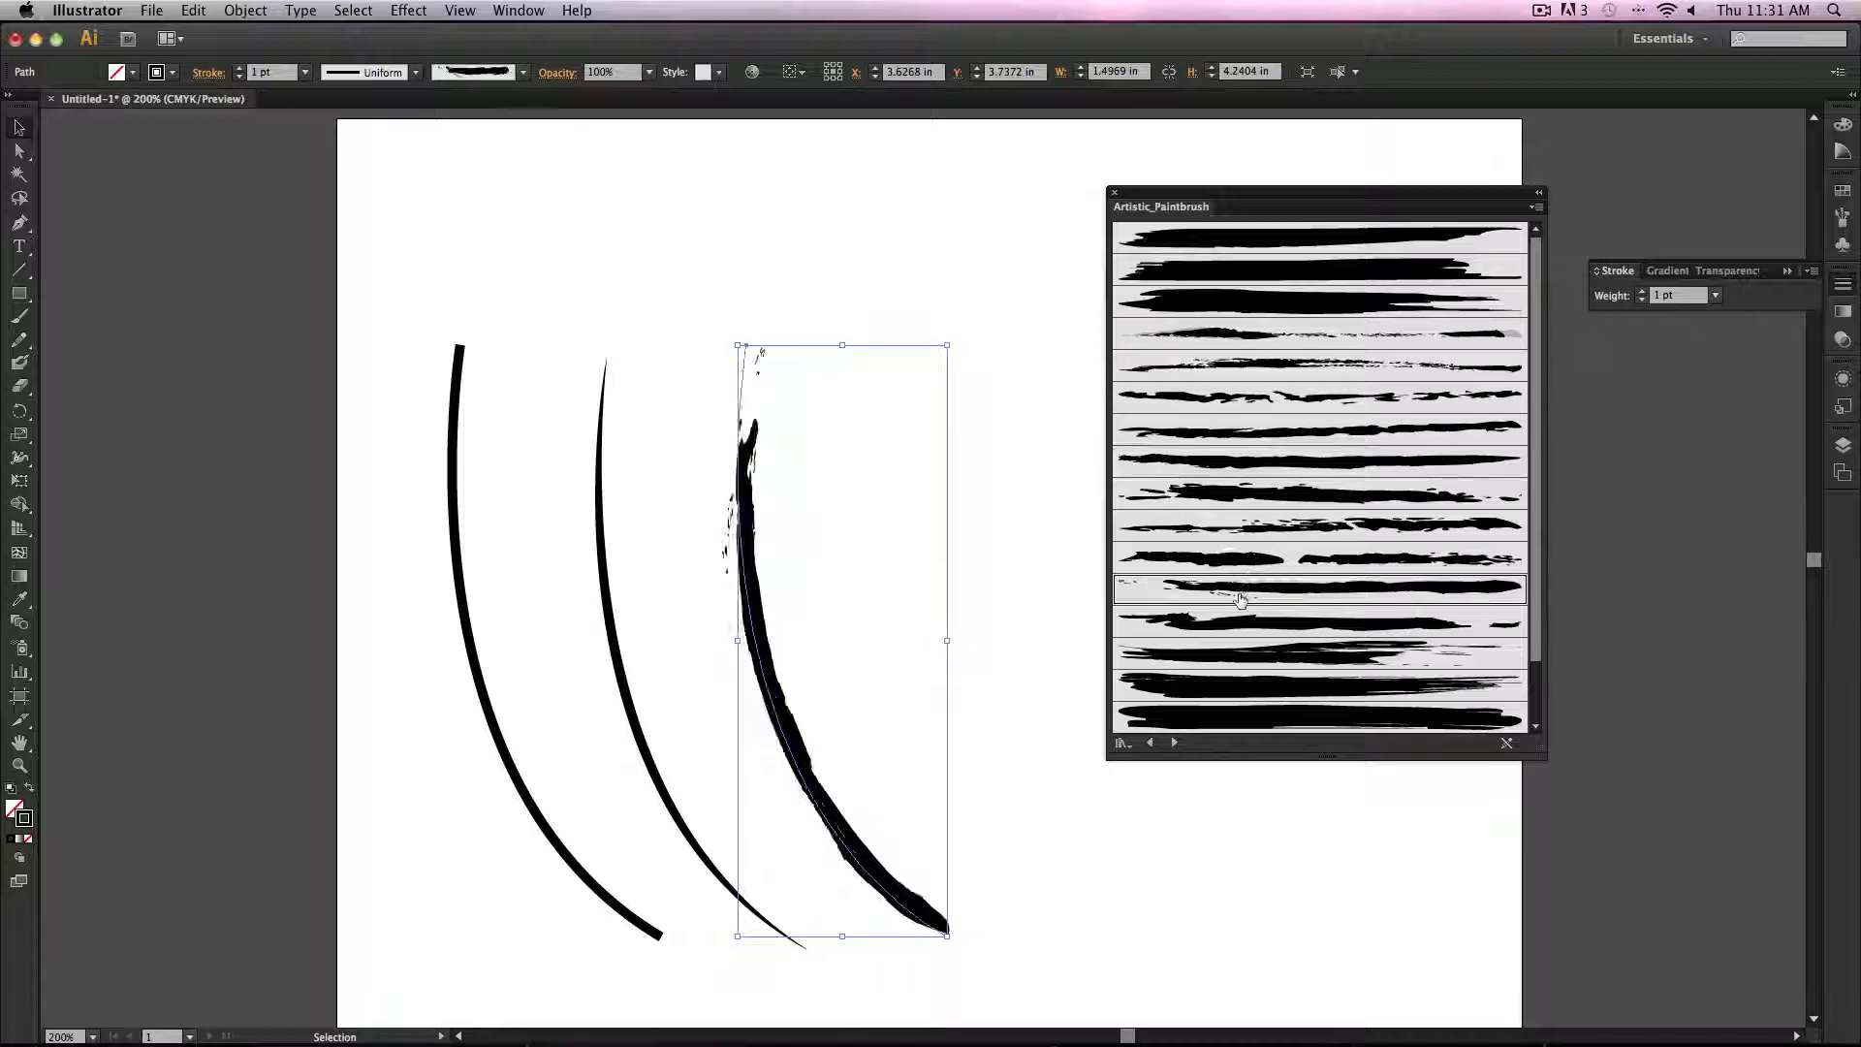
pyautogui.click(1246, 526)
pyautogui.click(1266, 685)
pyautogui.click(1269, 655)
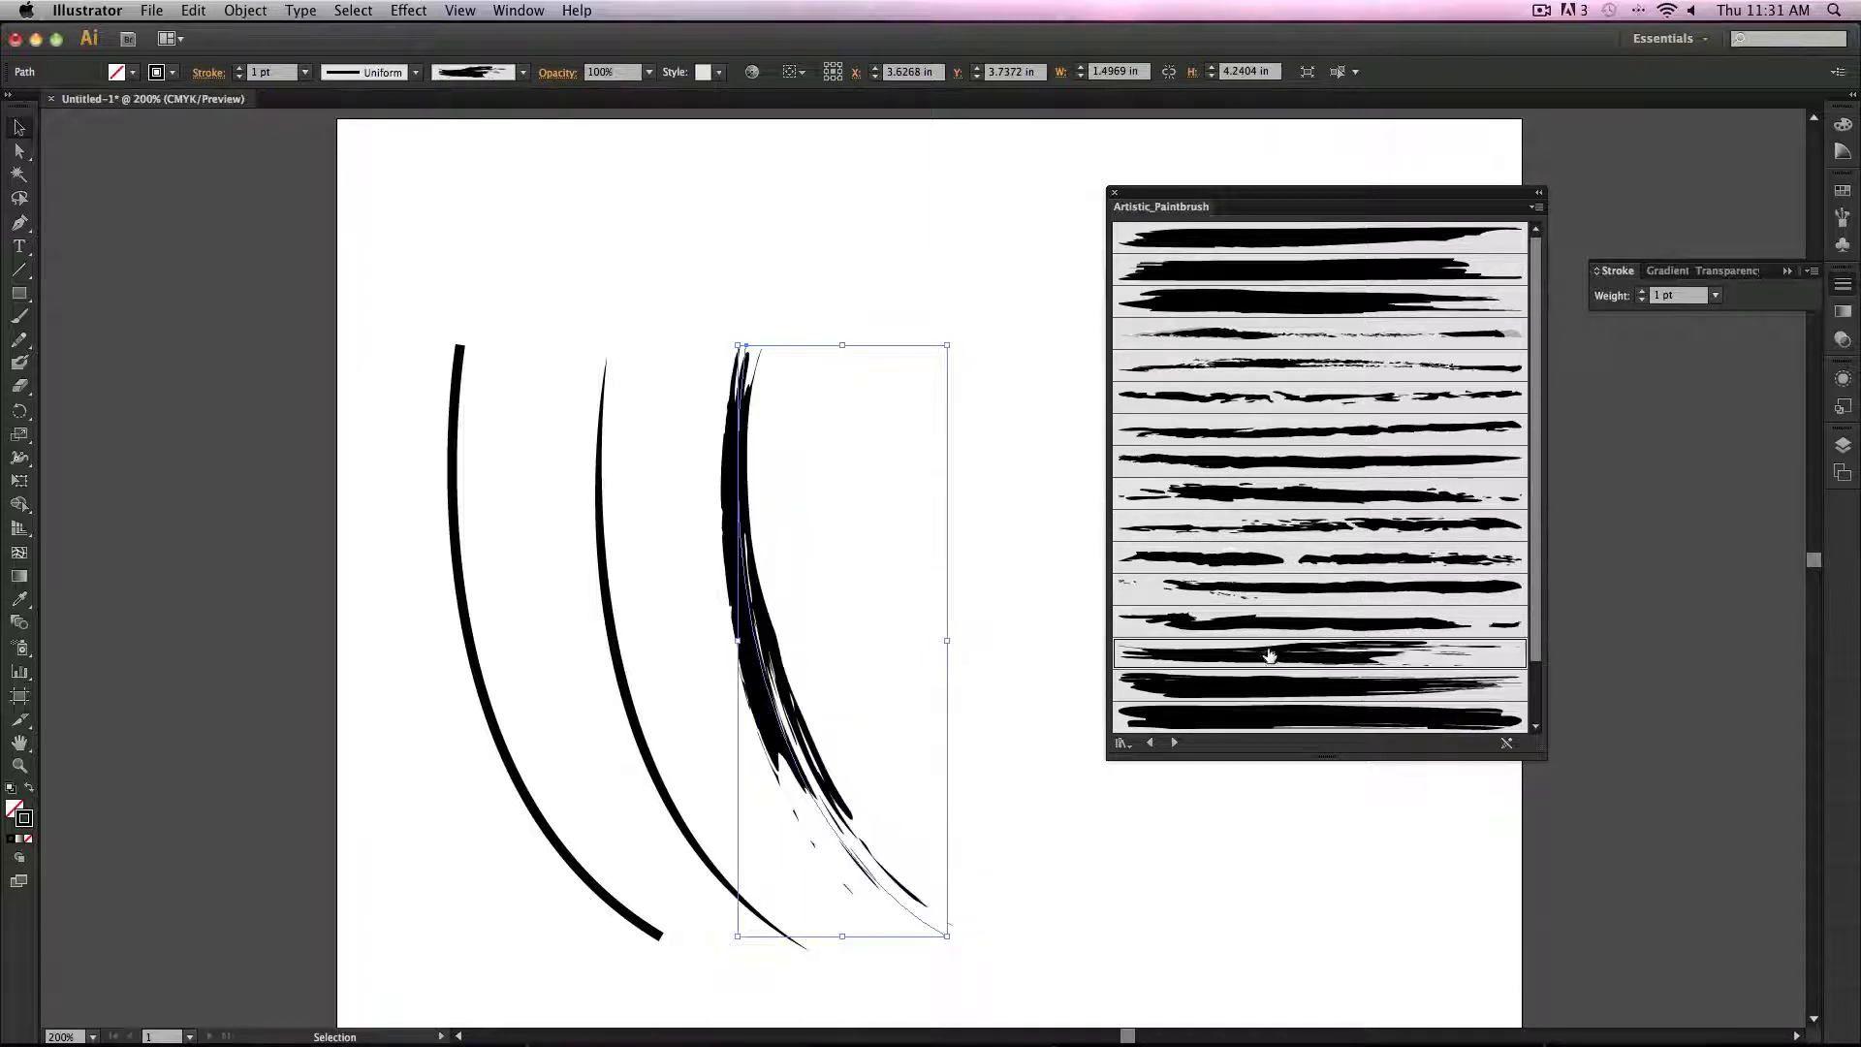
# Step: Try more paintbrush strokes on the curve, ending with the grey brush at the bottom of the list, and close the library
pyautogui.click(1308, 241)
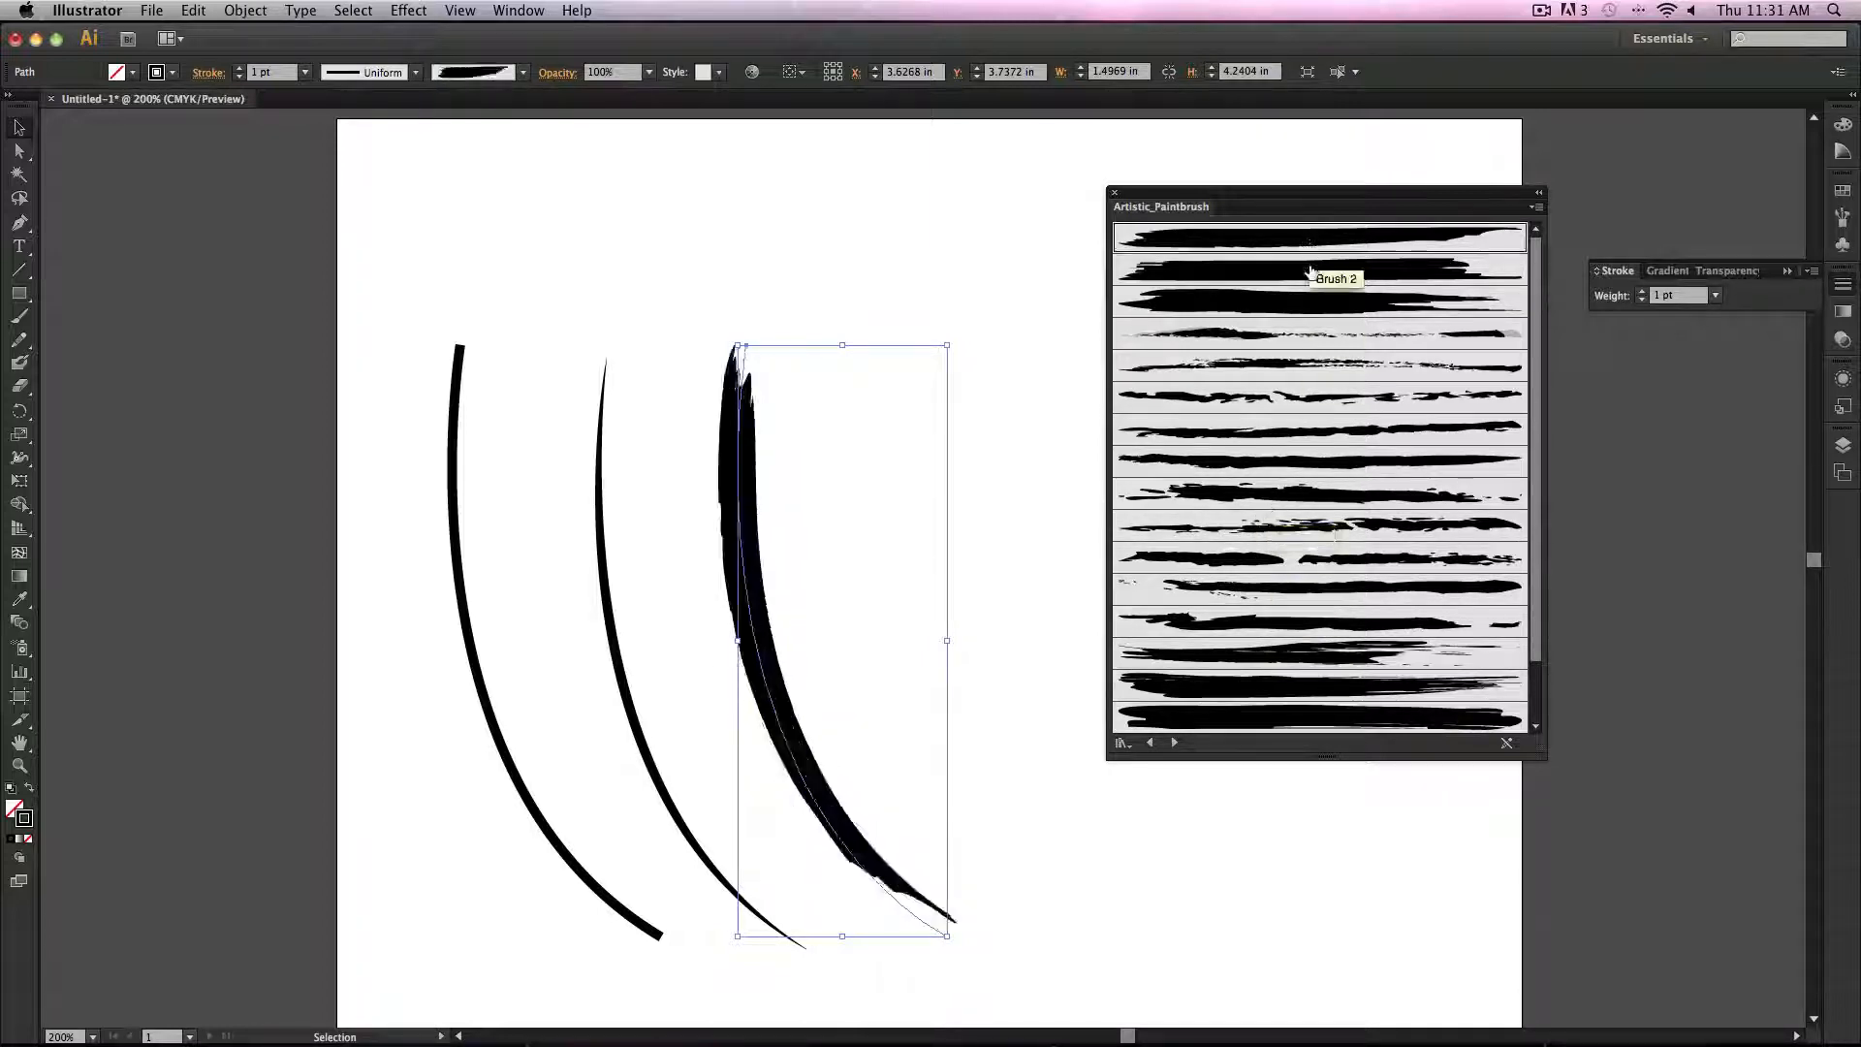
pyautogui.click(1311, 272)
pyautogui.click(1280, 367)
pyautogui.click(1270, 332)
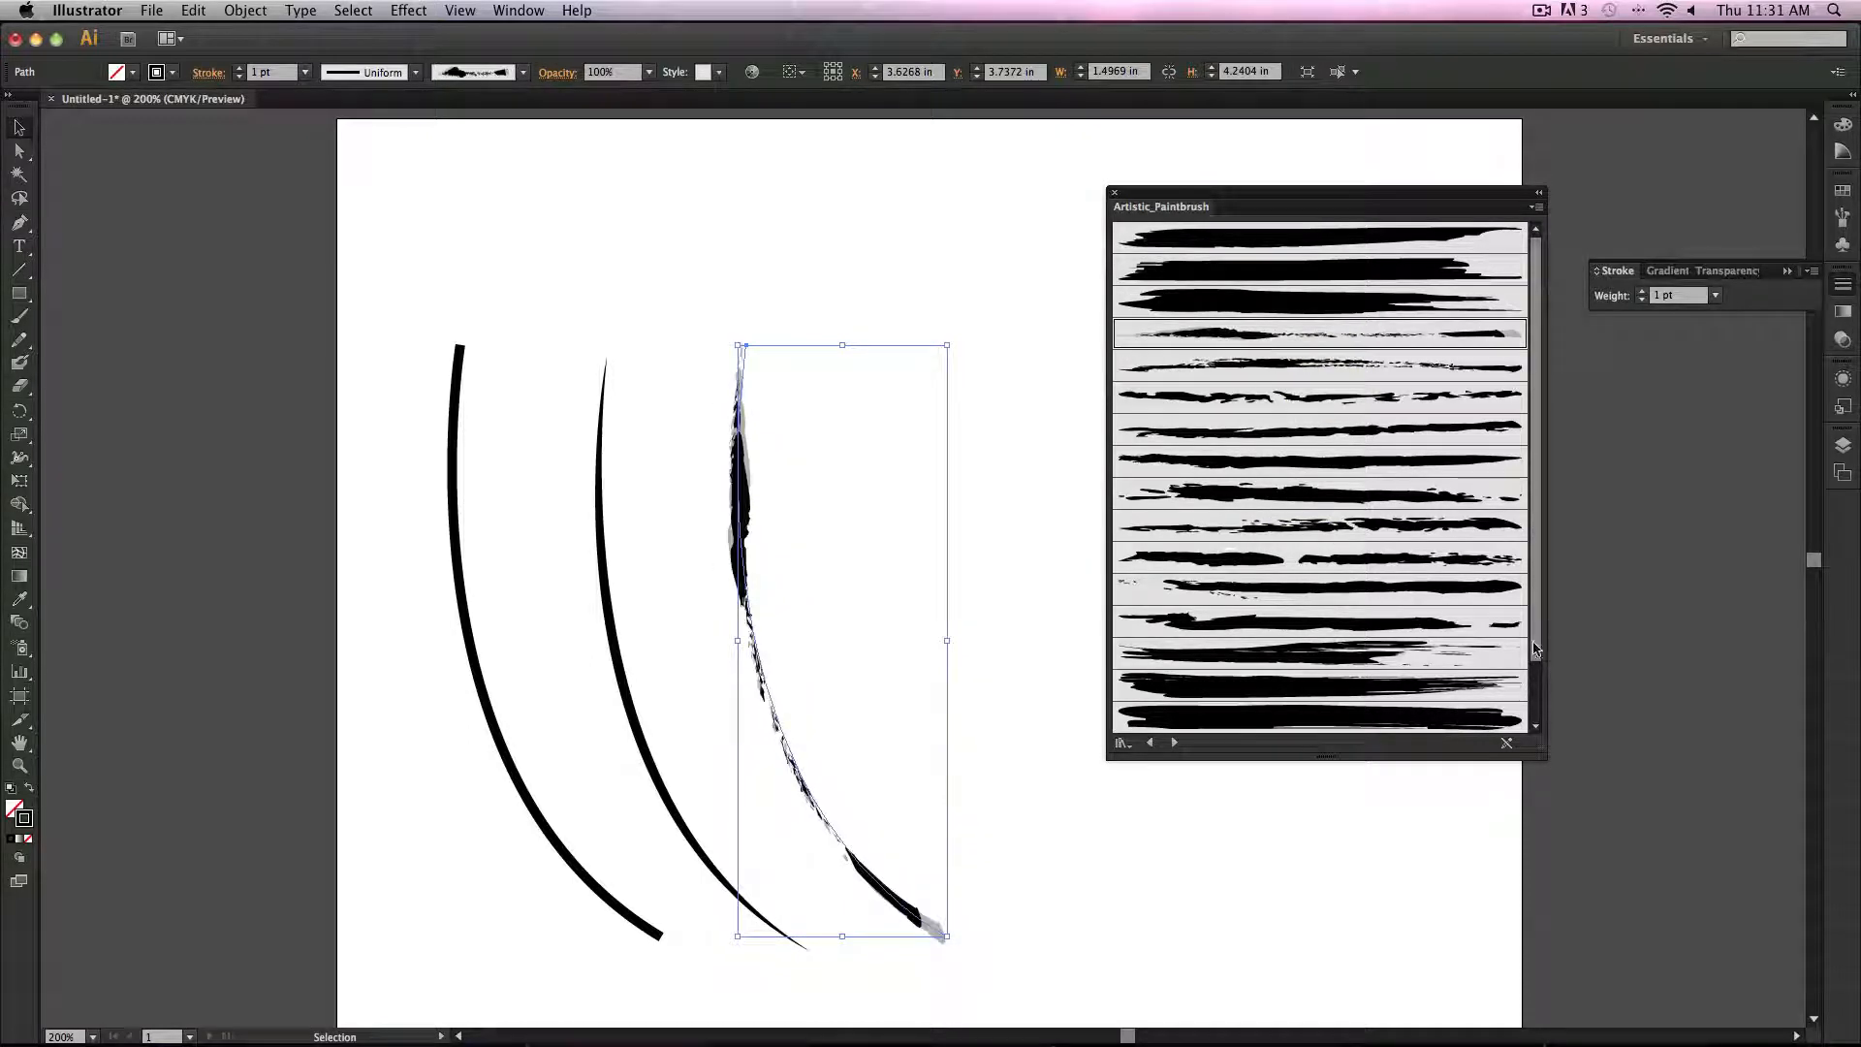
pyautogui.scroll(-2, 1535, 650)
pyautogui.click(1411, 714)
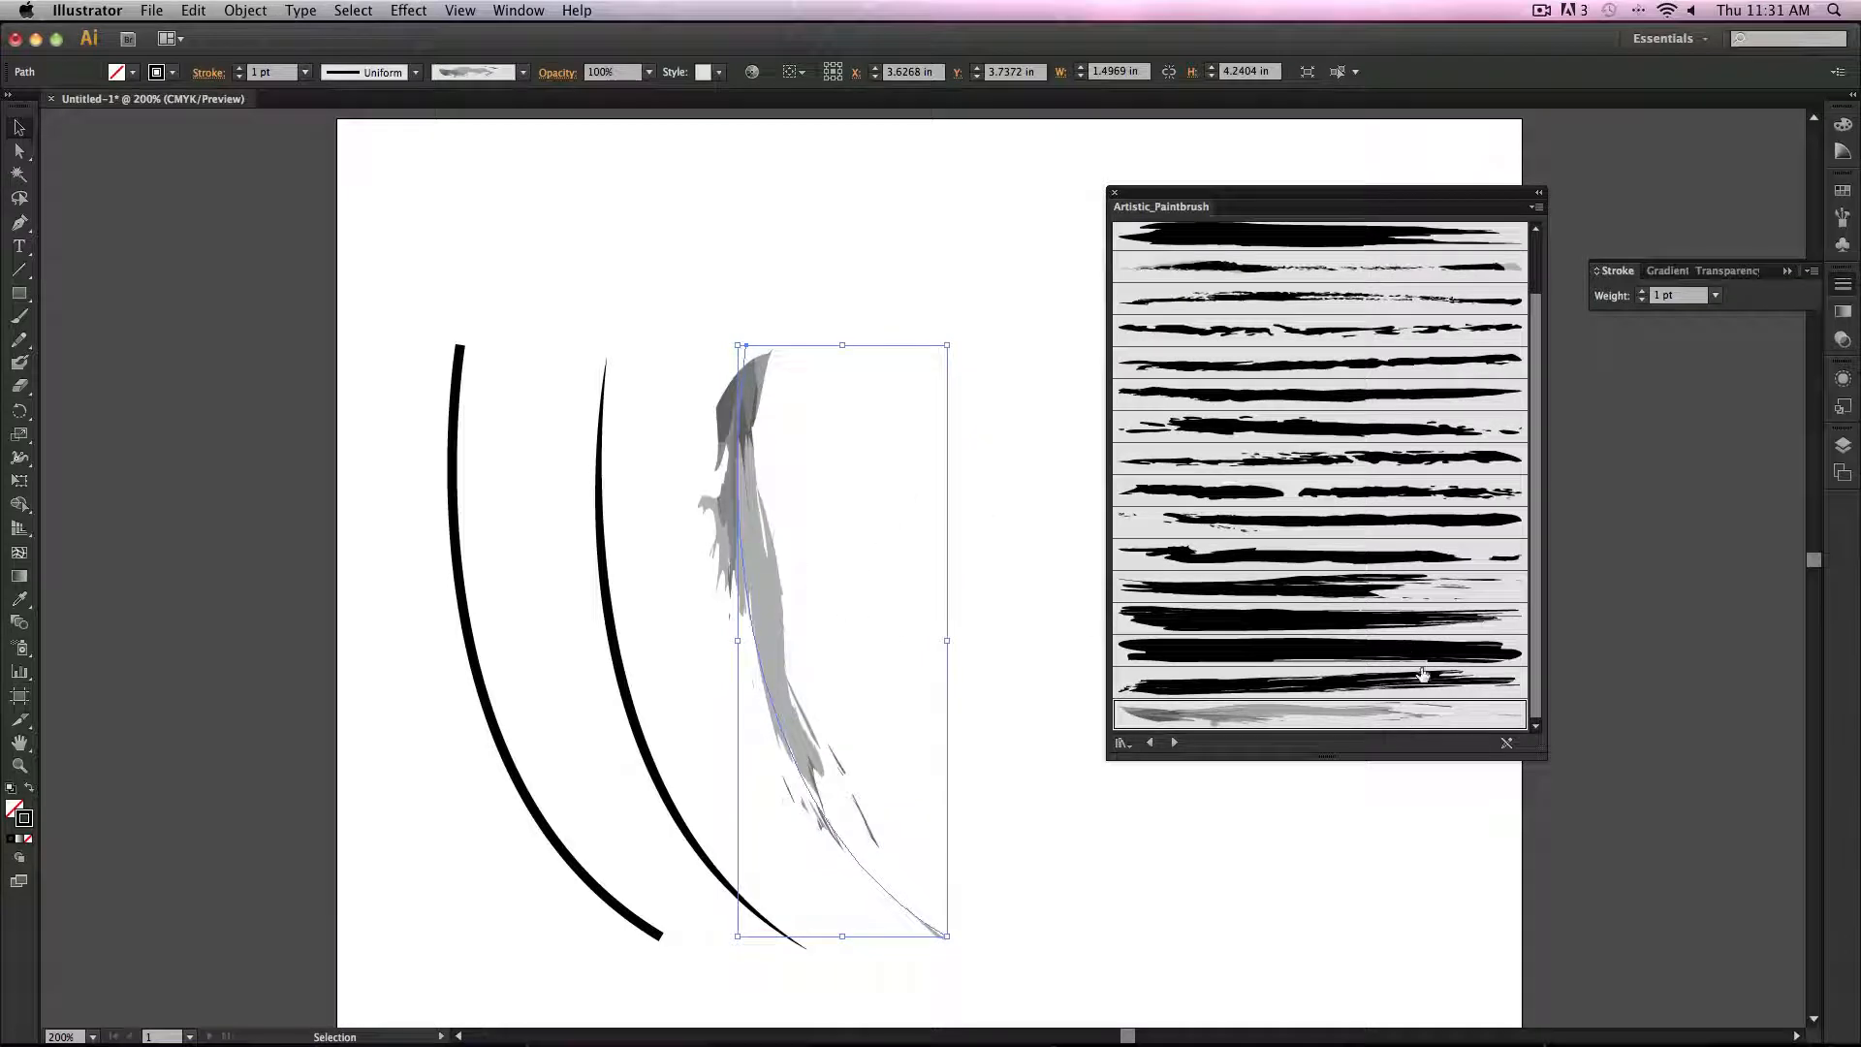
pyautogui.click(1114, 194)
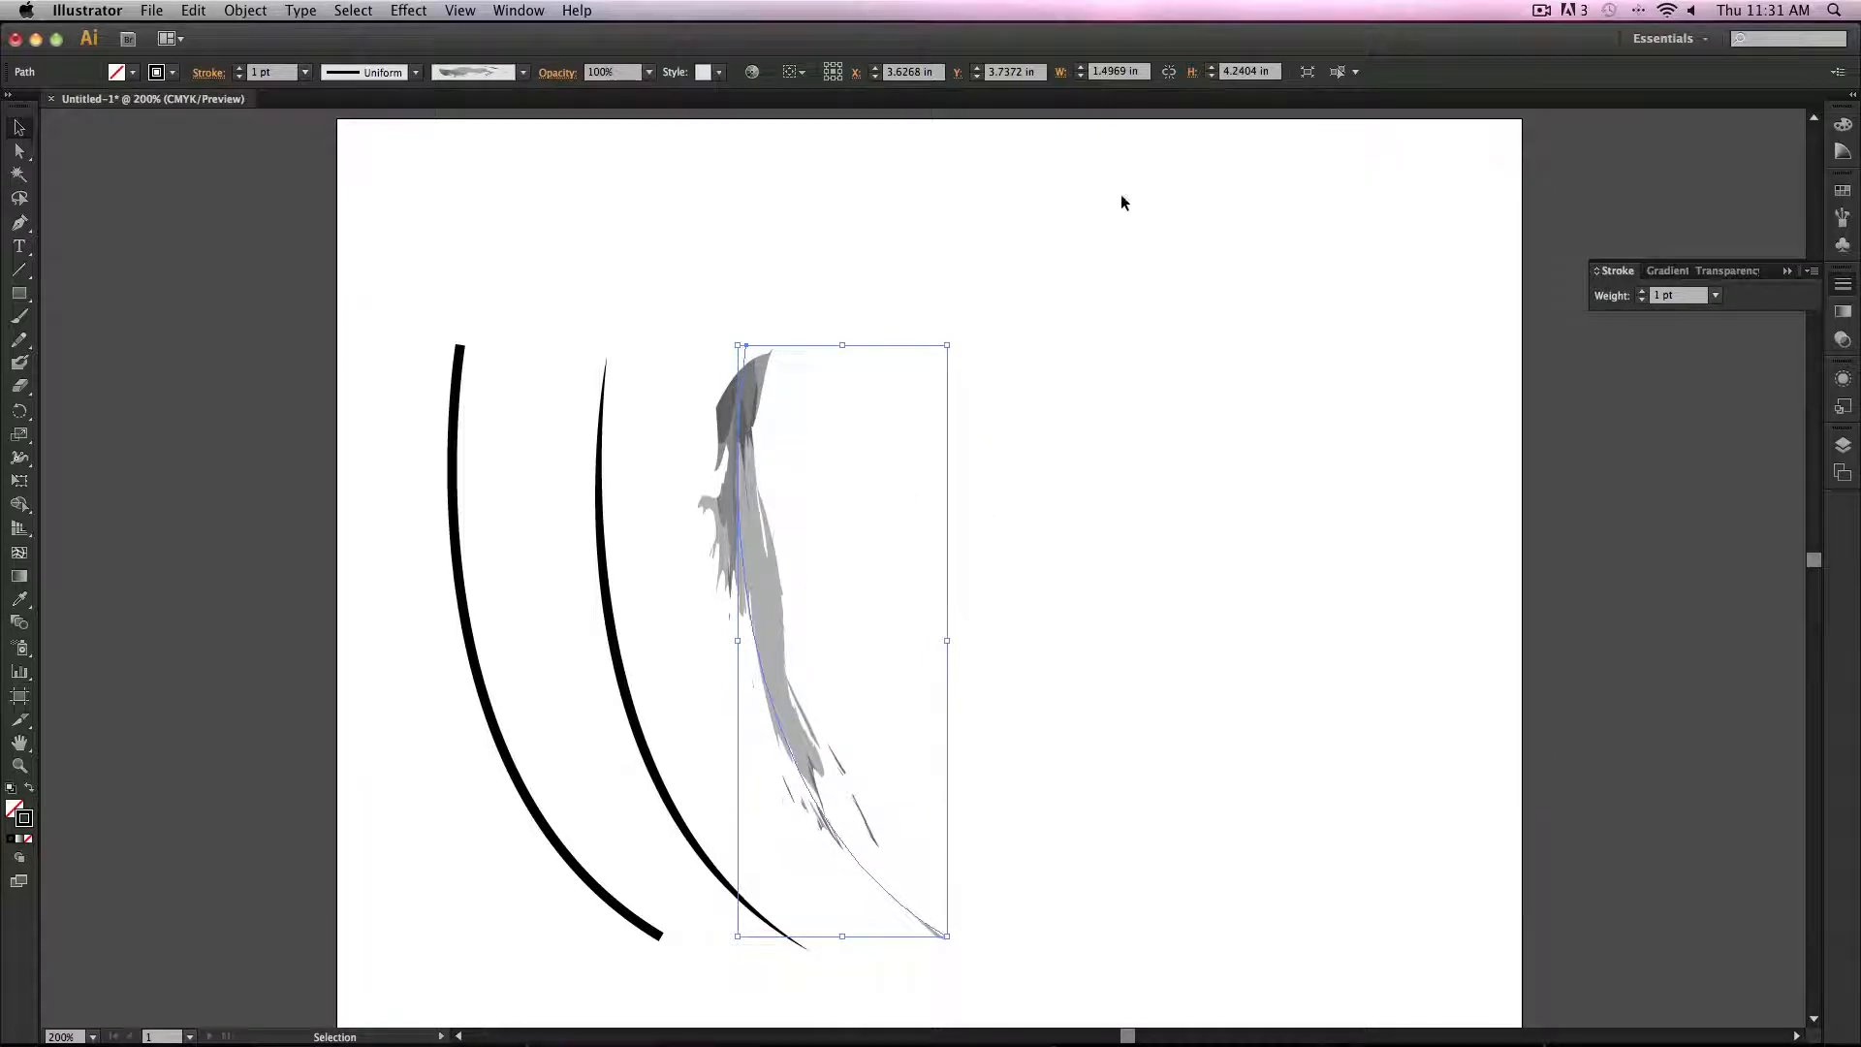
# Step: Reselect the brushed curve and set its opacity to 10%, then back to 100%
pyautogui.click(1082, 621)
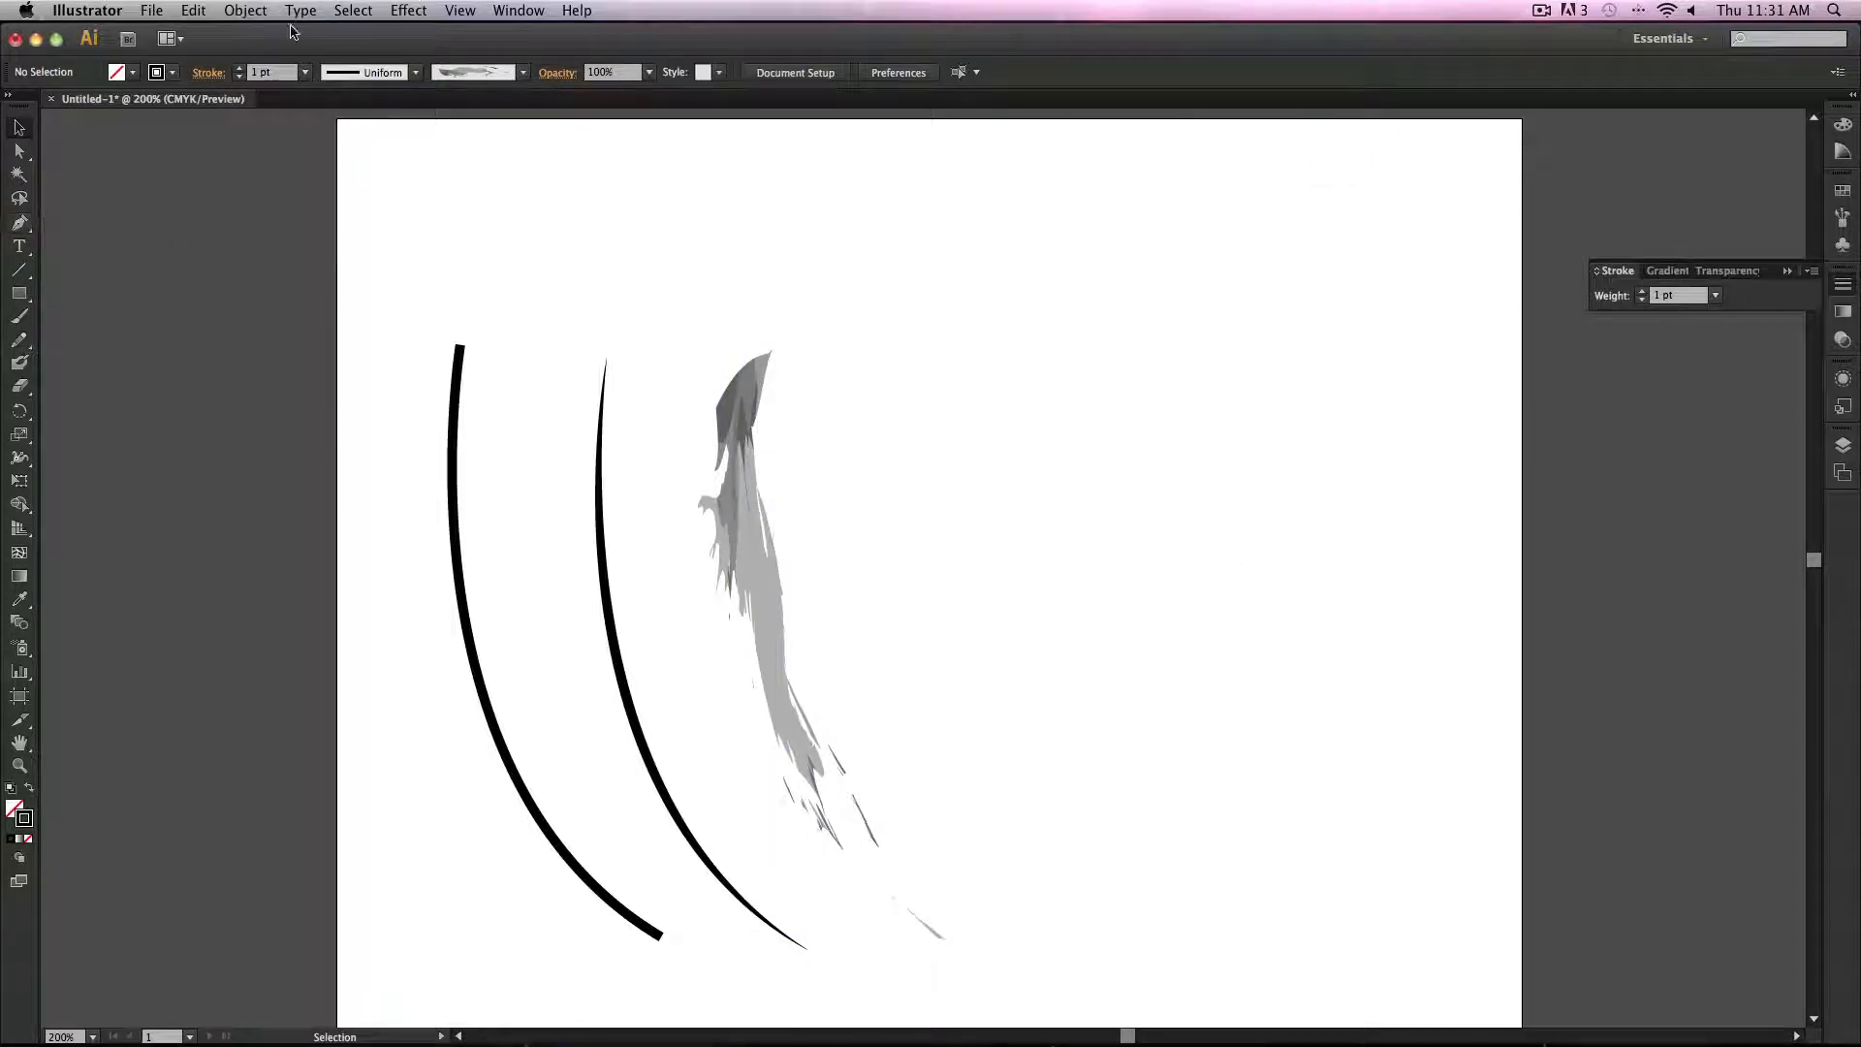
pyautogui.click(758, 479)
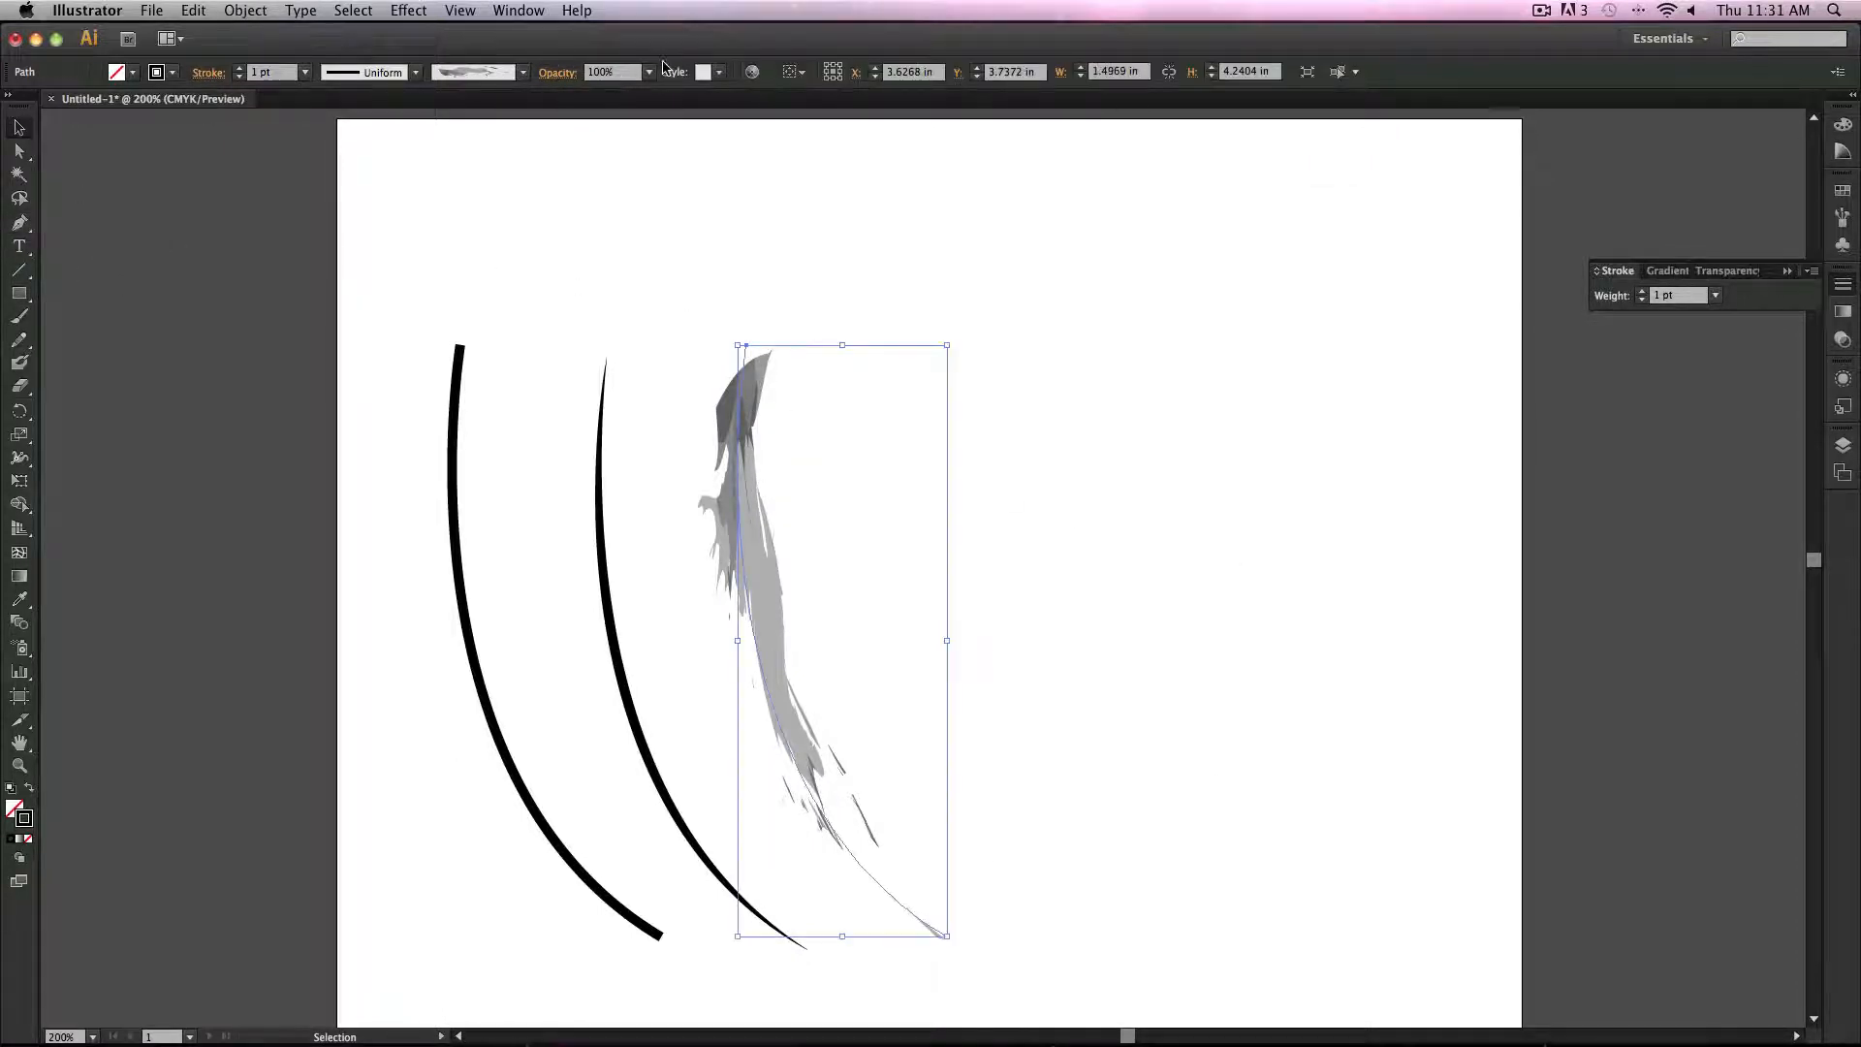
pyautogui.click(649, 72)
pyautogui.click(682, 116)
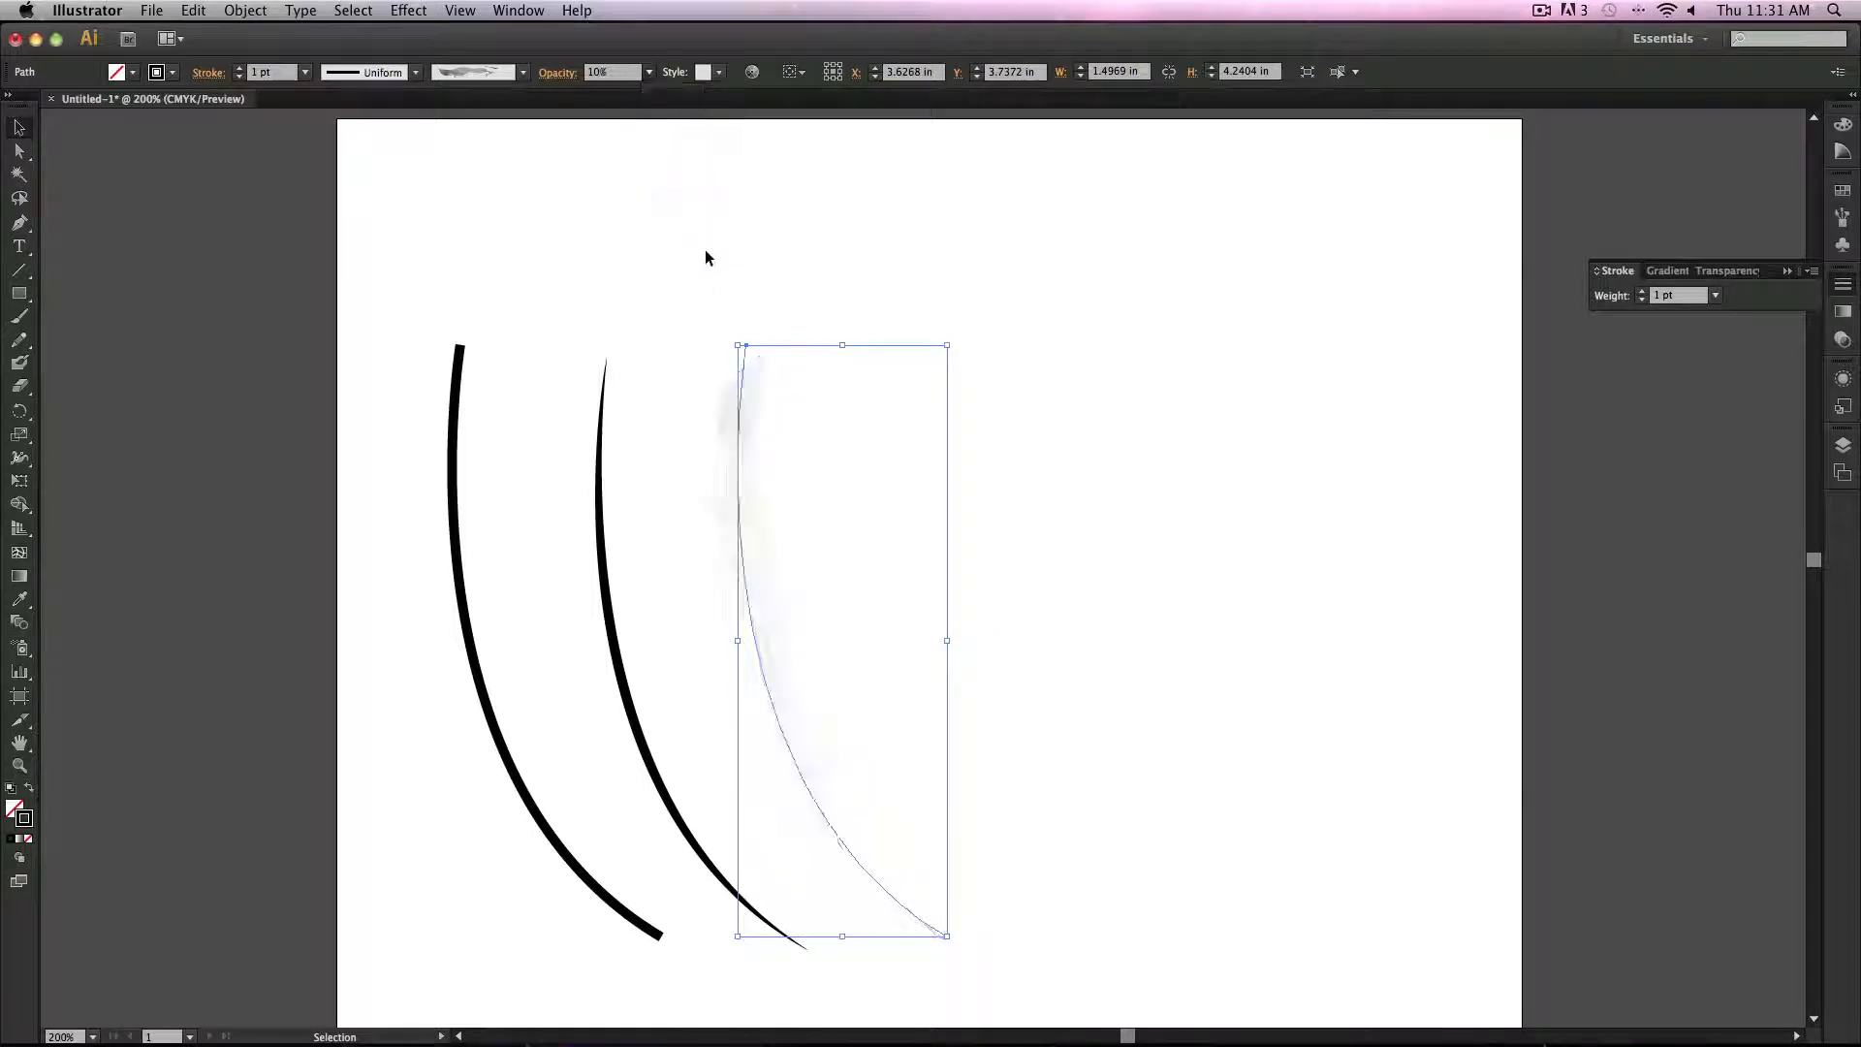
pyautogui.click(1151, 584)
pyautogui.click(773, 585)
pyautogui.click(648, 71)
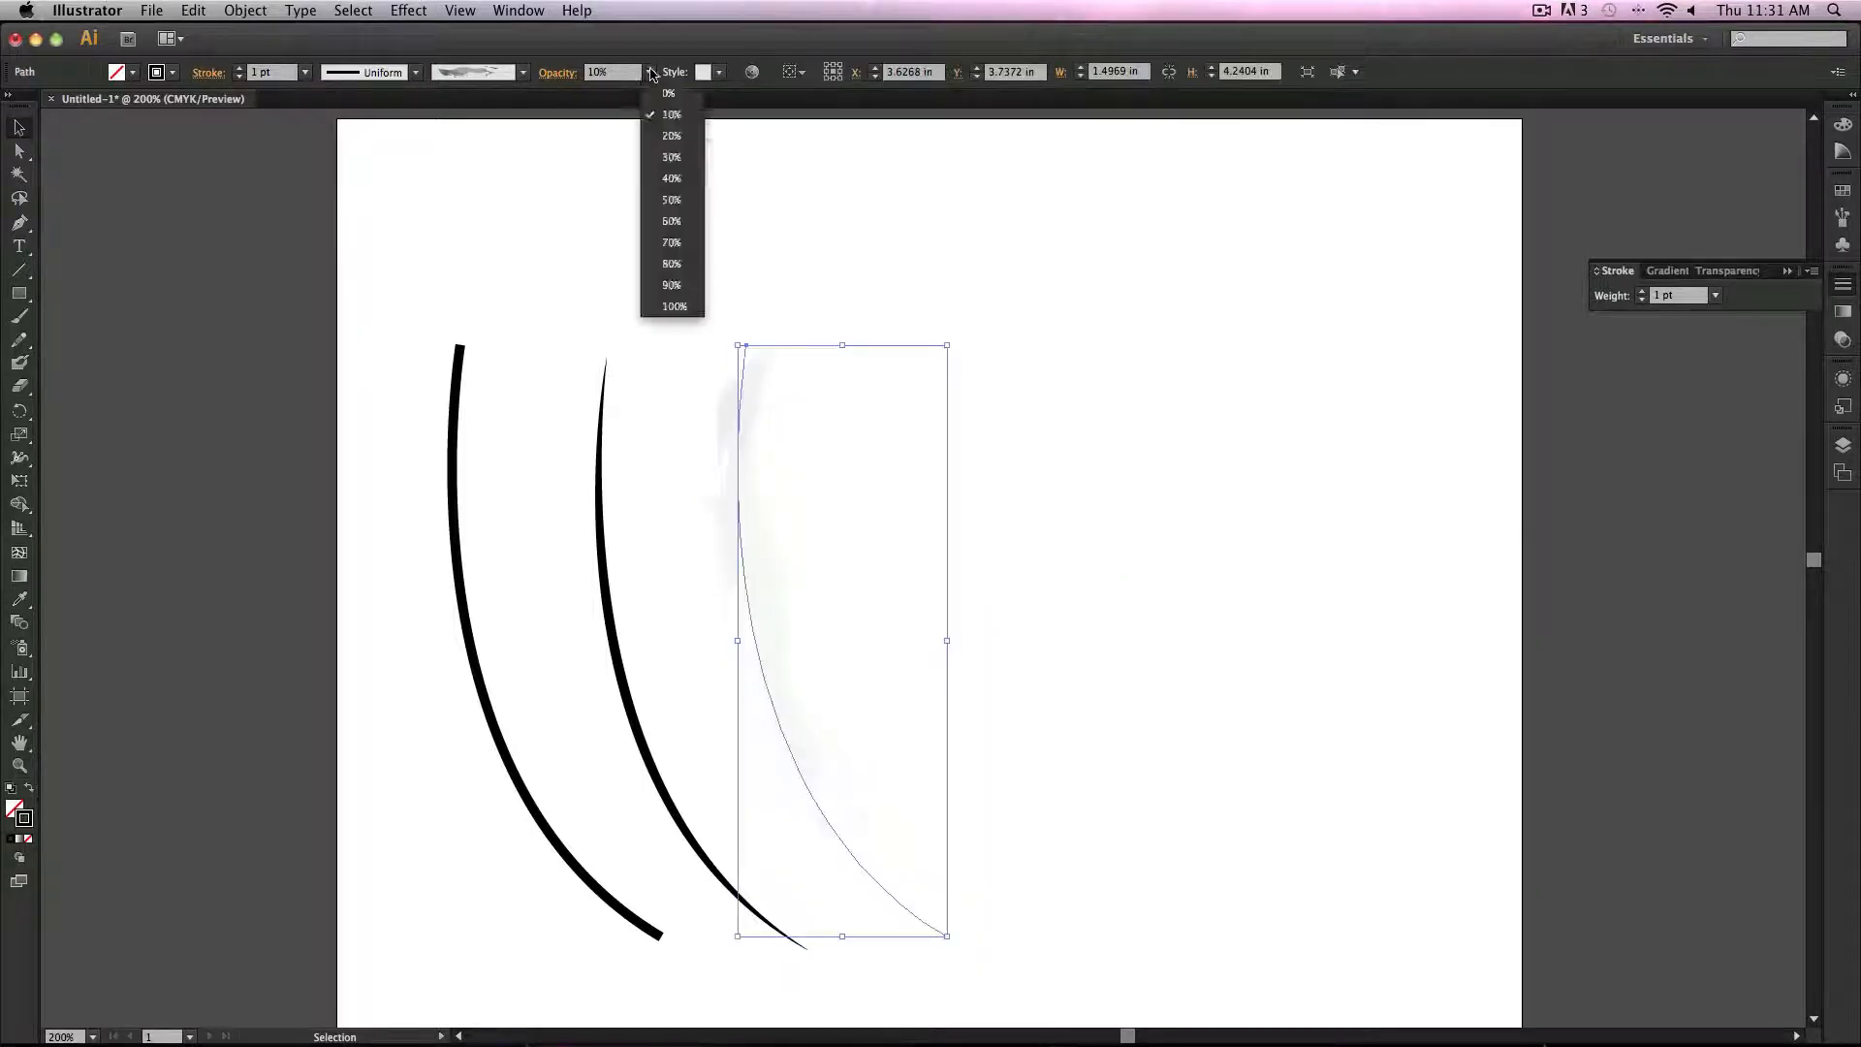
pyautogui.click(695, 308)
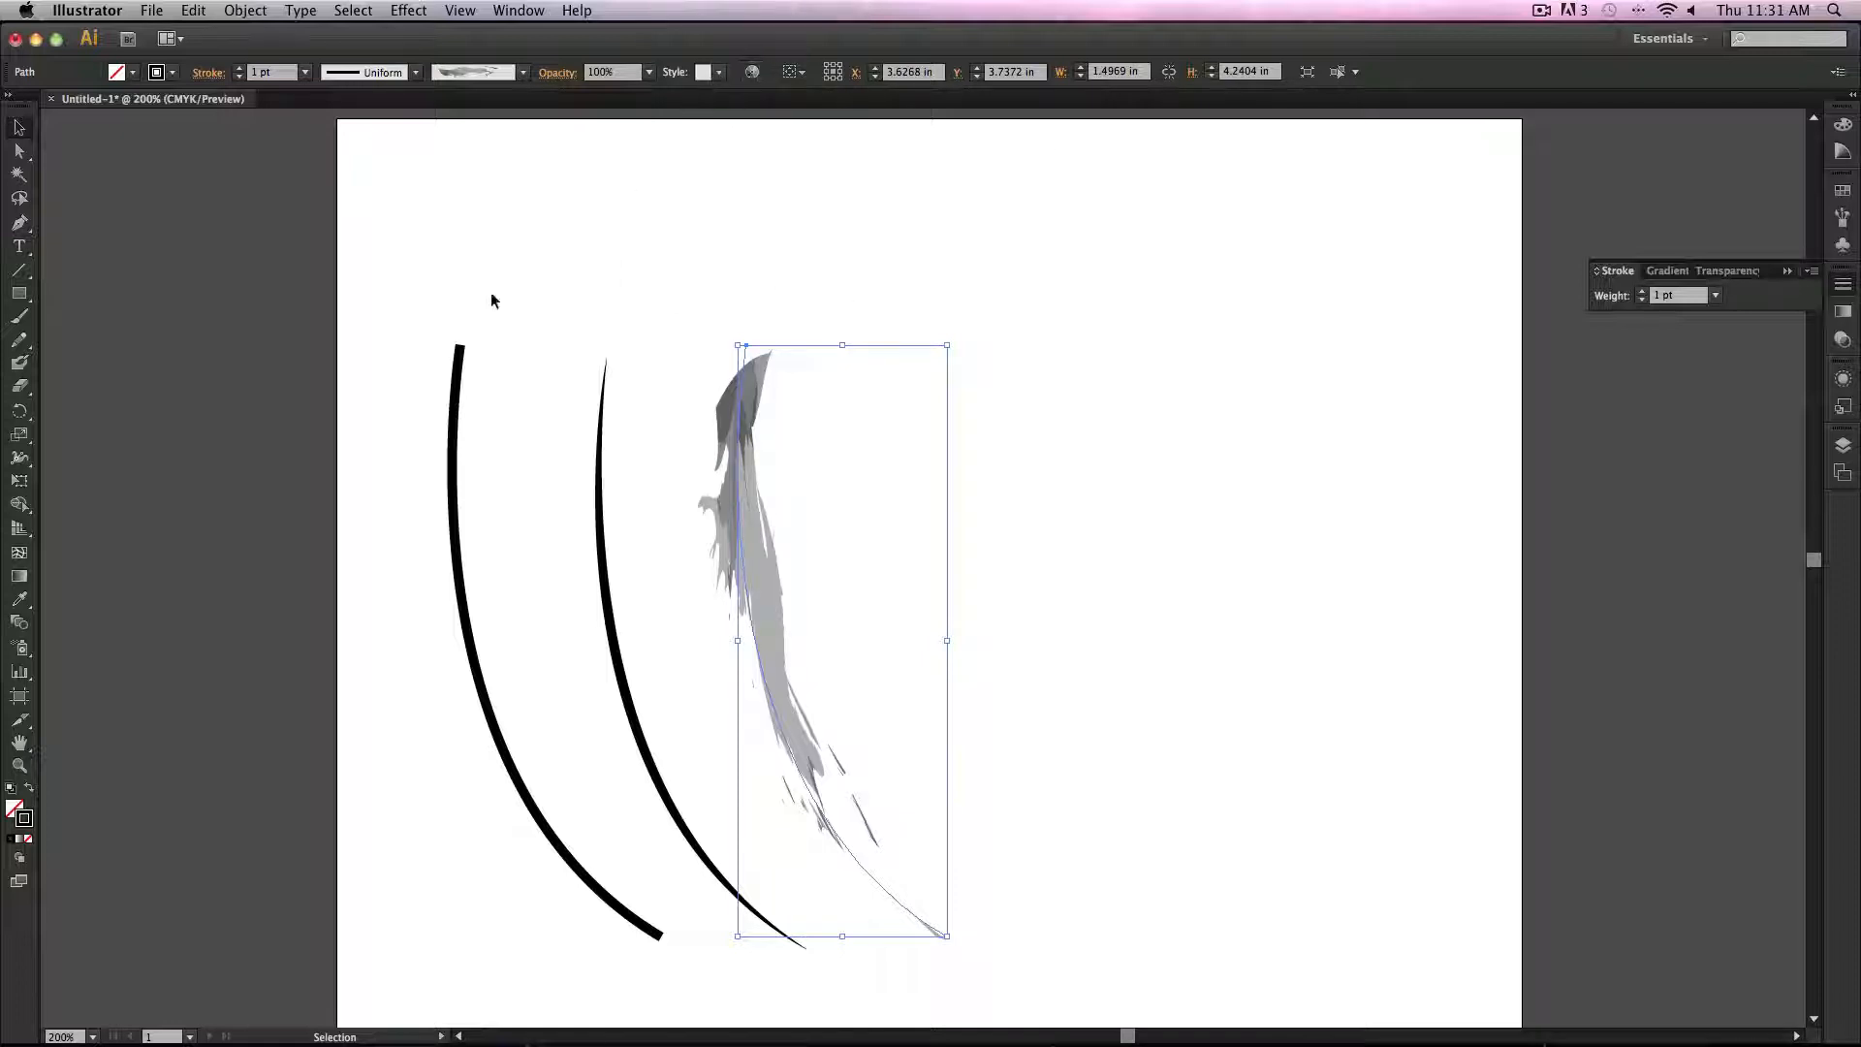
# Step: Select all three curves and delete them
pyautogui.moveTo(400, 524); pyautogui.dragTo(961, 571)
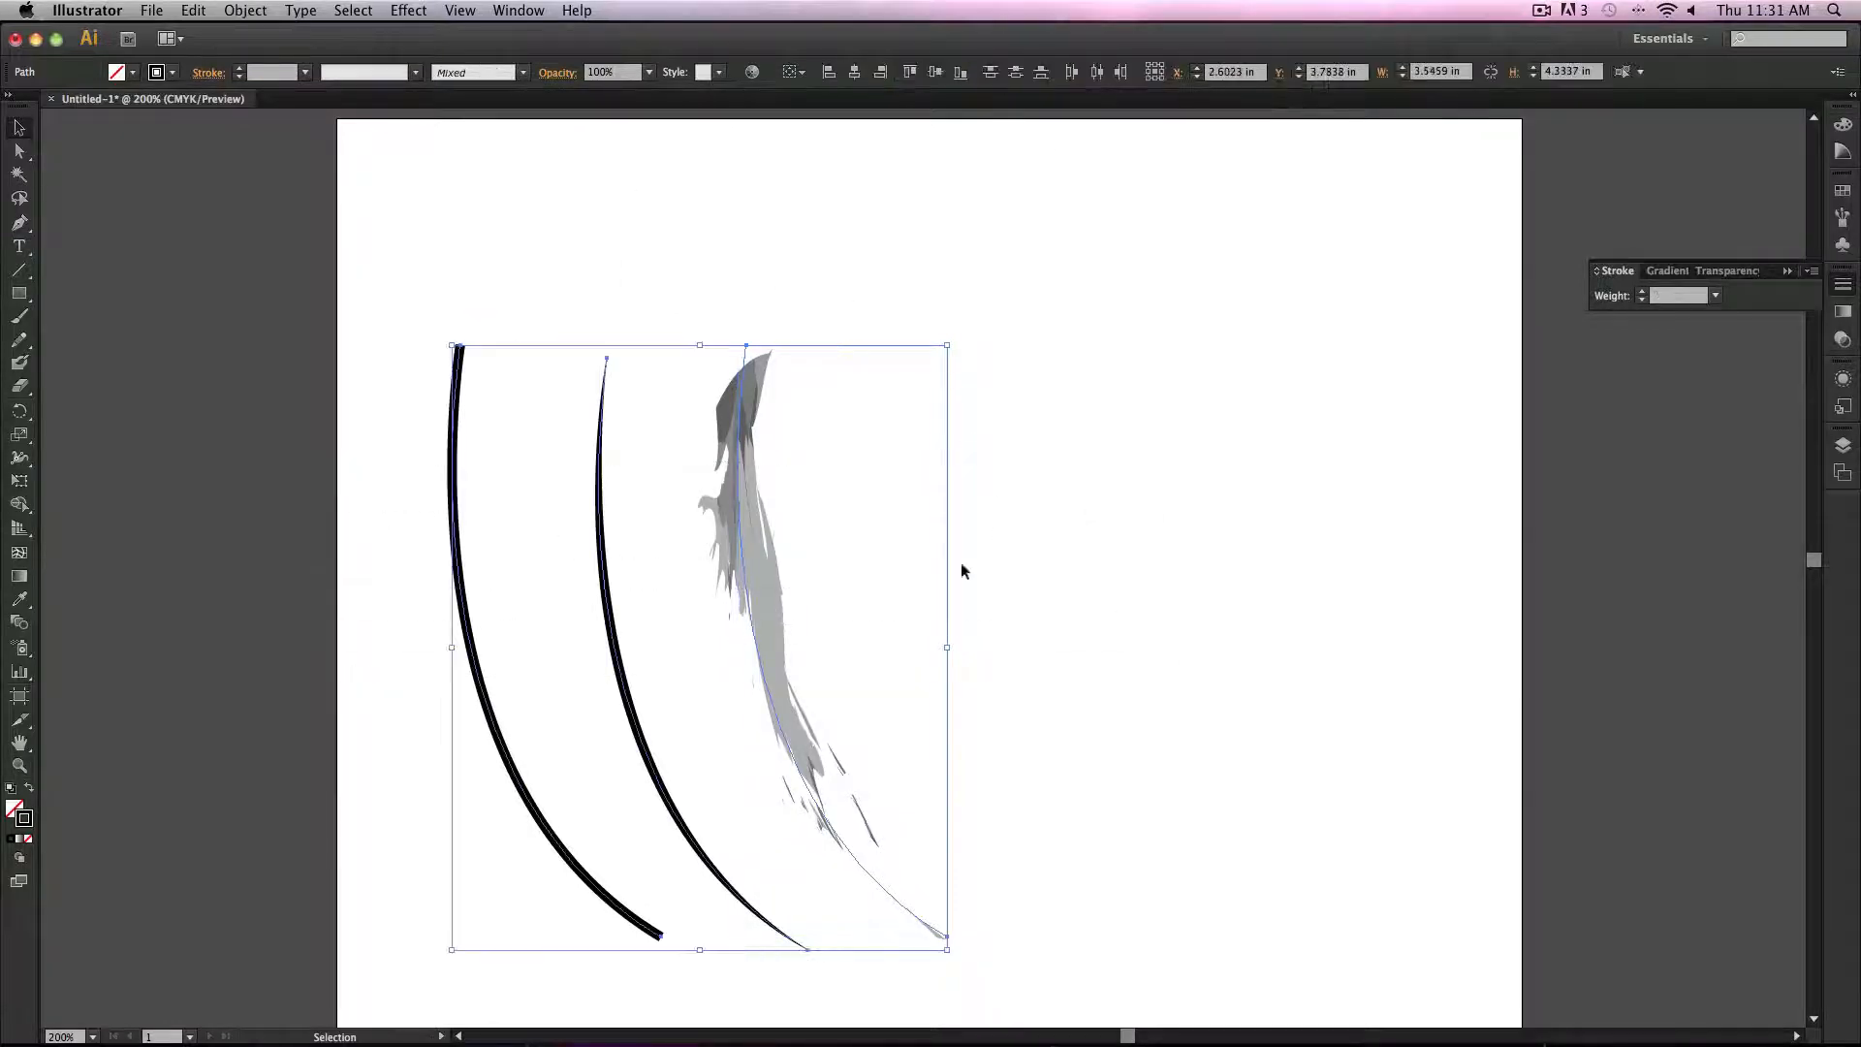
pyautogui.press('Delete')
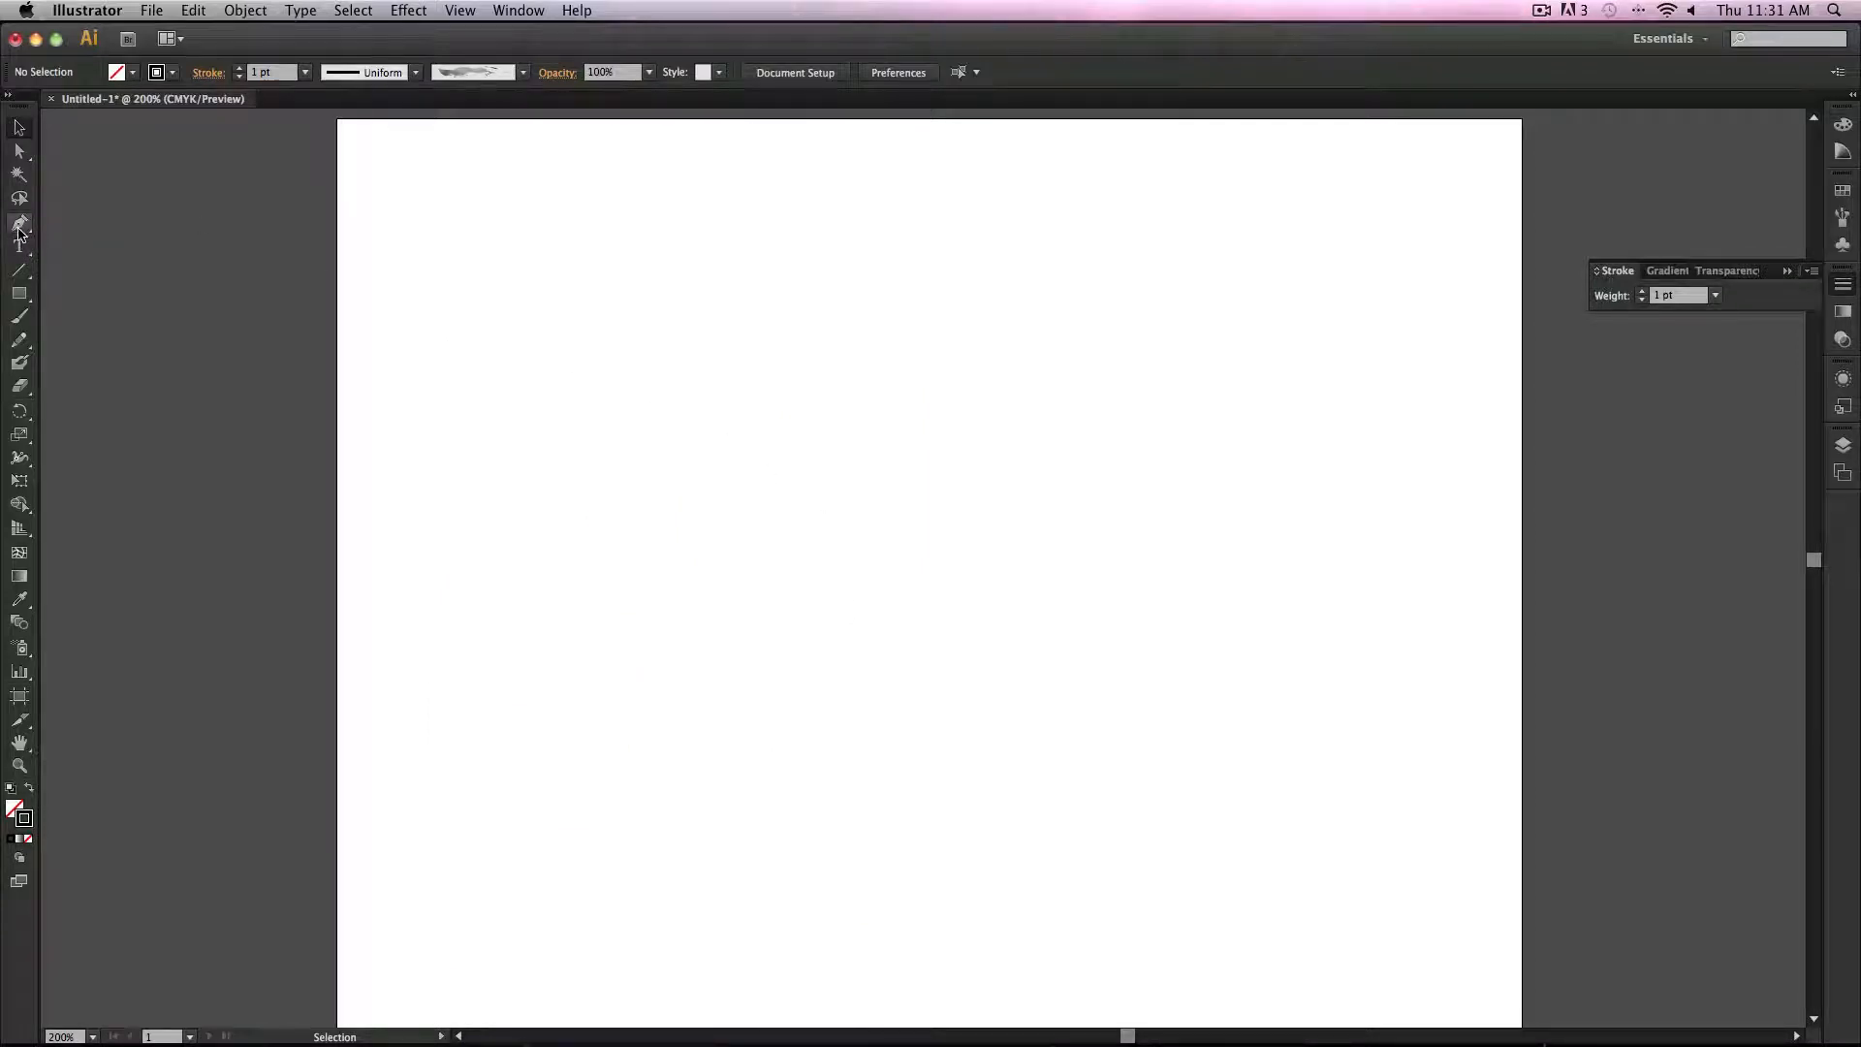
# Step: Draw a diagonal straight line about 4 in wide and 3.4 in high with the Line Segment tool
pyautogui.click(26, 280)
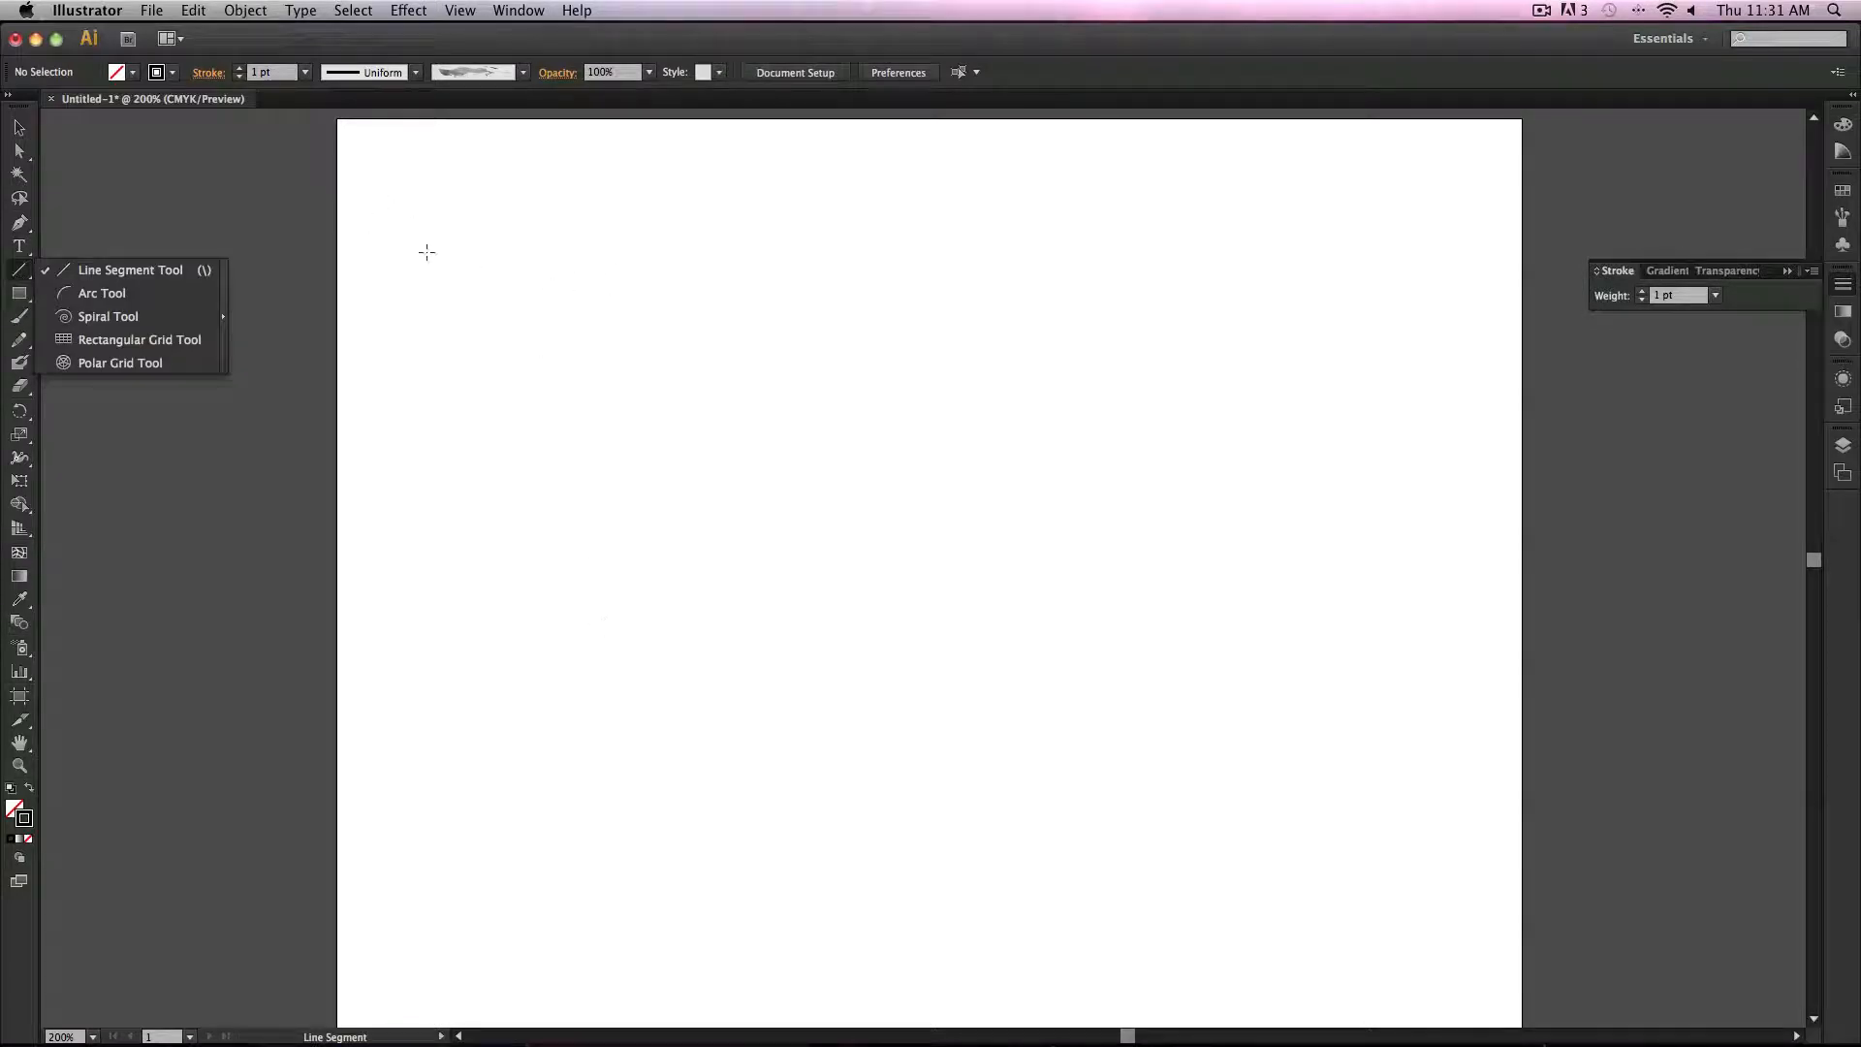
pyautogui.moveTo(435, 238); pyautogui.dragTo(993, 716)
pyautogui.click(19, 152)
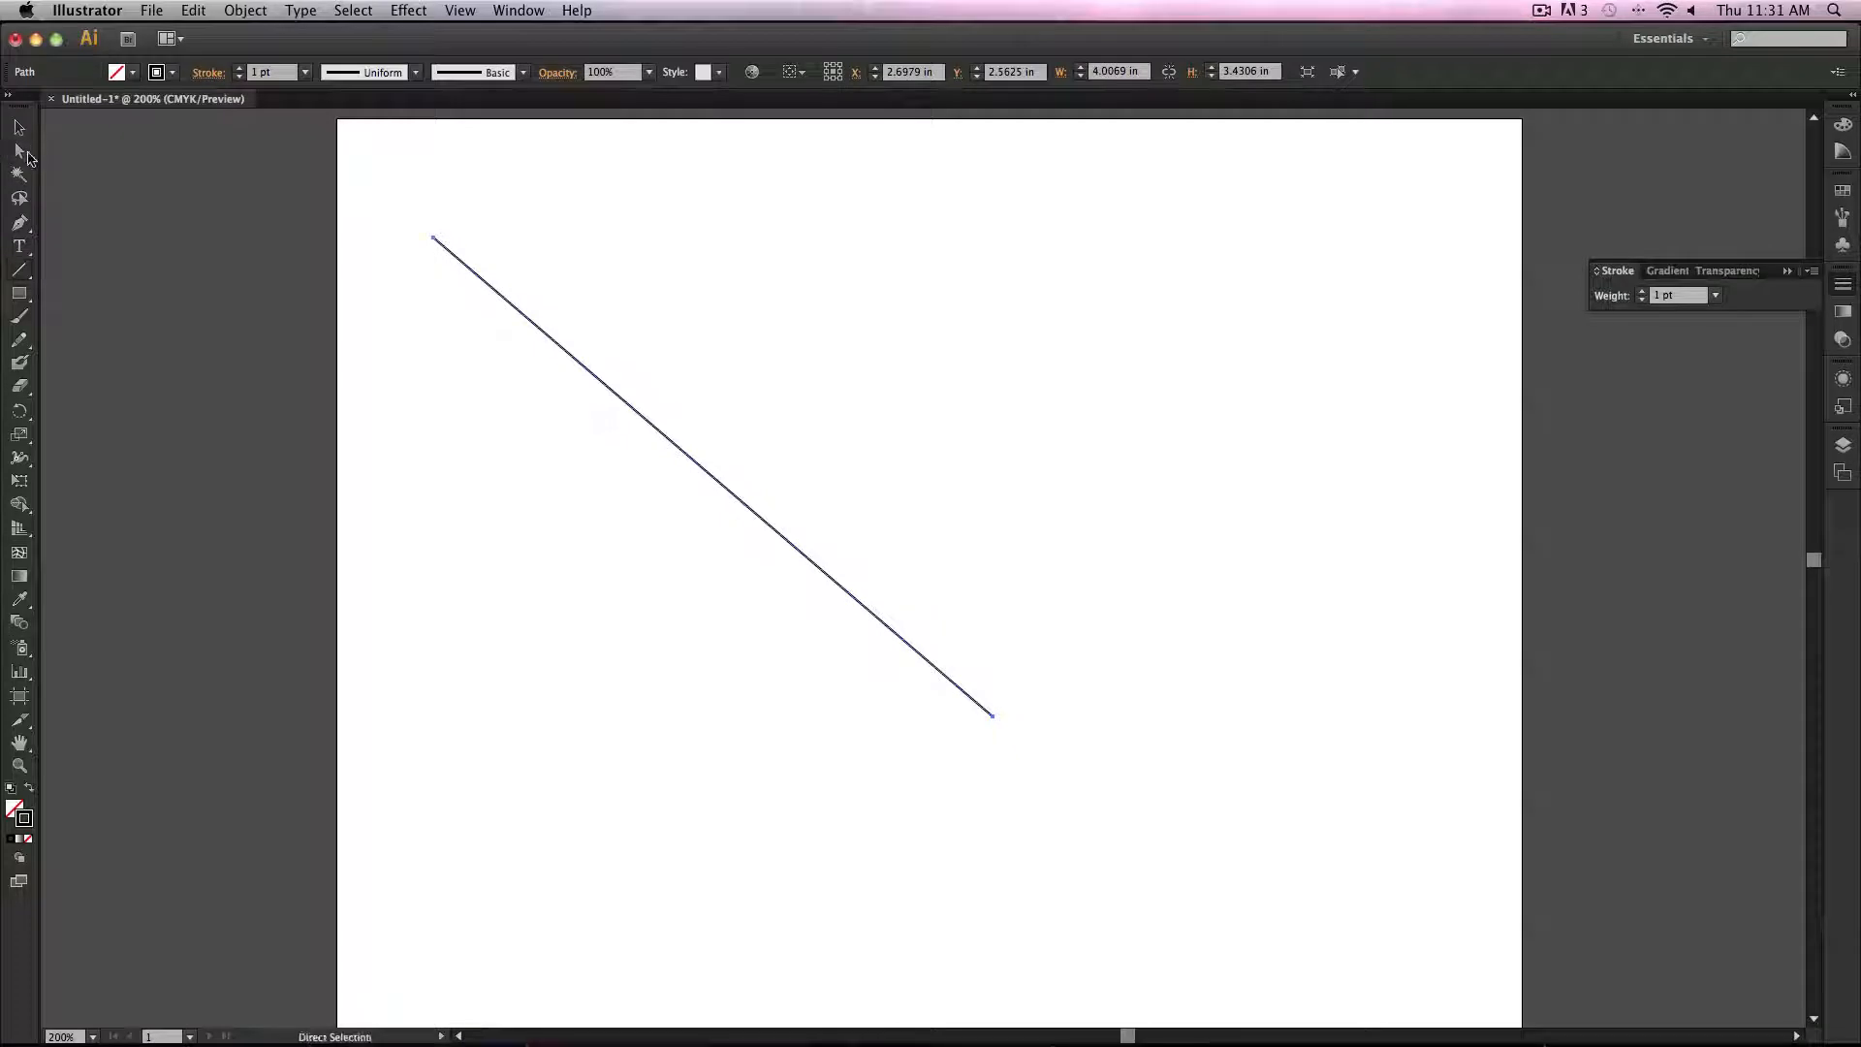
# Step: Move the line's upper anchor, convert it to a smooth point and extend its handle downward to bend the line into a curve
pyautogui.click(433, 237)
pyautogui.moveTo(433, 237); pyautogui.dragTo(505, 316)
pyautogui.click(194, 73)
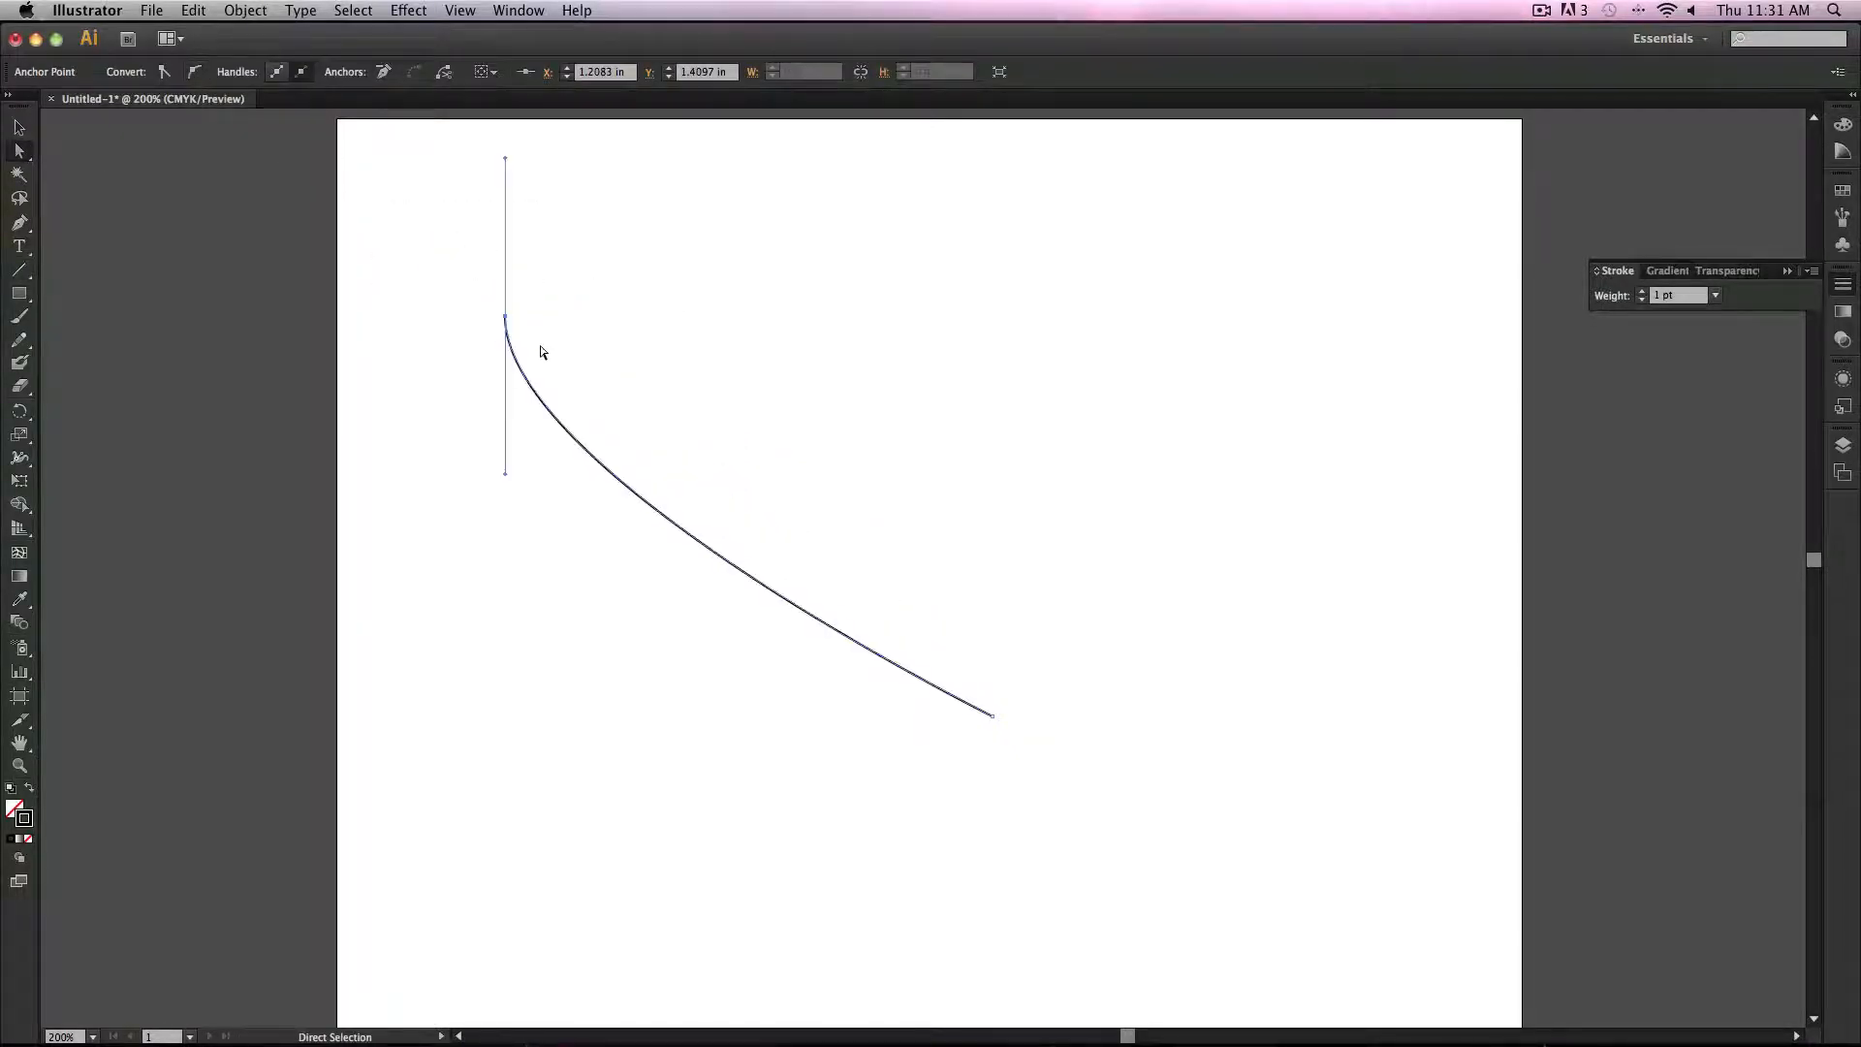
pyautogui.moveTo(503, 479); pyautogui.dragTo(513, 768)
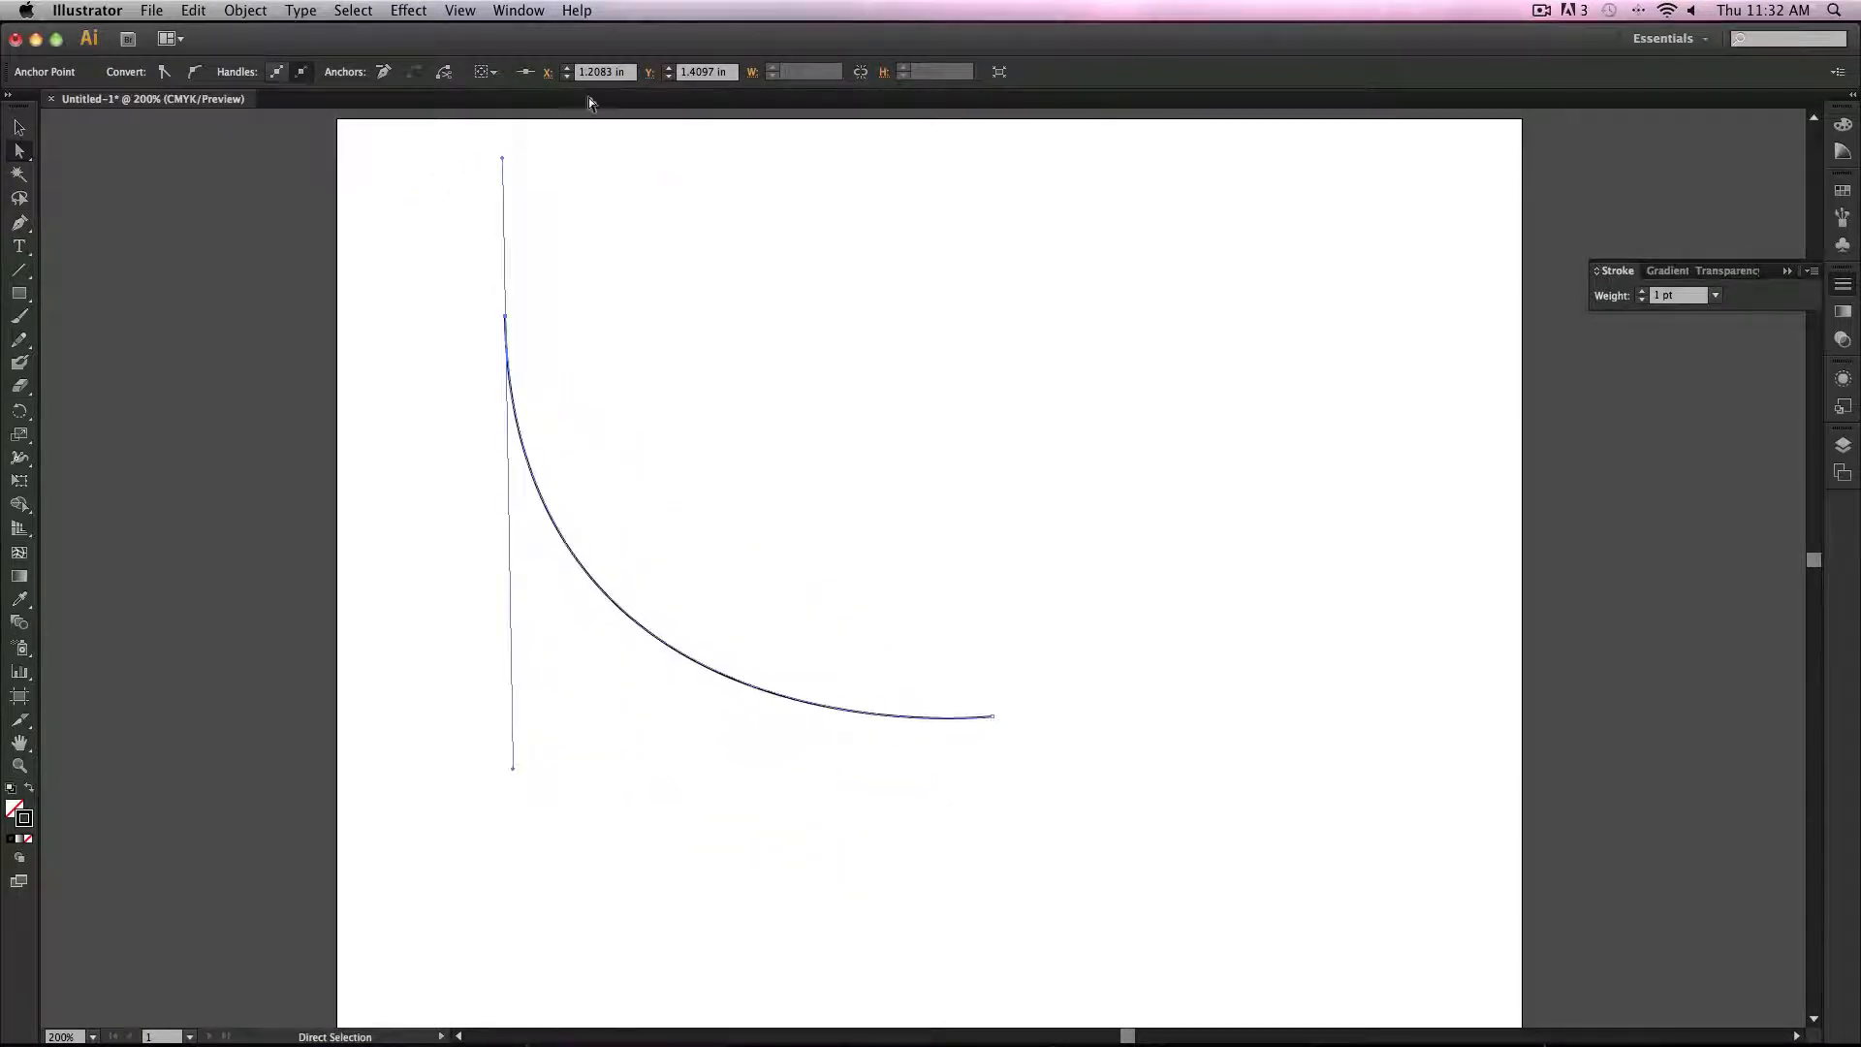
# Step: Select the curved path and set its stroke weight to 4 pt
pyautogui.click(19, 127)
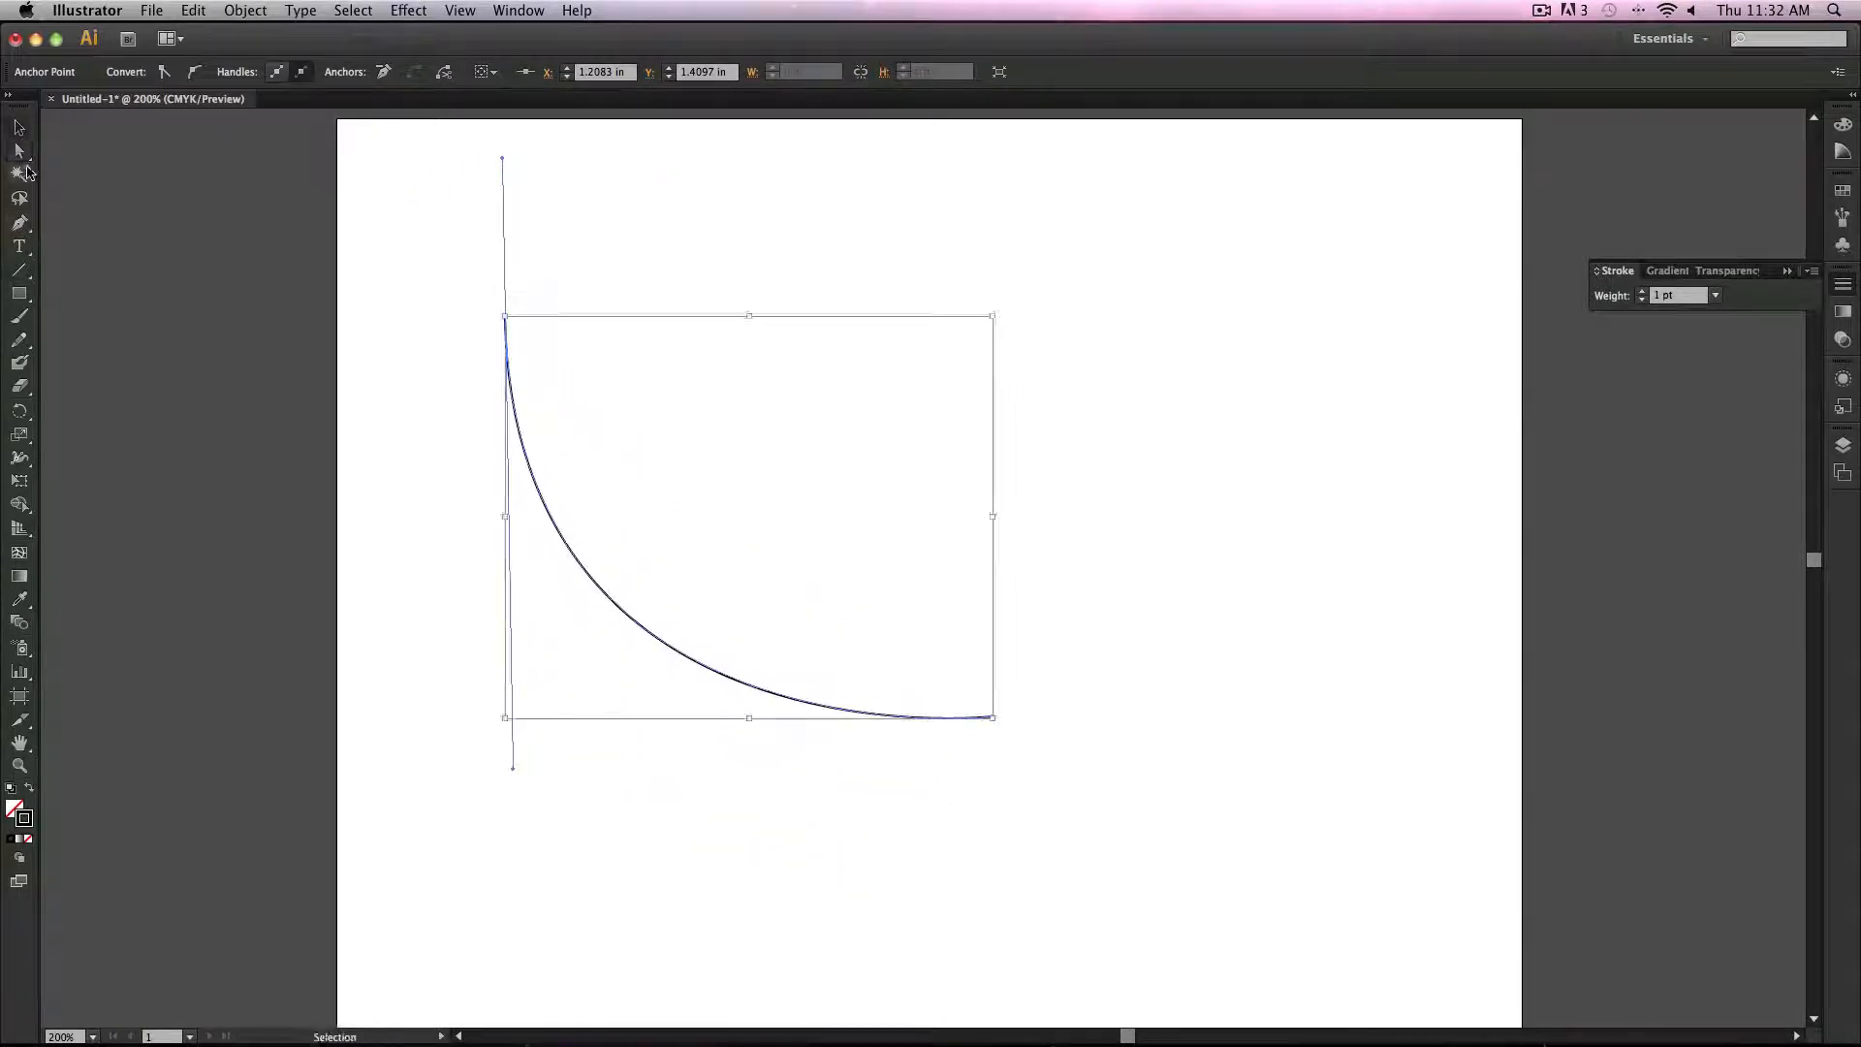
pyautogui.click(19, 151)
pyautogui.click(534, 436)
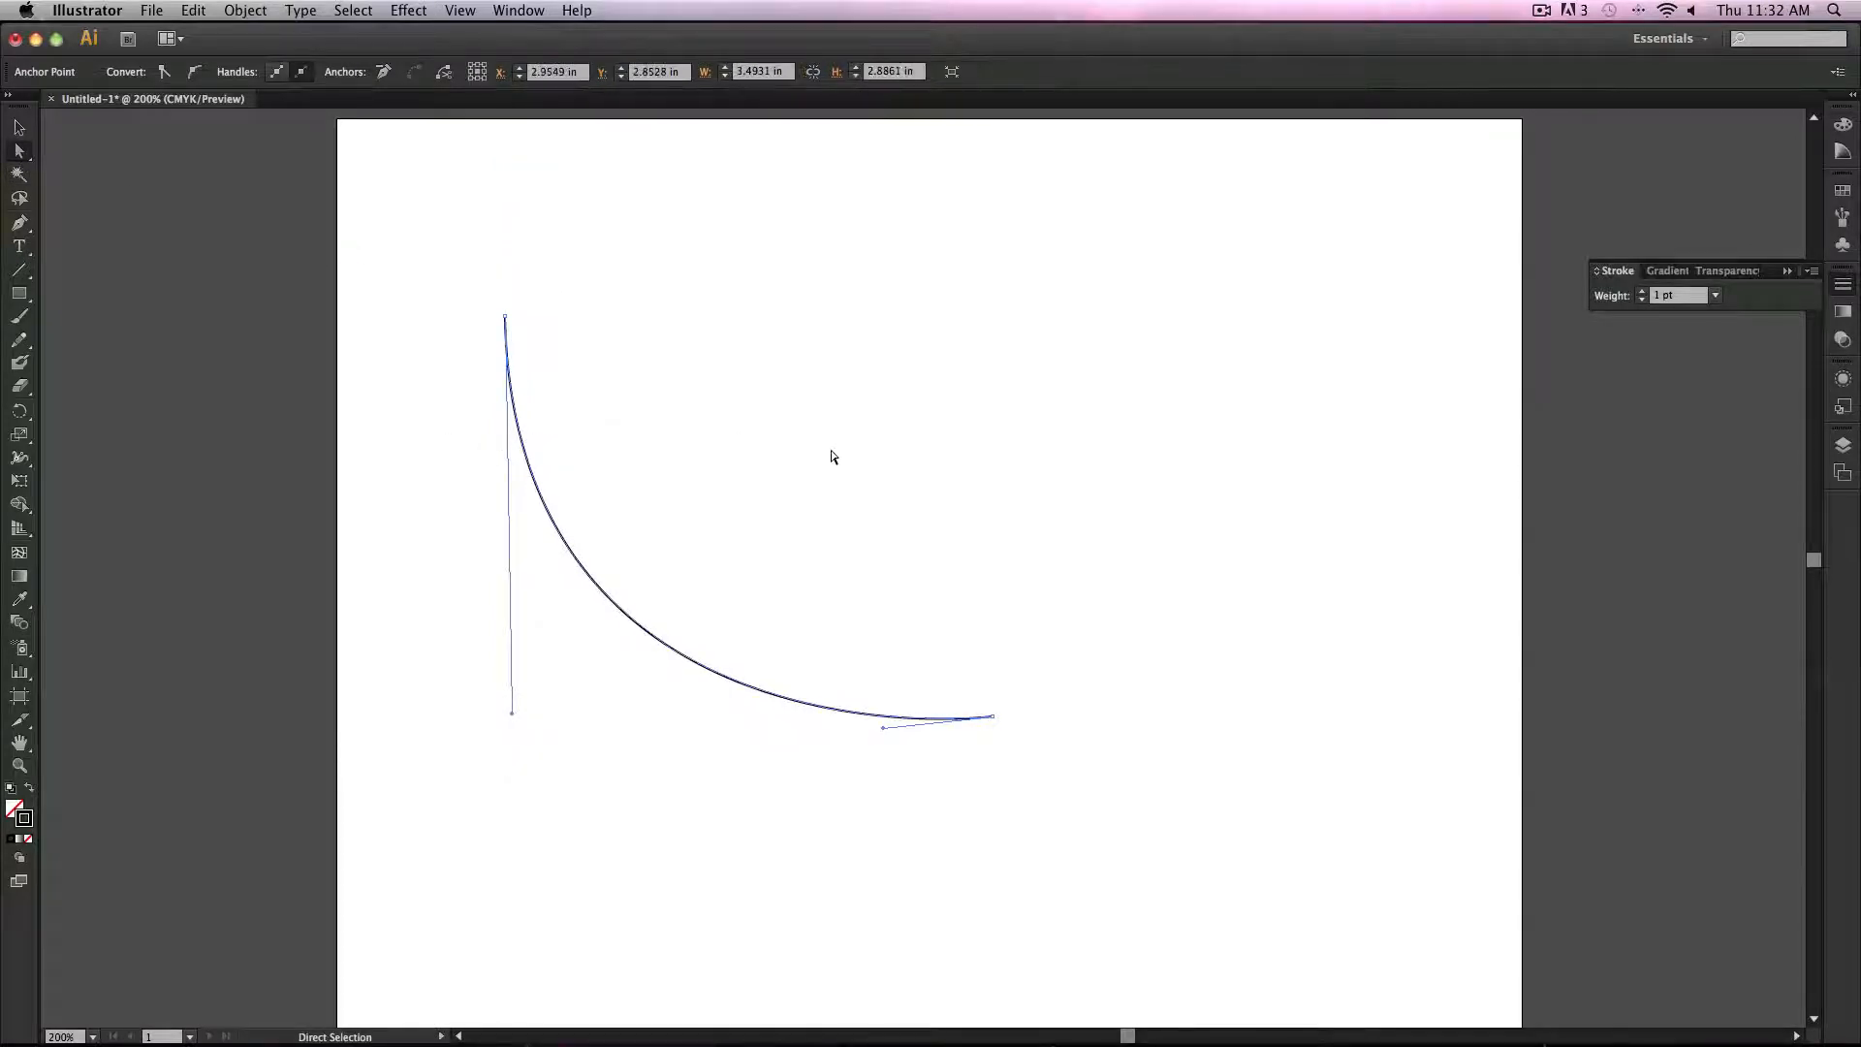
pyautogui.click(1074, 430)
pyautogui.click(727, 672)
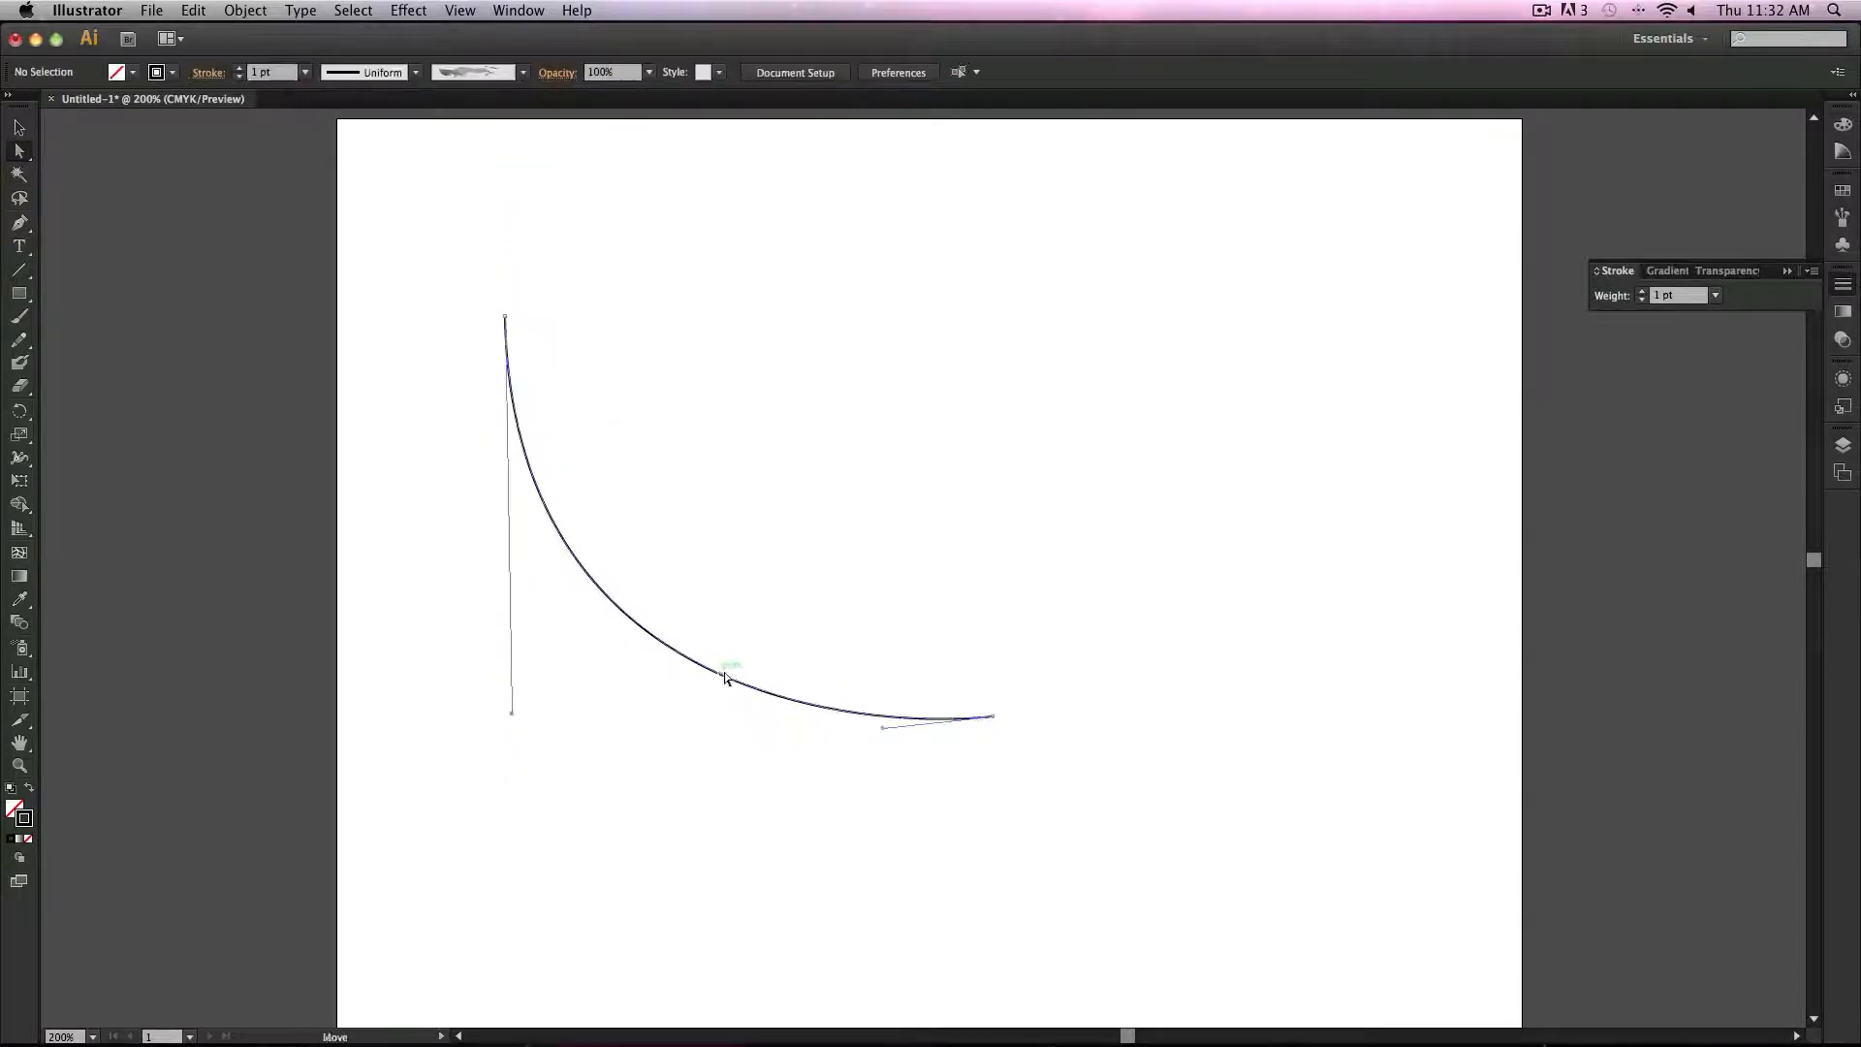
pyautogui.click(19, 127)
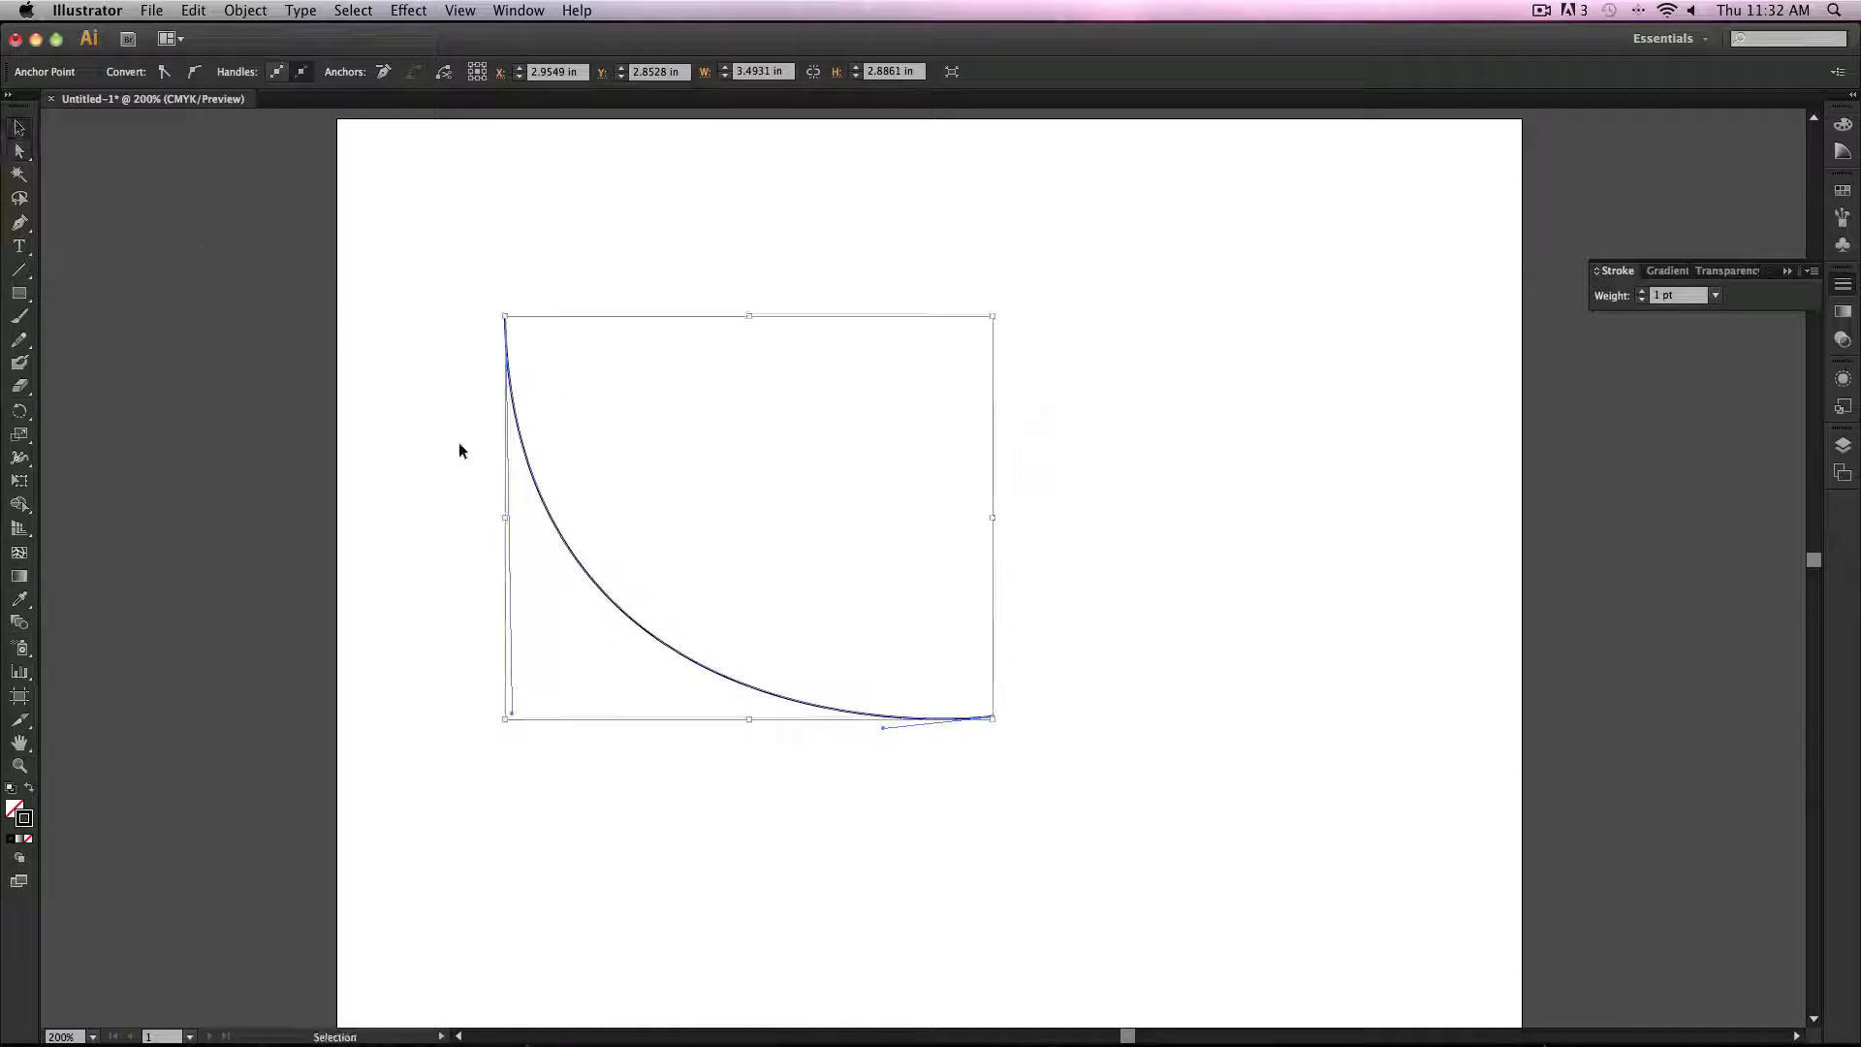
pyautogui.click(458, 442)
pyautogui.click(565, 546)
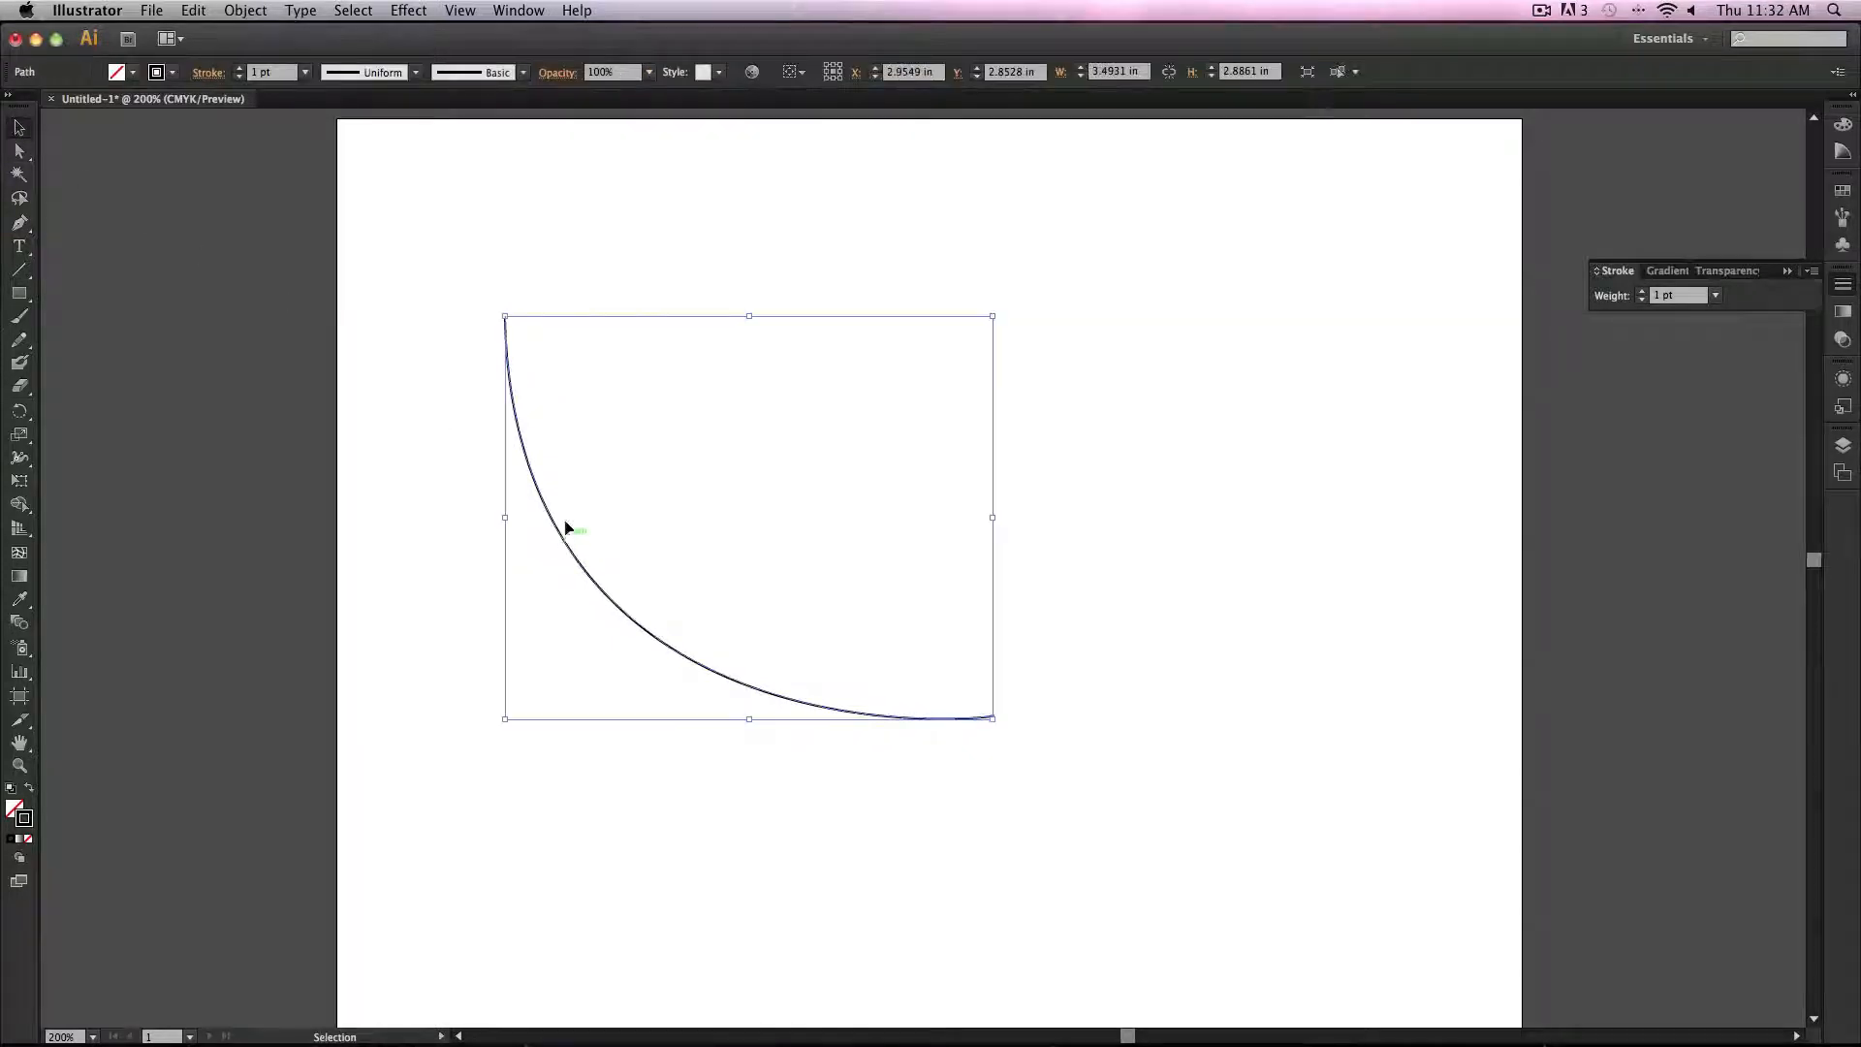
pyautogui.click(304, 72)
pyautogui.click(329, 221)
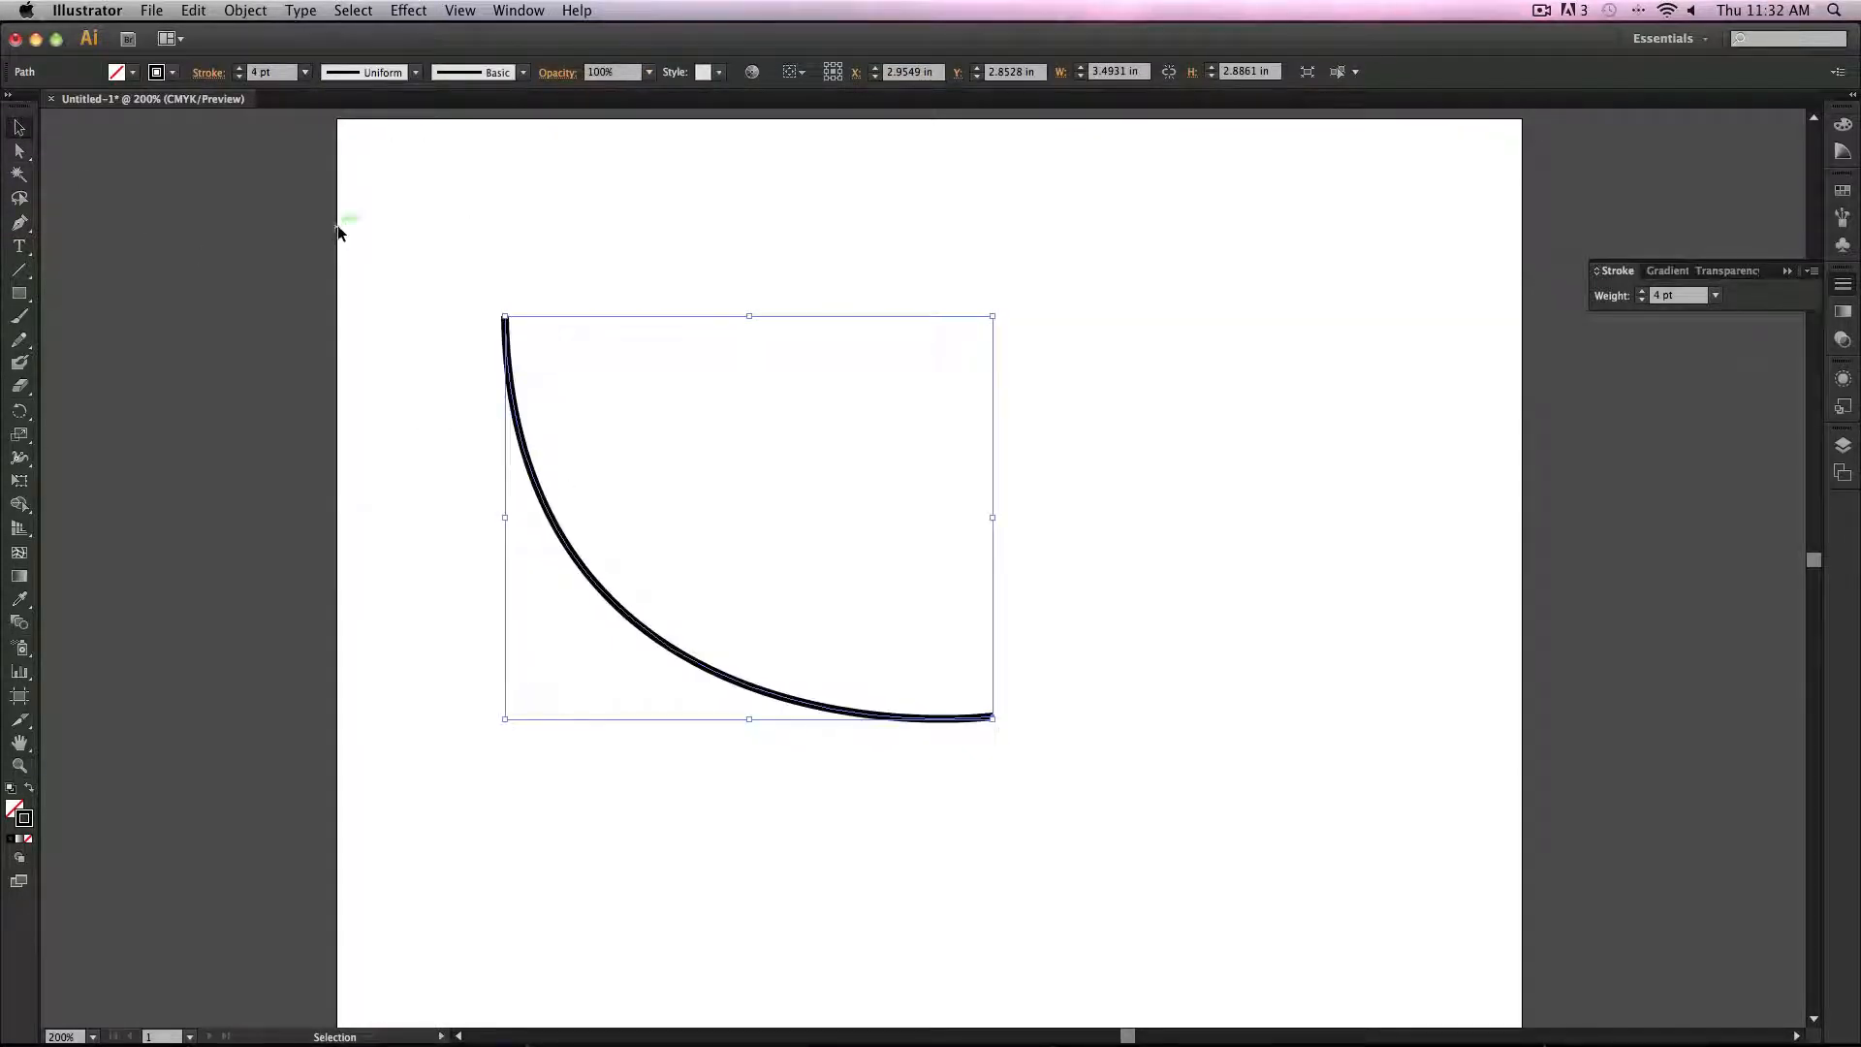
# Step: Select the curve and delete it
pyautogui.click(734, 518)
pyautogui.click(832, 709)
pyautogui.press('Delete')
# Step: Paint a curving stroke with the Paintbrush tool and undo it
pyautogui.click(29, 316)
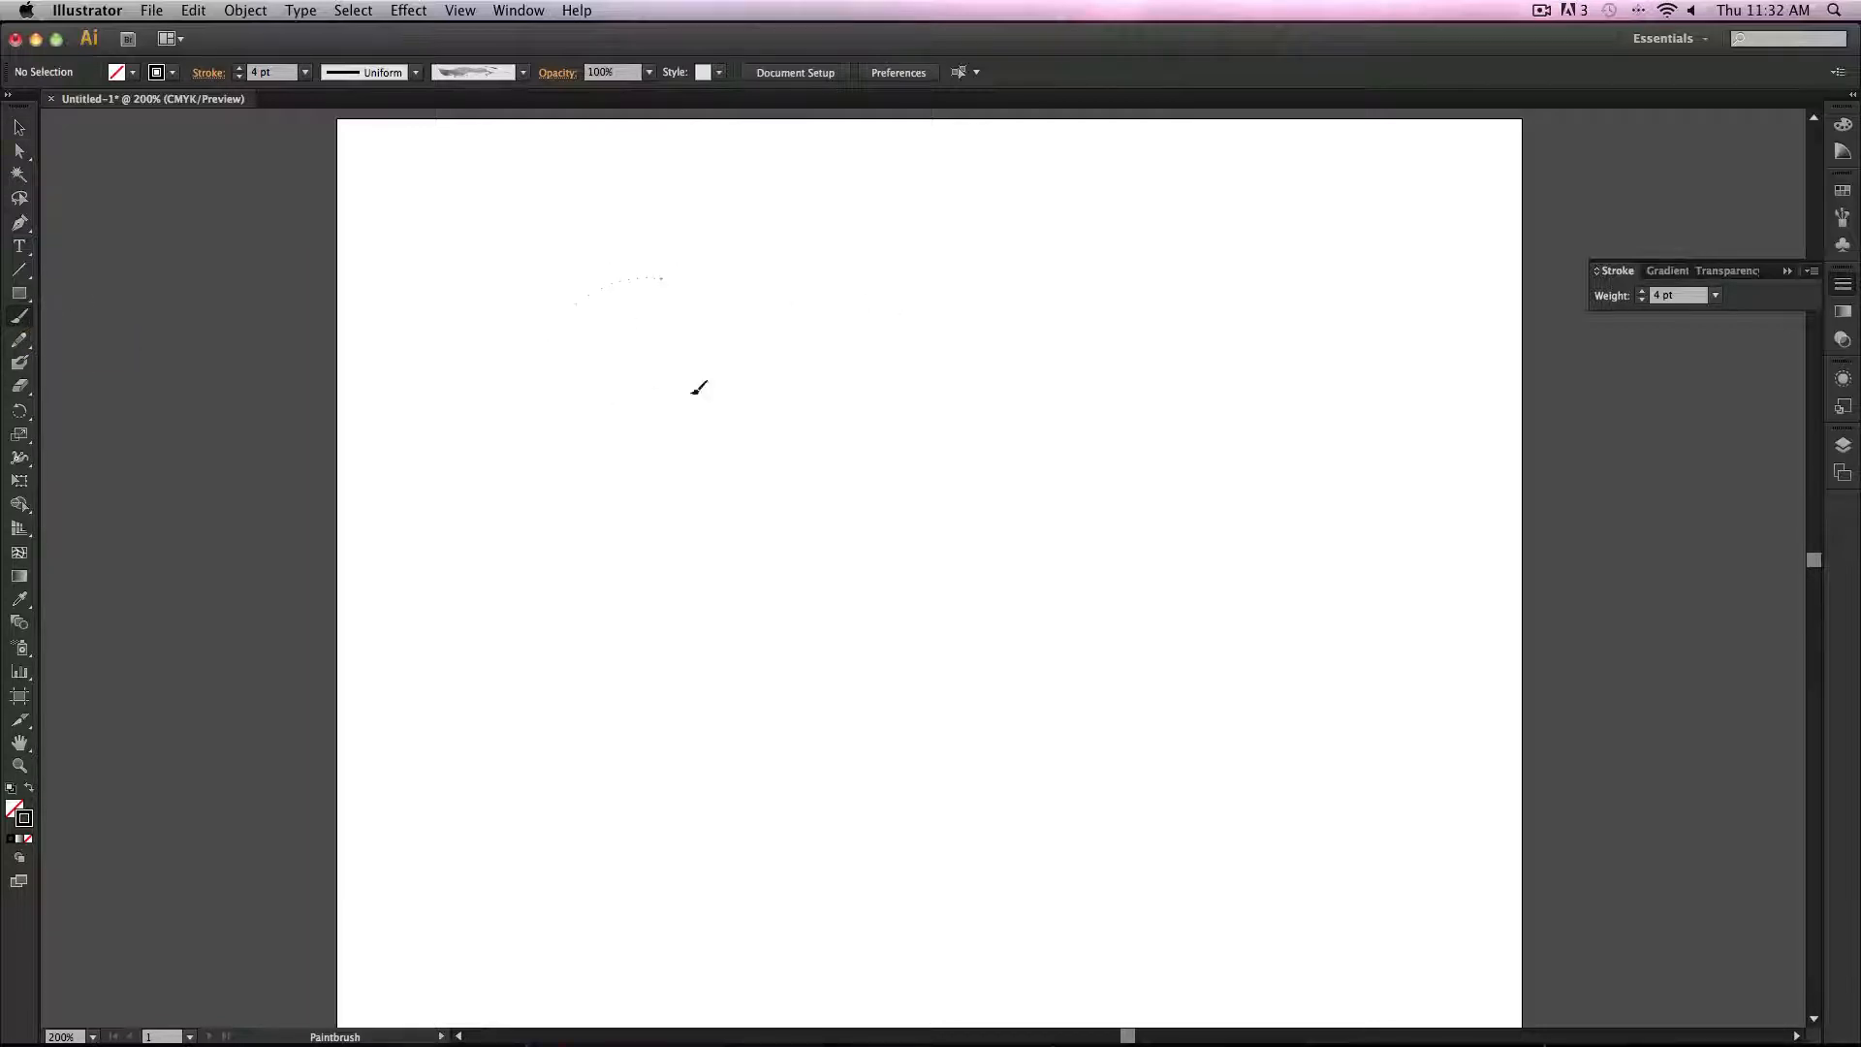
pyautogui.moveTo(699, 388); pyautogui.dragTo(925, 661)
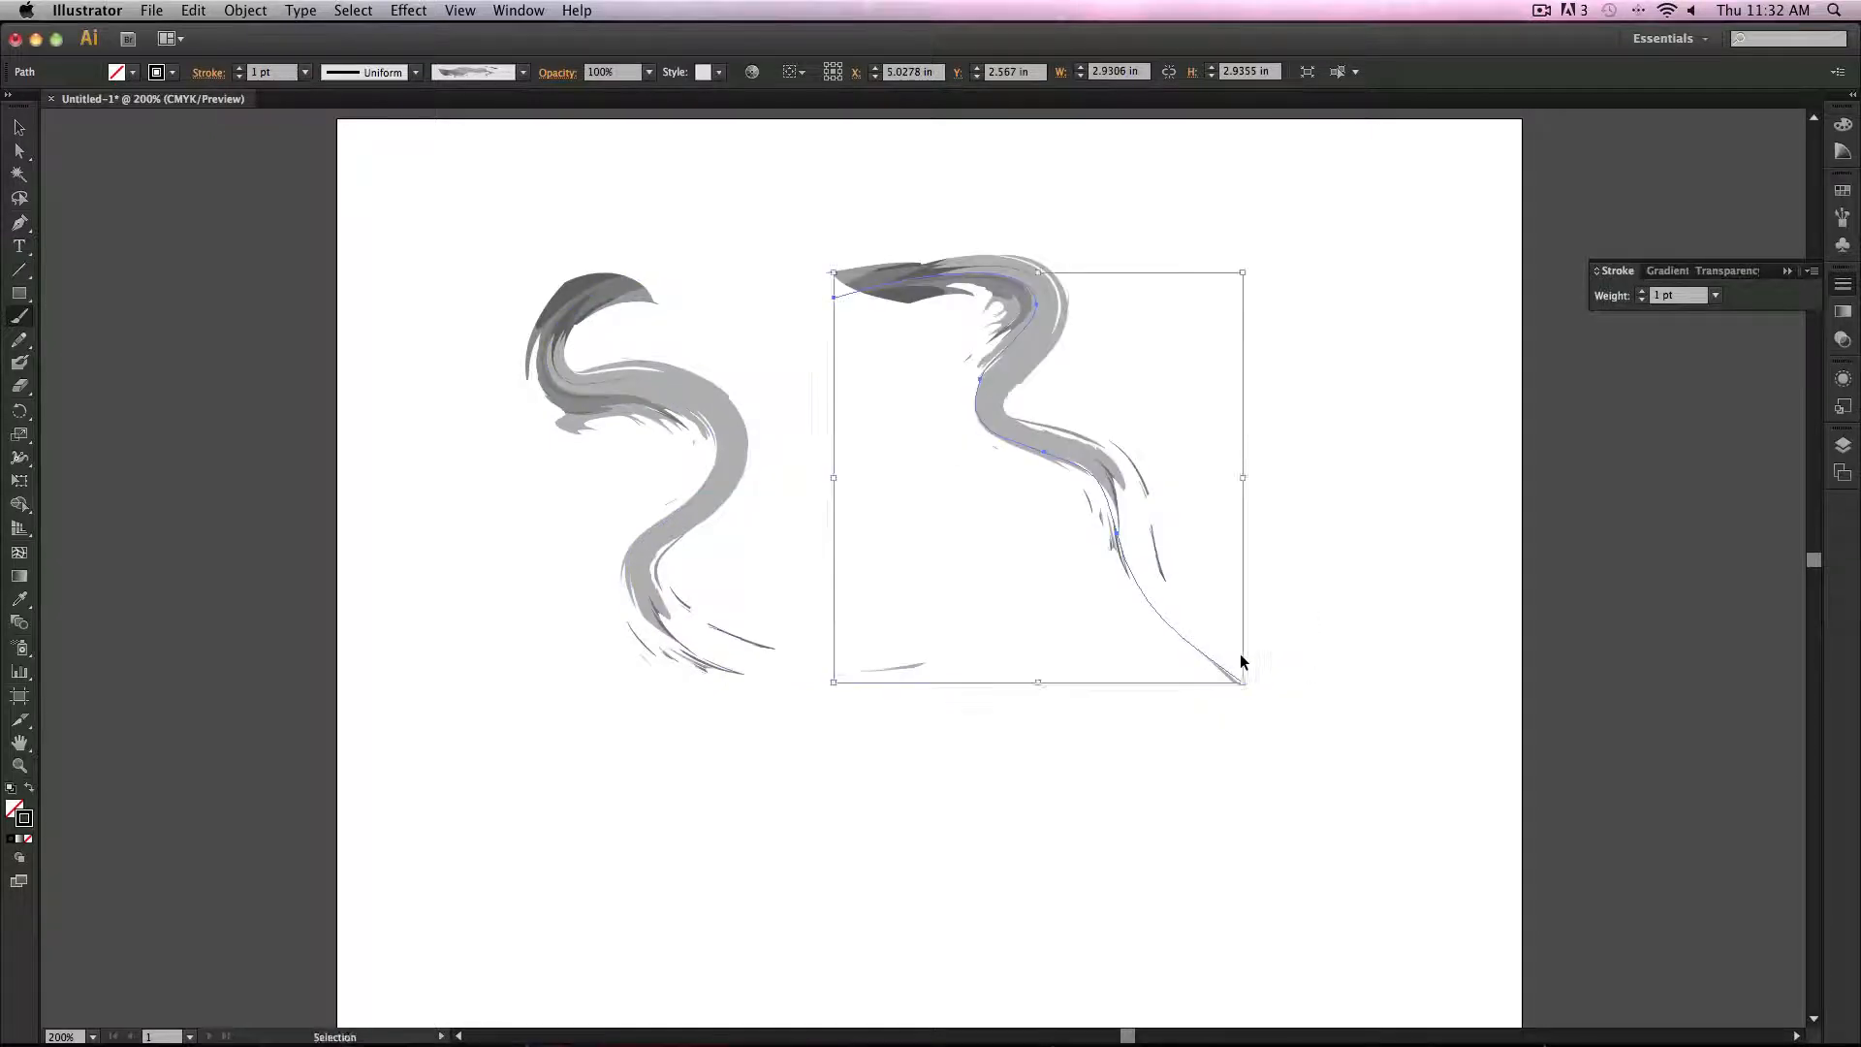
pyautogui.press('super+z')
pyautogui.press('super+z')
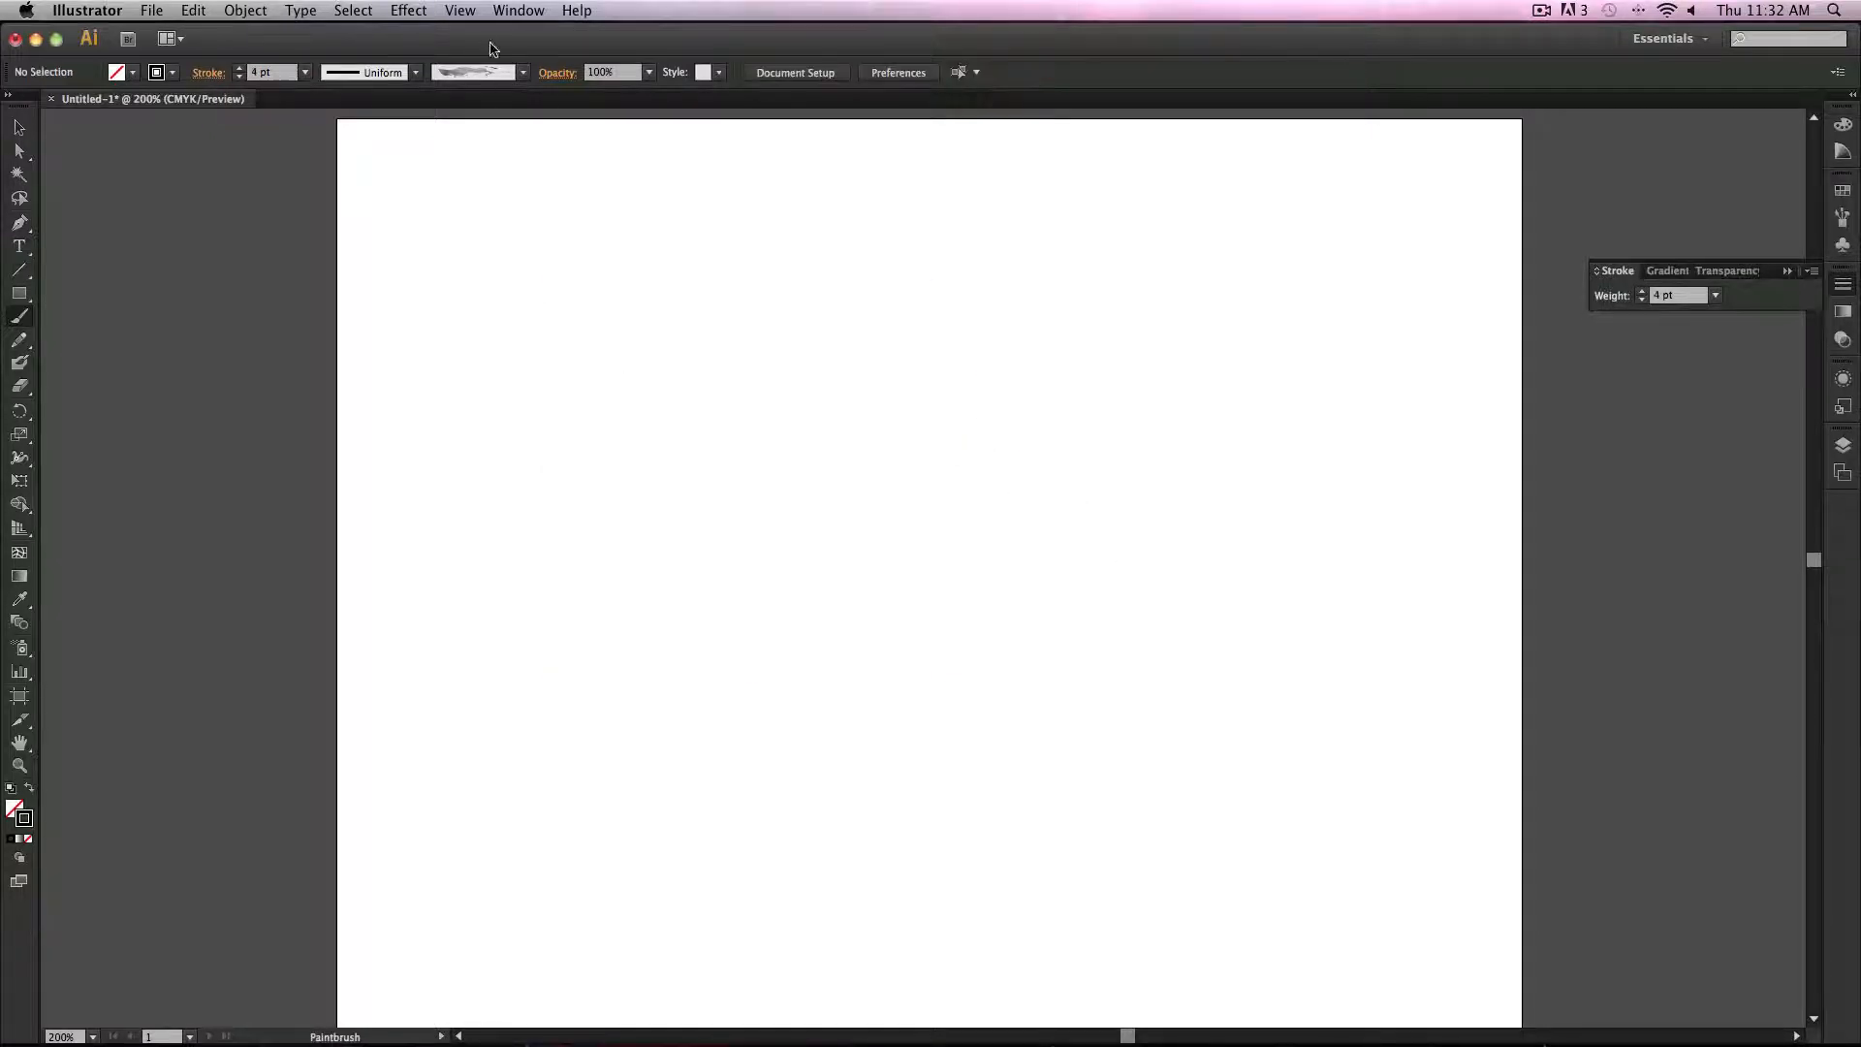
# Step: Browse the brush definitions, dab a short brush mark on the artboard and undo it
pyautogui.click(523, 72)
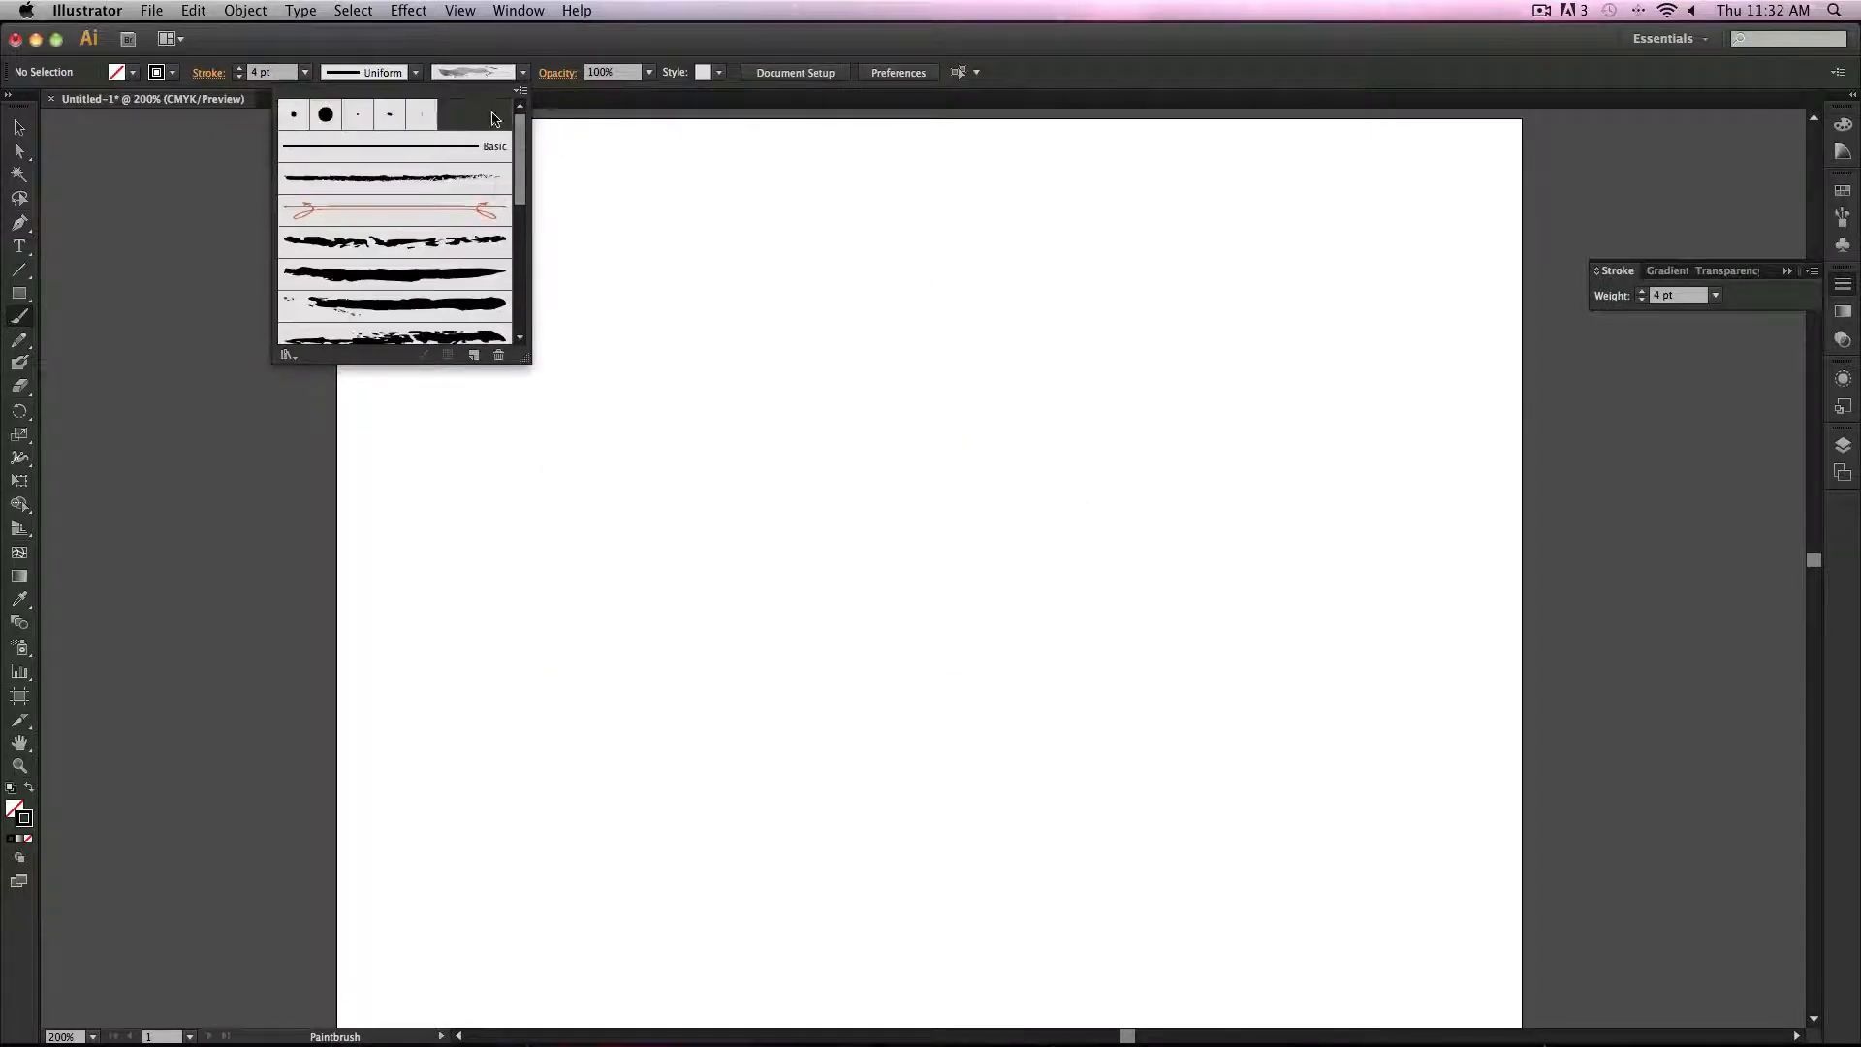
pyautogui.scroll(-1, 463, 158)
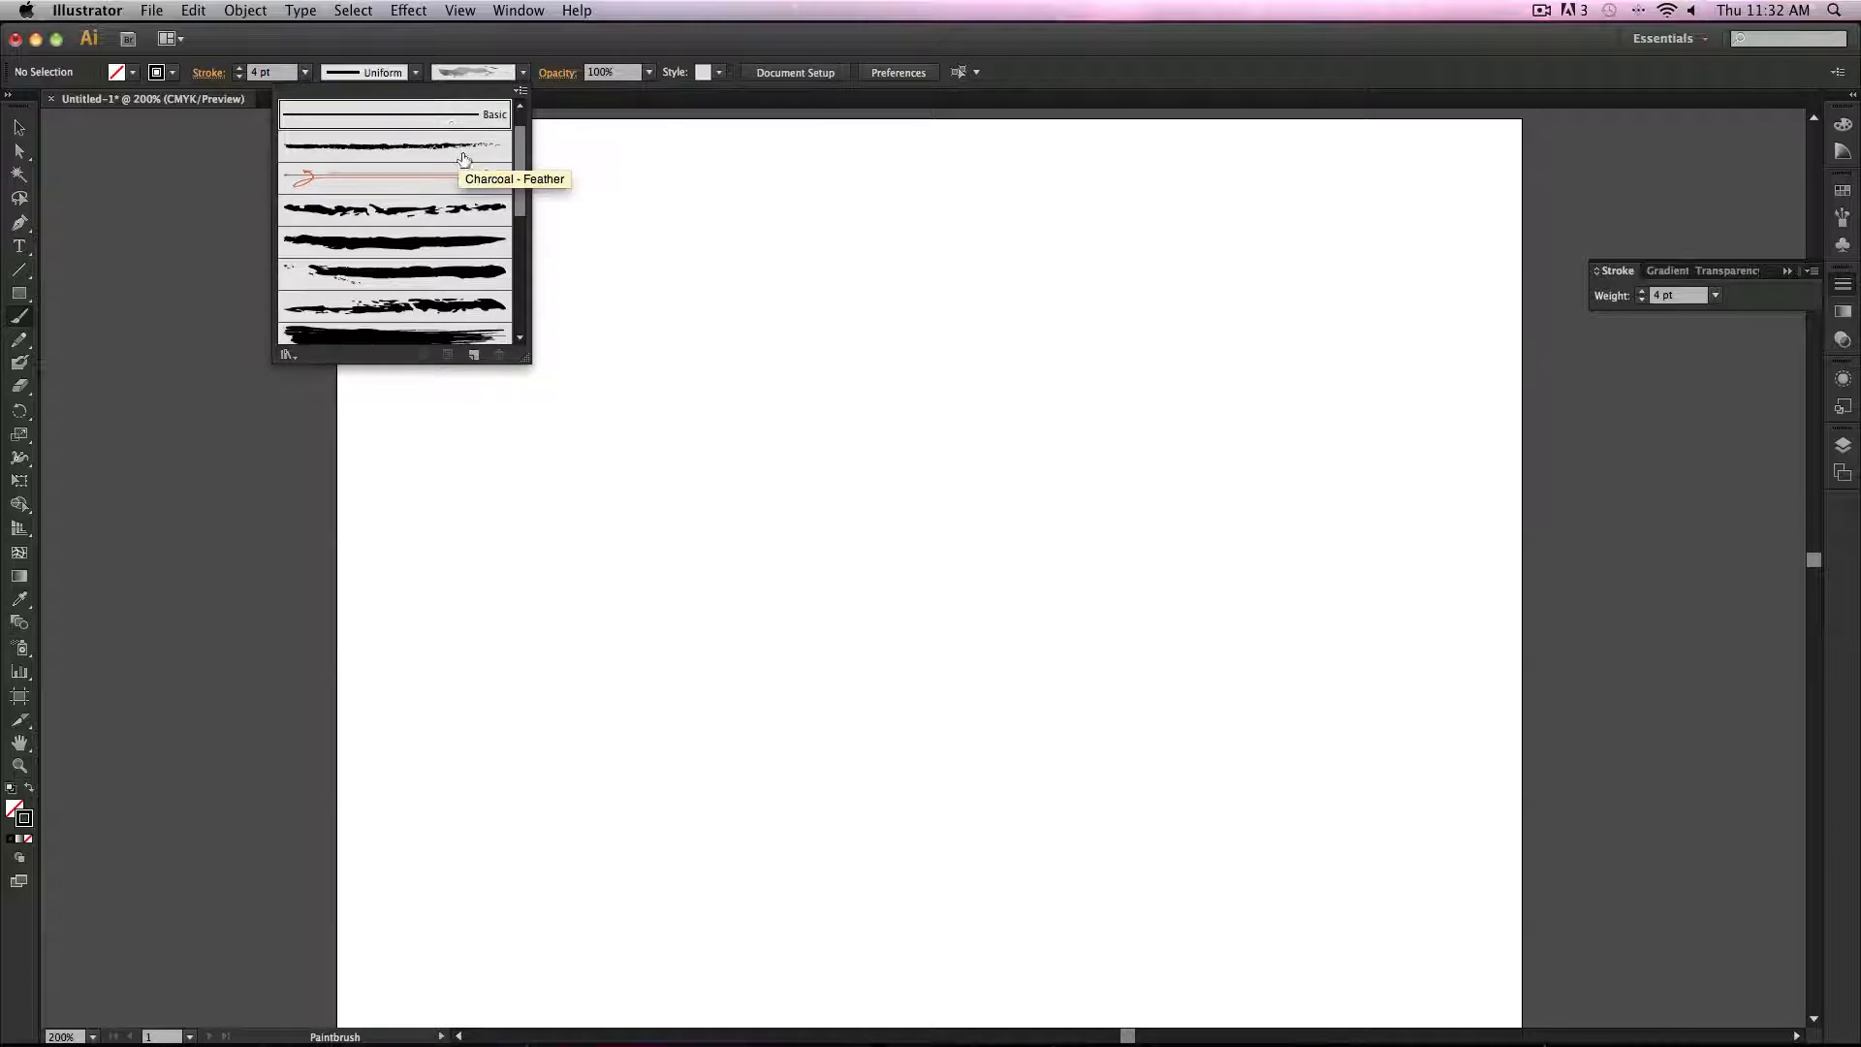
pyautogui.click(725, 297)
pyautogui.moveTo(654, 273); pyautogui.dragTo(660, 269)
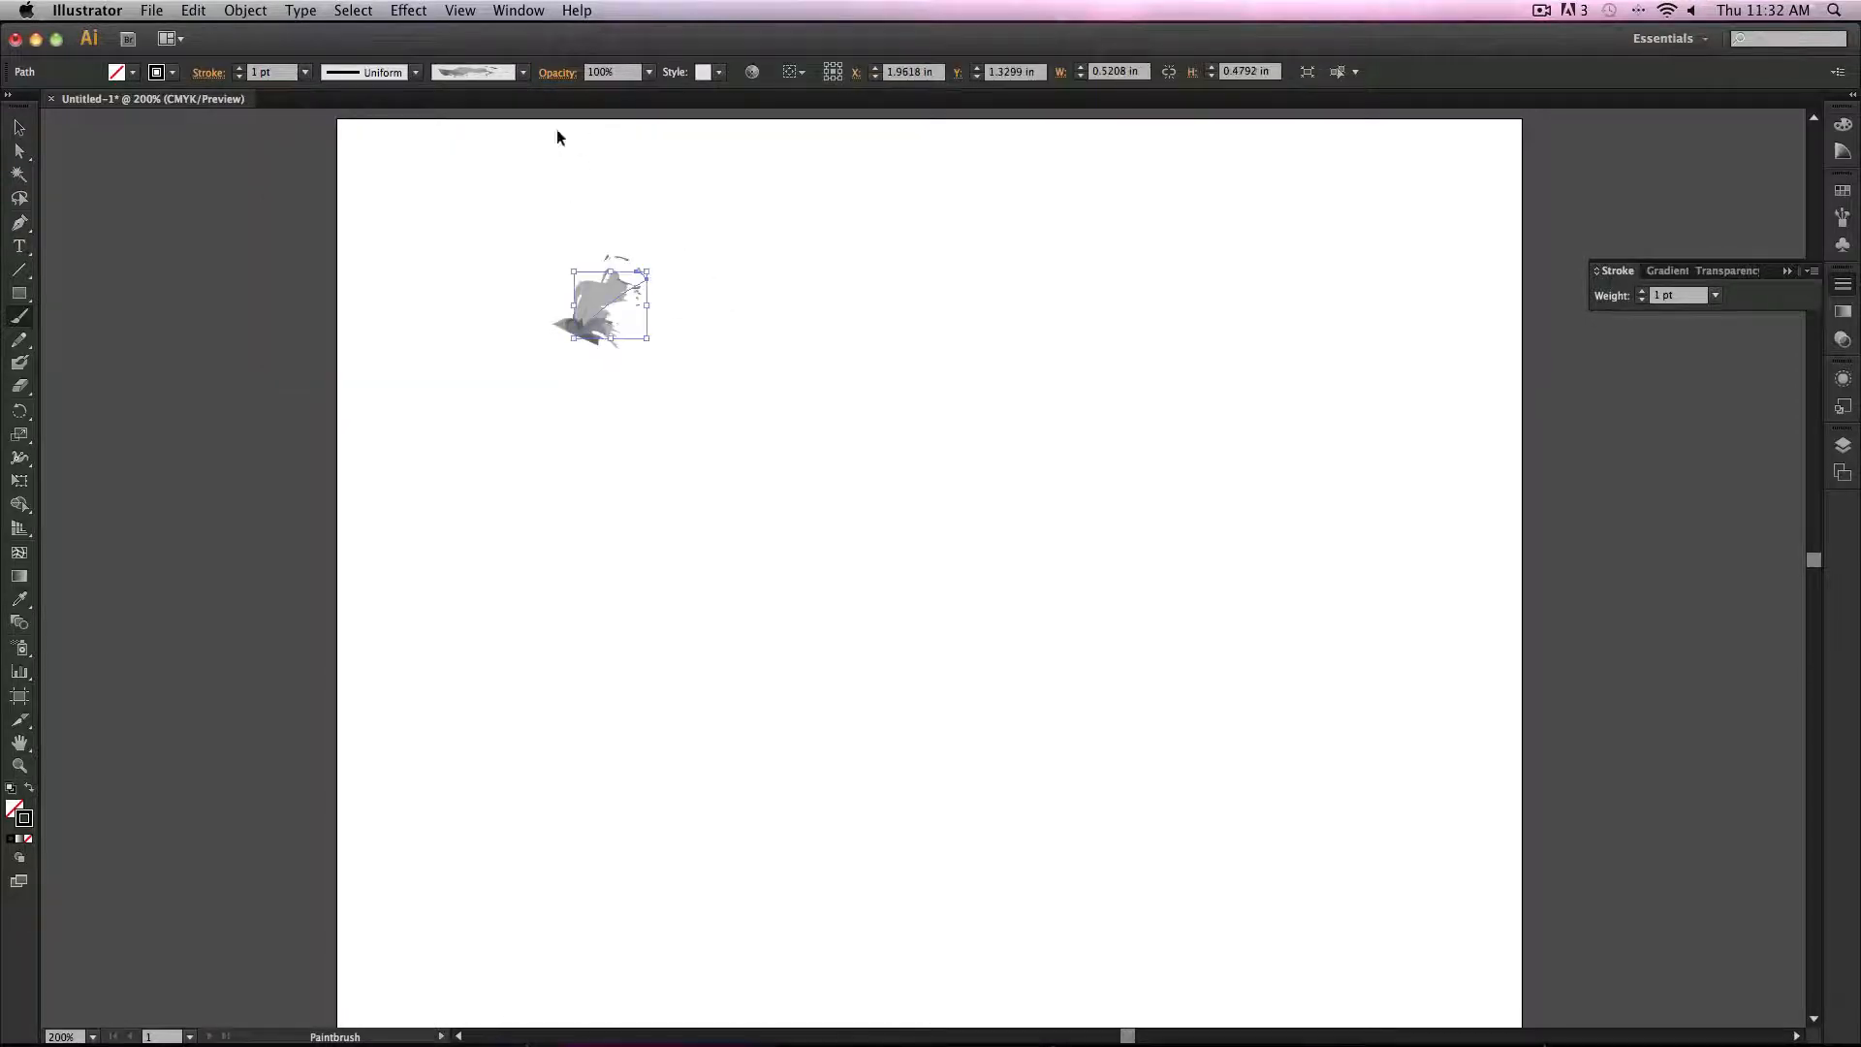
pyautogui.press('super+z')
# Step: Choose the 5 pt. Round brush from the brush definitions
pyautogui.click(522, 72)
pyautogui.scroll(10, 524, 232)
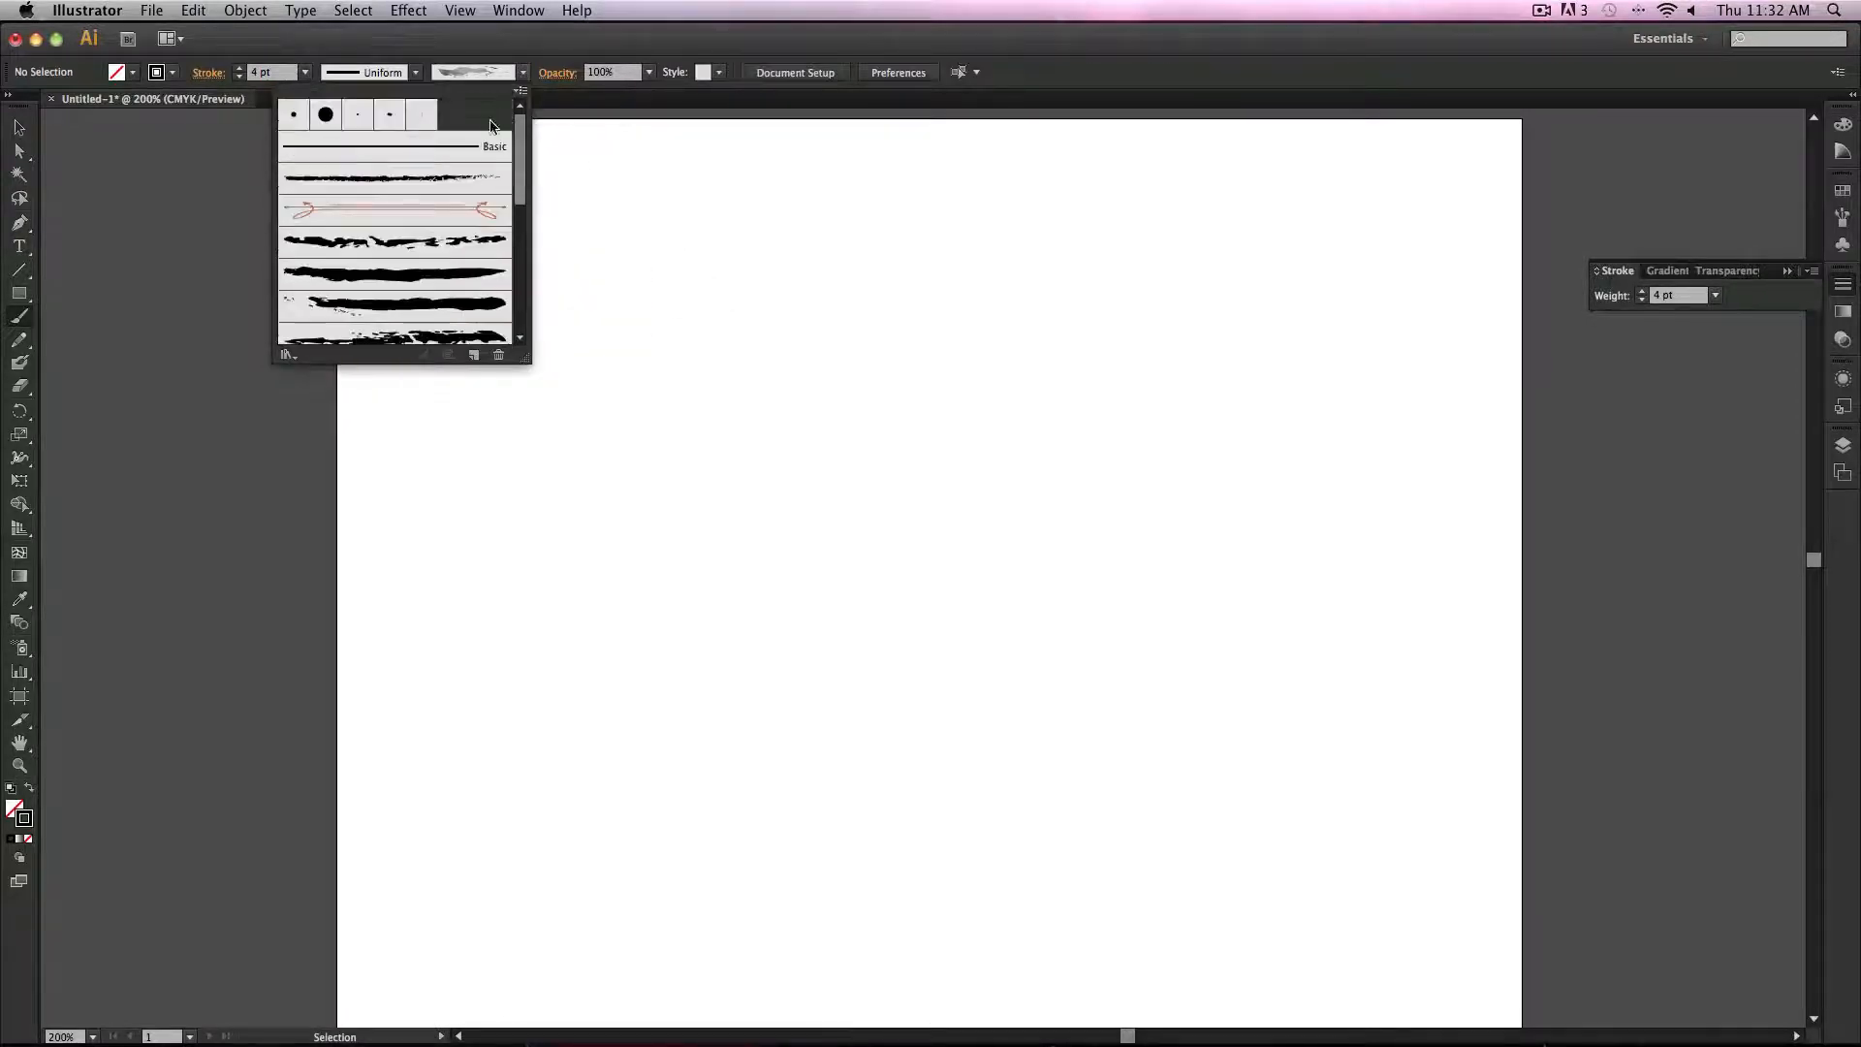
pyautogui.click(301, 117)
# Step: Paint several test strokes with the round brush, undoing each one
pyautogui.click(254, 263)
pyautogui.moveTo(467, 255); pyautogui.dragTo(601, 233)
pyautogui.moveTo(573, 353); pyautogui.dragTo(797, 589)
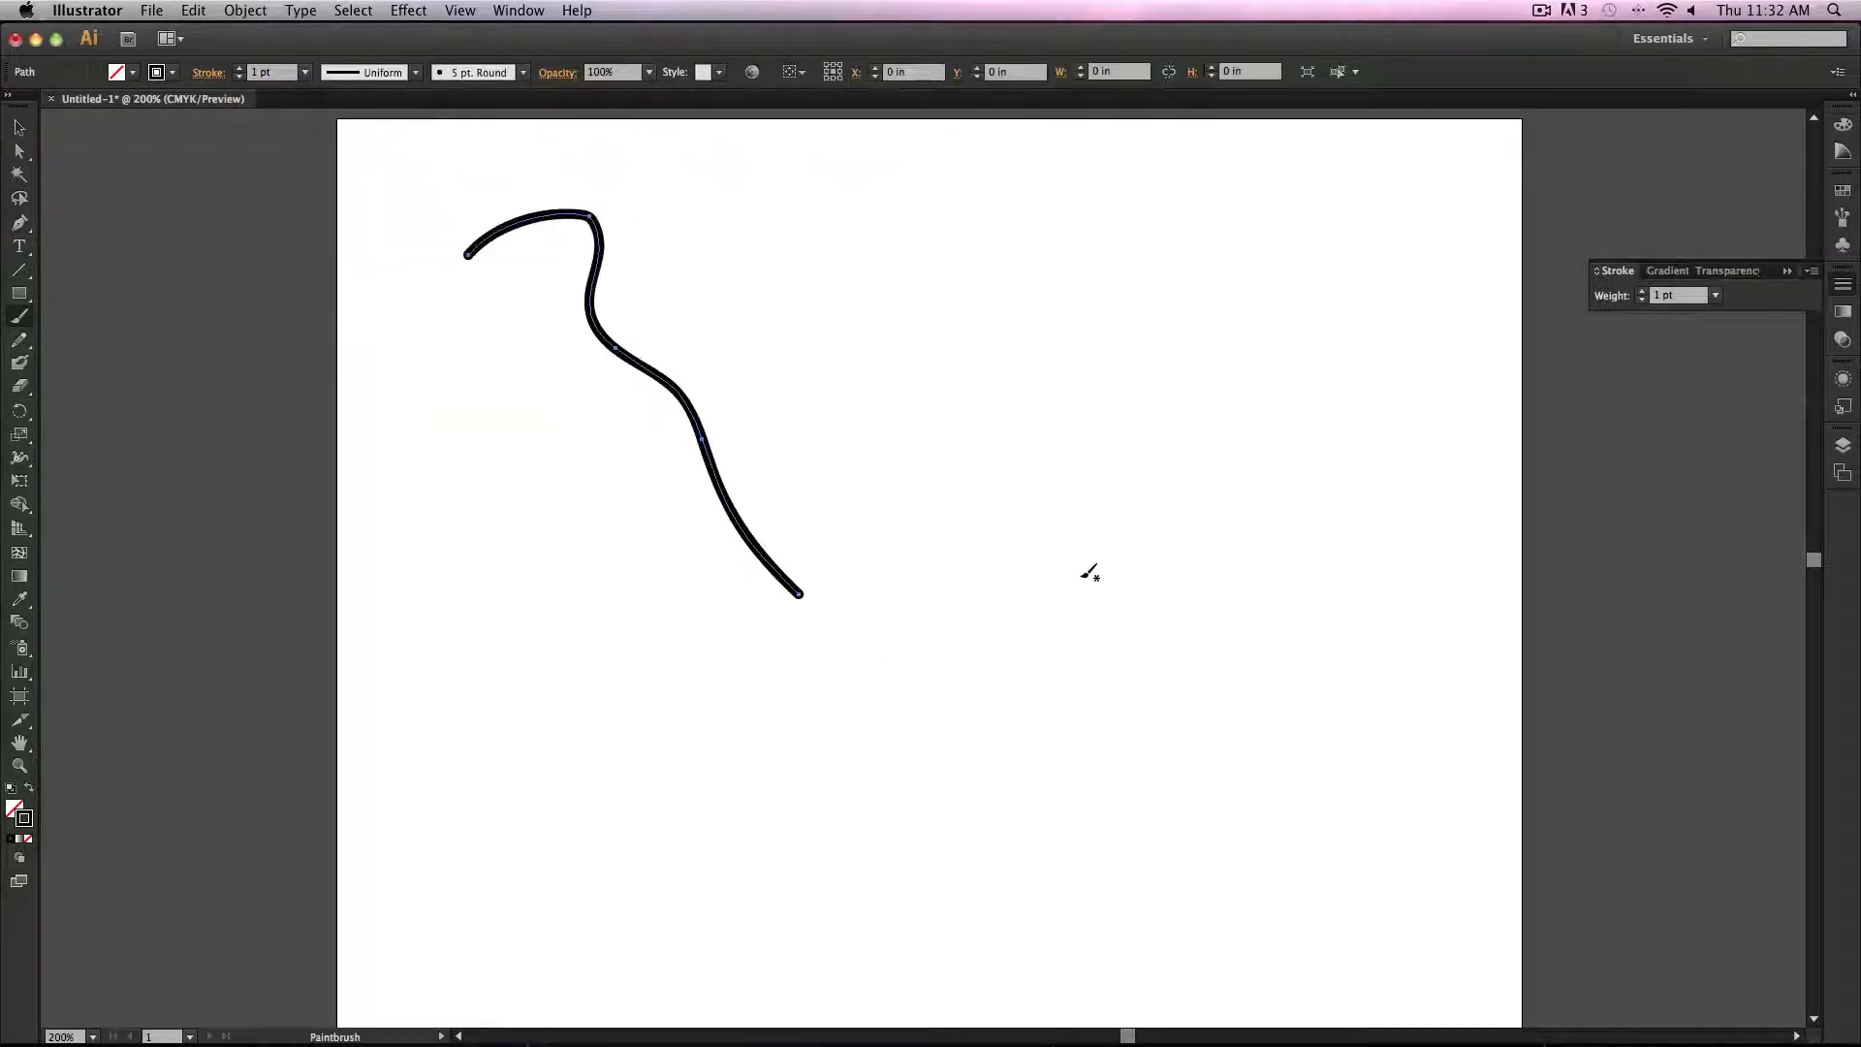
pyautogui.press('super+z')
pyautogui.moveTo(848, 246); pyautogui.dragTo(1092, 731)
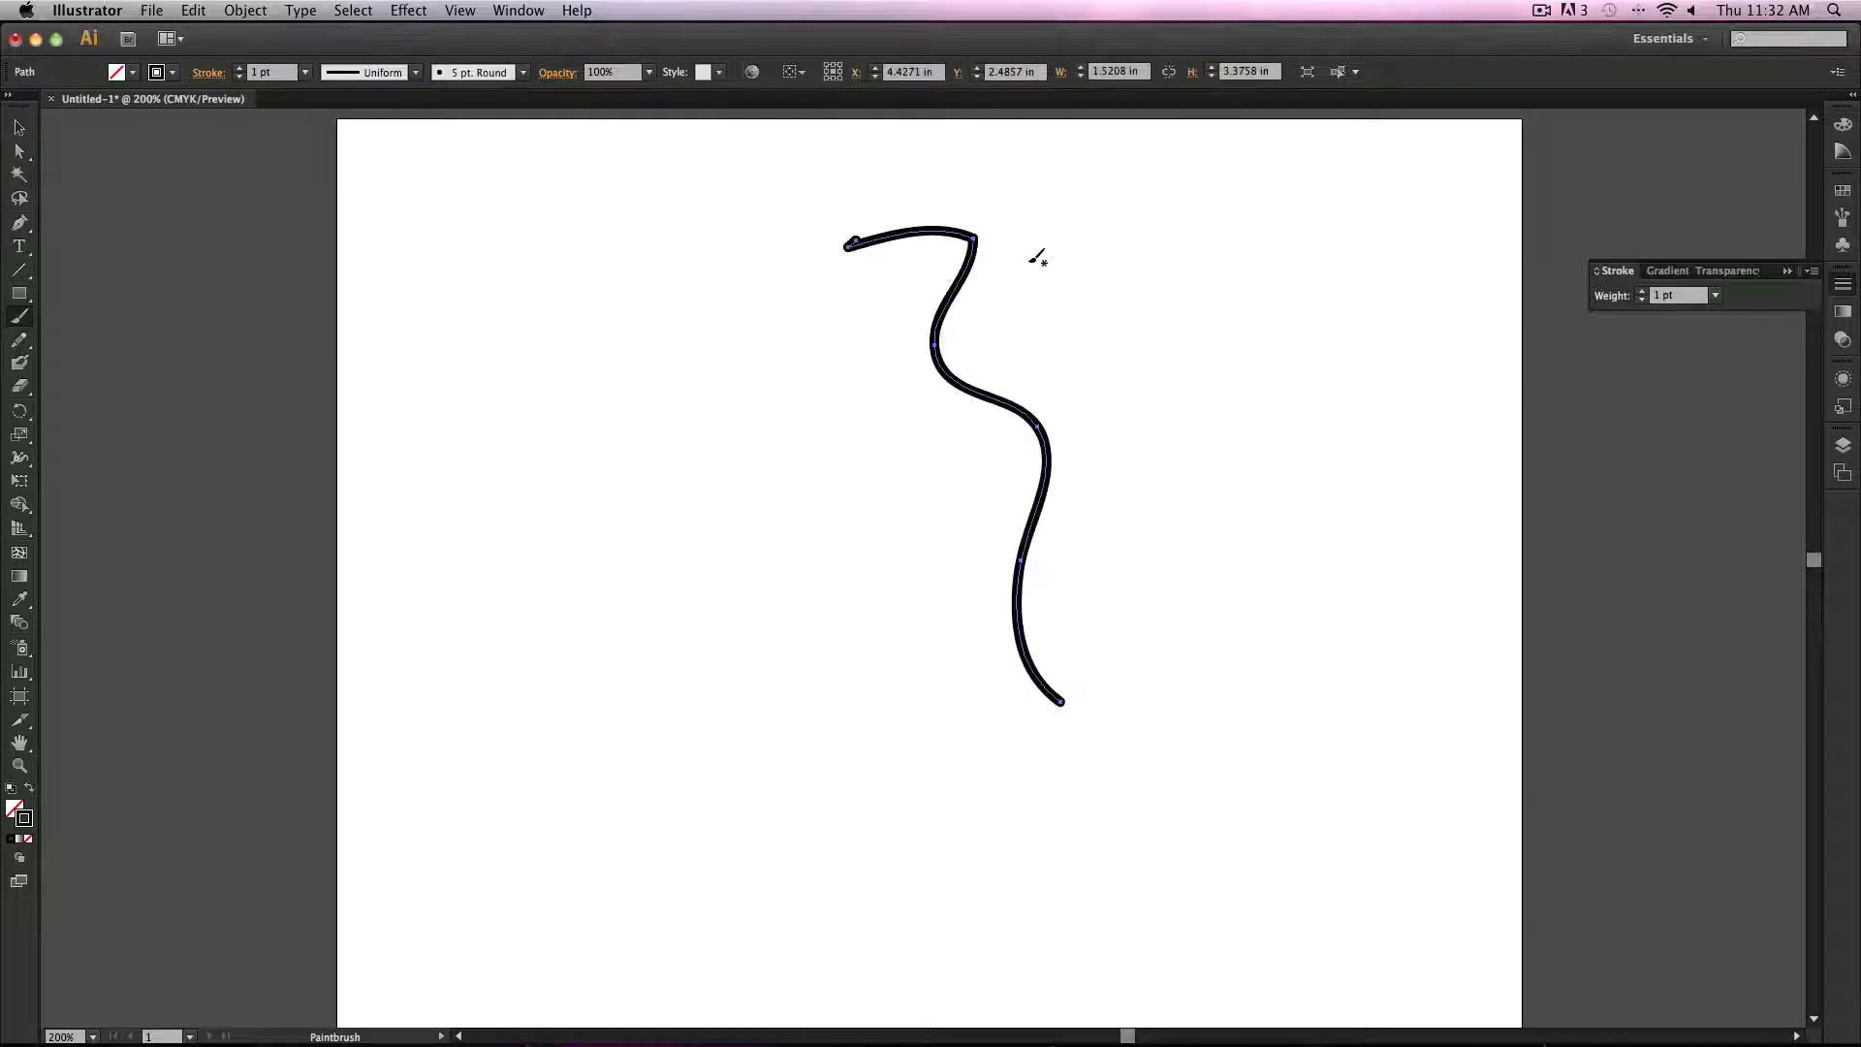
pyautogui.press('super+z')
pyautogui.moveTo(700, 351)
pyautogui.mouseDown()
pyautogui.moveTo(789, 322)
pyautogui.moveTo(793, 419)
pyautogui.moveTo(854, 450)
pyautogui.moveTo(890, 525)
pyautogui.moveTo(900, 624)
pyautogui.moveTo(999, 688)
pyautogui.mouseUp()
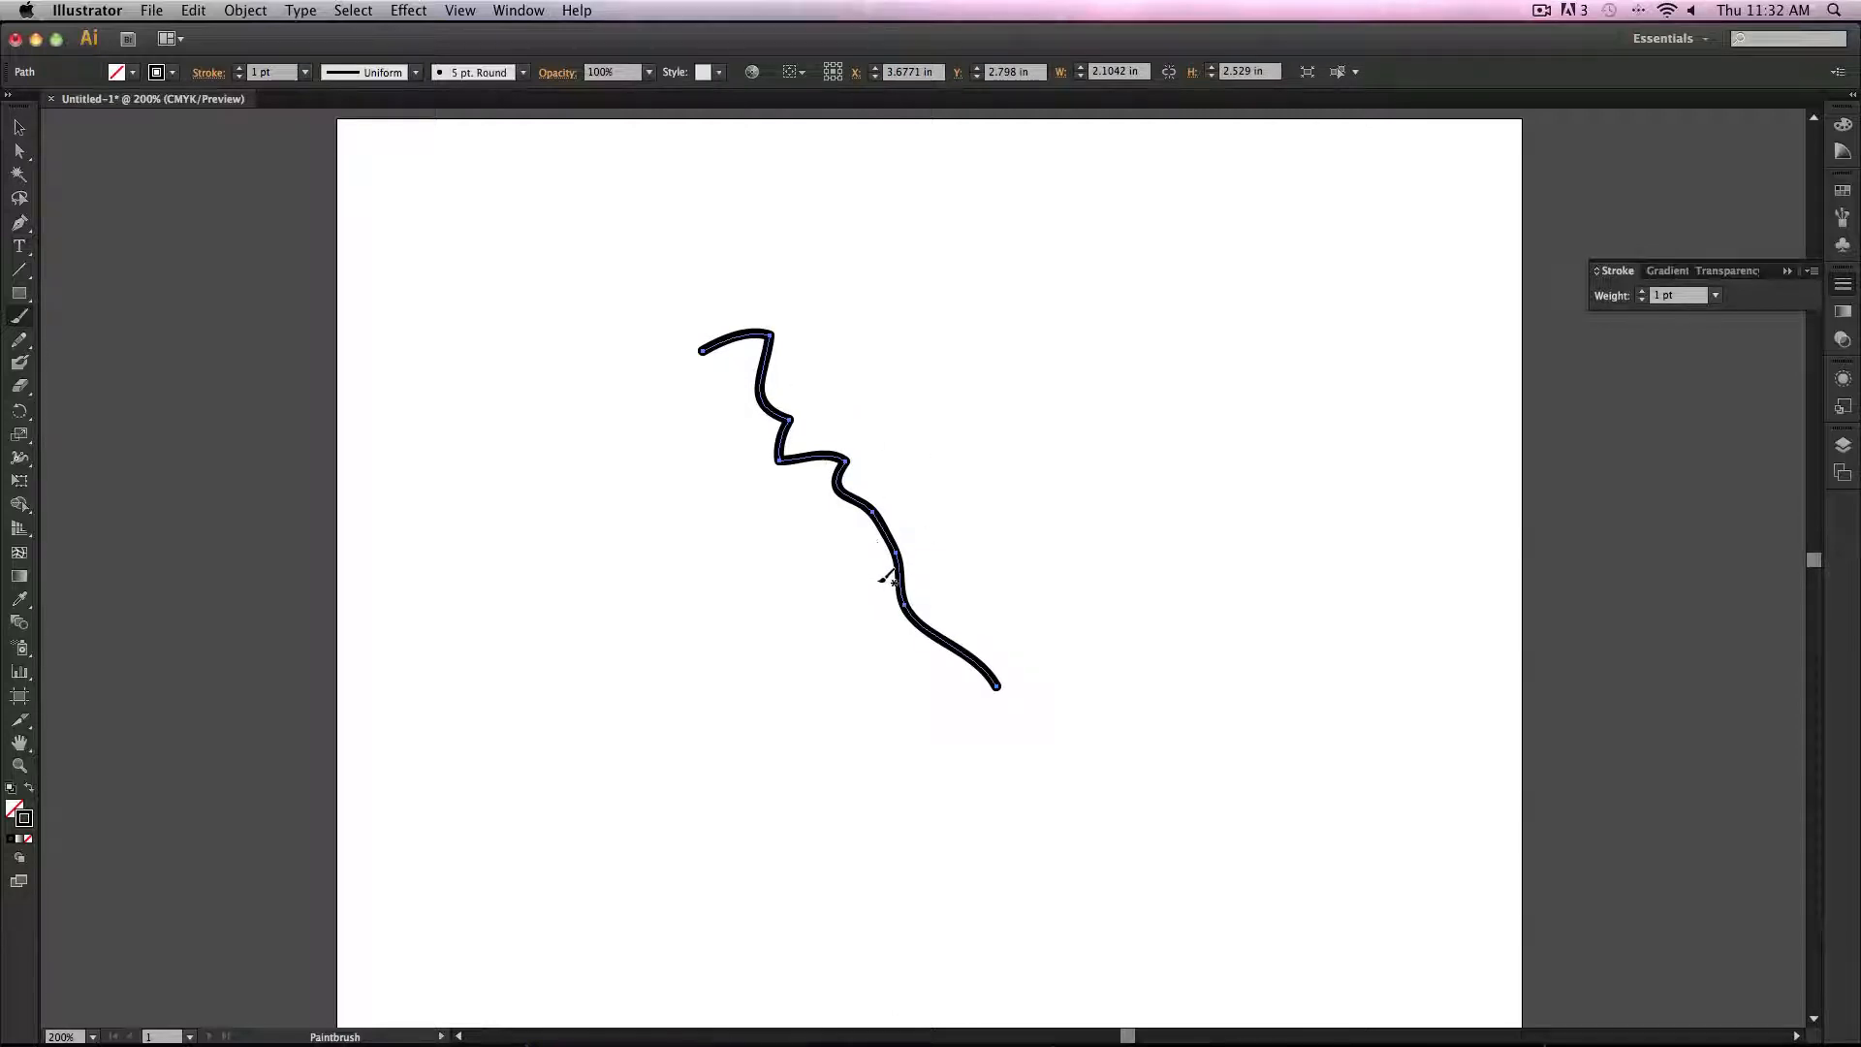
pyautogui.press('super+z')
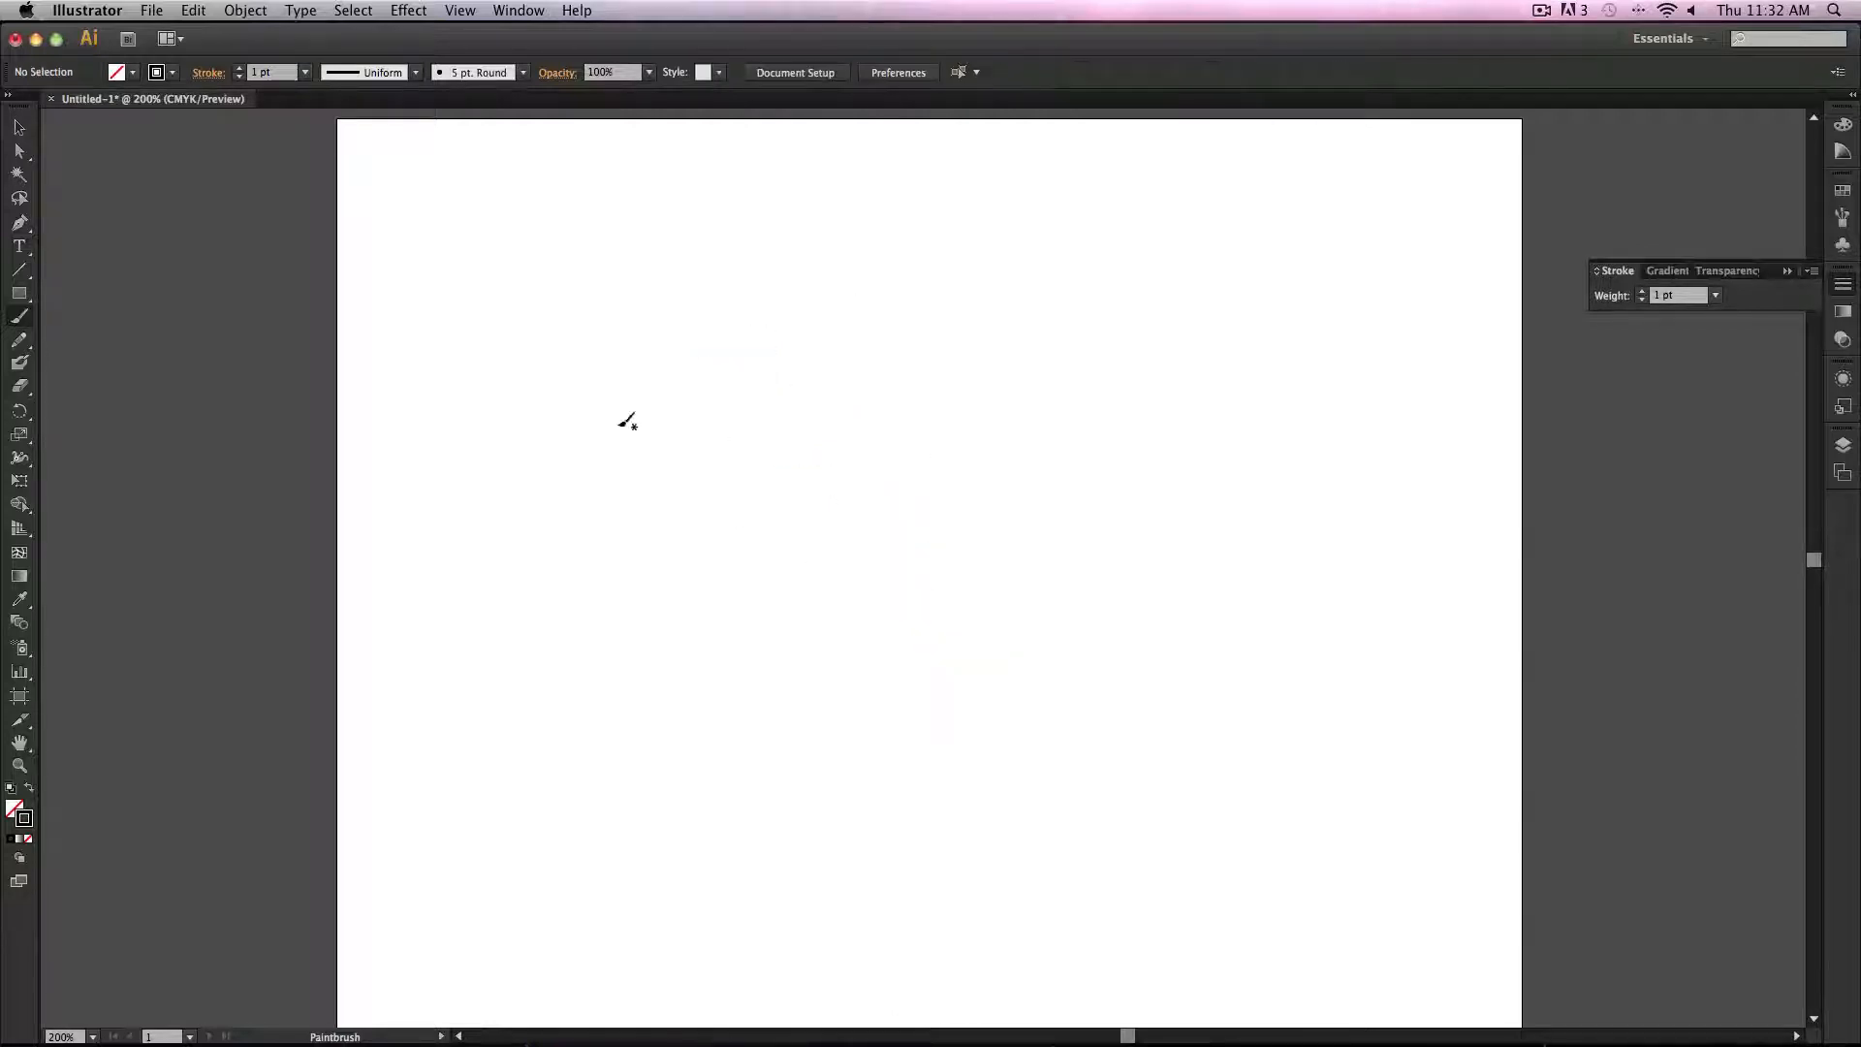
# Step: Set the Paintbrush tool options to a fidelity of 15 pixels and smoothness of 52%
pyautogui.doubleClick(15, 320)
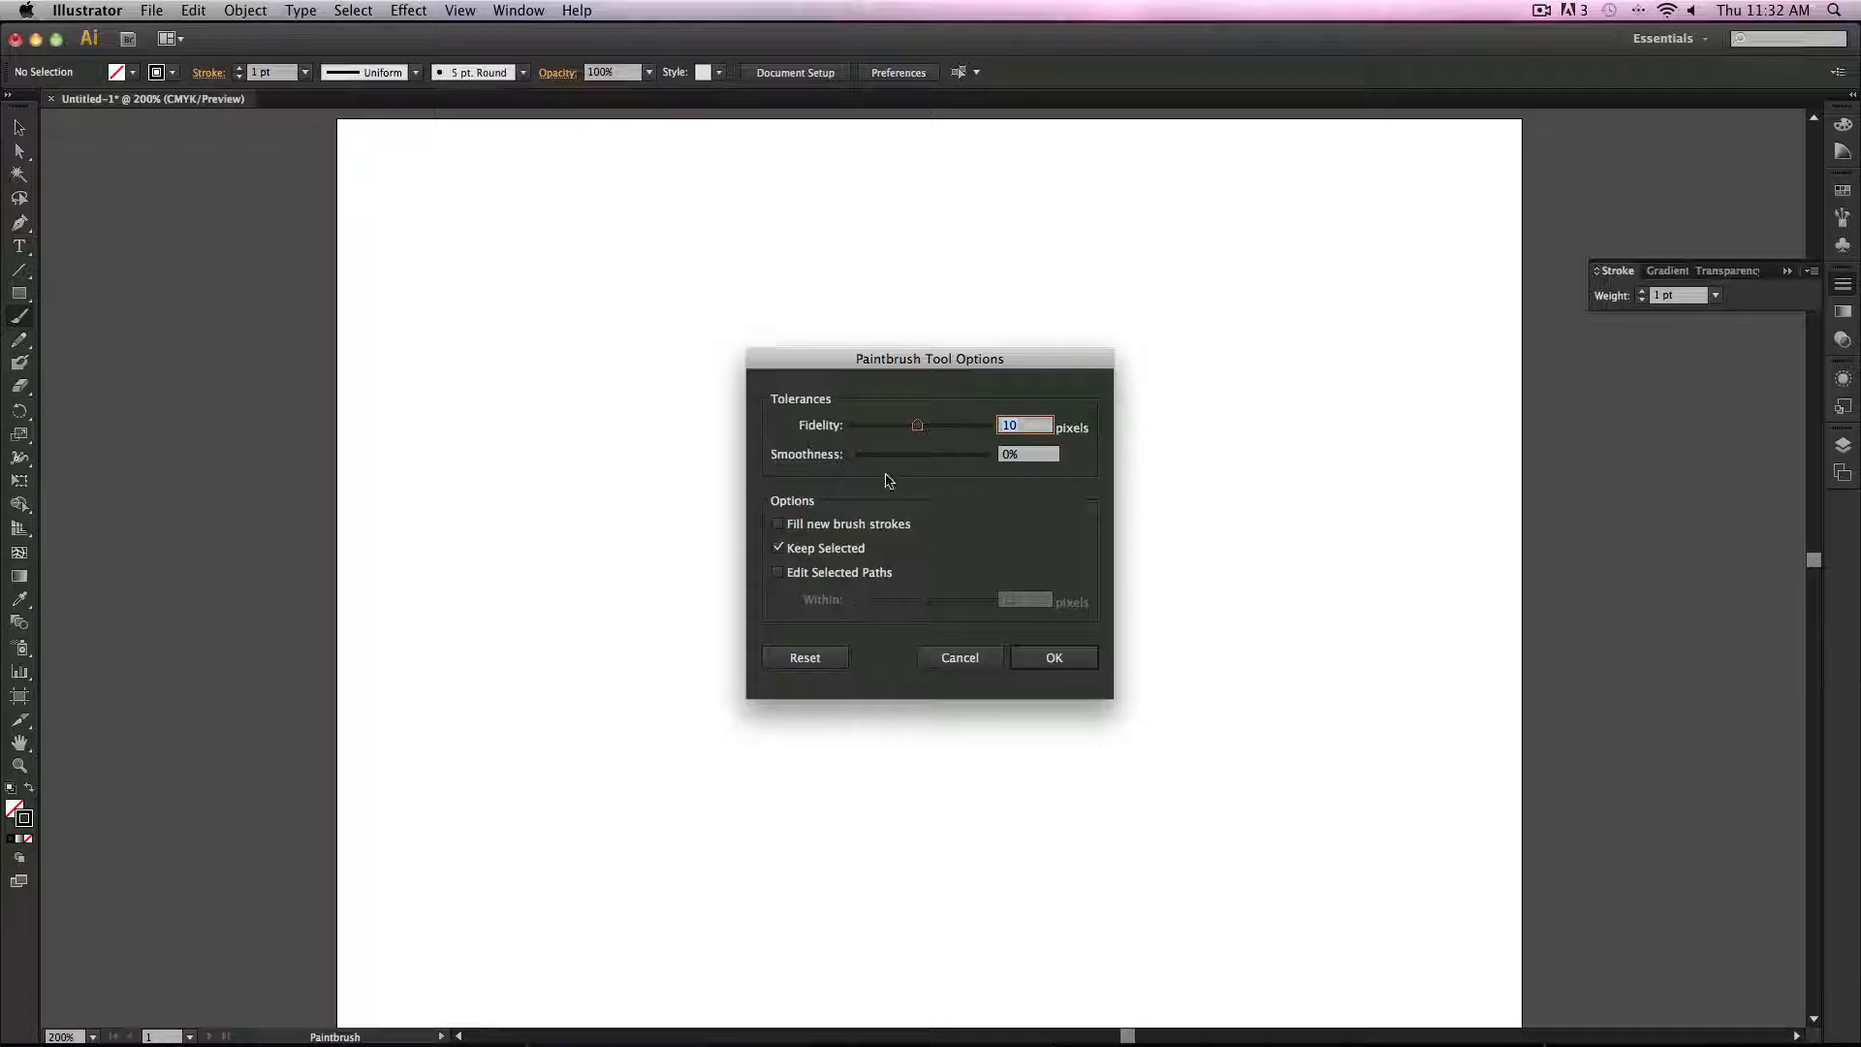
pyautogui.moveTo(876, 462); pyautogui.dragTo(951, 428)
pyautogui.click(1057, 657)
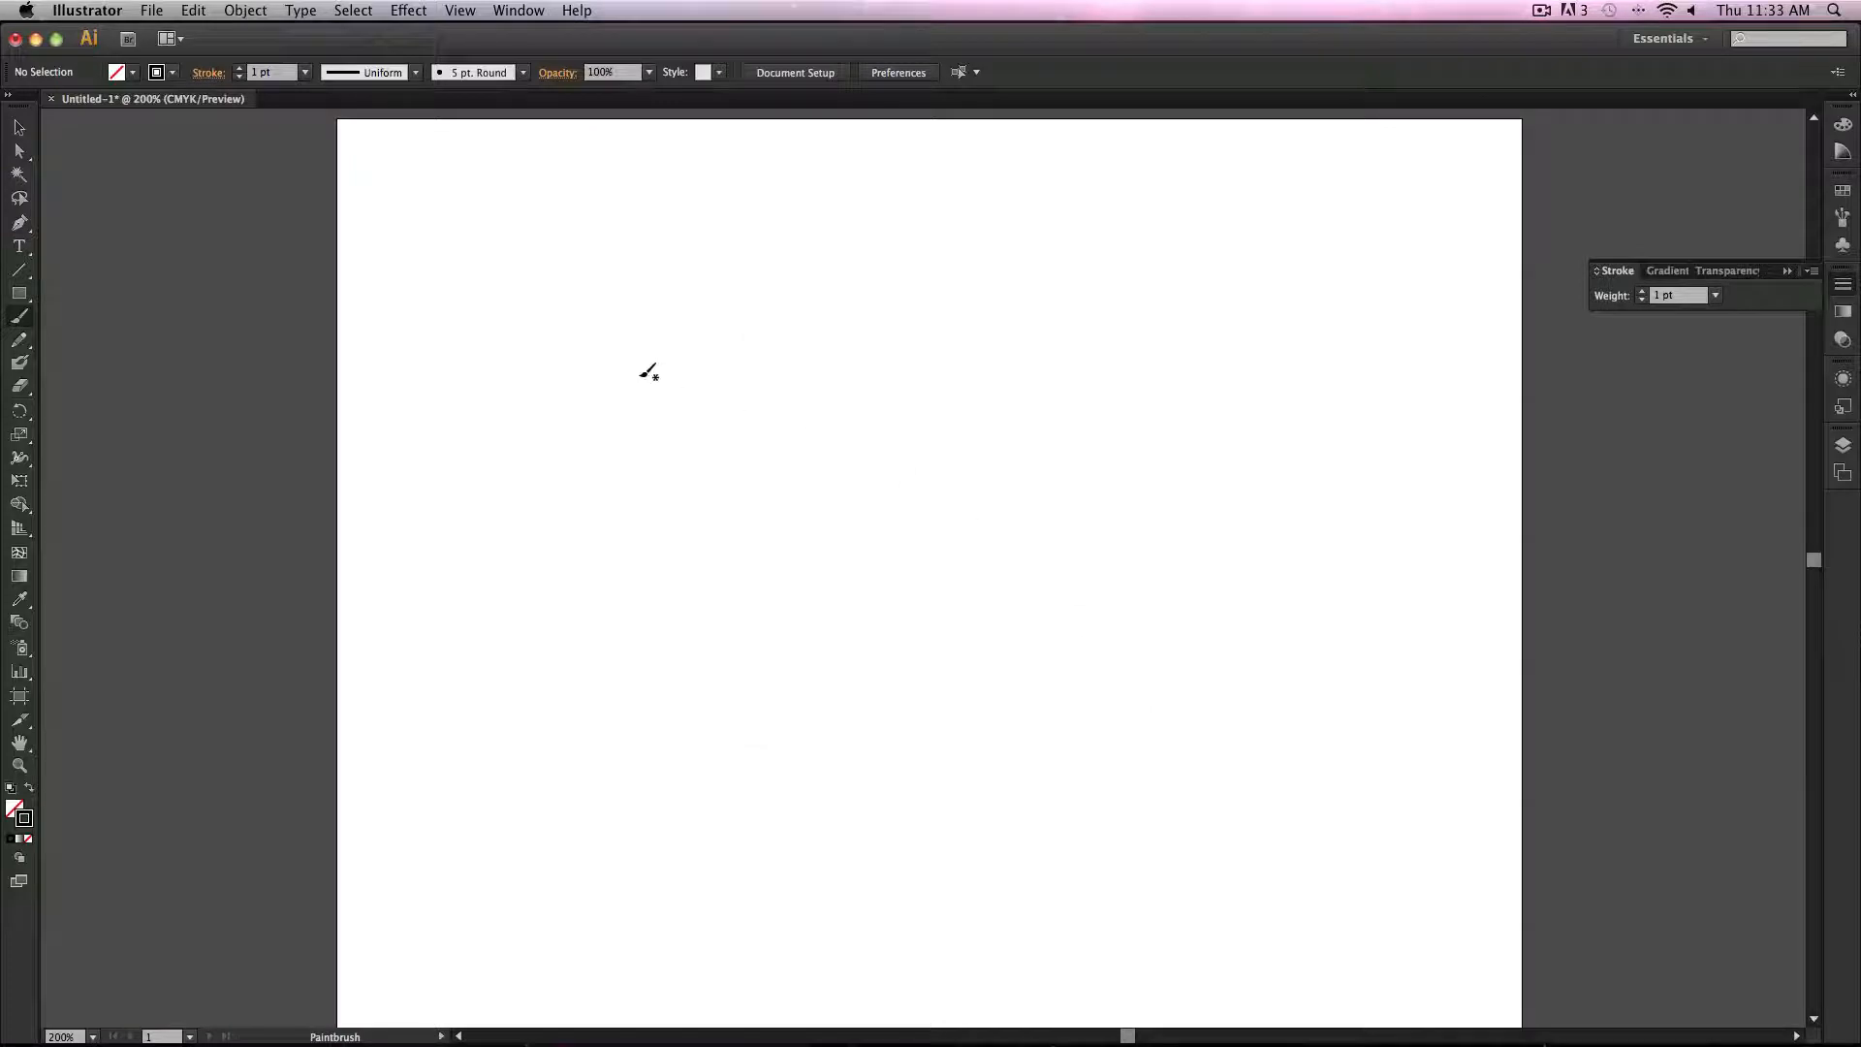
# Step: Paint two test strokes with the new settings, then select everything and delete it
pyautogui.moveTo(638, 378)
pyautogui.mouseDown()
pyautogui.moveTo(853, 515)
pyautogui.moveTo(949, 689)
pyautogui.mouseUp()
pyautogui.moveTo(980, 416); pyautogui.dragTo(1169, 569)
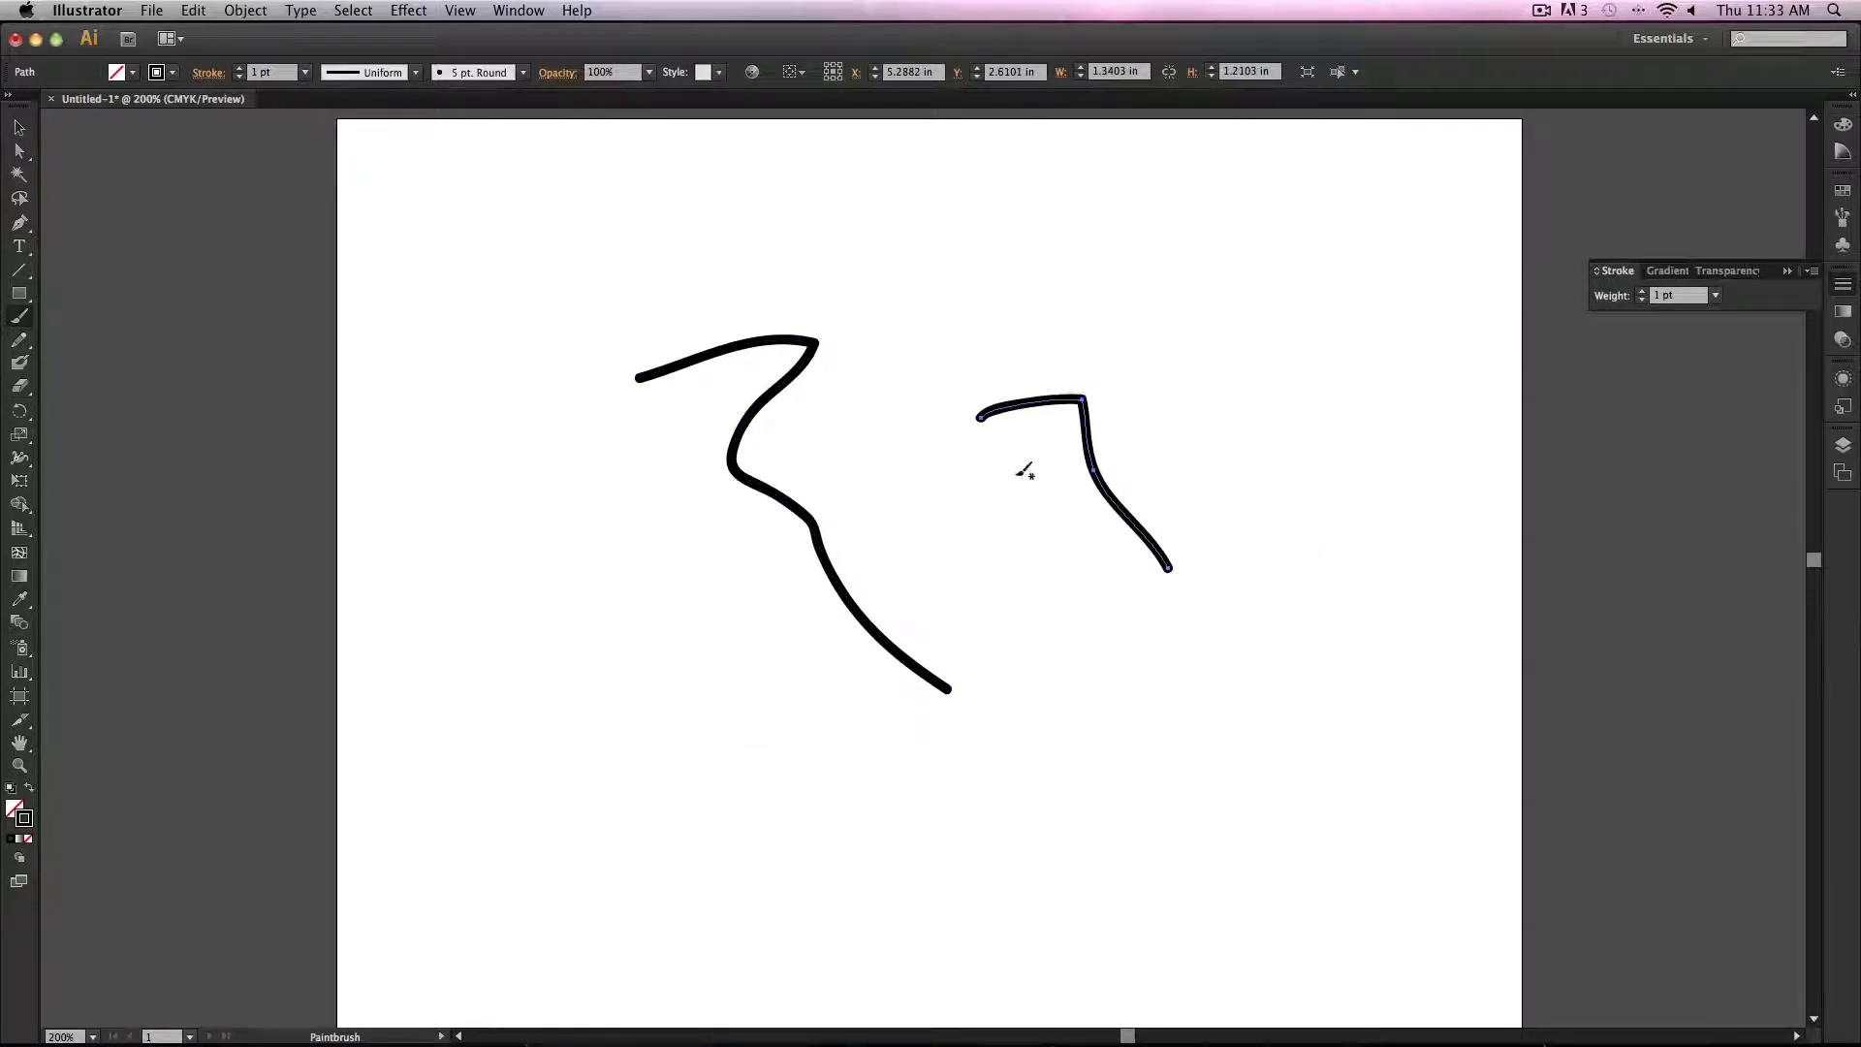
pyautogui.press('v')
pyautogui.press('super+a')
pyautogui.press('Delete')
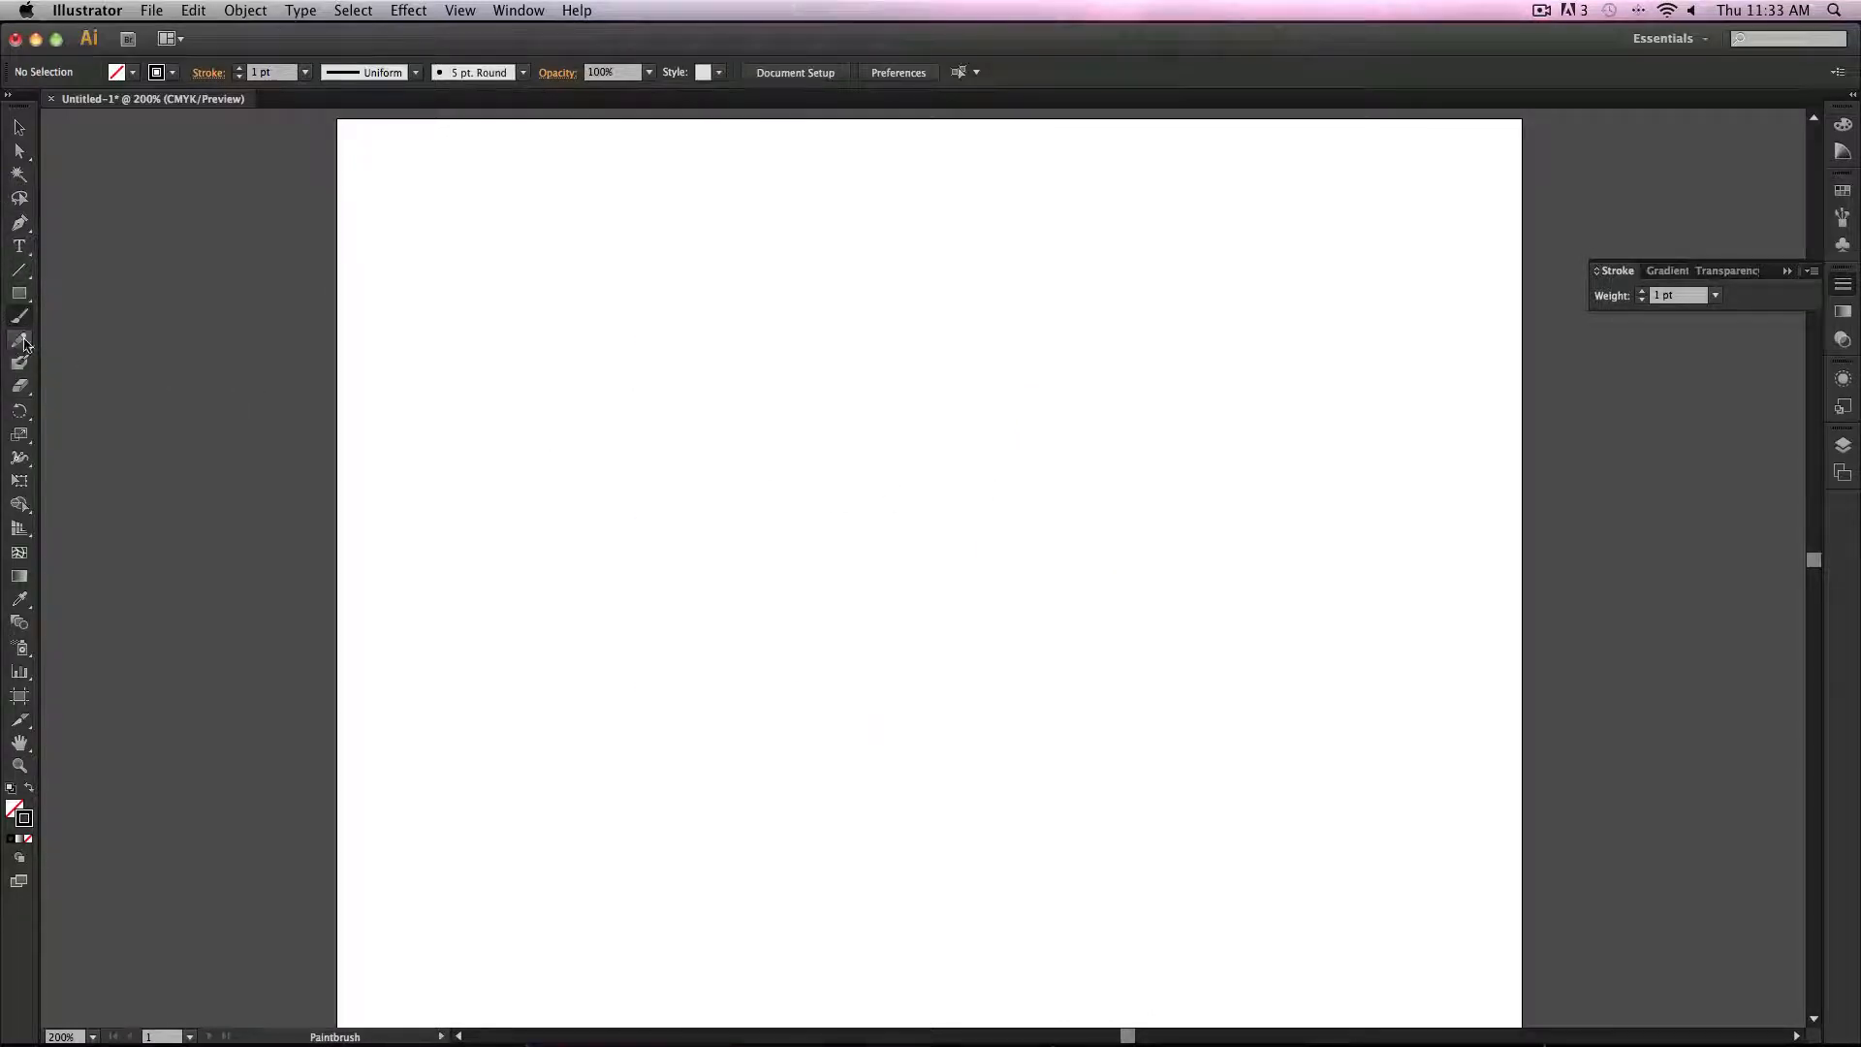
# Step: Set the Paintbrush fidelity to 1 pixel with smoothness at 0%
pyautogui.doubleClick(18, 320)
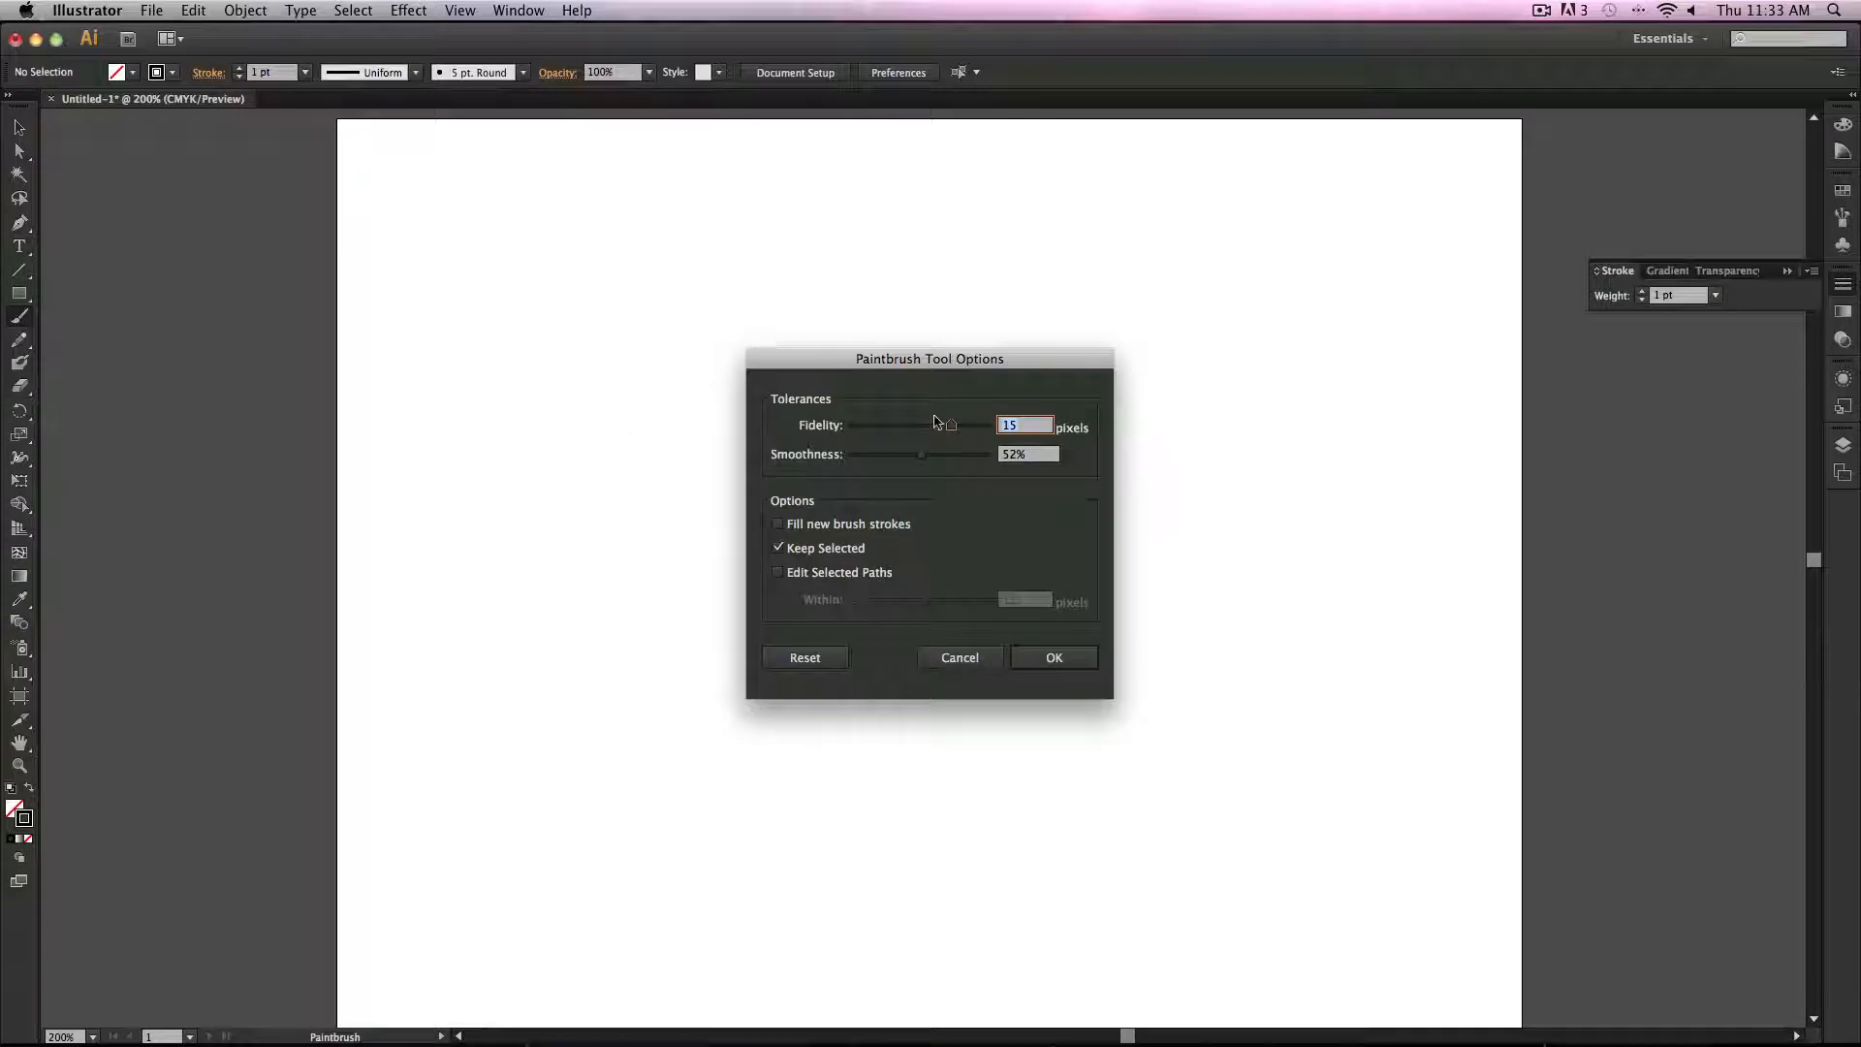
pyautogui.moveTo(936, 424)
pyautogui.mouseDown()
pyautogui.moveTo(809, 462)
pyautogui.moveTo(872, 432)
pyautogui.moveTo(853, 434)
pyautogui.mouseUp()
pyautogui.click(1078, 659)
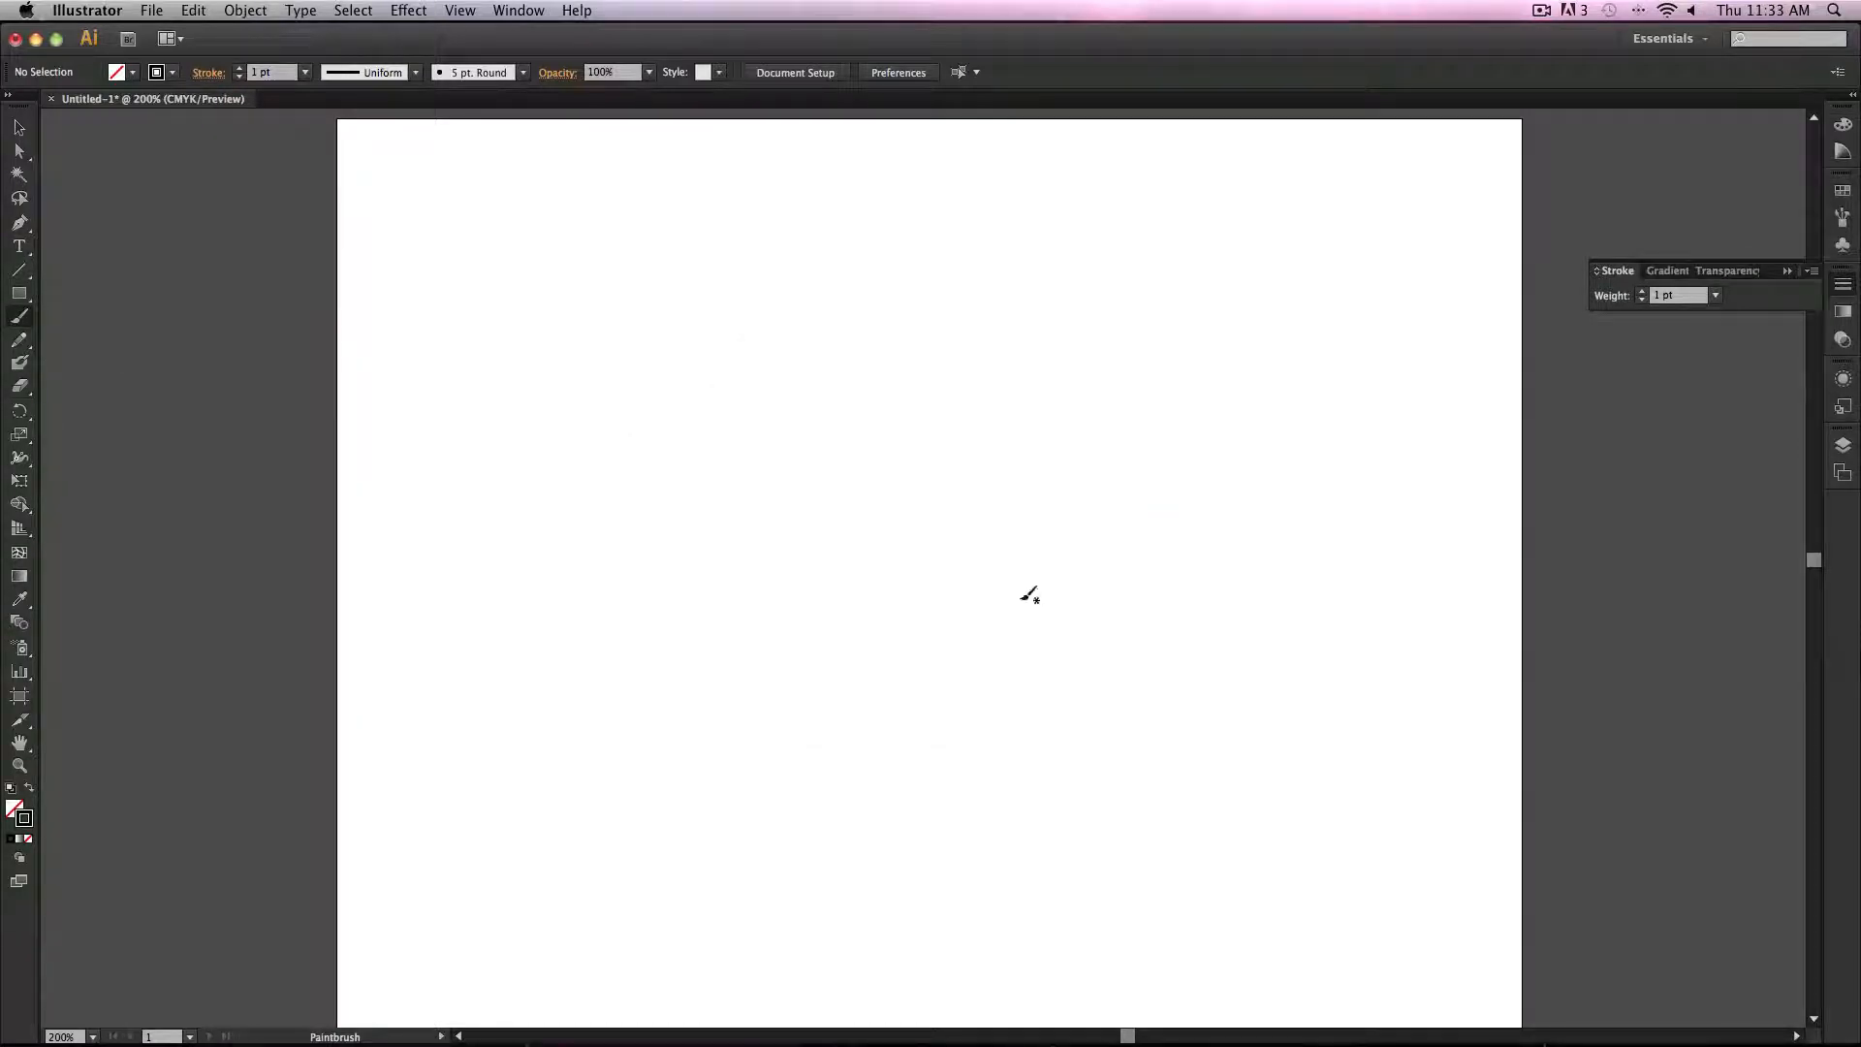
# Step: Paint several test strokes with the low fidelity settings and undo them all
pyautogui.moveTo(614, 365)
pyautogui.mouseDown()
pyautogui.moveTo(725, 344)
pyautogui.moveTo(854, 688)
pyautogui.mouseUp()
pyautogui.moveTo(939, 836); pyautogui.dragTo(946, 838)
pyautogui.moveTo(851, 361)
pyautogui.mouseDown()
pyautogui.moveTo(927, 462)
pyautogui.moveTo(955, 624)
pyautogui.mouseUp()
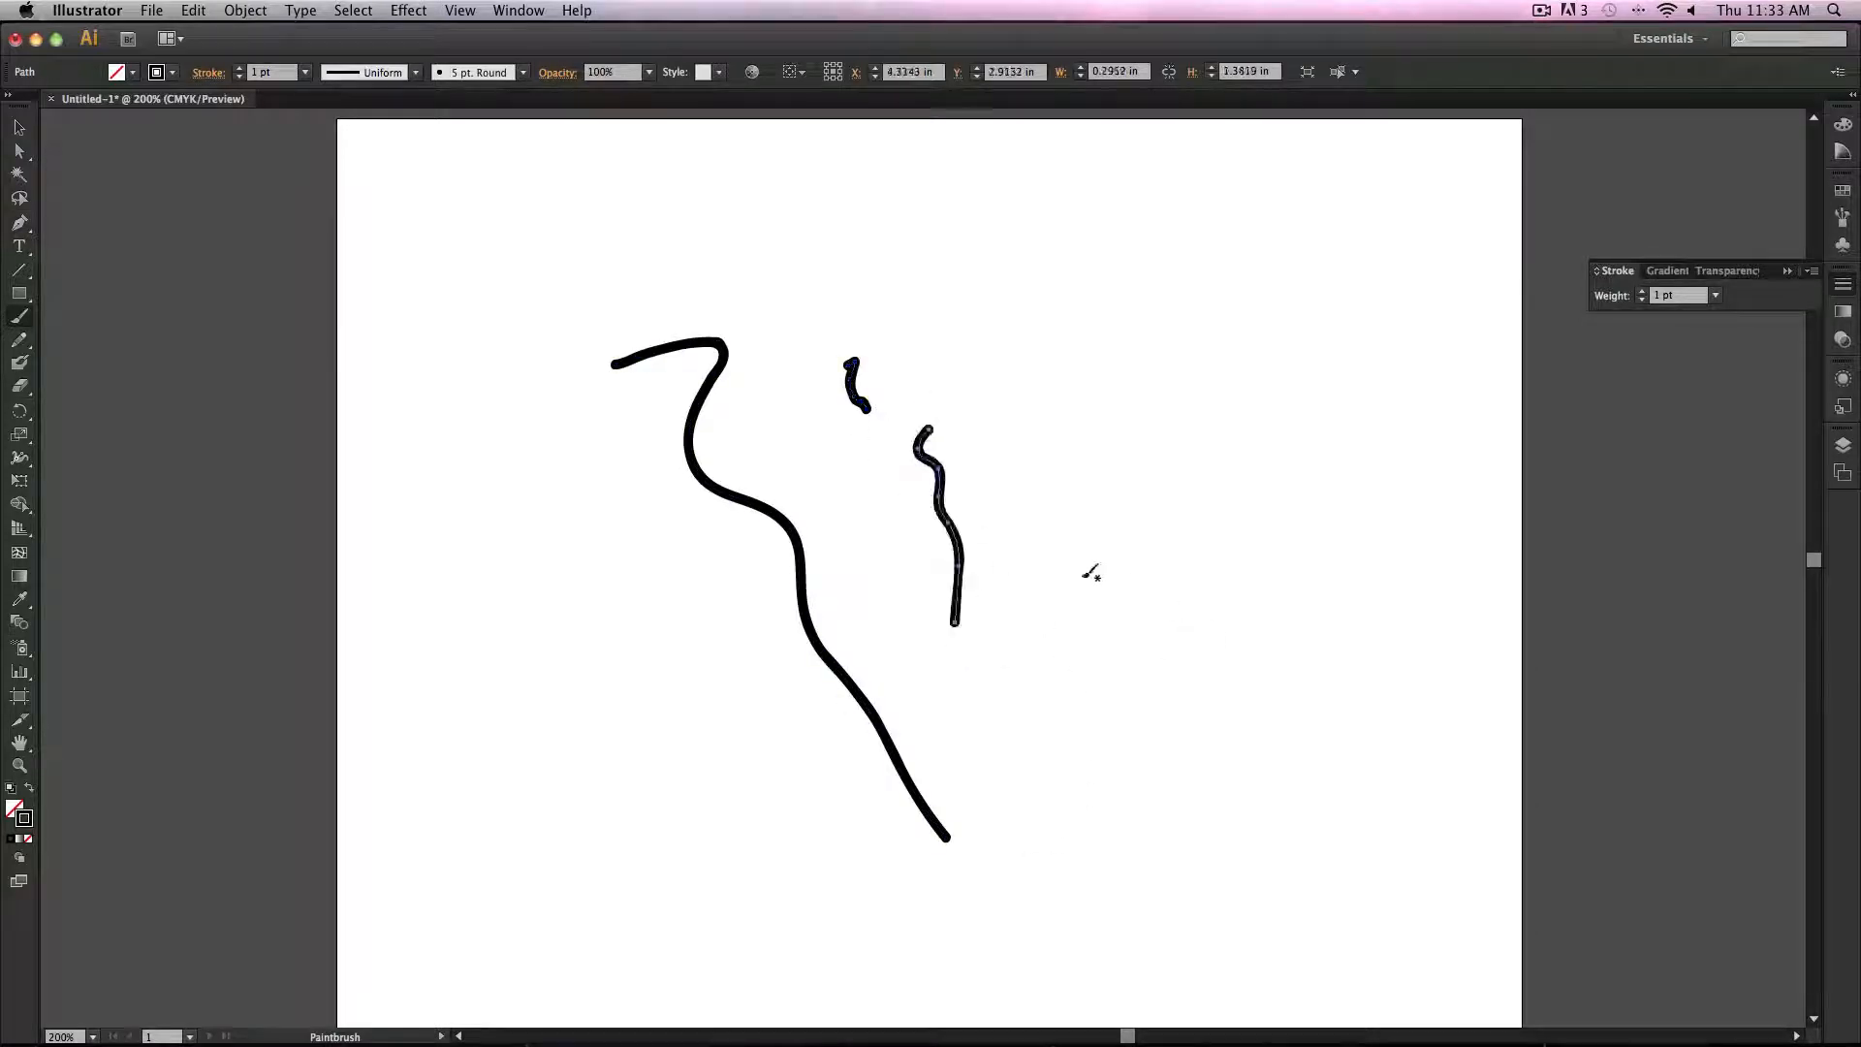
pyautogui.moveTo(1065, 526)
pyautogui.mouseDown()
pyautogui.moveTo(1071, 603)
pyautogui.moveTo(1205, 487)
pyautogui.moveTo(1231, 667)
pyautogui.mouseUp()
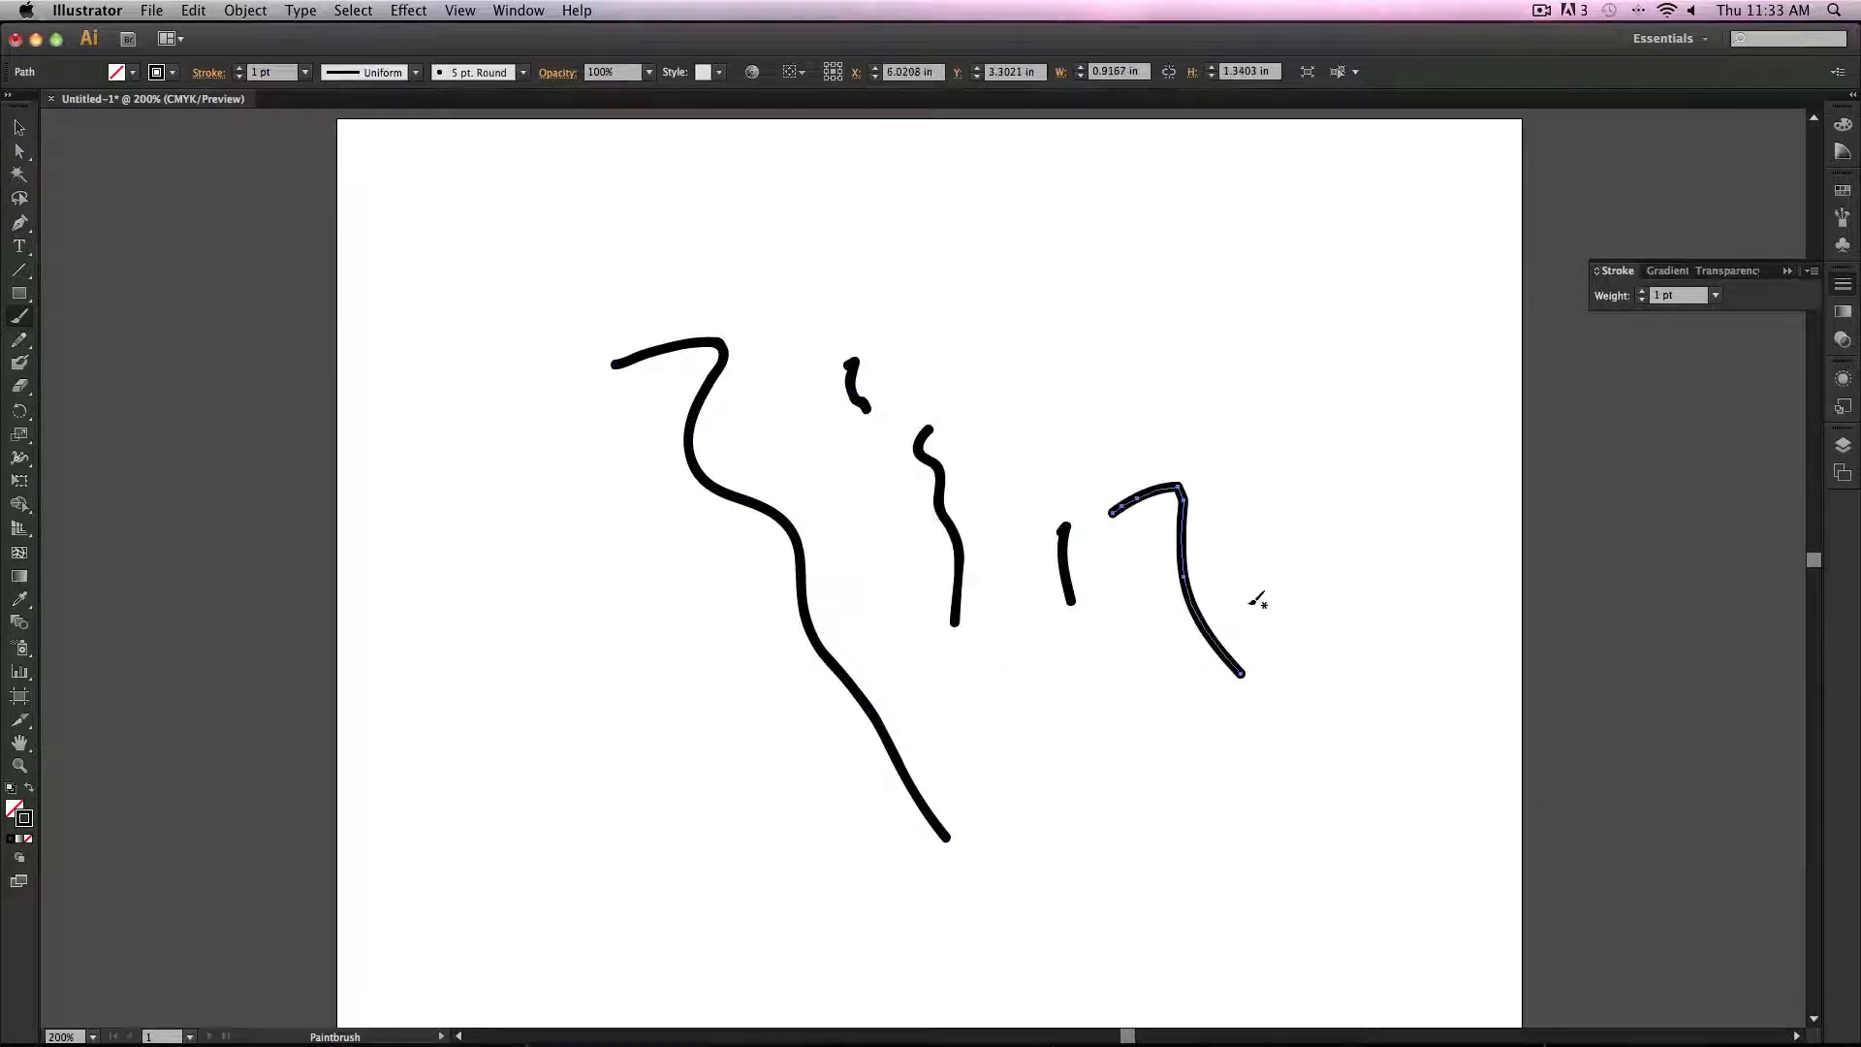
pyautogui.press('super+z')
pyautogui.press('super+z')
pyautogui.press('super+z')
pyautogui.press('super+z')
pyautogui.press('super+z')
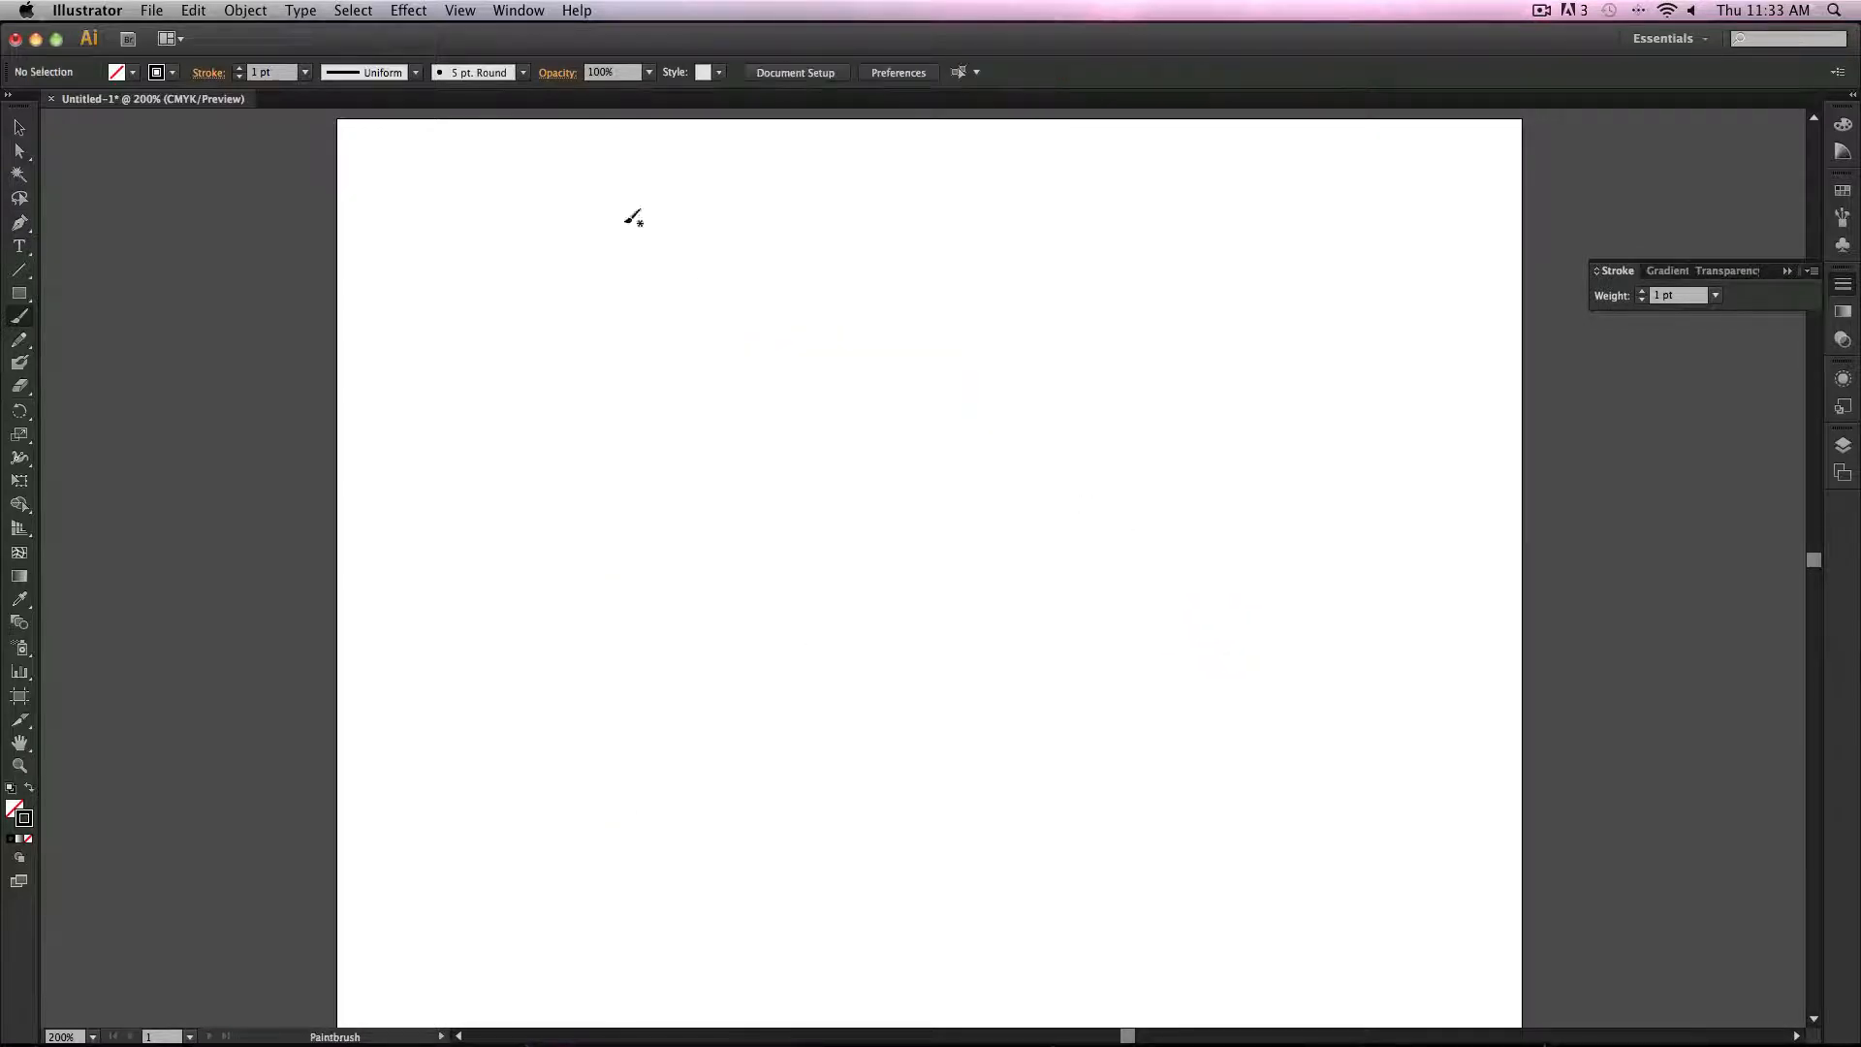
# Step: Set the Paintbrush smoothness to 100% in the tool options
pyautogui.doubleClick(19, 316)
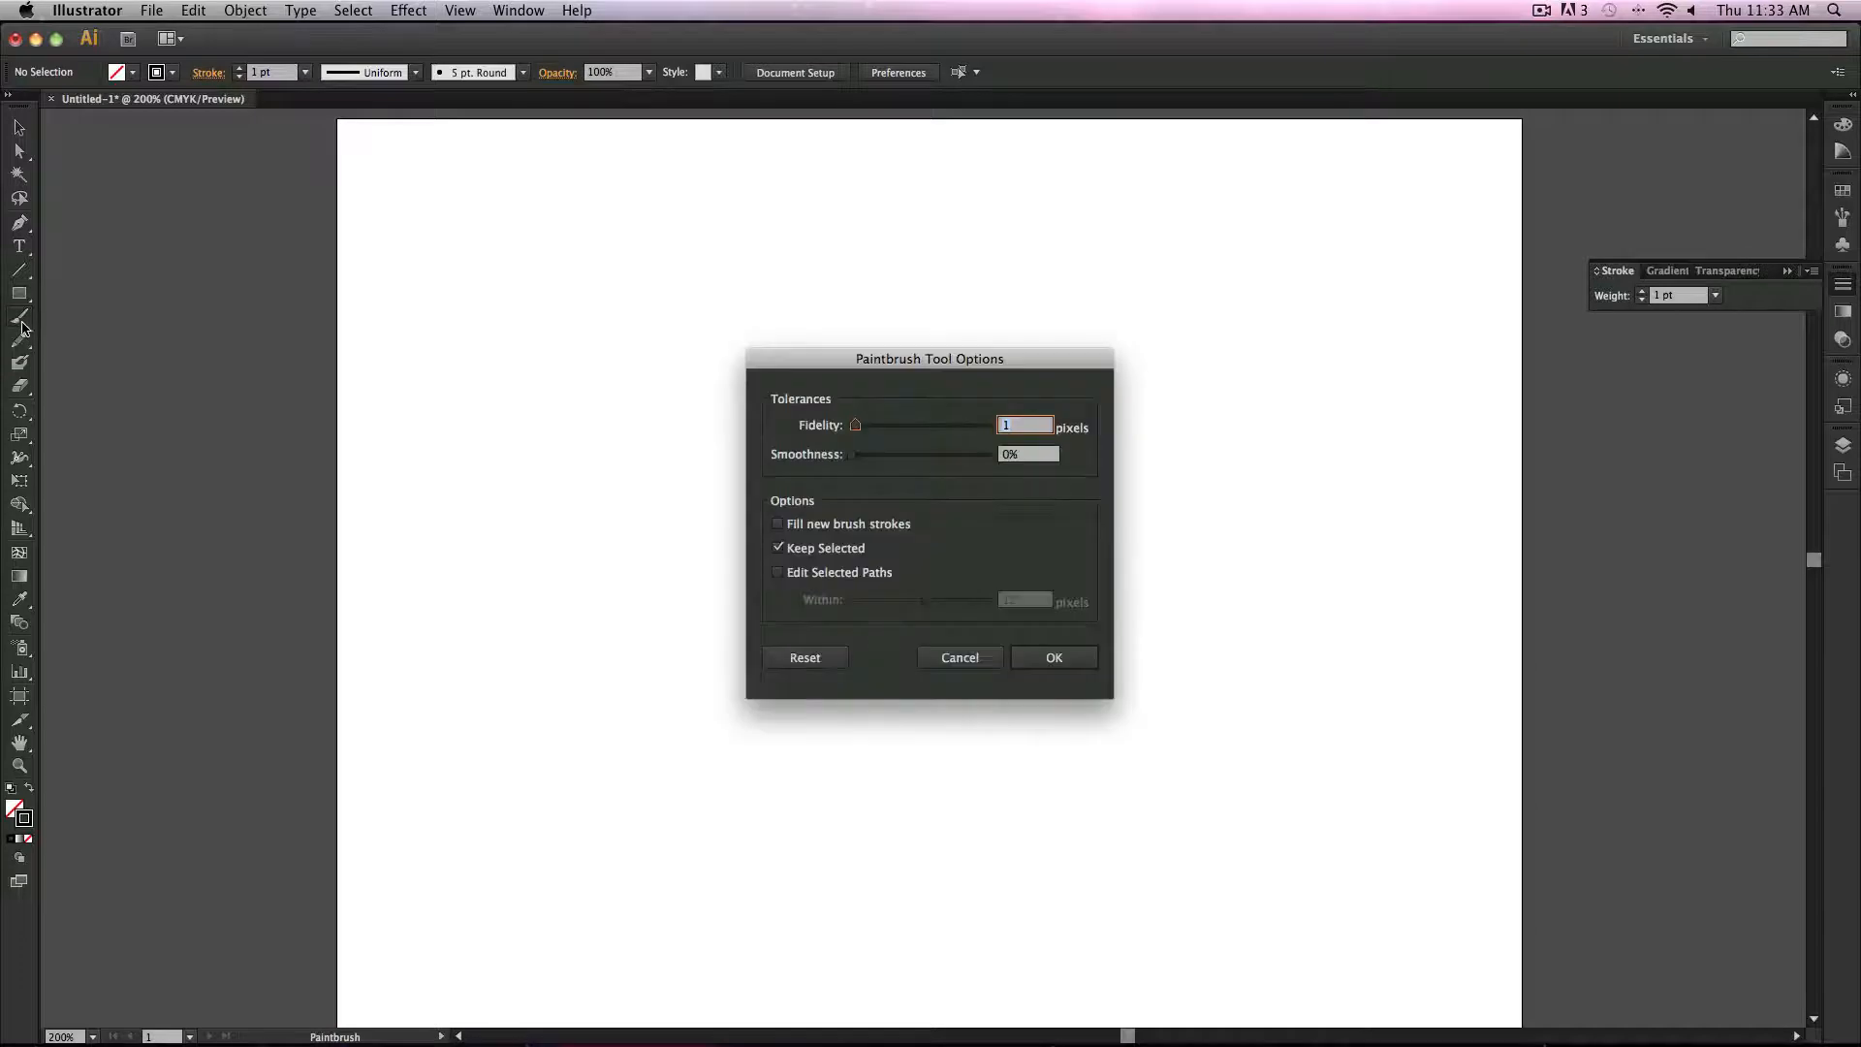
pyautogui.moveTo(855, 455); pyautogui.dragTo(987, 456)
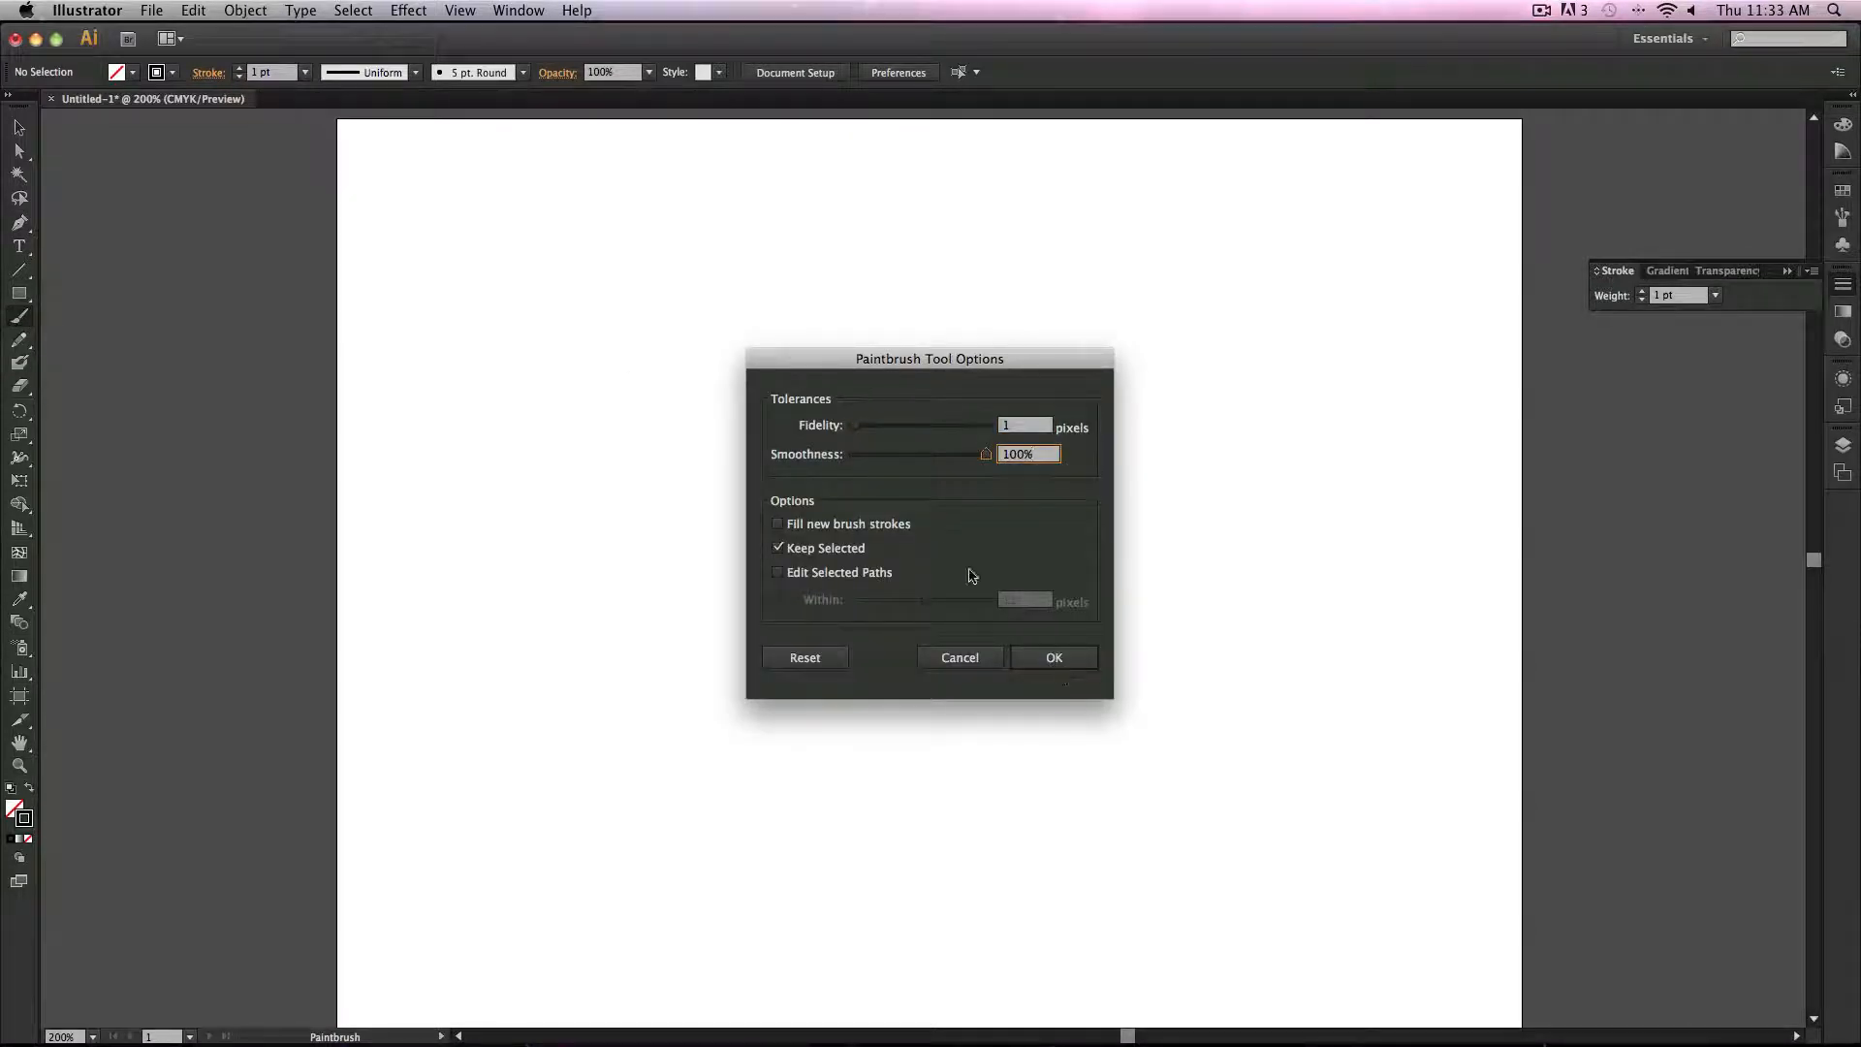
pyautogui.click(1064, 662)
# Step: Paint several smooth test strokes and short vertical marks, then undo them
pyautogui.moveTo(865, 408)
pyautogui.mouseDown()
pyautogui.moveTo(1008, 690)
pyautogui.moveTo(1045, 718)
pyautogui.mouseUp()
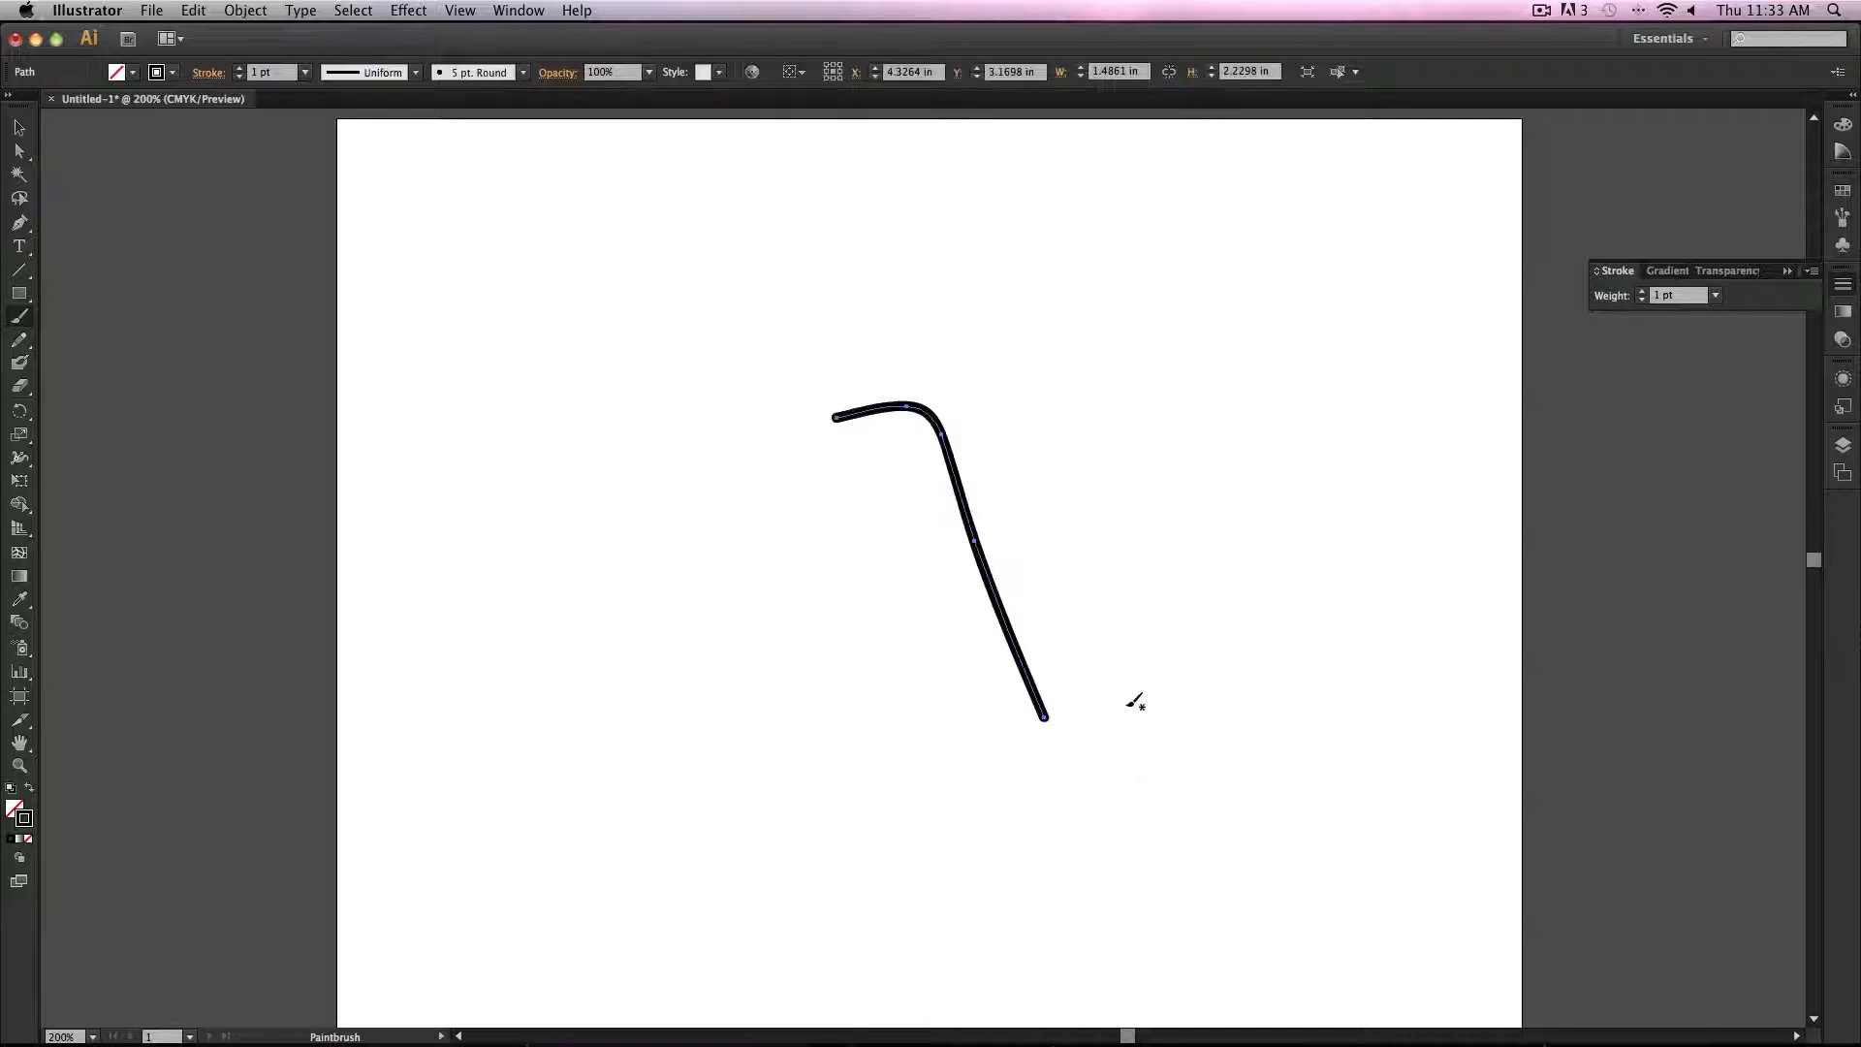
pyautogui.moveTo(1120, 390)
pyautogui.mouseDown()
pyautogui.moveTo(1161, 509)
pyautogui.moveTo(1278, 614)
pyautogui.moveTo(1250, 655)
pyautogui.mouseUp()
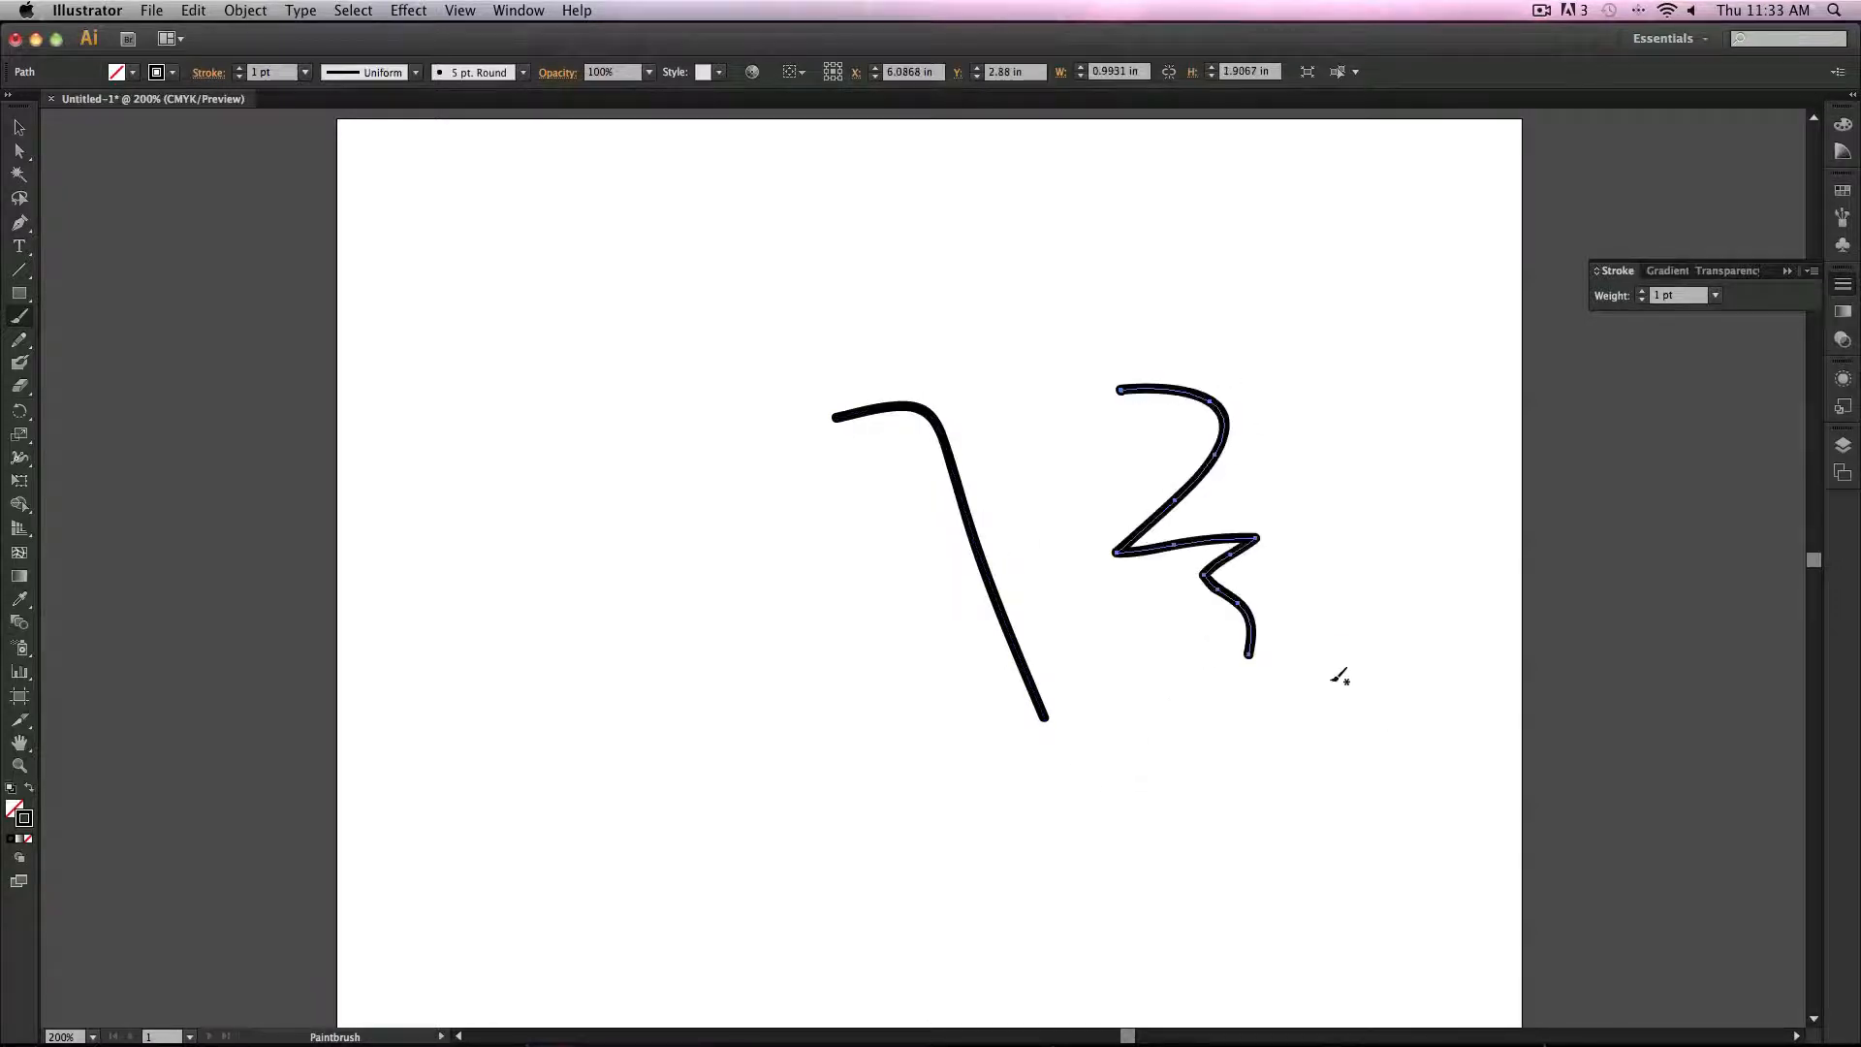
pyautogui.moveTo(1322, 574); pyautogui.dragTo(1338, 696)
pyautogui.moveTo(1355, 579); pyautogui.dragTo(1363, 704)
pyautogui.moveTo(1379, 585); pyautogui.dragTo(1392, 704)
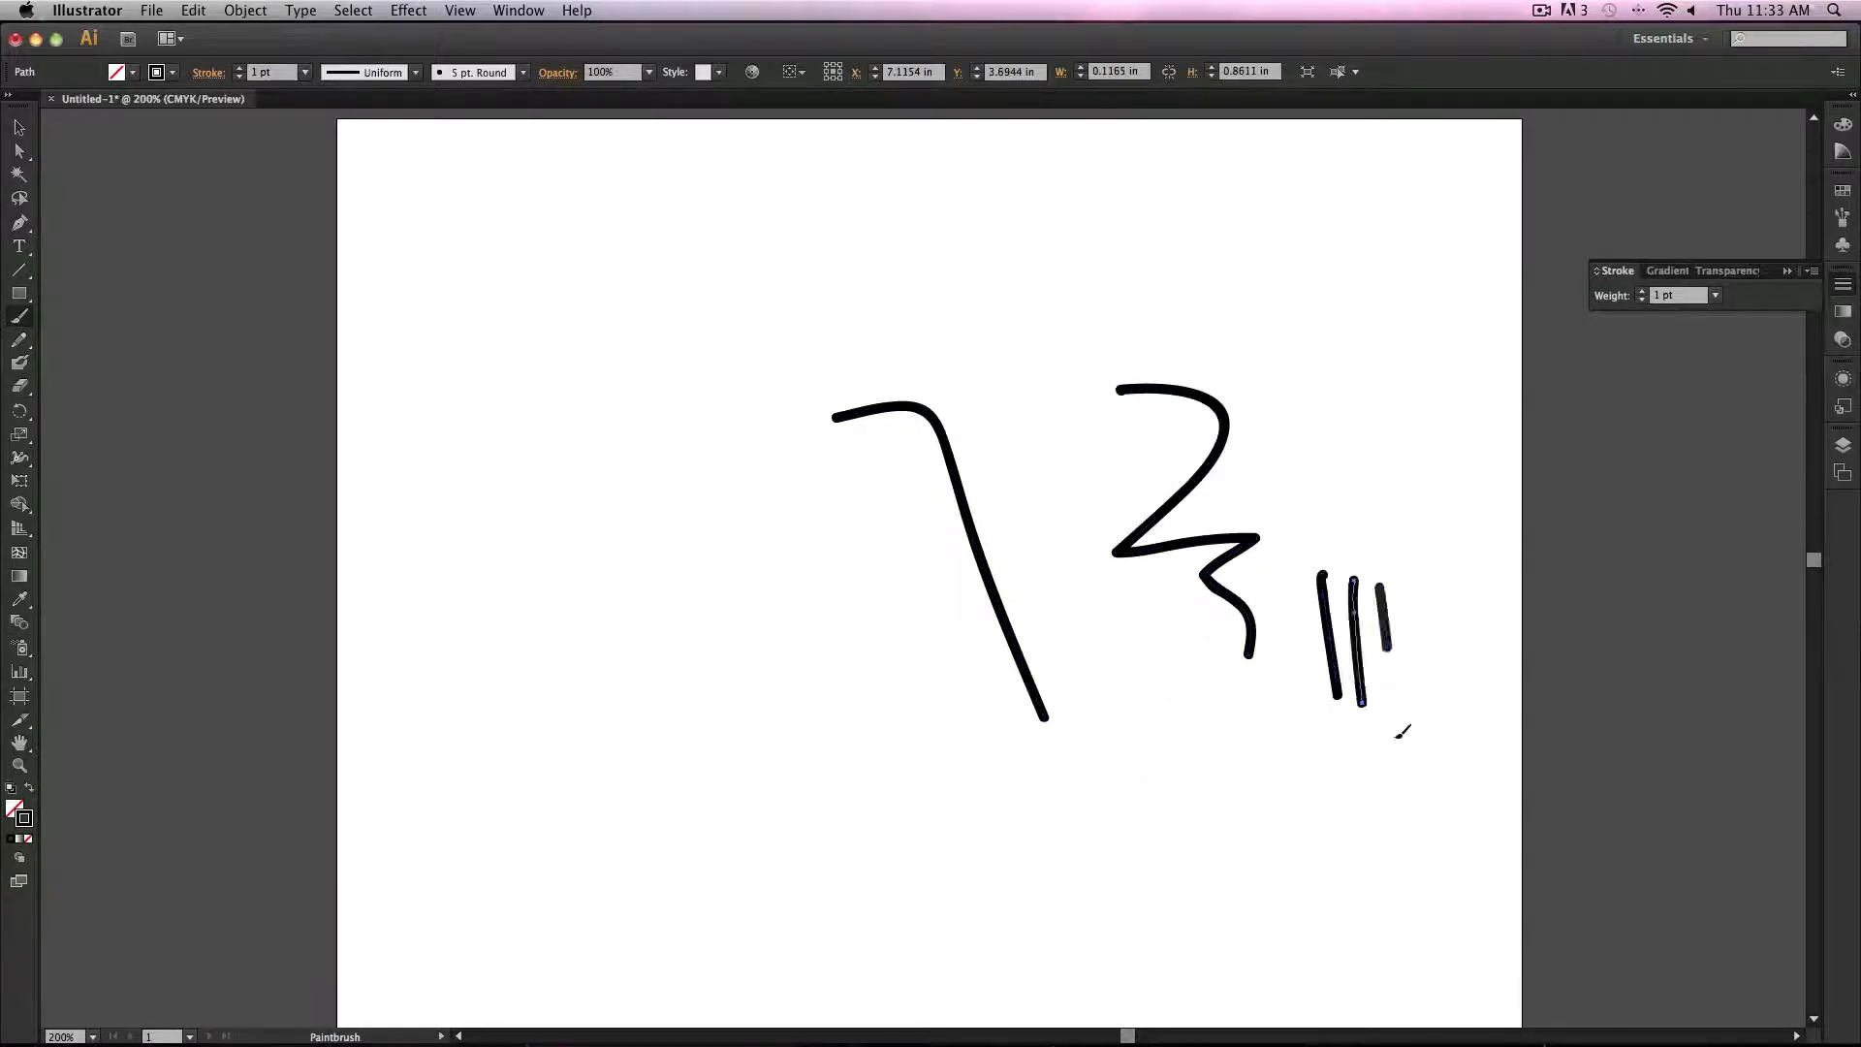
pyautogui.moveTo(1404, 626); pyautogui.dragTo(1409, 703)
pyautogui.press('super+z')
pyautogui.press('super+z')
pyautogui.press('super+z')
pyautogui.press('super+z')
pyautogui.press('super+z')
pyautogui.press('super+z')
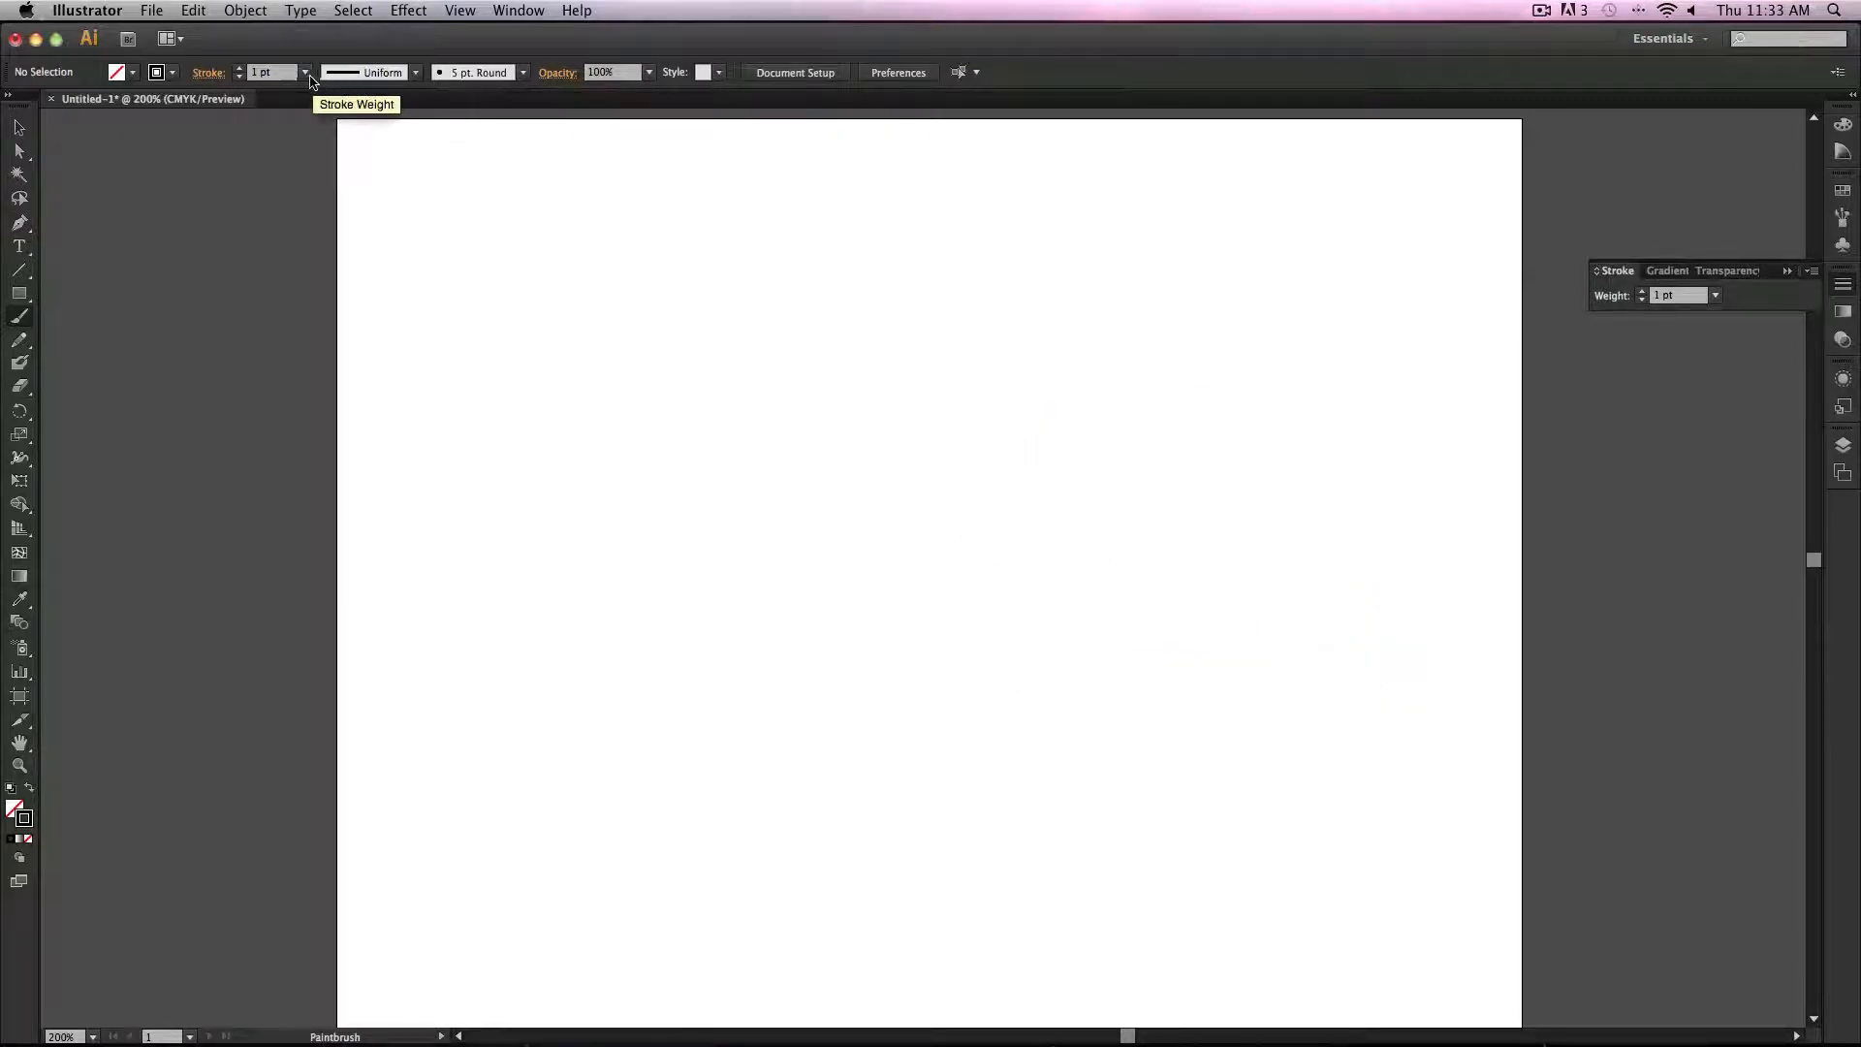
# Step: Choose the elliptical variable width profile for new strokes
pyautogui.click(401, 73)
pyautogui.click(378, 138)
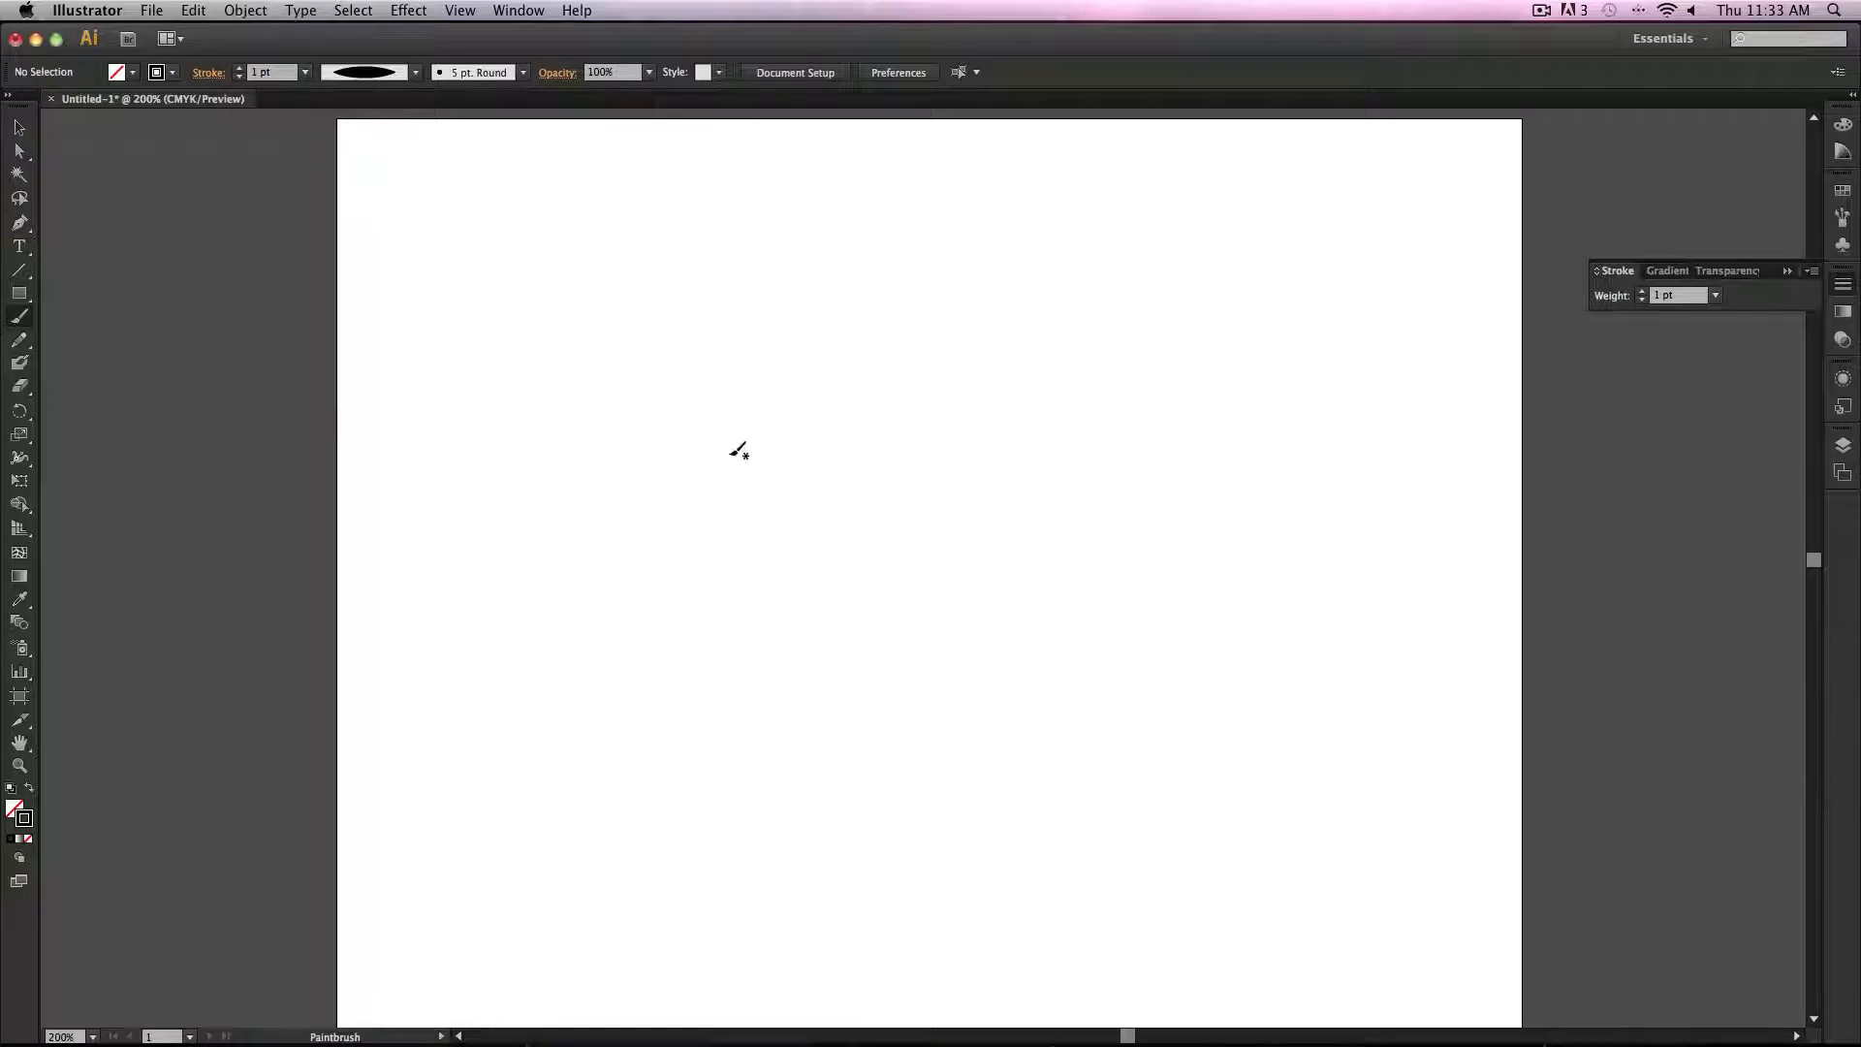
# Step: Paint a short test stroke and delete it
pyautogui.moveTo(649, 428); pyautogui.dragTo(668, 504)
pyautogui.press('Delete')
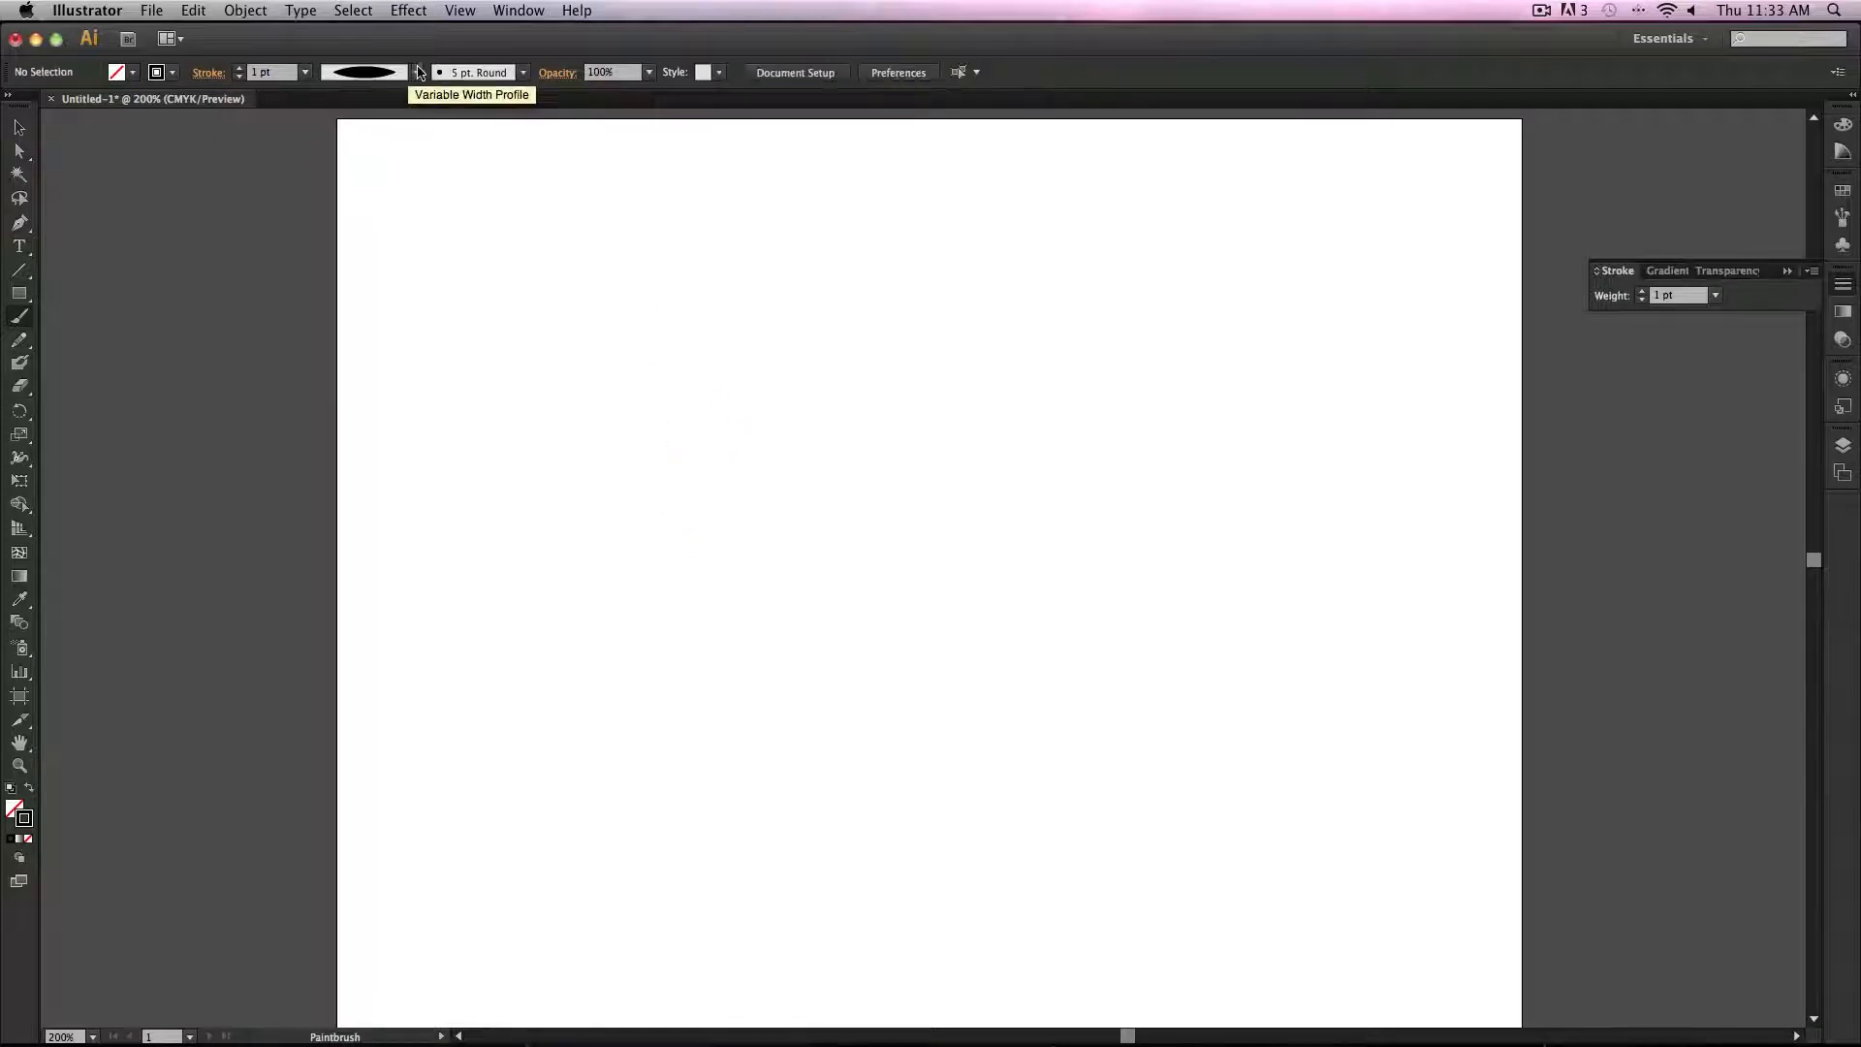
# Step: Choose the 3 pt. Oval brush definition for the Paintbrush
pyautogui.click(412, 72)
pyautogui.click(405, 206)
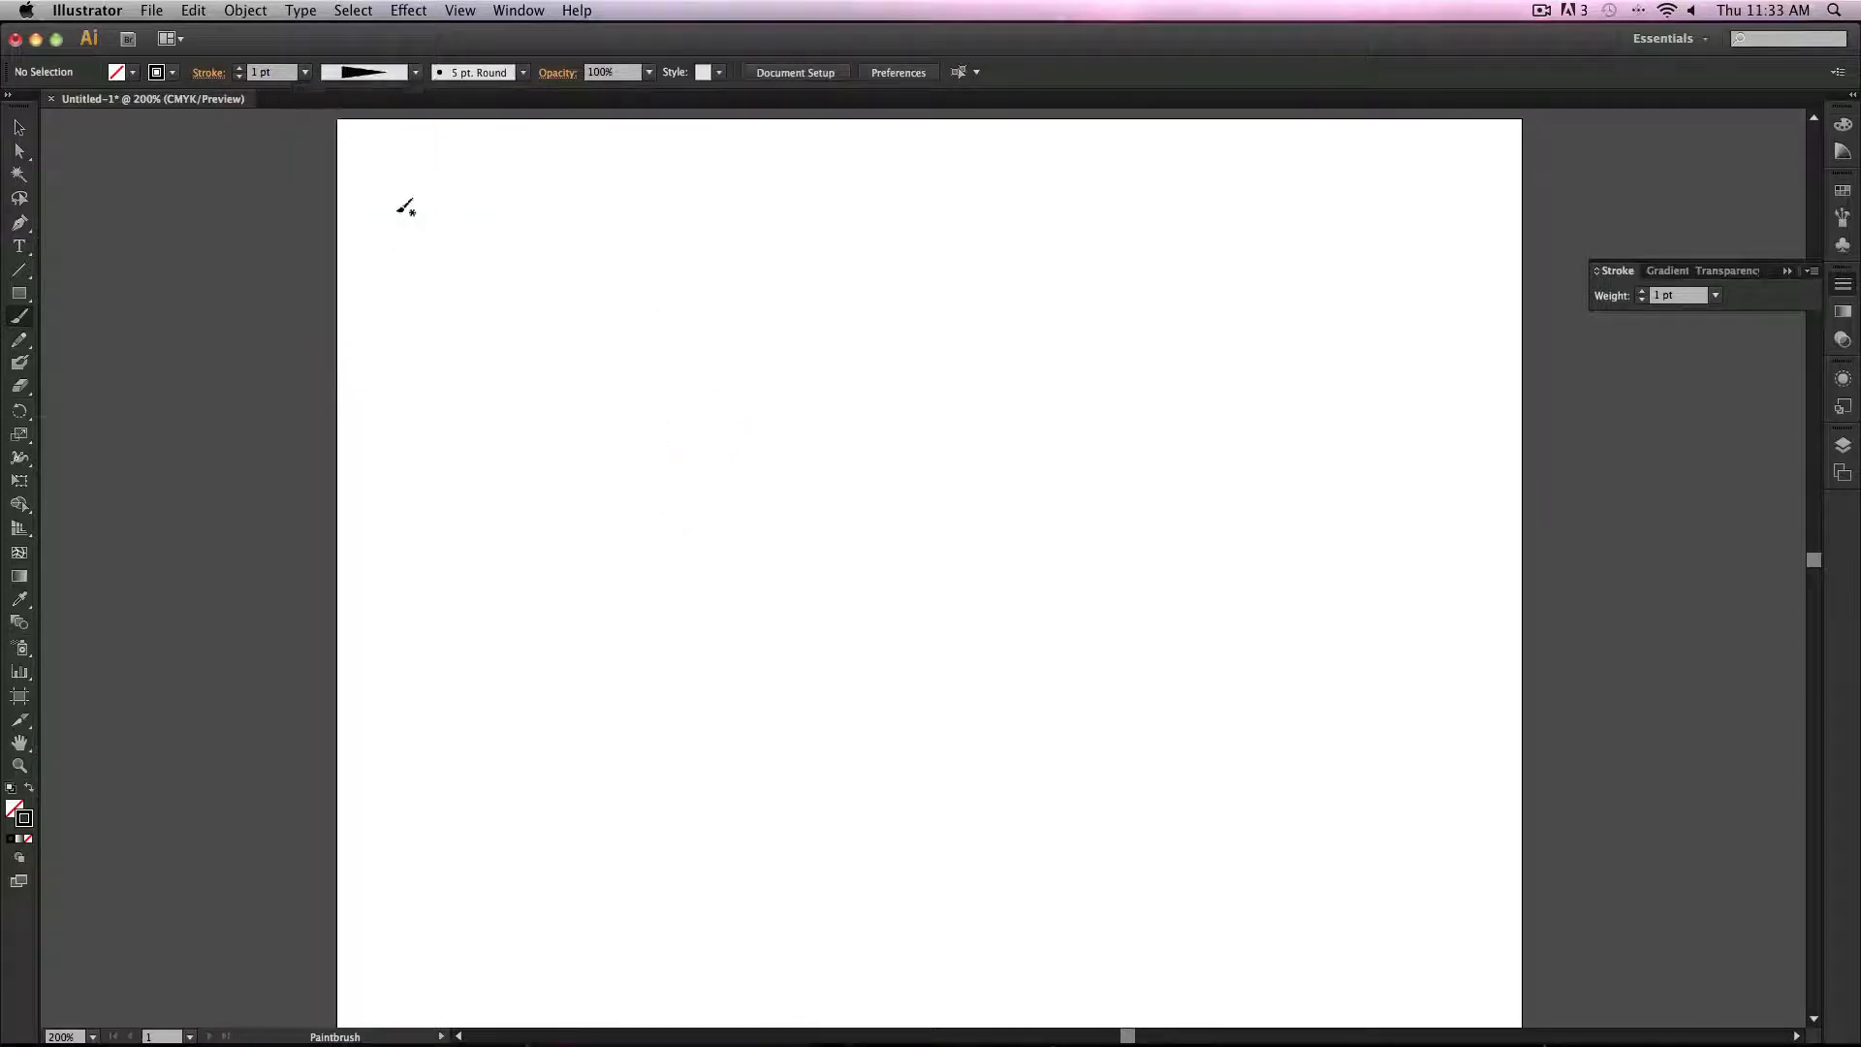
pyautogui.click(524, 73)
pyautogui.click(358, 114)
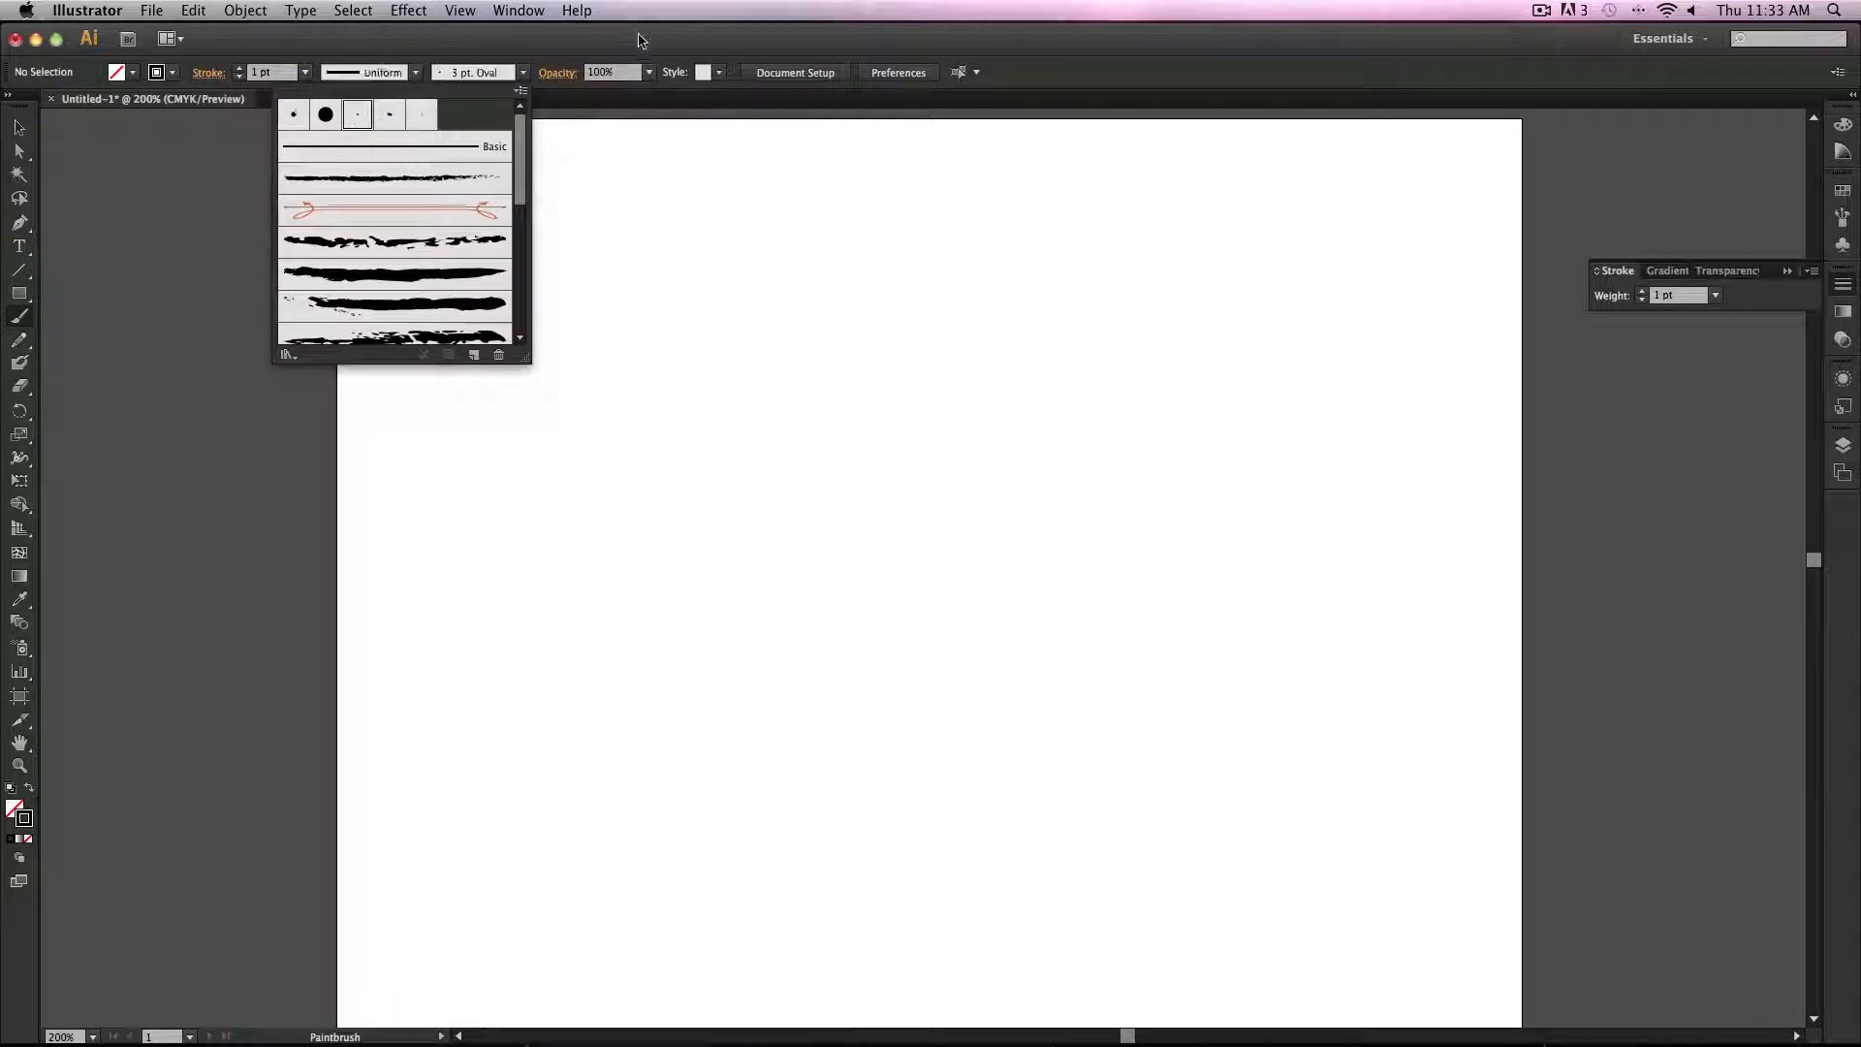
pyautogui.click(640, 41)
# Step: Apply Width Profile 4 and paint five tapered, roughly vertical test strokes across the artboard
pyautogui.click(413, 74)
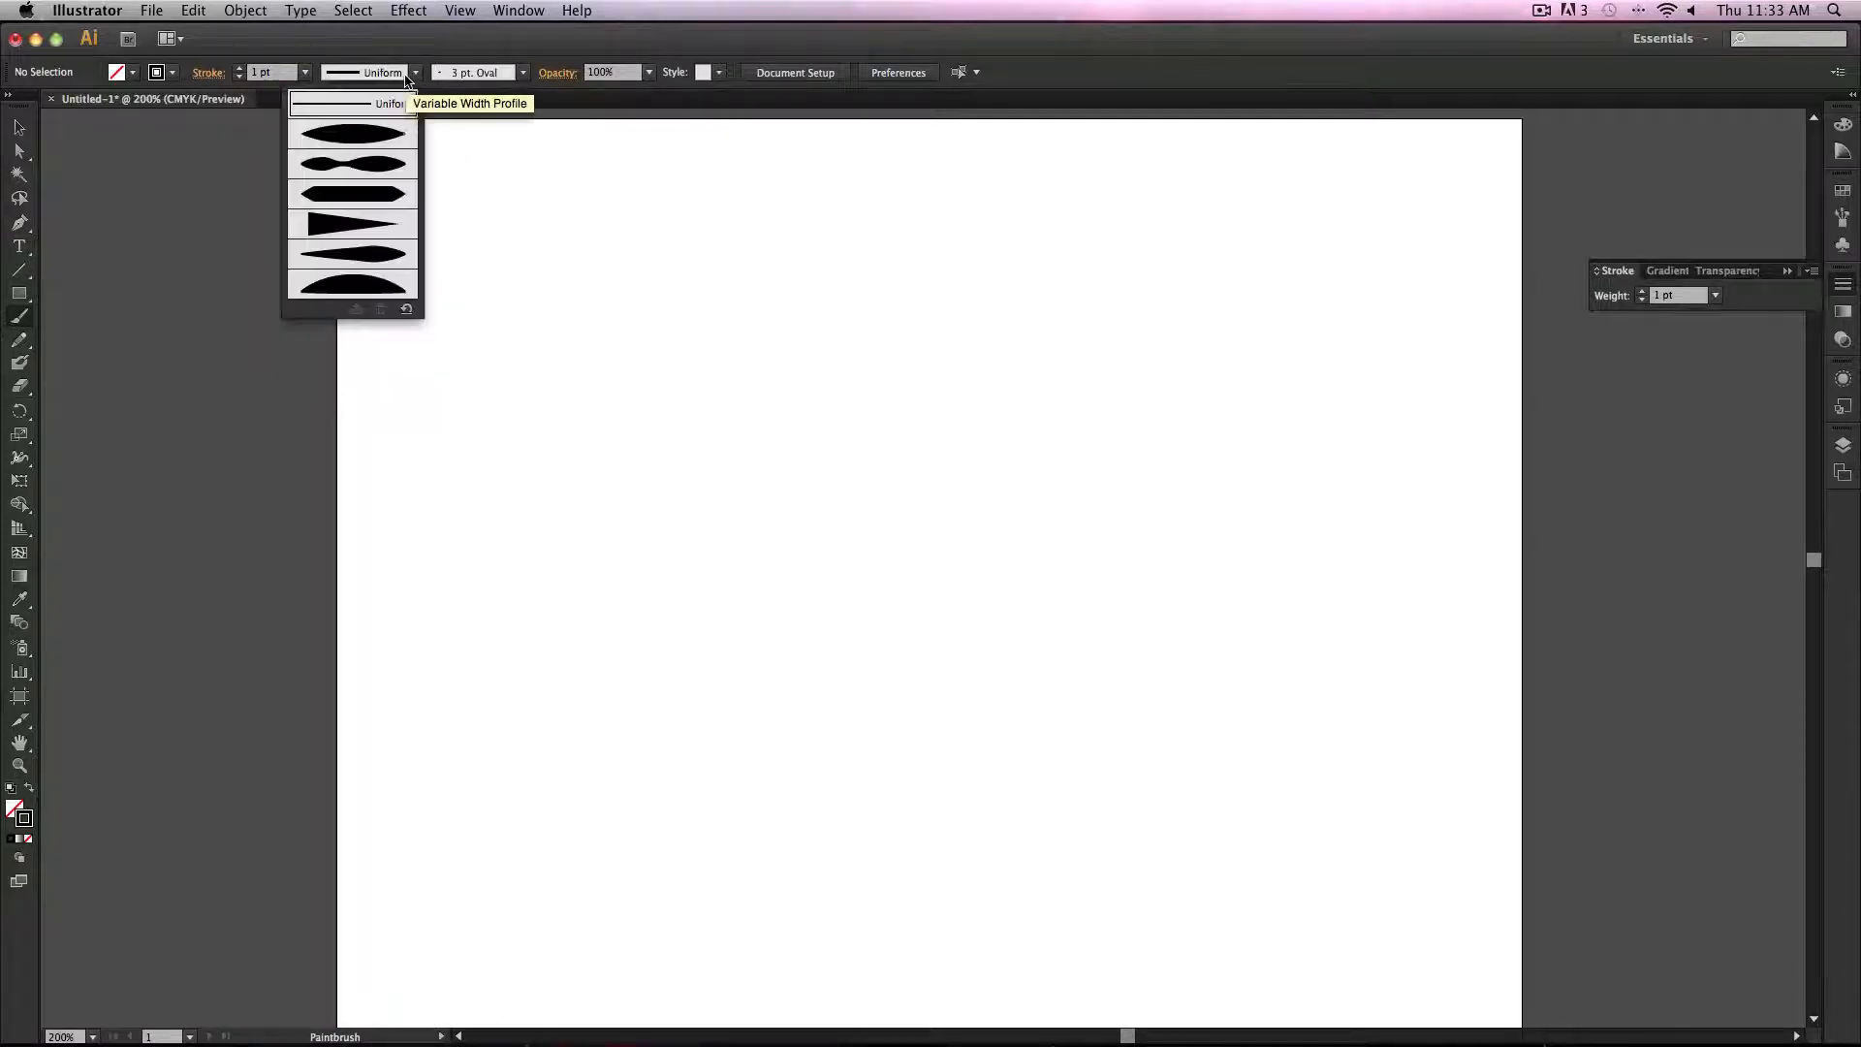
pyautogui.click(375, 233)
pyautogui.moveTo(679, 327); pyautogui.dragTo(685, 511)
pyautogui.moveTo(736, 342); pyautogui.dragTo(784, 689)
pyautogui.moveTo(890, 534); pyautogui.dragTo(877, 708)
pyautogui.moveTo(991, 571); pyautogui.dragTo(1027, 742)
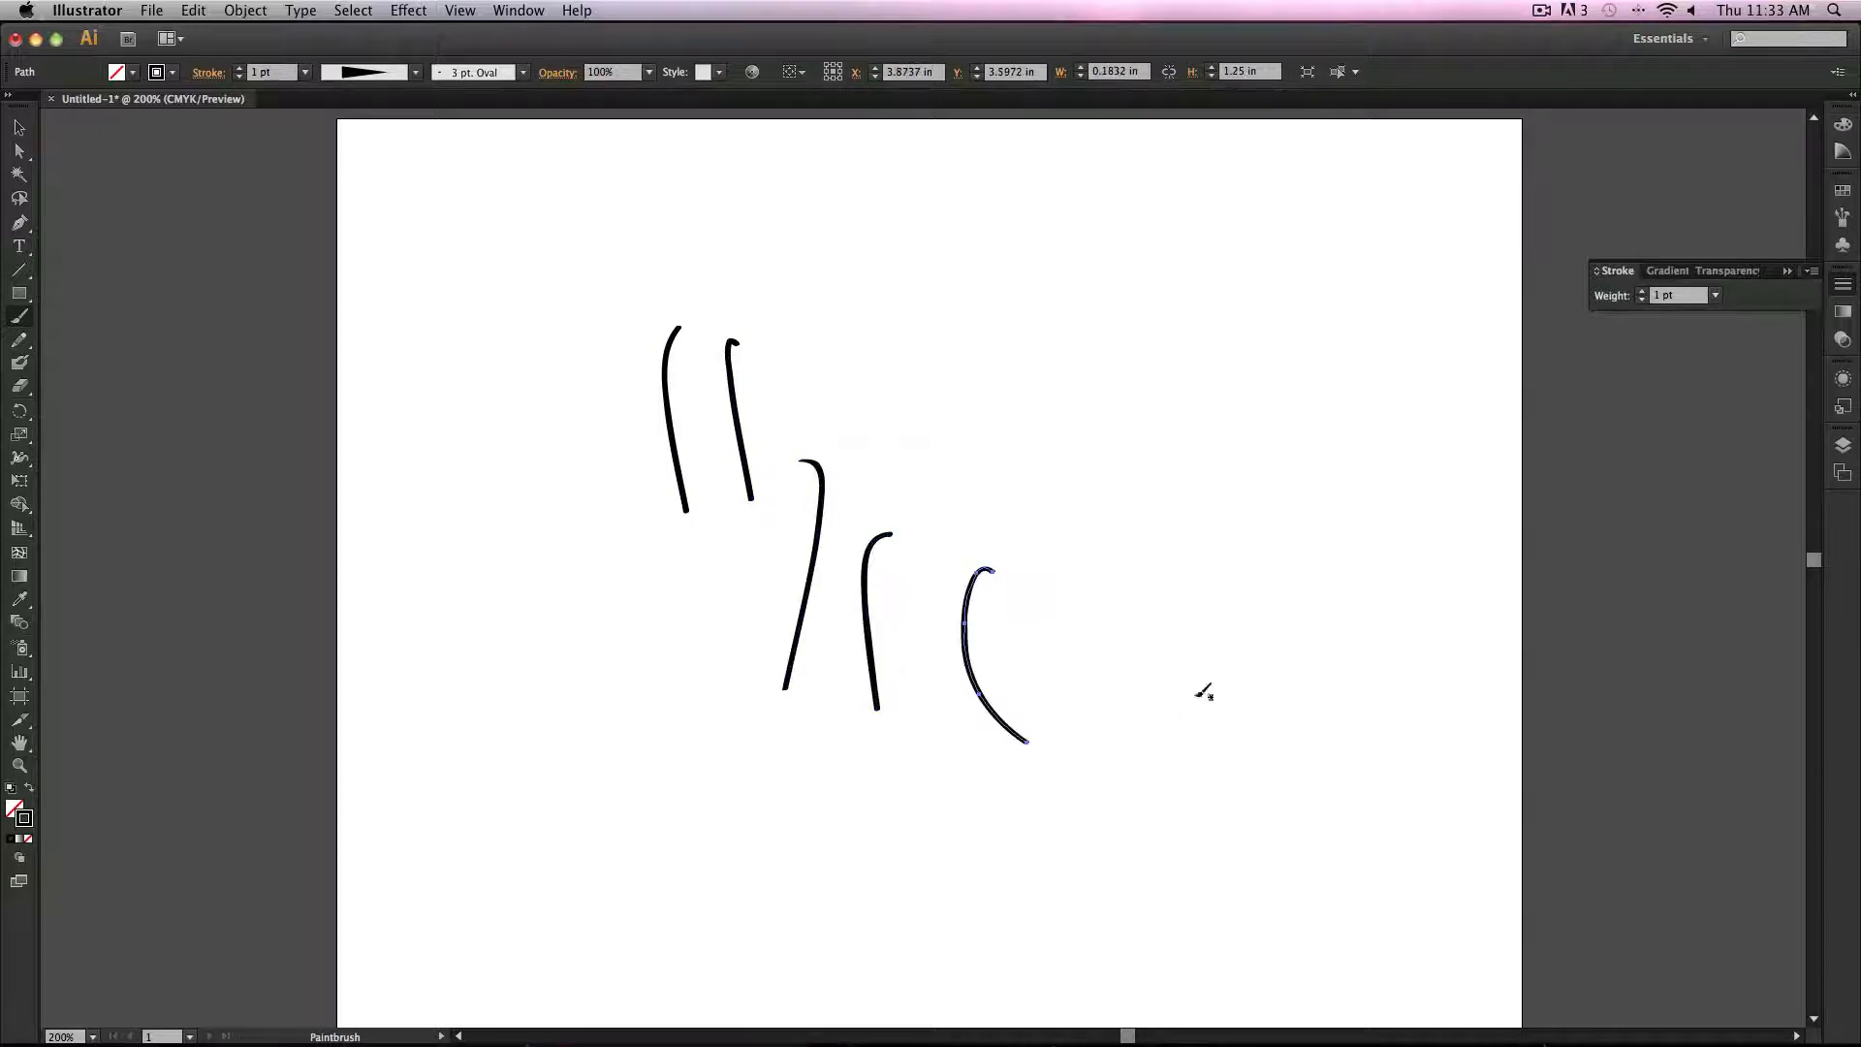
pyautogui.moveTo(1127, 601); pyautogui.dragTo(1039, 863)
# Step: Select and delete all the test strokes
pyautogui.press('Delete')
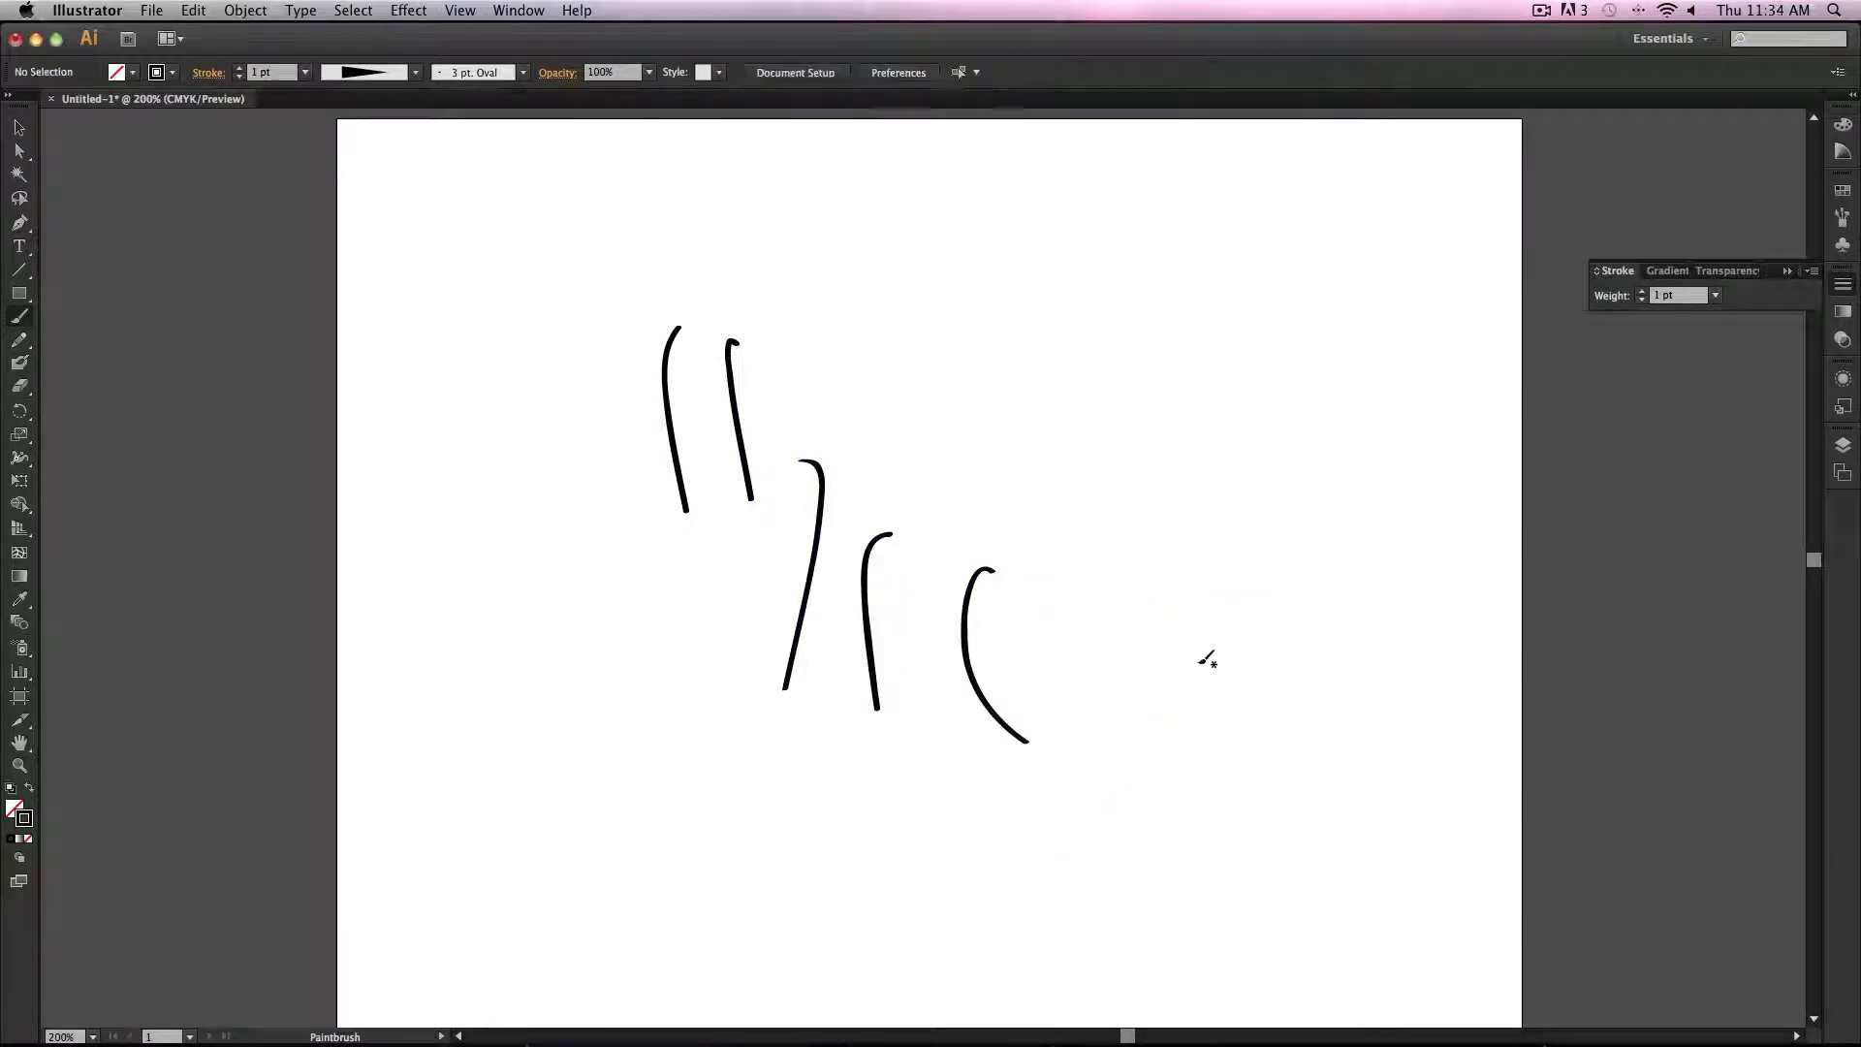
pyautogui.click(20, 127)
pyautogui.moveTo(522, 357)
pyautogui.mouseDown()
pyautogui.moveTo(1293, 740)
pyautogui.moveTo(1214, 762)
pyautogui.mouseUp()
pyautogui.press('Delete')
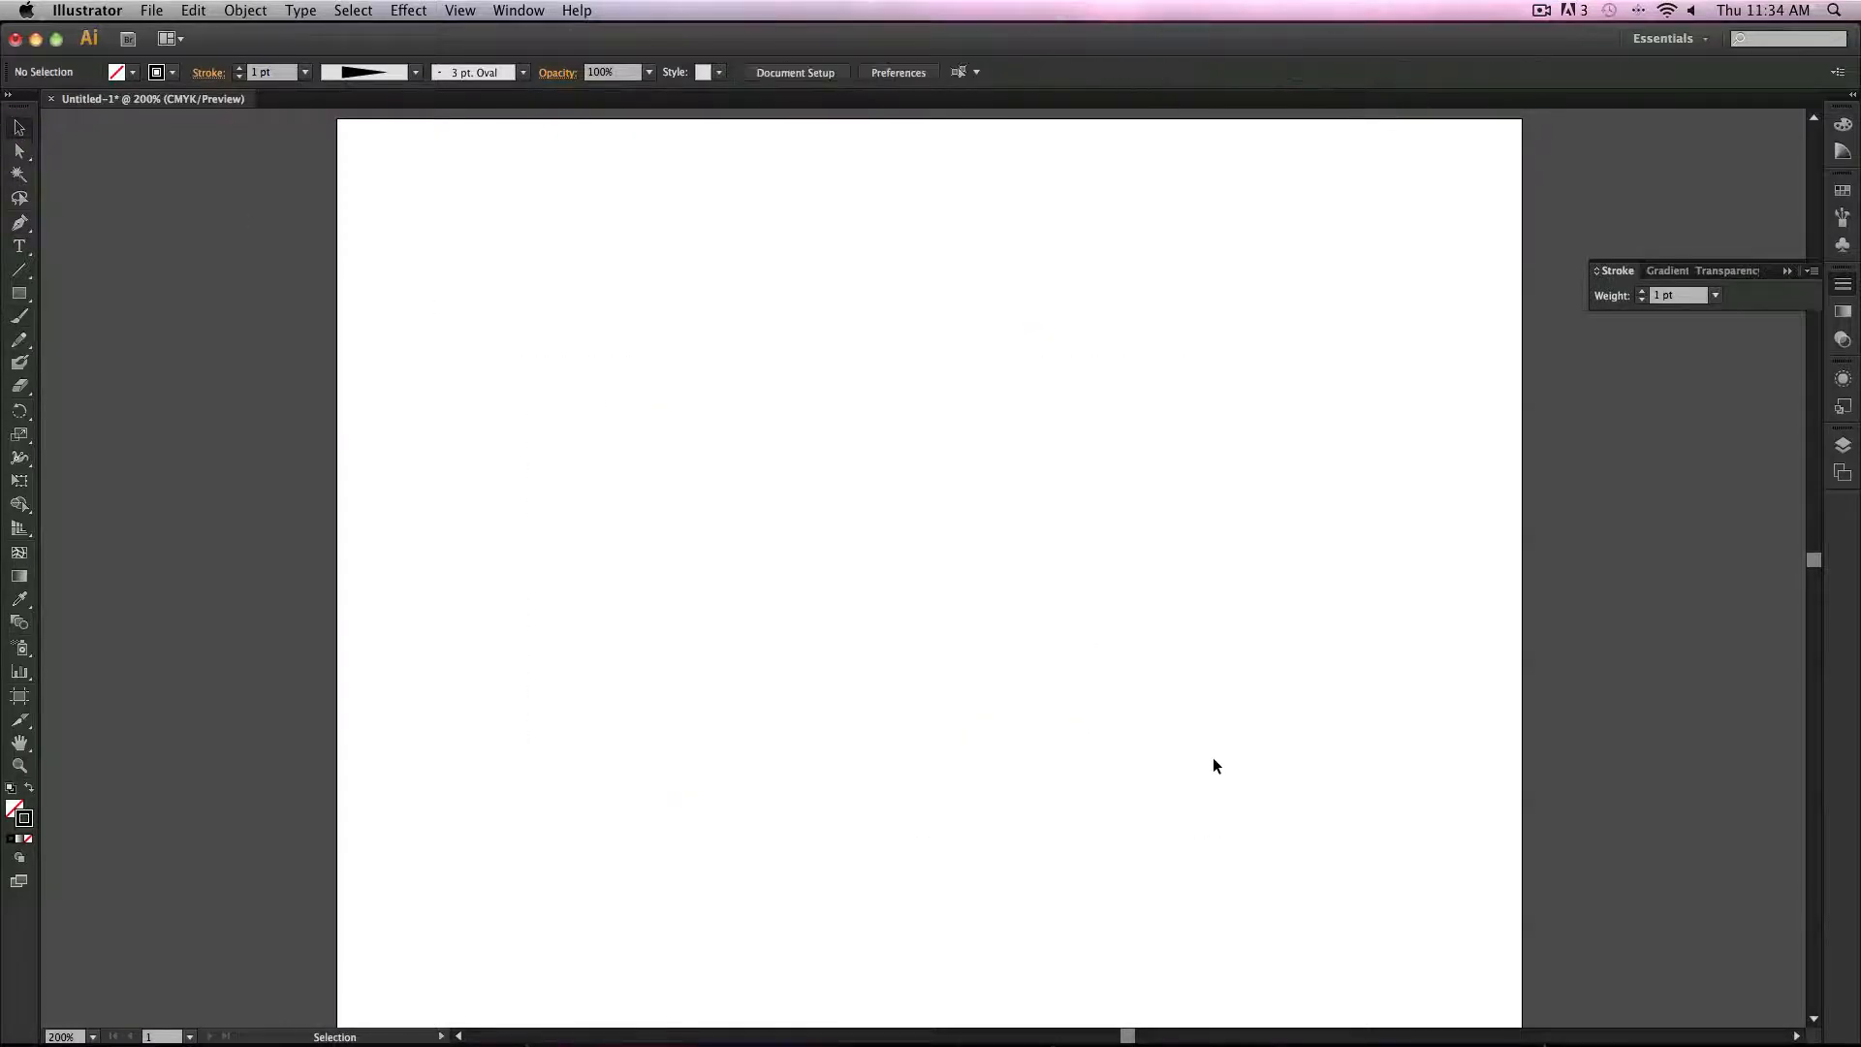
# Step: Draw test curves with the Pencil tool and undo them
pyautogui.click(22, 341)
pyautogui.moveTo(795, 569); pyautogui.dragTo(934, 795)
pyautogui.press('Delete')
pyautogui.moveTo(1057, 607); pyautogui.dragTo(1057, 607)
pyautogui.press('Delete')
pyautogui.click(24, 348)
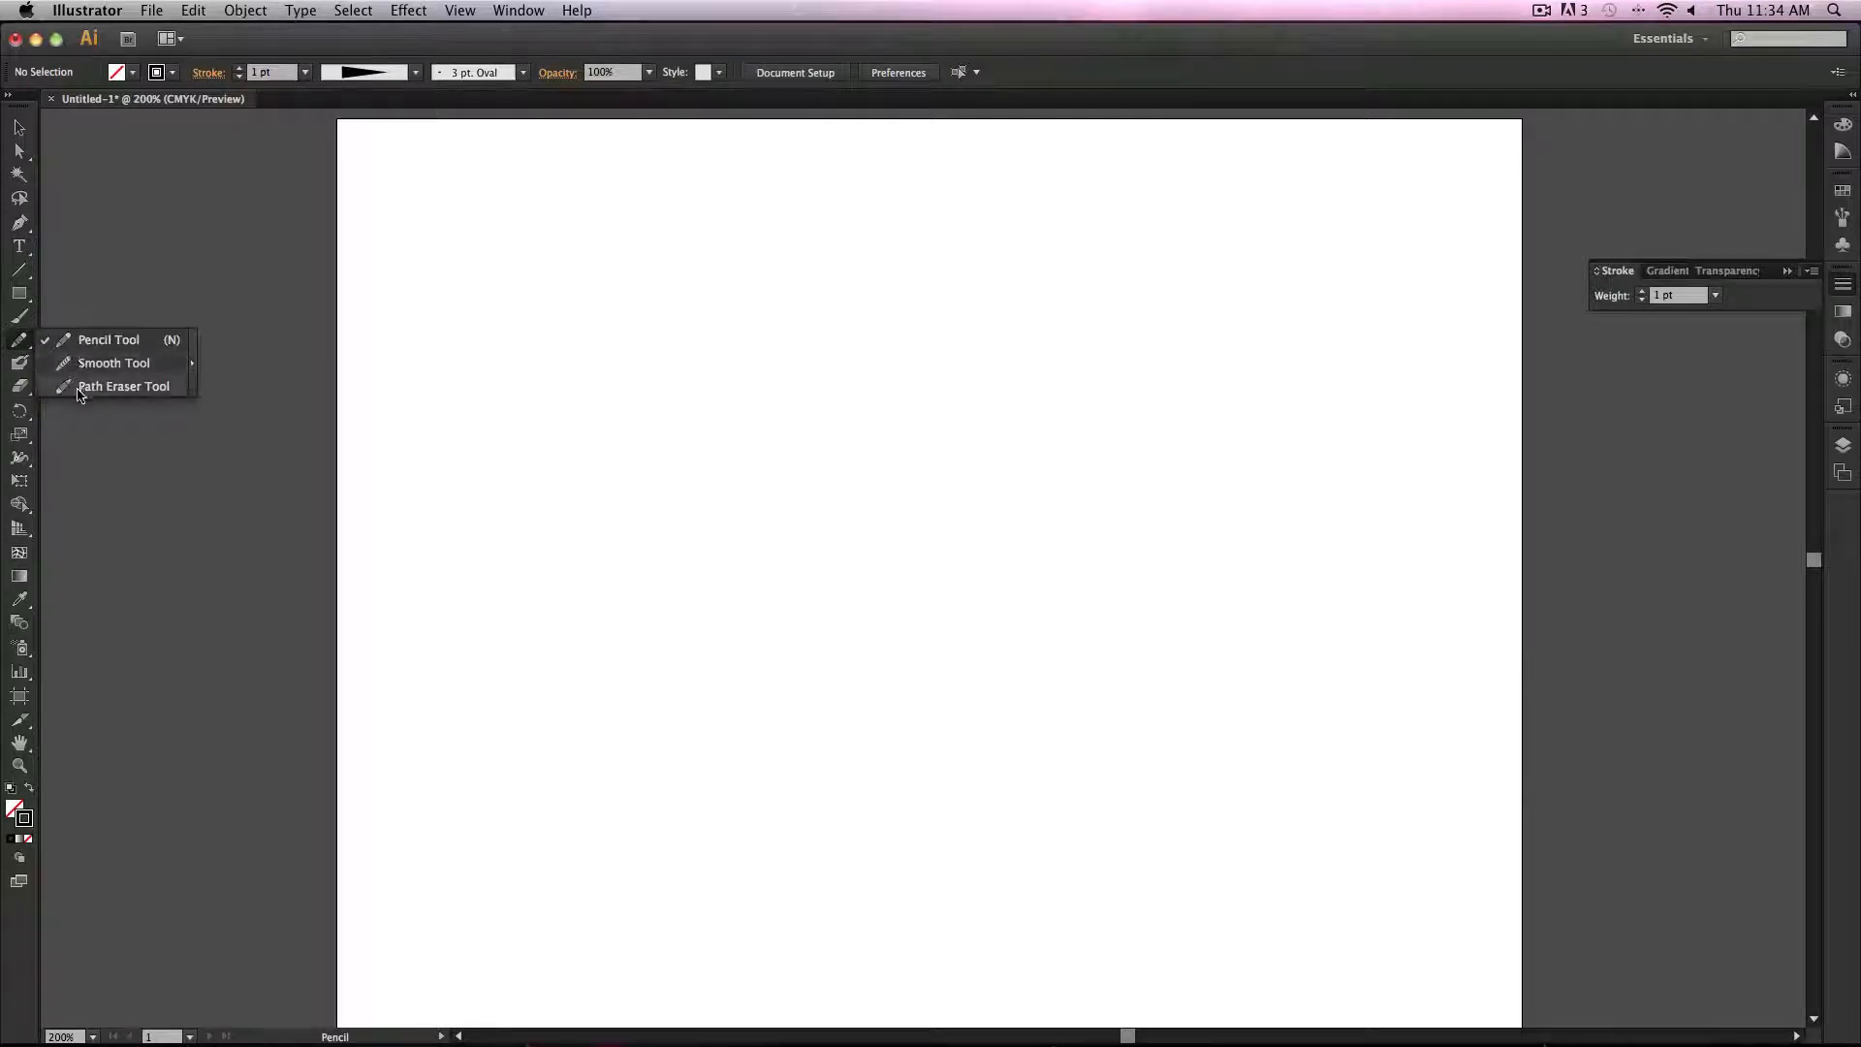
pyautogui.doubleClick(19, 339)
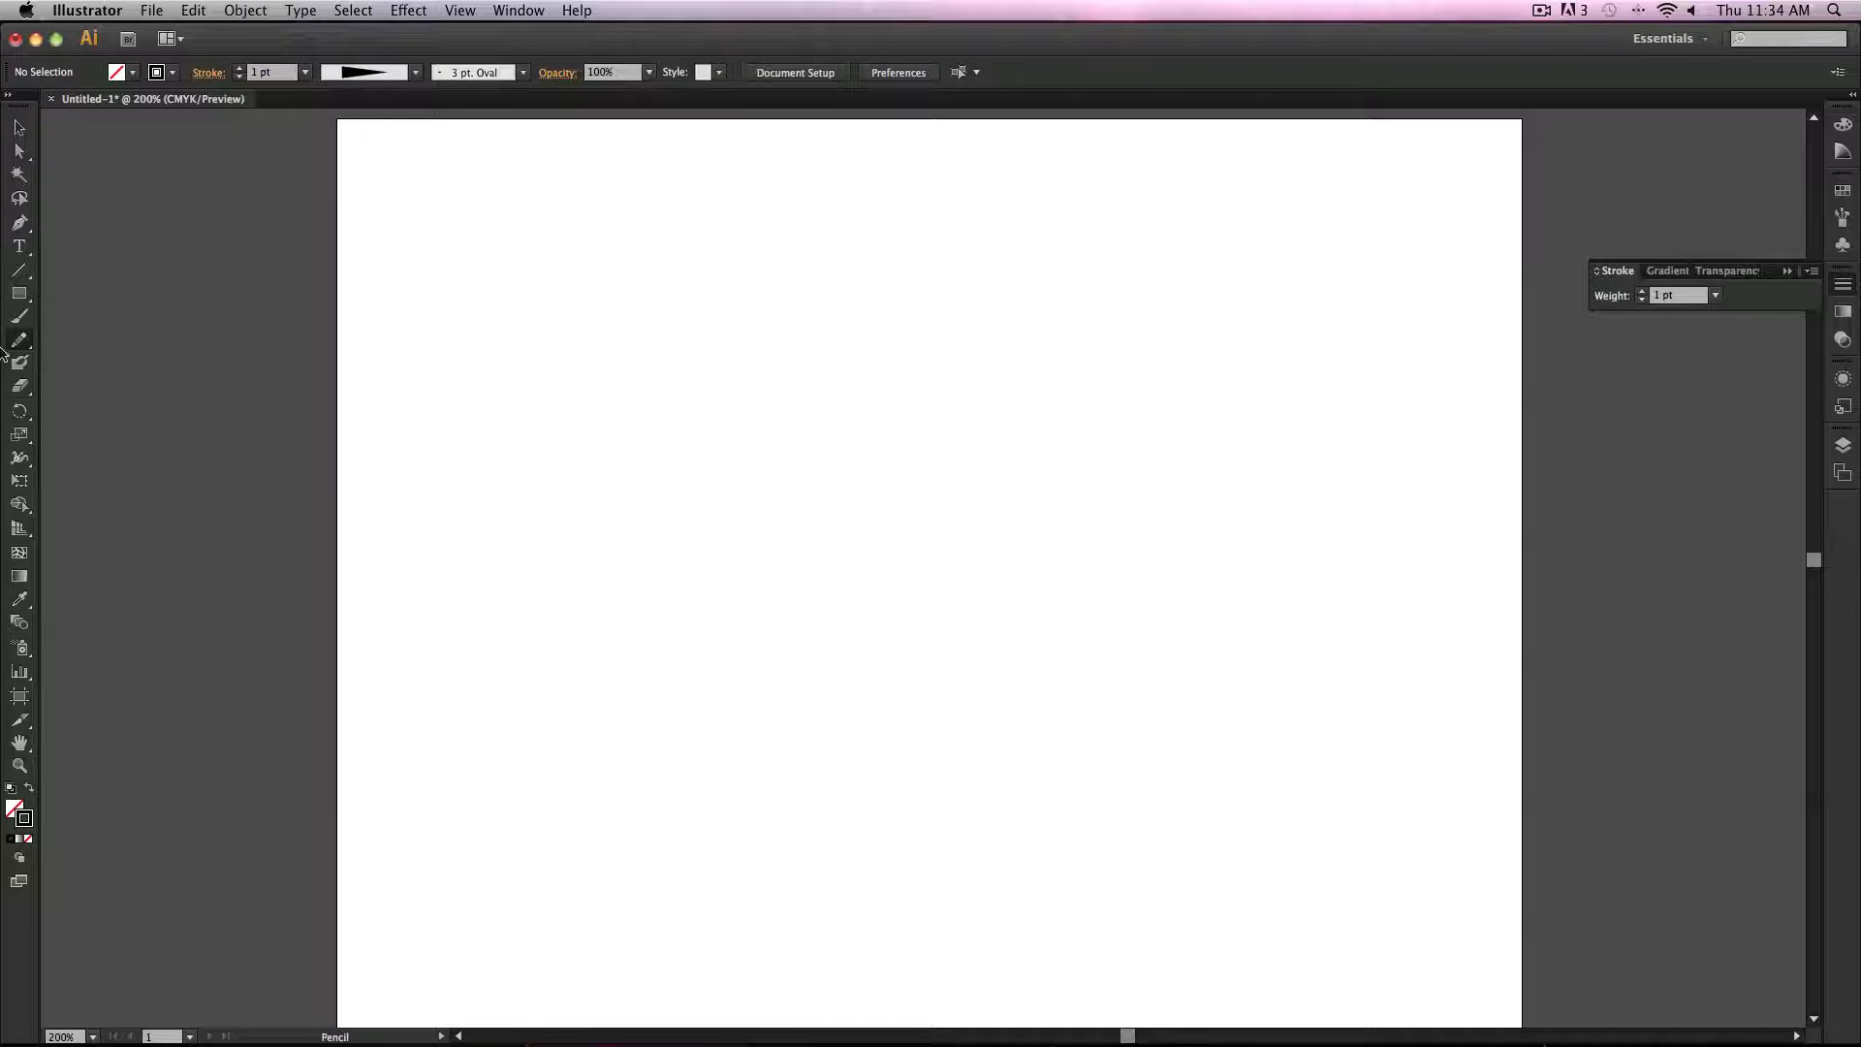
pyautogui.moveTo(853, 358); pyautogui.dragTo(853, 523)
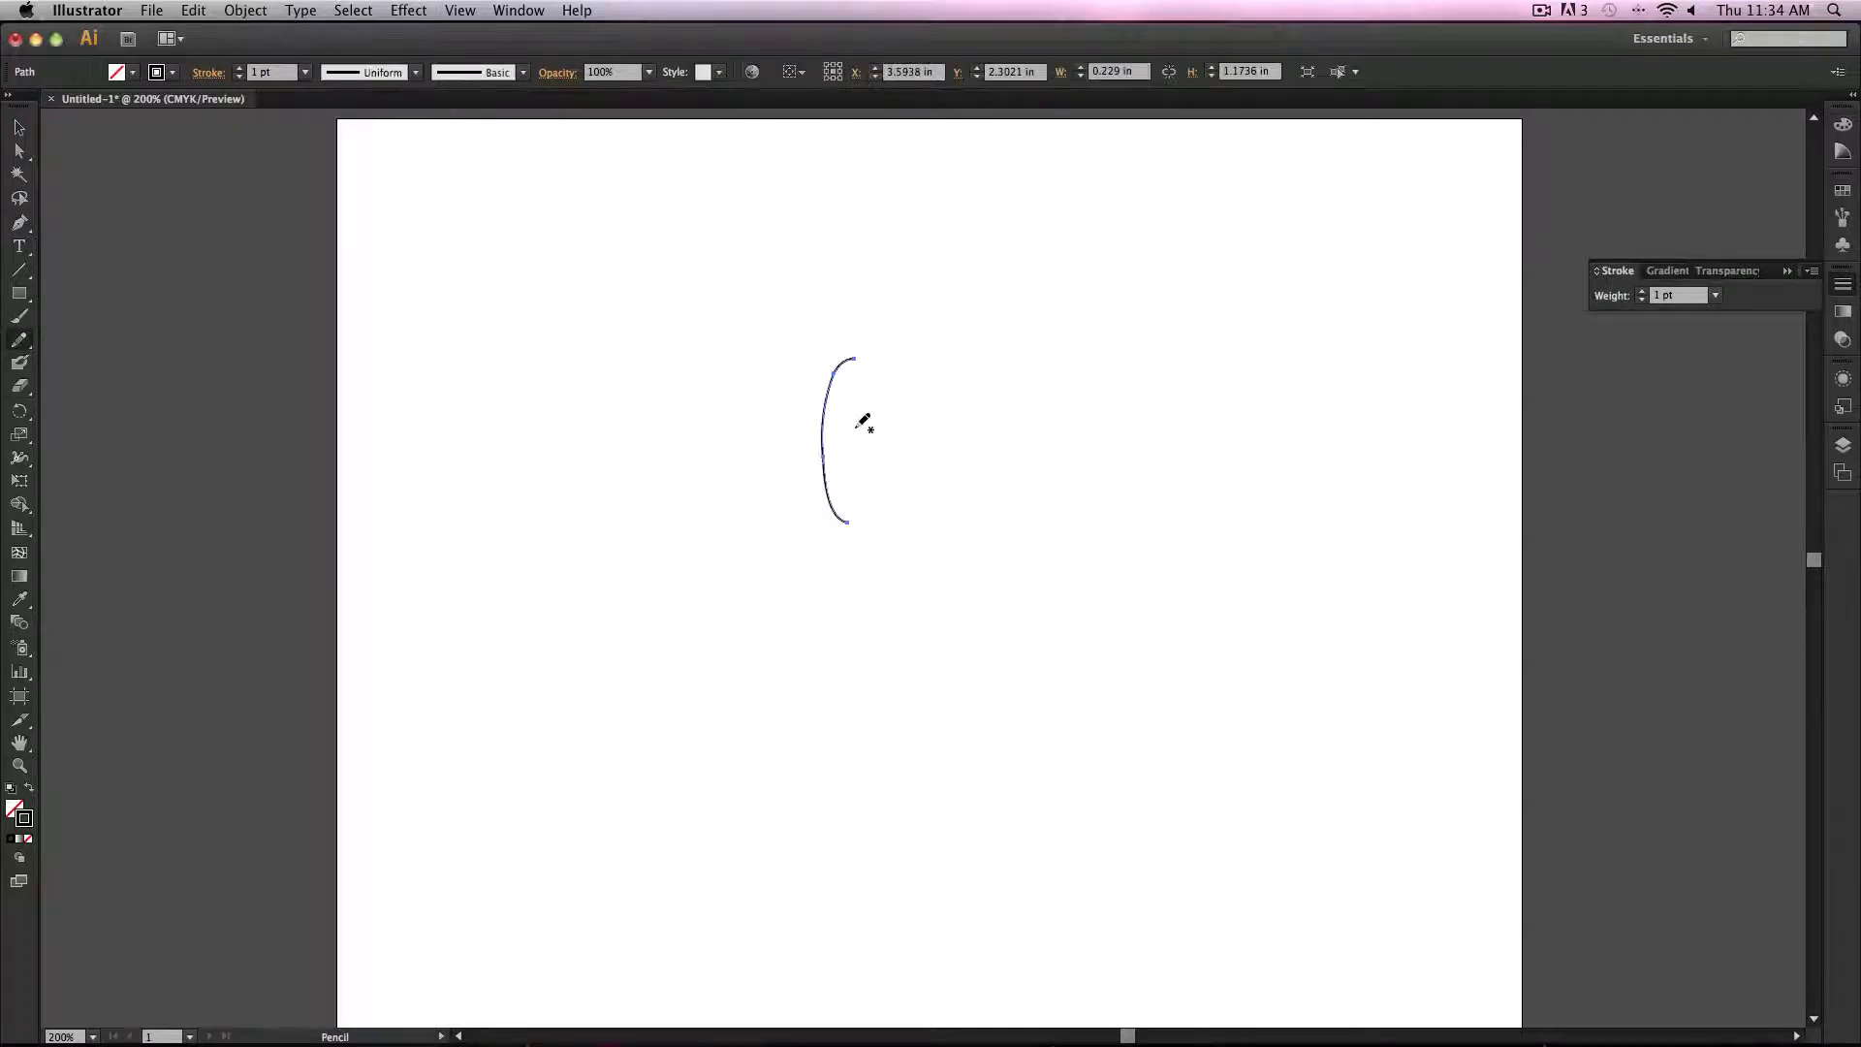
pyautogui.press('super+z')
pyautogui.moveTo(841, 396); pyautogui.dragTo(859, 485)
pyautogui.press('super+z')
pyautogui.press('super+z')
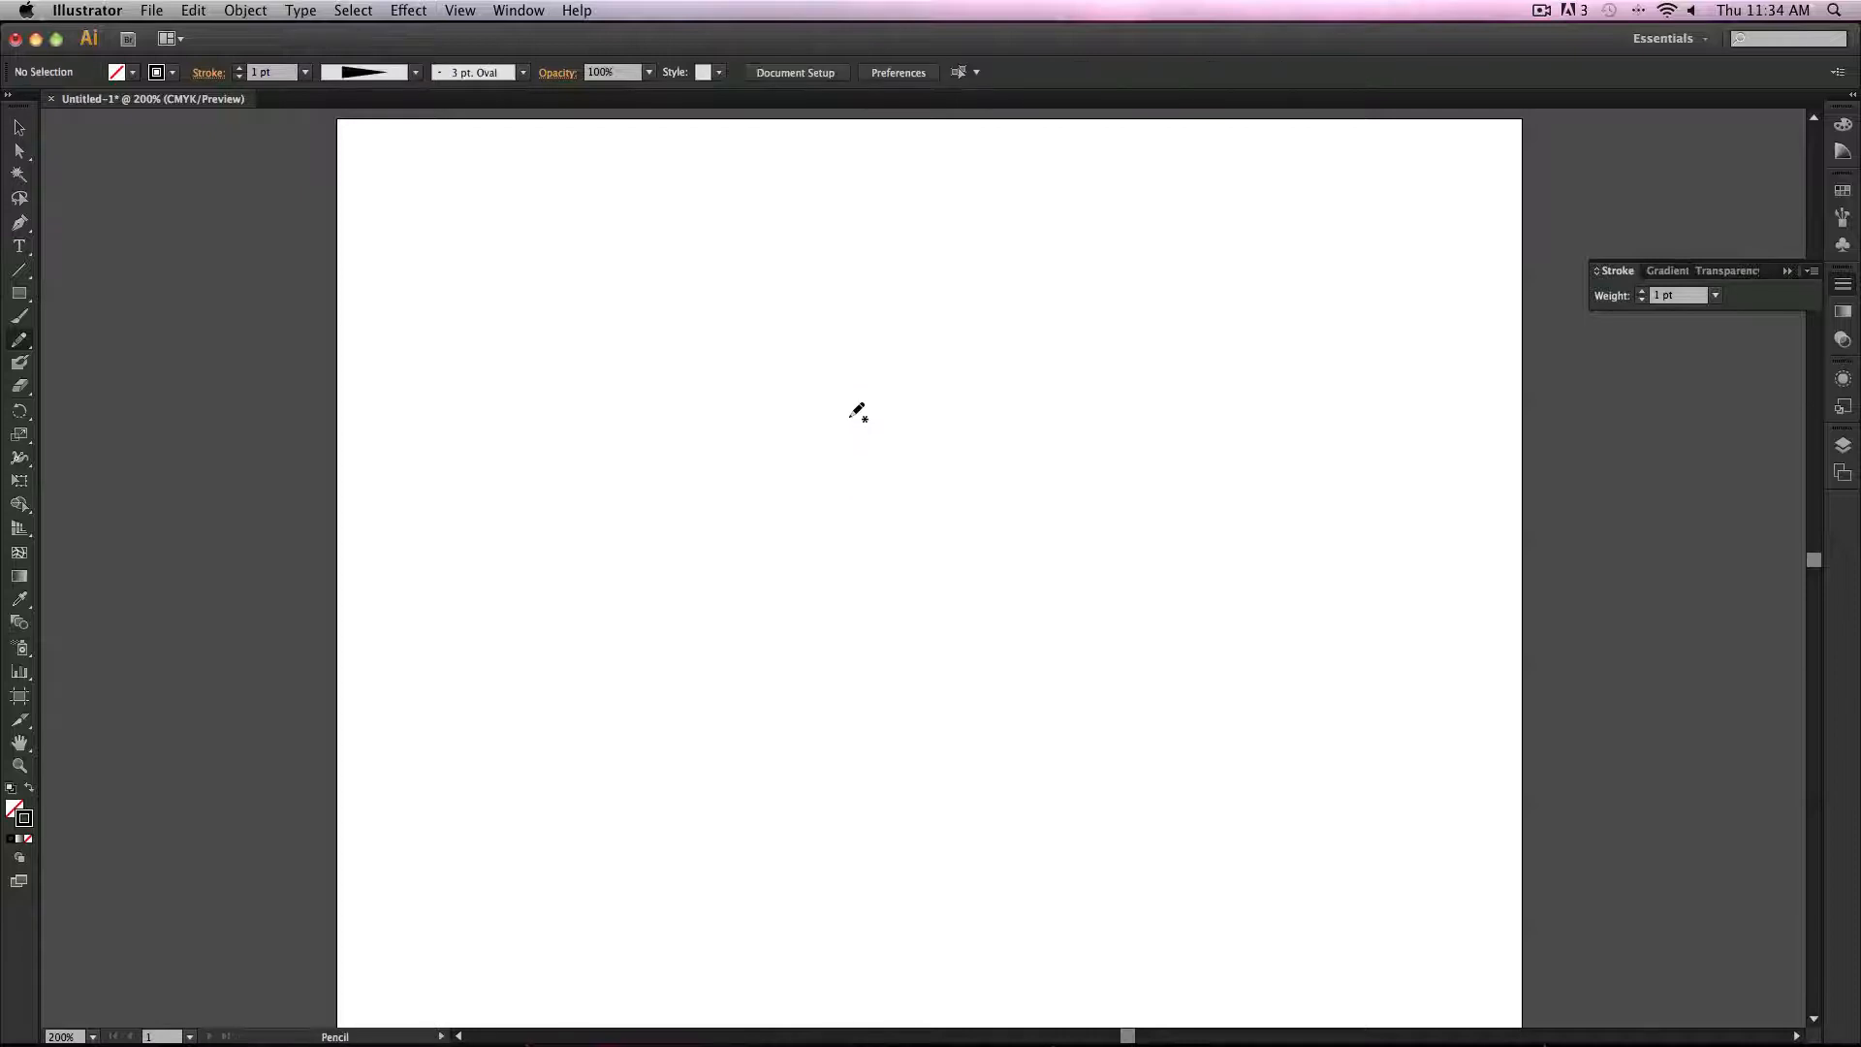
# Step: Draw a rectangle about 3.94 × 2.17 in and switch to Draw Inside mode for it
pyautogui.moveTo(19, 293); pyautogui.dragTo(97, 291)
pyautogui.moveTo(528, 328); pyautogui.dragTo(1001, 801)
pyautogui.moveTo(1076, 557); pyautogui.dragTo(1078, 630)
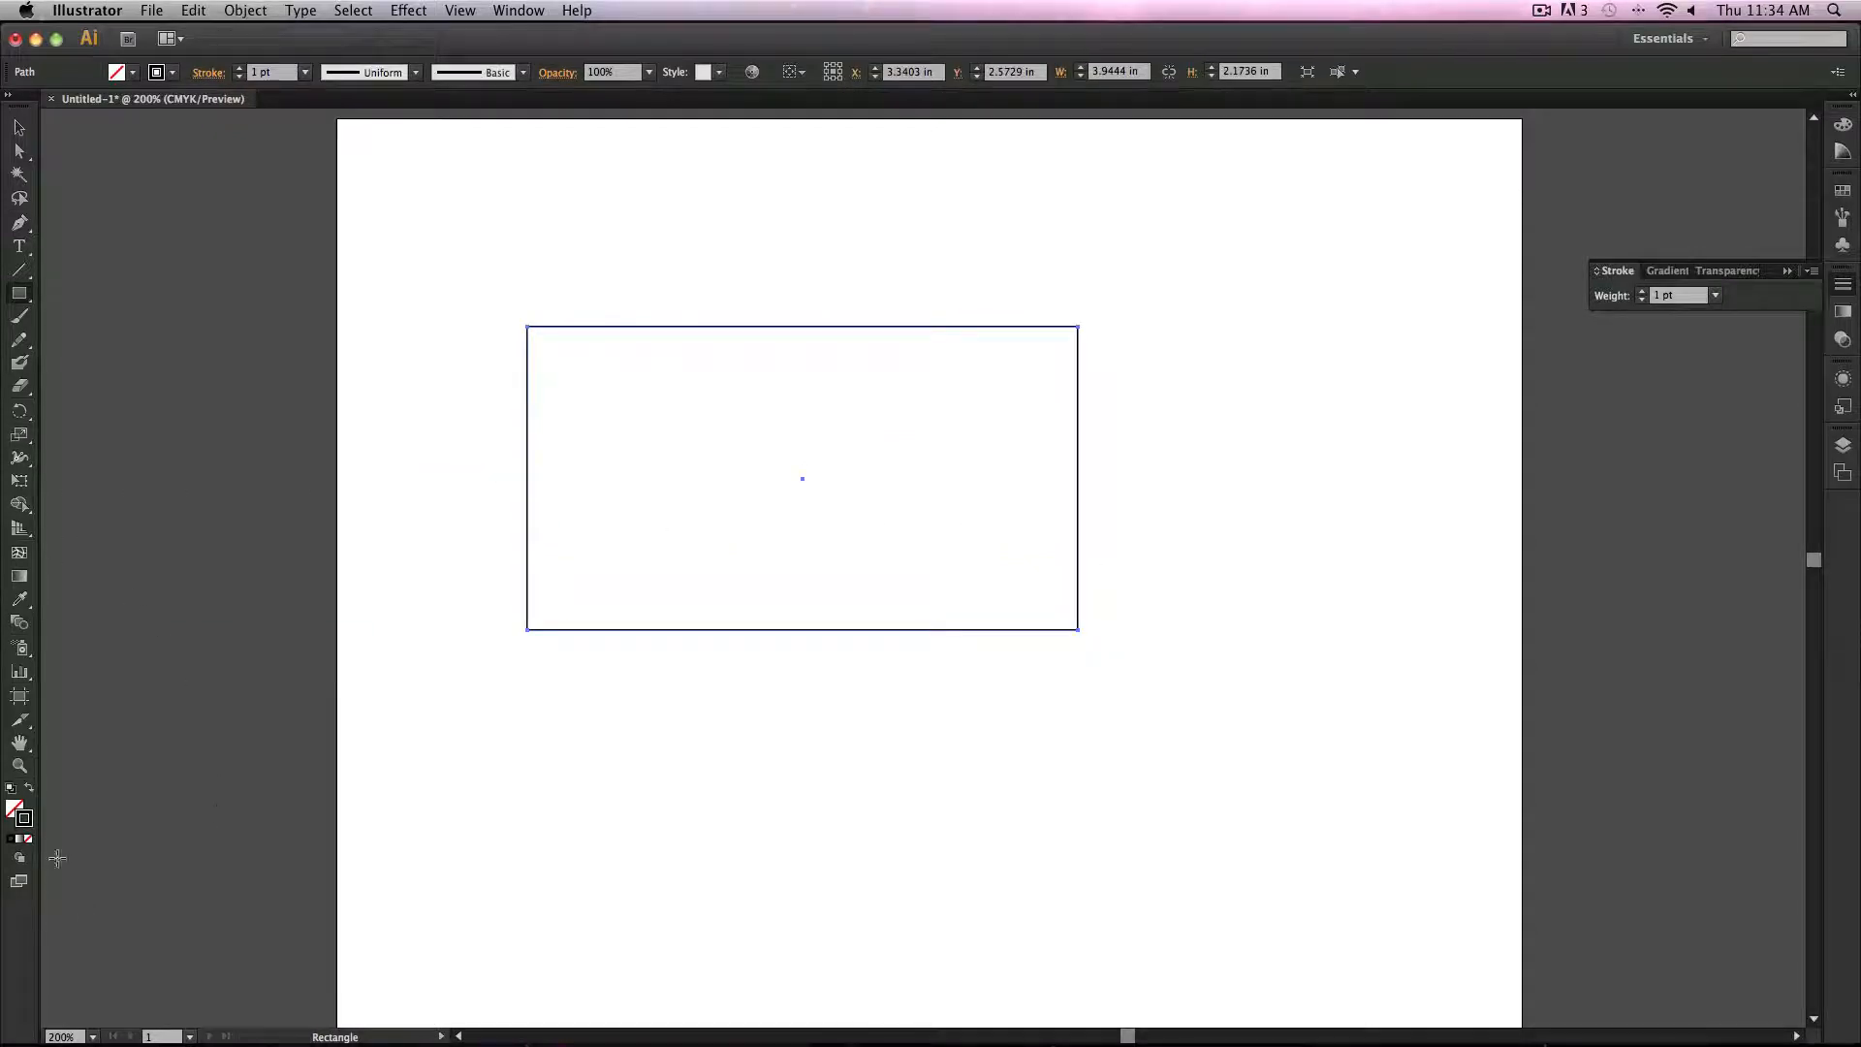
pyautogui.click(19, 859)
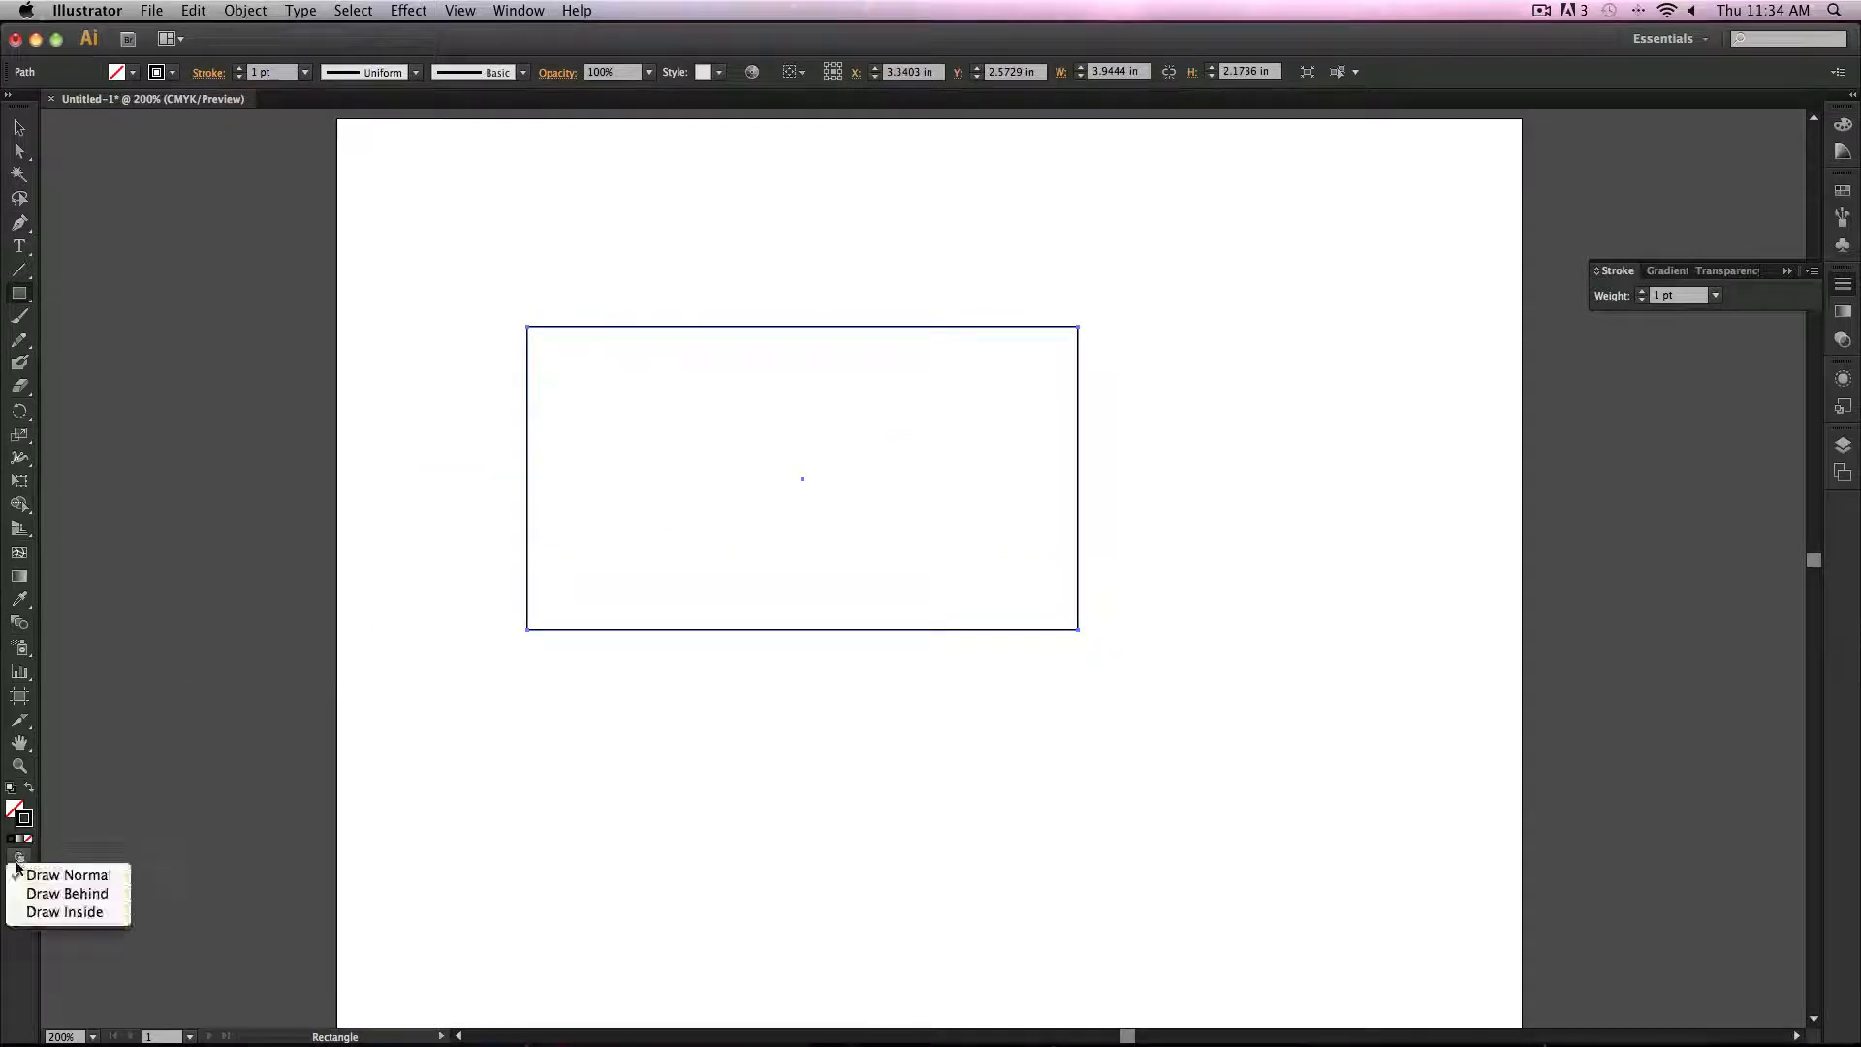
pyautogui.click(70, 917)
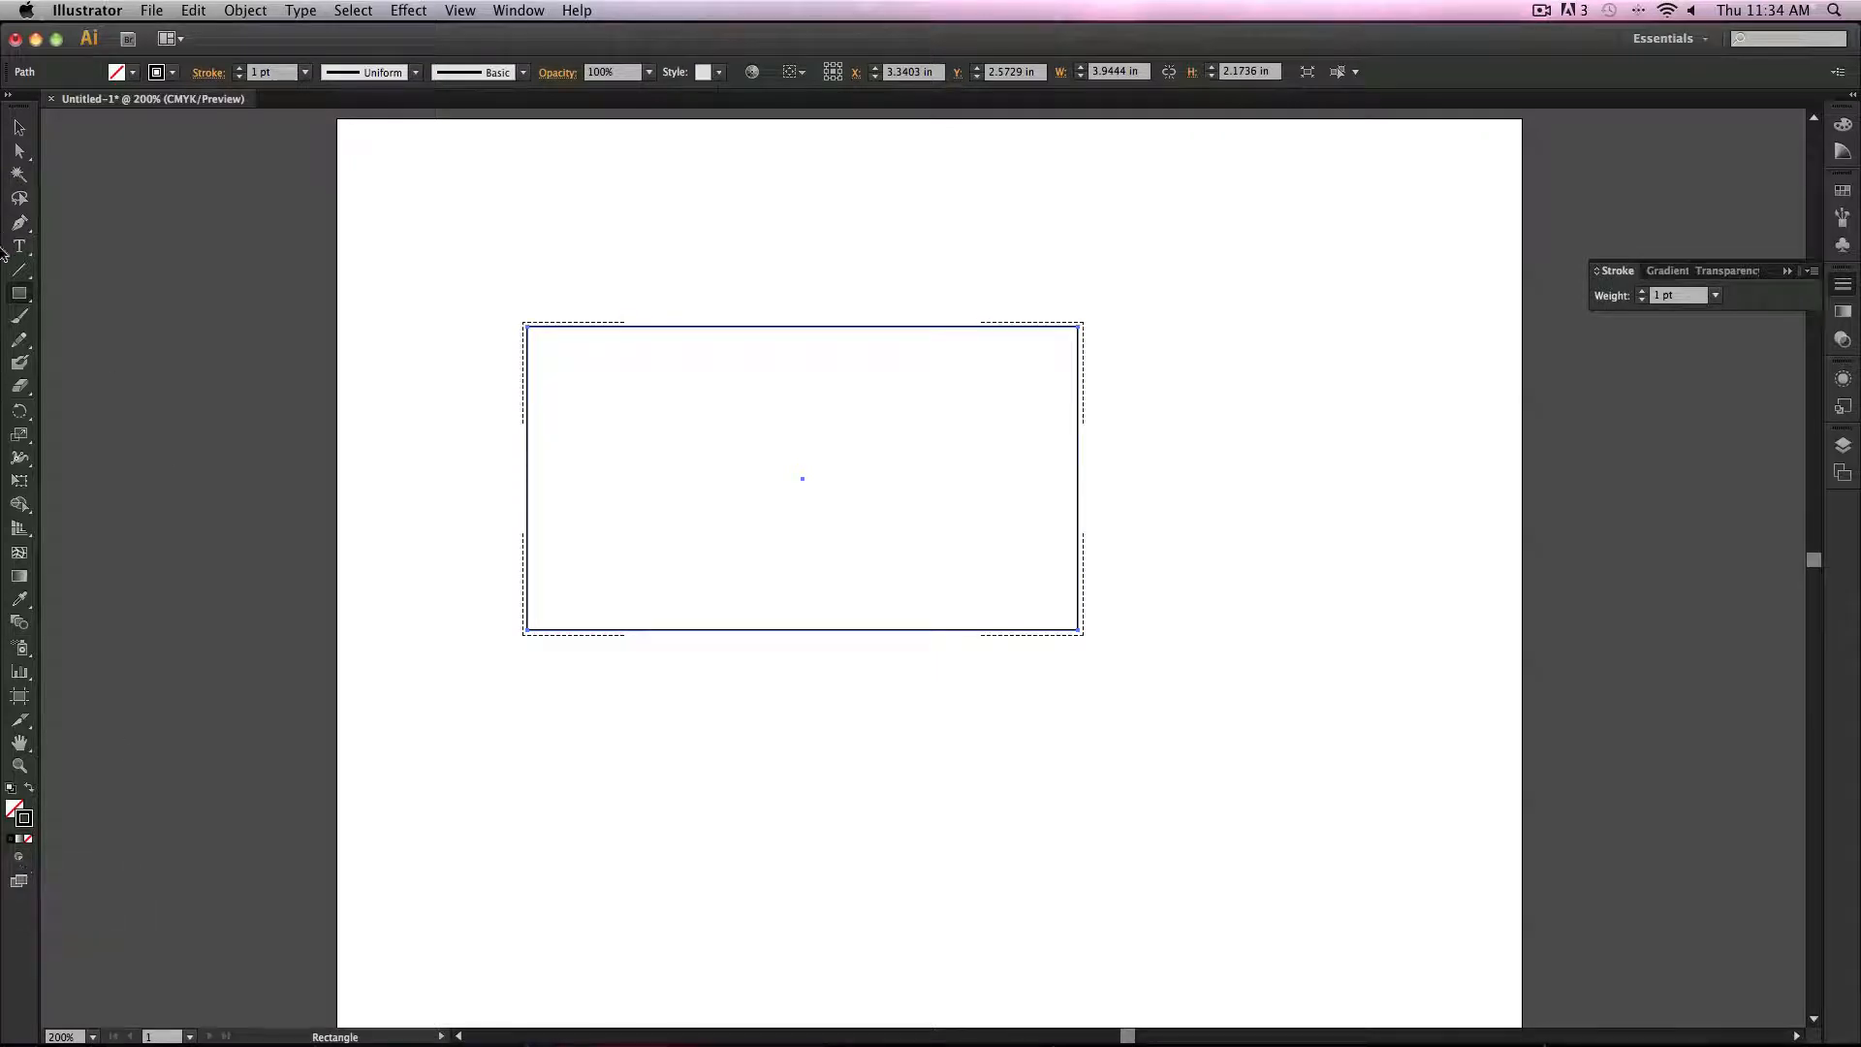
# Step: Hatch the rectangle's lower-left corner with crossing Pencil strokes drawn inside it
pyautogui.click(19, 339)
pyautogui.moveTo(530, 520)
pyautogui.mouseDown()
pyautogui.moveTo(532, 629)
pyautogui.moveTo(569, 628)
pyautogui.mouseUp()
pyautogui.moveTo(576, 545); pyautogui.dragTo(583, 643)
pyautogui.moveTo(585, 580); pyautogui.dragTo(587, 628)
pyautogui.moveTo(595, 595); pyautogui.dragTo(596, 628)
pyautogui.moveTo(604, 602); pyautogui.dragTo(606, 629)
pyautogui.moveTo(613, 603); pyautogui.dragTo(640, 642)
pyautogui.moveTo(499, 604); pyautogui.dragTo(610, 659)
pyautogui.moveTo(489, 576); pyautogui.dragTo(591, 632)
pyautogui.moveTo(496, 566); pyautogui.dragTo(620, 631)
pyautogui.moveTo(502, 556)
pyautogui.mouseDown()
pyautogui.moveTo(637, 638)
pyautogui.moveTo(502, 546)
pyautogui.mouseUp()
pyautogui.moveTo(587, 581); pyautogui.dragTo(509, 534)
pyautogui.moveTo(580, 555)
pyautogui.mouseDown()
pyautogui.moveTo(514, 520)
pyautogui.moveTo(540, 522)
pyautogui.mouseUp()
pyautogui.moveTo(579, 540); pyautogui.dragTo(553, 525)
# Step: Select and delete the hatching strokes and the remaining rectangle with Direct Selection
pyautogui.click(21, 131)
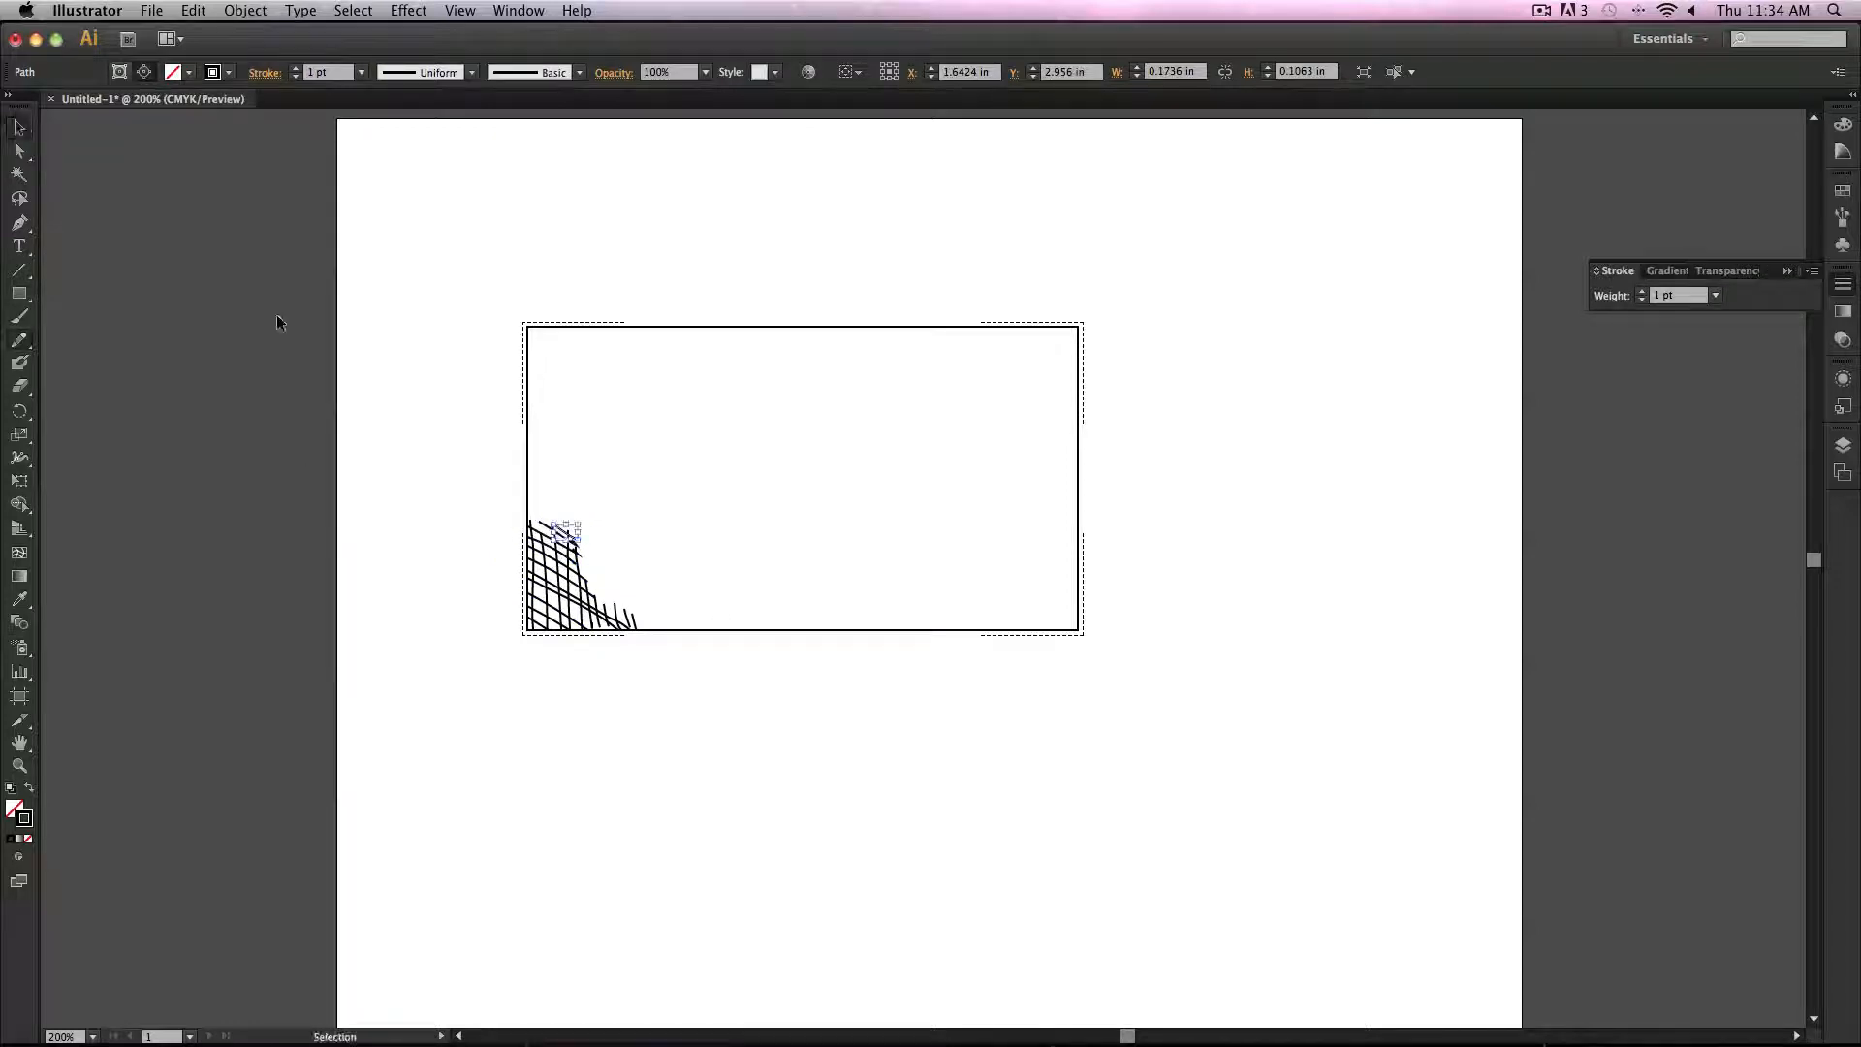
pyautogui.click(893, 737)
pyautogui.click(30, 148)
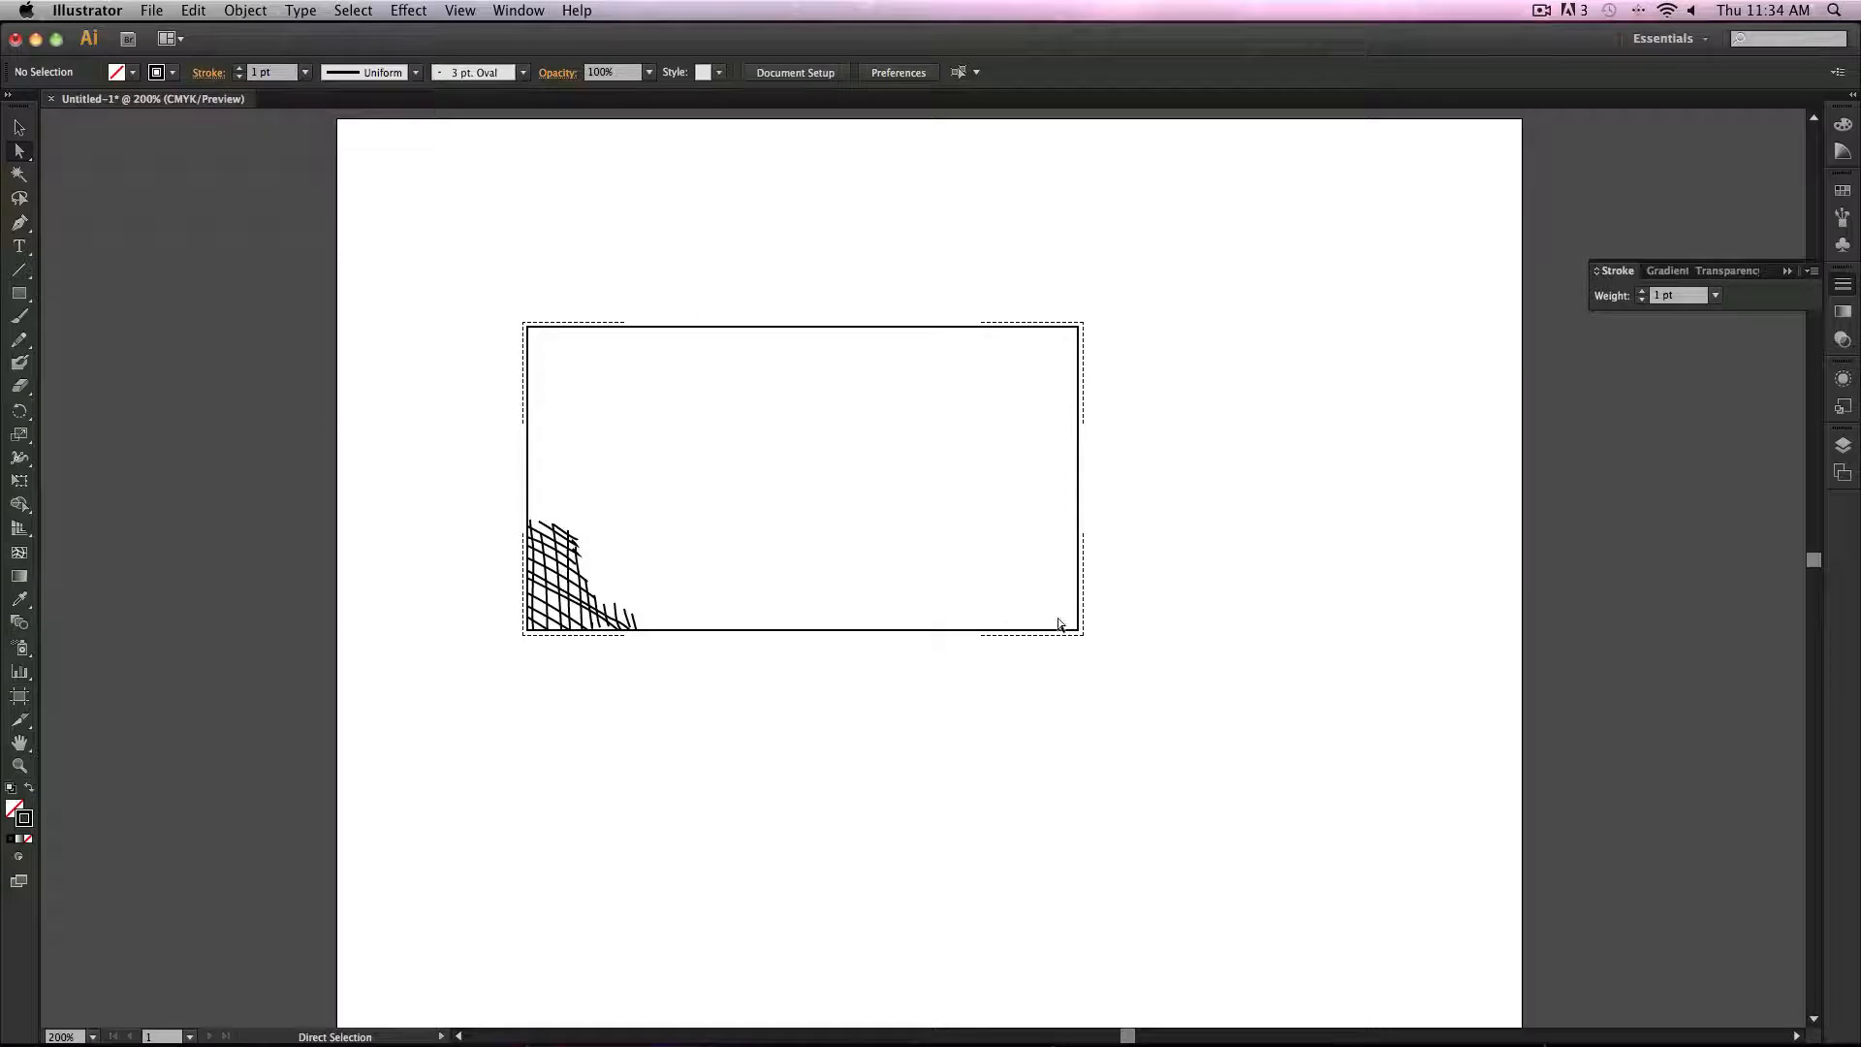
pyautogui.moveTo(1060, 625); pyautogui.dragTo(1223, 754)
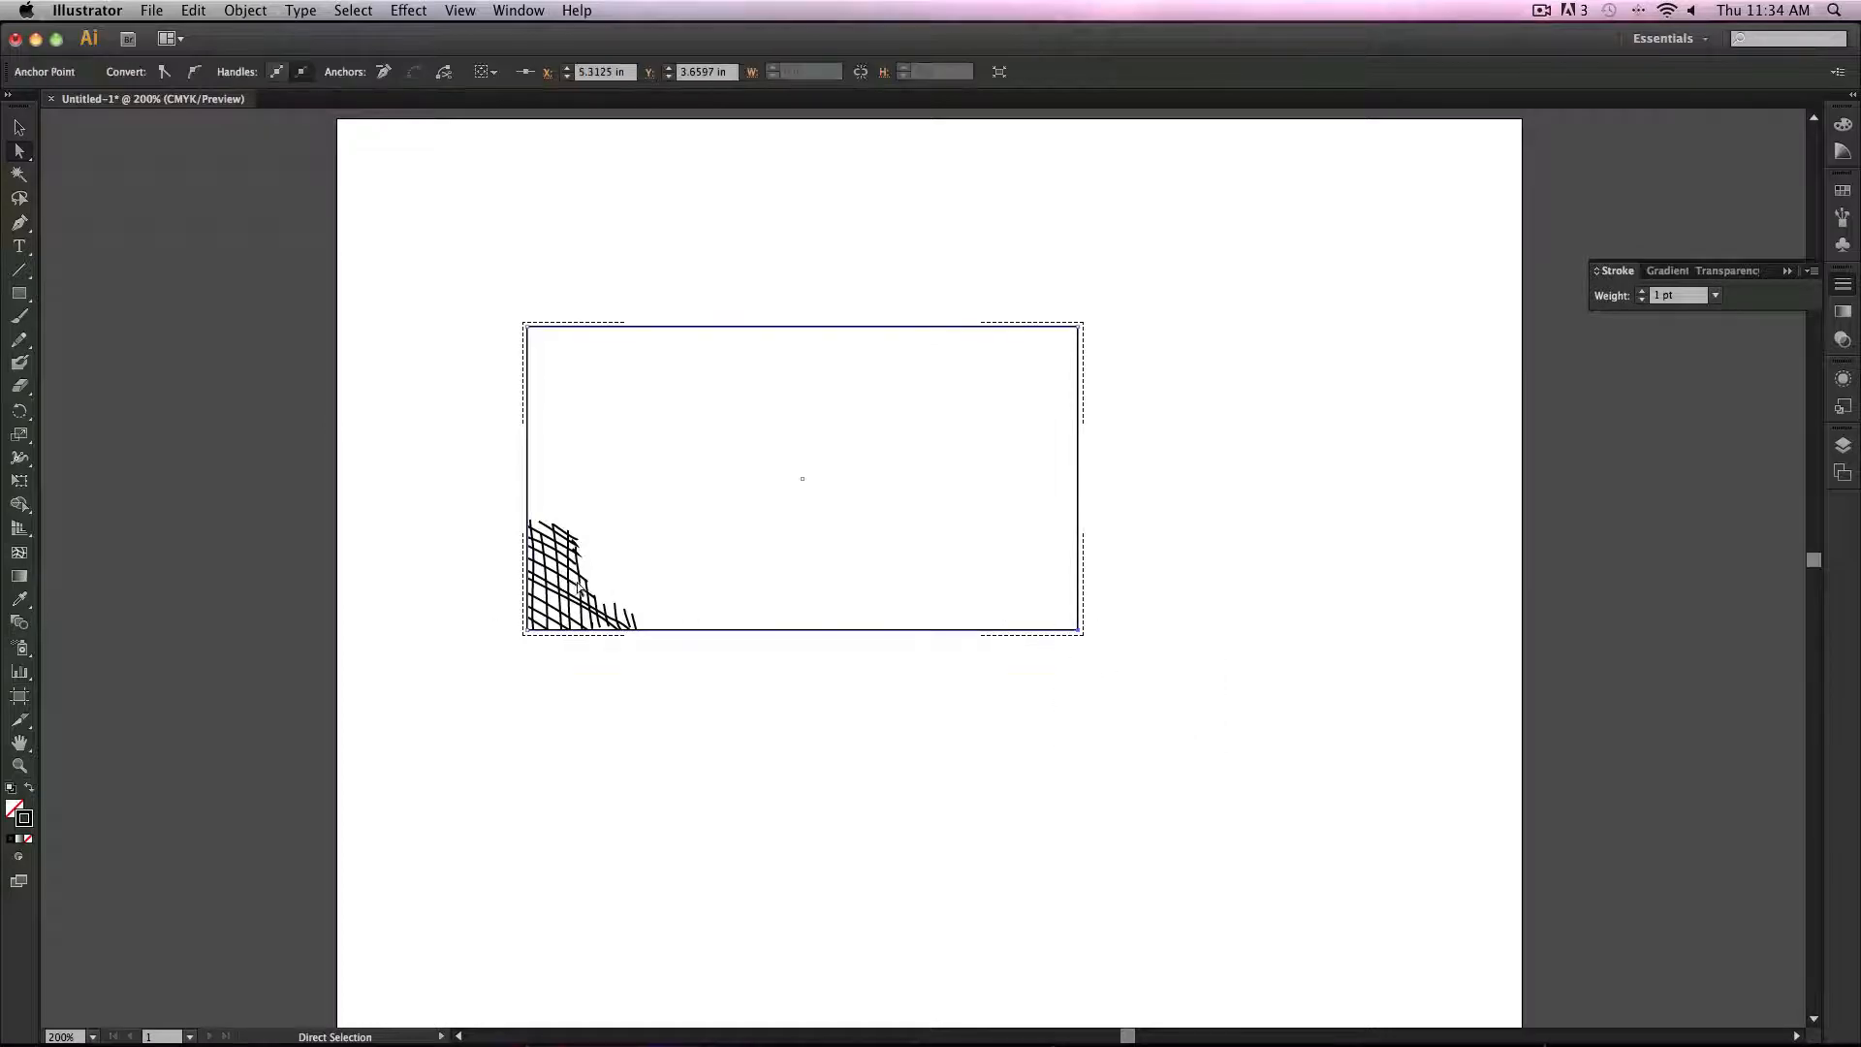
pyautogui.moveTo(335, 407); pyautogui.dragTo(1251, 644)
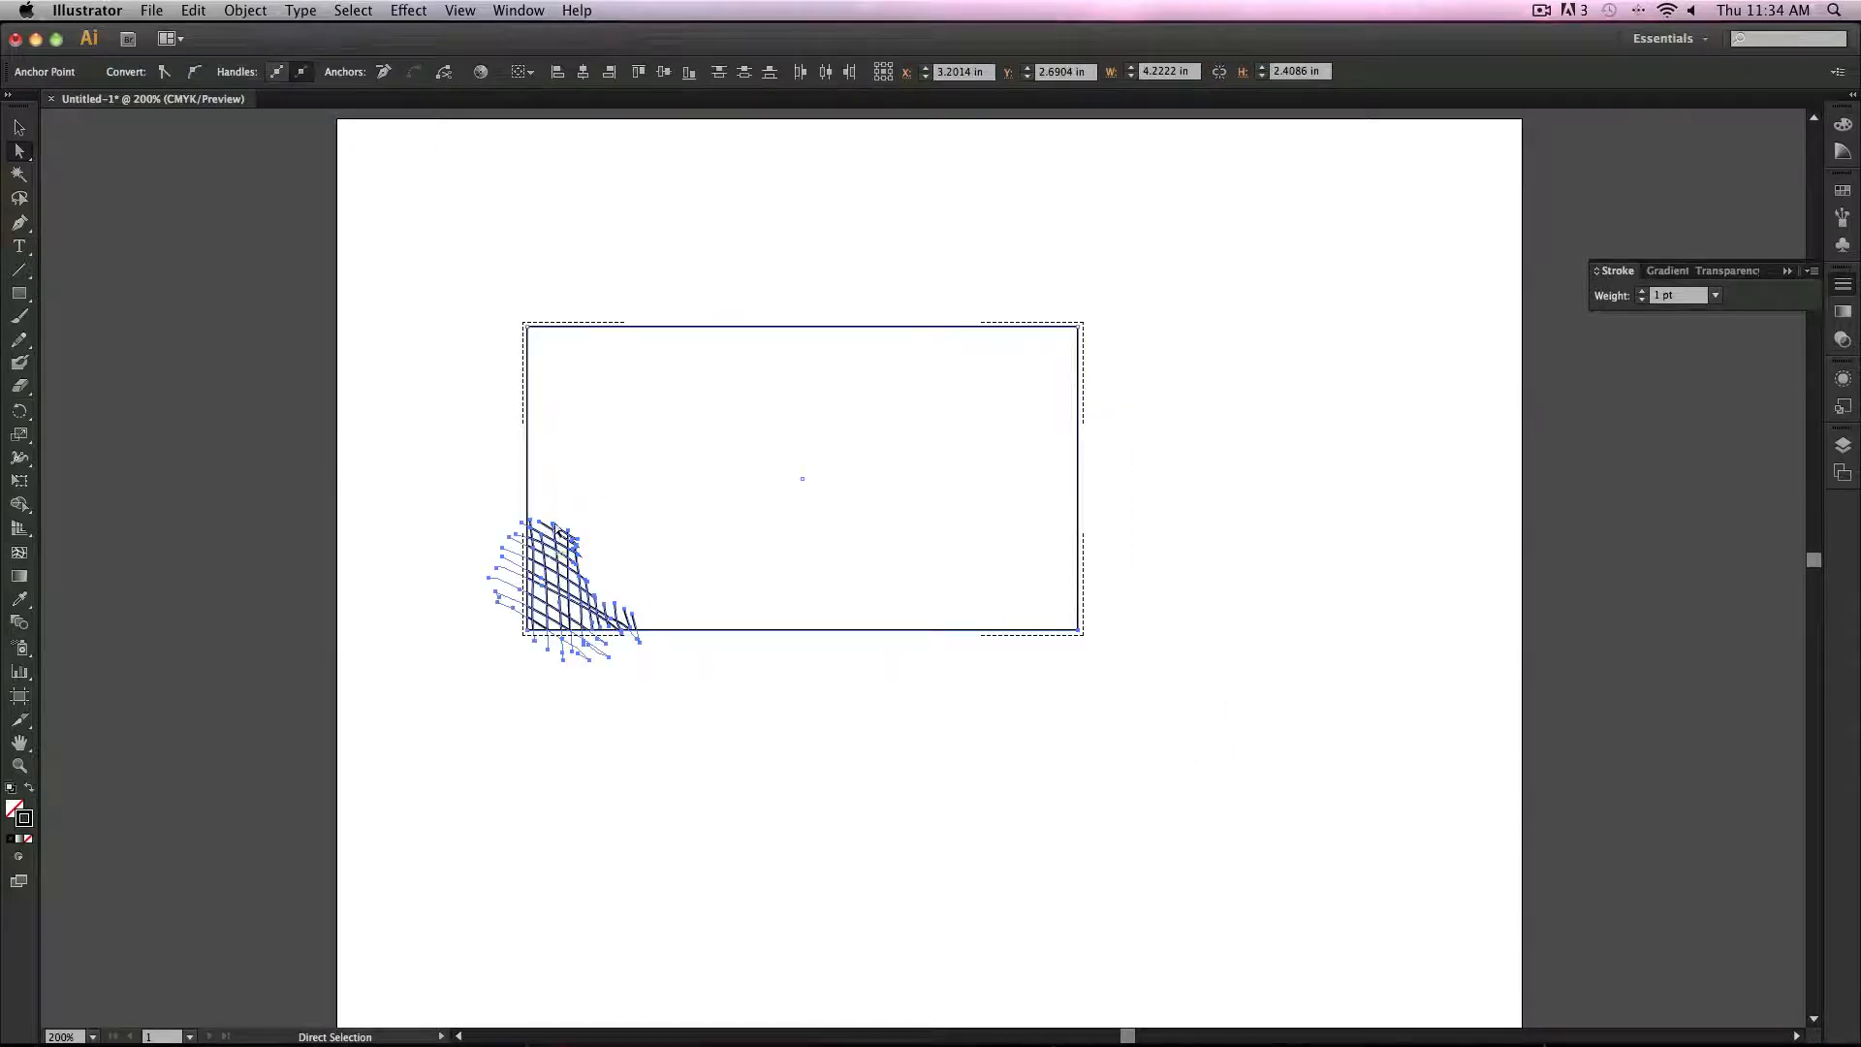
pyautogui.press('Delete')
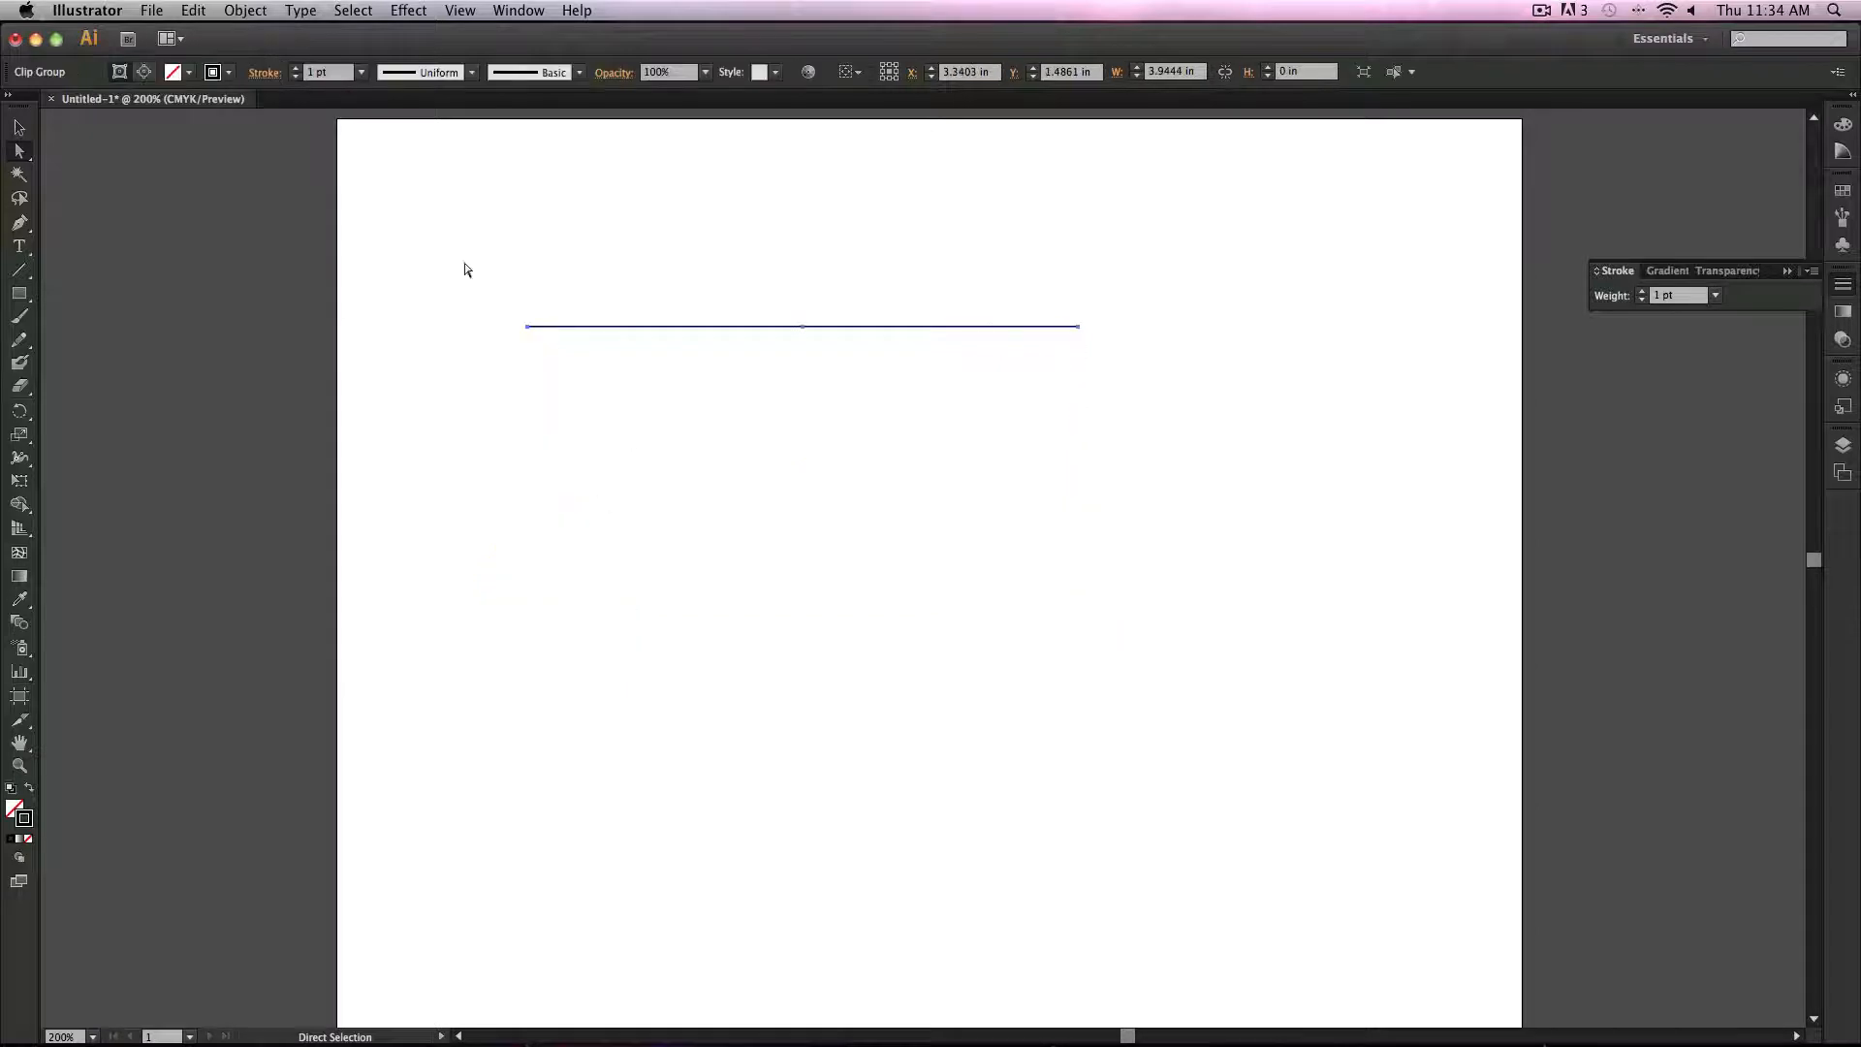
pyautogui.moveTo(404, 213); pyautogui.dragTo(1230, 407)
pyautogui.press('Delete')
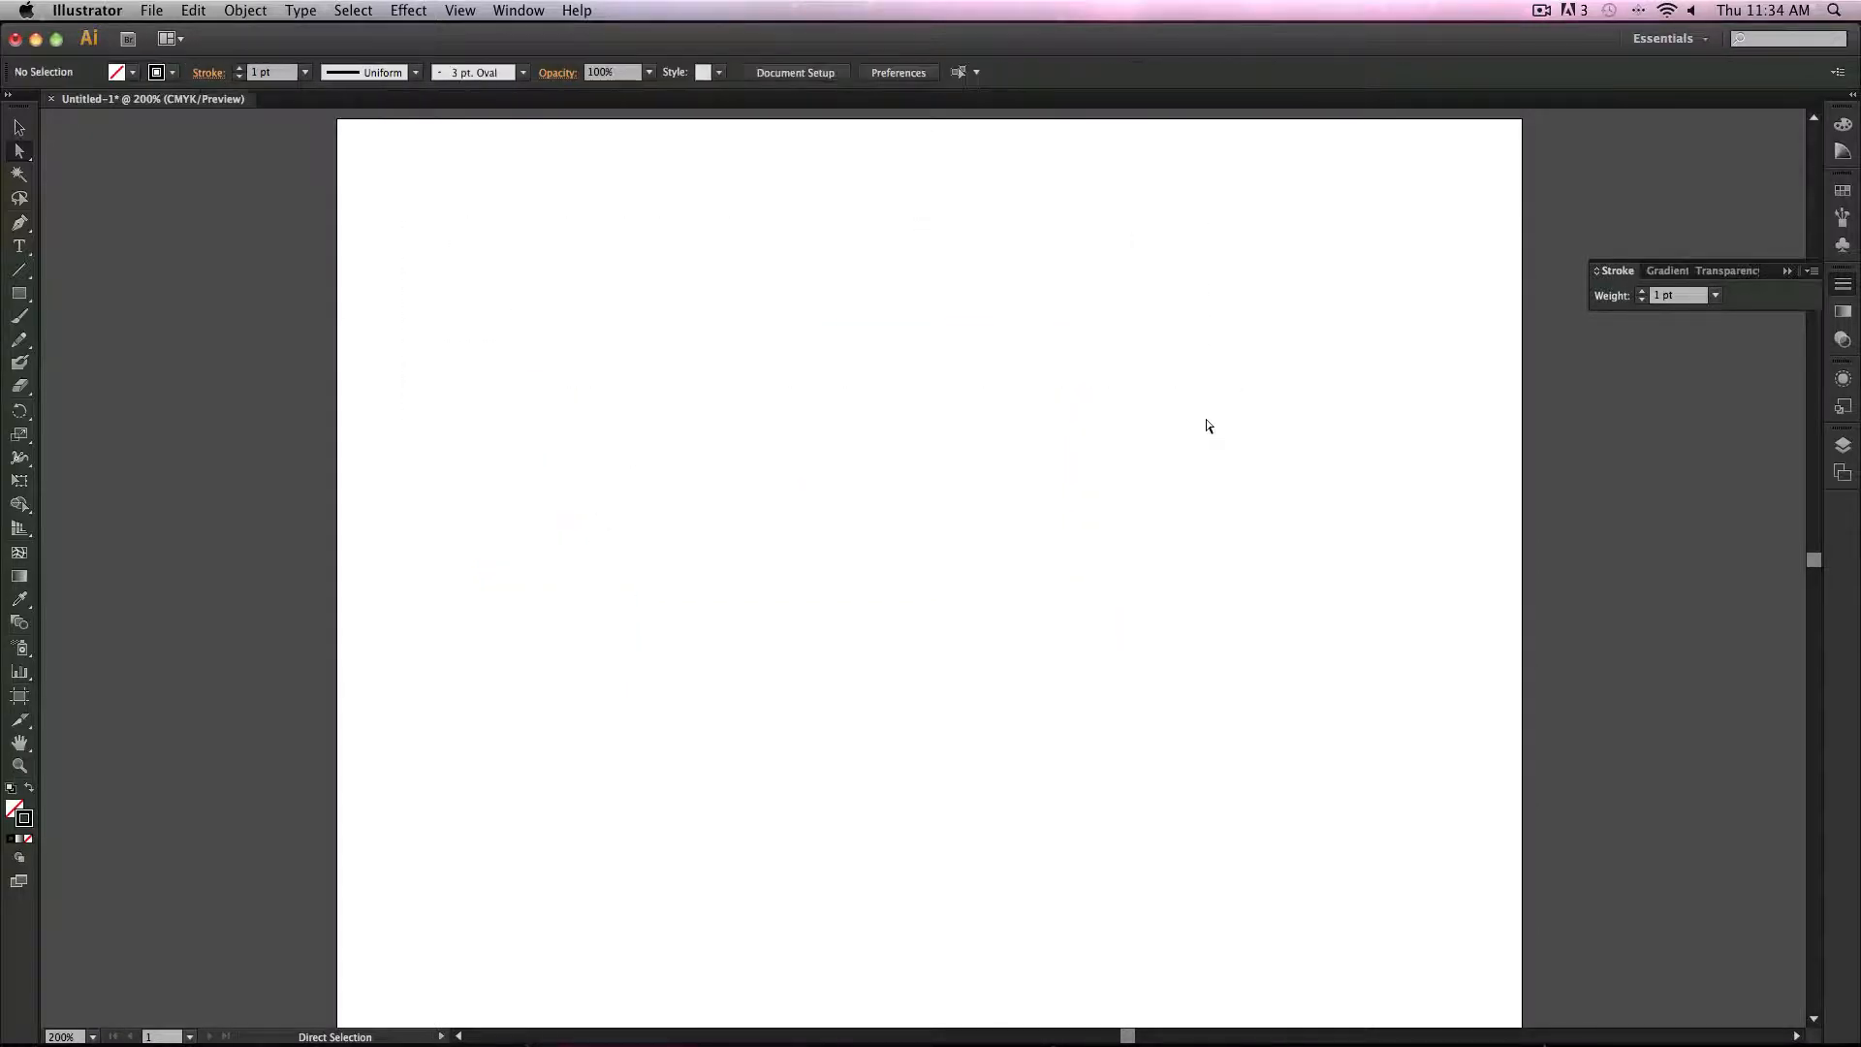
# Step: Switch back to Draw Normal mode and paint an S-shaped curve with the Blob Brush
pyautogui.click(20, 858)
pyautogui.click(82, 875)
pyautogui.click(21, 362)
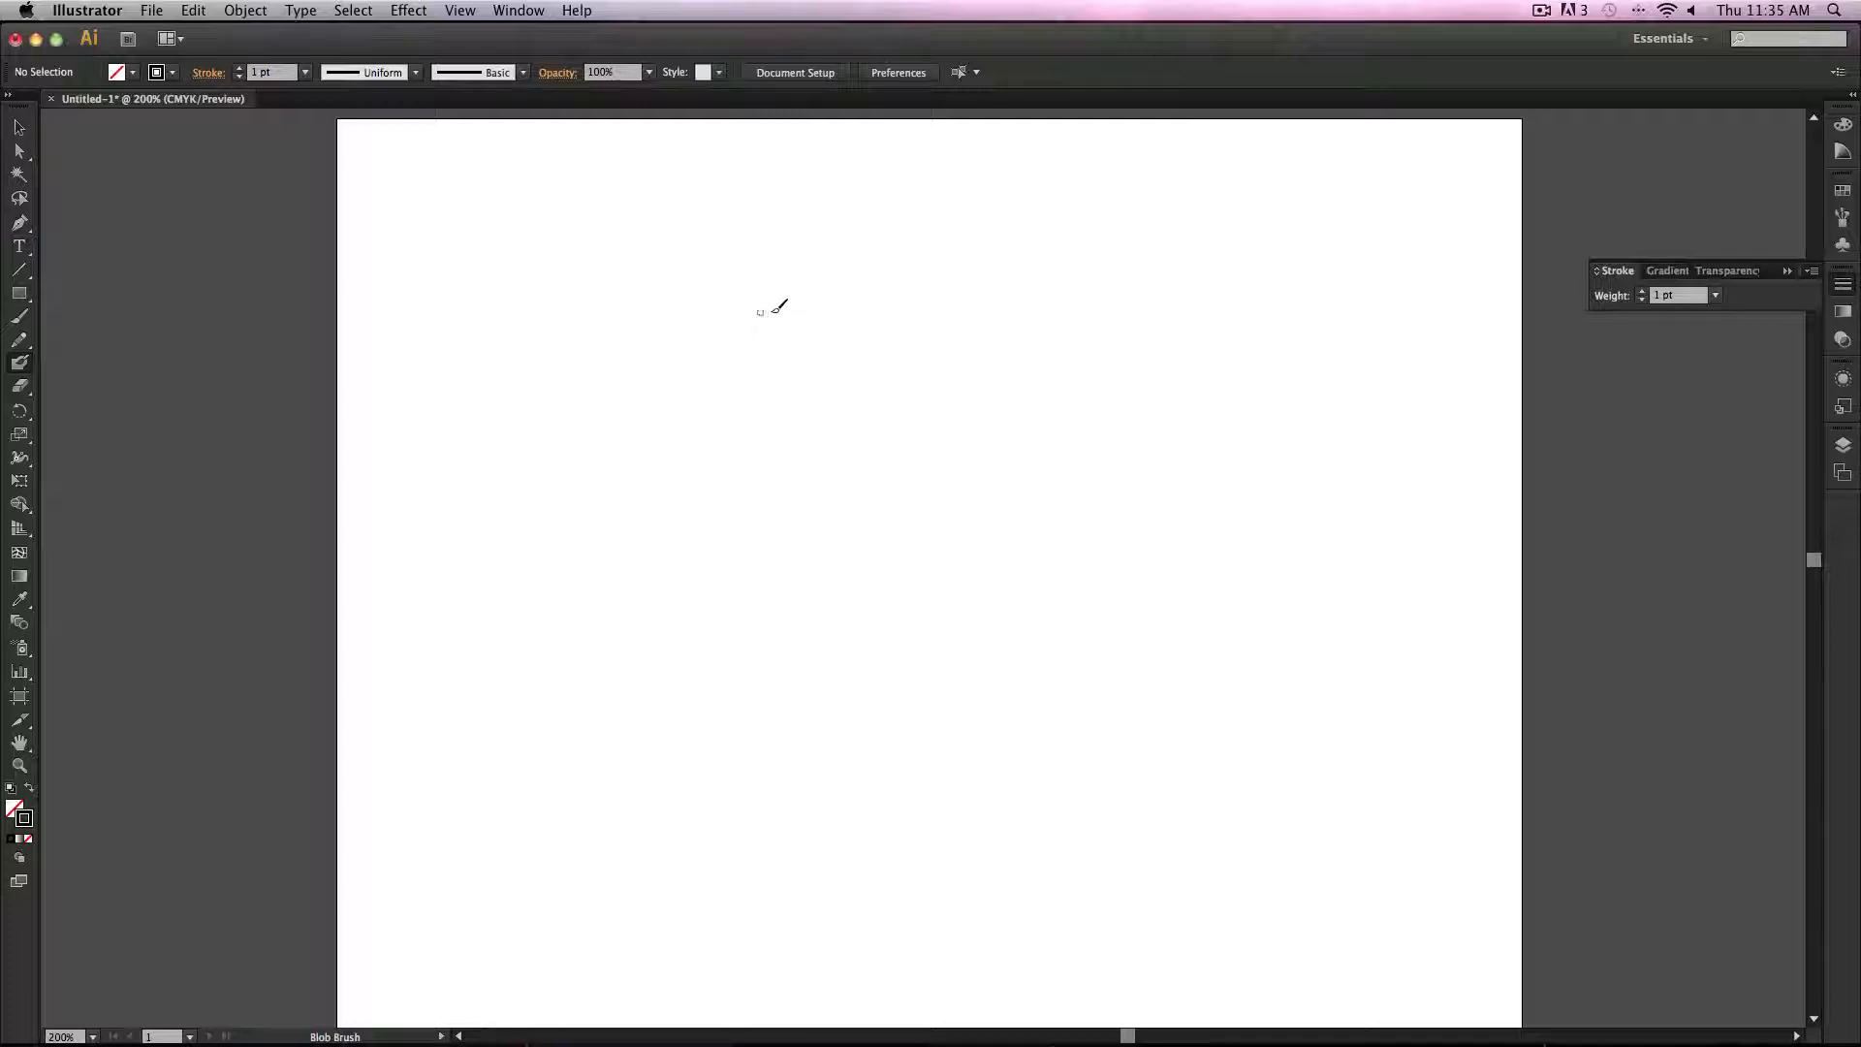
pyautogui.moveTo(773, 310)
pyautogui.mouseDown()
pyautogui.moveTo(709, 451)
pyautogui.moveTo(955, 824)
pyautogui.moveTo(1144, 819)
pyautogui.mouseUp()
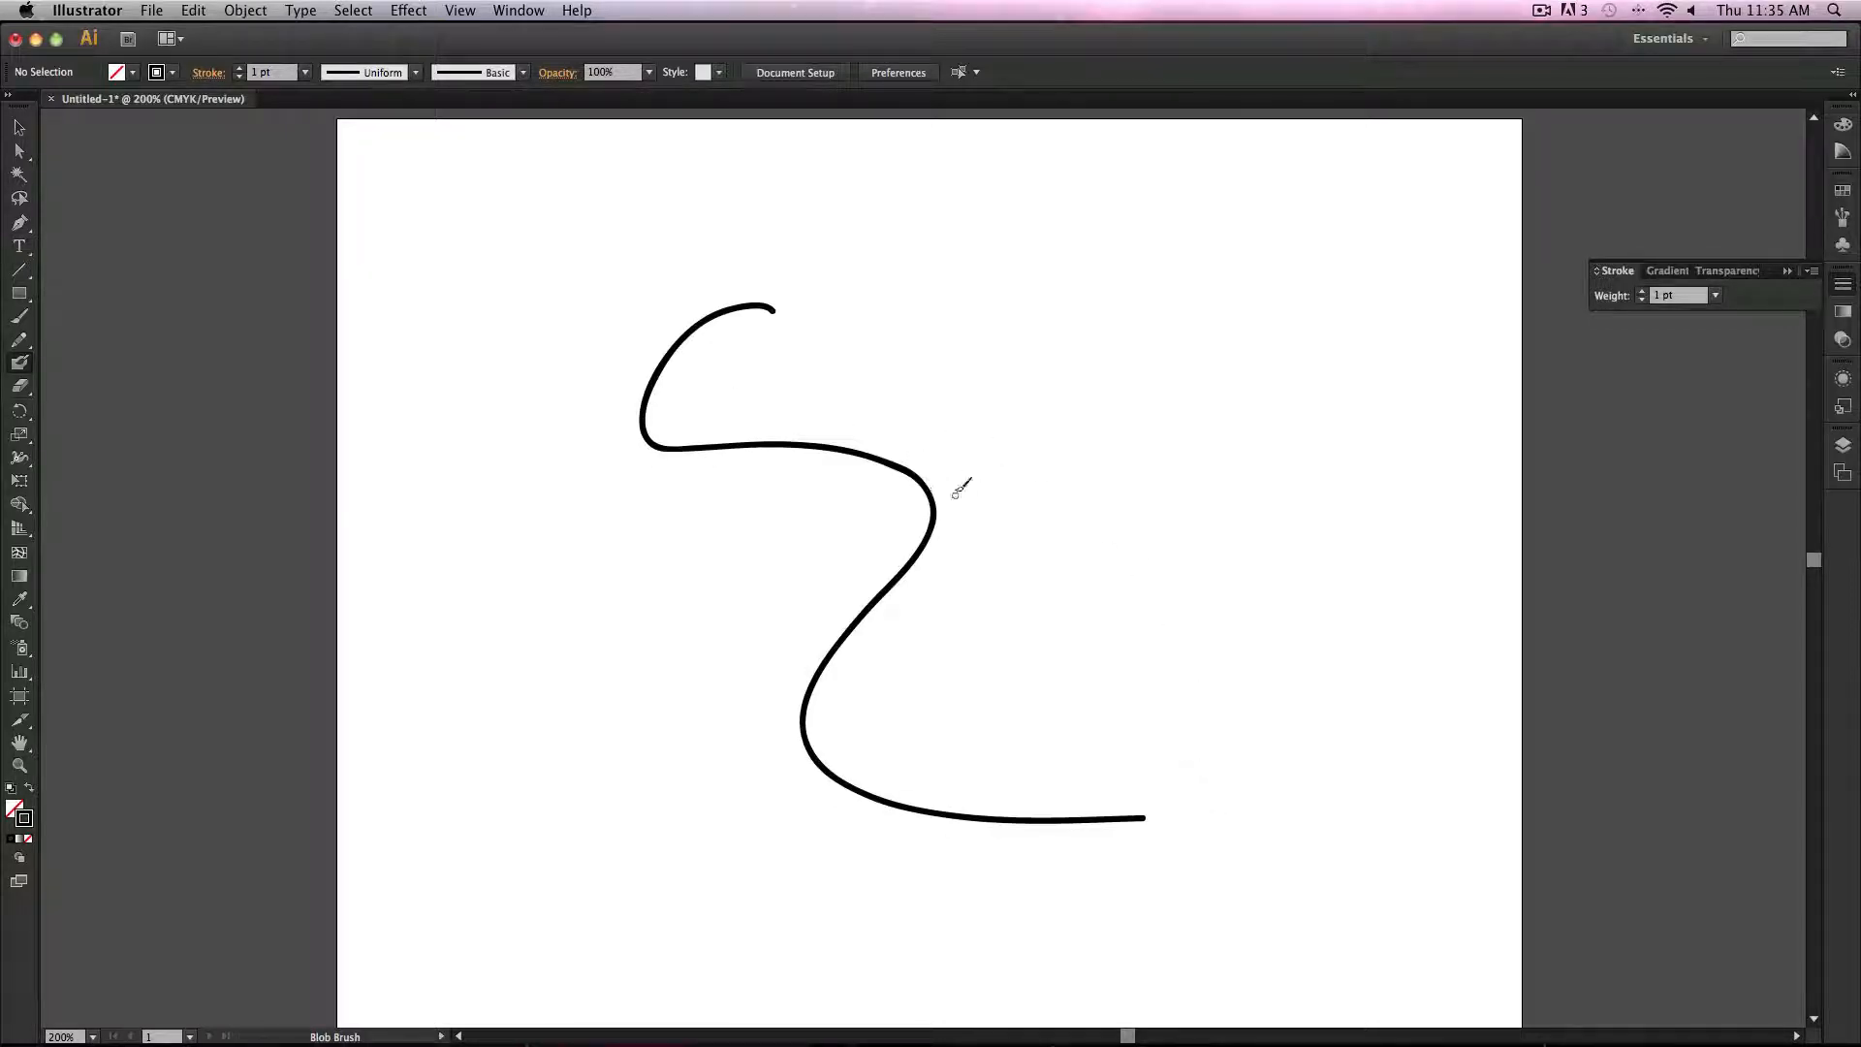
# Step: Select the Blob Brush shape, inspect its Object menu options, and delete it
pyautogui.click(19, 127)
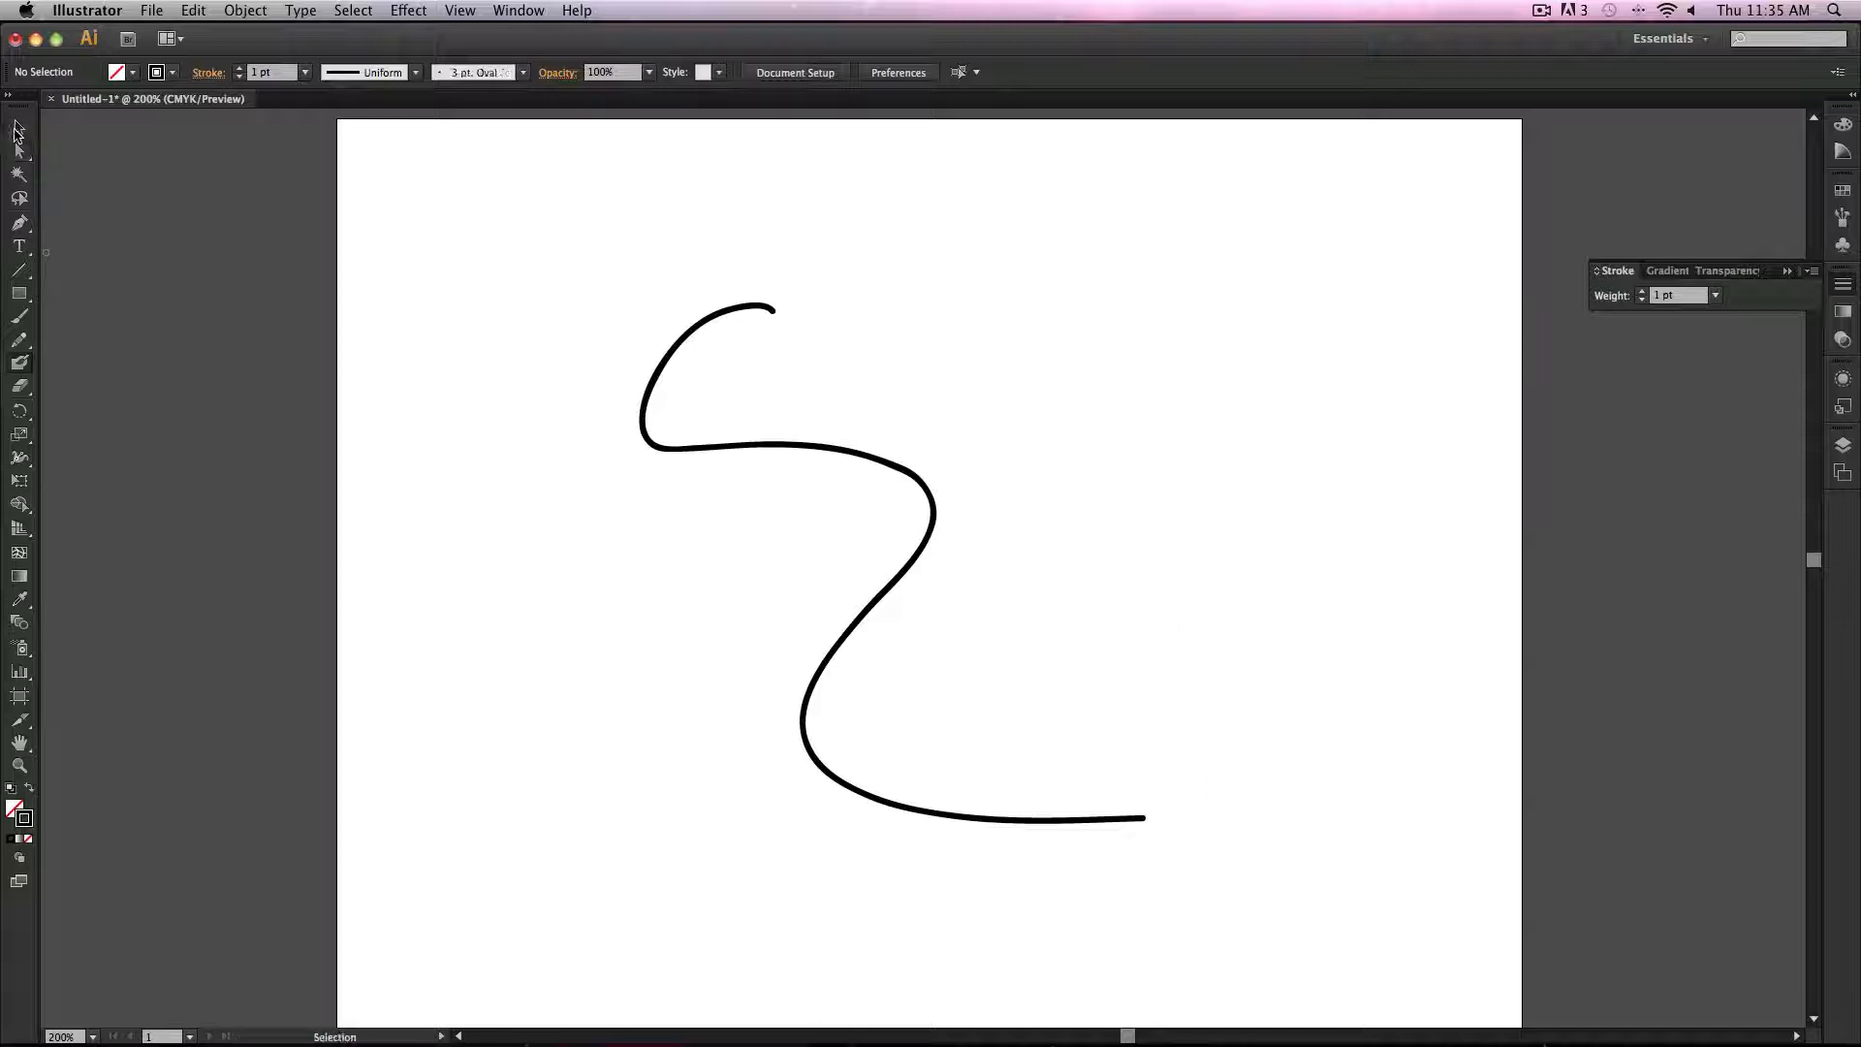
pyautogui.click(645, 438)
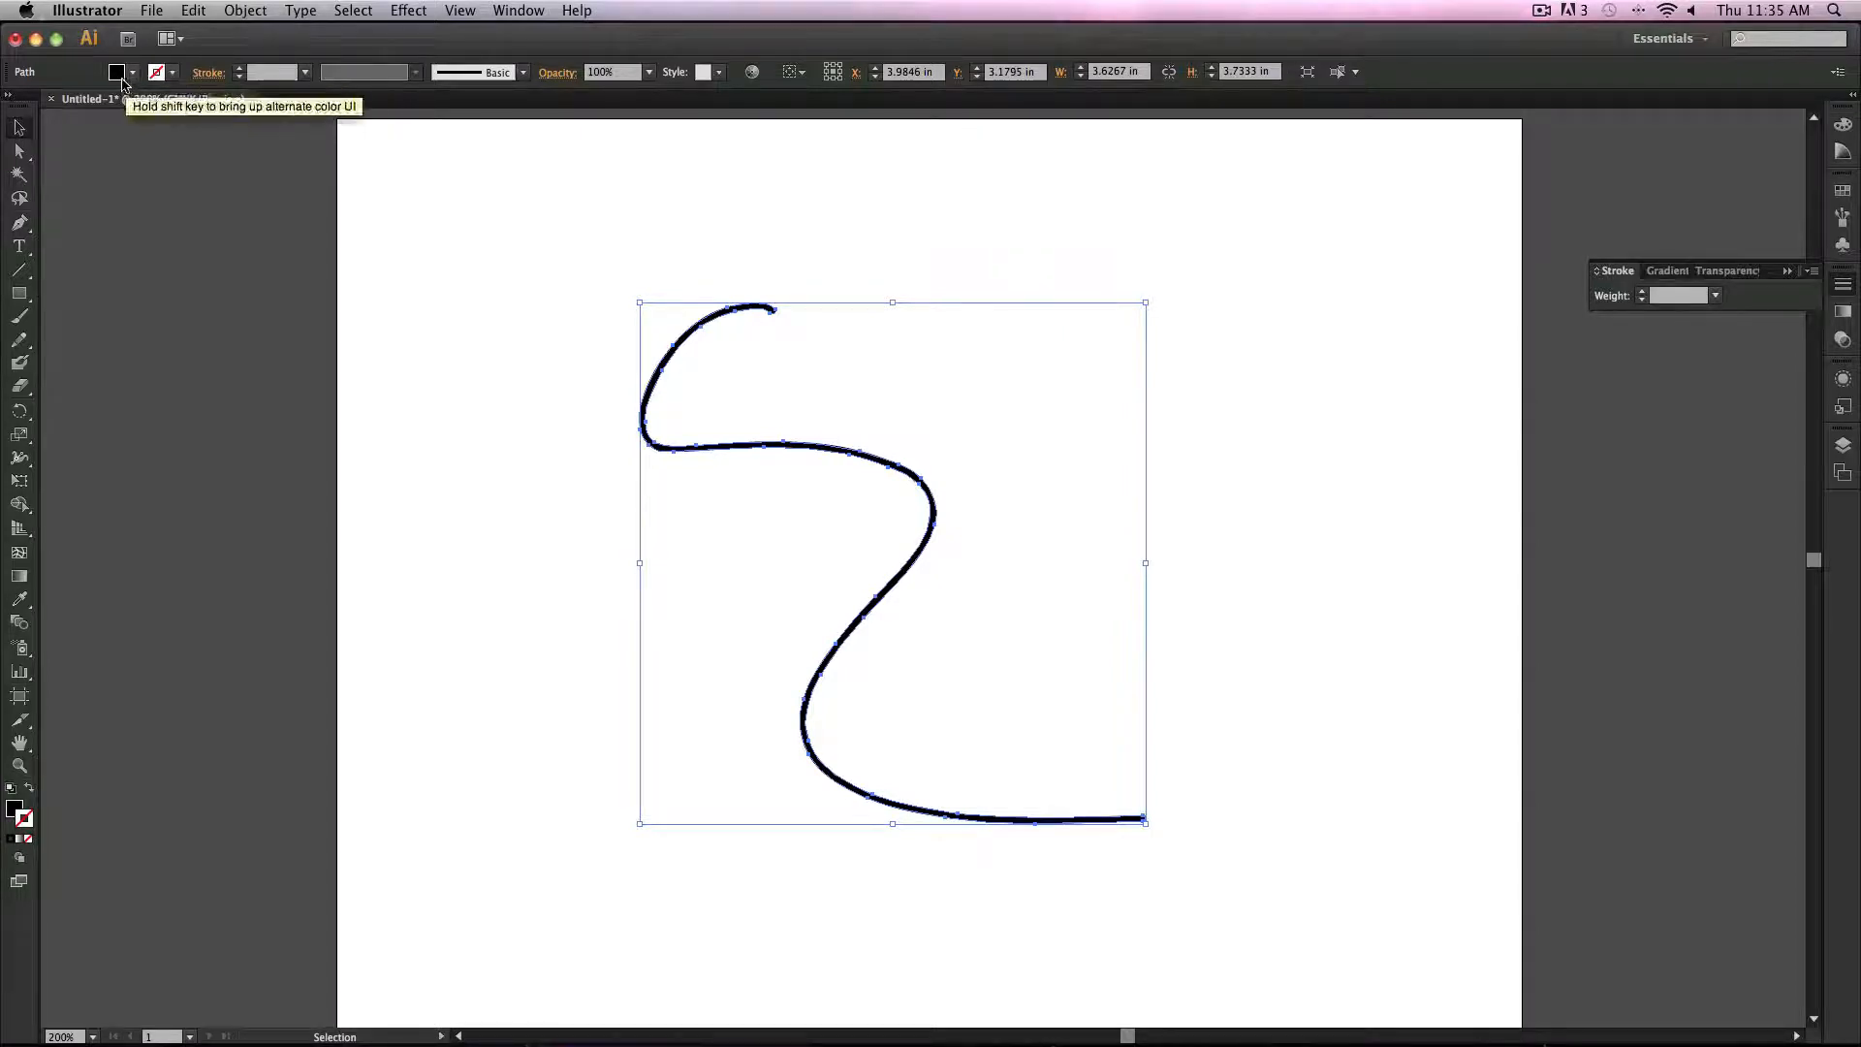
pyautogui.click(237, 11)
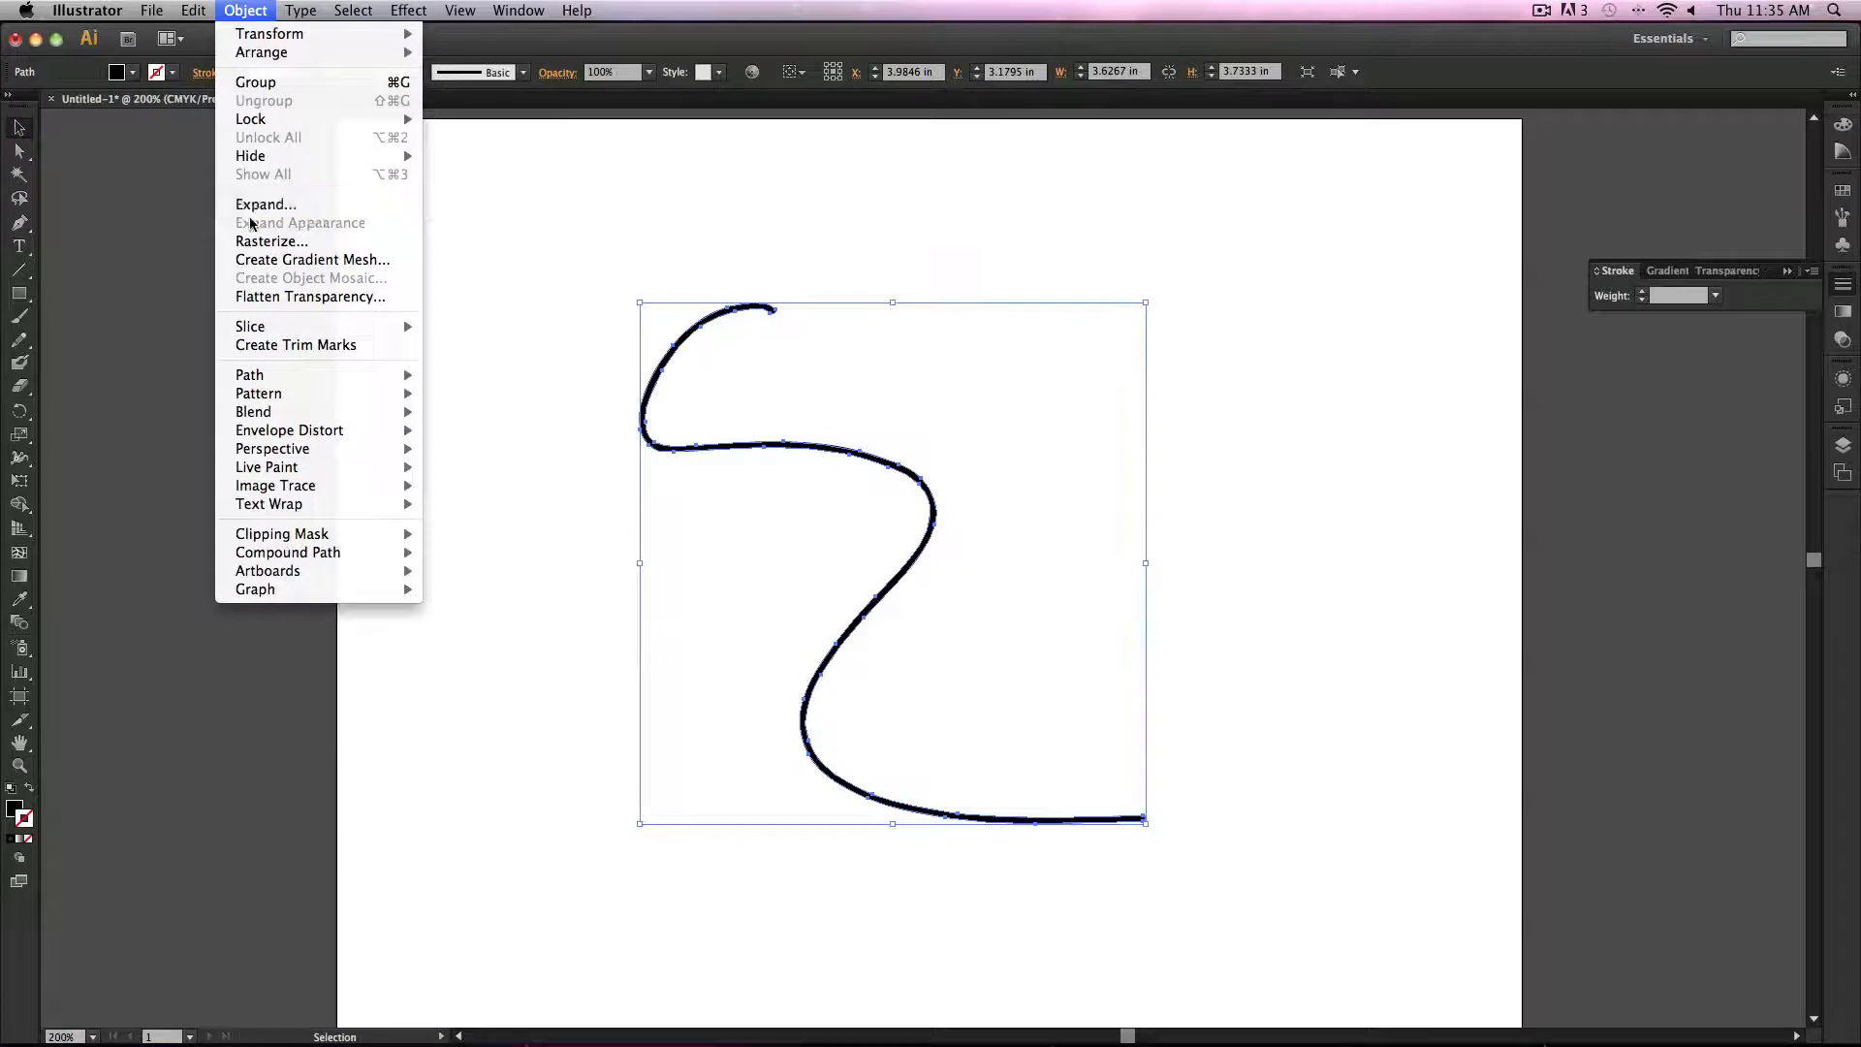
pyautogui.moveTo(526, 288); pyautogui.dragTo(1126, 672)
pyautogui.press('Delete')
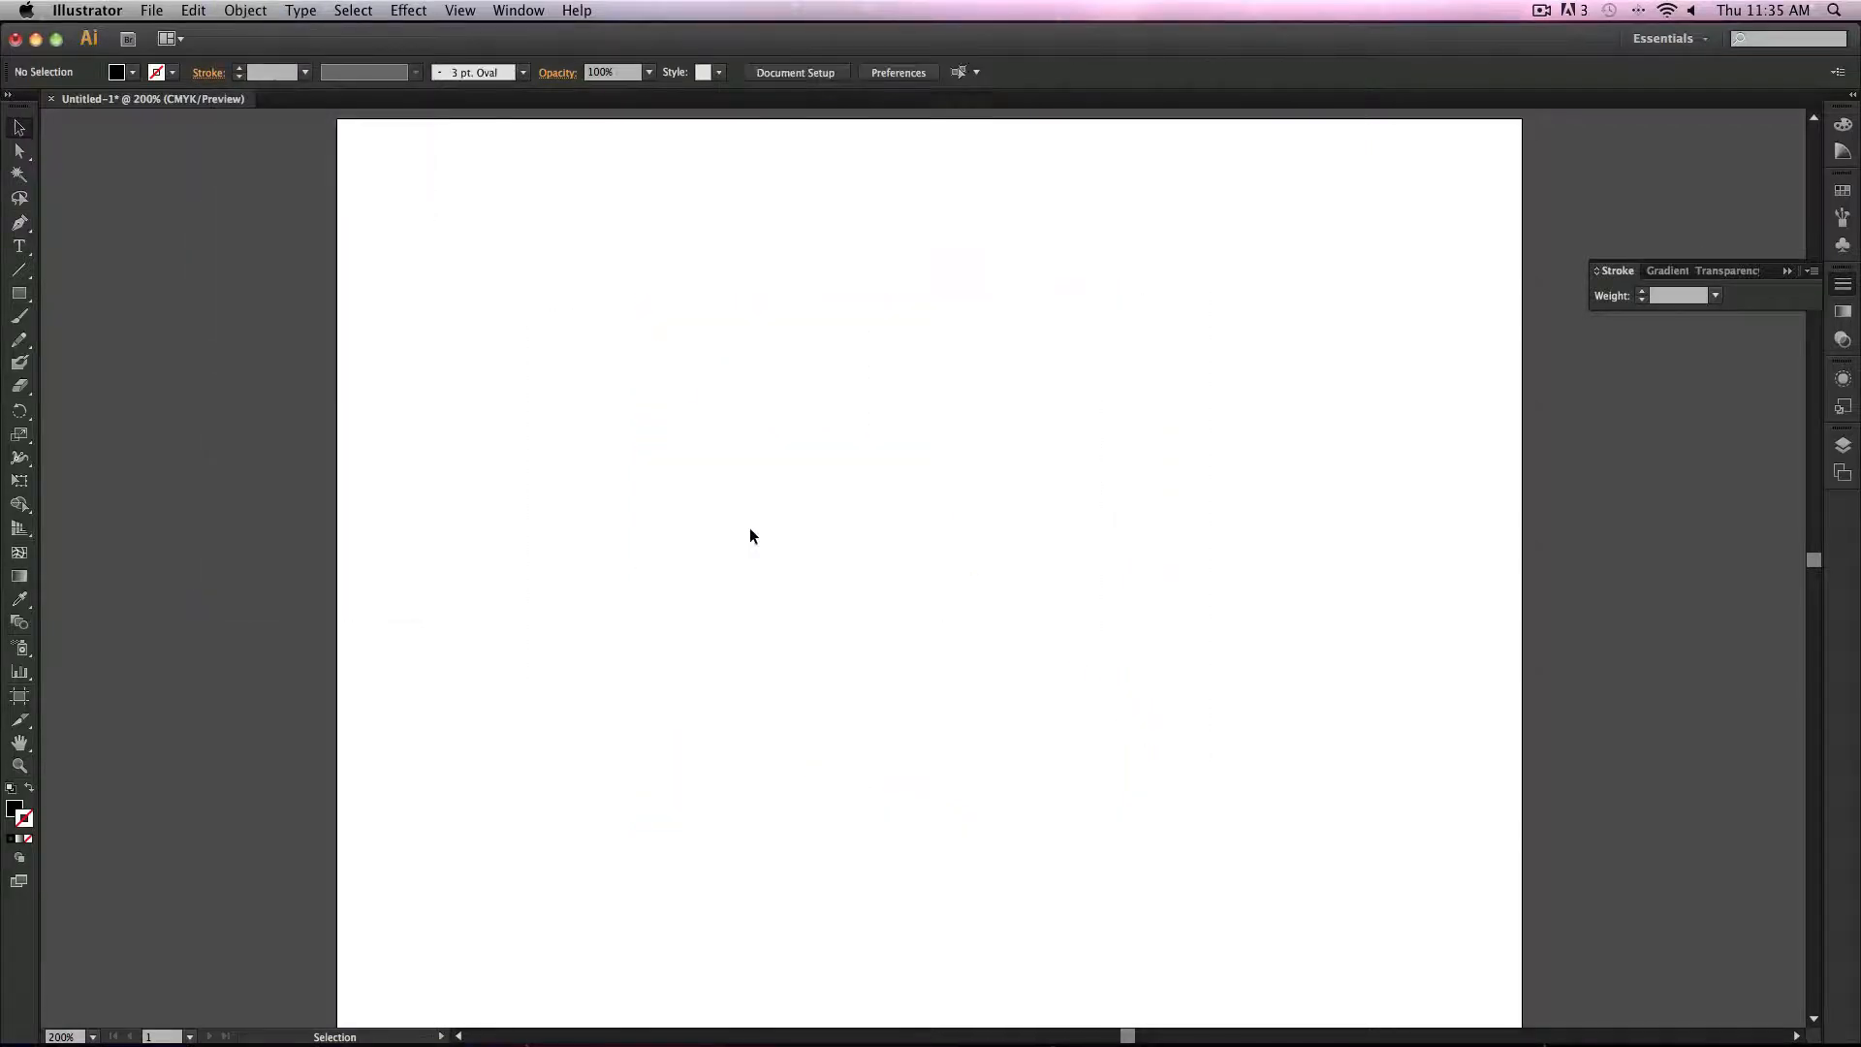
# Step: Paint a curved Paintbrush stroke with default colours and set its weight to 5 pt
pyautogui.click(19, 316)
pyautogui.click(29, 787)
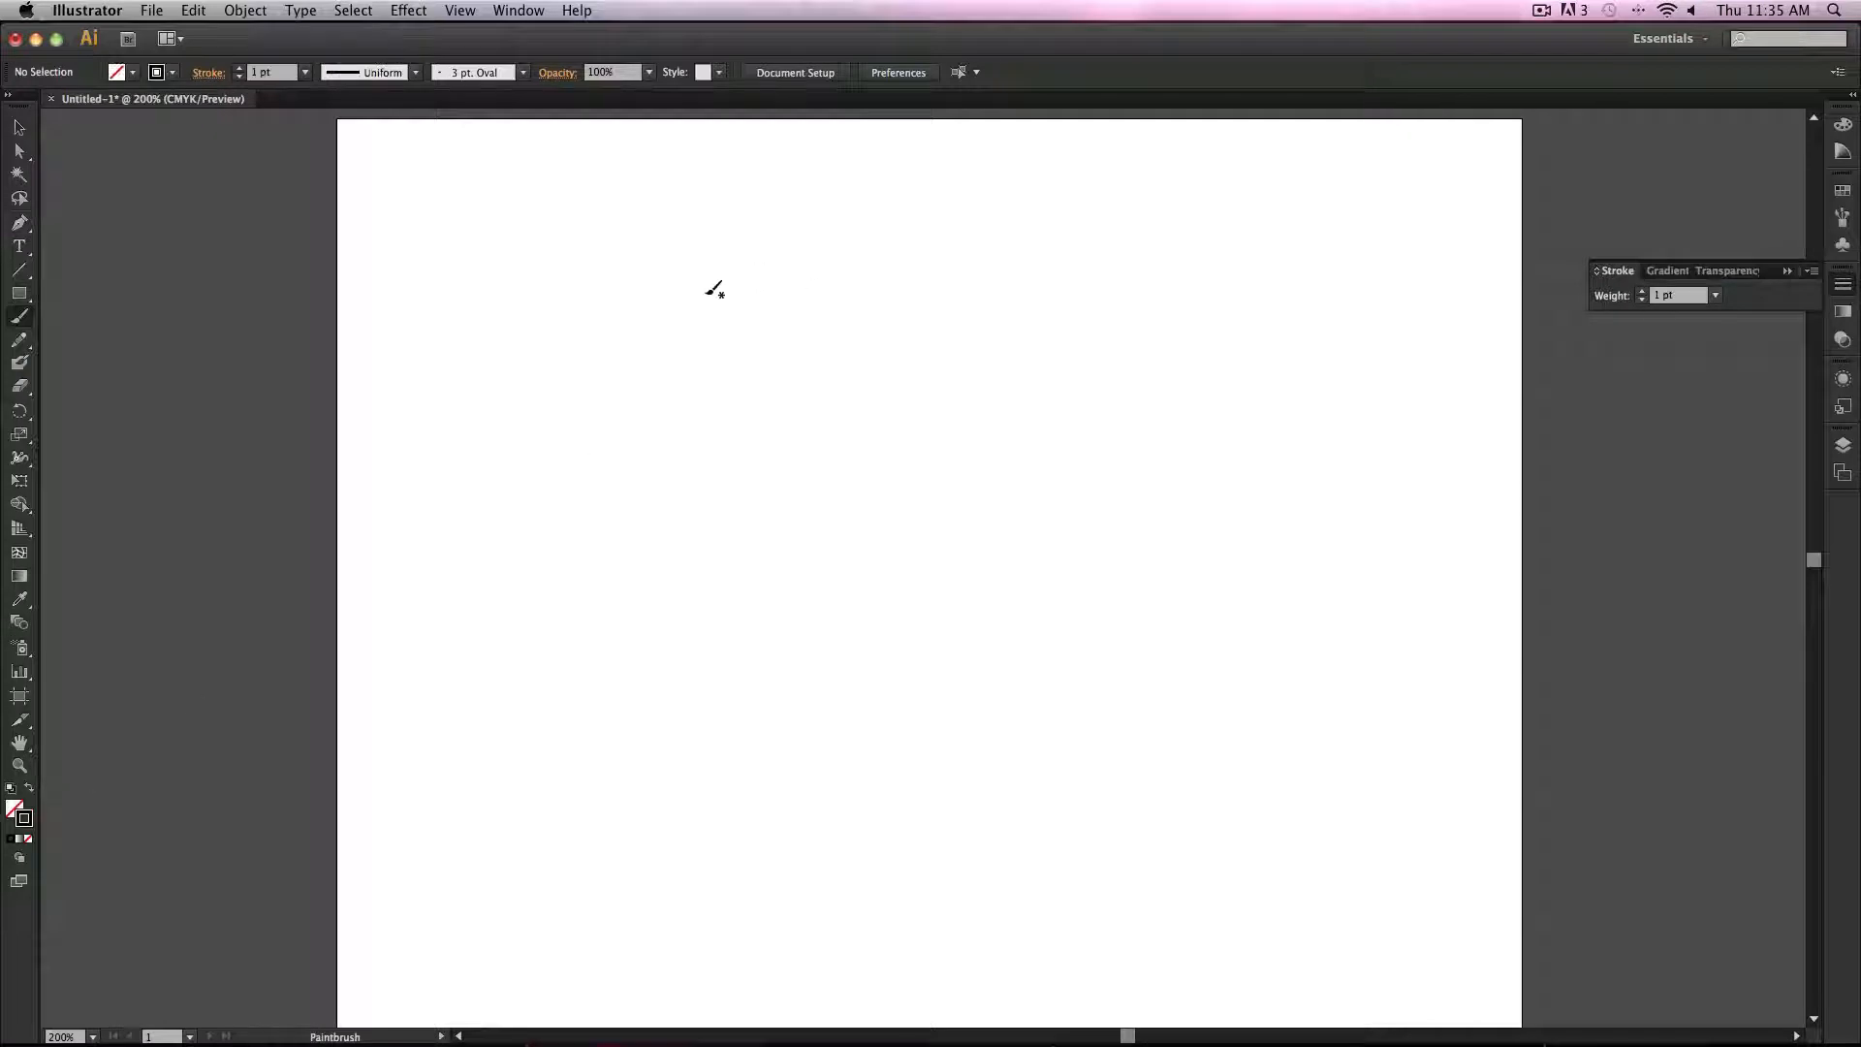
pyautogui.moveTo(786, 284)
pyautogui.mouseDown()
pyautogui.moveTo(779, 435)
pyautogui.moveTo(1029, 749)
pyautogui.mouseUp()
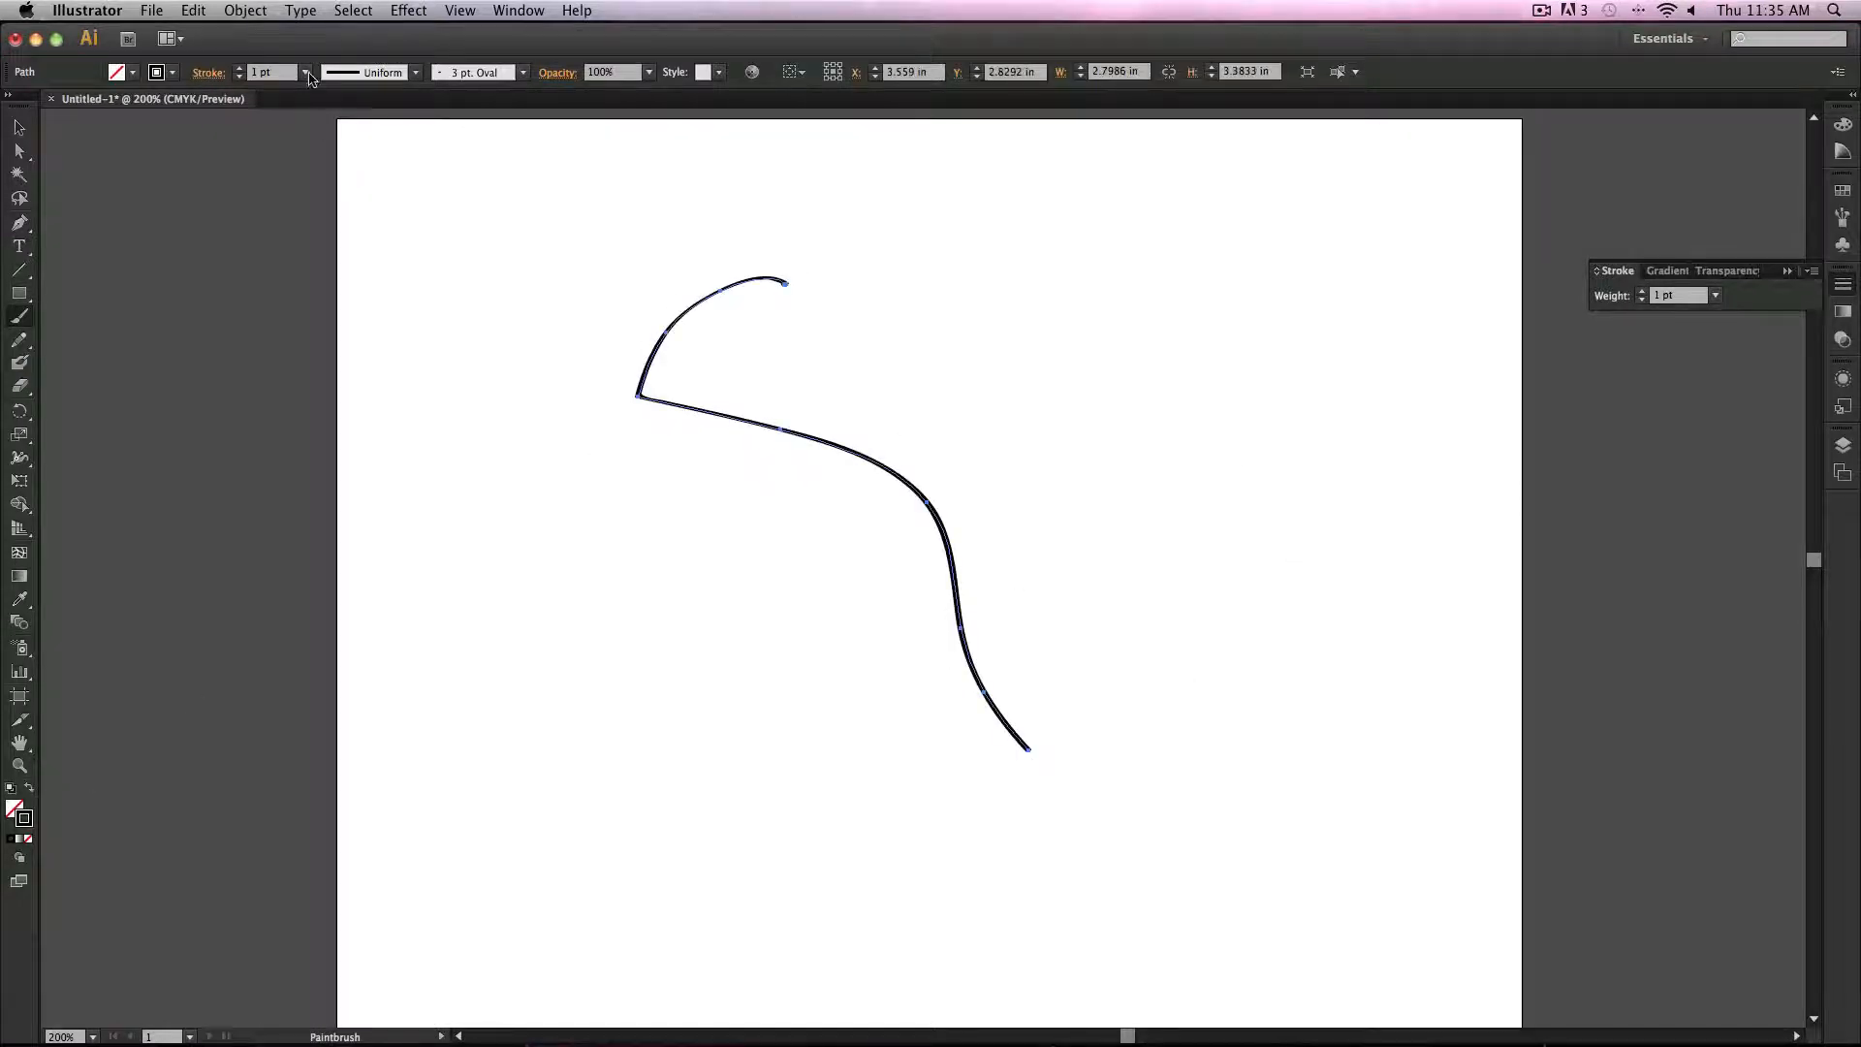
pyautogui.click(305, 72)
pyautogui.click(368, 240)
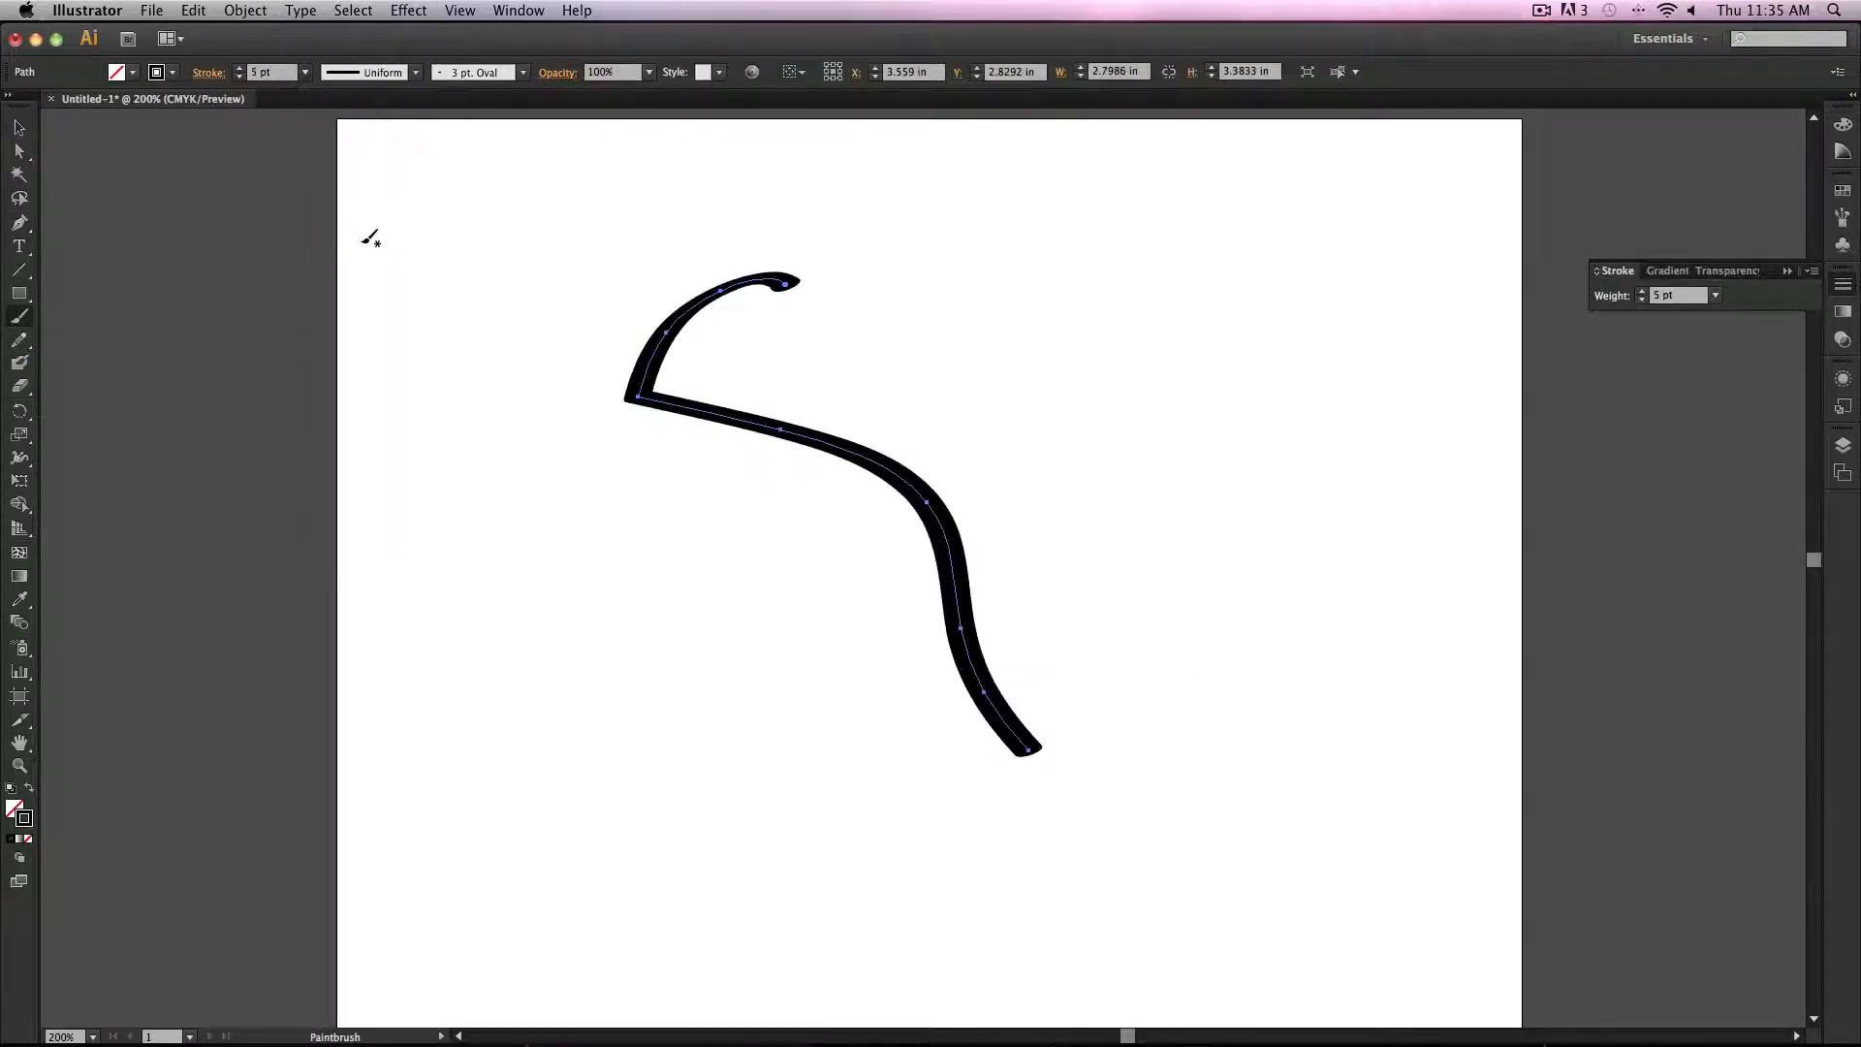
# Step: Expand the stroke's appearance
pyautogui.click(245, 10)
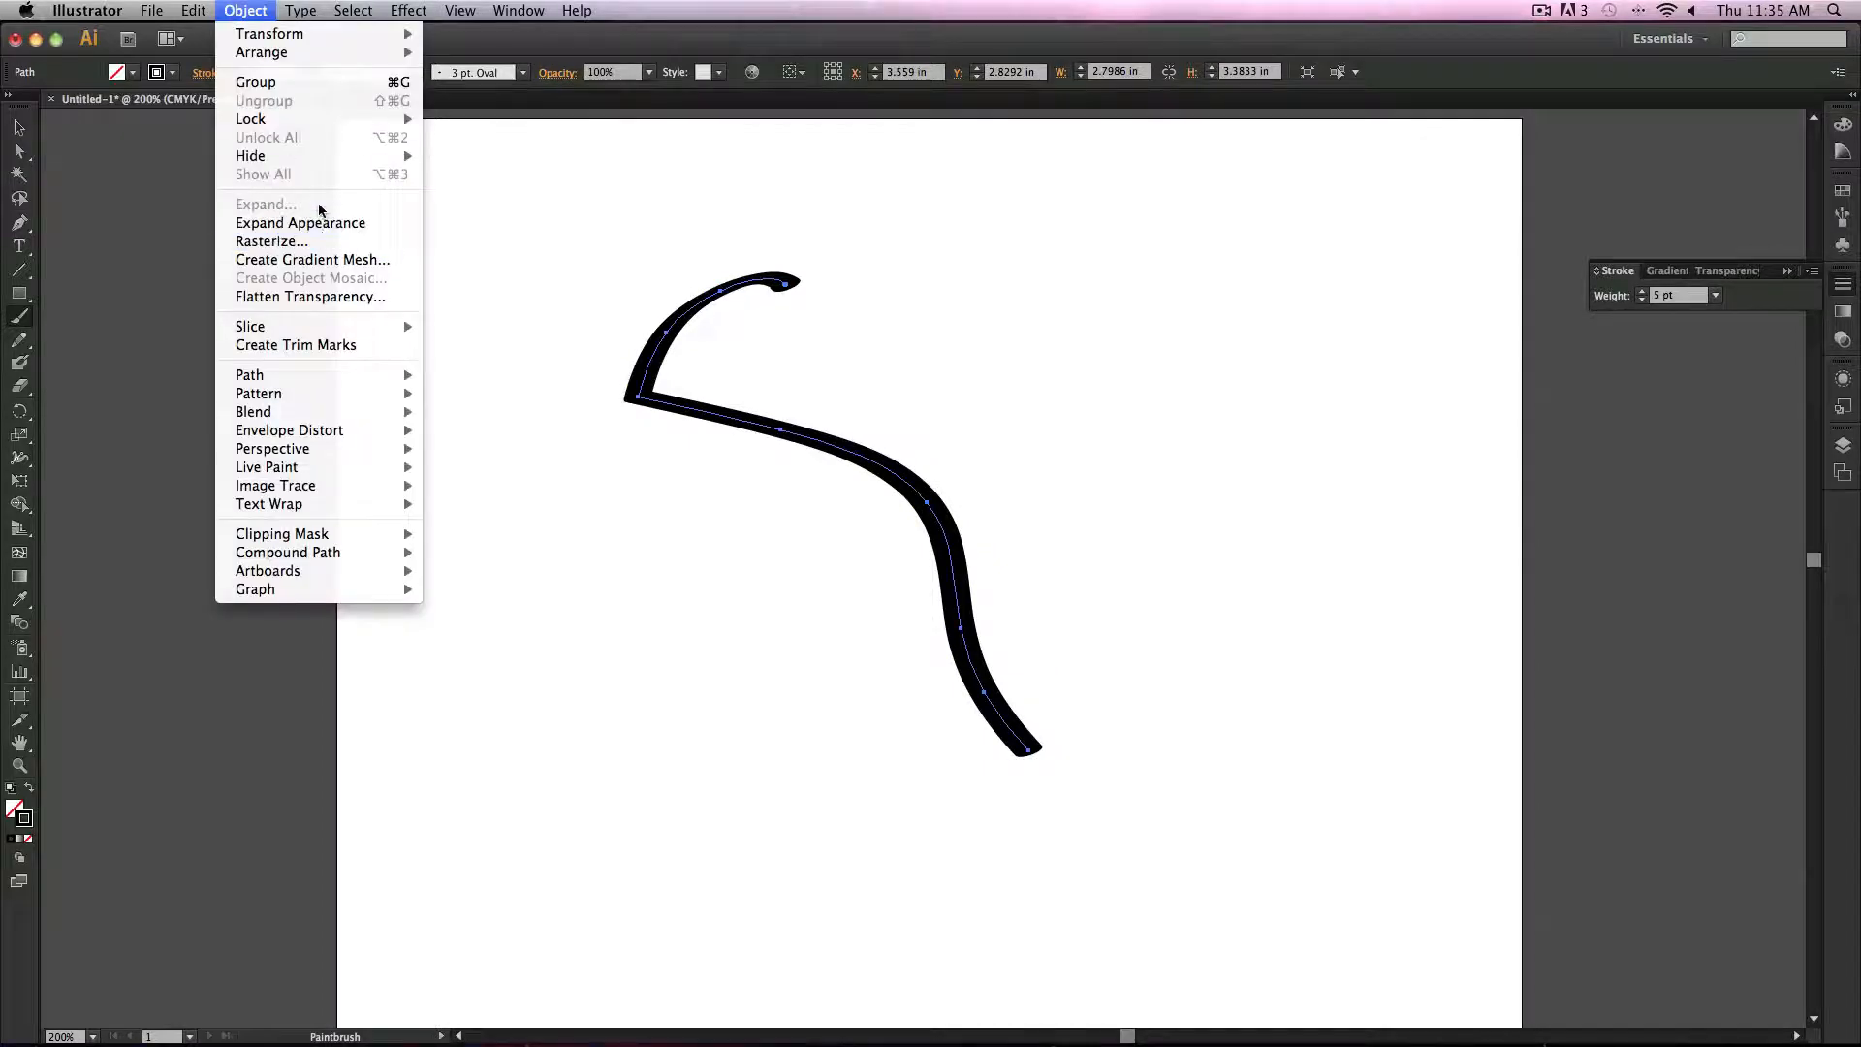
pyautogui.click(373, 231)
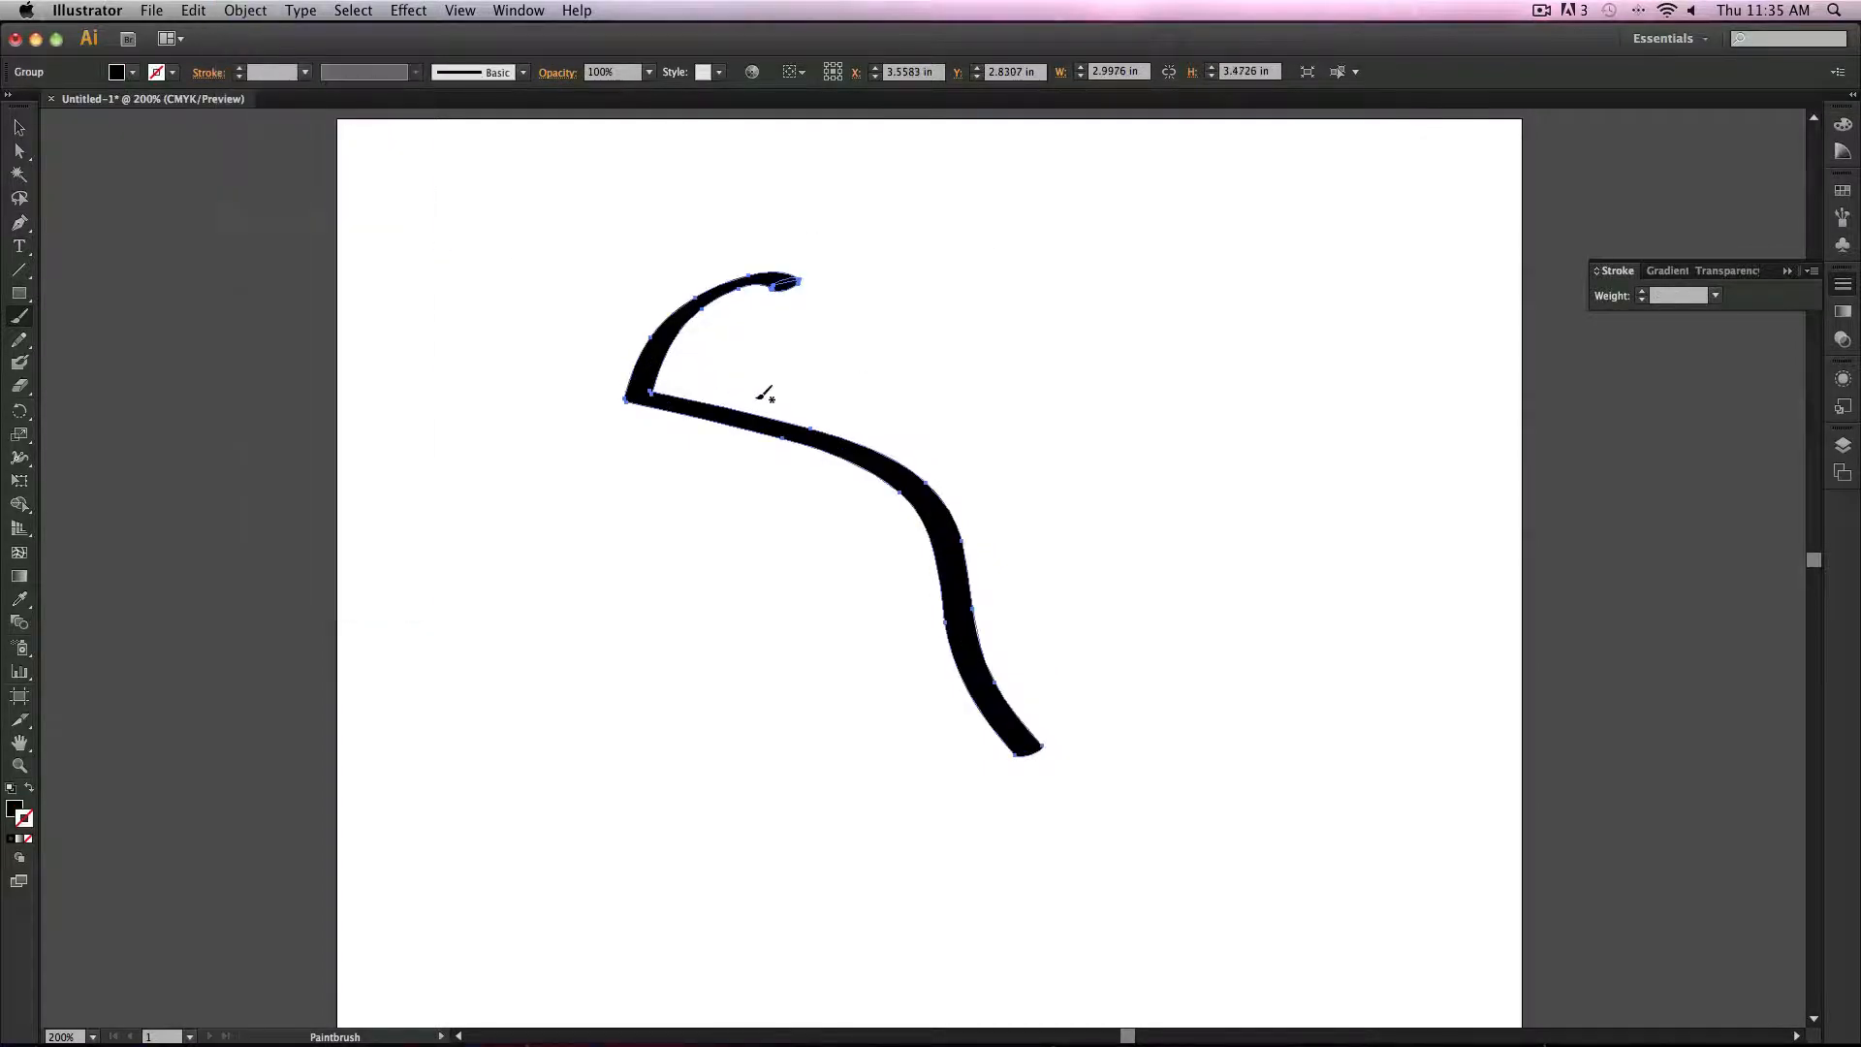
# Step: Paint a second curve with the Blob Brush beside the stroke and select both shapes
pyautogui.click(20, 363)
pyautogui.moveTo(1283, 252)
pyautogui.mouseDown()
pyautogui.moveTo(1266, 646)
pyautogui.moveTo(1367, 829)
pyautogui.mouseUp()
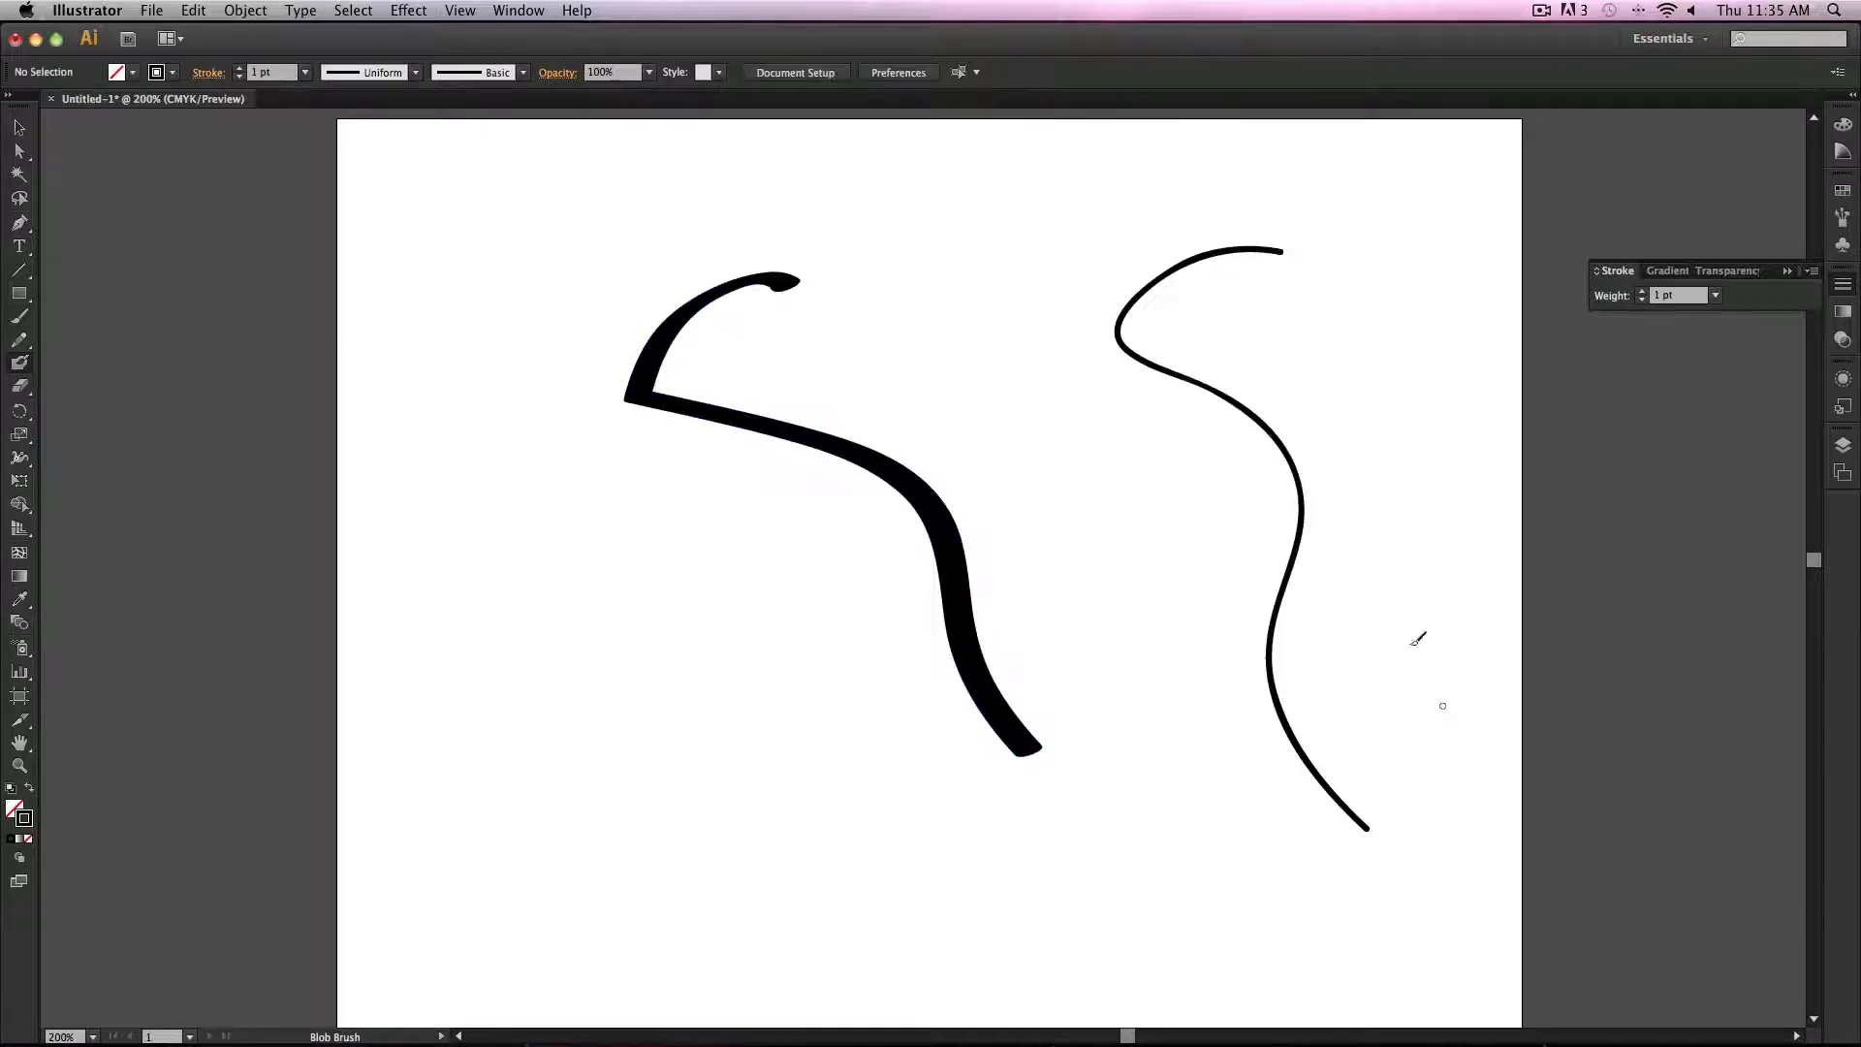
pyautogui.click(19, 126)
pyautogui.moveTo(515, 374); pyautogui.dragTo(1328, 446)
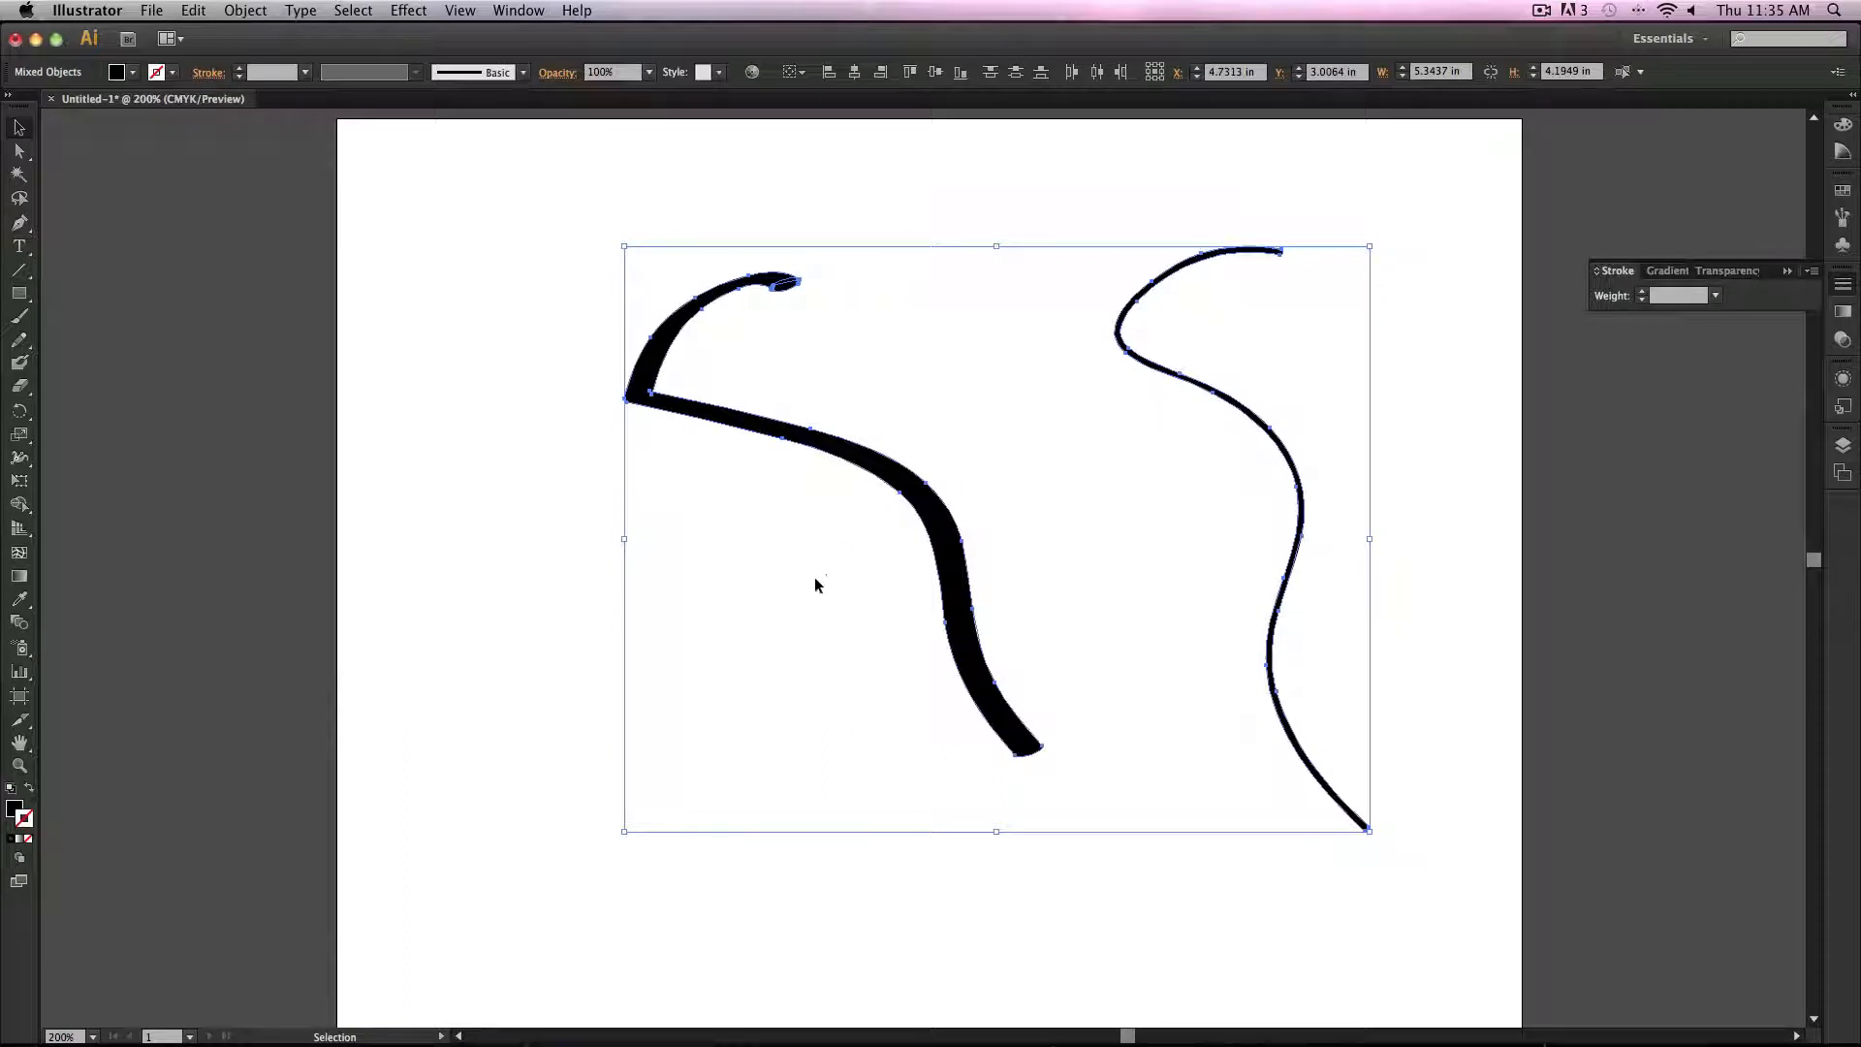
# Step: Undo the last two actions, then redo the stroke's Expand Appearance
pyautogui.press('super+z')
pyautogui.press('super+z')
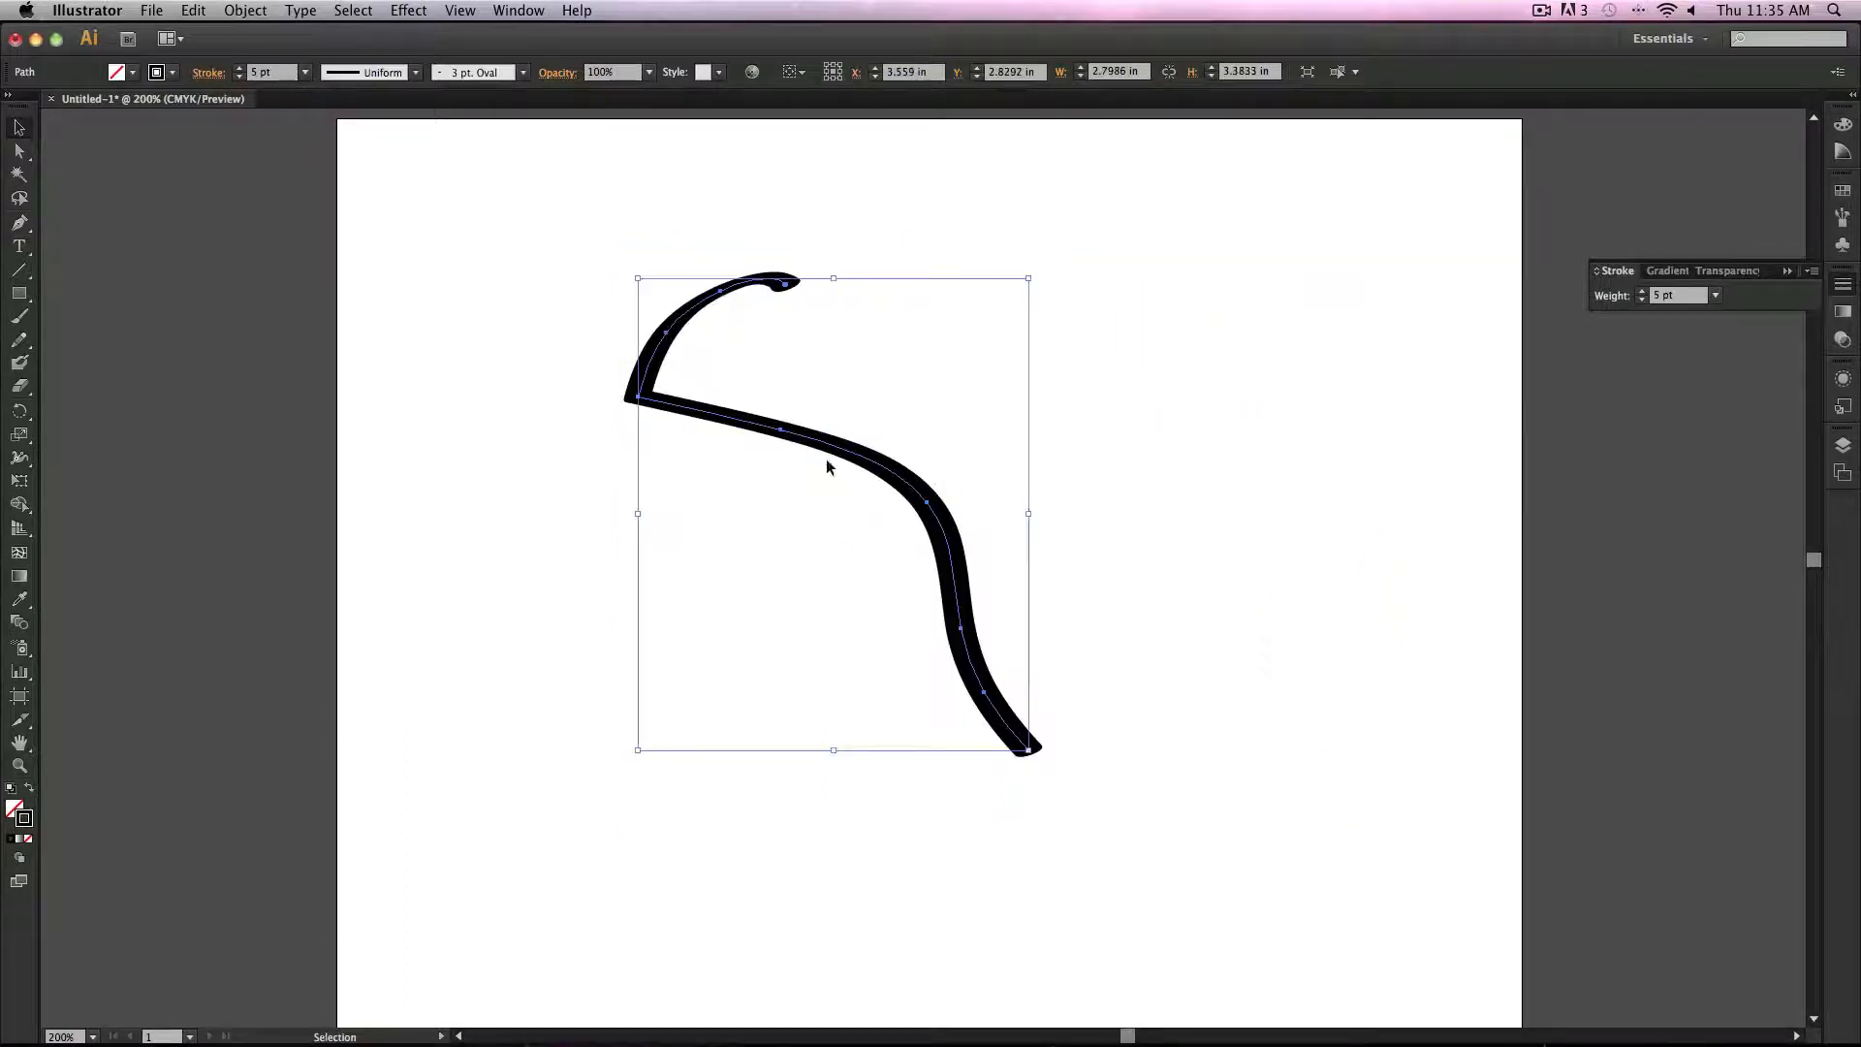
pyautogui.click(191, 9)
pyautogui.click(271, 50)
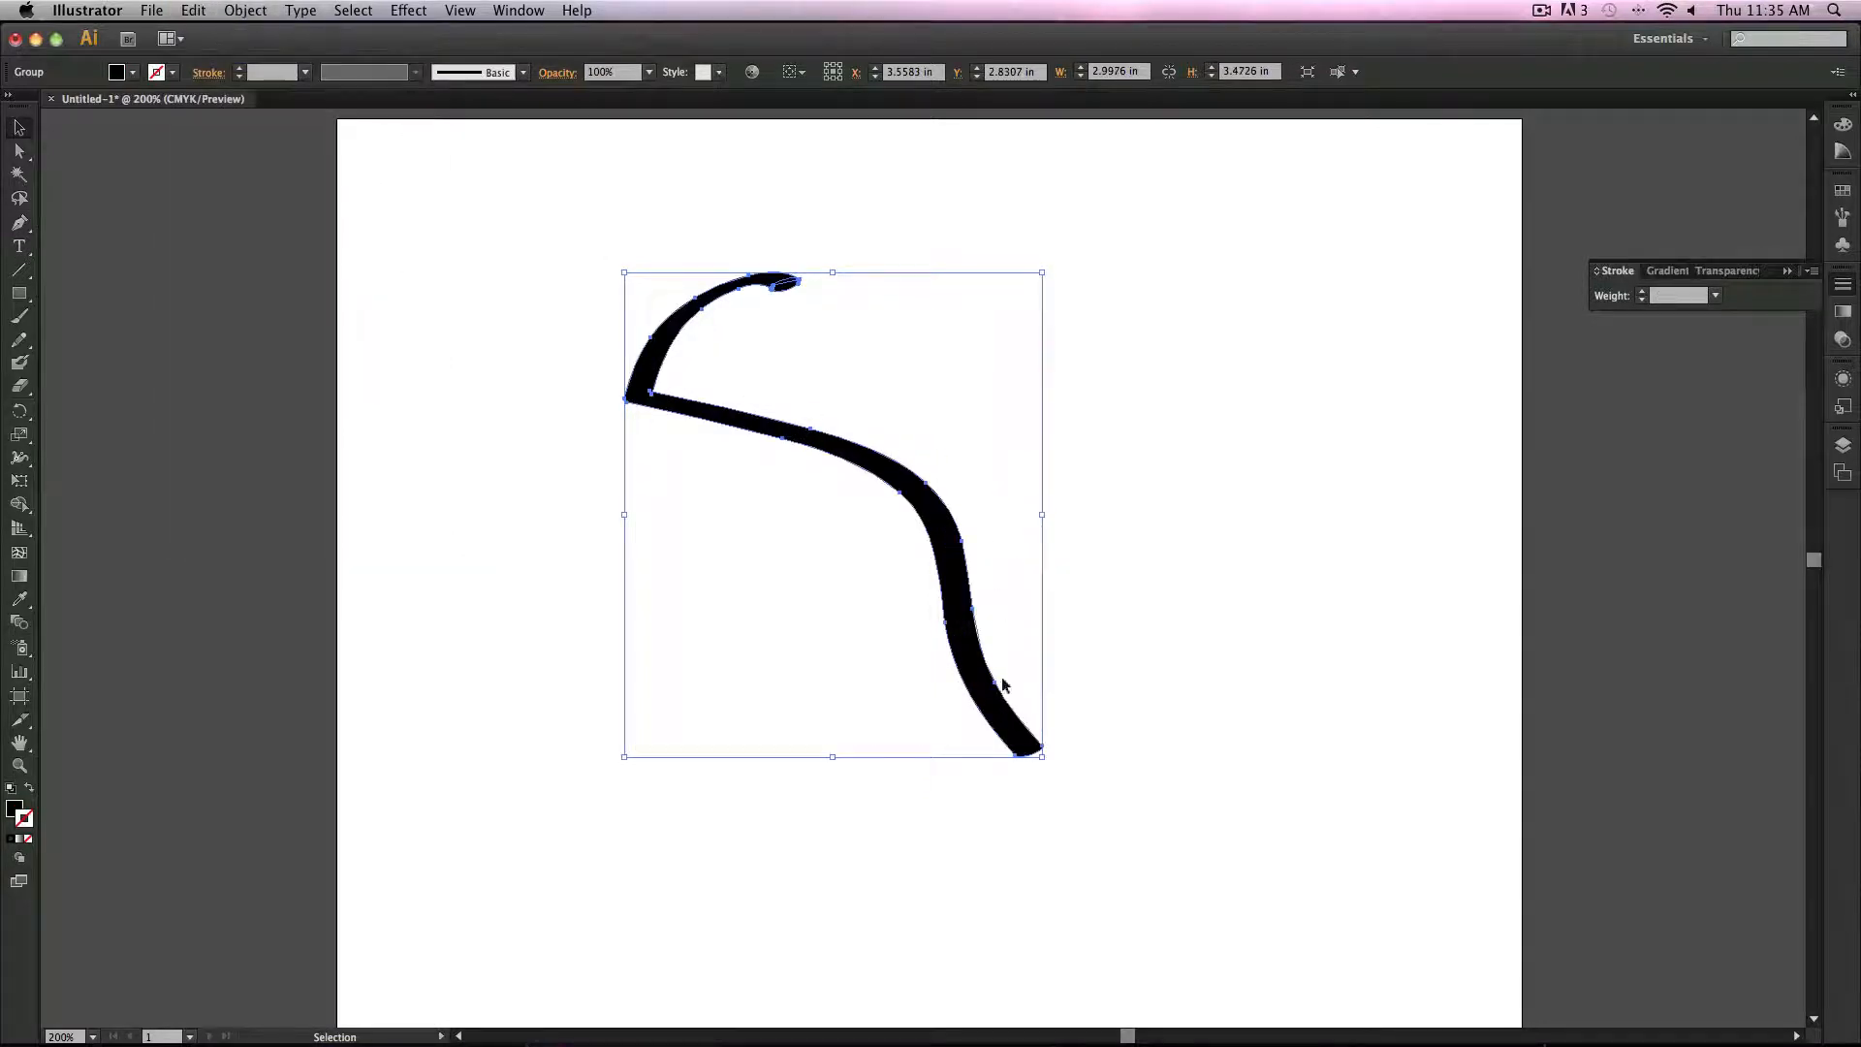
# Step: Undo the last two actions to clear the stroke from the artboard
pyautogui.press('super+z')
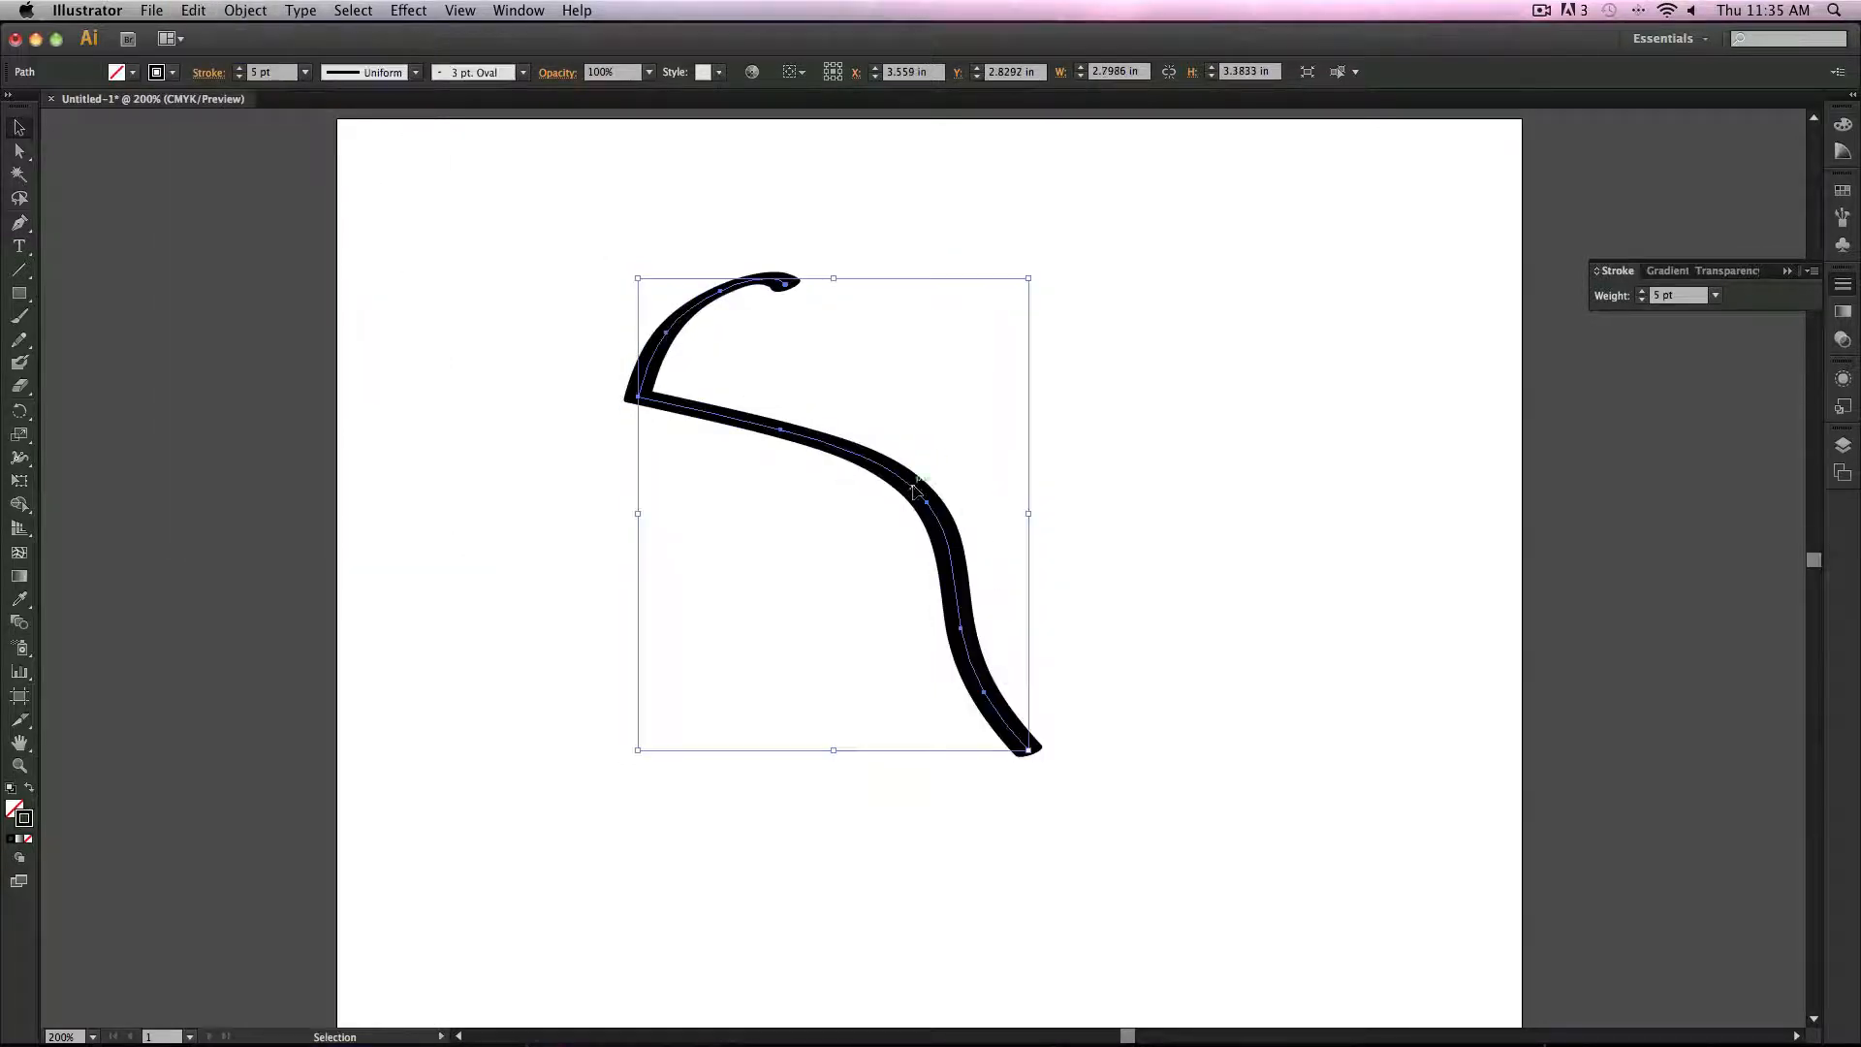
pyautogui.press('super+z')
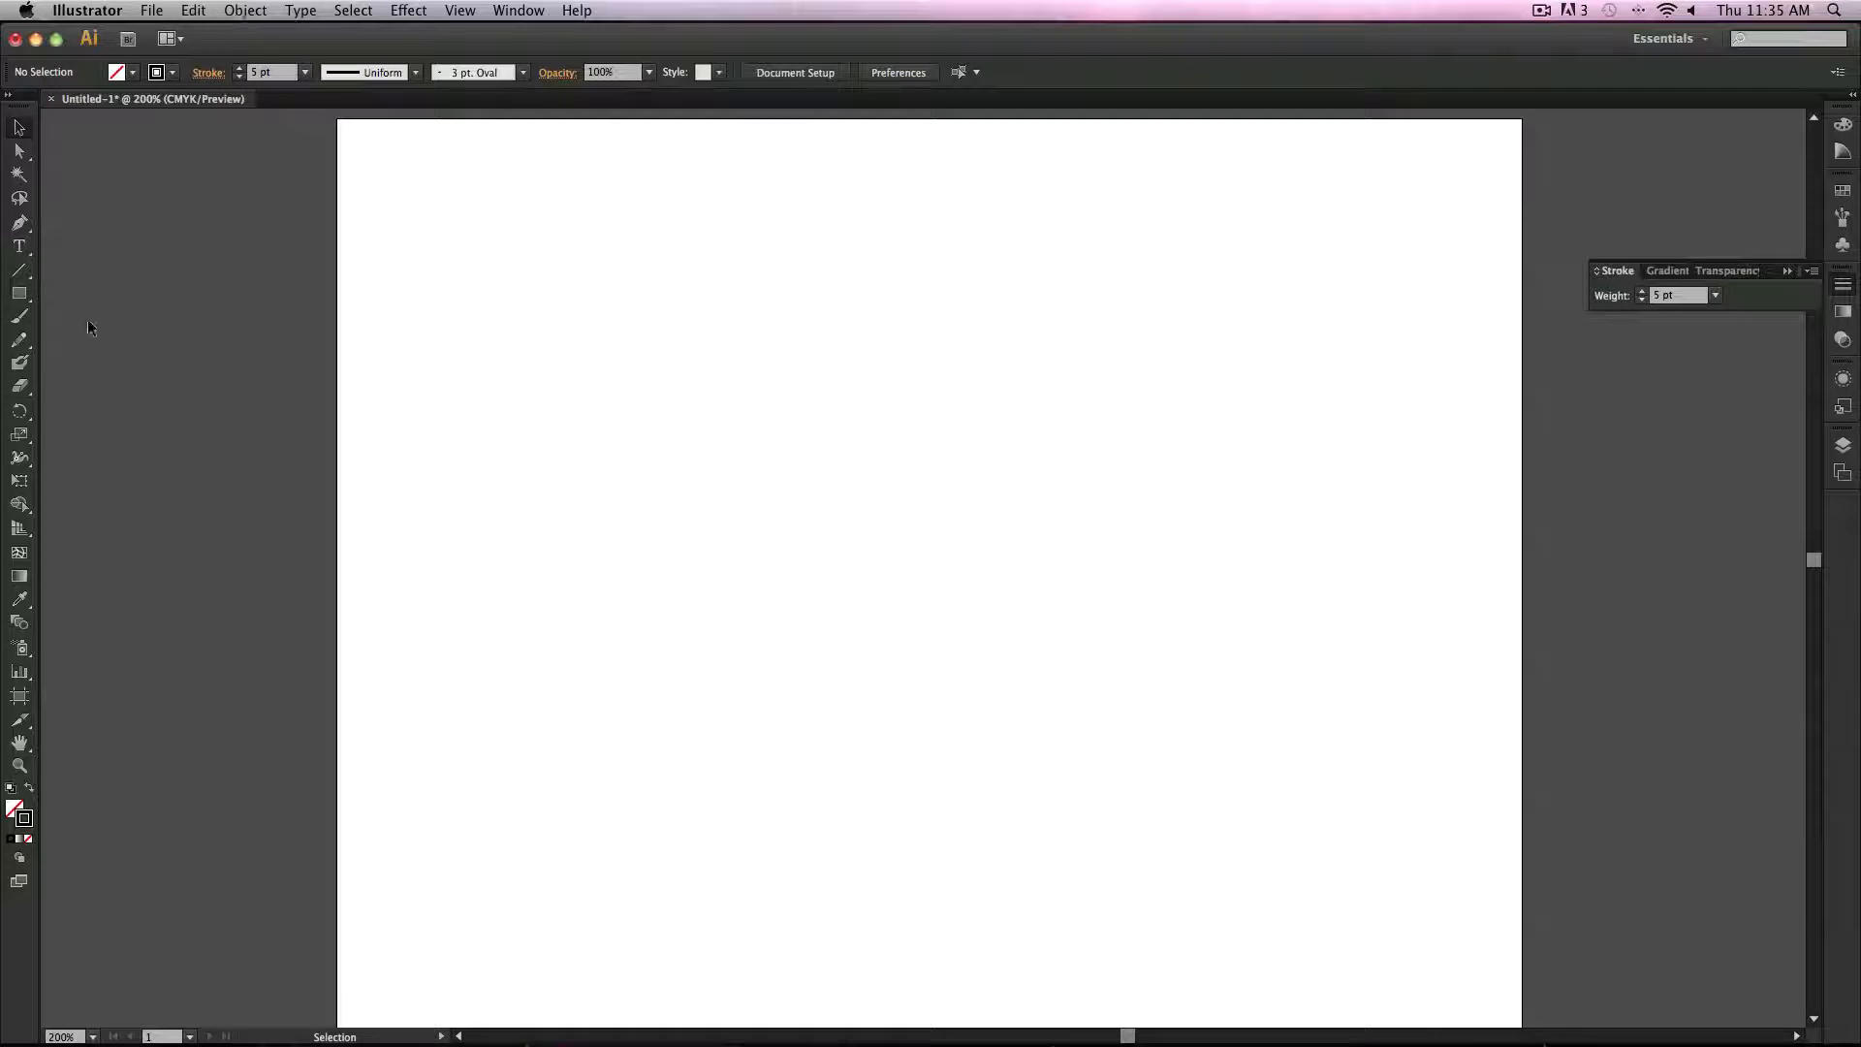
# Step: Paint a chain of Blob Brush strokes down and across the artboard, shrinking the brush size partway
pyautogui.click(27, 363)
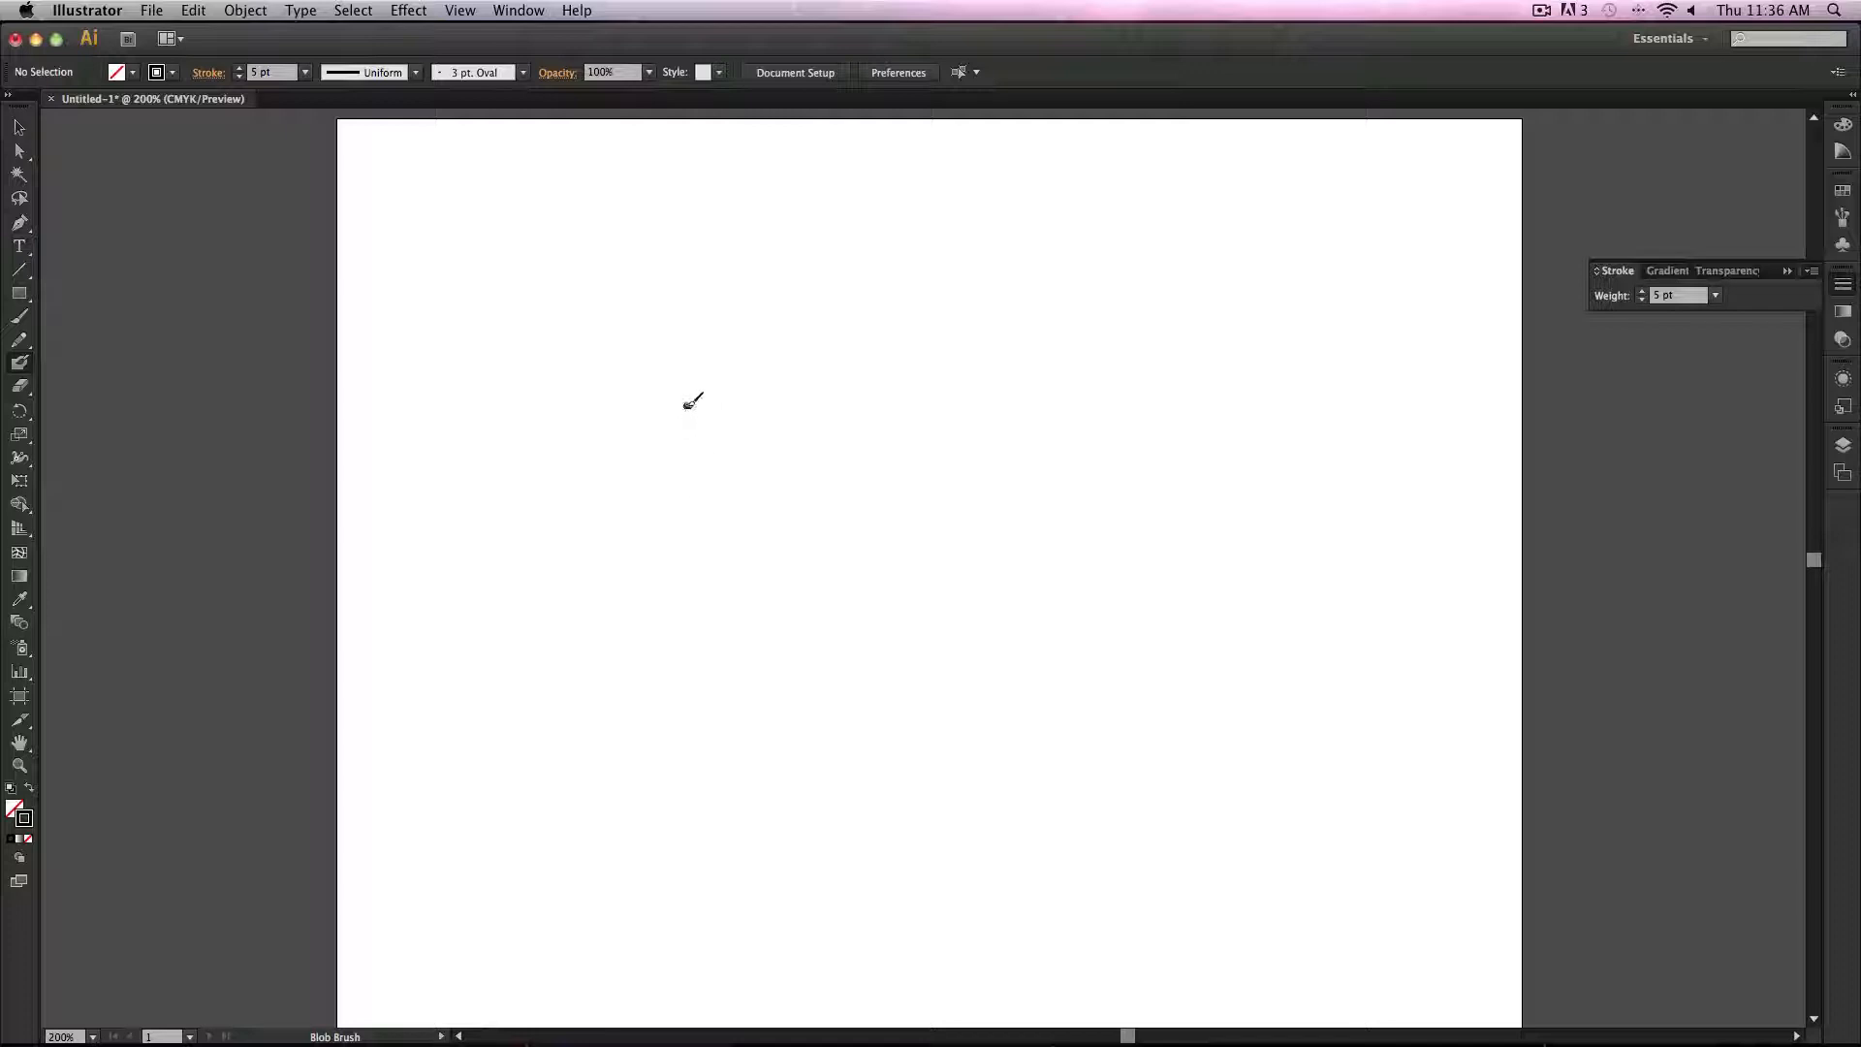
pyautogui.moveTo(689, 405)
pyautogui.mouseDown()
pyautogui.moveTo(685, 488)
pyautogui.moveTo(721, 538)
pyautogui.mouseUp()
pyautogui.moveTo(723, 496); pyautogui.dragTo(739, 575)
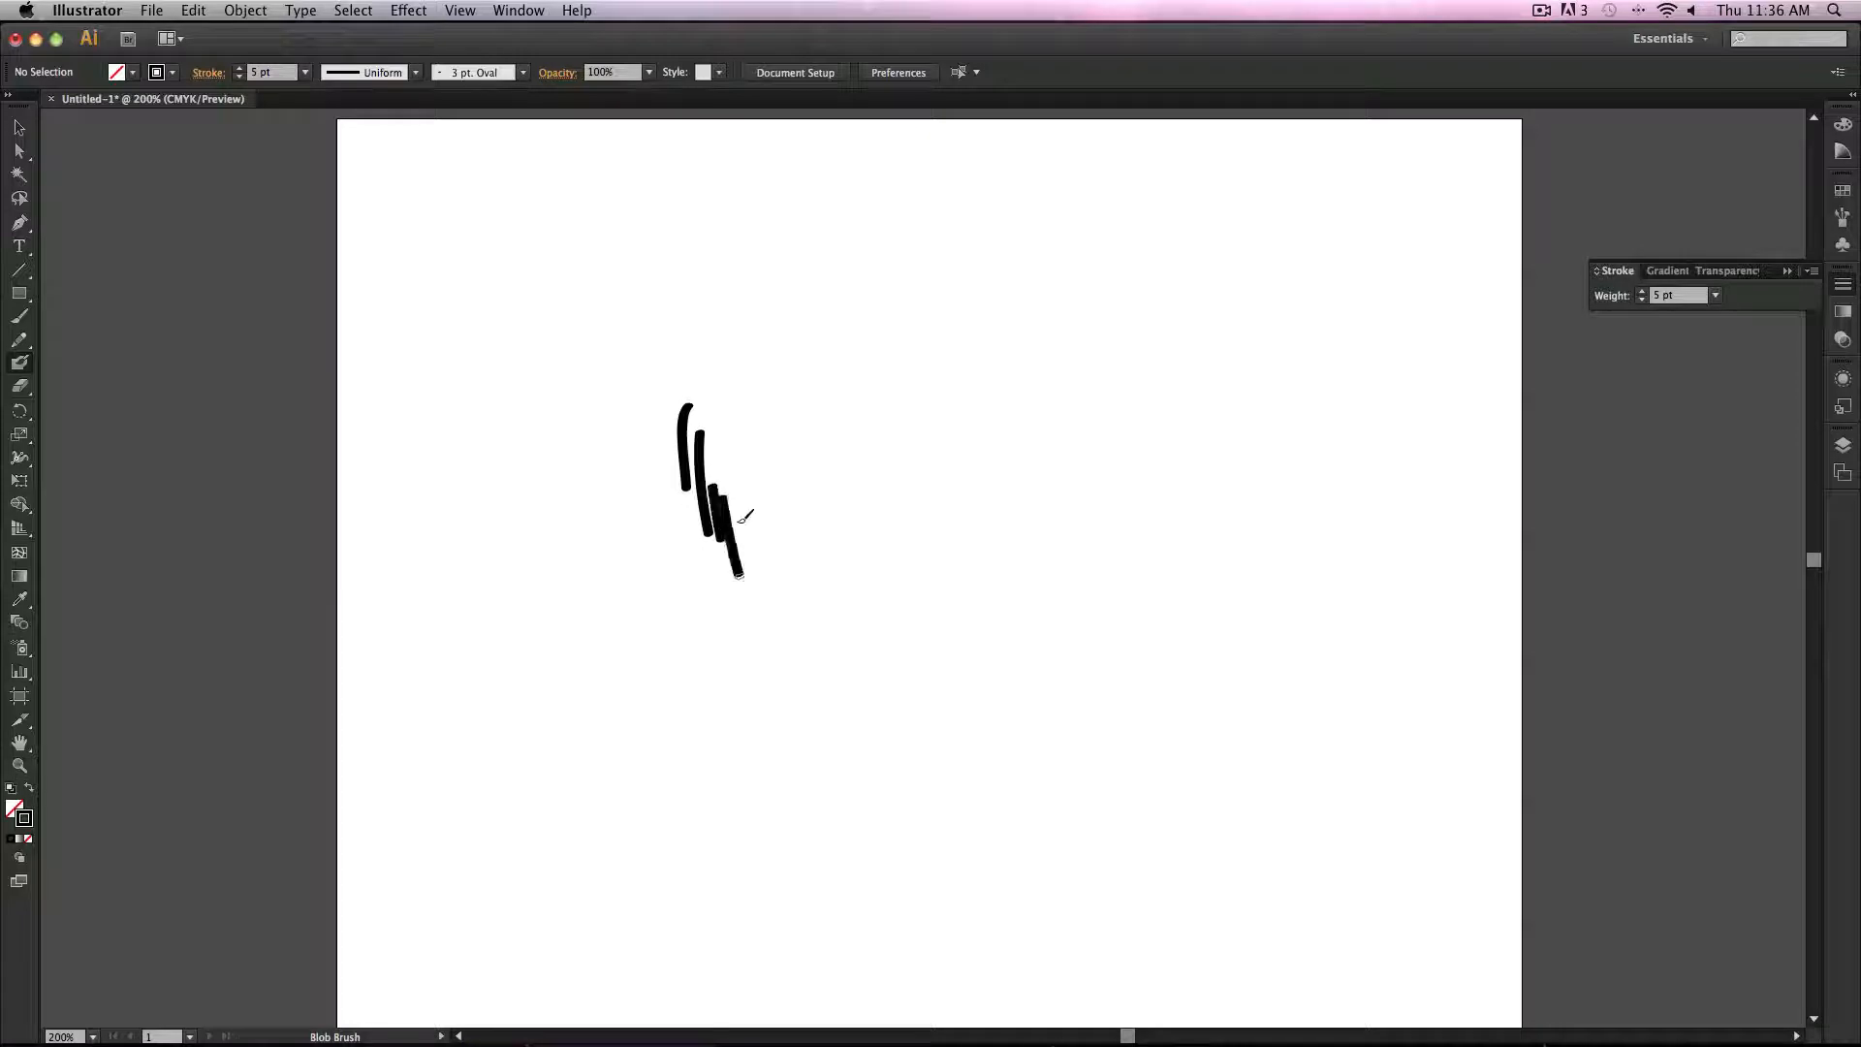
pyautogui.moveTo(744, 506); pyautogui.dragTo(784, 620)
pyautogui.moveTo(819, 561)
pyautogui.mouseDown()
pyautogui.moveTo(882, 641)
pyautogui.moveTo(867, 747)
pyautogui.moveTo(887, 795)
pyautogui.moveTo(927, 841)
pyautogui.moveTo(968, 785)
pyautogui.moveTo(985, 802)
pyautogui.moveTo(957, 873)
pyautogui.mouseUp()
pyautogui.press('[')
pyautogui.press('[')
pyautogui.press('[')
pyautogui.press('[')
pyautogui.press('[')
pyautogui.press('[')
pyautogui.press('[')
pyautogui.press('[')
pyautogui.press('[')
pyautogui.press('[')
pyautogui.moveTo(993, 817)
pyautogui.mouseDown()
pyautogui.moveTo(965, 868)
pyautogui.moveTo(1014, 861)
pyautogui.mouseUp()
pyautogui.moveTo(1031, 803); pyautogui.dragTo(1033, 830)
pyautogui.moveTo(1042, 787); pyautogui.dragTo(1056, 806)
pyautogui.moveTo(1054, 774)
pyautogui.mouseDown()
pyautogui.moveTo(1068, 797)
pyautogui.moveTo(1145, 761)
pyautogui.mouseUp()
pyautogui.click(1095, 754)
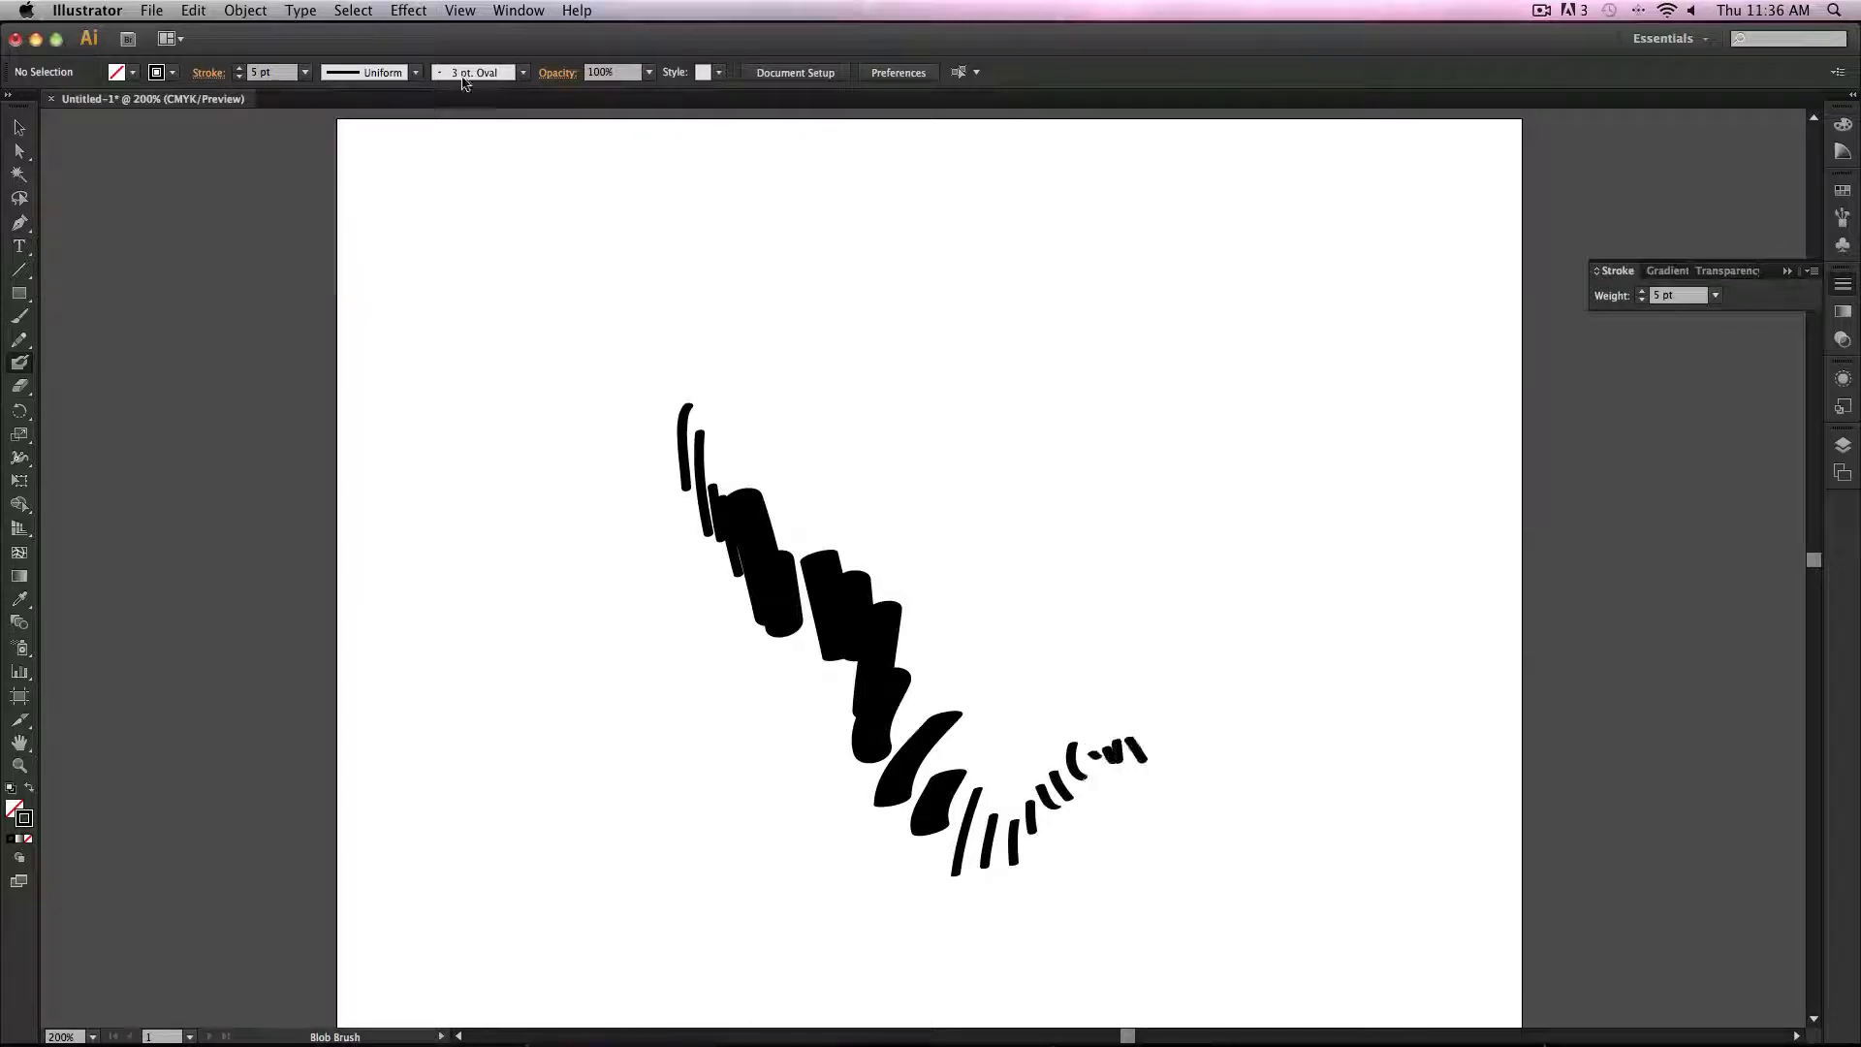
# Step: Set the stroke weight to 0.5 pt and paint thin Blob Brush strokes and a crosshatch beside them
pyautogui.click(304, 72)
pyautogui.click(331, 114)
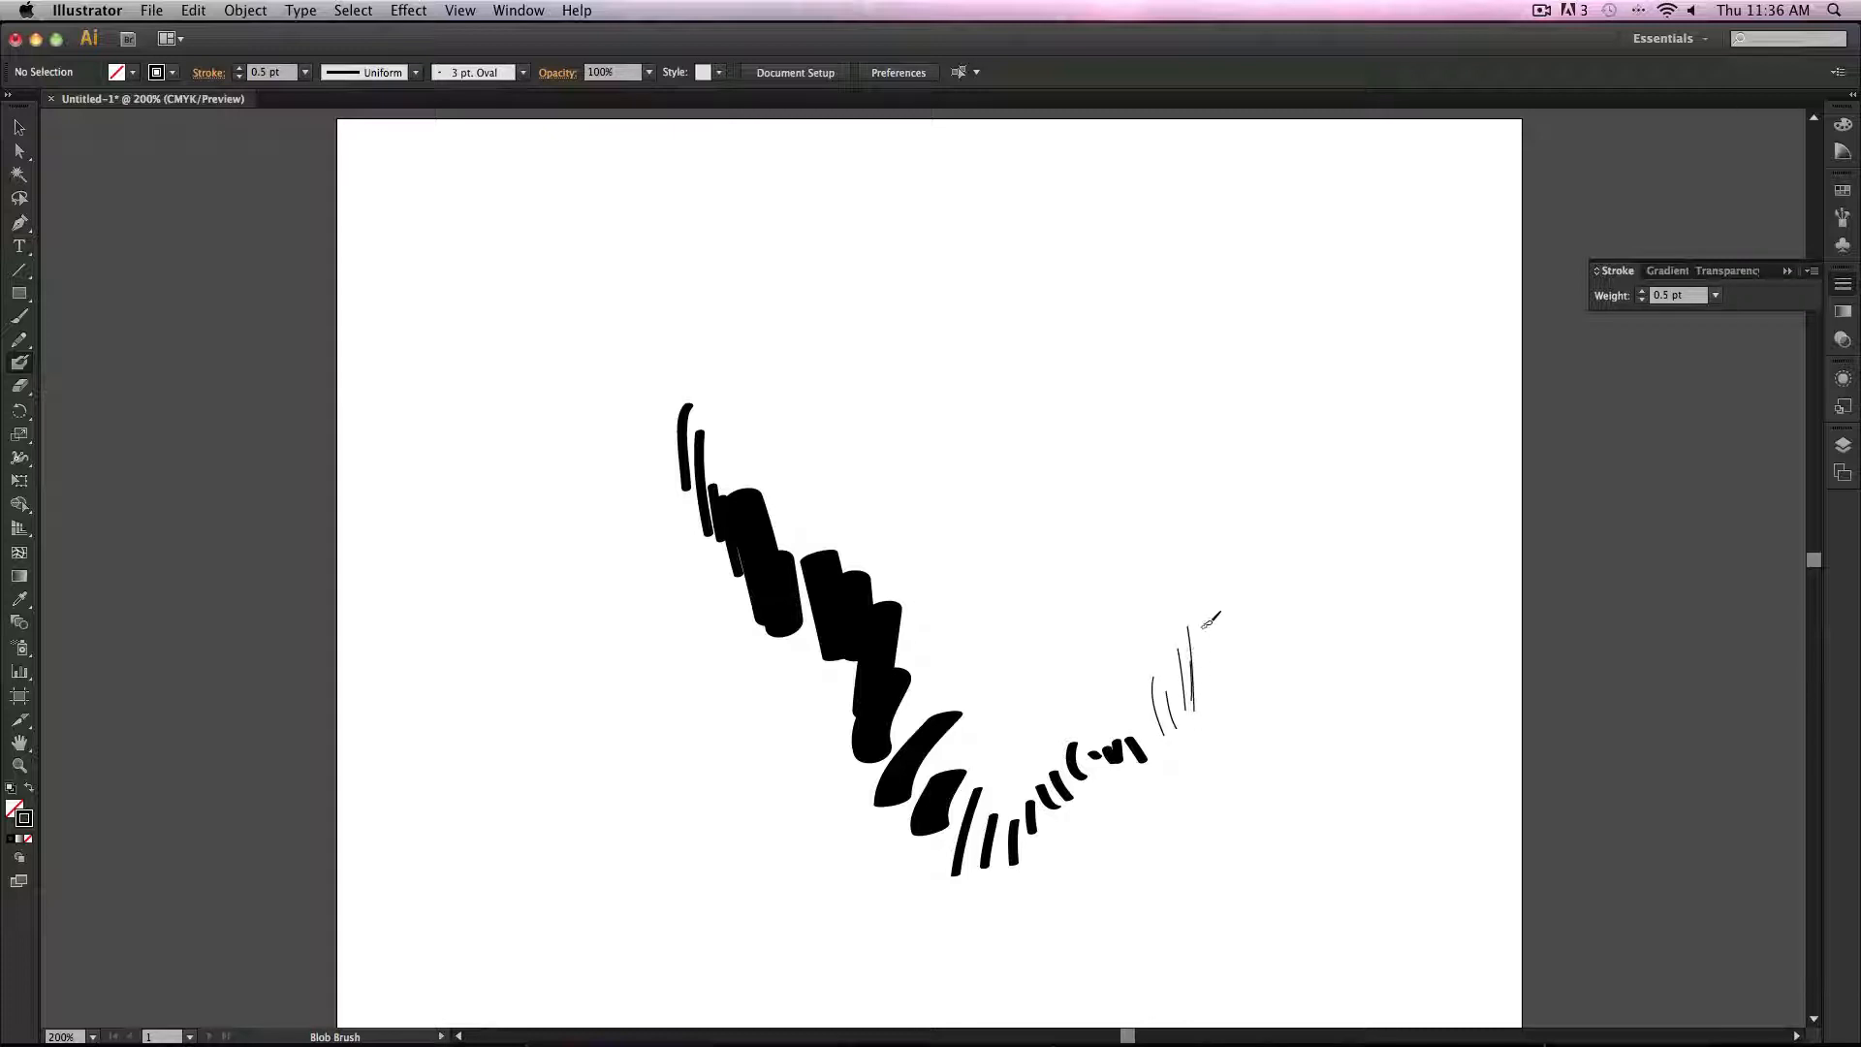
pyautogui.moveTo(1213, 598)
pyautogui.mouseDown()
pyautogui.moveTo(1208, 678)
pyautogui.moveTo(1218, 661)
pyautogui.mouseUp()
pyautogui.moveTo(1232, 609); pyautogui.dragTo(1257, 676)
pyautogui.moveTo(1259, 685); pyautogui.dragTo(1263, 734)
pyautogui.moveTo(1273, 718); pyautogui.dragTo(1276, 765)
pyautogui.moveTo(1288, 742); pyautogui.dragTo(1289, 773)
pyautogui.moveTo(1297, 498)
pyautogui.mouseDown()
pyautogui.moveTo(1267, 598)
pyautogui.moveTo(1285, 647)
pyautogui.mouseUp()
pyautogui.moveTo(1314, 555); pyautogui.dragTo(1290, 667)
pyautogui.moveTo(1282, 533)
pyautogui.mouseDown()
pyautogui.moveTo(1299, 674)
pyautogui.moveTo(1313, 635)
pyautogui.mouseUp()
pyautogui.moveTo(1304, 523)
pyautogui.mouseDown()
pyautogui.moveTo(1277, 635)
pyautogui.moveTo(1291, 609)
pyautogui.moveTo(1331, 611)
pyautogui.mouseUp()
pyautogui.moveTo(1327, 548); pyautogui.dragTo(1333, 574)
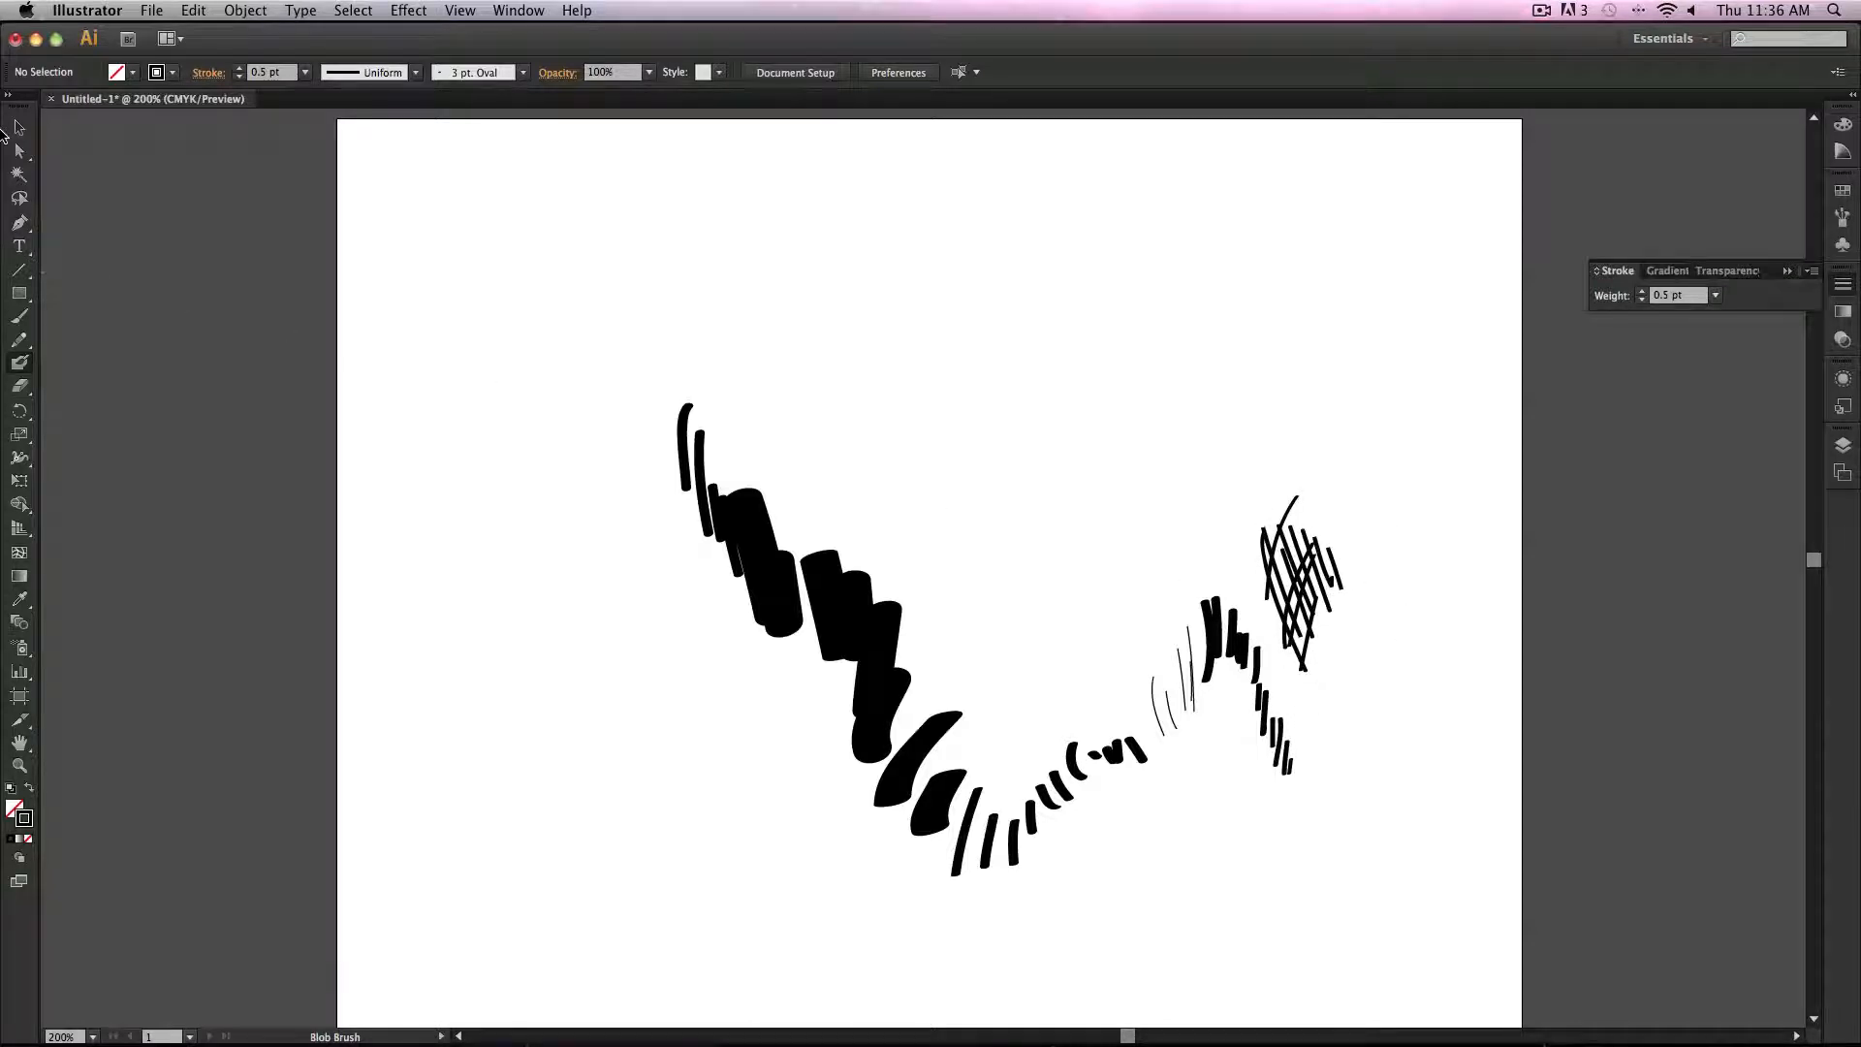
# Step: Select all the Blob Brush shapes and delete them
pyautogui.press('v')
pyautogui.moveTo(233, 230); pyautogui.dragTo(1562, 928)
pyautogui.press('Delete')
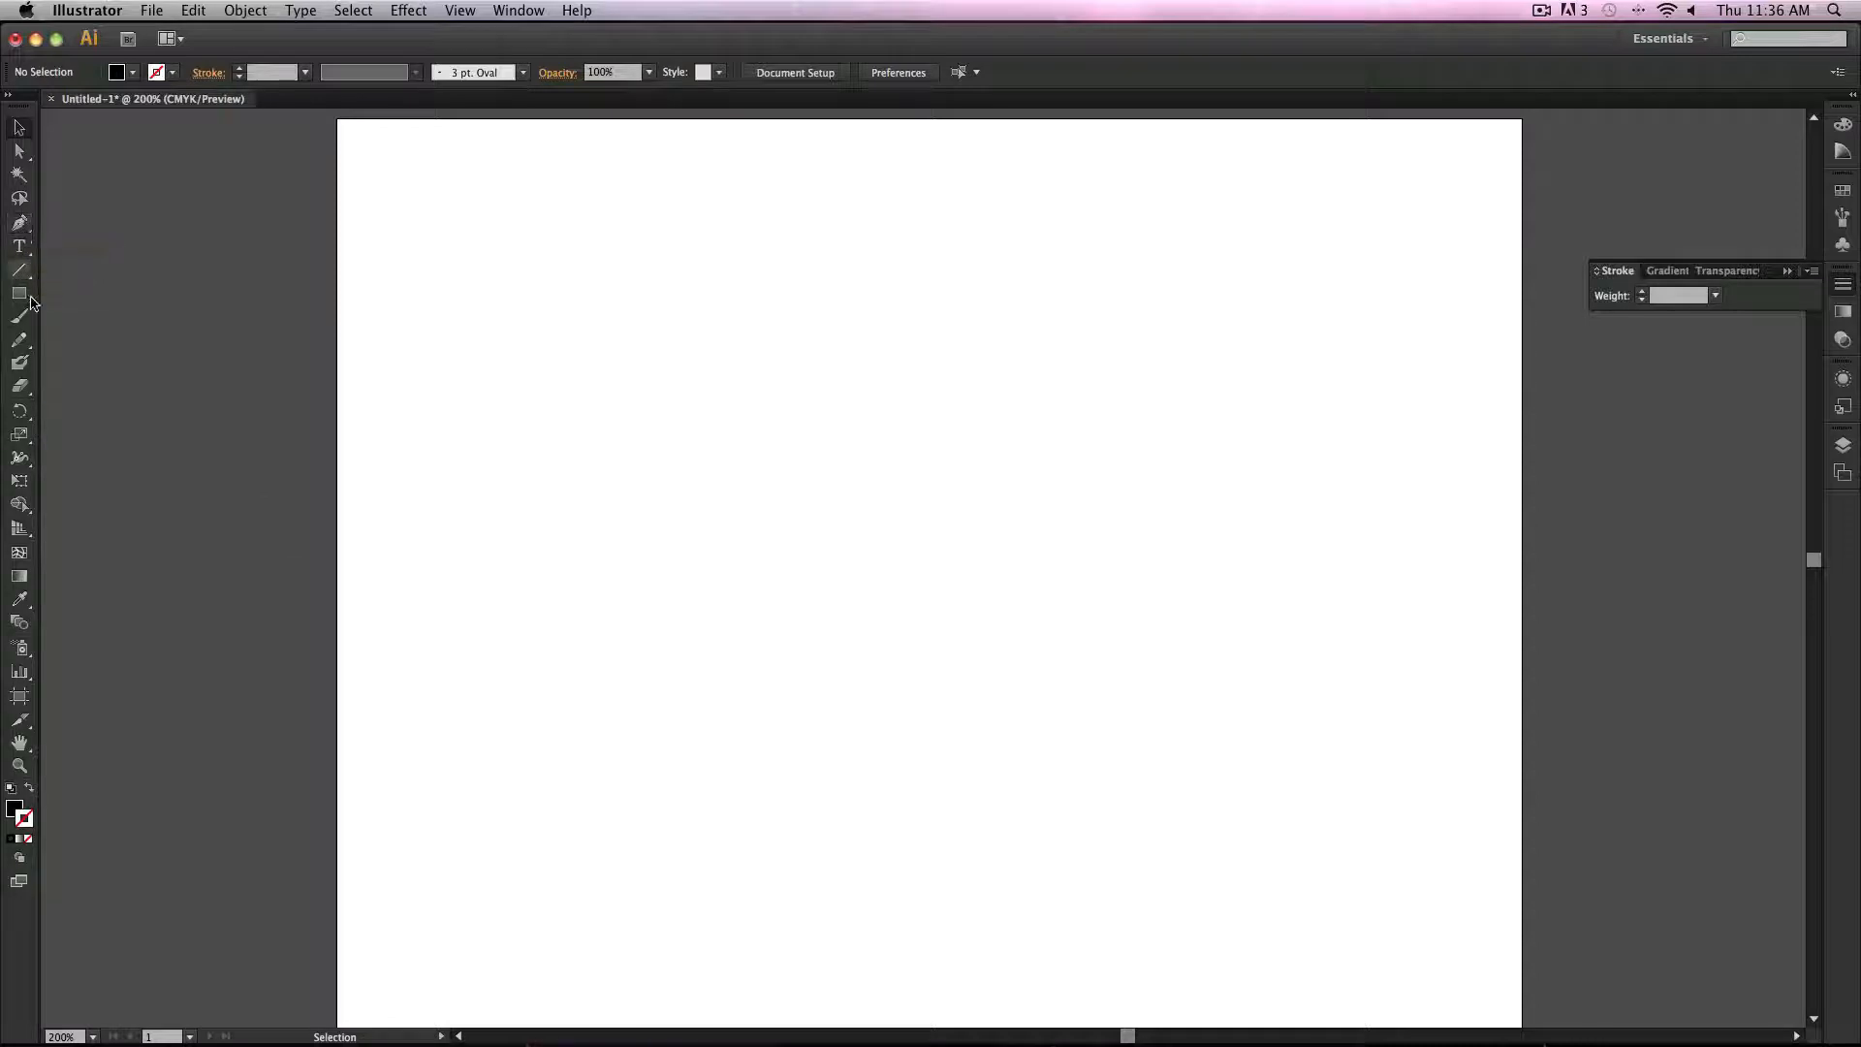
# Step: Swap fill and stroke and draw a curved two-anchor path with the Pen tool
pyautogui.click(17, 229)
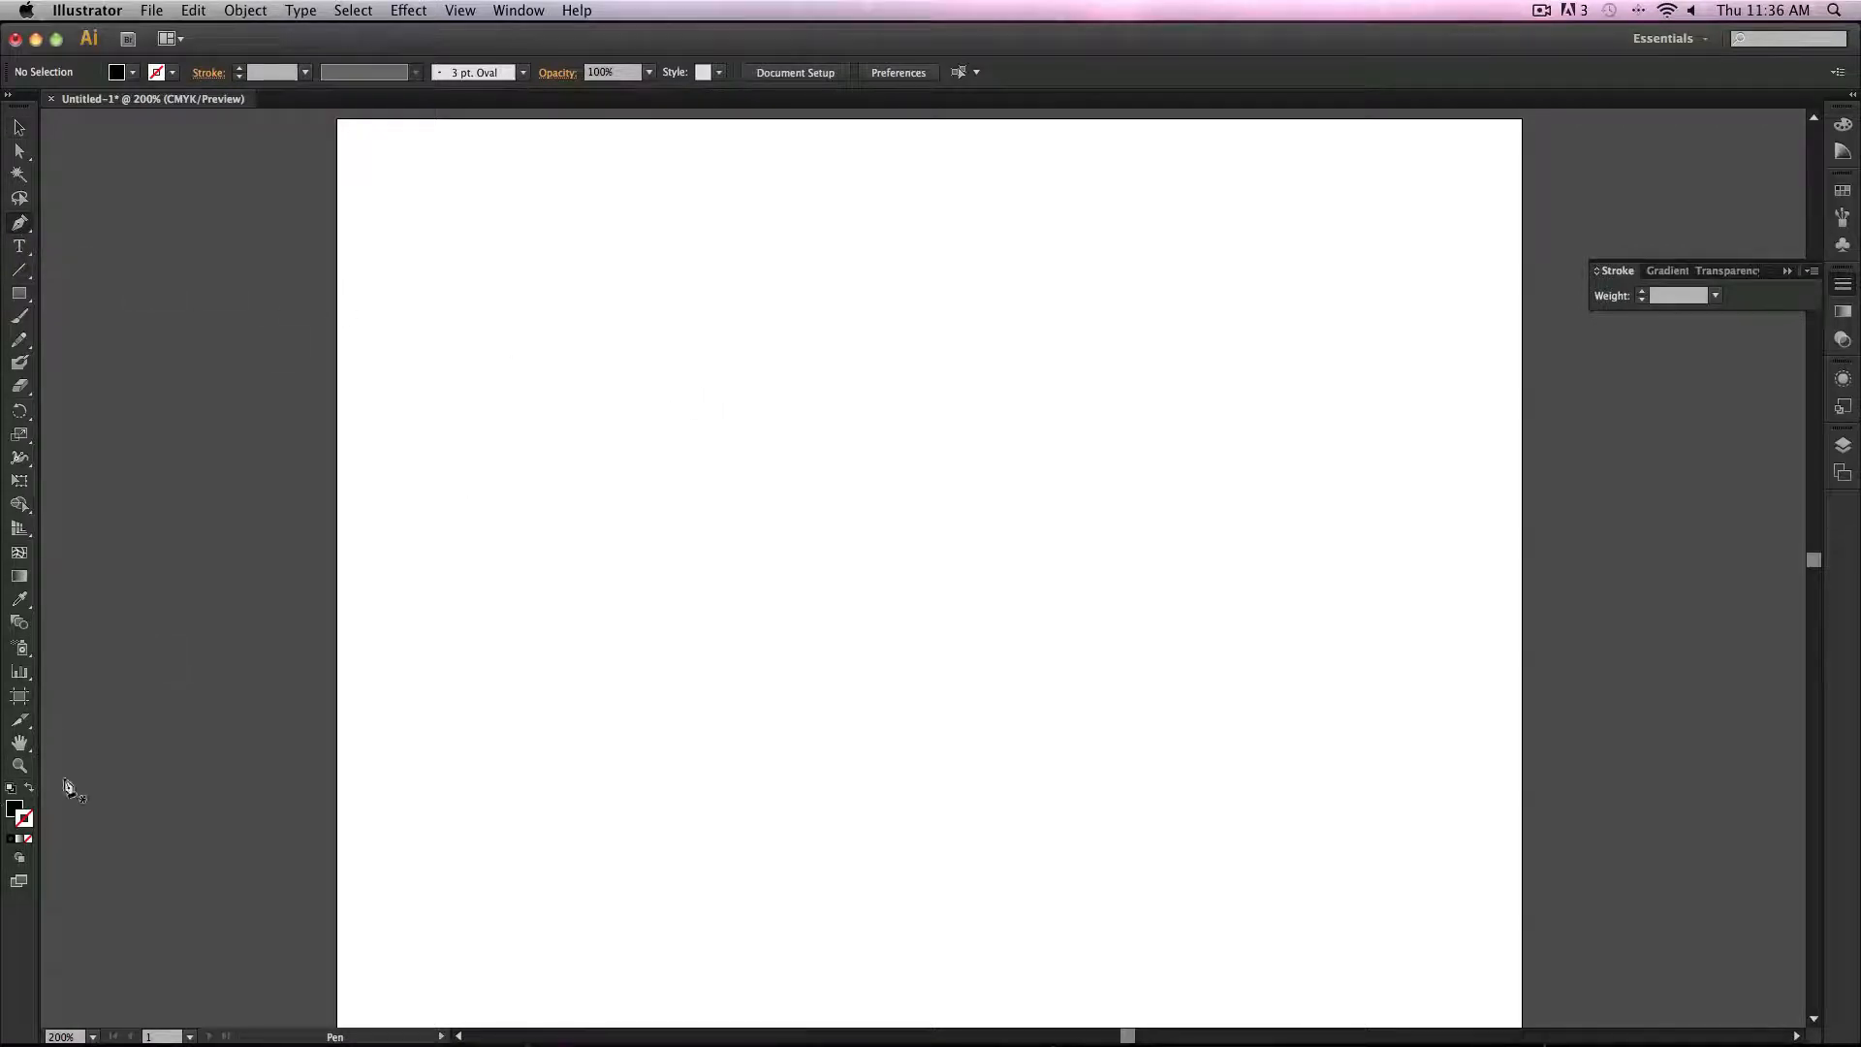
pyautogui.hotkey('shift', 'x')
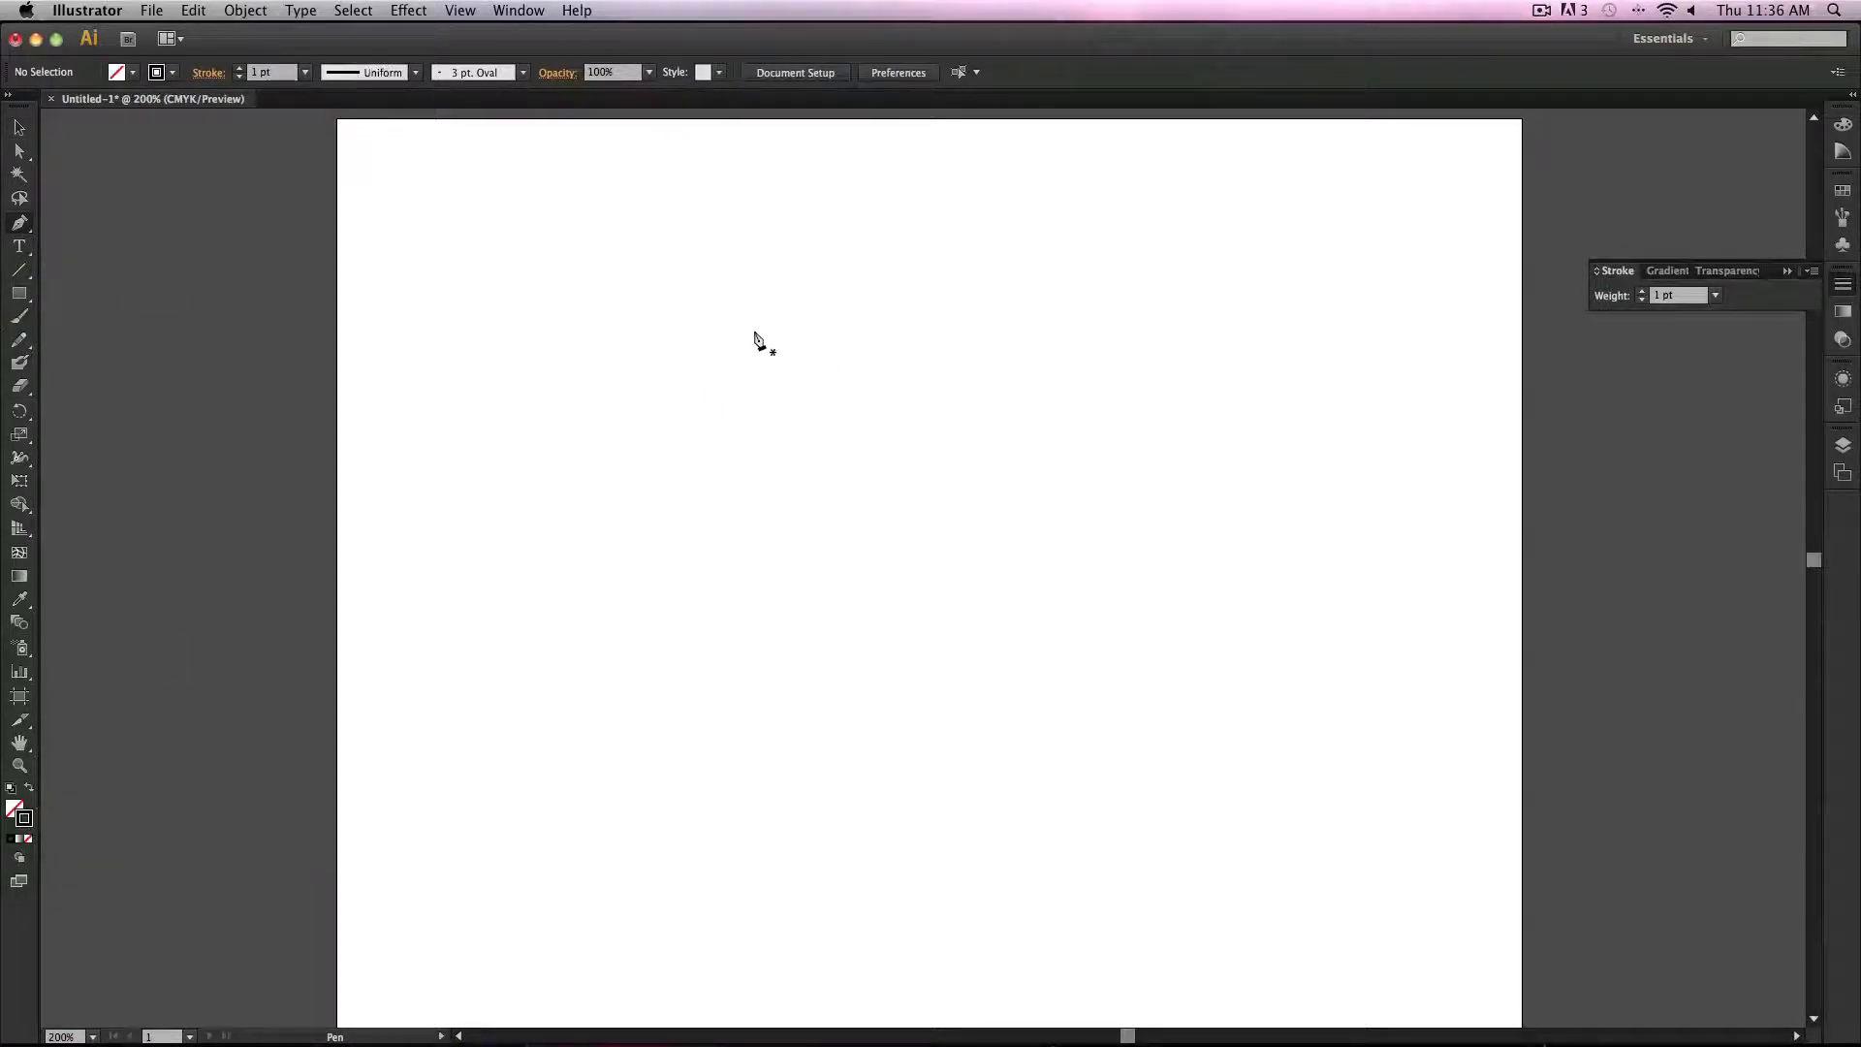
pyautogui.click(681, 338)
pyautogui.moveTo(1155, 705); pyautogui.dragTo(1395, 917)
pyautogui.moveTo(1325, 979); pyautogui.dragTo(1381, 653)
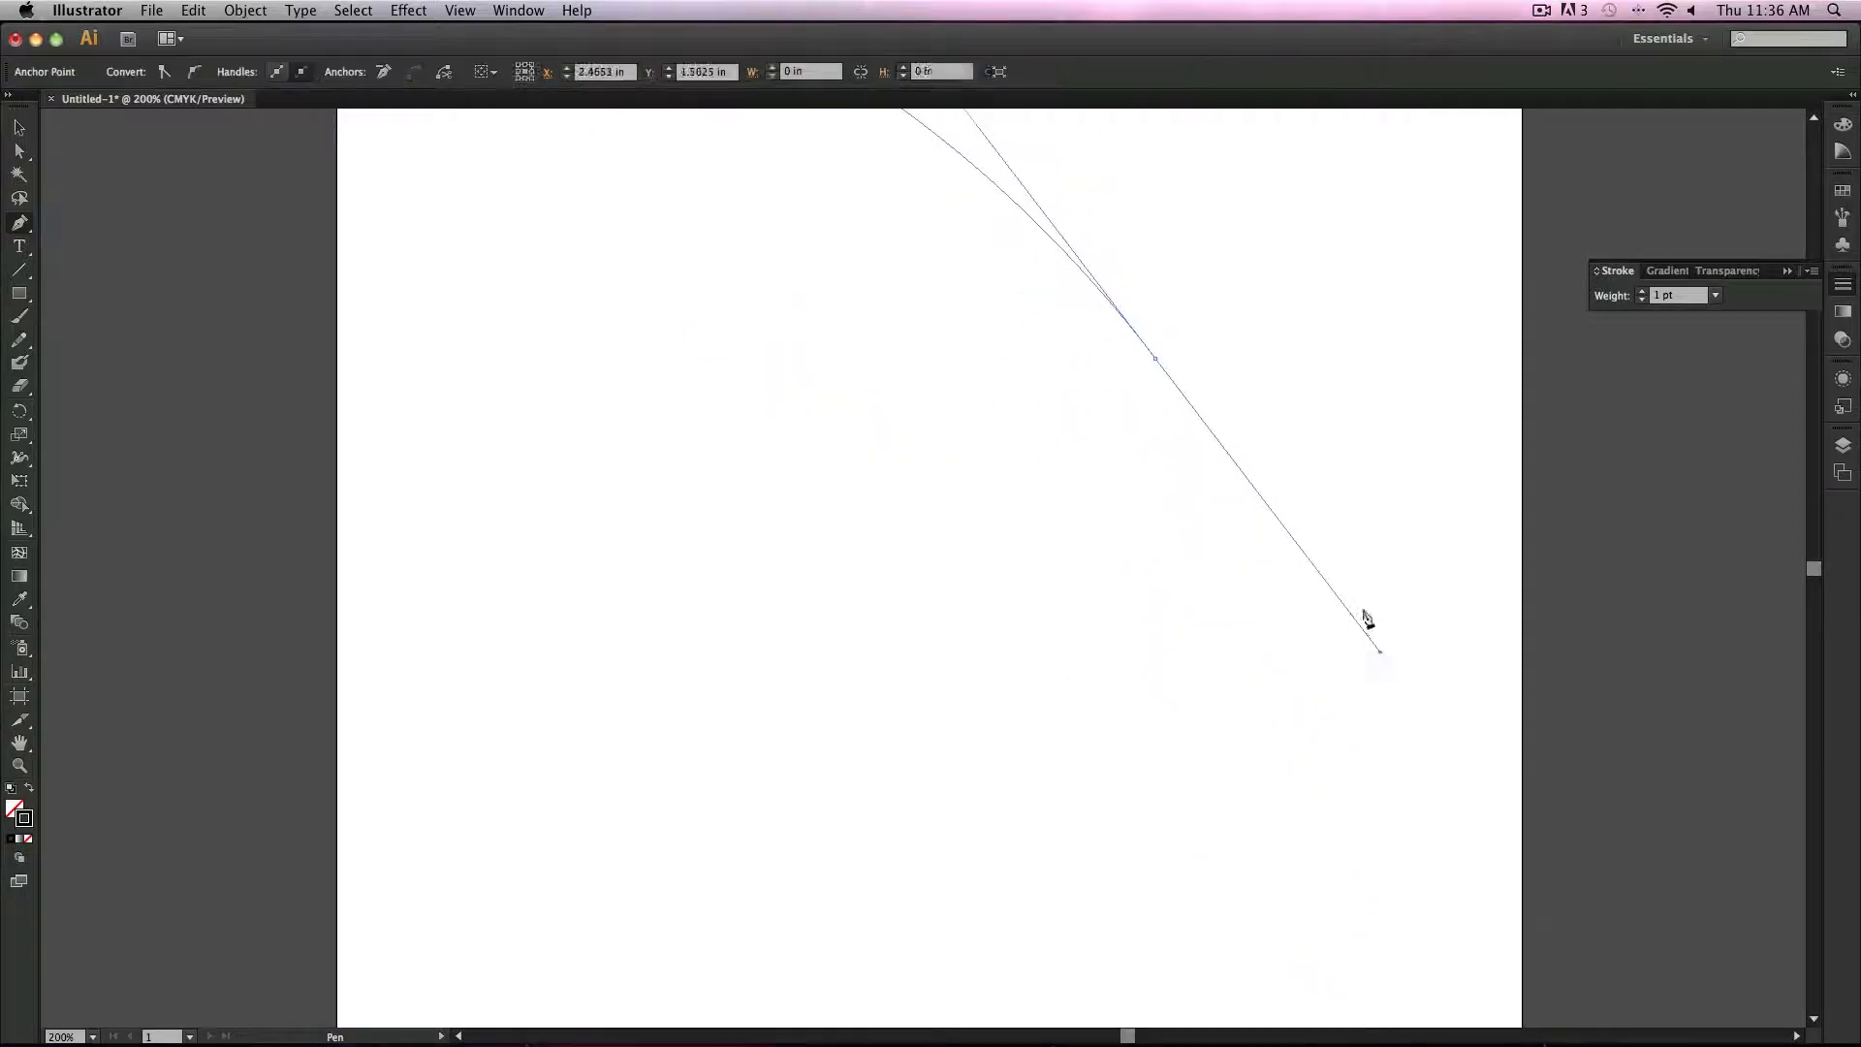
pyautogui.moveTo(899, 307); pyautogui.dragTo(933, 595)
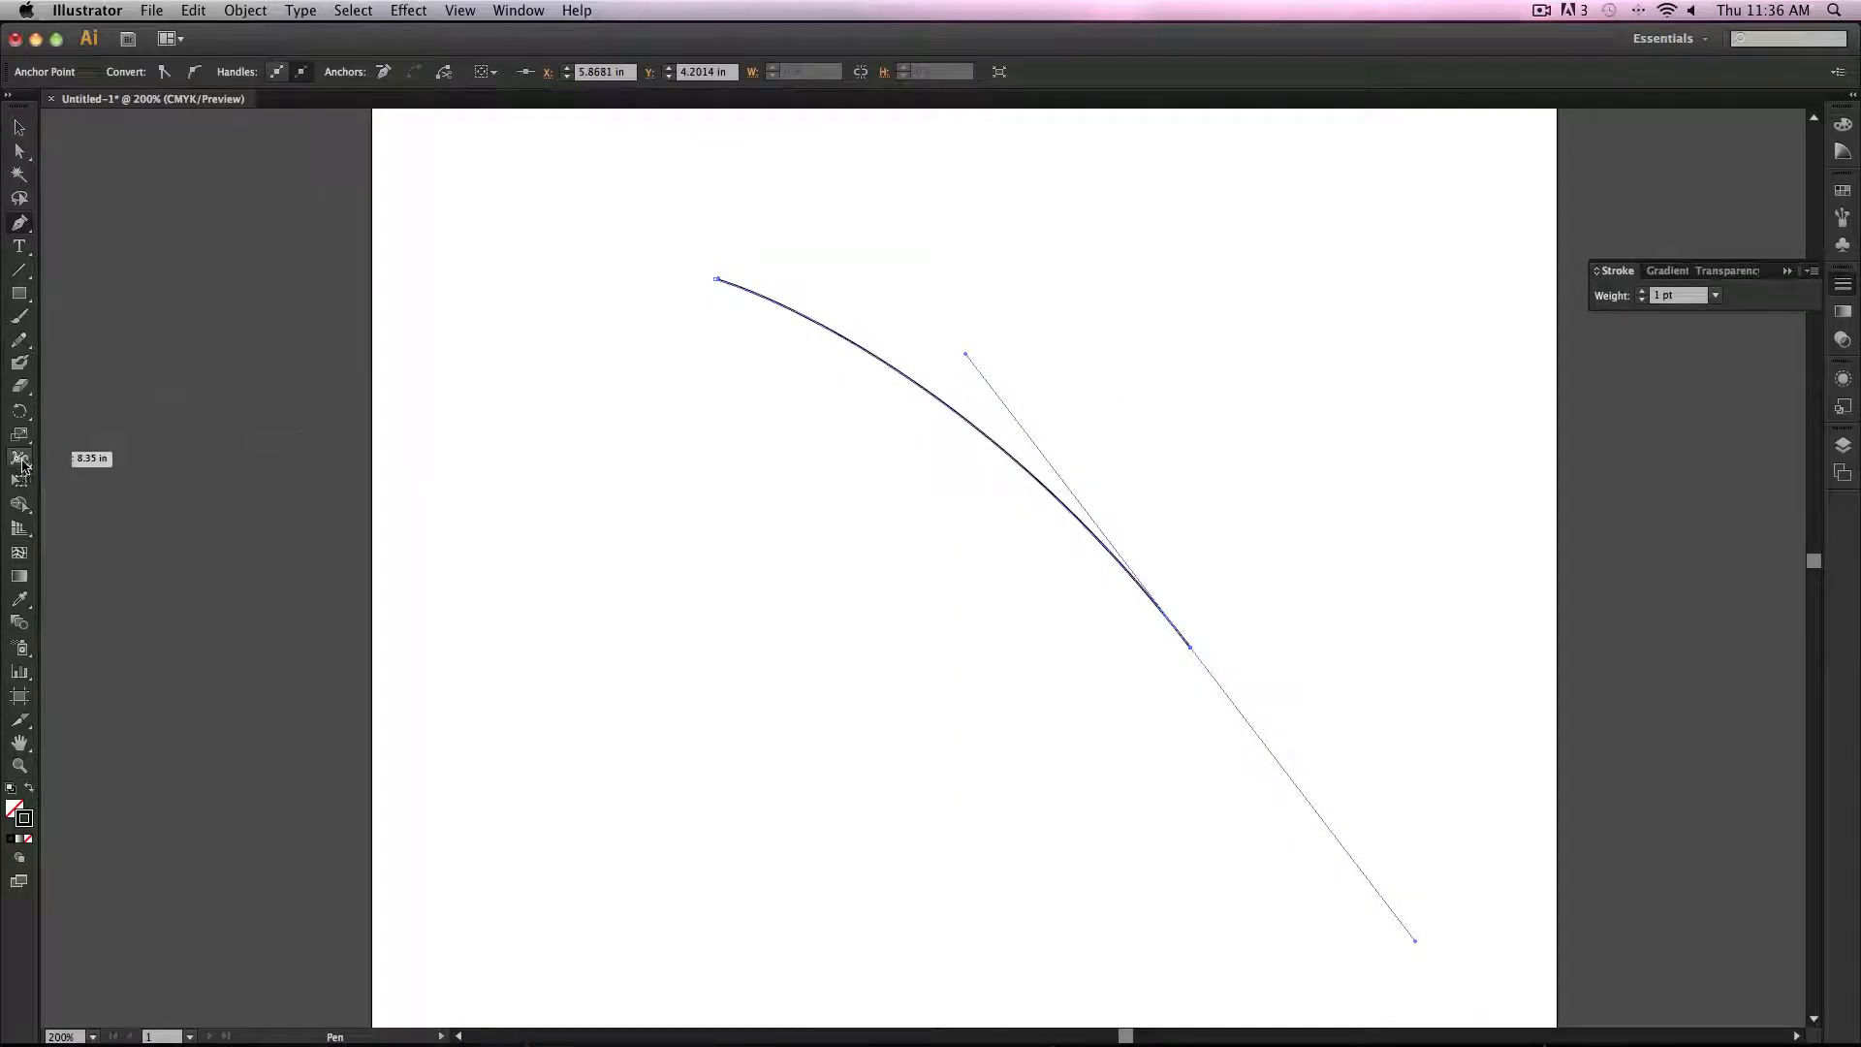
# Step: Widen the path's starting point with the Width tool, then select the path
pyautogui.click(20, 461)
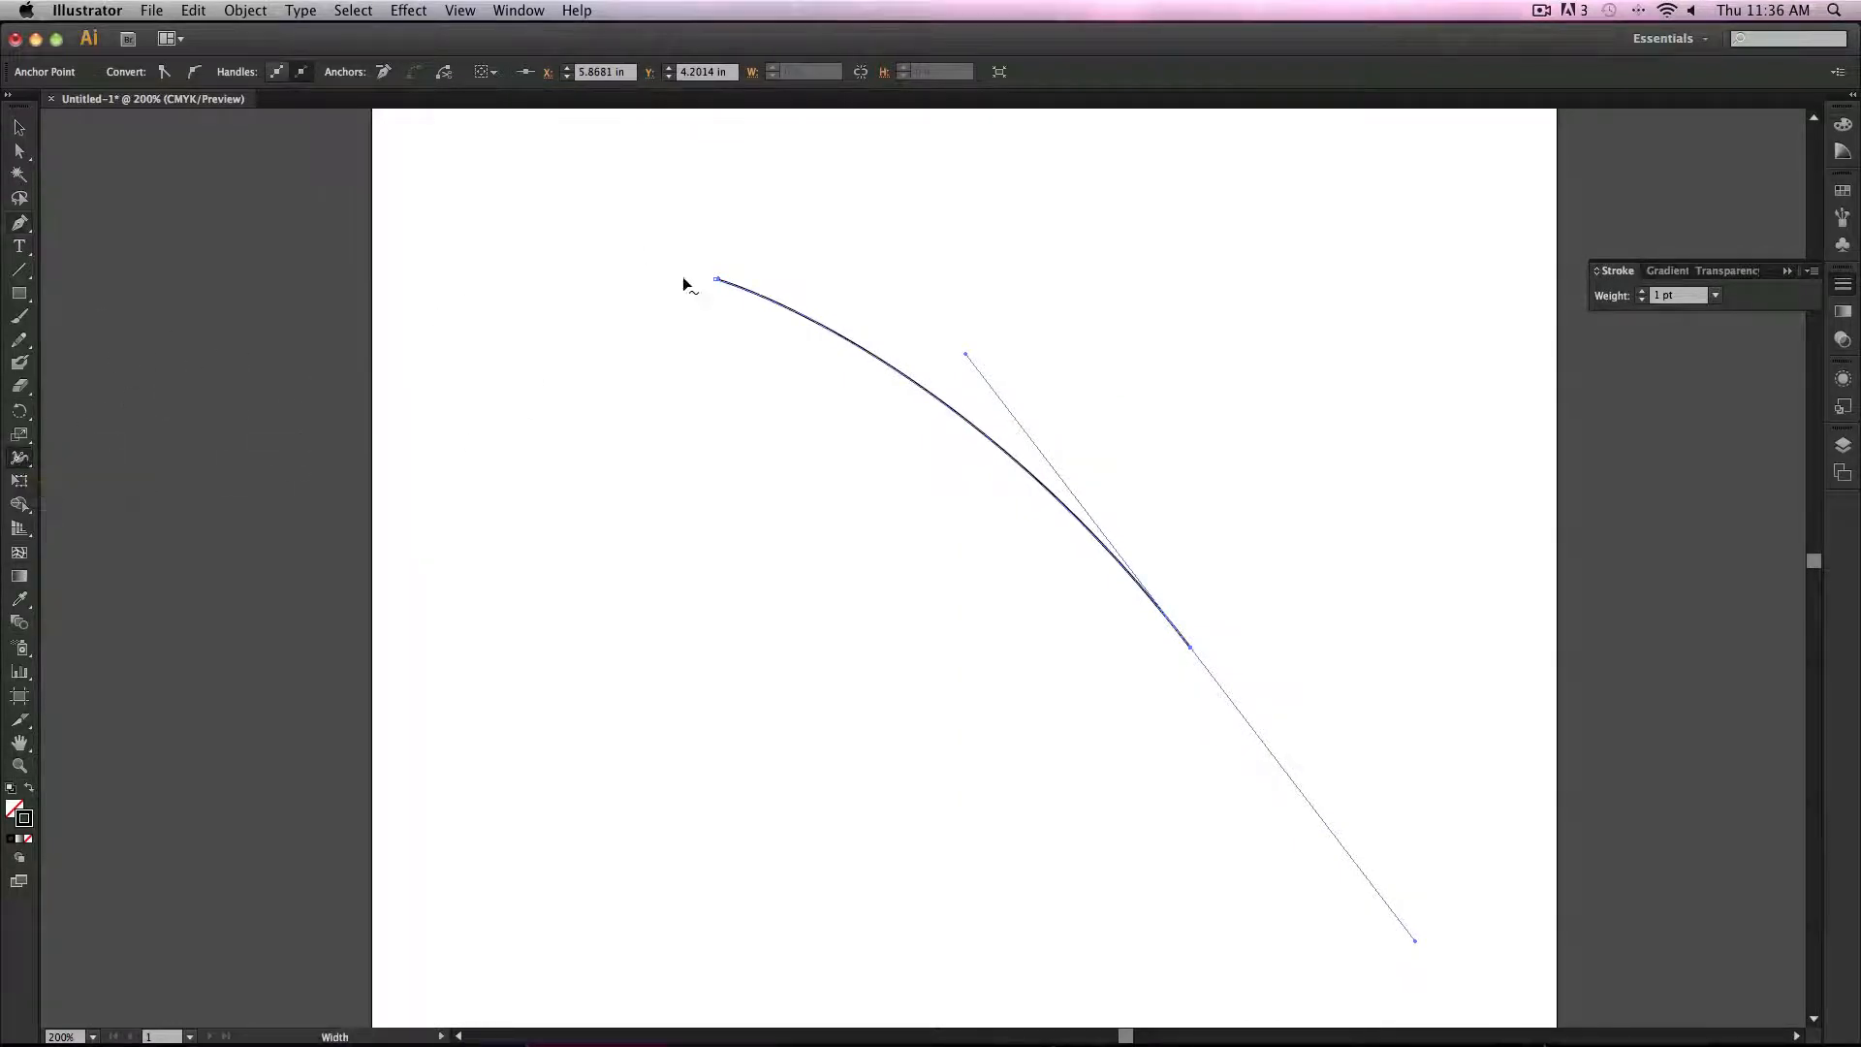
pyautogui.moveTo(714, 278)
pyautogui.mouseDown()
pyautogui.moveTo(857, 403)
pyautogui.moveTo(665, 249)
pyautogui.moveTo(732, 303)
pyautogui.mouseUp()
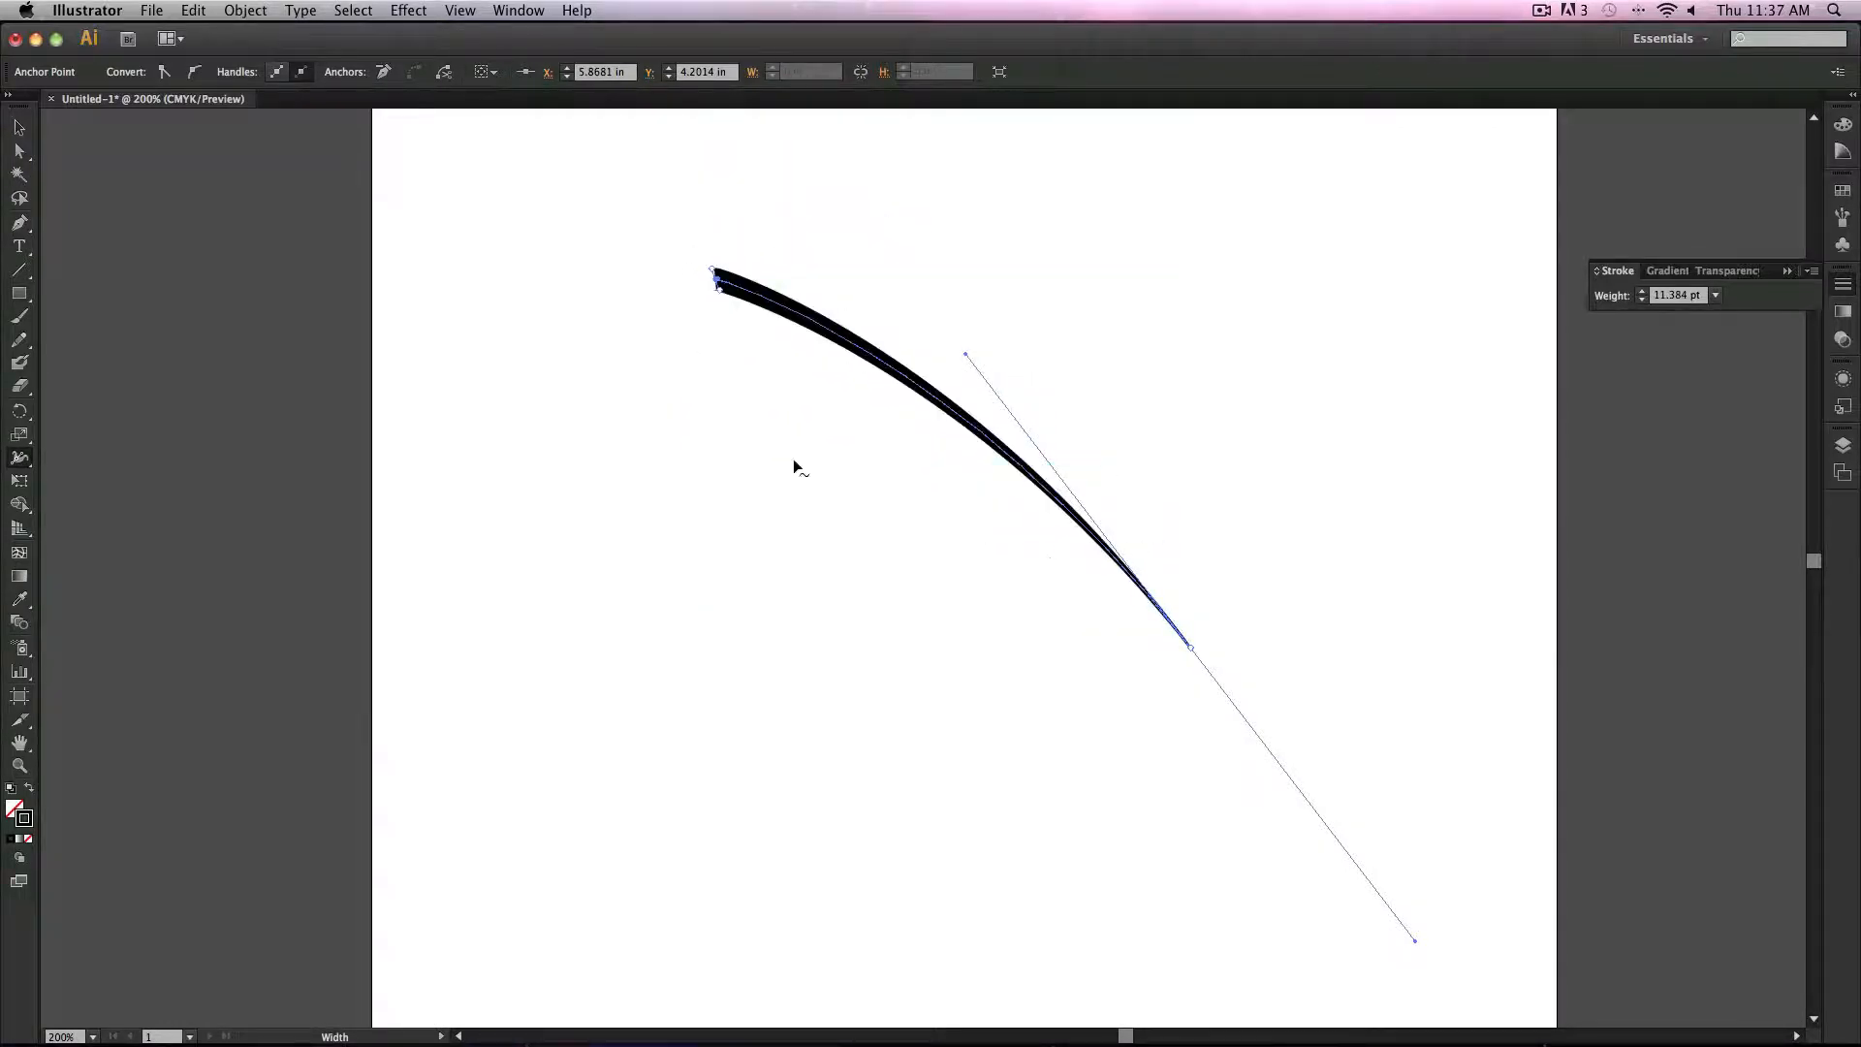
pyautogui.click(19, 127)
pyautogui.click(1117, 649)
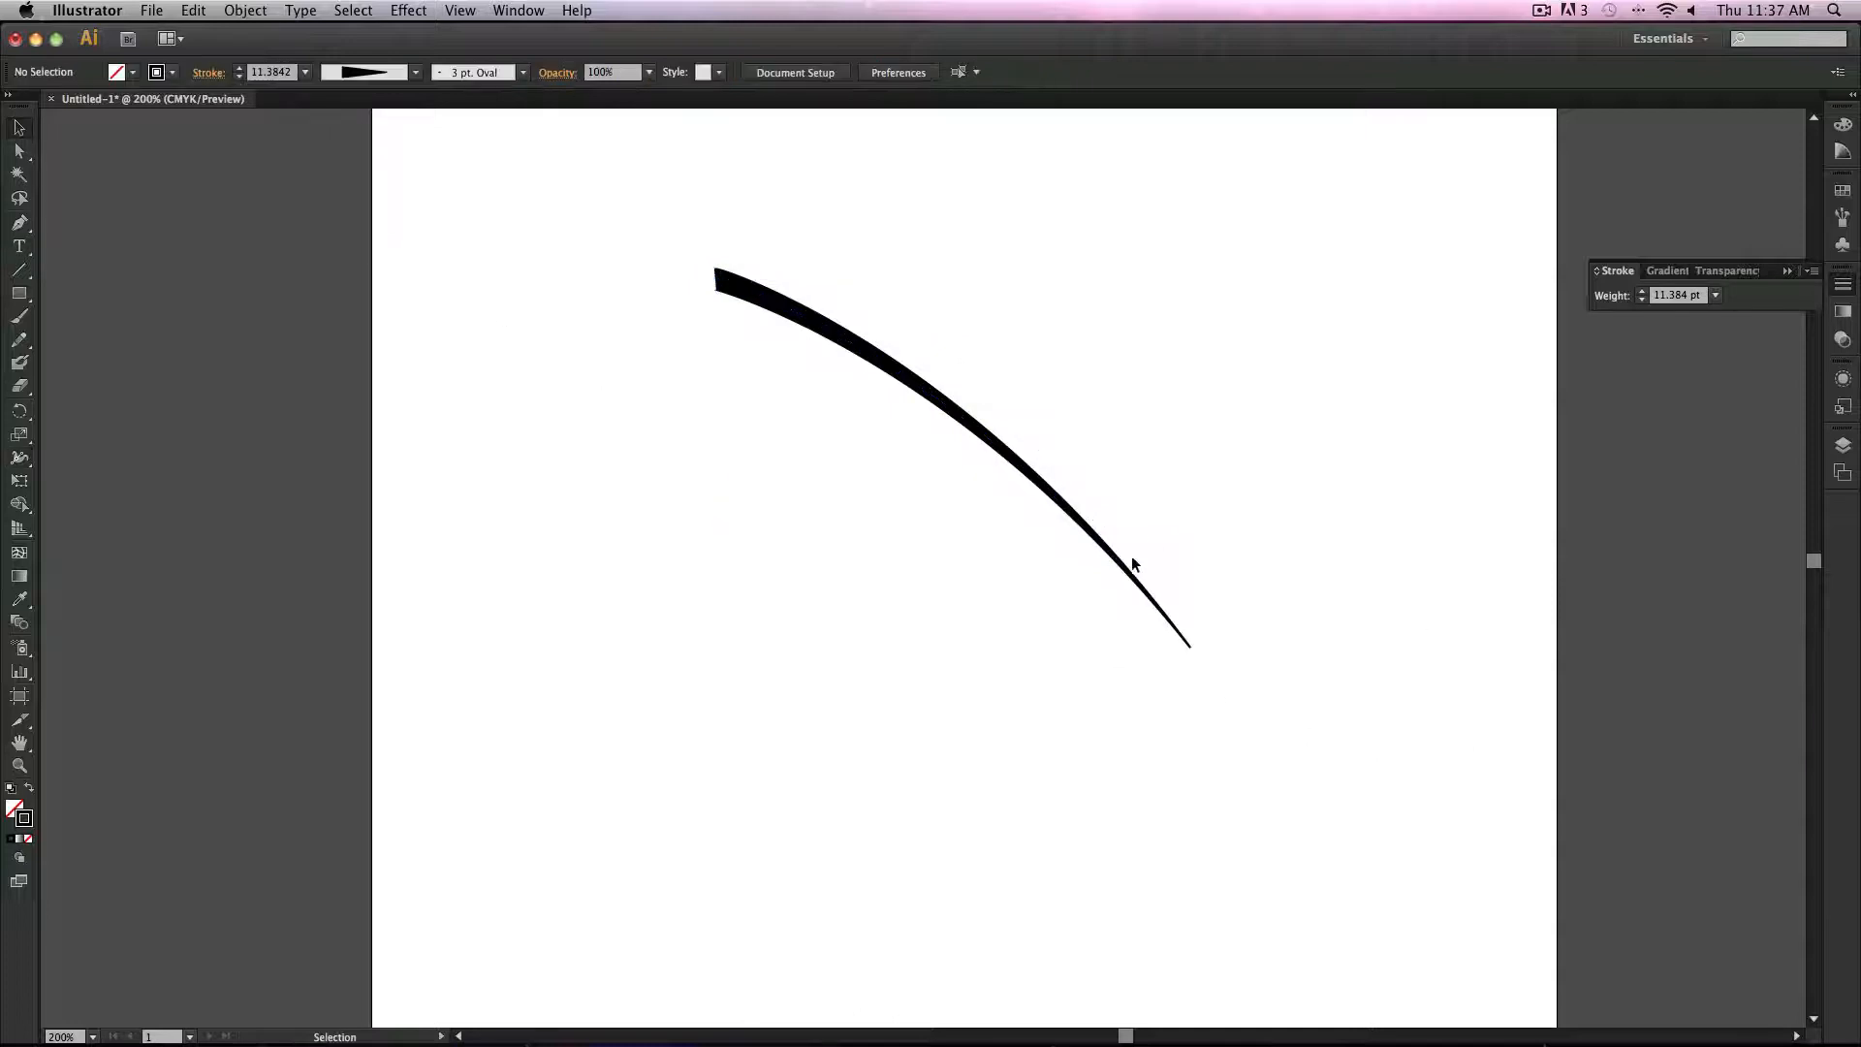
pyautogui.click(1184, 638)
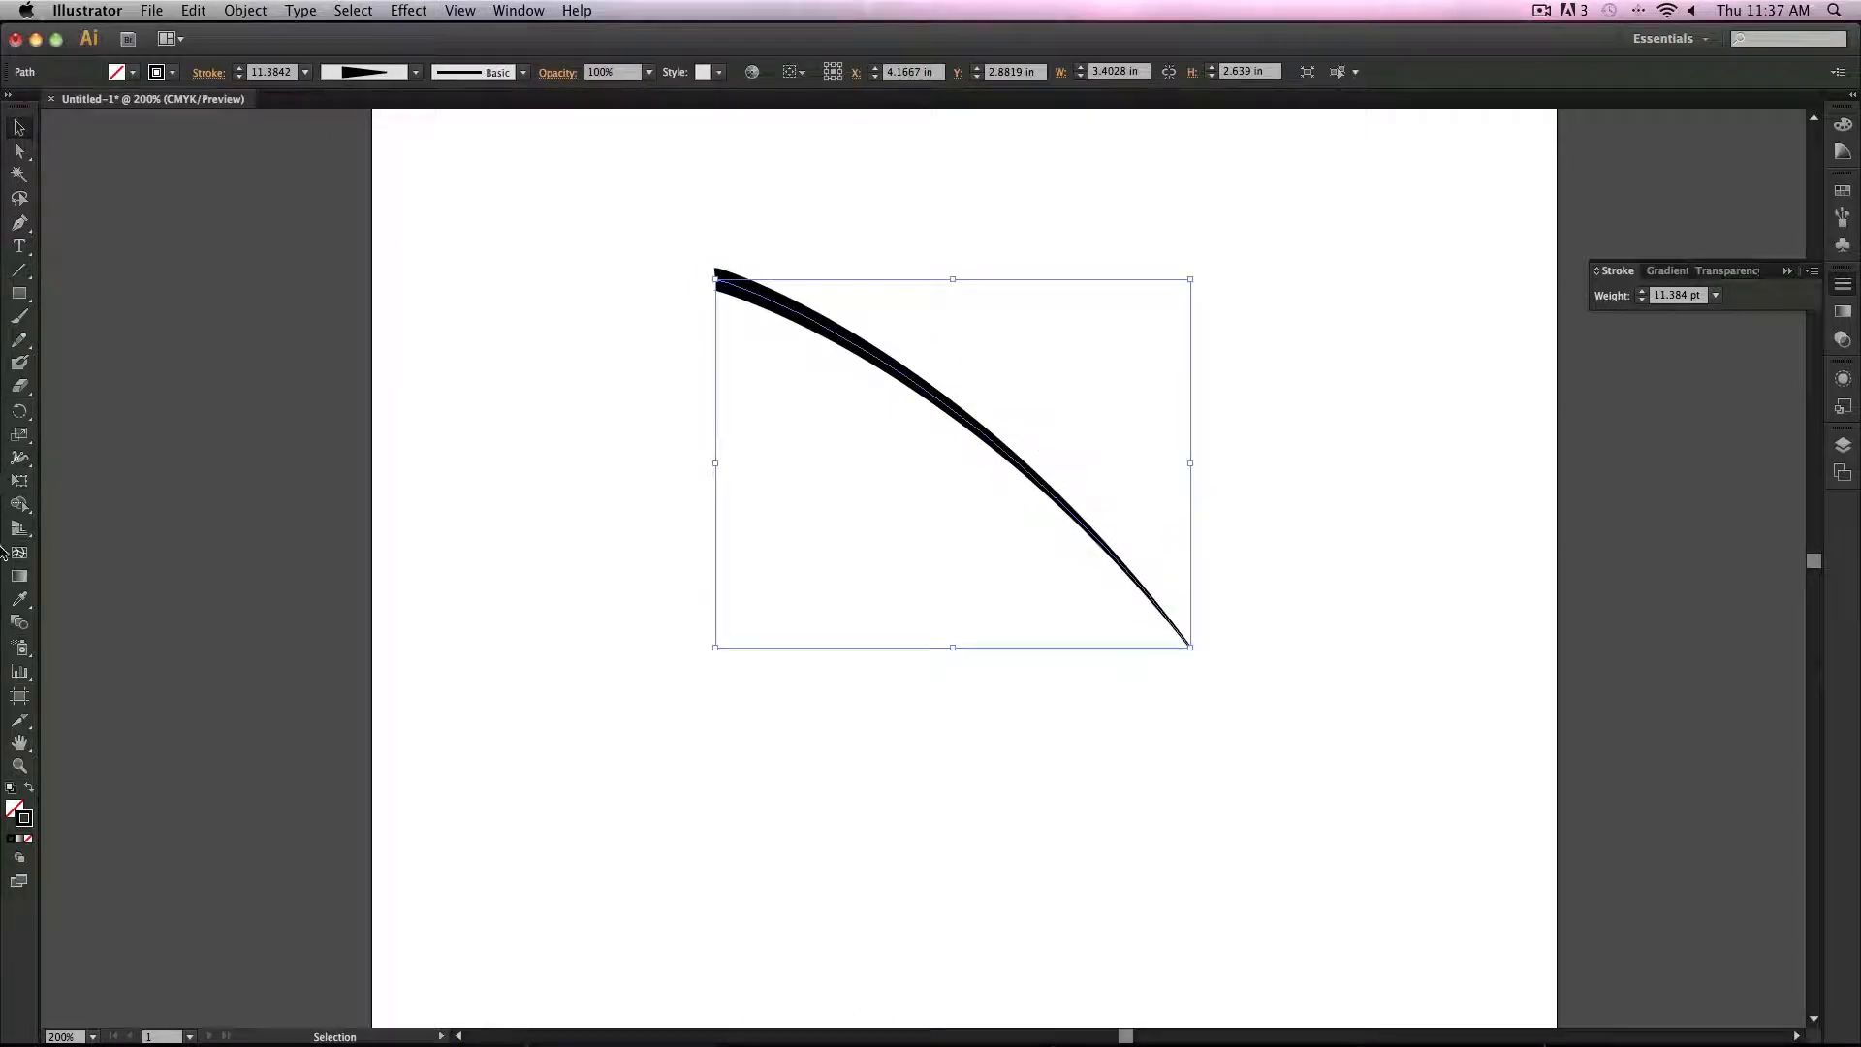
# Step: Drag the end and add width points along the path with the Width tool to taper it
pyautogui.click(19, 460)
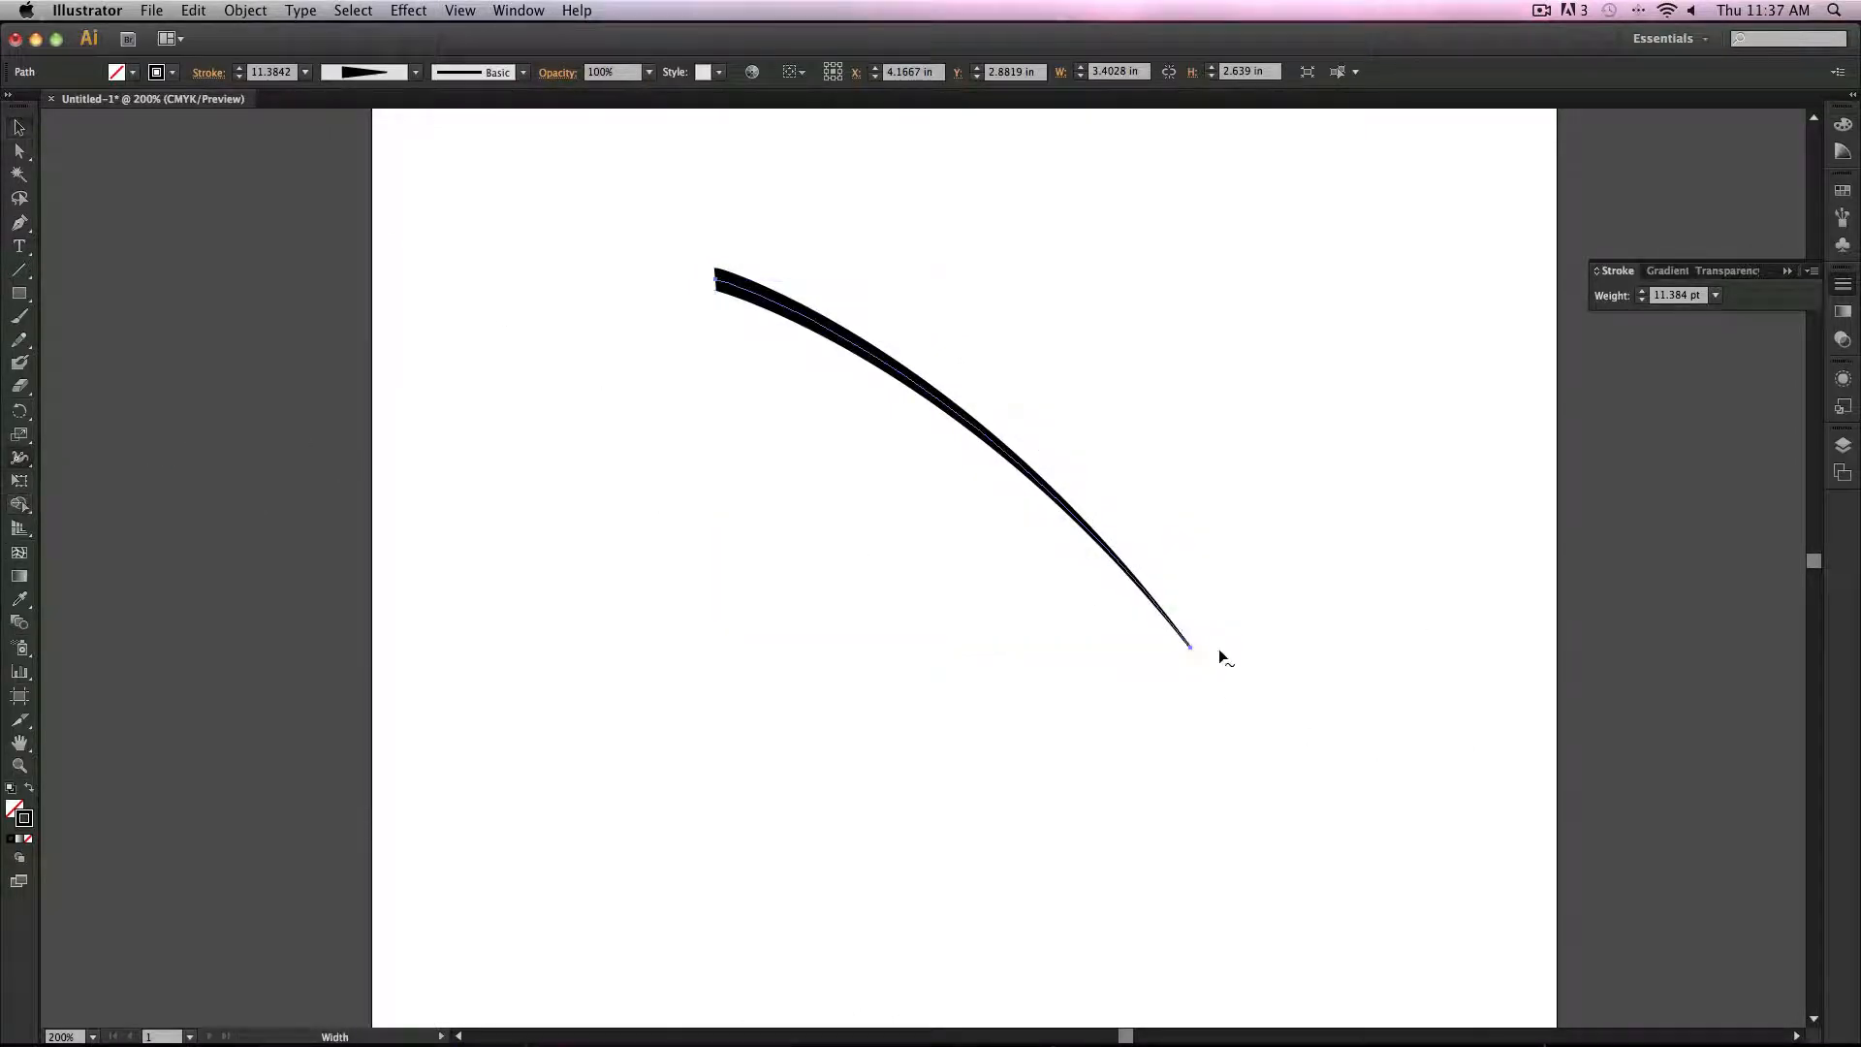
pyautogui.moveTo(1190, 648); pyautogui.dragTo(1063, 569)
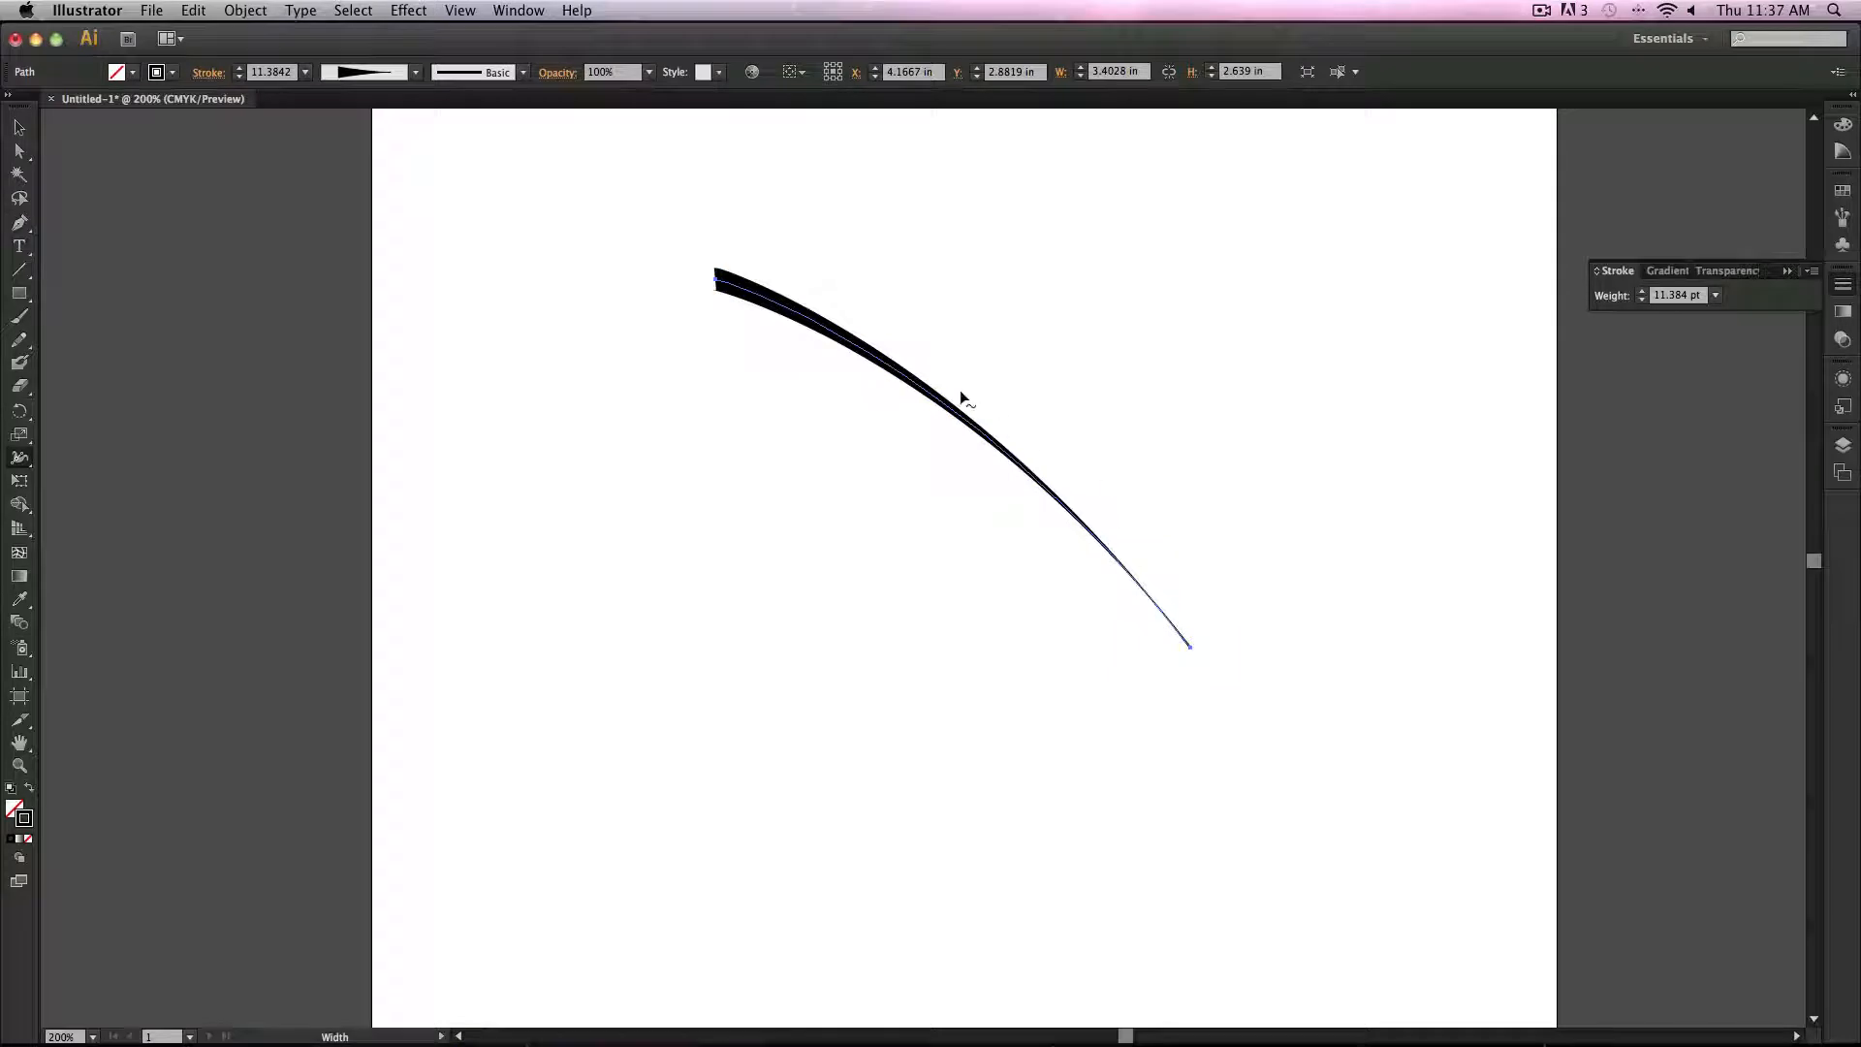
pyautogui.moveTo(951, 411)
pyautogui.mouseDown()
pyautogui.moveTo(980, 366)
pyautogui.moveTo(954, 407)
pyautogui.mouseUp()
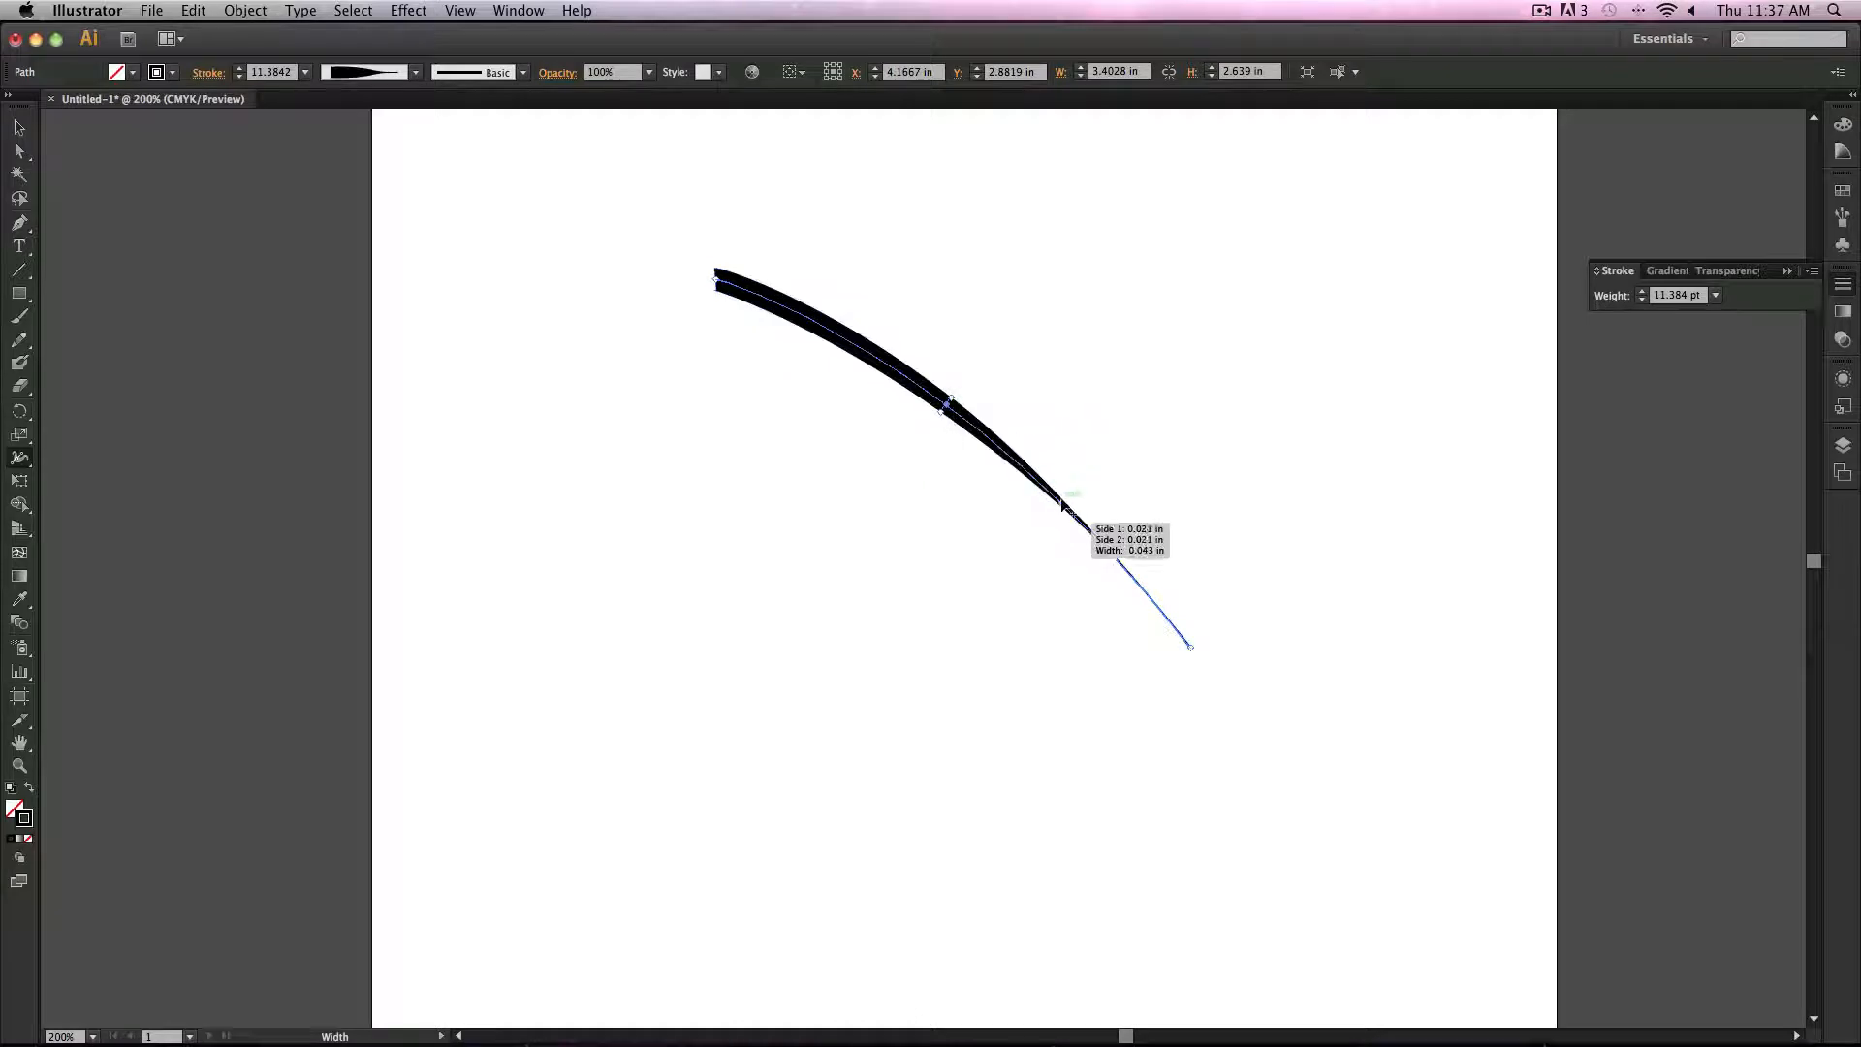
pyautogui.moveTo(1055, 498)
pyautogui.mouseDown()
pyautogui.moveTo(1035, 531)
pyautogui.moveTo(1067, 513)
pyautogui.mouseUp()
pyautogui.click(20, 128)
pyautogui.click(710, 428)
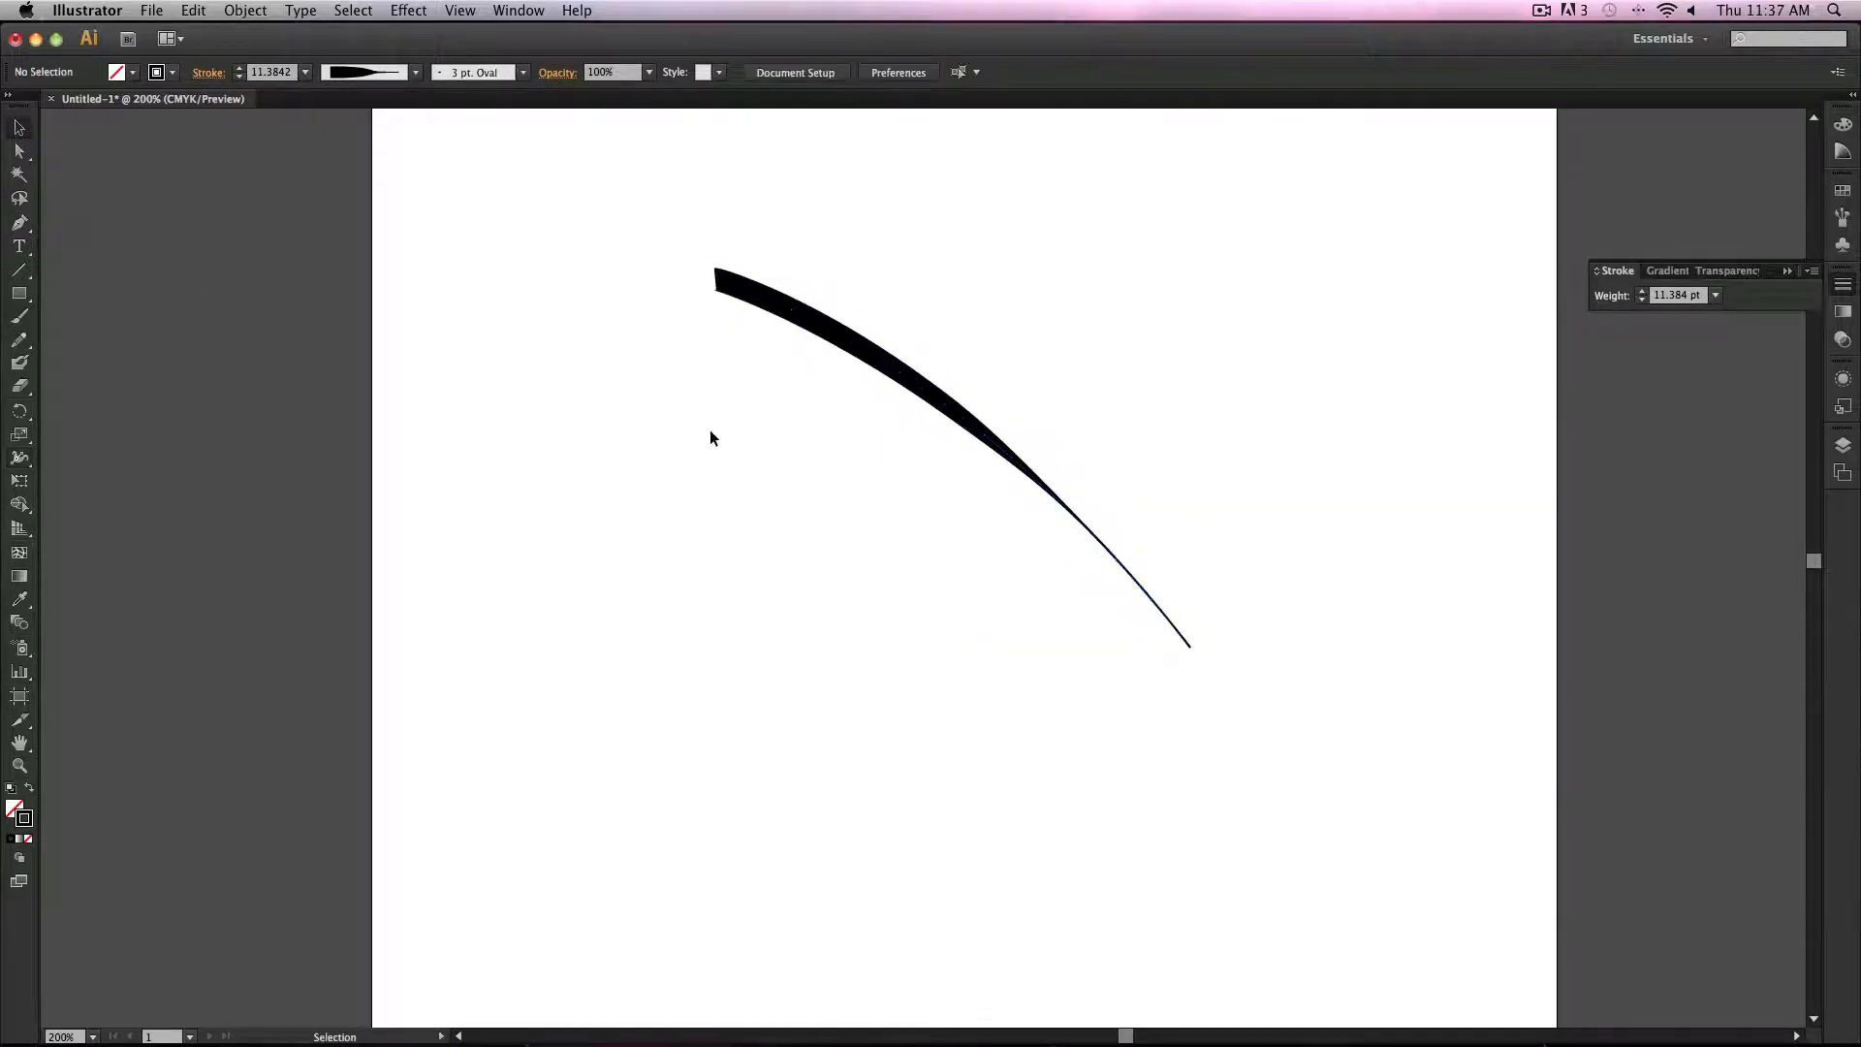
# Step: Scale the path down from its bounding box corner and rotate it slightly
pyautogui.click(756, 306)
pyautogui.moveTo(721, 284); pyautogui.dragTo(1047, 543)
pyautogui.click(1347, 562)
pyautogui.click(1053, 531)
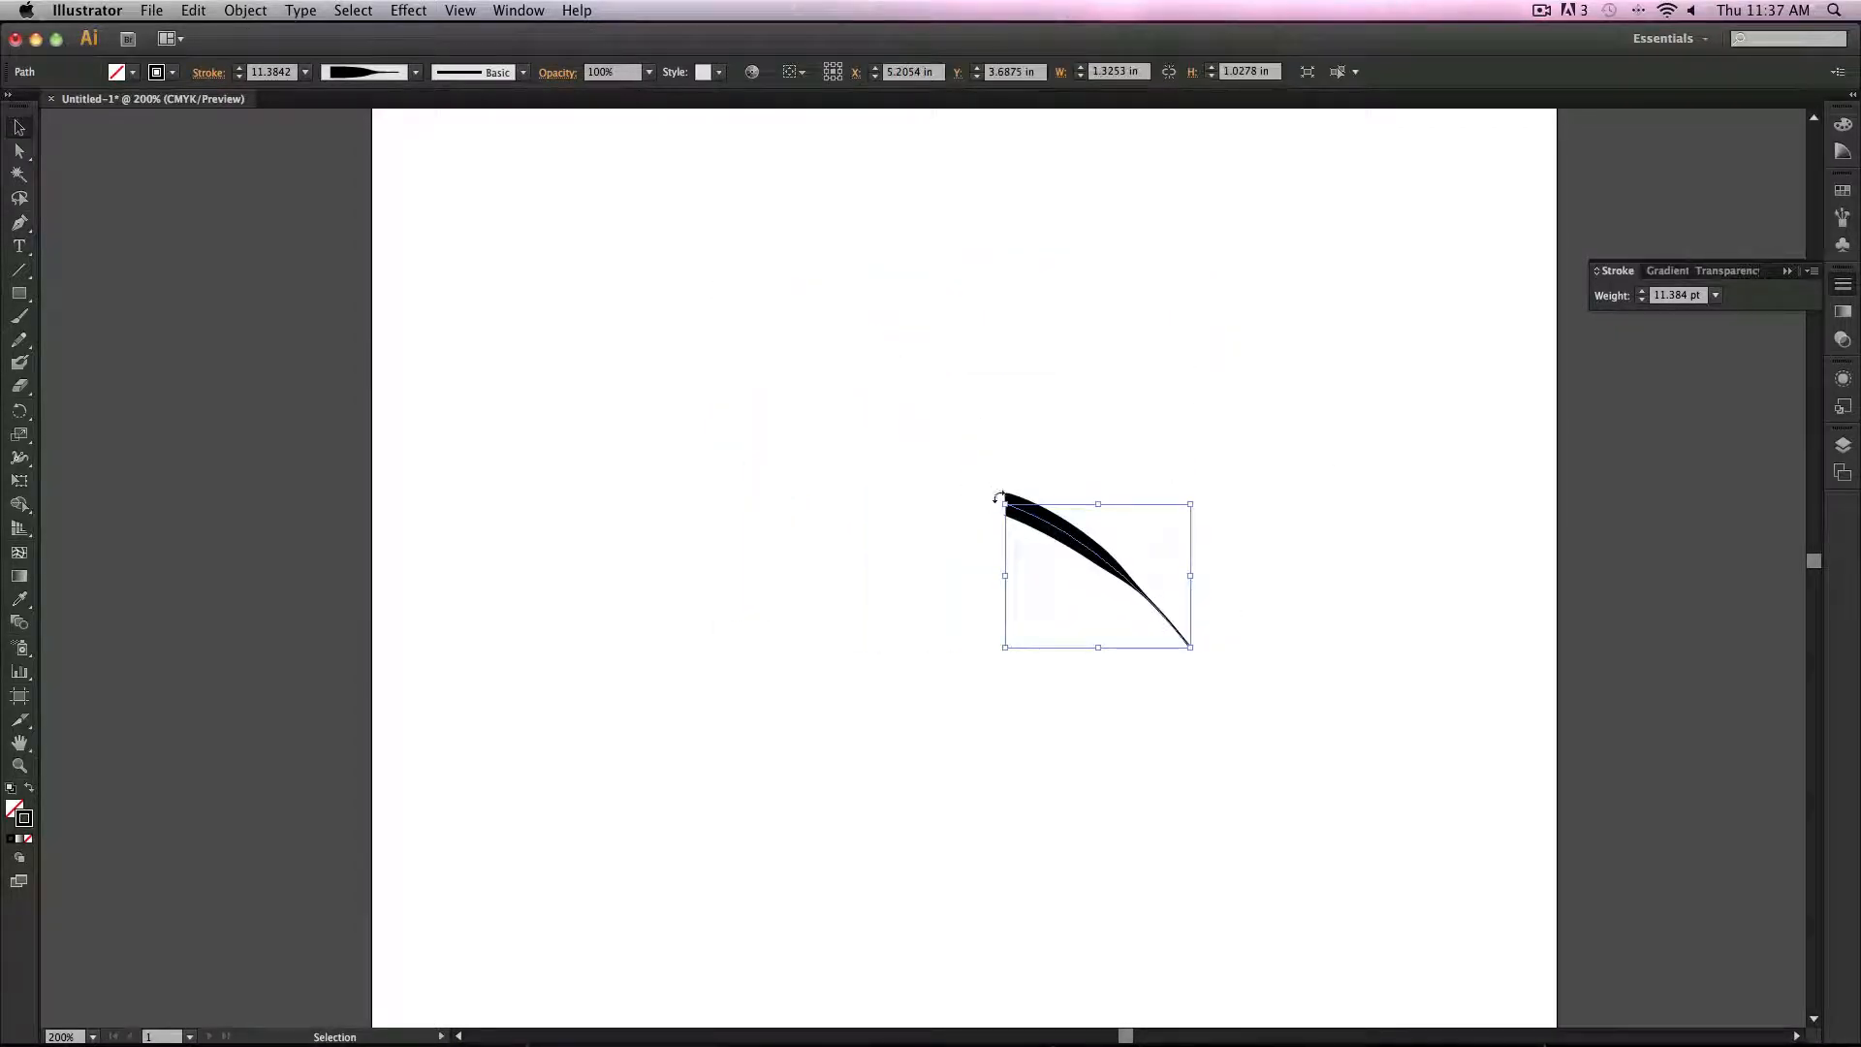
pyautogui.click(940, 619)
pyautogui.click(1013, 503)
pyautogui.moveTo(996, 495); pyautogui.dragTo(989, 503)
pyautogui.moveTo(1018, 661); pyautogui.dragTo(1018, 661)
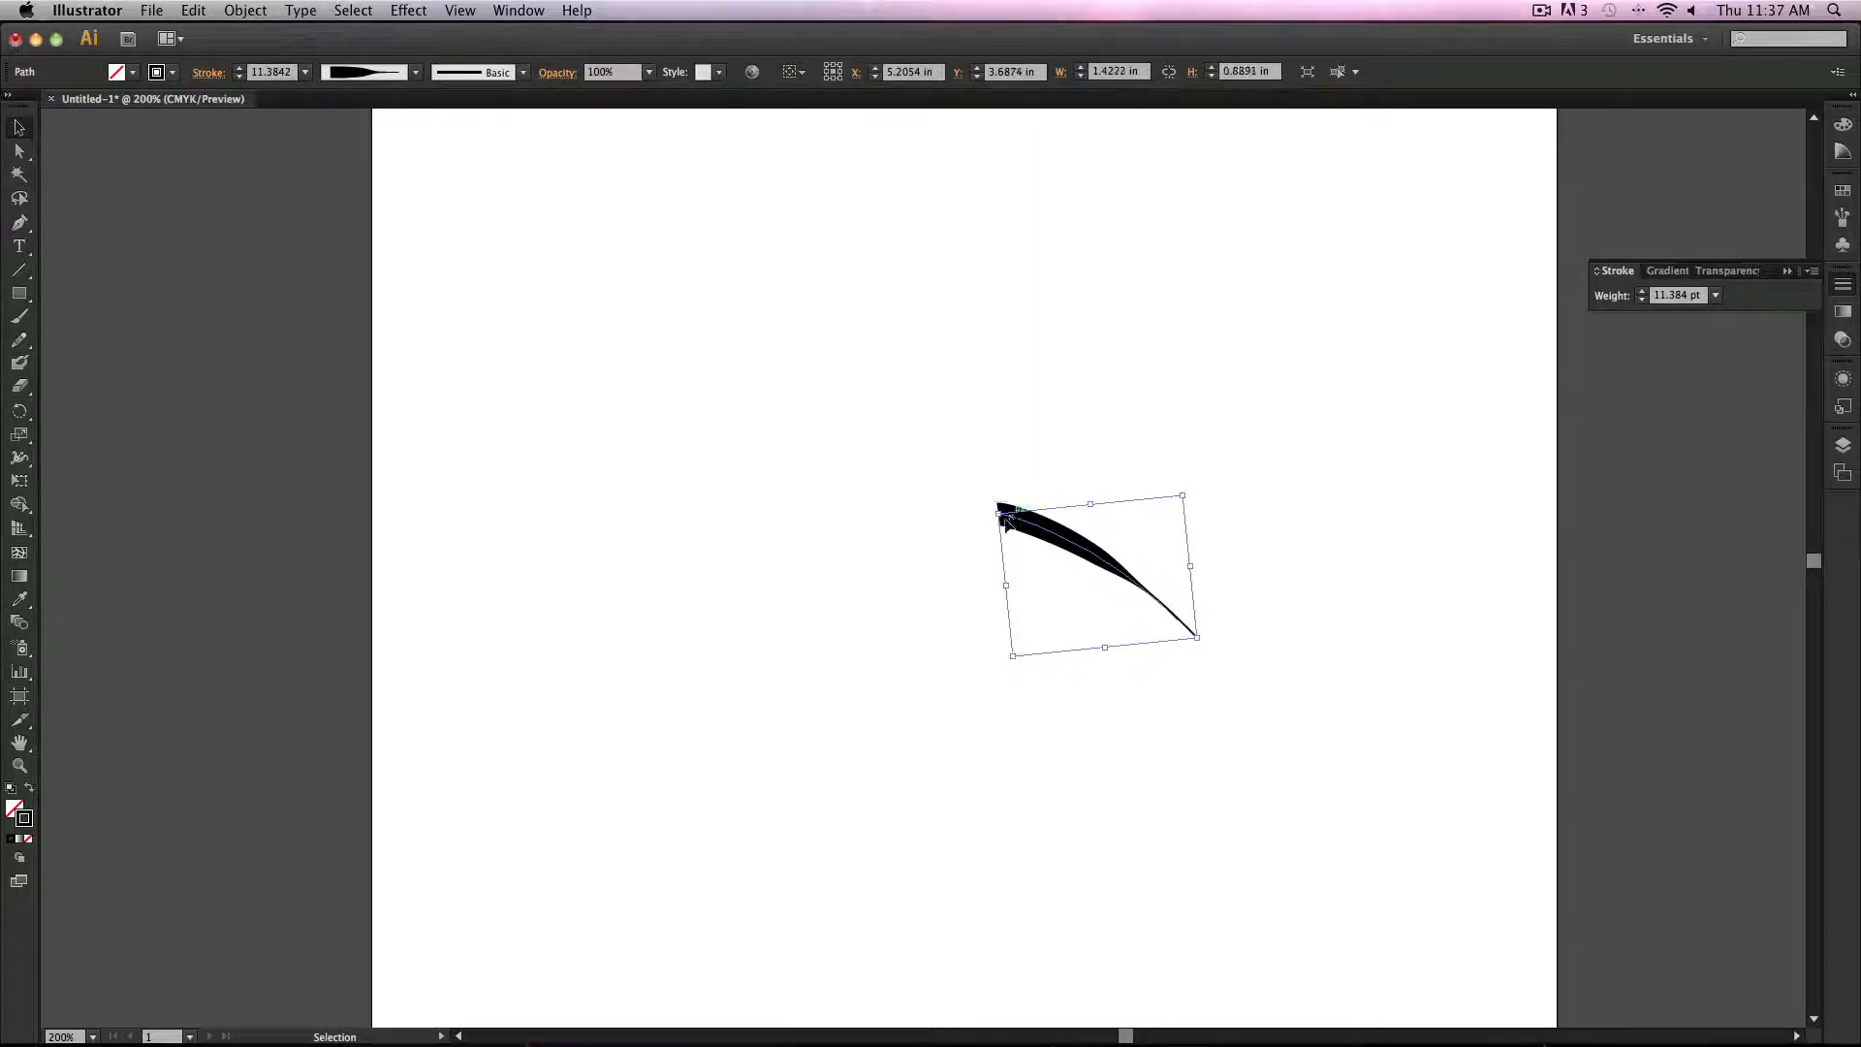
# Step: Rotate the path to point upward and drag its middle with the Width tool
pyautogui.click(987, 510)
pyautogui.click(999, 510)
pyautogui.moveTo(989, 511); pyautogui.dragTo(1196, 640)
pyautogui.click(1361, 520)
pyautogui.click(1084, 594)
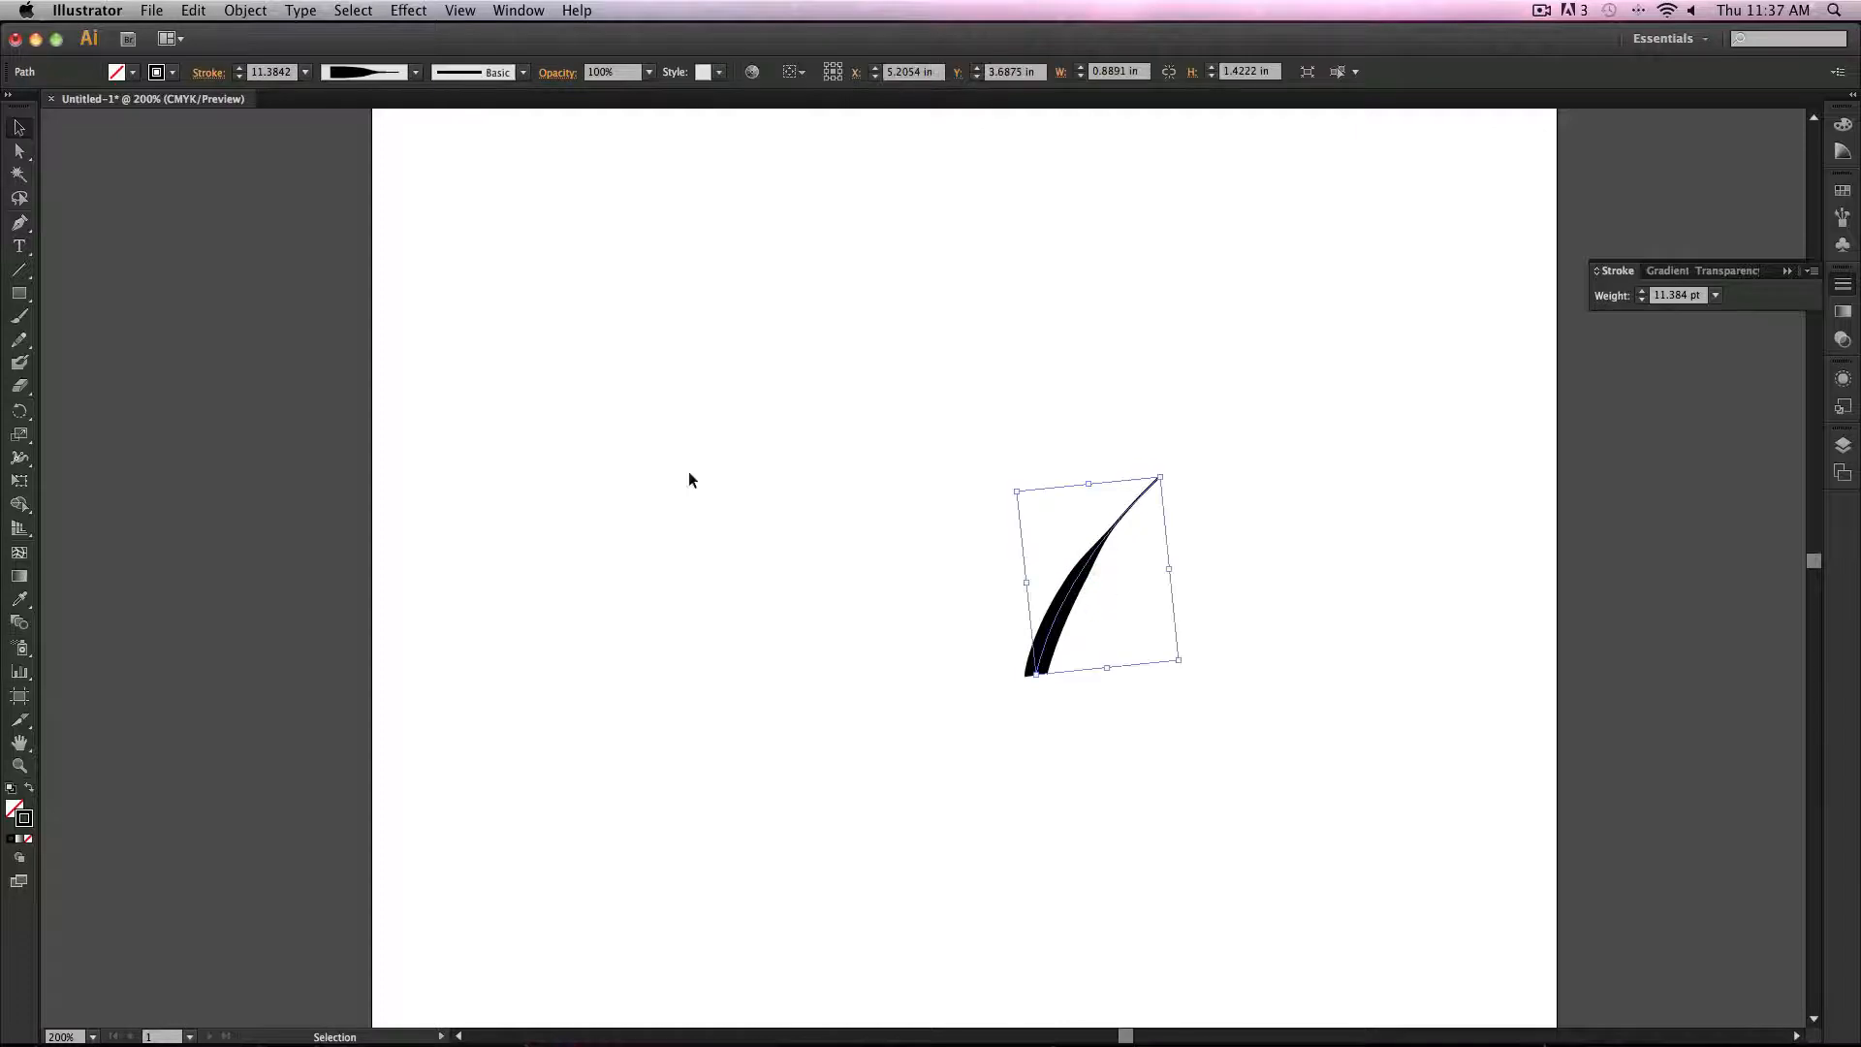
pyautogui.click(18, 459)
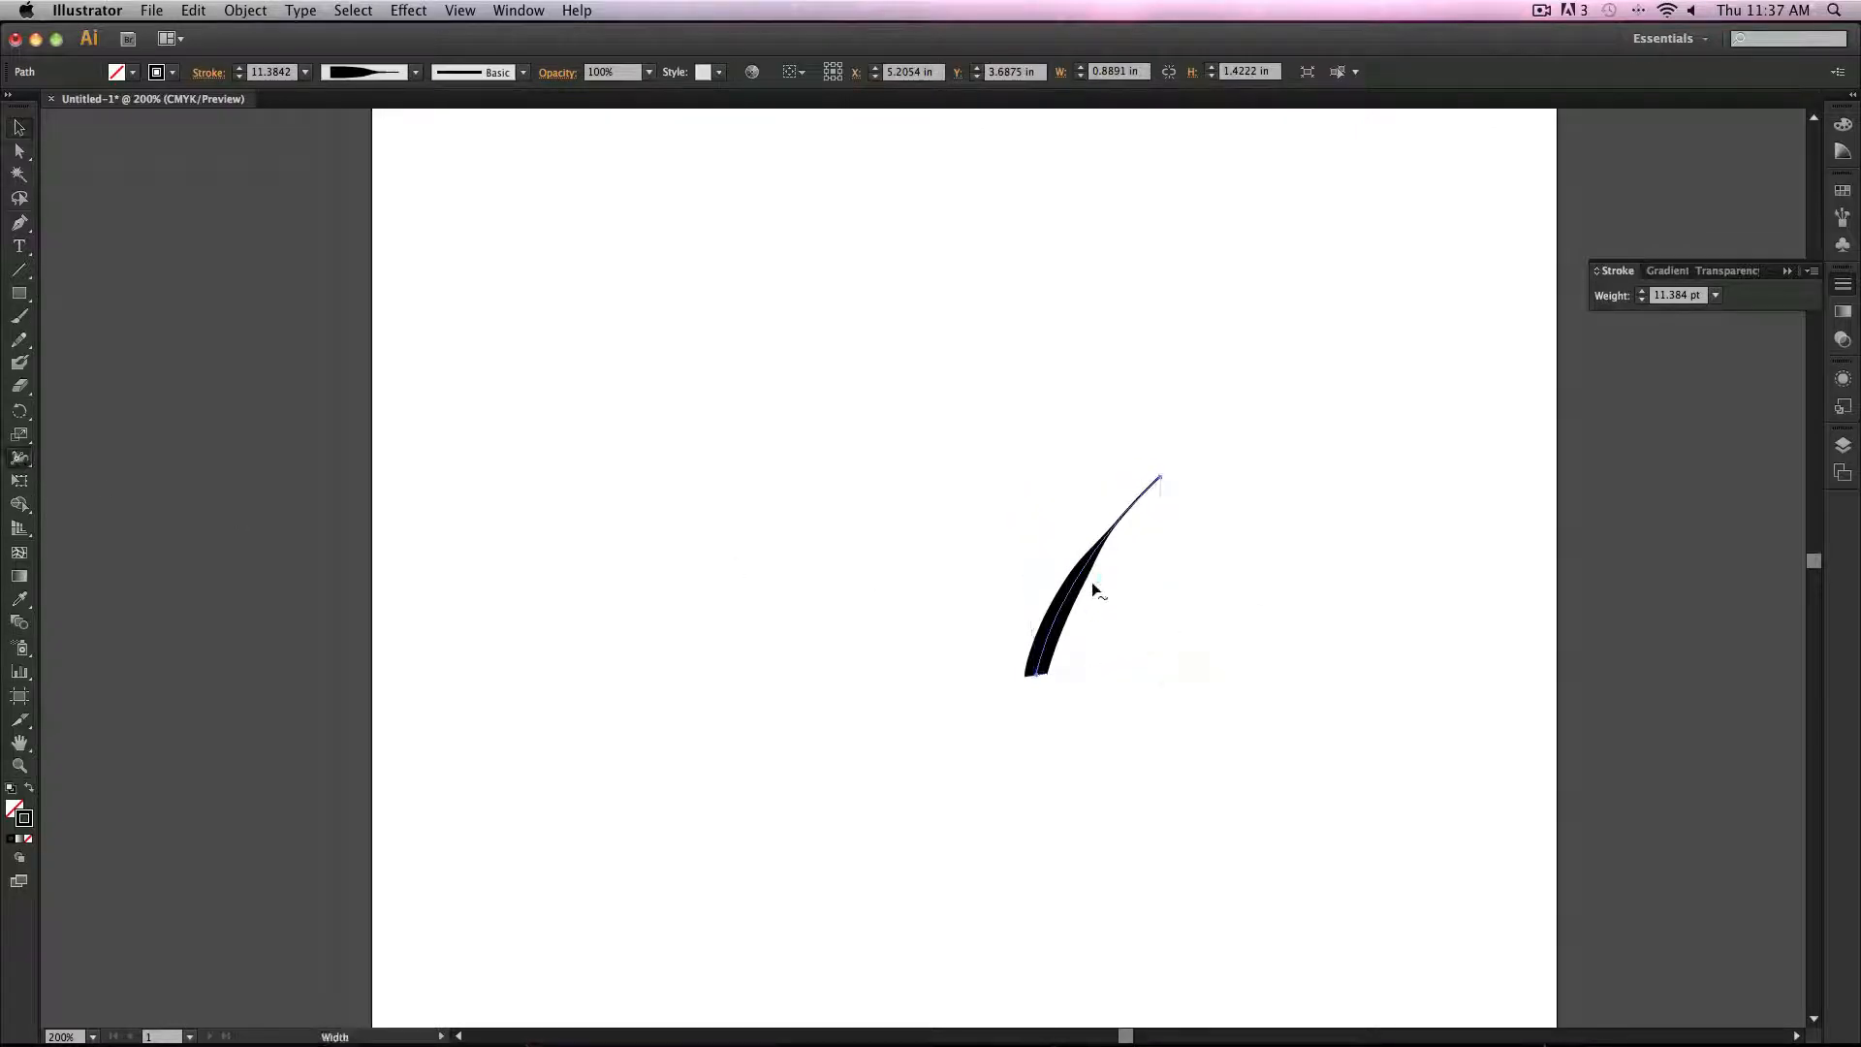
pyautogui.moveTo(1075, 579)
pyautogui.mouseDown()
pyautogui.moveTo(1048, 566)
pyautogui.moveTo(1091, 587)
pyautogui.moveTo(1129, 546)
pyautogui.mouseUp()
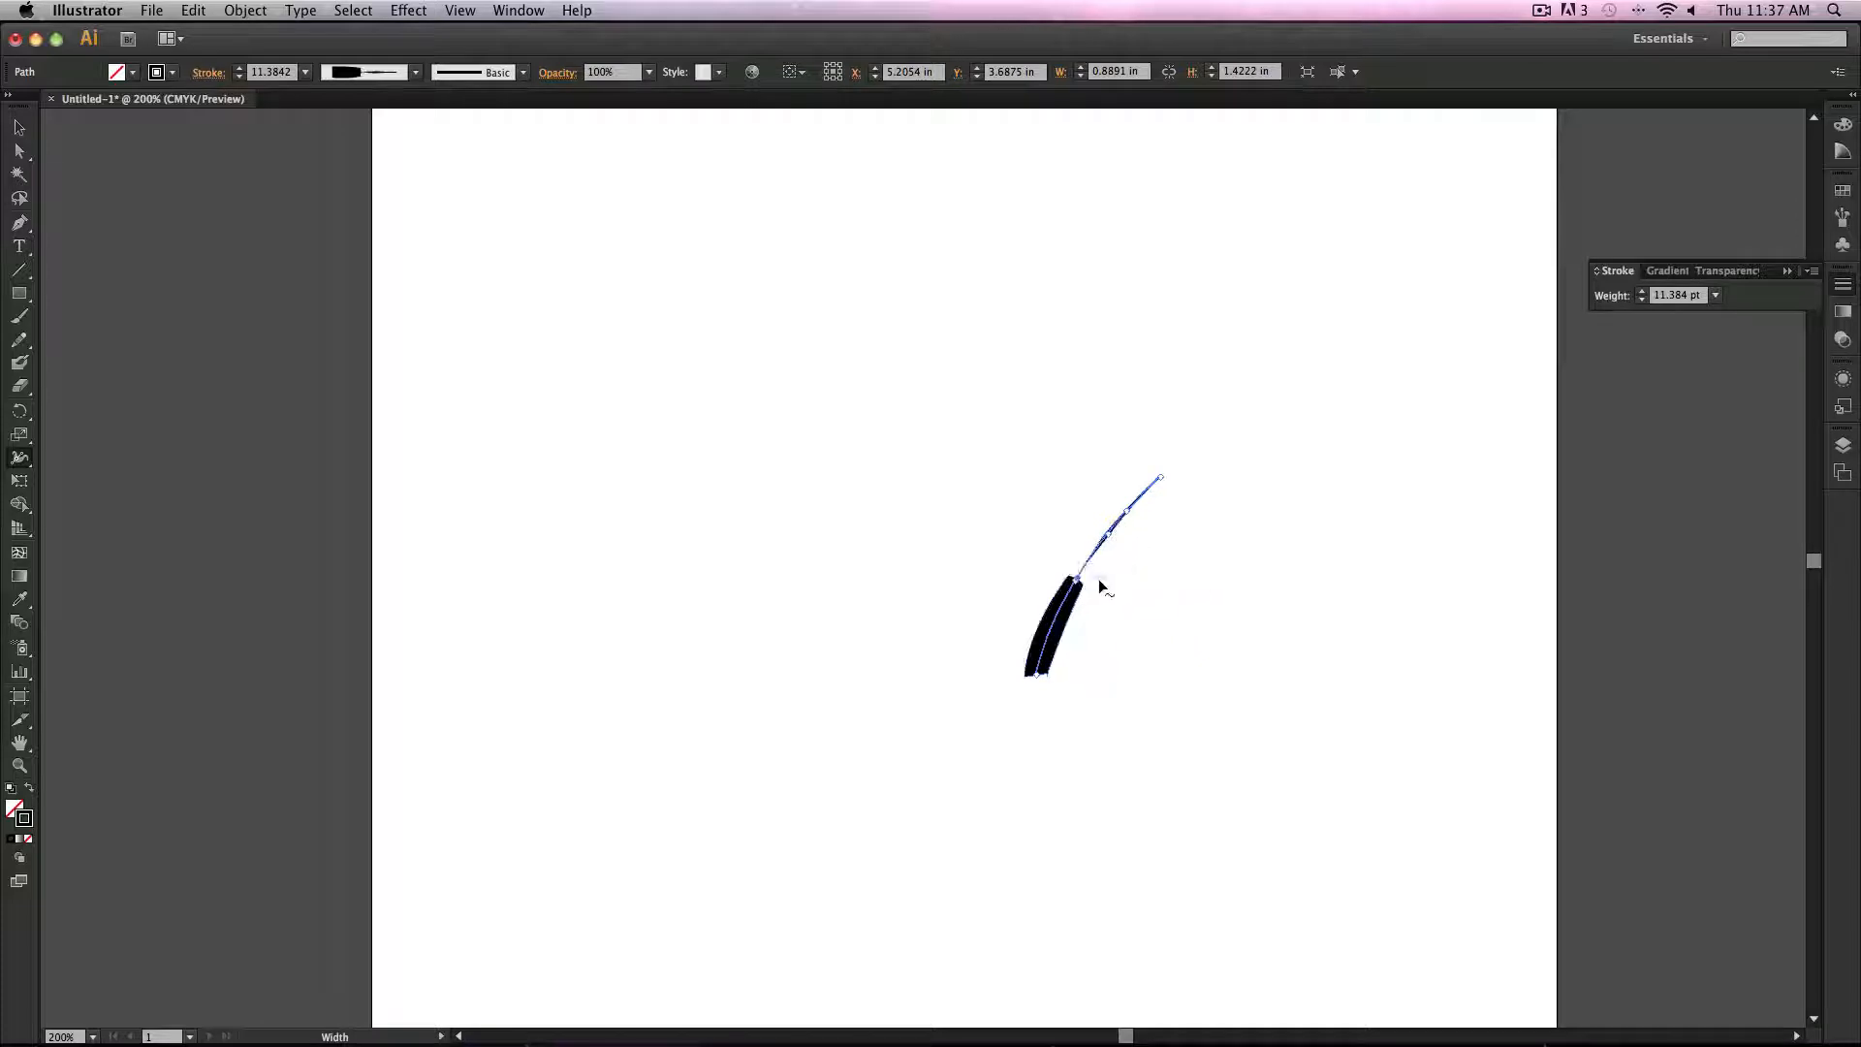
# Step: Undo the last four changes to restore the tapered path
pyautogui.press('super+z')
pyautogui.press('super+z')
pyautogui.press('super+z')
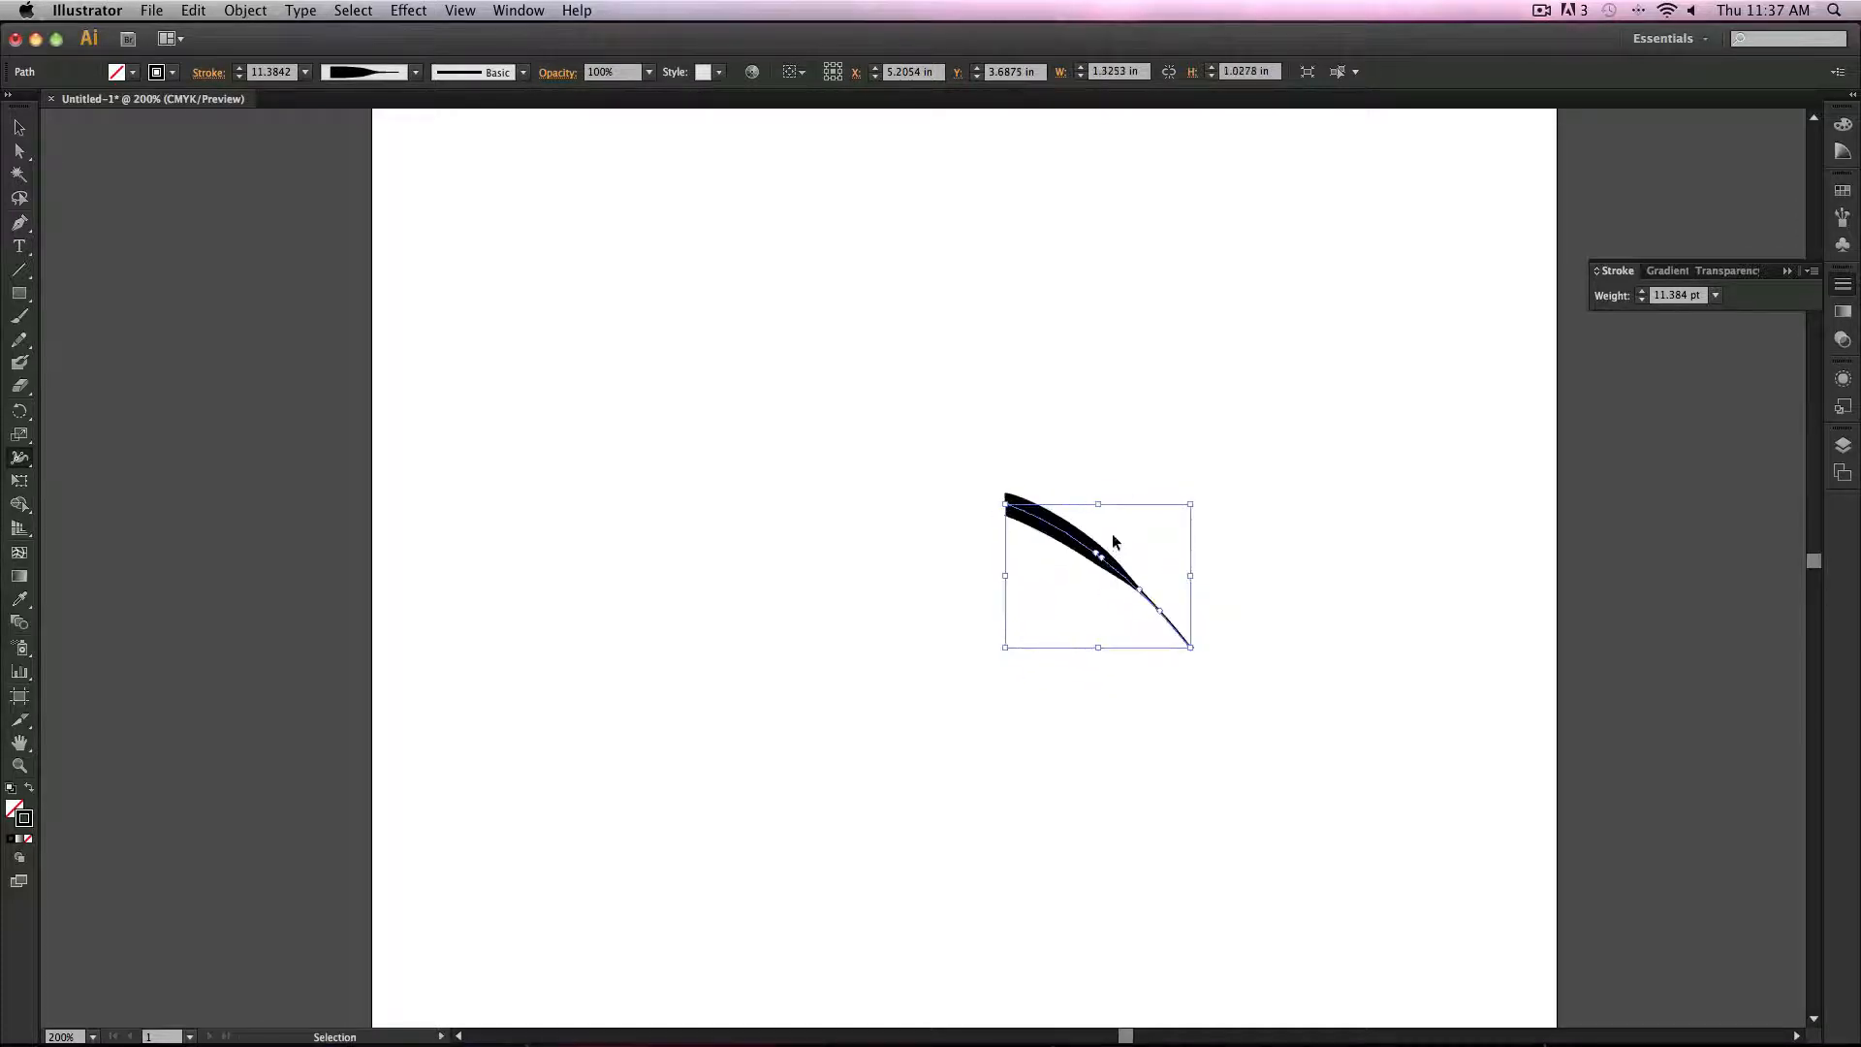
pyautogui.press('super+z')
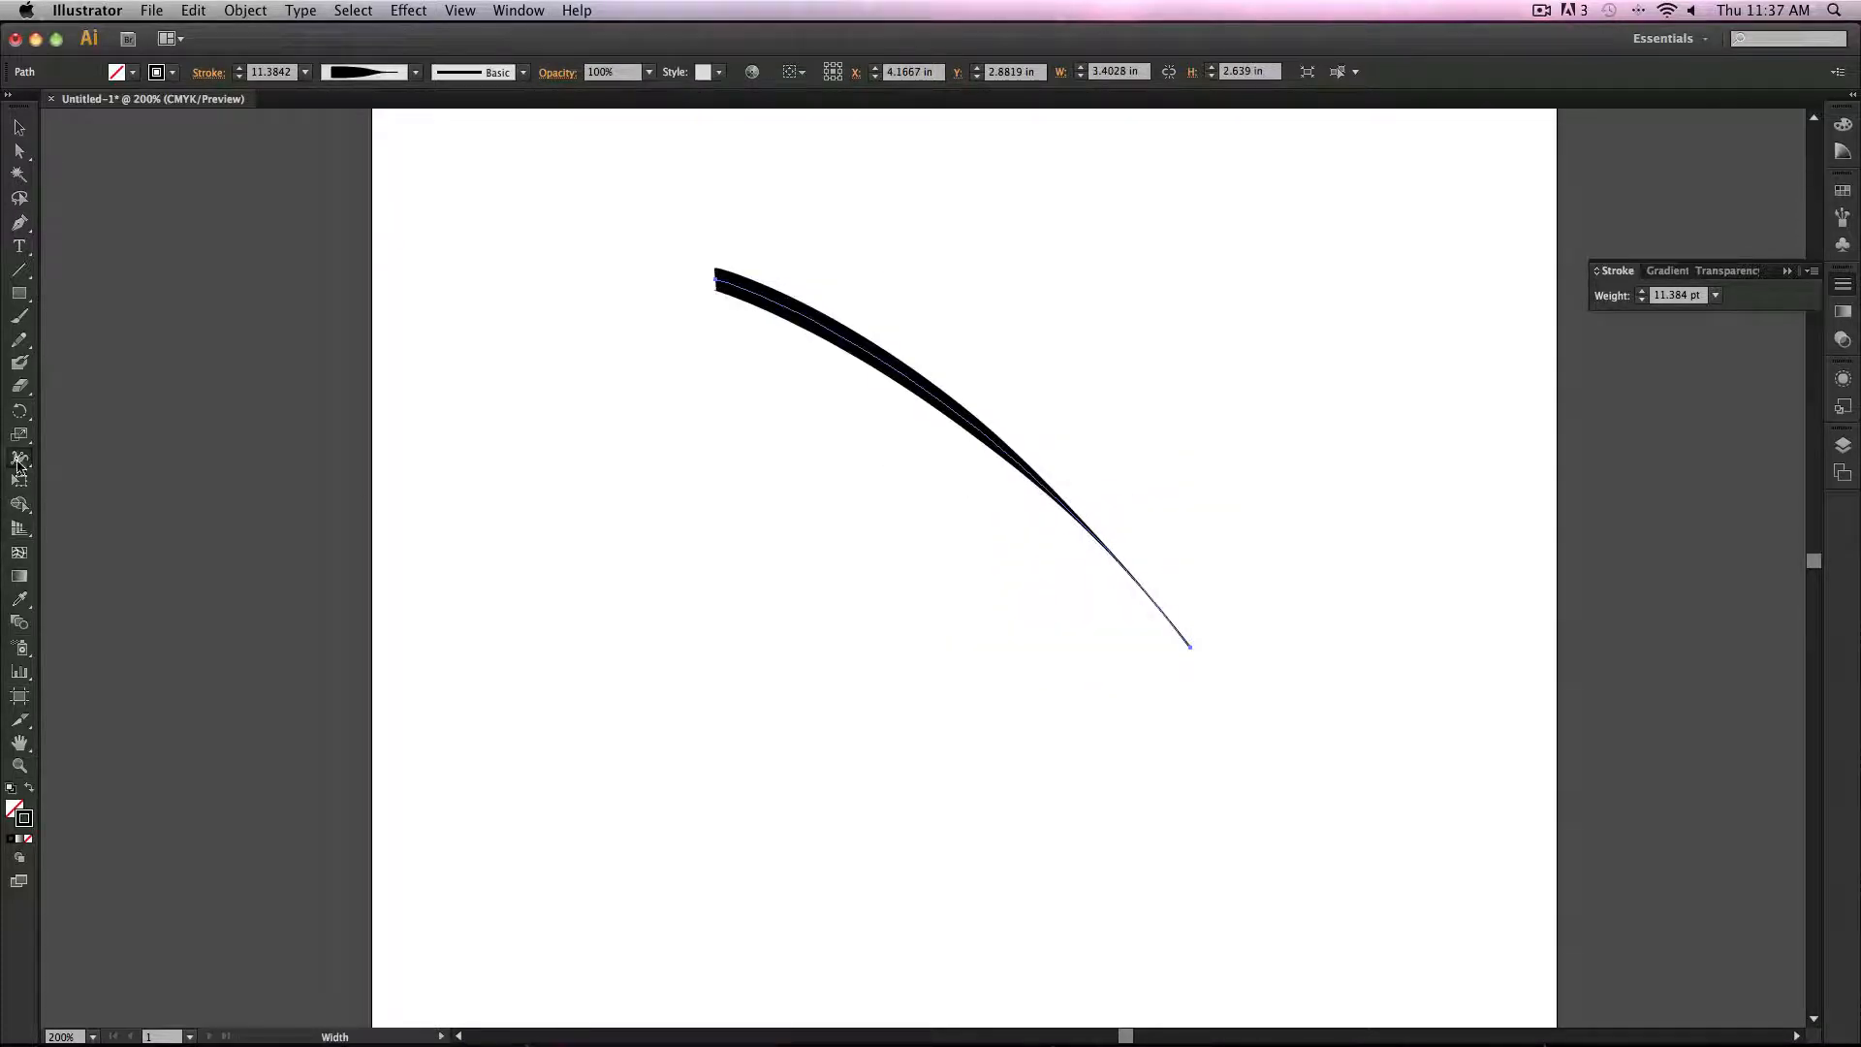
# Step: Bend the path into waves with the Warp tool
pyautogui.click(18, 460)
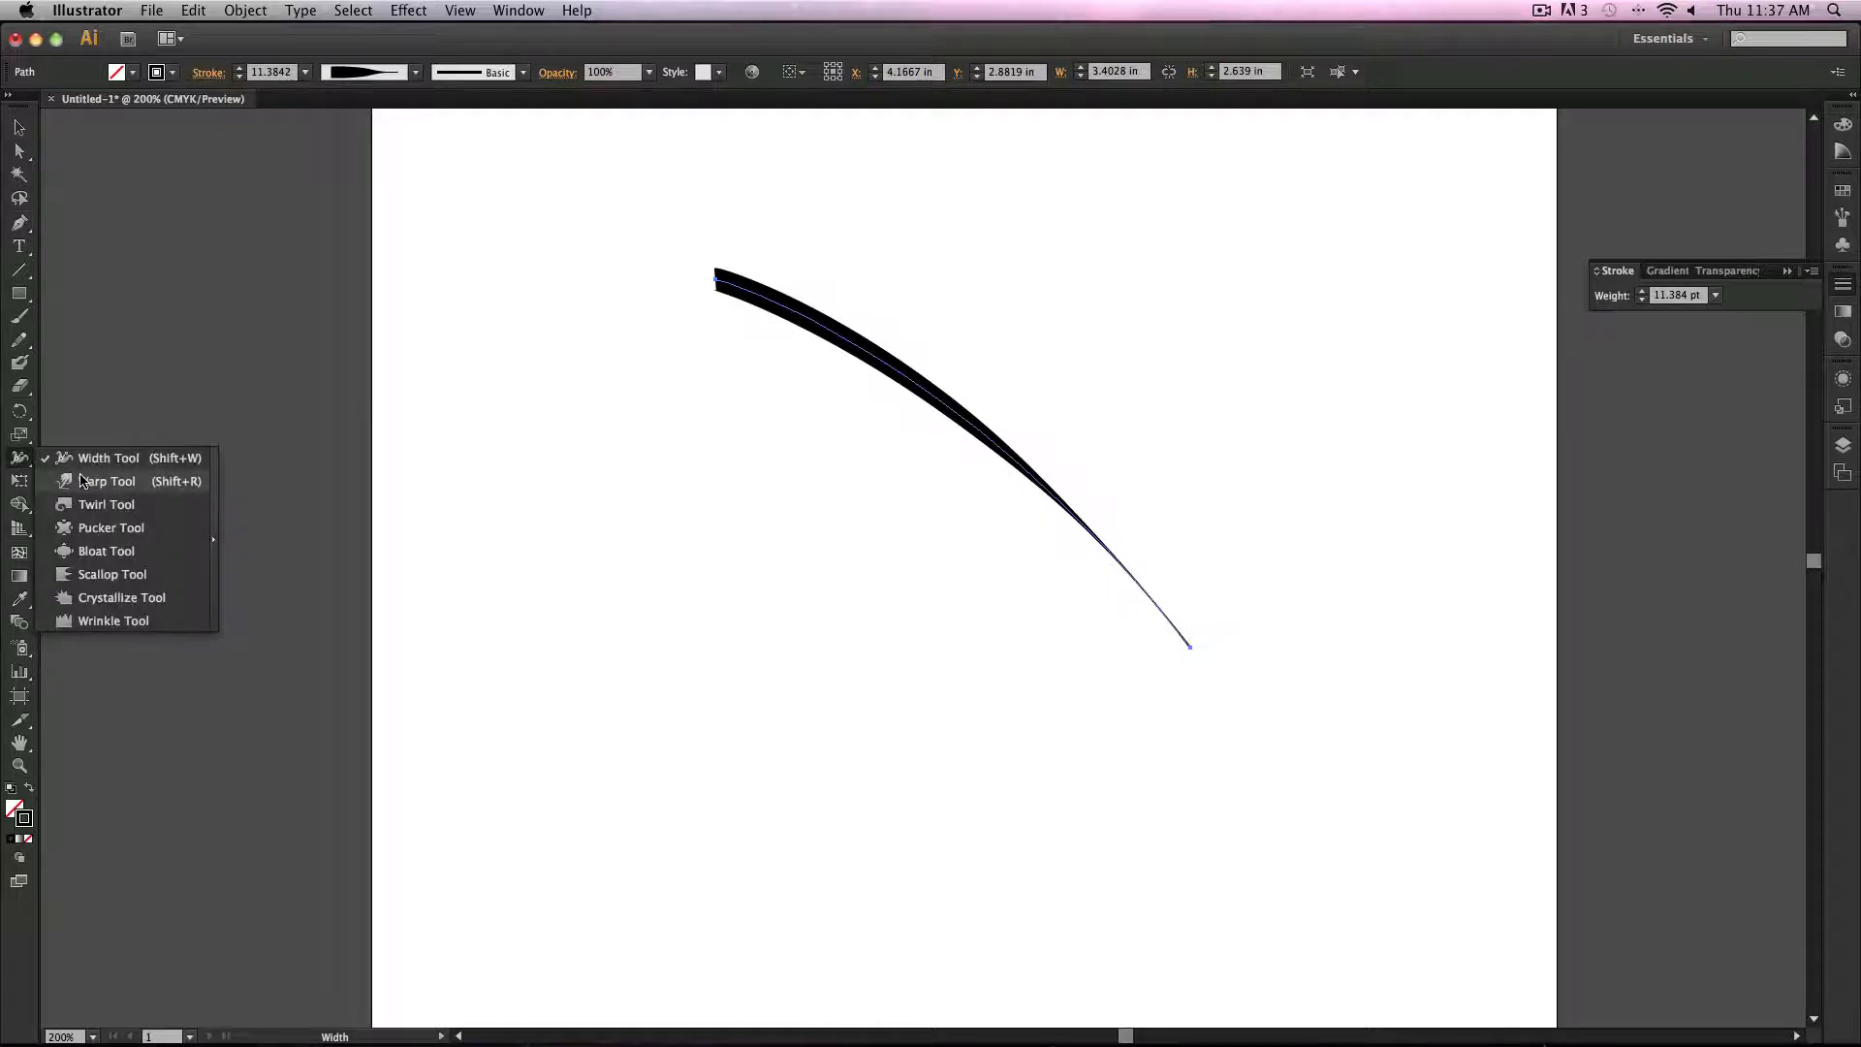
pyautogui.click(107, 481)
pyautogui.moveTo(775, 267); pyautogui.dragTo(791, 517)
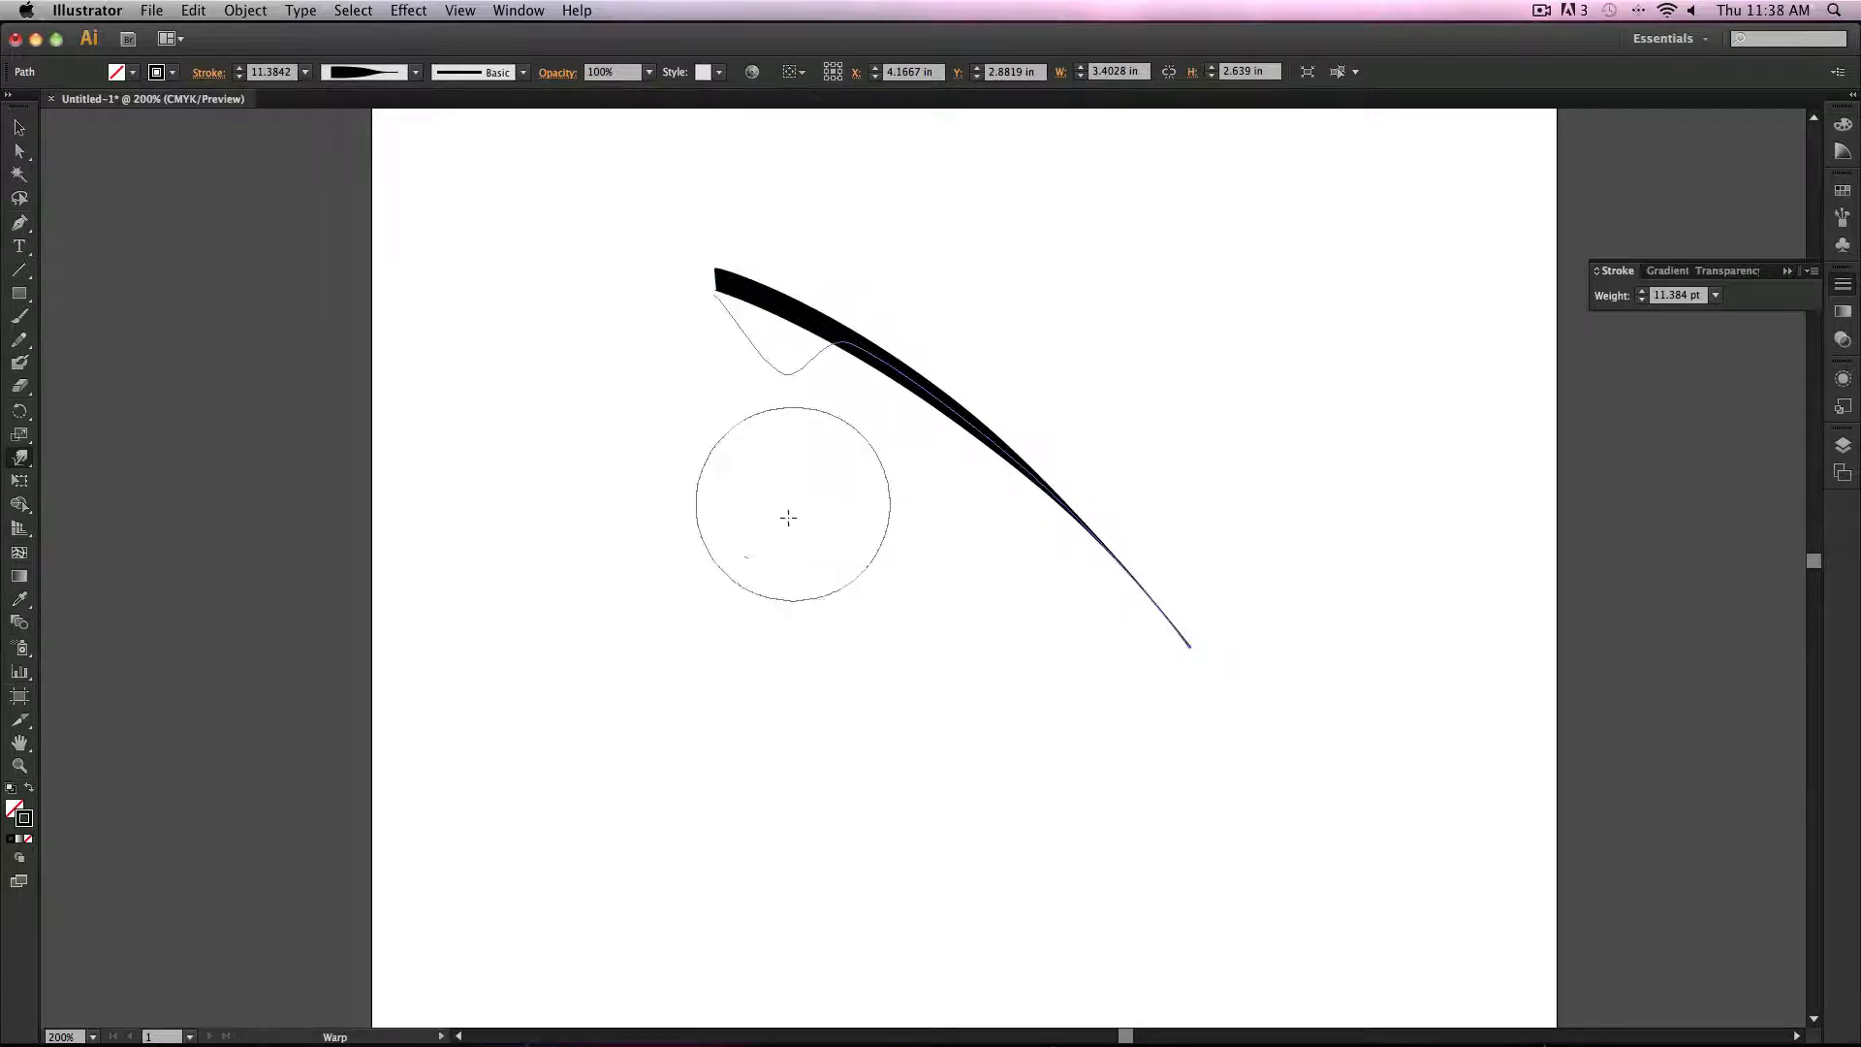
pyautogui.moveTo(943, 556); pyautogui.dragTo(1045, 405)
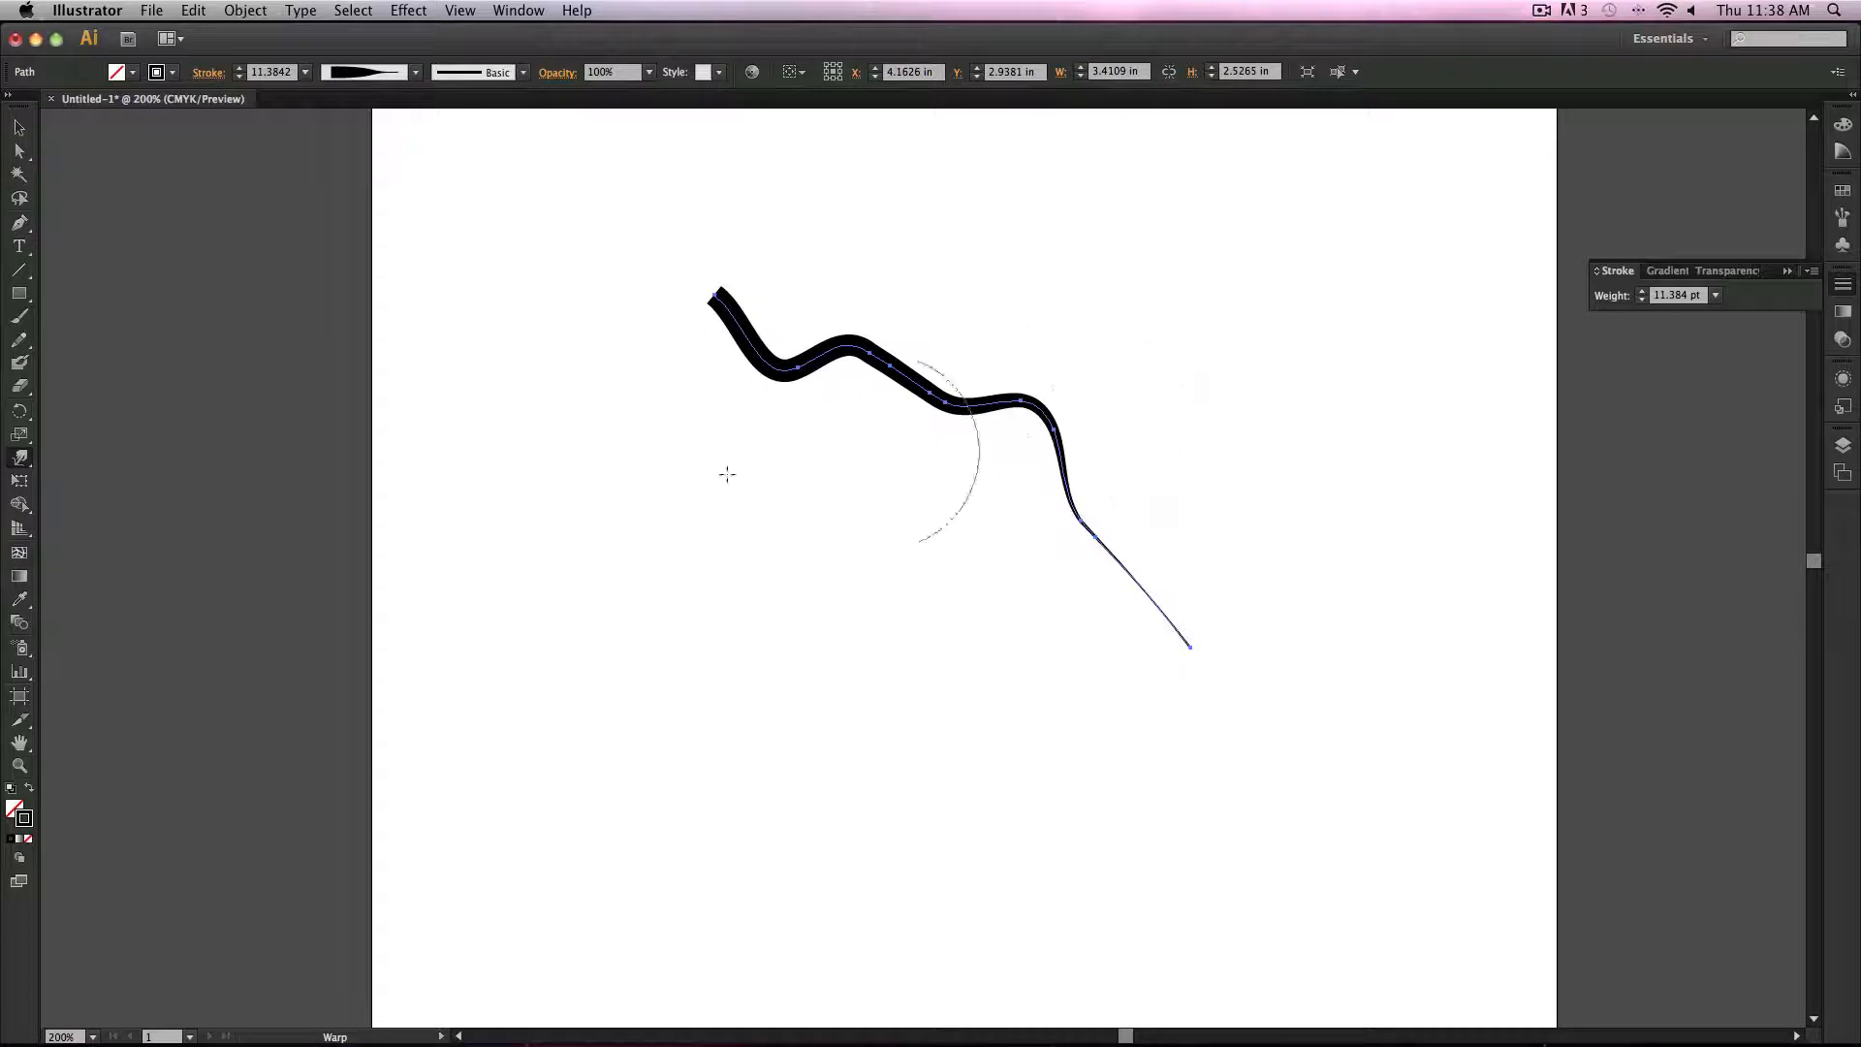
pyautogui.moveTo(1144, 554)
pyautogui.mouseDown()
pyautogui.moveTo(1188, 611)
pyautogui.moveTo(1043, 569)
pyautogui.mouseUp()
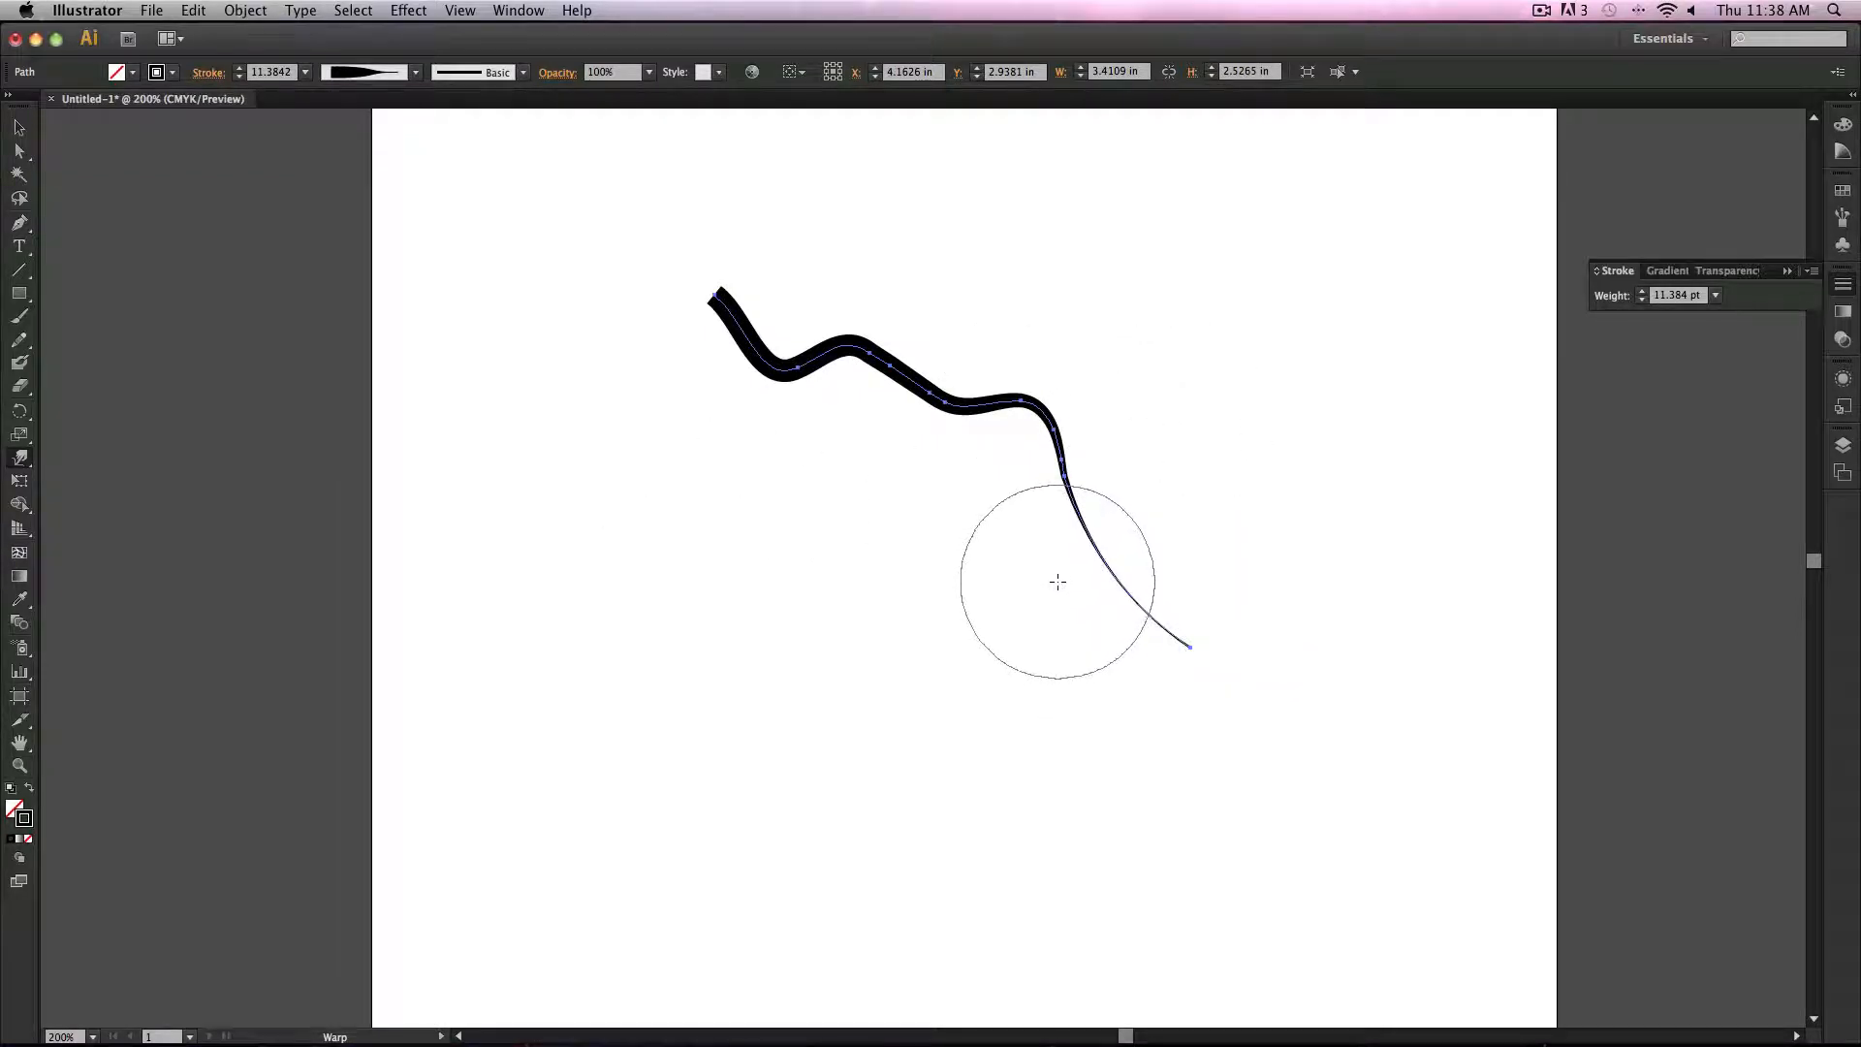
# Step: Twist the path's lower end with the Twirl tool
pyautogui.click(19, 462)
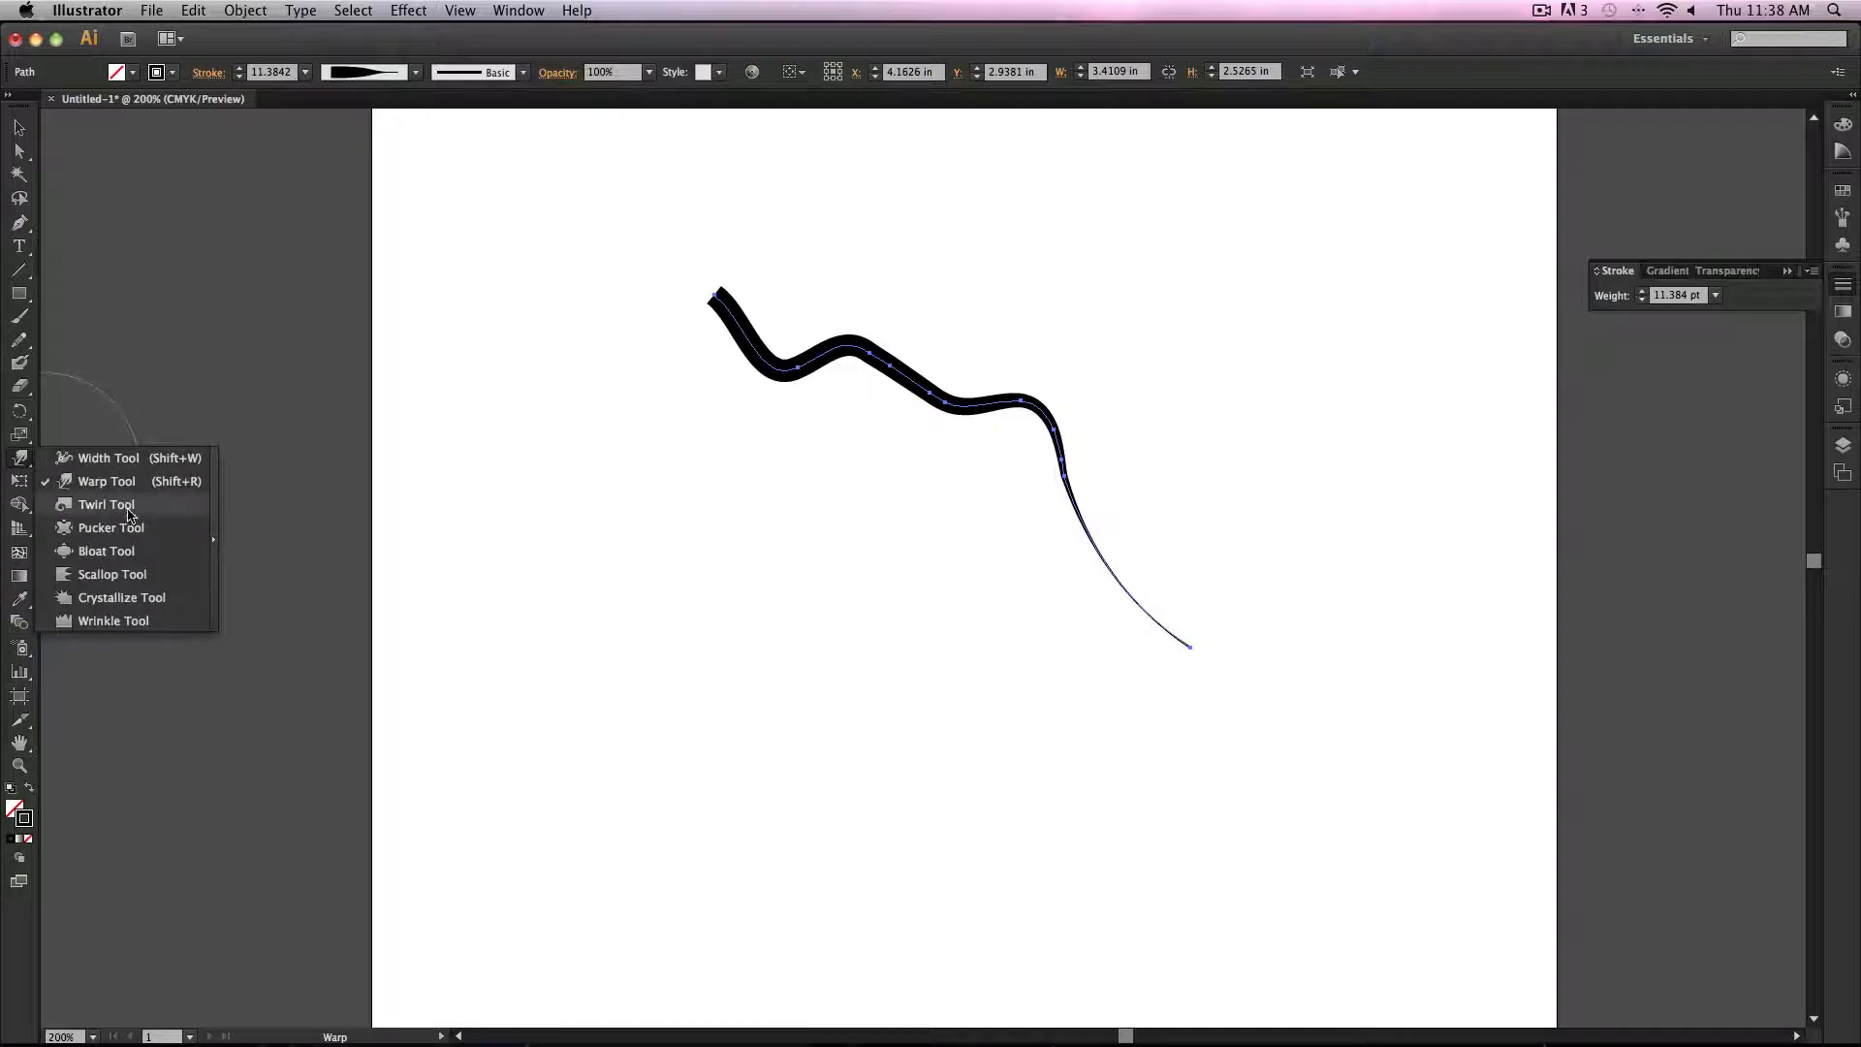
pyautogui.click(129, 508)
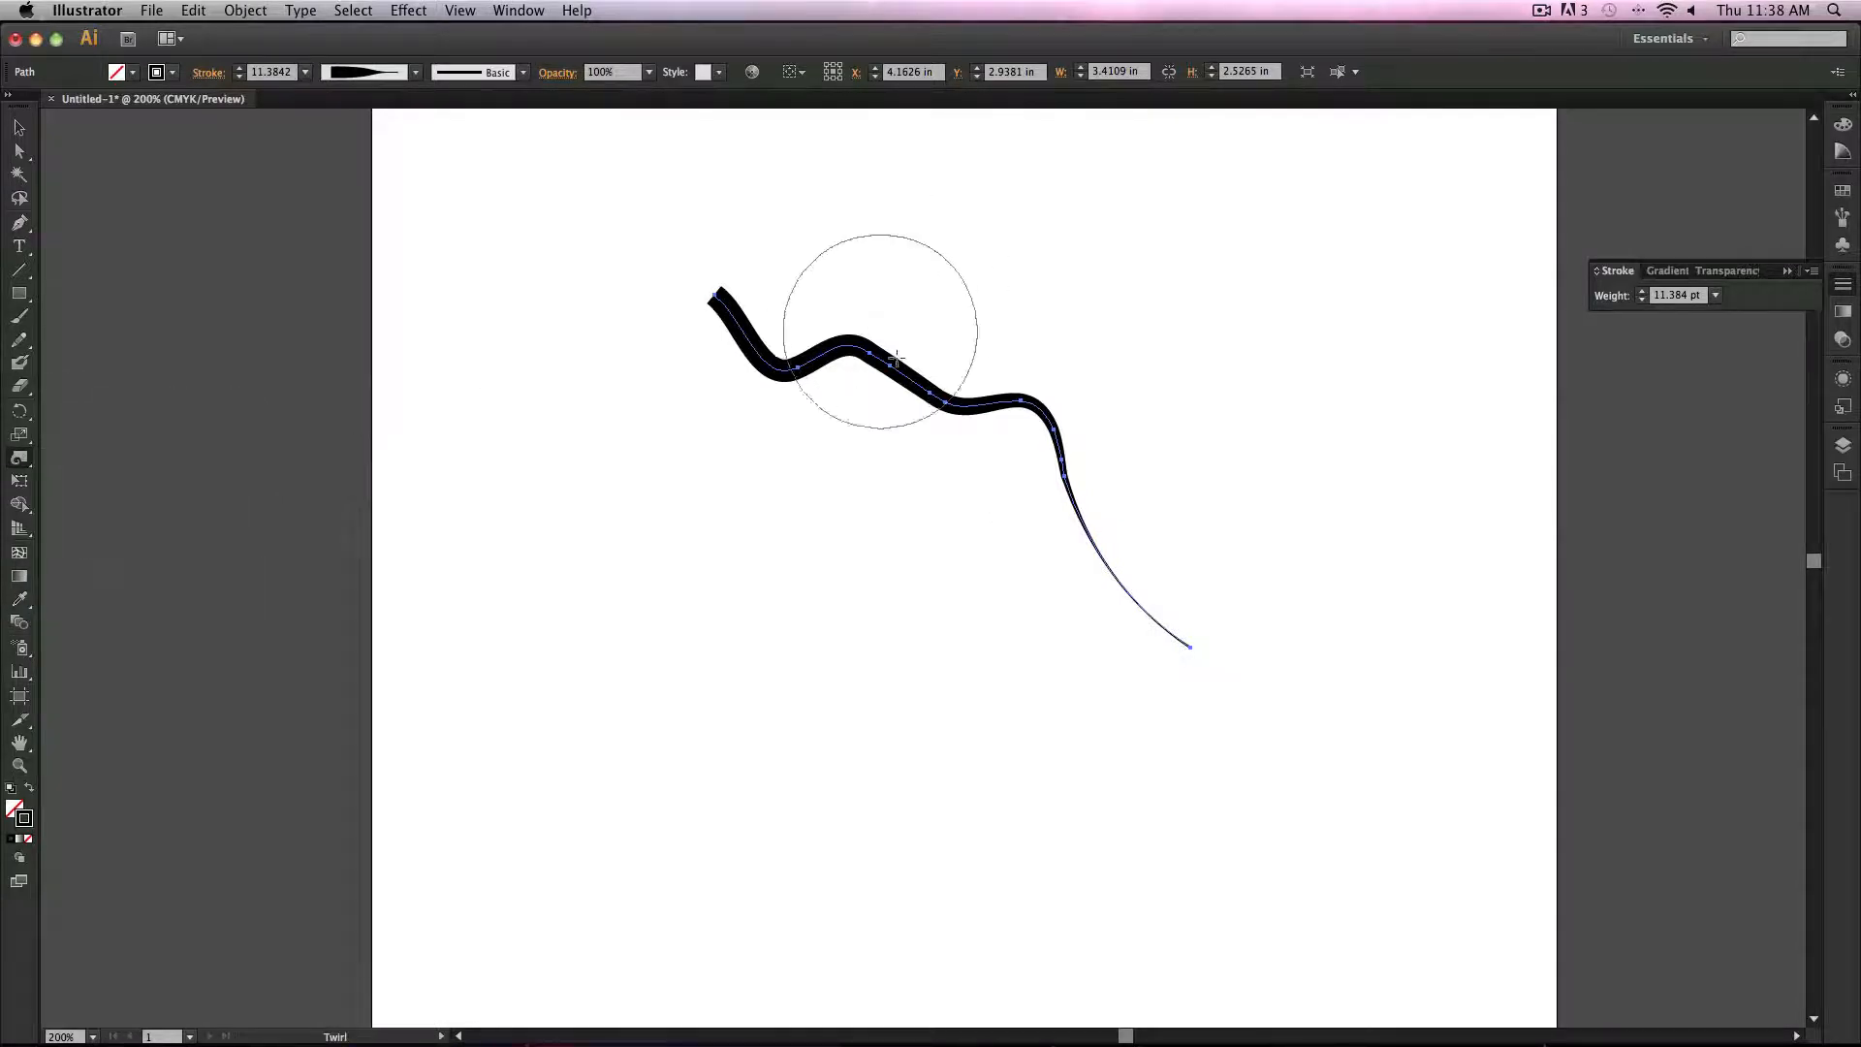
pyautogui.moveTo(1200, 621)
pyautogui.mouseDown()
pyautogui.moveTo(1217, 603)
pyautogui.moveTo(1095, 581)
pyautogui.moveTo(1200, 549)
pyautogui.moveTo(1064, 555)
pyautogui.moveTo(1102, 478)
pyautogui.moveTo(1052, 494)
pyautogui.mouseUp()
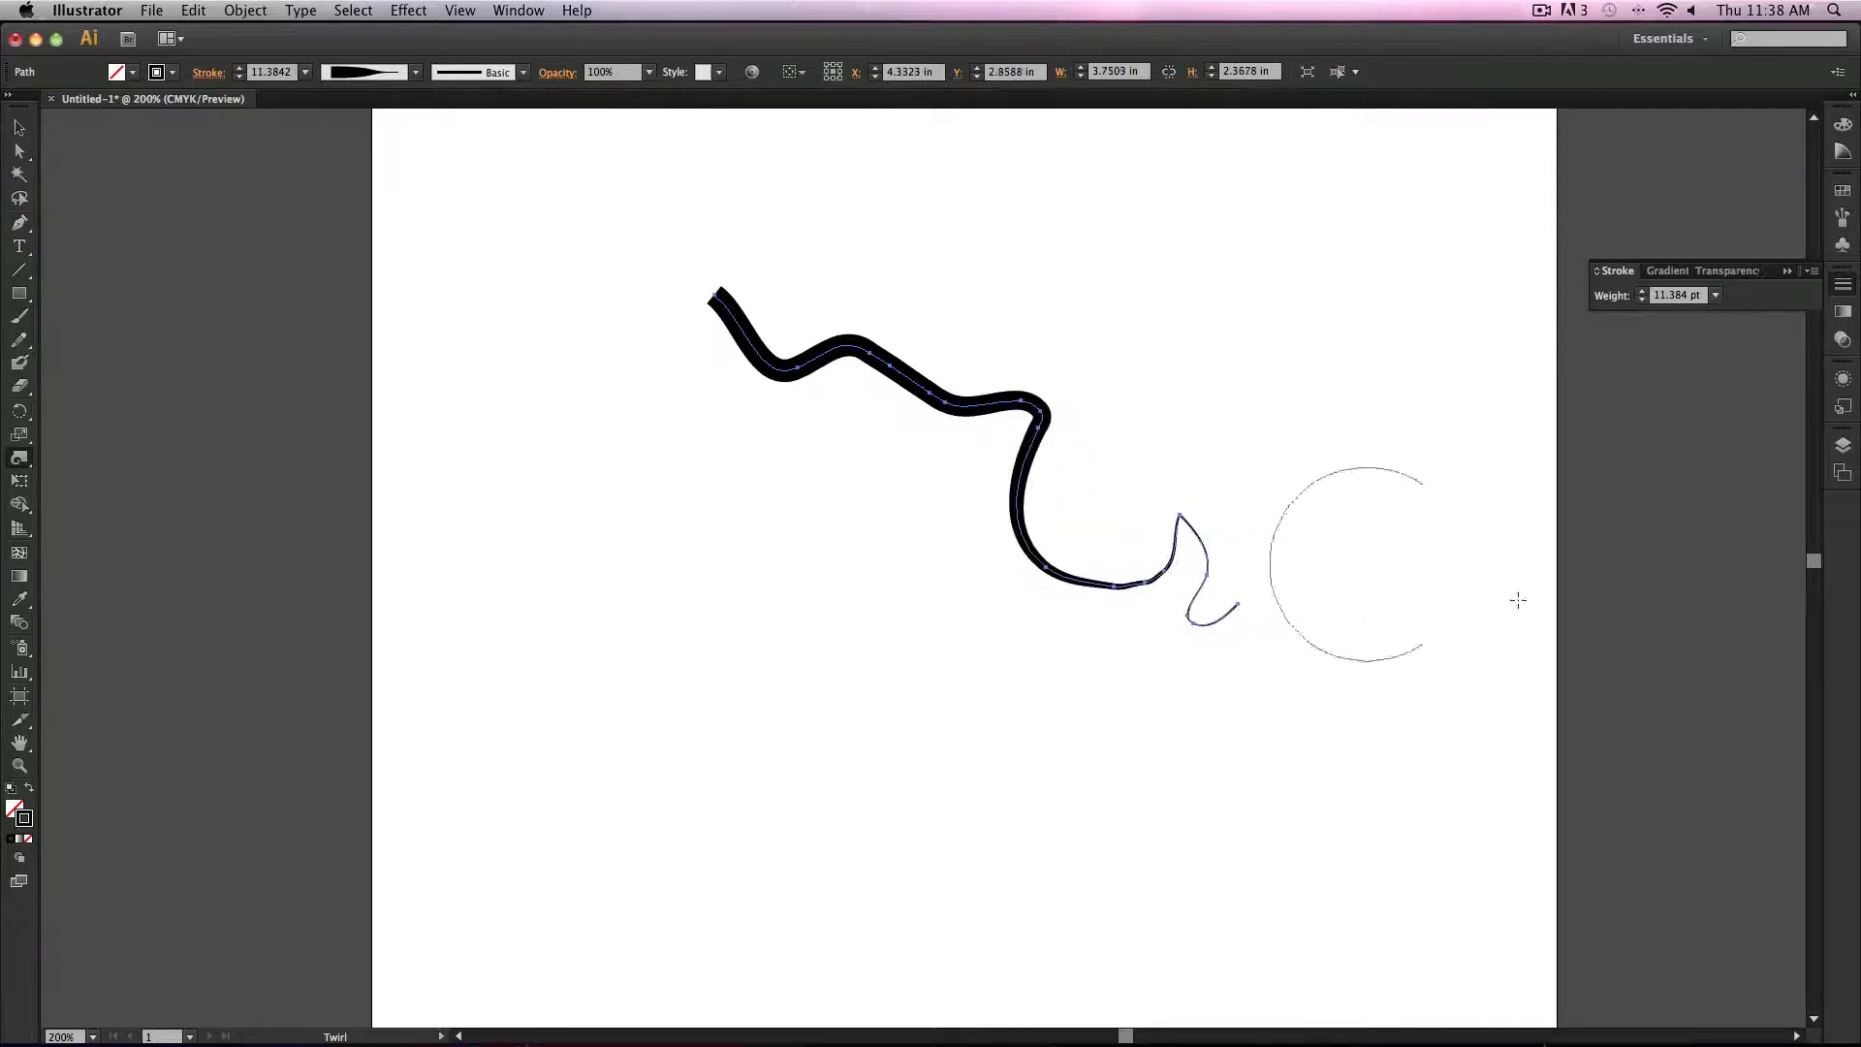
# Step: Puff out the path's upper end with the Bloat tool
pyautogui.click(20, 458)
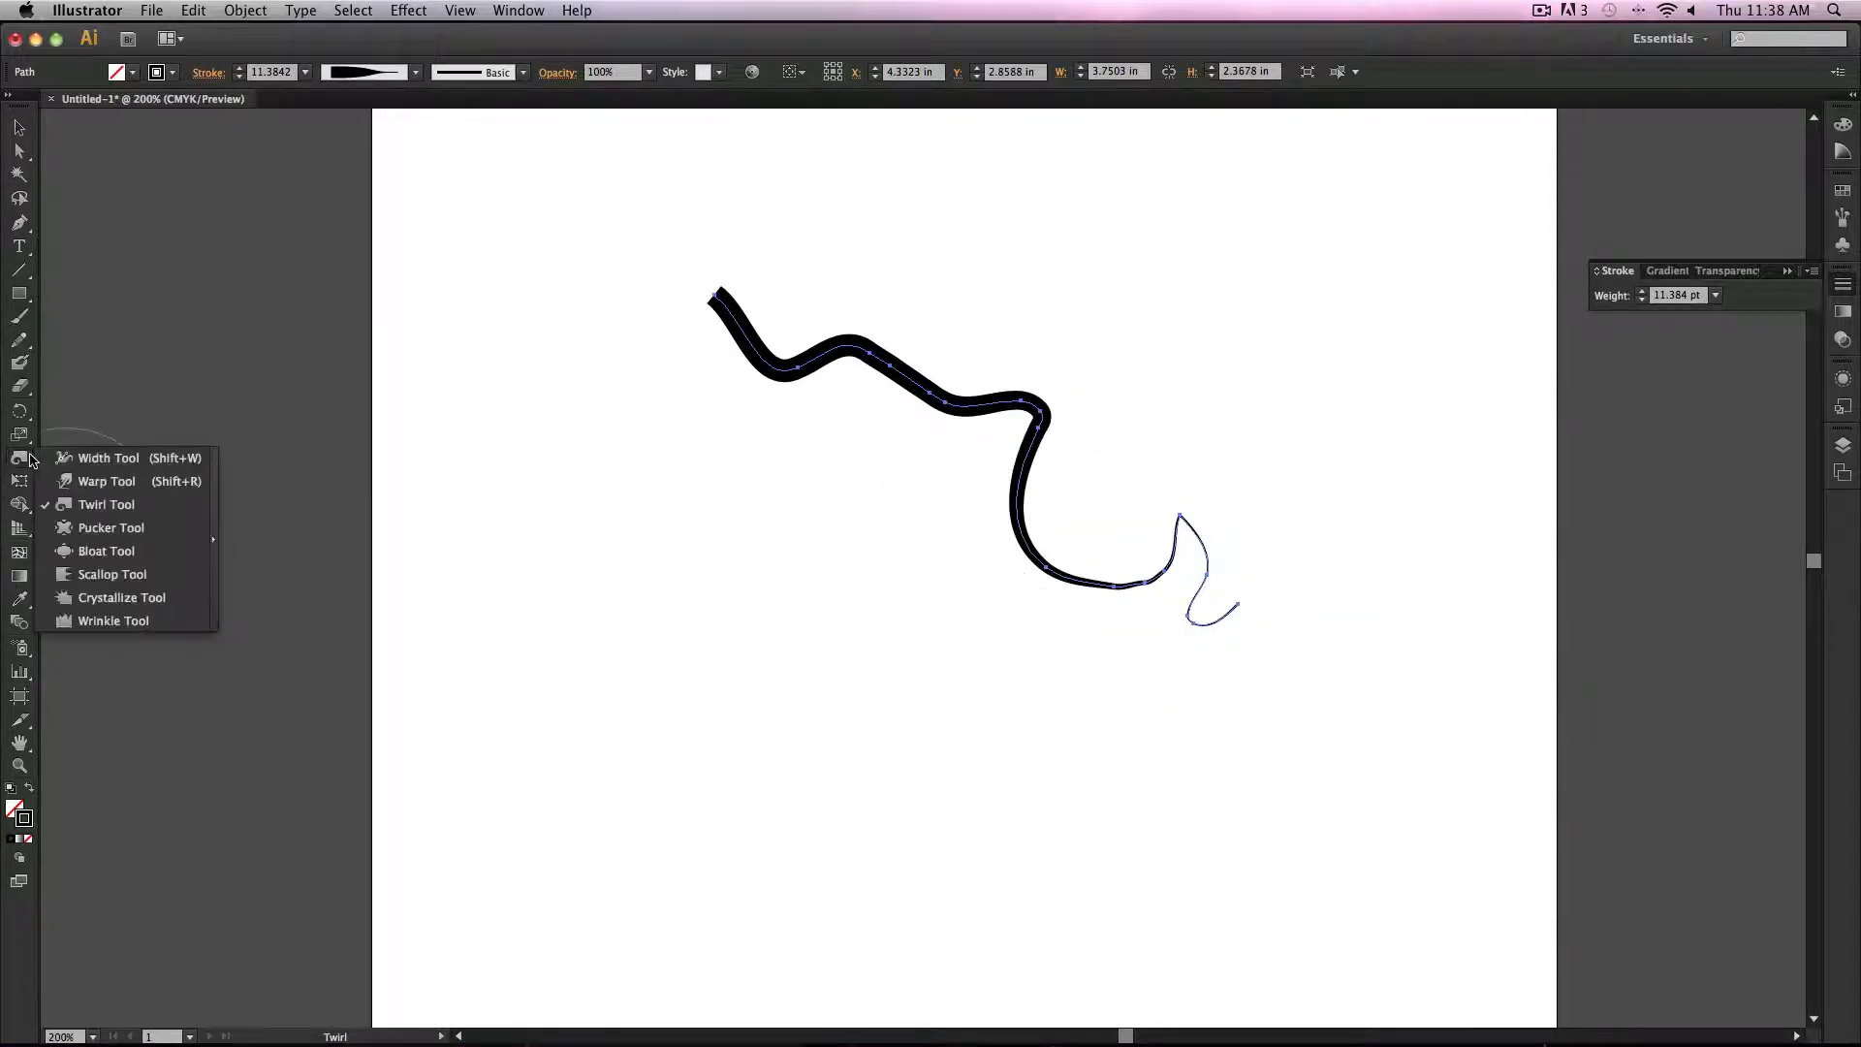
pyautogui.click(104, 550)
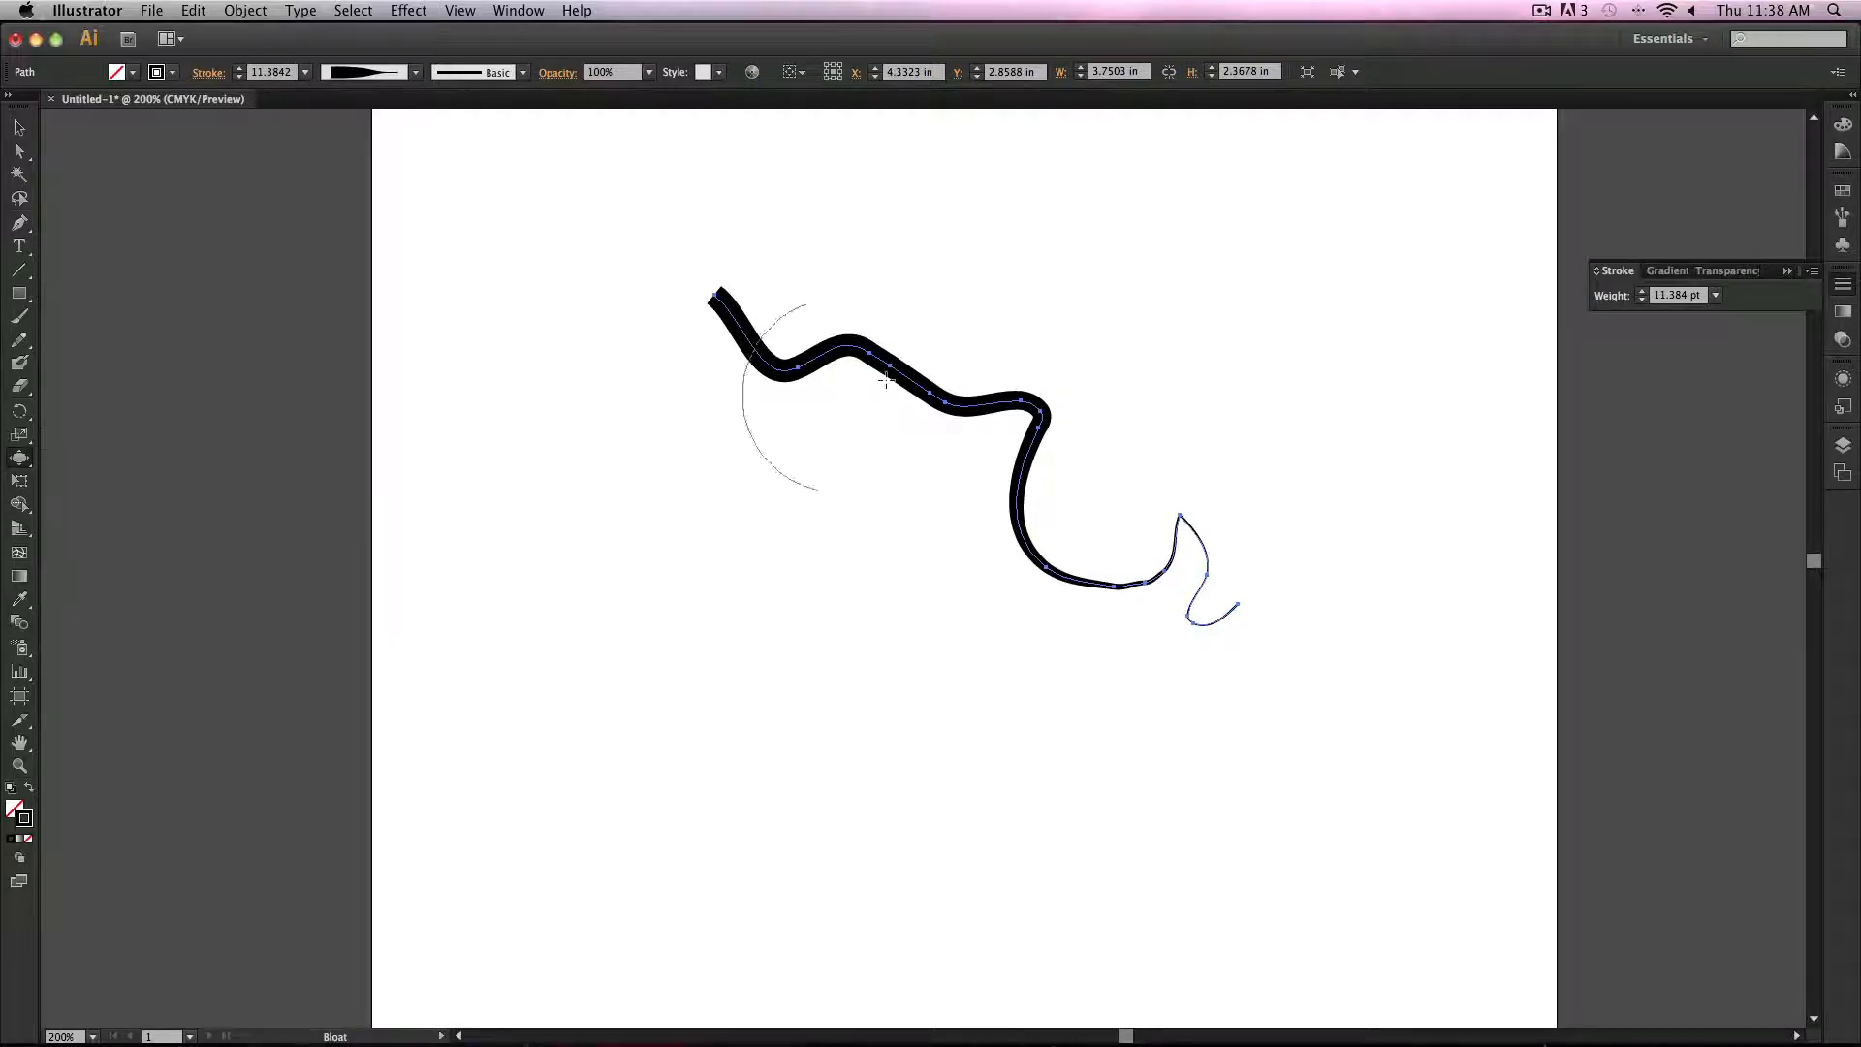
pyautogui.click(760, 338)
pyautogui.moveTo(760, 337)
pyautogui.mouseDown()
pyautogui.moveTo(736, 365)
pyautogui.moveTo(810, 395)
pyautogui.moveTo(863, 324)
pyautogui.moveTo(960, 409)
pyautogui.mouseUp()
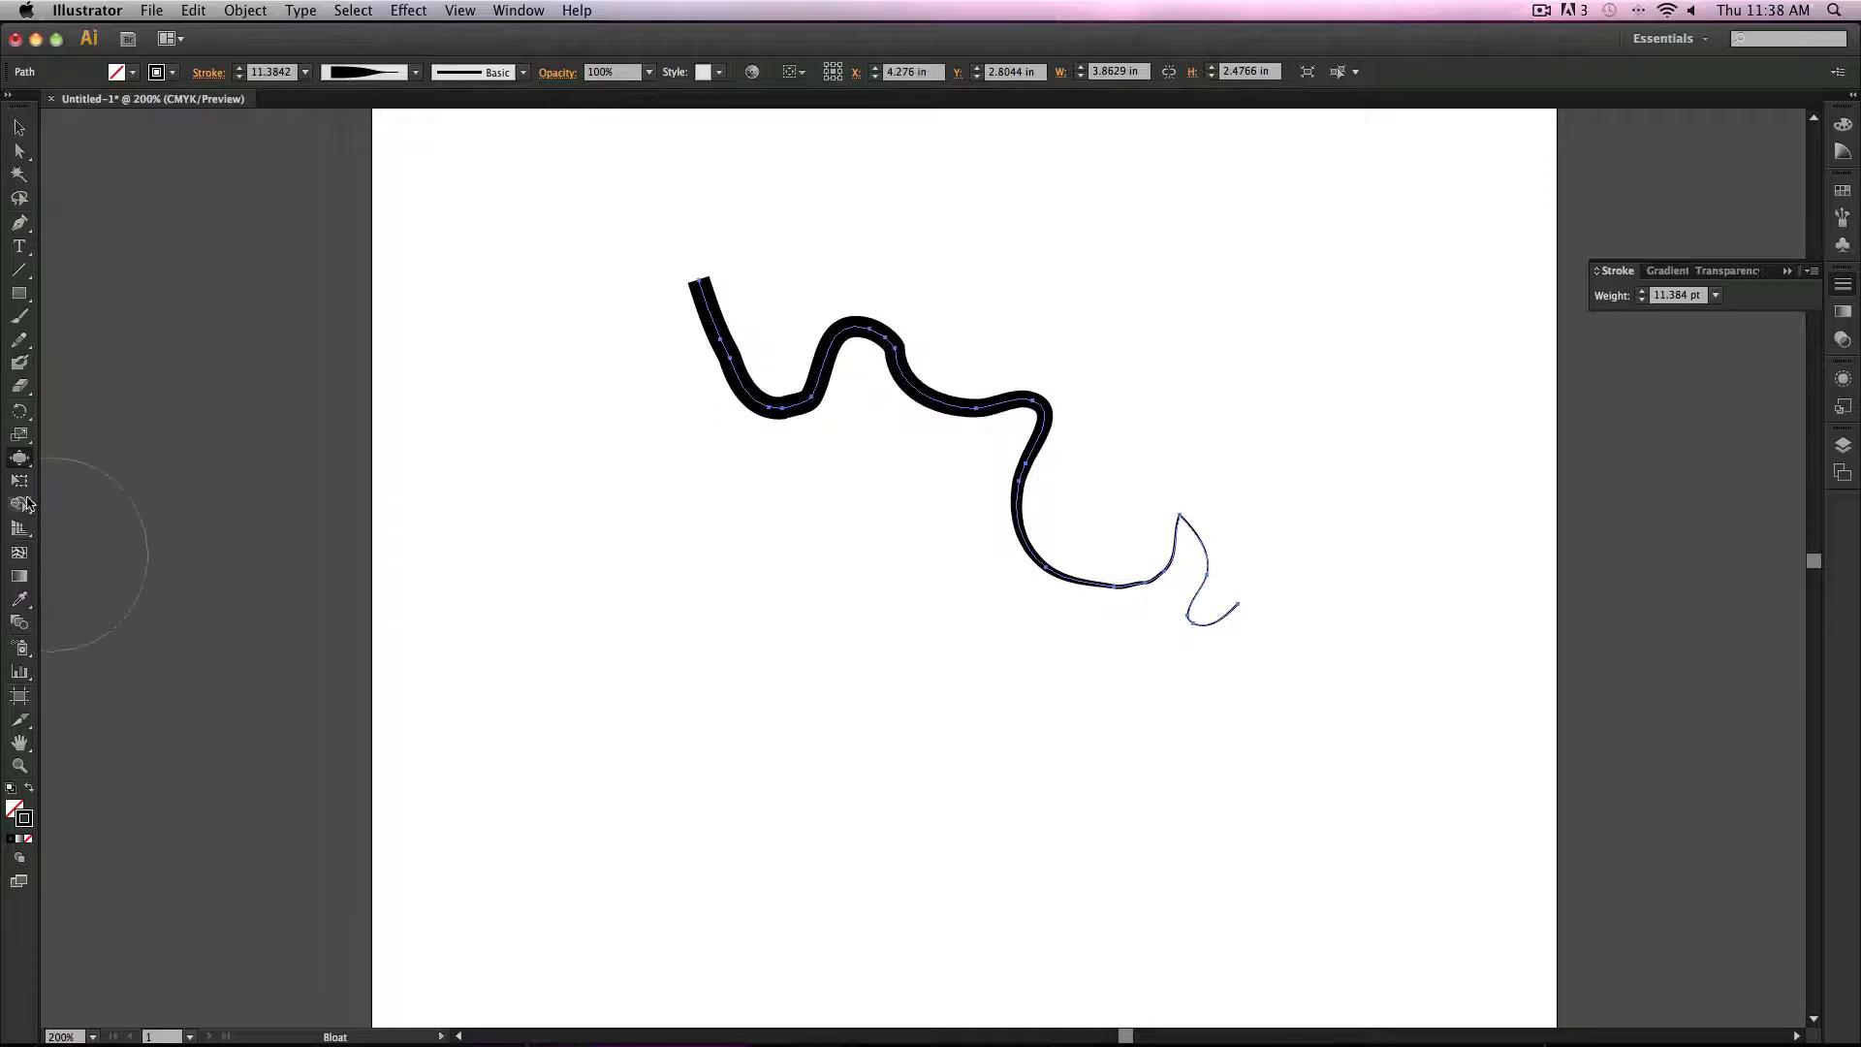
# Step: Roughen the middle and lower part of the path with the Wrinkle tool
pyautogui.click(17, 462)
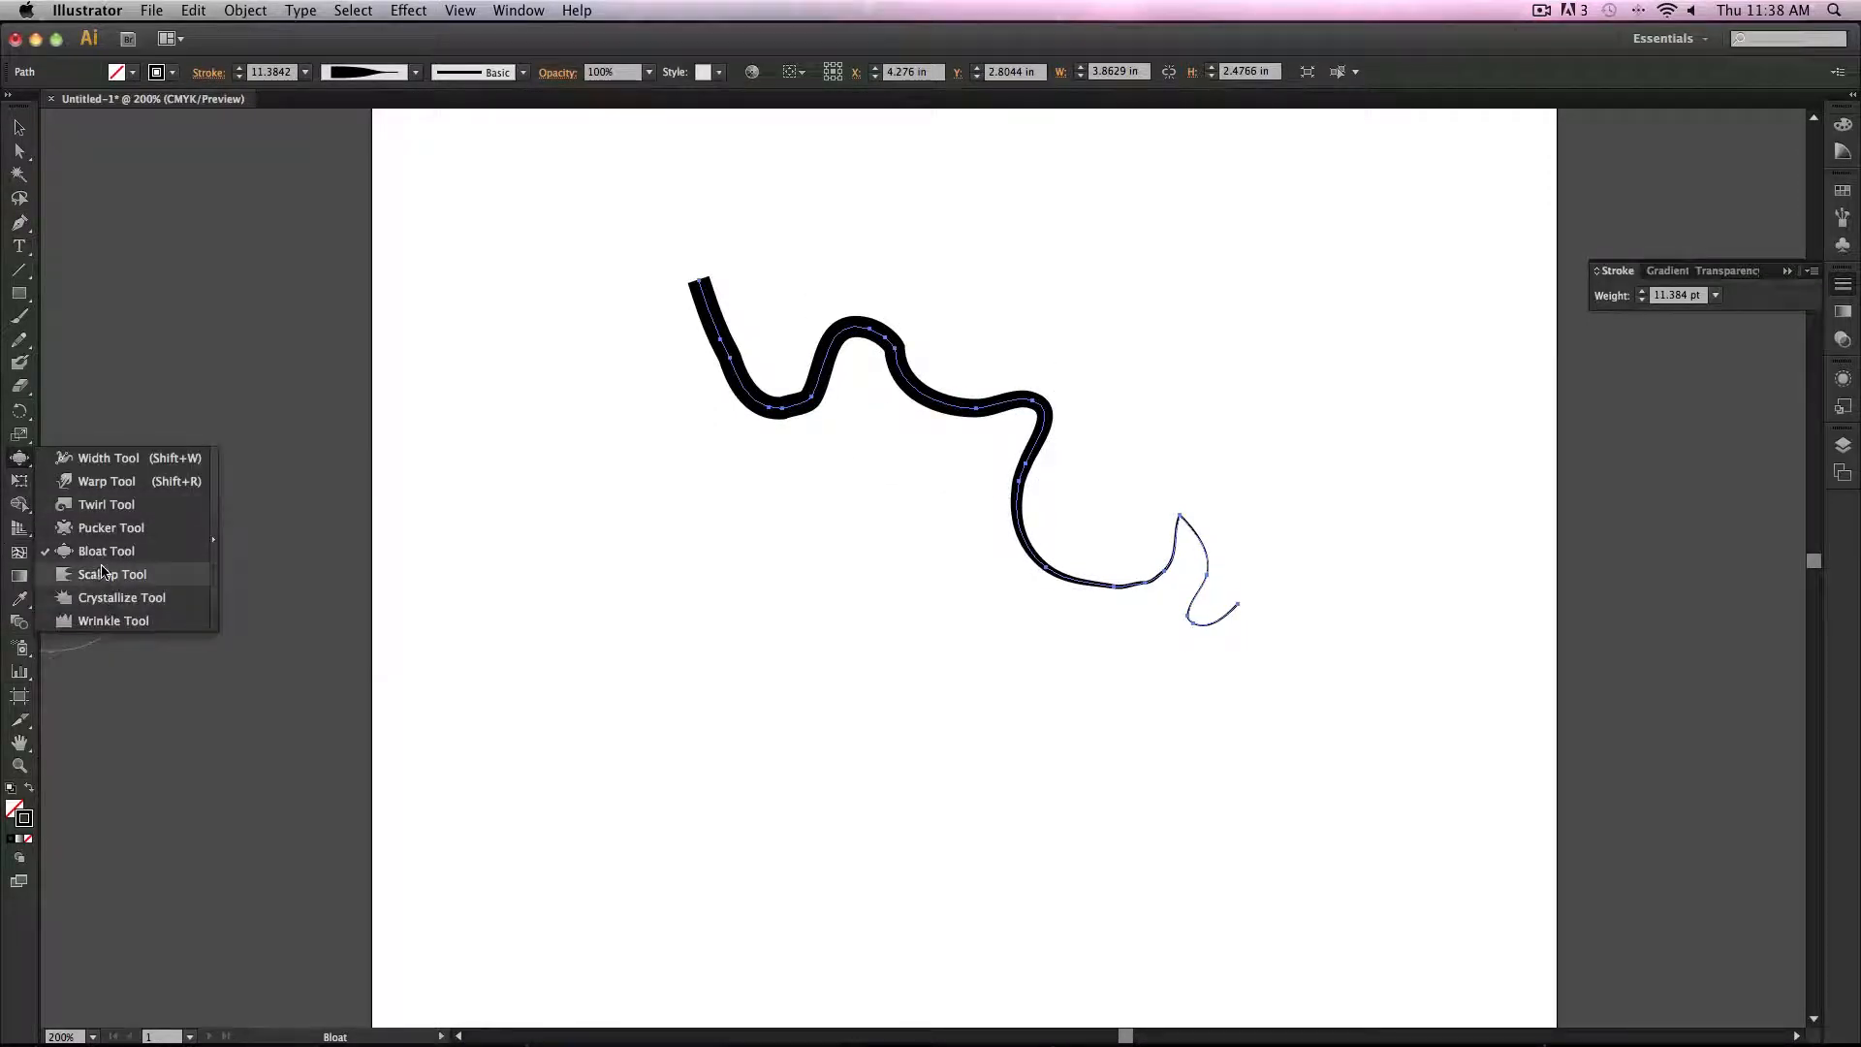
pyautogui.click(113, 621)
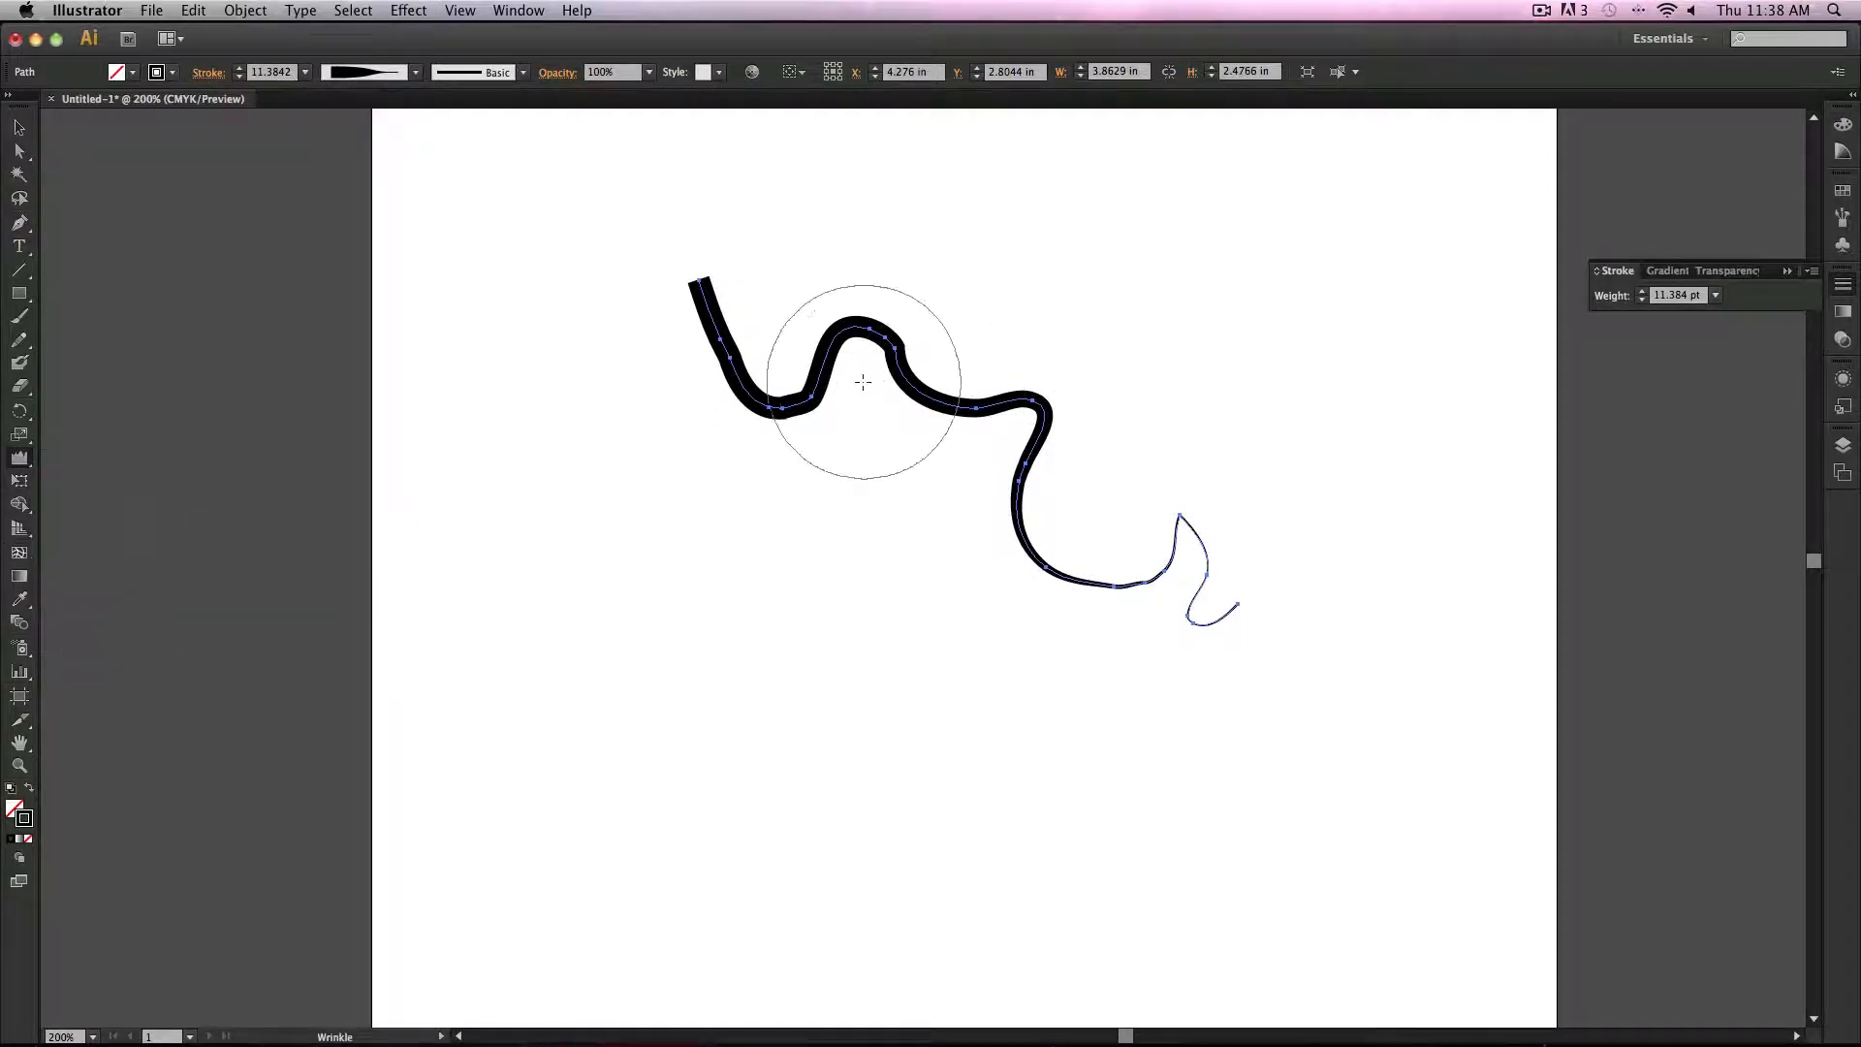
pyautogui.moveTo(889, 388)
pyautogui.mouseDown()
pyautogui.moveTo(964, 436)
pyautogui.moveTo(1001, 507)
pyautogui.moveTo(1097, 582)
pyautogui.moveTo(1212, 541)
pyautogui.mouseUp()
pyautogui.moveTo(832, 438); pyautogui.dragTo(797, 415)
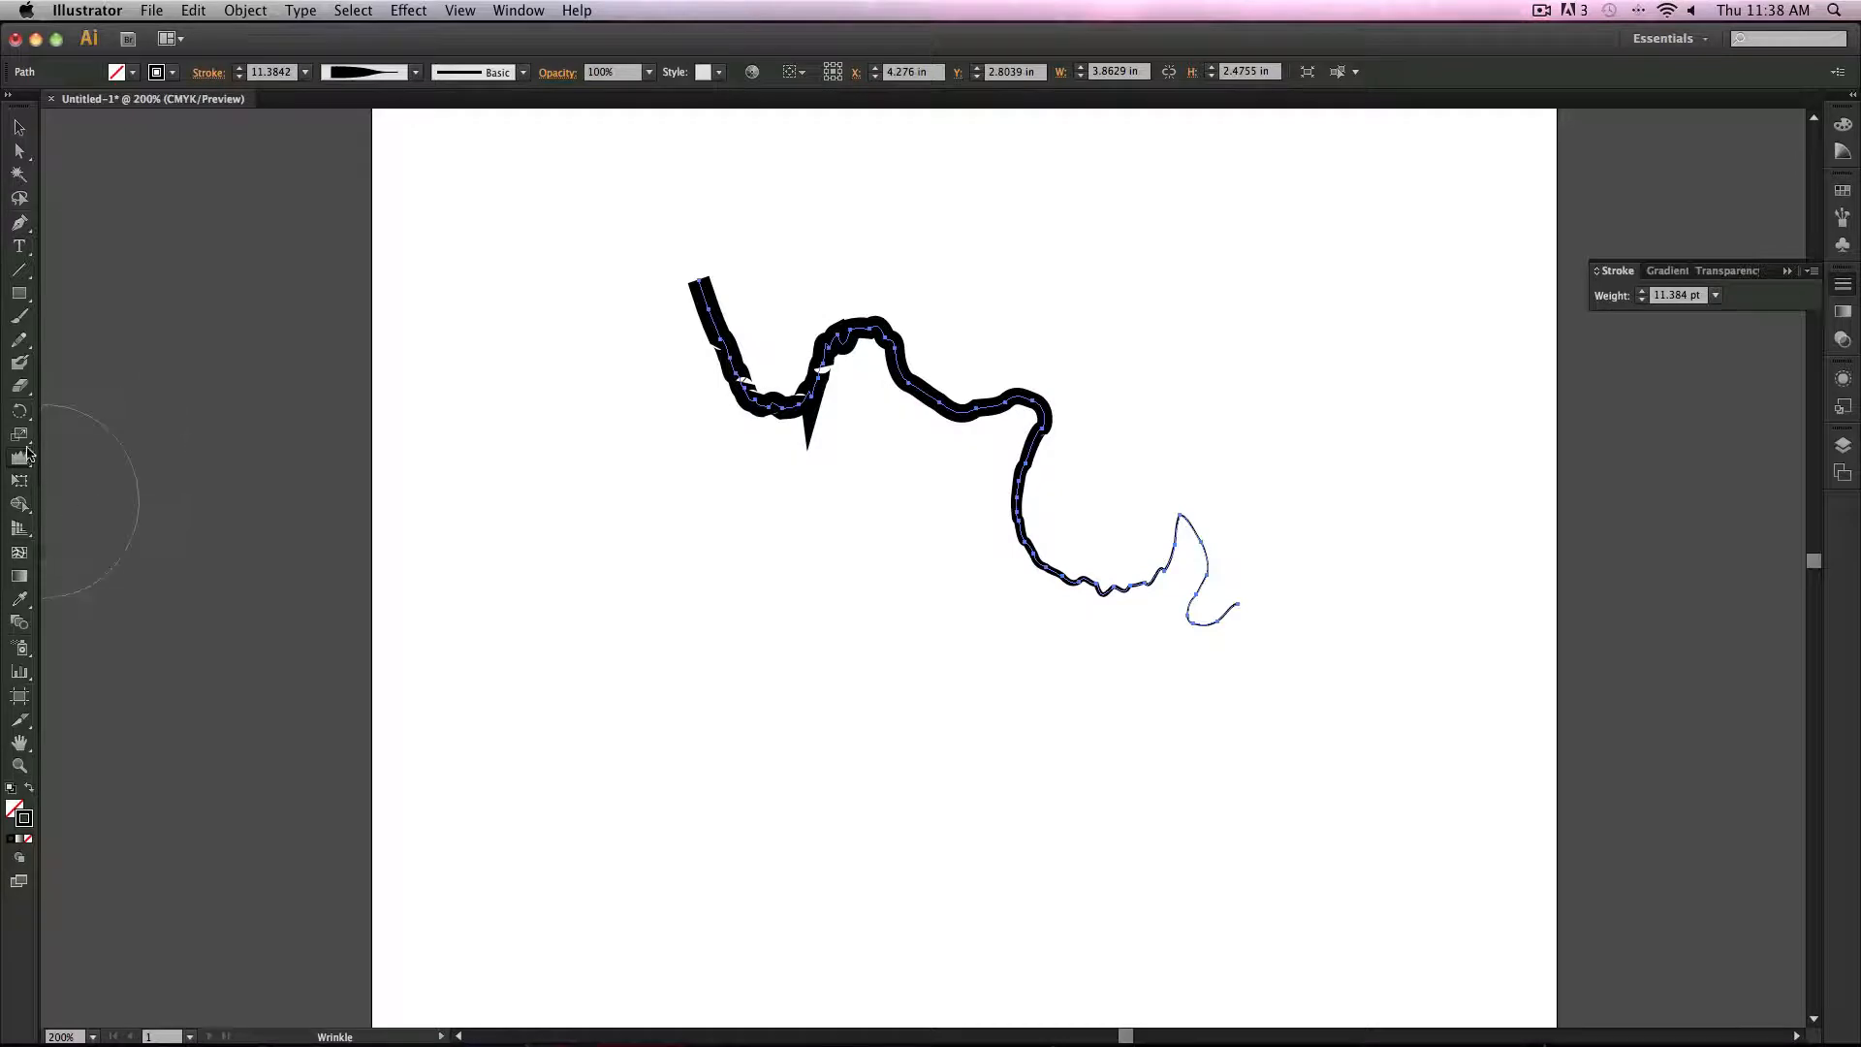
# Step: Add spiky edges along the upper part of the path with the Scallop tool
pyautogui.moveTo(24, 461); pyautogui.dragTo(121, 587)
pyautogui.moveTo(802, 323)
pyautogui.mouseDown()
pyautogui.moveTo(757, 446)
pyautogui.moveTo(829, 441)
pyautogui.moveTo(846, 473)
pyautogui.moveTo(932, 459)
pyautogui.moveTo(969, 461)
pyautogui.mouseUp()
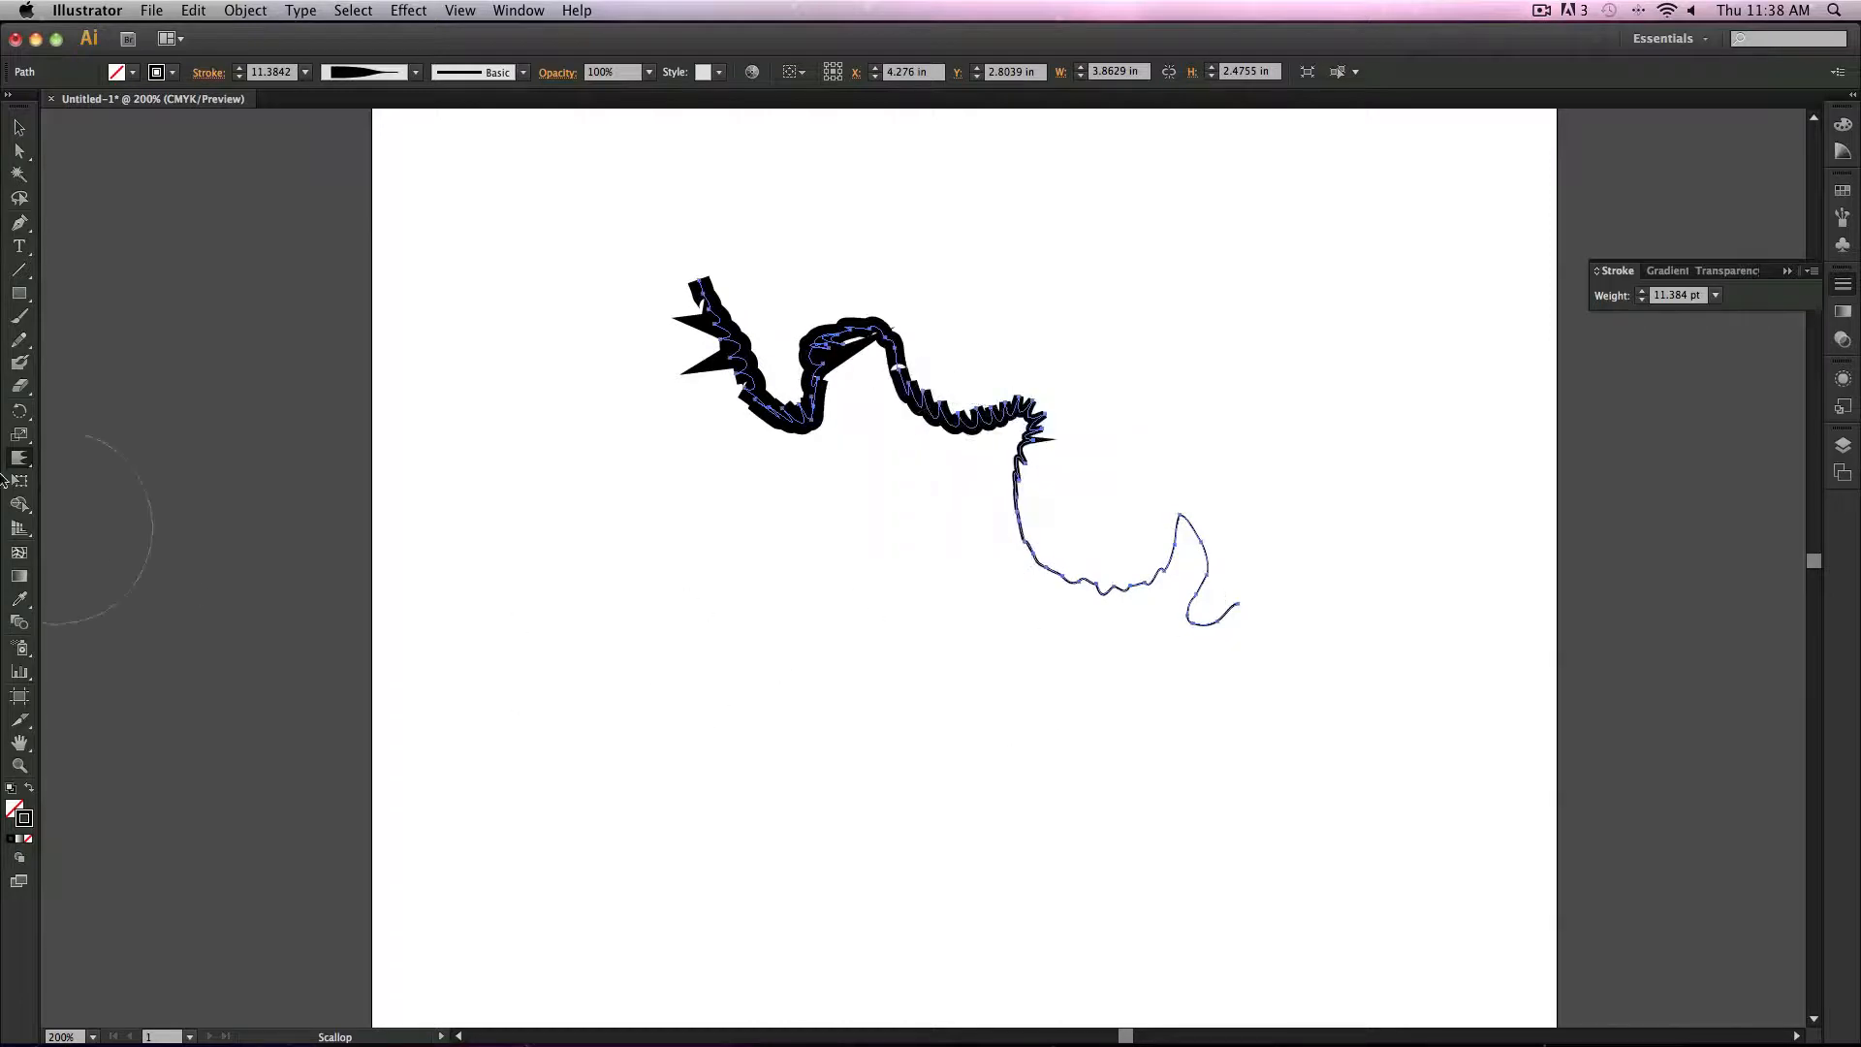
# Step: Tear off the liquify tool group as a floating panel, move it, and close it again
pyautogui.moveTo(24, 465); pyautogui.dragTo(216, 545)
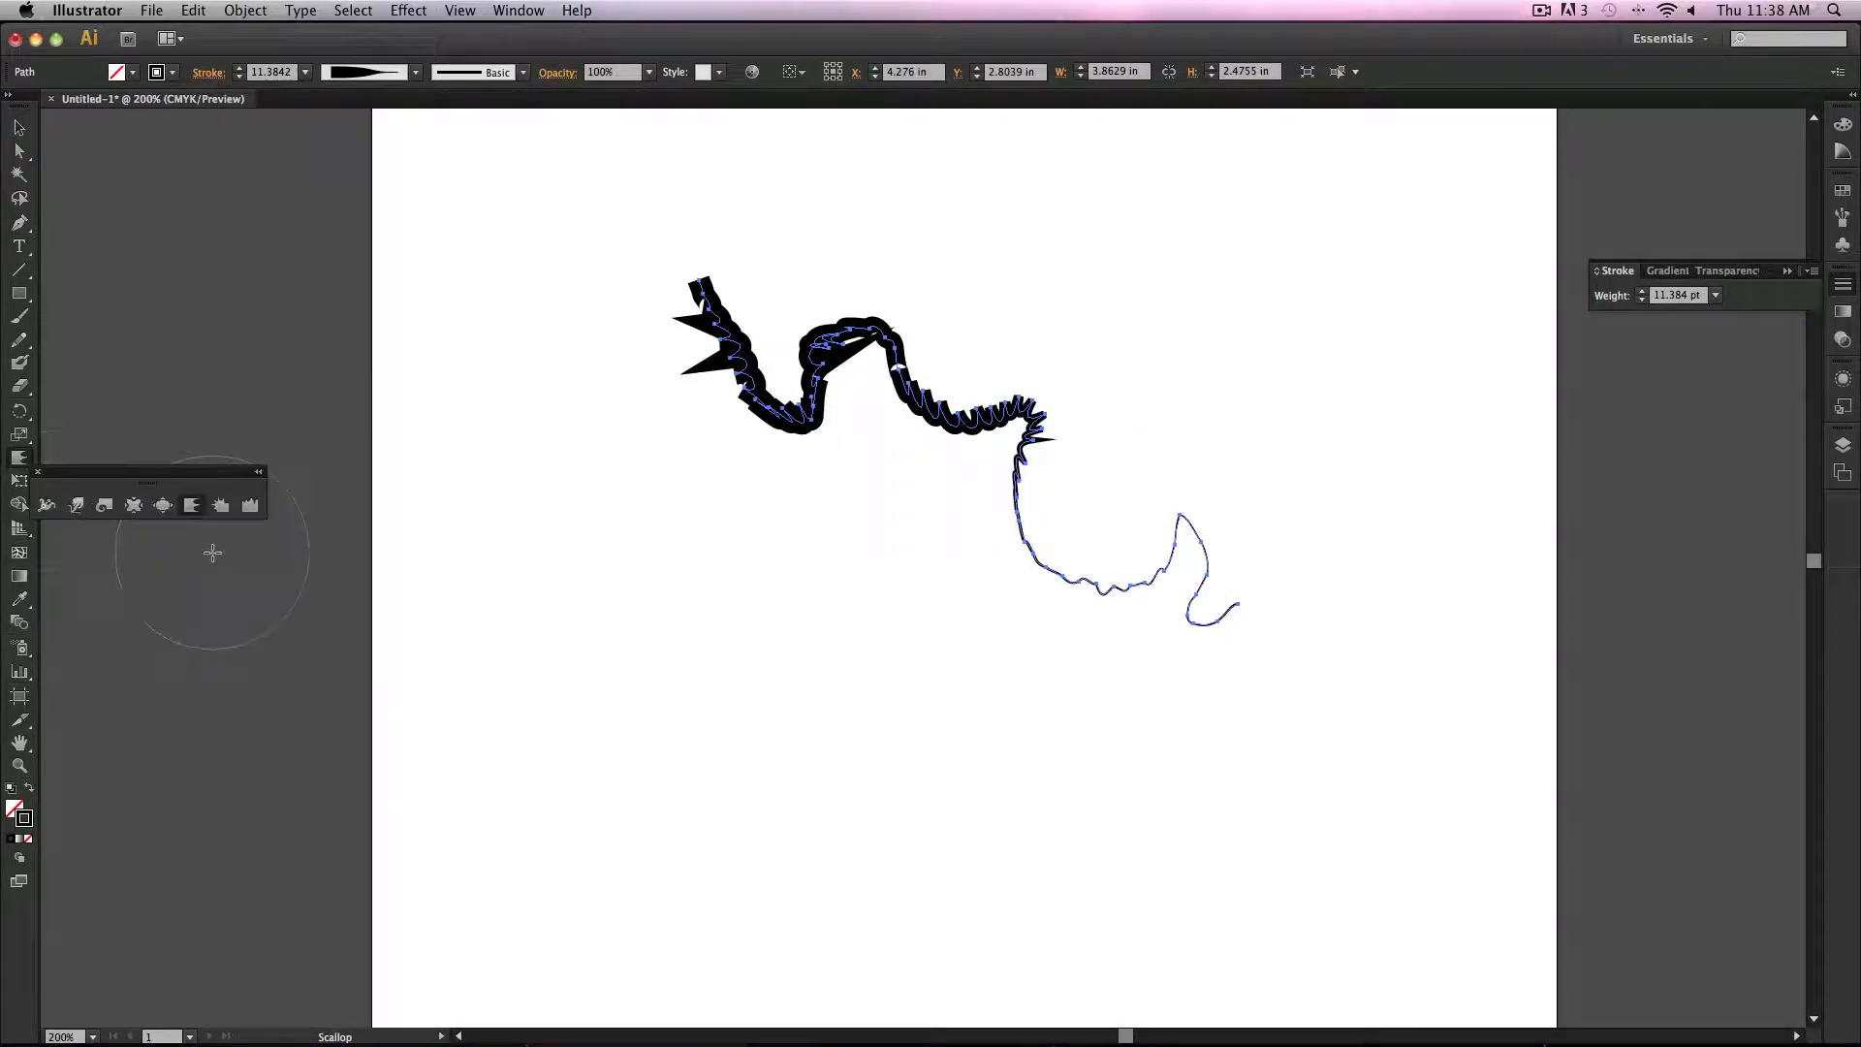
pyautogui.moveTo(114, 476); pyautogui.dragTo(223, 316)
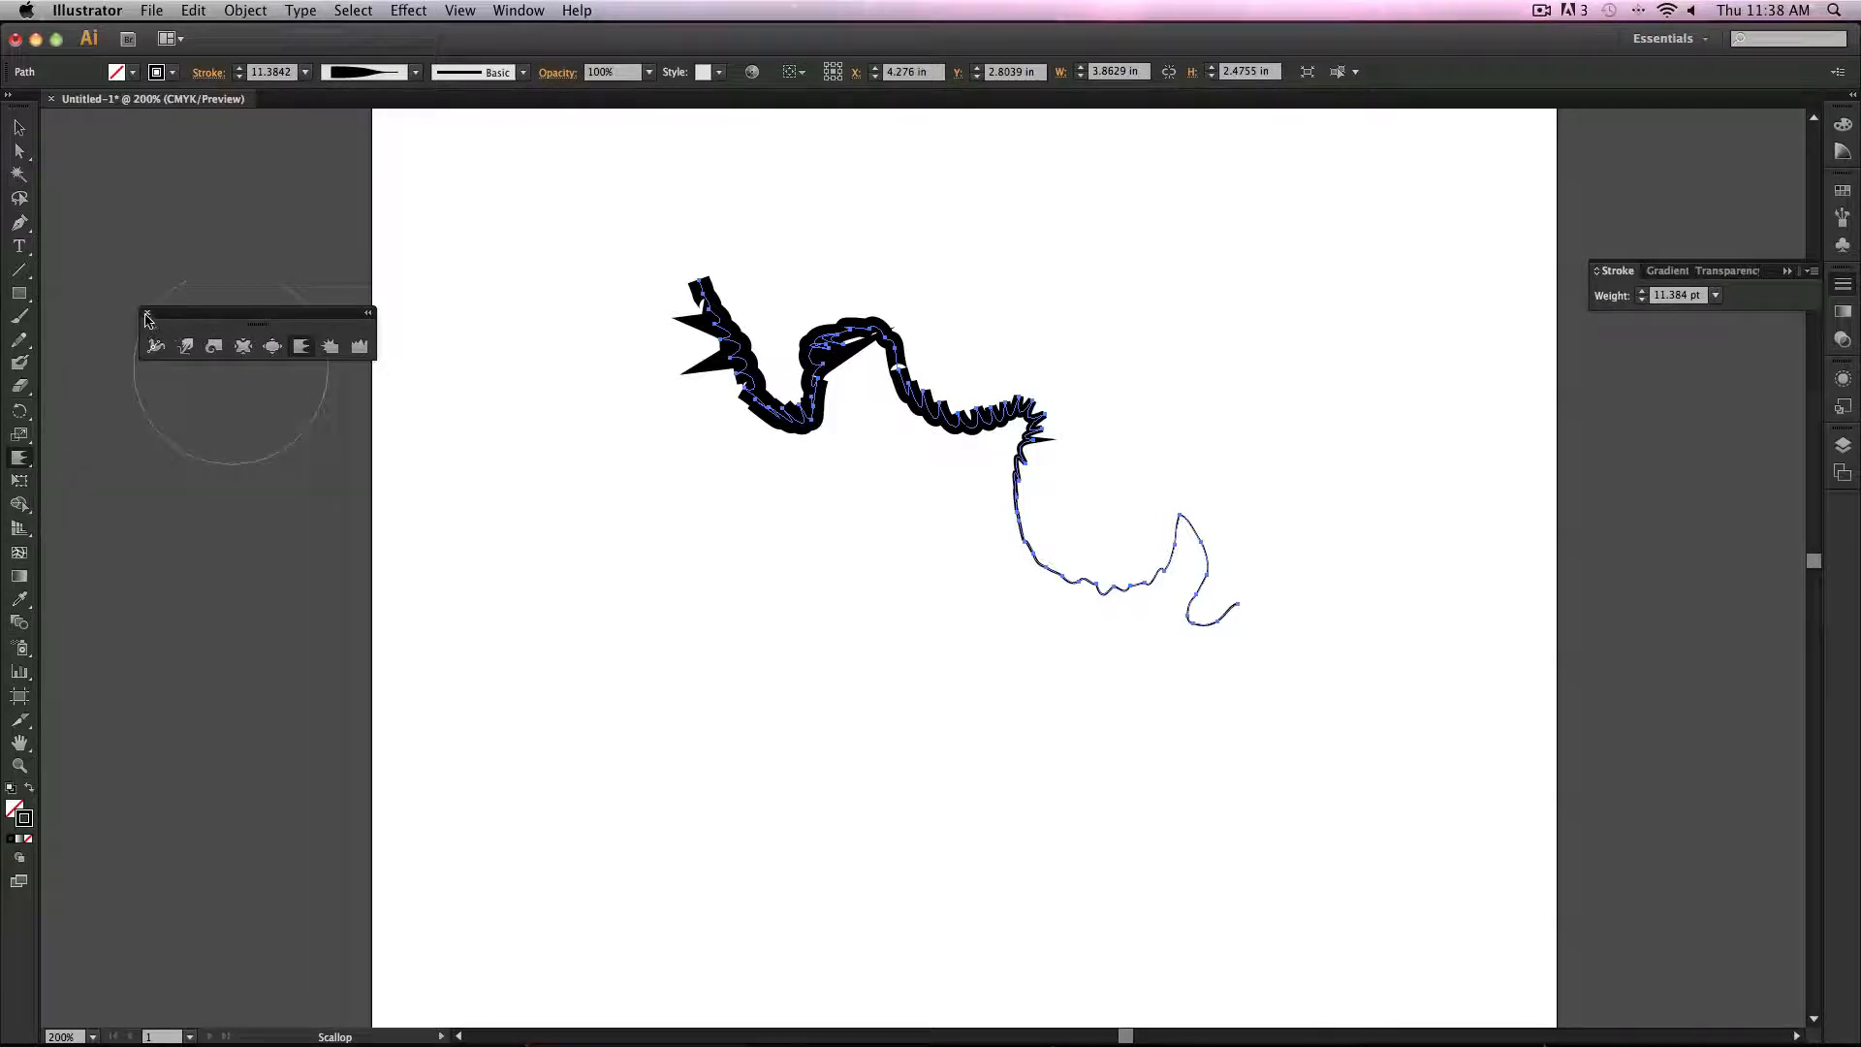
pyautogui.click(145, 315)
pyautogui.moveTo(20, 458); pyautogui.dragTo(81, 456)
pyautogui.click(80, 456)
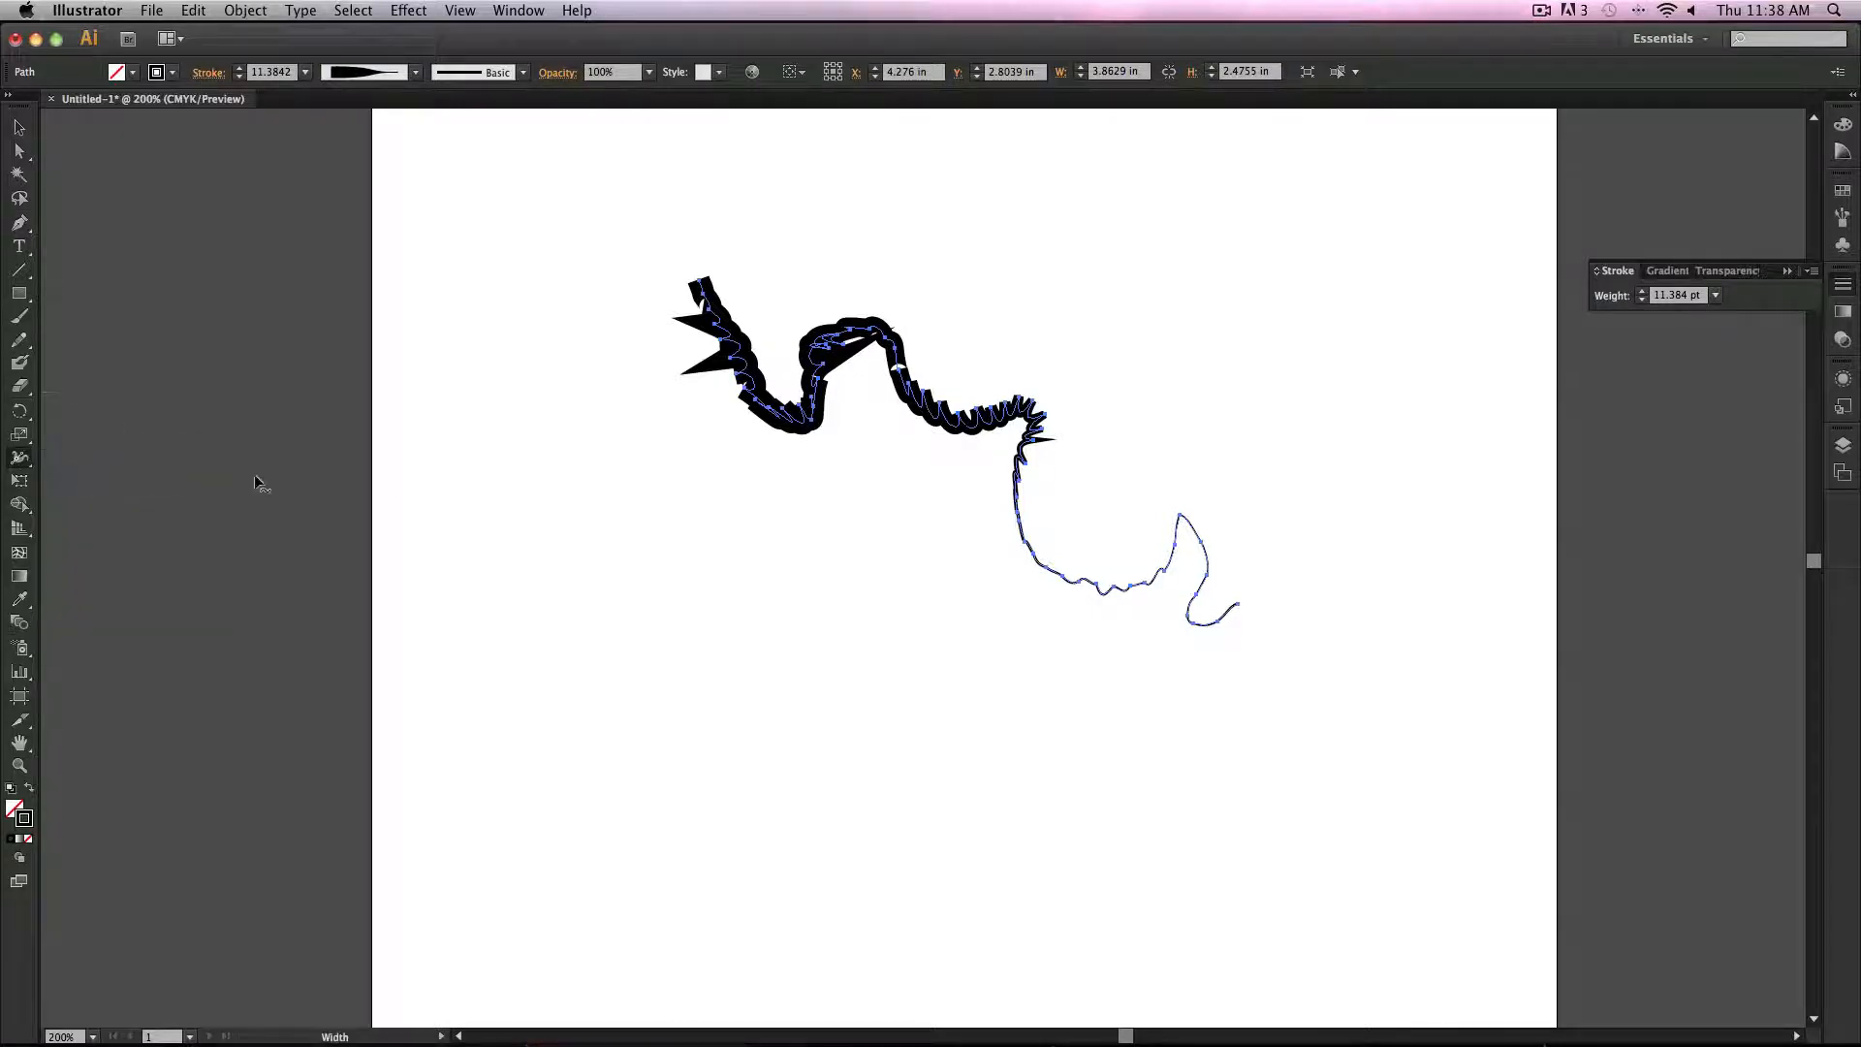
# Step: Select all the distorted paths and delete them
pyautogui.click(19, 127)
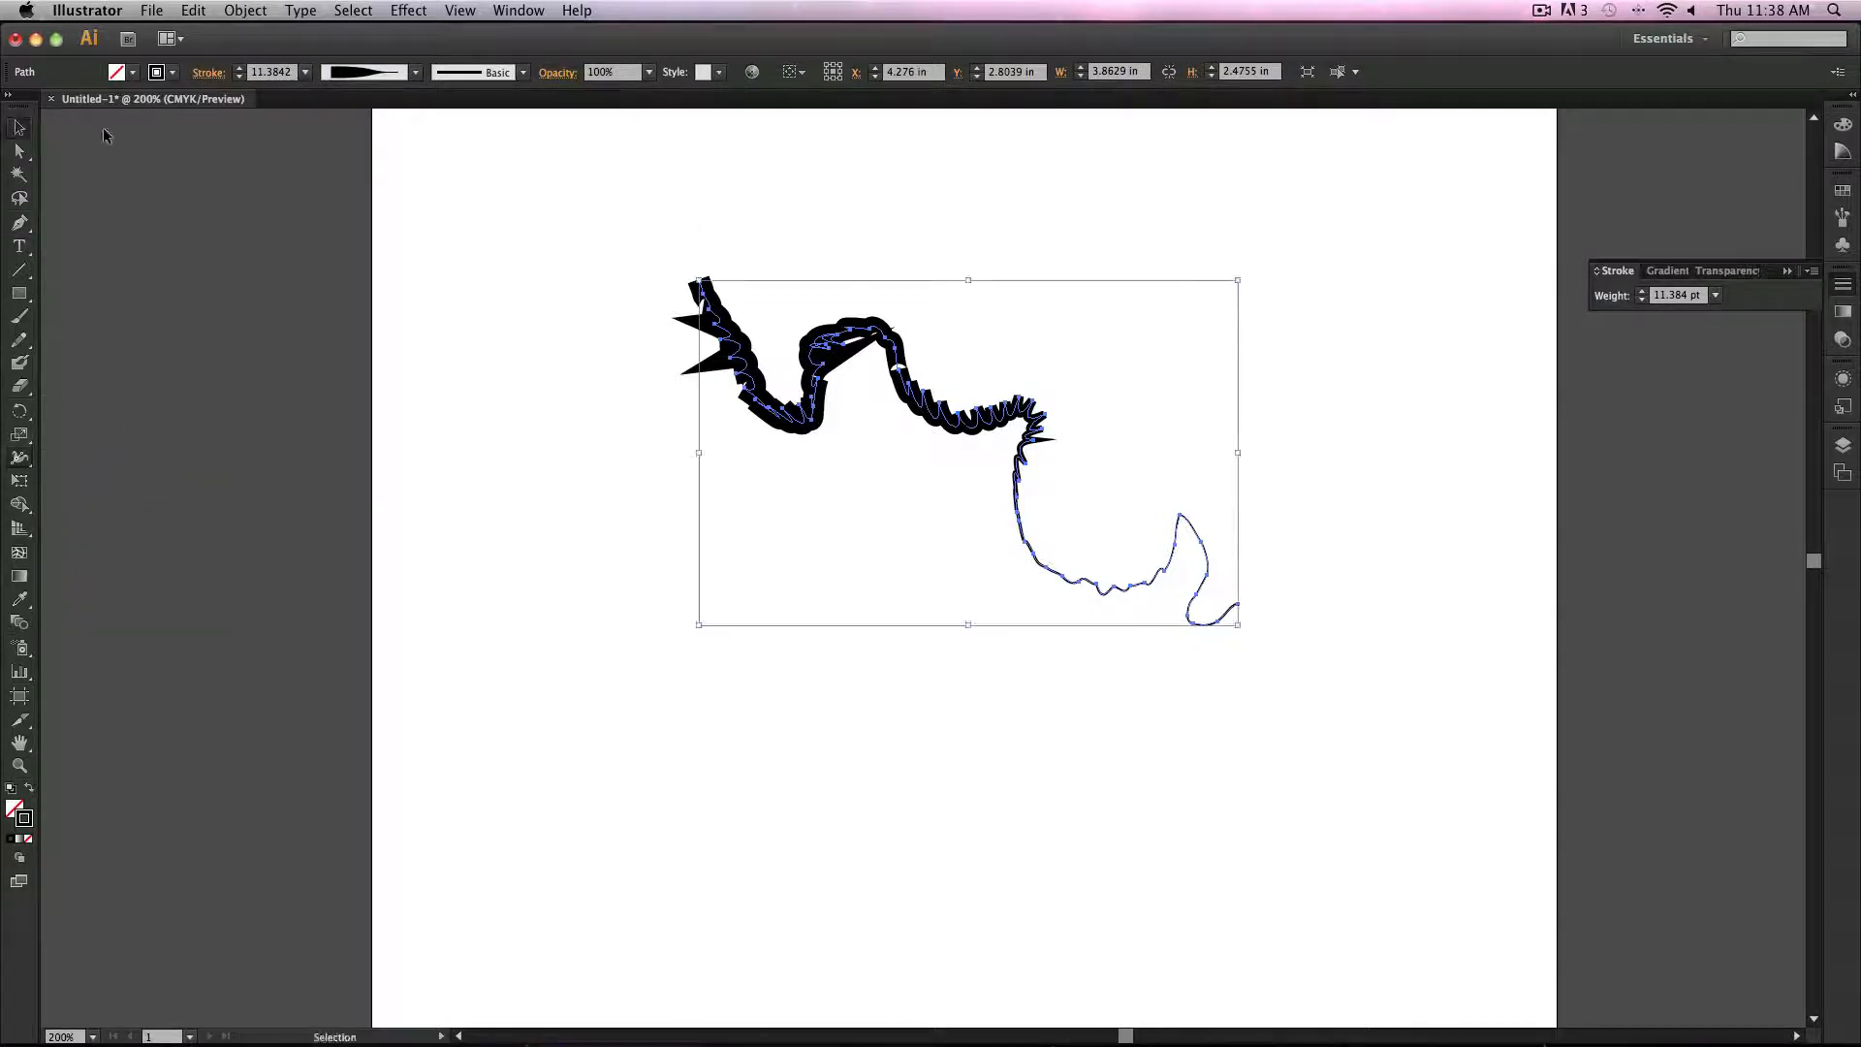
pyautogui.moveTo(540, 266); pyautogui.dragTo(1532, 722)
pyautogui.press('Delete')
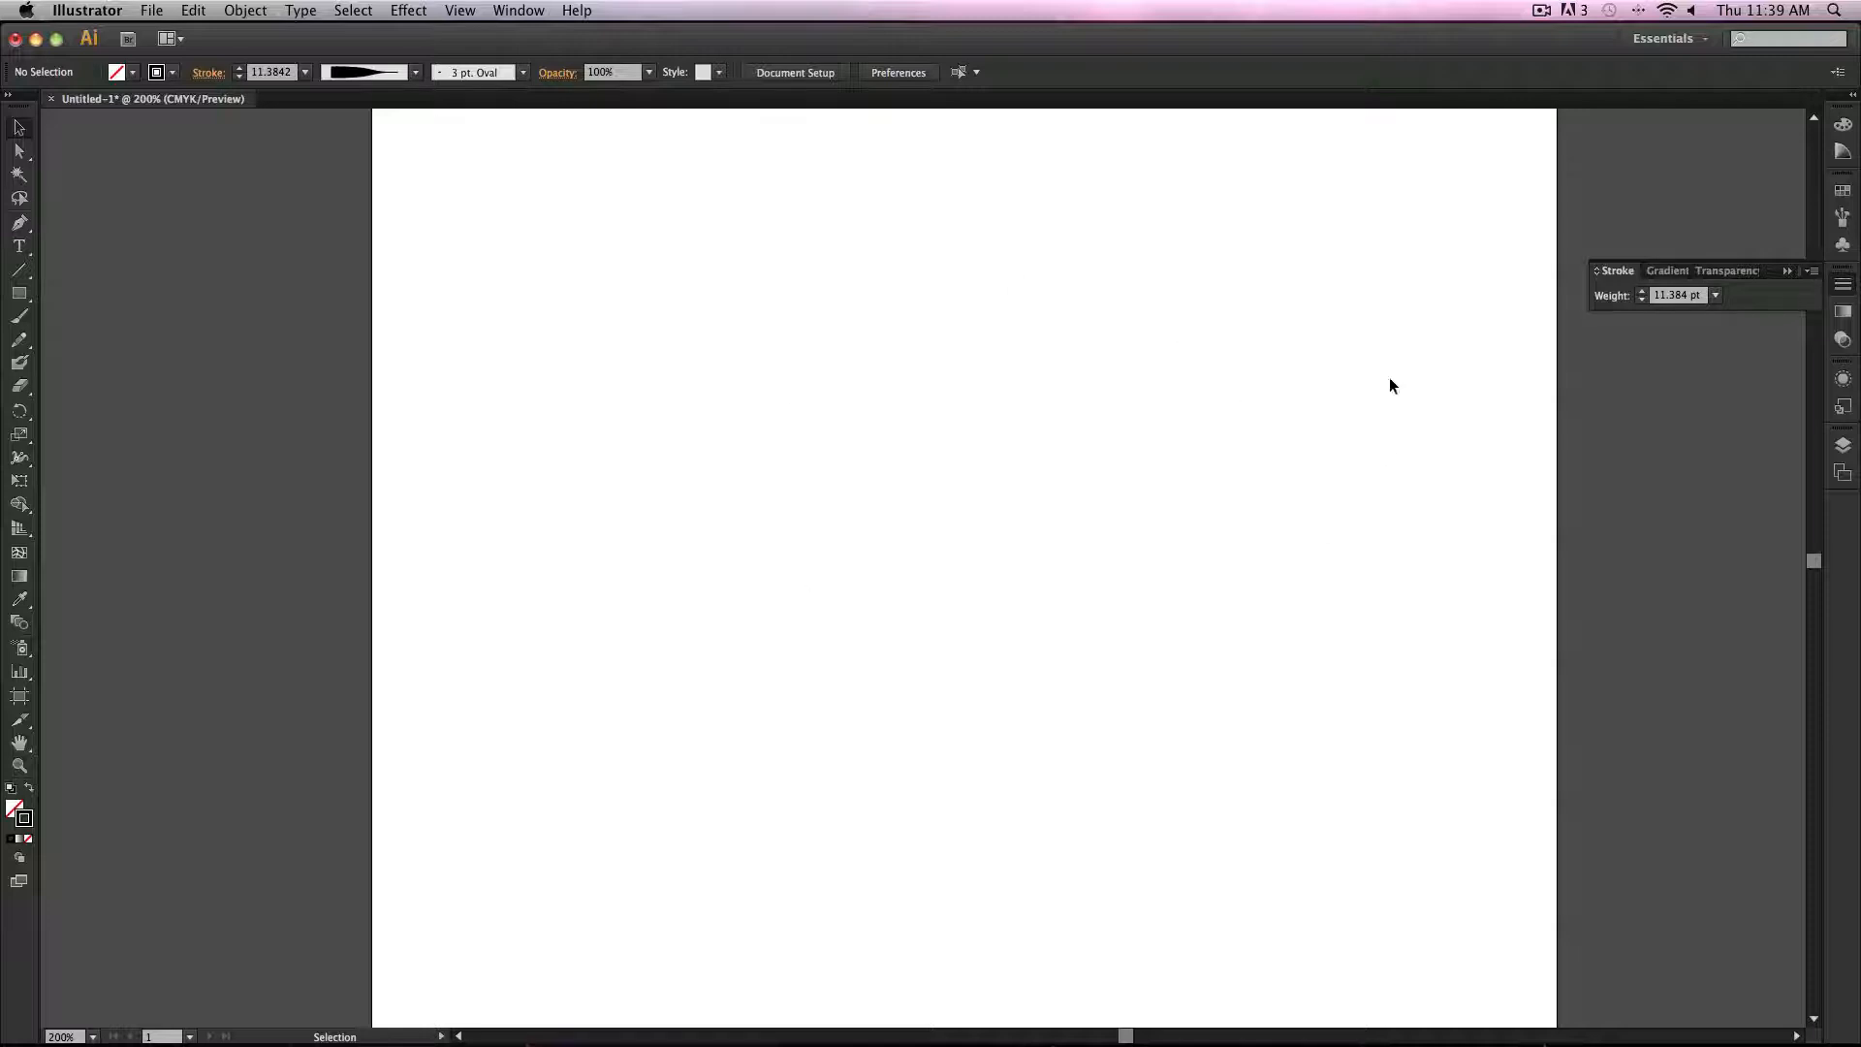
# Step: Collapse the Stroke panel, open the Layers panel, and add a new layer
pyautogui.click(1786, 271)
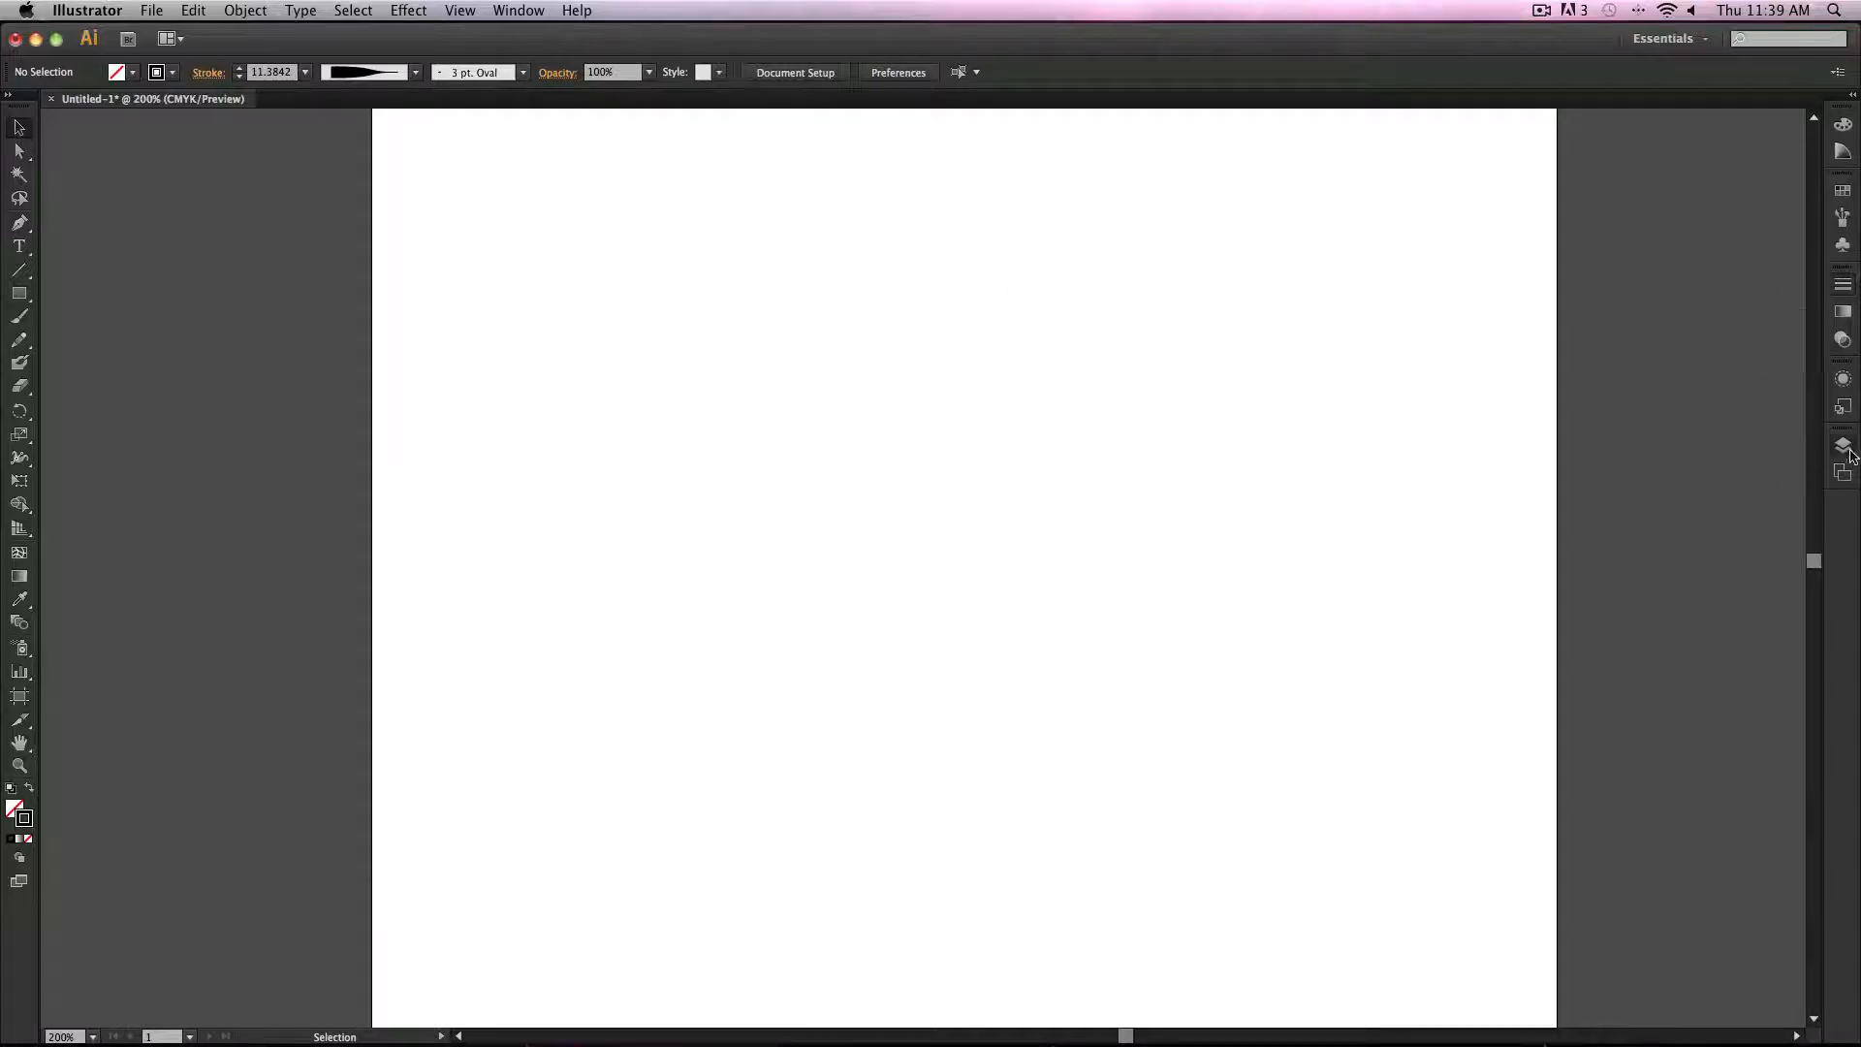
pyautogui.click(1843, 444)
pyautogui.click(1765, 609)
pyautogui.click(1706, 483)
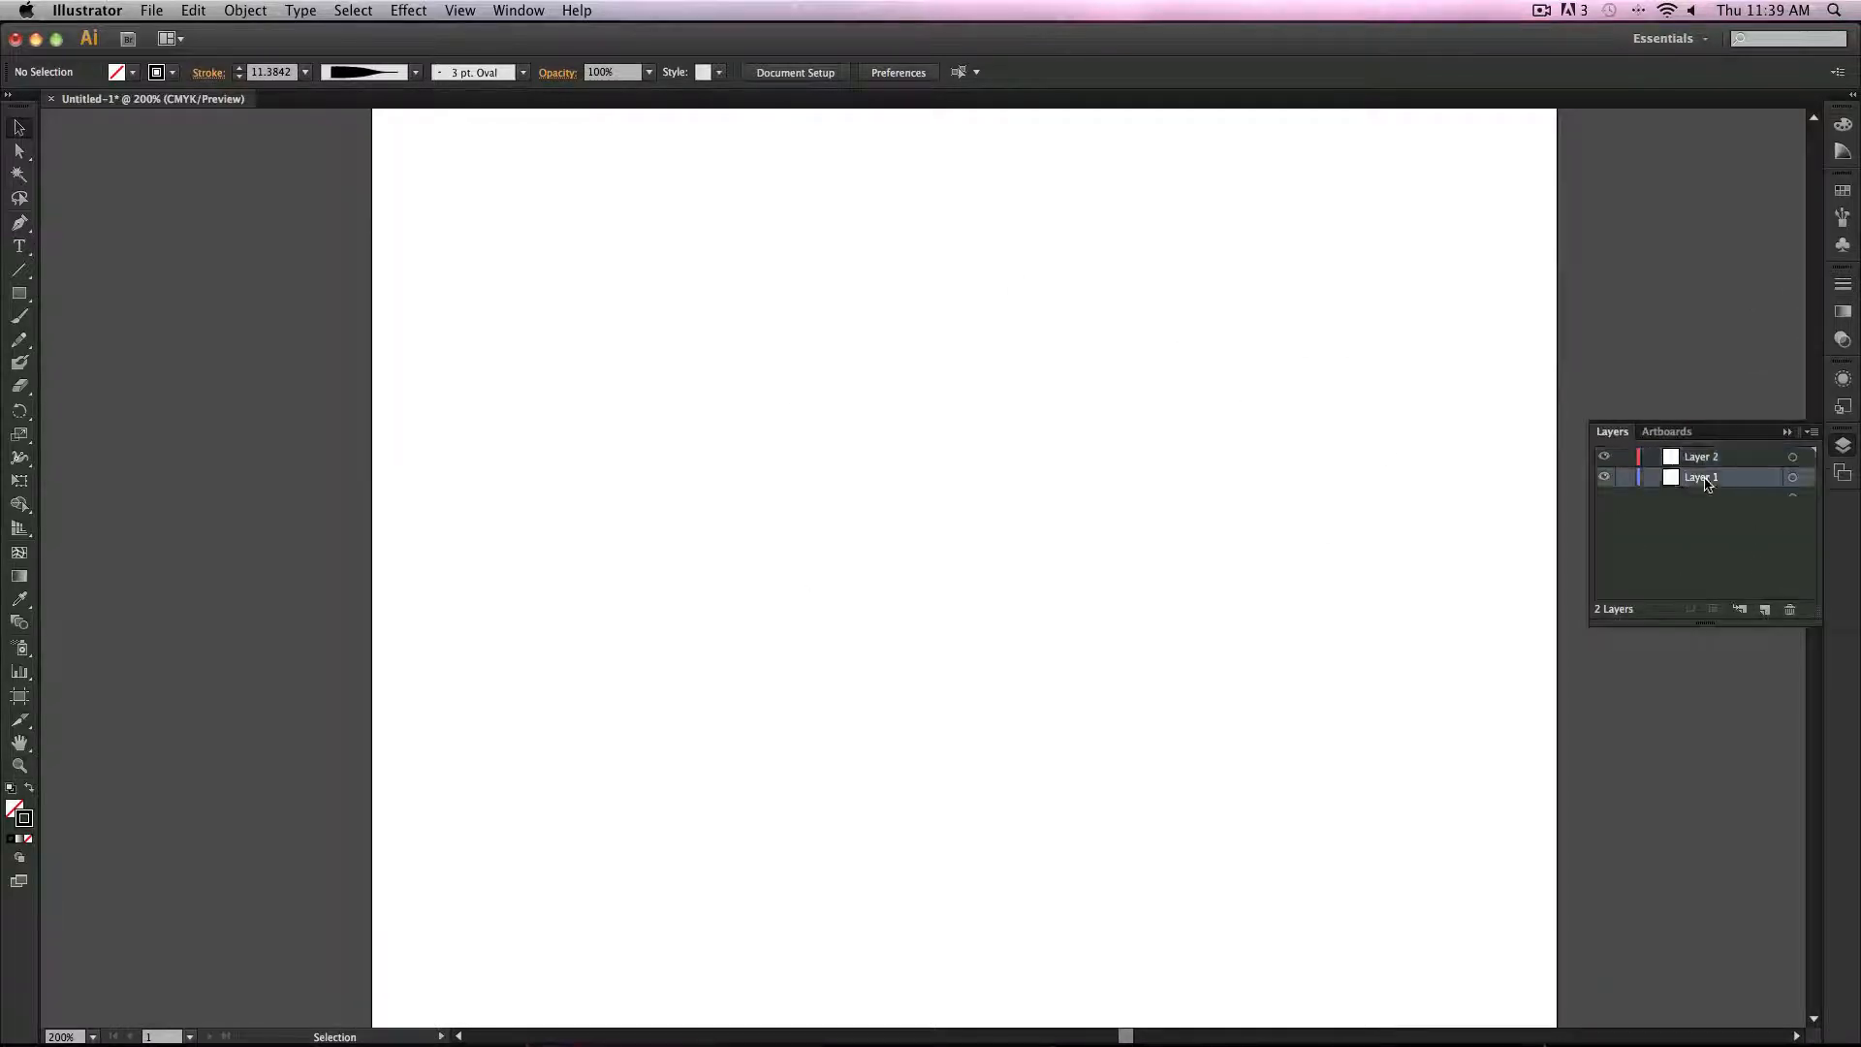
# Step: Rename Layer 1 to ArtHERE and Layer 2 to work
pyautogui.doubleClick(1698, 477)
pyautogui.write('ArtHERE')
pyautogui.press('Return')
pyautogui.doubleClick(1701, 457)
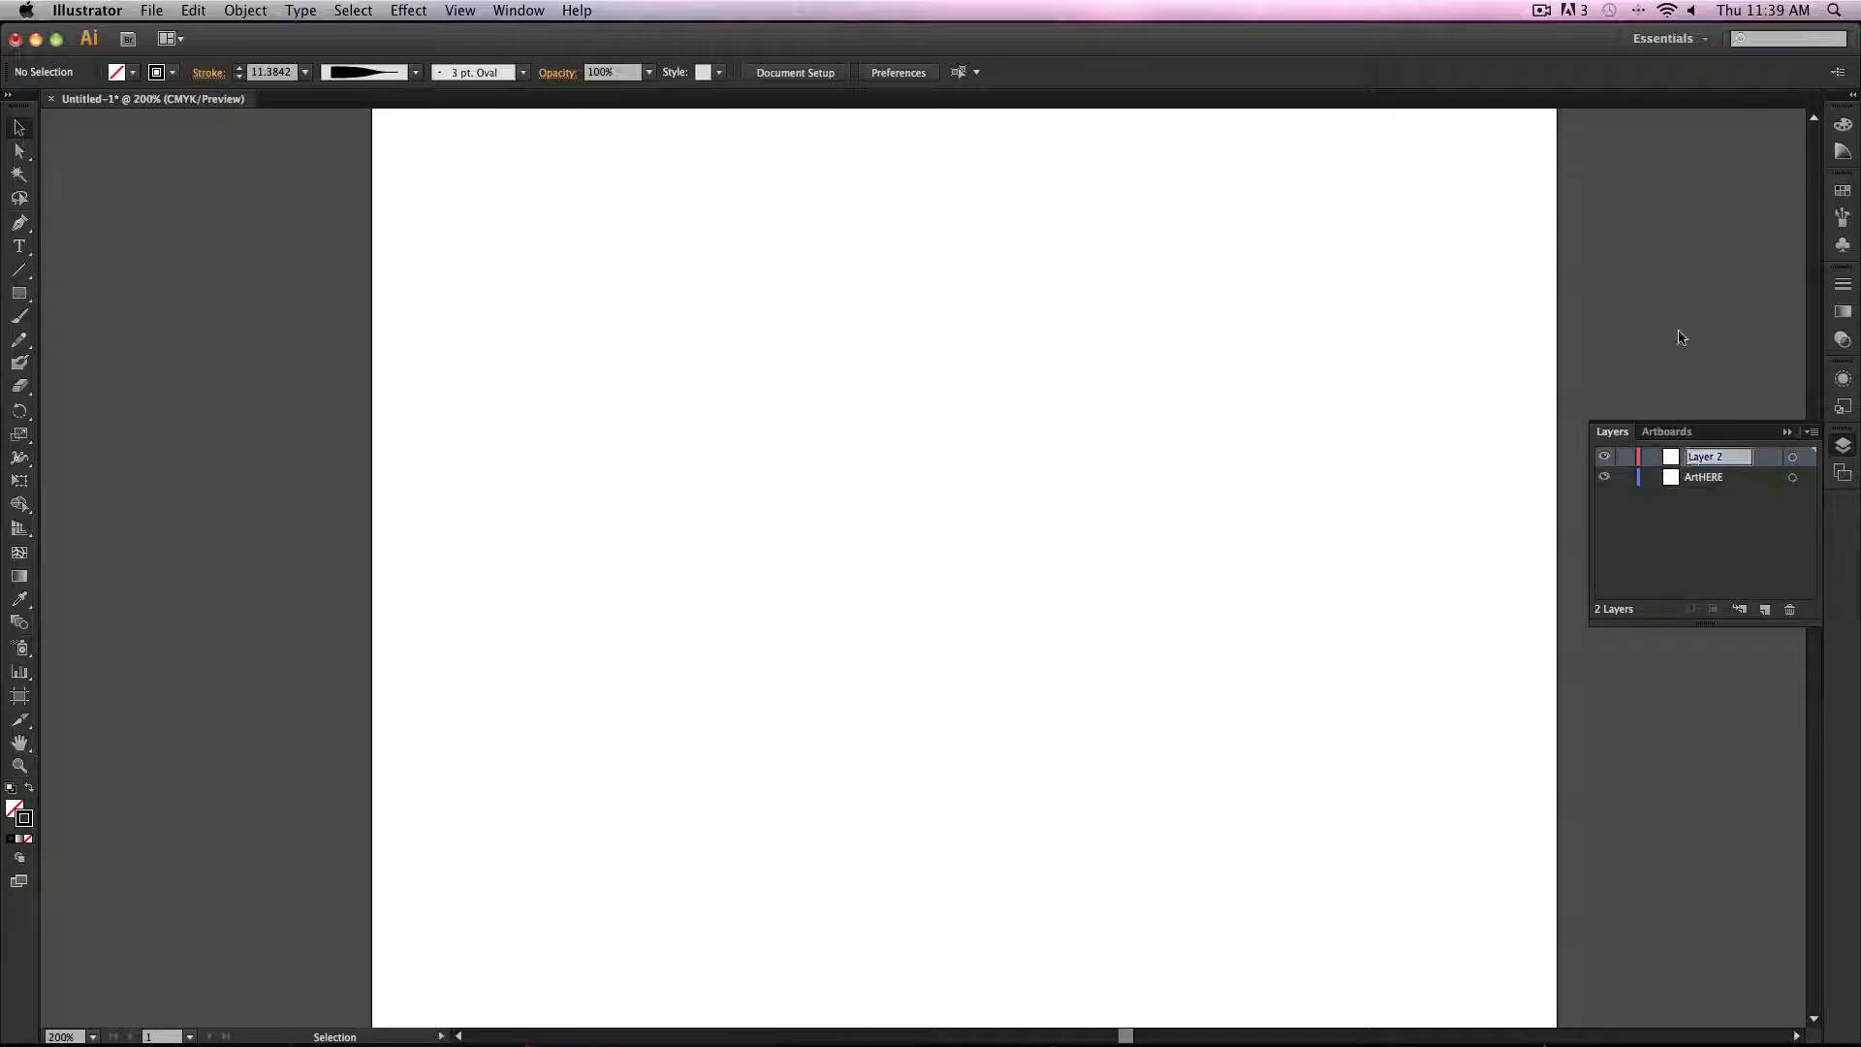
pyautogui.write('wOR')
pyautogui.press('Return')
# Step: Place sketch.jpeg from the Desktop's CustomBrushes folder onto the ArtHERE layer, previewing it first
pyautogui.click(1711, 479)
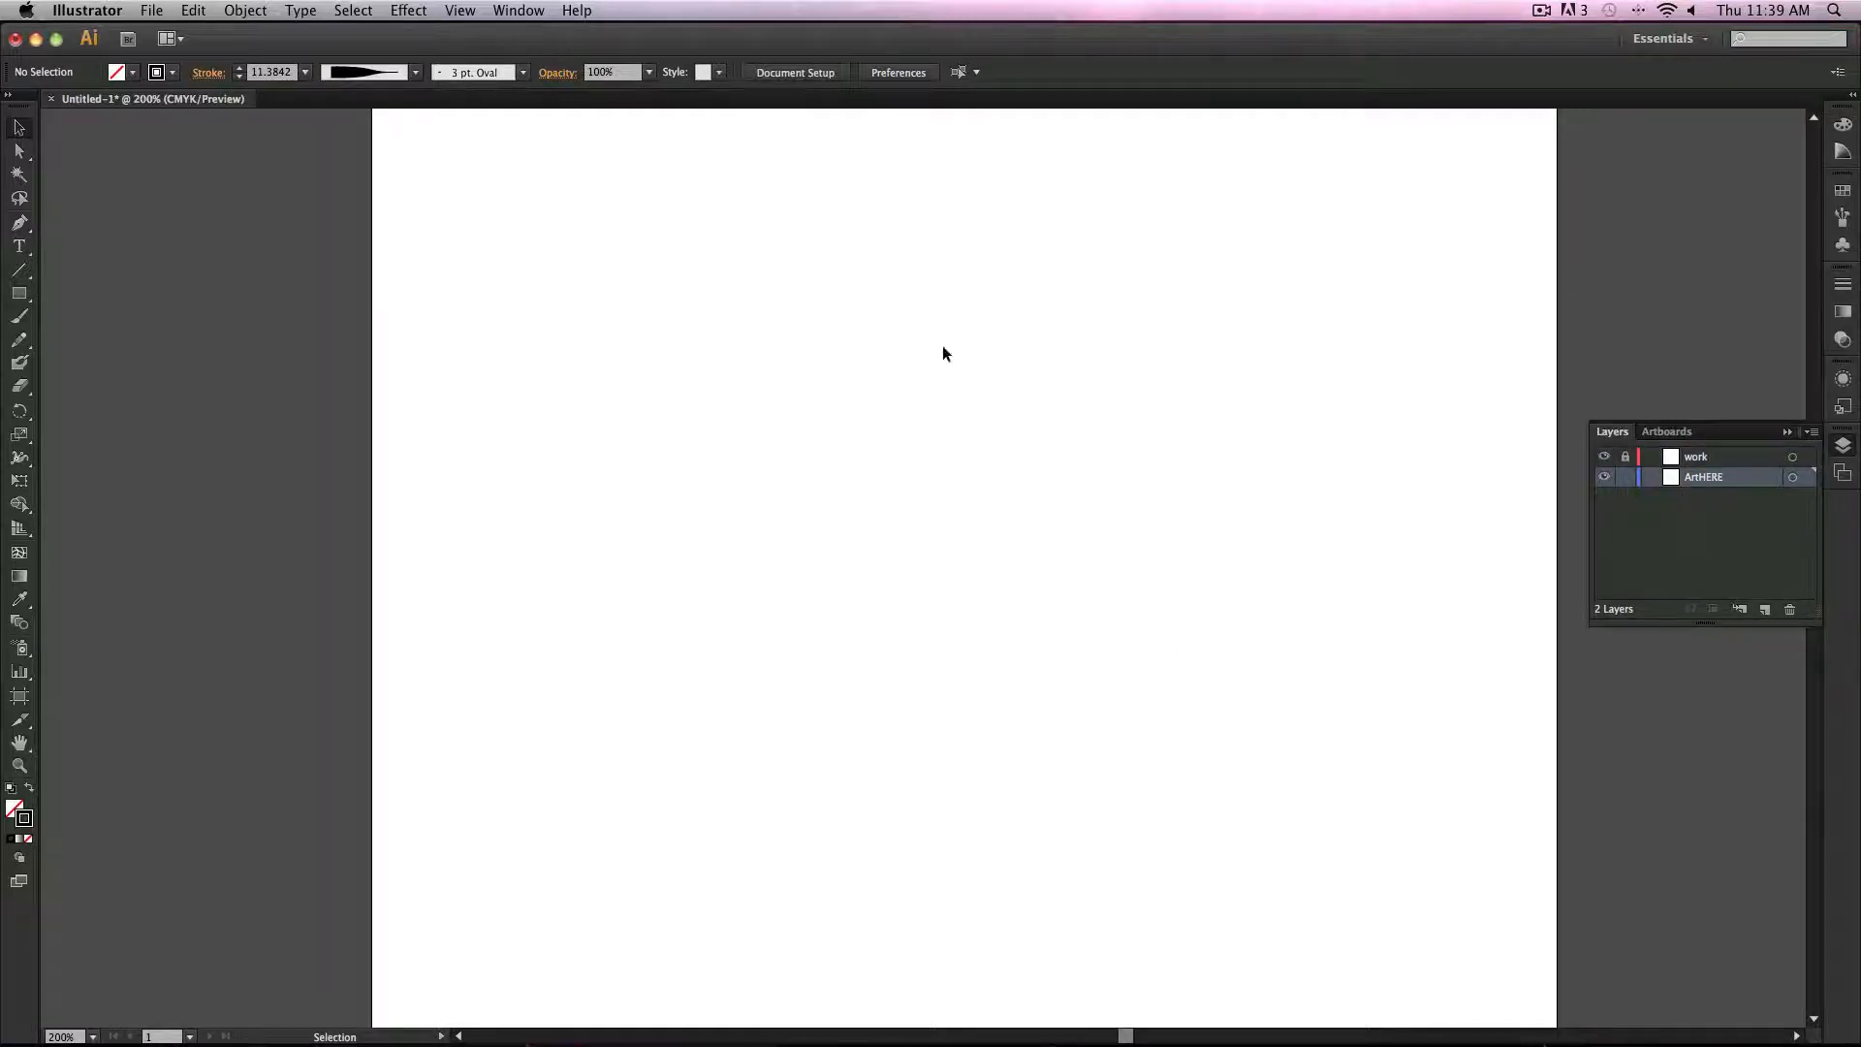
pyautogui.click(152, 10)
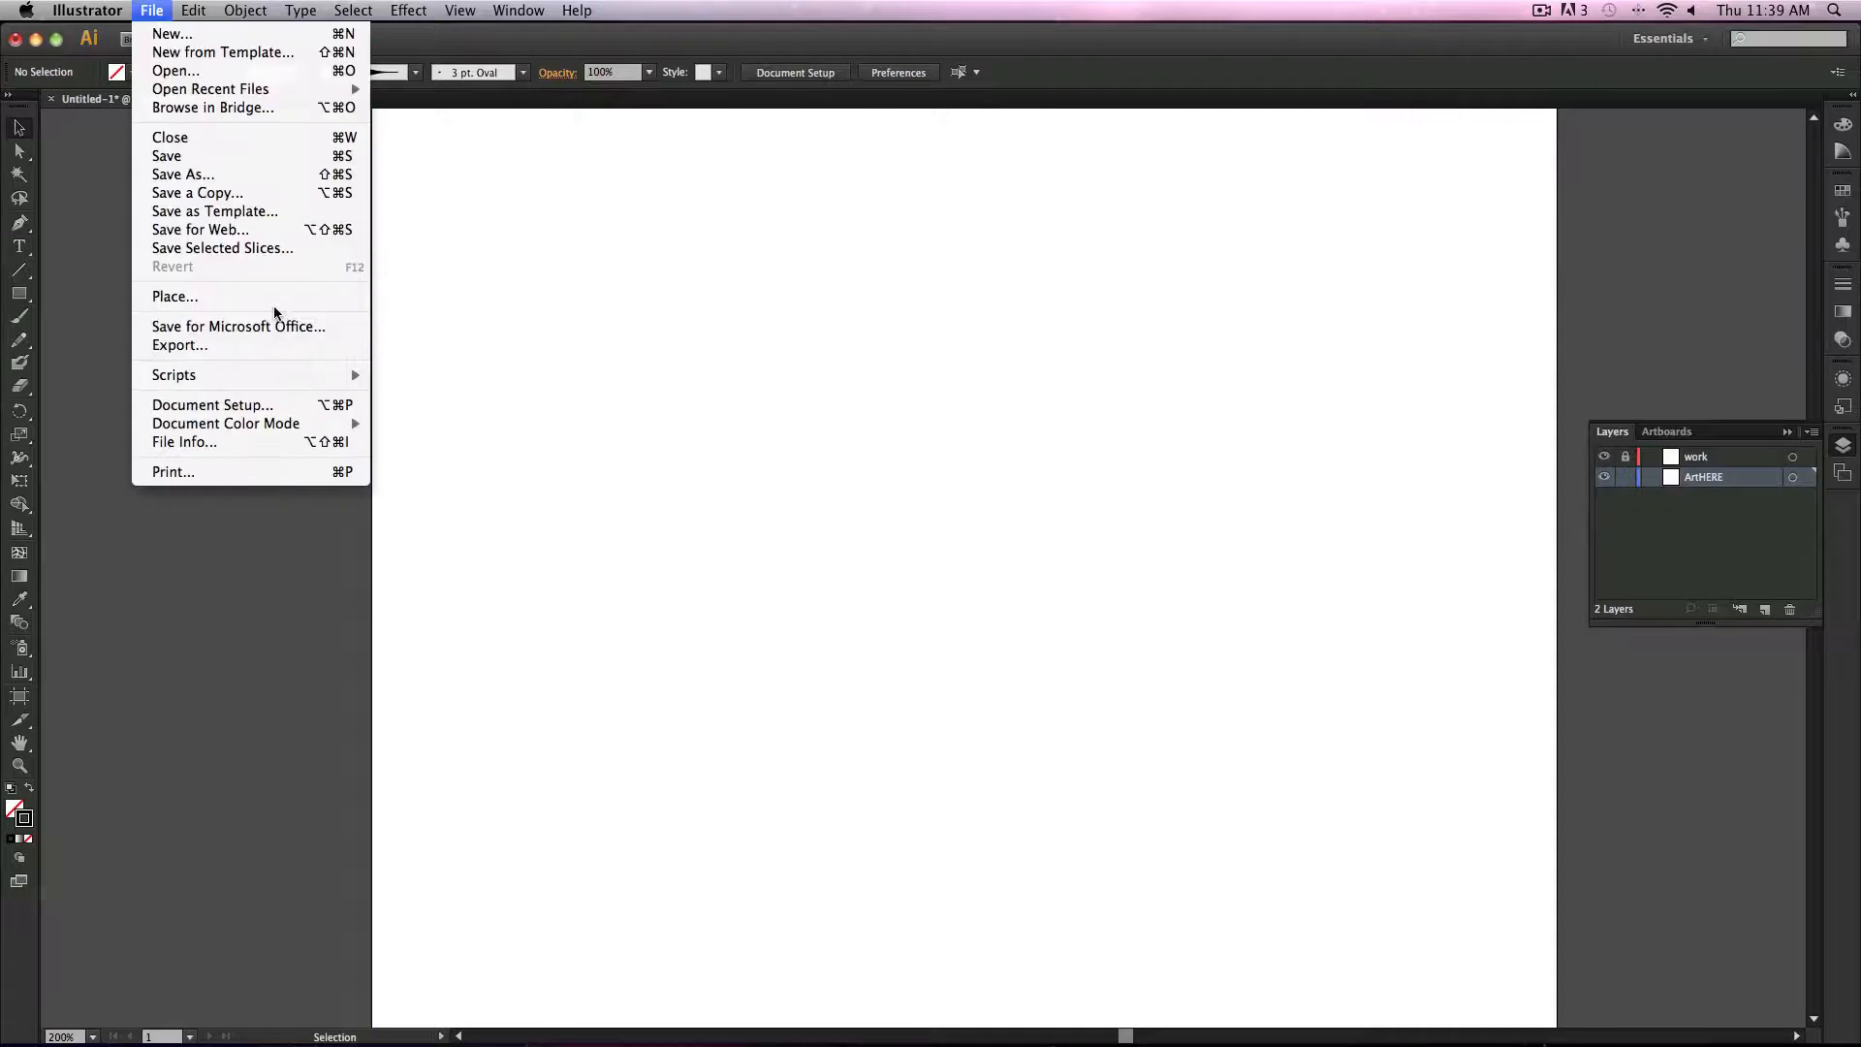
pyautogui.click(271, 297)
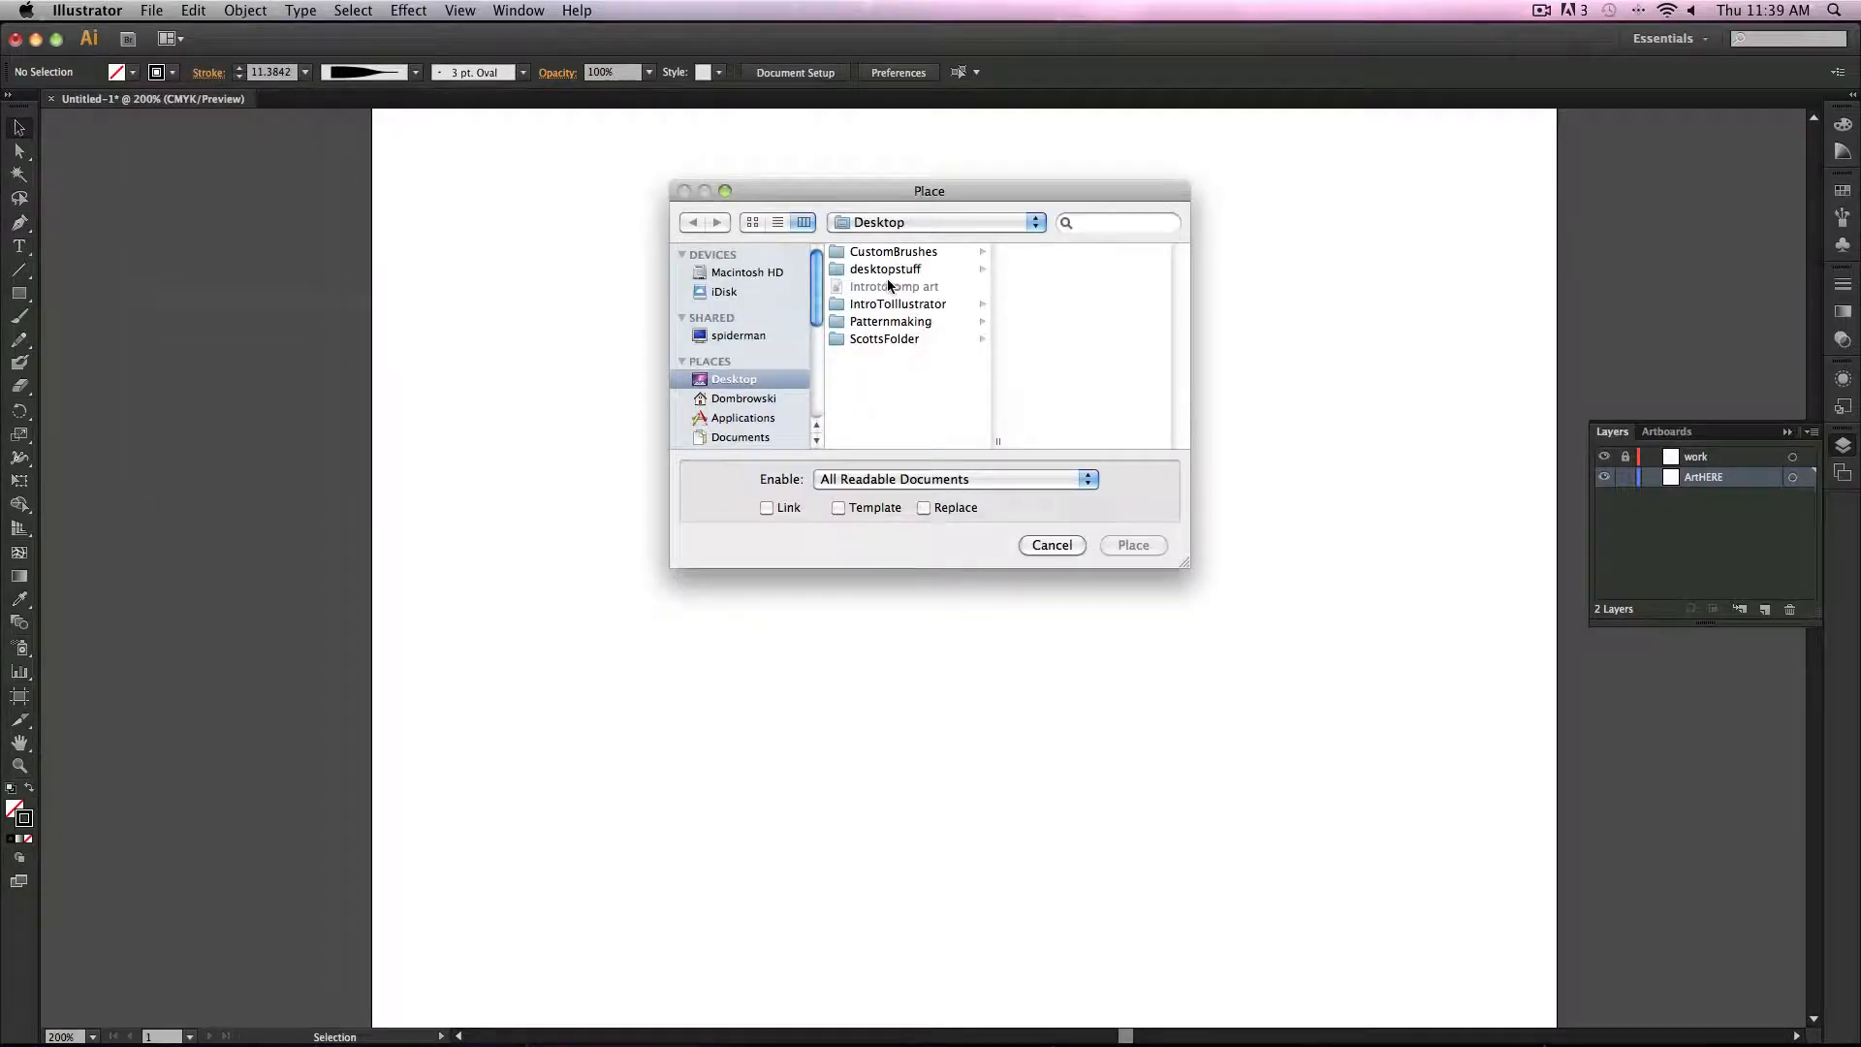
pyautogui.click(881, 254)
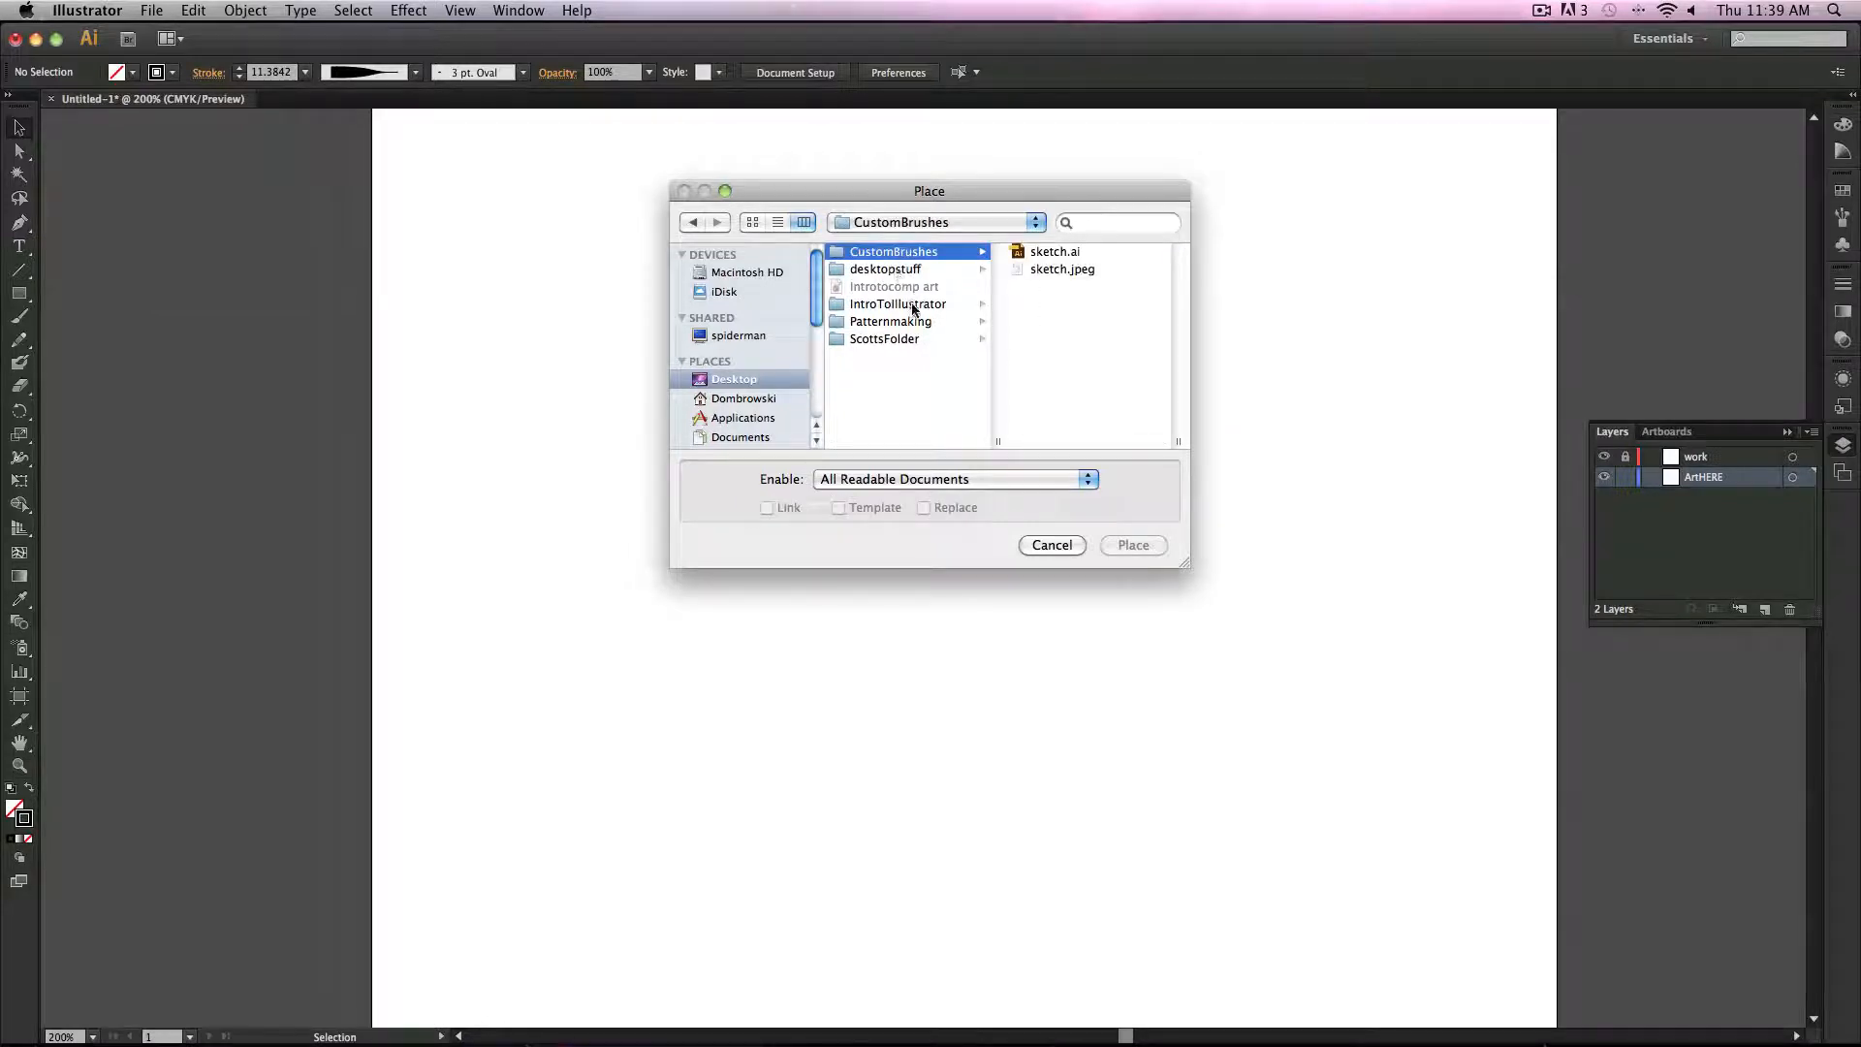
pyautogui.click(1038, 270)
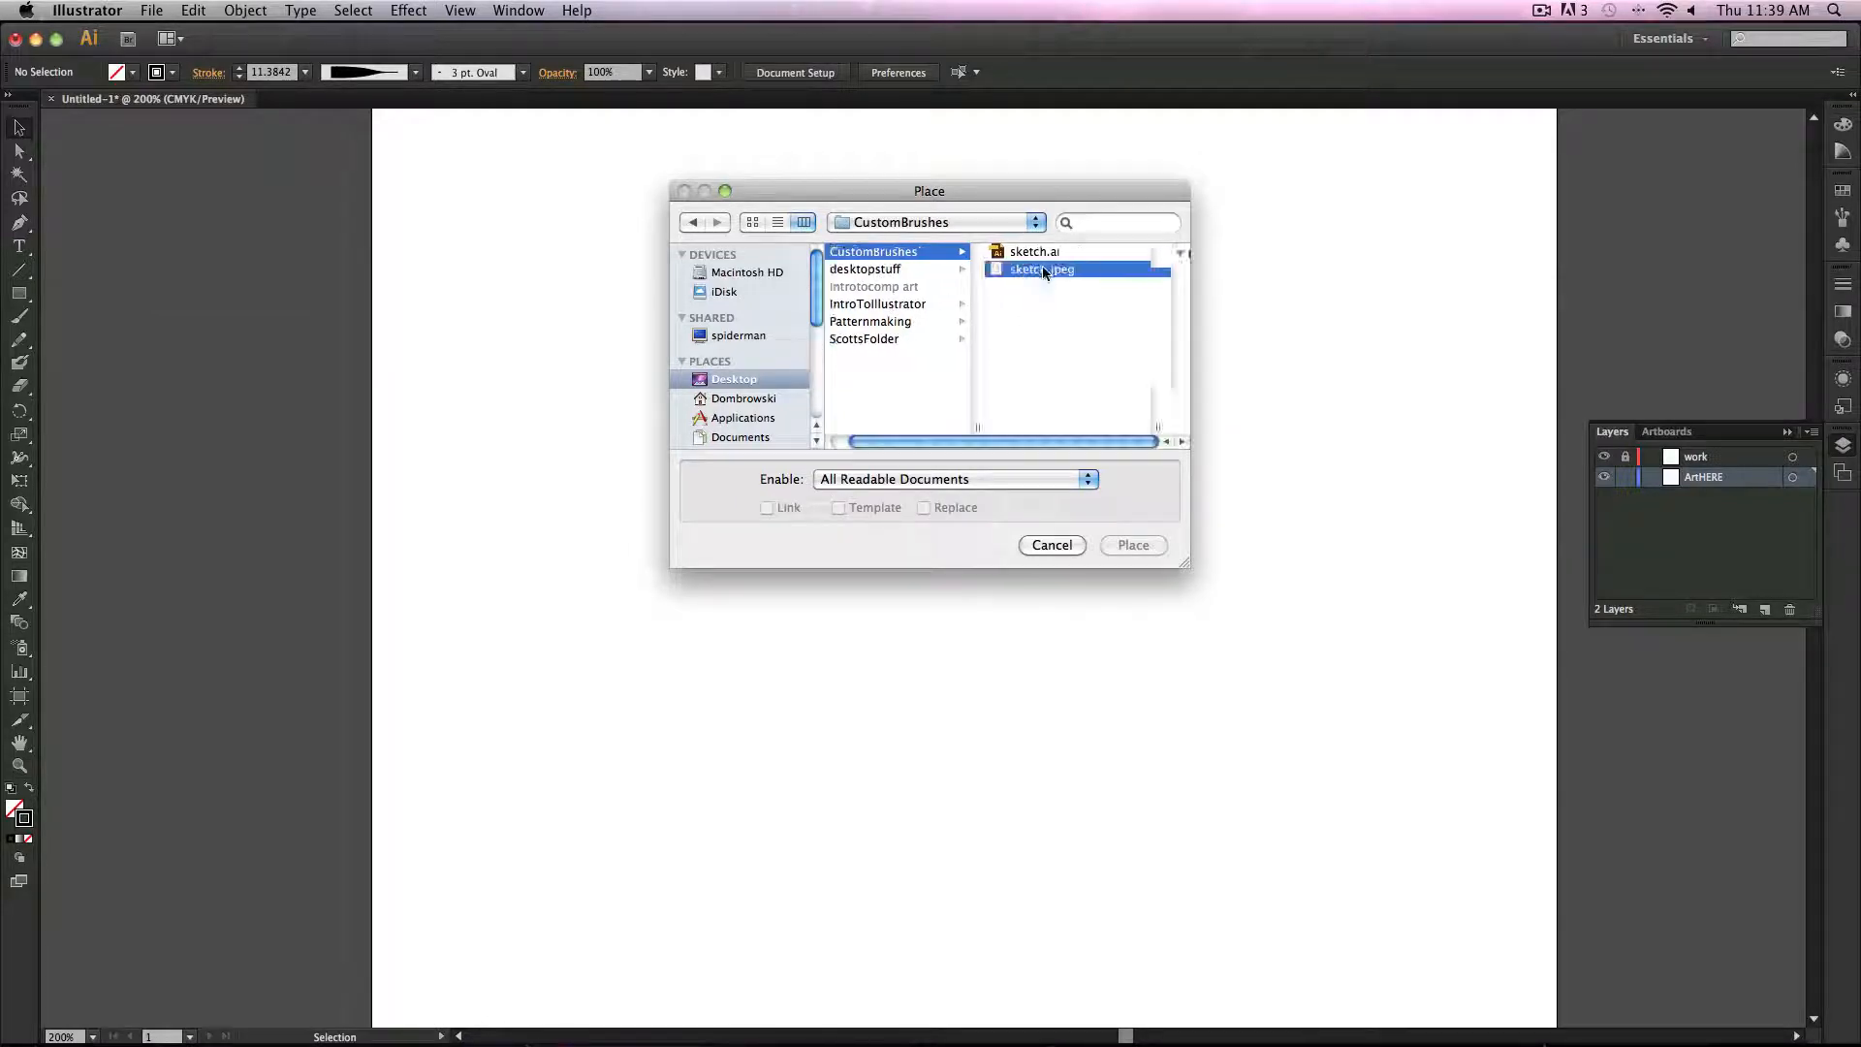
pyautogui.press('space')
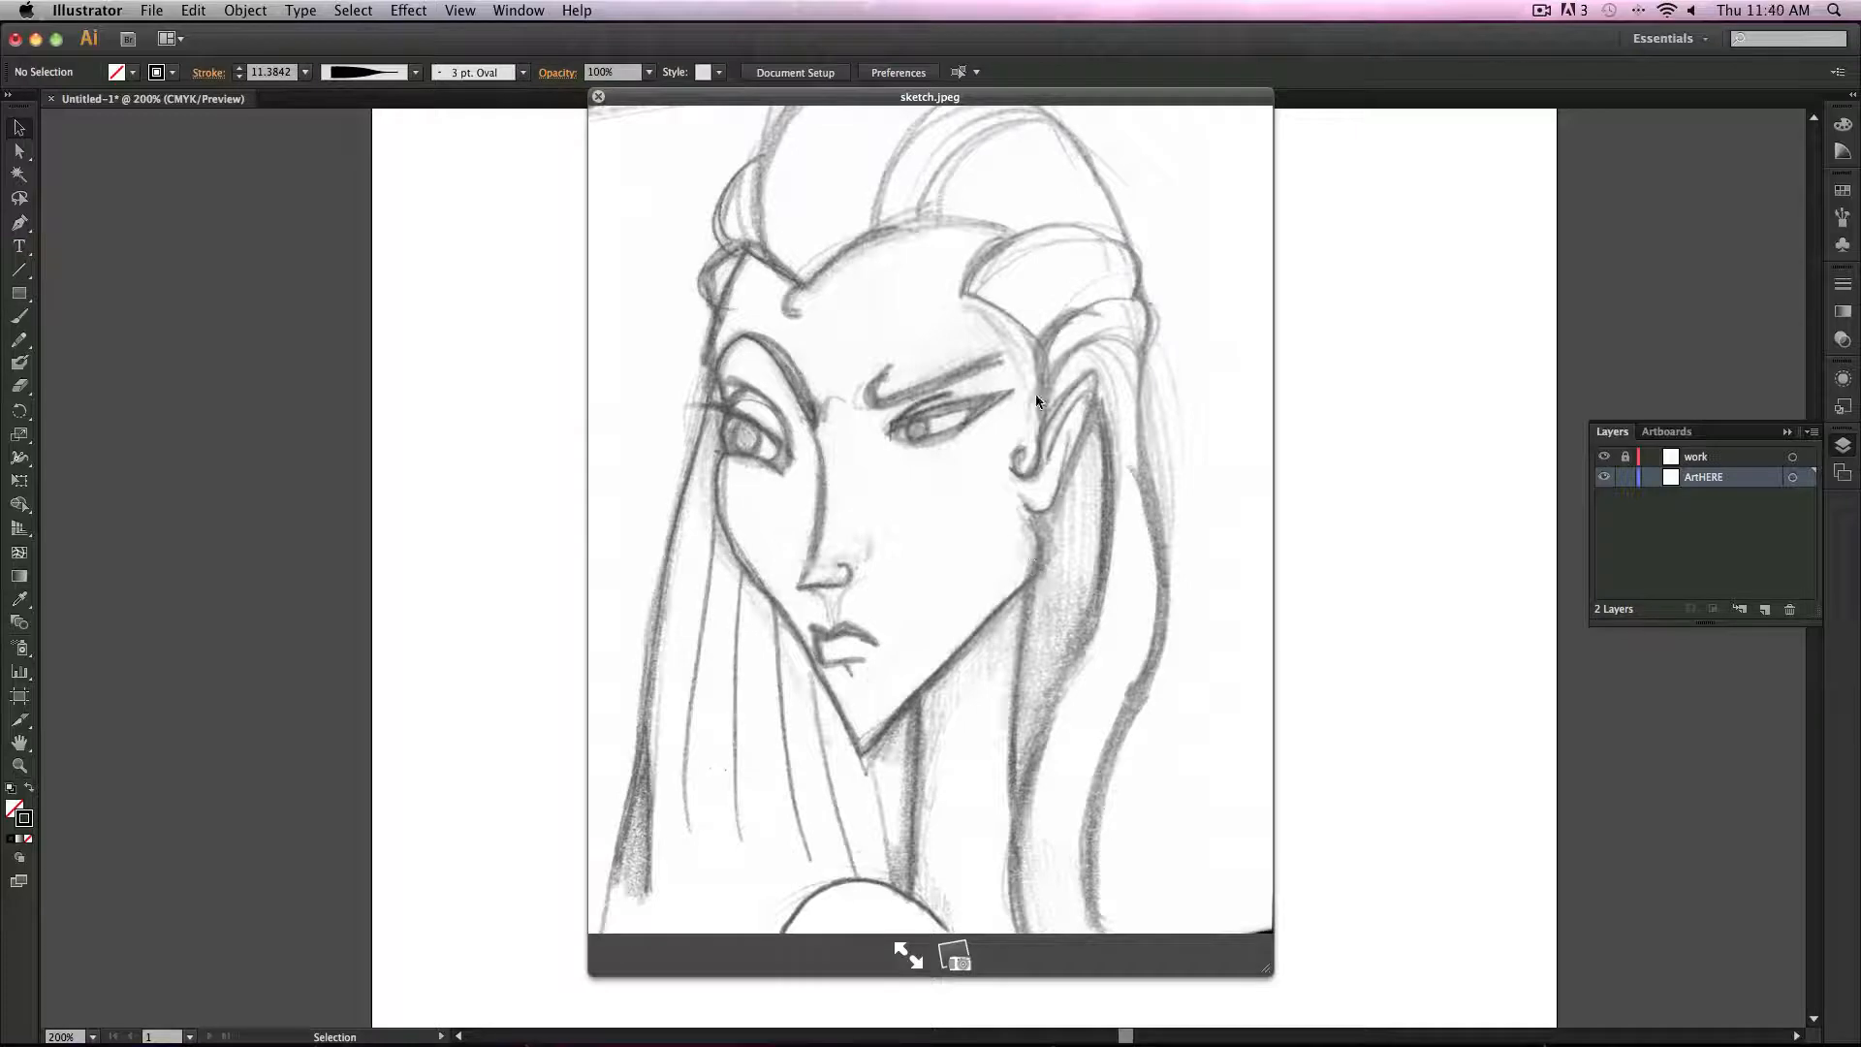
pyautogui.press('space')
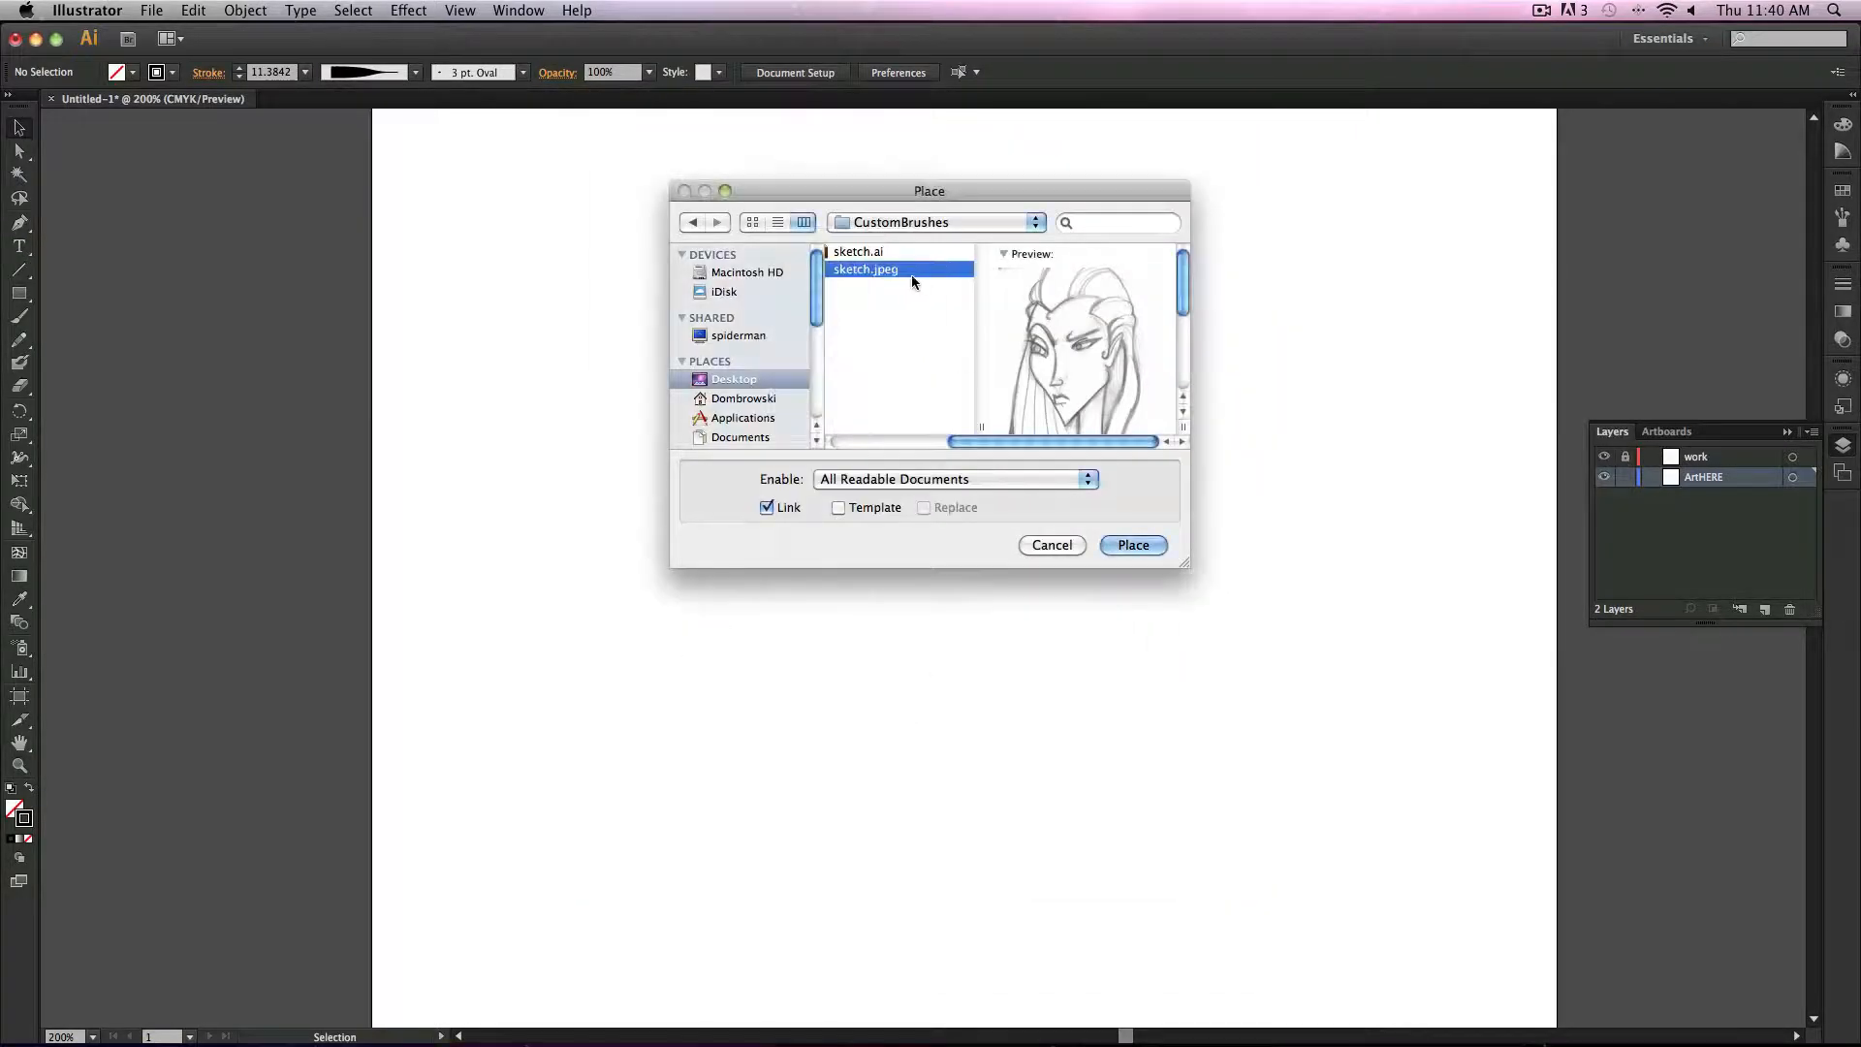
pyautogui.press('Return')
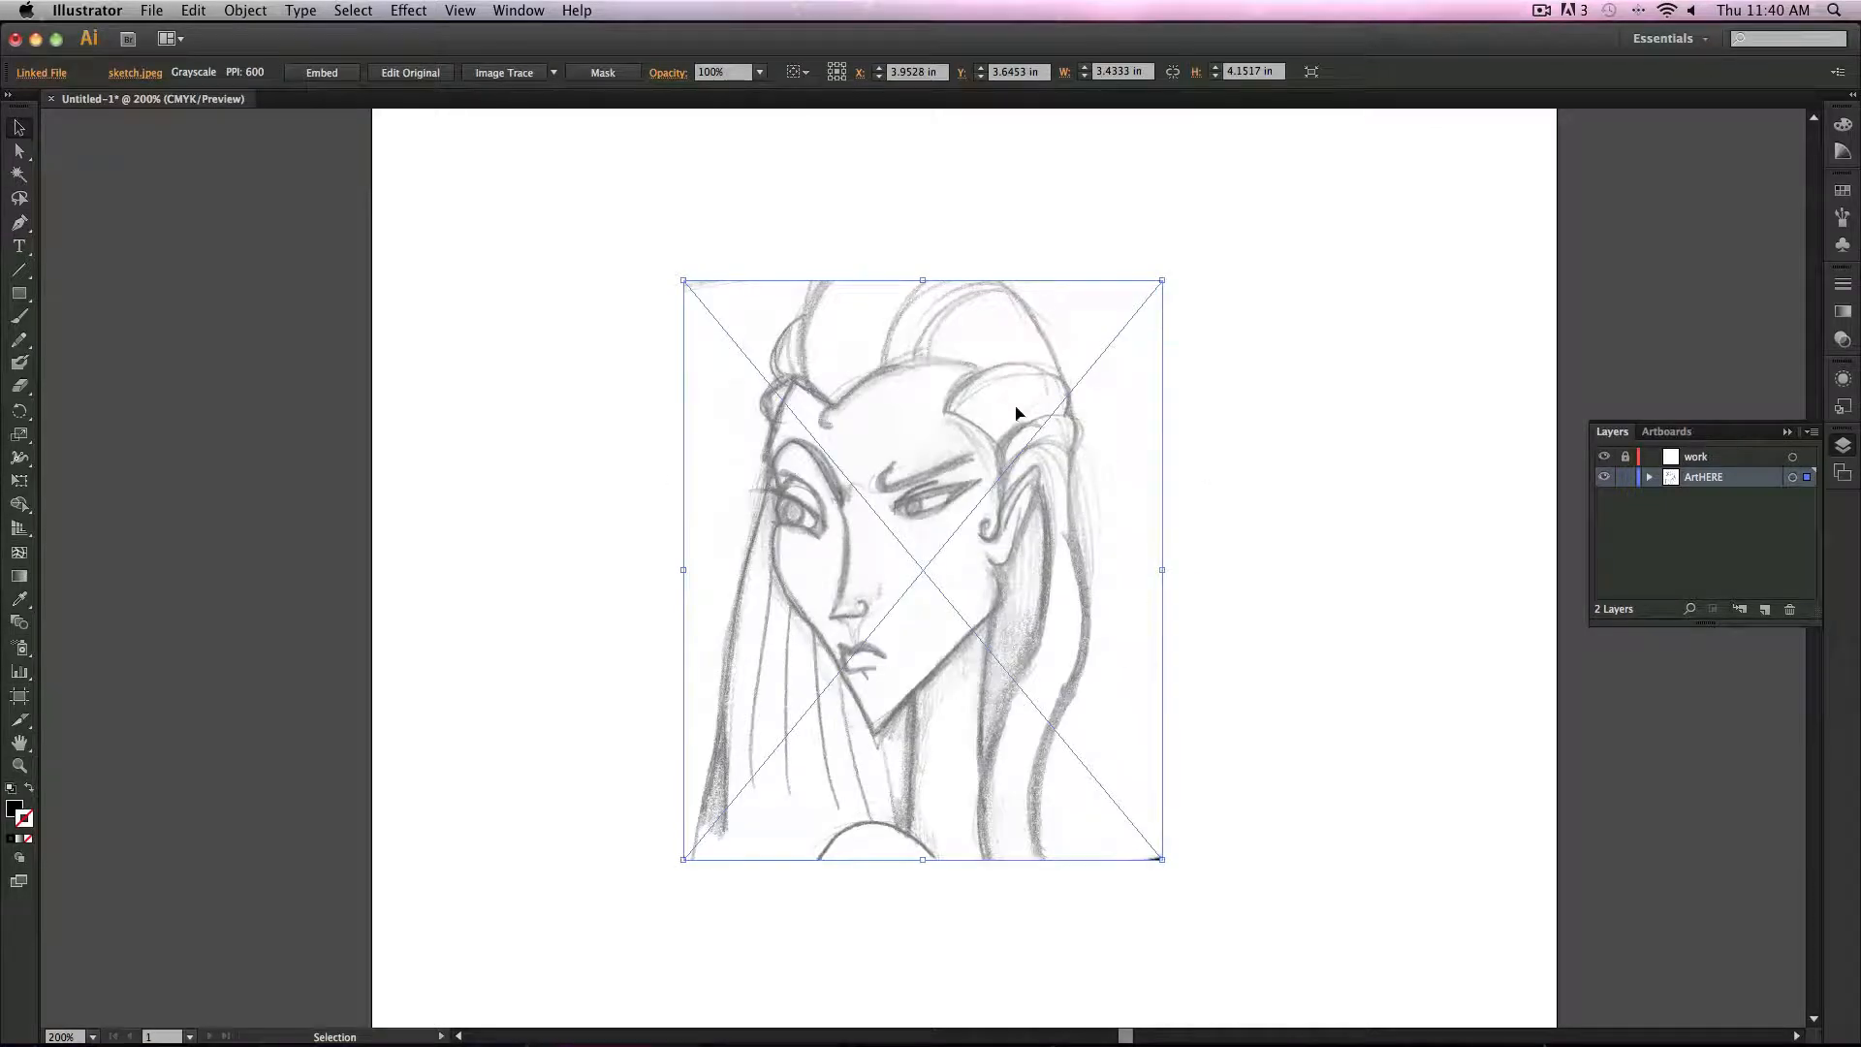
# Step: Lock the ArtHERE layer and make the work layer active
pyautogui.click(1625, 478)
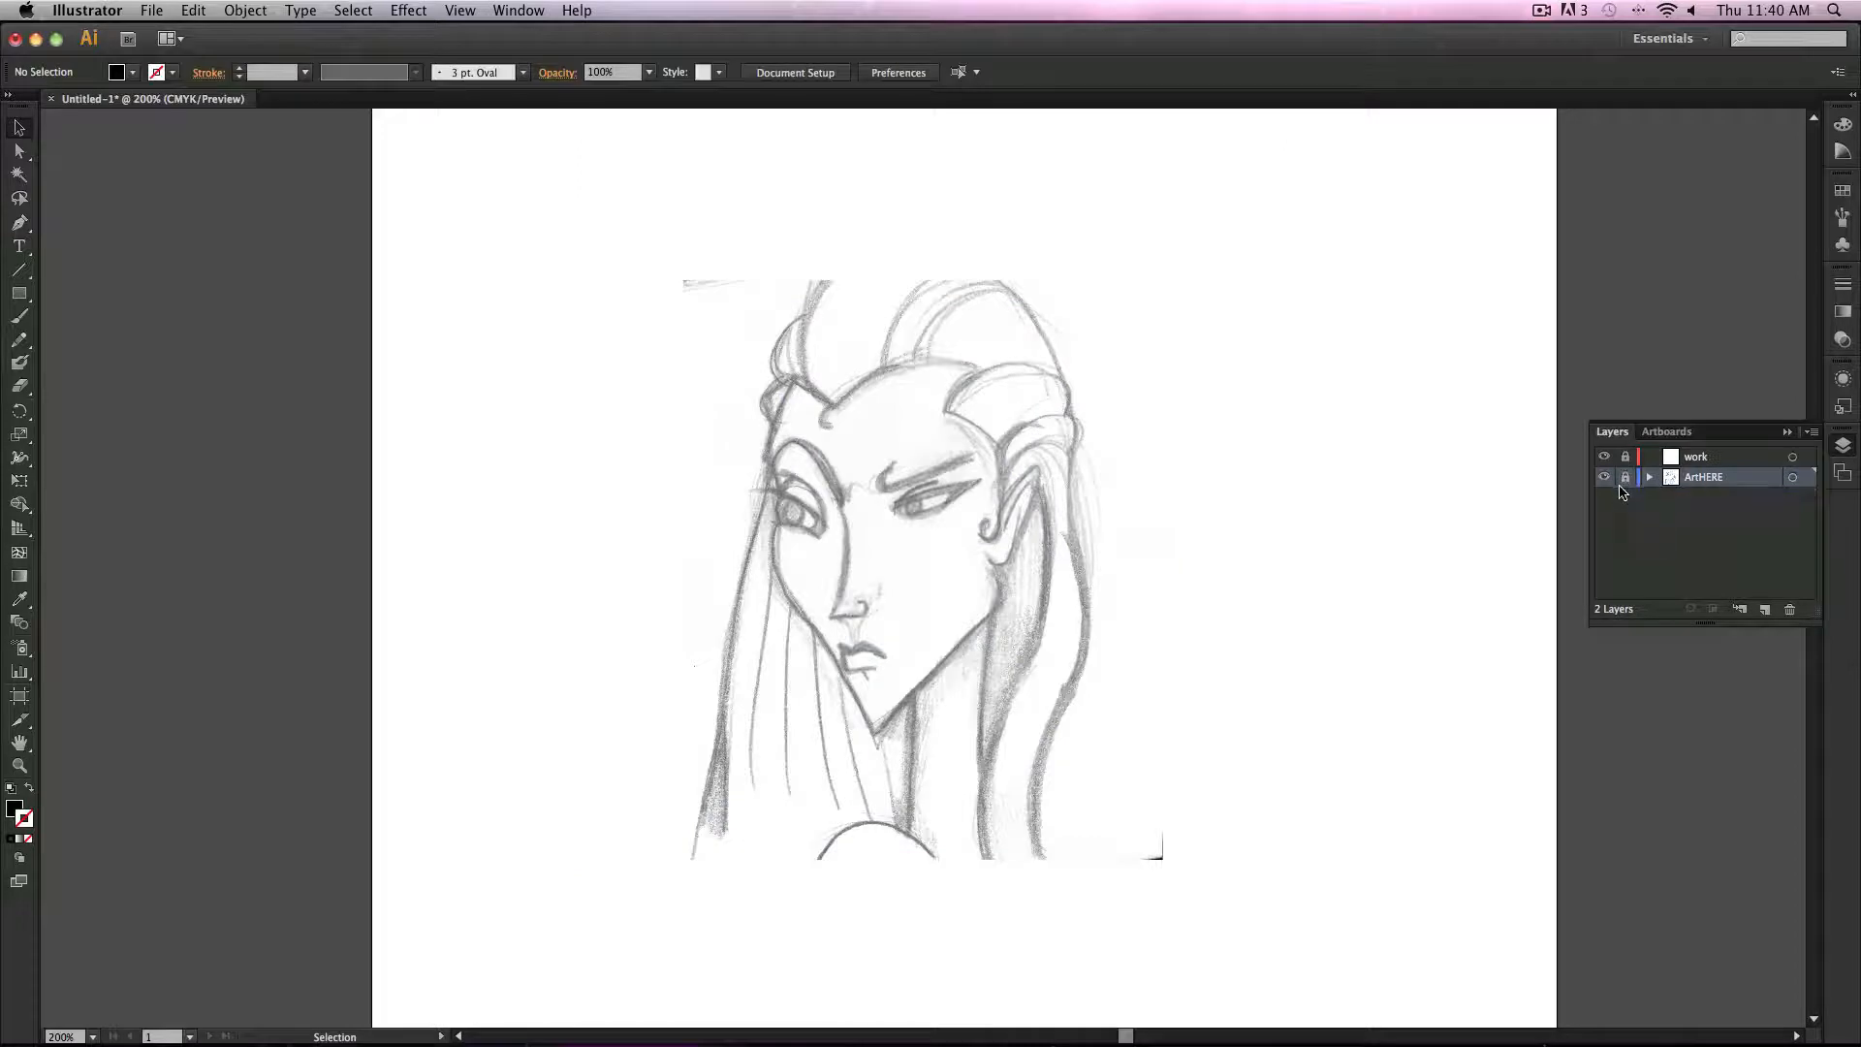
pyautogui.click(1635, 457)
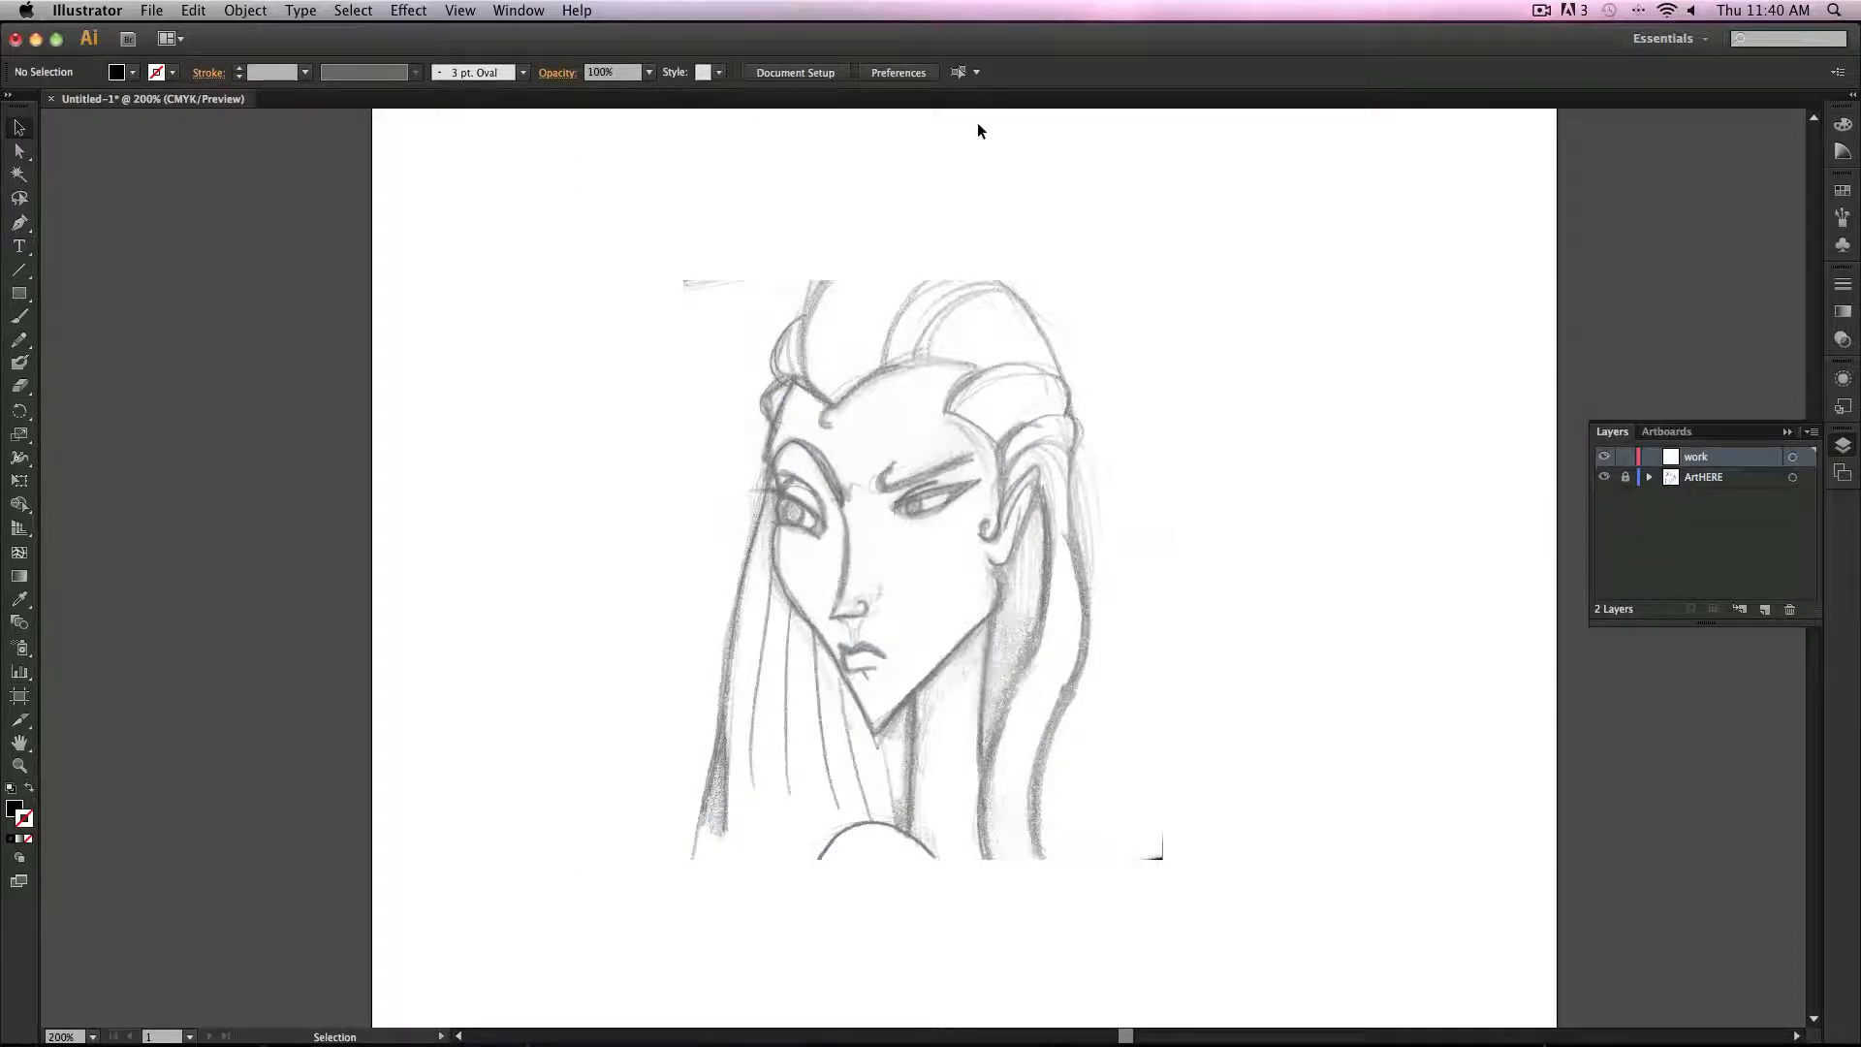
# Step: Trace the headdress and ear outlines of the sketch with Paintbrush strokes
pyautogui.click(19, 316)
pyautogui.moveTo(797, 382)
pyautogui.mouseDown()
pyautogui.moveTo(768, 467)
pyautogui.moveTo(809, 438)
pyautogui.mouseUp()
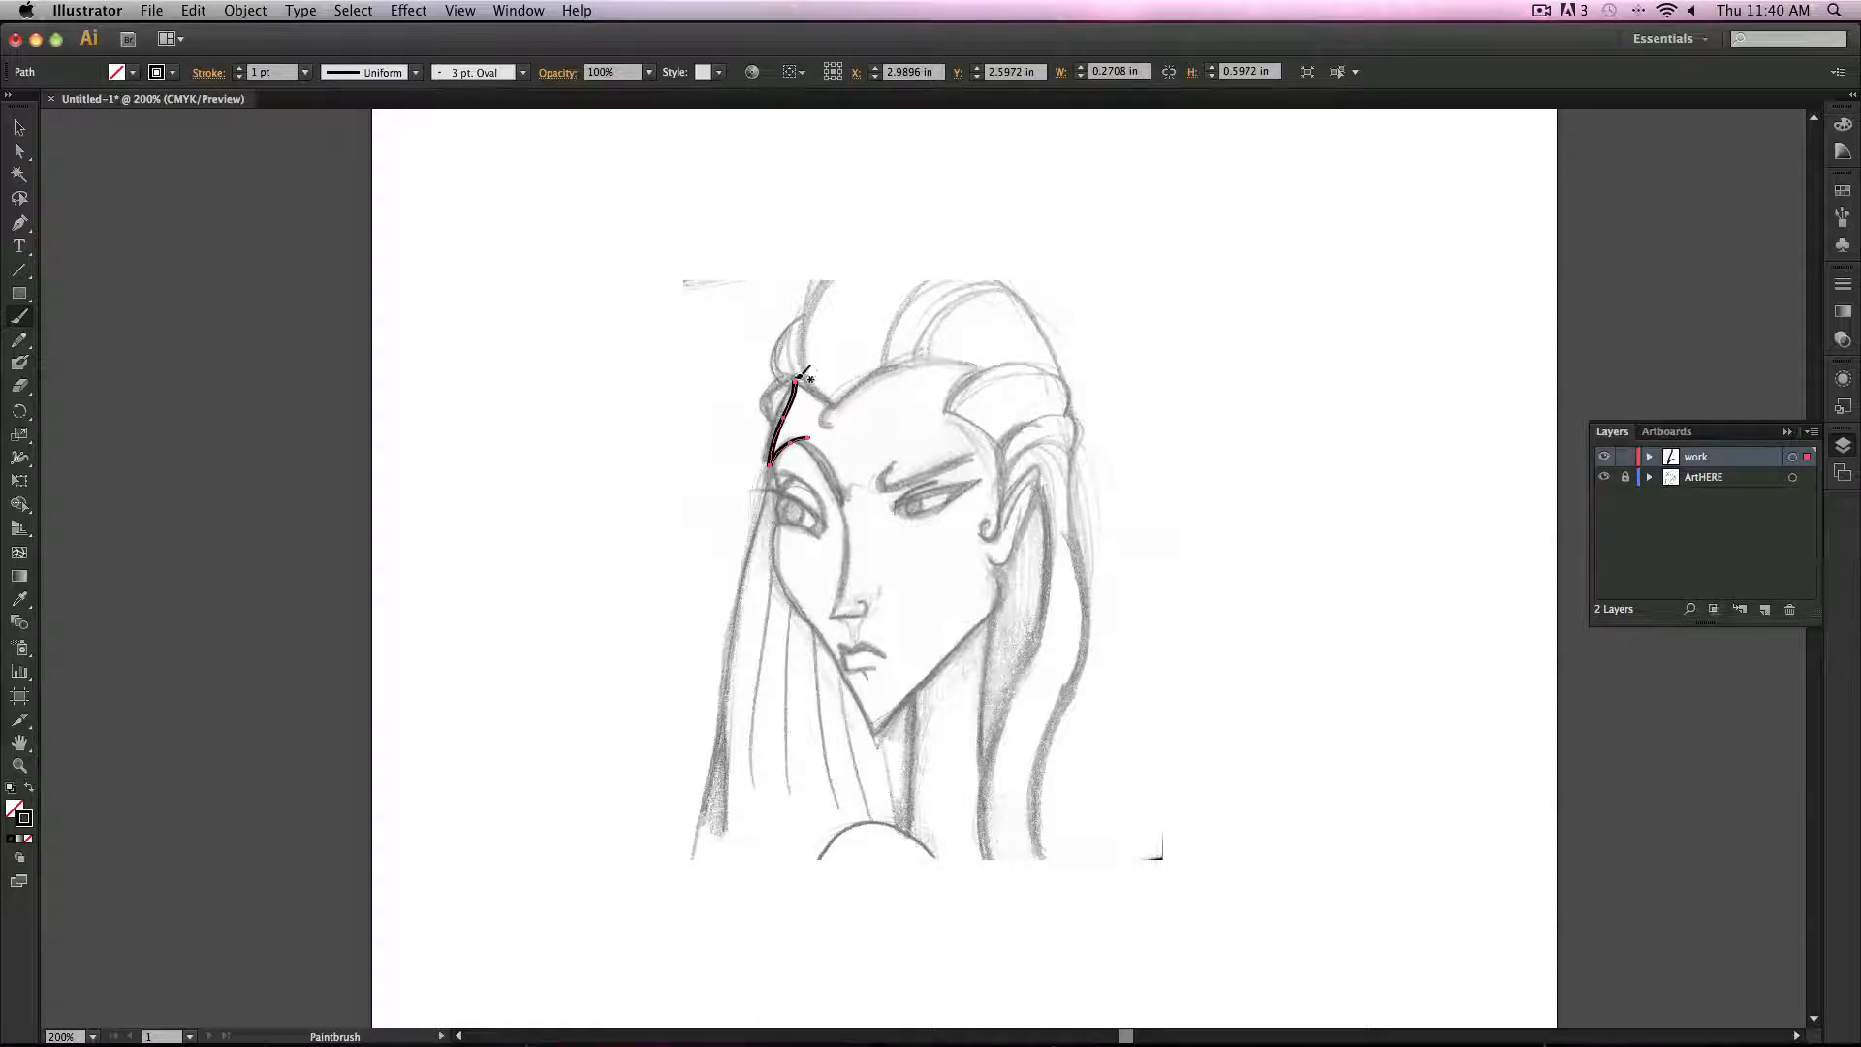
pyautogui.moveTo(809, 385)
pyautogui.mouseDown()
pyautogui.moveTo(836, 405)
pyautogui.moveTo(904, 361)
pyautogui.moveTo(990, 368)
pyautogui.moveTo(945, 407)
pyautogui.moveTo(1011, 441)
pyautogui.moveTo(1009, 506)
pyautogui.moveTo(985, 529)
pyautogui.mouseUp()
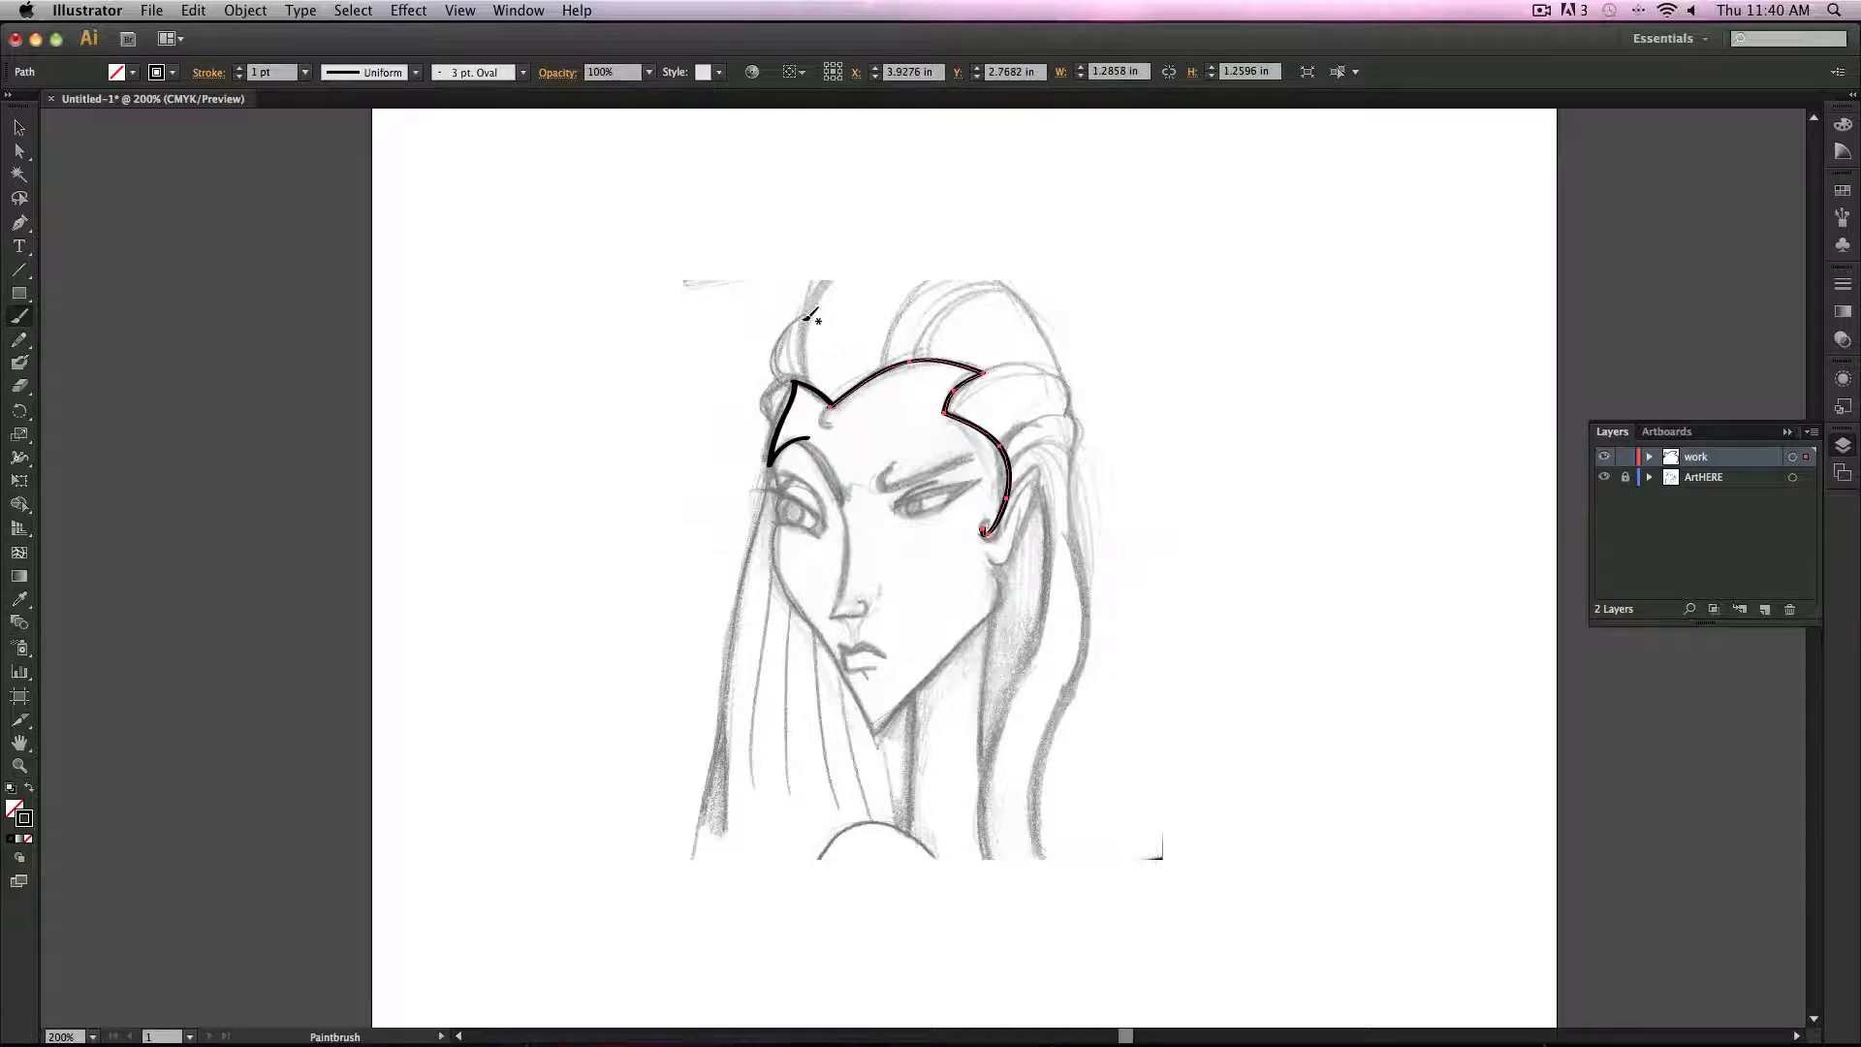
pyautogui.moveTo(808, 315)
pyautogui.mouseDown()
pyautogui.moveTo(776, 347)
pyautogui.moveTo(807, 378)
pyautogui.moveTo(762, 400)
pyautogui.moveTo(782, 429)
pyautogui.mouseUp()
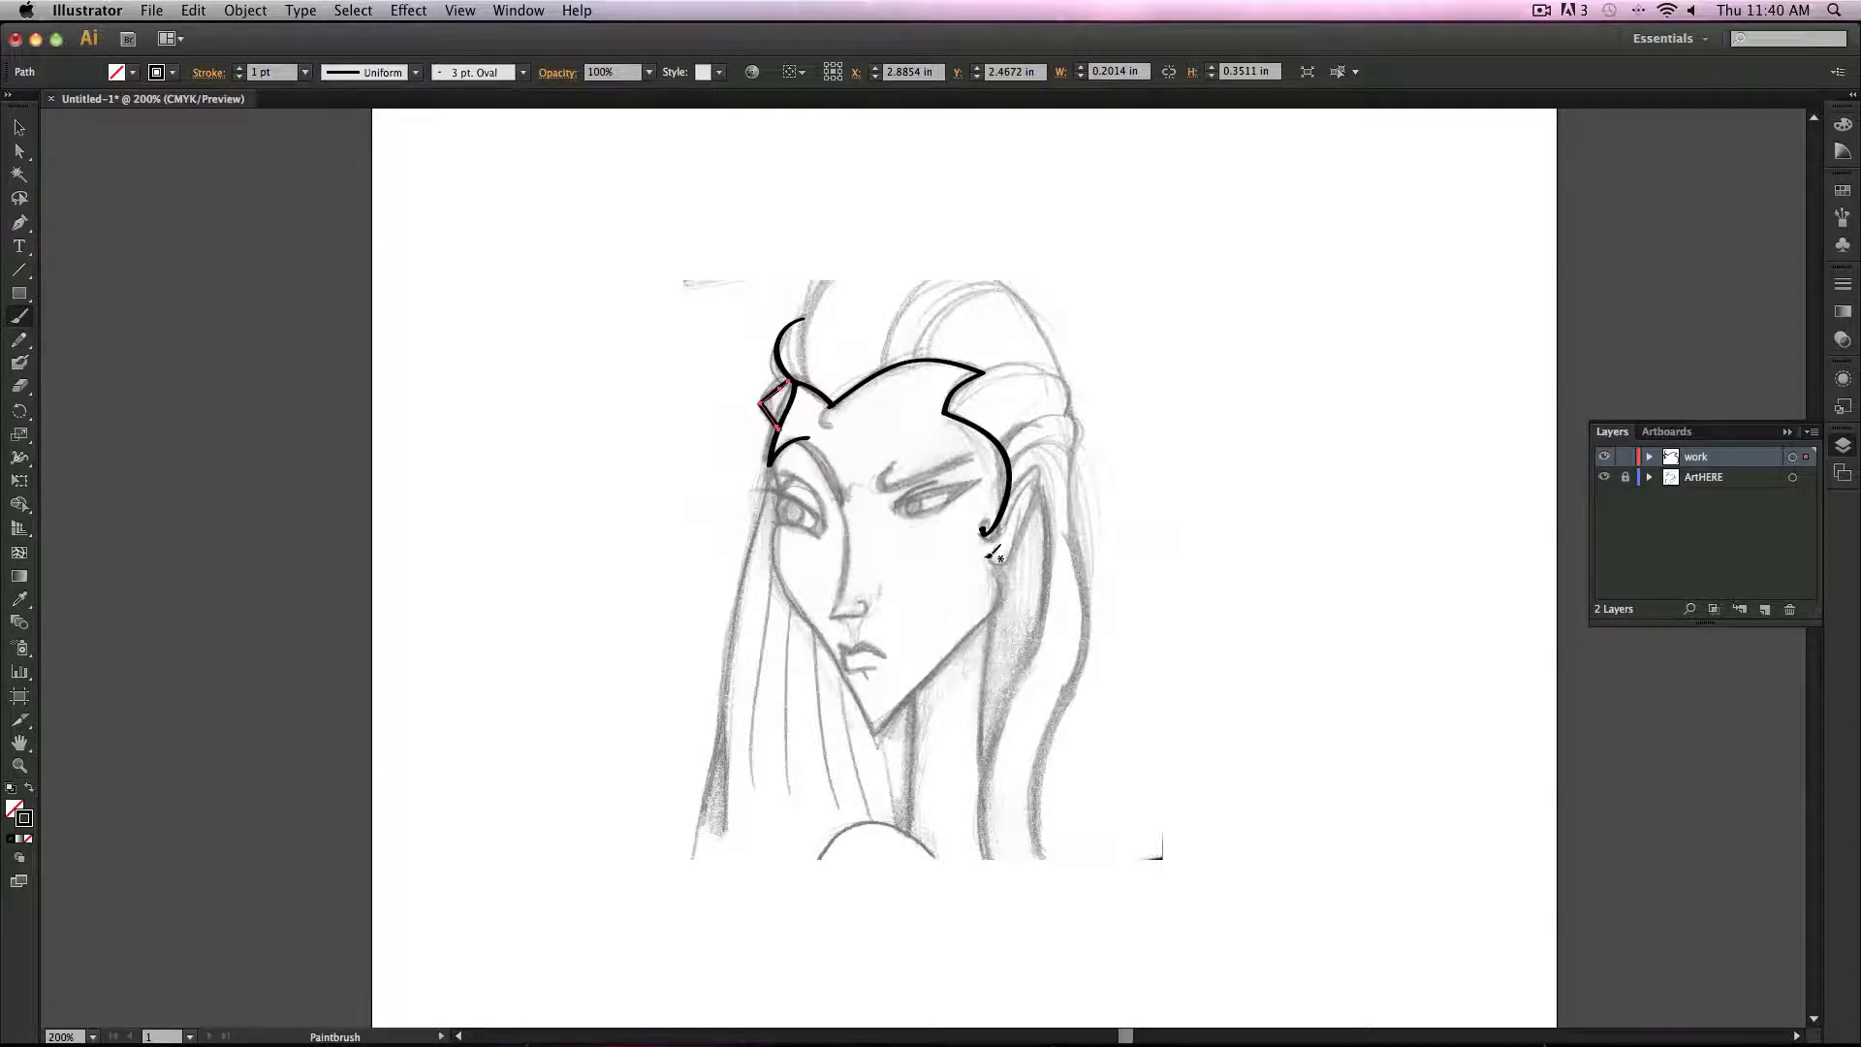
pyautogui.moveTo(989, 558)
pyautogui.mouseDown()
pyautogui.moveTo(1008, 567)
pyautogui.moveTo(1047, 467)
pyautogui.moveTo(1009, 499)
pyautogui.mouseUp()
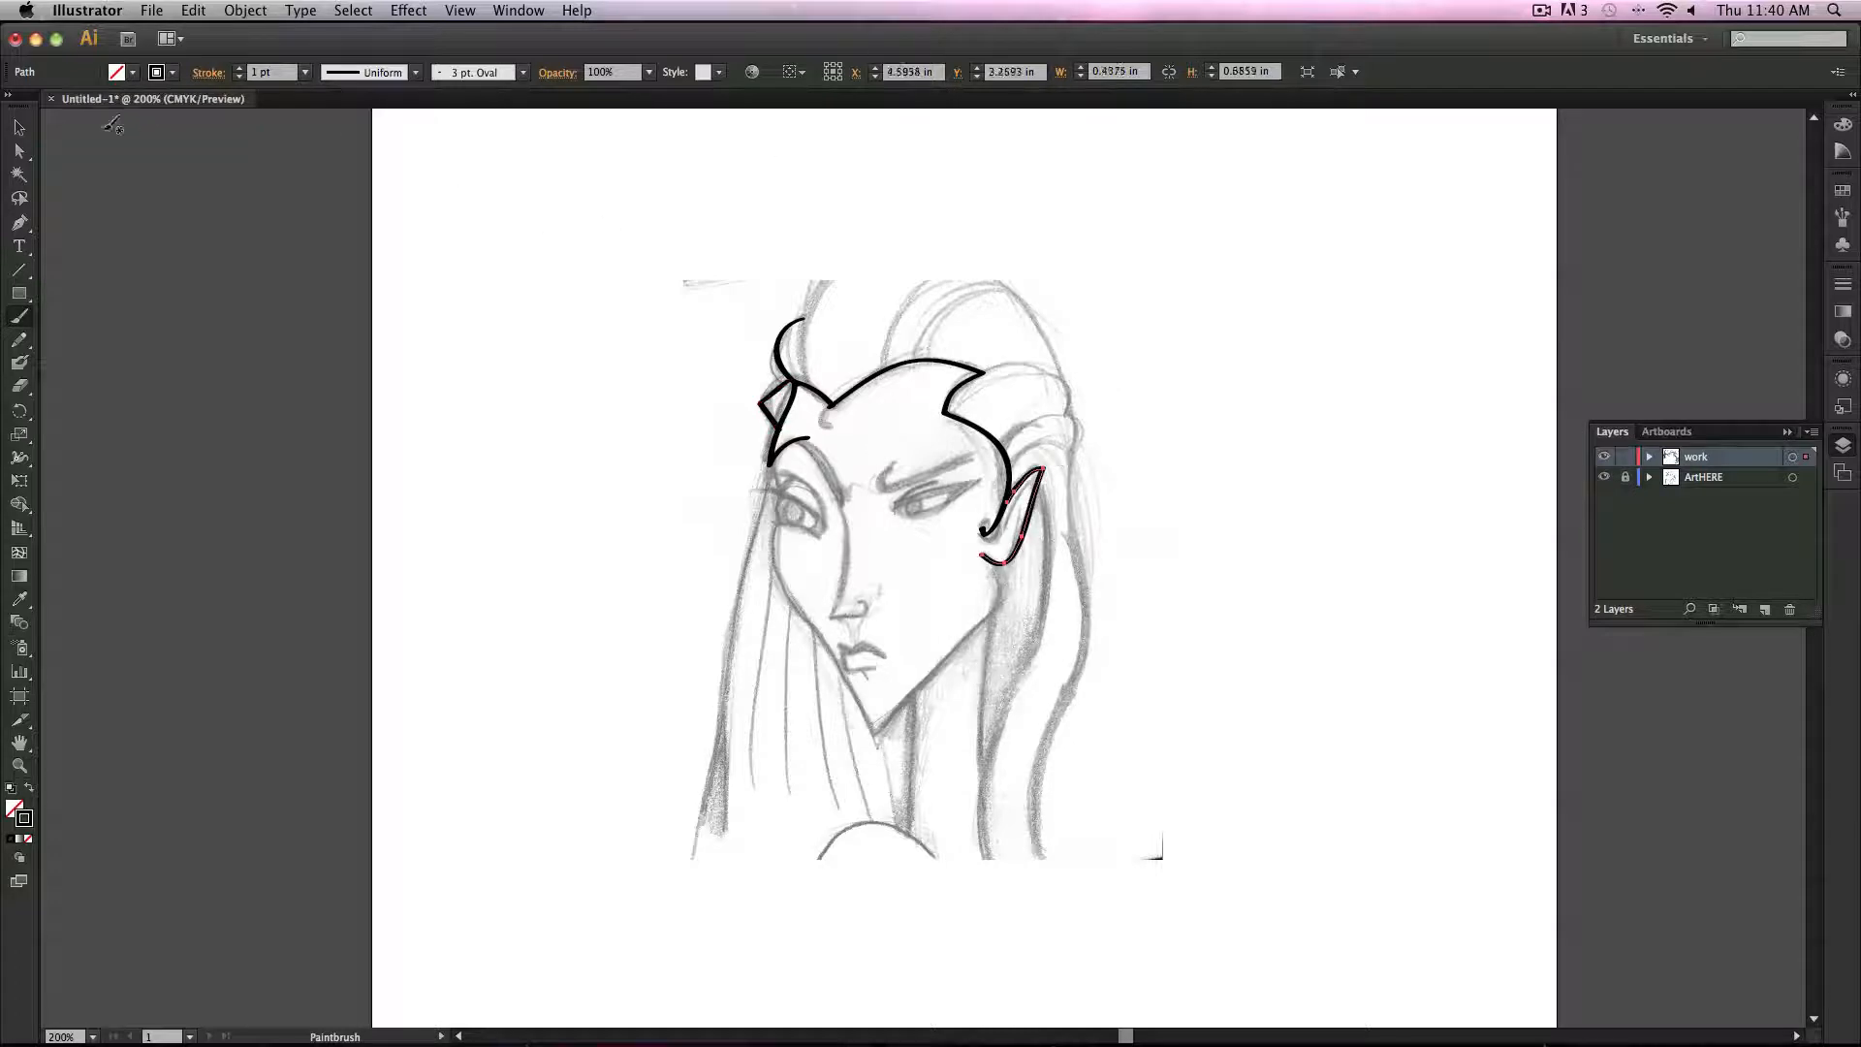
# Step: Apply a tapered width profile to the ear stroke
pyautogui.click(29, 131)
pyautogui.click(681, 599)
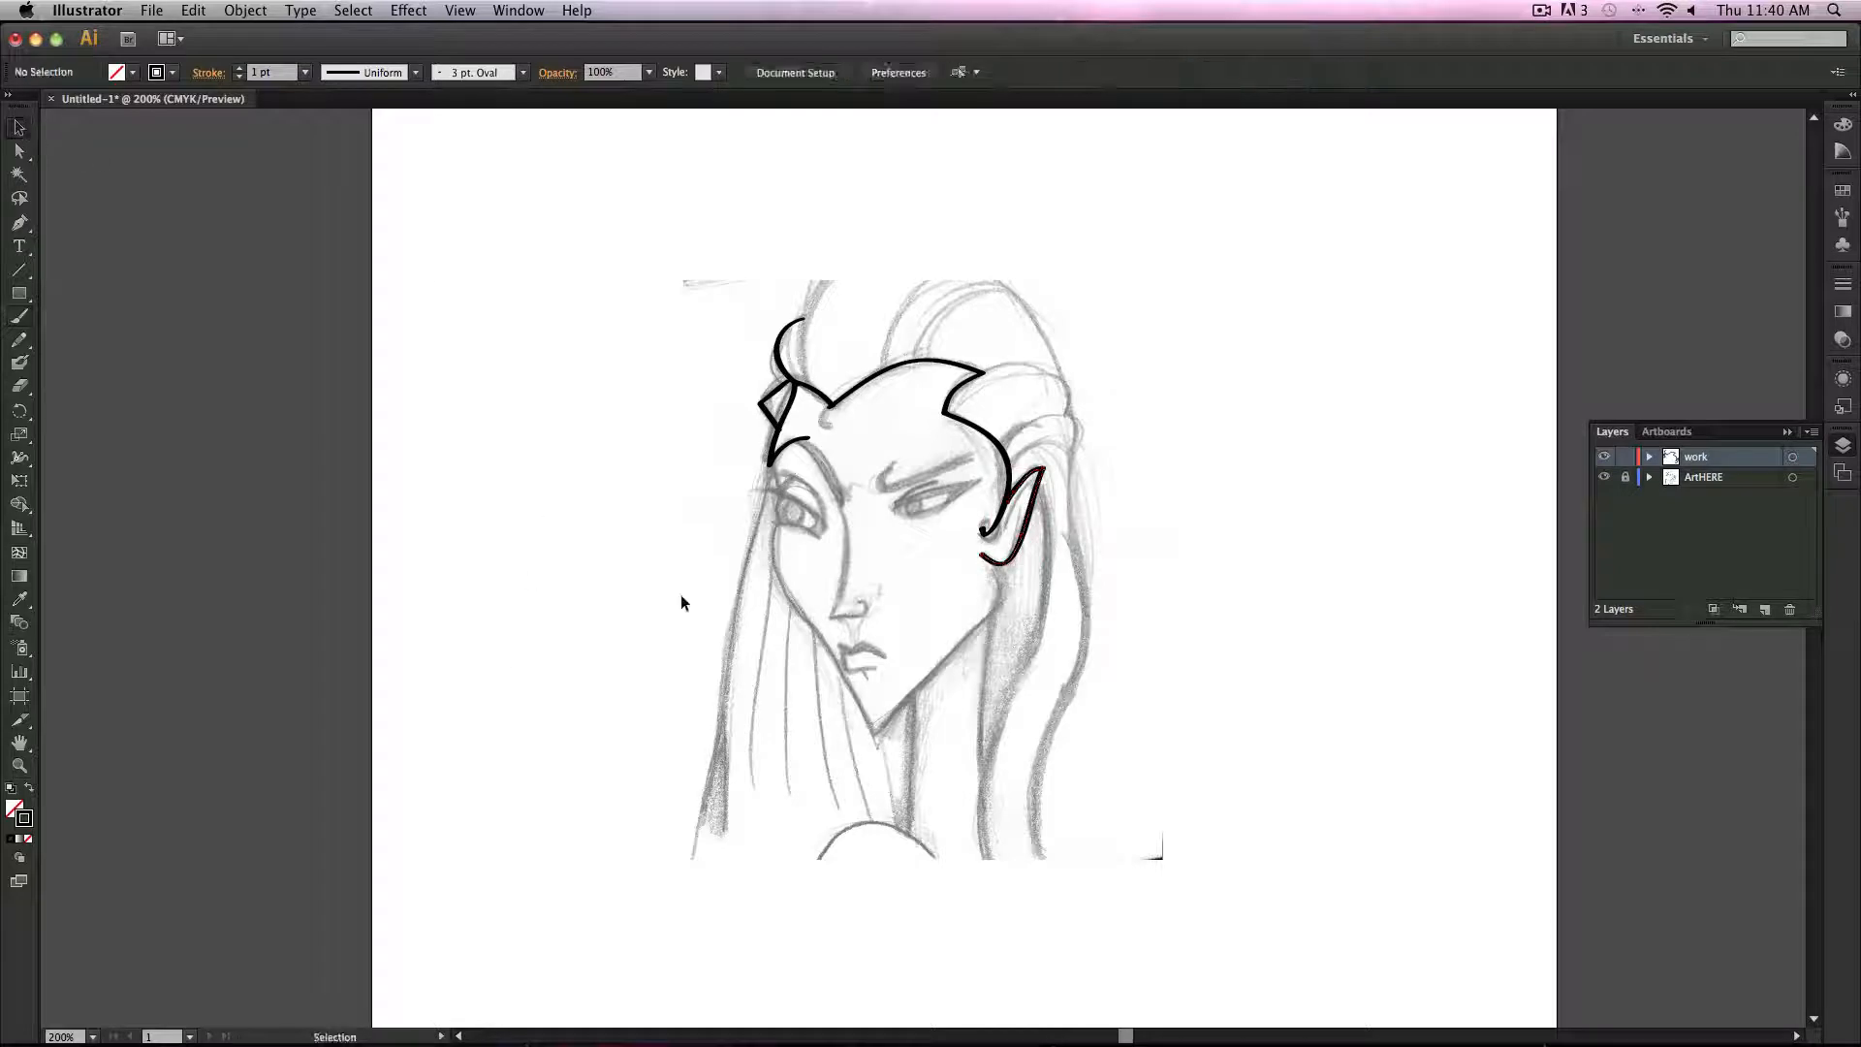
pyautogui.click(1036, 492)
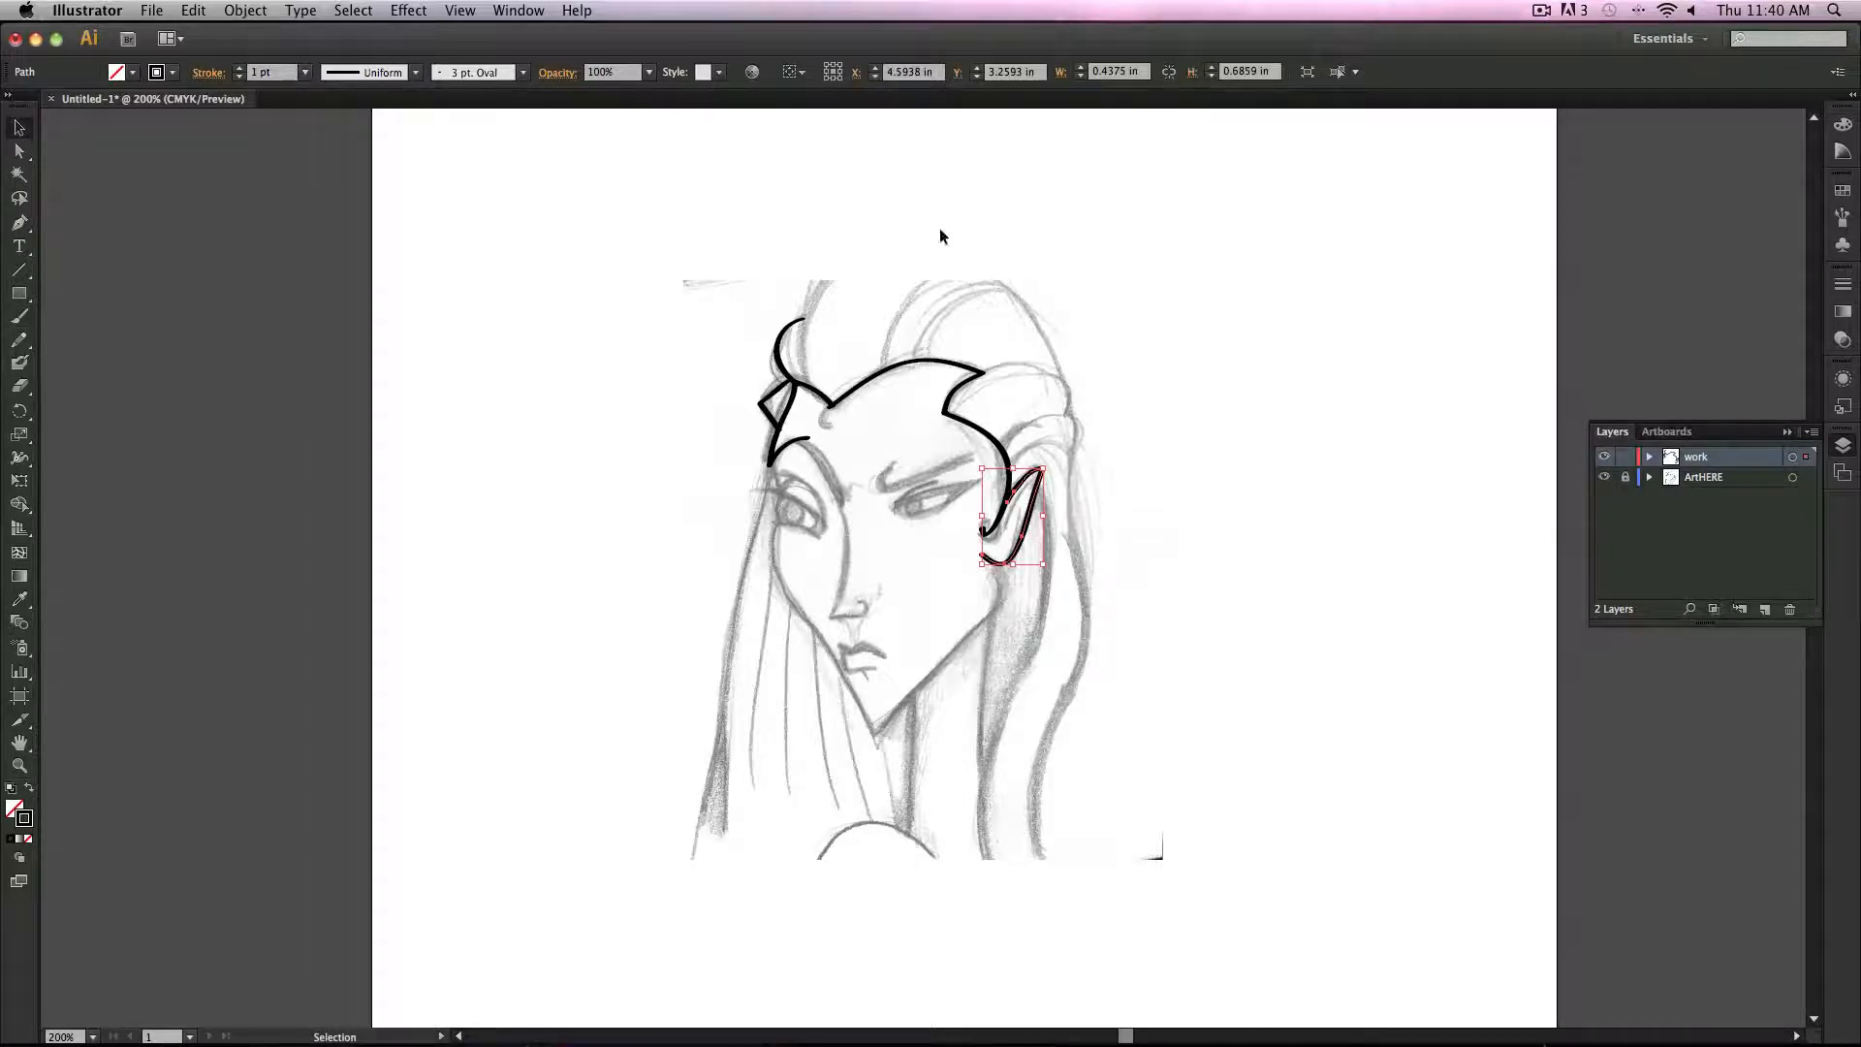
pyautogui.click(415, 73)
pyautogui.click(396, 228)
pyautogui.click(617, 498)
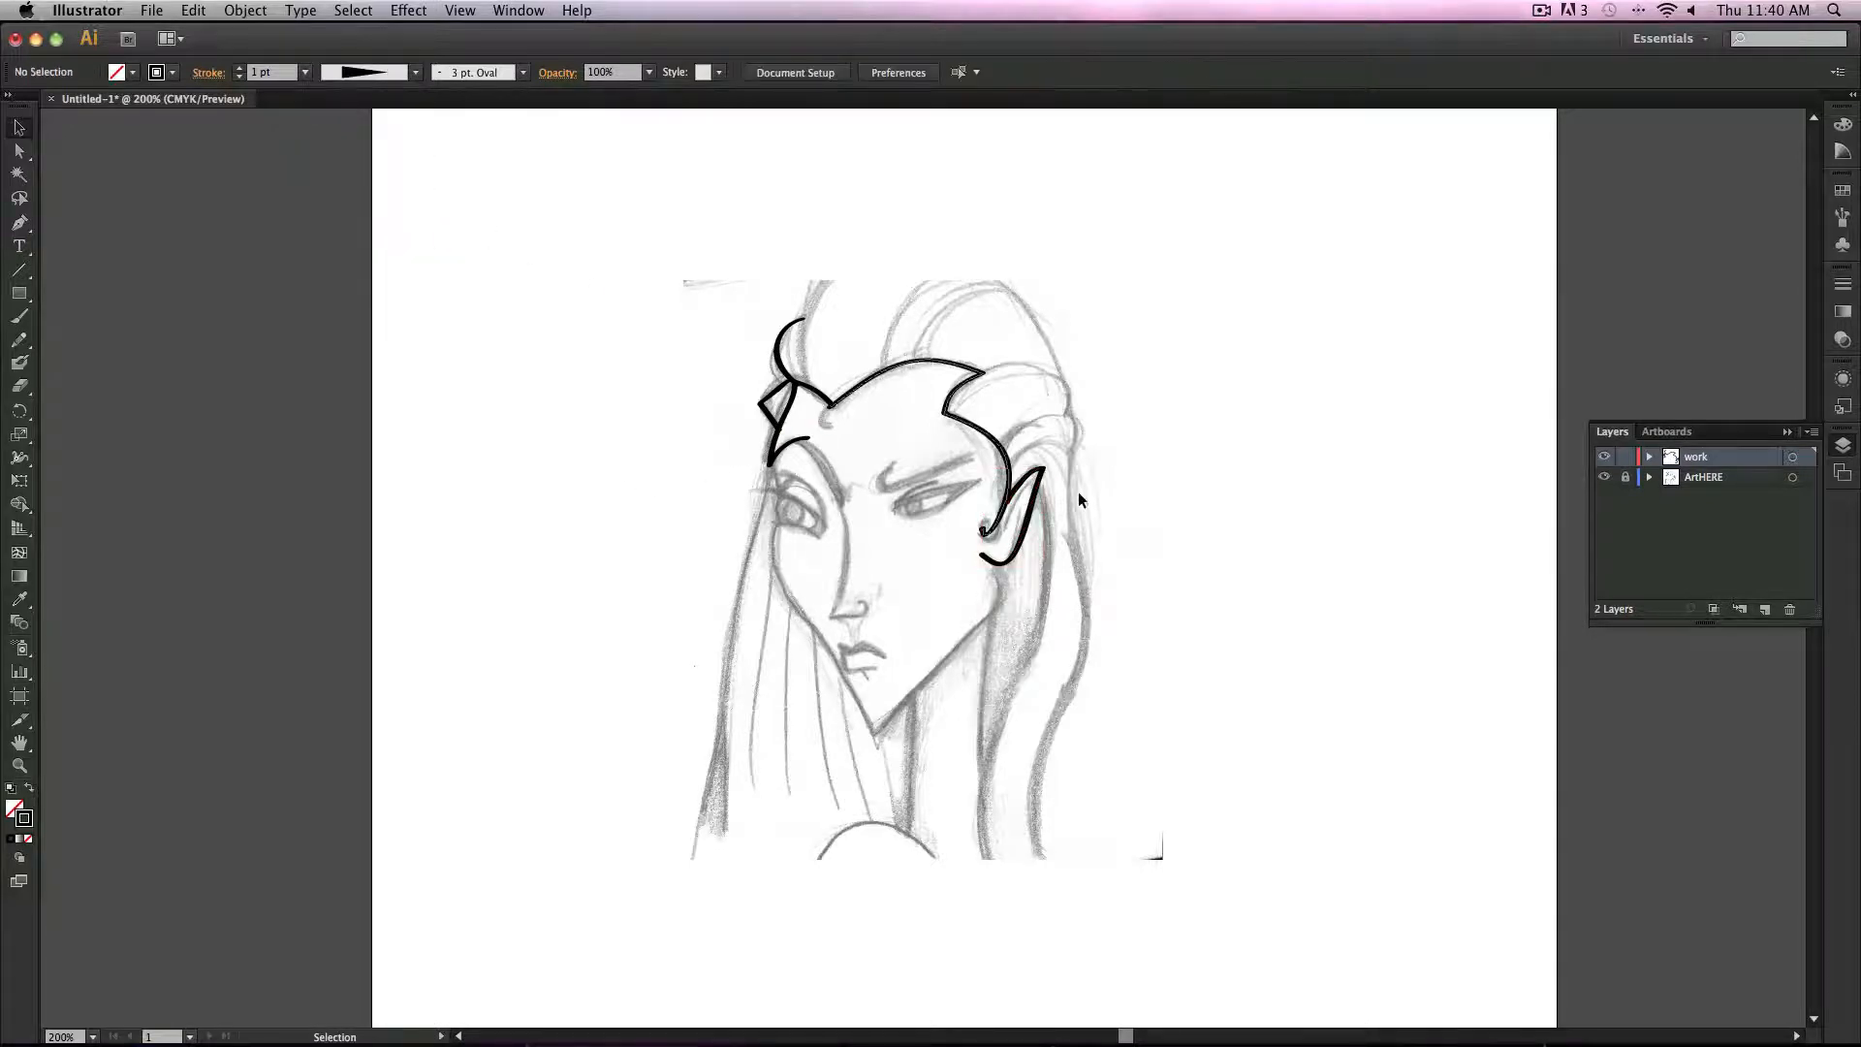
# Step: Apply an oval width profile to the headdress stroke
pyautogui.click(1029, 516)
pyautogui.click(901, 365)
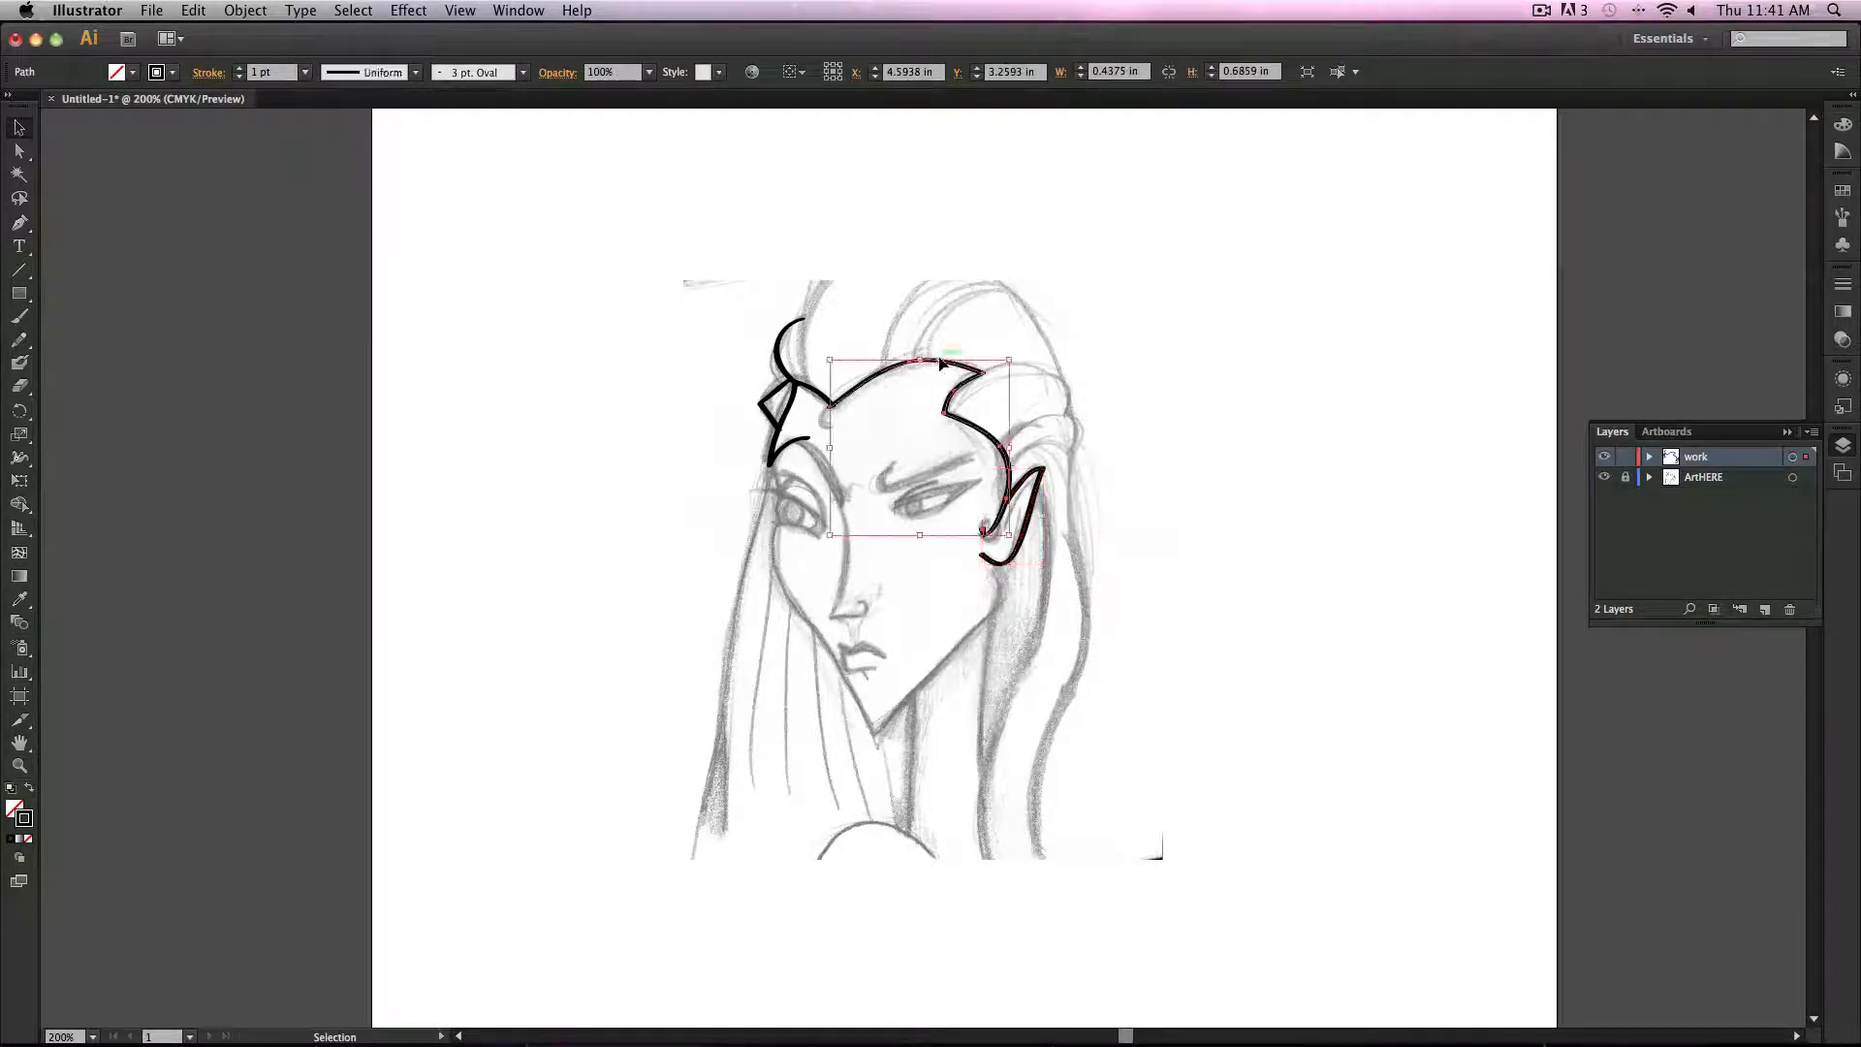
pyautogui.click(417, 74)
pyautogui.click(380, 137)
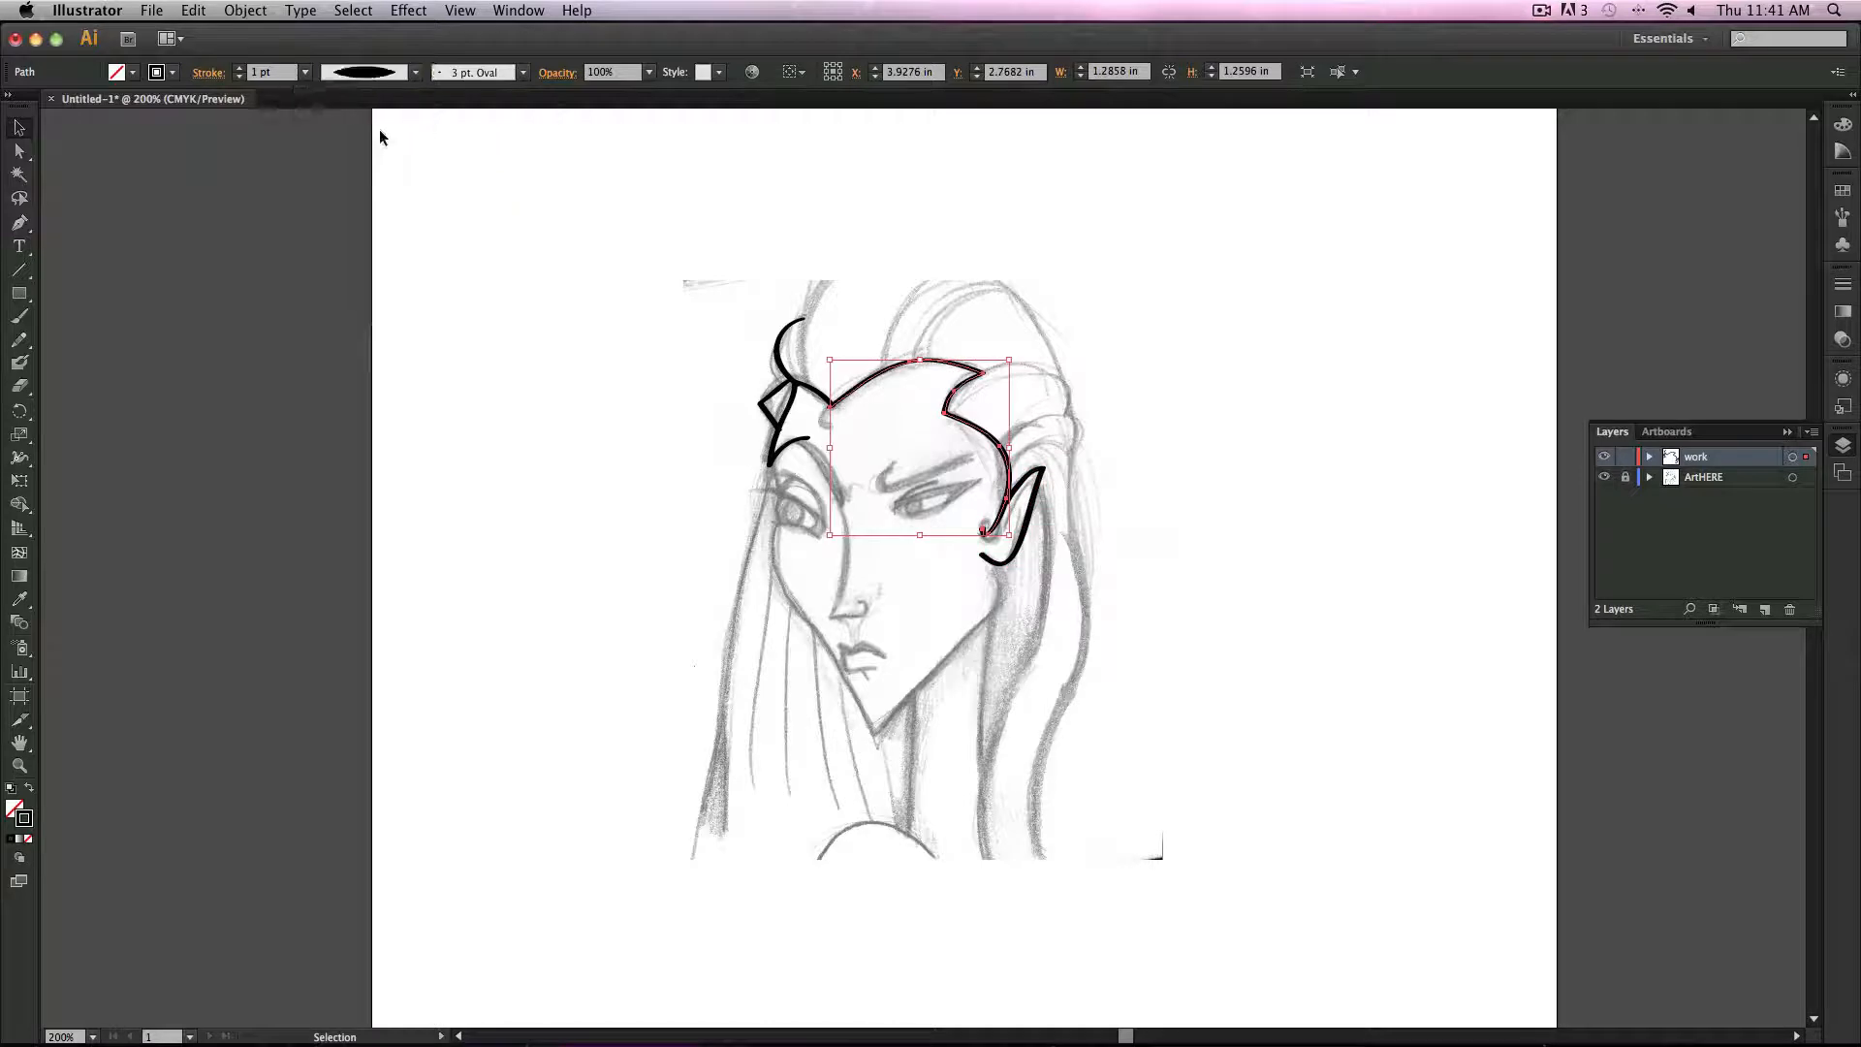
# Step: Set the selected headdress stroke to the Basic brush with Width Profile 3 and a 4 pt stroke weight
pyautogui.click(389, 73)
pyautogui.click(396, 259)
pyautogui.click(523, 73)
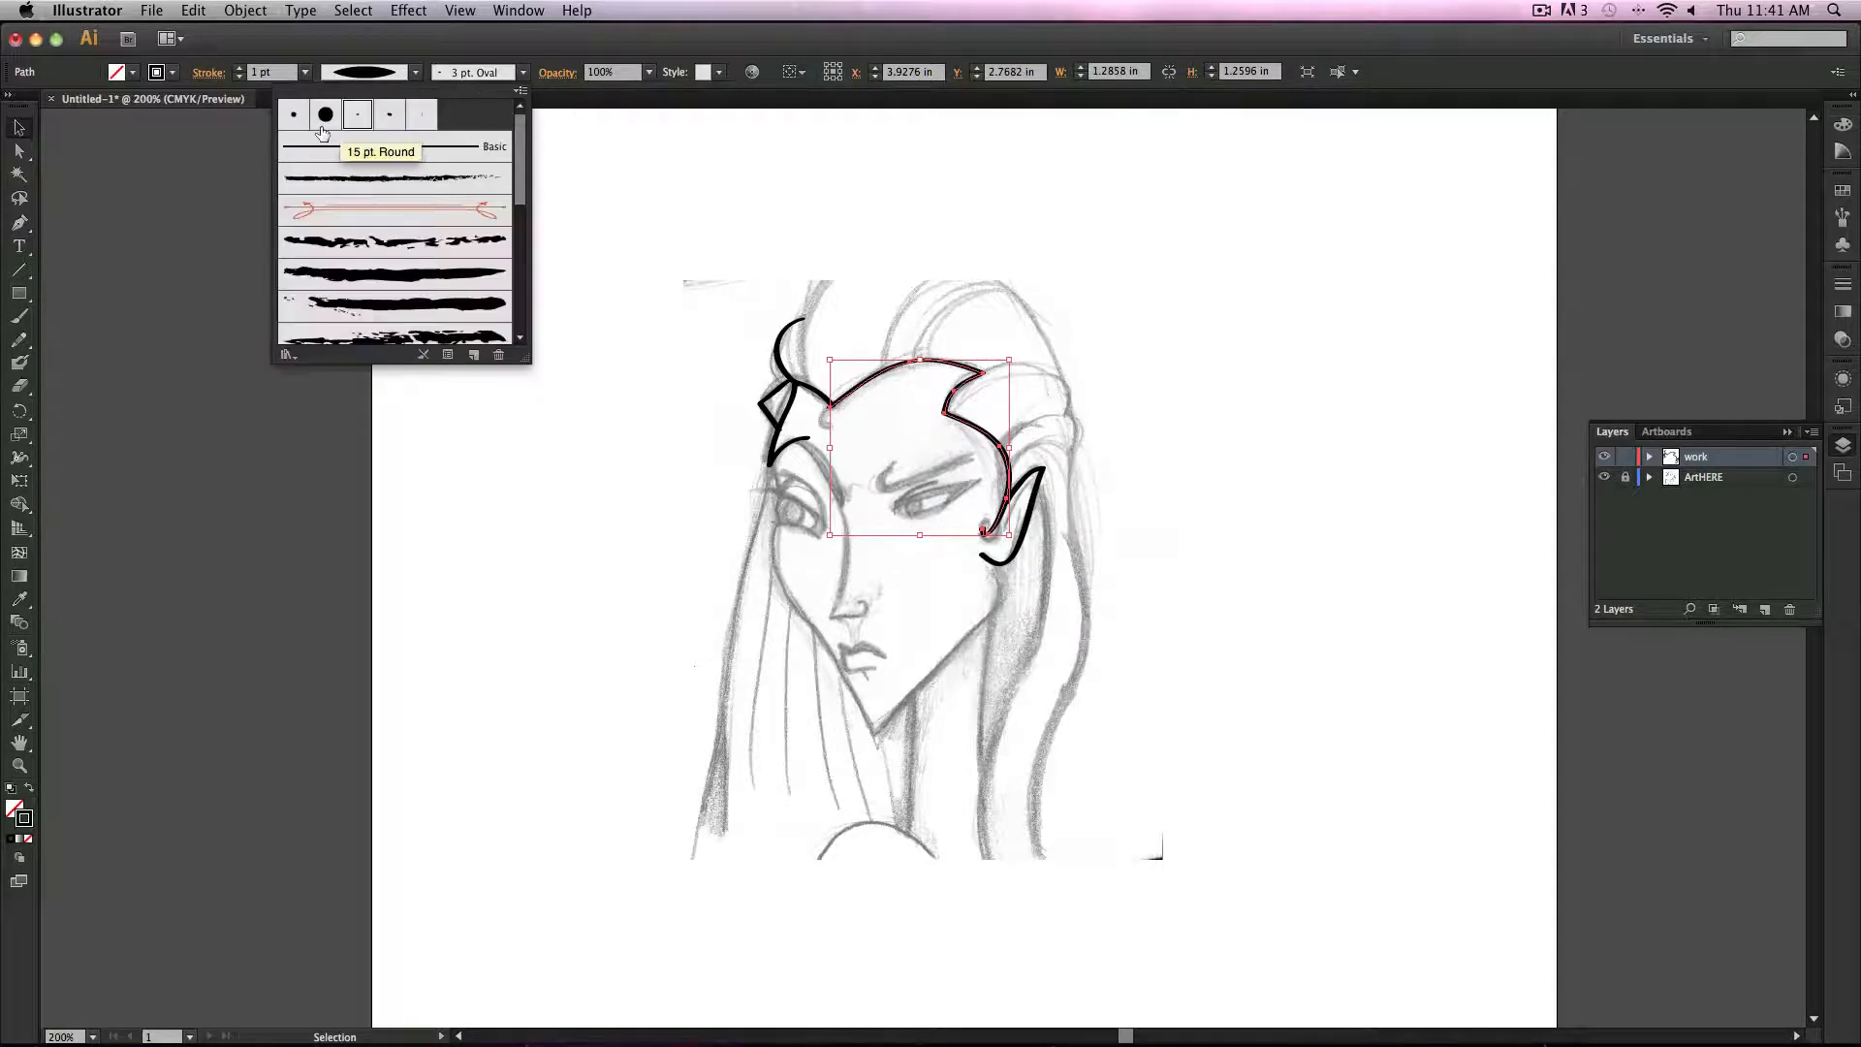
pyautogui.click(340, 150)
pyautogui.click(389, 73)
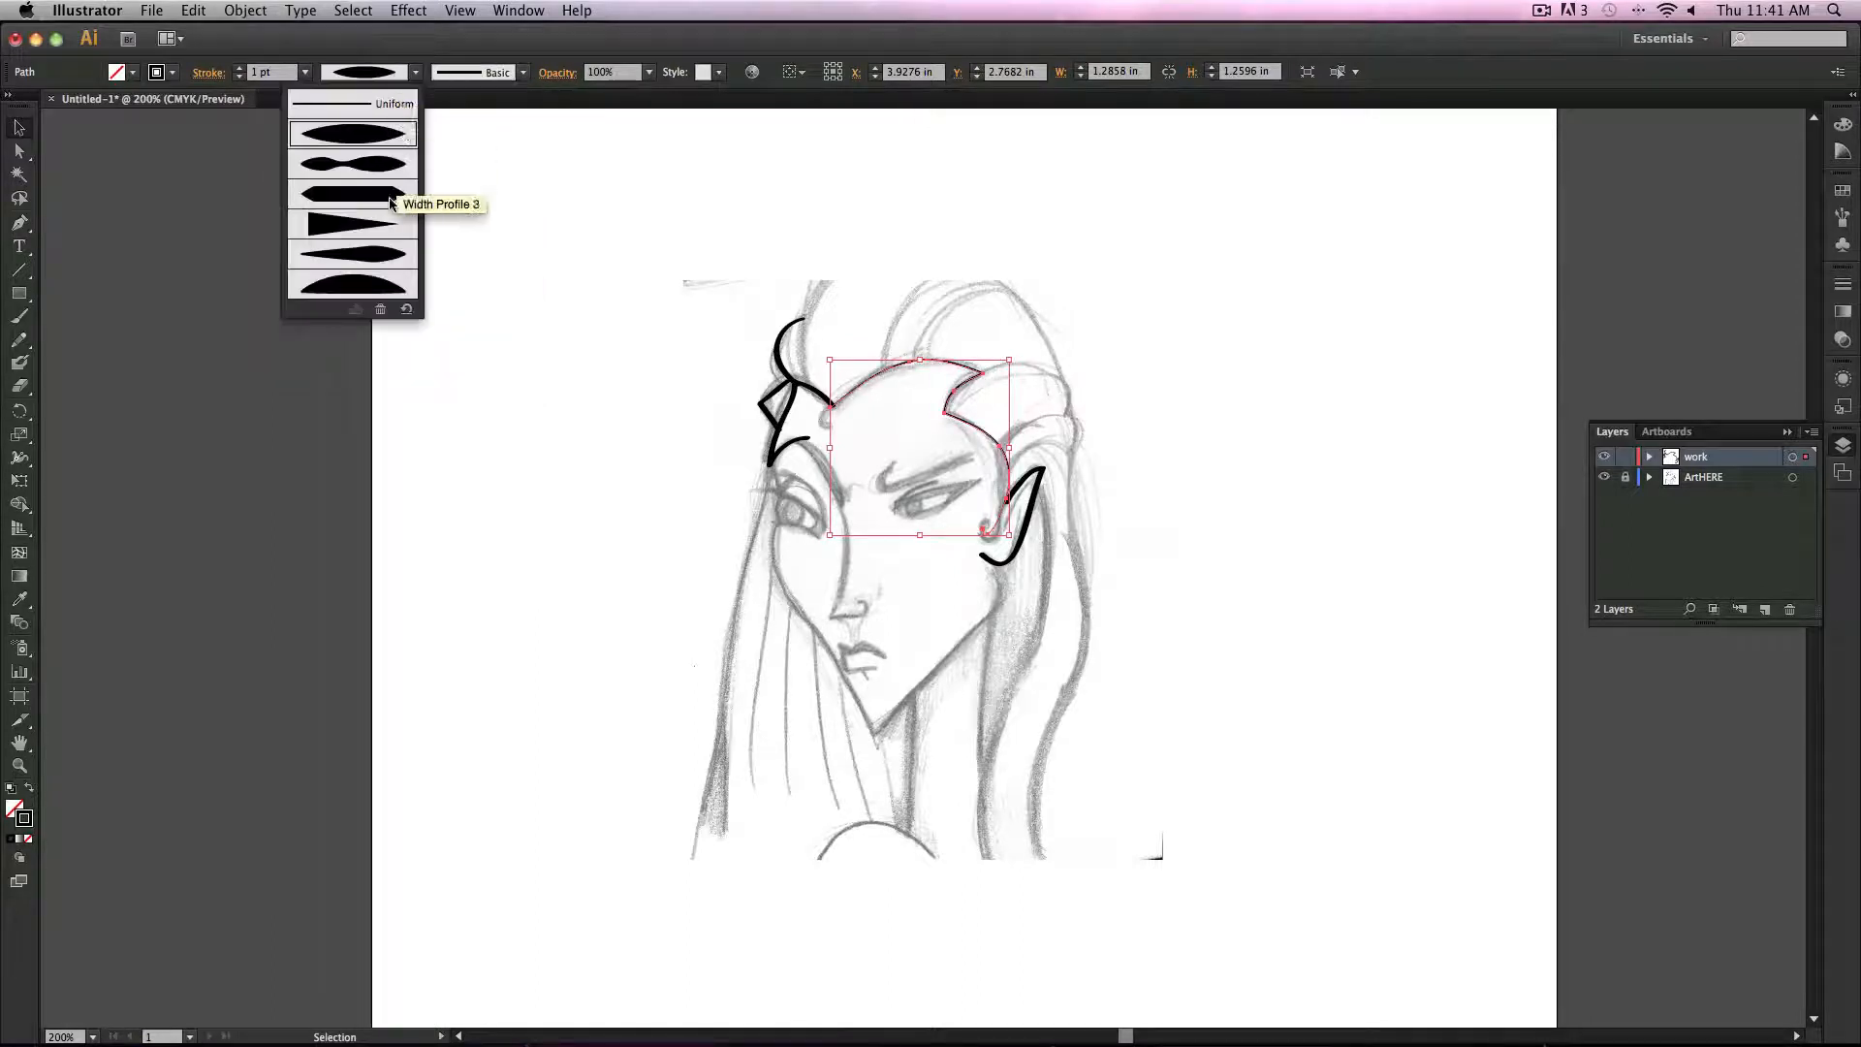
pyautogui.click(388, 184)
pyautogui.click(305, 71)
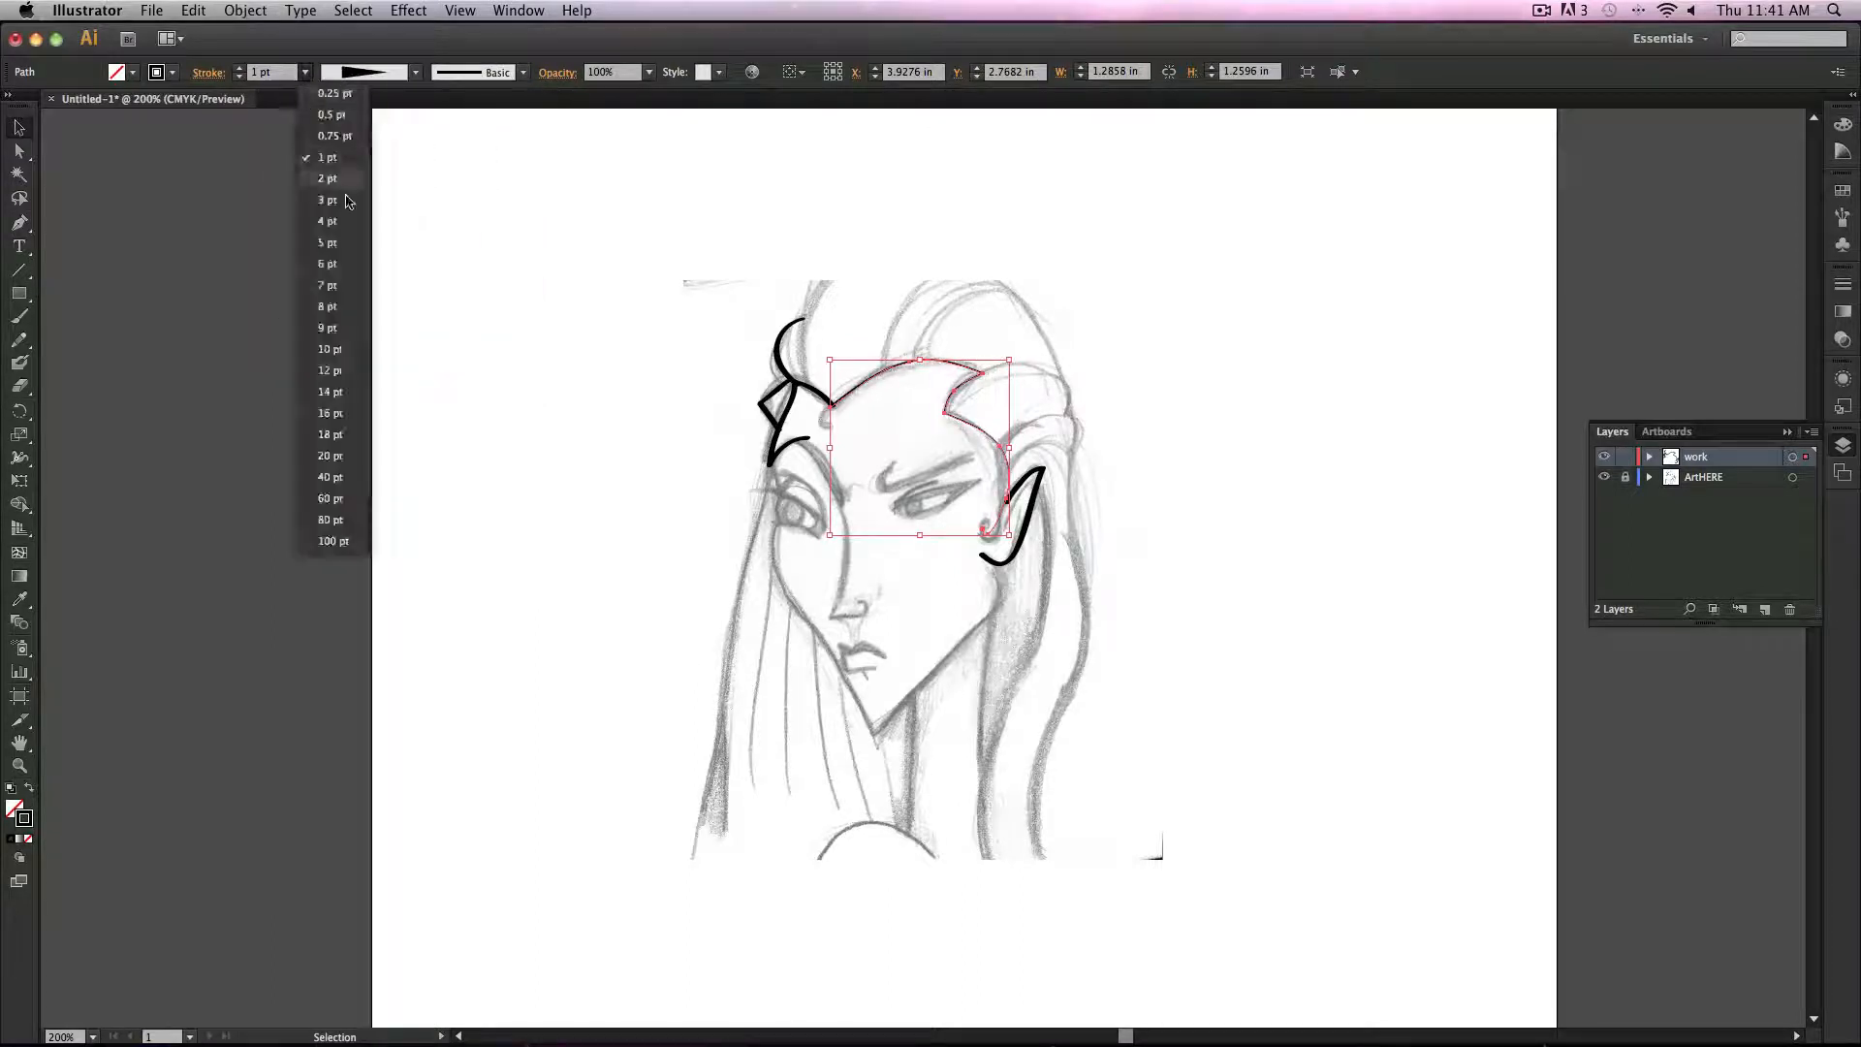
pyautogui.click(354, 228)
pyautogui.click(604, 308)
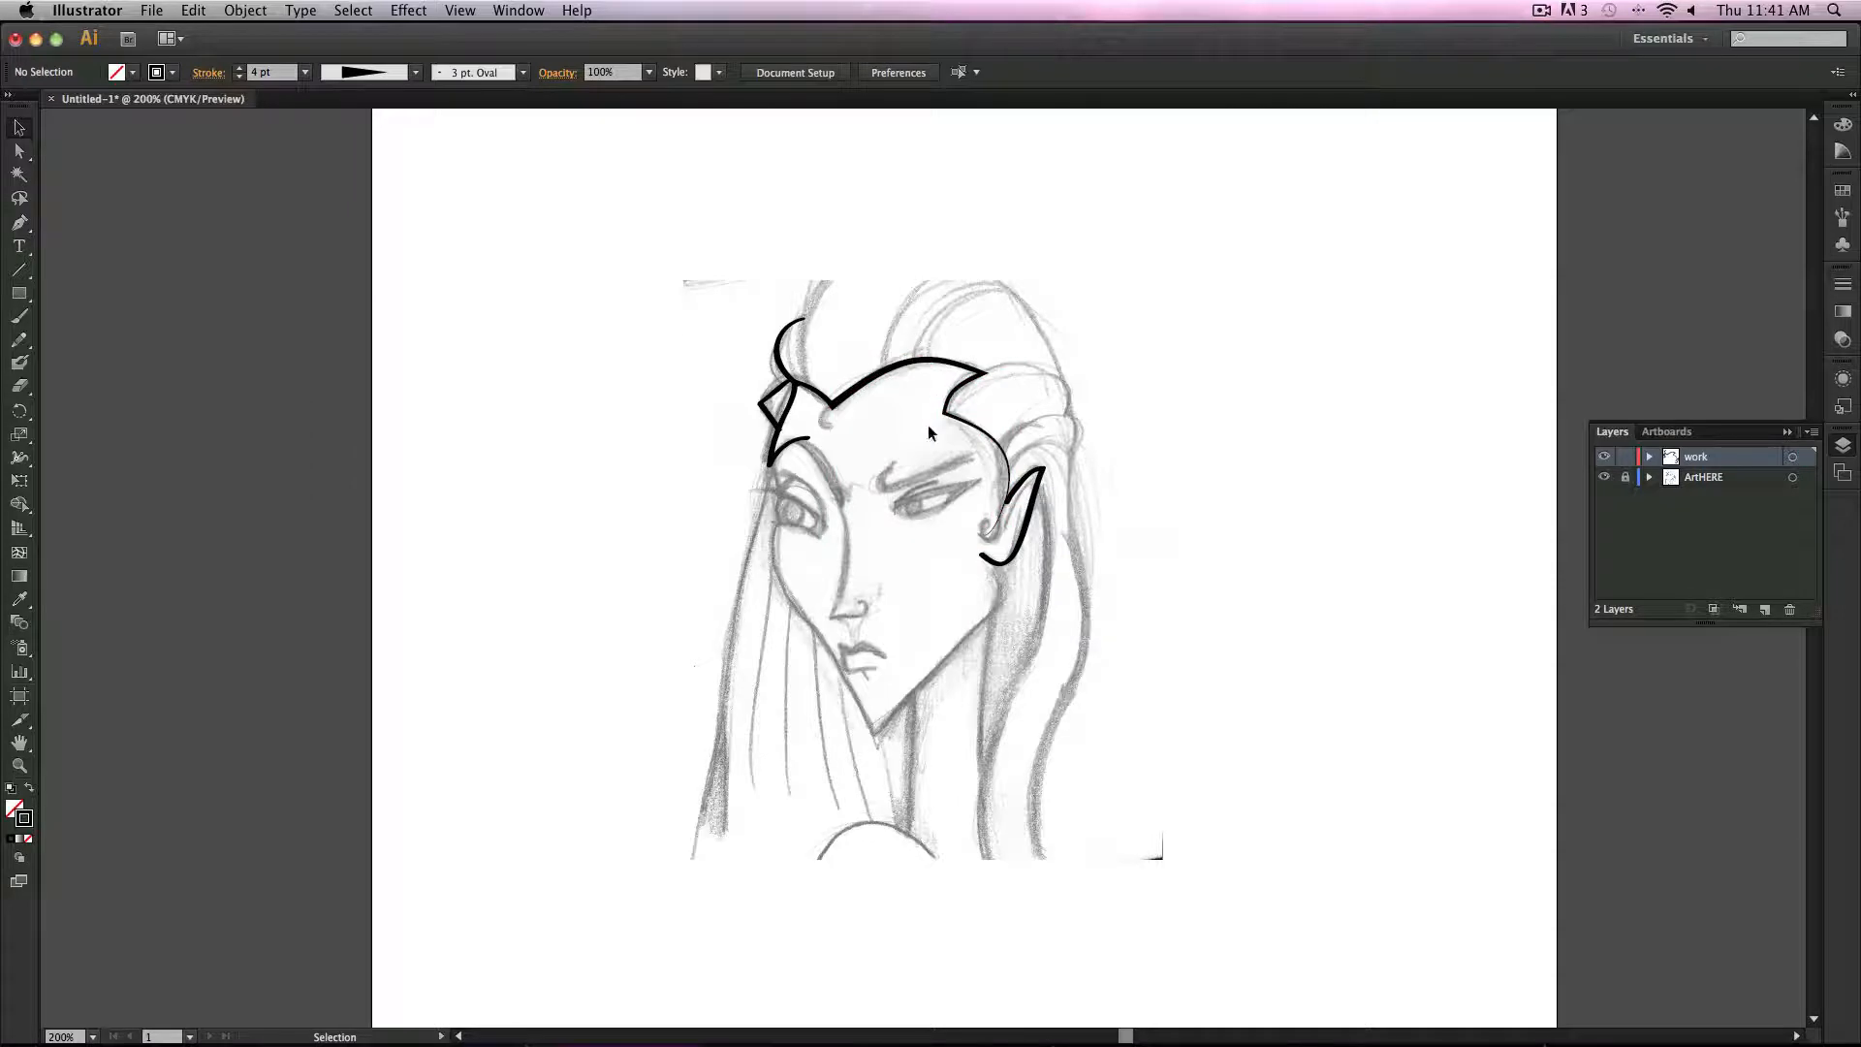
# Step: Hide and reshow the sketch layer, then select all traced strokes on the work layer and delete them
pyautogui.click(1604, 477)
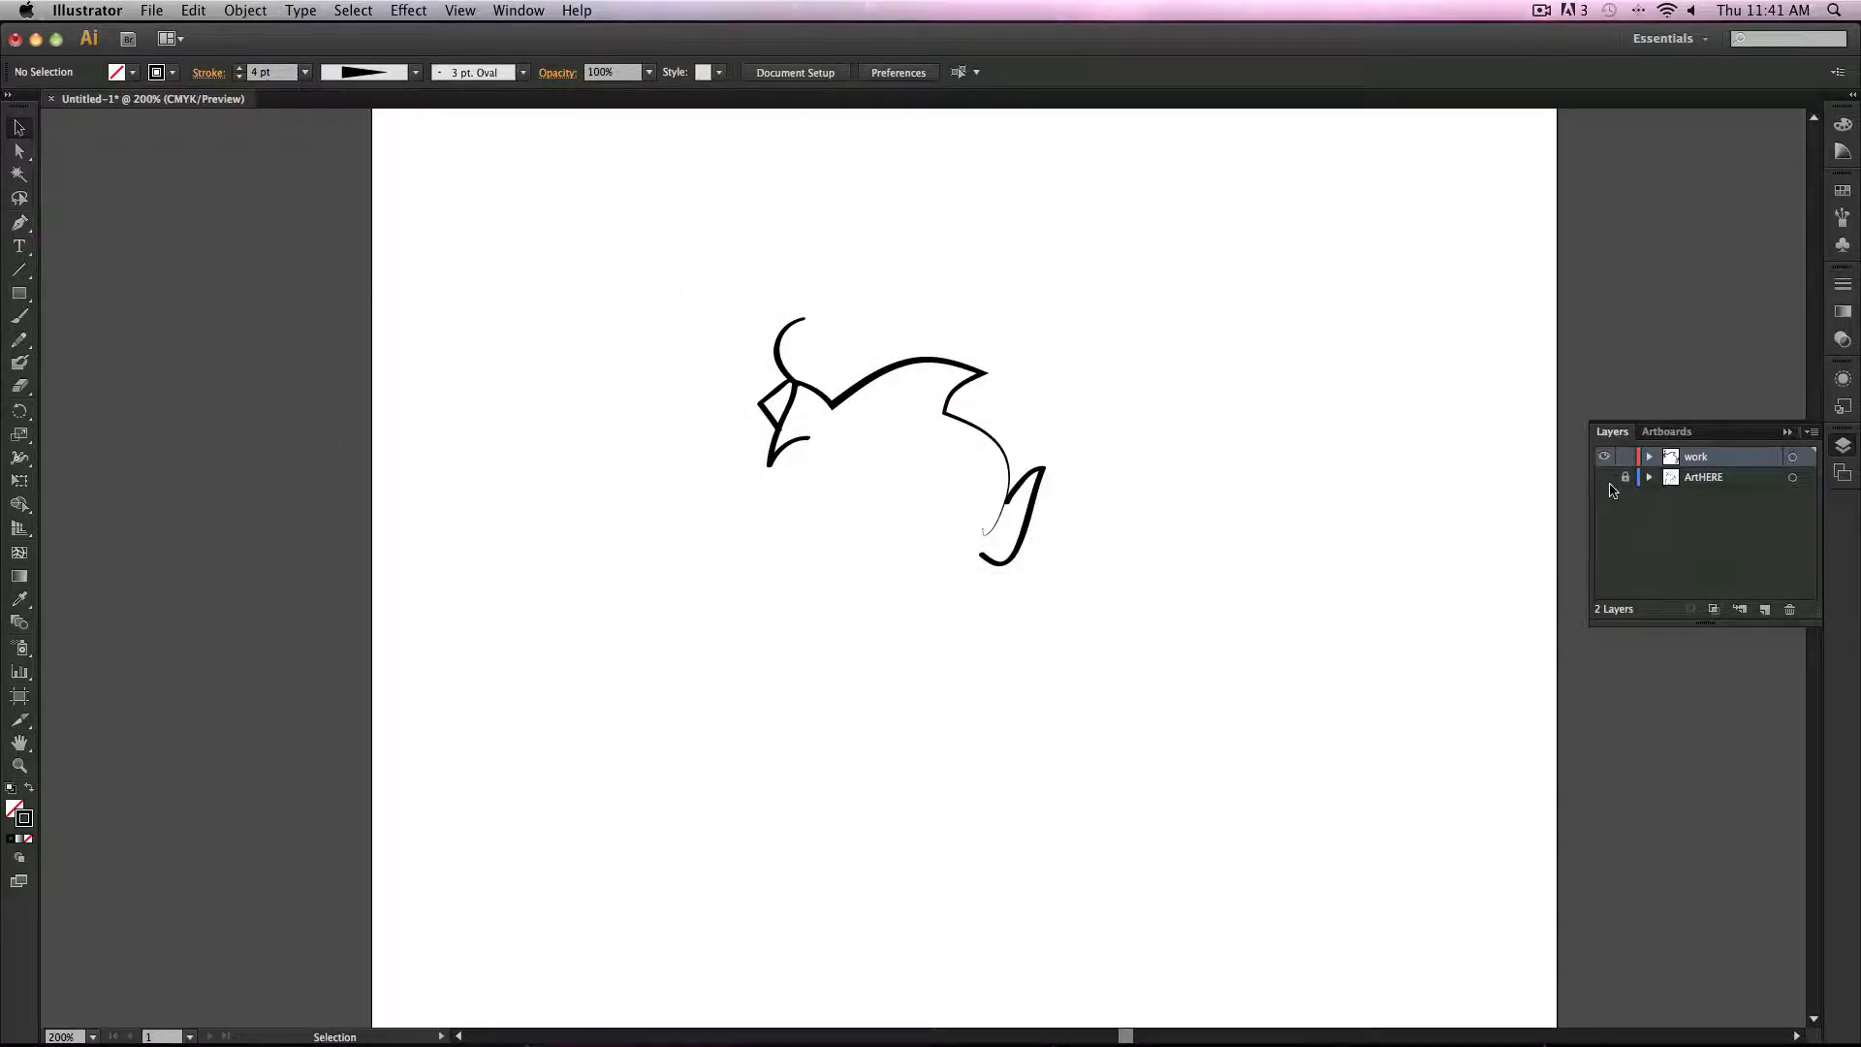
pyautogui.click(1604, 477)
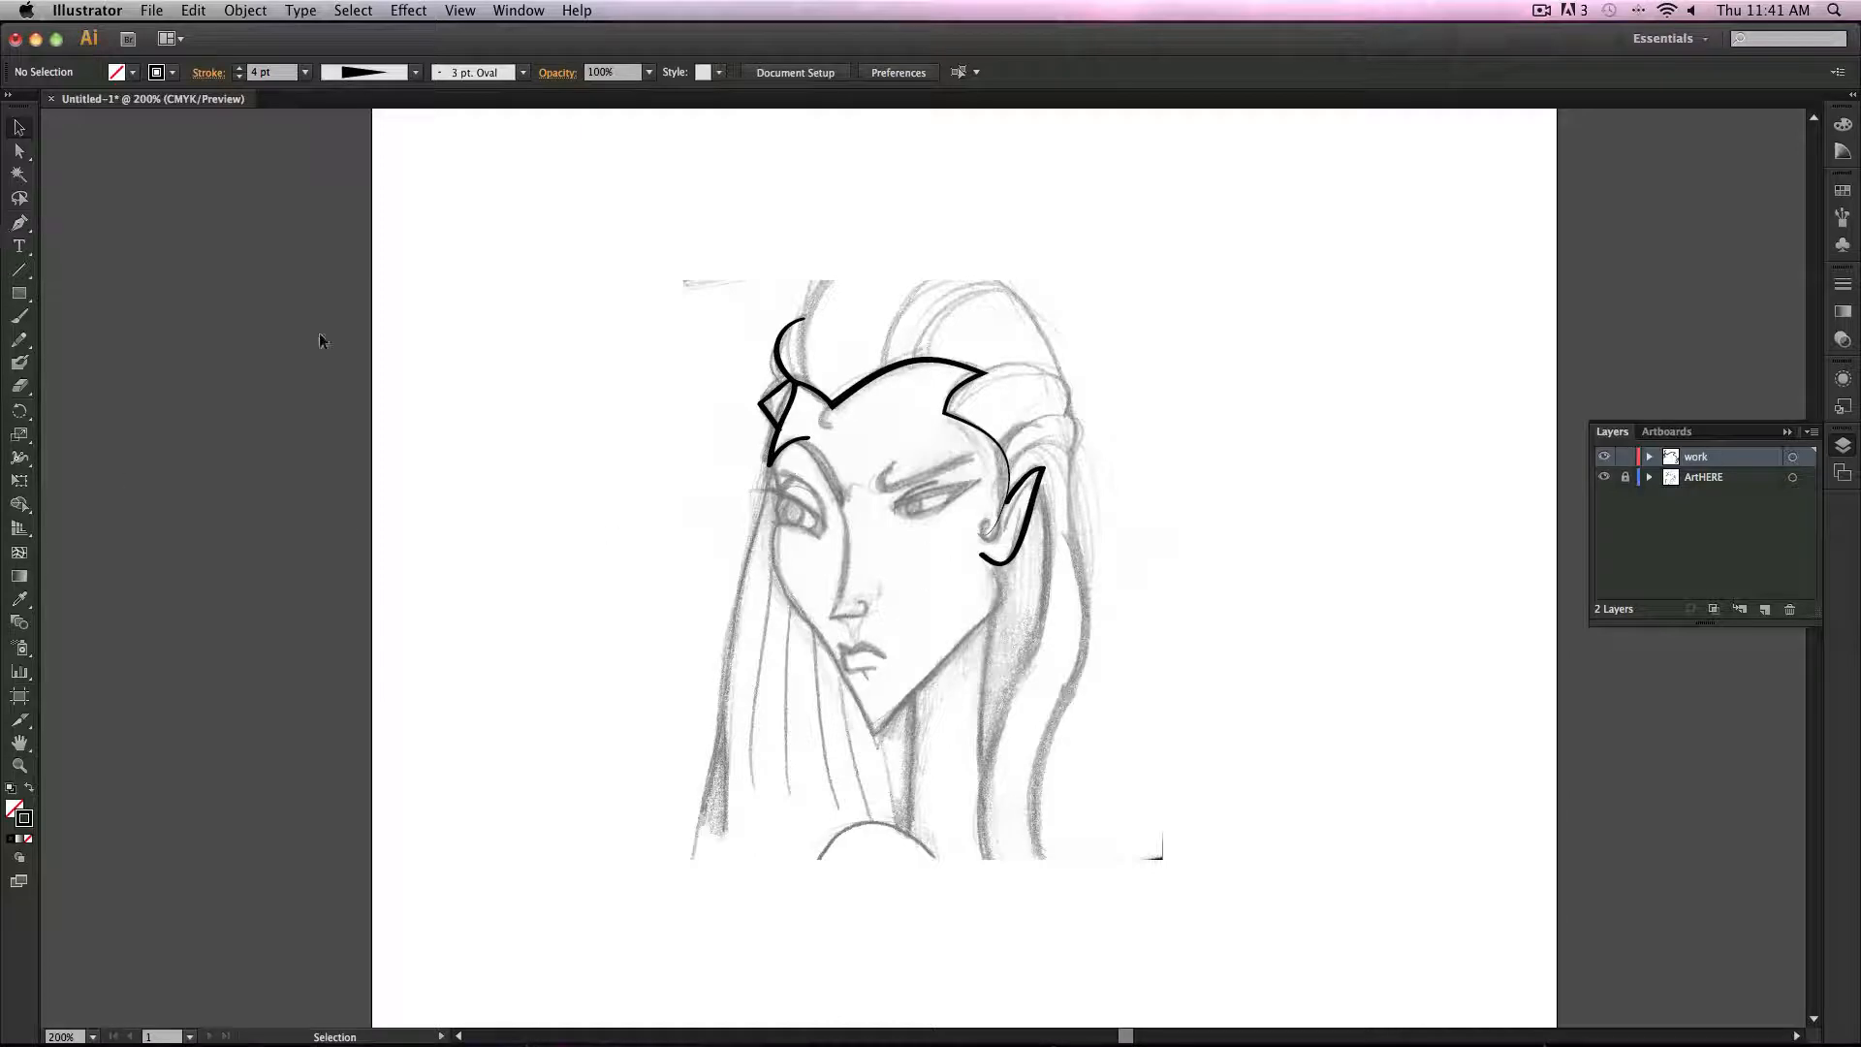
pyautogui.moveTo(626, 269)
pyautogui.mouseDown()
pyautogui.moveTo(1317, 655)
pyautogui.moveTo(1308, 636)
pyautogui.mouseUp()
pyautogui.press('Delete')
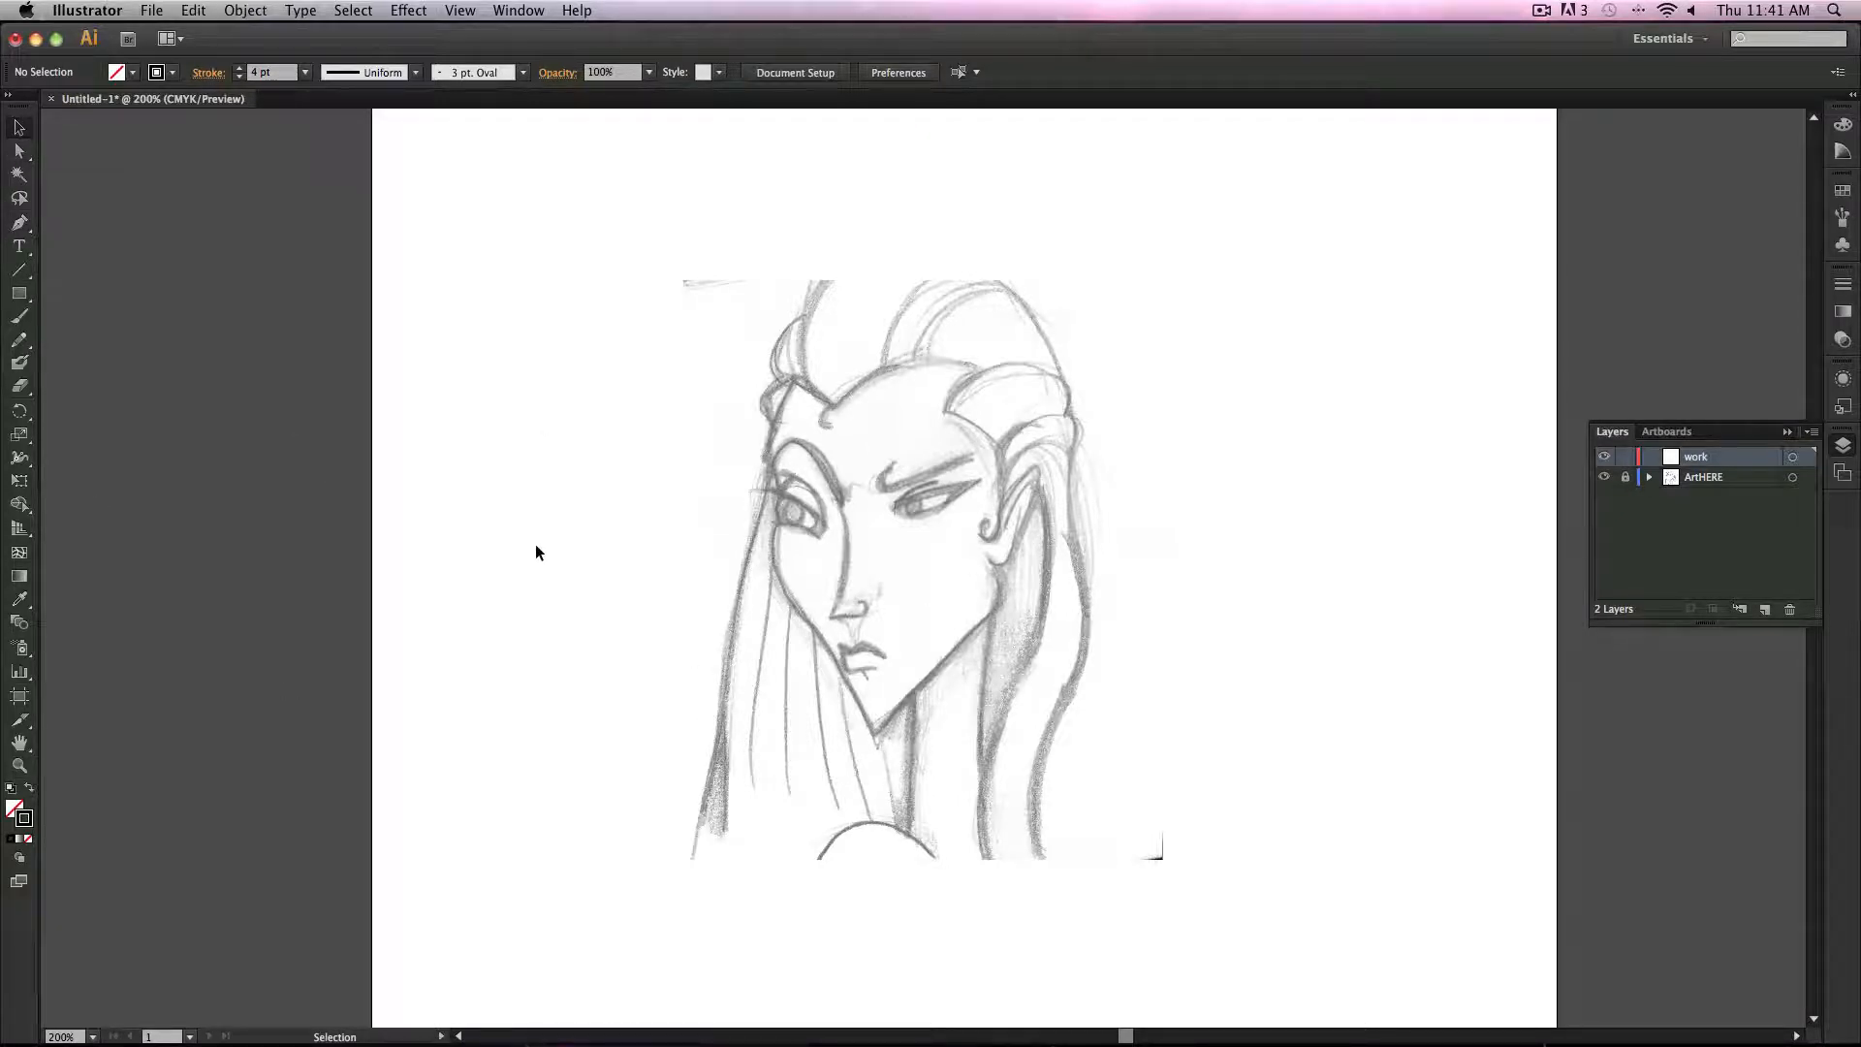
# Step: Draw a black-filled, unstroked ellipse about 2 in wide and 0.65 in tall beside the sketch
pyautogui.click(389, 72)
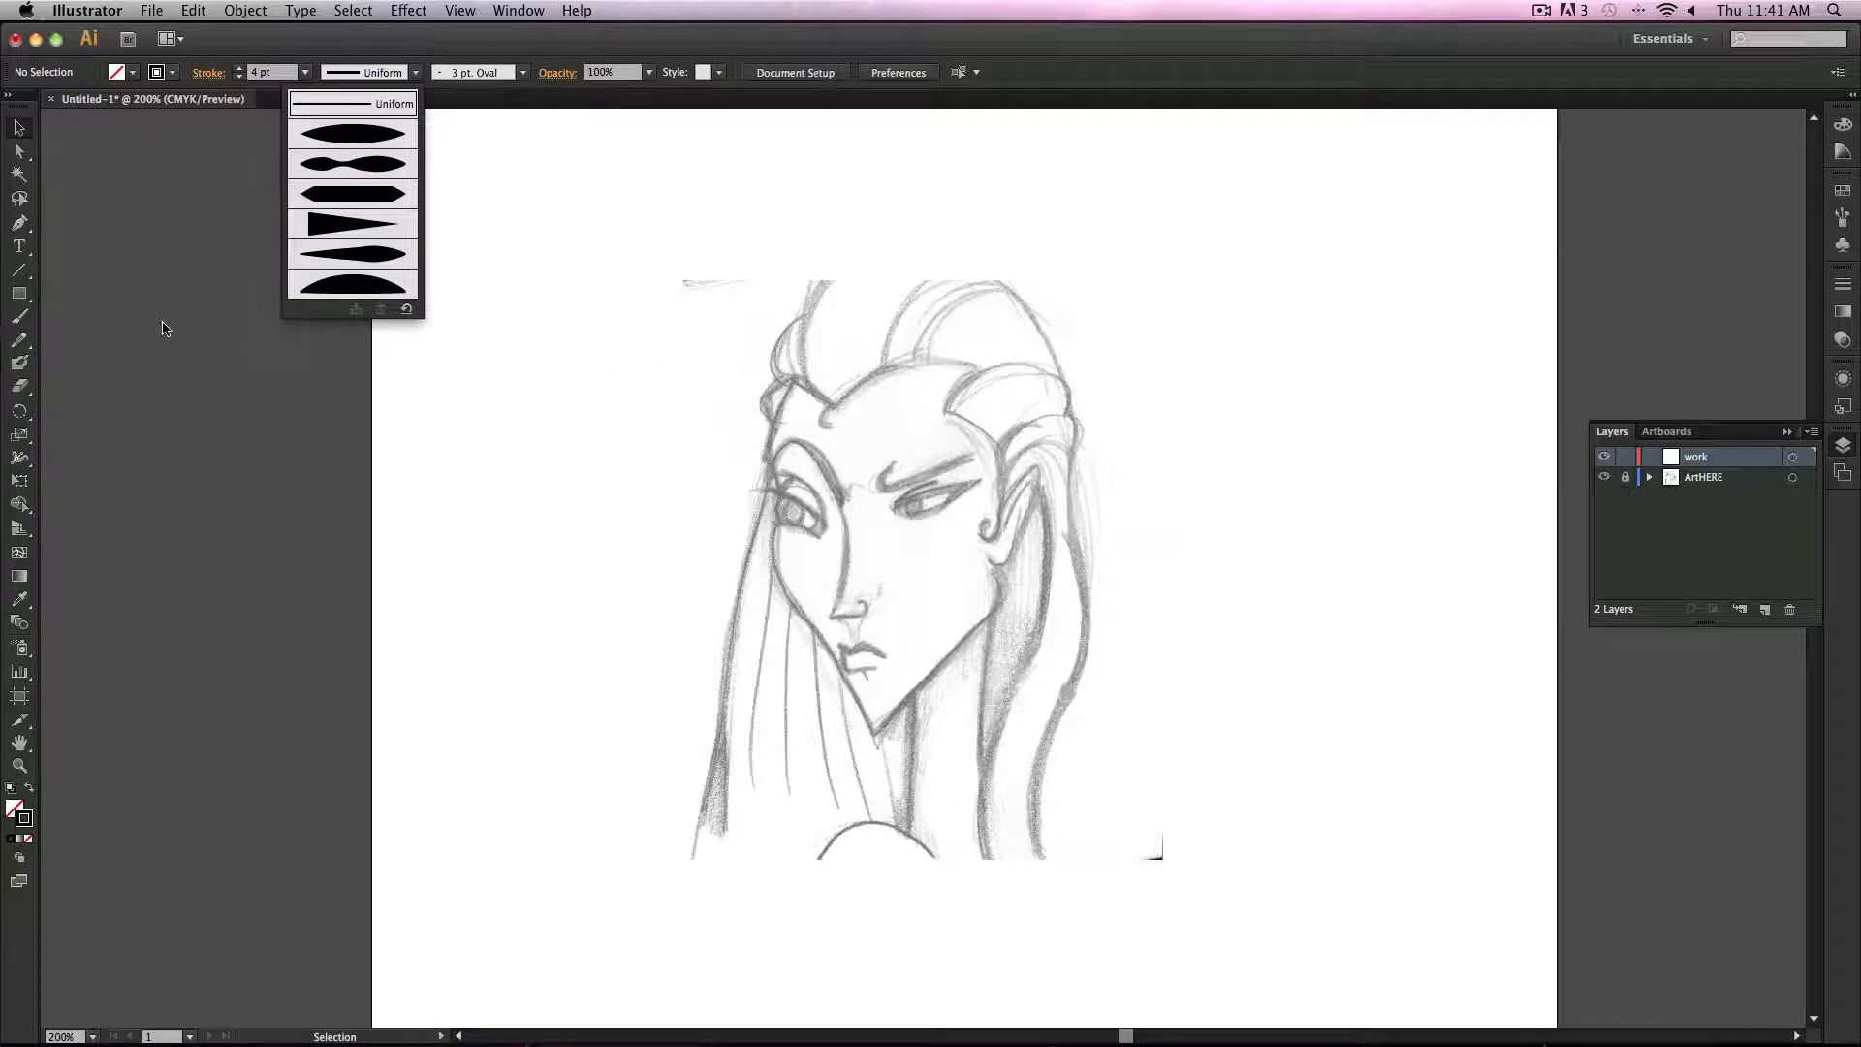
pyautogui.click(20, 293)
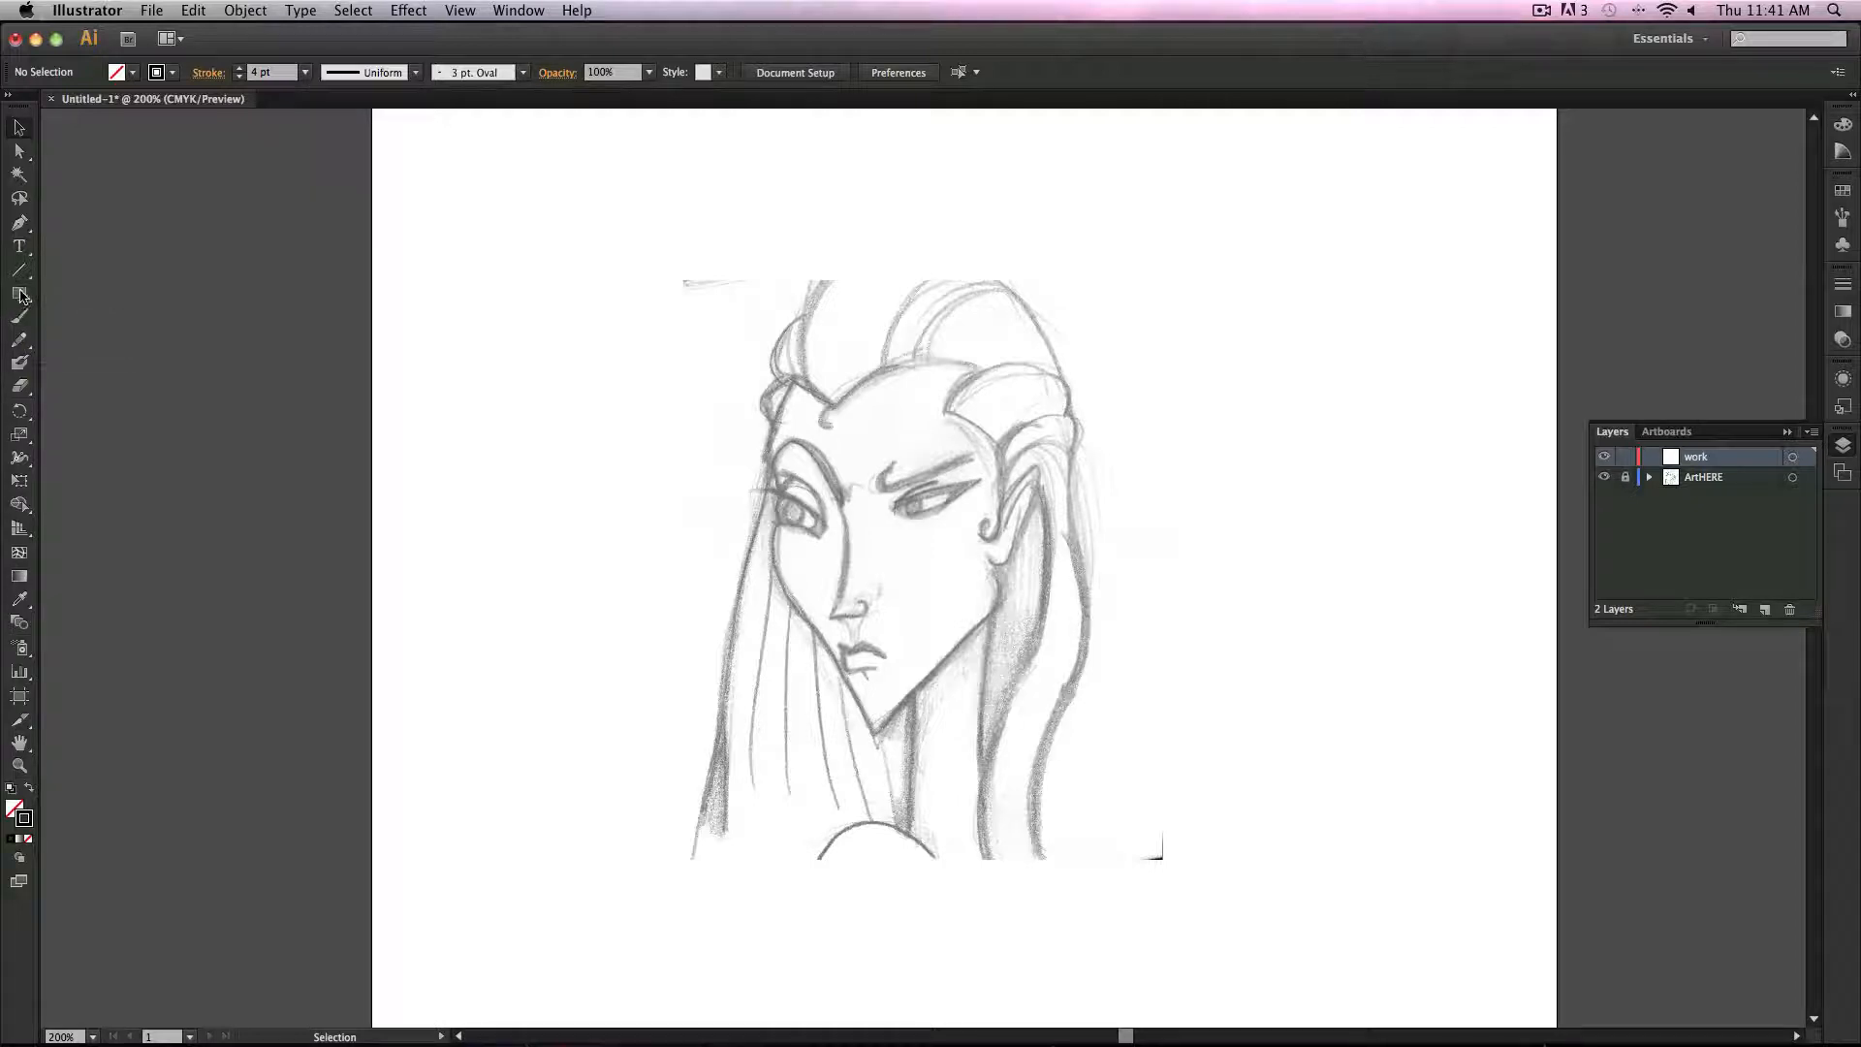
pyautogui.click(19, 294)
pyautogui.click(111, 339)
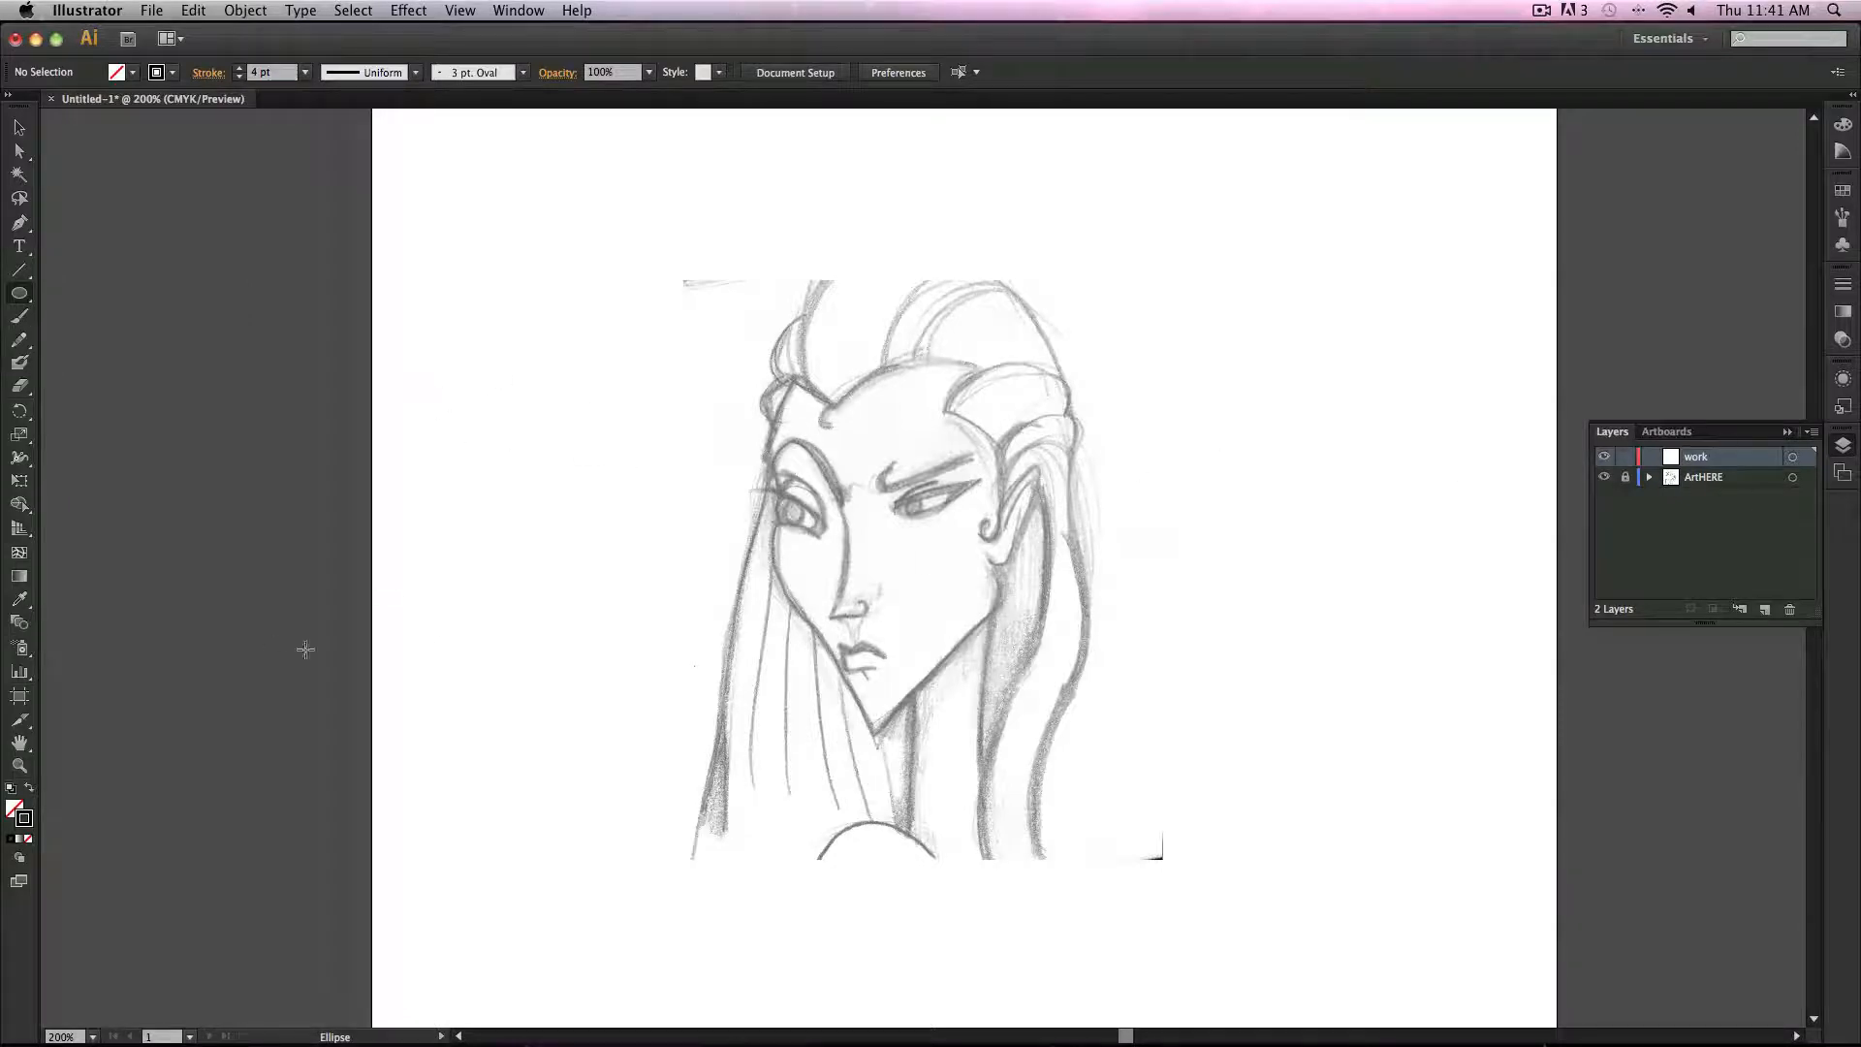
pyautogui.click(30, 790)
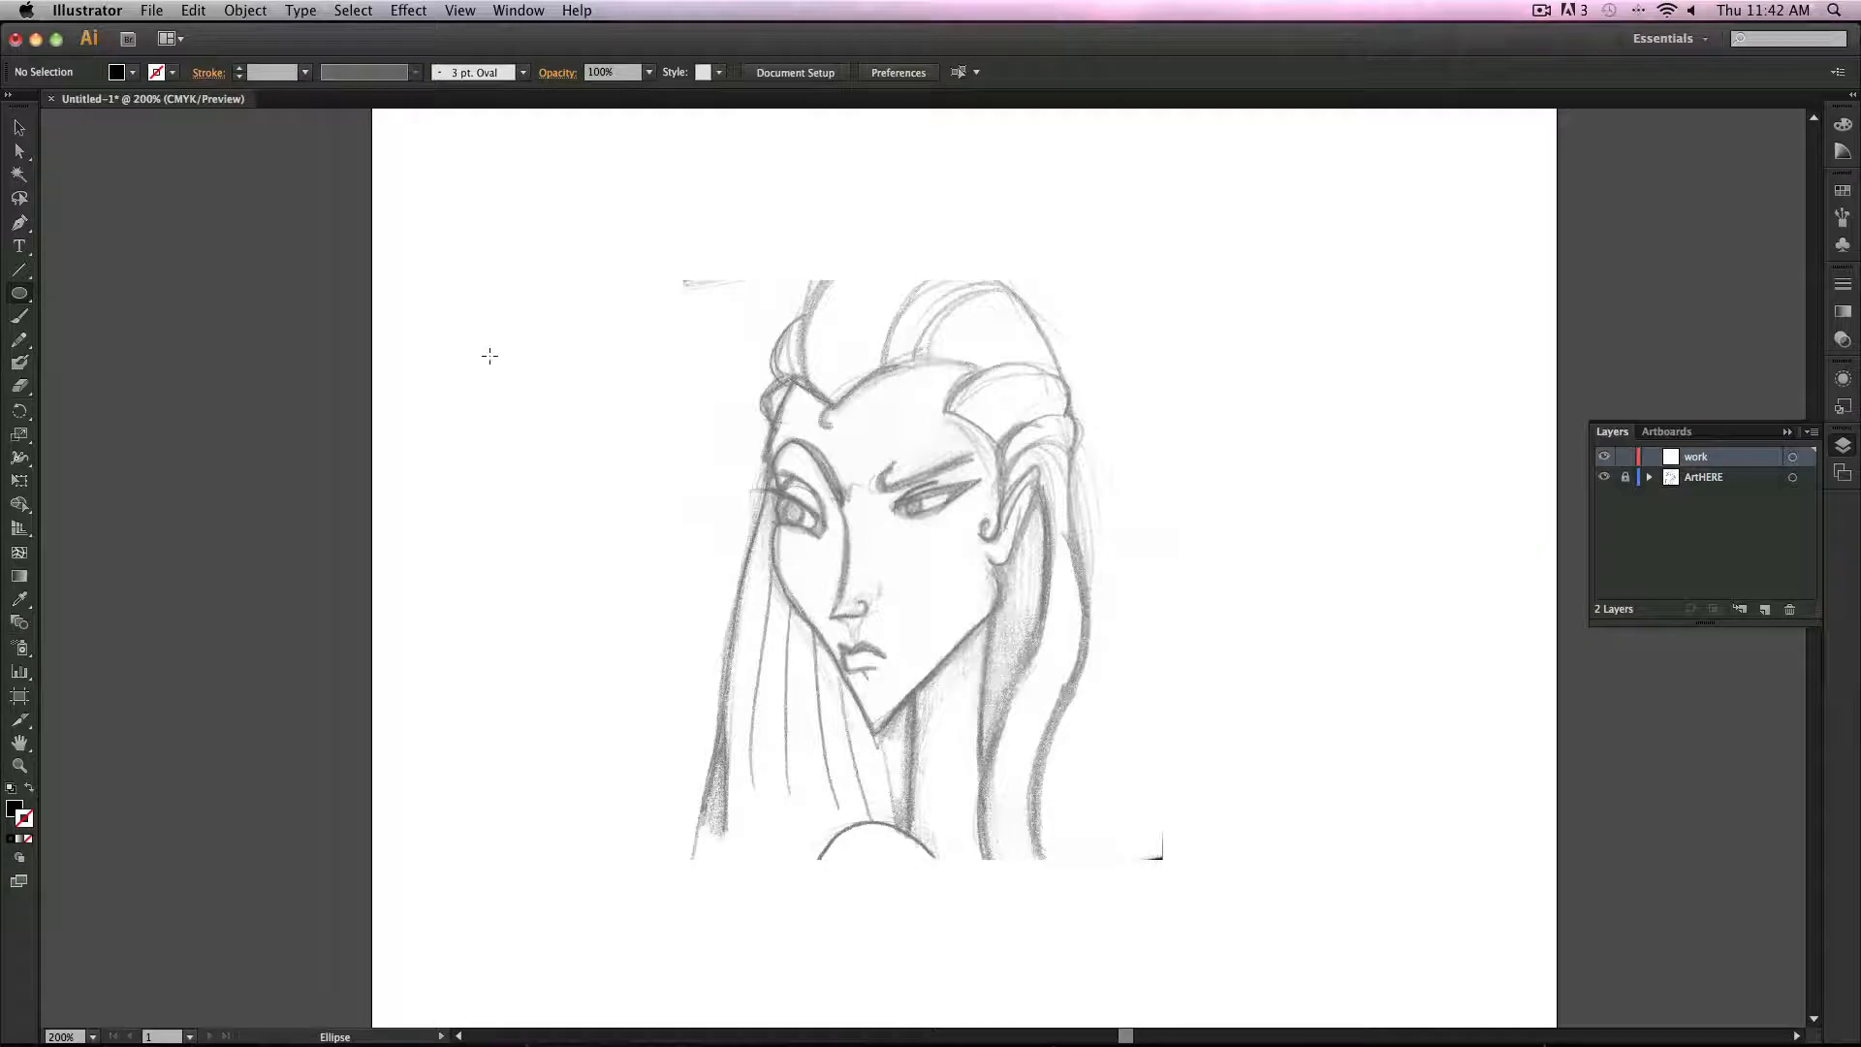
pyautogui.moveTo(490, 356); pyautogui.dragTo(766, 437)
pyautogui.press('v')
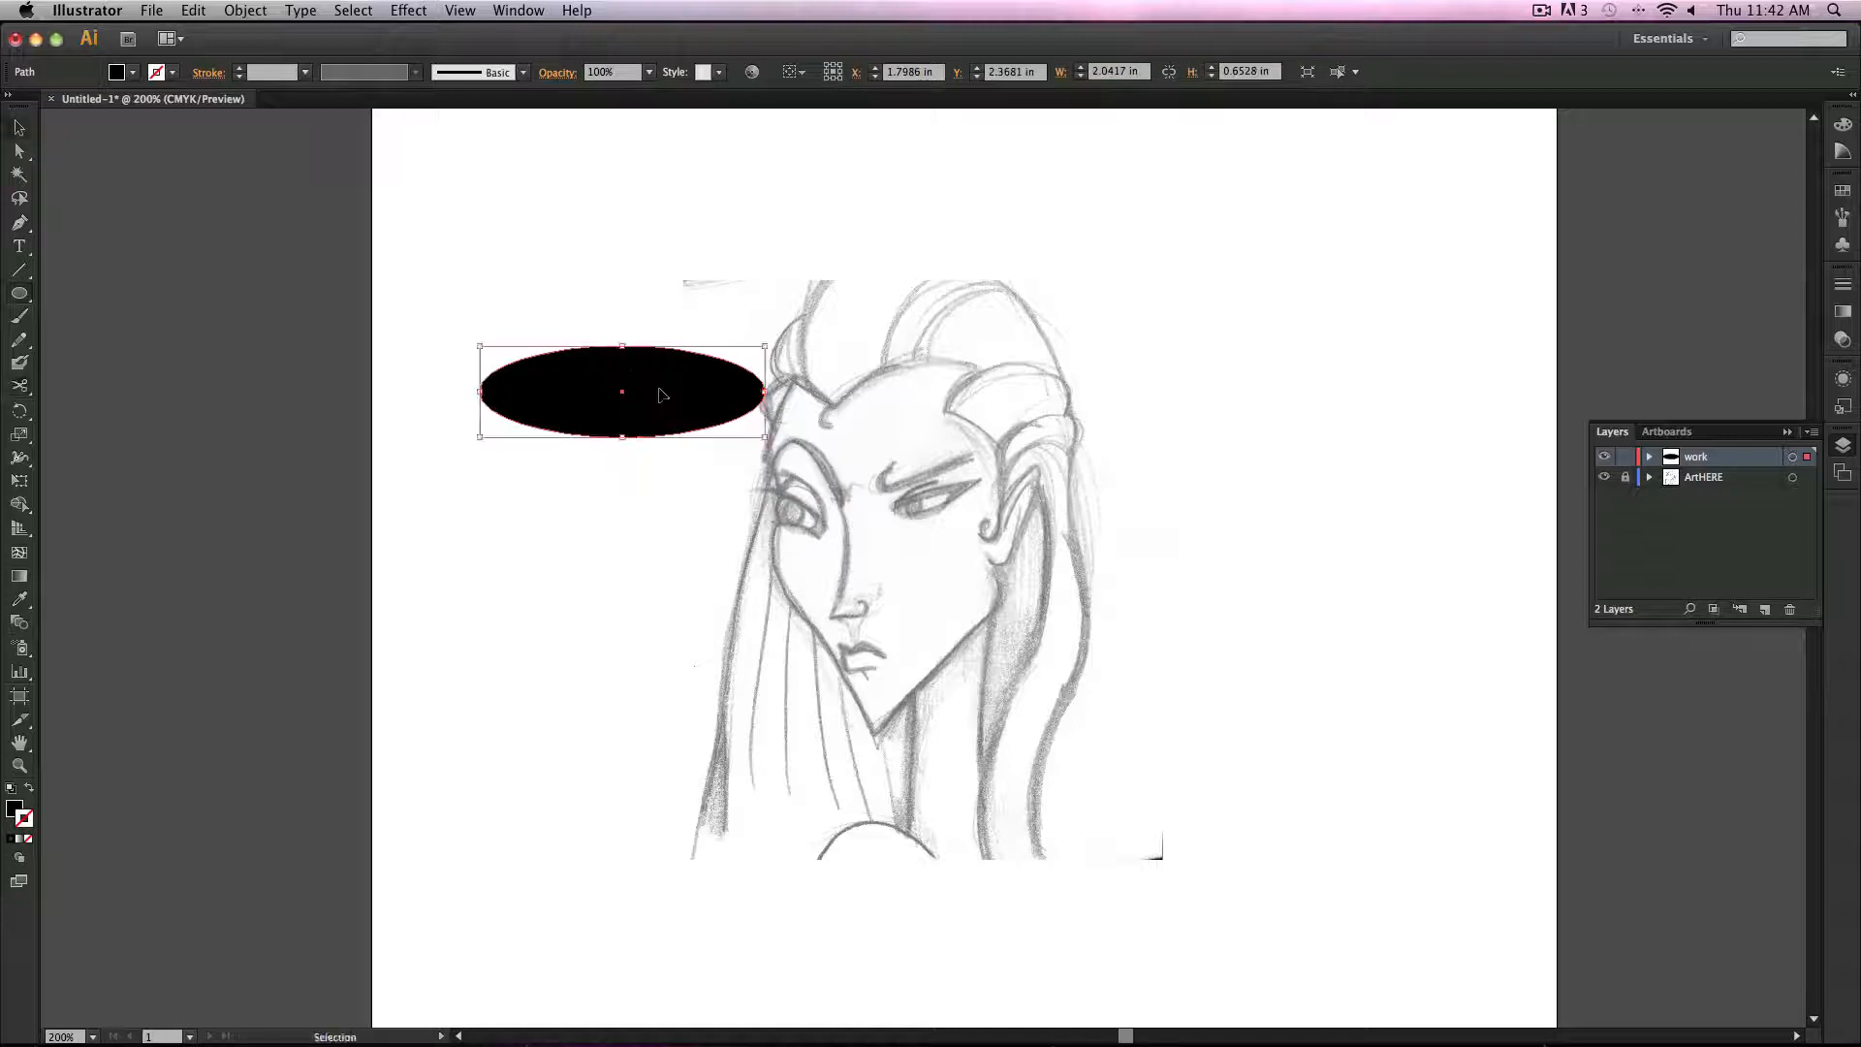
# Step: Move the ellipse left and convert its left and right anchor points to corners, forming a pointed leaf shape
pyautogui.moveTo(662, 395); pyautogui.dragTo(422, 427)
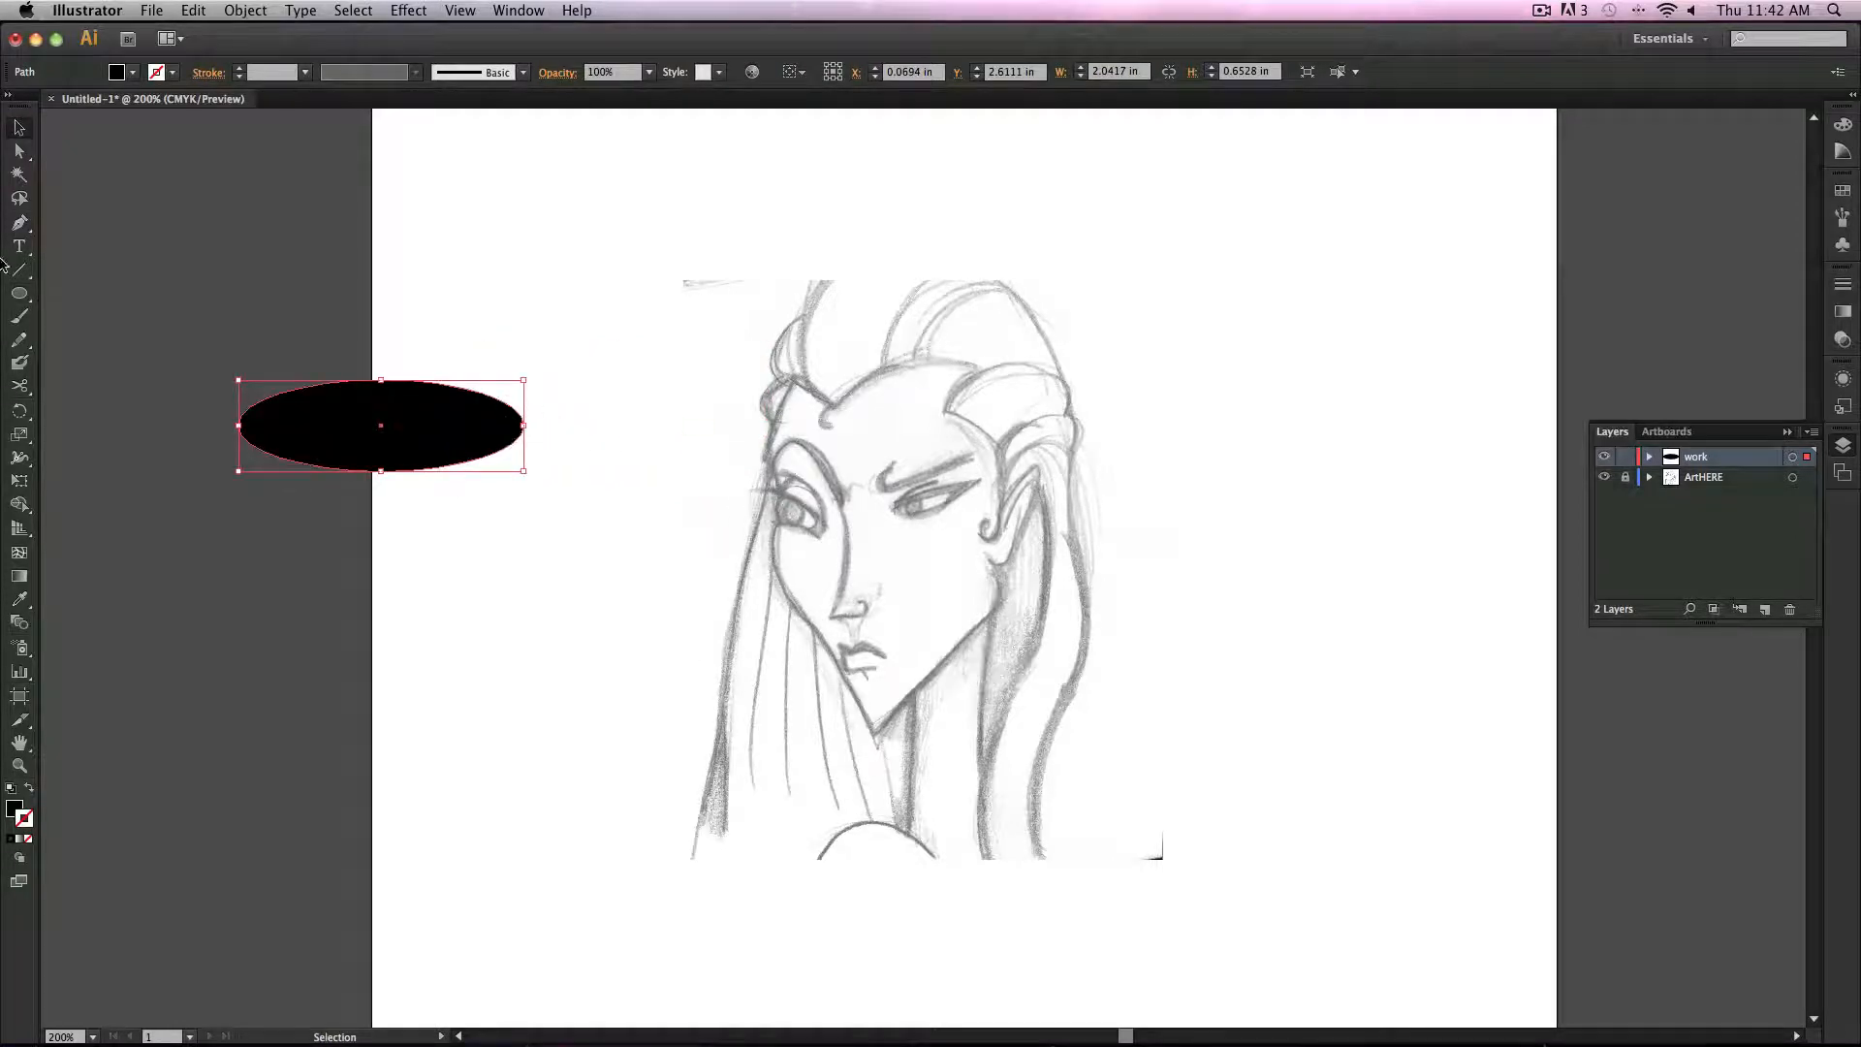
pyautogui.click(18, 225)
pyautogui.press('a')
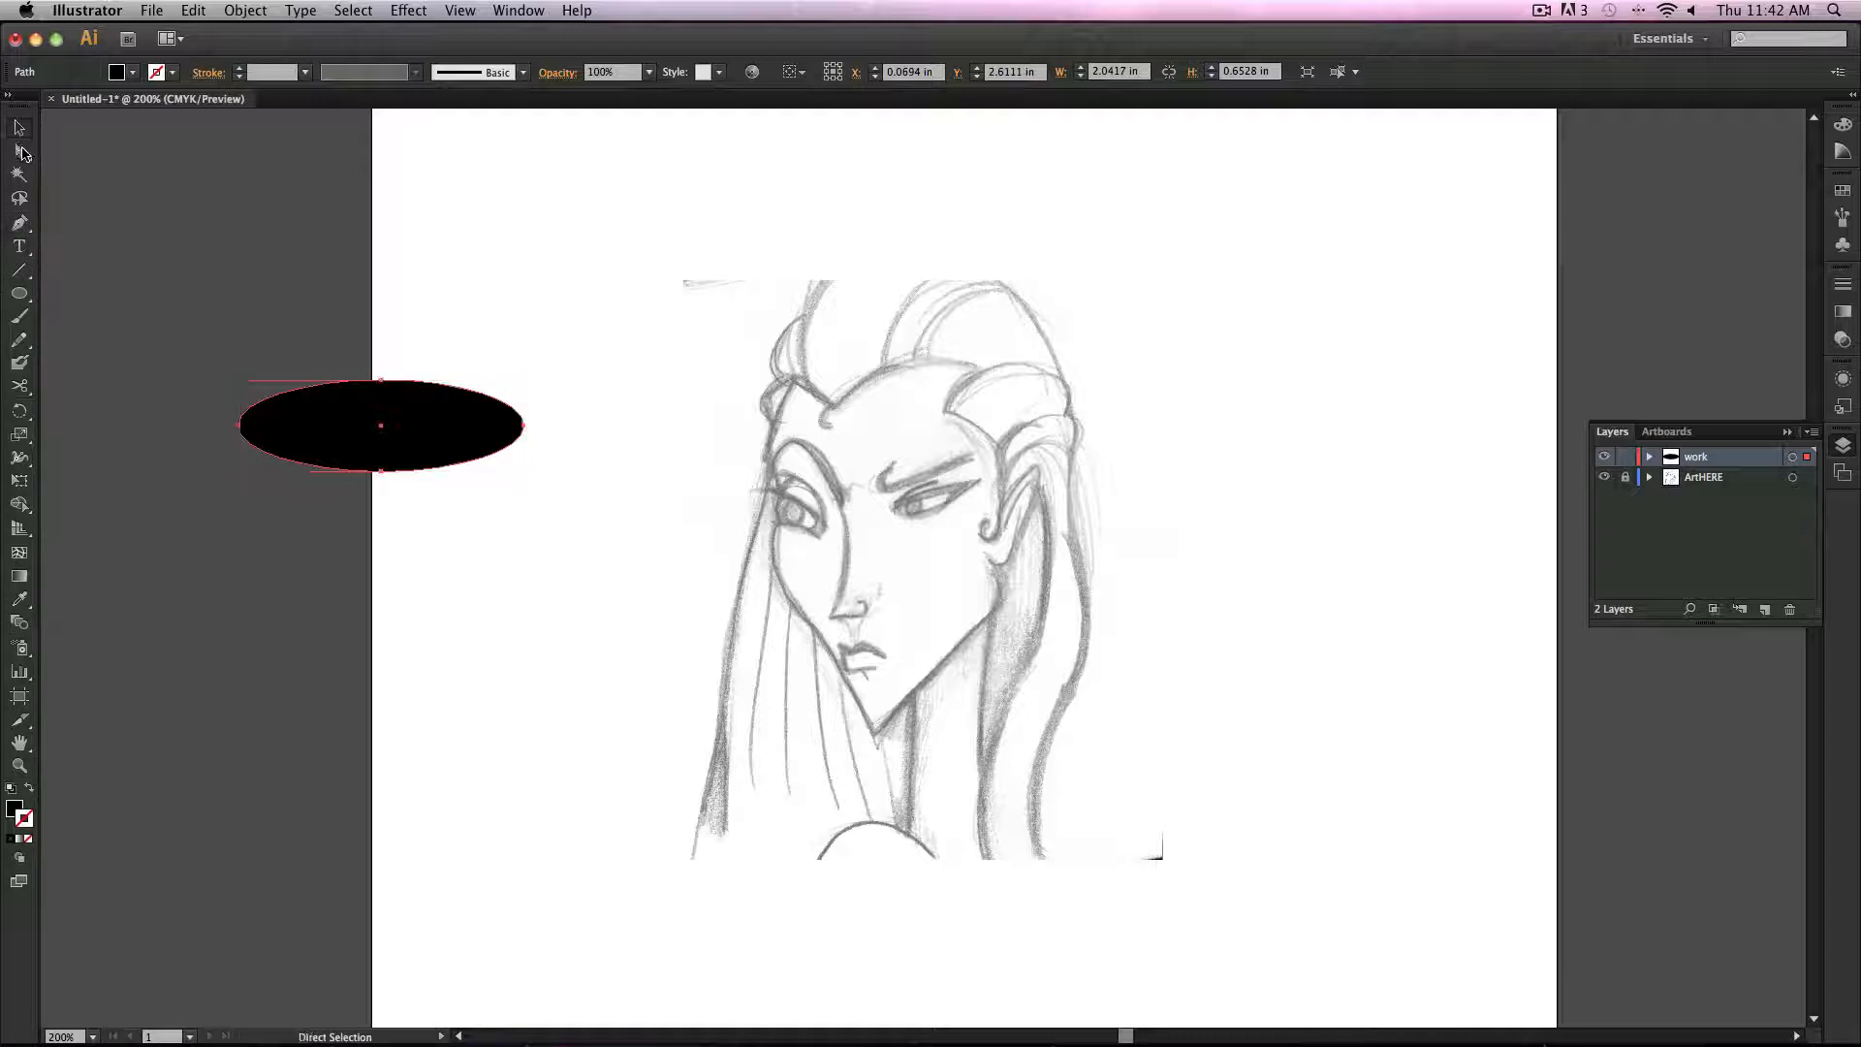
pyautogui.click(238, 424)
pyautogui.click(439, 390)
pyautogui.moveTo(511, 428); pyautogui.dragTo(561, 455)
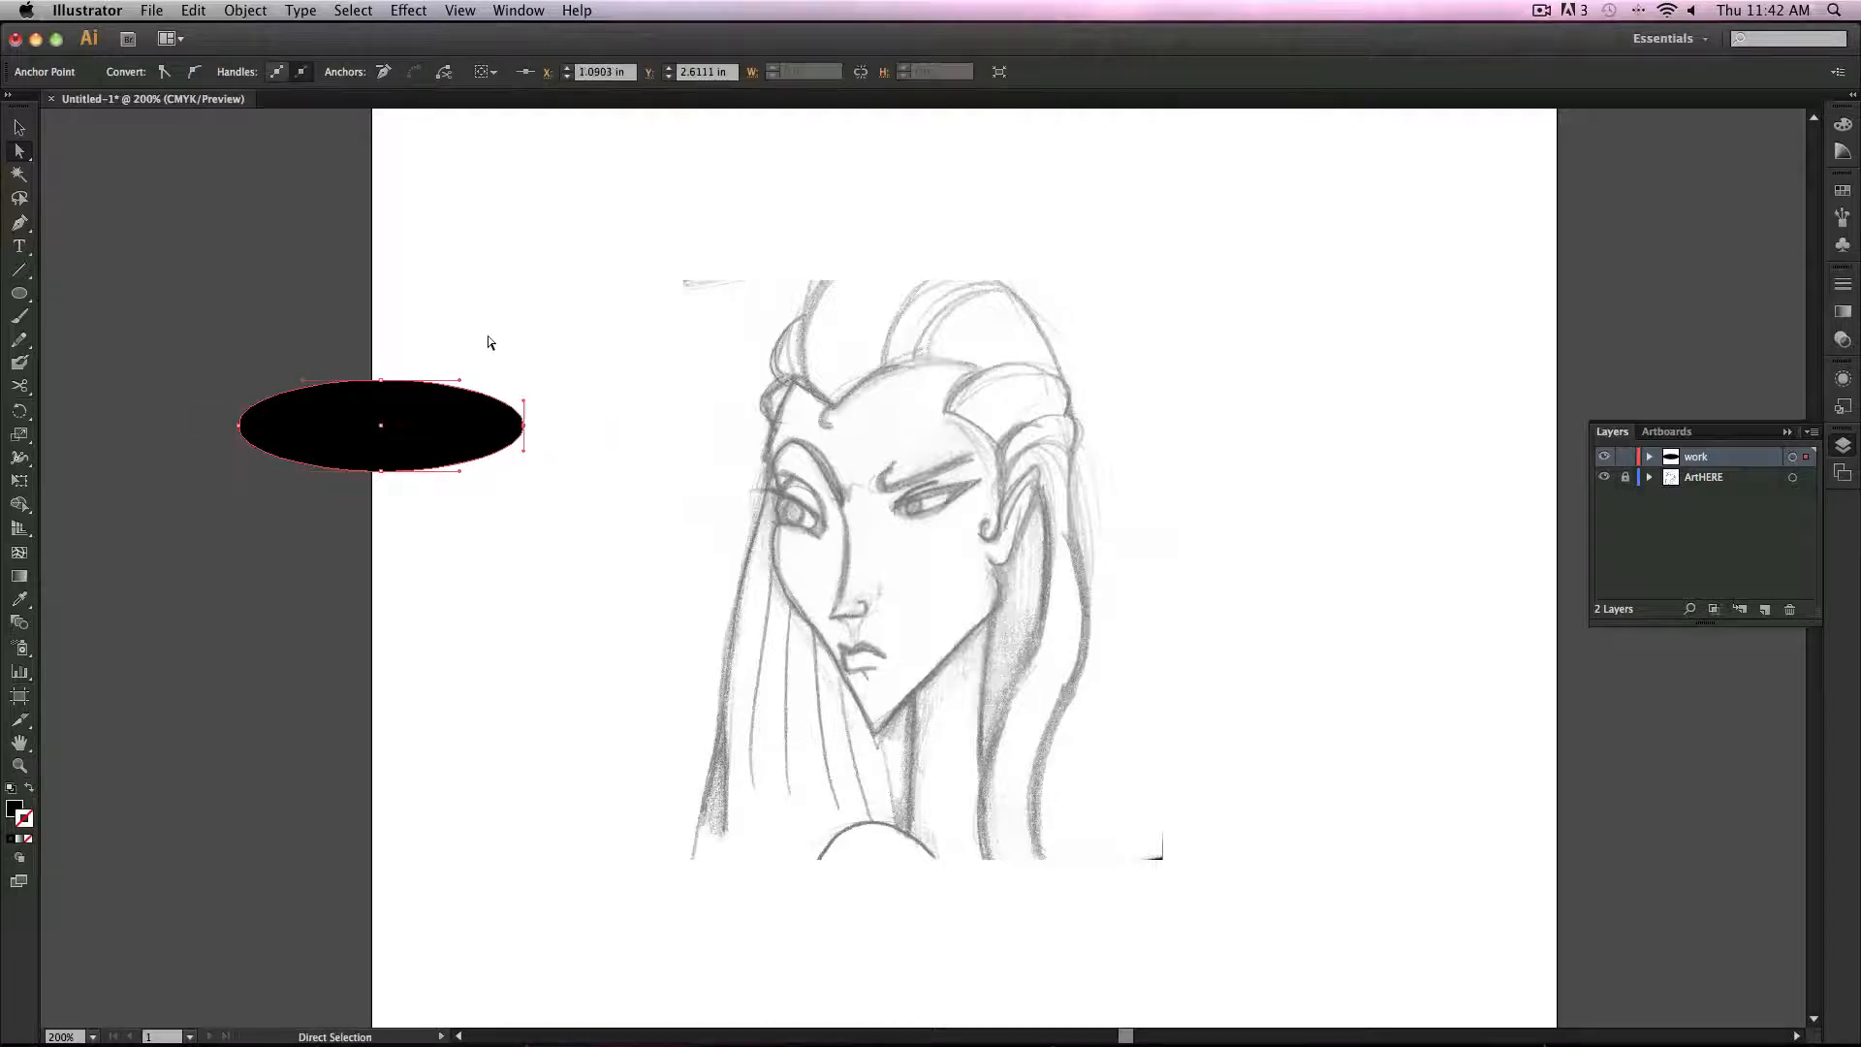
pyautogui.click(165, 73)
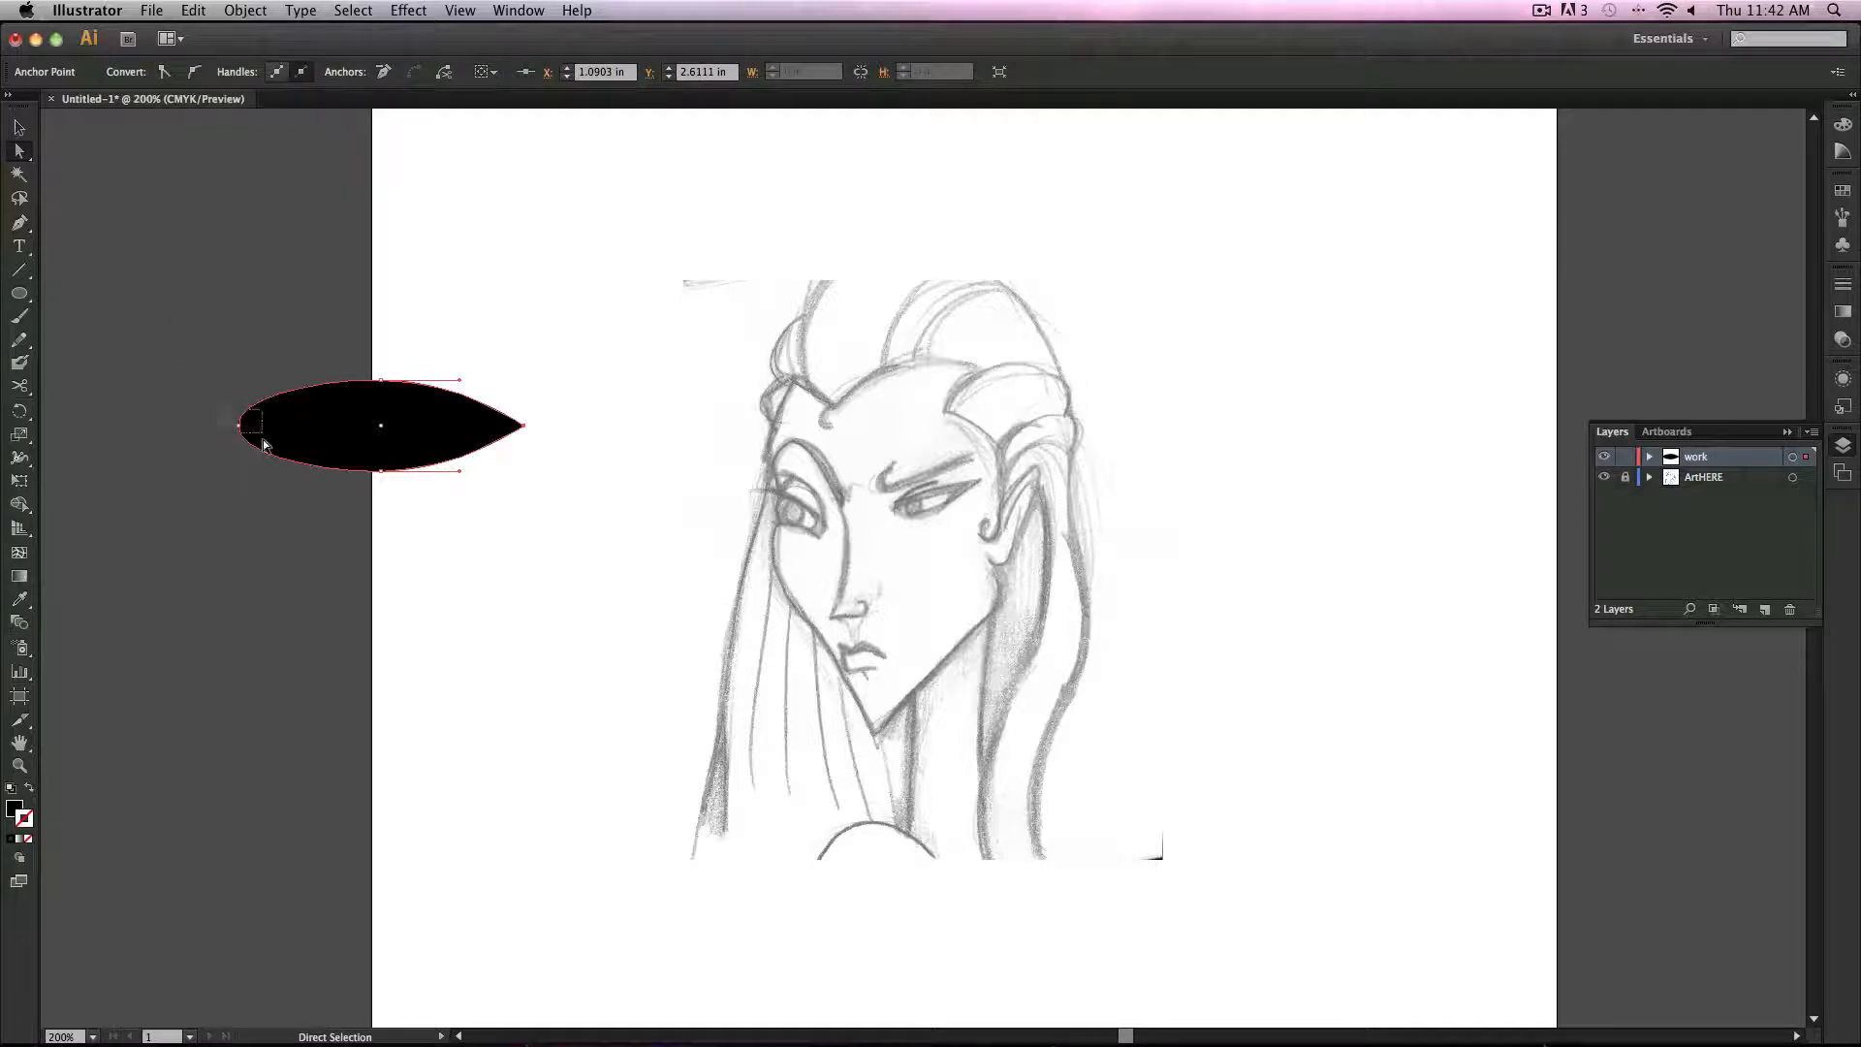
pyautogui.moveTo(264, 445); pyautogui.dragTo(265, 446)
pyautogui.click(165, 73)
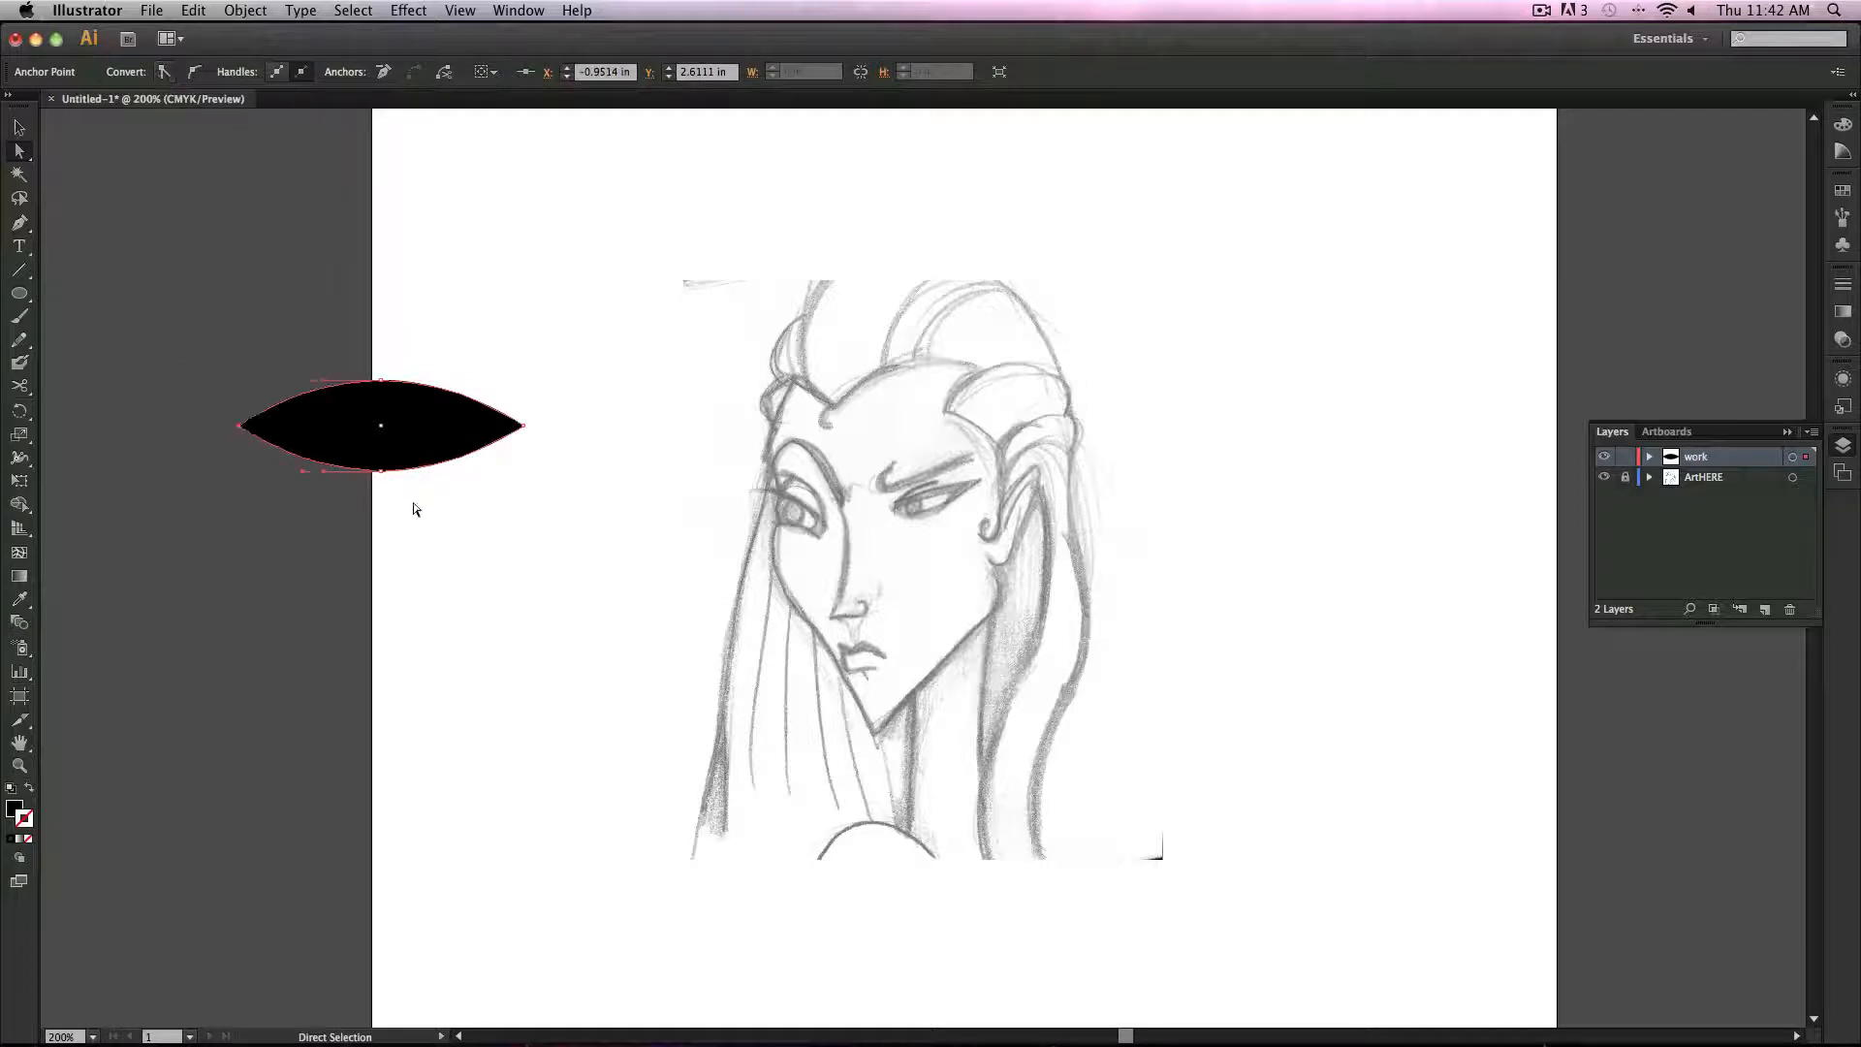
pyautogui.click(414, 505)
pyautogui.click(320, 393)
pyautogui.click(19, 128)
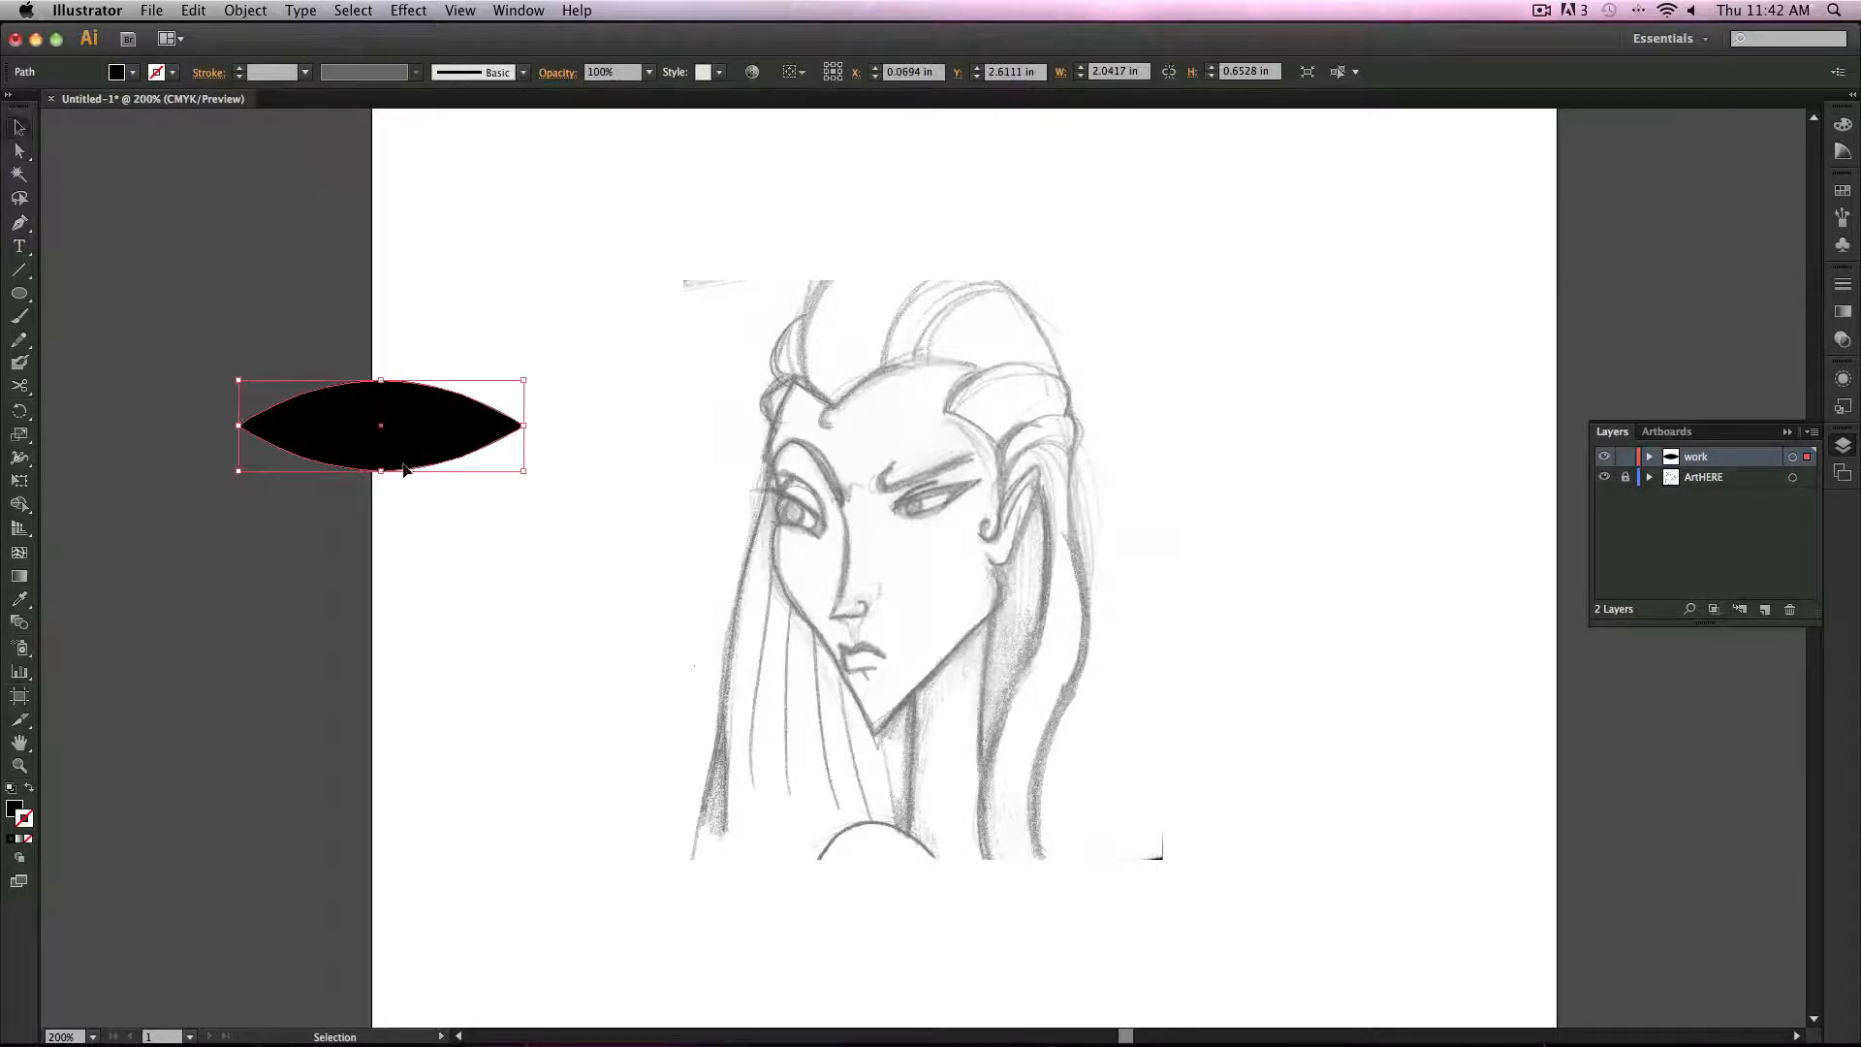
# Step: Flatten the leaf shape and duplicate it into three stacked leaves, making the top one about 0.23 in tall
pyautogui.moveTo(383, 469); pyautogui.dragTo(563, 510)
pyautogui.click(400, 429)
pyautogui.click(599, 573)
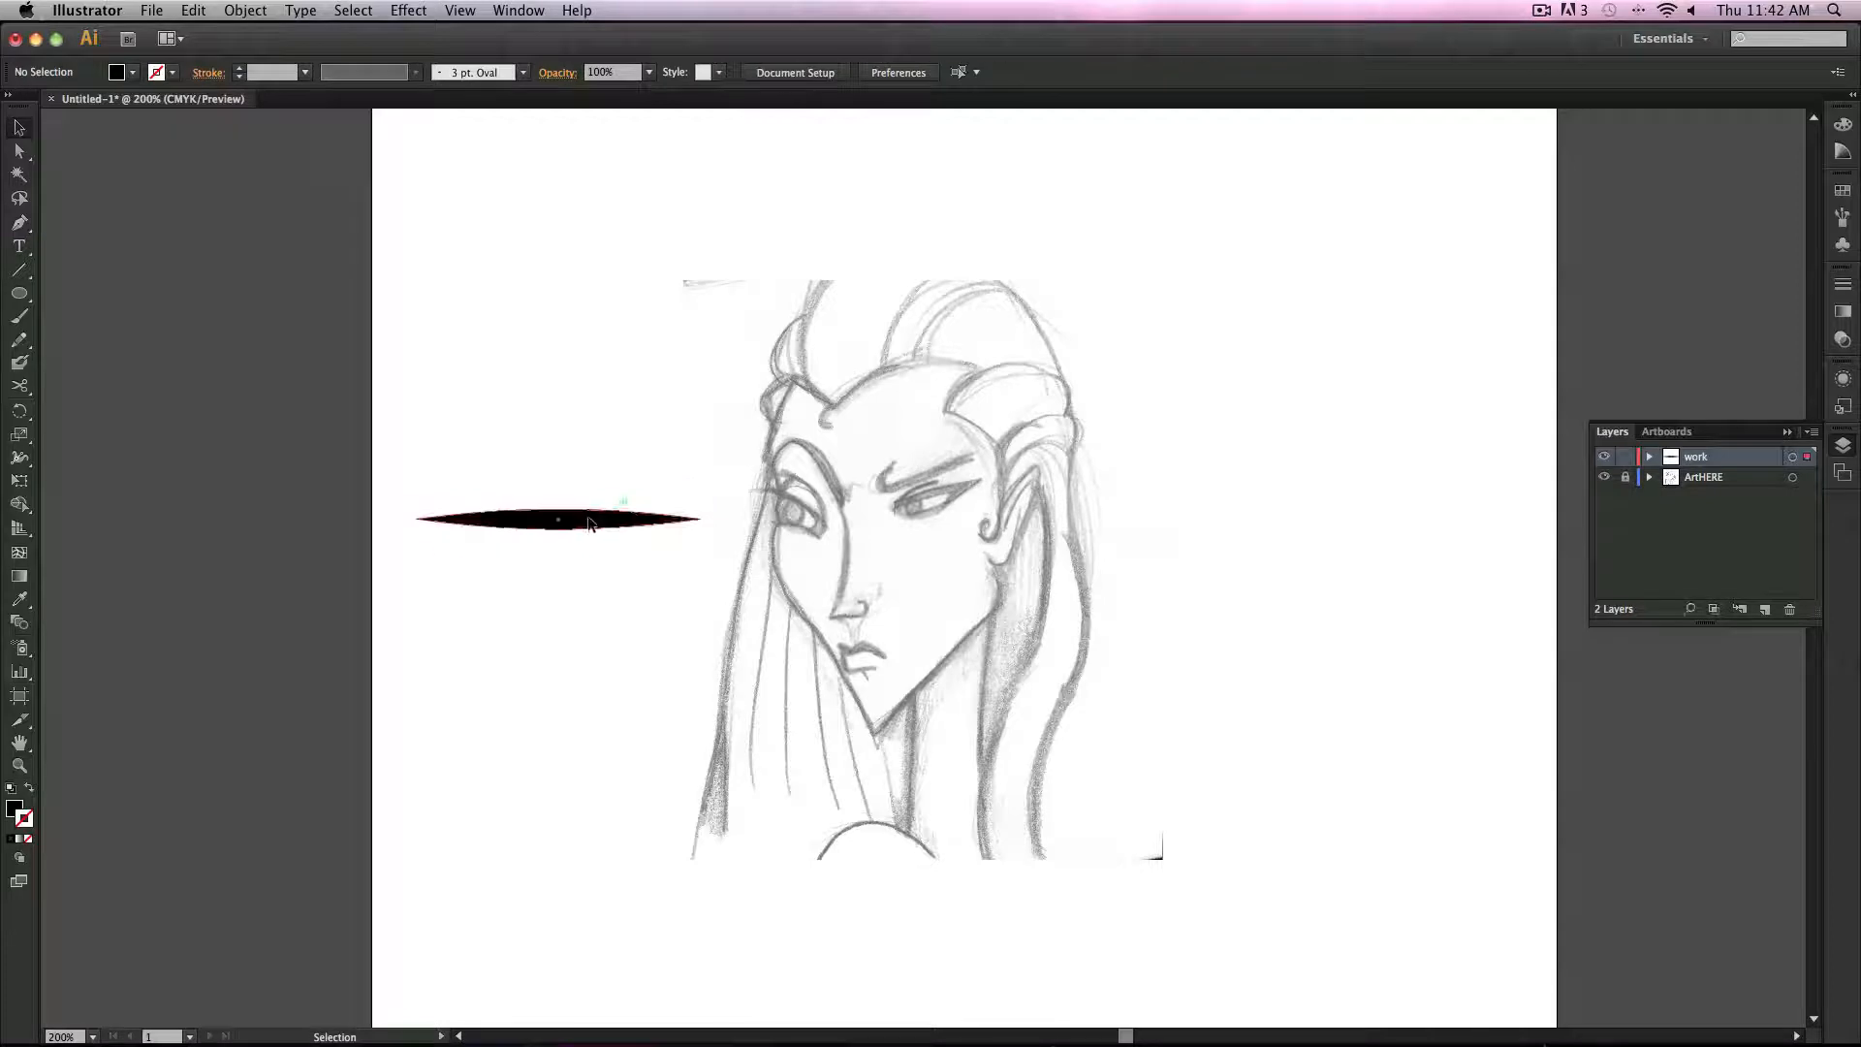
pyautogui.click(591, 524)
pyautogui.moveTo(583, 534); pyautogui.dragTo(570, 332)
pyautogui.click(582, 599)
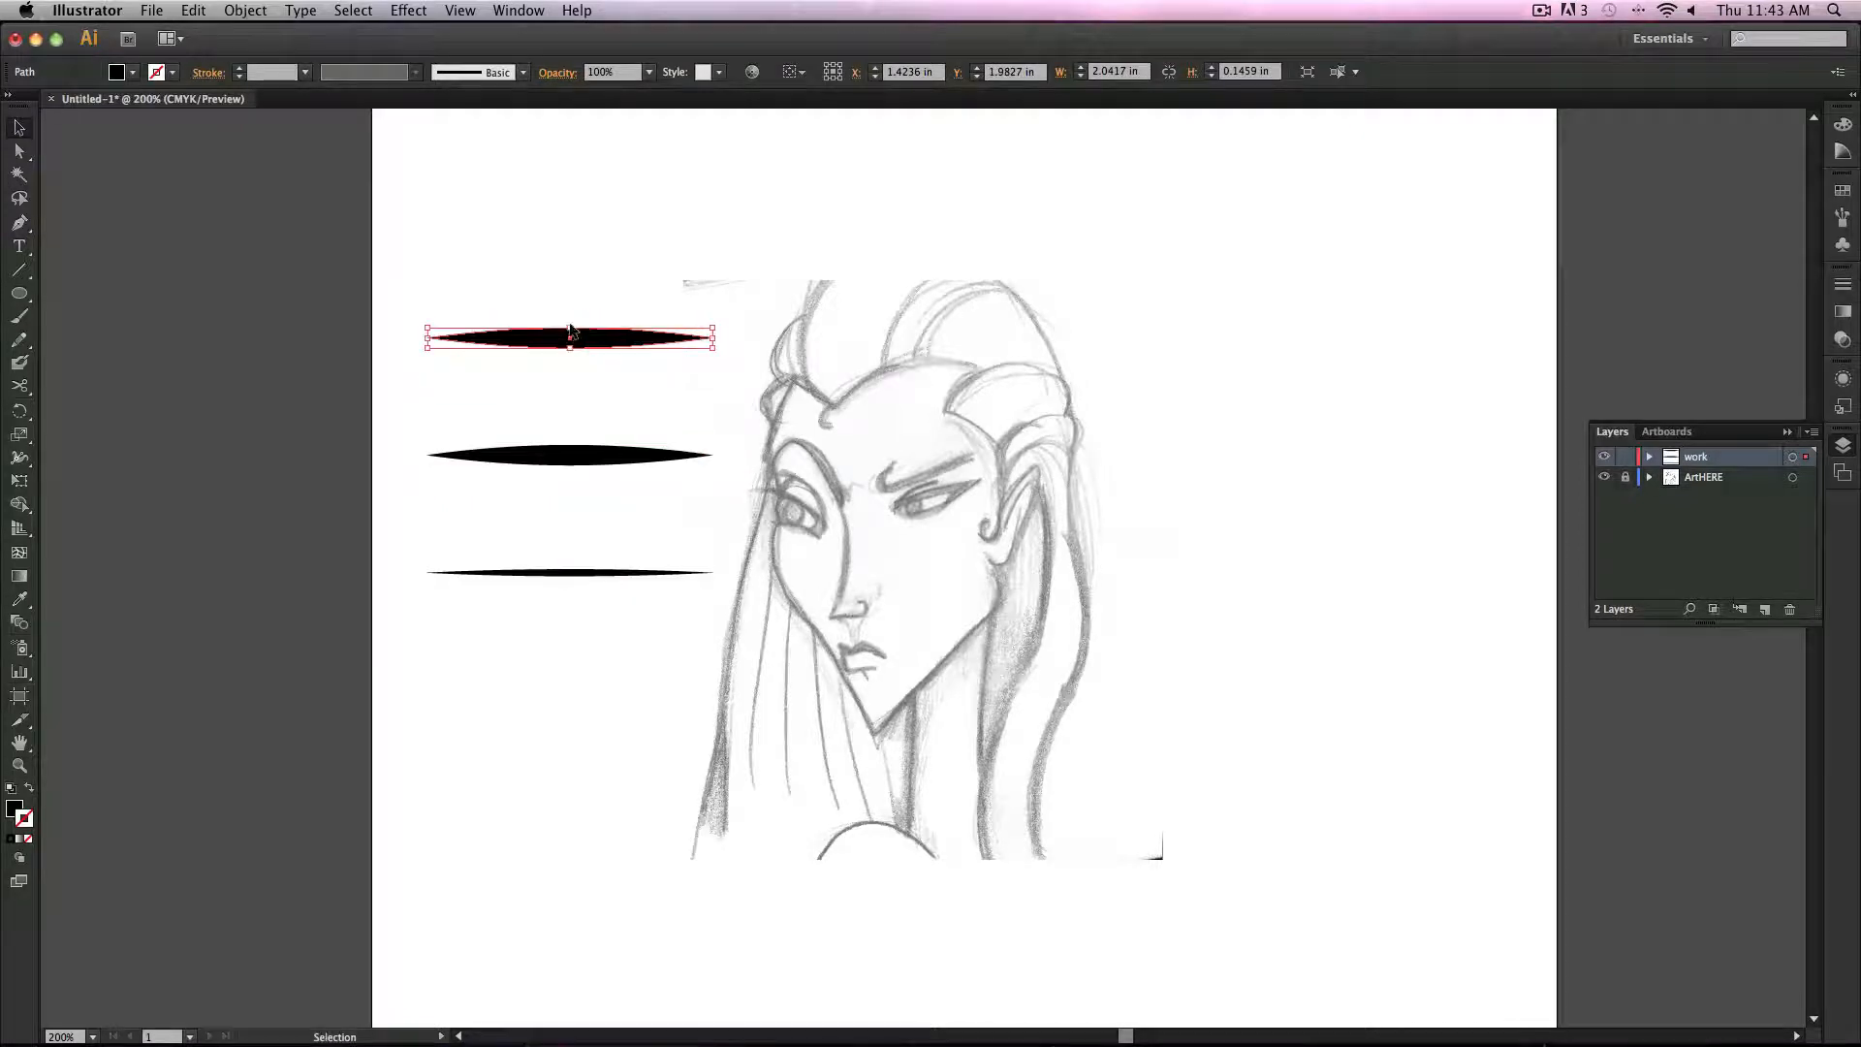
pyautogui.keyDown('shift'); pyautogui.click(570, 329); pyautogui.keyUp('shift')
pyautogui.keyDown('shift'); pyautogui.click(572, 331); pyautogui.keyUp('shift')
pyautogui.moveTo(572, 330); pyautogui.dragTo(574, 318)
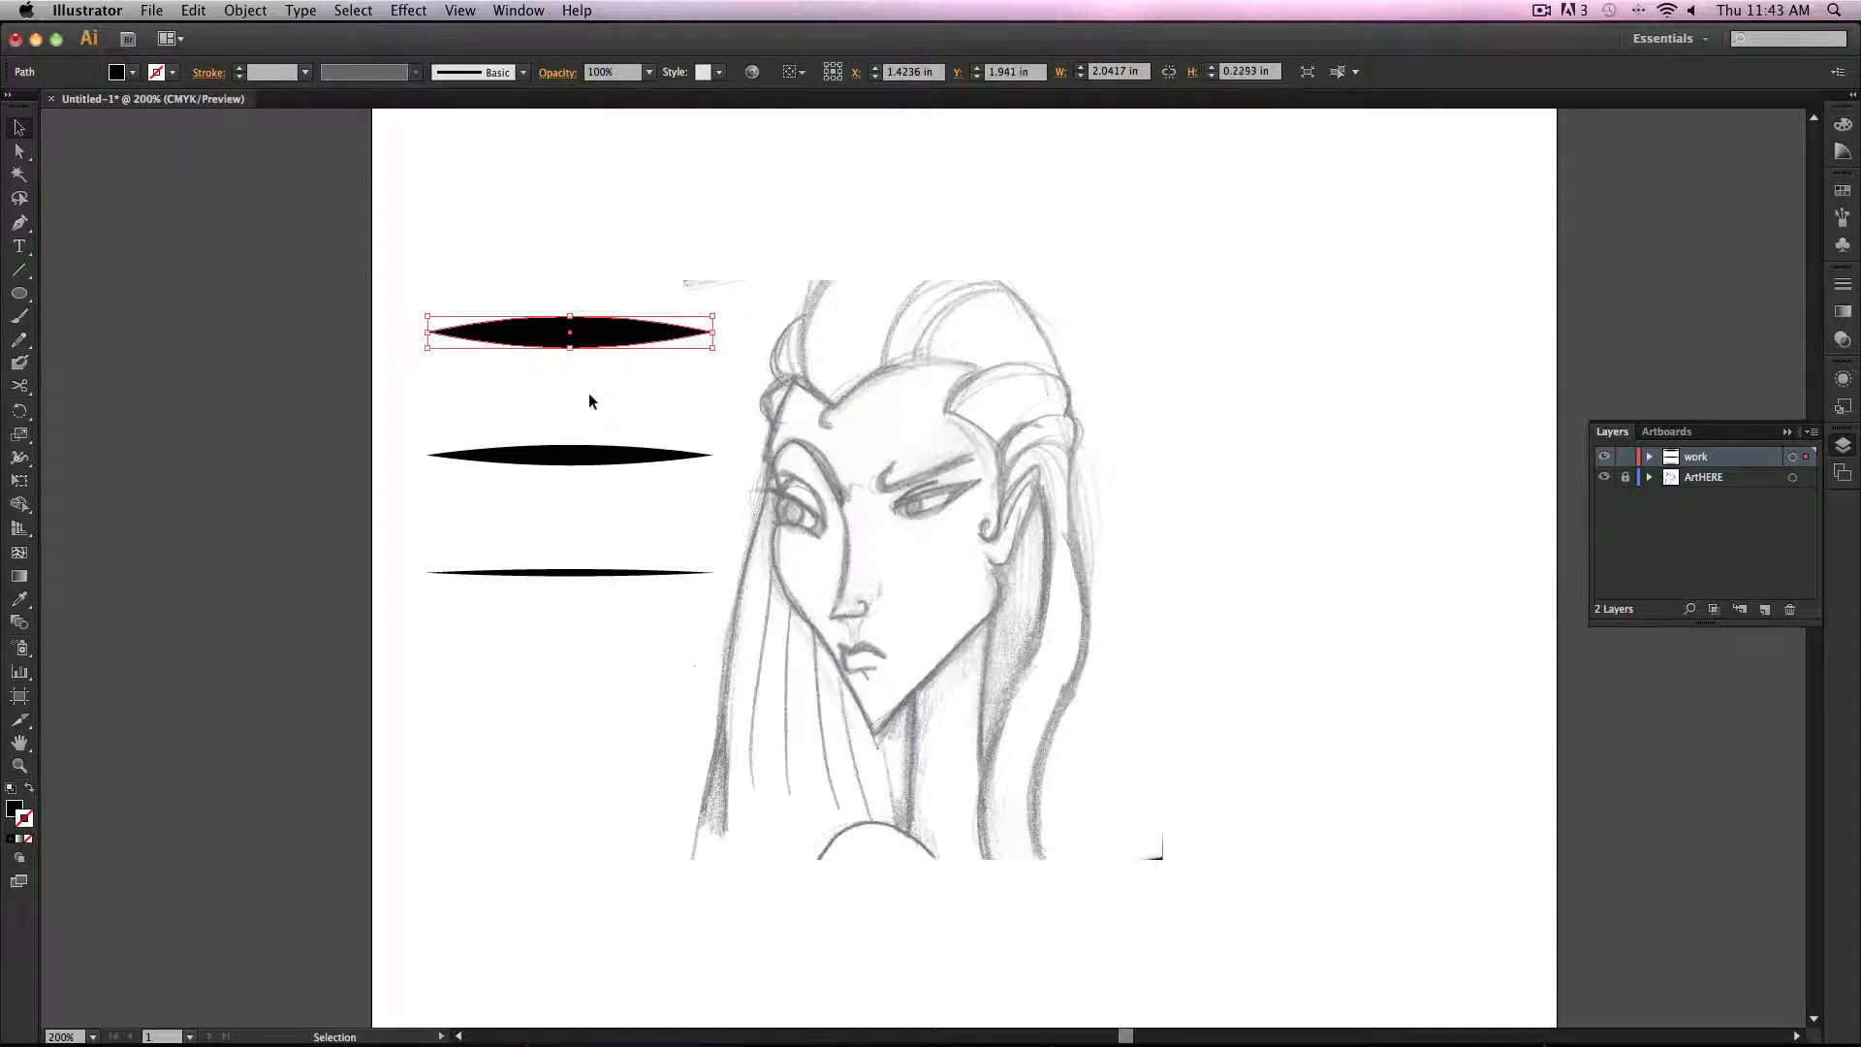
pyautogui.click(590, 393)
# Step: Select all three leaf shapes and move them further left
pyautogui.moveTo(387, 259); pyautogui.dragTo(652, 669)
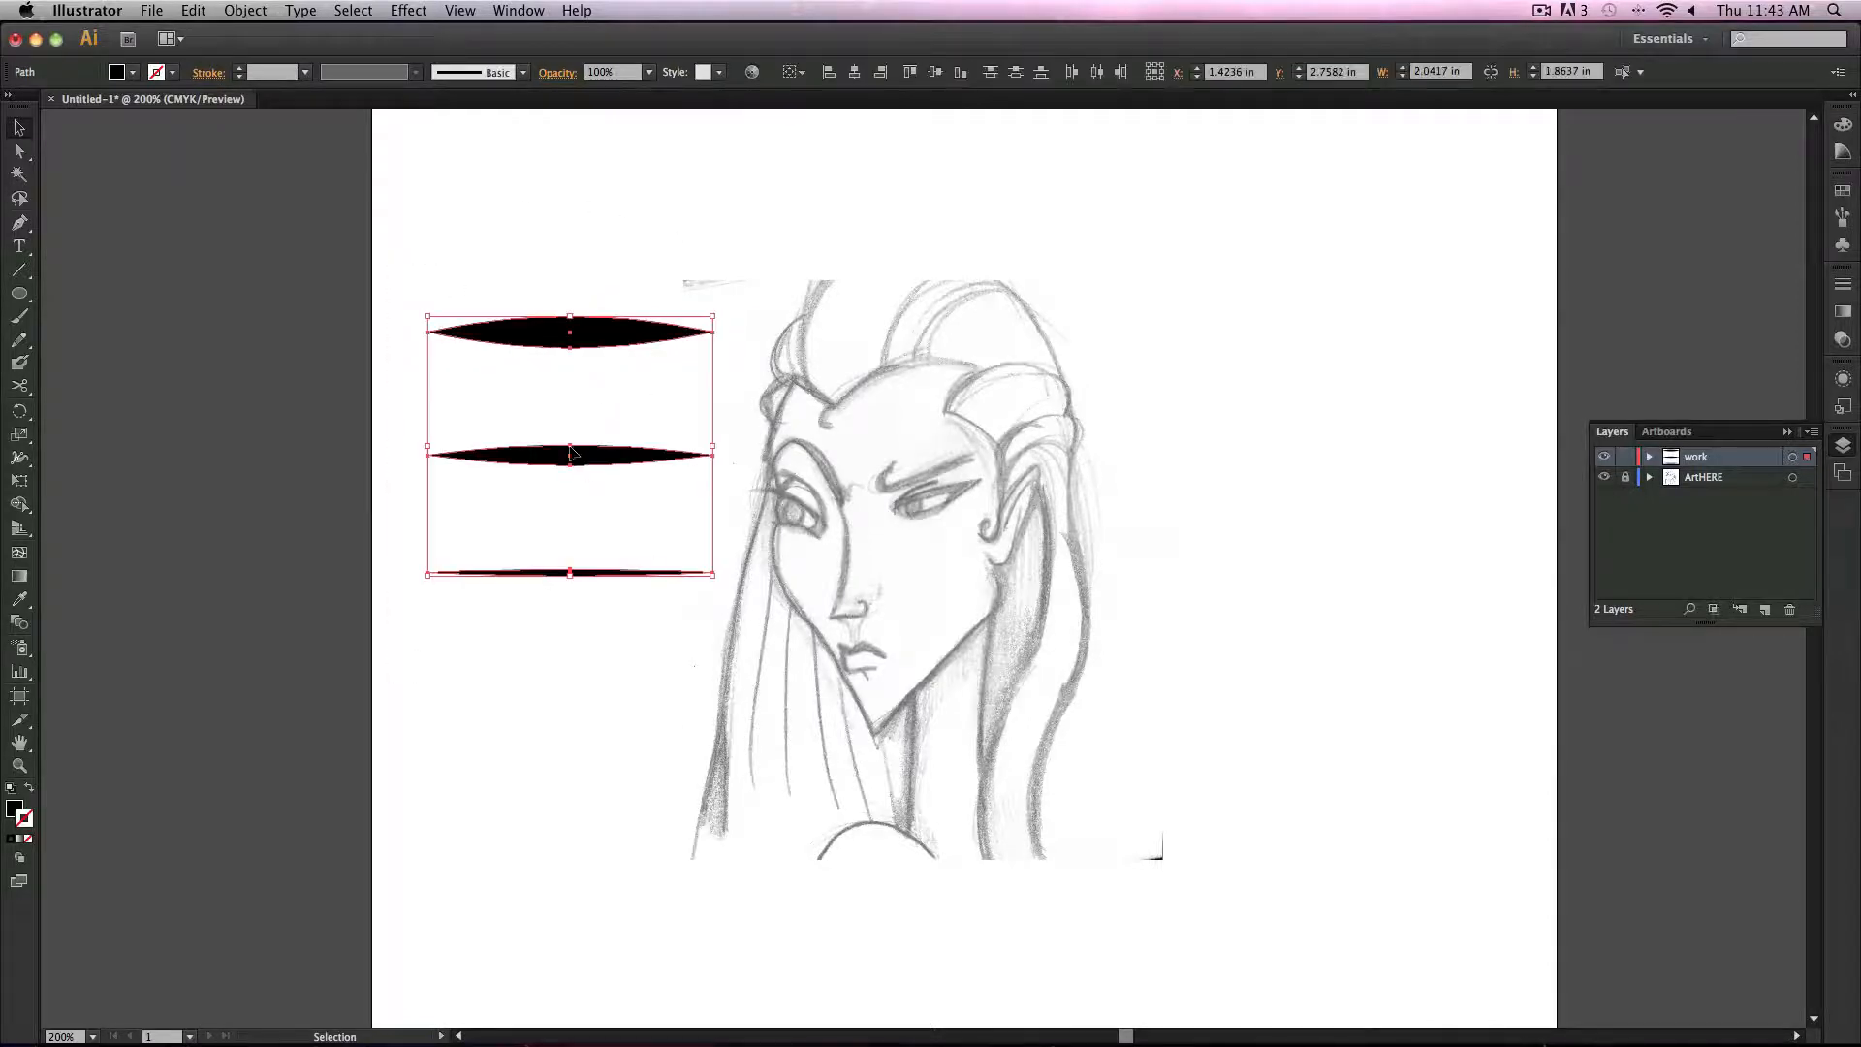
pyautogui.moveTo(571, 448); pyautogui.dragTo(444, 448)
pyautogui.click(572, 421)
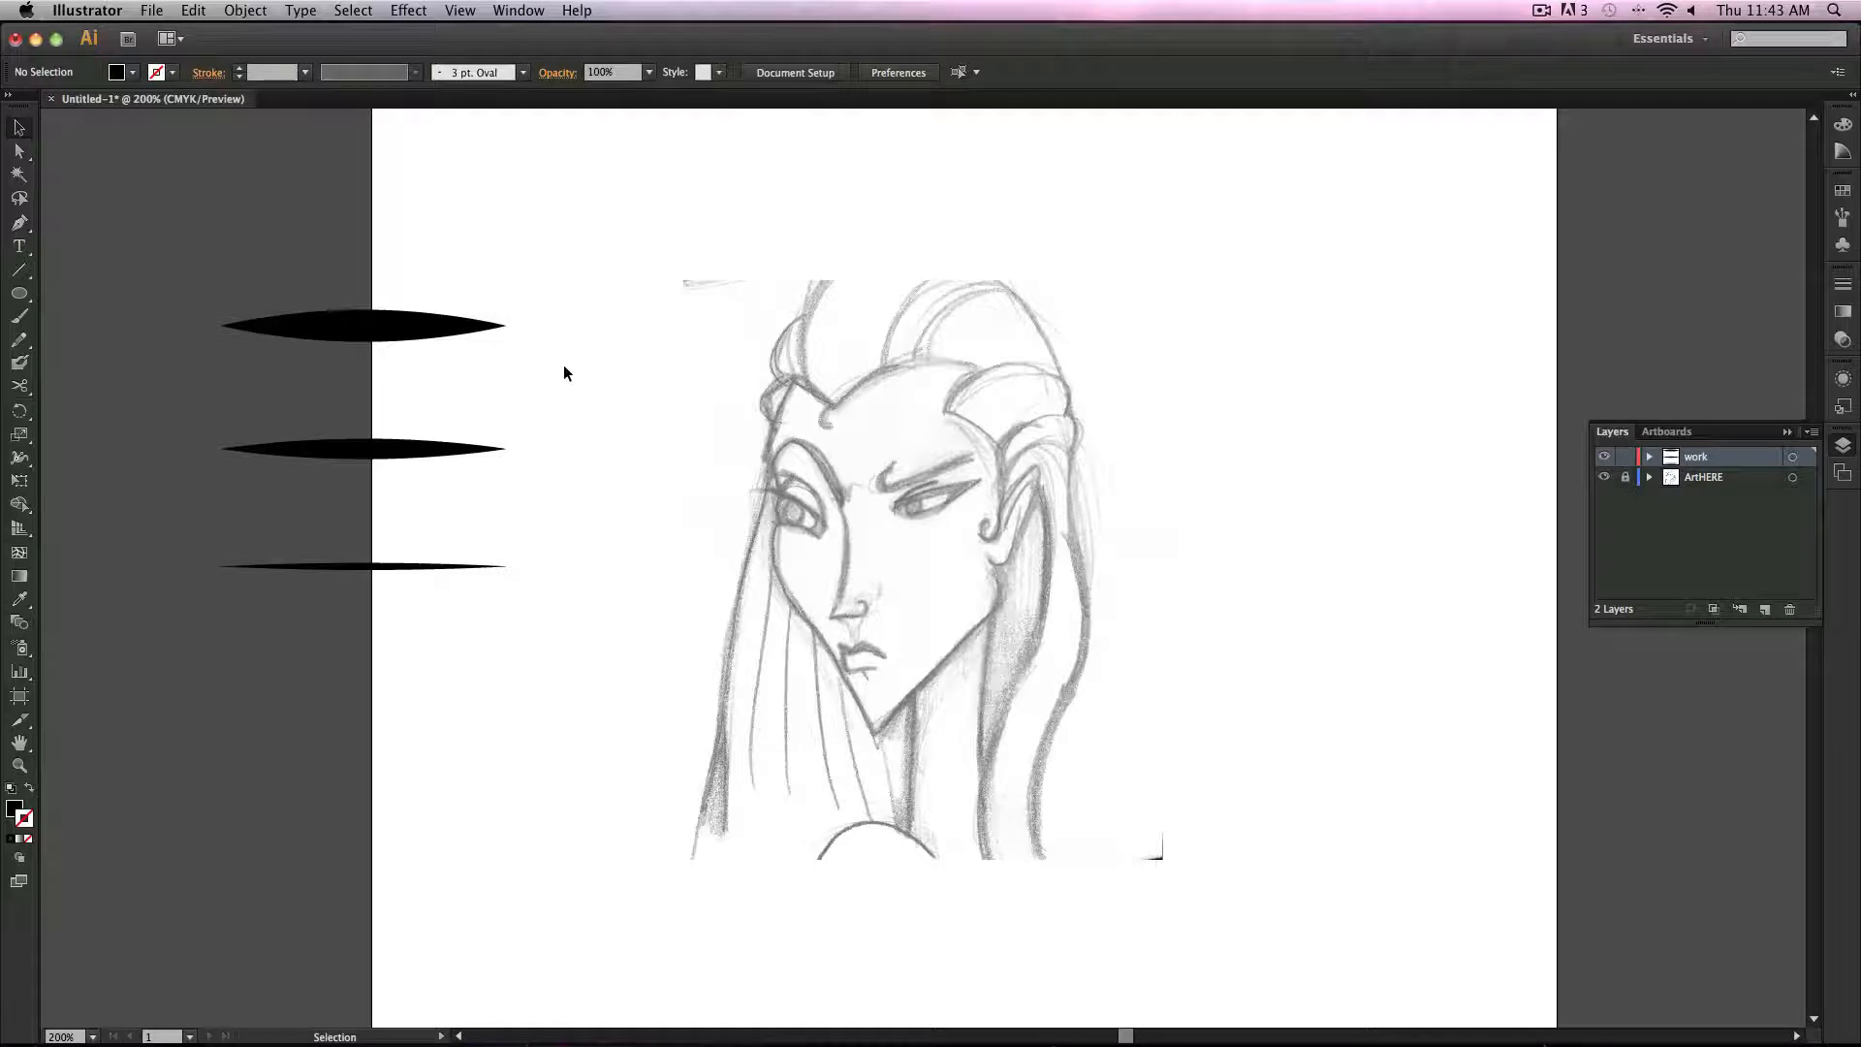
# Step: Open and expand the Brushes panel, then drag the thinnest leaf shape into it to create a new brush
pyautogui.click(1842, 218)
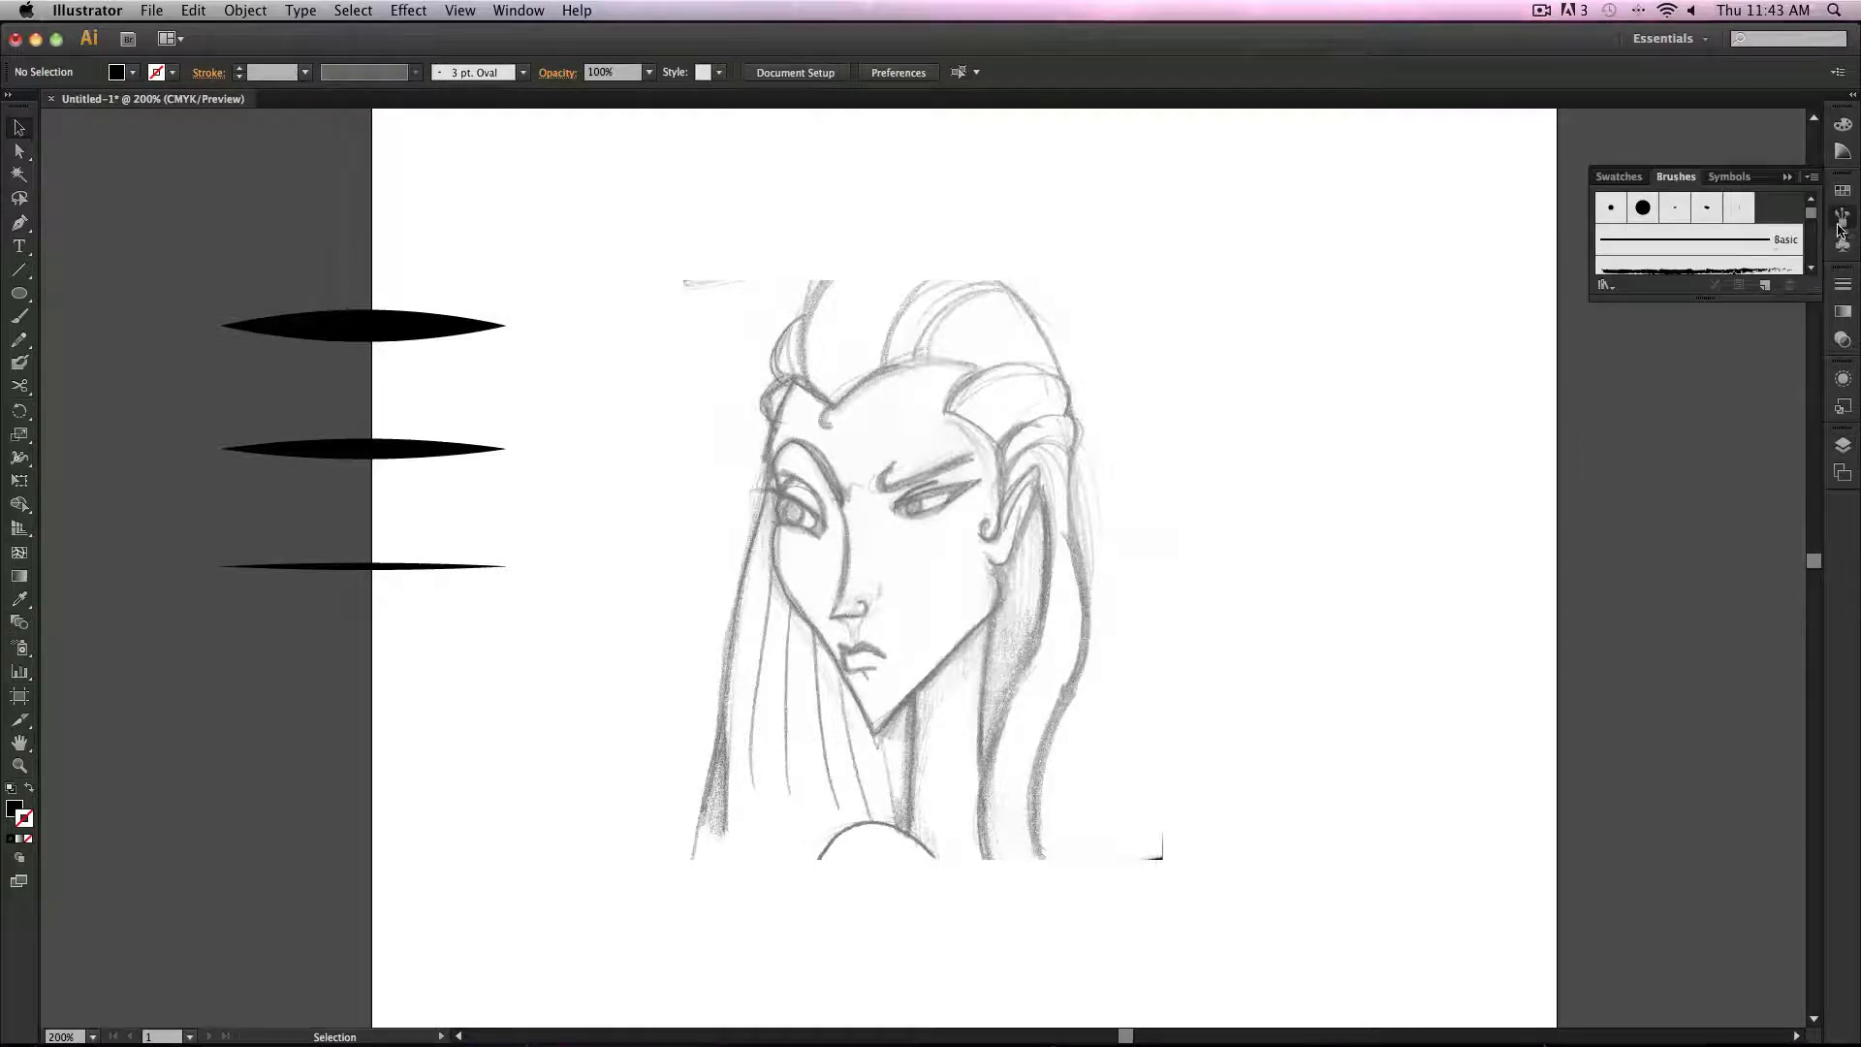
pyautogui.moveTo(1814, 288); pyautogui.dragTo(1745, 870)
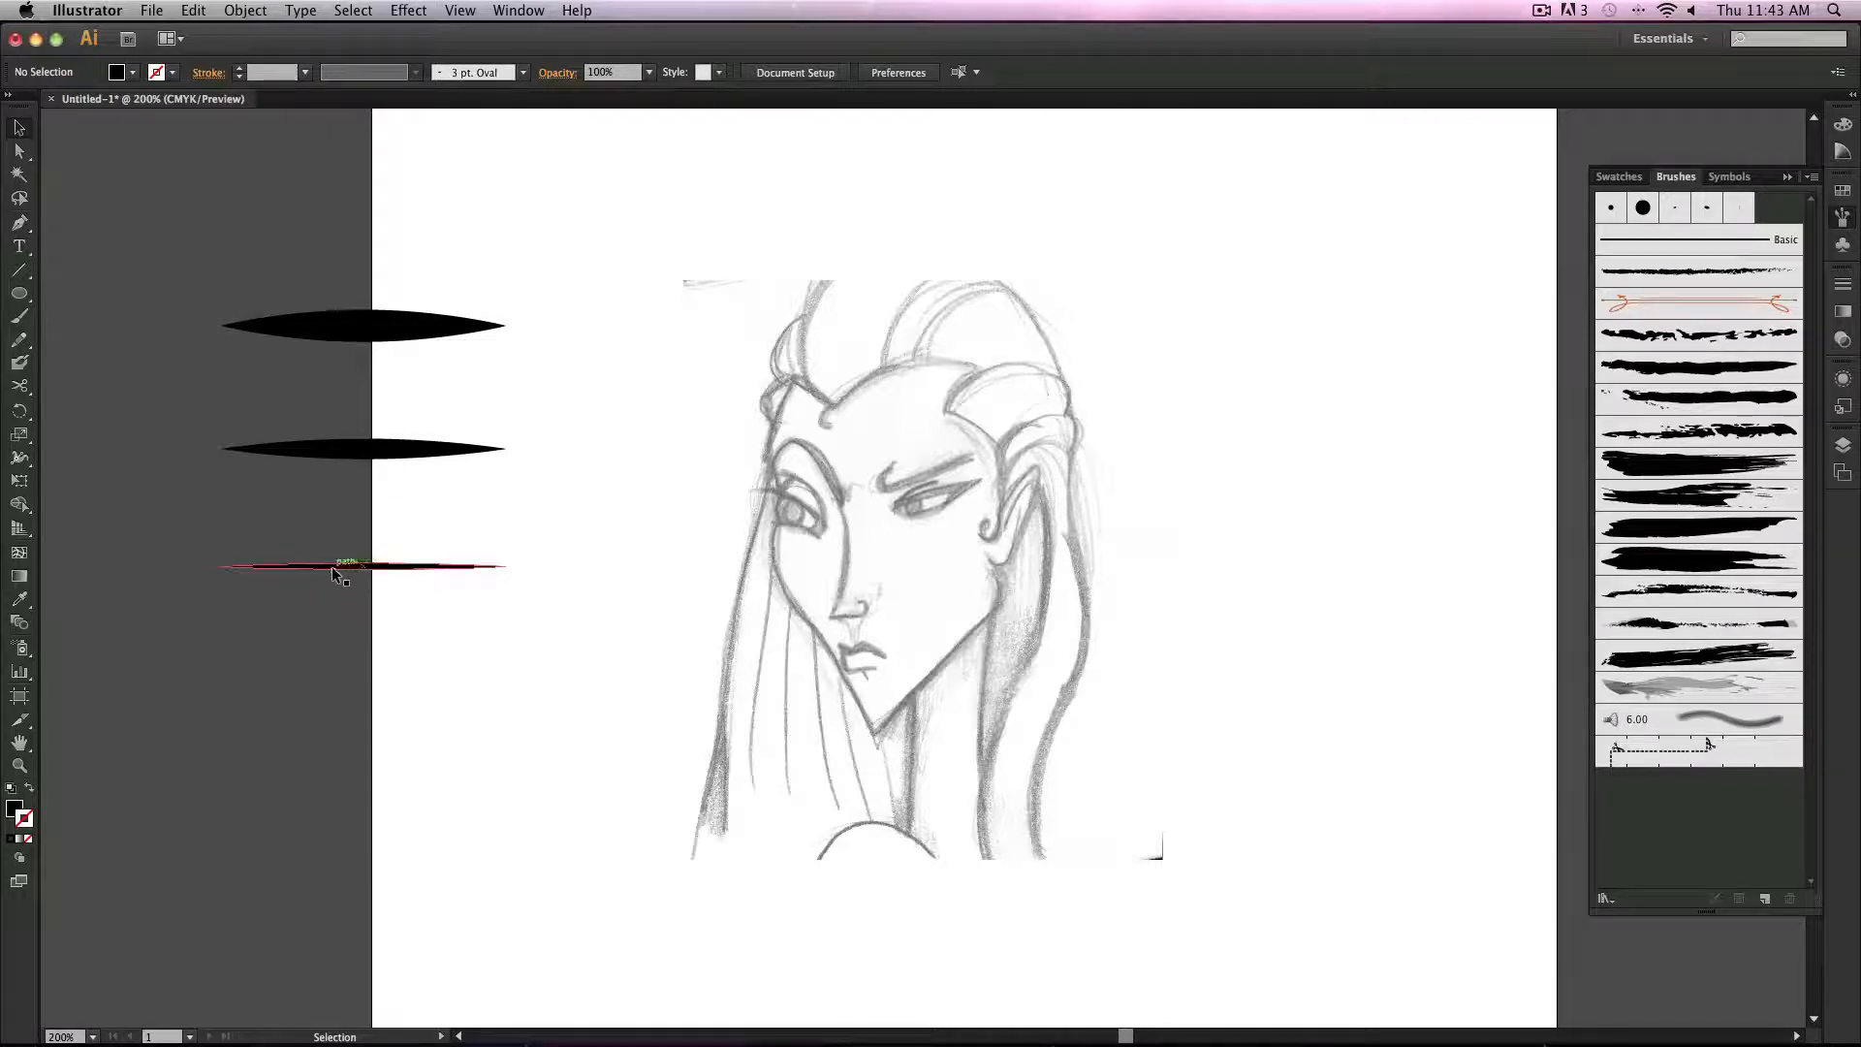
pyautogui.moveTo(330, 572)
pyautogui.mouseDown()
pyautogui.moveTo(1254, 690)
pyautogui.moveTo(1683, 859)
pyautogui.moveTo(565, 578)
pyautogui.moveTo(457, 624)
pyautogui.mouseUp()
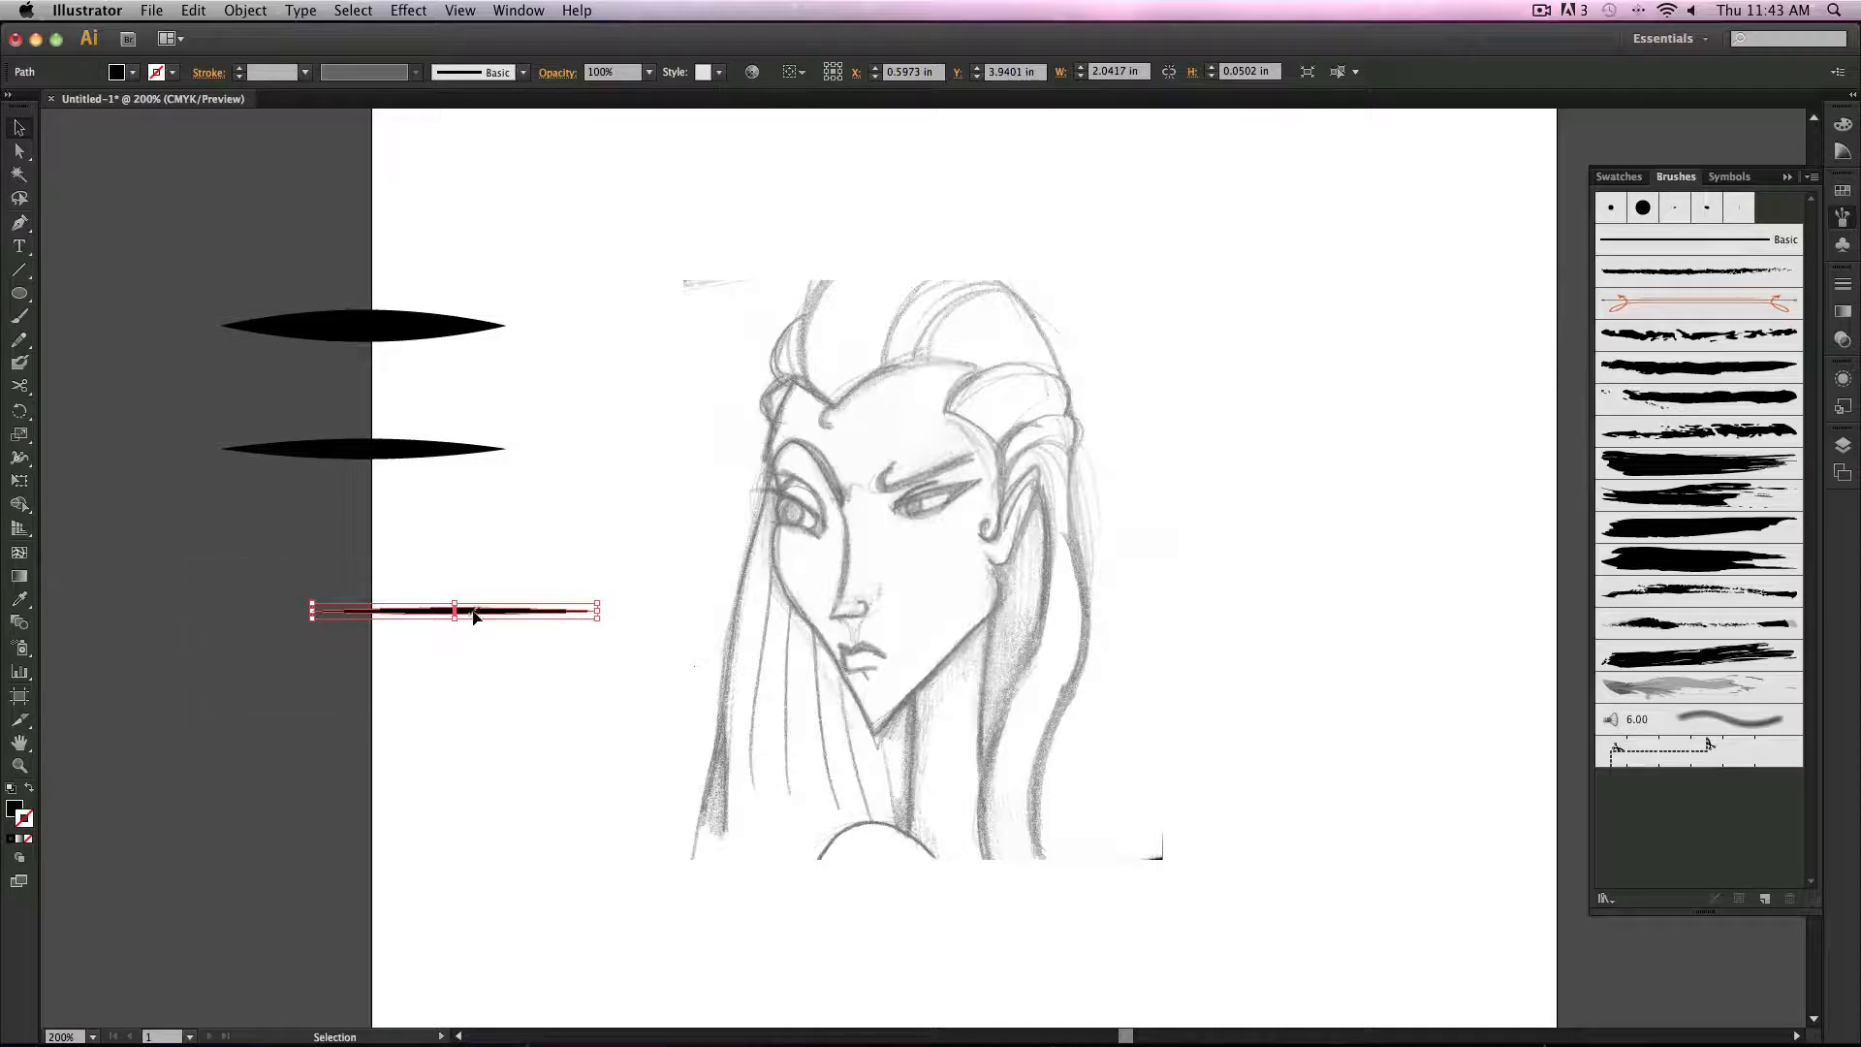
pyautogui.moveTo(473, 616)
pyautogui.mouseDown()
pyautogui.moveTo(572, 620)
pyautogui.moveTo(1682, 873)
pyautogui.moveTo(1667, 856)
pyautogui.mouseUp()
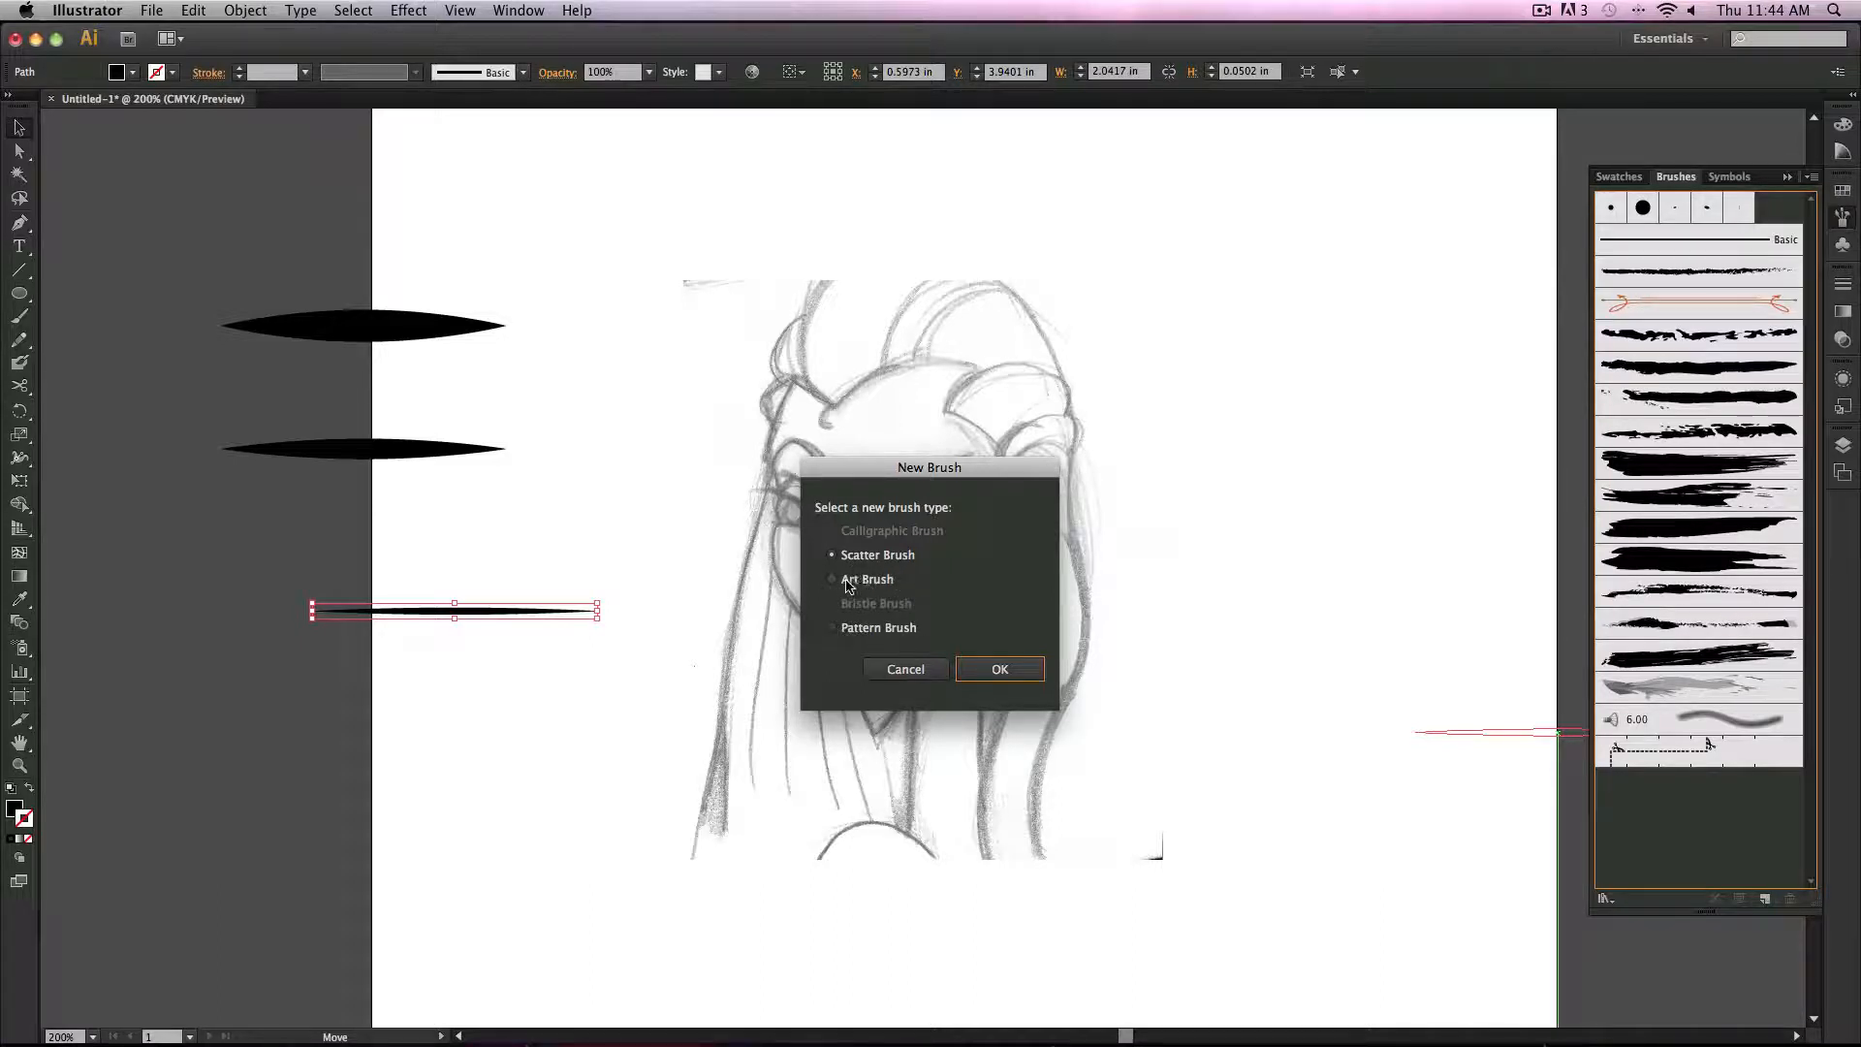
# Step: Define the thinnest leaf as an Art Brush with Tints and Shades colorization
pyautogui.click(832, 580)
pyautogui.click(1004, 669)
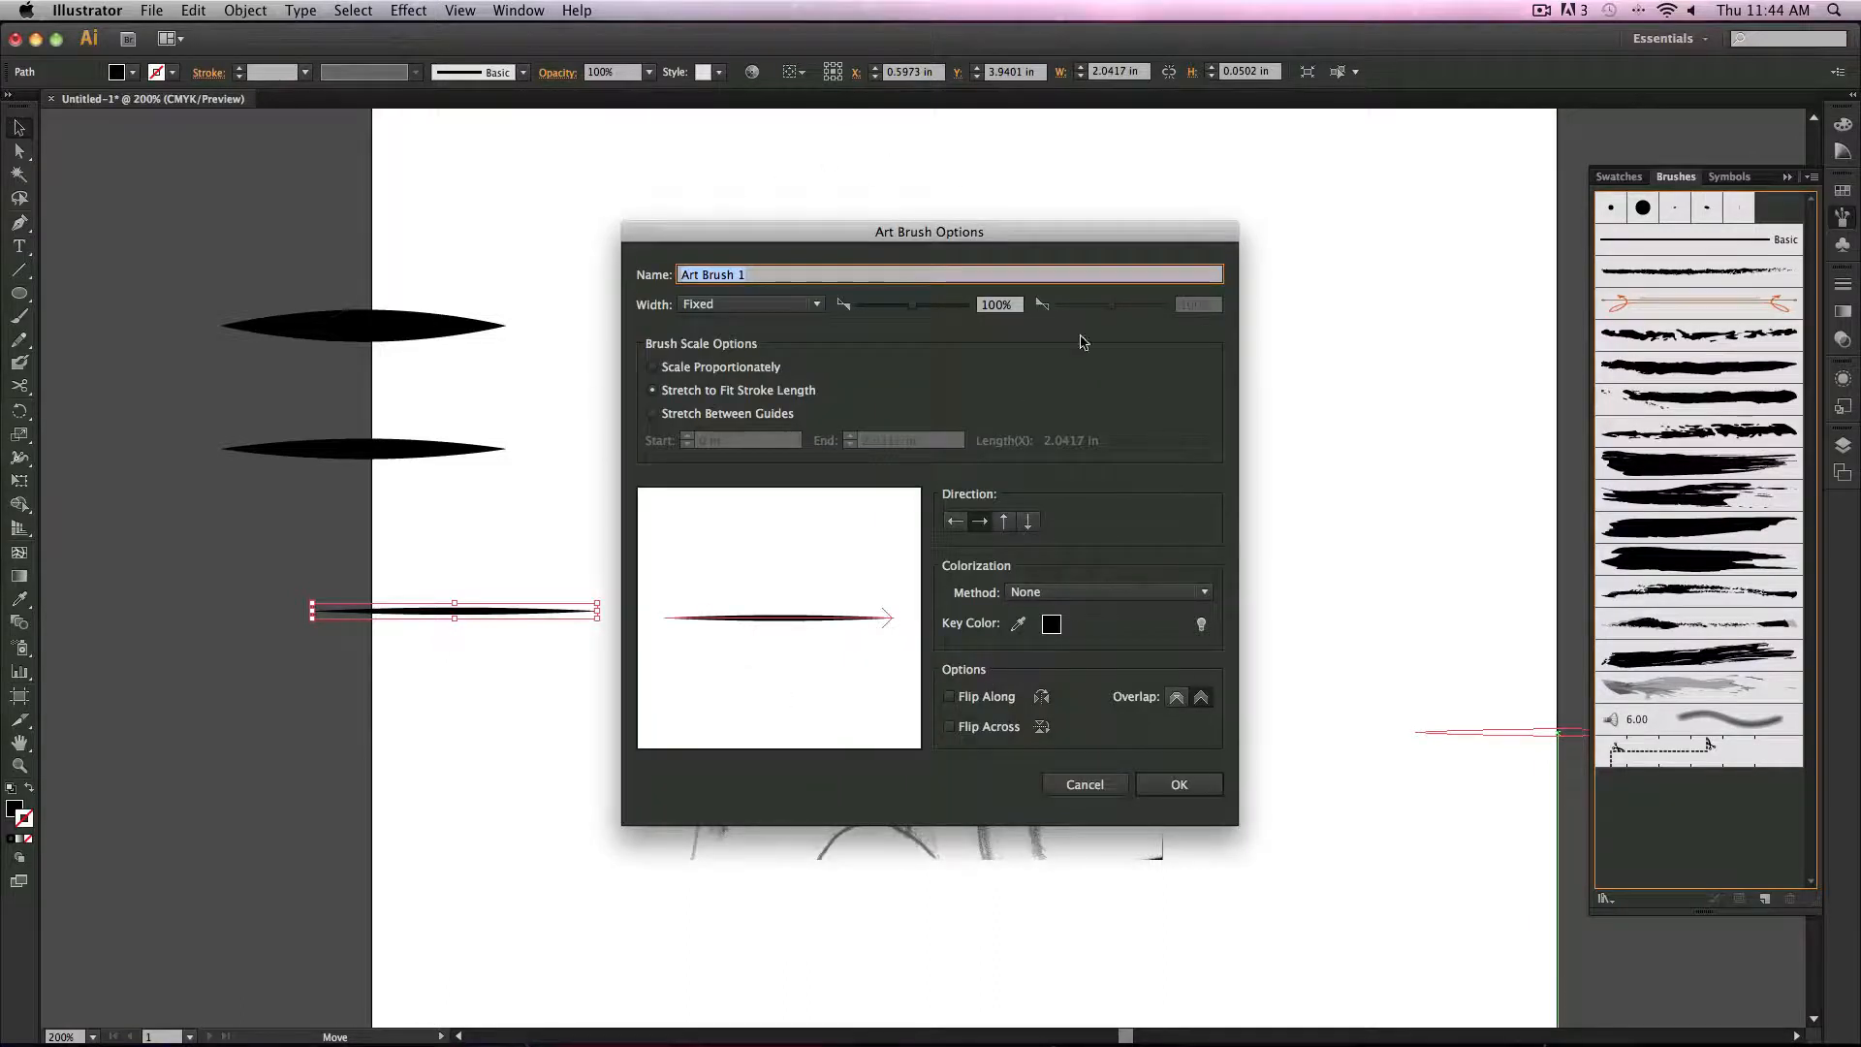
pyautogui.click(1073, 591)
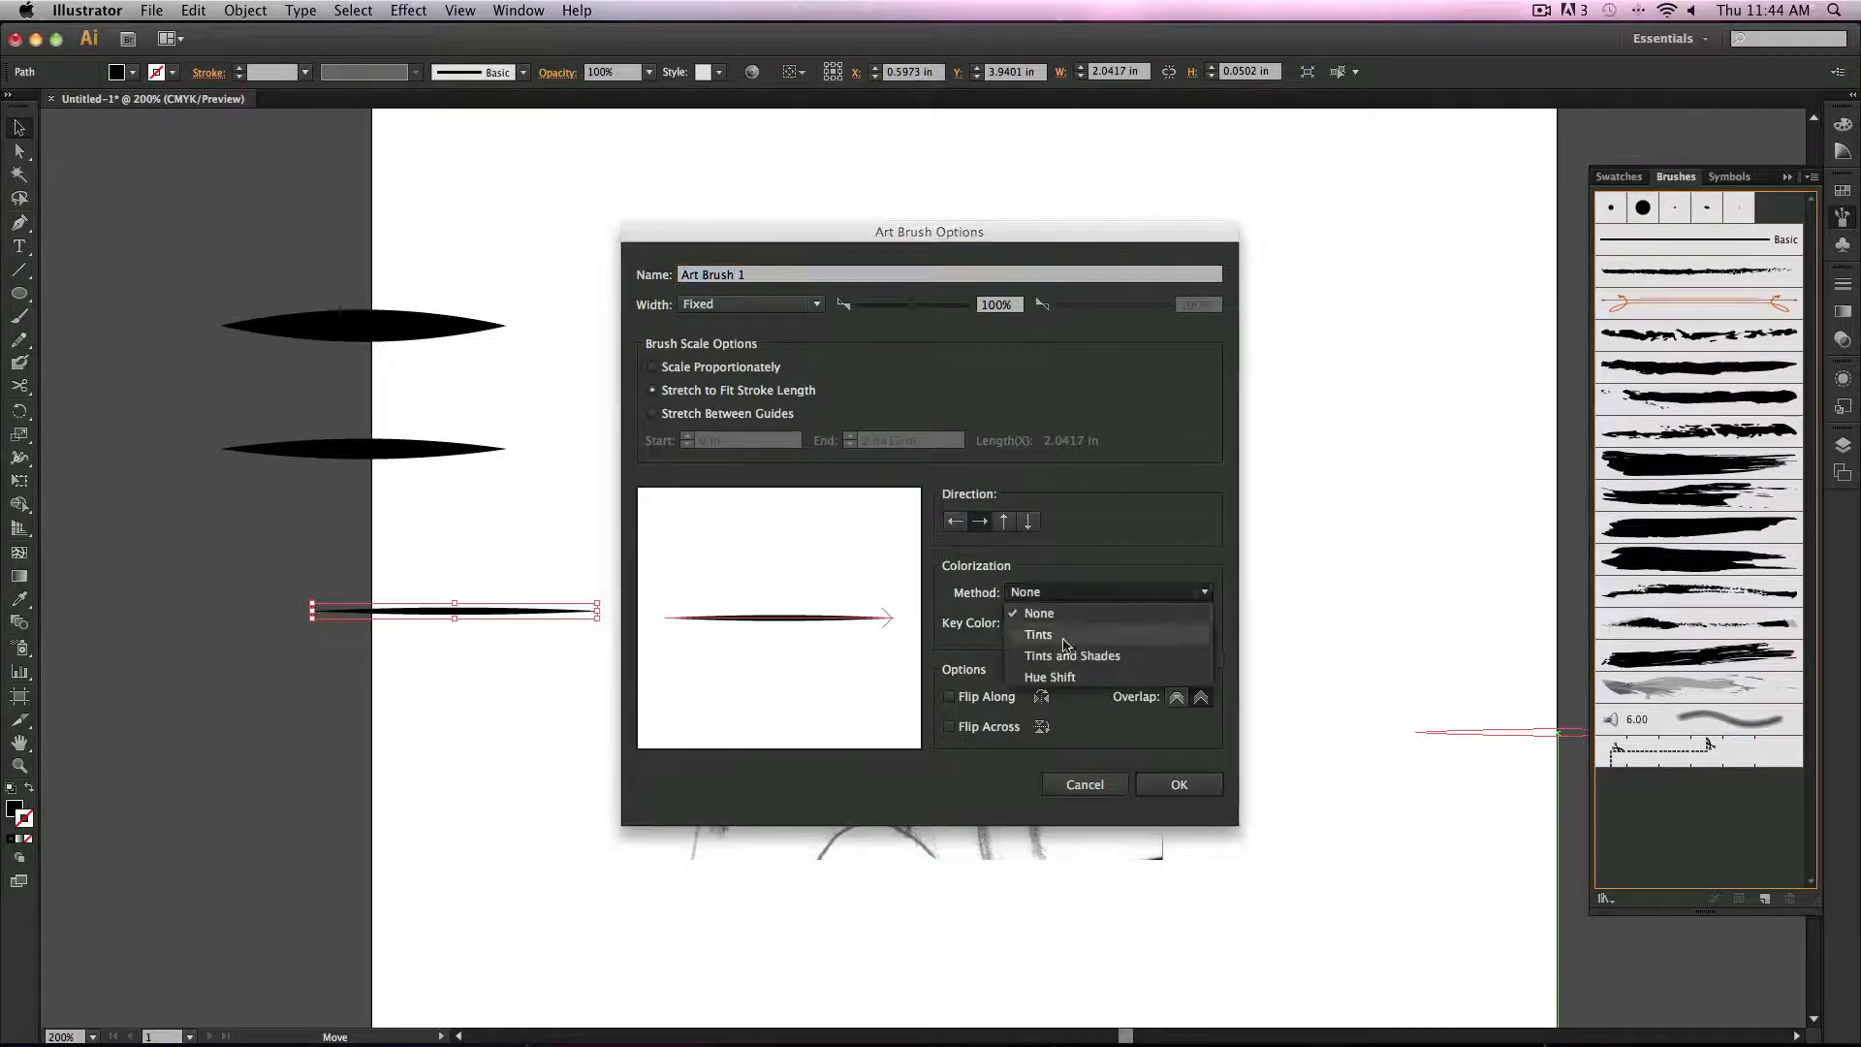
pyautogui.click(1093, 657)
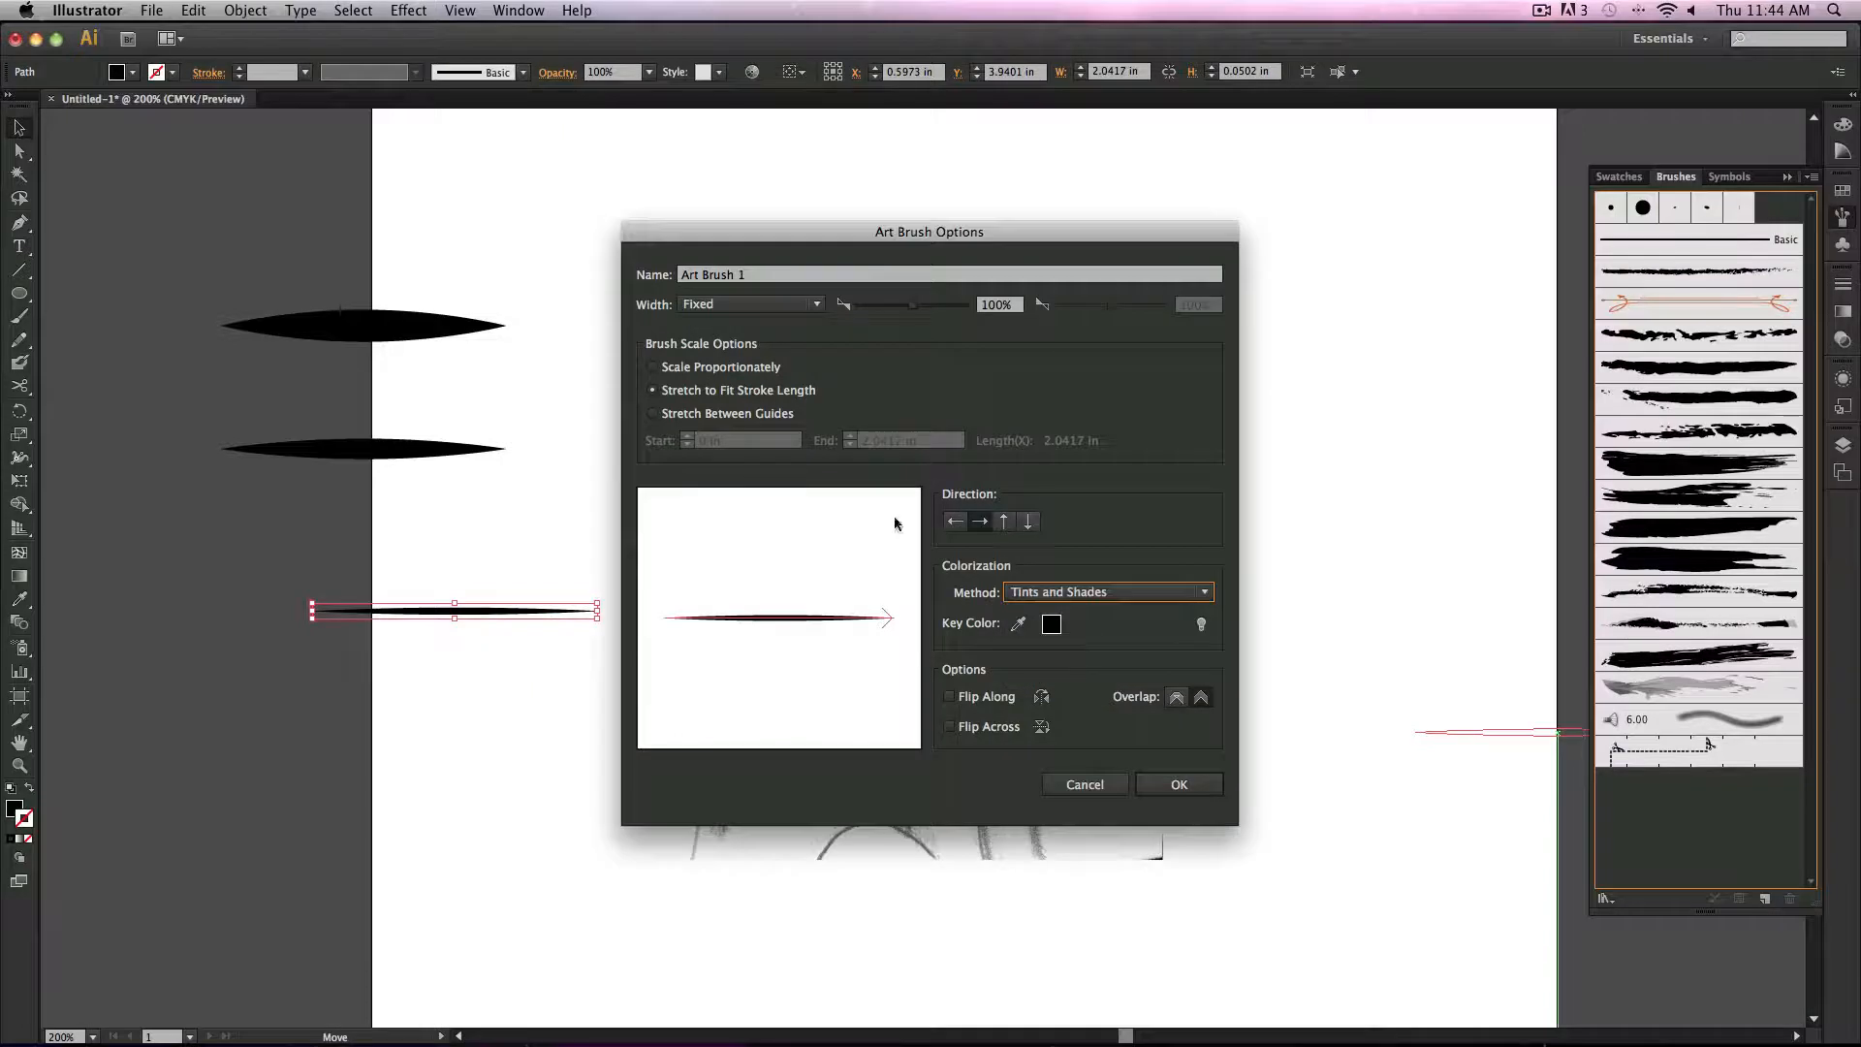
pyautogui.click(1179, 783)
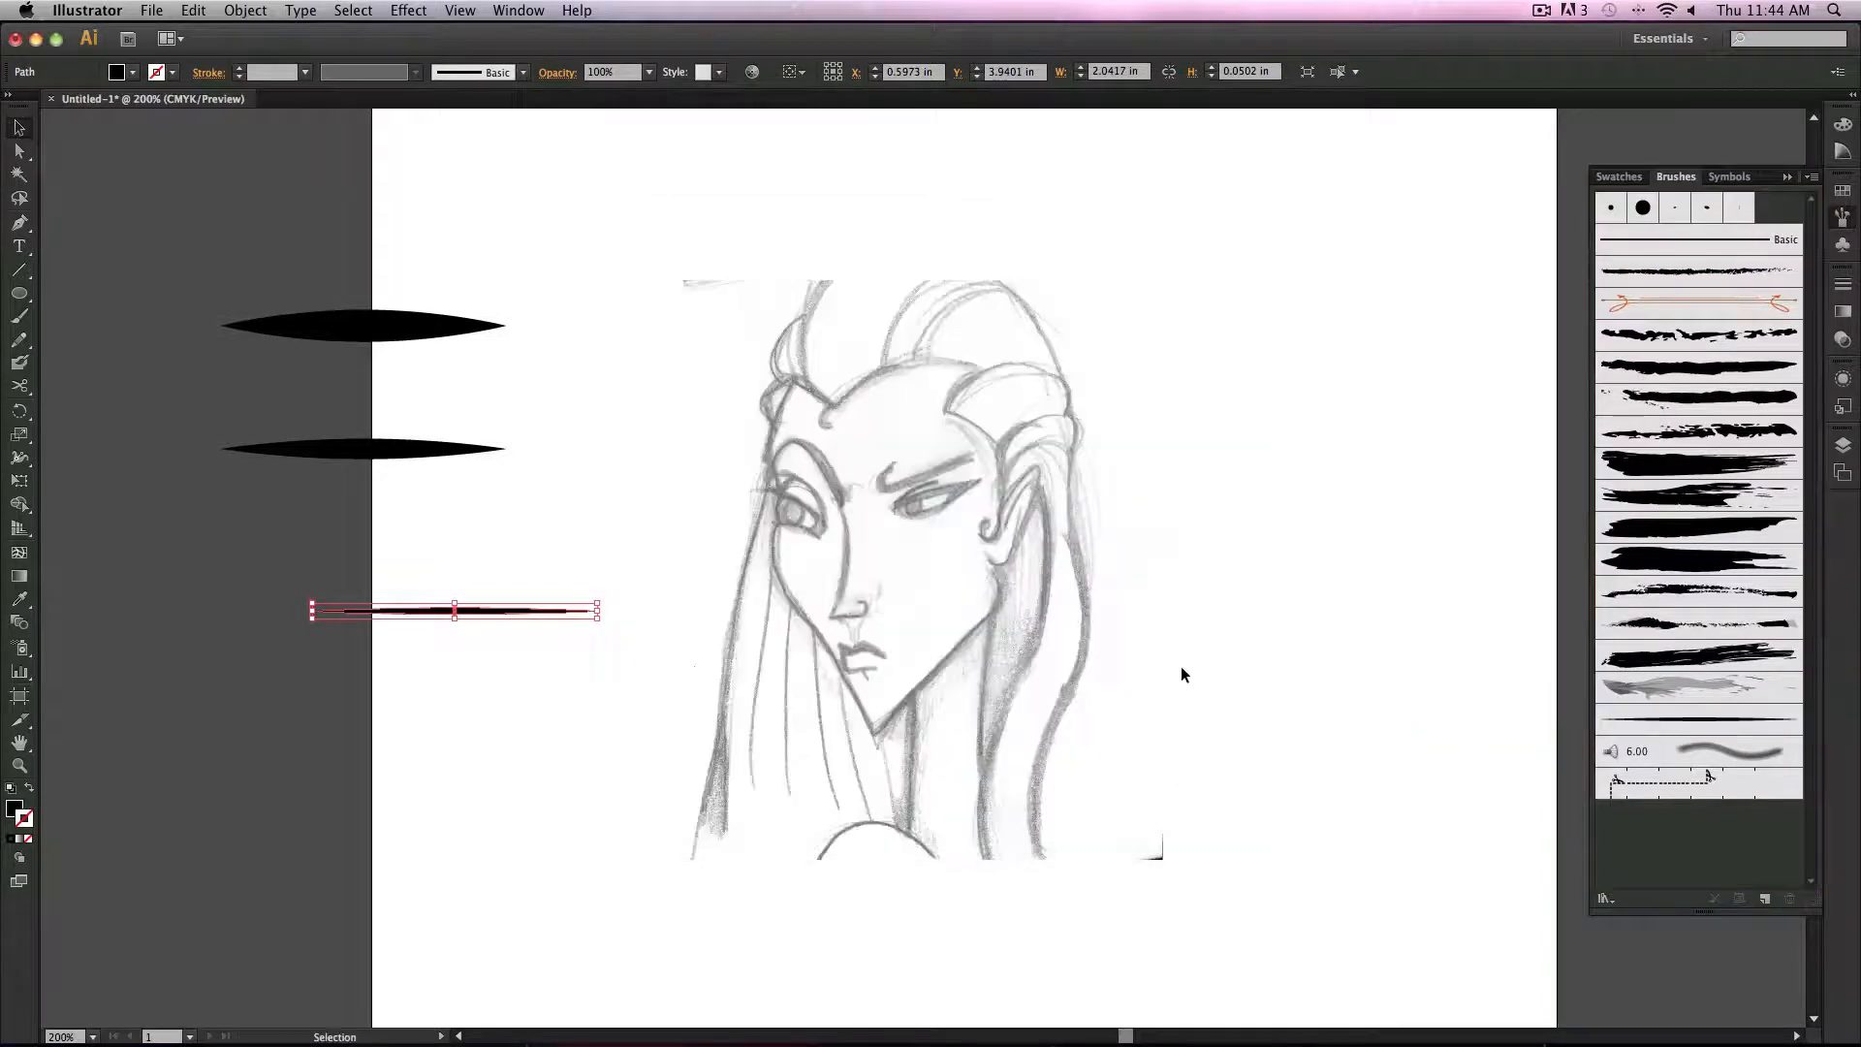
# Step: Add the middle leaf to the brushes as a second Art Brush with Tints colorization
pyautogui.click(455, 452)
pyautogui.moveTo(455, 452)
pyautogui.mouseDown()
pyautogui.moveTo(1537, 843)
pyautogui.moveTo(1704, 848)
pyautogui.mouseUp()
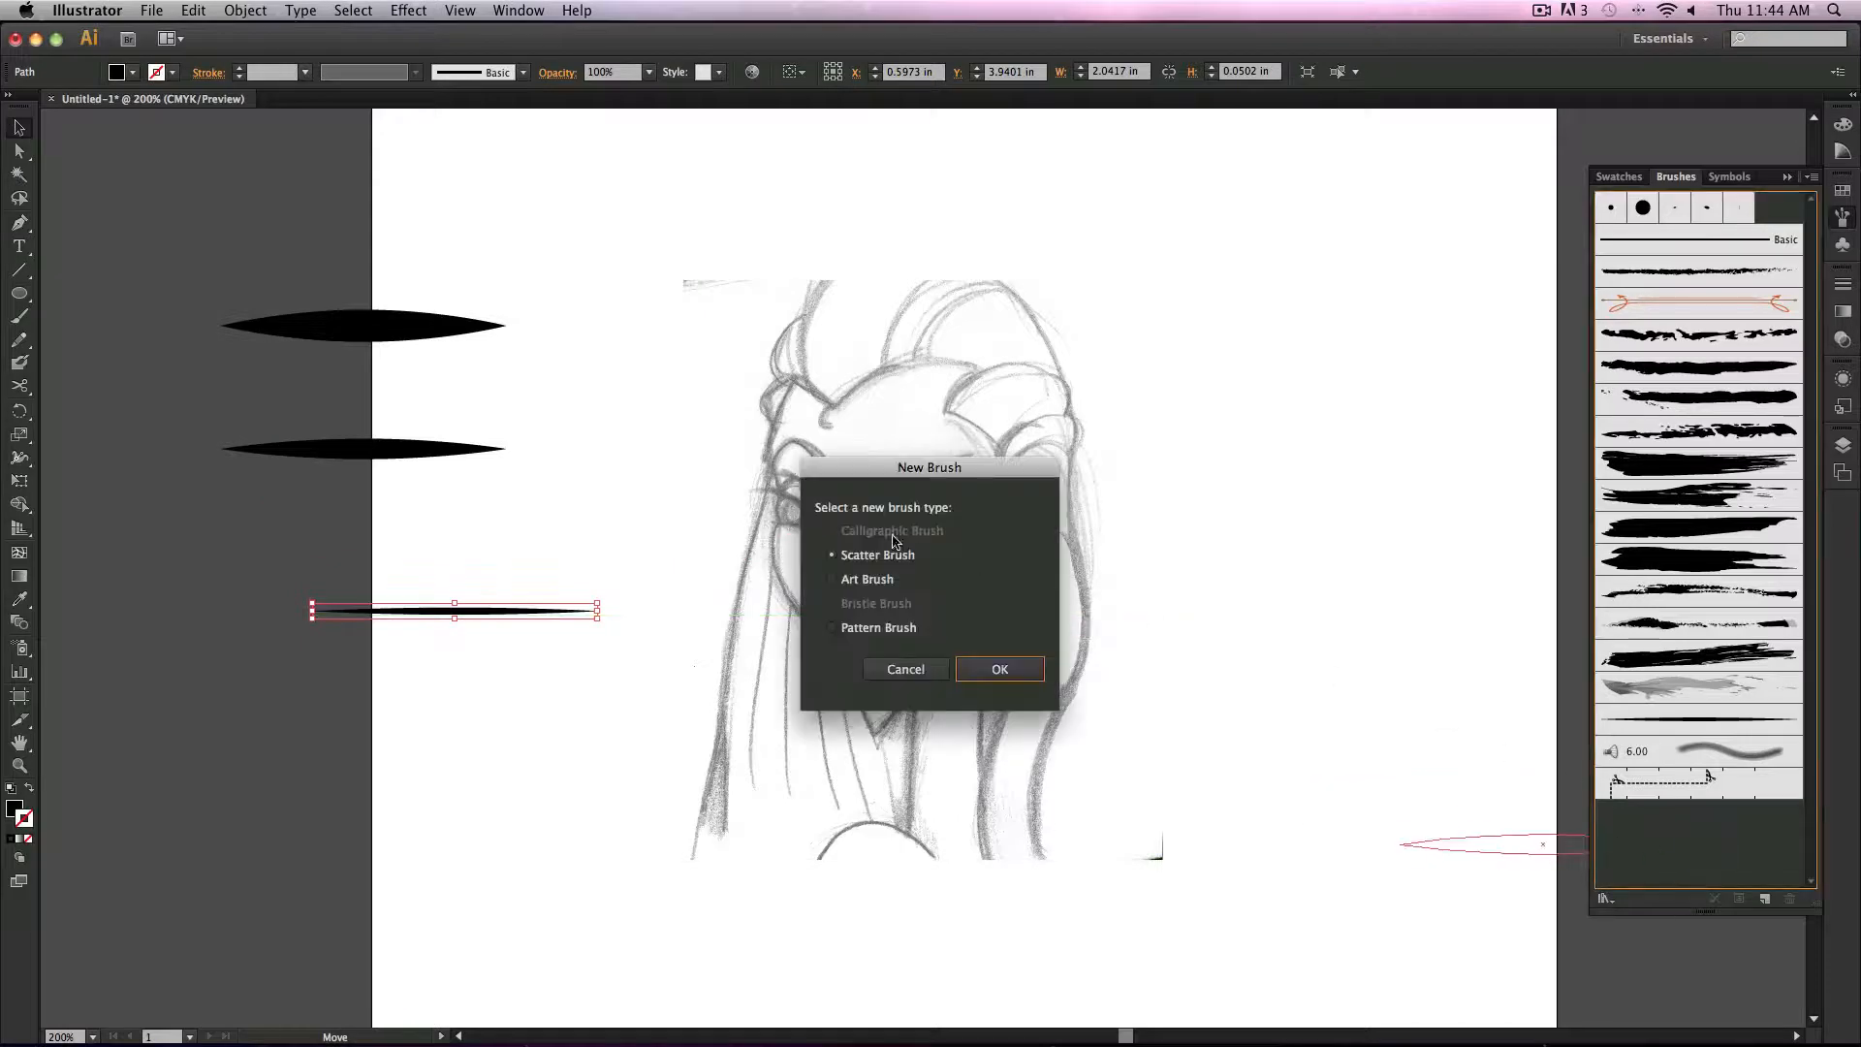
pyautogui.click(849, 582)
pyautogui.click(1002, 668)
pyautogui.click(1068, 599)
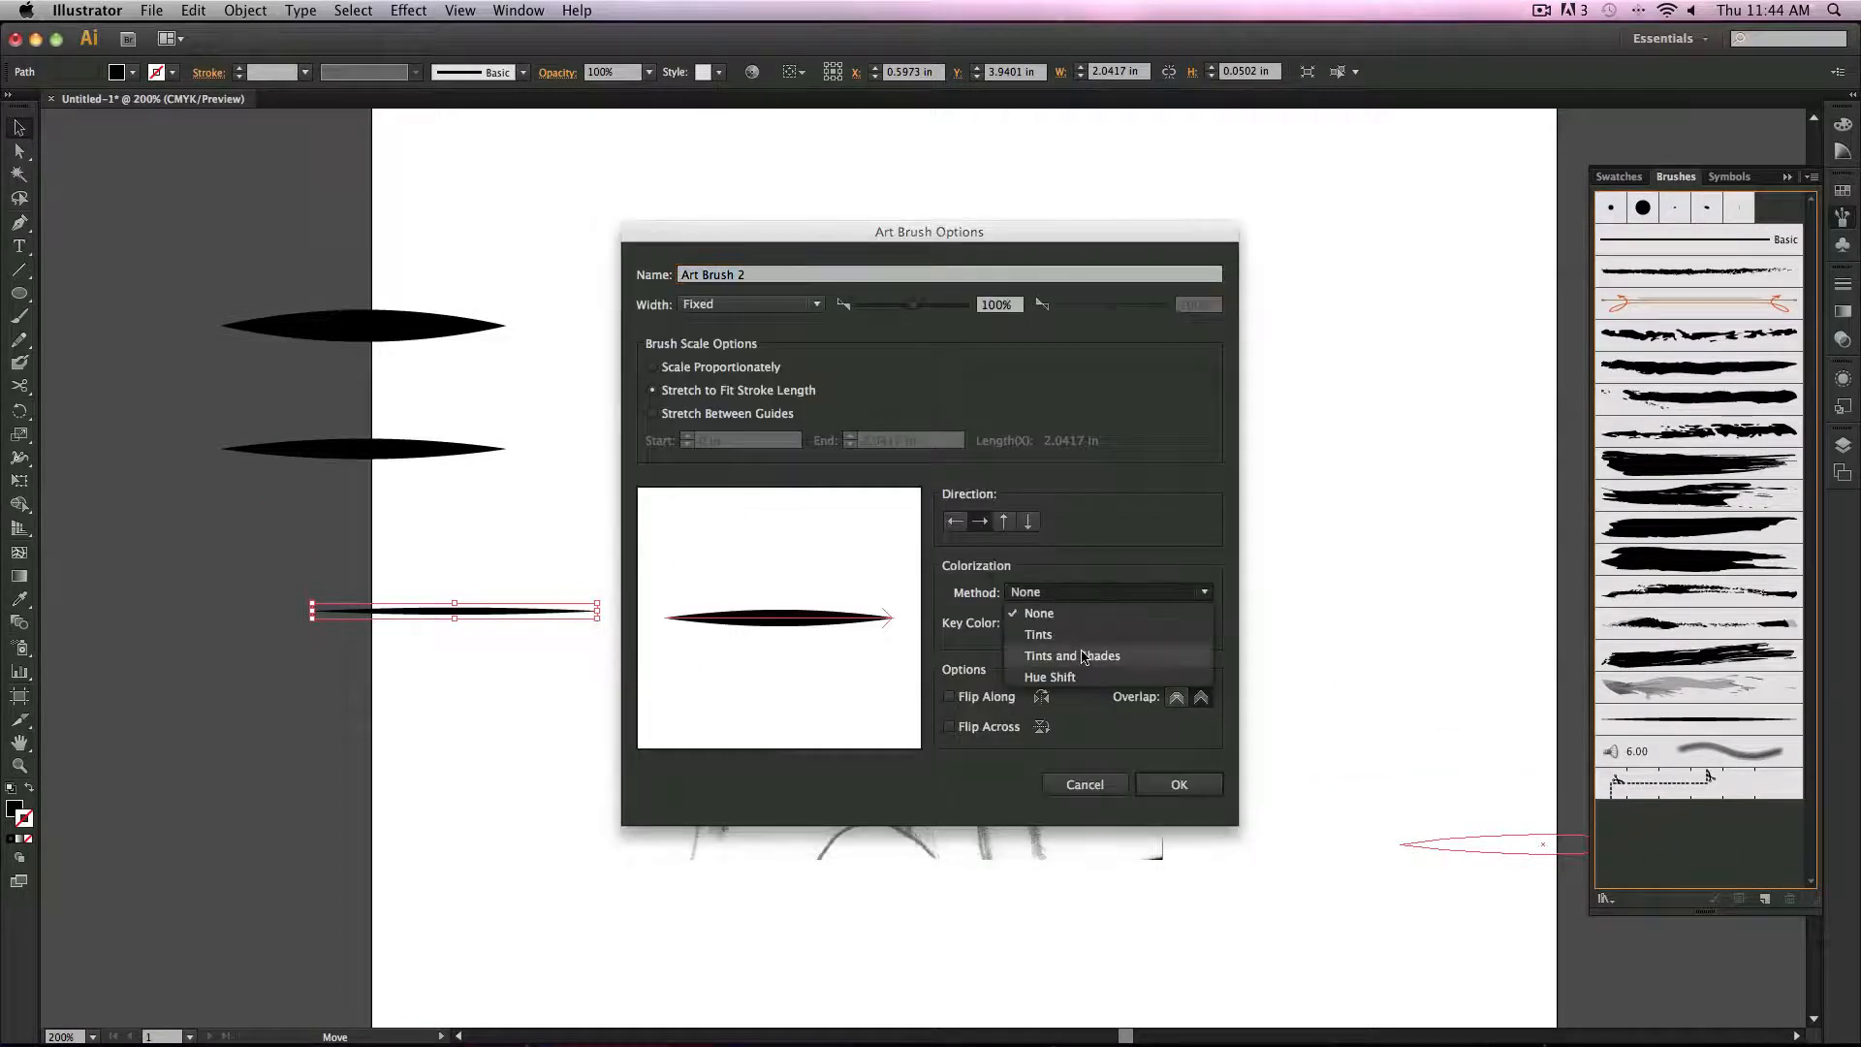
pyautogui.click(1108, 632)
pyautogui.click(1179, 784)
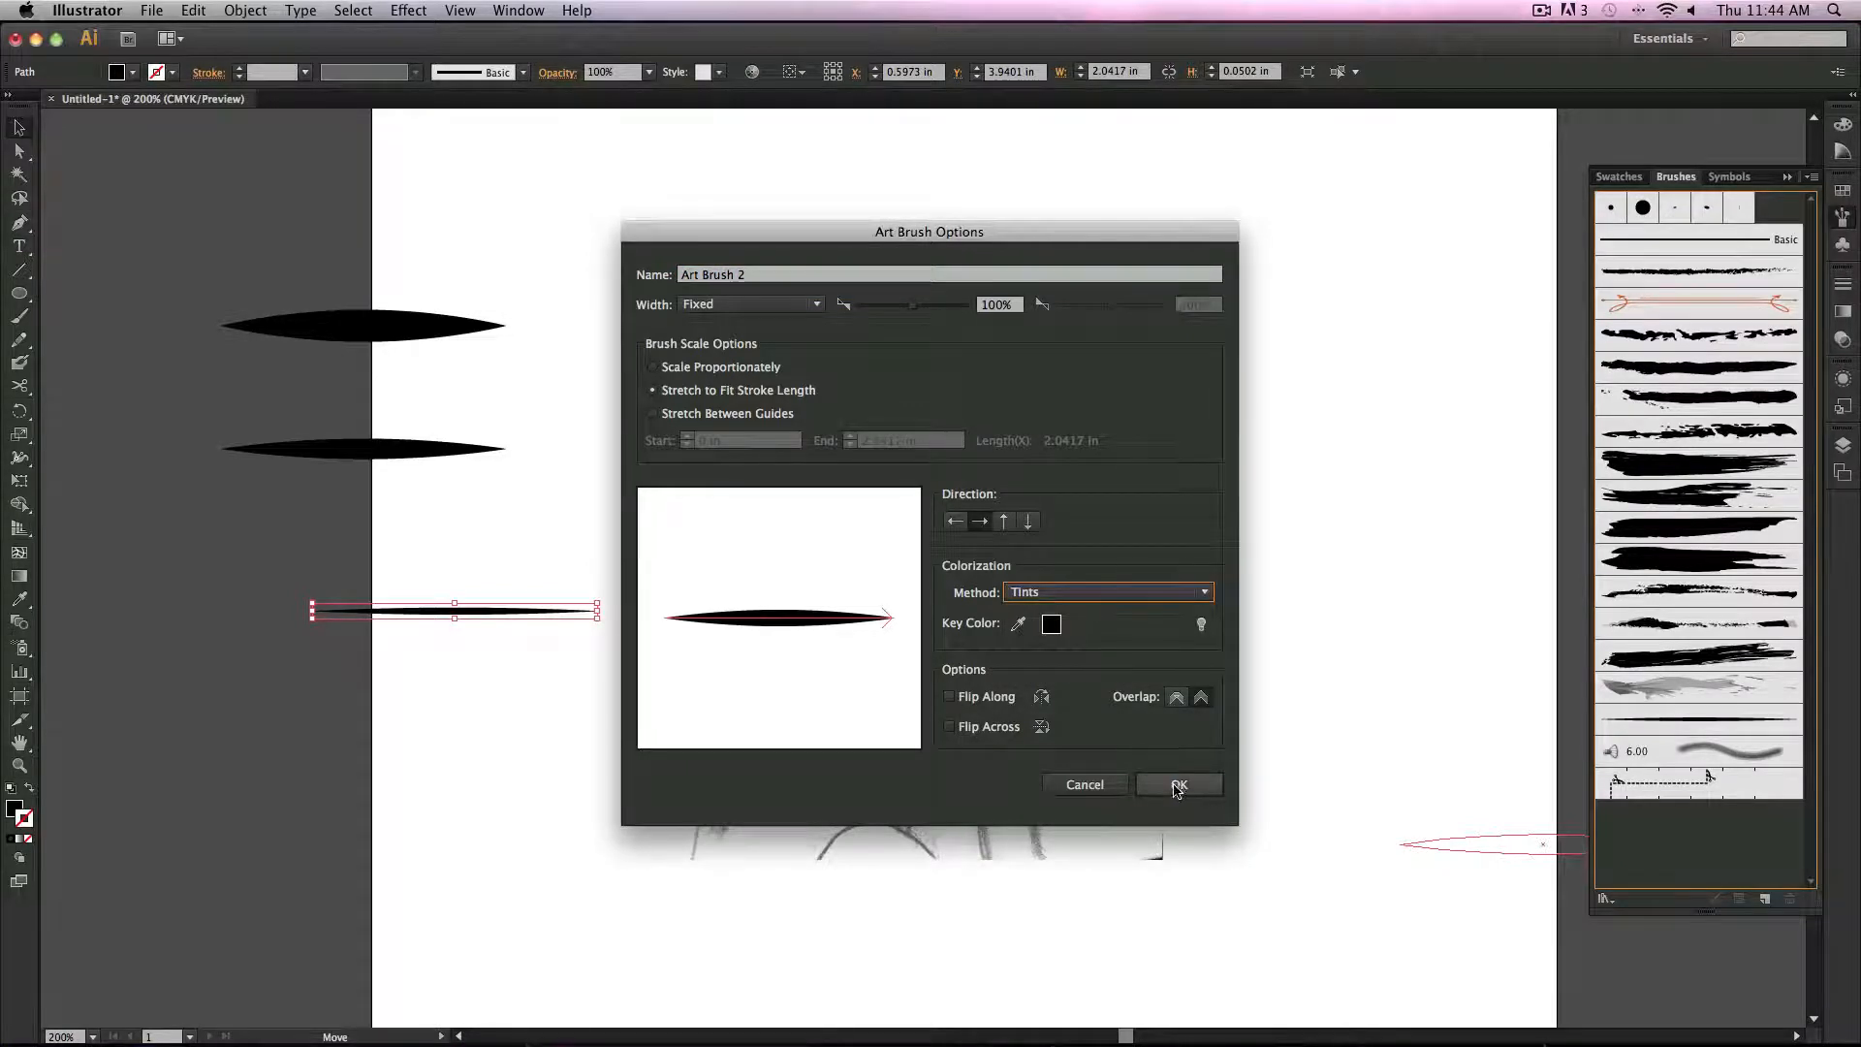
# Step: Add the widest leaf to the brushes as a third Art Brush with default options
pyautogui.moveTo(423, 328)
pyautogui.mouseDown()
pyautogui.moveTo(1648, 843)
pyautogui.moveTo(1687, 877)
pyautogui.mouseUp()
pyautogui.click(847, 583)
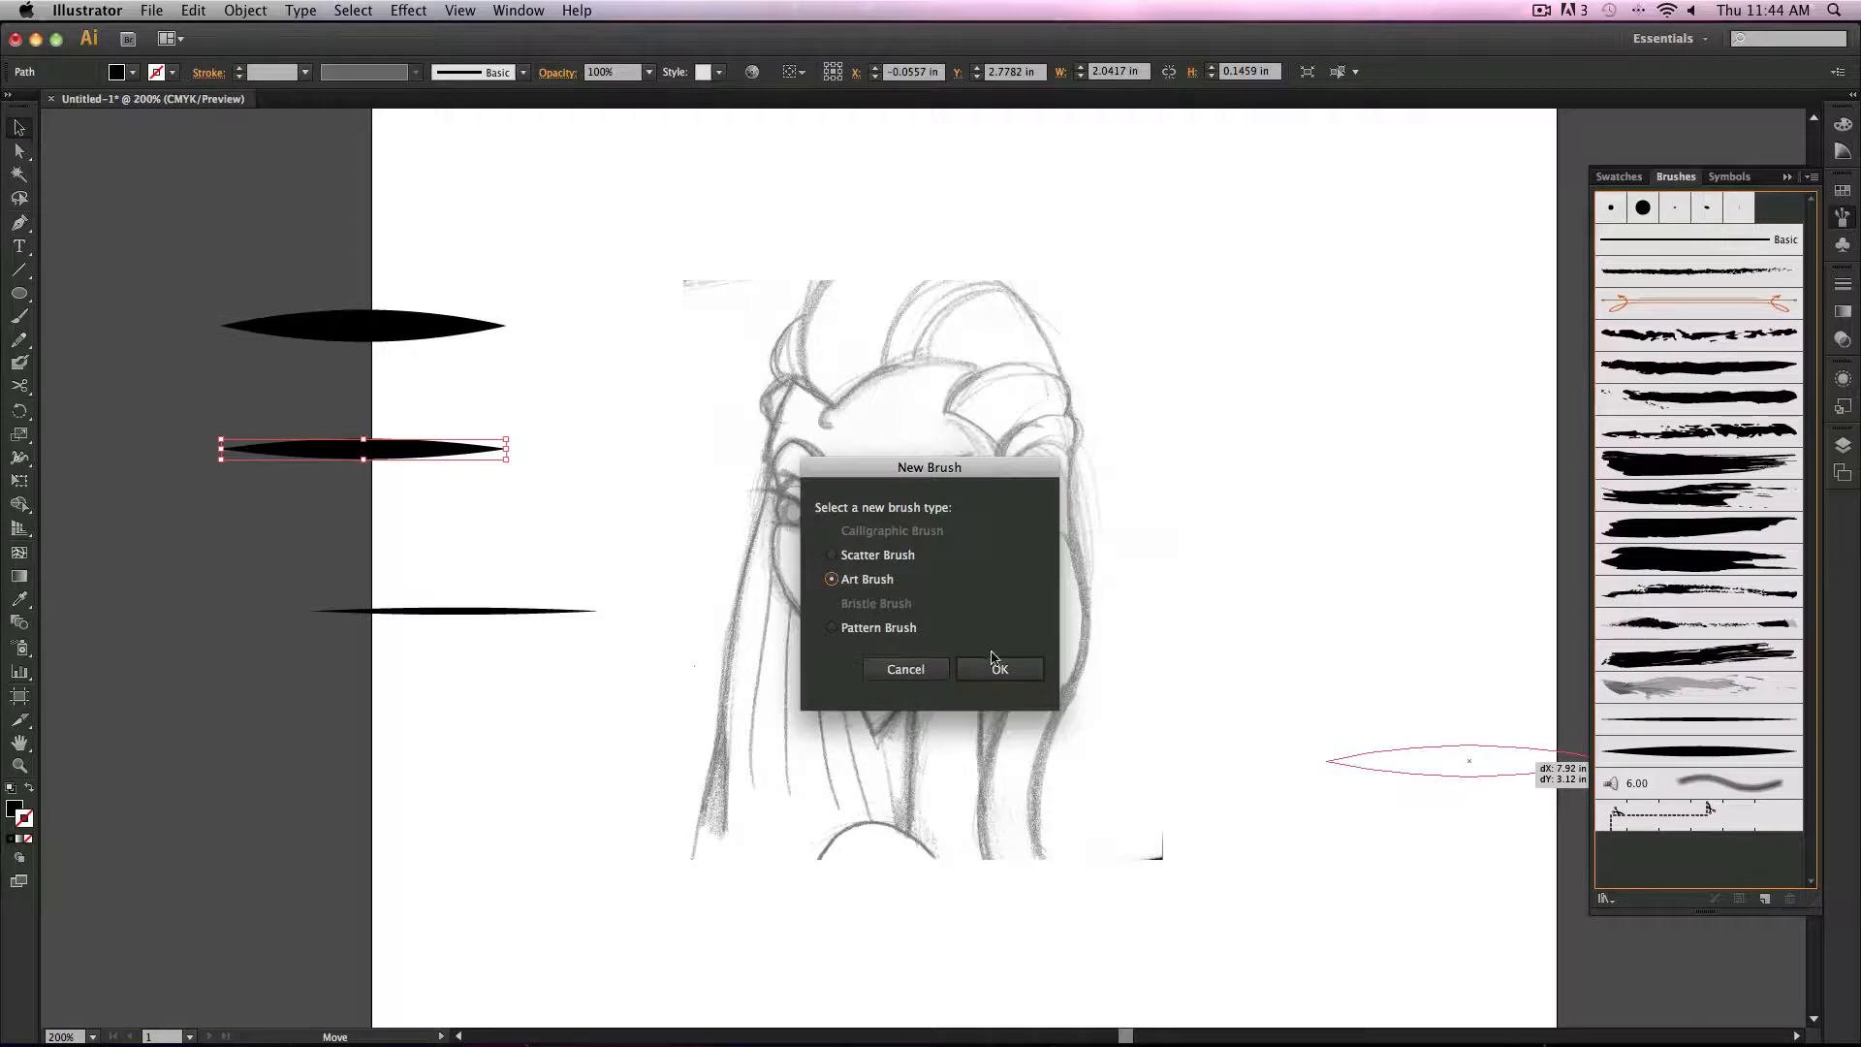
pyautogui.click(1000, 668)
pyautogui.click(1179, 784)
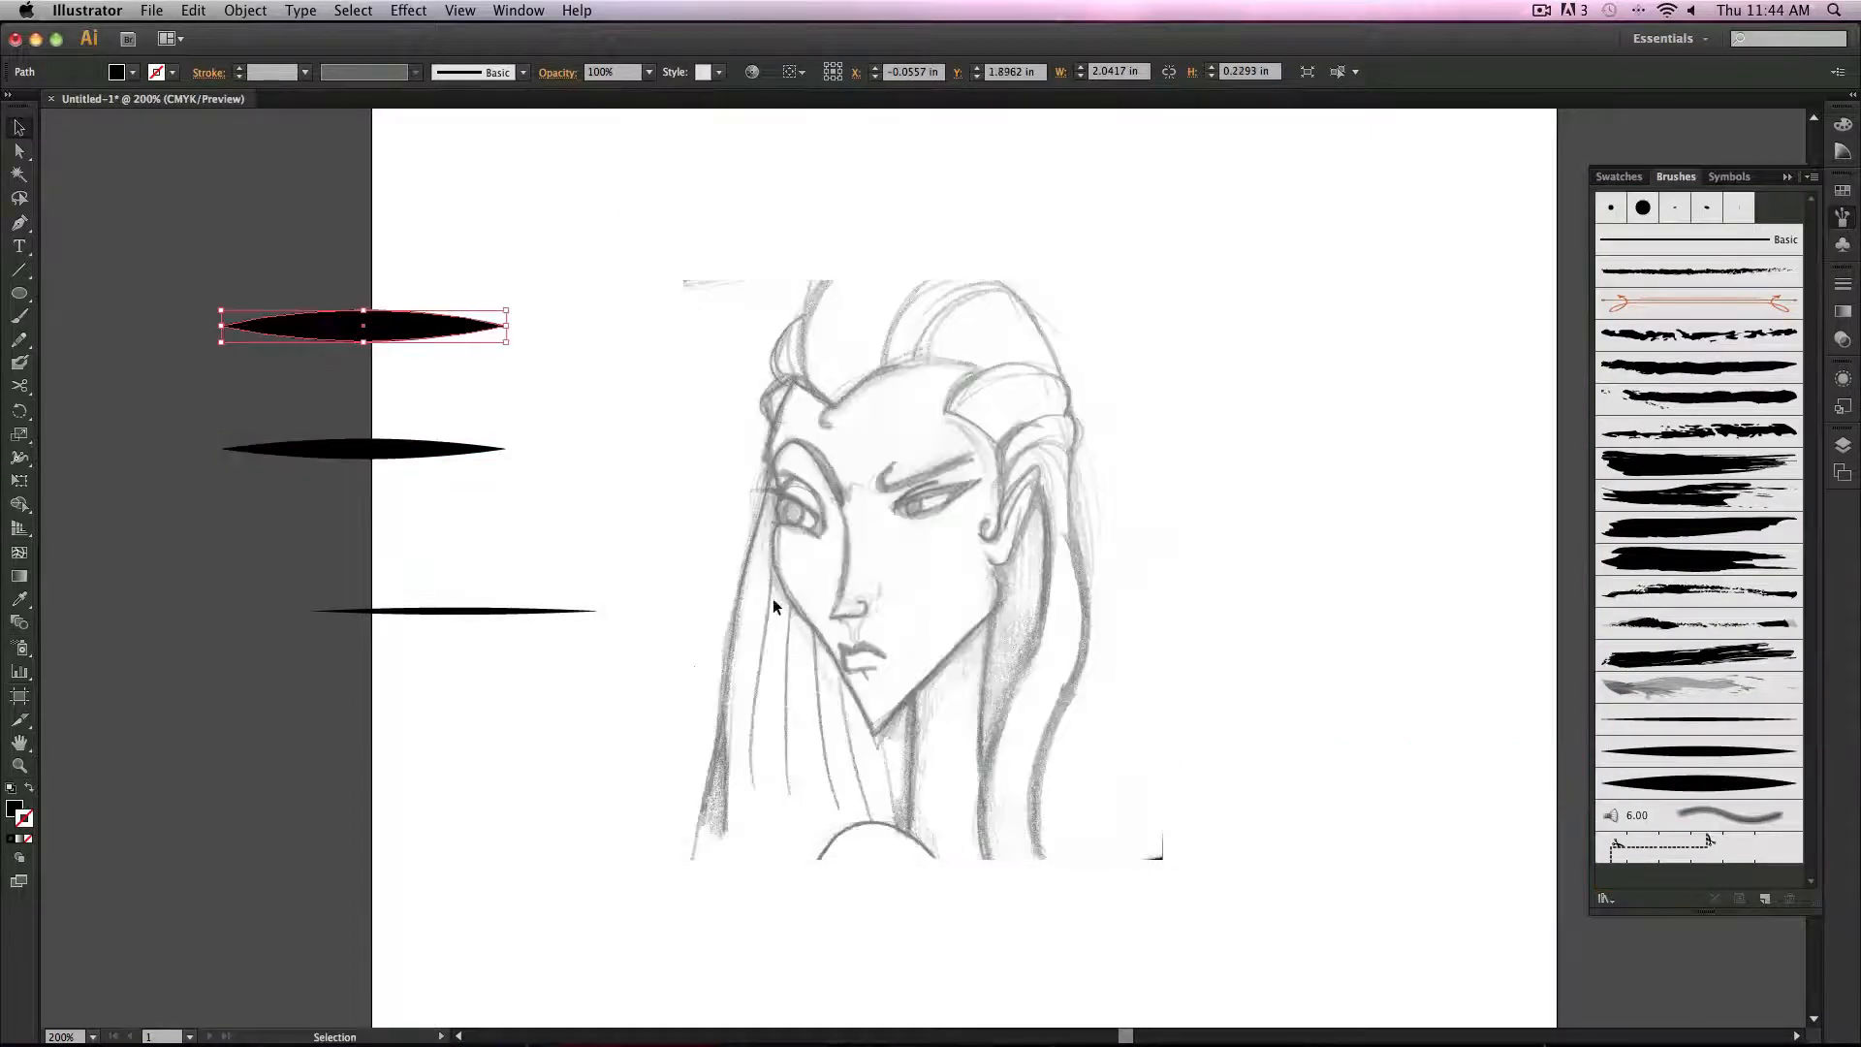
# Step: Select and delete the three leaf shapes from the canvas
pyautogui.moveTo(272, 219); pyautogui.dragTo(573, 753)
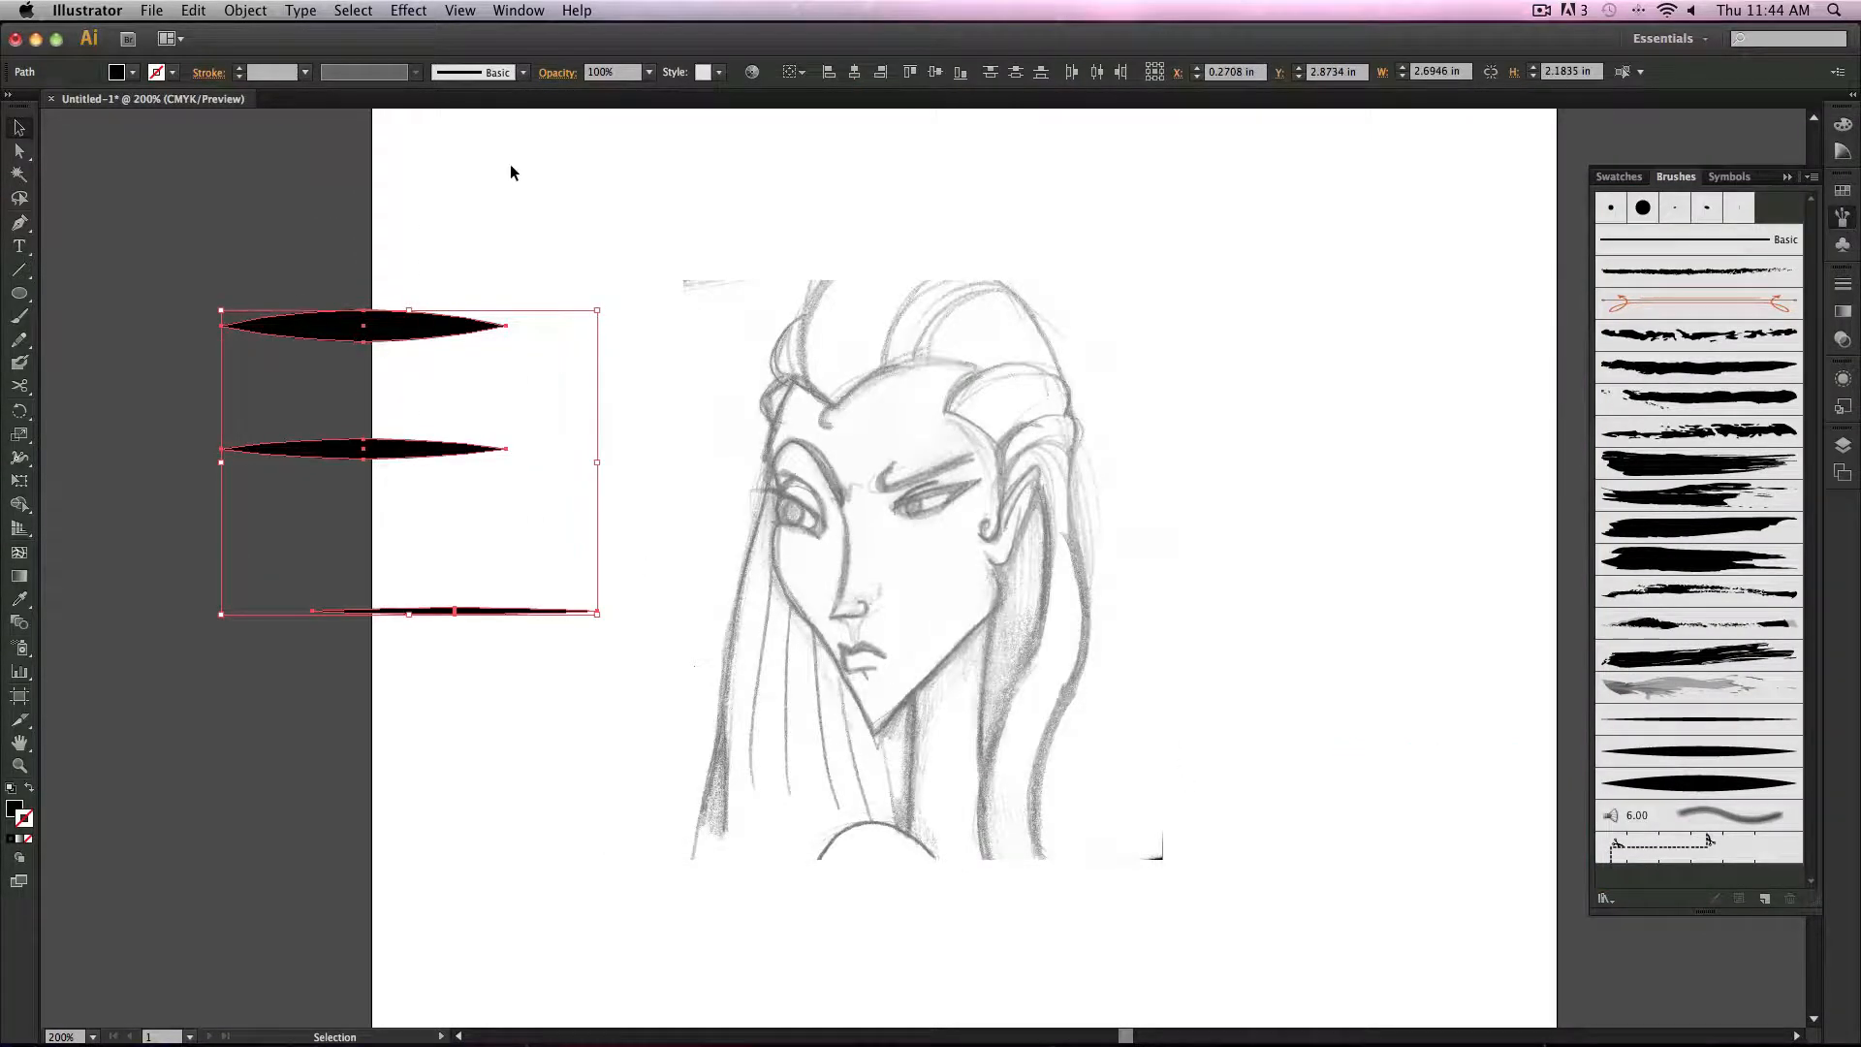
pyautogui.press('Delete')
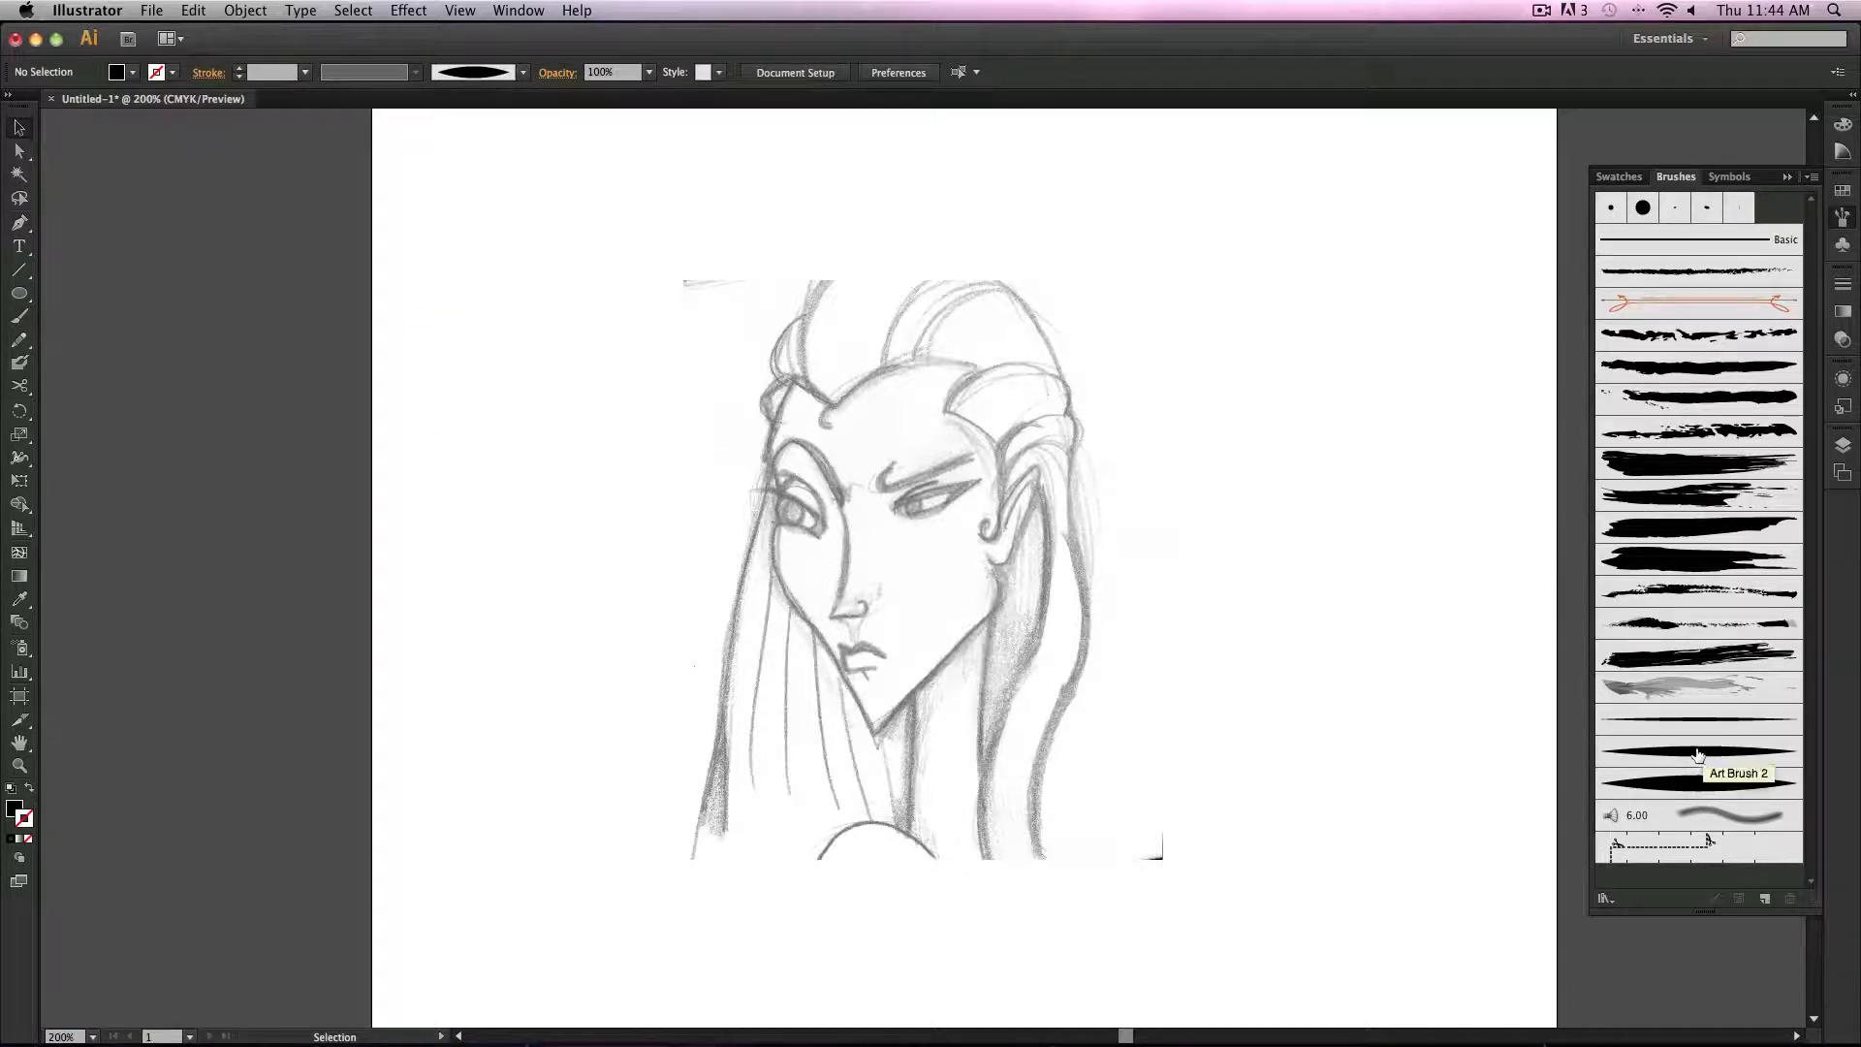
# Step: Place the artwork of Art Brush 2 and another brush on the artboard, then delete both
pyautogui.click(1704, 785)
pyautogui.moveTo(1704, 787)
pyautogui.mouseDown()
pyautogui.moveTo(1329, 540)
pyautogui.moveTo(1279, 591)
pyautogui.moveTo(1266, 573)
pyautogui.mouseUp()
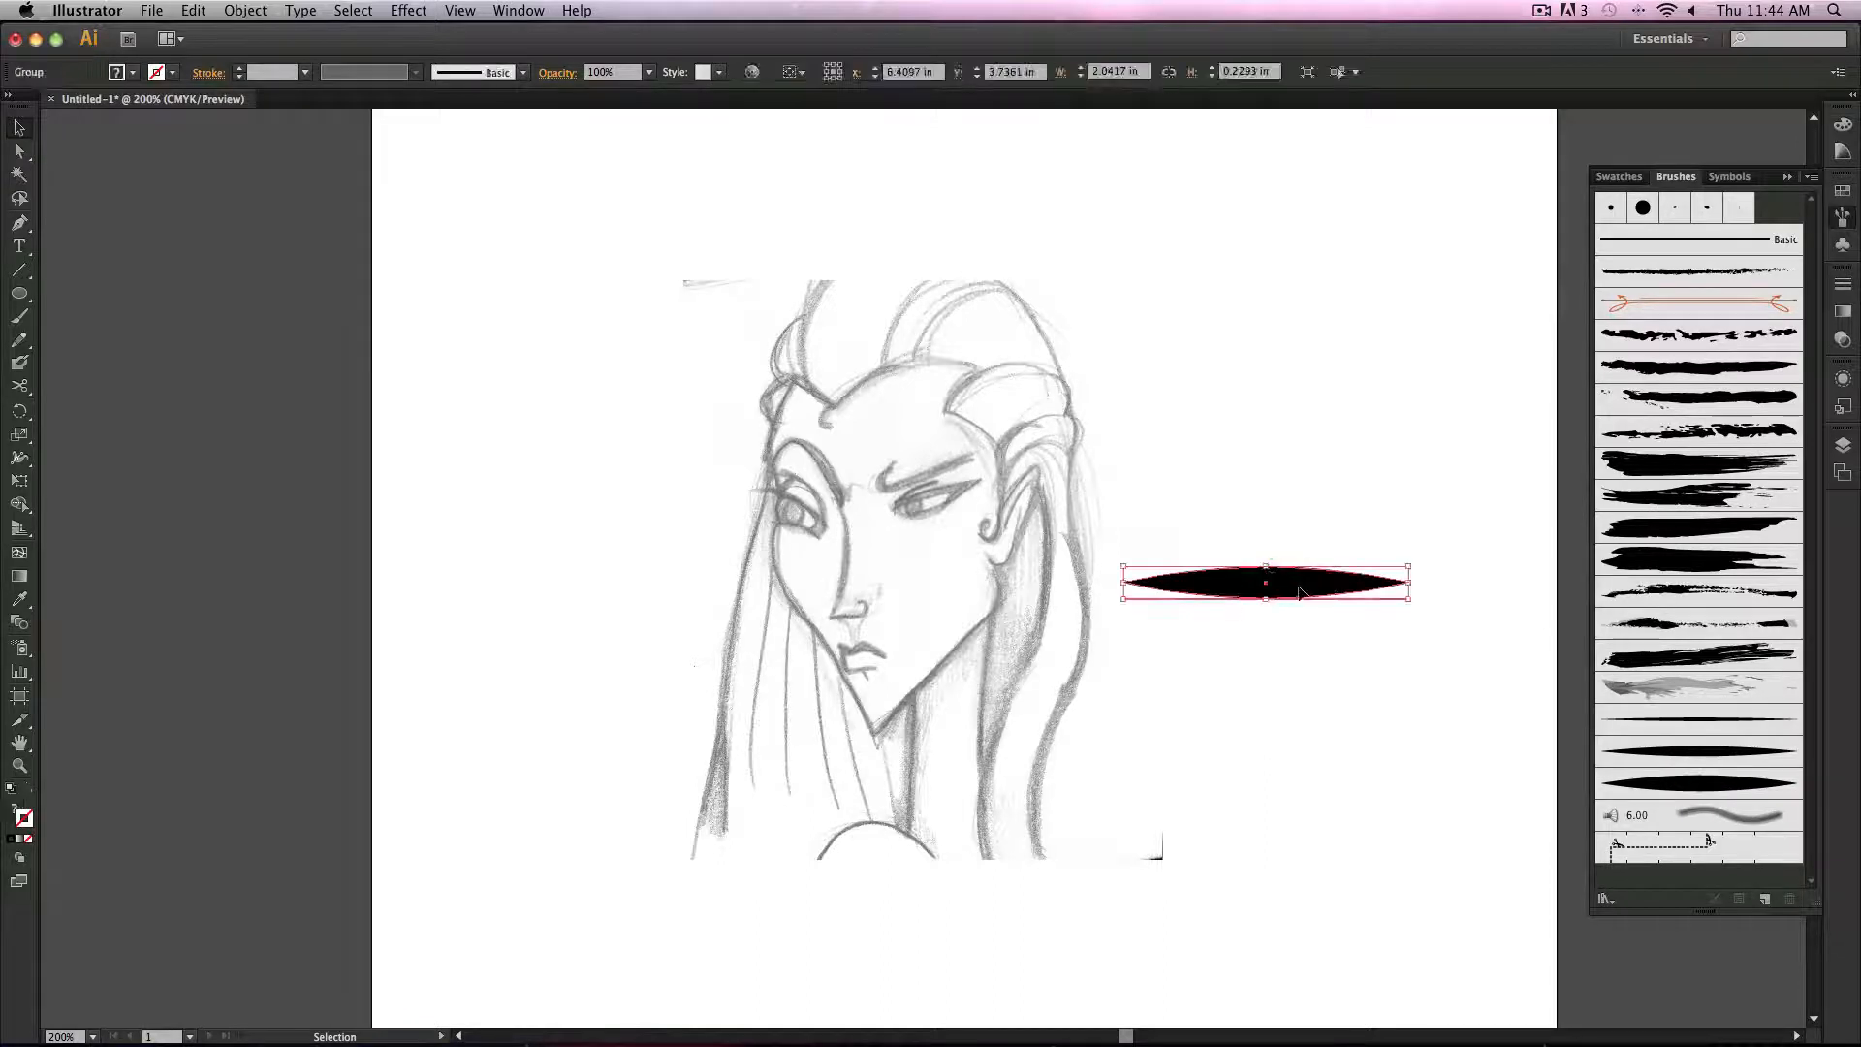
pyautogui.moveTo(1650, 495); pyautogui.dragTo(1319, 493)
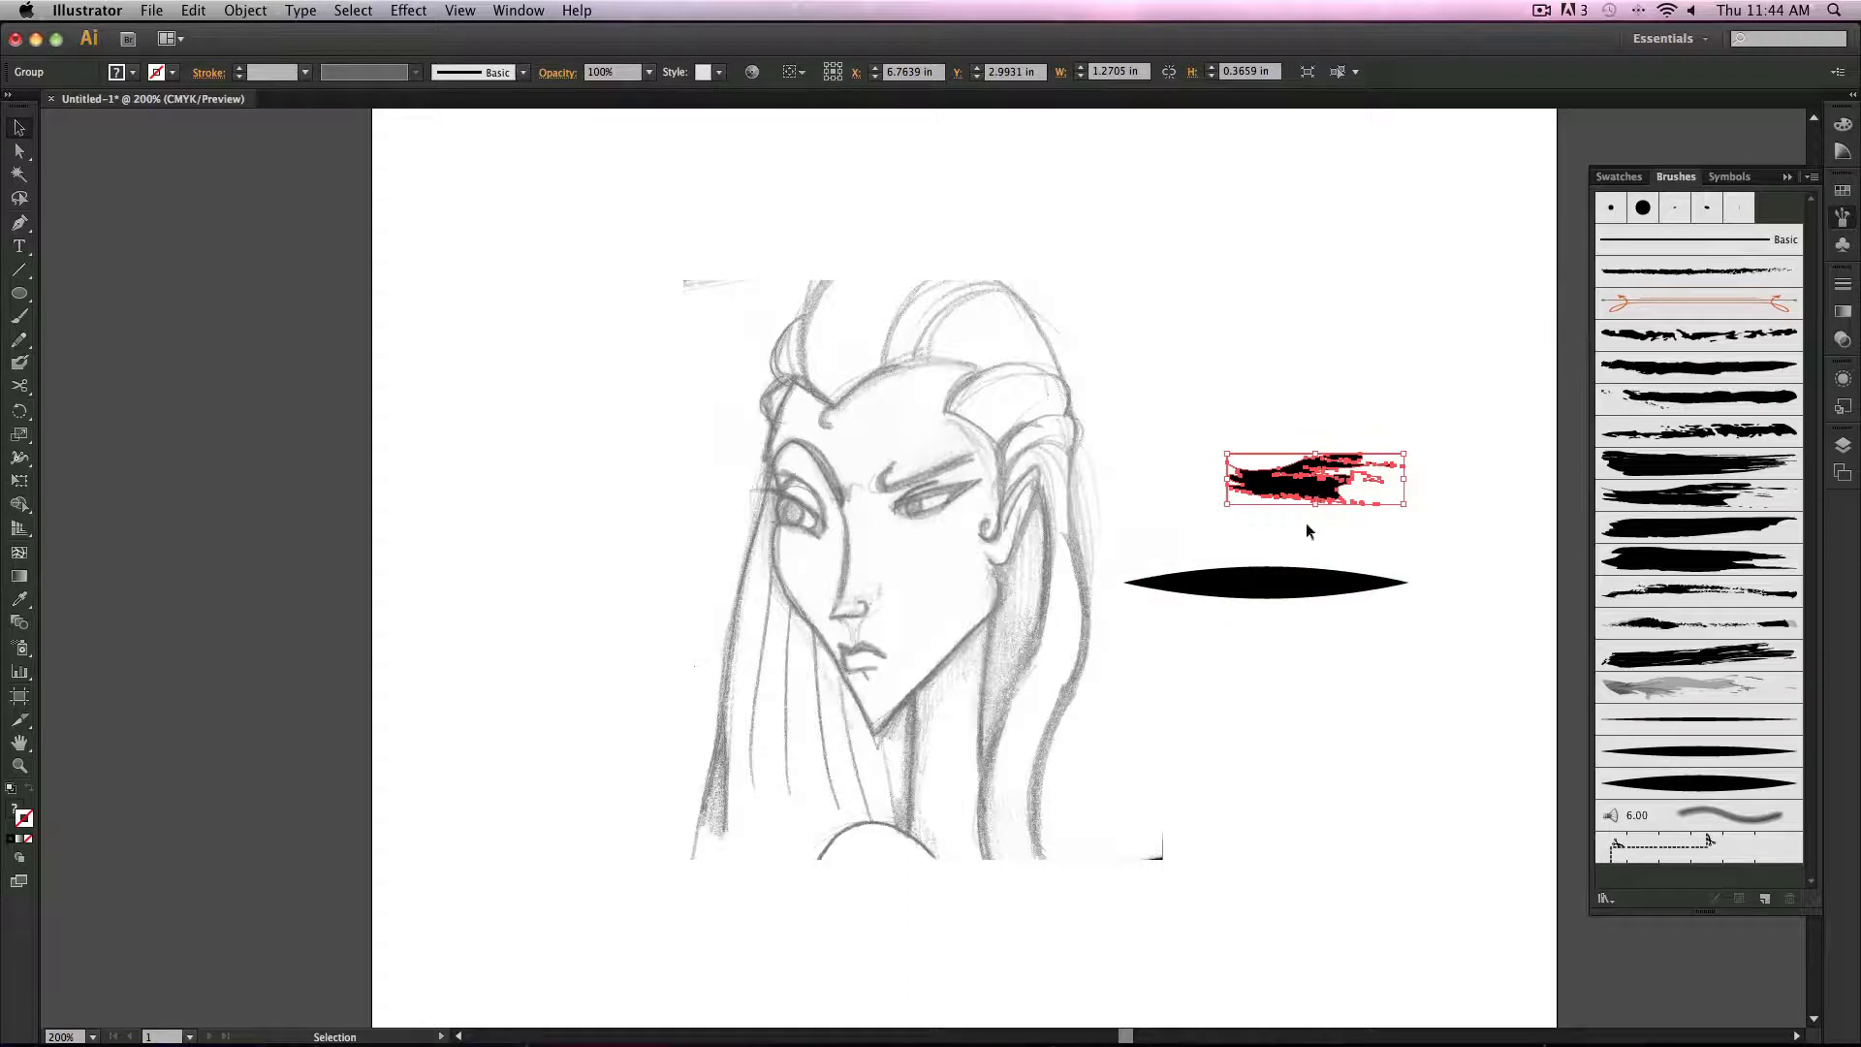
pyautogui.press('Delete')
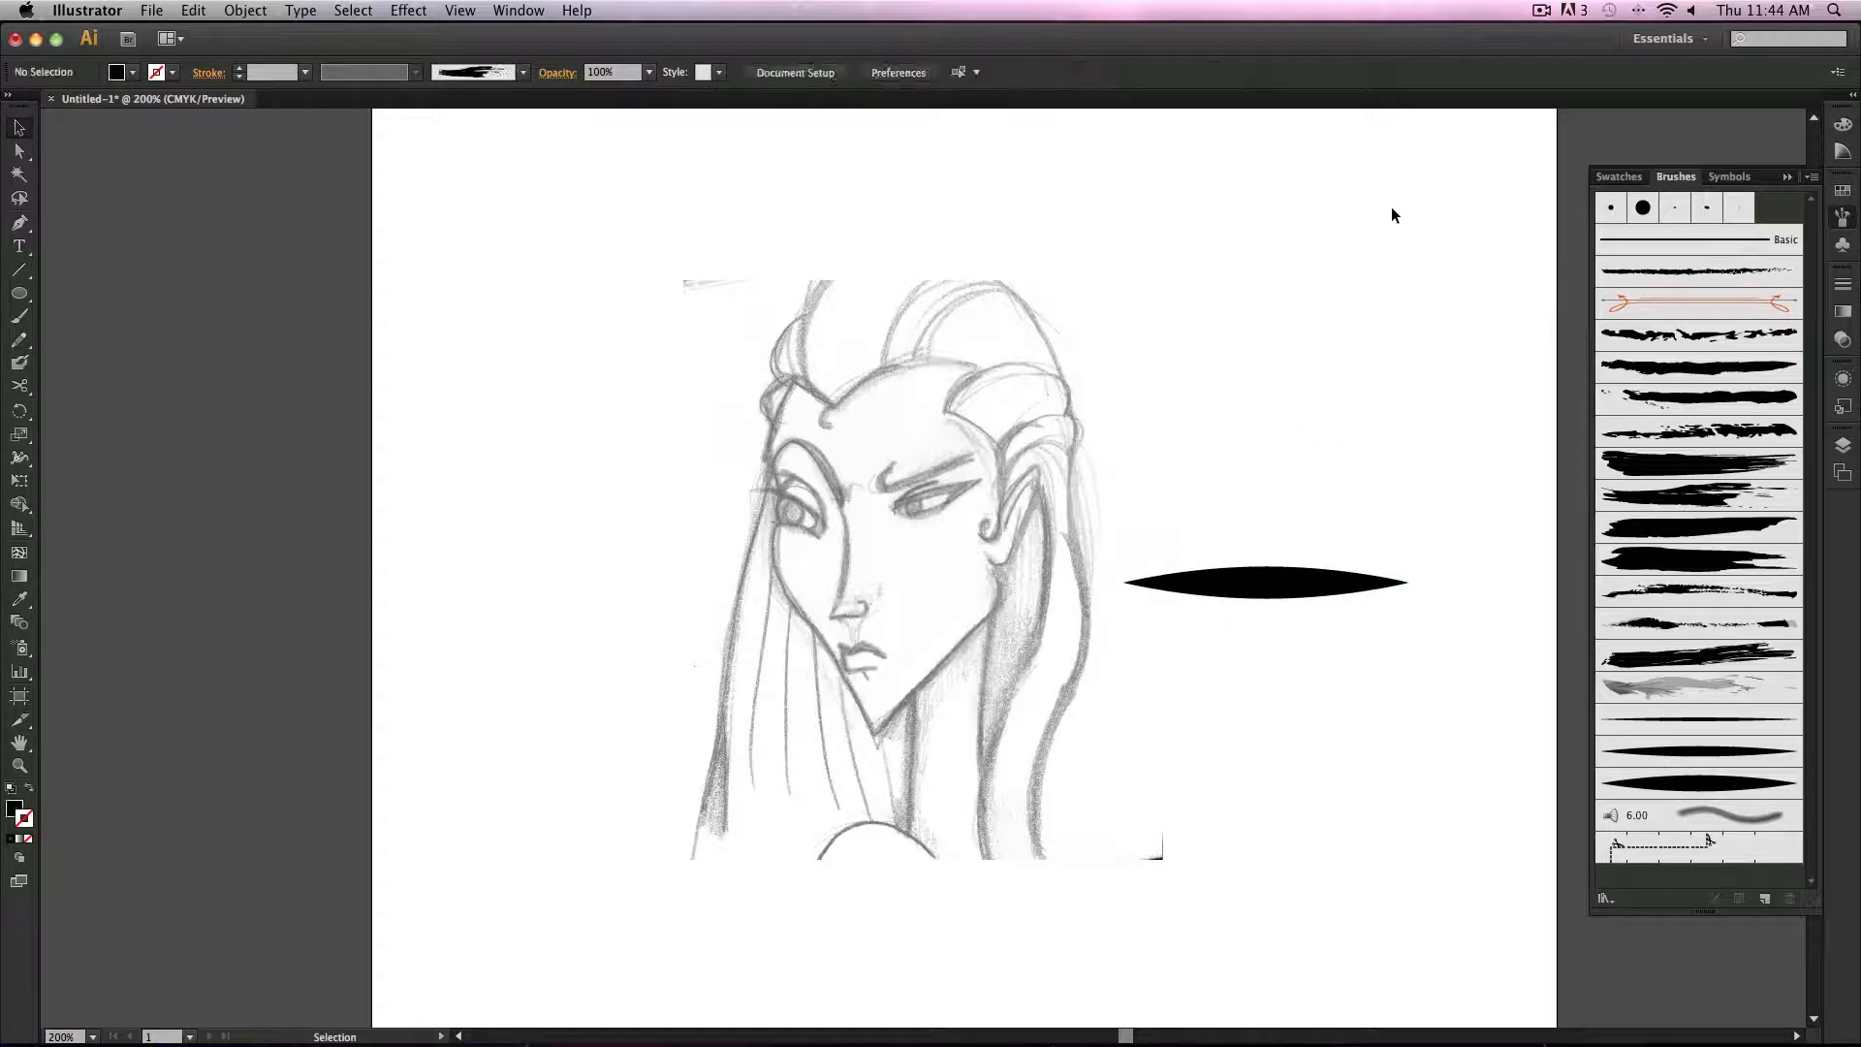
pyautogui.click(1264, 583)
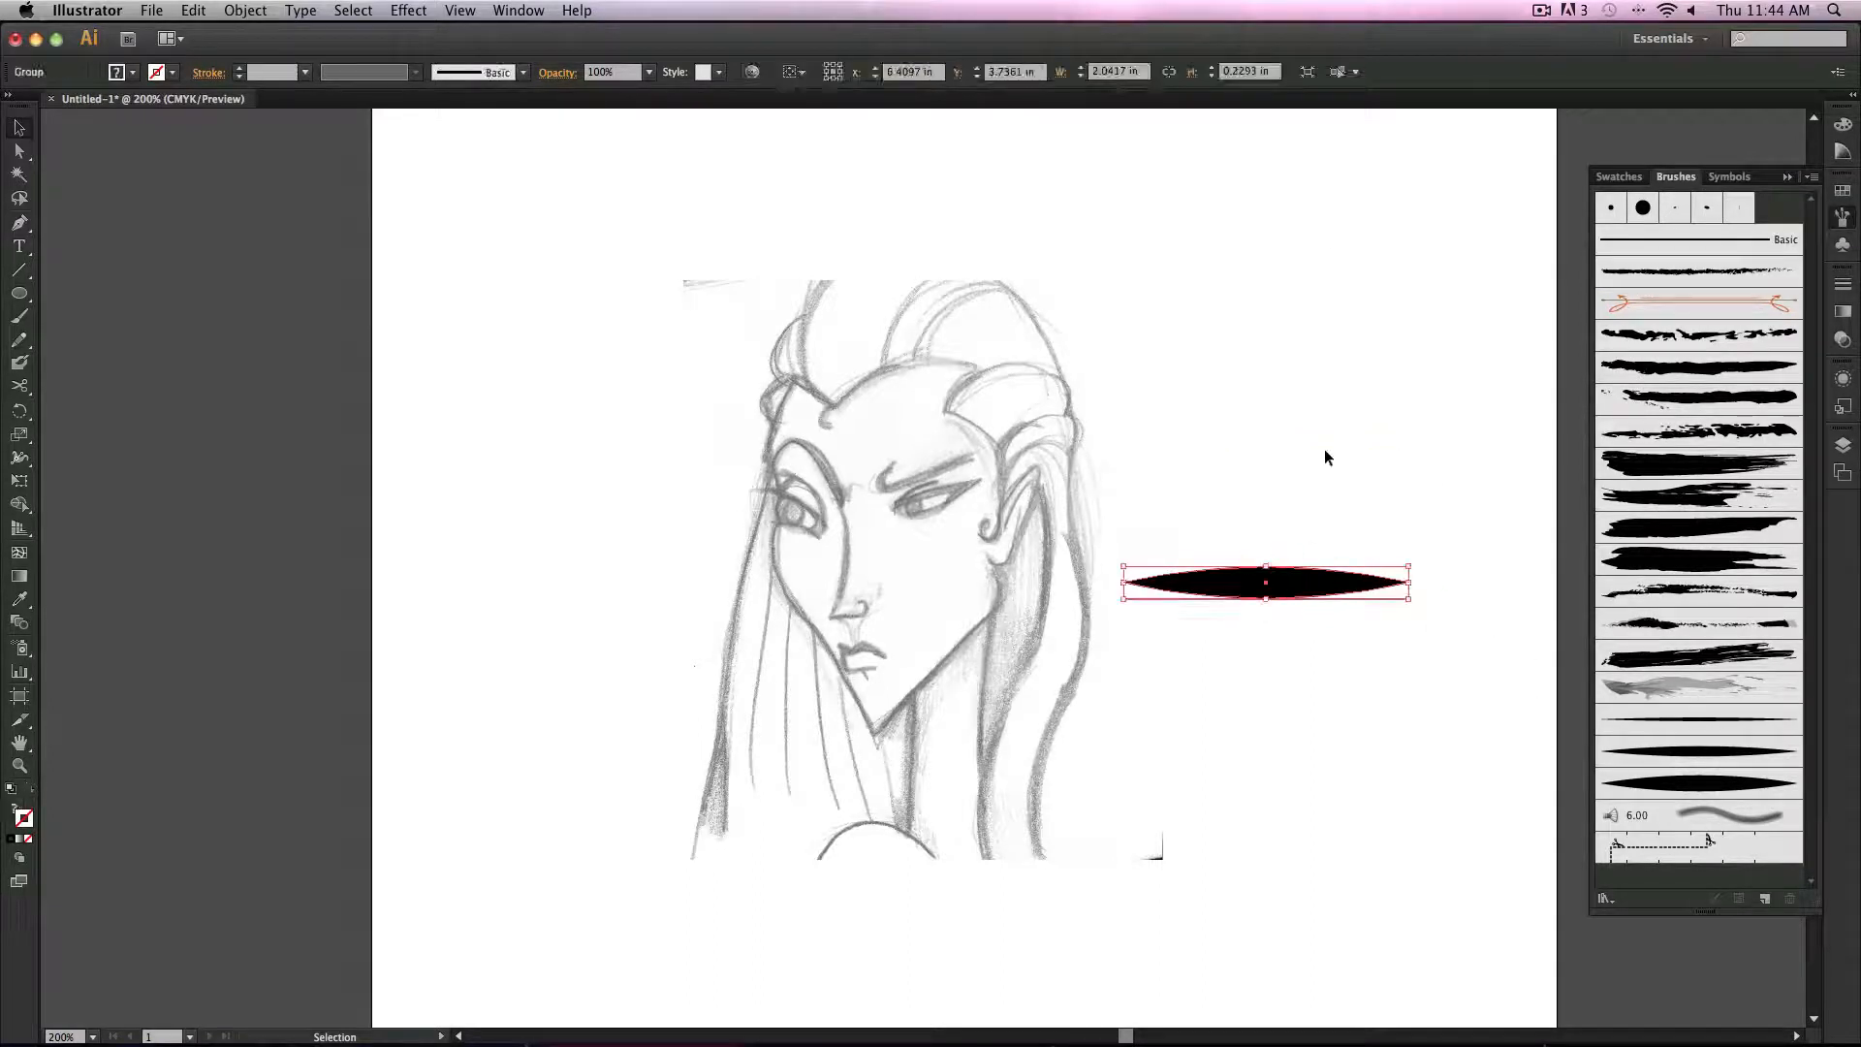
pyautogui.press('Delete')
# Step: With the Paintbrush, the thinnest leaf brush, a 0.75 pt stroke and no fill, paint an S-curve left of the sketch
pyautogui.click(1654, 732)
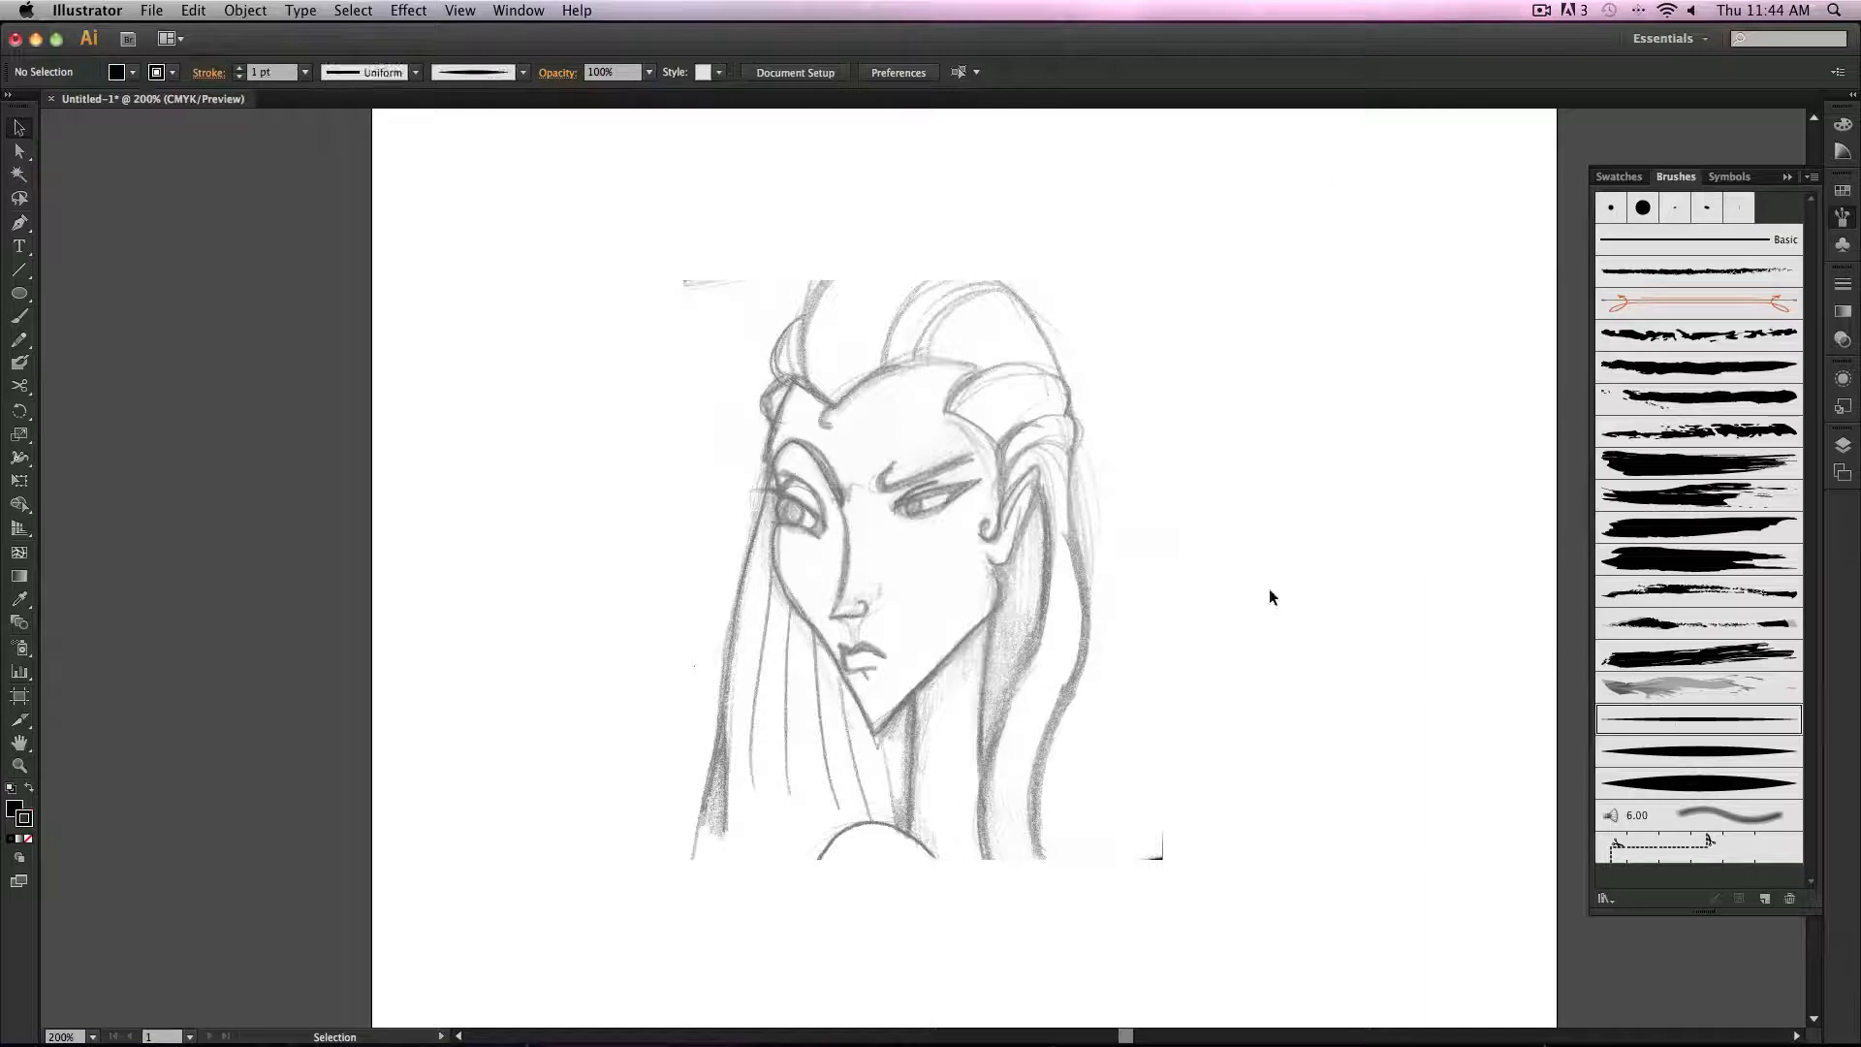
pyautogui.click(19, 316)
pyautogui.click(305, 71)
pyautogui.click(339, 150)
pyautogui.click(133, 73)
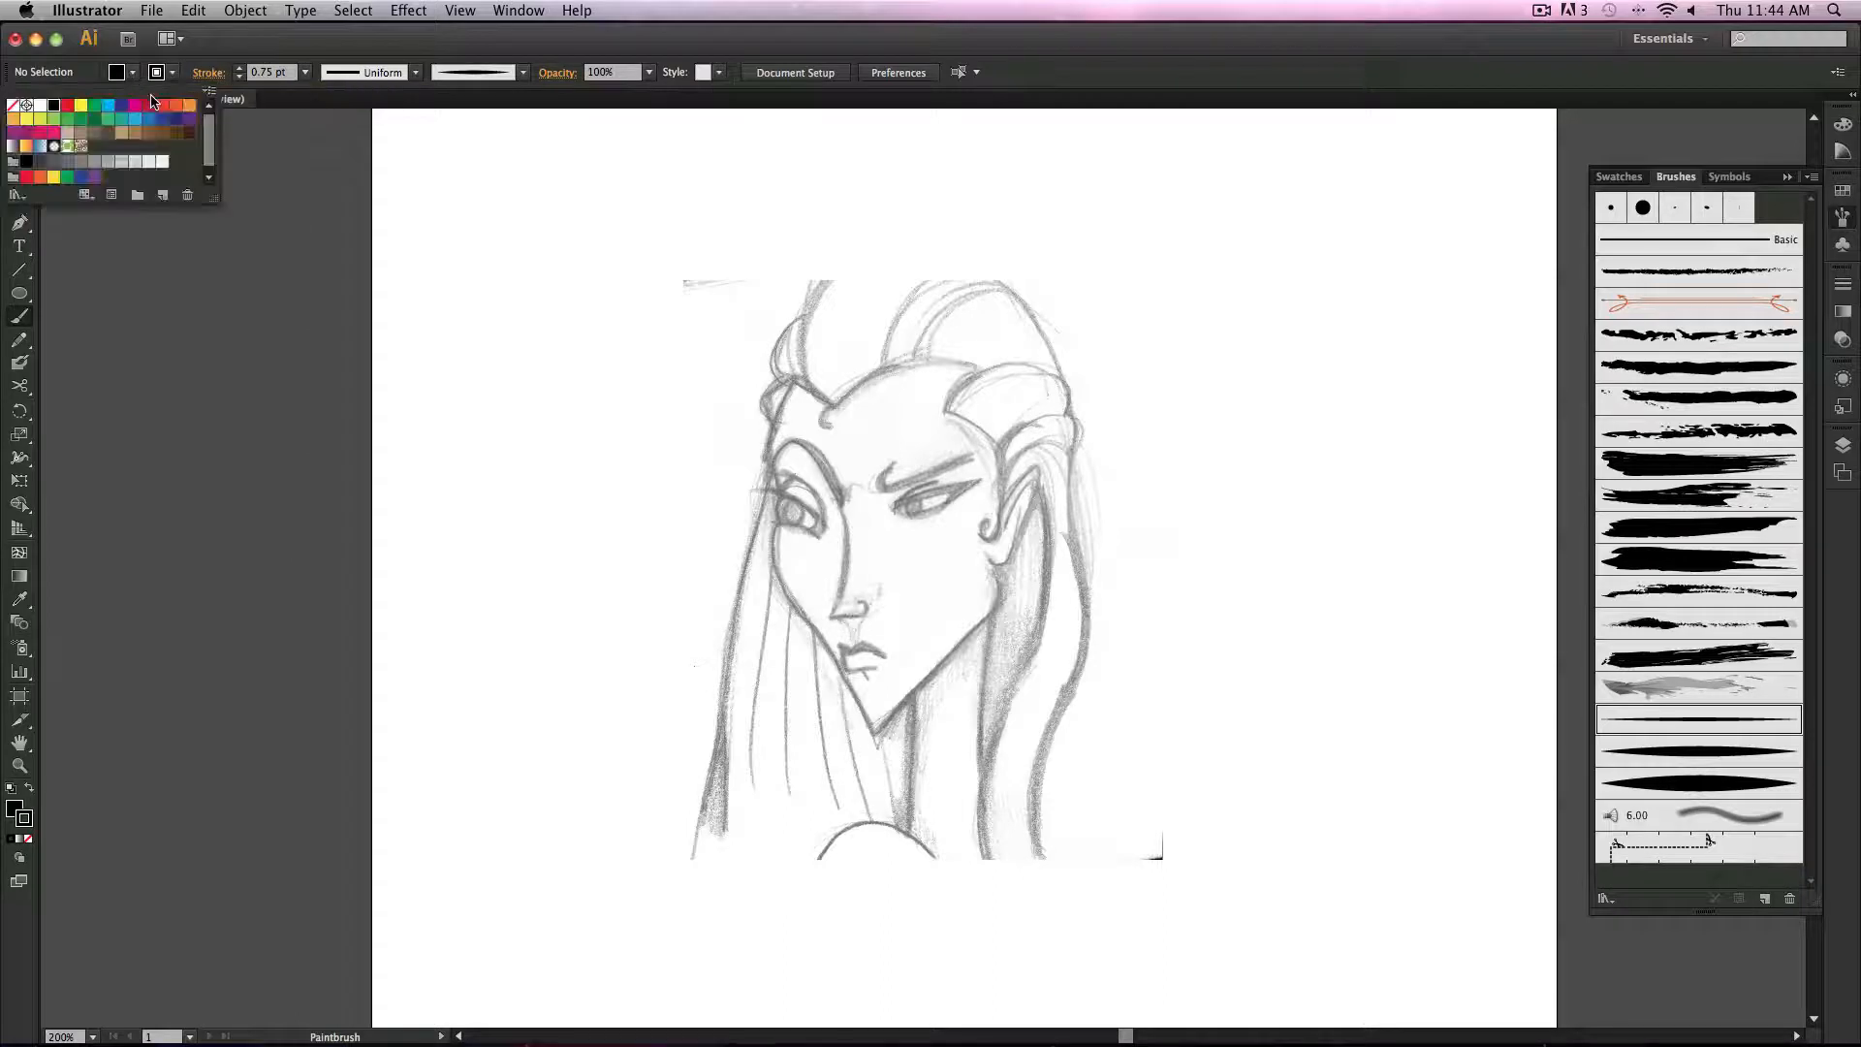
pyautogui.click(13, 105)
pyautogui.click(234, 46)
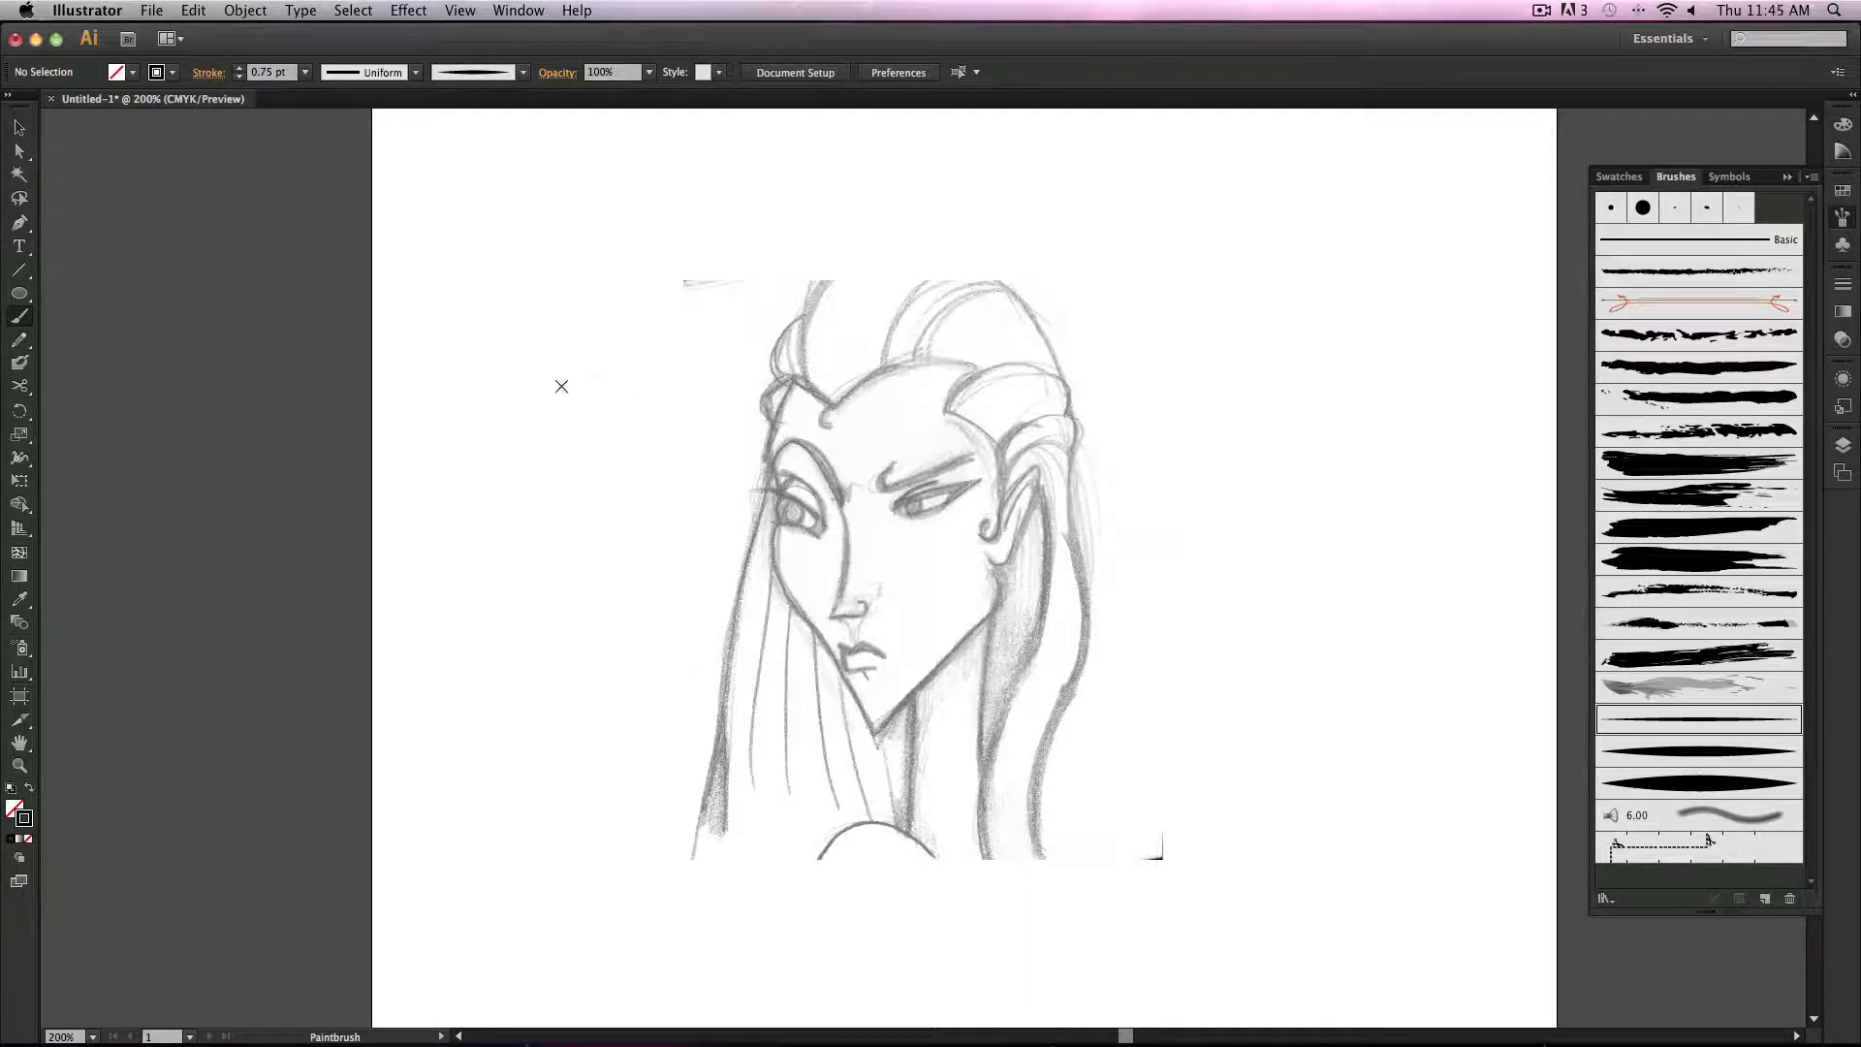
pyautogui.moveTo(545, 340)
pyautogui.mouseDown()
pyautogui.moveTo(626, 362)
pyautogui.moveTo(582, 462)
pyautogui.moveTo(669, 560)
pyautogui.mouseUp()
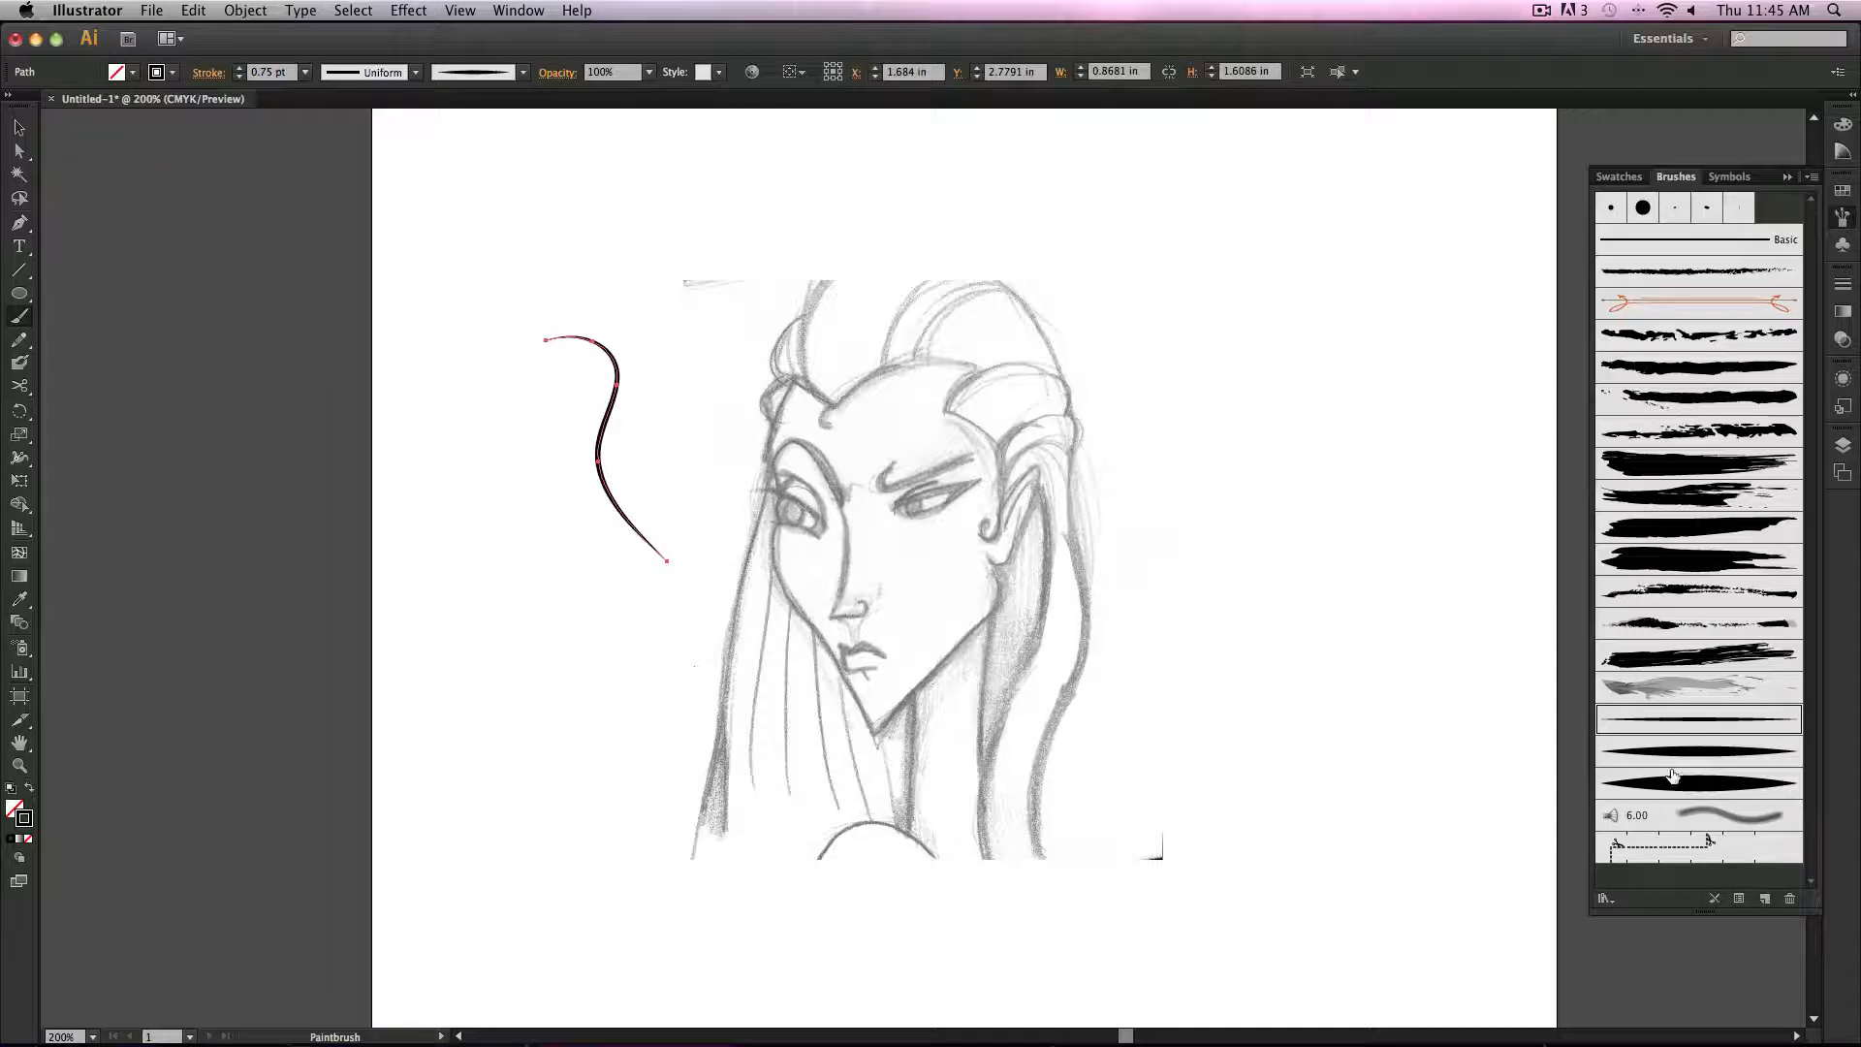
# Step: Deselect, pick the middle leaf brush and paint a second S-curve below the first
pyautogui.click(20, 127)
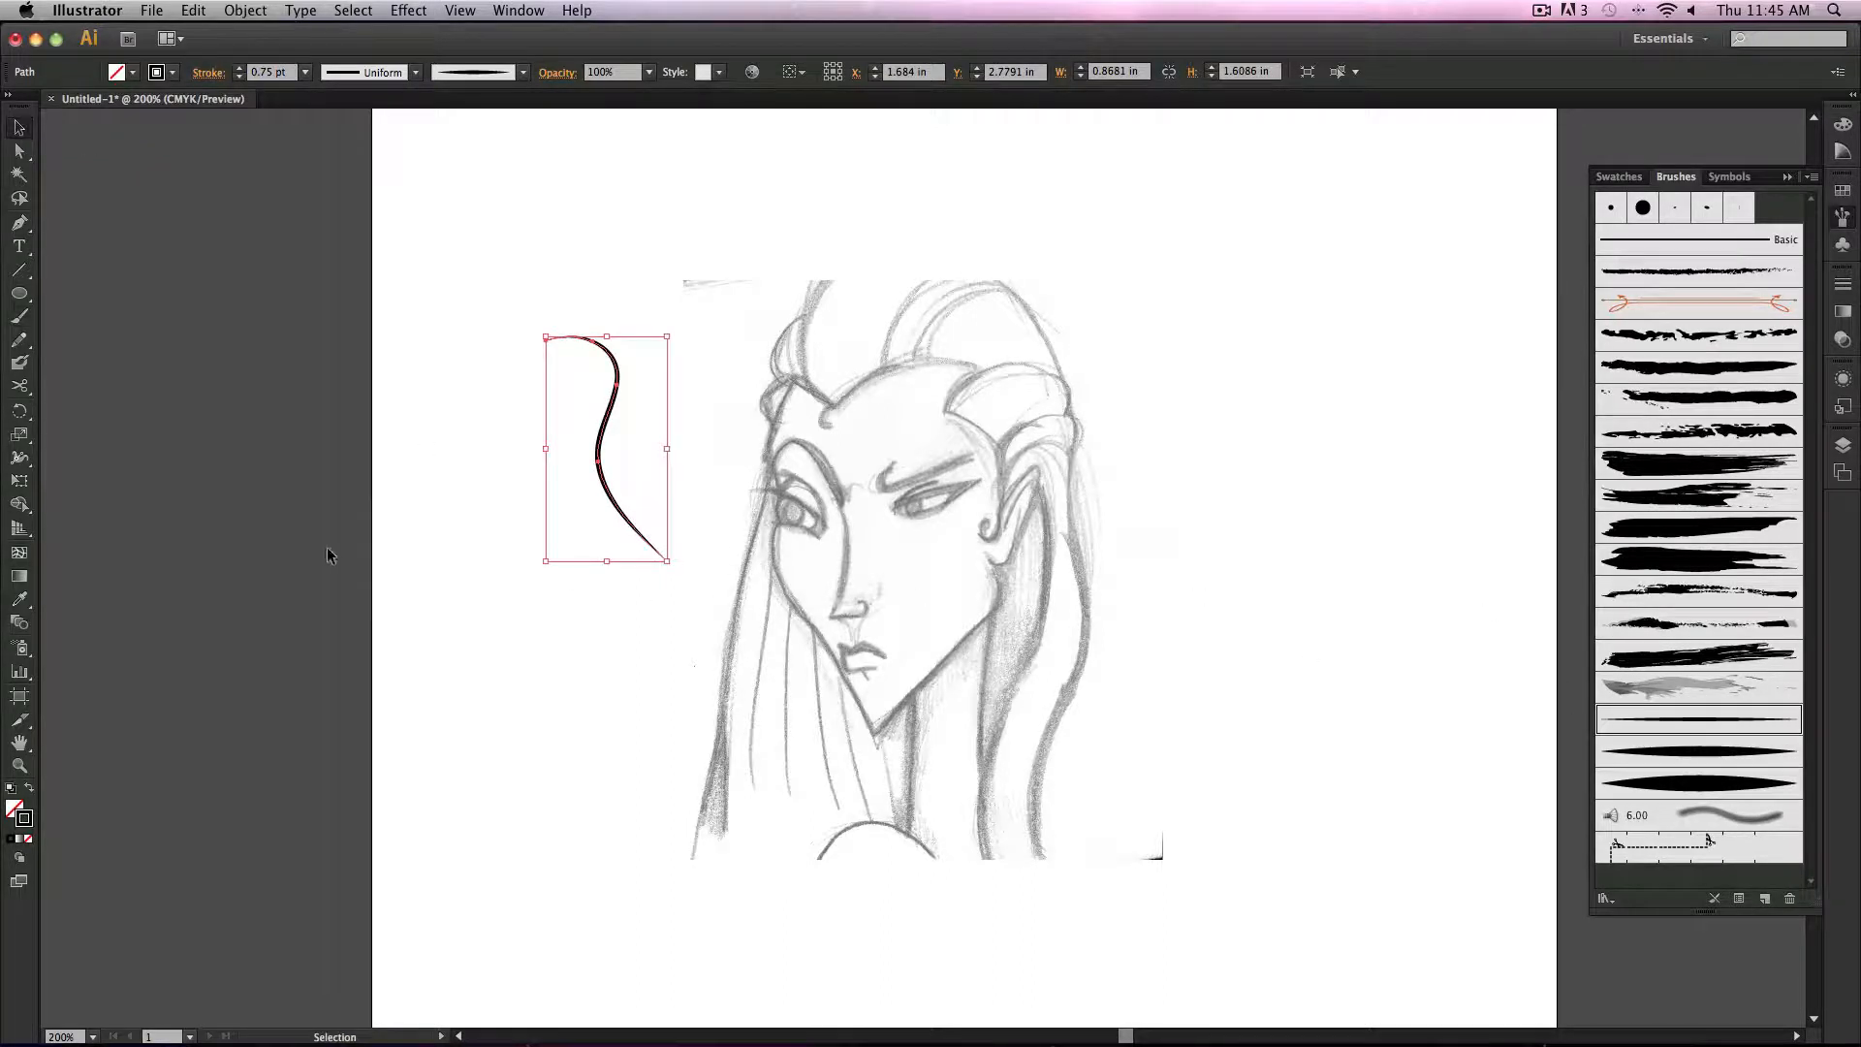
pyautogui.click(332, 557)
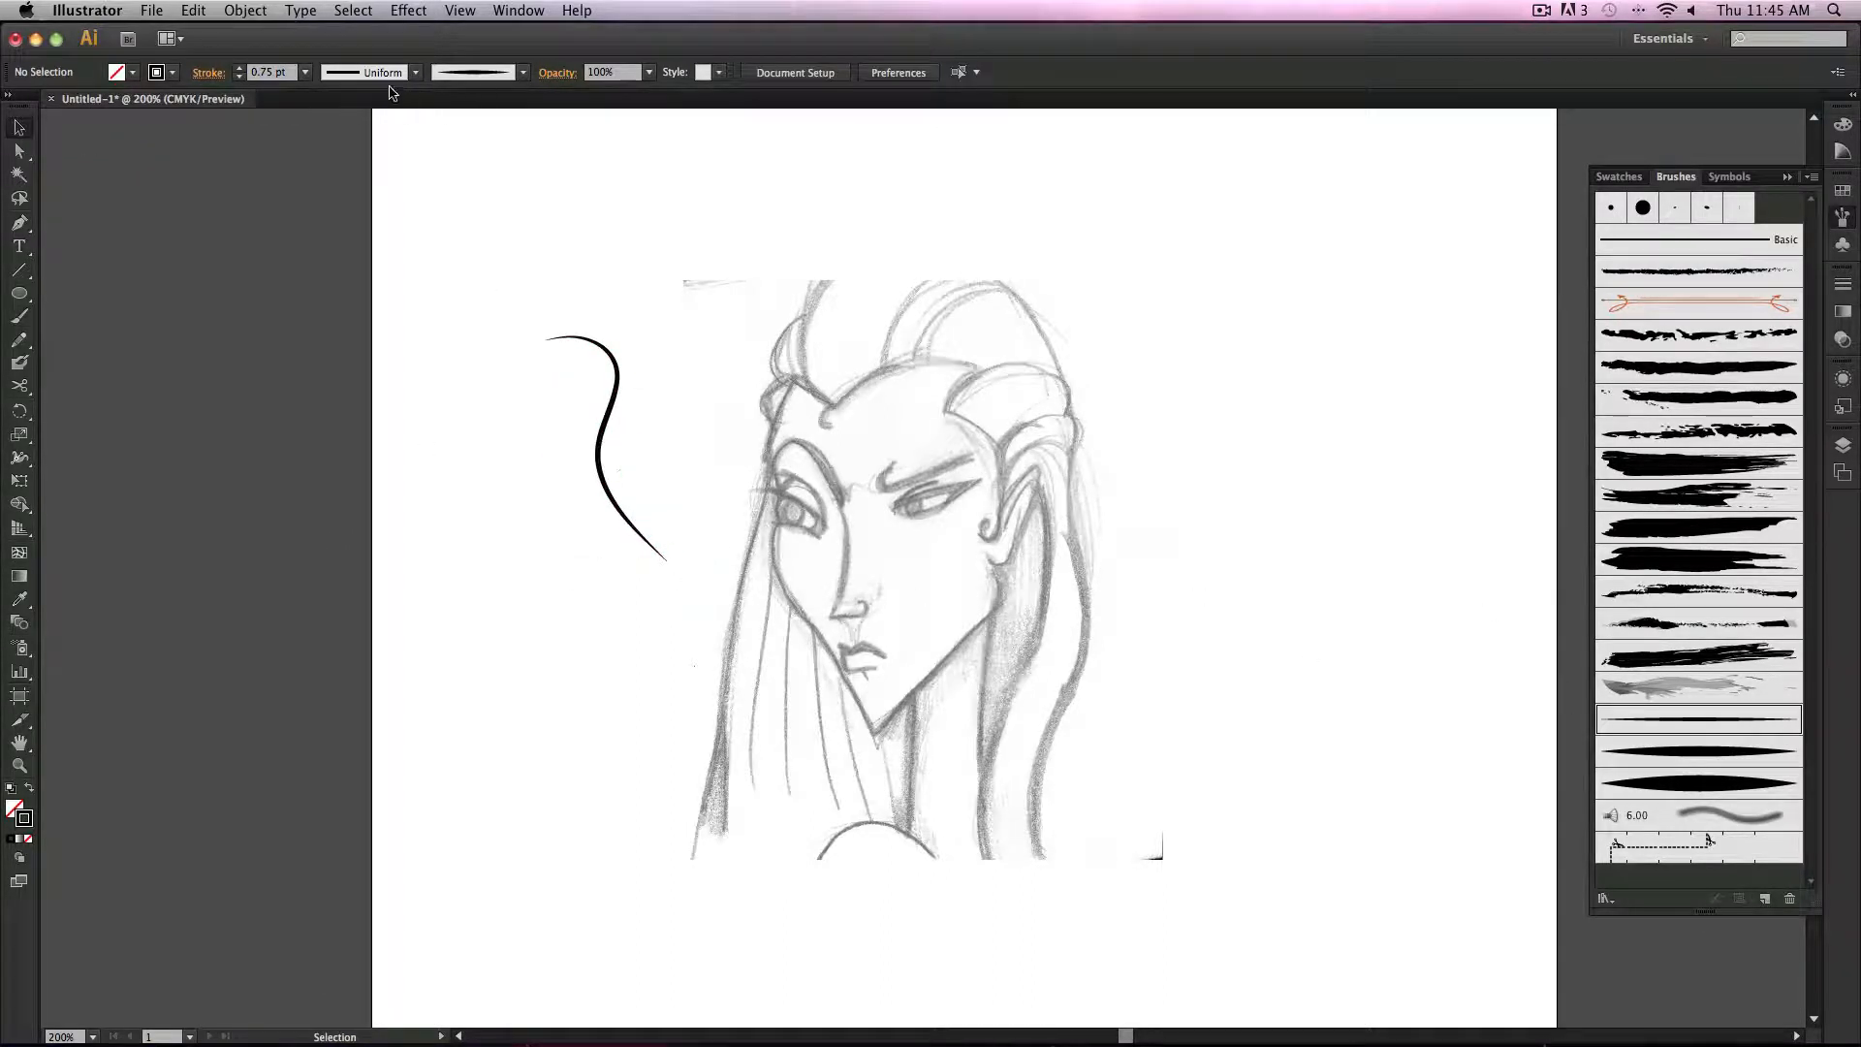
pyautogui.click(1723, 752)
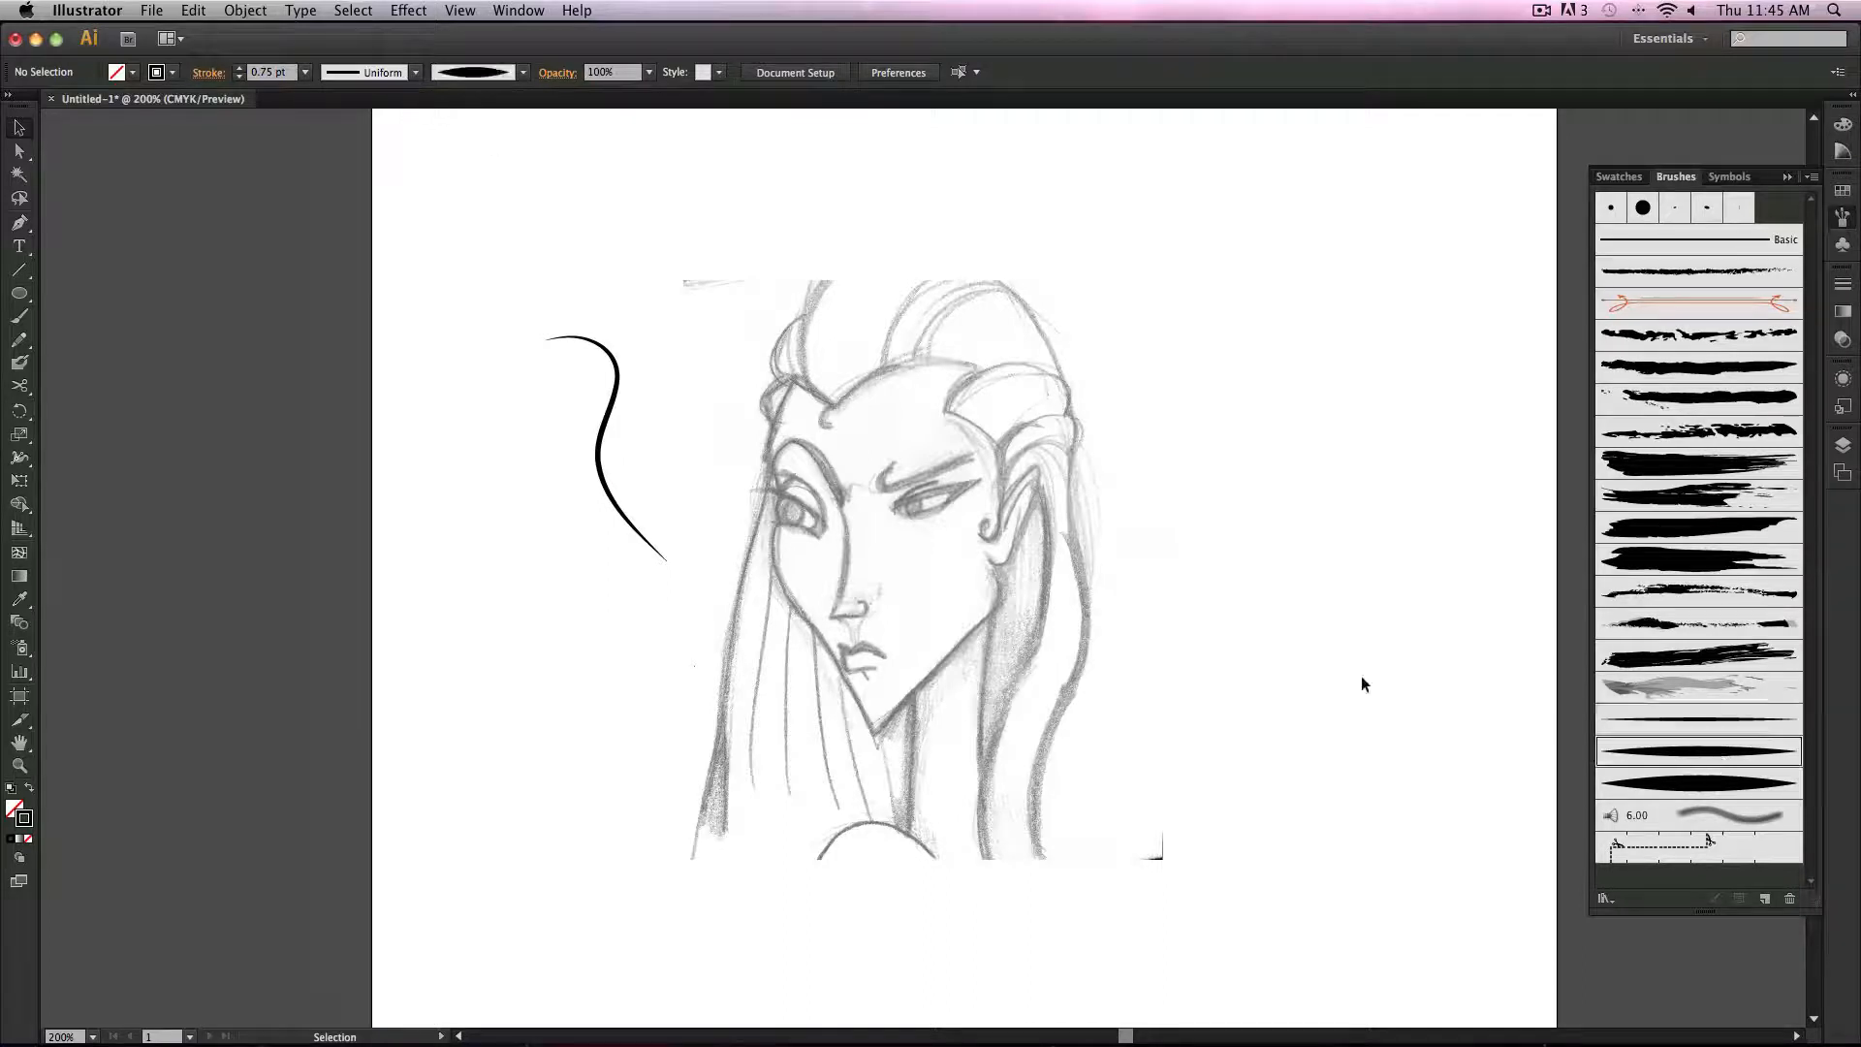
pyautogui.press('b')
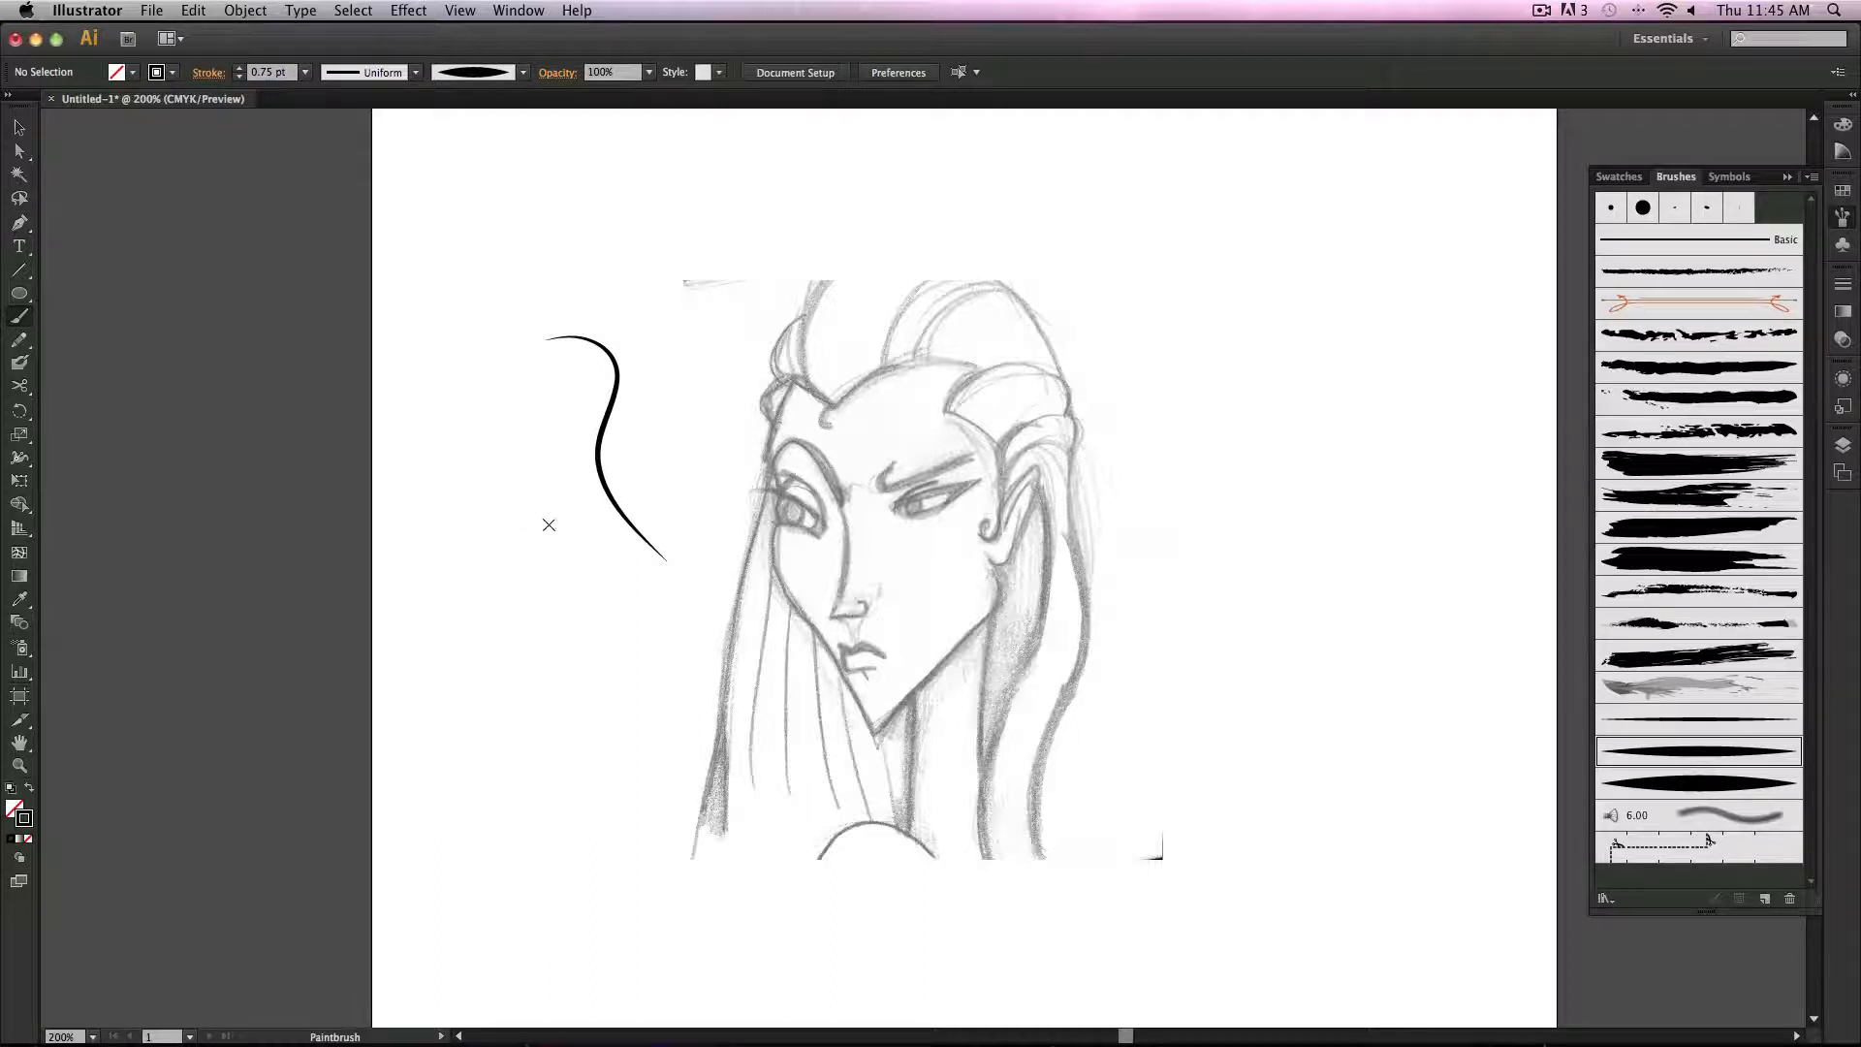
pyautogui.moveTo(539, 508)
pyautogui.mouseDown()
pyautogui.moveTo(550, 586)
pyautogui.moveTo(624, 660)
pyautogui.moveTo(661, 766)
pyautogui.mouseUp()
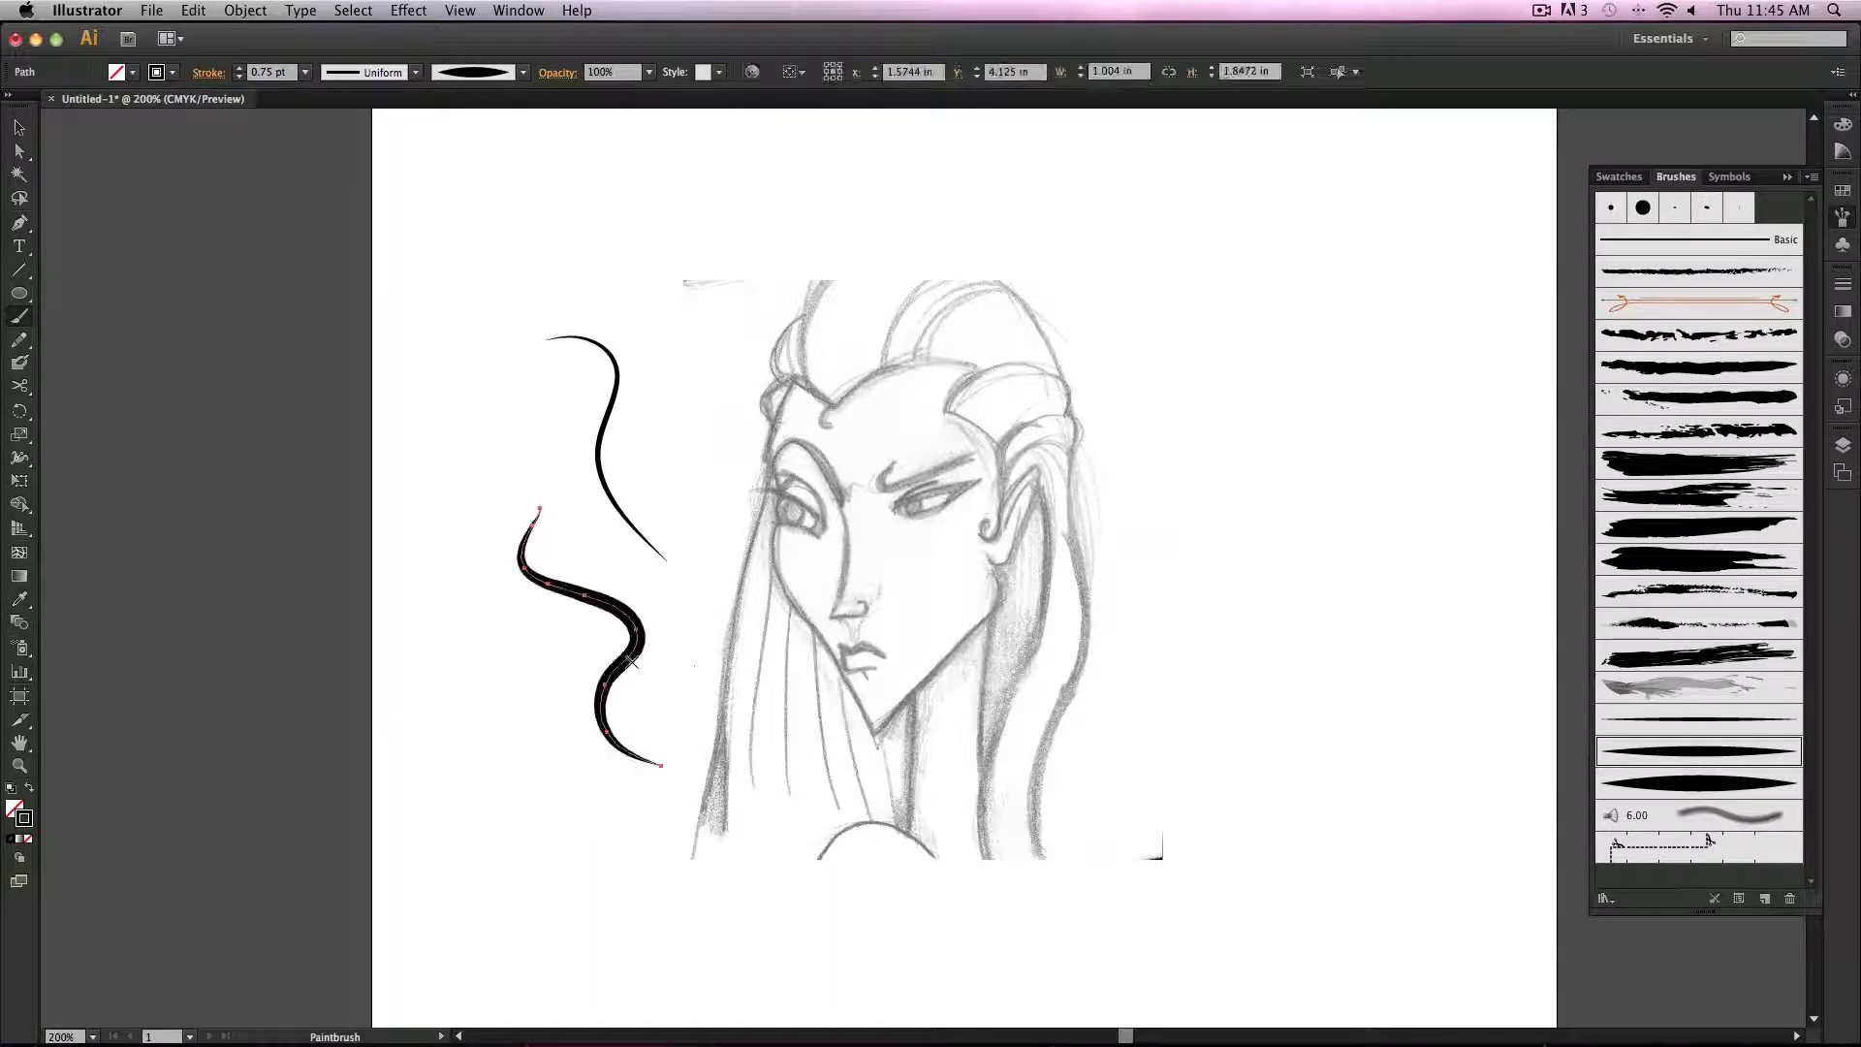
# Step: Try the widest leaf brush on the curve and on two new strokes, then undo those strokes
pyautogui.click(1749, 782)
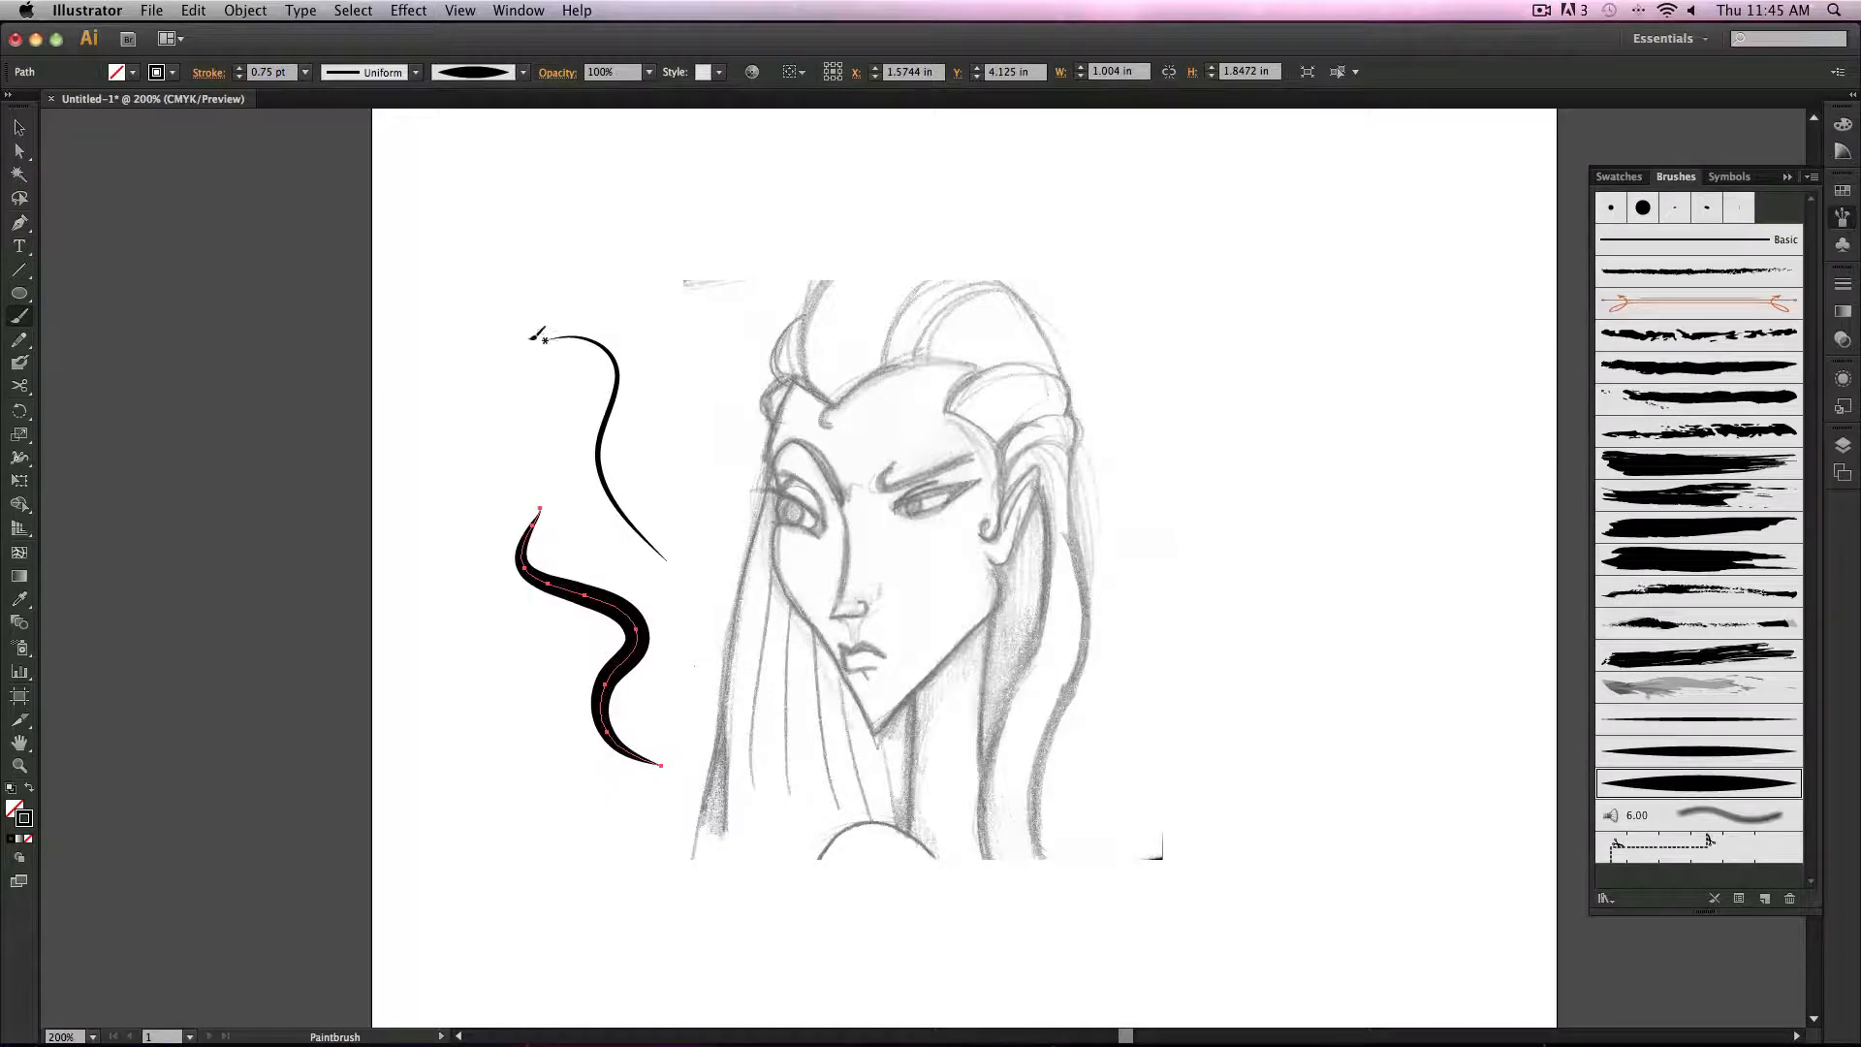
pyautogui.moveTo(419, 550); pyautogui.dragTo(457, 591)
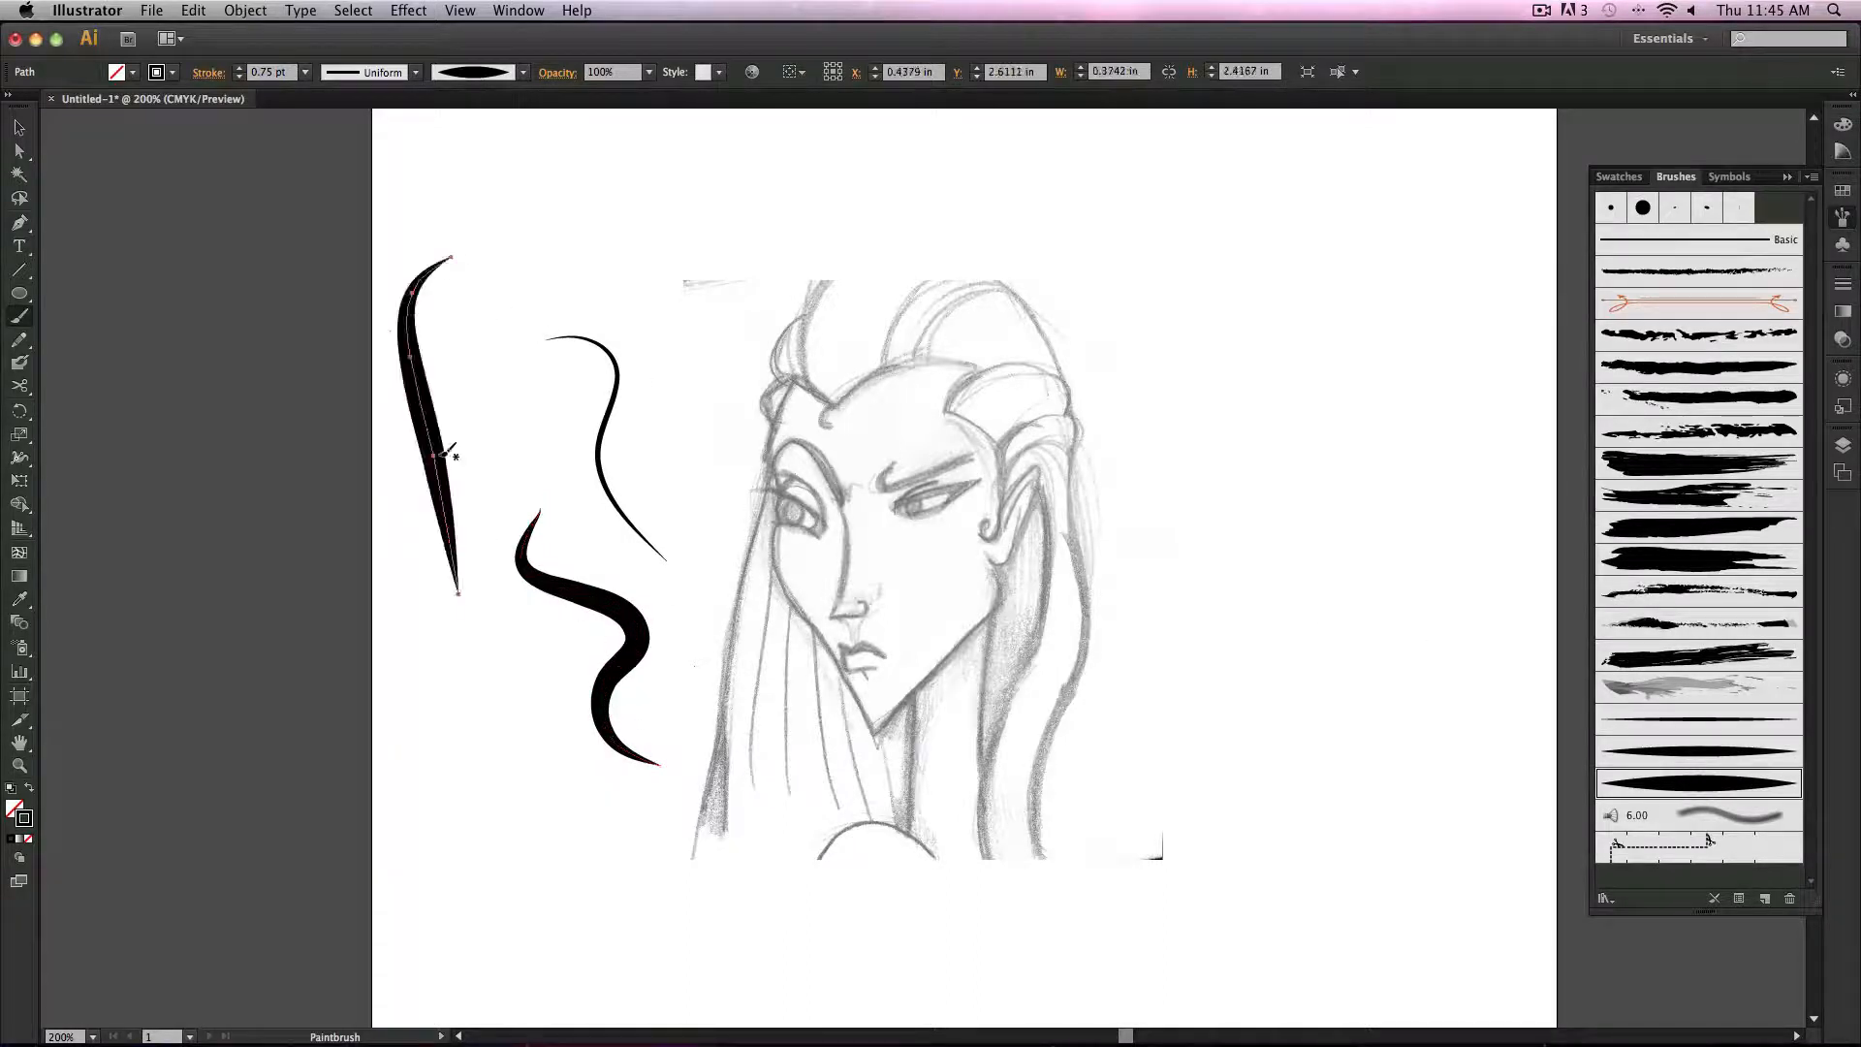
pyautogui.moveTo(617, 171)
pyautogui.mouseDown()
pyautogui.moveTo(712, 180)
pyautogui.moveTo(837, 475)
pyautogui.mouseUp()
pyautogui.hotkey('ctrl', 'z')
pyautogui.hotkey('ctrl', 'z')
pyautogui.hotkey('ctrl', 'z')
pyautogui.hotkey('ctrl', 'z')
pyautogui.hotkey('ctrl', 'z')
pyautogui.hotkey('ctrl', 'z')
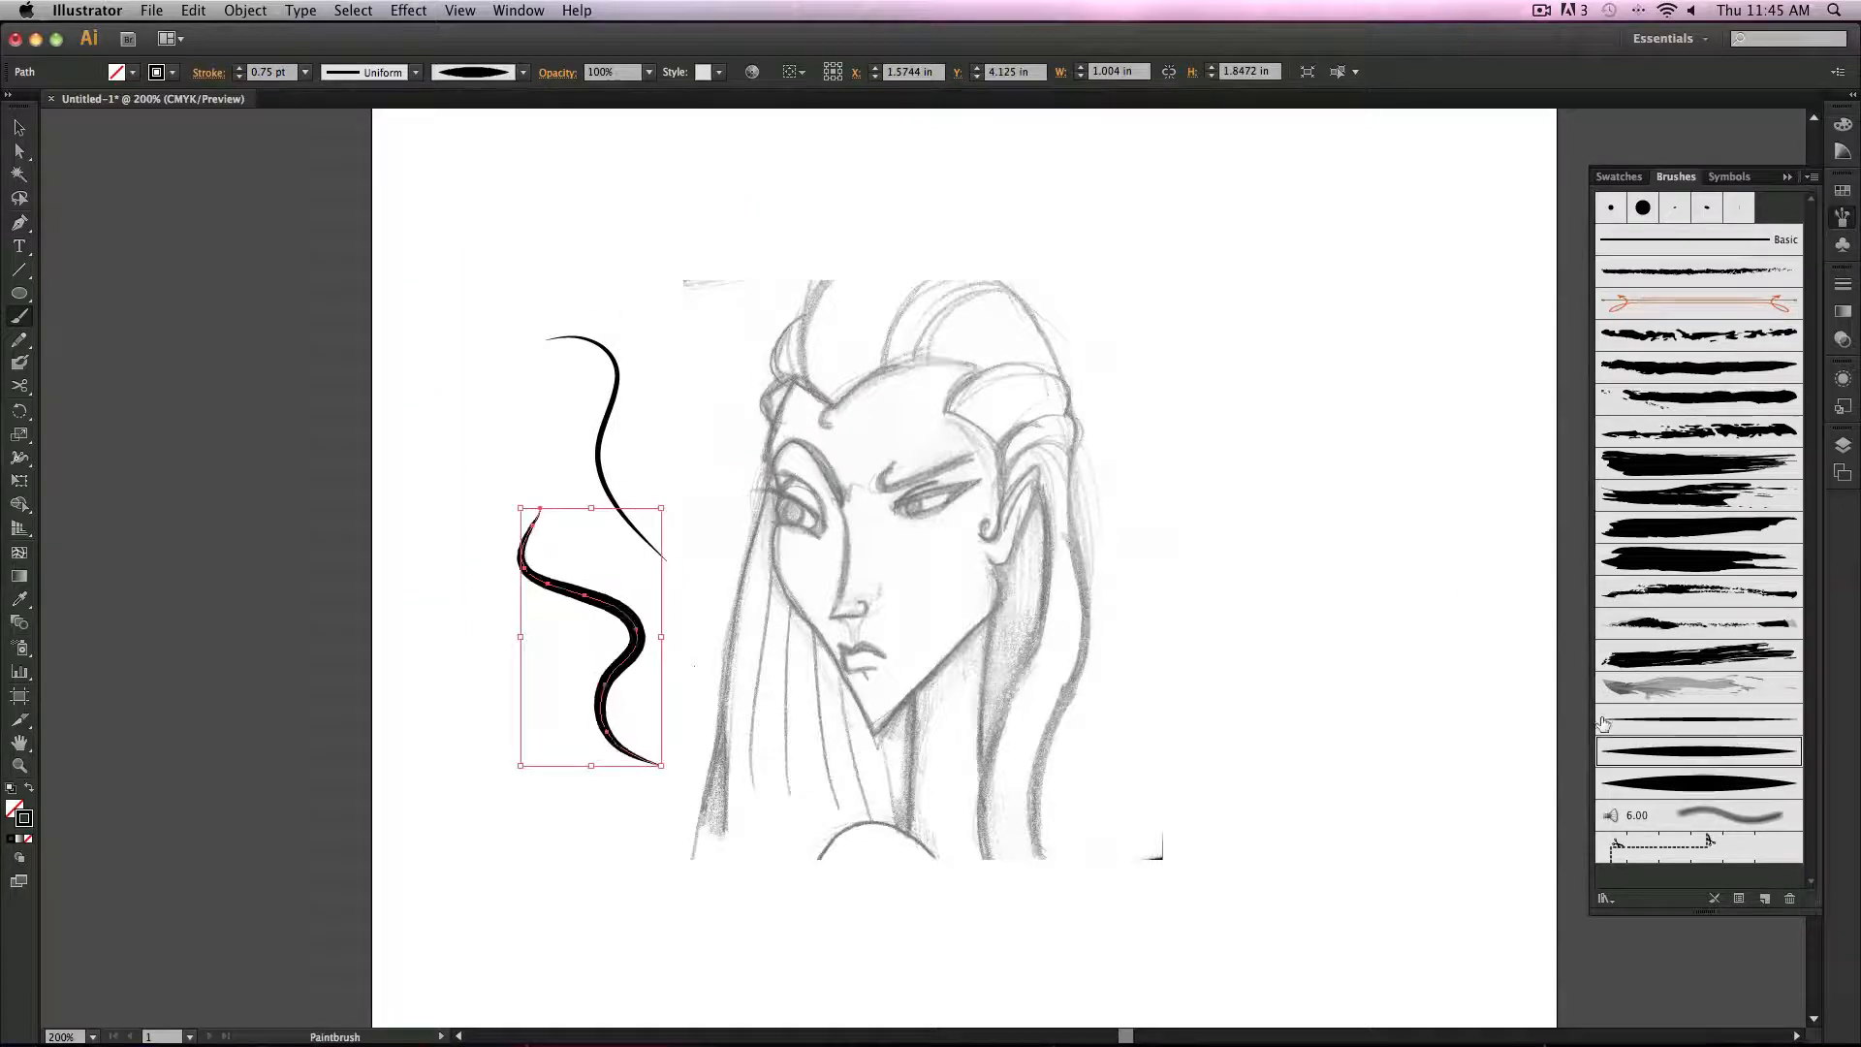
# Step: Trace the forehead and hairline outline of the sketch with the thinnest leaf brush
pyautogui.click(1691, 719)
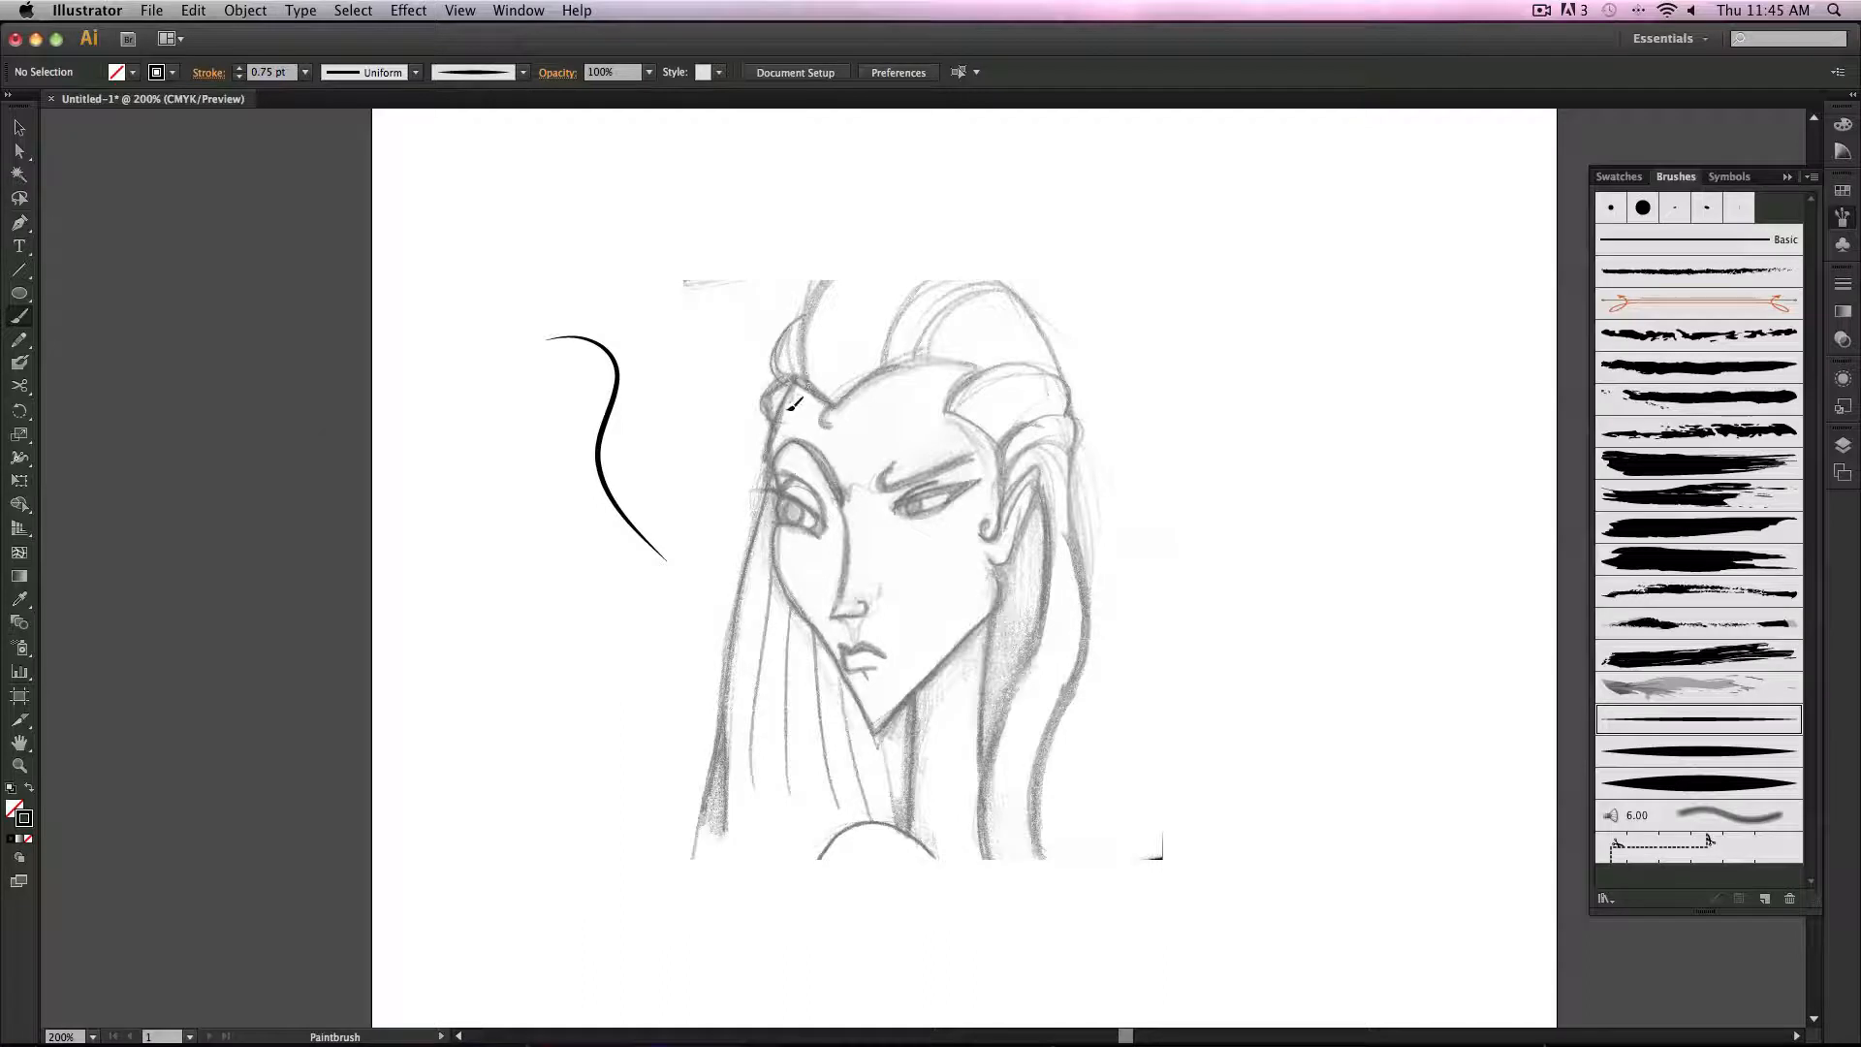
pyautogui.moveTo(788, 409); pyautogui.dragTo(770, 464)
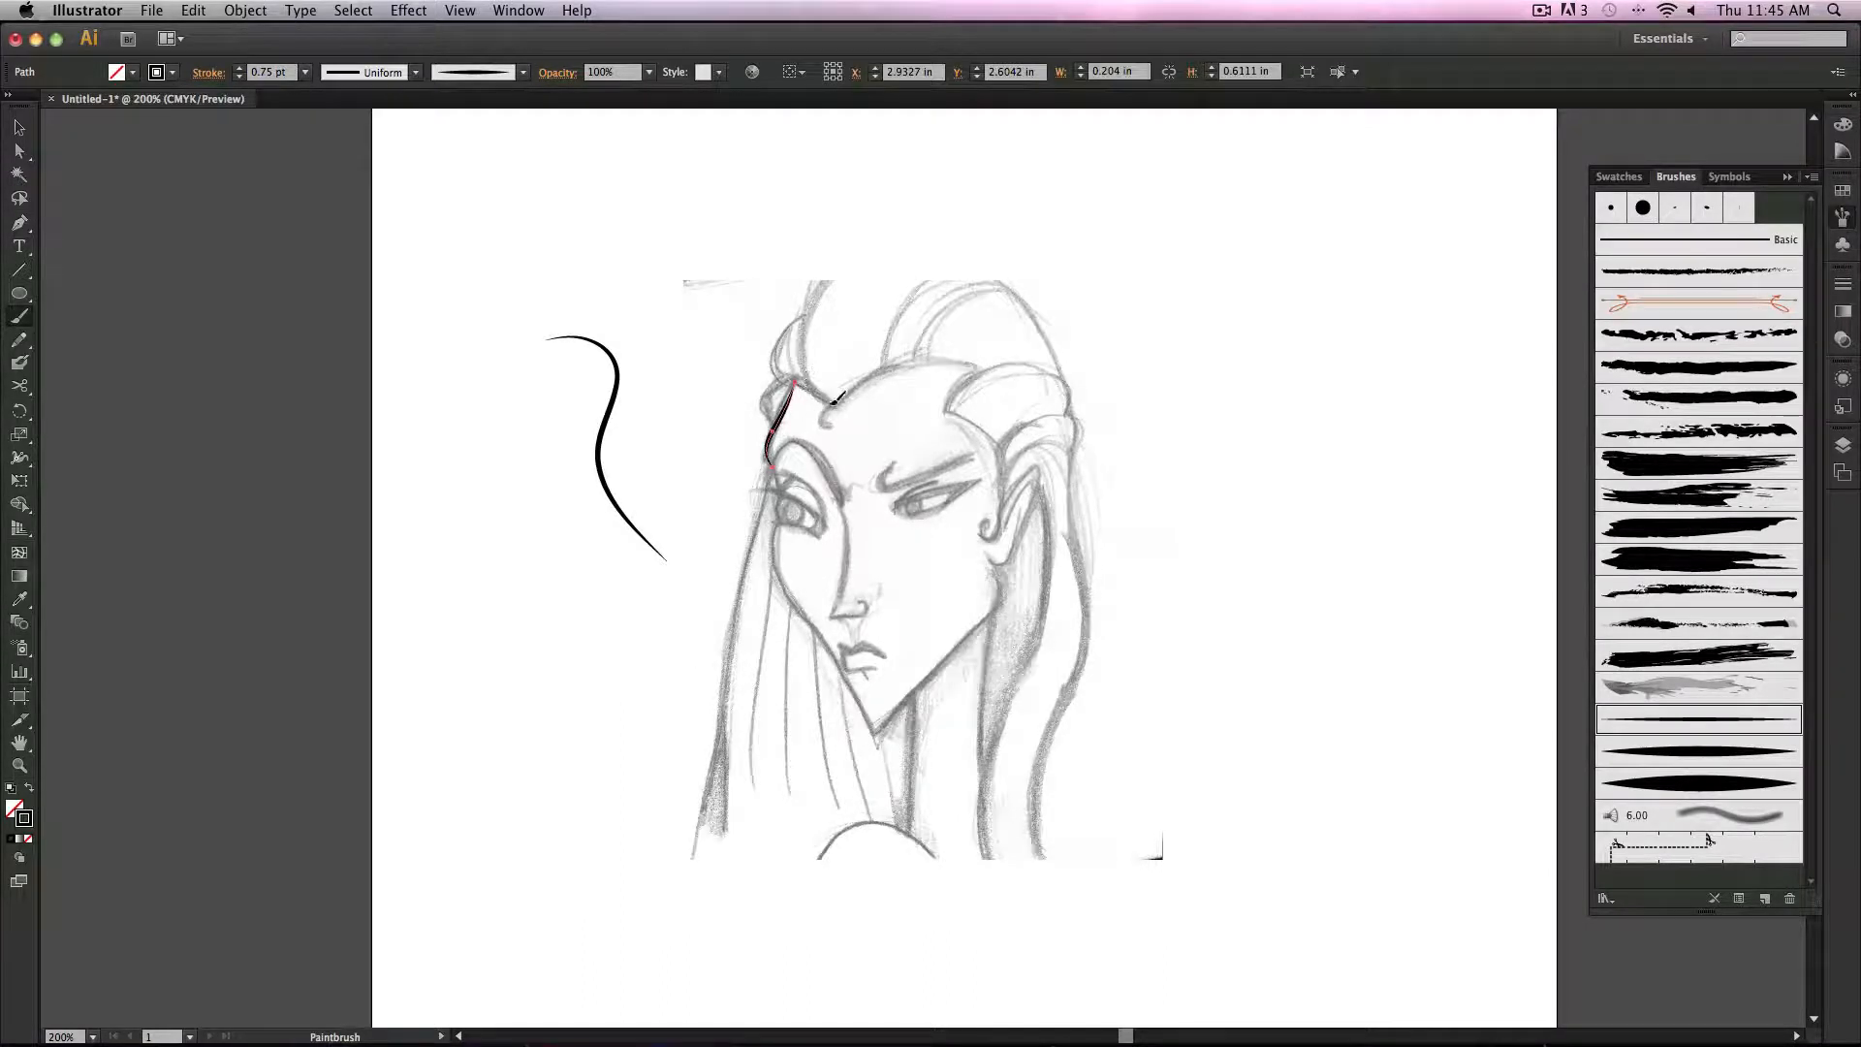
pyautogui.moveTo(795, 384); pyautogui.dragTo(835, 420)
pyautogui.moveTo(985, 540); pyautogui.dragTo(989, 462)
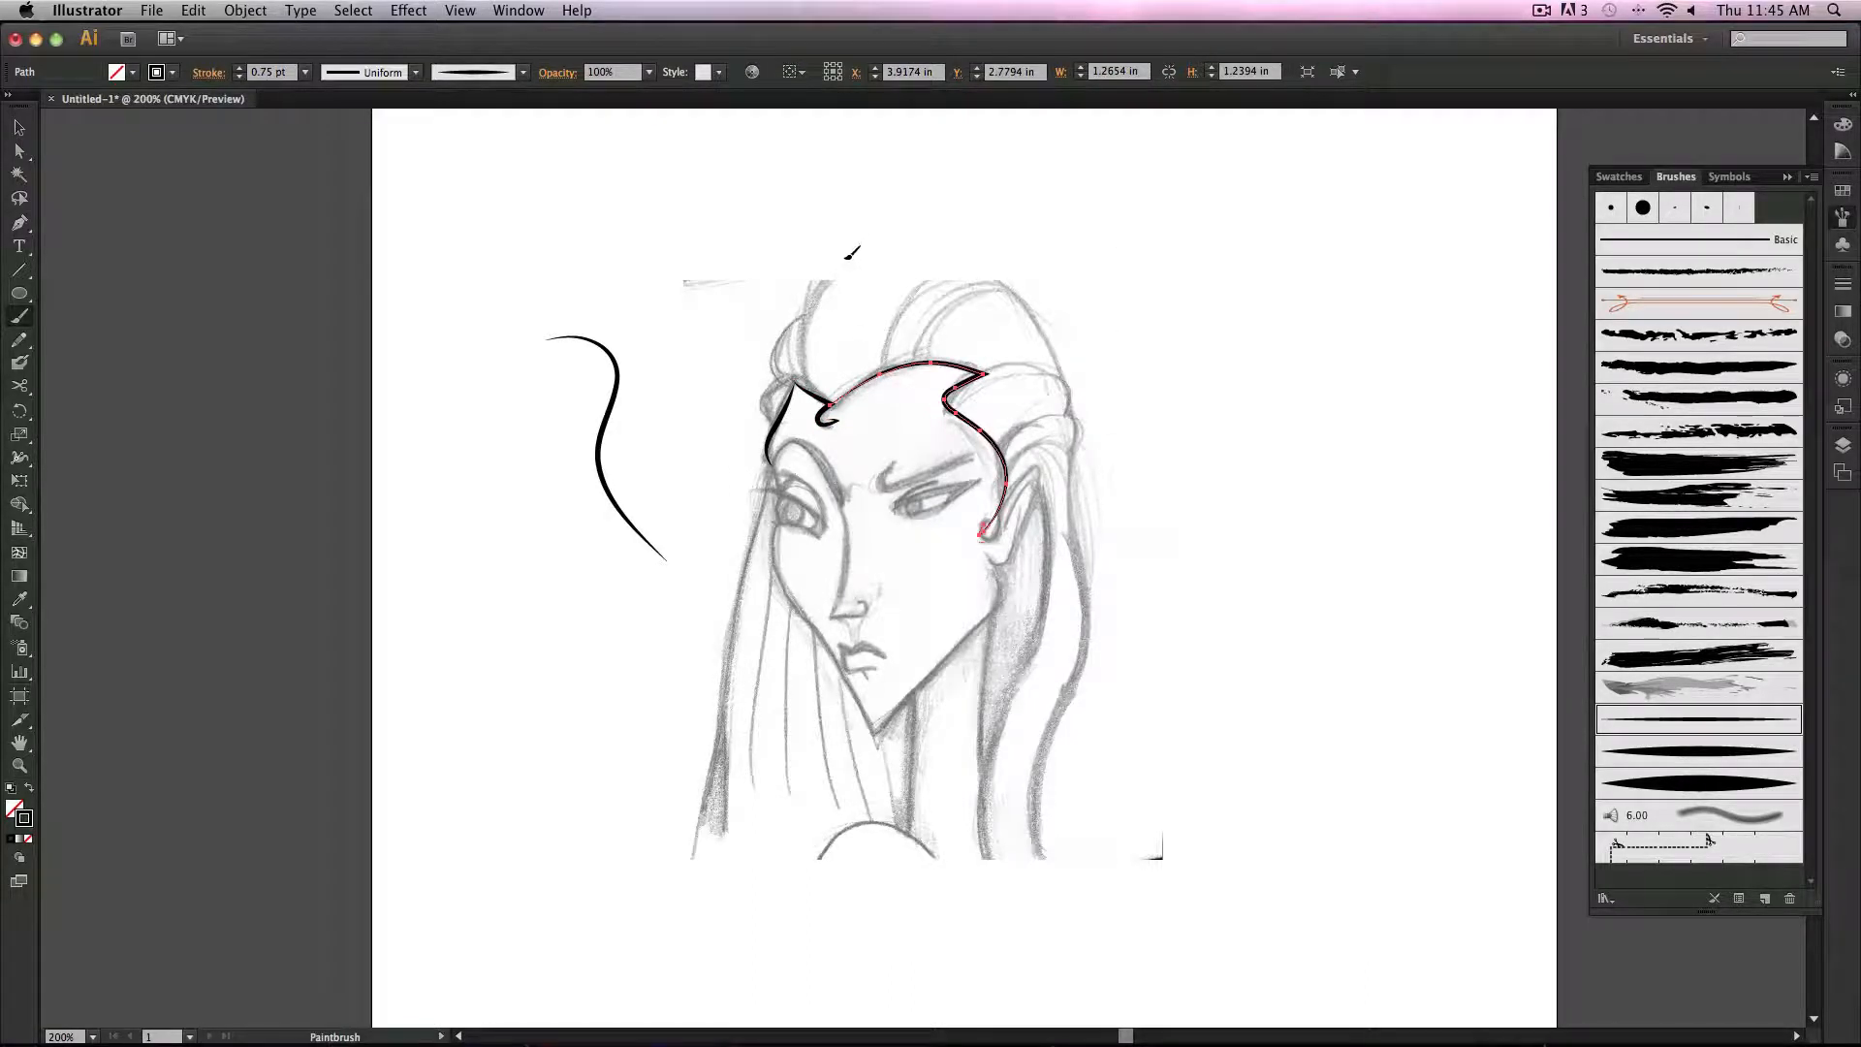
# Step: Trace the hair strands rising above the head with the same thin leaf brush
pyautogui.moveTo(849, 254); pyautogui.dragTo(819, 298)
pyautogui.moveTo(819, 385); pyautogui.dragTo(832, 405)
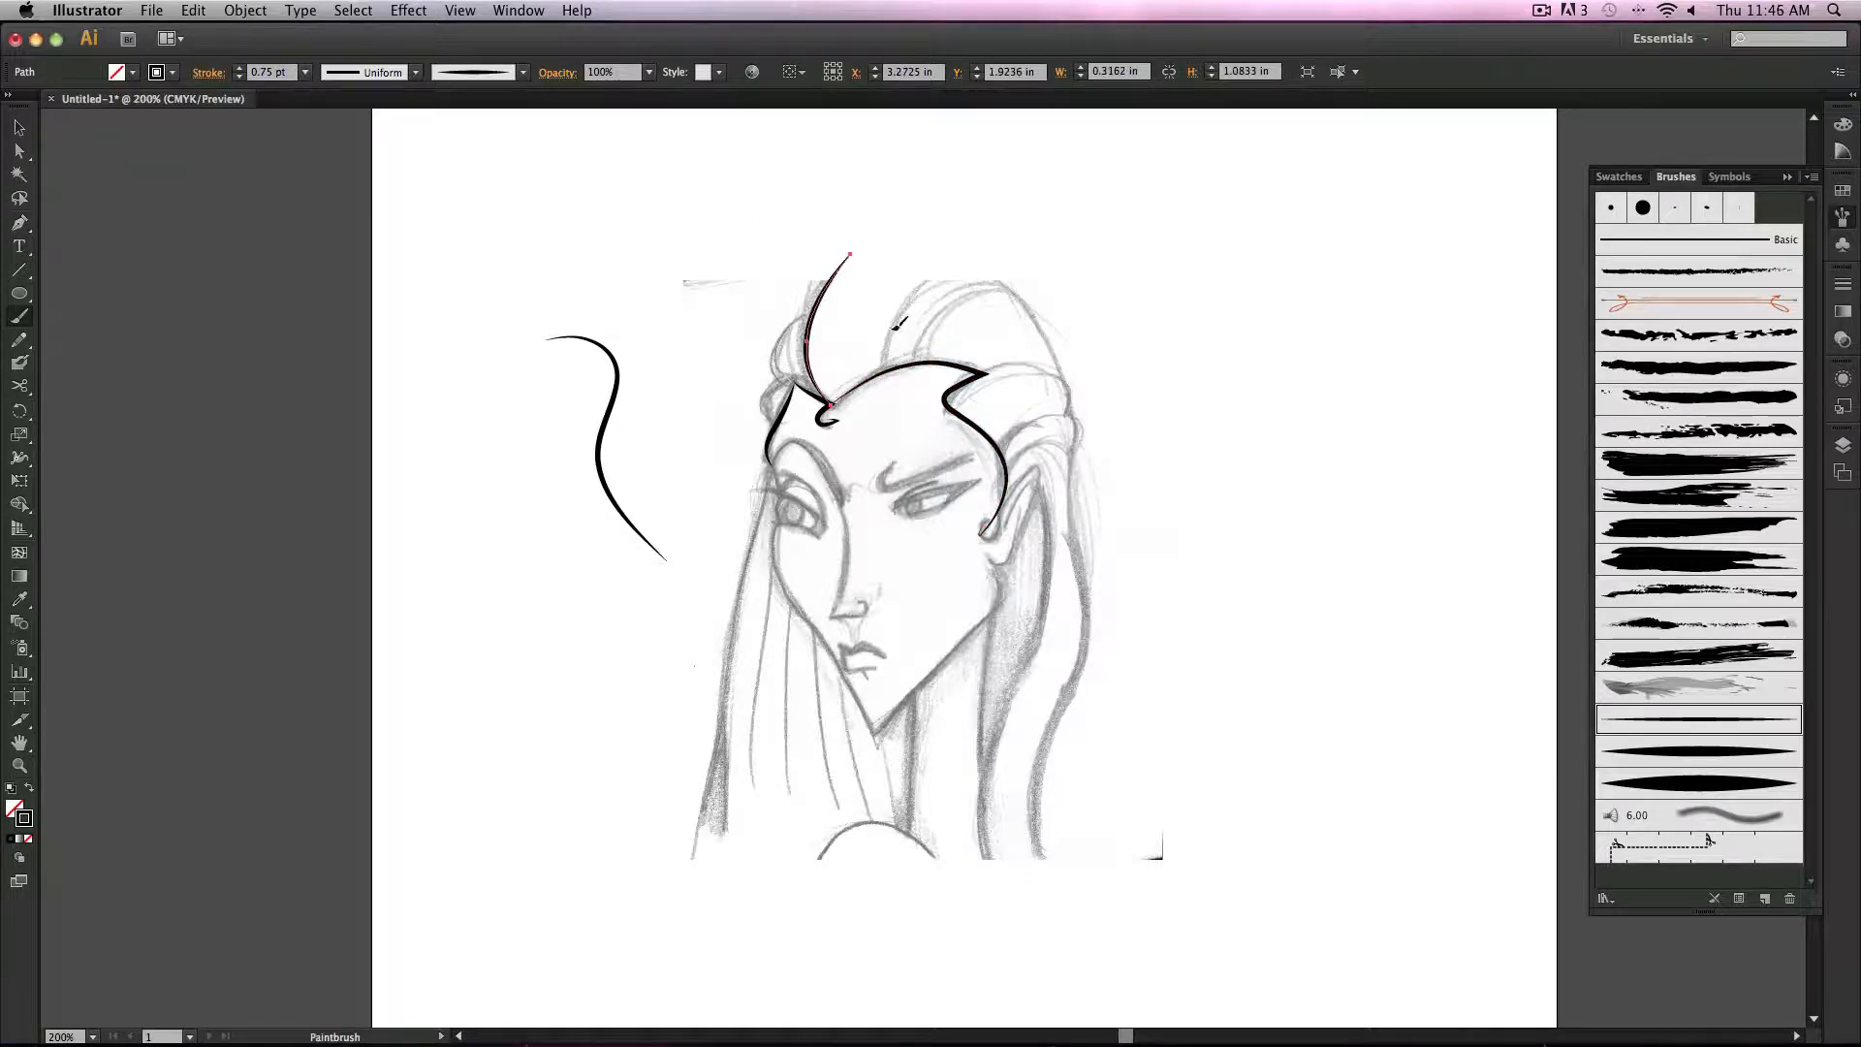
pyautogui.moveTo(973, 266); pyautogui.dragTo(880, 367)
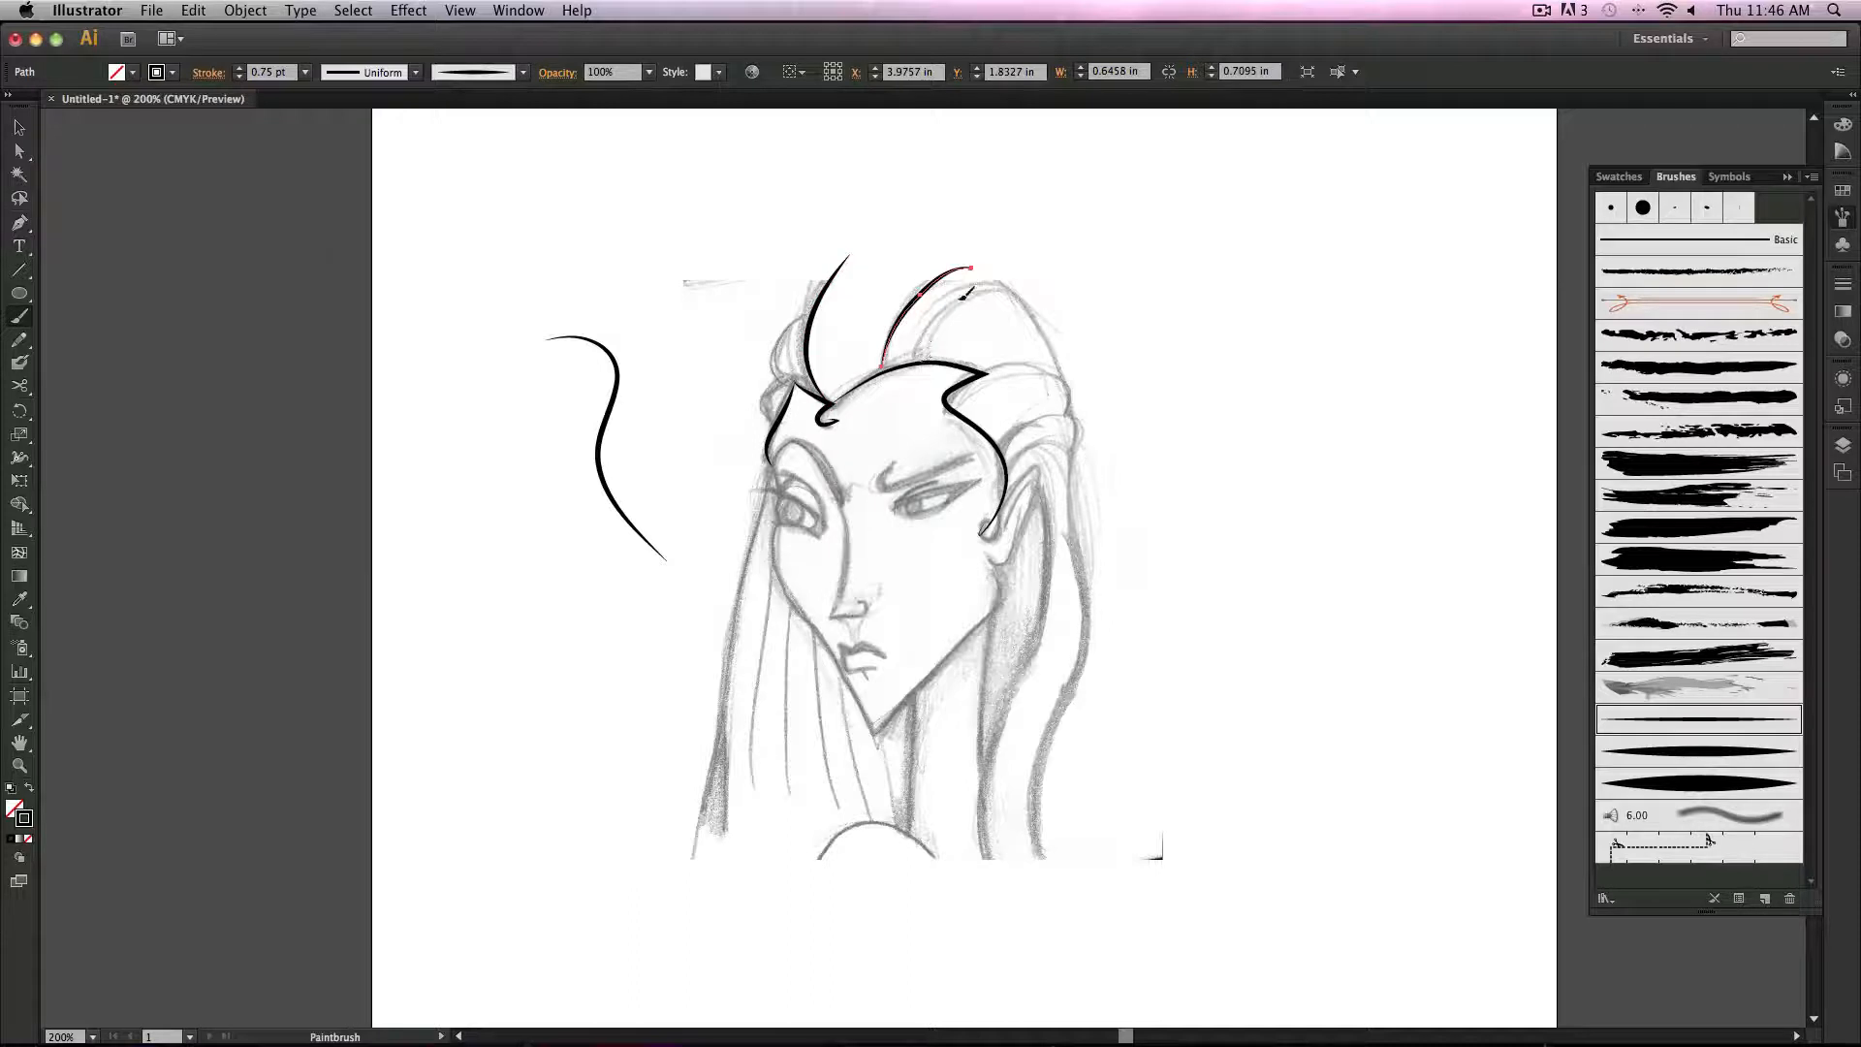
pyautogui.moveTo(1030, 285); pyautogui.dragTo(919, 361)
pyautogui.moveTo(999, 283); pyautogui.dragTo(1063, 376)
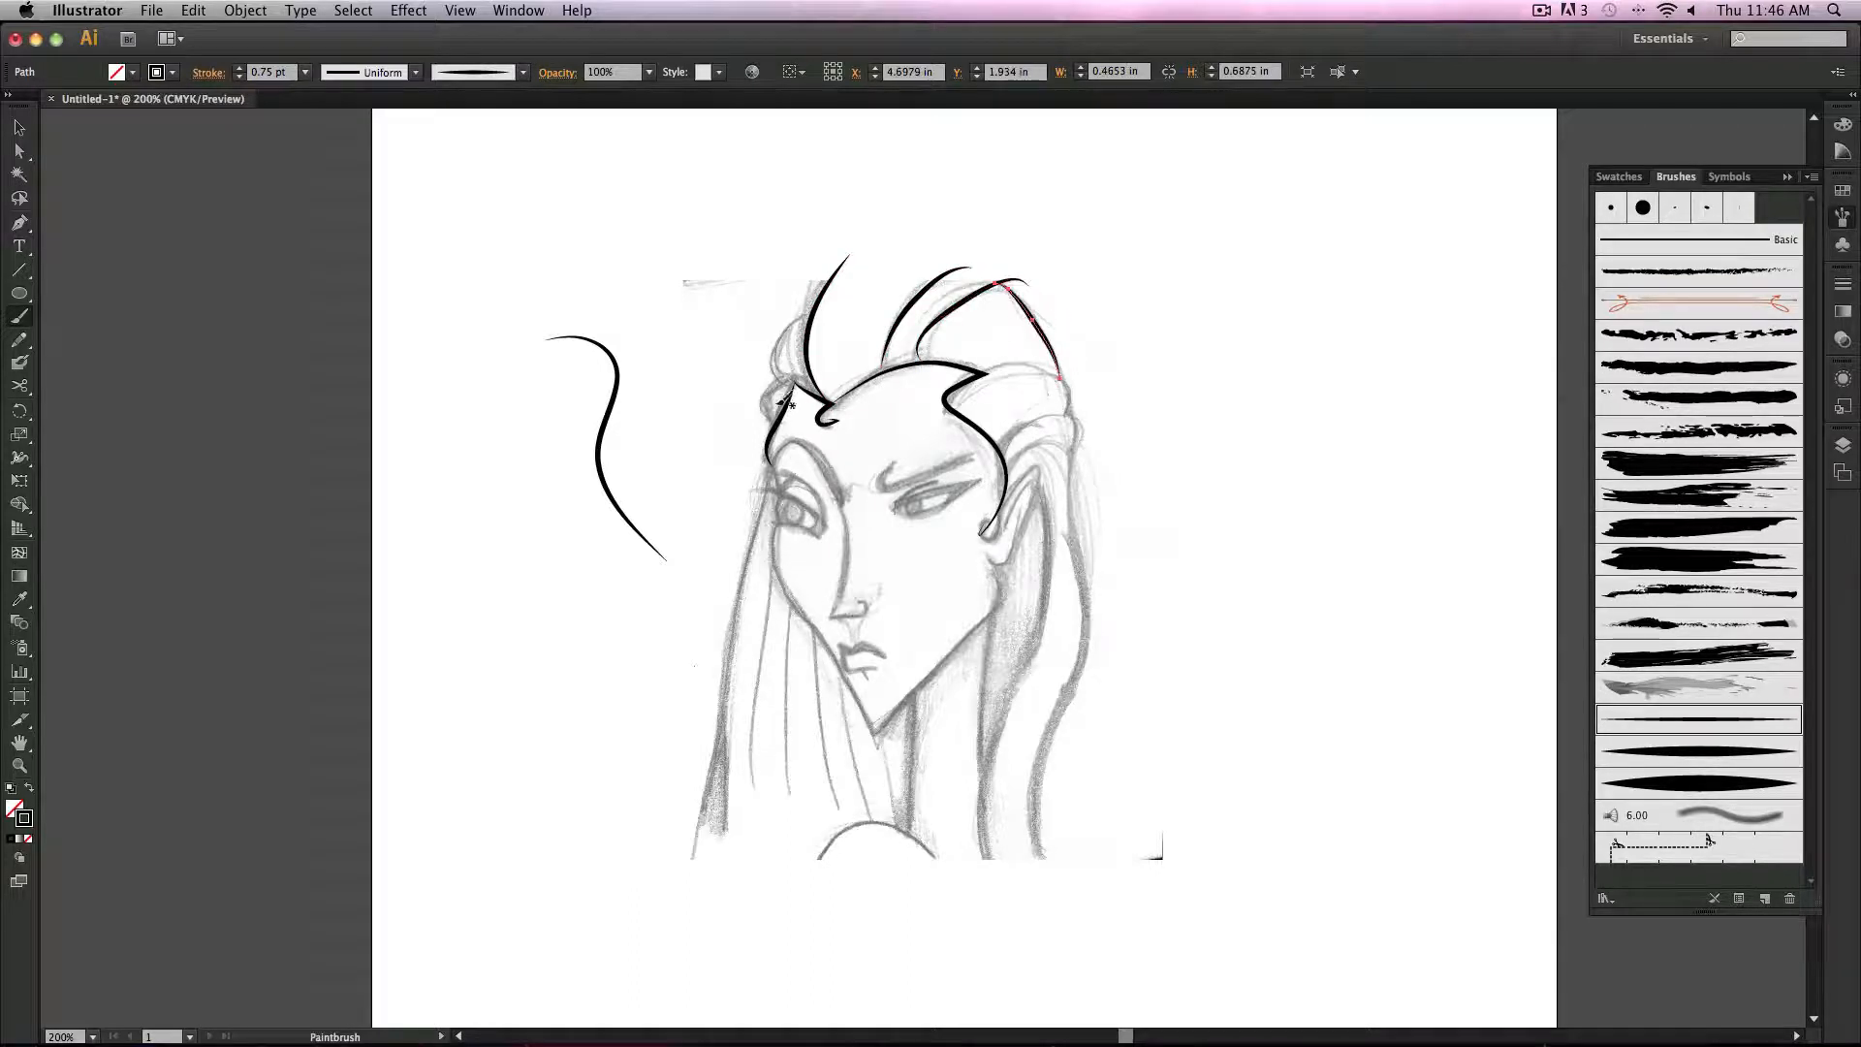
# Step: Paint a curl at the left temple and the right cheek line using the middle leaf brush
pyautogui.moveTo(774, 419); pyautogui.dragTo(787, 380)
pyautogui.click(1685, 758)
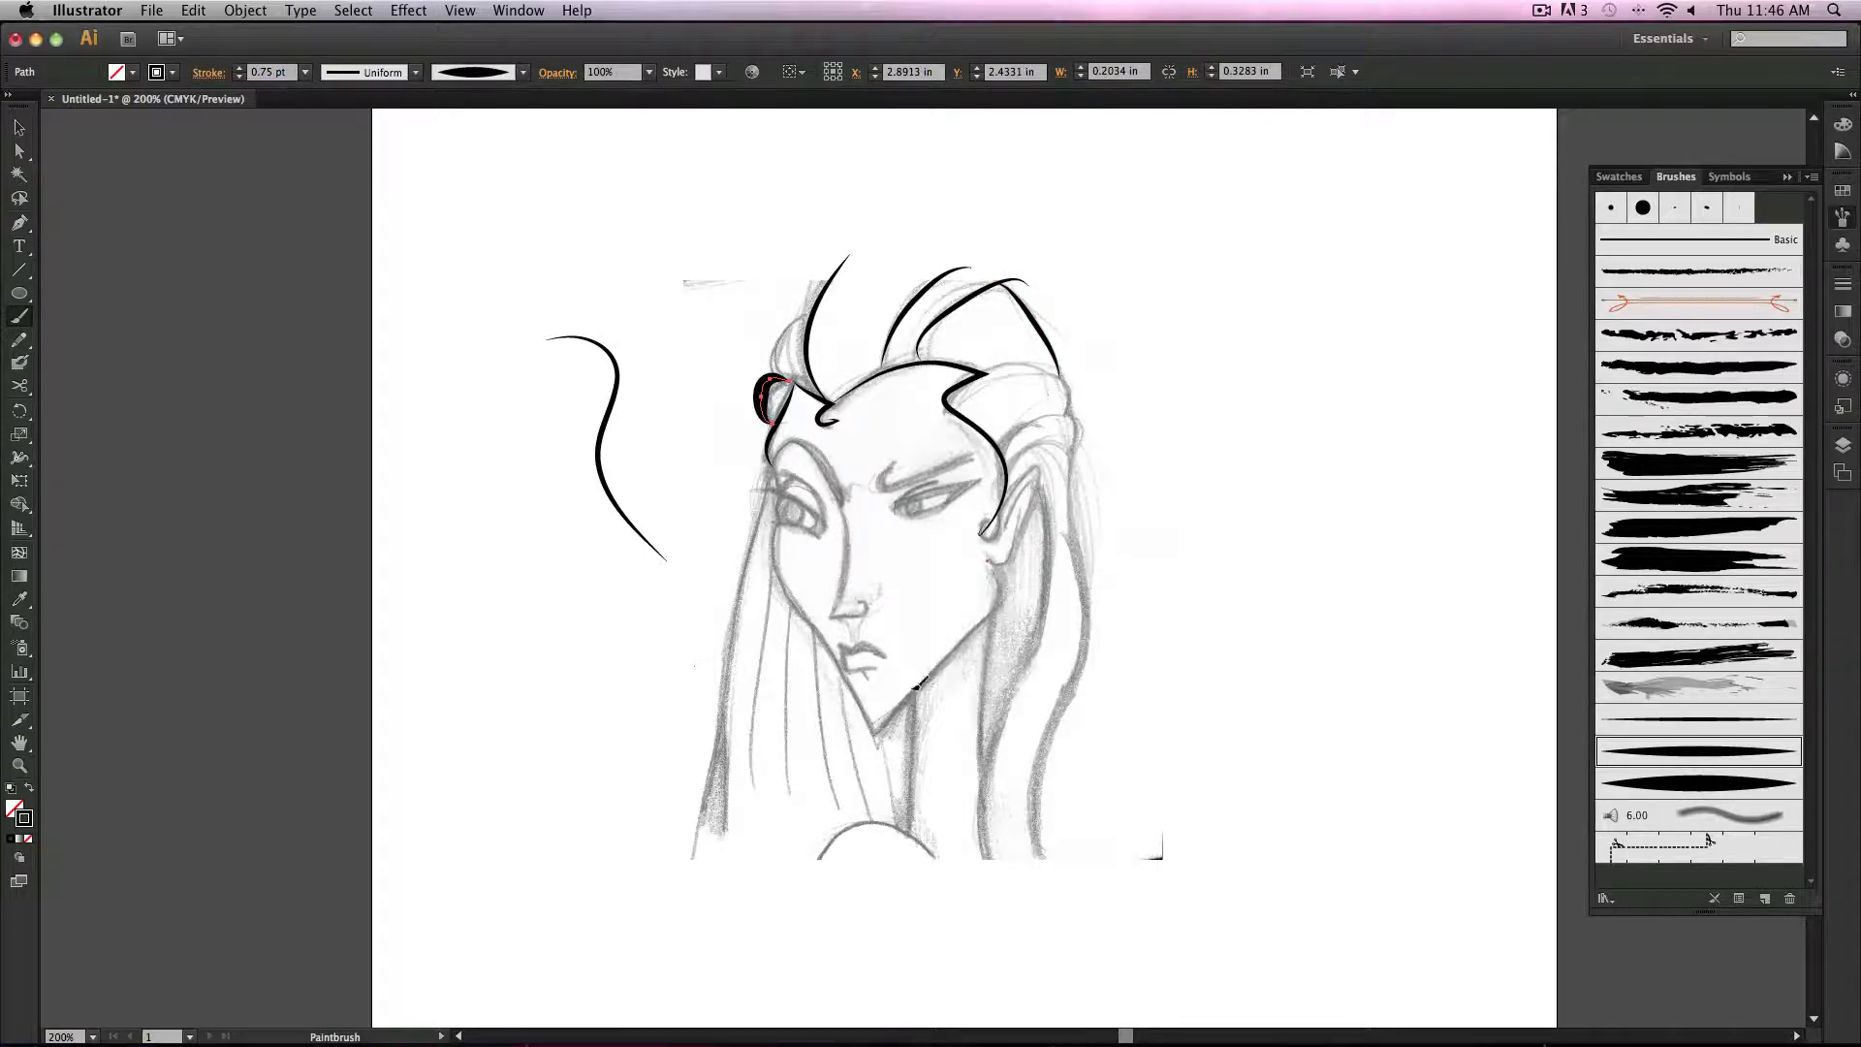
pyautogui.moveTo(917, 684); pyautogui.dragTo(873, 741)
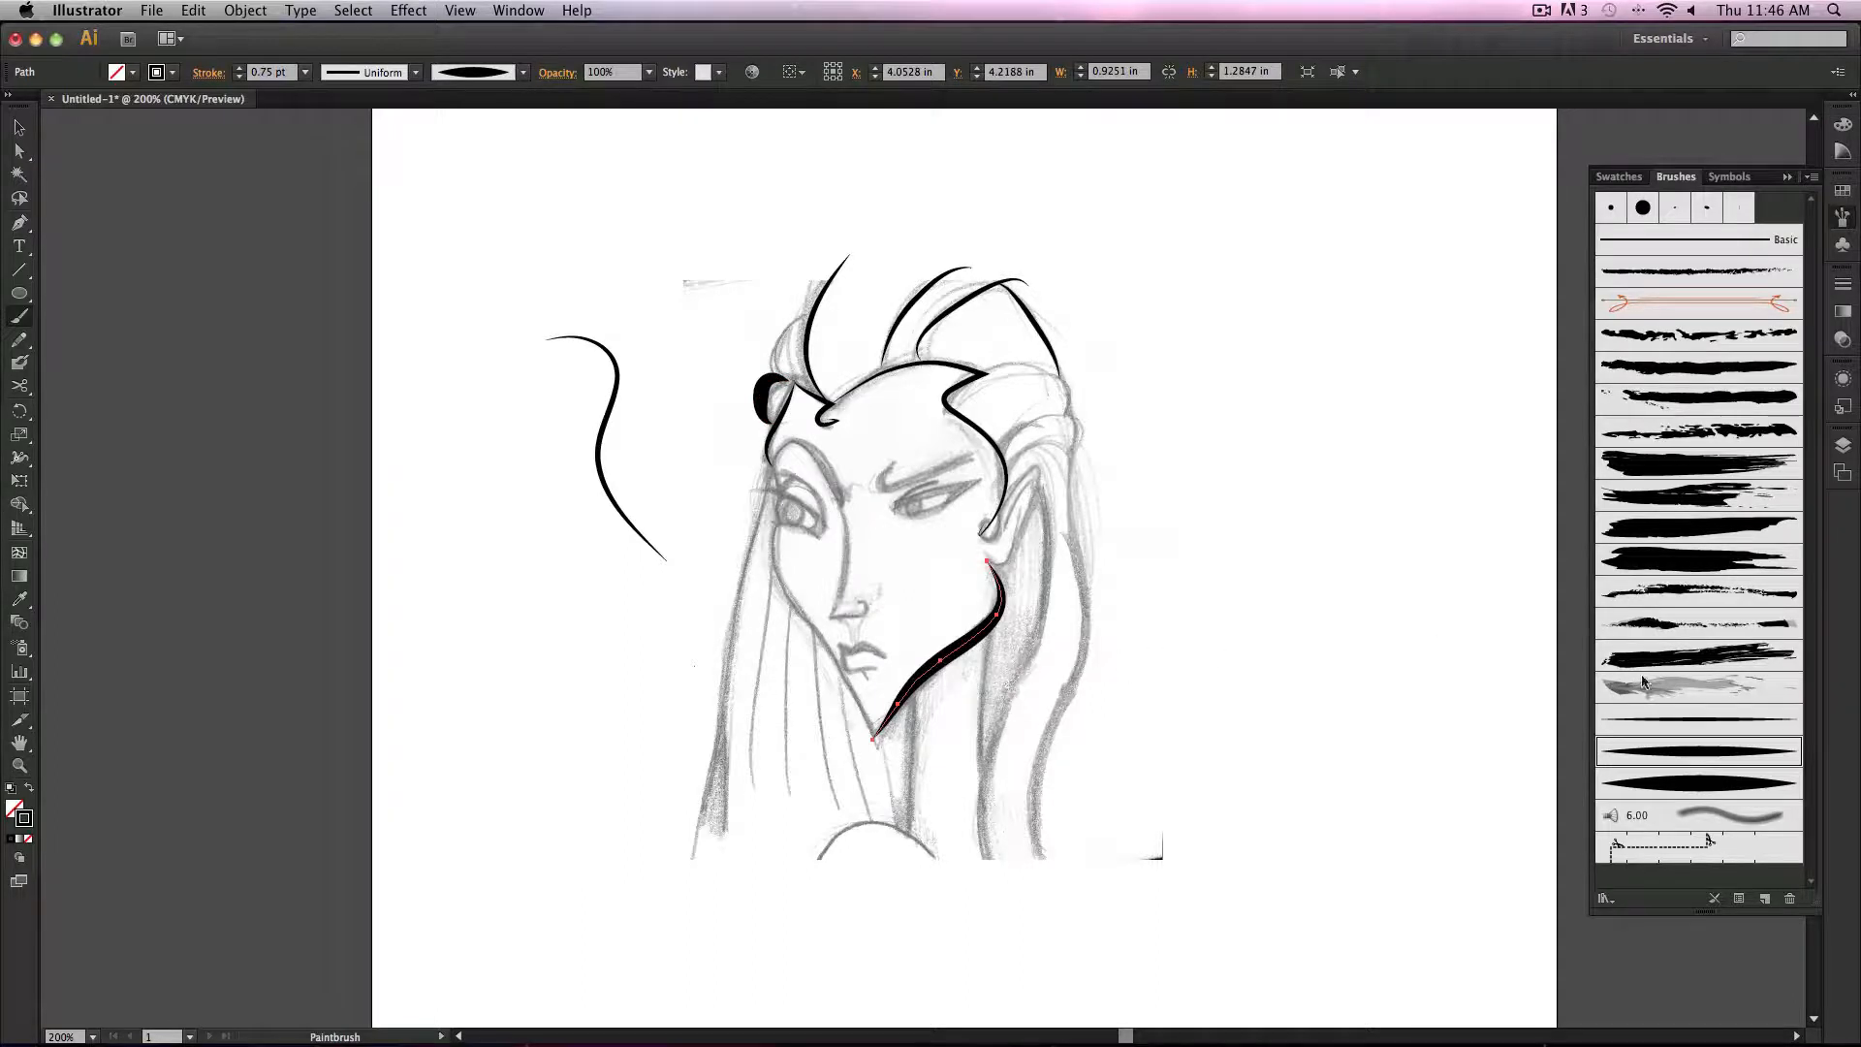
# Step: Switch the cheek line to the thinnest leaf brush, paint the right neck line, and compare the leaf brushes on it
pyautogui.click(1675, 720)
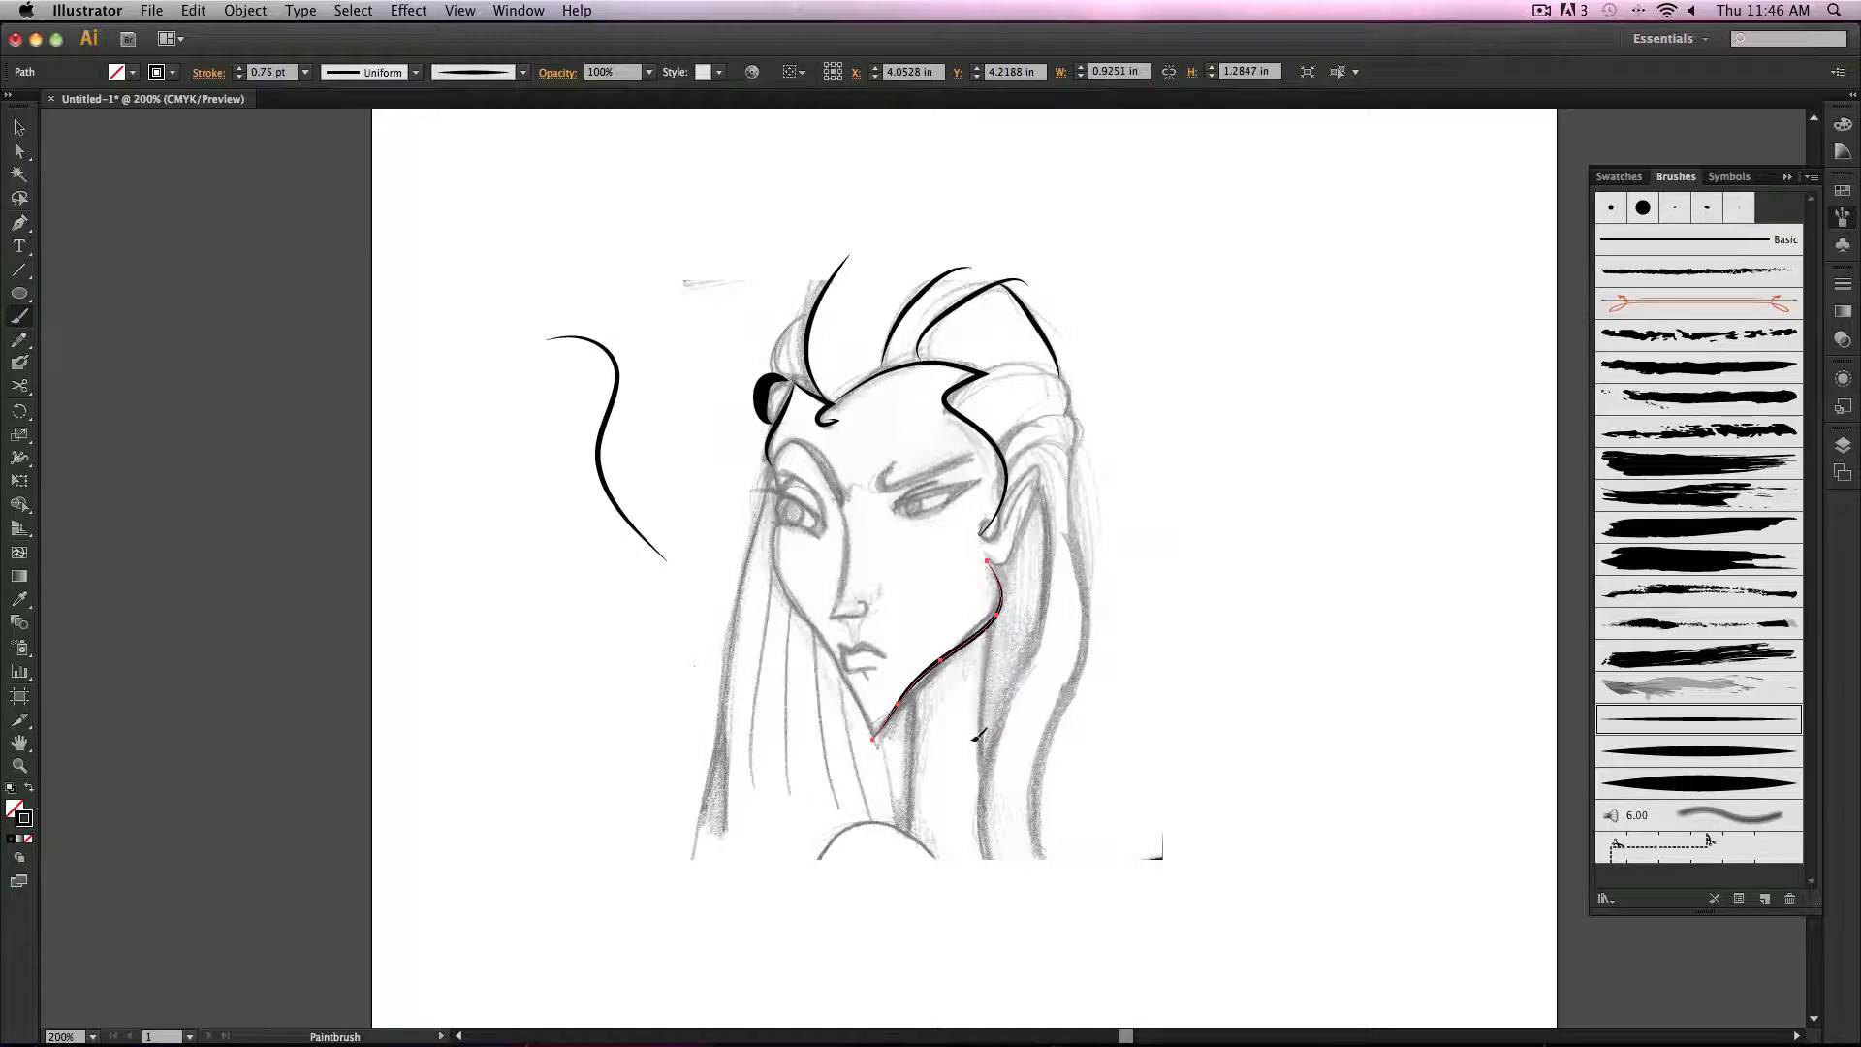
pyautogui.moveTo(986, 864); pyautogui.dragTo(986, 632)
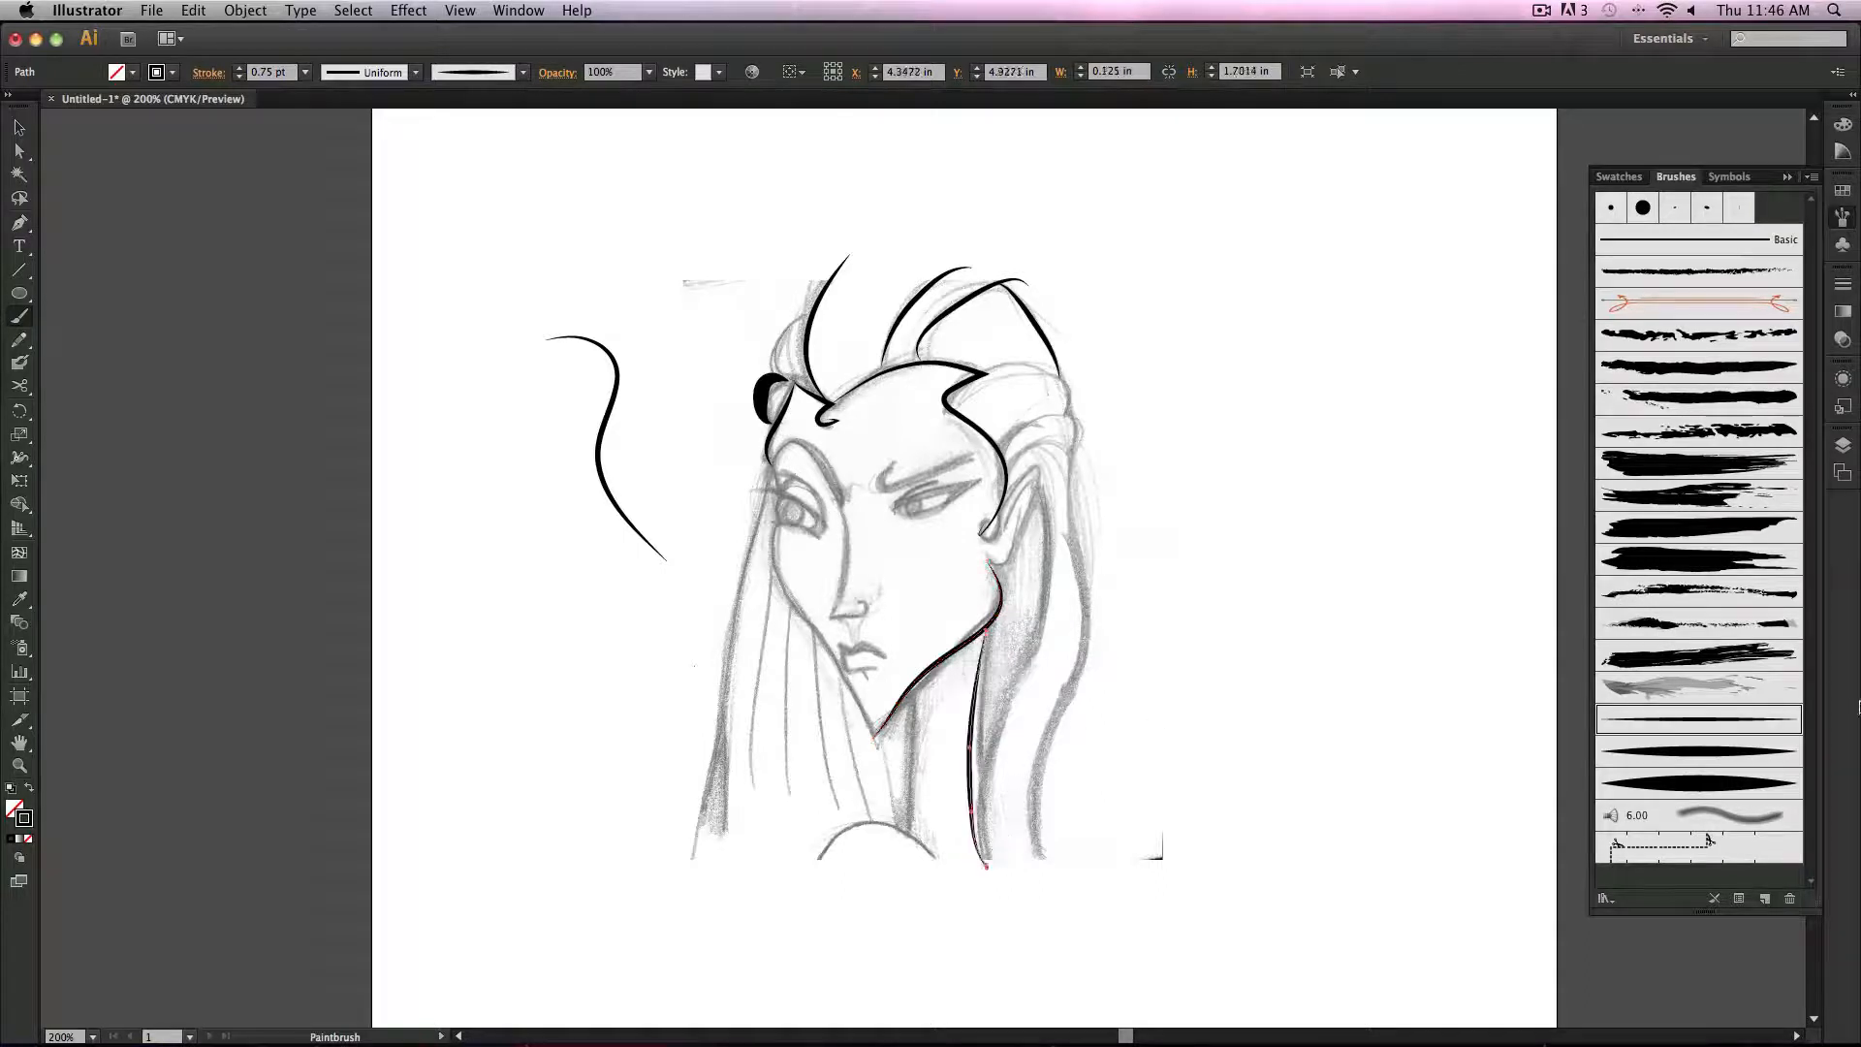
pyautogui.click(1761, 784)
pyautogui.click(1750, 752)
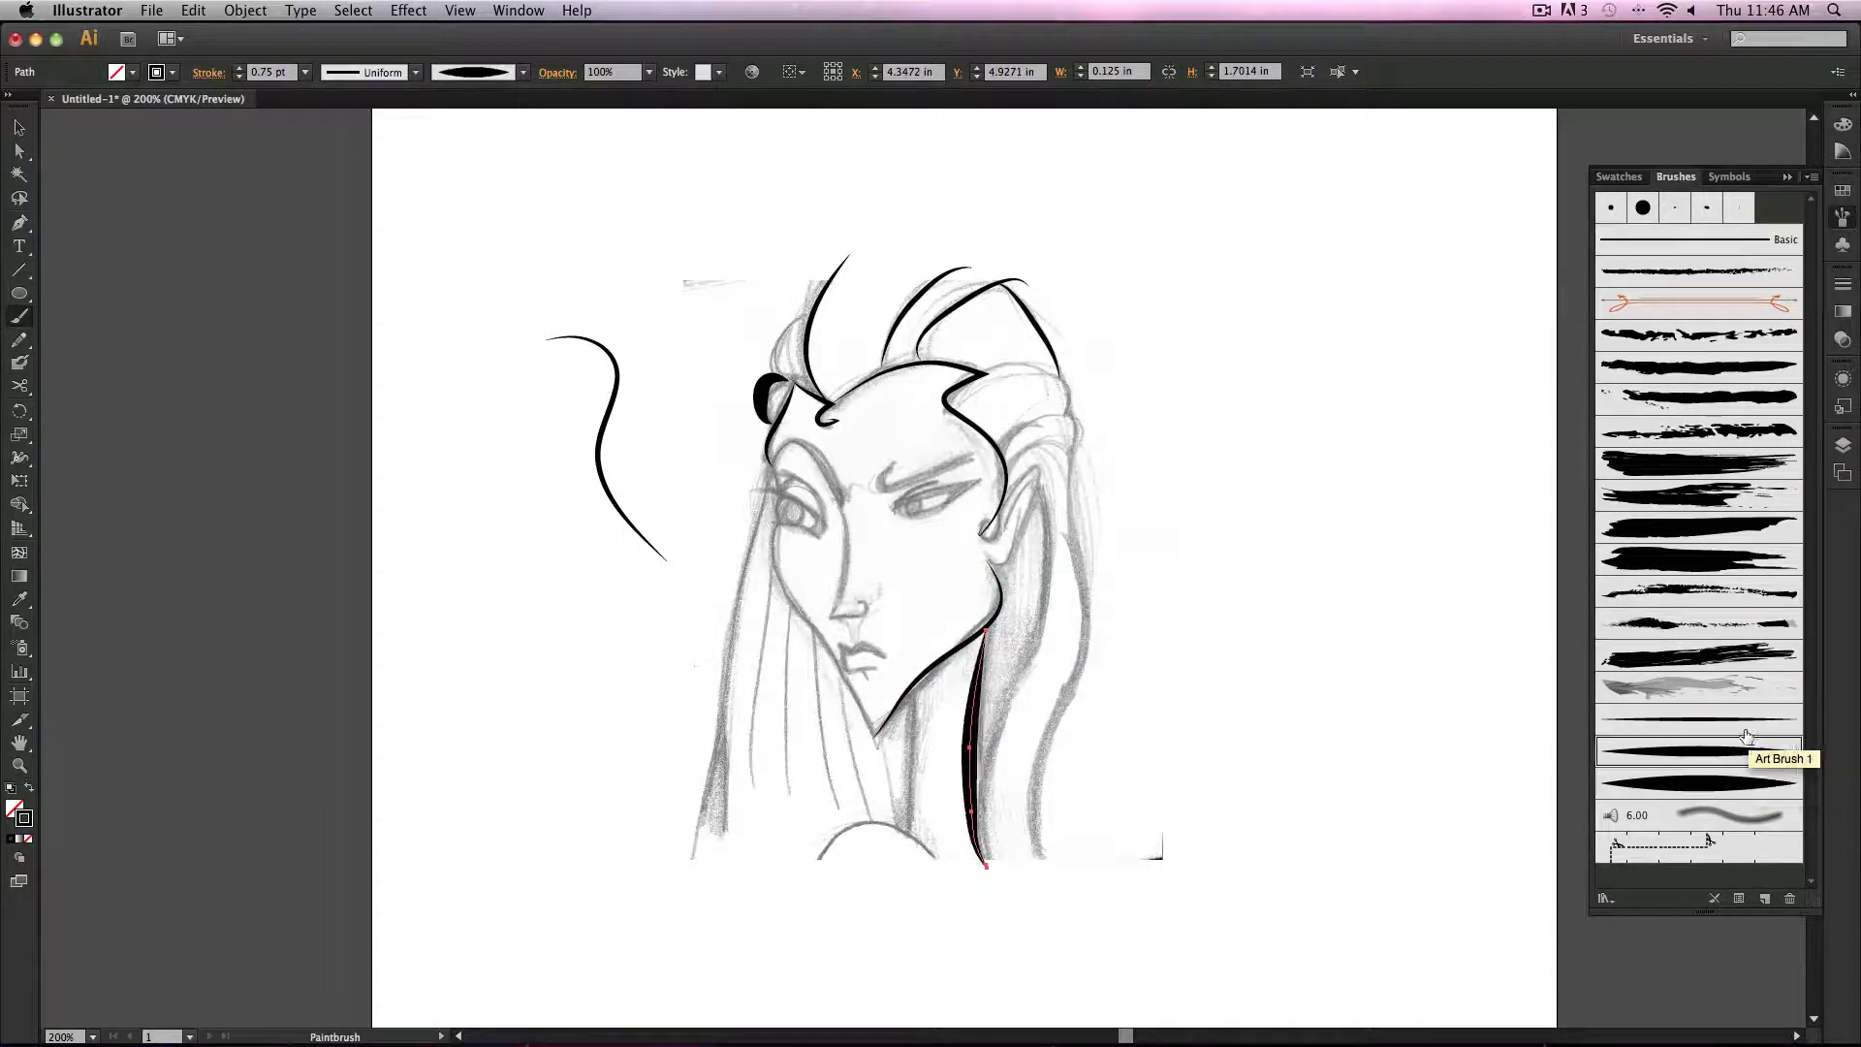
pyautogui.click(1747, 723)
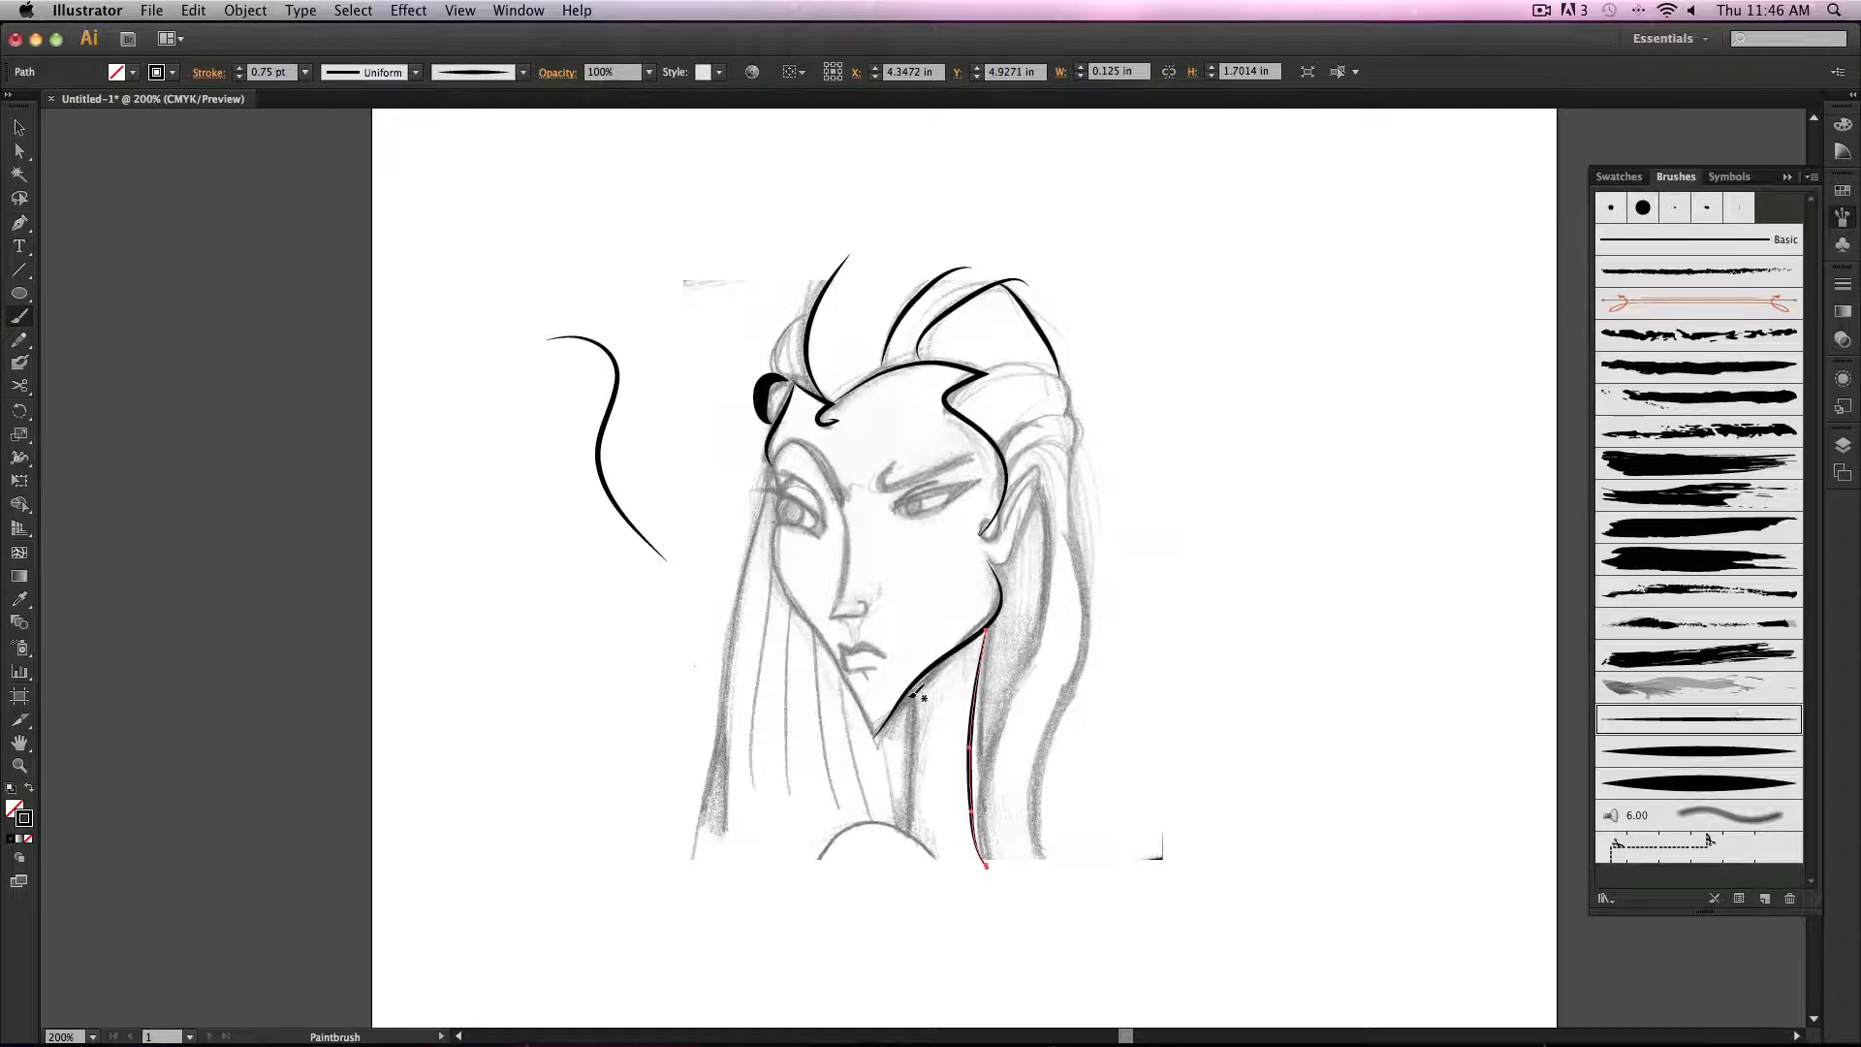
# Step: Paint the left neck line with the thinnest leaf brush, then hide and reshow the ArtHERE sketch layer to check the tracing
pyautogui.moveTo(904, 839); pyautogui.dragTo(901, 841)
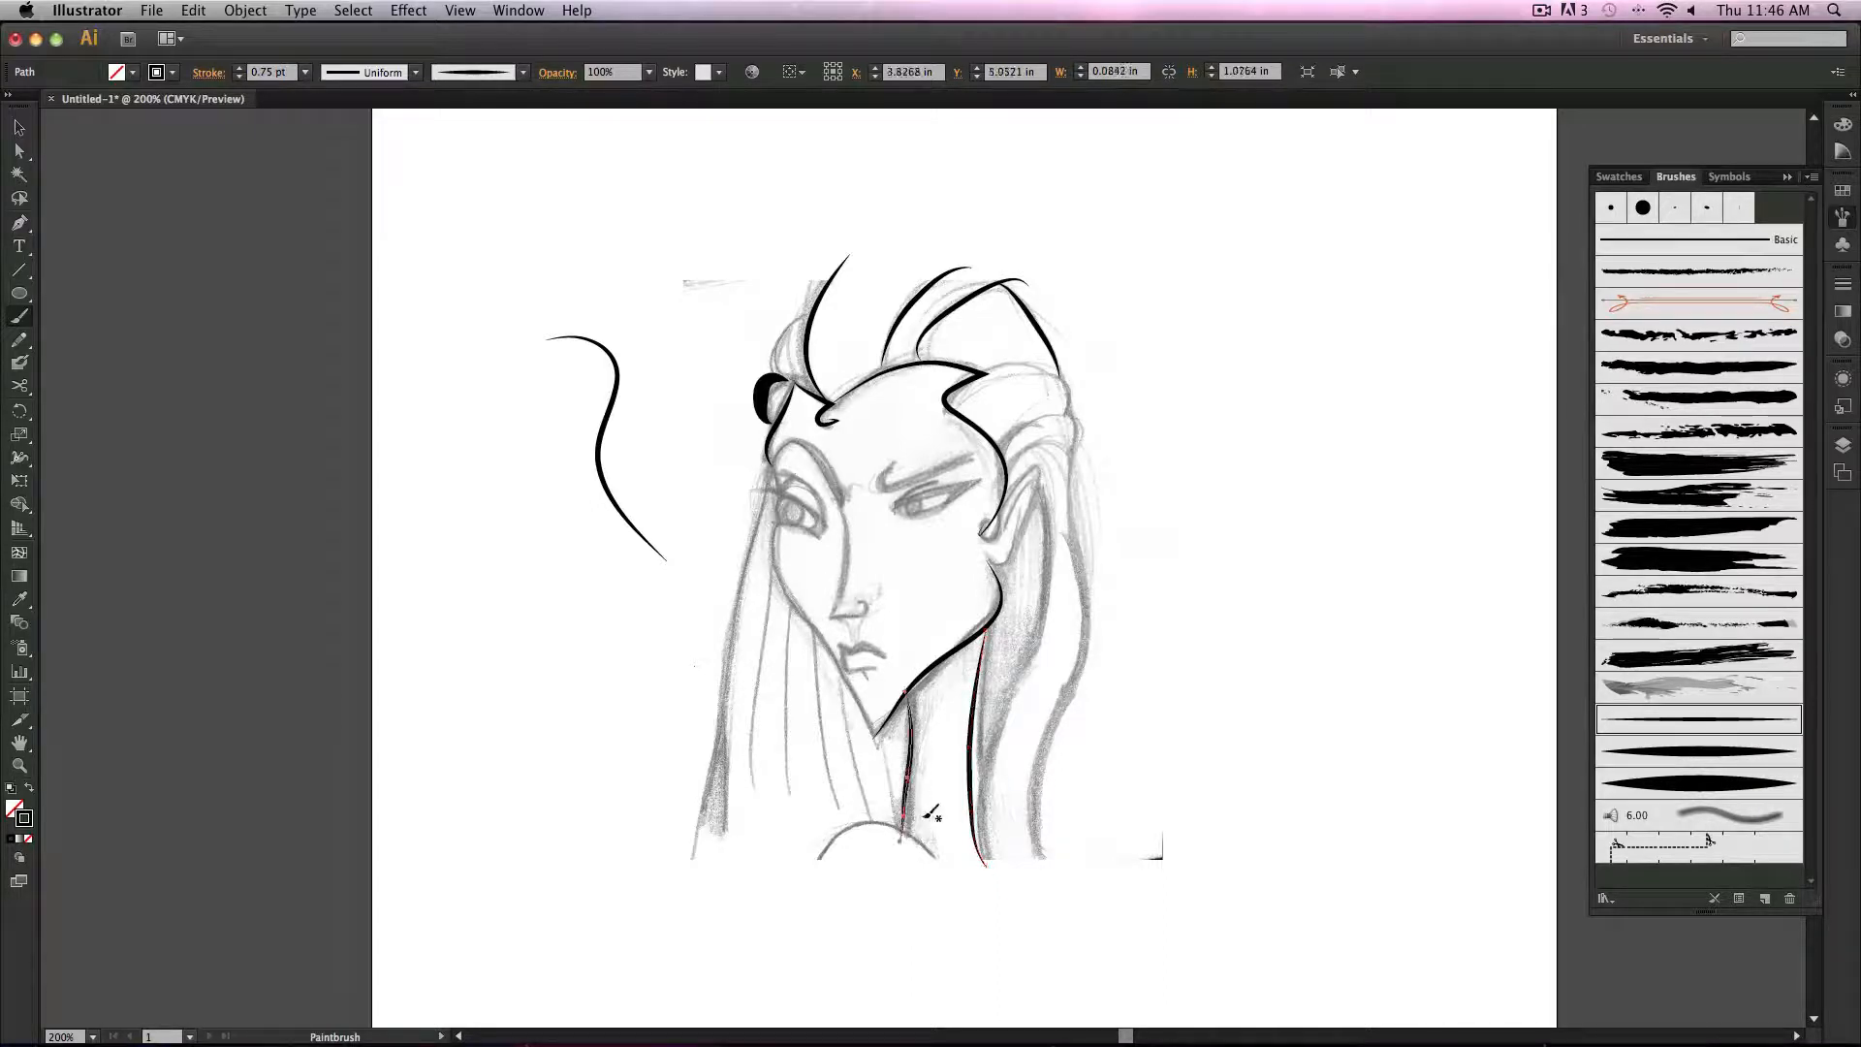
pyautogui.click(19, 131)
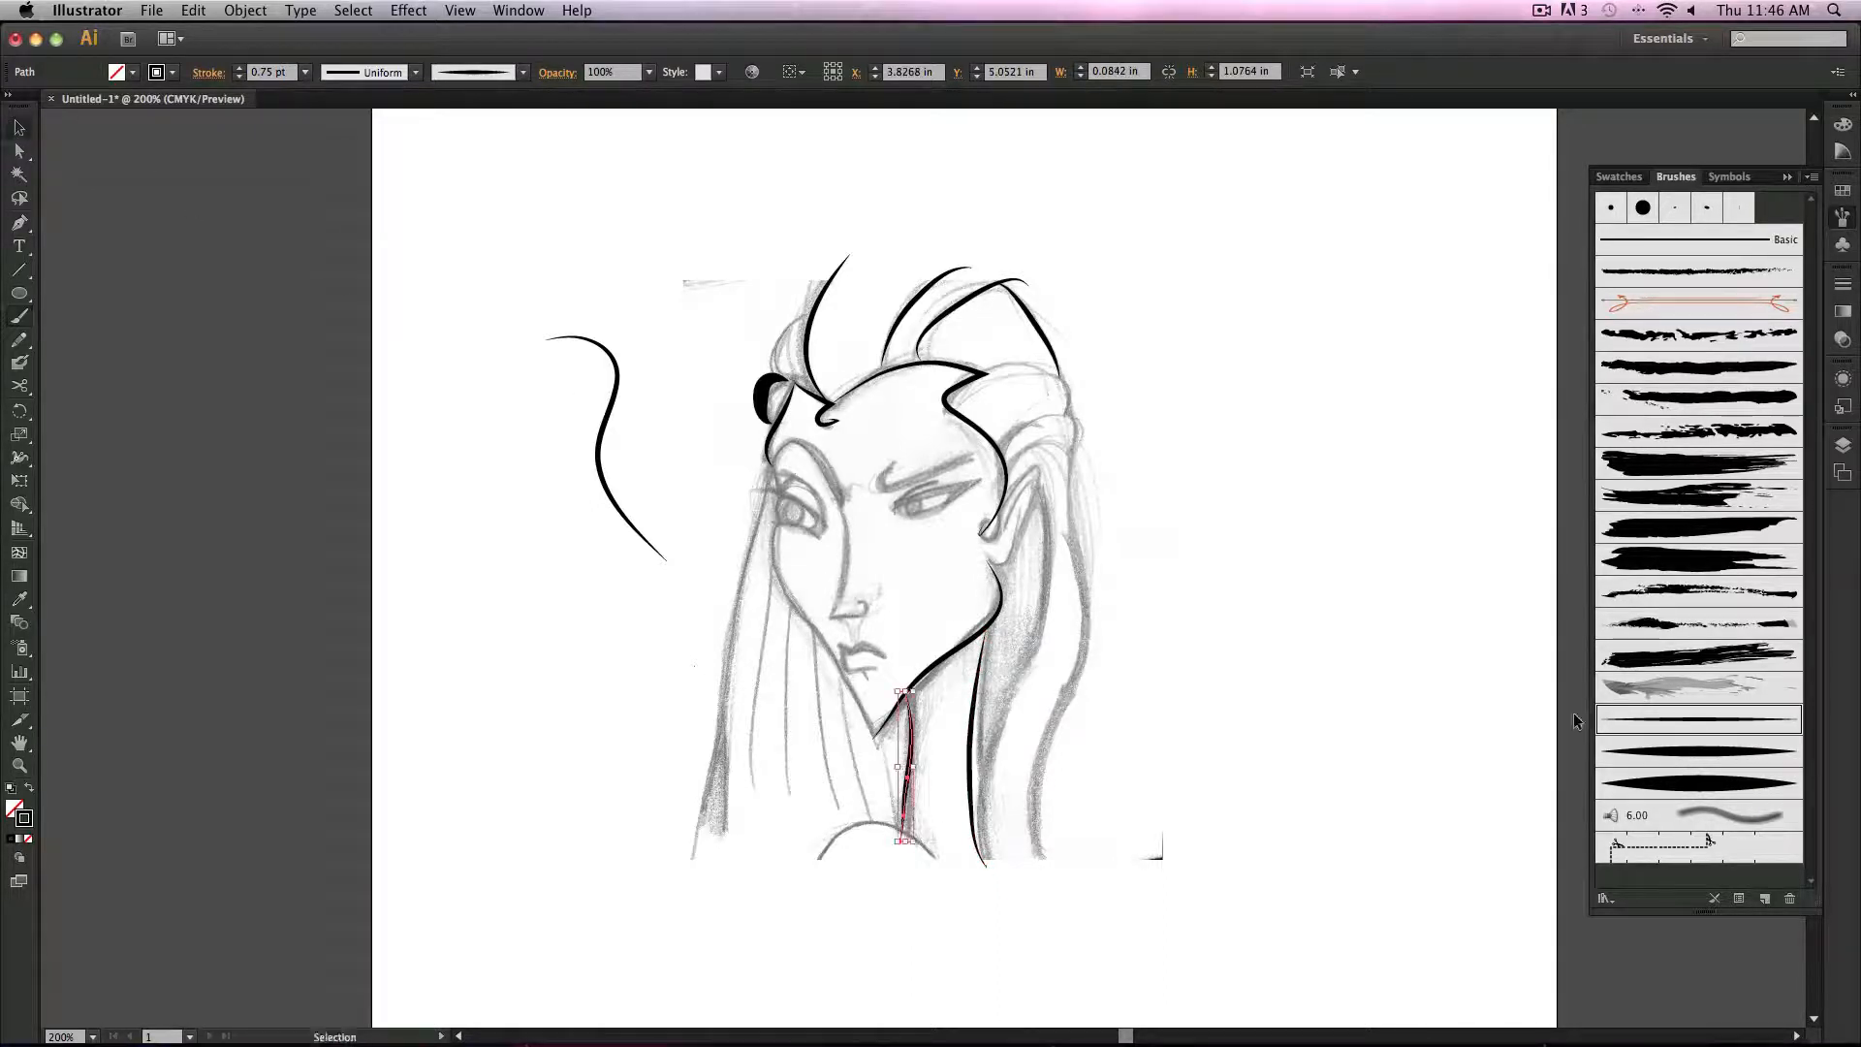
pyautogui.click(1844, 445)
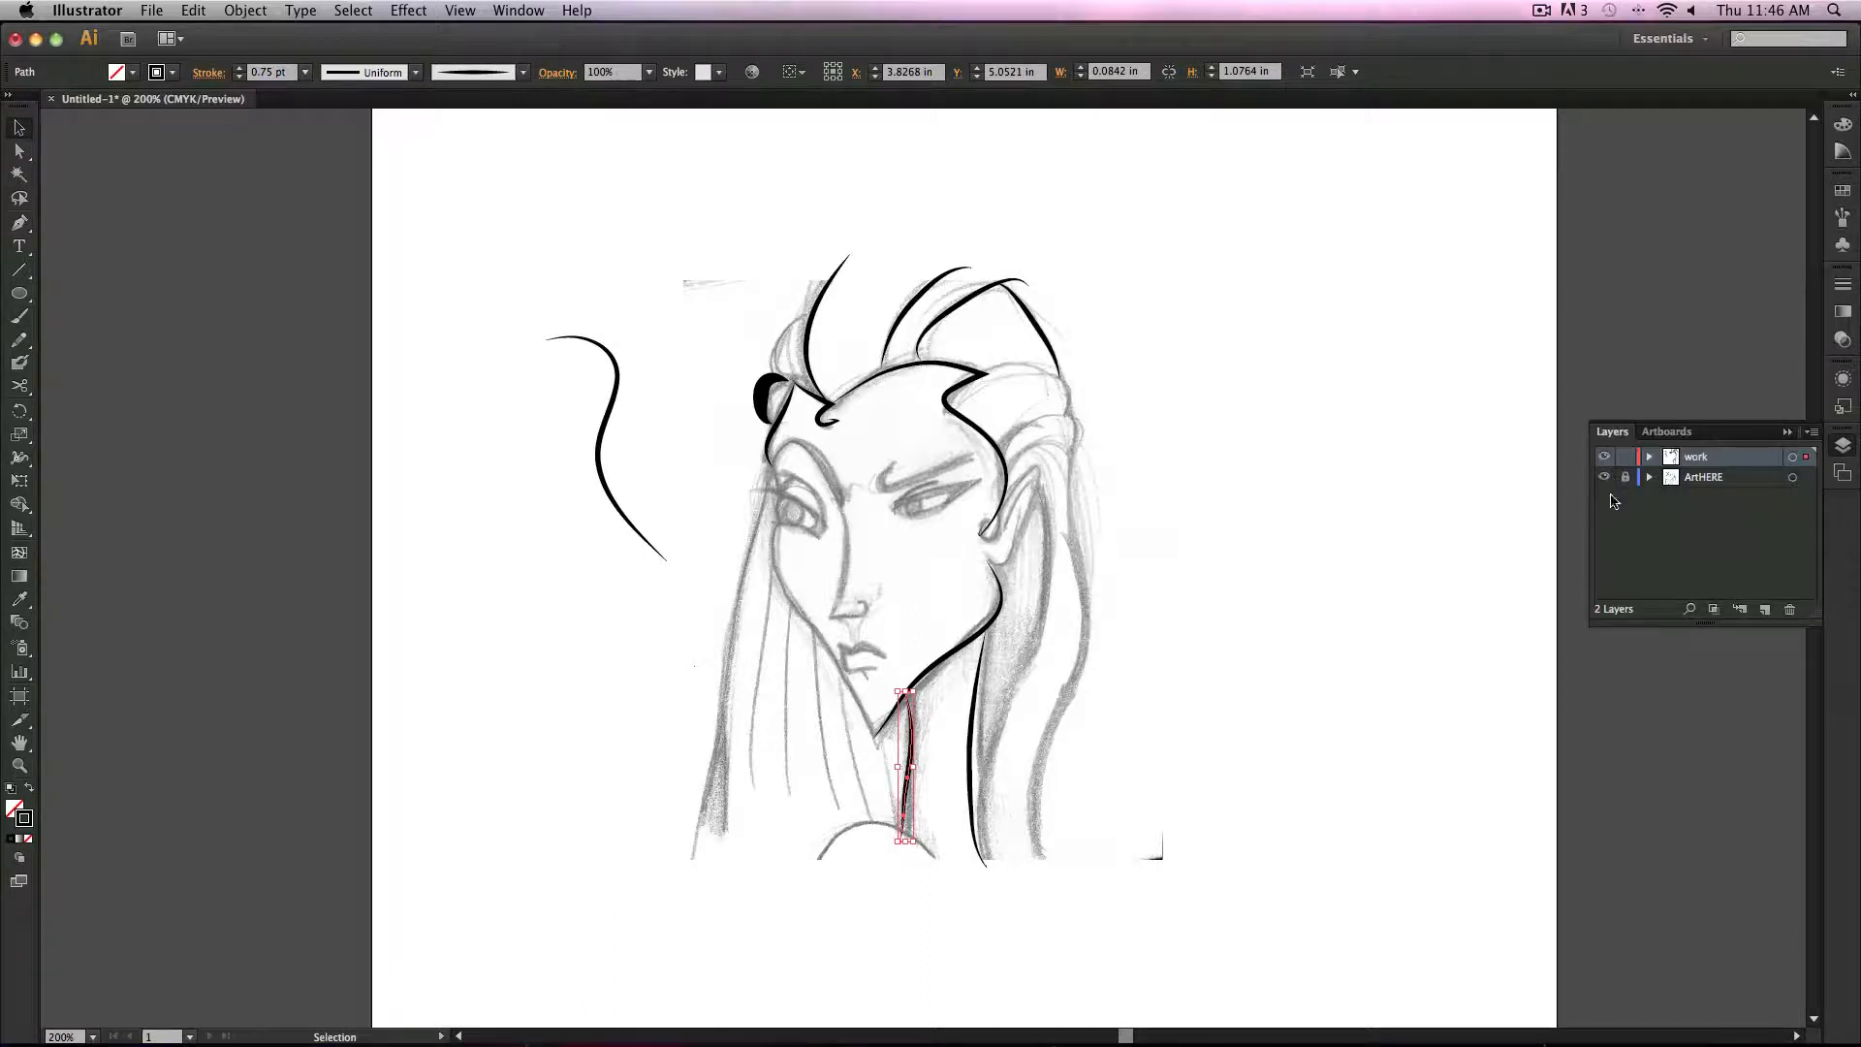
pyautogui.click(1605, 477)
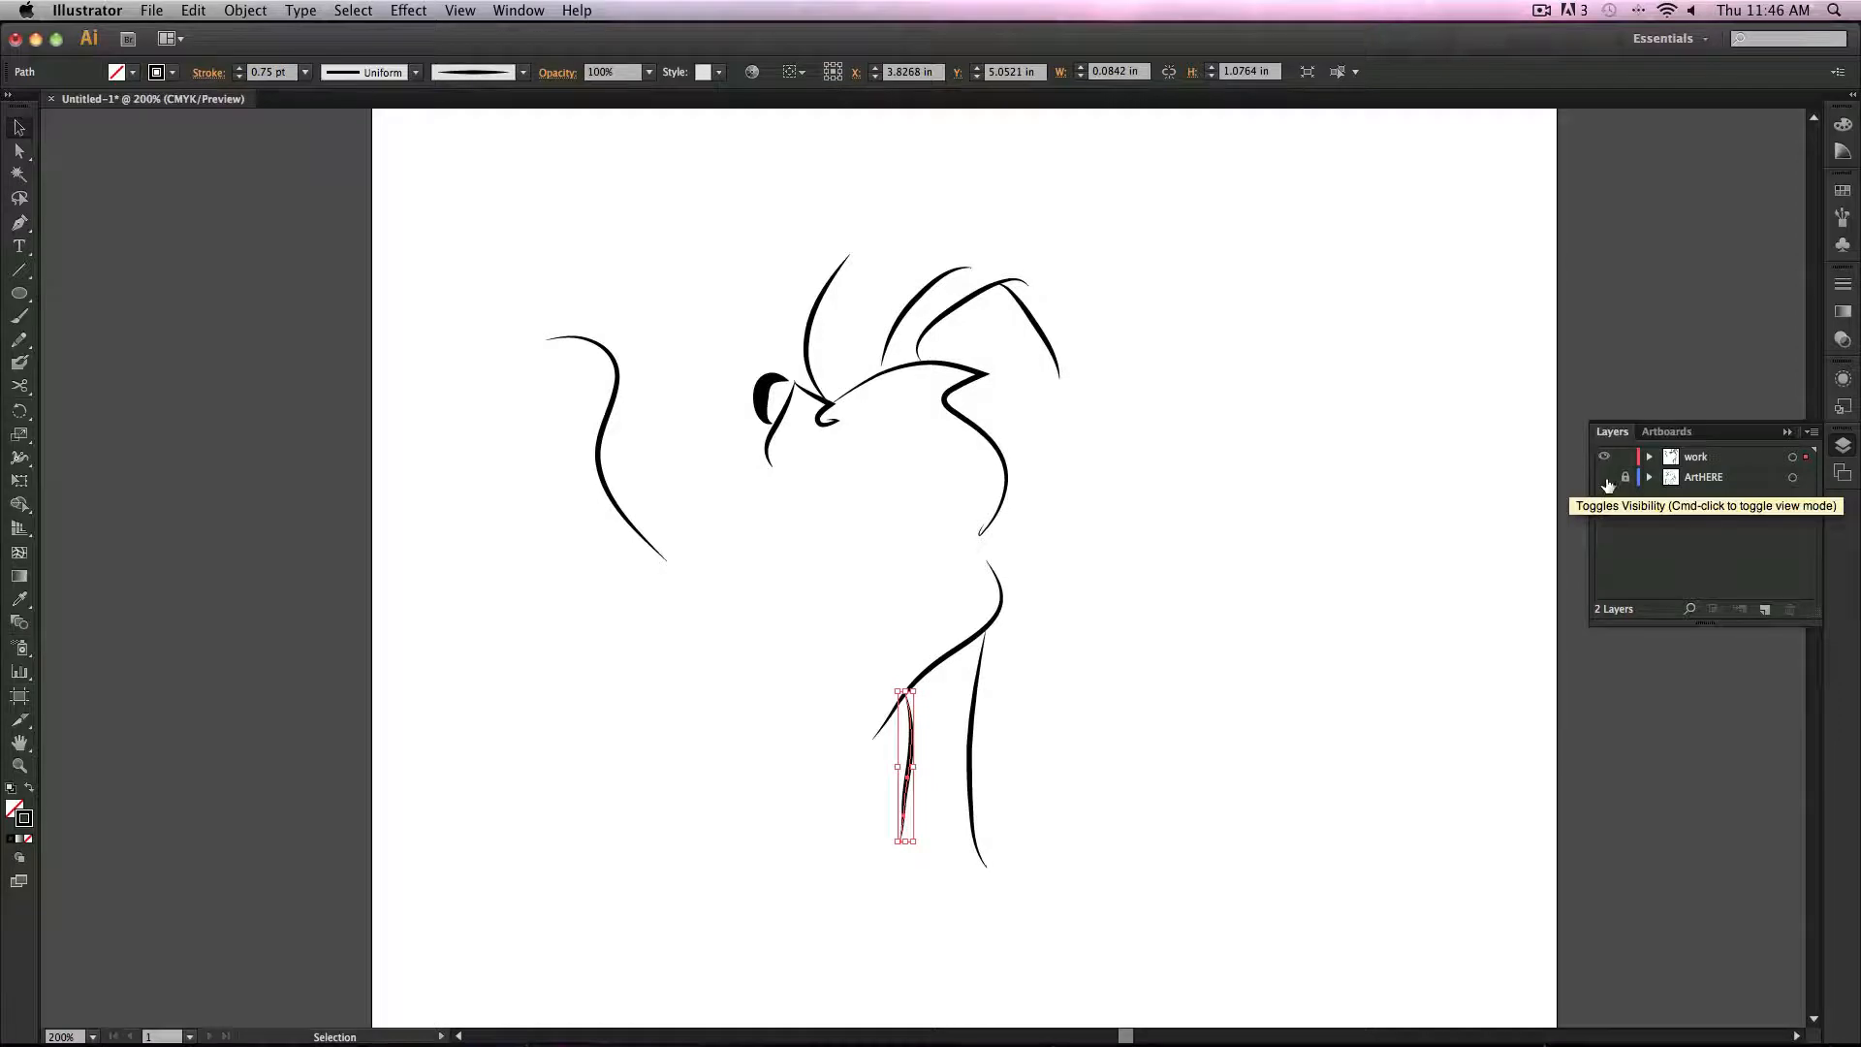
pyautogui.click(1605, 478)
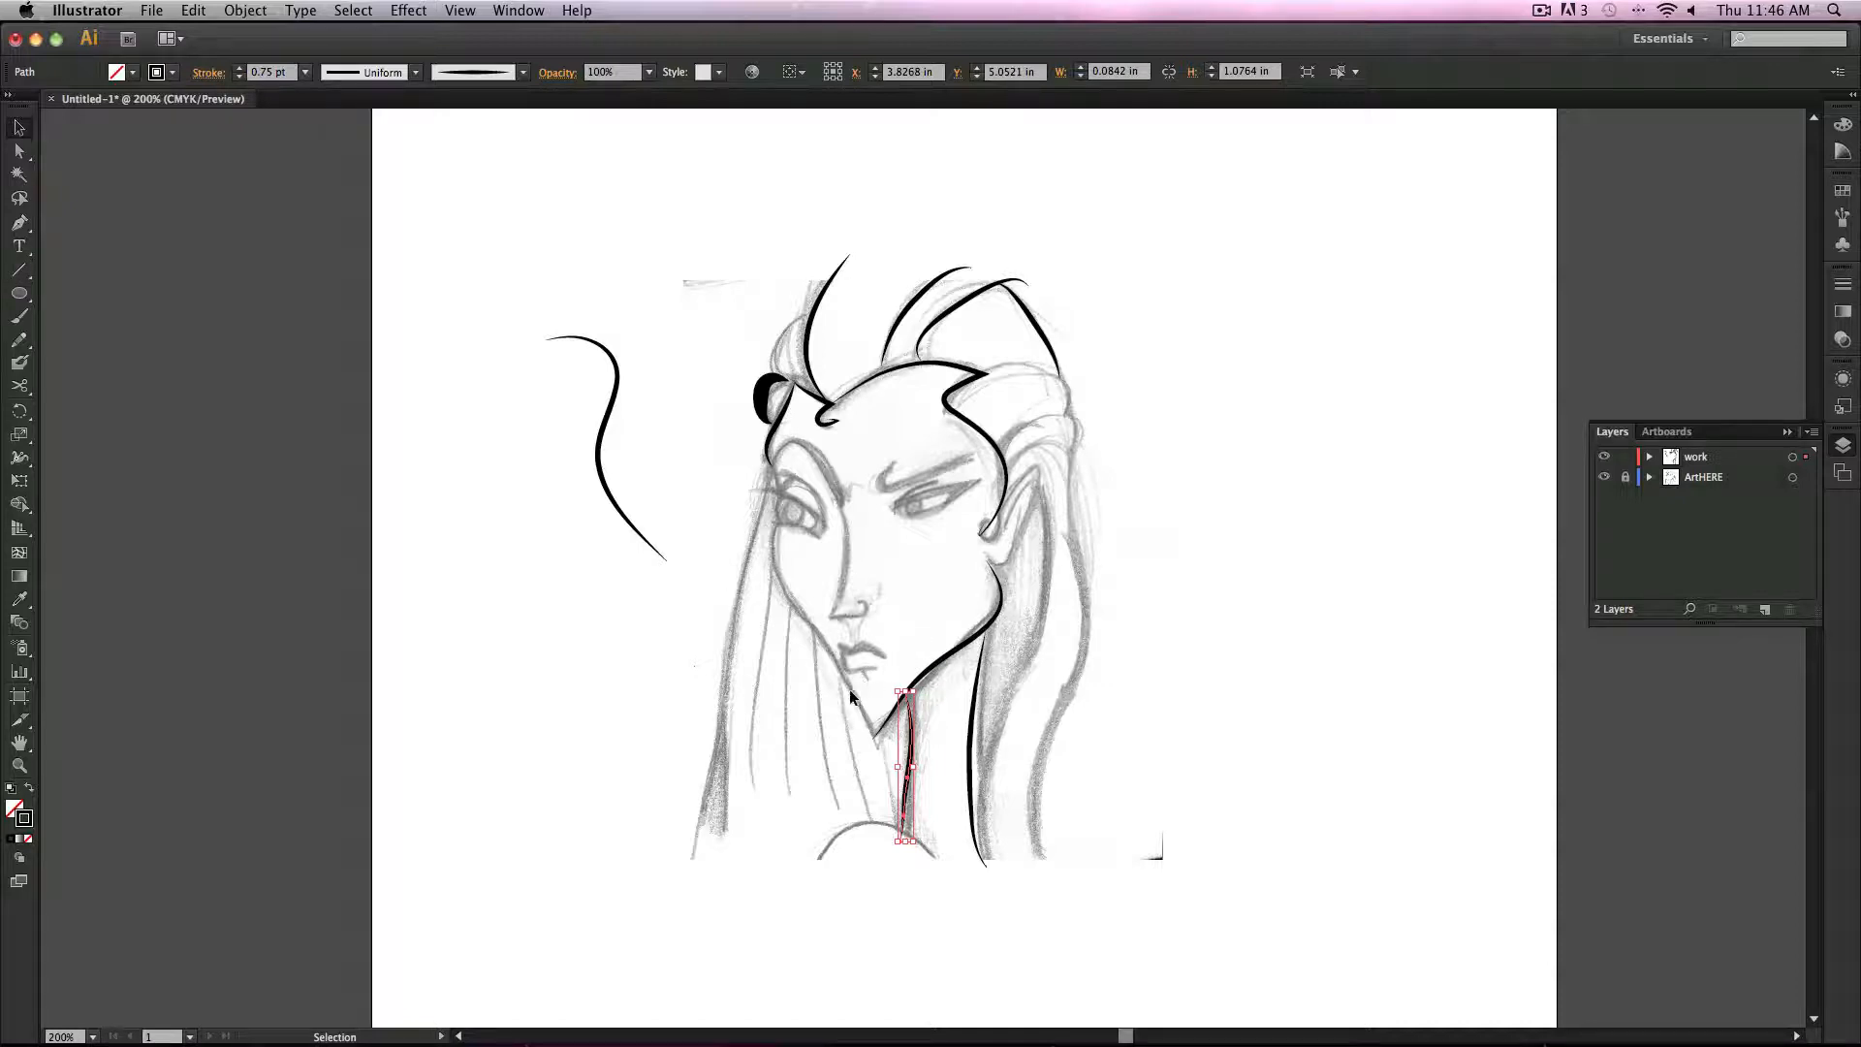
# Step: Select all the traced brush strokes and delete them
pyautogui.moveTo(430, 191); pyautogui.dragTo(1478, 797)
pyautogui.press('Delete')
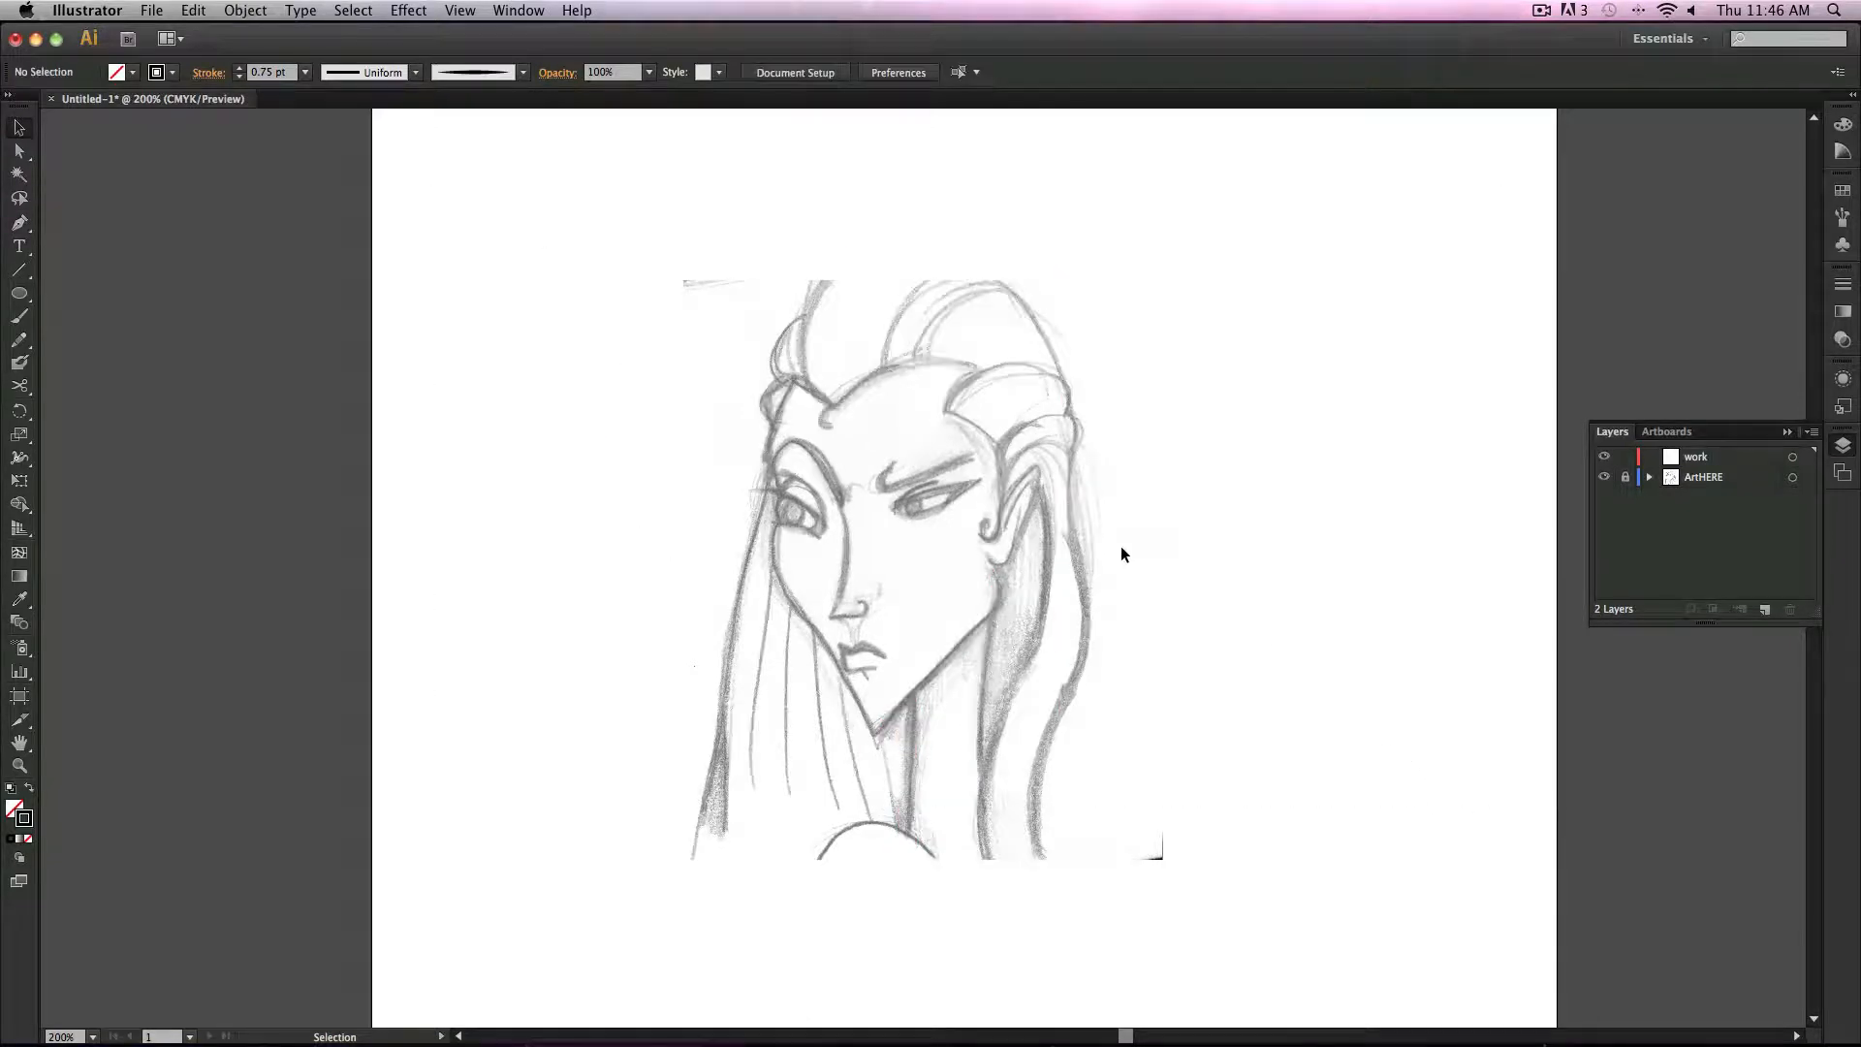
# Step: Open sketch.ai from the CustomBrushes folder
pyautogui.click(151, 11)
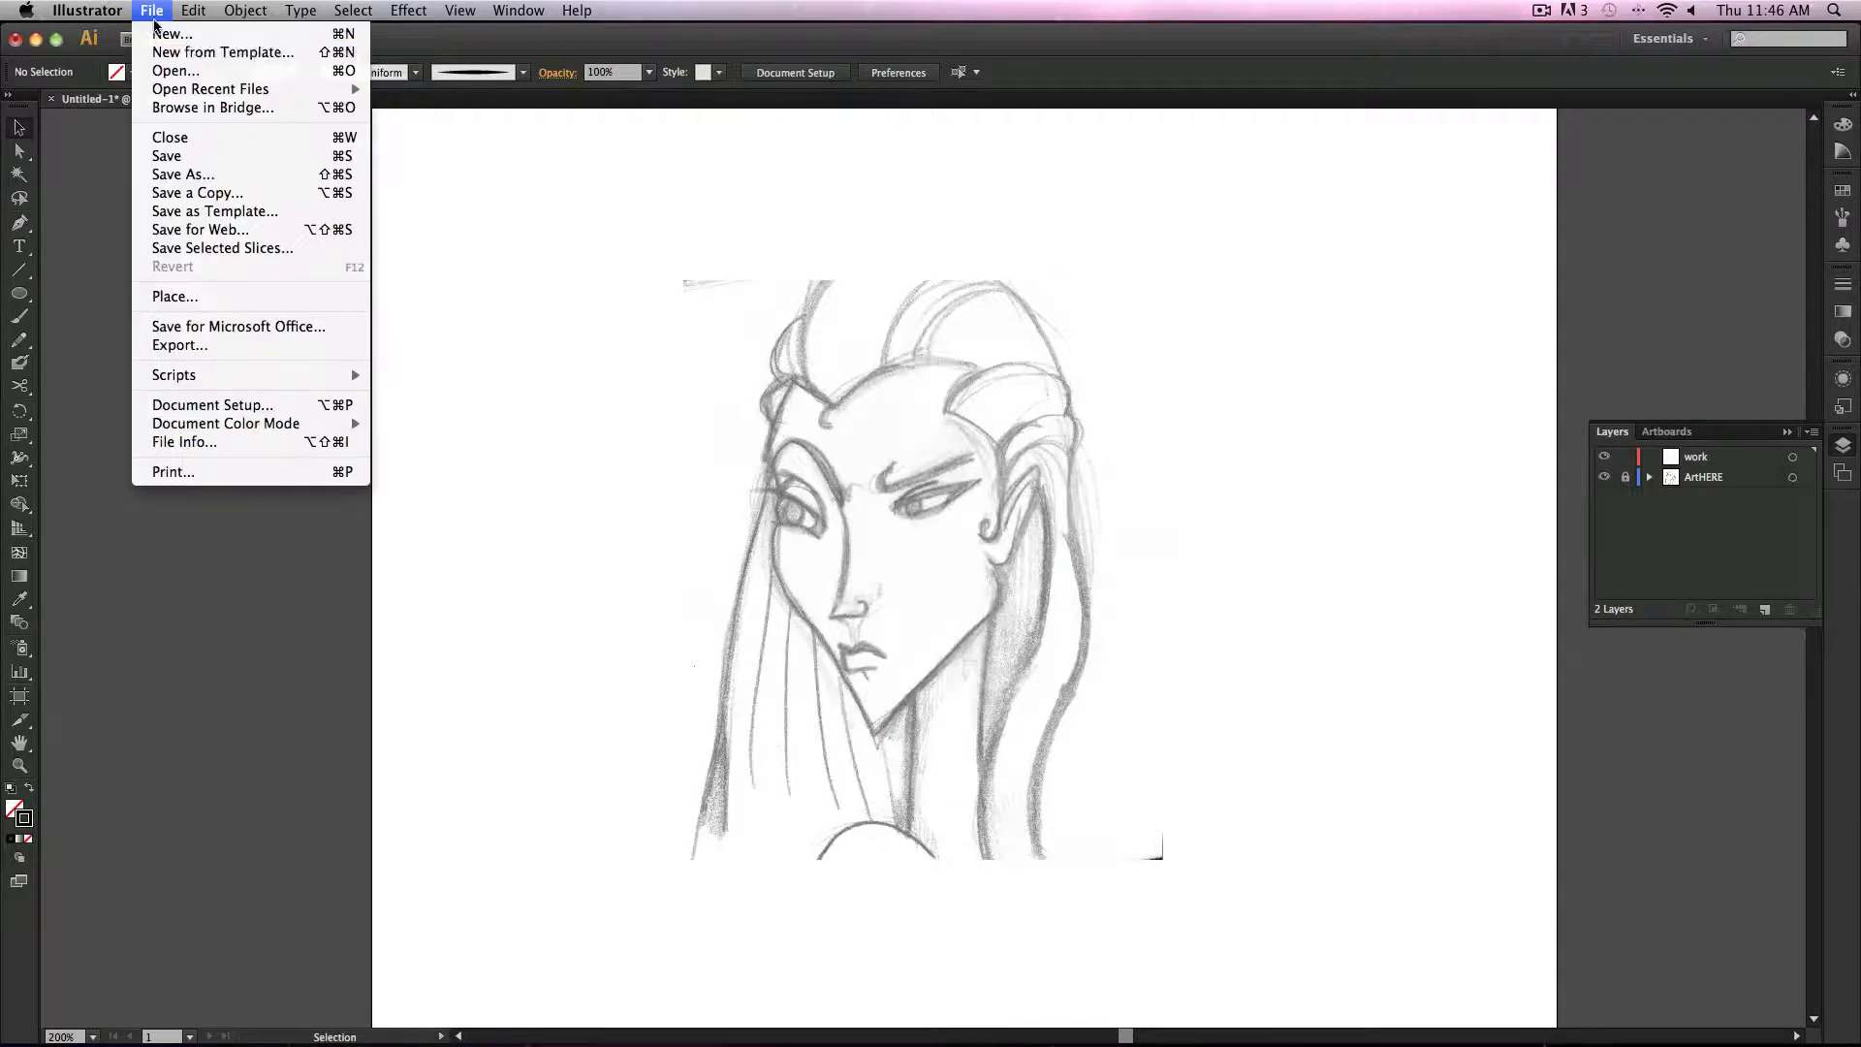
pyautogui.click(194, 68)
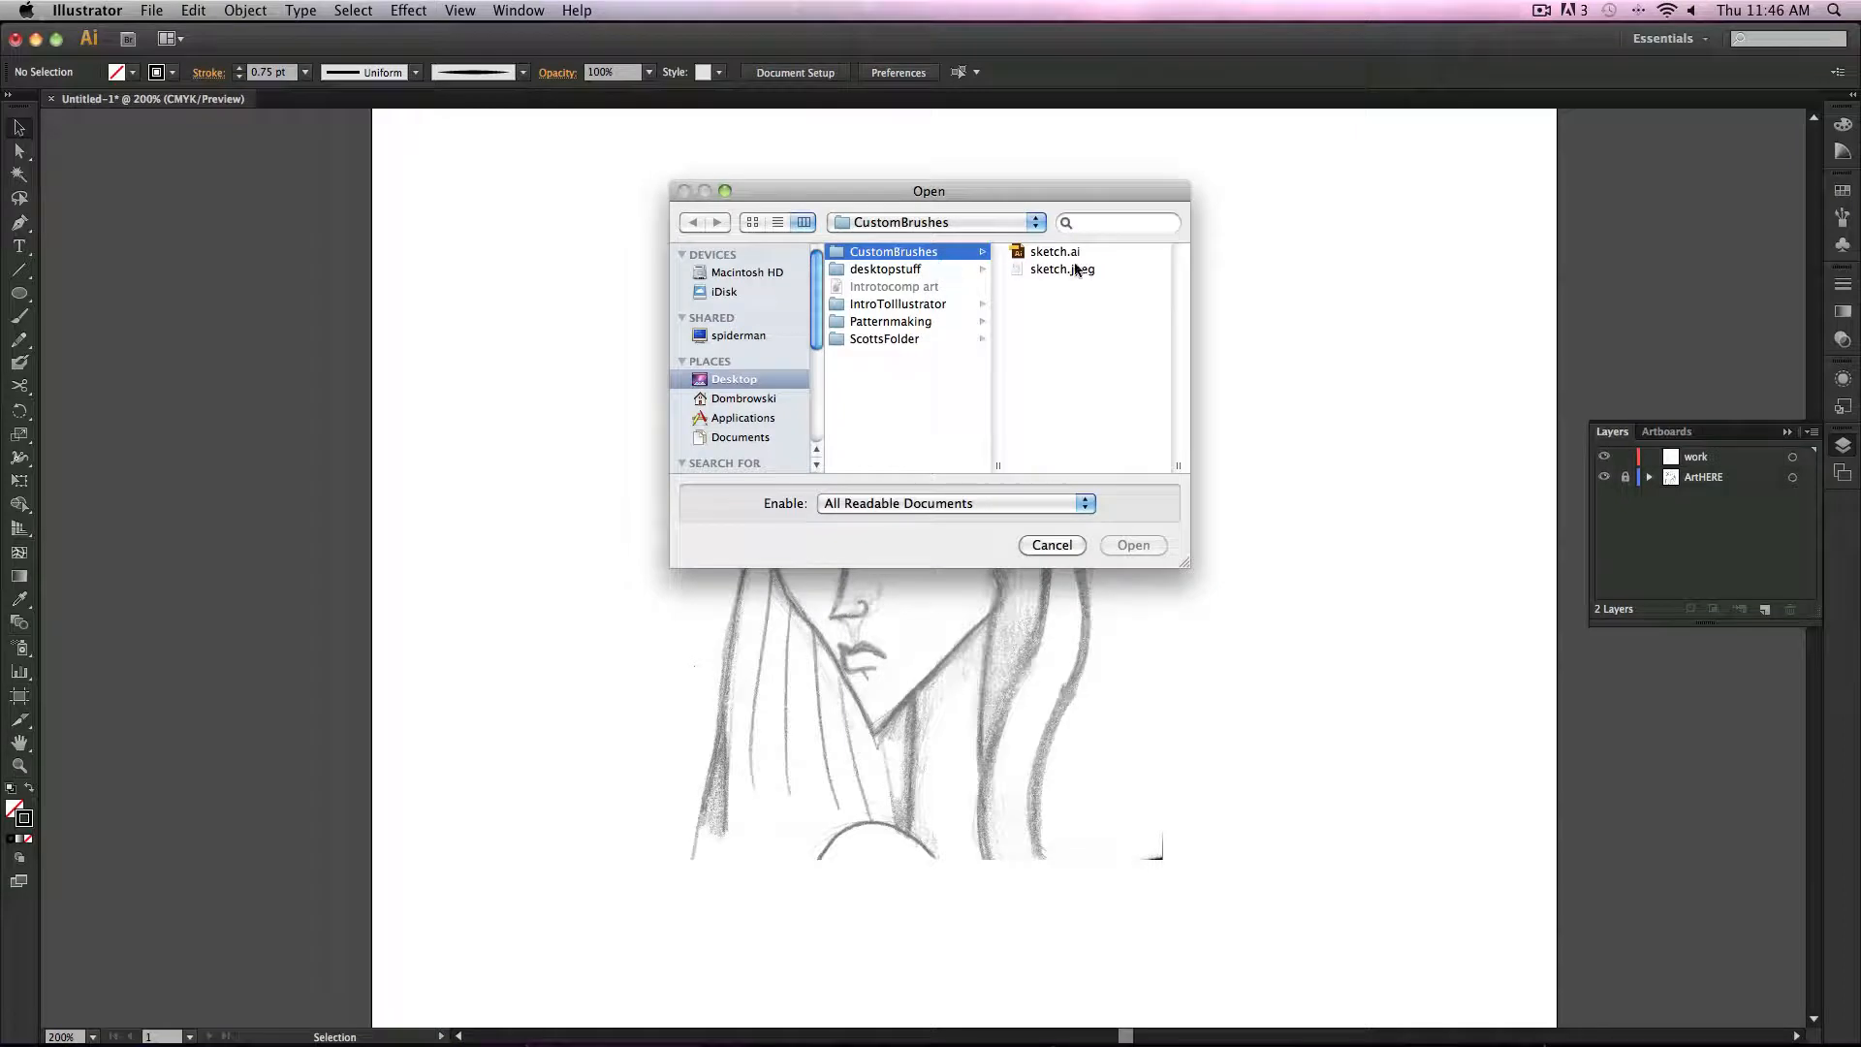
pyautogui.click(1050, 251)
pyautogui.doubleClick(909, 251)
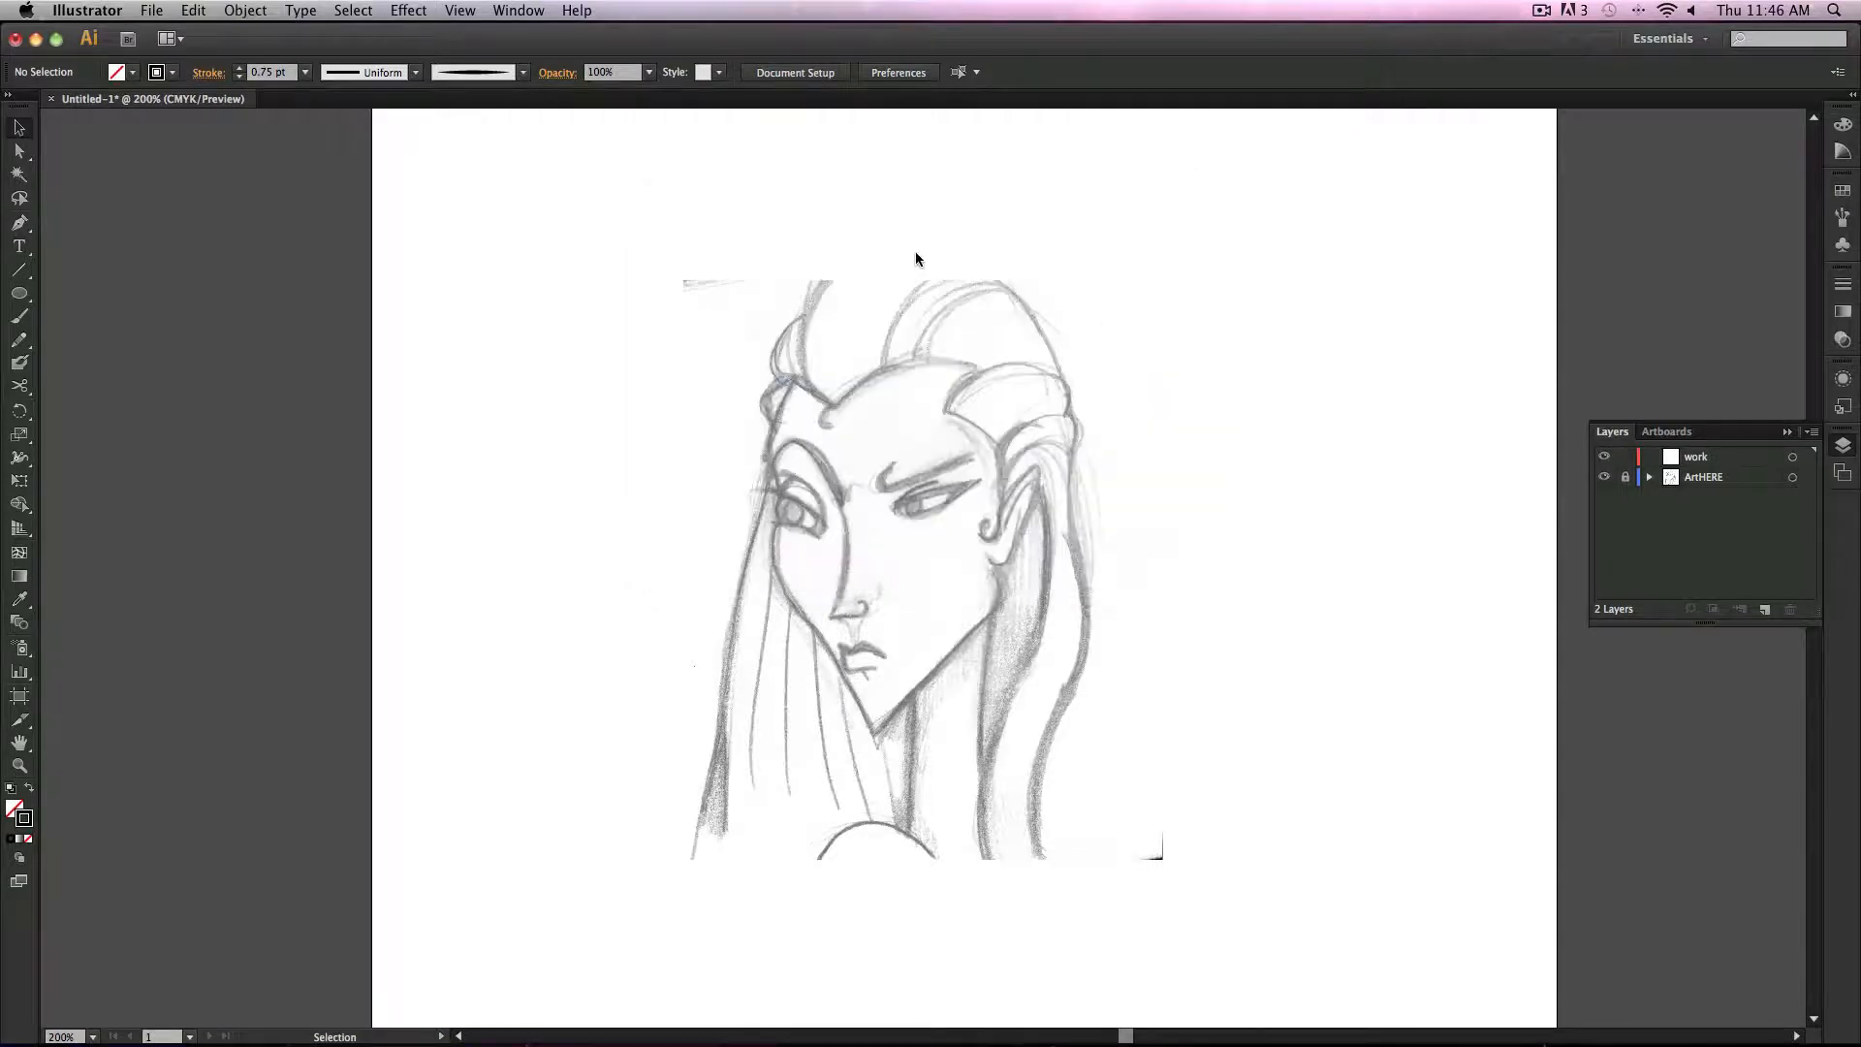
# Step: Zoom in and out to examine the finished sketch.ai artwork
pyautogui.press('z')
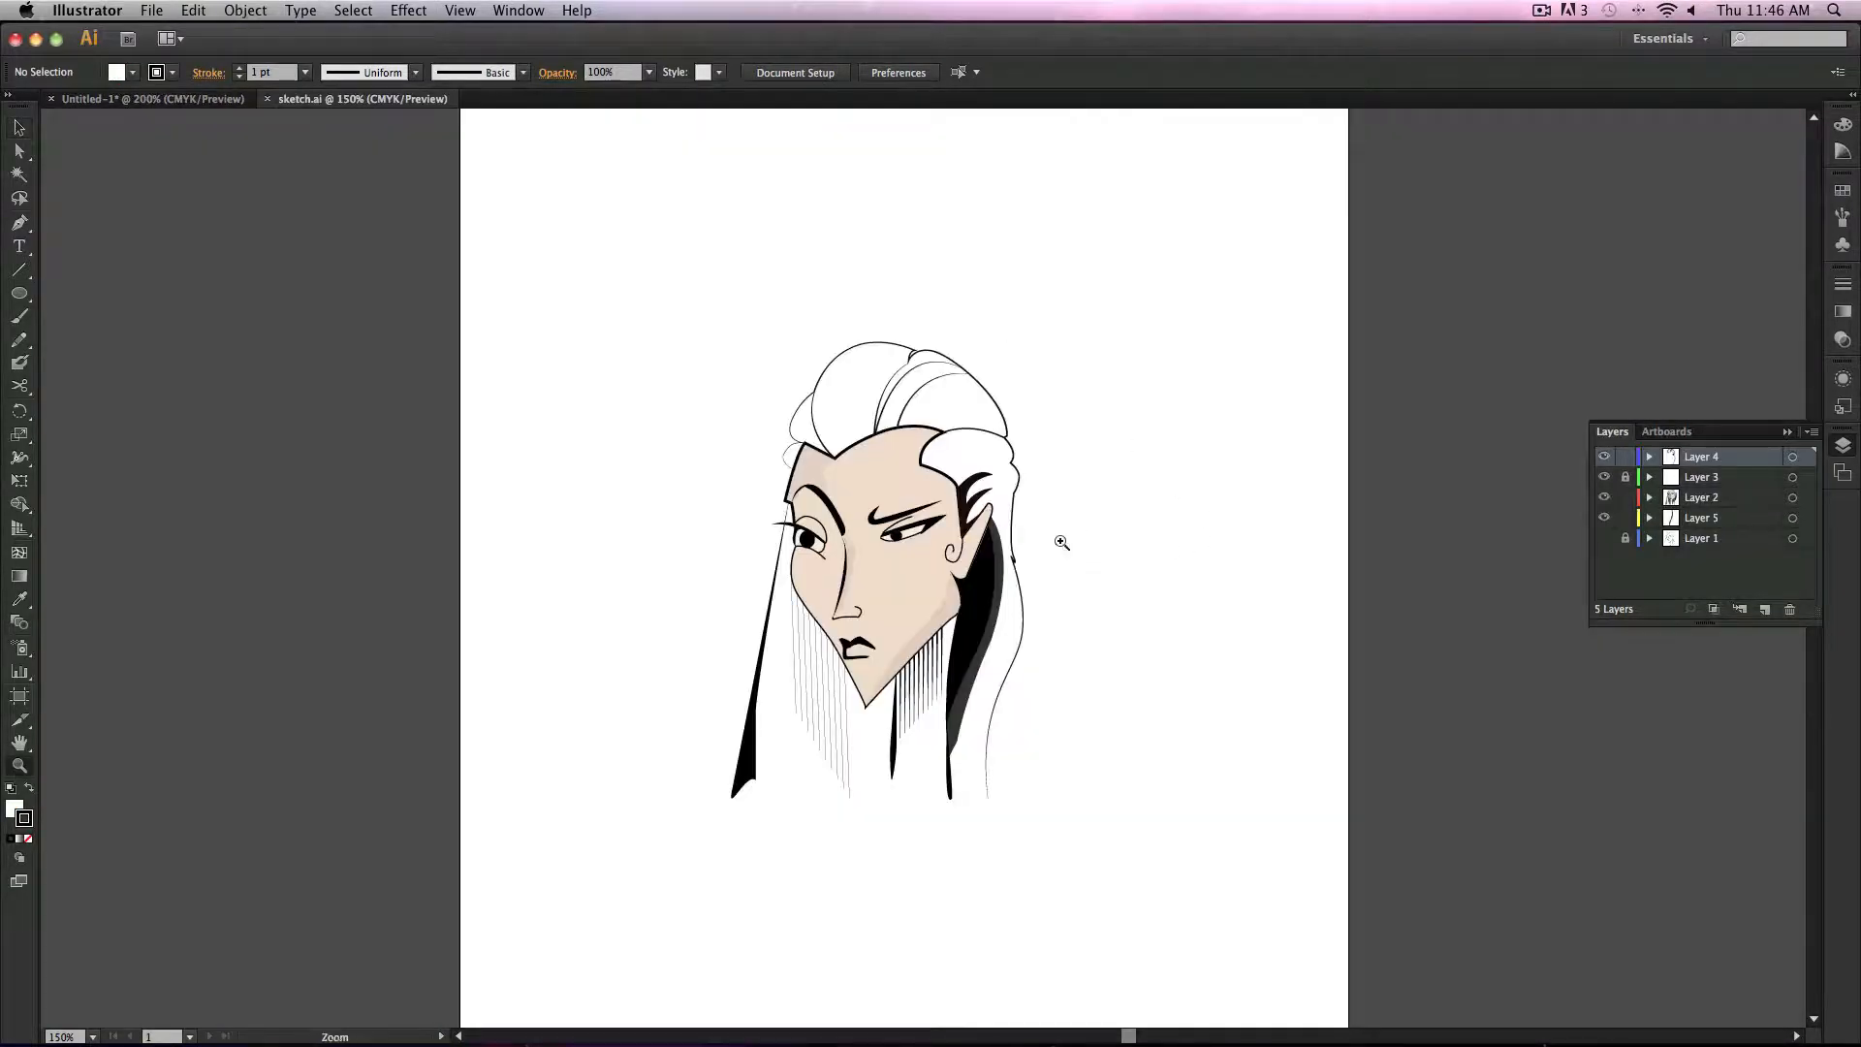
pyautogui.click(1072, 613)
pyautogui.click(712, 685)
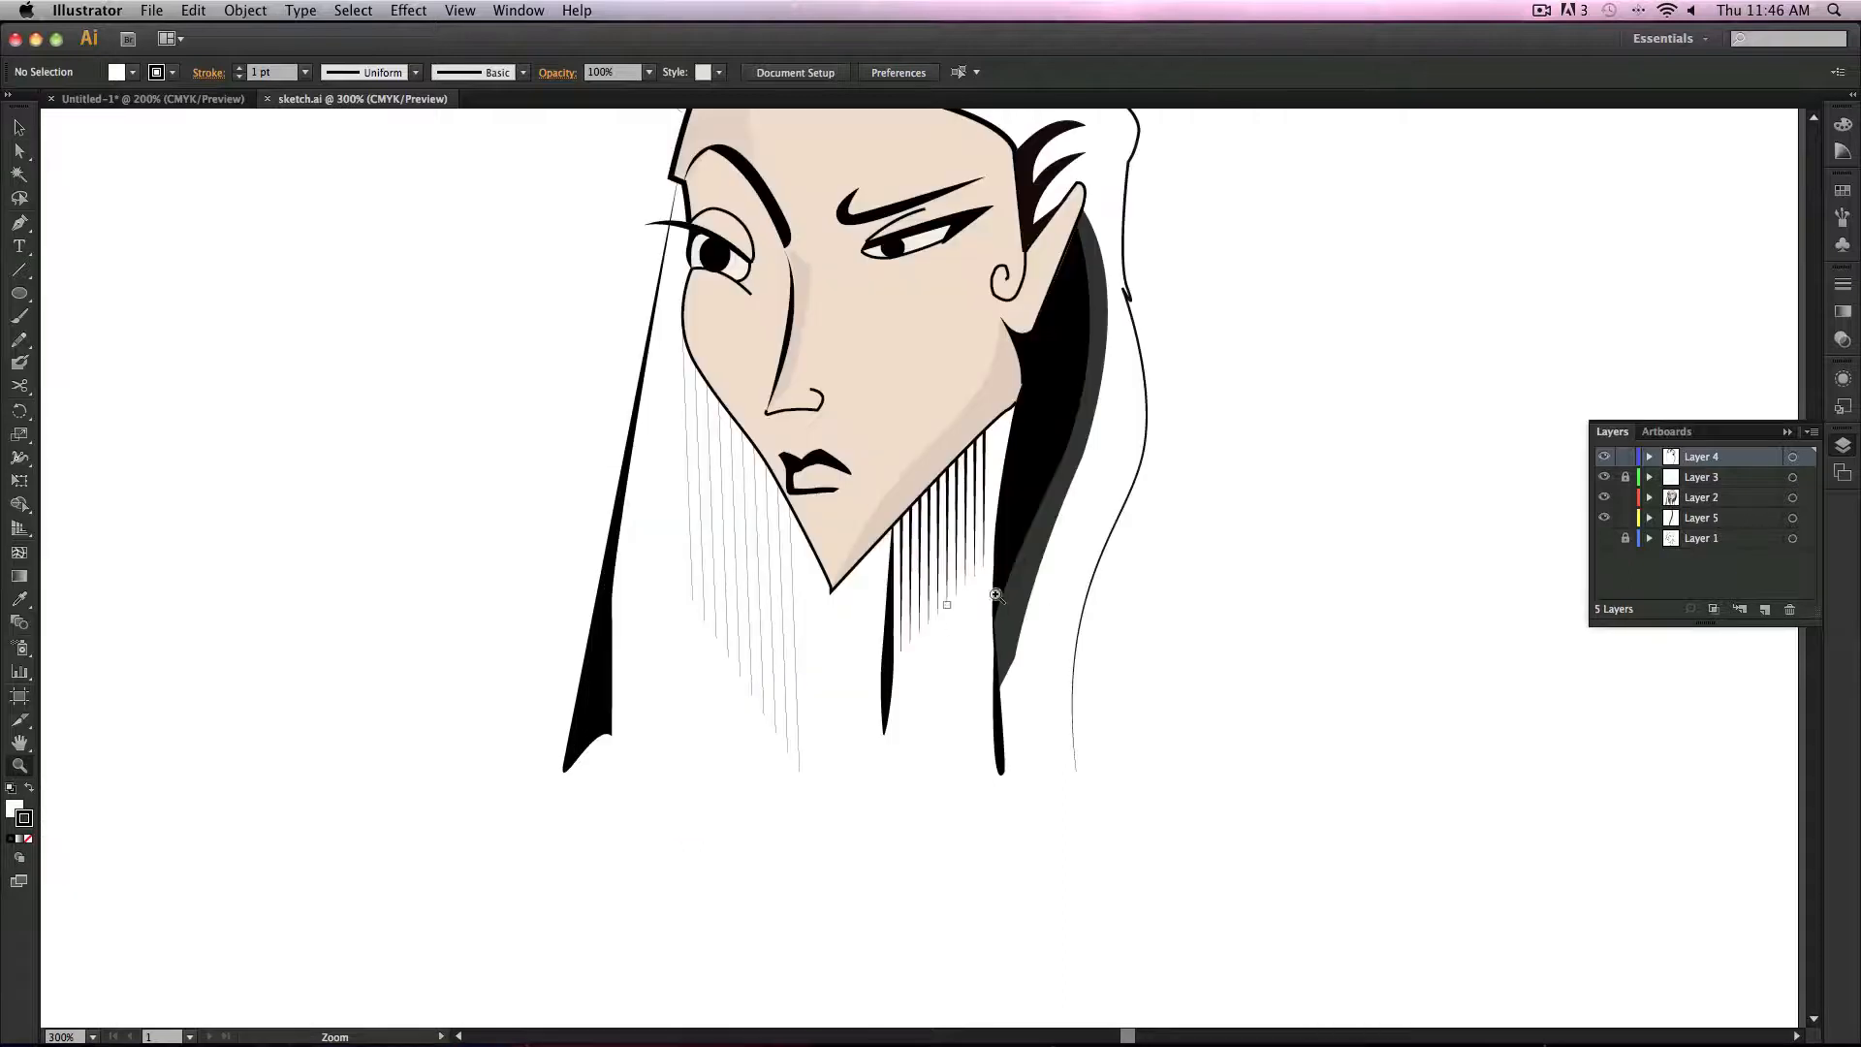
pyautogui.moveTo(1138, 382); pyautogui.dragTo(1056, 611)
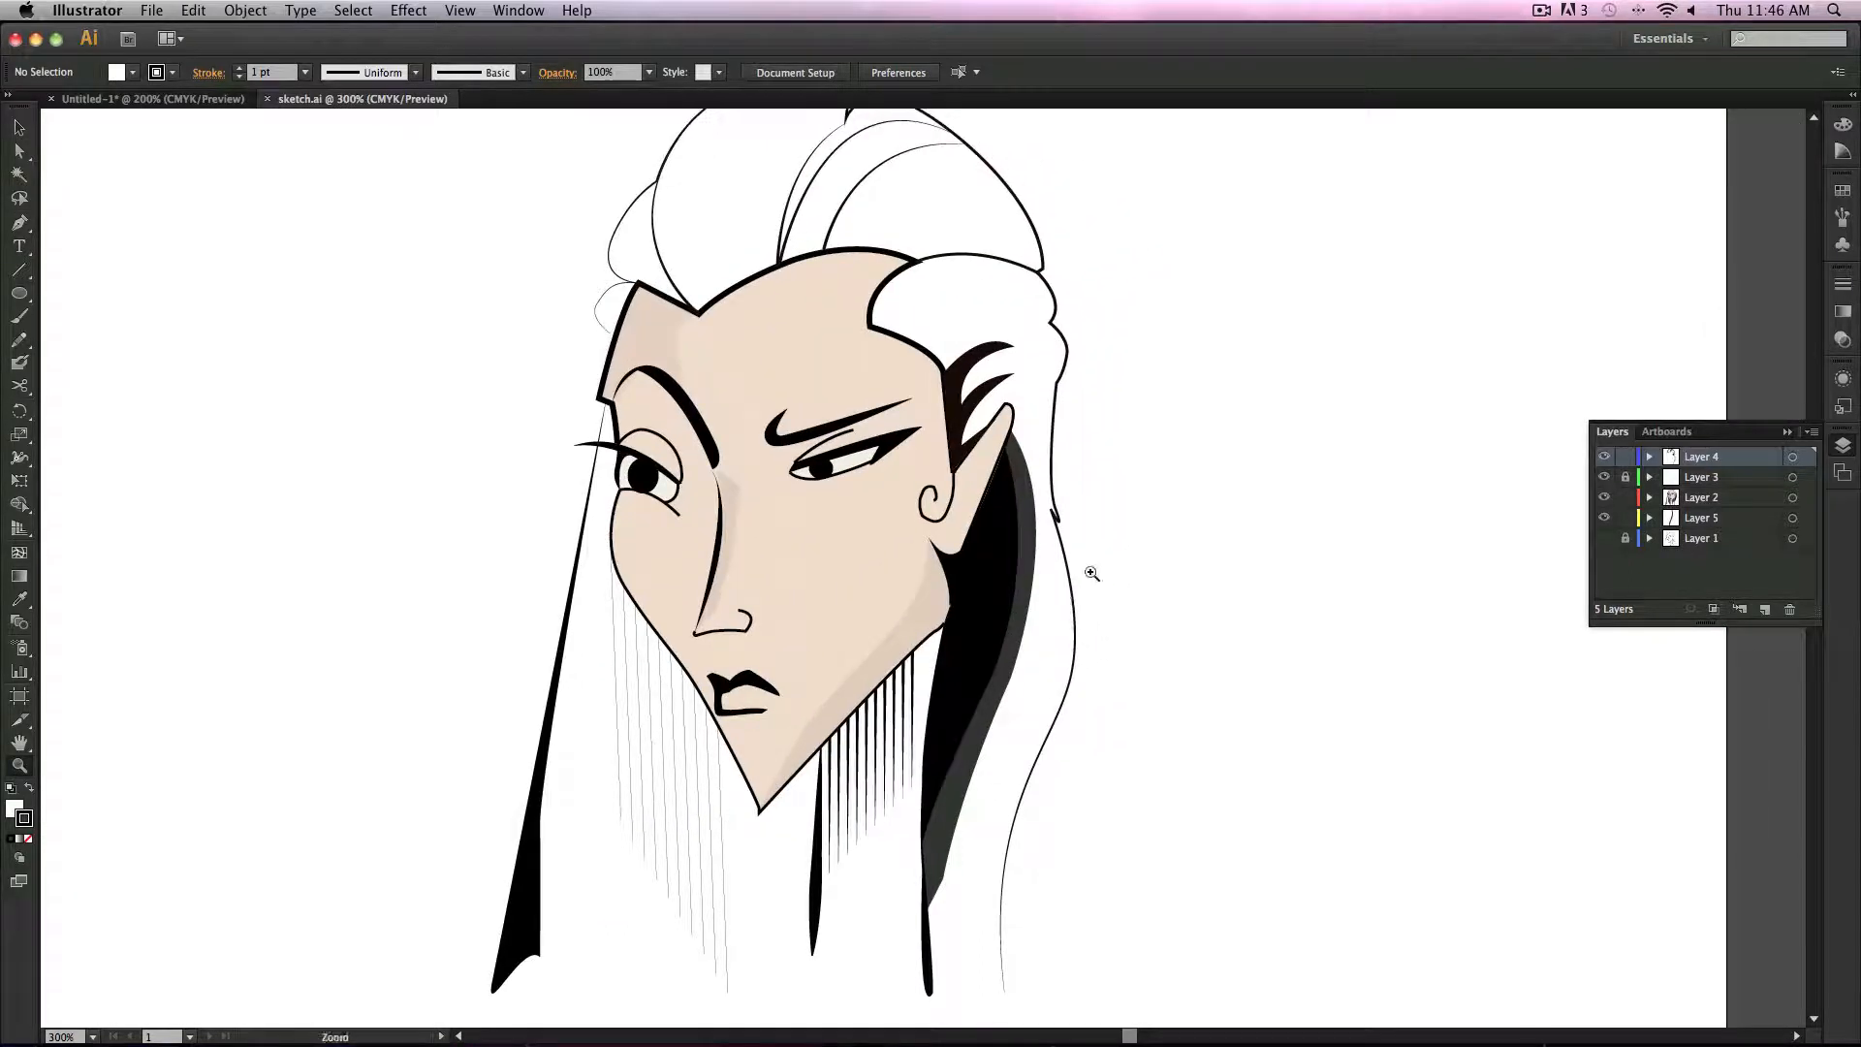
pyautogui.keyDown('alt'); pyautogui.click(1093, 573); pyautogui.keyUp('alt')
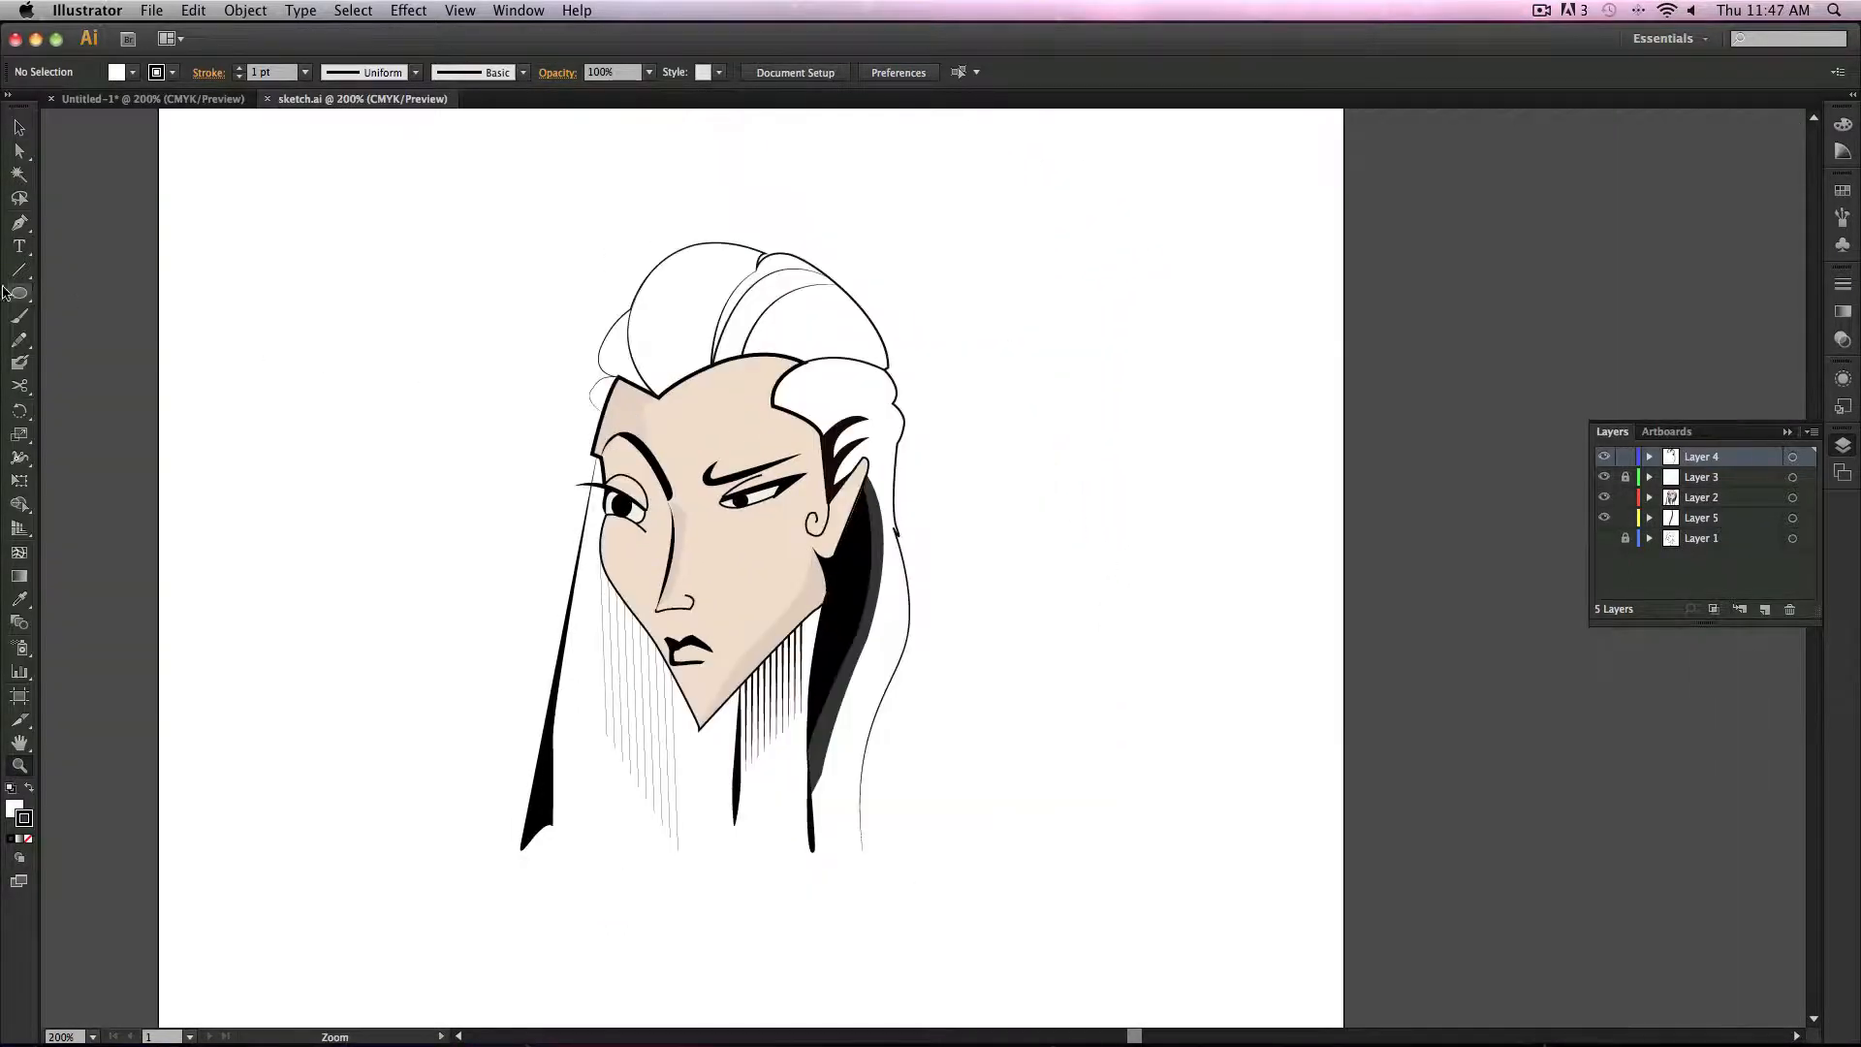
# Step: Select the face artwork group with the Magic Wand, move it aside, and undo the move
pyautogui.click(18, 173)
pyautogui.click(725, 441)
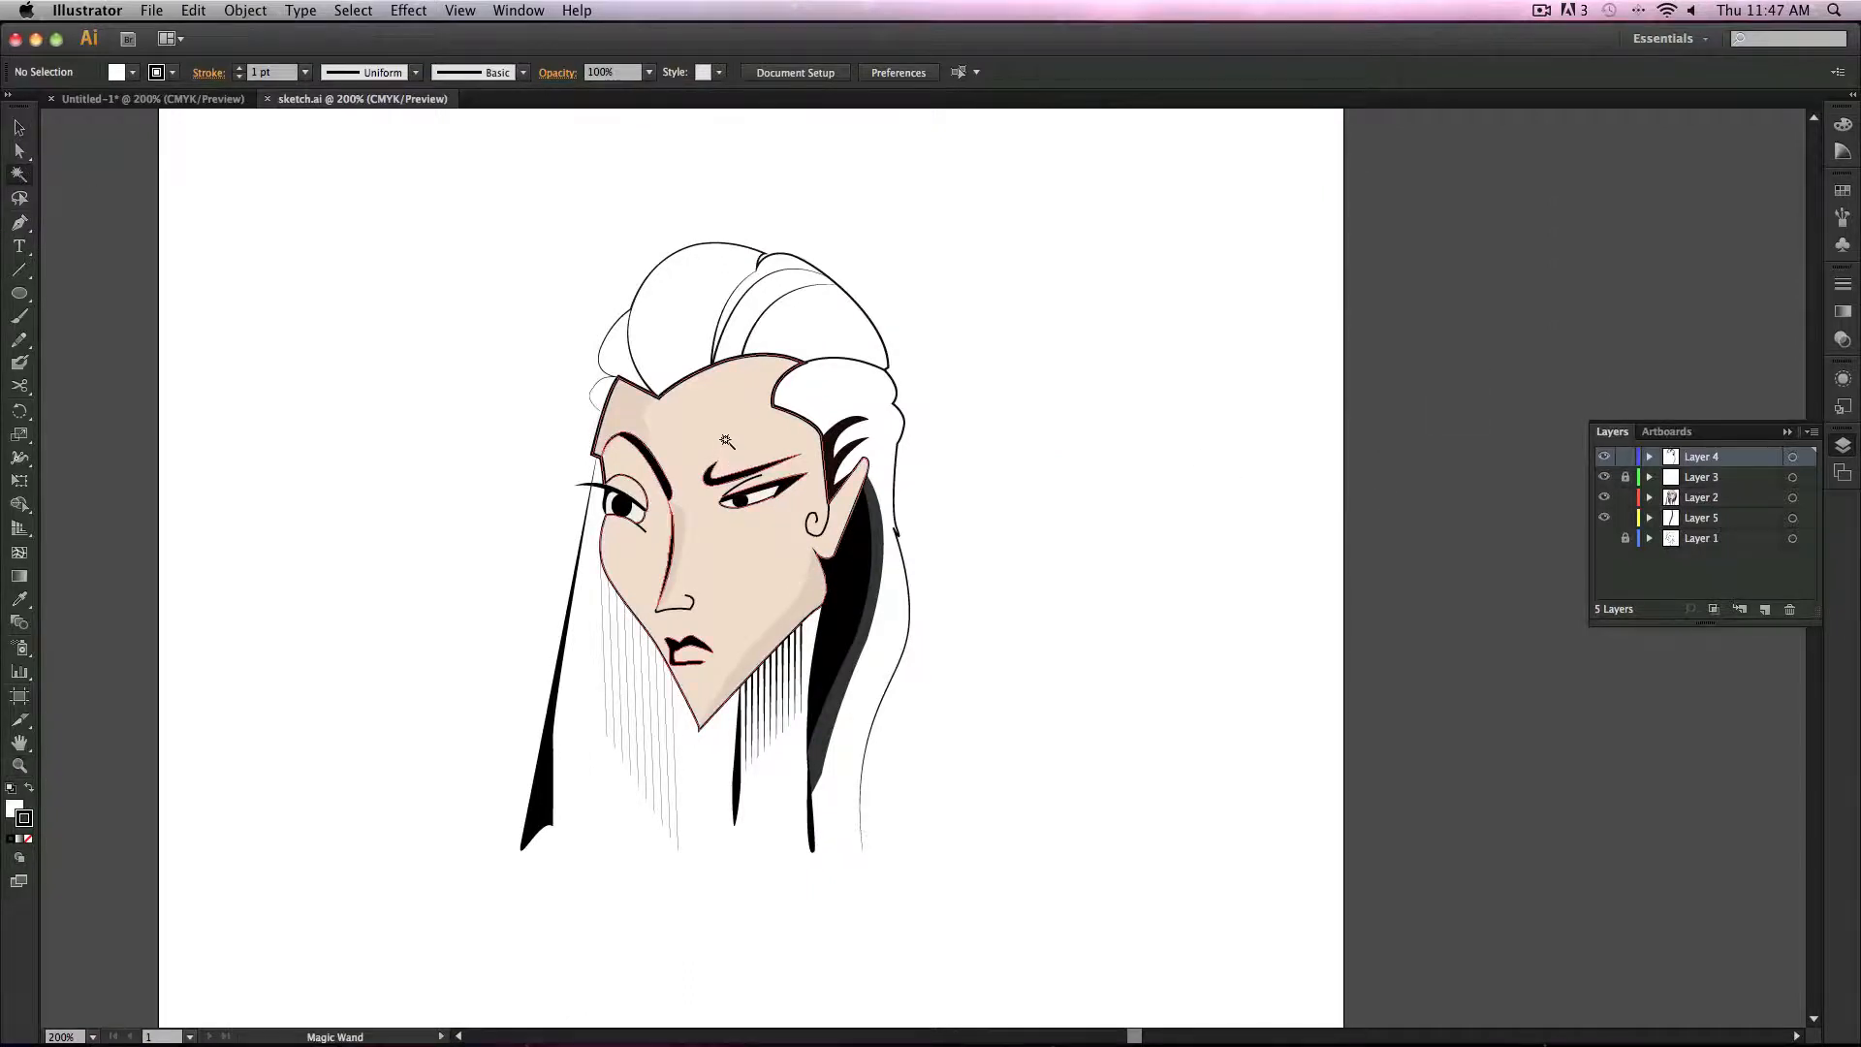
pyautogui.press('v')
pyautogui.moveTo(734, 436); pyautogui.dragTo(370, 487)
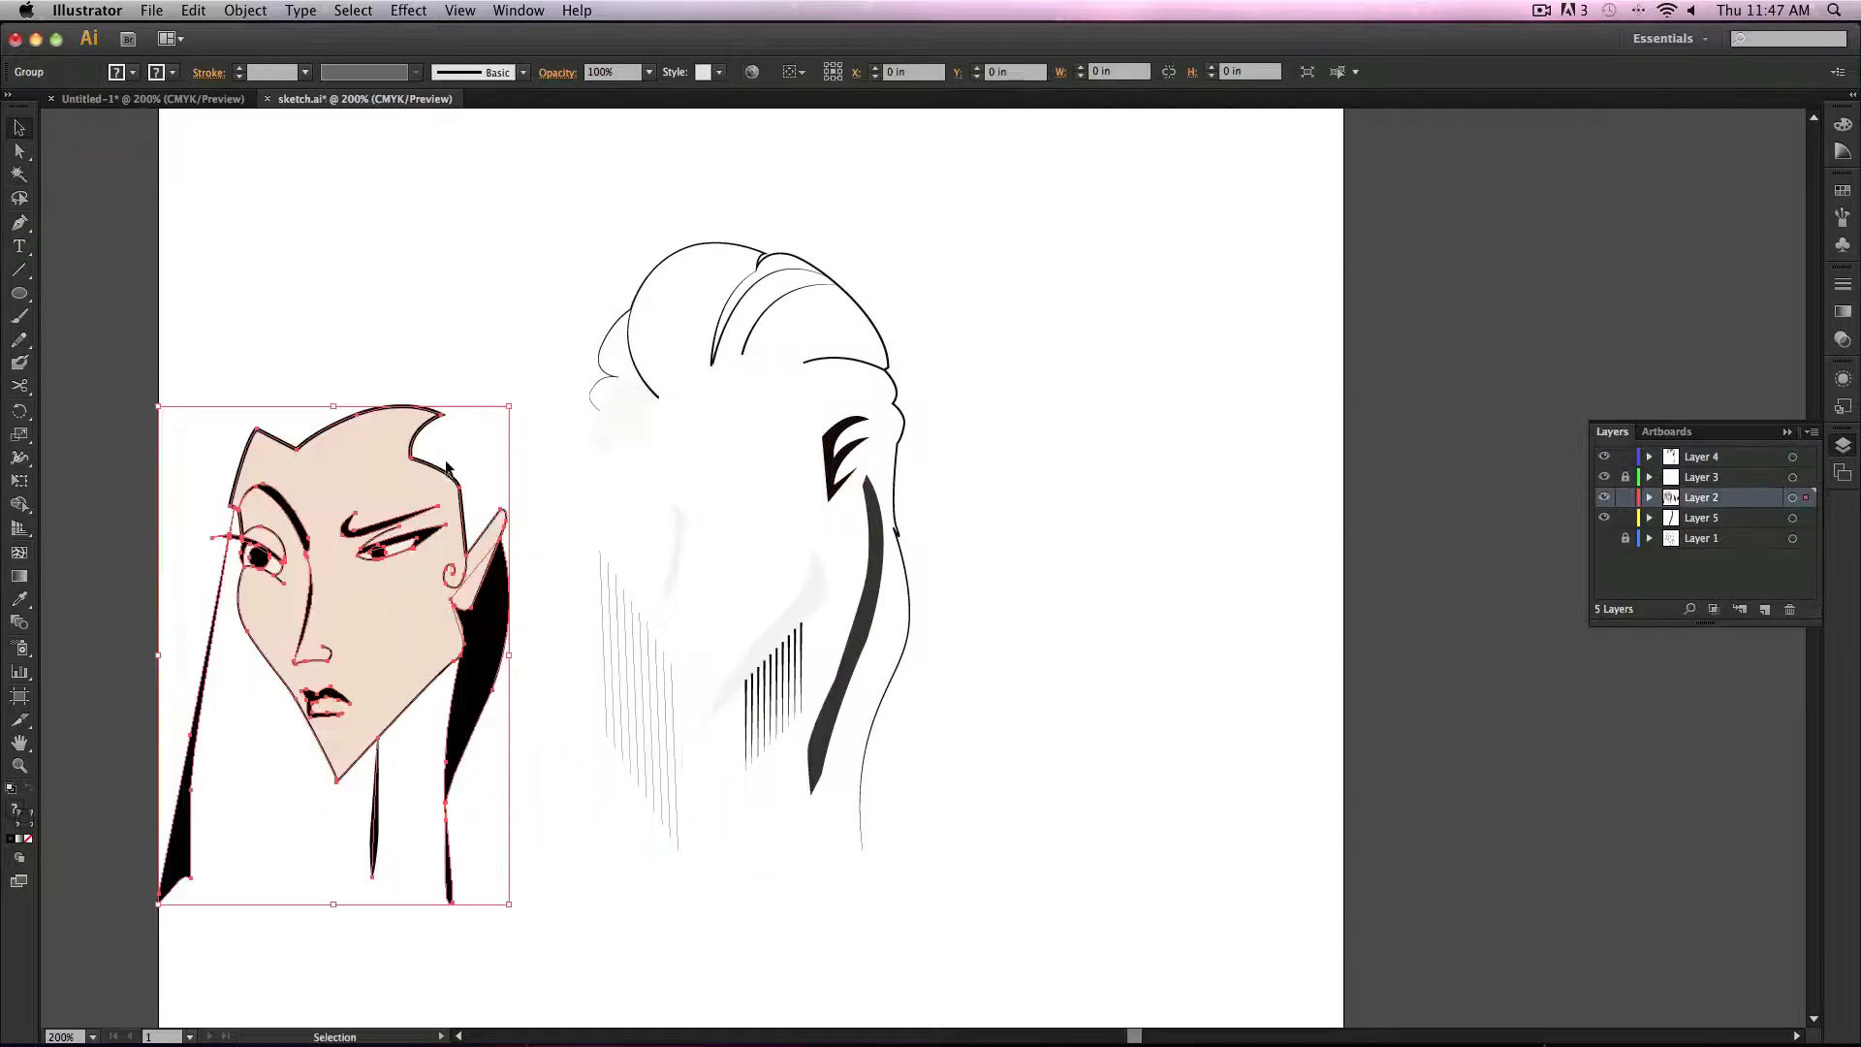
pyautogui.press('super+z')
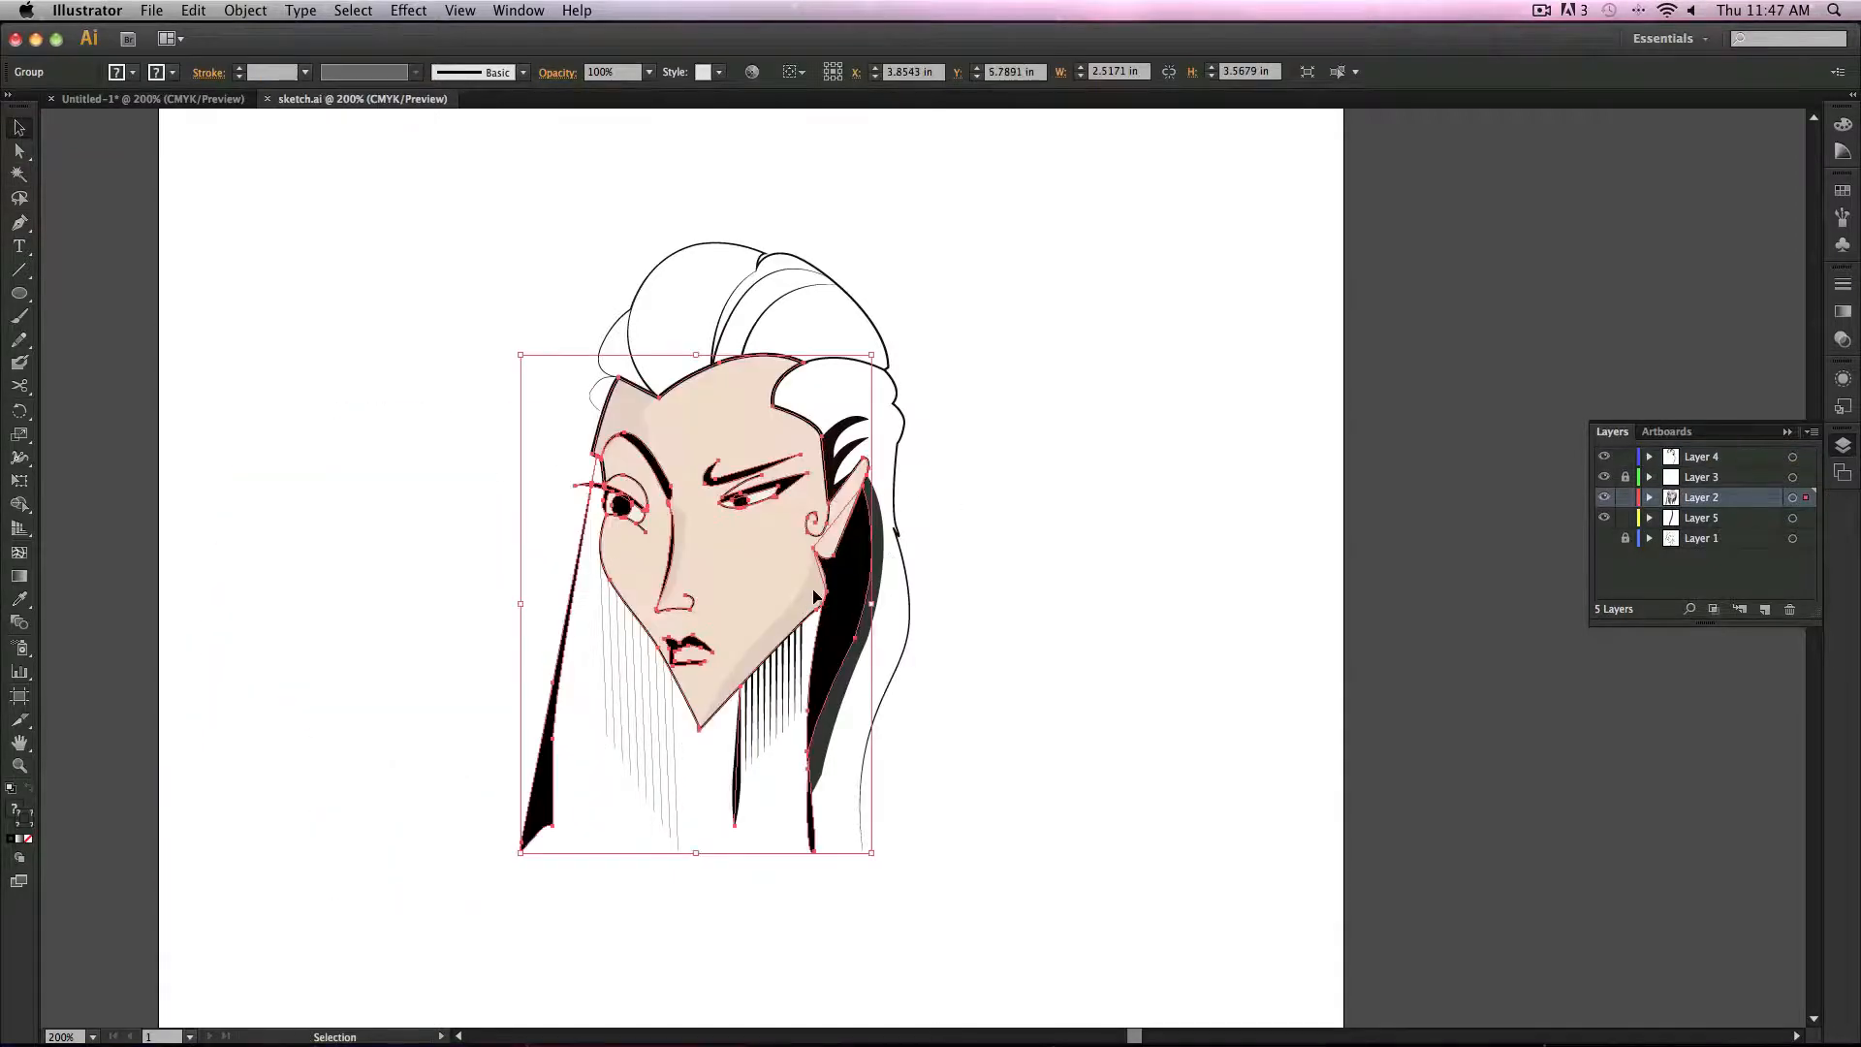
# Step: Select individual parts of the artwork with the Selection and Direct Selection tools to inspect them
pyautogui.click(915, 554)
pyautogui.click(855, 559)
pyautogui.click(946, 538)
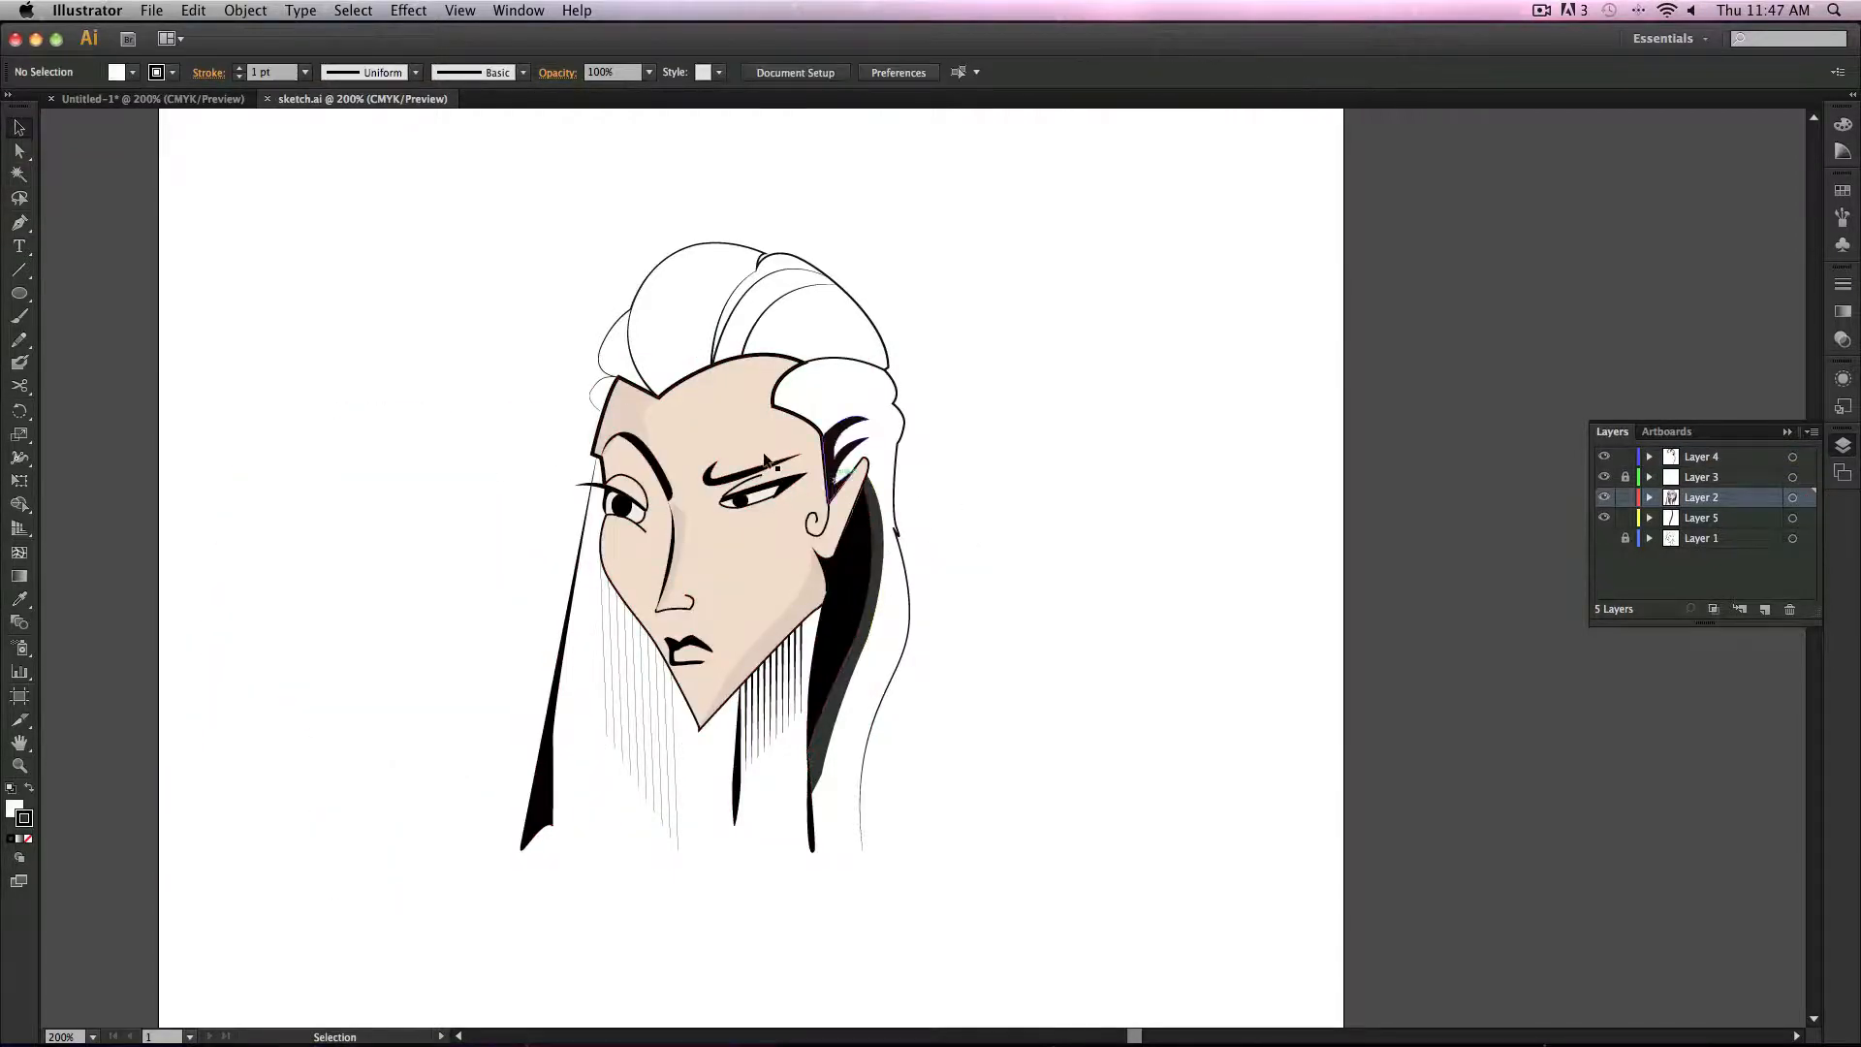
pyautogui.click(628, 404)
pyautogui.click(19, 151)
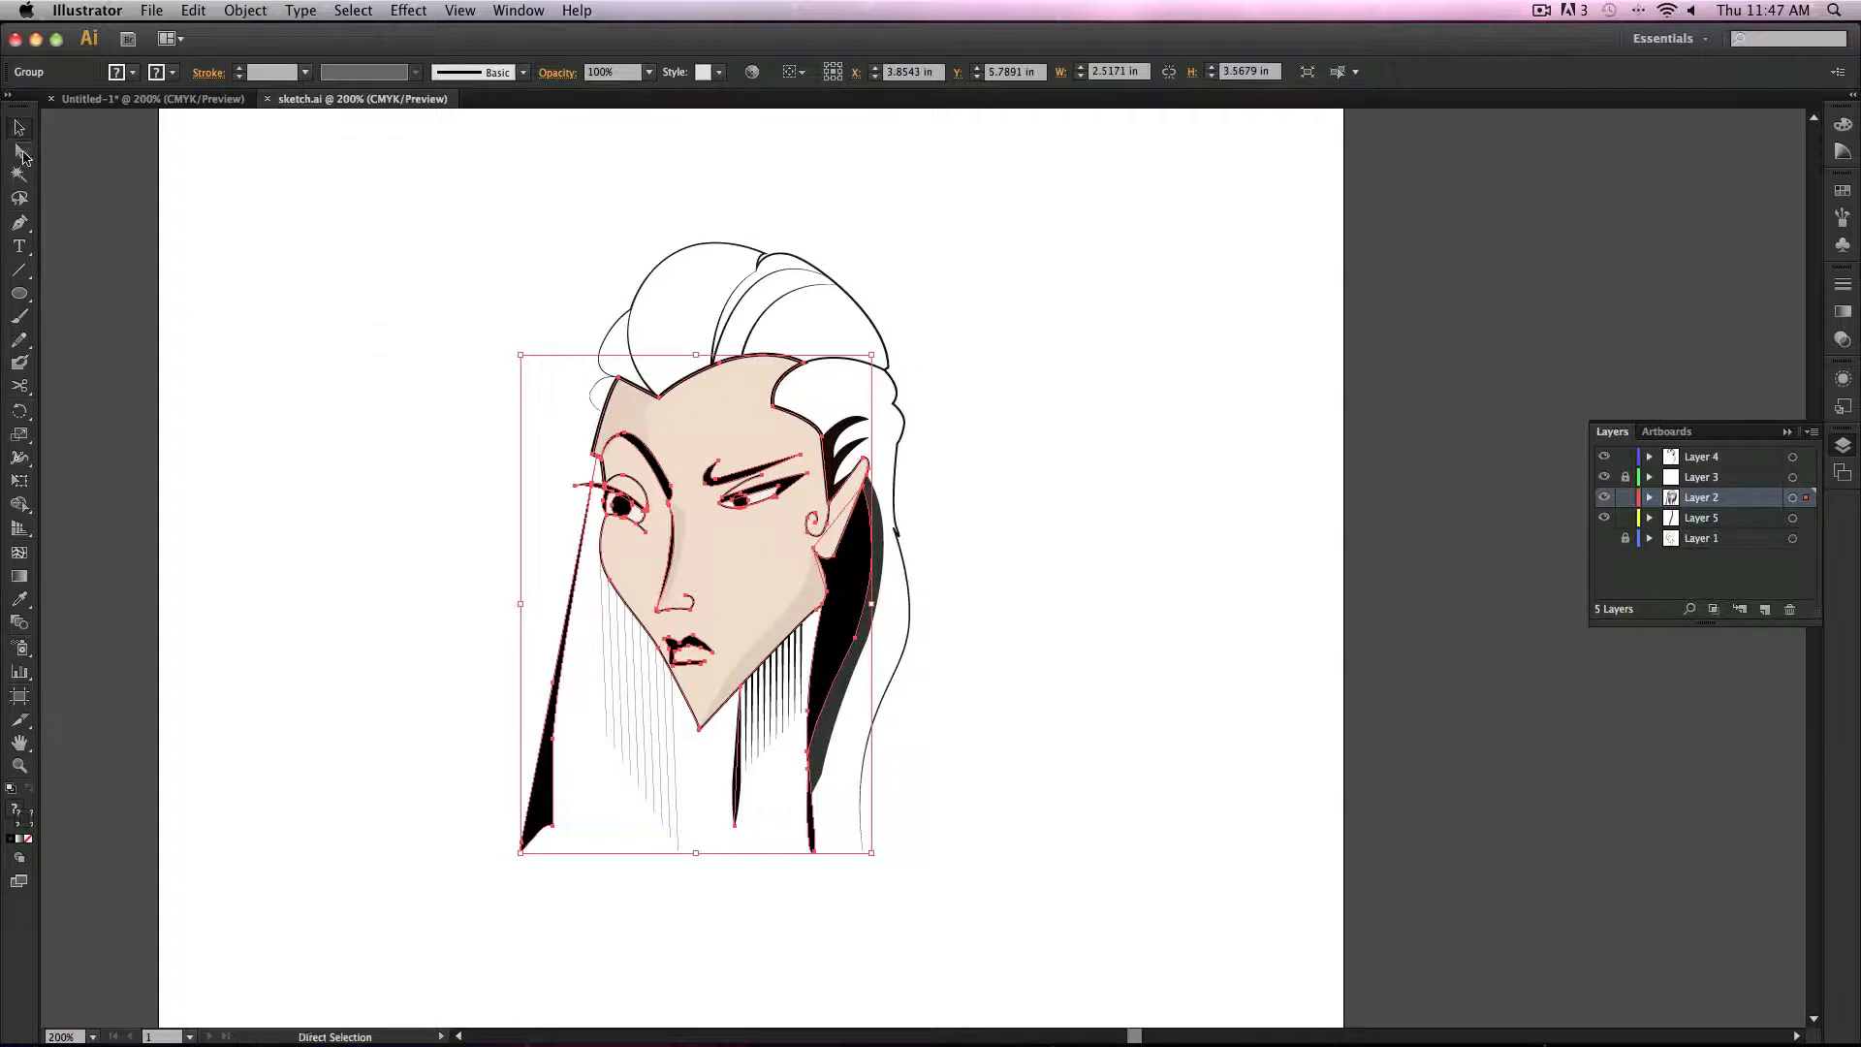
pyautogui.click(513, 341)
pyautogui.click(728, 322)
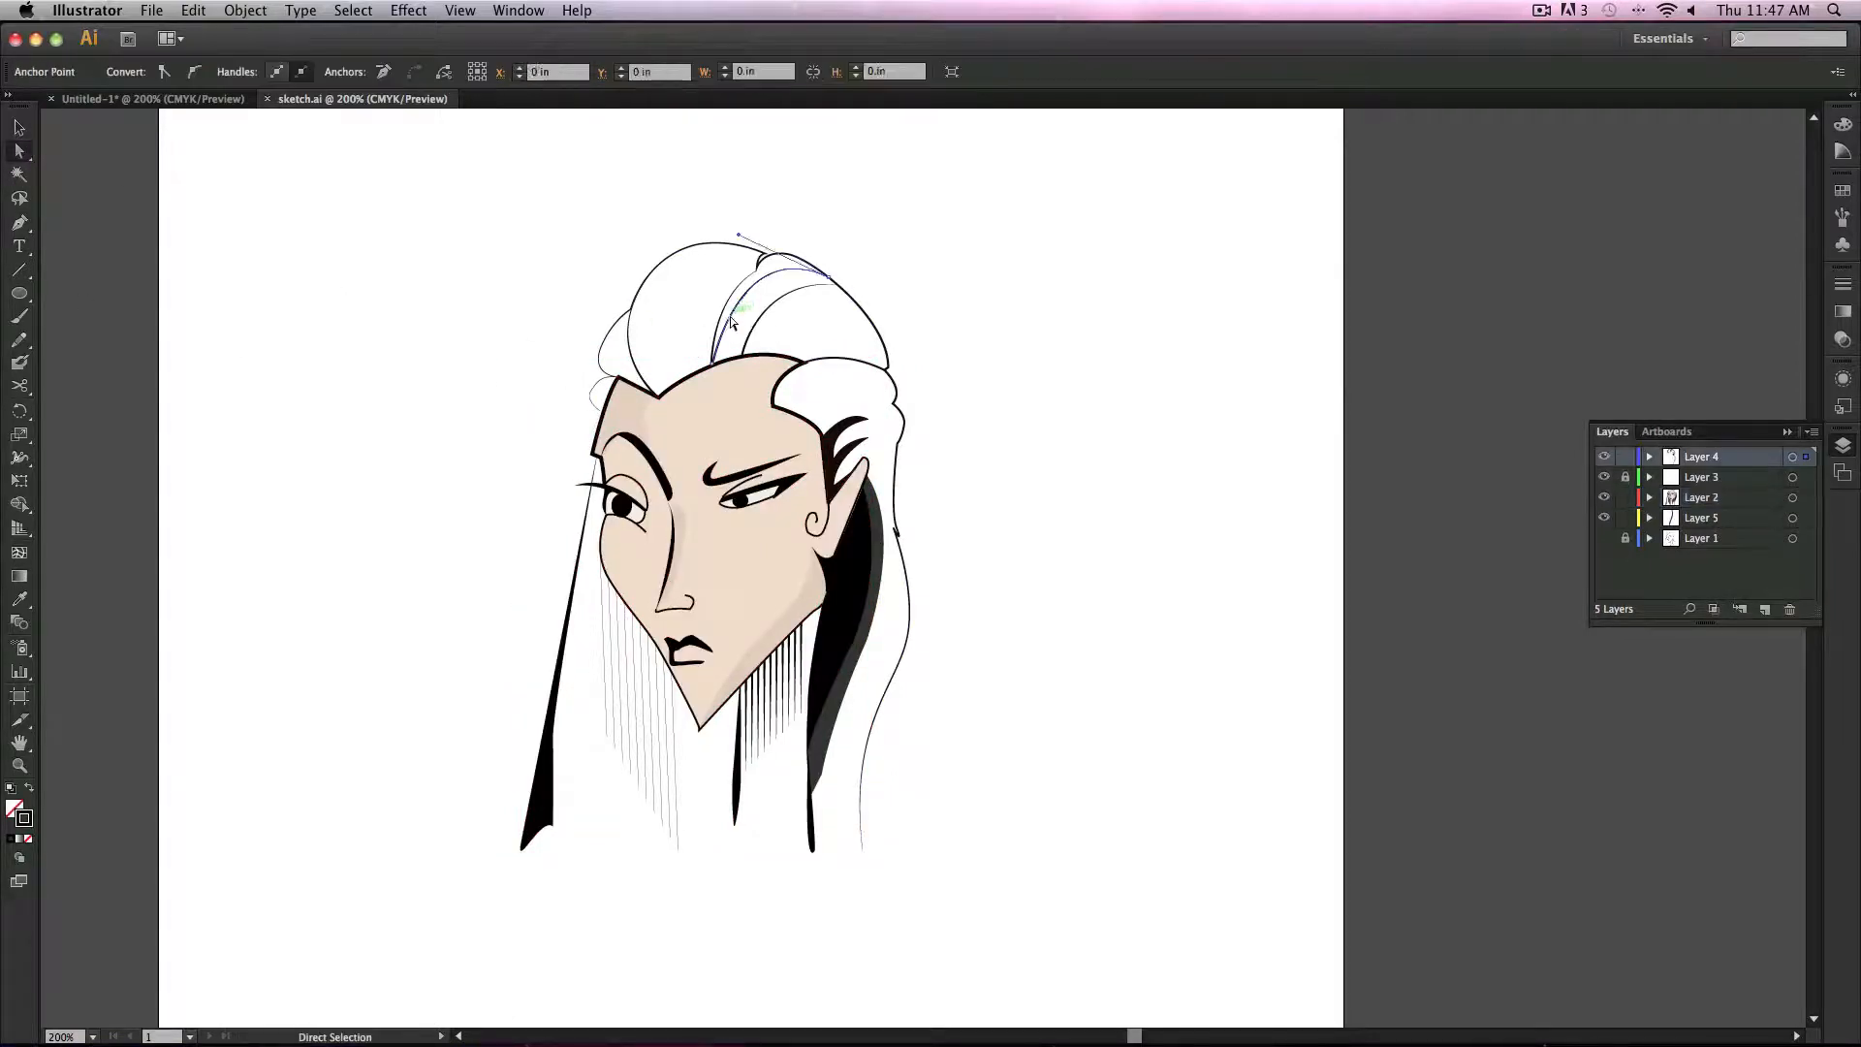
pyautogui.click(912, 279)
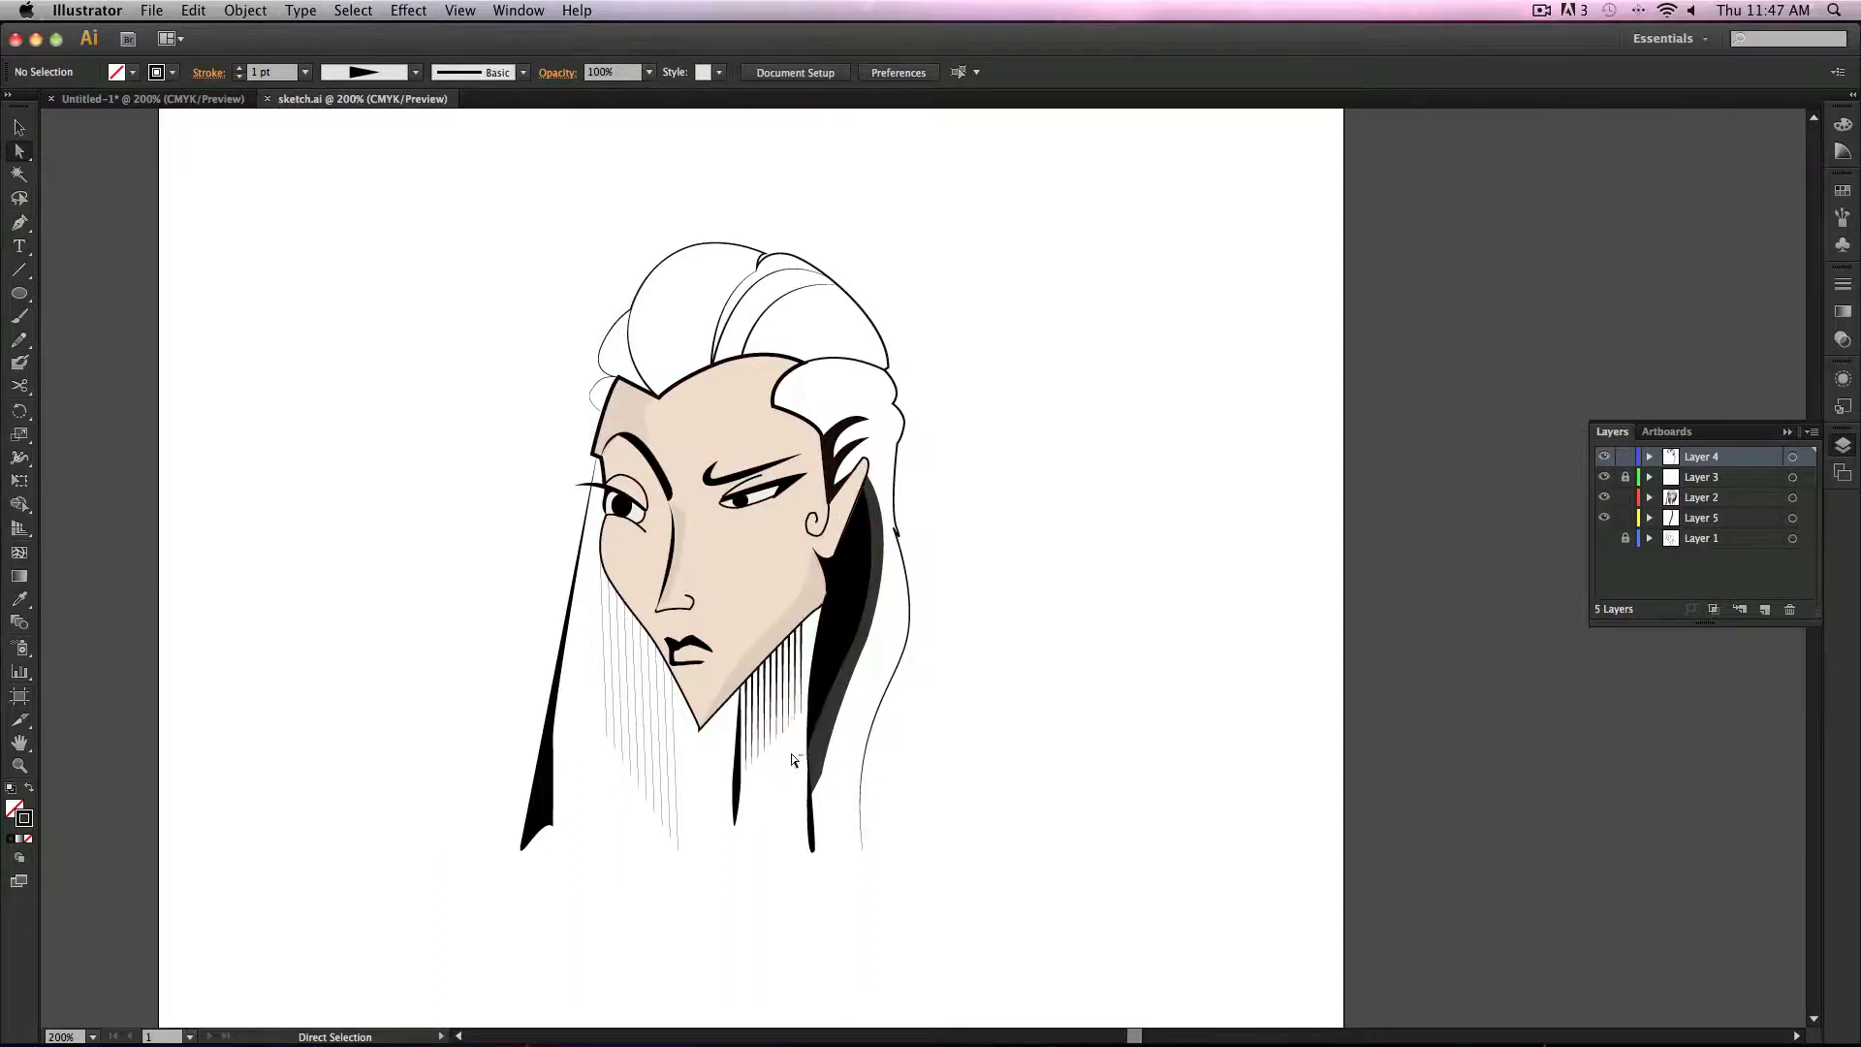
# Step: Select the neck hatching lines and toggle the artwork layers' visibility to compare them with the underlying sketch
pyautogui.moveTo(793, 760); pyautogui.dragTo(751, 684)
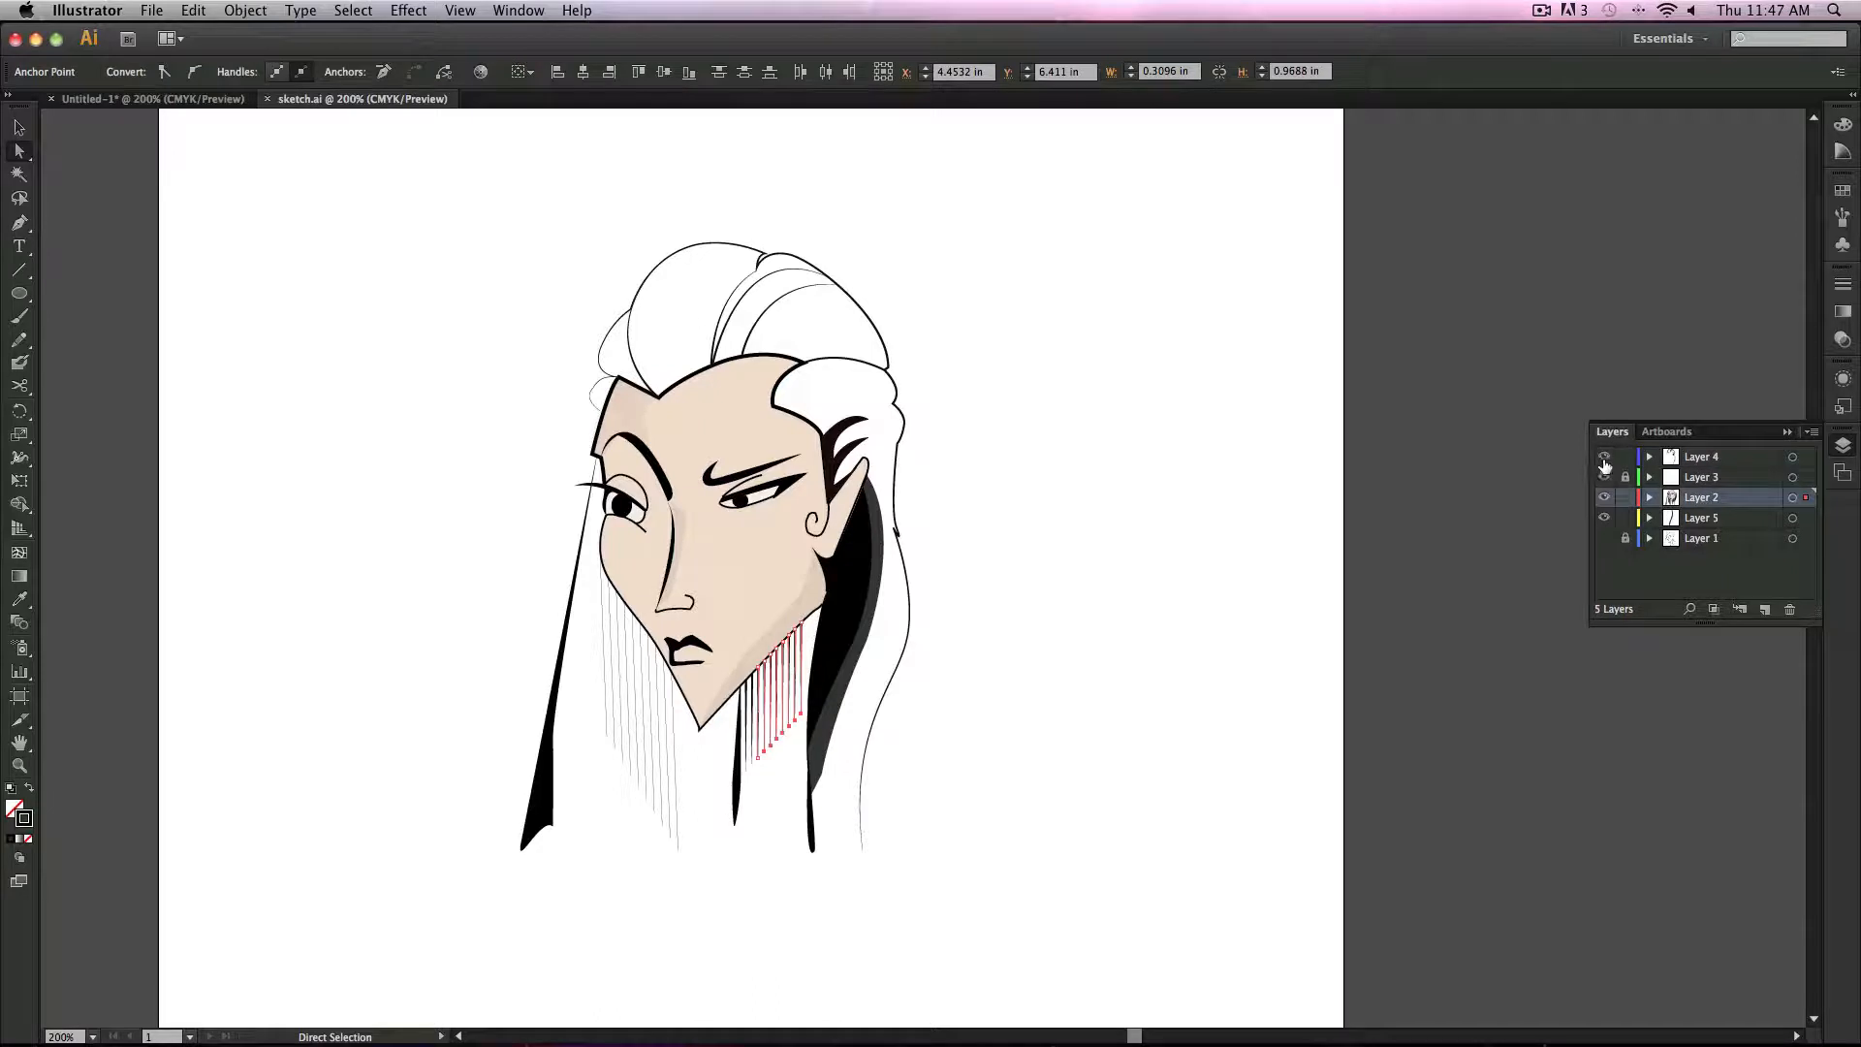
pyautogui.moveTo(1604, 460); pyautogui.dragTo(1606, 477)
pyautogui.click(1606, 539)
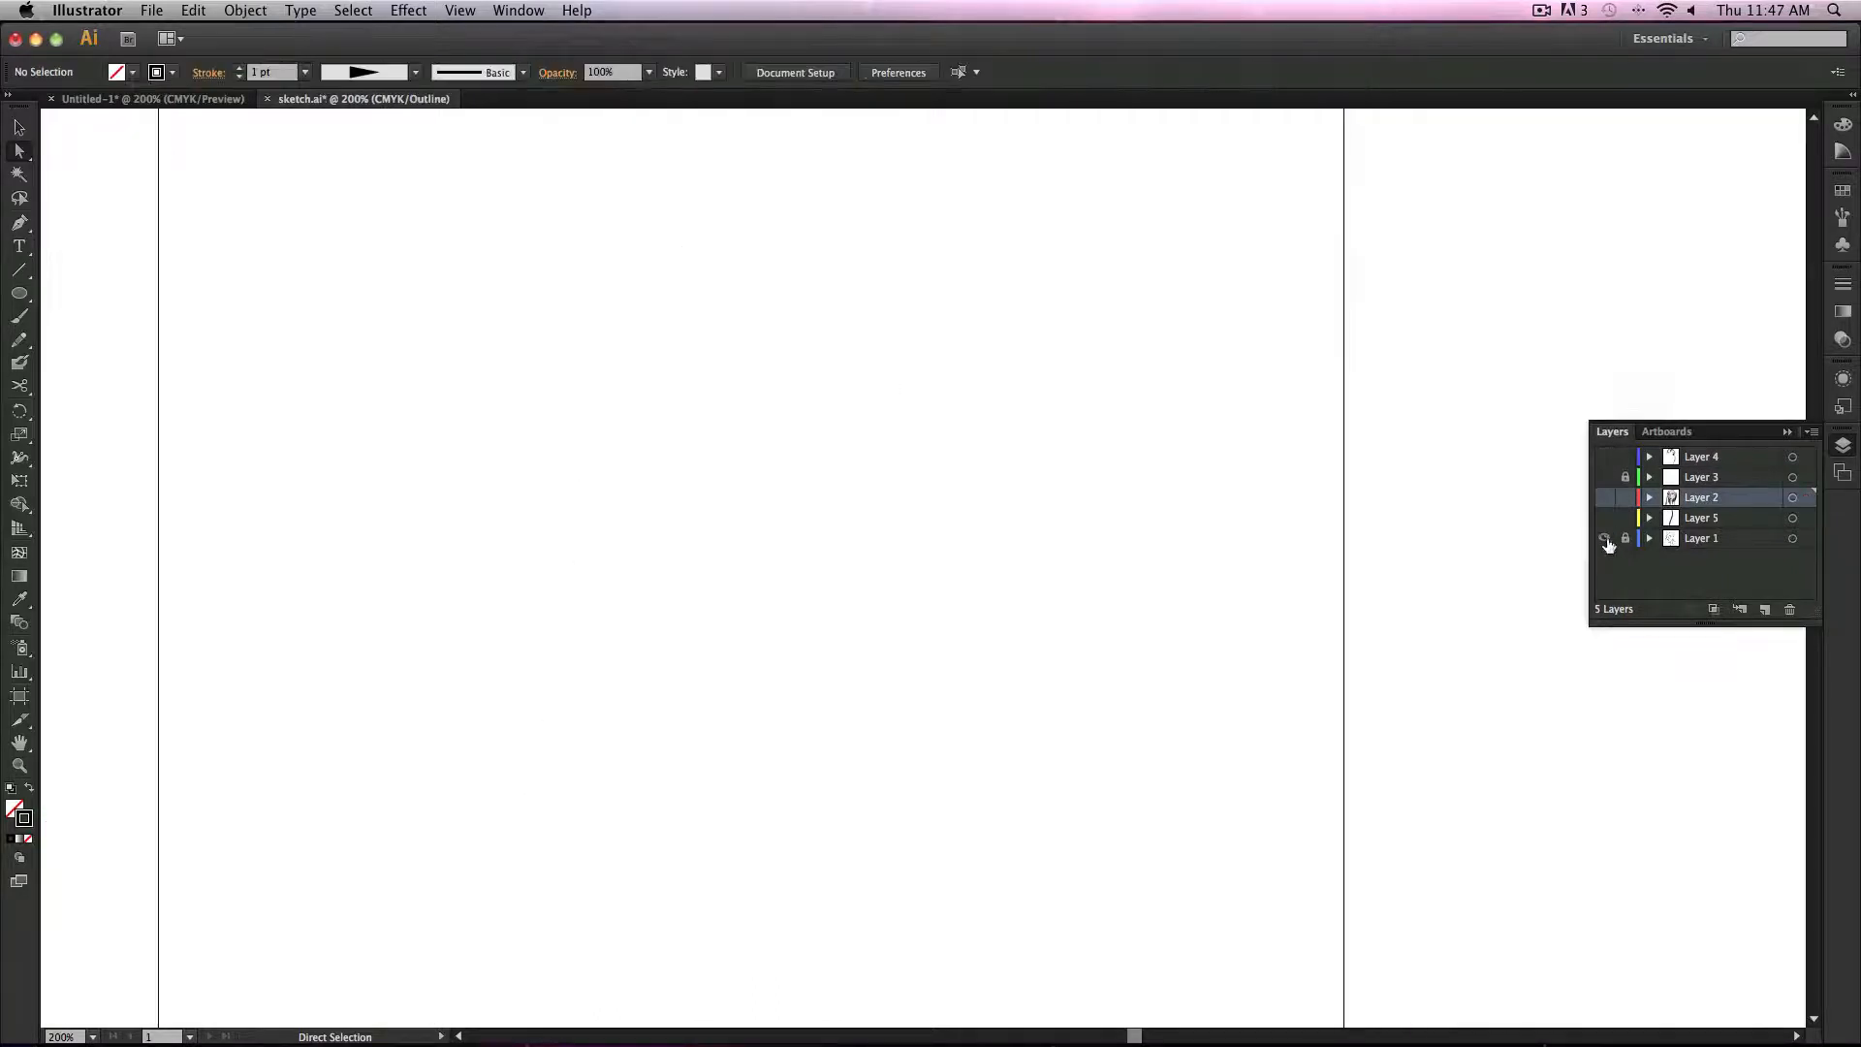
pyautogui.click(1605, 499)
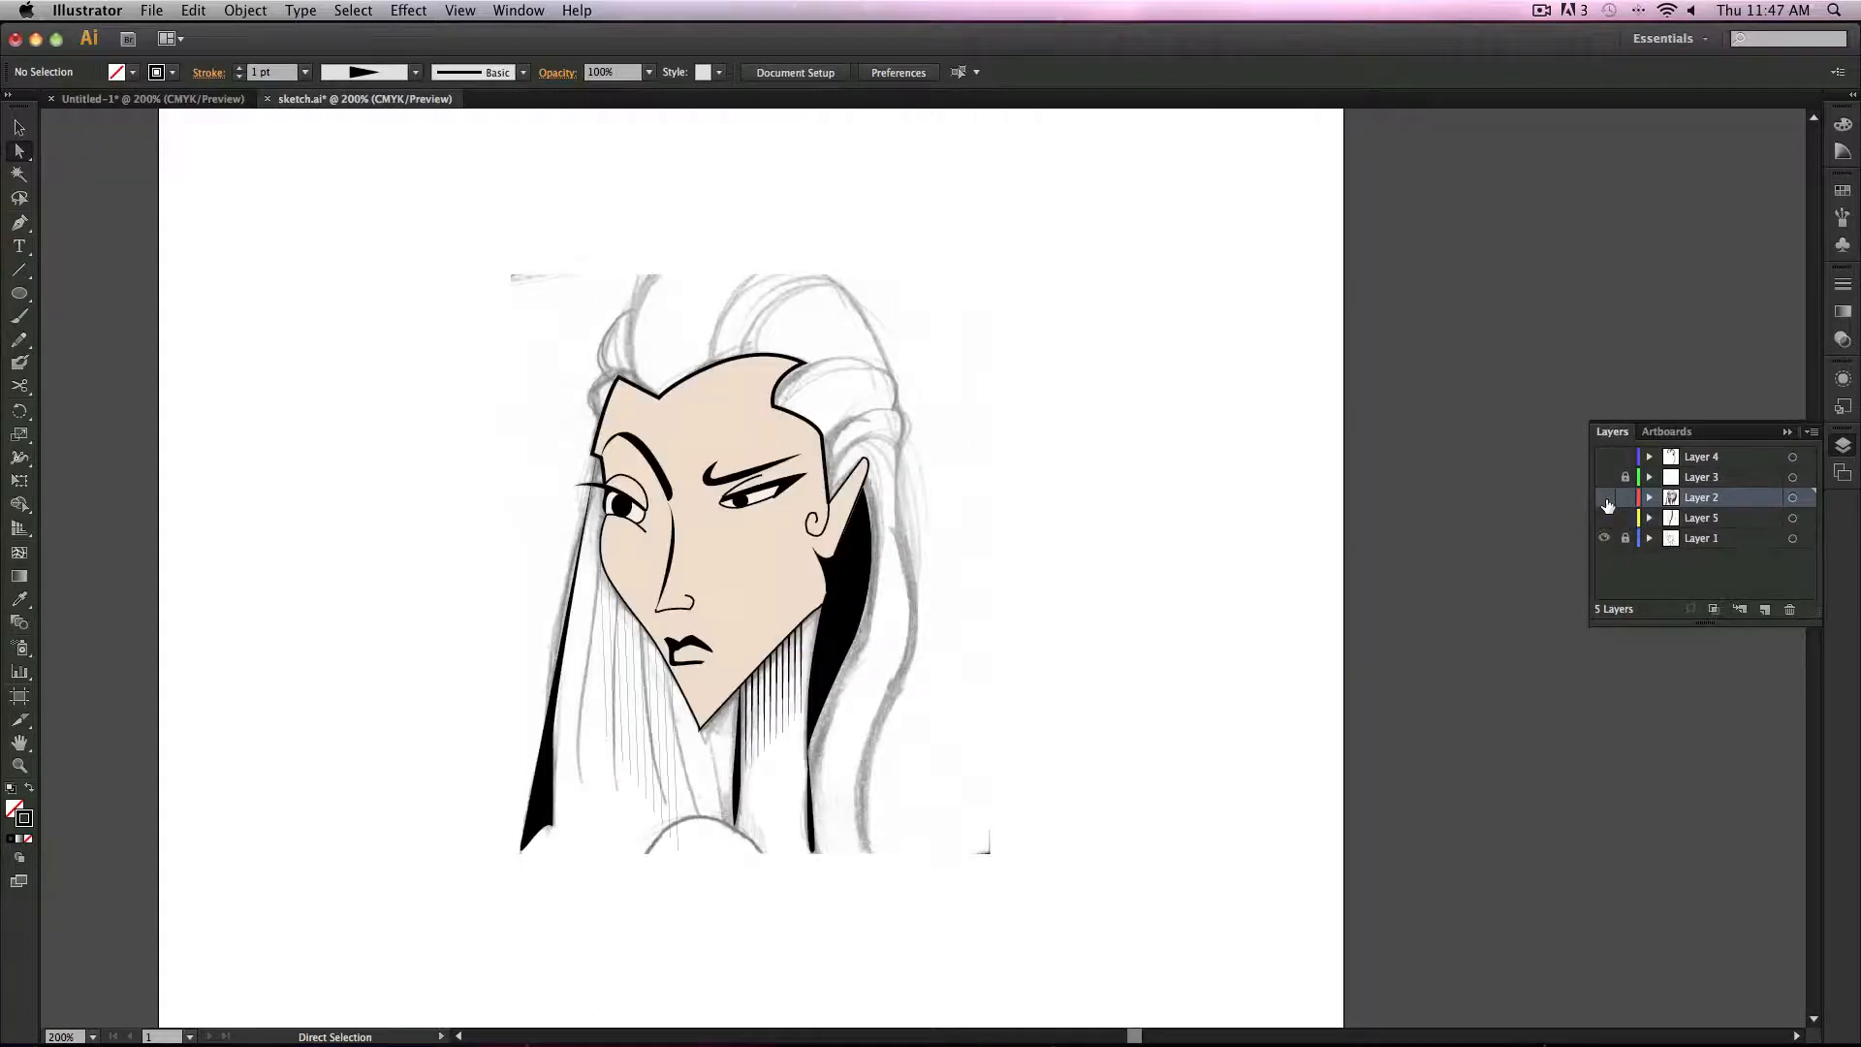
pyautogui.click(1605, 498)
pyautogui.click(1605, 499)
pyautogui.click(1605, 500)
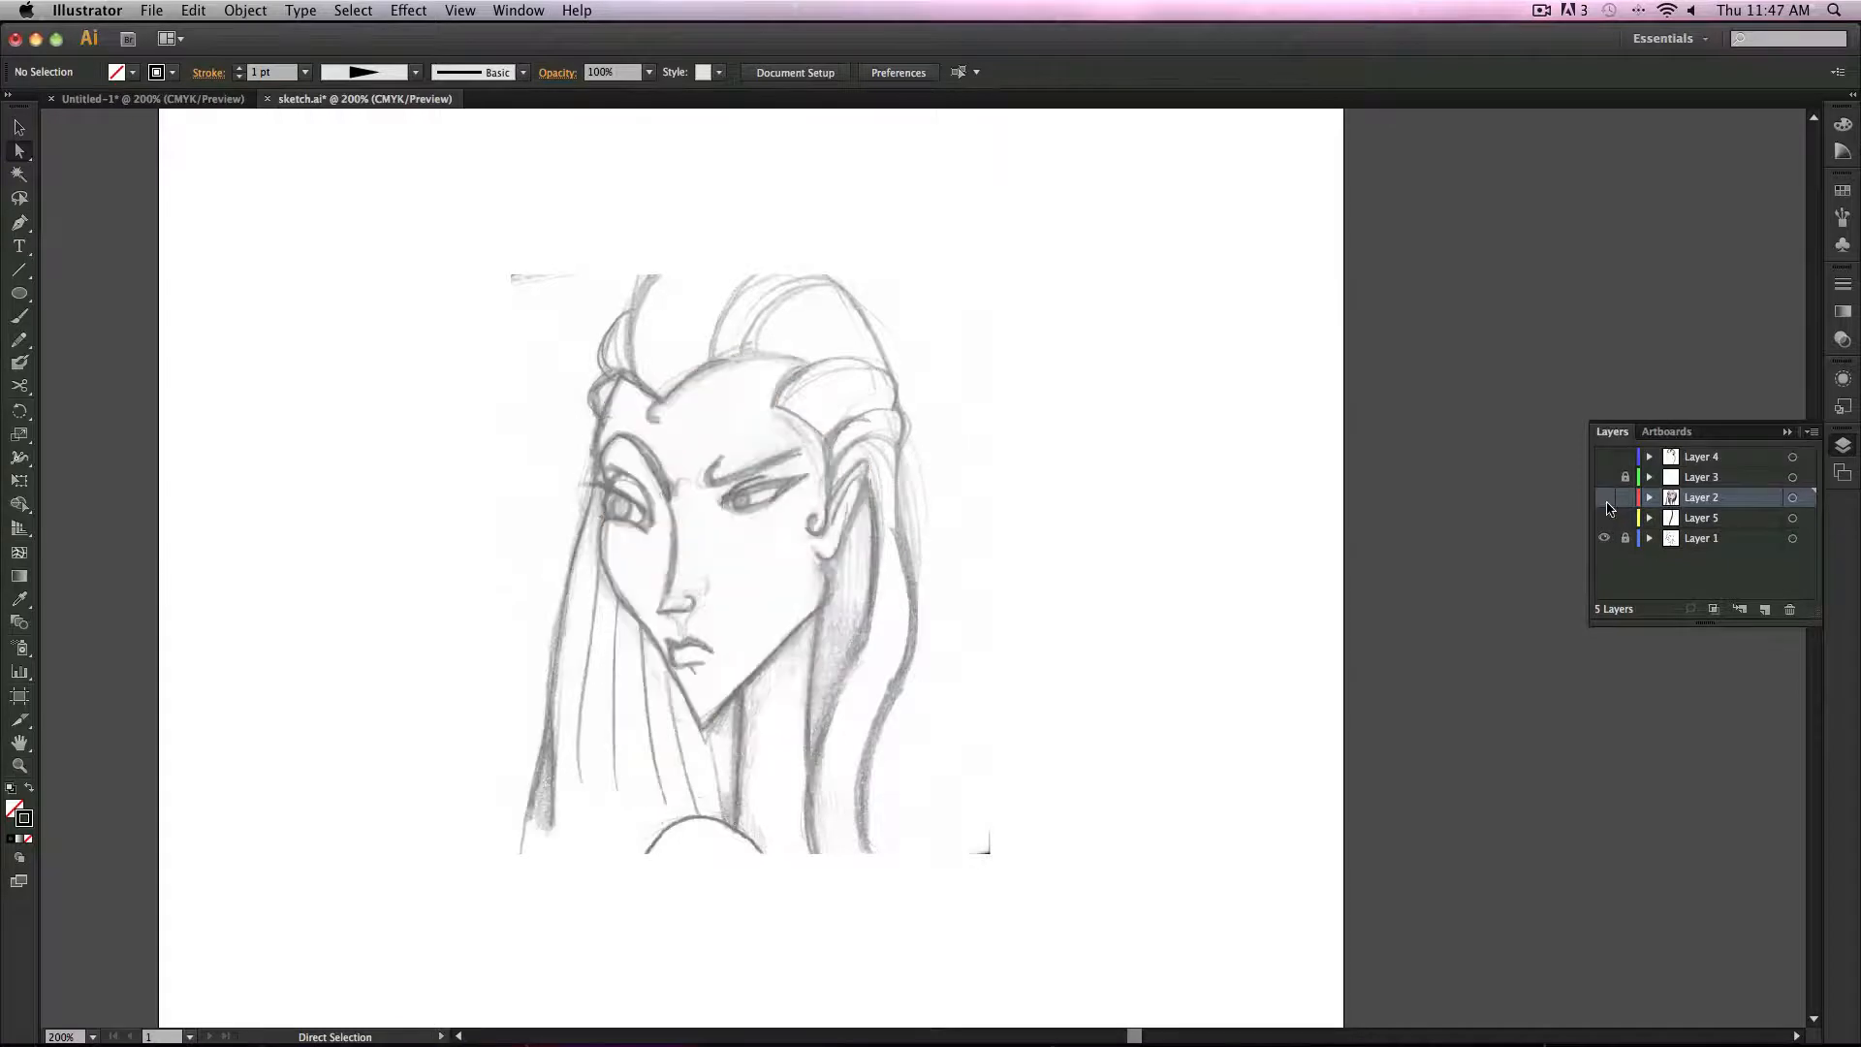
pyautogui.click(1605, 501)
pyautogui.click(1607, 499)
pyautogui.click(1605, 498)
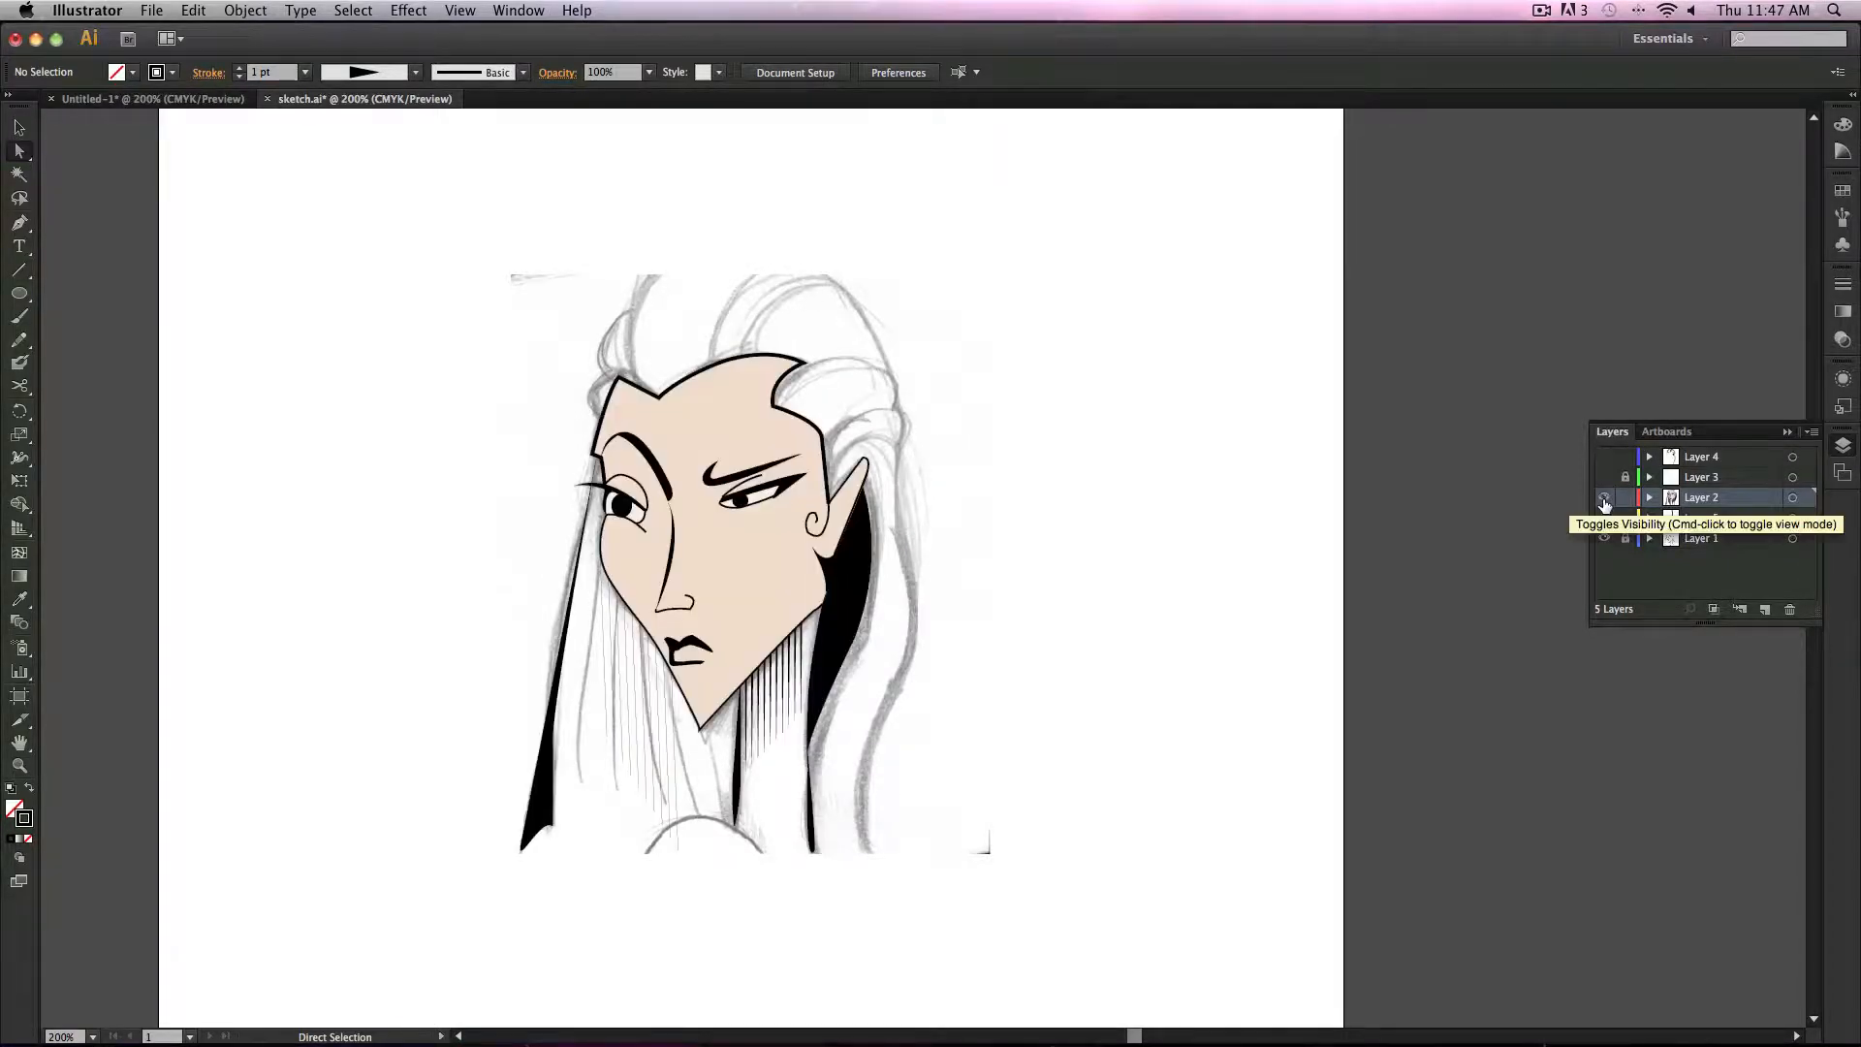
# Step: Select a single hatching line, hide the sketch layer, and deselect everything
pyautogui.click(776, 722)
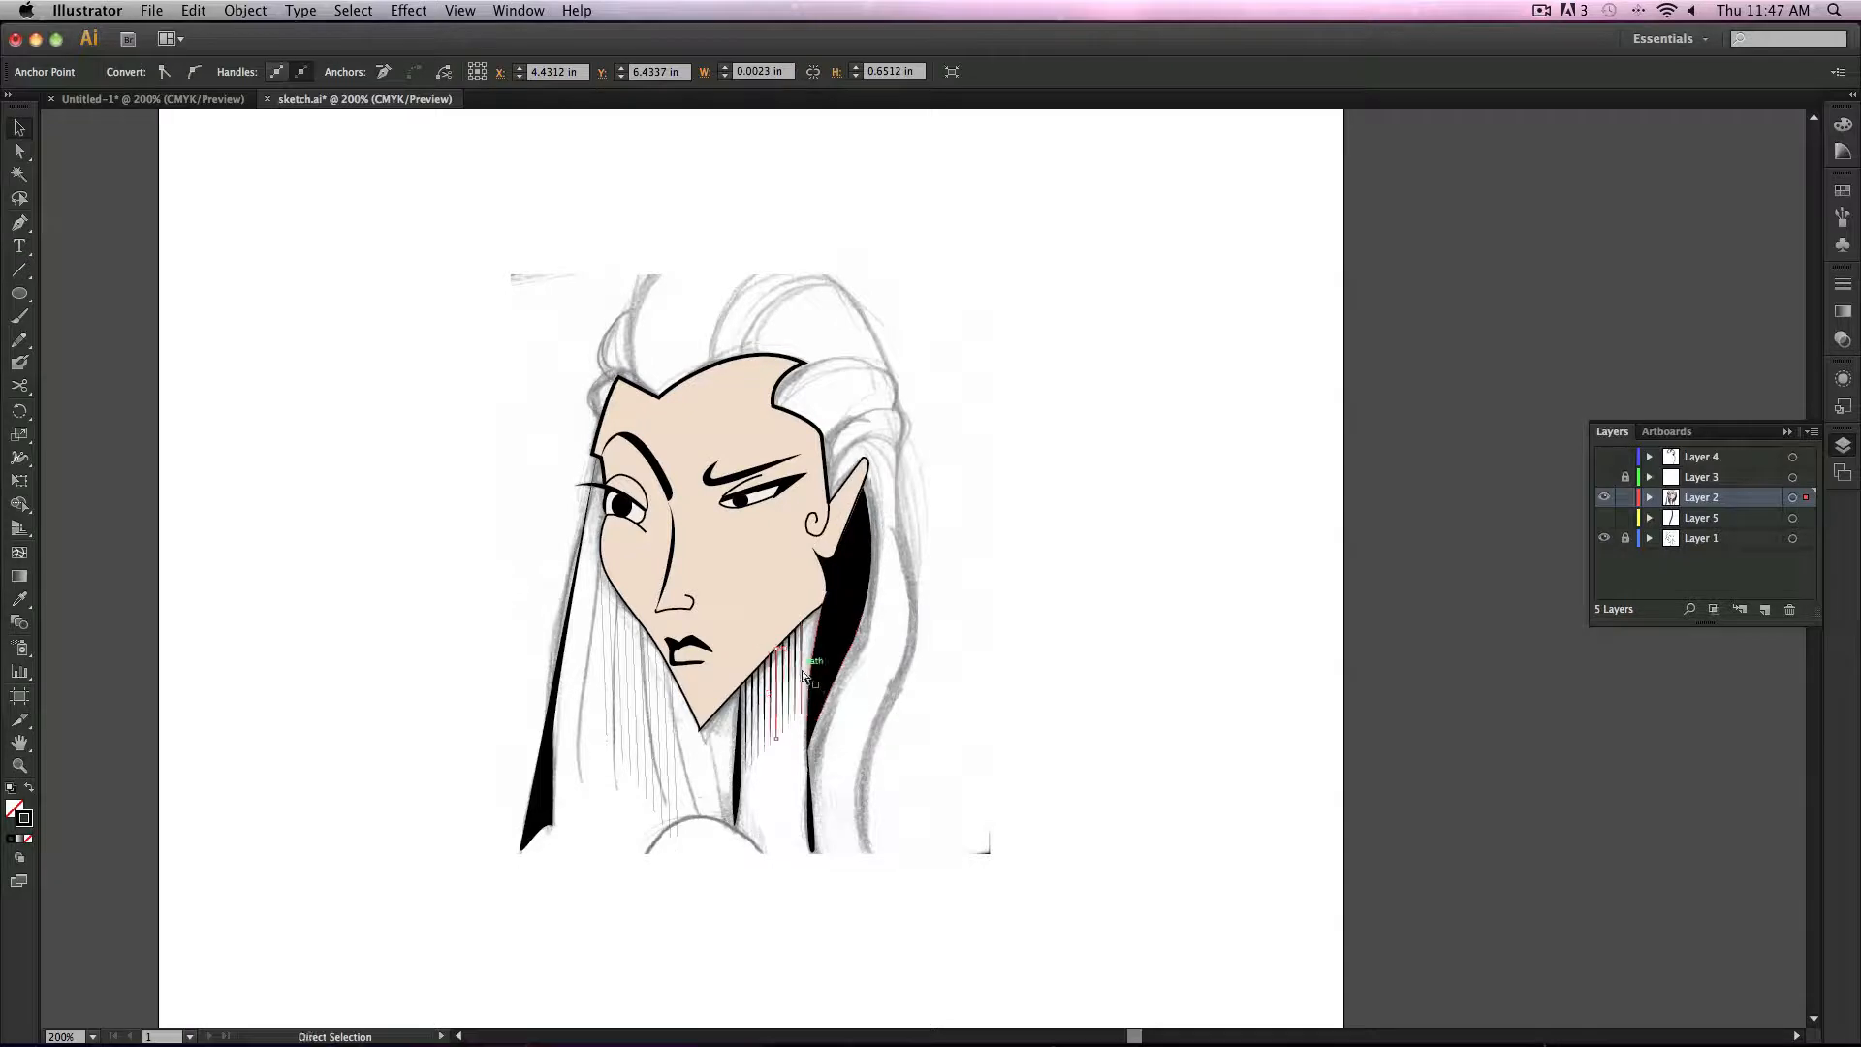
pyautogui.moveTo(798, 667); pyautogui.dragTo(804, 650)
pyautogui.click(1605, 538)
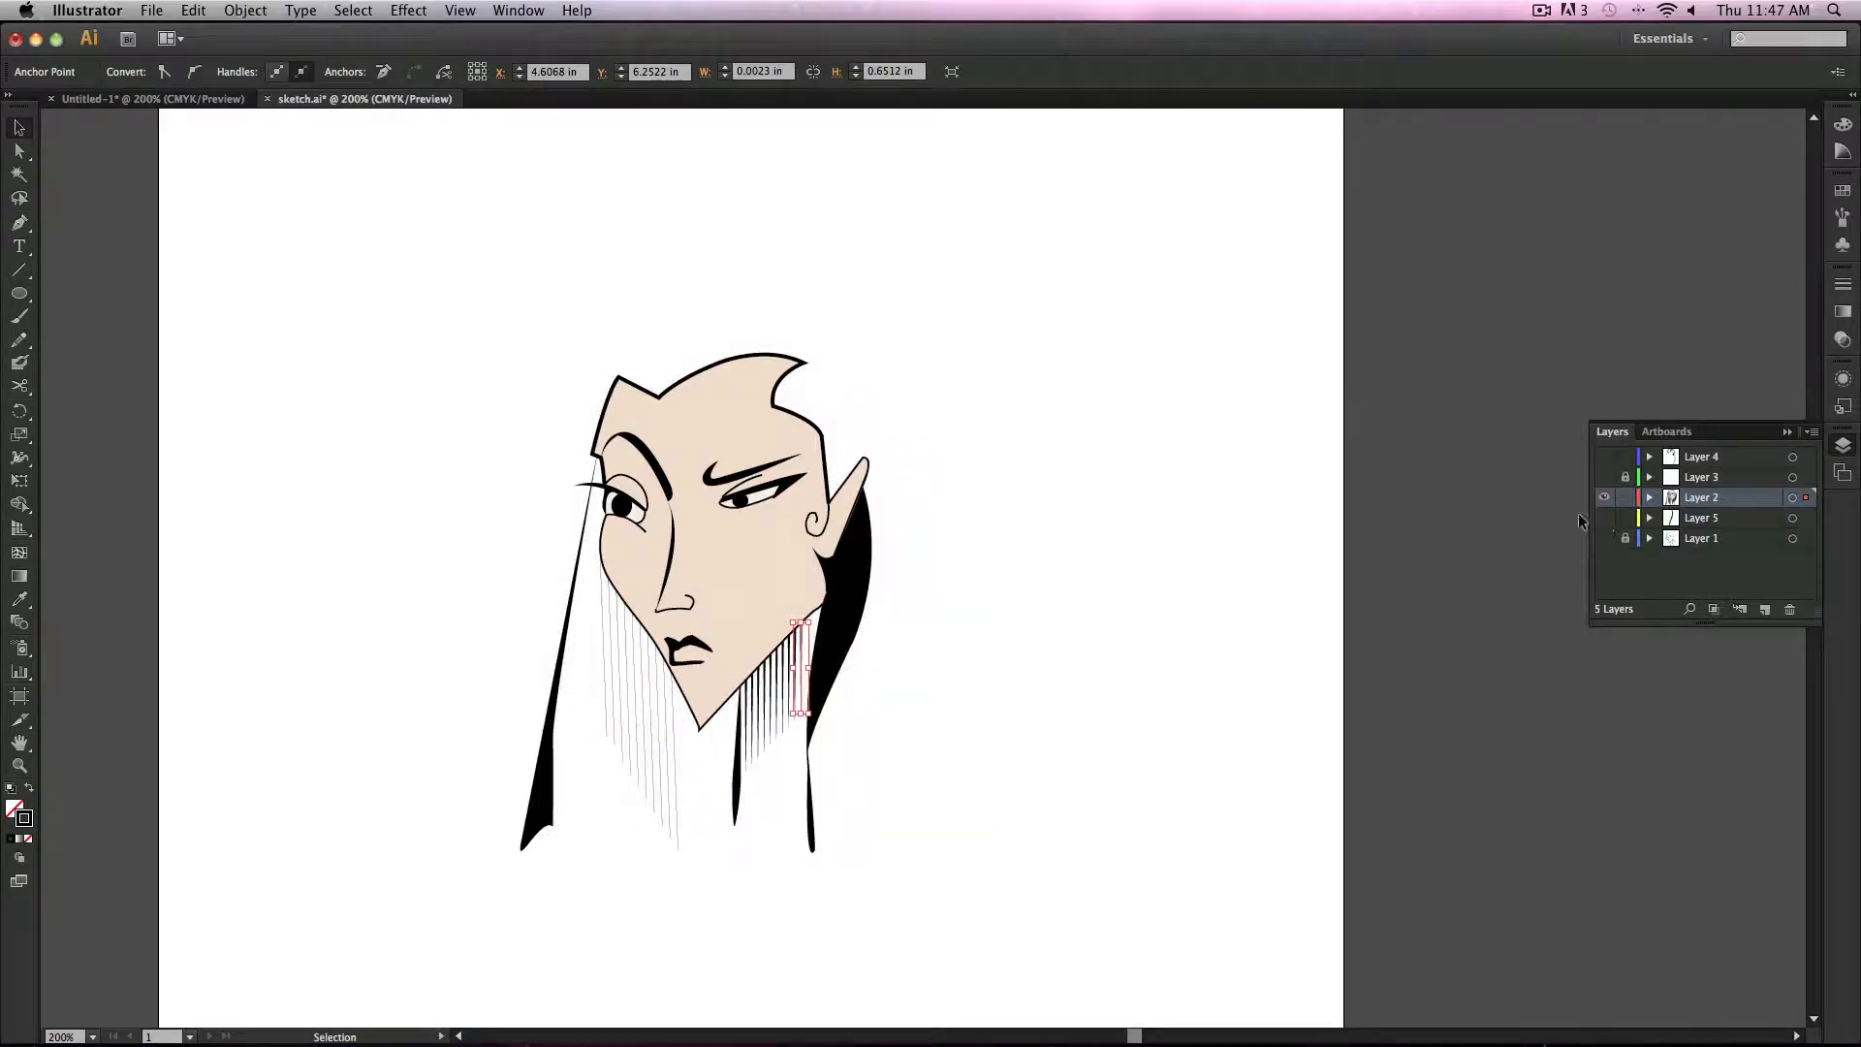
pyautogui.click(1086, 729)
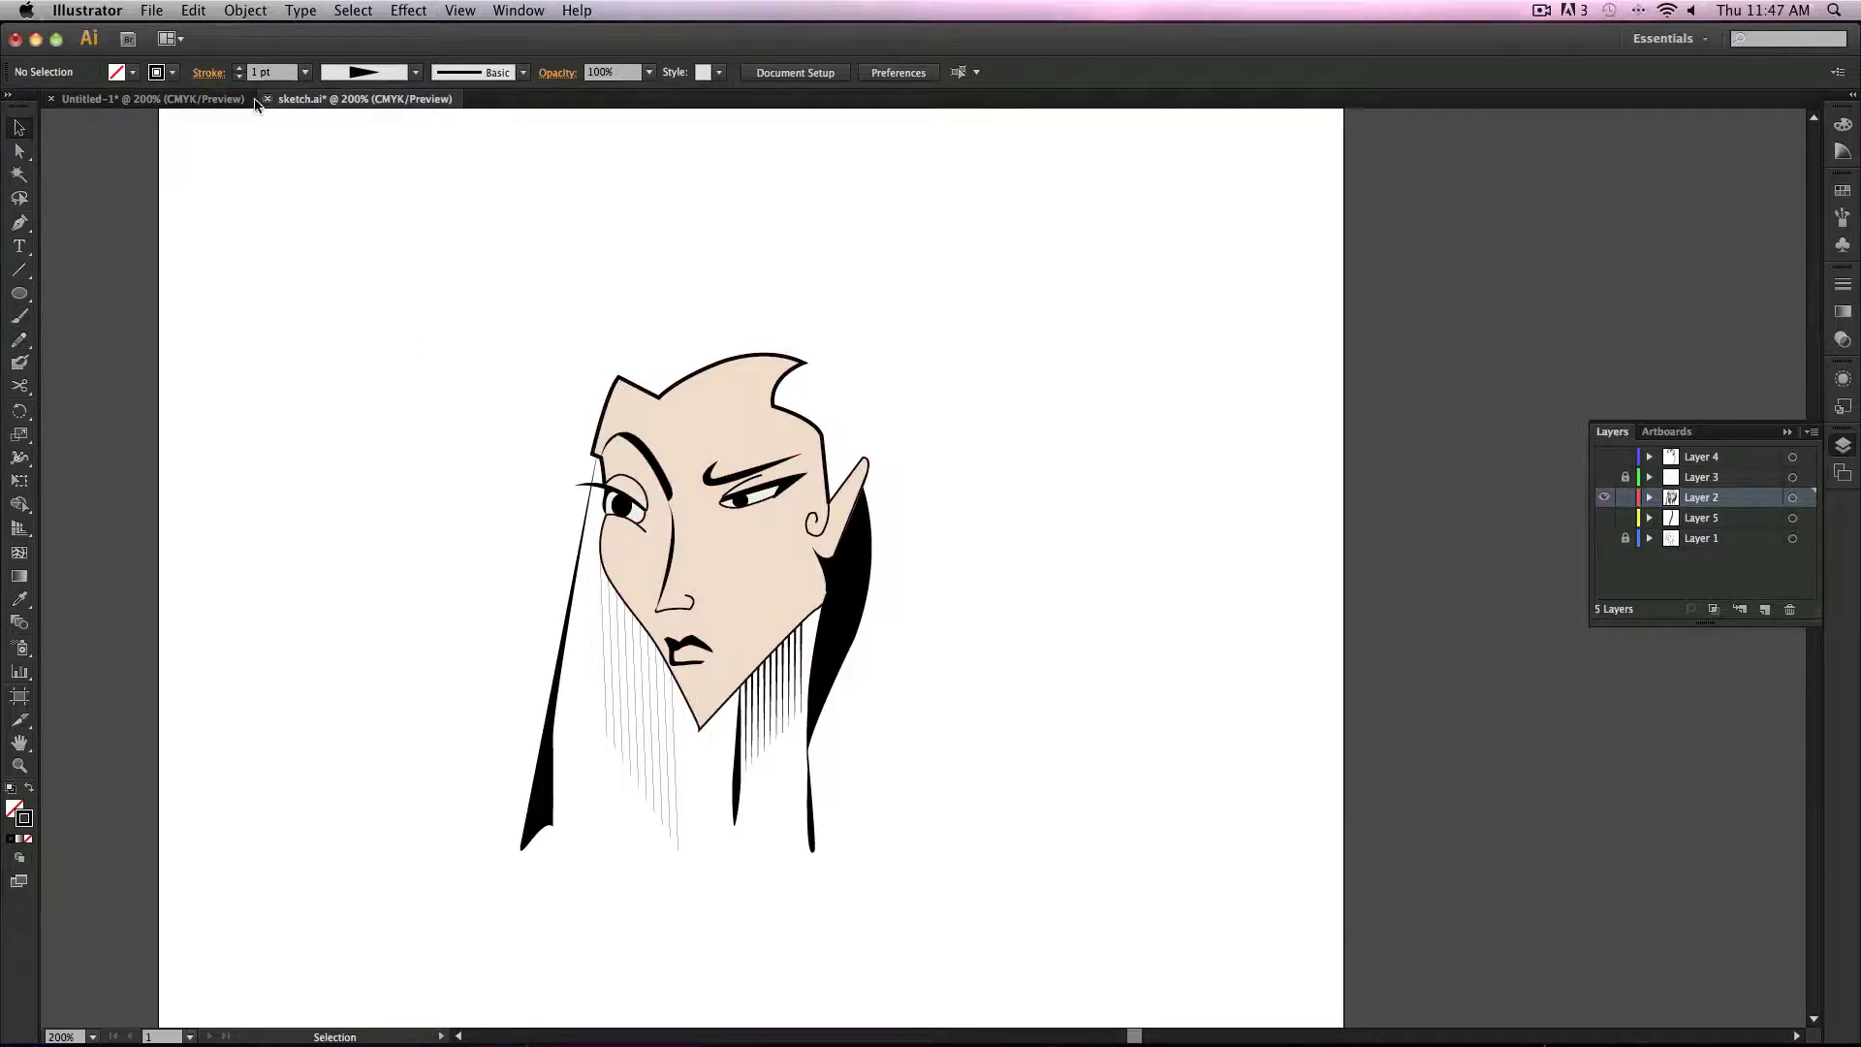
# Step: Close sketch.ai without saving changes
pyautogui.press('super+w')
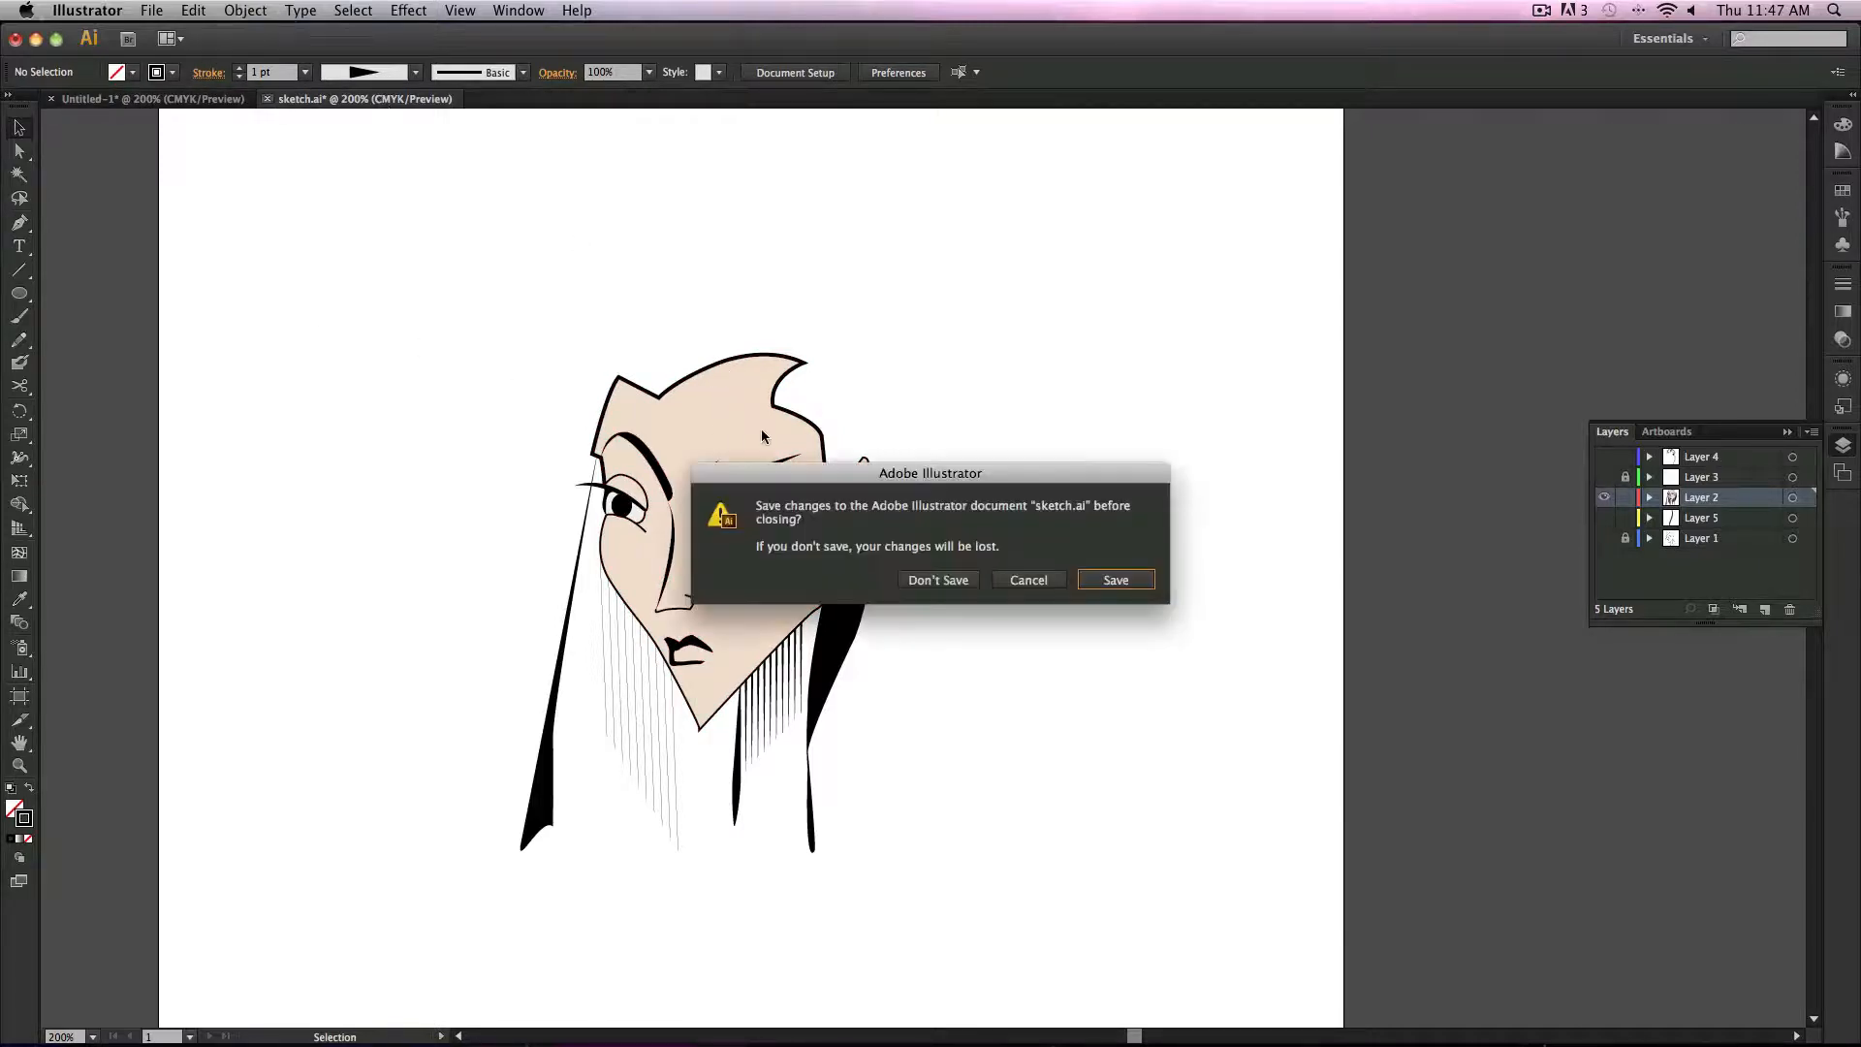
pyautogui.click(936, 581)
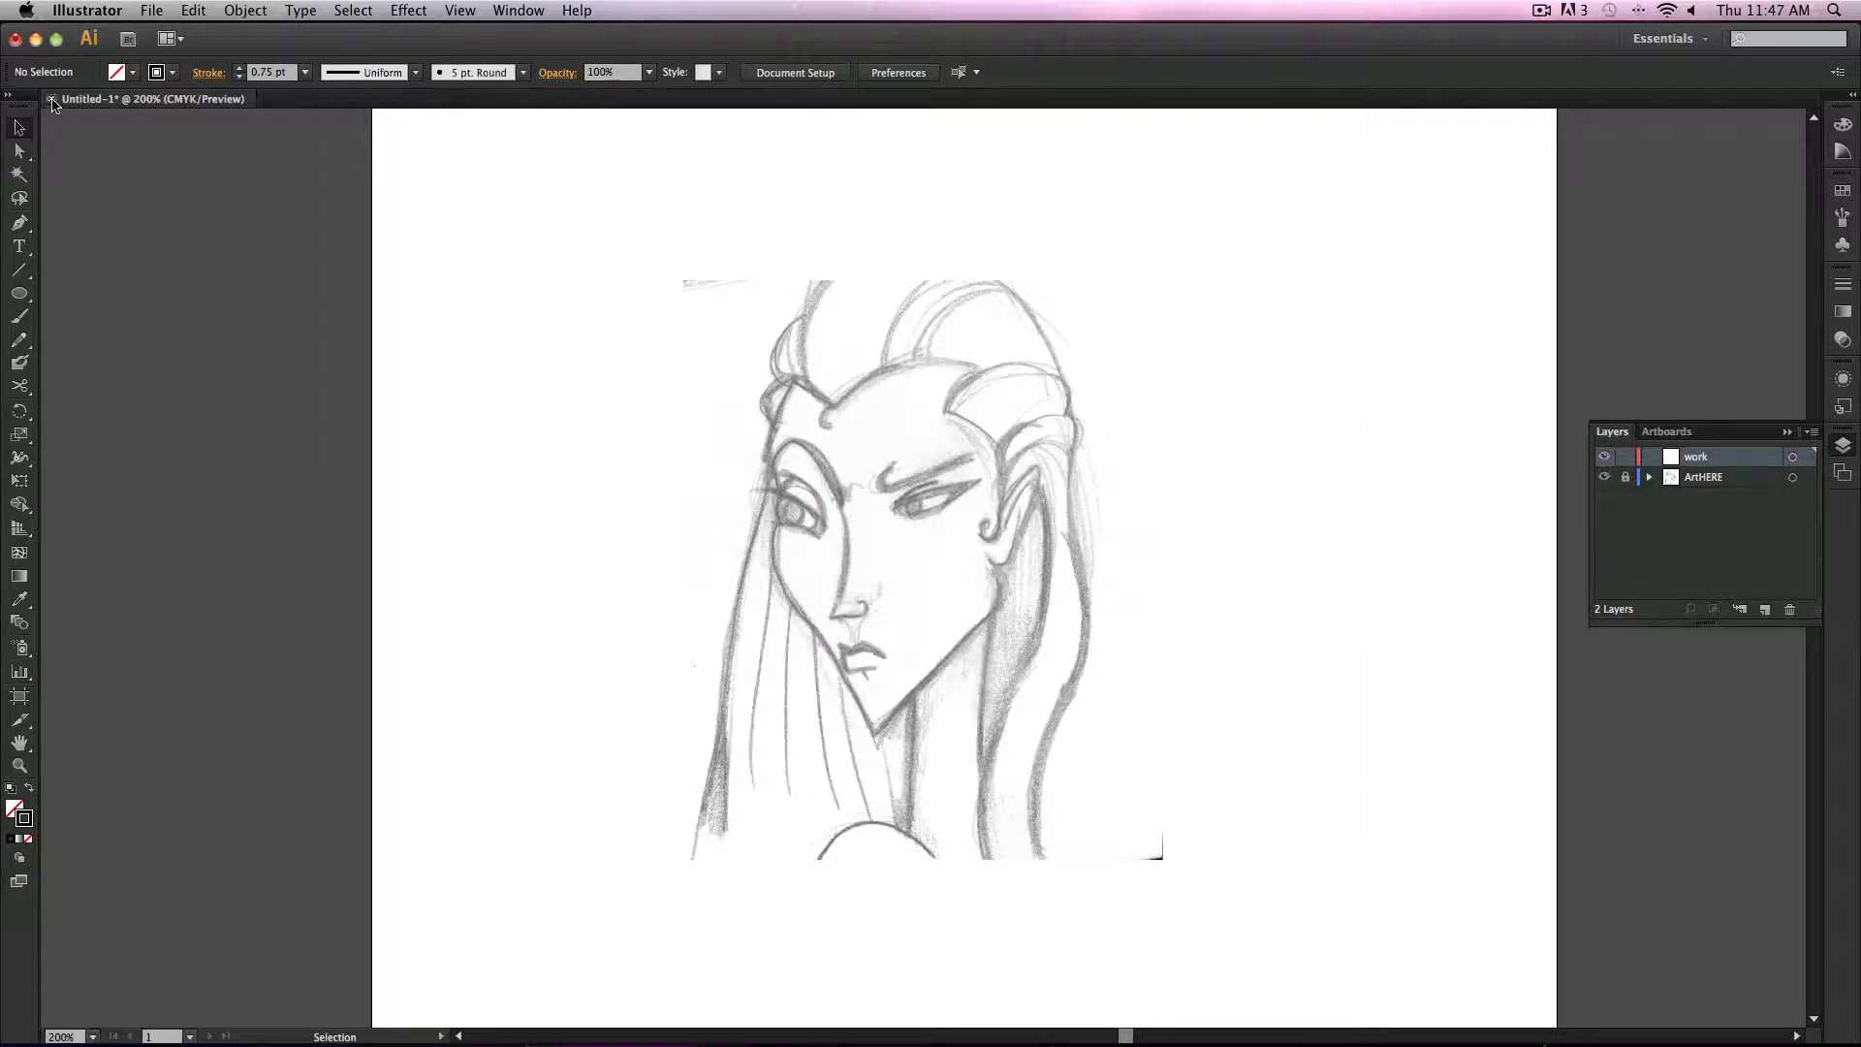
# Step: Close the Untitled-1 document without saving changes
pyautogui.press('super+w')
pyautogui.click(929, 579)
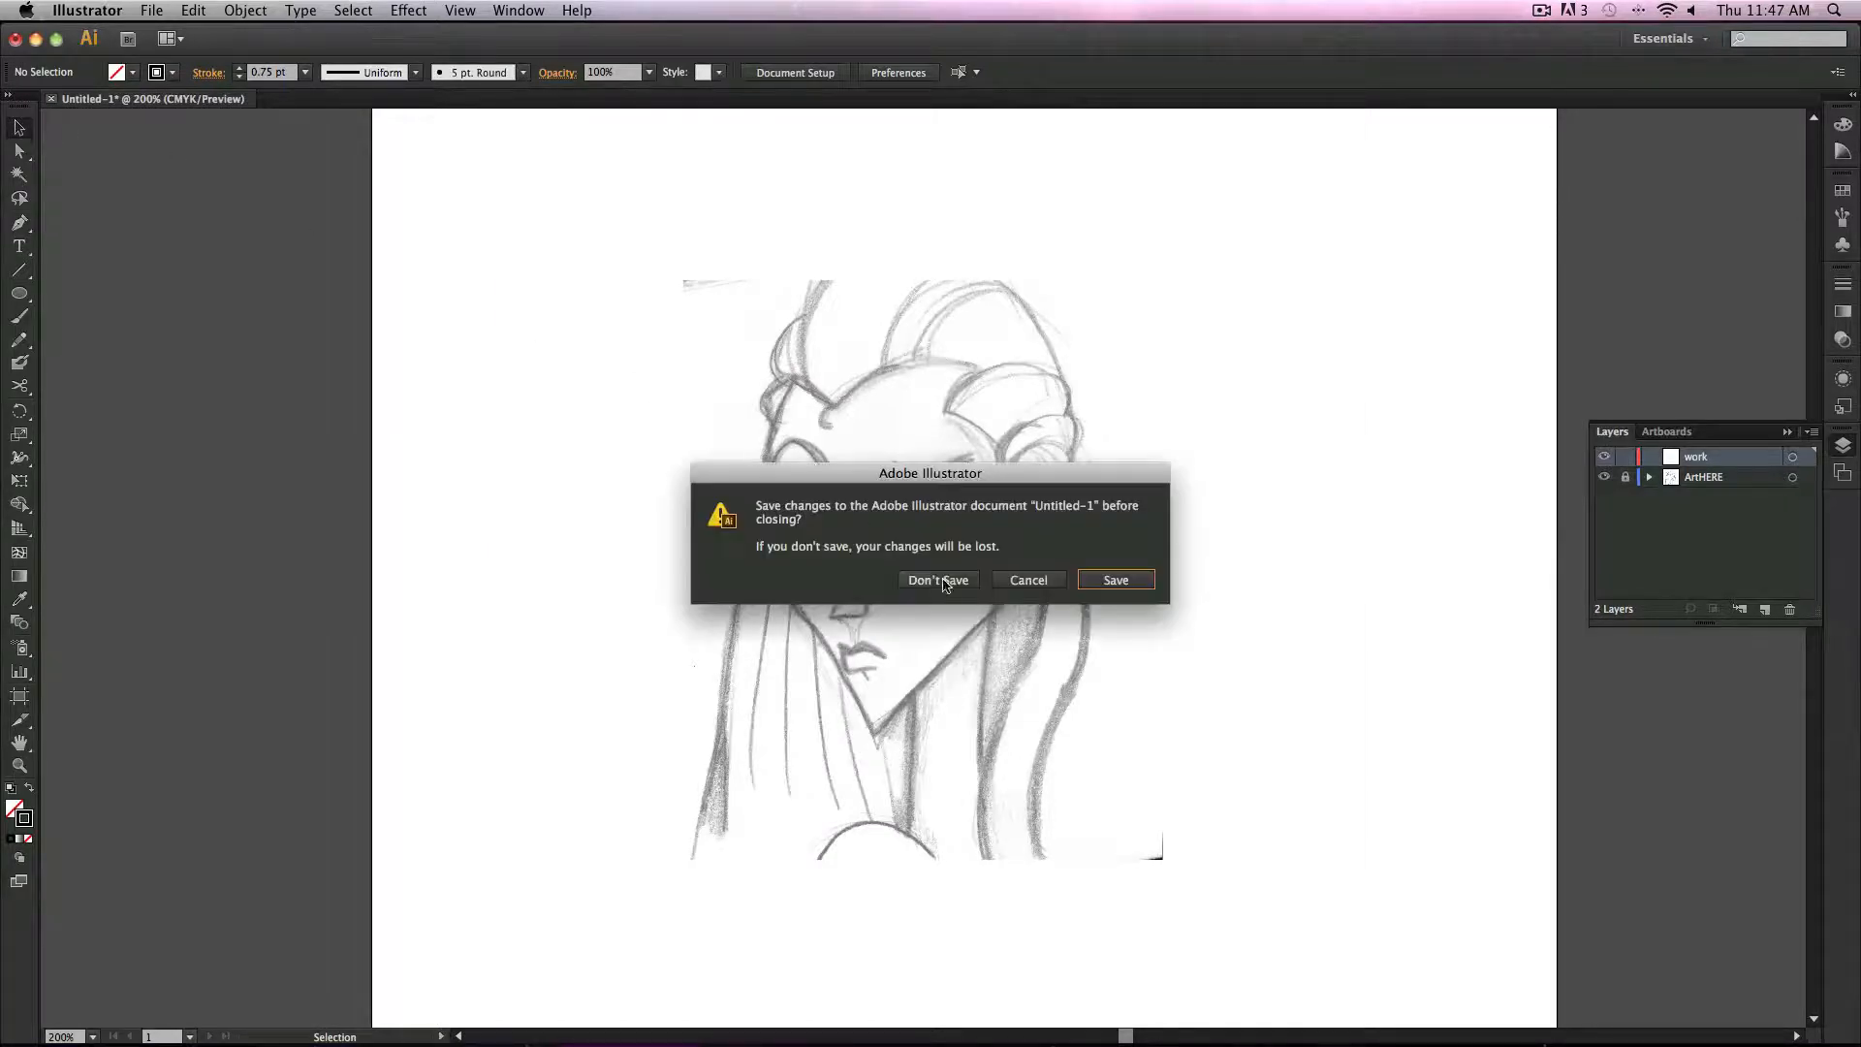
# Step: Create a new document
pyautogui.click(151, 9)
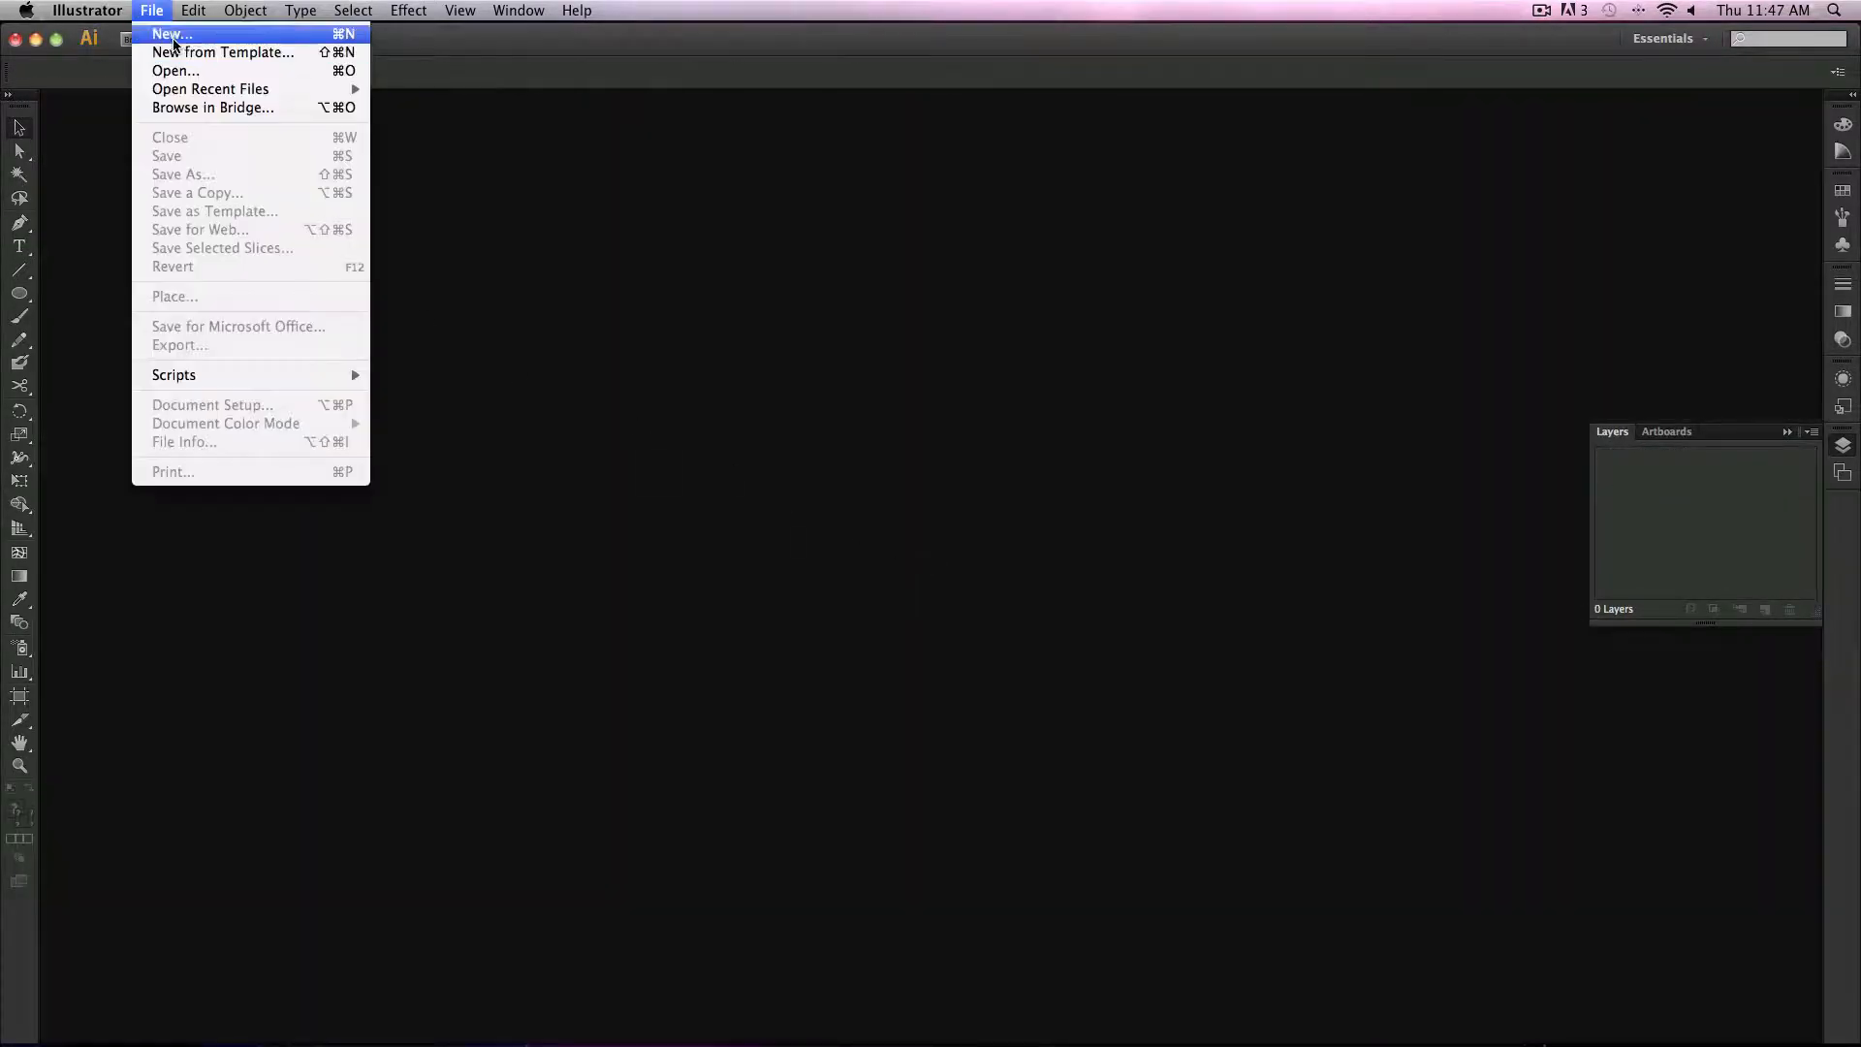
pyautogui.click(173, 31)
pyautogui.click(1047, 652)
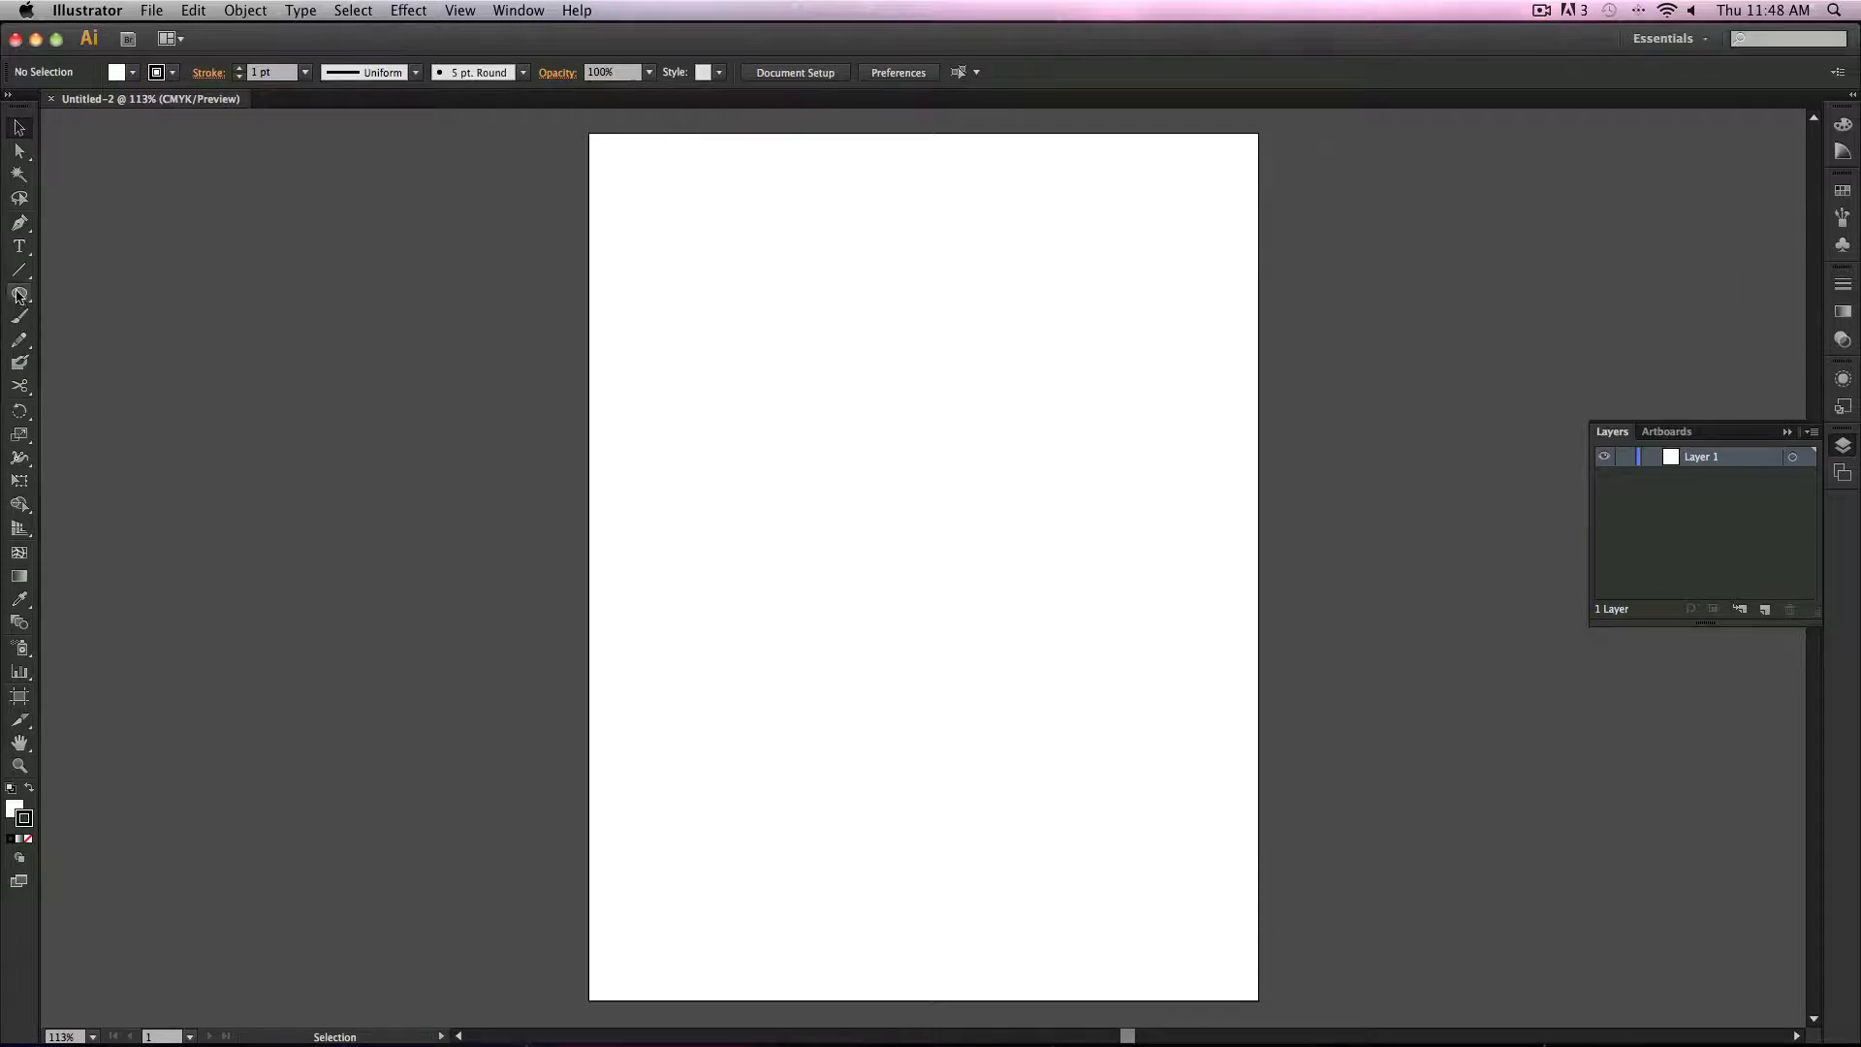
# Step: Draw a tall narrow rectangle about 0.44 in wide and 6.74 in high, and remove its stroke
pyautogui.moveTo(19, 293); pyautogui.dragTo(97, 292)
pyautogui.moveTo(821, 381)
pyautogui.mouseDown()
pyautogui.moveTo(910, 789)
pyautogui.moveTo(864, 939)
pyautogui.moveTo(855, 912)
pyautogui.mouseUp()
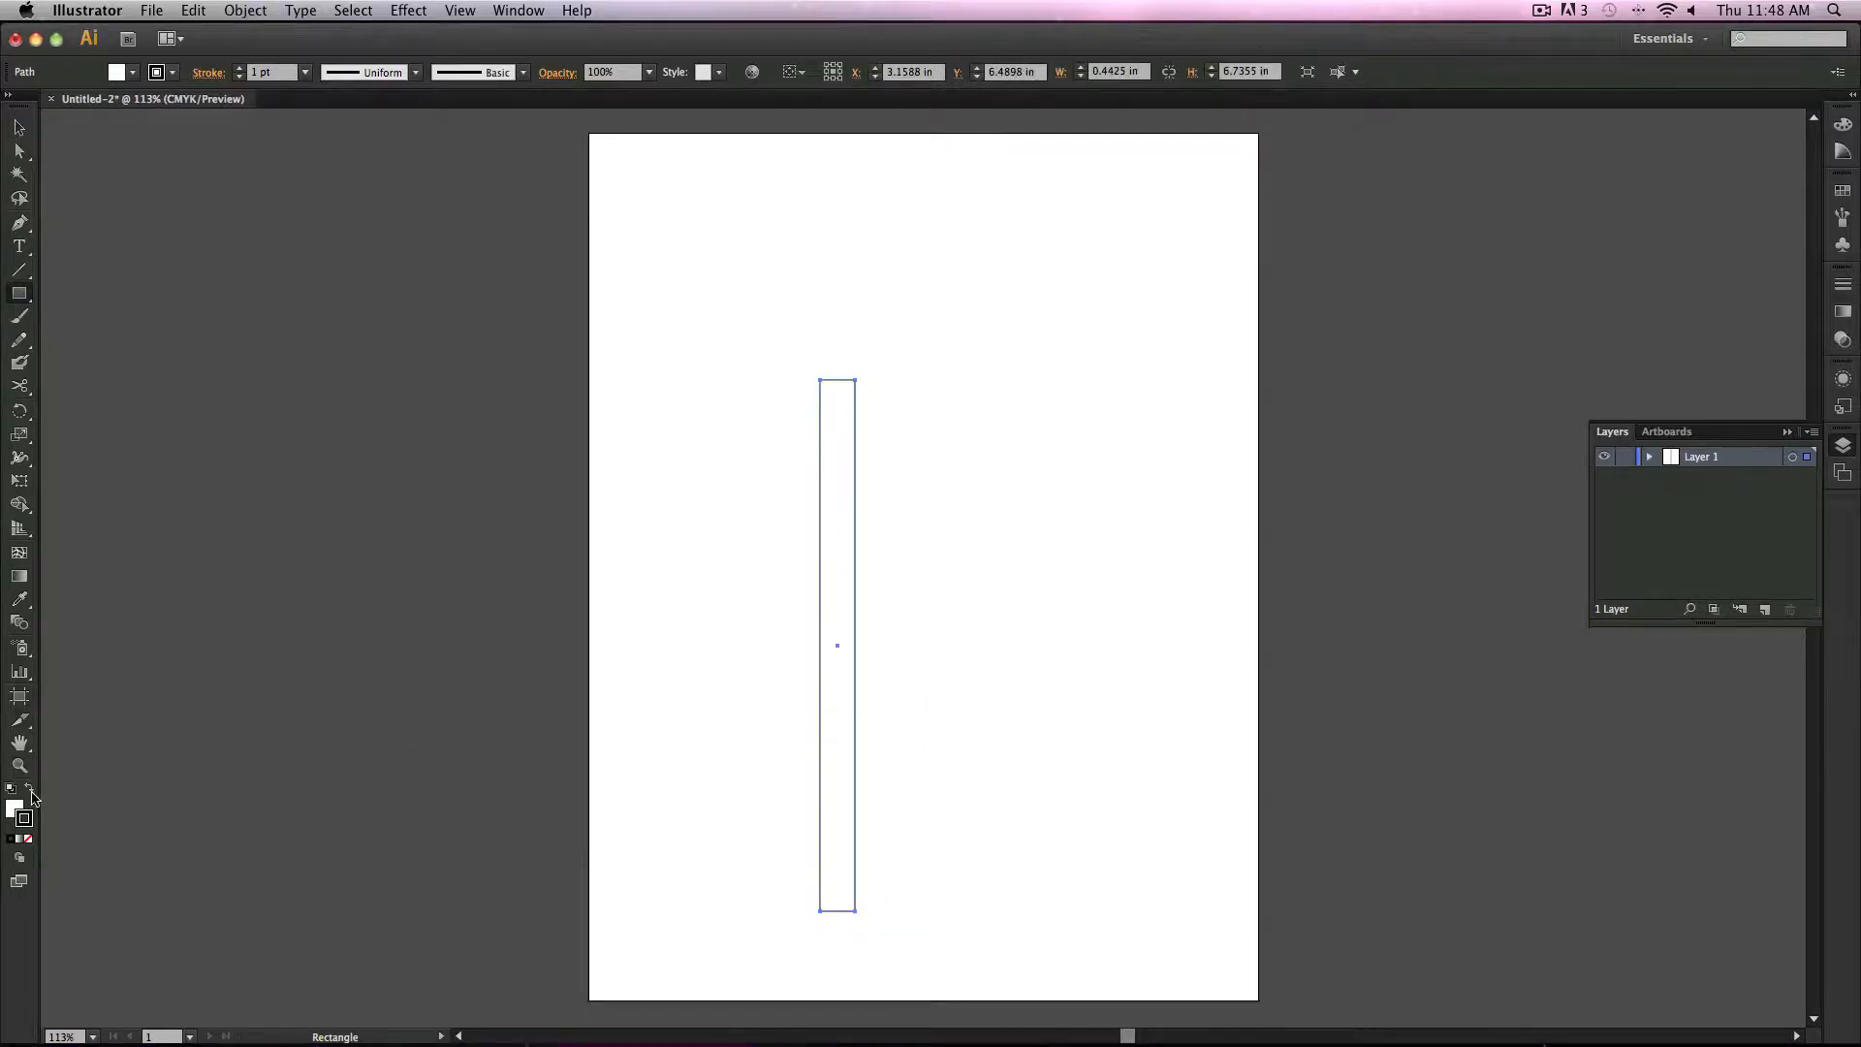
pyautogui.click(26, 839)
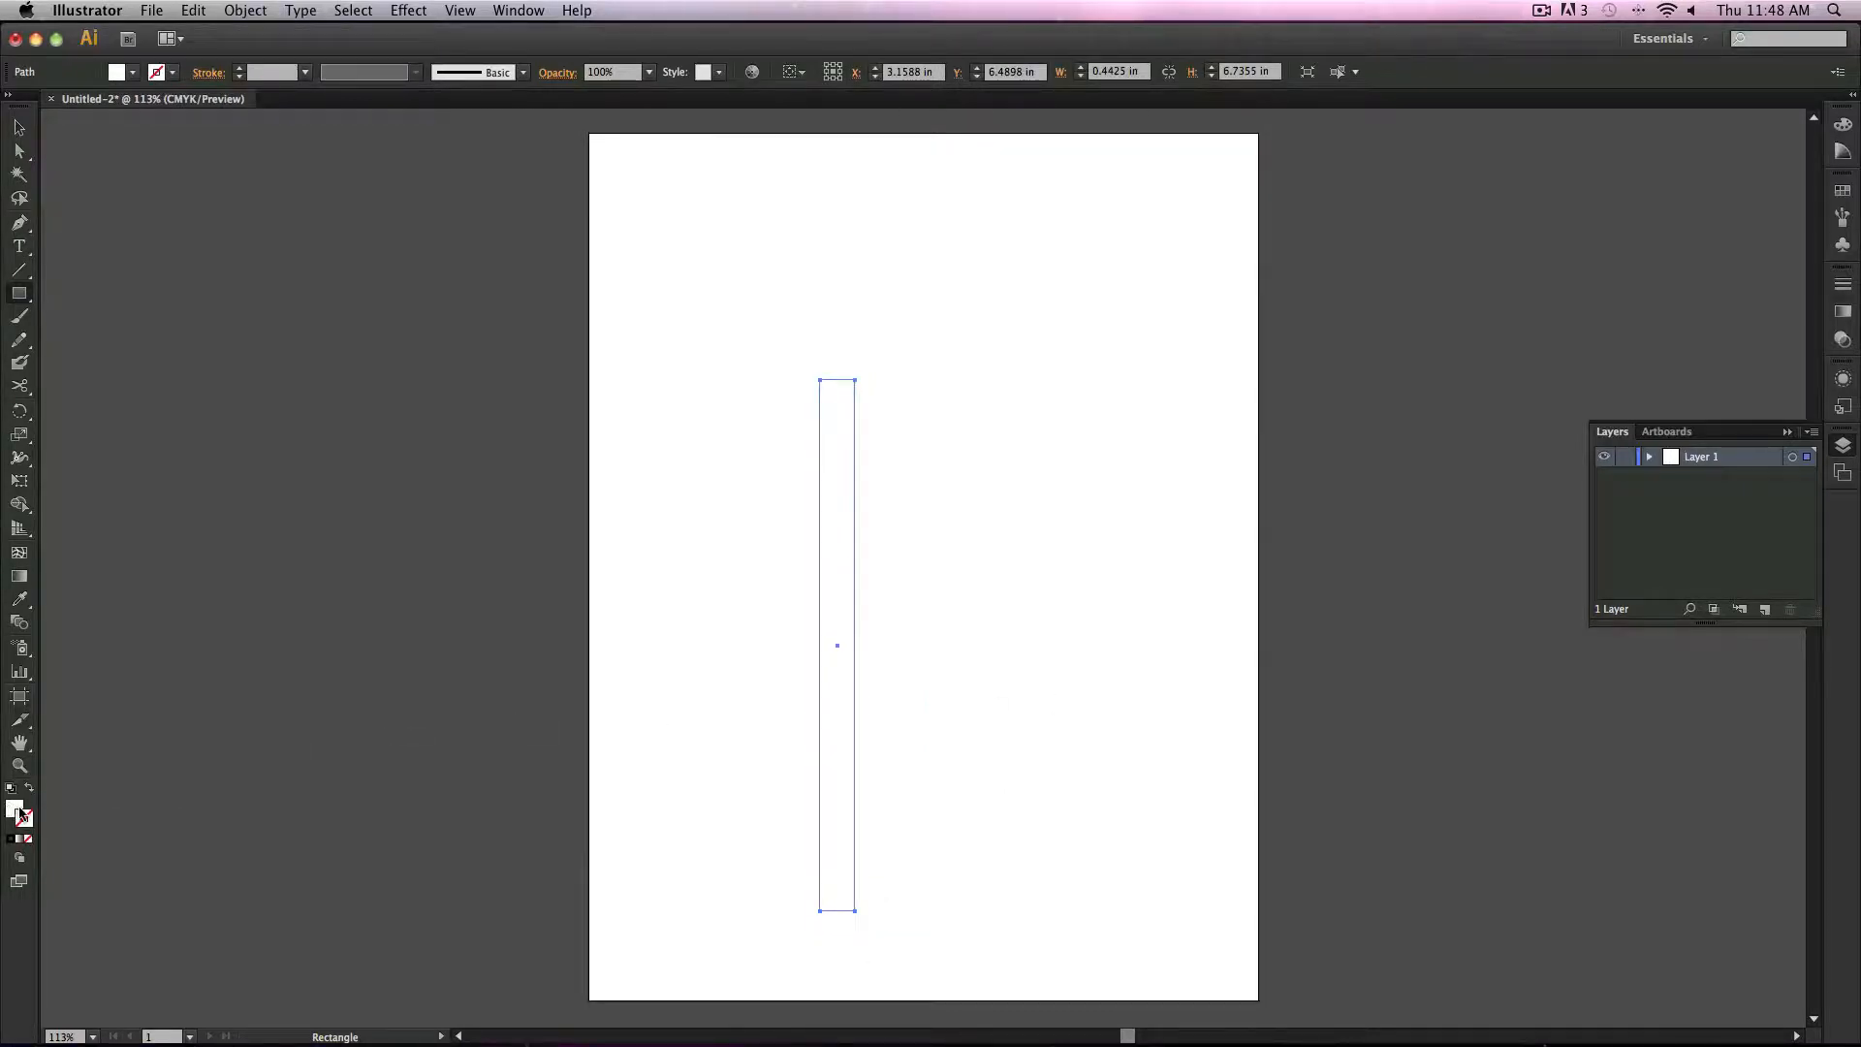
# Step: Fill the rectangle with a brown color from the Color Picker
pyautogui.doubleClick(17, 810)
pyautogui.moveTo(405, 498); pyautogui.dragTo(406, 516)
pyautogui.moveTo(266, 377)
pyautogui.mouseDown()
pyautogui.moveTo(341, 358)
pyautogui.moveTo(325, 430)
pyautogui.mouseUp()
pyautogui.click(579, 297)
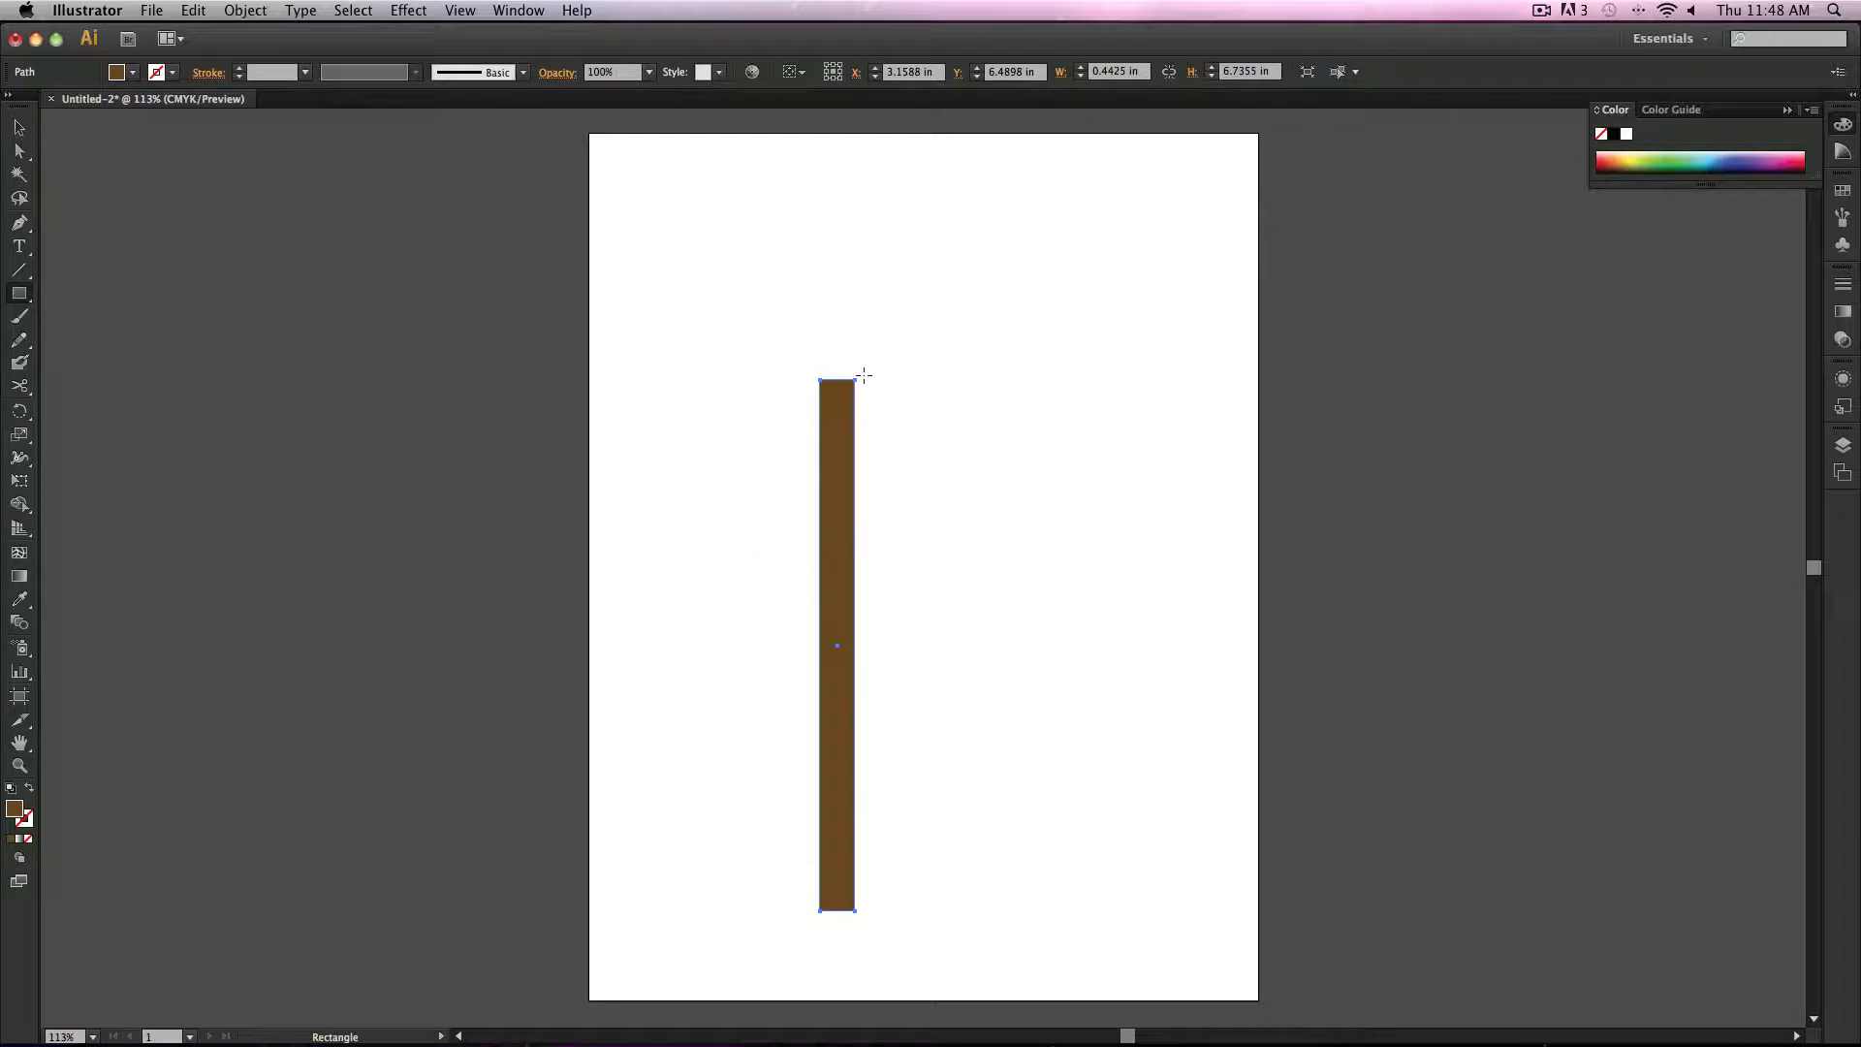
# Step: Make the rectangle narrower by pulling in its right side, then deselect it
pyautogui.click(20, 127)
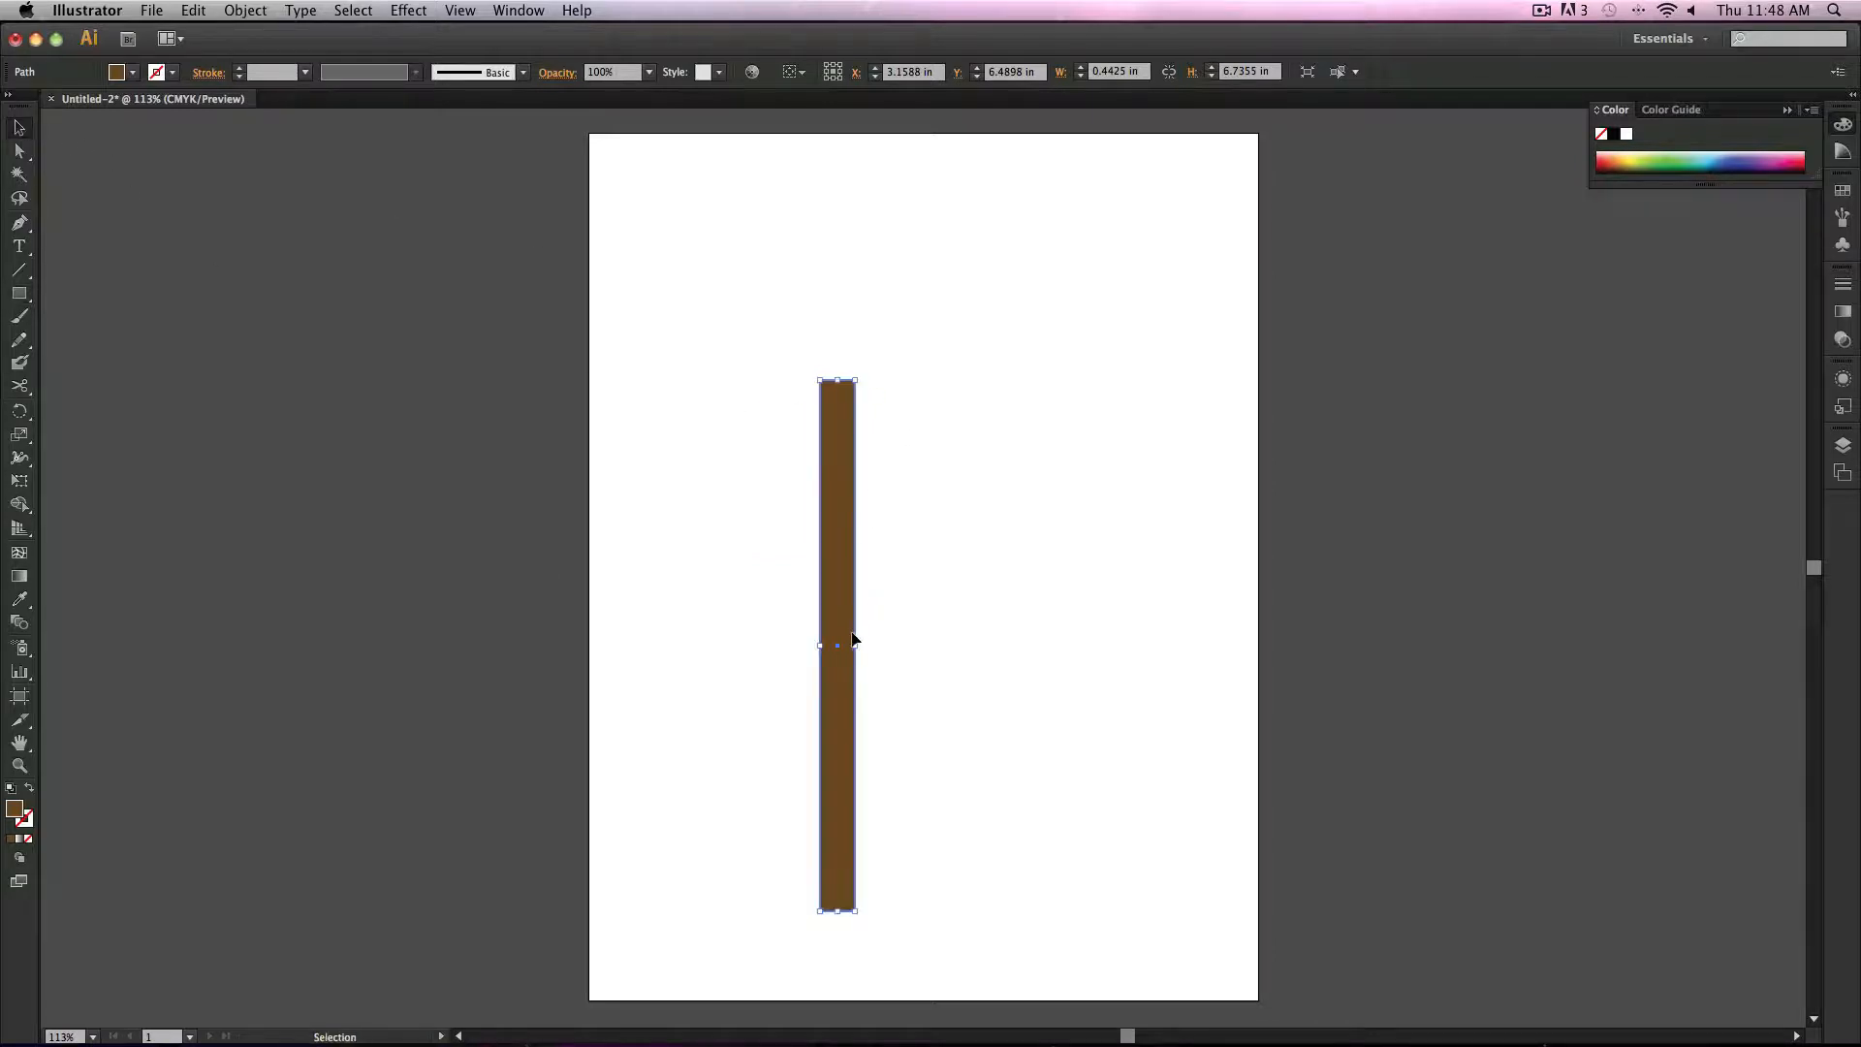
pyautogui.moveTo(858, 645); pyautogui.dragTo(843, 647)
pyautogui.click(801, 366)
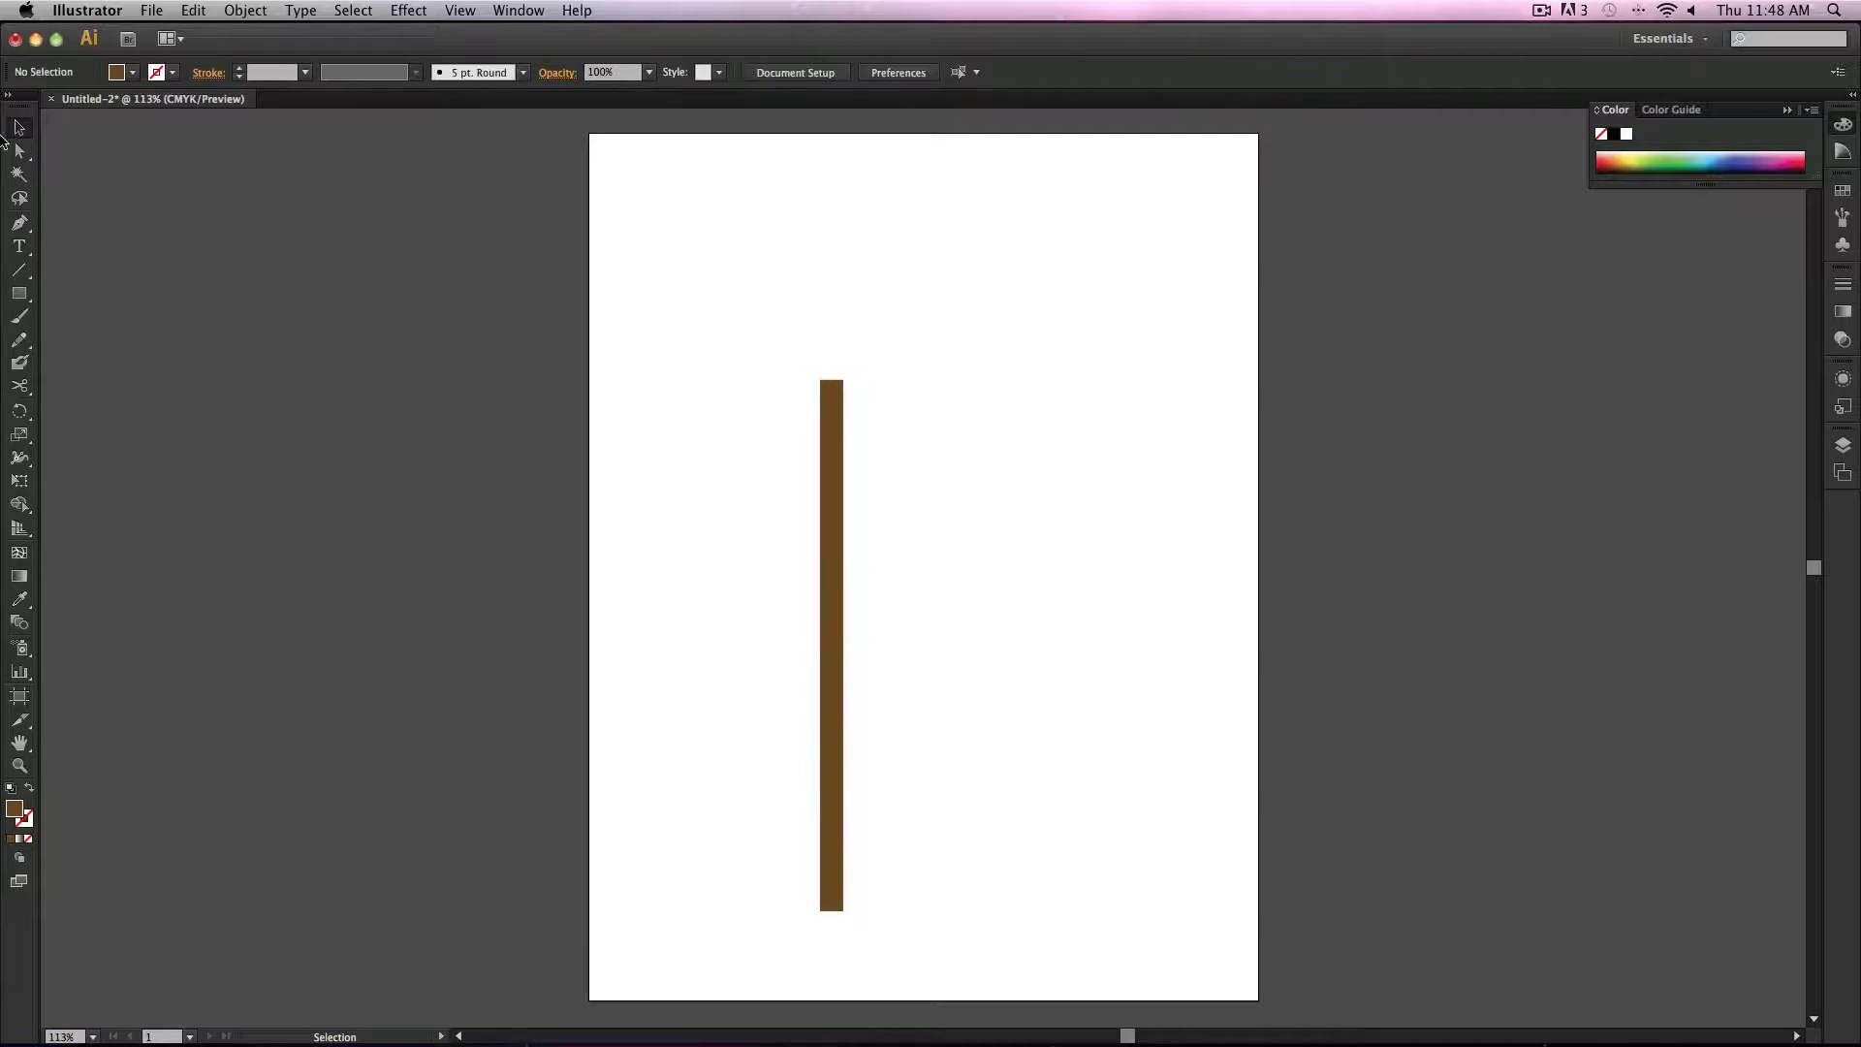
# Step: Taper the rectangle's top into a point by moving its top anchor point
pyautogui.click(20, 150)
pyautogui.moveTo(760, 346); pyautogui.dragTo(831, 385)
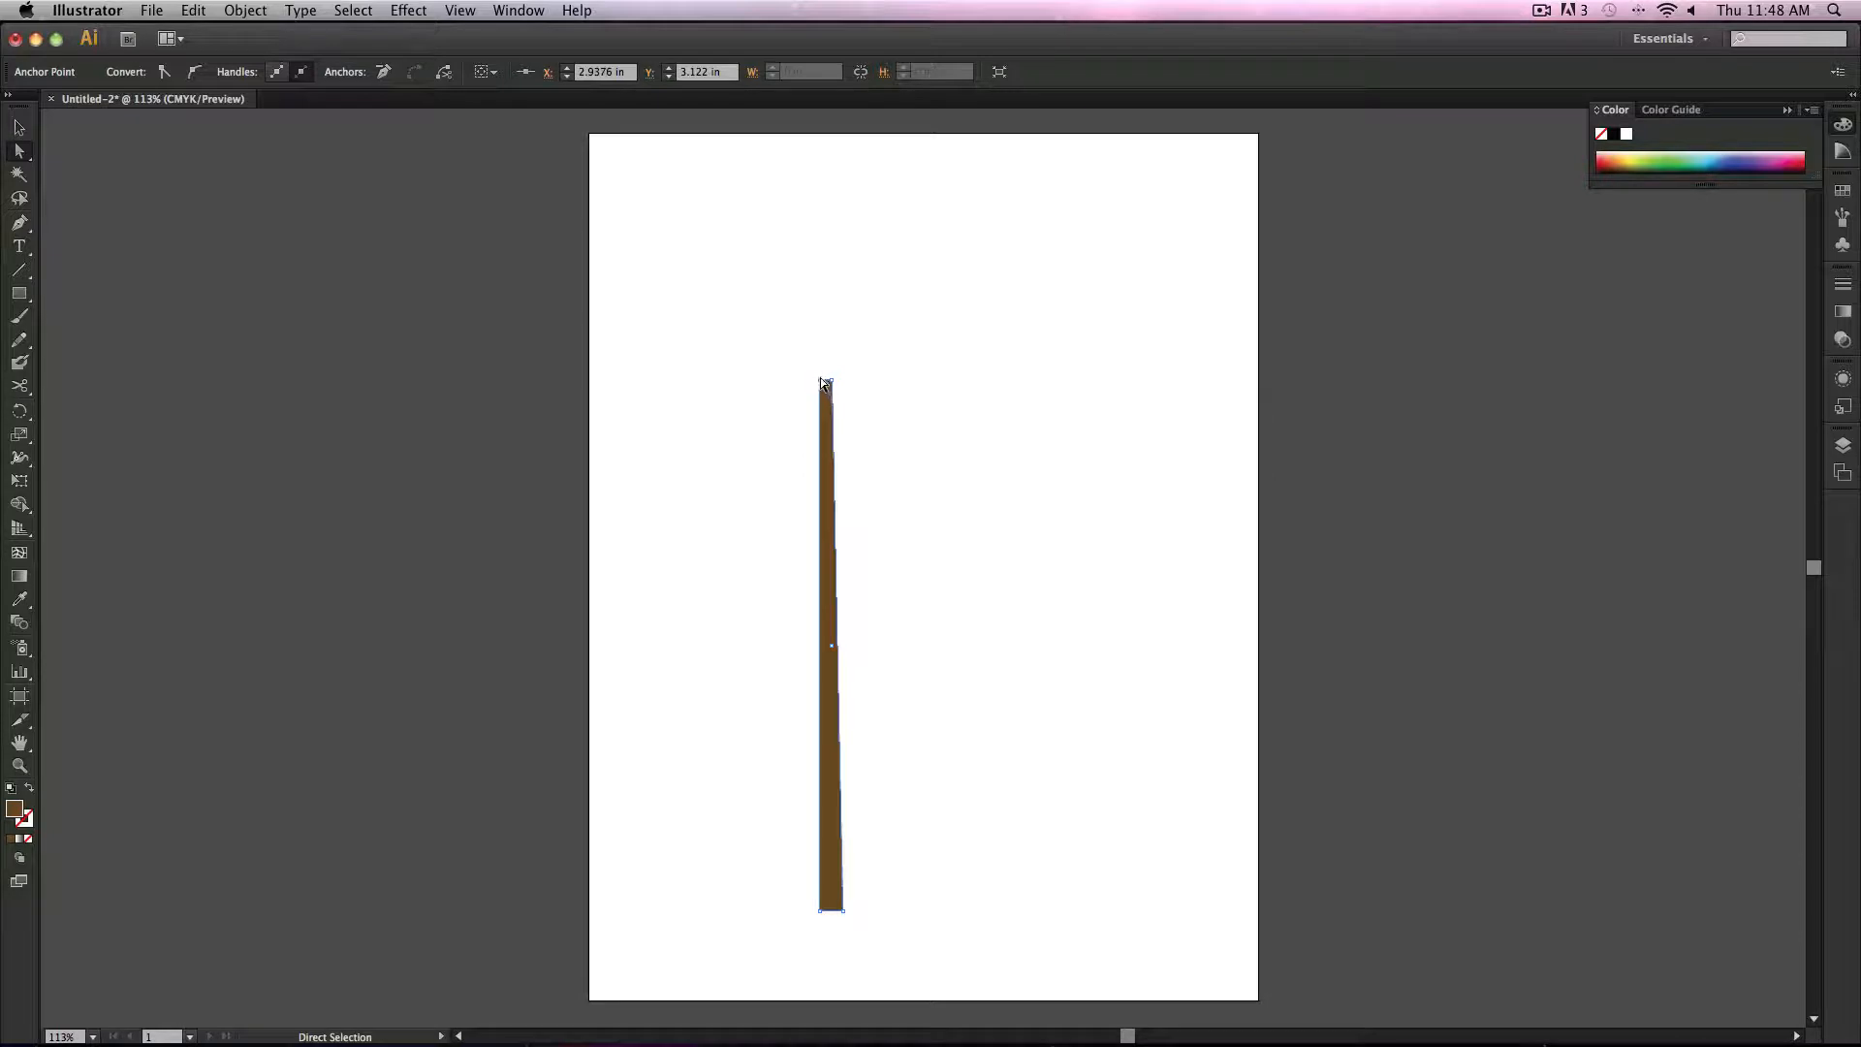
pyautogui.moveTo(824, 384); pyautogui.dragTo(829, 381)
pyautogui.click(1035, 612)
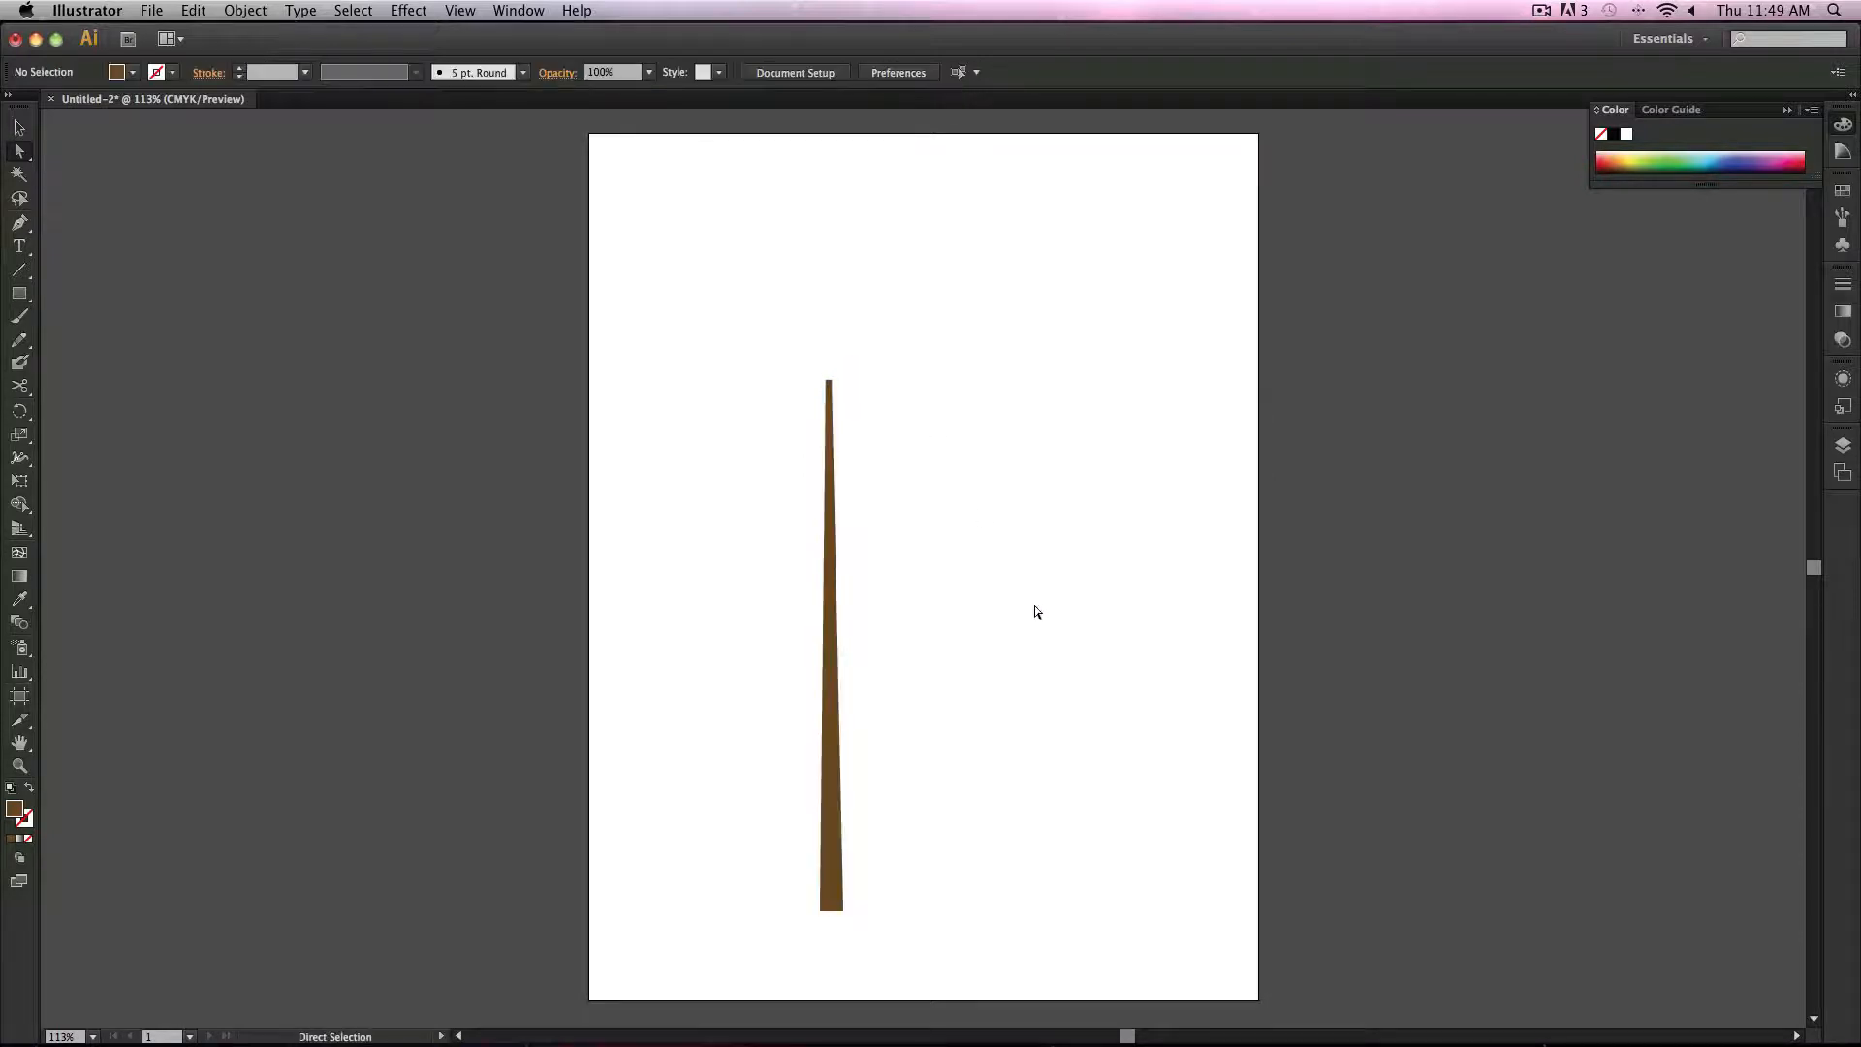
# Step: Move the tapered shape toward the artboard's left side
pyautogui.moveTo(829, 742); pyautogui.dragTo(685, 740)
pyautogui.press('super+z')
pyautogui.click(970, 580)
pyautogui.press('v')
pyautogui.moveTo(834, 704); pyautogui.dragTo(700, 704)
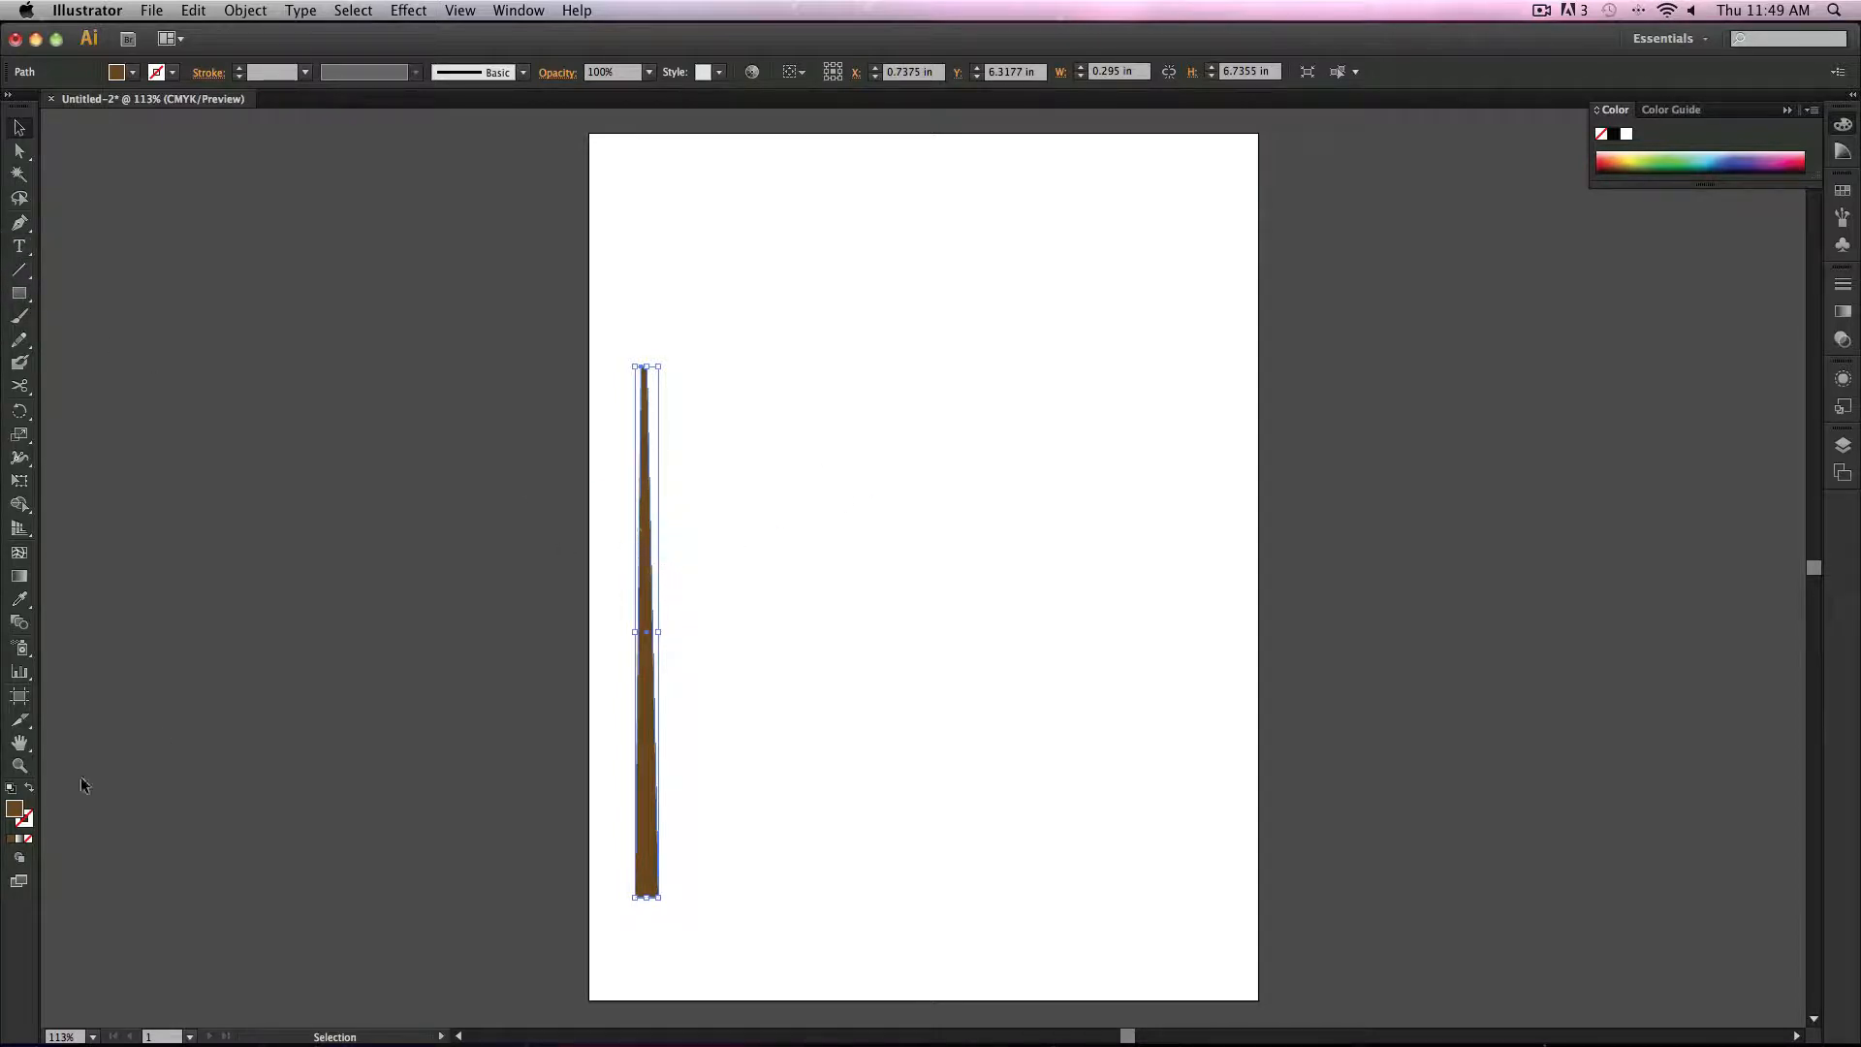
# Step: Switch to Draw Inside mode and try a short Blob Brush stroke on the shape
pyautogui.click(19, 857)
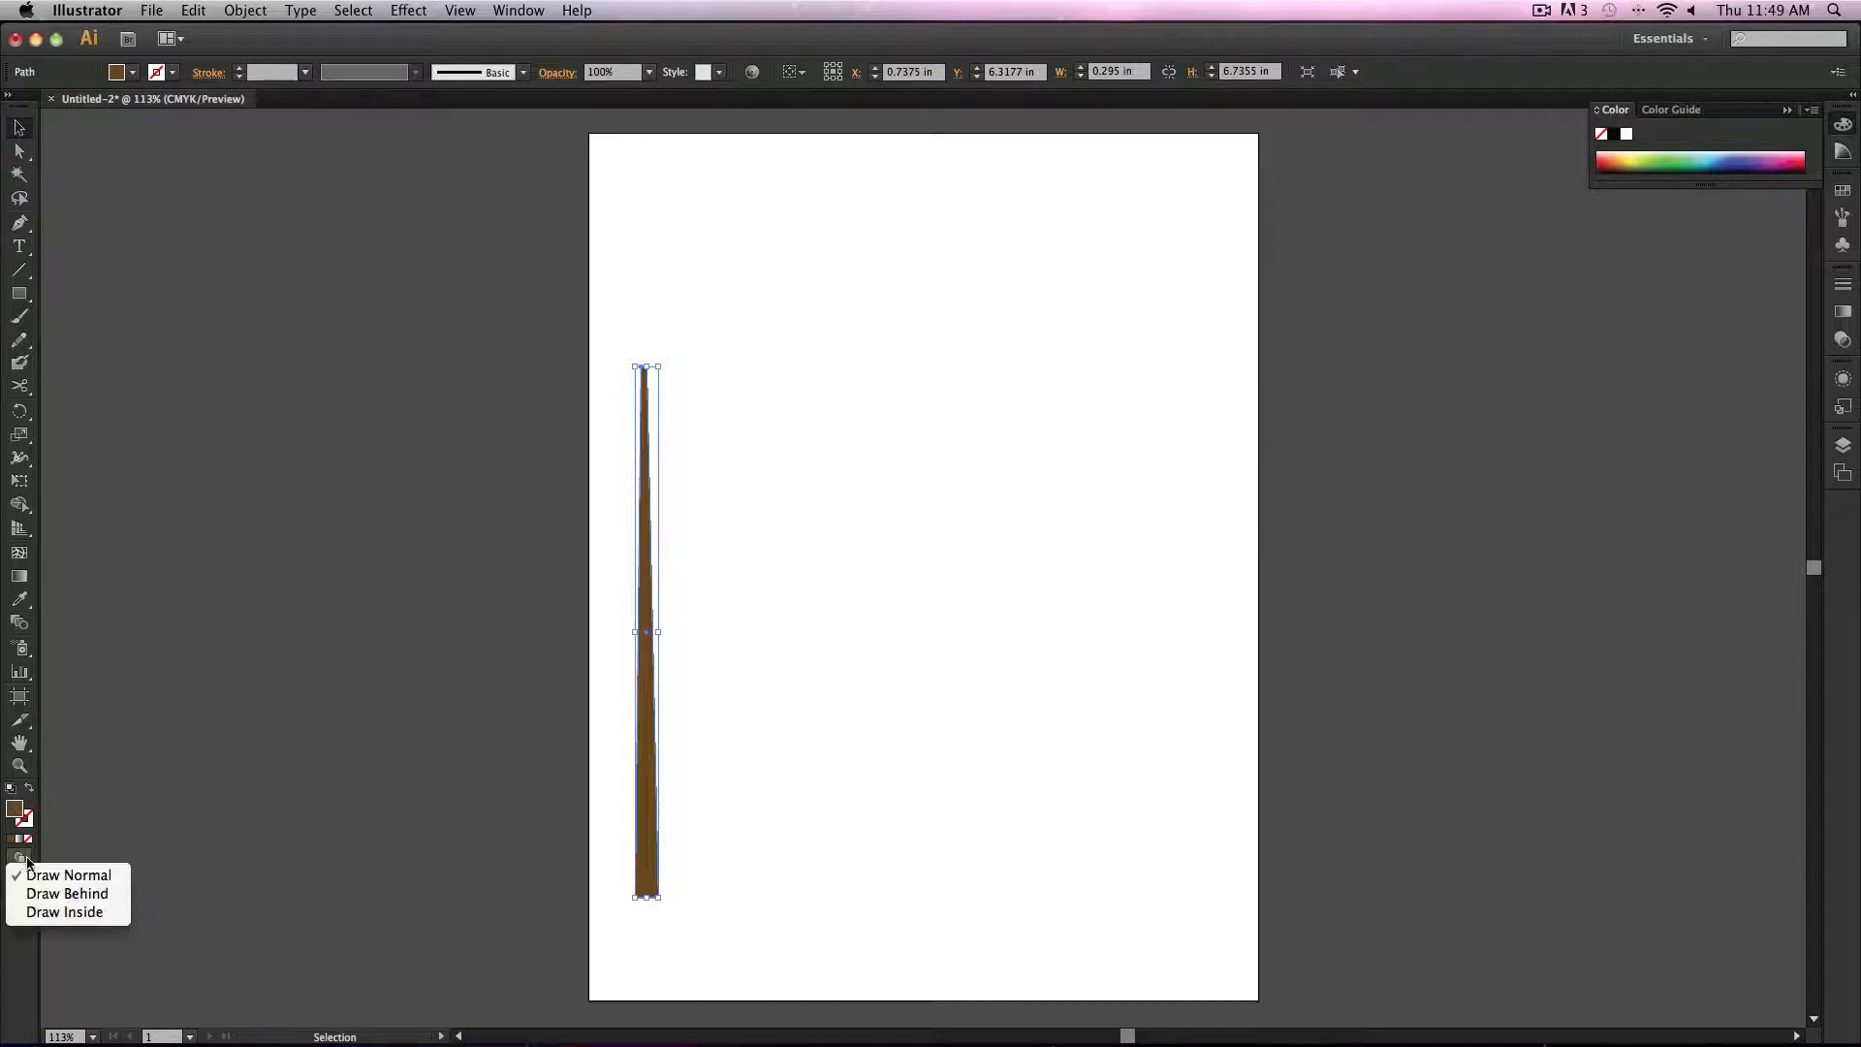
pyautogui.click(124, 912)
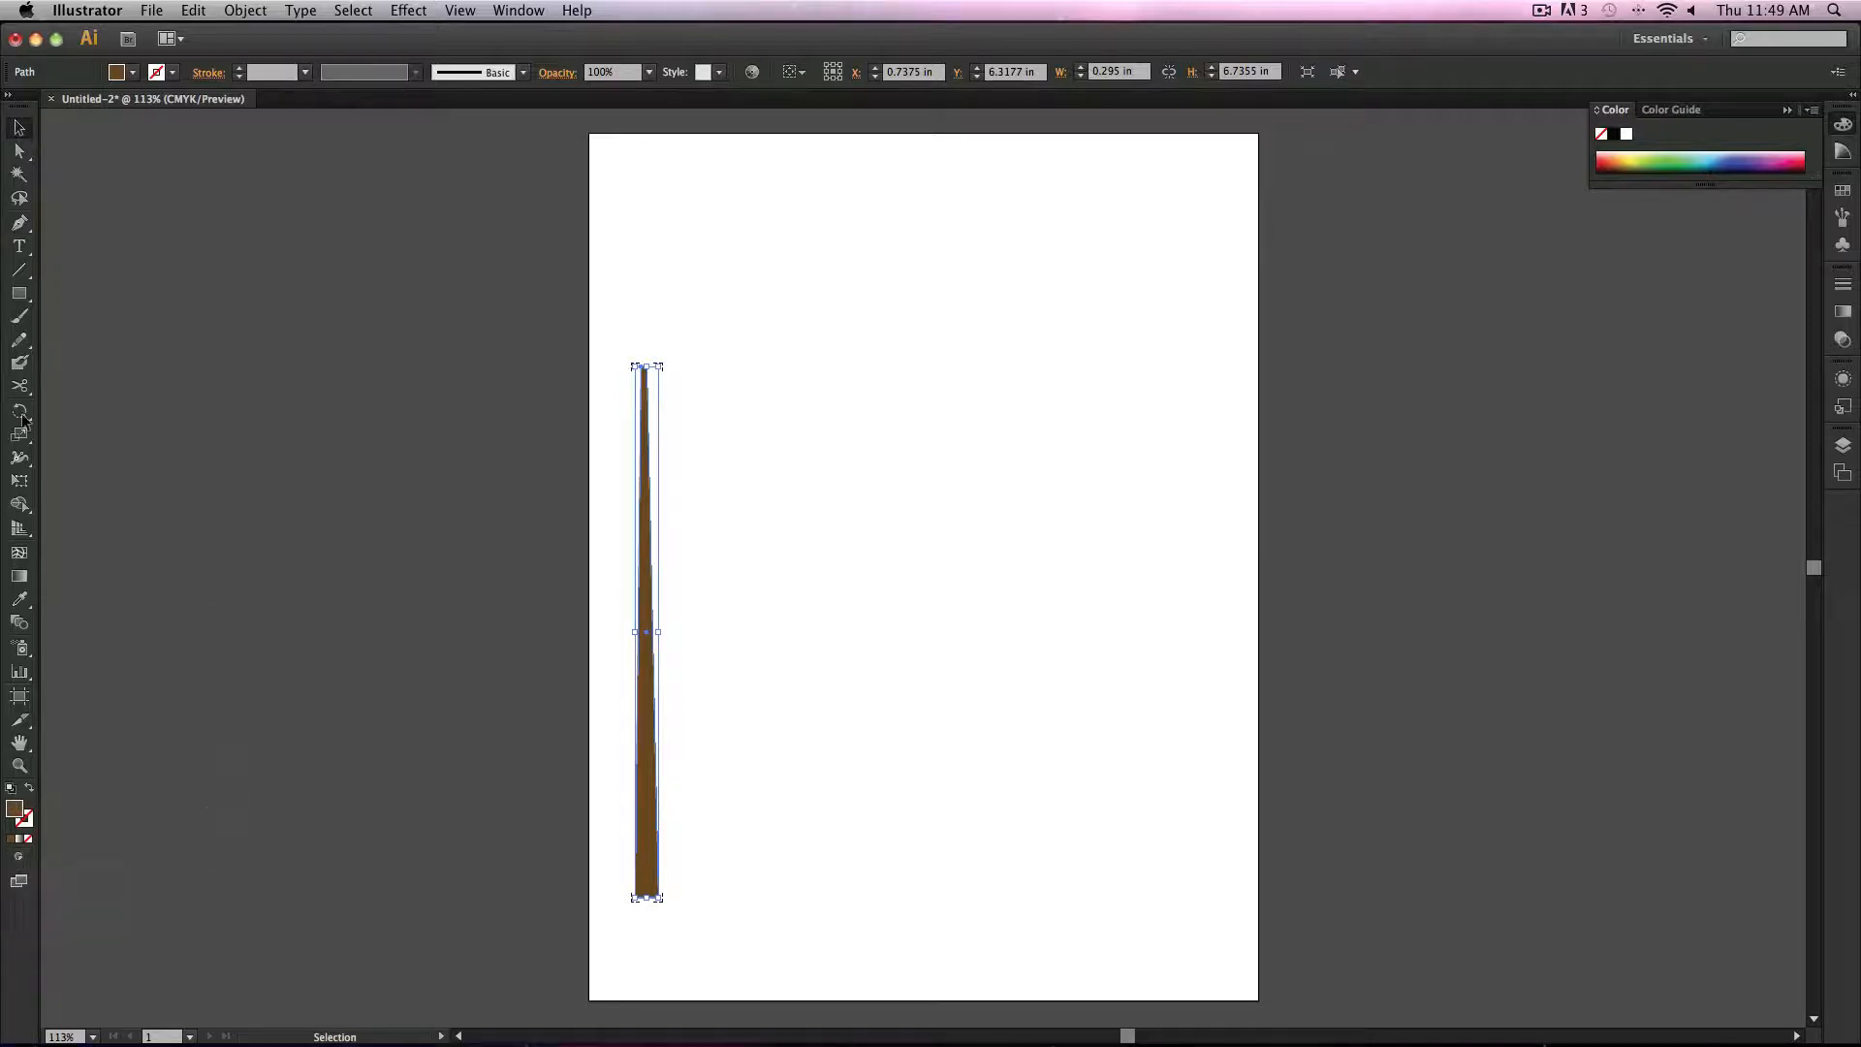
pyautogui.click(21, 318)
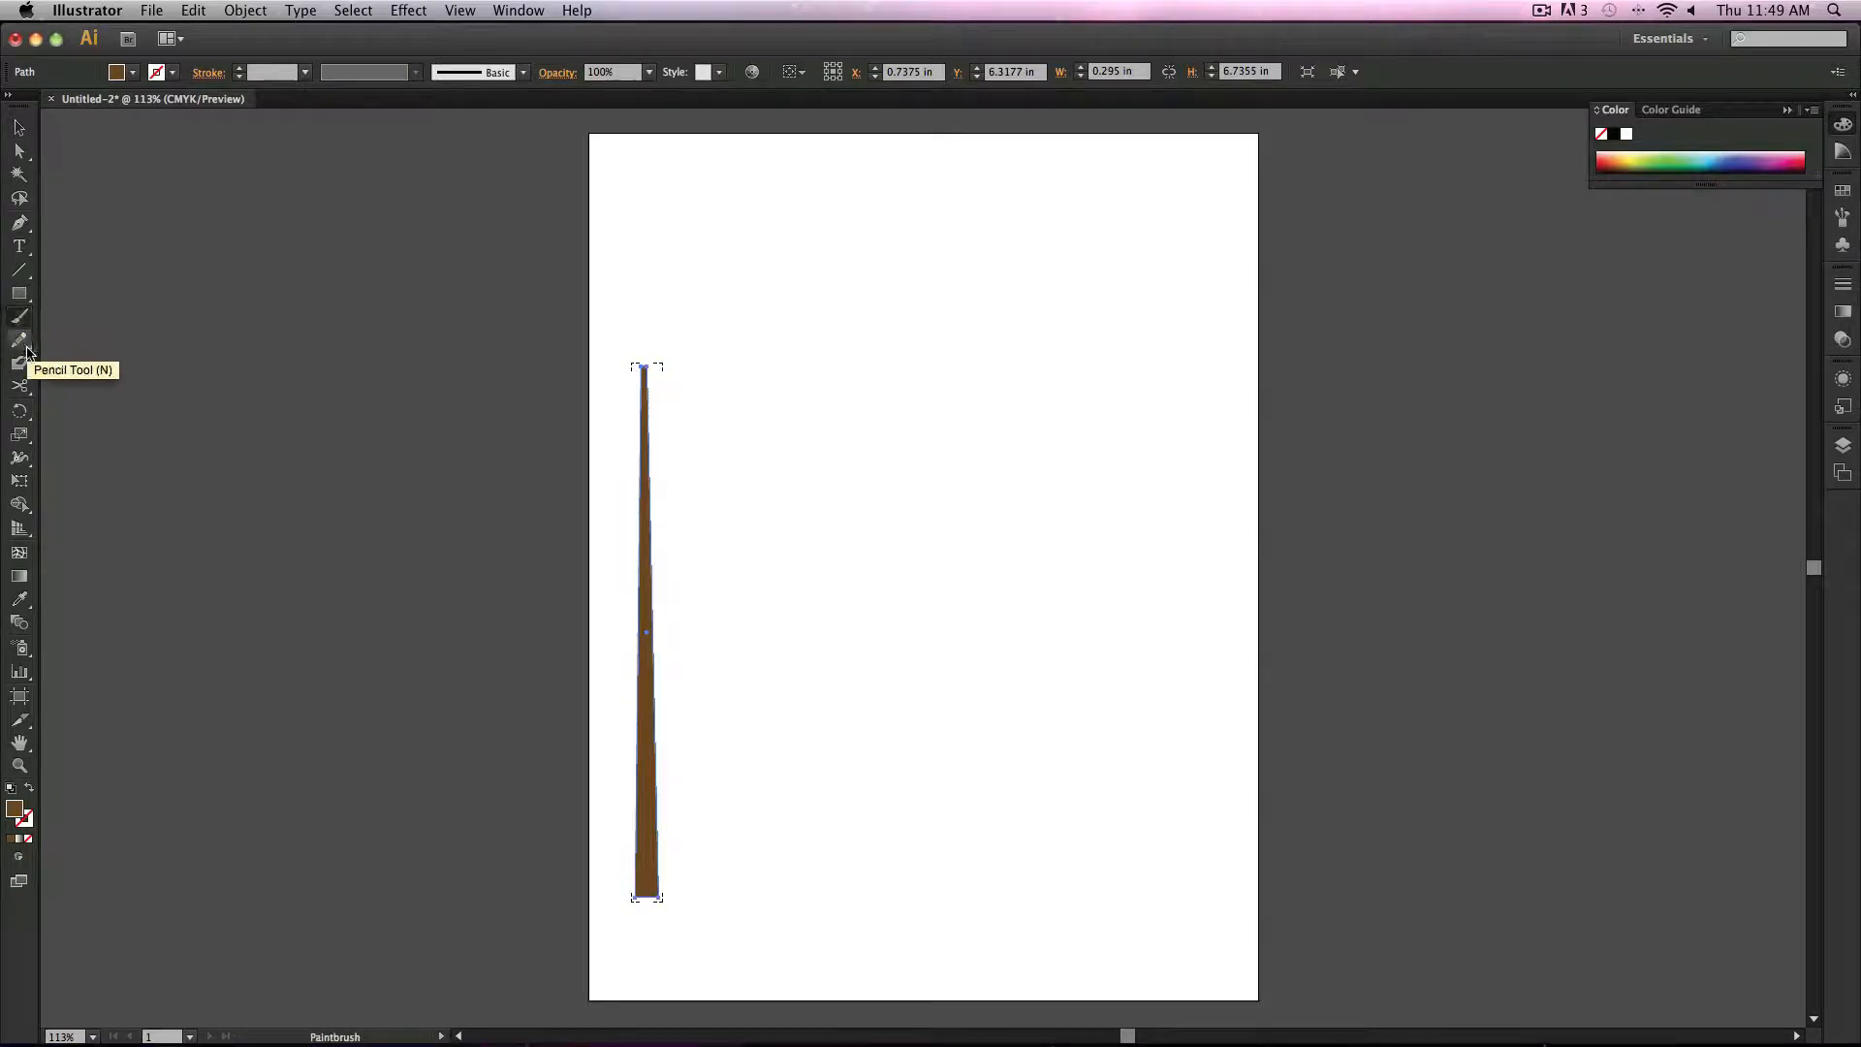
pyautogui.click(20, 363)
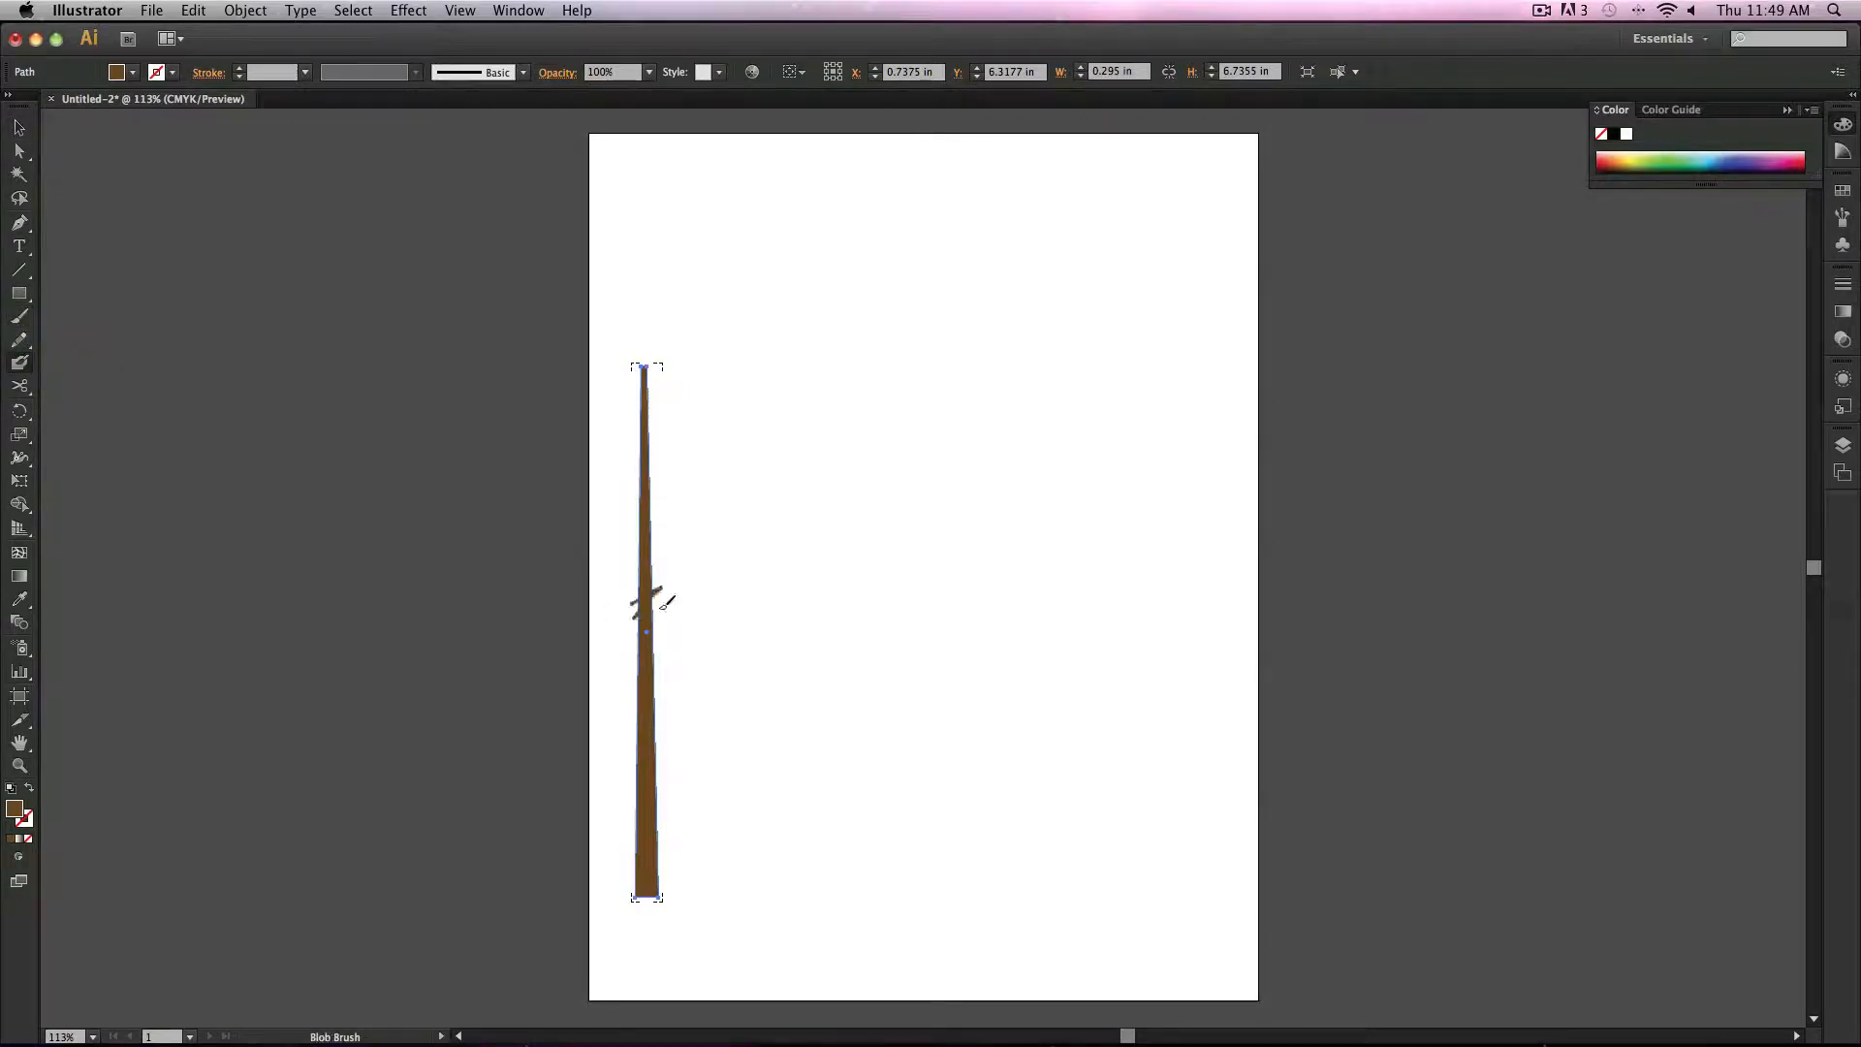
pyautogui.moveTo(660, 609); pyautogui.dragTo(659, 624)
# Step: Try a darker brown fill color and undo the change
pyautogui.doubleClick(15, 809)
pyautogui.click(230, 485)
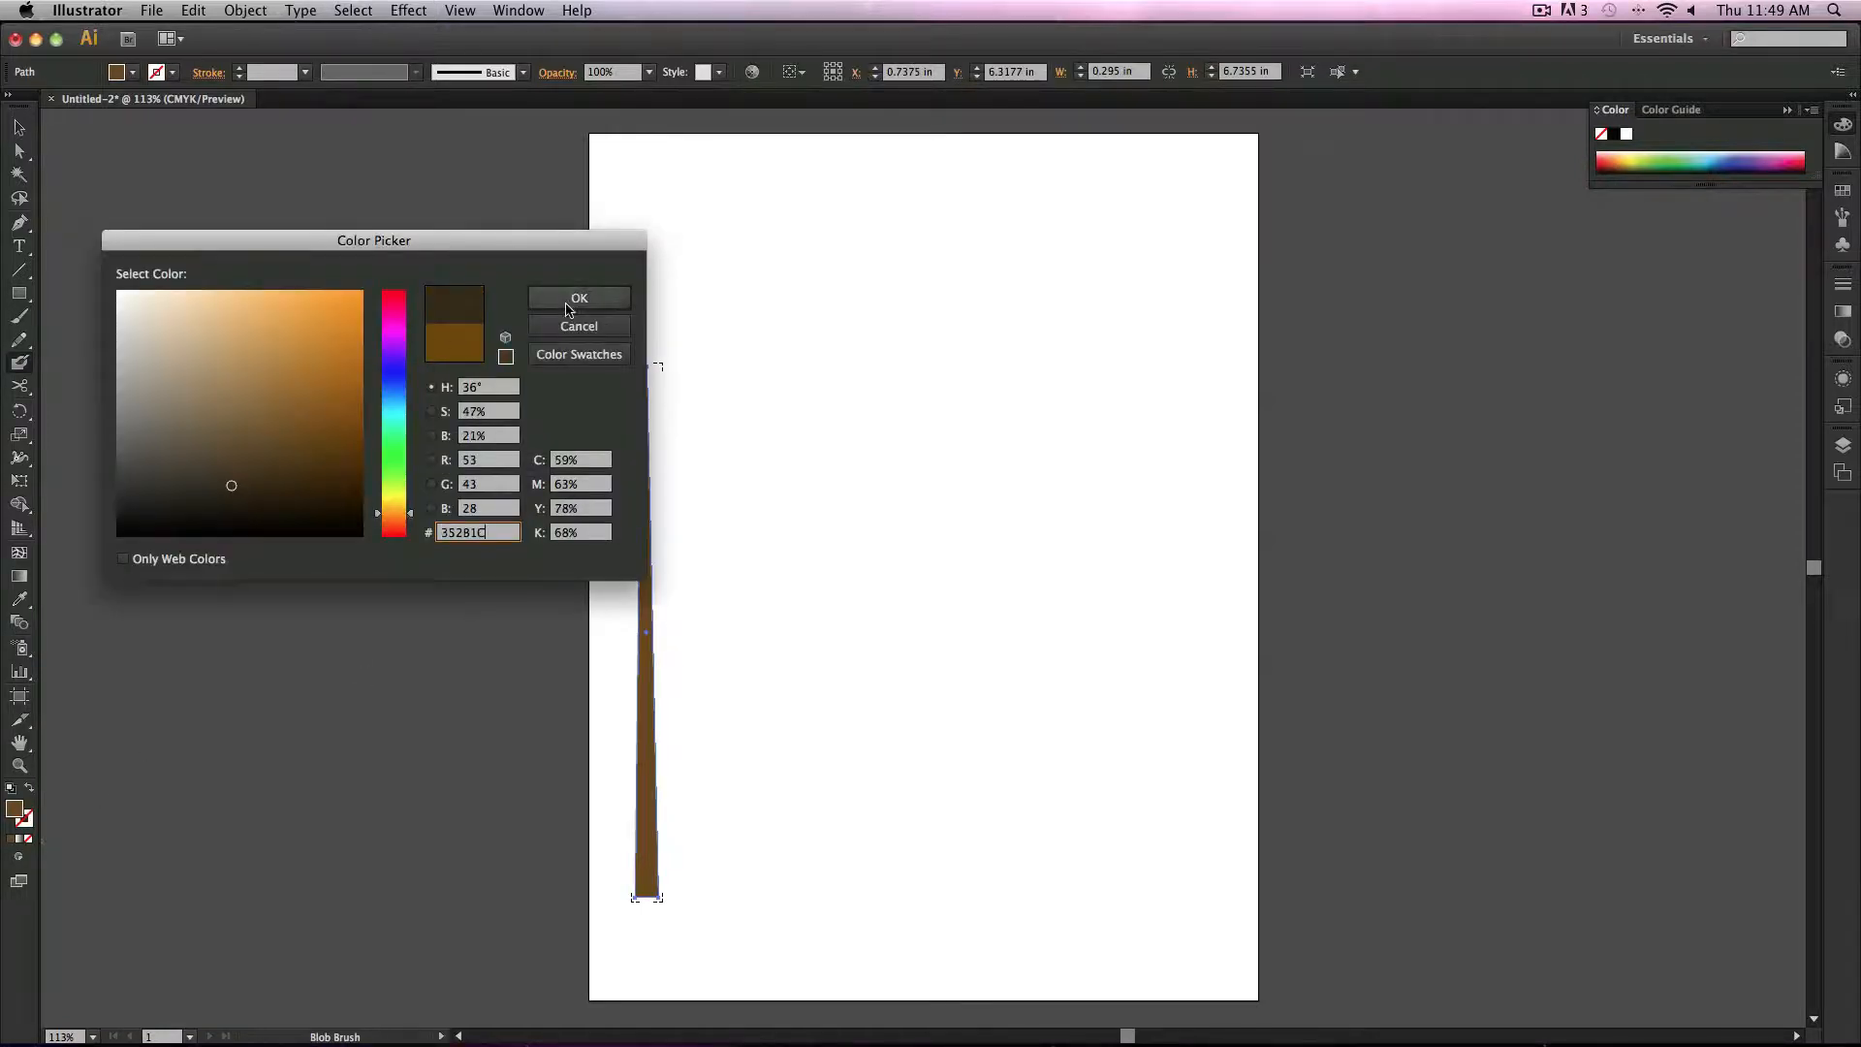
pyautogui.click(571, 299)
pyautogui.press('cmd+z')
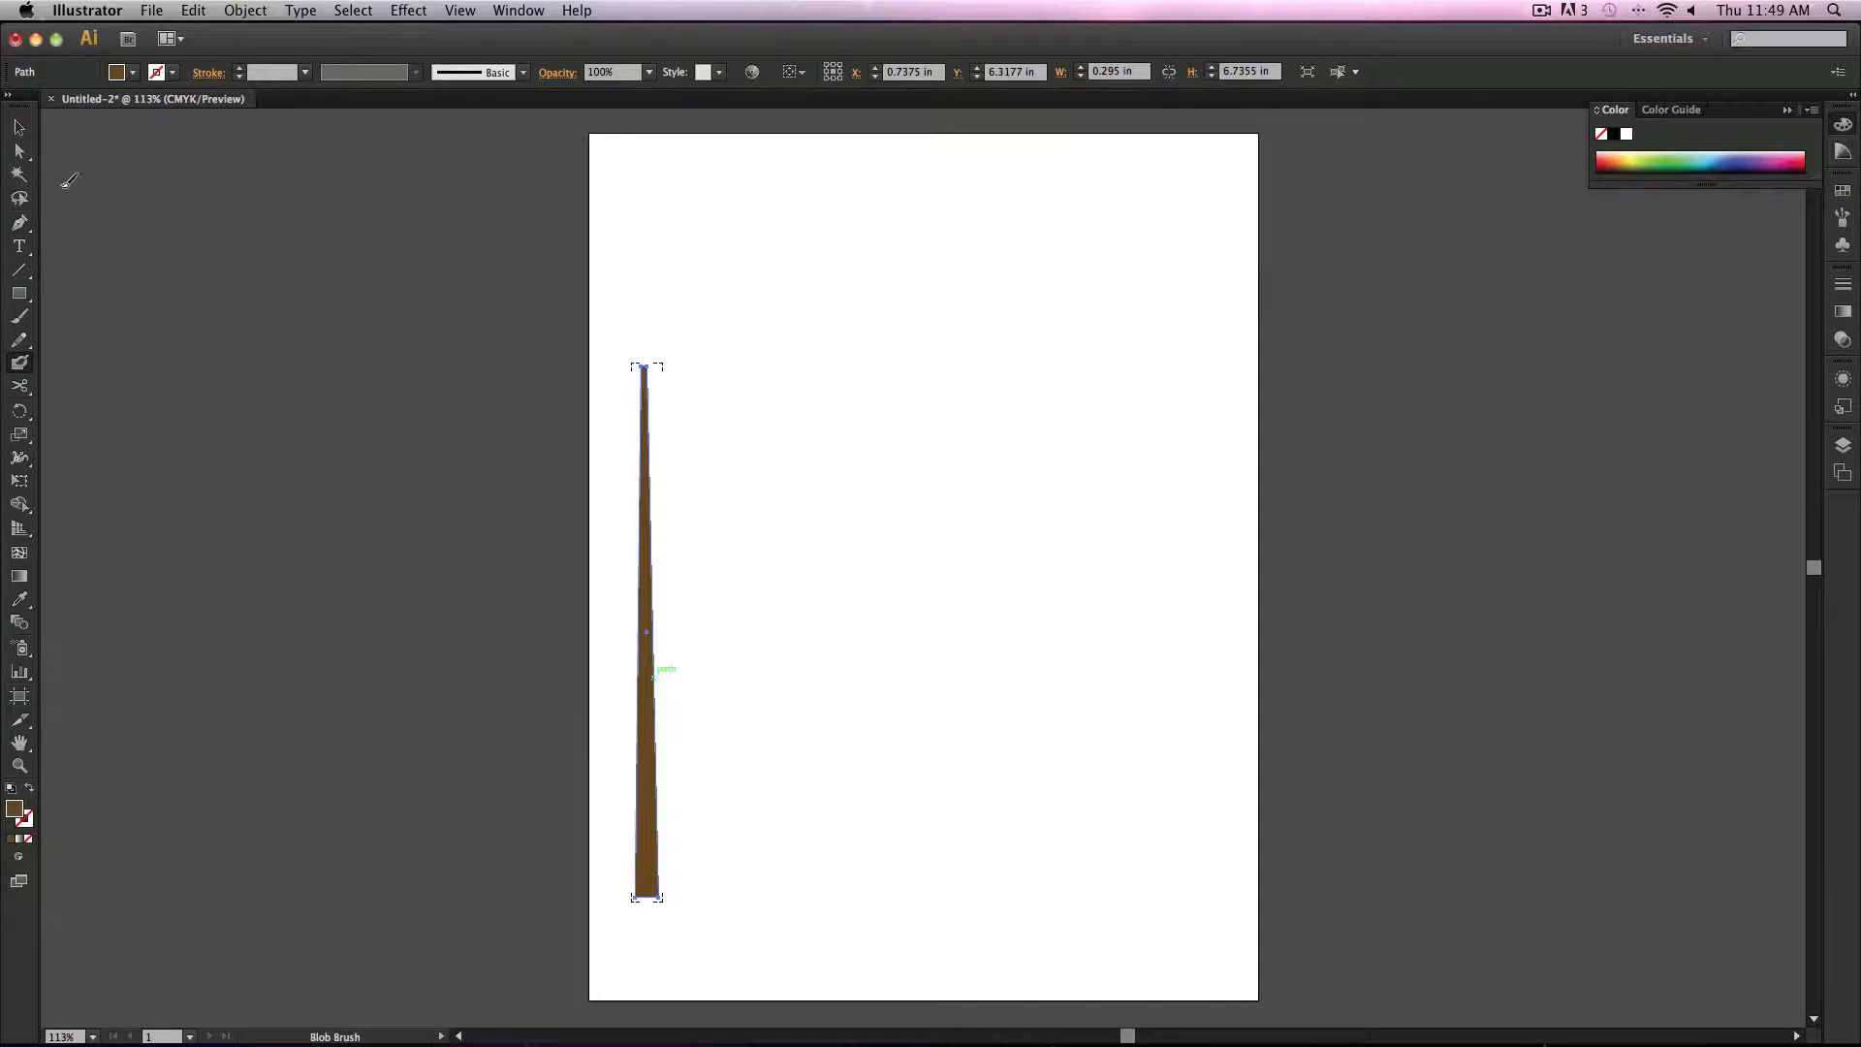
# Step: Nudge the tapered shape slightly to the right
pyautogui.click(18, 130)
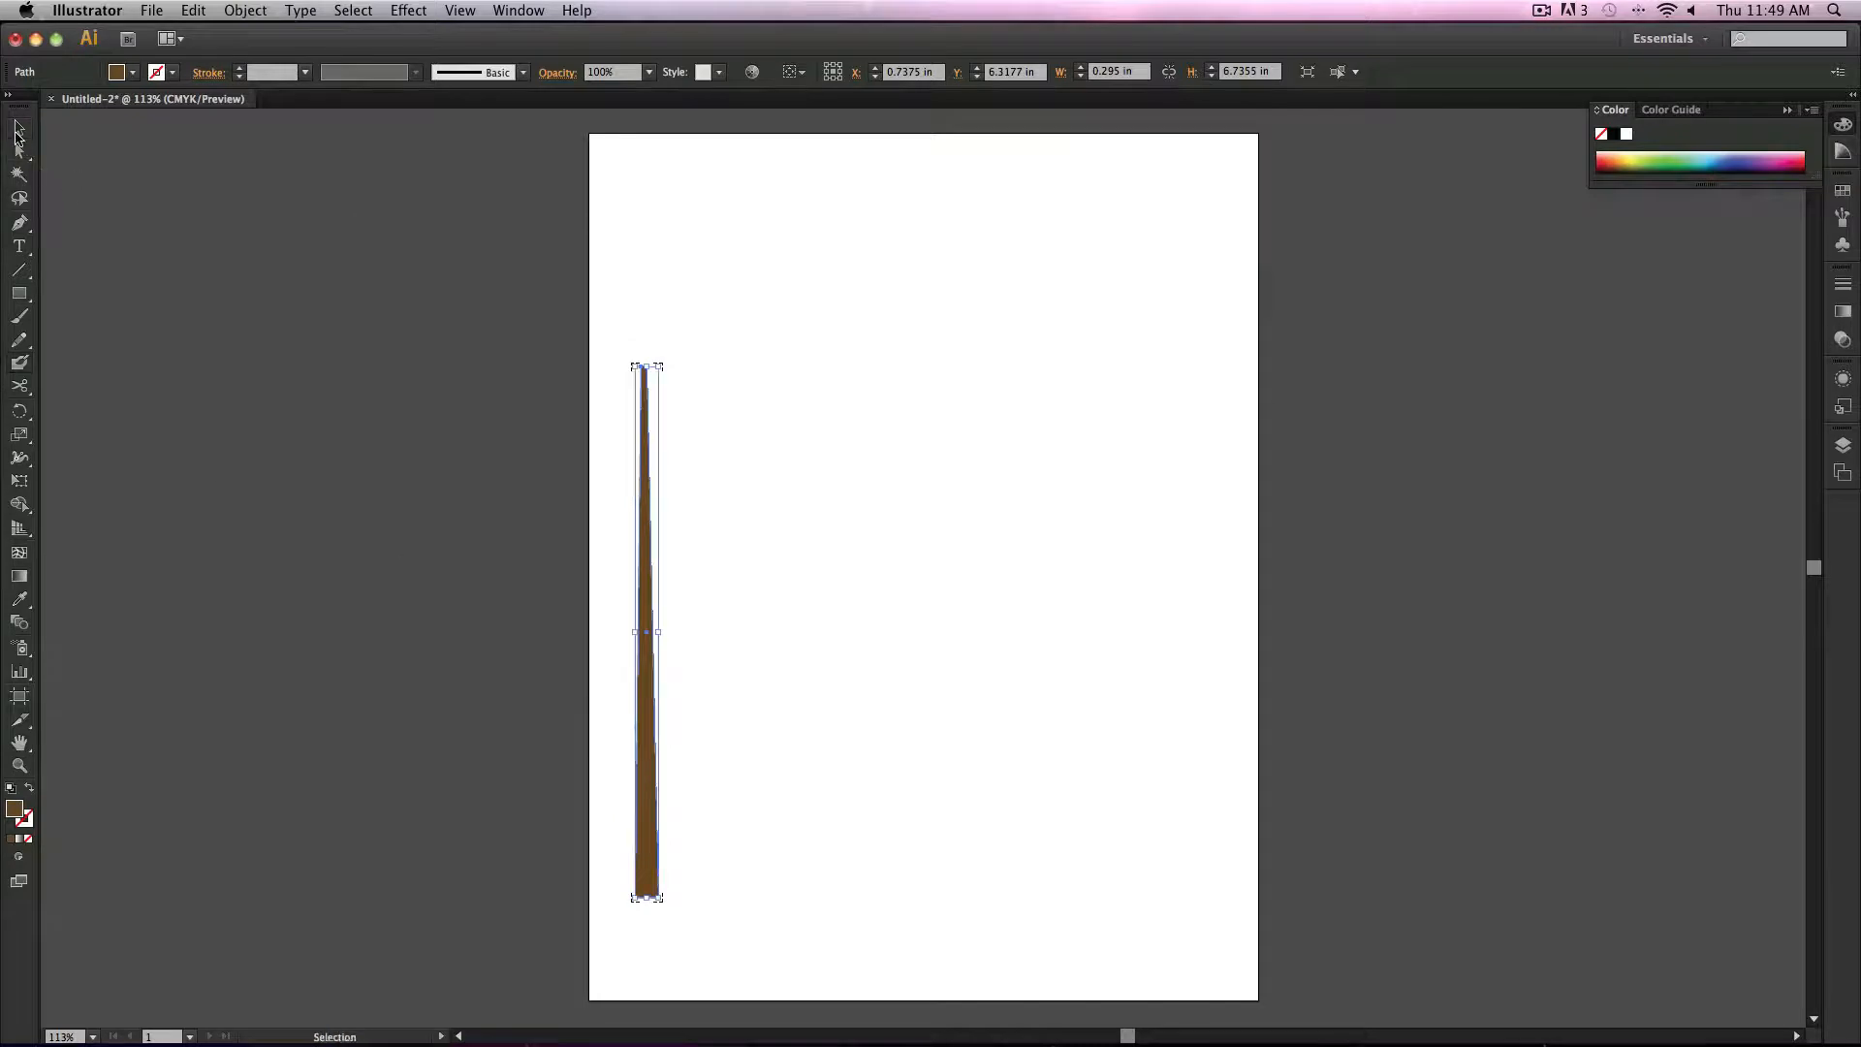
pyautogui.click(400, 500)
pyautogui.click(655, 692)
pyautogui.click(435, 671)
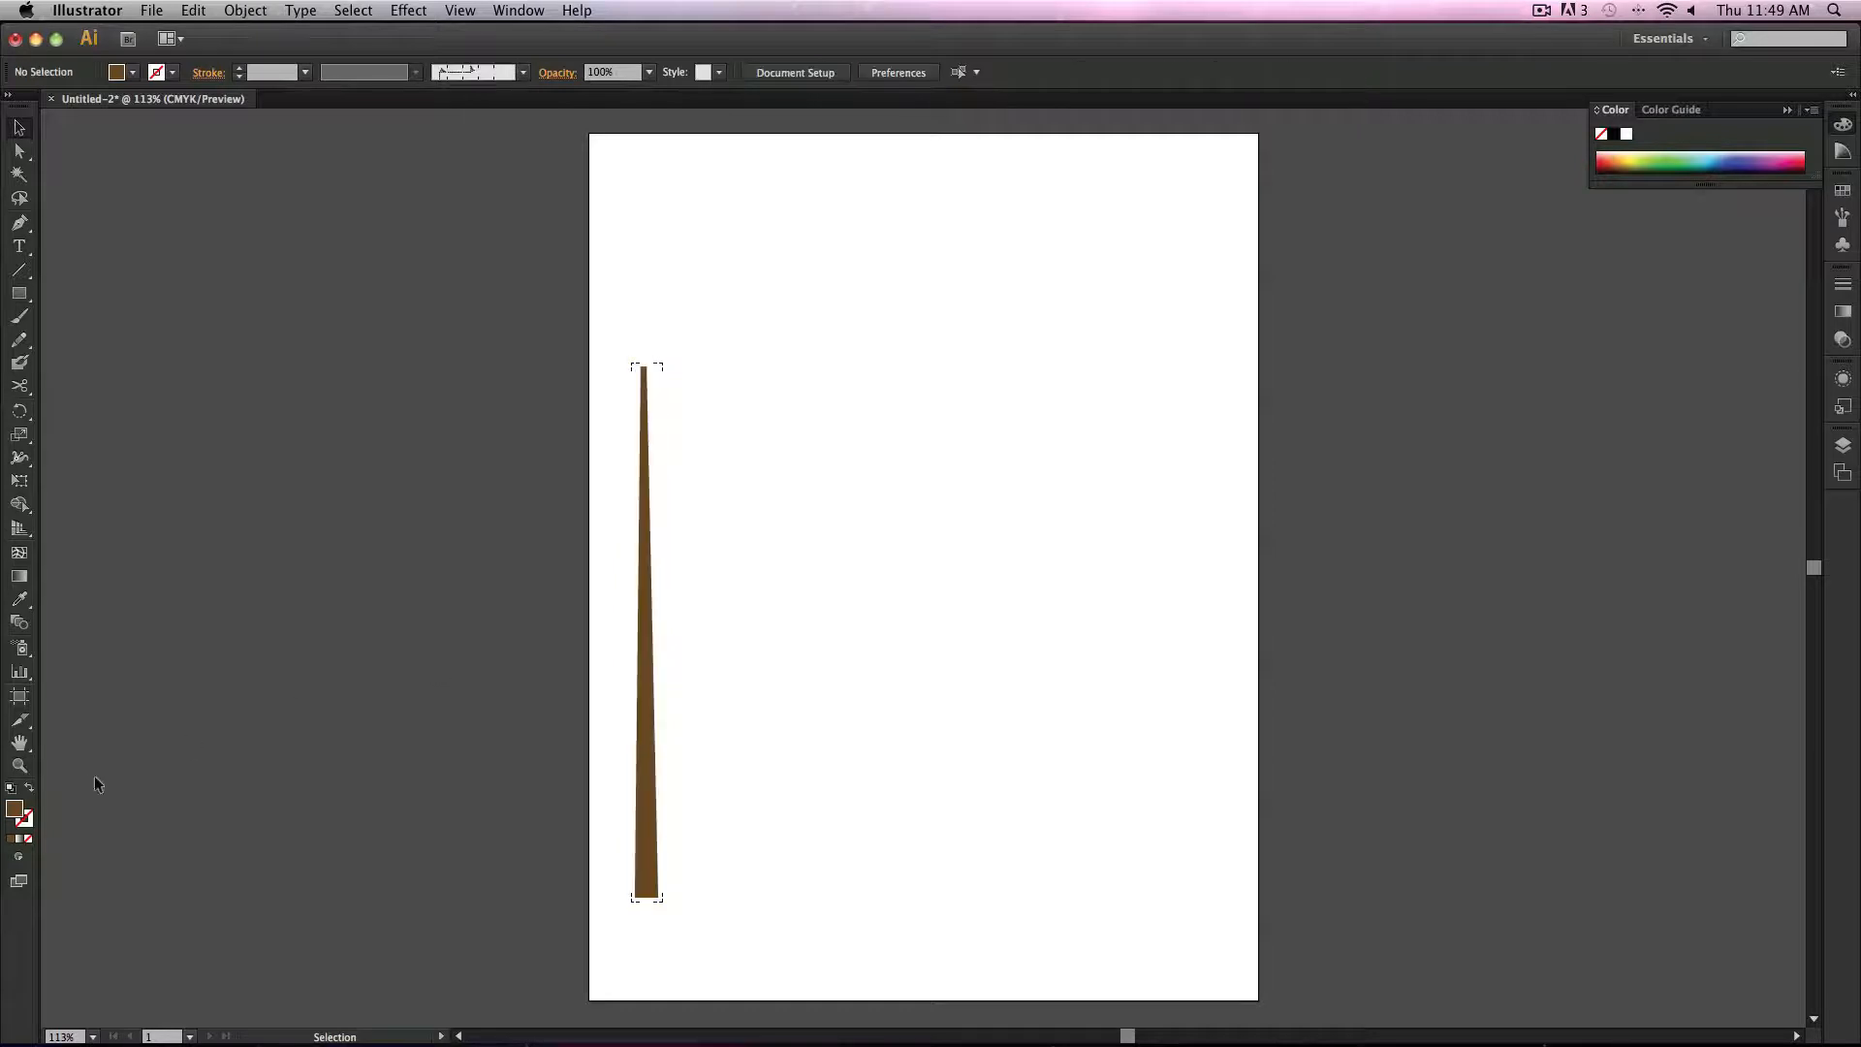
pyautogui.doubleClick(17, 810)
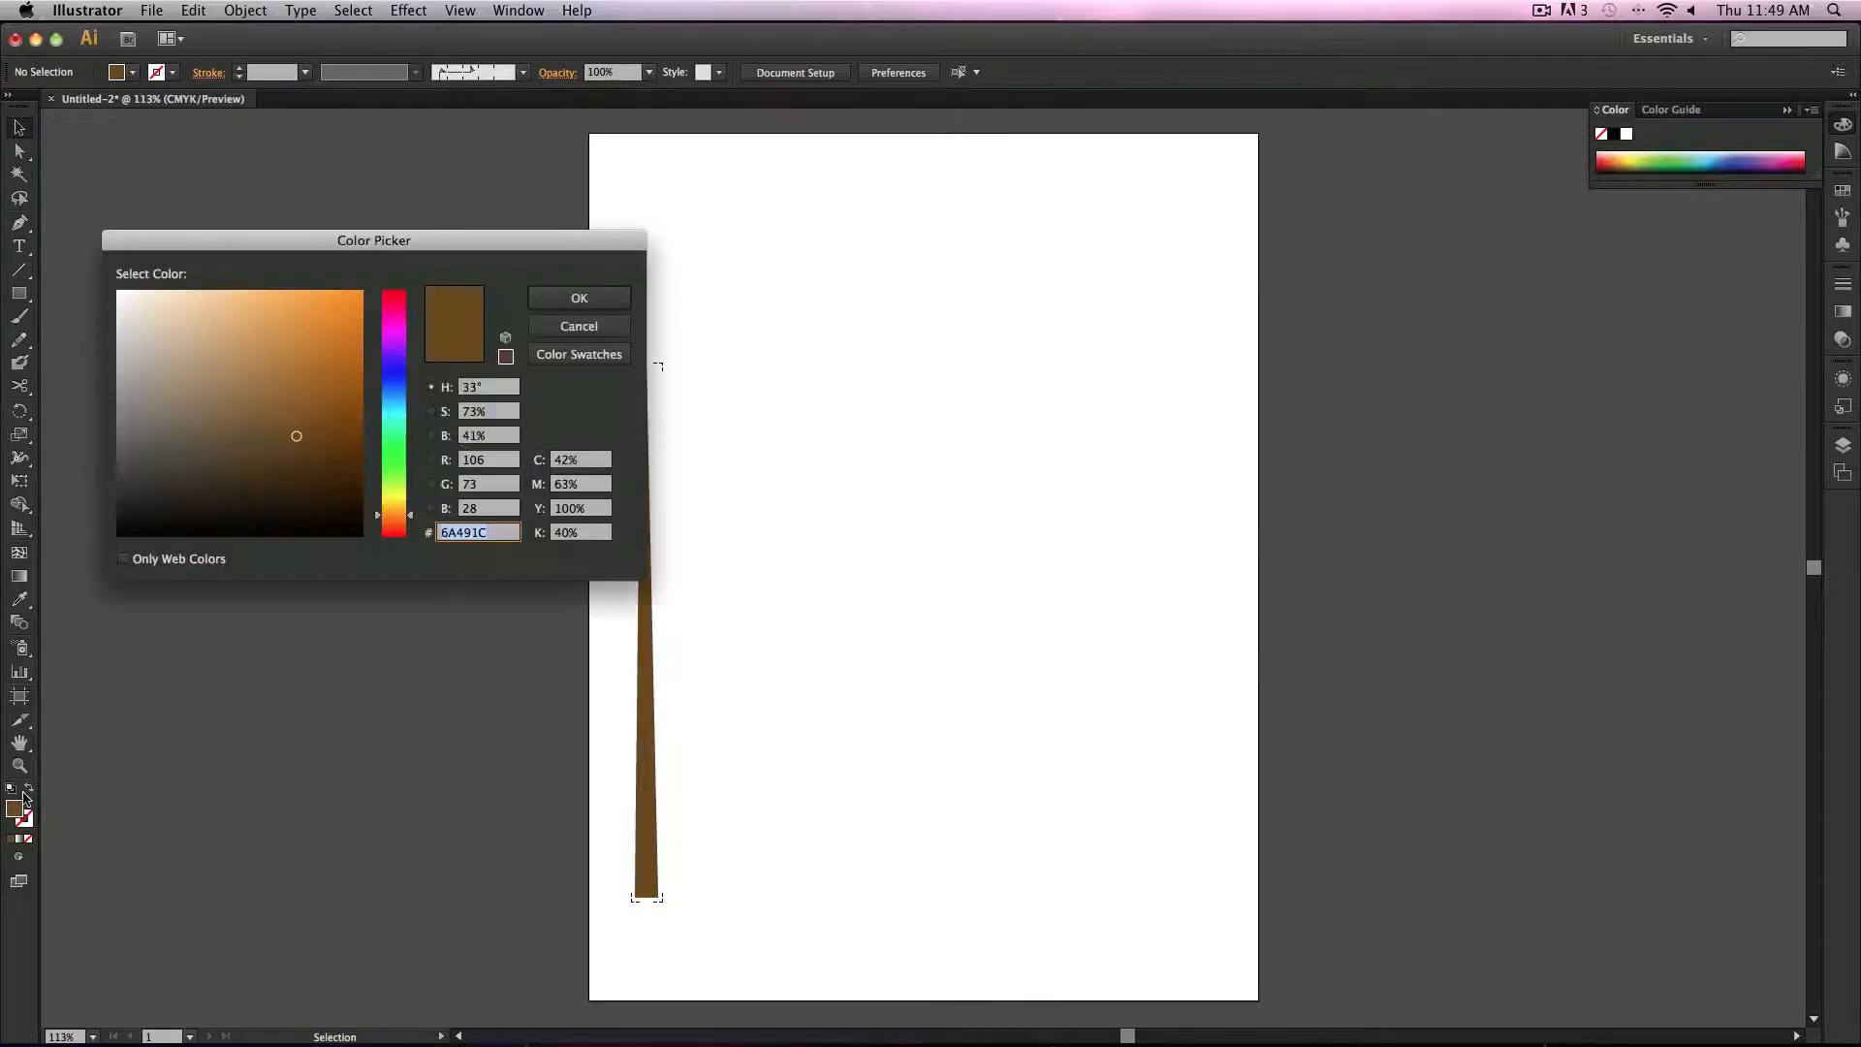
pyautogui.moveTo(320, 428); pyautogui.dragTo(316, 482)
pyautogui.click(580, 304)
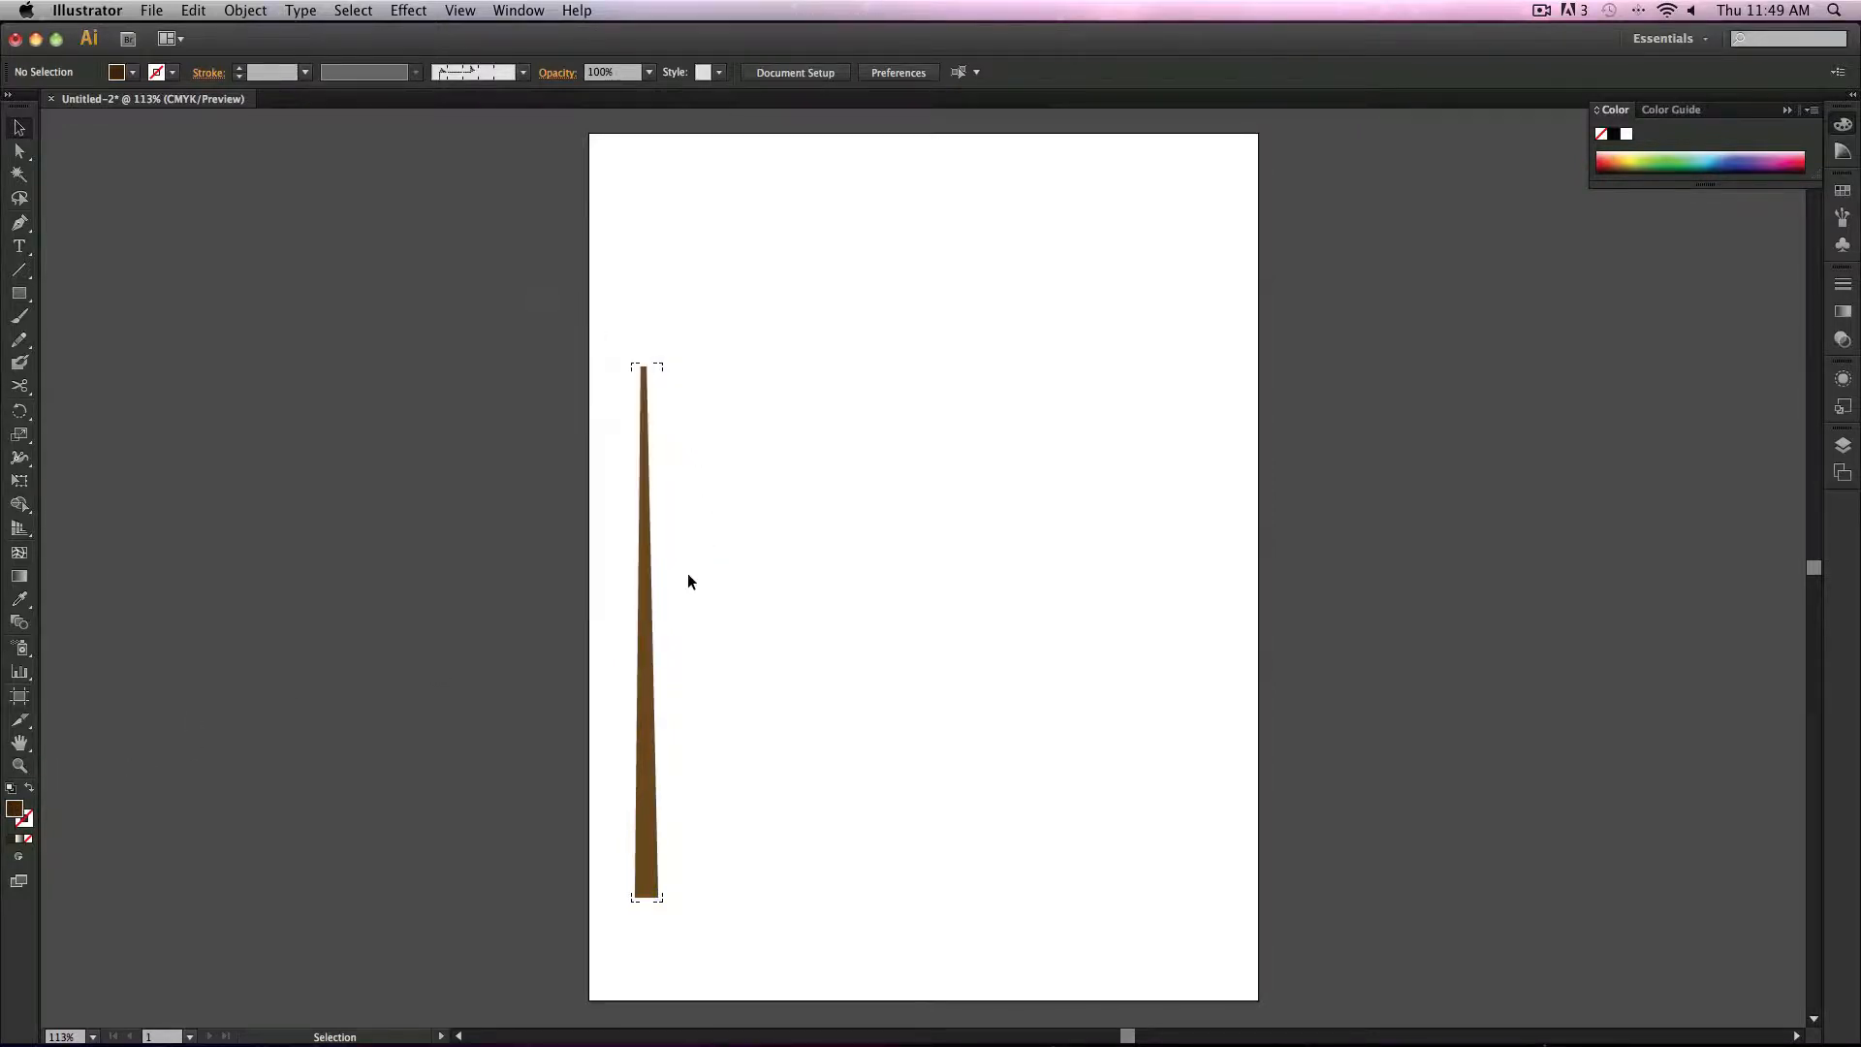
pyautogui.moveTo(637, 595); pyautogui.dragTo(661, 612)
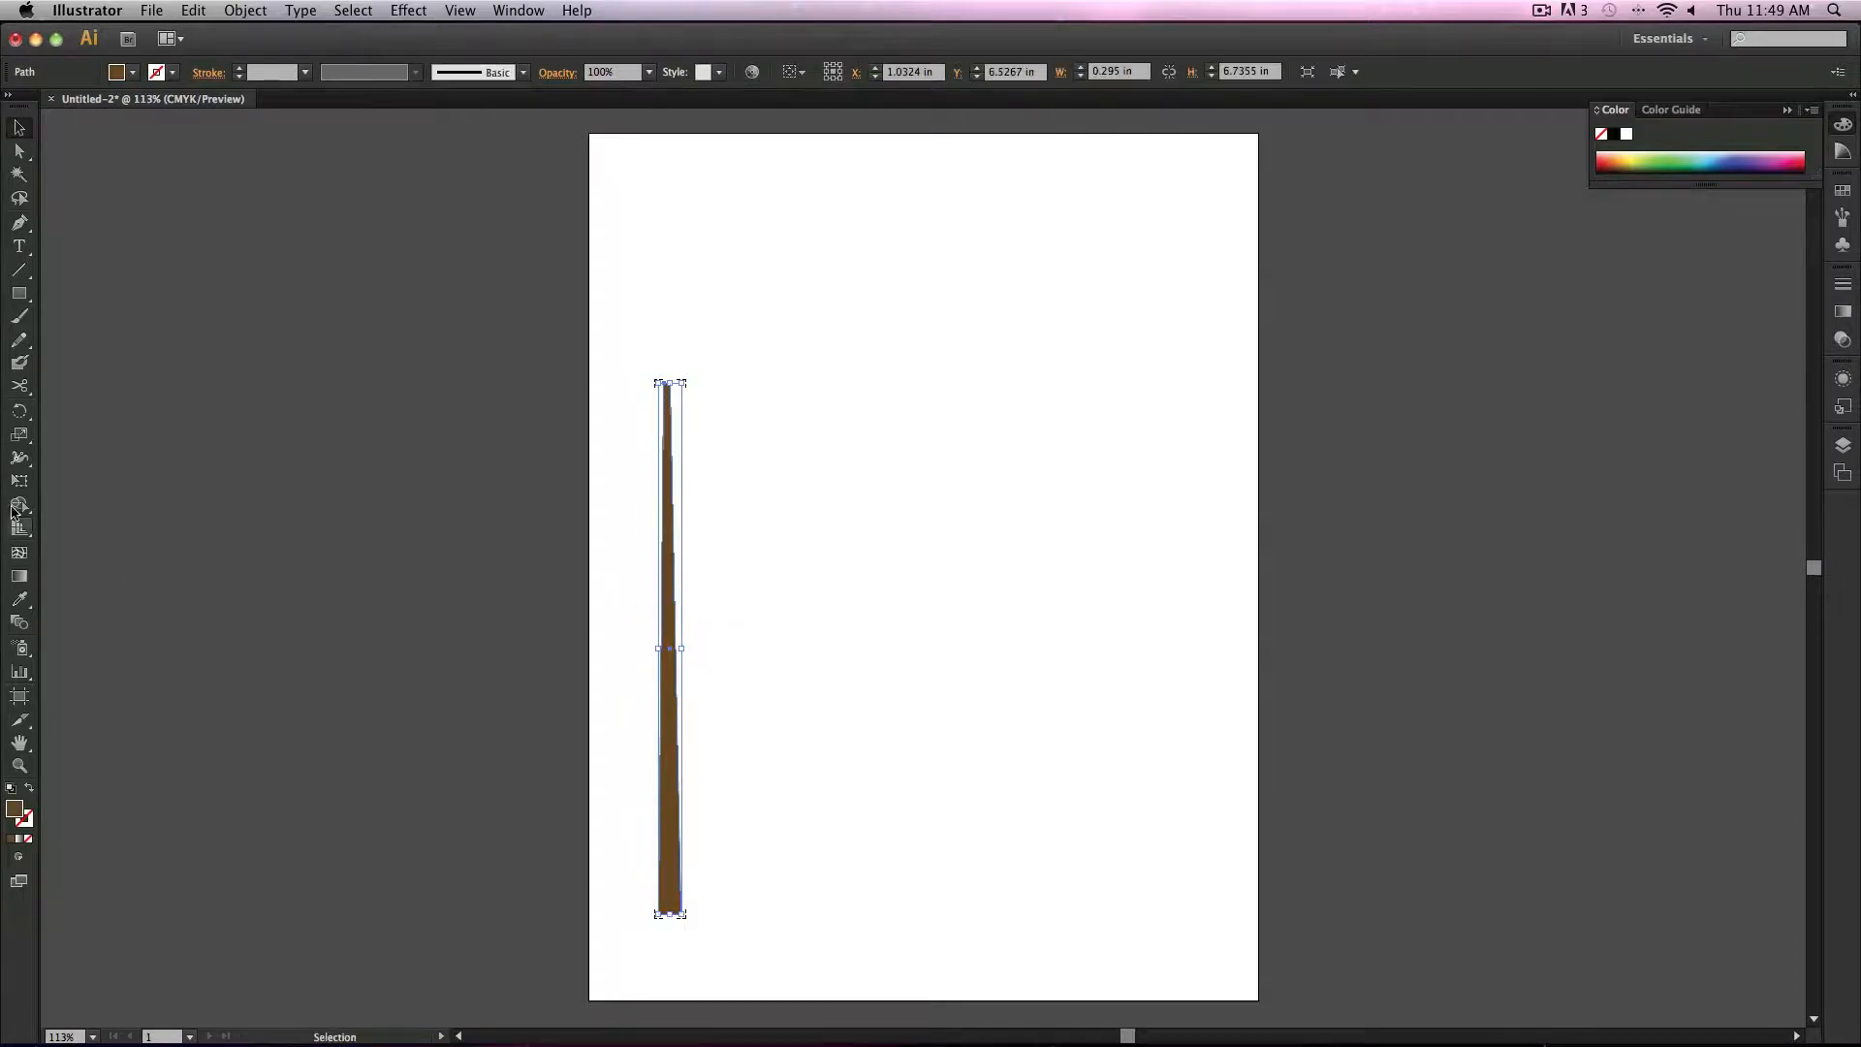
# Step: Try painting a dark brown Paintbrush stroke inside the shape and undo both changes
pyautogui.click(19, 316)
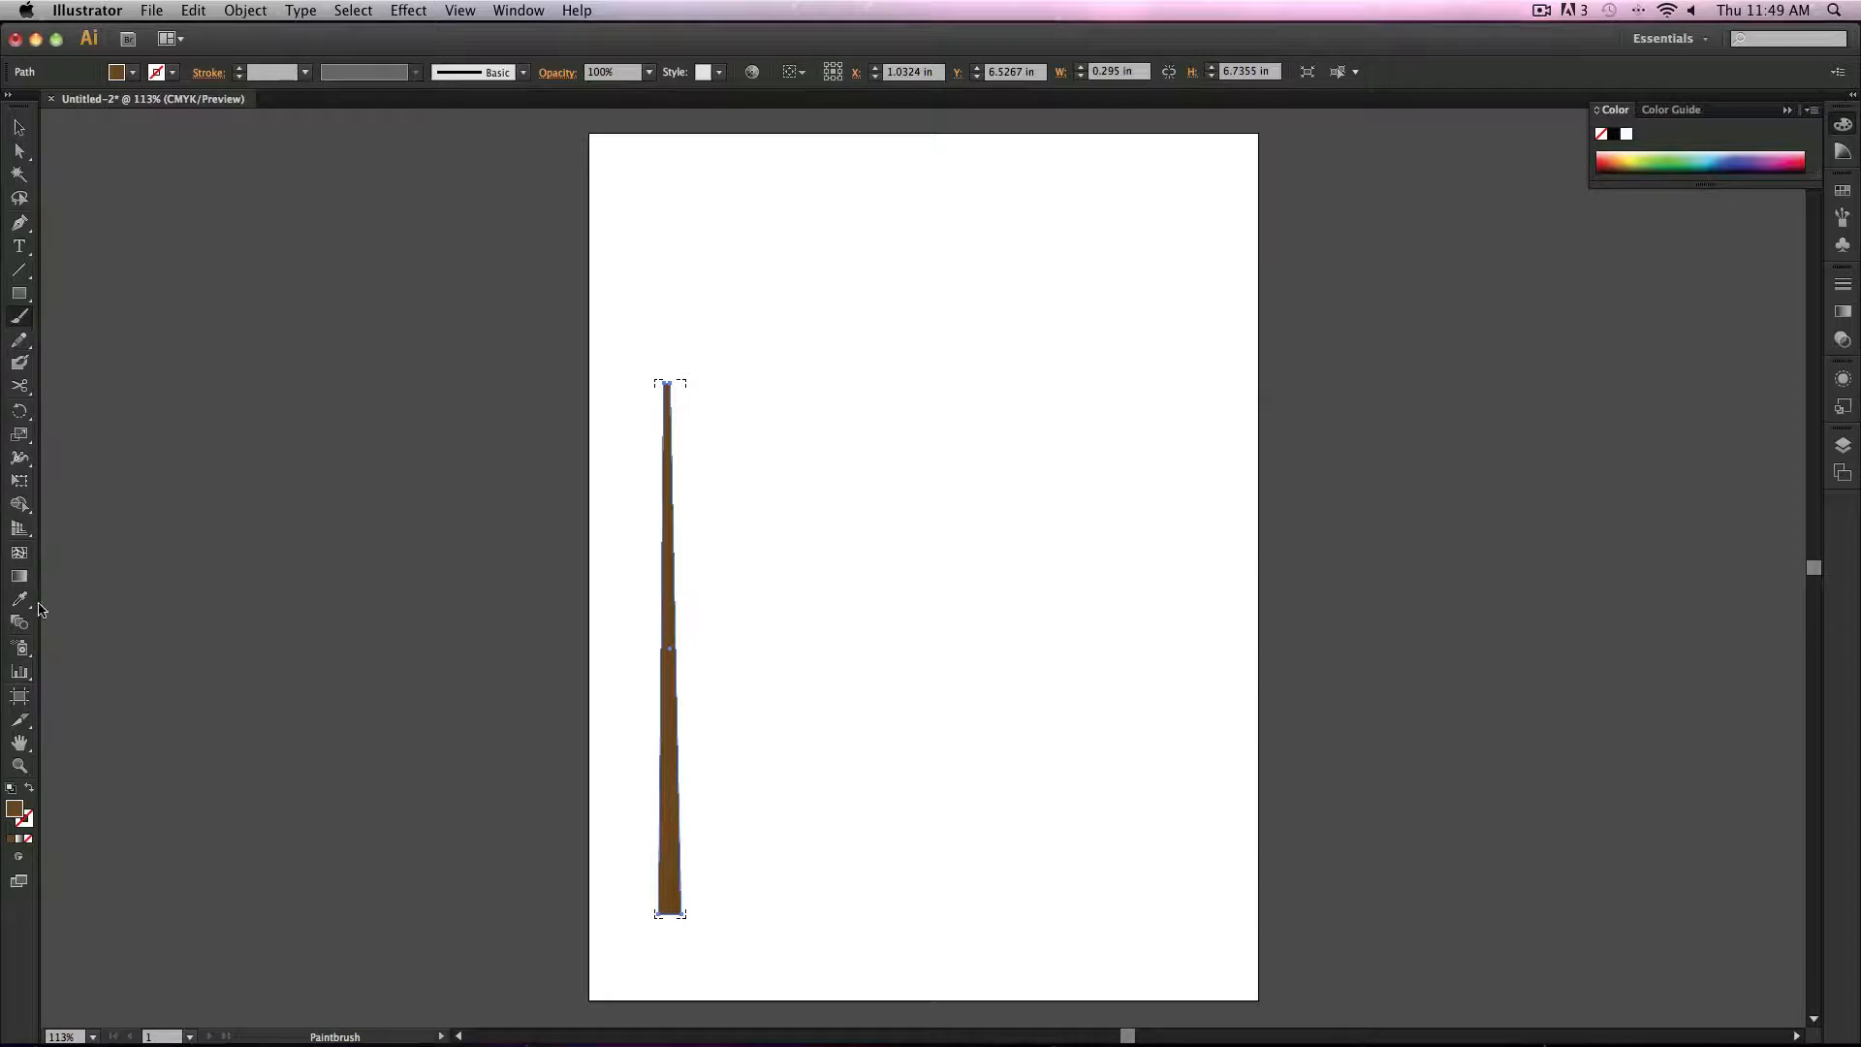
pyautogui.doubleClick(15, 811)
pyautogui.moveTo(241, 456); pyautogui.dragTo(287, 485)
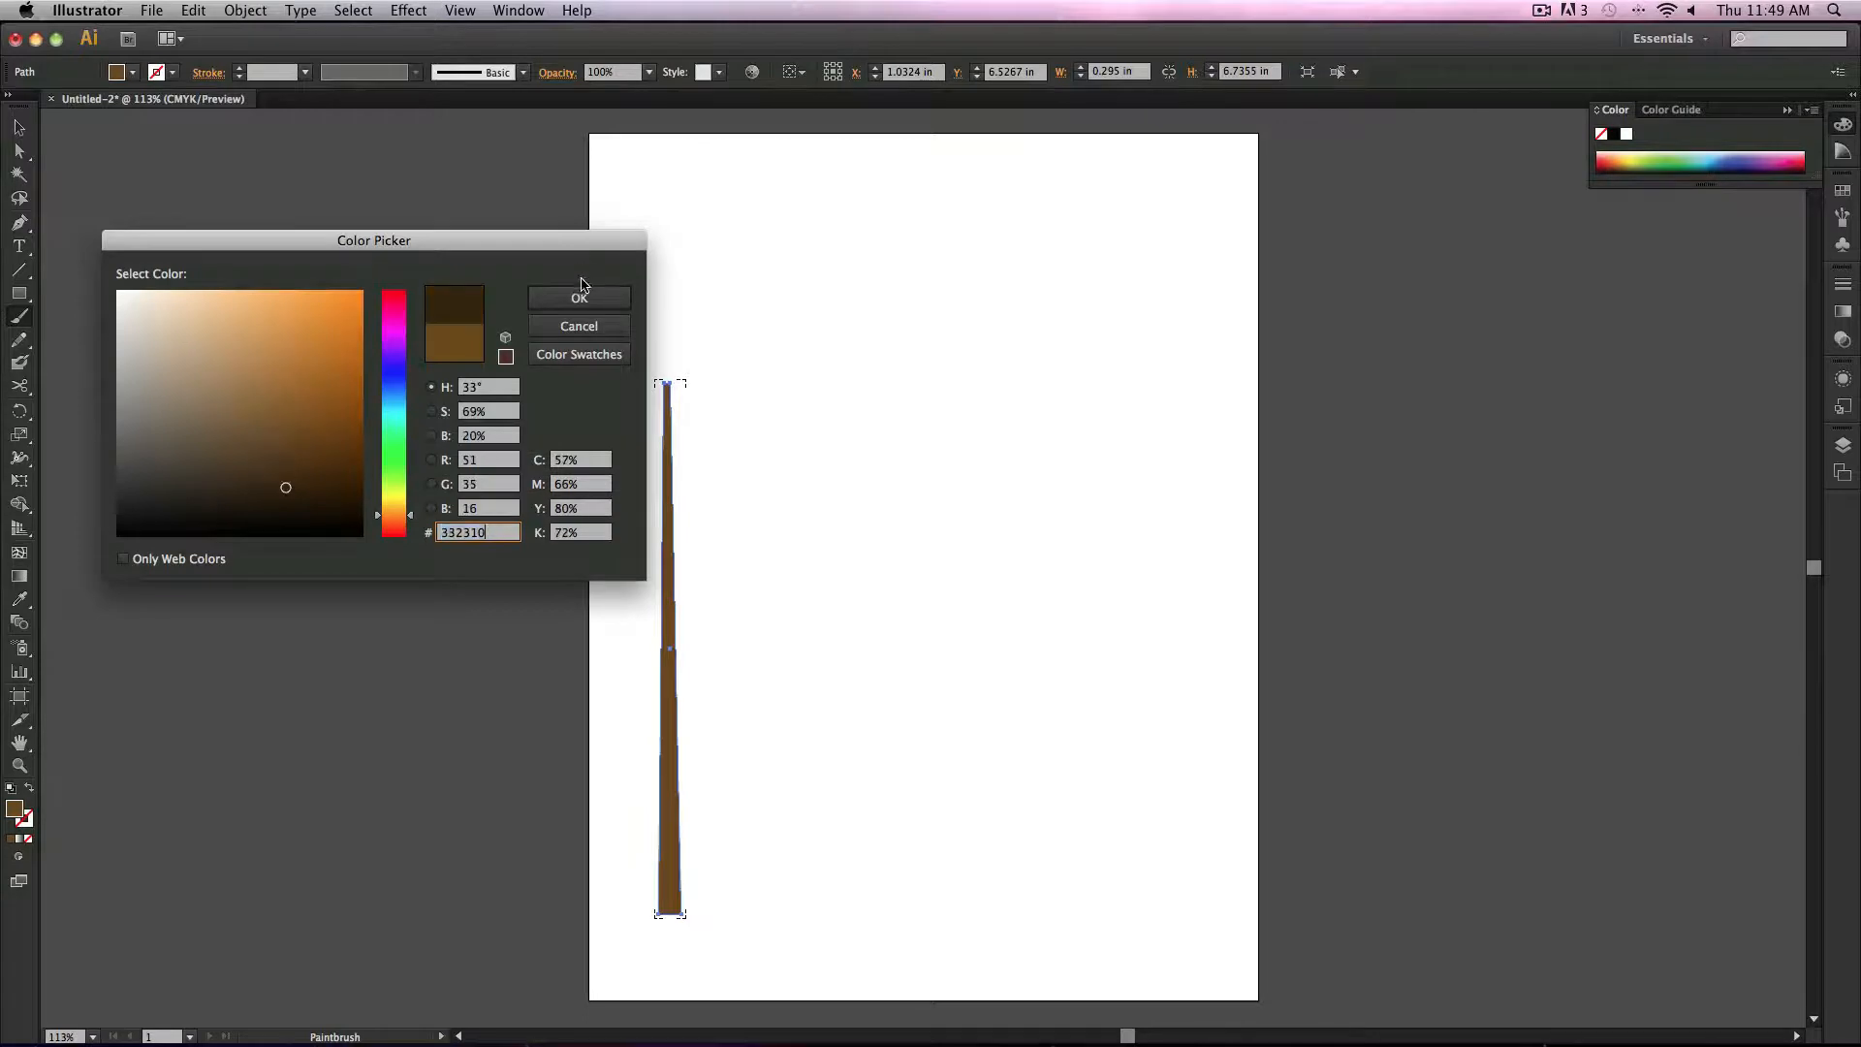
pyautogui.click(578, 297)
pyautogui.moveTo(640, 665); pyautogui.dragTo(703, 710)
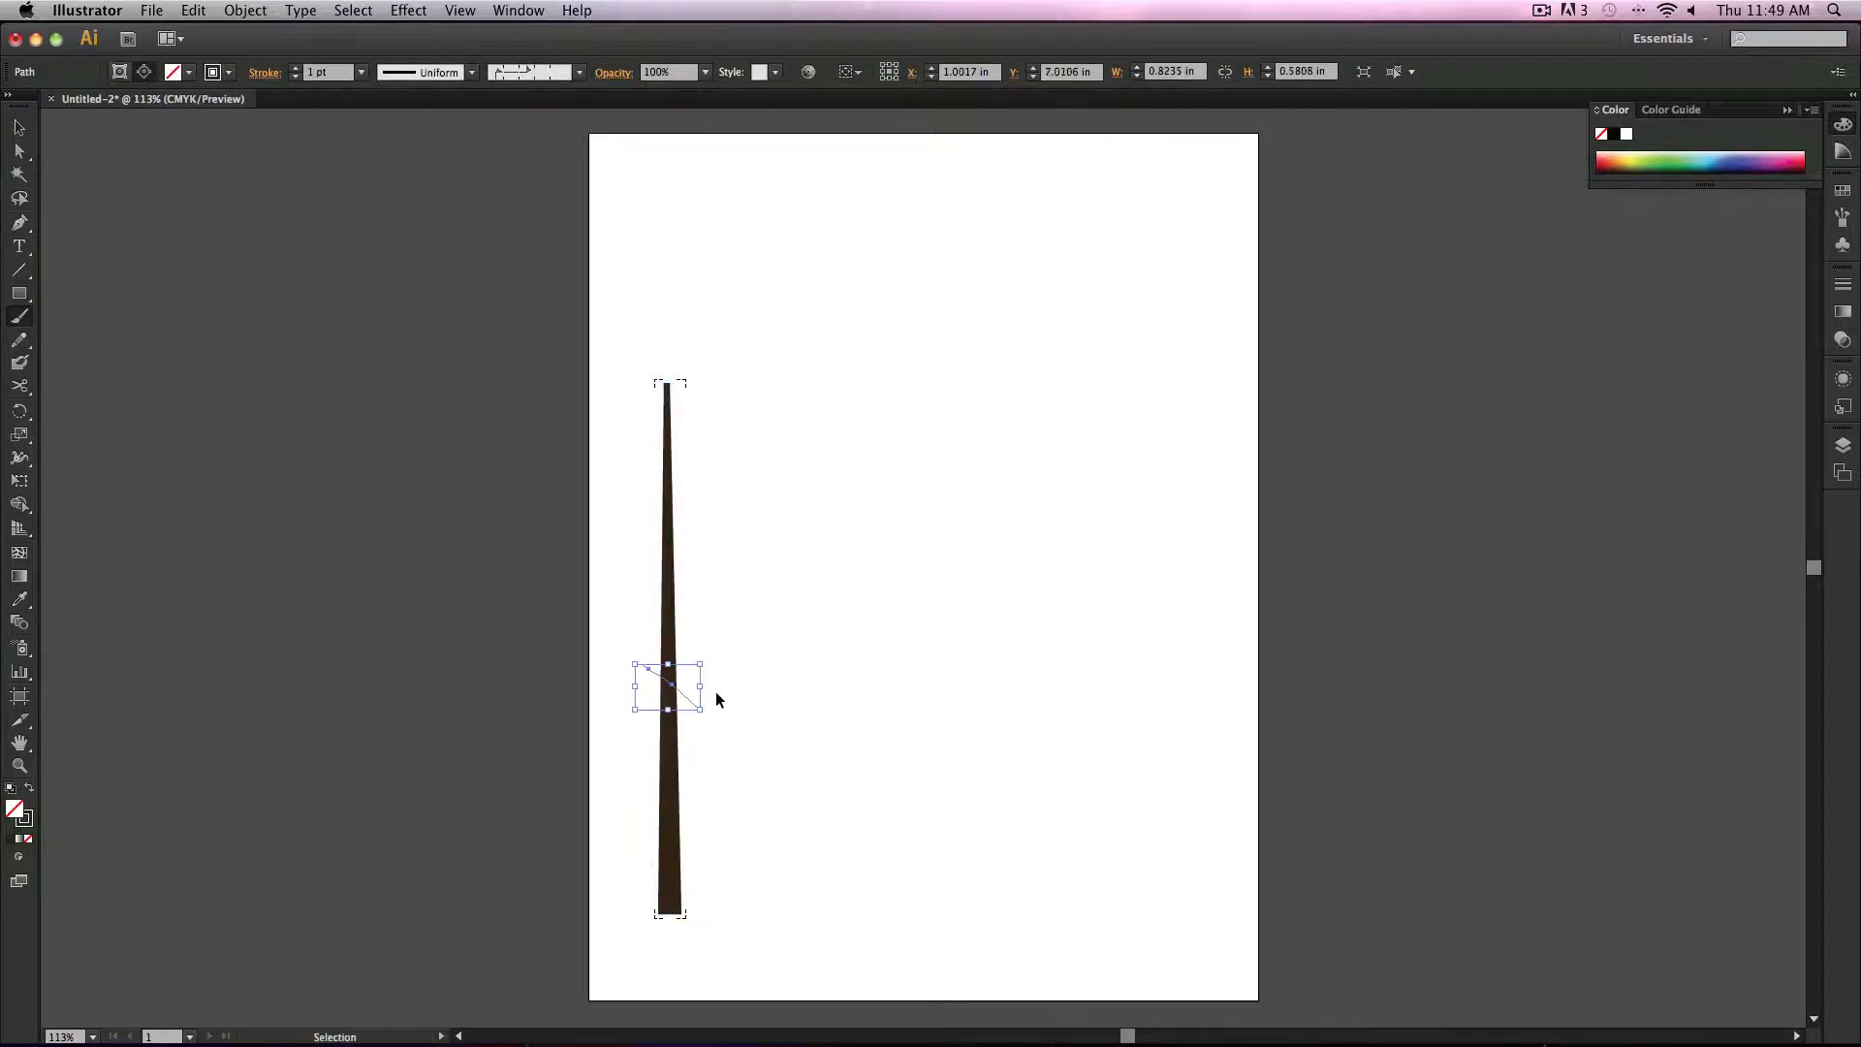
pyautogui.press('super+z')
pyautogui.press('super+z')
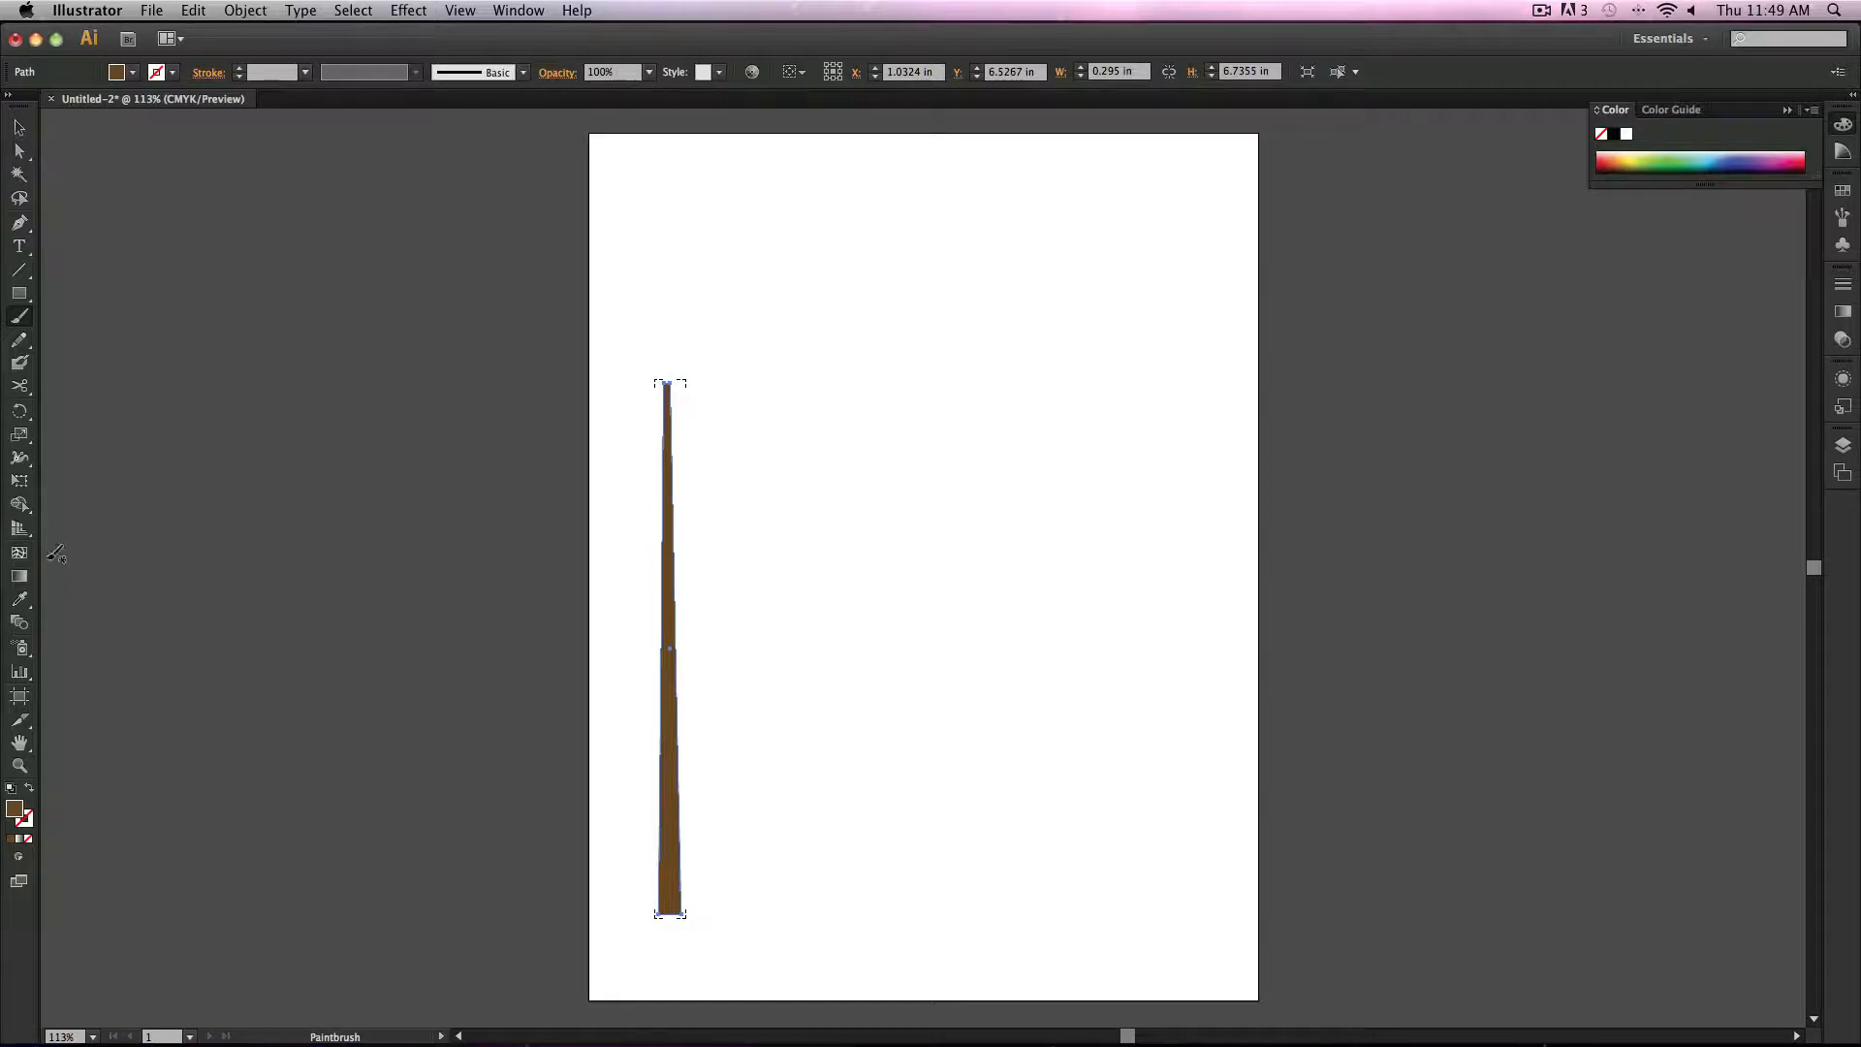
# Step: Try adding an anchor point with the Add Anchor Point tool away from the path
pyautogui.moveTo(19, 292); pyautogui.dragTo(17, 230)
pyautogui.moveTo(15, 228); pyautogui.dragTo(81, 244)
pyautogui.click(631, 517)
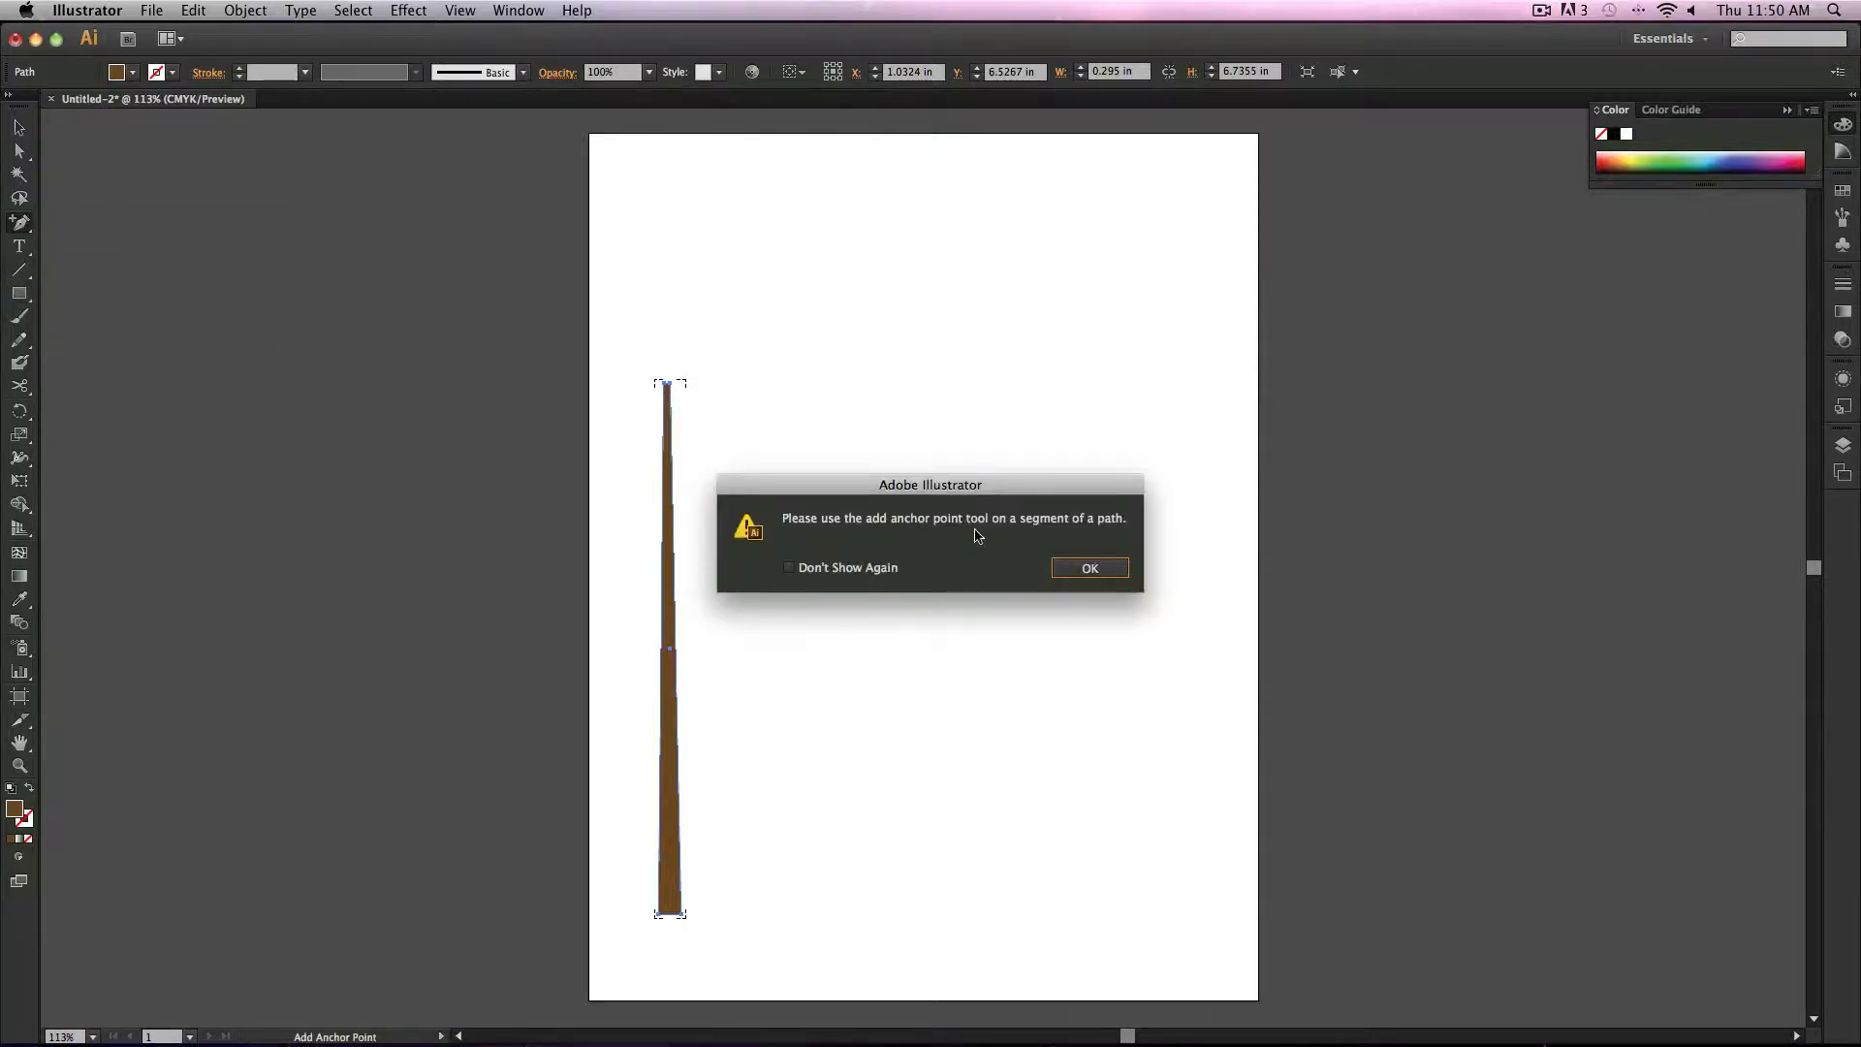
pyautogui.click(1093, 567)
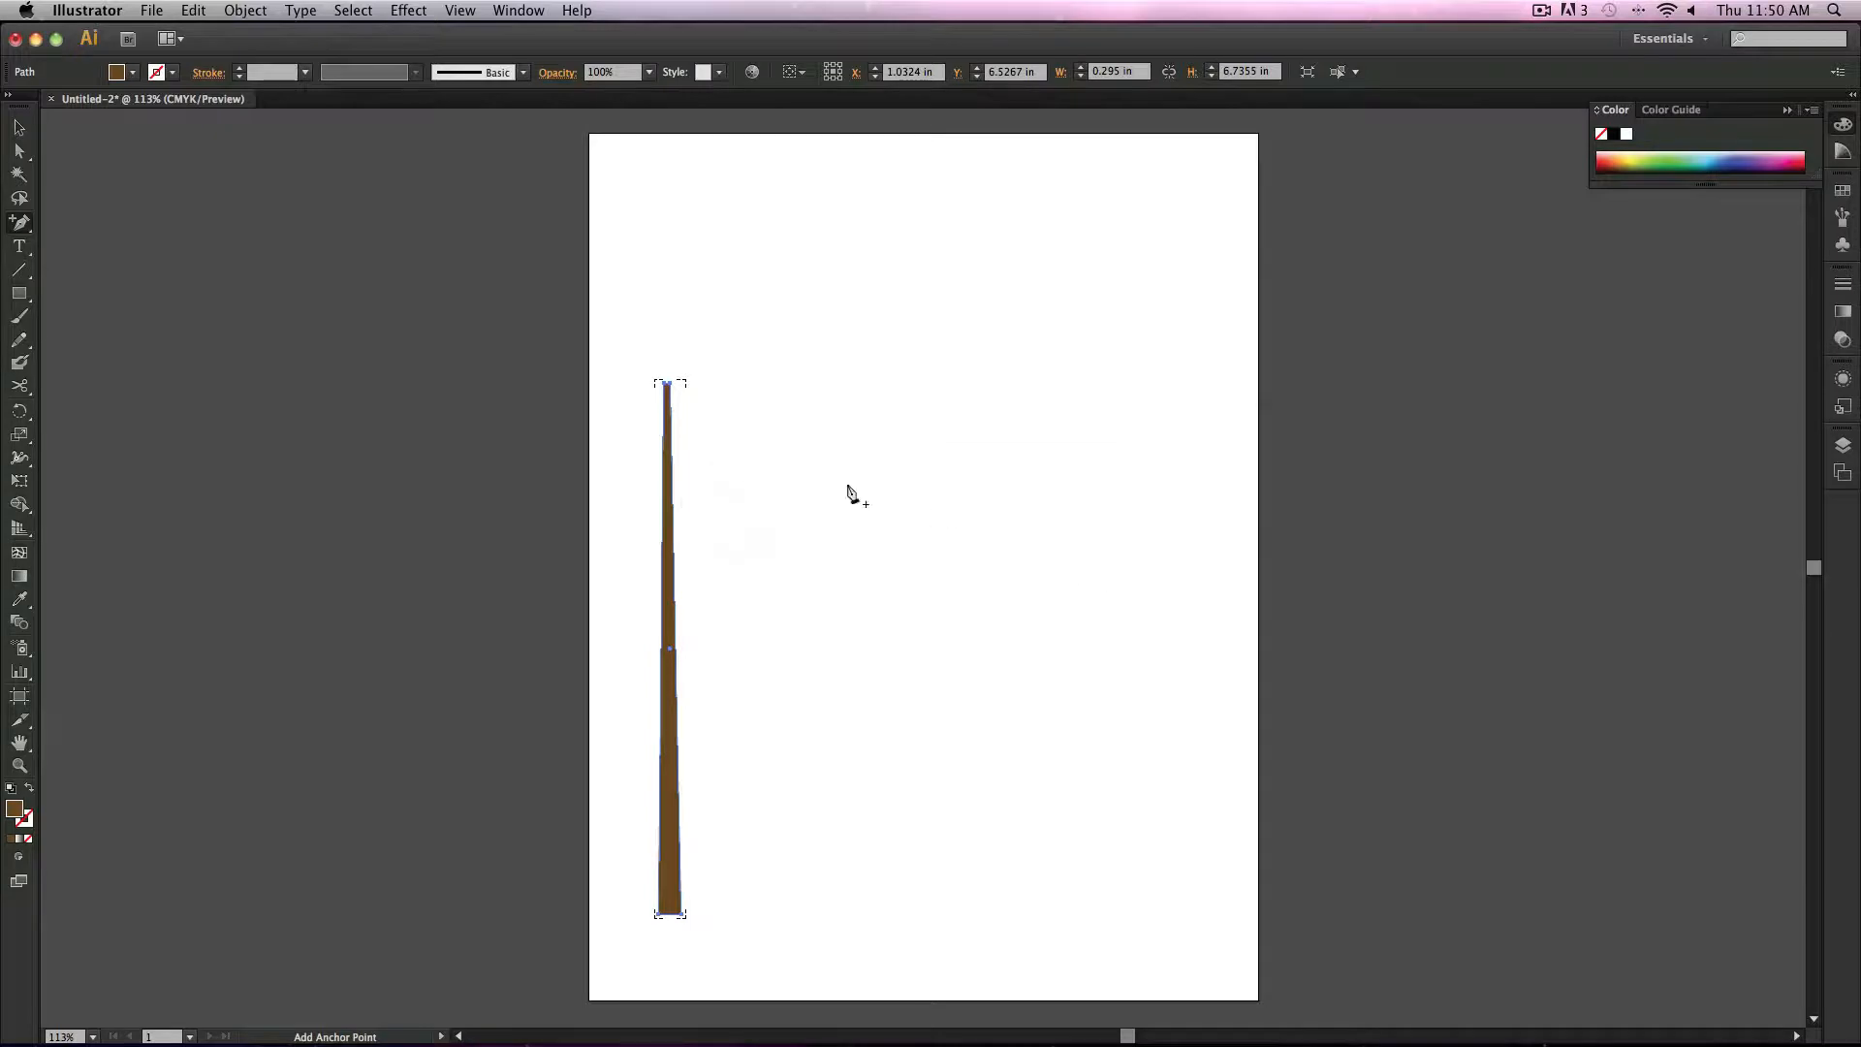
# Step: Switch back to Draw Normal mode and try adding an anchor point again
pyautogui.click(18, 857)
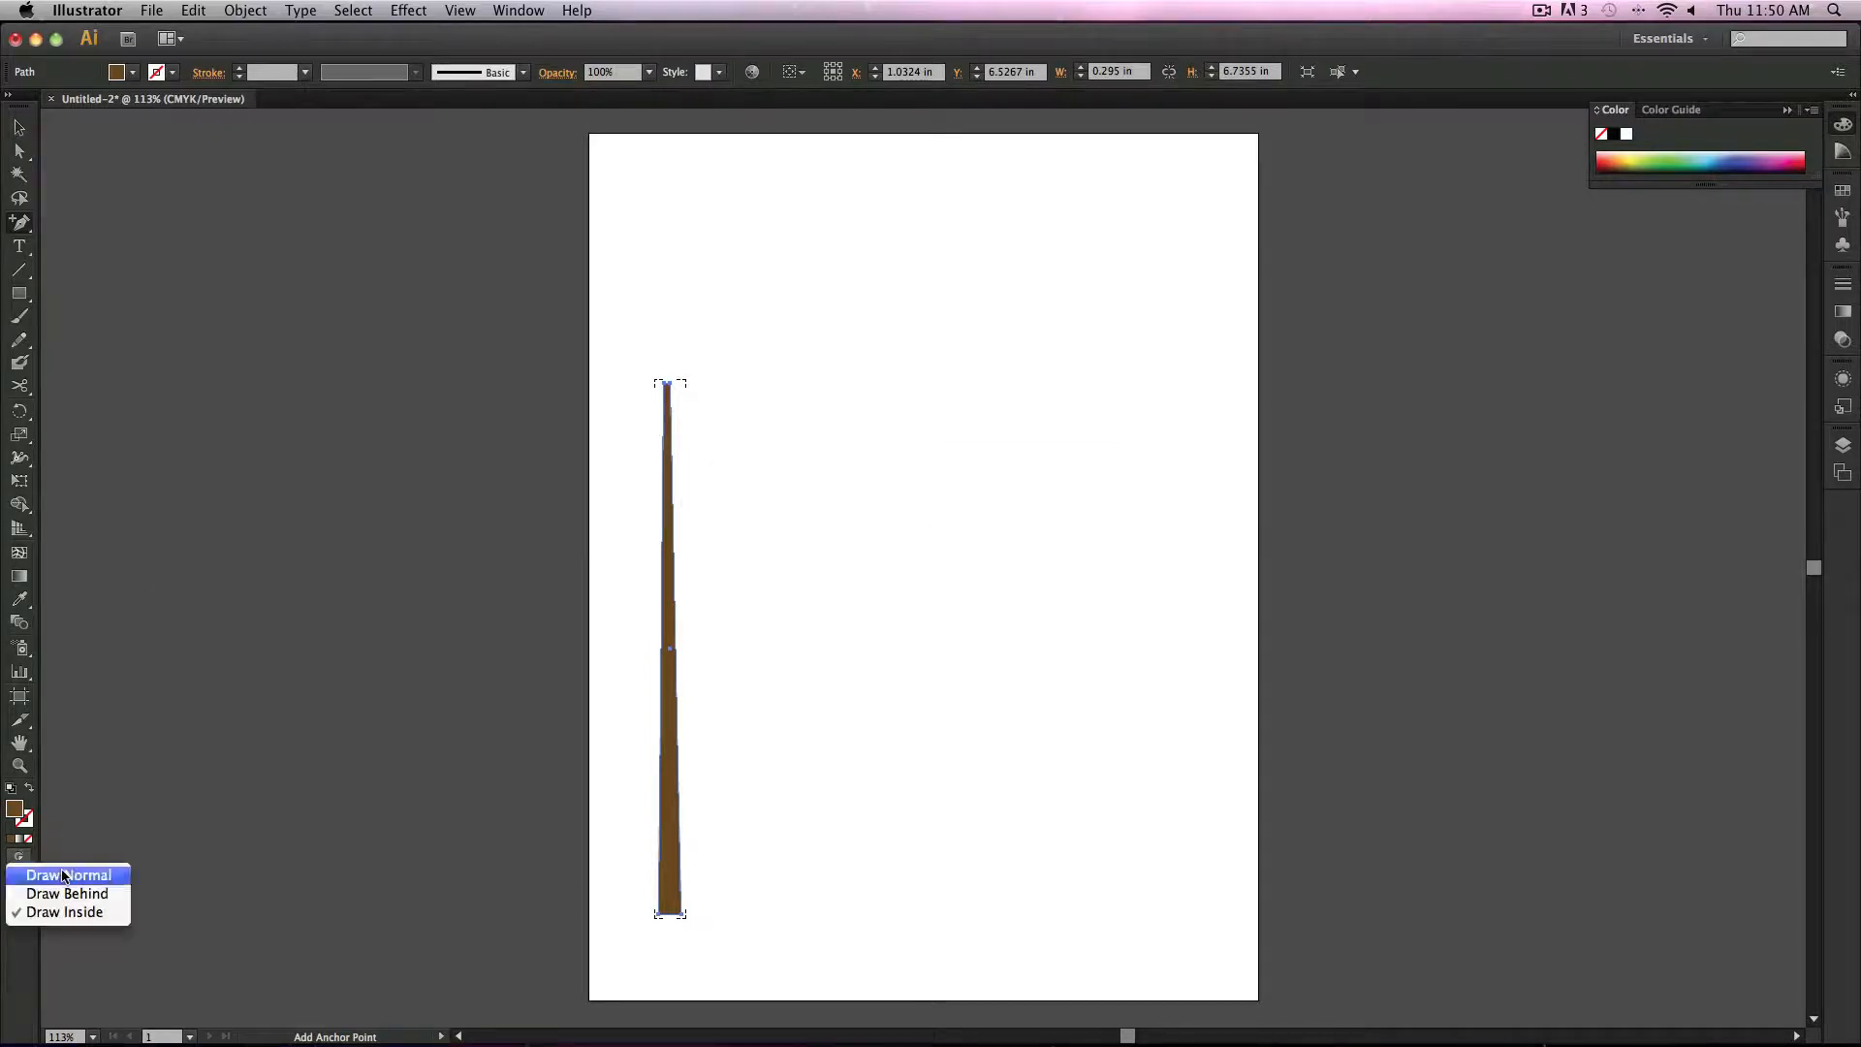
pyautogui.click(60, 874)
pyautogui.click(745, 496)
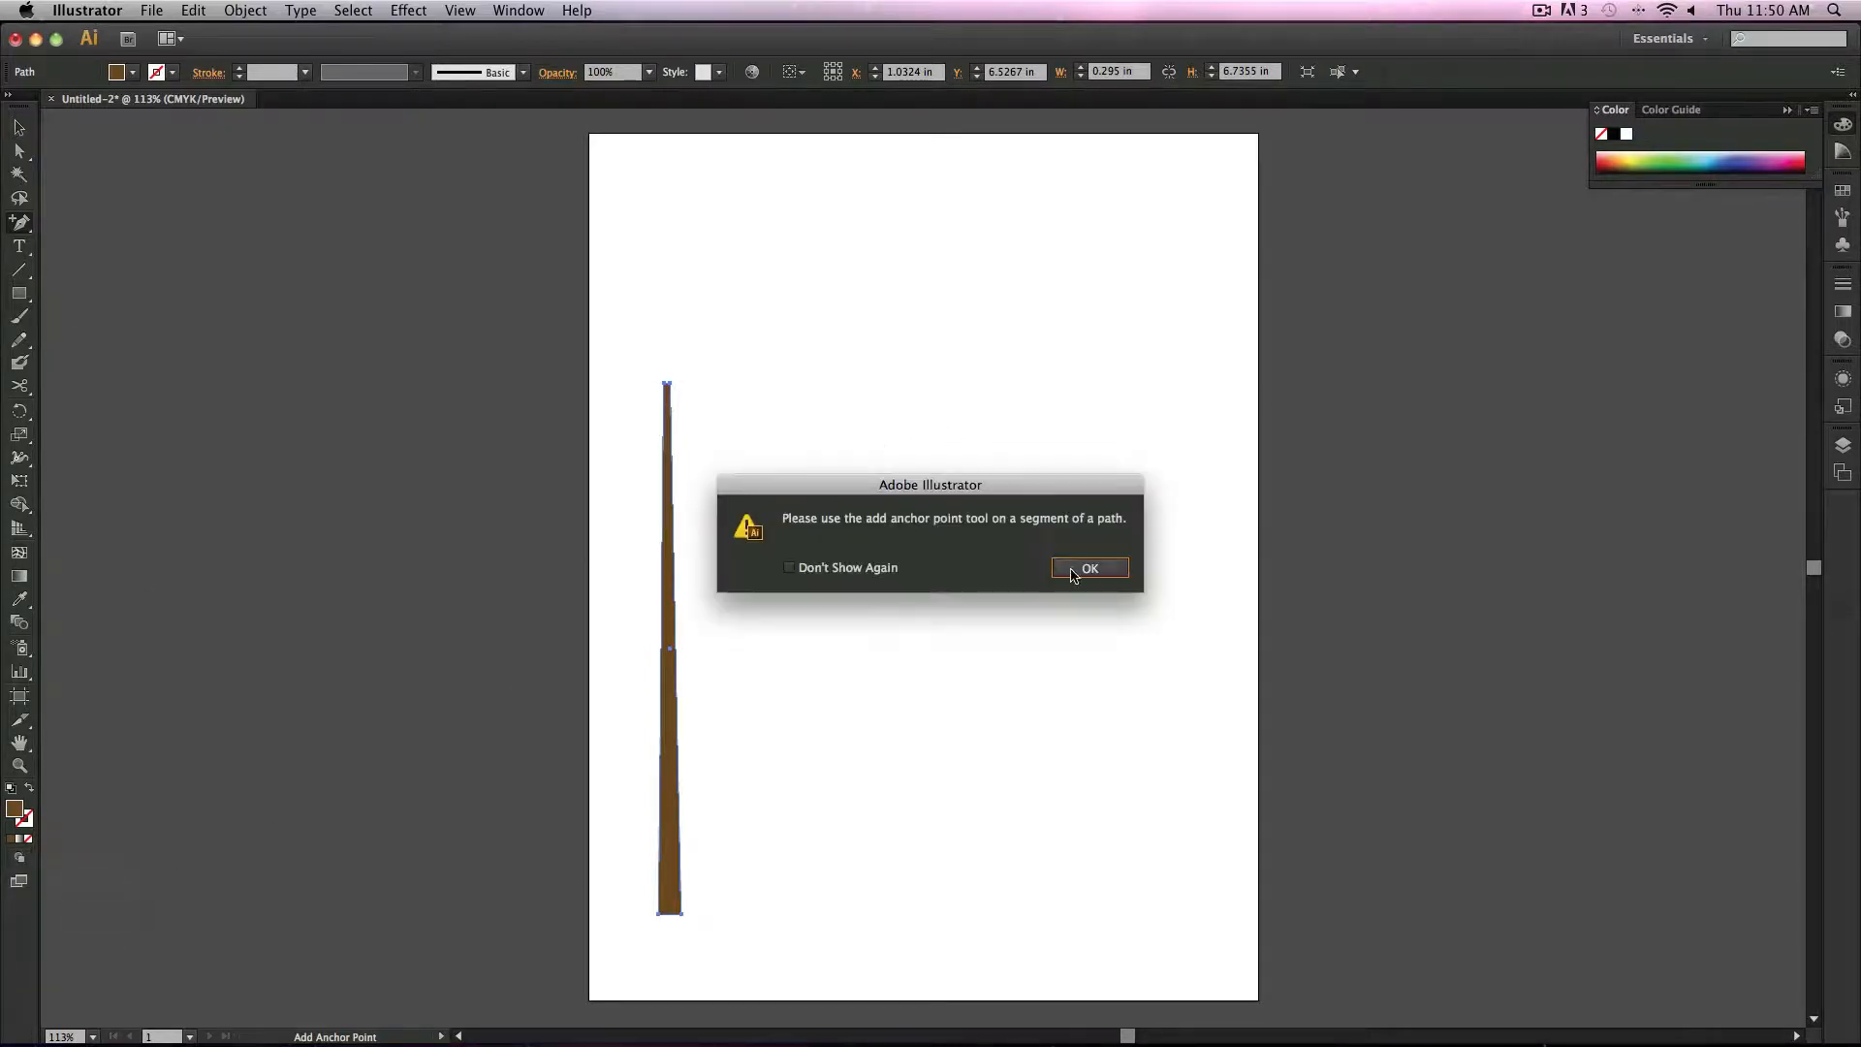
pyautogui.click(1081, 569)
pyautogui.click(19, 127)
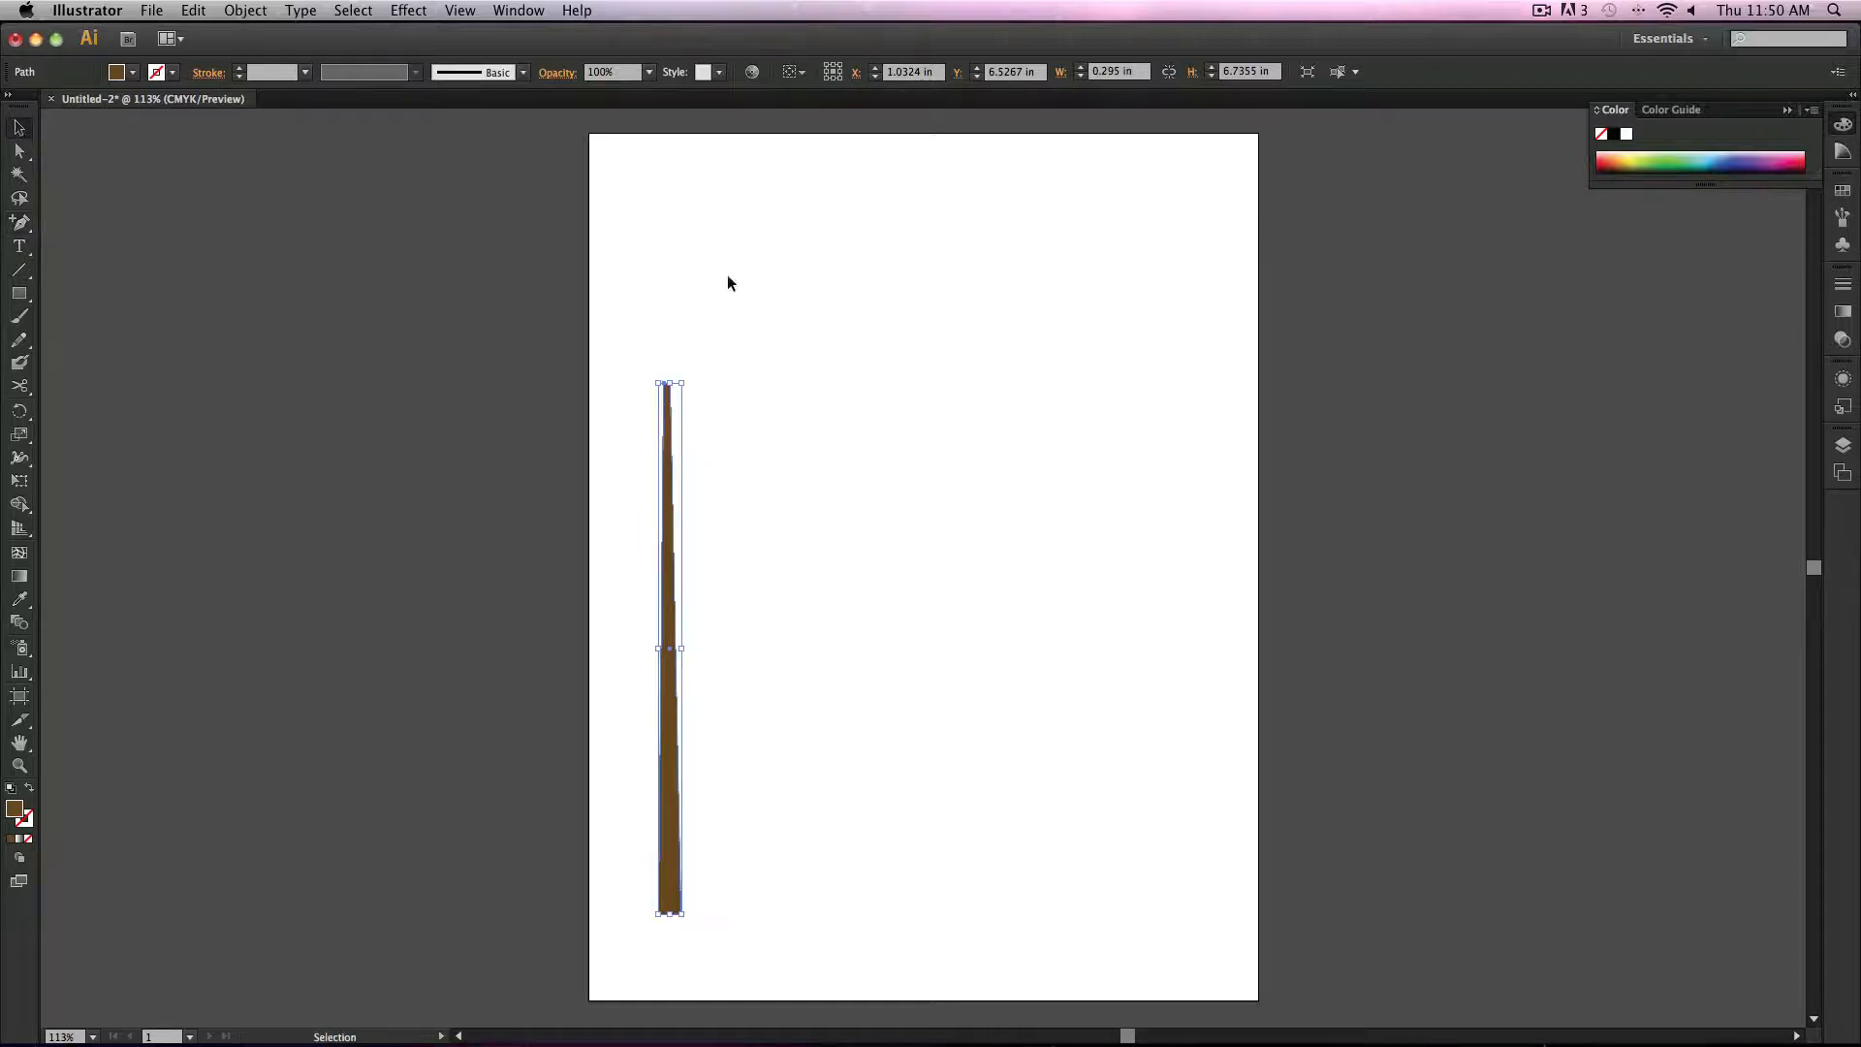
pyautogui.moveTo(22, 223); pyautogui.dragTo(92, 225)
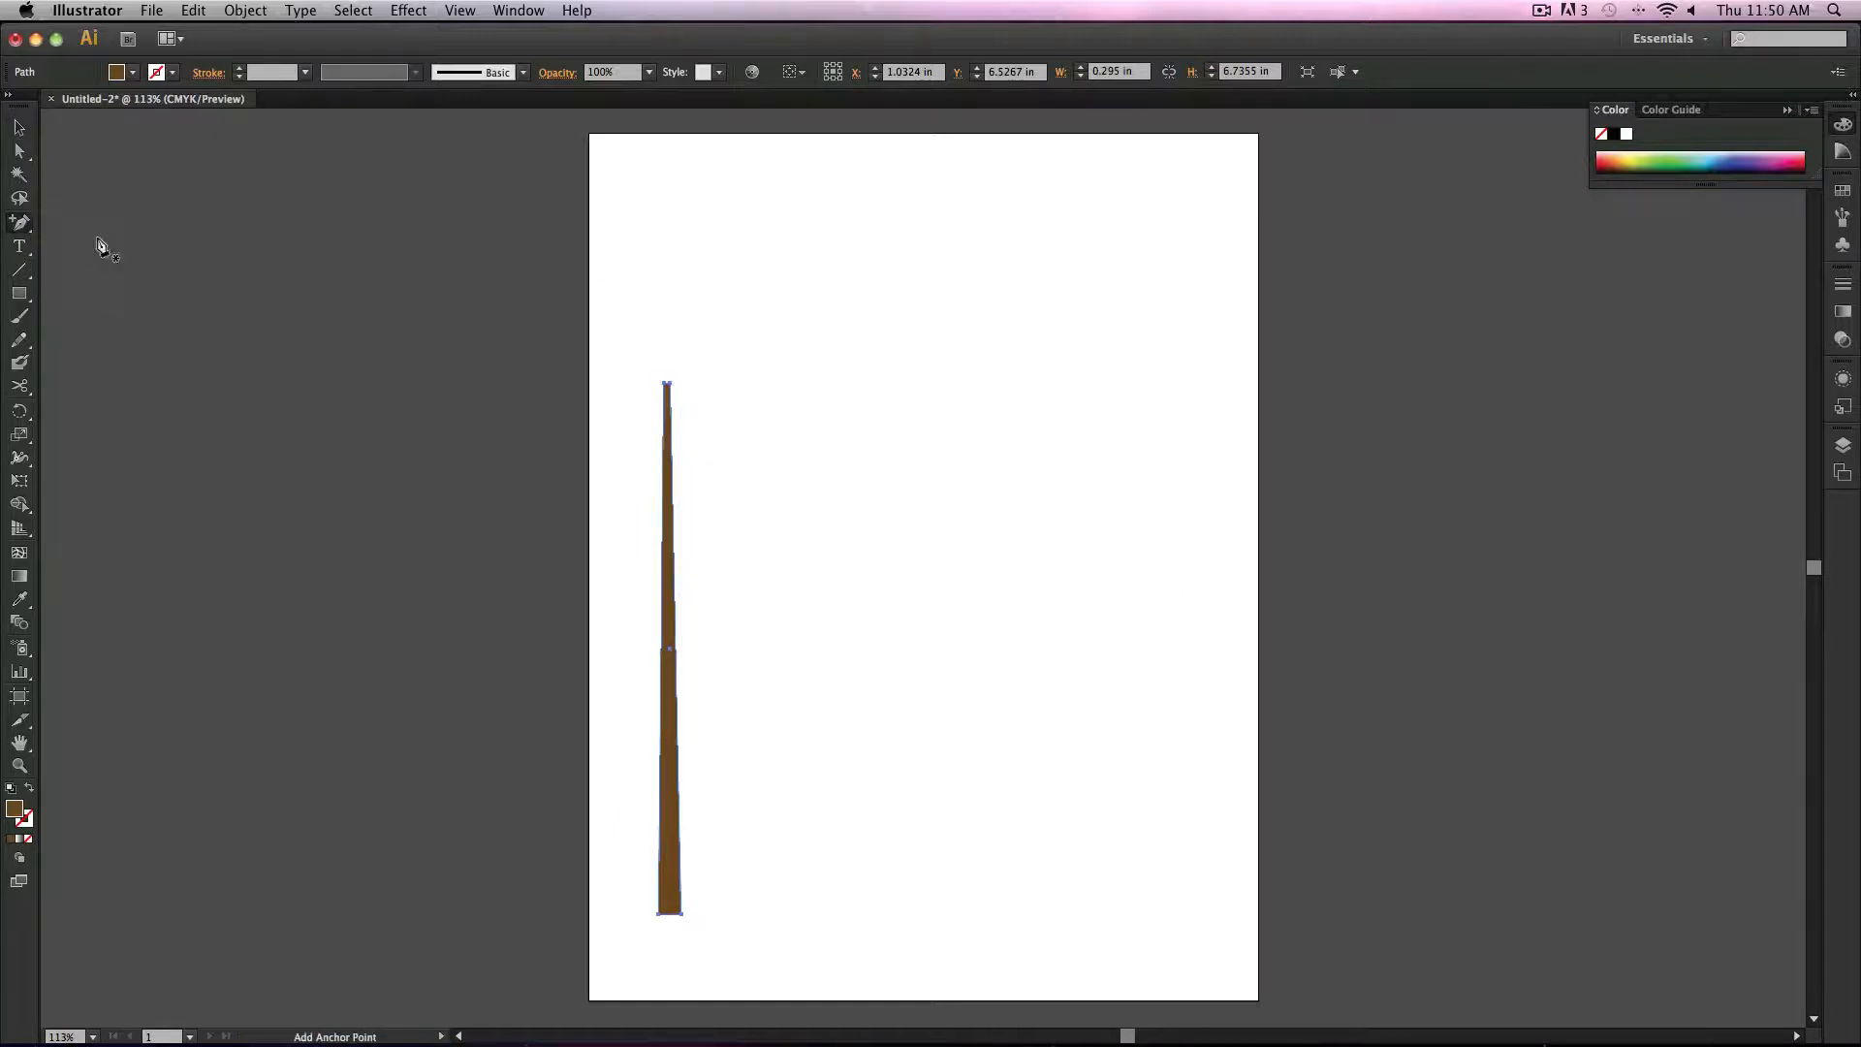
pyautogui.click(827, 344)
pyautogui.click(823, 375)
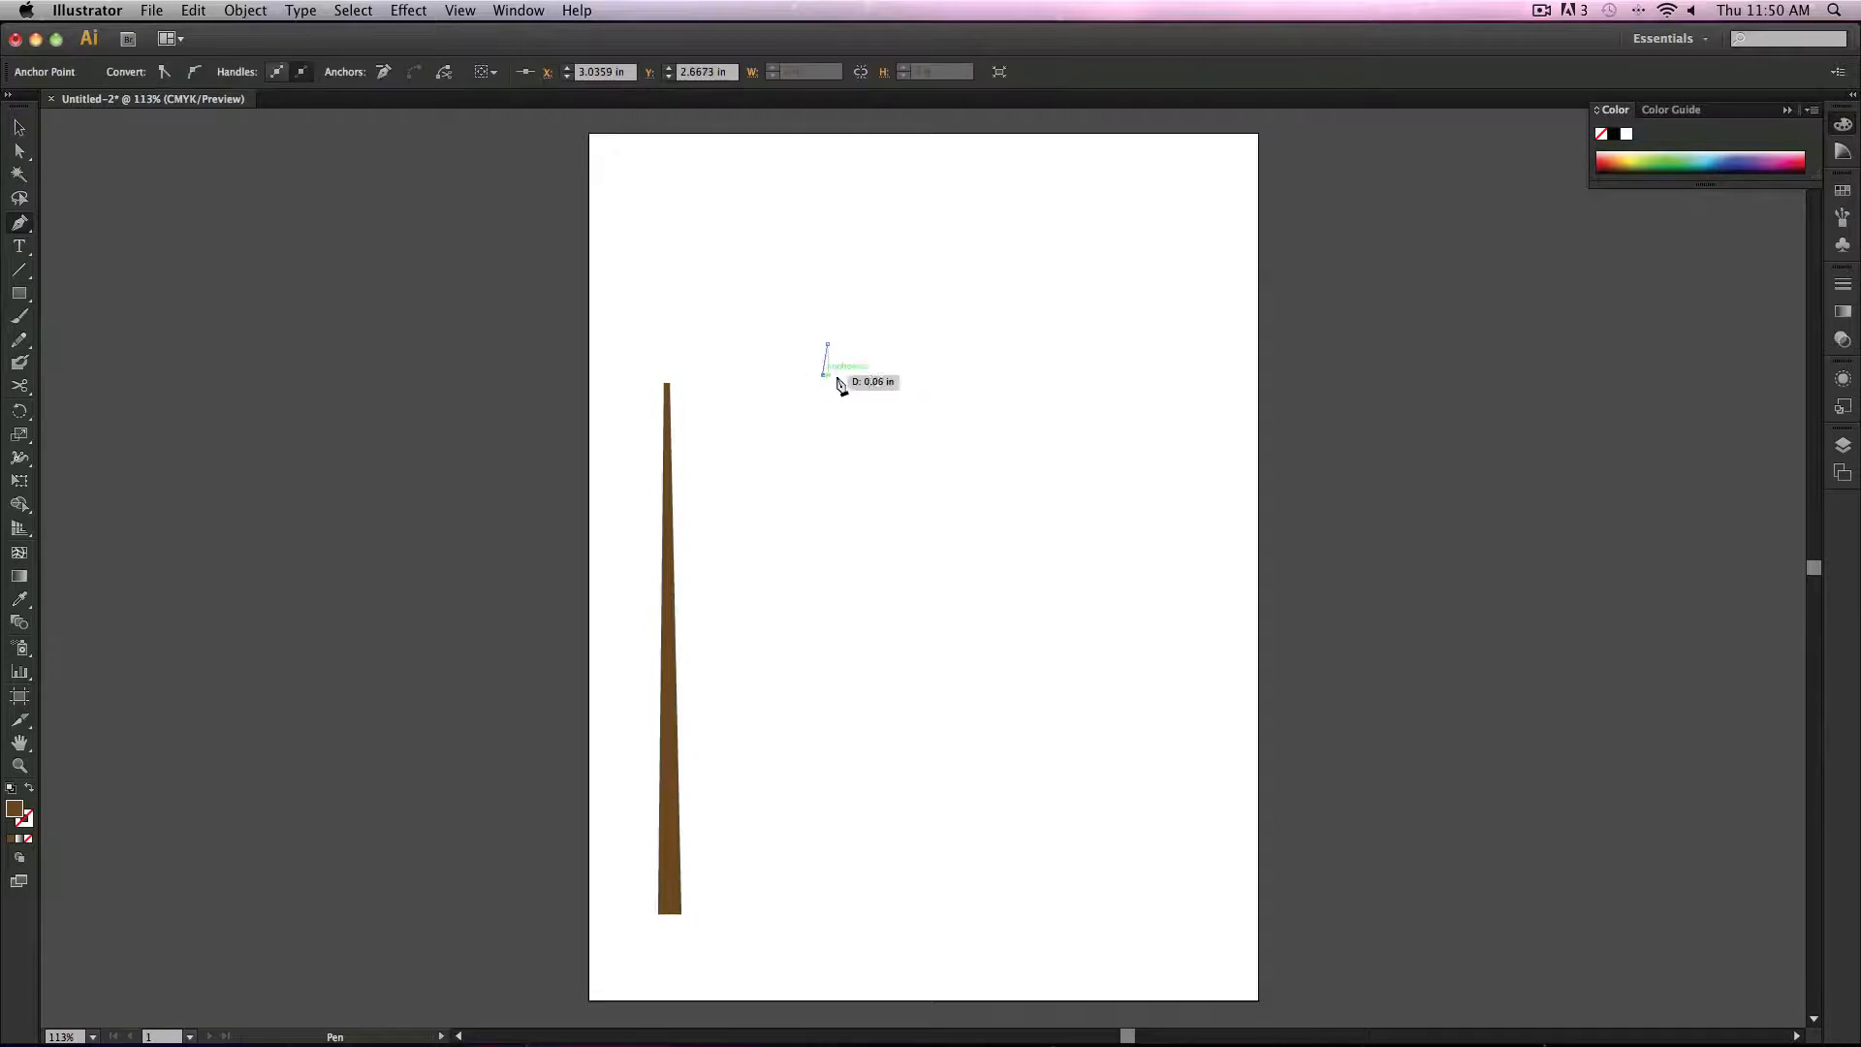
pyautogui.press('super+z')
# Step: Add an anchor point on the upper part of the tapered shape's edge
pyautogui.keyDown('super'); pyautogui.click(668, 515); pyautogui.keyUp('super')
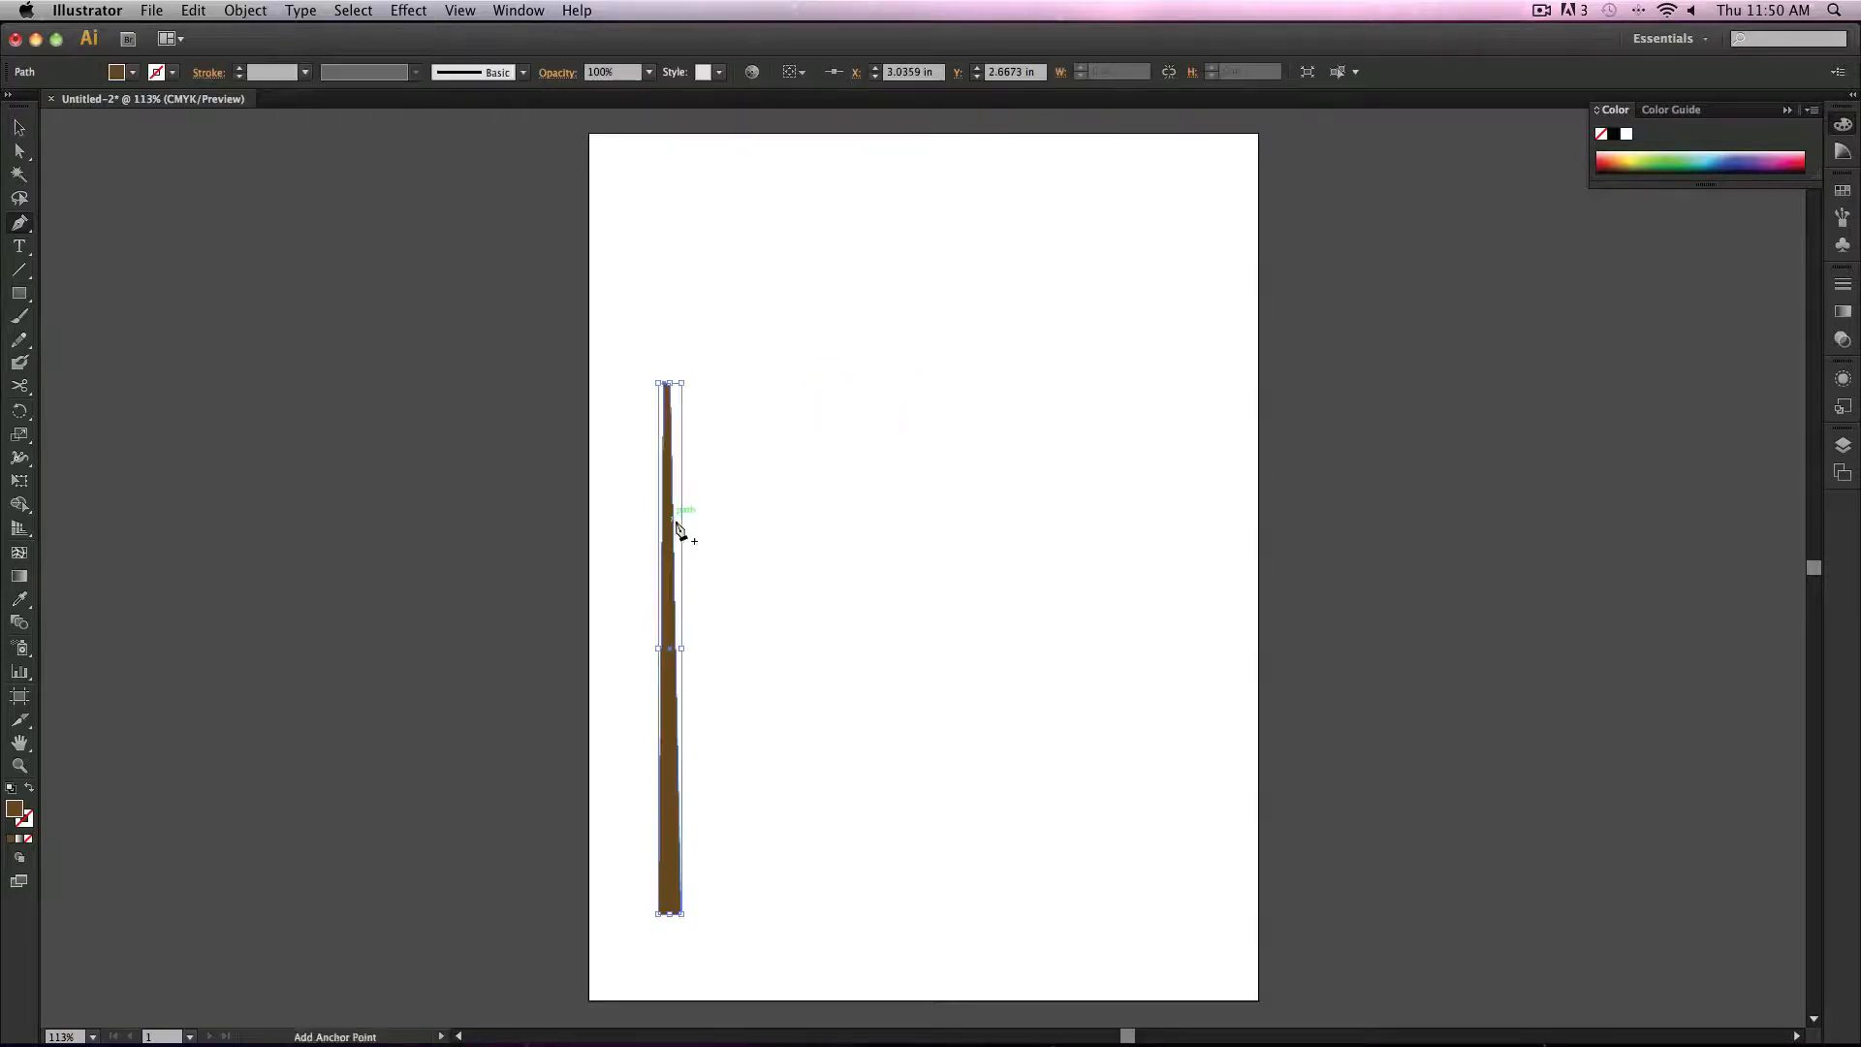
pyautogui.press('z')
pyautogui.click(706, 686)
pyautogui.click(935, 582)
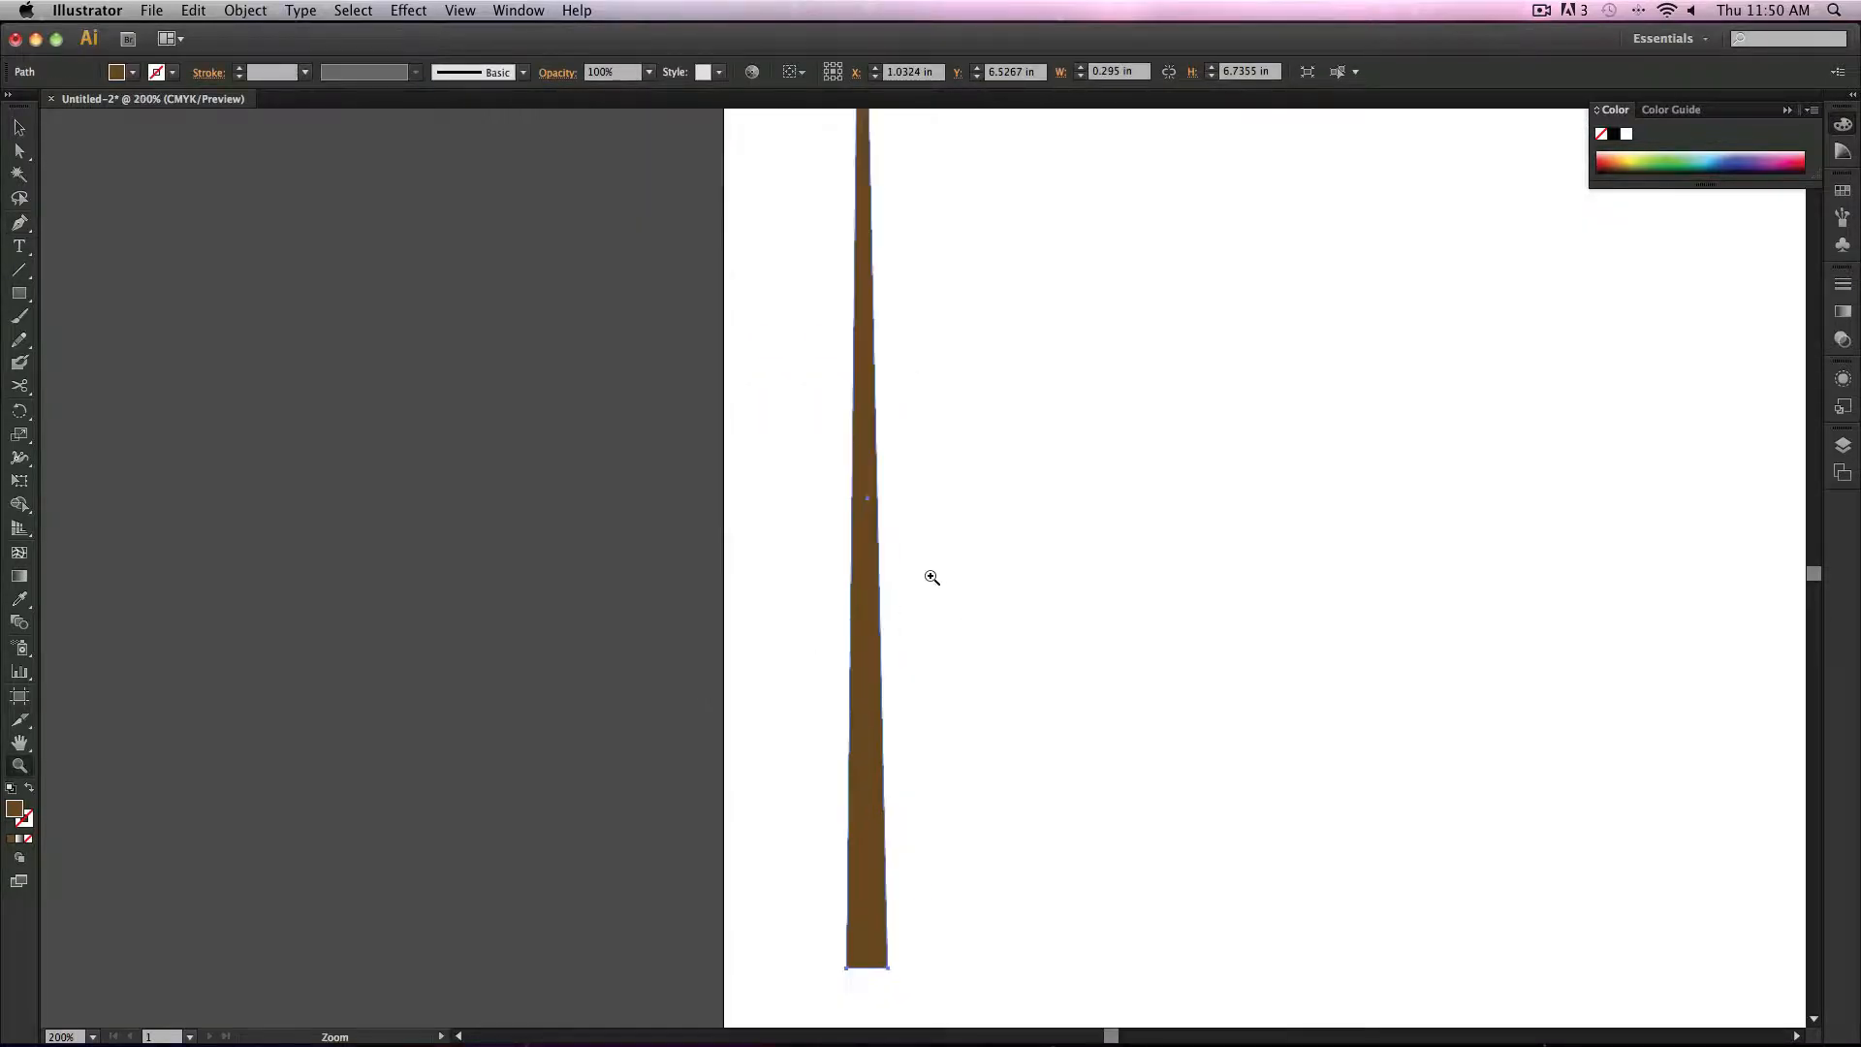
pyautogui.click(931, 573)
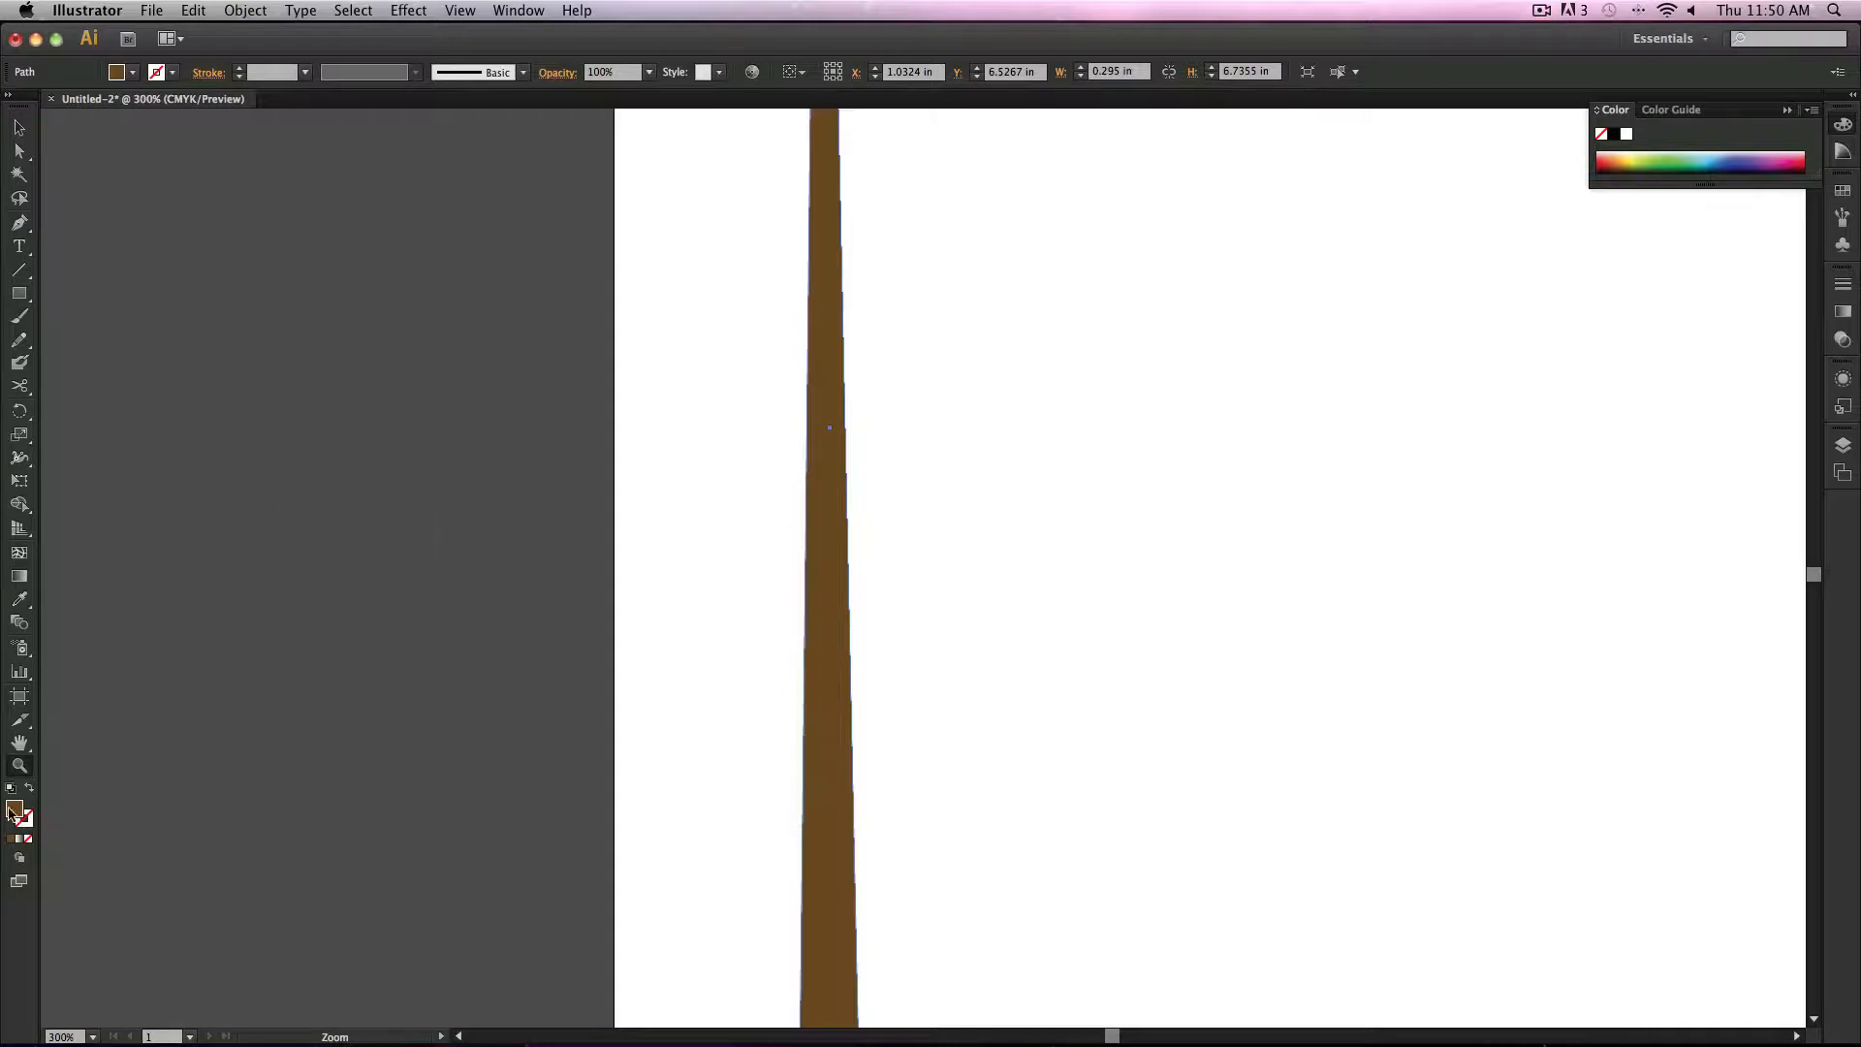
# Step: Deselect everything and set the fill colour to a light tan brown swatch
pyautogui.click(18, 127)
pyautogui.click(153, 236)
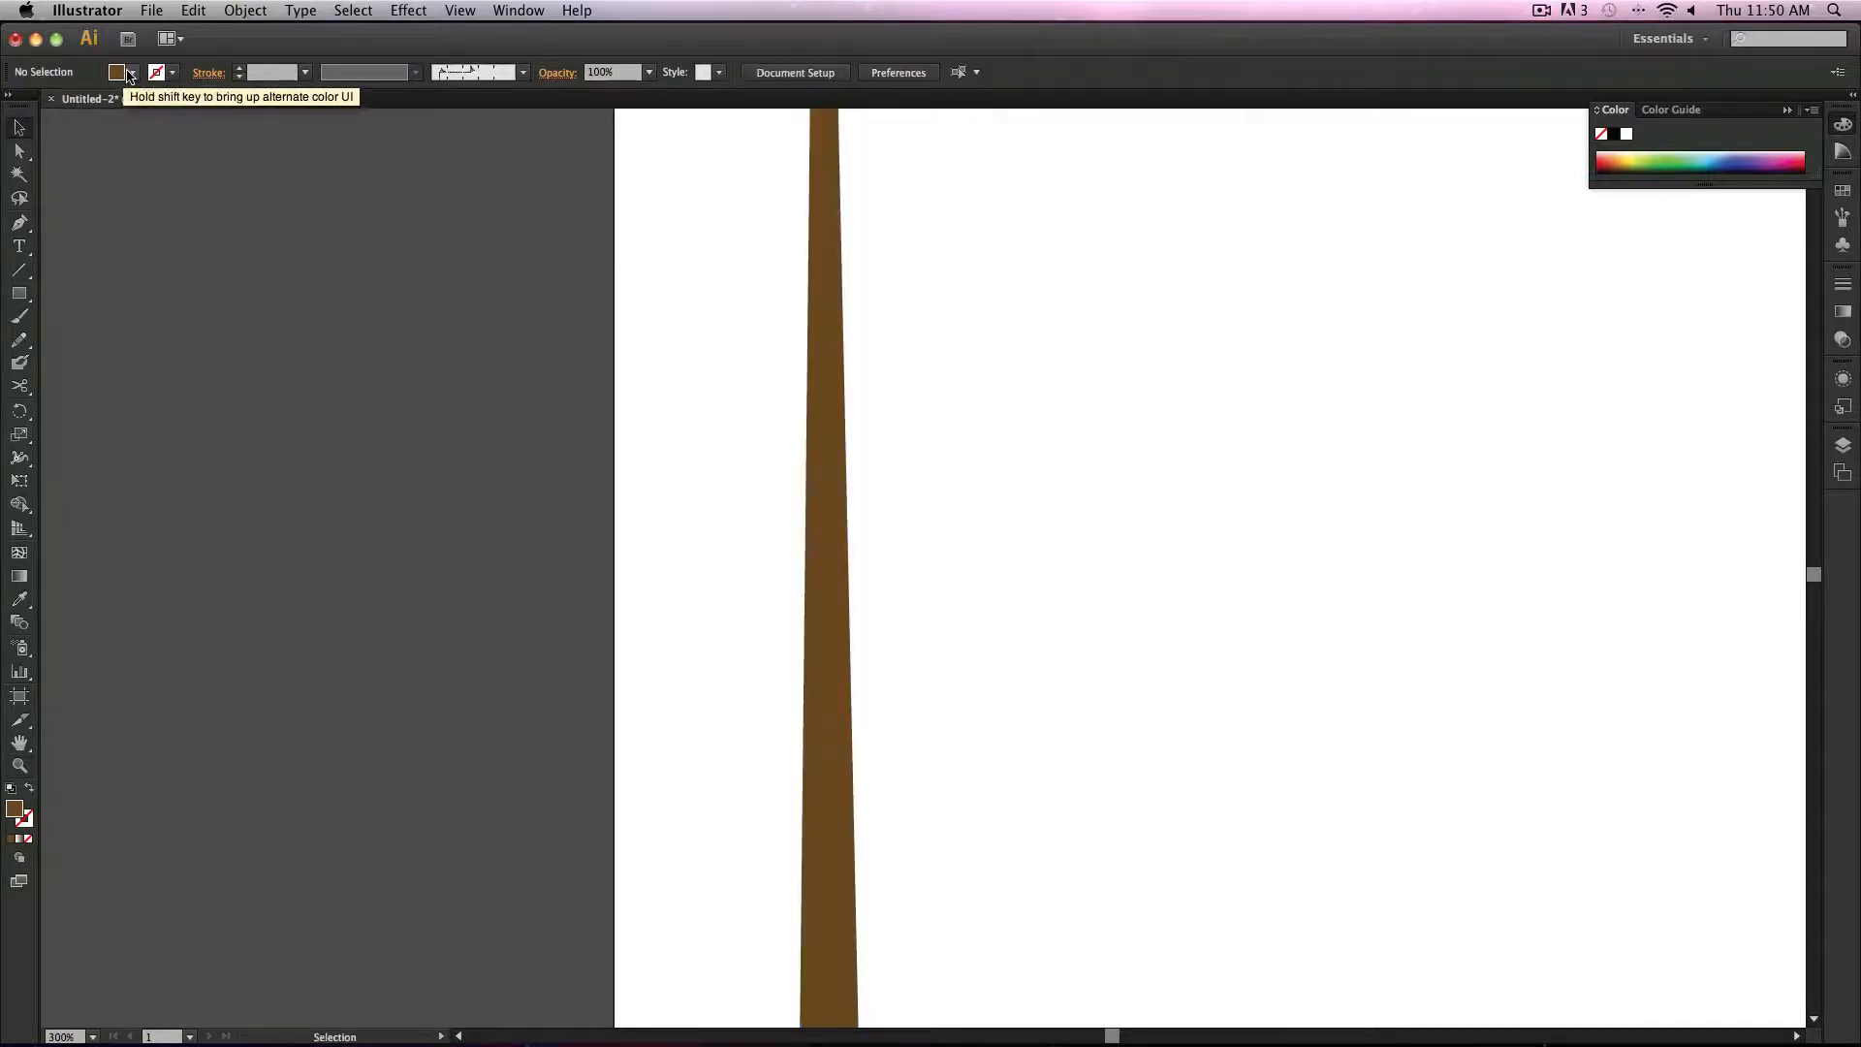
pyautogui.click(130, 74)
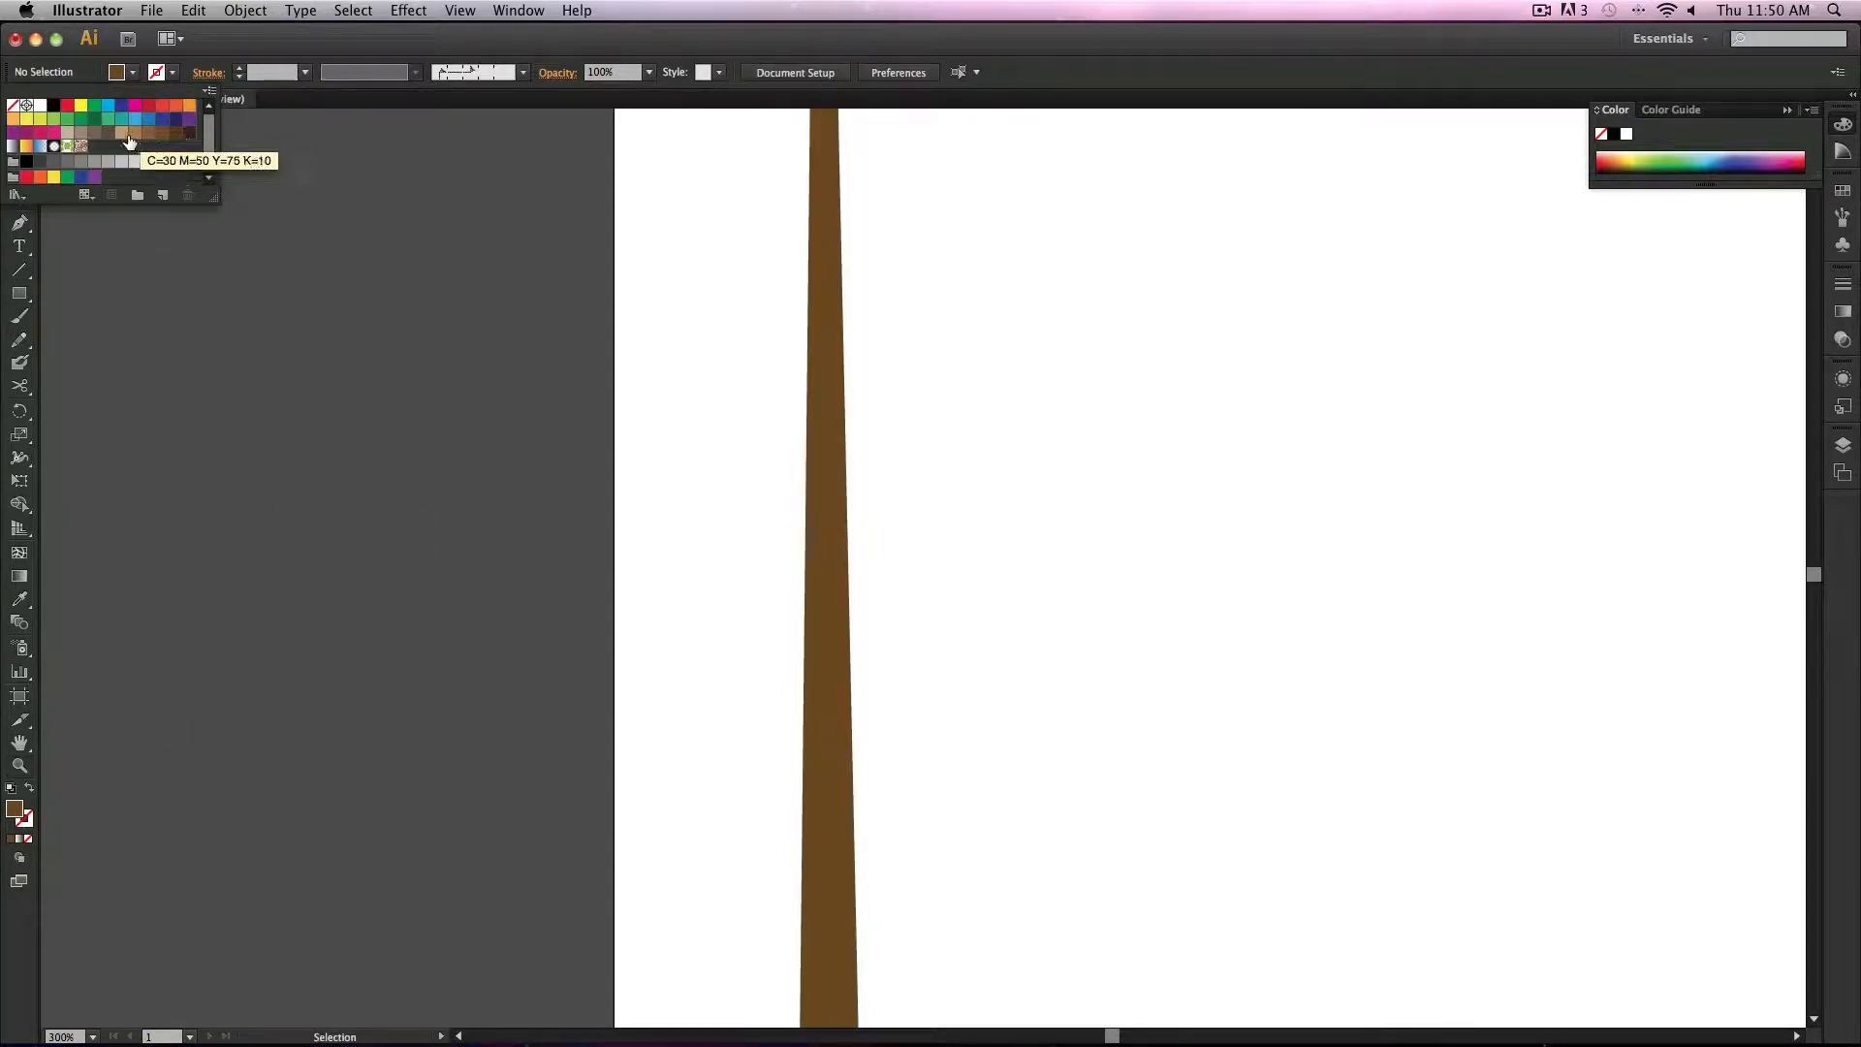
pyautogui.click(135, 133)
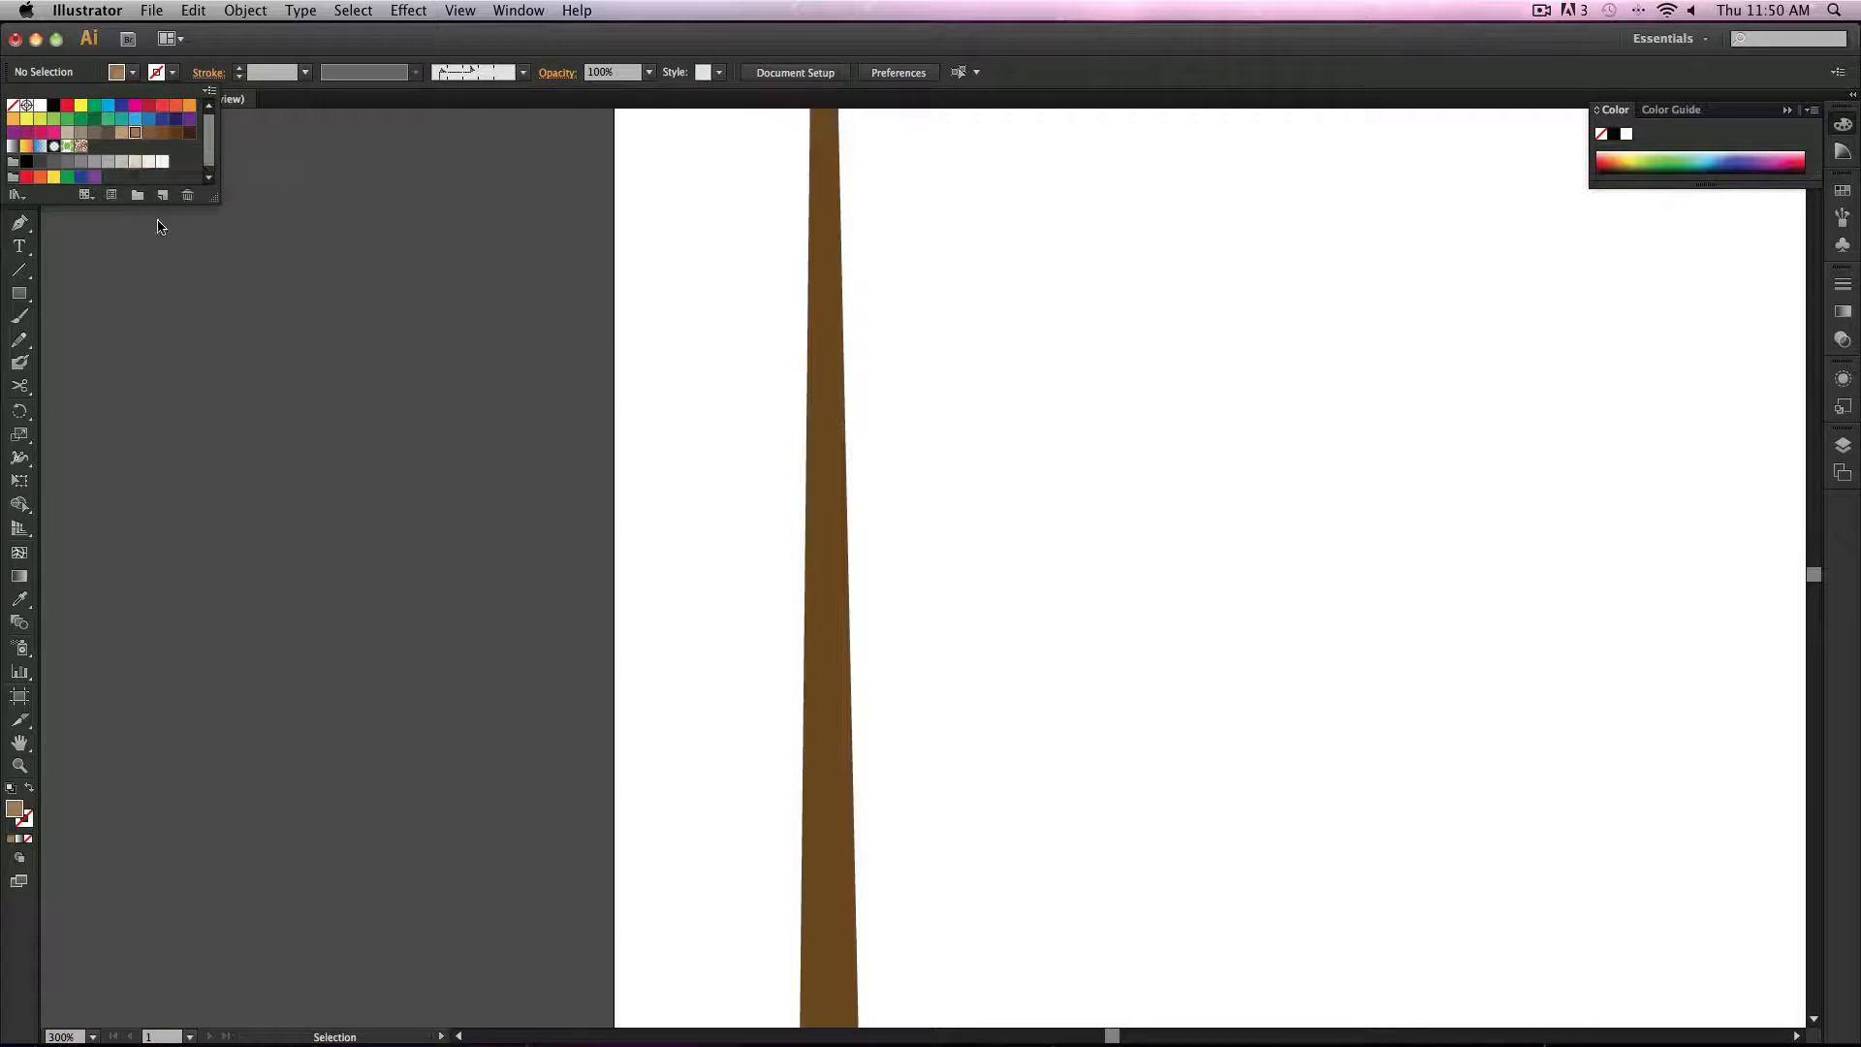
# Step: Draw a small tan triangle with the Pen tool on the left edge of the brown tapered shape
pyautogui.click(19, 222)
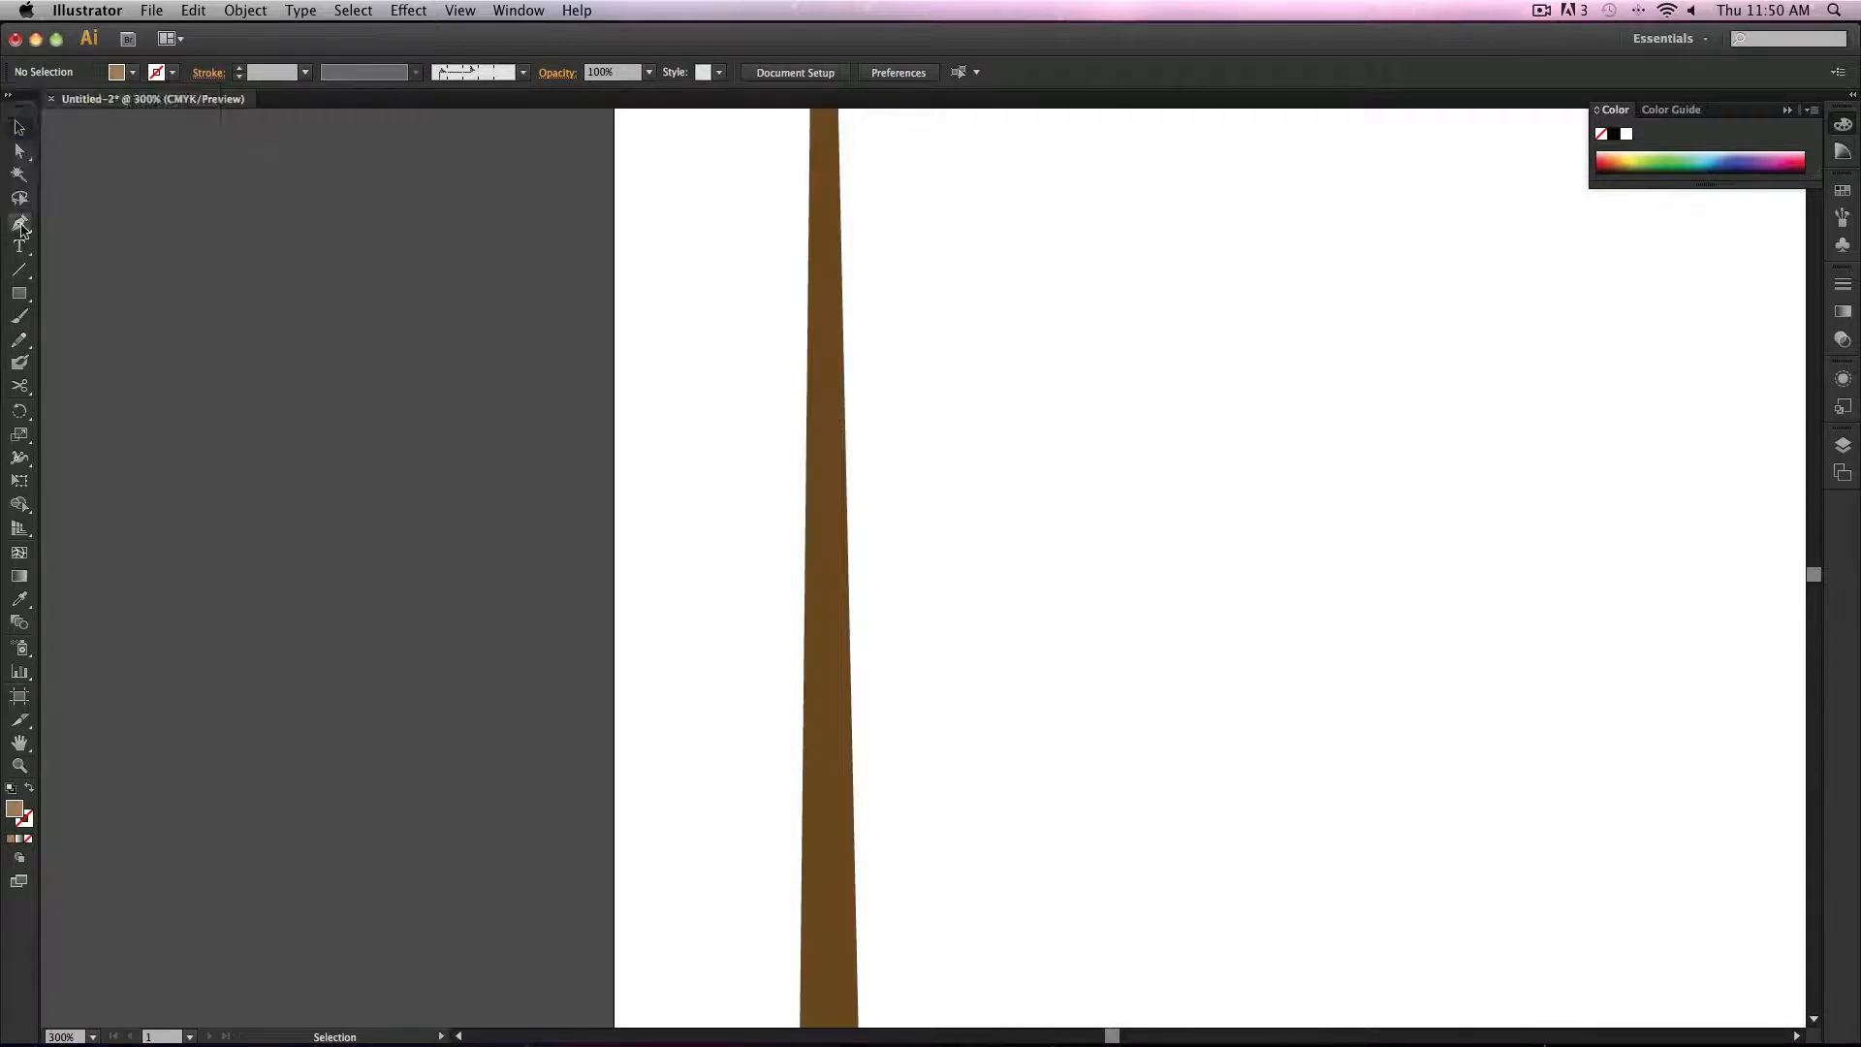
pyautogui.moveTo(806, 508); pyautogui.dragTo(812, 549)
pyautogui.click(807, 541)
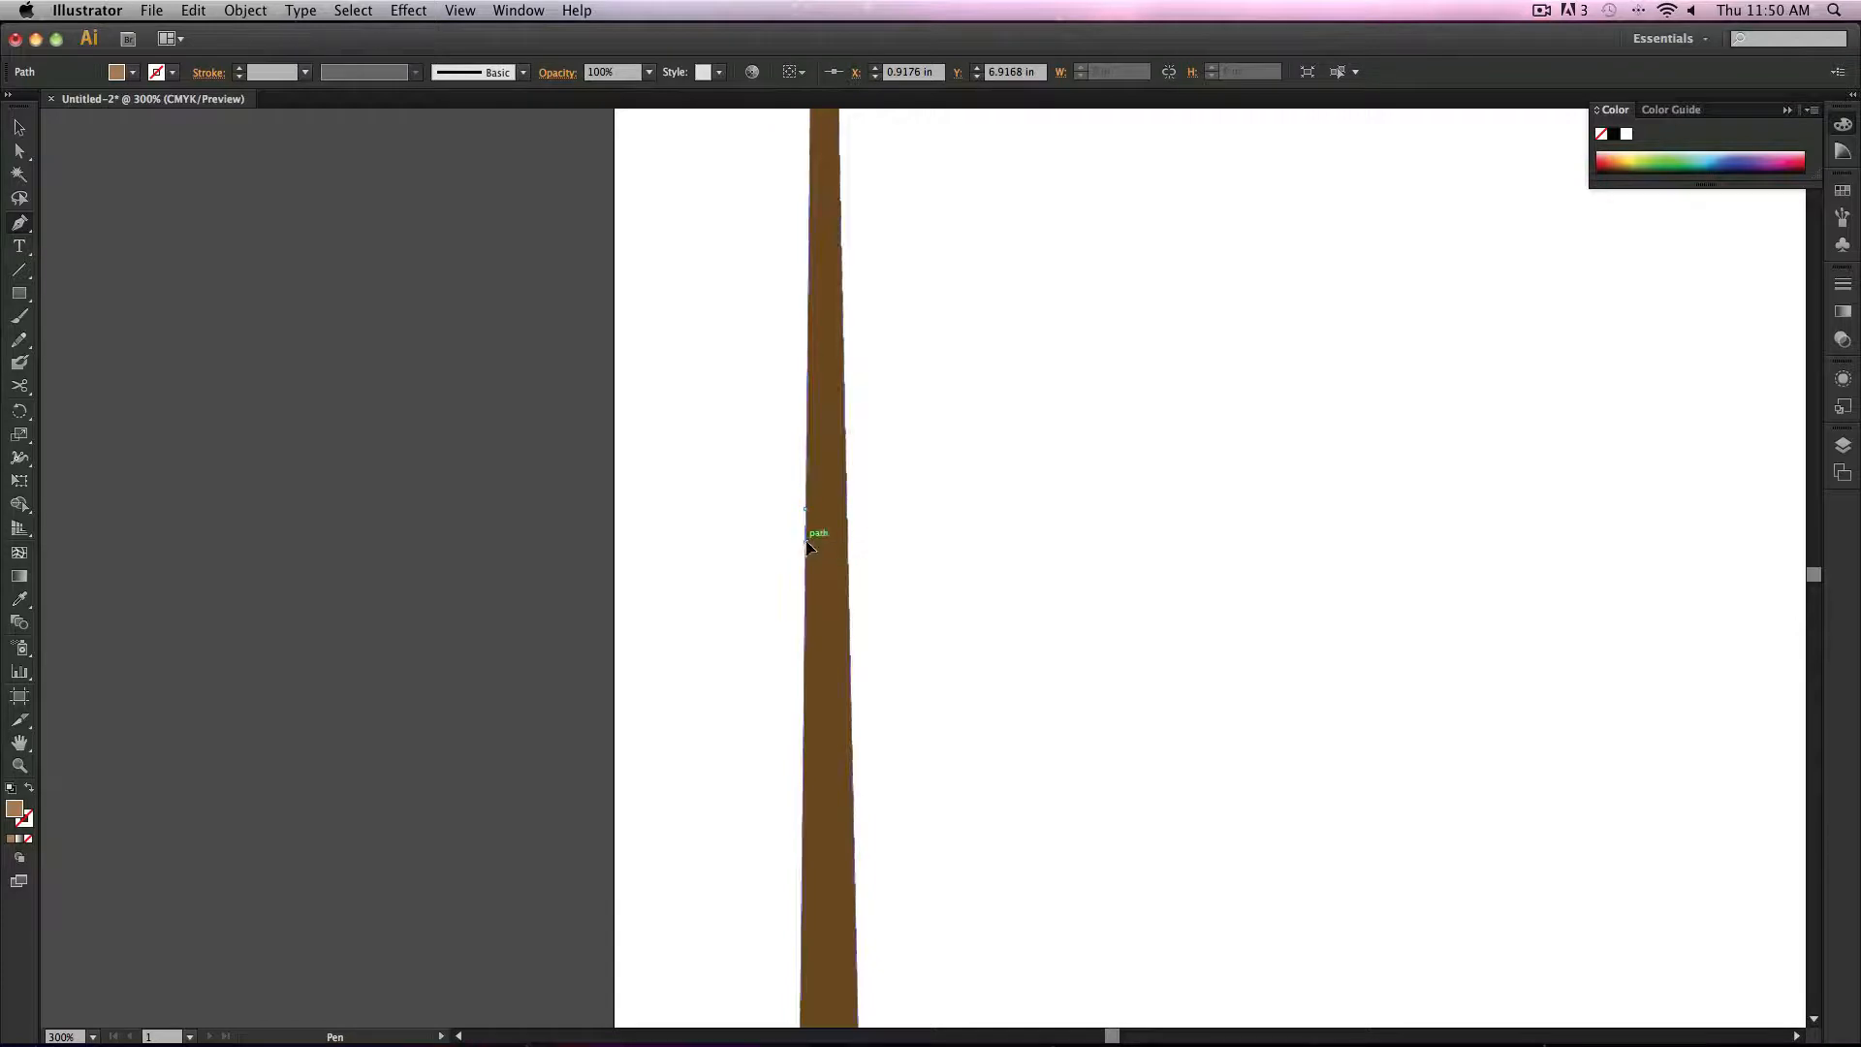
pyautogui.click(830, 525)
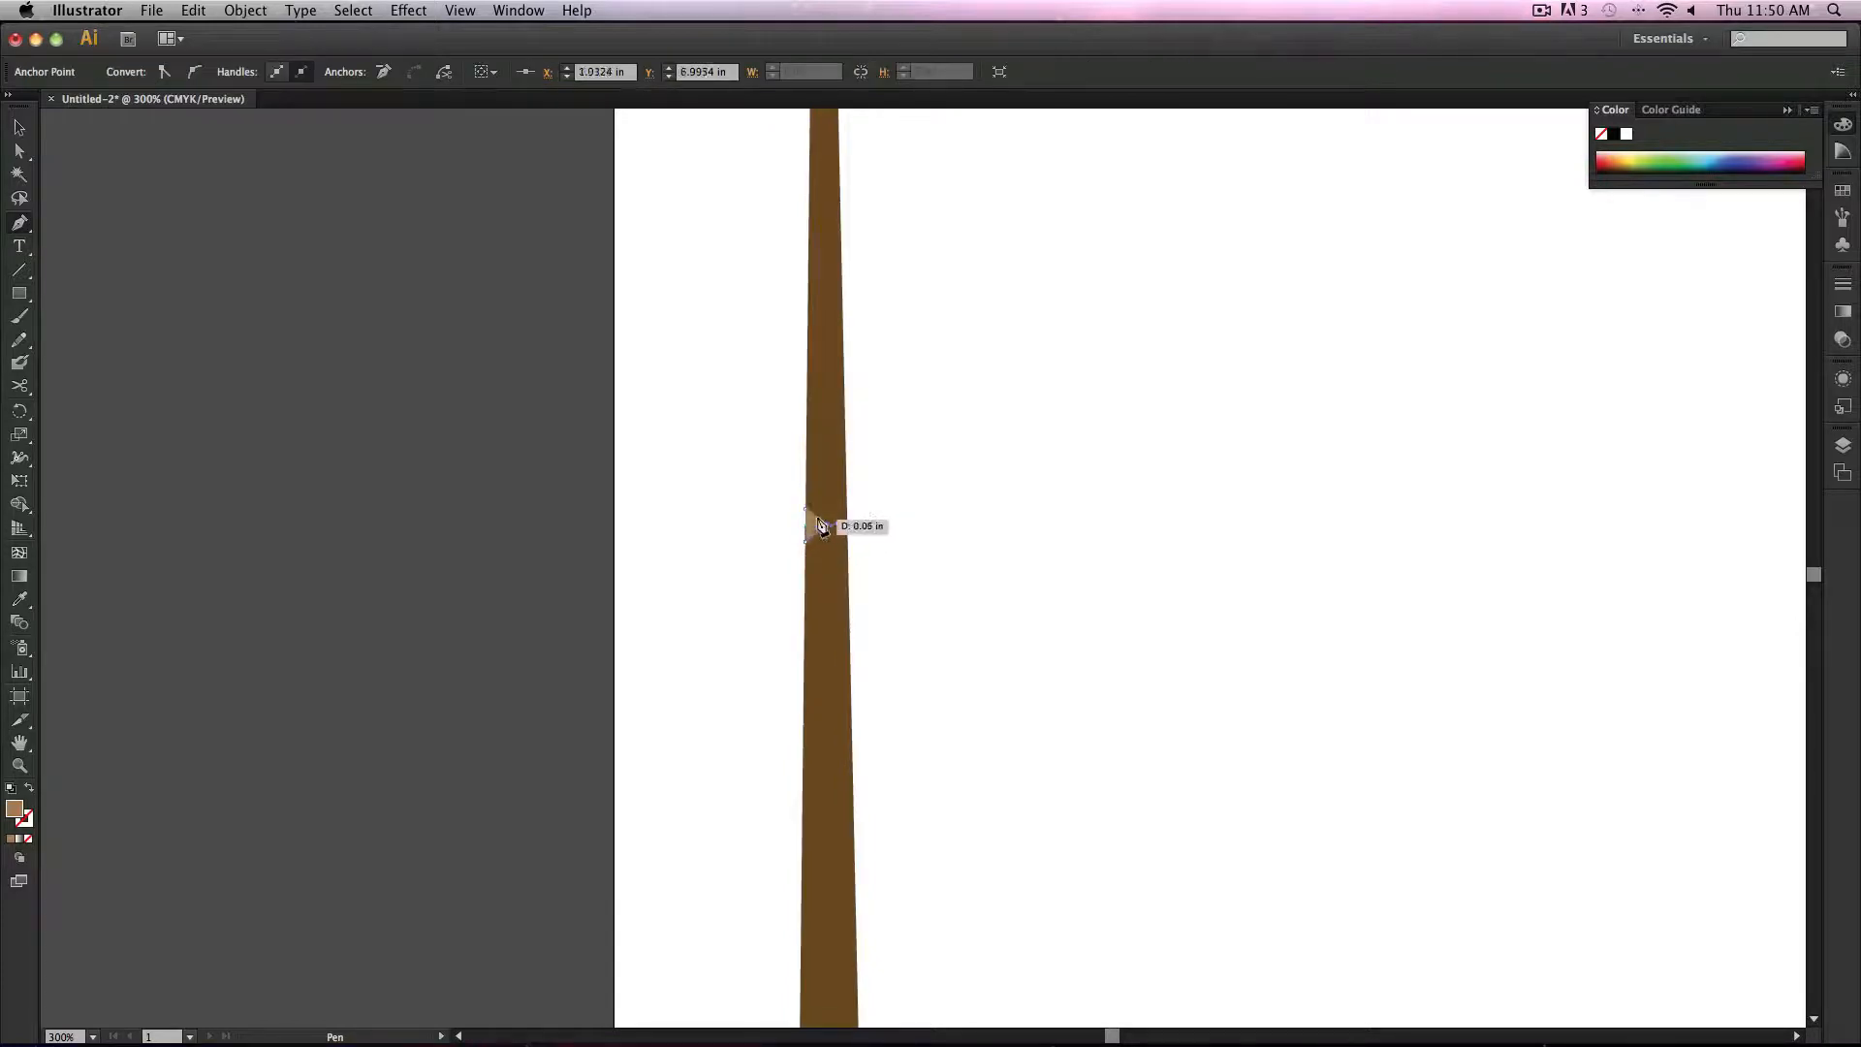
pyautogui.click(810, 510)
pyautogui.press('super+z')
pyautogui.click(810, 510)
pyautogui.click(19, 128)
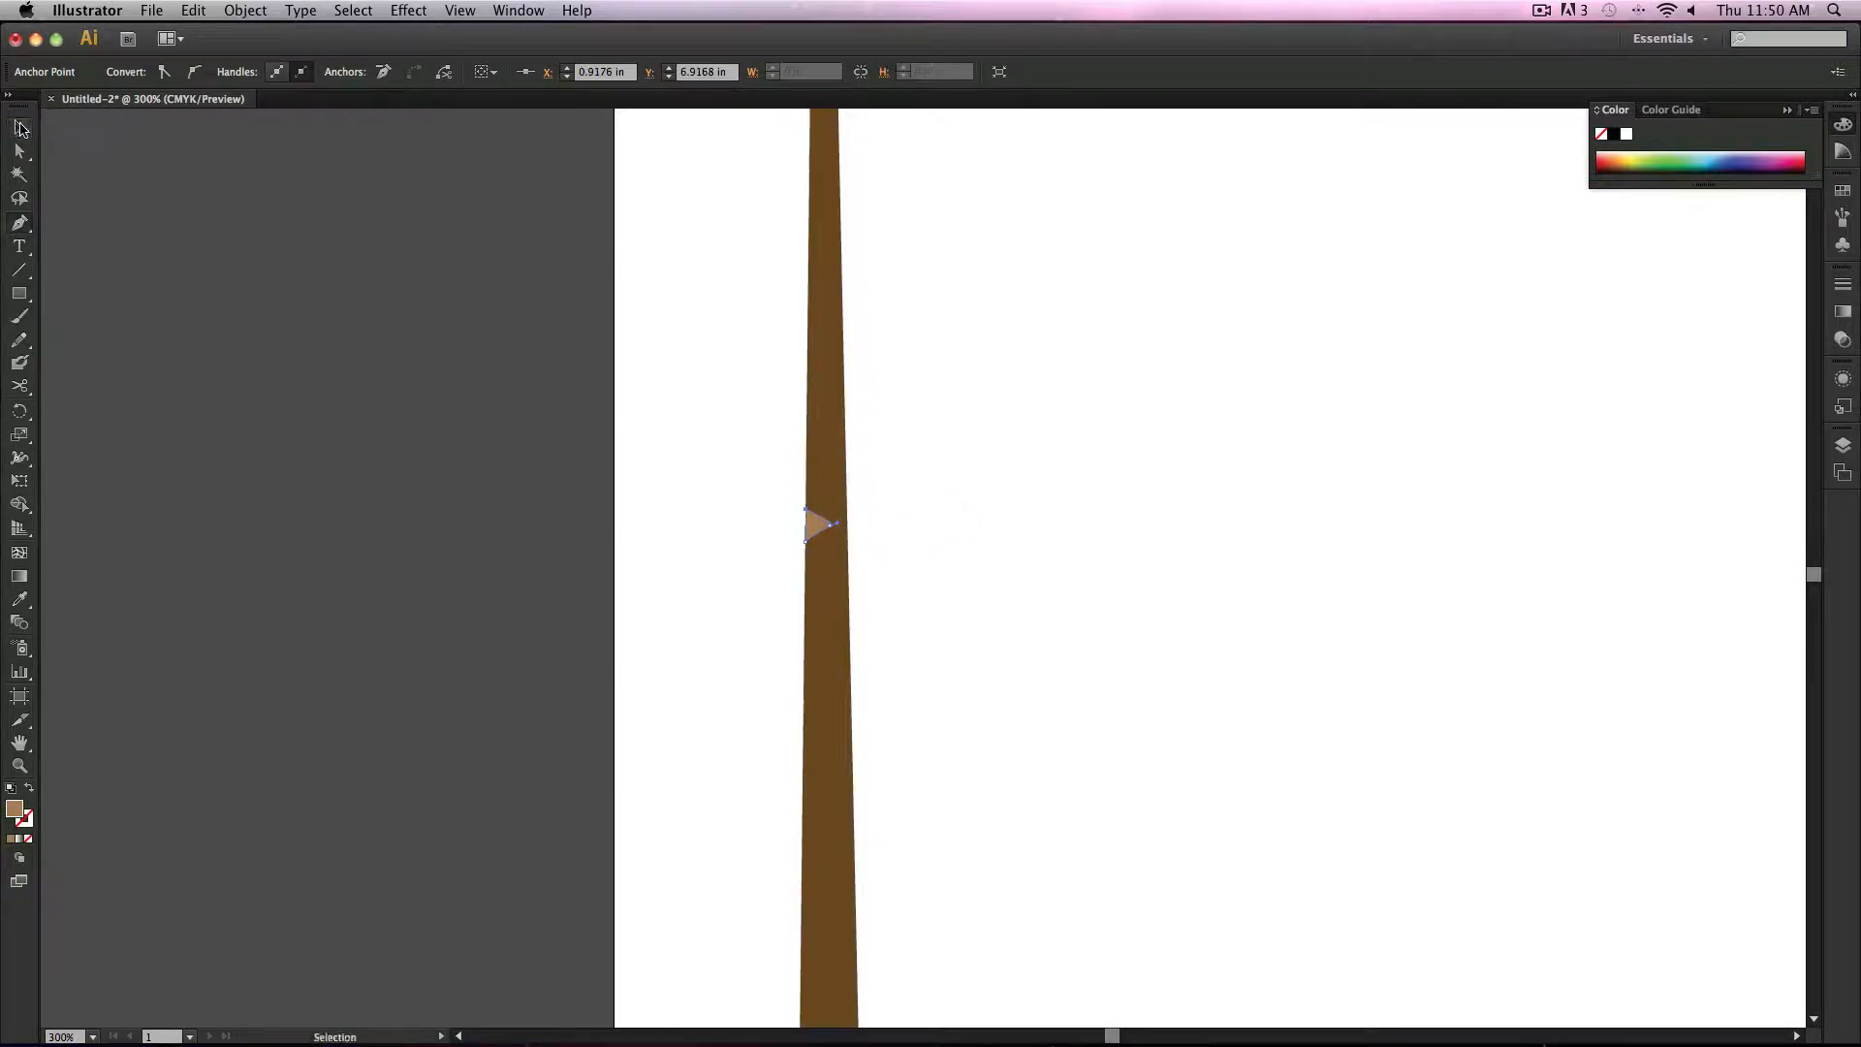
# Step: Duplicate the tan triangle into three notches spaced along the upper left edge of the tapered shape
pyautogui.click(521, 377)
pyautogui.moveTo(824, 524); pyautogui.dragTo(820, 305)
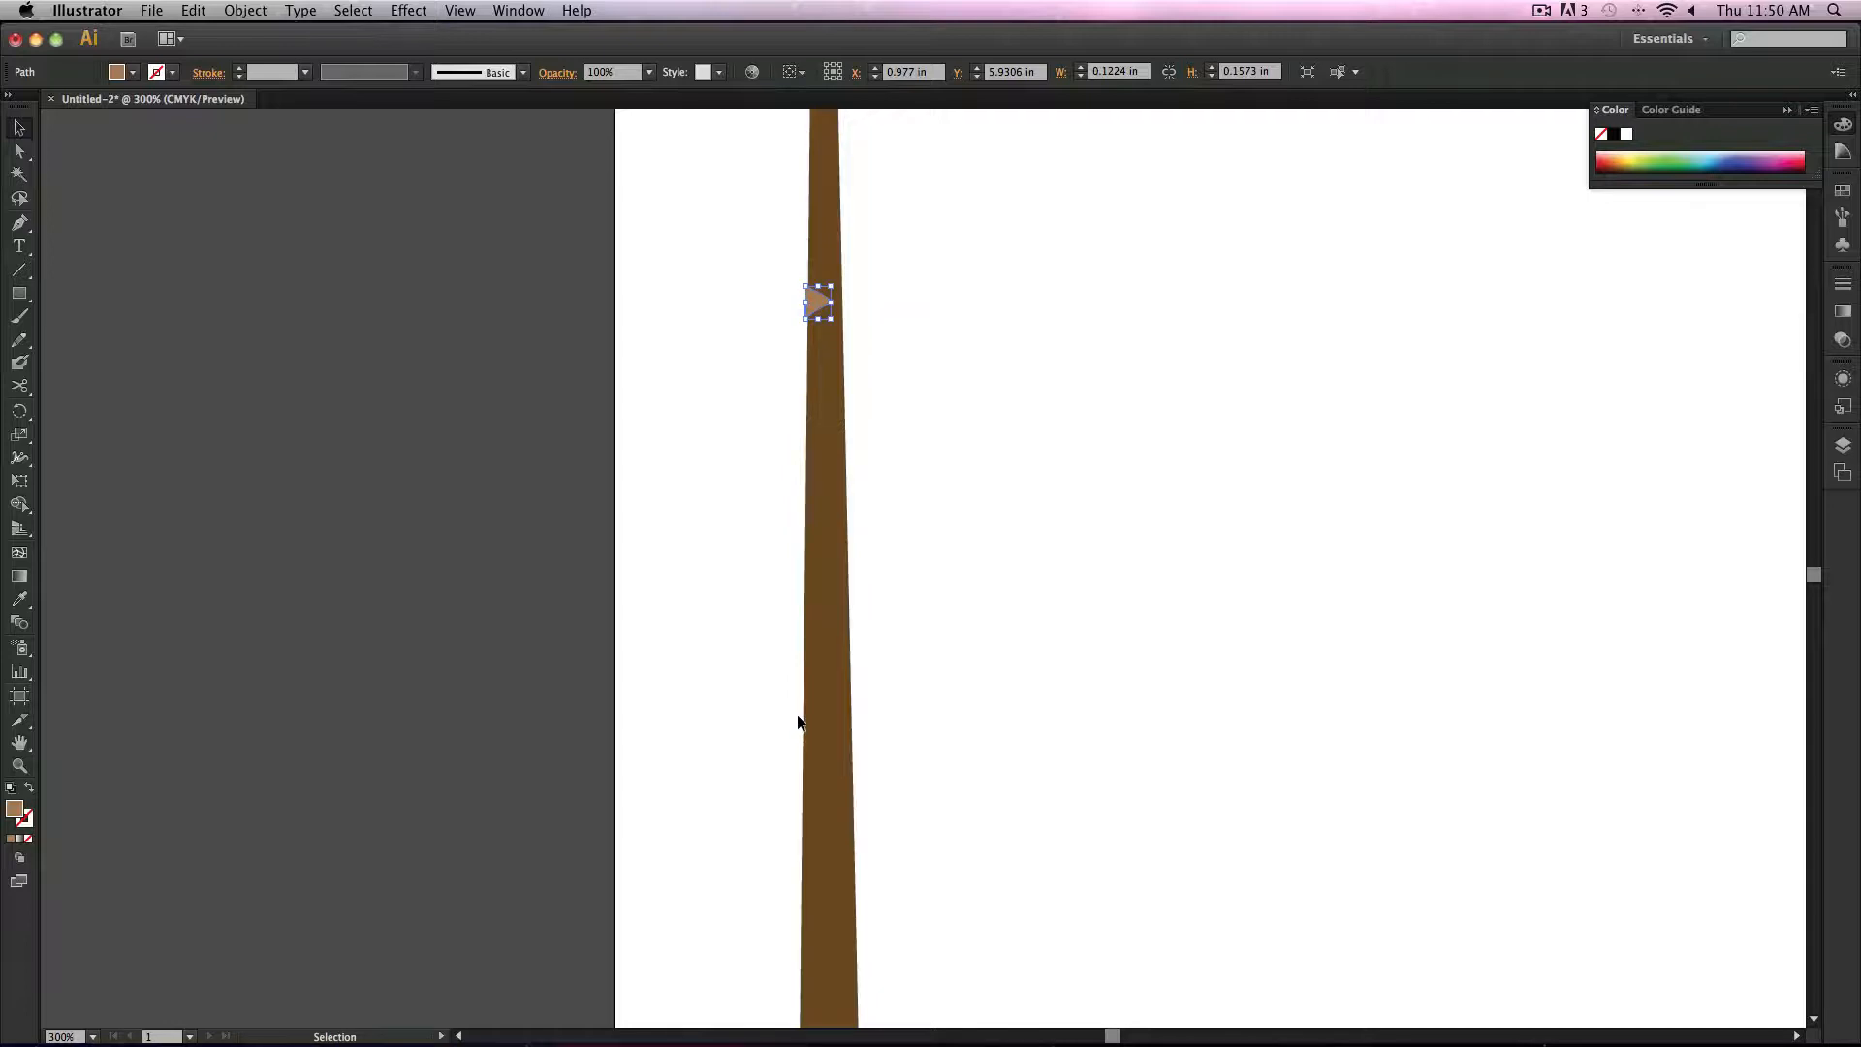
pyautogui.press('Right')
pyautogui.moveTo(822, 303); pyautogui.dragTo(818, 513)
pyautogui.press('Left')
pyautogui.moveTo(829, 435)
pyautogui.mouseDown()
pyautogui.moveTo(825, 389)
pyautogui.moveTo(901, 388)
pyautogui.moveTo(820, 400)
pyautogui.mouseUp()
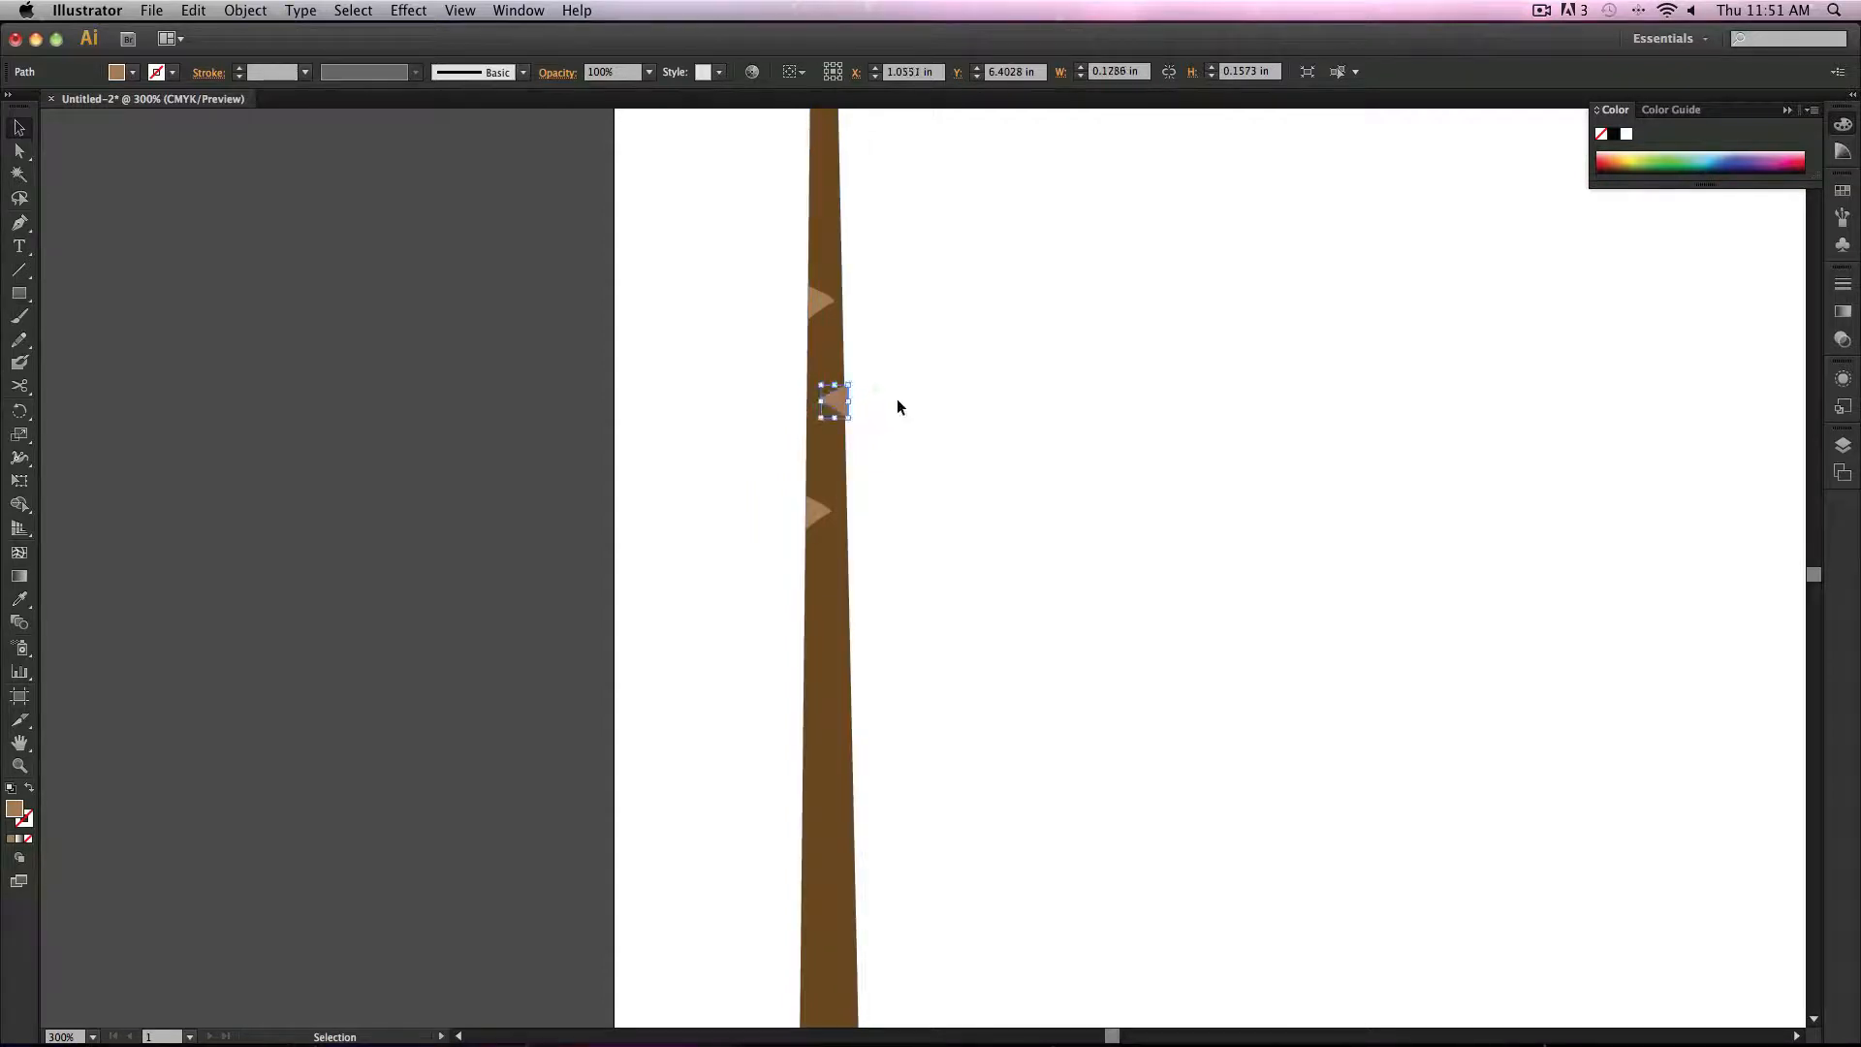
pyautogui.press('Left')
pyautogui.click(912, 402)
# Step: Draw a tall ellipse about 0.84 in wide and 3.56 in high beside the trunk and fill it green
pyautogui.press('z')
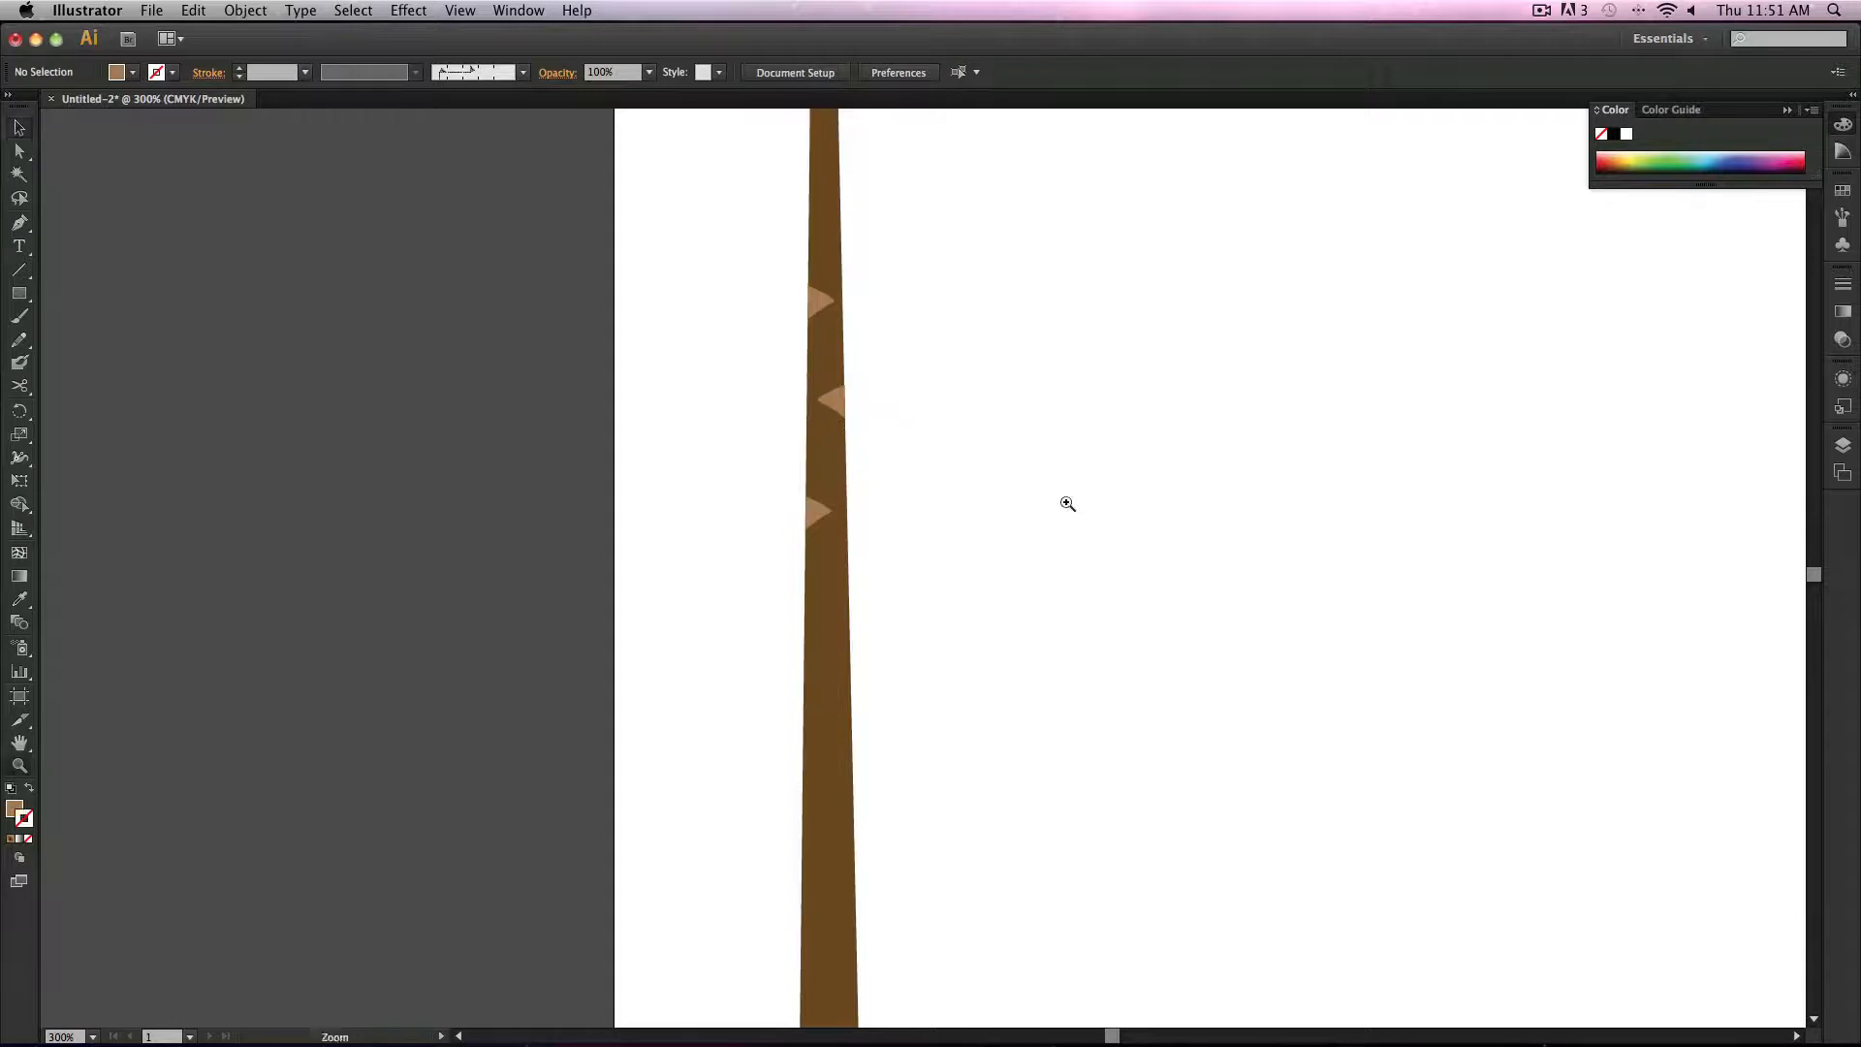
pyautogui.keyDown('alt'); pyautogui.click(1104, 515); pyautogui.keyUp('alt')
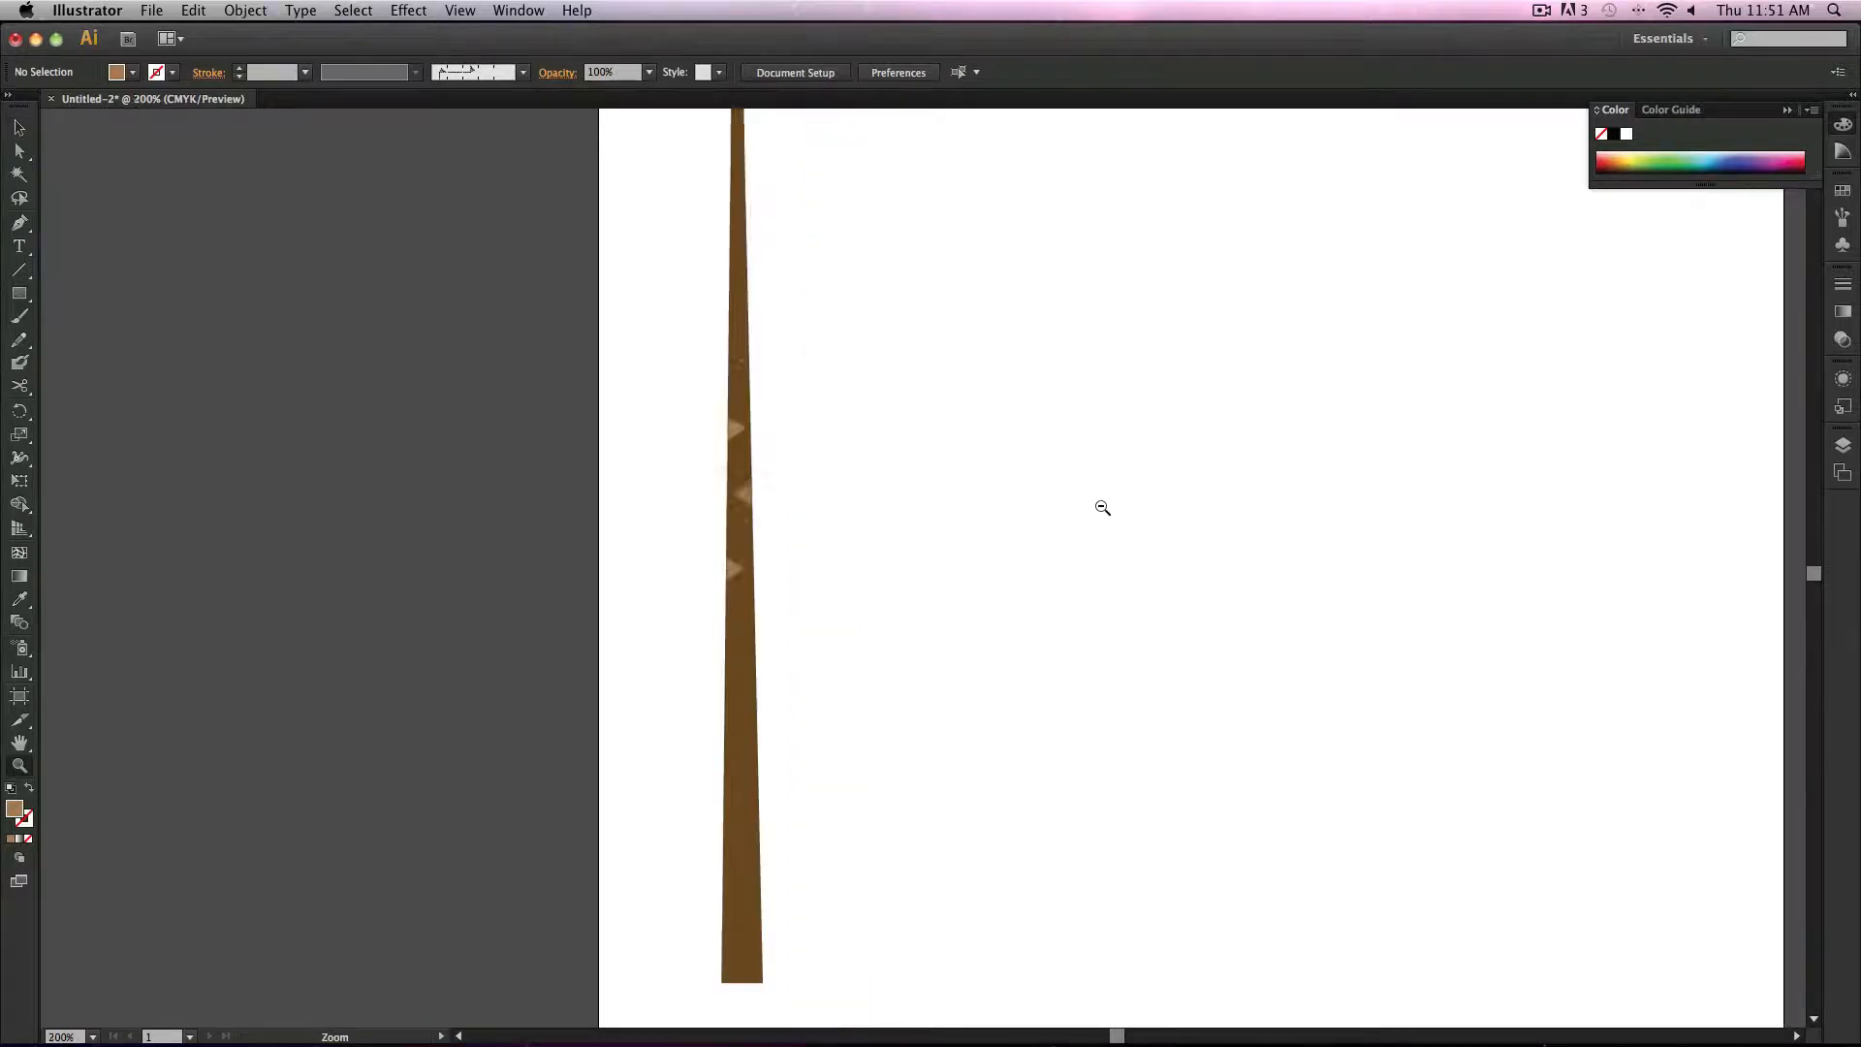
pyautogui.keyDown('alt'); pyautogui.click(1102, 509); pyautogui.keyUp('alt')
pyautogui.press('v')
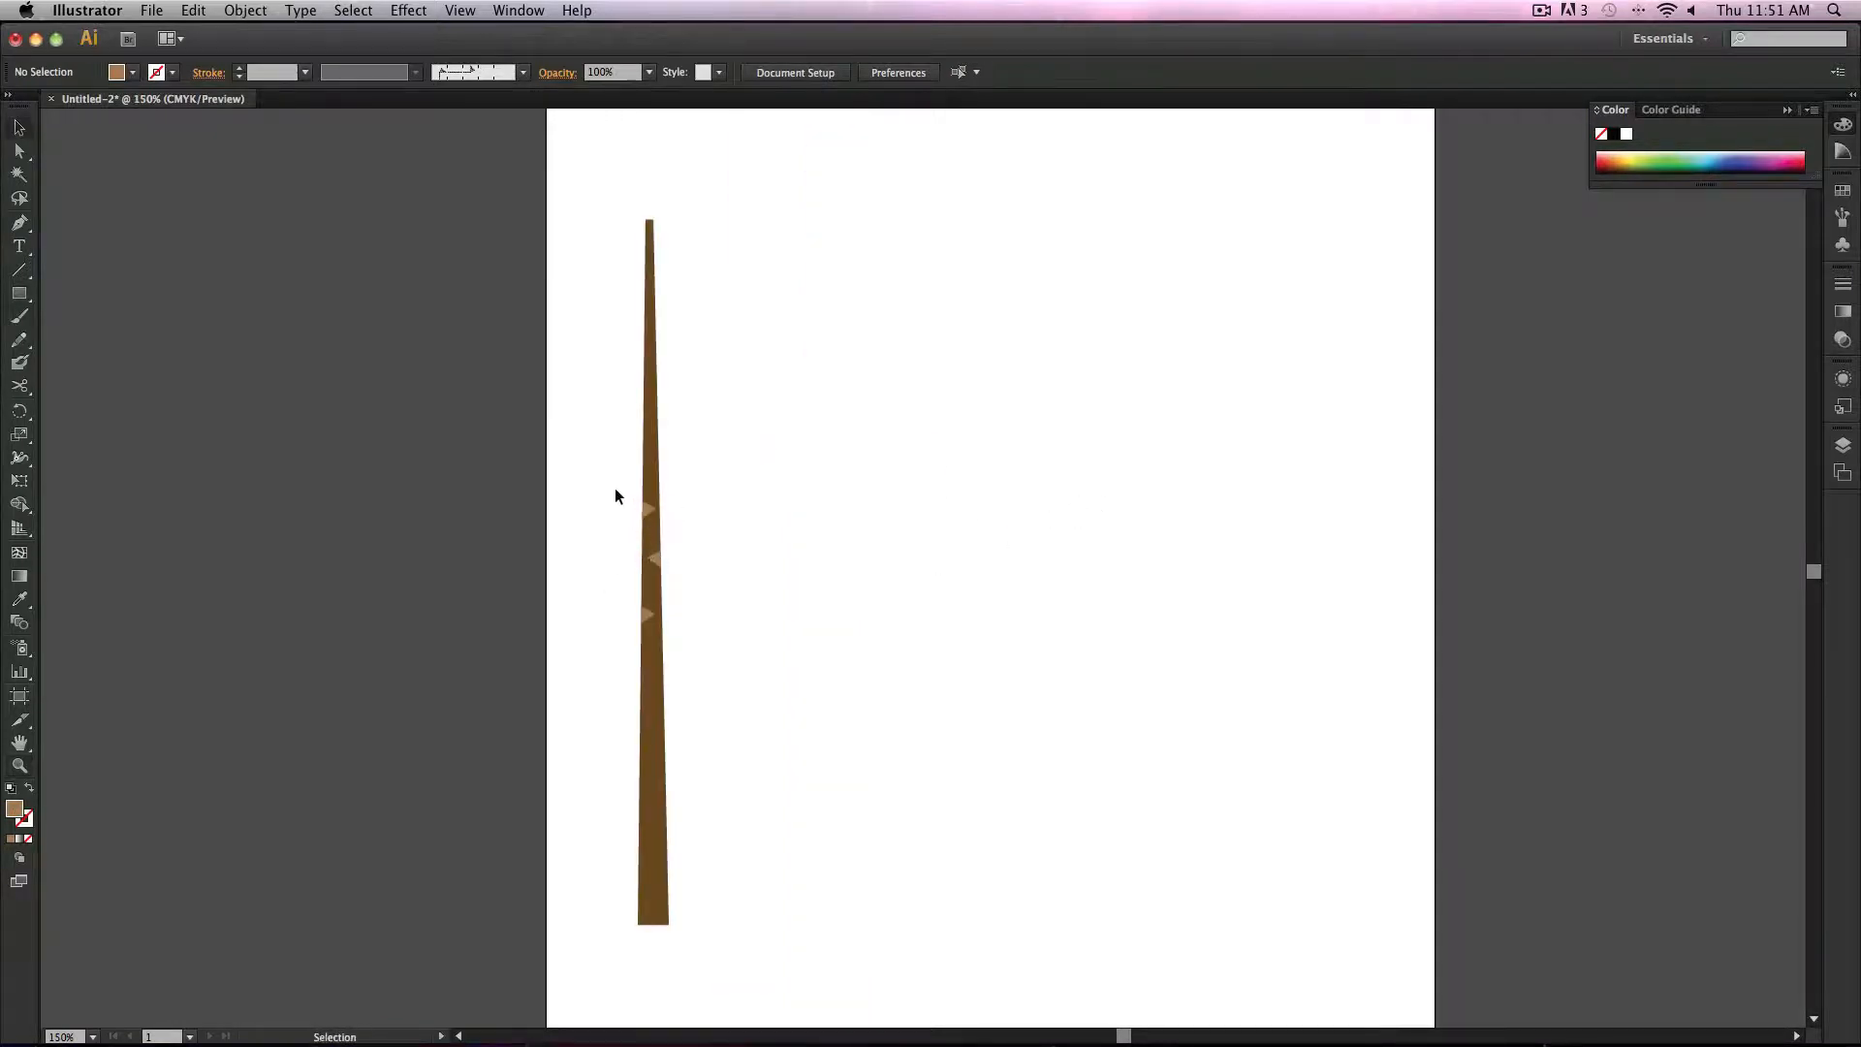
pyautogui.moveTo(607, 470); pyautogui.dragTo(721, 606)
pyautogui.click(845, 532)
pyautogui.click(21, 292)
pyautogui.moveTo(26, 289); pyautogui.dragTo(109, 339)
pyautogui.moveTo(918, 338); pyautogui.dragTo(1006, 710)
pyautogui.click(133, 72)
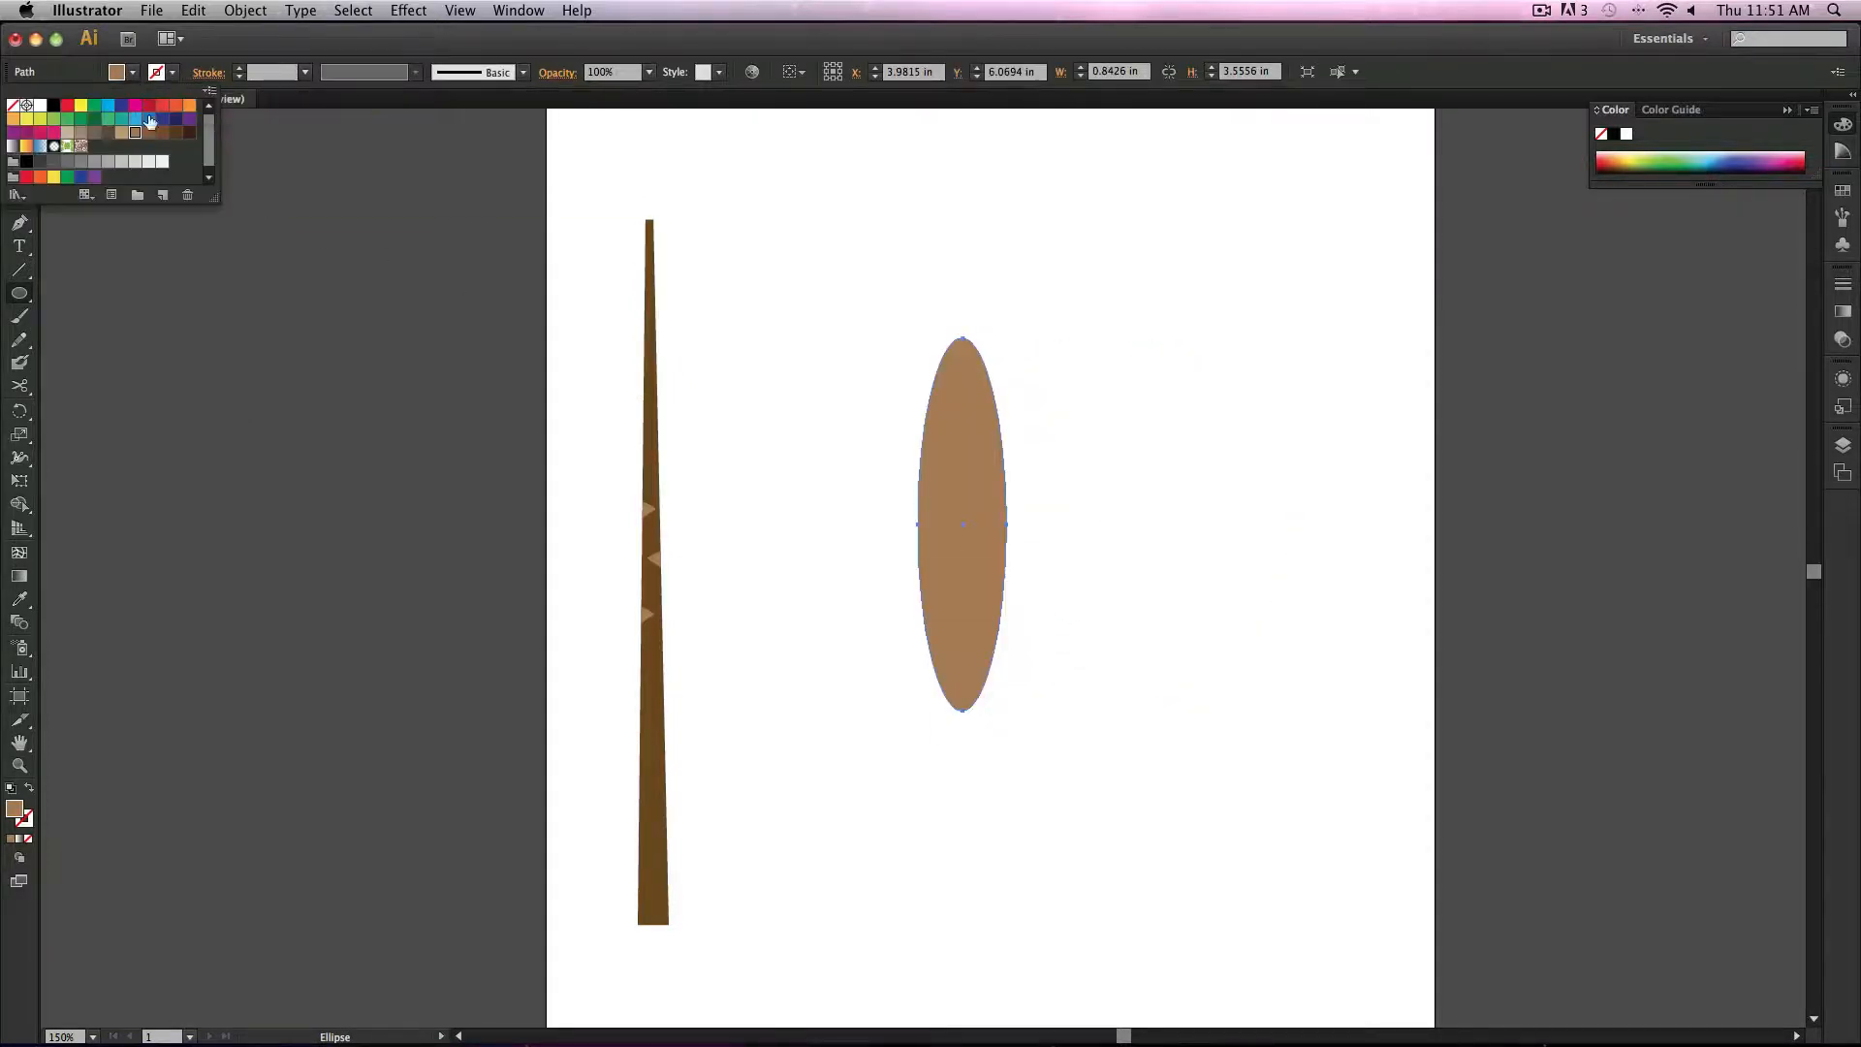
pyautogui.click(67, 118)
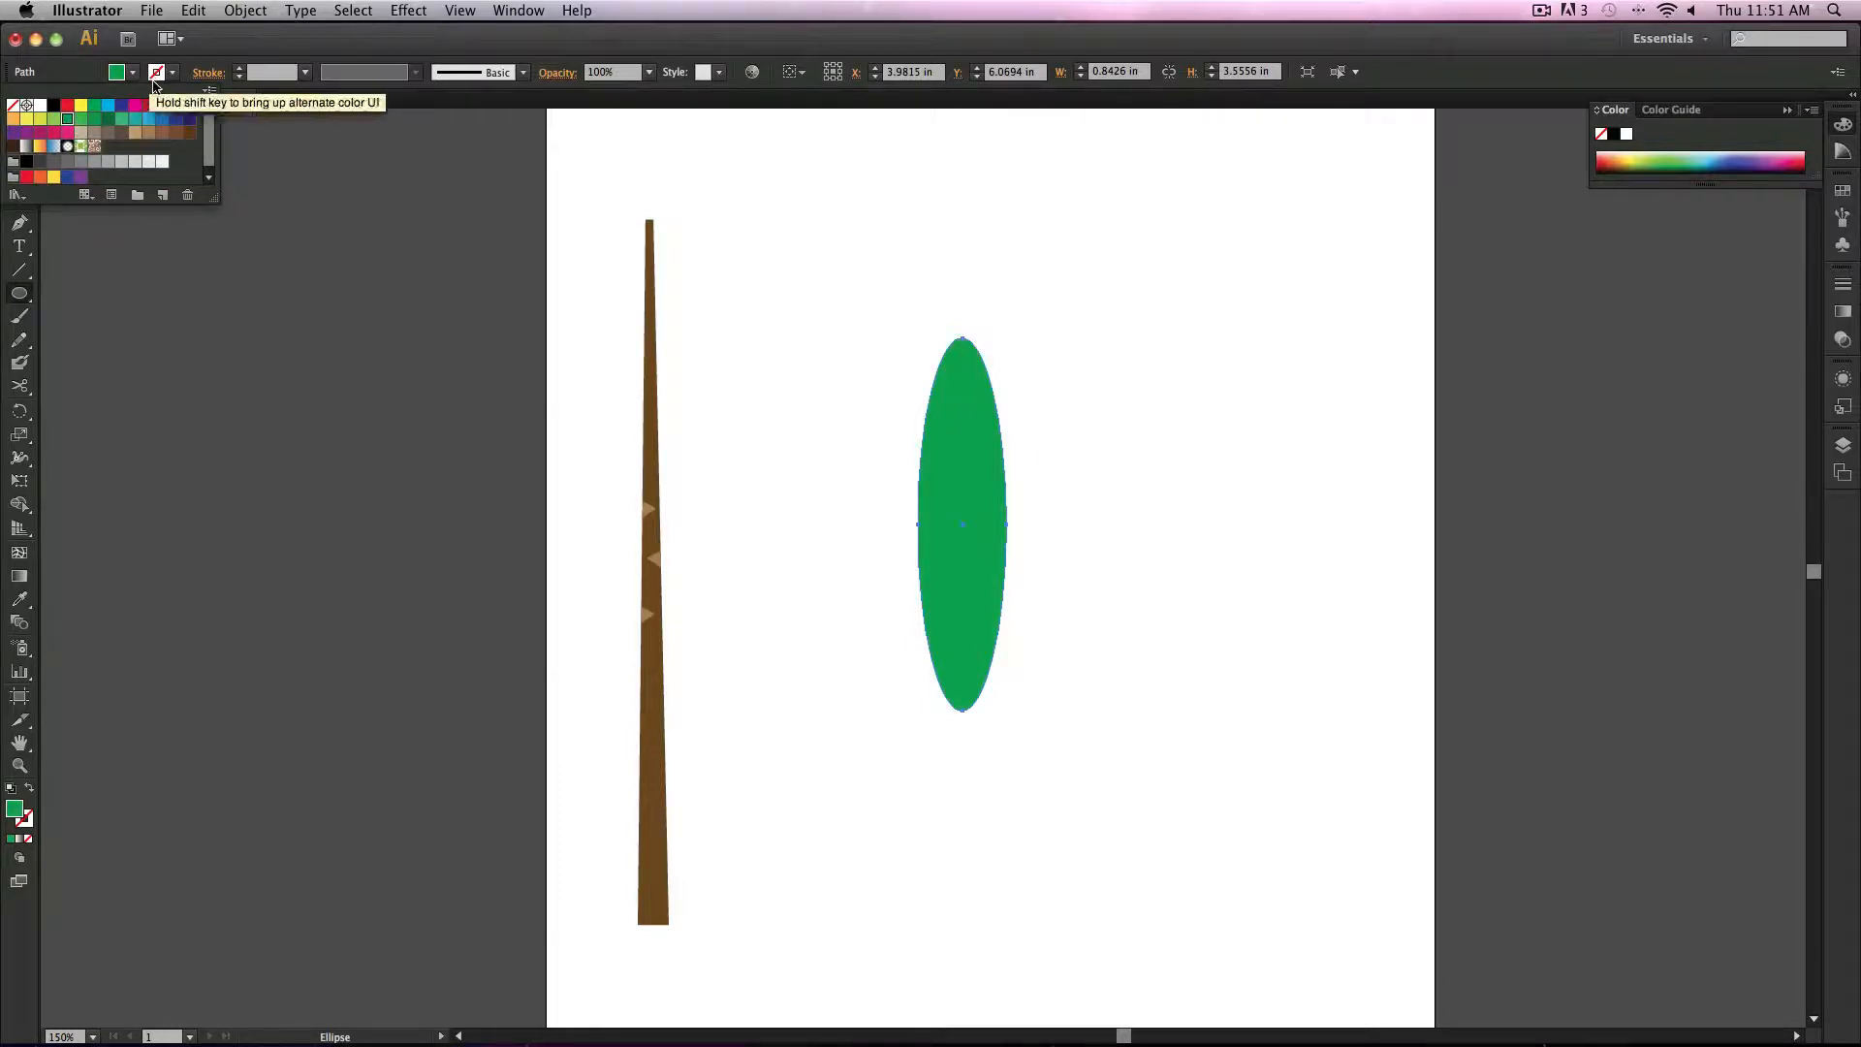
pyautogui.click(117, 258)
# Step: Convert the ellipse's top and bottom anchor points to corners to form a pointed leaf
pyautogui.press('a')
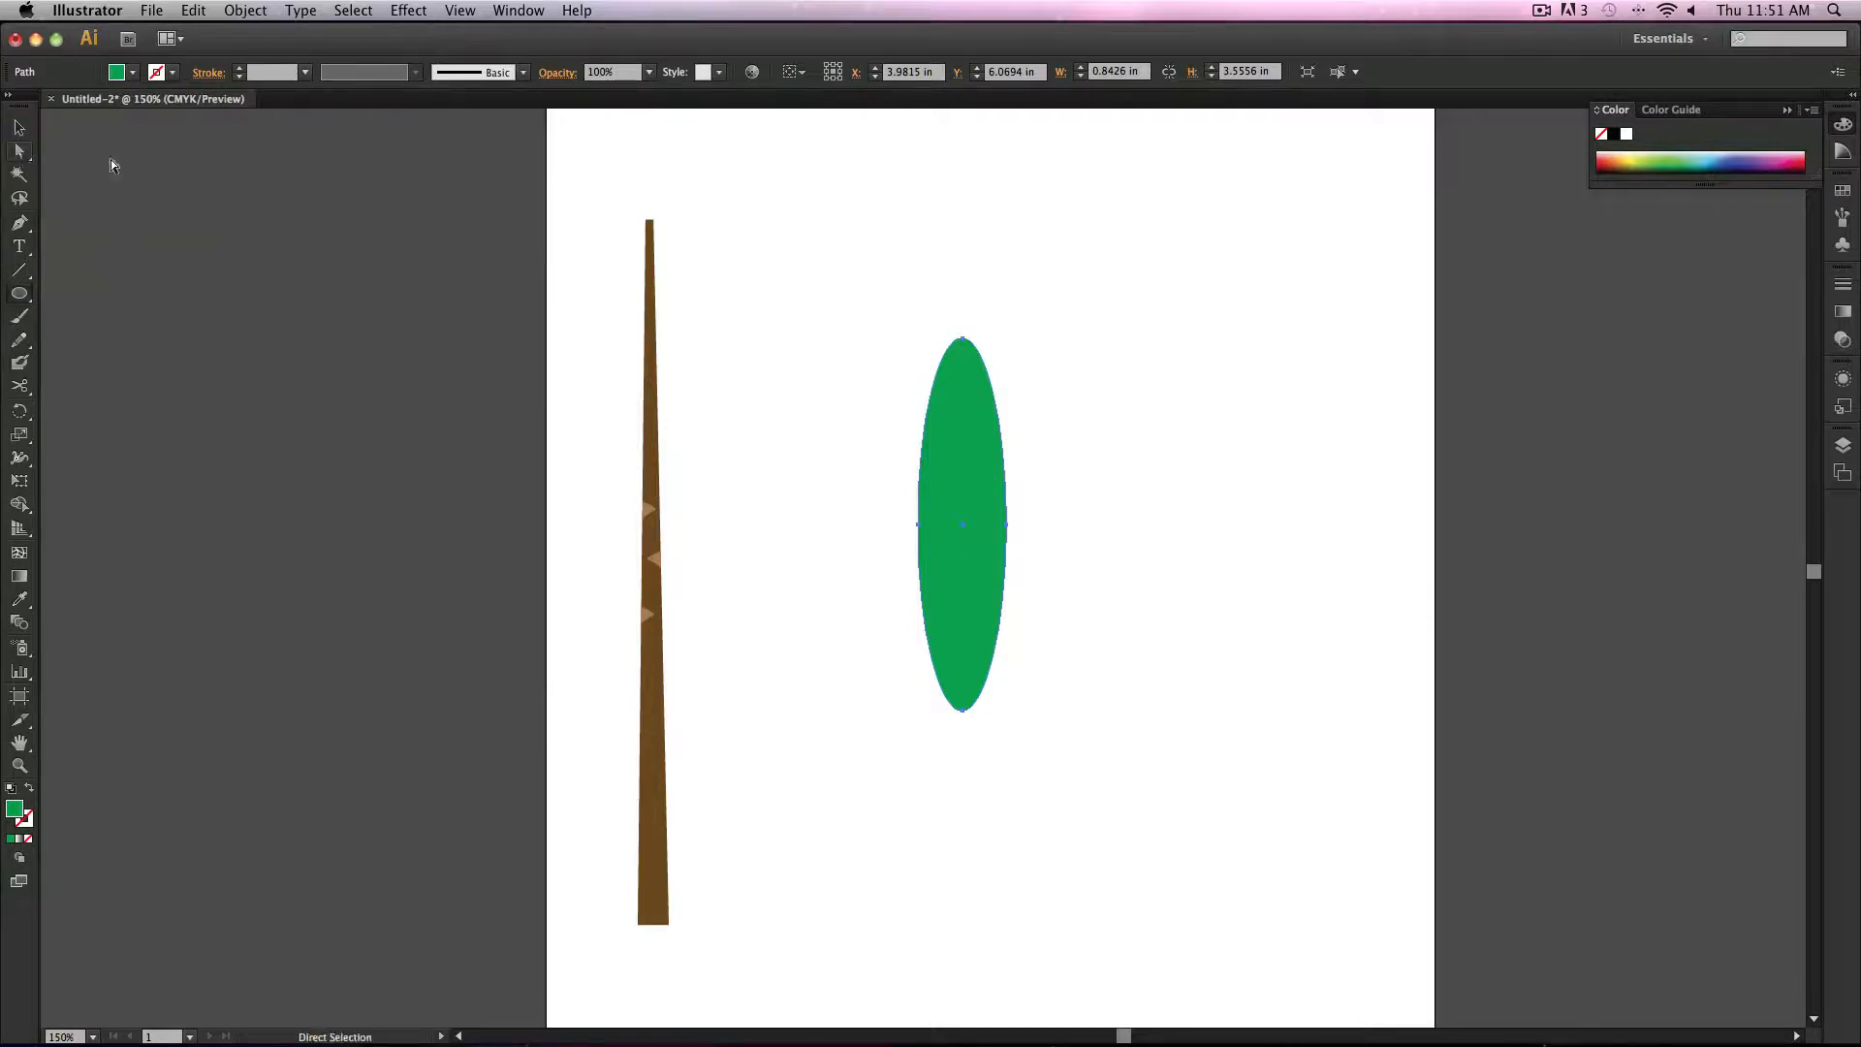
pyautogui.click(962, 338)
pyautogui.moveTo(927, 702); pyautogui.dragTo(1033, 754)
pyautogui.click(165, 72)
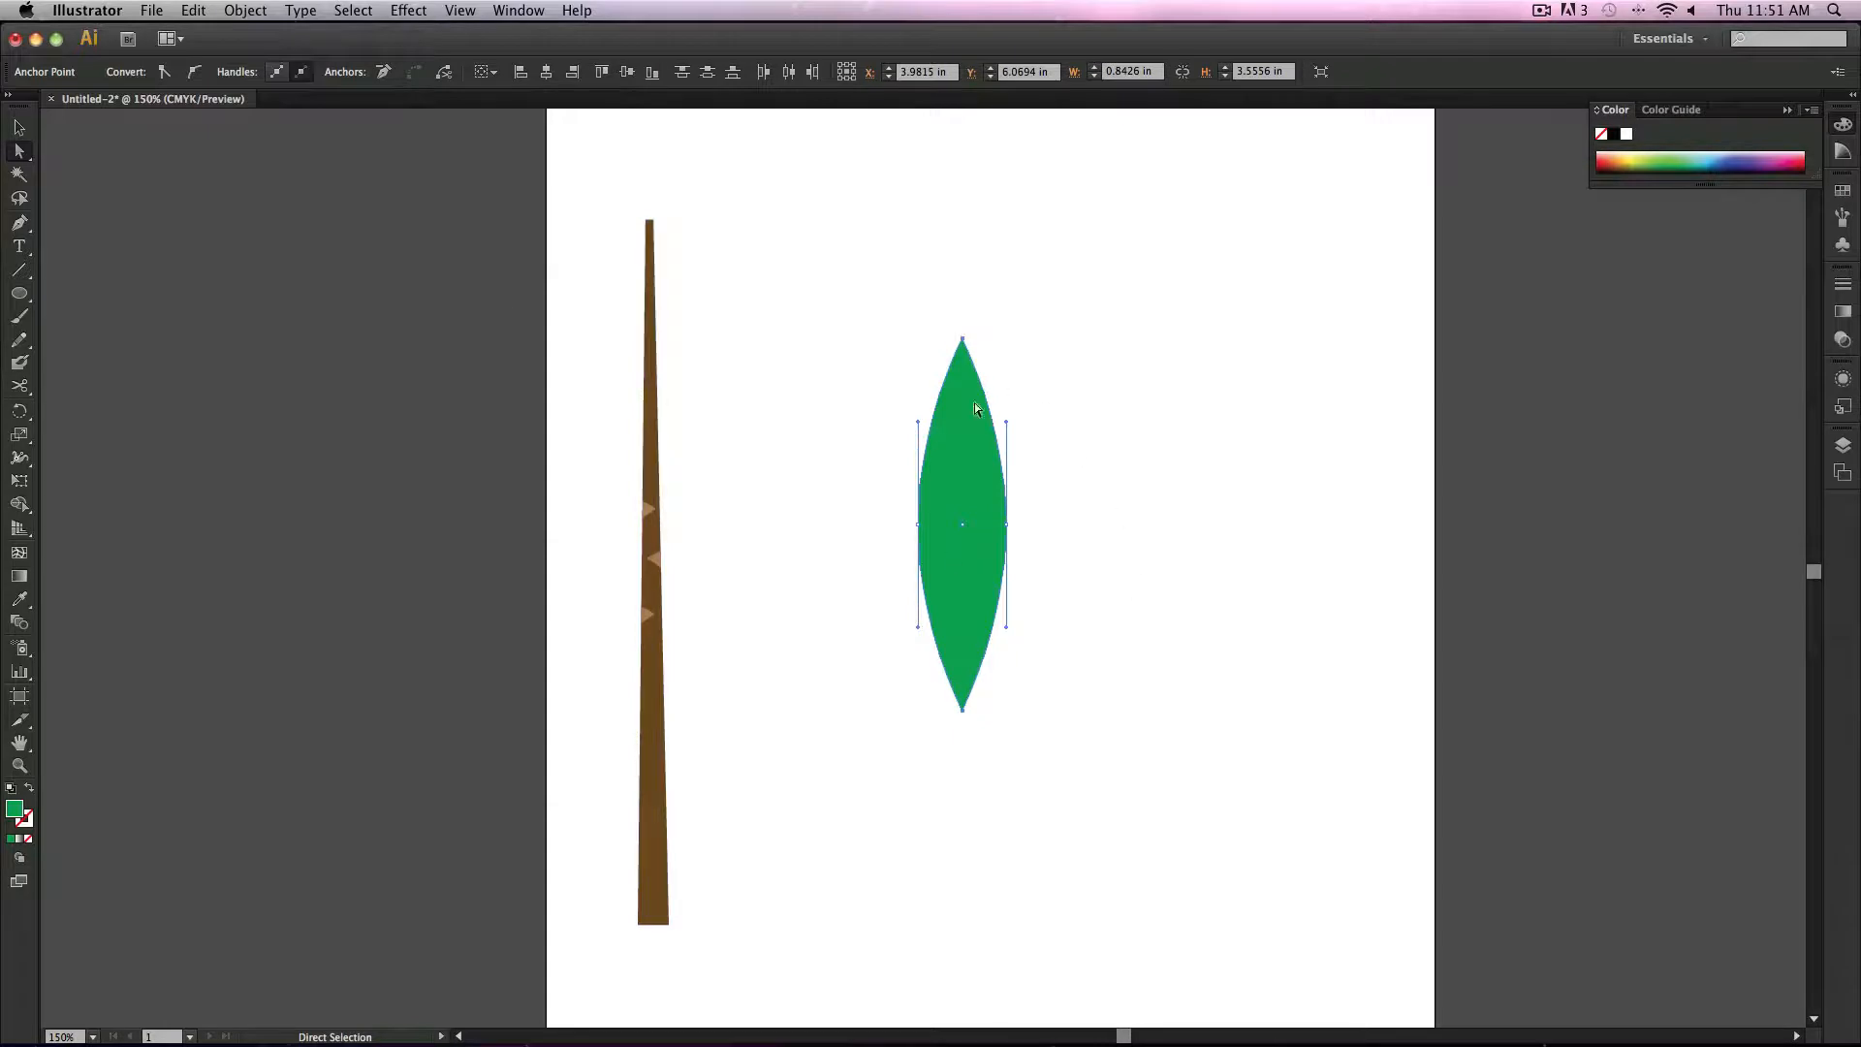
pyautogui.click(1107, 551)
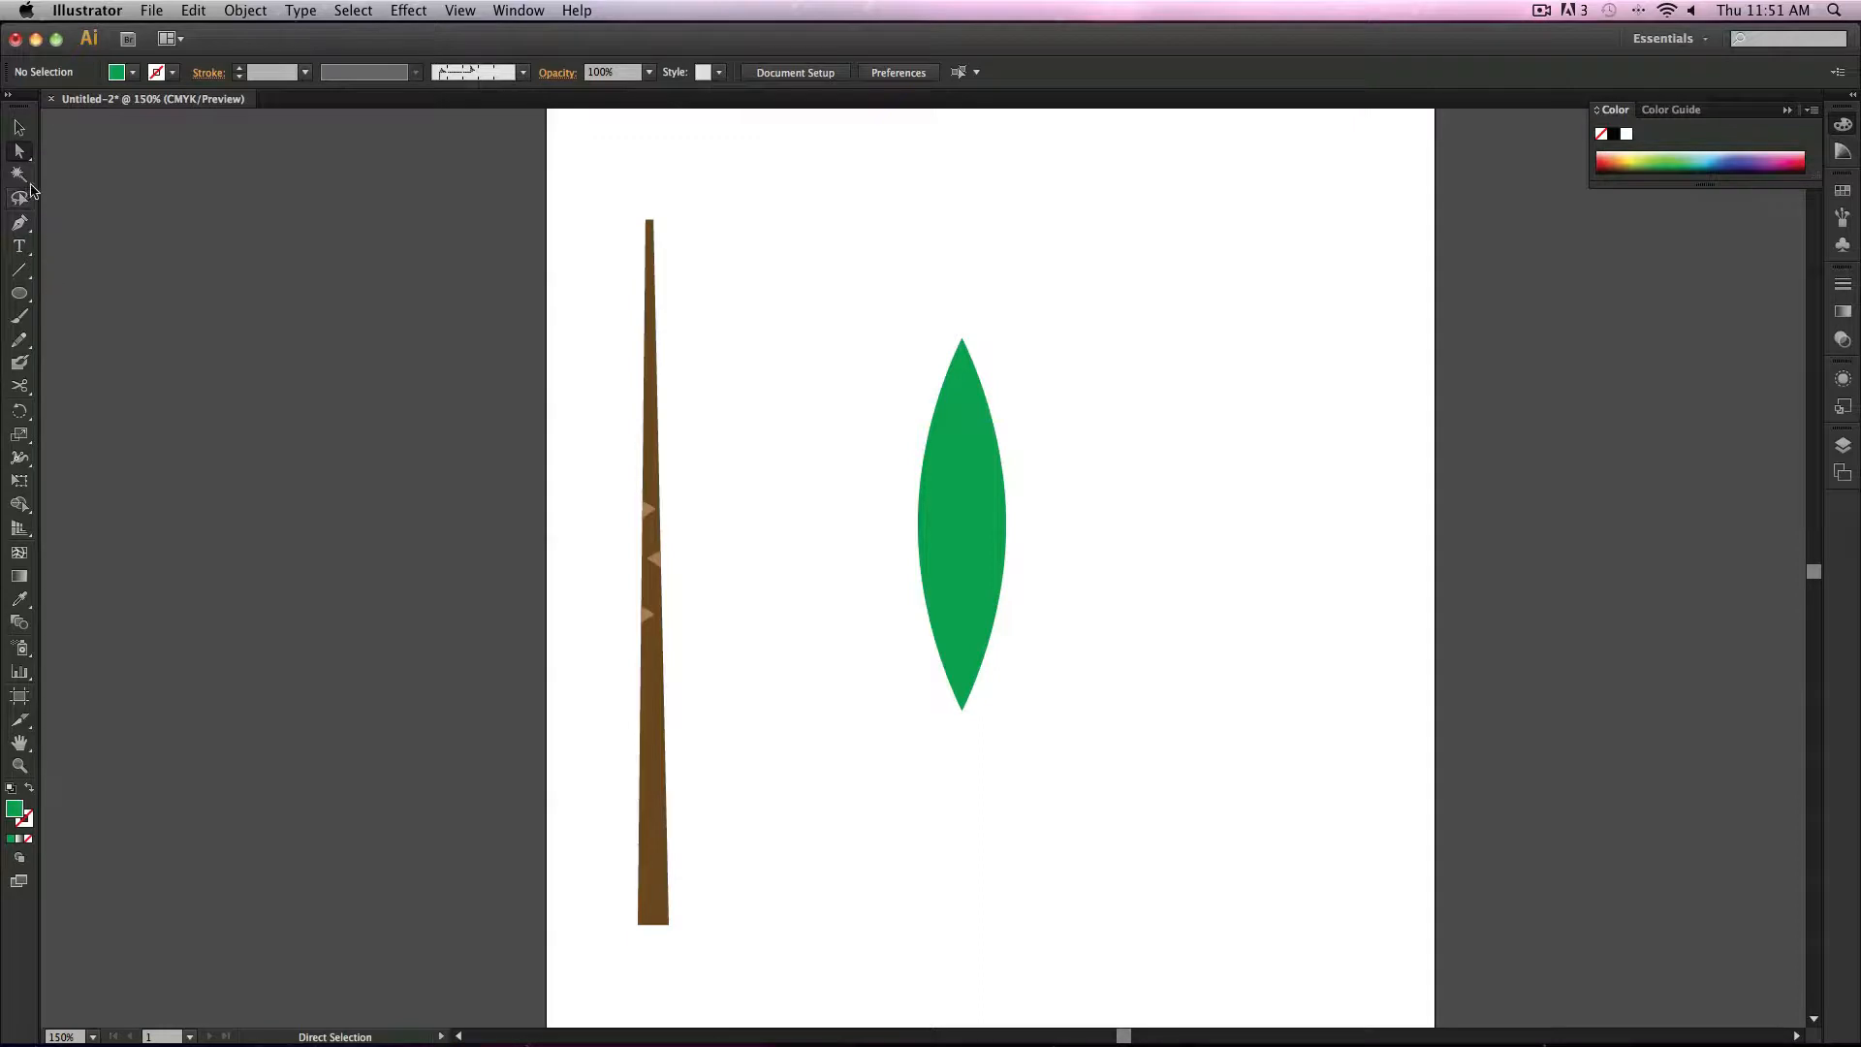
# Step: Draw a small black-filled triangle with the Pen tool on the leaf's edge and duplicate it along both edges
pyautogui.click(20, 223)
pyautogui.click(887, 423)
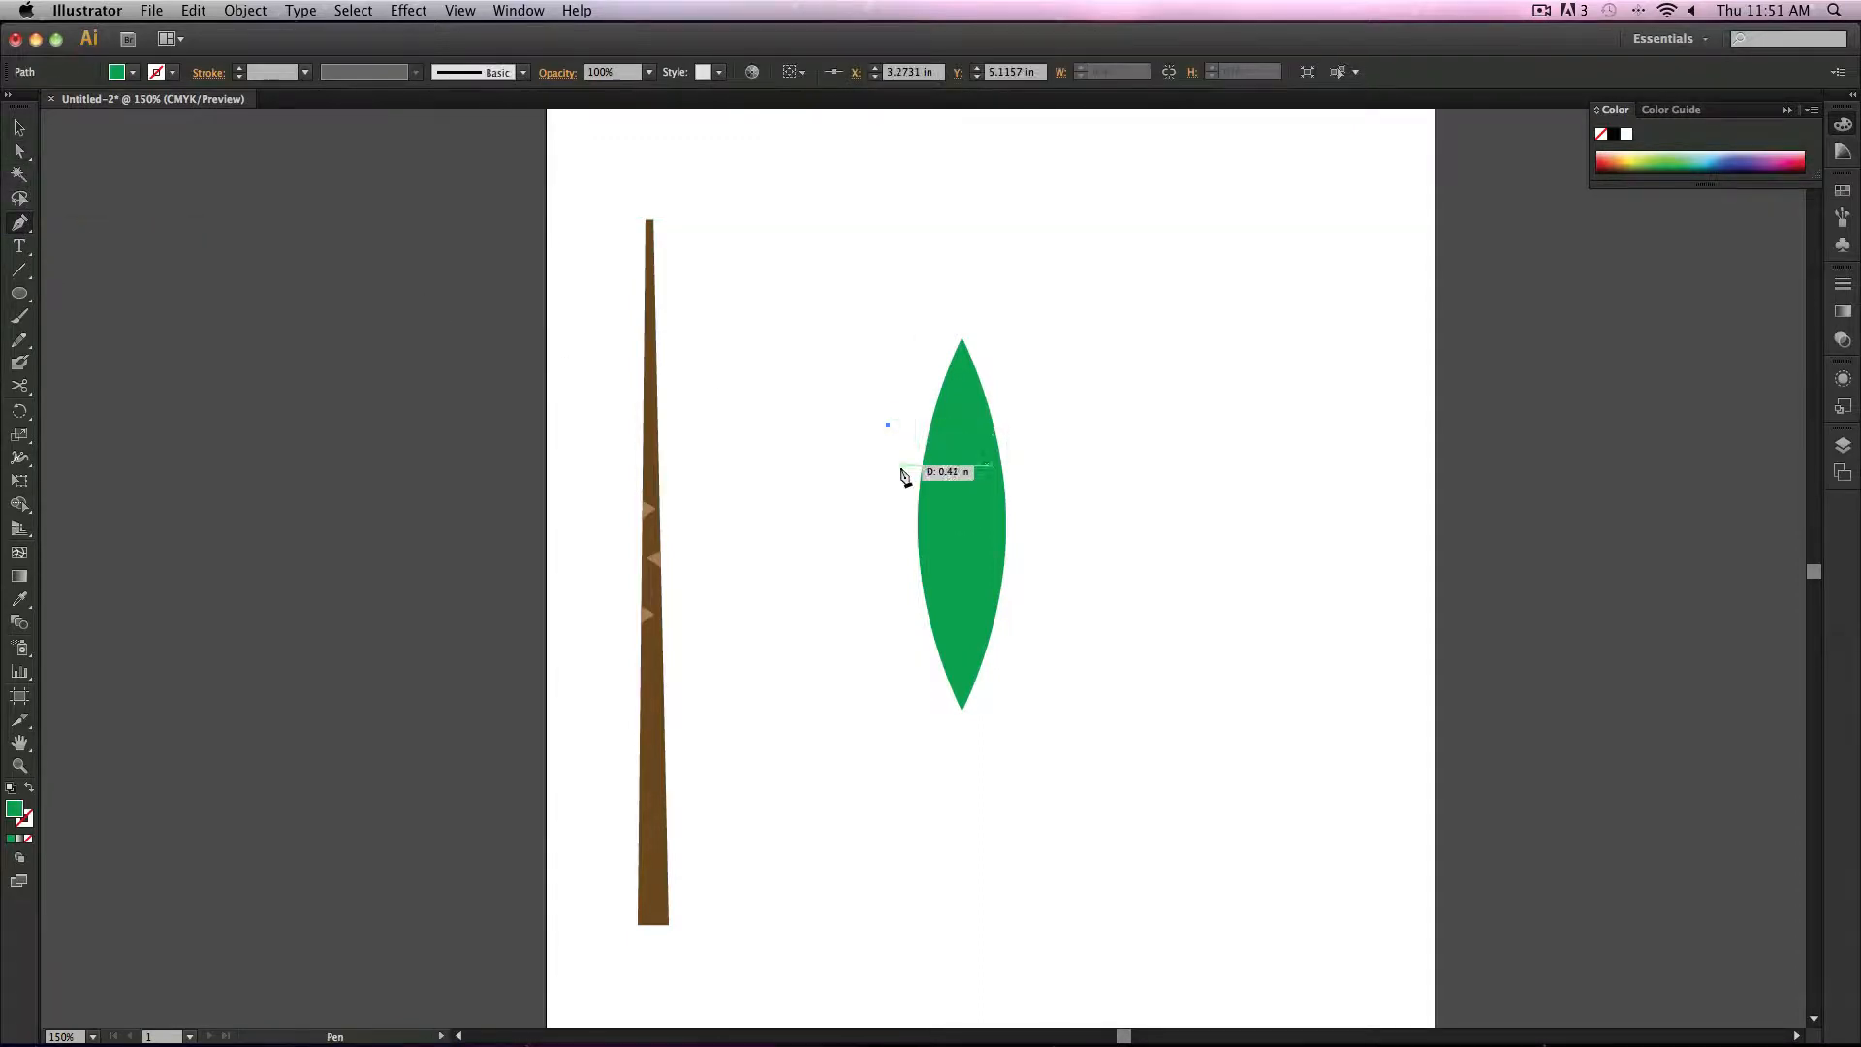
pyautogui.click(28, 791)
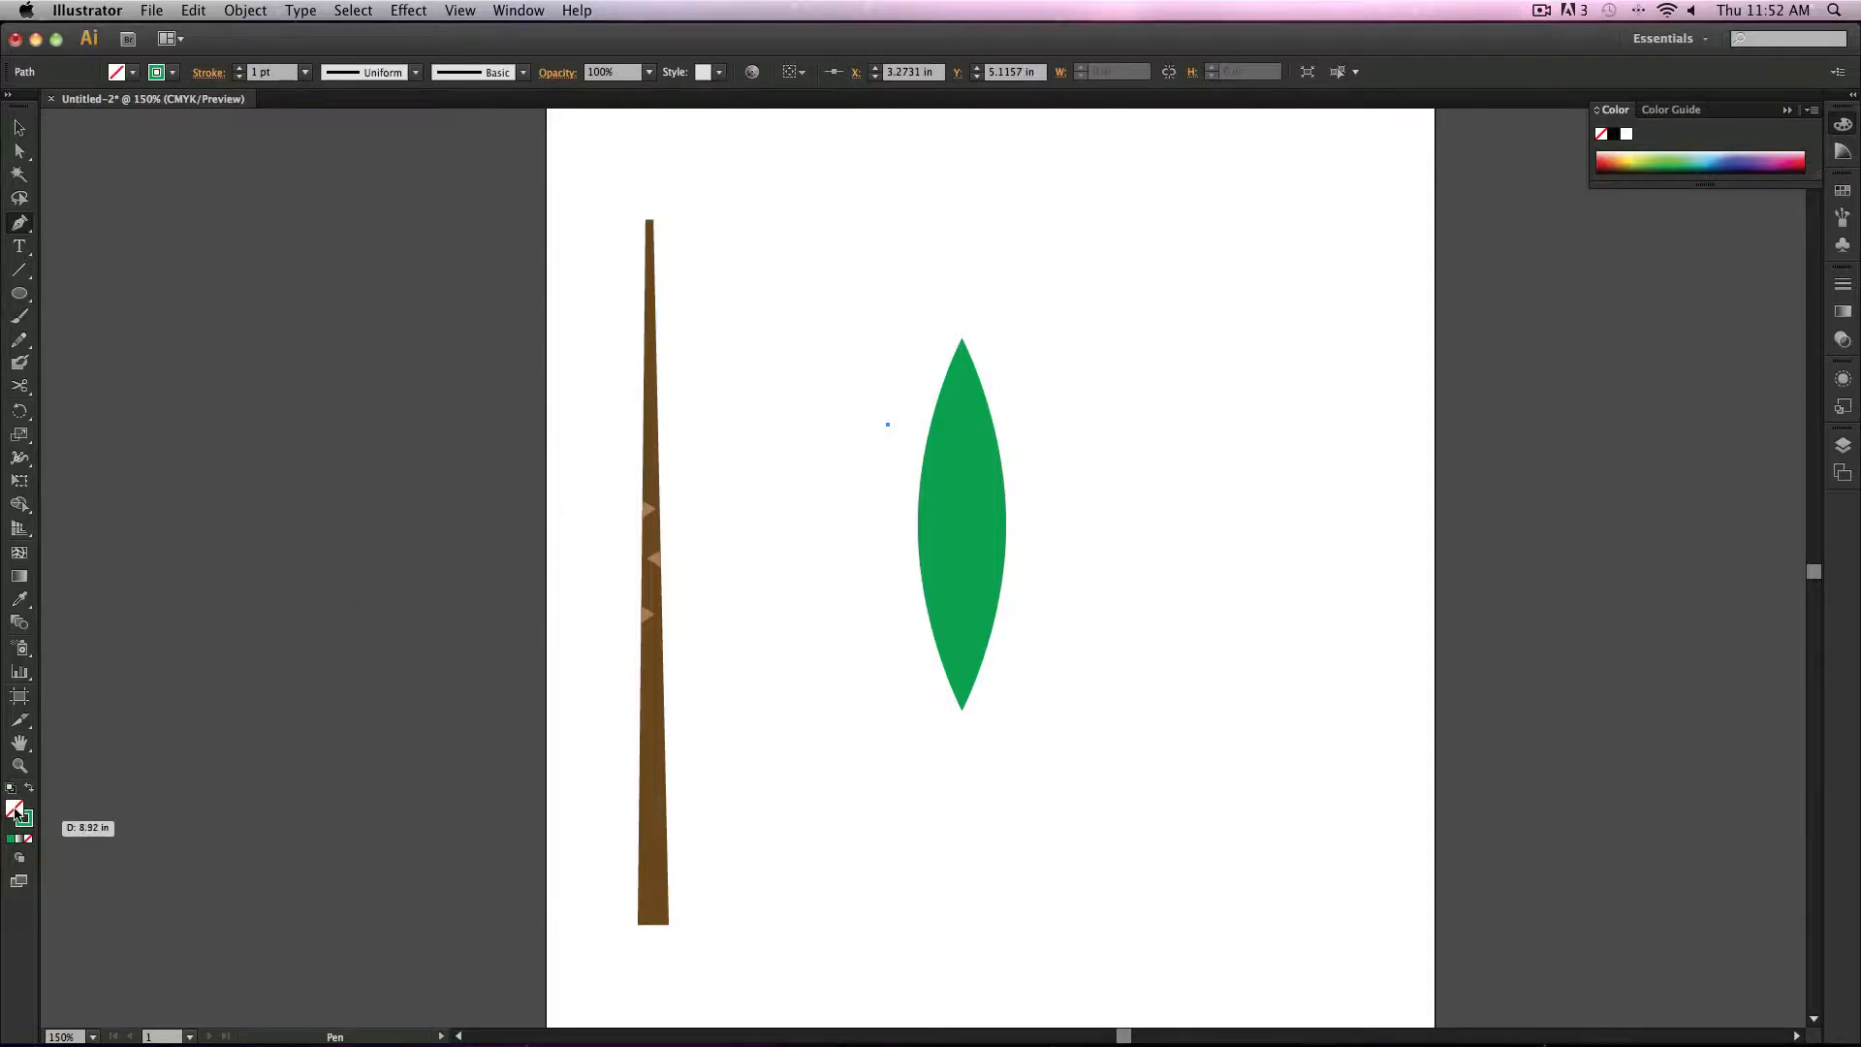
pyautogui.click(134, 73)
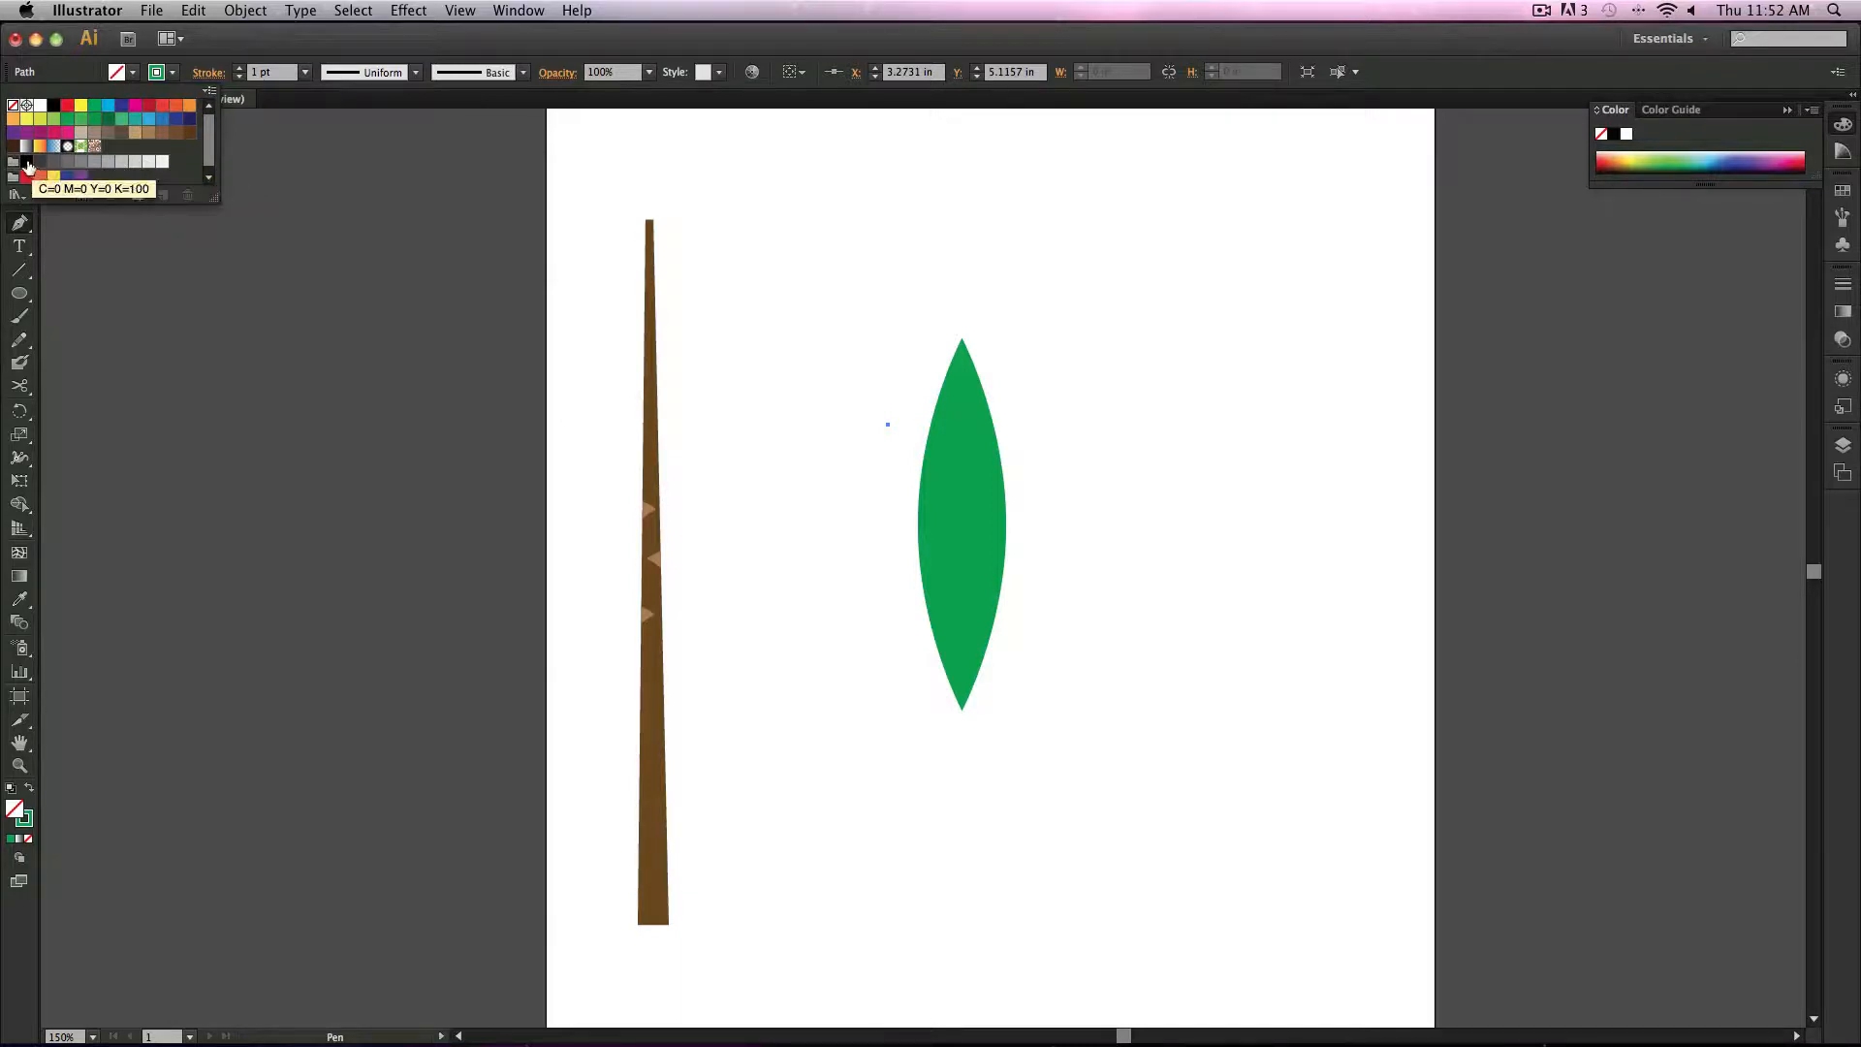
pyautogui.click(26, 162)
pyautogui.click(886, 454)
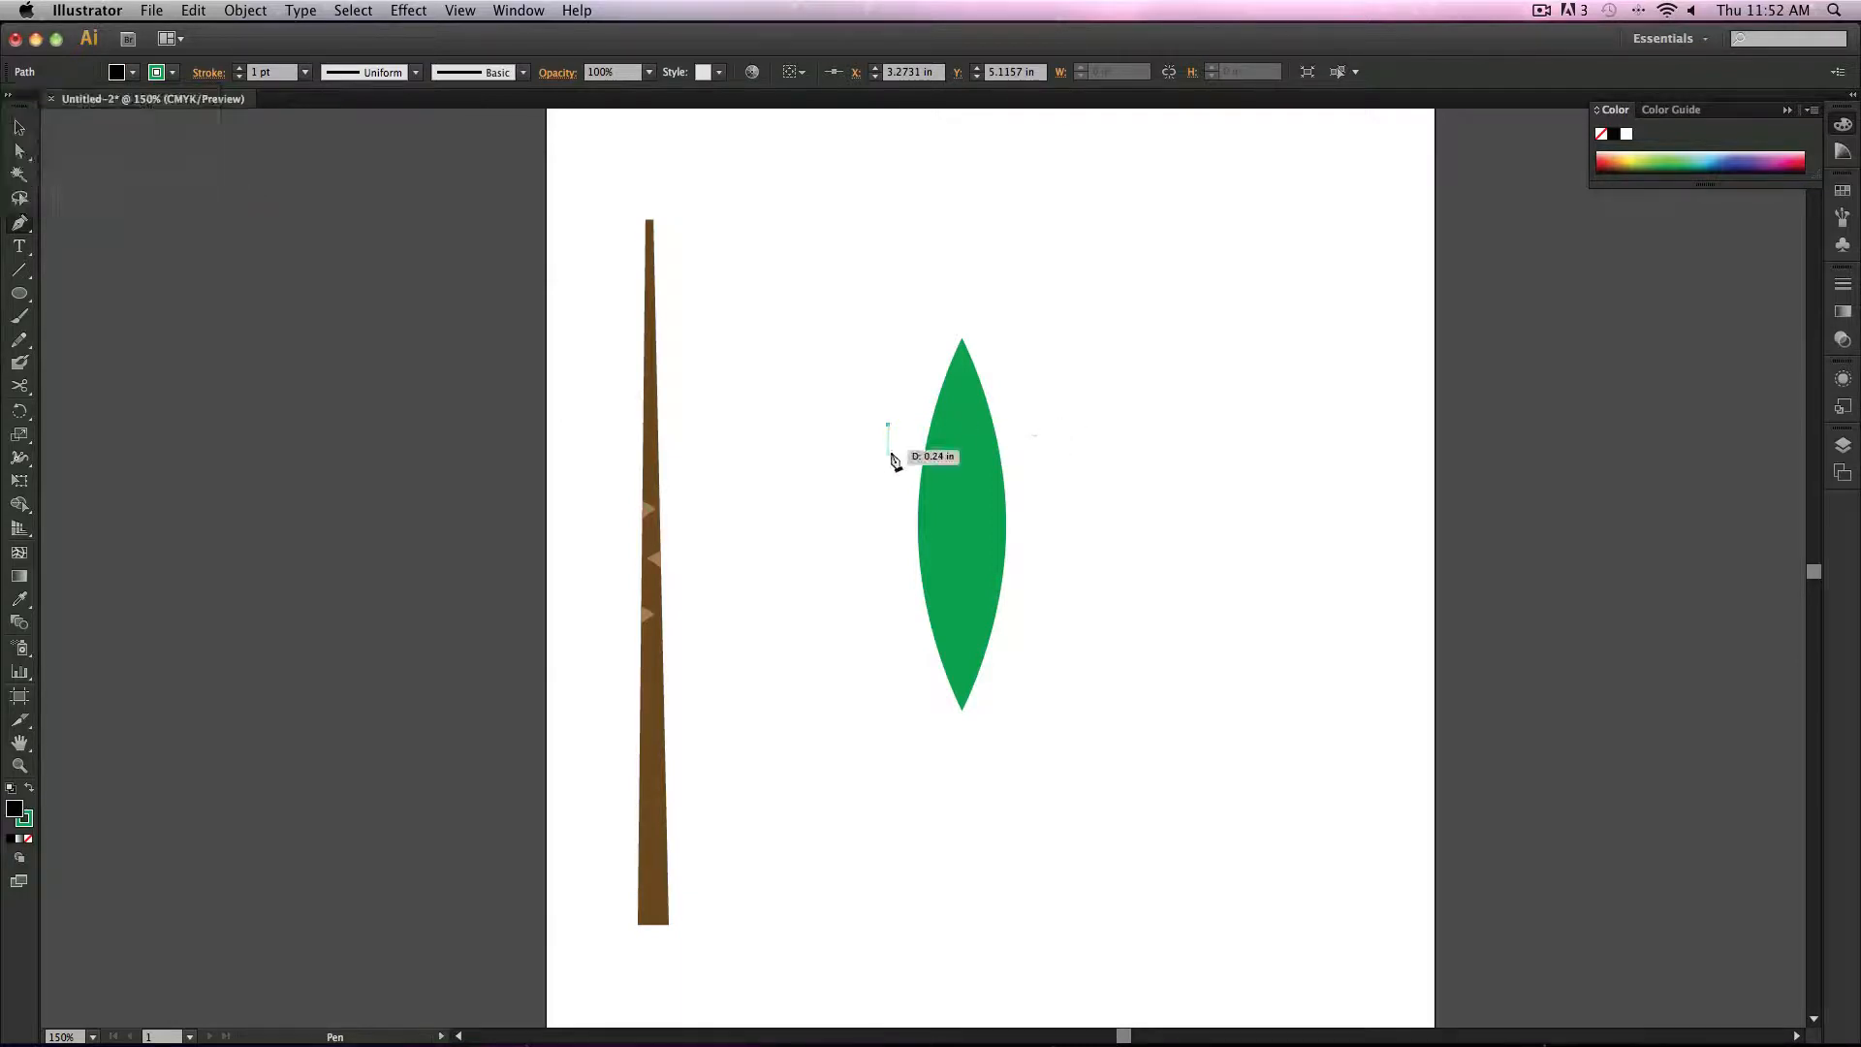
pyautogui.click(888, 456)
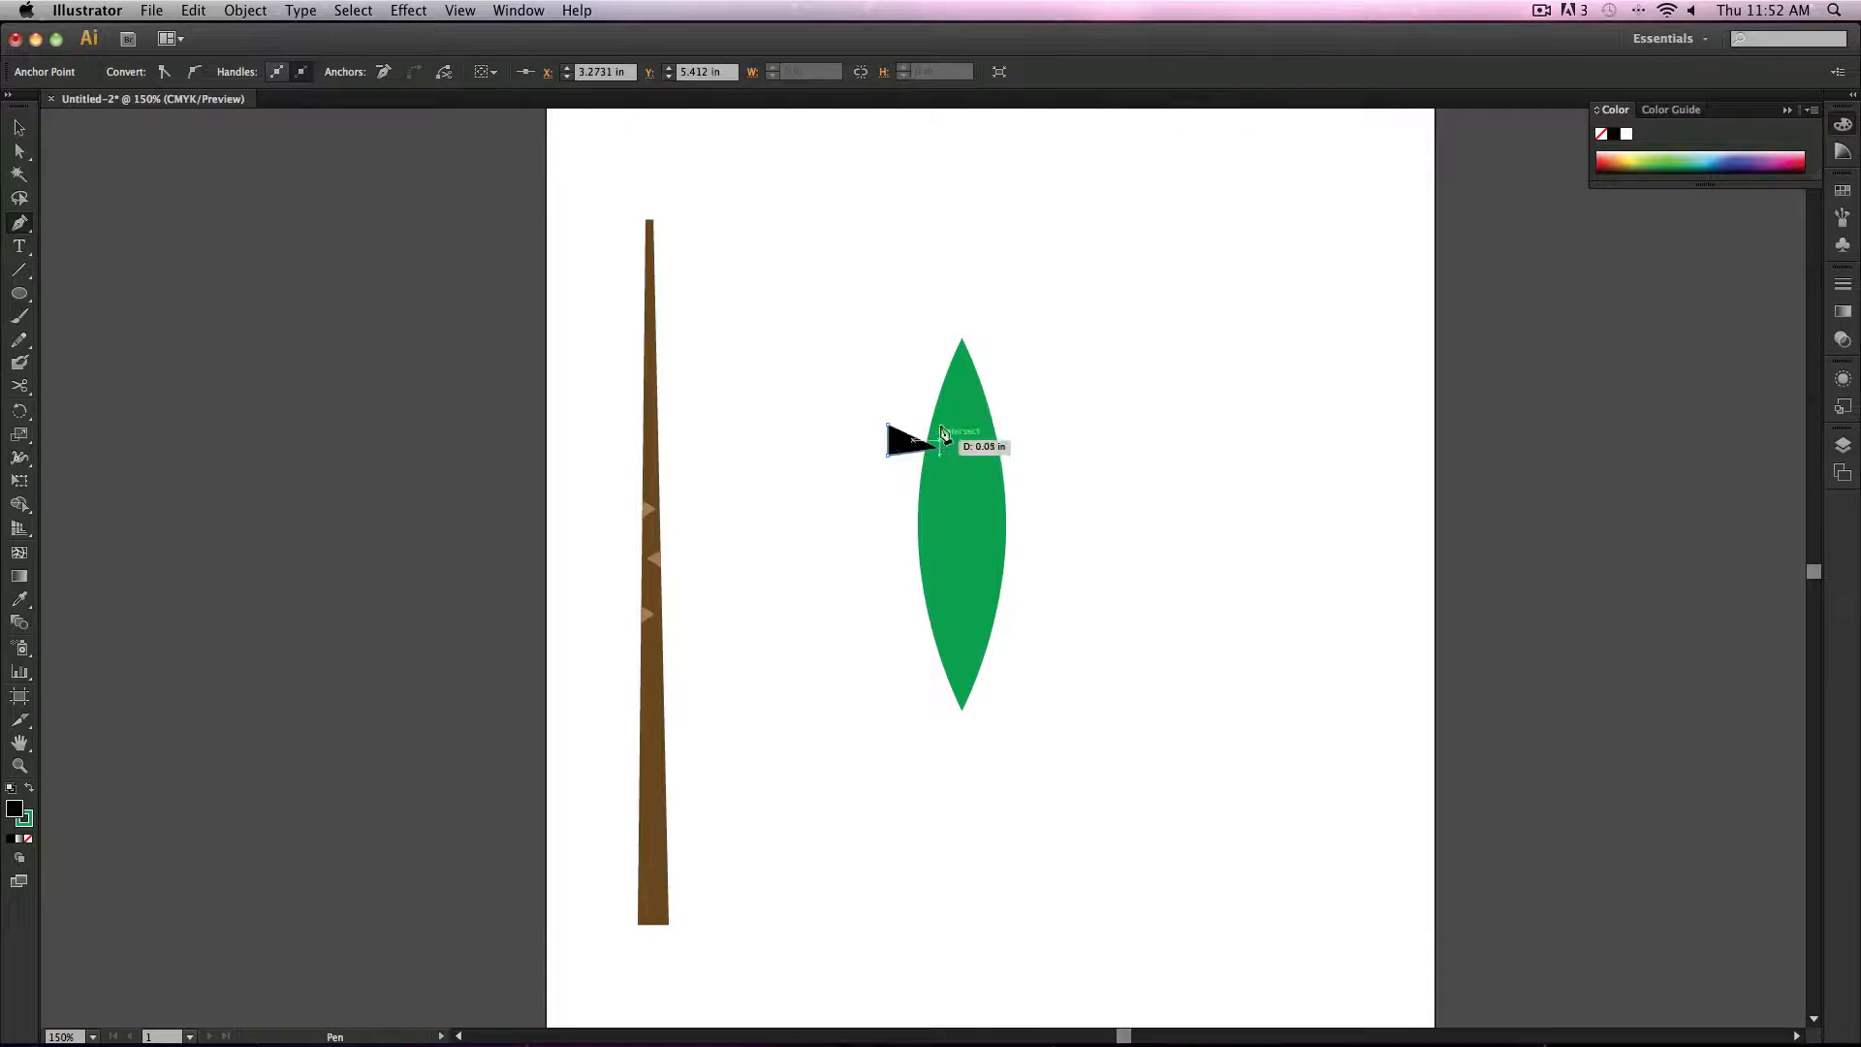
pyautogui.click(888, 424)
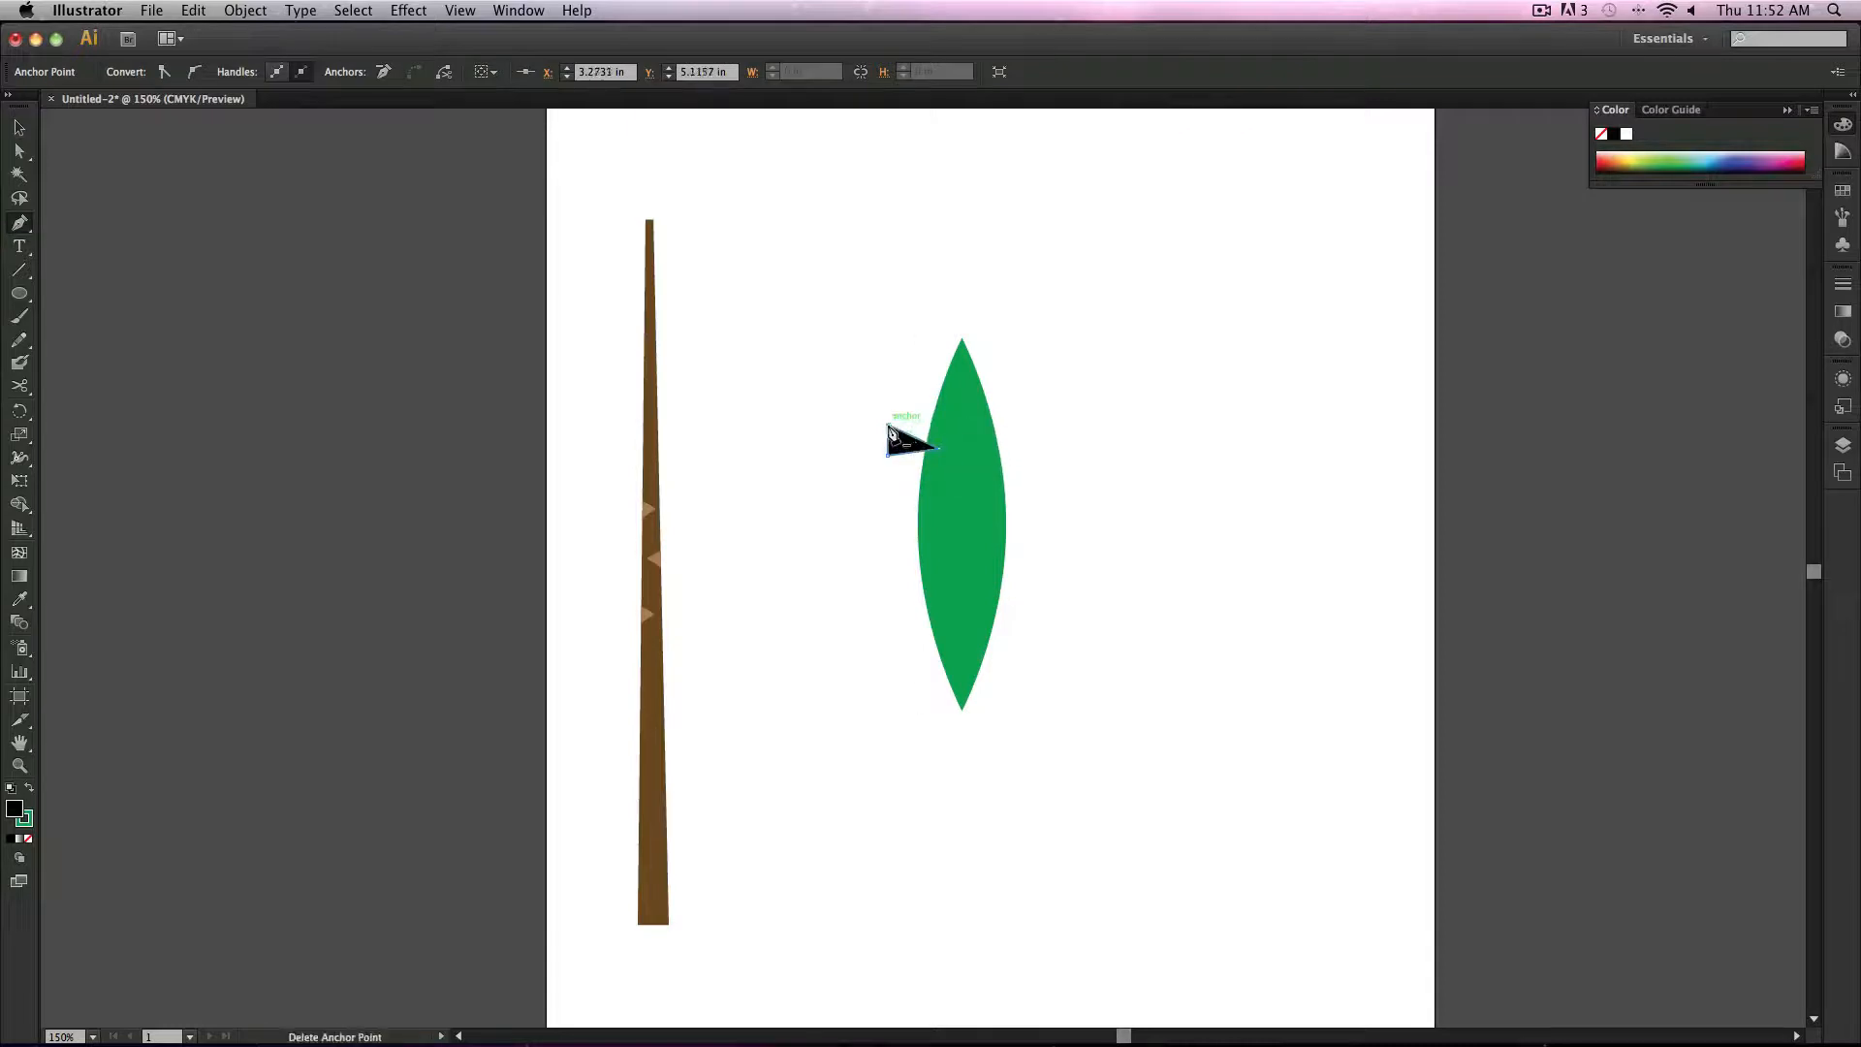
pyautogui.click(889, 426)
pyautogui.press('super+z')
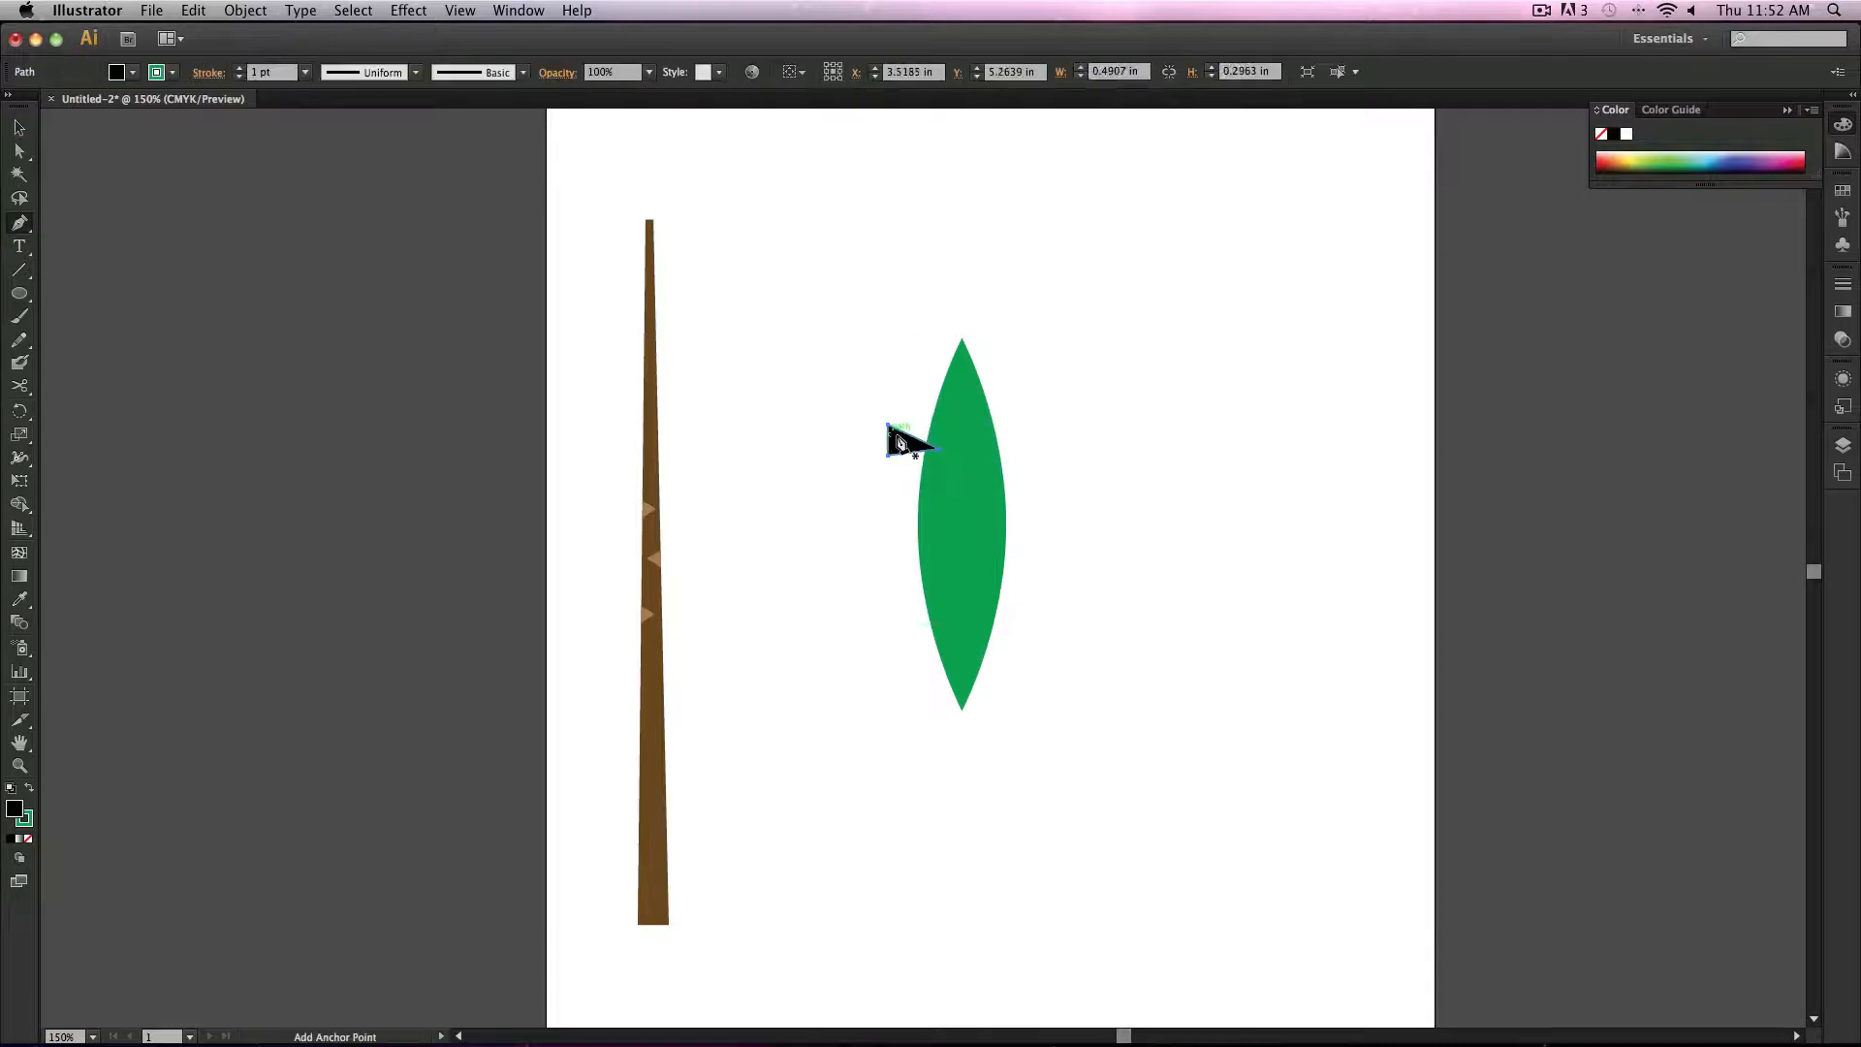
pyautogui.click(22, 127)
pyautogui.moveTo(904, 441); pyautogui.dragTo(1021, 475)
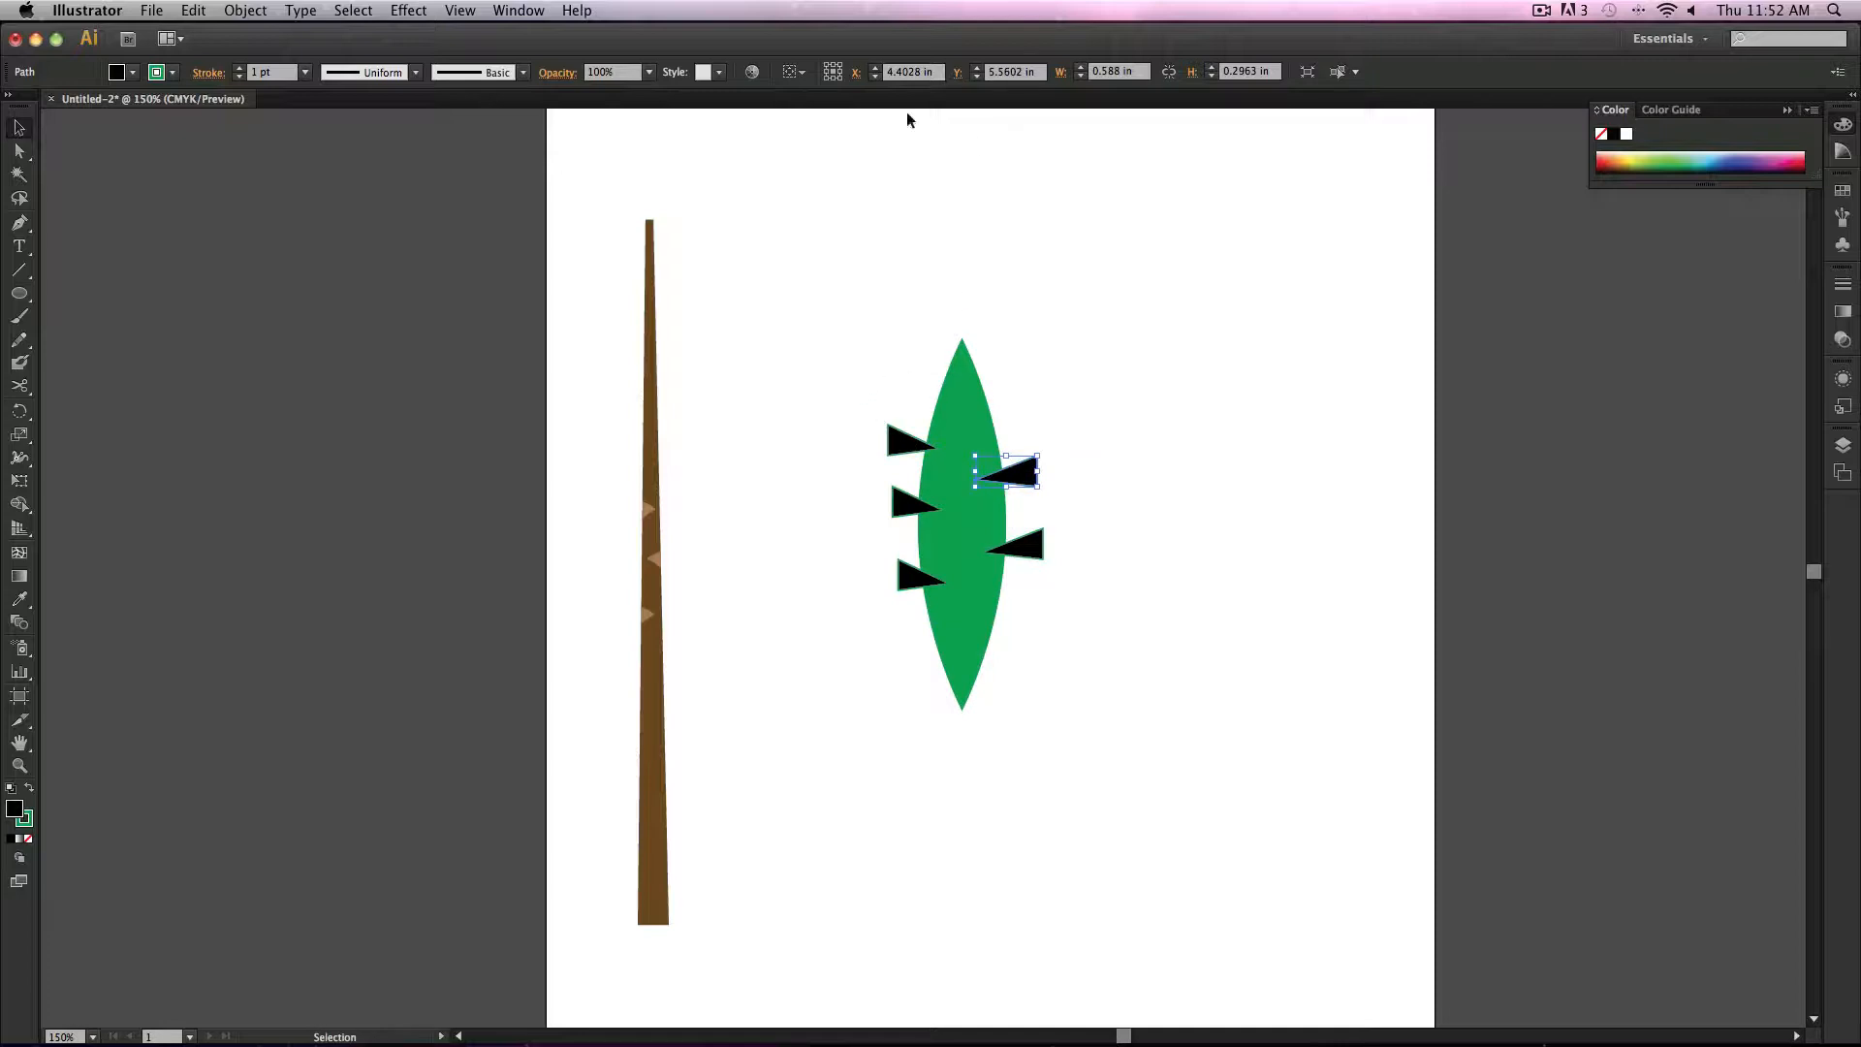
# Step: Open the Pathfinder panel and place it beside the leaf
pyautogui.click(519, 10)
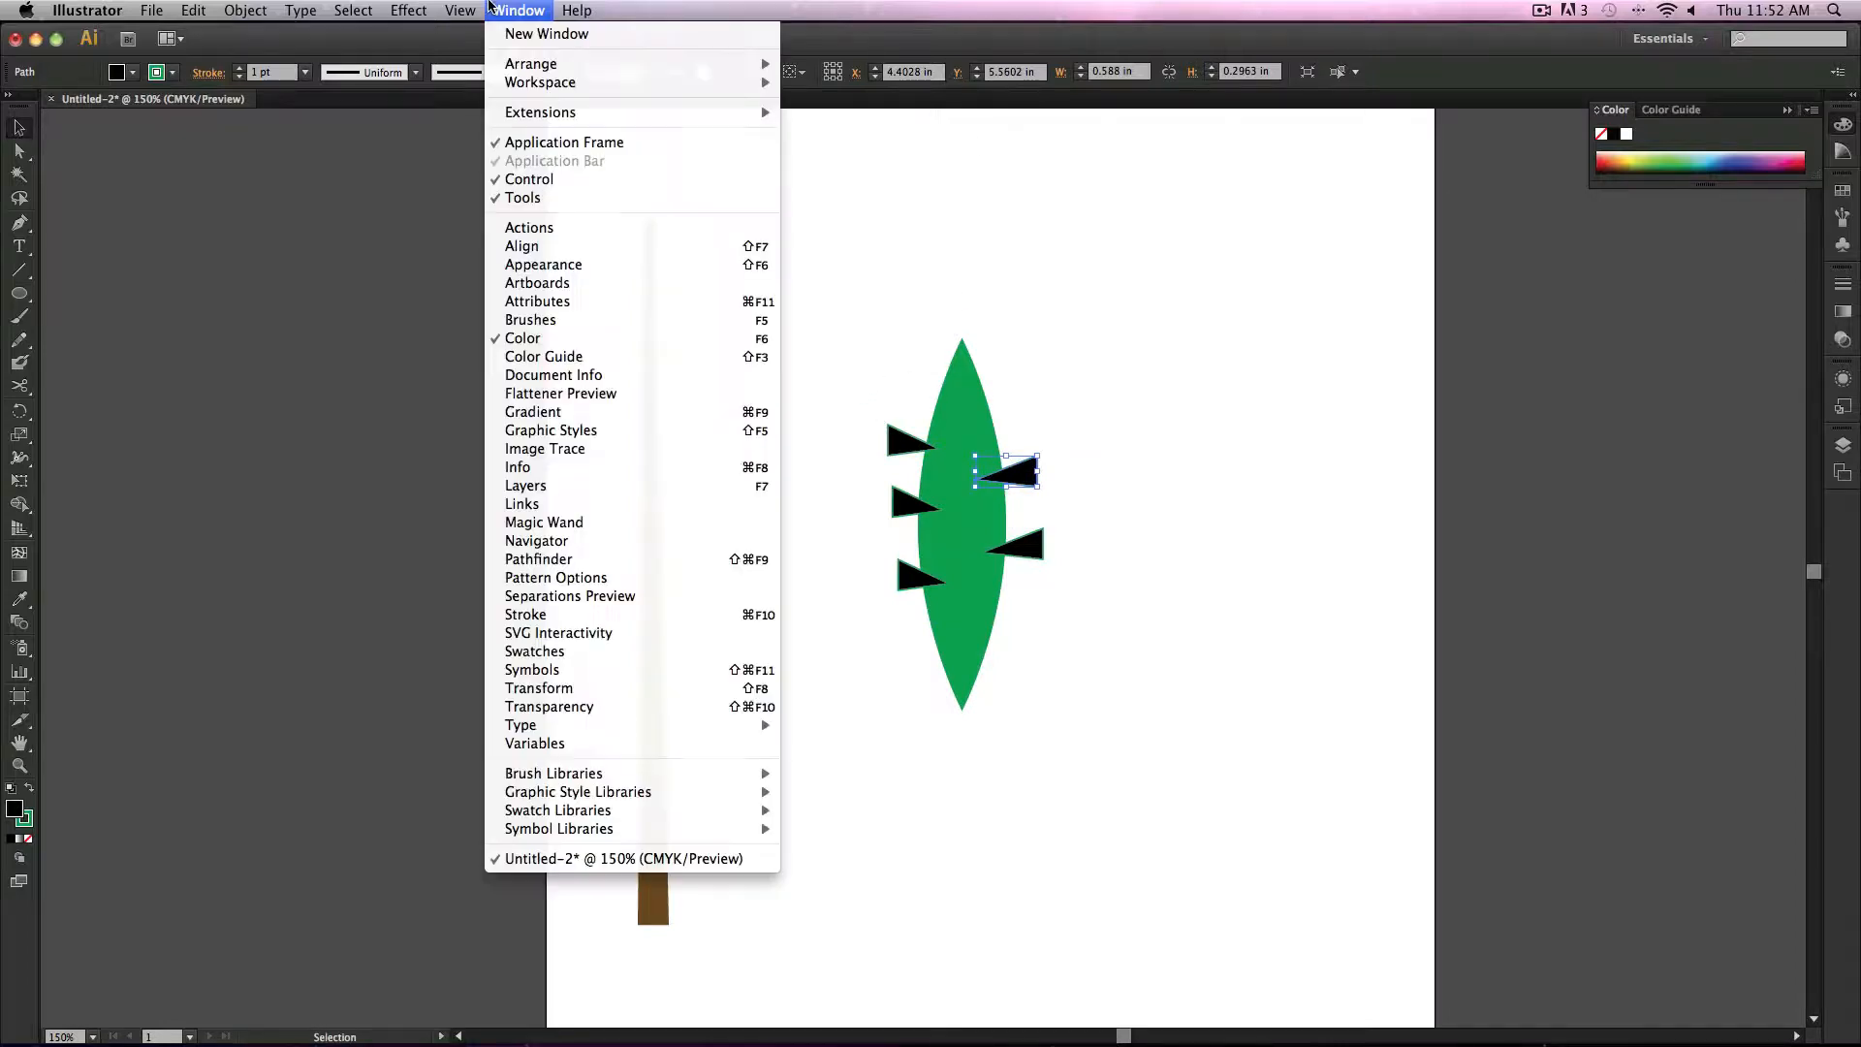
pyautogui.click(665, 563)
pyautogui.moveTo(260, 412); pyautogui.dragTo(1324, 226)
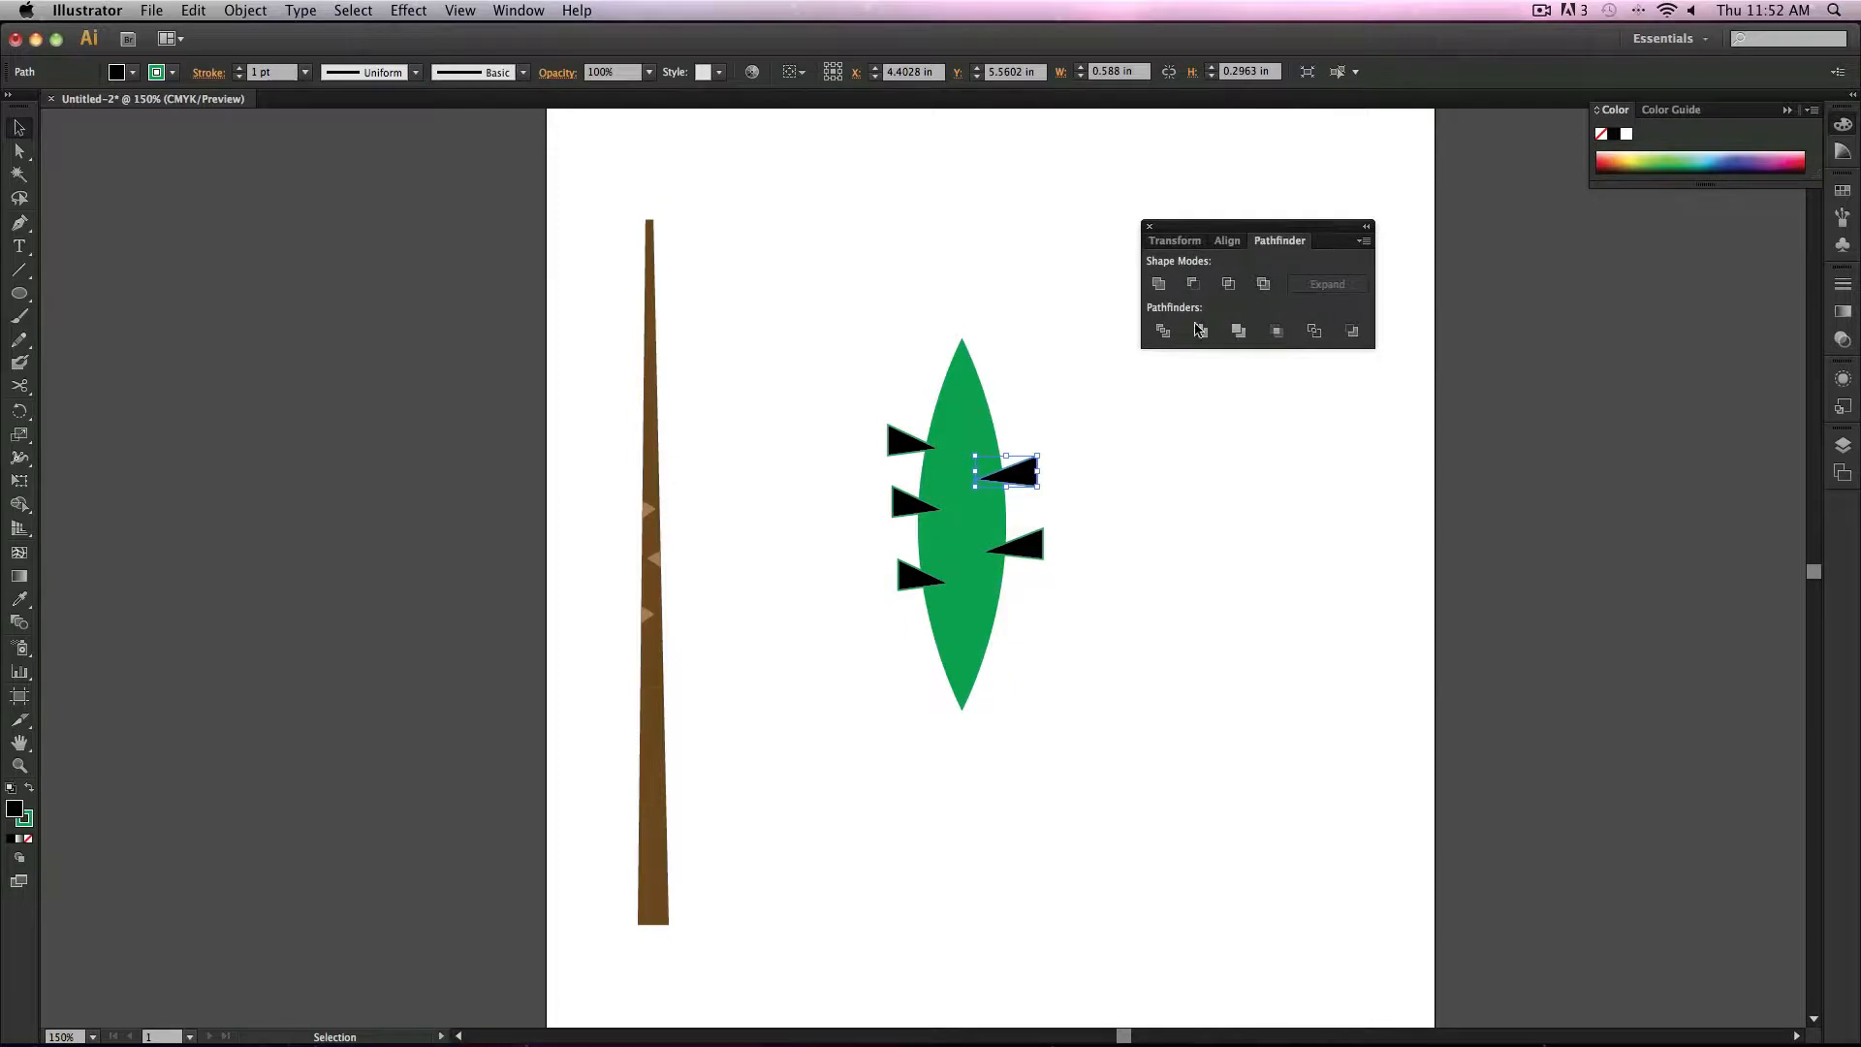
# Step: Try Divide and Minus Front on the leaf and an upper right triangle, undoing both
pyautogui.keyDown('shift'); pyautogui.click(963, 399); pyautogui.keyUp('shift')
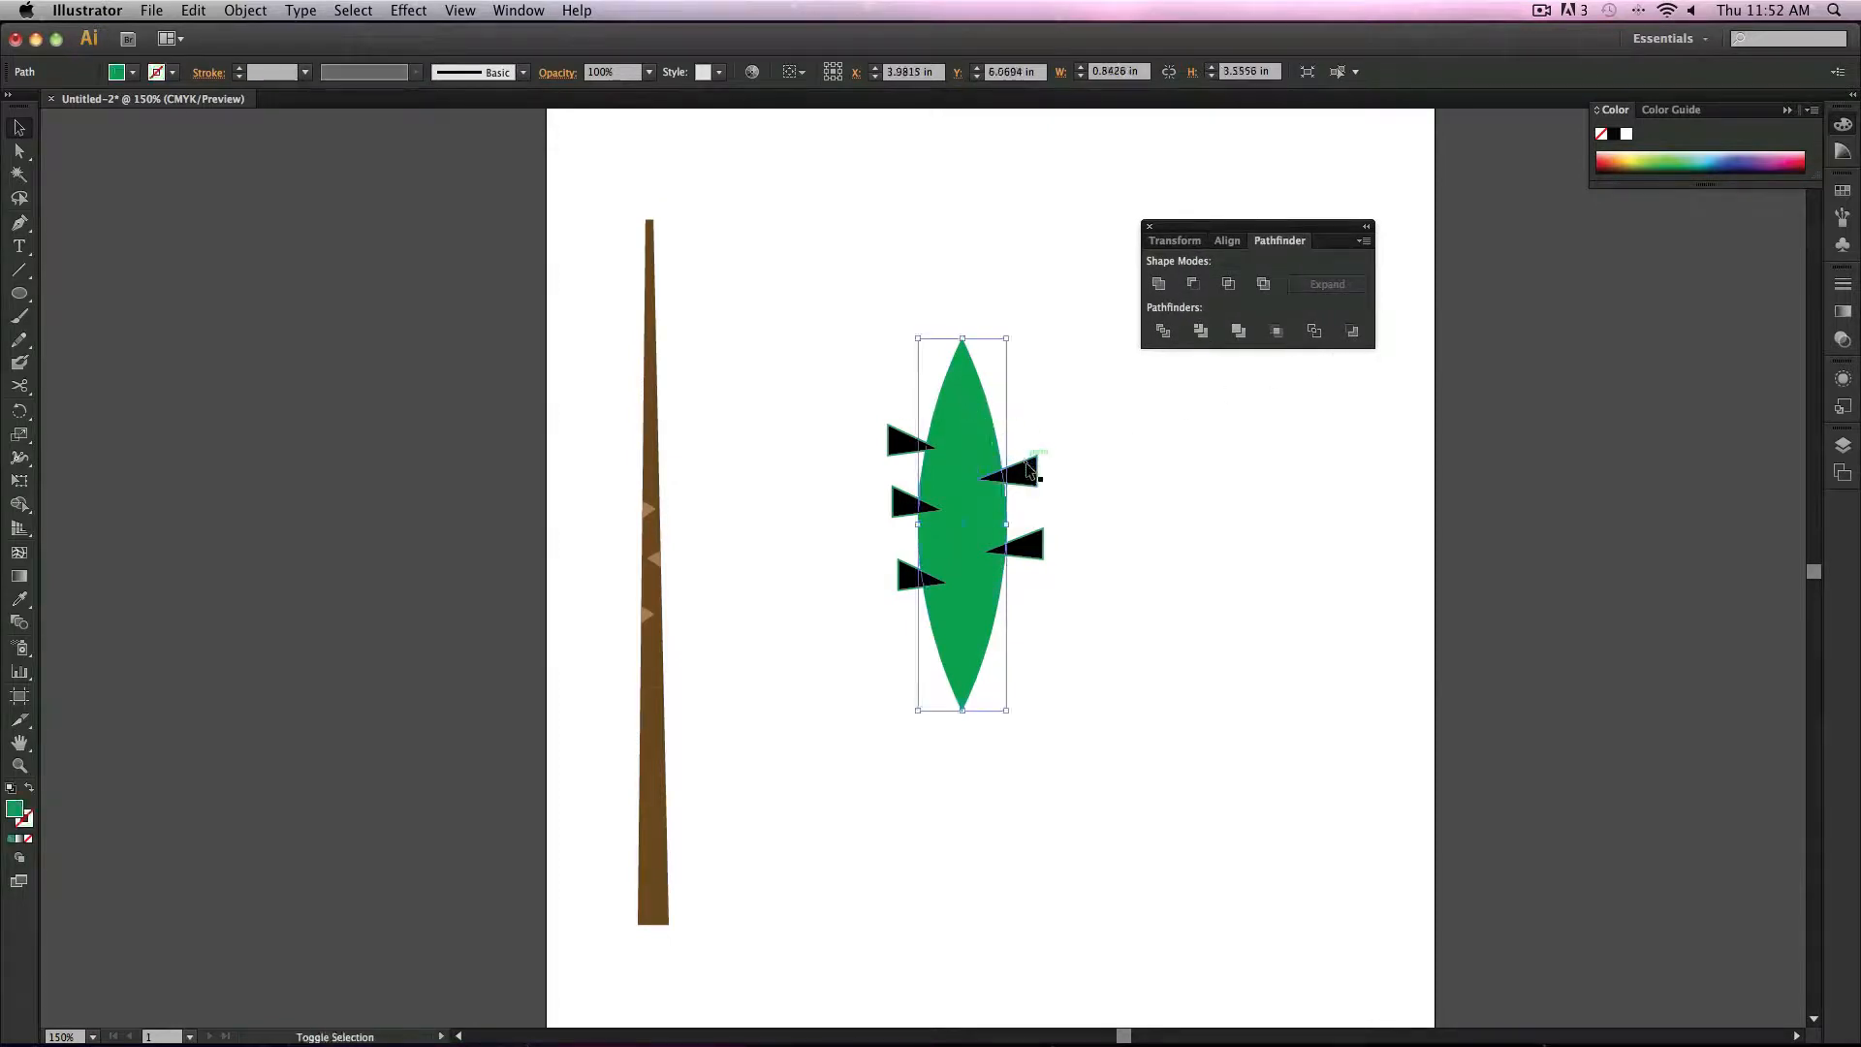
pyautogui.click(1166, 336)
pyautogui.press('super+z')
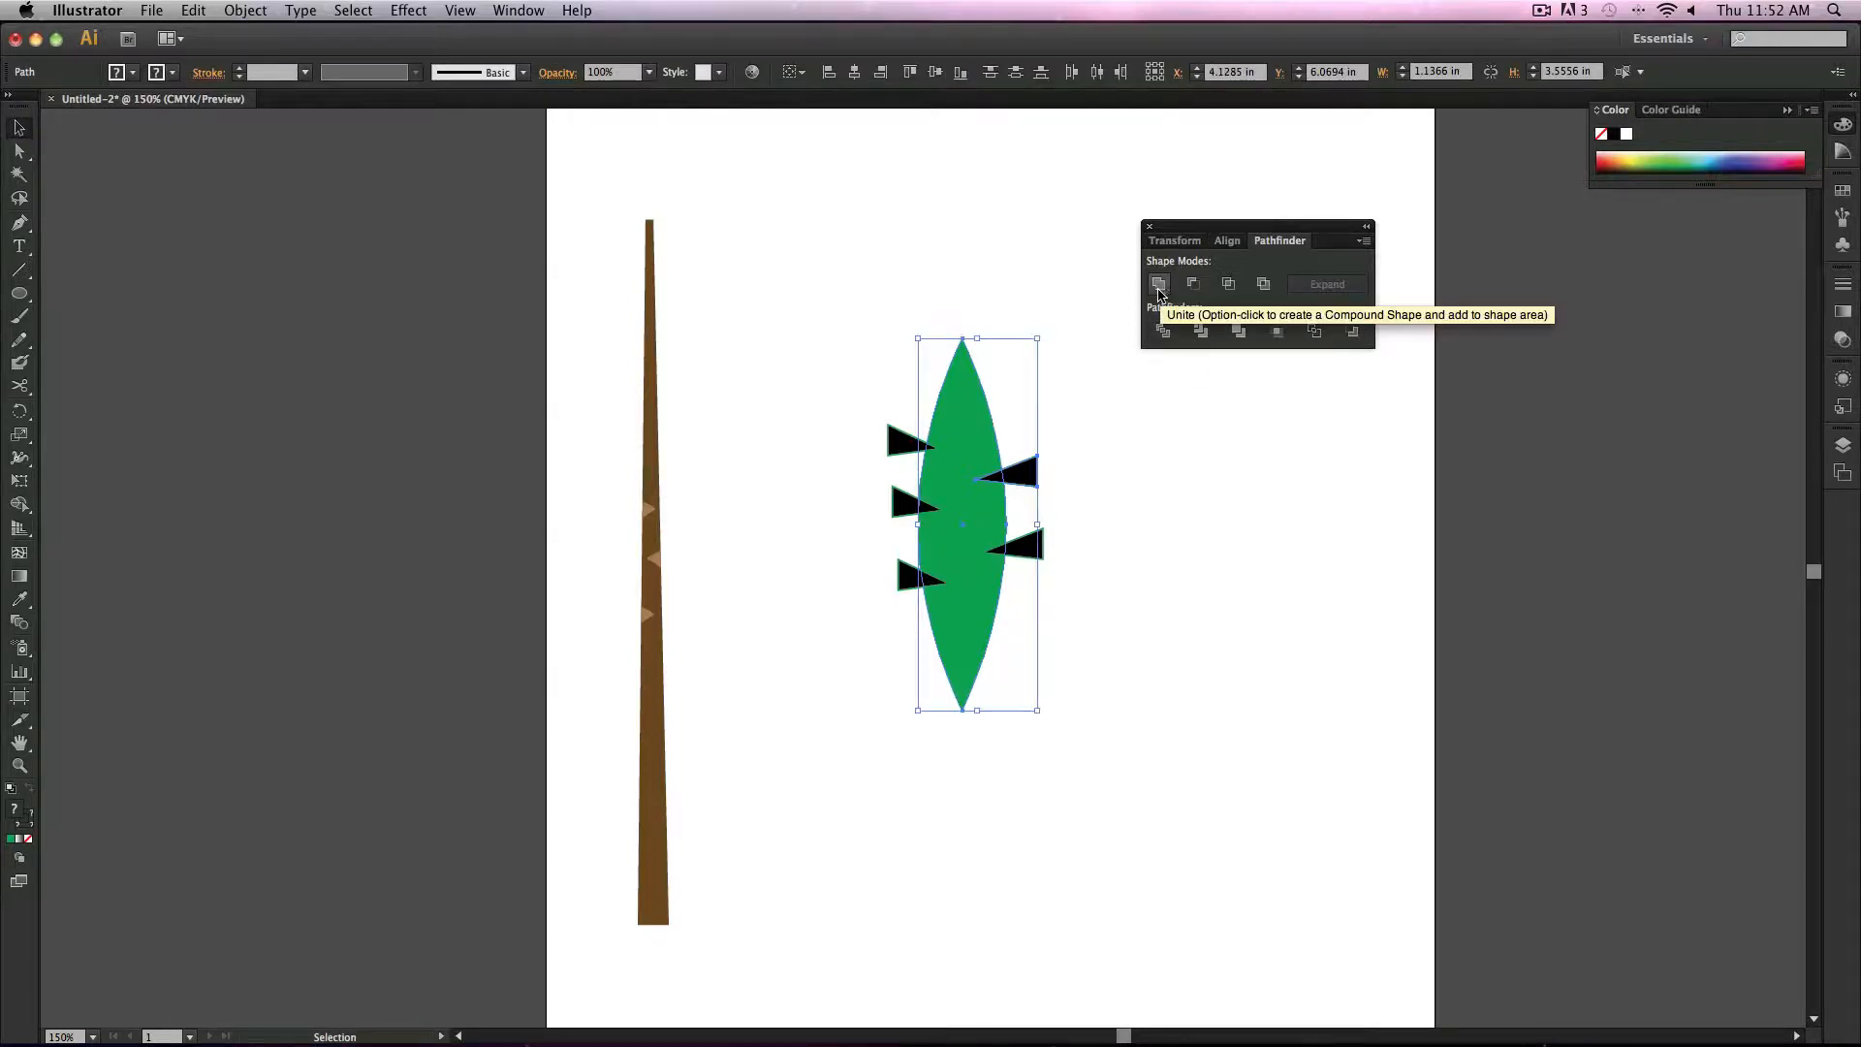
pyautogui.click(1194, 284)
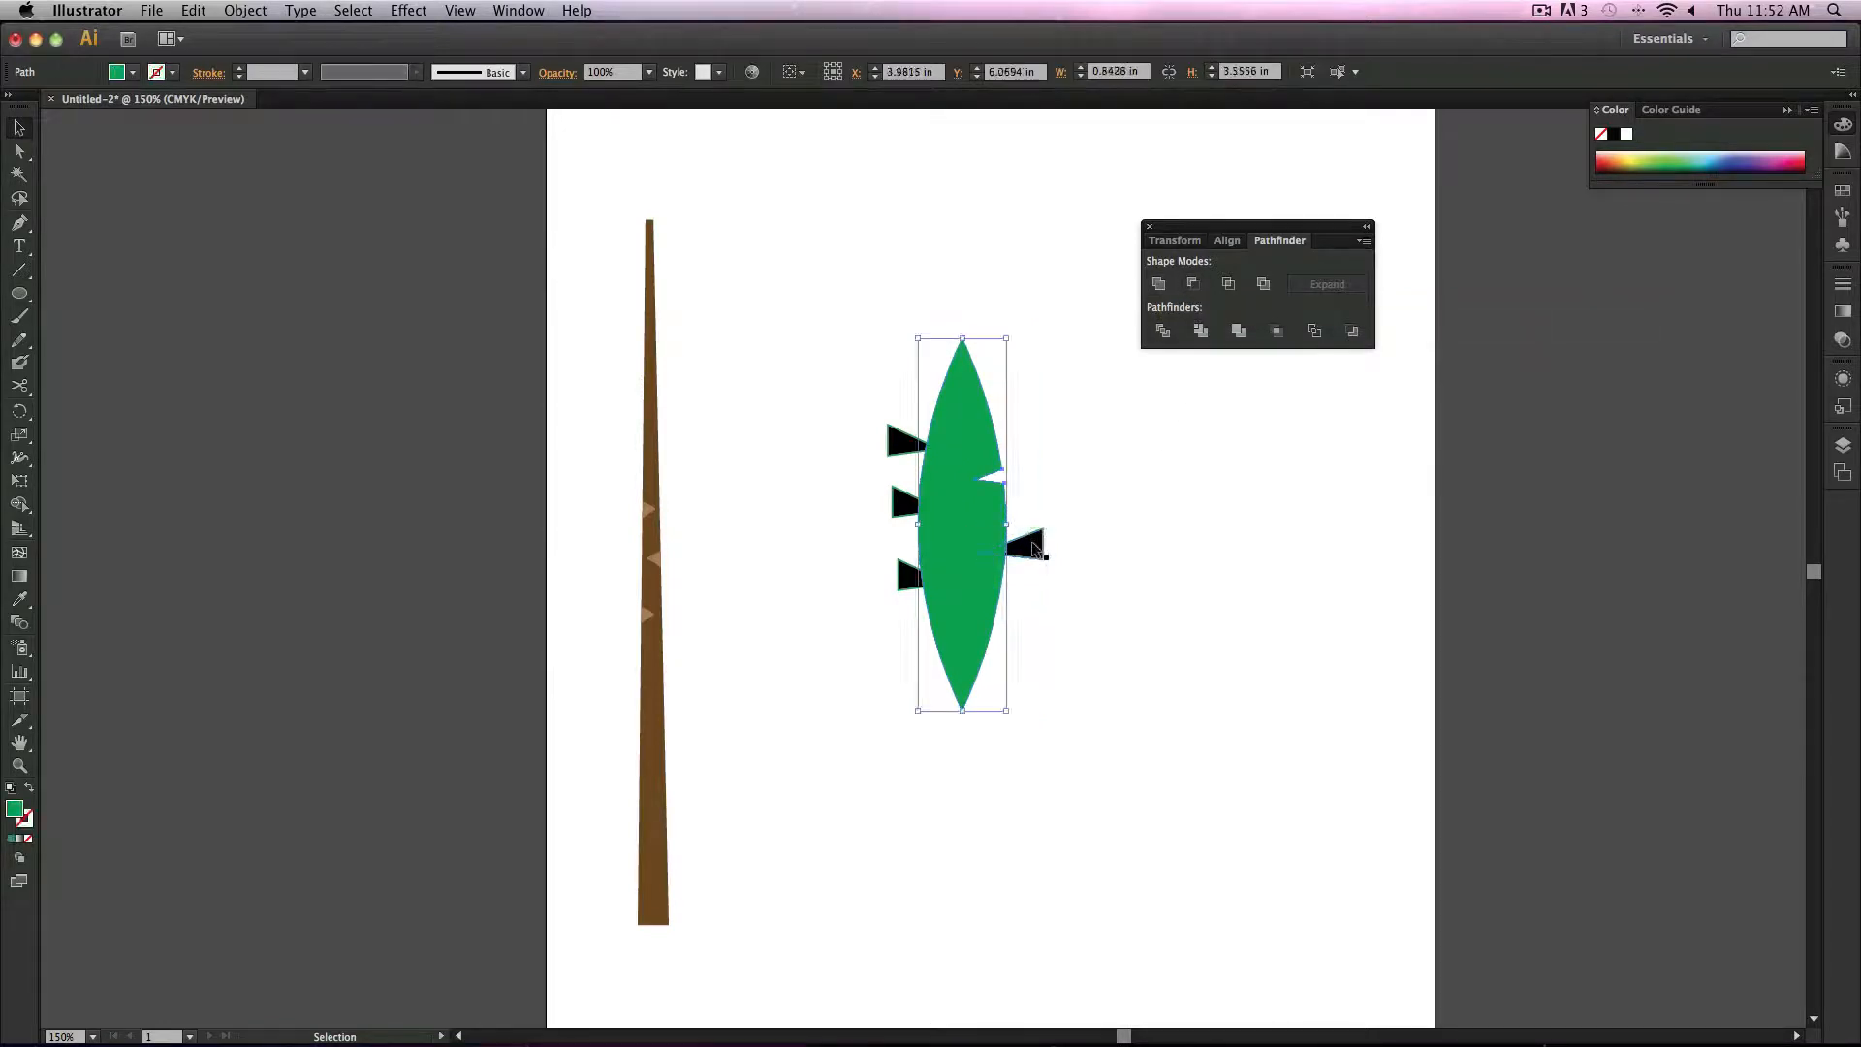
pyautogui.press('super+z')
pyautogui.click(1067, 394)
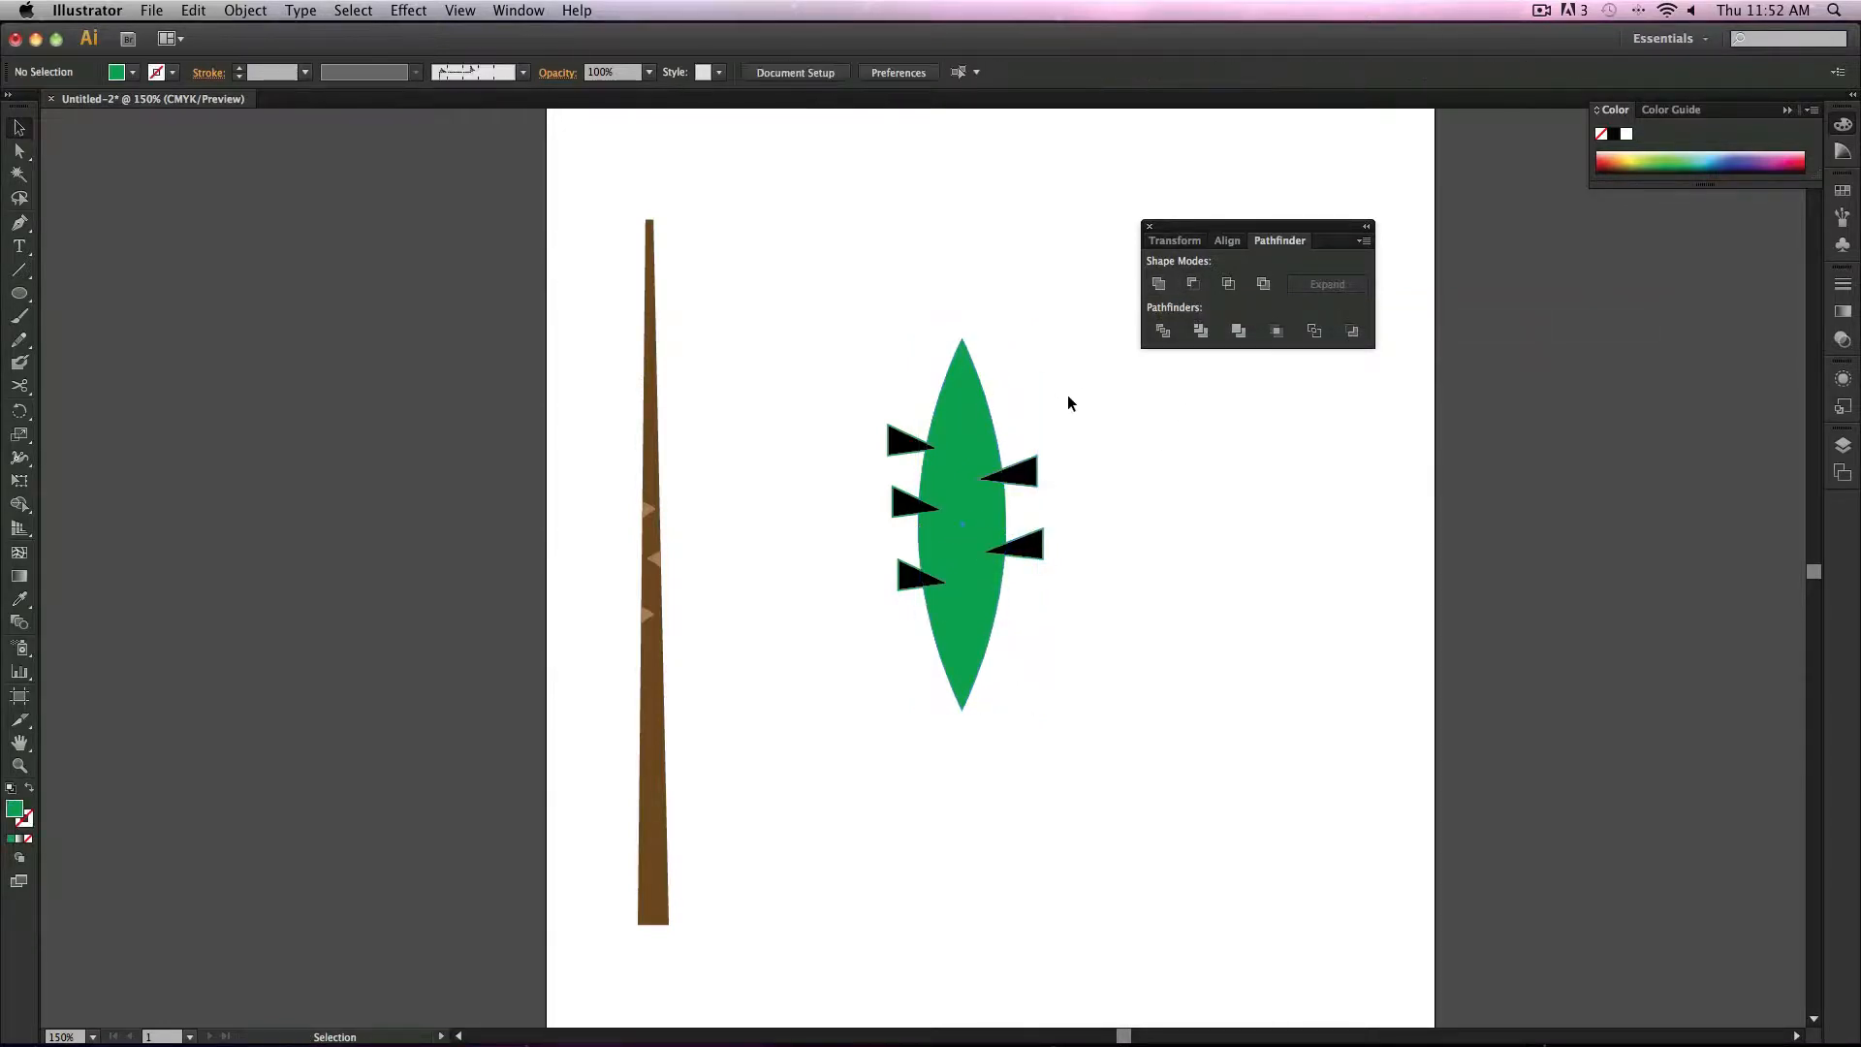
# Step: Select the leaf with the upper left triangle and cut the triangle out using Minus Front
pyautogui.click(909, 456)
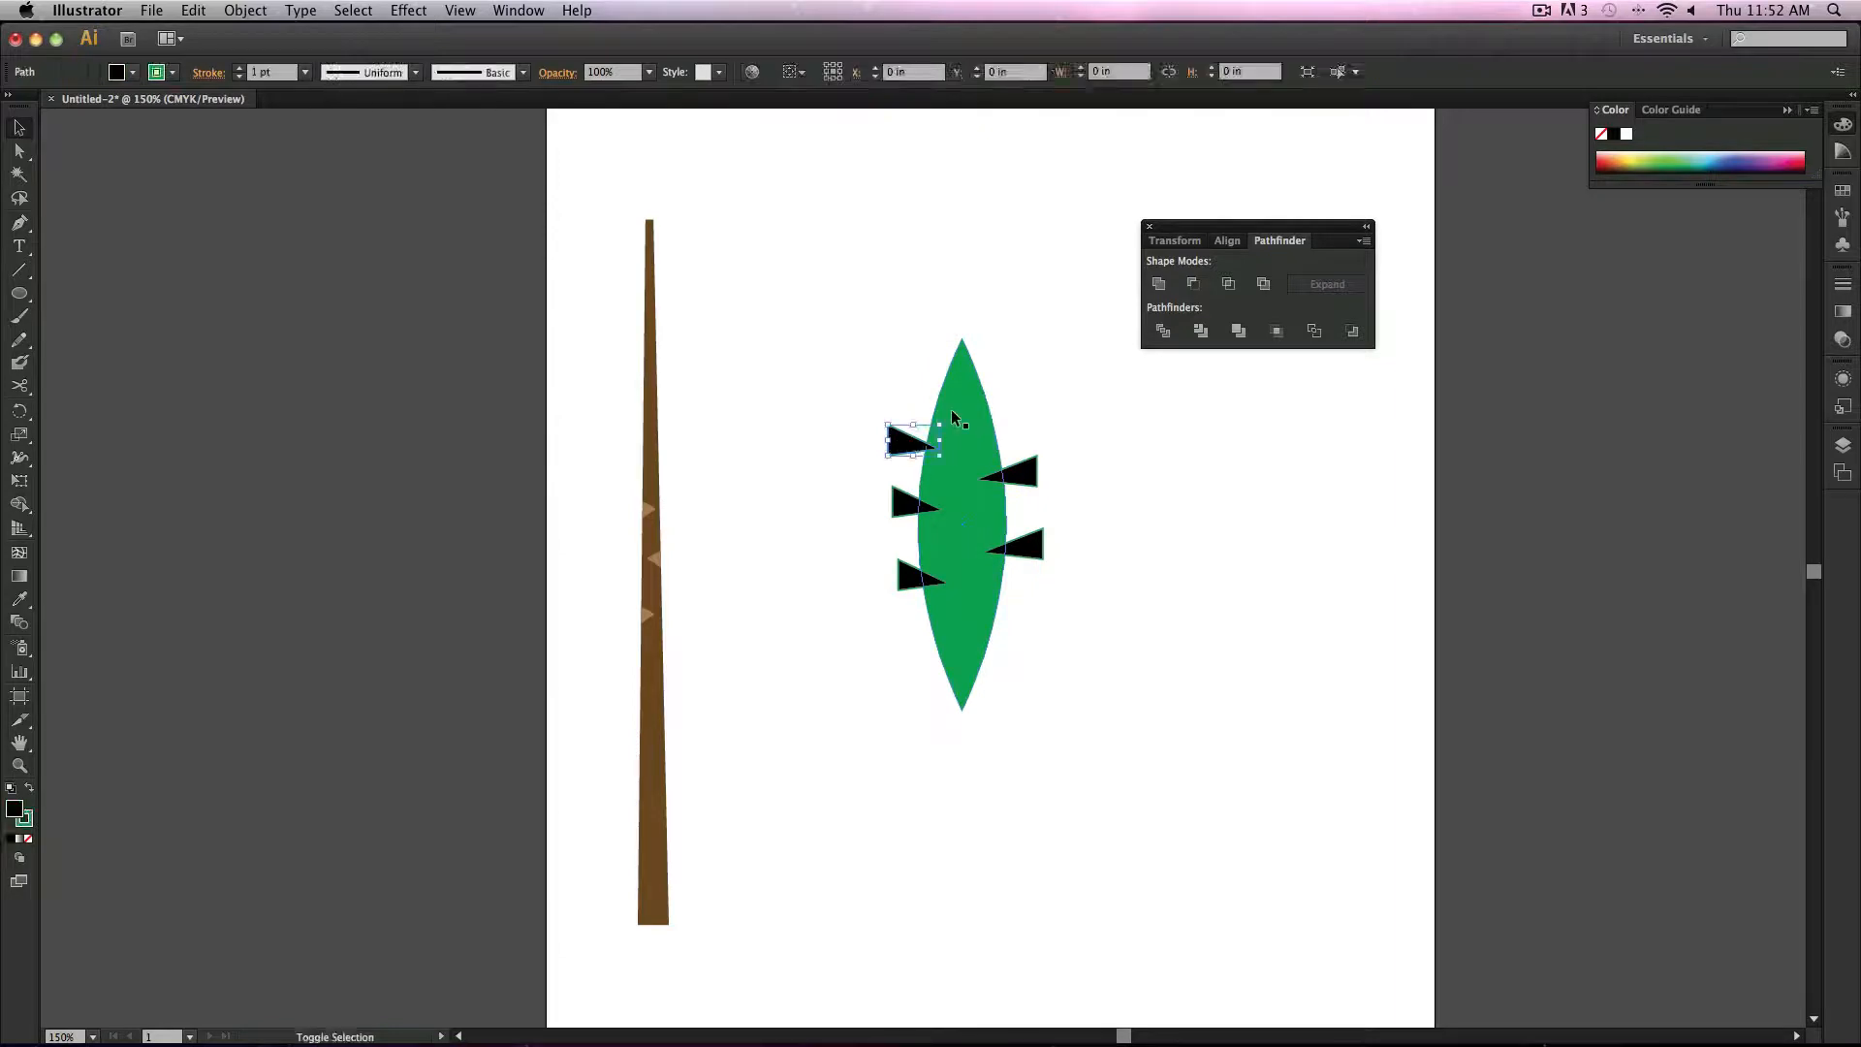
pyautogui.click(1228, 284)
pyautogui.press('super+z')
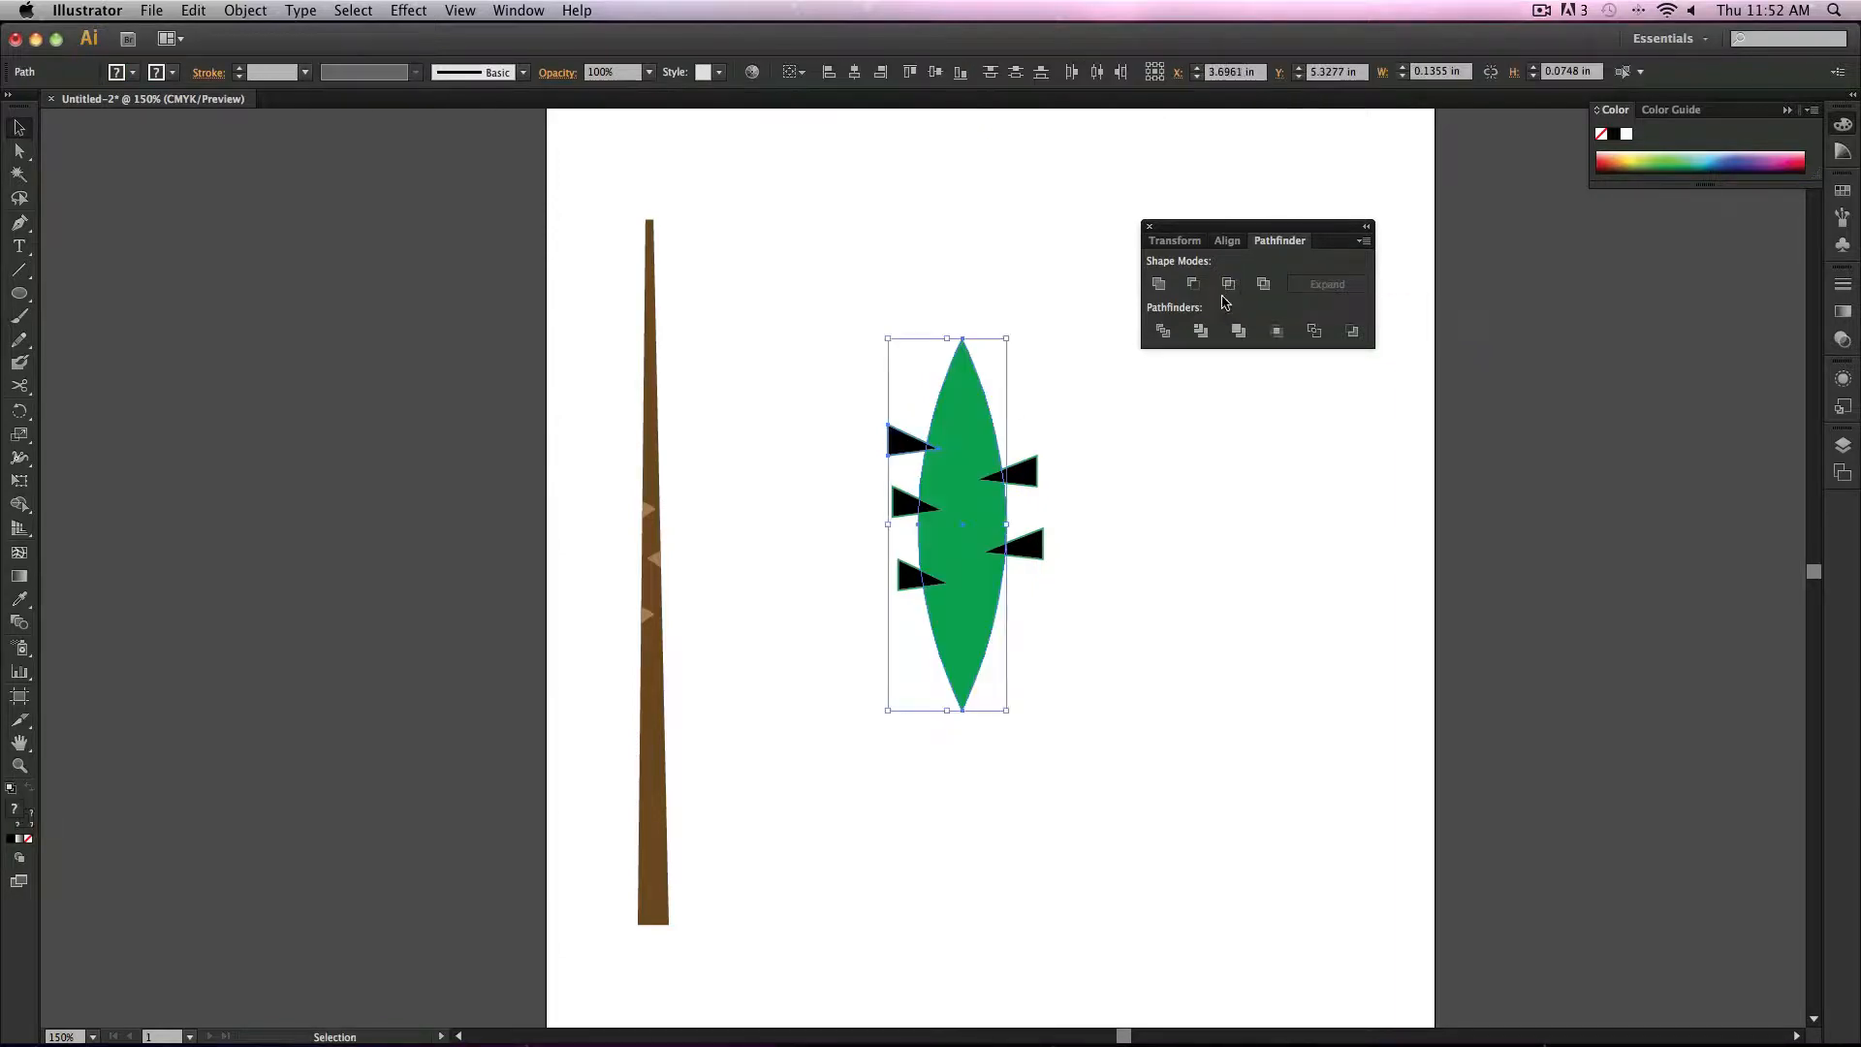
pyautogui.click(1194, 284)
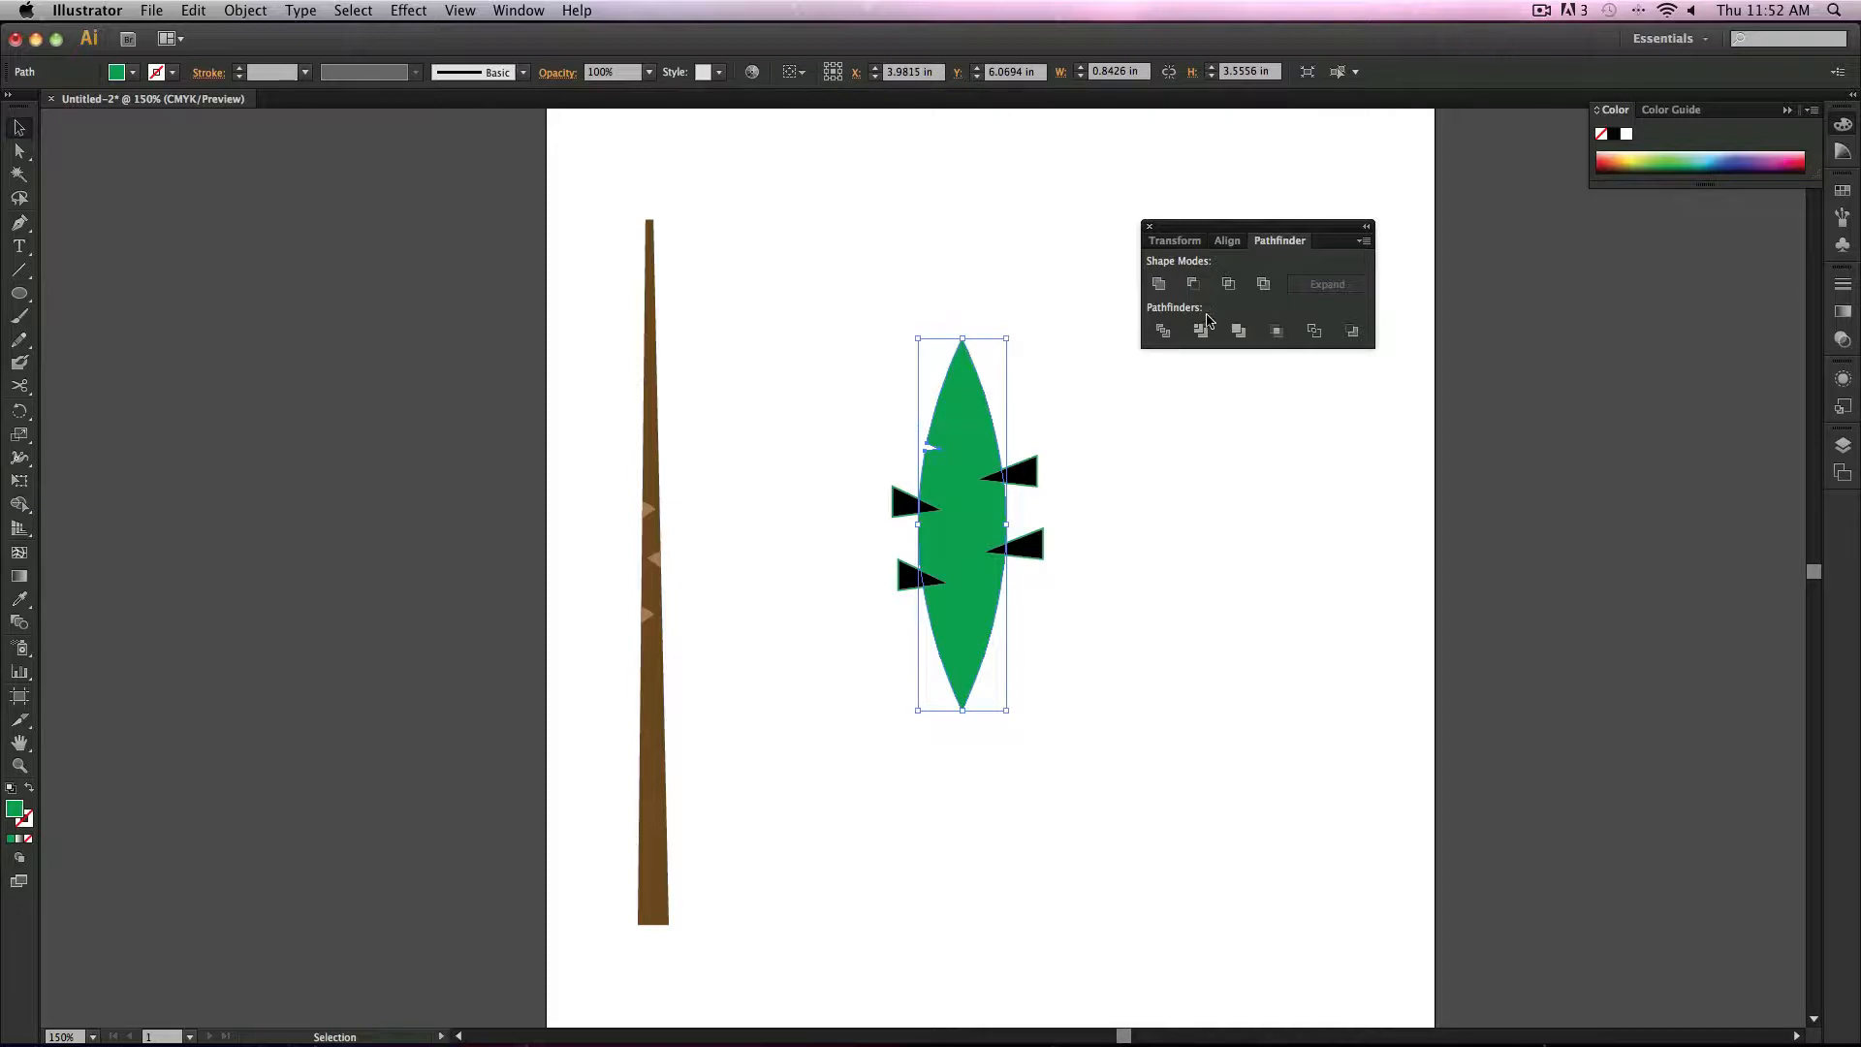
# Step: Cut the upper right triangle out of the leaf using Minus Front
pyautogui.keyDown('shift'); pyautogui.click(1018, 473); pyautogui.keyUp('shift')
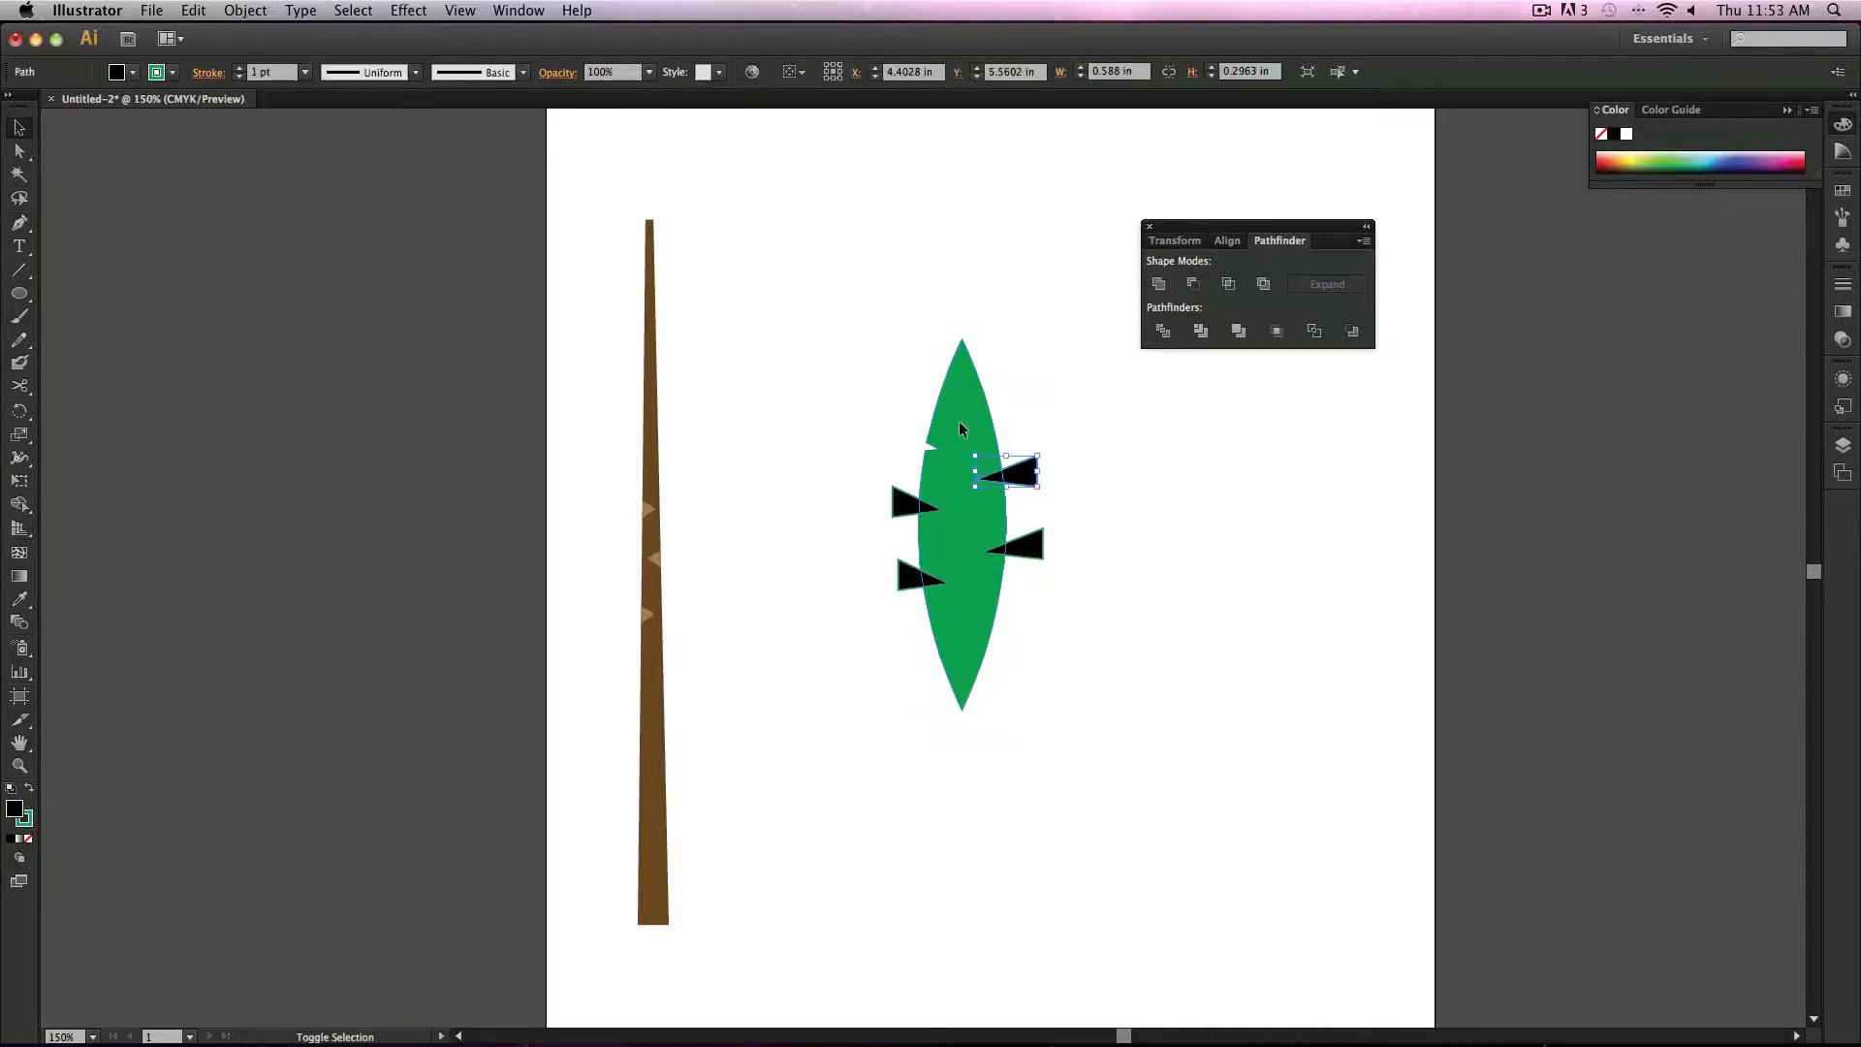
pyautogui.click(1206, 291)
pyautogui.click(1076, 517)
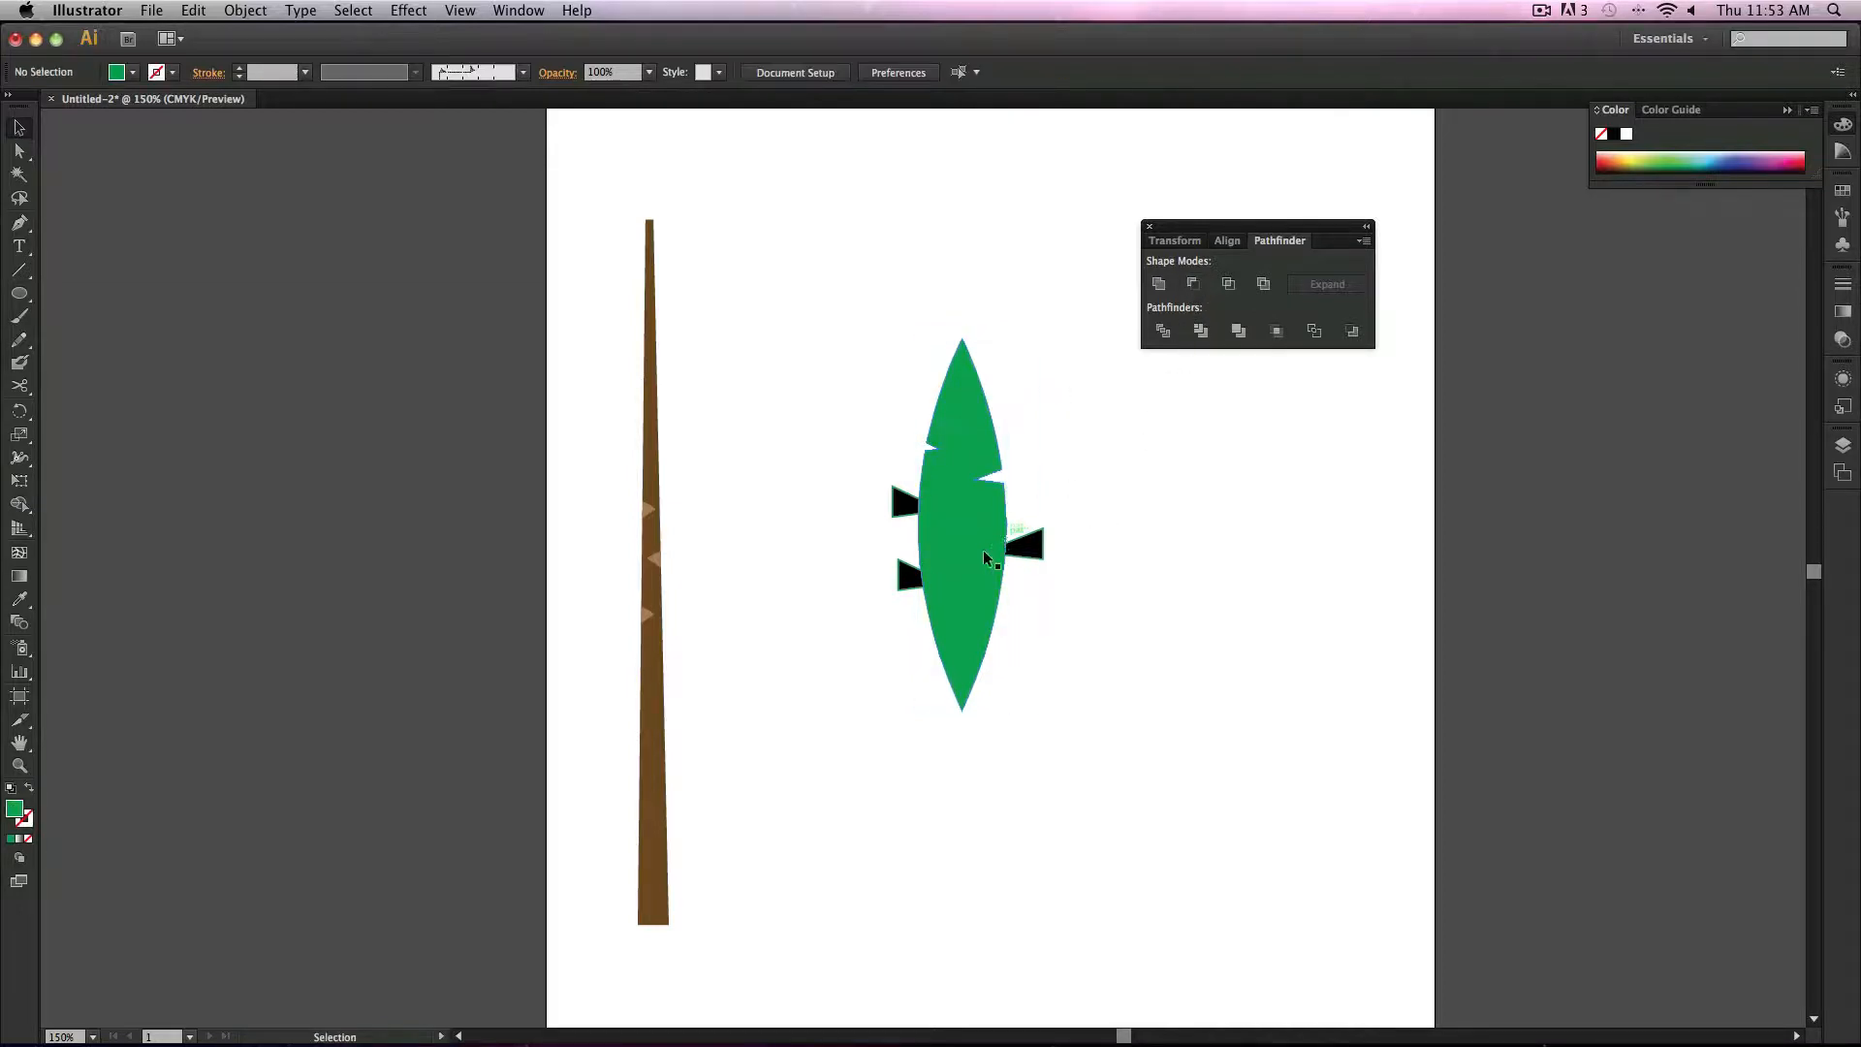
# Step: Try to cut the right middle triangle out of the leaf using Minus Front
pyautogui.click(987, 543)
pyautogui.keyDown('shift'); pyautogui.click(1035, 544); pyautogui.keyUp('shift')
pyautogui.click(1193, 284)
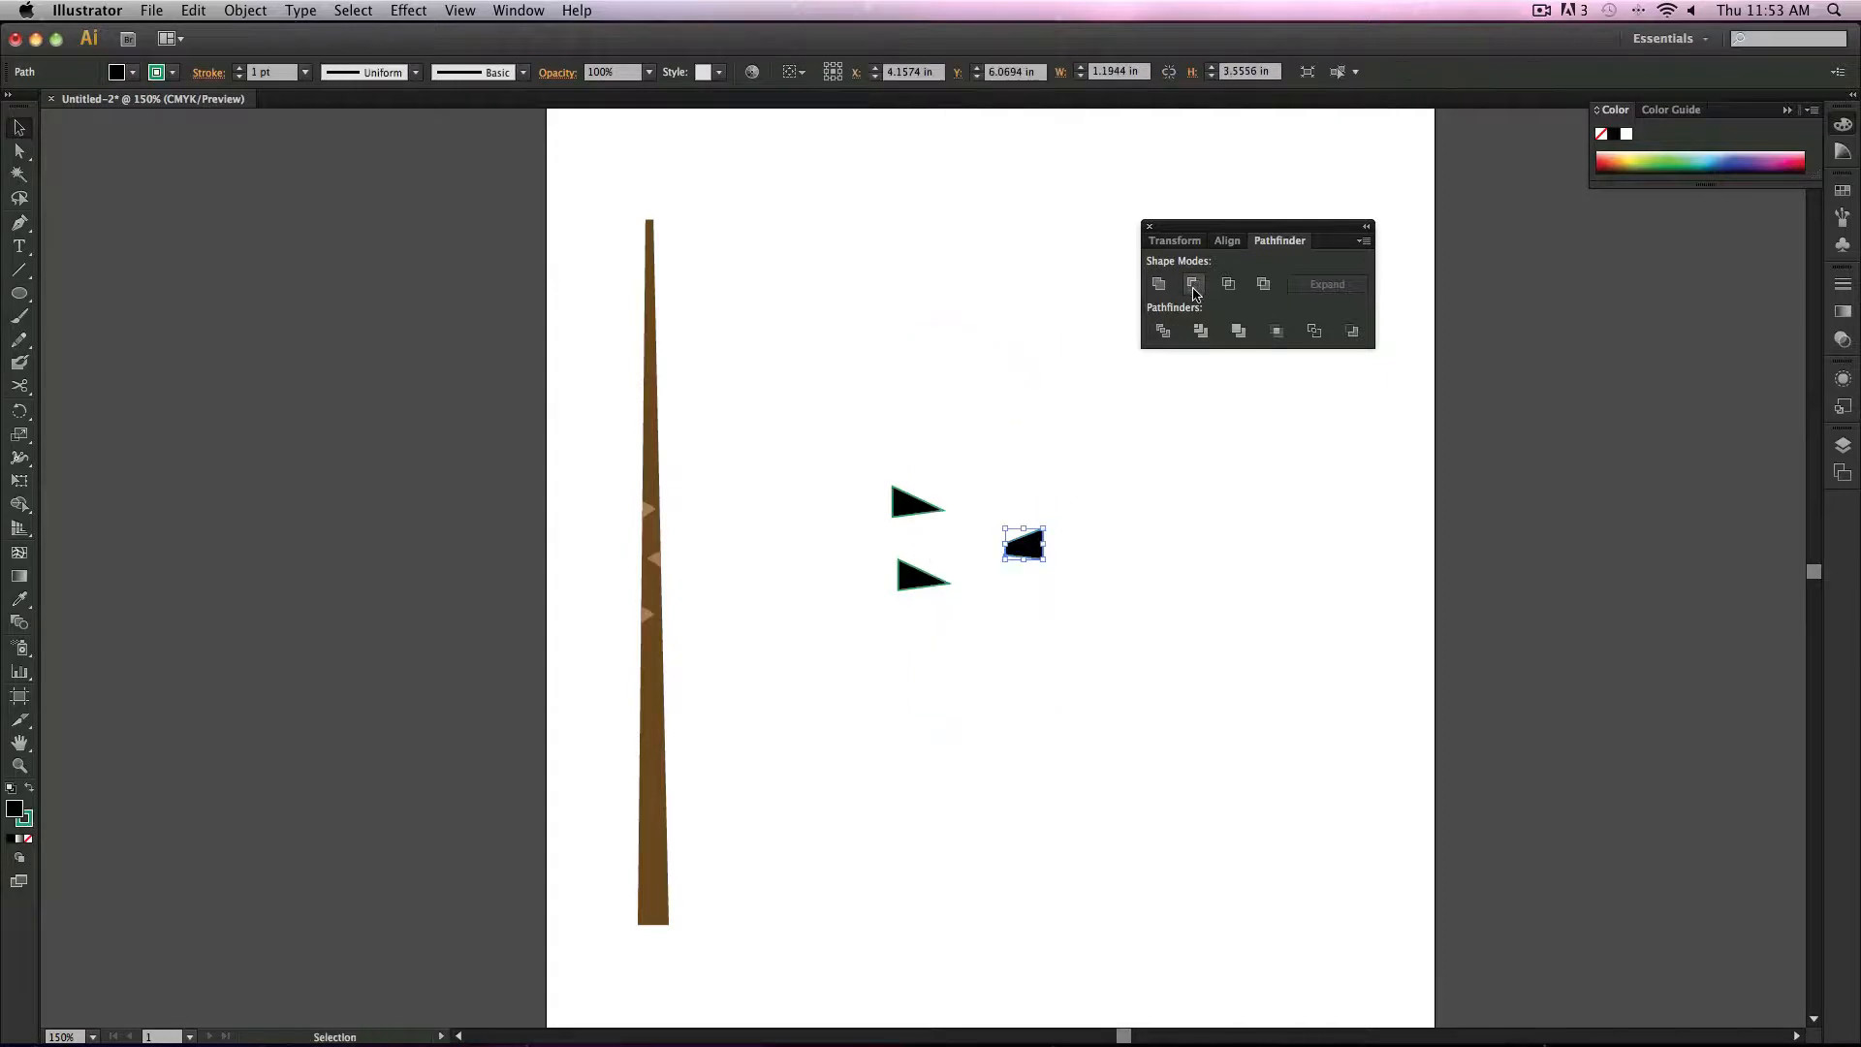
pyautogui.click(1073, 636)
# Step: Select the three black triangles and bring them to the front
pyautogui.click(909, 578)
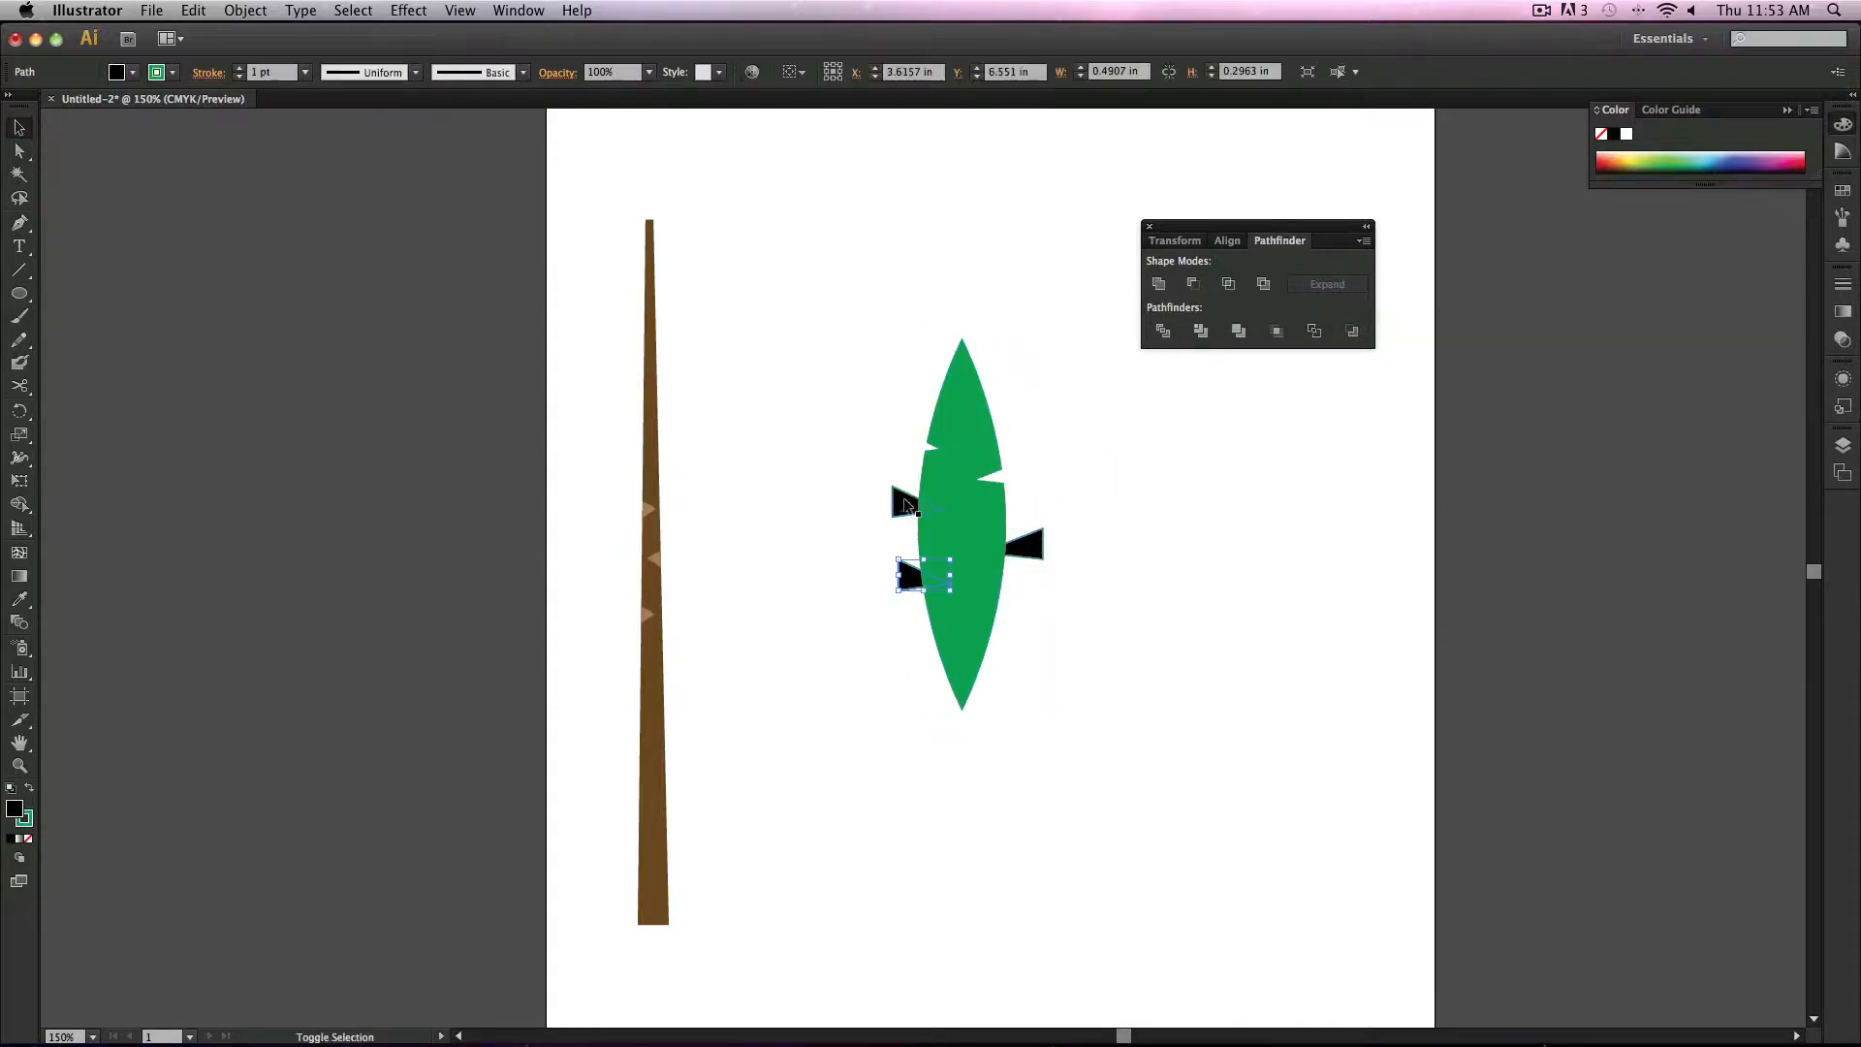
pyautogui.keyDown('shift'); pyautogui.click(907, 503); pyautogui.keyUp('shift')
pyautogui.keyDown('shift'); pyautogui.click(1038, 549); pyautogui.keyUp('shift')
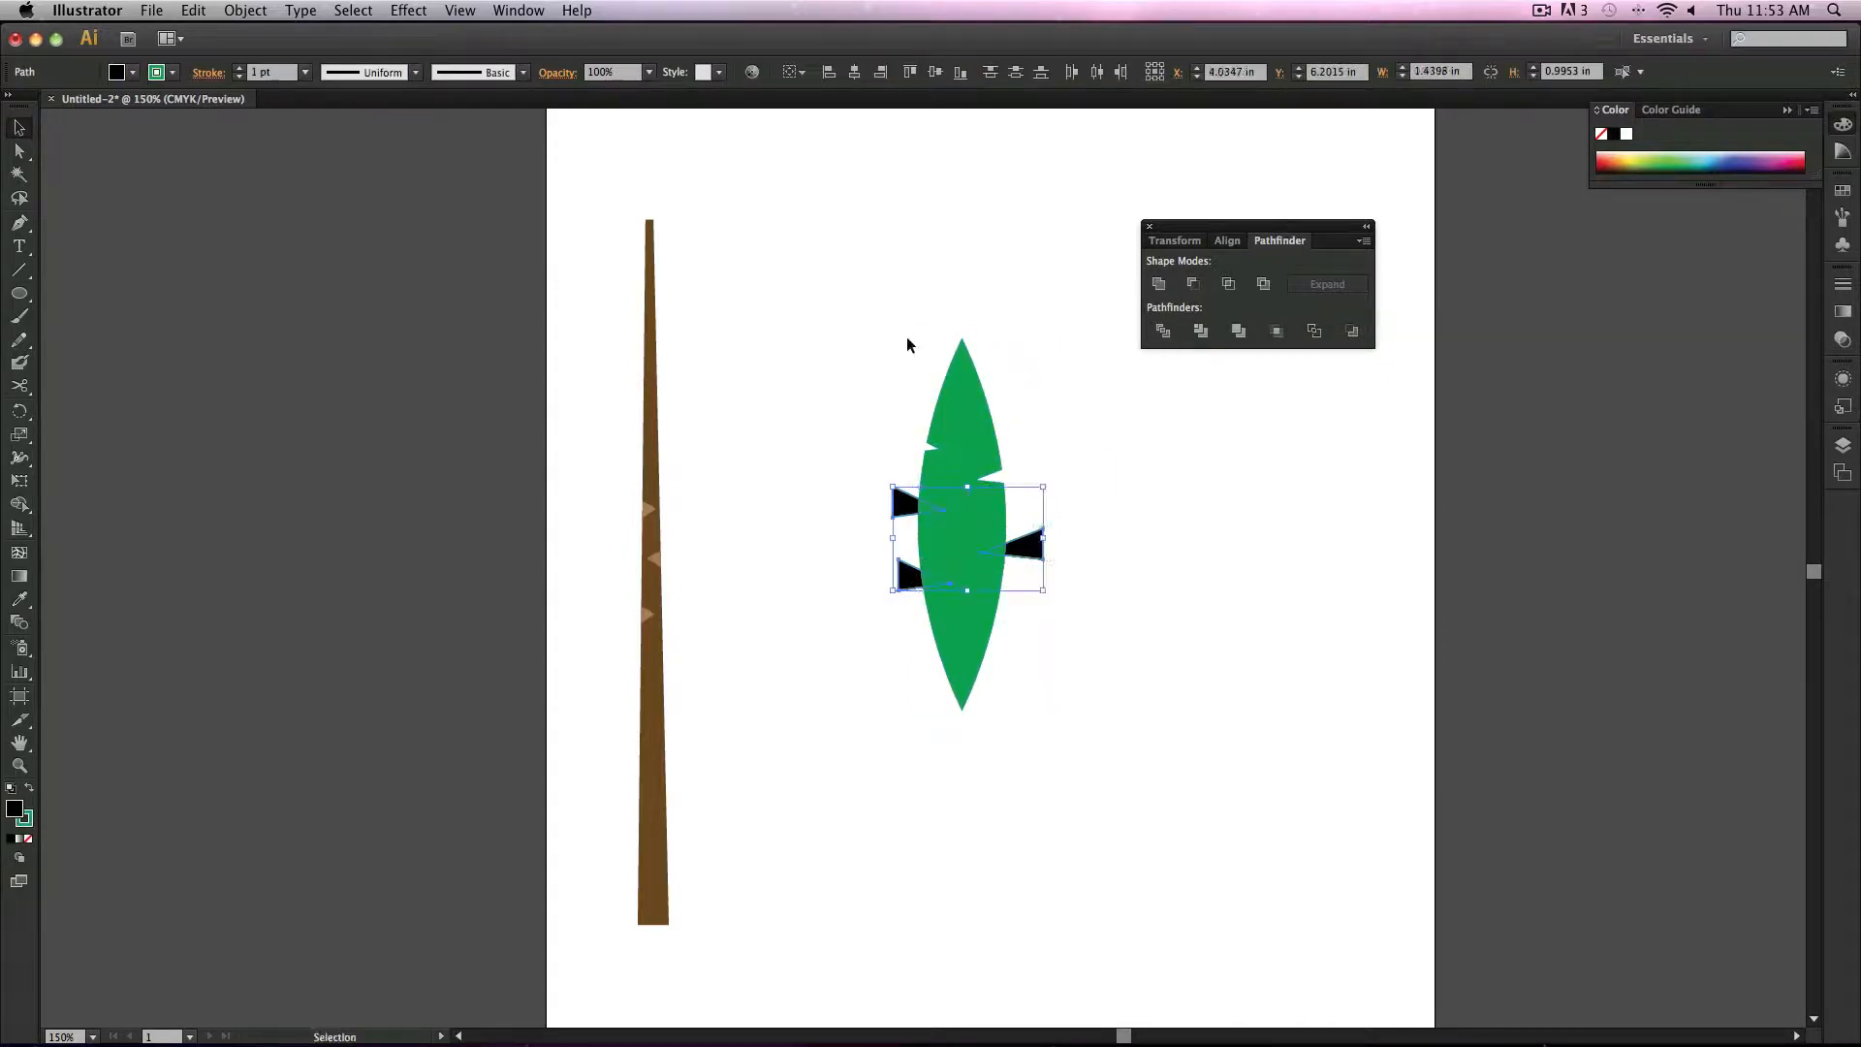
pyautogui.rightClick(1021, 551)
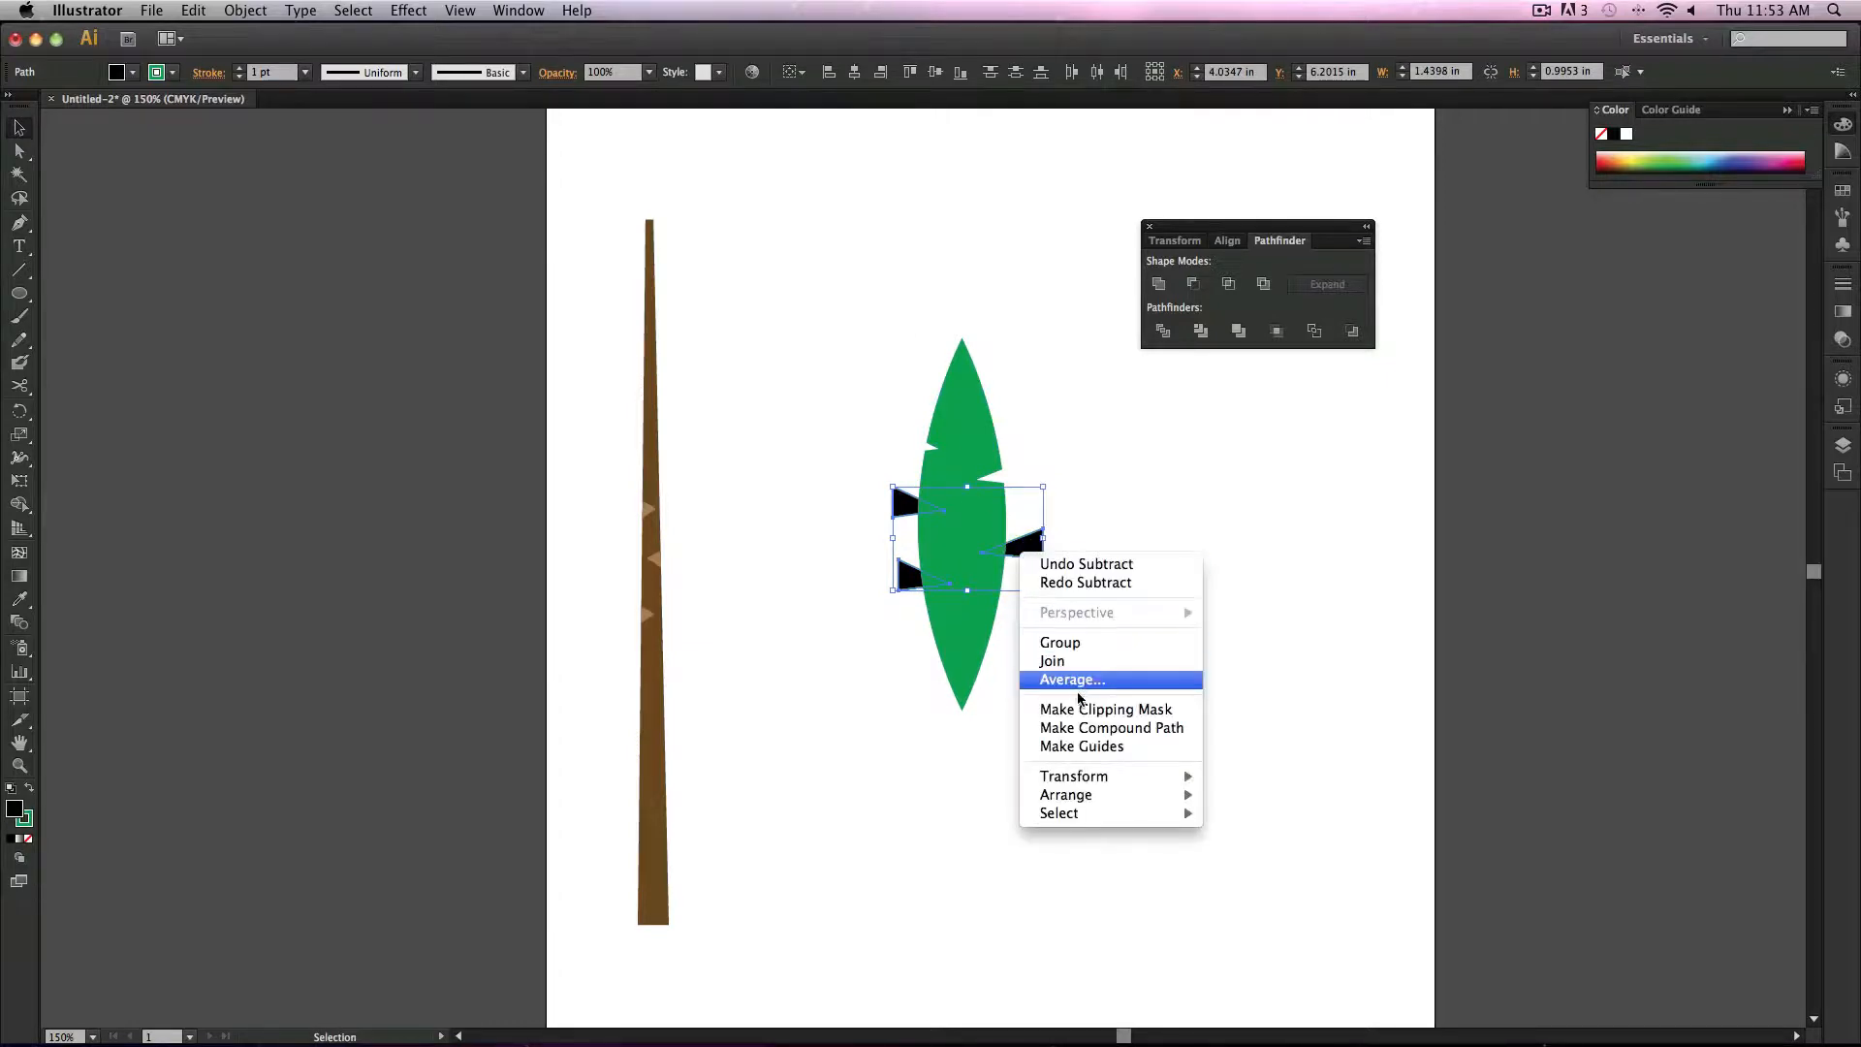
pyautogui.moveTo(1124, 797)
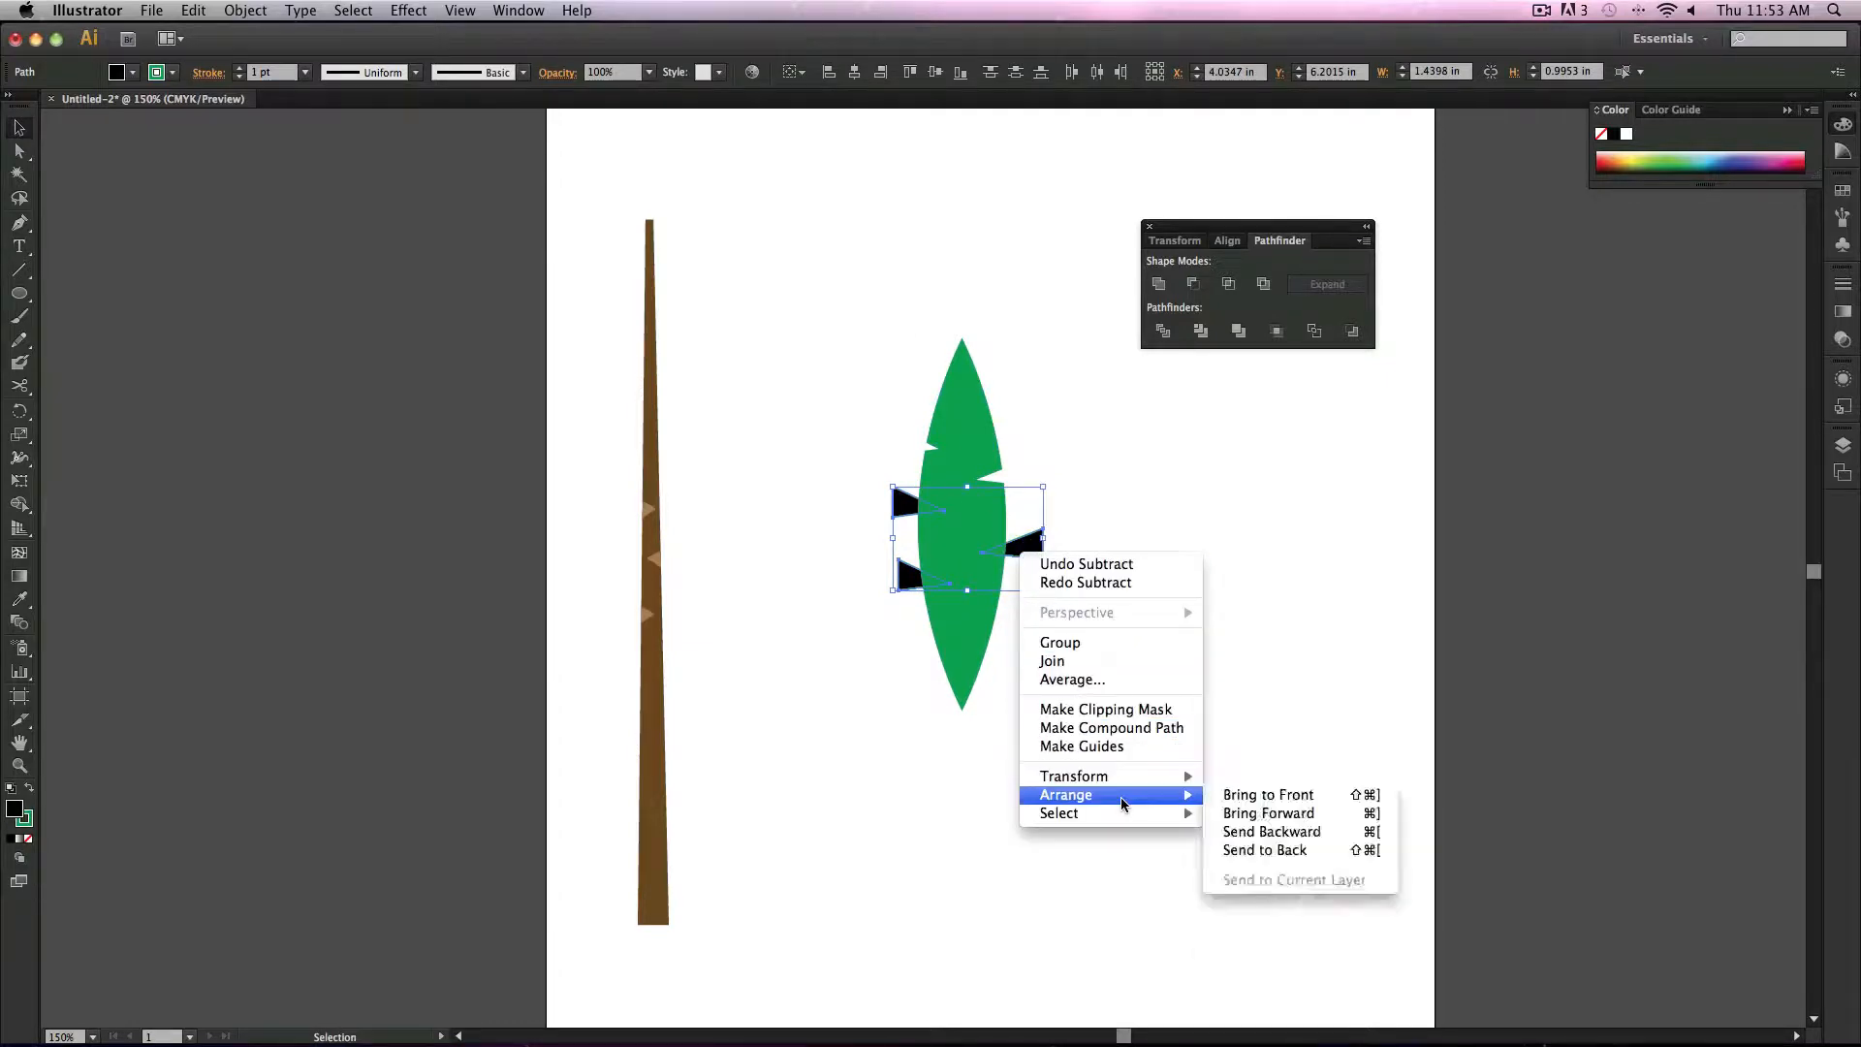
pyautogui.click(1260, 797)
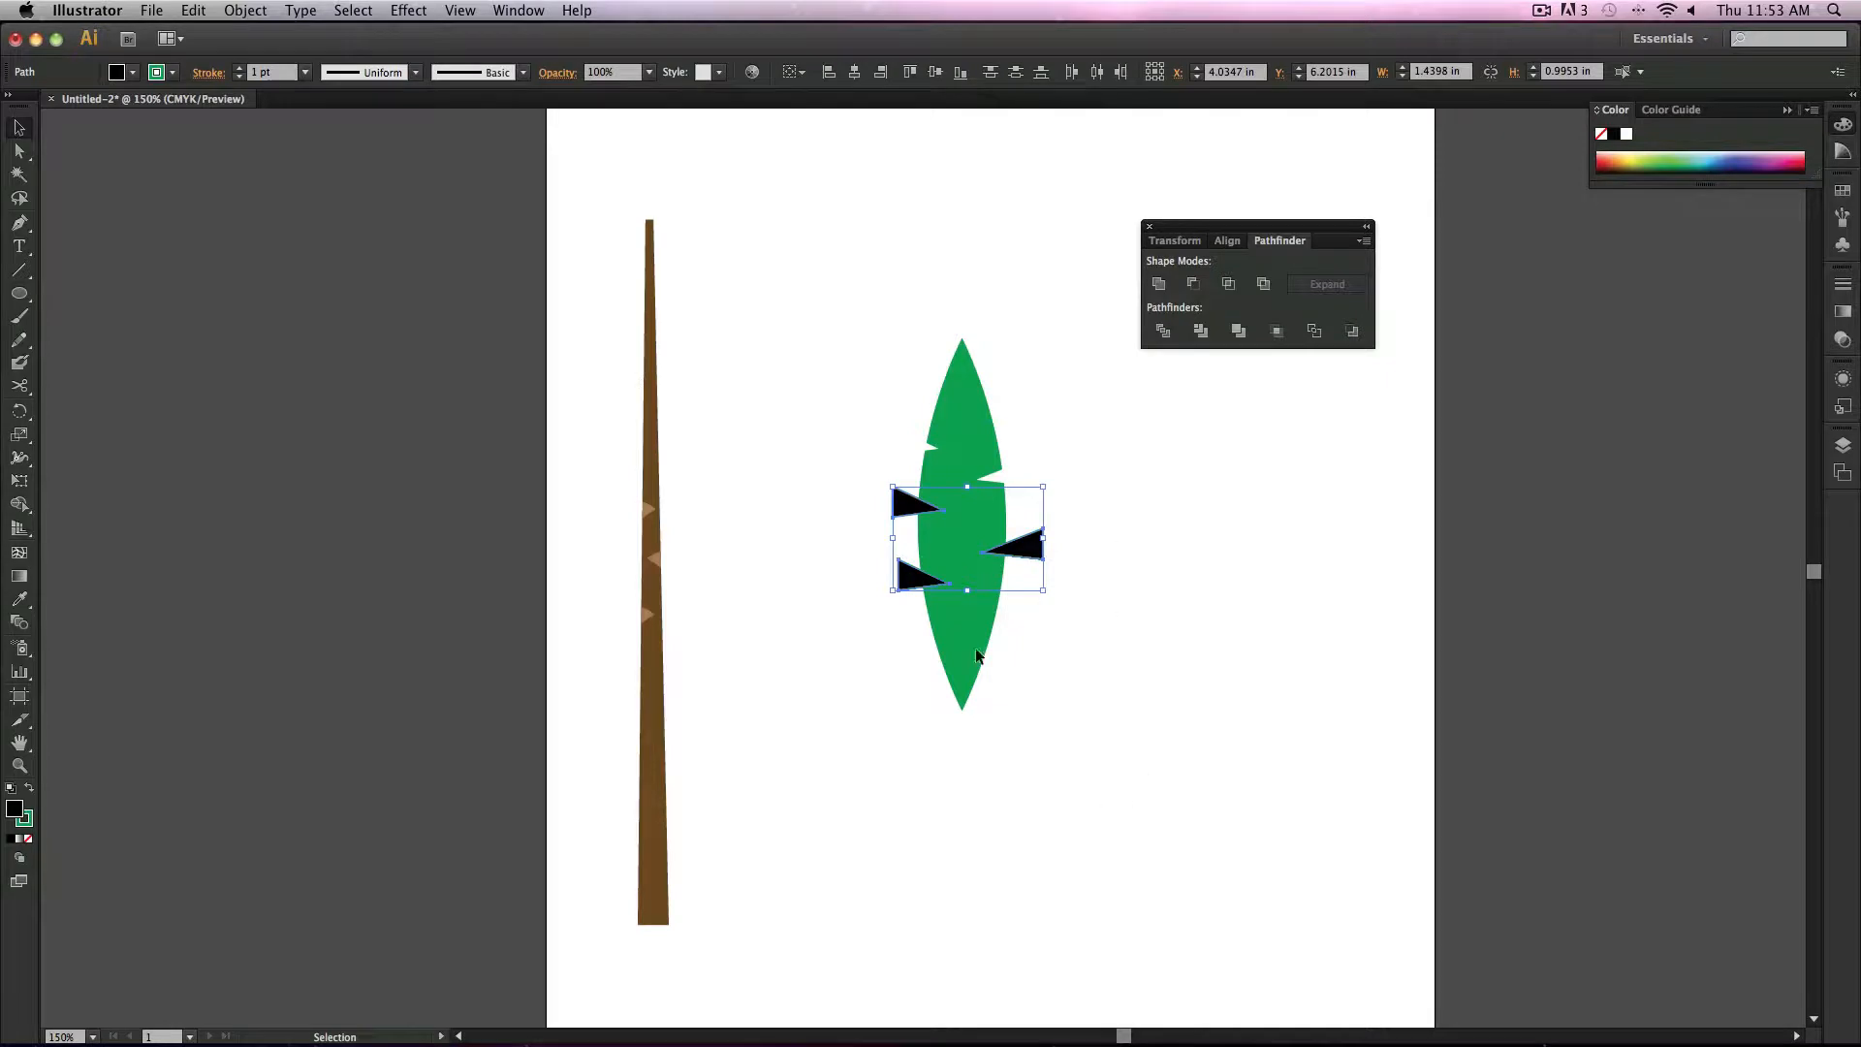
# Step: Try to Intersect the leaf with the triangles and dismiss the error
pyautogui.keyDown('shift'); pyautogui.click(979, 423); pyautogui.keyUp('shift')
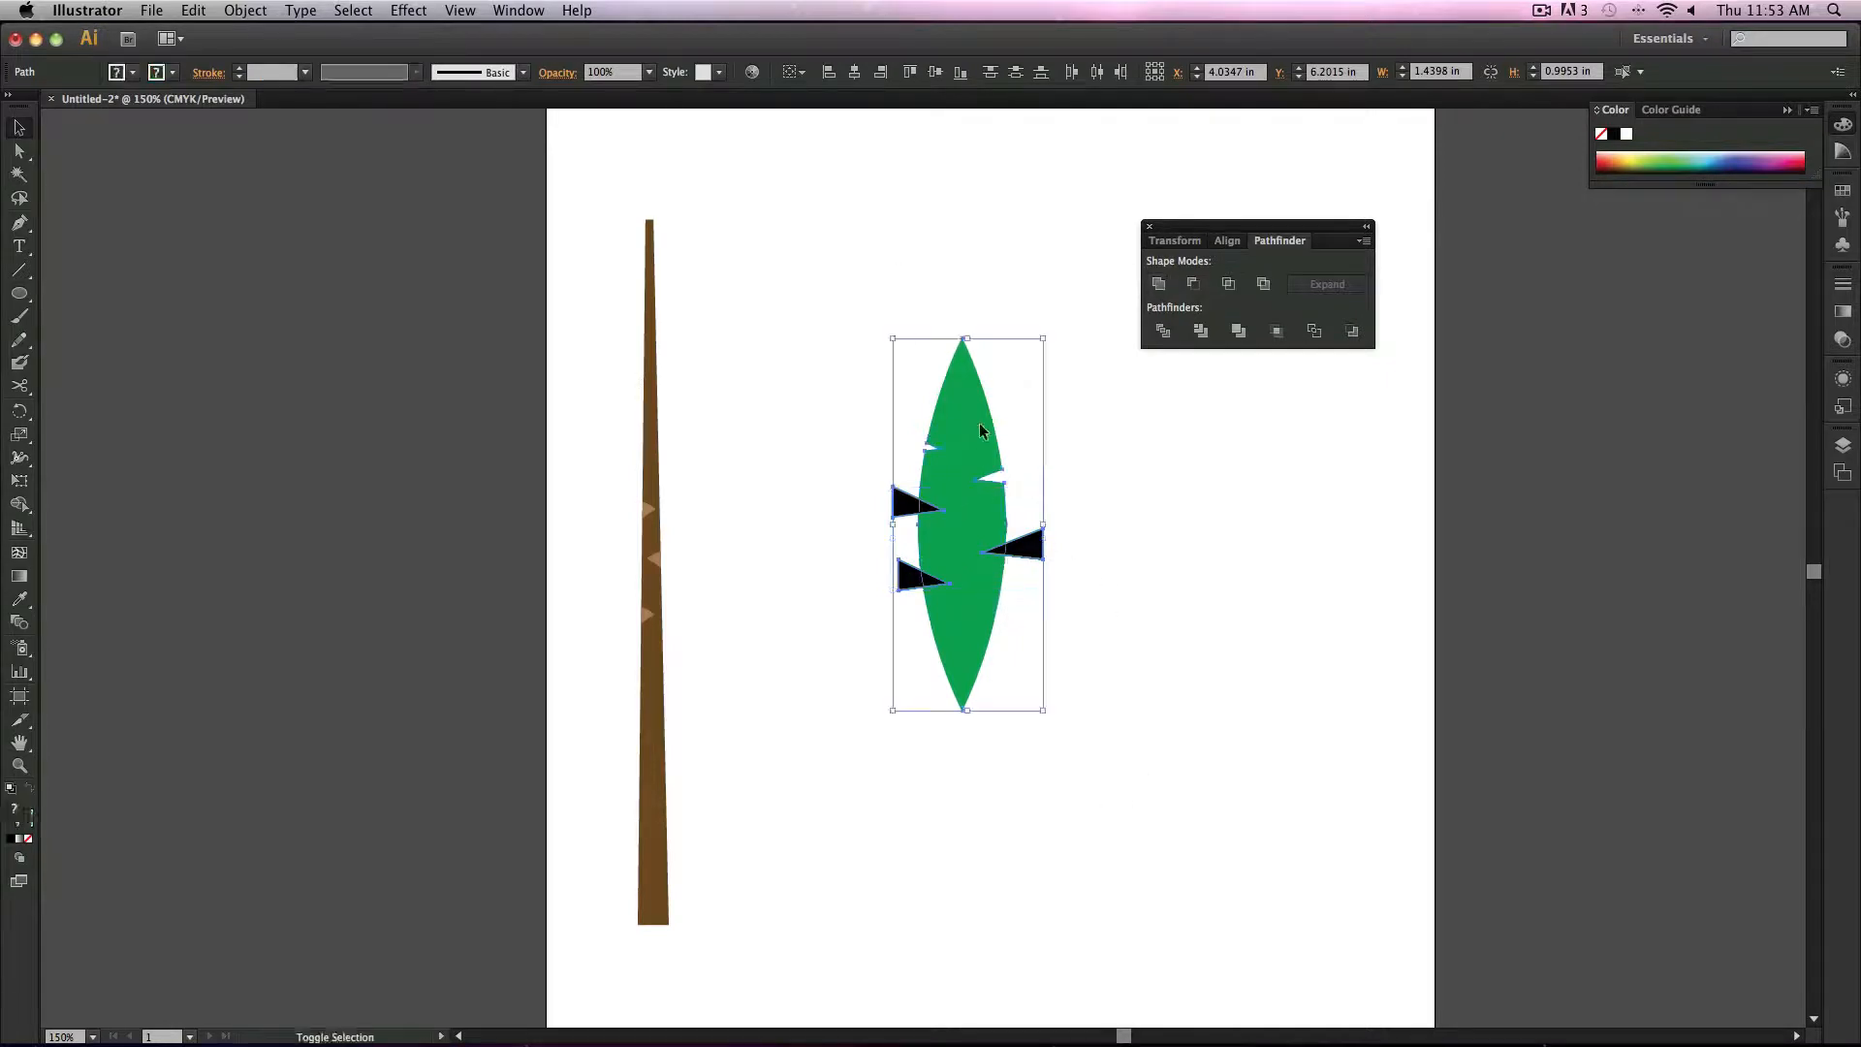
pyautogui.click(1236, 283)
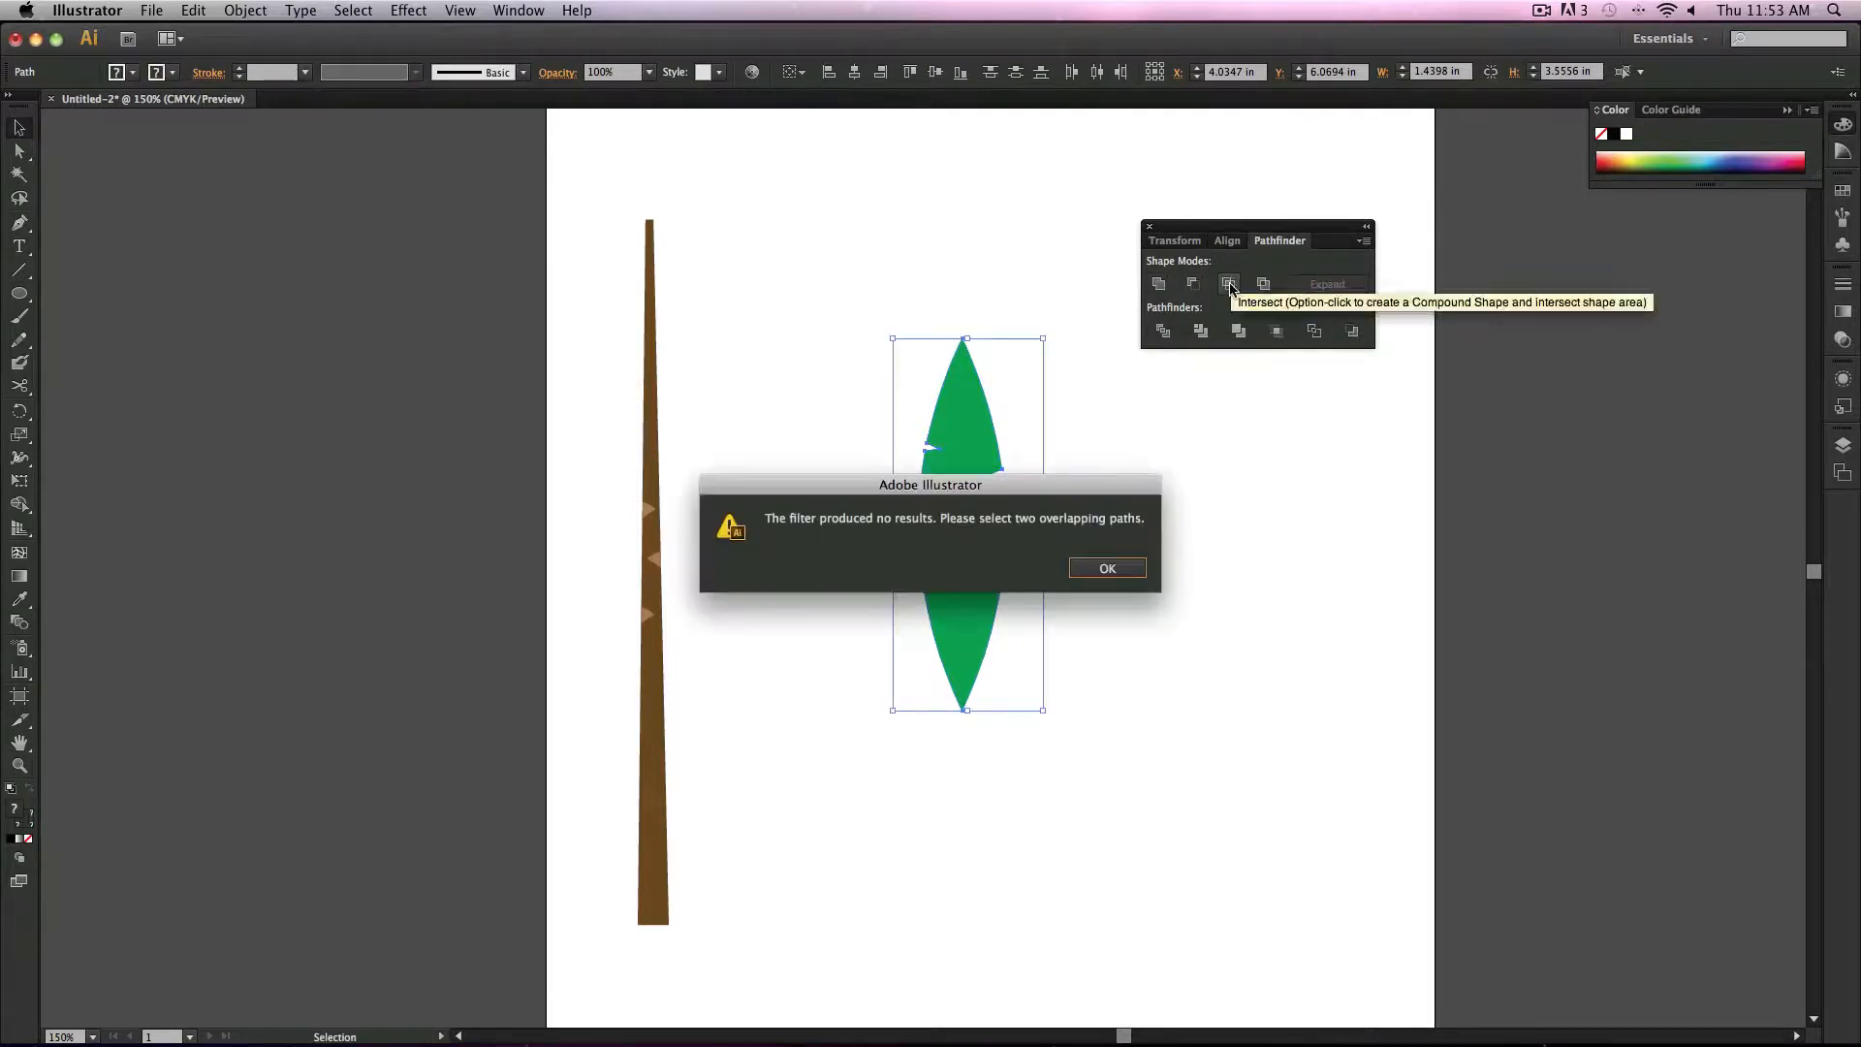
pyautogui.click(1112, 572)
pyautogui.click(1150, 571)
# Step: Try Intersect on the leaf and the right middle triangle, then undo it
pyautogui.click(983, 526)
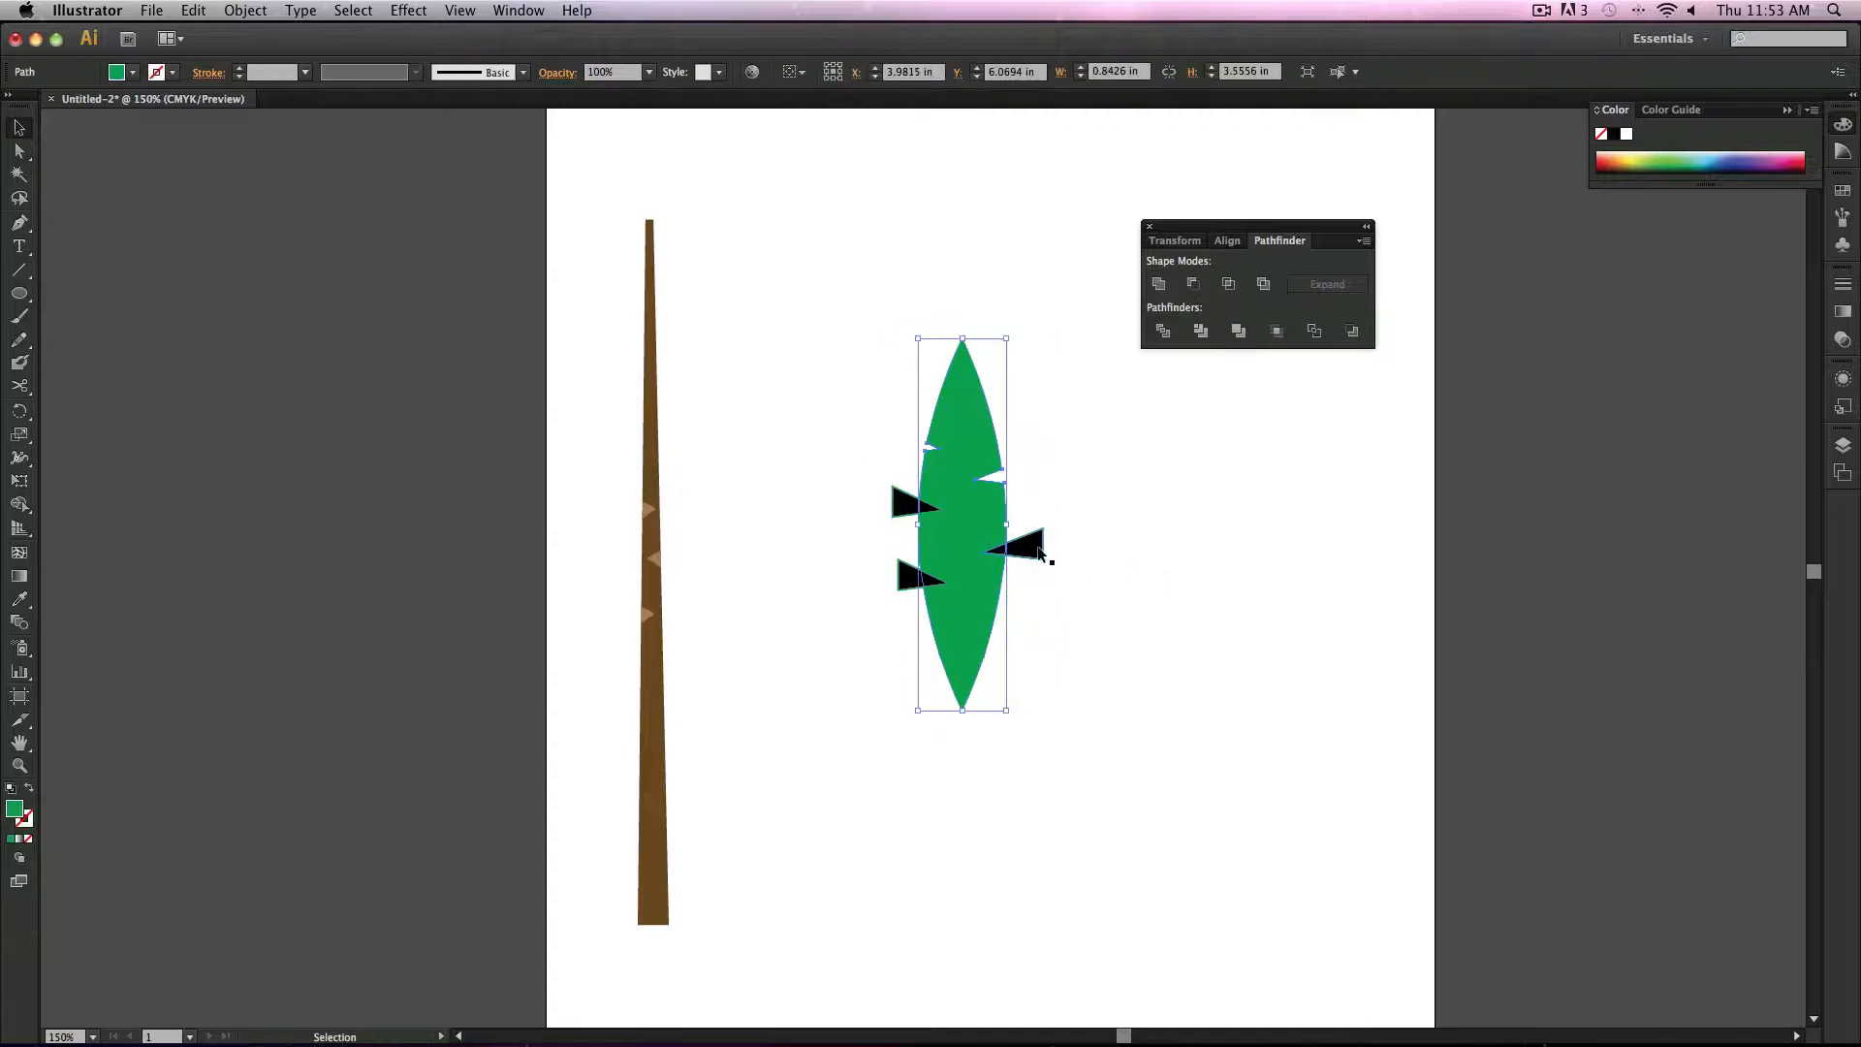
pyautogui.click(1032, 547)
pyautogui.keyDown('shift'); pyautogui.click(978, 510); pyautogui.keyUp('shift')
pyautogui.click(1227, 286)
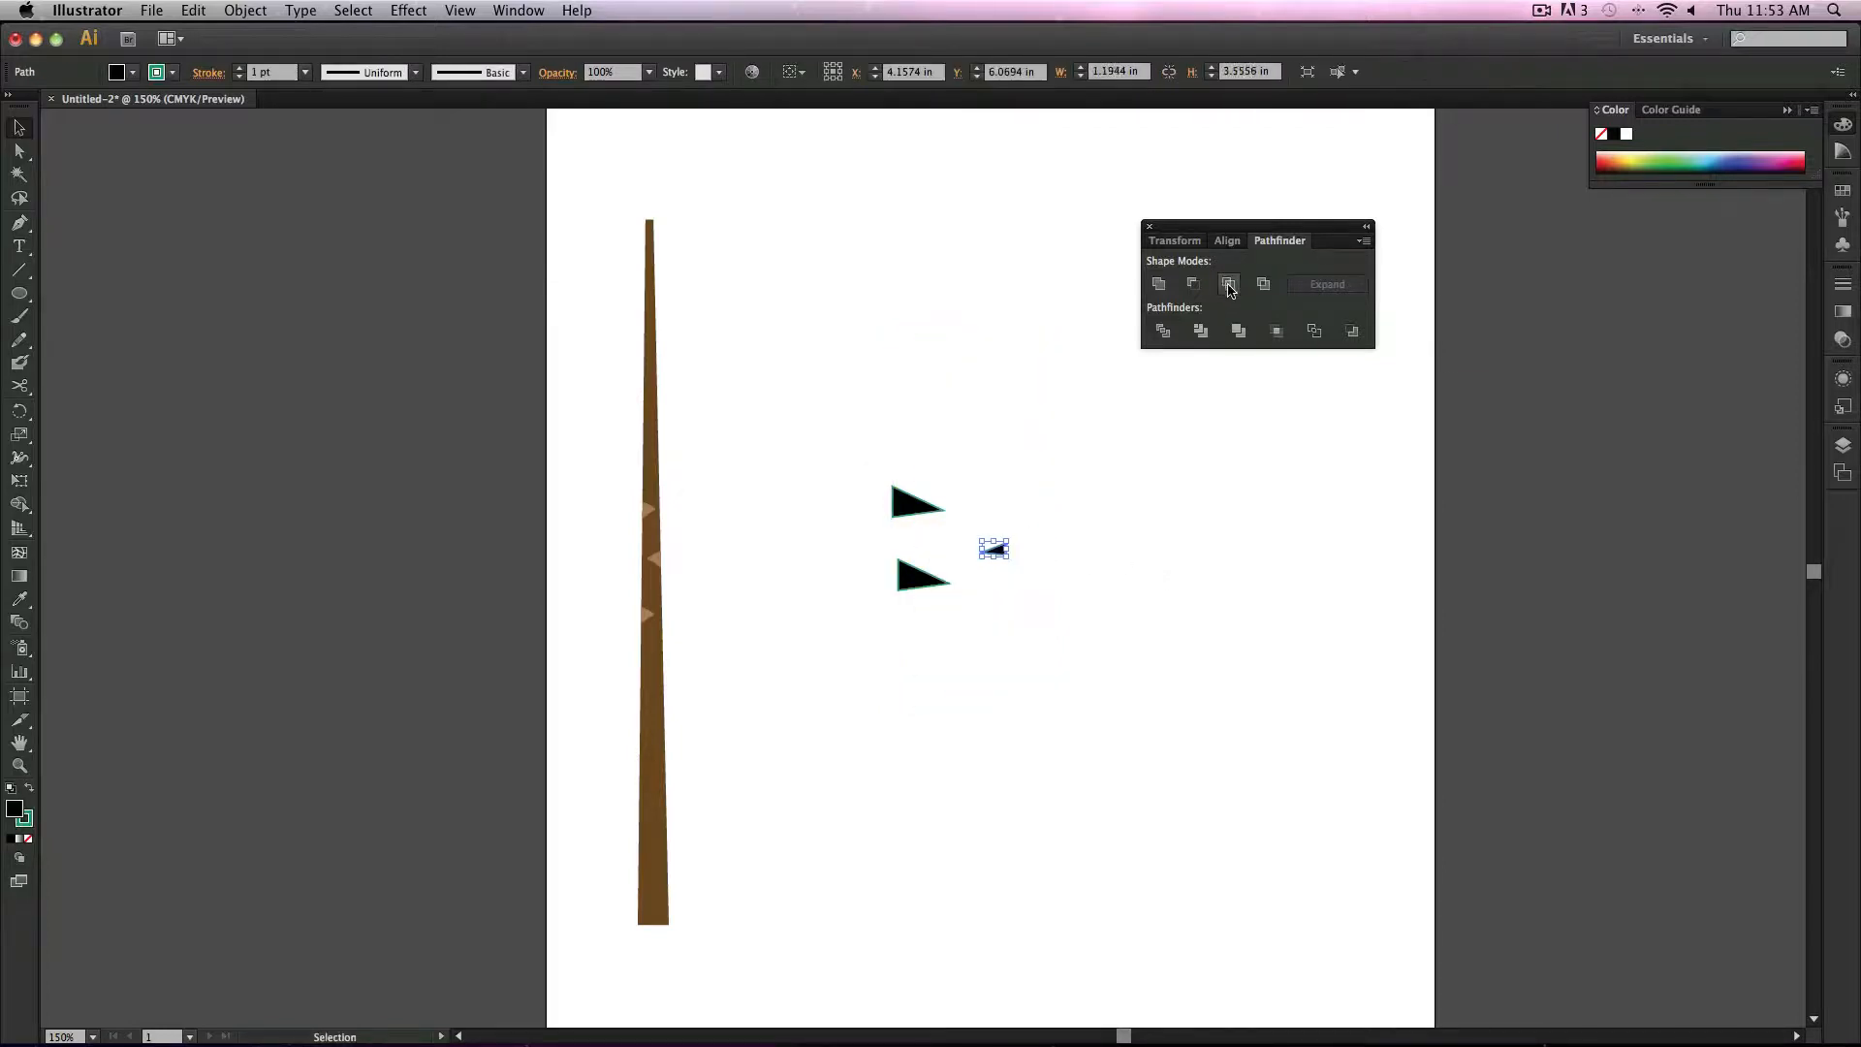
pyautogui.press('super+z')
pyautogui.click(1139, 526)
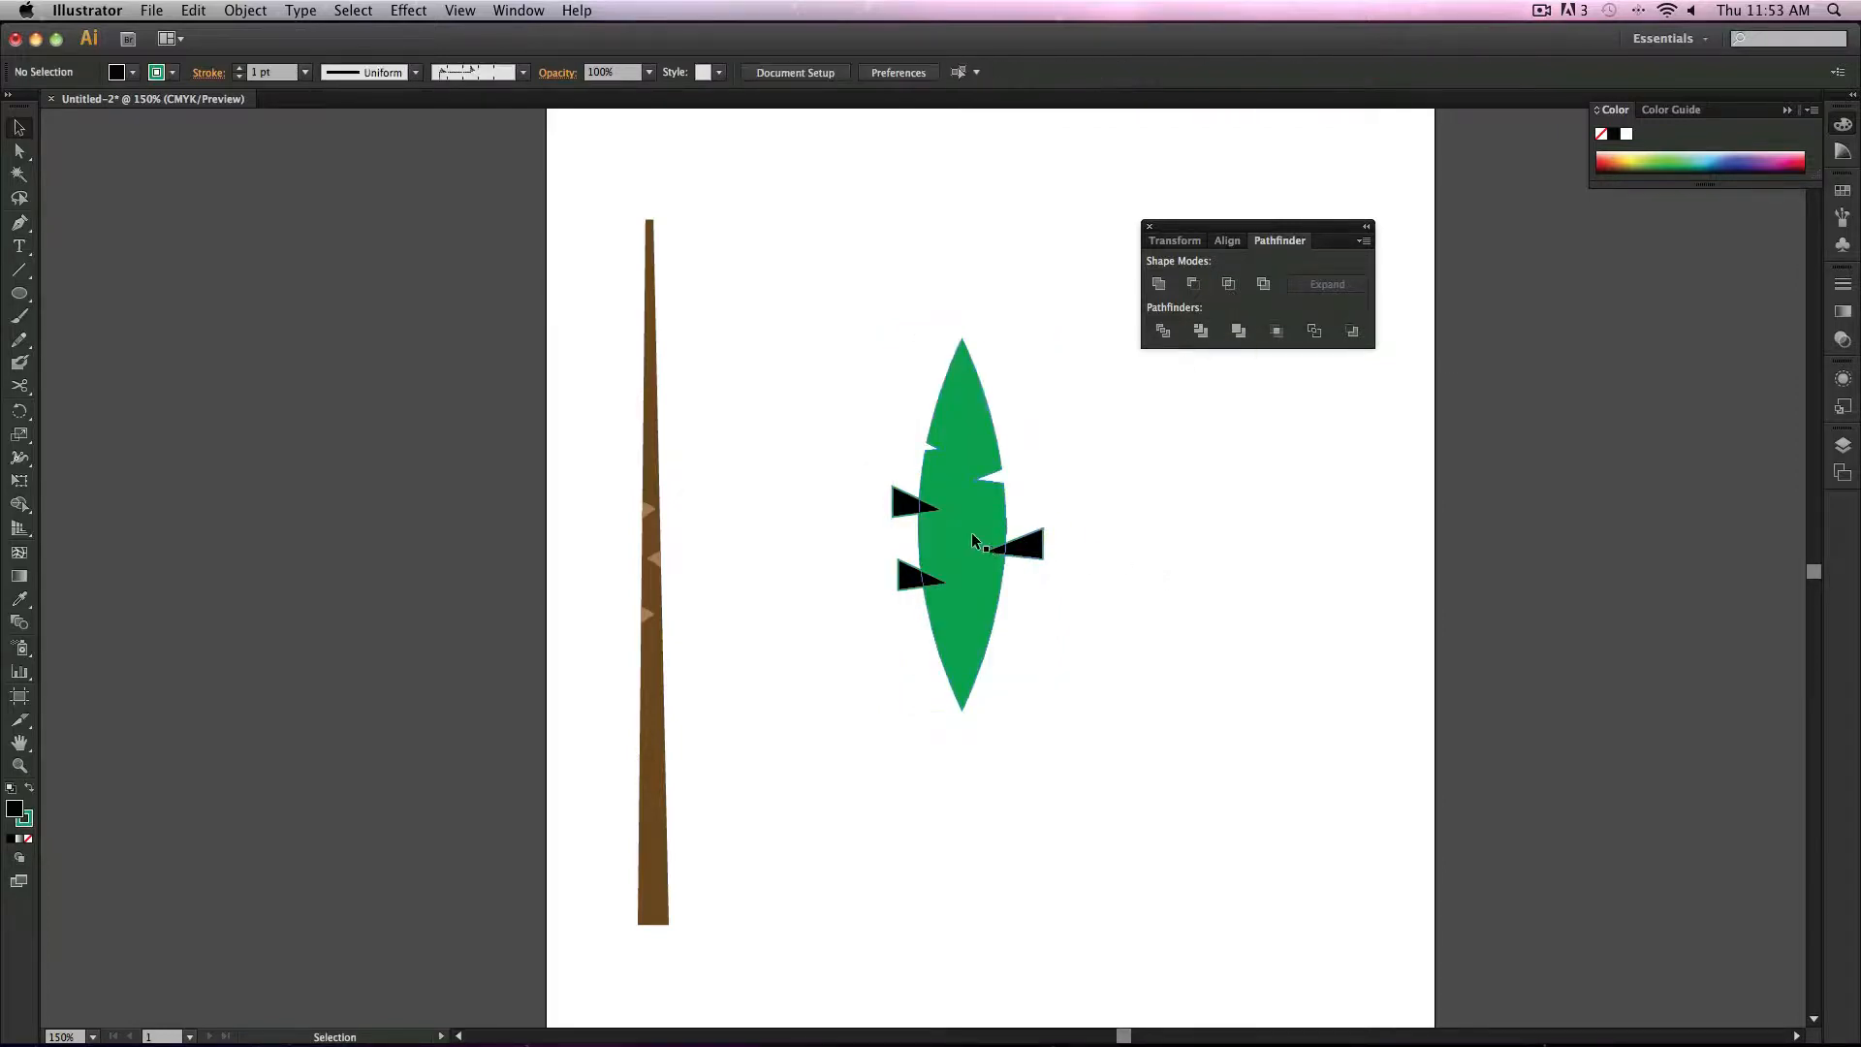
# Step: Select the leaf with the right middle triangle and cut the triangle out using Minus Front
pyautogui.click(973, 535)
pyautogui.keyDown('shift'); pyautogui.click(1028, 547); pyautogui.keyUp('shift')
pyautogui.click(1191, 288)
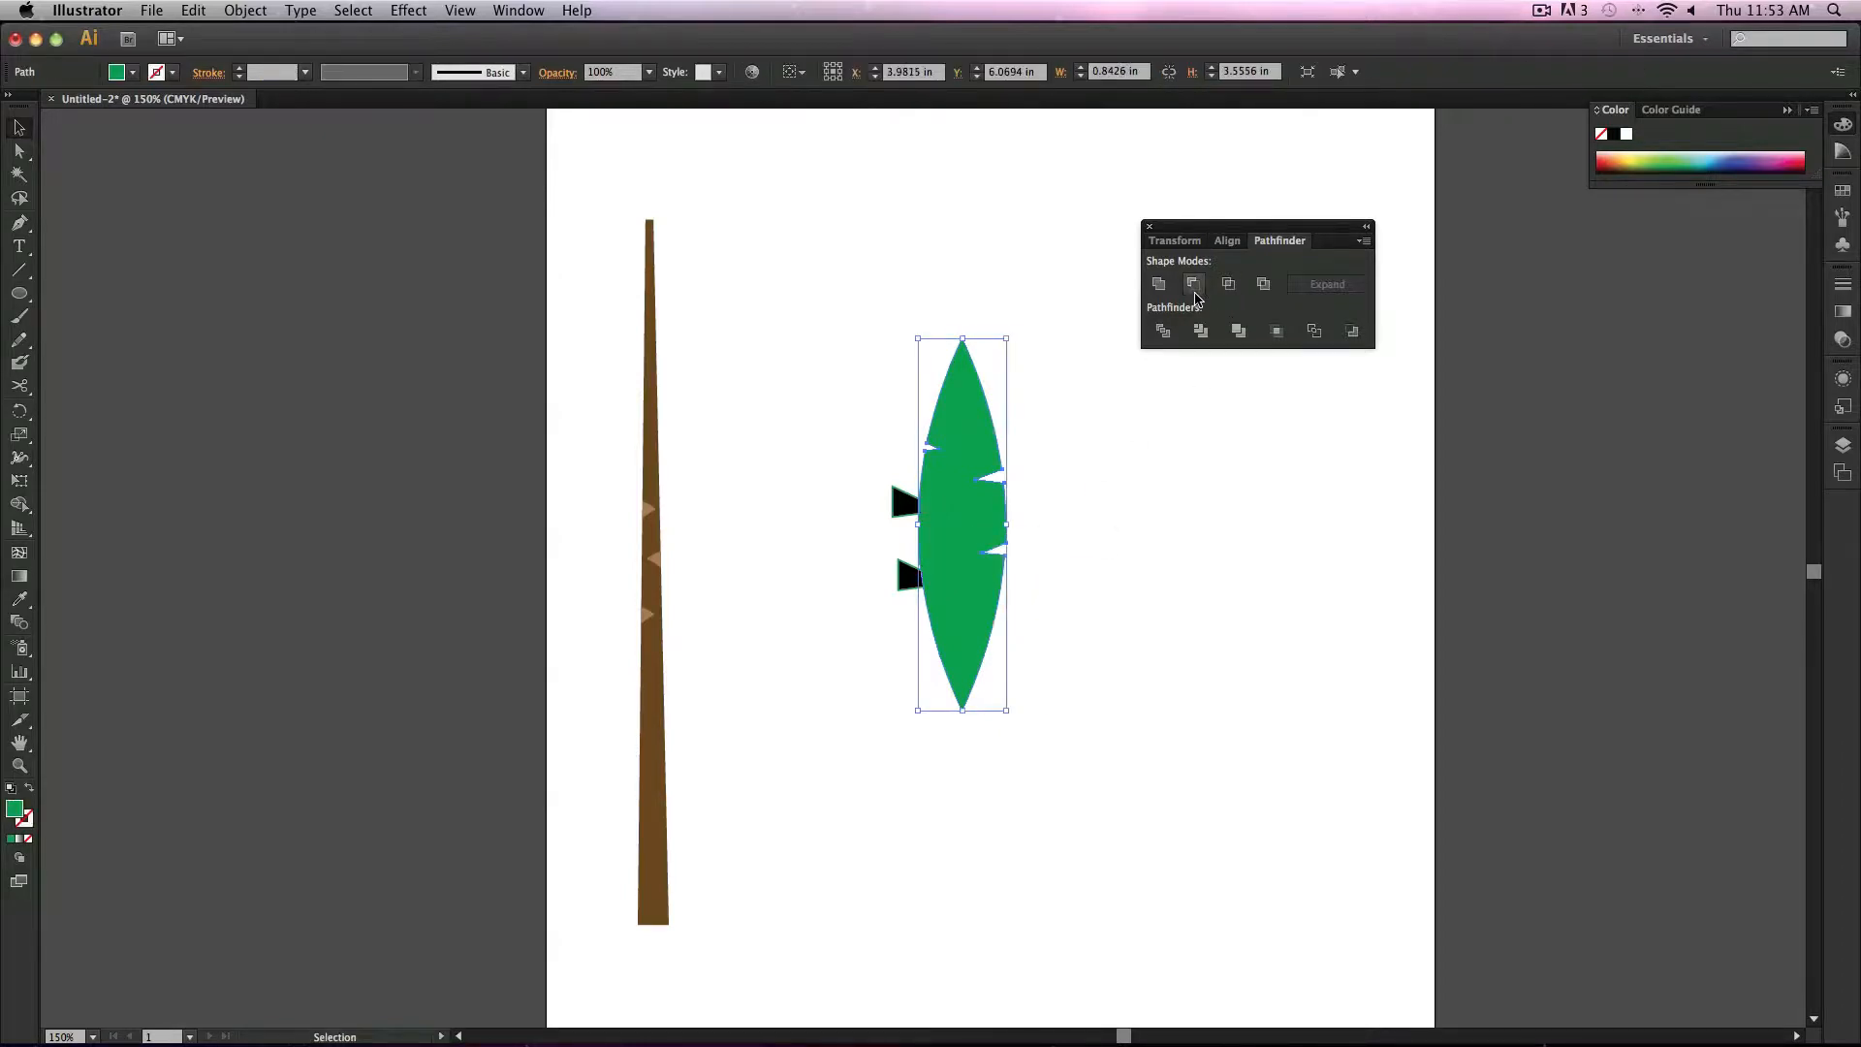
# Step: Move the leaf aside, delete the leftover black triangles, and move the leaf back into place
pyautogui.click(851, 620)
pyautogui.moveTo(952, 511); pyautogui.dragTo(1116, 533)
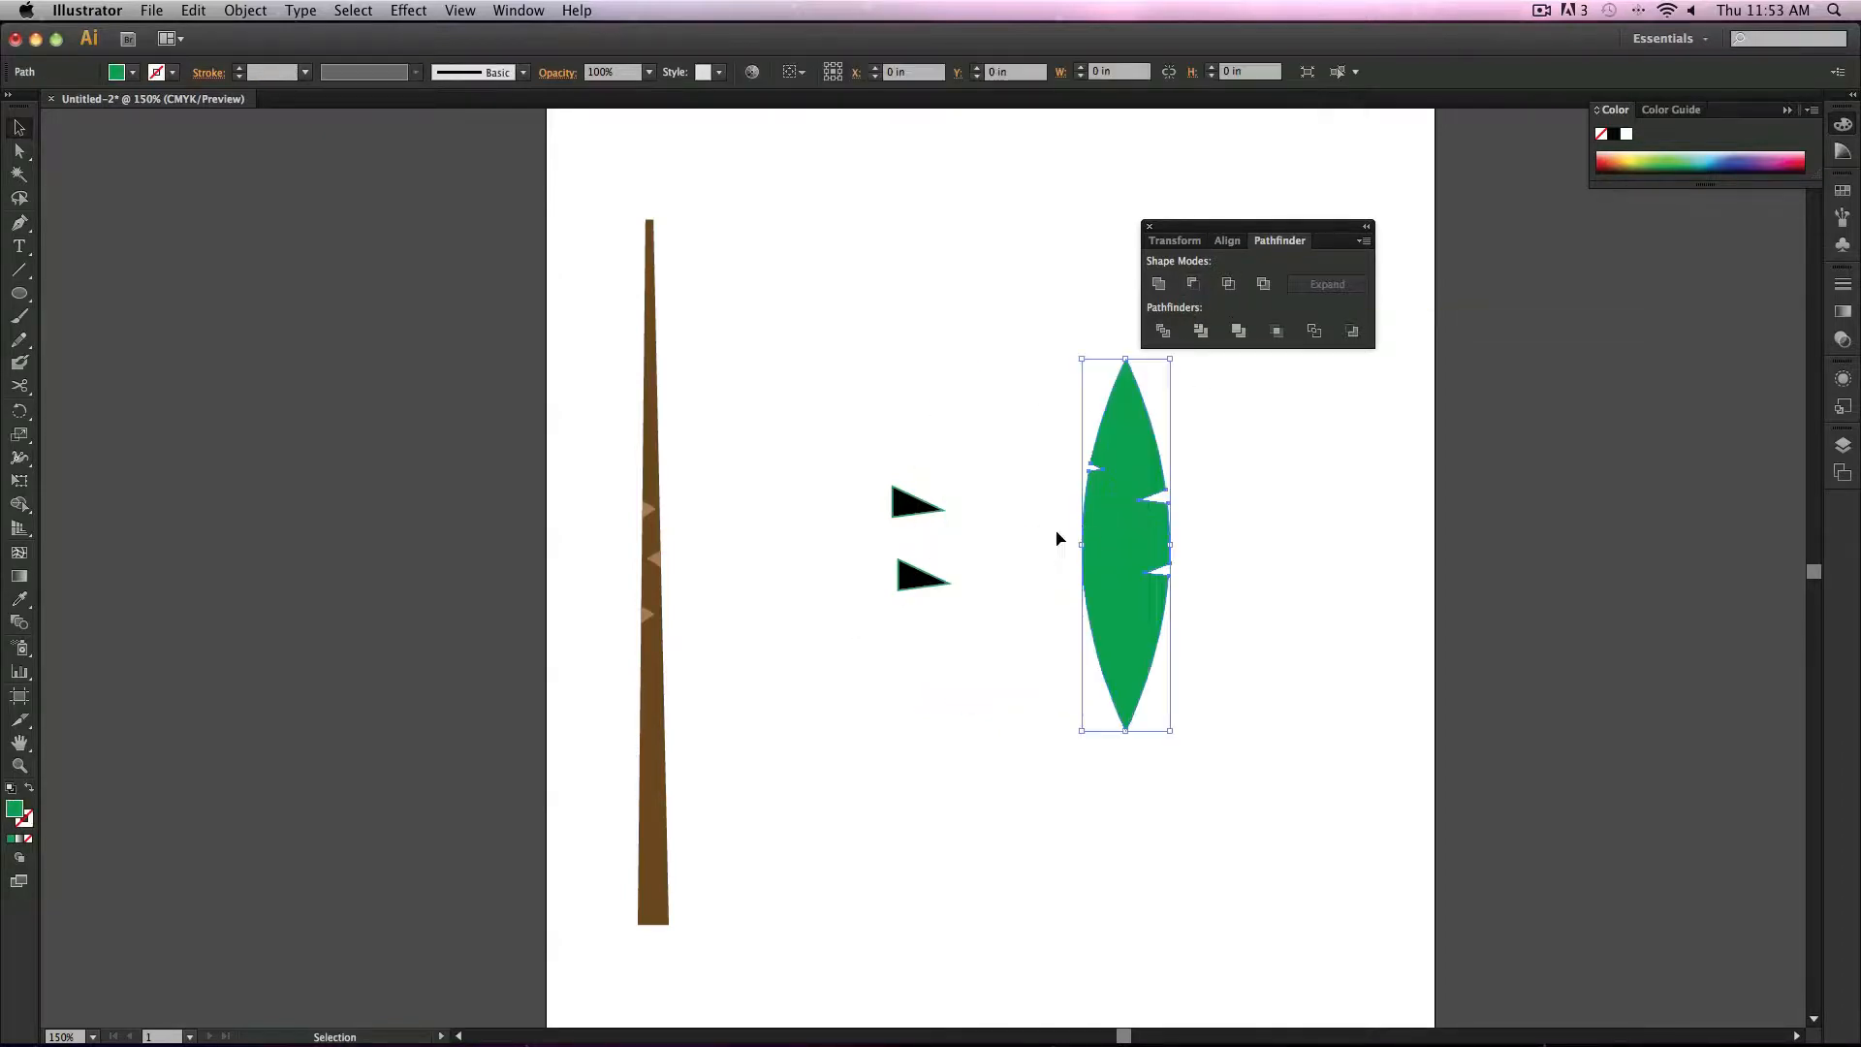
pyautogui.moveTo(847, 476); pyautogui.dragTo(991, 621)
pyautogui.press('Delete')
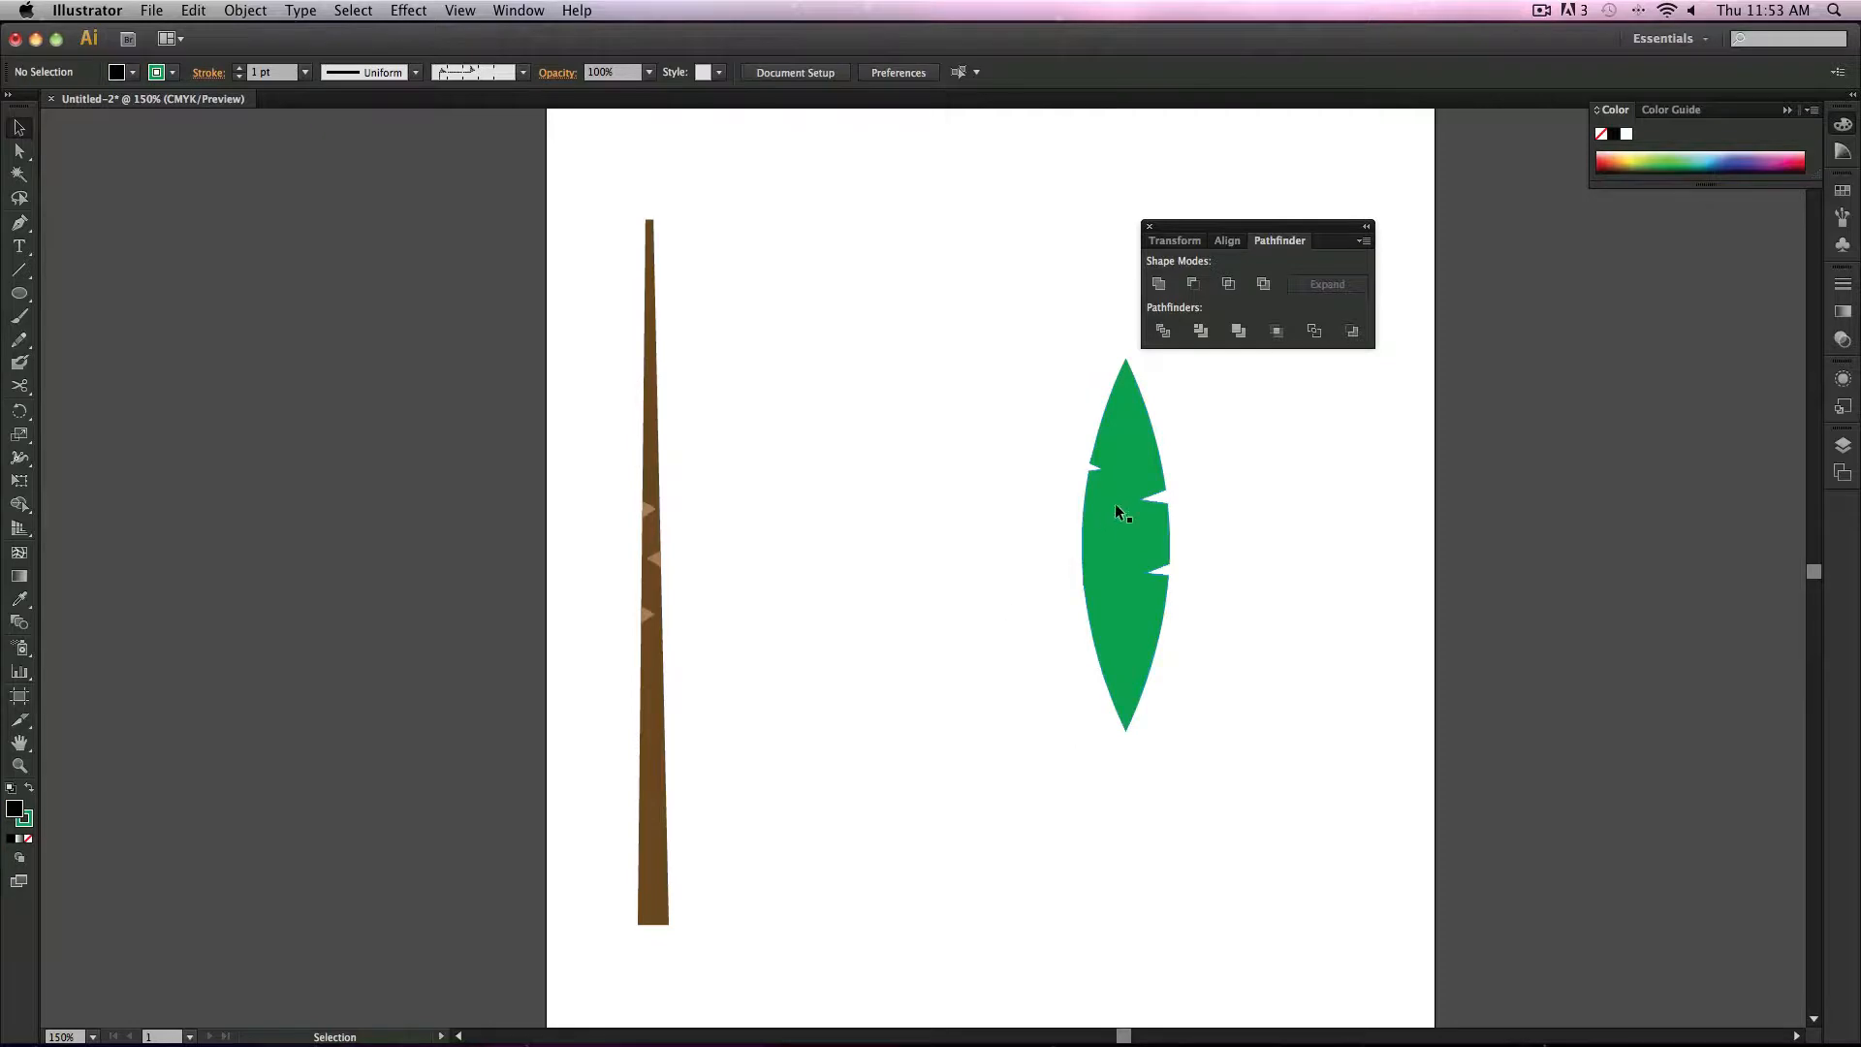
pyautogui.moveTo(1117, 511); pyautogui.dragTo(846, 598)
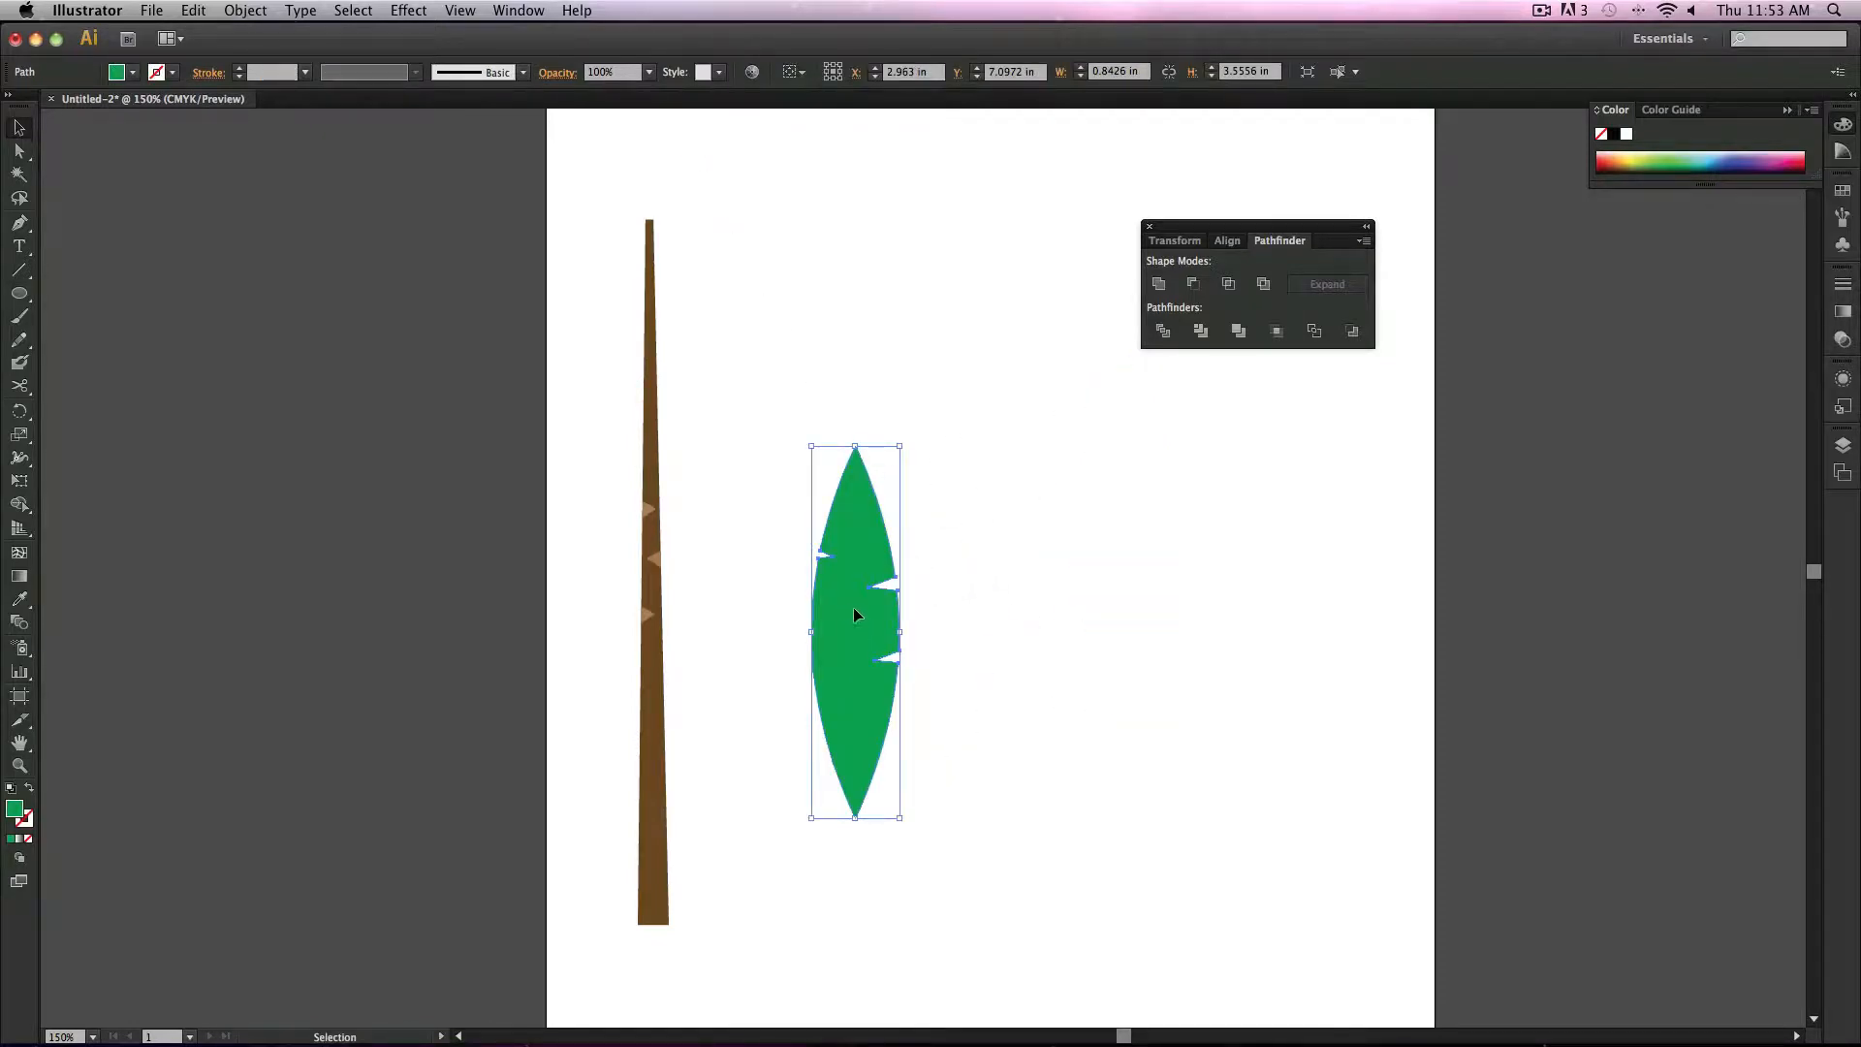
# Step: Copy the leaf and paste a duplicate to the right of the original
pyautogui.click(194, 8)
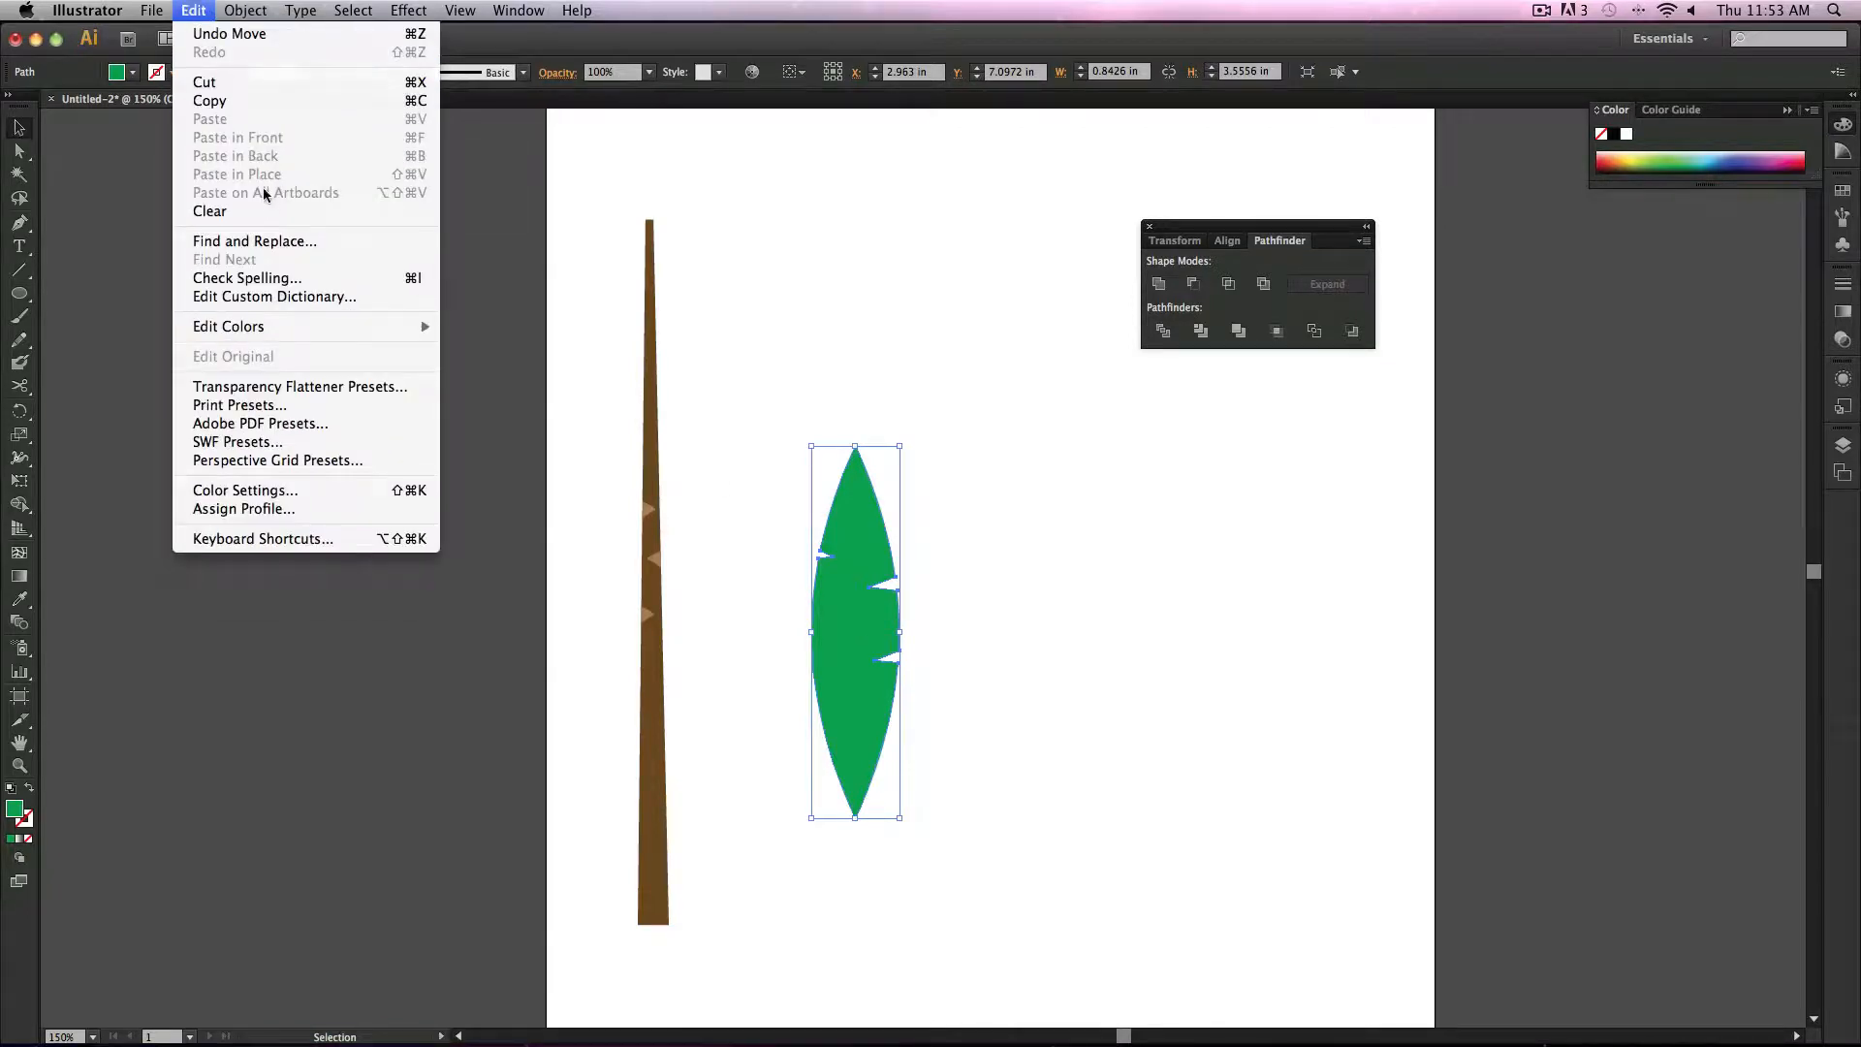
pyautogui.moveTo(226, 12)
pyautogui.click(756, 494)
pyautogui.press('super+z')
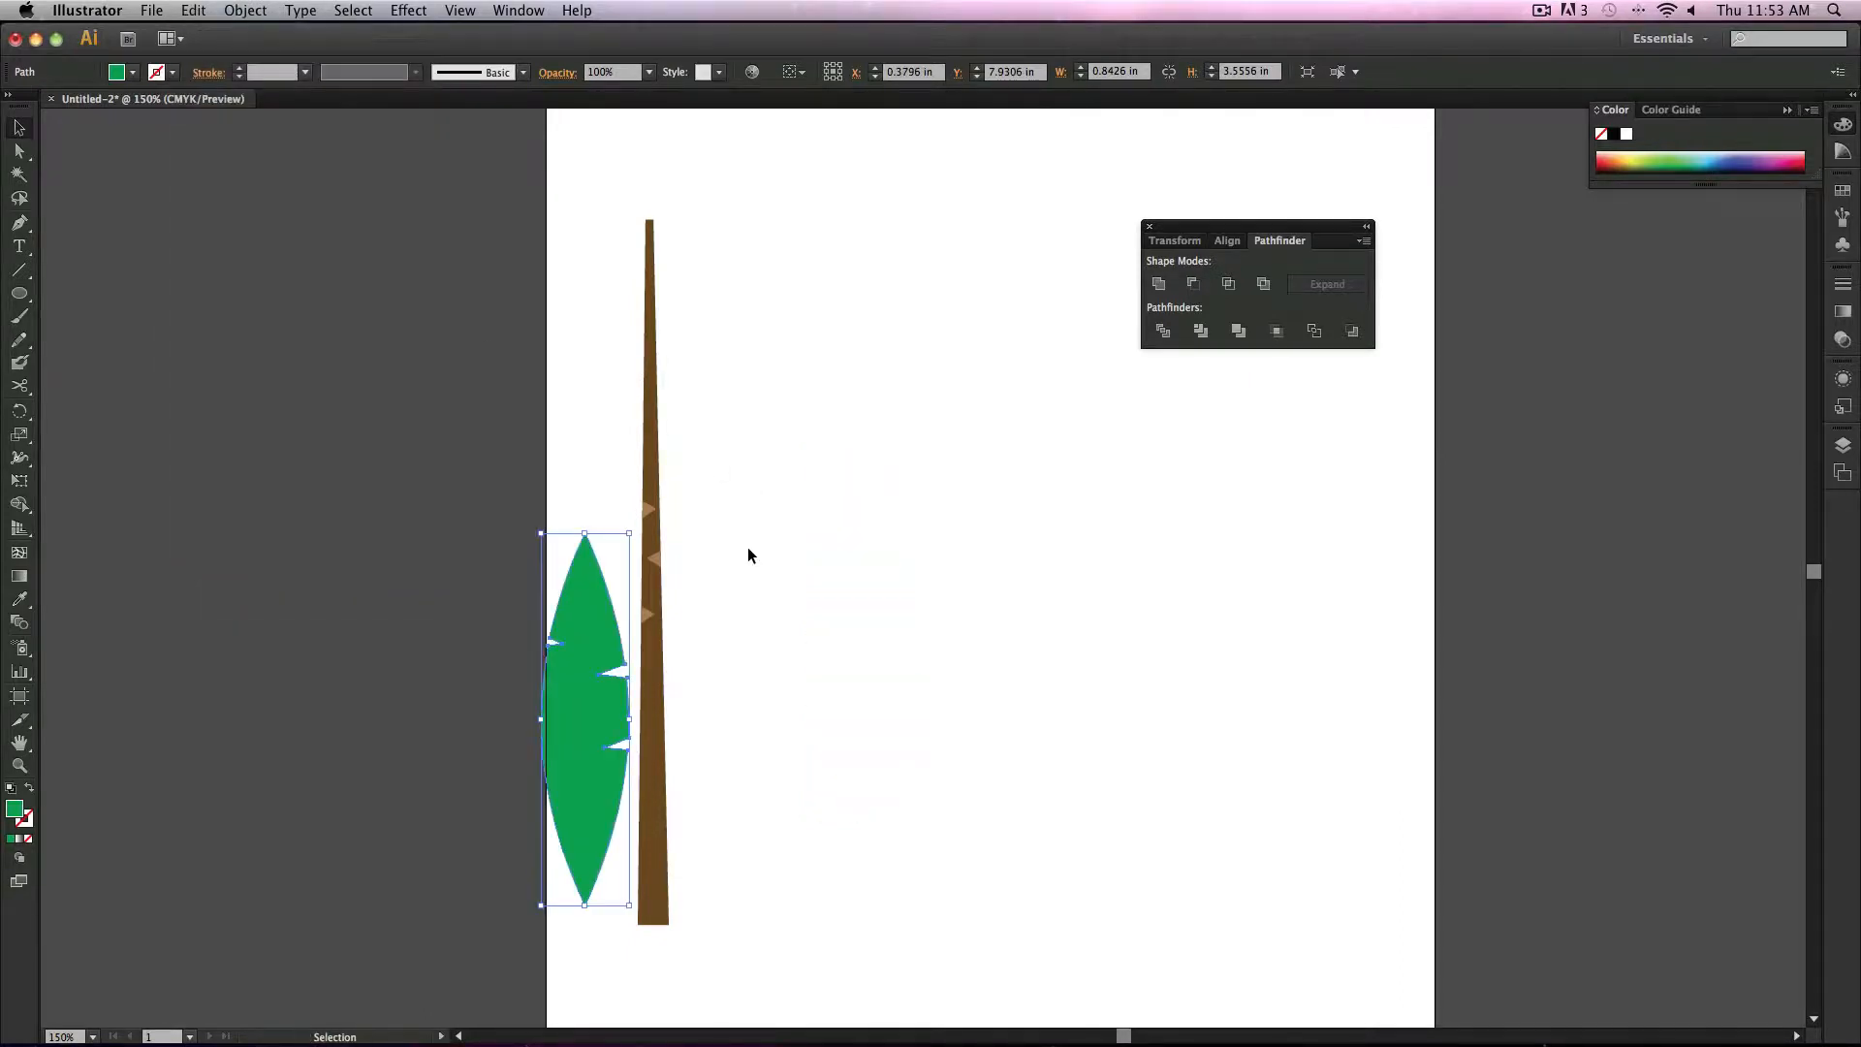
pyautogui.press('super+shift+z')
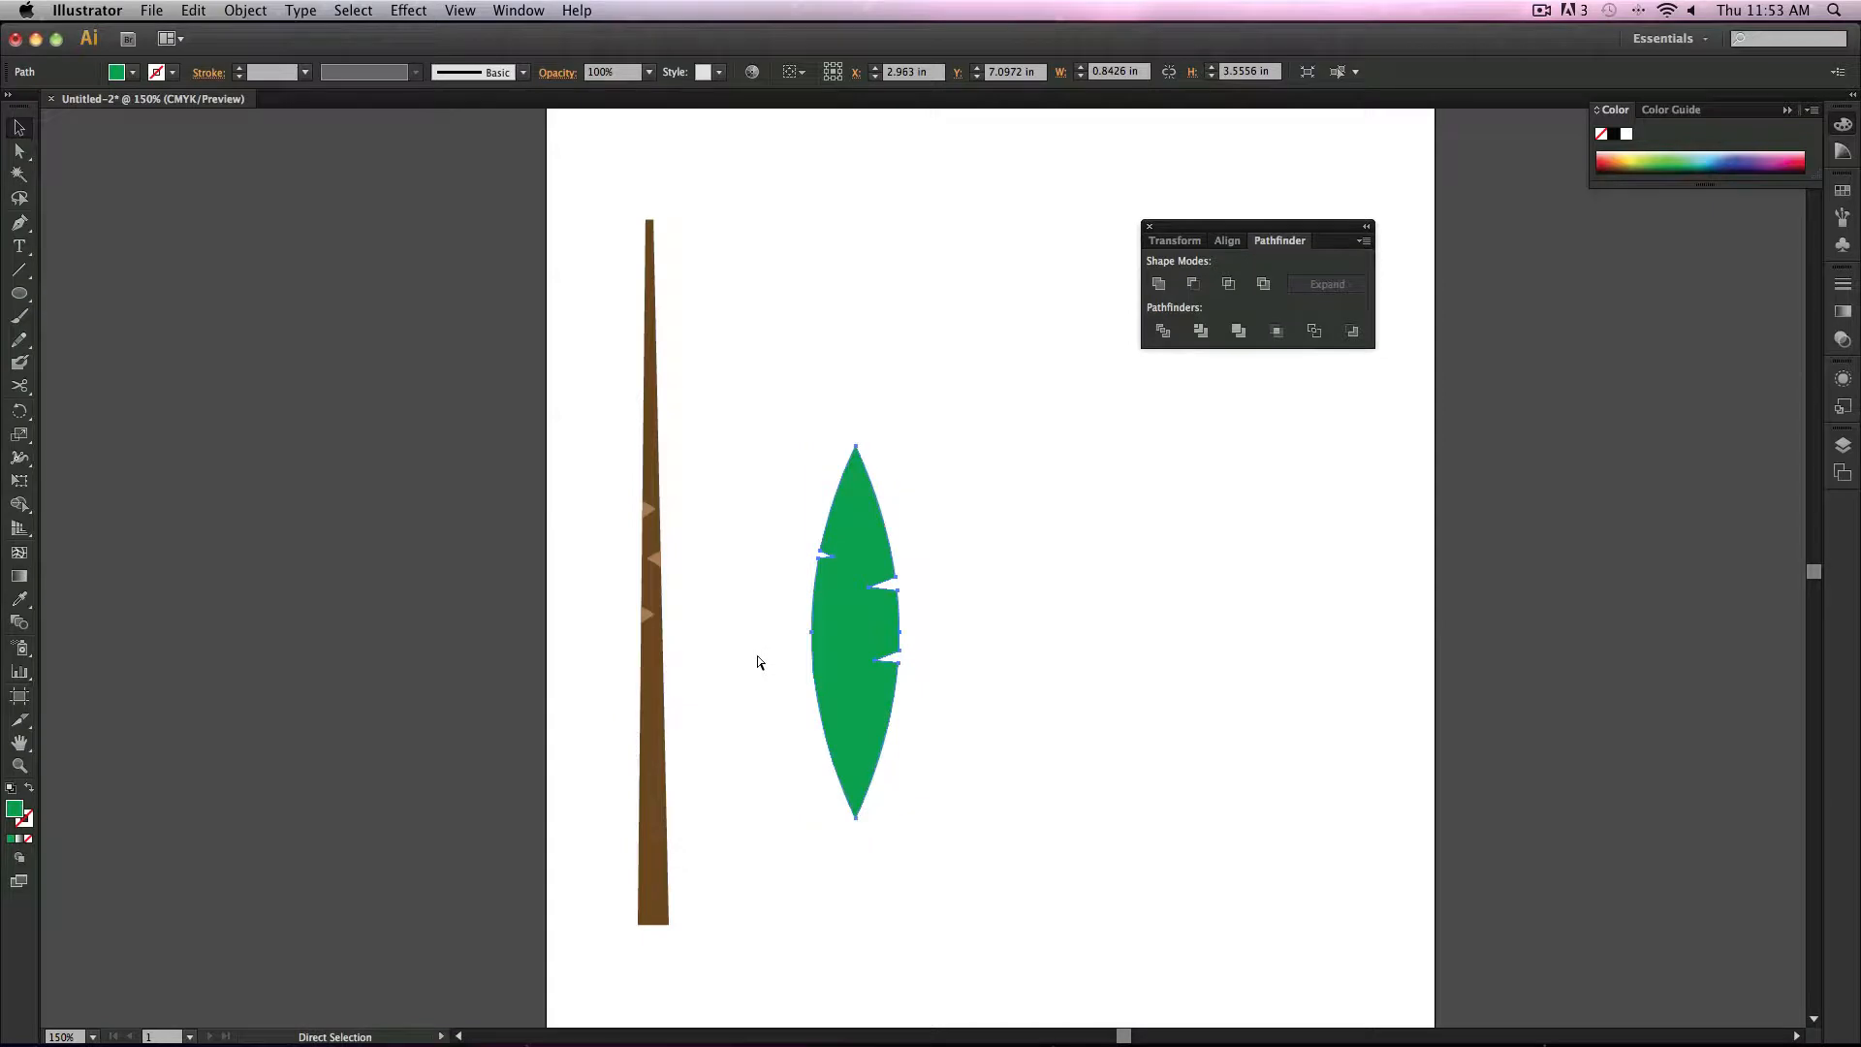
pyautogui.press('super+v')
pyautogui.moveTo(917, 526); pyautogui.dragTo(1015, 574)
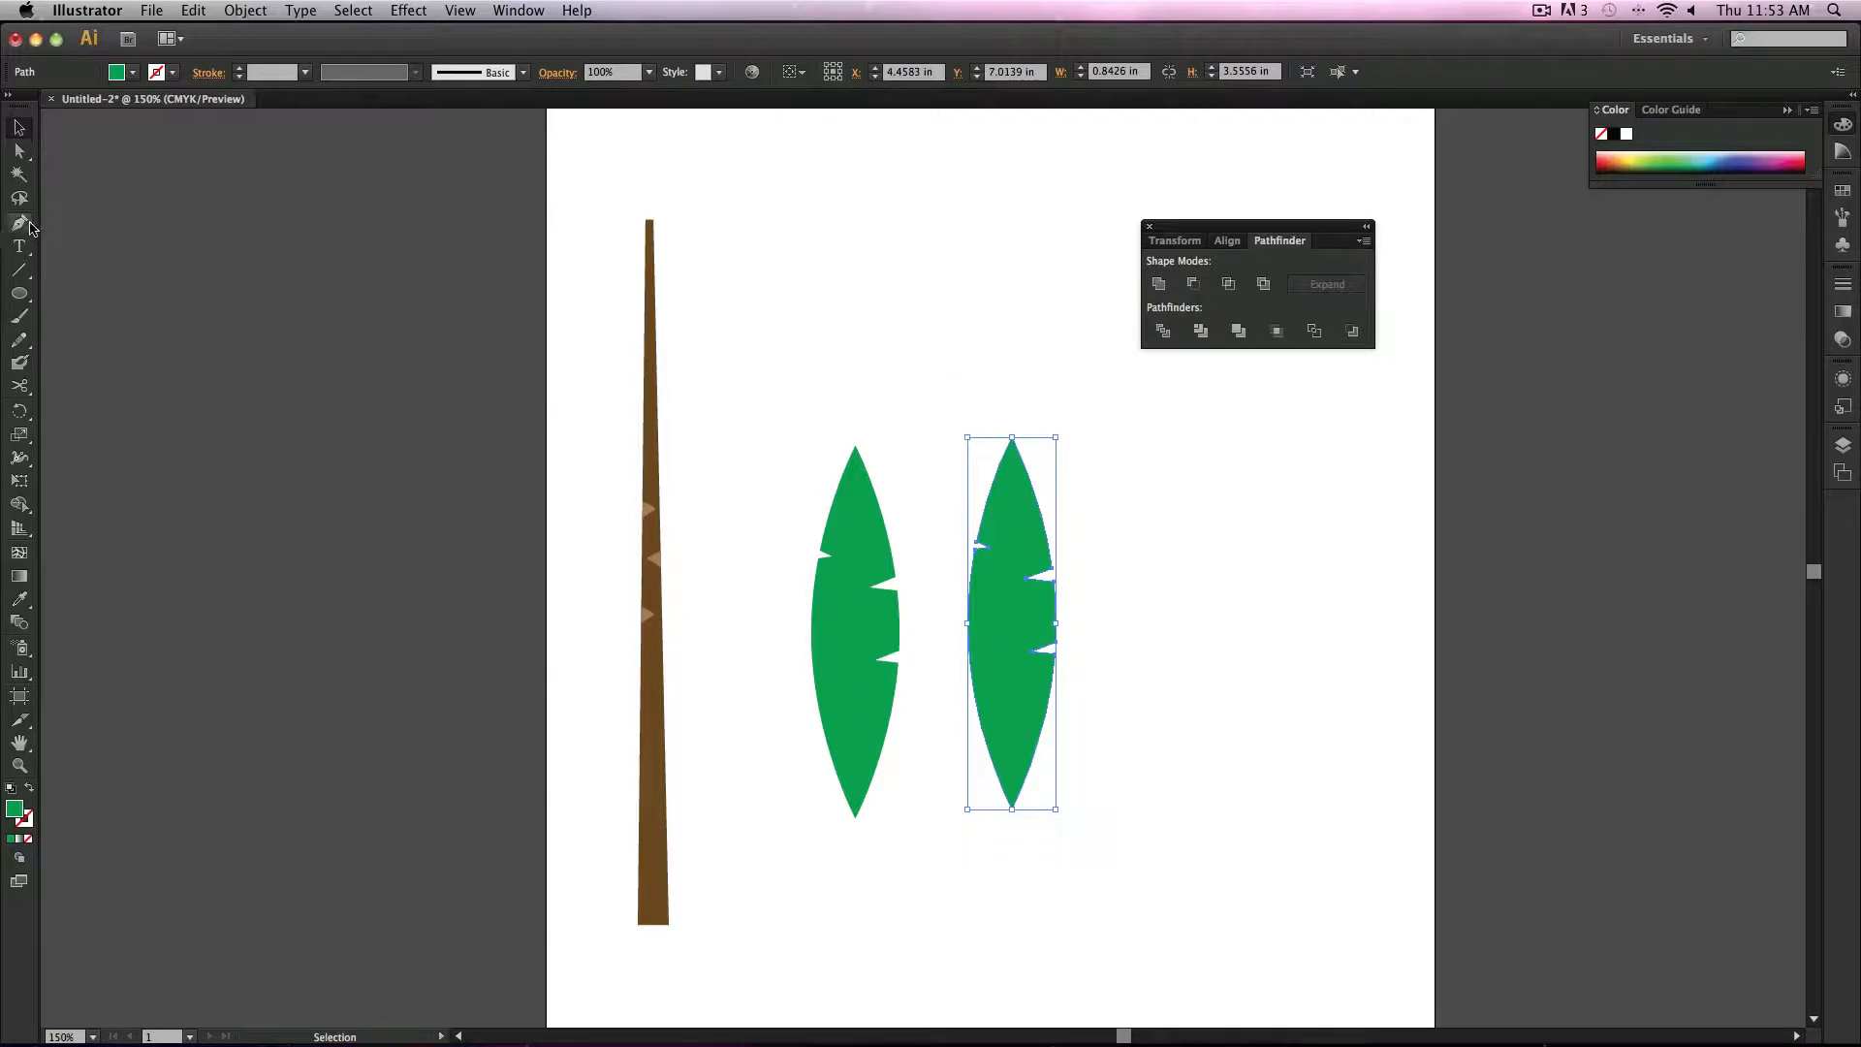
# Step: Fill the duplicate leaf with a darker green swatch and nudge it slightly upward
pyautogui.click(132, 73)
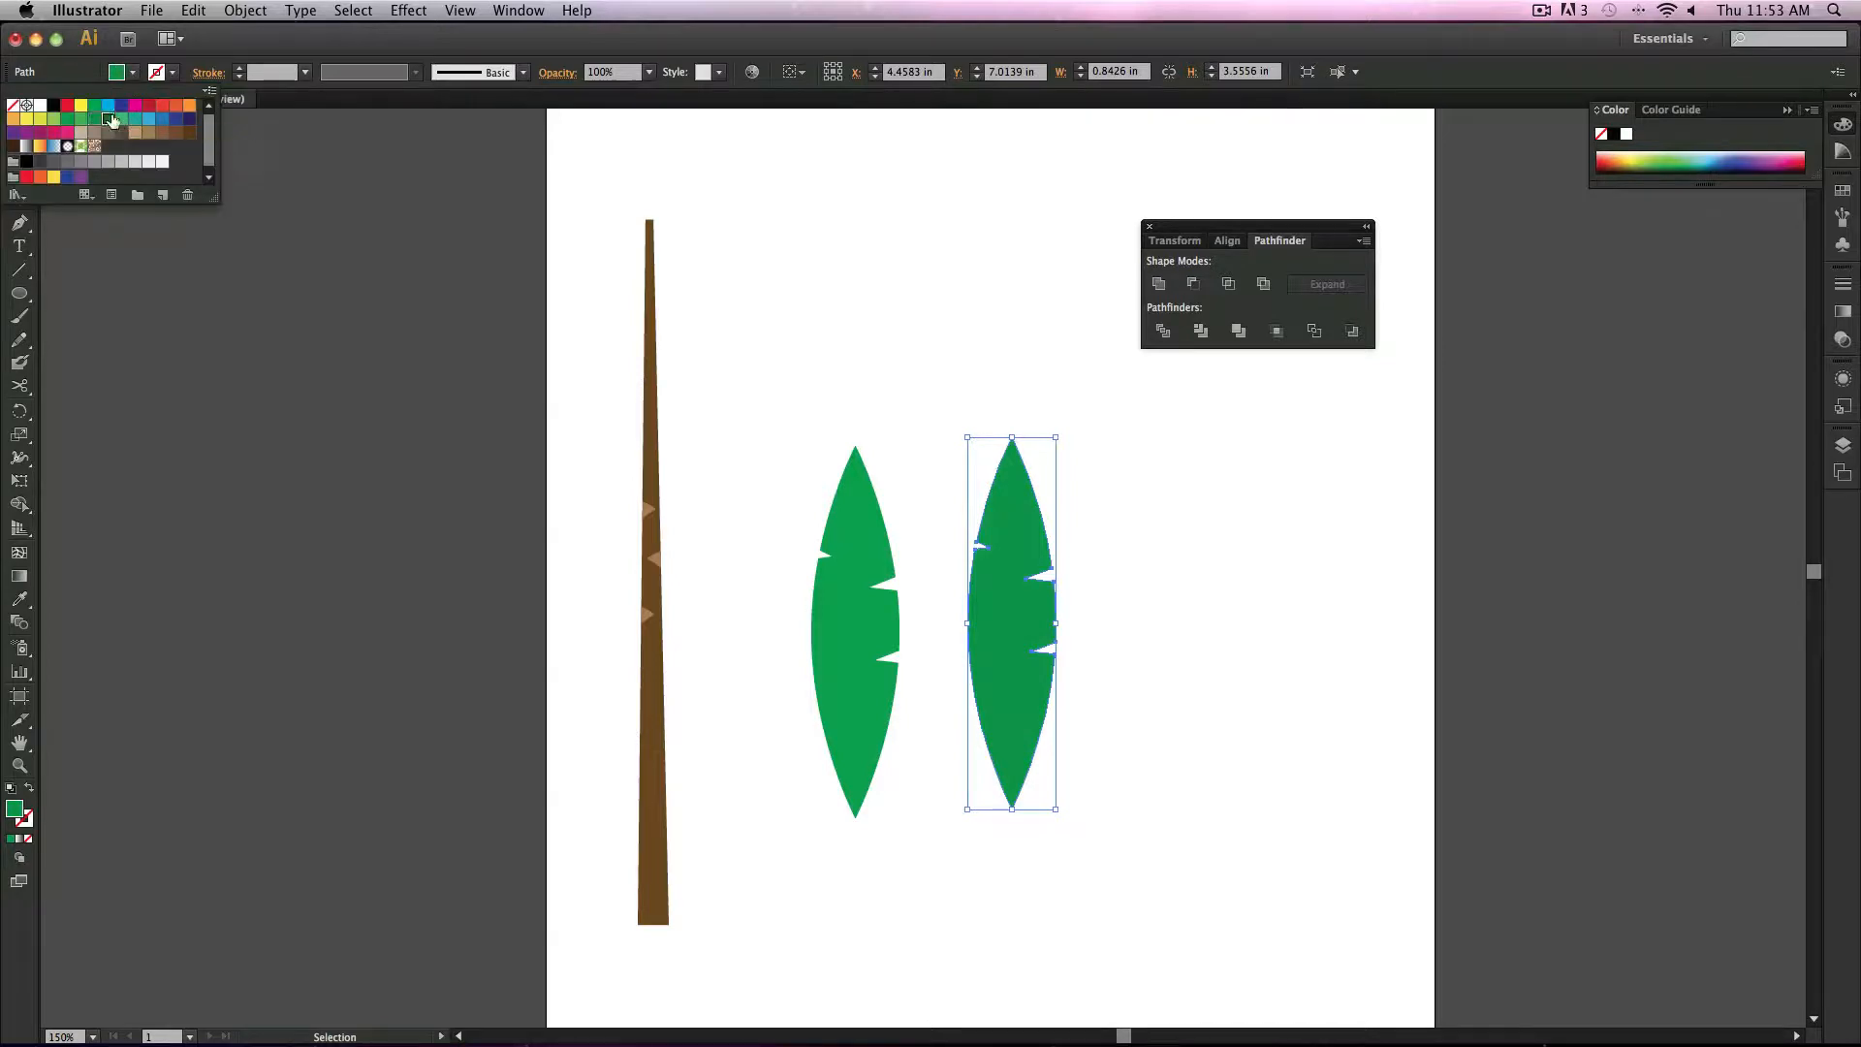
pyautogui.click(108, 119)
pyautogui.moveTo(989, 648)
pyautogui.mouseDown()
pyautogui.moveTo(975, 669)
pyautogui.moveTo(832, 655)
pyautogui.moveTo(987, 631)
pyautogui.mouseUp()
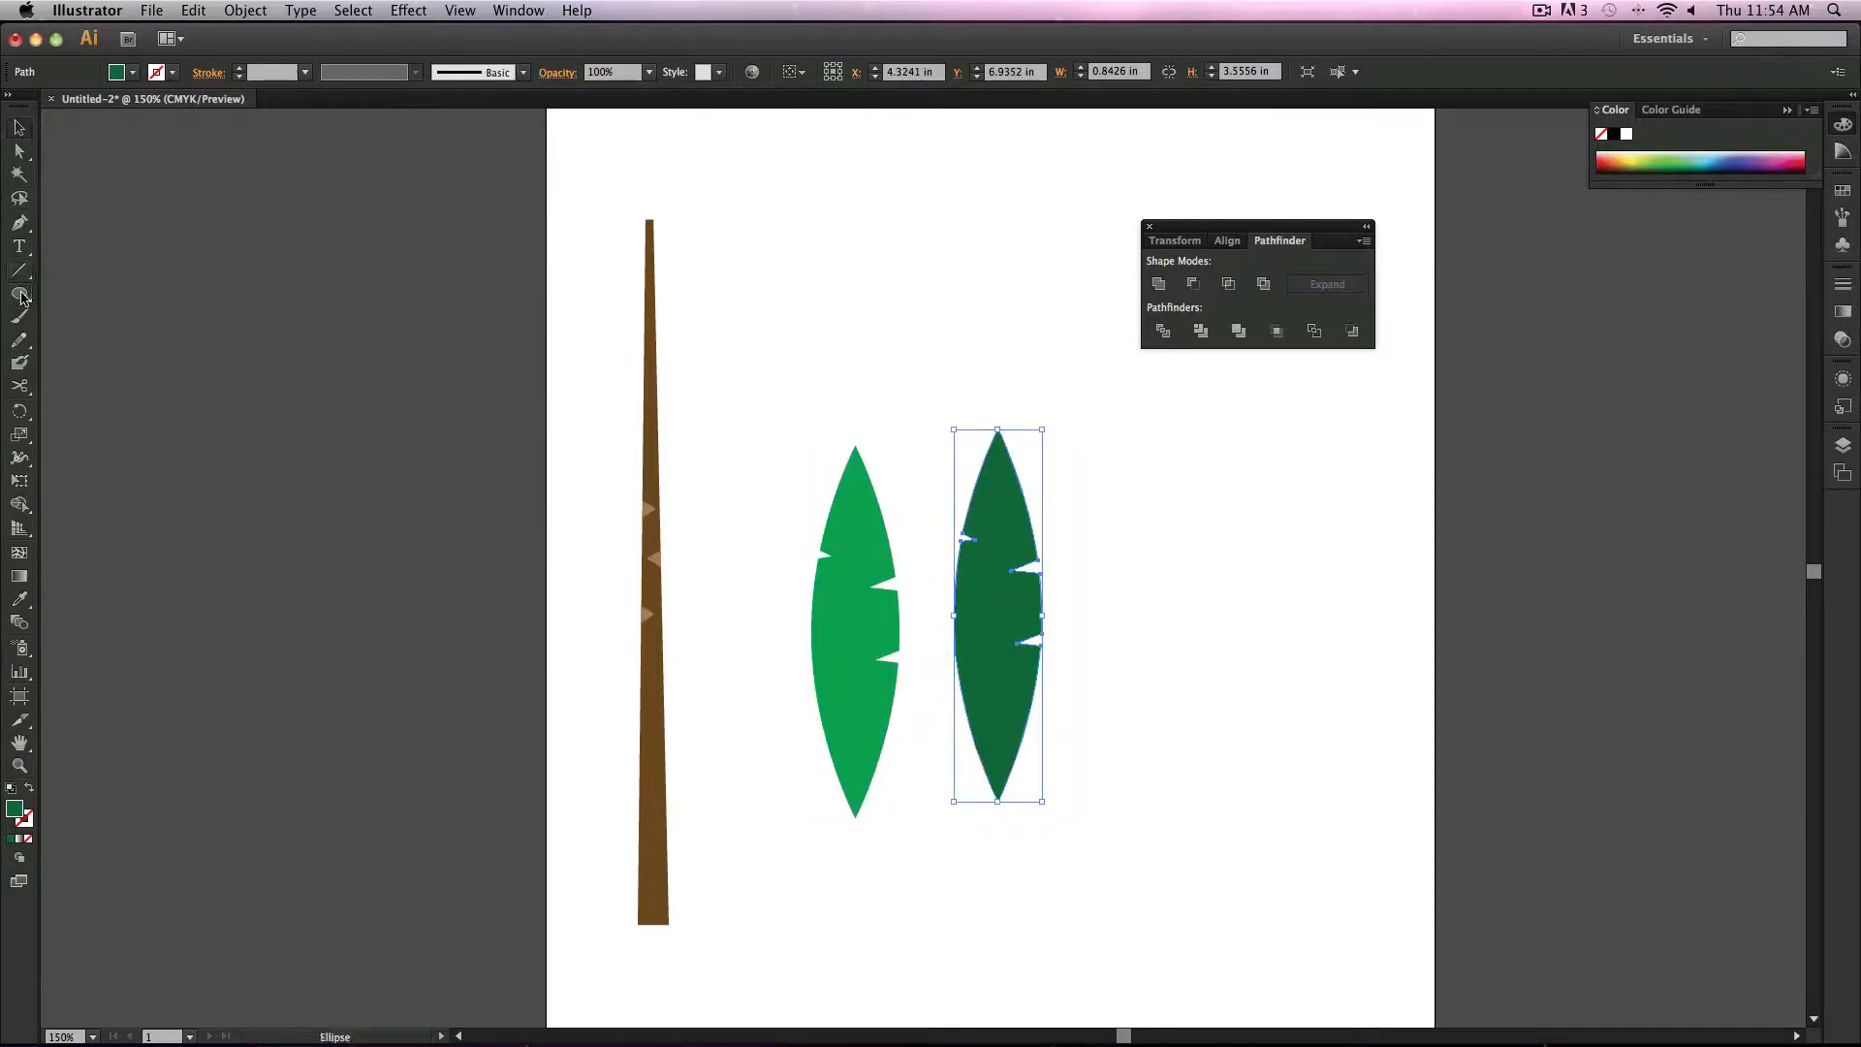
# Step: Draw a tall rectangle about 0.55 × 5.13 in covering the left half of the dark leaf
pyautogui.moveTo(19, 293); pyautogui.dragTo(95, 291)
pyautogui.moveTo(939, 370); pyautogui.dragTo(998, 907)
pyautogui.click(1006, 886)
pyautogui.press('Return')
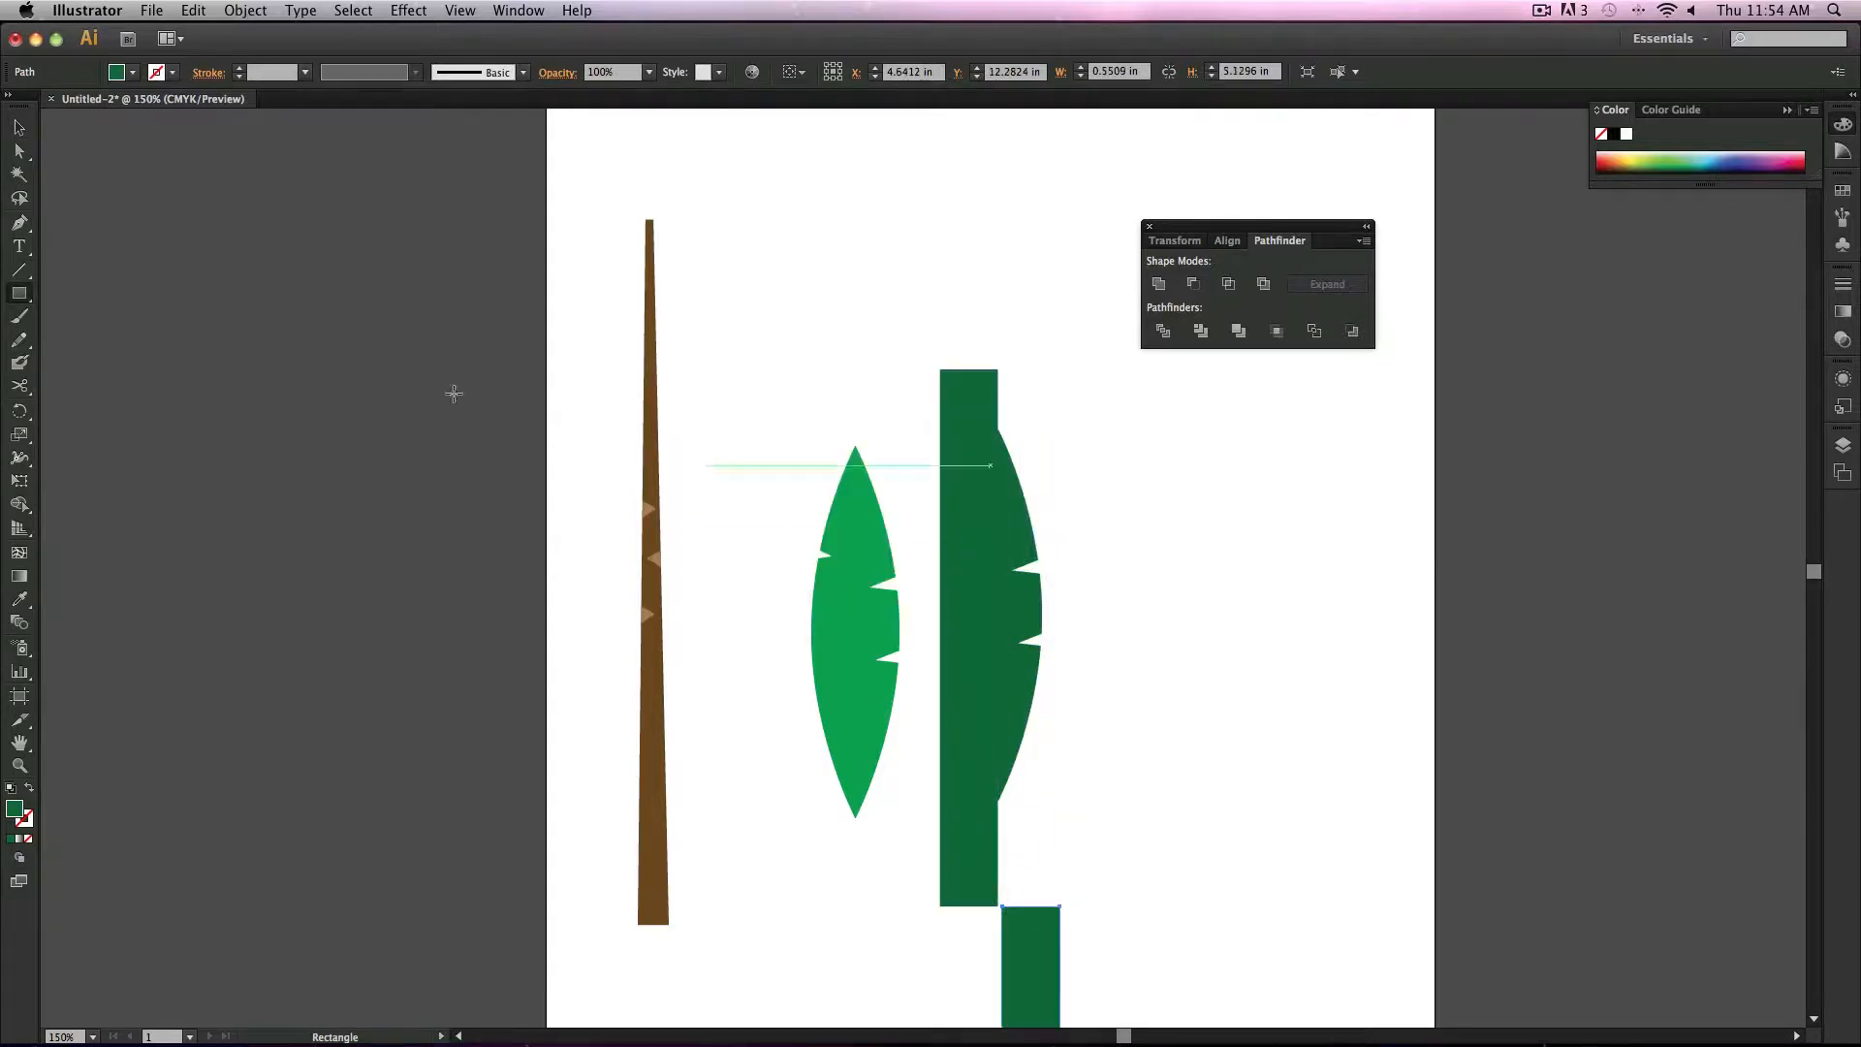
pyautogui.press('super+z')
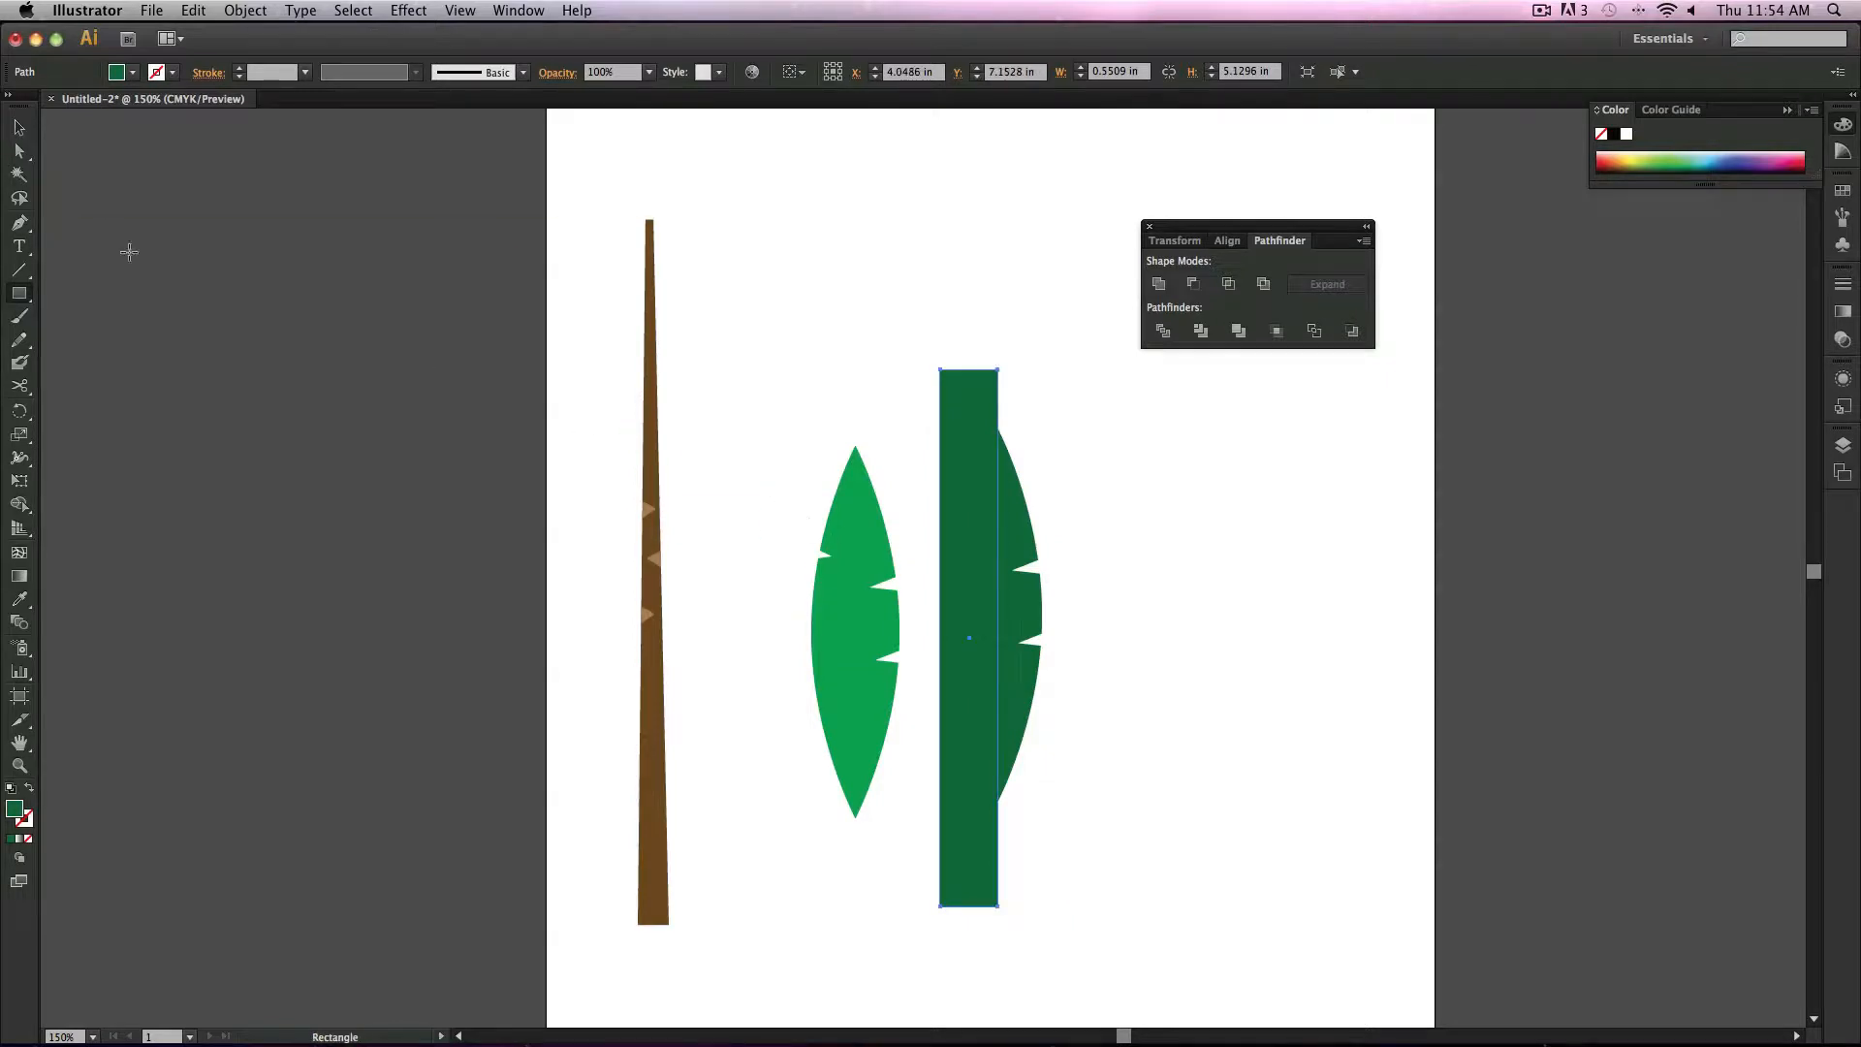
# Step: Fill the rectangle with a near-black dark green from the Color Picker
pyautogui.doubleClick(14, 808)
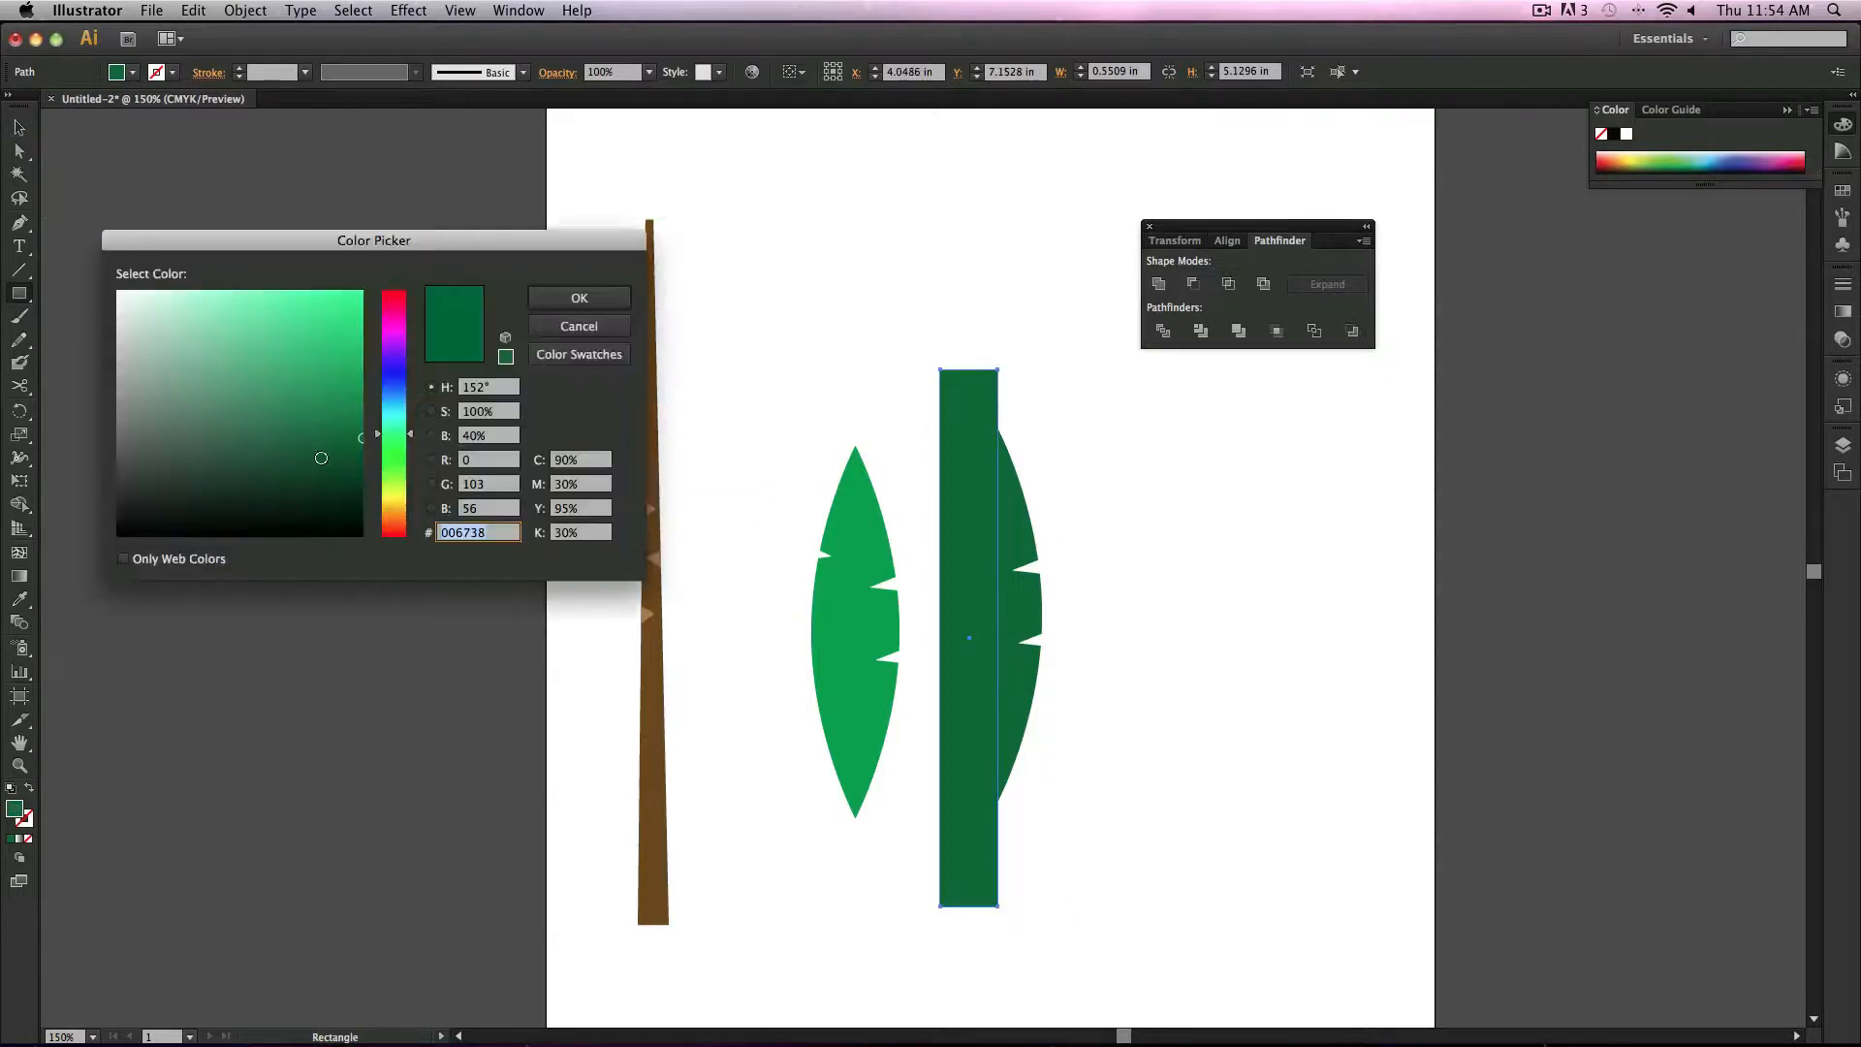
pyautogui.moveTo(242, 476); pyautogui.dragTo(203, 506)
pyautogui.click(612, 291)
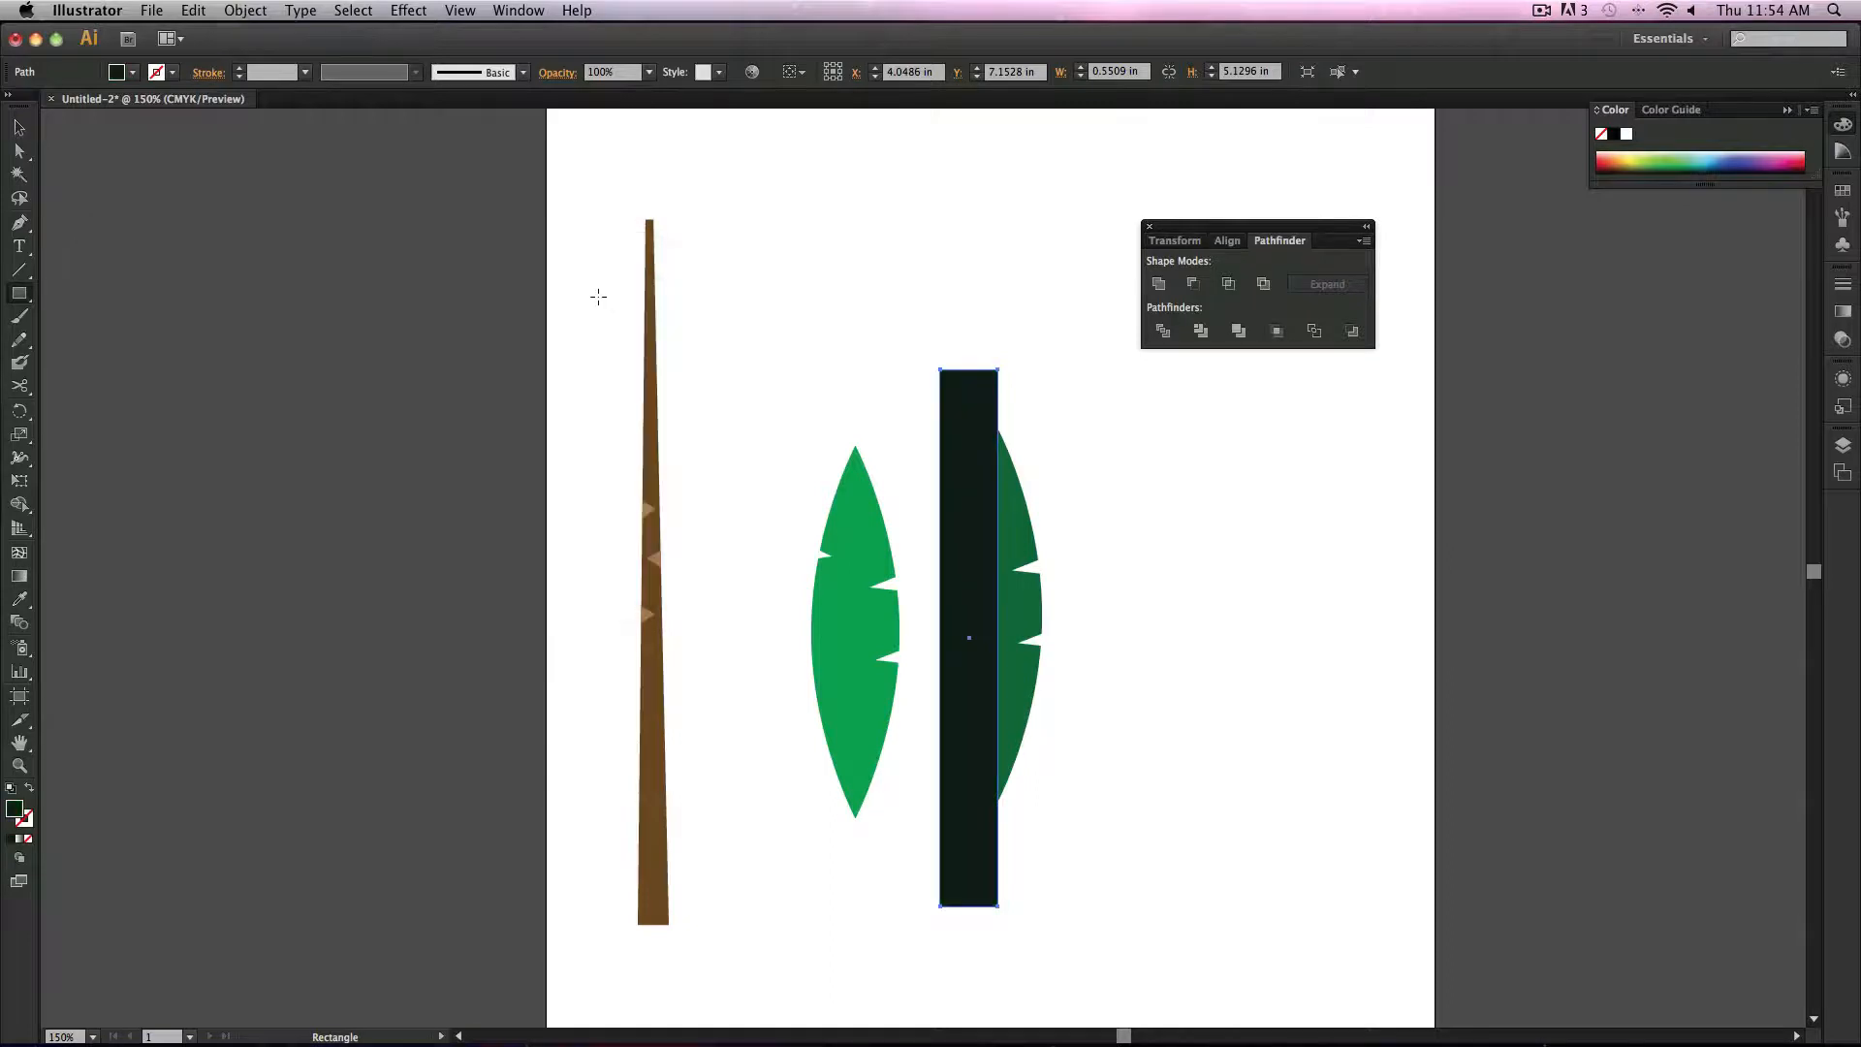
# Step: Select the rectangle and the dark leaf and split them using Divide
pyautogui.click(20, 127)
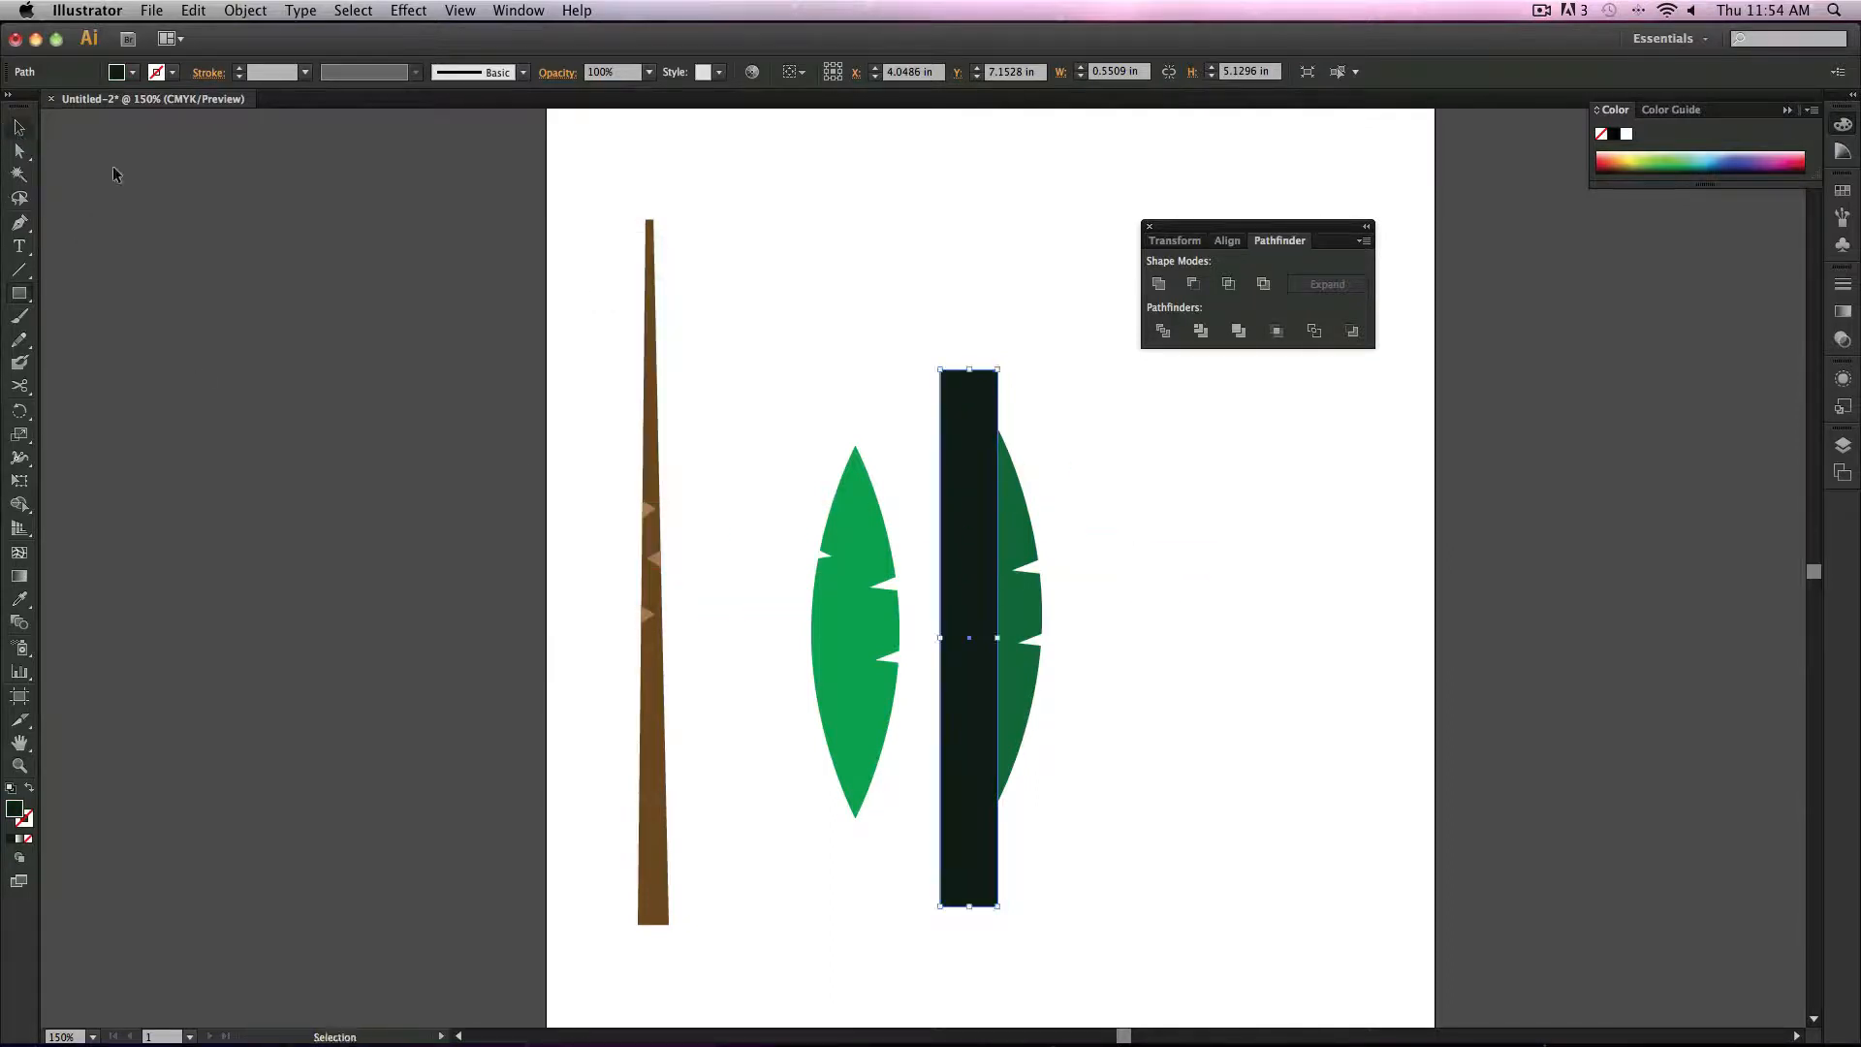
pyautogui.click(1138, 546)
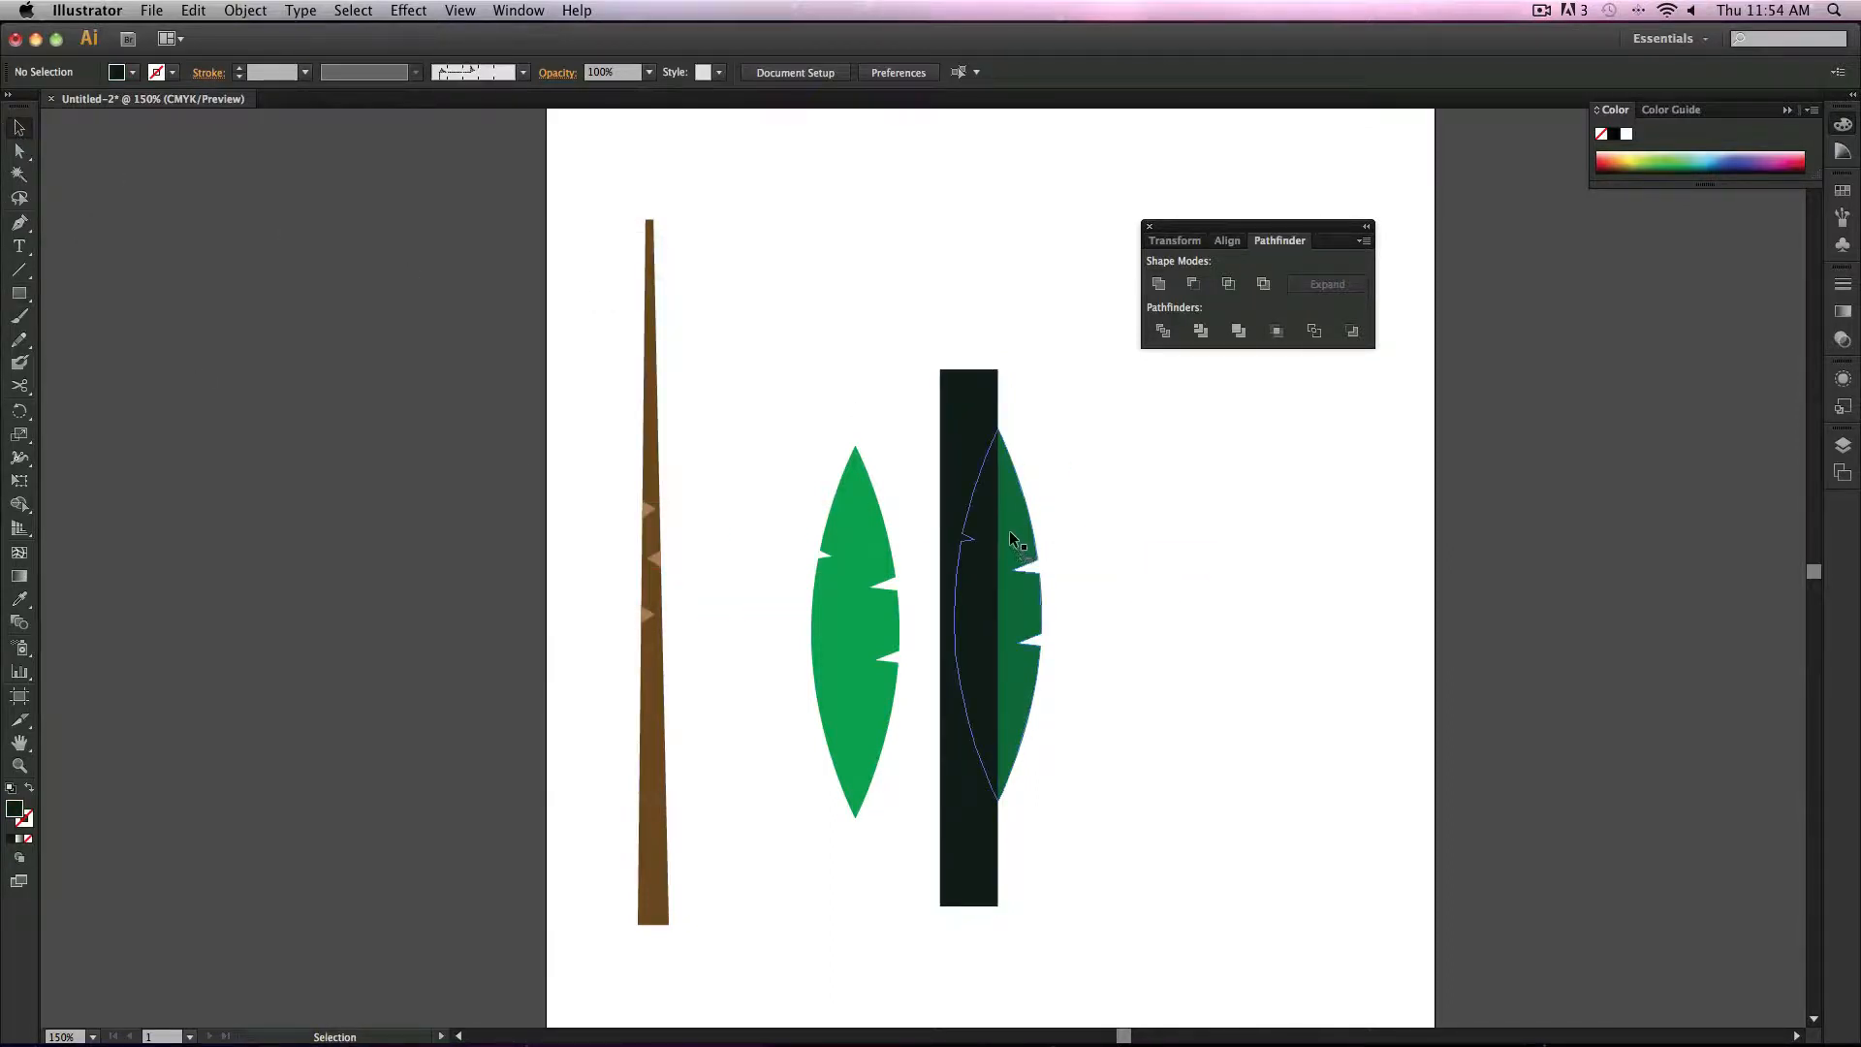
pyautogui.click(961, 443)
pyautogui.keyDown('shift'); pyautogui.click(1024, 533); pyautogui.keyUp('shift')
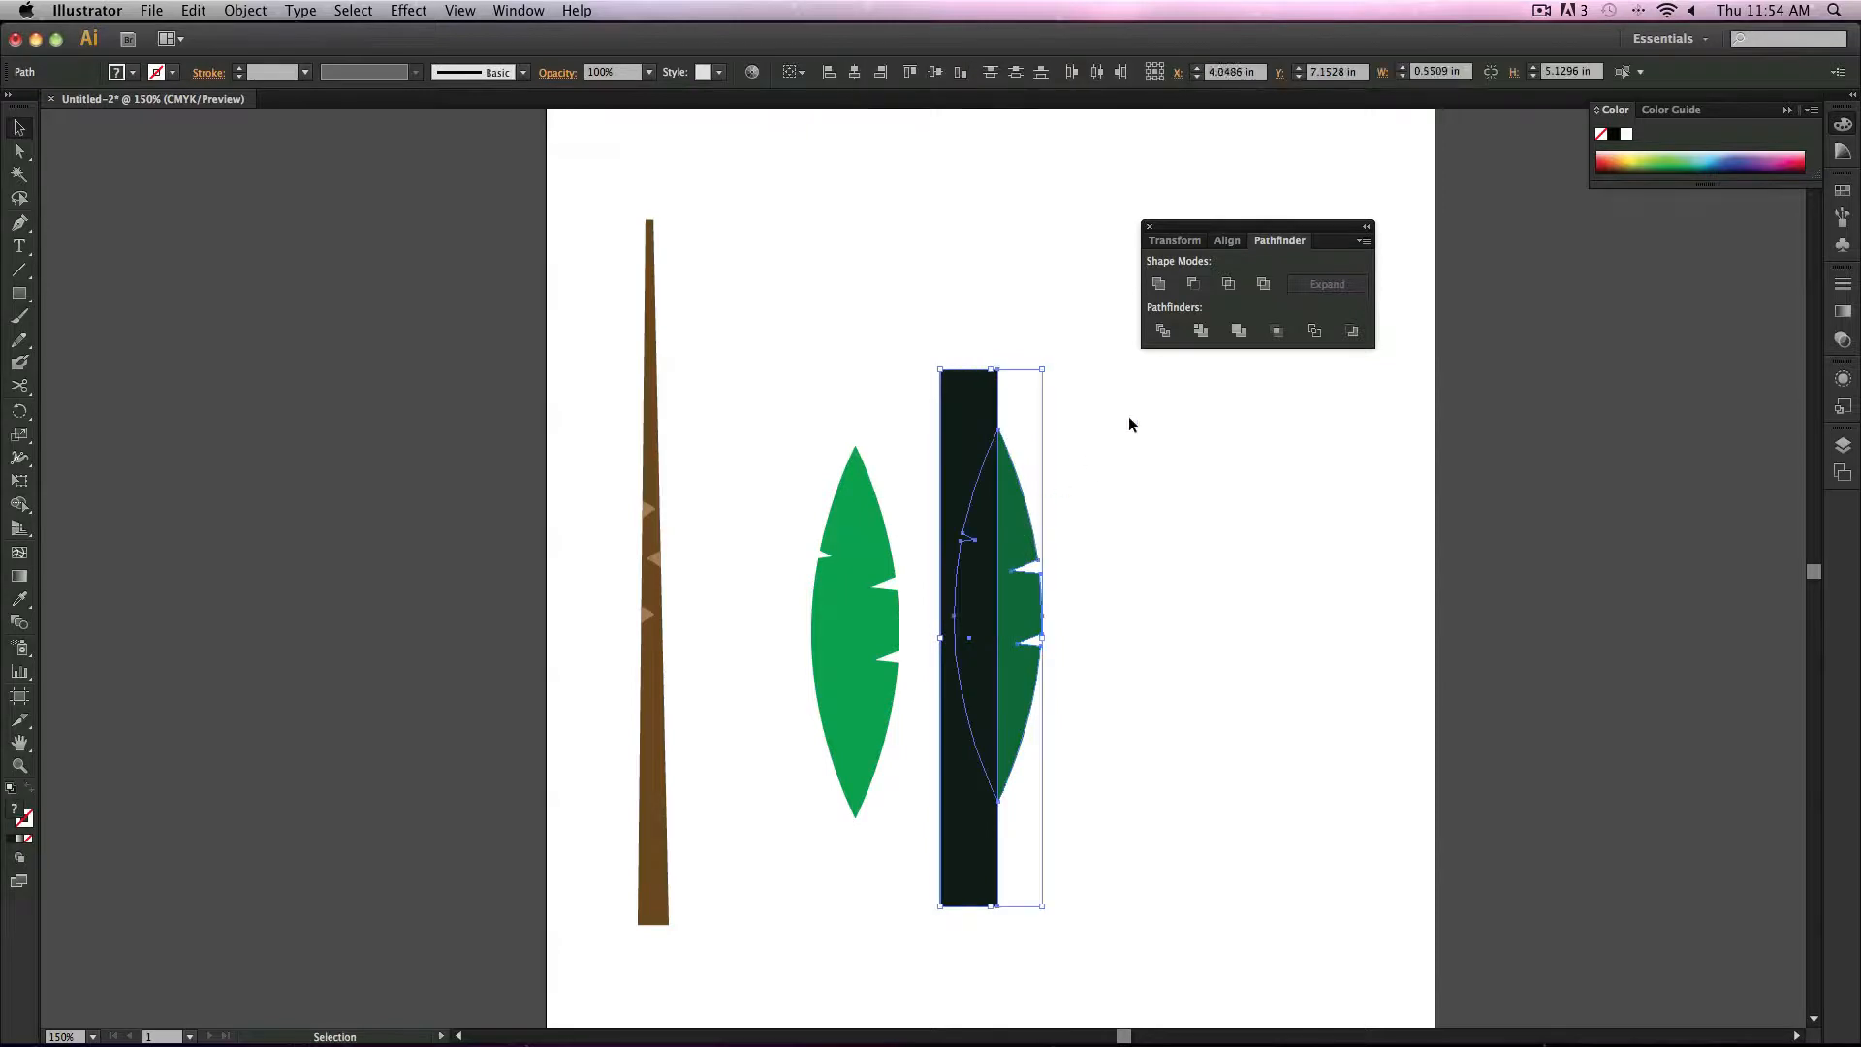
pyautogui.click(1156, 331)
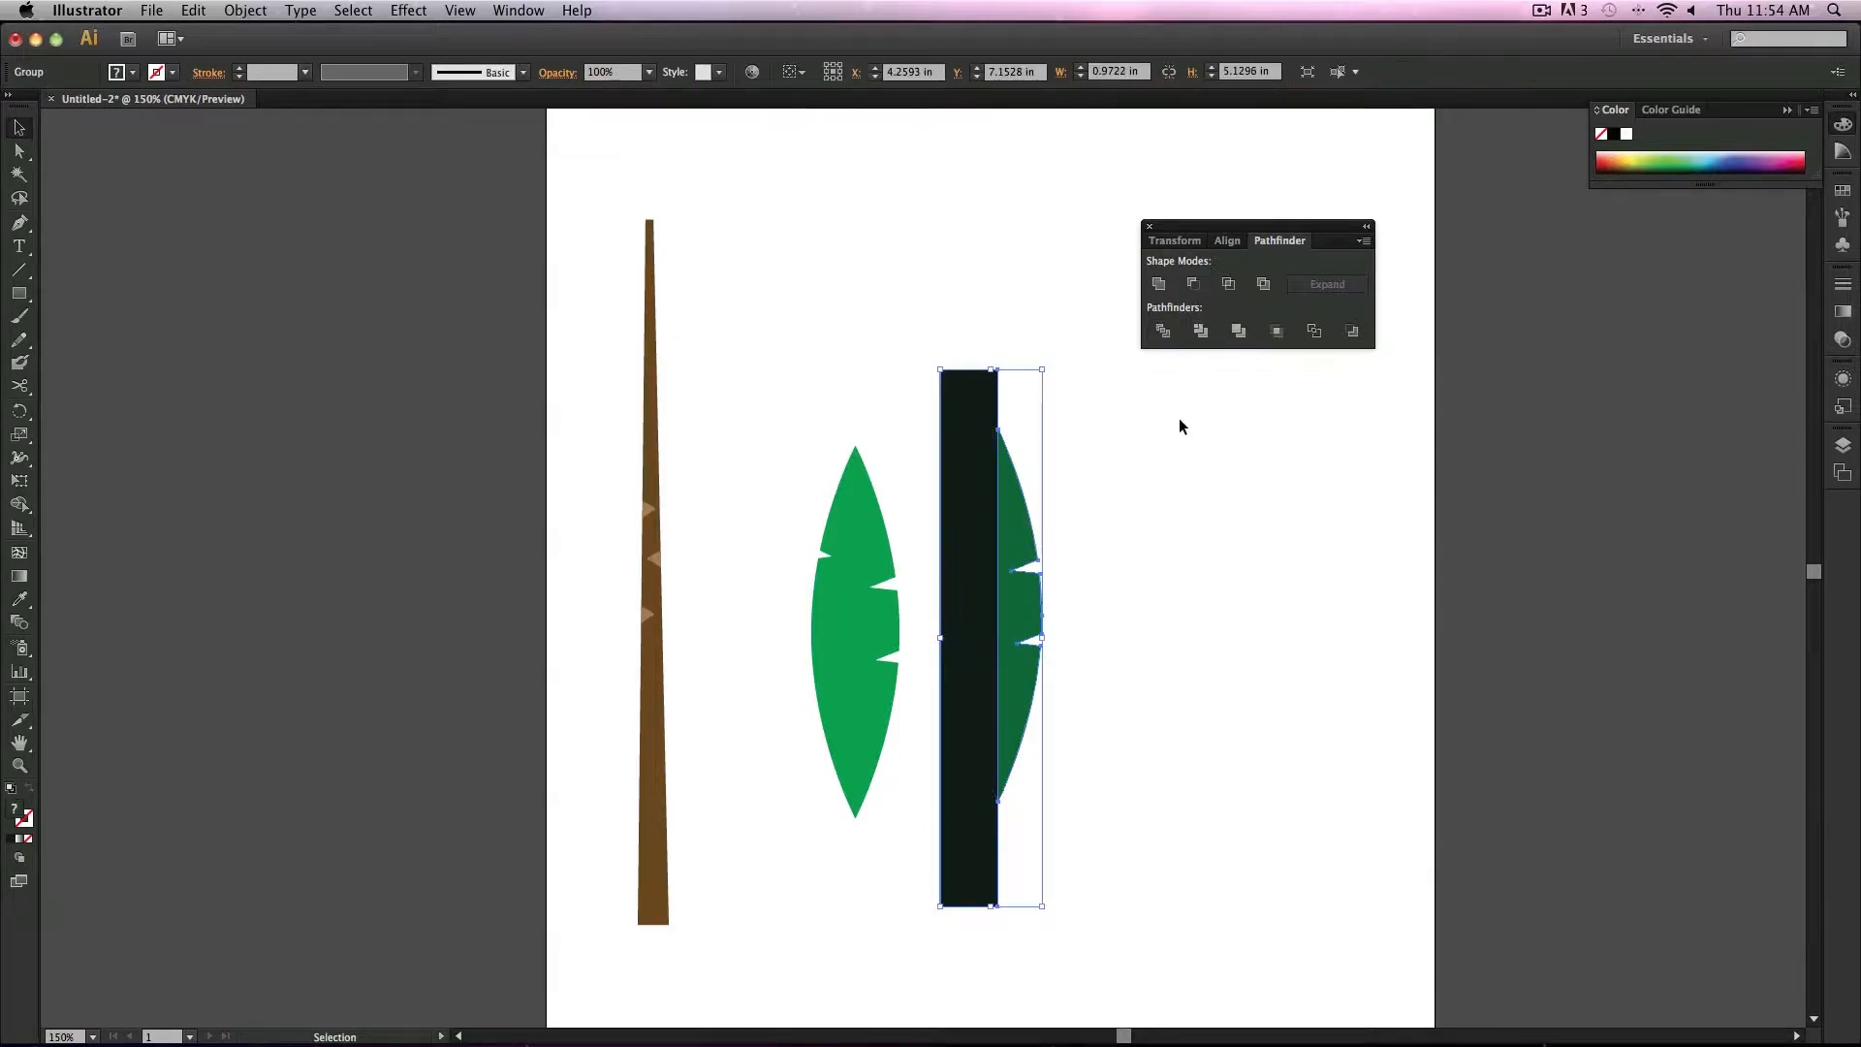
pyautogui.click(1115, 528)
pyautogui.moveTo(974, 562); pyautogui.dragTo(1132, 522)
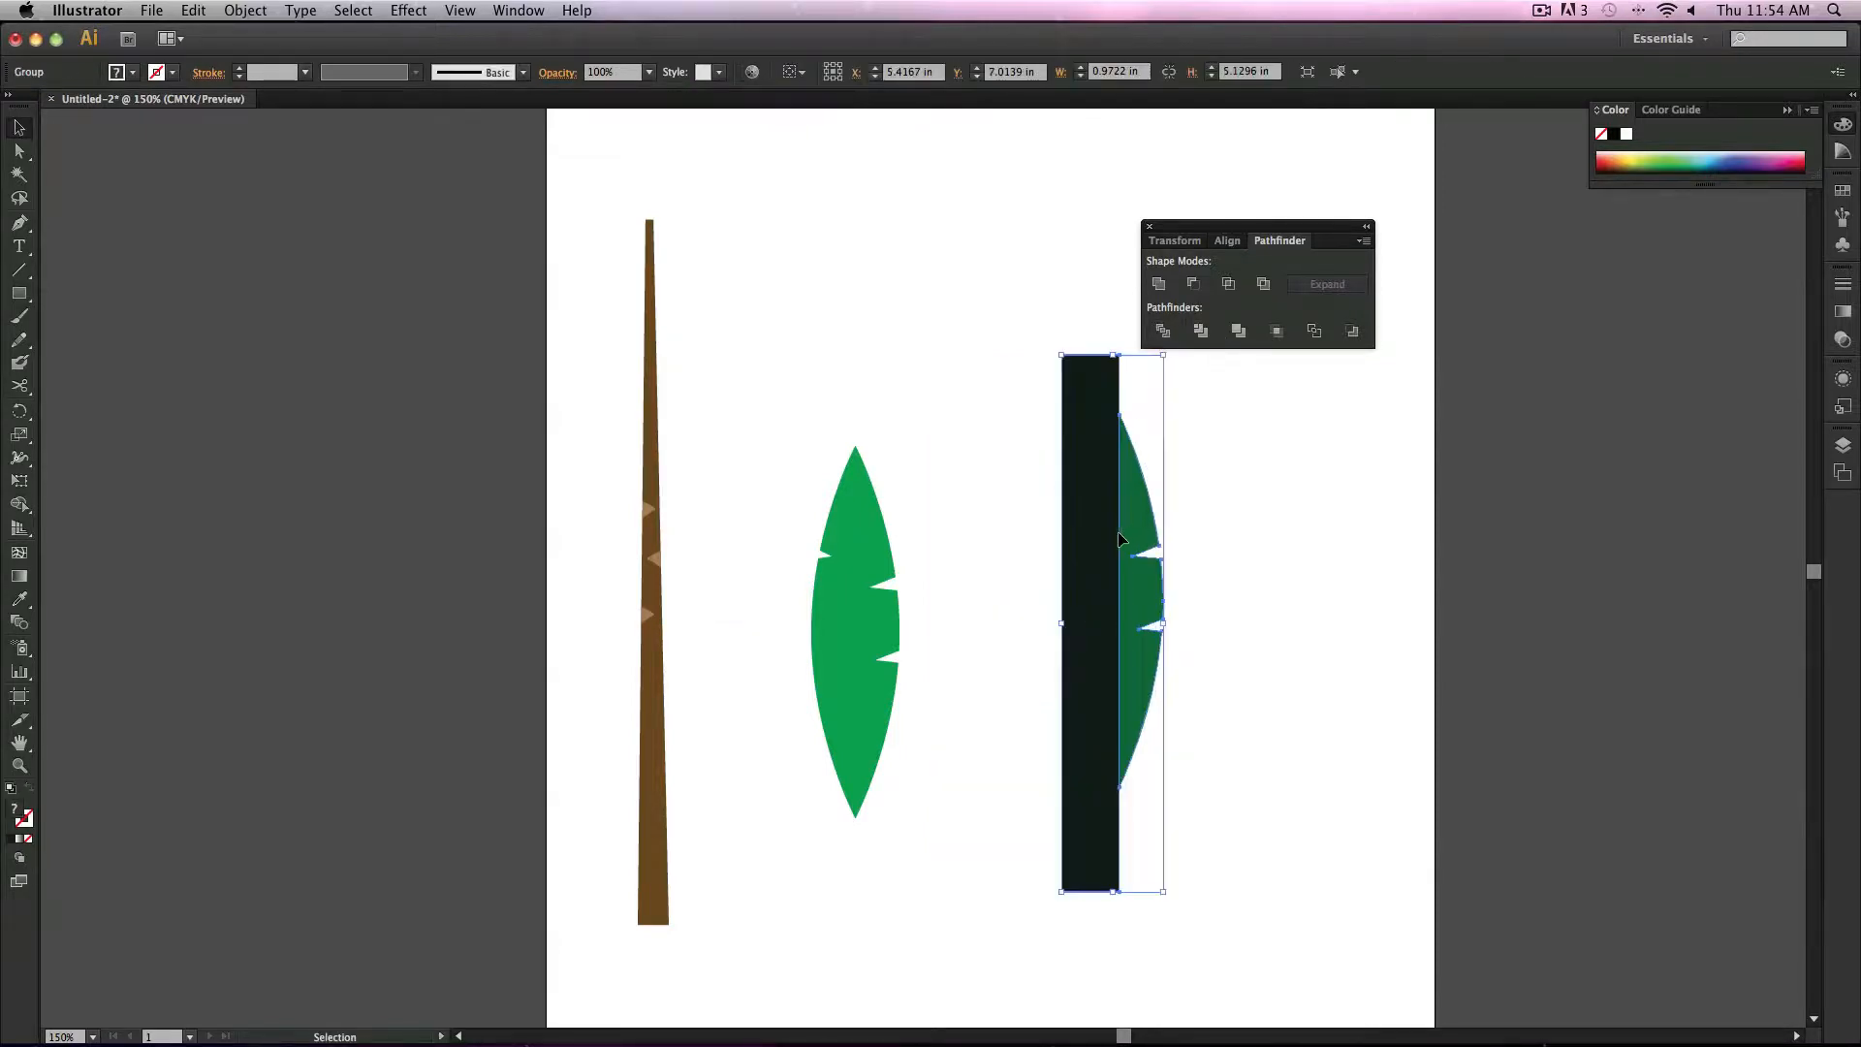
pyautogui.press('super+z')
pyautogui.click(1133, 522)
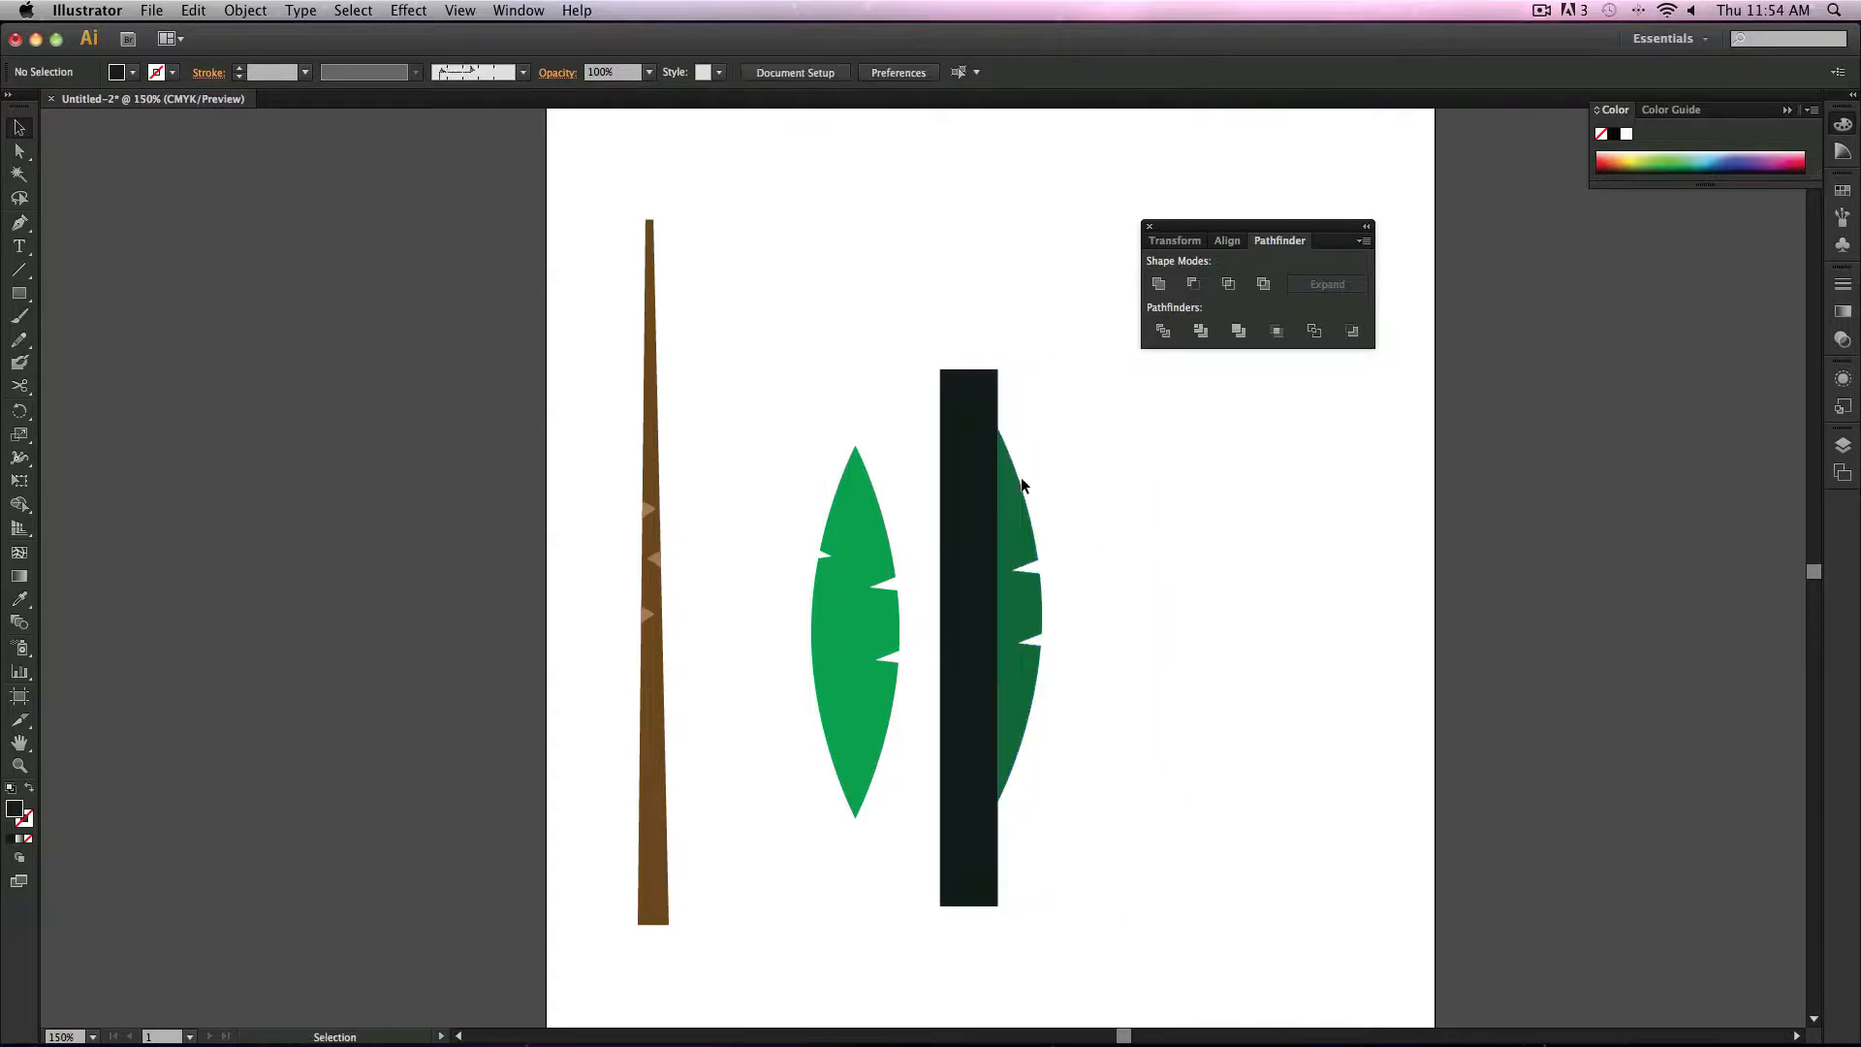
# Step: Delete the rectangle piece and move the dark right leaf half onto the light leaf's right side
pyautogui.press('a')
pyautogui.click(960, 442)
pyautogui.press('Delete')
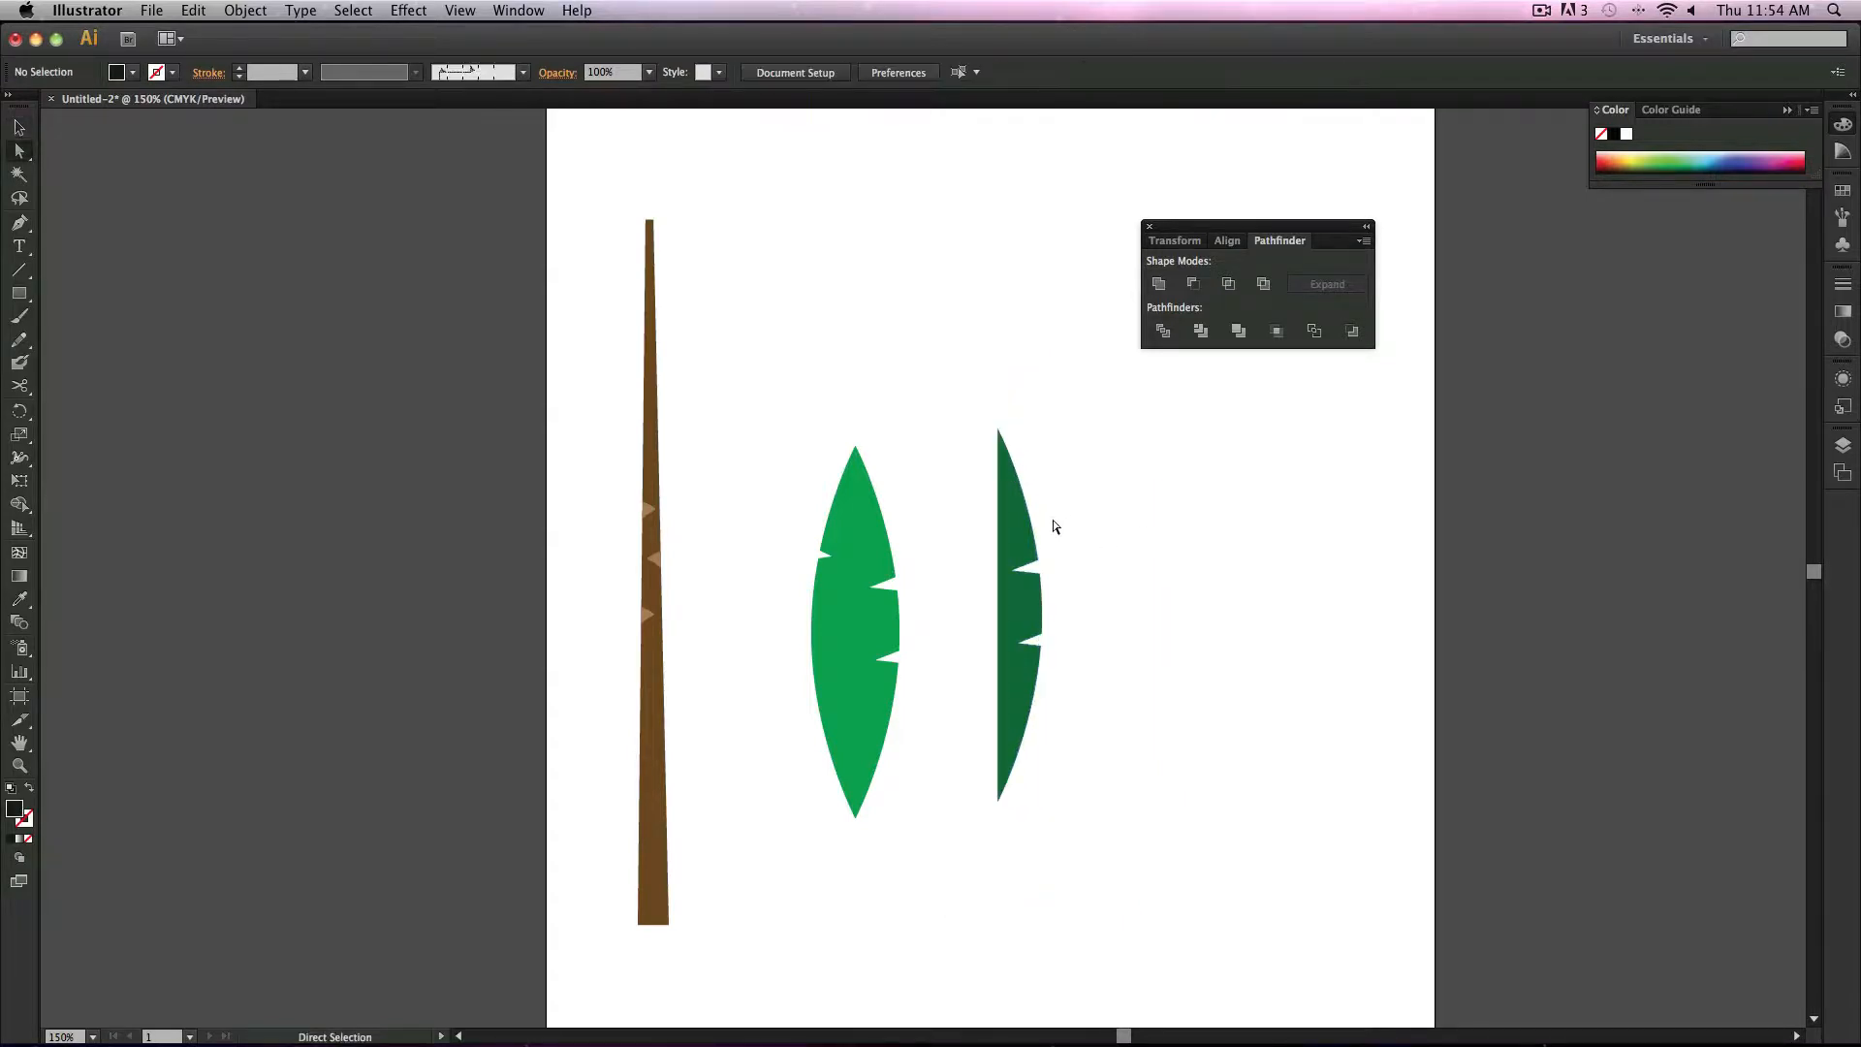
pyautogui.moveTo(1015, 514); pyautogui.dragTo(873, 529)
pyautogui.click(1052, 517)
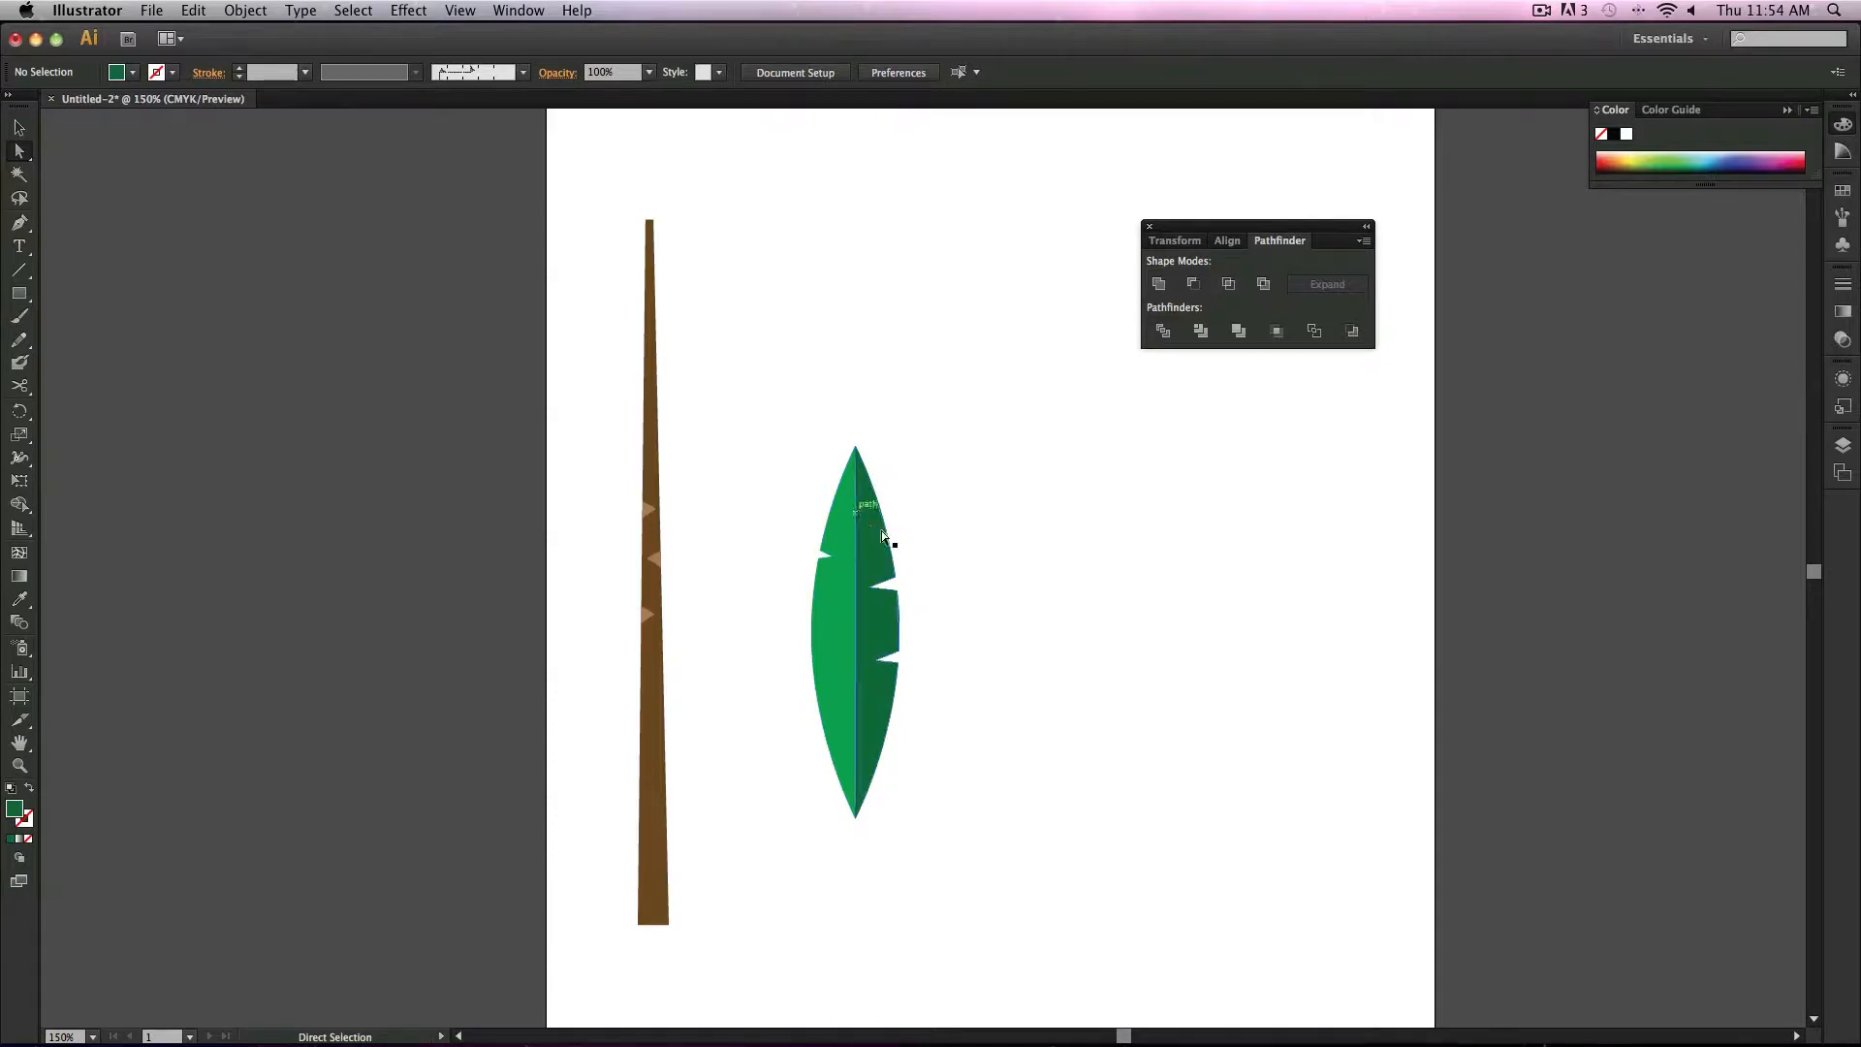
# Step: Close the Pathfinder panel and open the Brushes panel
pyautogui.click(1149, 227)
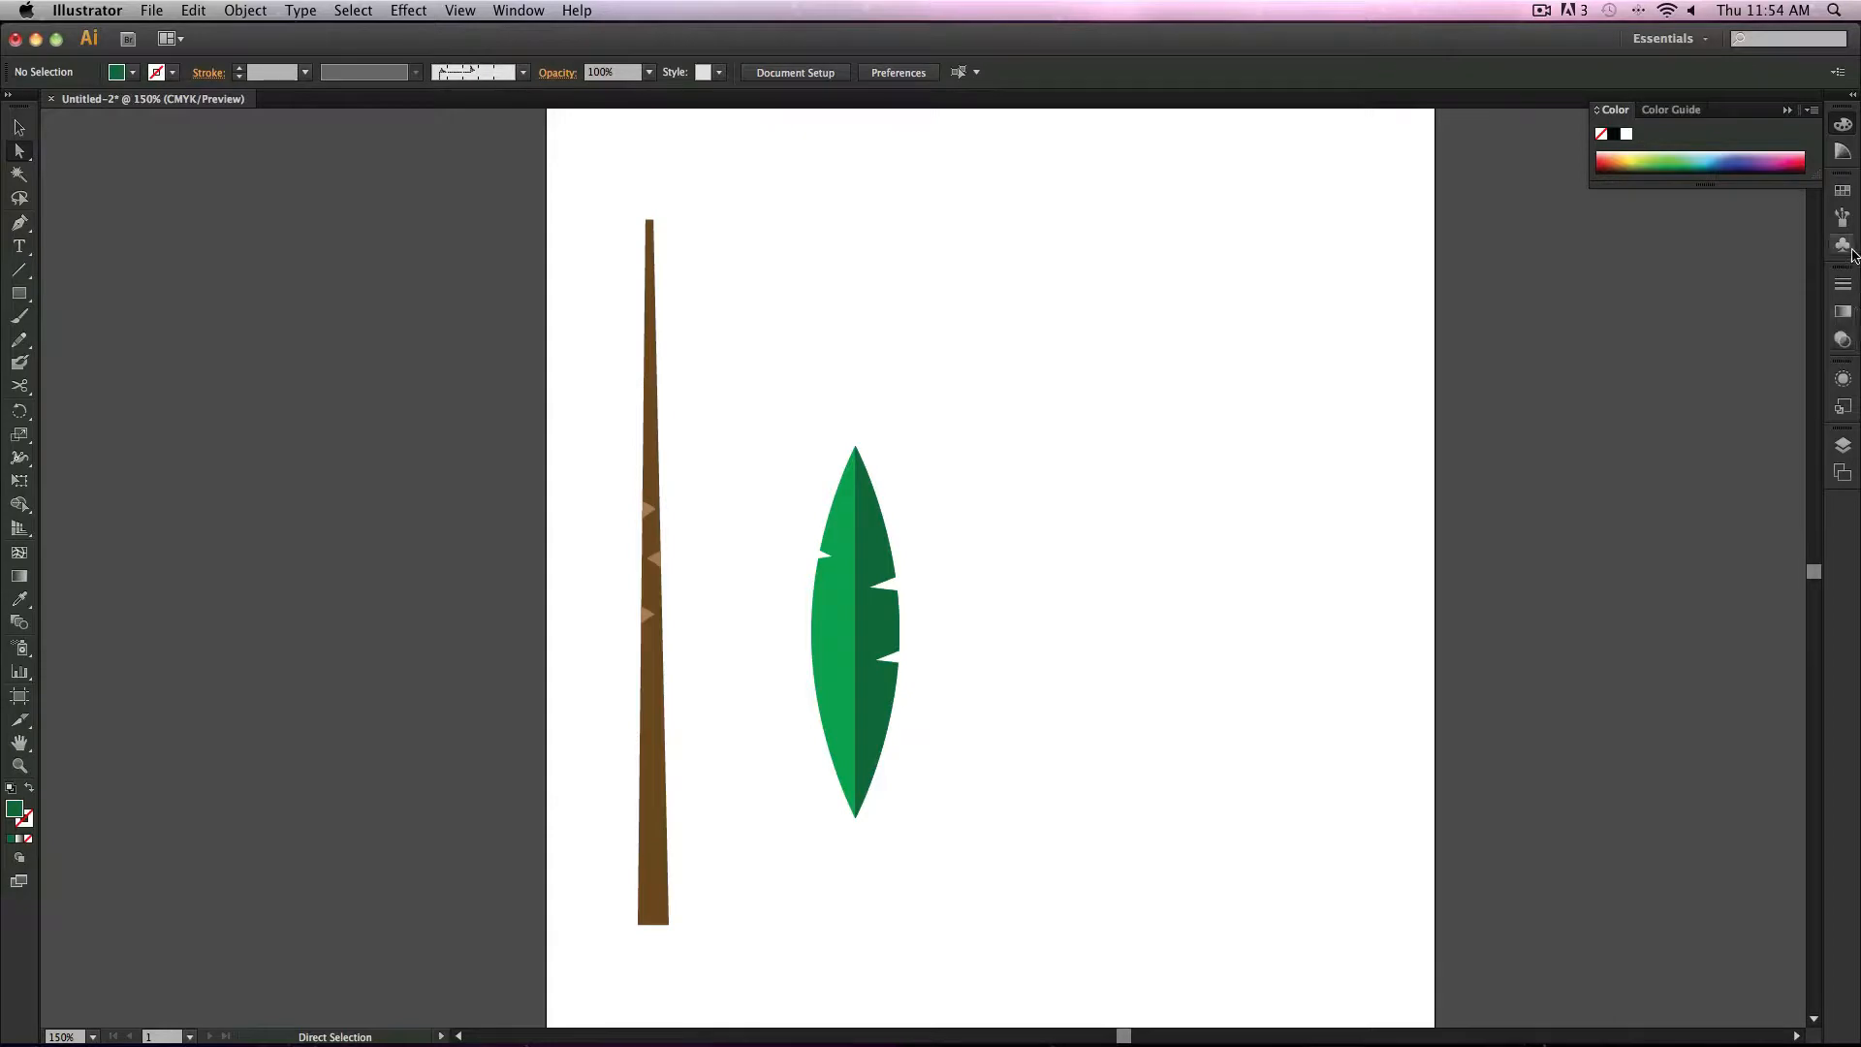
pyautogui.click(1843, 217)
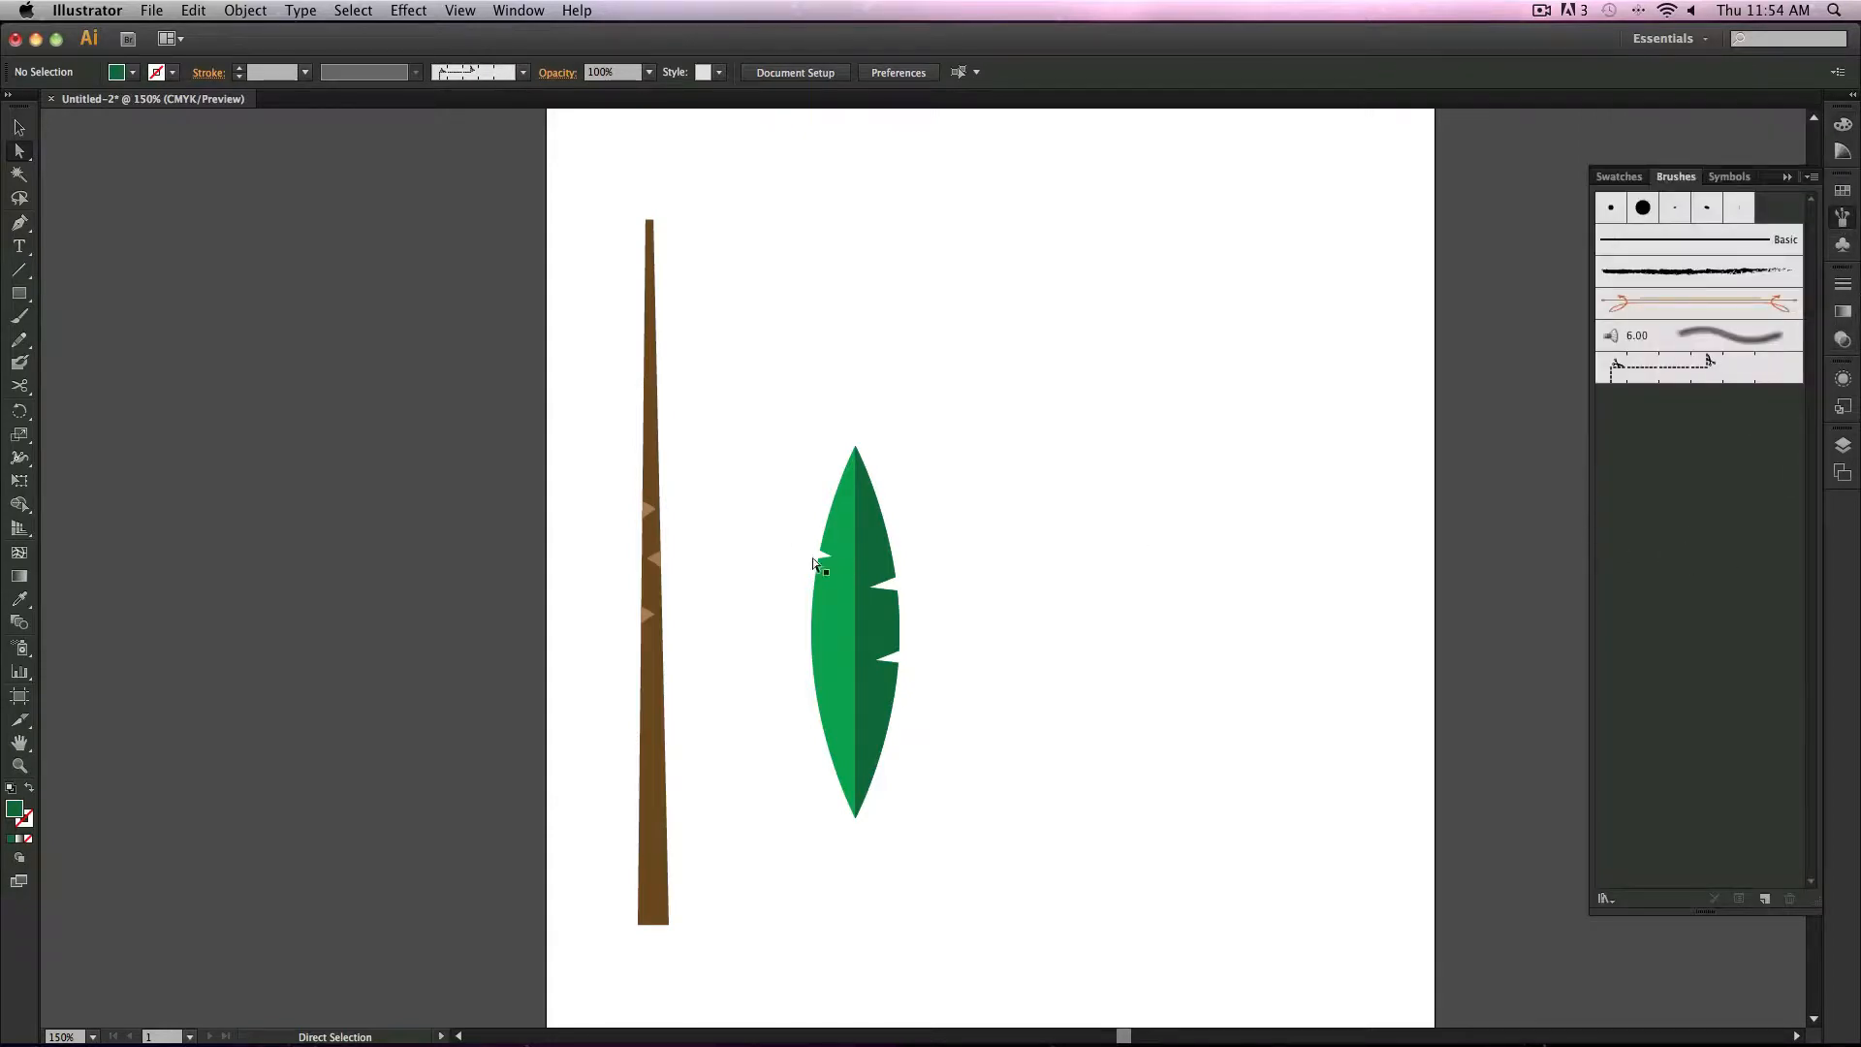
# Step: Select the two-tone leaf and start defining it as a new Art Brush
pyautogui.moveTo(760, 459); pyautogui.dragTo(1136, 843)
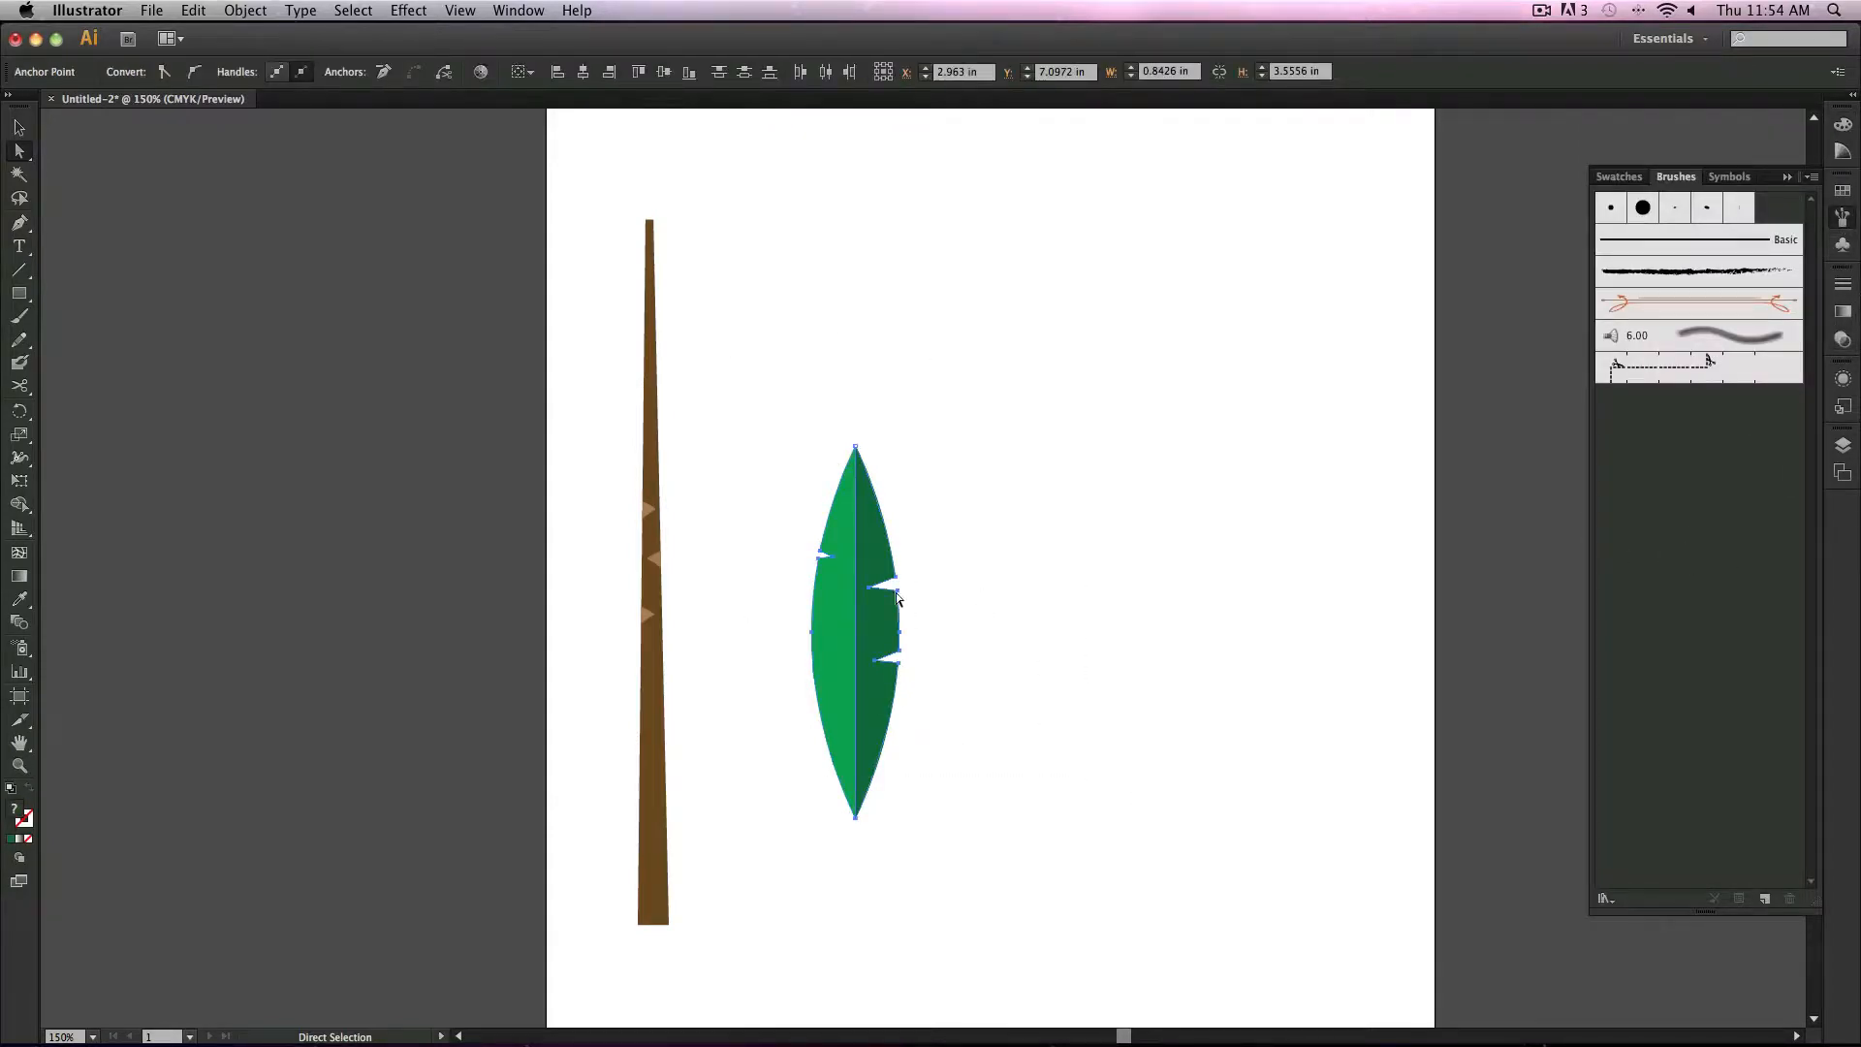
pyautogui.moveTo(831, 613)
pyautogui.mouseDown()
pyautogui.moveTo(1683, 540)
pyautogui.moveTo(1689, 577)
pyautogui.mouseUp()
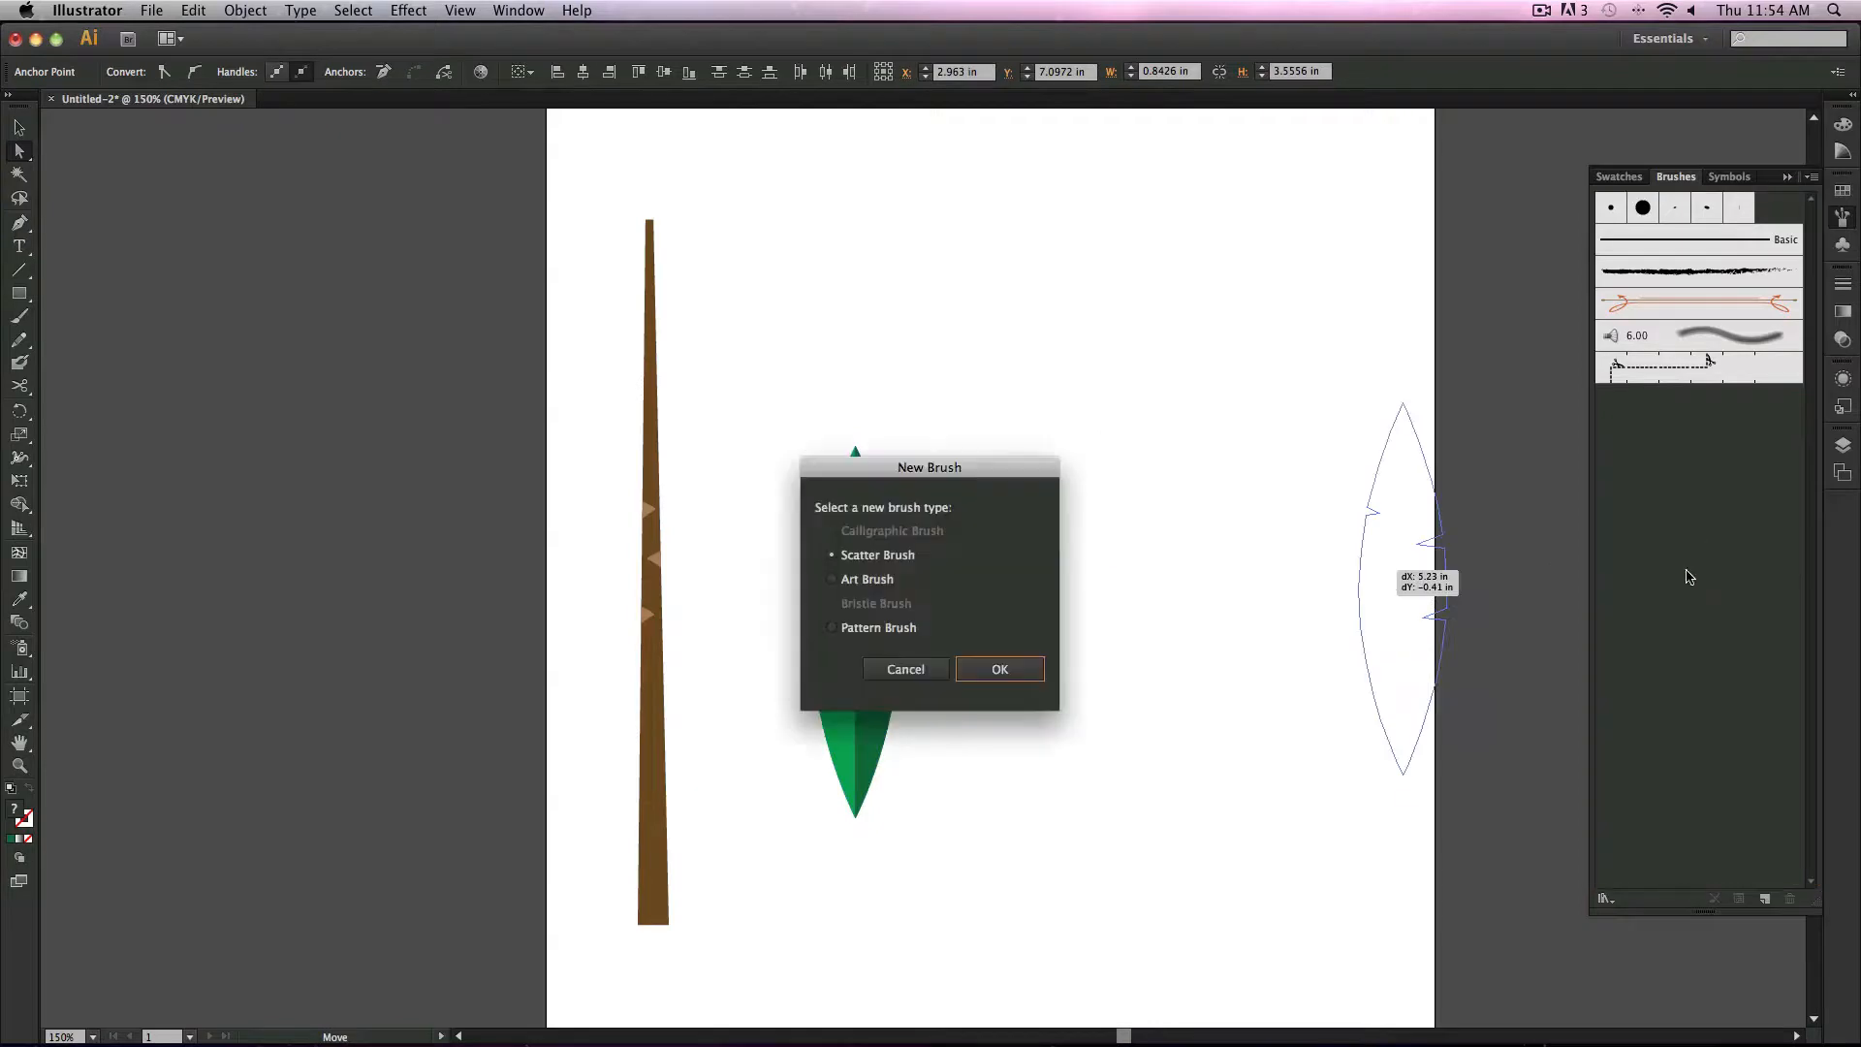
pyautogui.click(847, 578)
pyautogui.click(999, 669)
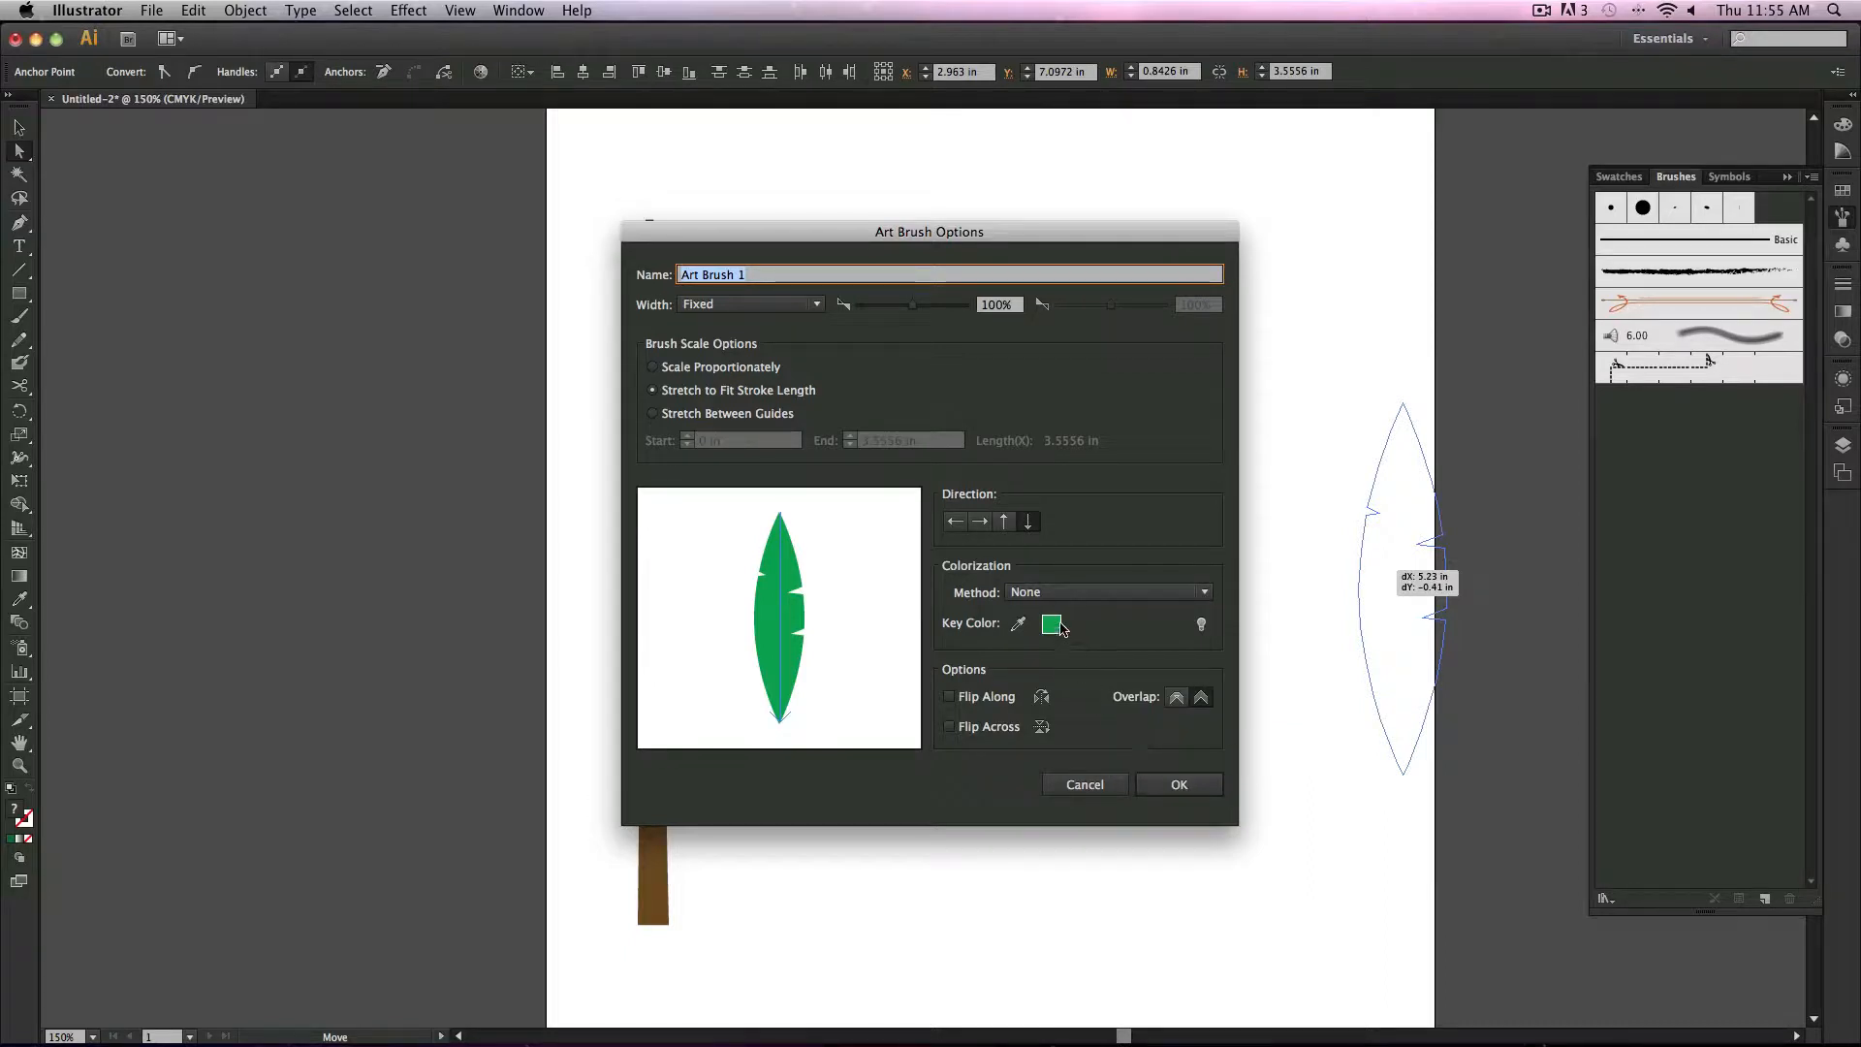
# Step: Preview the leaf brush's colorization methods, keep None, confirm the brush, and undo its creation
pyautogui.click(1080, 593)
pyautogui.click(1090, 632)
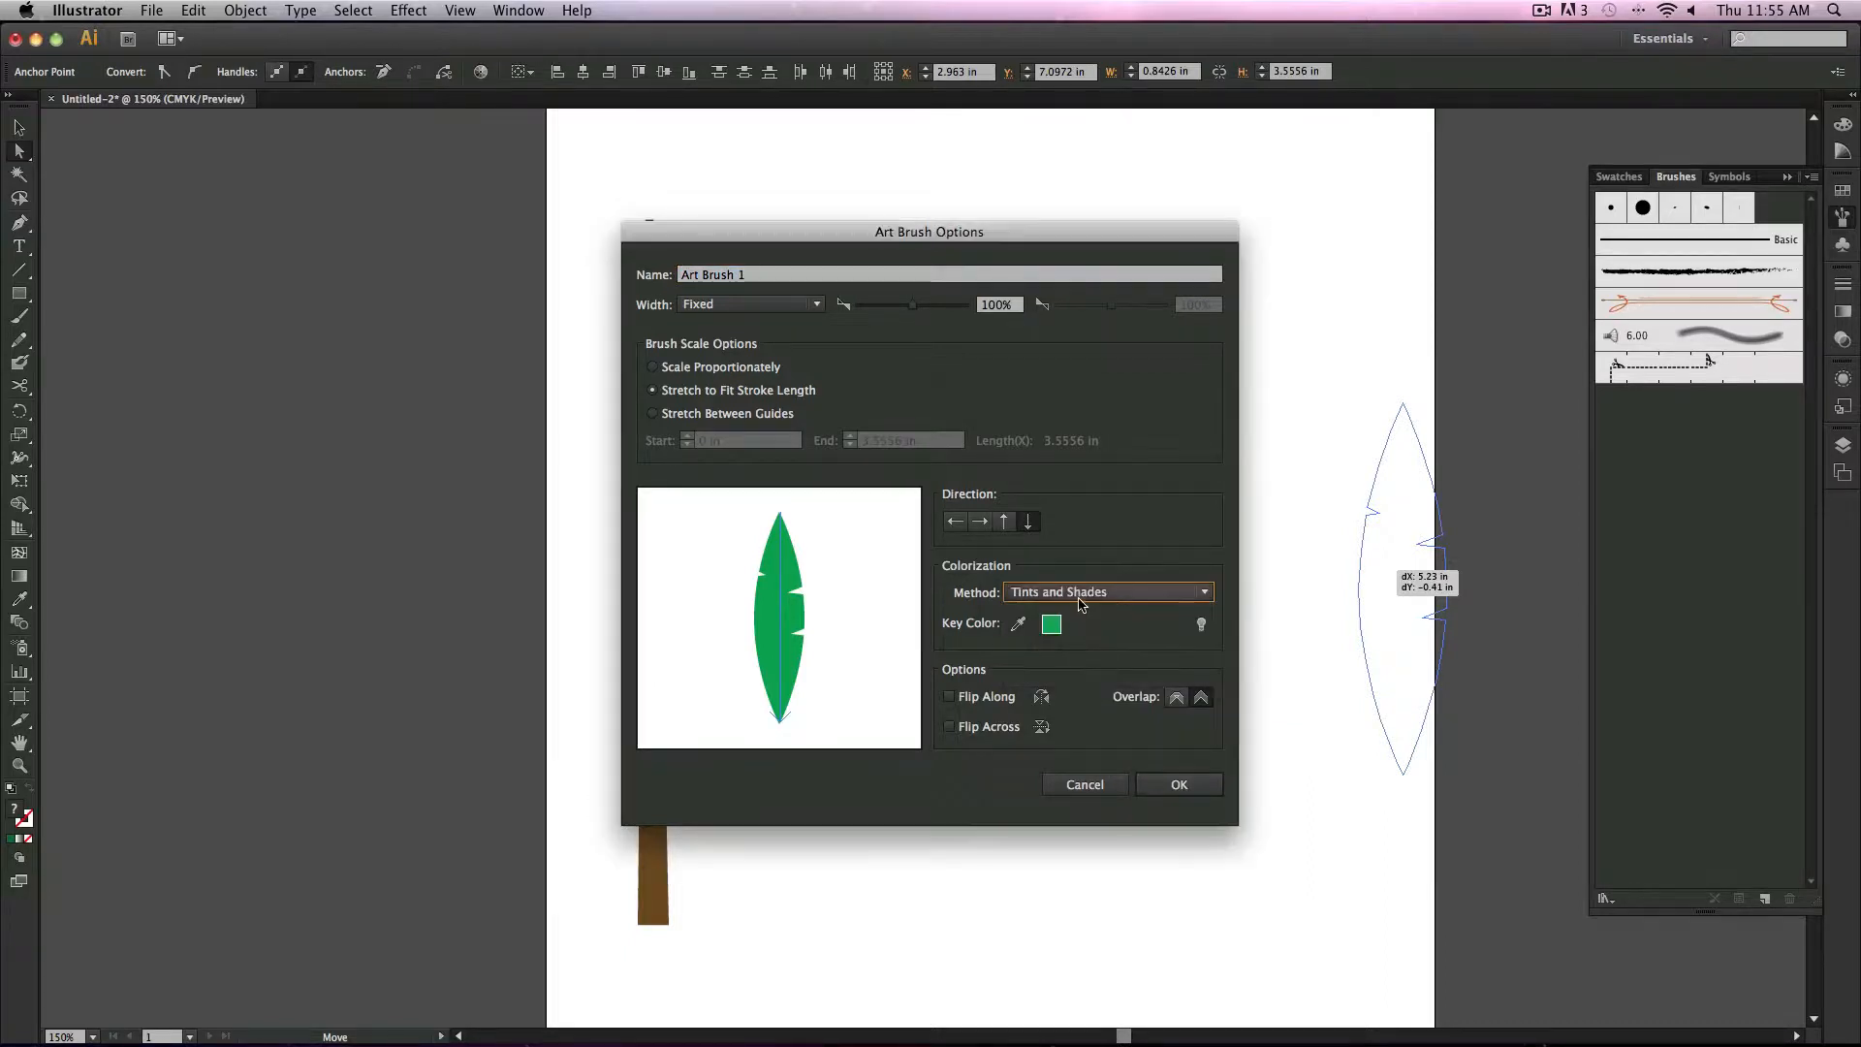
pyautogui.click(1083, 593)
pyautogui.click(1088, 616)
pyautogui.click(1086, 593)
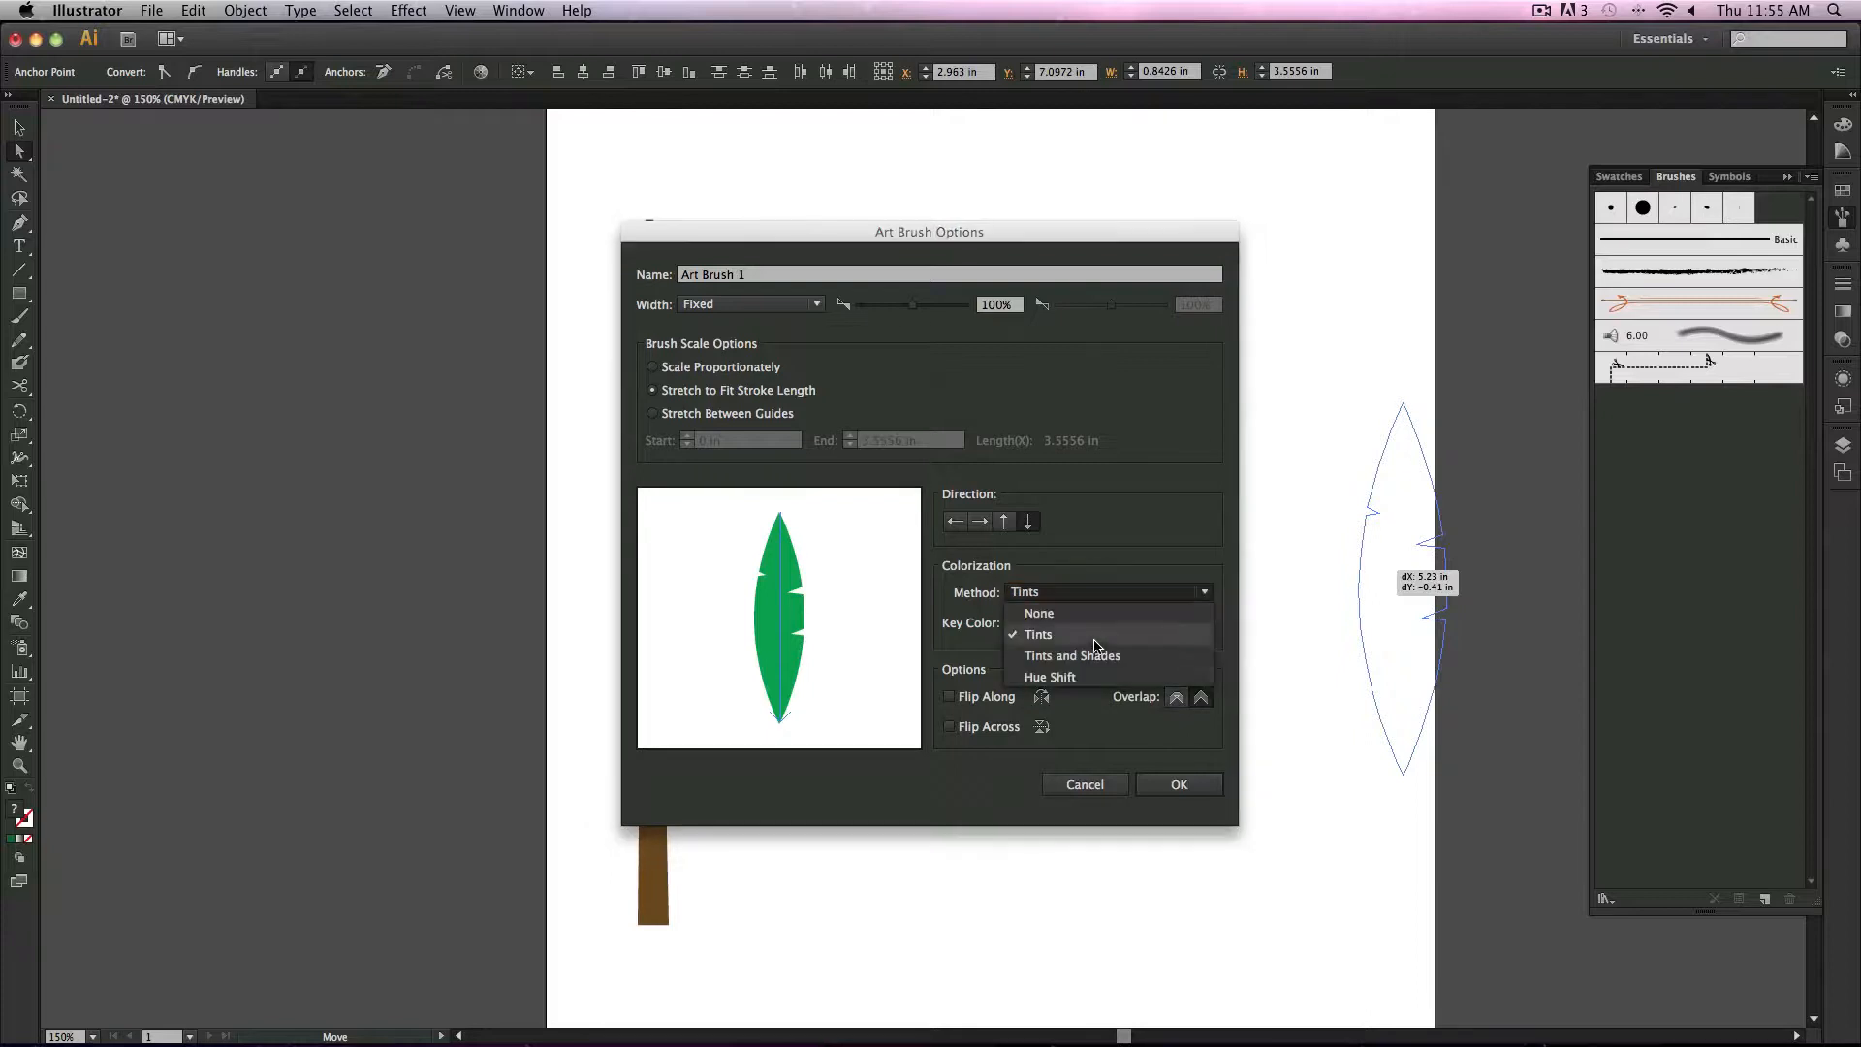
pyautogui.click(1066, 676)
pyautogui.click(1078, 594)
pyautogui.click(1076, 613)
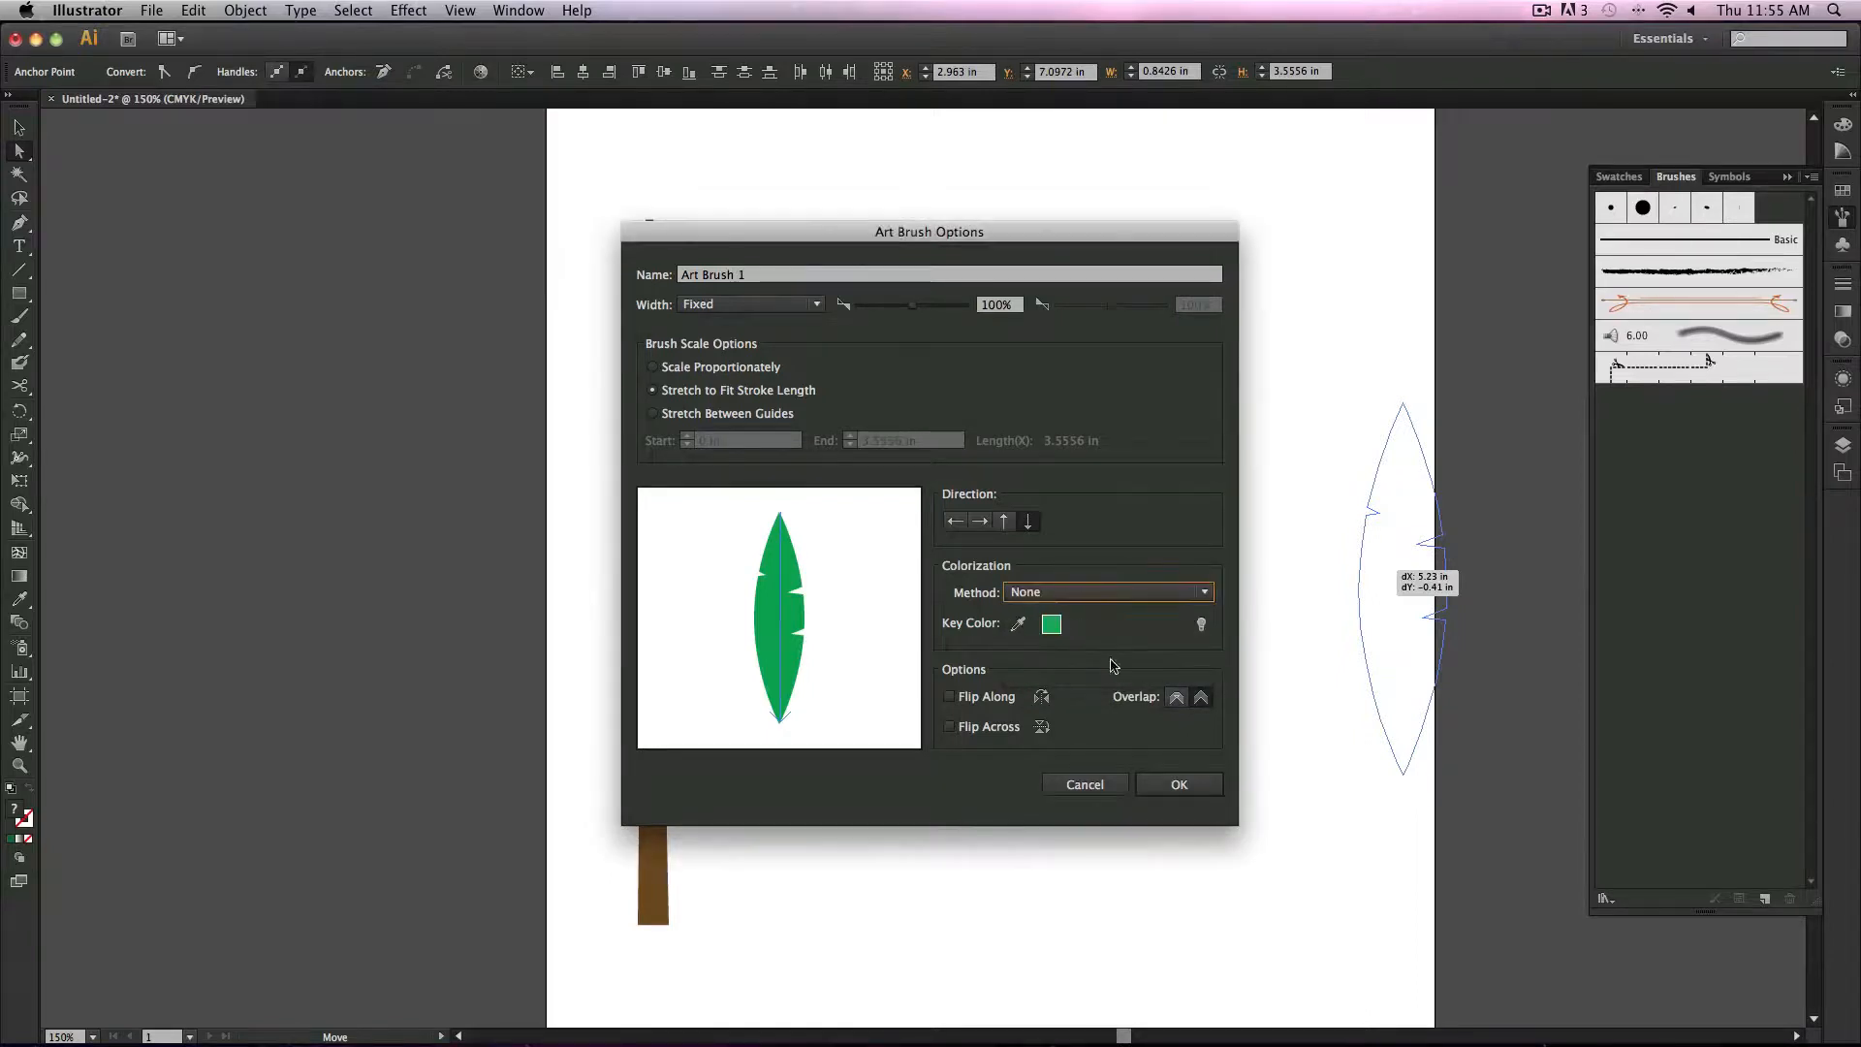
pyautogui.click(1182, 783)
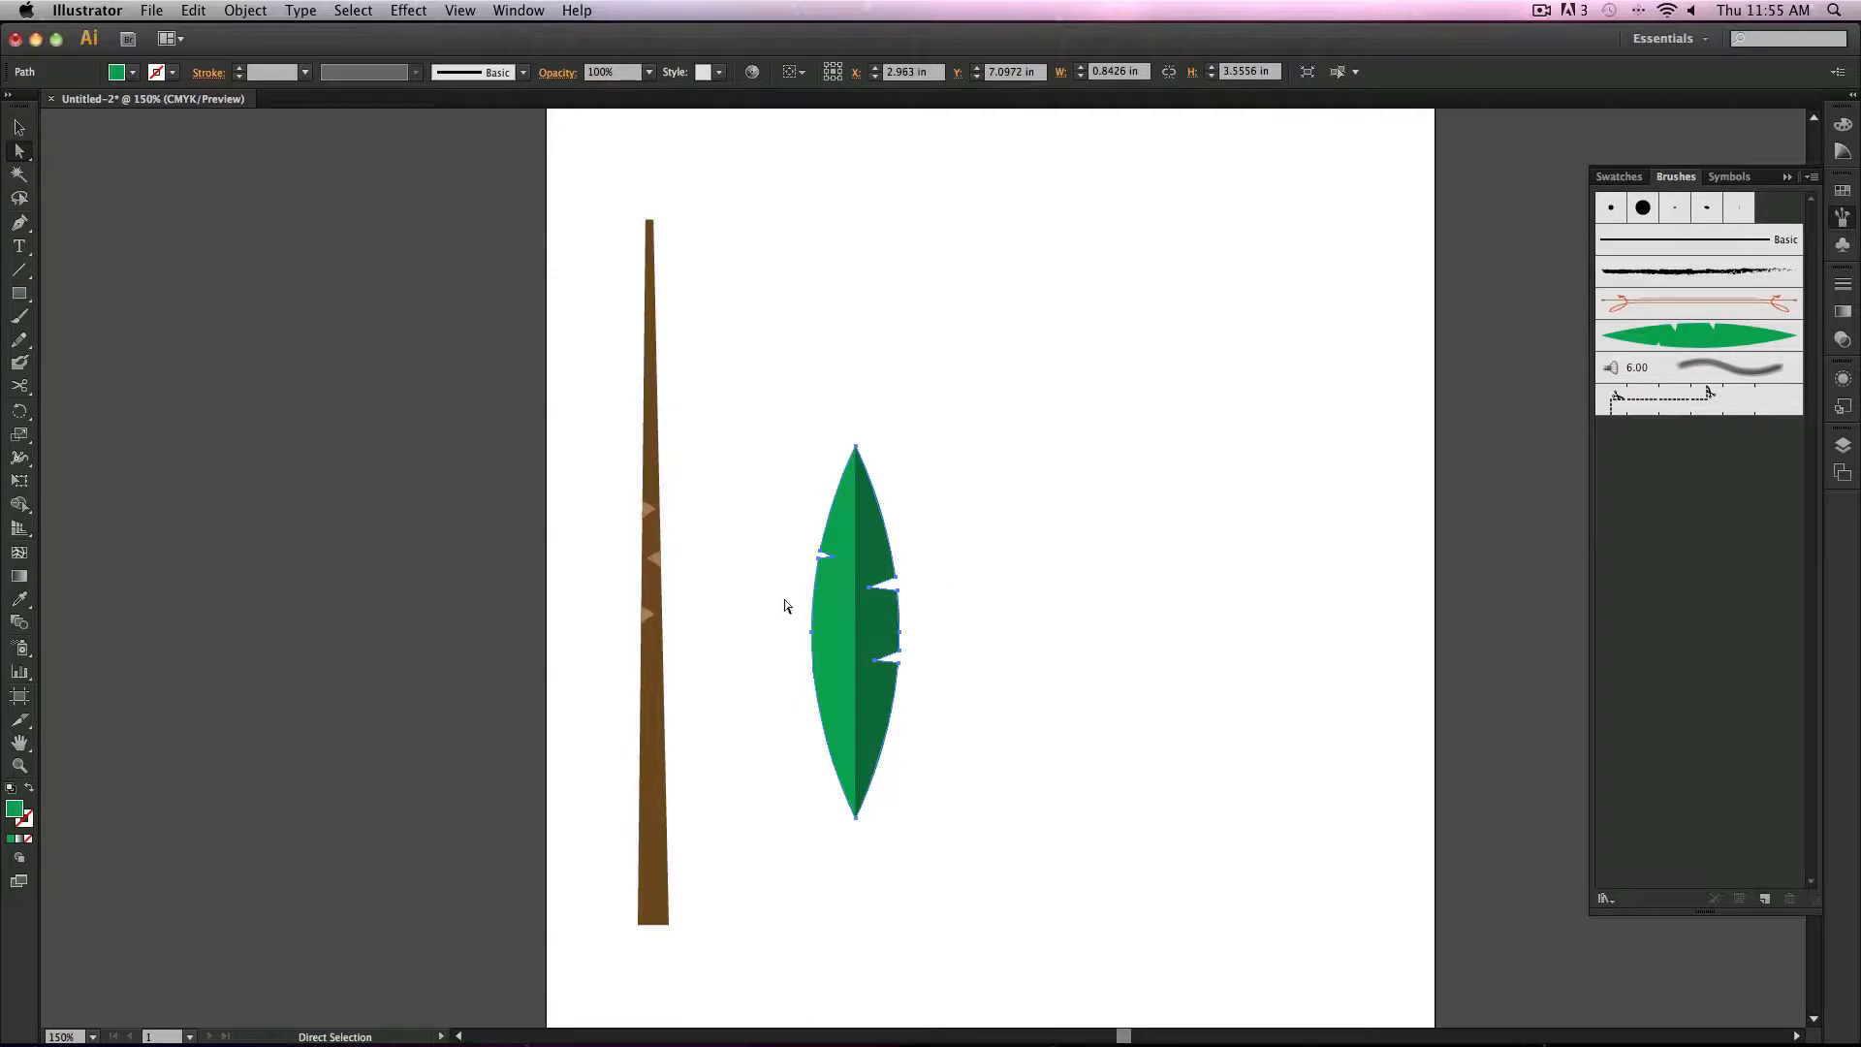
pyautogui.press('cmd+z')
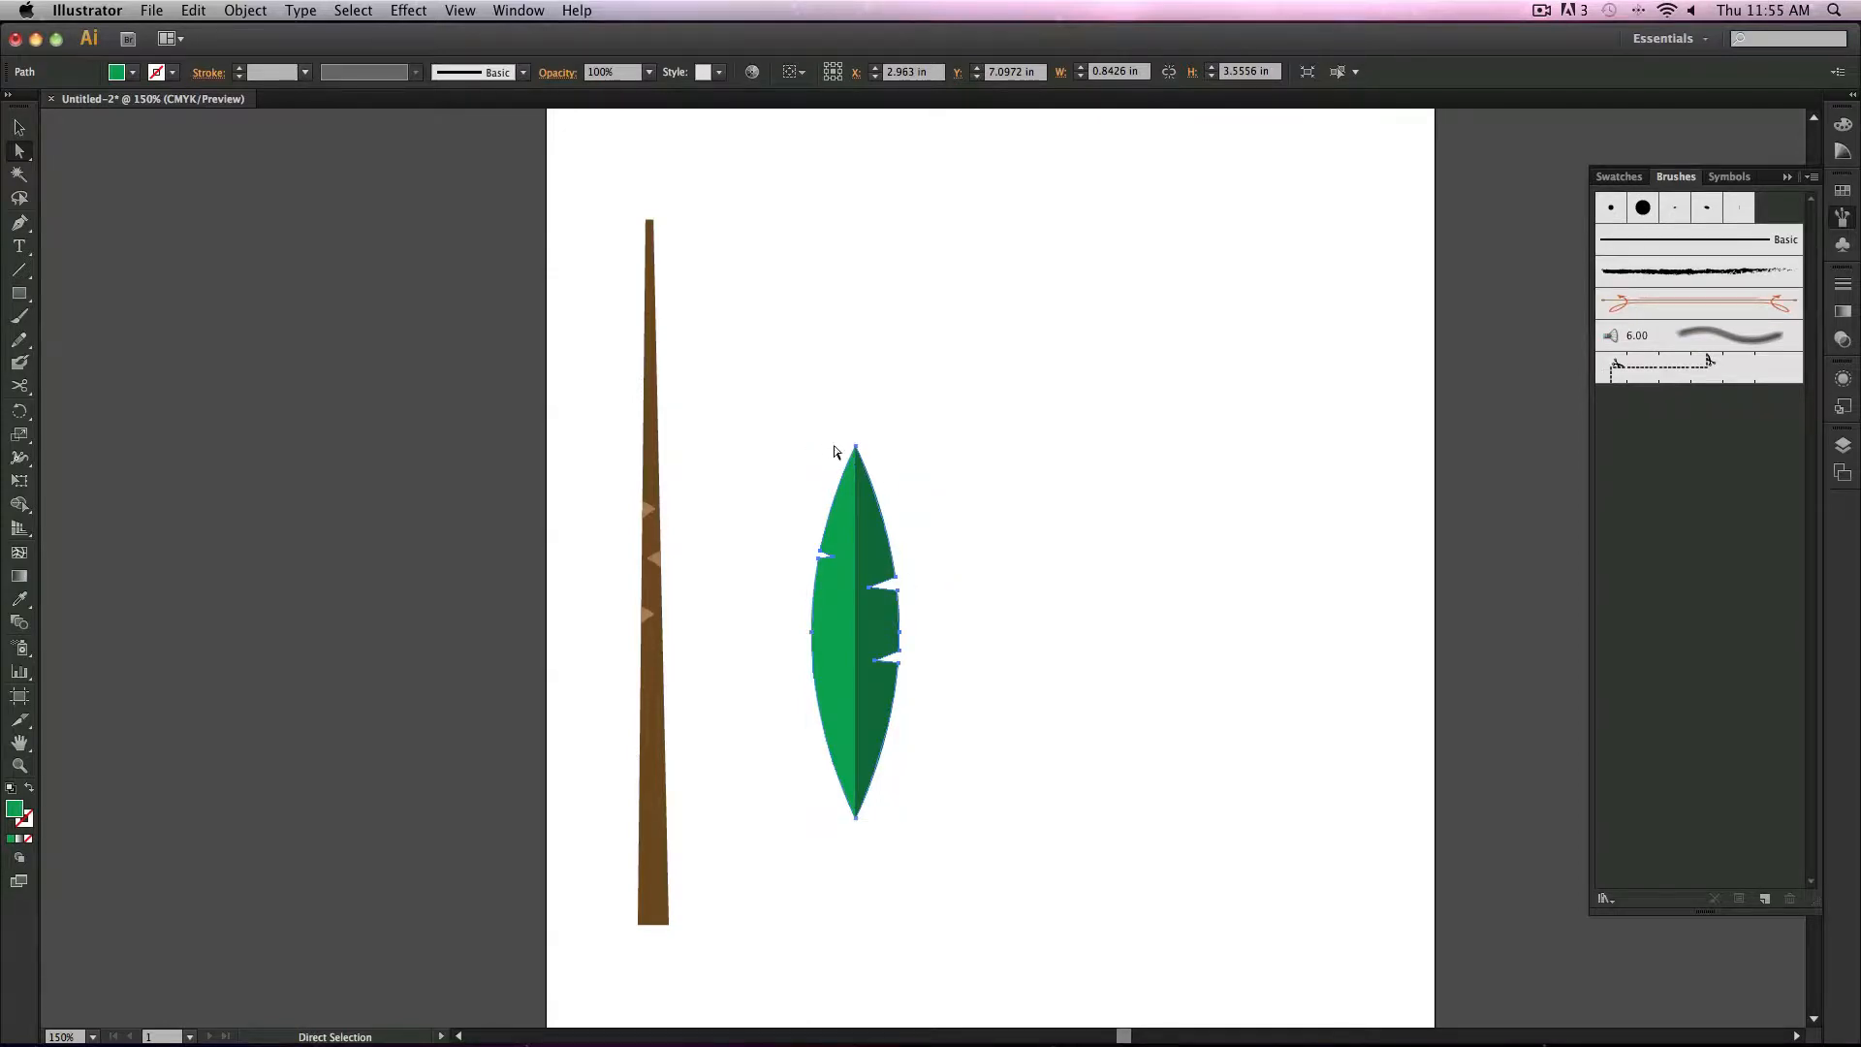
# Step: Select both leaf halves and group them into one object
pyautogui.click(233, 10)
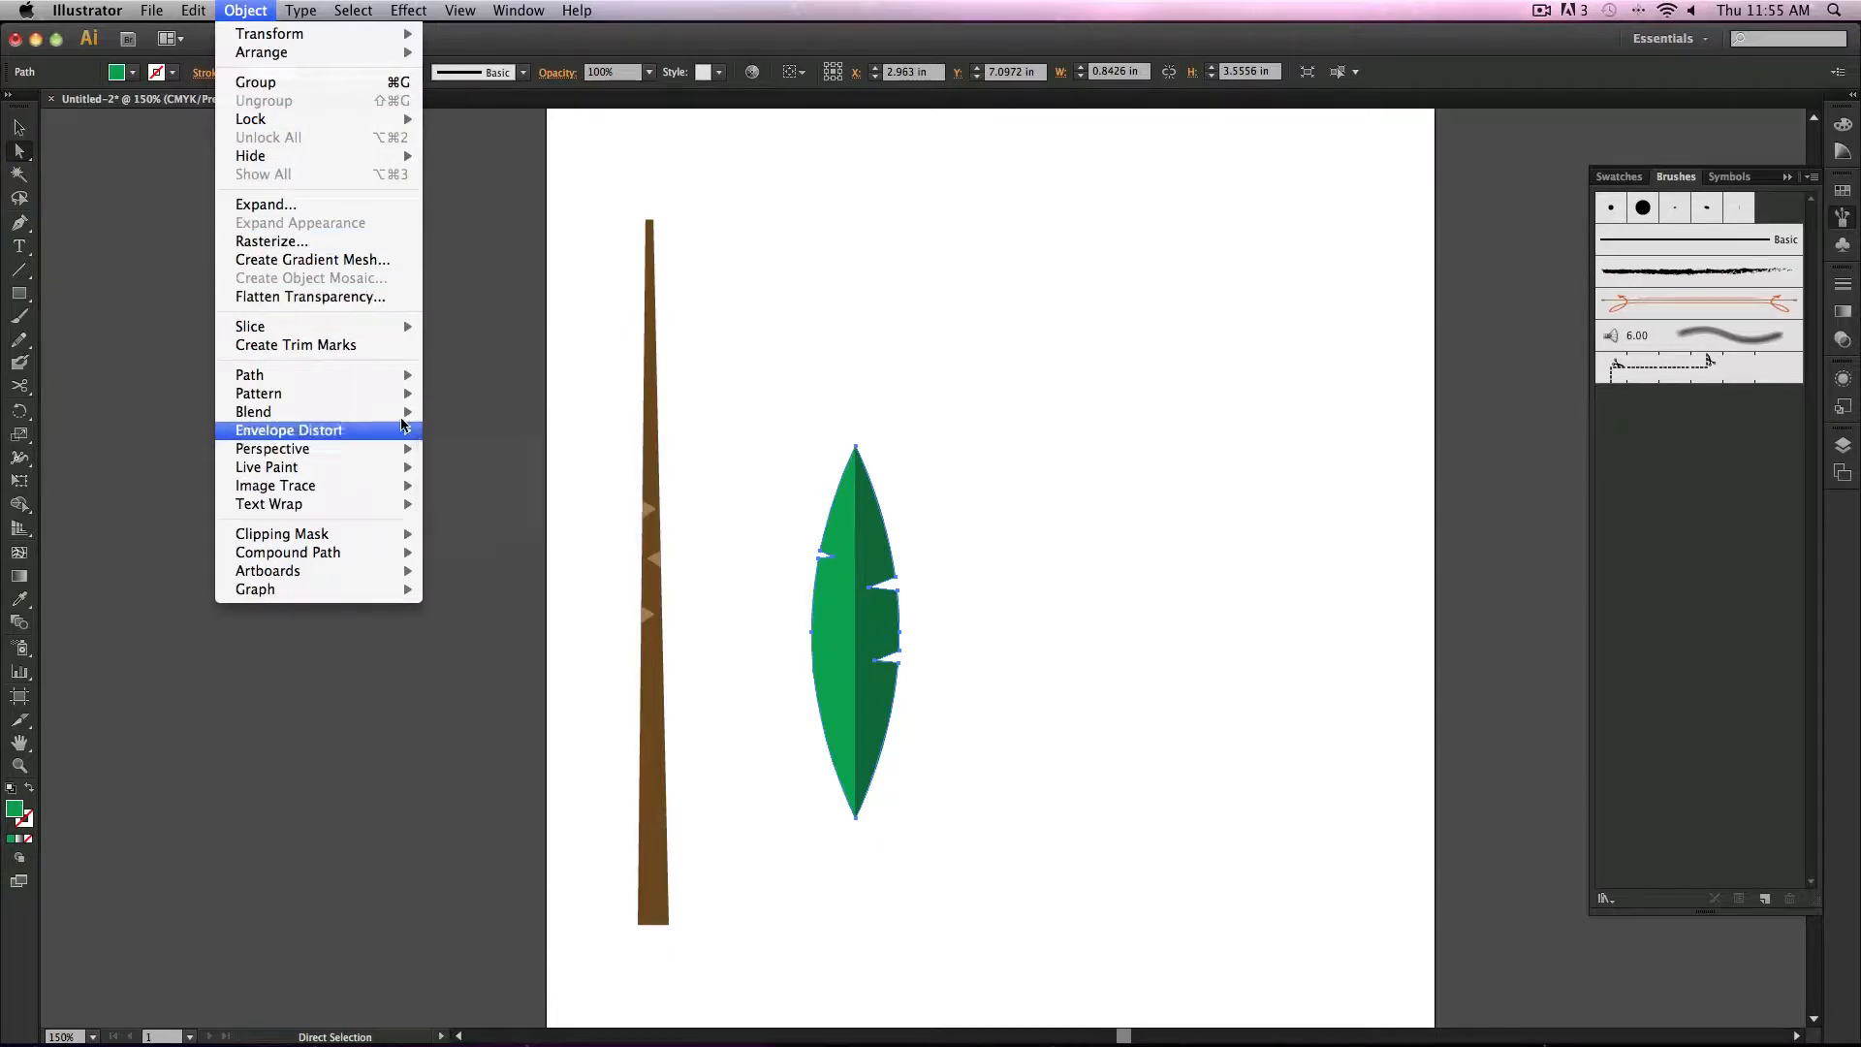
pyautogui.moveTo(390, 400)
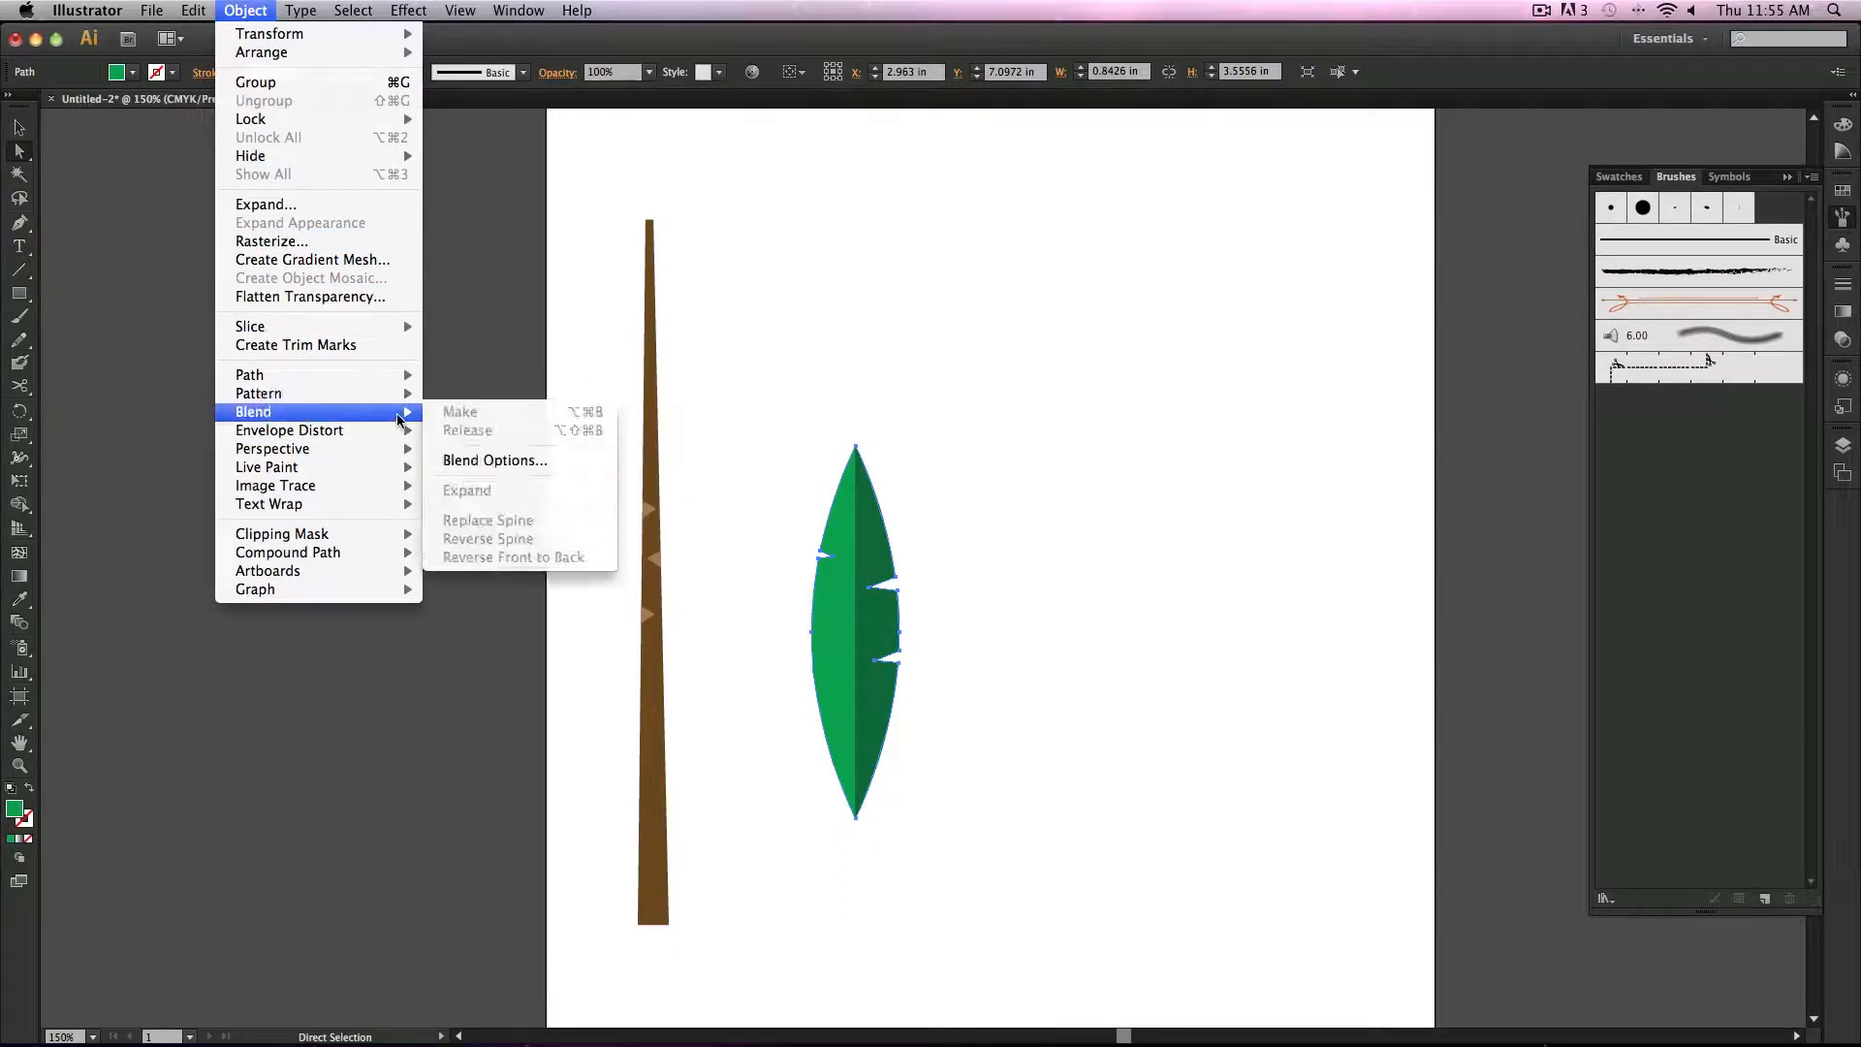
pyautogui.click(250, 85)
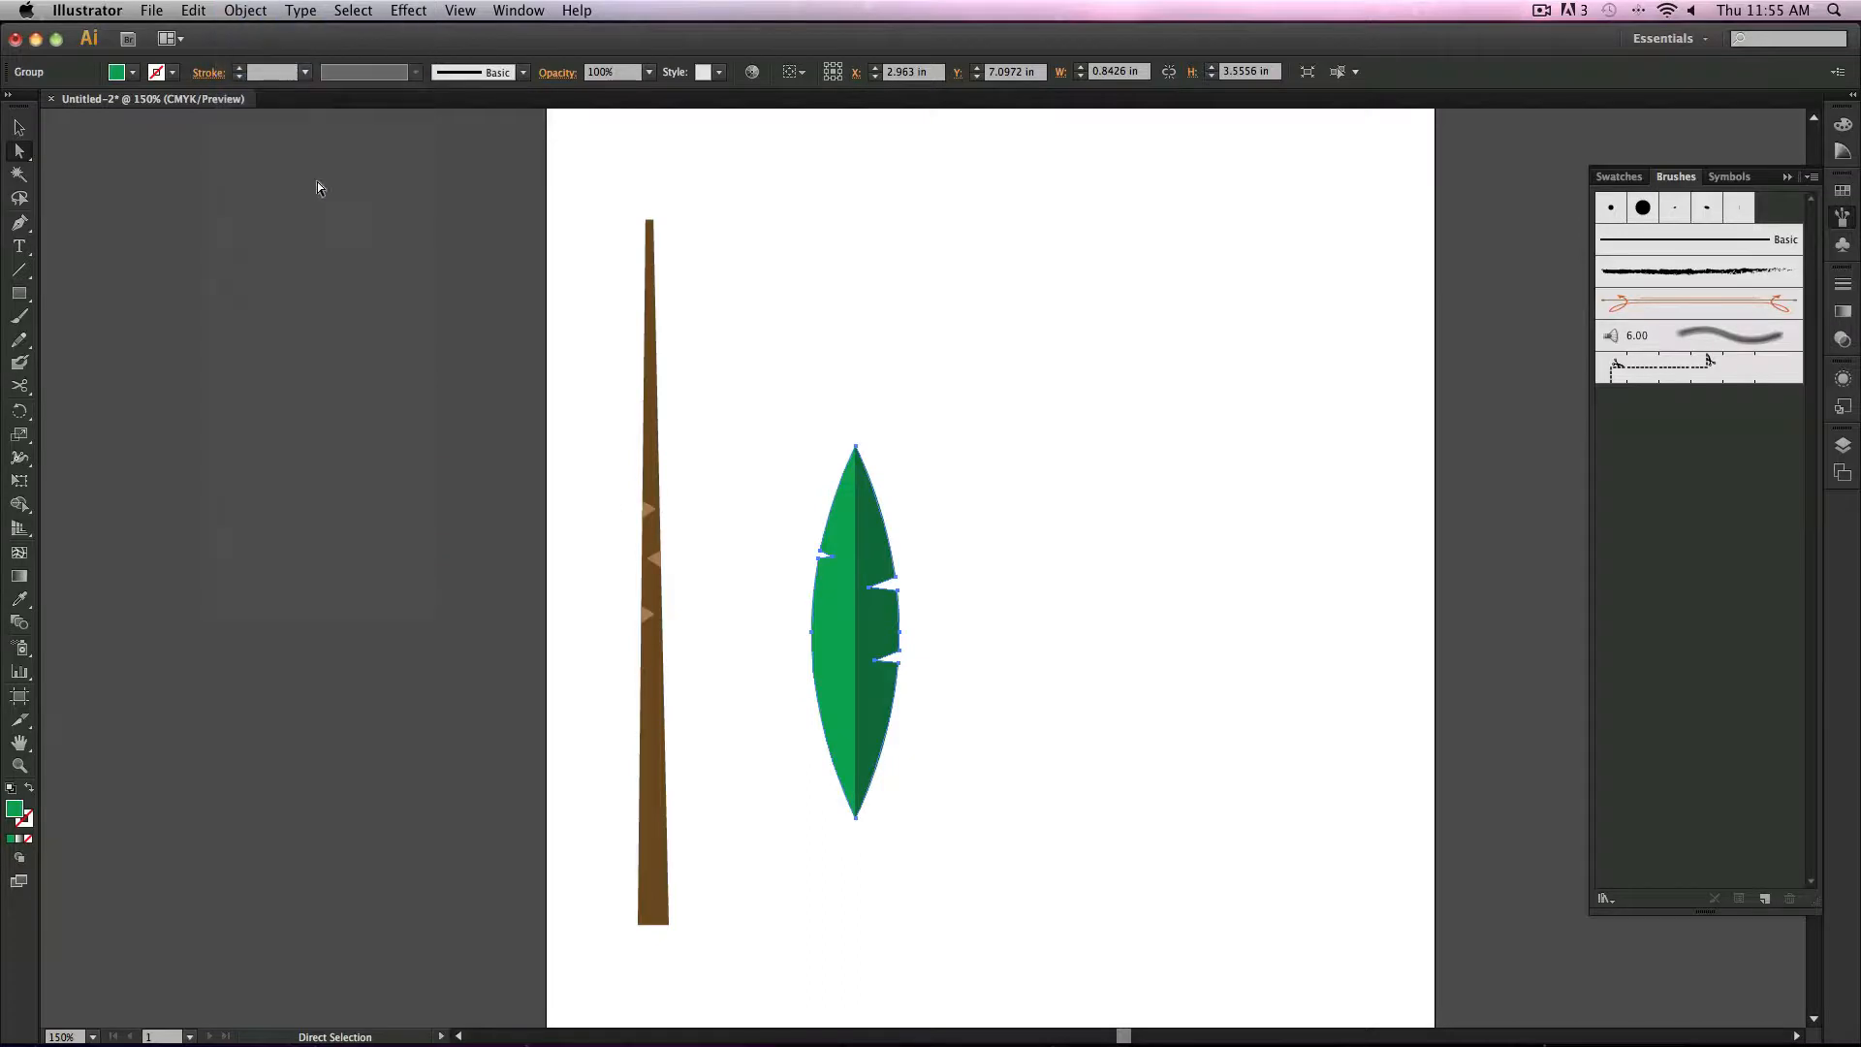
pyautogui.moveTo(845, 603); pyautogui.dragTo(1001, 564)
pyautogui.press('cmd+z')
pyautogui.moveTo(734, 500); pyautogui.dragTo(998, 609)
pyautogui.click(250, 6)
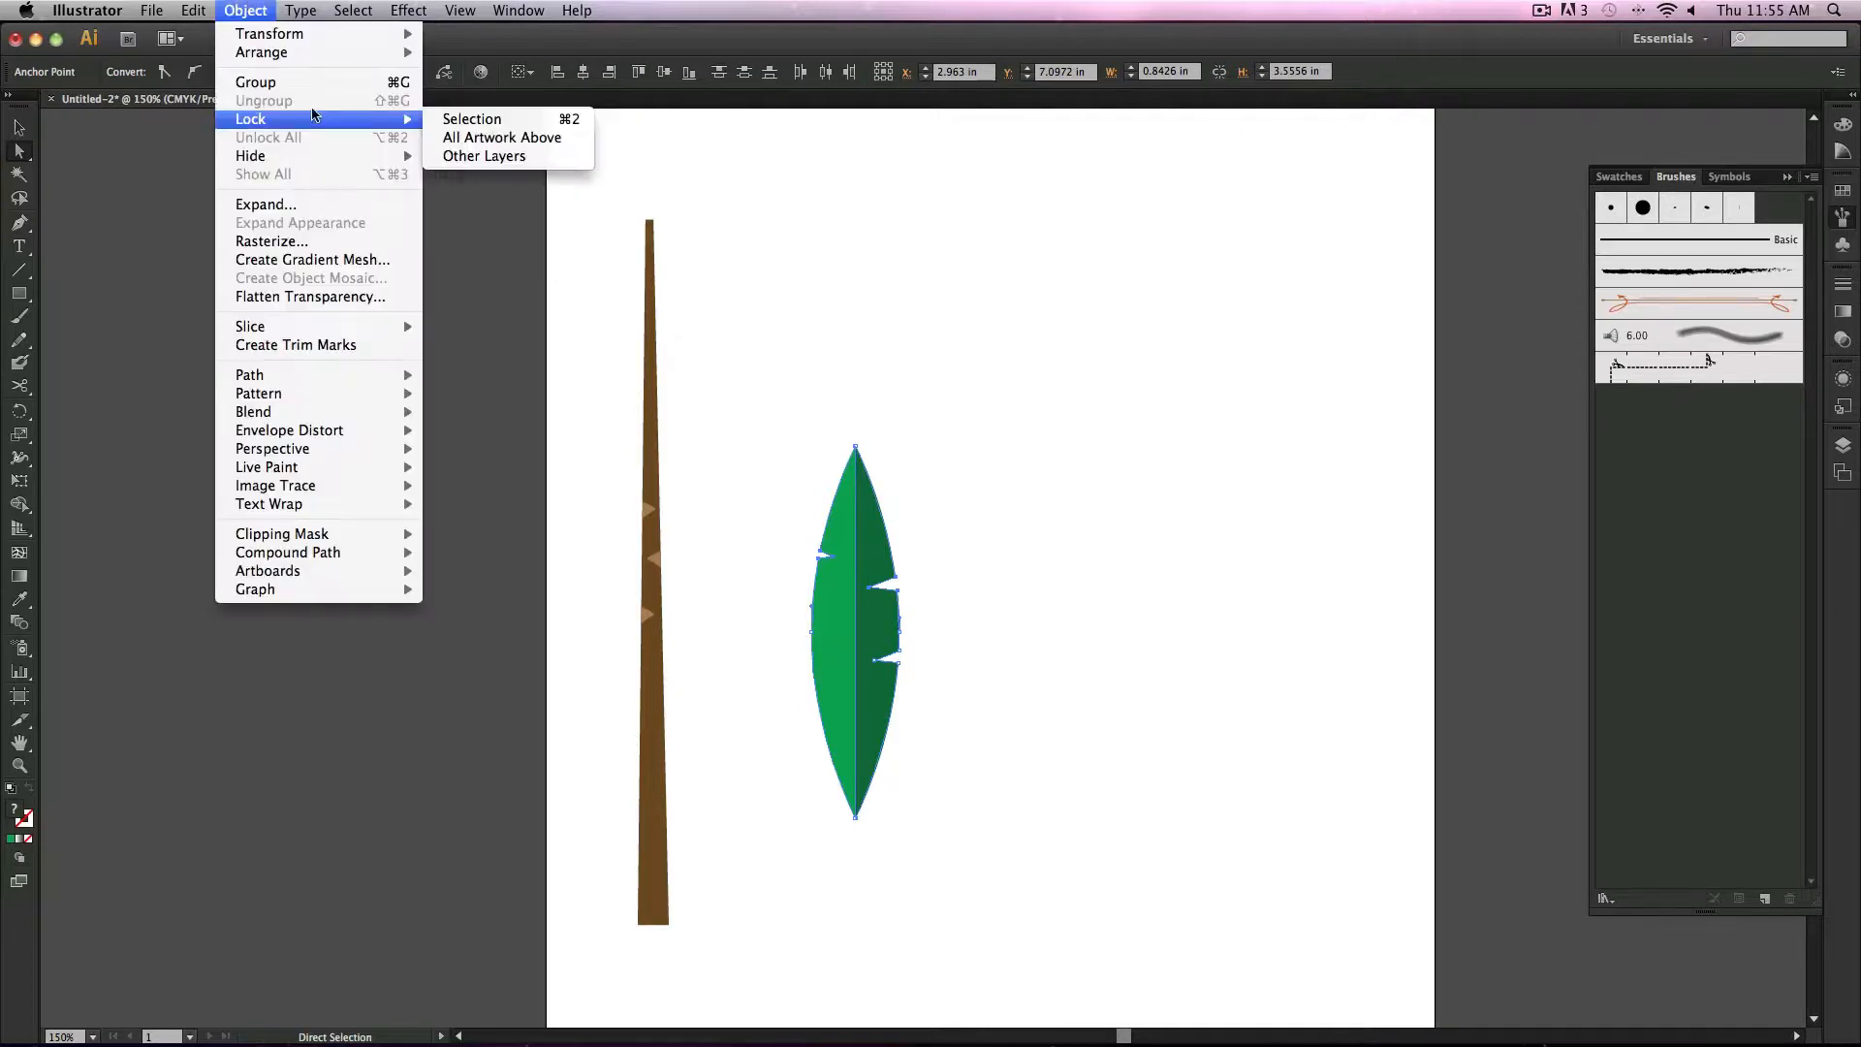
pyautogui.click(262, 83)
# Step: Create an Art Brush from the grouped leaf with default options and delete the original leaf
pyautogui.moveTo(885, 640); pyautogui.dragTo(1719, 543)
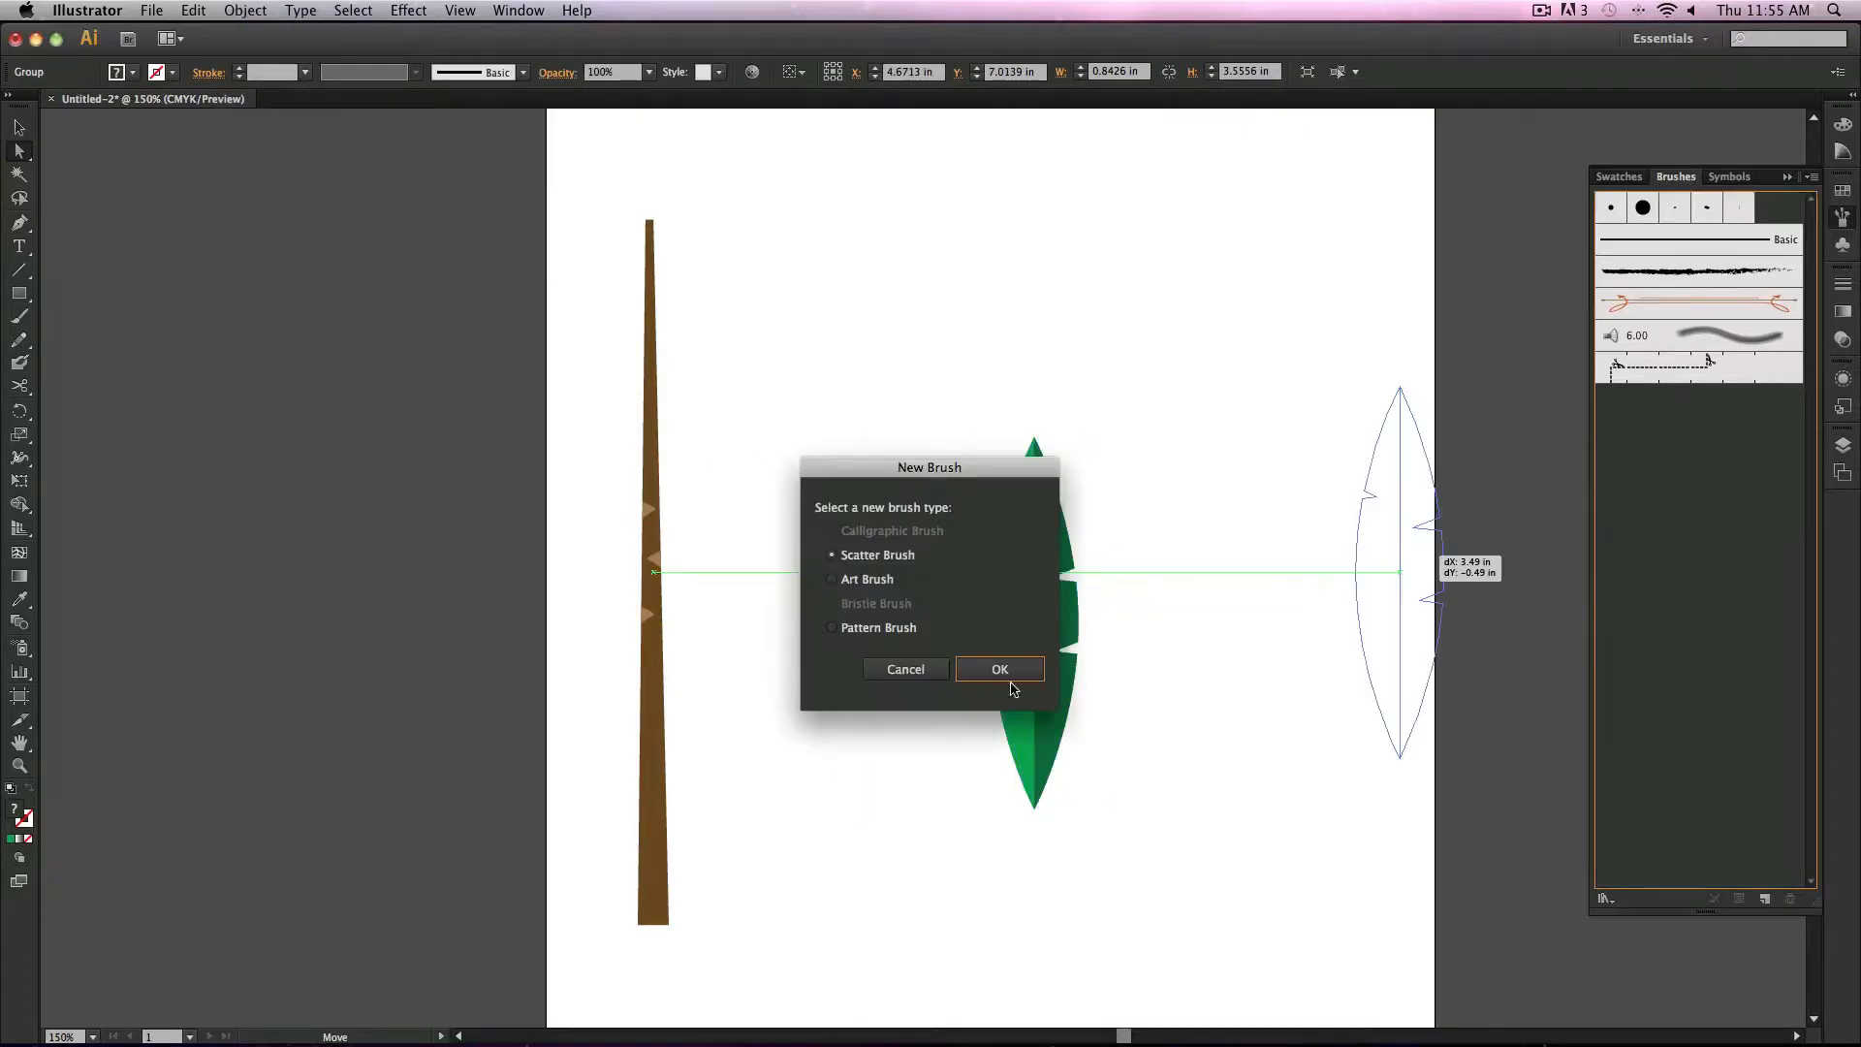
pyautogui.click(883, 579)
pyautogui.click(996, 667)
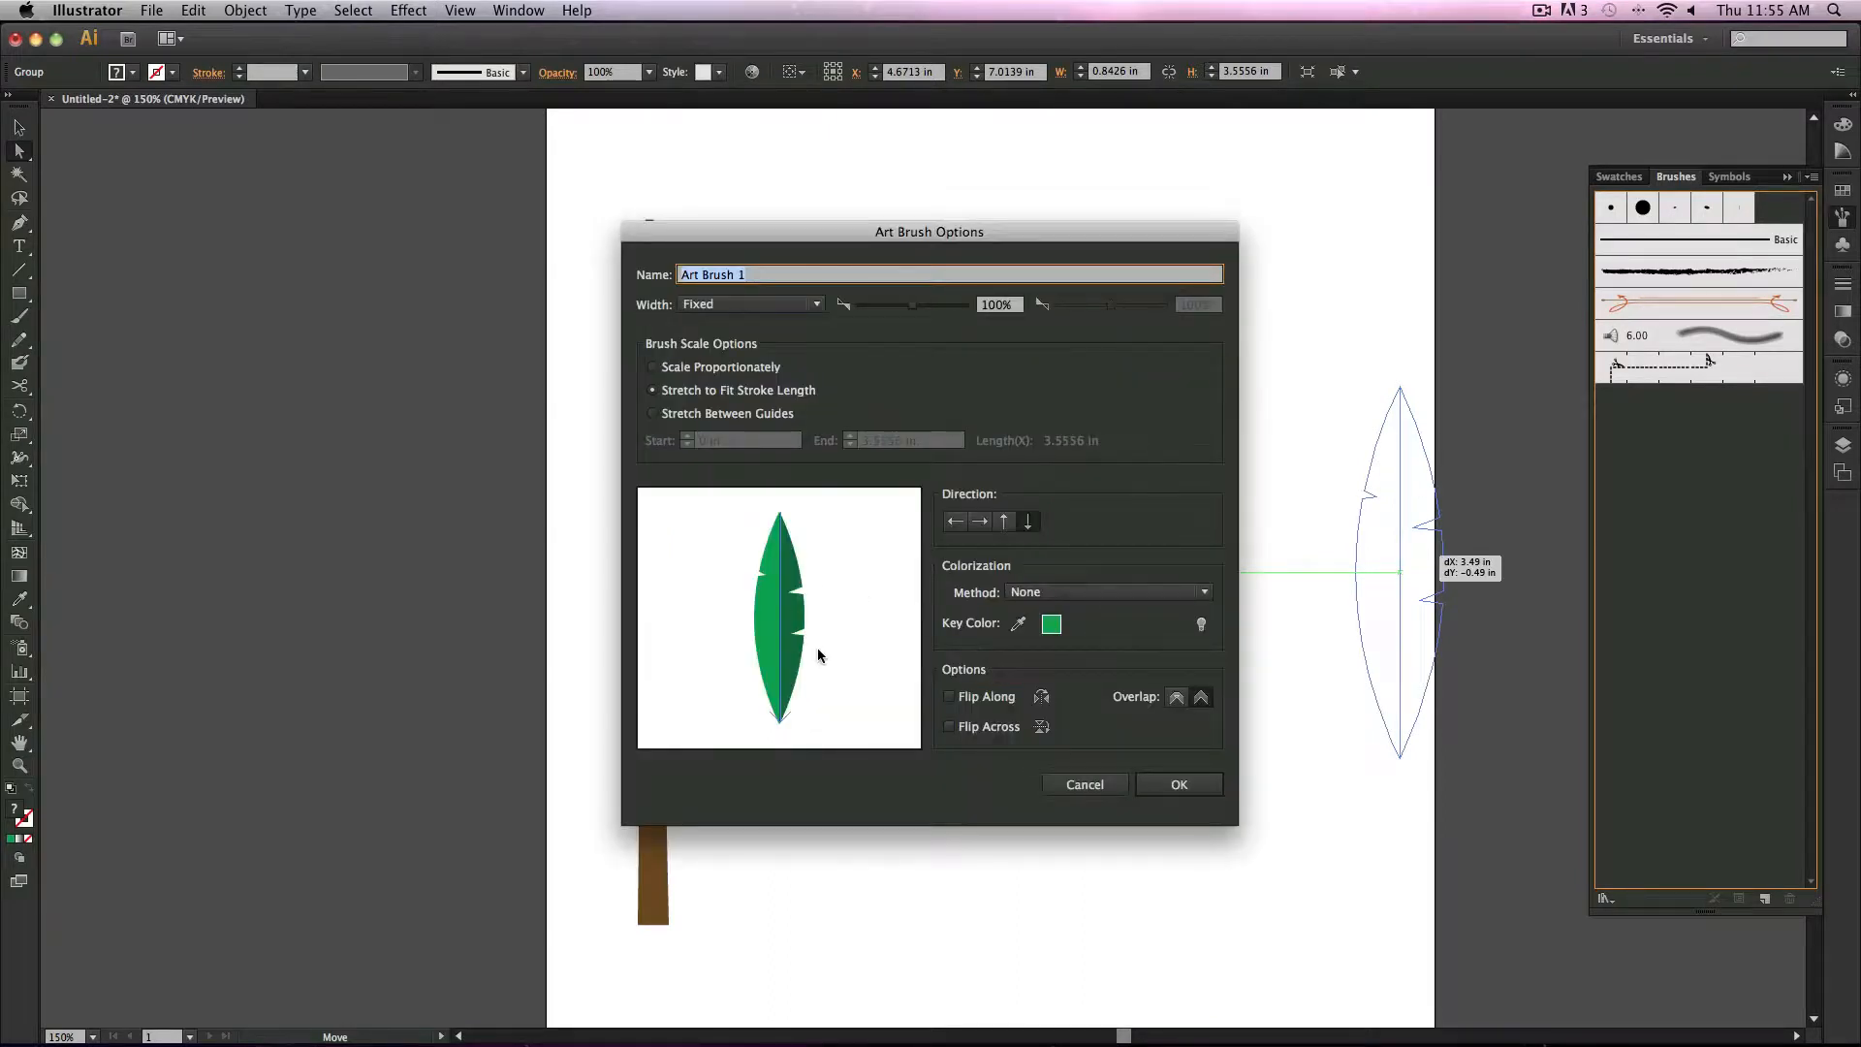
pyautogui.click(1181, 781)
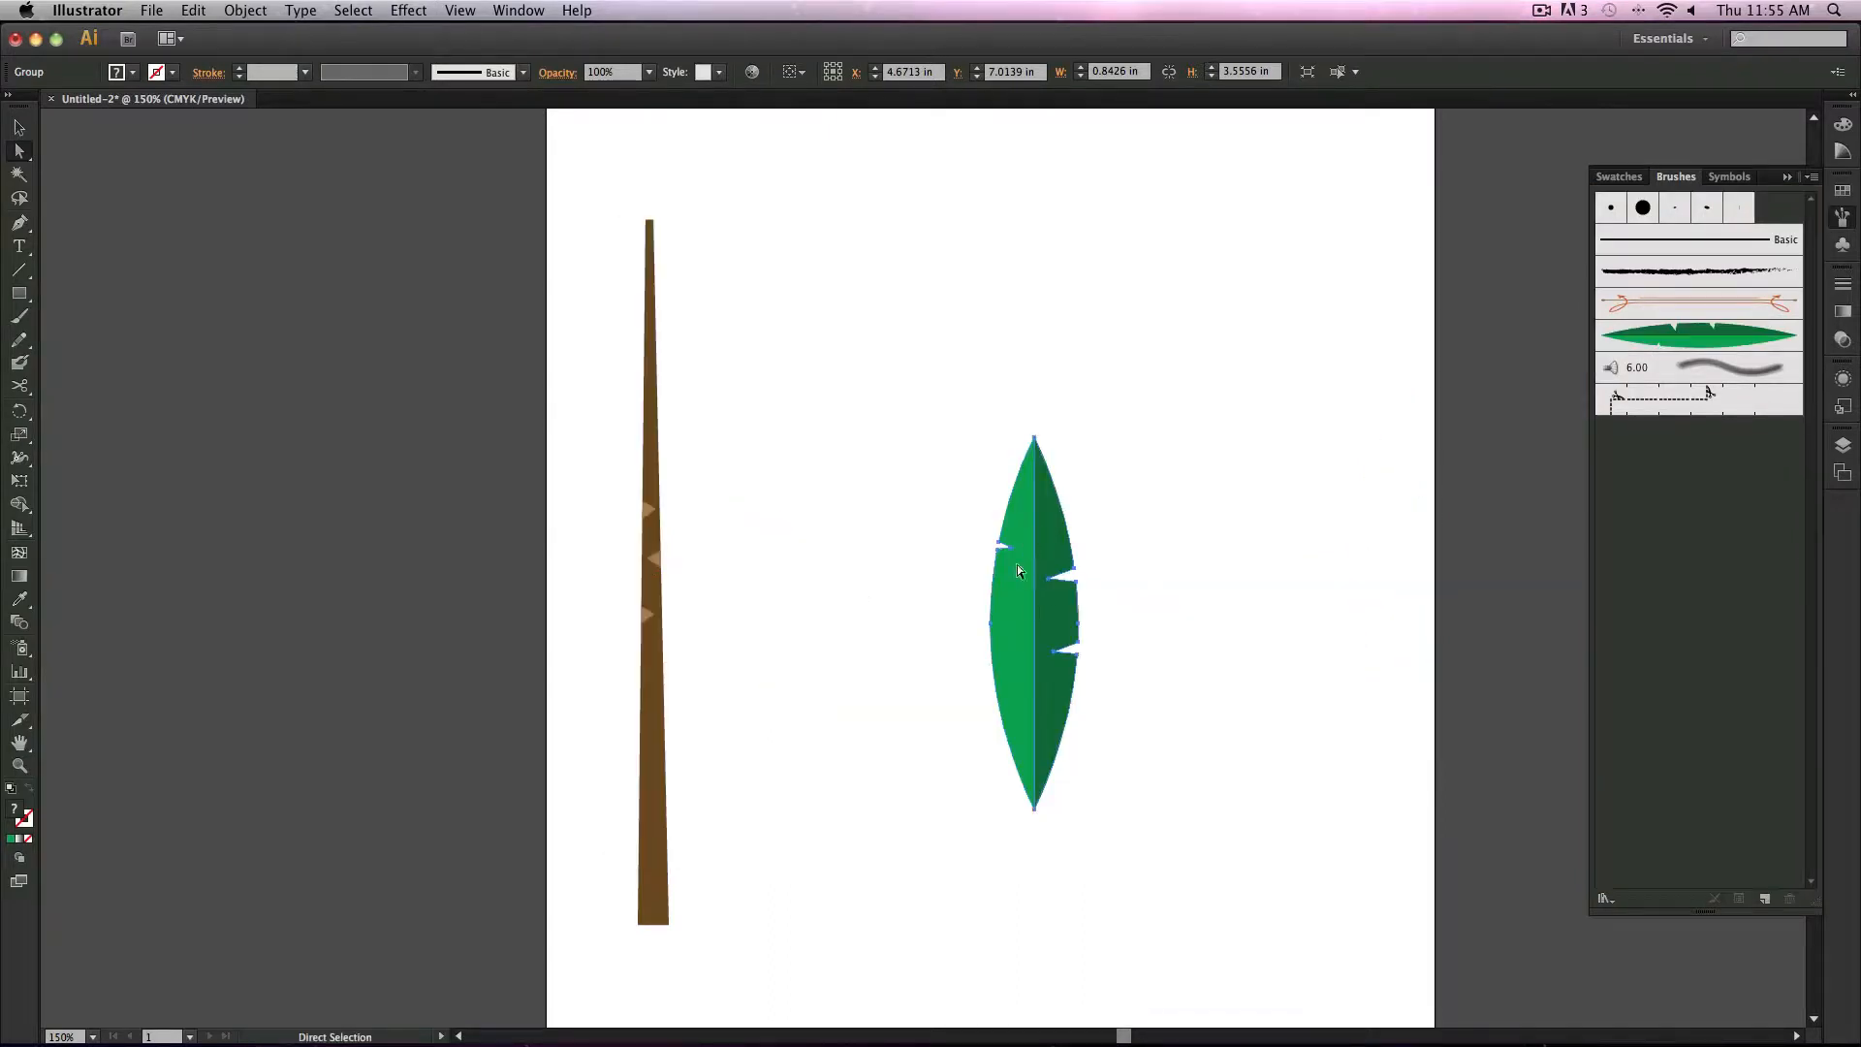
pyautogui.press('Delete')
# Step: Select the notched trunk, create an Art Brush from it, and delete the original trunk
pyautogui.moveTo(602, 182); pyautogui.dragTo(911, 970)
pyautogui.click(248, 10)
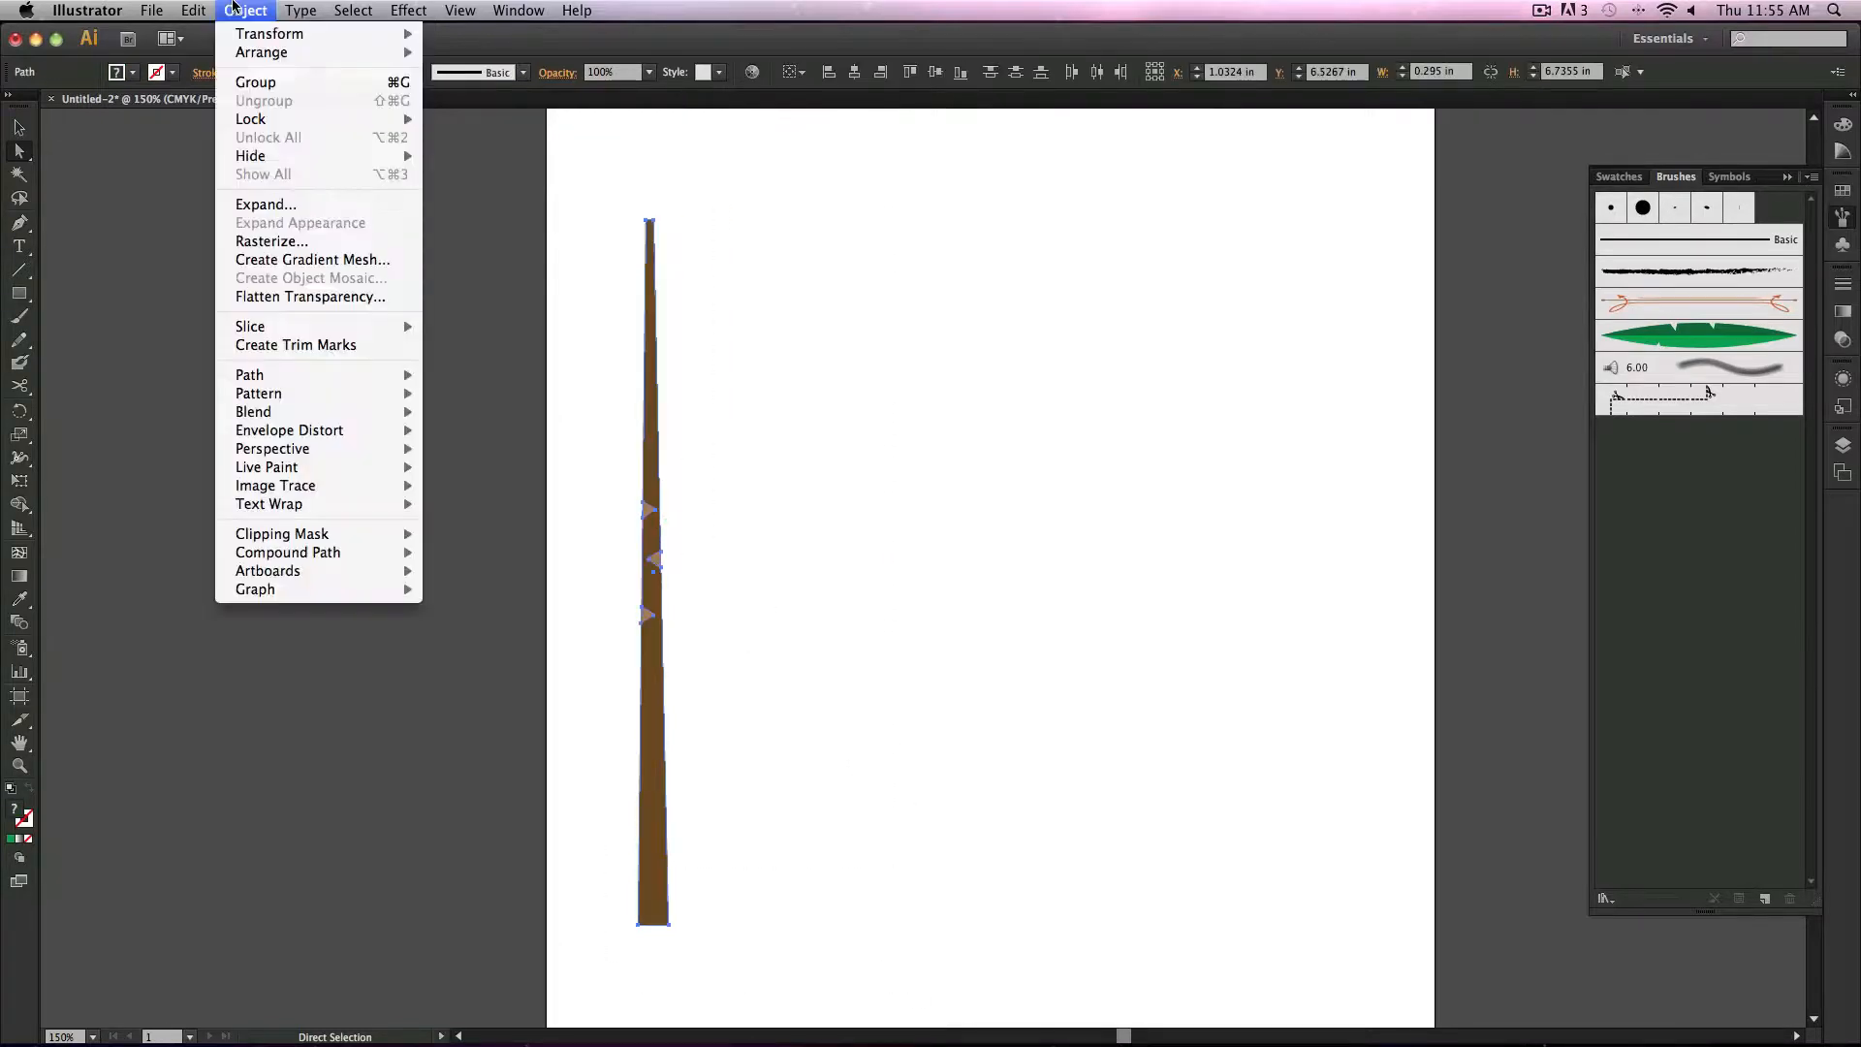
pyautogui.click(275, 90)
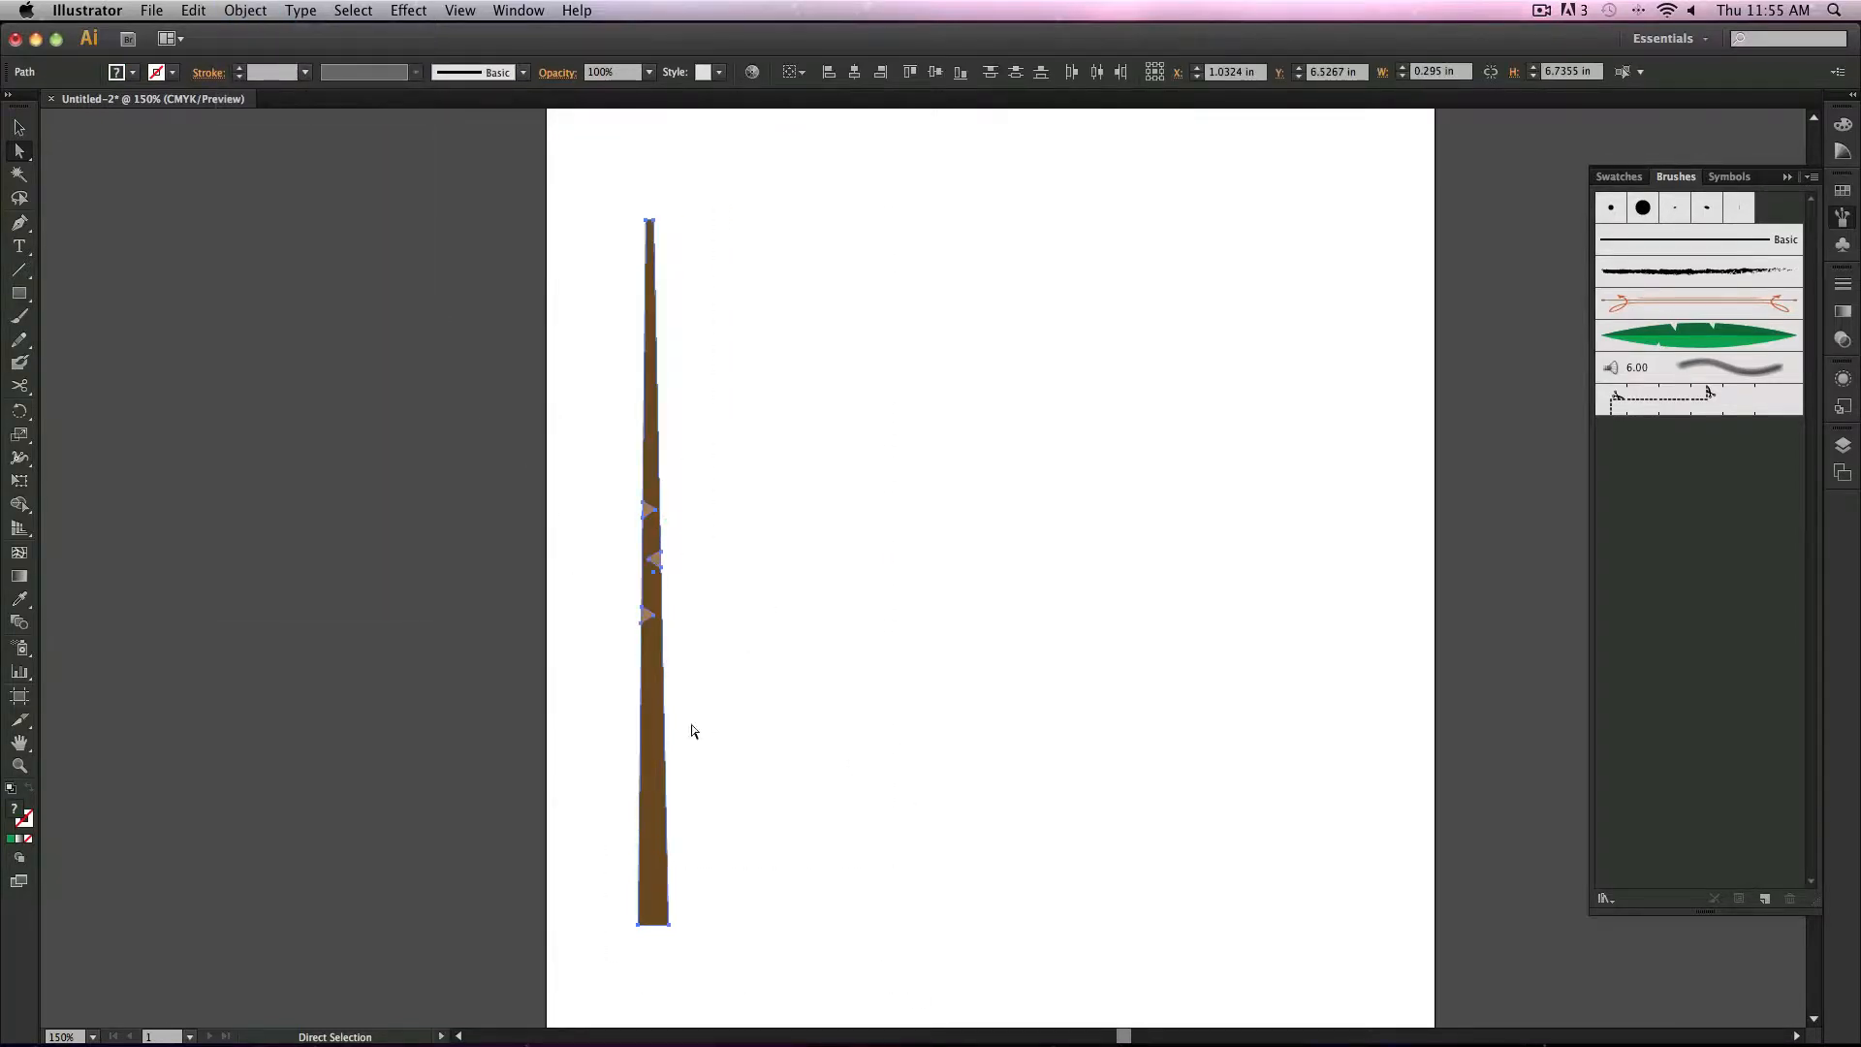
pyautogui.moveTo(650, 736)
pyautogui.mouseDown()
pyautogui.moveTo(1779, 669)
pyautogui.moveTo(1745, 665)
pyautogui.mouseUp()
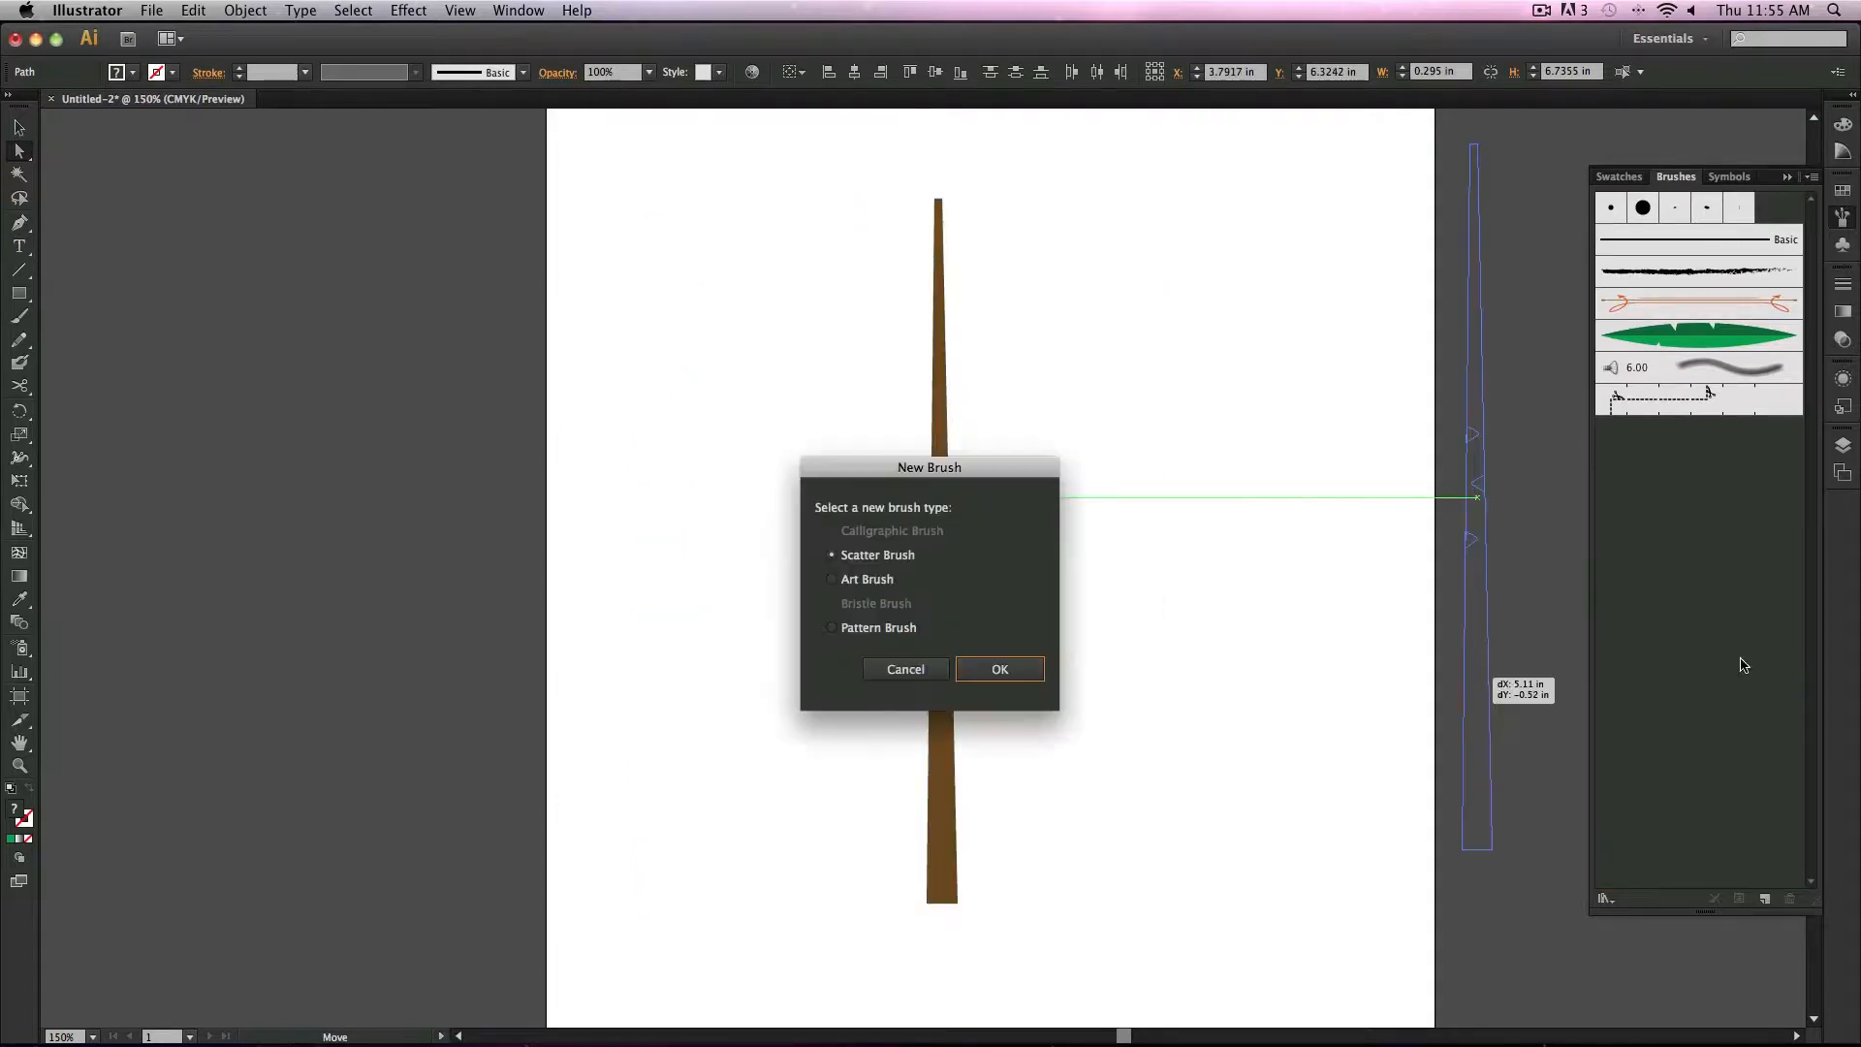
pyautogui.click(869, 581)
pyautogui.click(999, 668)
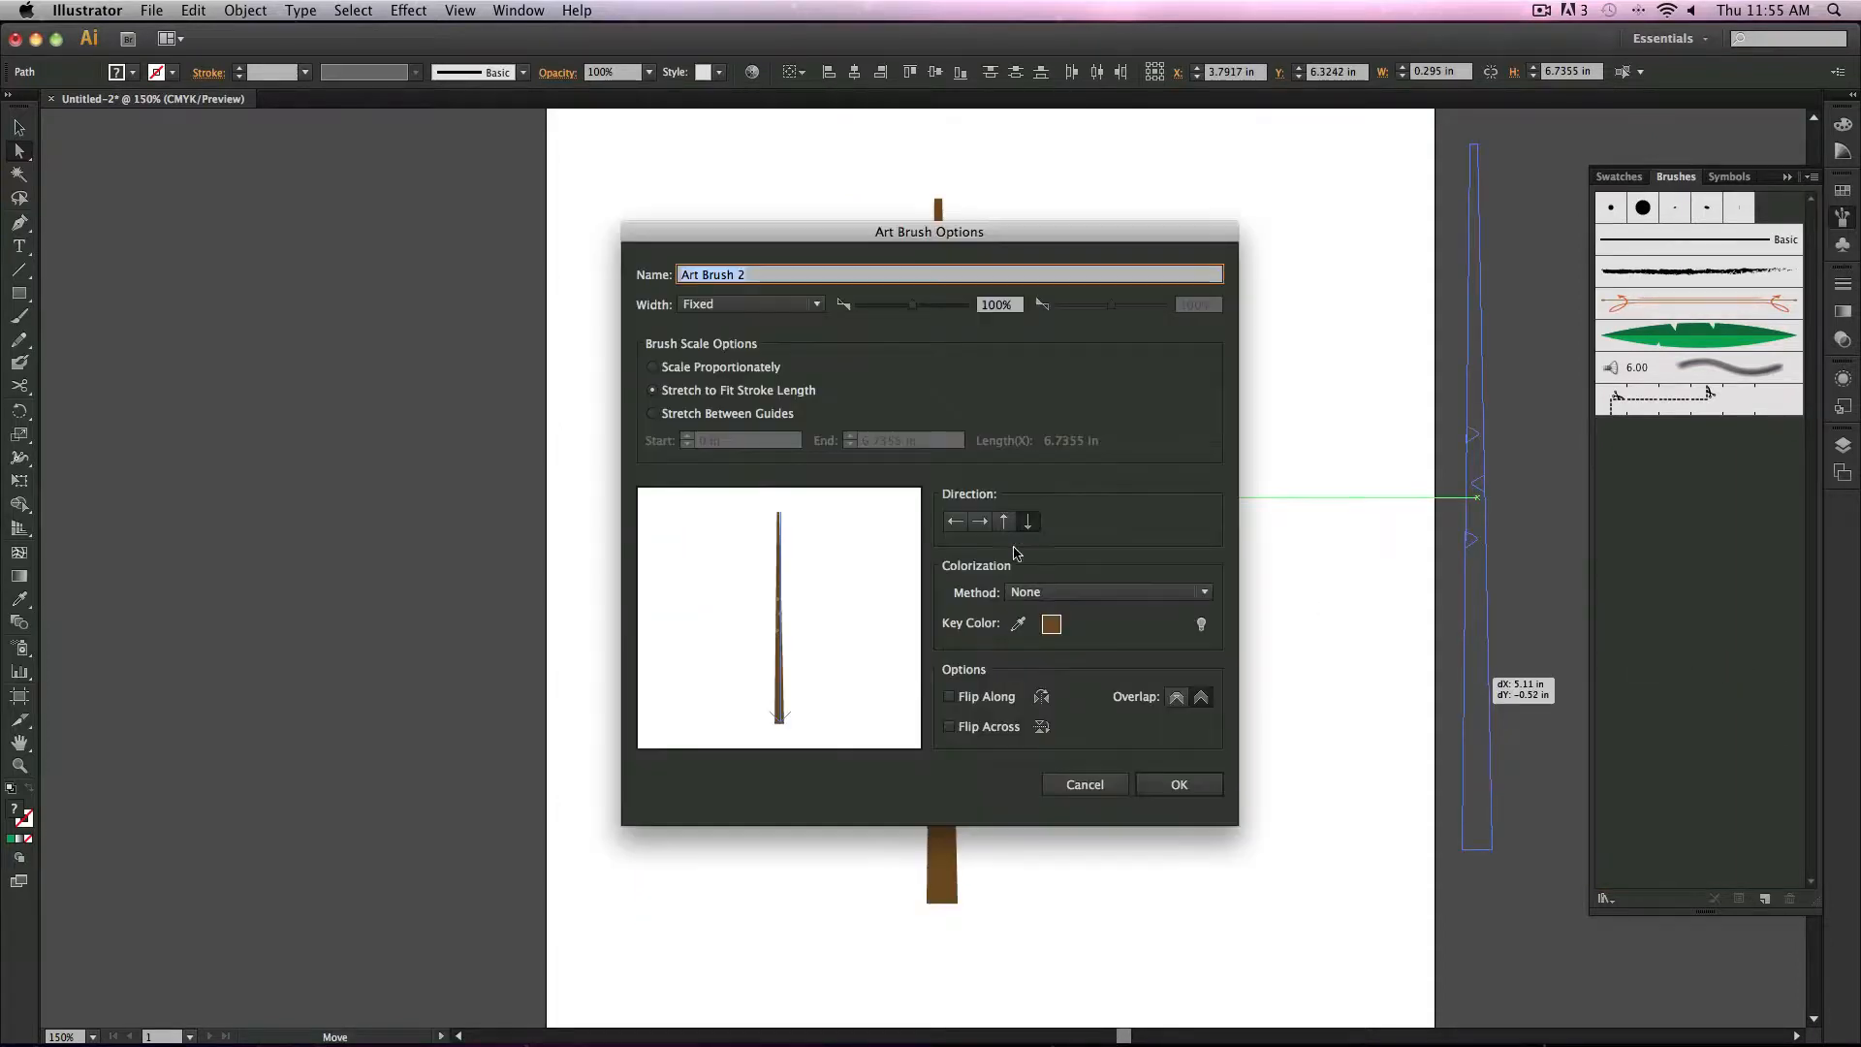
pyautogui.click(1176, 787)
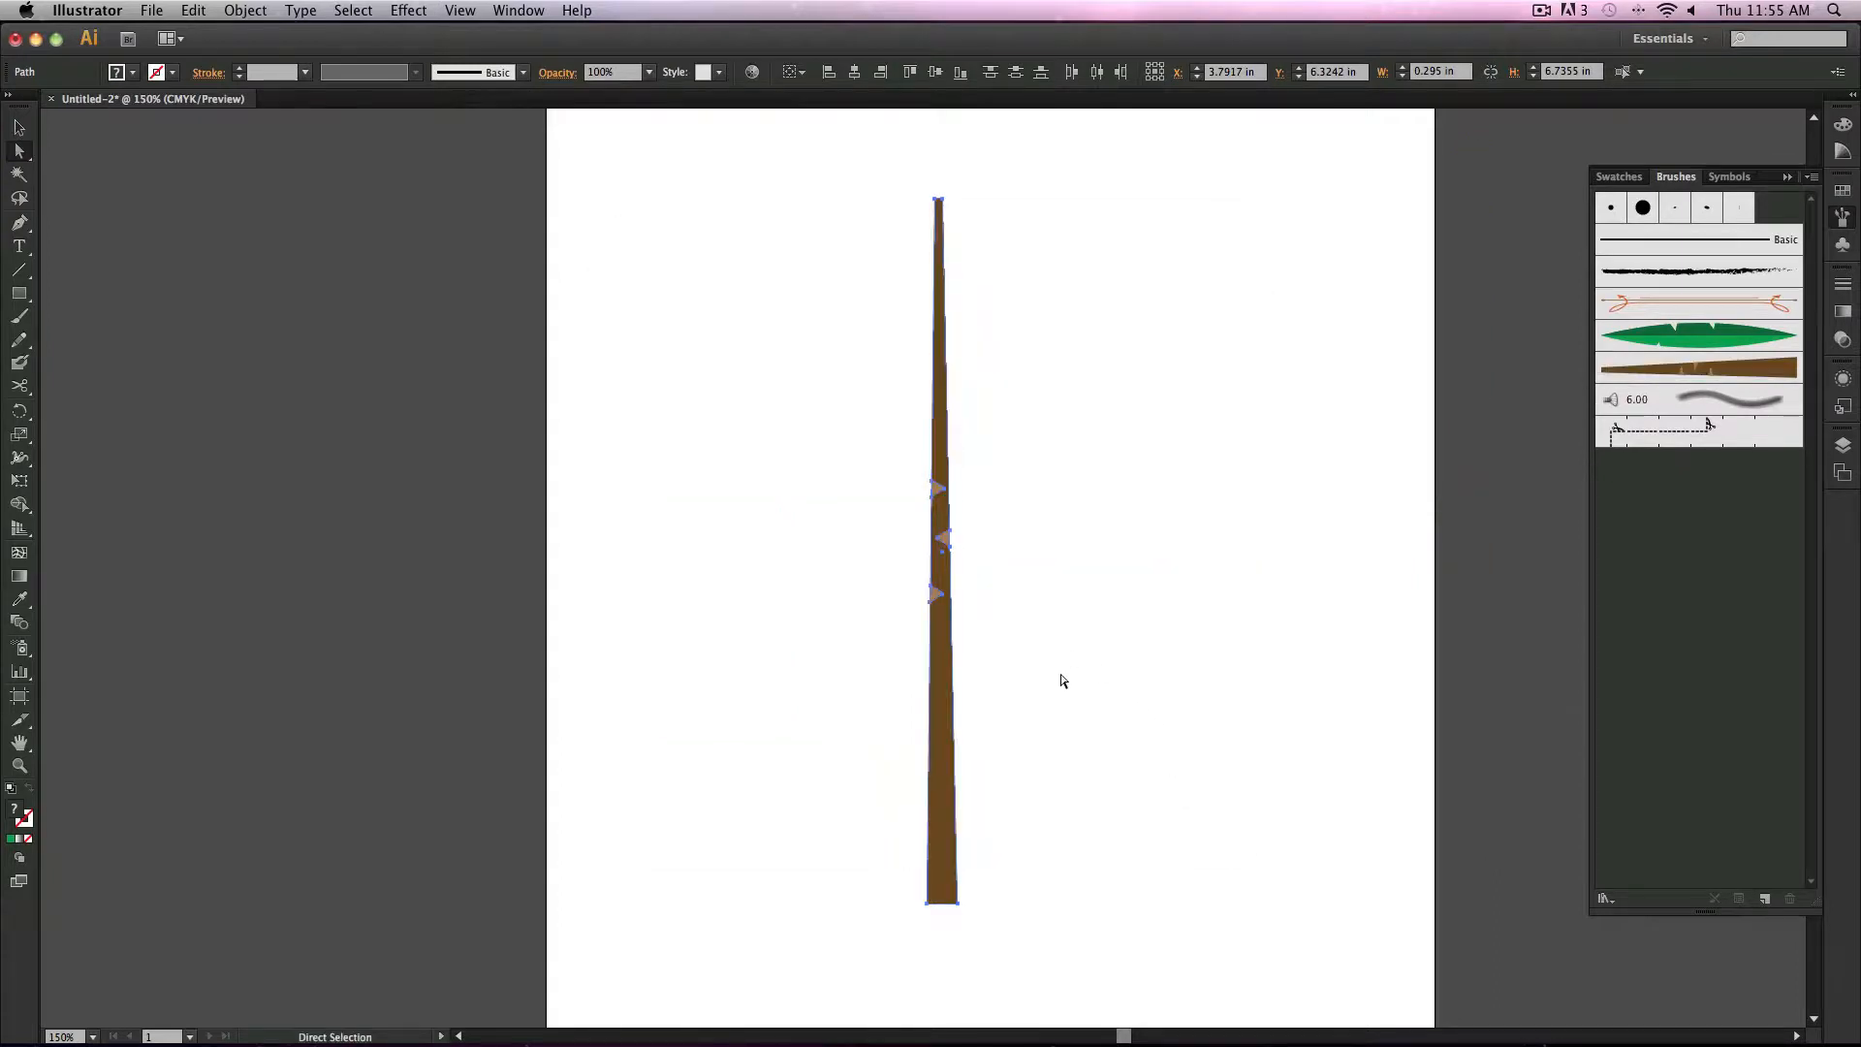
pyautogui.press('Delete')
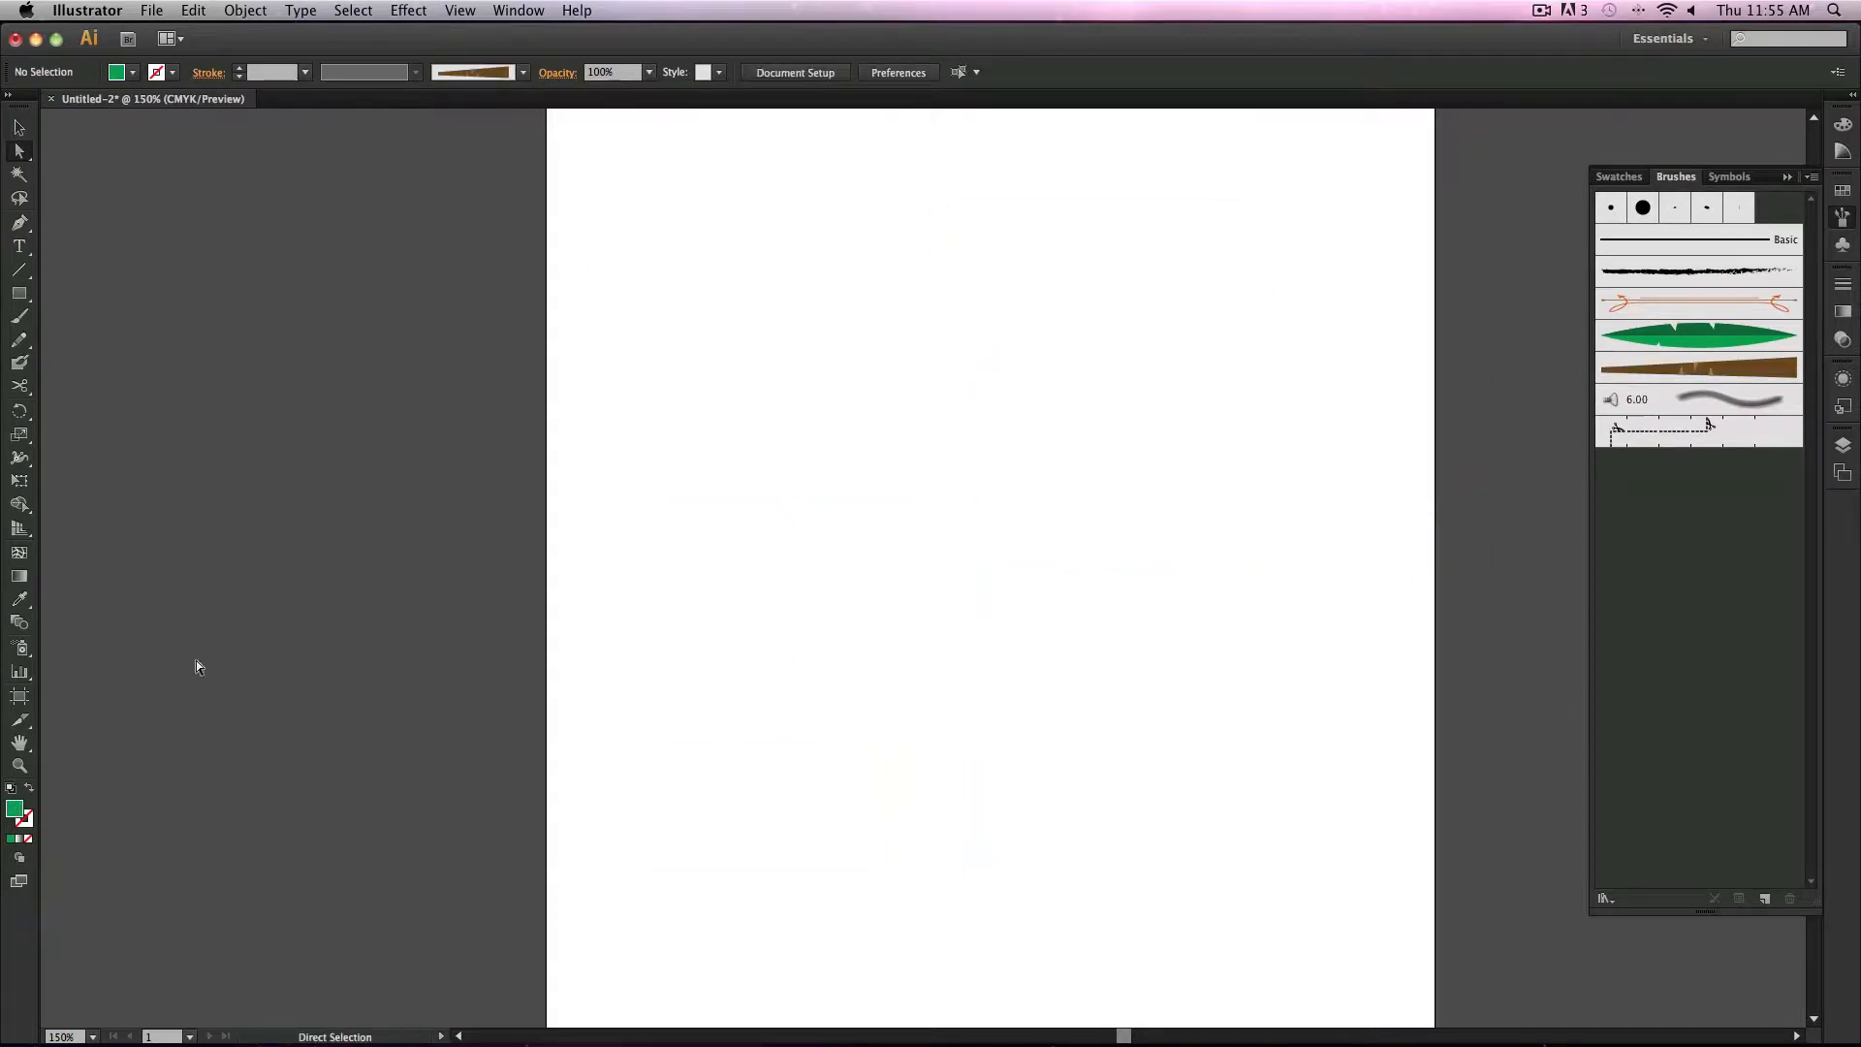
# Step: Paint several trial strokes with the trunk brush using the Paintbrush and undo them
pyautogui.click(20, 316)
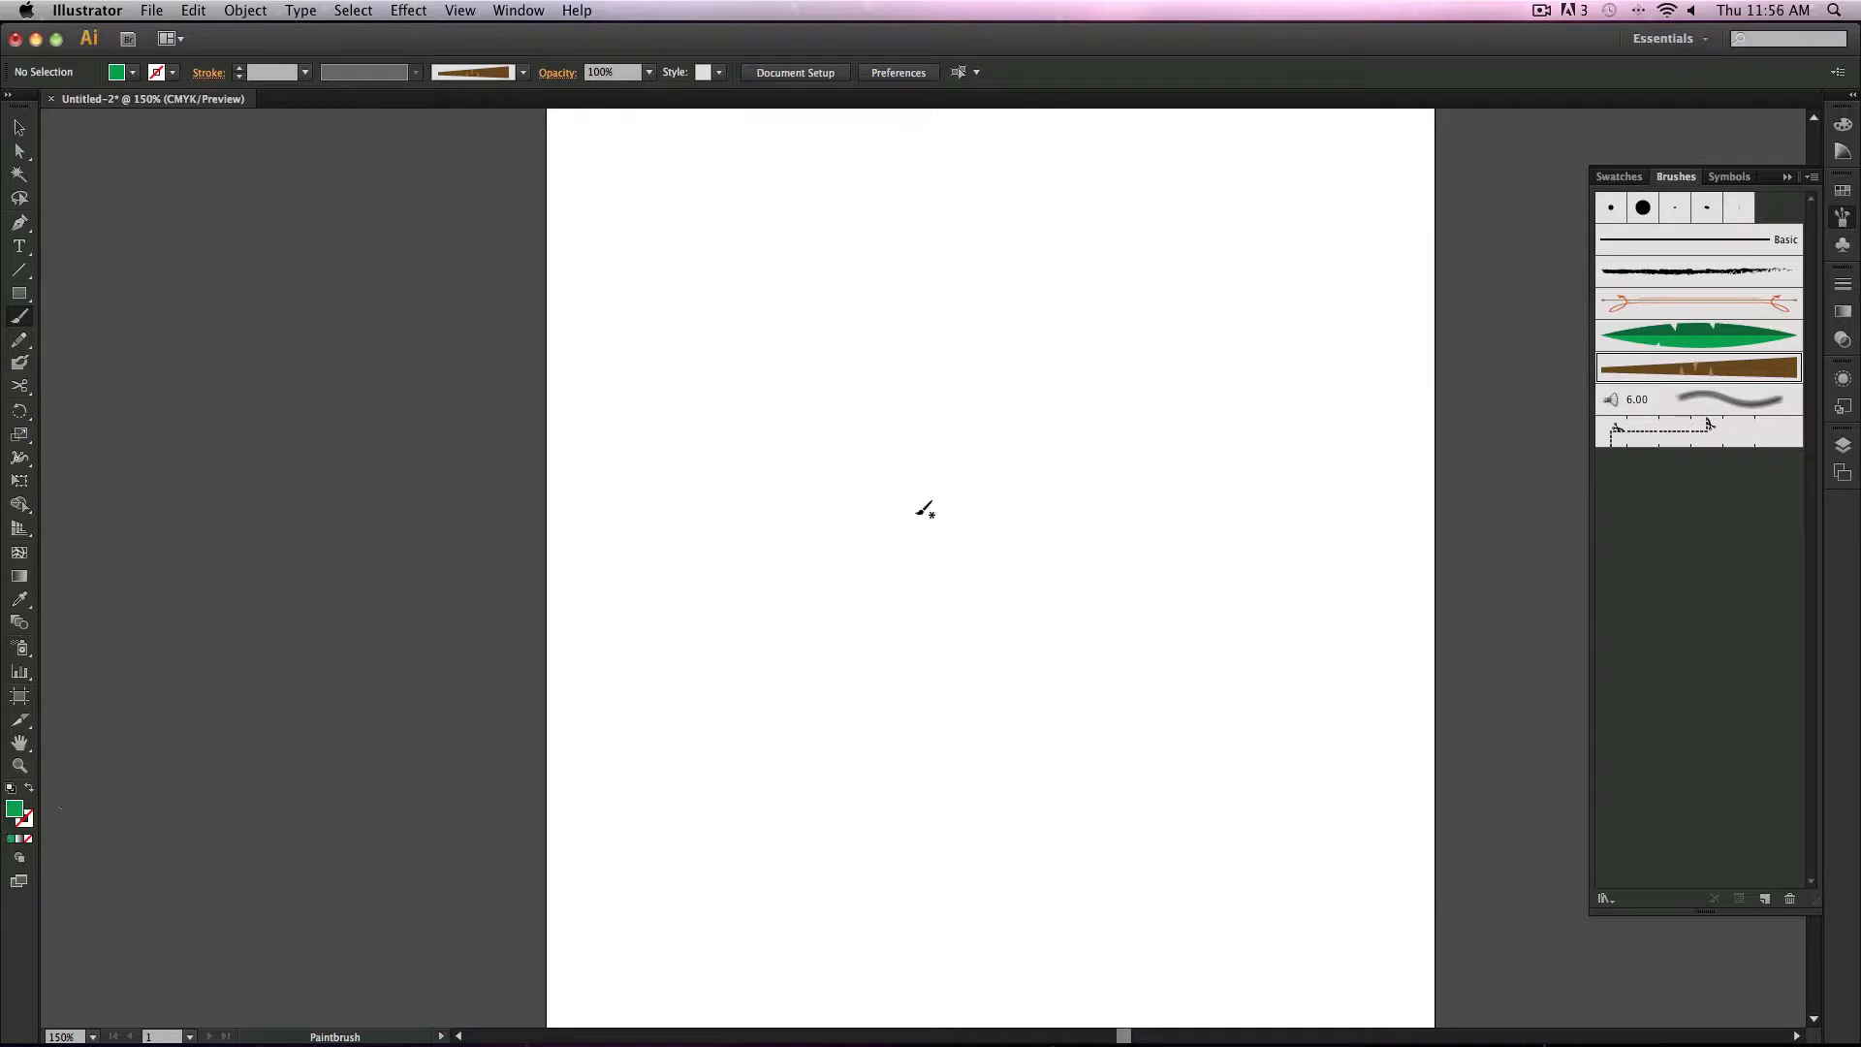
pyautogui.moveTo(772, 331); pyautogui.dragTo(819, 884)
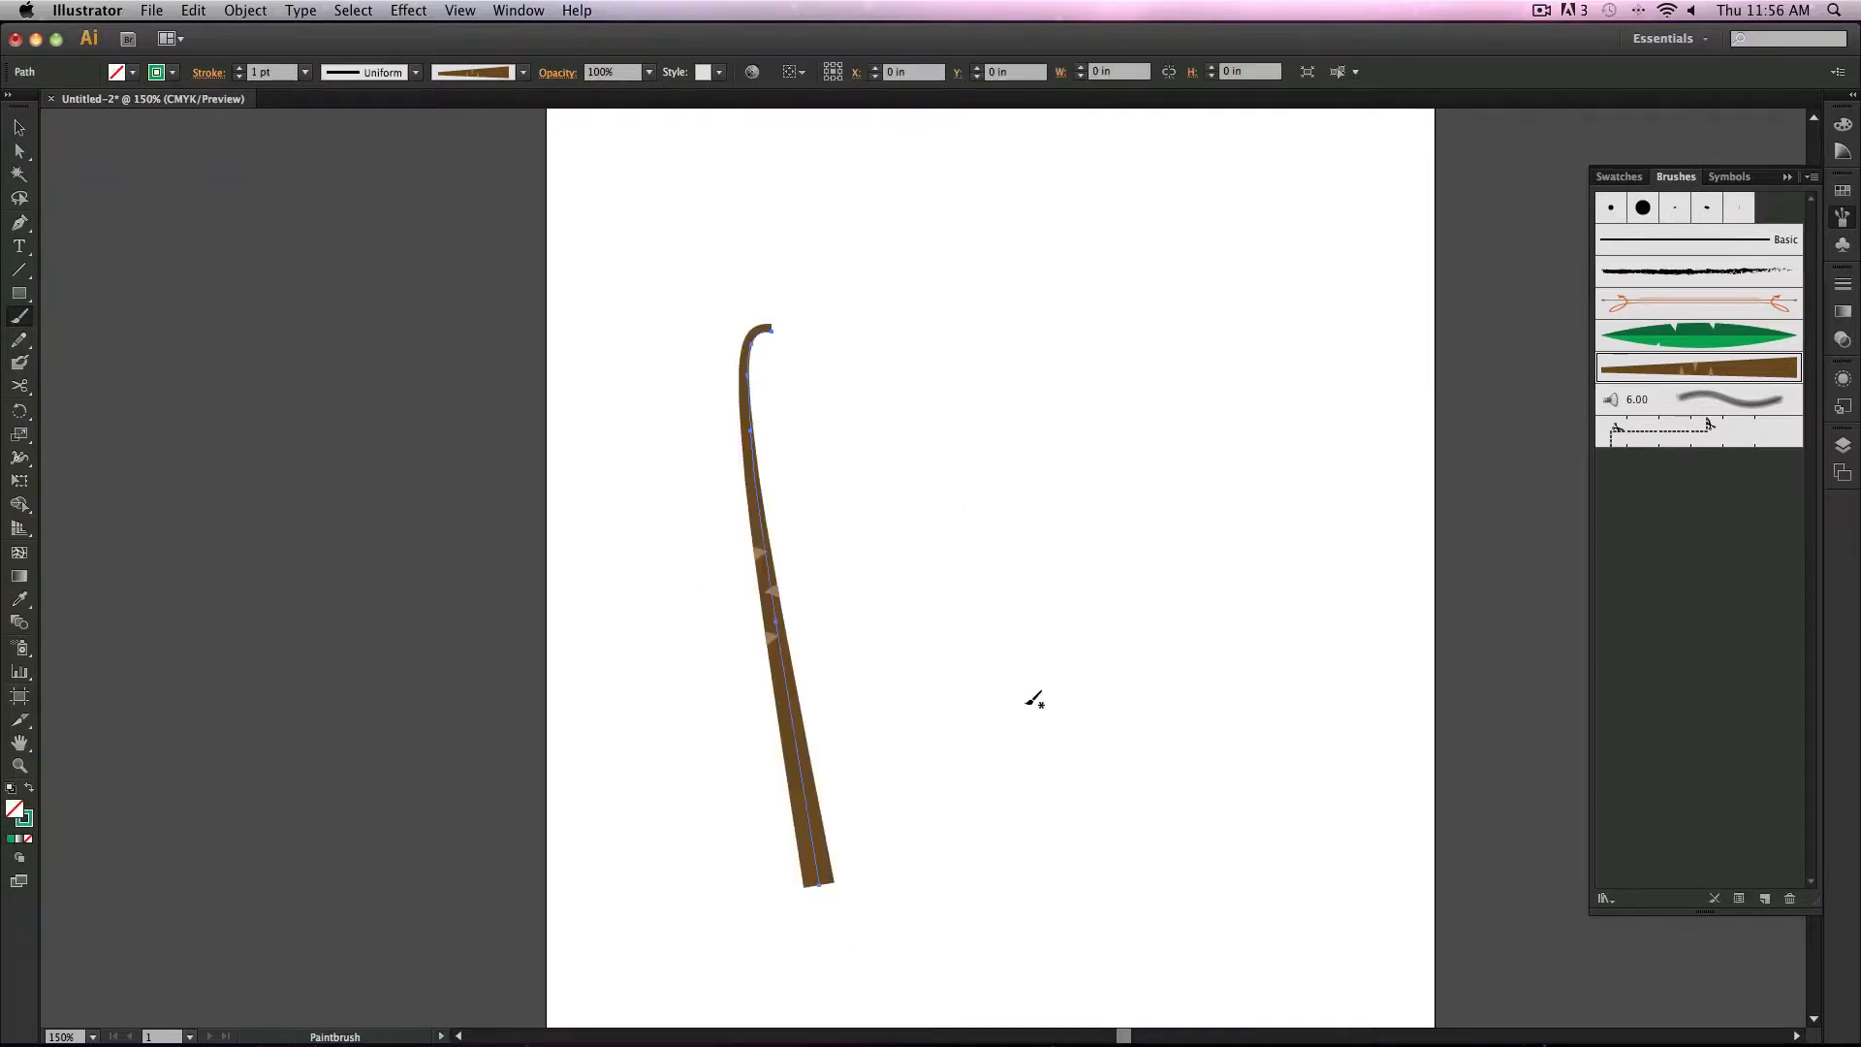
pyautogui.press('super+z')
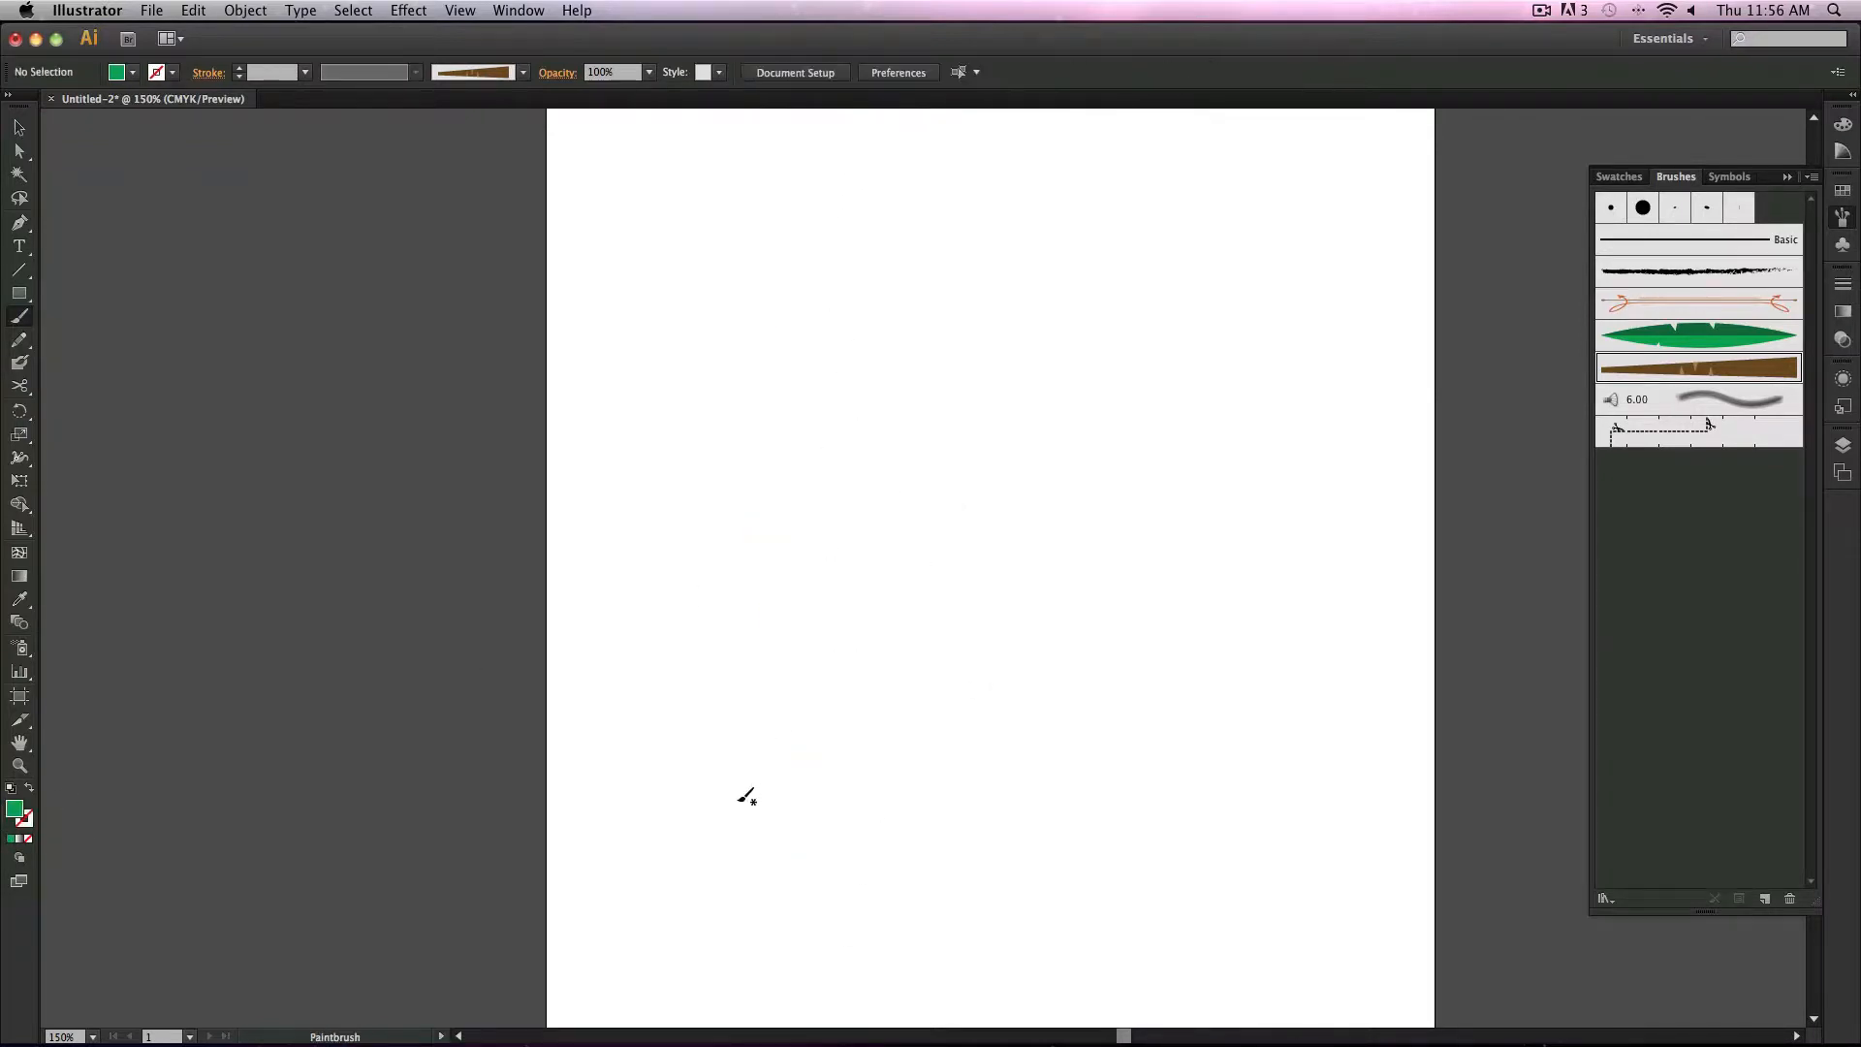
pyautogui.moveTo(759, 888); pyautogui.dragTo(806, 453)
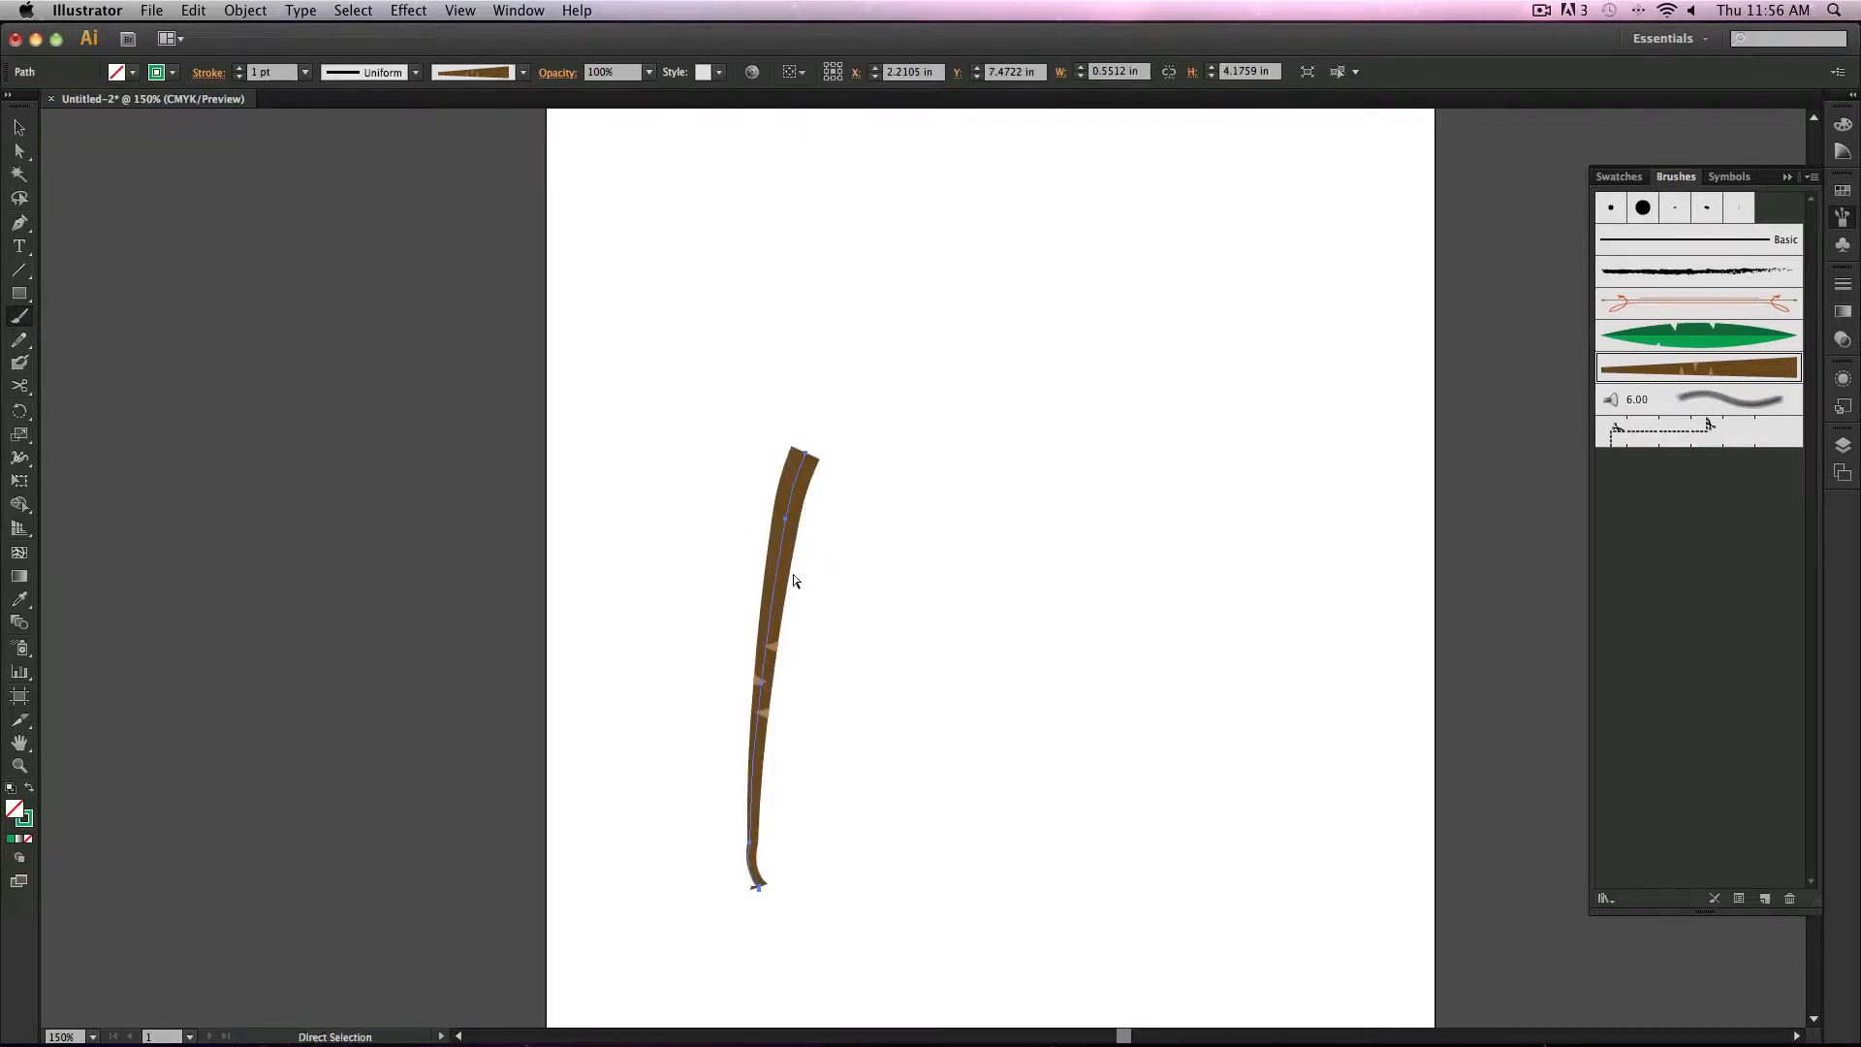
pyautogui.press('super+z')
pyautogui.moveTo(751, 821)
pyautogui.mouseDown()
pyautogui.moveTo(756, 380)
pyautogui.moveTo(744, 731)
pyautogui.mouseUp()
pyautogui.press('super+z')
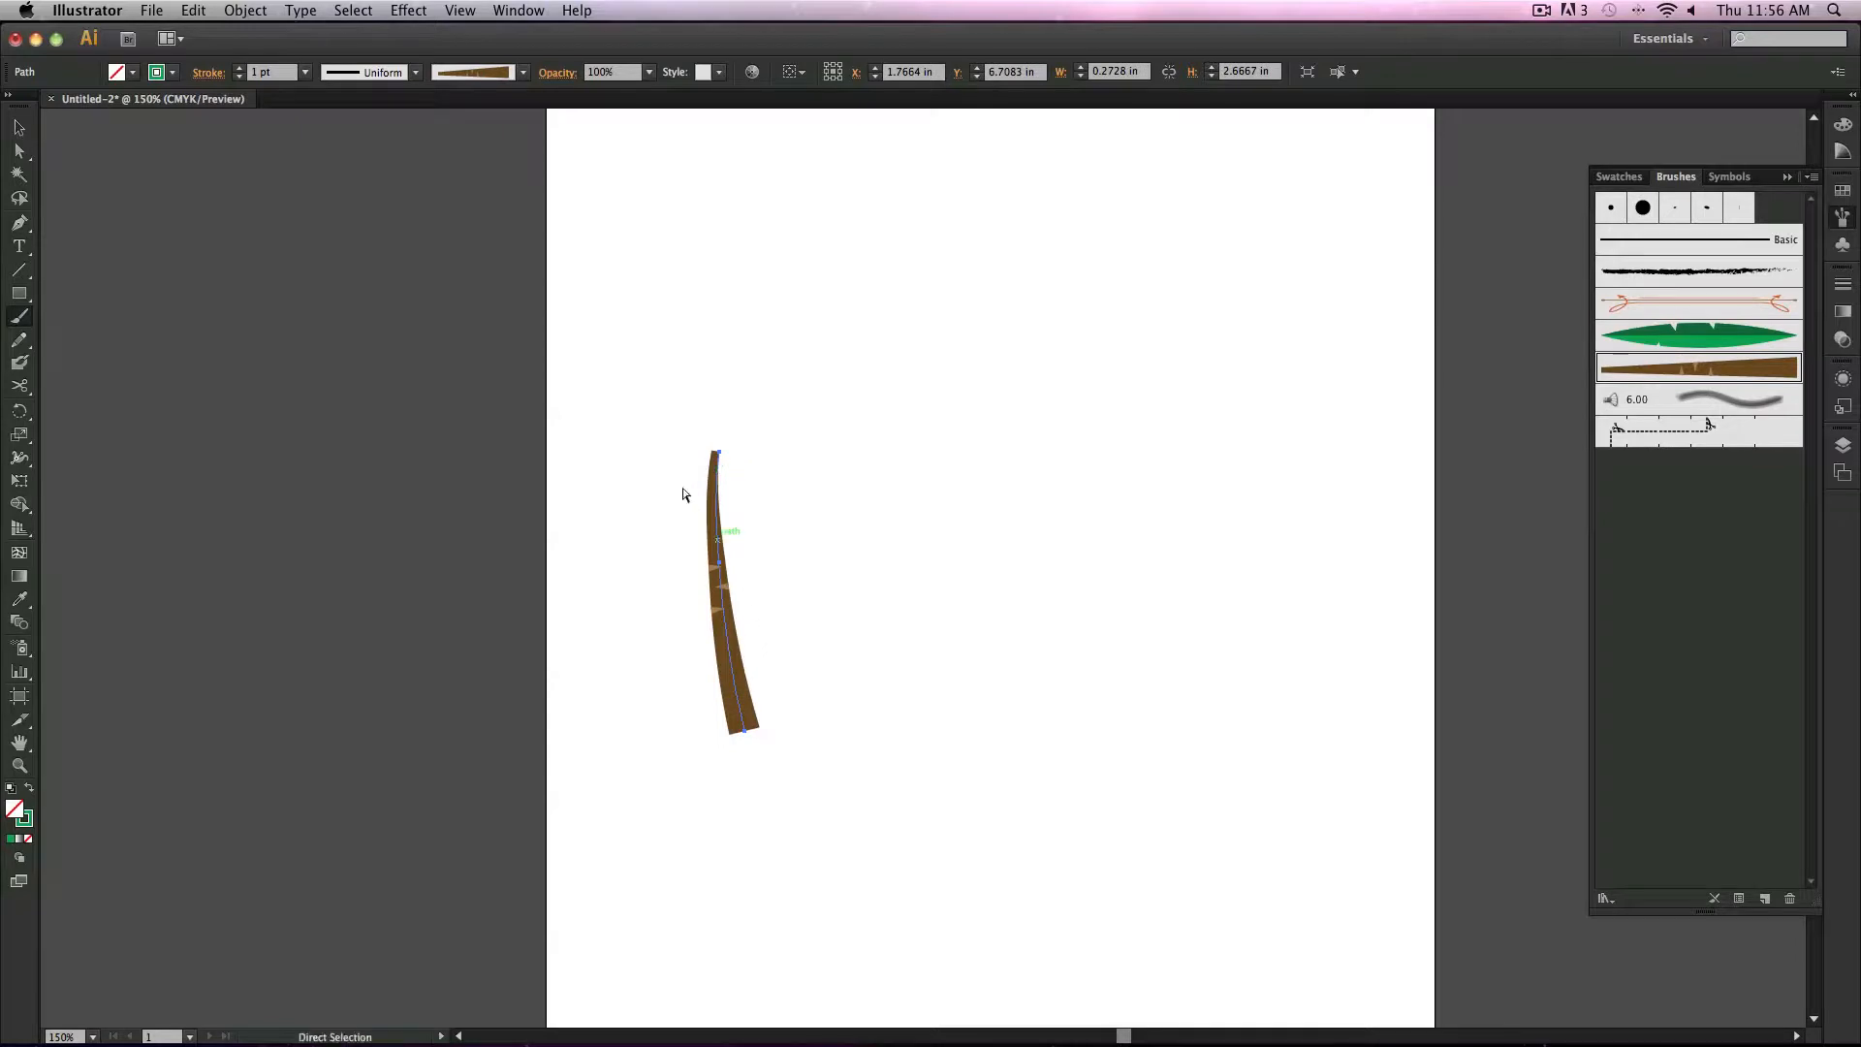
pyautogui.press('super+z')
pyautogui.moveTo(686, 364); pyautogui.dragTo(713, 824)
pyautogui.press('super+z')
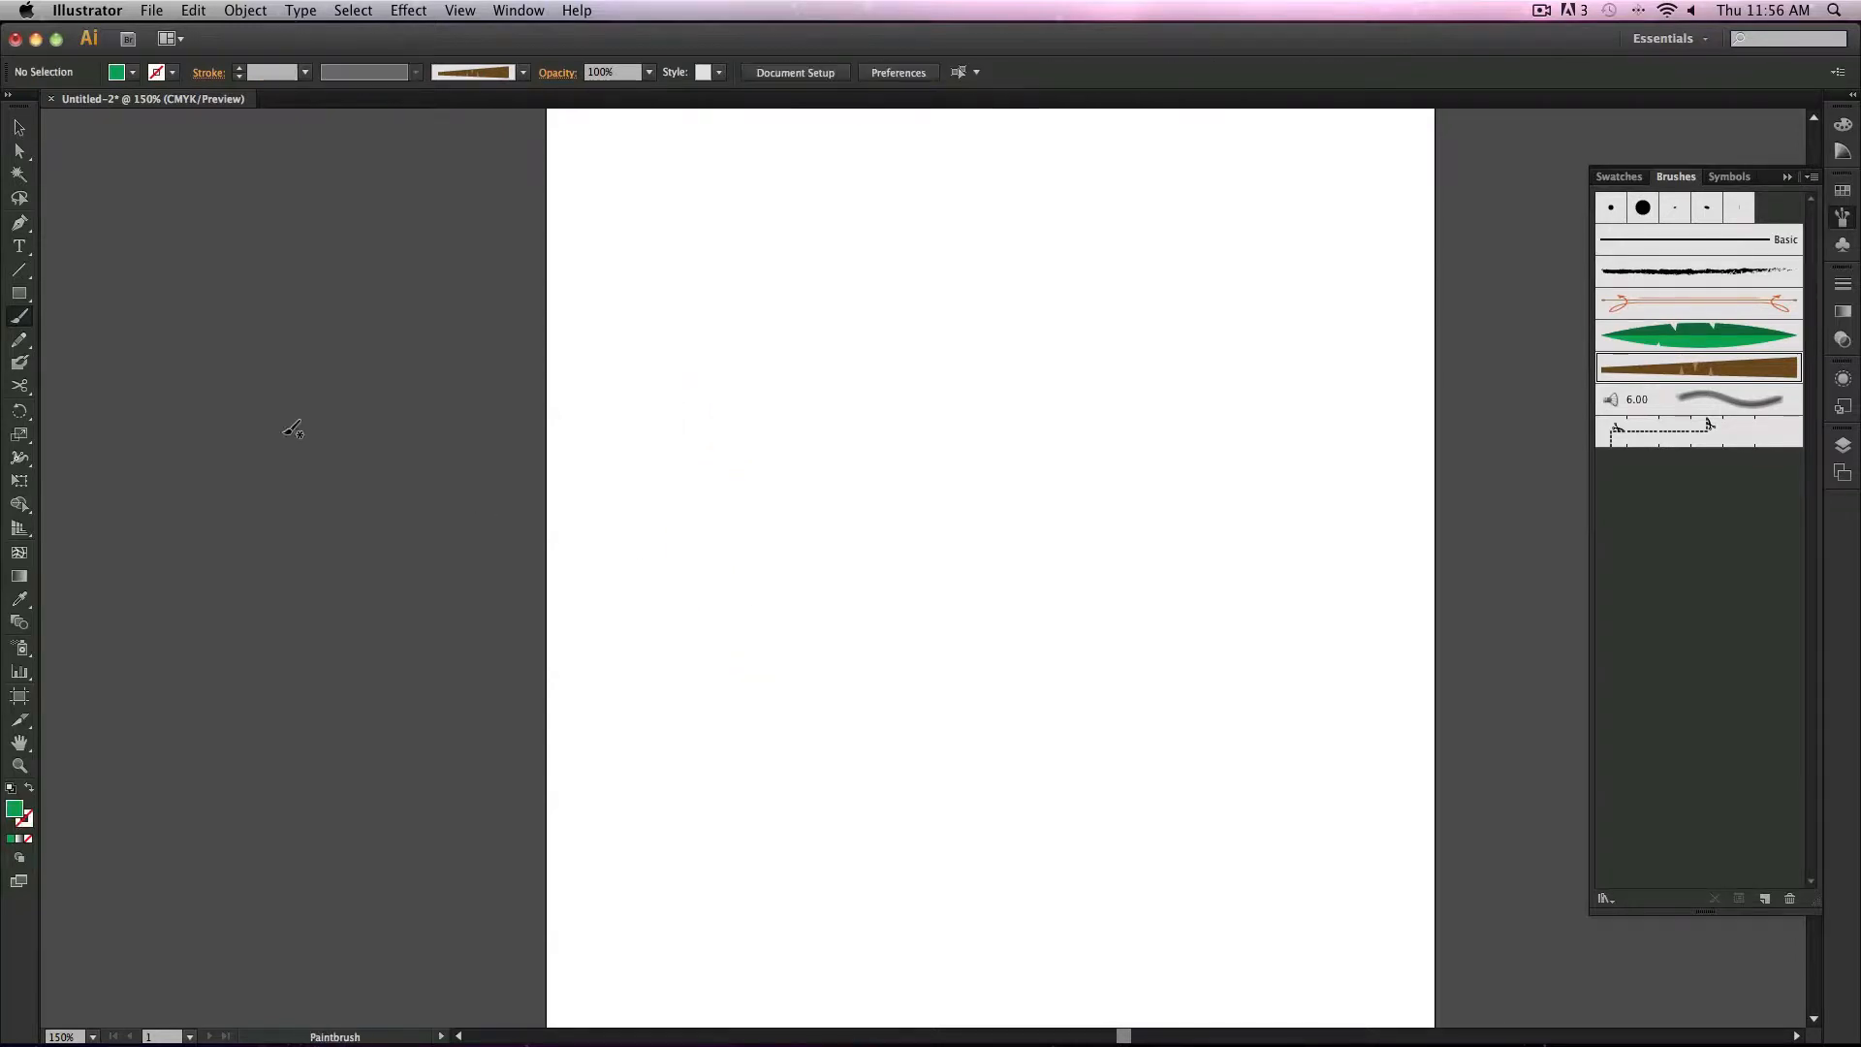
# Step: Adjust the Paintbrush tool's fidelity and smoothness tolerances
pyautogui.doubleClick(19, 317)
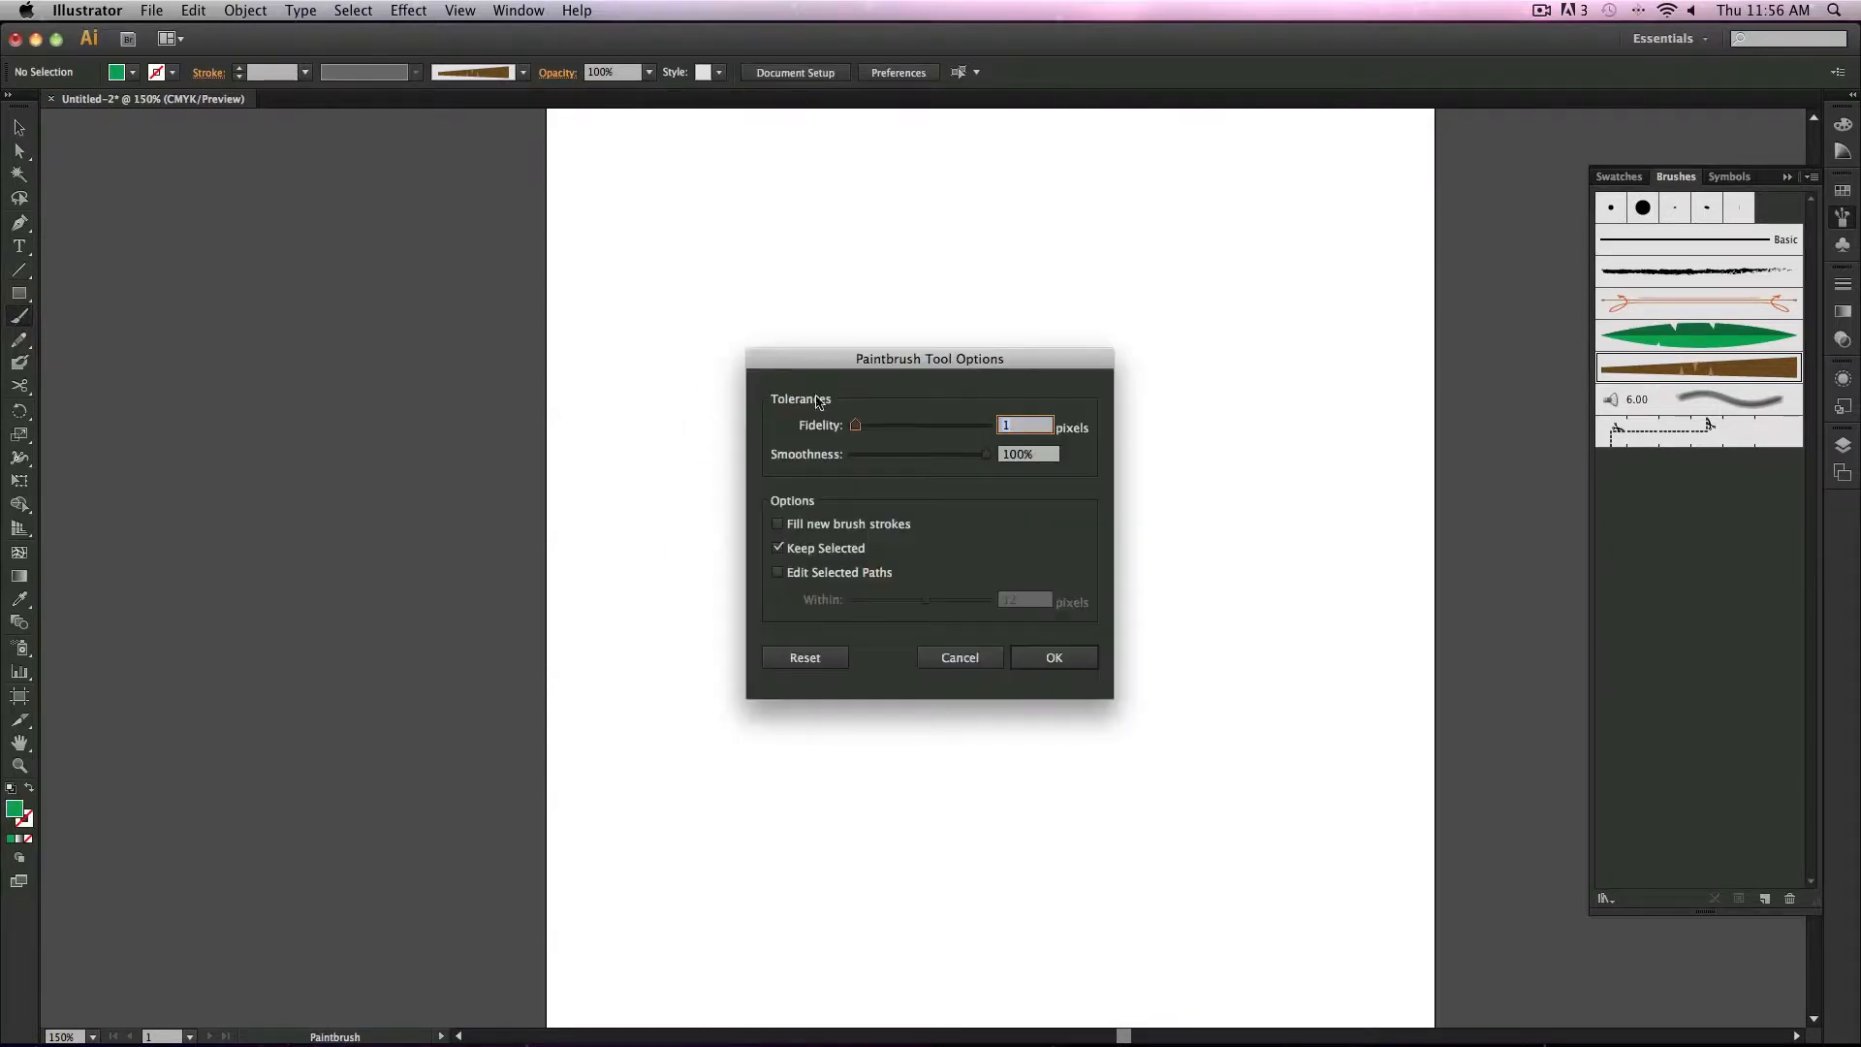
pyautogui.click(917, 427)
pyautogui.click(852, 455)
pyautogui.click(1052, 659)
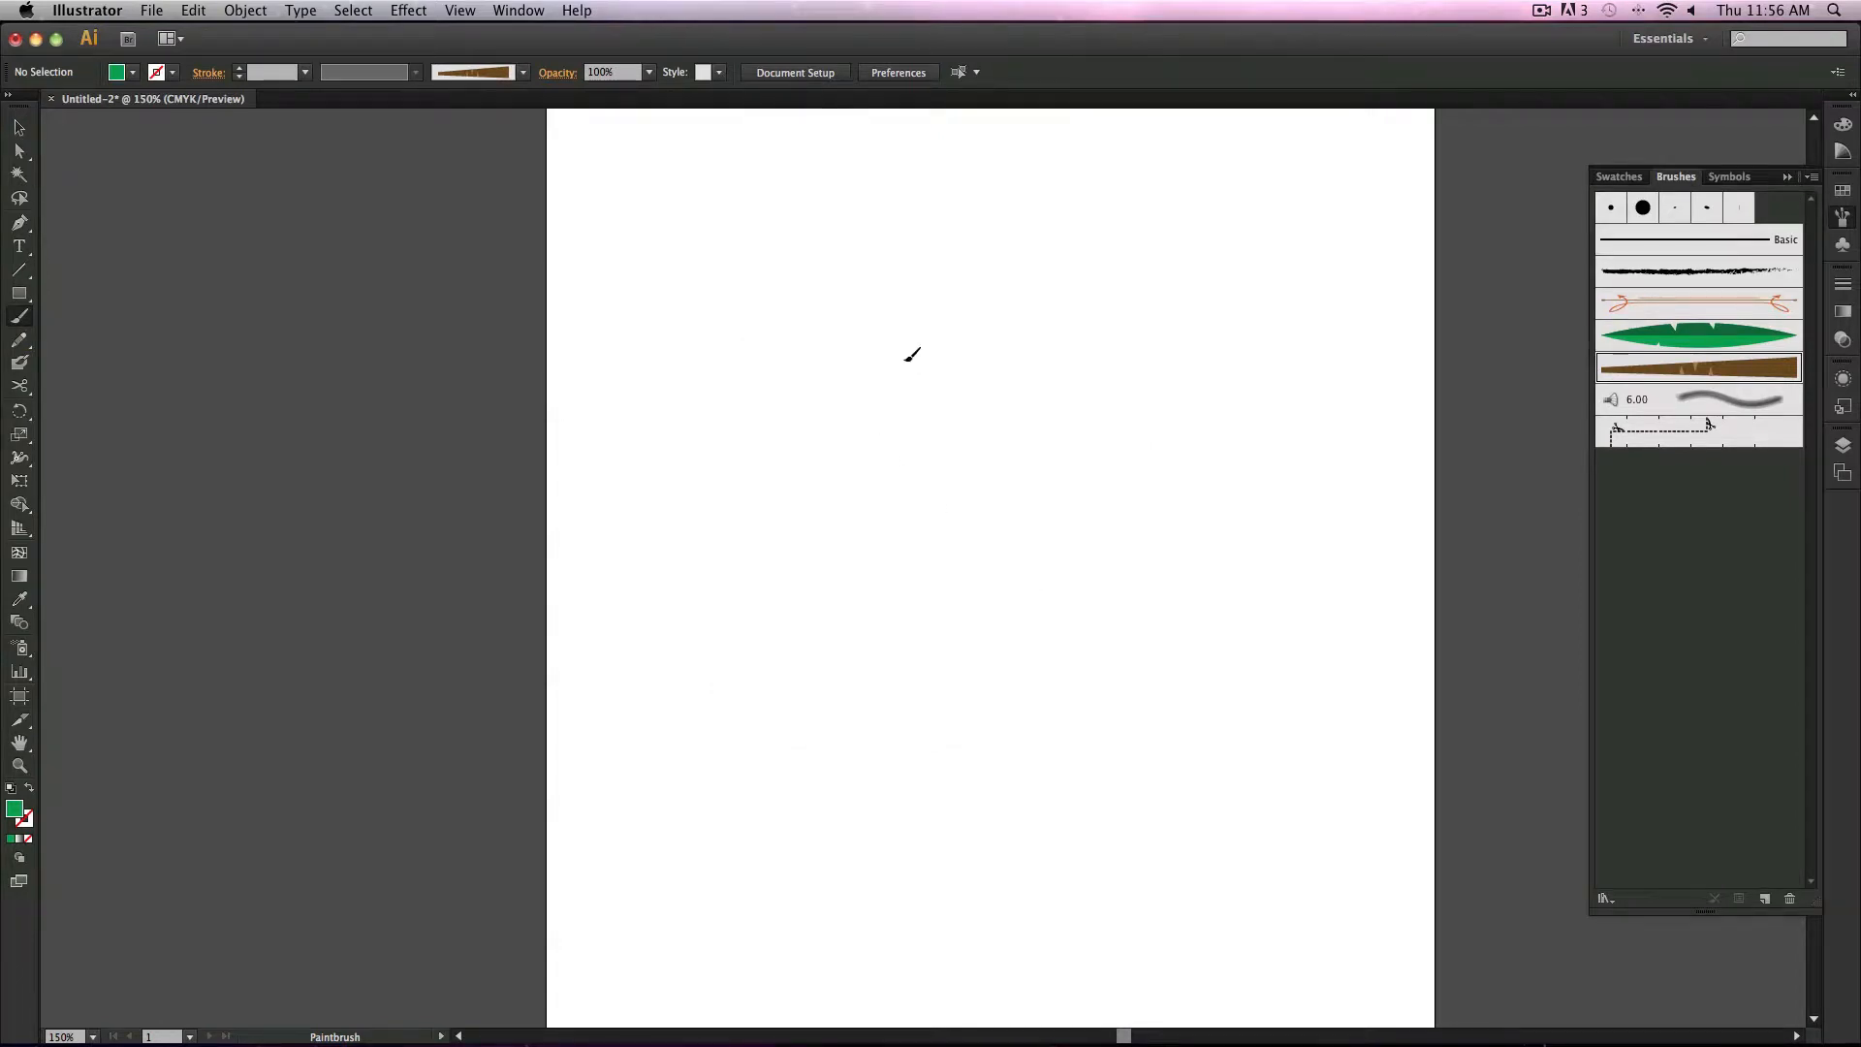
# Step: Paint several trunk-brush strokes with varying curves and heights across the artboard
pyautogui.moveTo(904, 360); pyautogui.dragTo(935, 745)
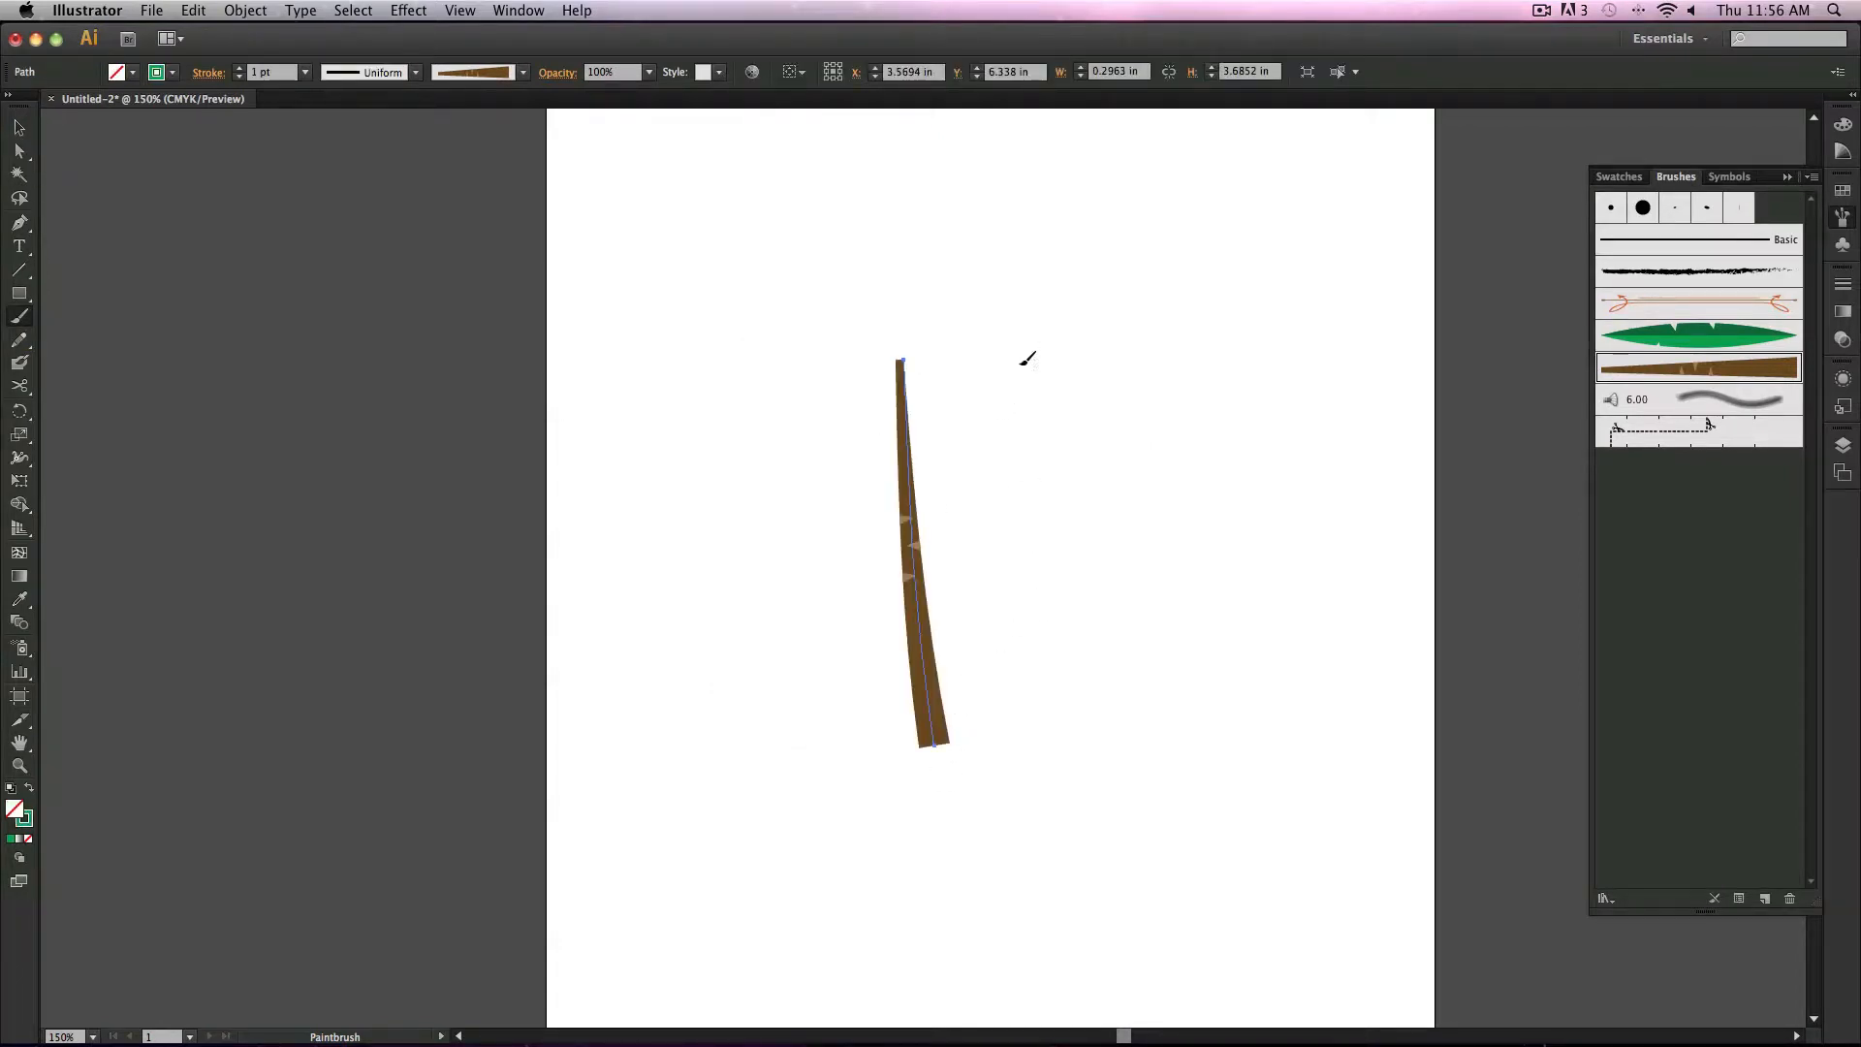
pyautogui.moveTo(1016, 347); pyautogui.dragTo(1031, 576)
pyautogui.moveTo(1127, 338)
pyautogui.mouseDown()
pyautogui.moveTo(1142, 459)
pyautogui.moveTo(1239, 463)
pyautogui.mouseUp()
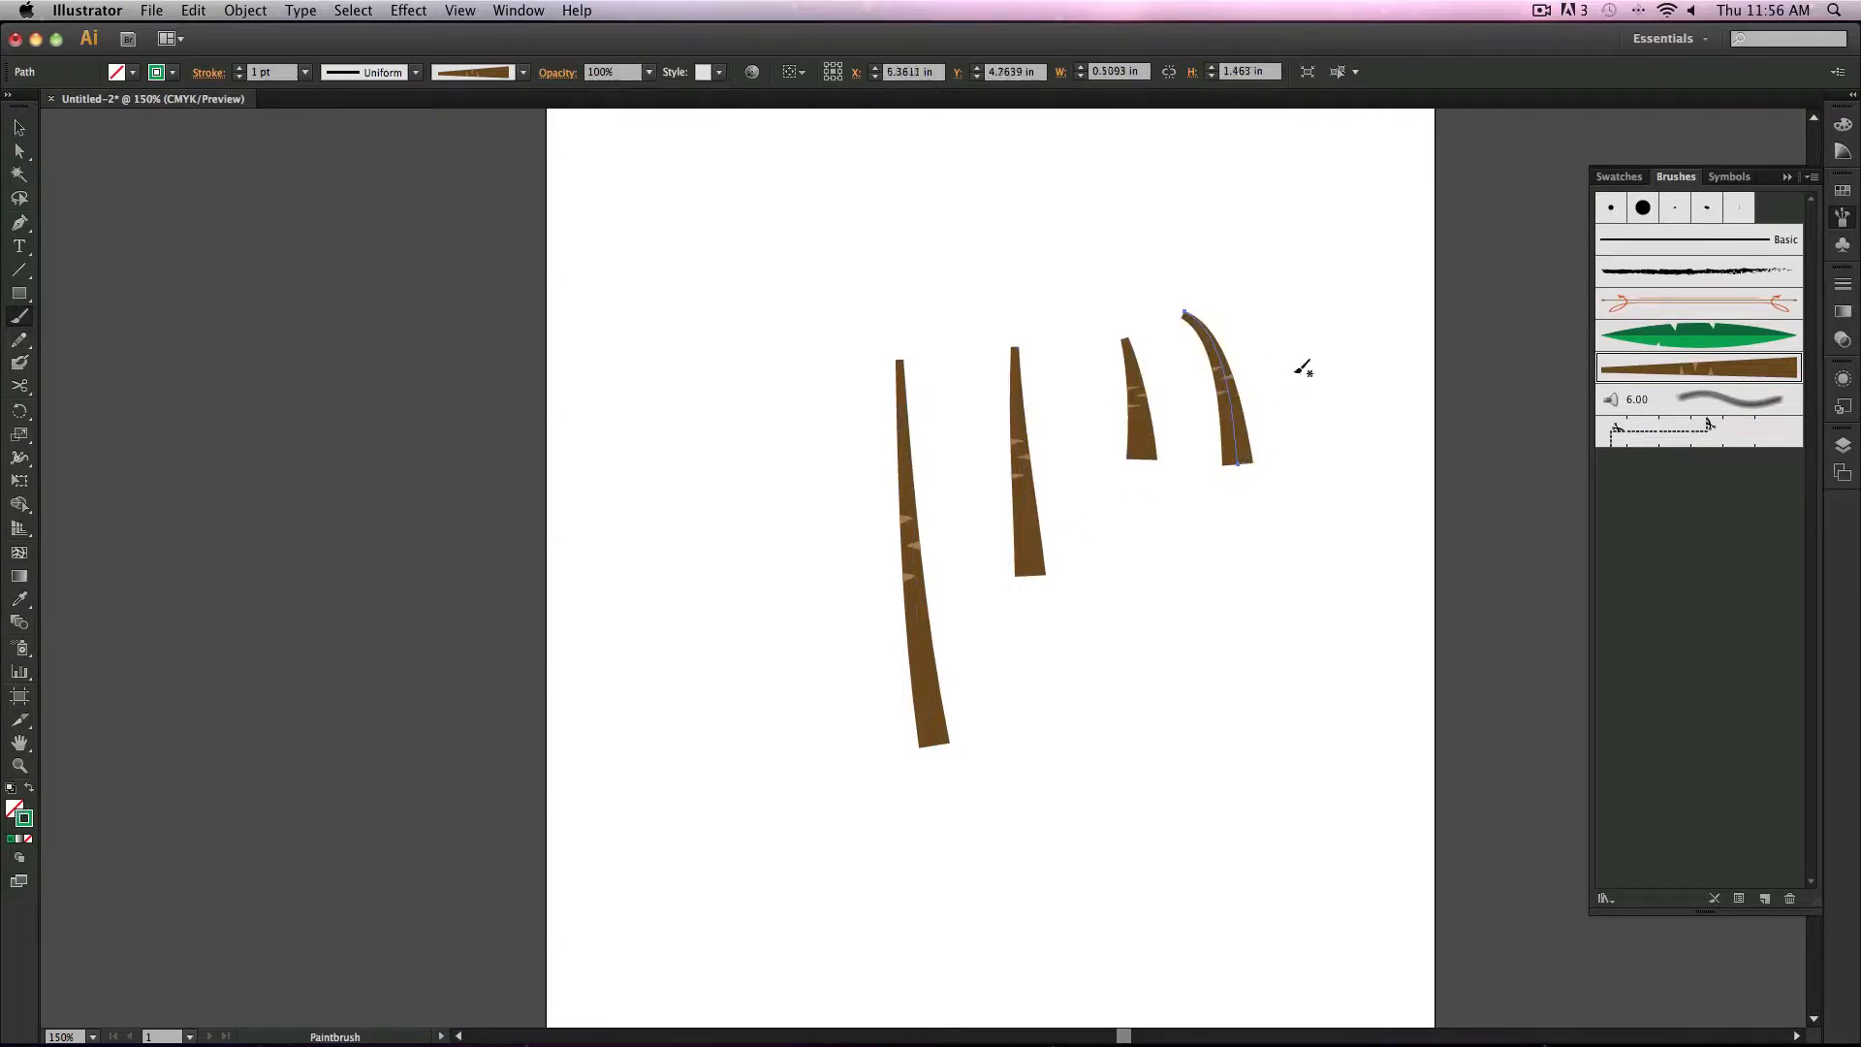
pyautogui.press('super+z')
pyautogui.moveTo(805, 773); pyautogui.dragTo(801, 778)
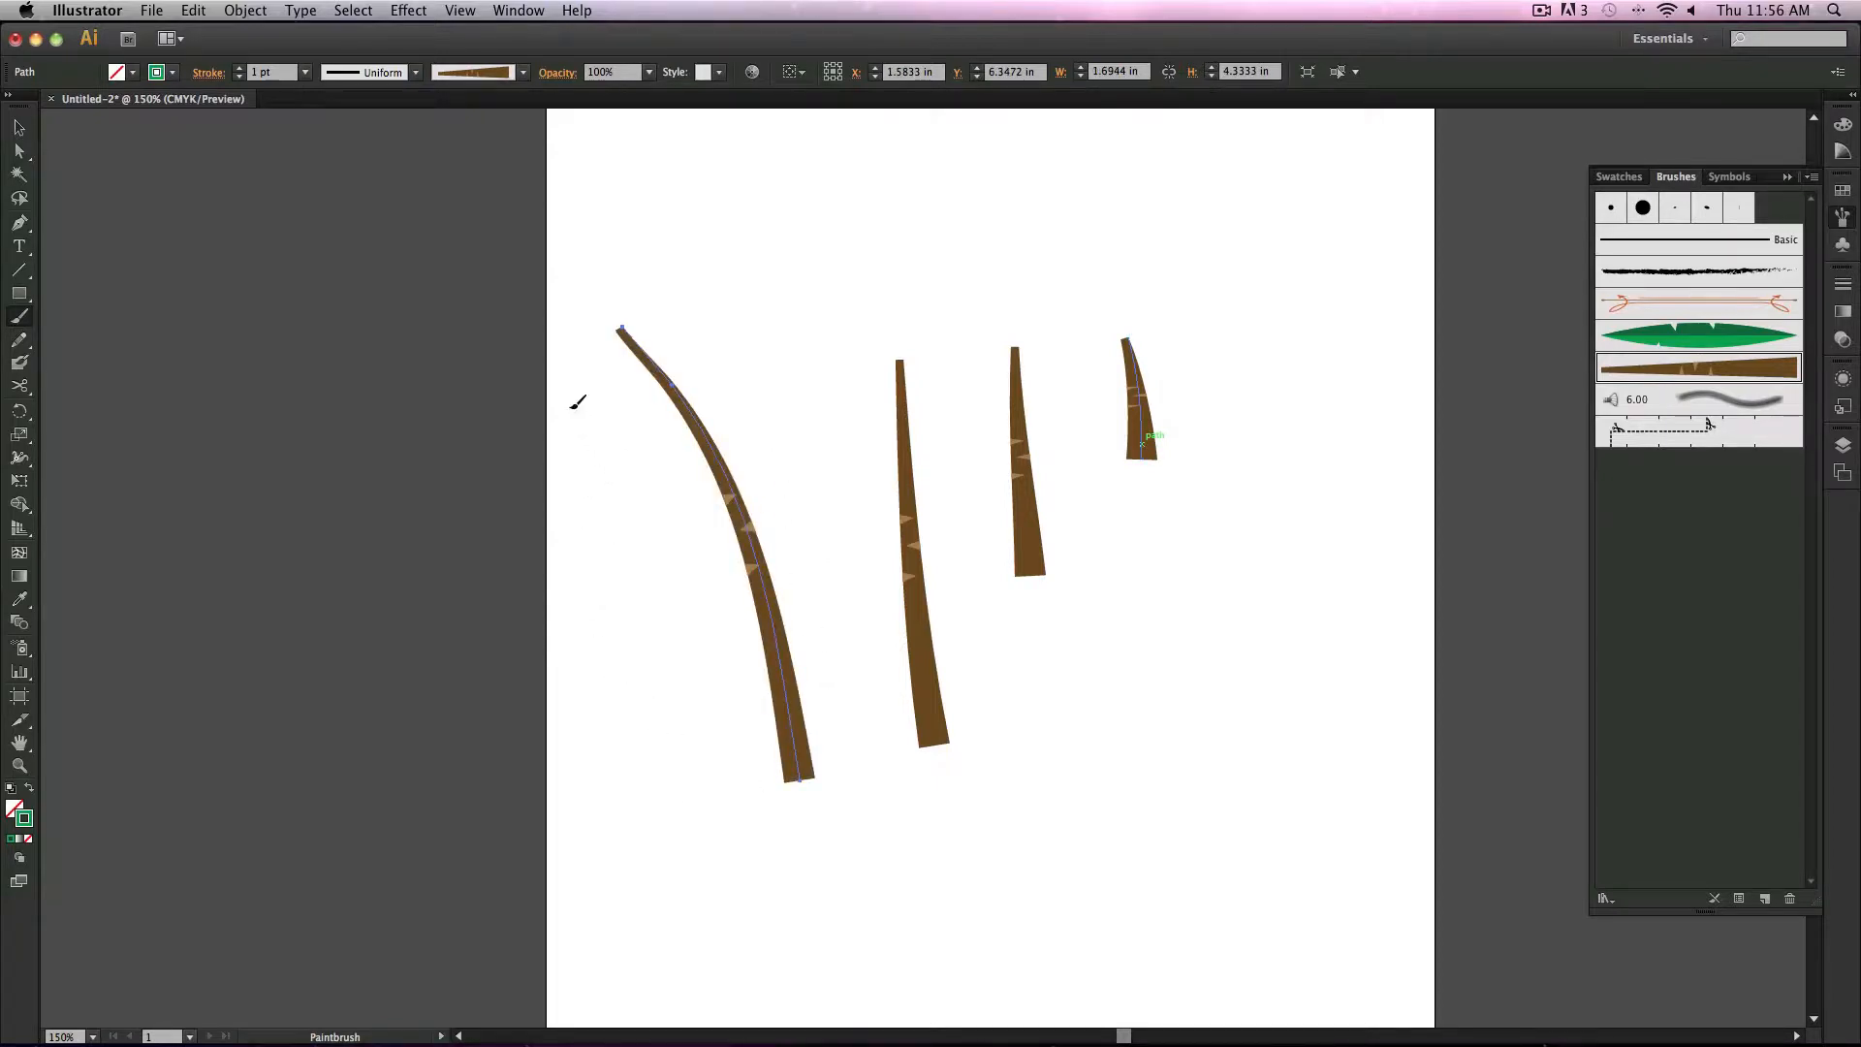
pyautogui.moveTo(726, 780); pyautogui.dragTo(726, 781)
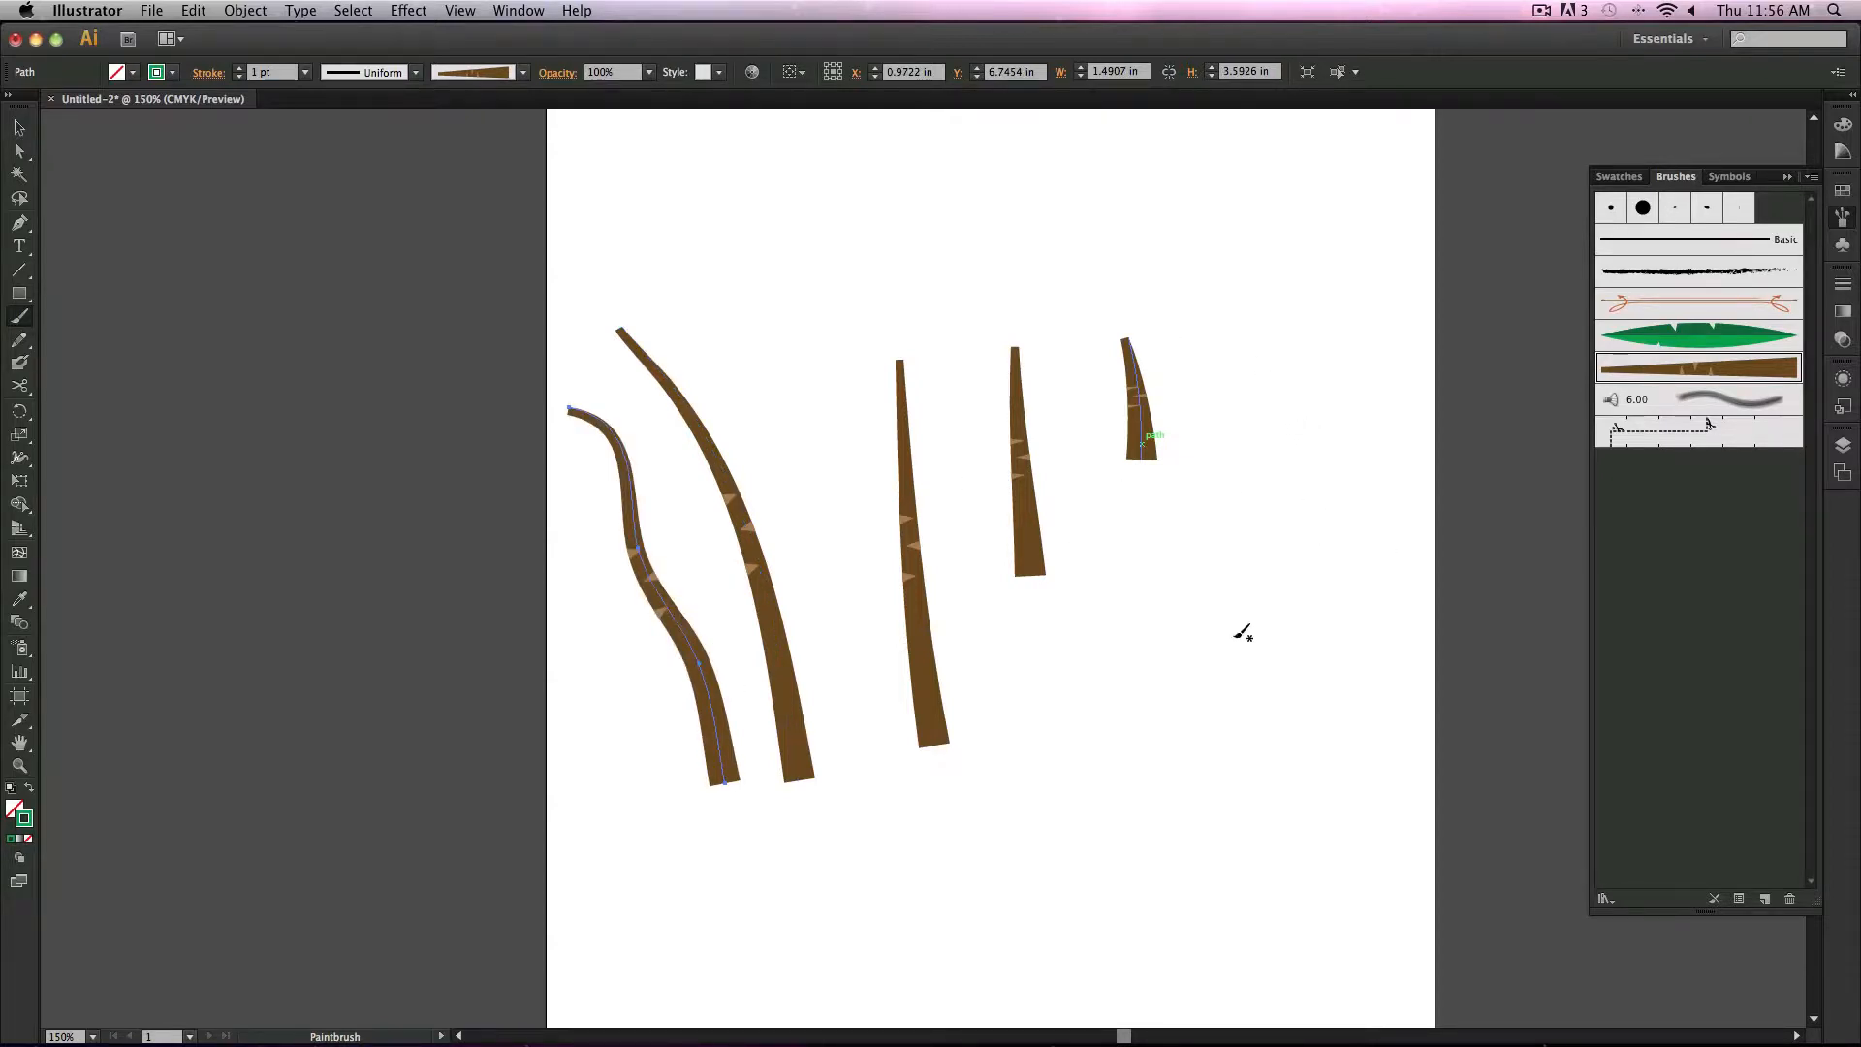
pyautogui.moveTo(1229, 745)
pyautogui.mouseDown()
pyautogui.moveTo(1276, 472)
pyautogui.moveTo(1303, 772)
pyautogui.mouseUp()
pyautogui.press('super+z')
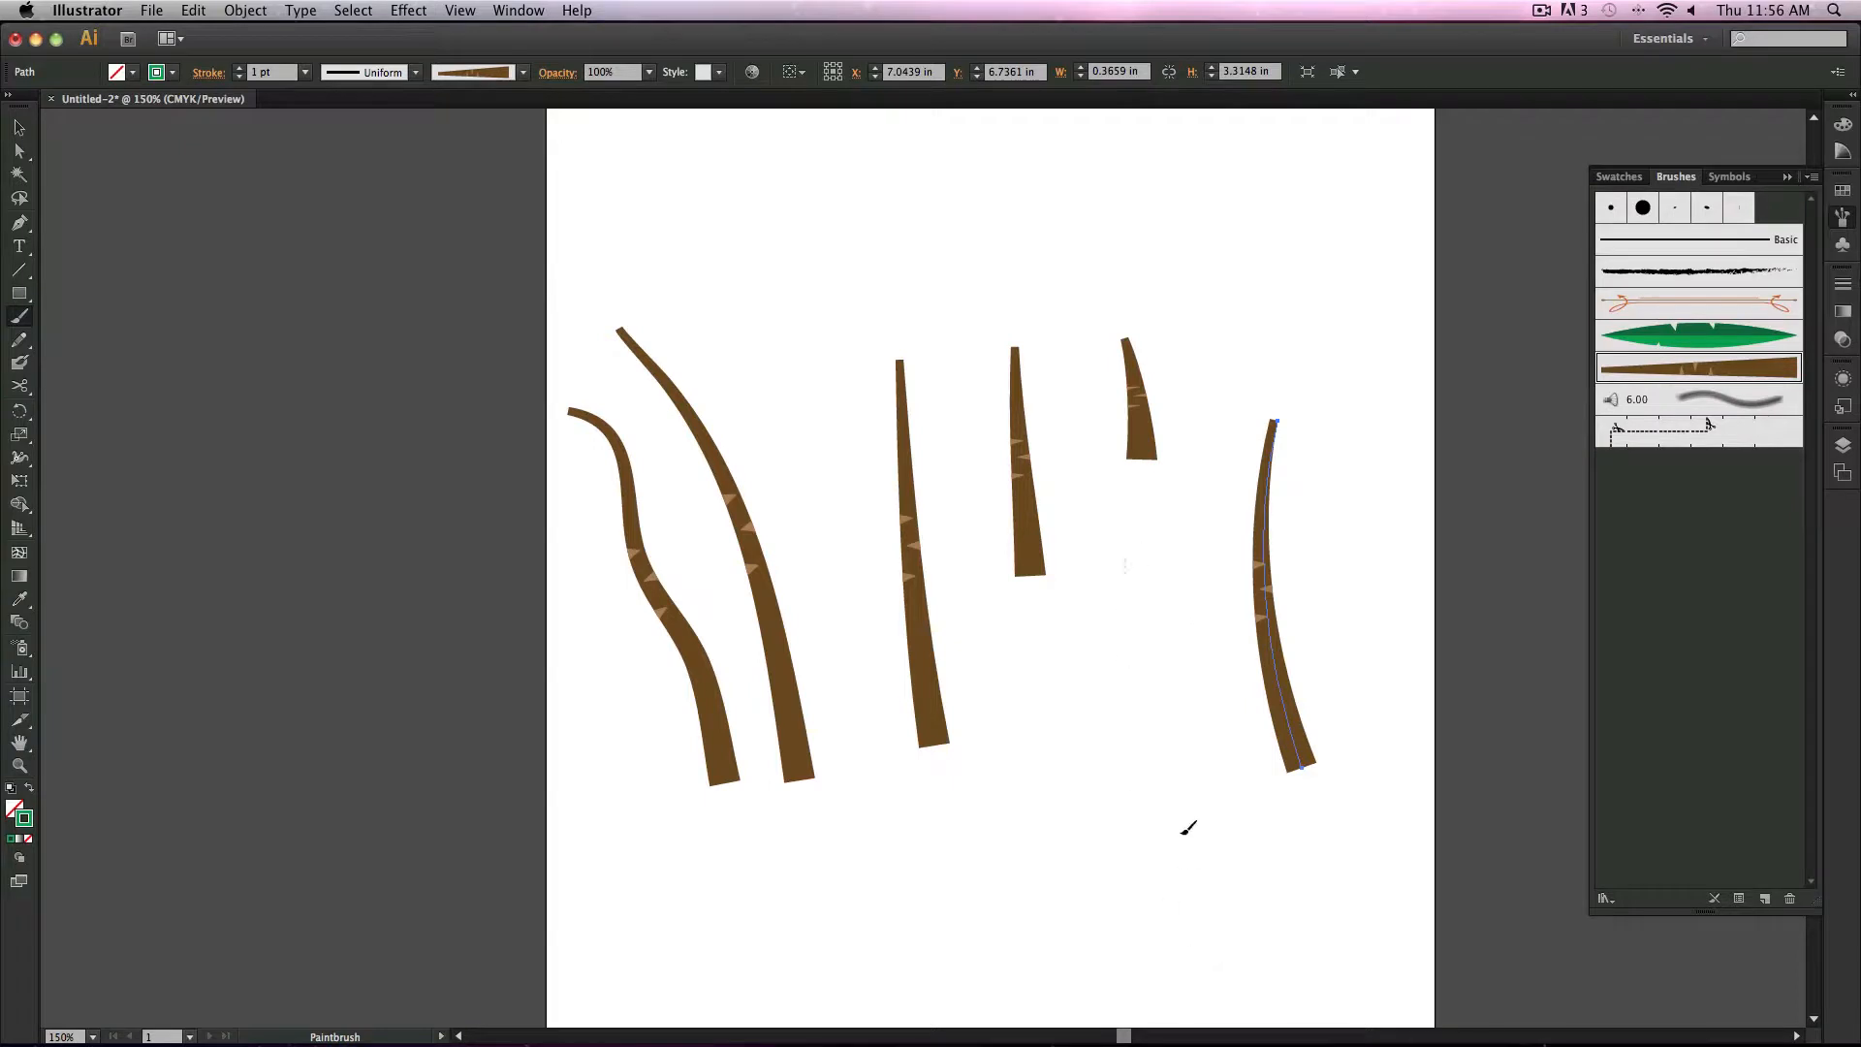
# Step: Paint a new stroke and apply the leaf art brush to it
pyautogui.moveTo(1122, 560); pyautogui.dragTo(1177, 892)
pyautogui.click(1663, 339)
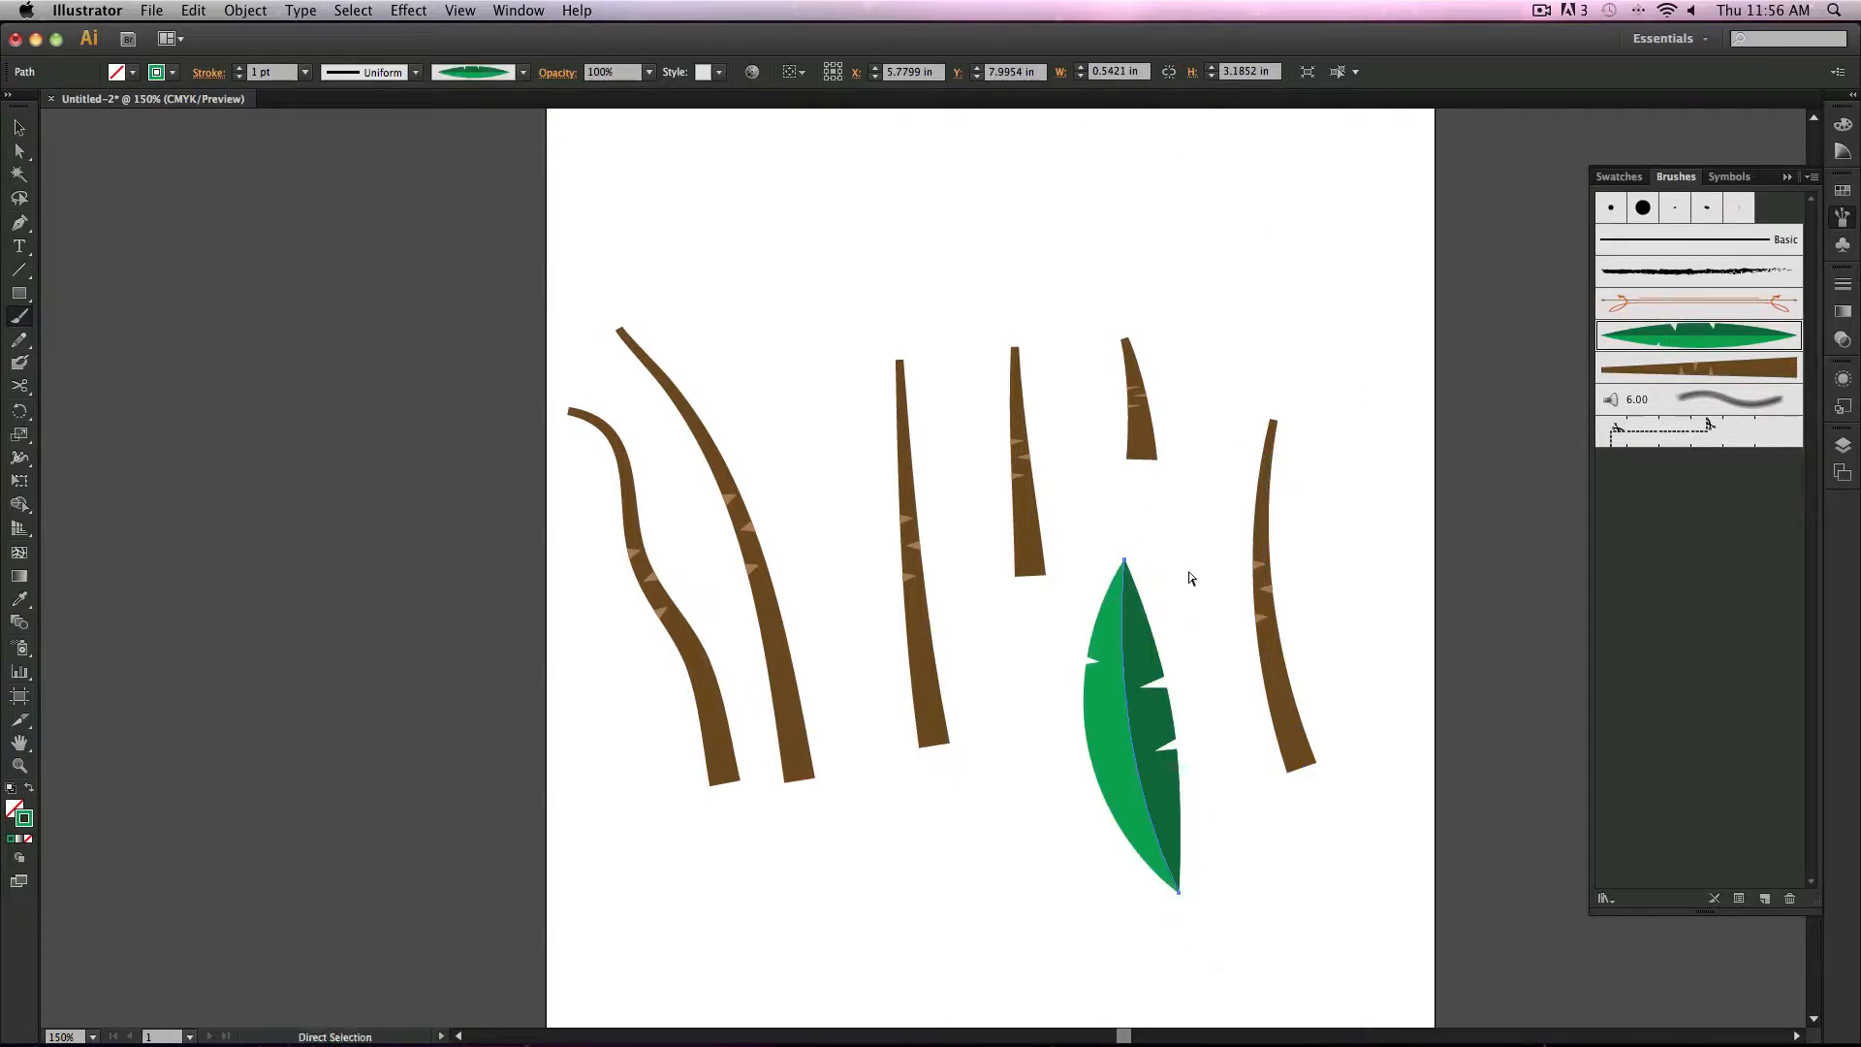
# Step: Undo the leaf stroke and deselect all artwork
pyautogui.hotkey('ctrl', 'z')
pyautogui.press('v')
pyautogui.click(315, 279)
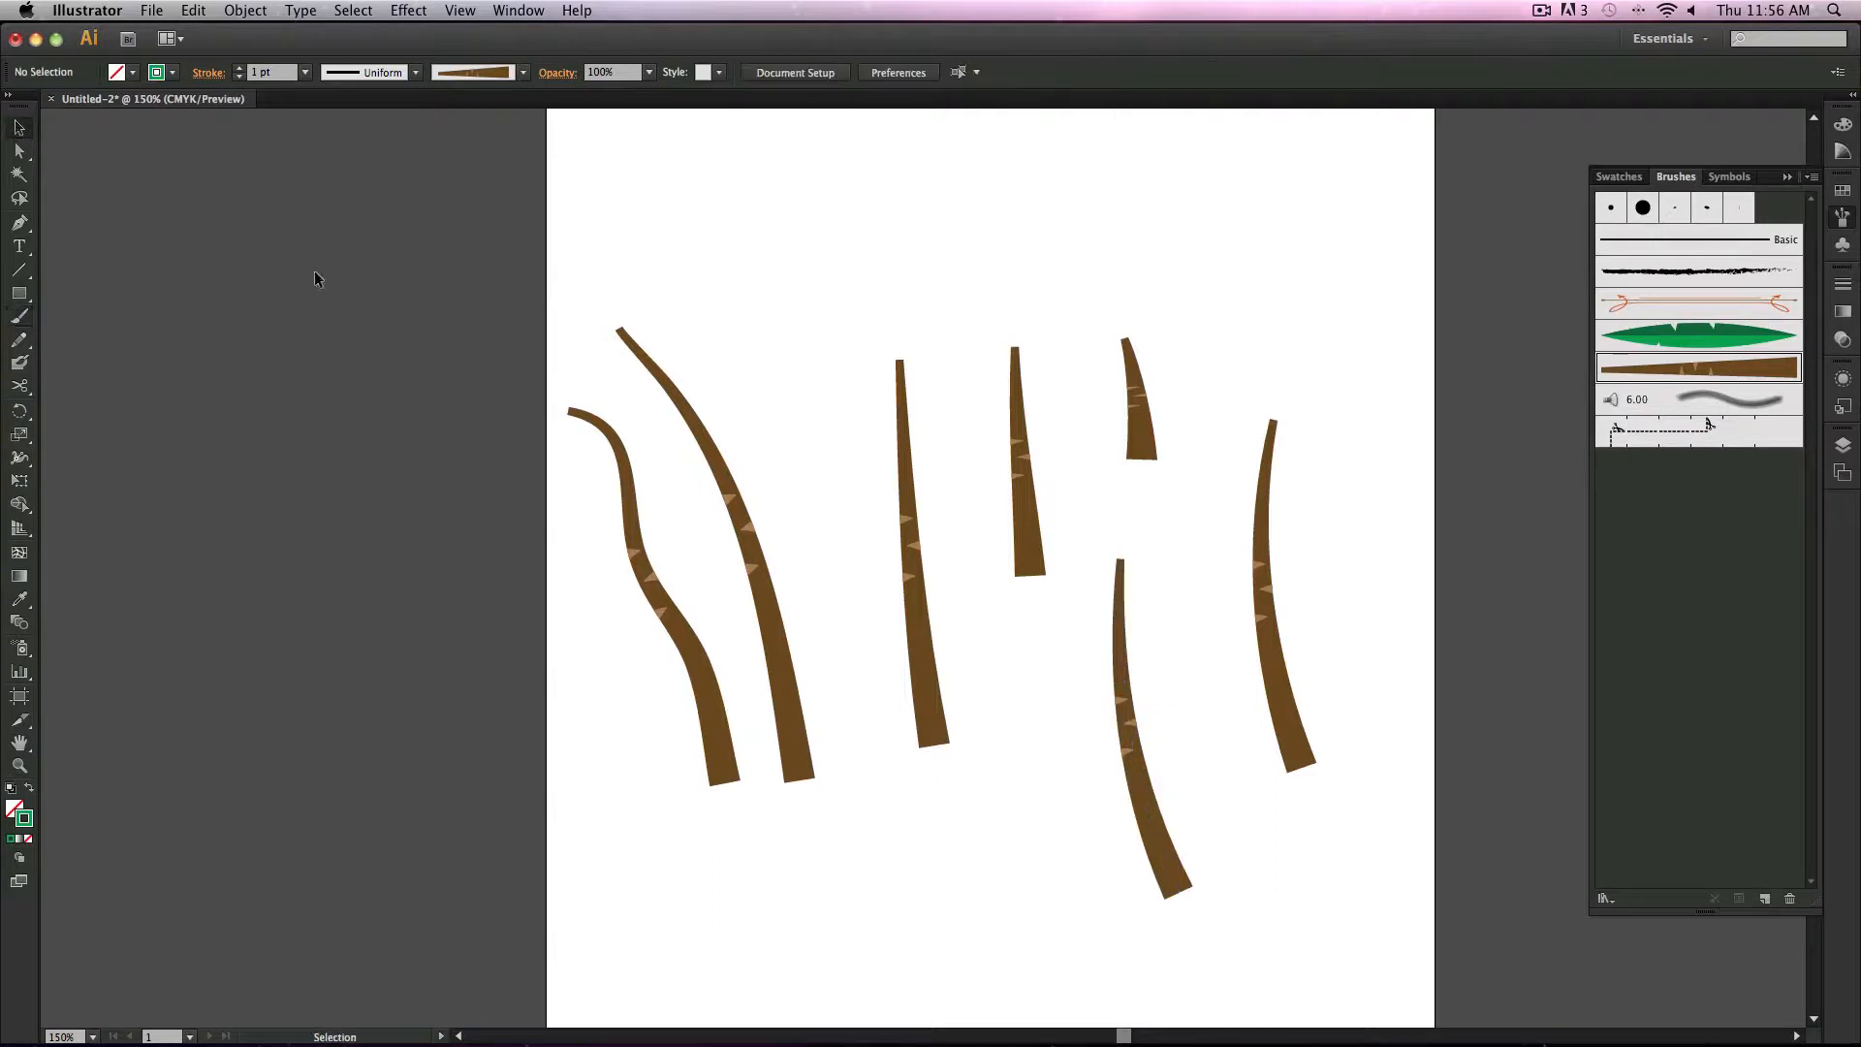
# Step: Pick the leaf brush at 0.25 pt and paint a trial leaf from the tallest trunk's top, then undo it
pyautogui.click(1738, 345)
pyautogui.press('b')
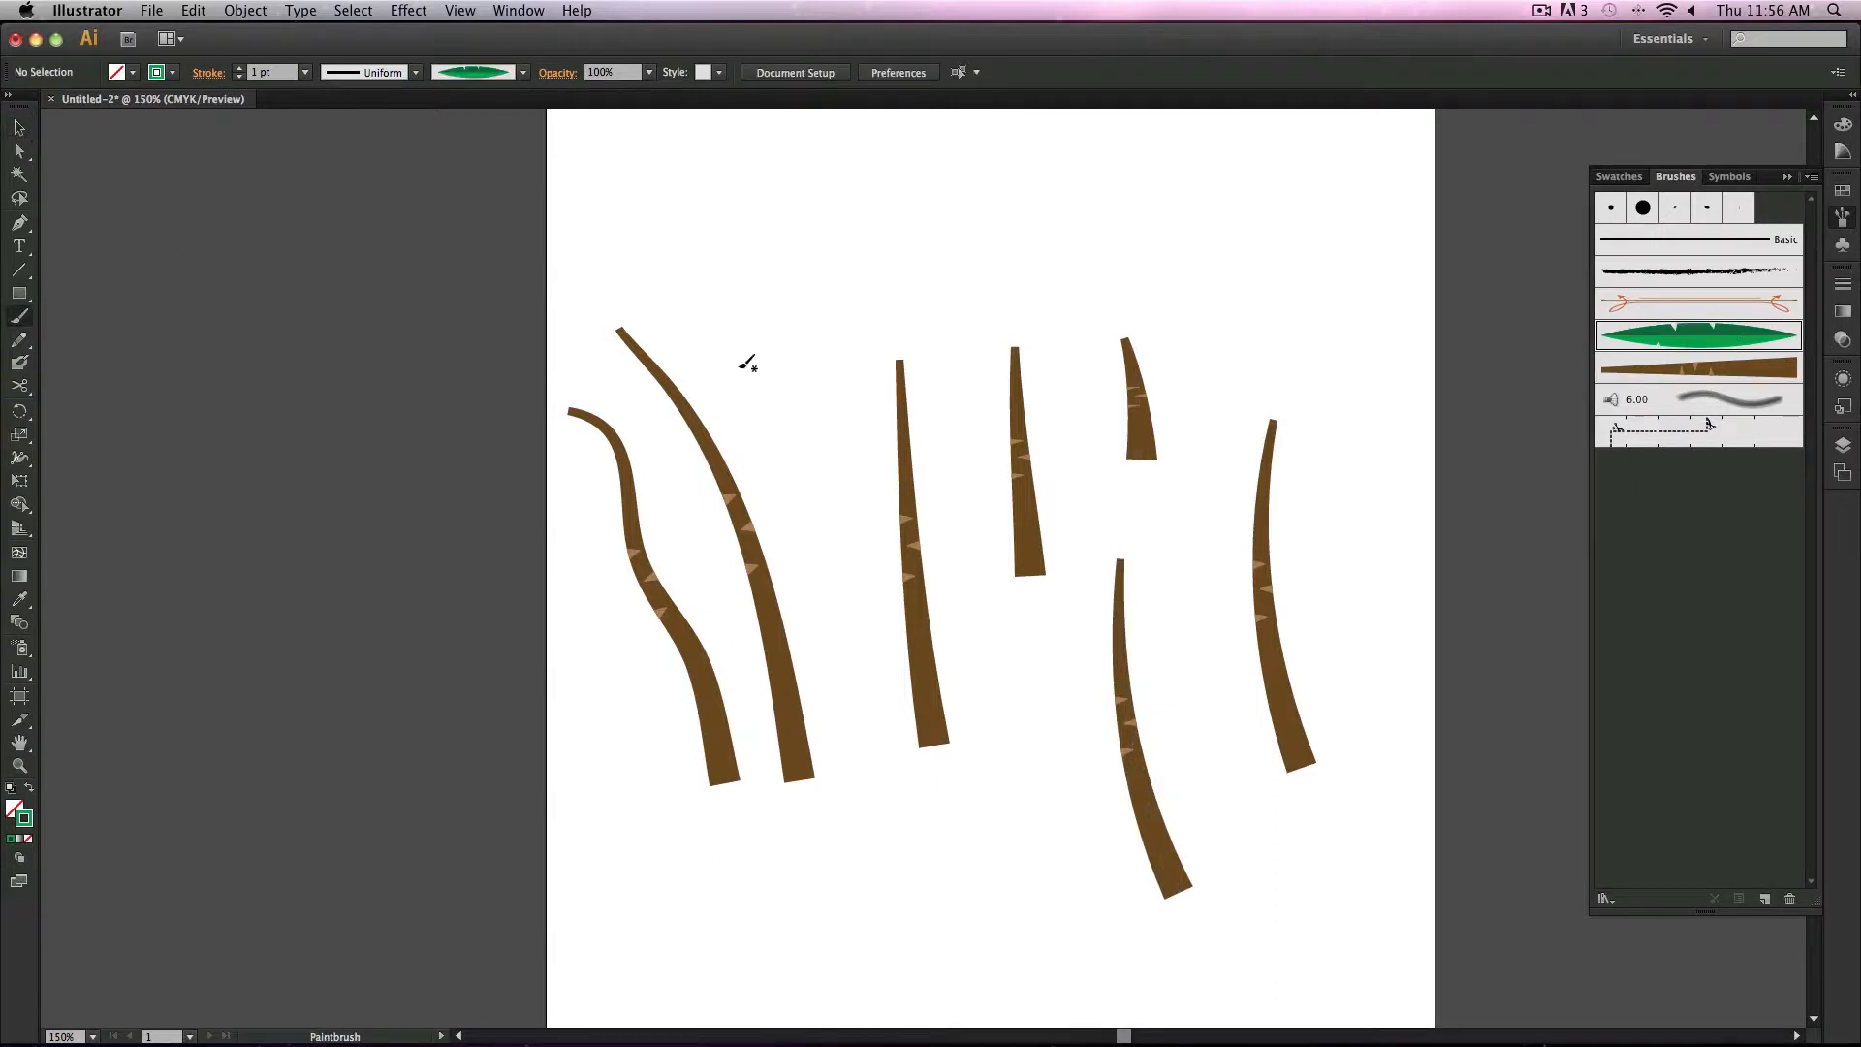
pyautogui.click(304, 72)
pyautogui.click(327, 94)
pyautogui.moveTo(405, 417); pyautogui.dragTo(625, 325)
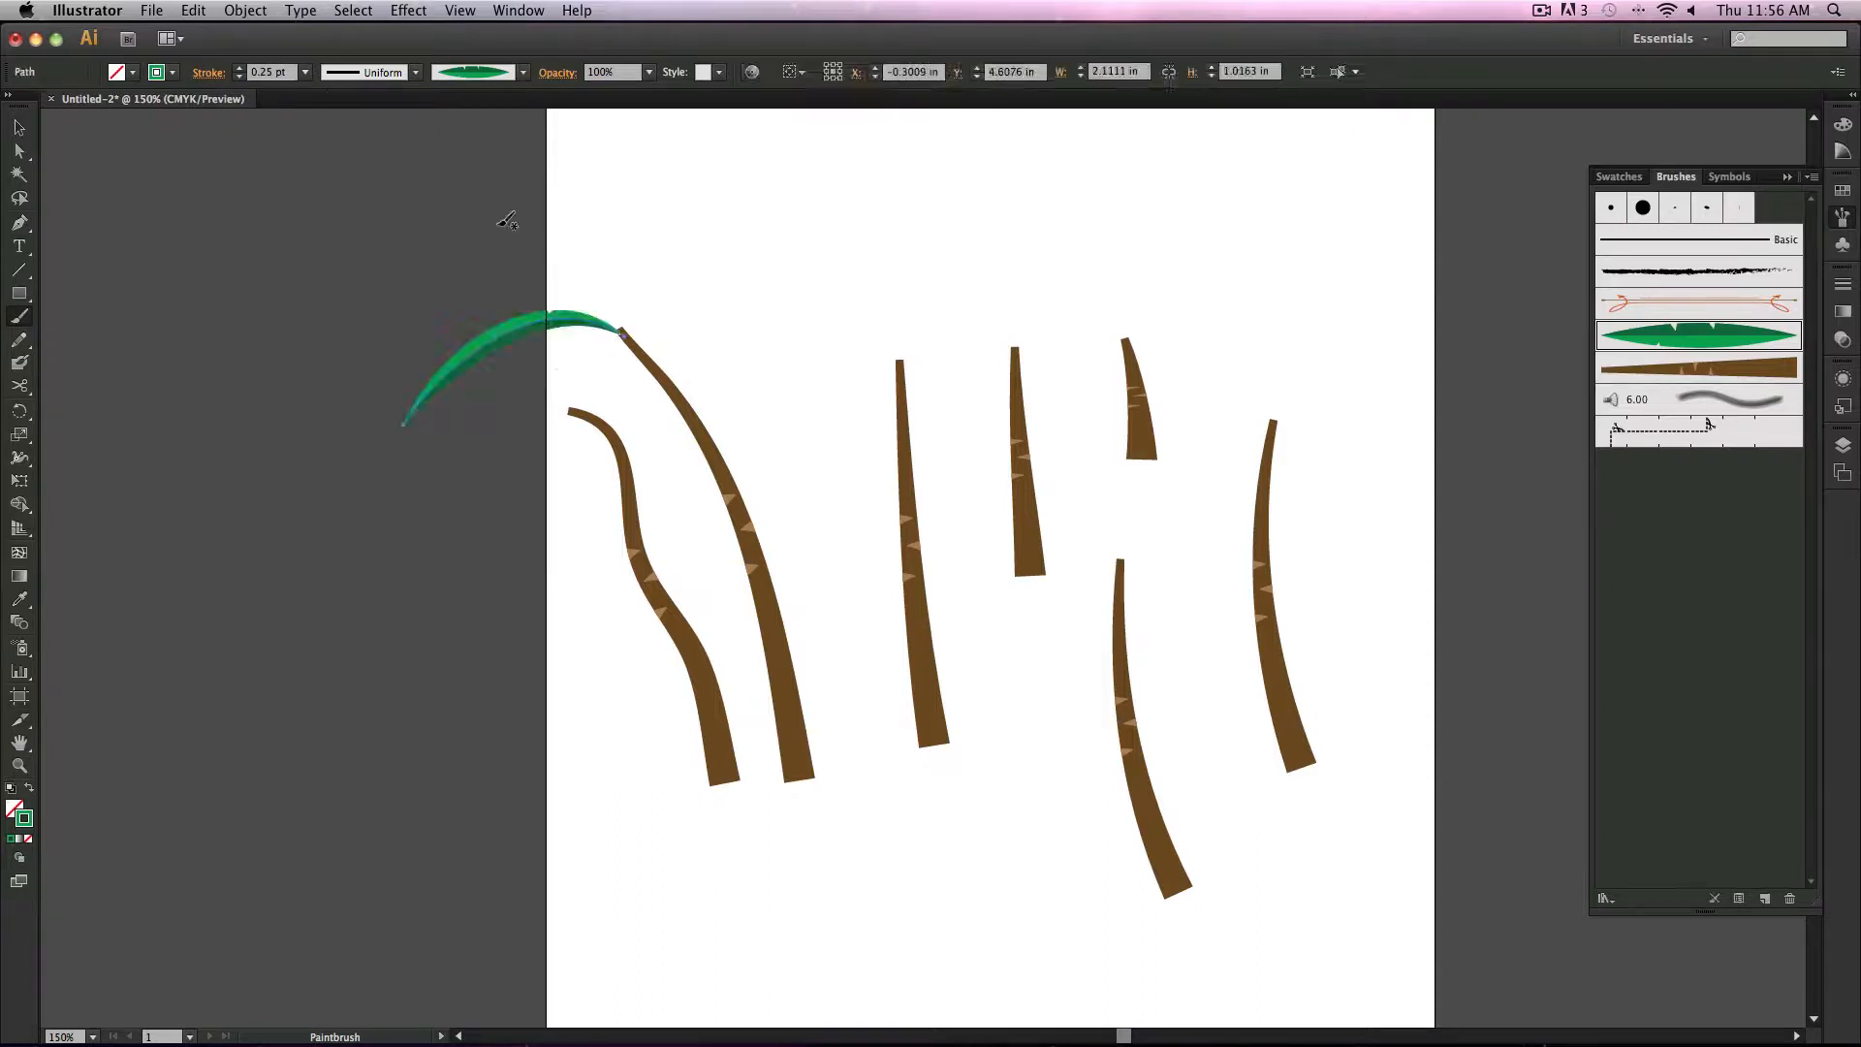
pyautogui.press('super+z')
# Step: Set the stroke weight to 0.5 pt and paint leaf strokes fanning out from the tops of the two leftmost trunks
pyautogui.click(304, 73)
pyautogui.click(329, 115)
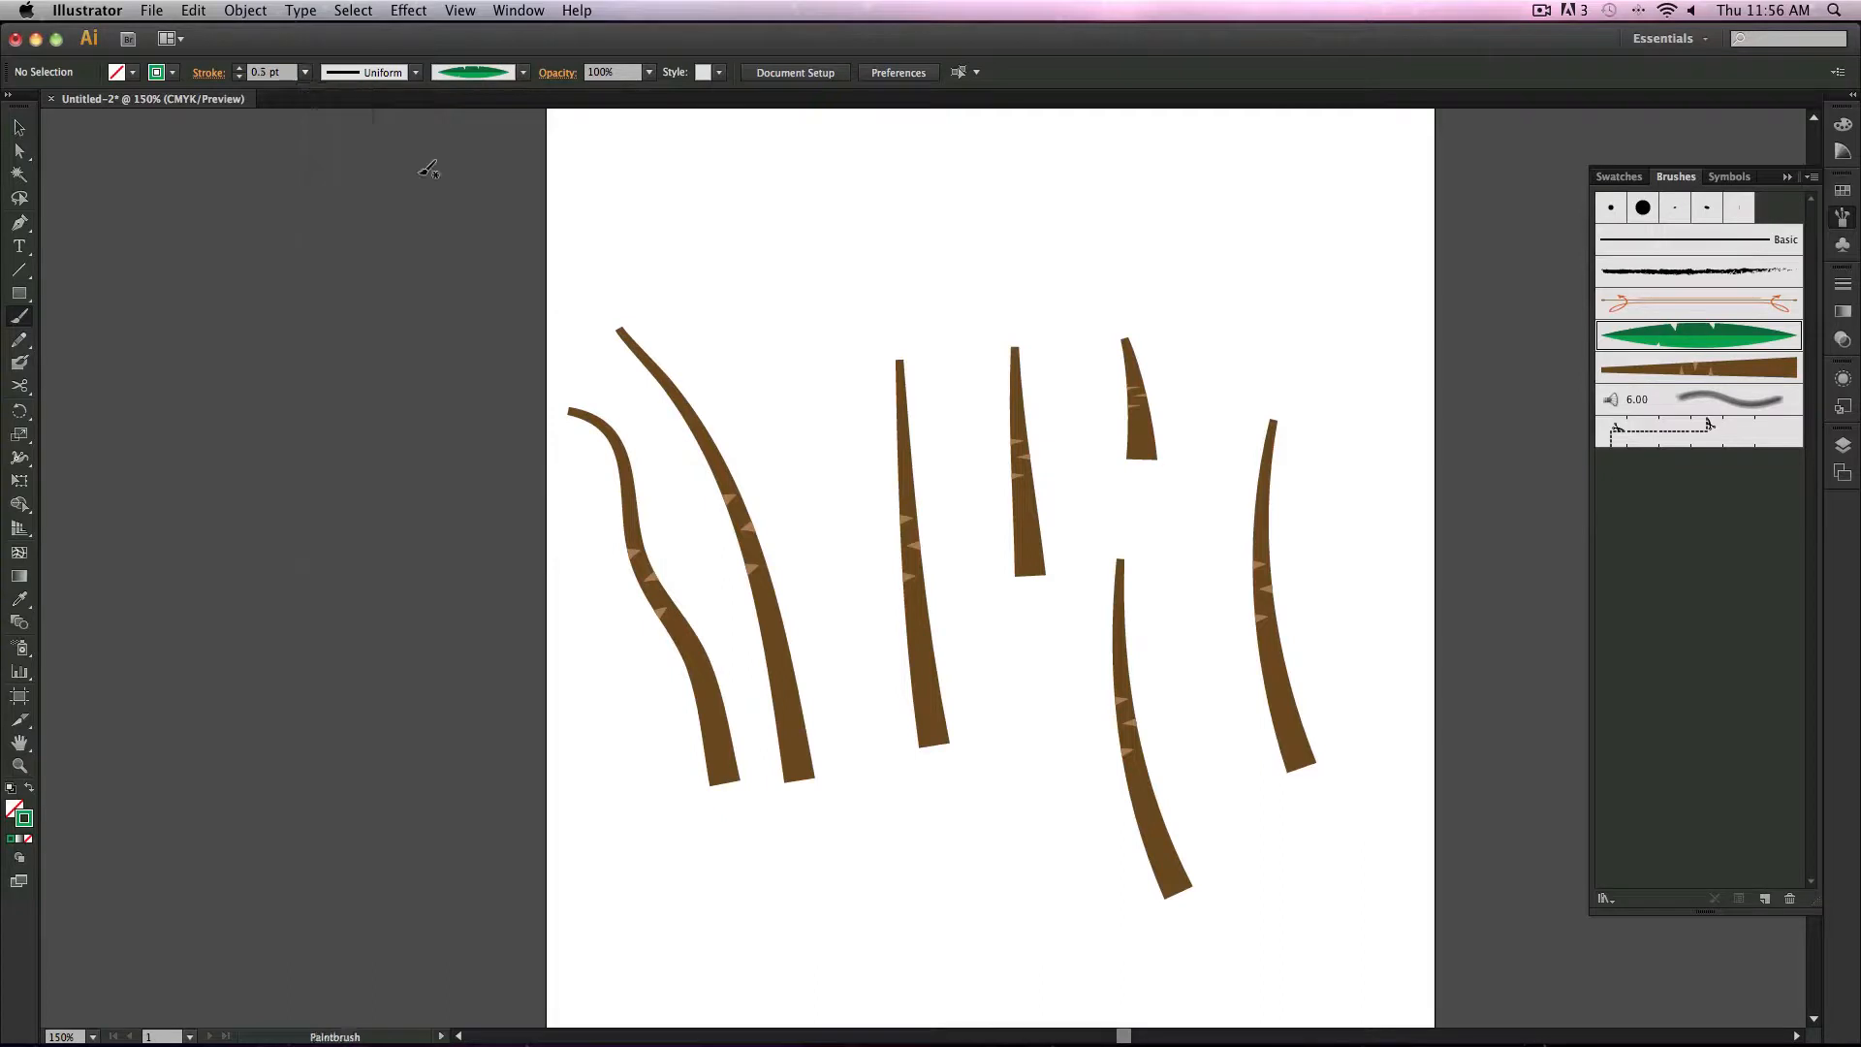
pyautogui.moveTo(492, 355); pyautogui.dragTo(623, 332)
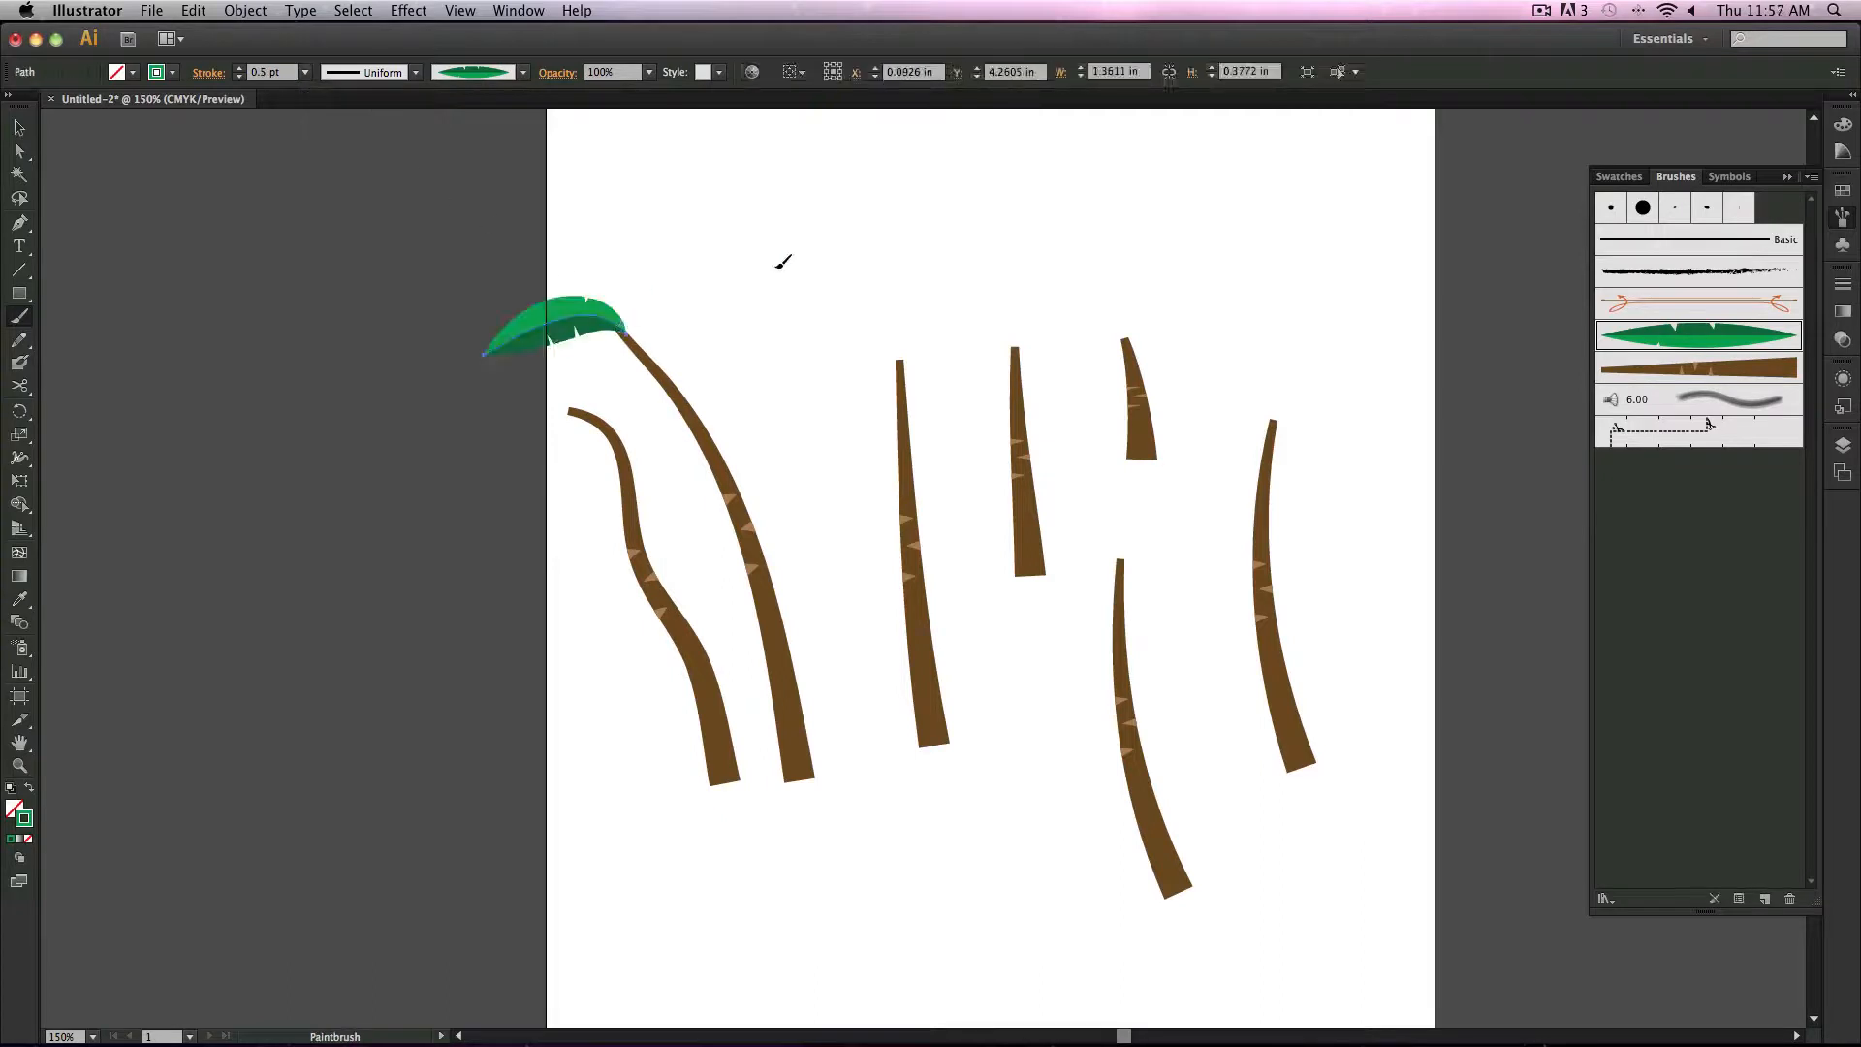
pyautogui.moveTo(768, 284); pyautogui.dragTo(623, 333)
pyautogui.moveTo(564, 246)
pyautogui.mouseDown()
pyautogui.moveTo(628, 337)
pyautogui.moveTo(651, 475)
pyautogui.mouseUp()
pyautogui.press('super+z')
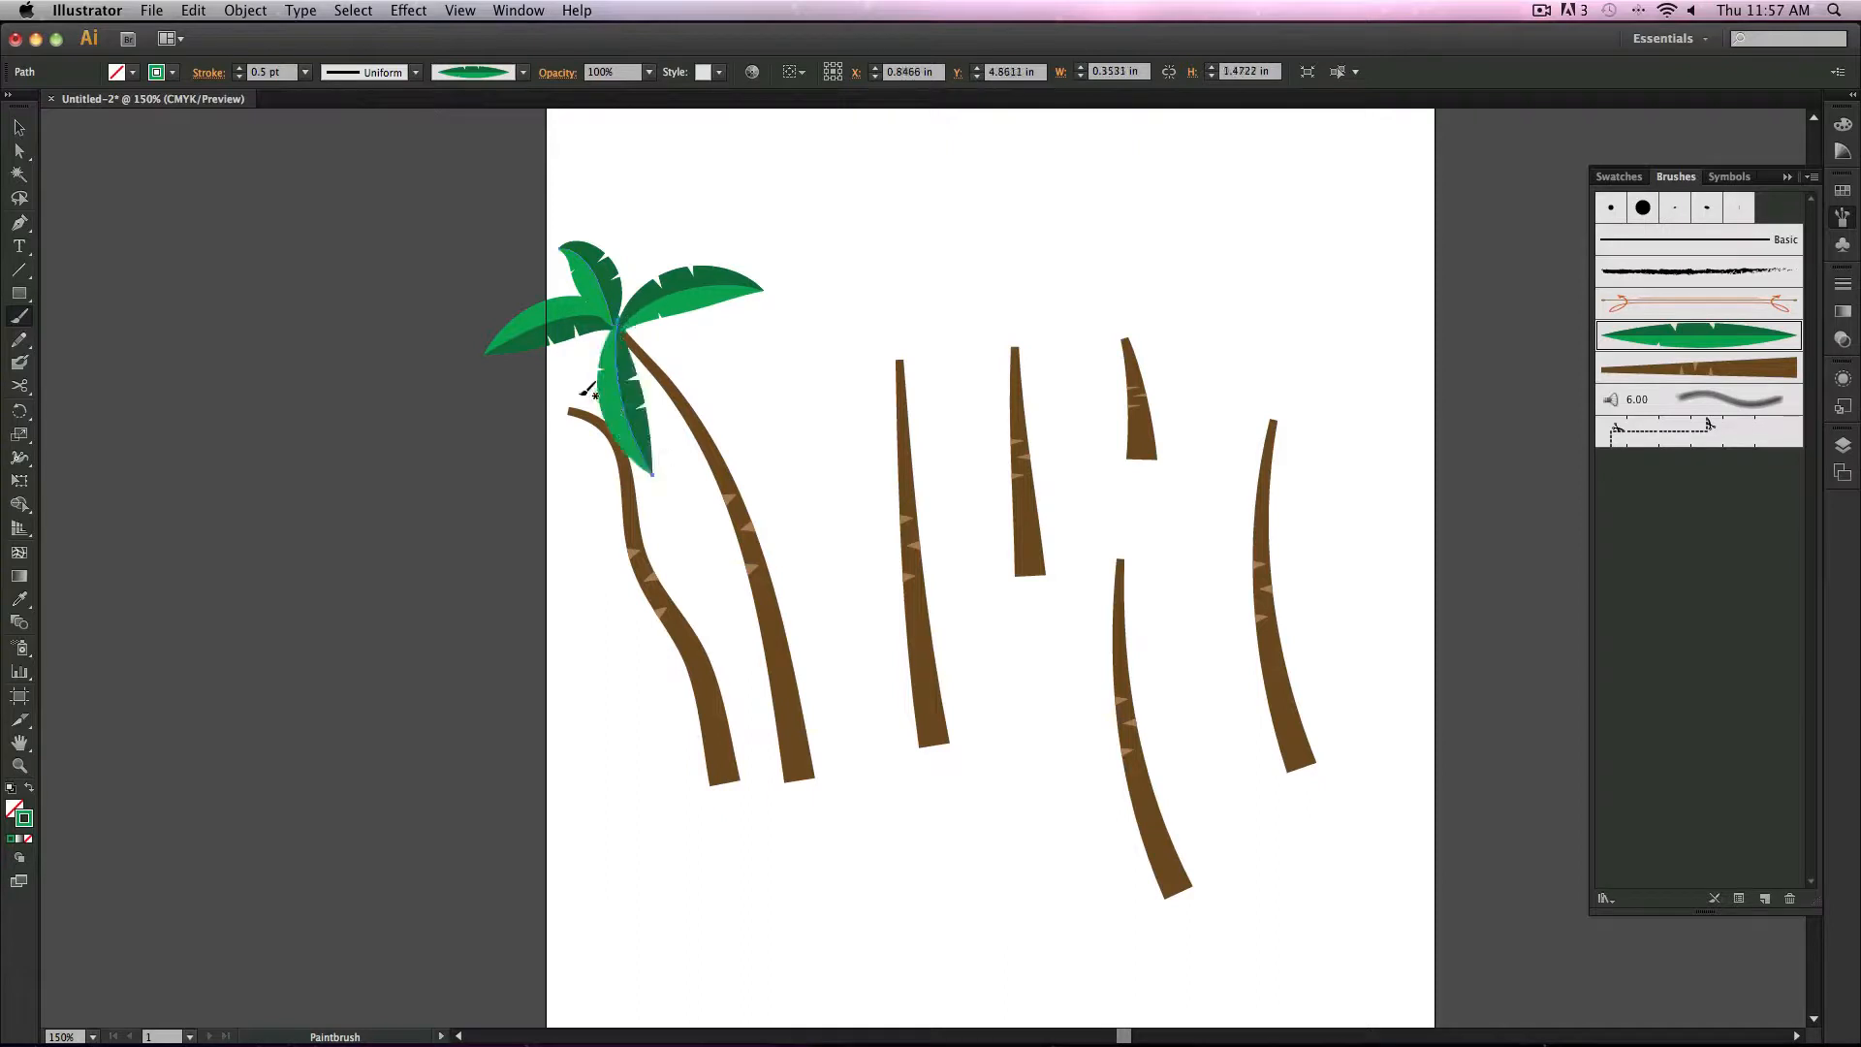
pyautogui.moveTo(577, 406)
pyautogui.mouseDown()
pyautogui.moveTo(460, 477)
pyautogui.moveTo(454, 516)
pyautogui.moveTo(565, 527)
pyautogui.moveTo(714, 368)
pyautogui.moveTo(717, 402)
pyautogui.moveTo(453, 365)
pyautogui.mouseUp()
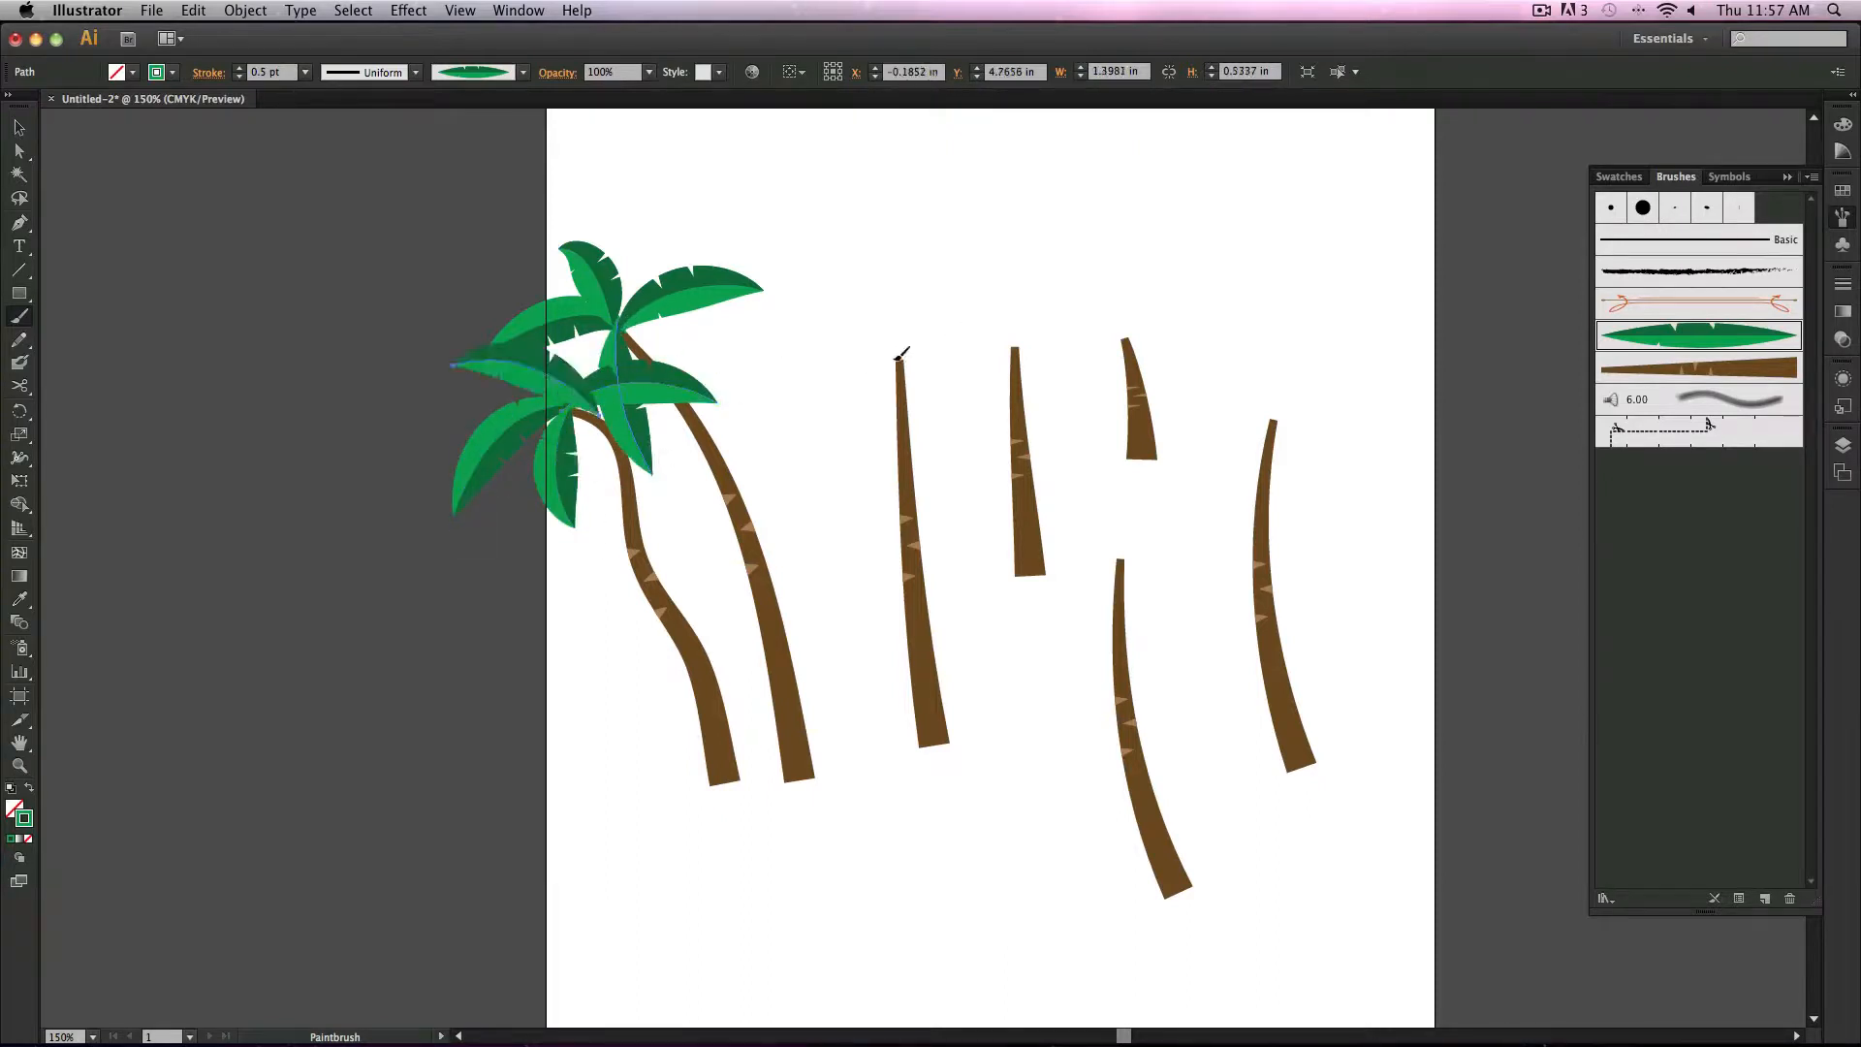
# Step: Paint several leaf strokes radiating from the top of the middle tall trunk to form a palm crown
pyautogui.moveTo(893, 358); pyautogui.dragTo(757, 389)
pyautogui.moveTo(894, 360); pyautogui.dragTo(1044, 324)
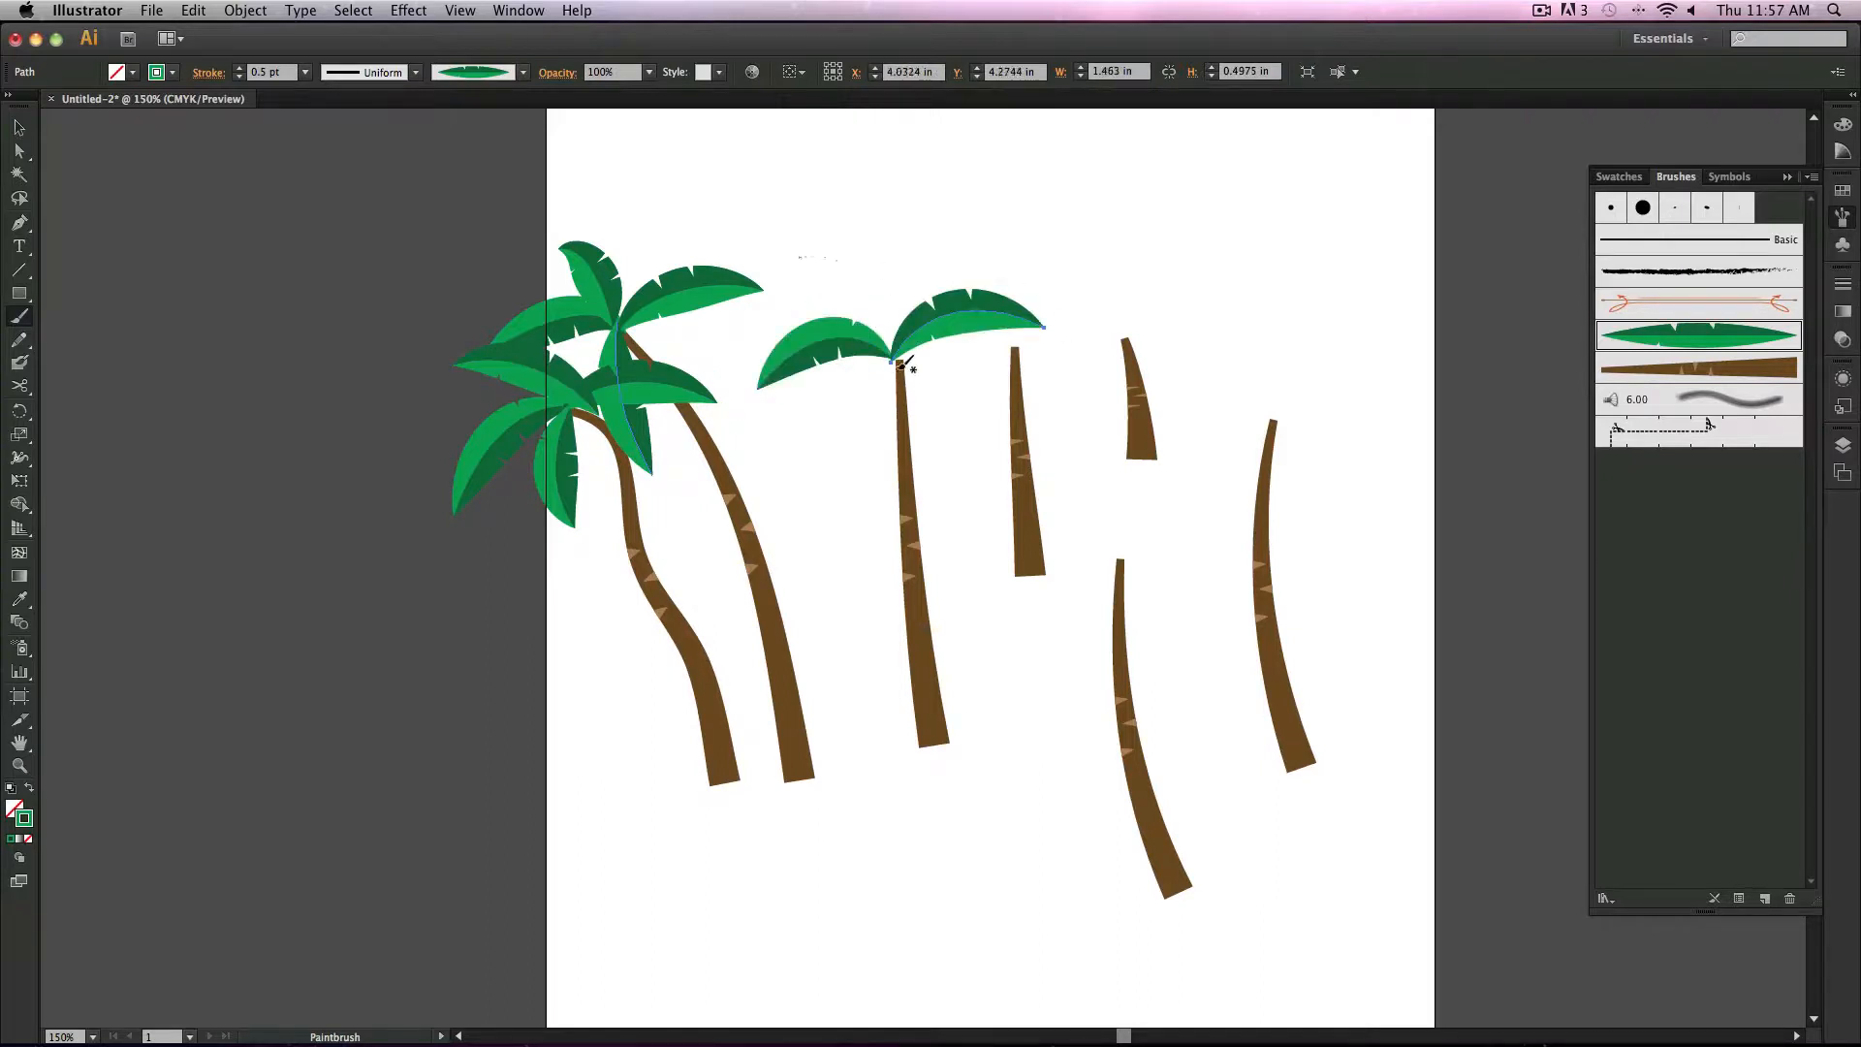
pyautogui.moveTo(897, 361); pyautogui.dragTo(801, 250)
pyautogui.moveTo(896, 362)
pyautogui.mouseDown()
pyautogui.moveTo(865, 415)
pyautogui.moveTo(887, 475)
pyautogui.mouseUp()
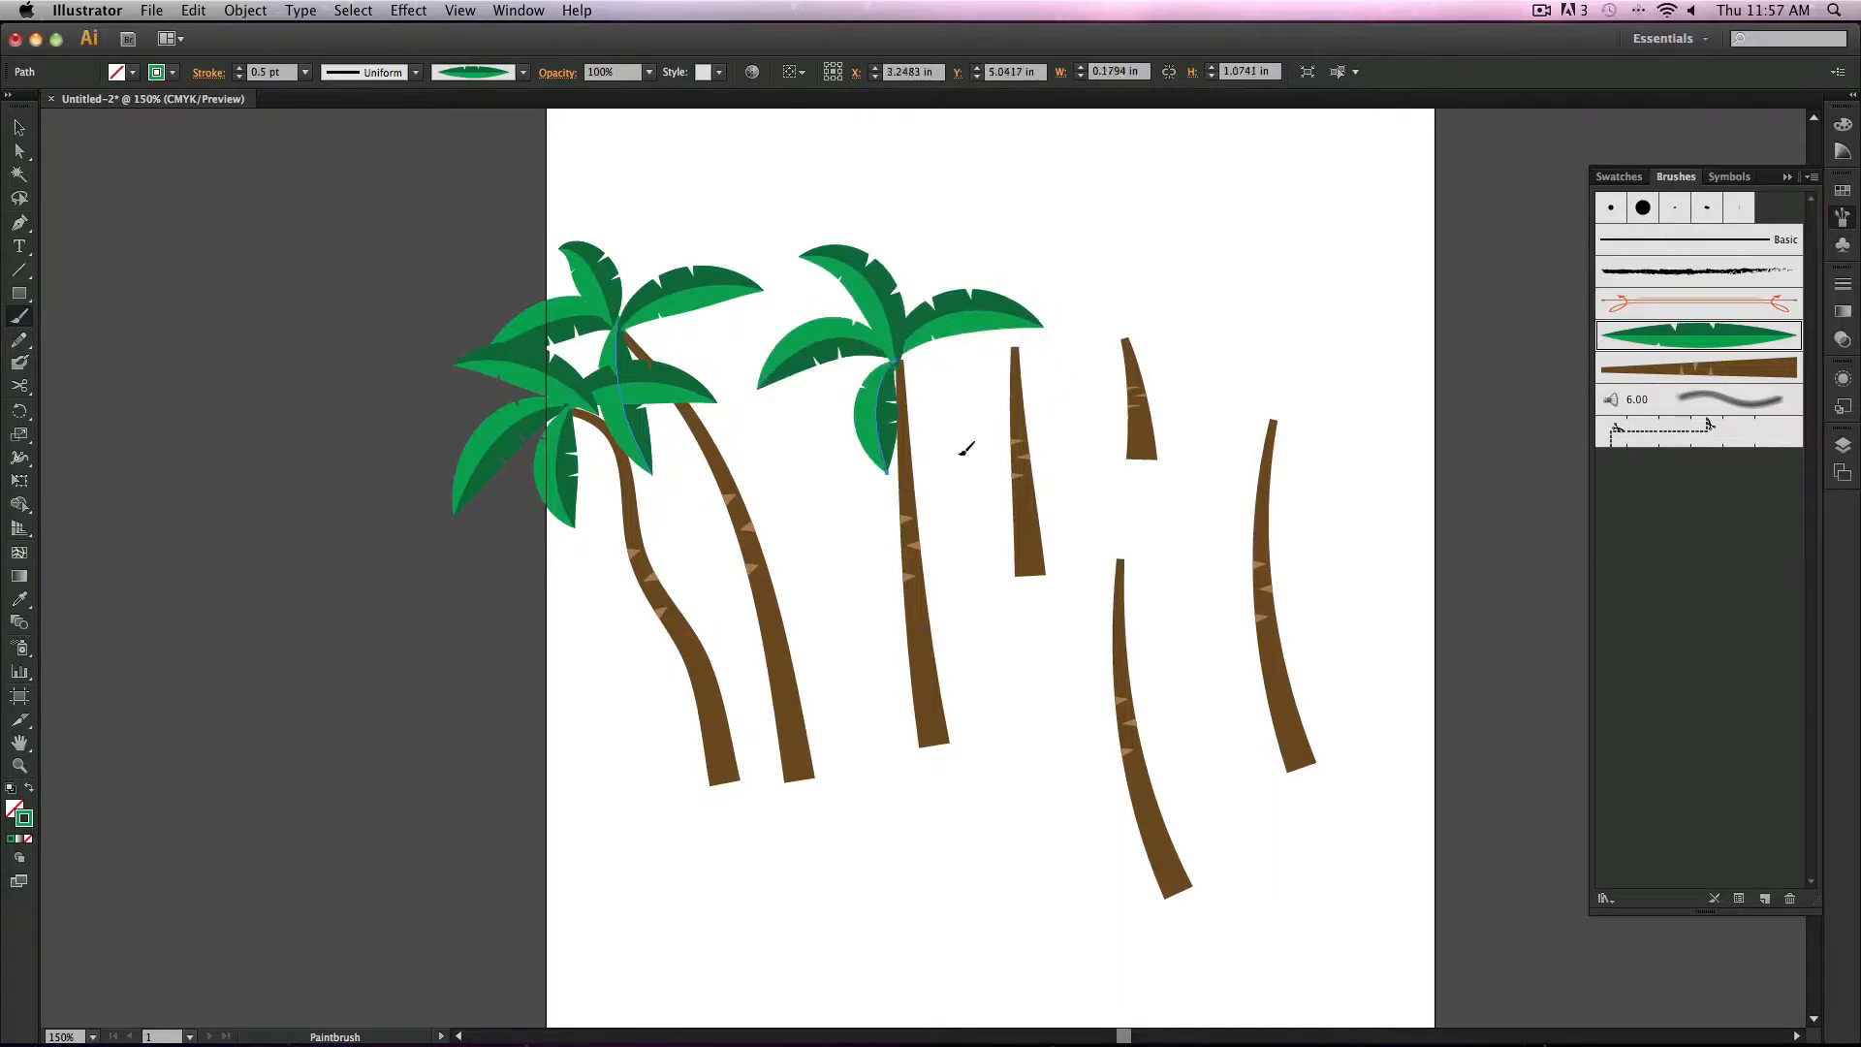
pyautogui.moveTo(886, 346); pyautogui.dragTo(962, 458)
# Step: Paint leaf strokes radiating from the top of the lower front trunk to form its palm crown
pyautogui.moveTo(1123, 561)
pyautogui.mouseDown()
pyautogui.moveTo(1058, 534)
pyautogui.moveTo(971, 564)
pyautogui.mouseUp()
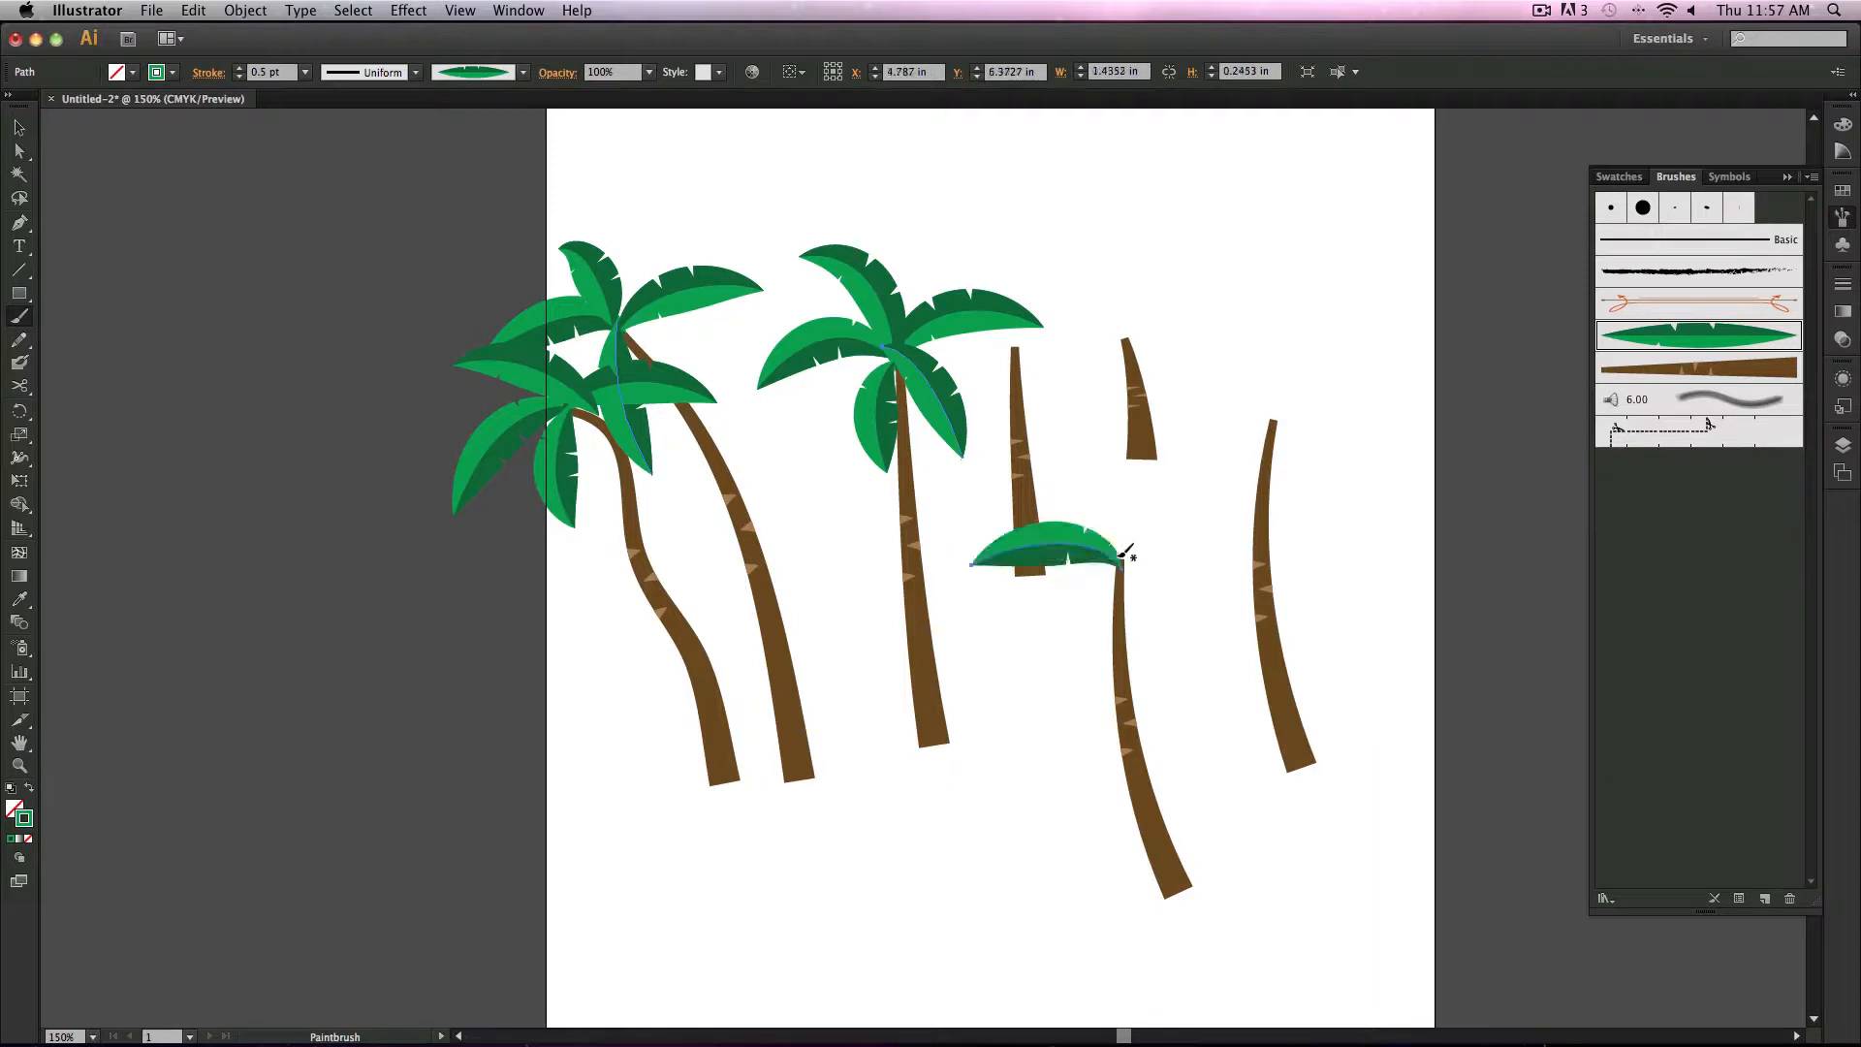
pyautogui.moveTo(1233, 562); pyautogui.dragTo(1230, 563)
pyautogui.moveTo(1068, 473)
pyautogui.mouseDown()
pyautogui.moveTo(1124, 528)
pyautogui.moveTo(1093, 676)
pyautogui.mouseUp()
pyautogui.moveTo(1116, 561)
pyautogui.mouseDown()
pyautogui.moveTo(1153, 564)
pyautogui.moveTo(1167, 653)
pyautogui.mouseUp()
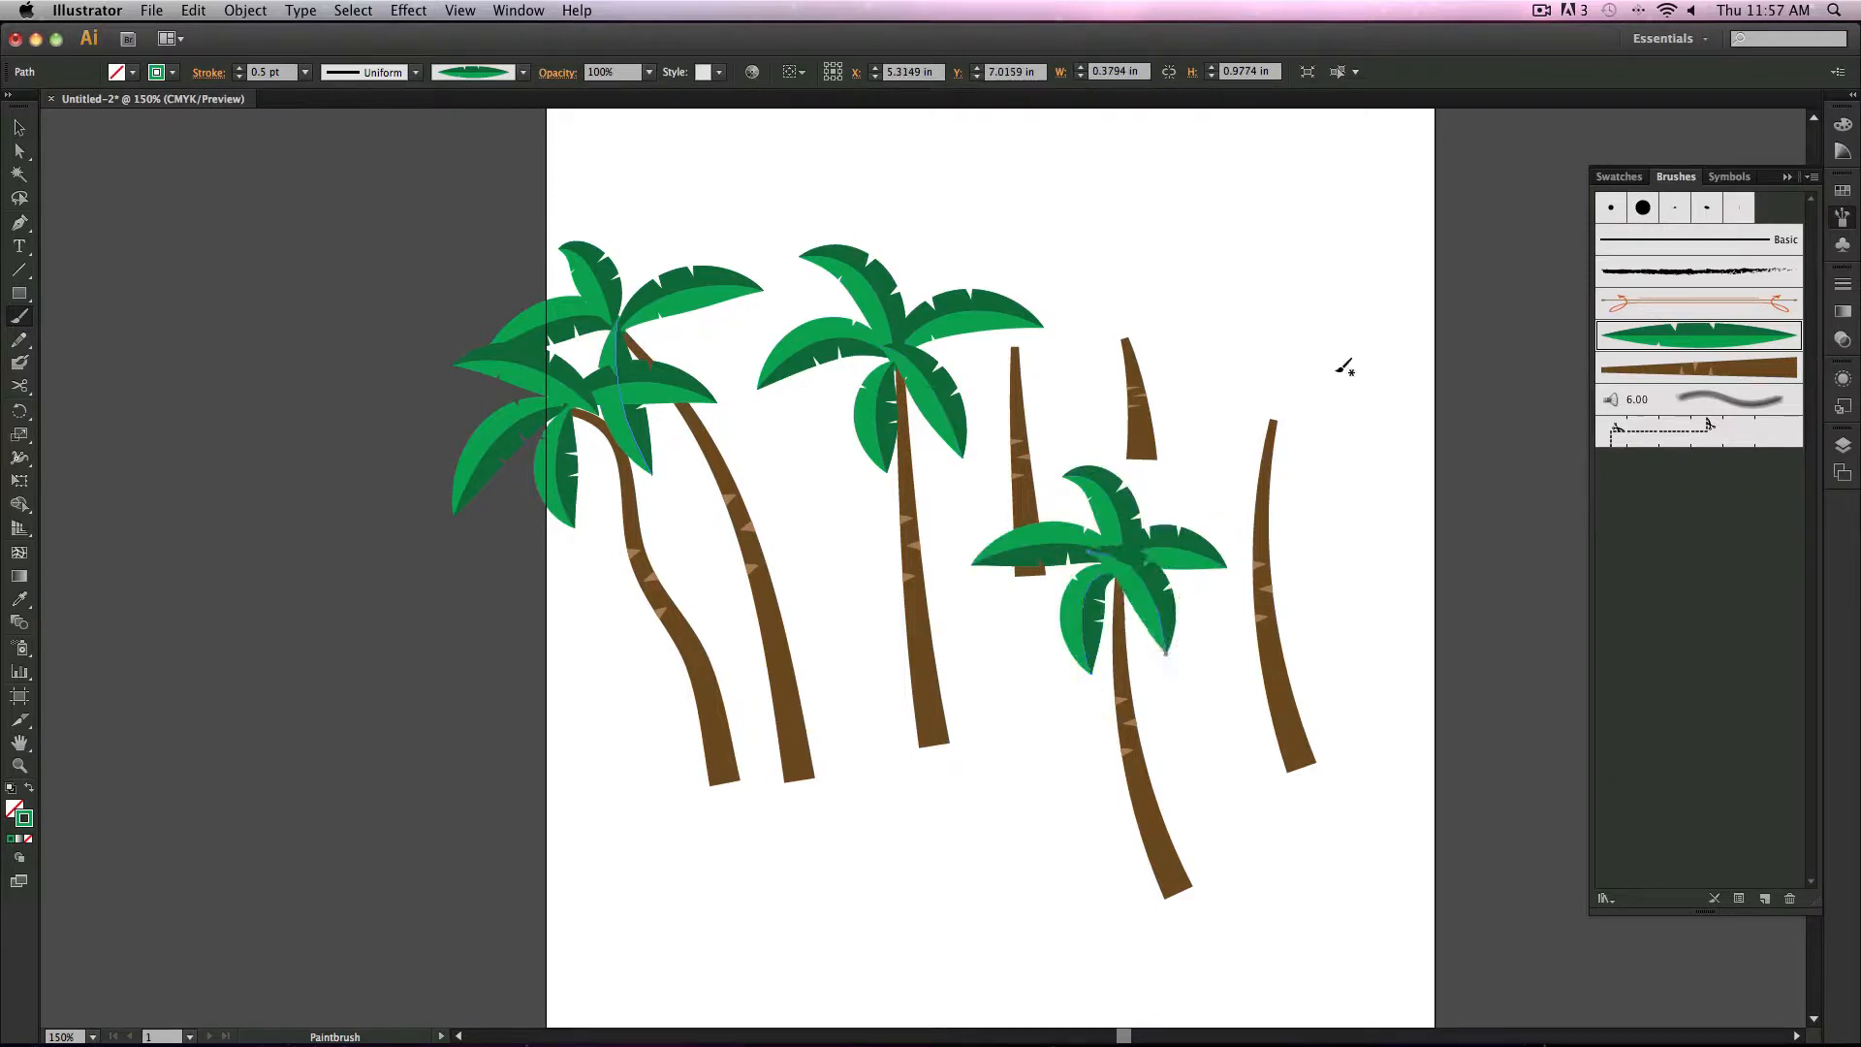
# Step: Paint leaf crowns on the rightmost trunk, the short stub trunk and the narrow middle trunk
pyautogui.moveTo(1196, 362); pyautogui.dragTo(1133, 341)
pyautogui.moveTo(1275, 419); pyautogui.dragTo(1400, 347)
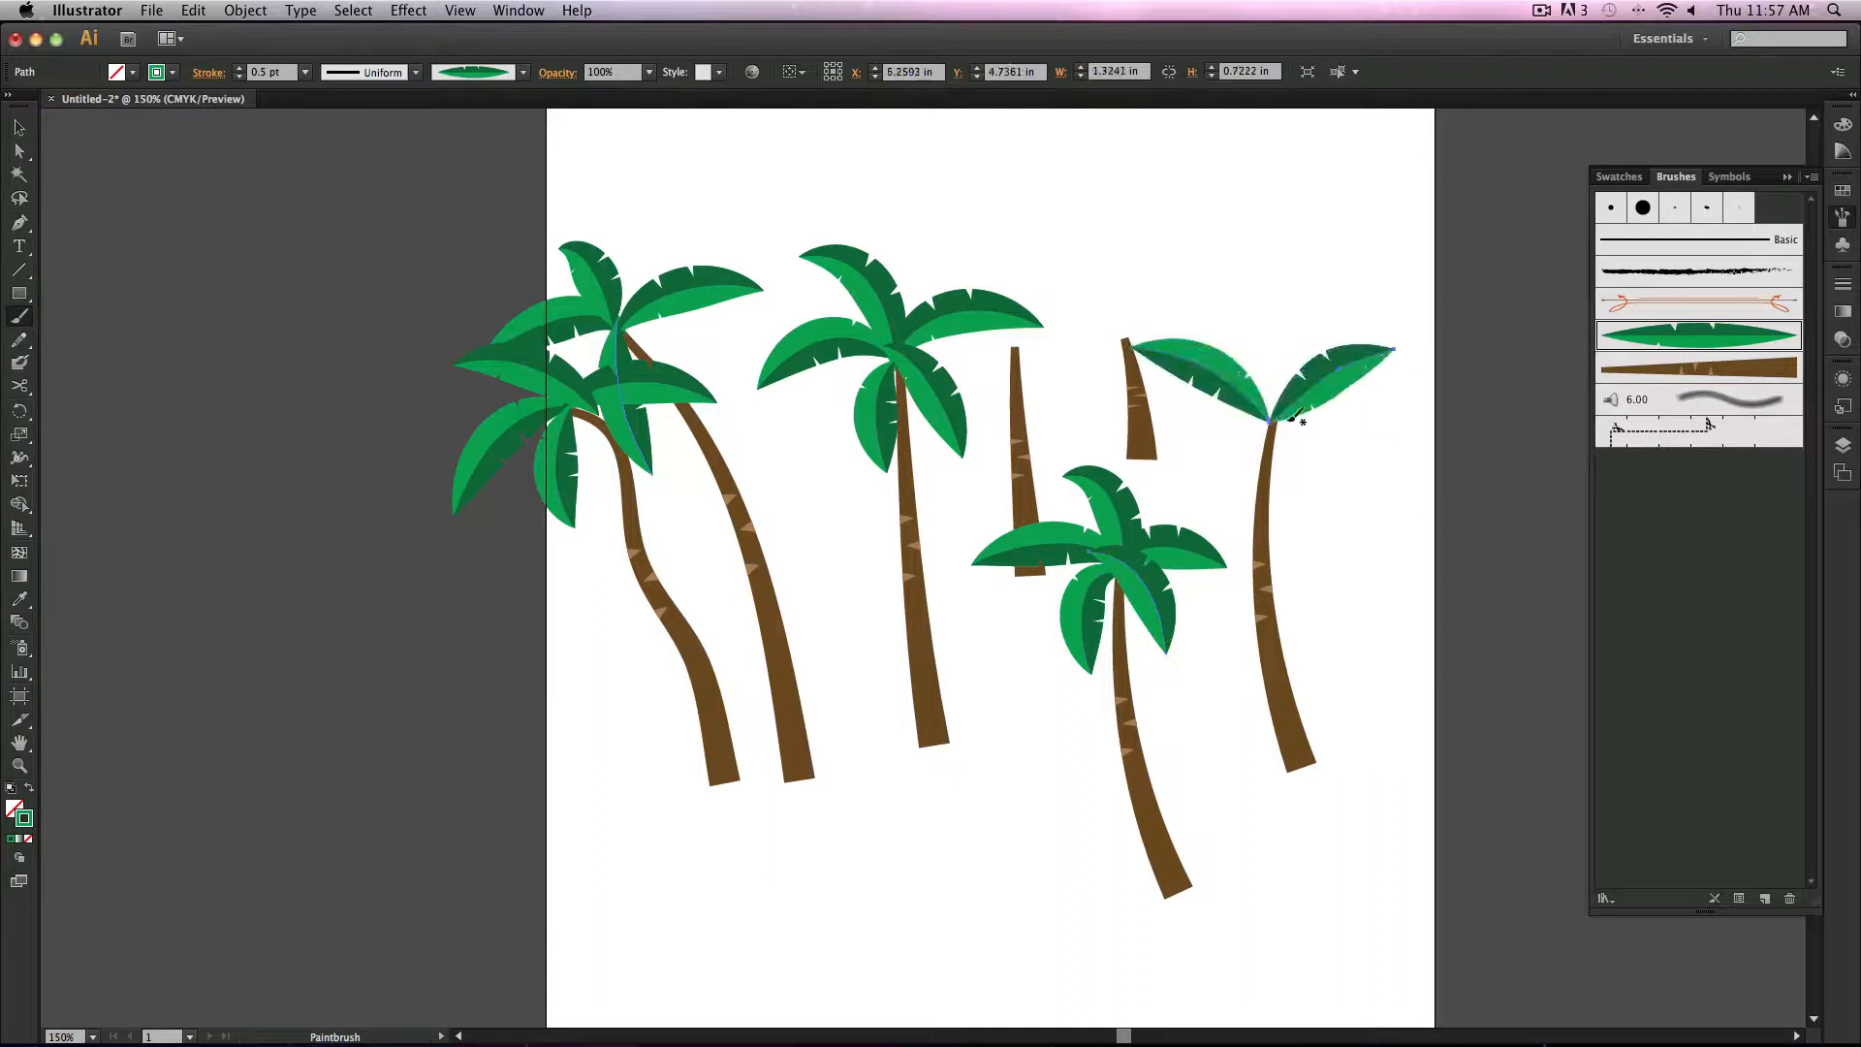
pyautogui.moveTo(1272, 418); pyautogui.dragTo(1202, 260)
pyautogui.moveTo(1266, 417)
pyautogui.mouseDown()
pyautogui.moveTo(1145, 469)
pyautogui.moveTo(1262, 417)
pyautogui.moveTo(1313, 529)
pyautogui.mouseUp()
pyautogui.moveTo(1128, 341)
pyautogui.mouseDown()
pyautogui.moveTo(1001, 318)
pyautogui.moveTo(1204, 258)
pyautogui.moveTo(1127, 245)
pyautogui.moveTo(1136, 436)
pyautogui.mouseUp()
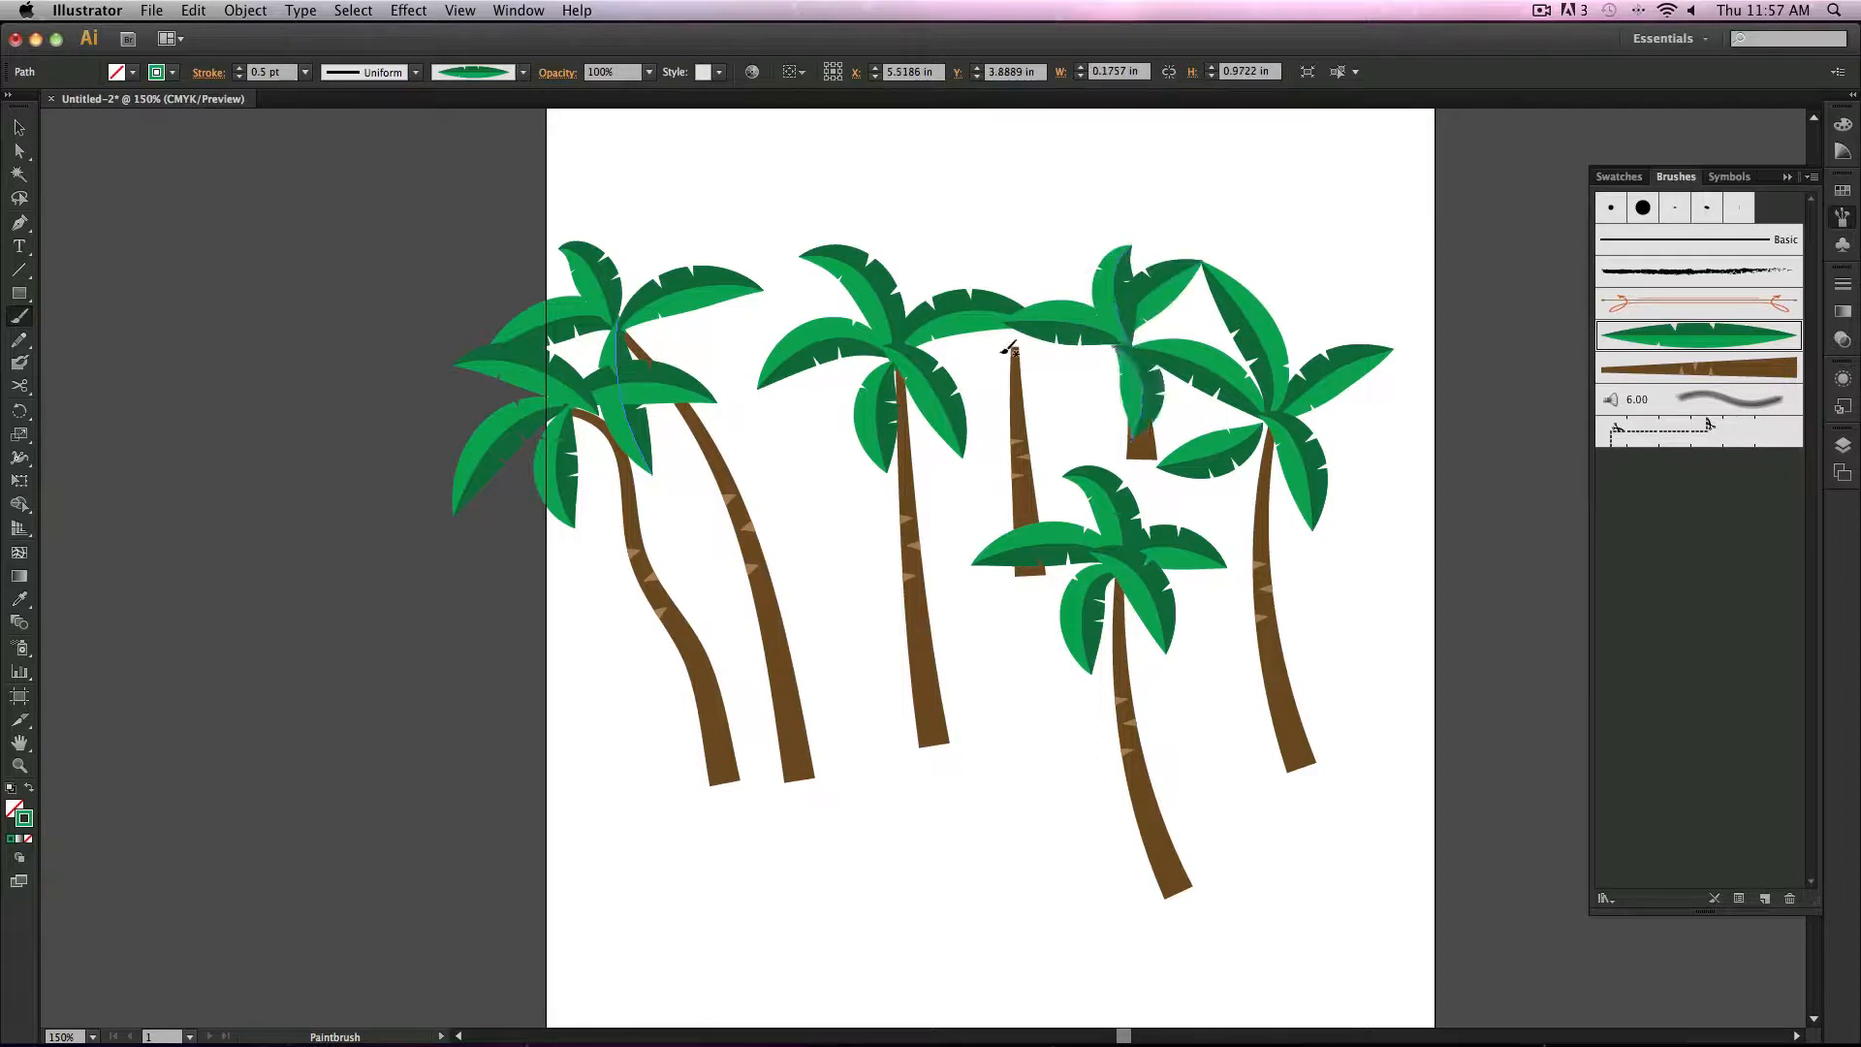
pyautogui.moveTo(983, 328)
pyautogui.mouseDown()
pyautogui.moveTo(940, 329)
pyautogui.moveTo(1053, 326)
pyautogui.moveTo(999, 391)
pyautogui.mouseUp()
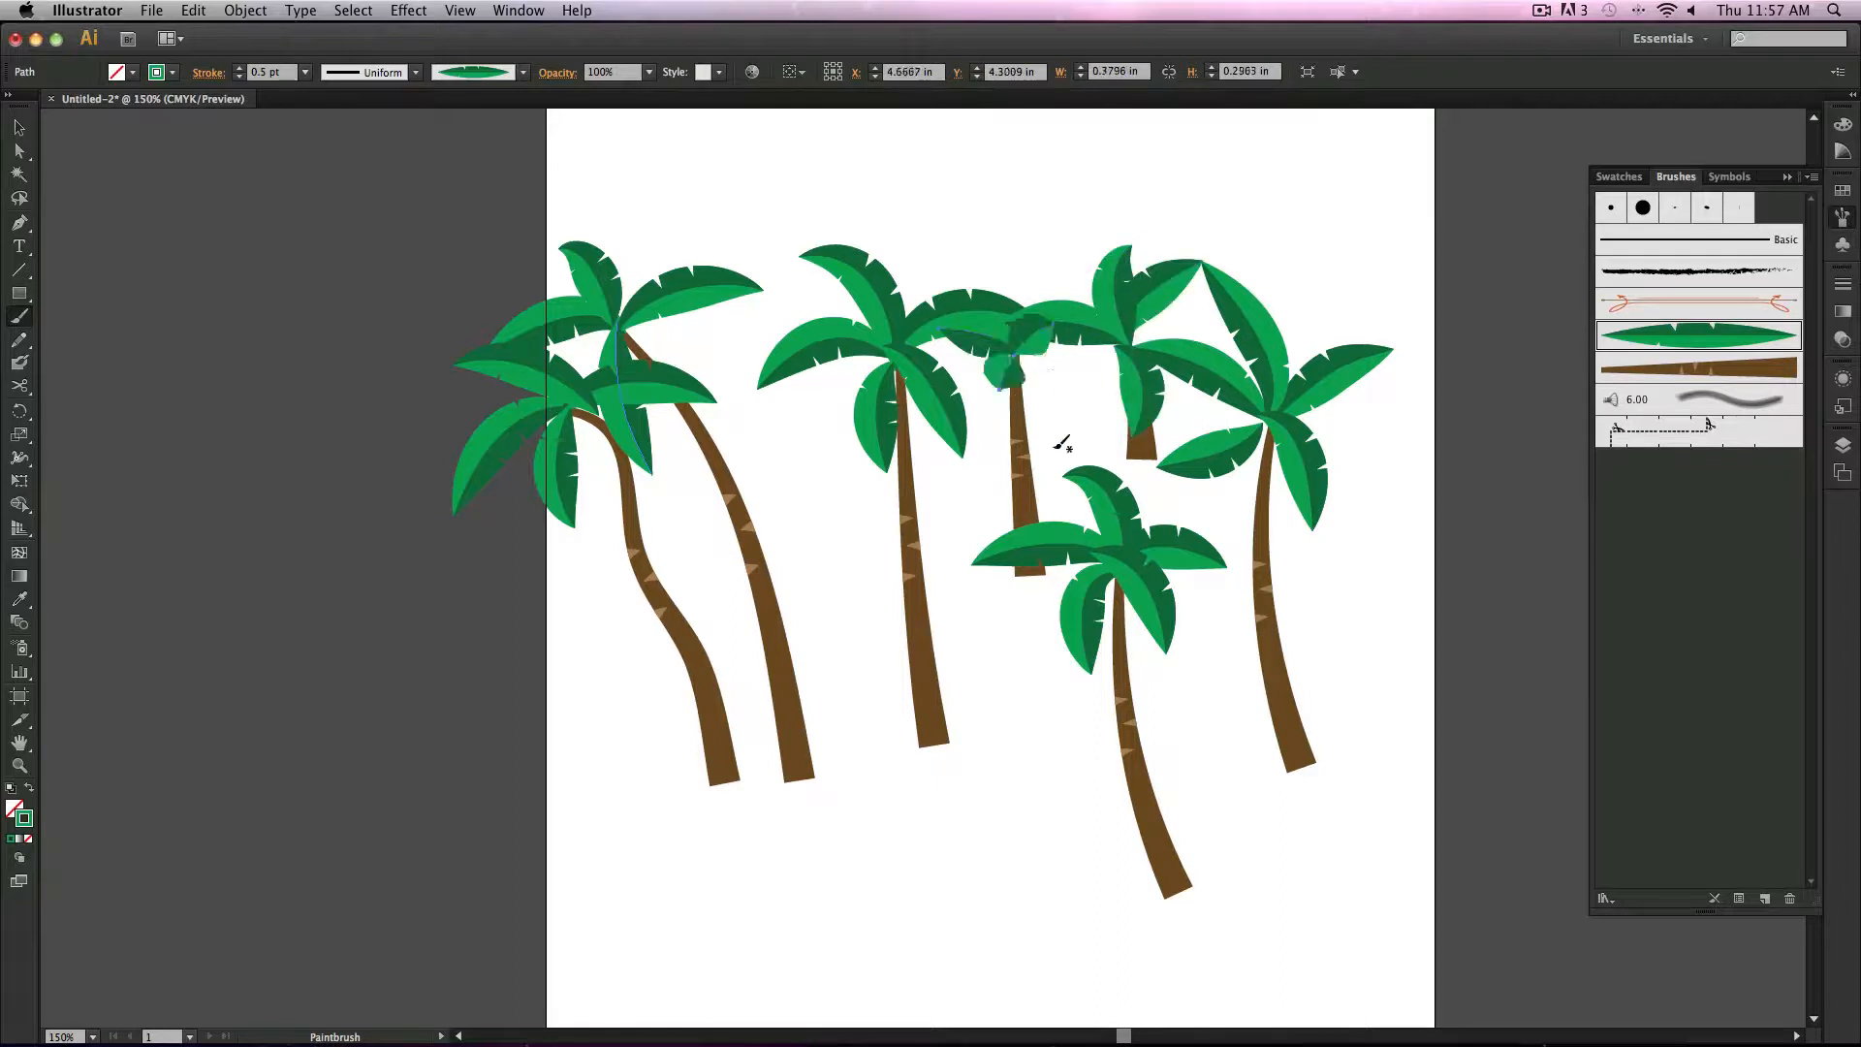
# Step: Set the stroke weight to 0.25 pt and paint small leaf tufts at the bases of two trunks
pyautogui.click(304, 71)
pyautogui.click(338, 94)
pyautogui.click(19, 127)
pyautogui.click(176, 190)
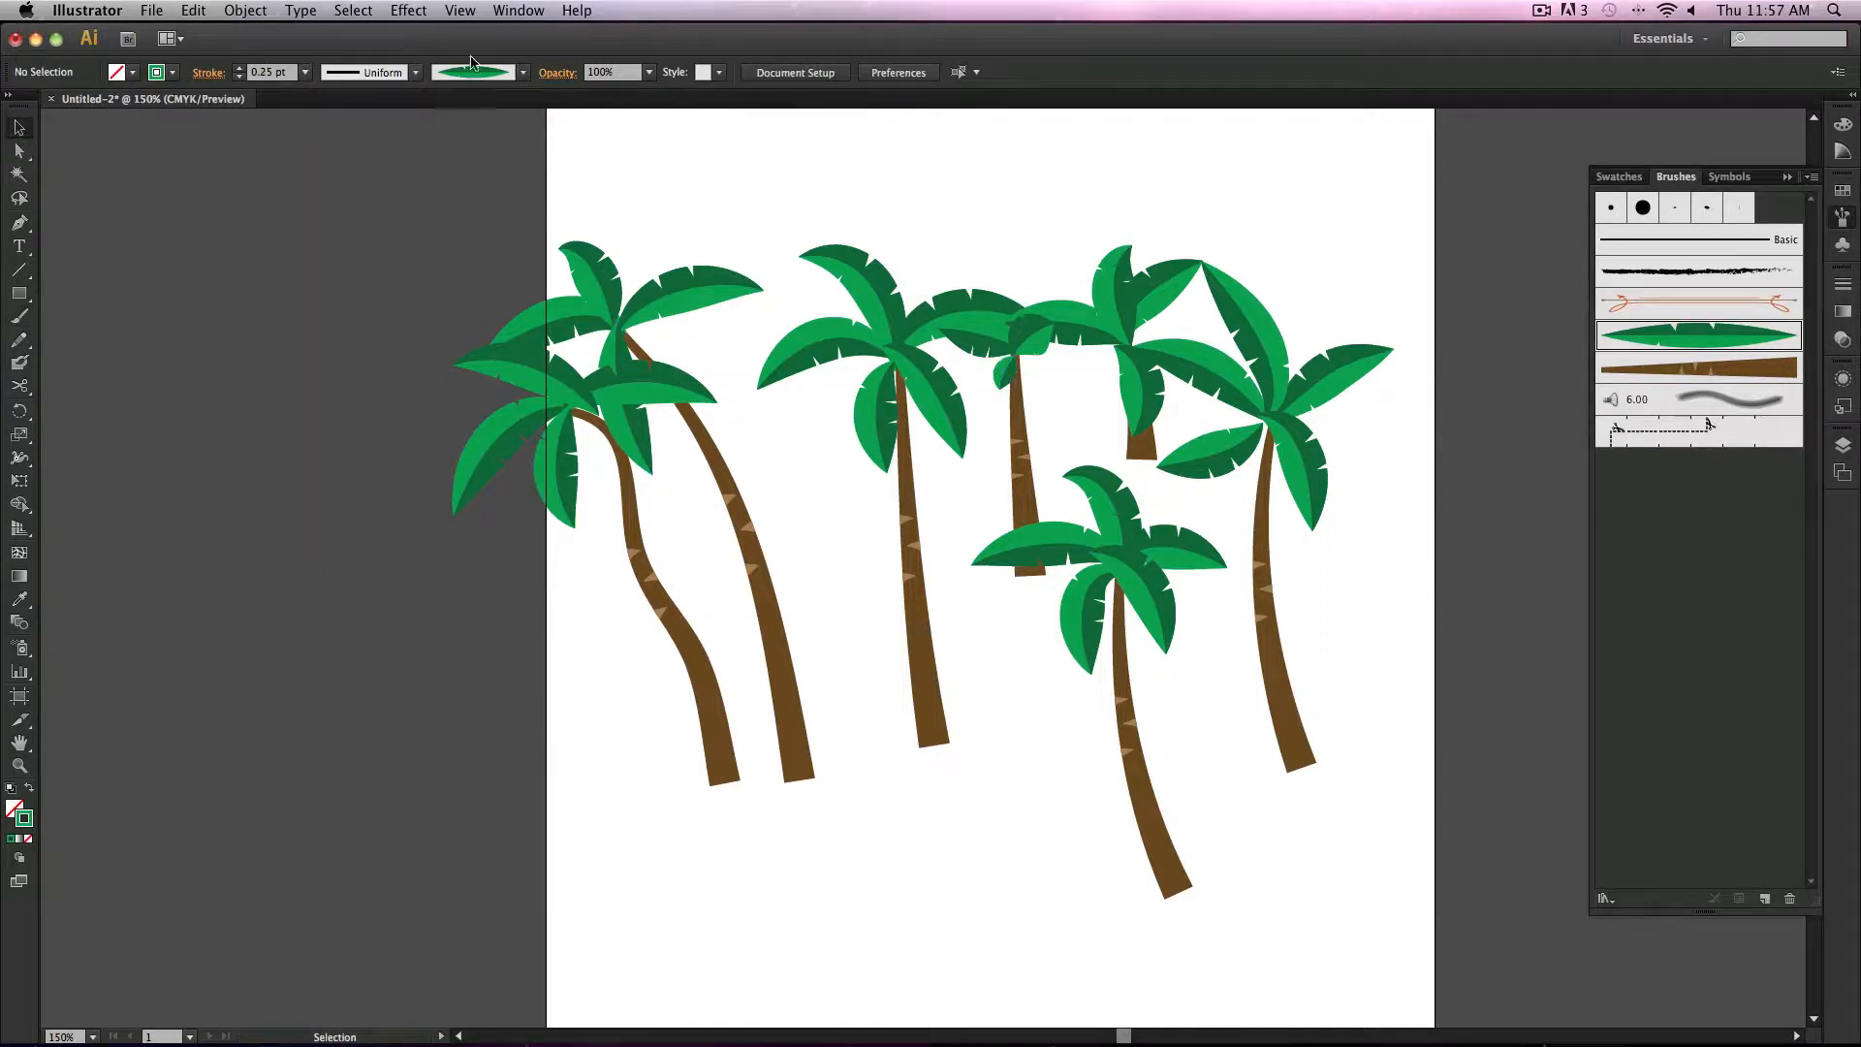
pyautogui.click(20, 316)
pyautogui.moveTo(932, 758); pyautogui.dragTo(861, 723)
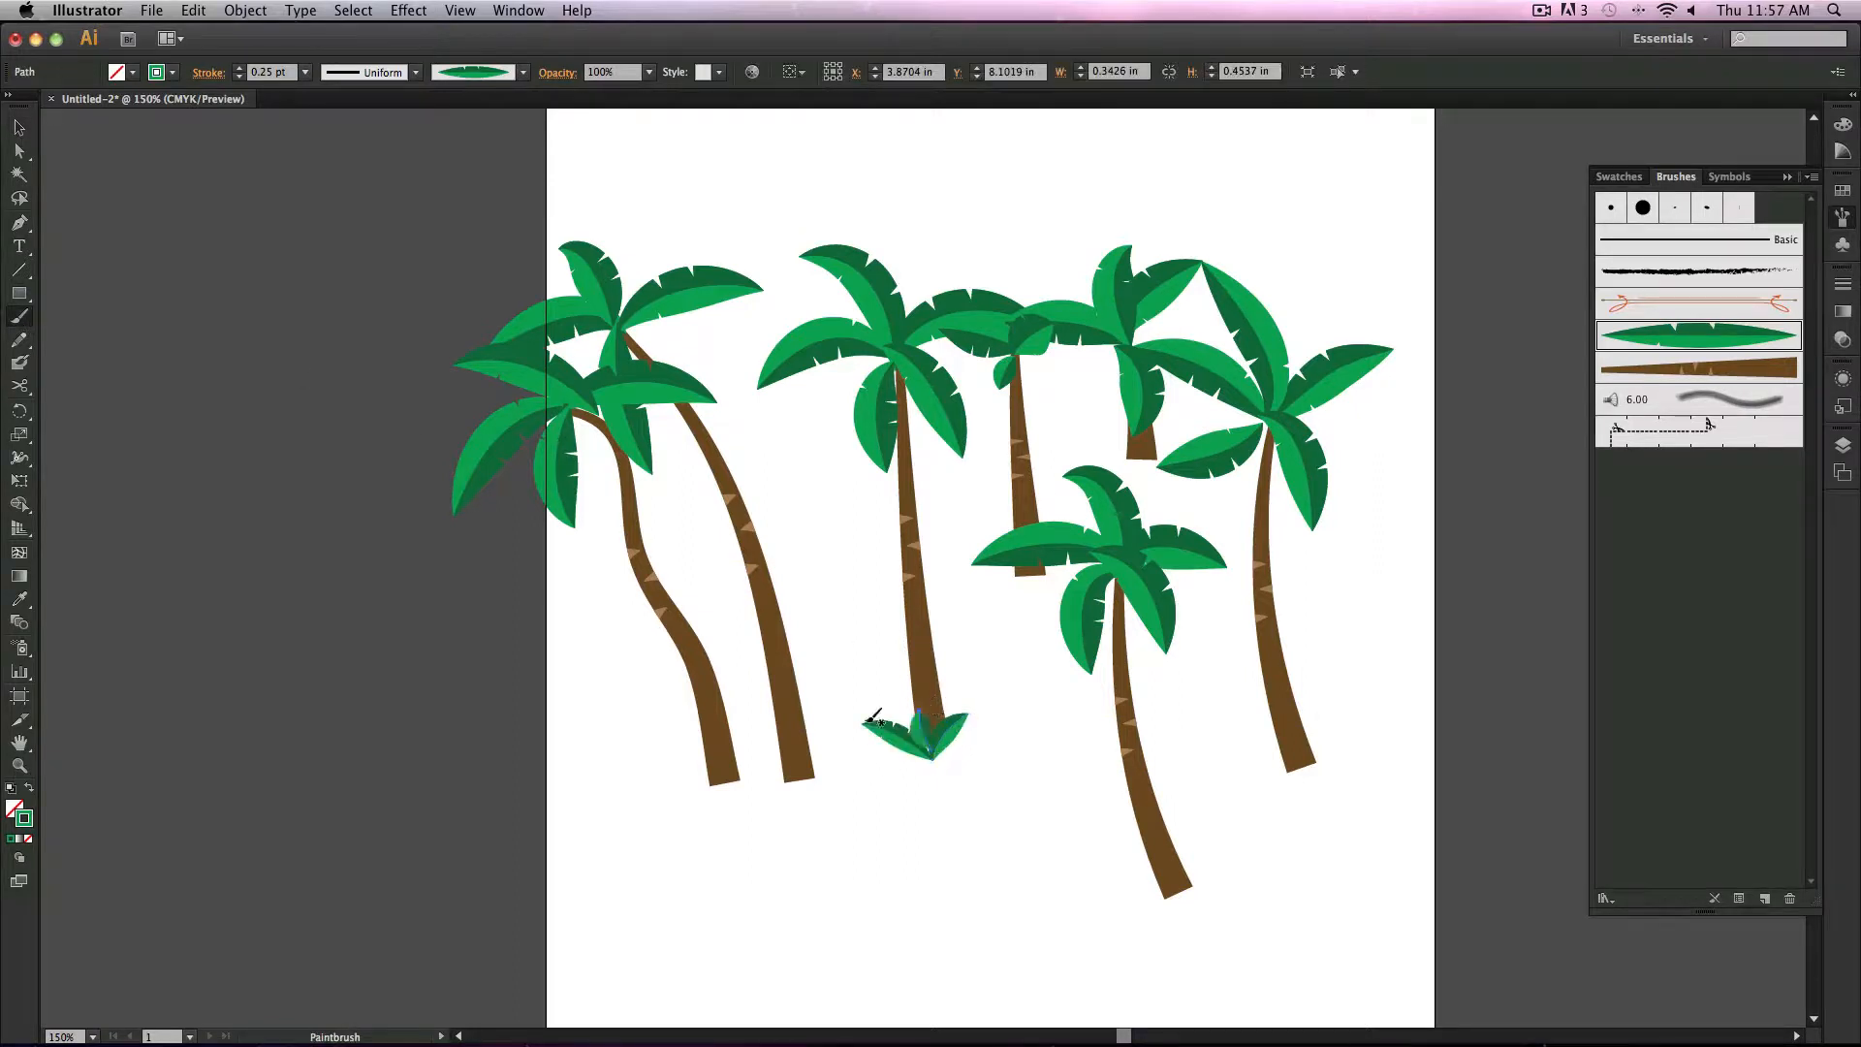
pyautogui.moveTo(752, 767)
pyautogui.mouseDown()
pyautogui.moveTo(809, 786)
pyautogui.moveTo(839, 746)
pyautogui.mouseUp()
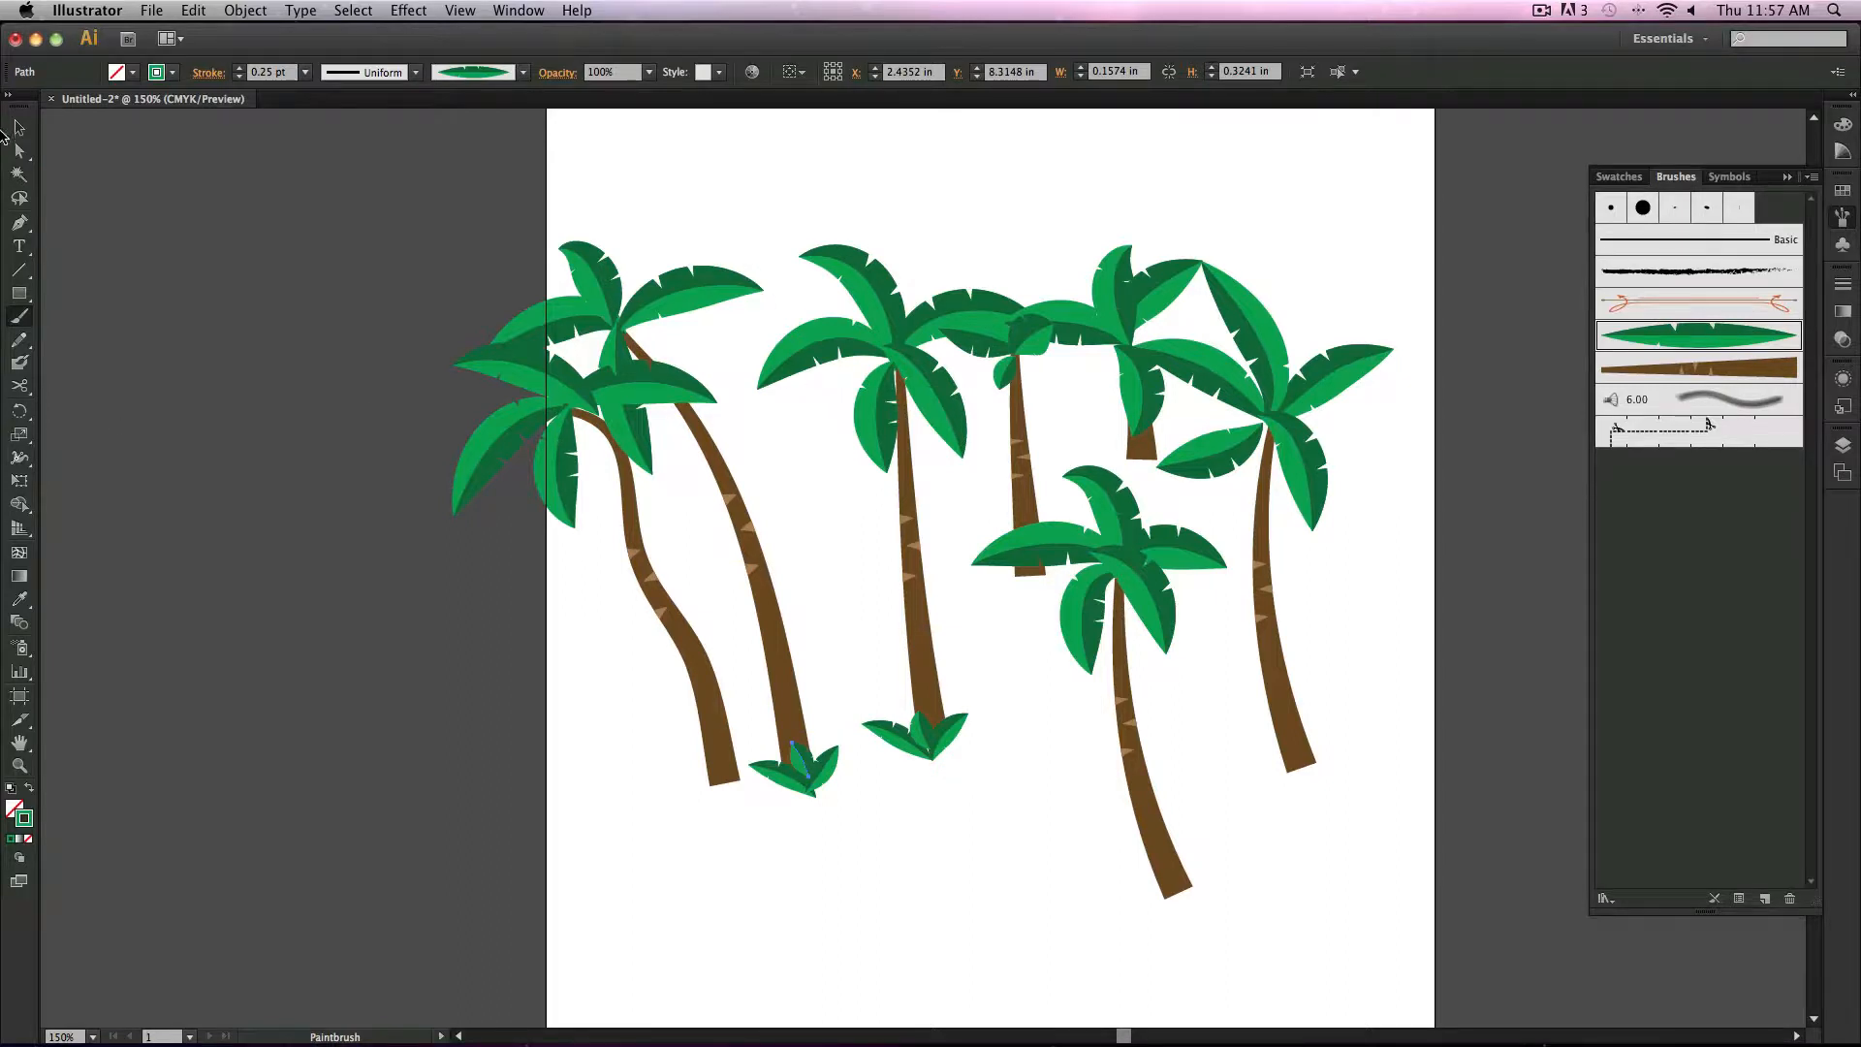
# Step: Select all the palm tree artwork and delete it
pyautogui.click(13, 128)
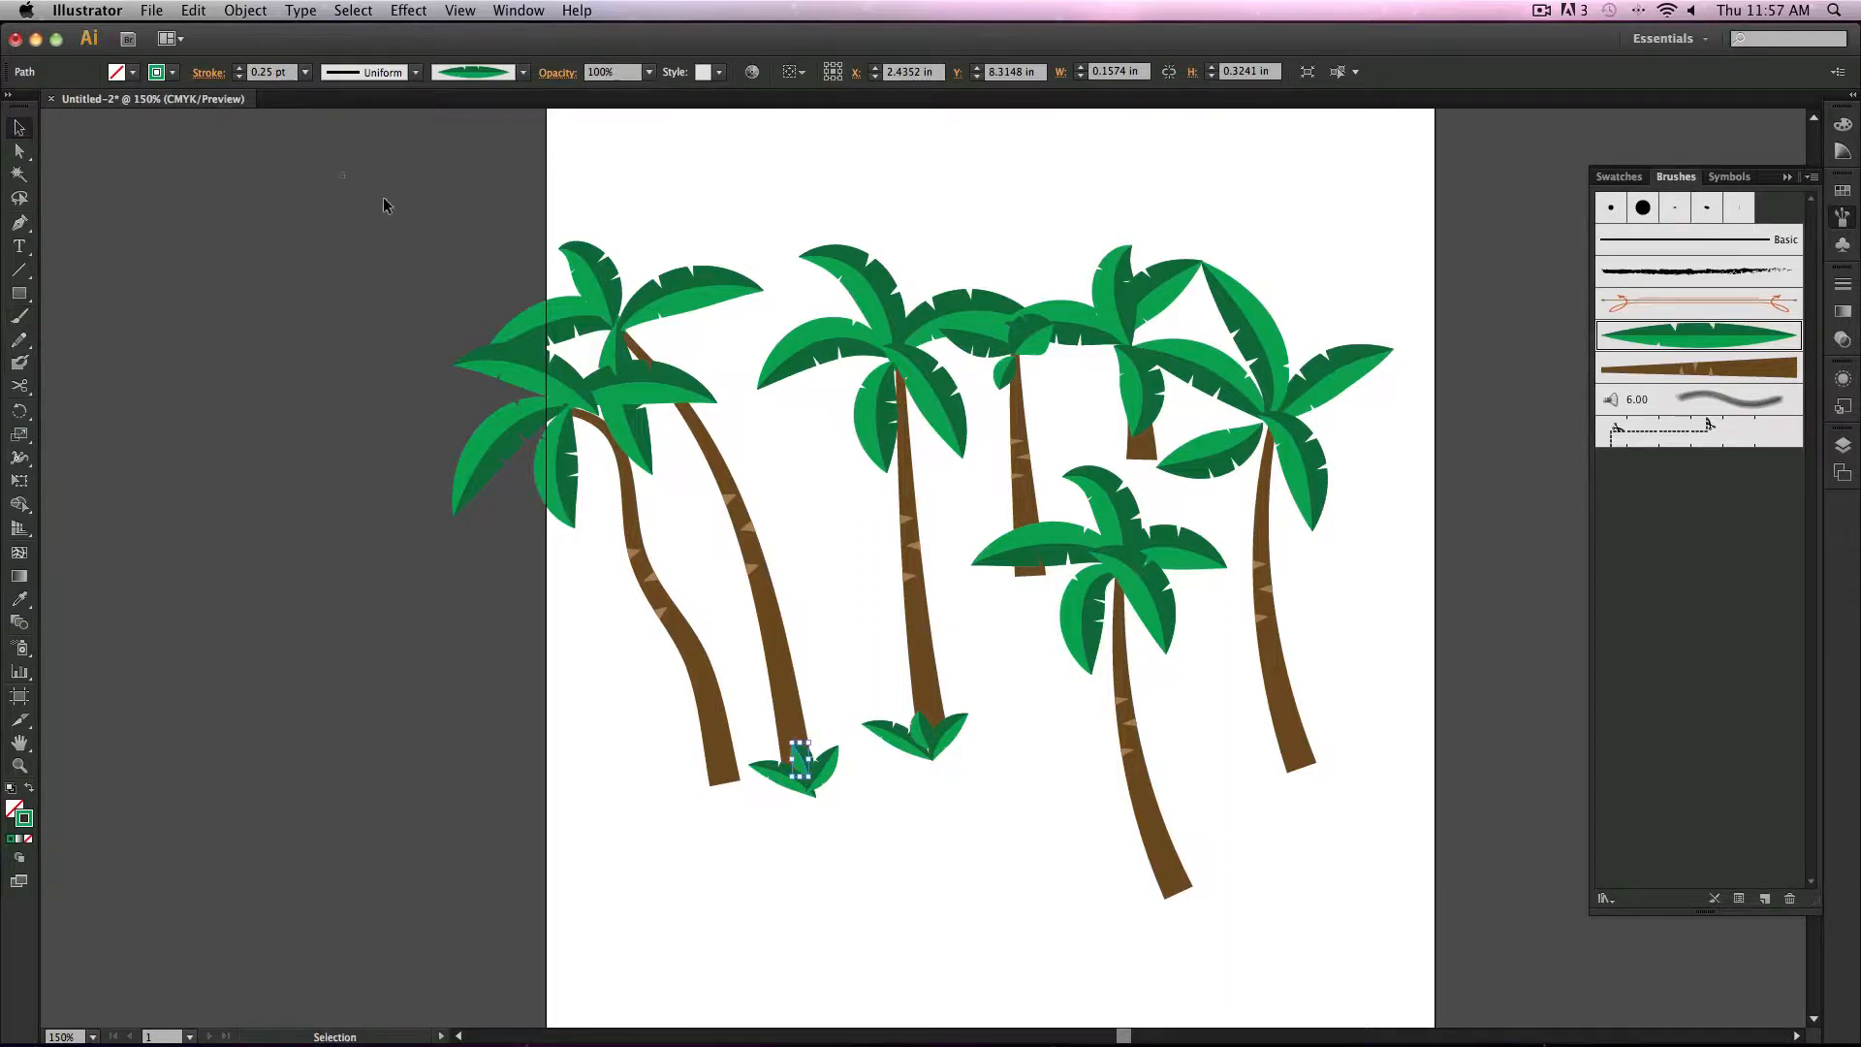
pyautogui.moveTo(384, 199); pyautogui.dragTo(1383, 948)
pyautogui.press('Delete')
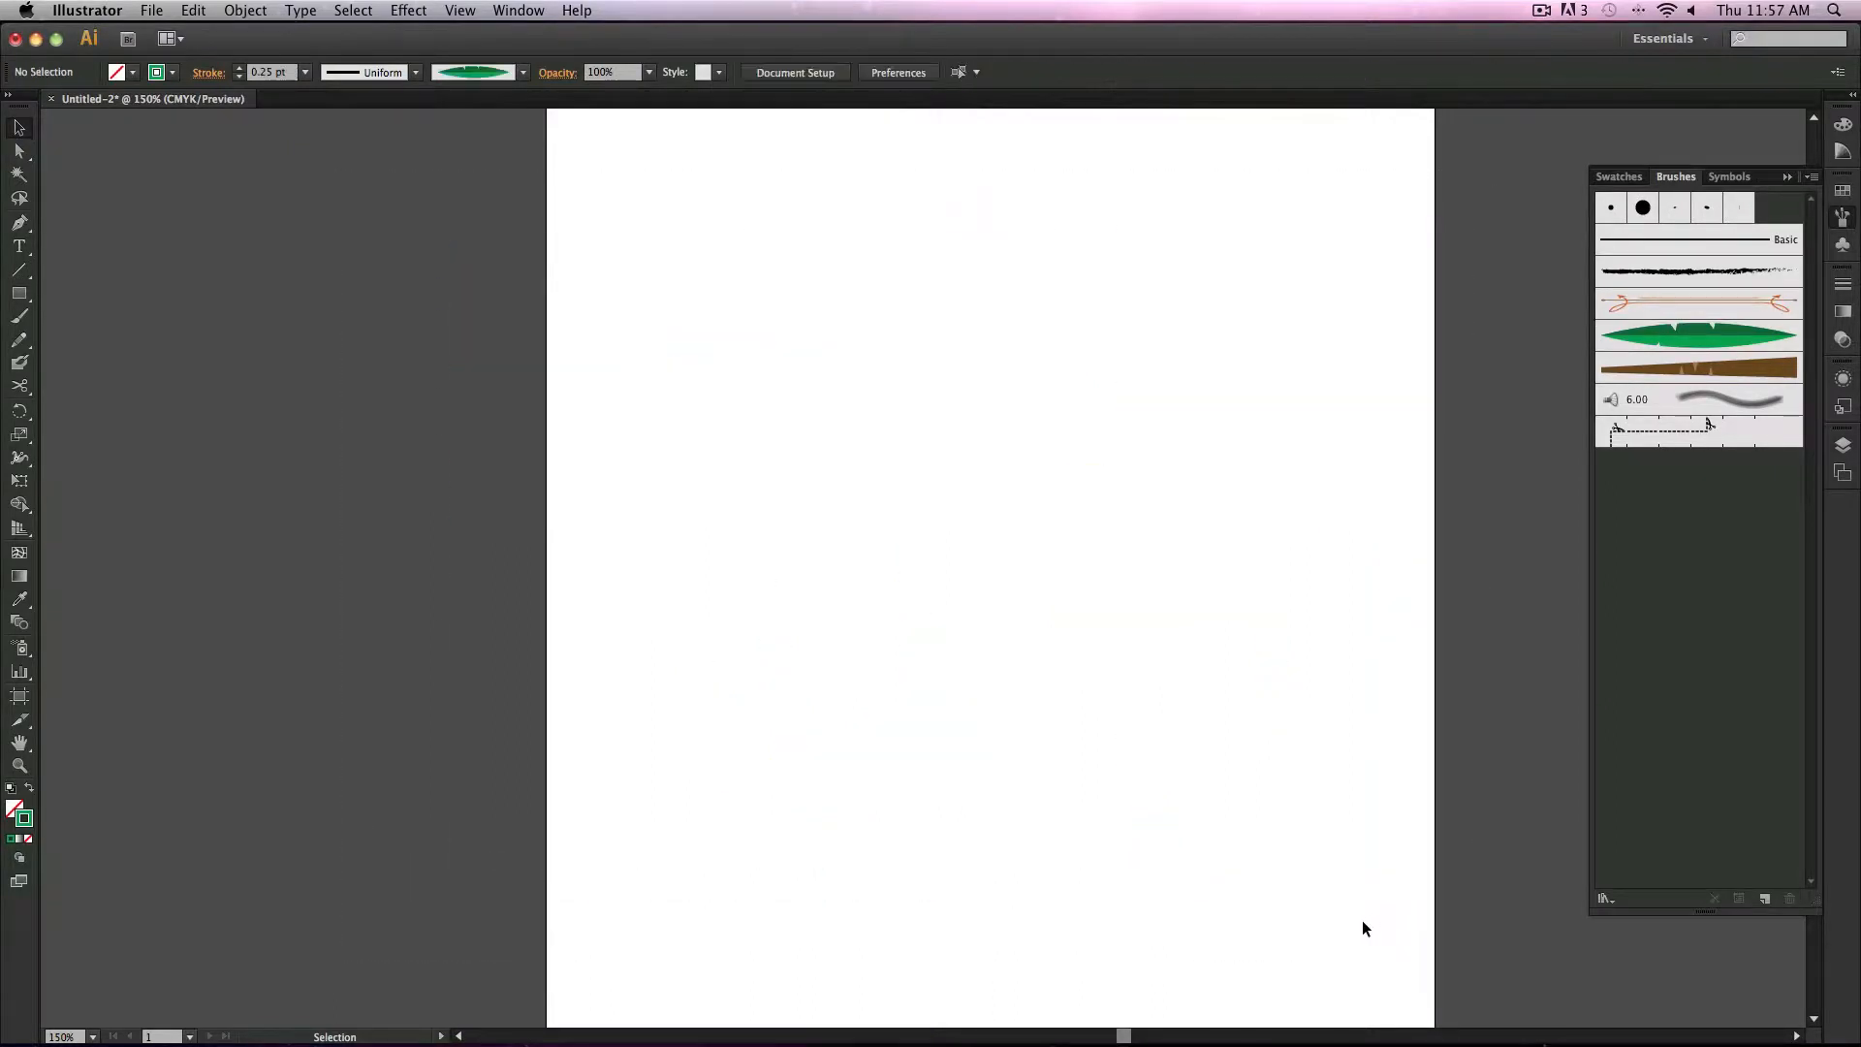
# Step: Open the Bristle Brush Library and enlarge and reposition its panel
pyautogui.click(19, 316)
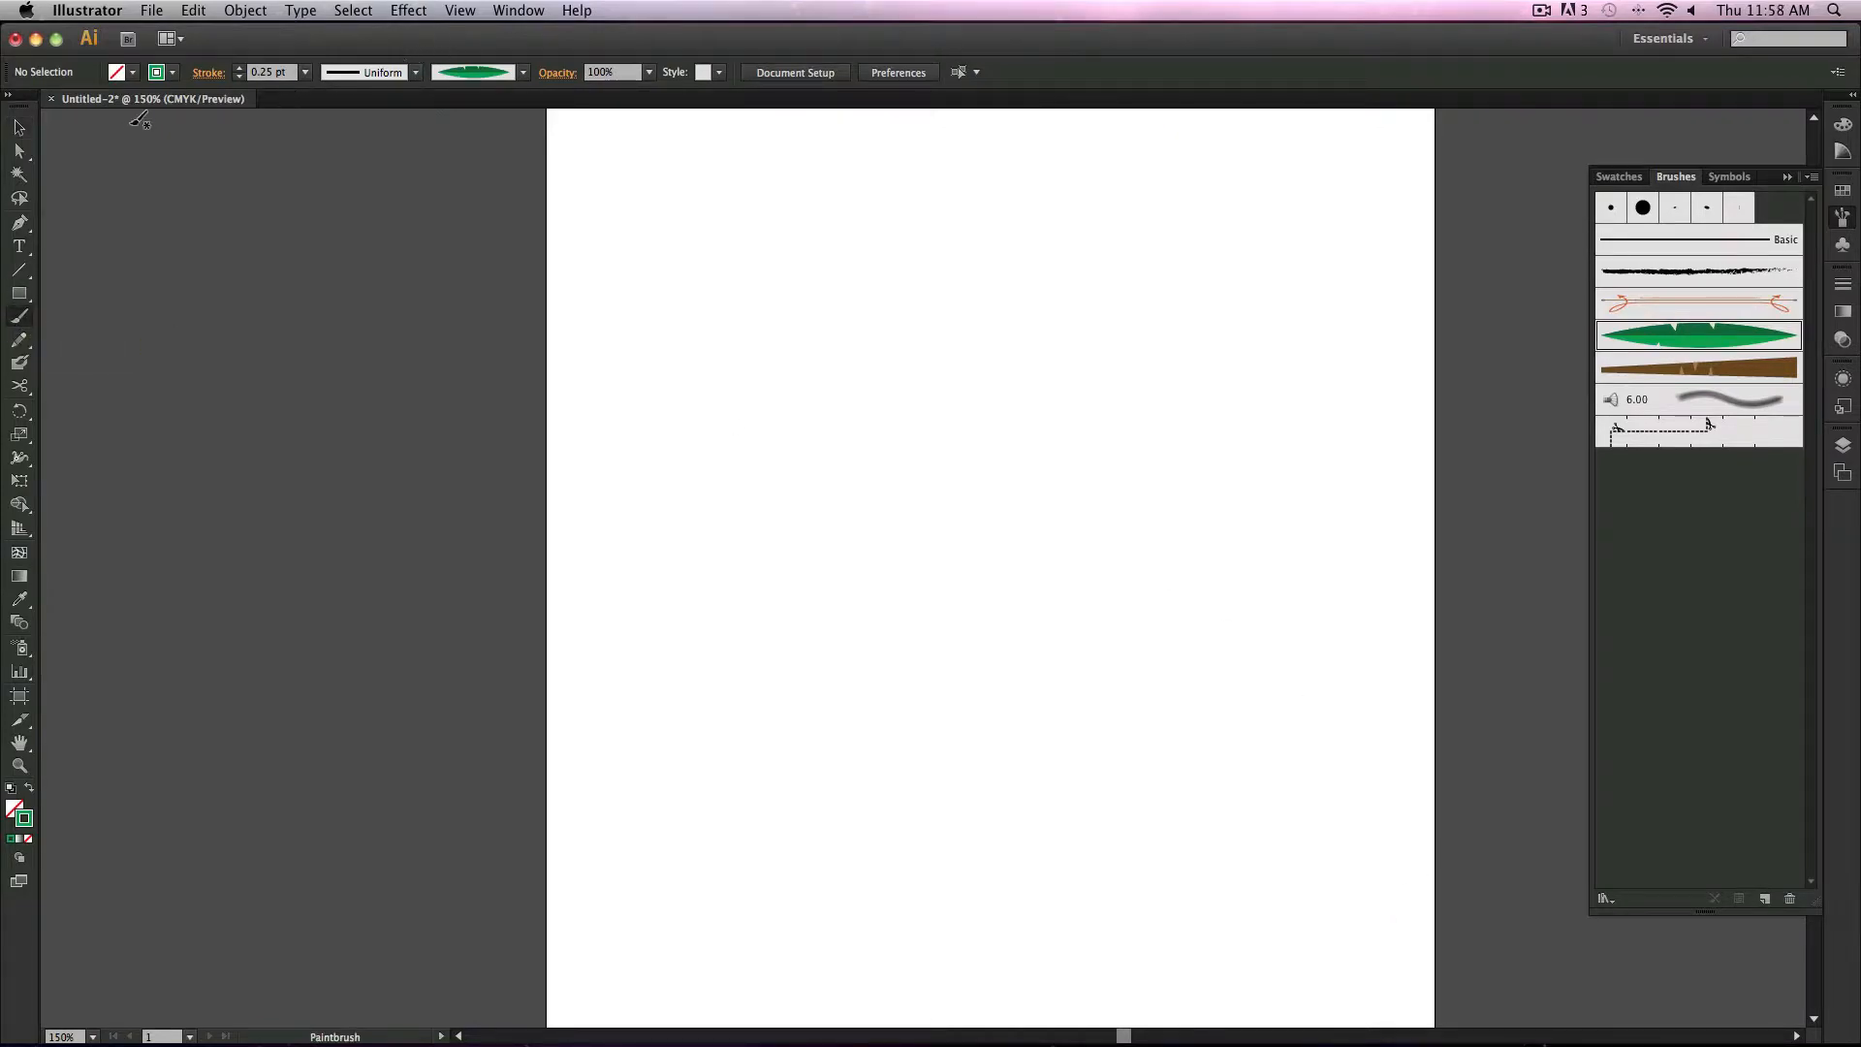
pyautogui.click(1811, 178)
pyautogui.moveTo(1730, 506)
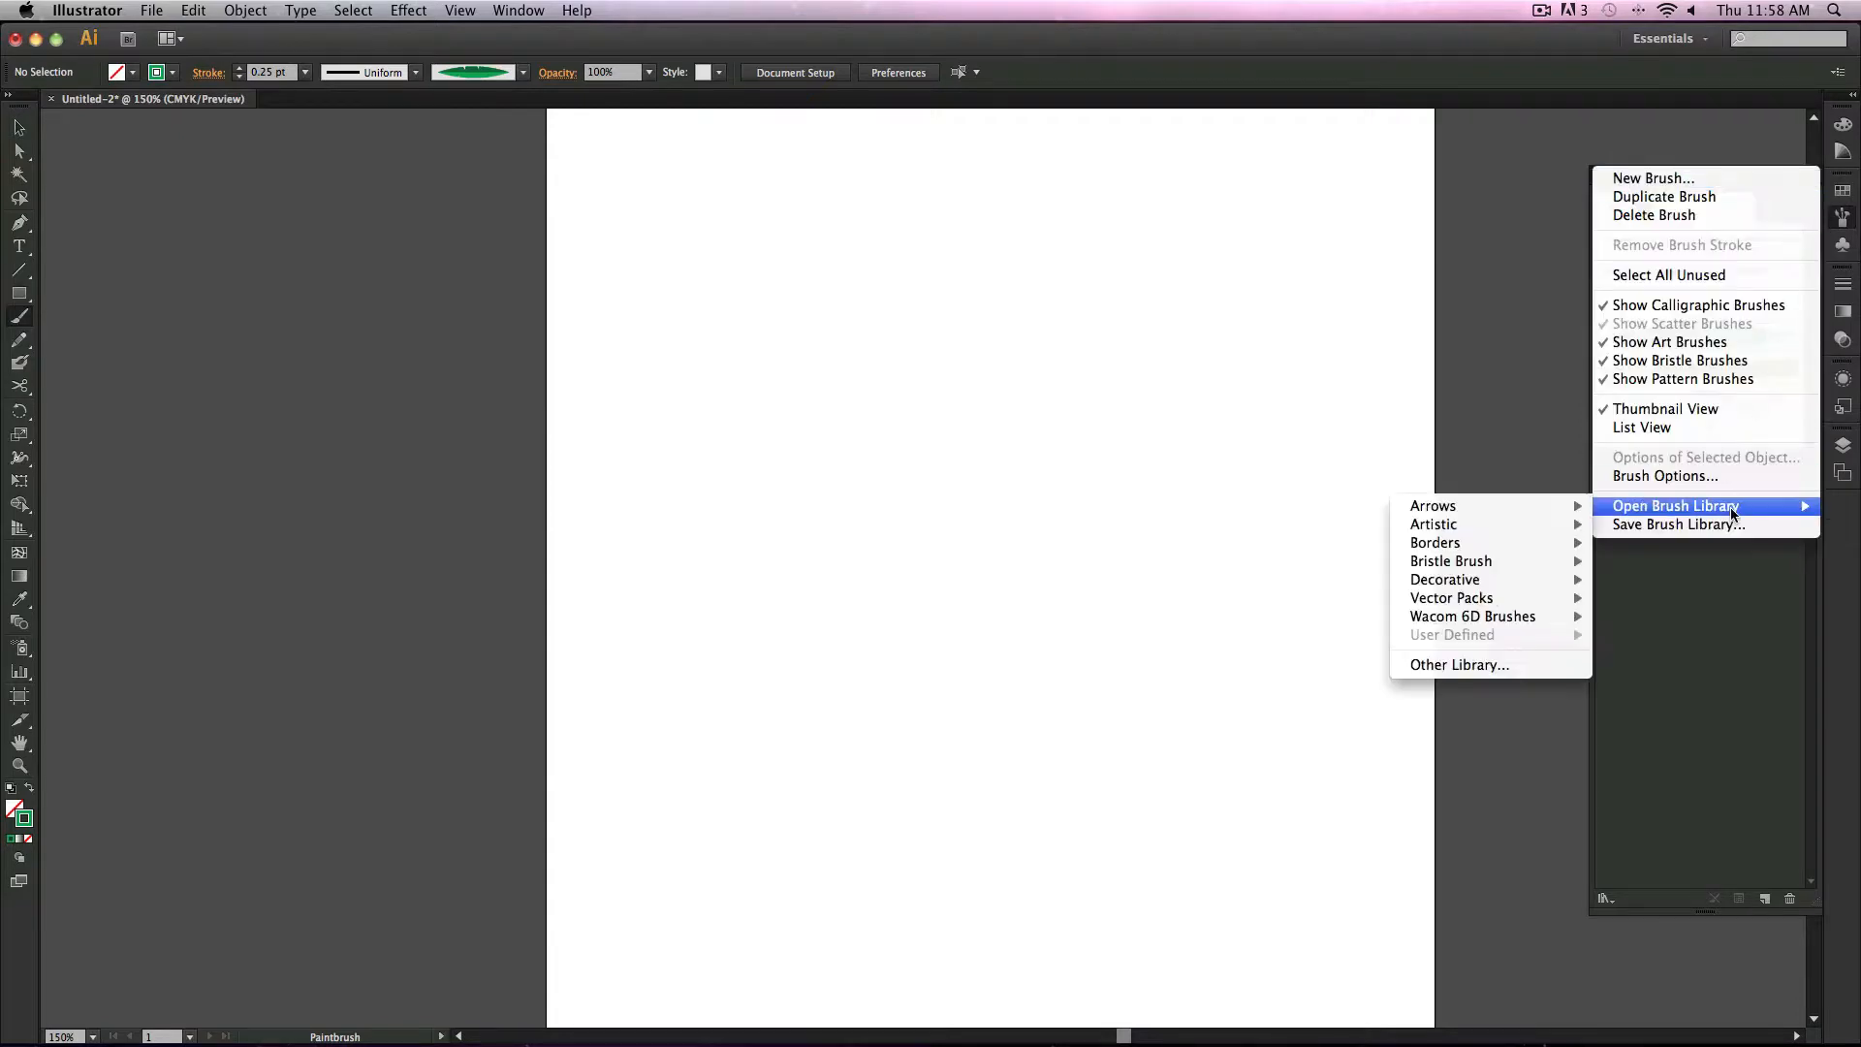
pyautogui.moveTo(1464, 561)
pyautogui.click(1342, 559)
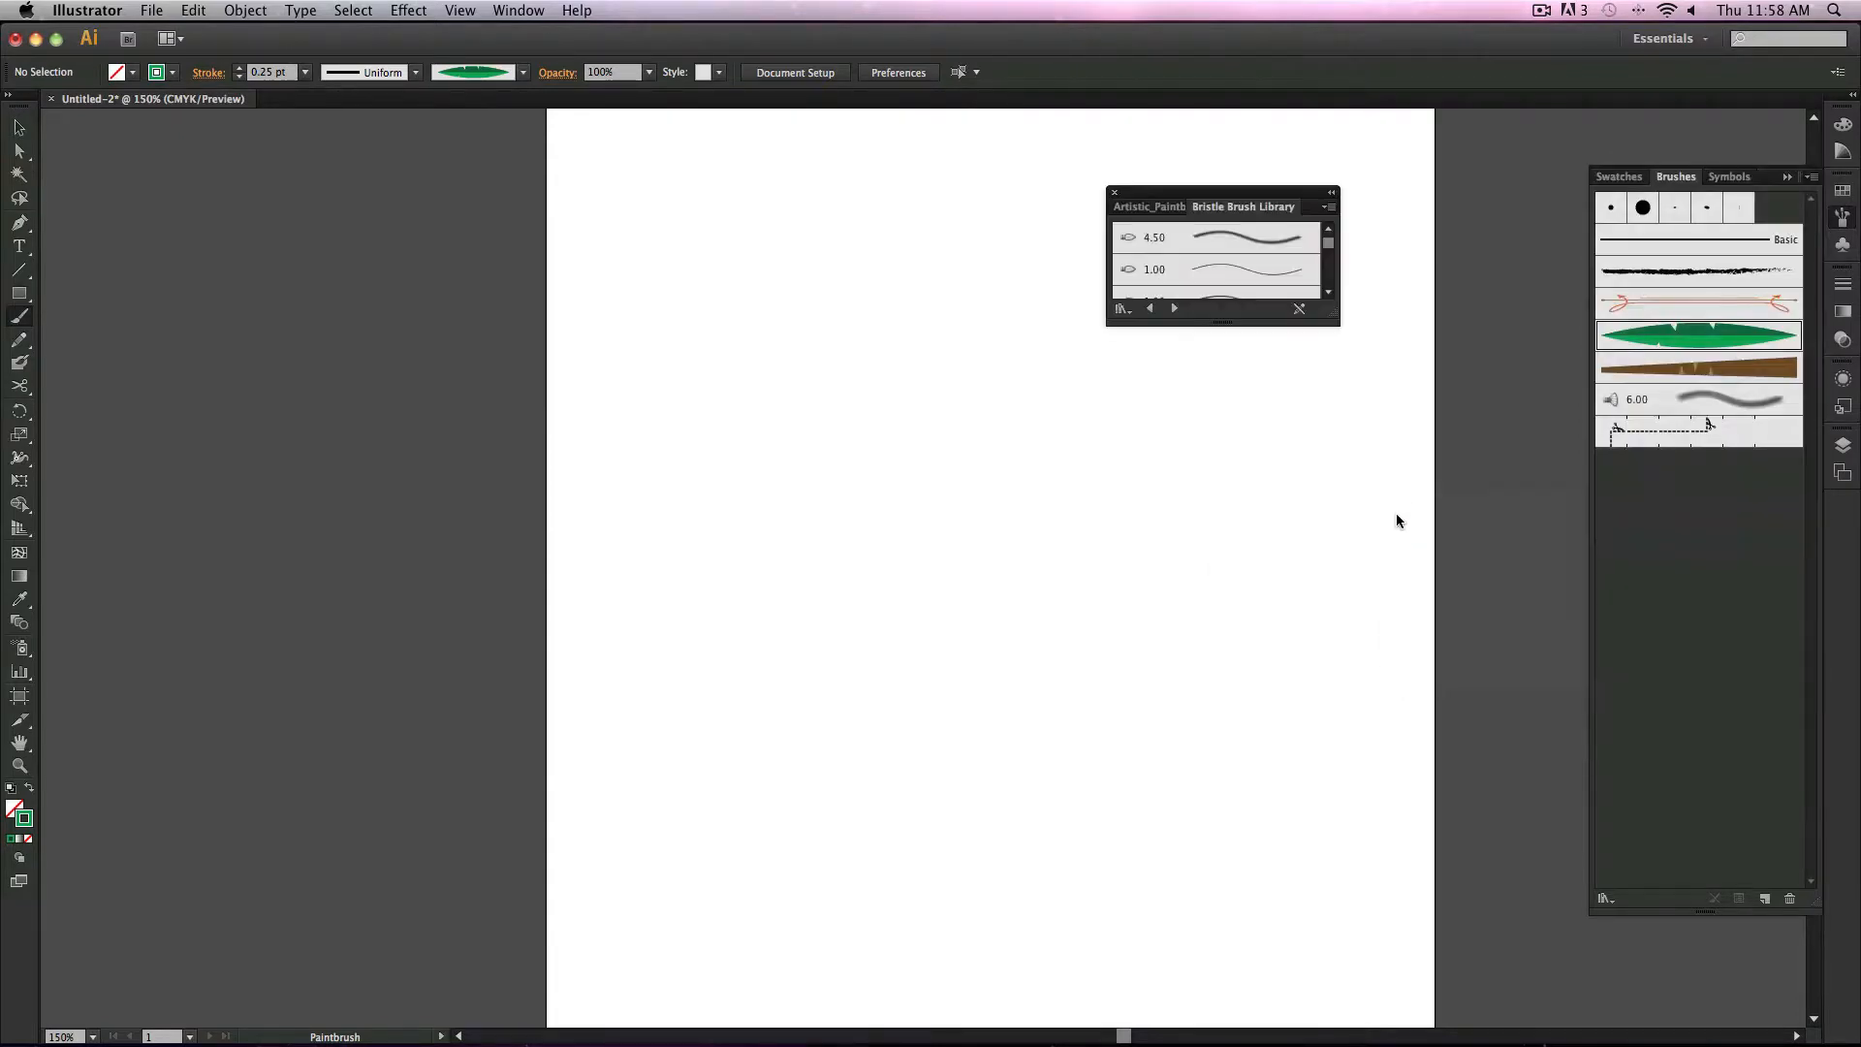
pyautogui.moveTo(1331, 323)
pyautogui.mouseDown()
pyautogui.moveTo(1575, 815)
pyautogui.moveTo(1586, 921)
pyautogui.mouseUp()
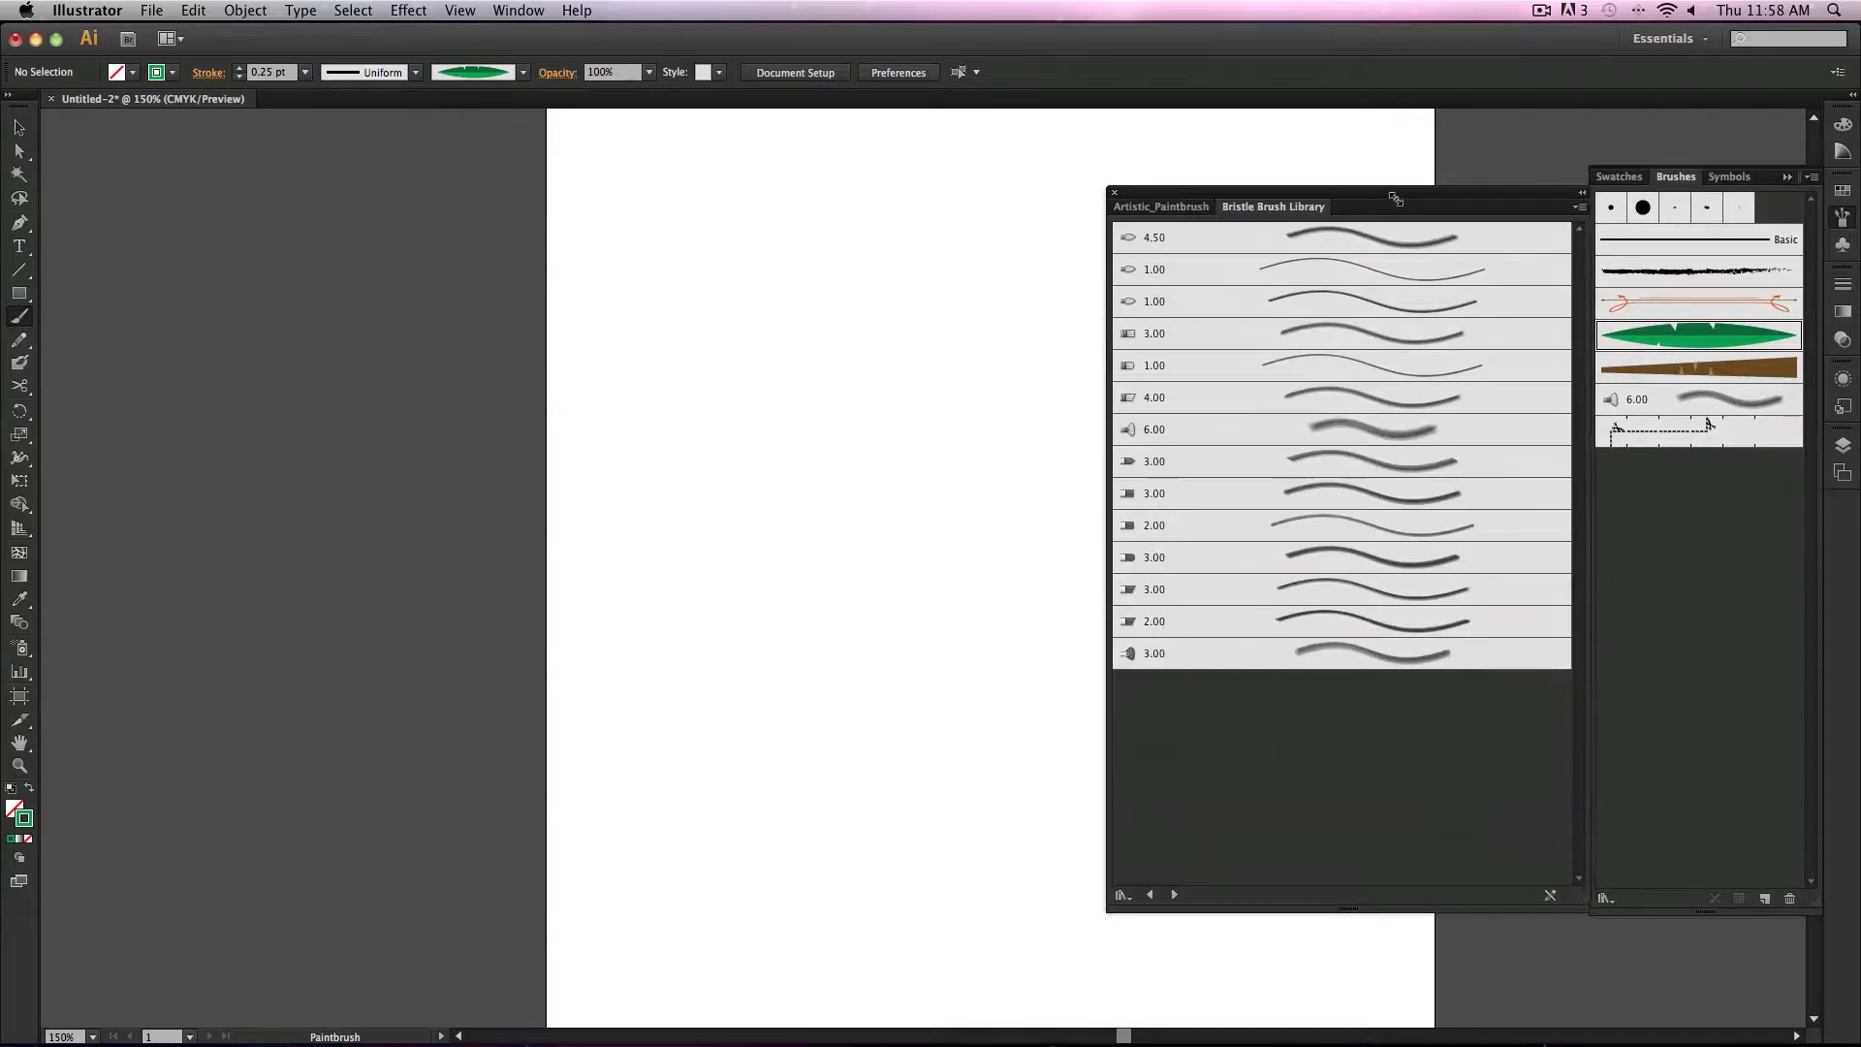
pyautogui.moveTo(1392, 199); pyautogui.dragTo(1574, 194)
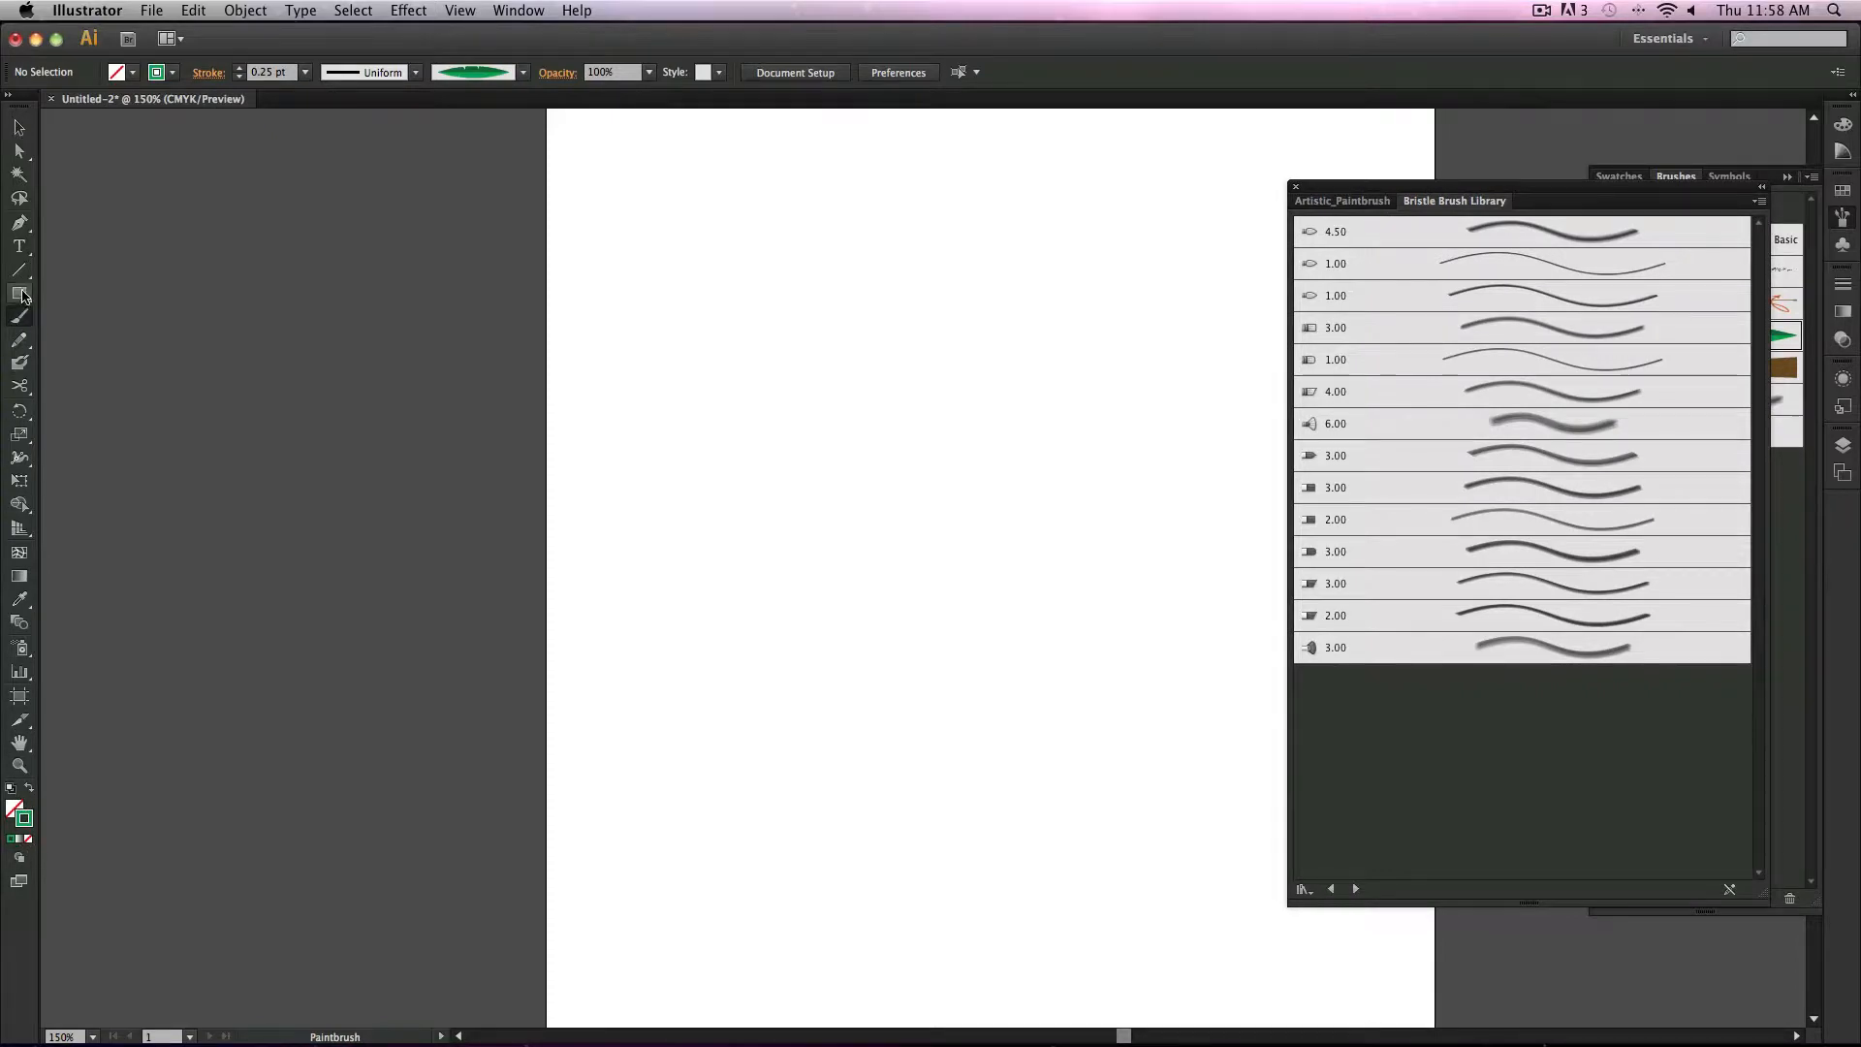
# Step: Draw a circle about 3.32 in wide with the Ellipse tool
pyautogui.moveTo(20, 297); pyautogui.dragTo(106, 336)
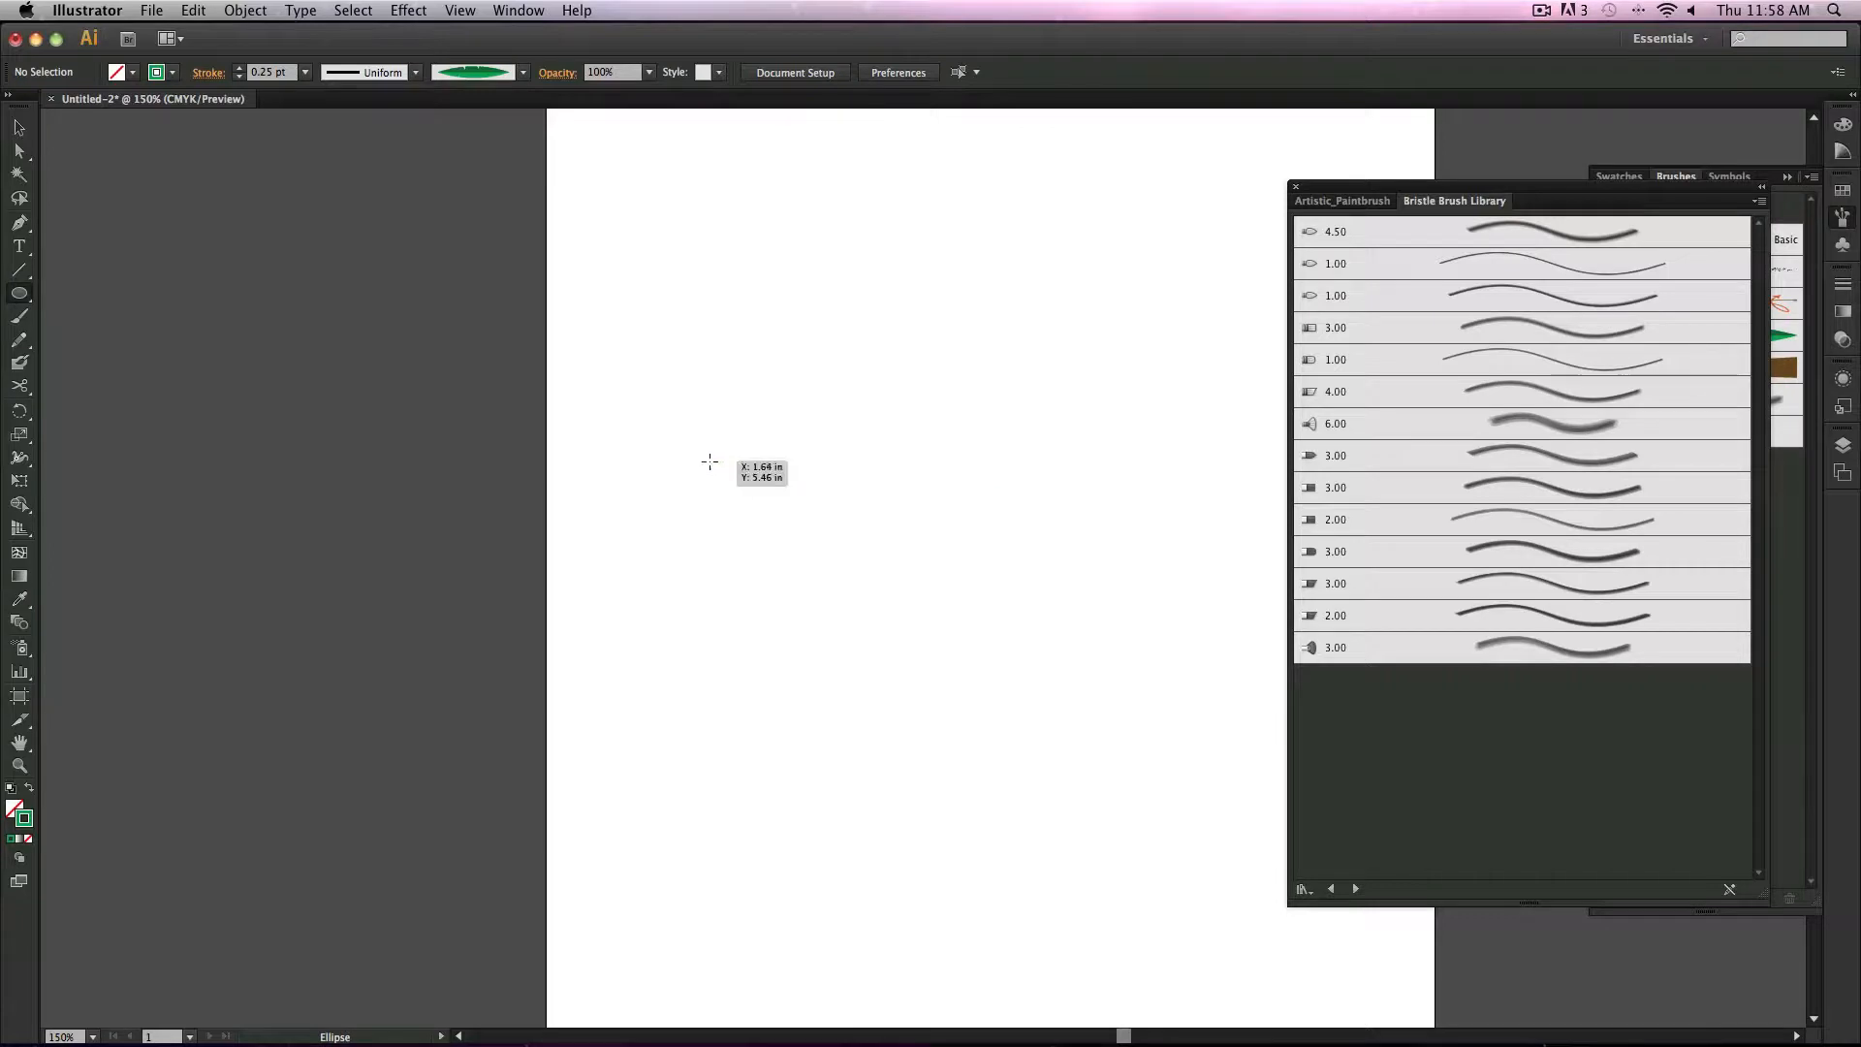
pyautogui.moveTo(648, 401); pyautogui.dragTo(1015, 682)
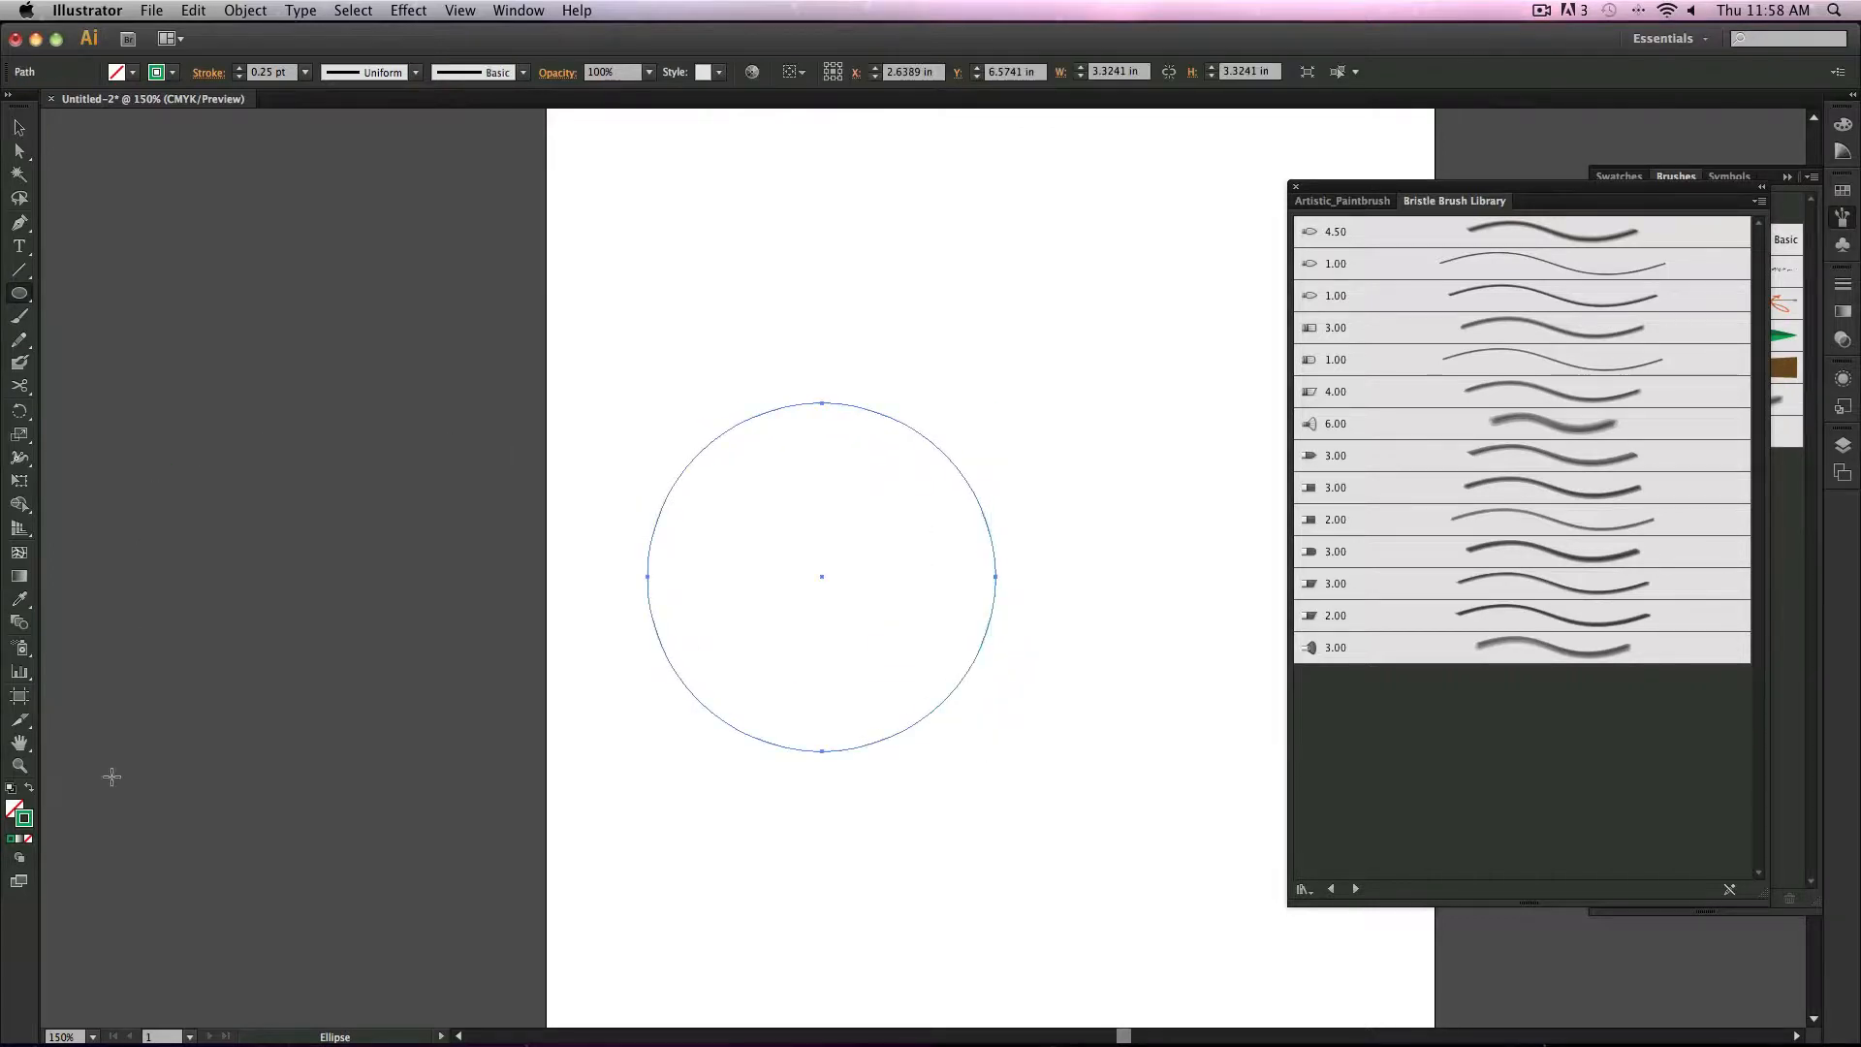
# Step: Swap the circle's fill and stroke colours
pyautogui.click(30, 791)
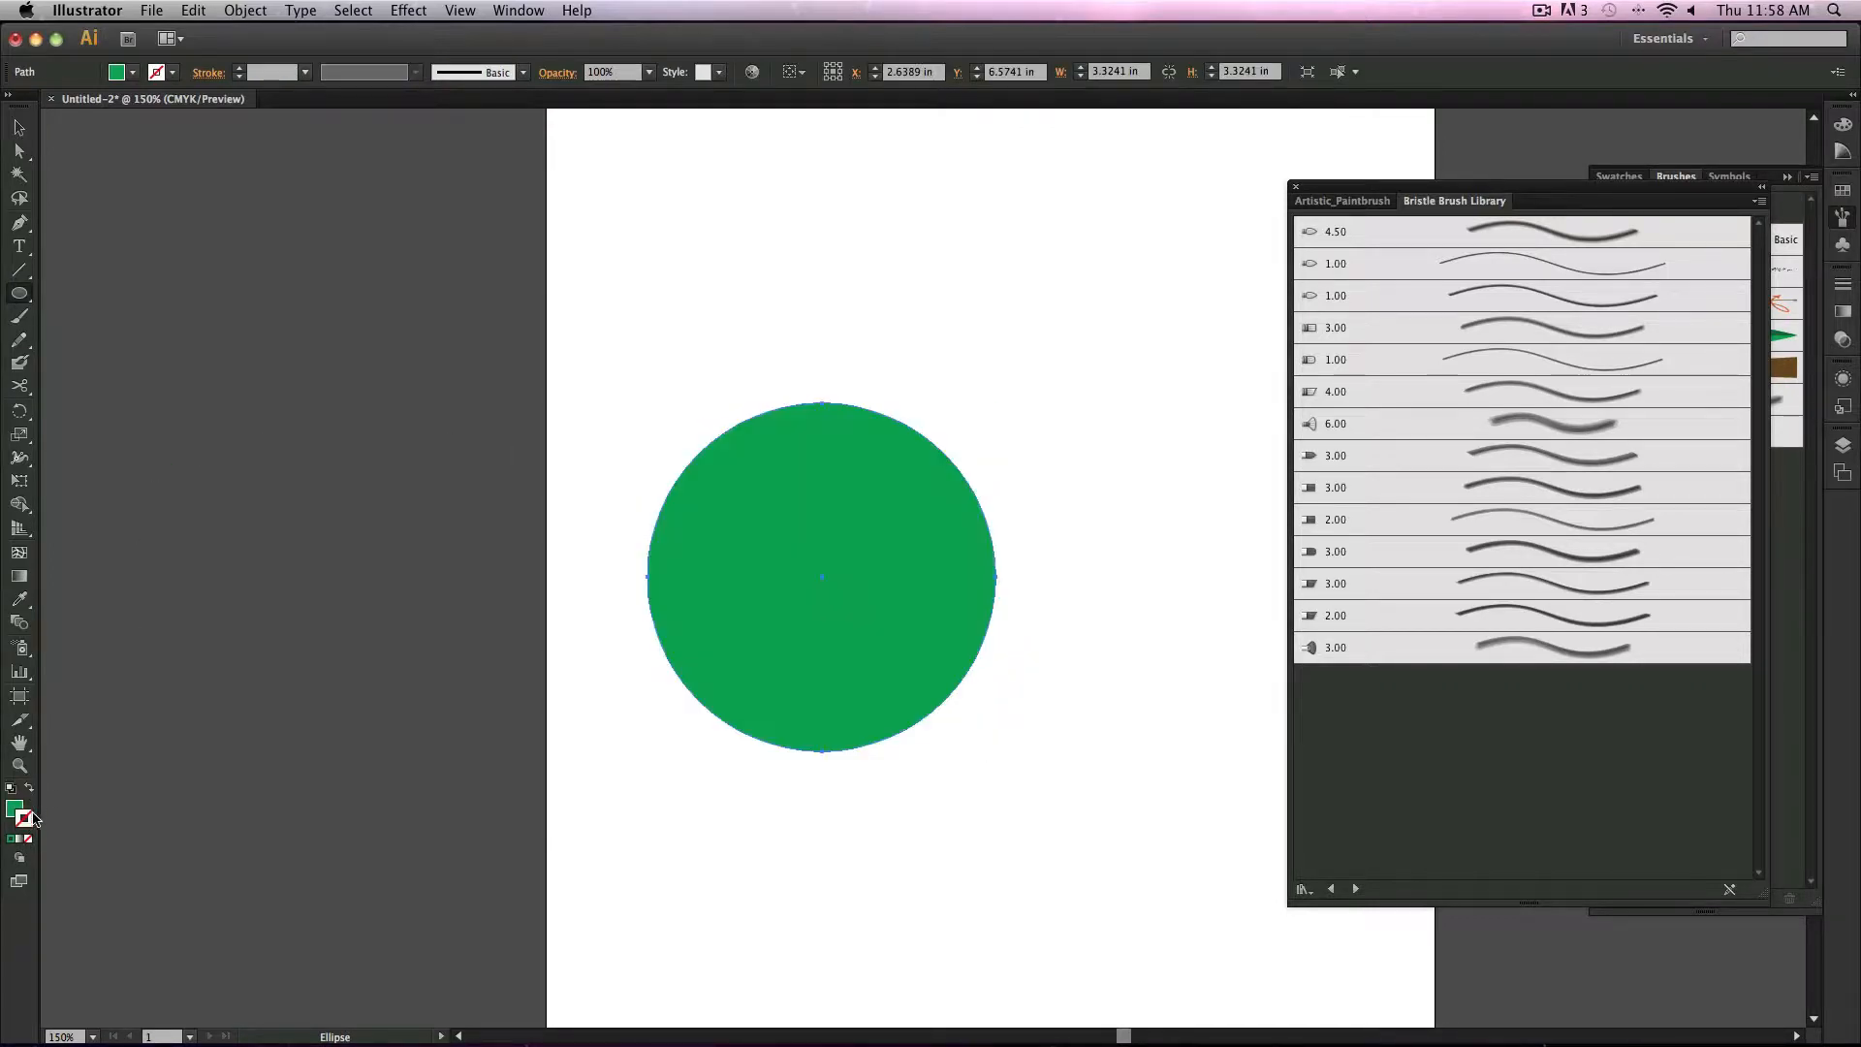
pyautogui.click(14, 807)
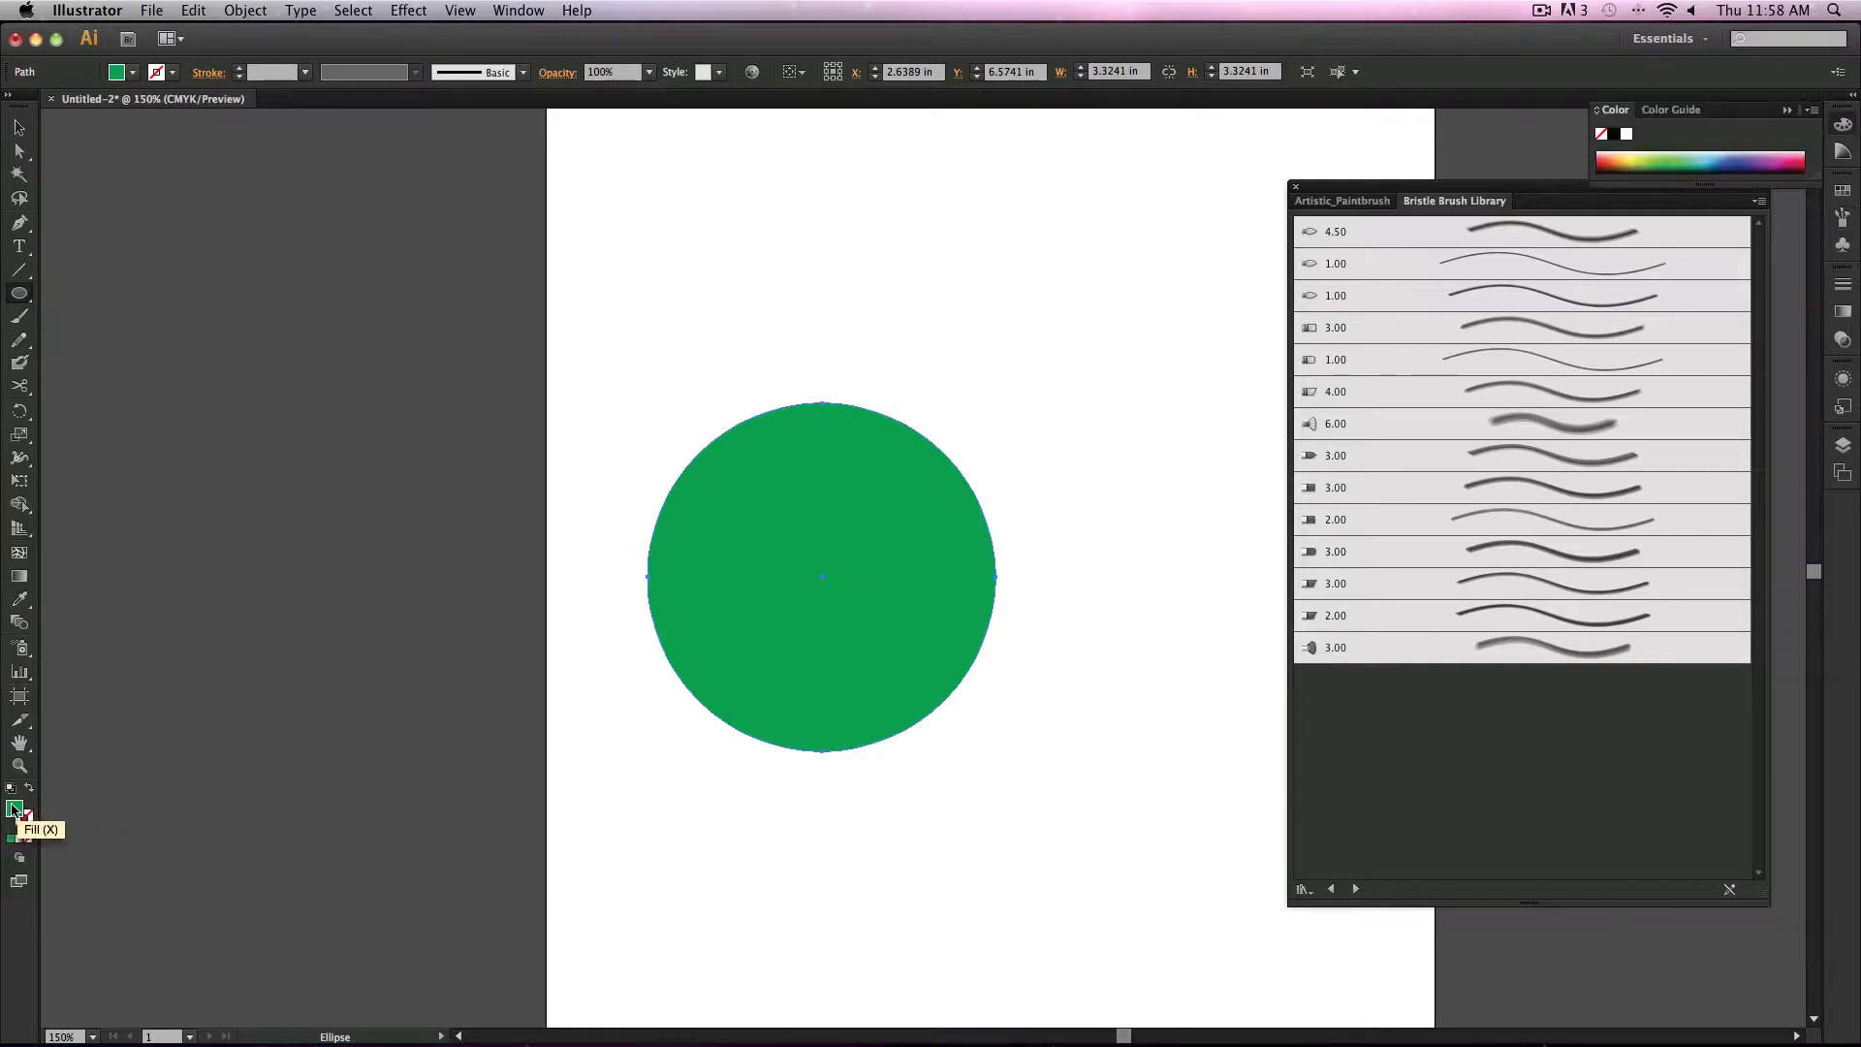
pyautogui.doubleClick(13, 807)
pyautogui.moveTo(393, 417); pyautogui.dragTo(393, 514)
pyautogui.moveTo(281, 424); pyautogui.dragTo(220, 368)
pyautogui.moveTo(390, 514); pyautogui.dragTo(393, 522)
pyautogui.click(563, 325)
pyautogui.click(382, 488)
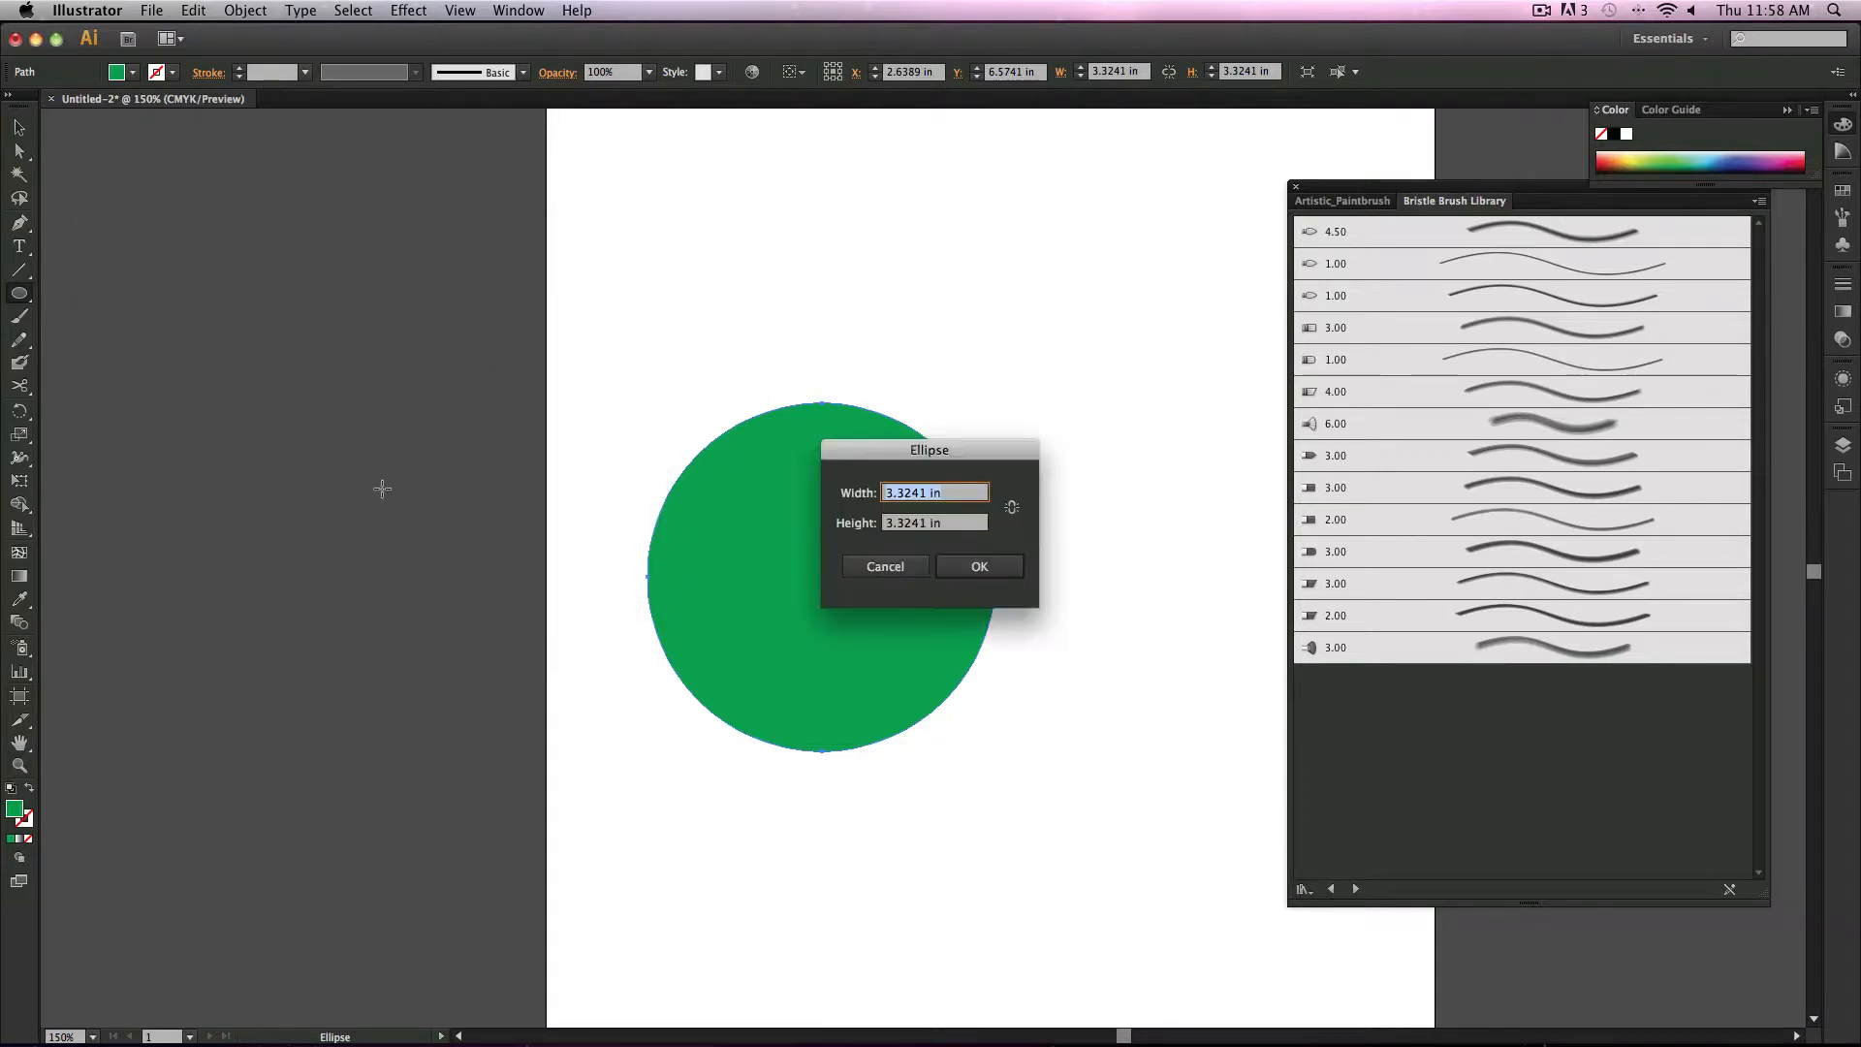
pyautogui.click(886, 566)
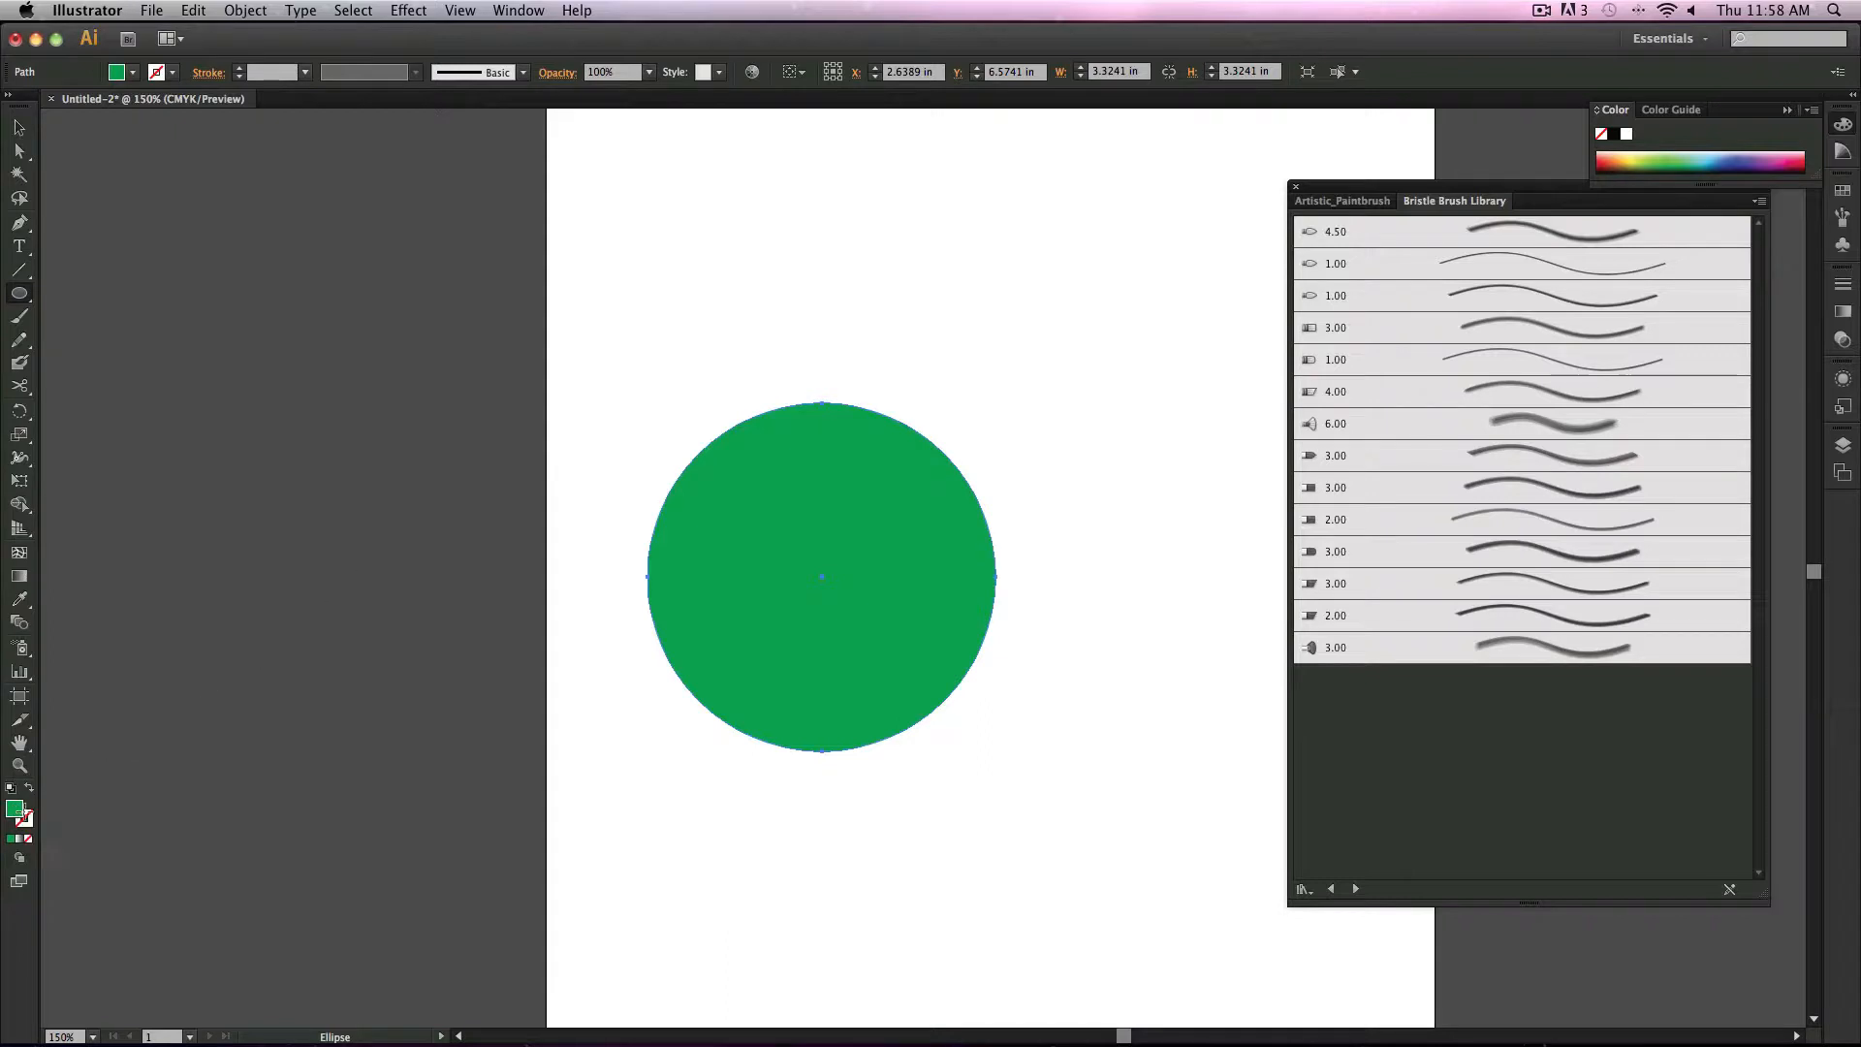
# Step: Change the circle's fill colour to B79A5E in the Color Picker
pyautogui.doubleClick(19, 810)
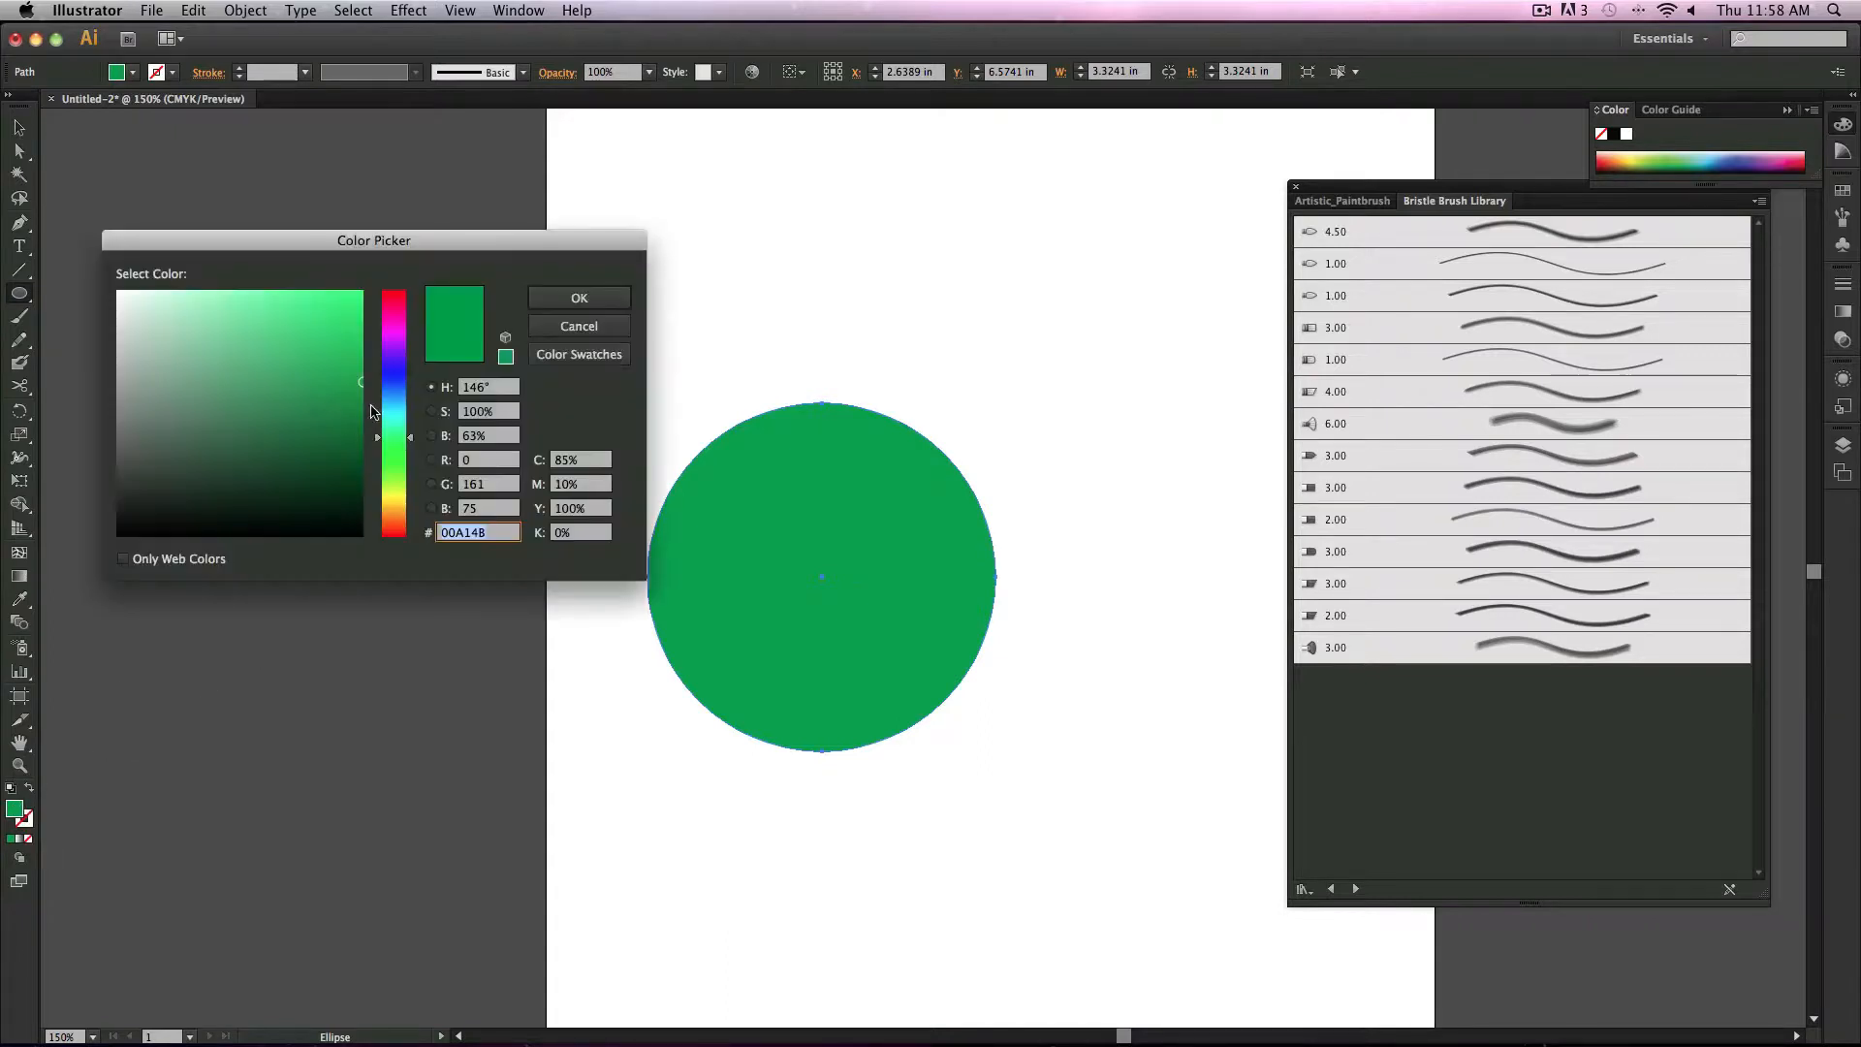
pyautogui.moveTo(398, 493); pyautogui.dragTo(399, 510)
pyautogui.moveTo(329, 411); pyautogui.dragTo(236, 360)
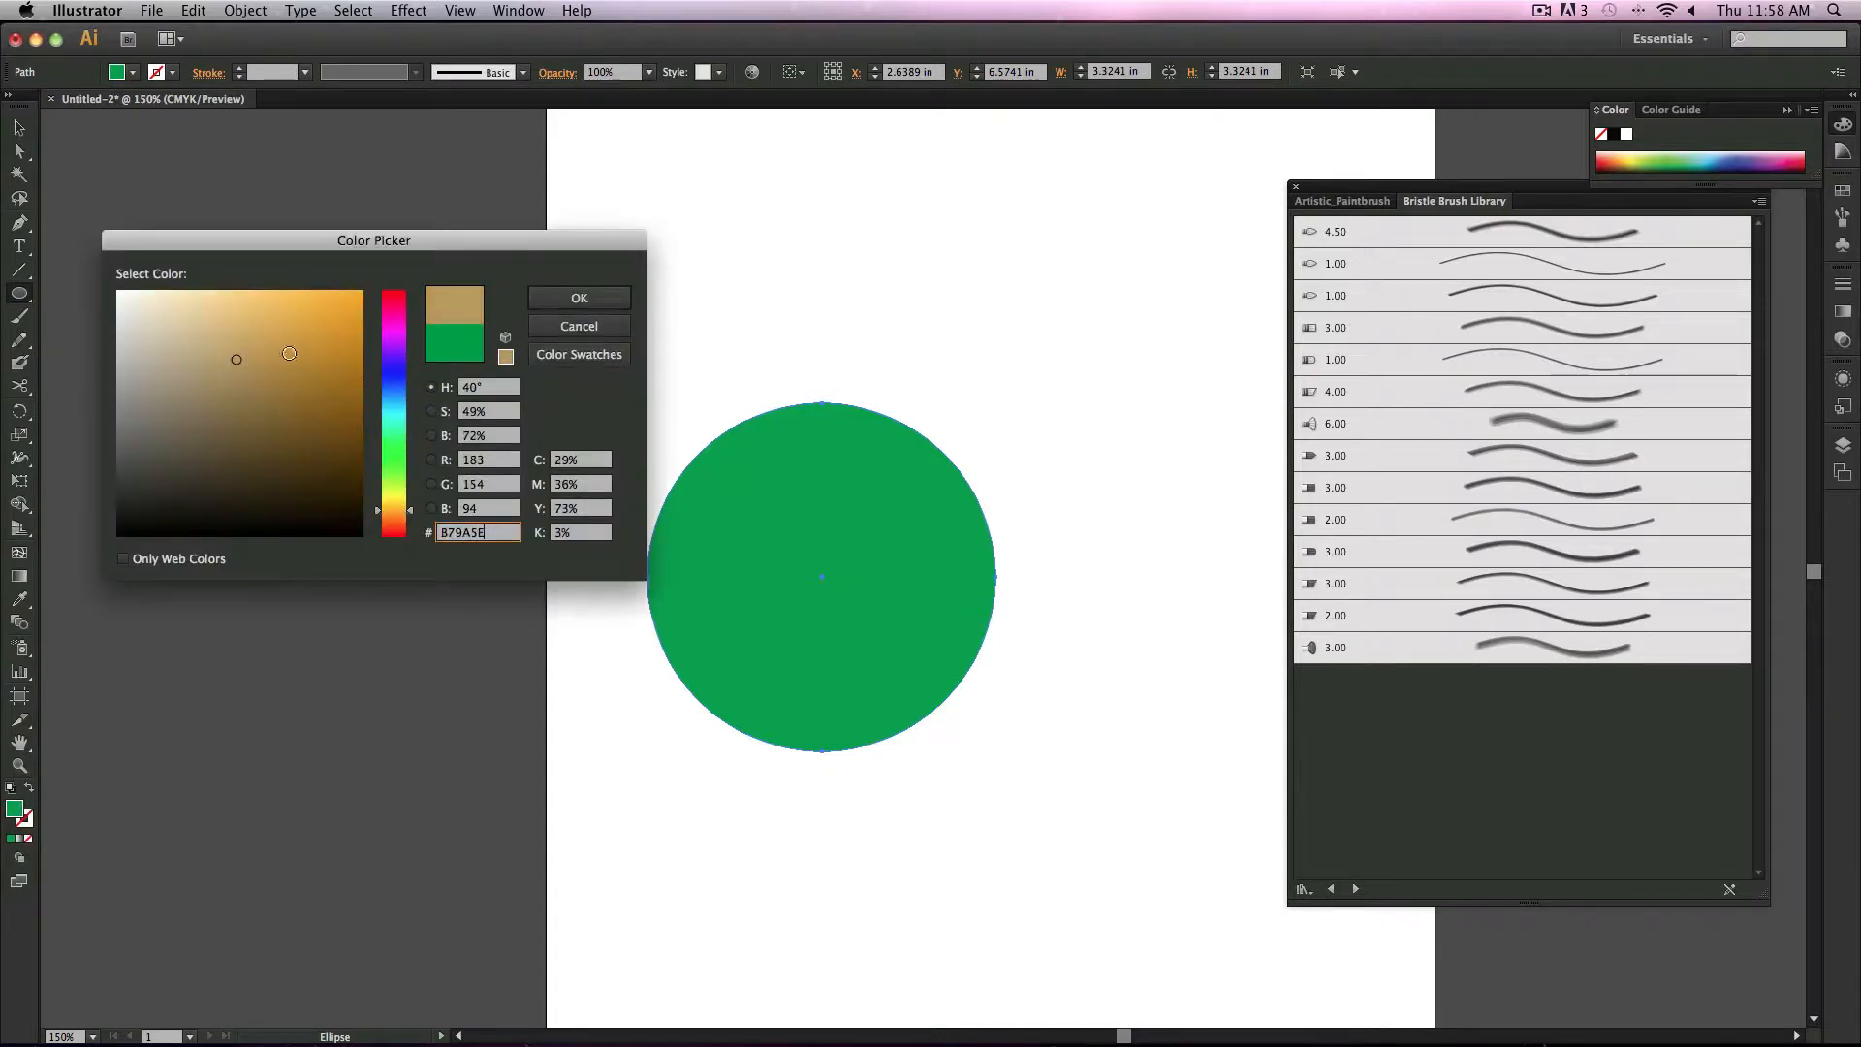
pyautogui.click(554, 295)
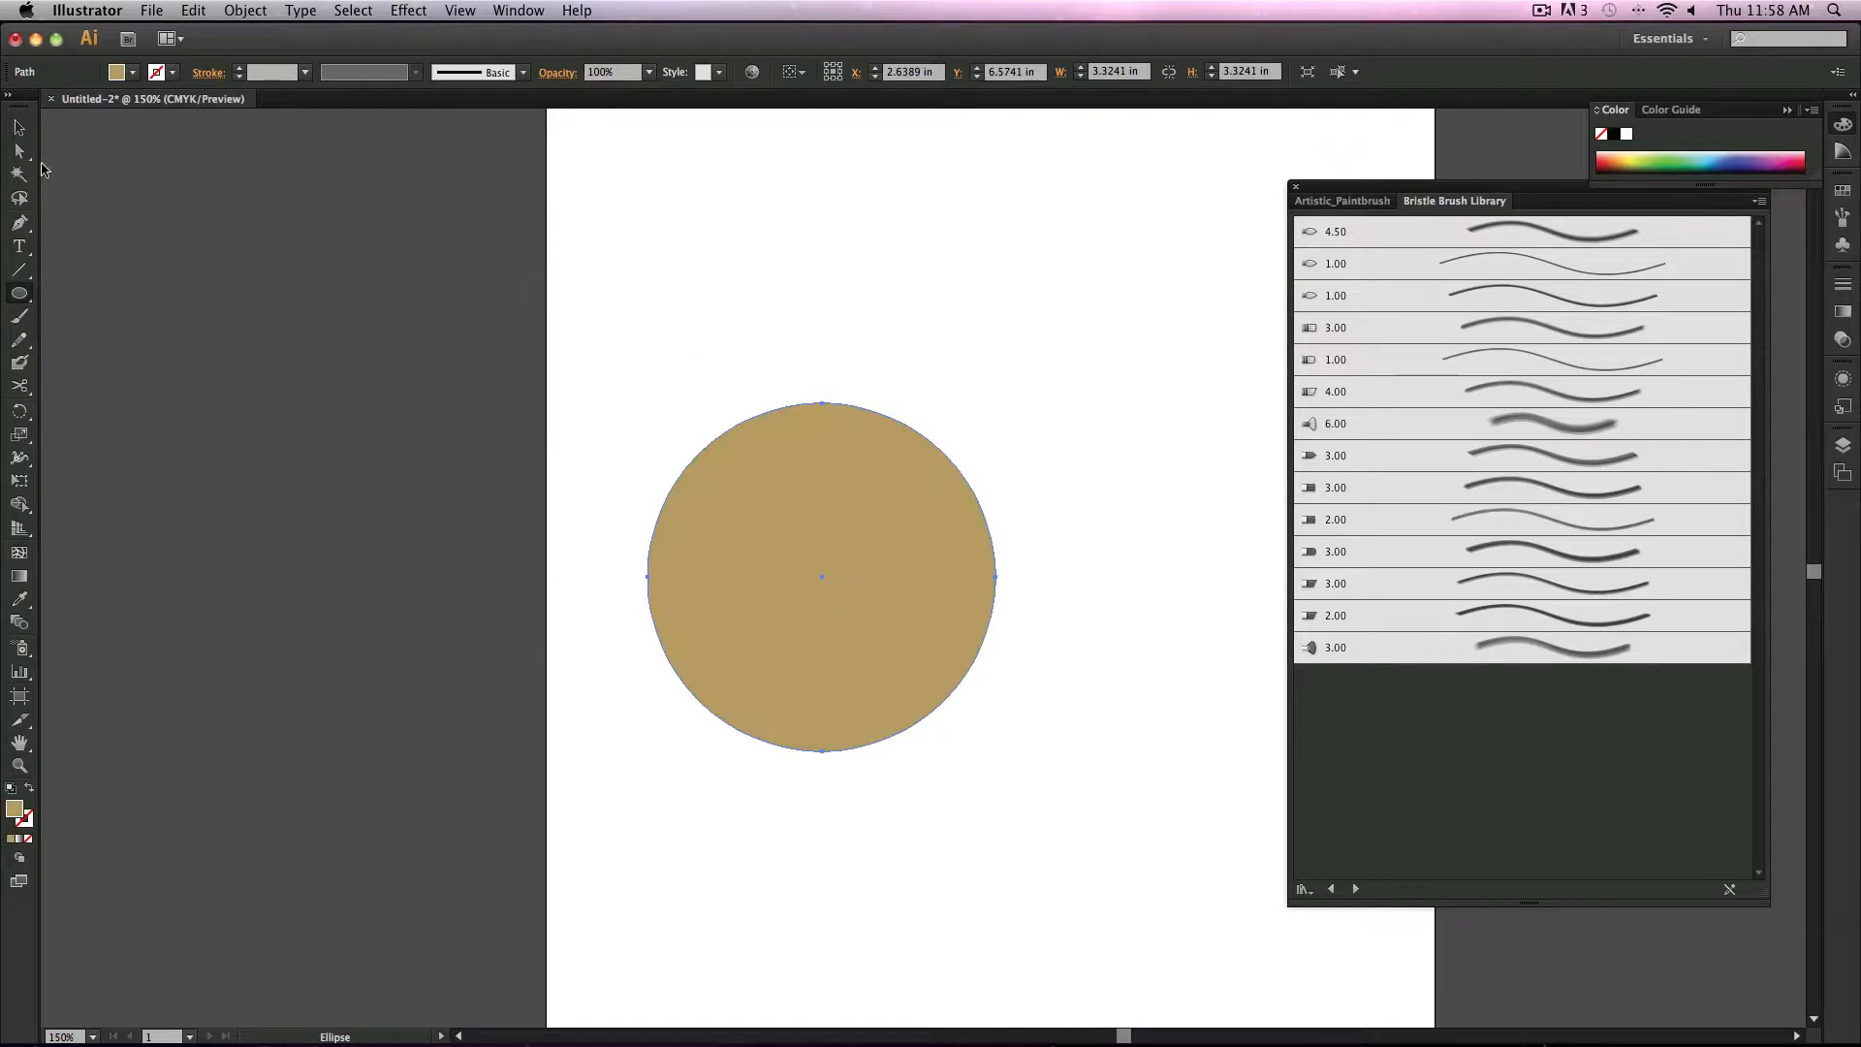
# Step: Switch to Draw Inside mode with the Mop bristle brush and try painting strokes inside the circle
pyautogui.click(18, 129)
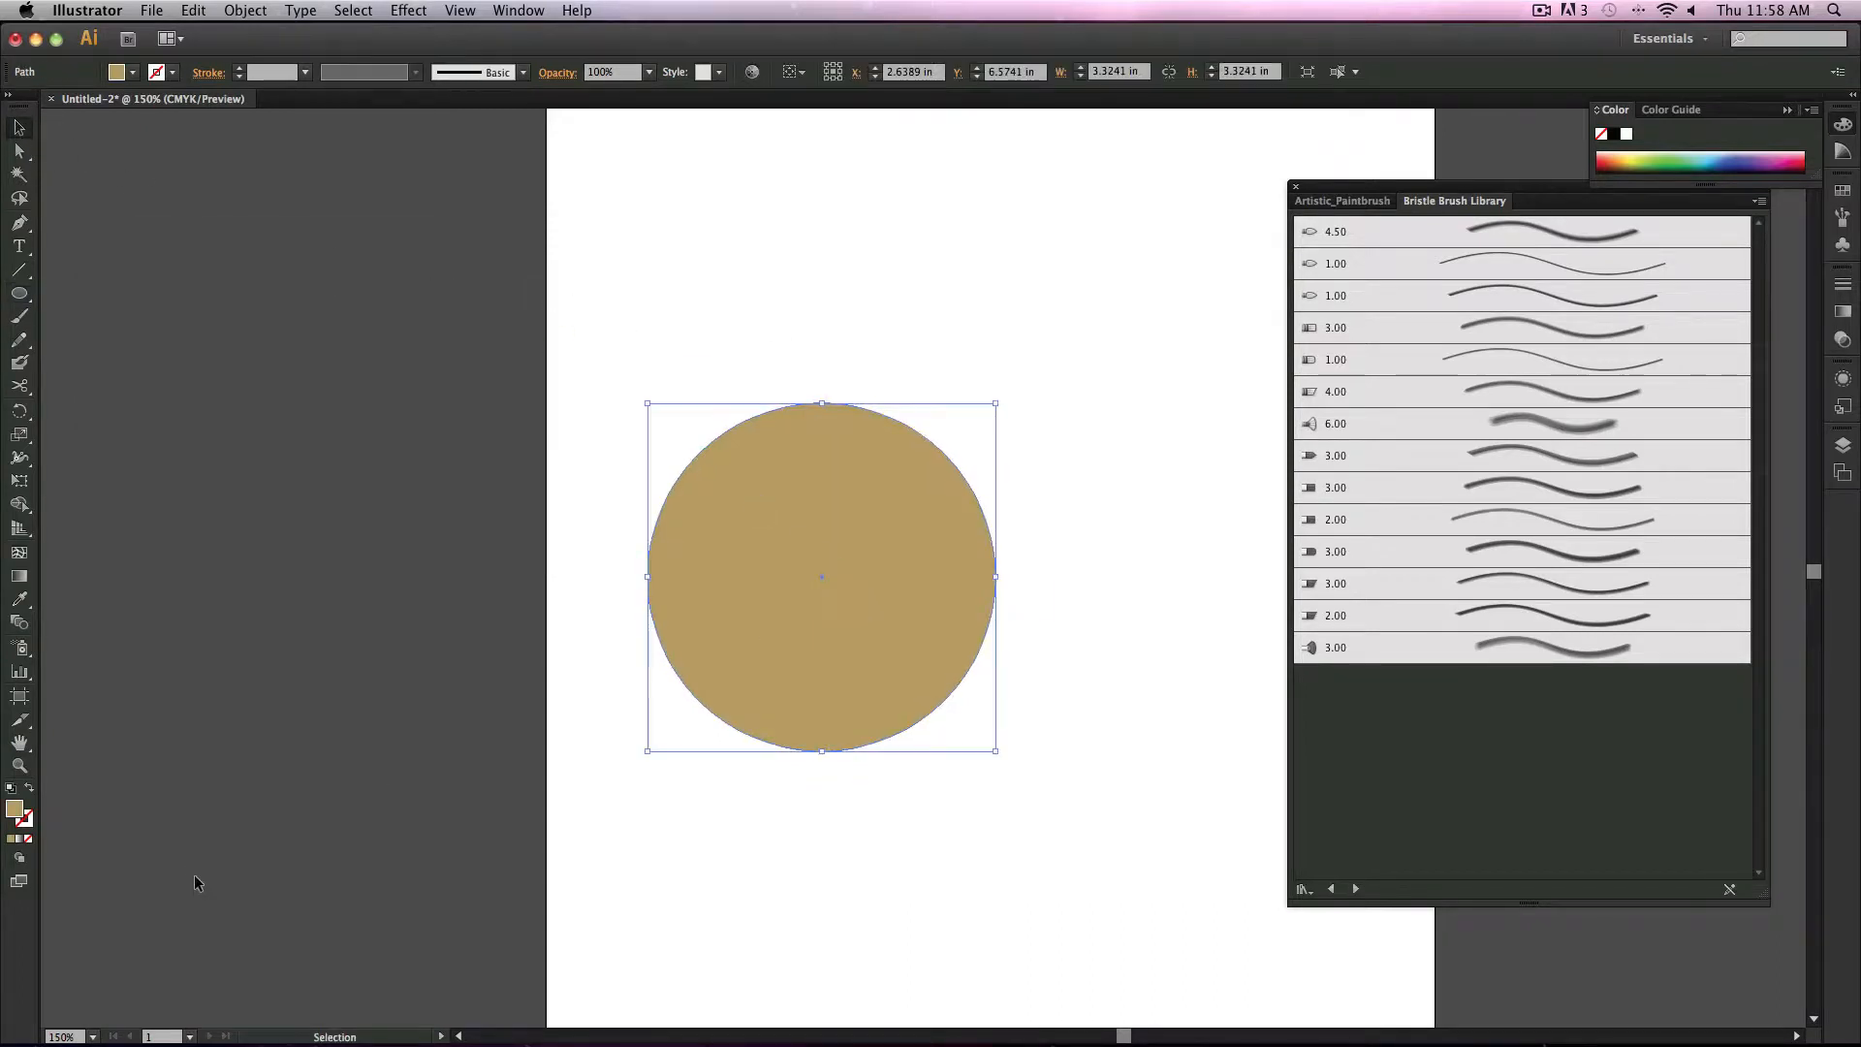
pyautogui.click(16, 857)
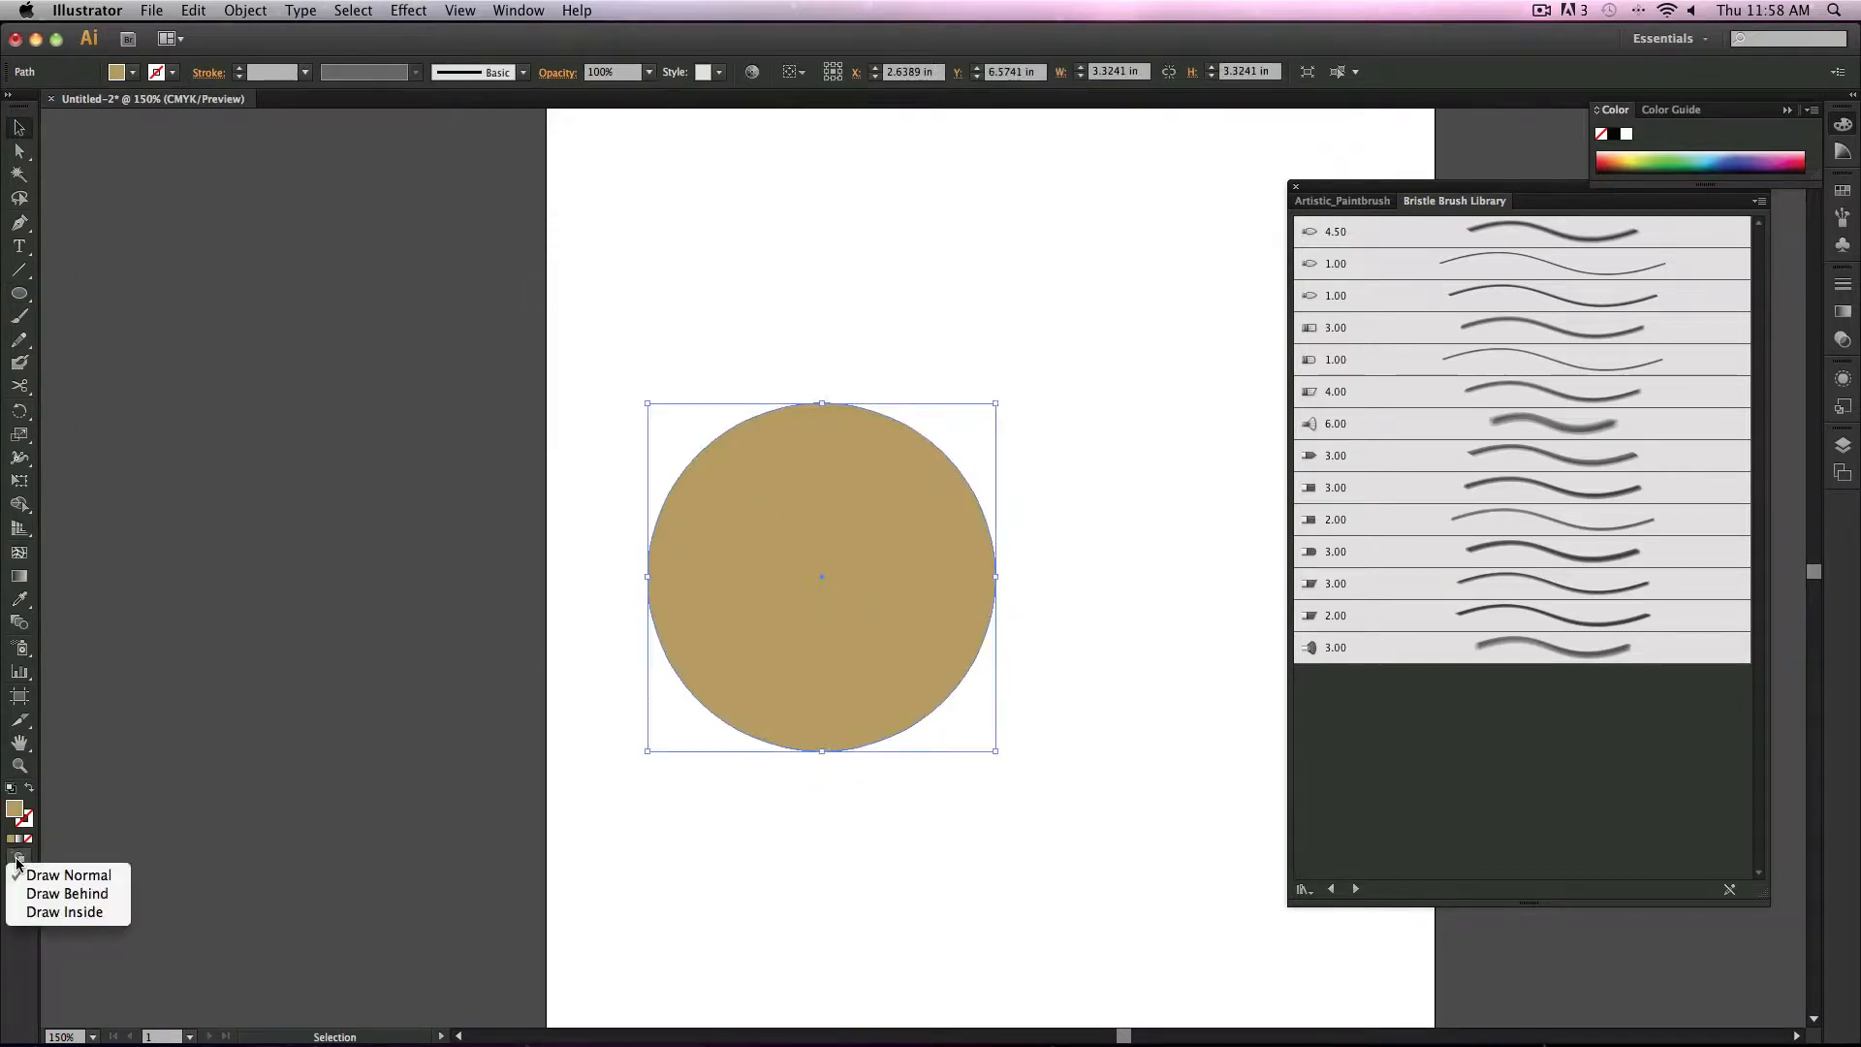
pyautogui.click(107, 914)
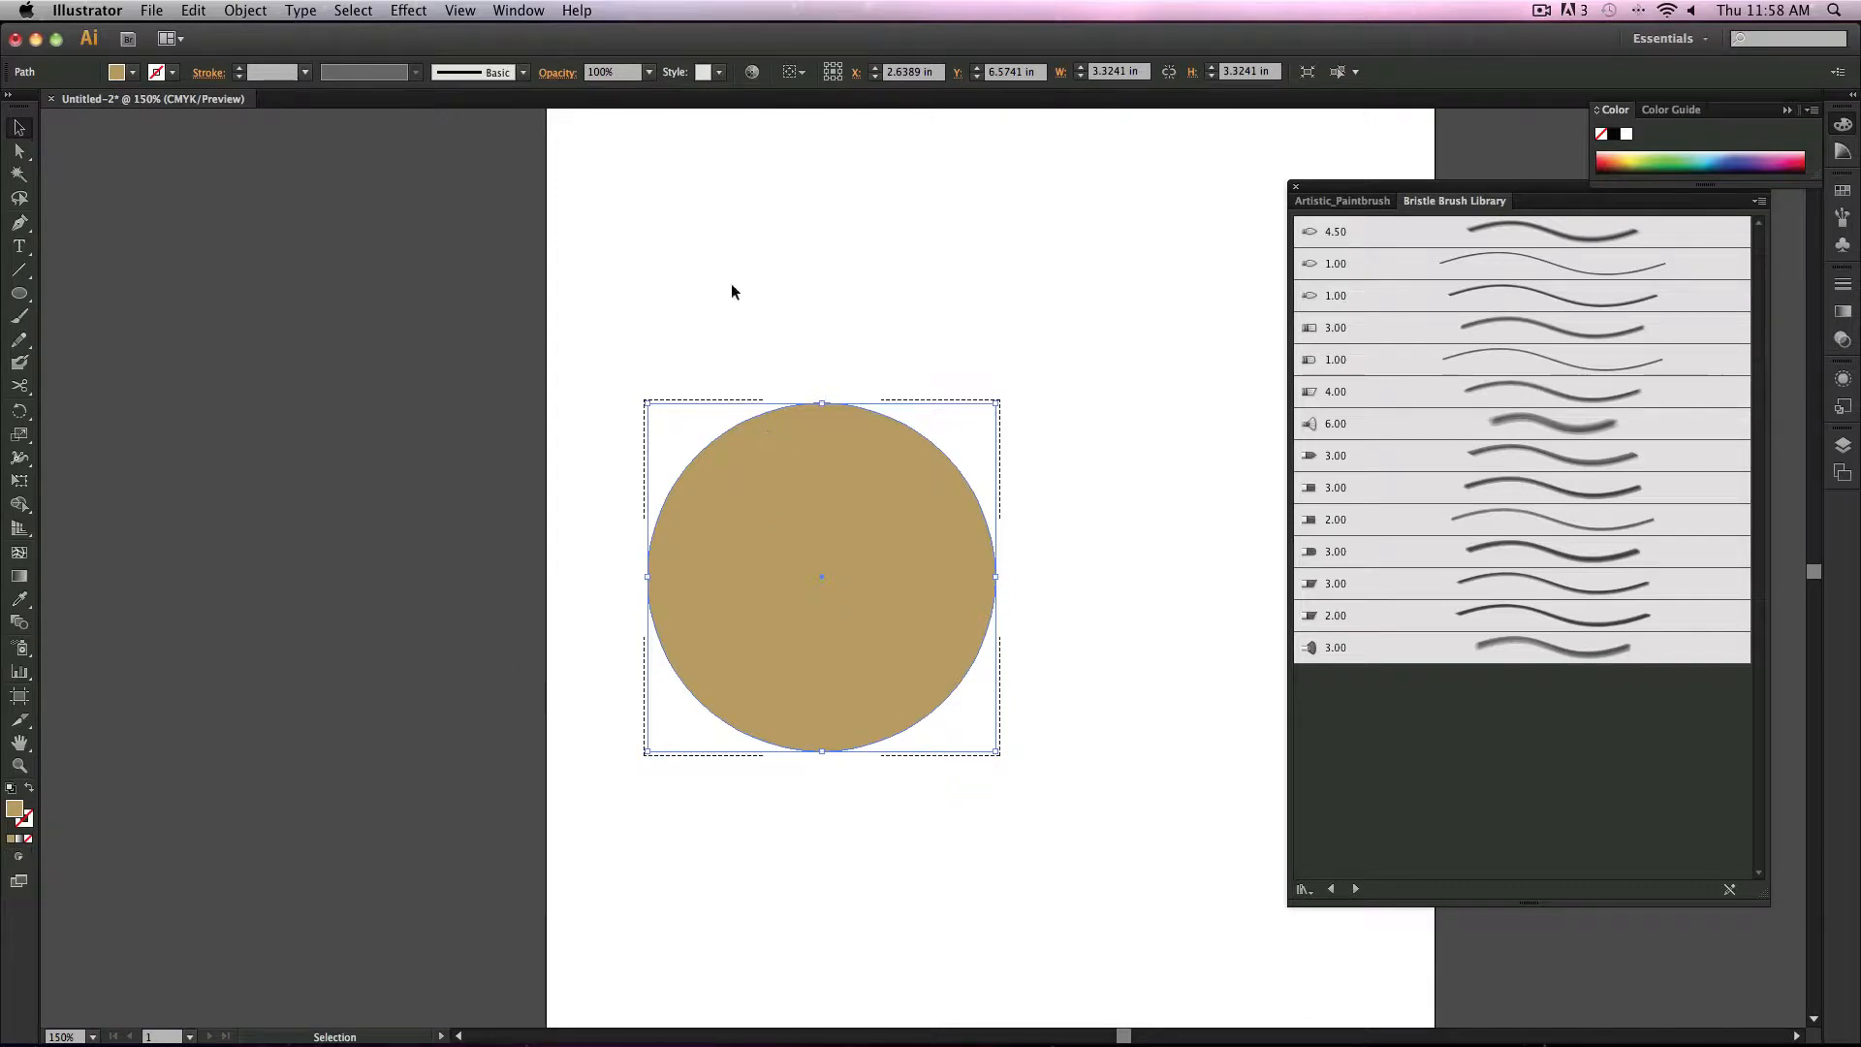
pyautogui.click(23, 315)
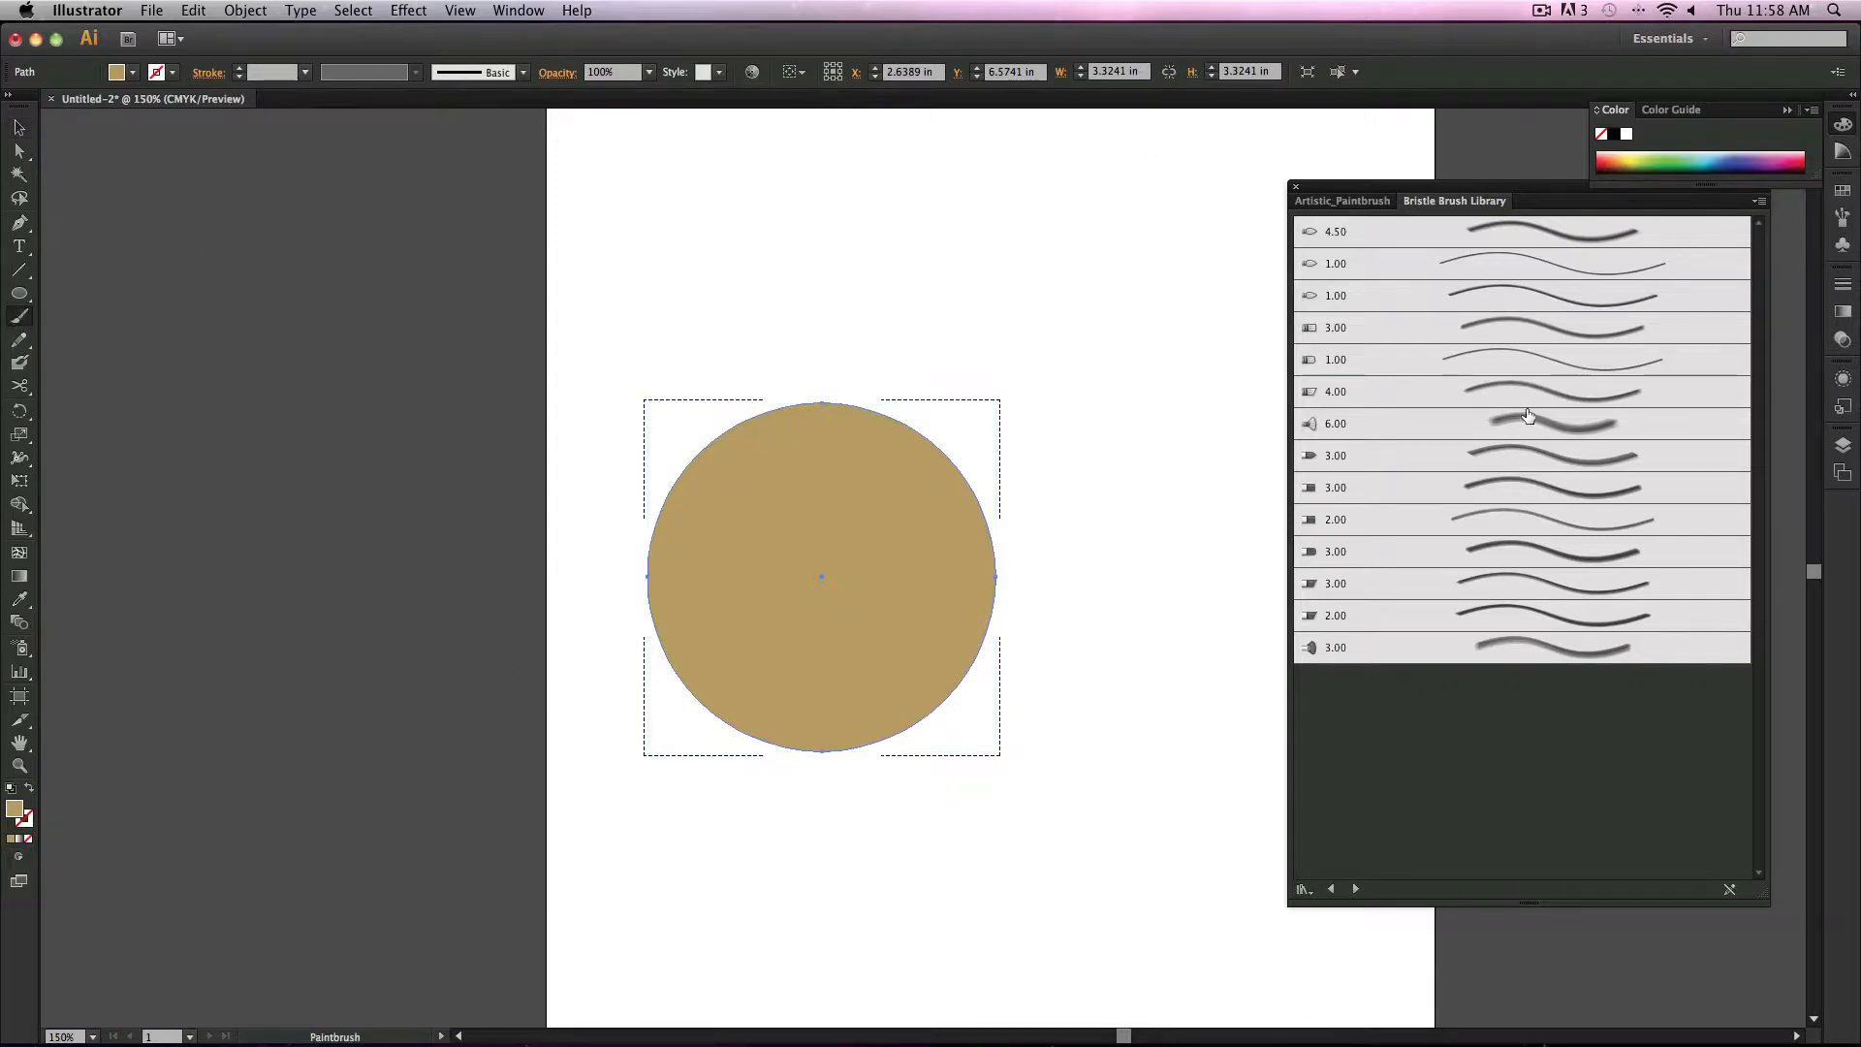
pyautogui.click(1491, 424)
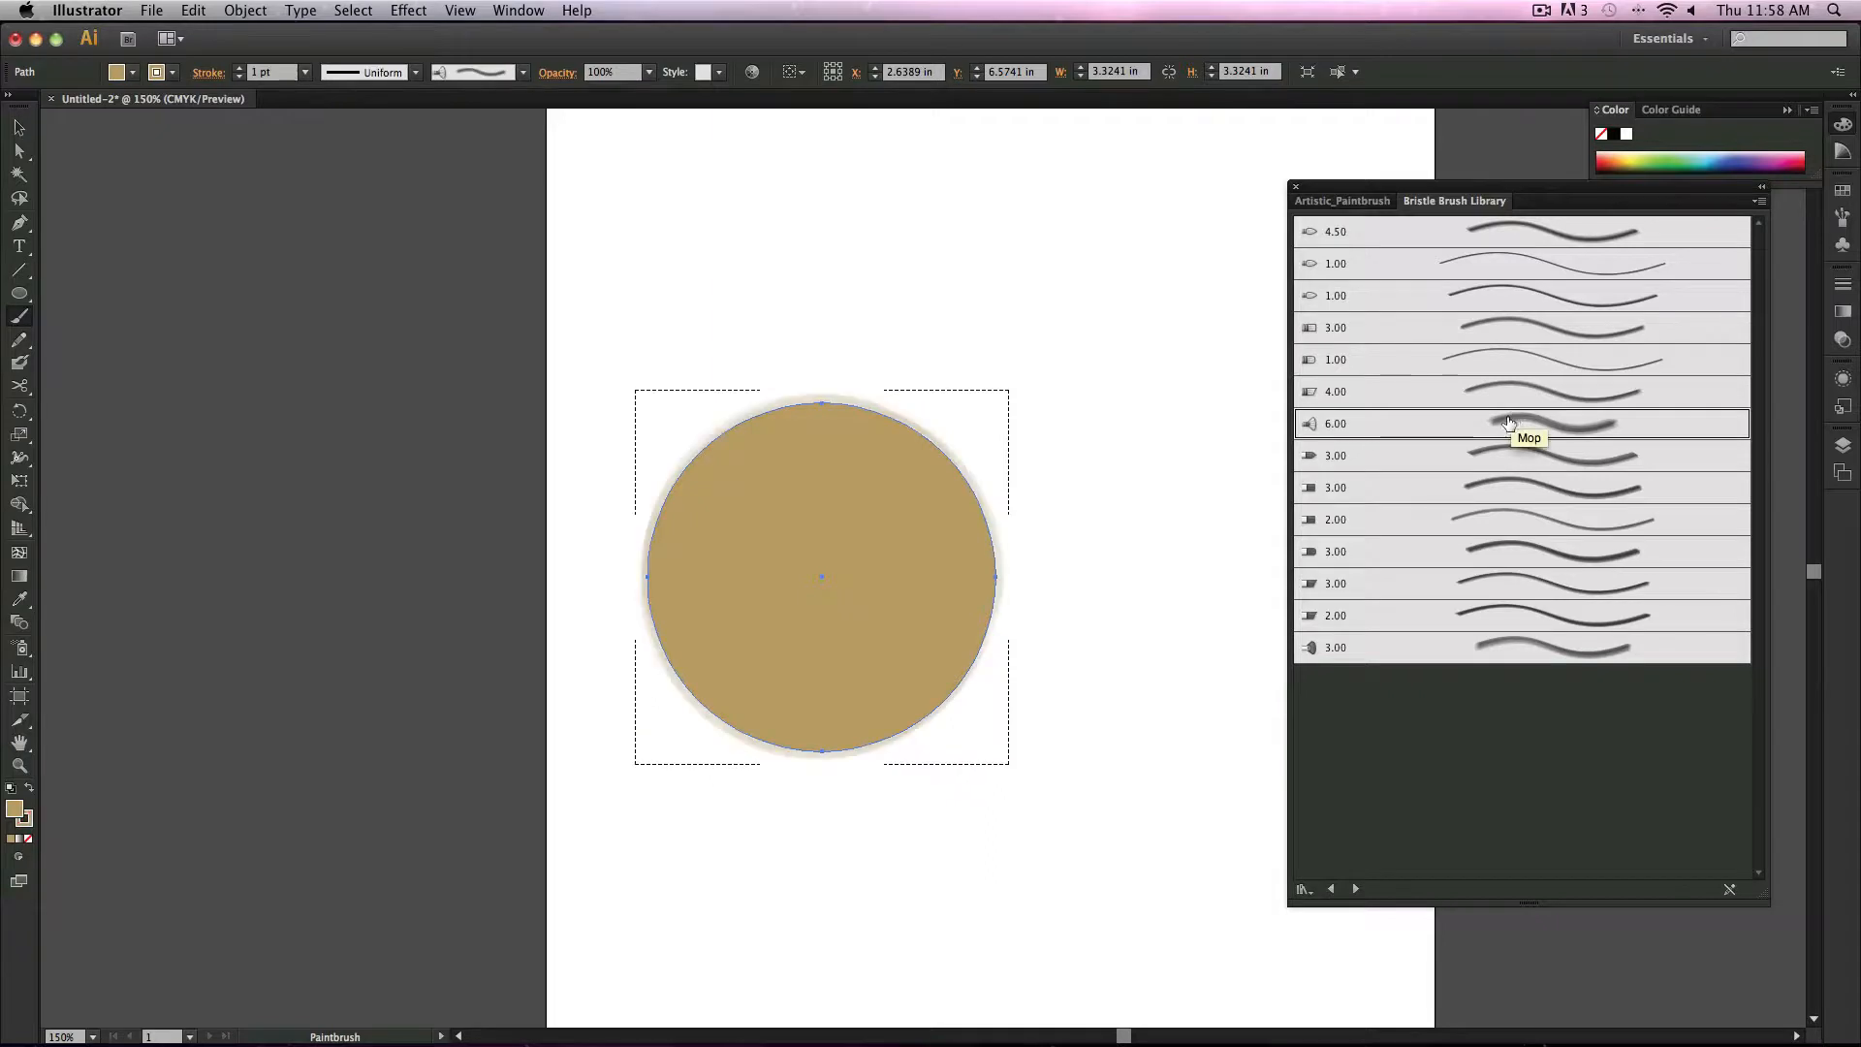
pyautogui.moveTo(897, 499); pyautogui.dragTo(866, 532)
pyautogui.press('super+z')
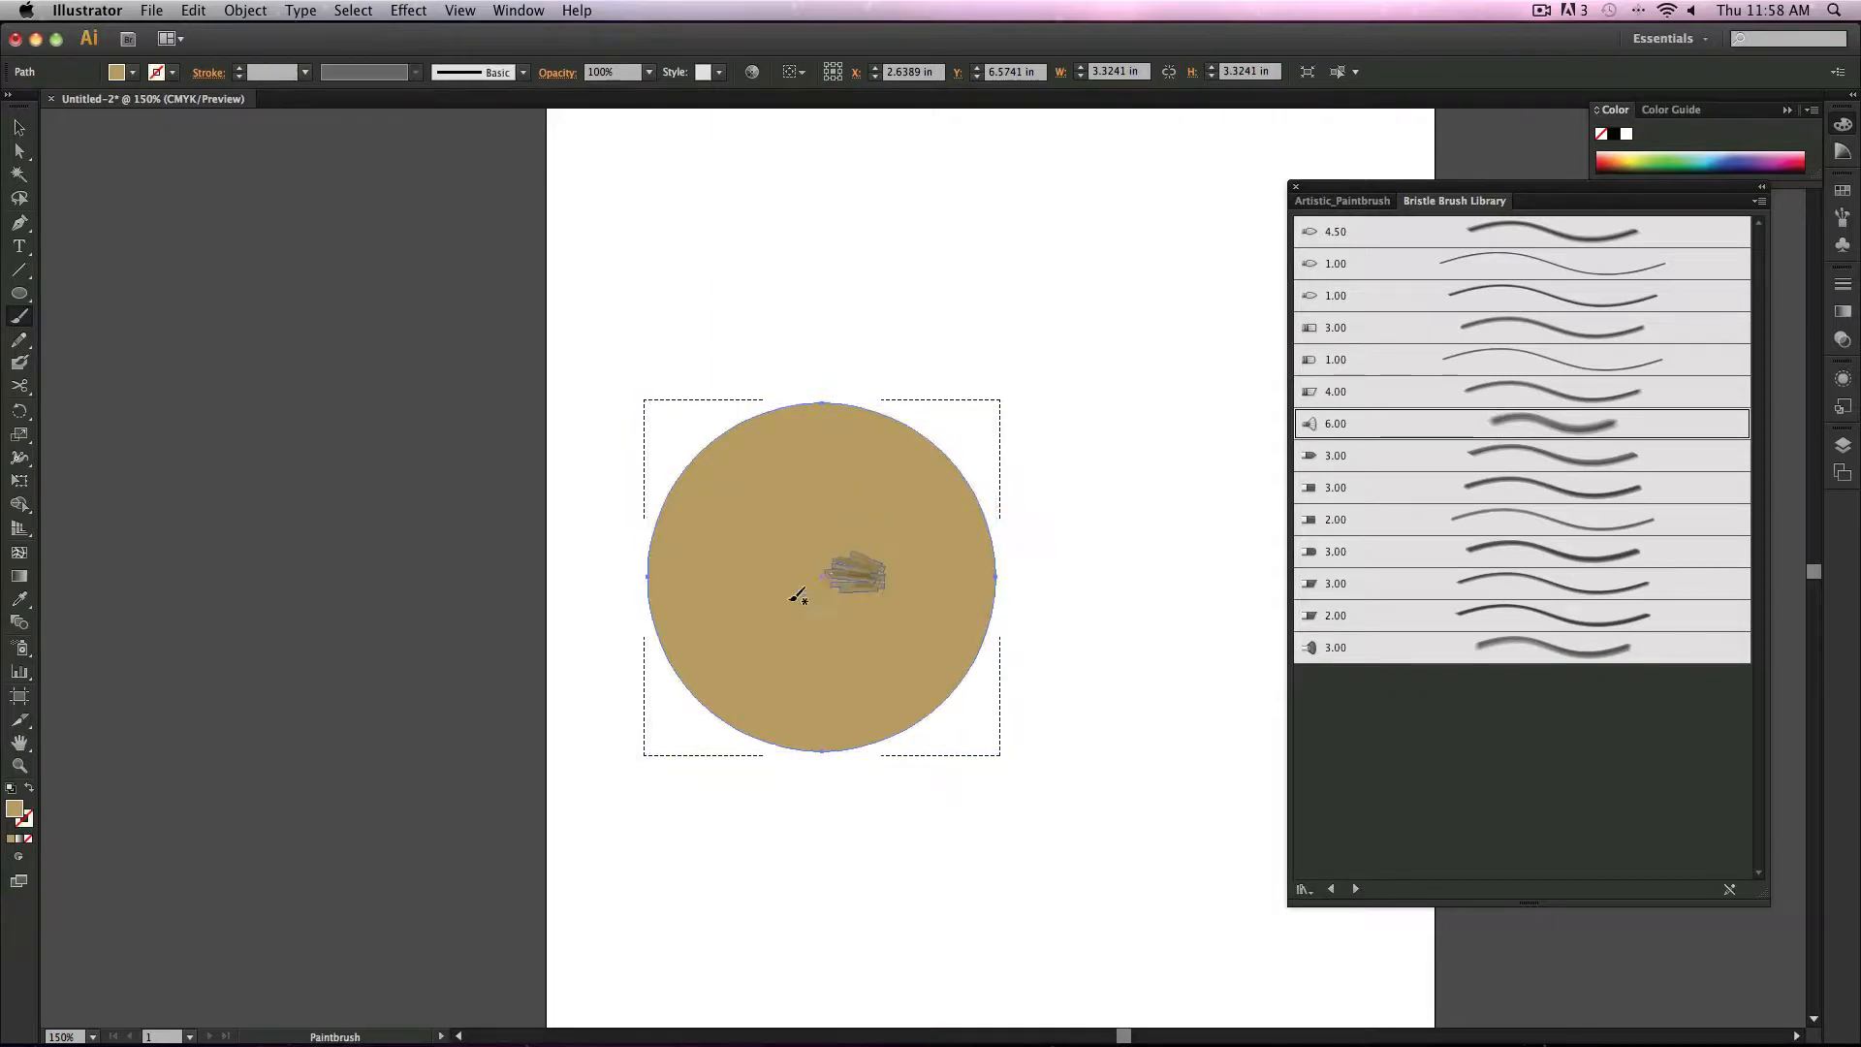
pyautogui.moveTo(559, 559)
pyautogui.mouseDown()
pyautogui.moveTo(686, 827)
pyautogui.moveTo(791, 928)
pyautogui.mouseUp()
pyautogui.press('super+z')
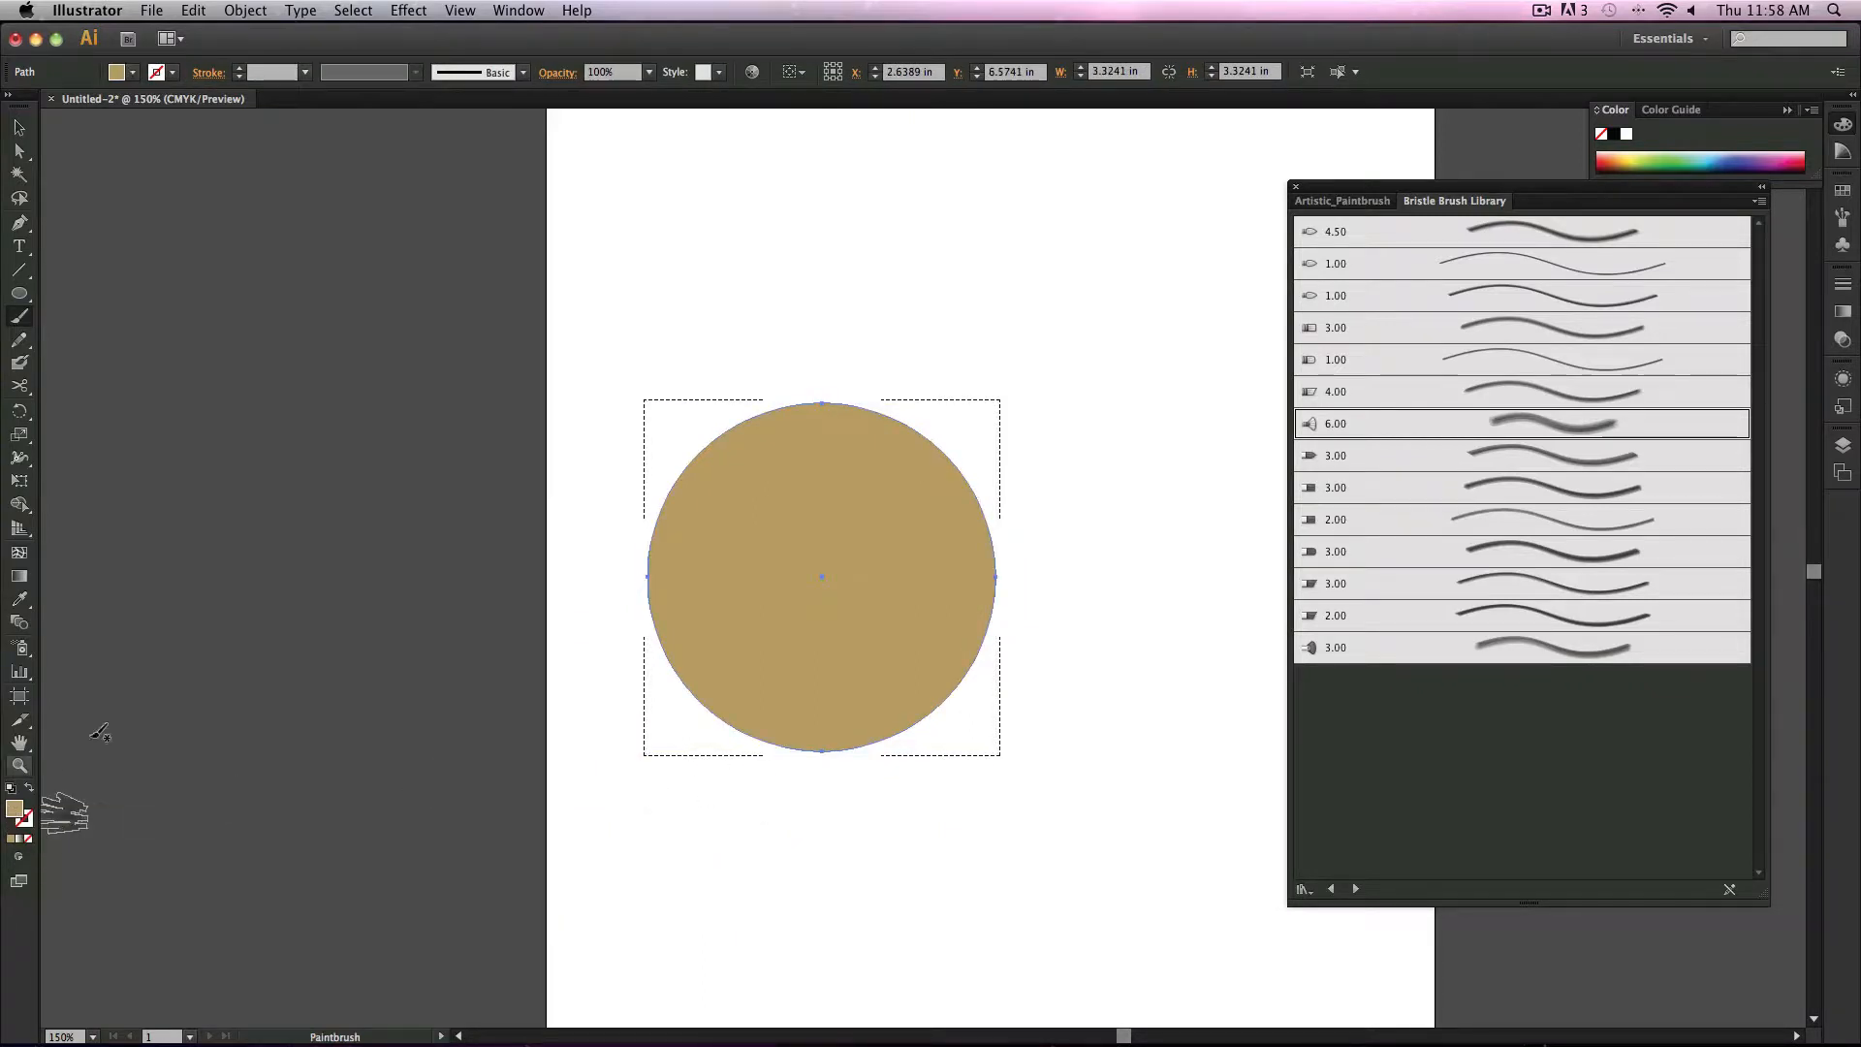
# Step: Change the fill colour to B78225 and paint a stroke inside the circle
pyautogui.doubleClick(14, 810)
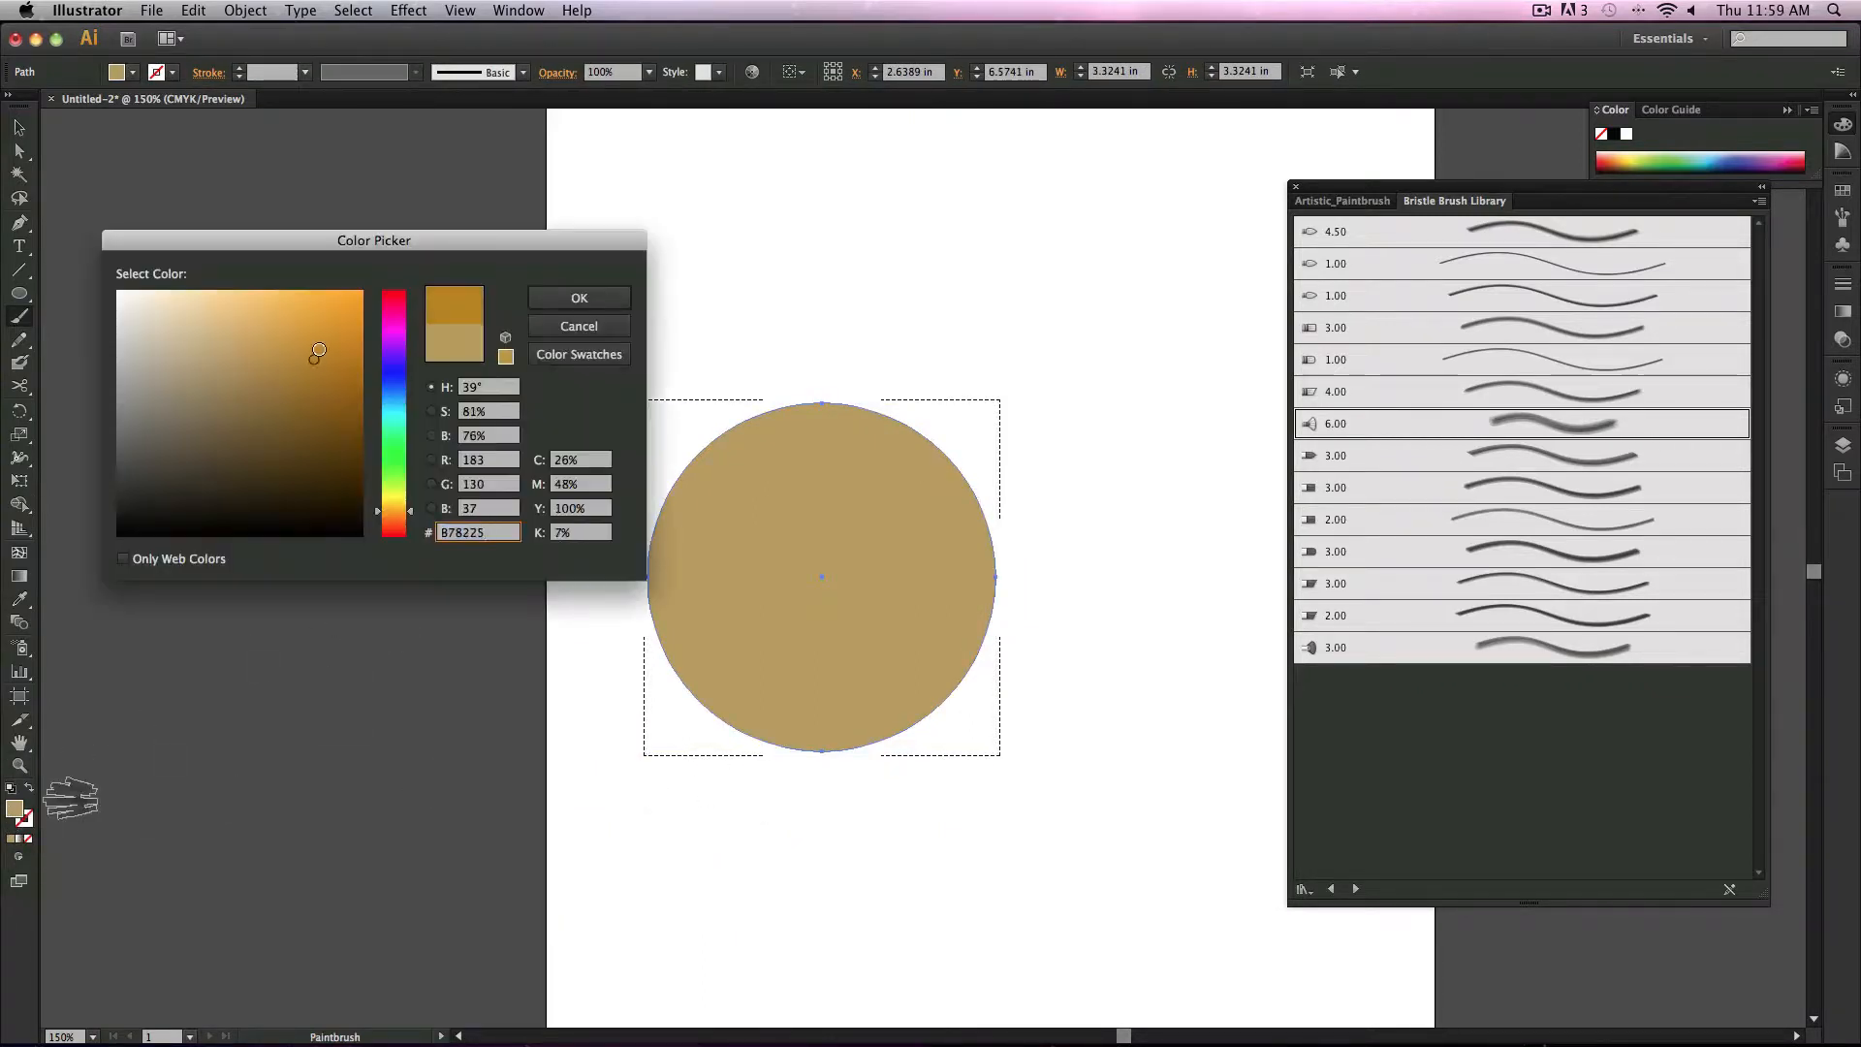
pyautogui.click(572, 298)
pyautogui.moveTo(696, 576); pyautogui.dragTo(693, 739)
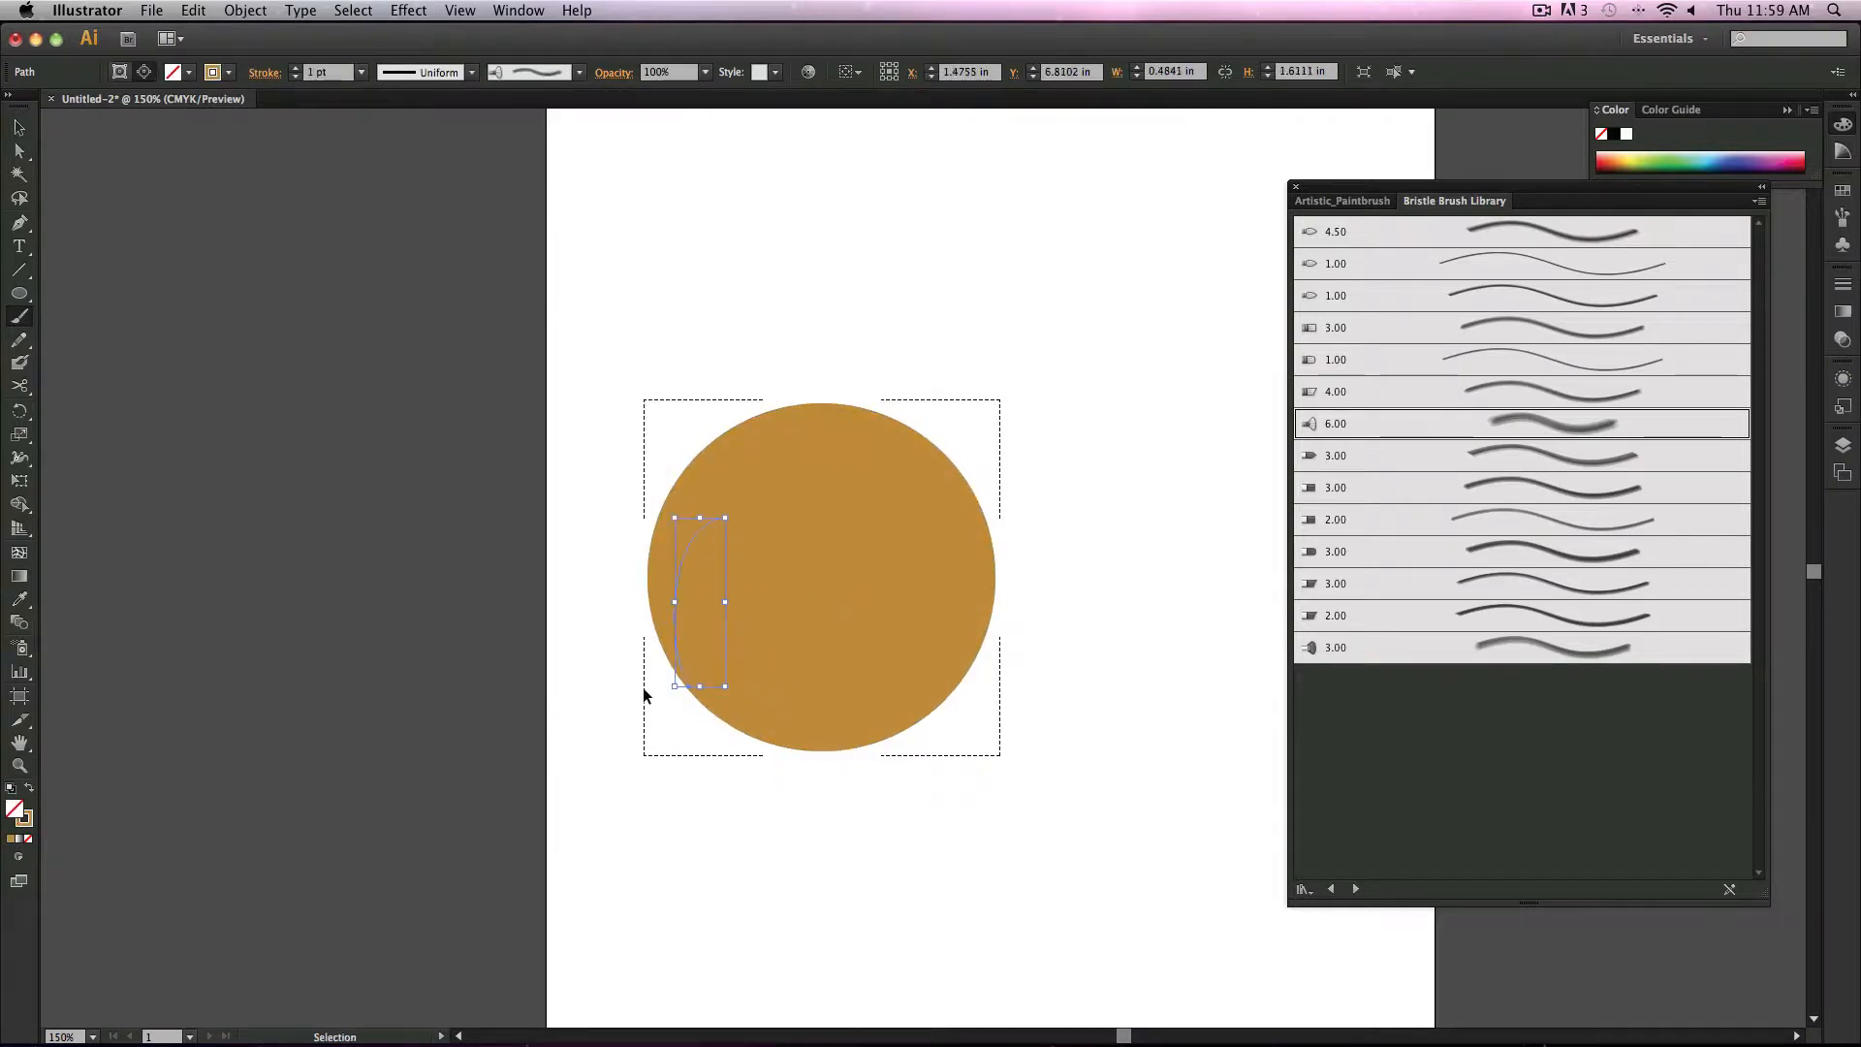
# Step: Undo the last four changes to return to the unfilled circle outline
pyautogui.press('super+z')
pyautogui.press('super+z')
pyautogui.press('super+z')
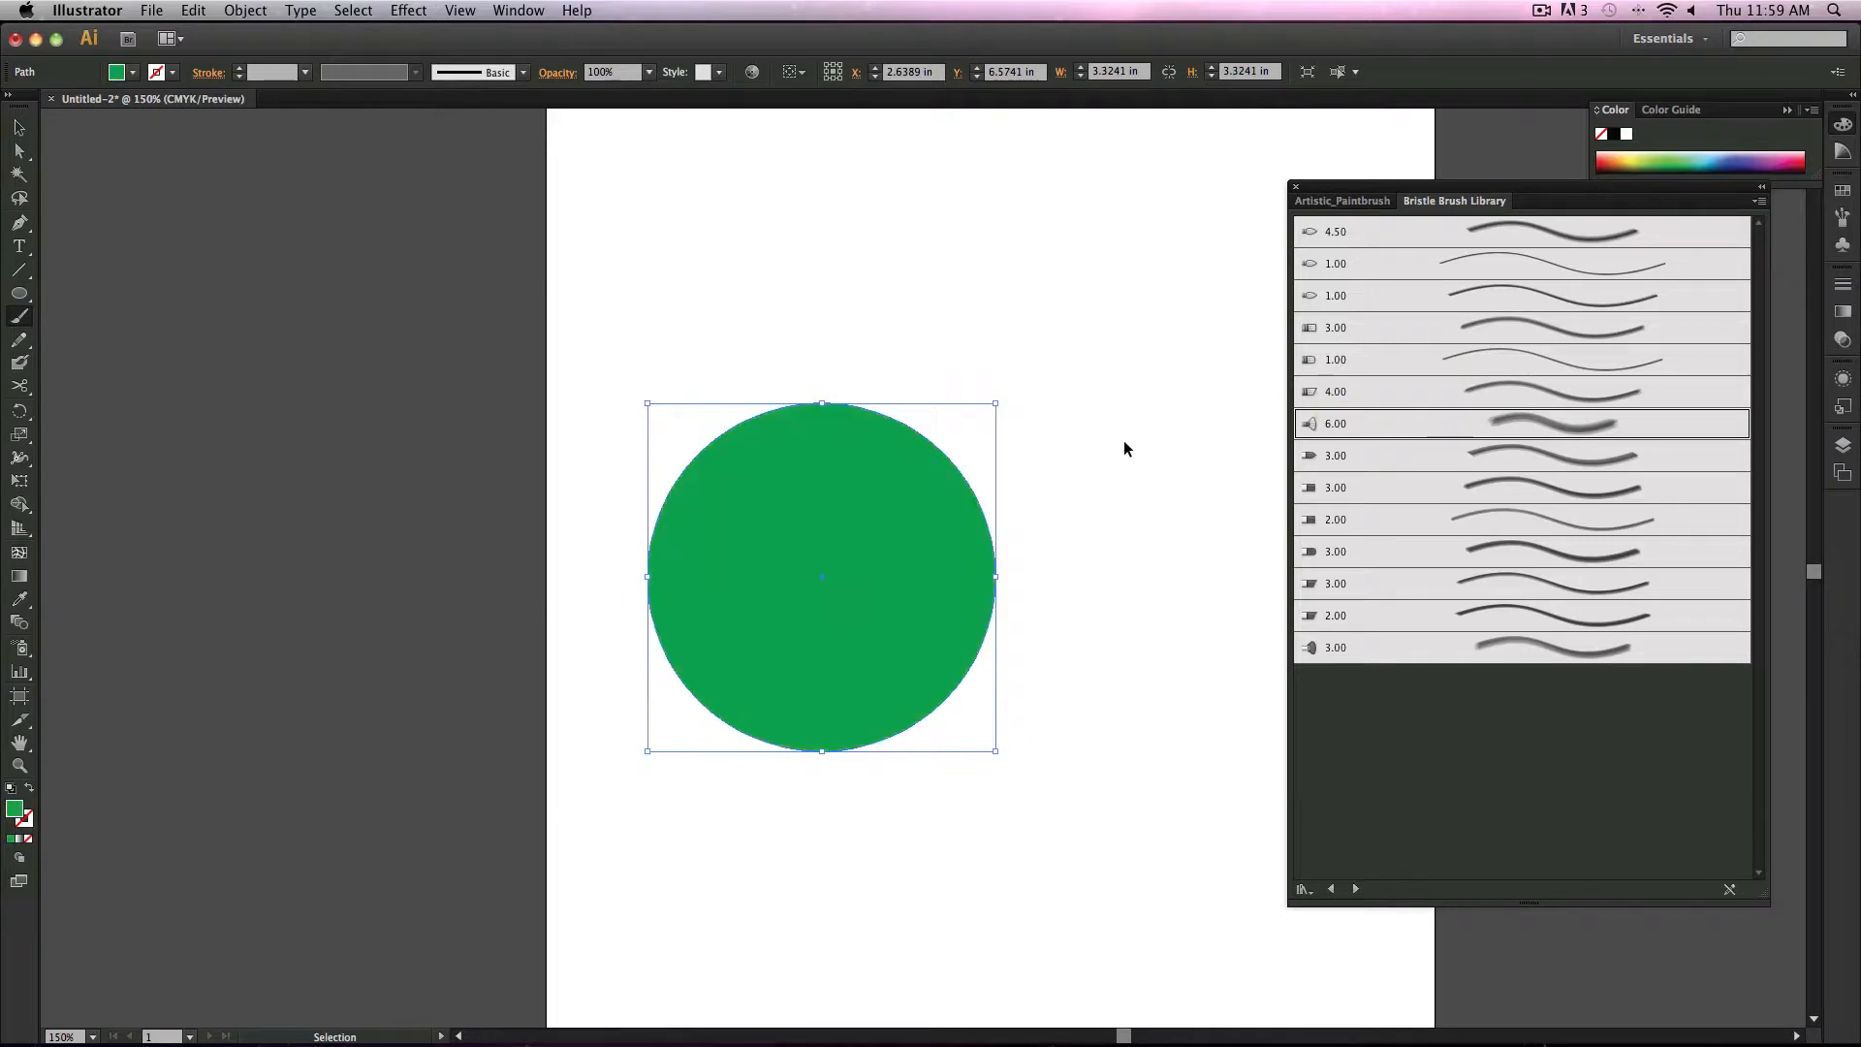
pyautogui.press('super+z')
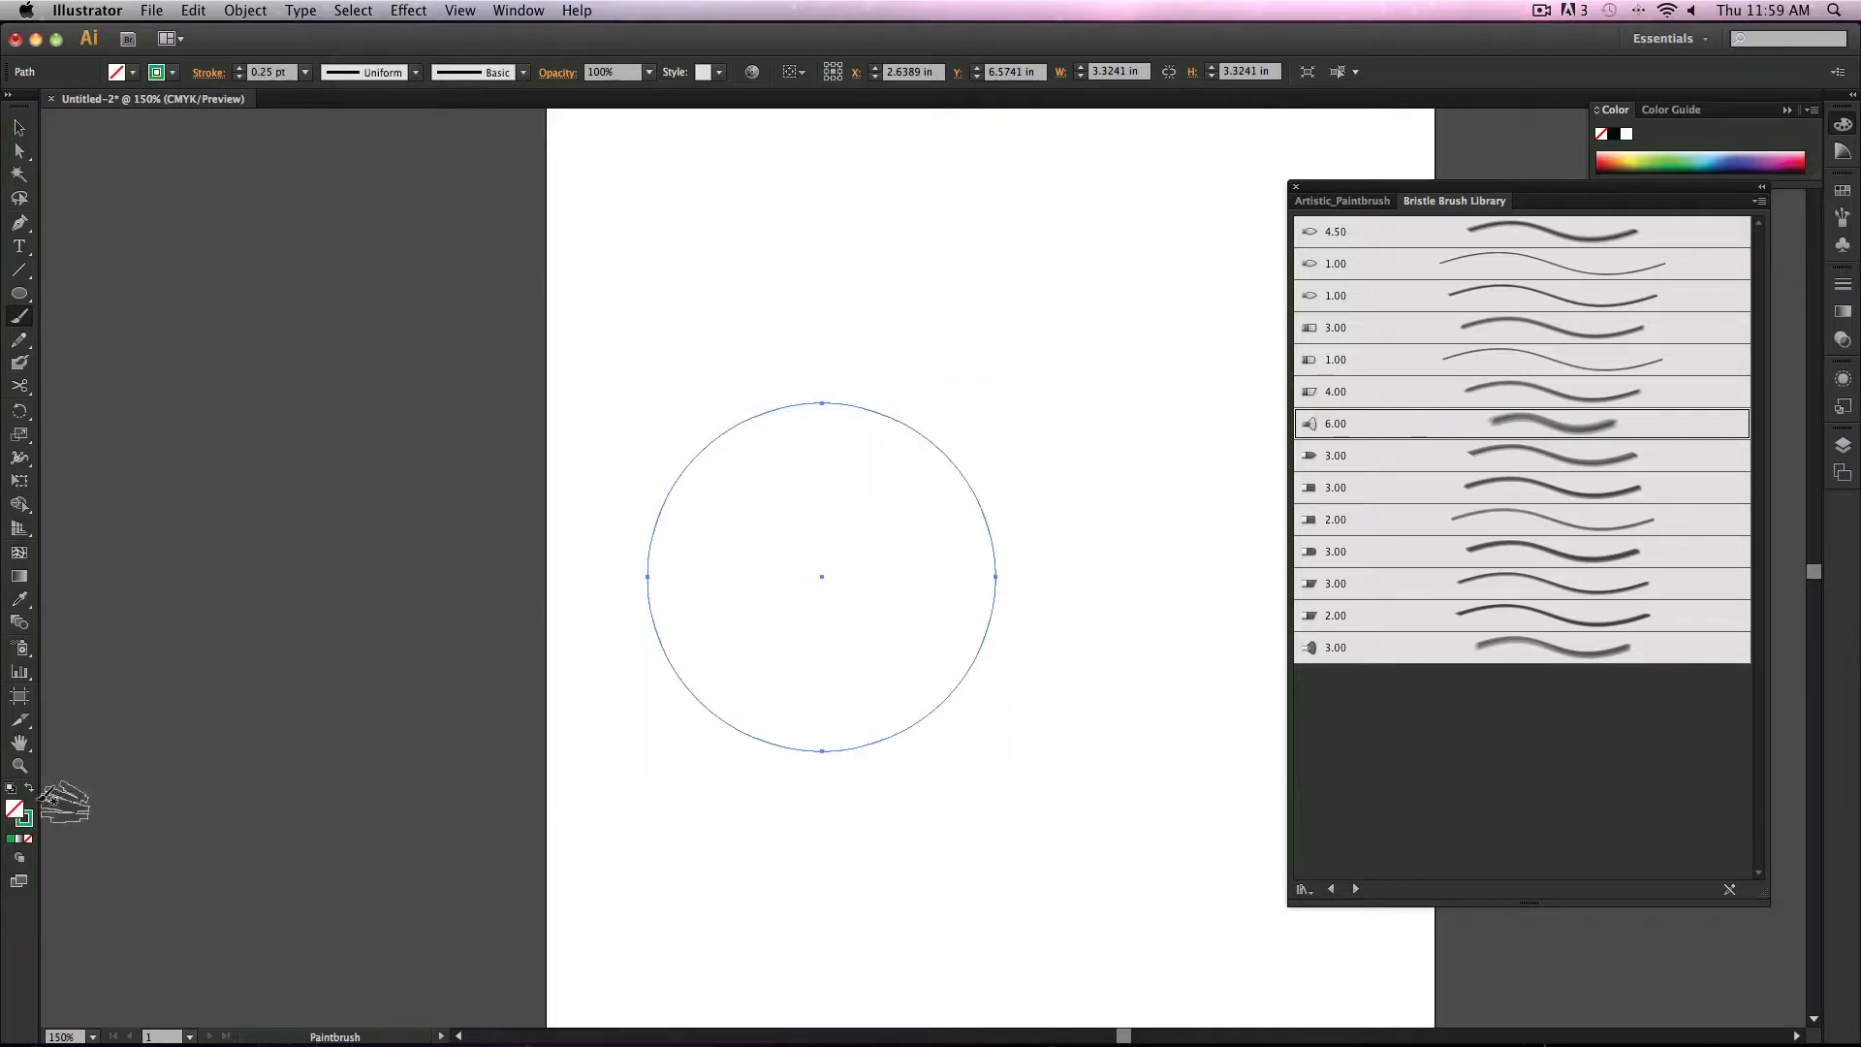
# Step: Enable Draw Inside mode for the selected circle
pyautogui.moveTo(705, 514); pyautogui.dragTo(695, 719)
pyautogui.press('super+z')
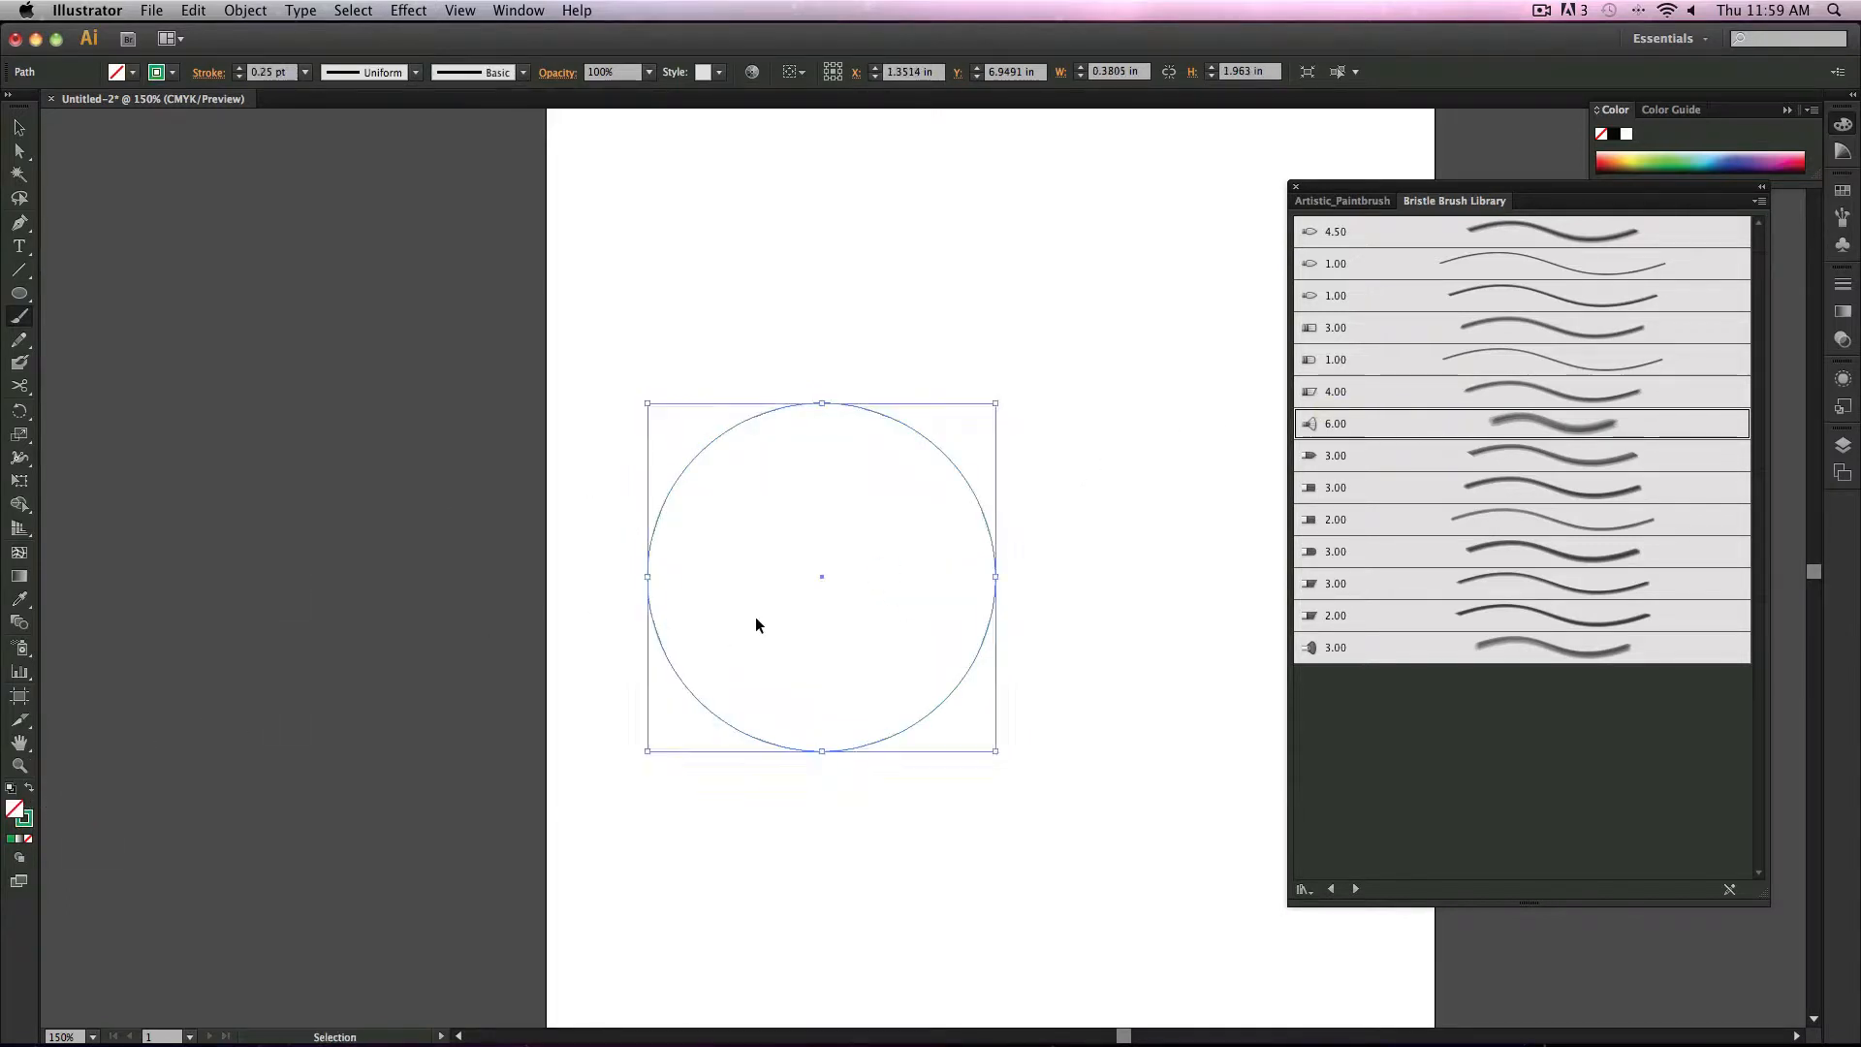
pyautogui.click(19, 859)
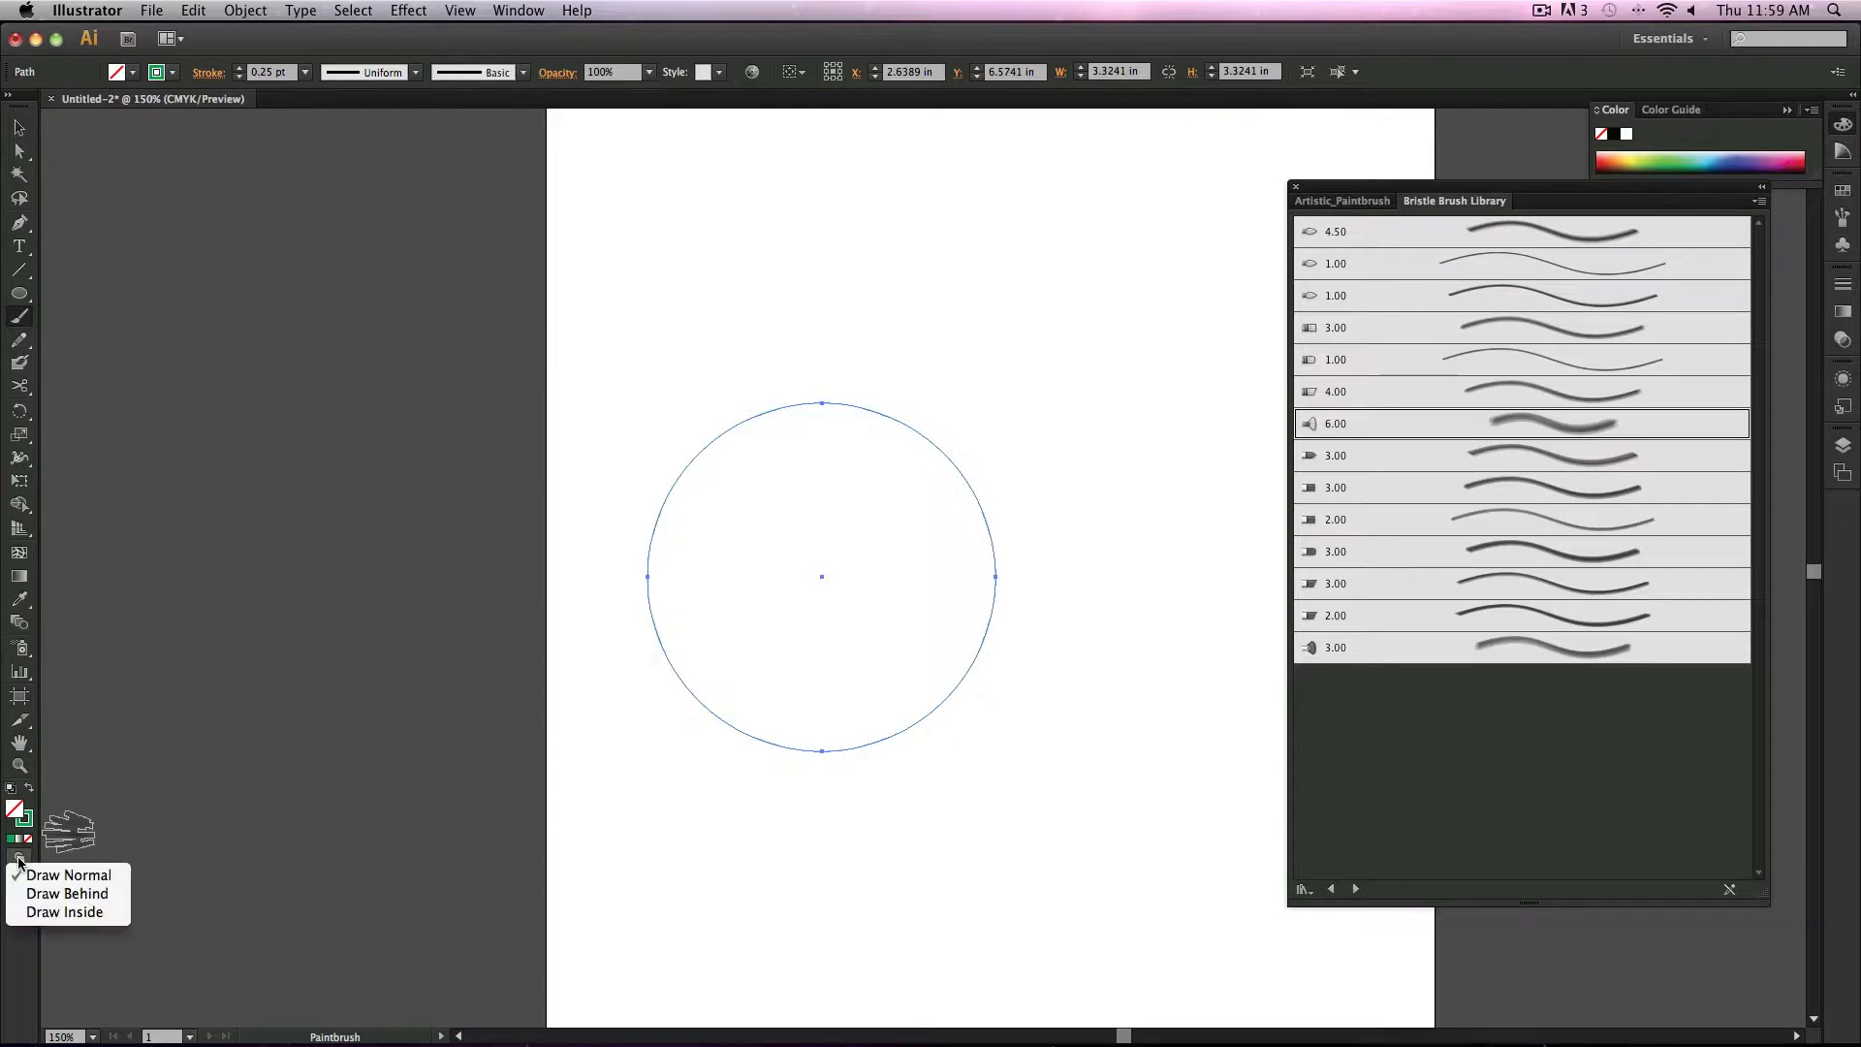
pyautogui.click(68, 912)
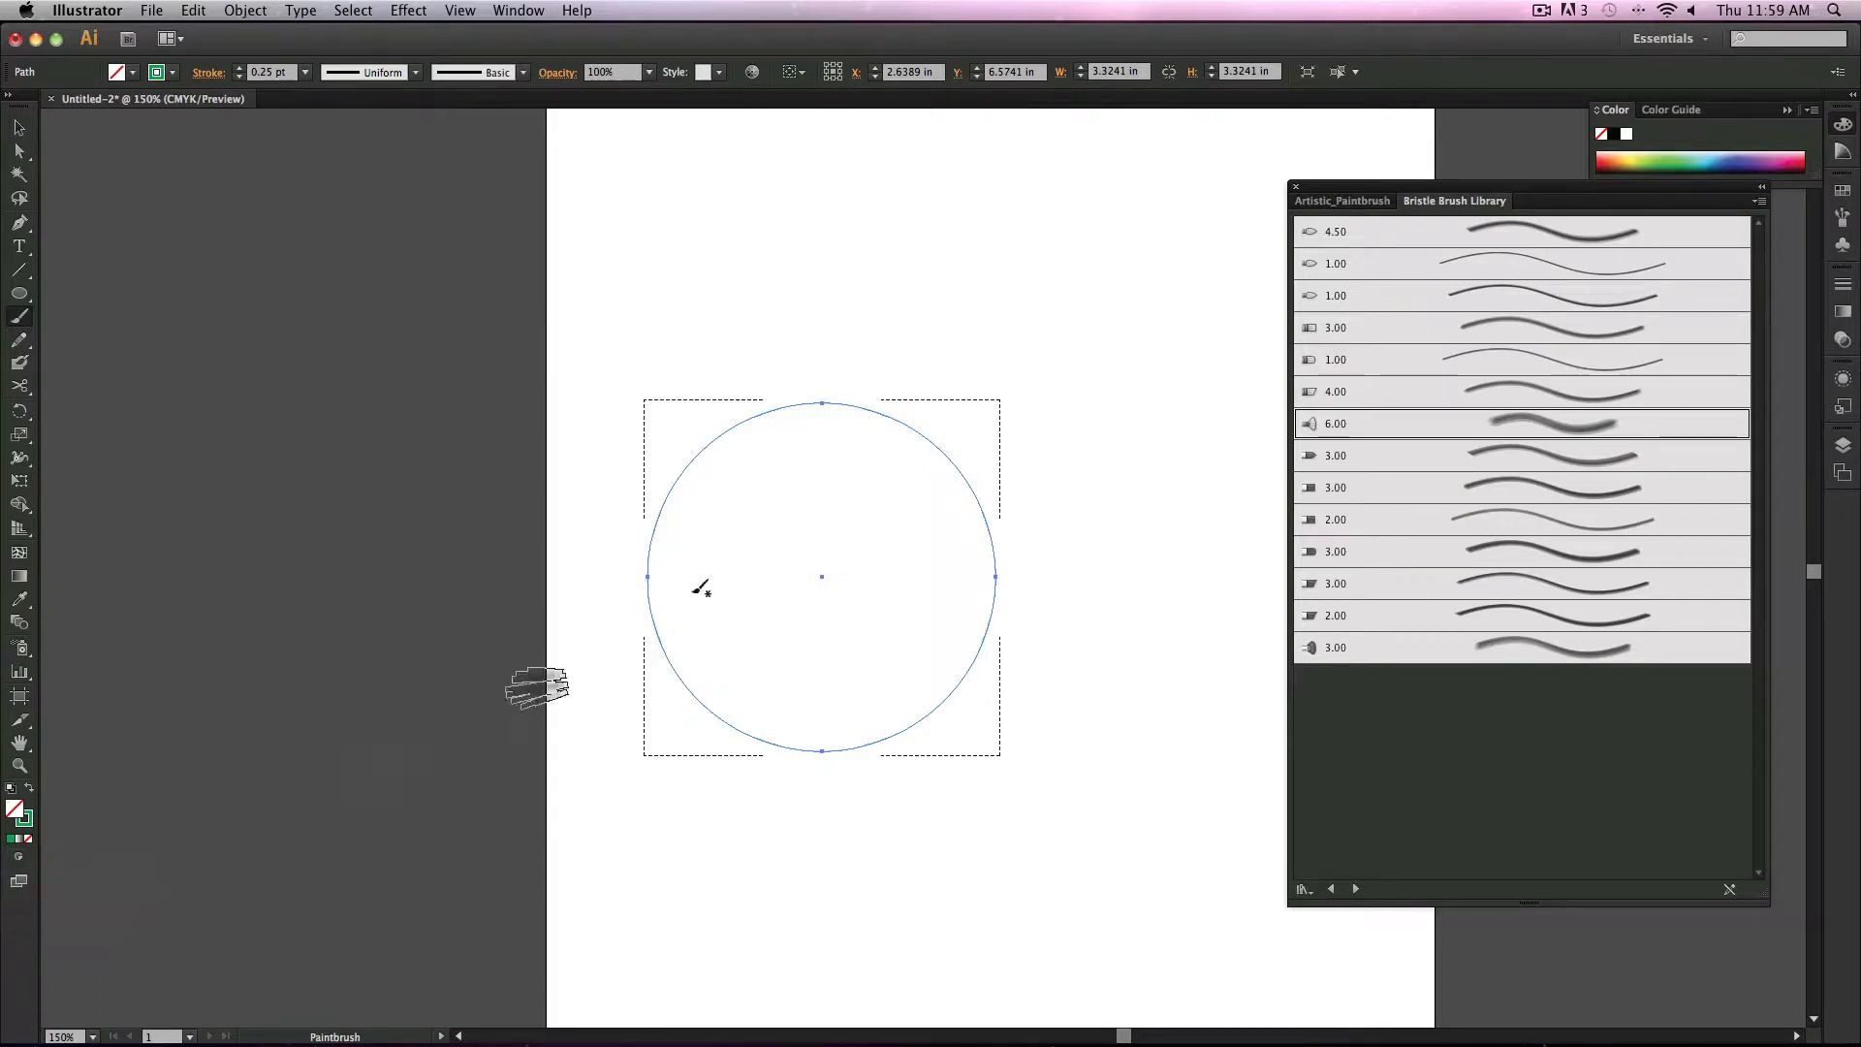
# Step: Paint a curved stroke about 2.5 in tall inside the circle's left edge with the 1.00 bristle brush
pyautogui.moveTo(734, 525); pyautogui.dragTo(778, 690)
pyautogui.press('super+z')
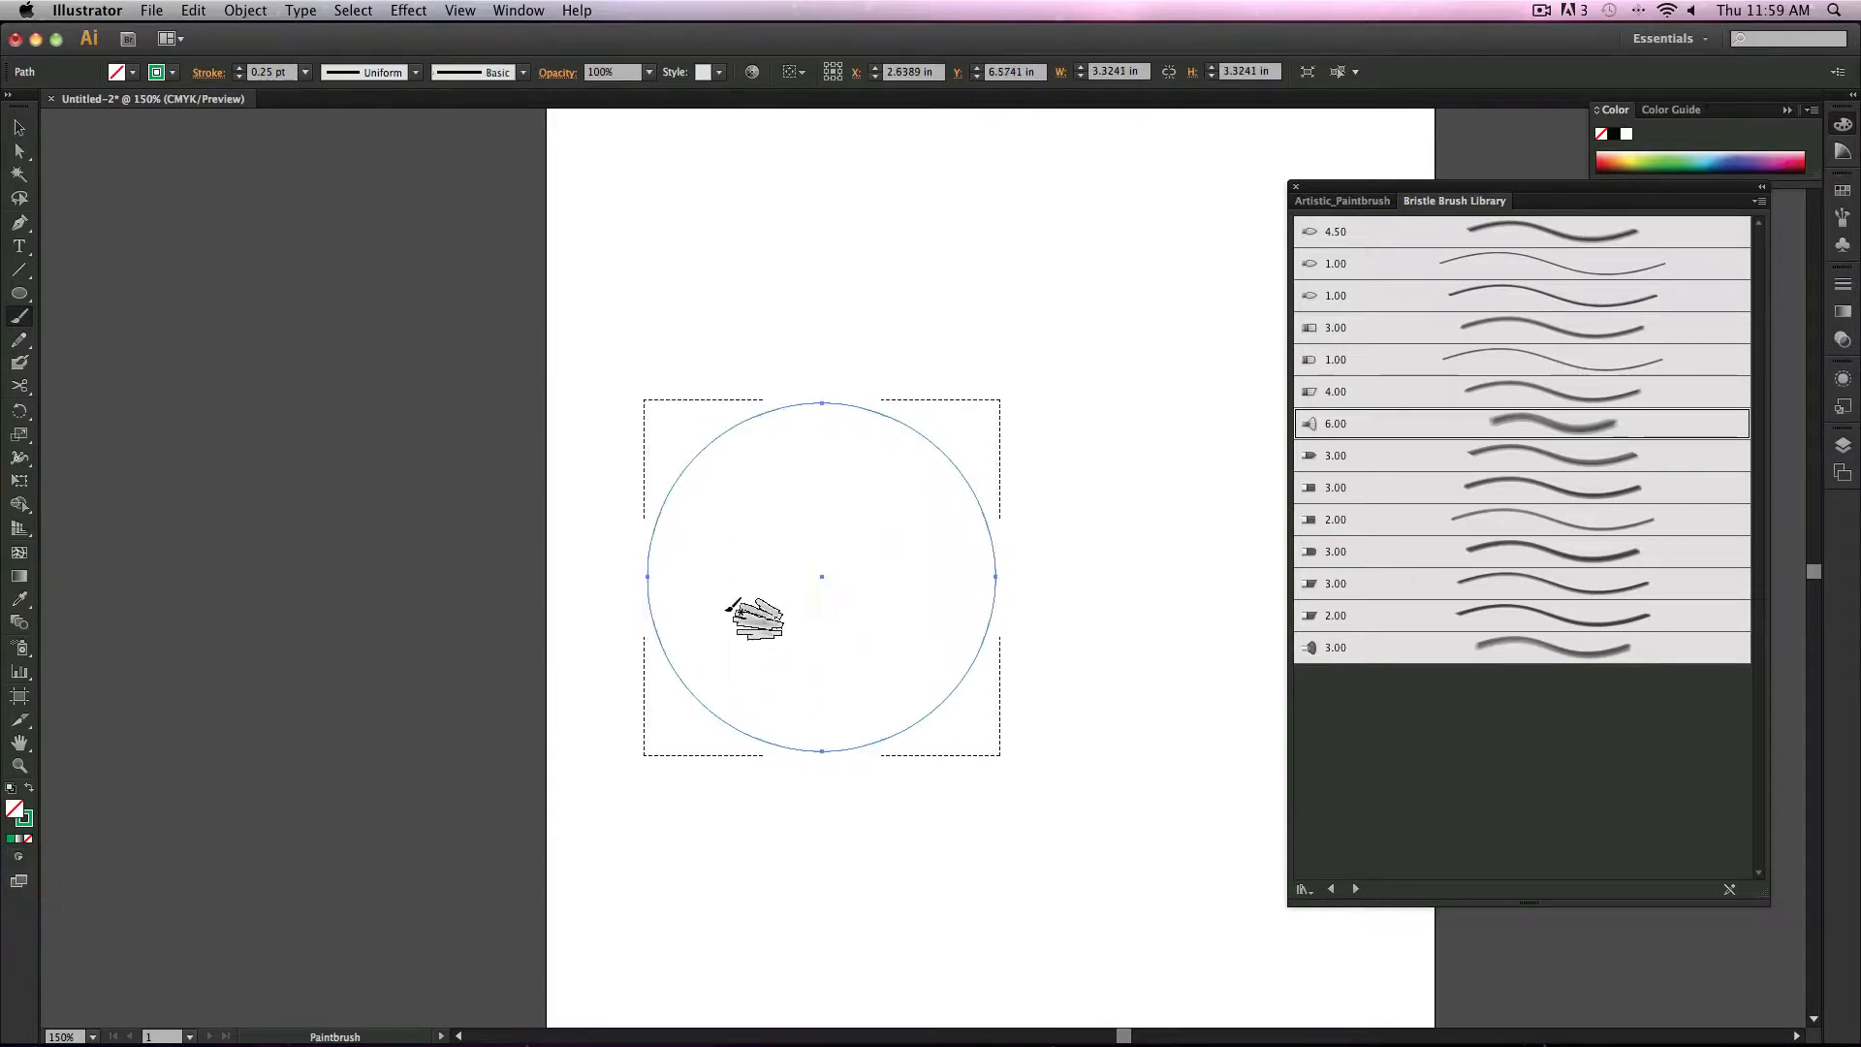
pyautogui.click(1519, 361)
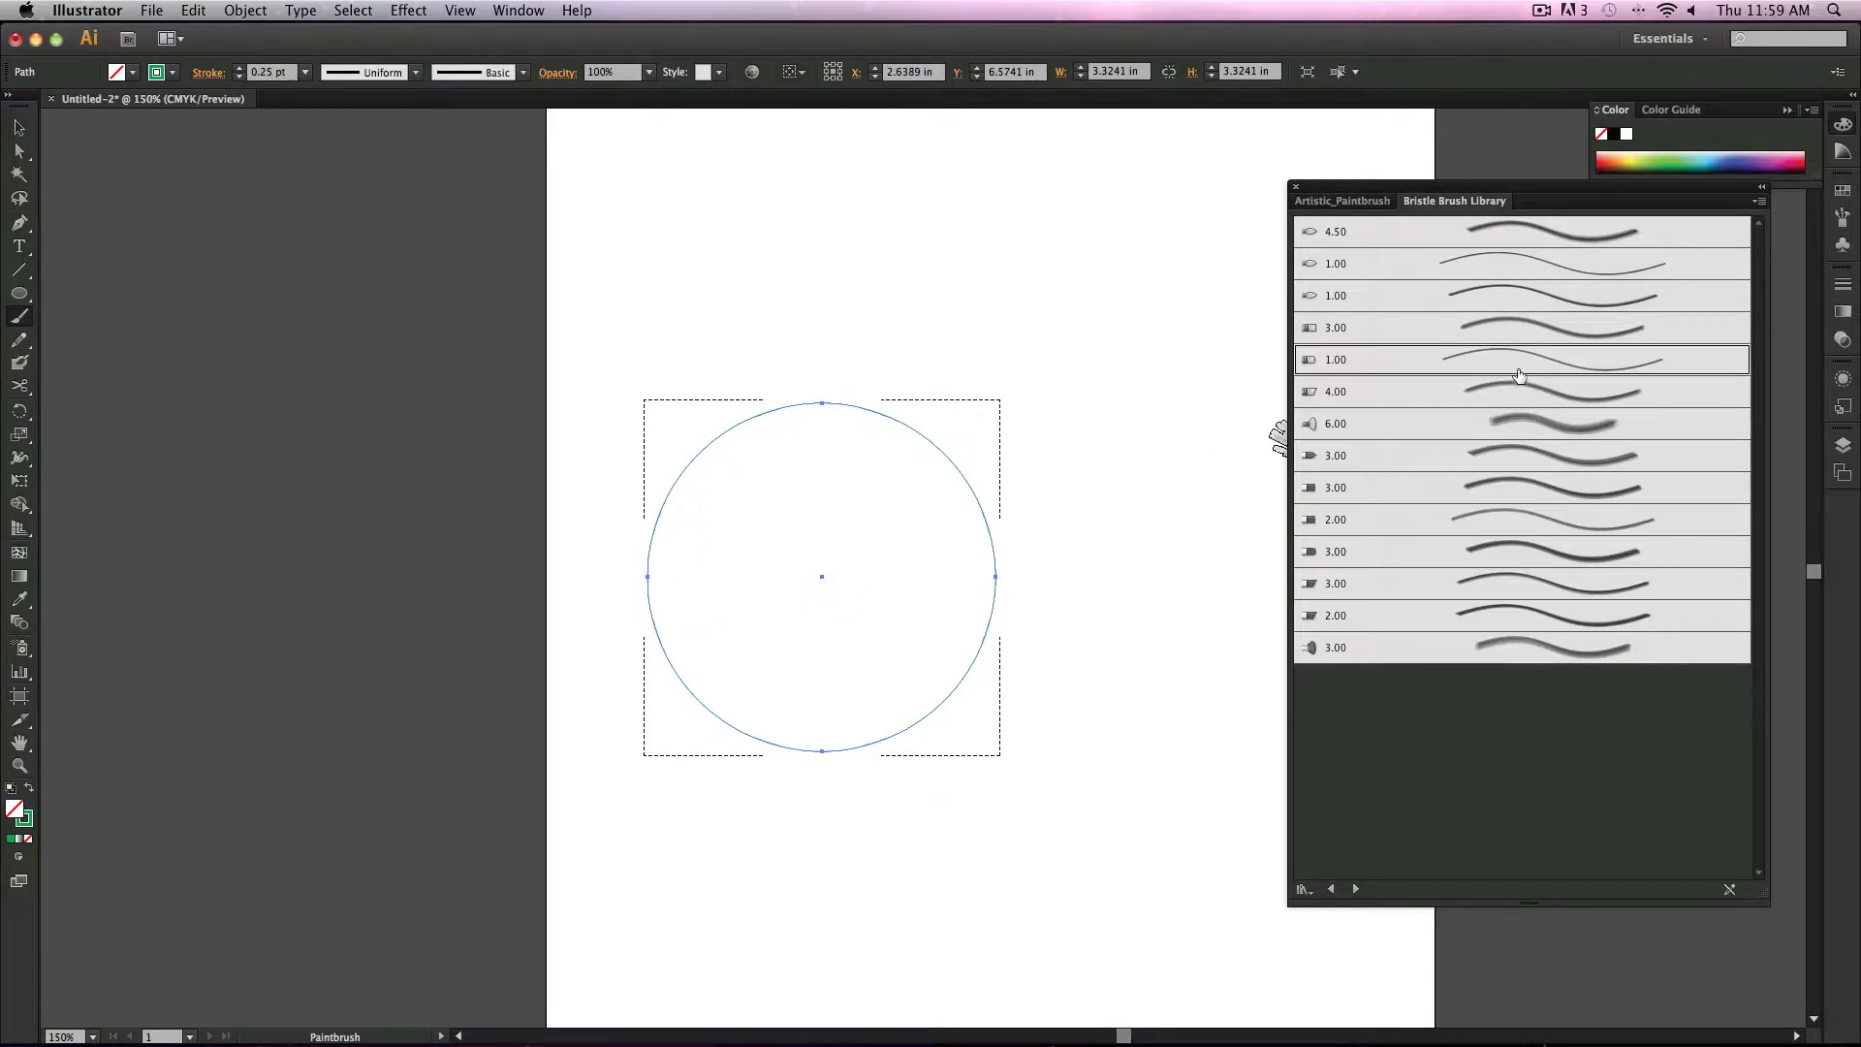
pyautogui.moveTo(758, 474); pyautogui.dragTo(770, 735)
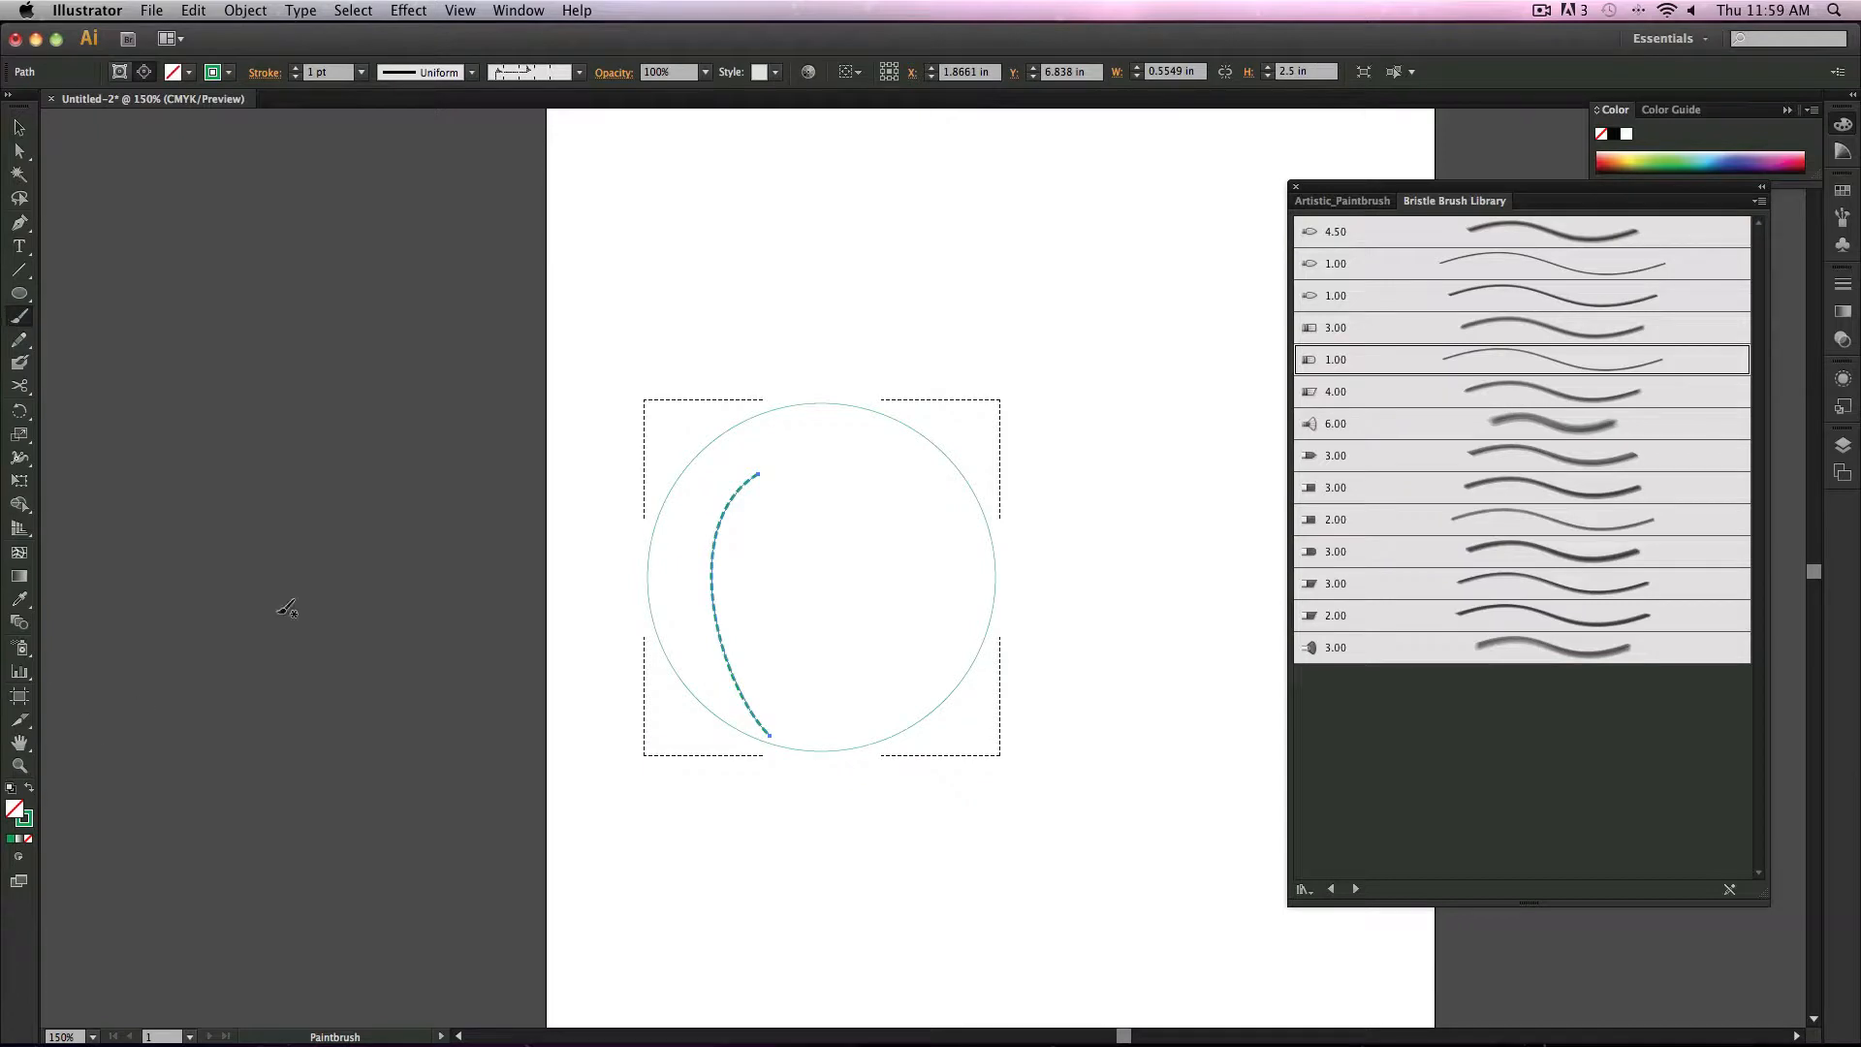
# Step: Try several bristle brushes on the stroke, ending with the 6.00 Mop brush
pyautogui.click(1533, 404)
pyautogui.click(1541, 429)
pyautogui.click(1538, 492)
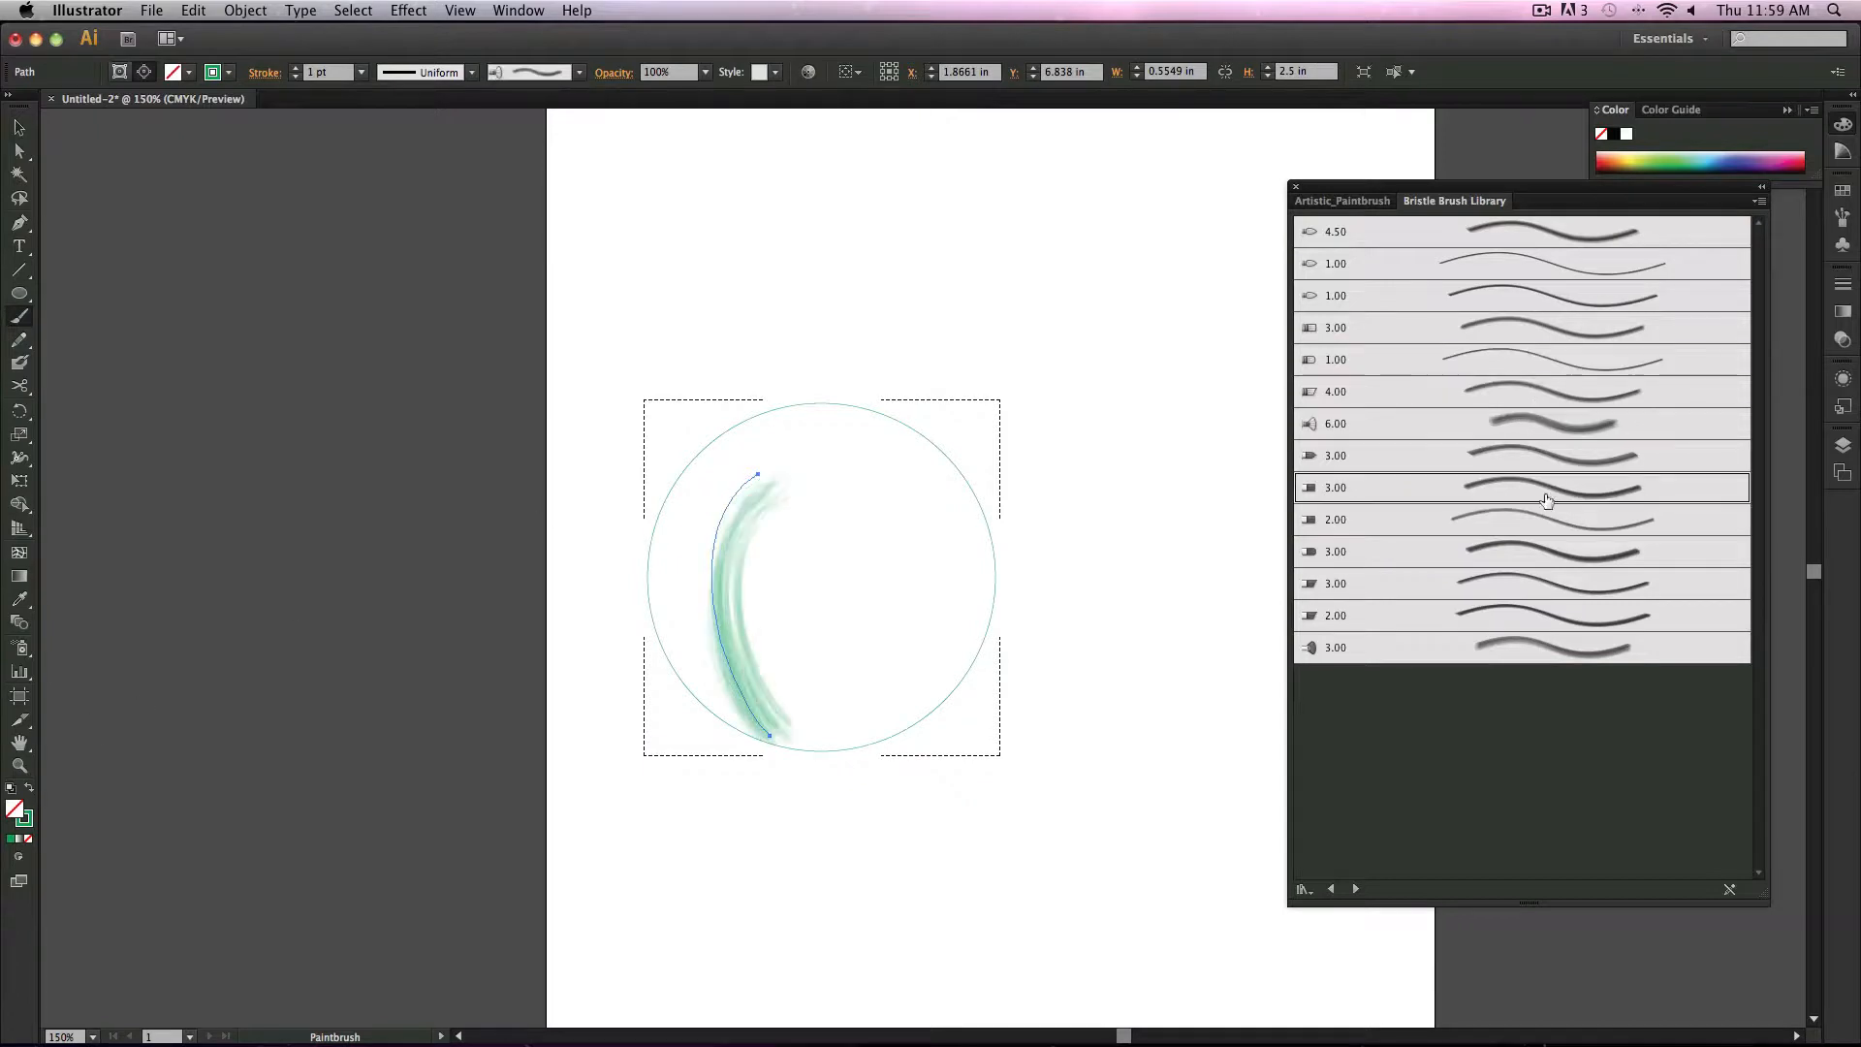
pyautogui.click(1542, 553)
pyautogui.click(1543, 465)
pyautogui.click(1554, 417)
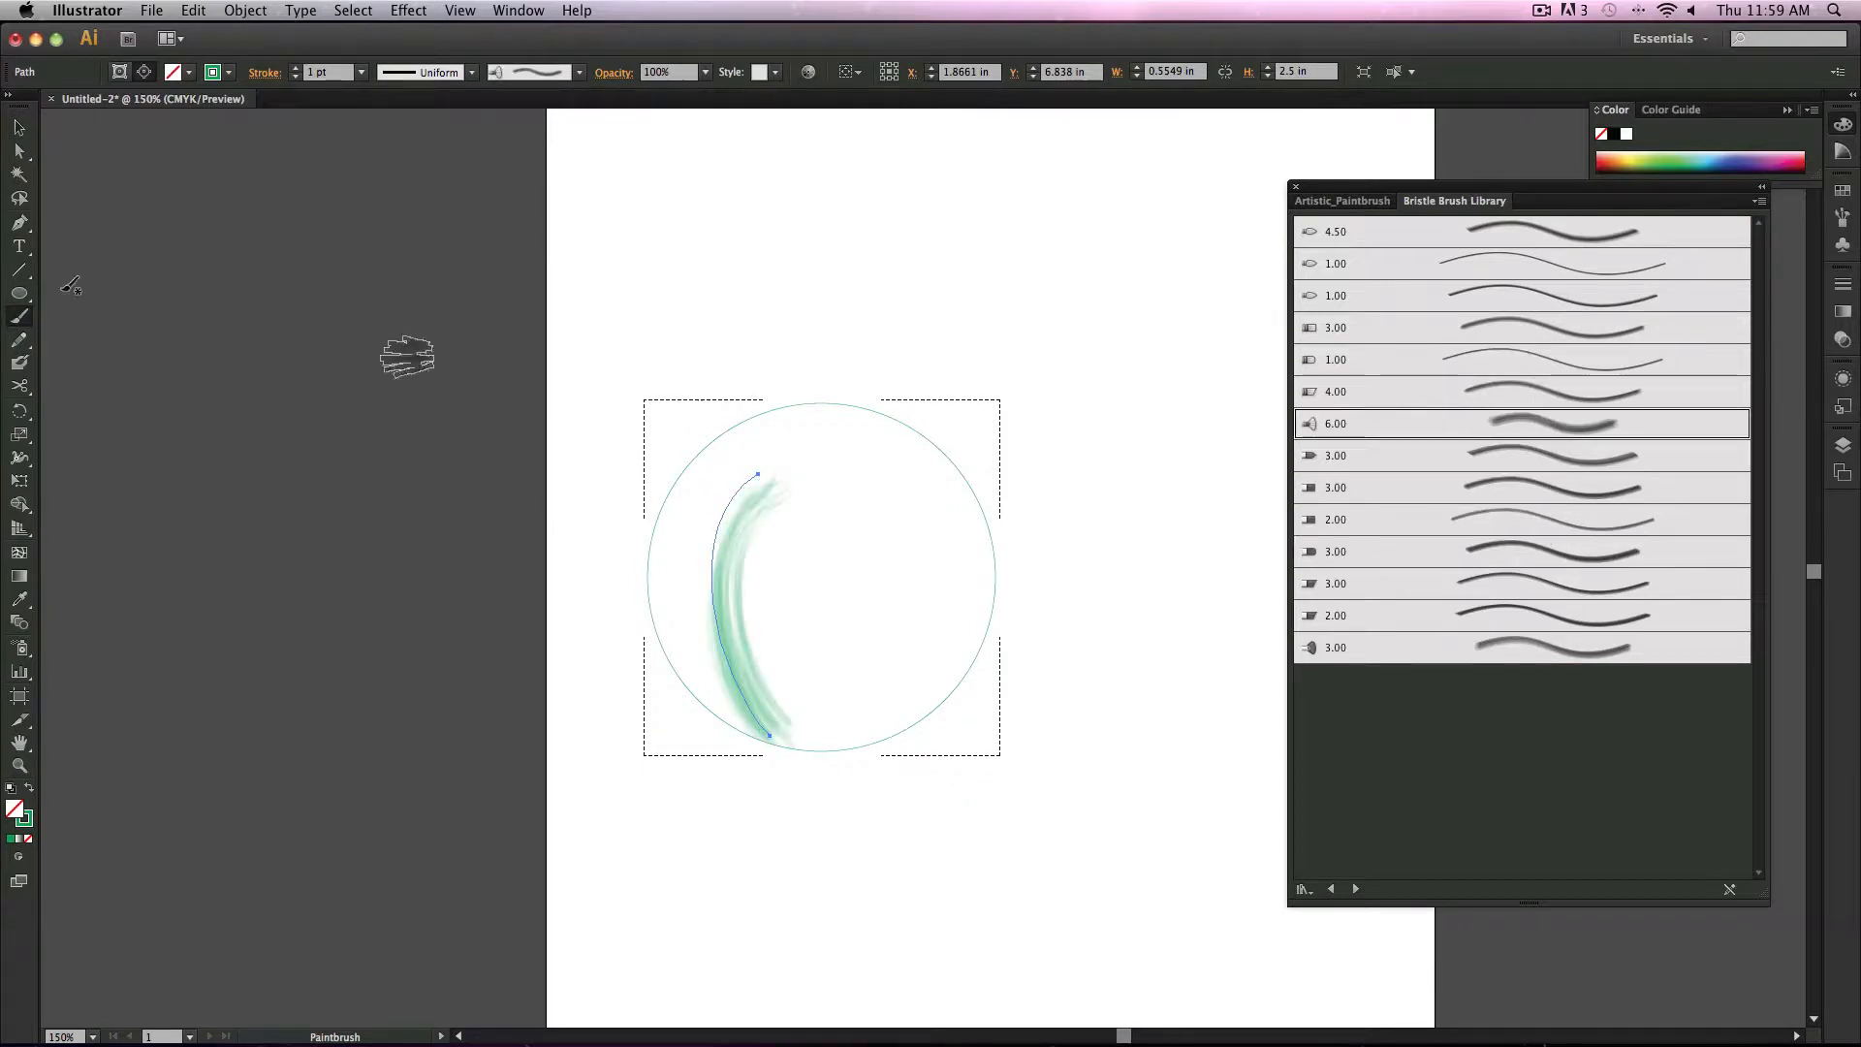
# Step: Select the circle and its bristle stroke and delete them
pyautogui.click(19, 129)
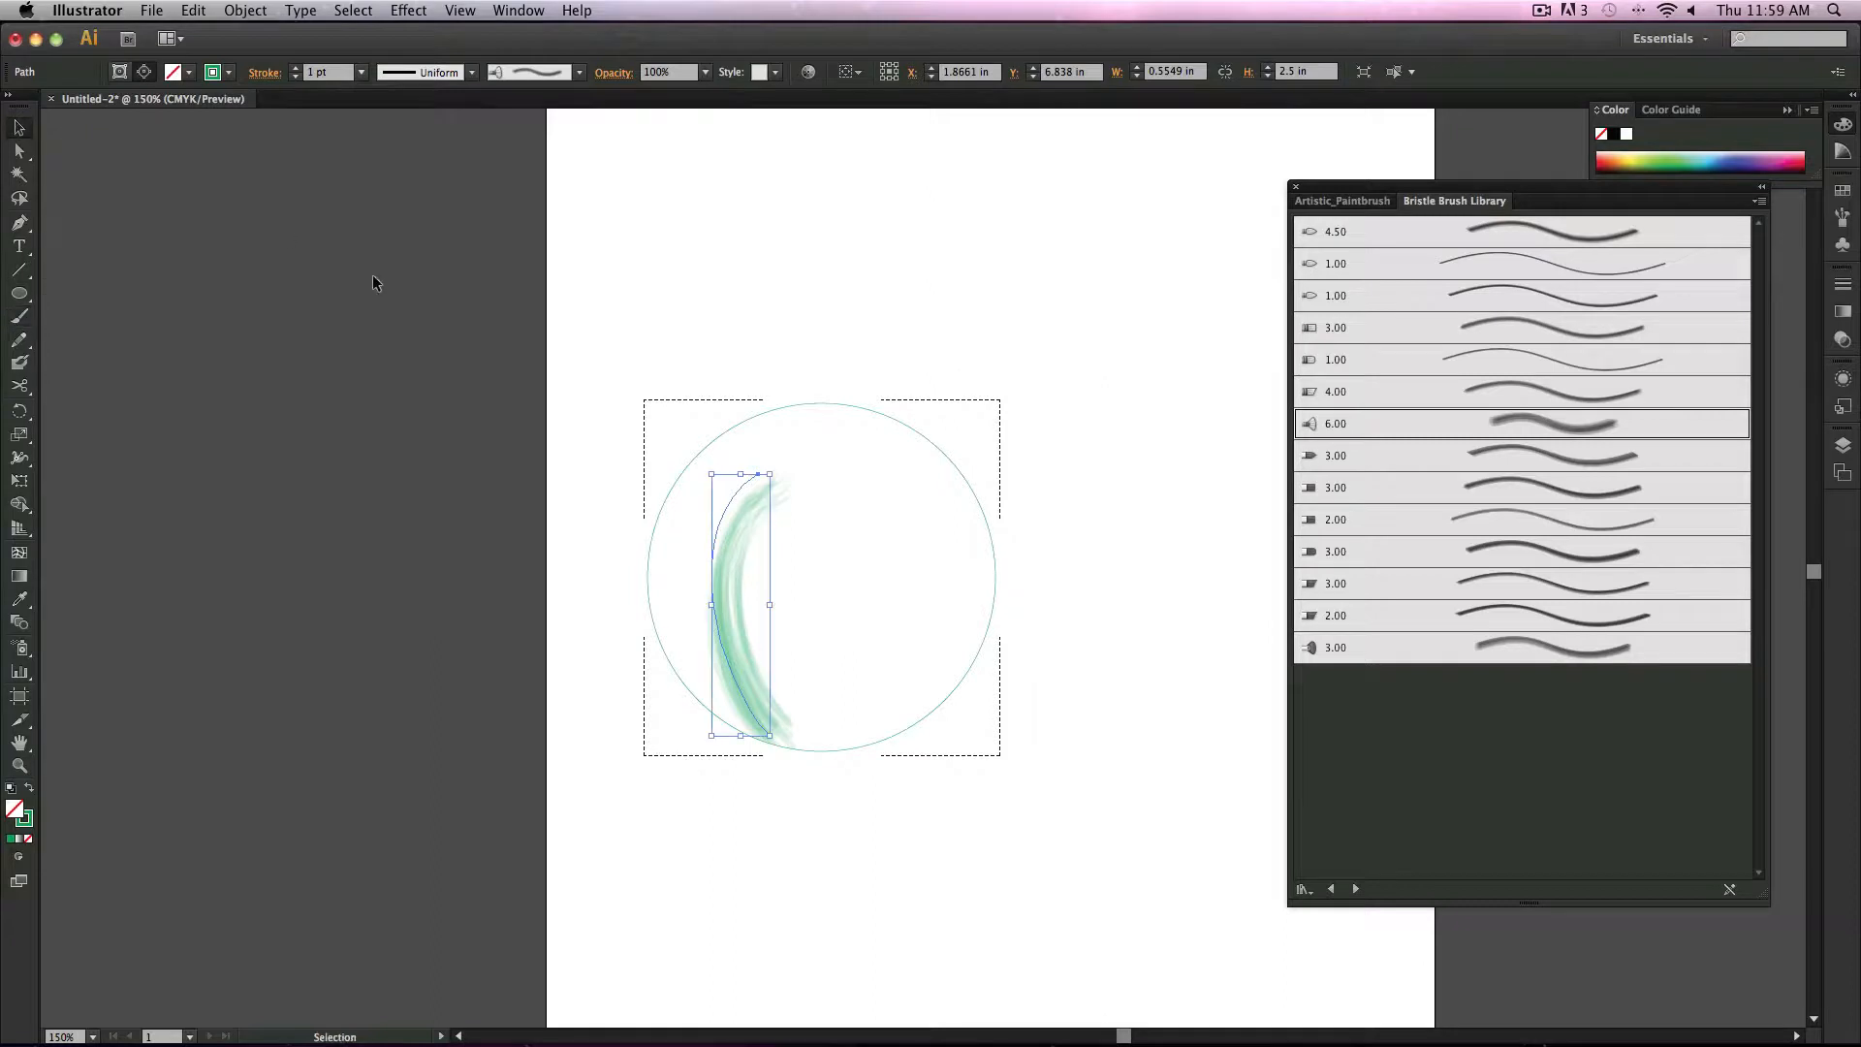
pyautogui.moveTo(543, 395)
pyautogui.mouseDown()
pyautogui.moveTo(1100, 788)
pyautogui.moveTo(1051, 791)
pyautogui.mouseUp()
pyautogui.press('Delete')
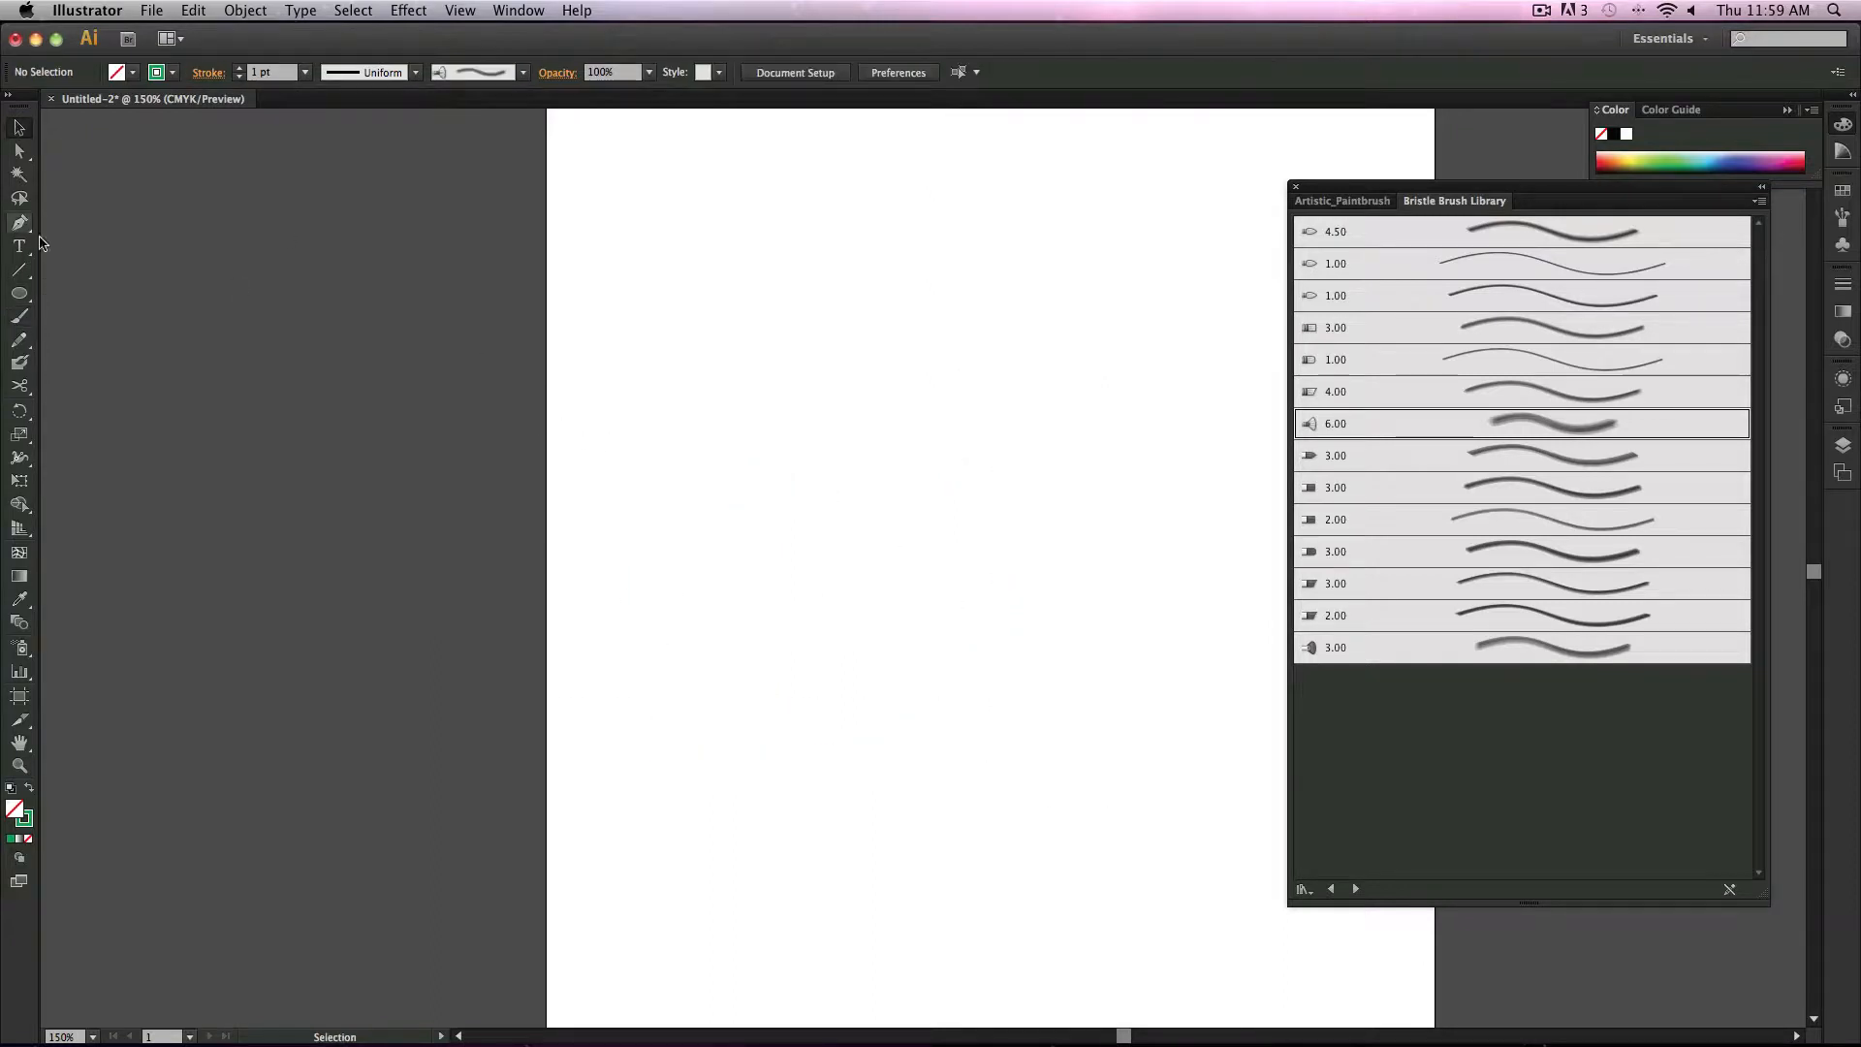
# Step: Paint several curved green strokes with the 3.00 flat bristle brush at a 3 pt stroke weight
pyautogui.click(20, 317)
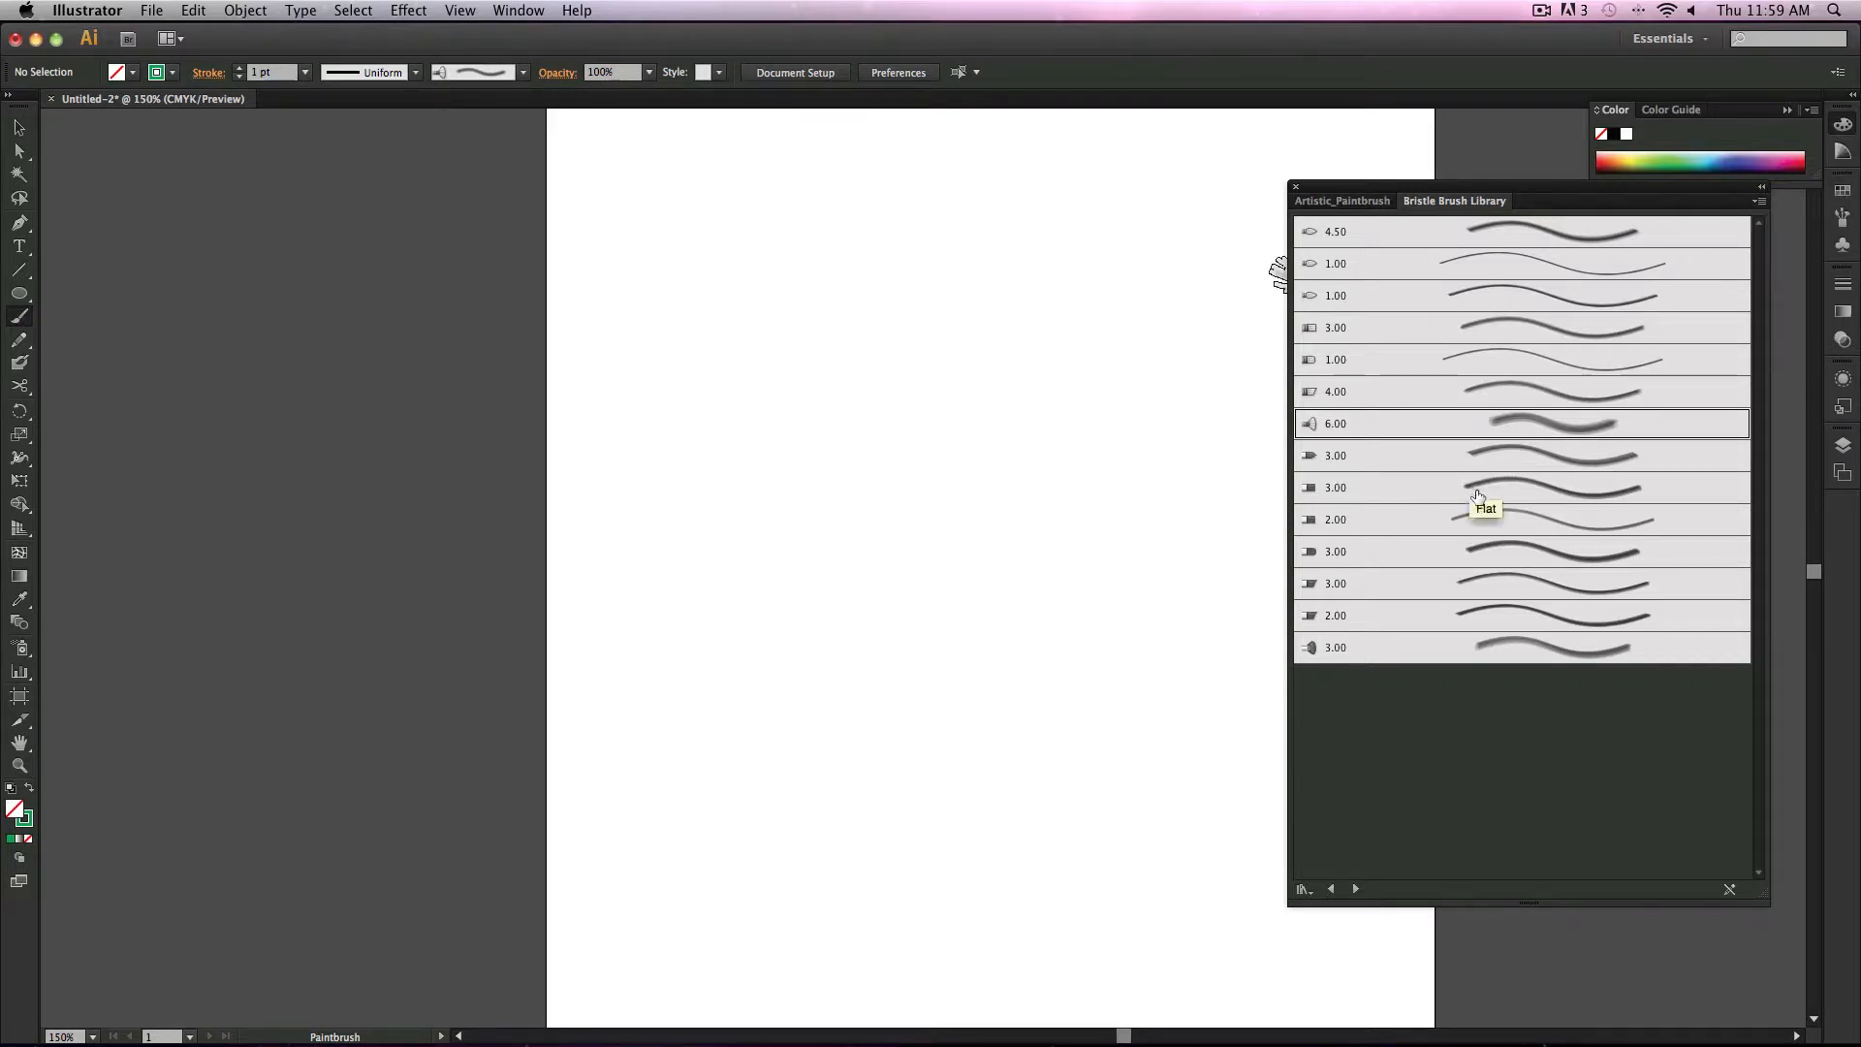
pyautogui.click(1498, 456)
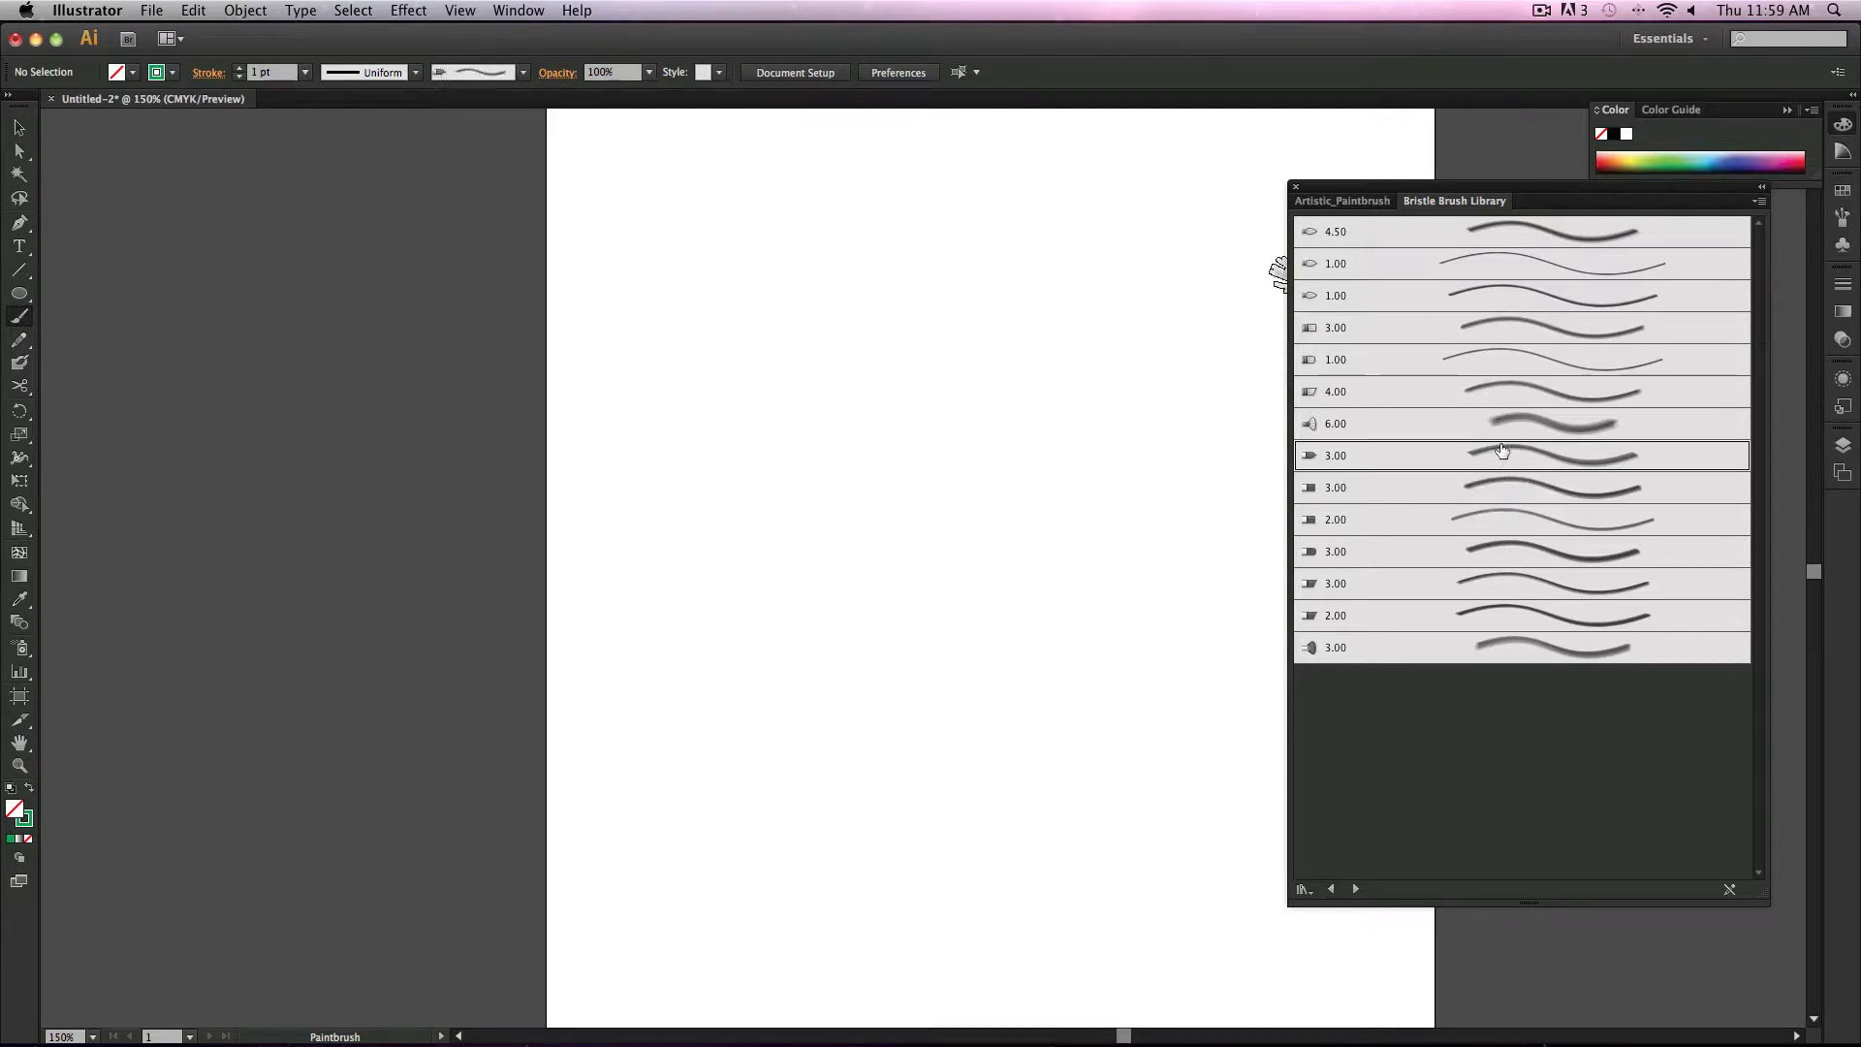
pyautogui.click(304, 72)
pyautogui.click(330, 236)
pyautogui.moveTo(882, 363); pyautogui.dragTo(926, 684)
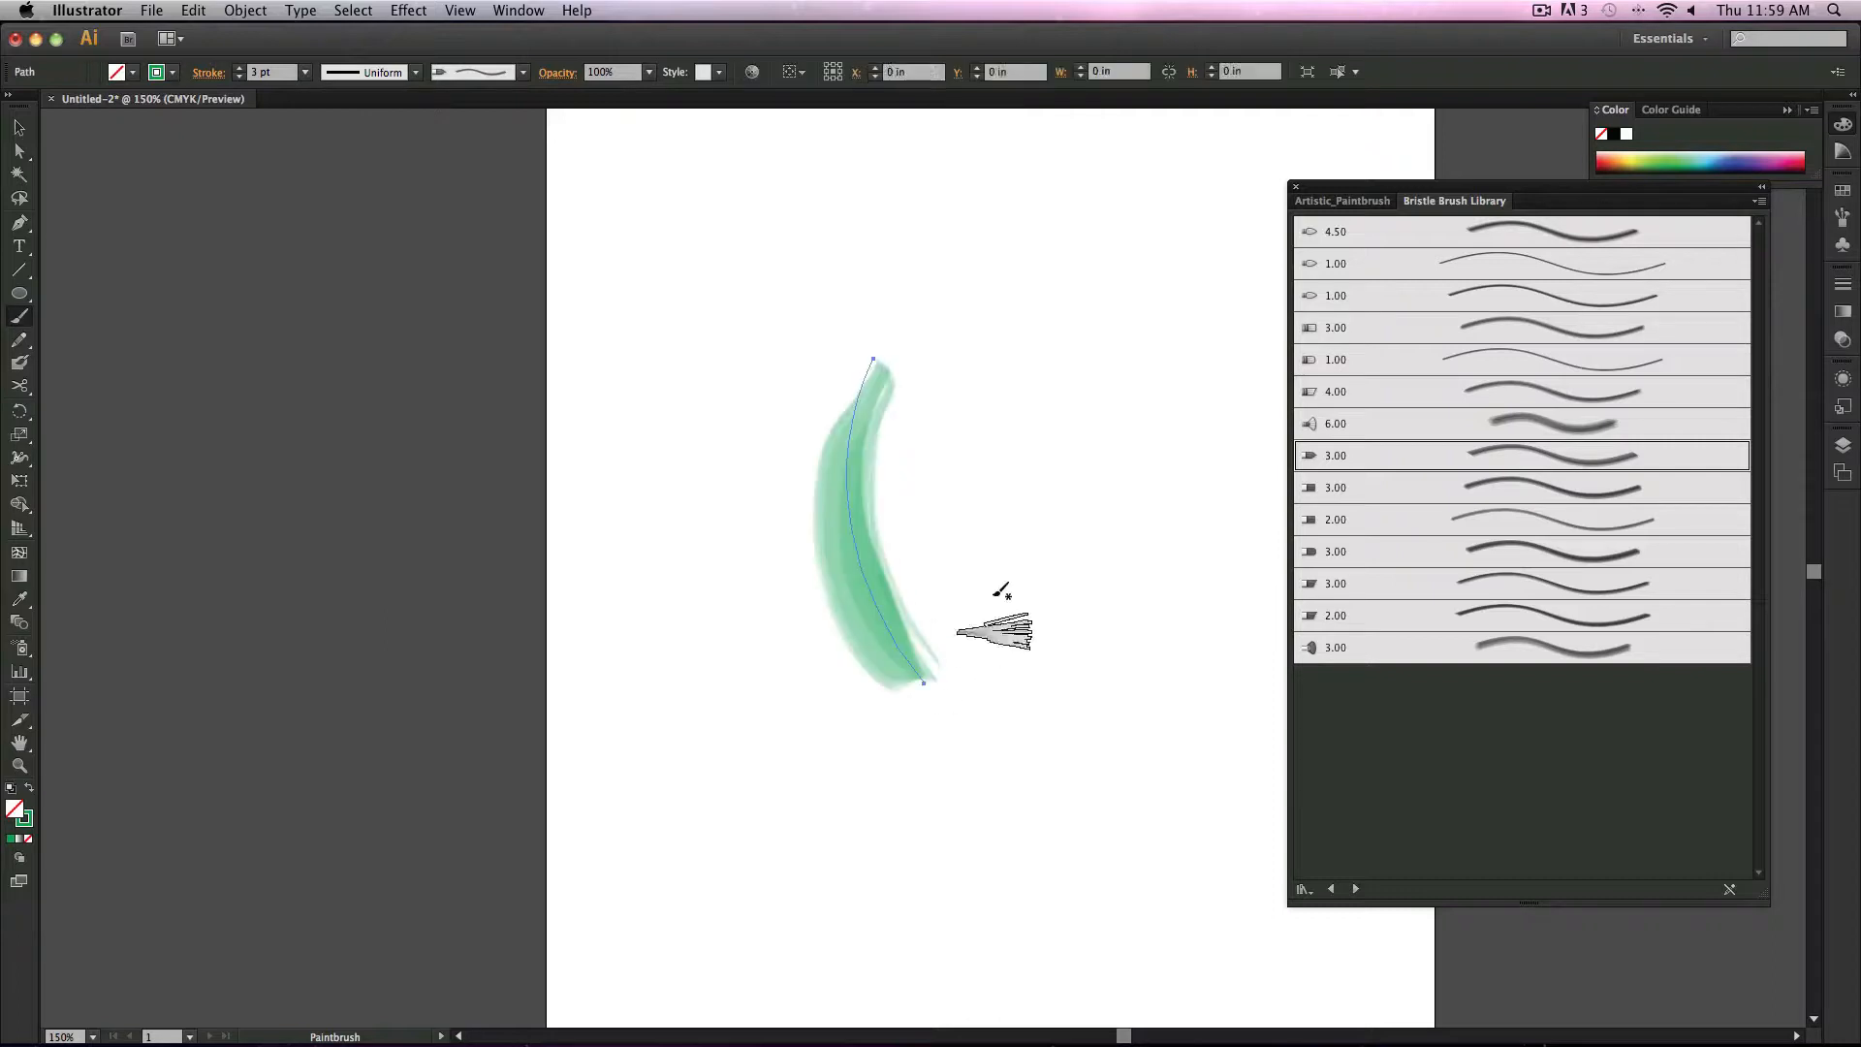
pyautogui.moveTo(952, 473)
pyautogui.mouseDown()
pyautogui.moveTo(947, 715)
pyautogui.moveTo(892, 798)
pyautogui.mouseUp()
pyautogui.moveTo(906, 552); pyautogui.dragTo(995, 741)
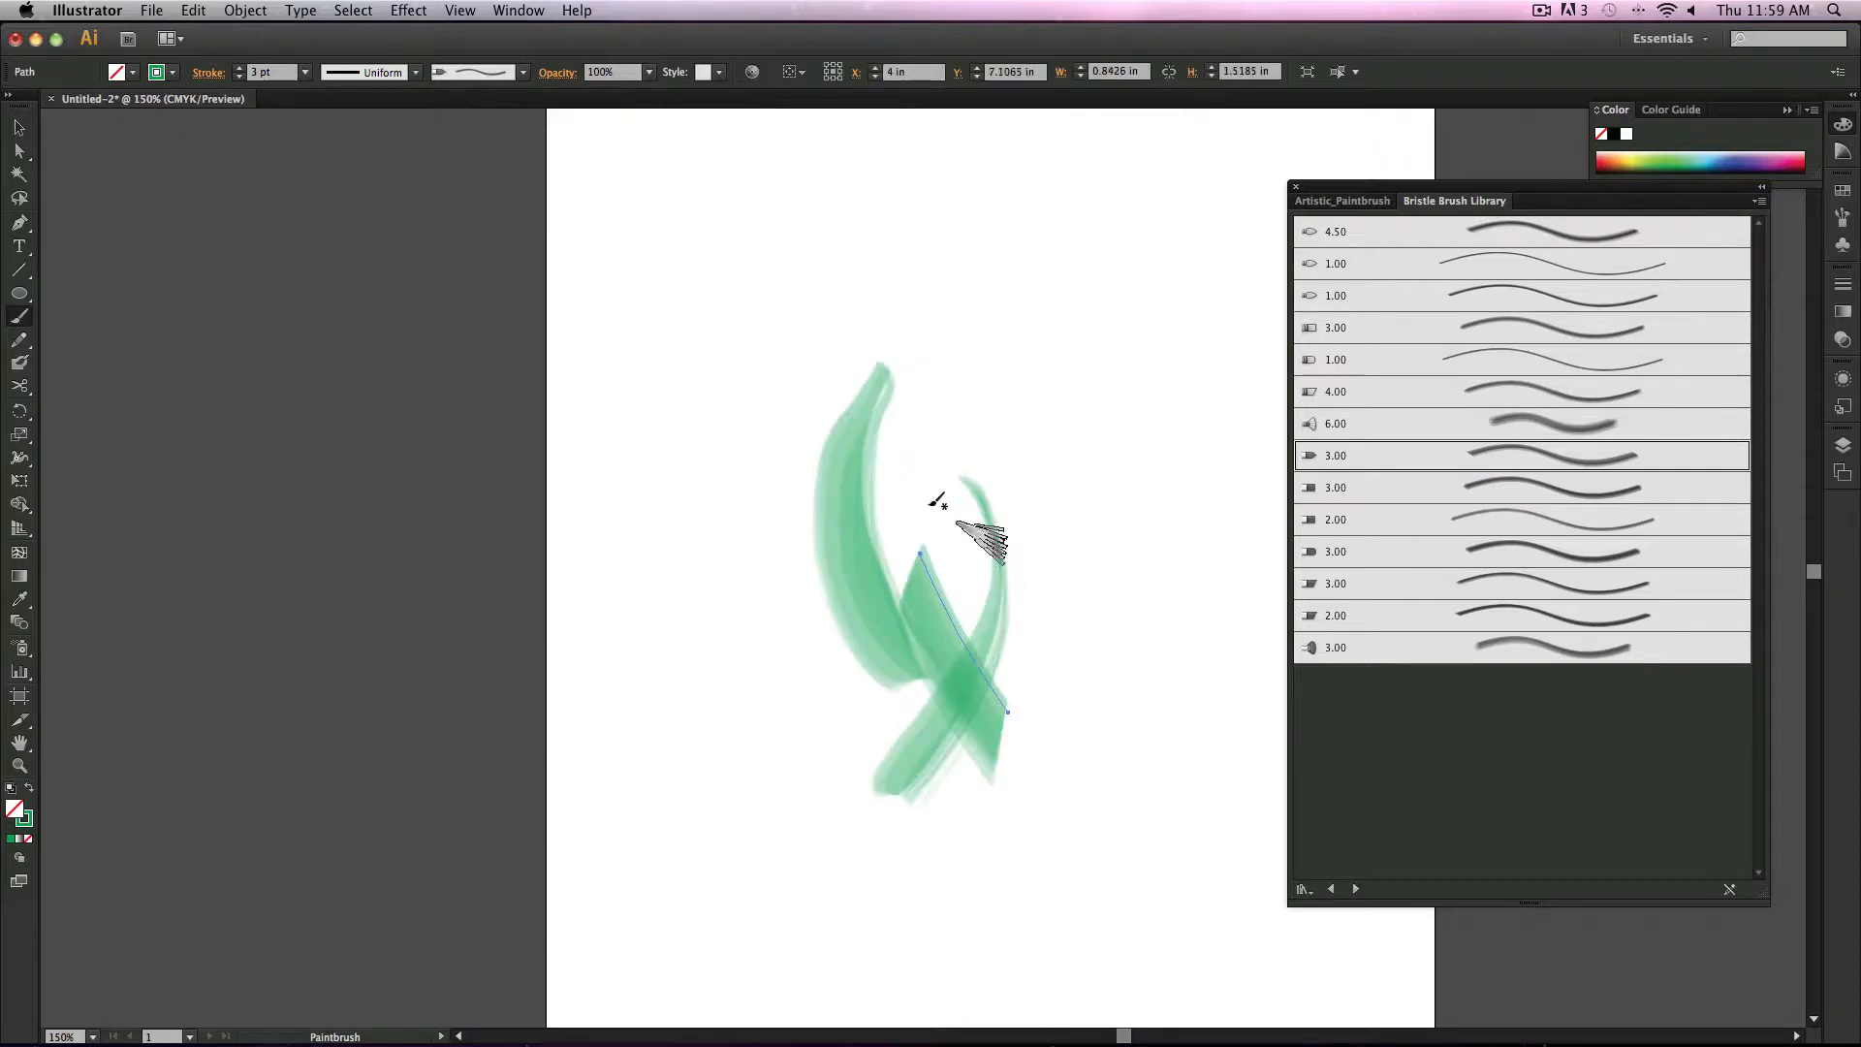
pyautogui.moveTo(922, 491); pyautogui.dragTo(1015, 689)
pyautogui.moveTo(952, 378); pyautogui.dragTo(1022, 681)
pyautogui.moveTo(1000, 326); pyautogui.dragTo(684, 605)
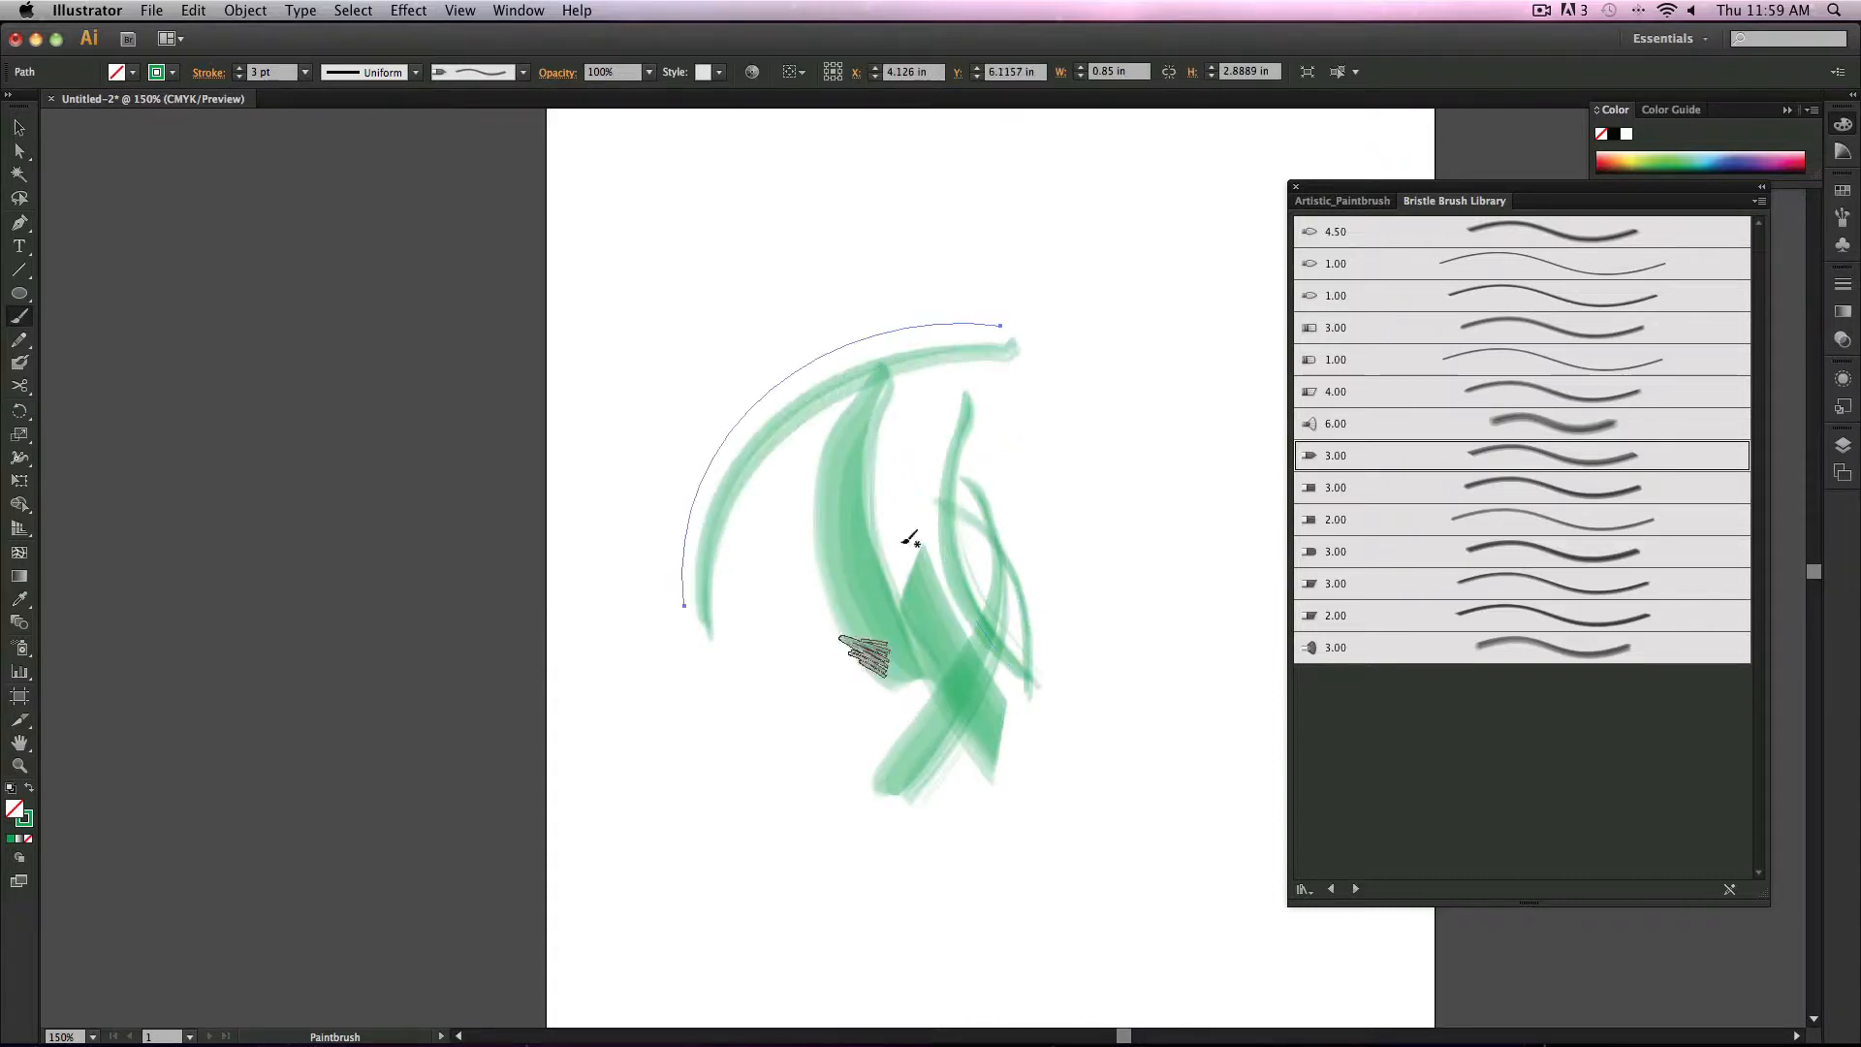
# Step: Set the stroke color to a light lavender, switch to the 6.00 Mop brush and paint two broad strokes
pyautogui.doubleClick(23, 820)
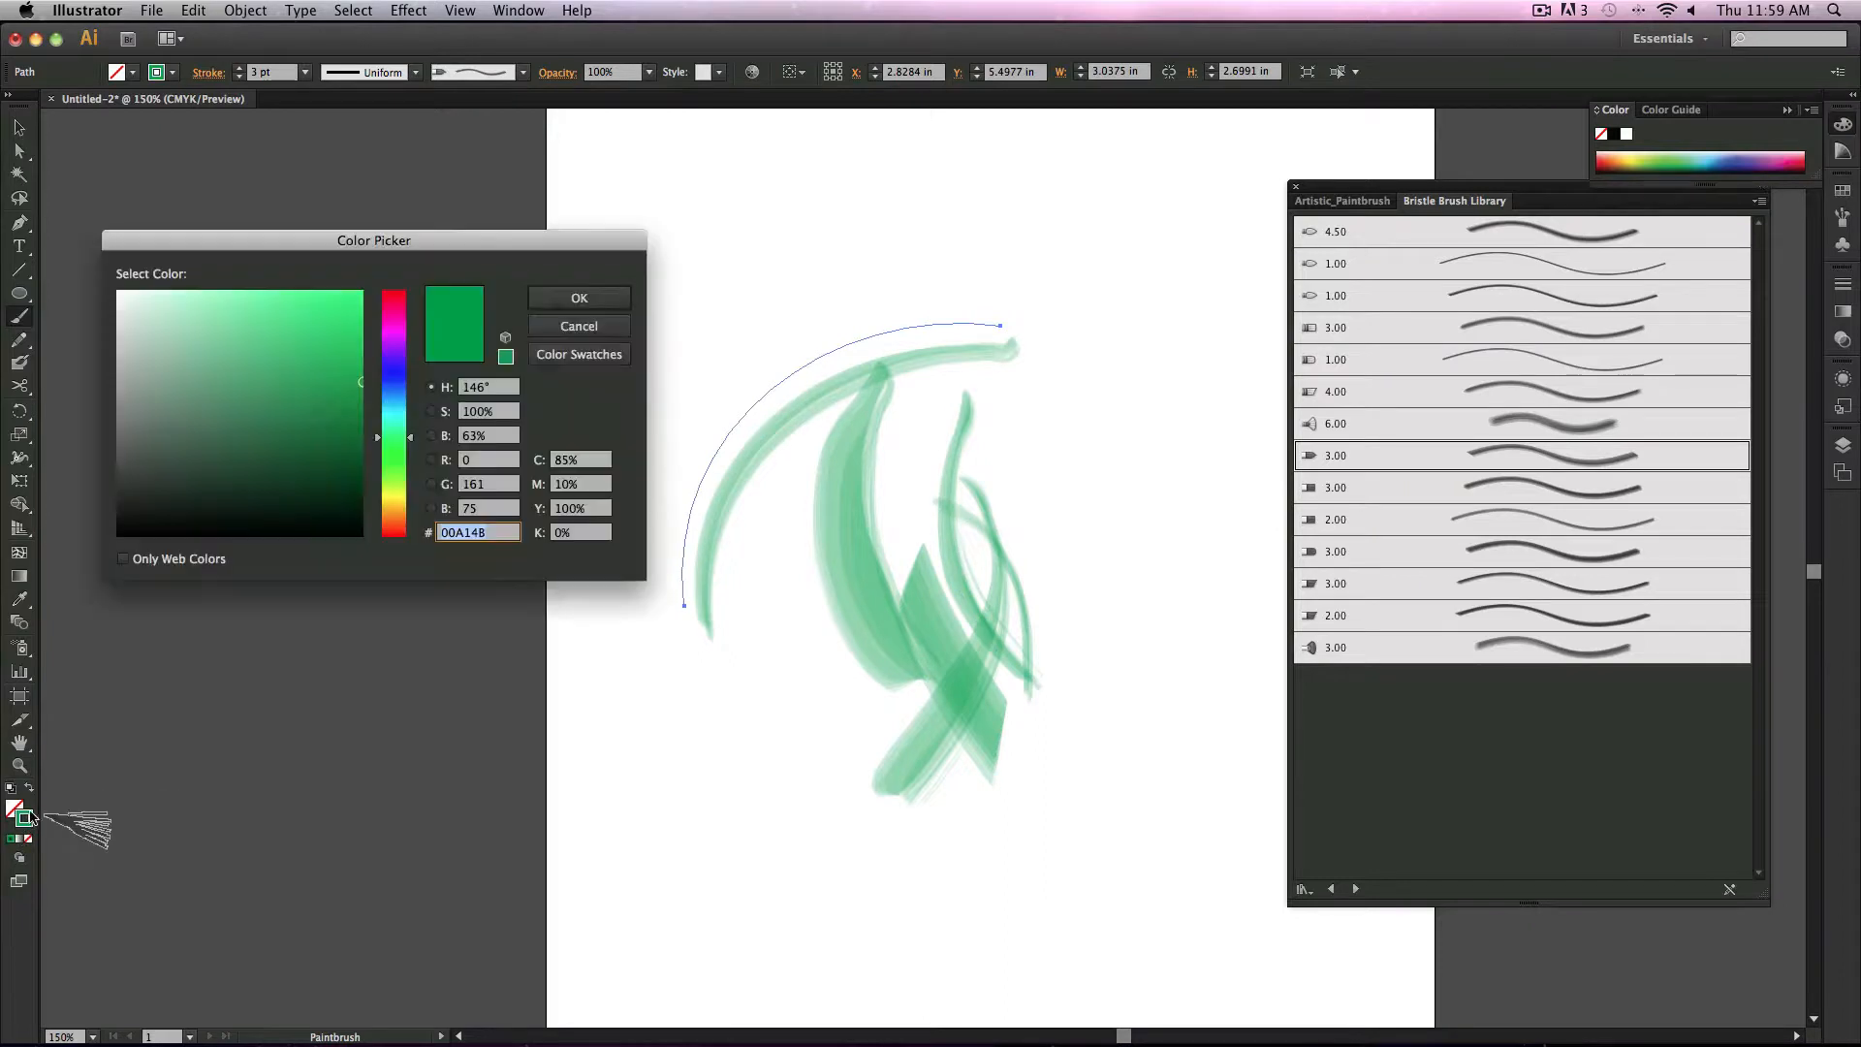
pyautogui.moveTo(411, 438); pyautogui.dragTo(411, 374)
pyautogui.moveTo(291, 378); pyautogui.dragTo(195, 315)
pyautogui.click(577, 296)
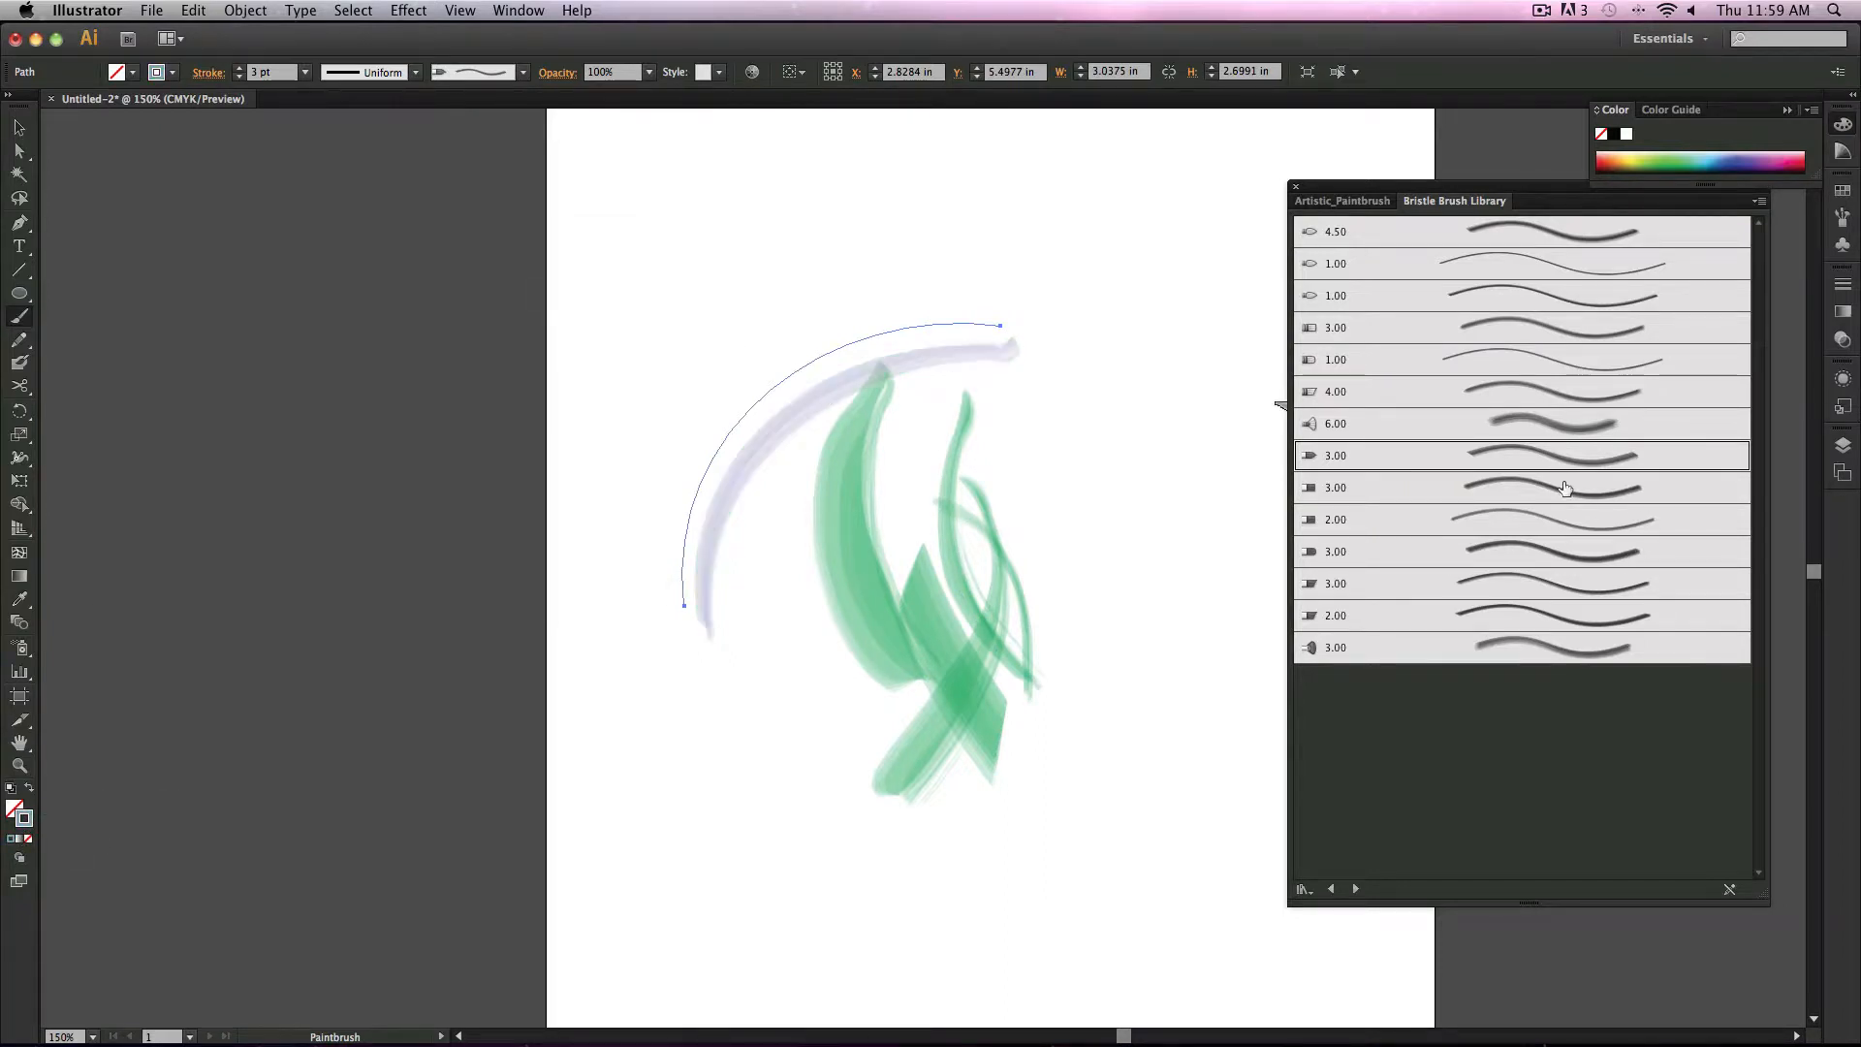
pyautogui.click(1531, 421)
pyautogui.moveTo(932, 353)
pyautogui.mouseDown()
pyautogui.moveTo(852, 622)
pyautogui.moveTo(866, 642)
pyautogui.mouseUp()
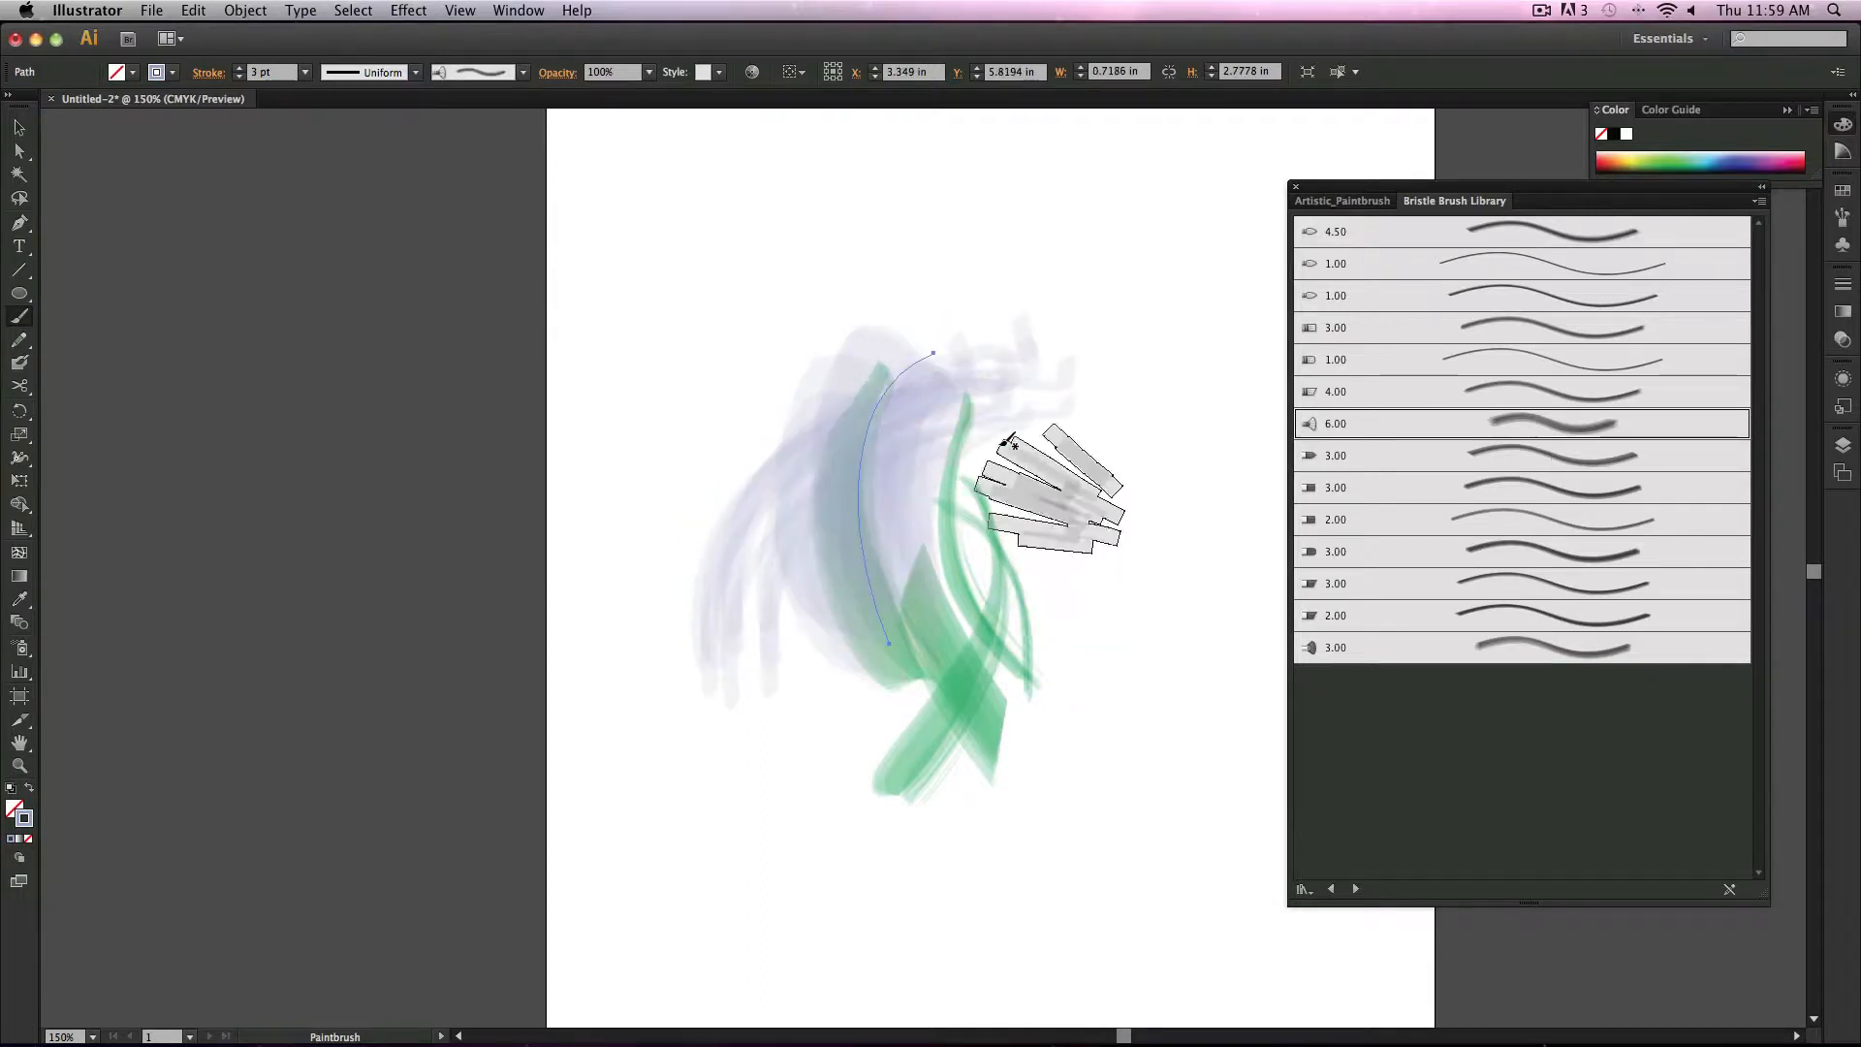
pyautogui.moveTo(993, 521); pyautogui.dragTo(840, 790)
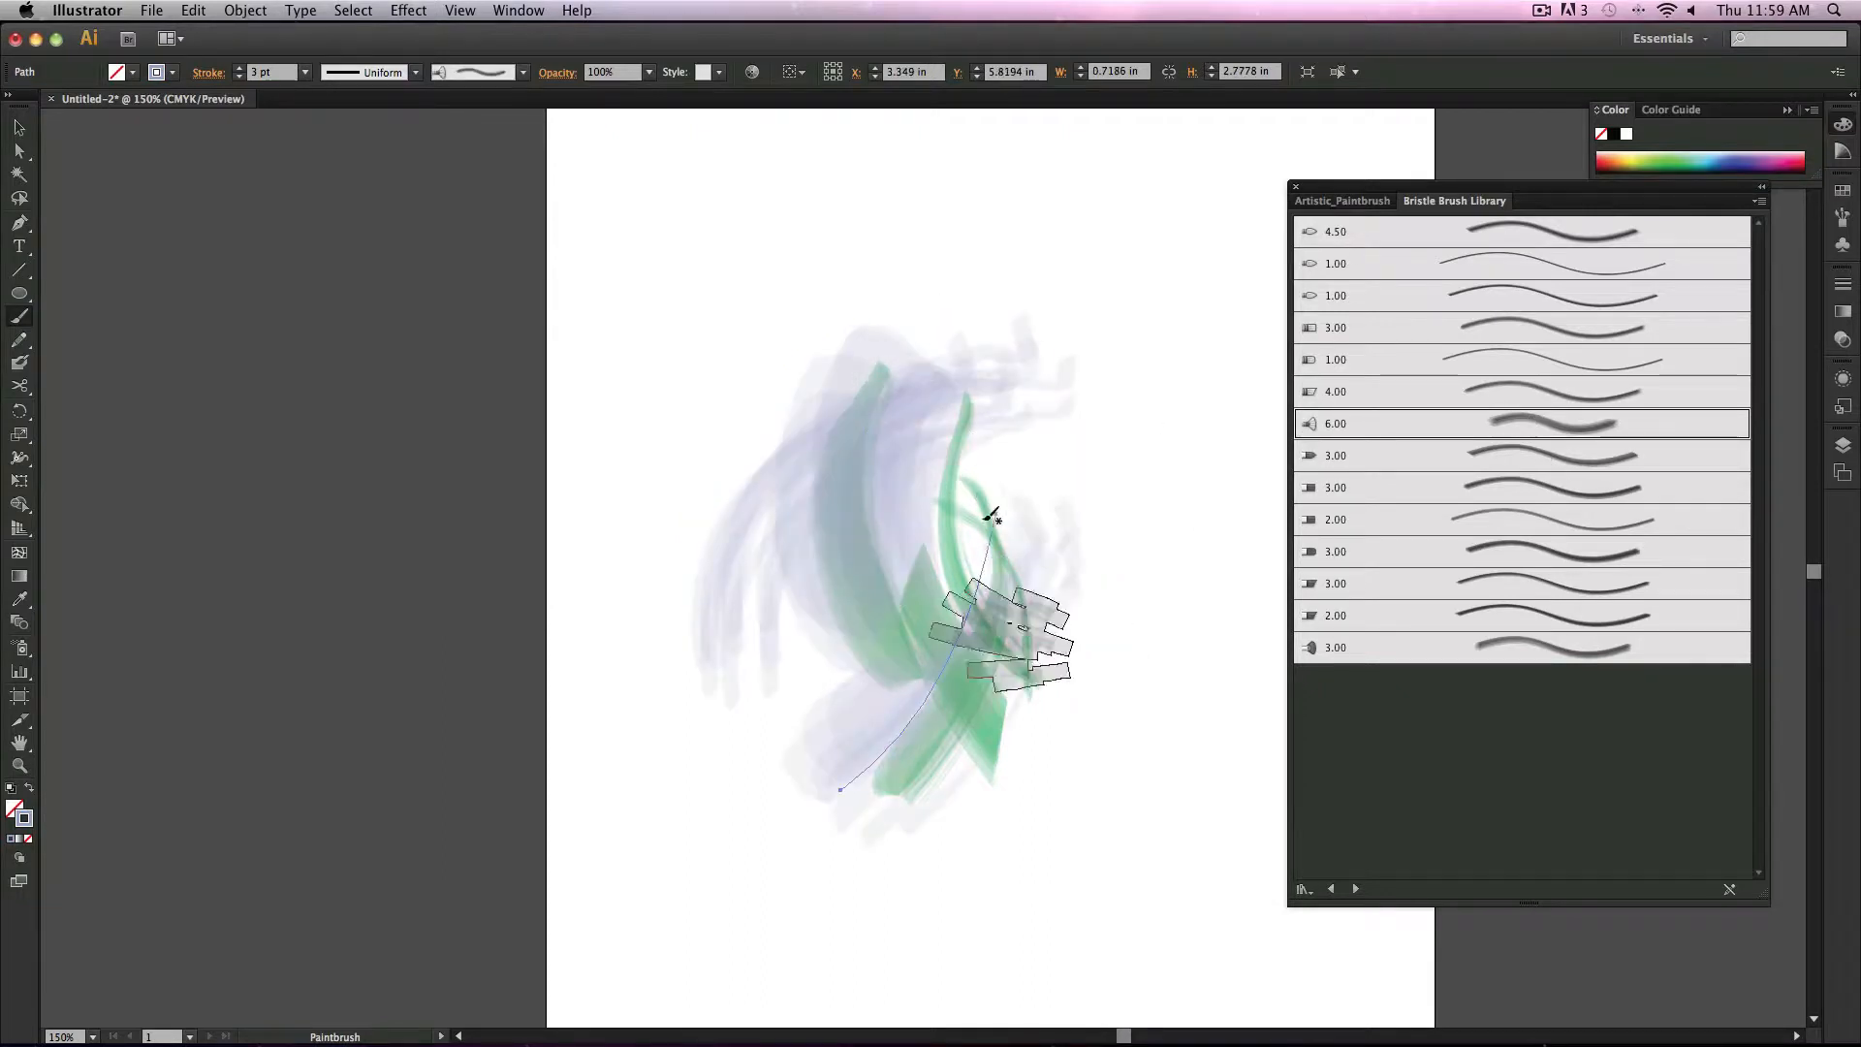
# Step: Apply the 4.50 bristle brush to the selected stroke and set the stroke color to yellow EAEA39
pyautogui.click(1482, 229)
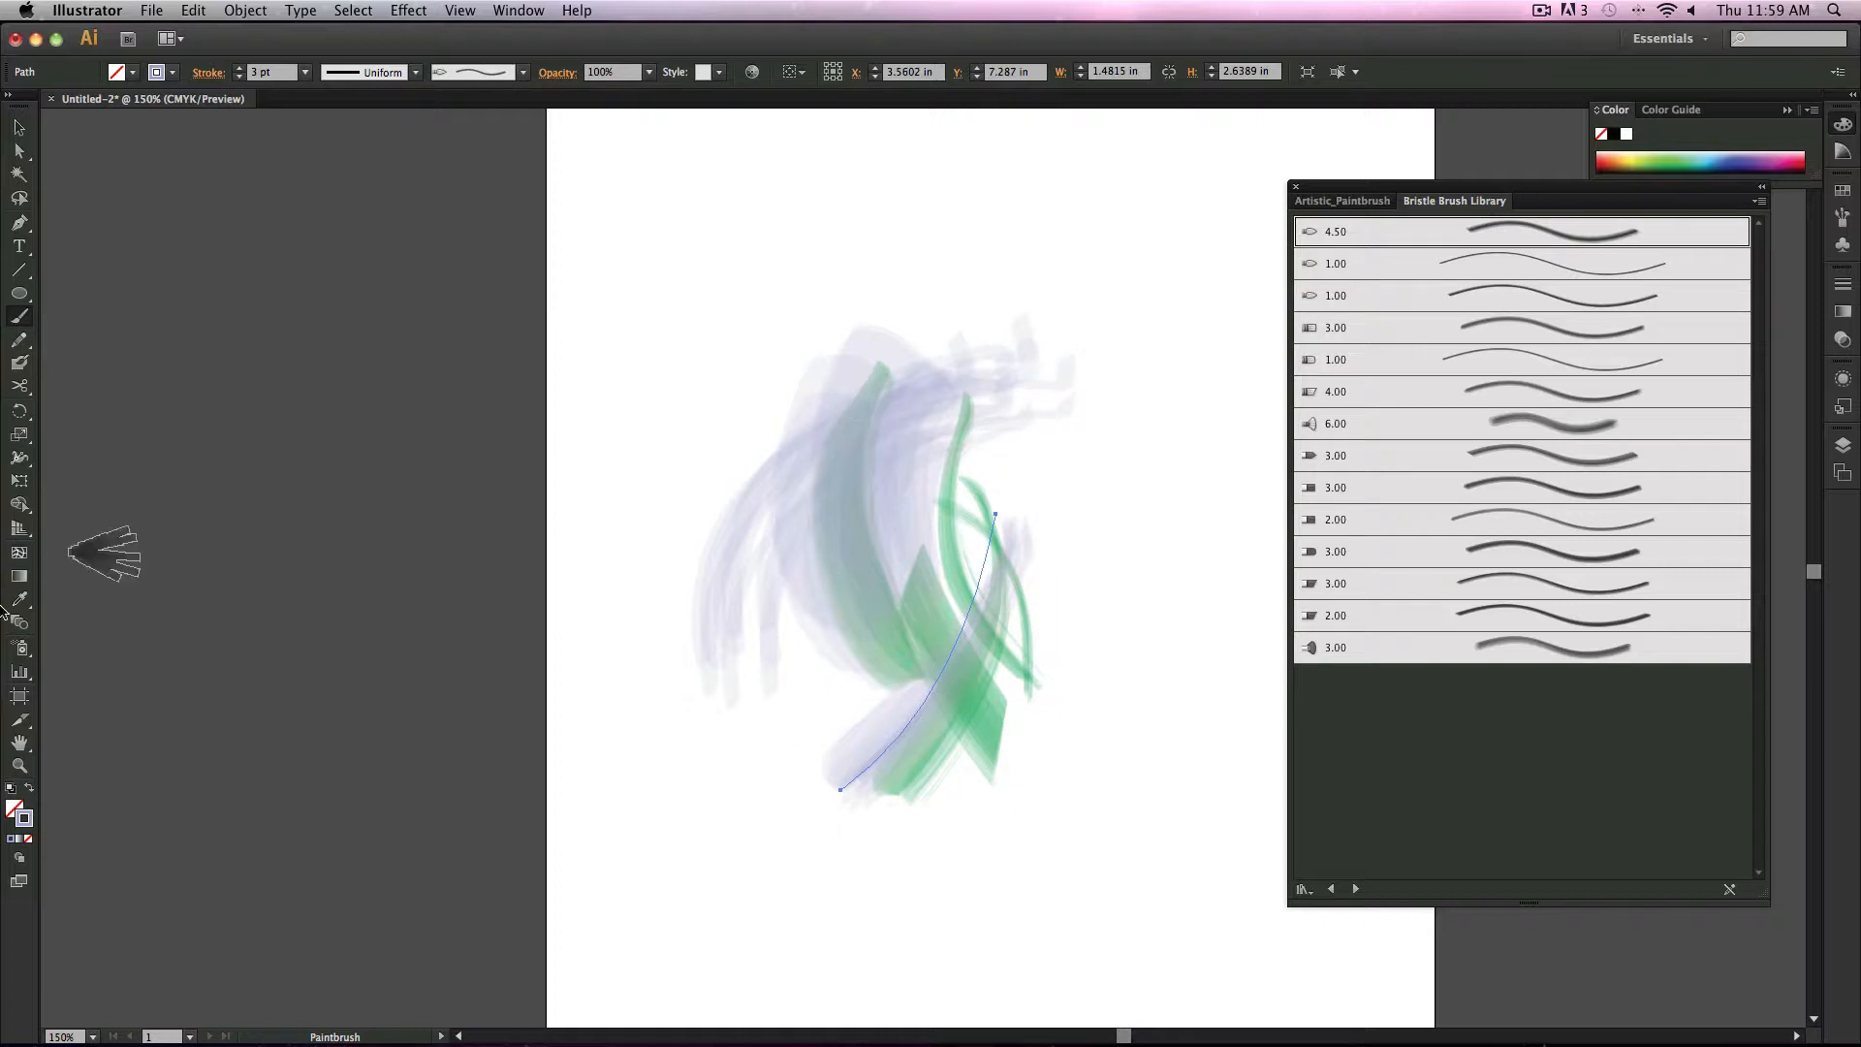
pyautogui.doubleClick(29, 820)
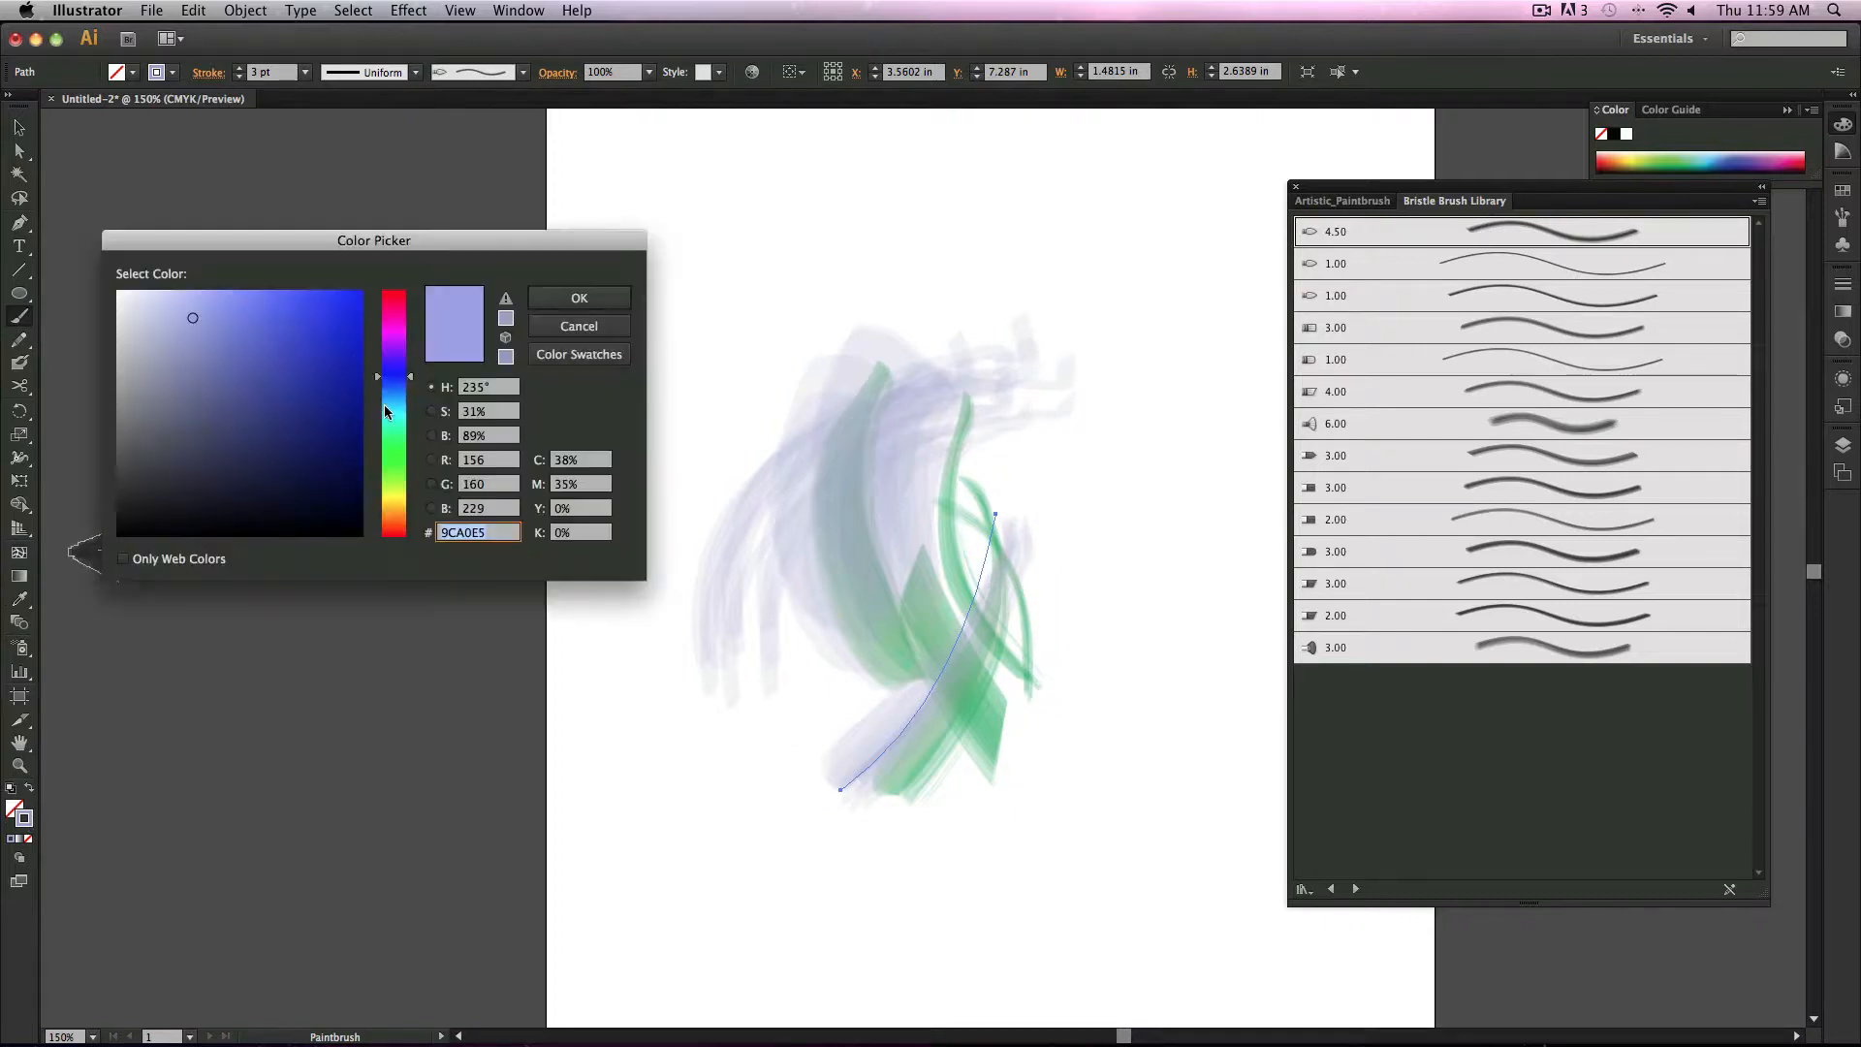
pyautogui.moveTo(385, 412); pyautogui.dragTo(393, 496)
pyautogui.click(301, 306)
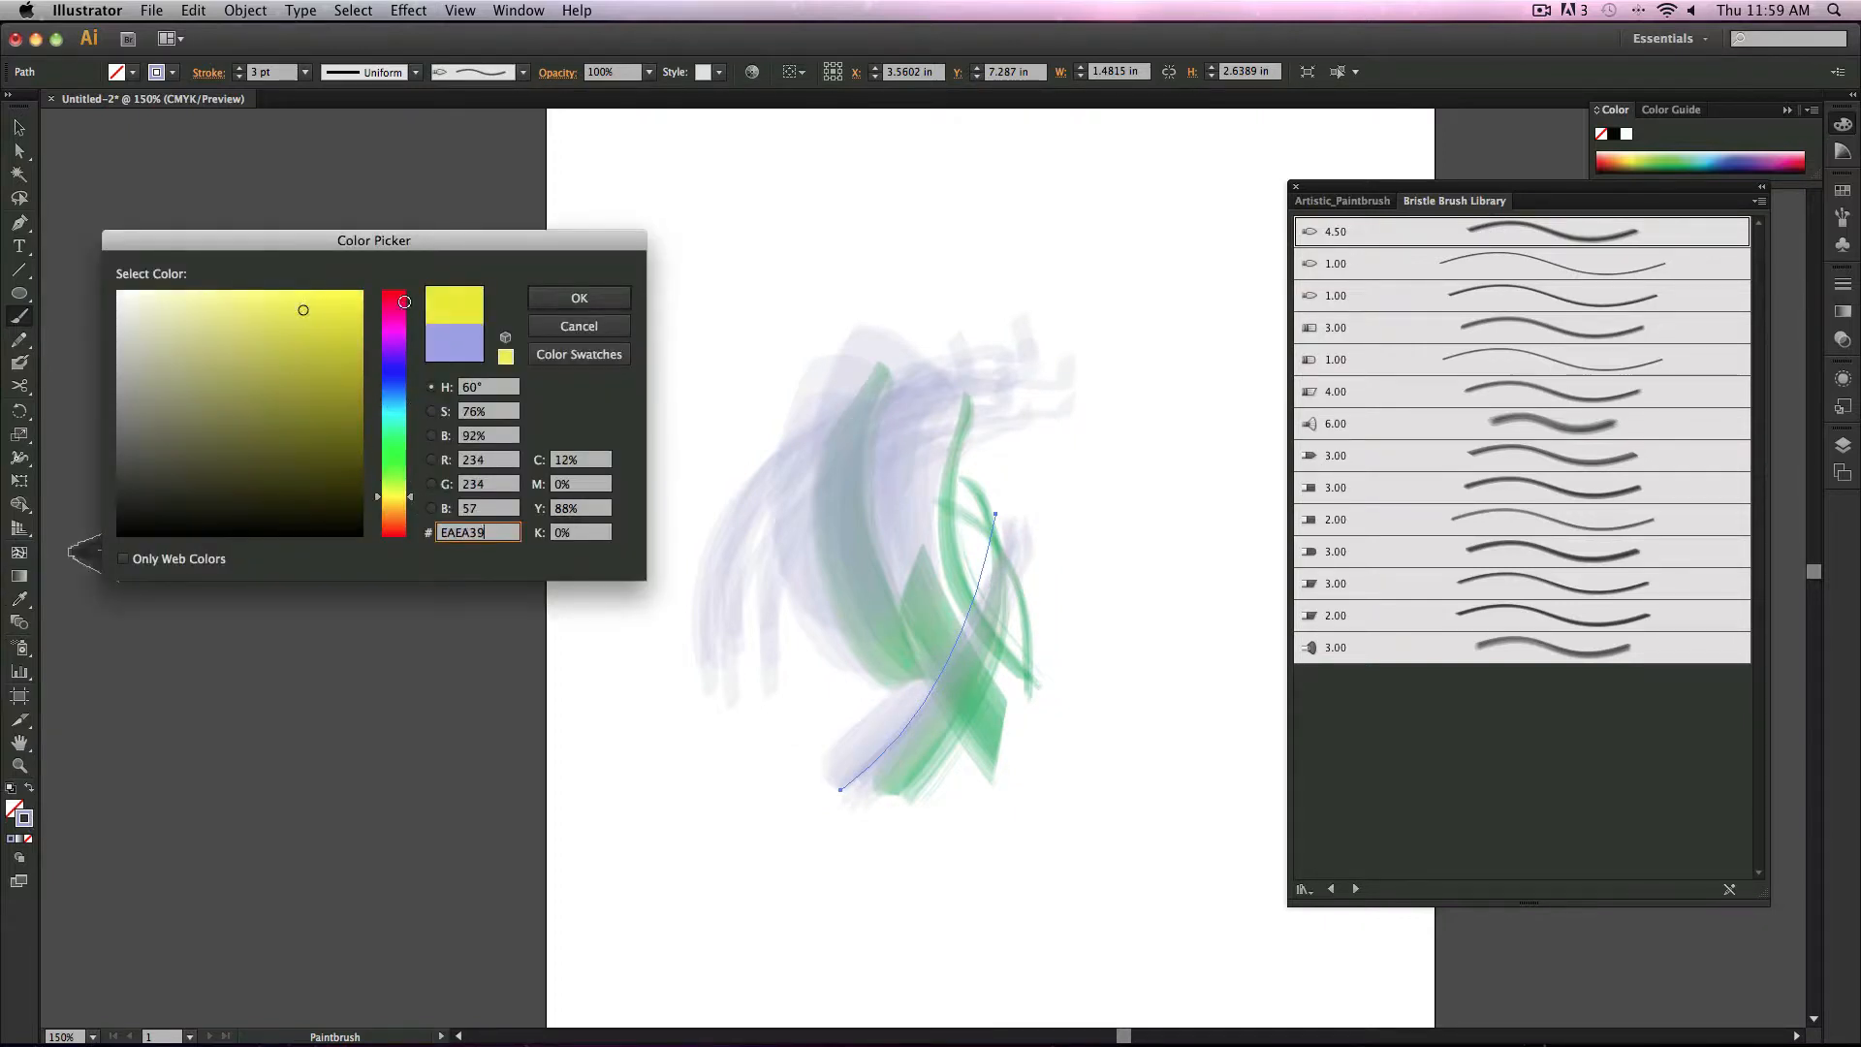
pyautogui.click(578, 297)
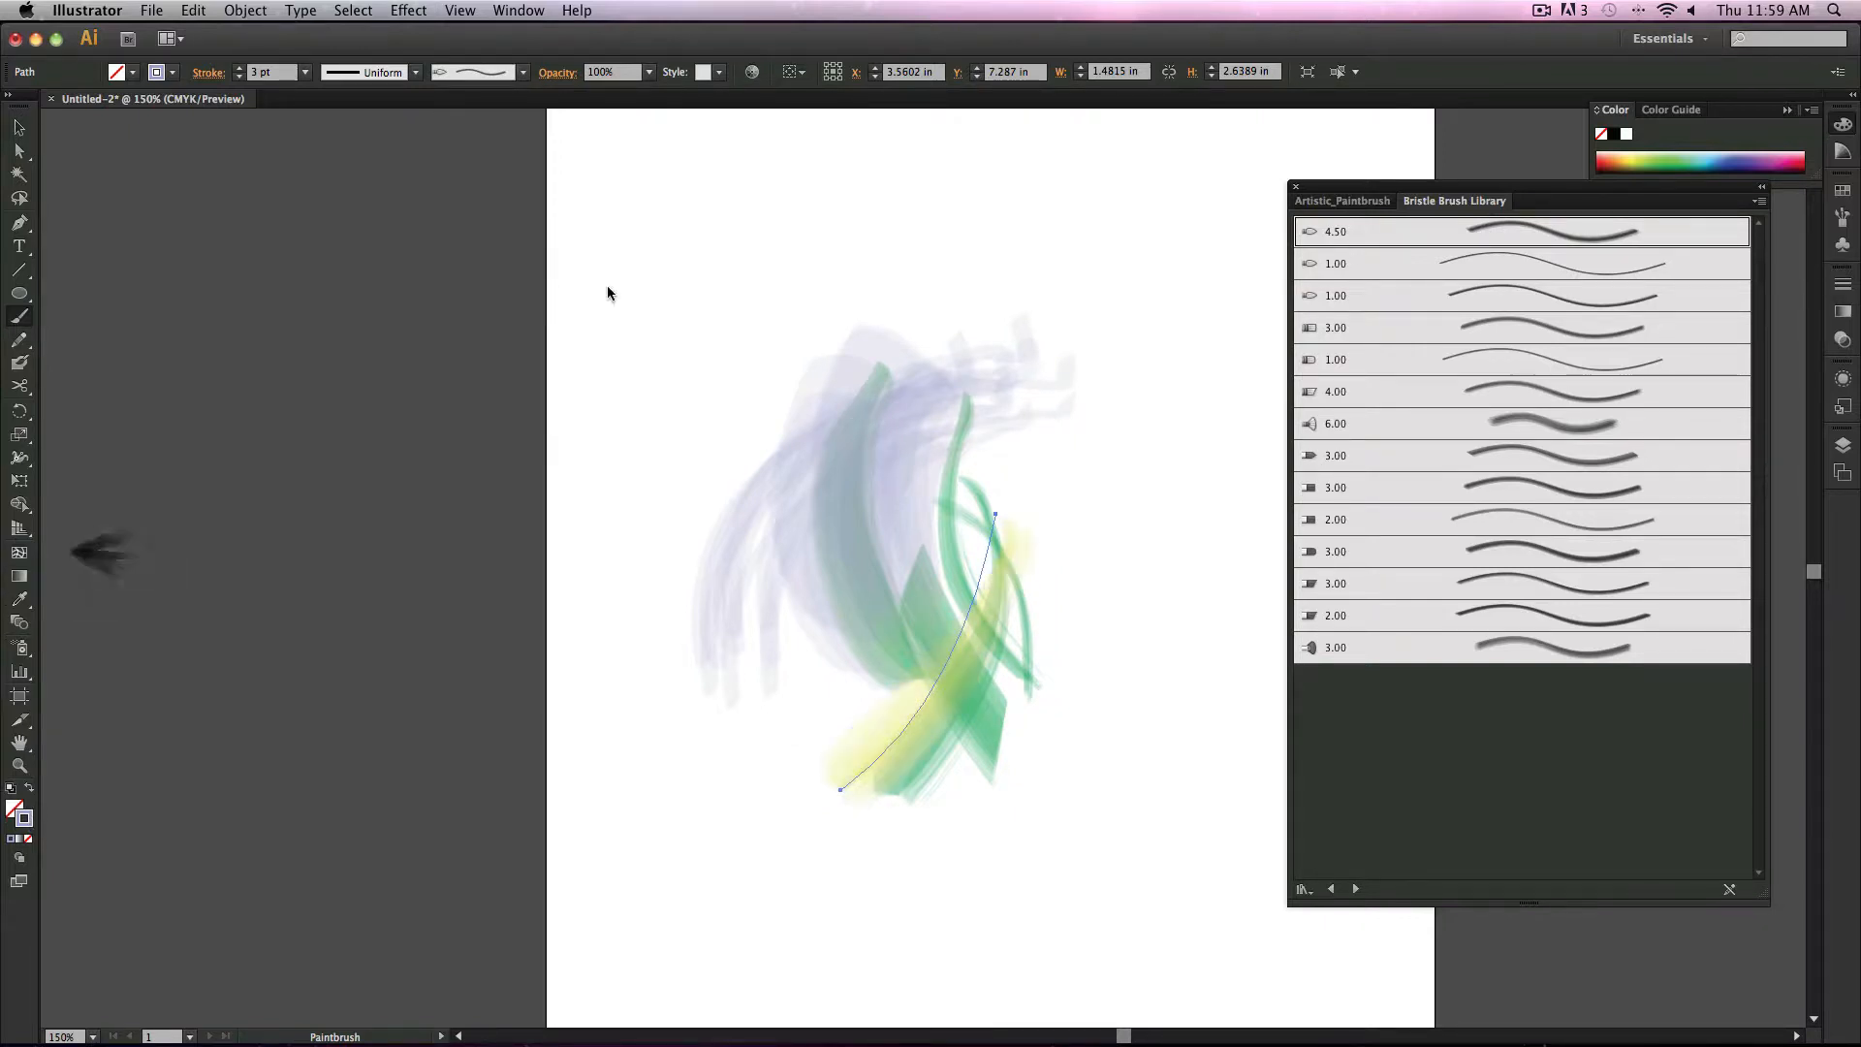
# Step: Set the stroke weight to 0.5 pt and paint thin yellow strokes around the top and left of the artwork
pyautogui.click(305, 75)
pyautogui.click(344, 124)
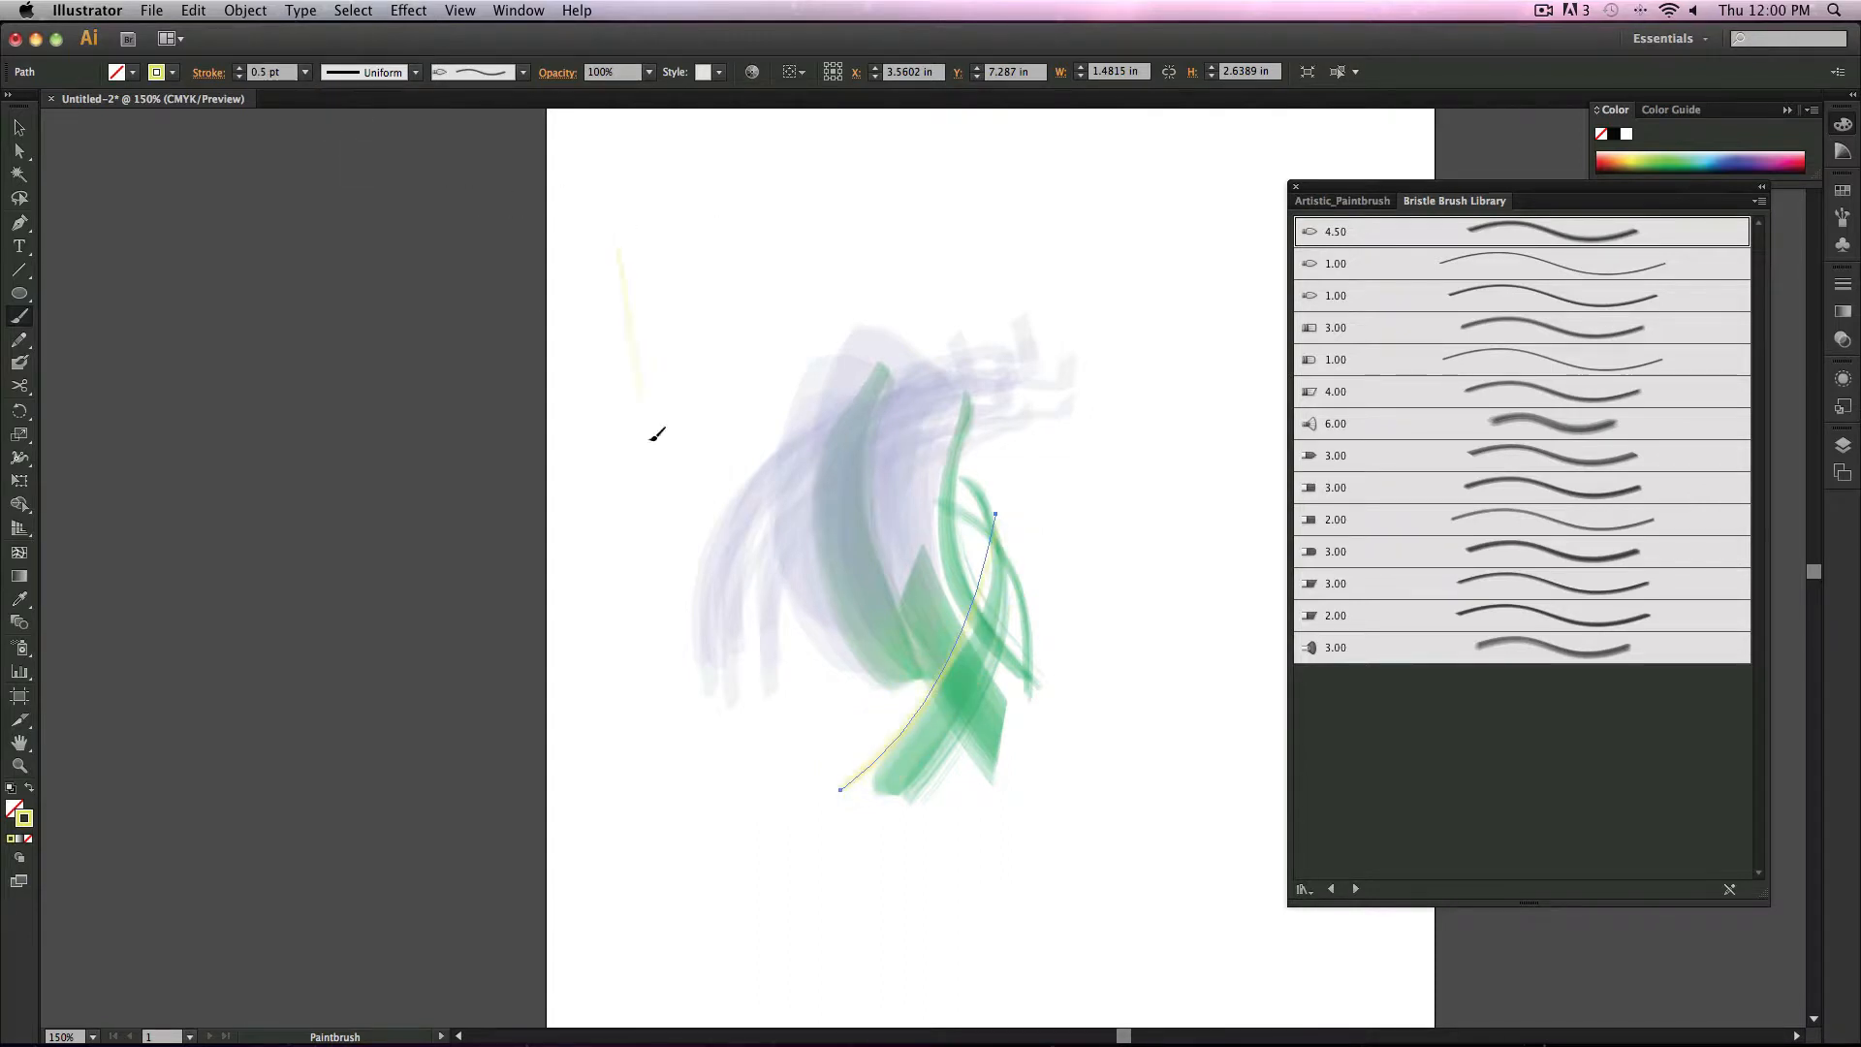
pyautogui.moveTo(650, 440); pyautogui.dragTo(649, 434)
pyautogui.moveTo(644, 287); pyautogui.dragTo(672, 216)
pyautogui.moveTo(647, 323); pyautogui.dragTo(680, 263)
pyautogui.moveTo(654, 366)
pyautogui.mouseDown()
pyautogui.moveTo(709, 305)
pyautogui.moveTo(822, 237)
pyautogui.moveTo(991, 210)
pyautogui.moveTo(1013, 230)
pyautogui.mouseUp()
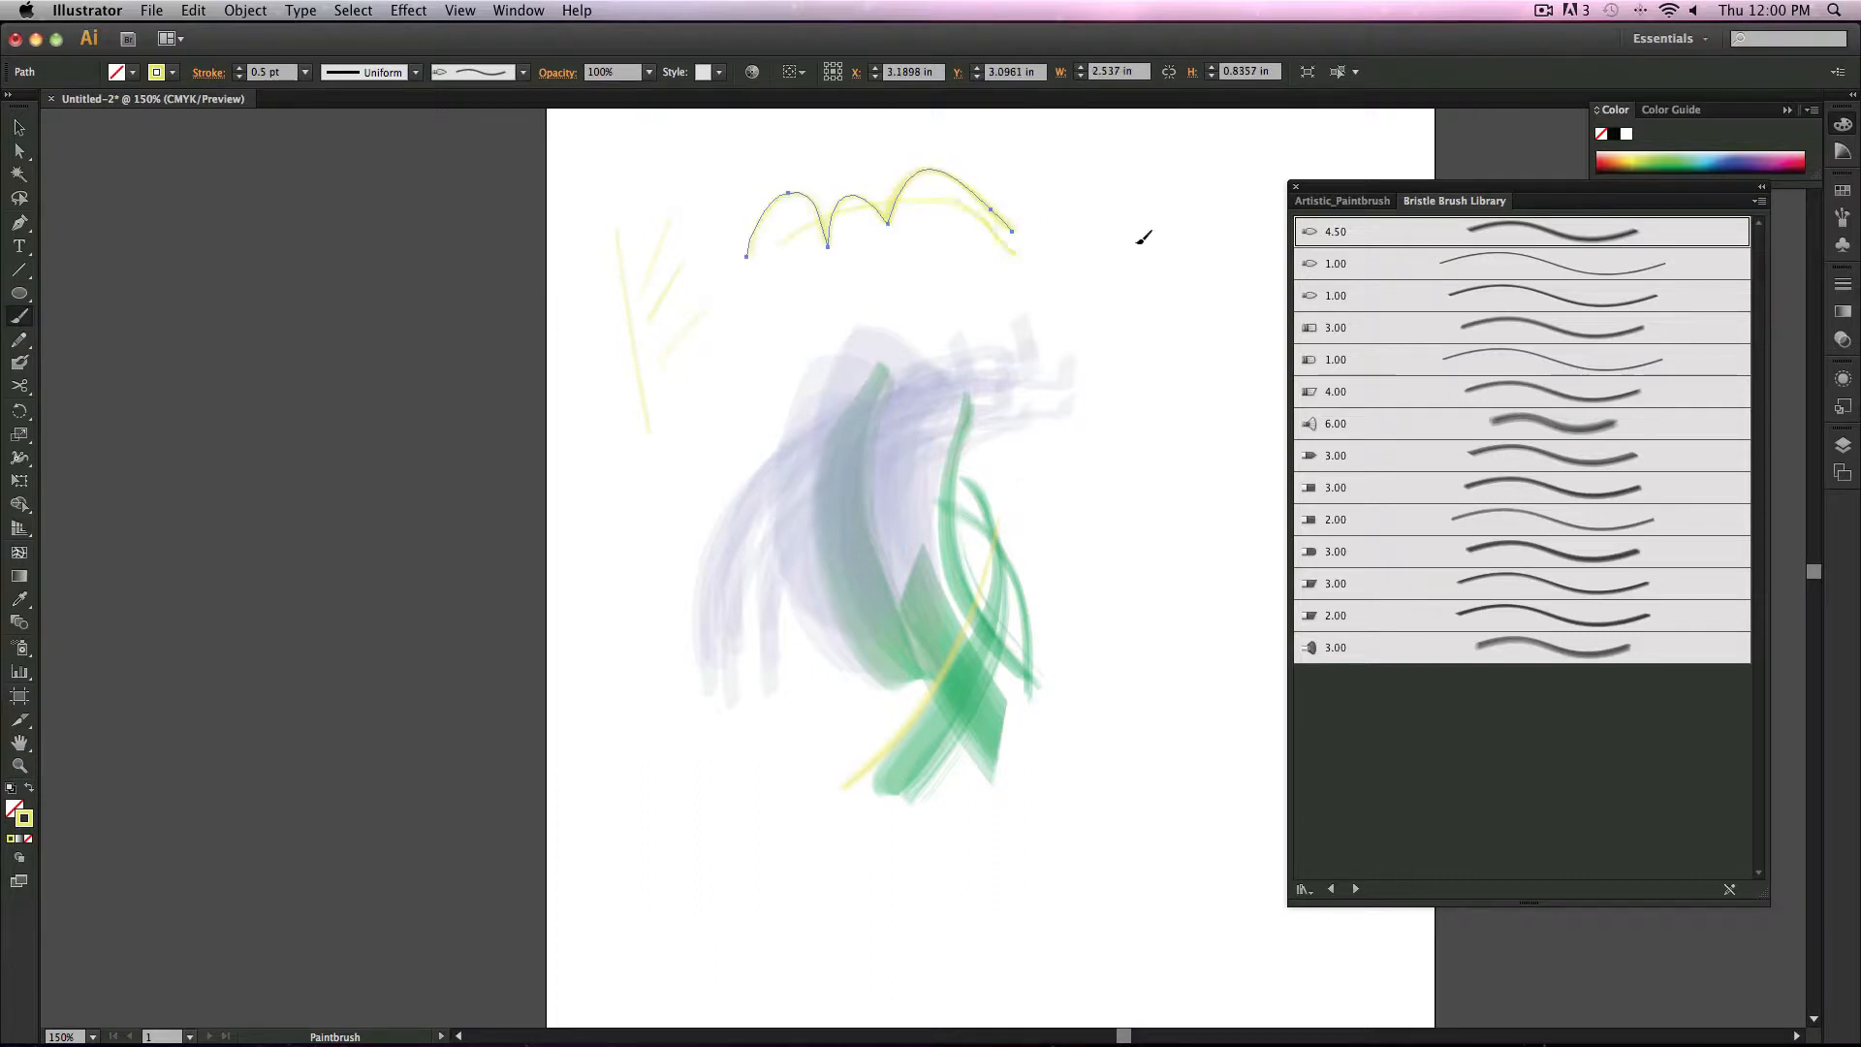
pyautogui.moveTo(1138, 242); pyautogui.dragTo(1204, 242)
pyautogui.moveTo(848, 277); pyautogui.dragTo(1256, 364)
pyautogui.moveTo(644, 394); pyautogui.dragTo(695, 538)
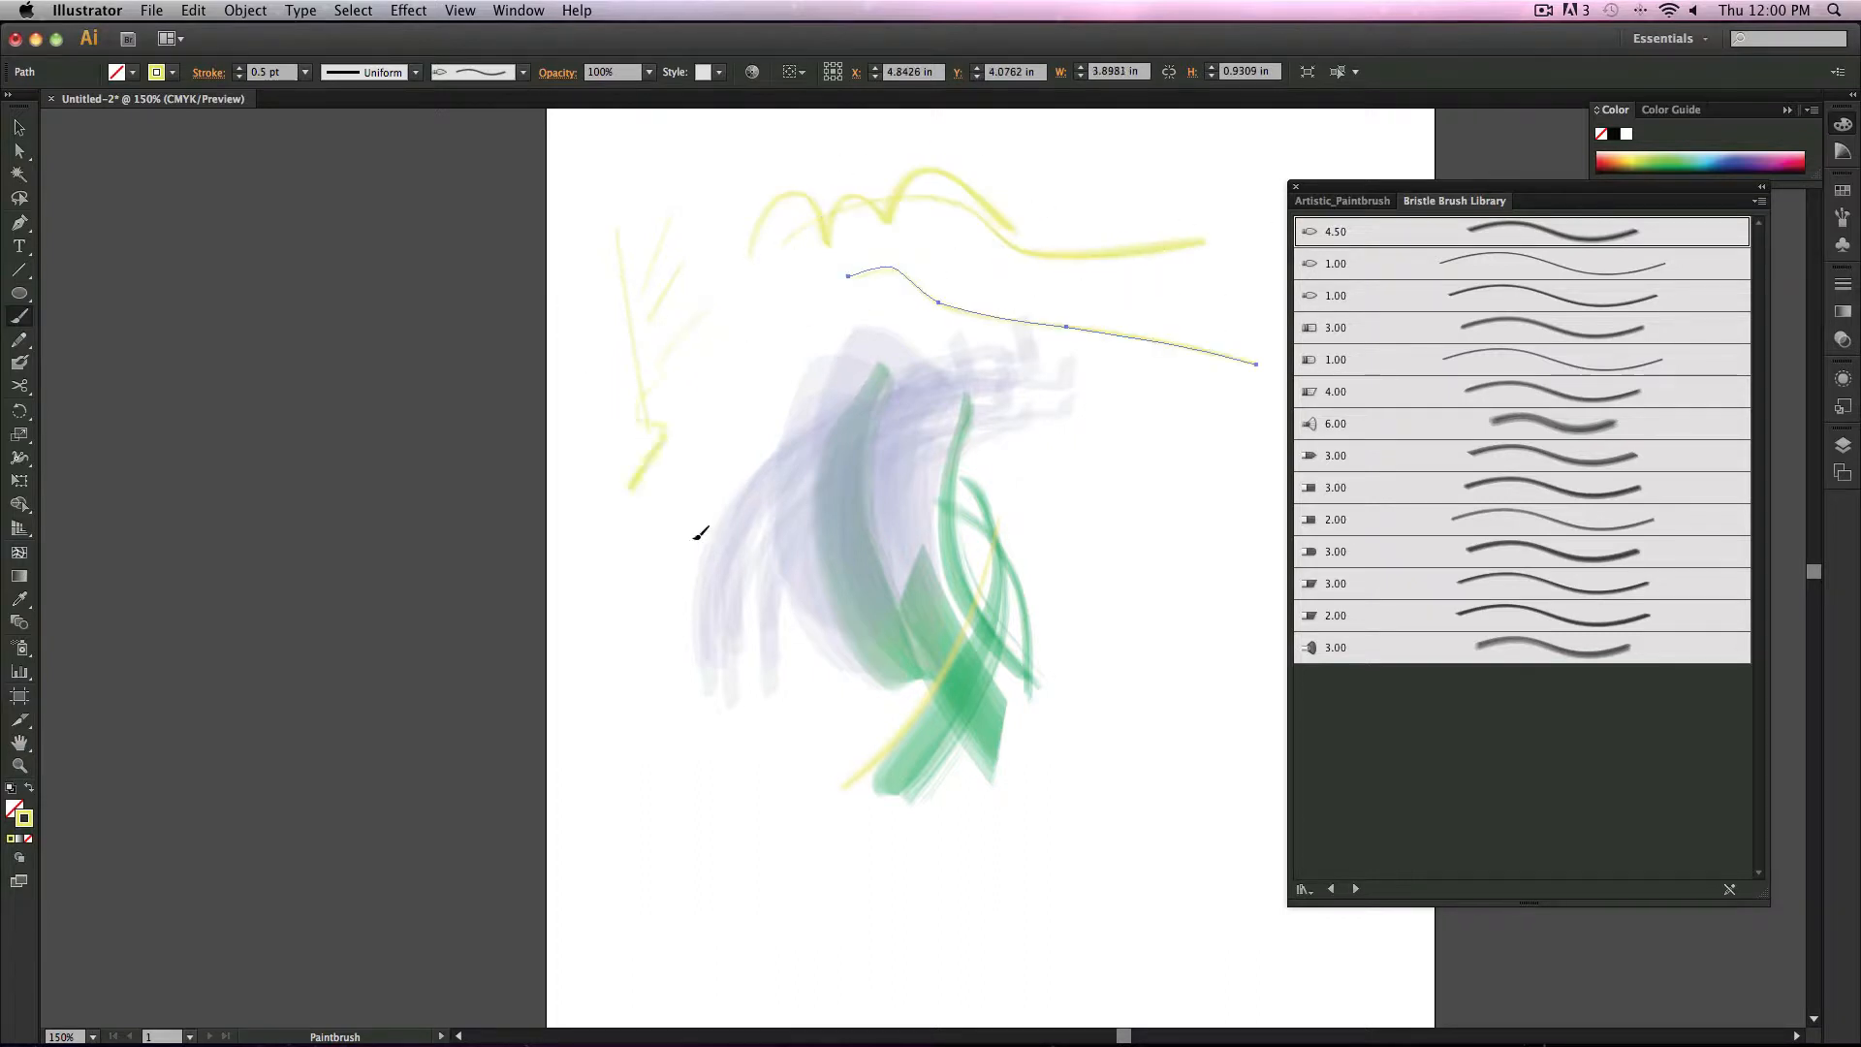
pyautogui.moveTo(597, 705); pyautogui.dragTo(679, 355)
pyautogui.moveTo(580, 475); pyautogui.dragTo(753, 786)
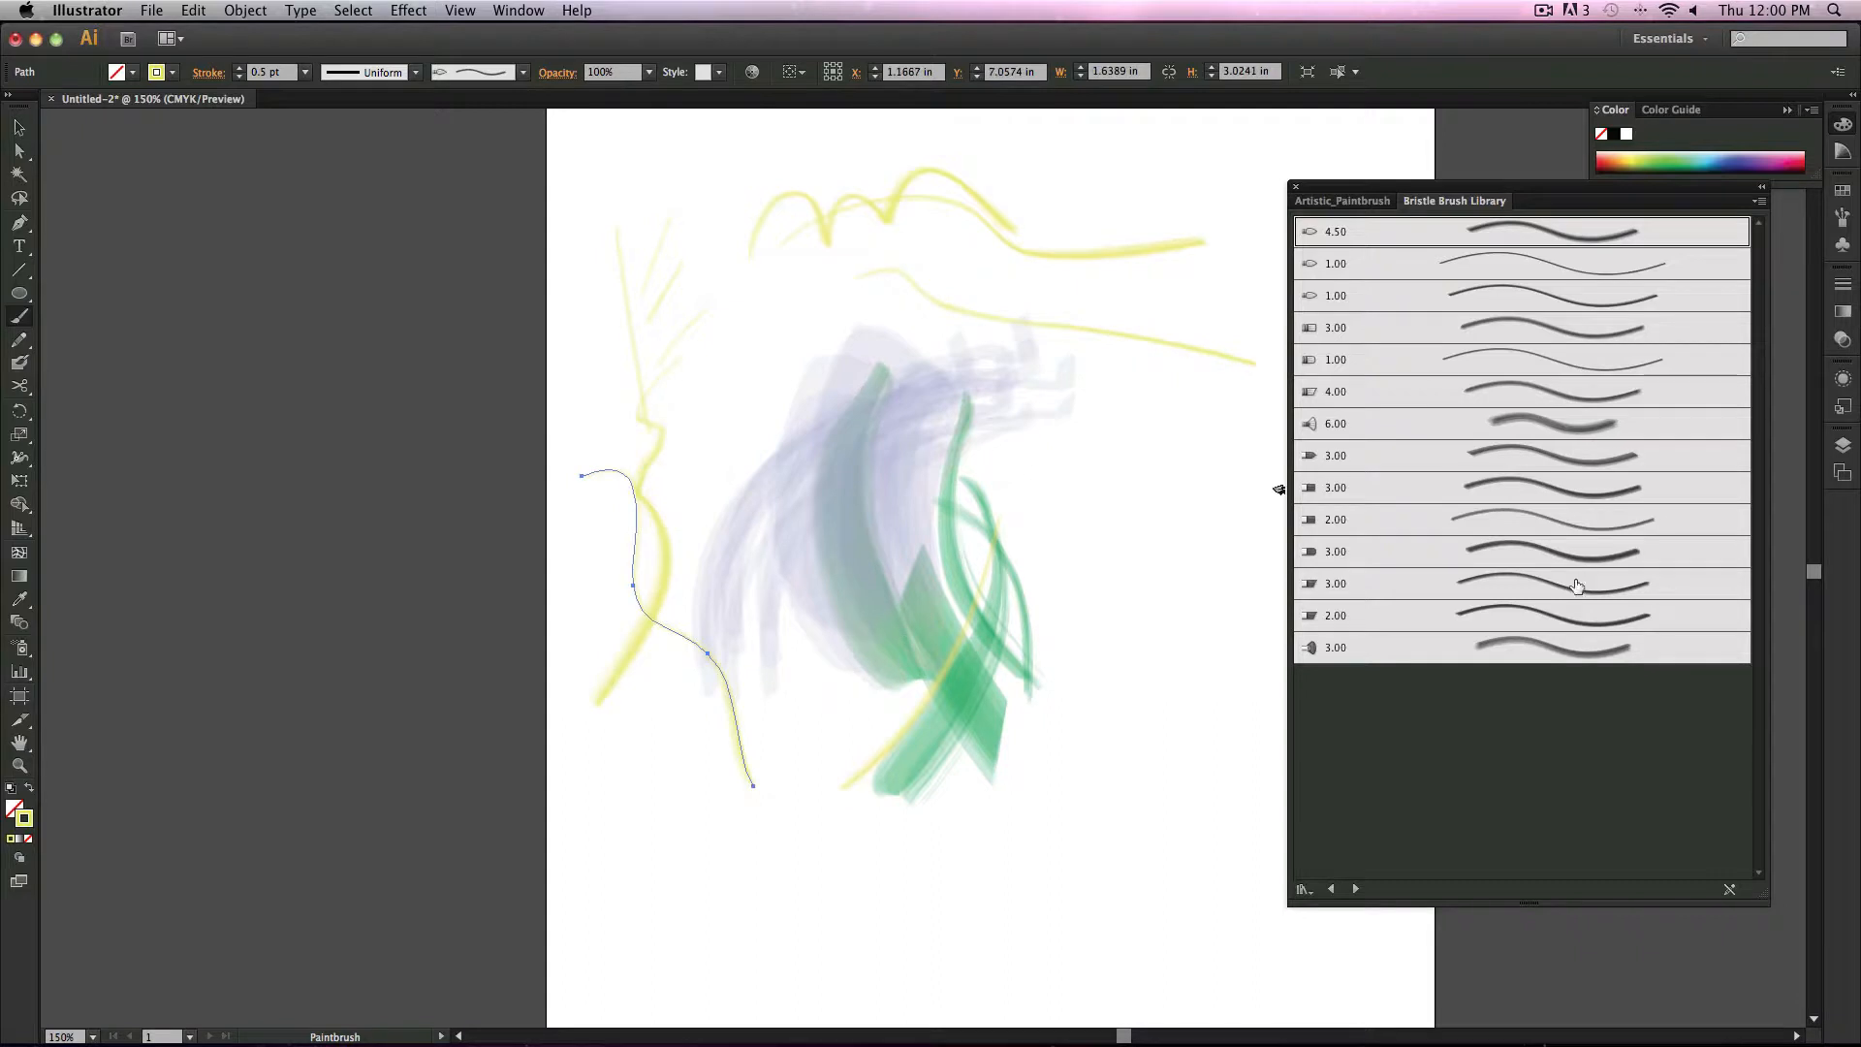
# Step: Switch to the last 3.00 bristle brush and paint more short yellow strokes across the middle
pyautogui.click(1547, 662)
pyautogui.moveTo(945, 725)
pyautogui.mouseDown()
pyautogui.moveTo(1010, 797)
pyautogui.moveTo(1202, 917)
pyautogui.mouseUp()
pyautogui.moveTo(843, 351); pyautogui.dragTo(830, 554)
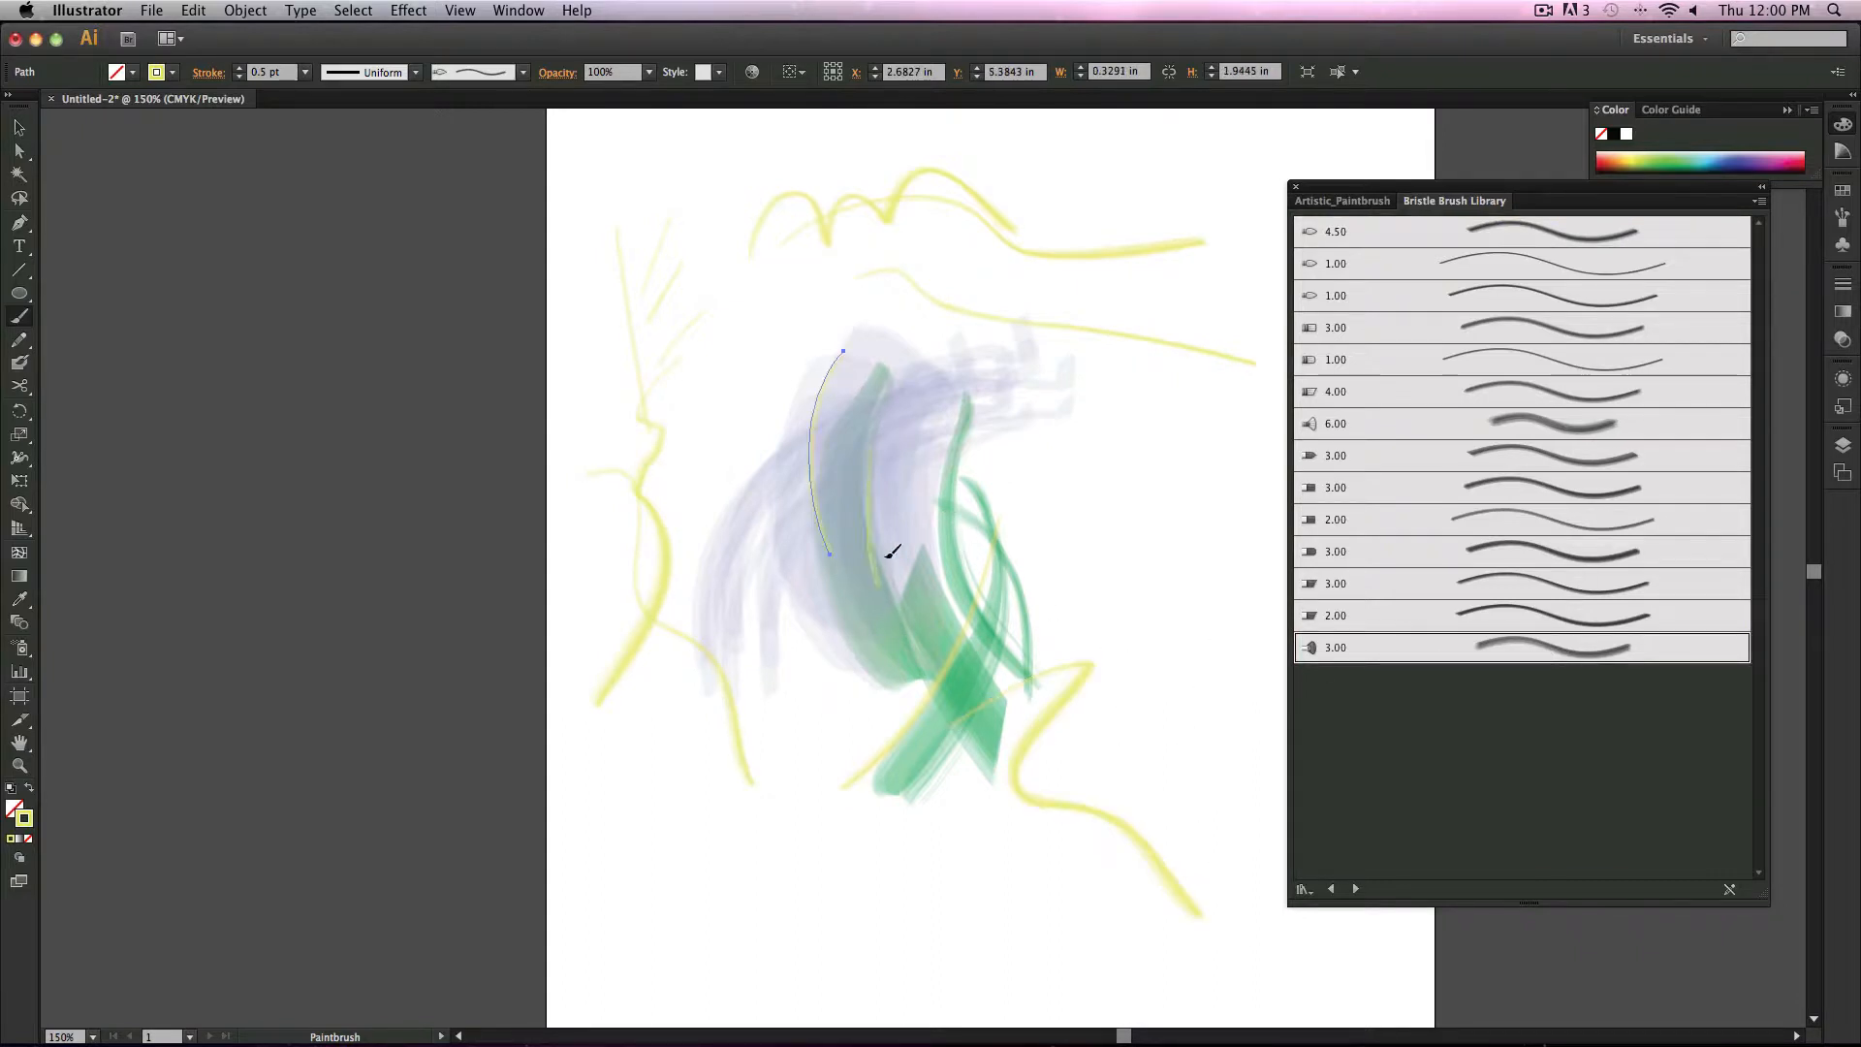
pyautogui.moveTo(899, 416)
pyautogui.mouseDown()
pyautogui.moveTo(912, 617)
pyautogui.moveTo(946, 610)
pyautogui.mouseUp()
pyautogui.click(660, 432)
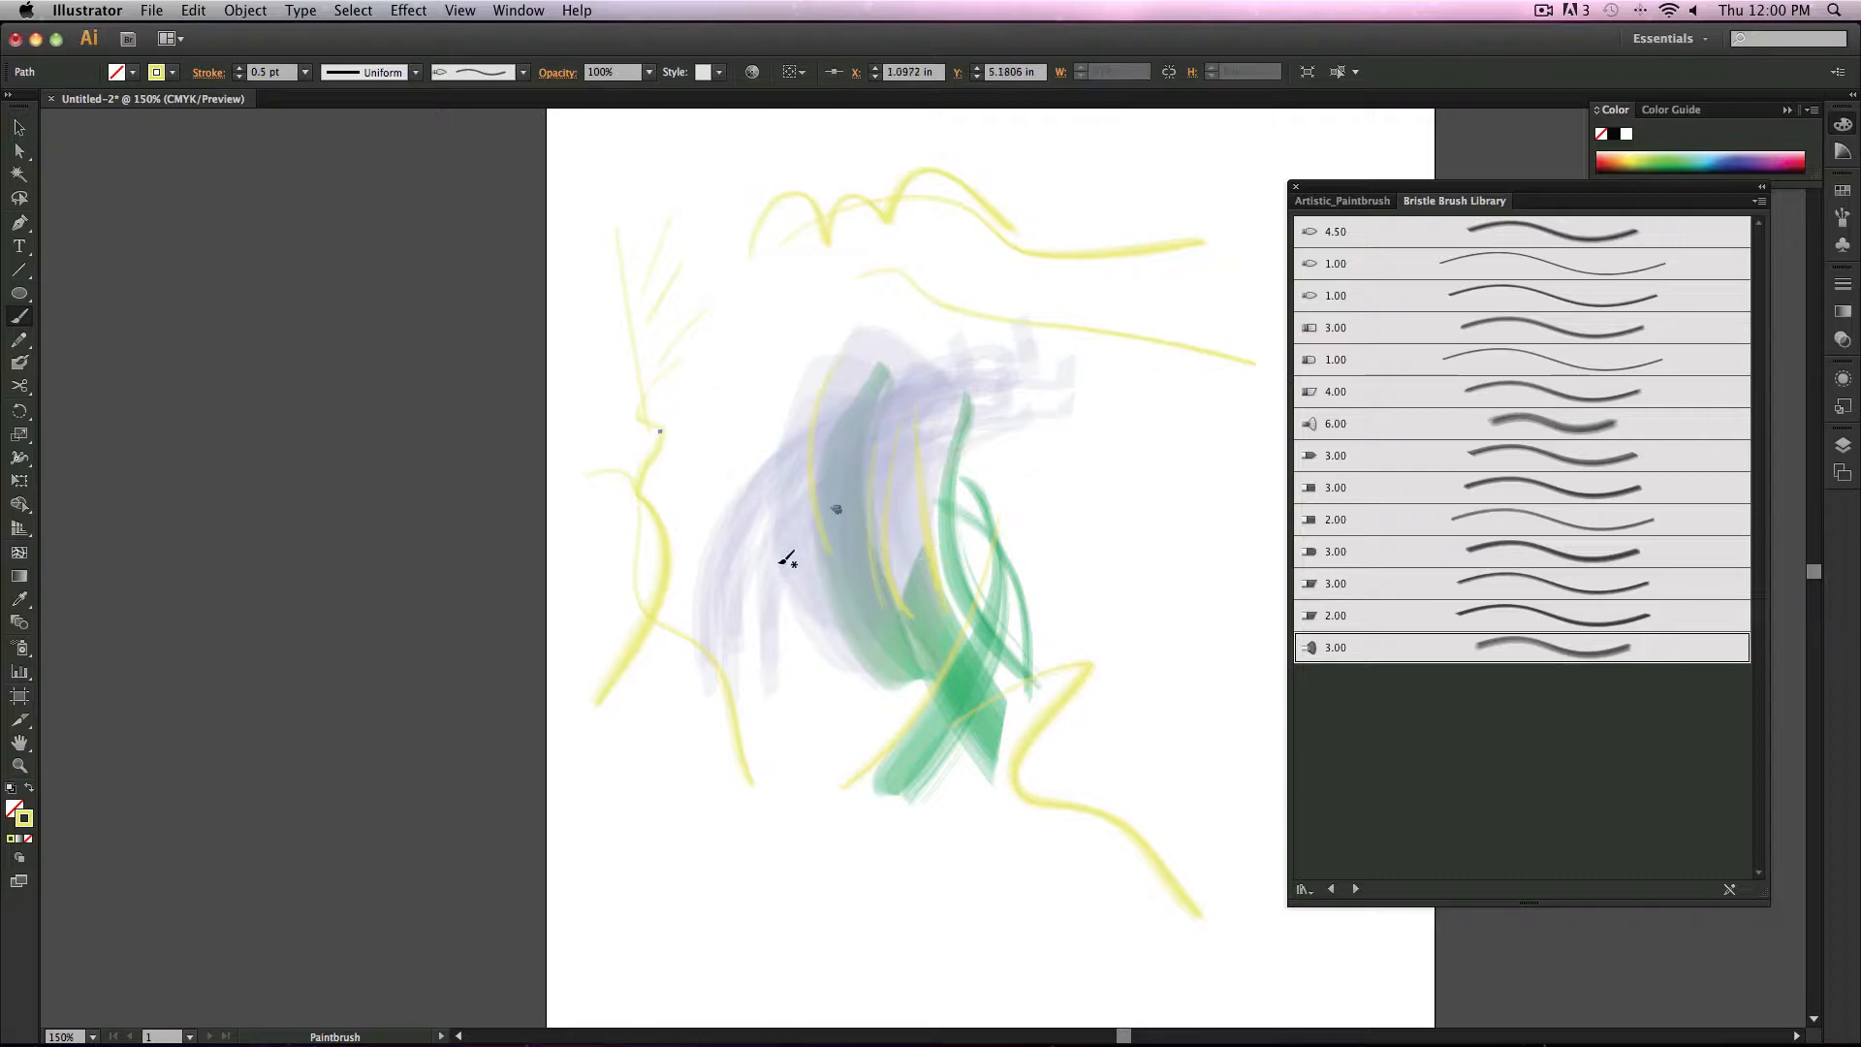
pyautogui.moveTo(831, 536); pyautogui.dragTo(889, 487)
pyautogui.moveTo(839, 557)
pyautogui.mouseDown()
pyautogui.moveTo(945, 487)
pyautogui.moveTo(932, 514)
pyautogui.moveTo(986, 534)
pyautogui.mouseUp()
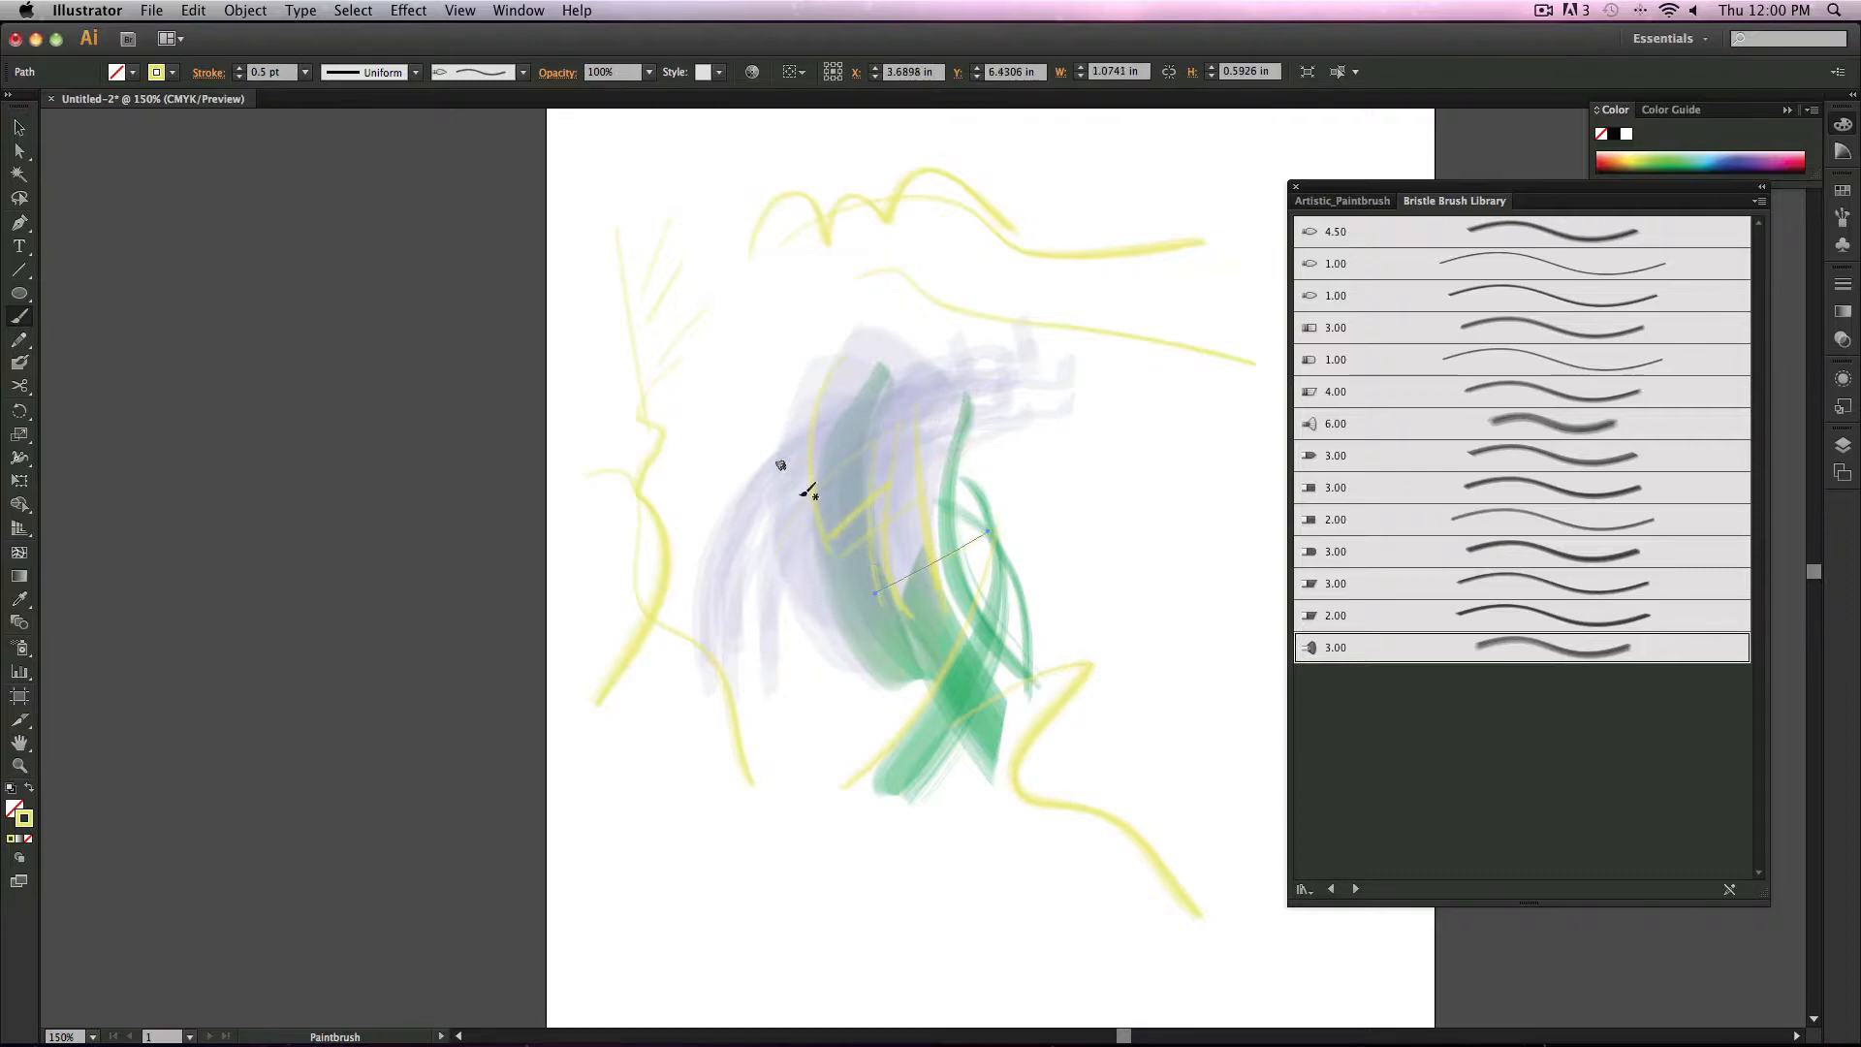
pyautogui.moveTo(801, 506); pyautogui.dragTo(875, 613)
pyautogui.moveTo(877, 505); pyautogui.dragTo(909, 557)
pyautogui.moveTo(910, 471)
pyautogui.mouseDown()
pyautogui.moveTo(950, 588)
pyautogui.moveTo(999, 590)
pyautogui.mouseUp()
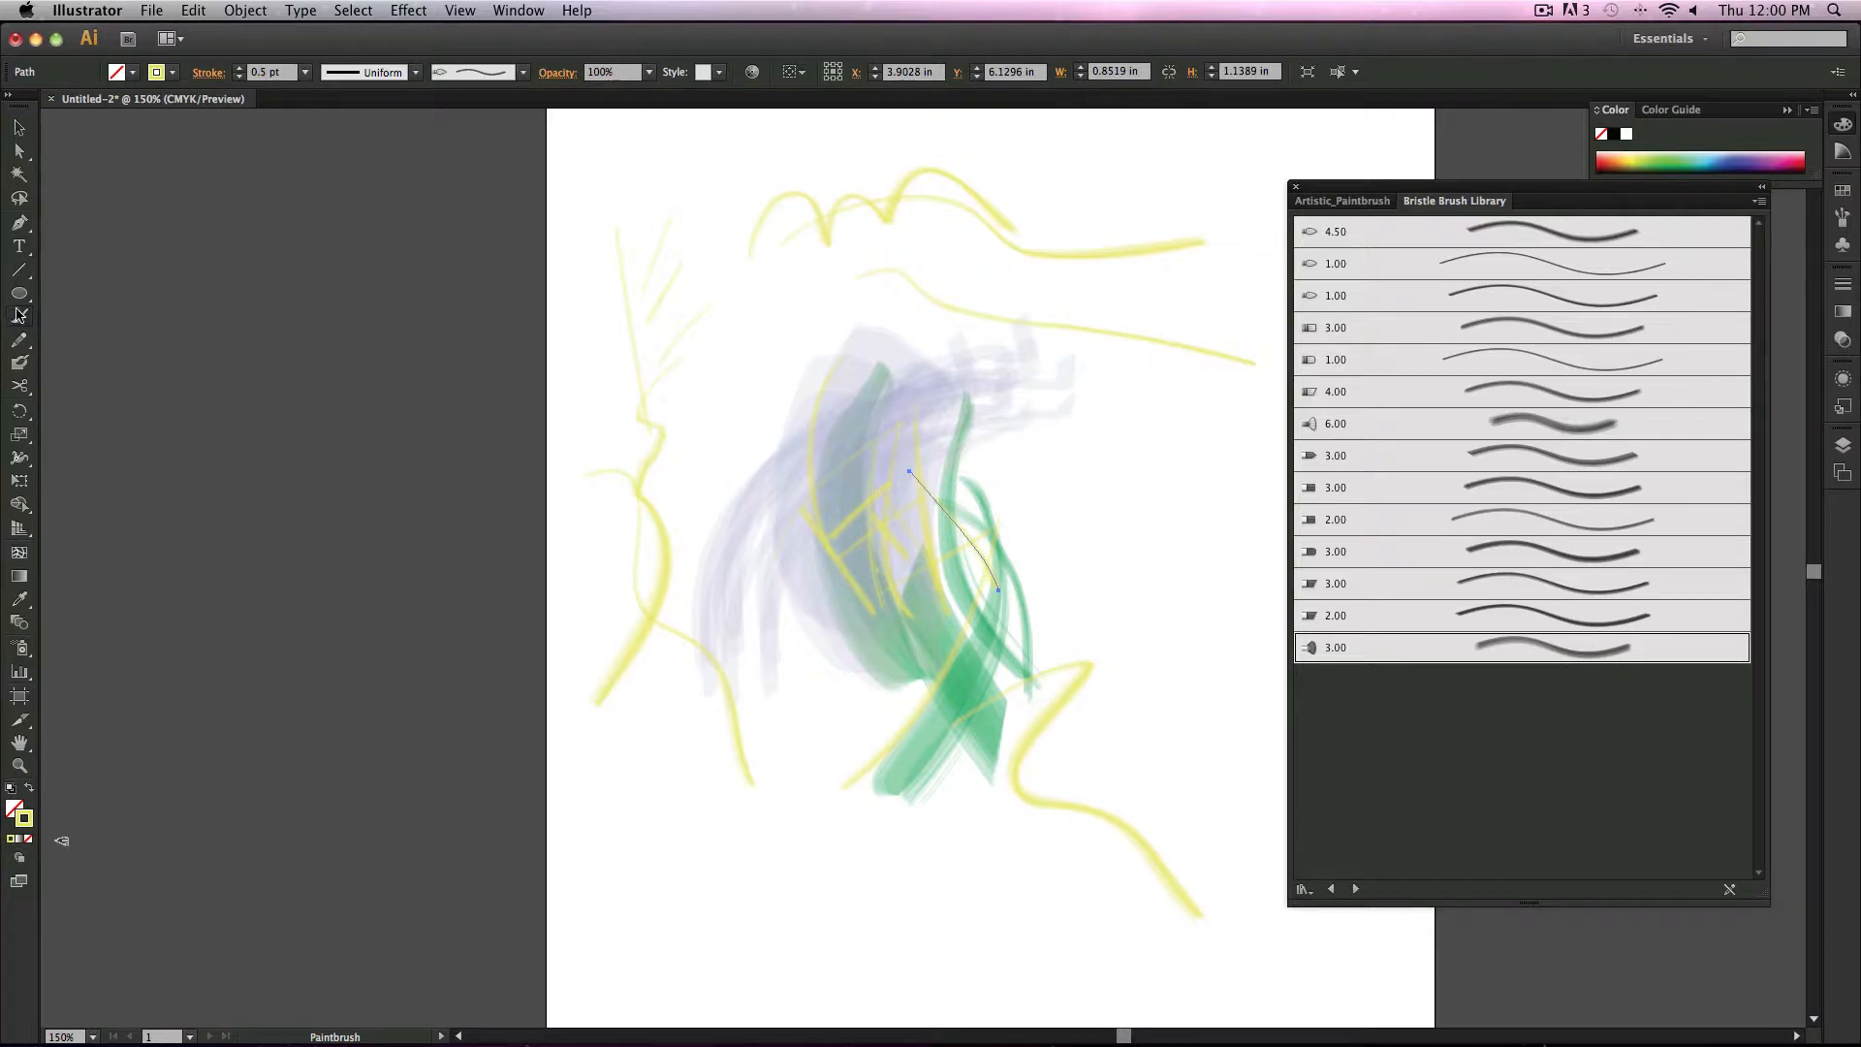
# Step: Draw two rounded rectangles over the painting, then undo the last three changes
pyautogui.moveTo(19, 293); pyautogui.dragTo(121, 321)
pyautogui.moveTo(547, 432); pyautogui.dragTo(1086, 781)
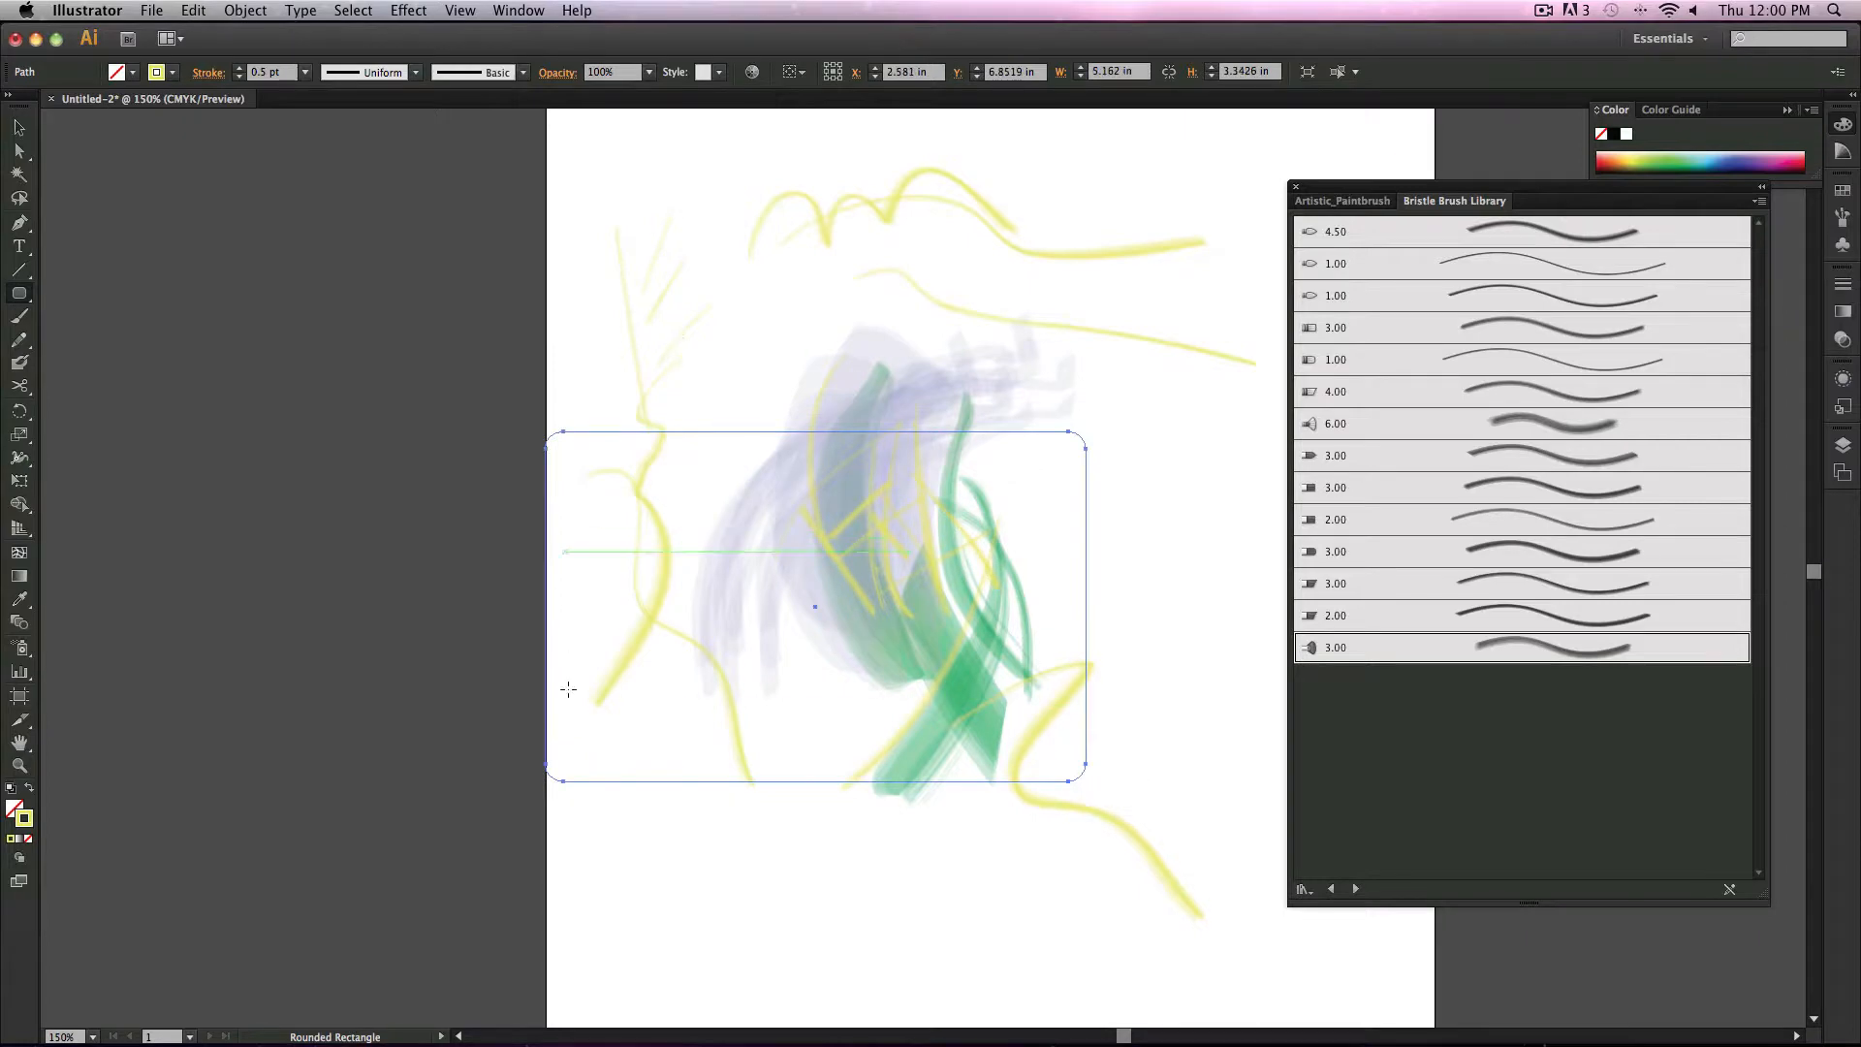
pyautogui.moveTo(576, 652); pyautogui.dragTo(897, 945)
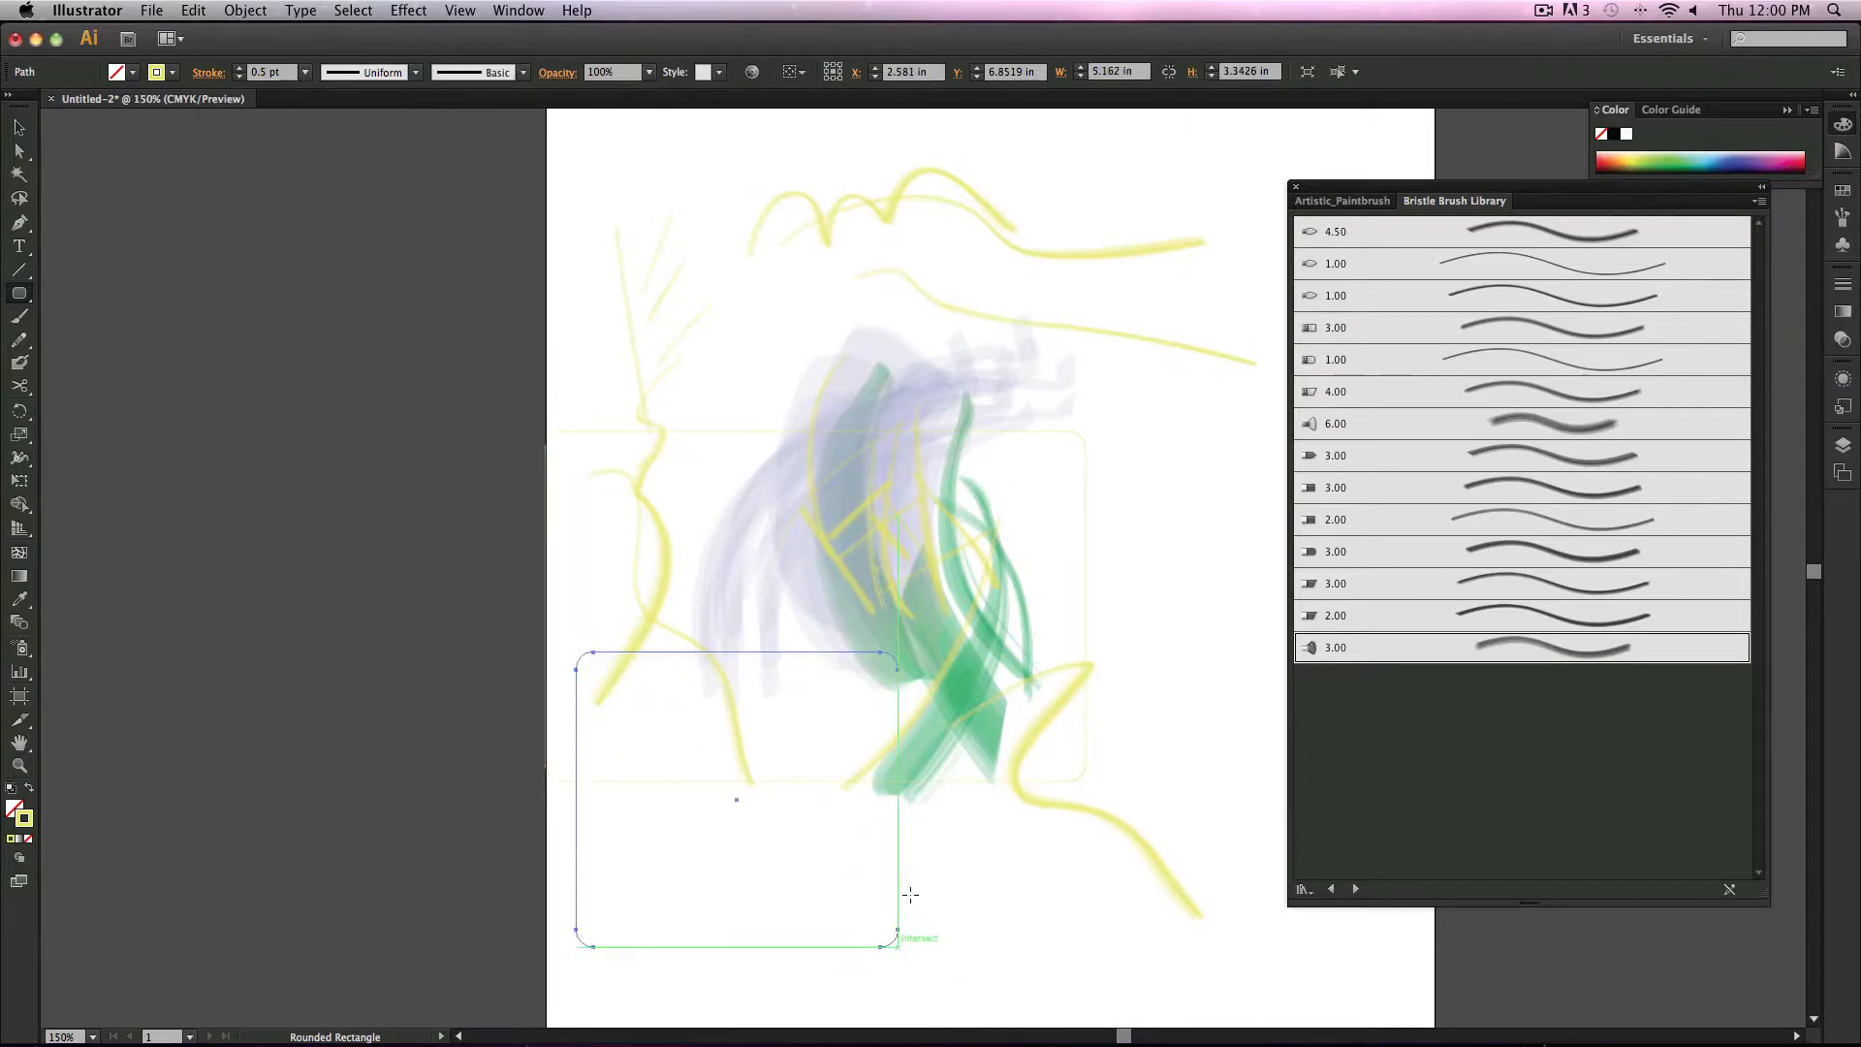
pyautogui.press('super+z')
pyautogui.press('super+z')
pyautogui.press('super+z')
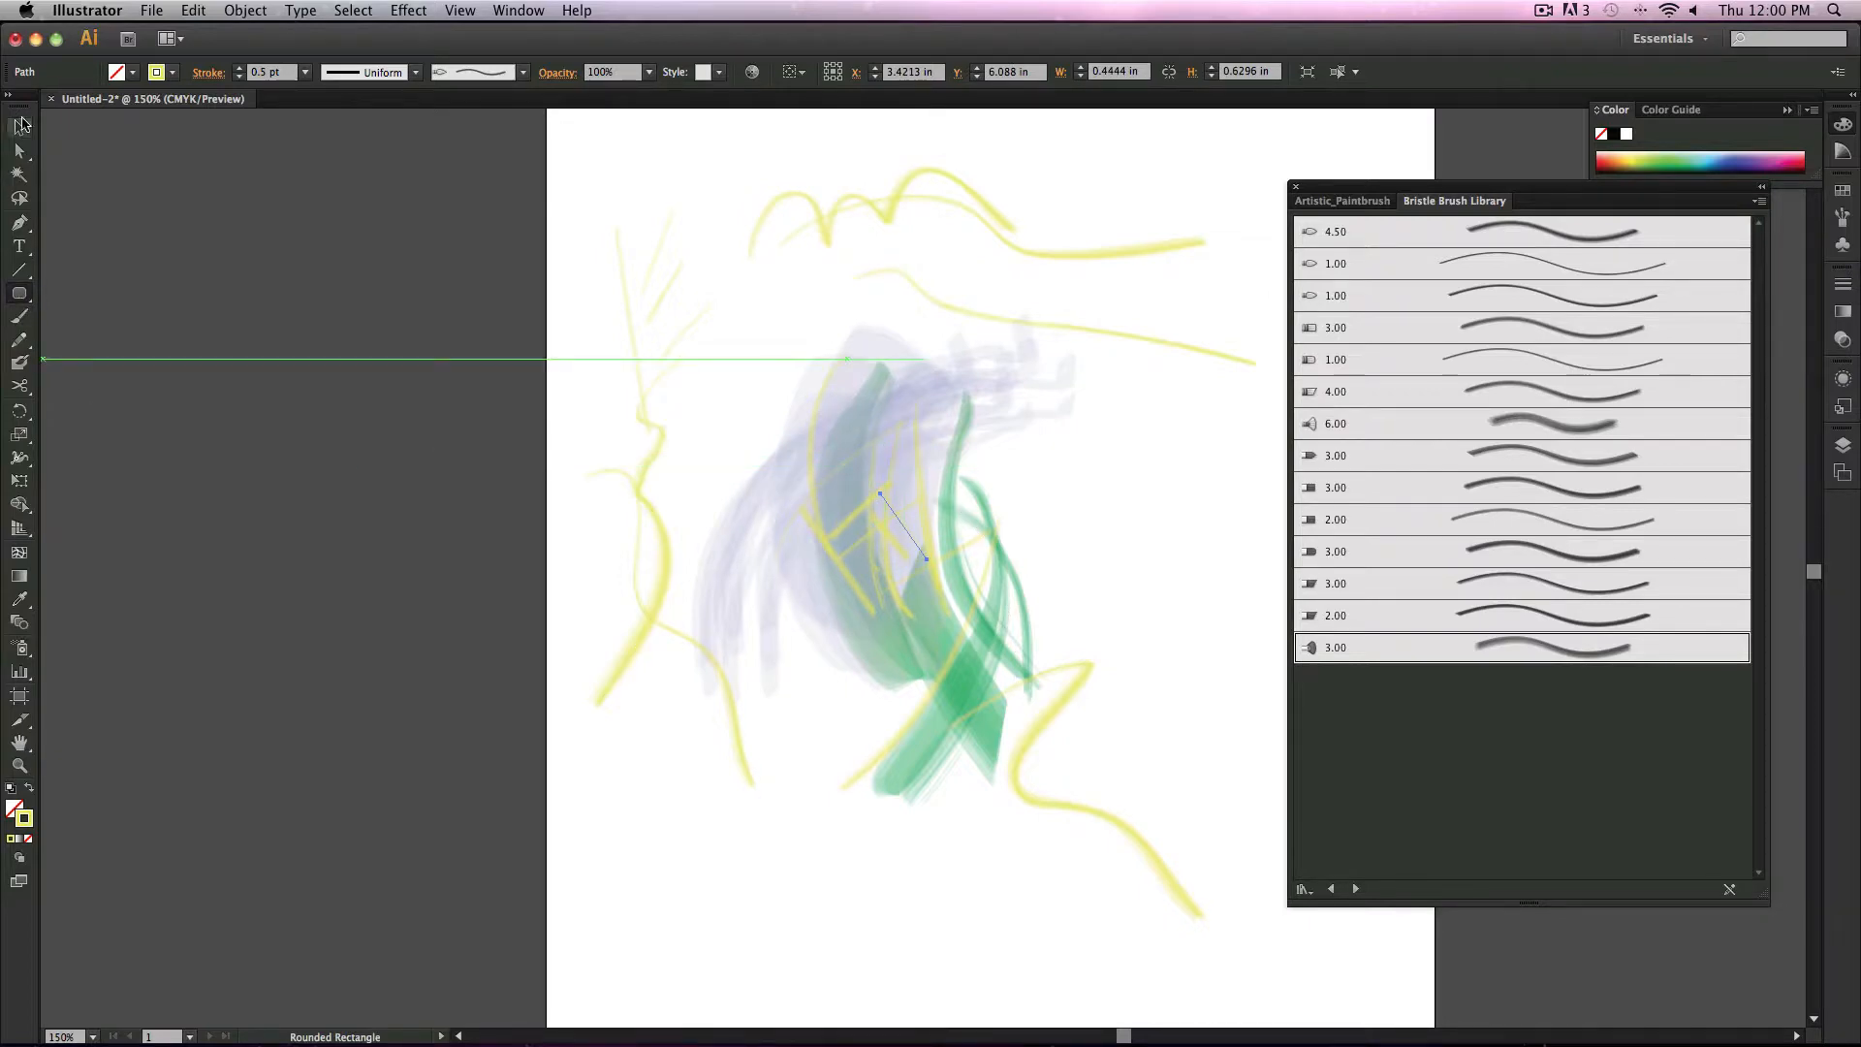
# Step: Select all the painted strokes and expand their appearance
pyautogui.click(19, 126)
pyautogui.moveTo(515, 189)
pyautogui.mouseDown()
pyautogui.moveTo(1171, 737)
pyautogui.moveTo(1059, 489)
pyautogui.mouseUp()
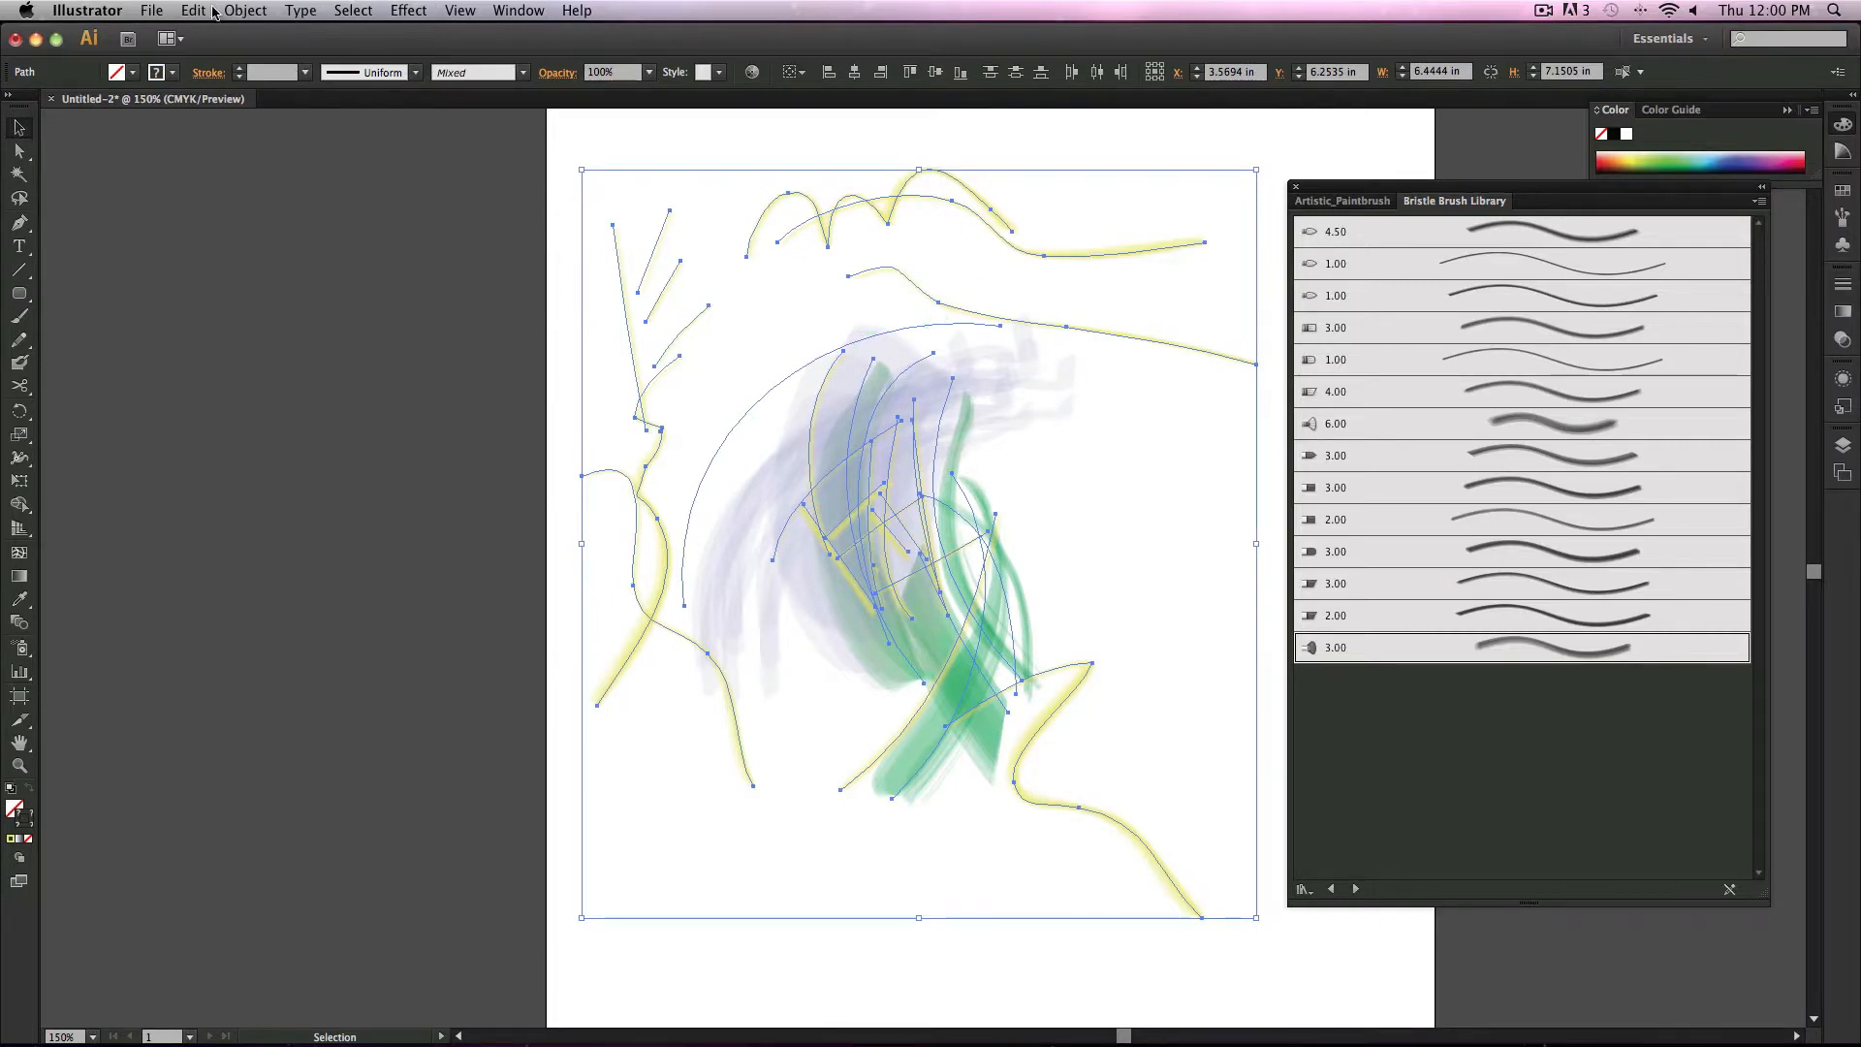
pyautogui.click(247, 8)
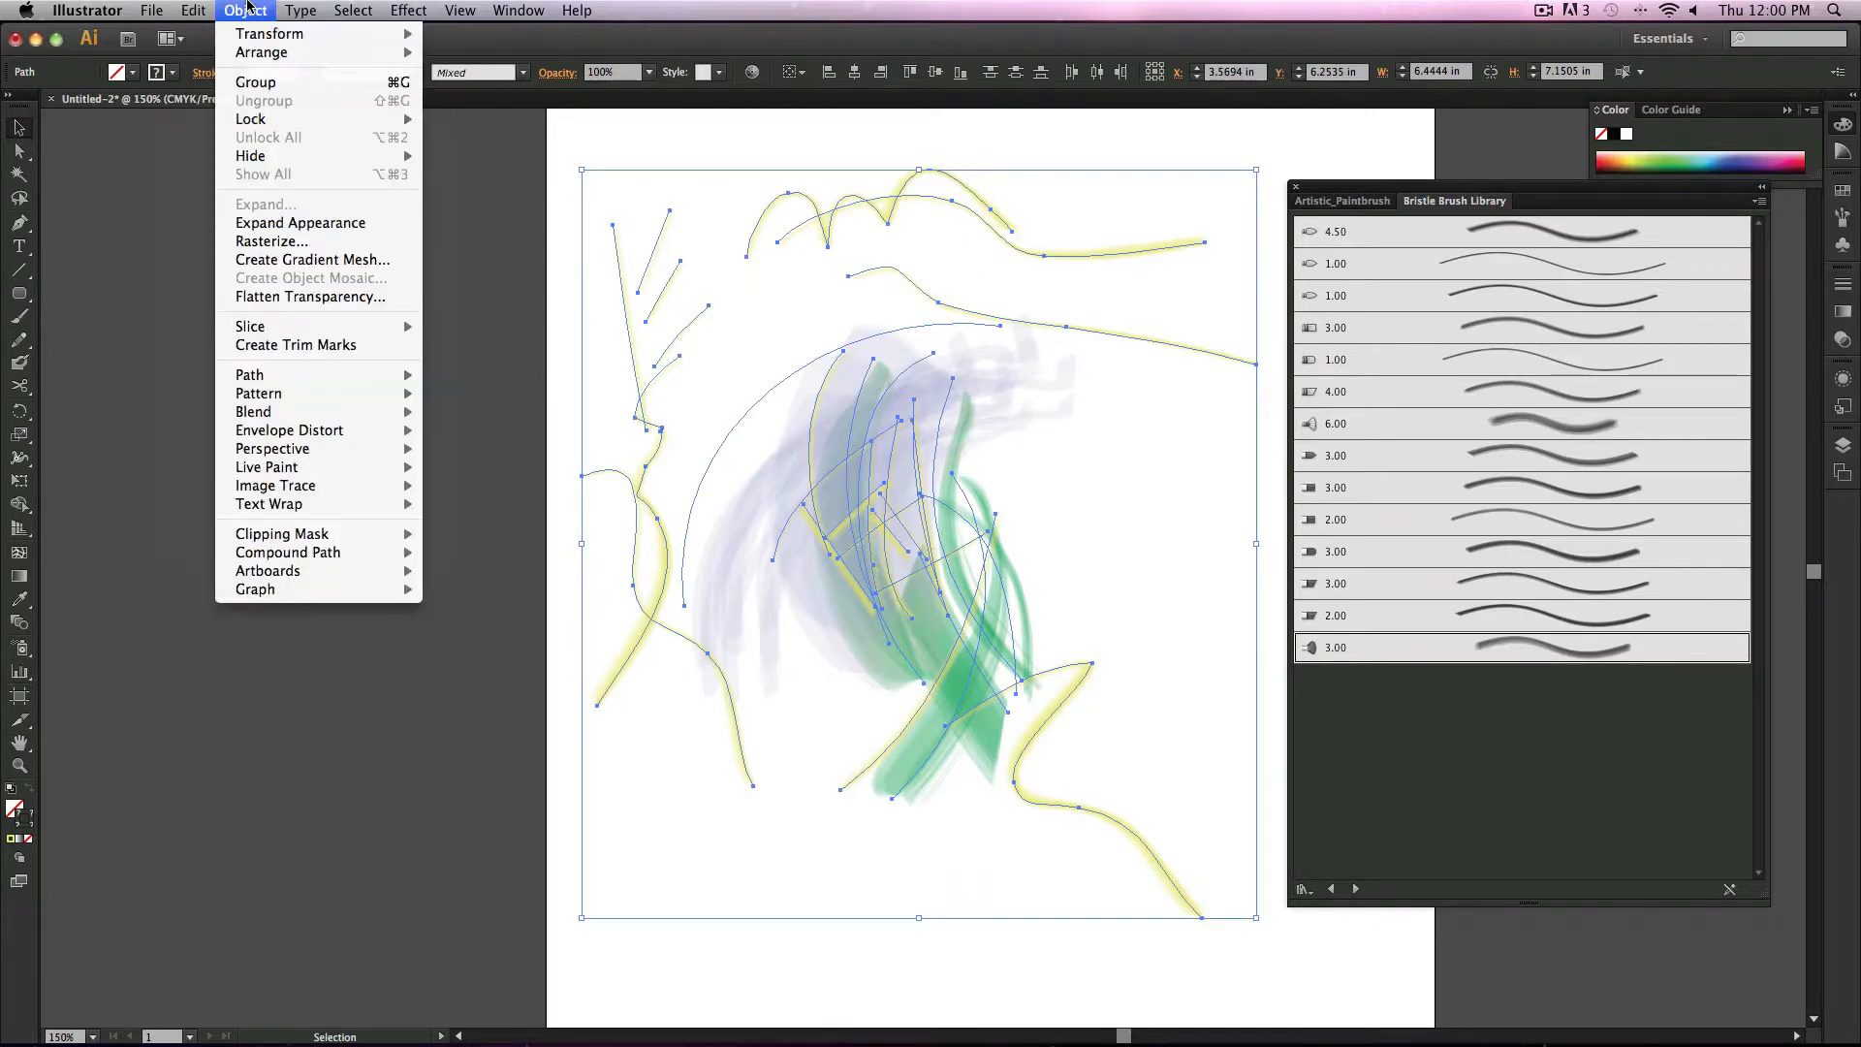
pyautogui.click(358, 224)
pyautogui.click(1153, 487)
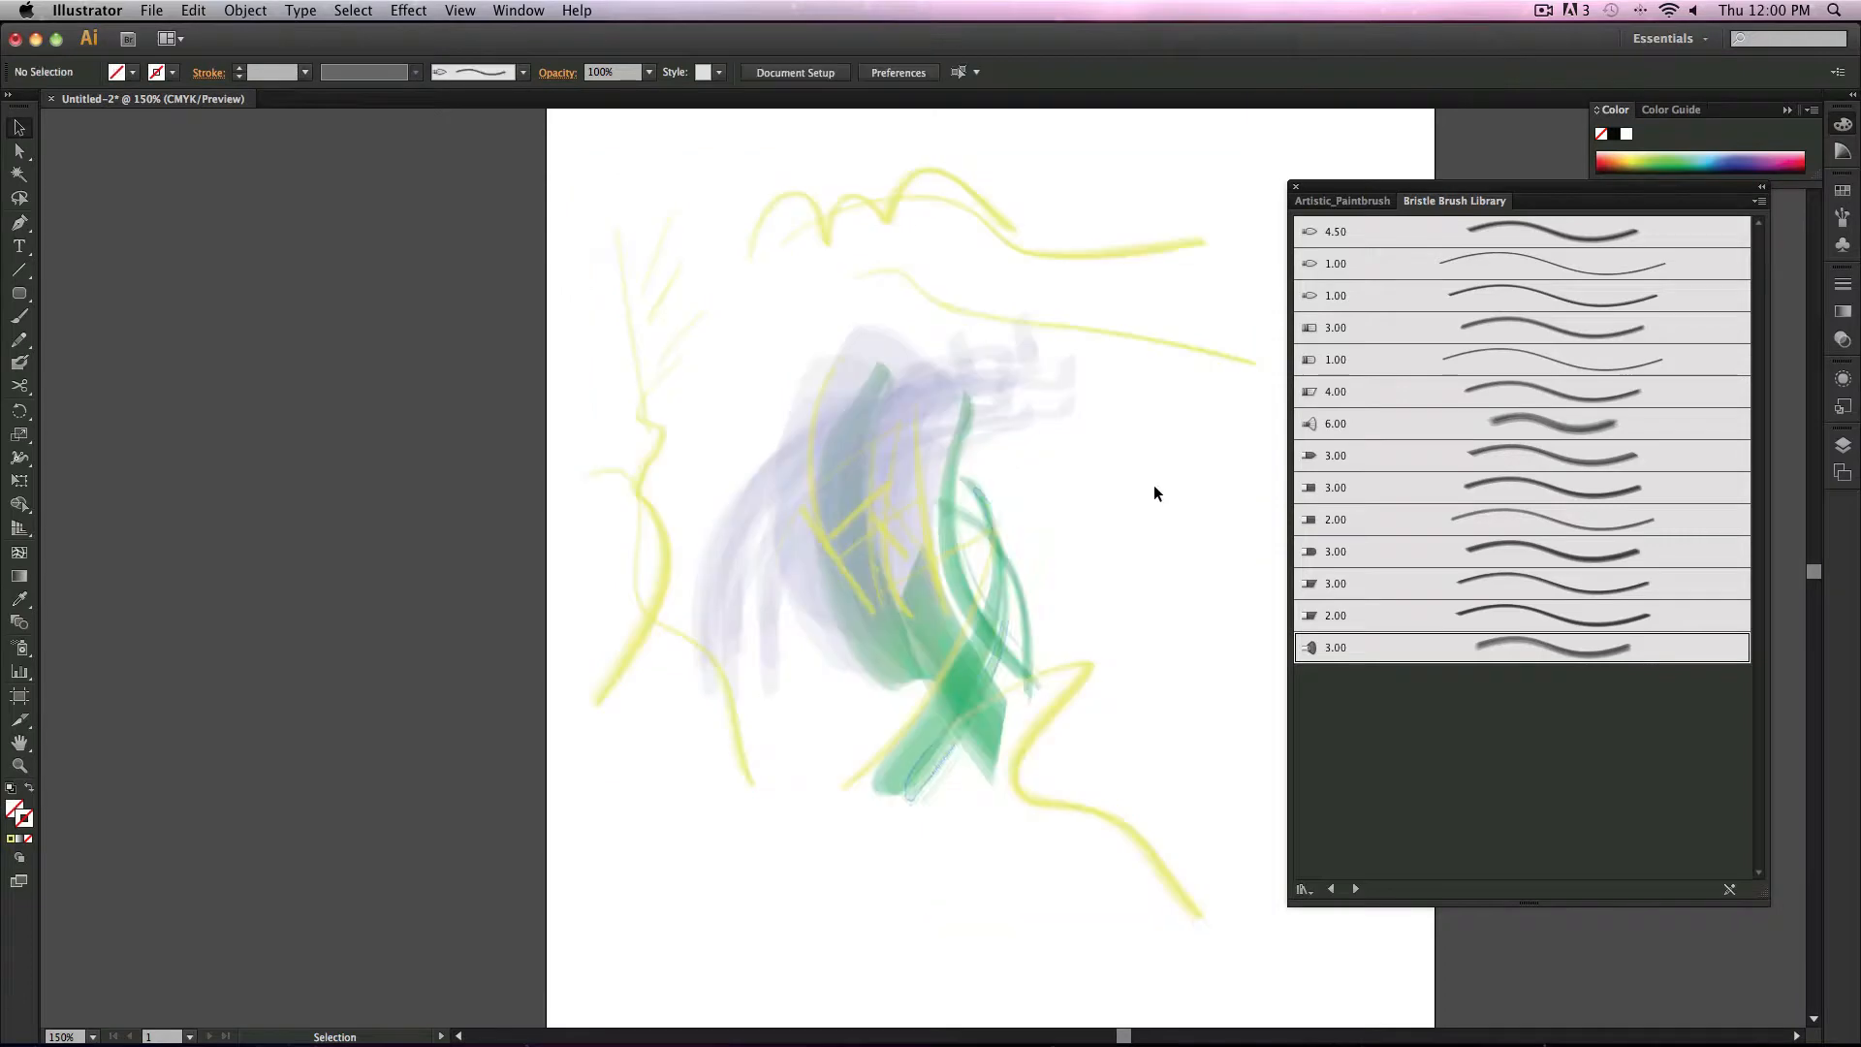
# Step: Select all the expanded artwork and delete it
pyautogui.click(884, 497)
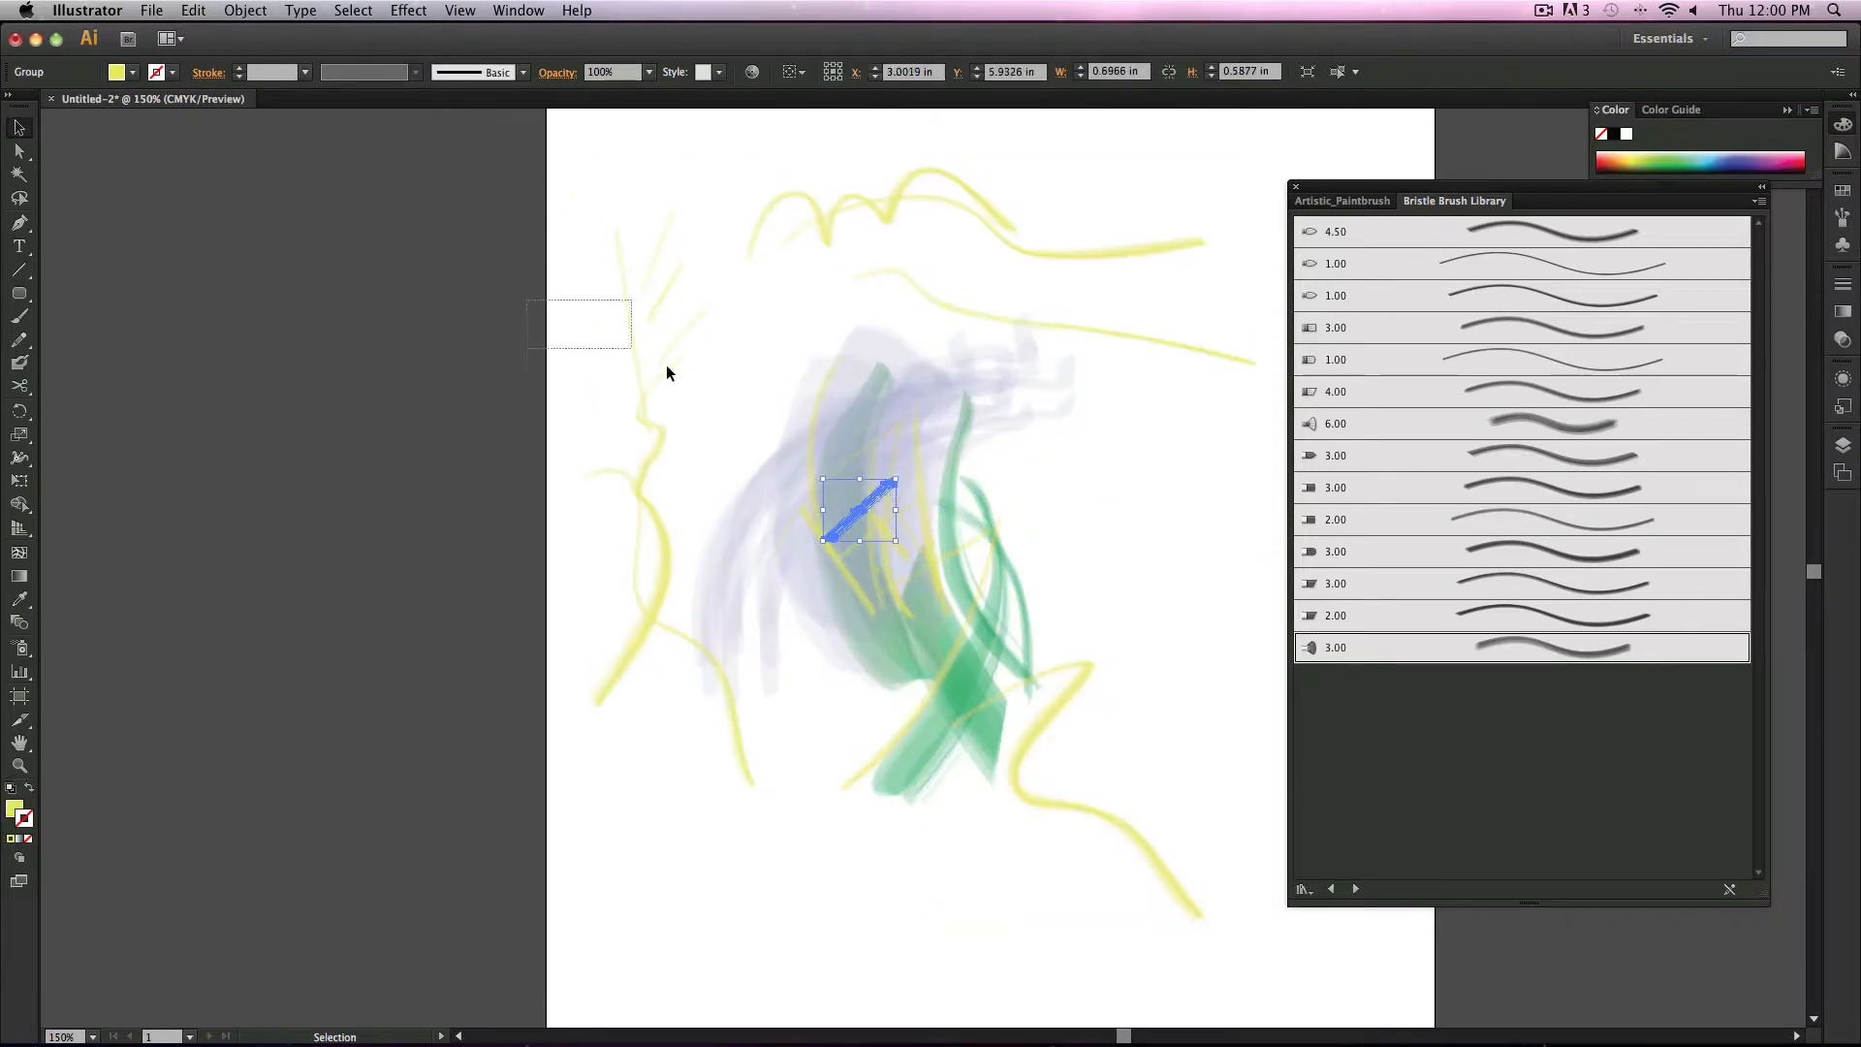
pyautogui.moveTo(666, 365)
pyautogui.mouseDown()
pyautogui.moveTo(1235, 752)
pyautogui.moveTo(1250, 872)
pyautogui.mouseUp()
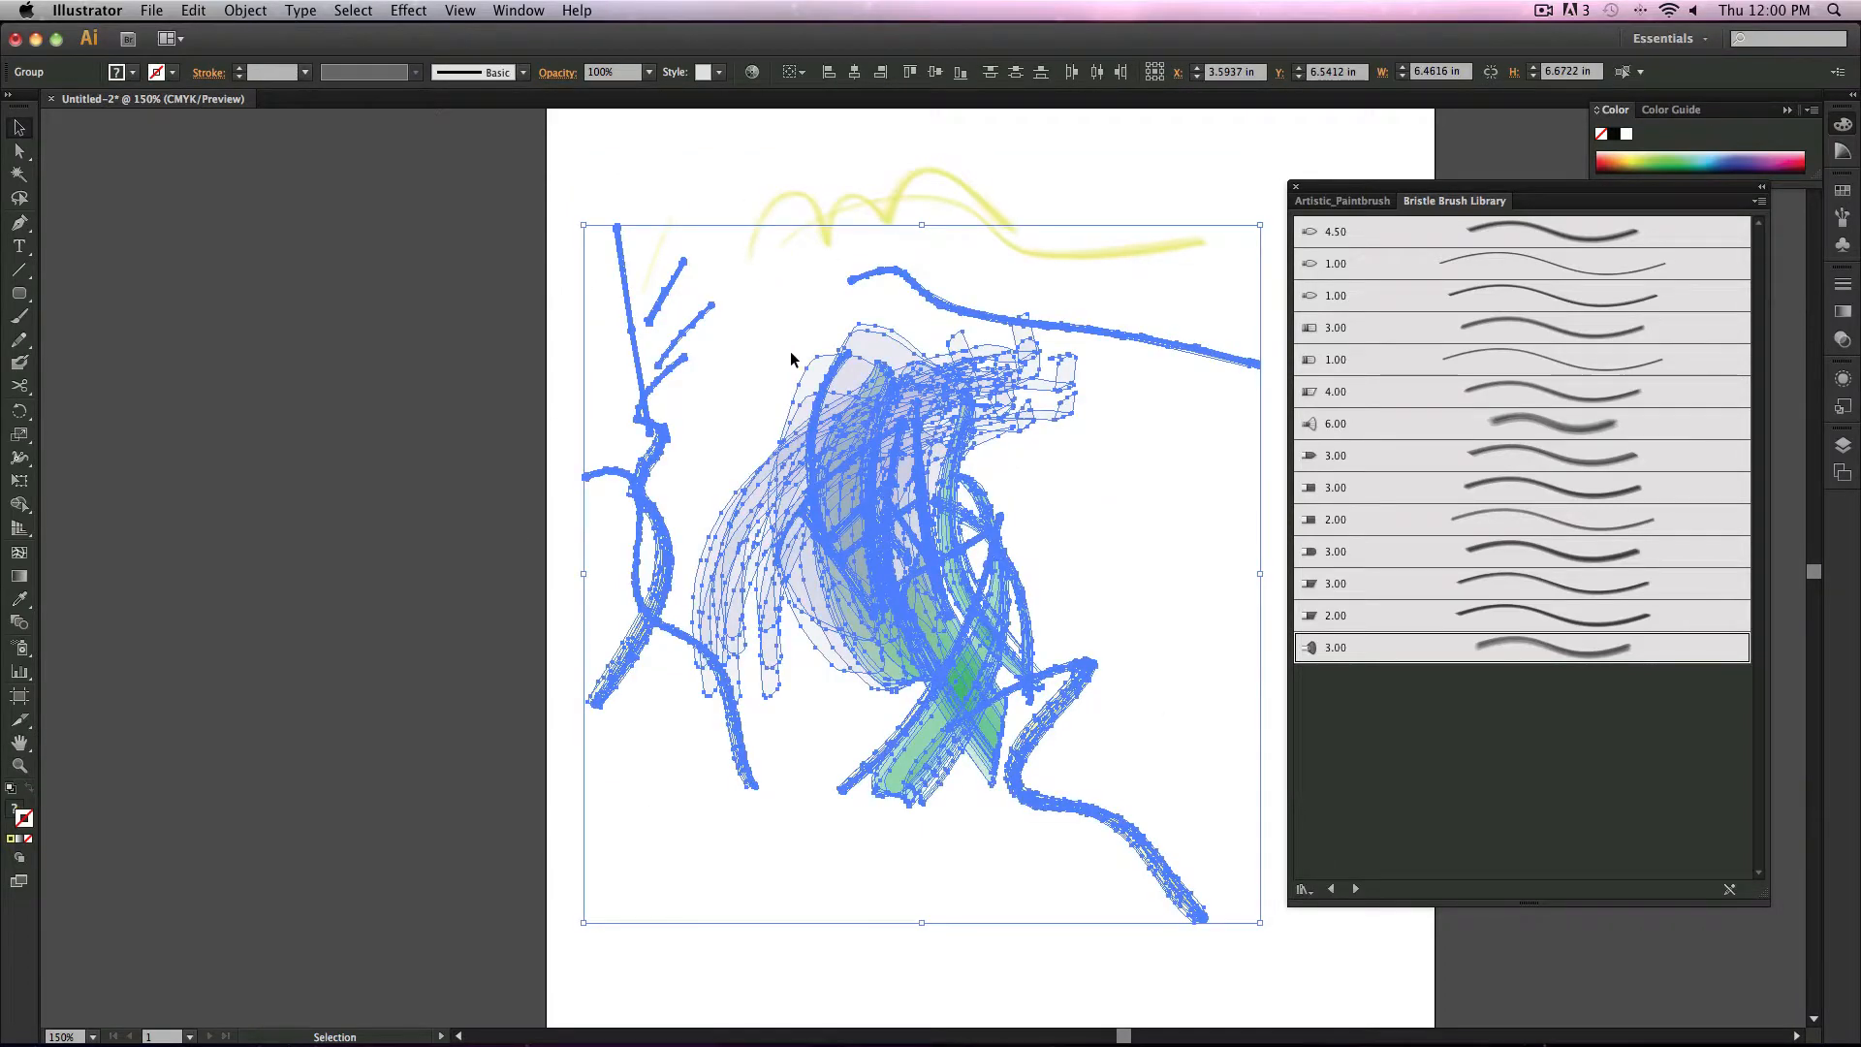
pyautogui.click(675, 167)
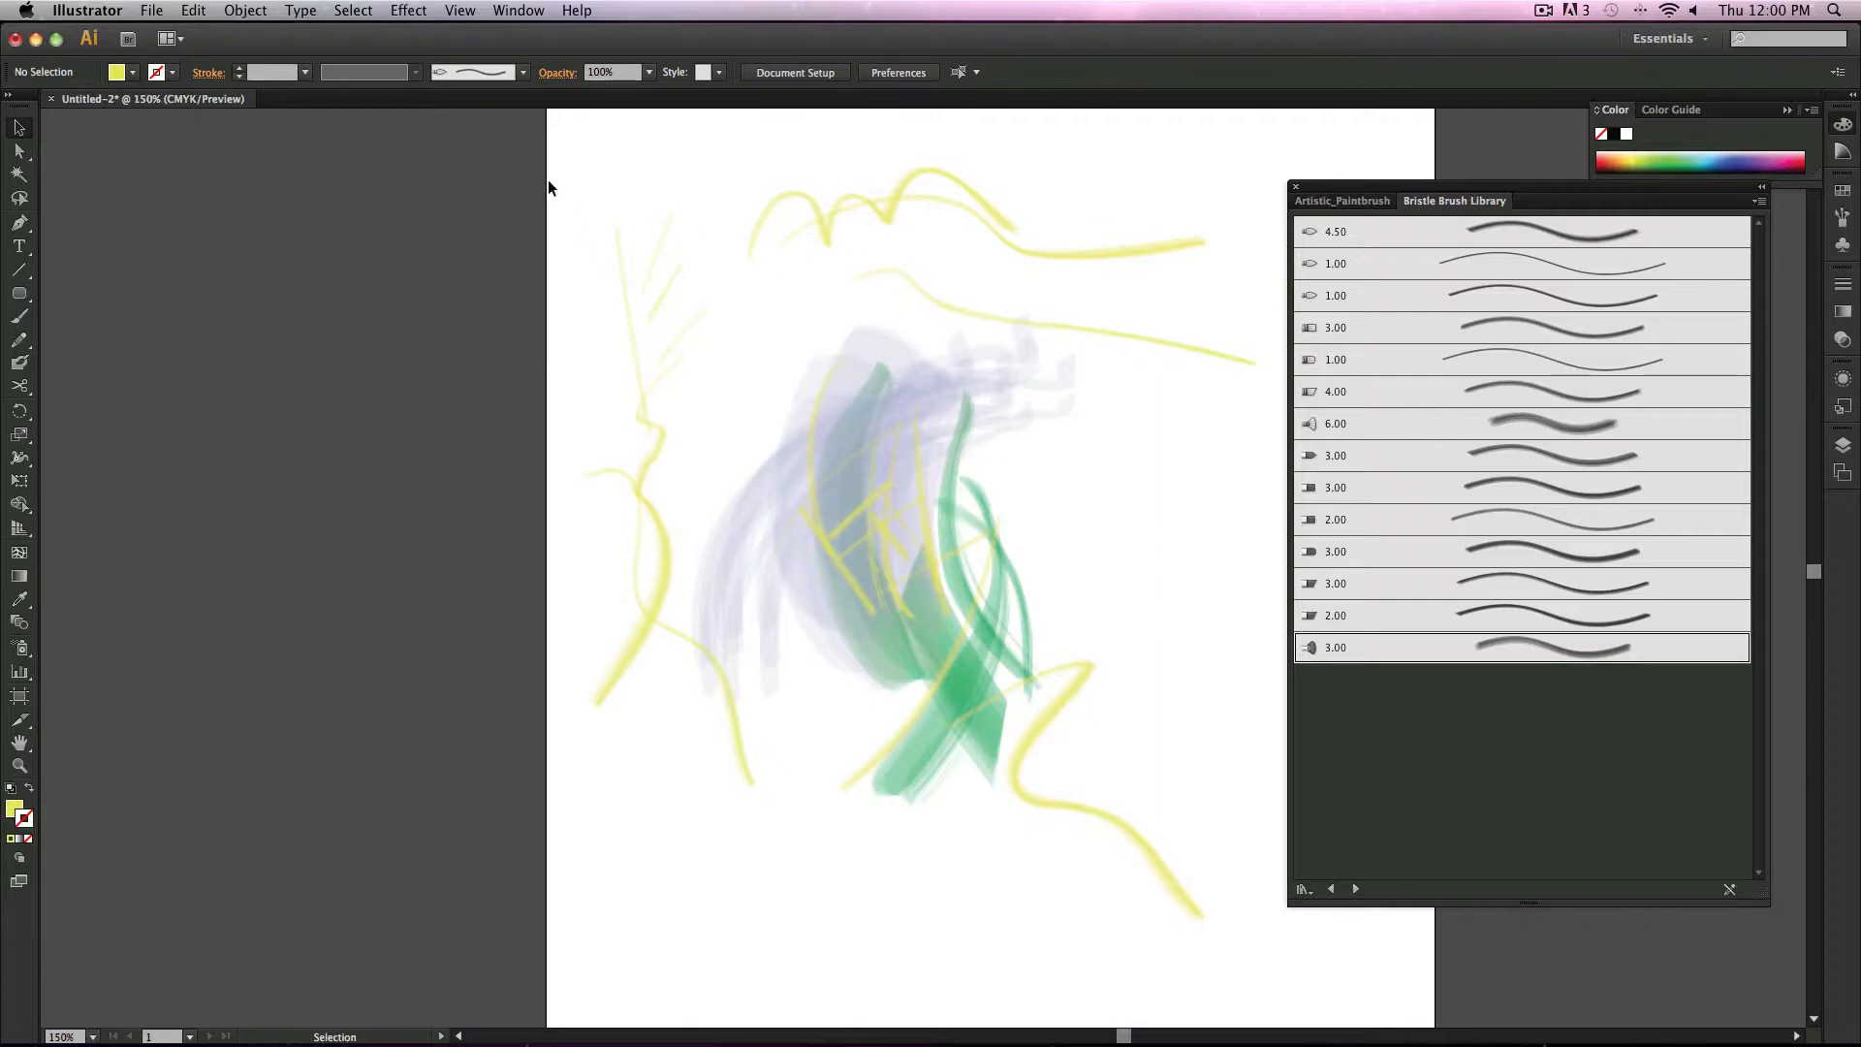
pyautogui.moveTo(550, 183)
pyautogui.mouseDown()
pyautogui.moveTo(1281, 807)
pyautogui.moveTo(1241, 749)
pyautogui.mouseUp()
pyautogui.press('Delete')
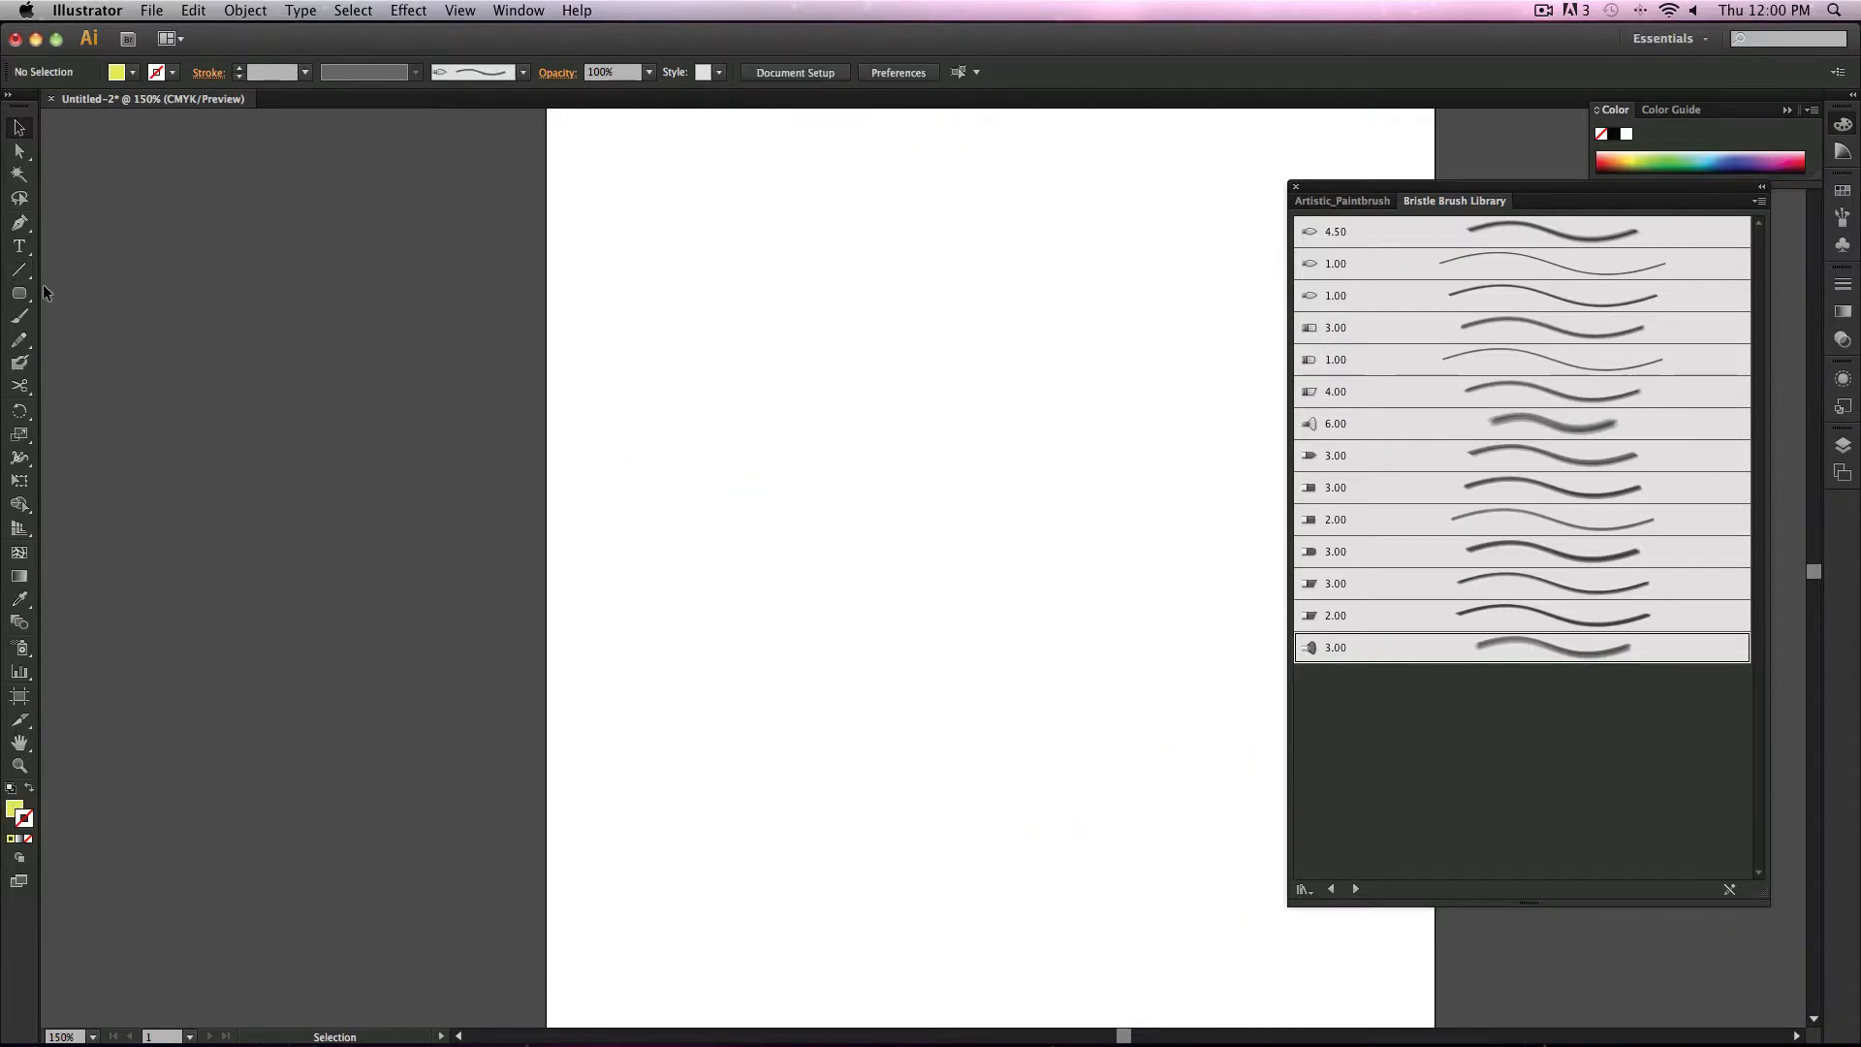
# Step: Draw a yellow-filled circle about 3.87 in wide in the middle of the artboard
pyautogui.moveTo(19, 292); pyautogui.dragTo(112, 337)
pyautogui.moveTo(737, 344); pyautogui.dragTo(1140, 683)
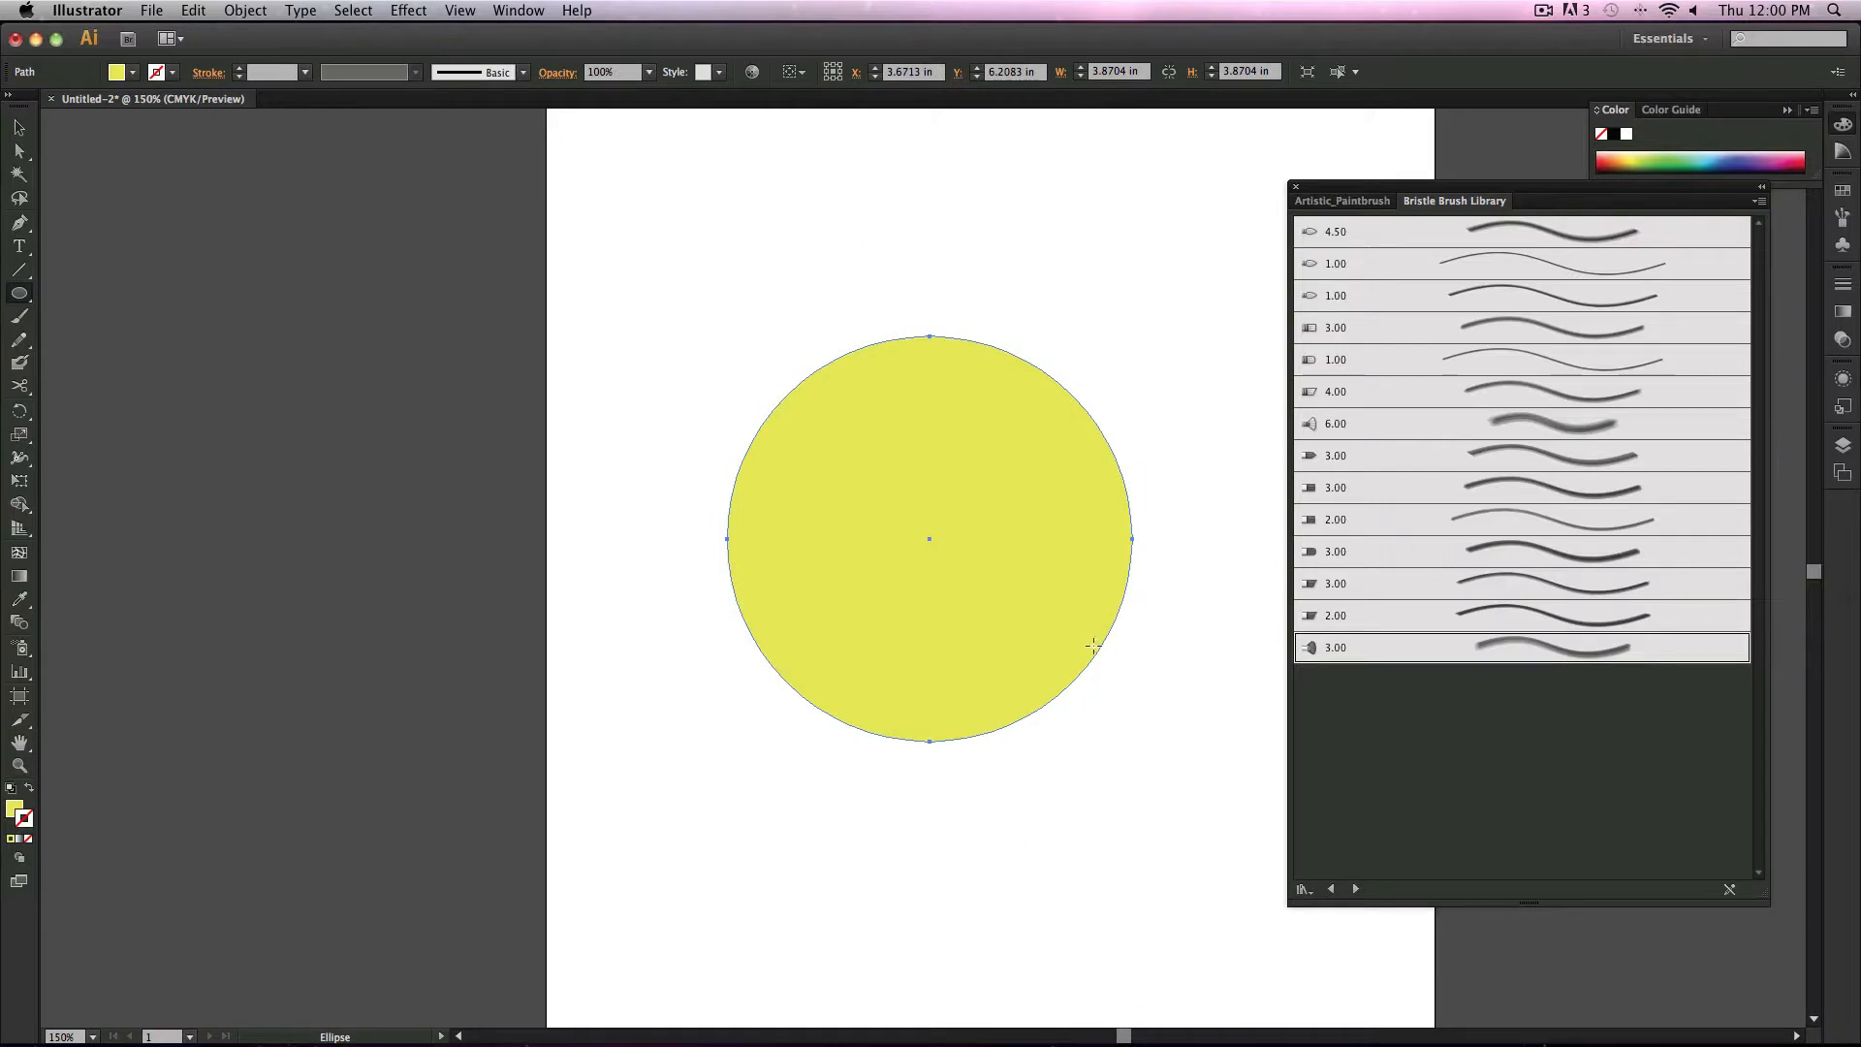
pyautogui.click(19, 128)
pyautogui.click(295, 424)
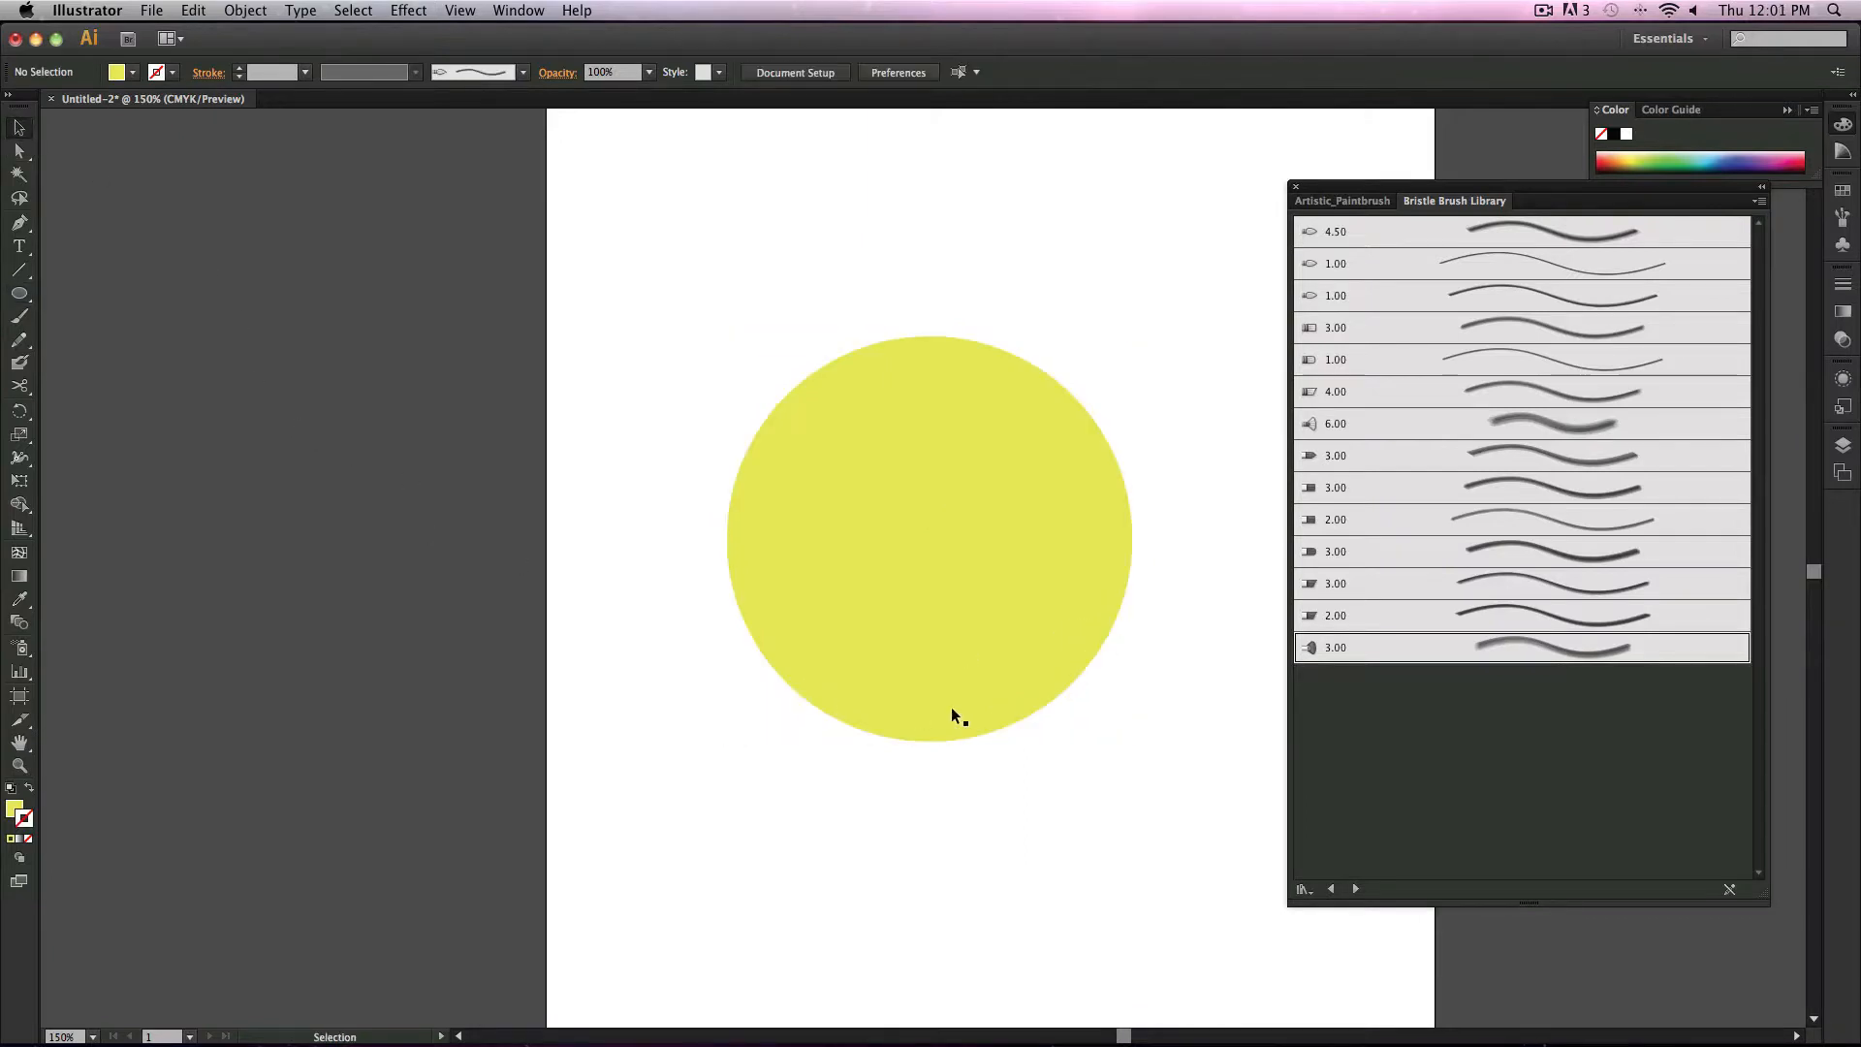
# Step: Select the yellow circle and switch the drawing mode to Draw Inside
pyautogui.click(951, 707)
pyautogui.click(19, 857)
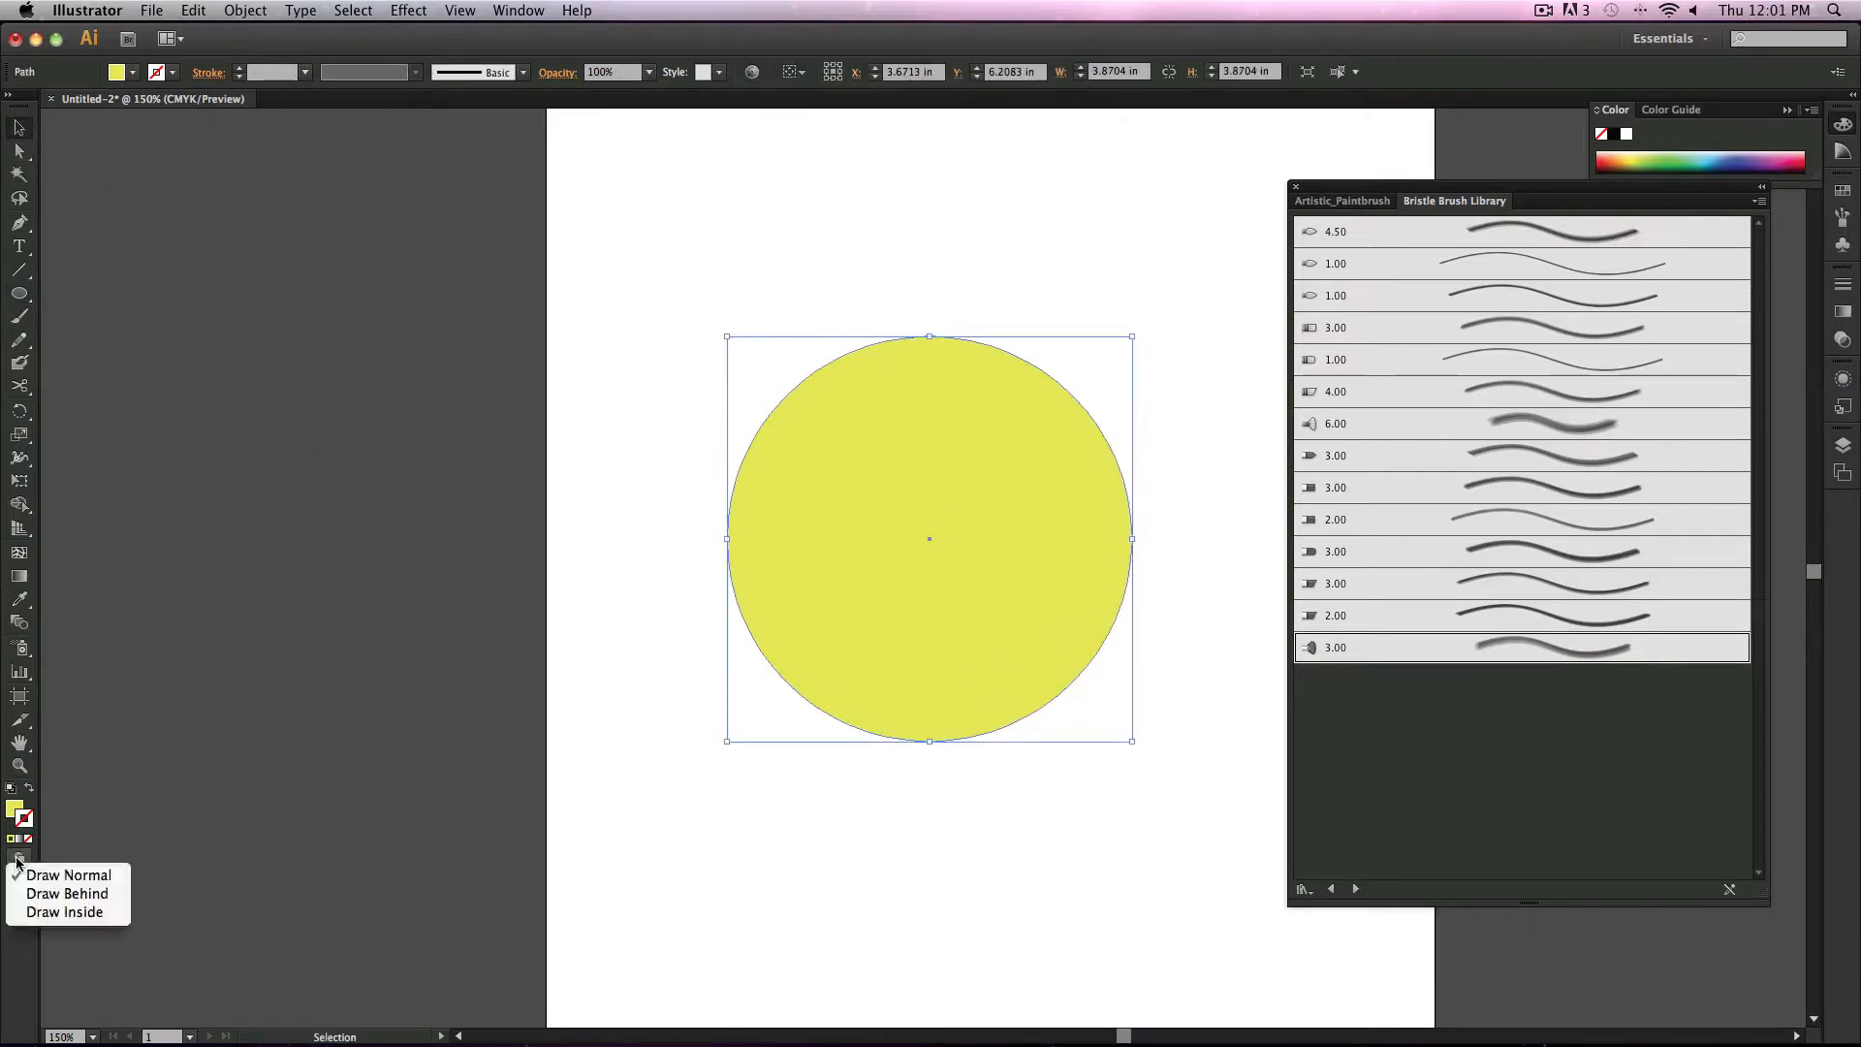
pyautogui.click(72, 912)
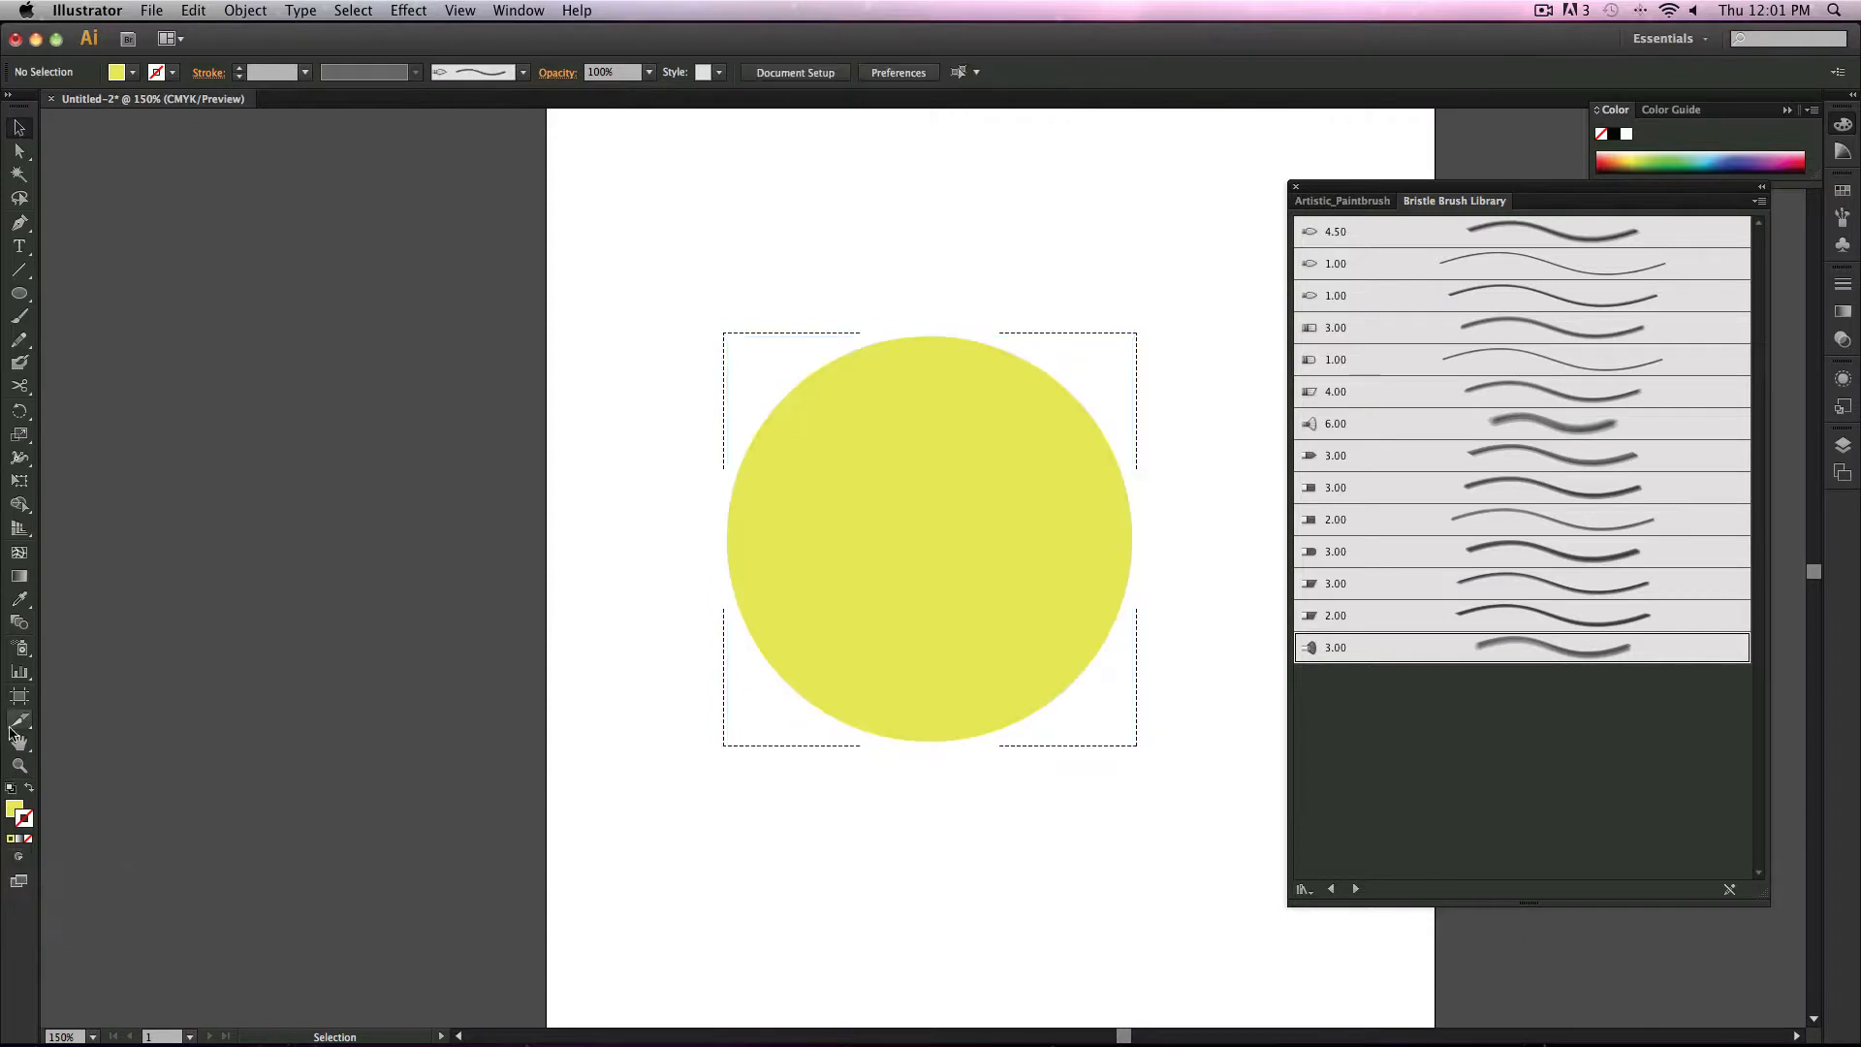
# Step: Set the fill colour to D8826F
pyautogui.doubleClick(15, 808)
pyautogui.write('D8826F')
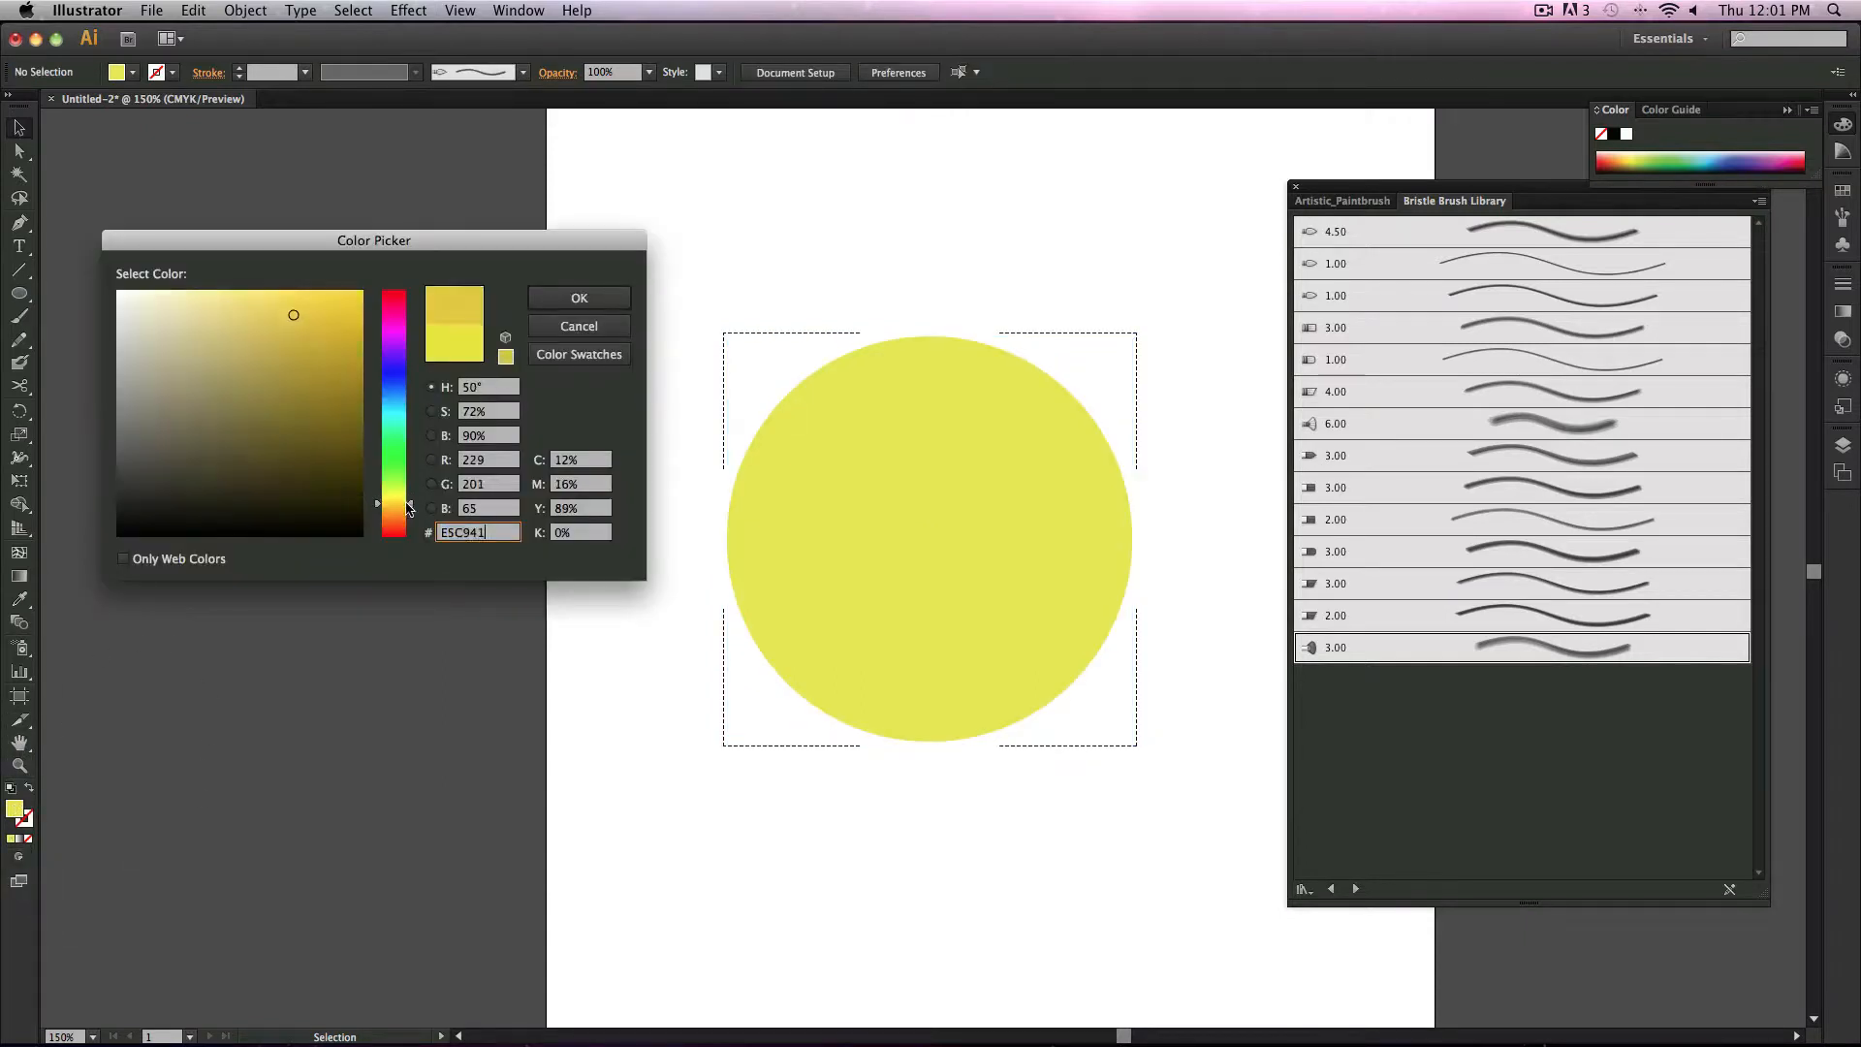
pyautogui.click(579, 297)
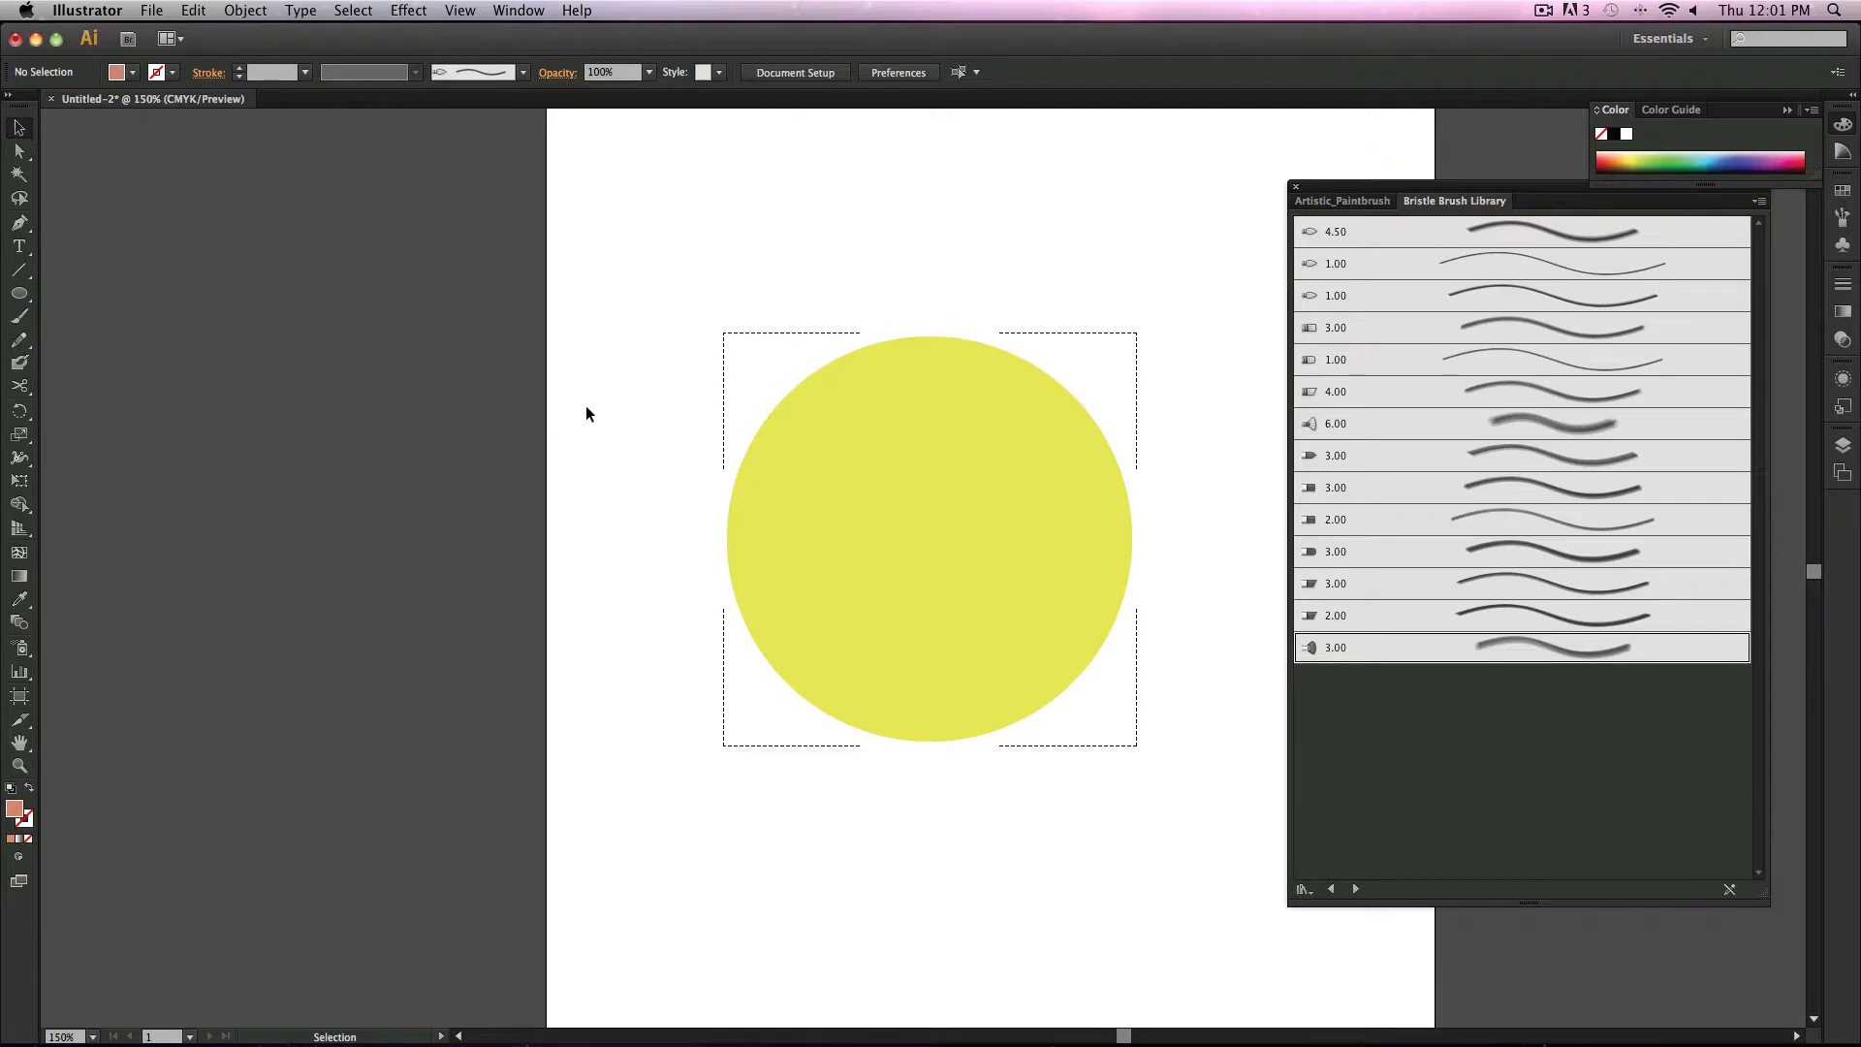
# Step: Paint salmon bristle-brush strokes inside the circle along its lower-left edge with the Paintbrush
pyautogui.click(17, 317)
pyautogui.moveTo(825, 497)
pyautogui.mouseDown()
pyautogui.moveTo(755, 702)
pyautogui.moveTo(807, 608)
pyautogui.moveTo(879, 585)
pyautogui.moveTo(940, 699)
pyautogui.moveTo(1091, 772)
pyautogui.mouseUp()
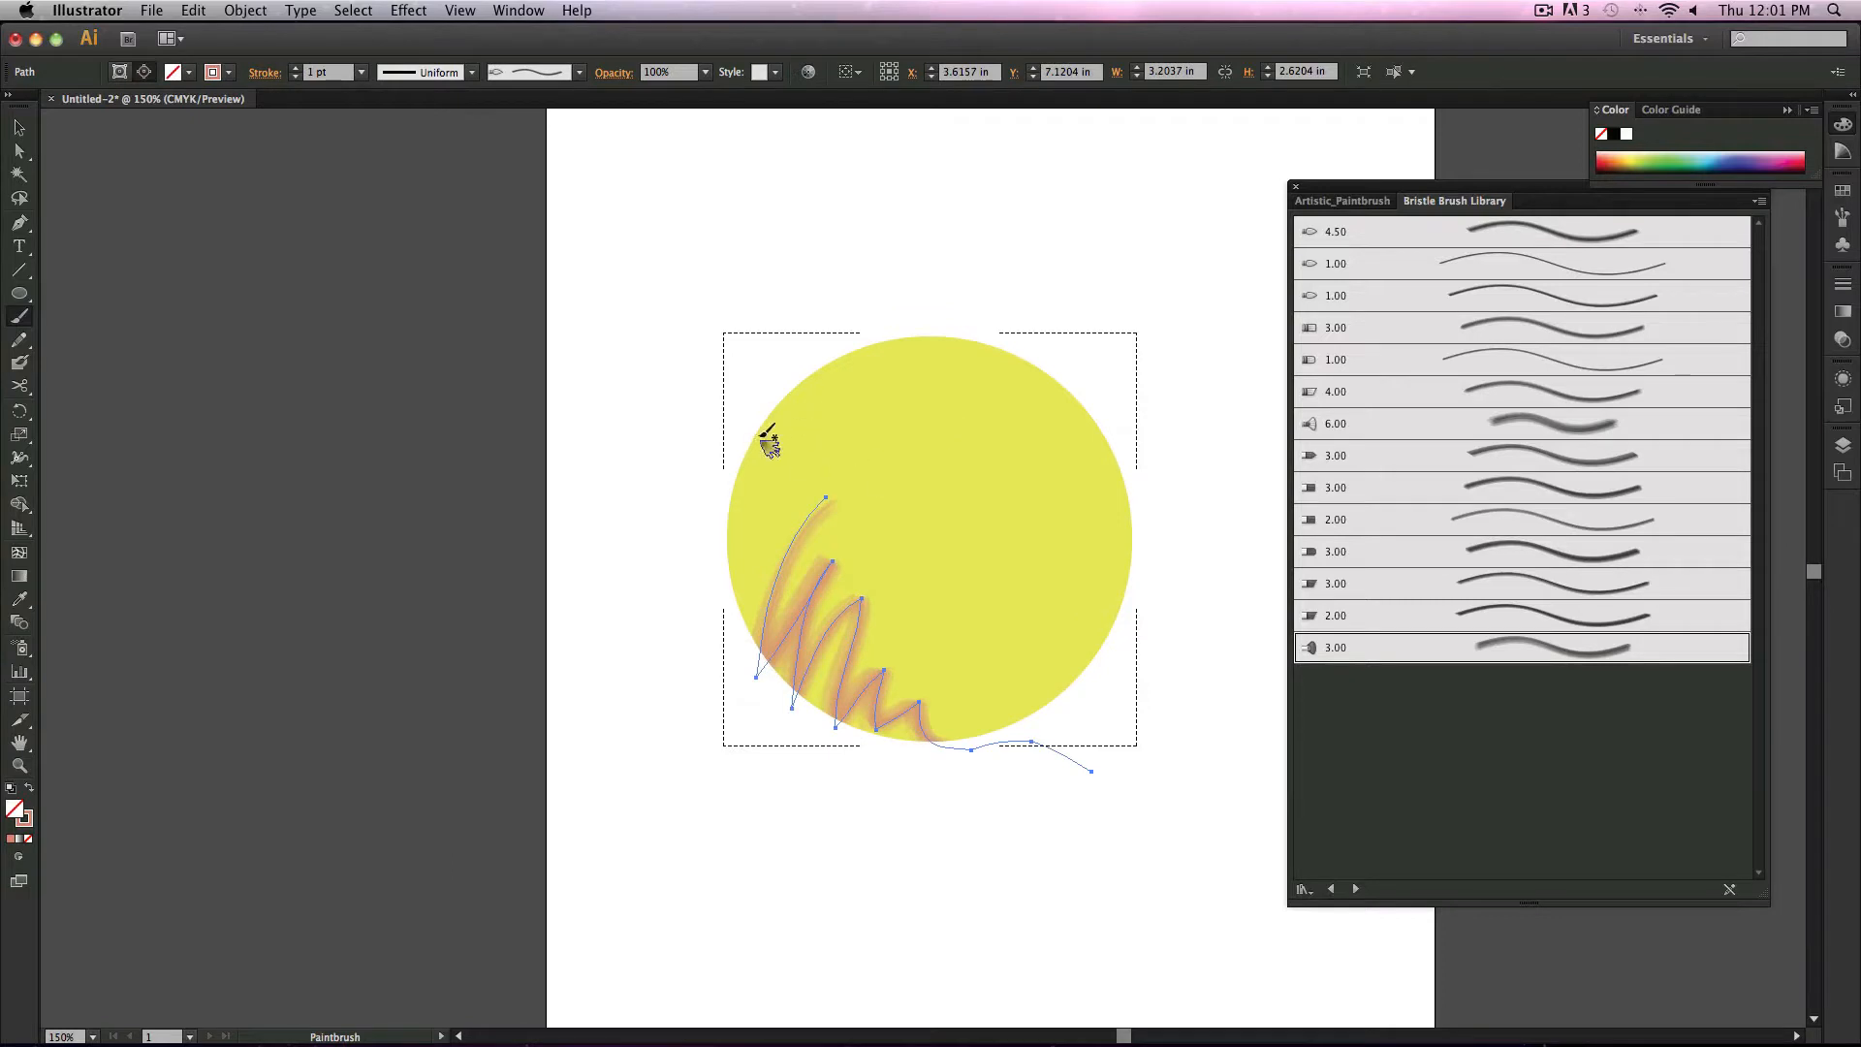
pyautogui.moveTo(784, 415); pyautogui.dragTo(758, 573)
pyautogui.moveTo(783, 494); pyautogui.dragTo(767, 637)
pyautogui.moveTo(747, 460); pyautogui.dragTo(771, 640)
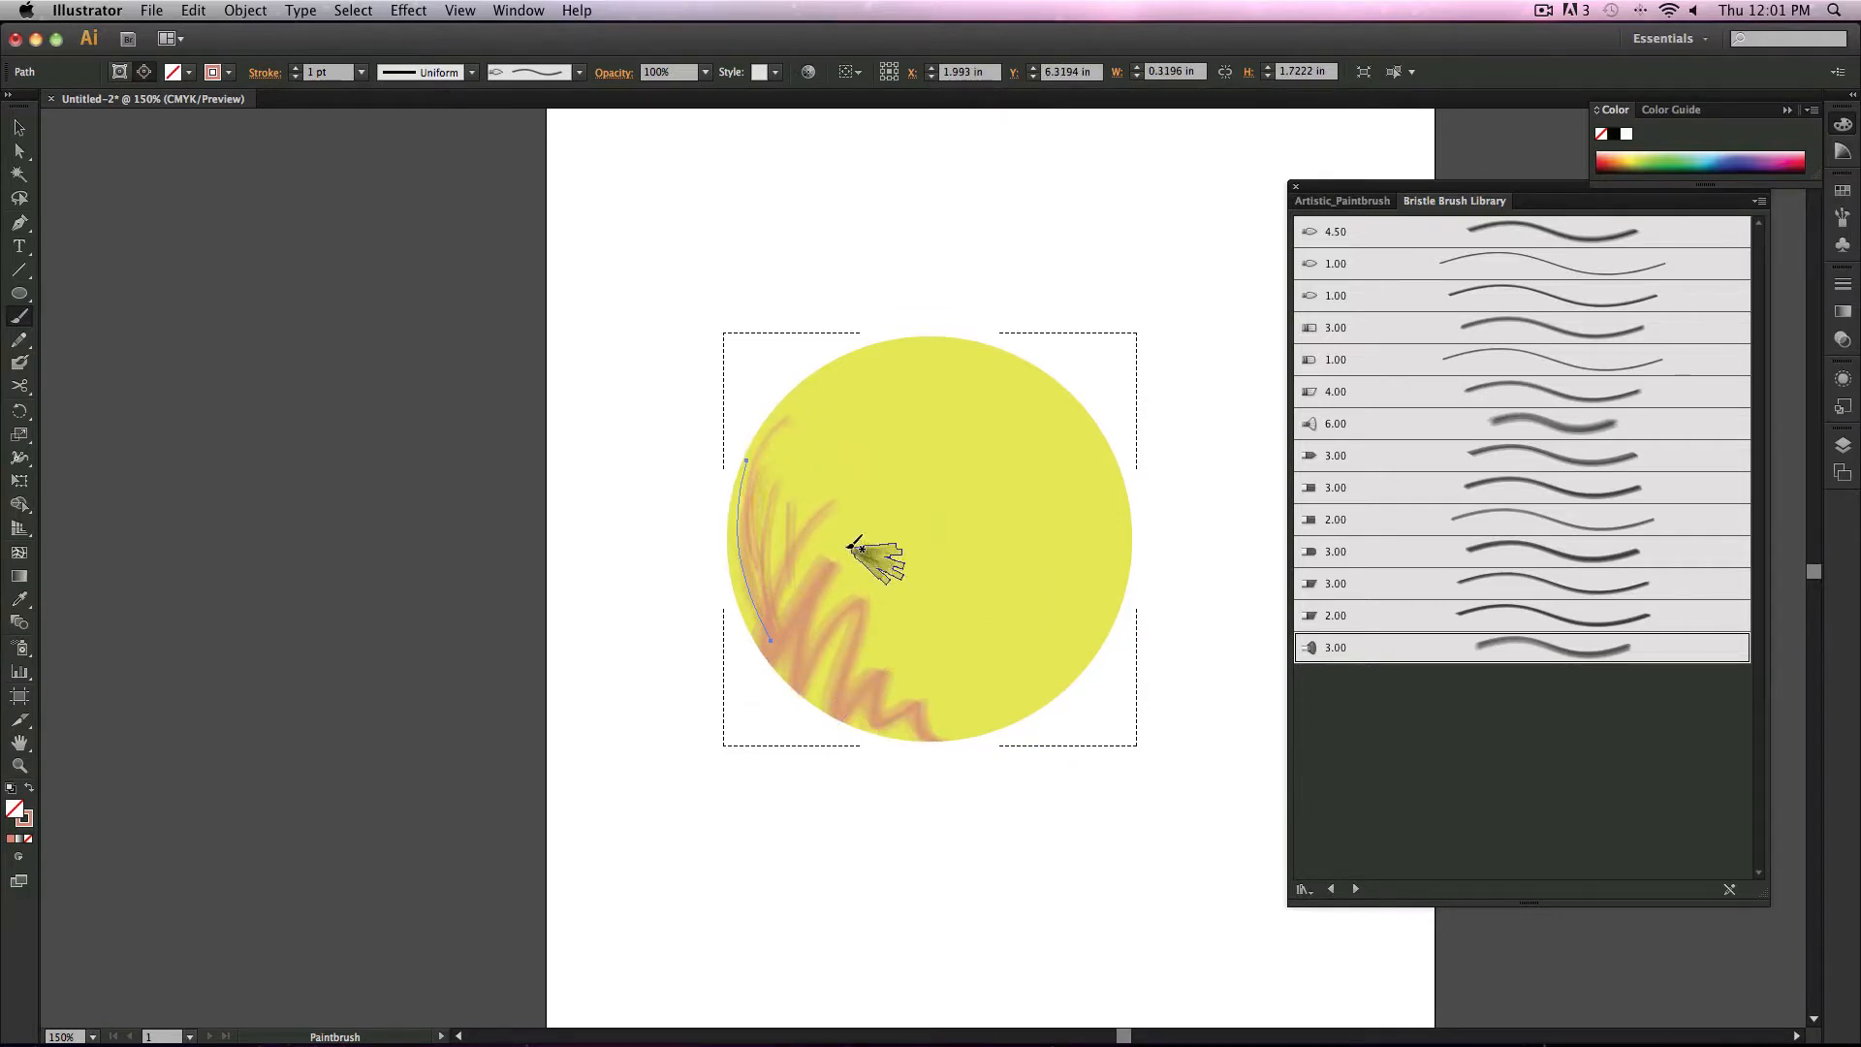
pyautogui.moveTo(762, 431); pyautogui.dragTo(734, 627)
pyautogui.moveTo(756, 508); pyautogui.dragTo(758, 620)
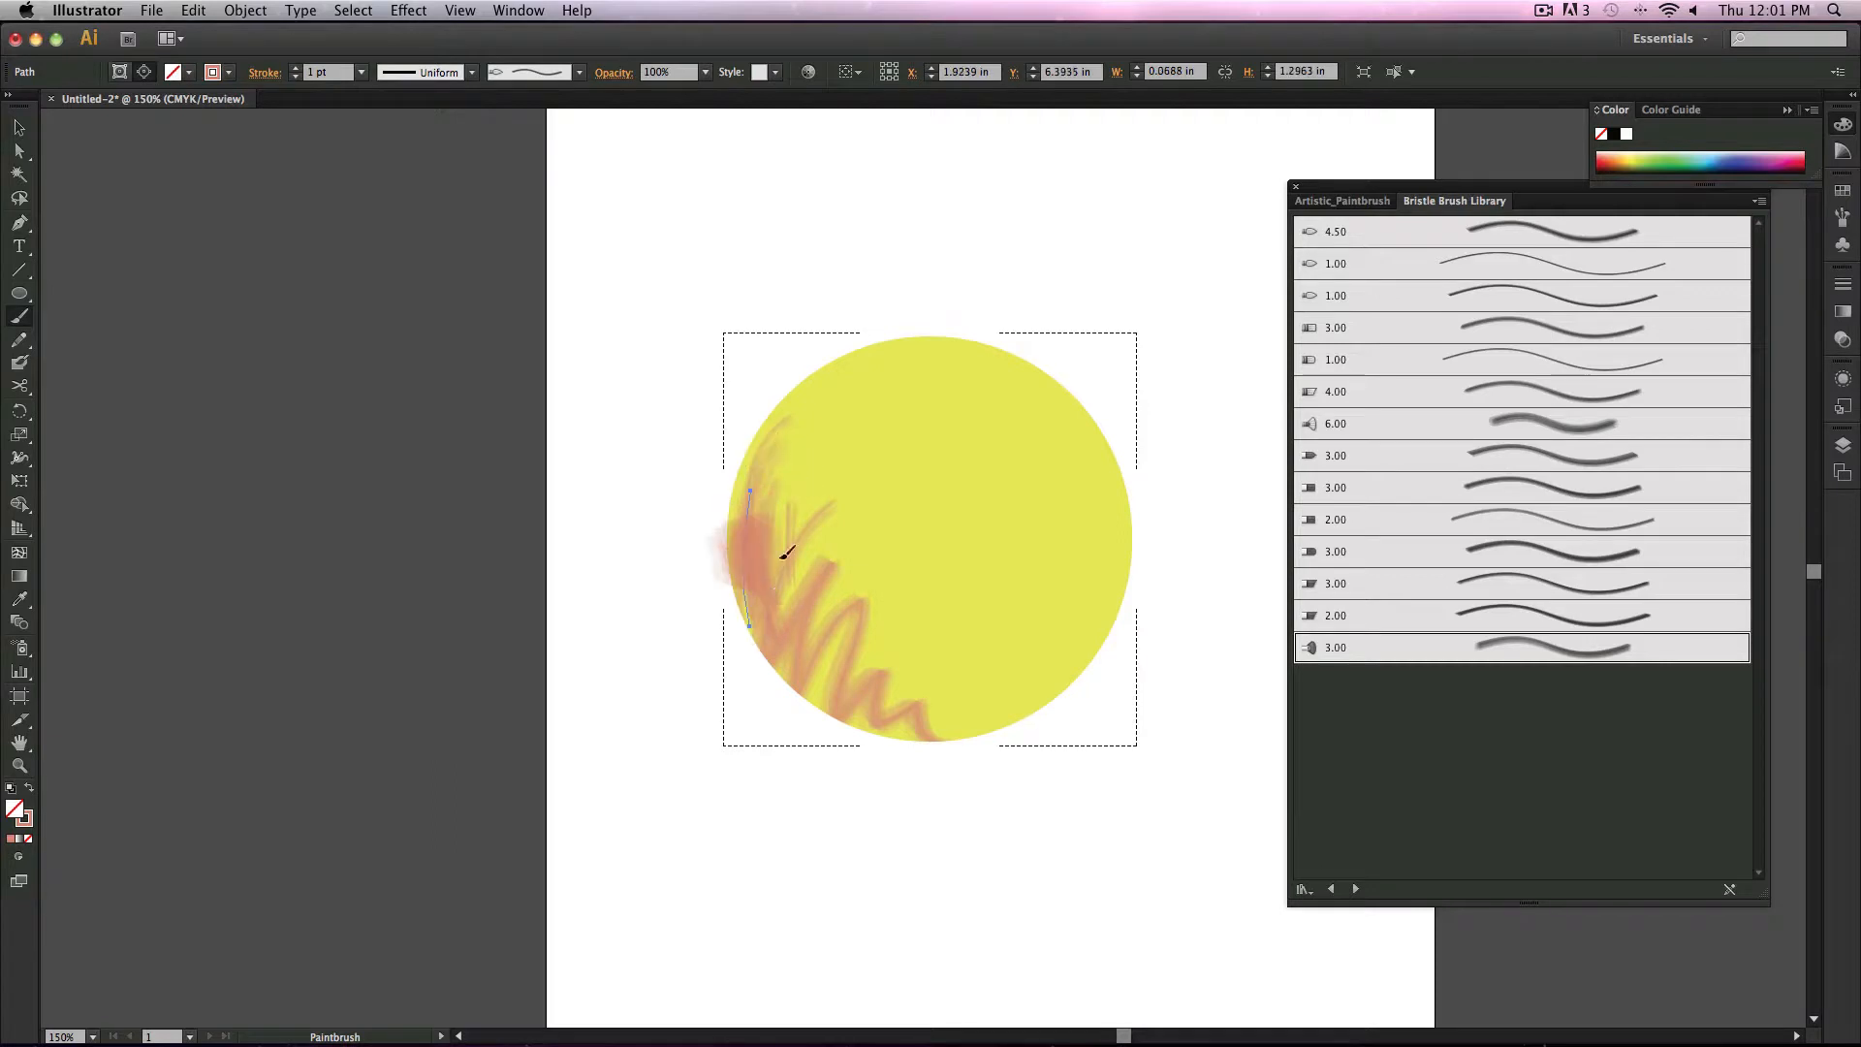
pyautogui.moveTo(794, 540)
pyautogui.mouseDown()
pyautogui.moveTo(763, 602)
pyautogui.moveTo(823, 725)
pyautogui.mouseUp()
pyautogui.moveTo(826, 639); pyautogui.dragTo(849, 722)
pyautogui.moveTo(878, 626)
pyautogui.mouseDown()
pyautogui.moveTo(870, 733)
pyautogui.moveTo(923, 725)
pyautogui.mouseUp()
pyautogui.moveTo(929, 655)
pyautogui.mouseDown()
pyautogui.moveTo(958, 719)
pyautogui.moveTo(1006, 719)
pyautogui.mouseUp()
pyautogui.moveTo(1010, 654)
pyautogui.mouseDown()
pyautogui.moveTo(1051, 698)
pyautogui.moveTo(1089, 663)
pyautogui.mouseUp()
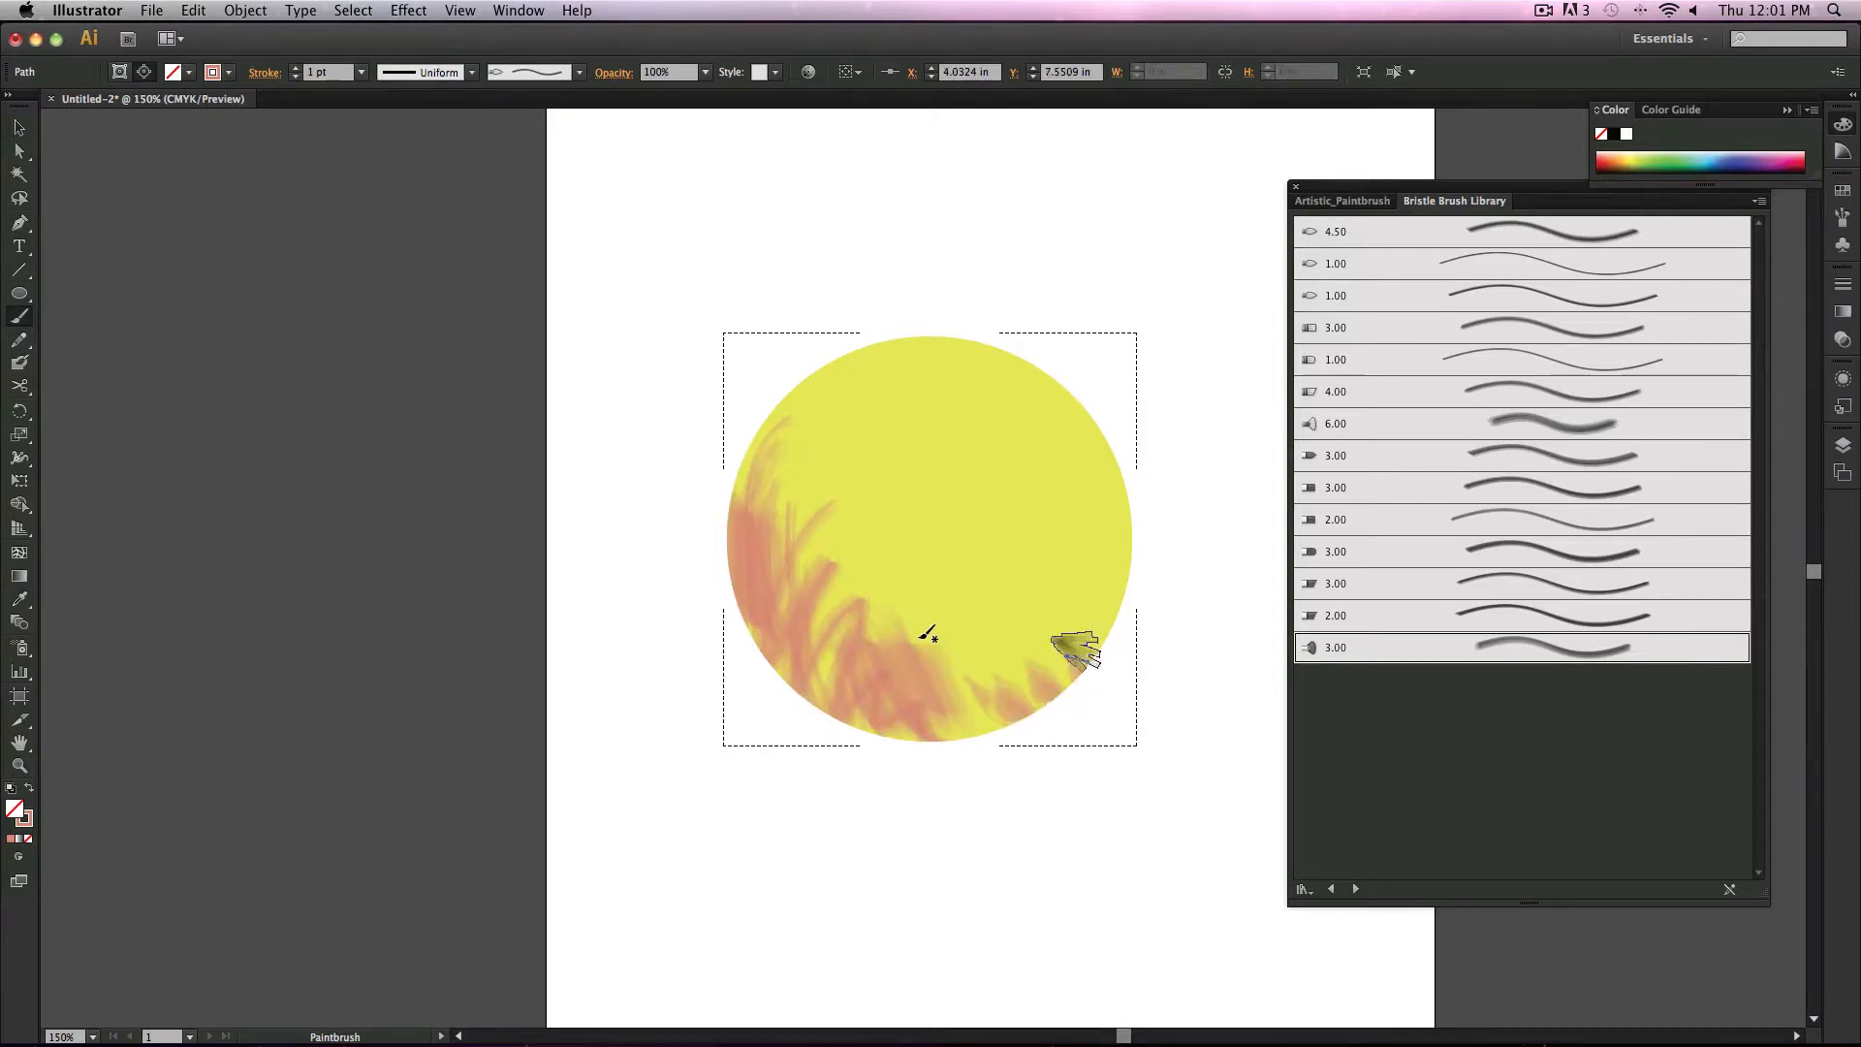
# Step: Set the stroke colour to a dark brown, 541304, in the Color Picker
pyautogui.doubleClick(25, 821)
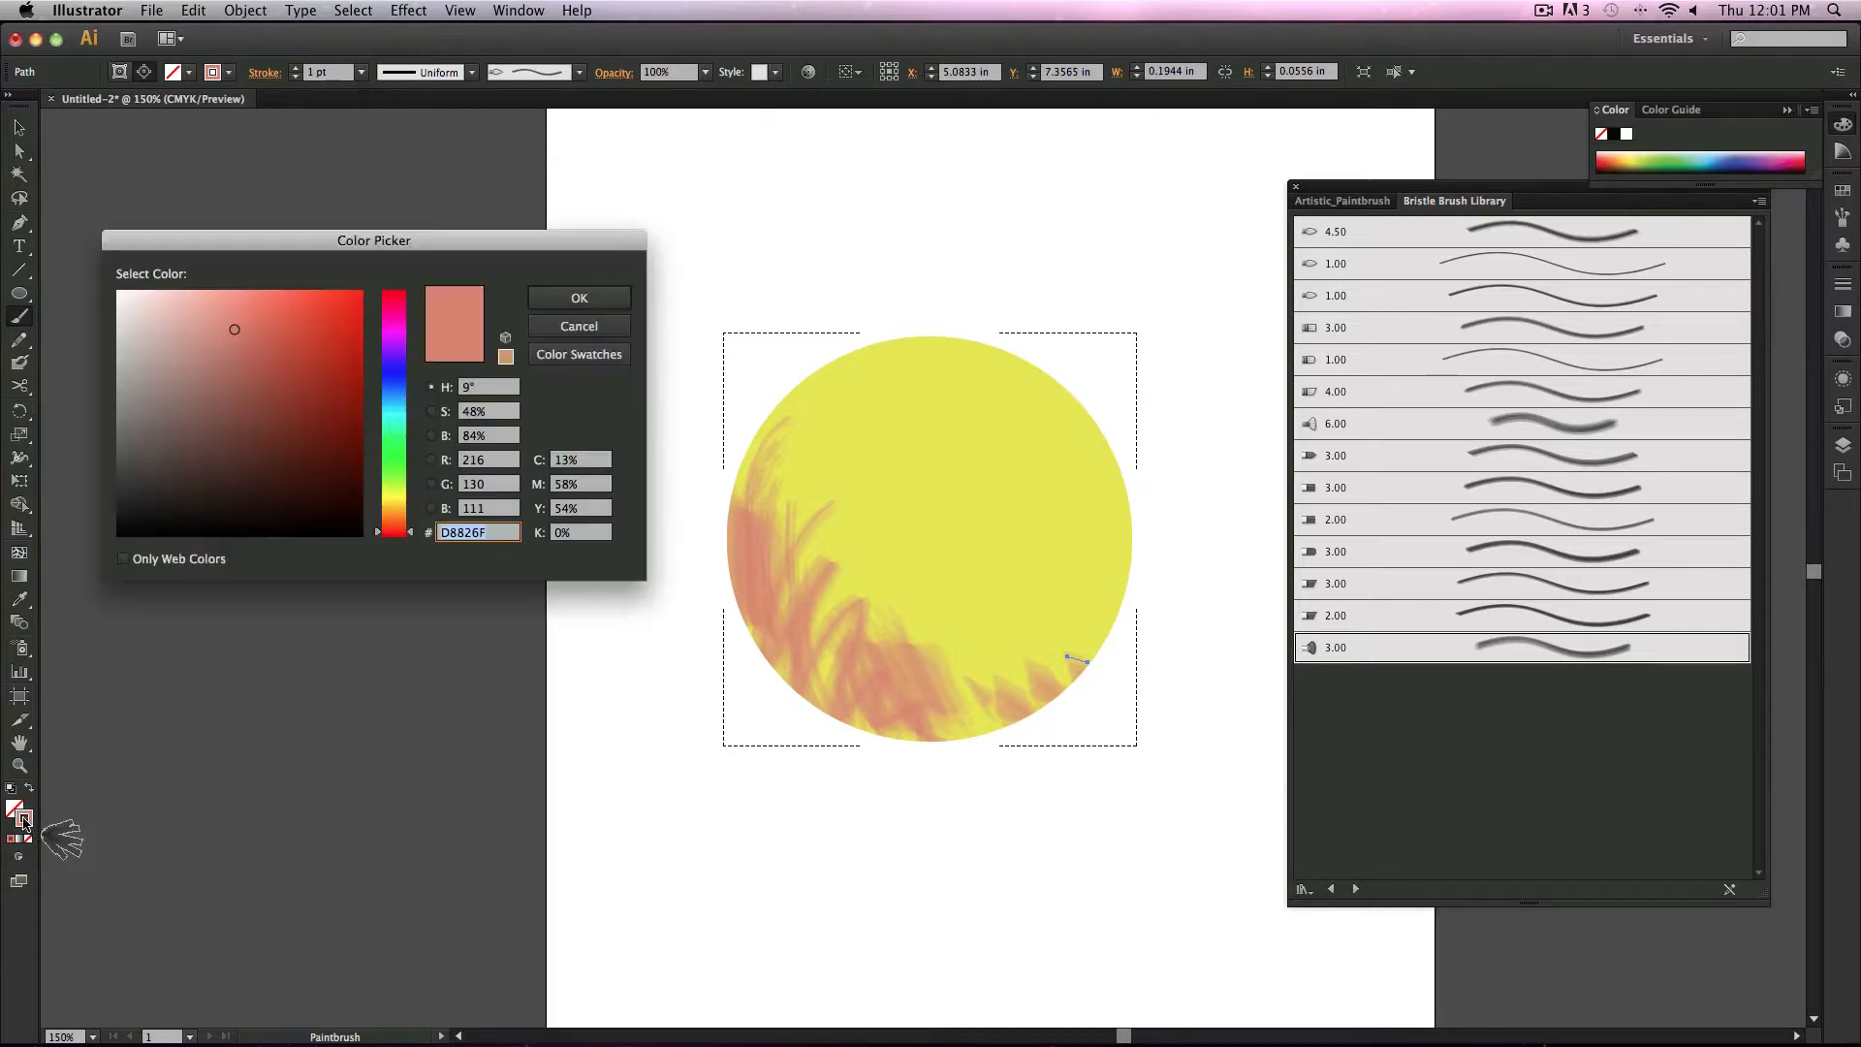
pyautogui.click(394, 382)
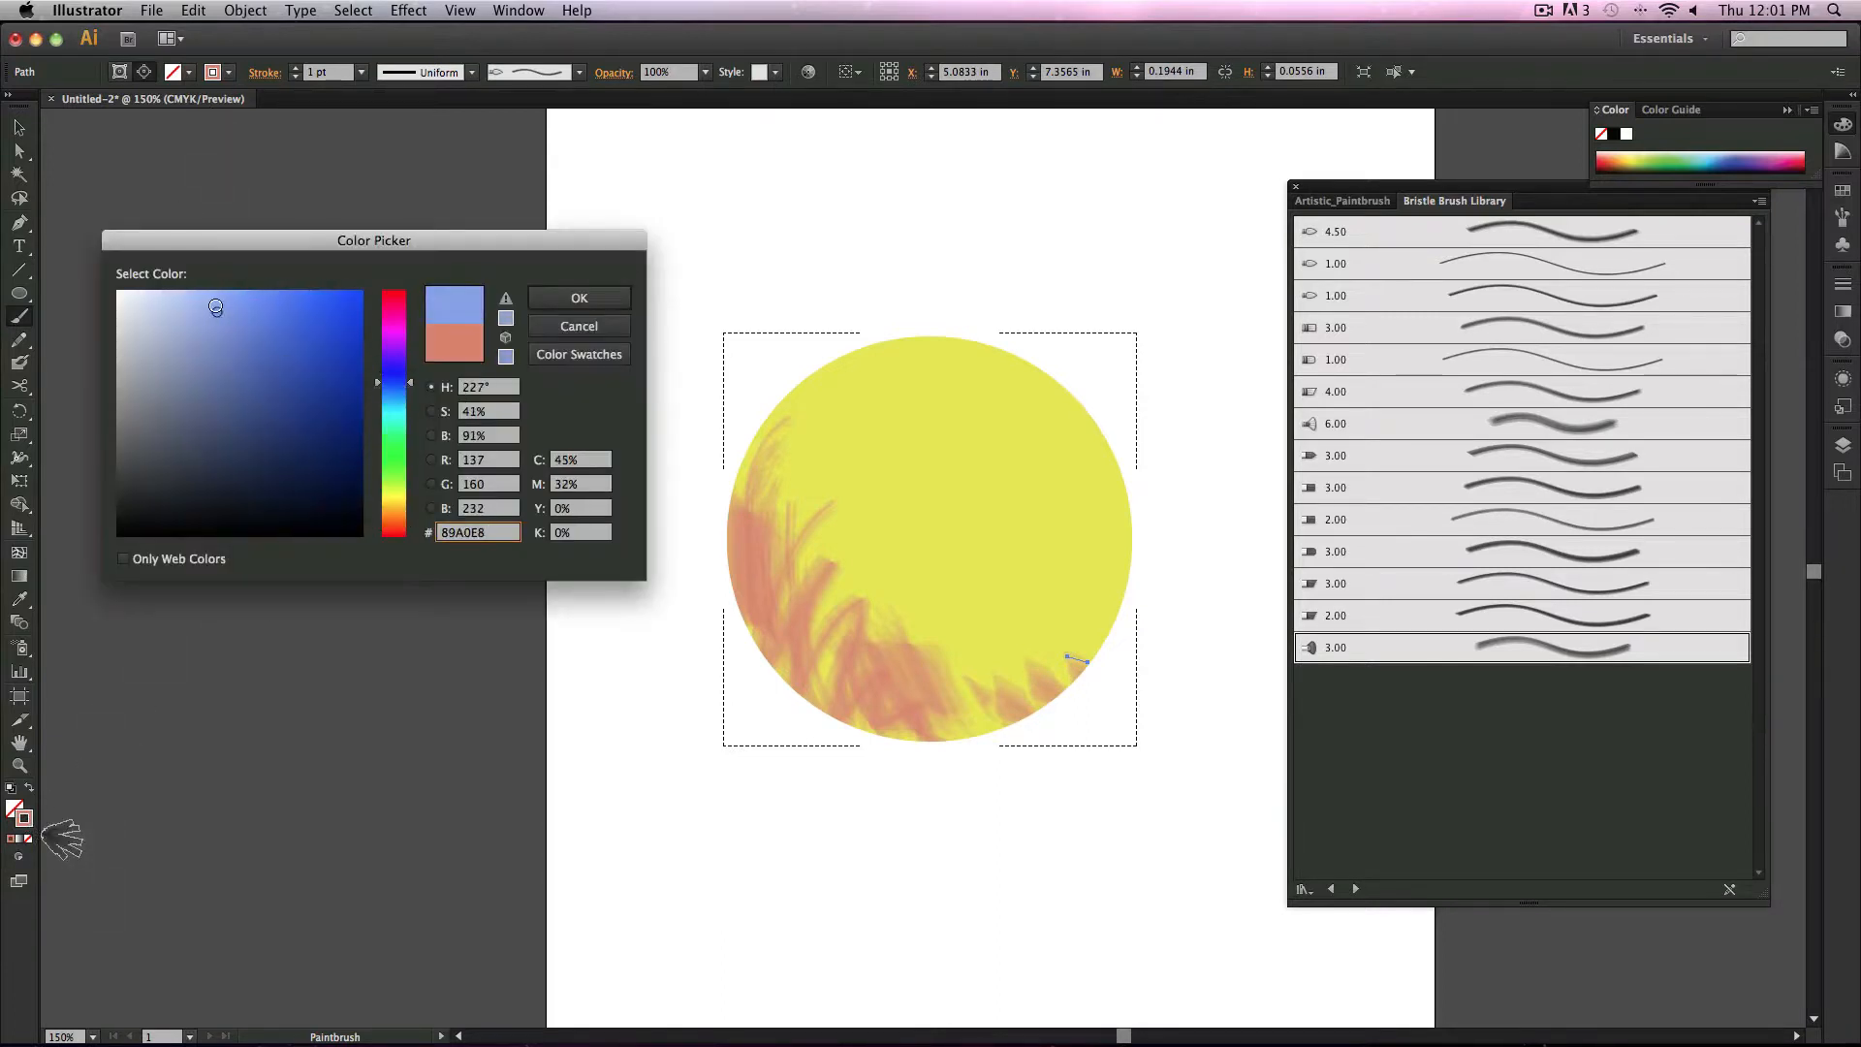
pyautogui.click(283, 429)
pyautogui.click(272, 459)
pyautogui.click(393, 411)
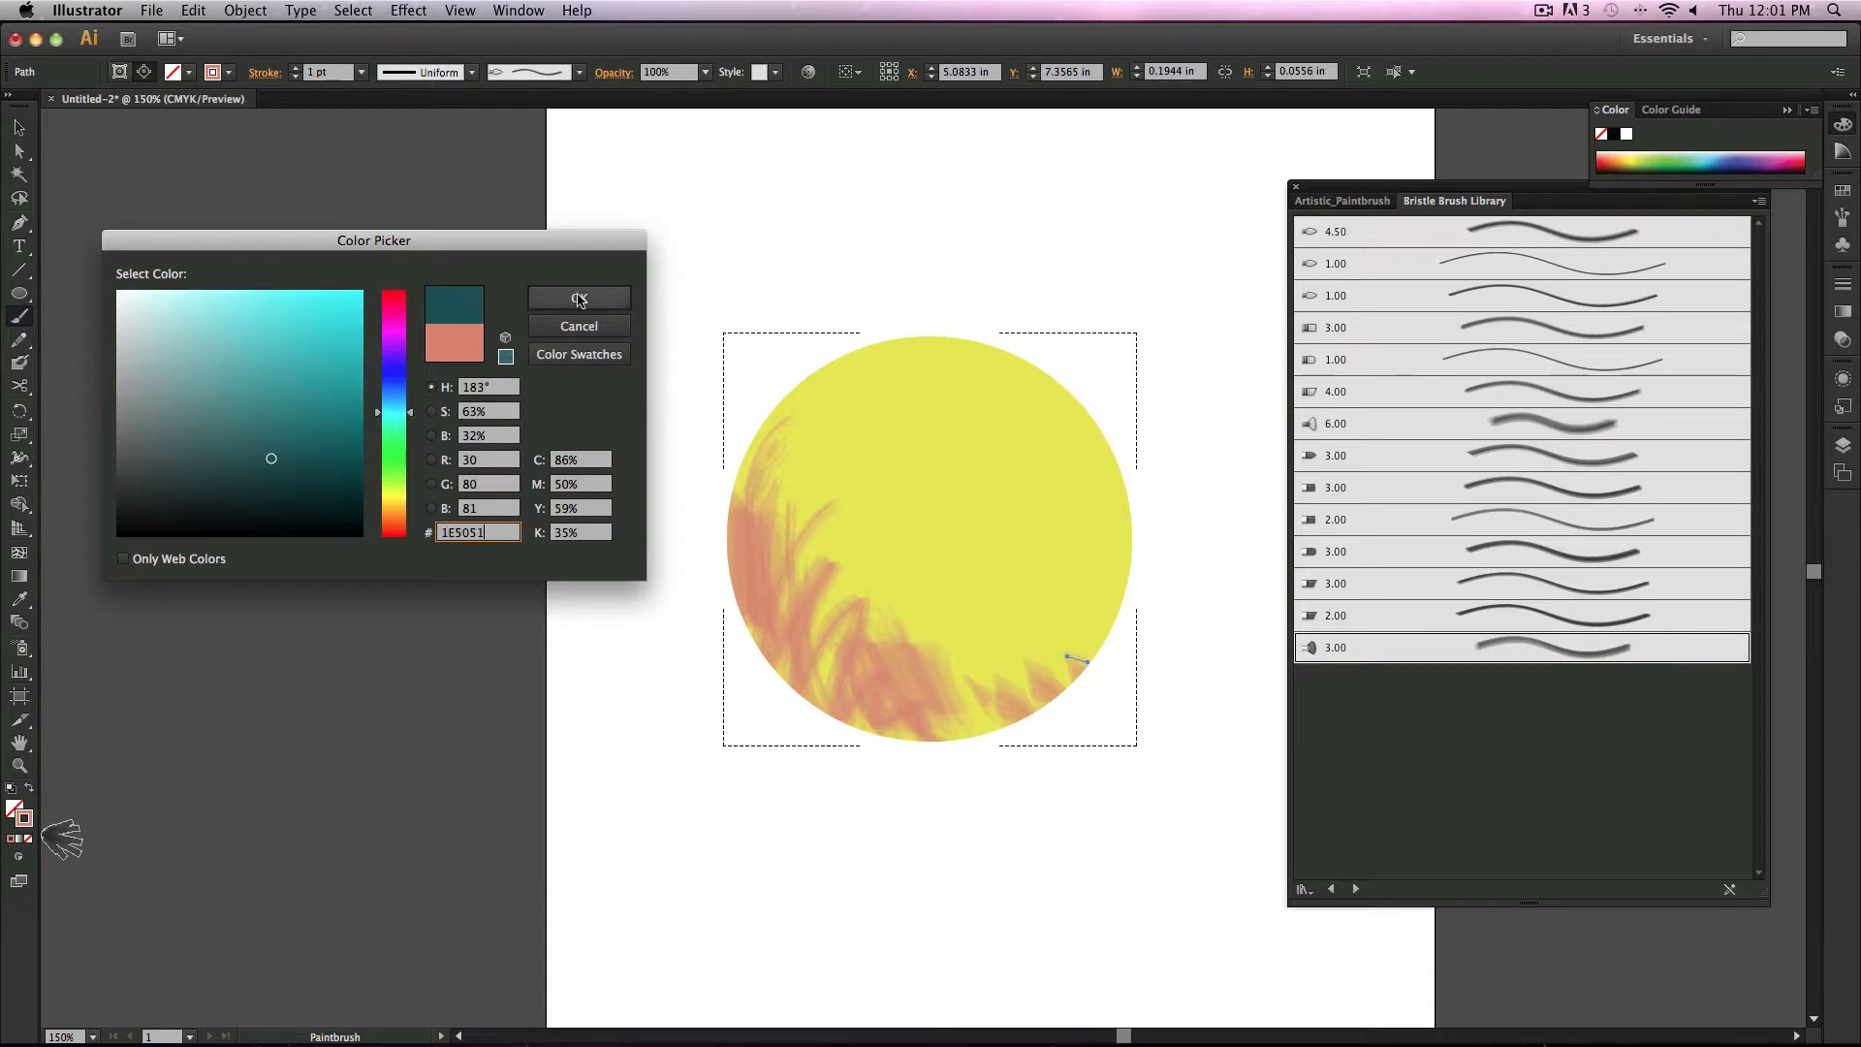
pyautogui.moveTo(314, 481); pyautogui.dragTo(318, 493)
pyautogui.moveTo(396, 494); pyautogui.dragTo(408, 528)
pyautogui.click(323, 471)
pyautogui.press('Return')
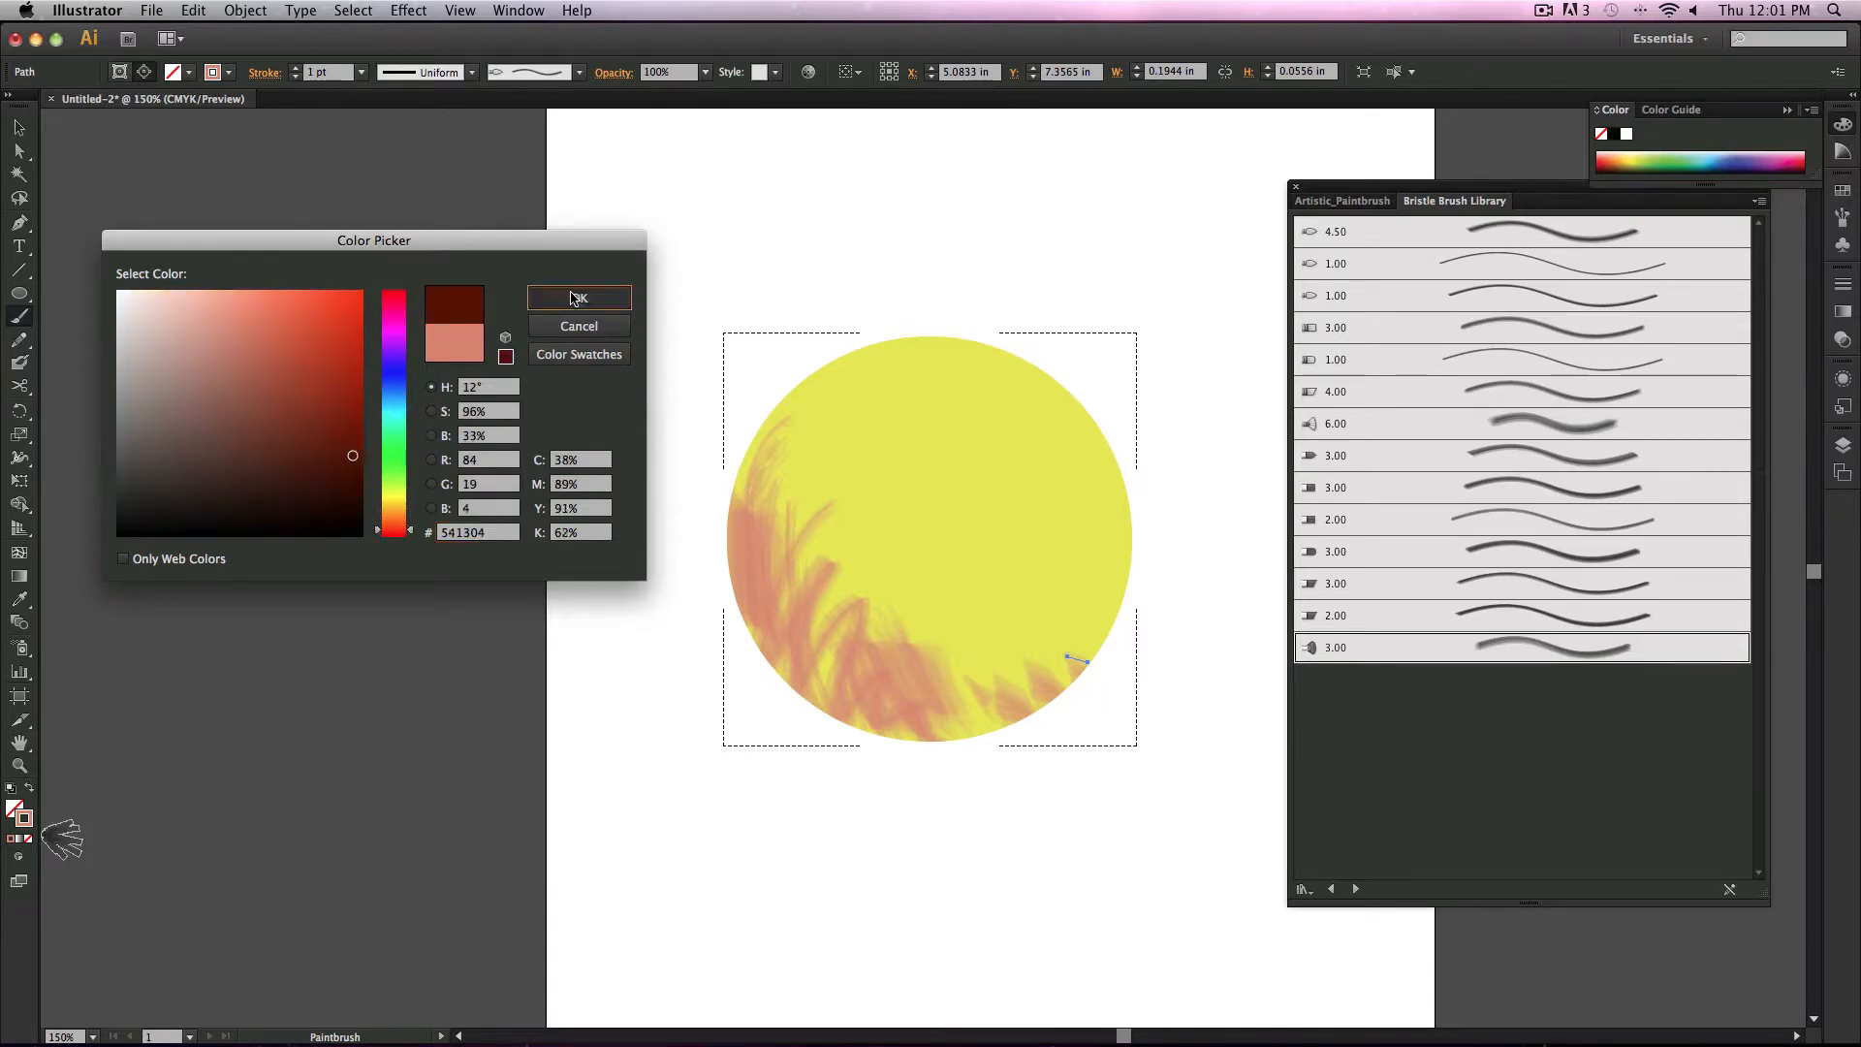
# Step: Paint dark brown bristle strokes inside the circle around its left and lower edges
pyautogui.moveTo(746, 505)
pyautogui.mouseDown()
pyautogui.moveTo(739, 642)
pyautogui.moveTo(780, 672)
pyautogui.mouseUp()
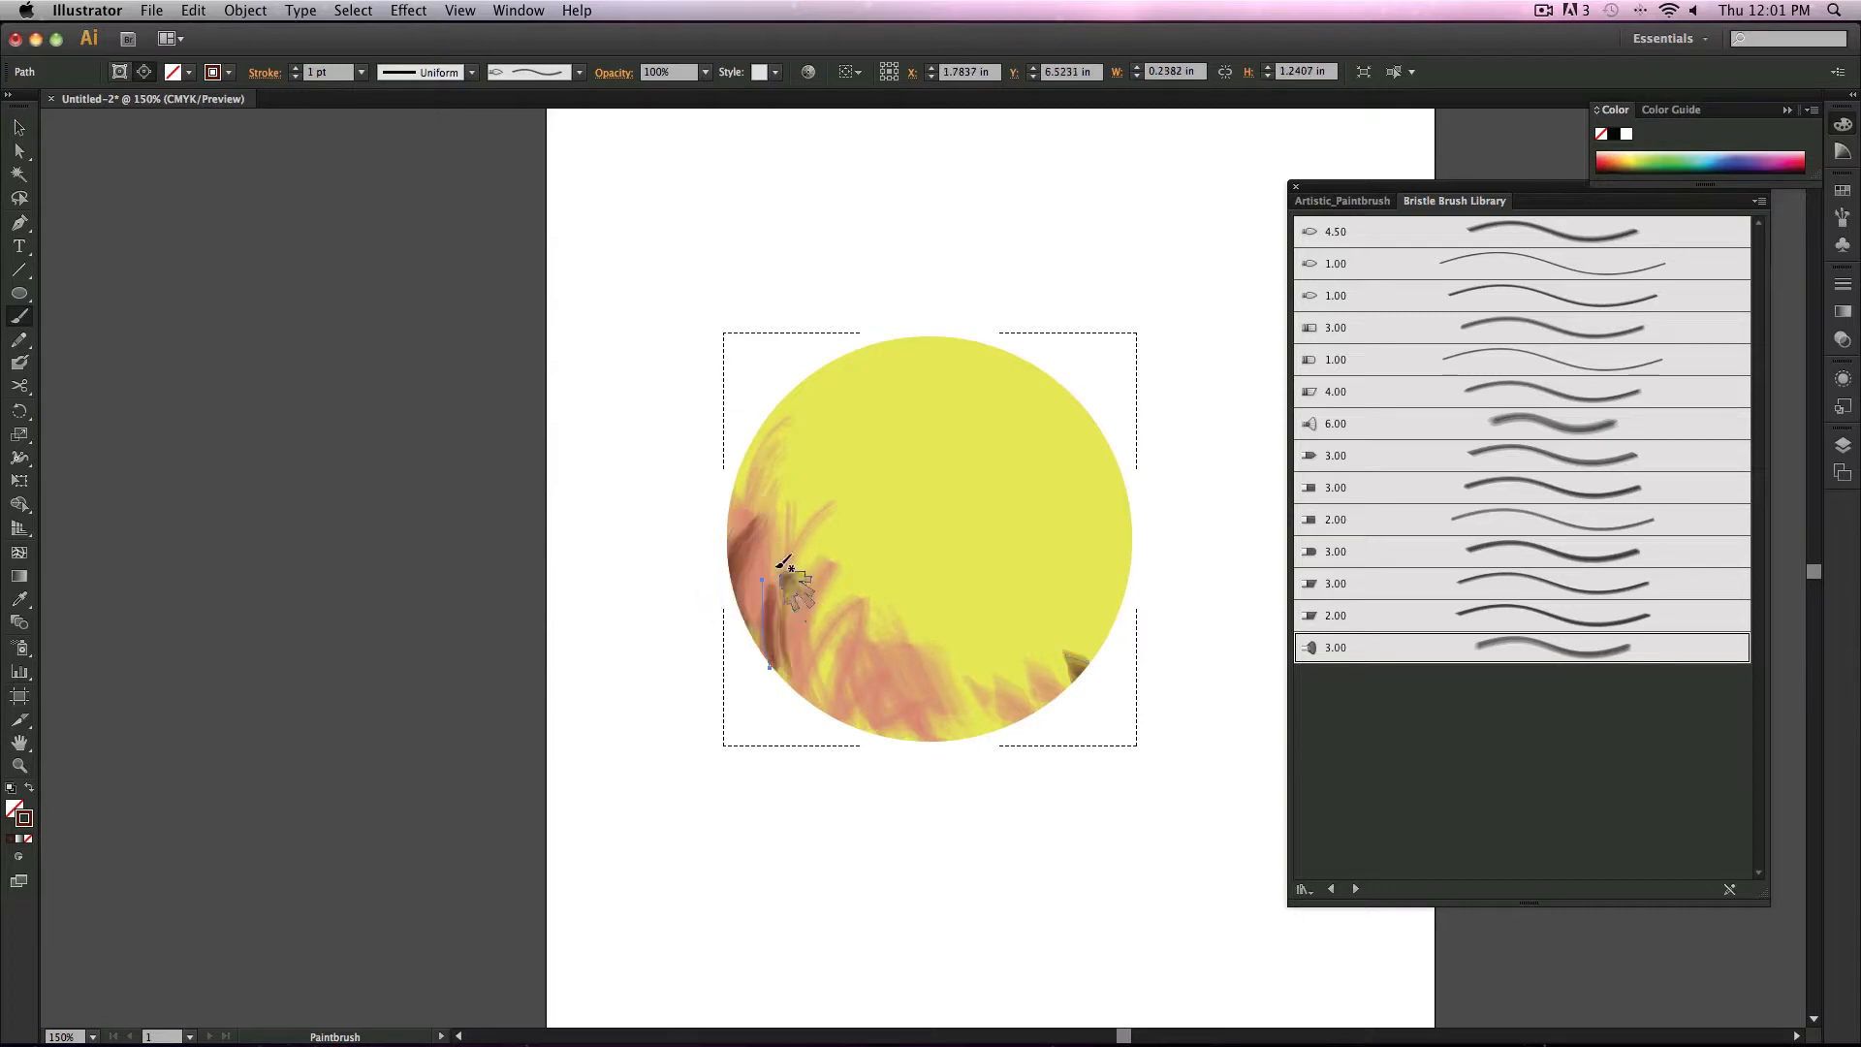
pyautogui.moveTo(759, 586)
pyautogui.mouseDown()
pyautogui.moveTo(782, 672)
pyautogui.moveTo(794, 580)
pyautogui.moveTo(826, 711)
pyautogui.moveTo(797, 659)
pyautogui.moveTo(816, 620)
pyautogui.moveTo(835, 708)
pyautogui.mouseUp()
pyautogui.moveTo(787, 628)
pyautogui.mouseDown()
pyautogui.moveTo(837, 708)
pyautogui.moveTo(832, 637)
pyautogui.moveTo(873, 713)
pyautogui.moveTo(842, 643)
pyautogui.moveTo(885, 660)
pyautogui.moveTo(917, 737)
pyautogui.mouseUp()
pyautogui.moveTo(898, 675); pyautogui.dragTo(938, 737)
pyautogui.moveTo(917, 687); pyautogui.dragTo(979, 733)
pyautogui.moveTo(958, 700)
pyautogui.mouseDown()
pyautogui.moveTo(992, 730)
pyautogui.moveTo(1045, 710)
pyautogui.mouseUp()
pyautogui.moveTo(1004, 677)
pyautogui.mouseDown()
pyautogui.moveTo(1063, 686)
pyautogui.moveTo(1114, 590)
pyautogui.mouseUp()
pyautogui.moveTo(761, 426)
pyautogui.mouseDown()
pyautogui.moveTo(734, 529)
pyautogui.moveTo(730, 501)
pyautogui.moveTo(775, 483)
pyautogui.moveTo(776, 635)
pyautogui.mouseUp()
pyautogui.moveTo(780, 553)
pyautogui.mouseDown()
pyautogui.moveTo(812, 625)
pyautogui.moveTo(931, 683)
pyautogui.moveTo(979, 673)
pyautogui.moveTo(1038, 615)
pyautogui.mouseUp()
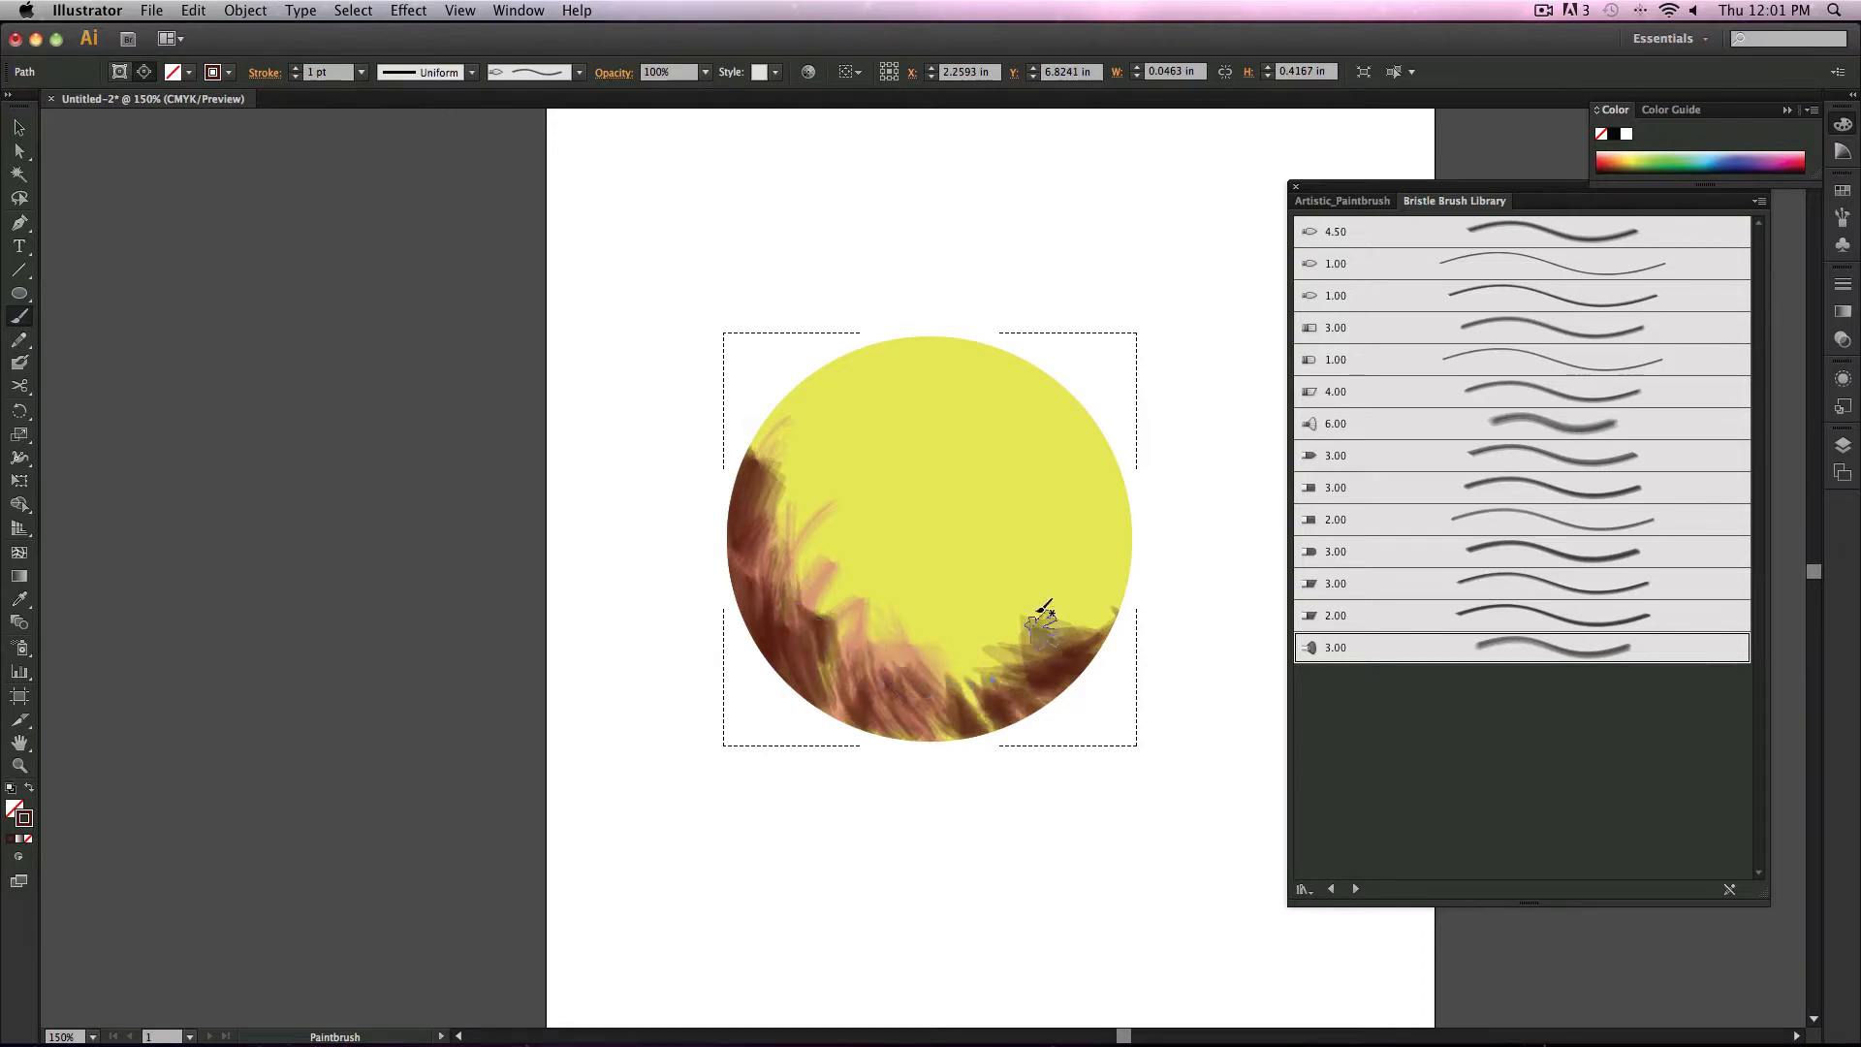
pyautogui.moveTo(797, 391); pyautogui.dragTo(744, 501)
pyautogui.moveTo(769, 424); pyautogui.dragTo(749, 513)
pyautogui.moveTo(793, 502)
pyautogui.mouseDown()
pyautogui.moveTo(776, 560)
pyautogui.moveTo(812, 603)
pyautogui.mouseUp()
pyautogui.moveTo(836, 564)
pyautogui.mouseDown()
pyautogui.moveTo(824, 619)
pyautogui.moveTo(854, 642)
pyautogui.mouseUp()
pyautogui.moveTo(877, 640); pyautogui.dragTo(892, 649)
pyautogui.click(943, 652)
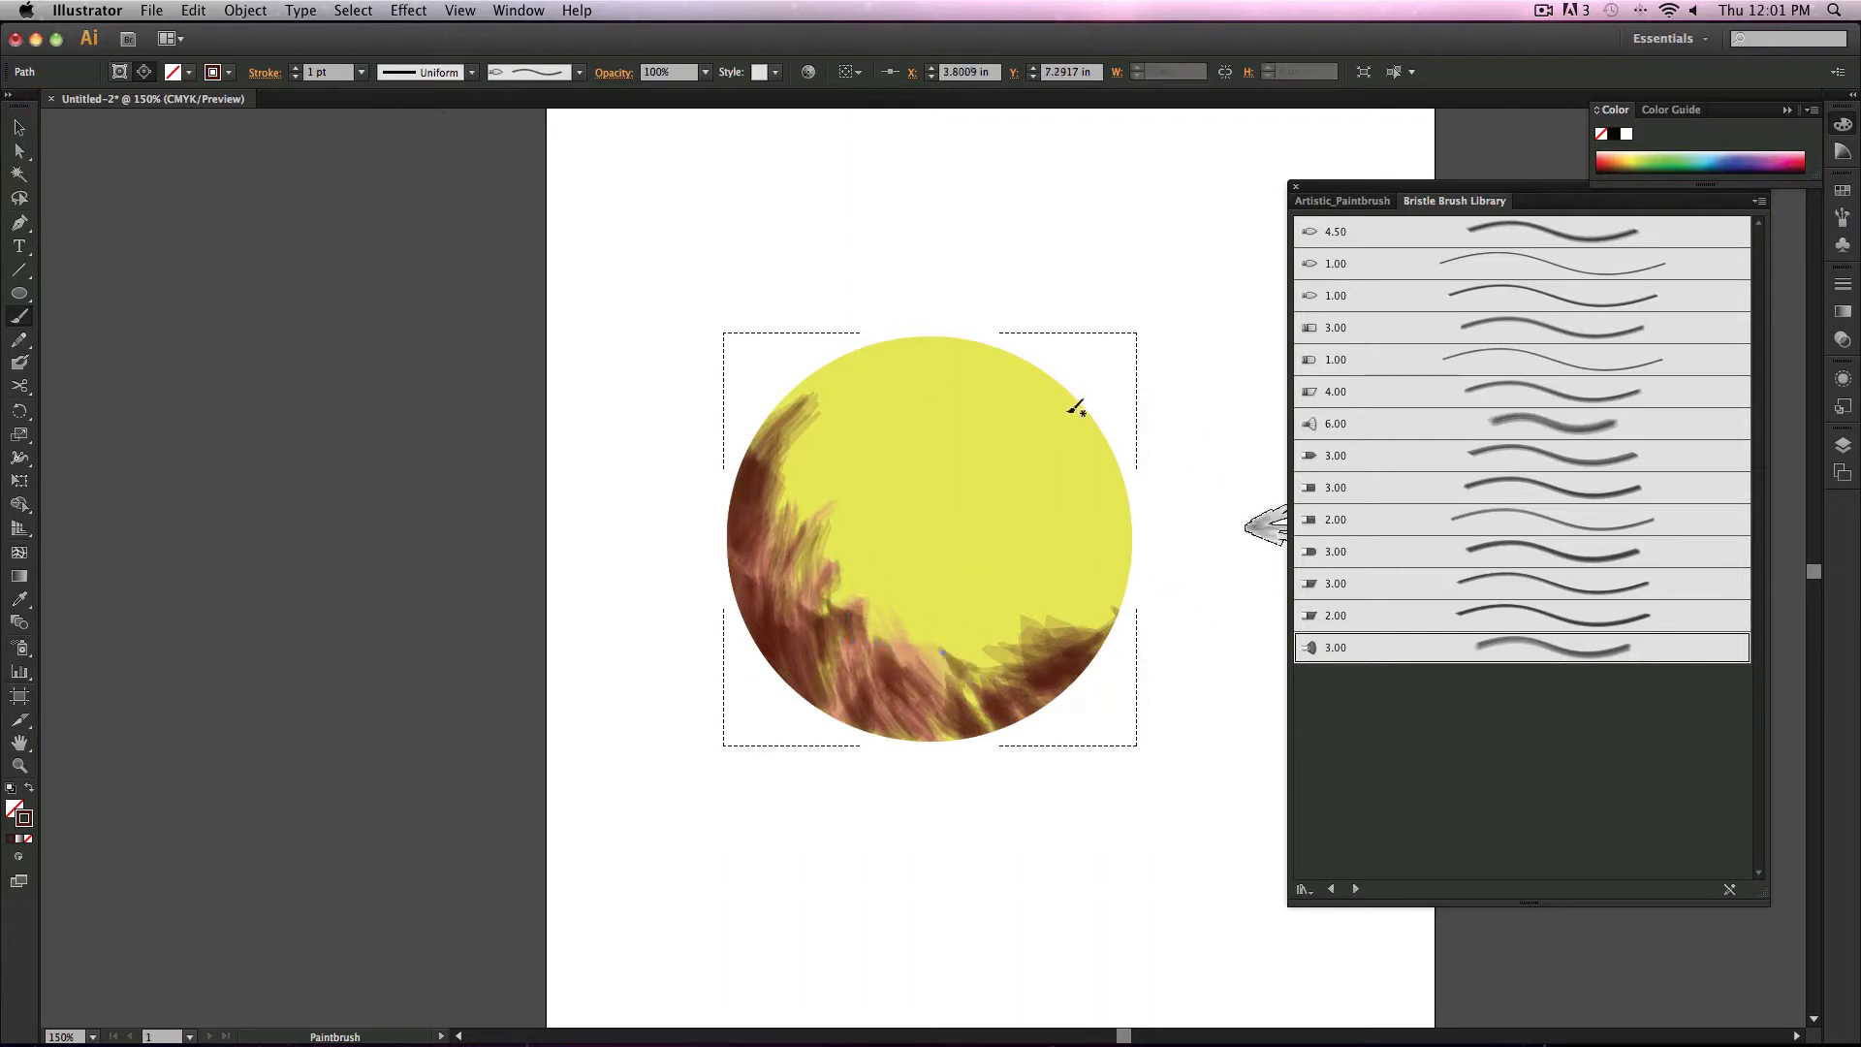
# Step: Deselect everything and set the stroke colour to olive 987924
pyautogui.click(18, 132)
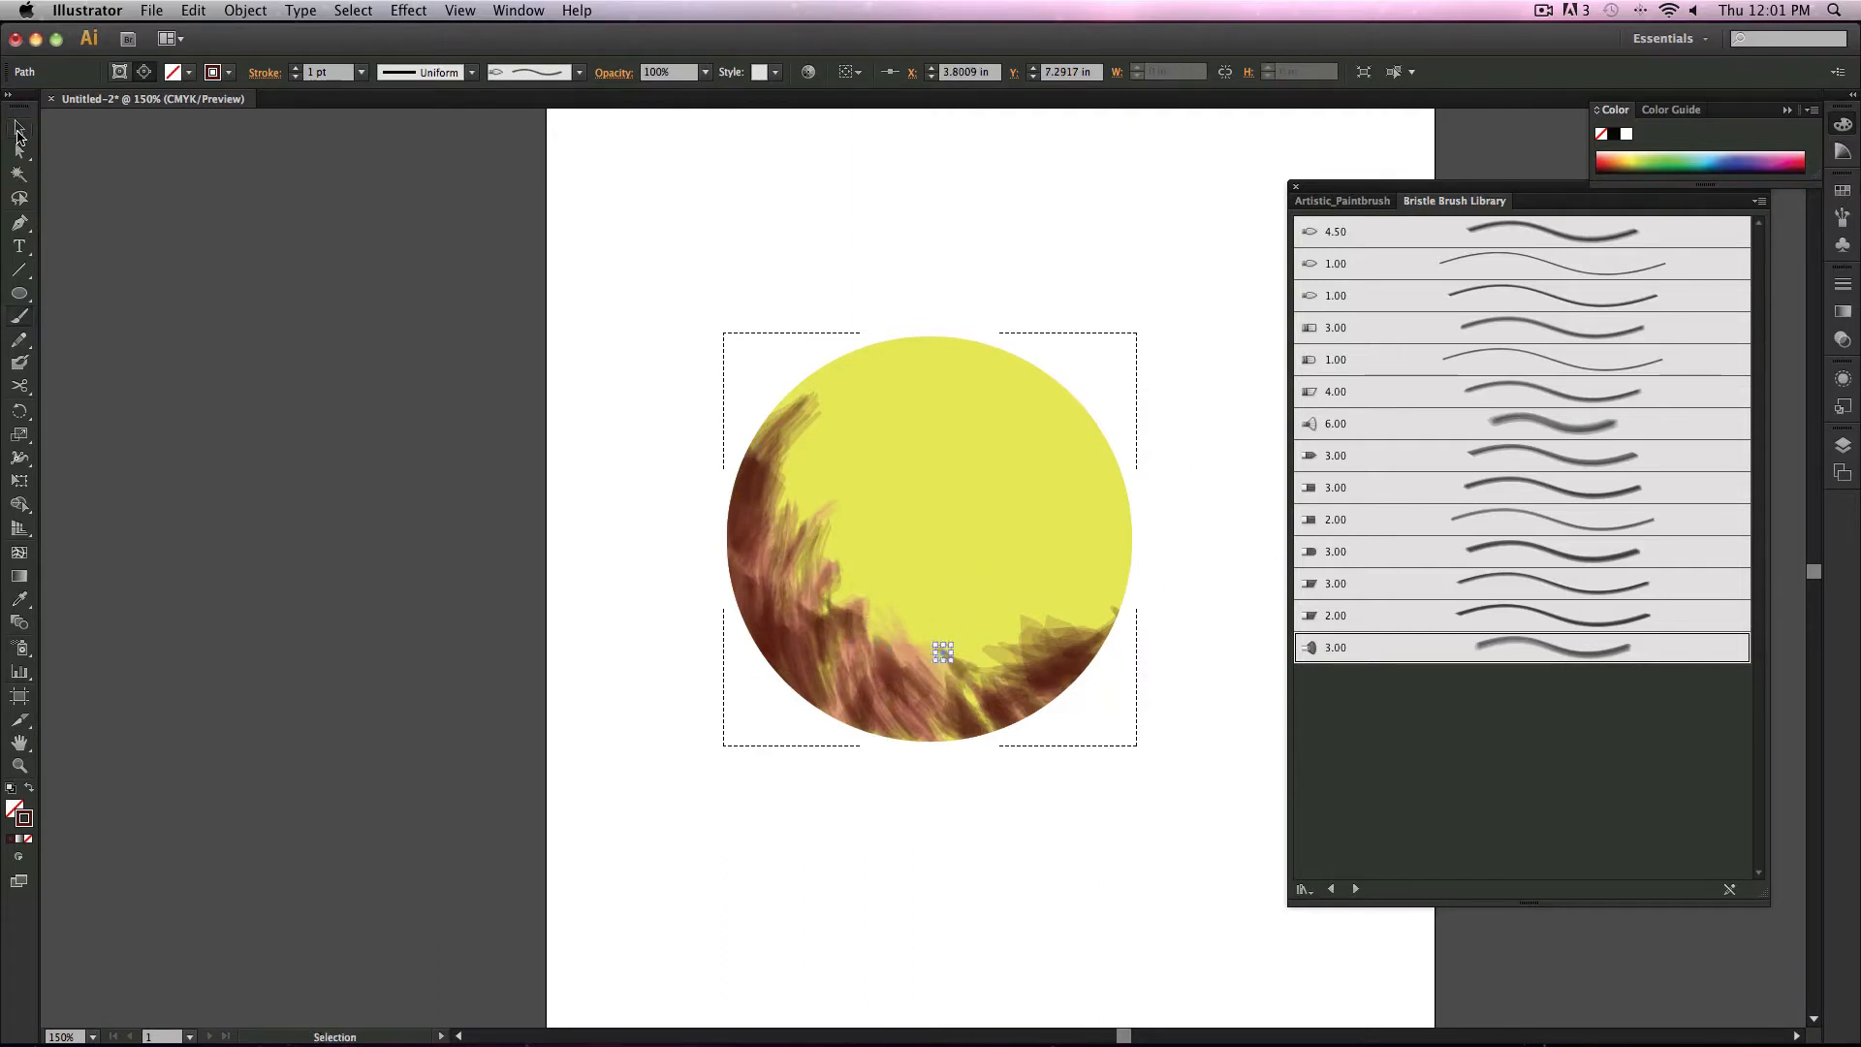
pyautogui.click(310, 406)
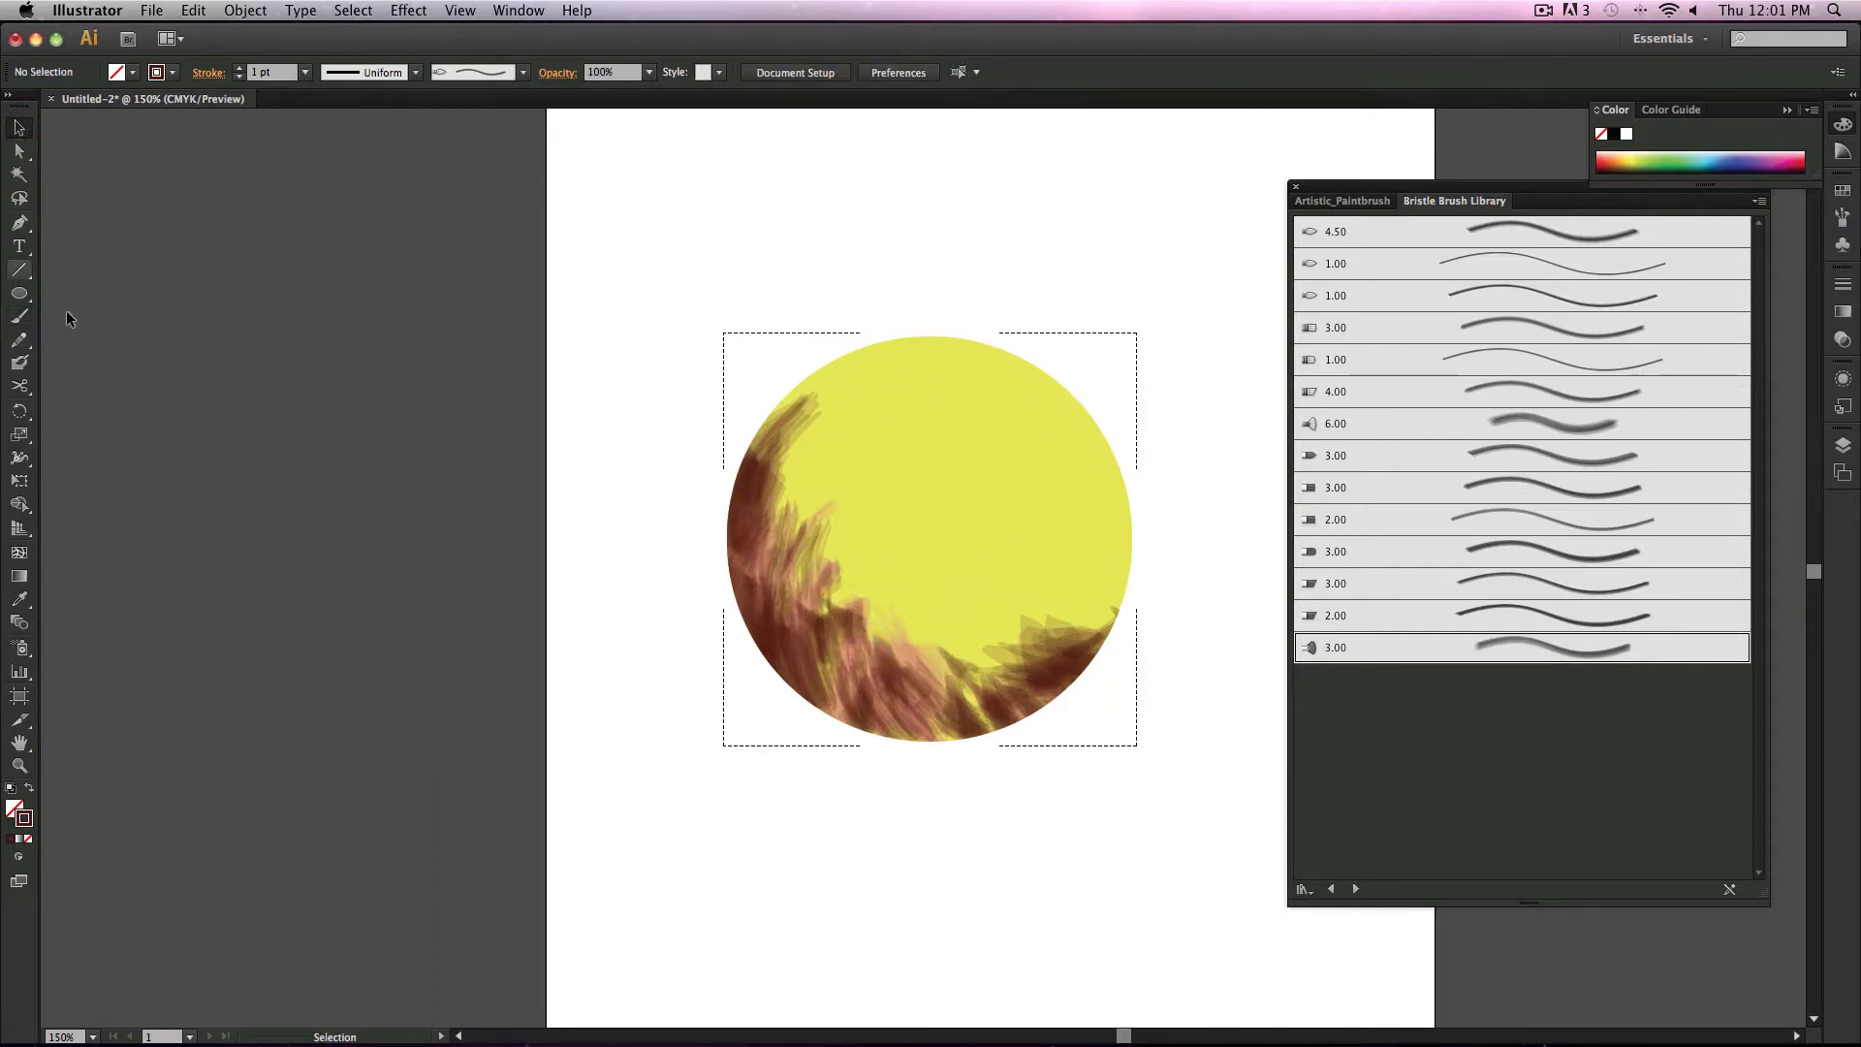
pyautogui.doubleClick(27, 818)
pyautogui.moveTo(398, 491); pyautogui.dragTo(390, 507)
pyautogui.moveTo(319, 435); pyautogui.dragTo(309, 389)
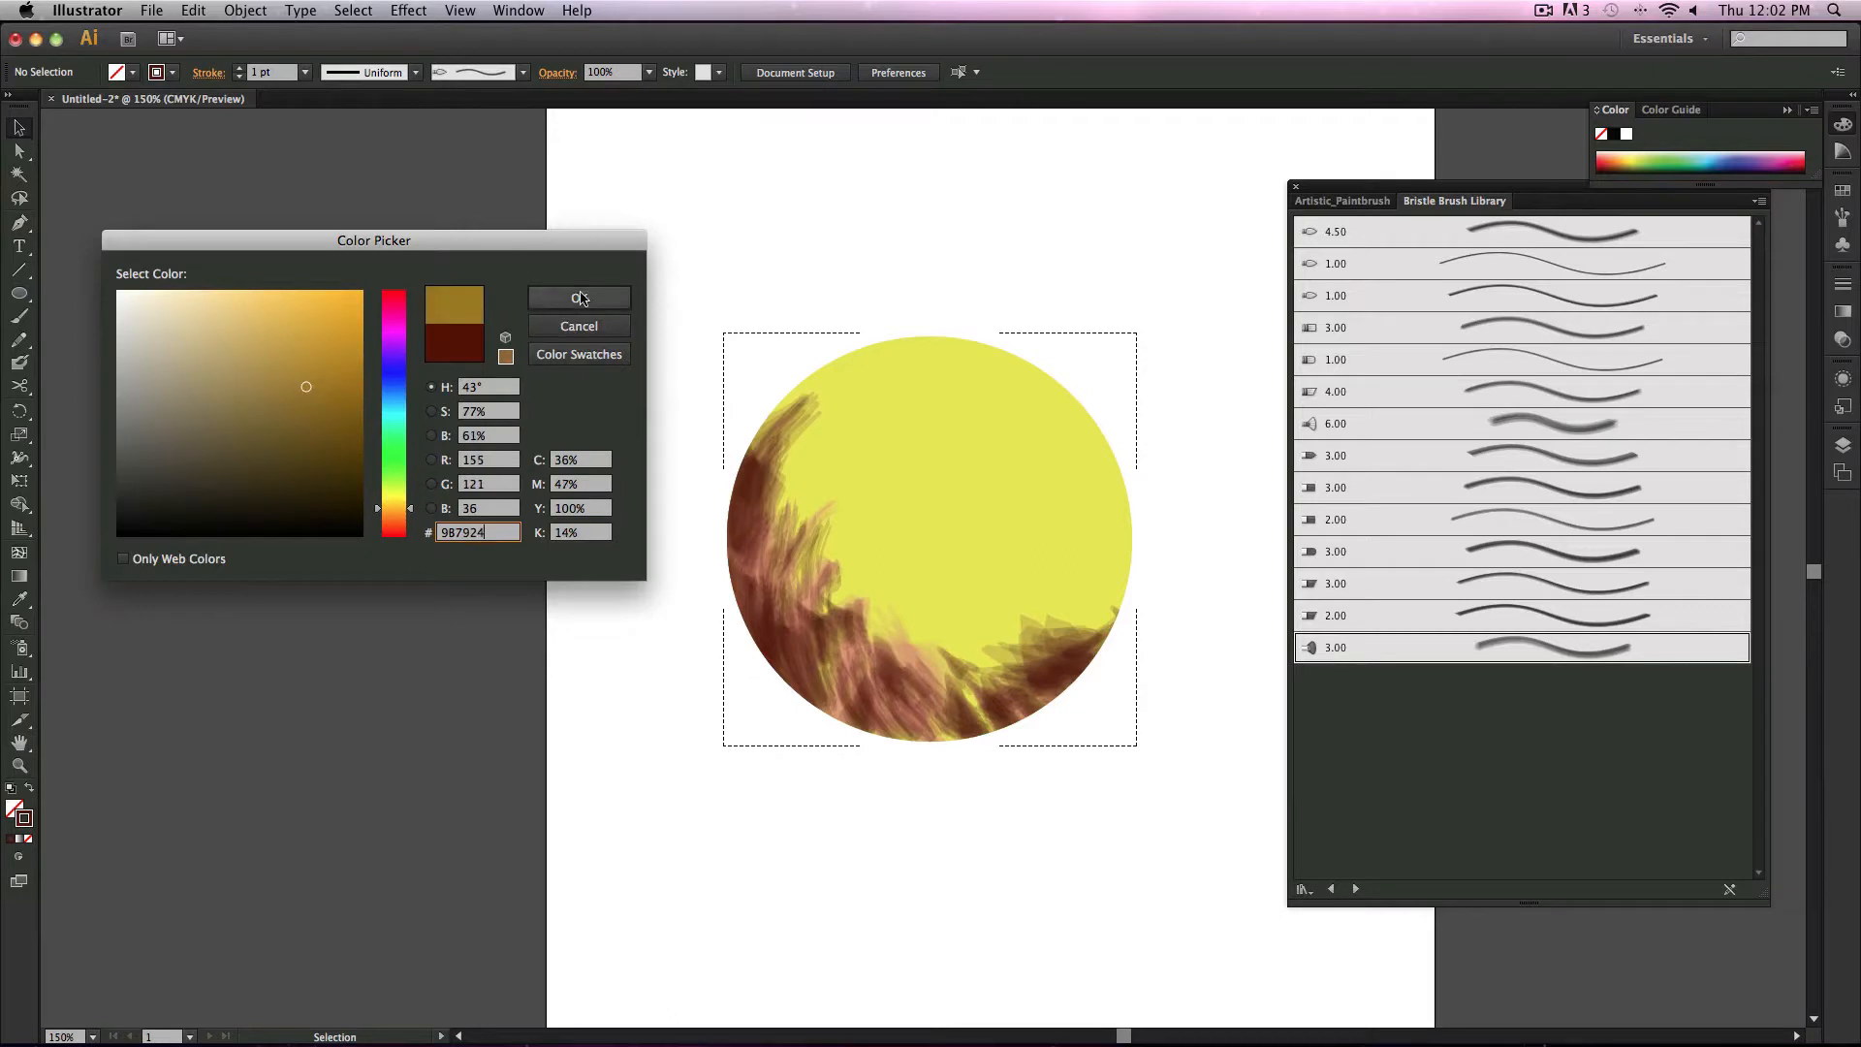
pyautogui.click(579, 298)
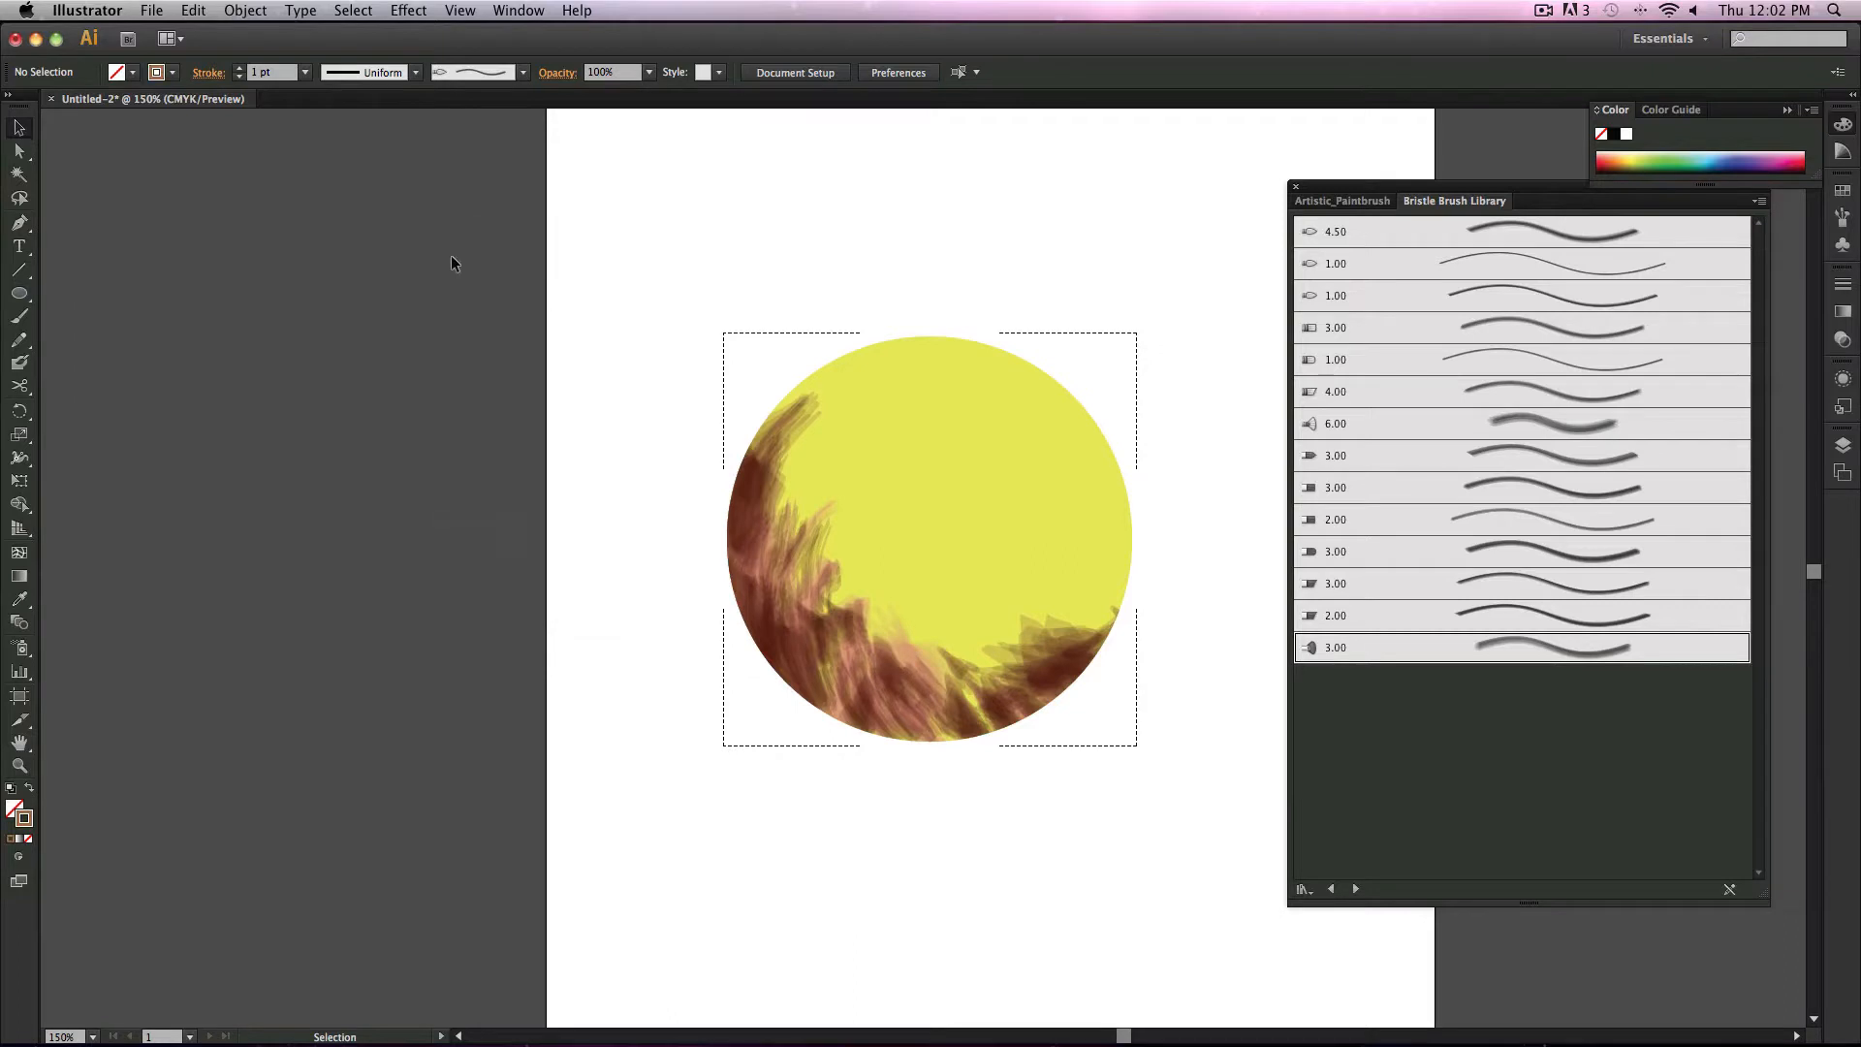
# Step: Paint olive bristle strokes inside the circle over the lower painted area
pyautogui.click(20, 318)
pyautogui.moveTo(804, 494); pyautogui.dragTo(780, 616)
pyautogui.moveTo(808, 552); pyautogui.dragTo(805, 620)
pyautogui.moveTo(847, 552)
pyautogui.mouseDown()
pyautogui.moveTo(896, 549)
pyautogui.moveTo(904, 628)
pyautogui.moveTo(947, 644)
pyautogui.mouseUp()
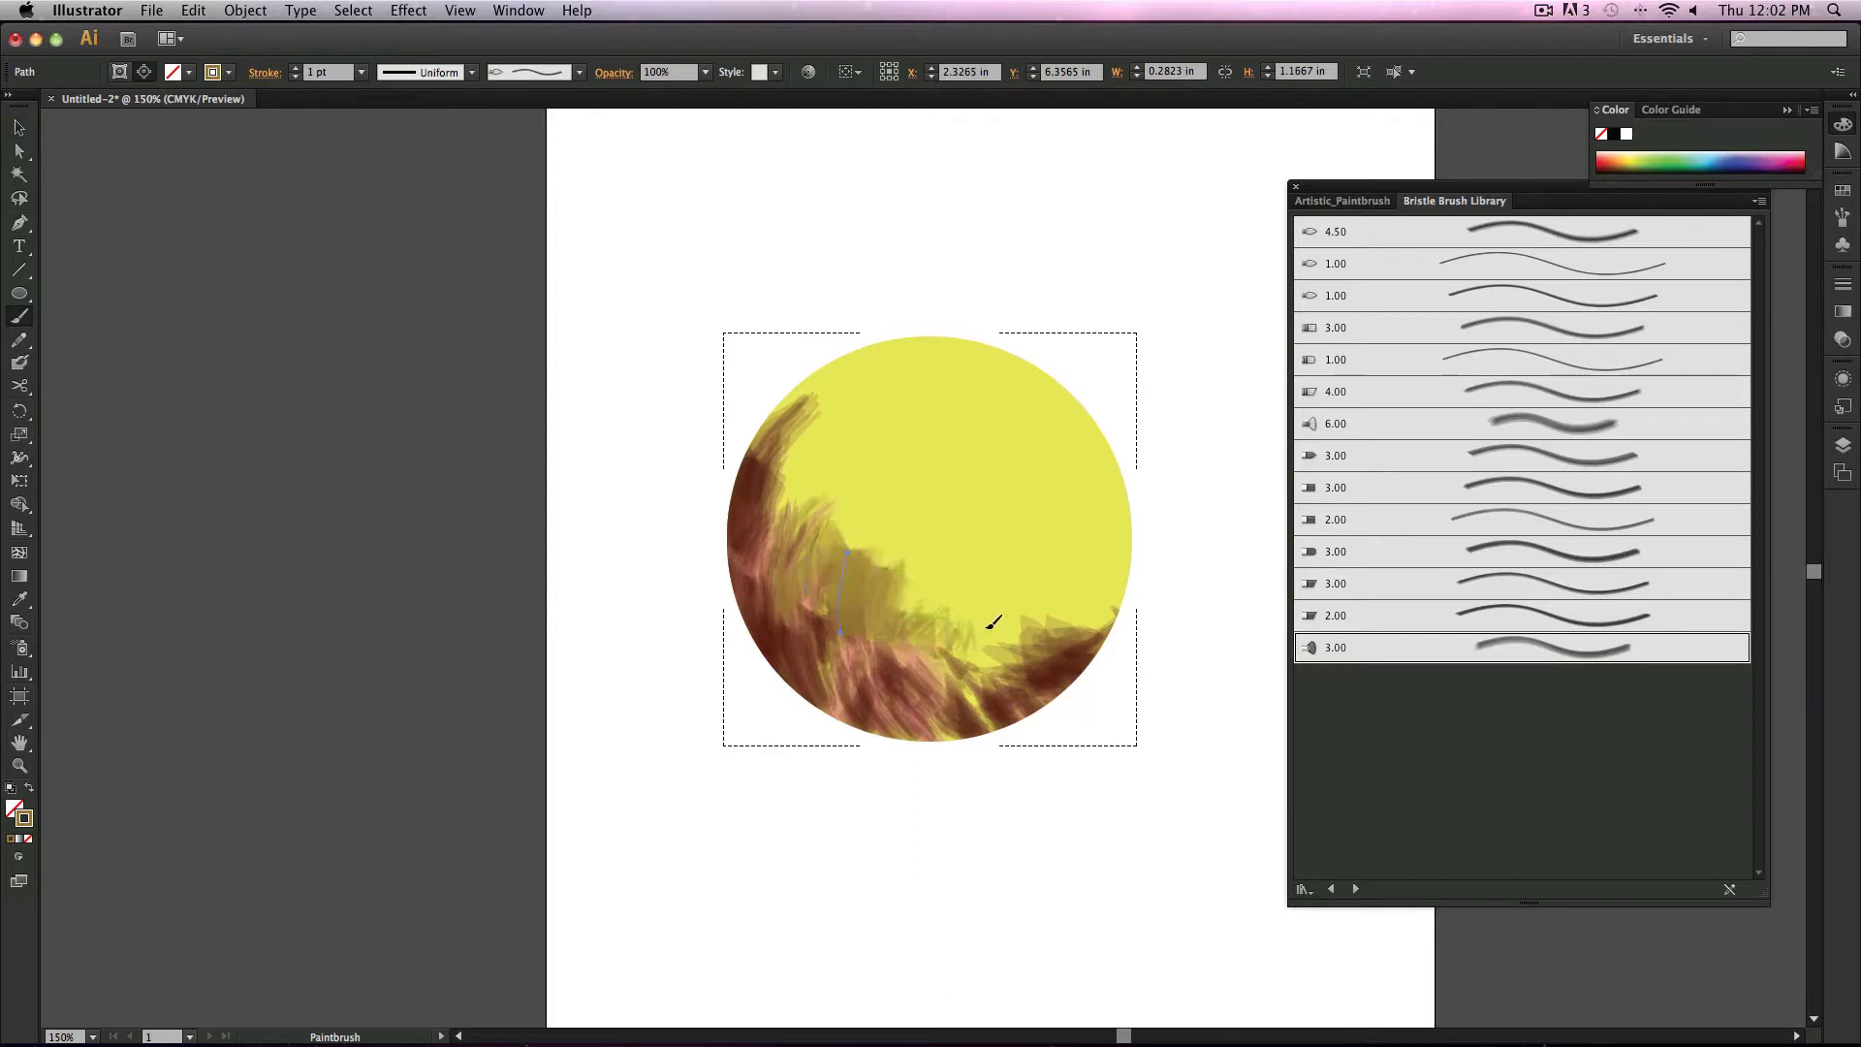
pyautogui.moveTo(1088, 628); pyautogui.dragTo(1115, 603)
# Step: Choose the 6.00 bristle brush and paint more olive strokes around the circle's inner edge
pyautogui.click(1609, 423)
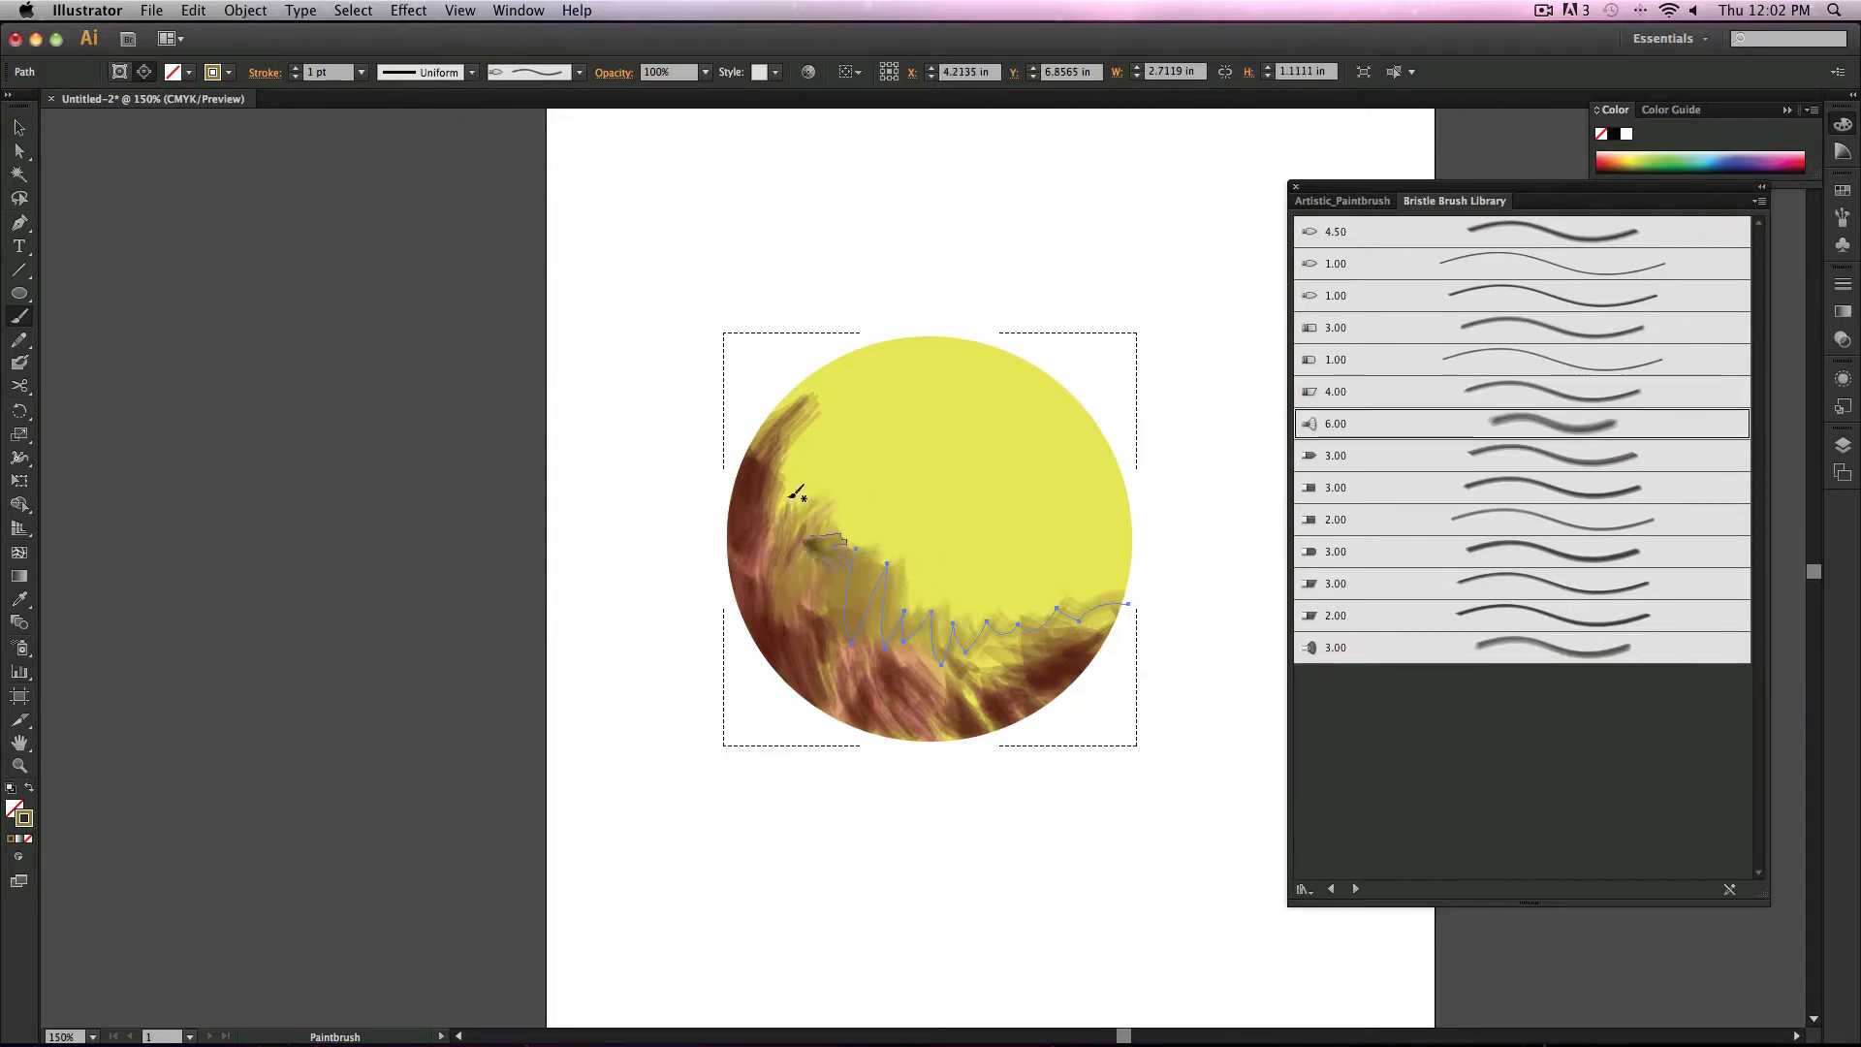
pyautogui.moveTo(796, 465); pyautogui.dragTo(787, 553)
pyautogui.moveTo(838, 475); pyautogui.dragTo(810, 628)
pyautogui.moveTo(955, 621); pyautogui.dragTo(997, 653)
pyautogui.moveTo(998, 587)
pyautogui.mouseDown()
pyautogui.moveTo(1047, 618)
pyautogui.moveTo(1079, 570)
pyautogui.mouseUp()
pyautogui.moveTo(1119, 533)
pyautogui.mouseDown()
pyautogui.moveTo(1061, 620)
pyautogui.moveTo(1084, 610)
pyautogui.mouseUp()
pyautogui.moveTo(1095, 475)
pyautogui.mouseDown()
pyautogui.moveTo(1042, 551)
pyautogui.moveTo(1074, 611)
pyautogui.mouseUp()
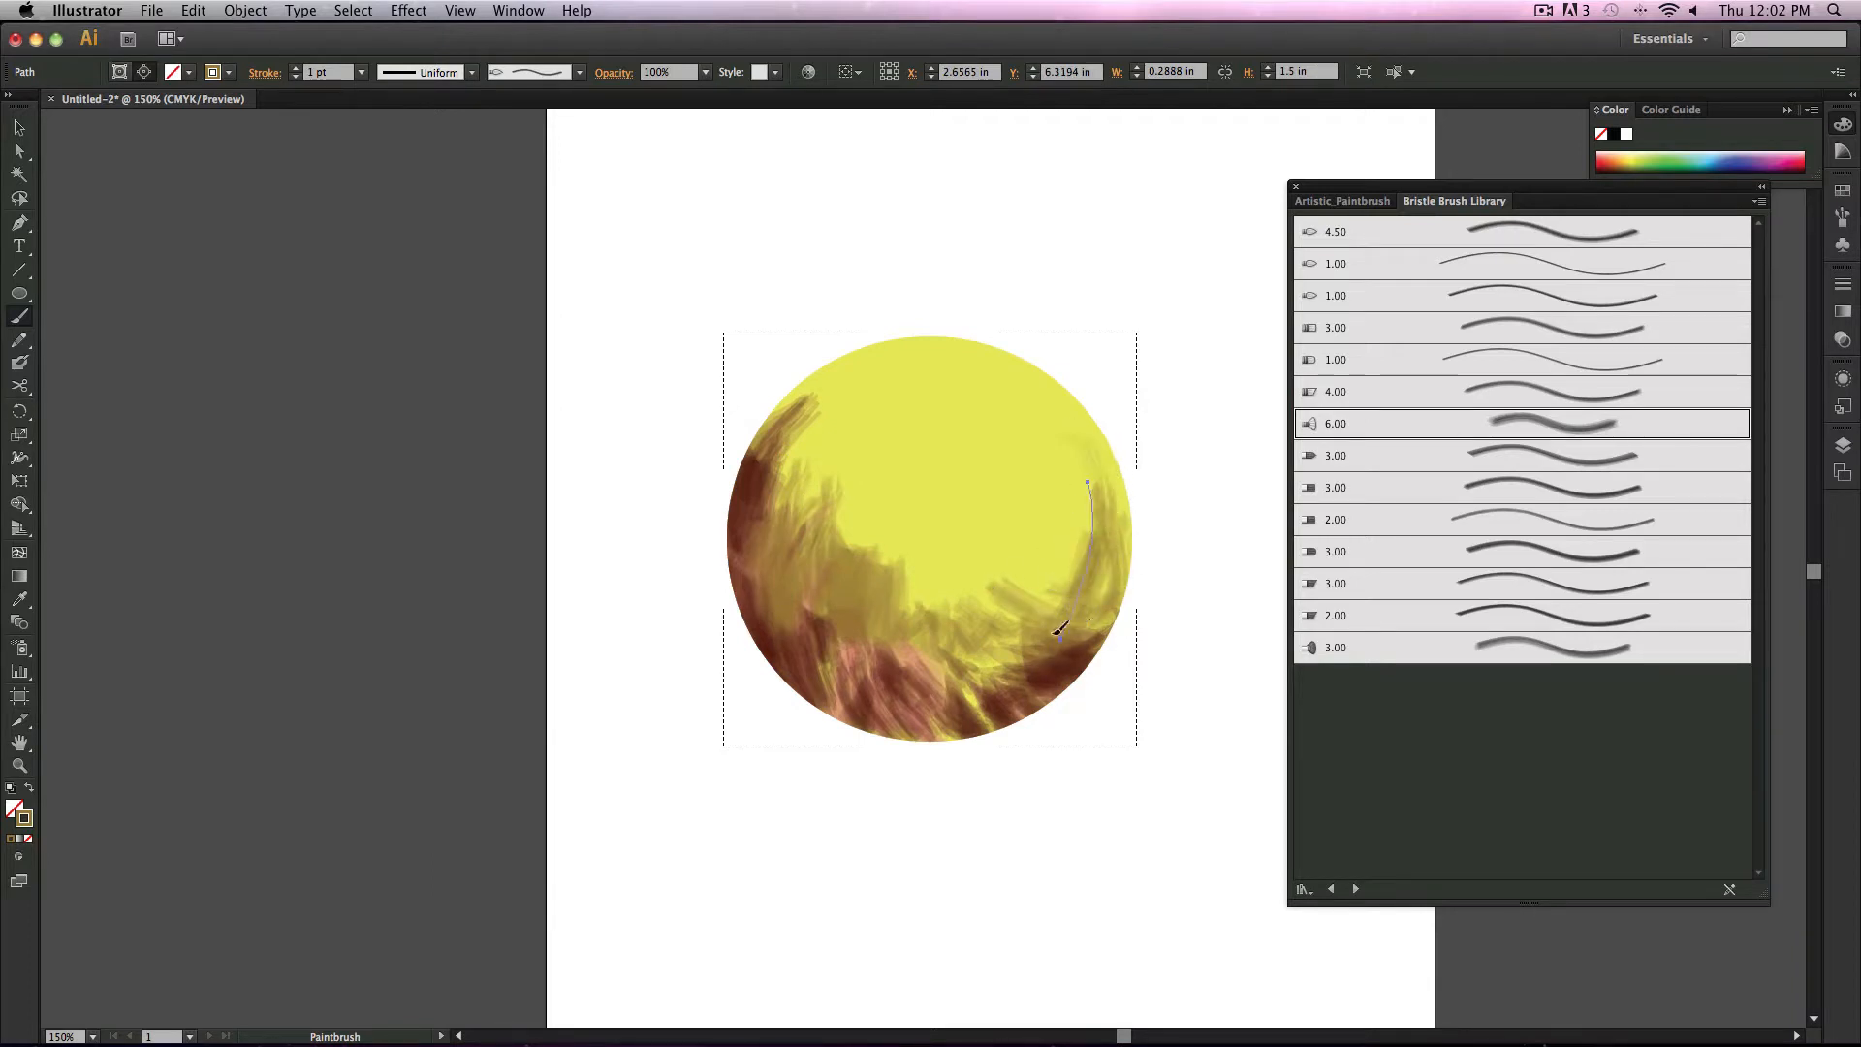
pyautogui.moveTo(1079, 441); pyautogui.dragTo(1117, 562)
pyautogui.moveTo(1098, 497)
pyautogui.mouseDown()
pyautogui.moveTo(1088, 590)
pyautogui.moveTo(1114, 603)
pyautogui.mouseUp()
pyautogui.moveTo(1066, 596)
pyautogui.mouseDown()
pyautogui.moveTo(1090, 549)
pyautogui.moveTo(859, 586)
pyautogui.moveTo(1076, 516)
pyautogui.moveTo(901, 611)
pyautogui.mouseUp()
pyautogui.moveTo(1005, 641); pyautogui.dragTo(942, 643)
pyautogui.click(909, 685)
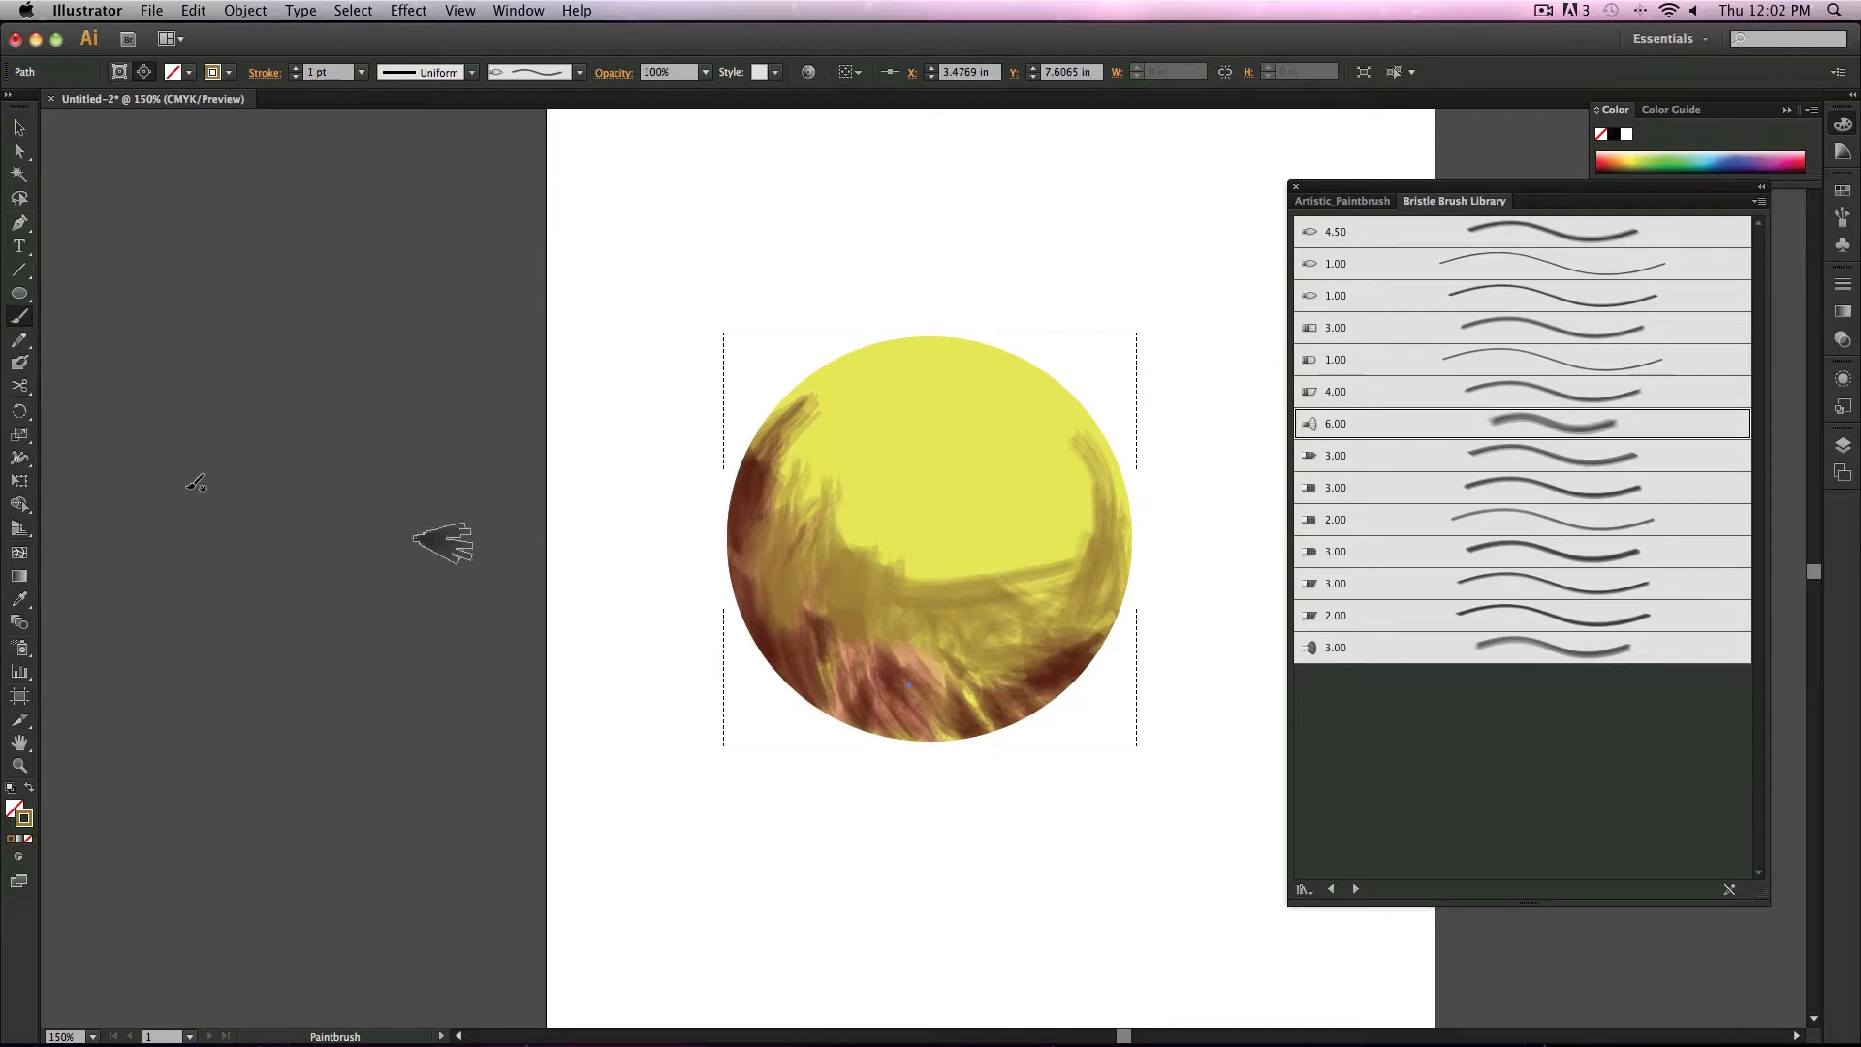
# Step: Select all the circle artwork and delete it
pyautogui.click(22, 127)
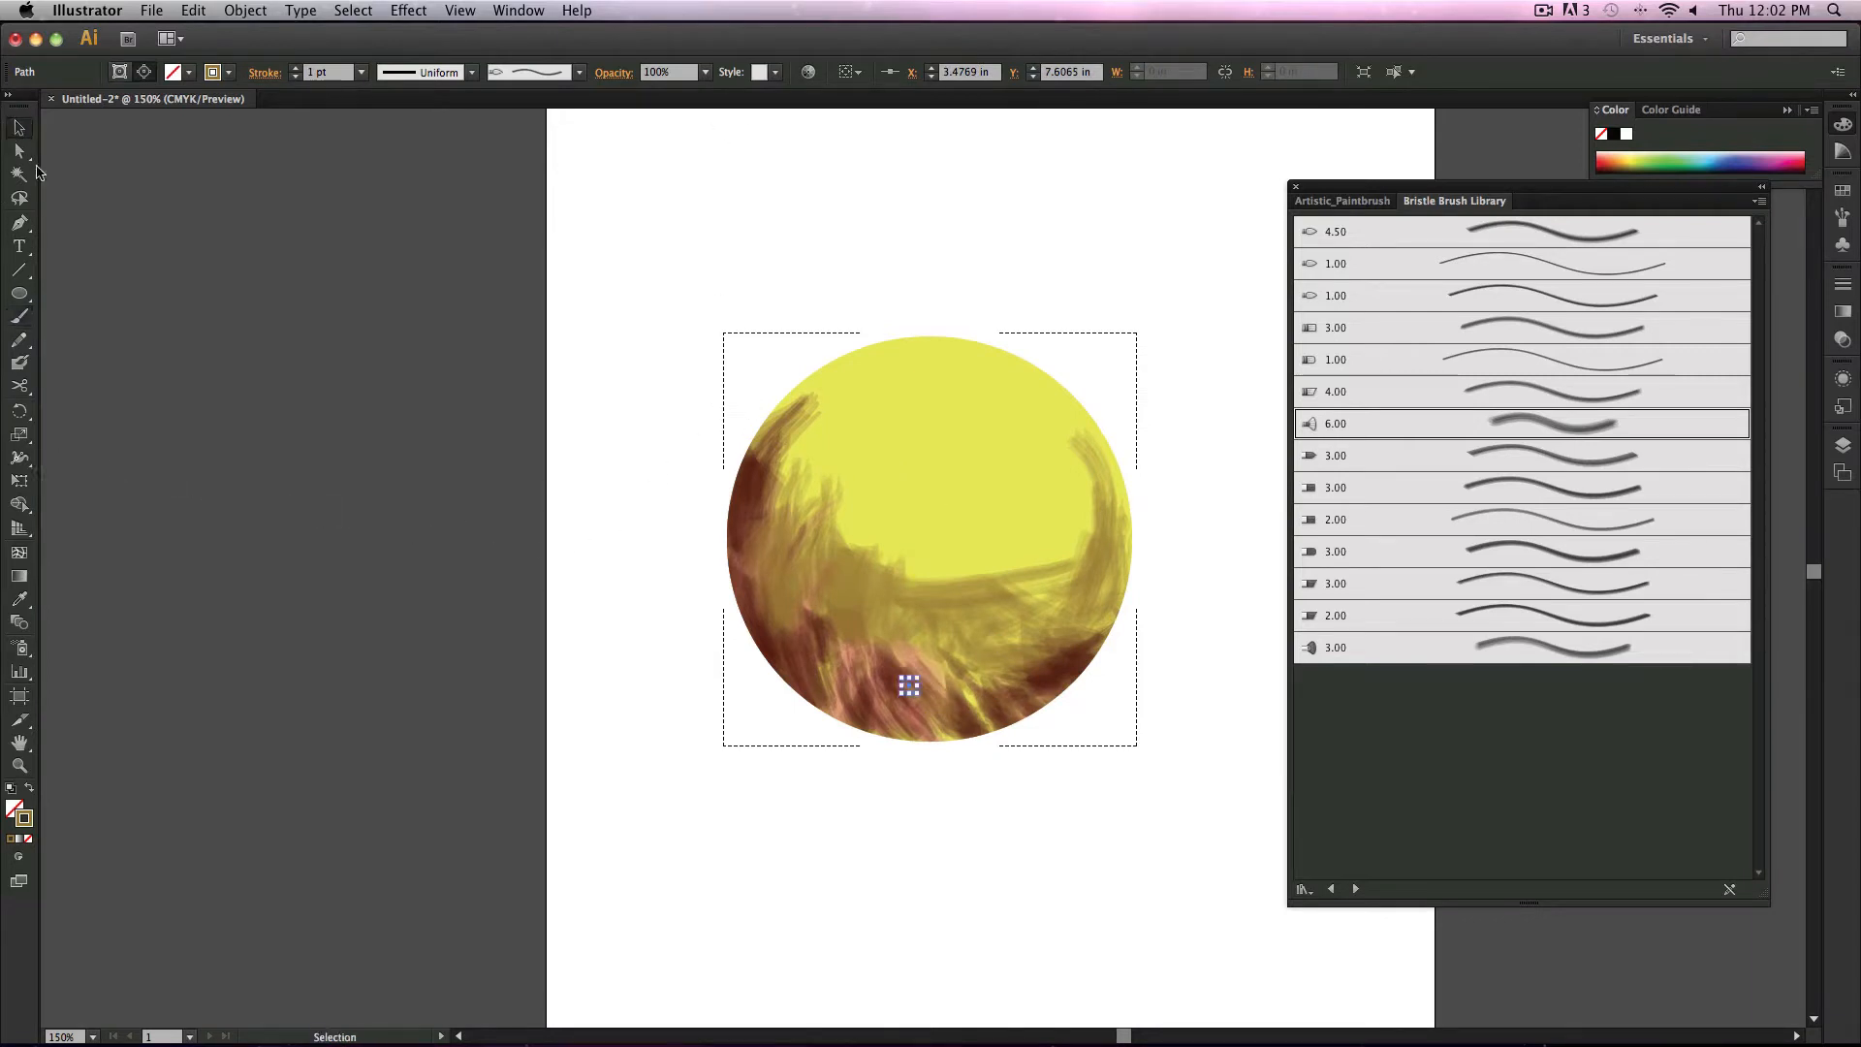
pyautogui.moveTo(686, 373); pyautogui.dragTo(1260, 826)
pyautogui.press('Delete')
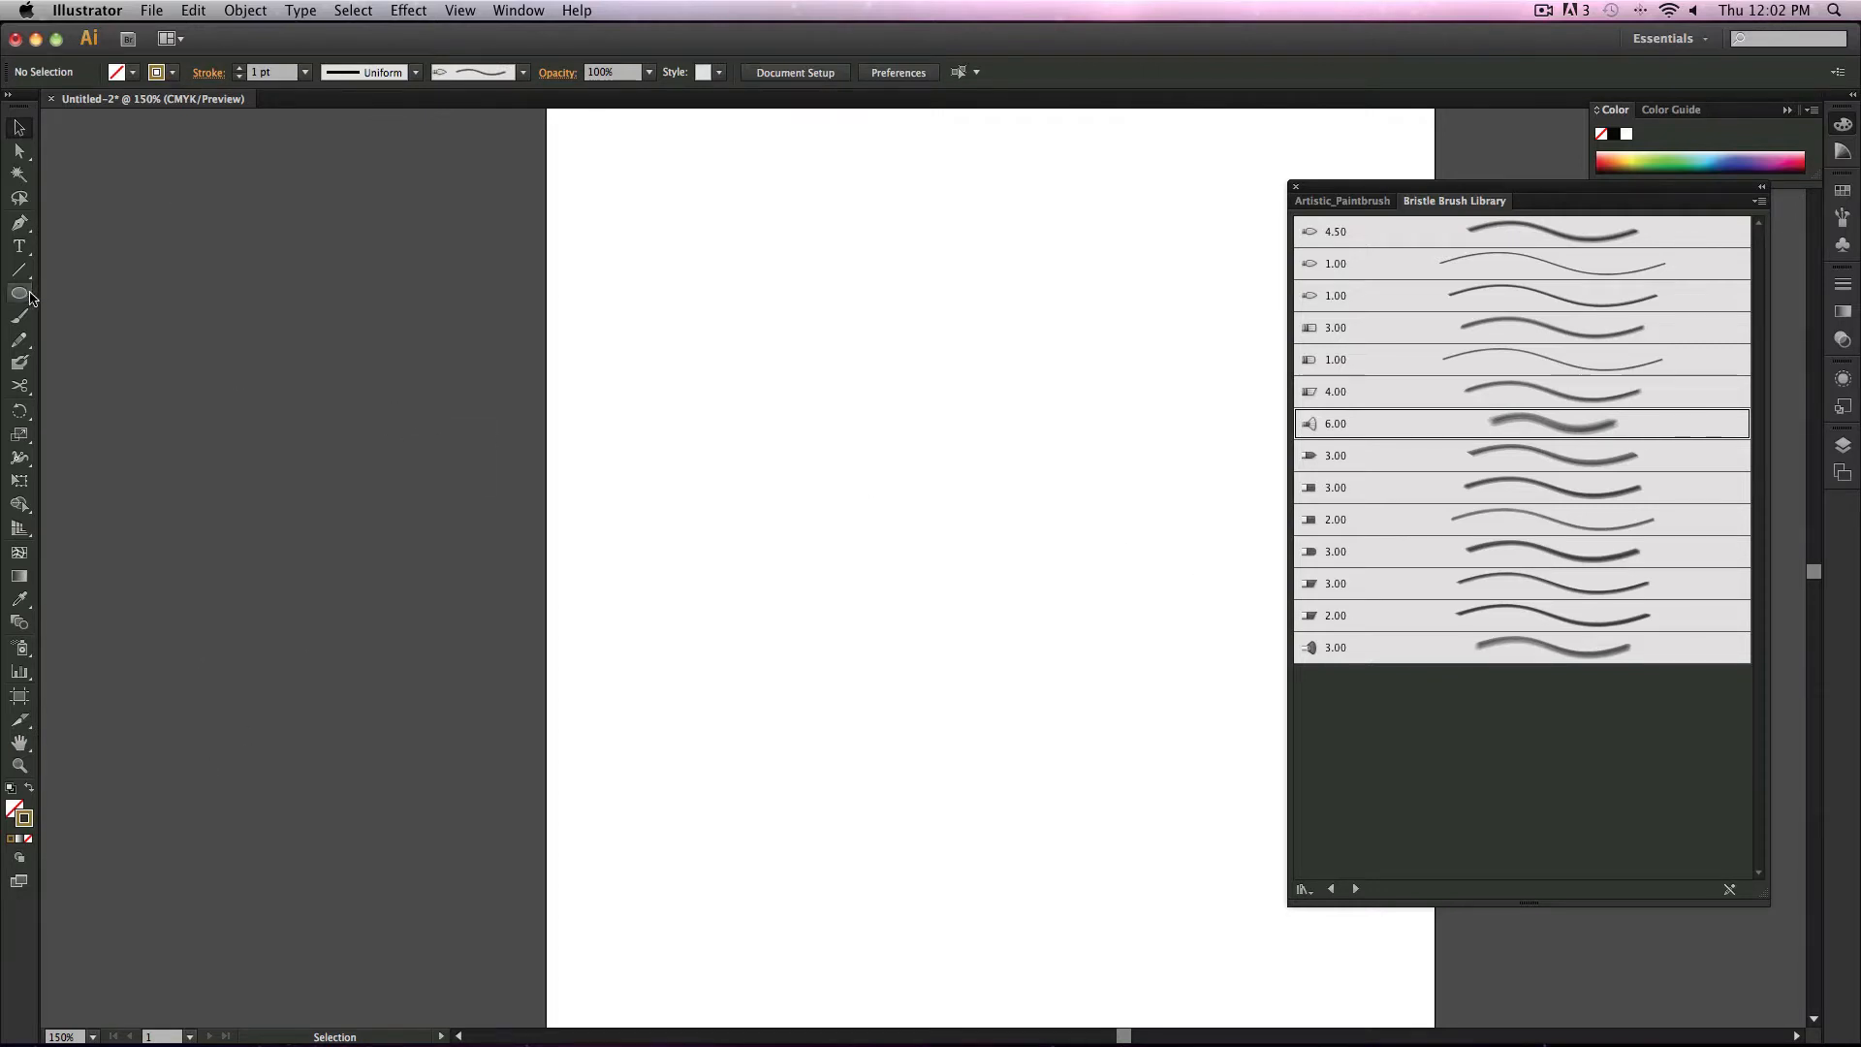
# Step: Draw an ellipse about 4.76 by 4.56 in across the middle of the artboard
pyautogui.moveTo(30, 297); pyautogui.dragTo(131, 339)
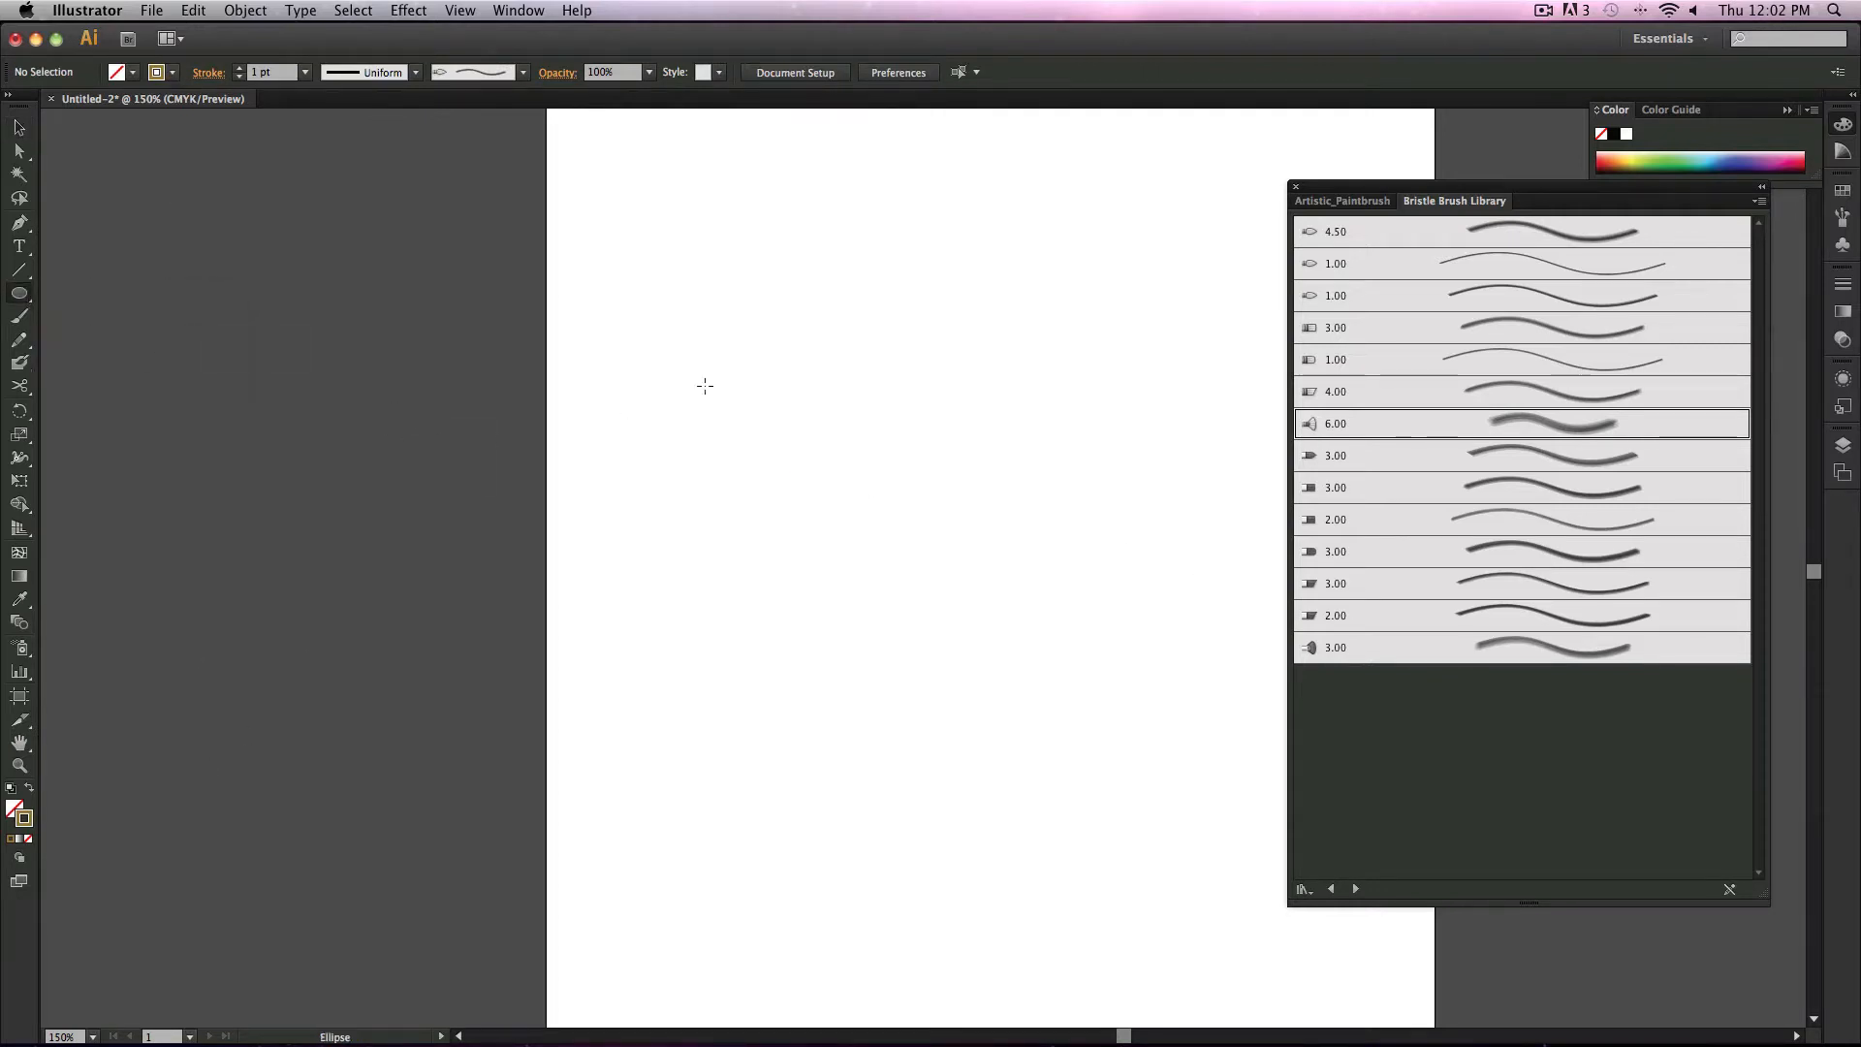
pyautogui.moveTo(660, 341); pyautogui.dragTo(1158, 818)
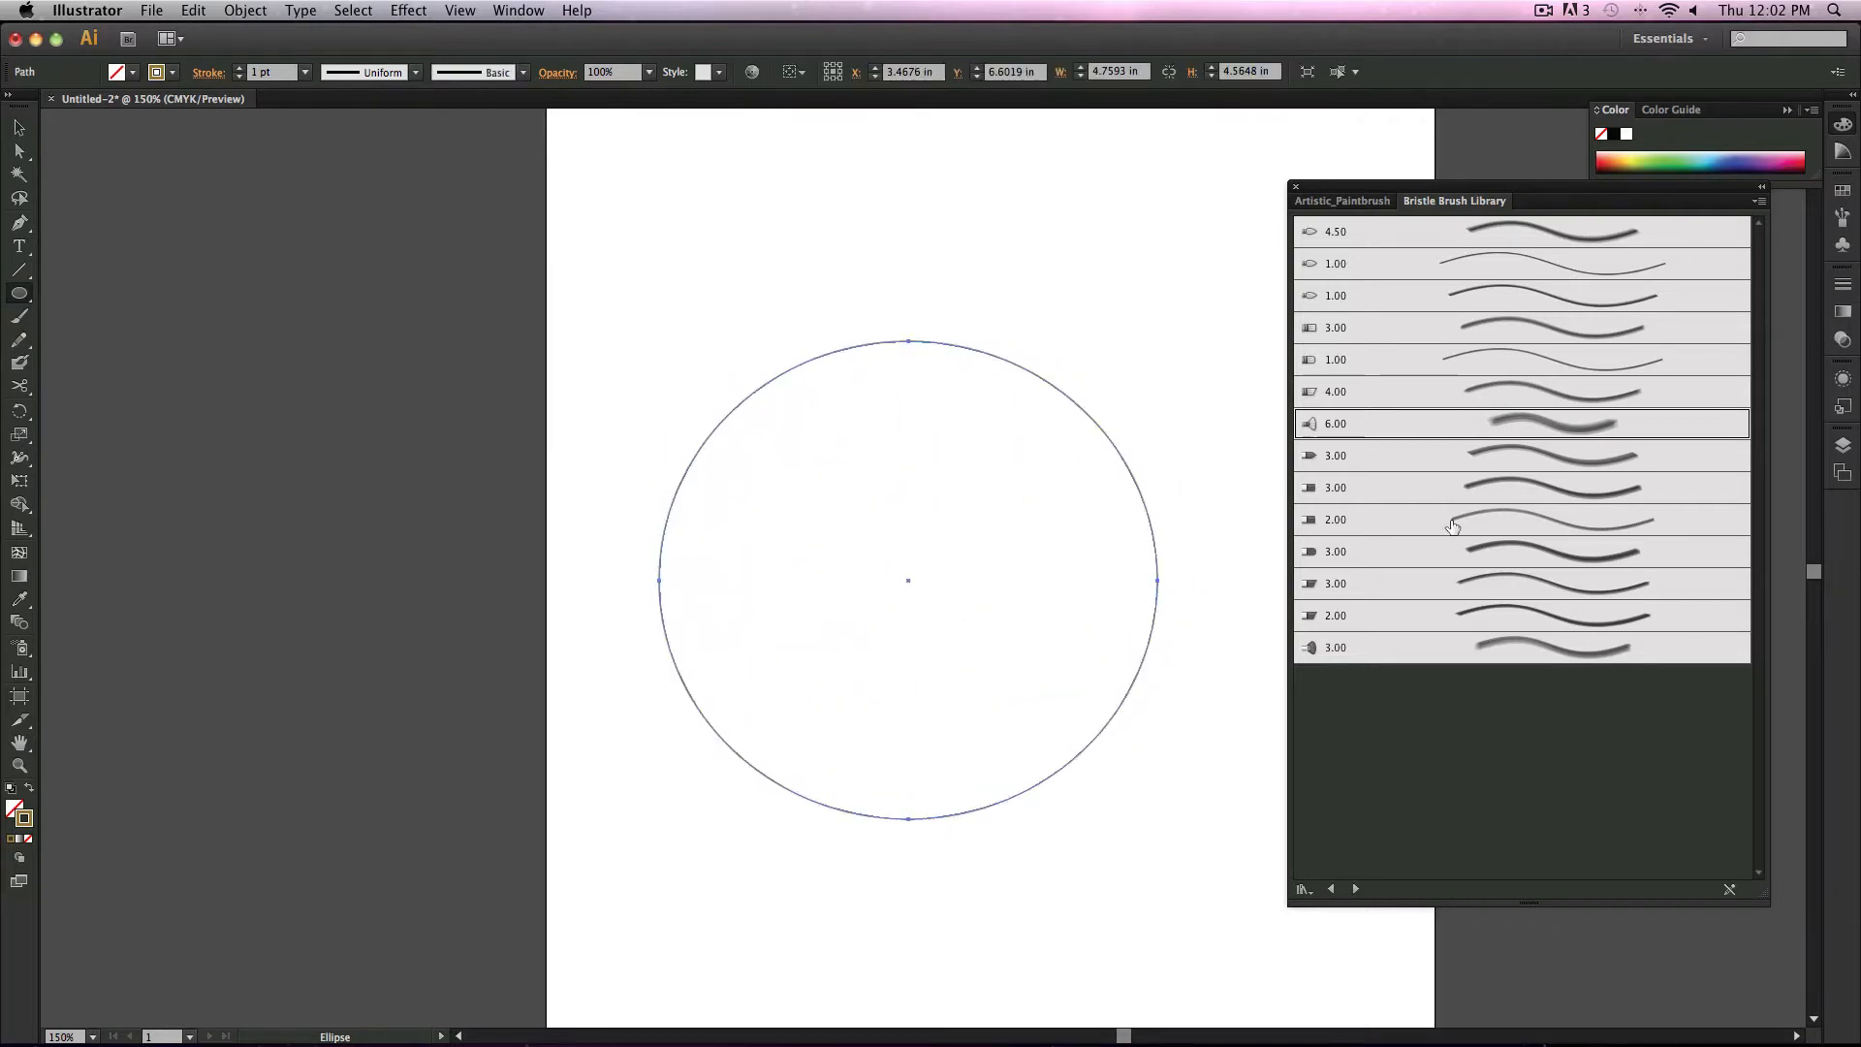
# Step: Close the bristle brush library, open the Appearance panel and float it beside the ellipse
pyautogui.click(1298, 187)
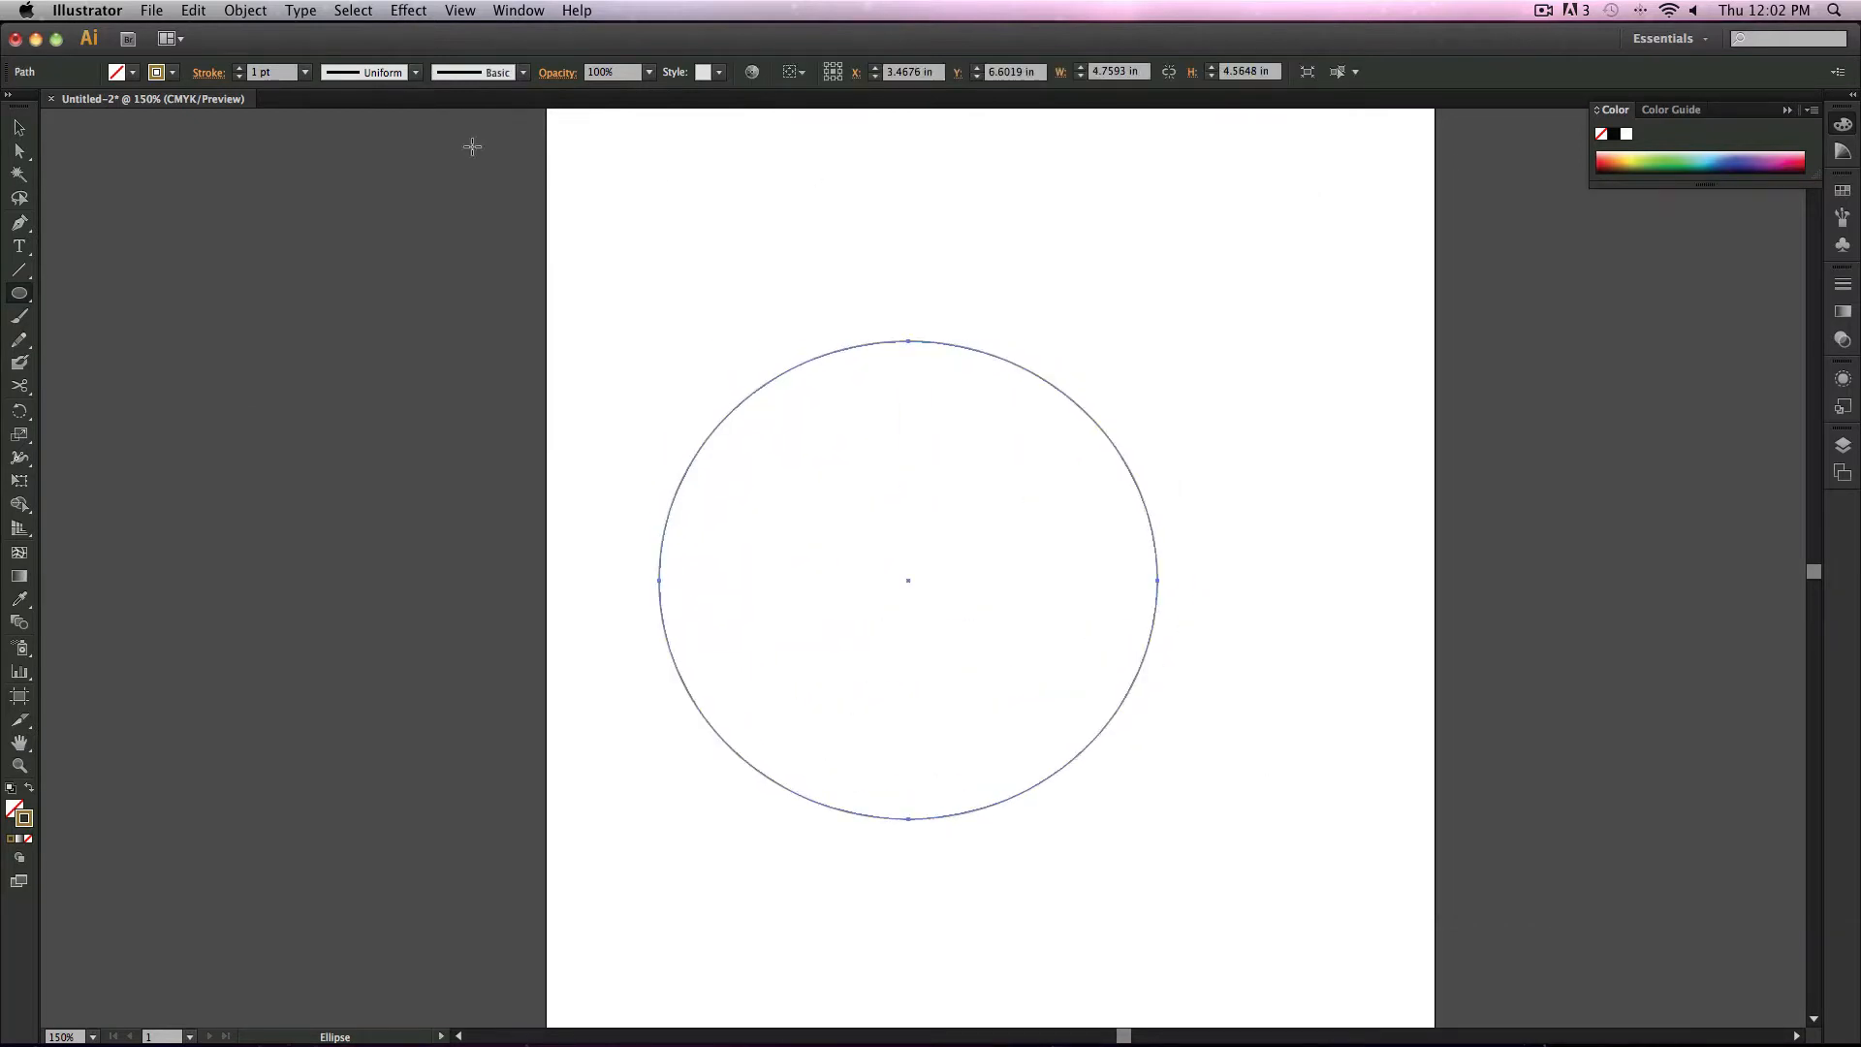
pyautogui.click(495, 8)
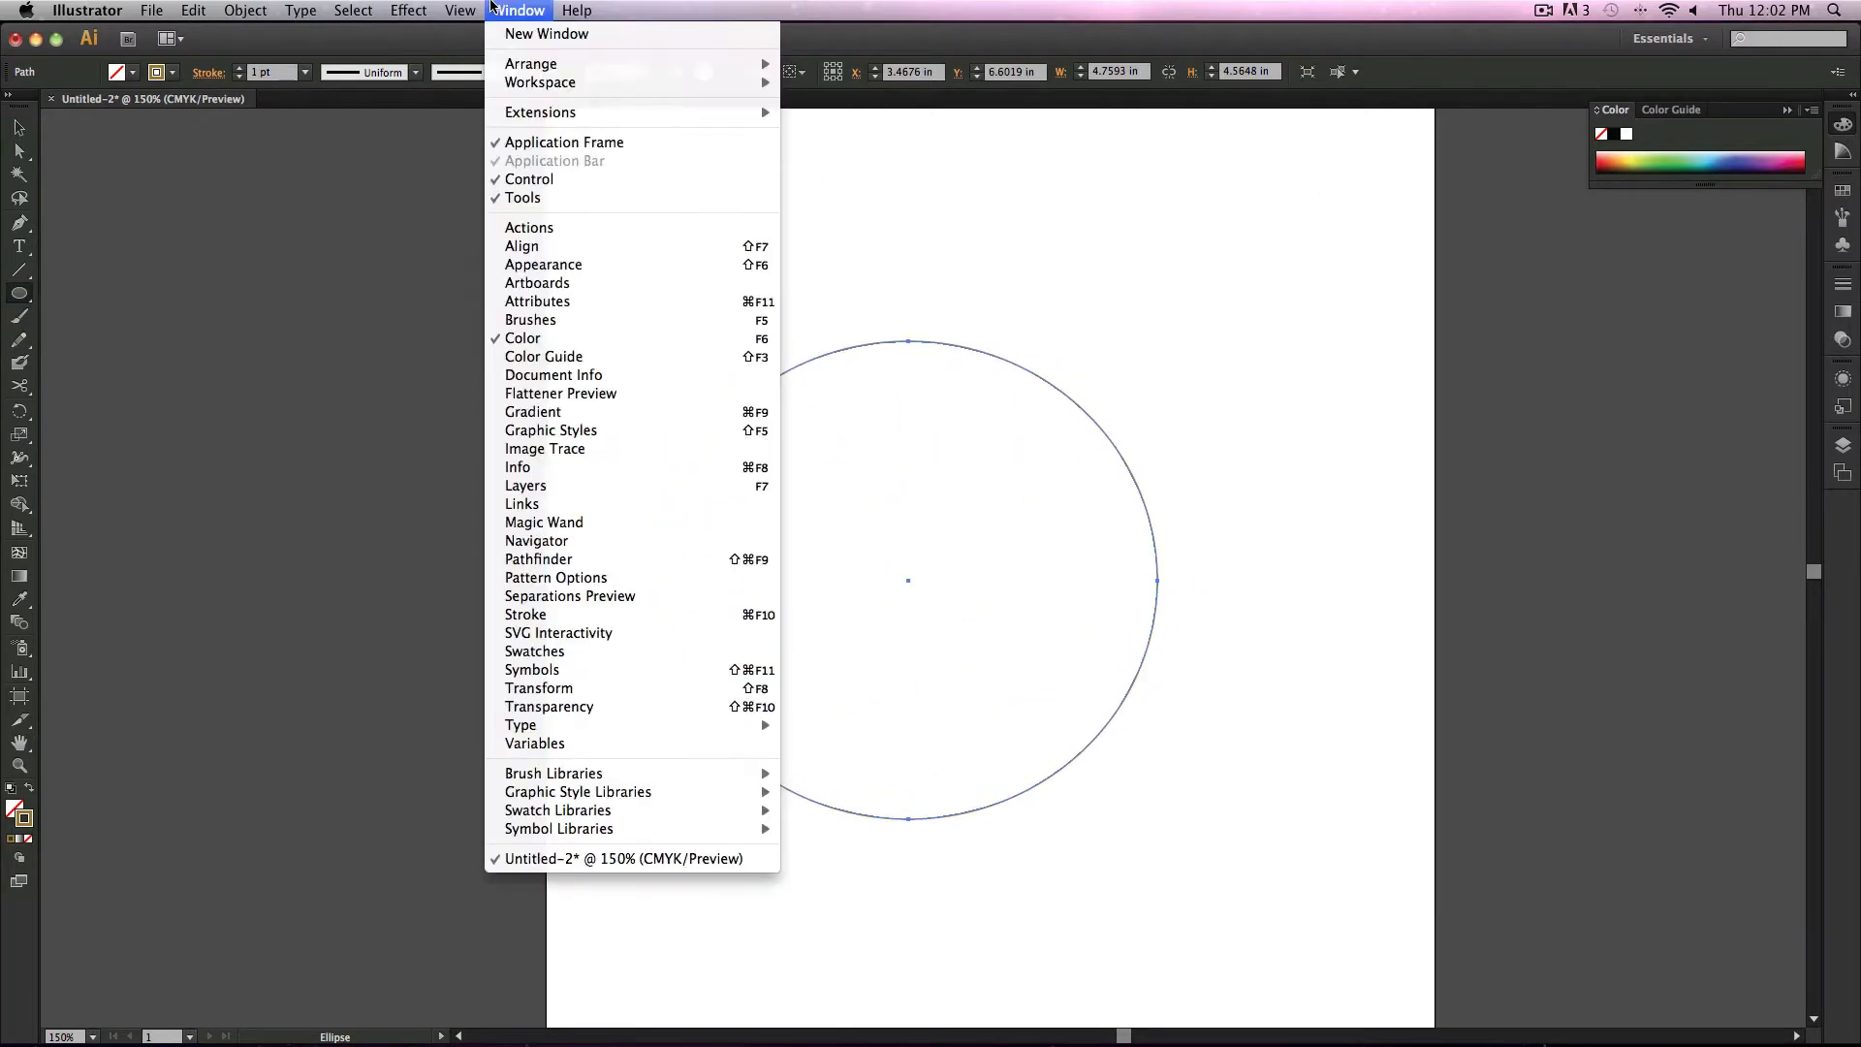
pyautogui.click(567, 266)
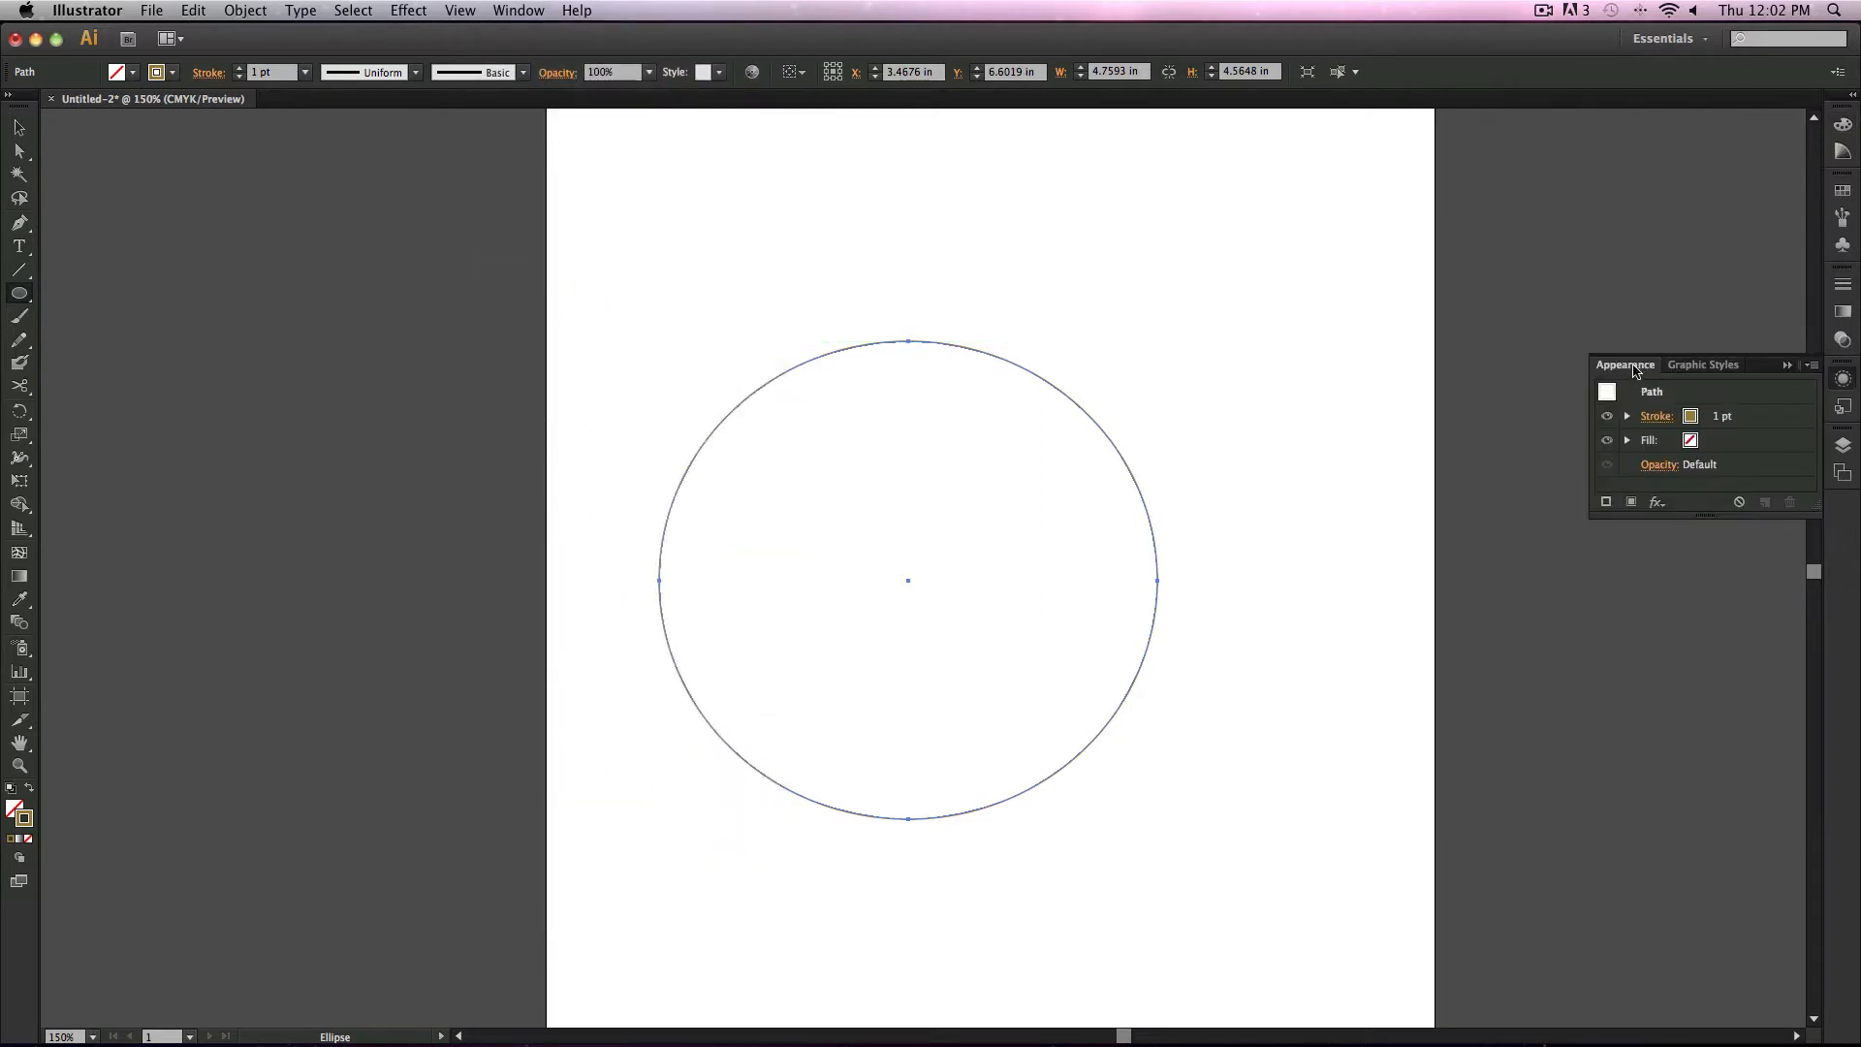
pyautogui.moveTo(1634, 369); pyautogui.dragTo(1277, 246)
pyautogui.moveTo(1458, 398); pyautogui.dragTo(1580, 662)
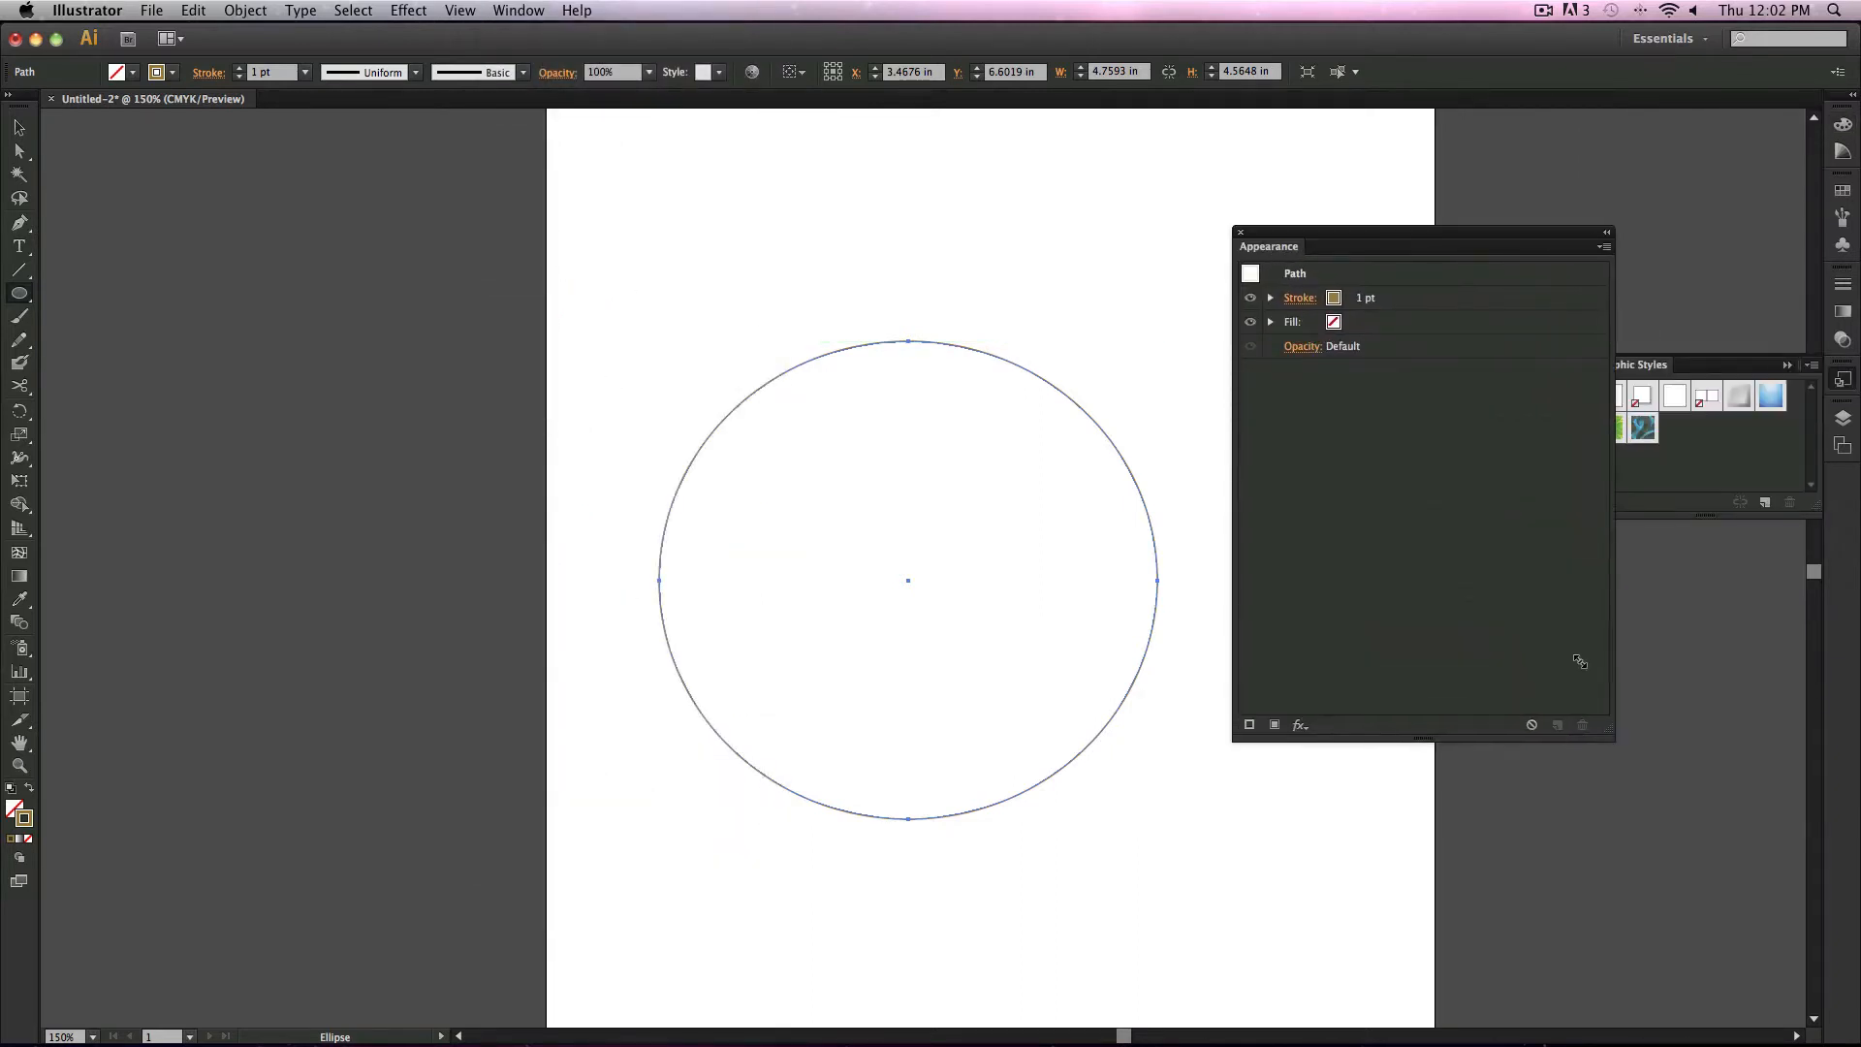
# Step: Set the ellipse's stroke weight to 5 pt in the Appearance panel
pyautogui.click(1360, 301)
pyautogui.click(1423, 297)
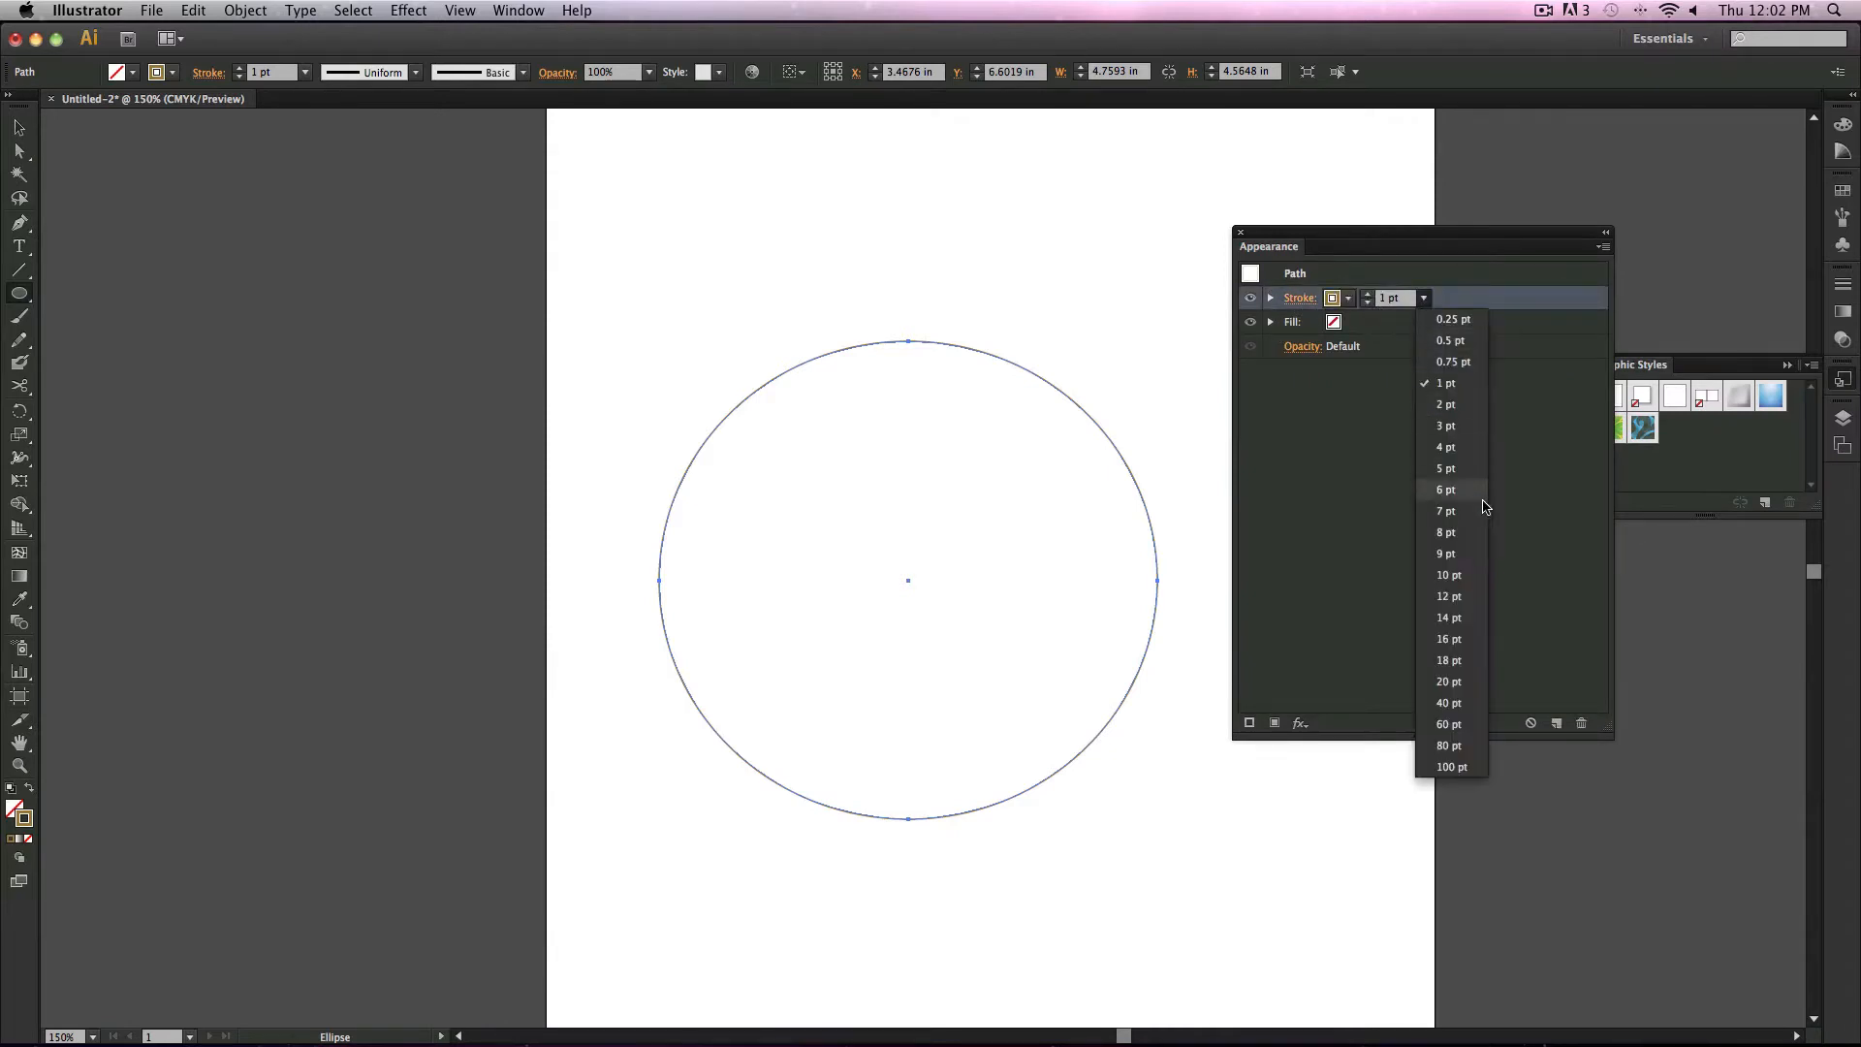
pyautogui.click(1447, 469)
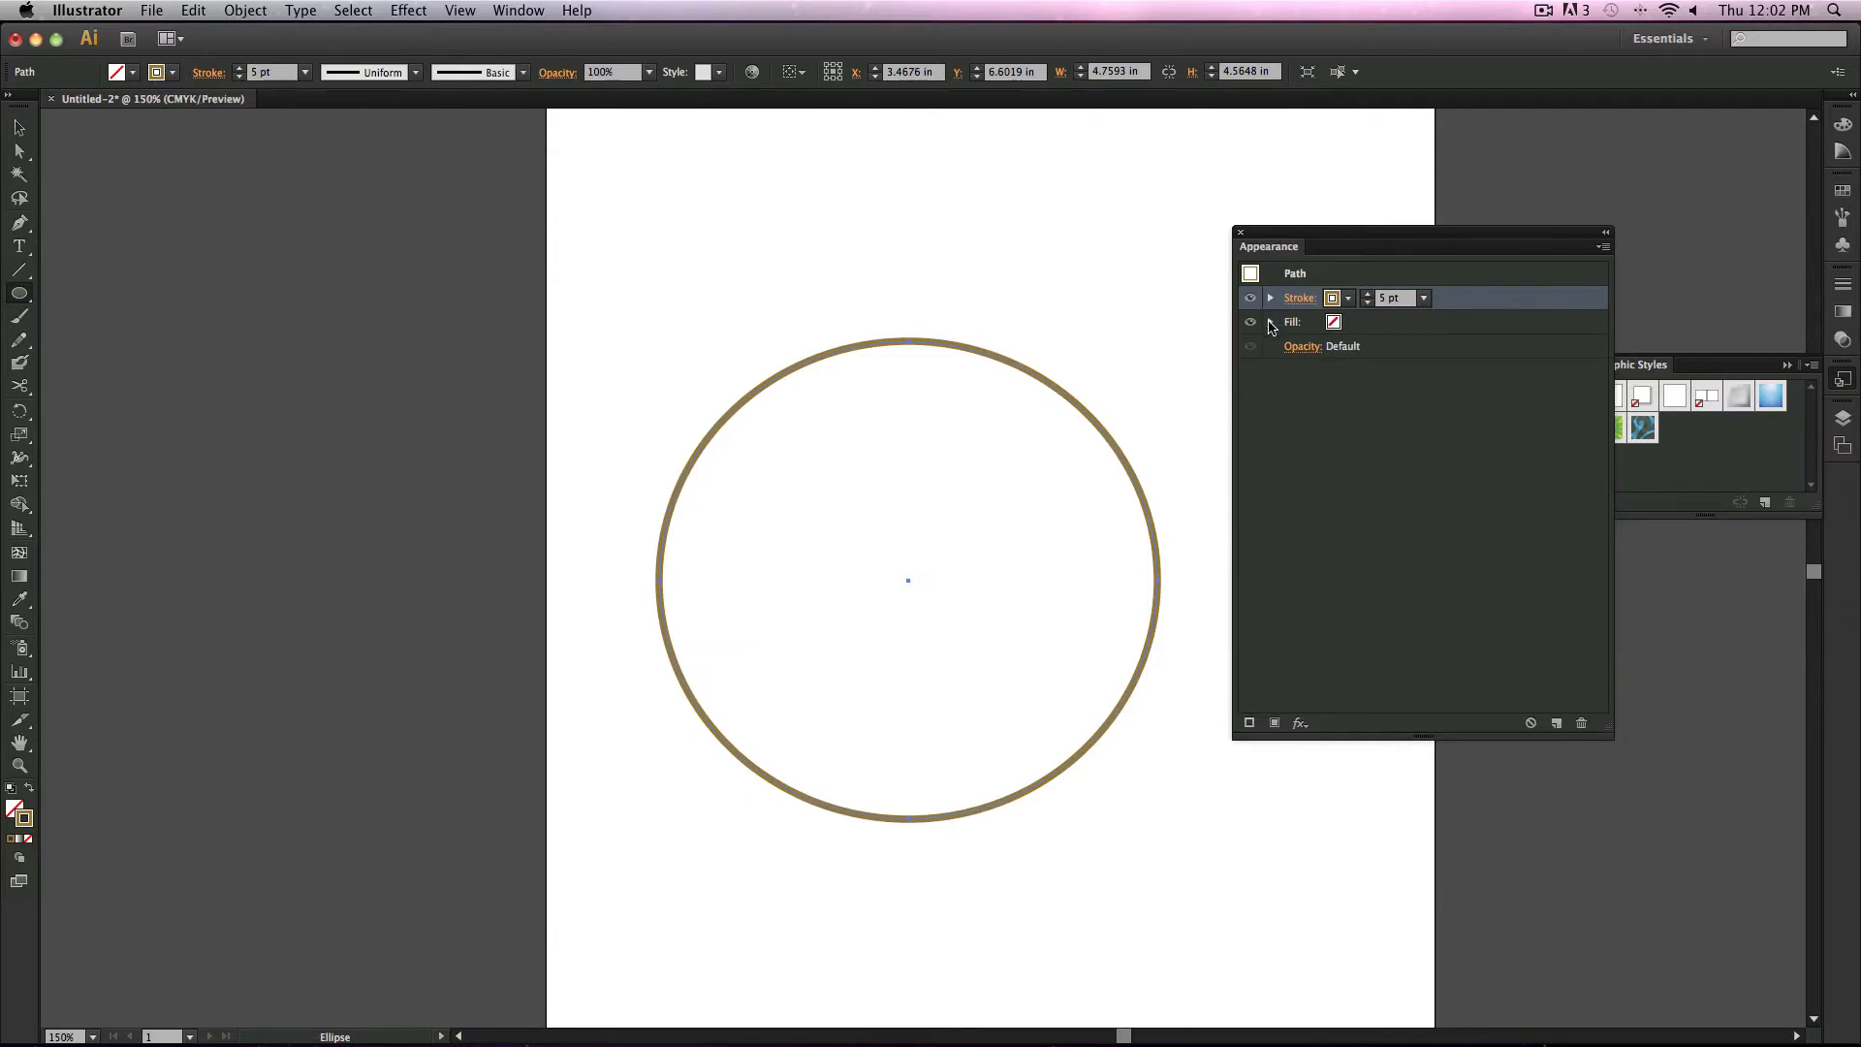
# Step: Fill the ellipse with a green swatch from the Appearance panel
pyautogui.click(1271, 322)
pyautogui.click(1334, 322)
pyautogui.click(1349, 325)
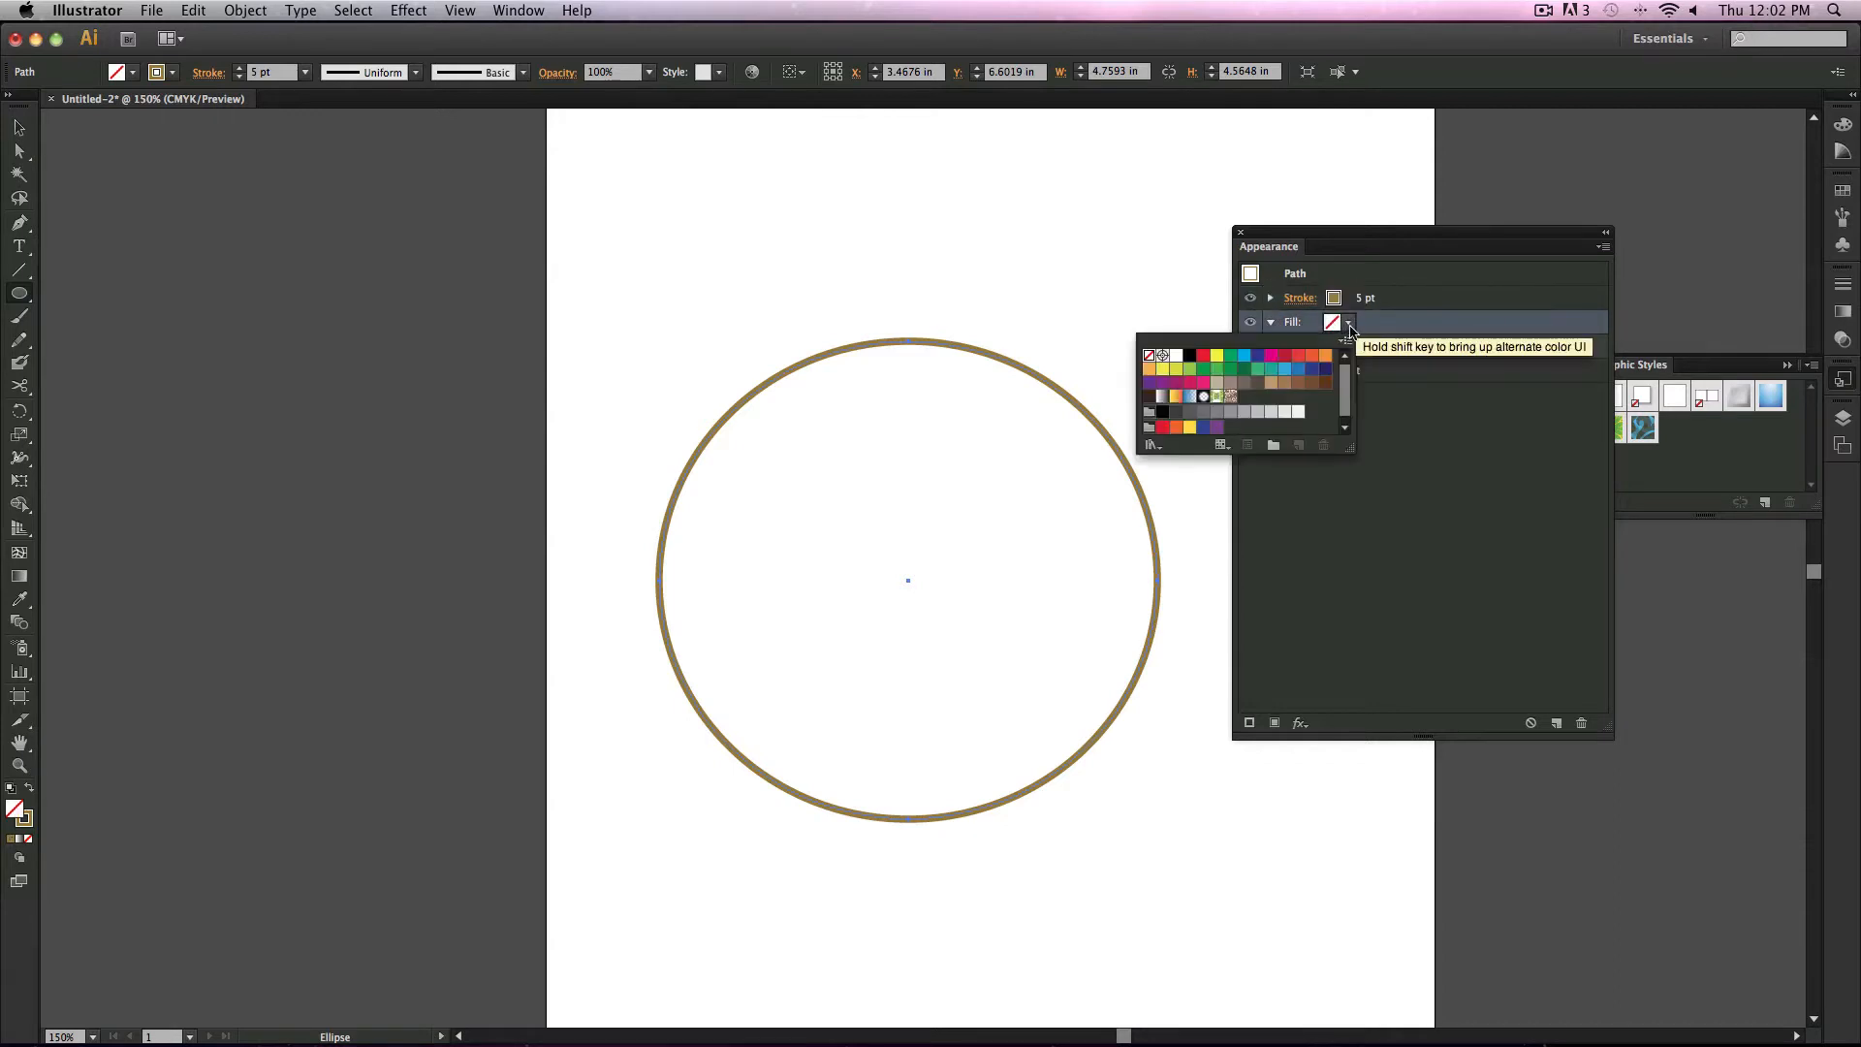
pyautogui.click(1204, 369)
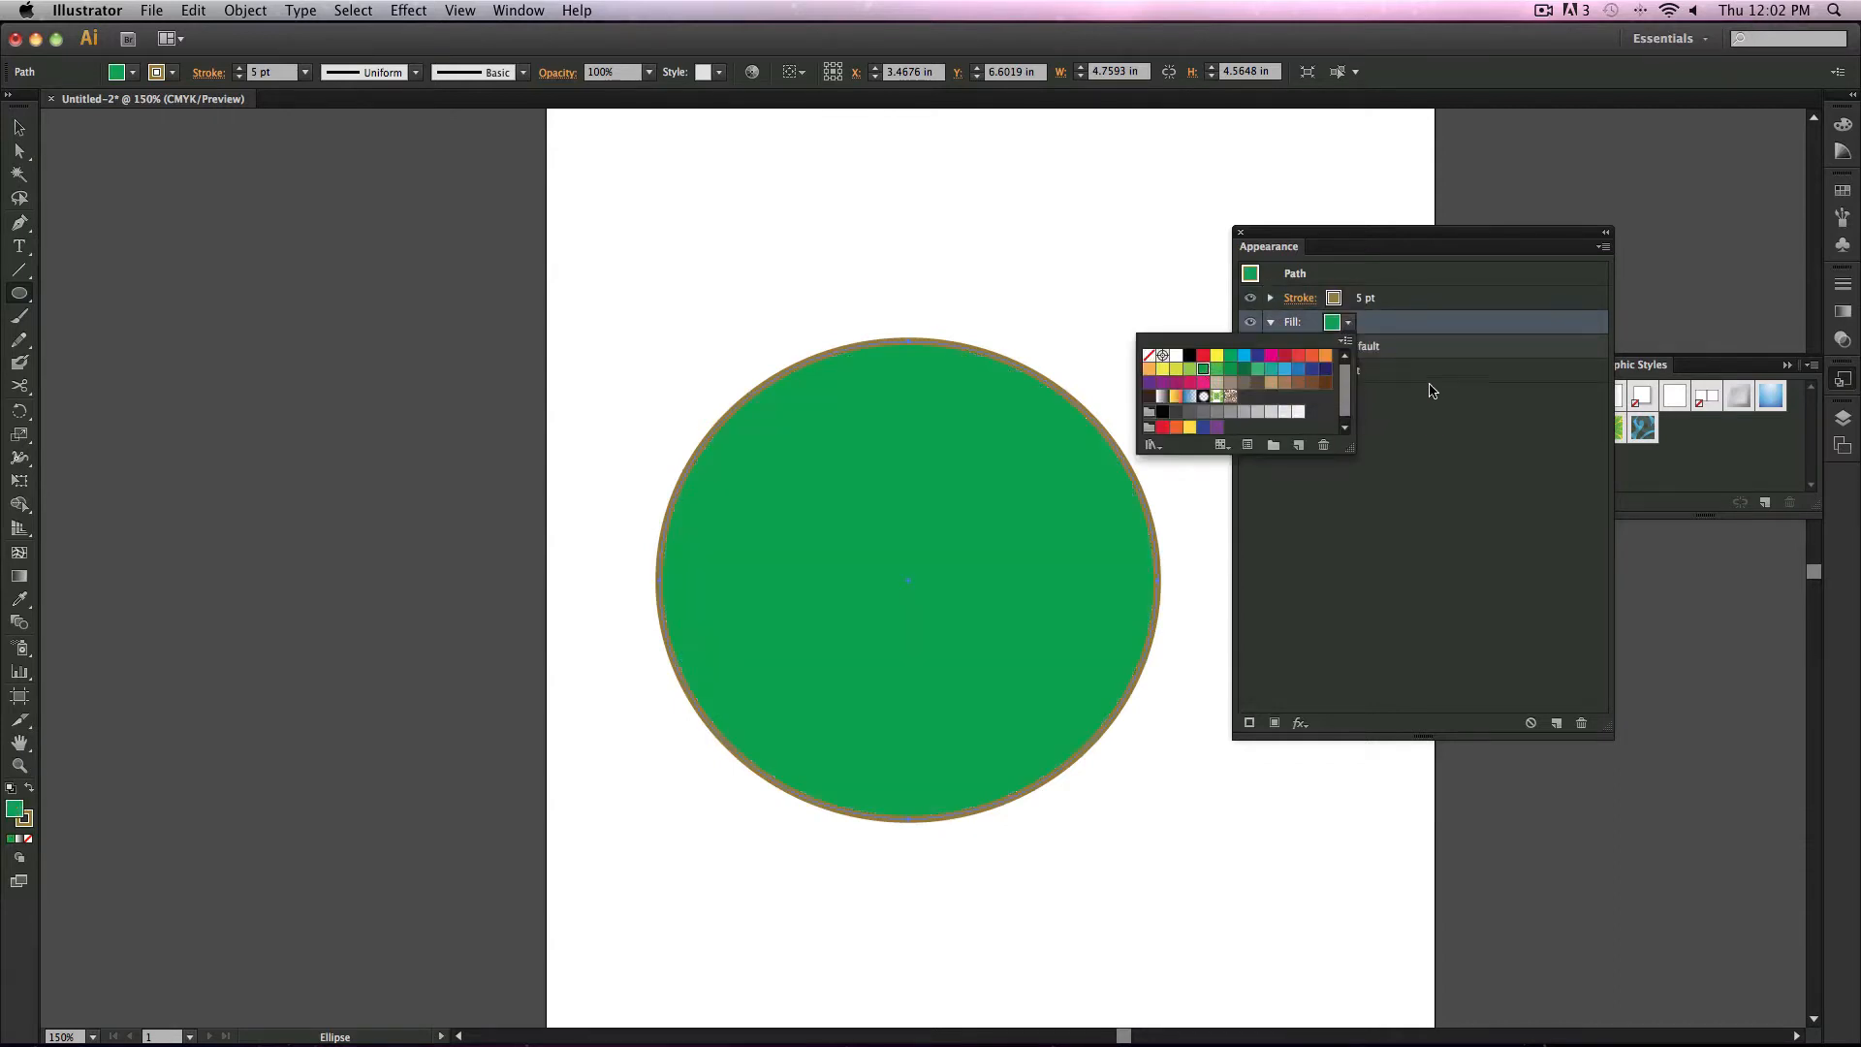
pyautogui.click(1432, 395)
# Step: Try setting the object's overall opacity to 30%, then return it to 100%
pyautogui.click(1271, 299)
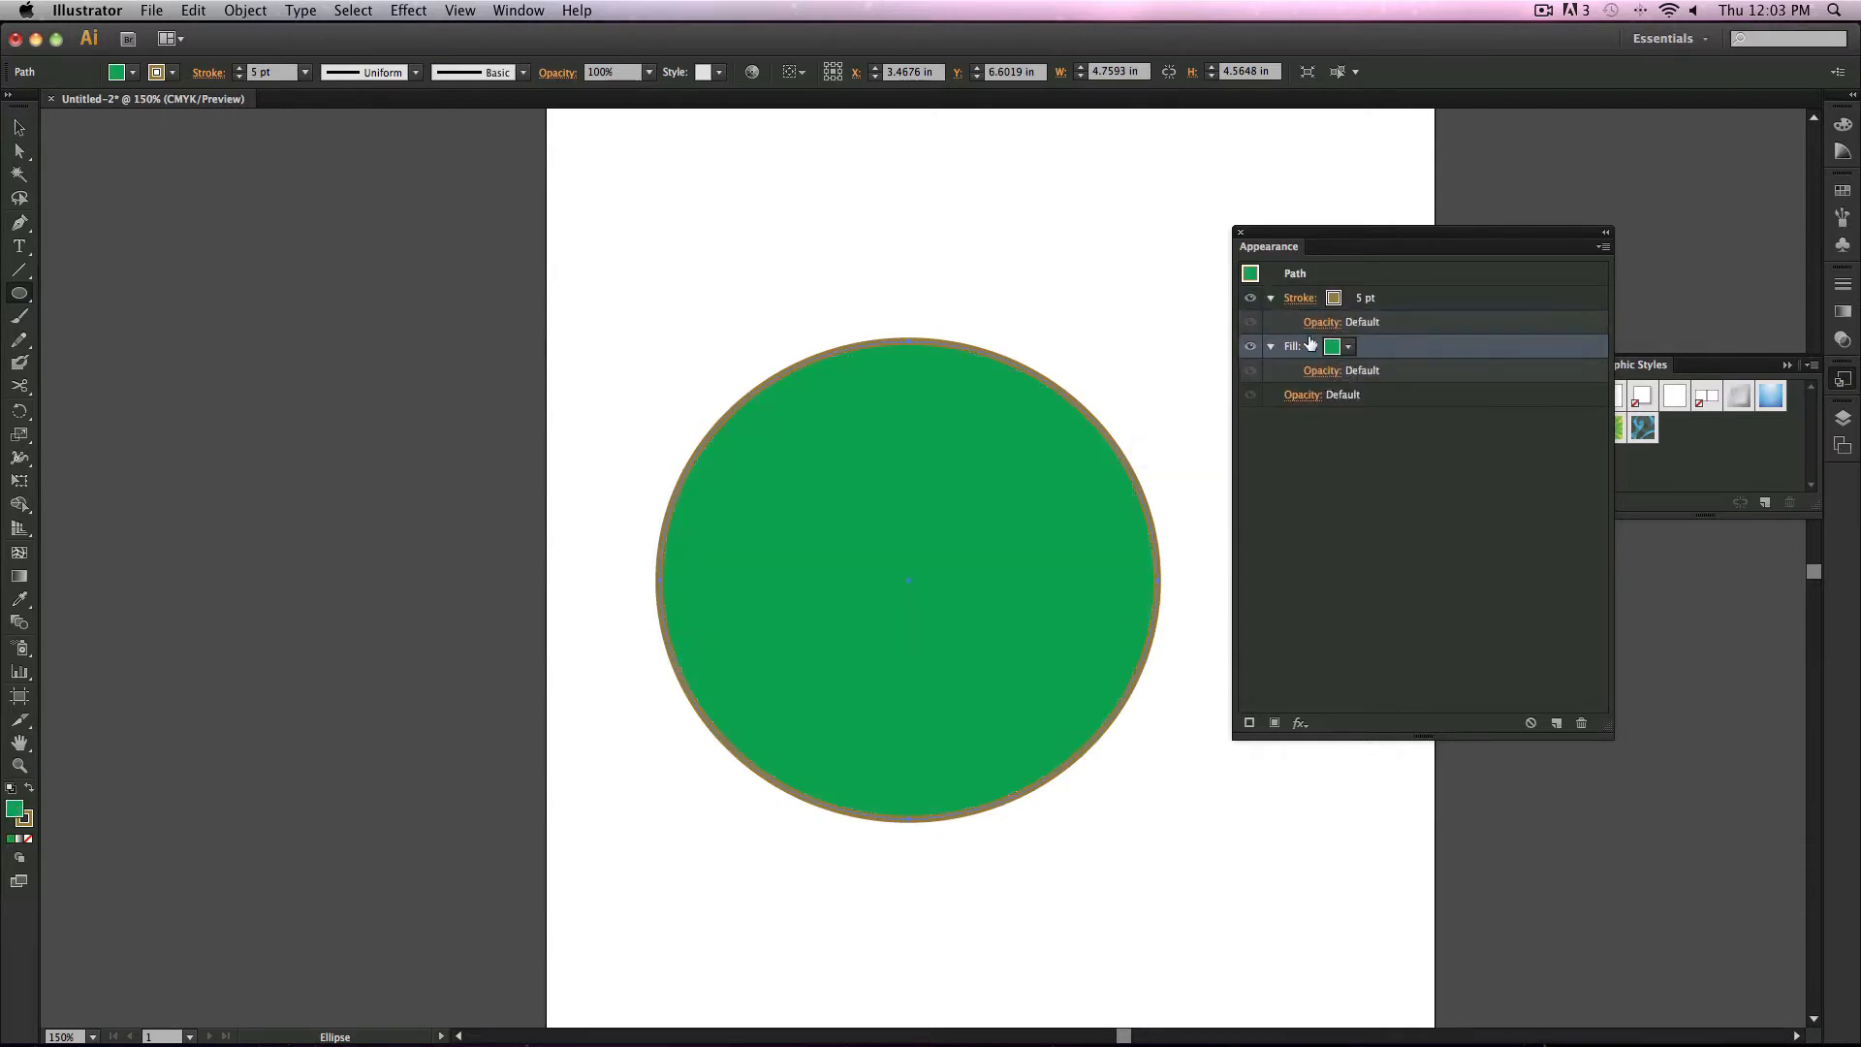
pyautogui.click(1300, 396)
pyautogui.click(1307, 431)
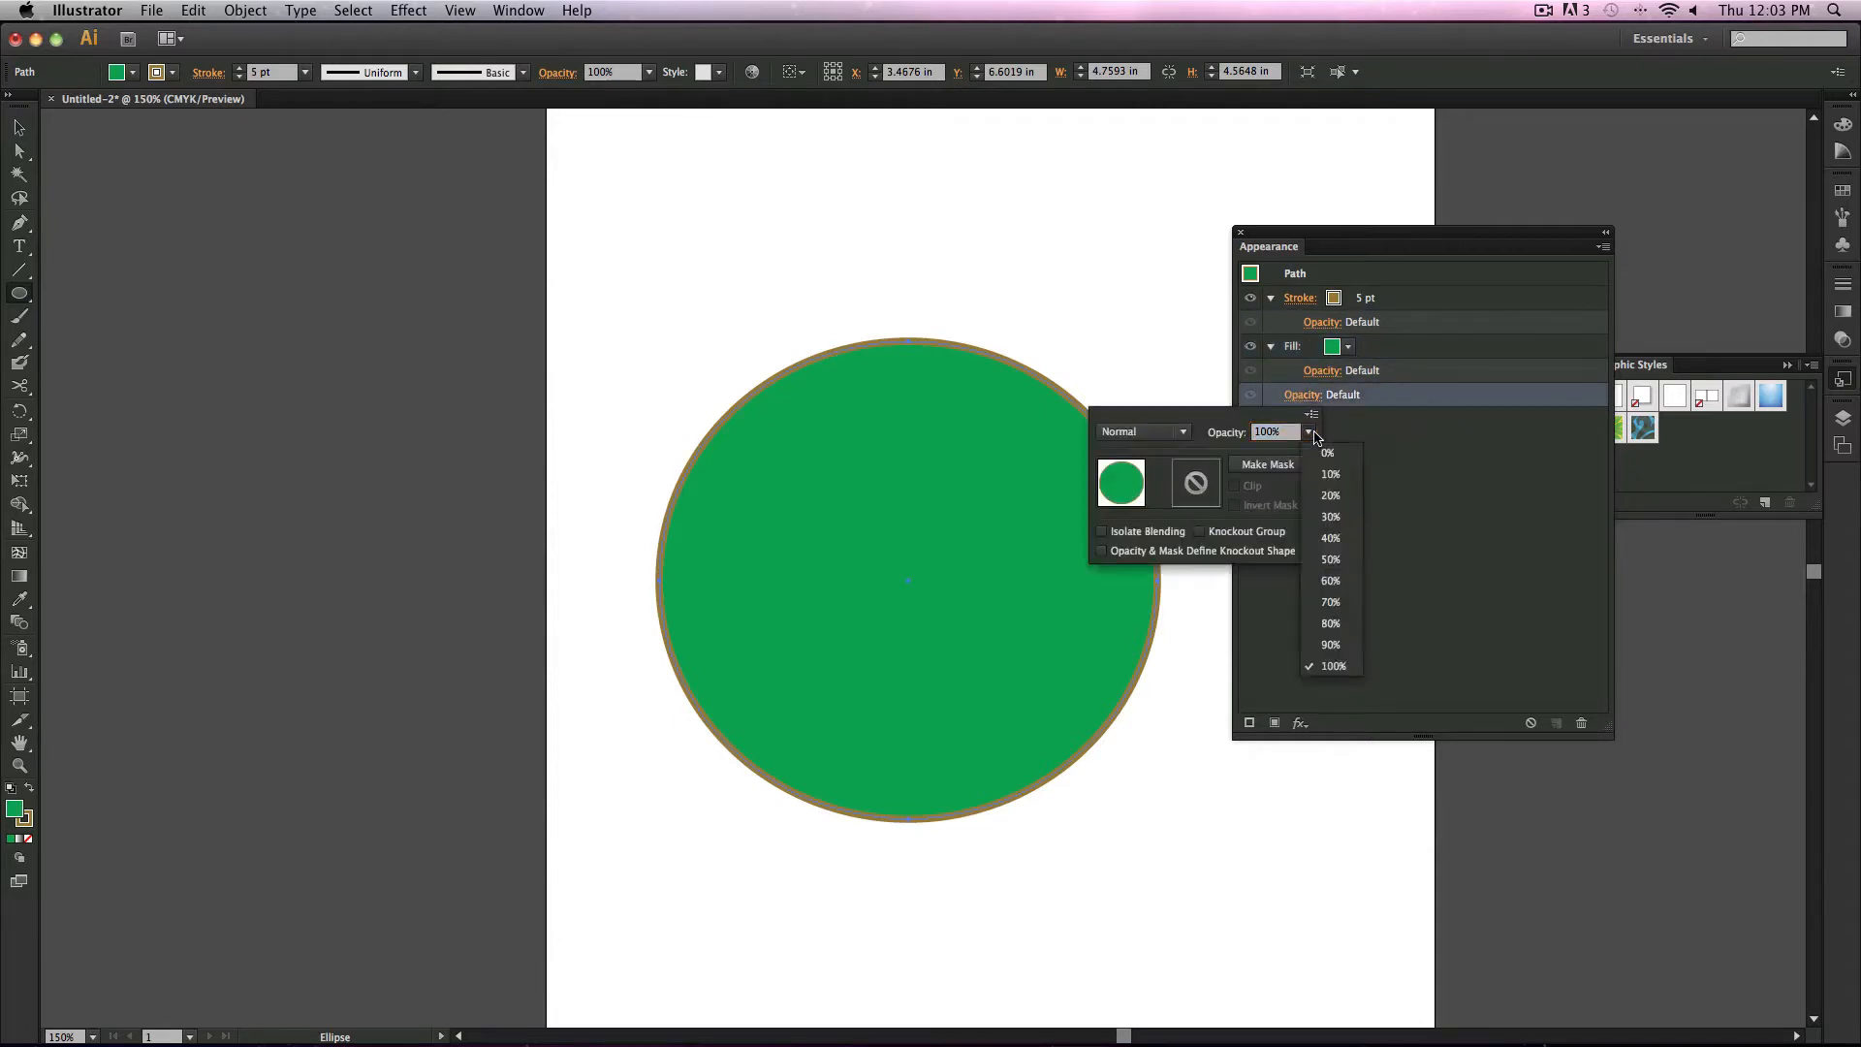
pyautogui.click(1322, 506)
pyautogui.click(1308, 432)
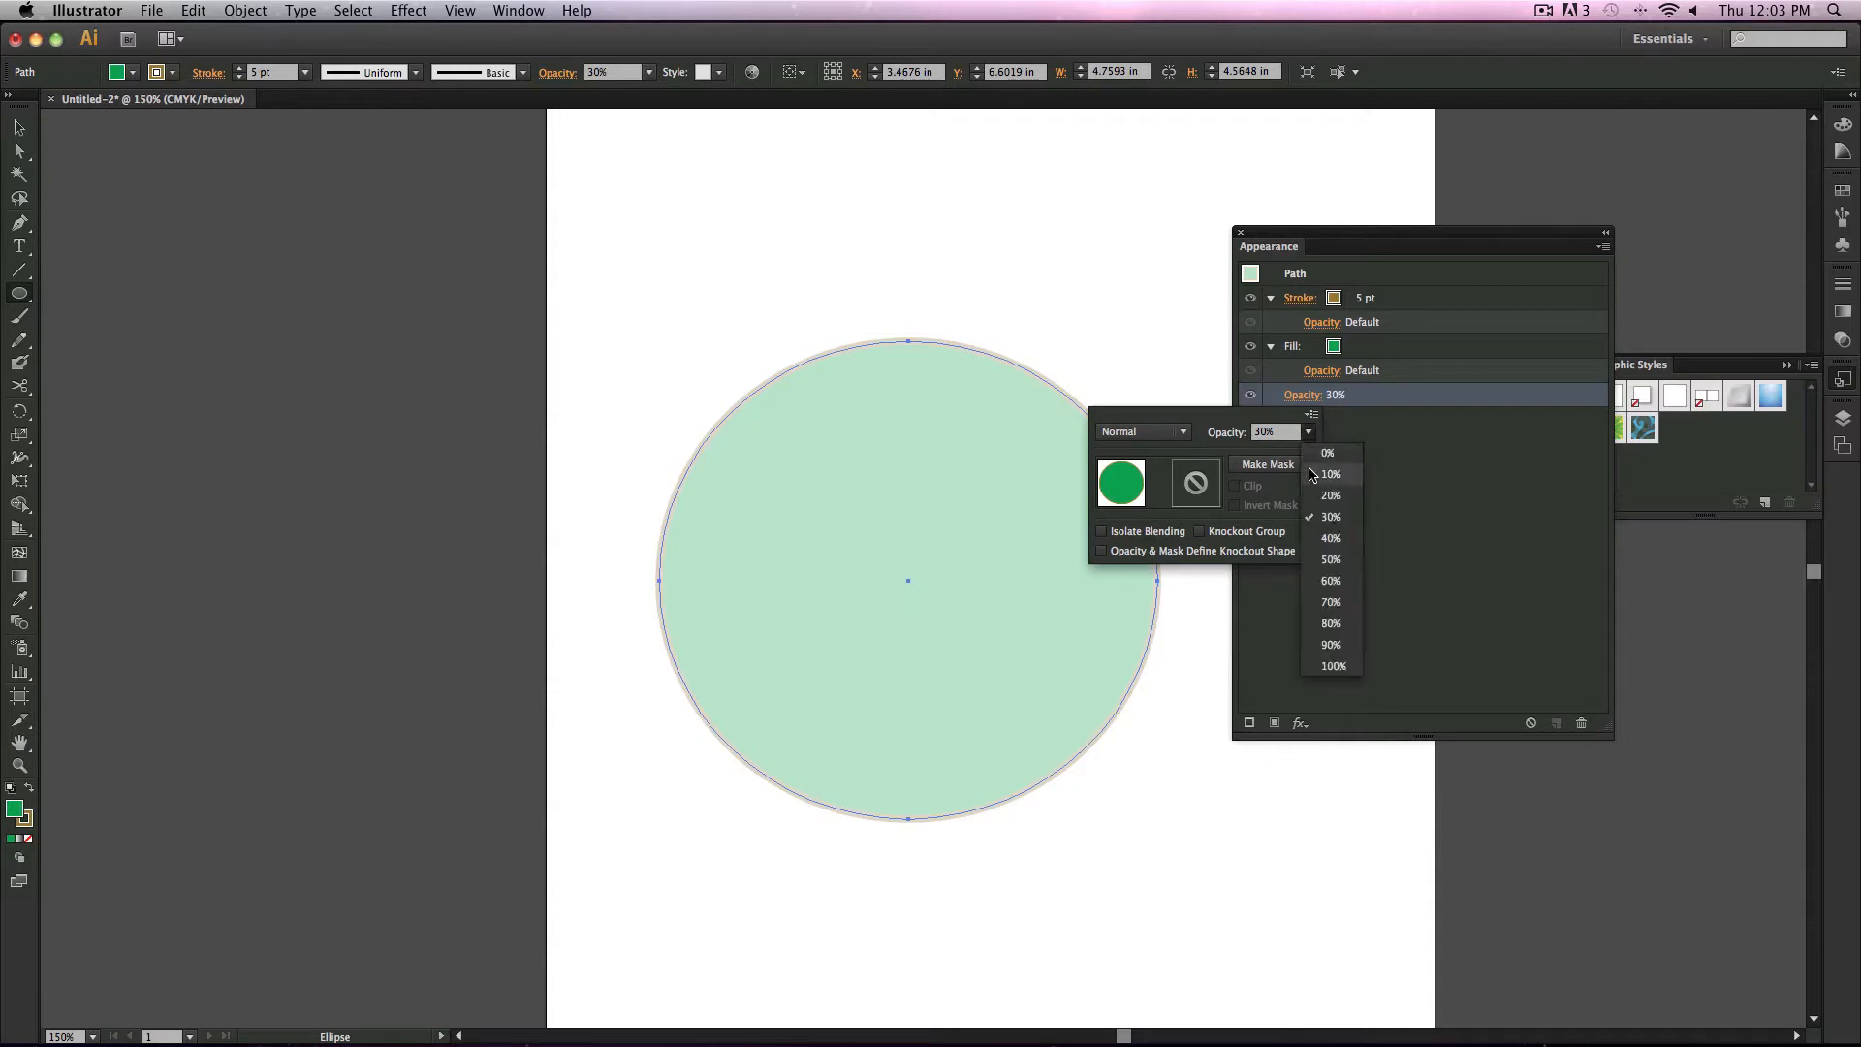
pyautogui.click(1344, 669)
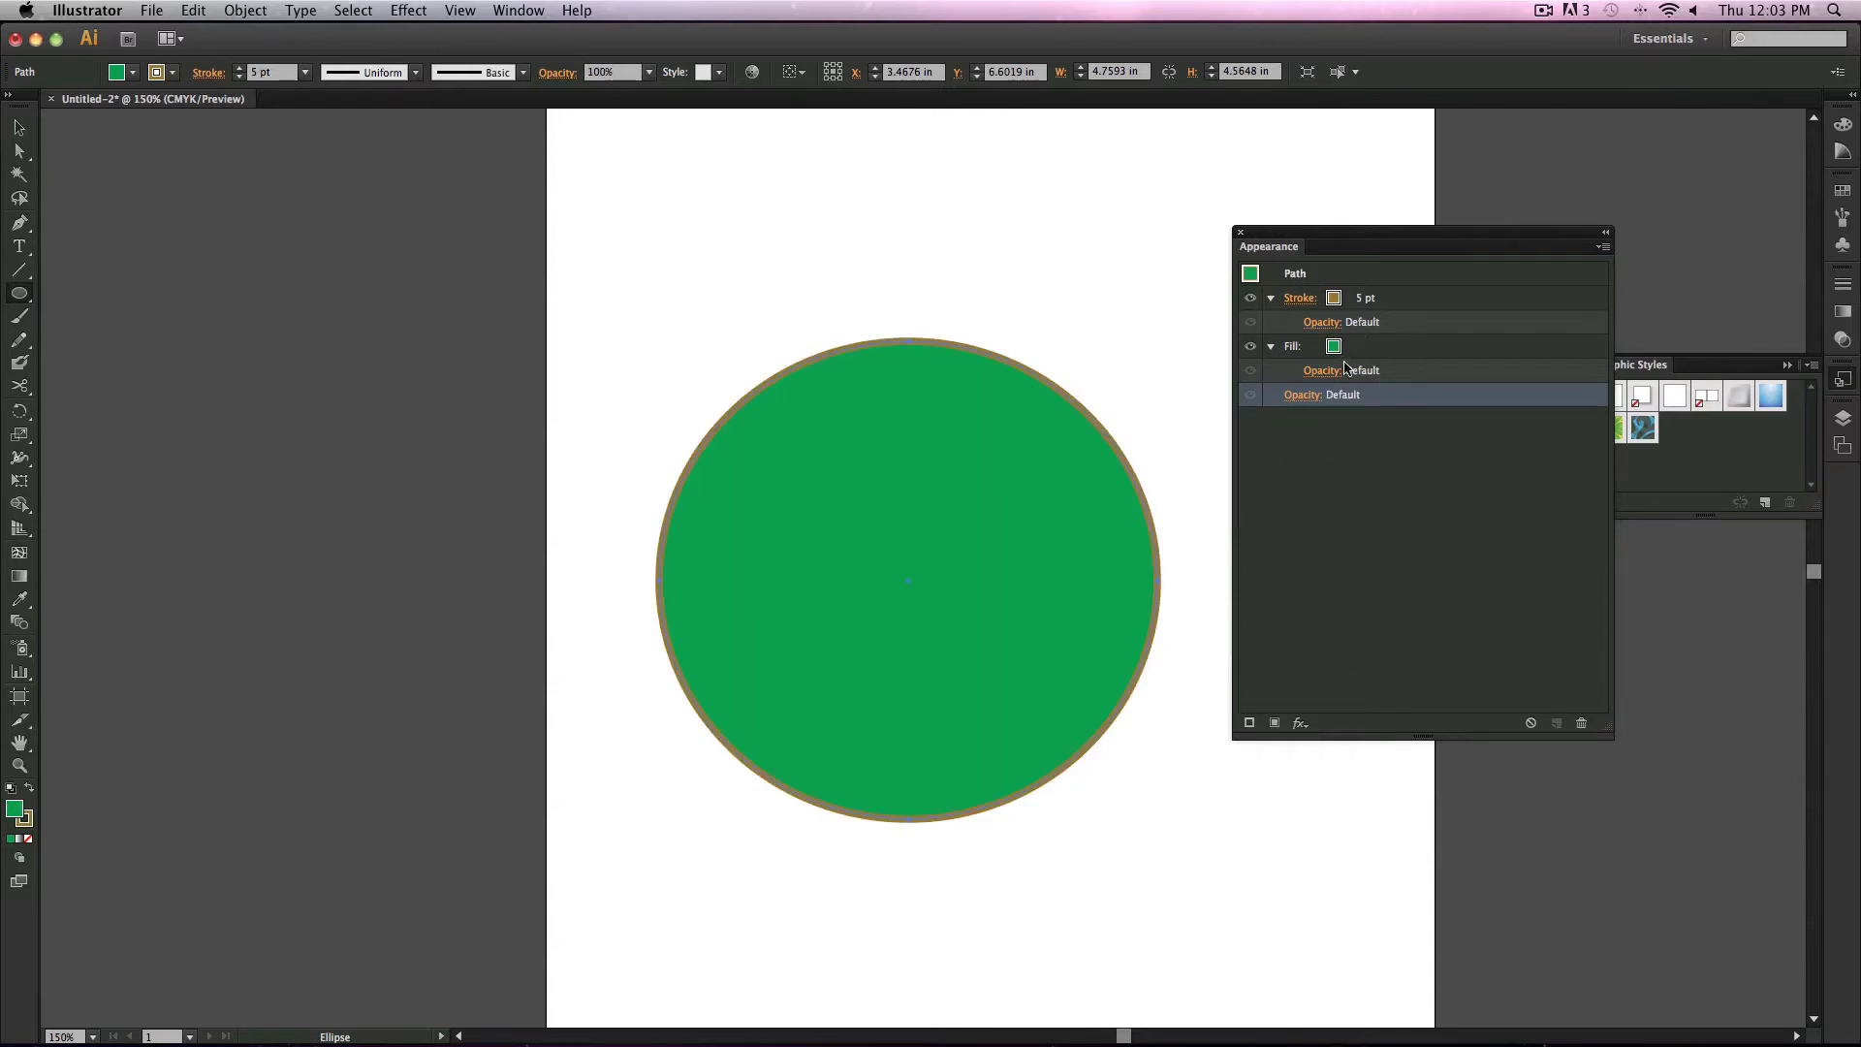
# Step: Set the ellipse's fill opacity to 30%
pyautogui.click(1335, 374)
pyautogui.click(1327, 408)
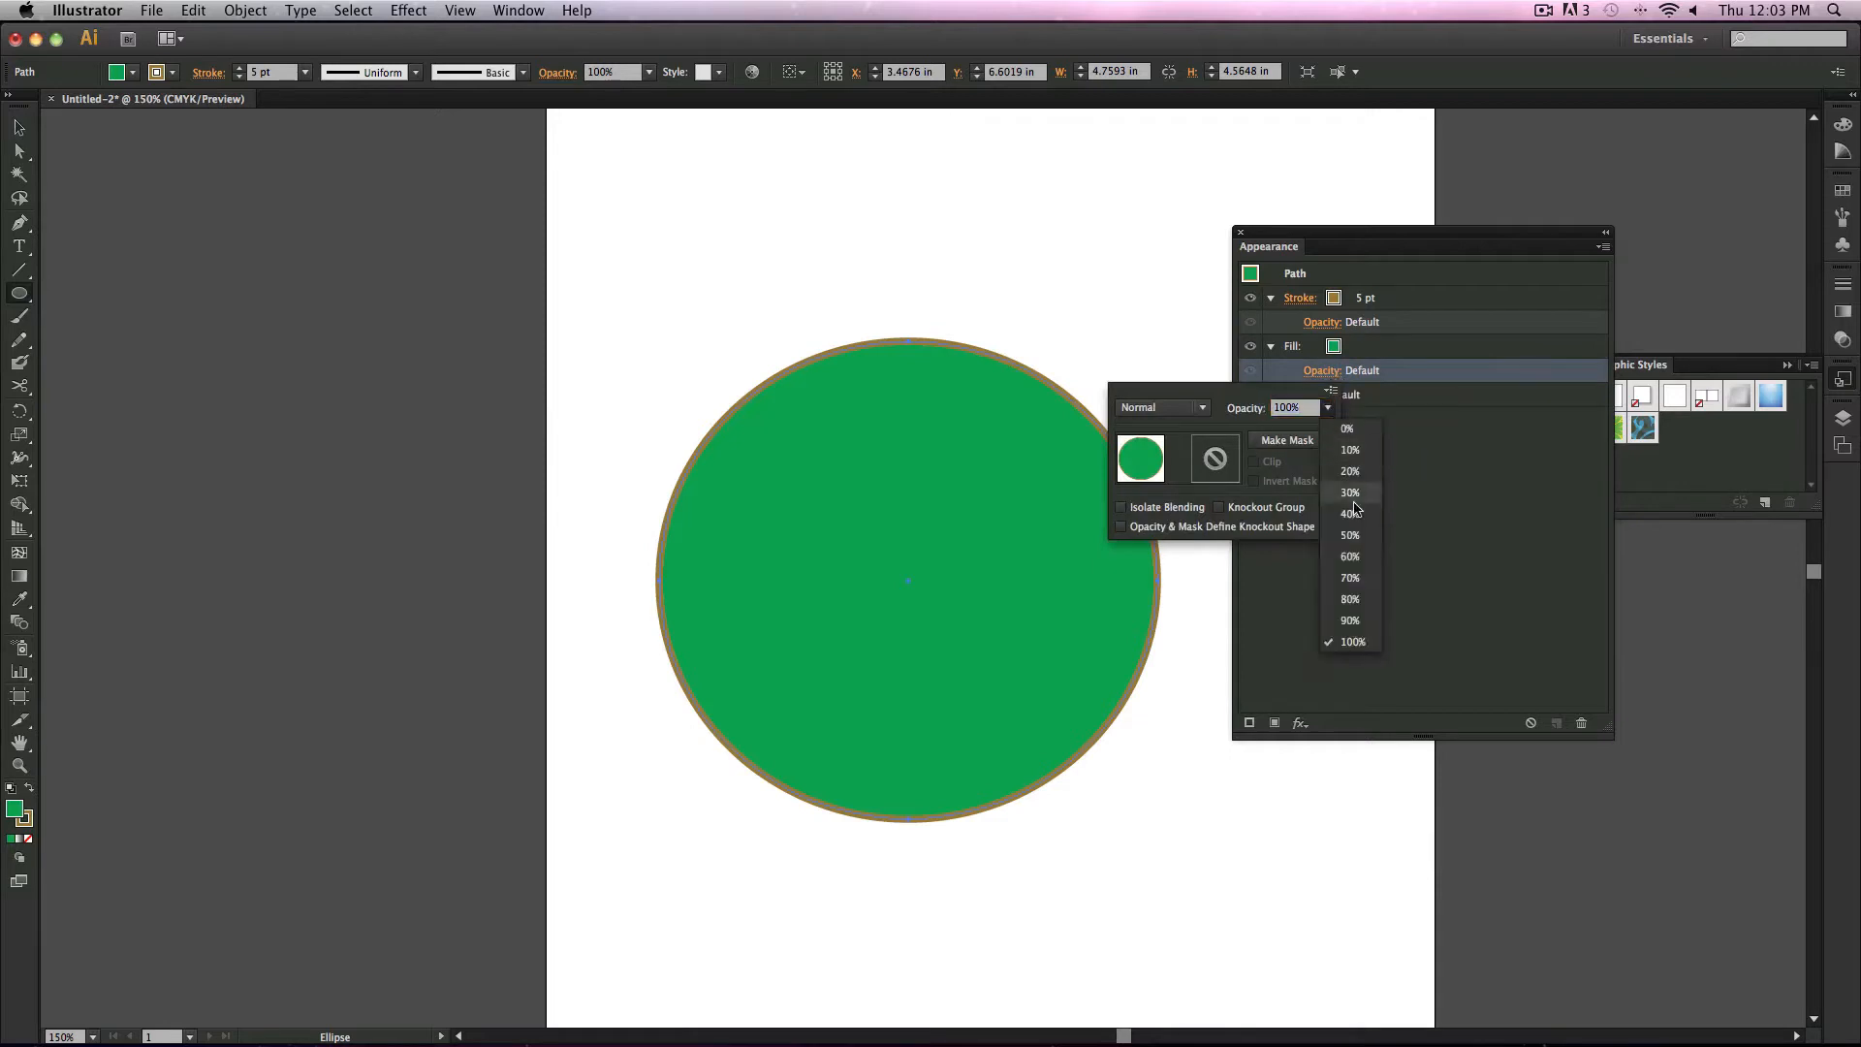
pyautogui.write('30')
pyautogui.press('Return')
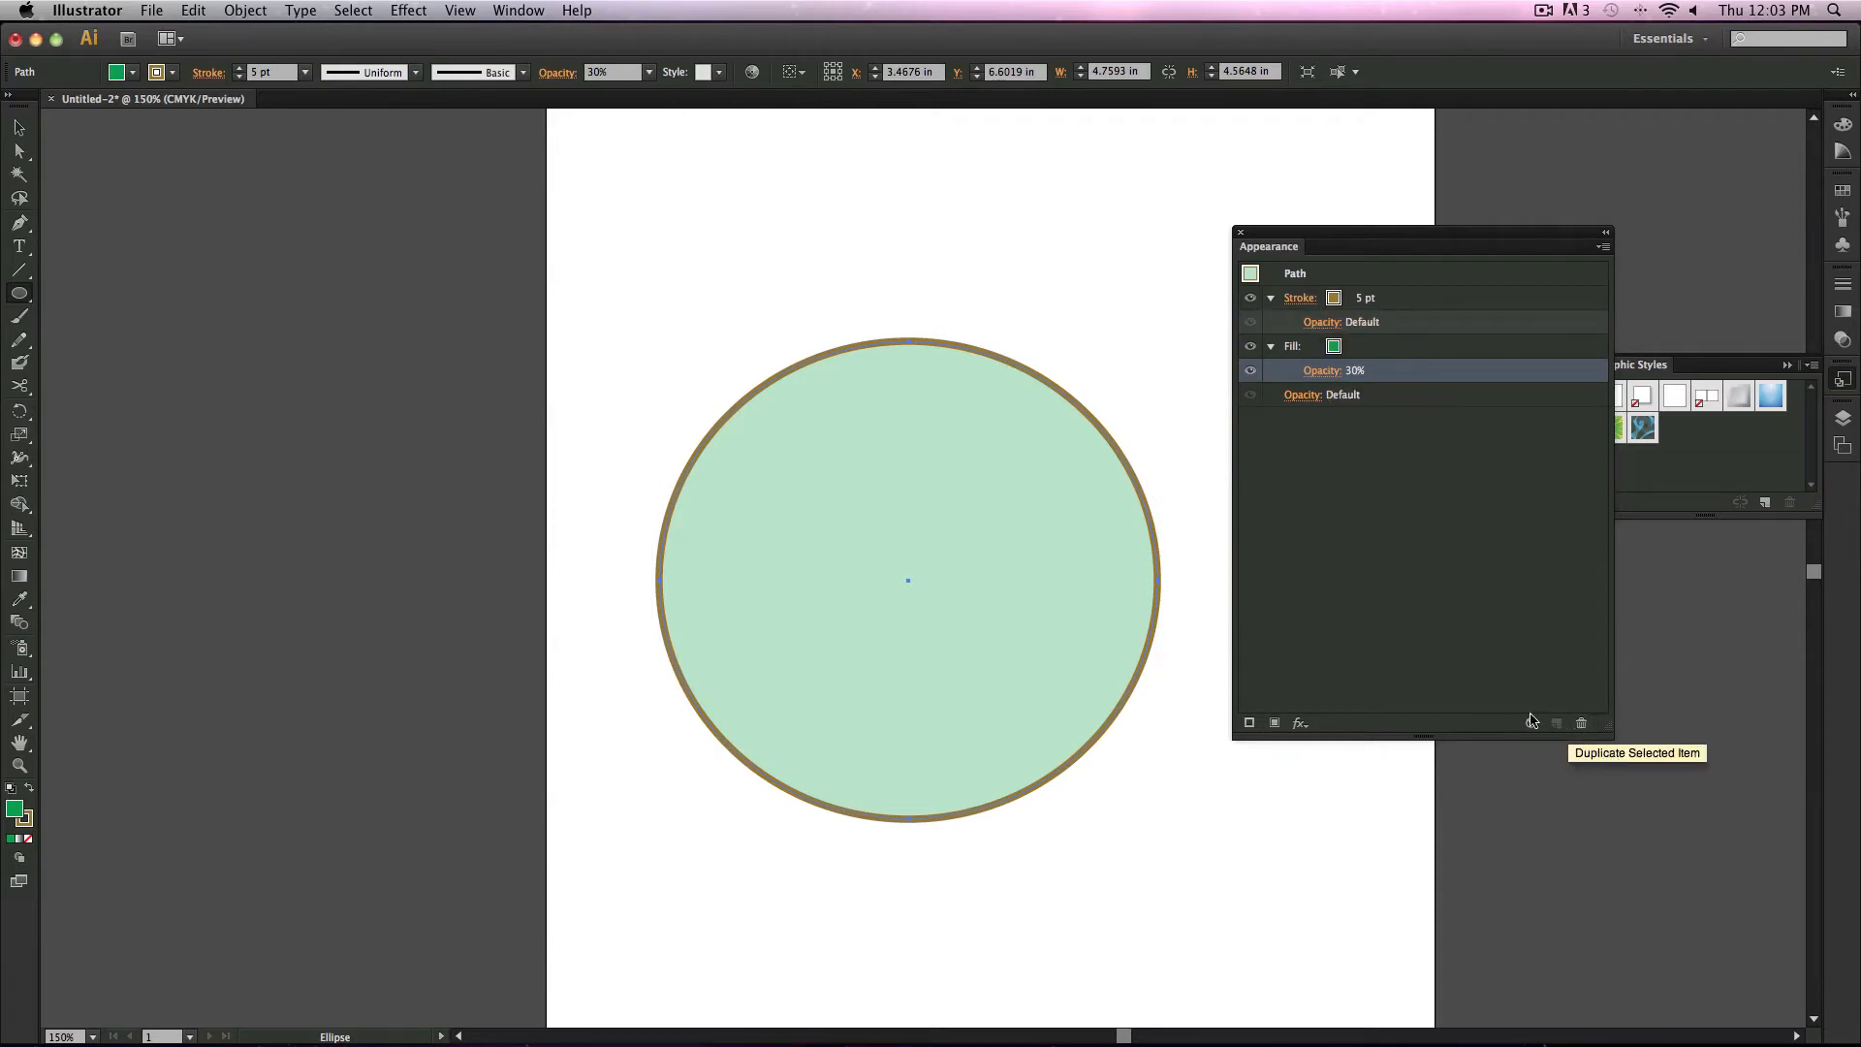
# Step: Add a new stroke to the ellipse, colored red with a 1 pt weight
pyautogui.click(1249, 723)
pyautogui.click(1347, 299)
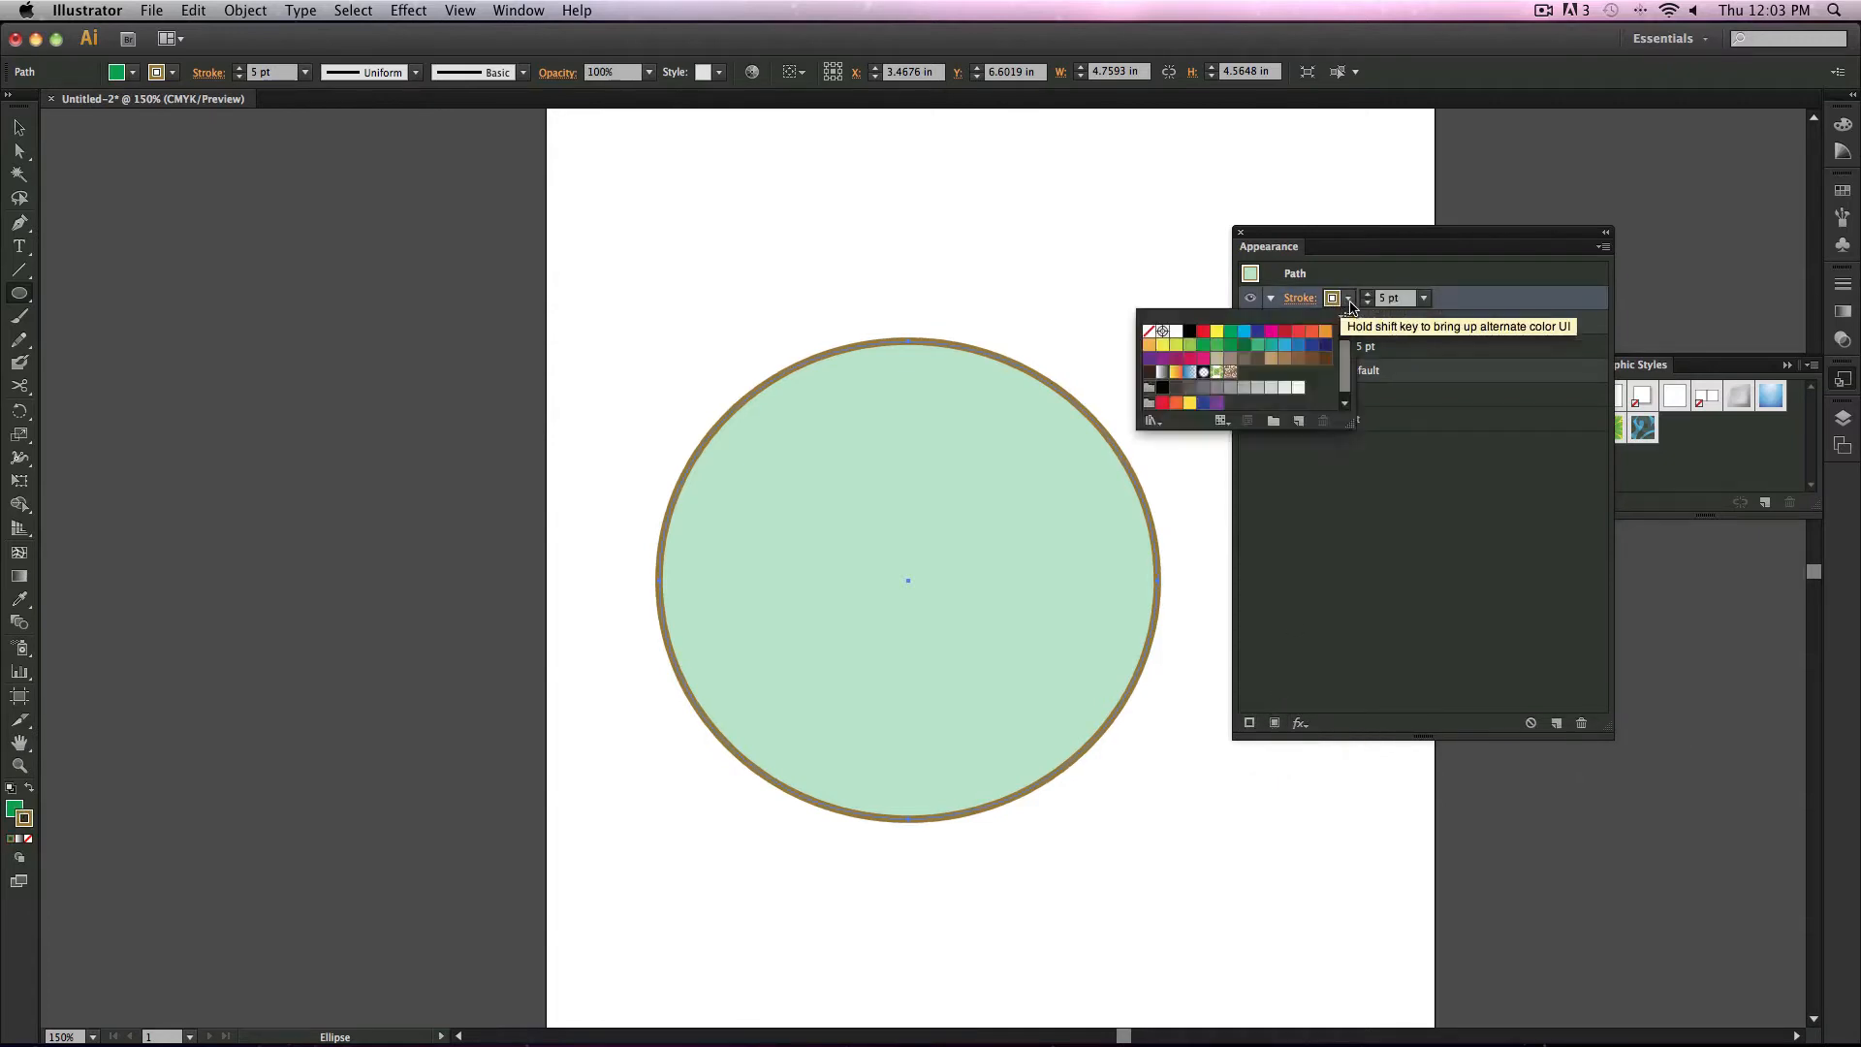
pyautogui.click(1204, 332)
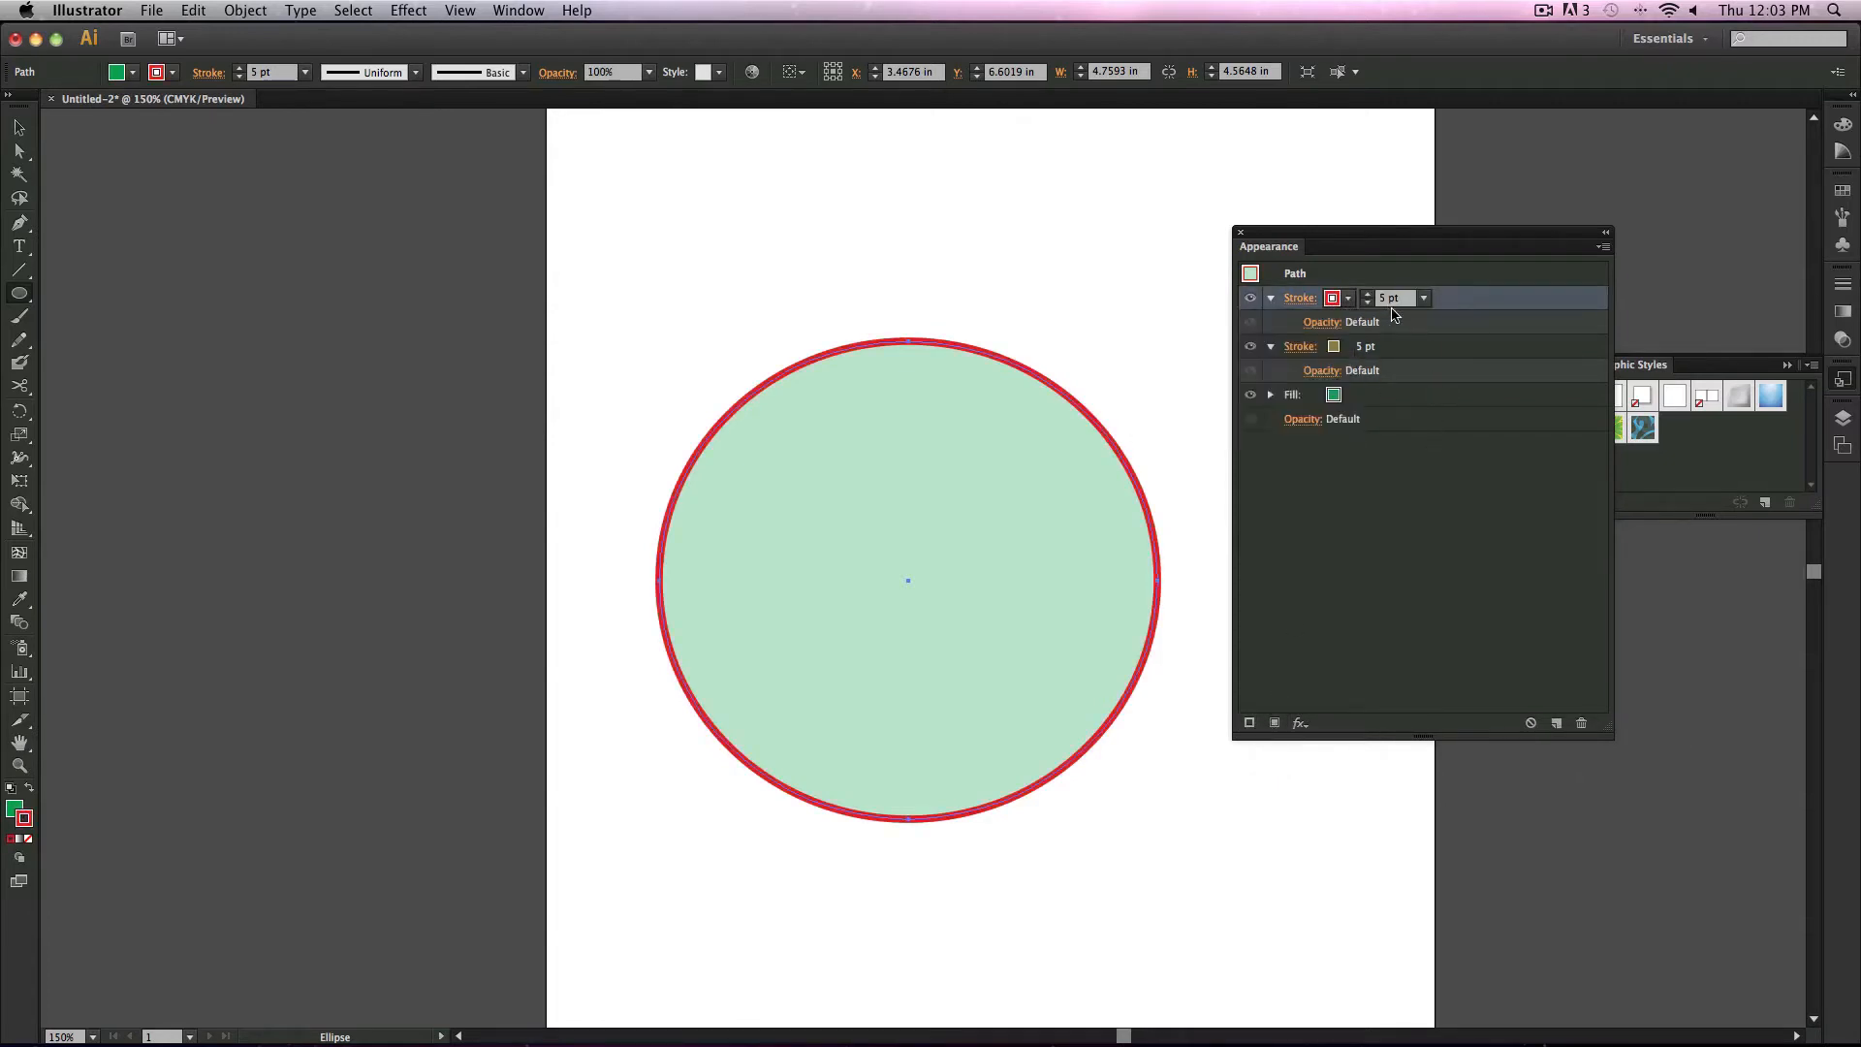
pyautogui.click(1424, 298)
pyautogui.click(1446, 384)
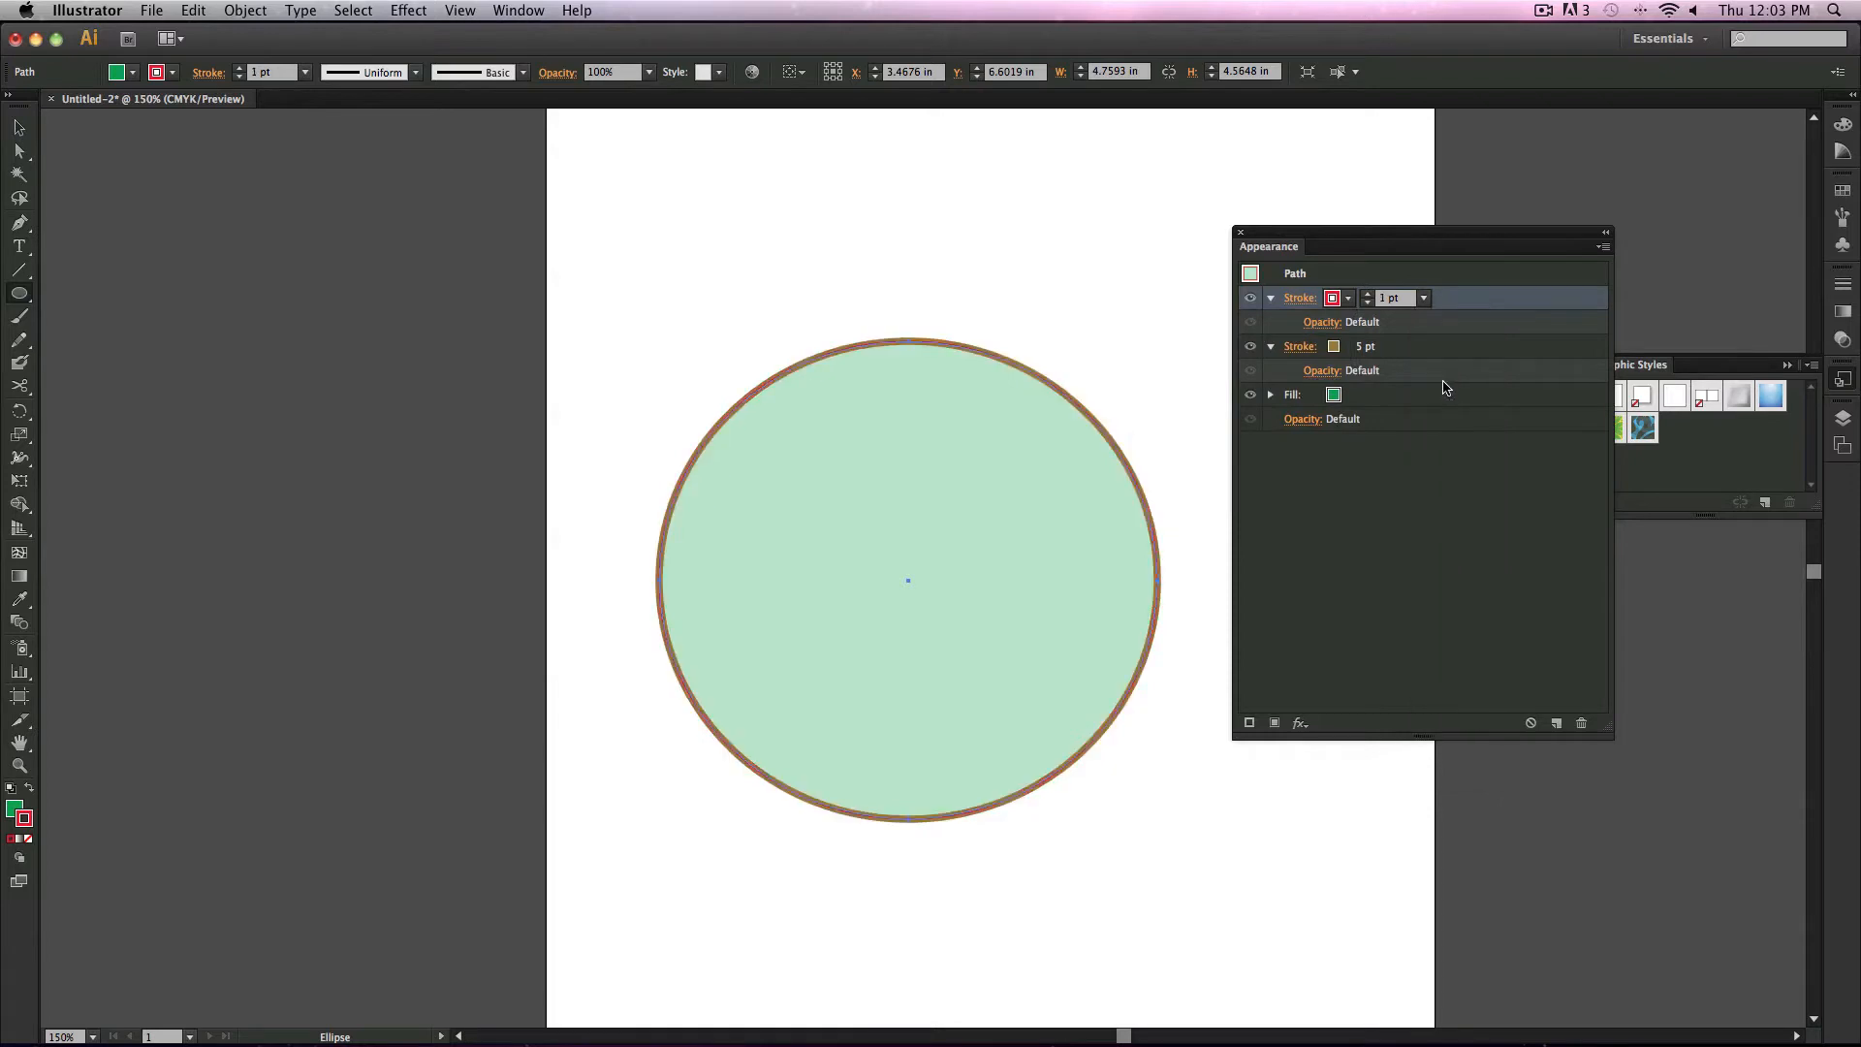
# Step: Move the red stroke beneath the brown stroke in the appearance stack and set its weight to 14 pt
pyautogui.moveTo(1454, 298)
pyautogui.mouseDown()
pyautogui.moveTo(1464, 366)
pyautogui.moveTo(1448, 369)
pyautogui.mouseUp()
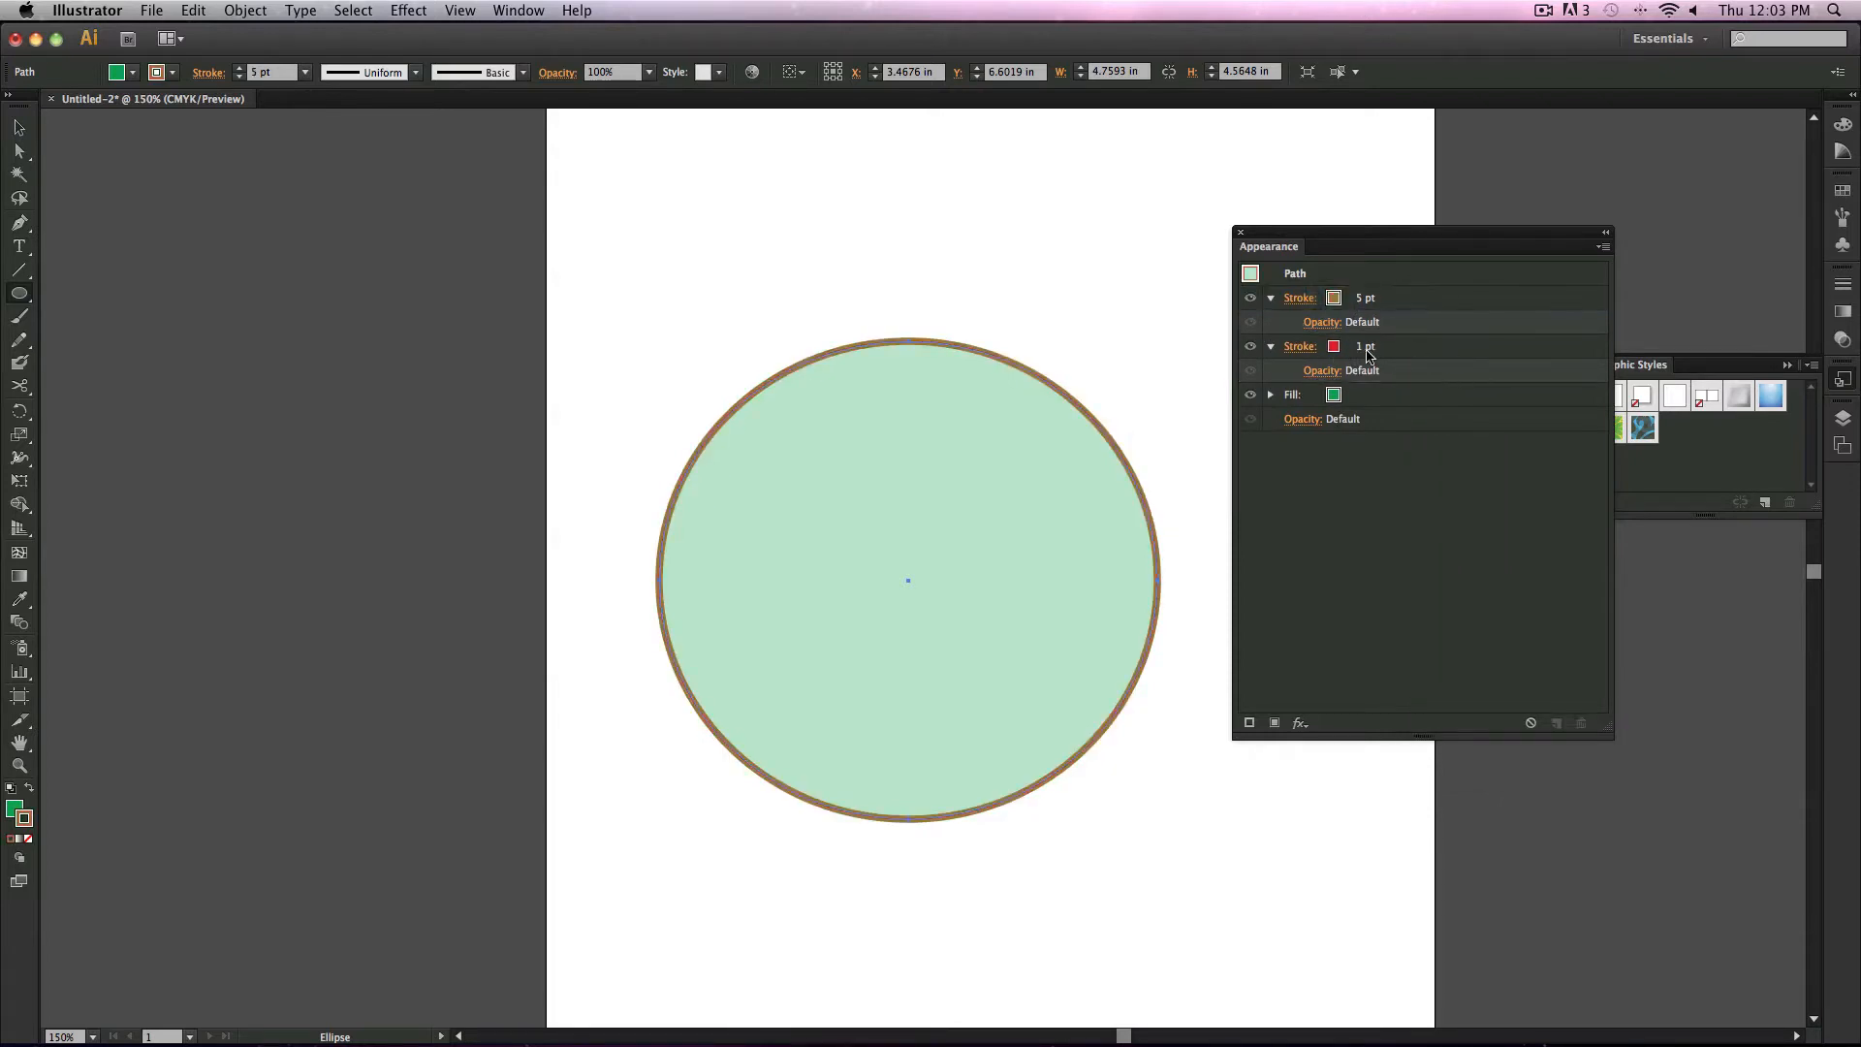
pyautogui.click(1335, 349)
pyautogui.click(1423, 346)
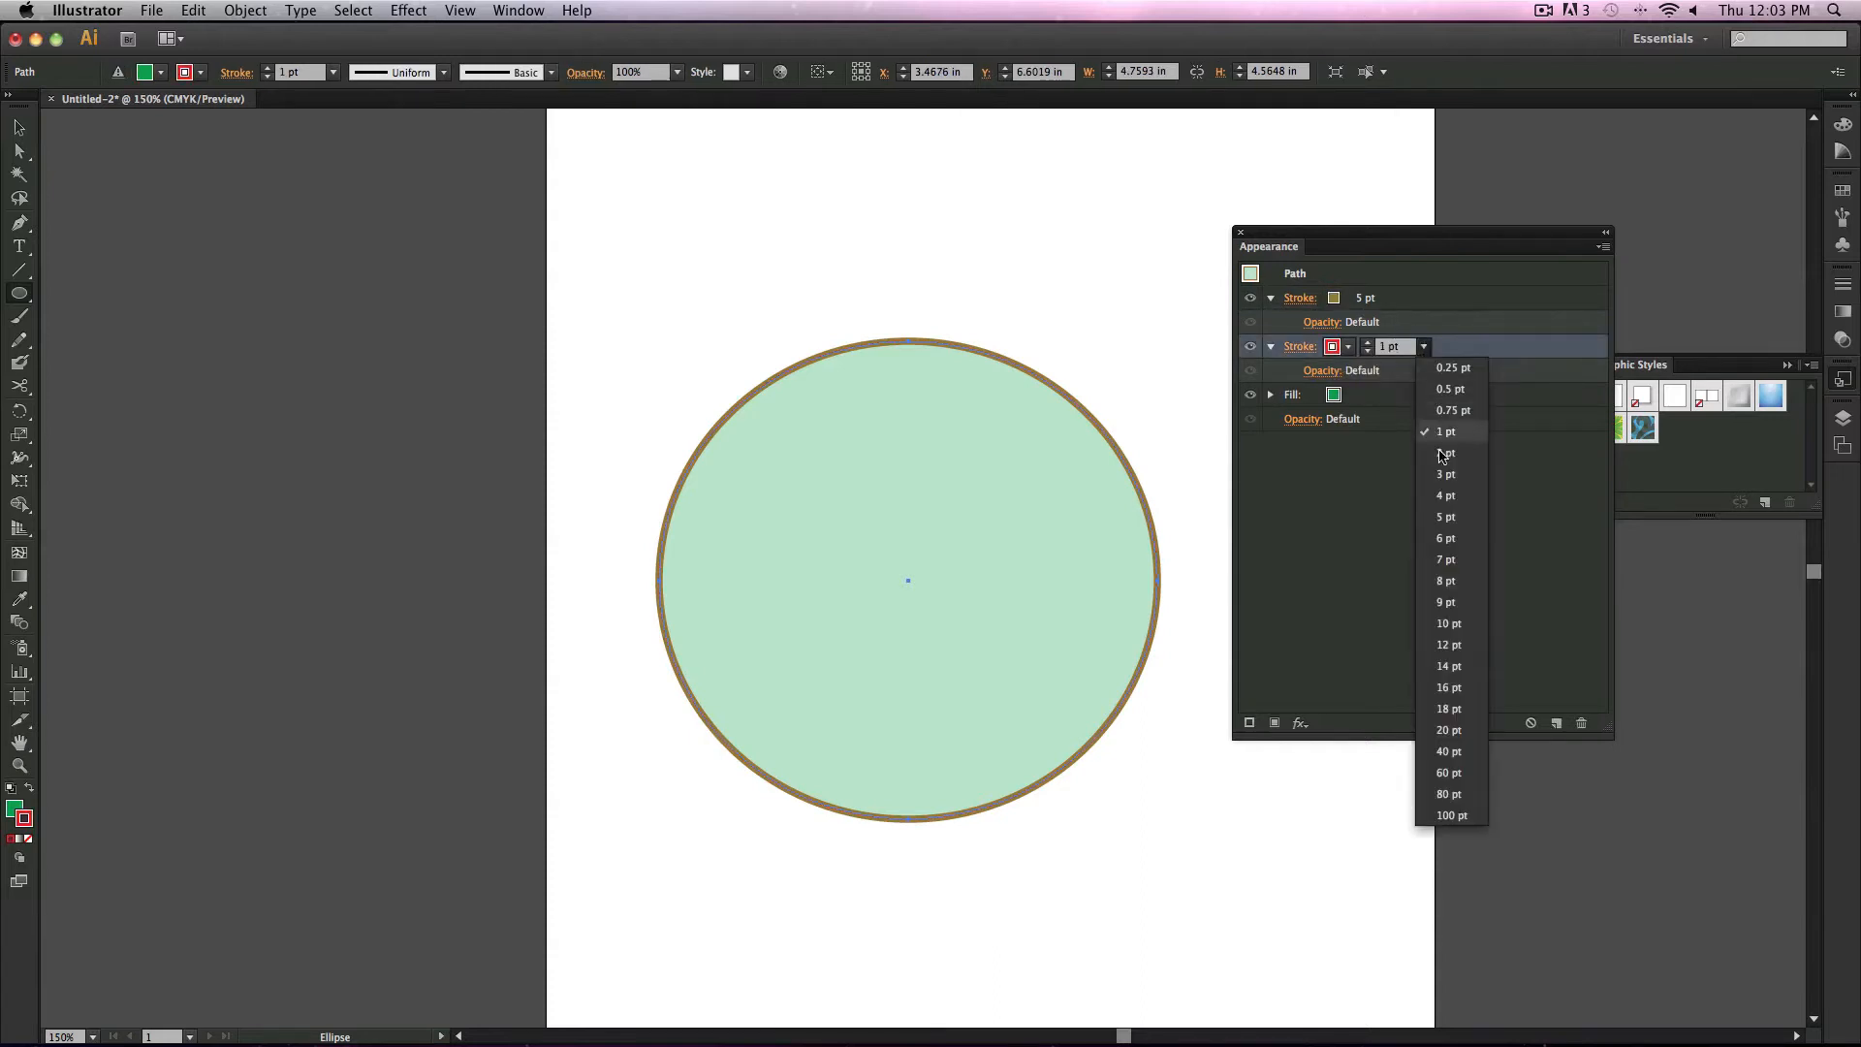
pyautogui.click(1450, 495)
pyautogui.click(1423, 346)
pyautogui.click(1453, 367)
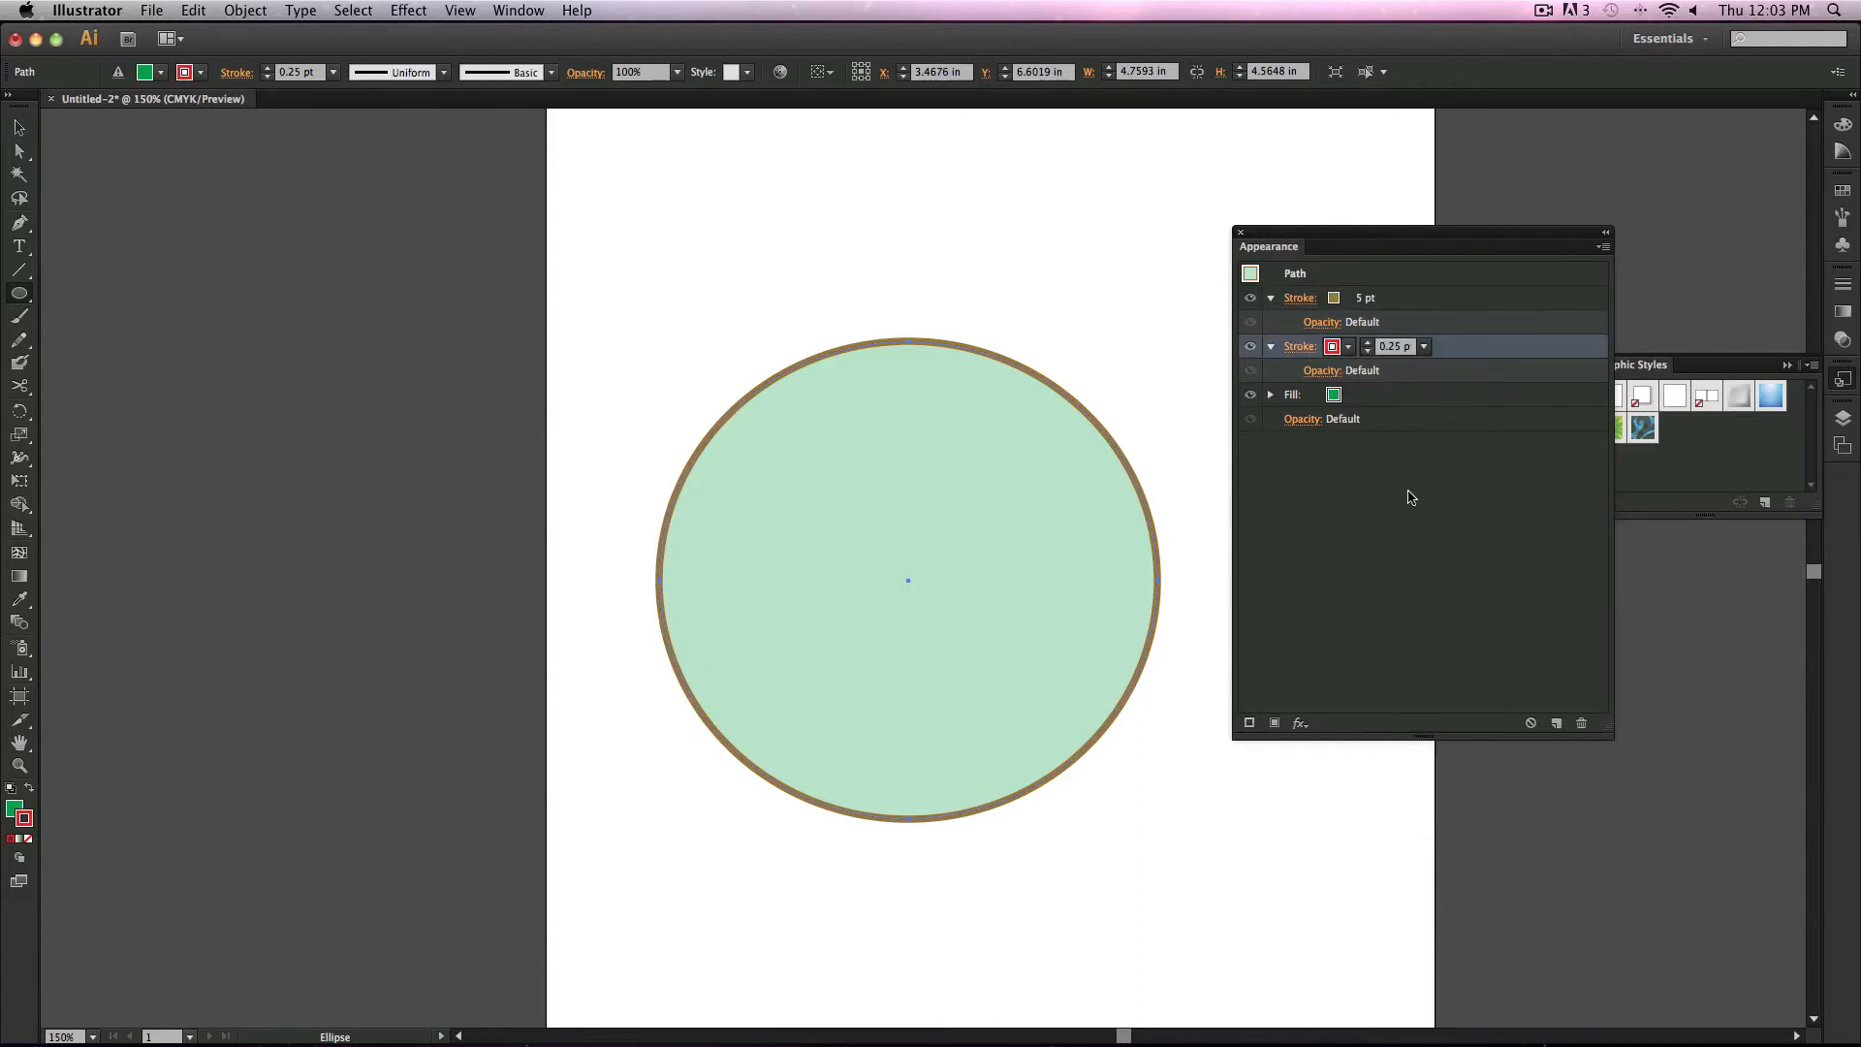
pyautogui.click(1423, 346)
pyautogui.click(1446, 665)
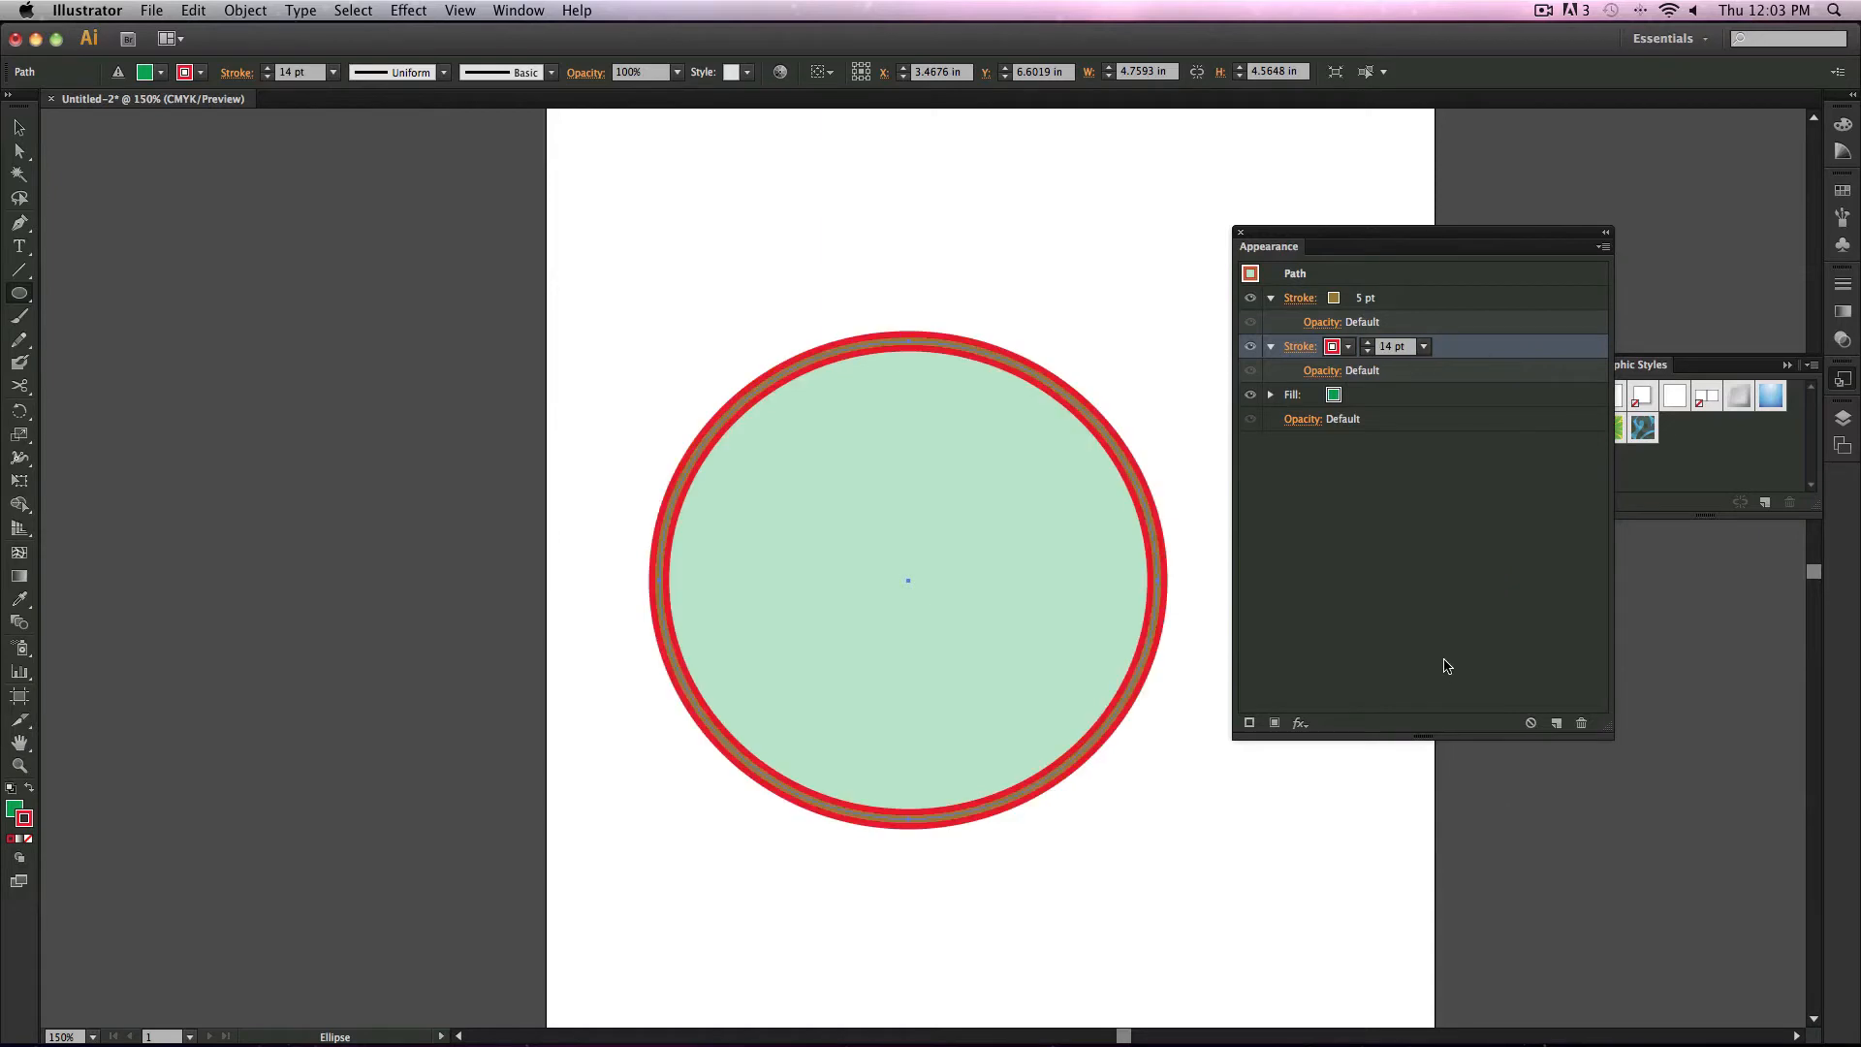
# Step: Try setting the brown stroke's weight to 8 pt while zoomed in on the ellipse
pyautogui.click(1161, 545)
pyautogui.click(906, 562)
pyautogui.click(18, 127)
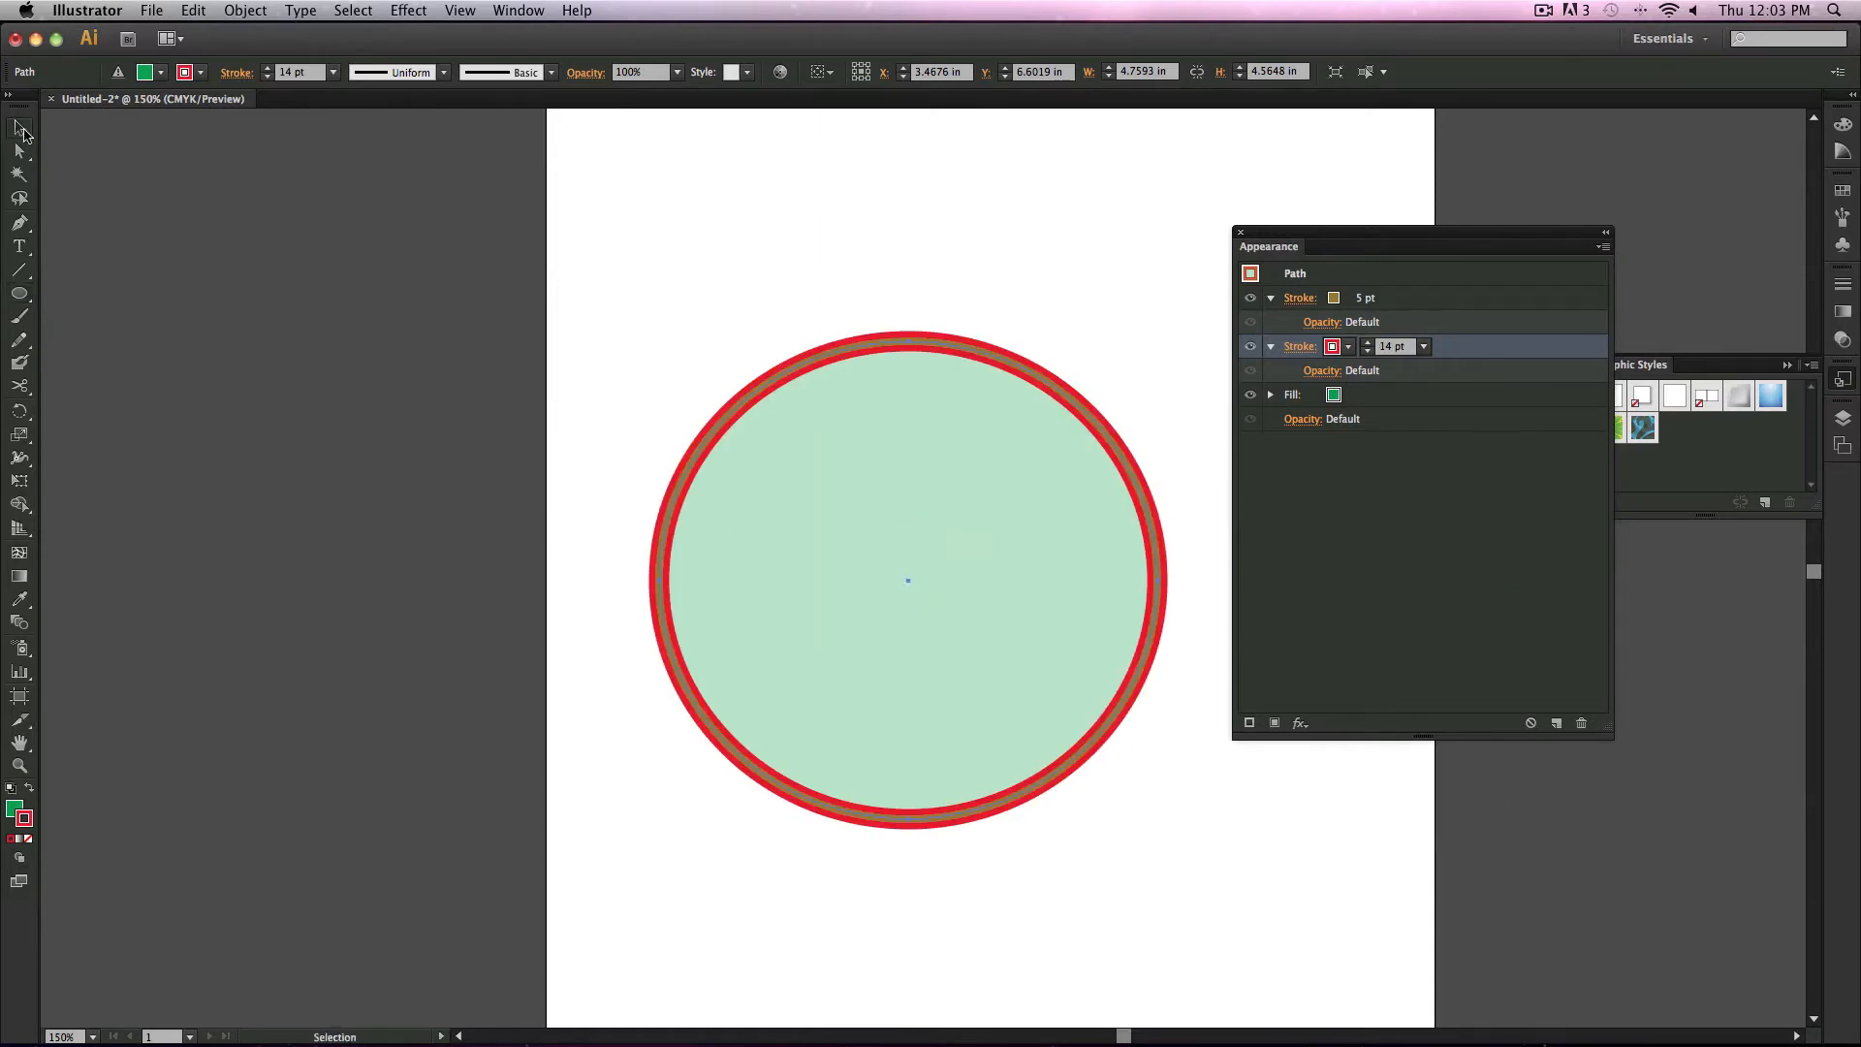
pyautogui.click(1001, 244)
pyautogui.press('z')
pyautogui.click(1044, 426)
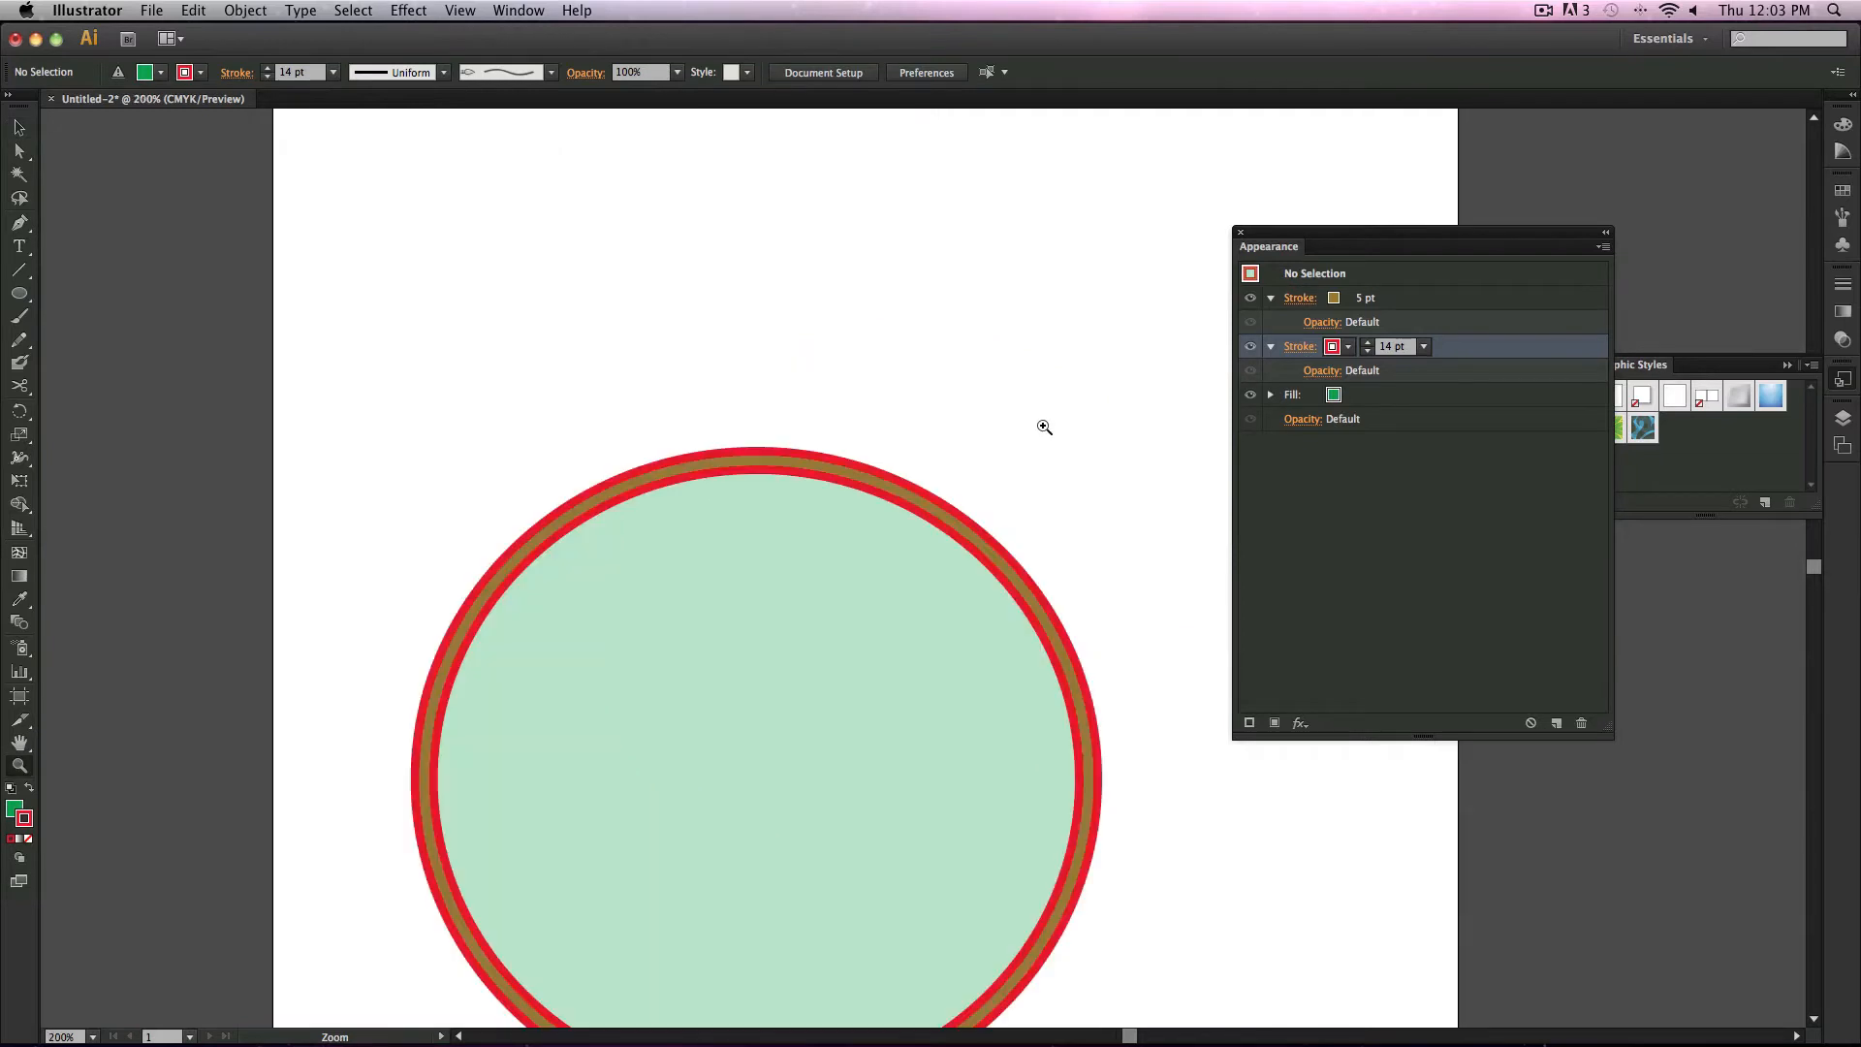
pyautogui.click(1029, 562)
pyautogui.click(1334, 298)
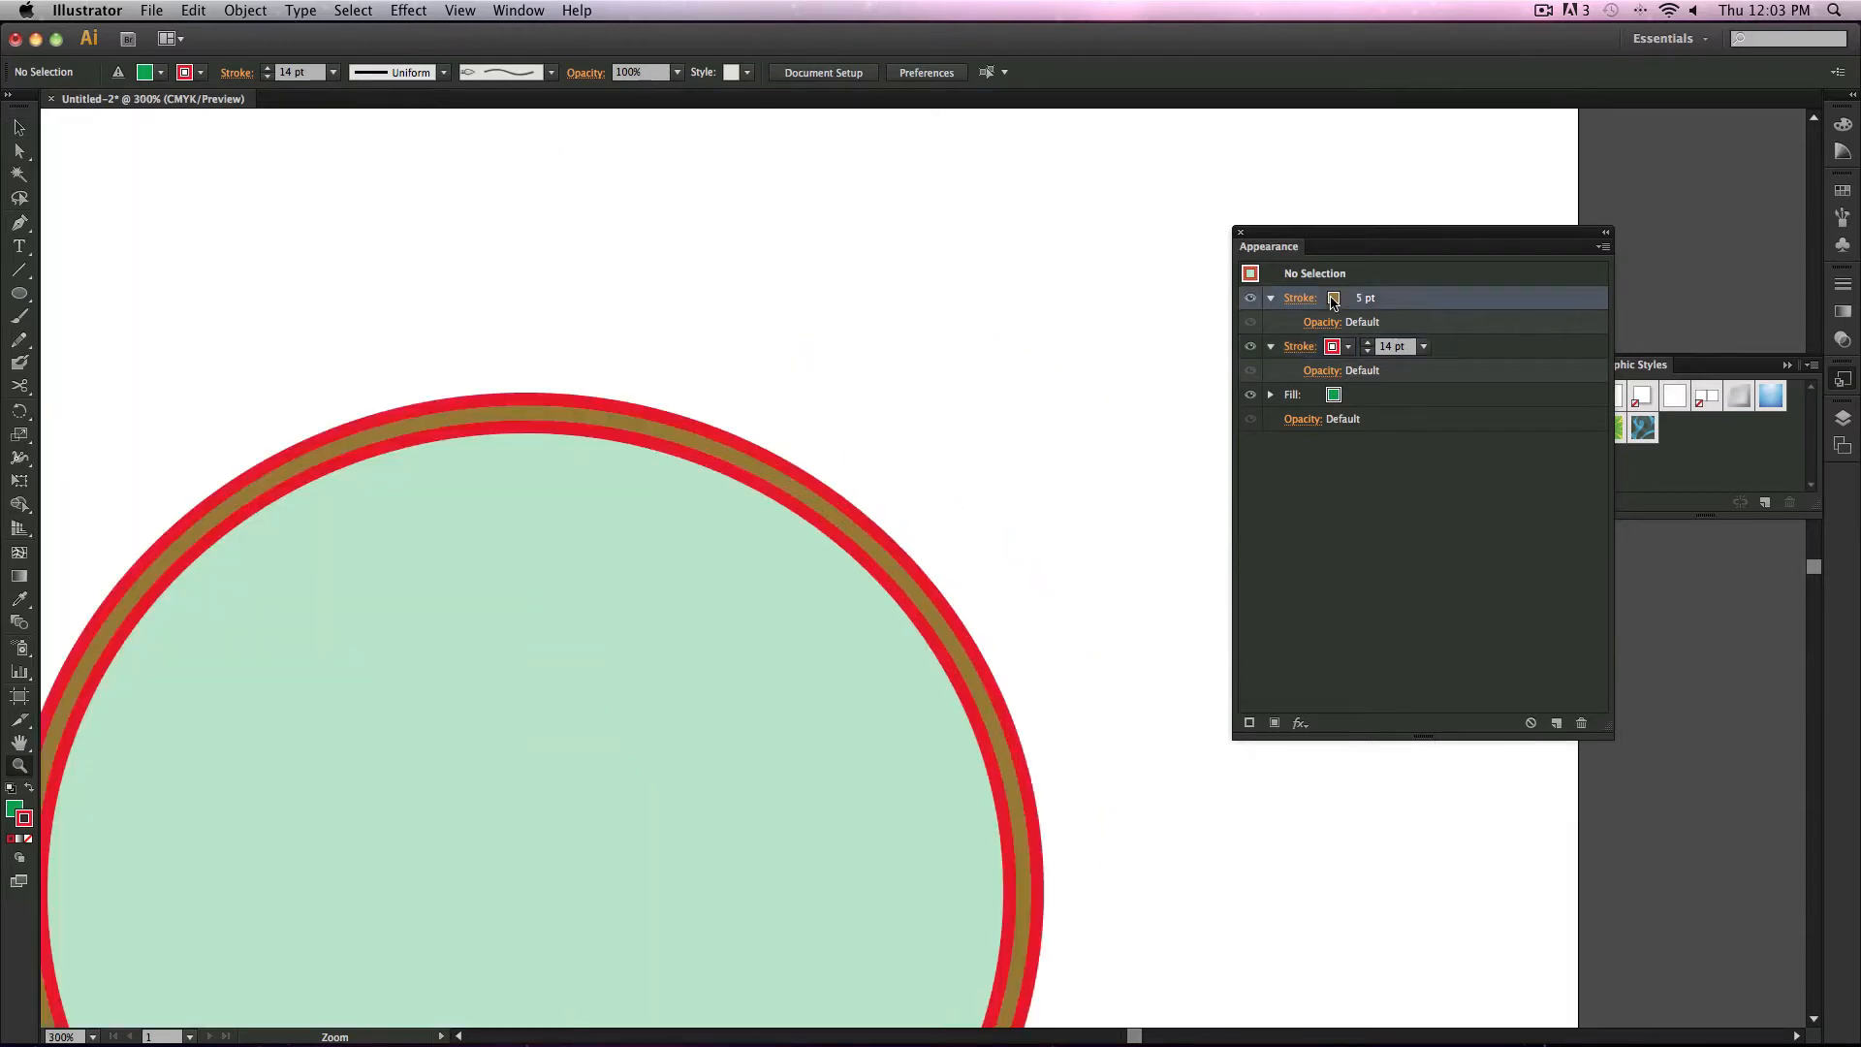
pyautogui.click(1423, 297)
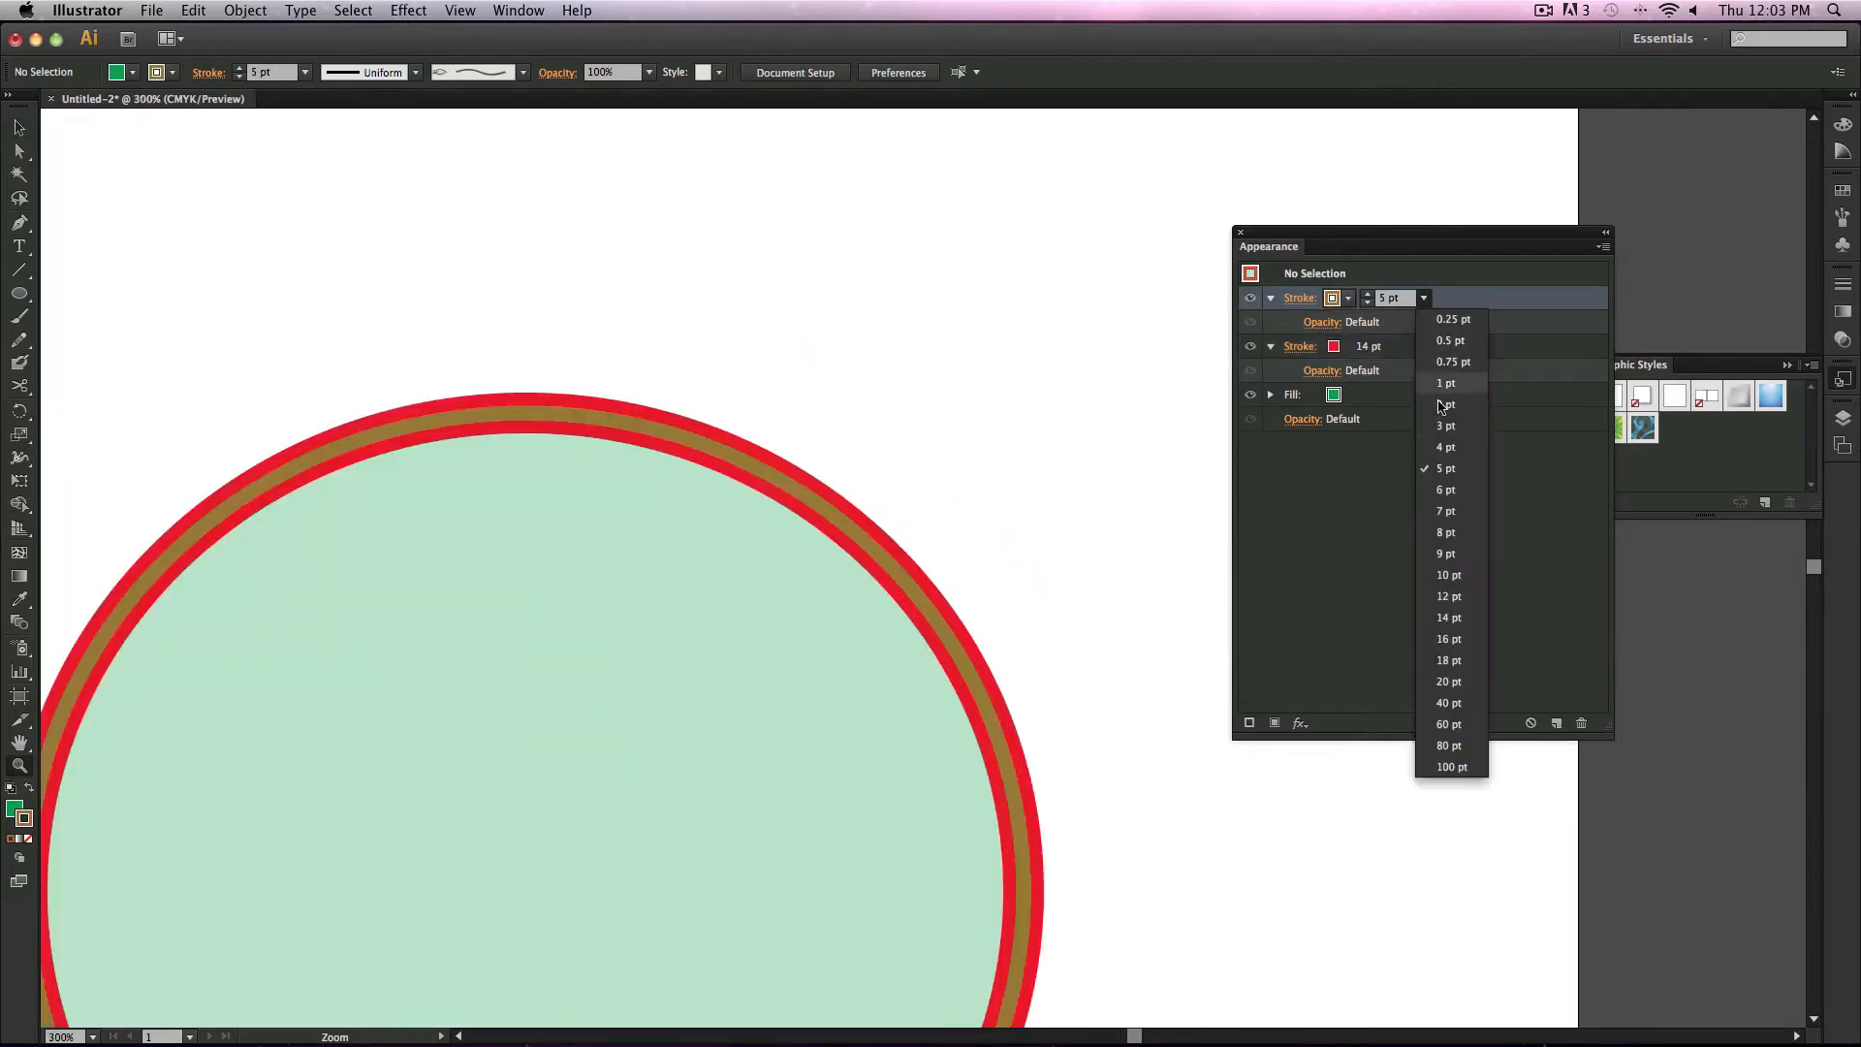
pyautogui.click(1454, 532)
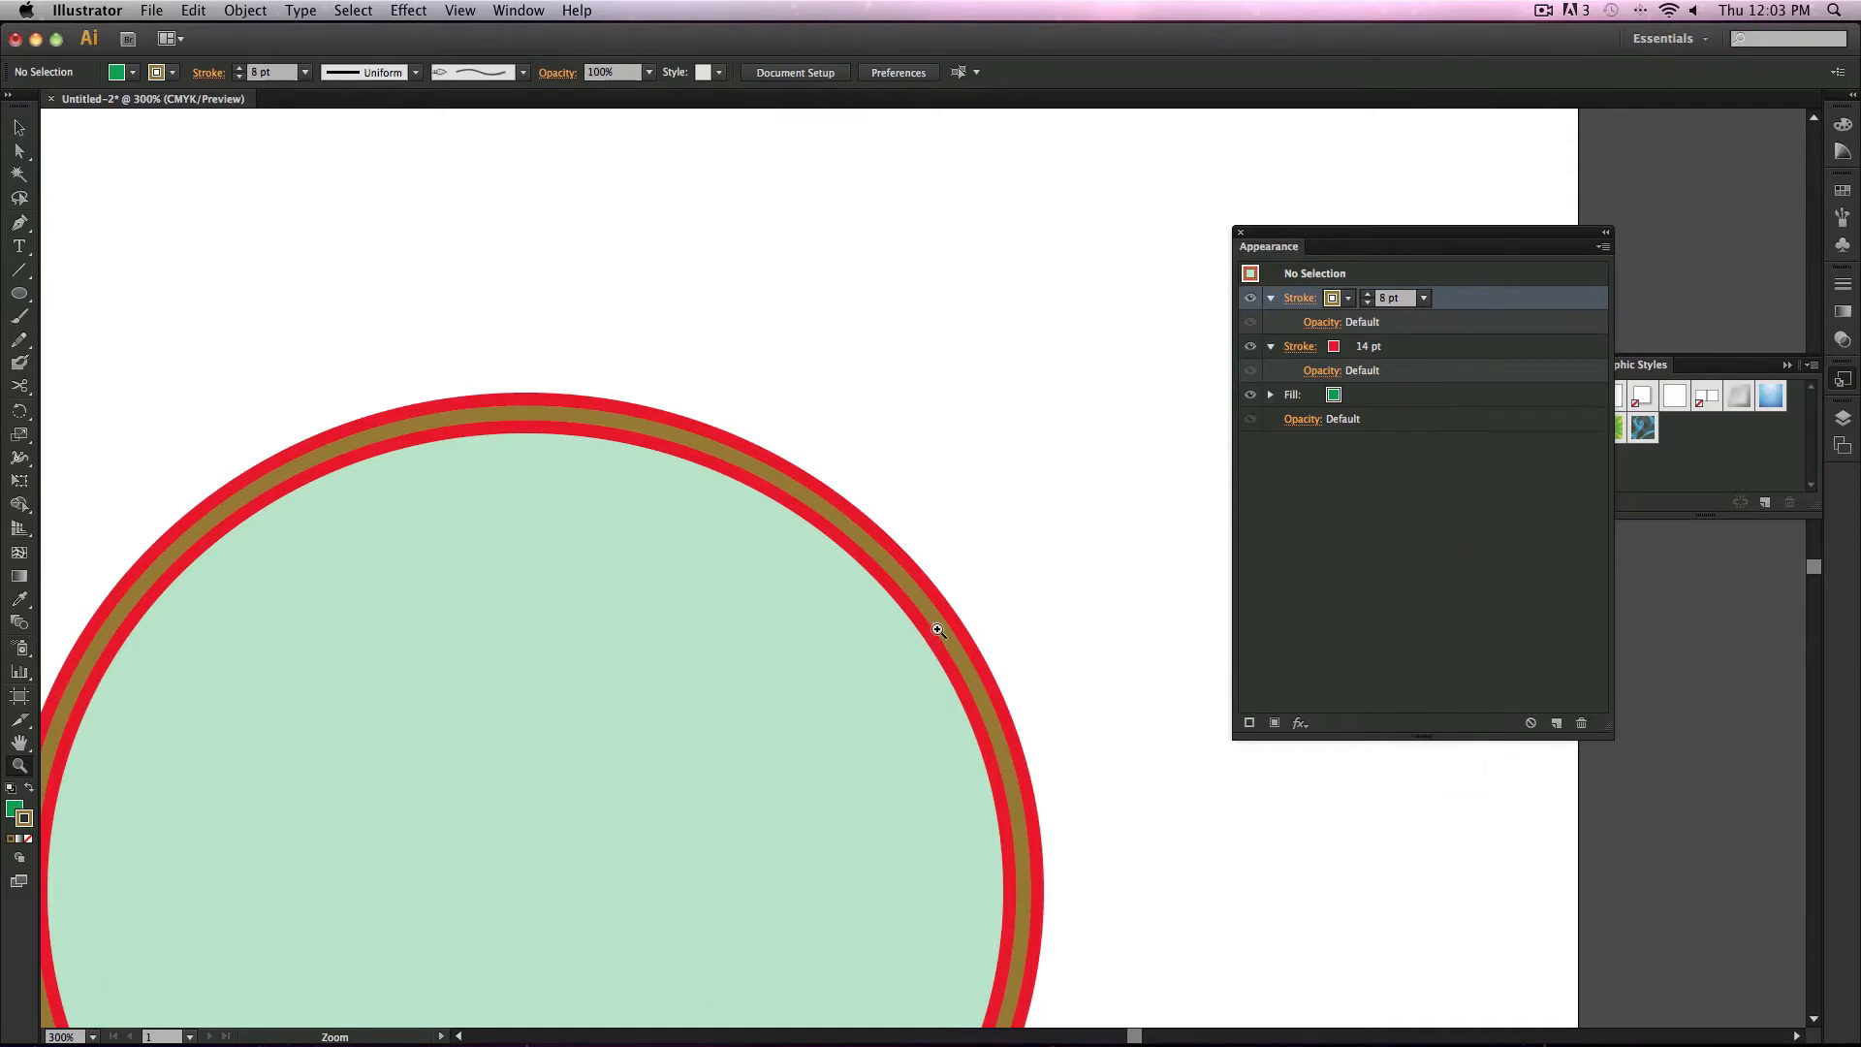
# Step: Select the ellipse and set its brown stroke's weight to 12 pt
pyautogui.moveTo(883, 595)
pyautogui.mouseDown()
pyautogui.moveTo(1067, 631)
pyautogui.moveTo(1092, 723)
pyautogui.mouseUp()
pyautogui.click(1423, 298)
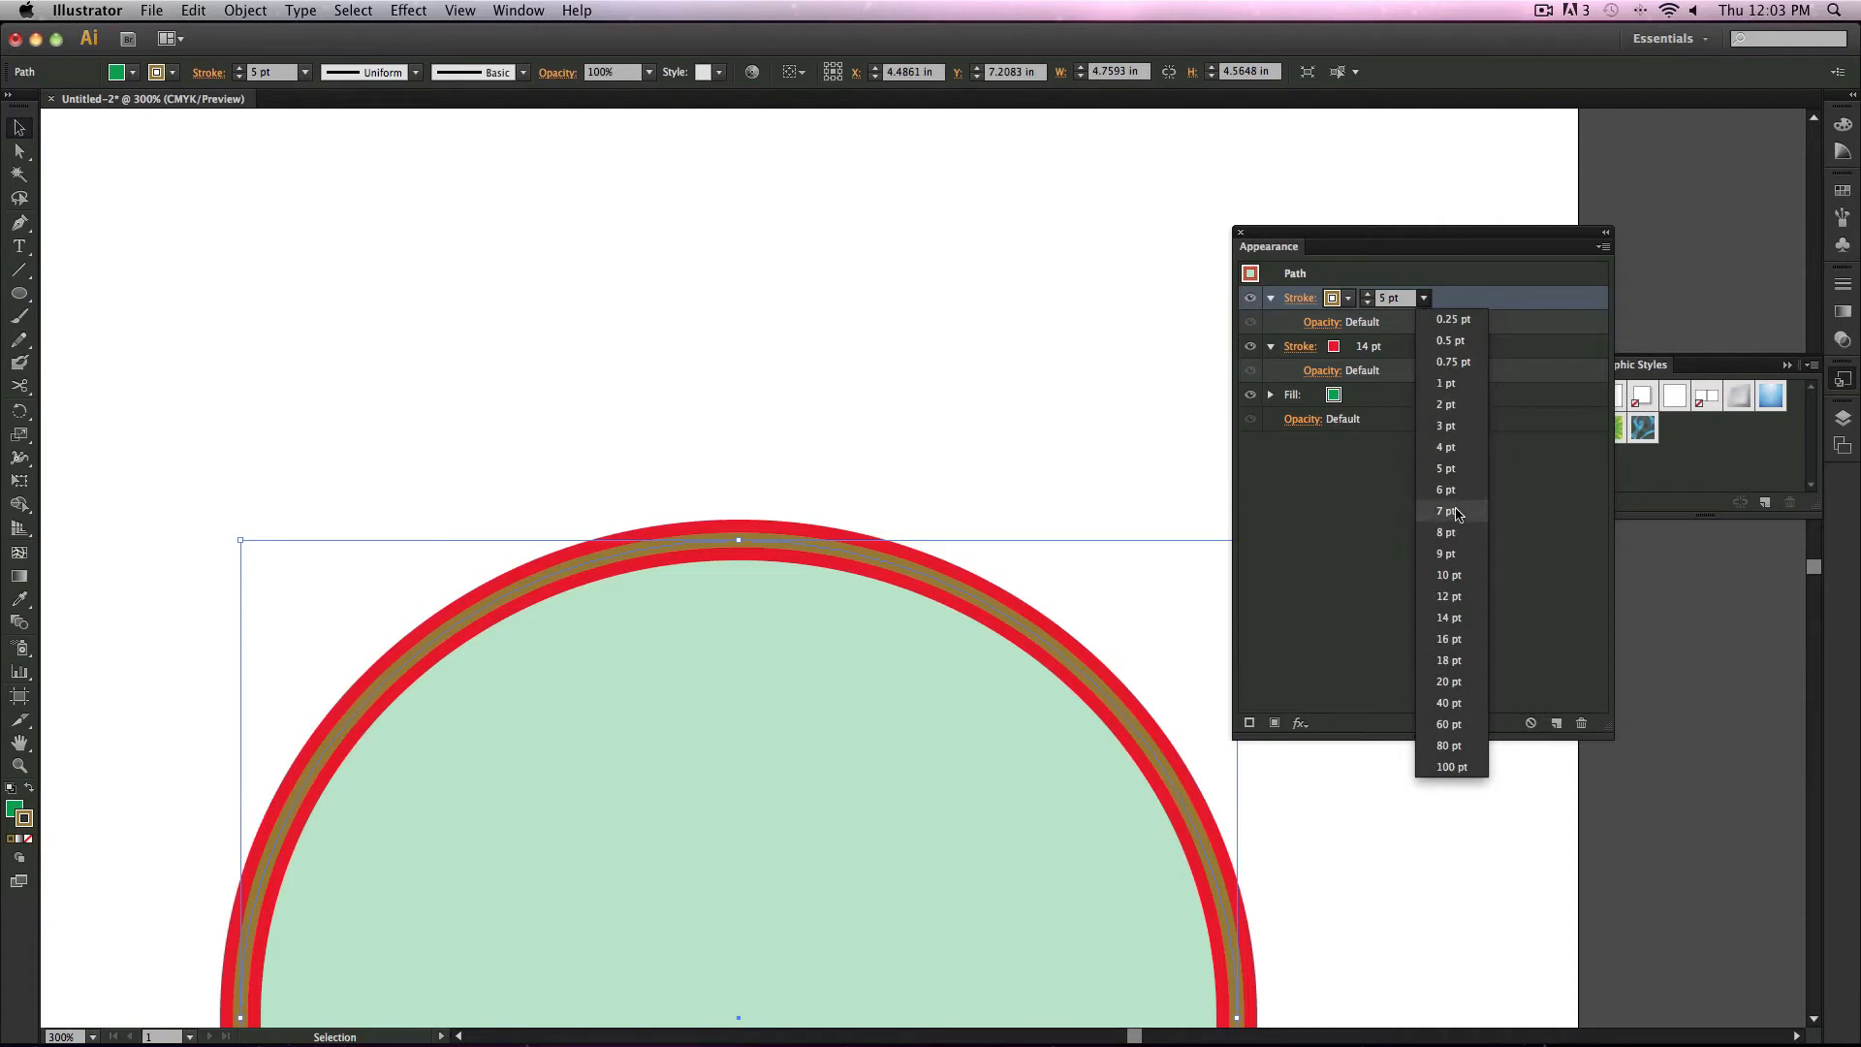
pyautogui.click(1462, 518)
pyautogui.click(1423, 297)
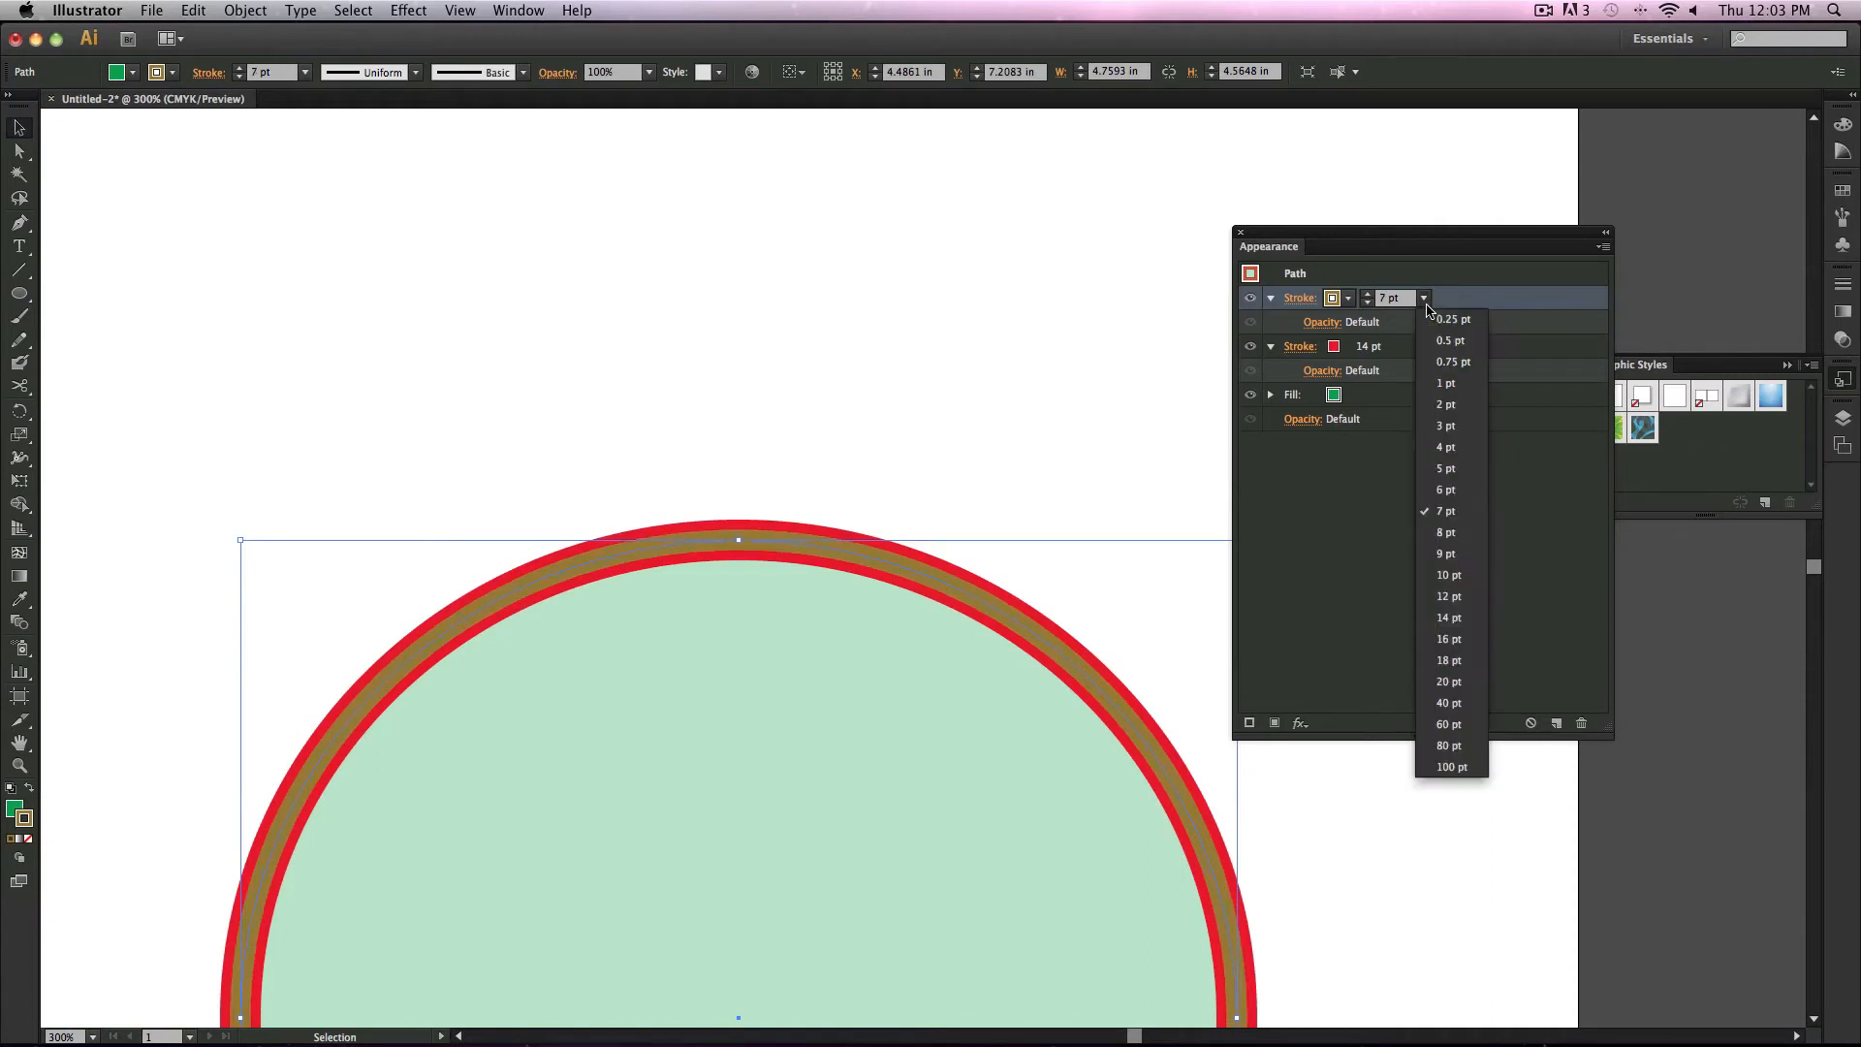
pyautogui.click(1448, 593)
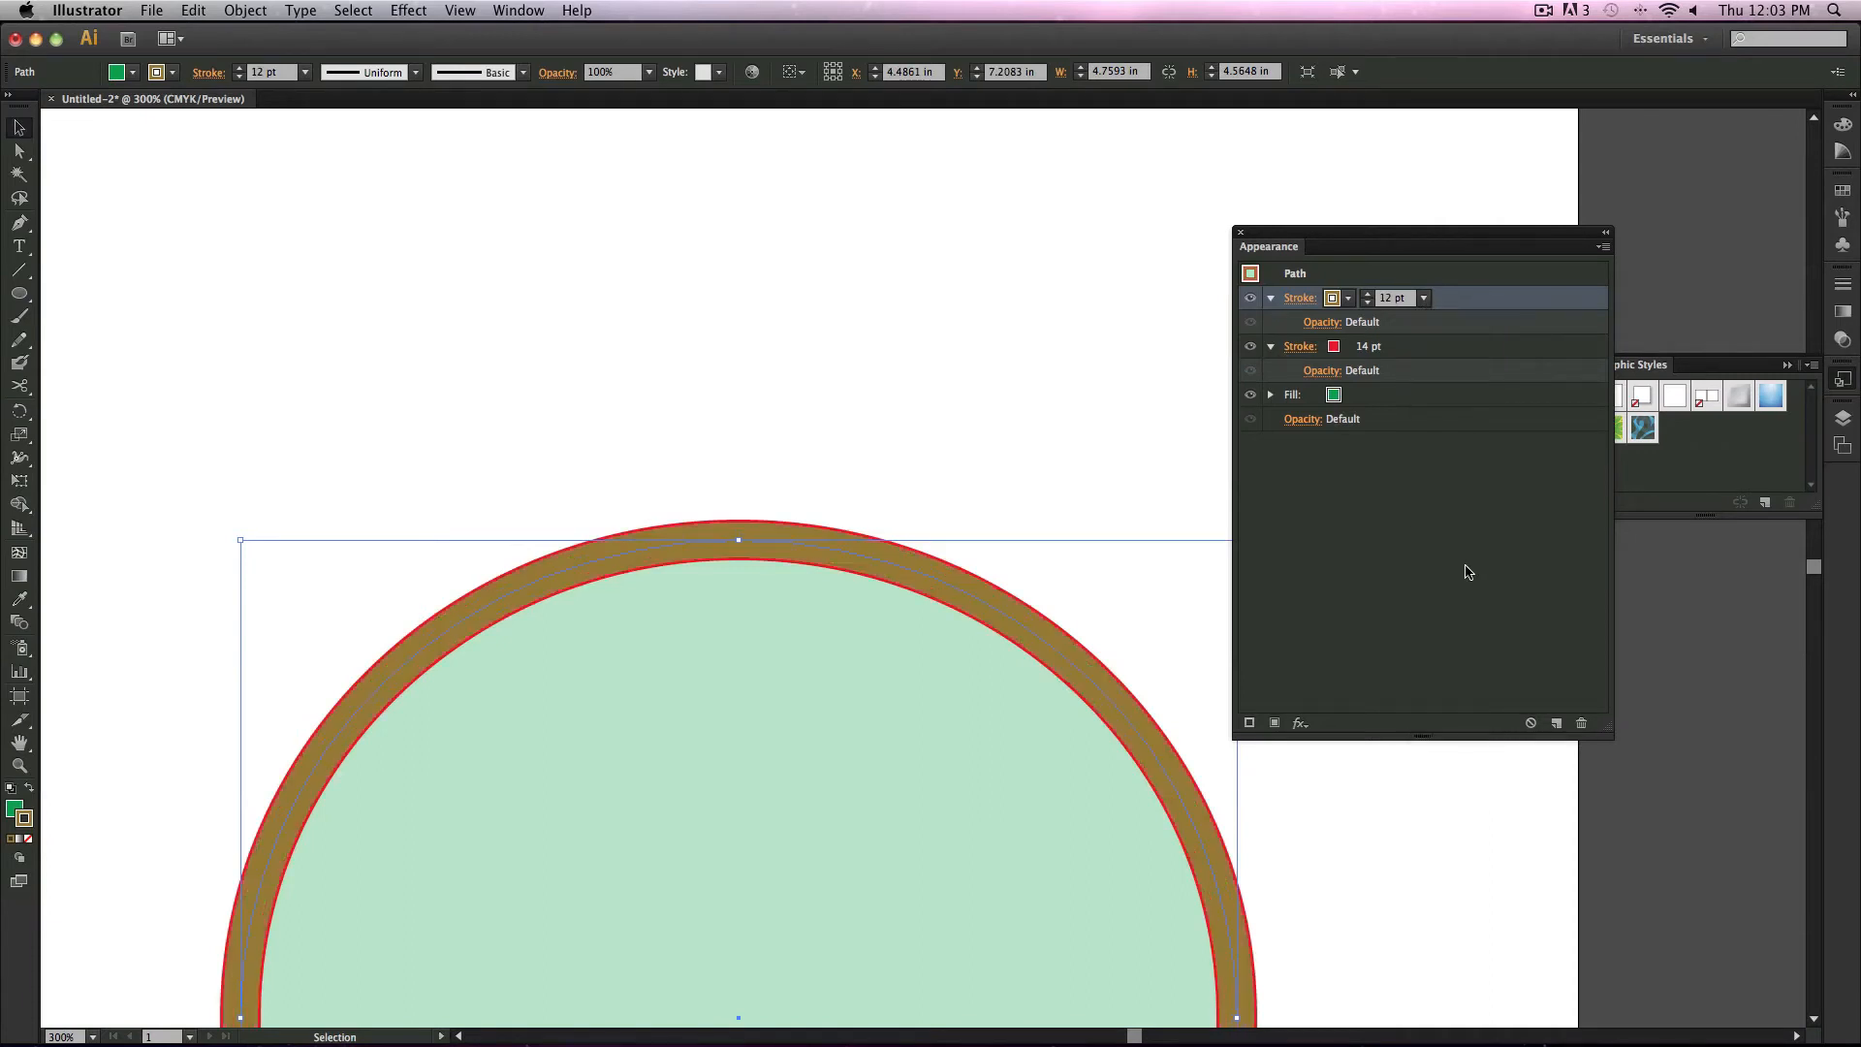
# Step: Open the brown stroke's options and add an arrowhead to the start of the path
pyautogui.click(1311, 304)
pyautogui.click(1306, 301)
pyautogui.click(1305, 301)
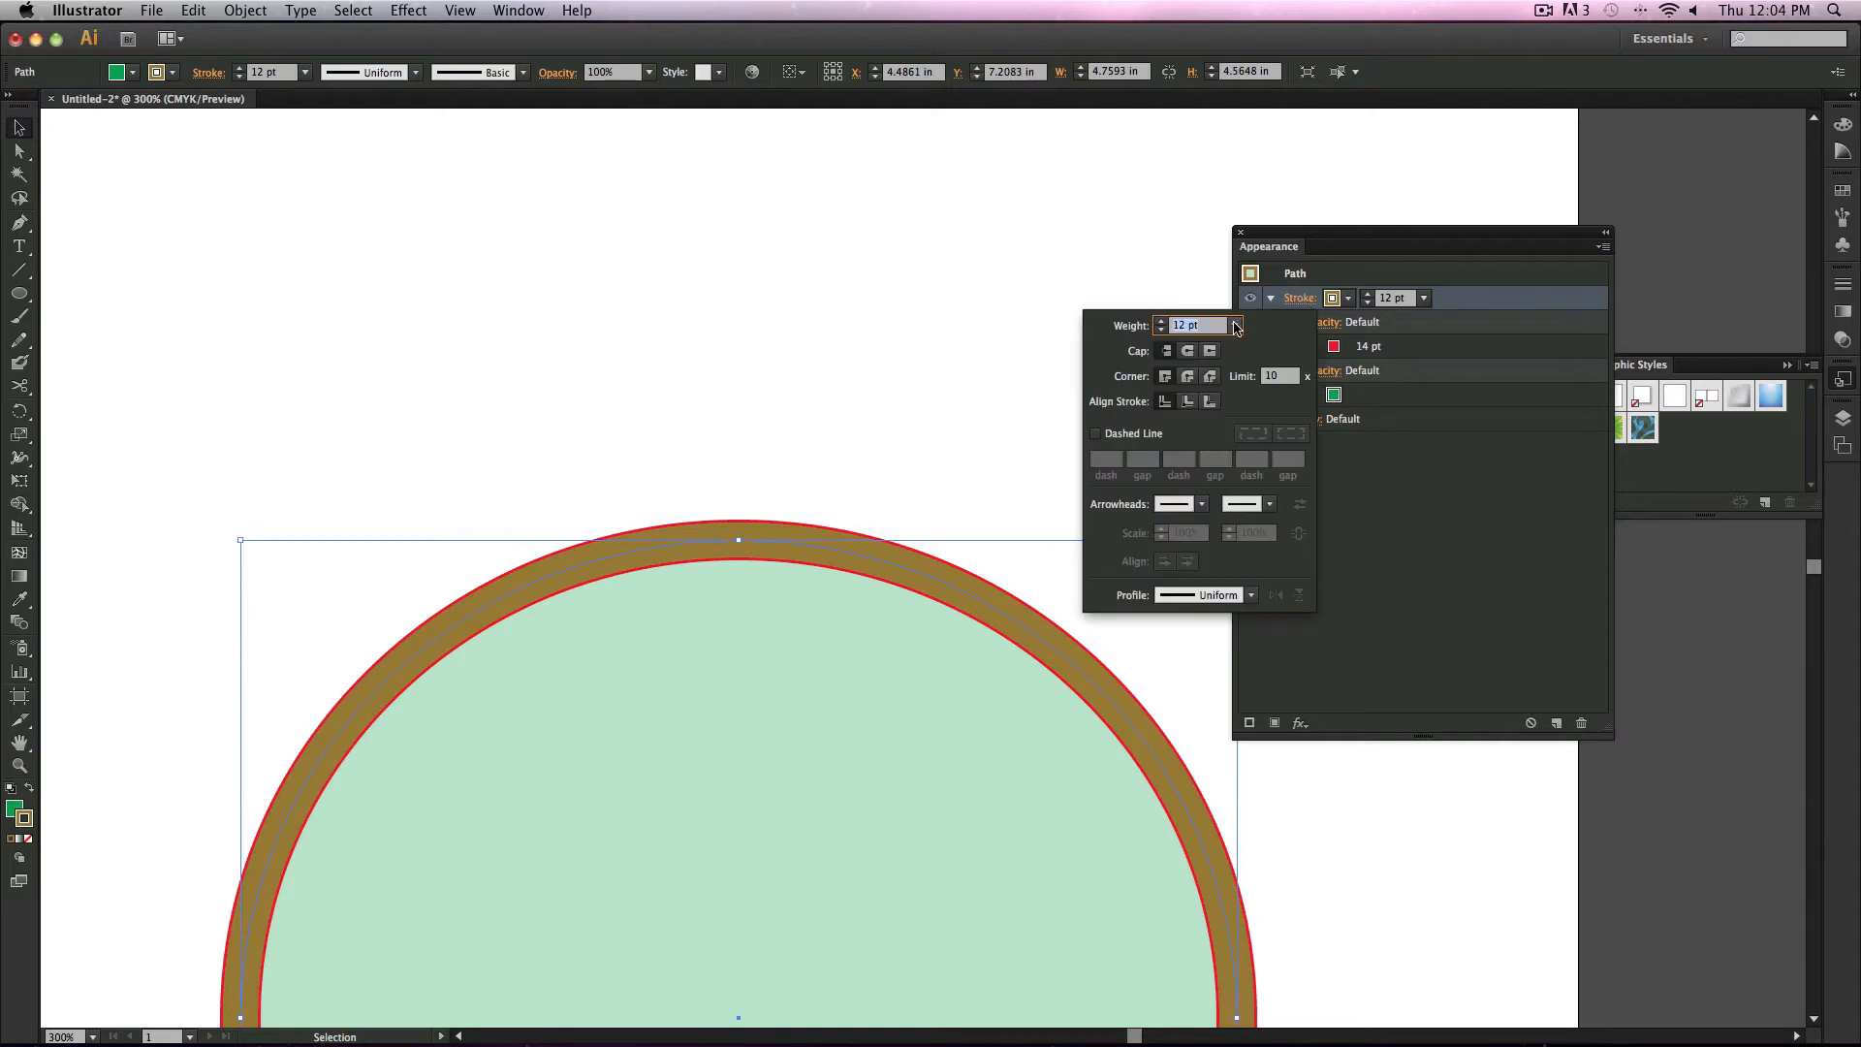
pyautogui.click(1195, 505)
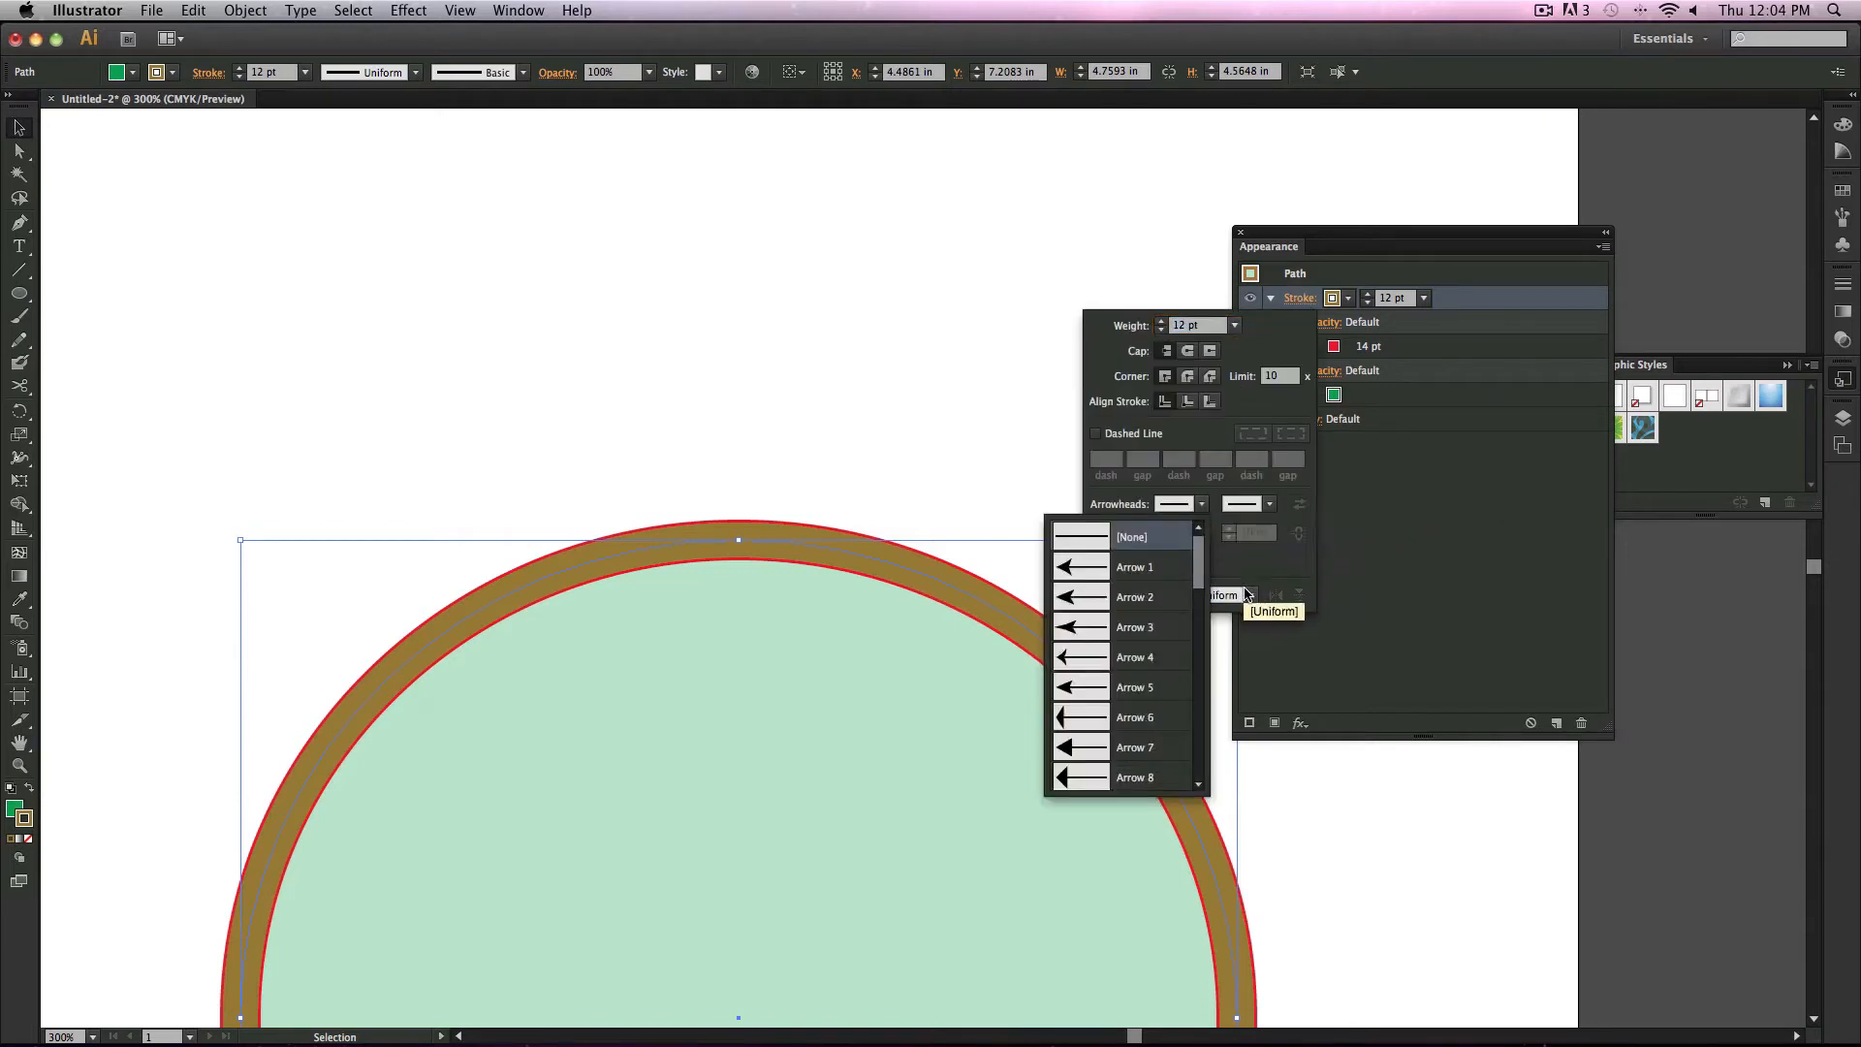
pyautogui.click(1192, 520)
pyautogui.click(1200, 505)
pyautogui.click(1103, 577)
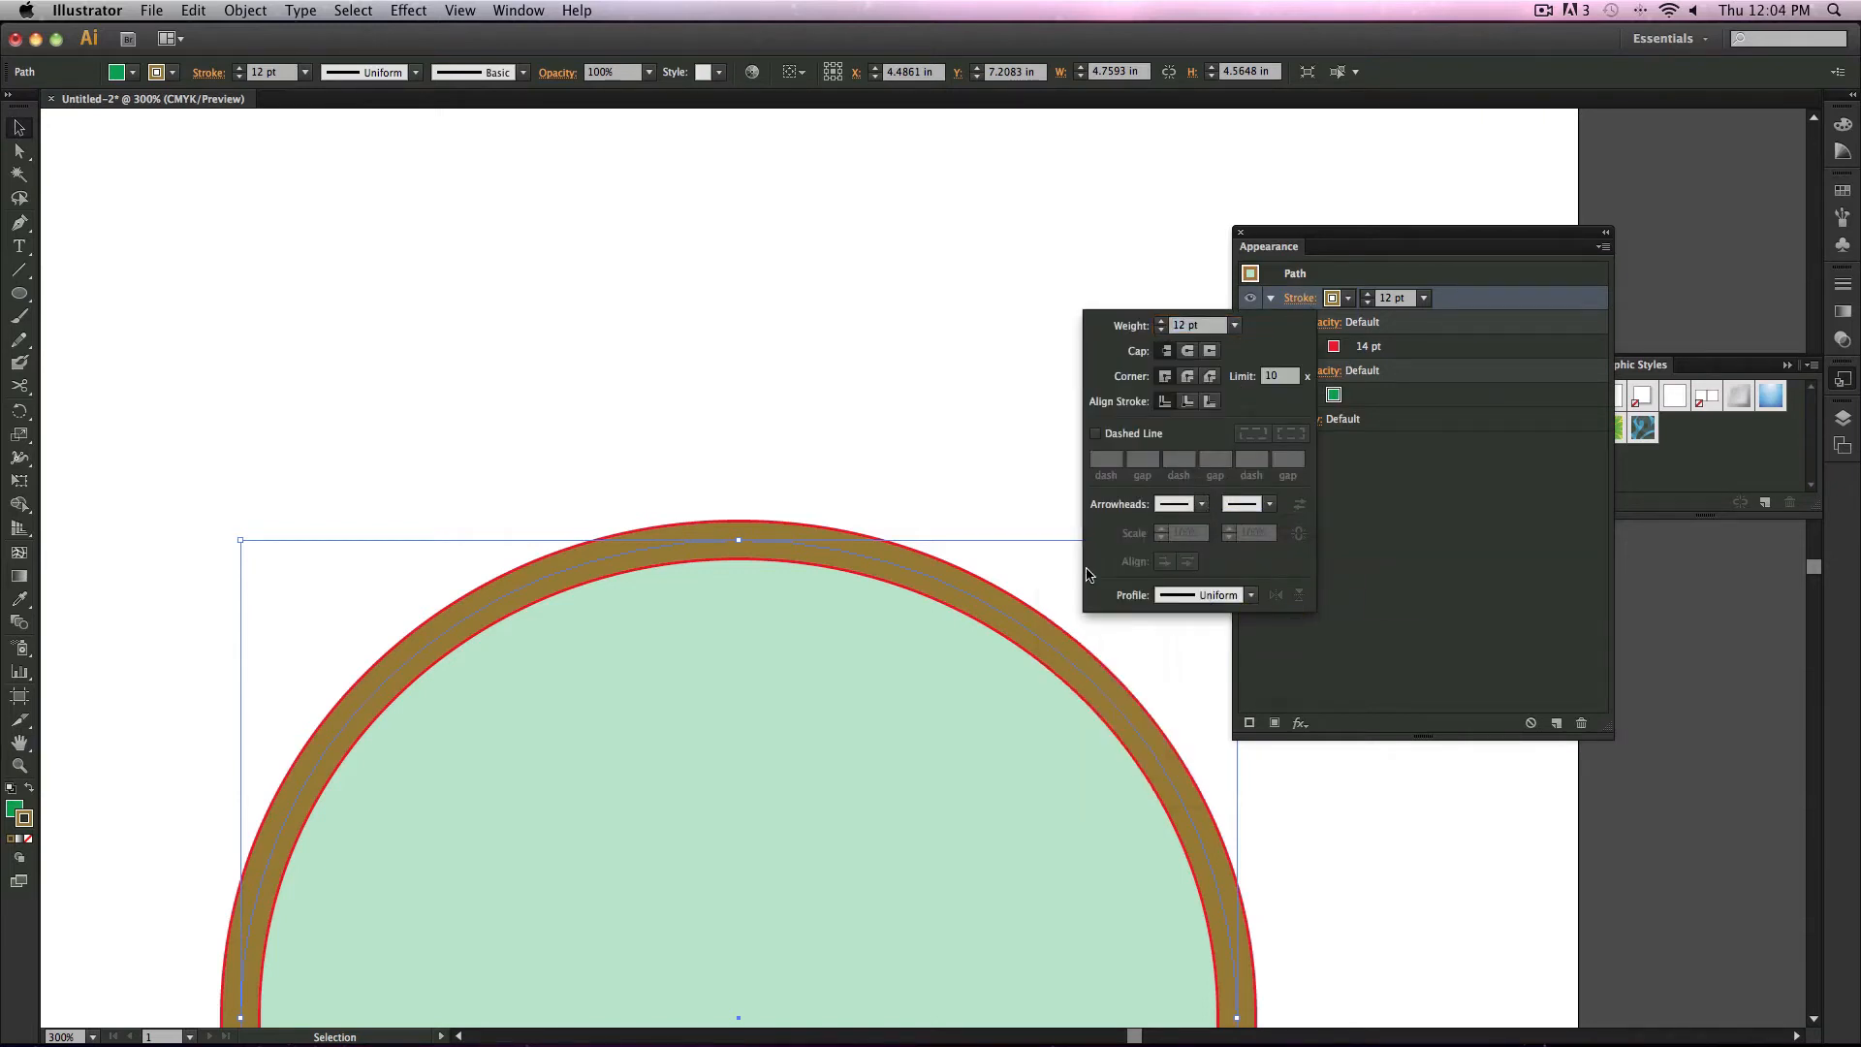
pyautogui.press('Escape')
# Step: With nothing selected, give the red stroke a tapered width profile and the Arrow 35 start arrowhead
pyautogui.press('z')
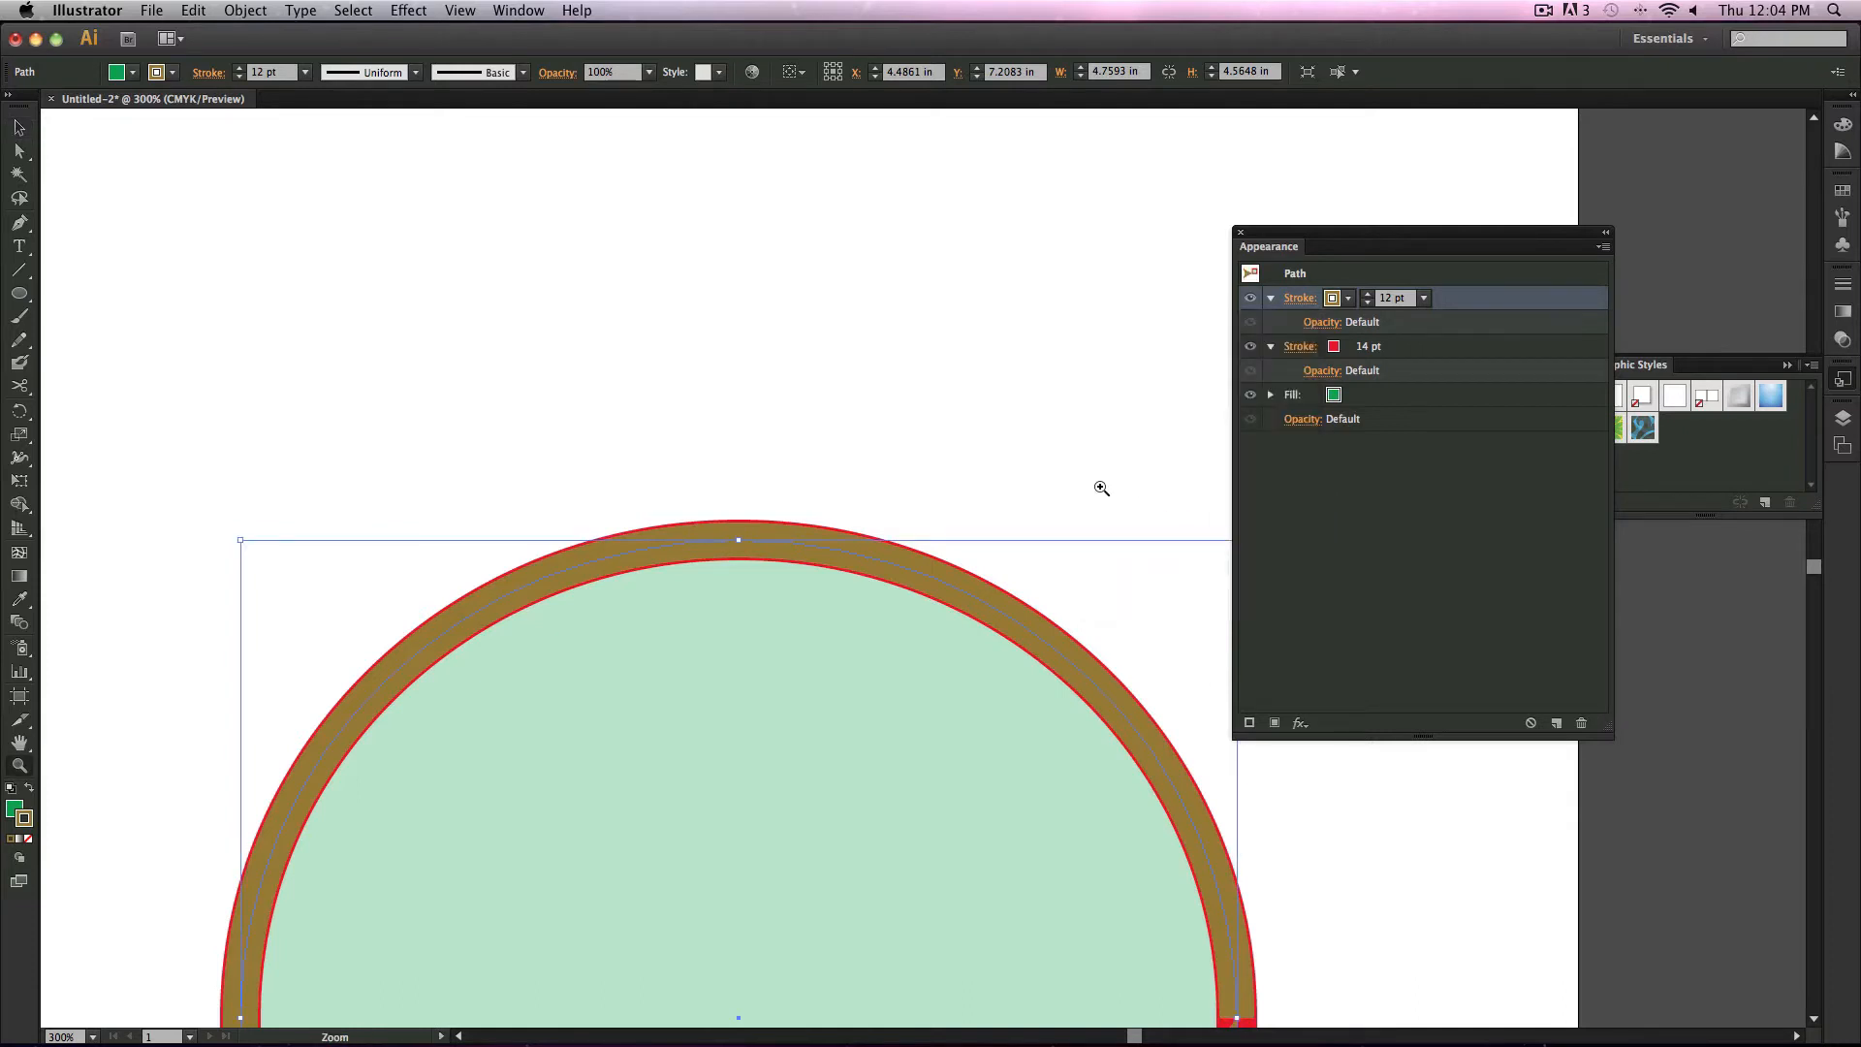
pyautogui.keyDown('alt'); pyautogui.click(1115, 582); pyautogui.keyUp('alt')
pyautogui.keyDown('alt'); pyautogui.click(1118, 587); pyautogui.keyUp('alt')
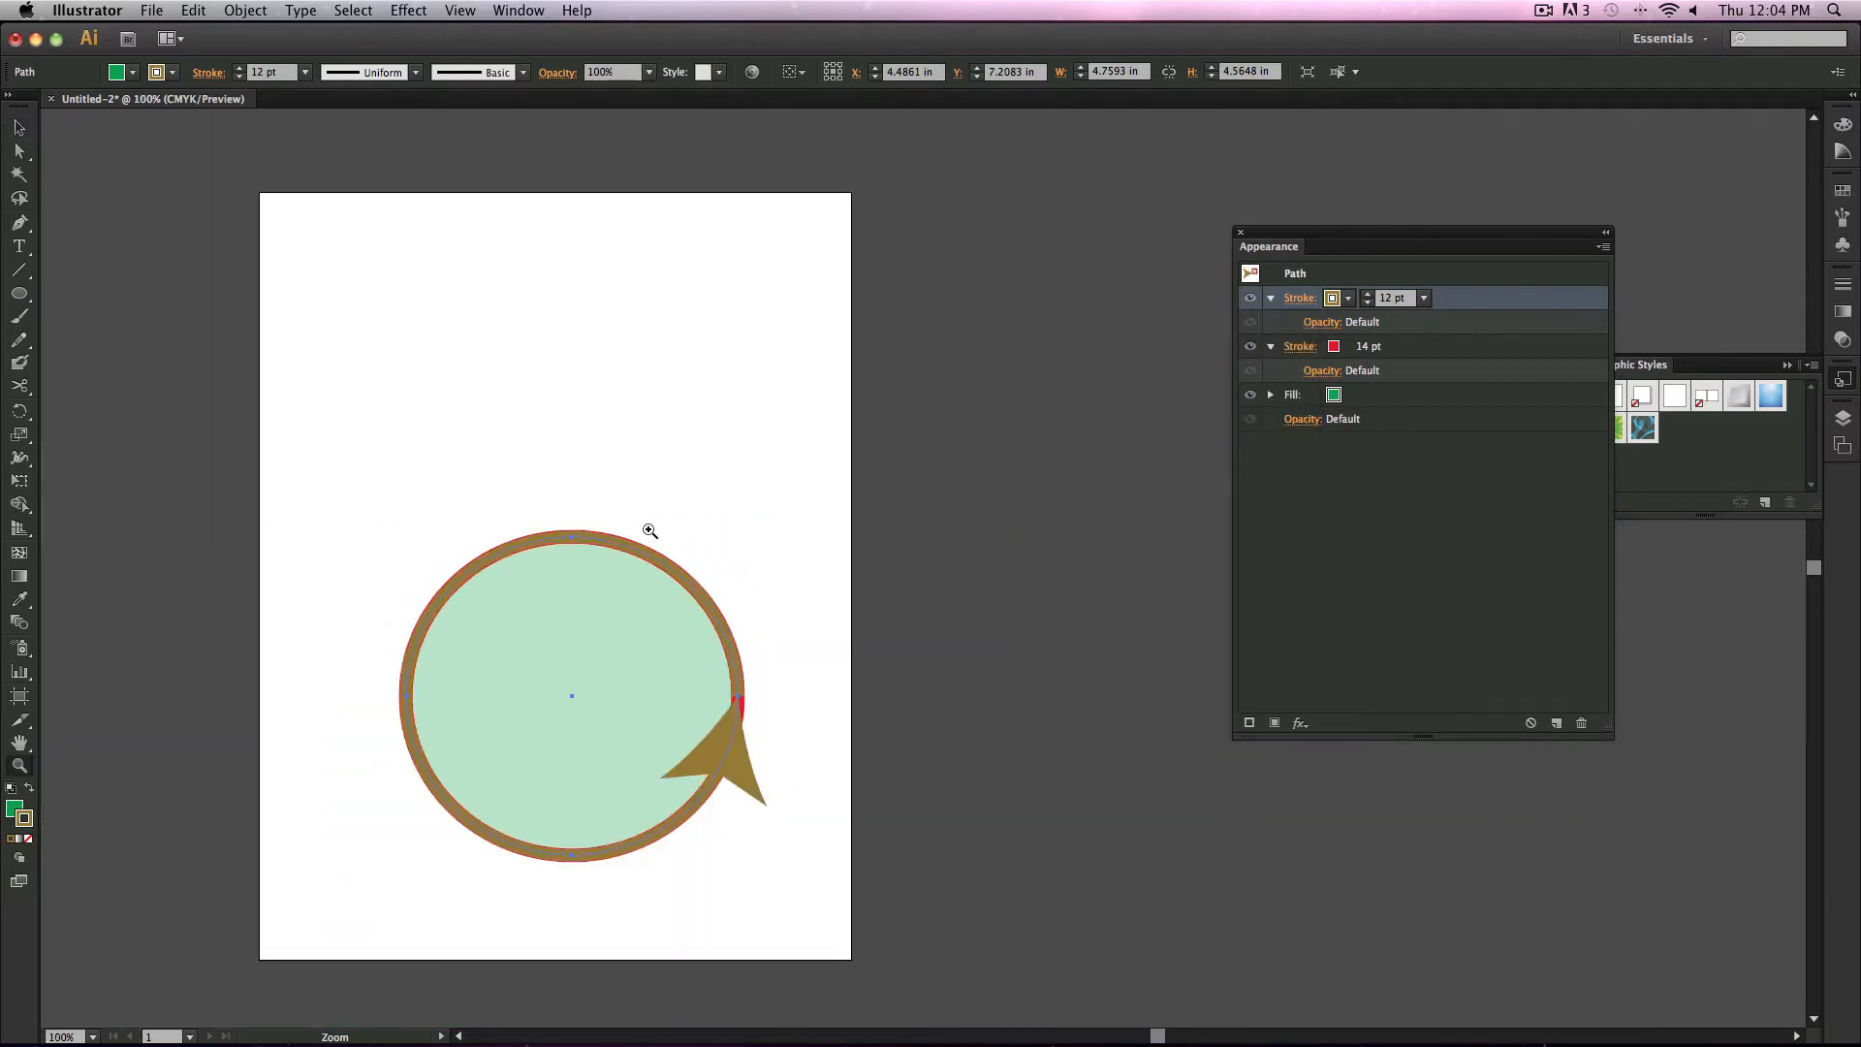
pyautogui.click(17, 129)
pyautogui.click(95, 160)
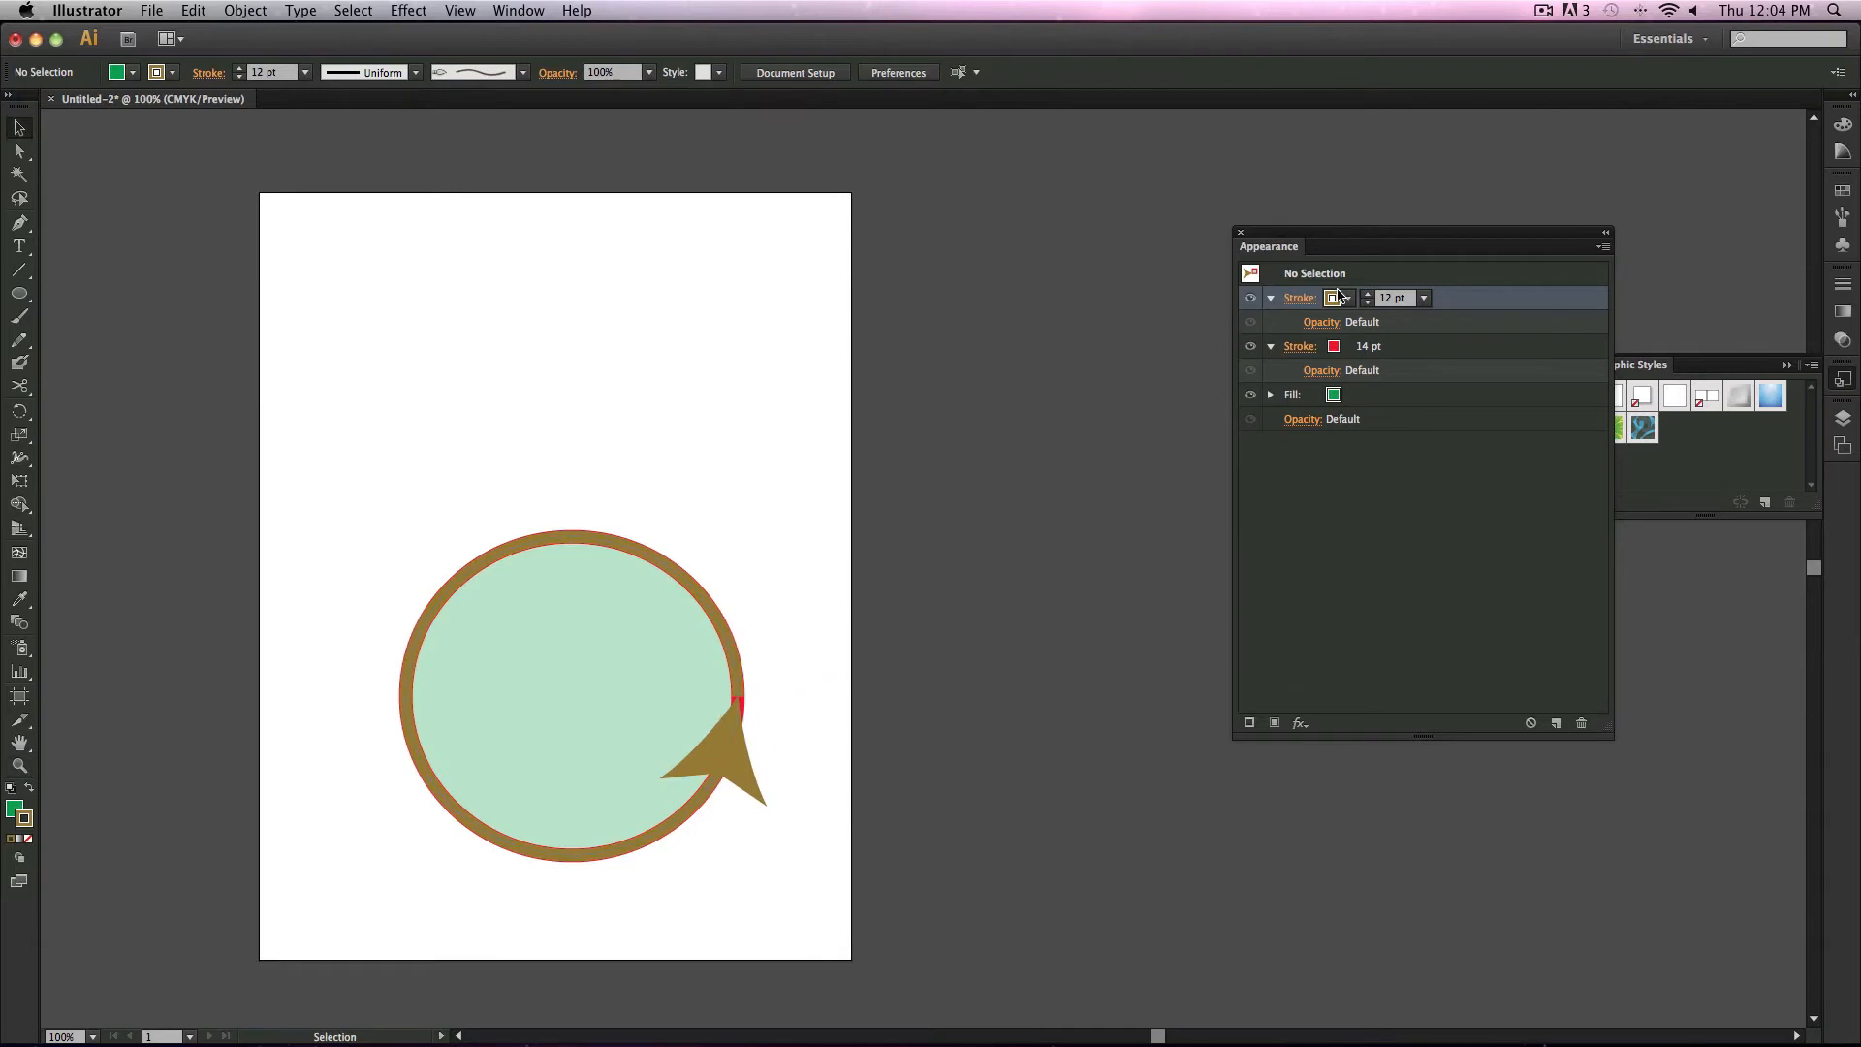
pyautogui.click(1300, 347)
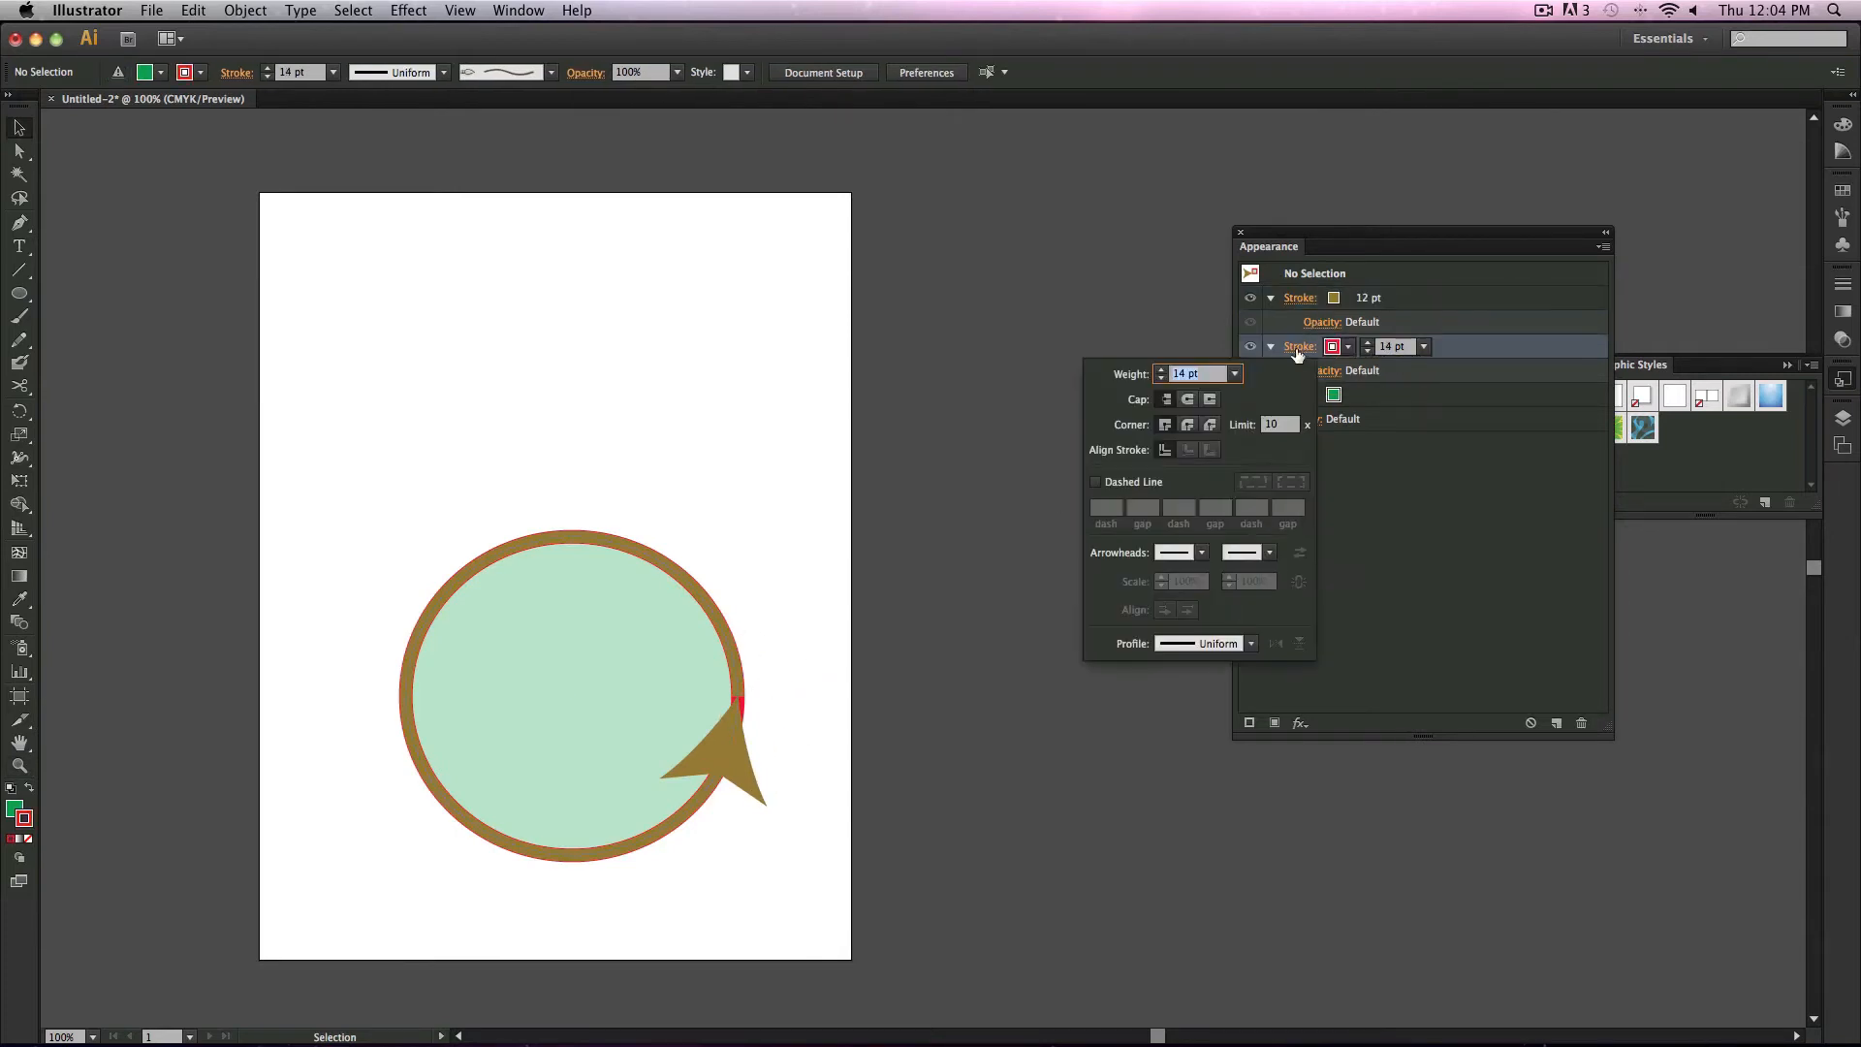
pyautogui.click(1300, 346)
pyautogui.click(1300, 346)
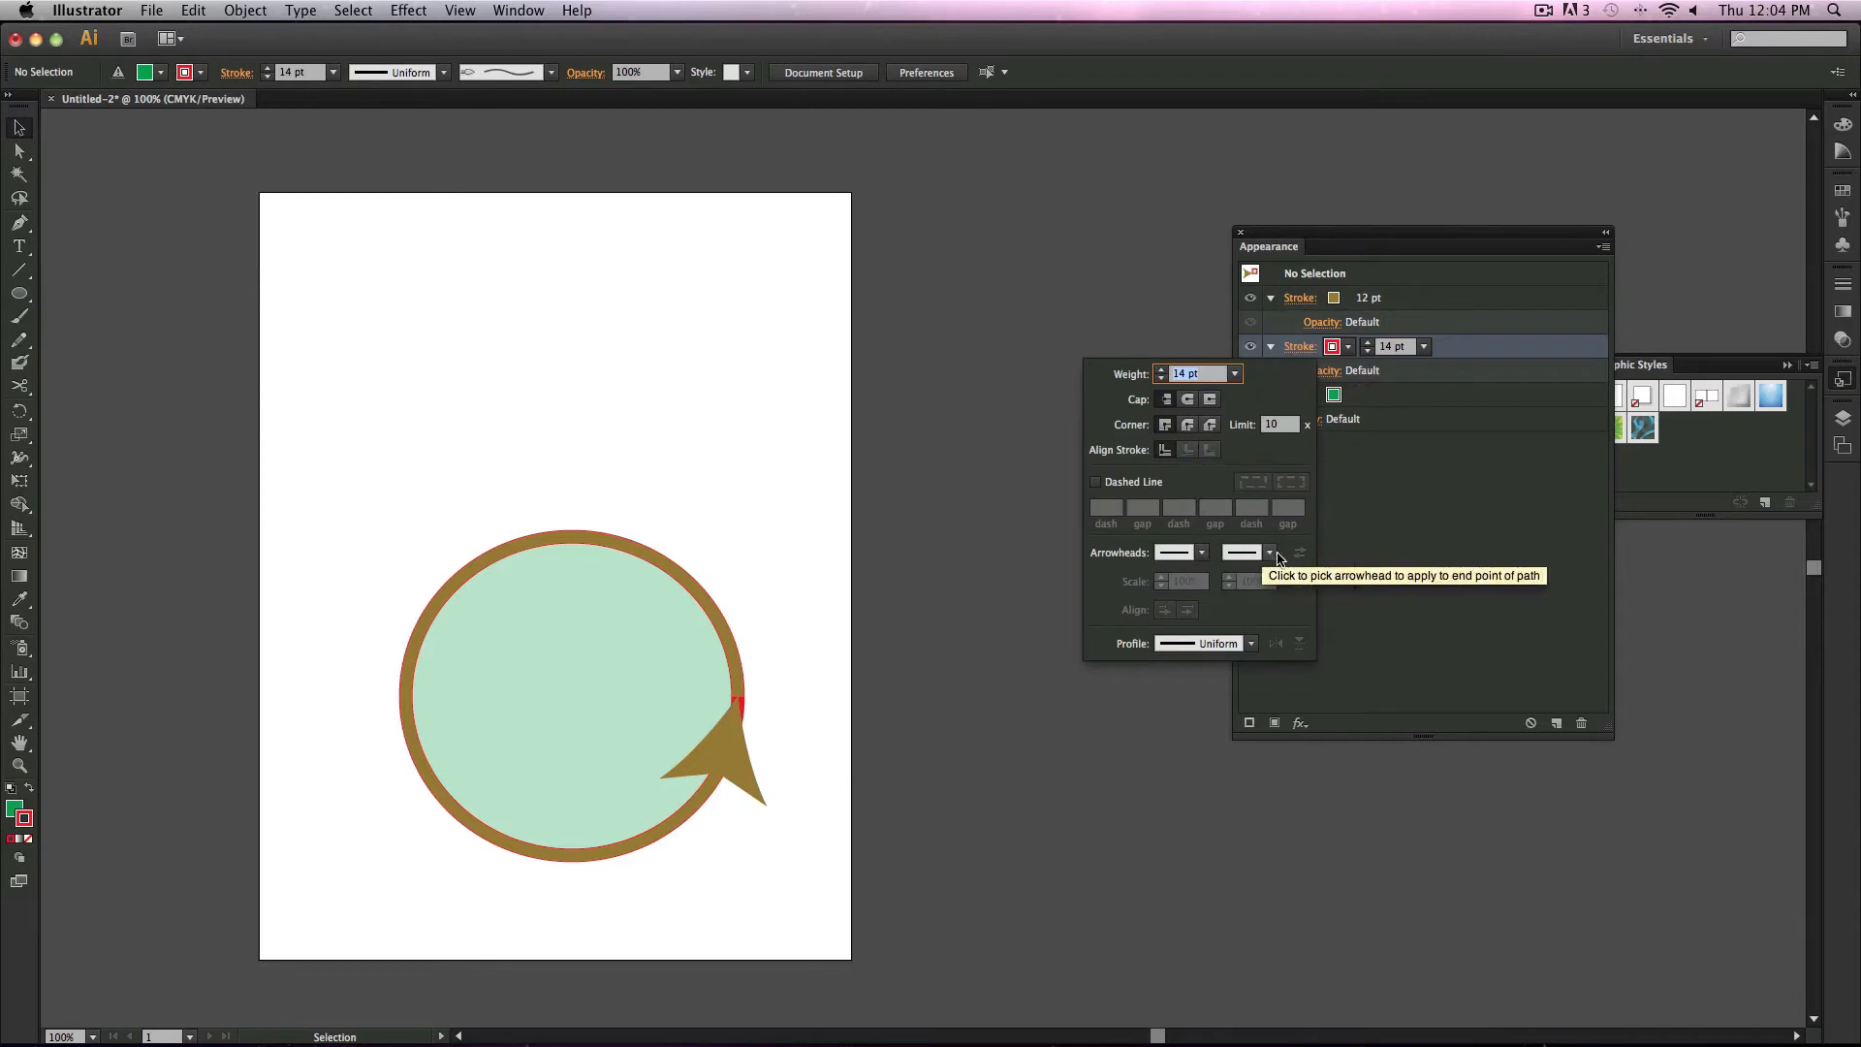
pyautogui.click(1227, 706)
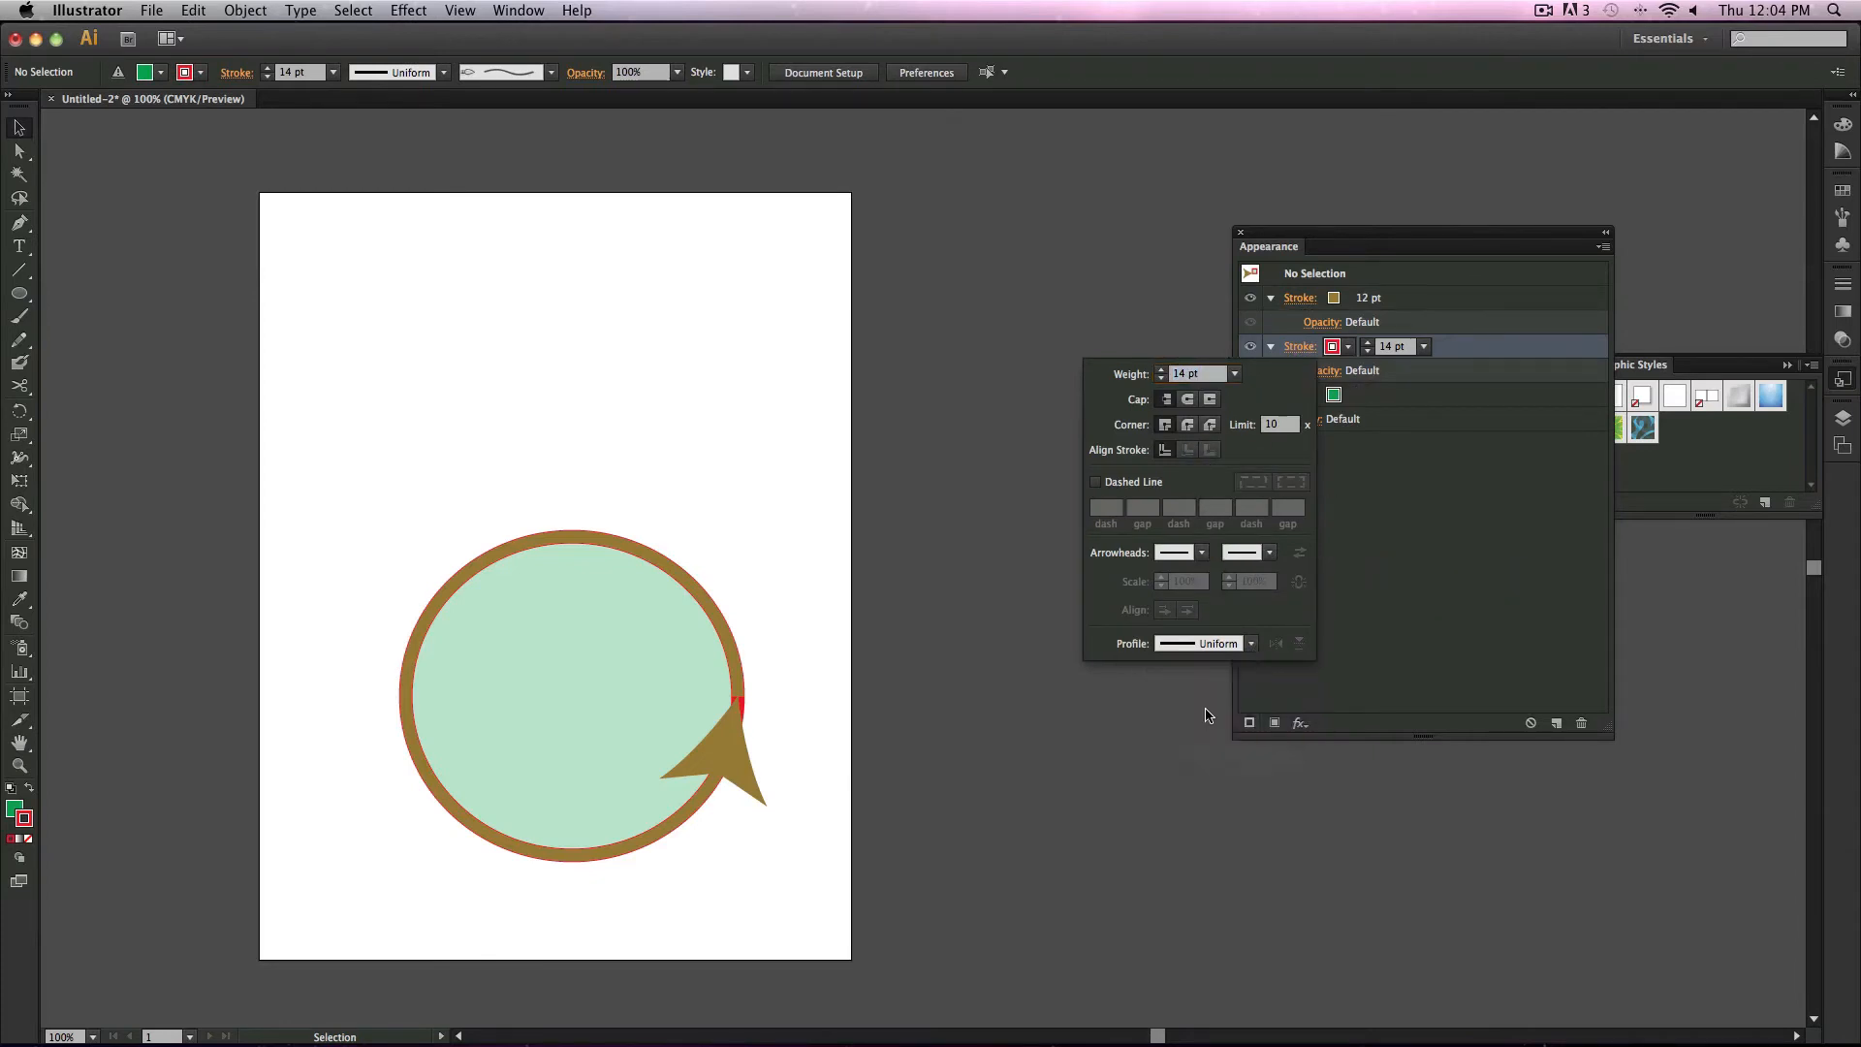
pyautogui.click(1229, 645)
pyautogui.click(1199, 551)
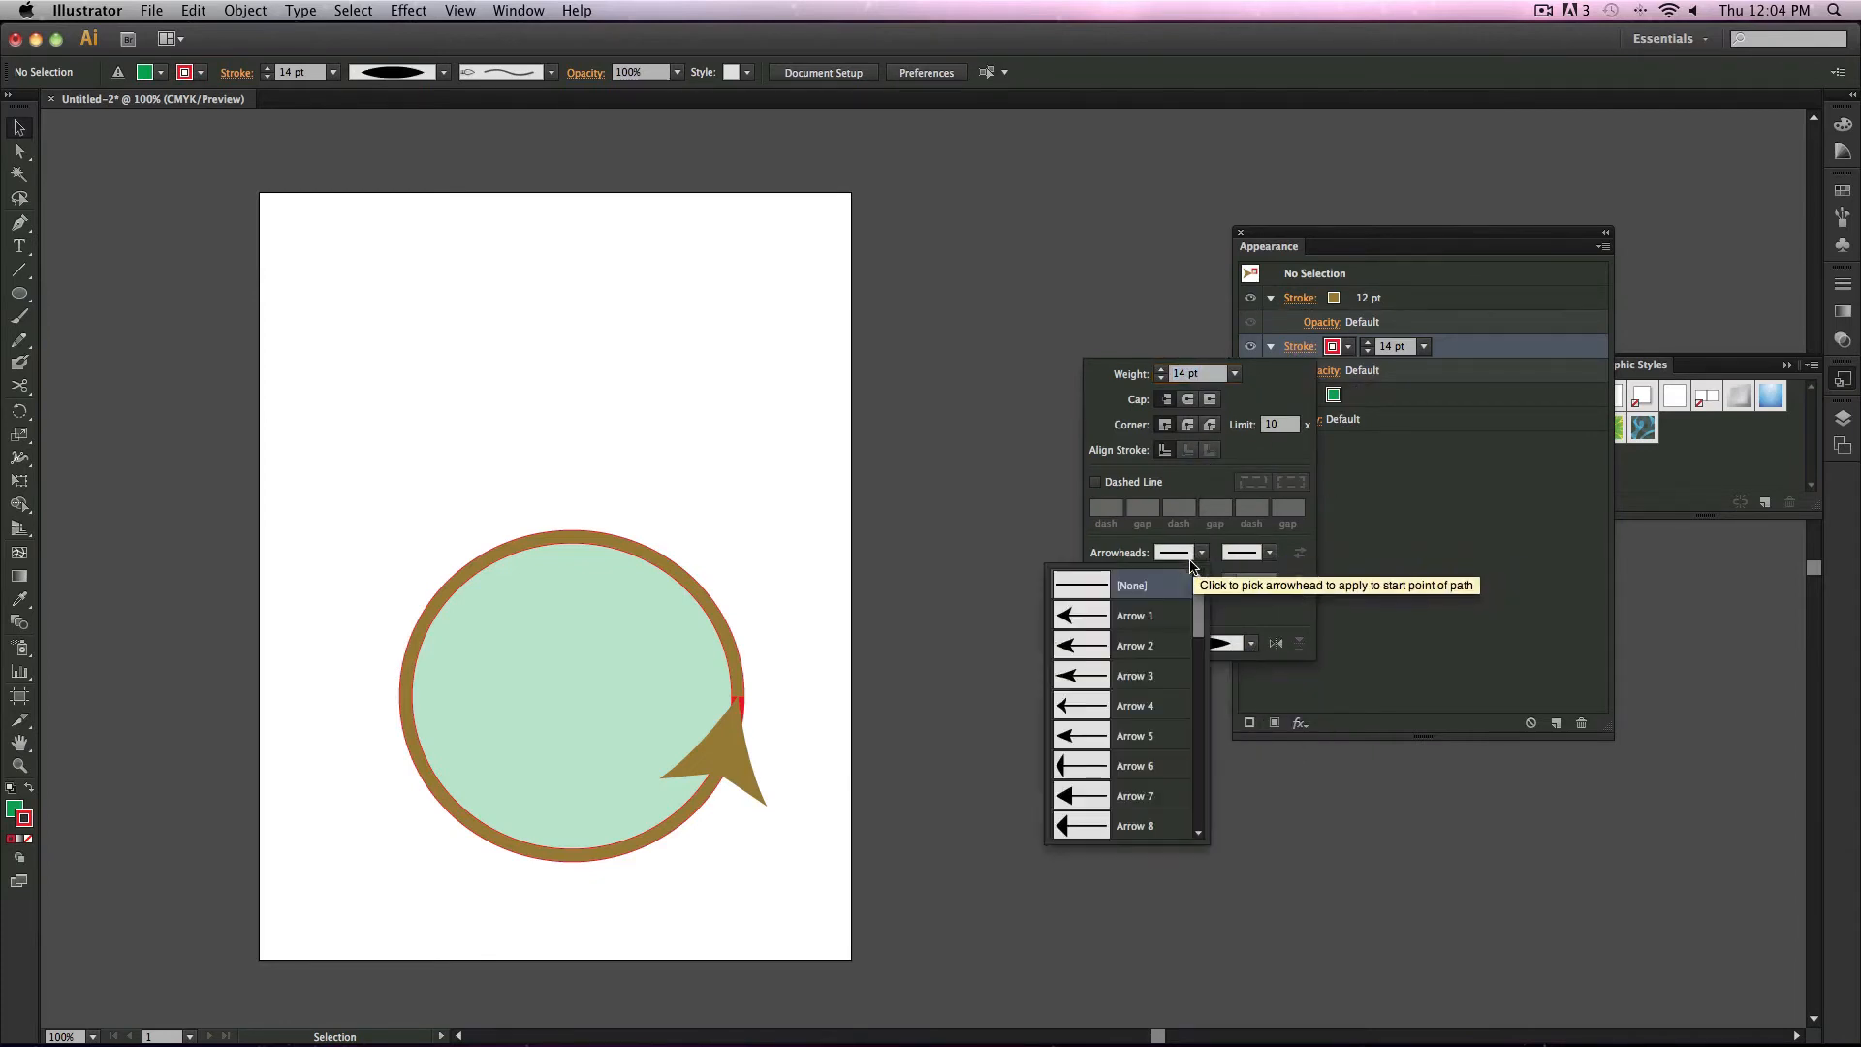
pyautogui.scroll(-10, 1144, 679)
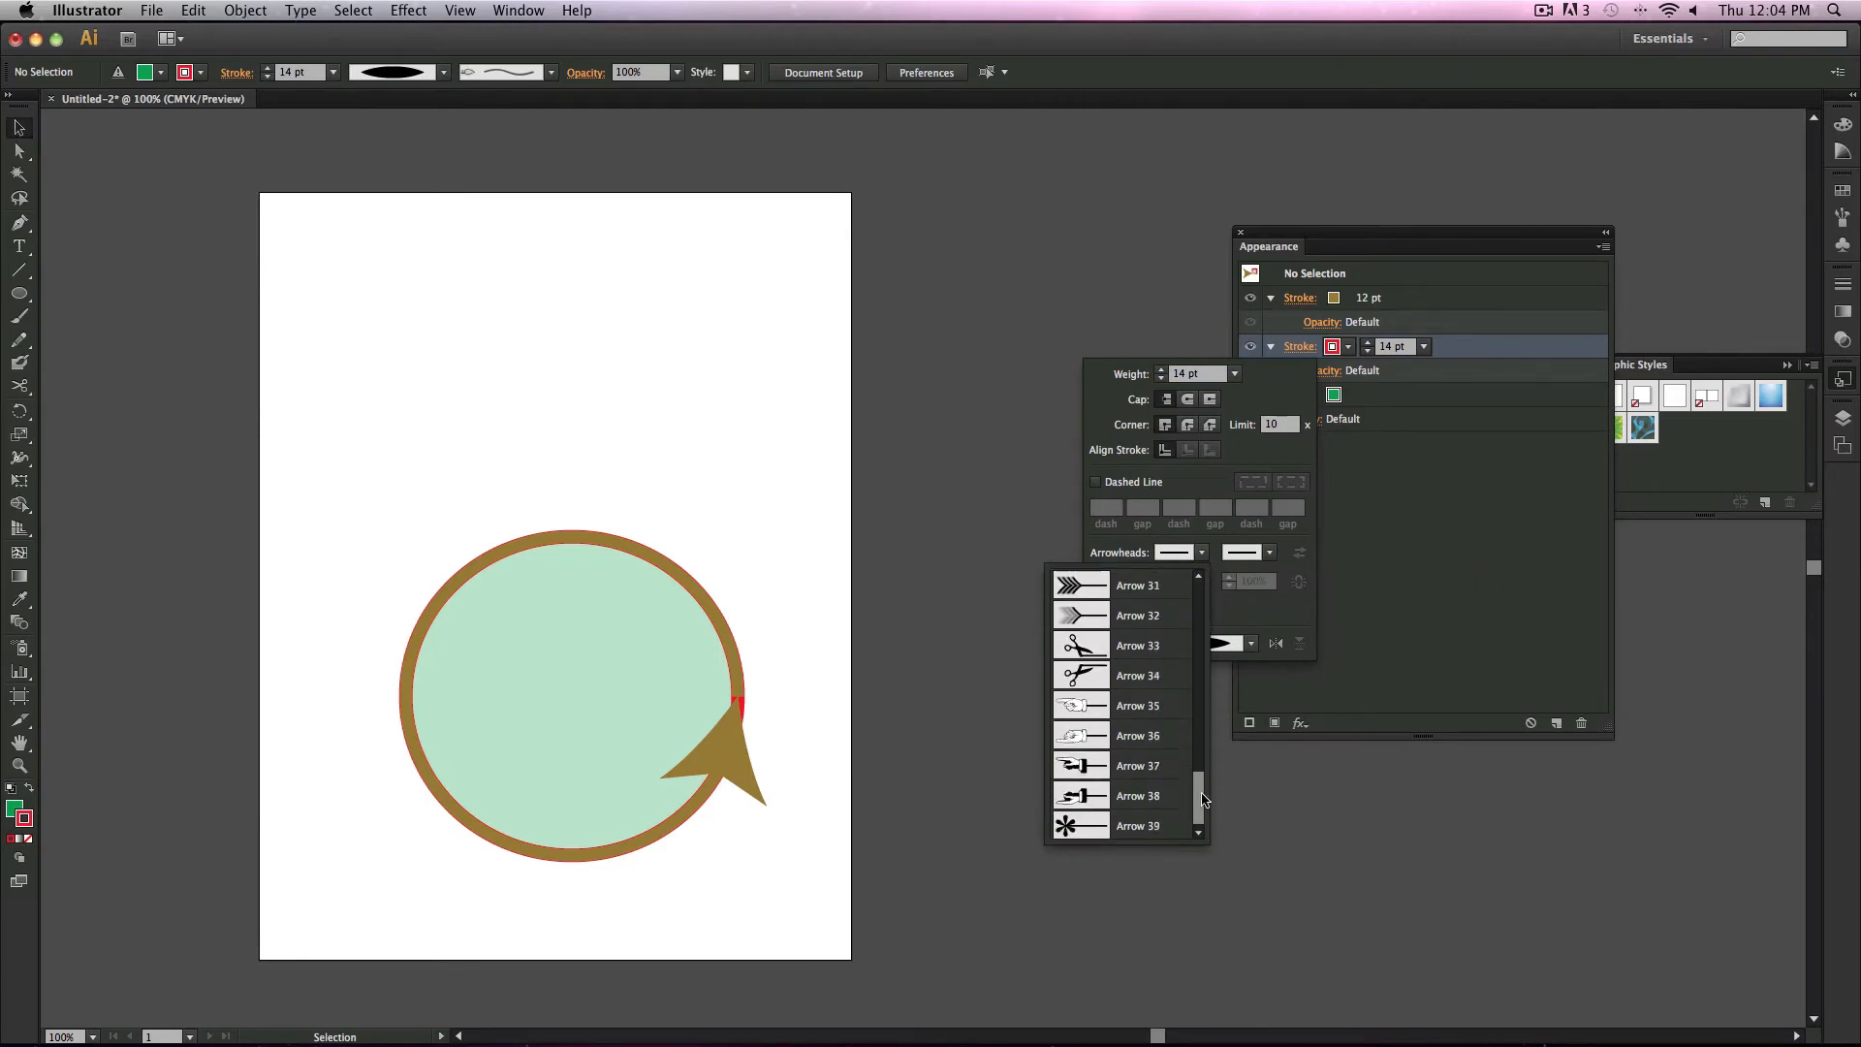
pyautogui.click(1105, 719)
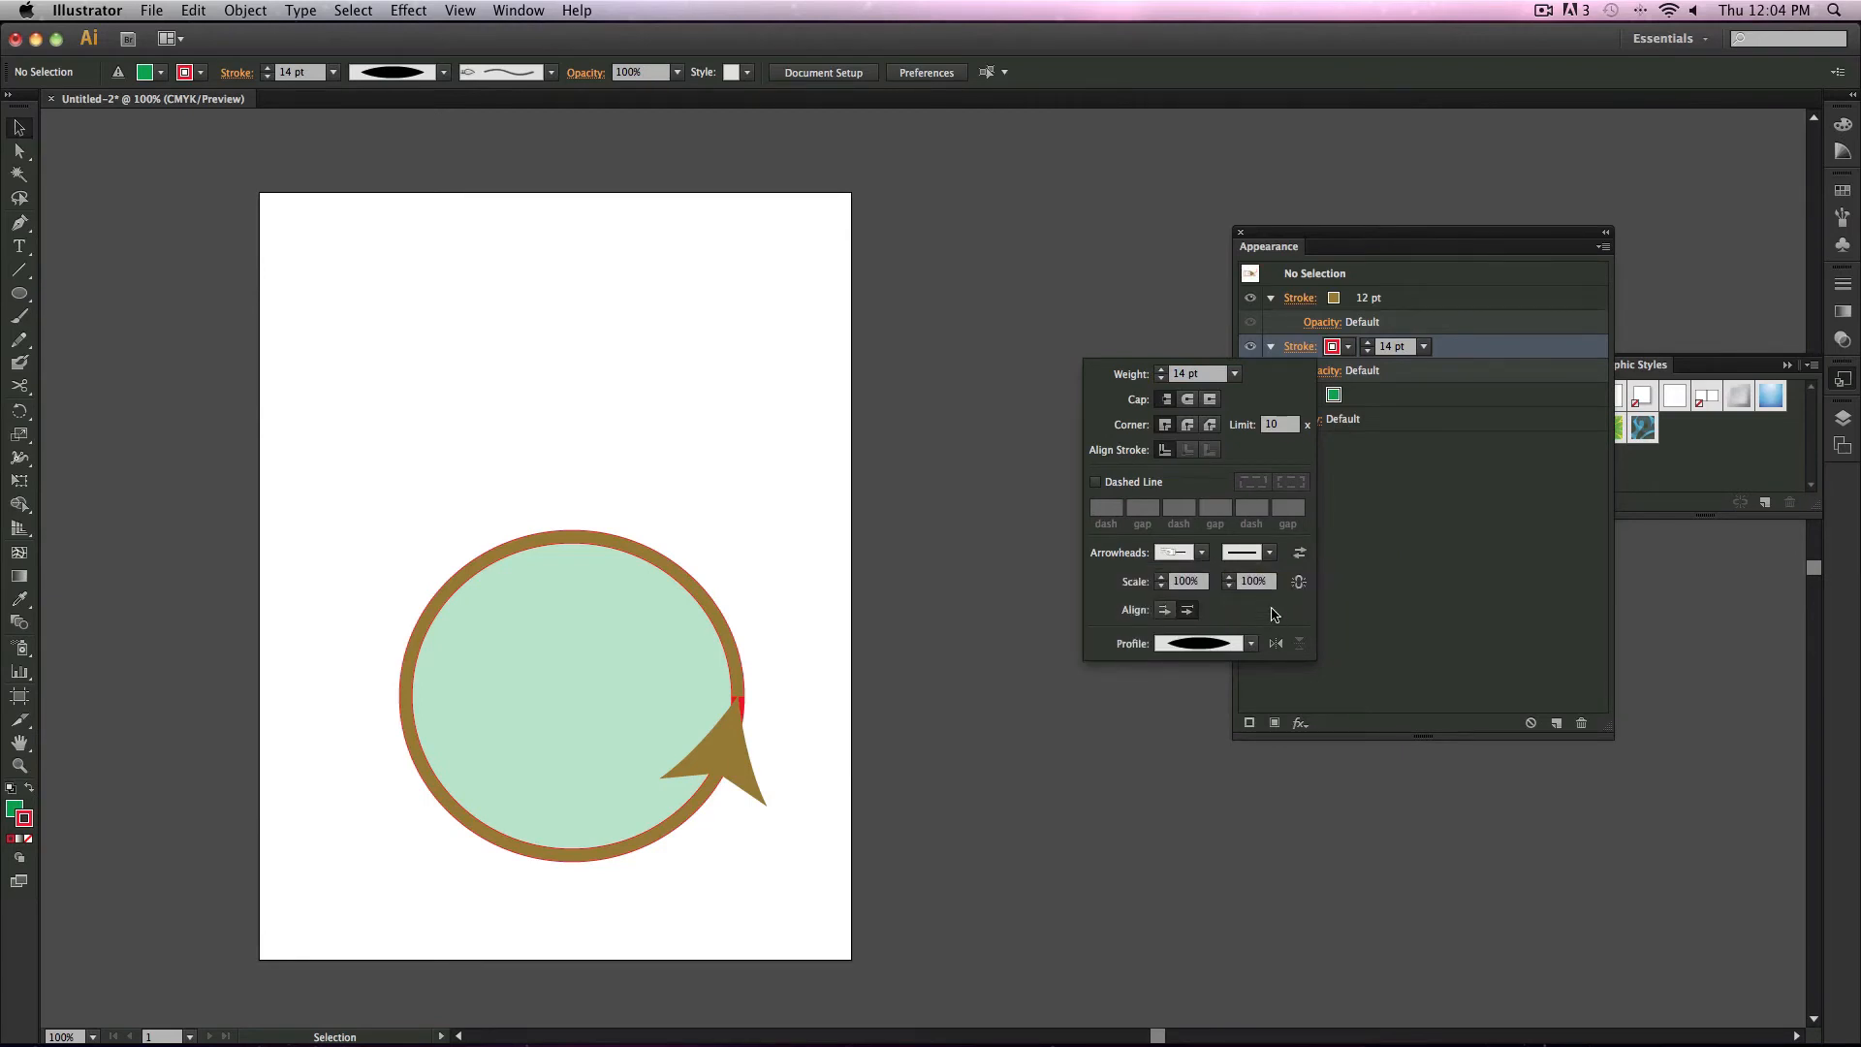
# Step: Move the ellipse and give its red stroke the Arrow 35 start arrowhead
pyautogui.moveTo(680, 607); pyautogui.dragTo(925, 703)
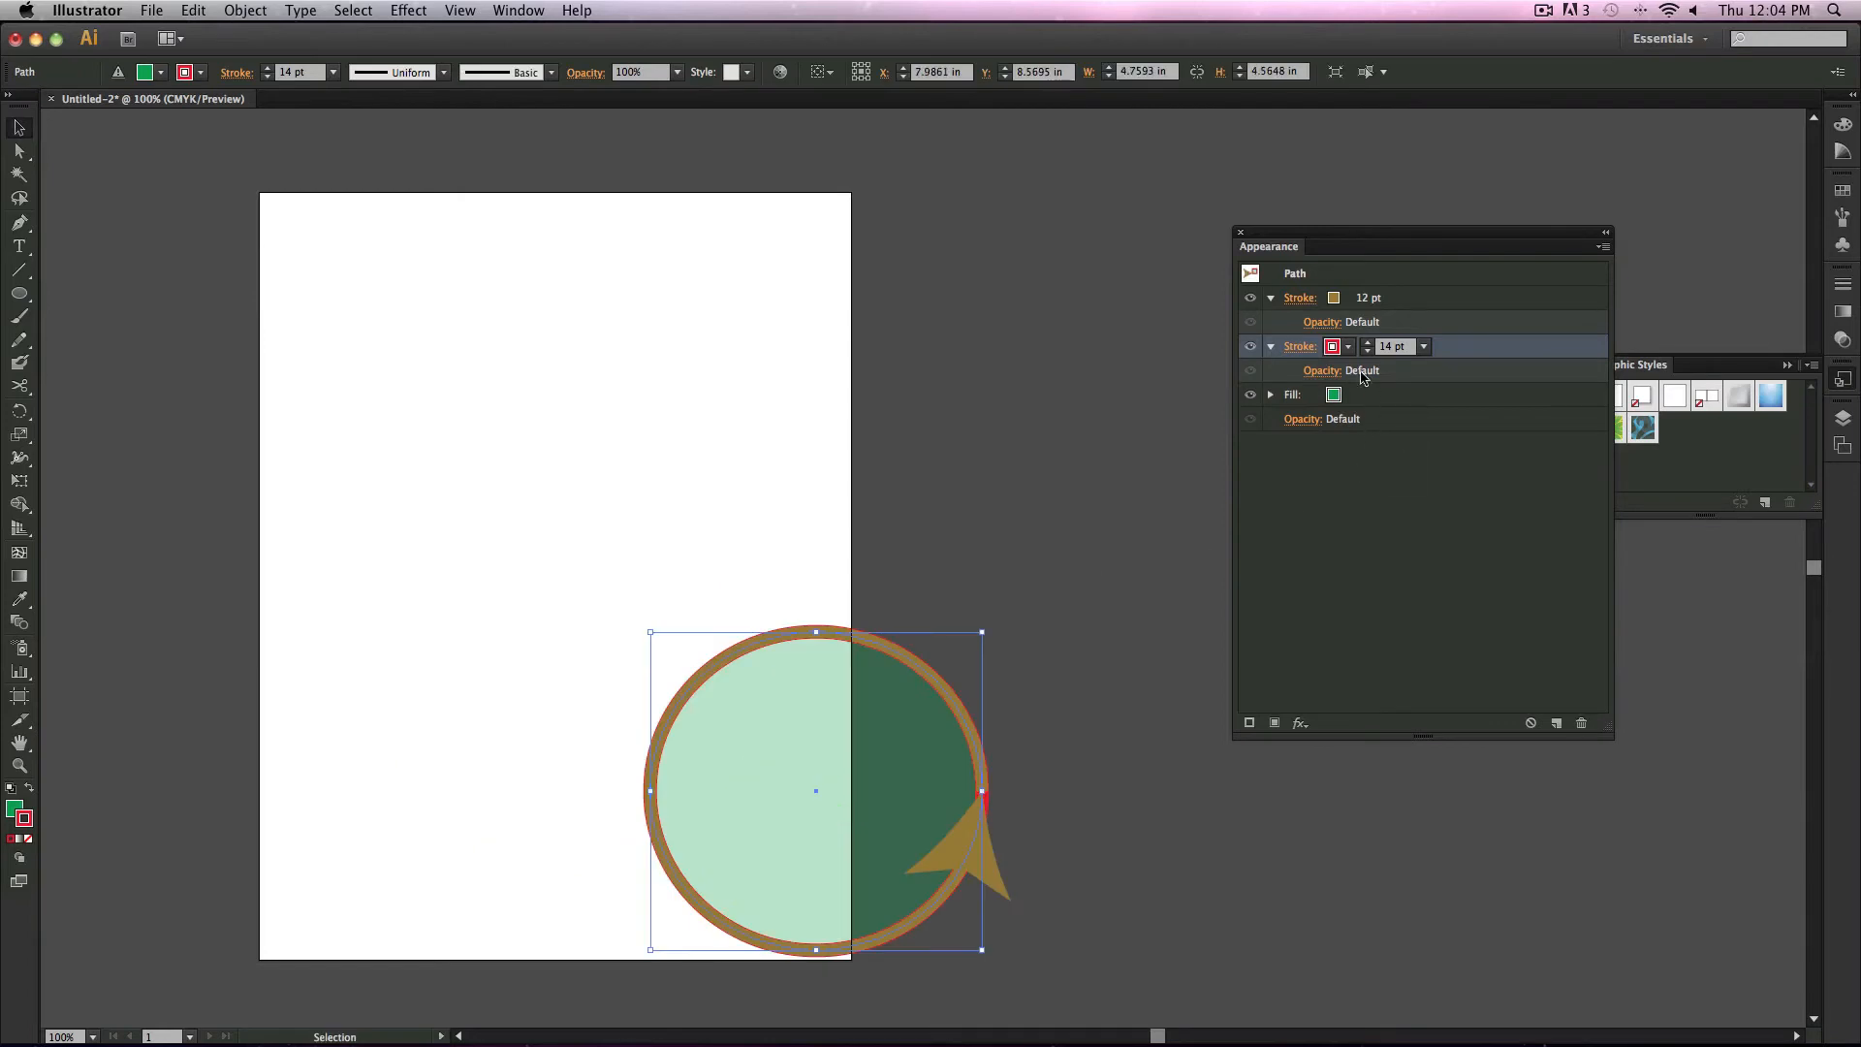
pyautogui.click(1297, 347)
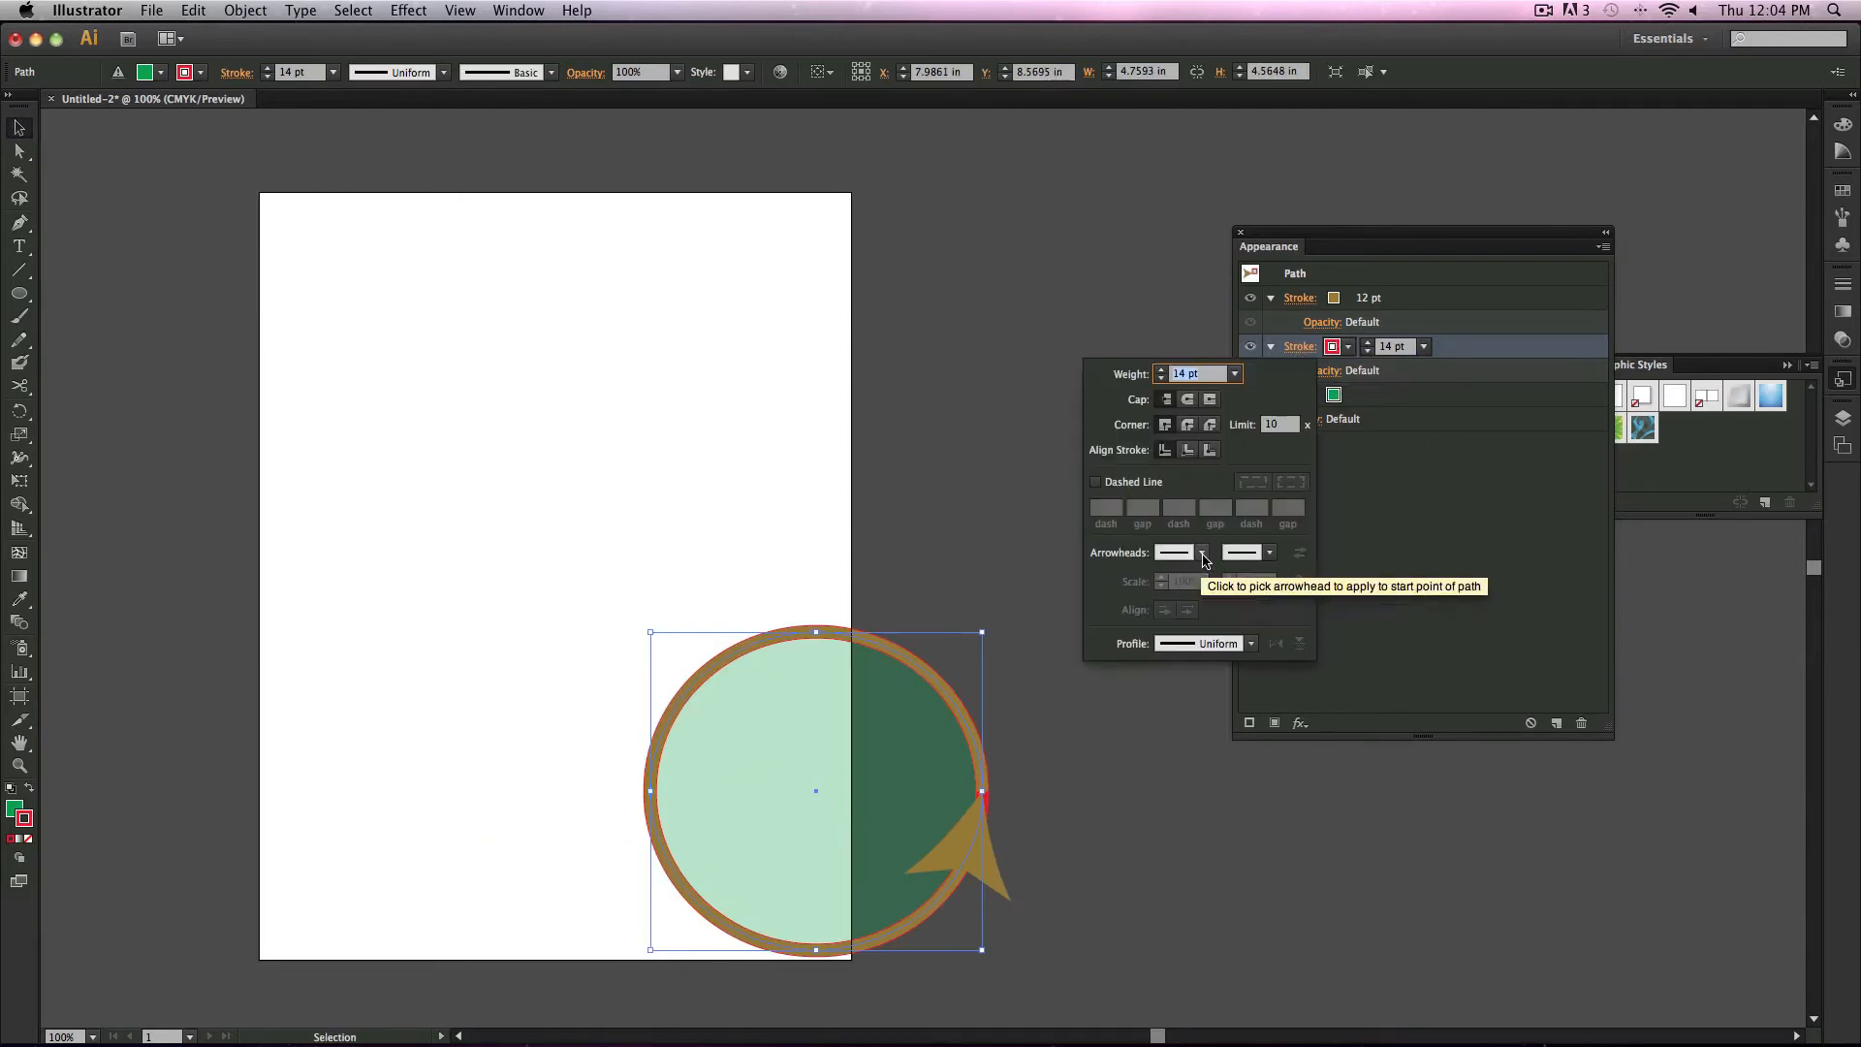
pyautogui.click(1201, 552)
pyautogui.scroll(-10, 1200, 819)
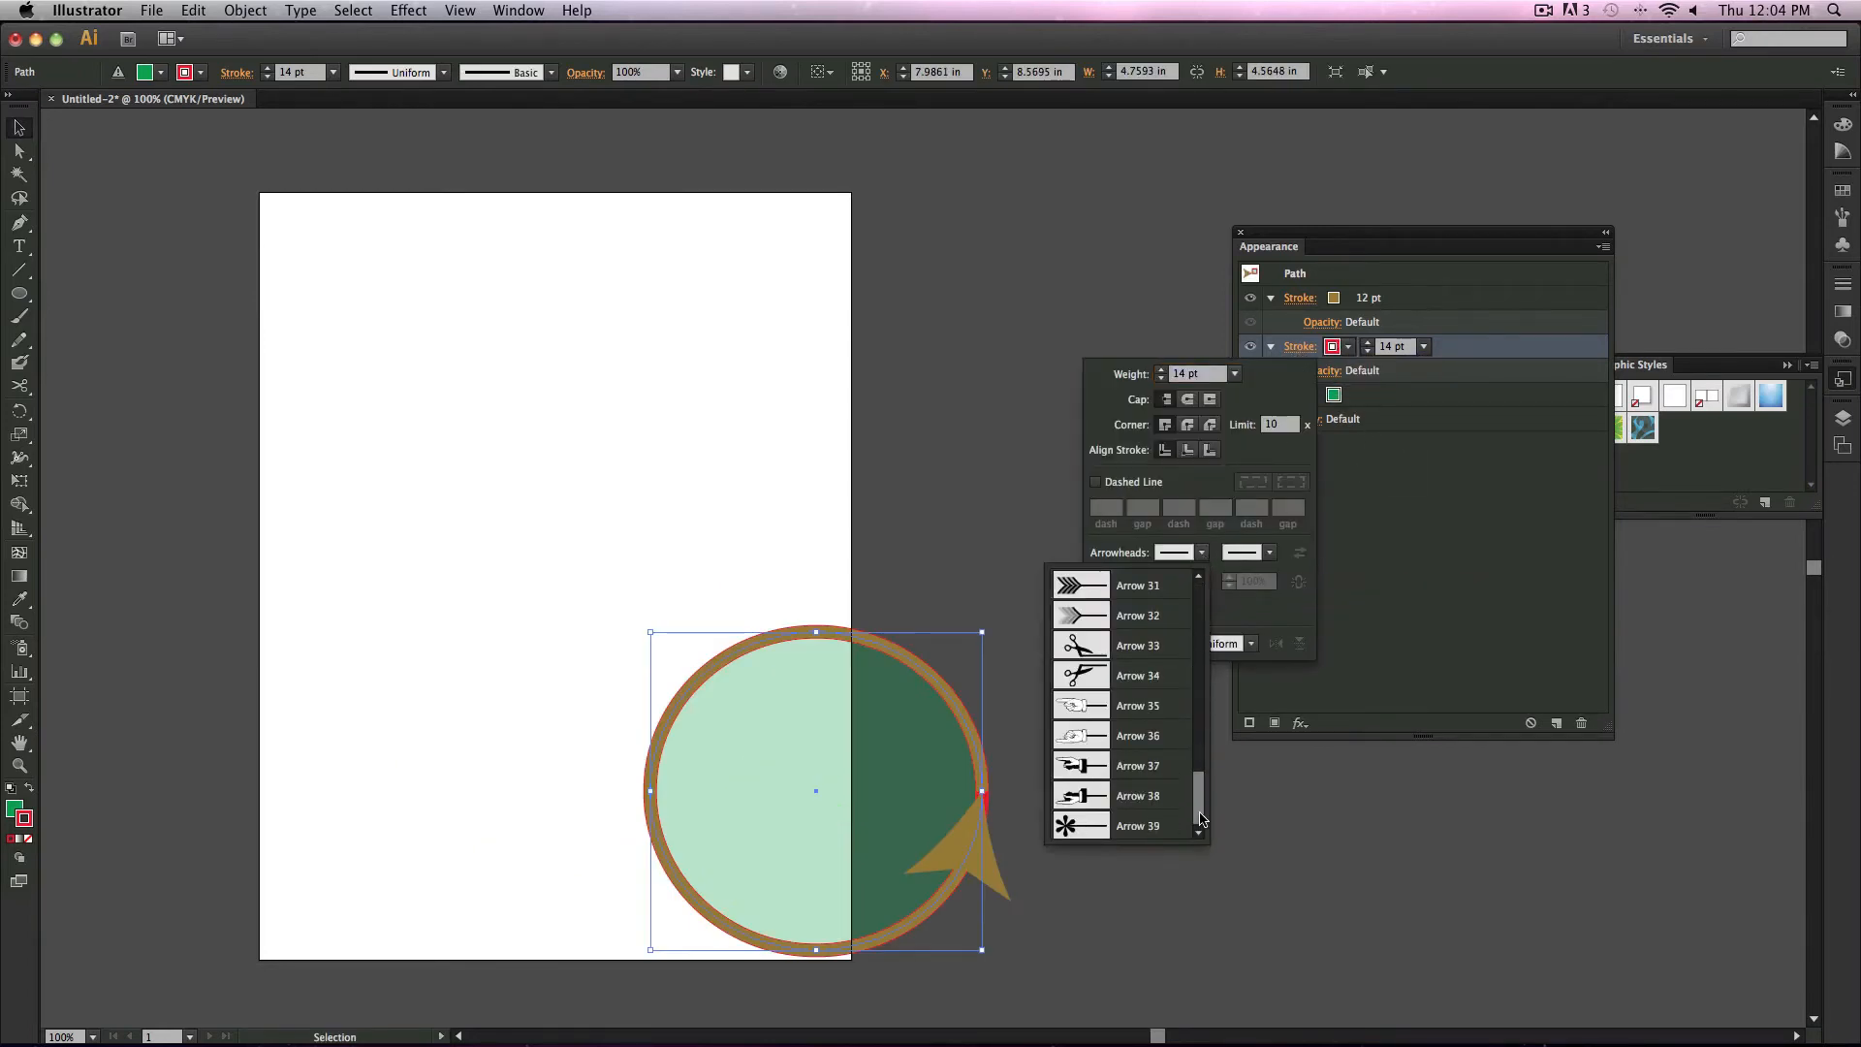
pyautogui.click(1099, 708)
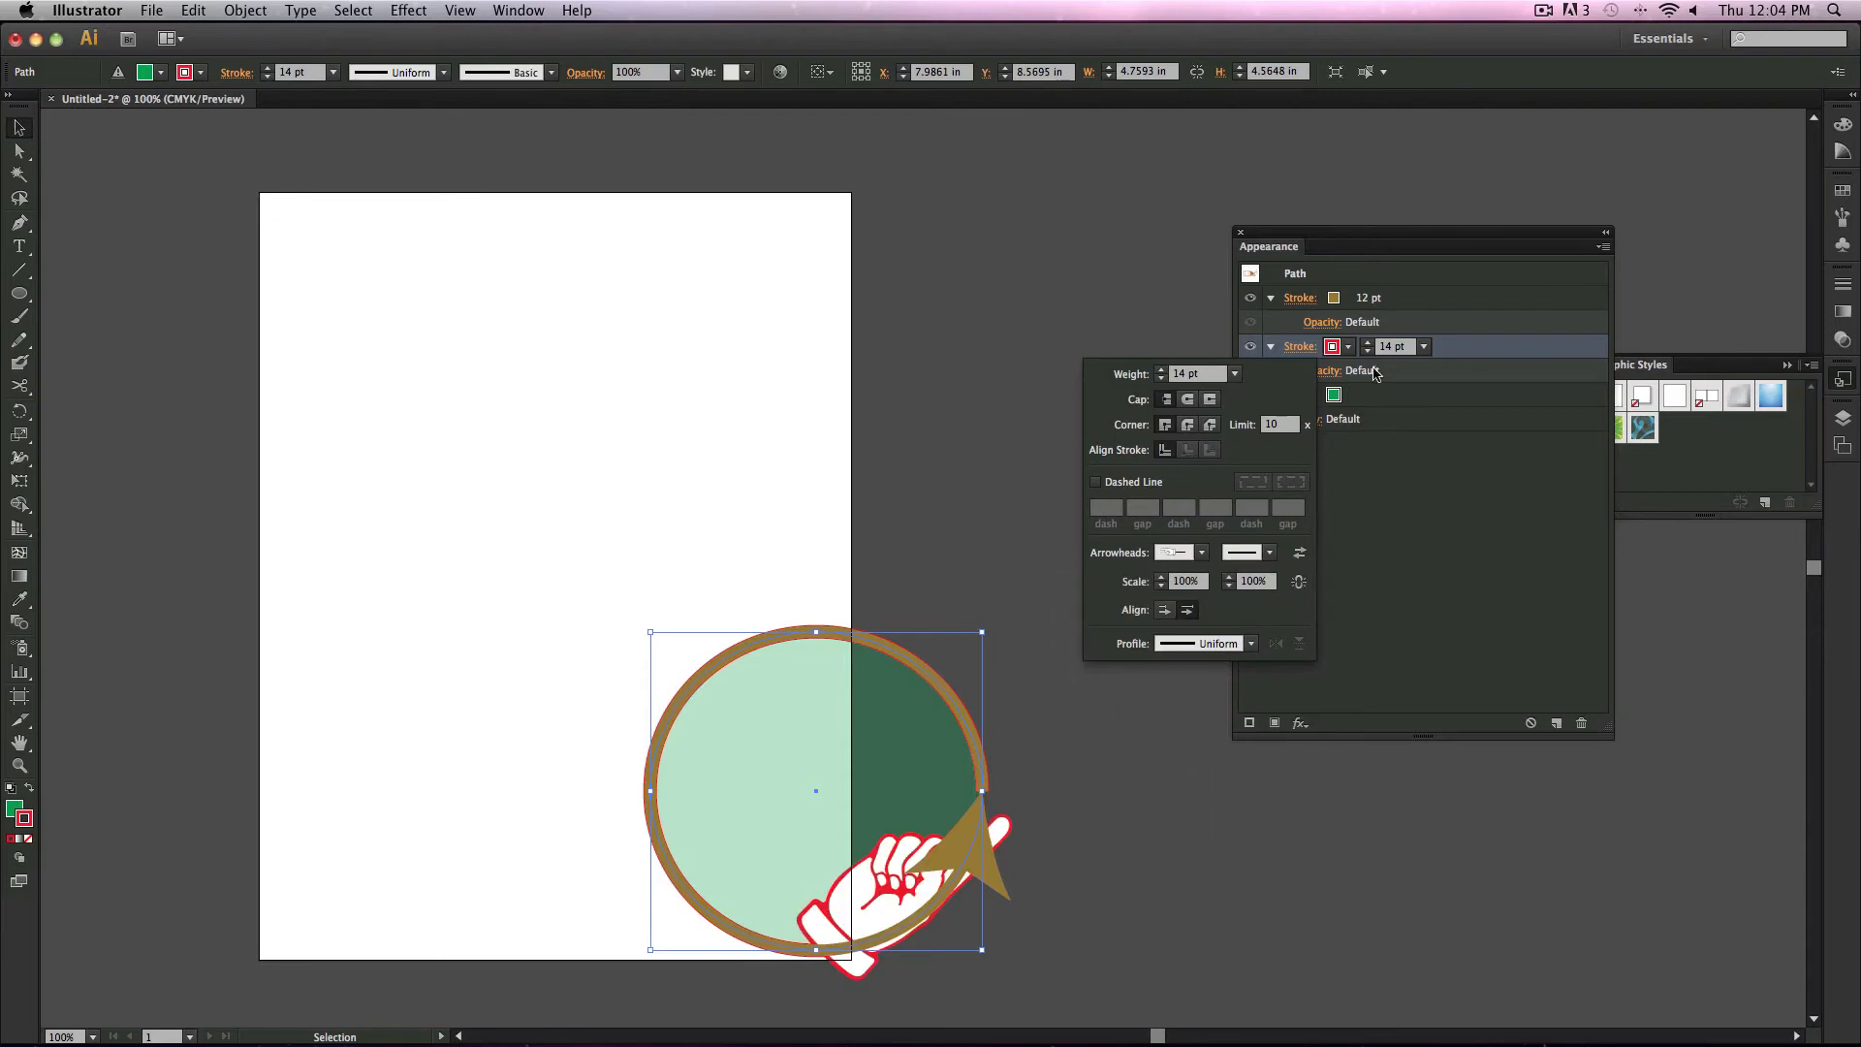
# Step: Set the red stroke's weight to 4 pt and cut the ellipse
pyautogui.click(1234, 373)
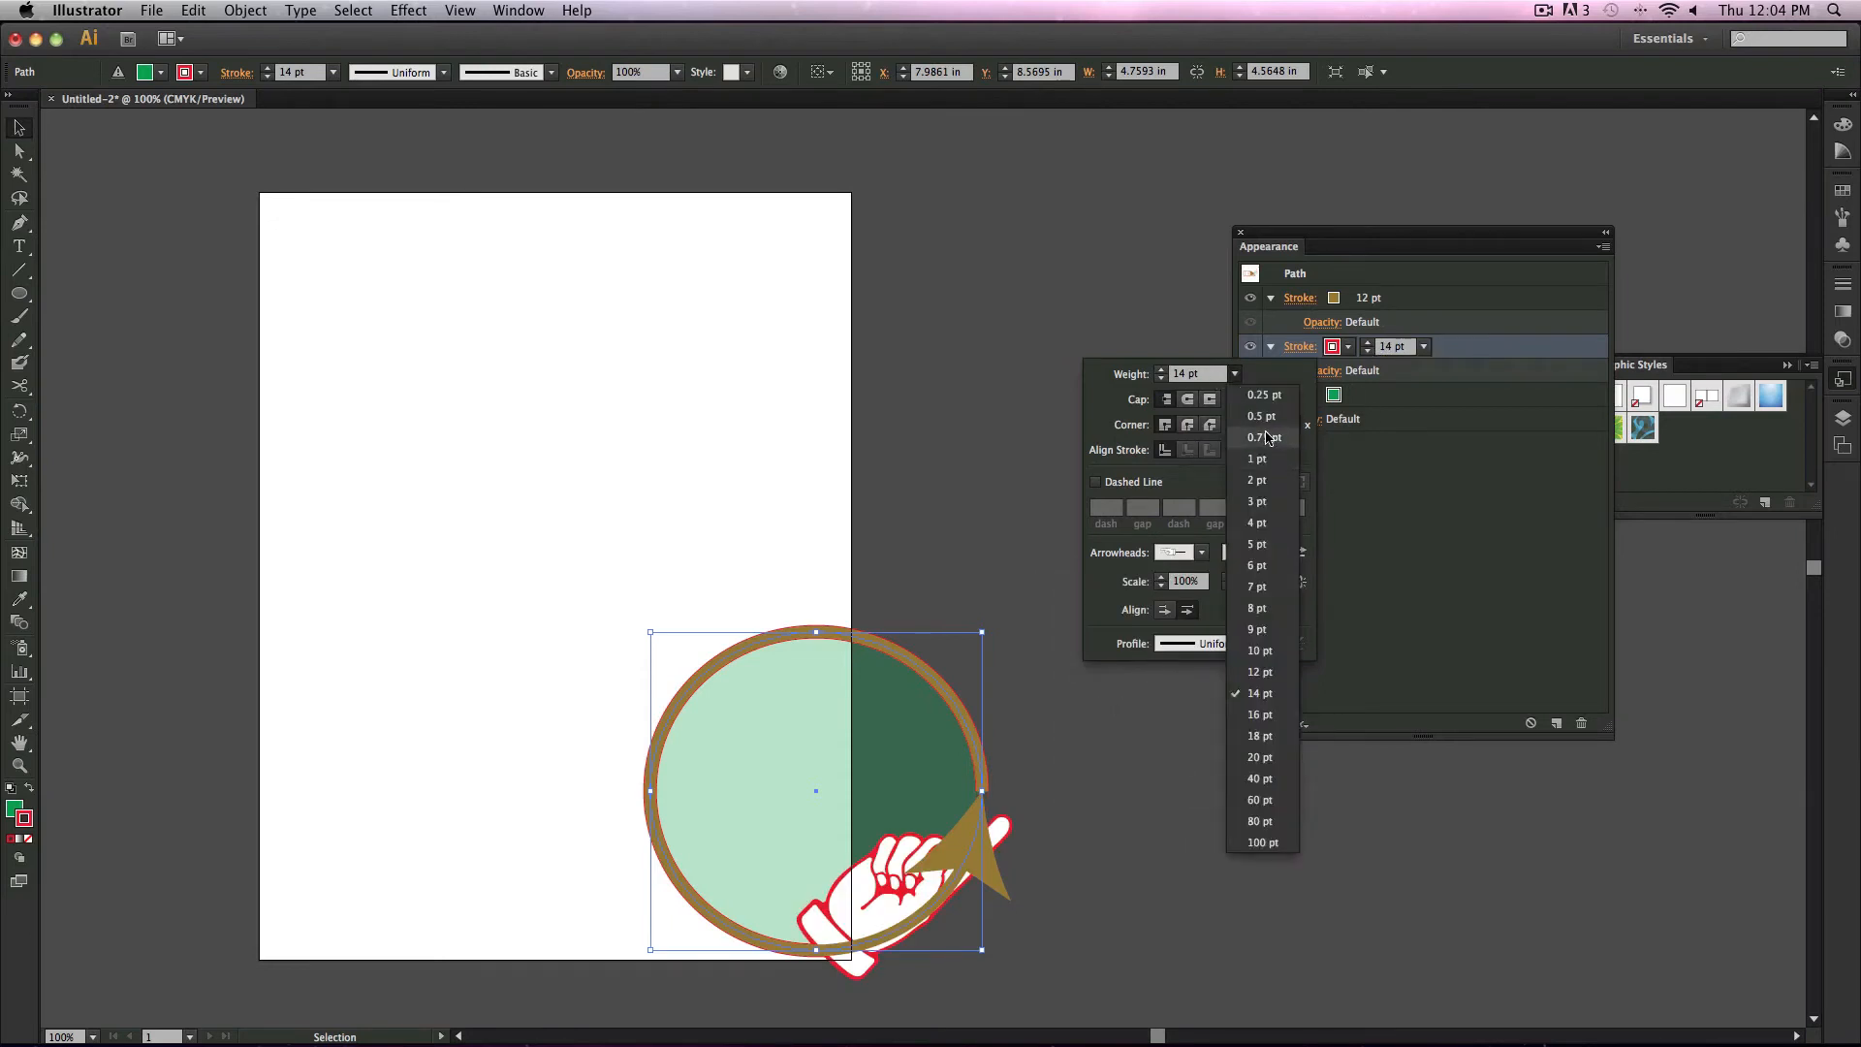
pyautogui.click(1277, 520)
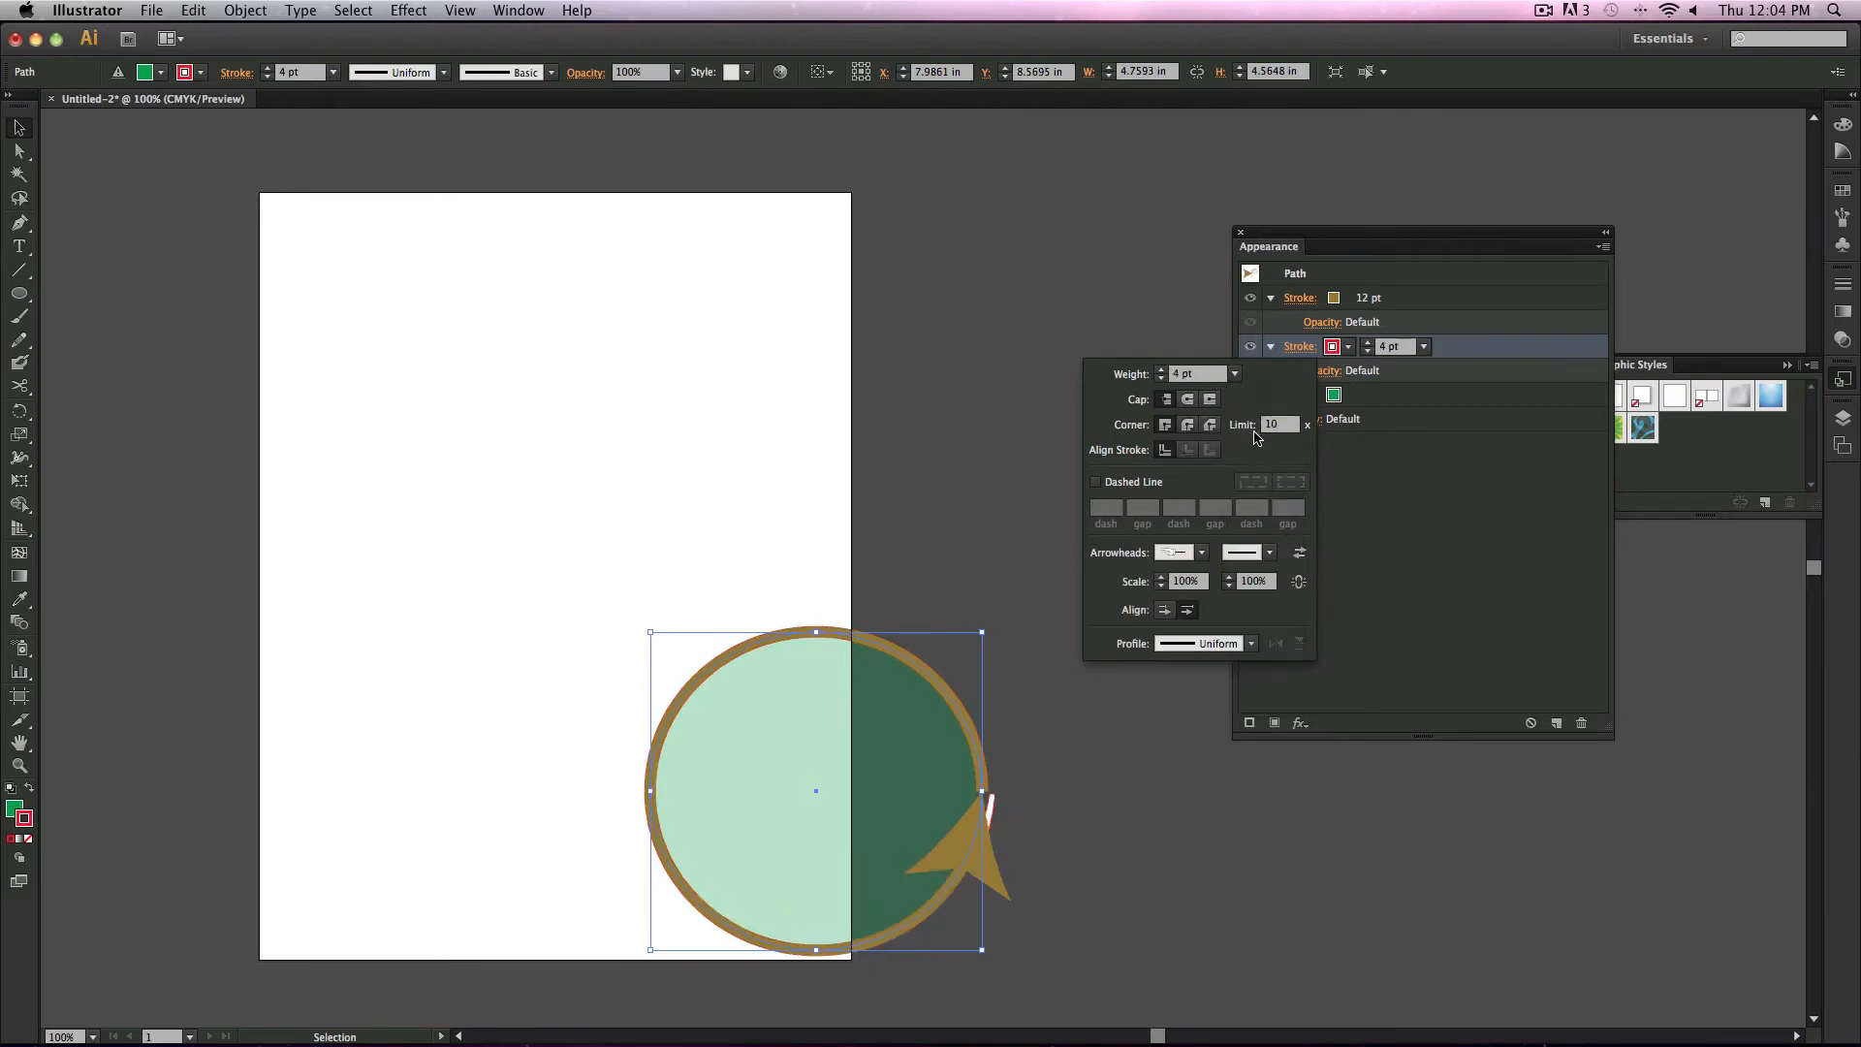
pyautogui.press('Escape')
pyautogui.press('super+x')
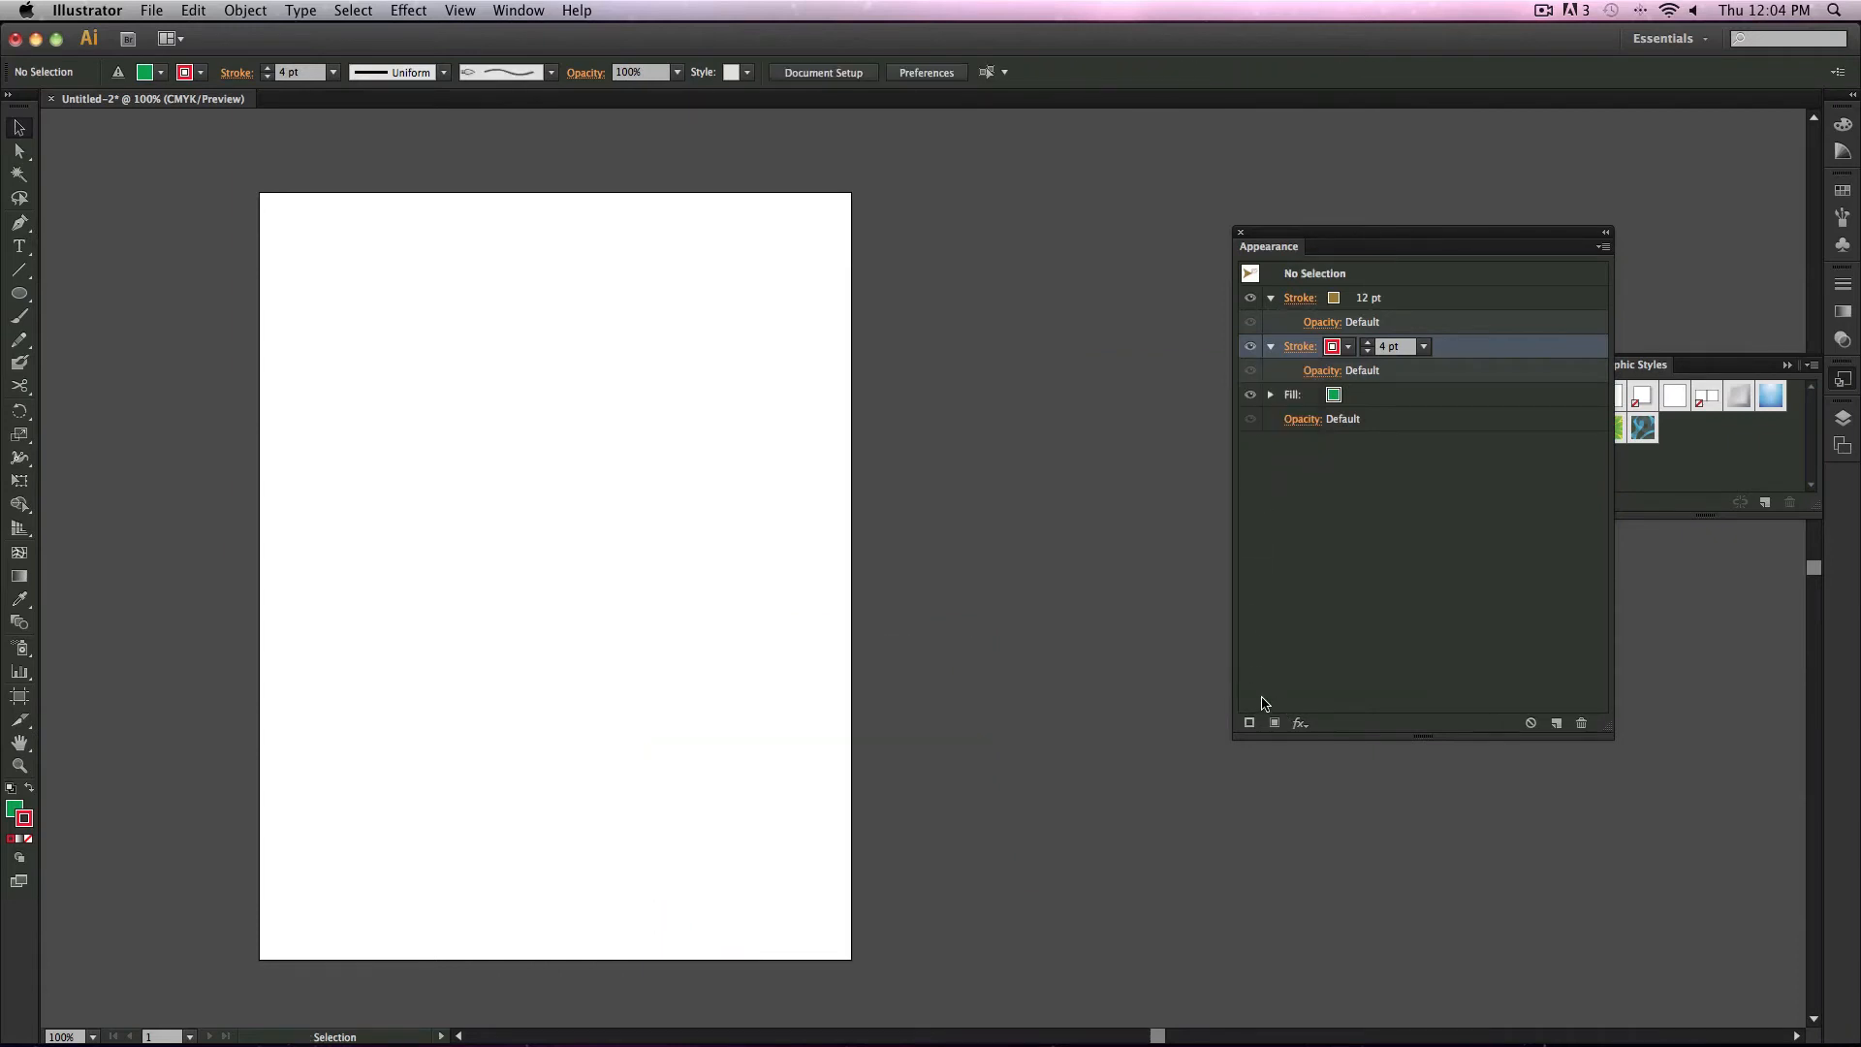
# Step: Undo the last four changes
pyautogui.press('super+z')
pyautogui.press('super+z')
pyautogui.press('super+z')
pyautogui.press('super+z')
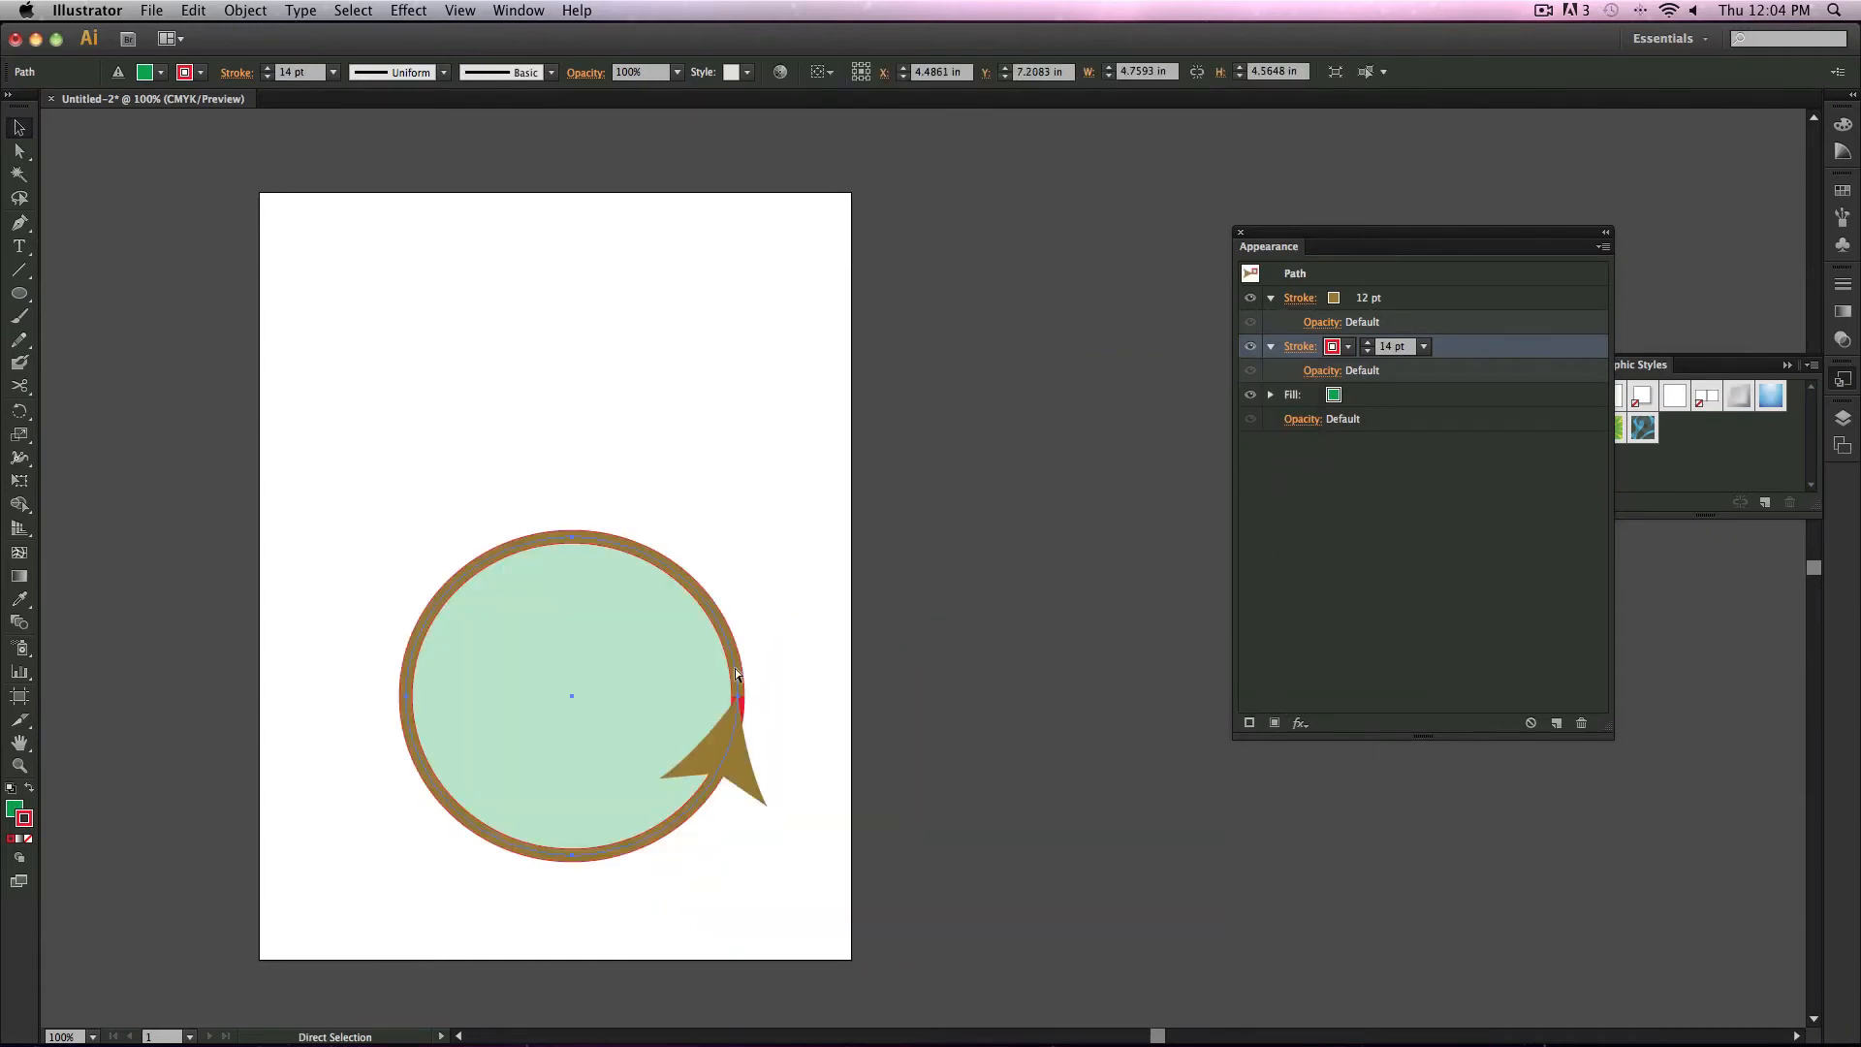
# Step: Select the ellipse and delete it
pyautogui.click(690, 668)
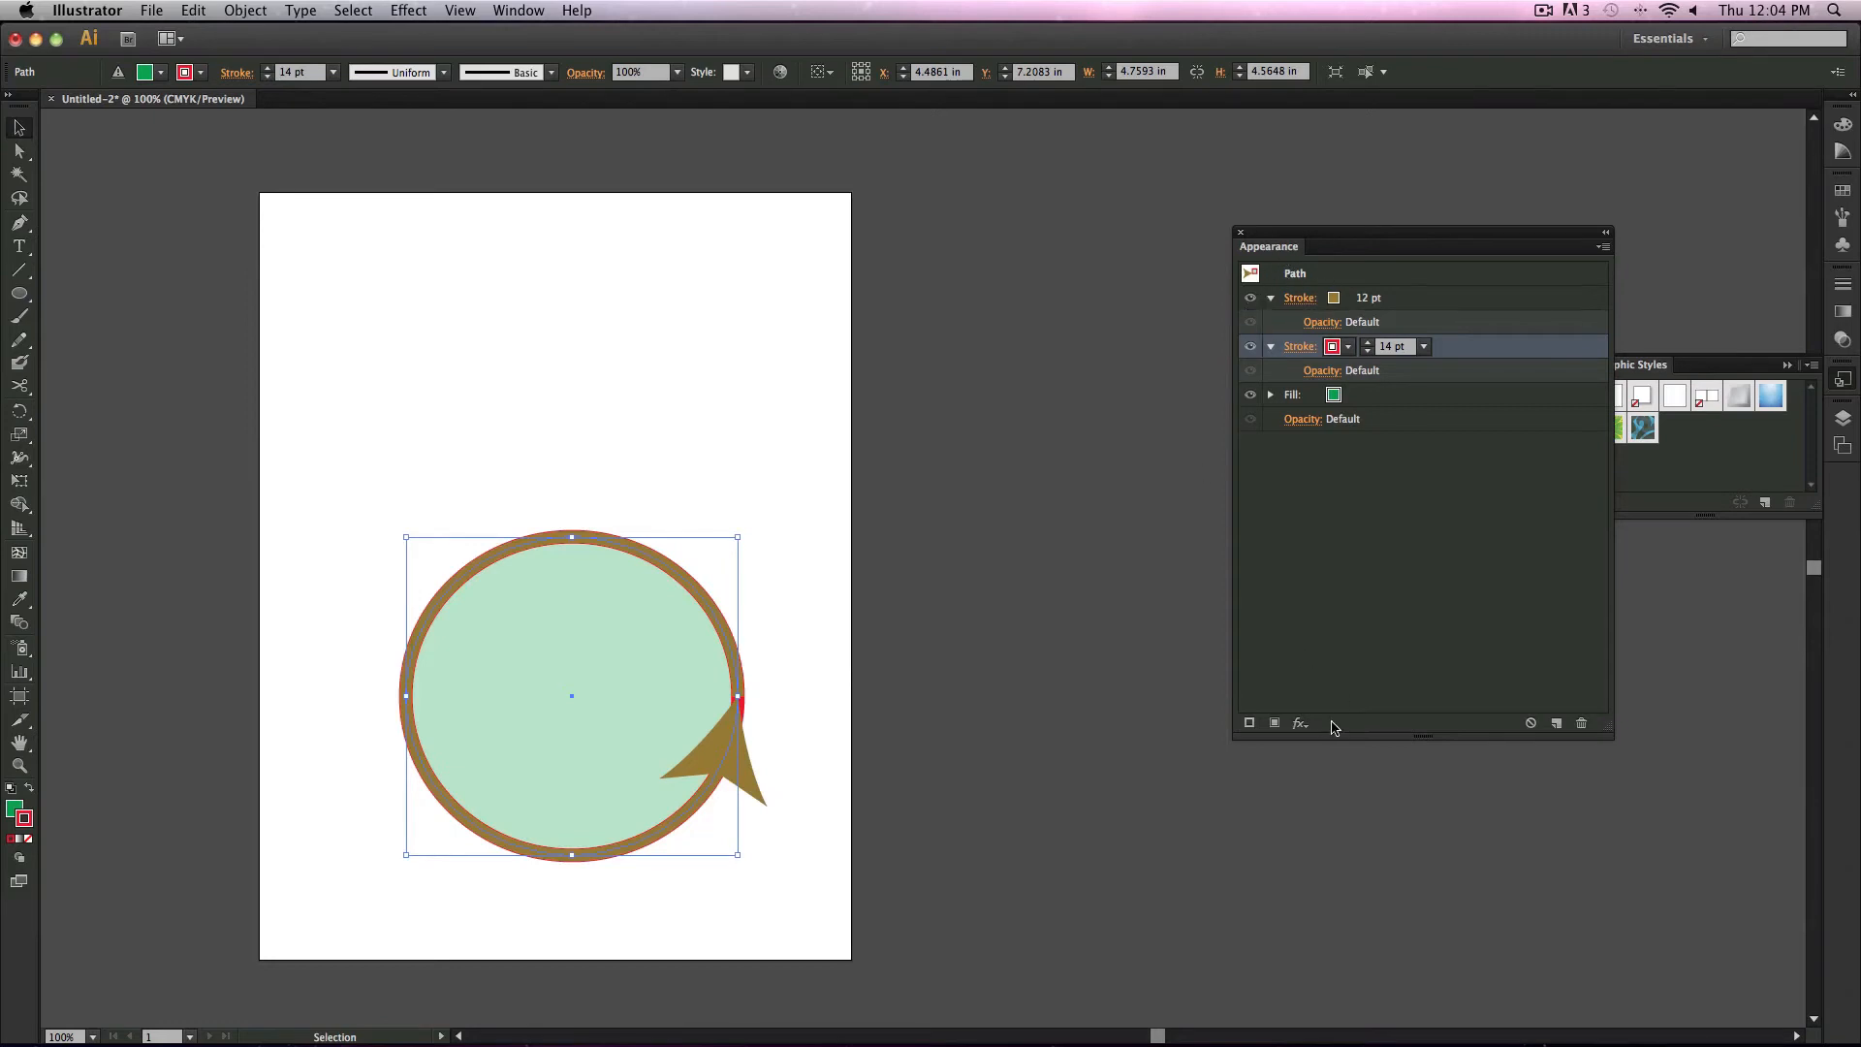
pyautogui.click(1299, 723)
pyautogui.moveTo(1315, 669)
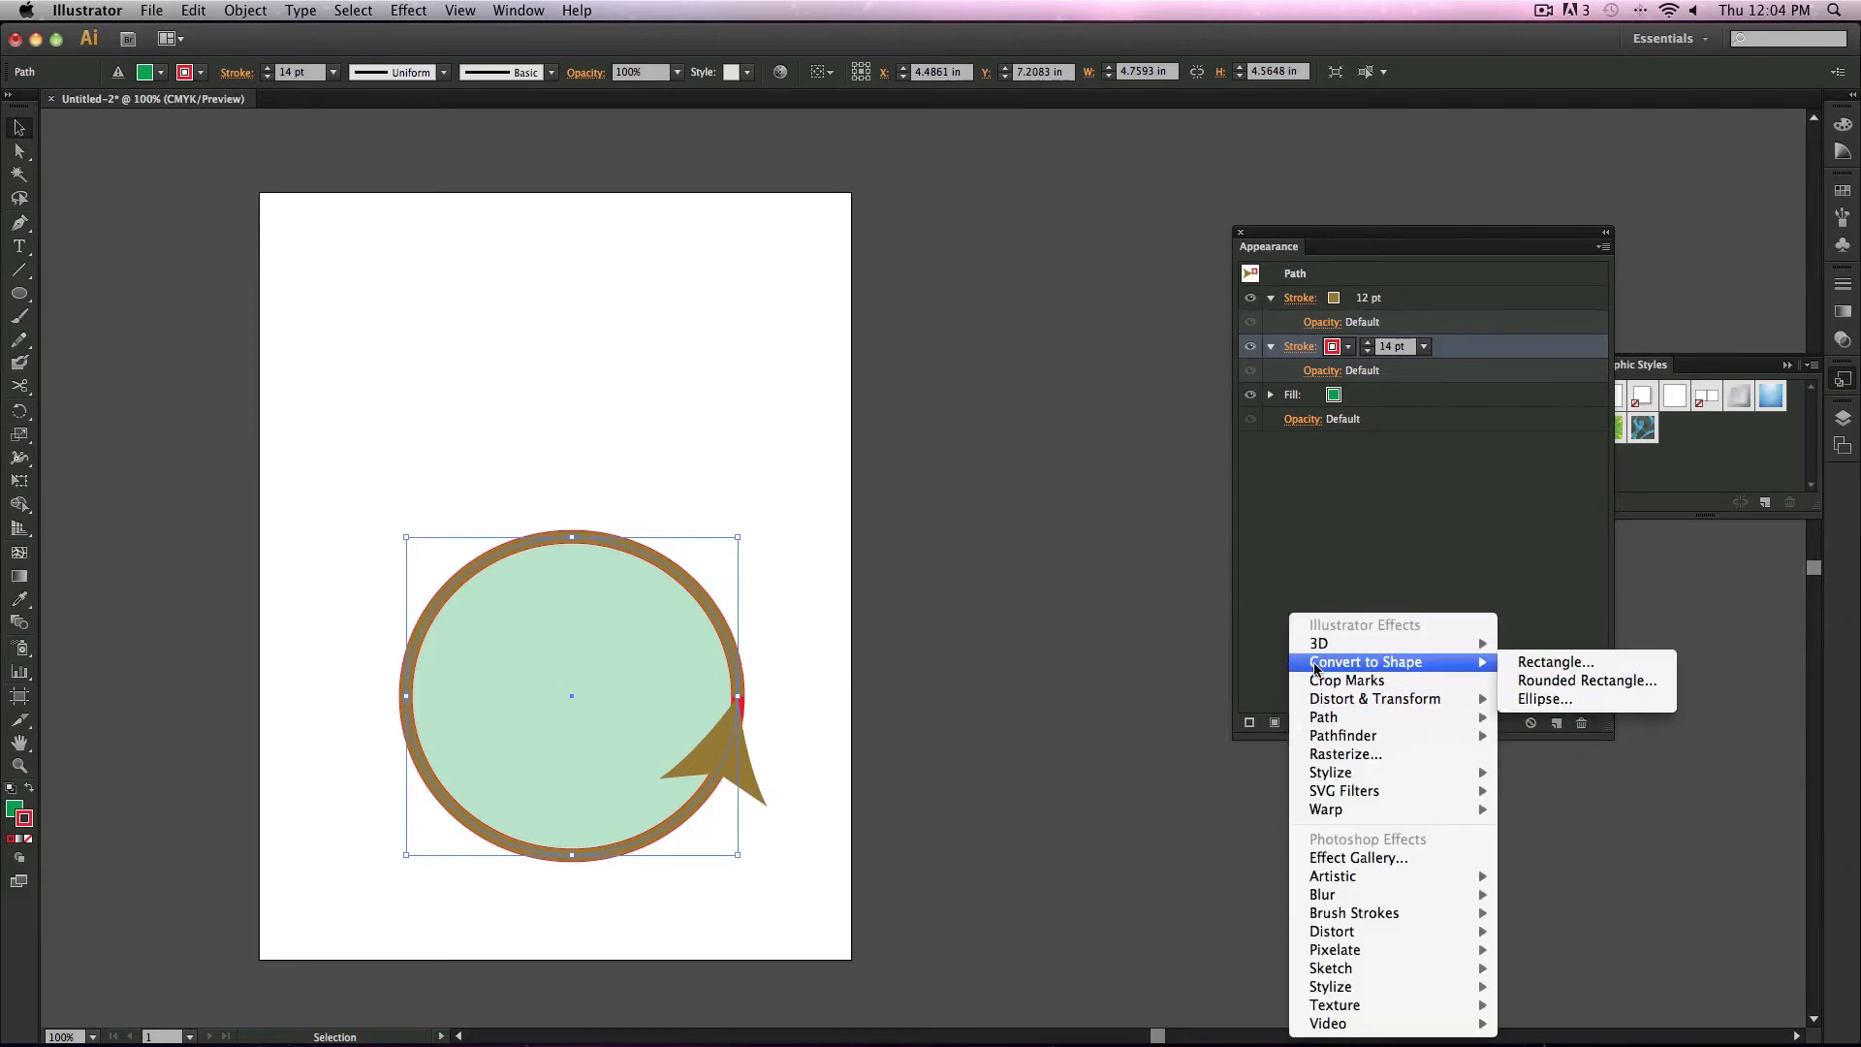
pyautogui.click(880, 702)
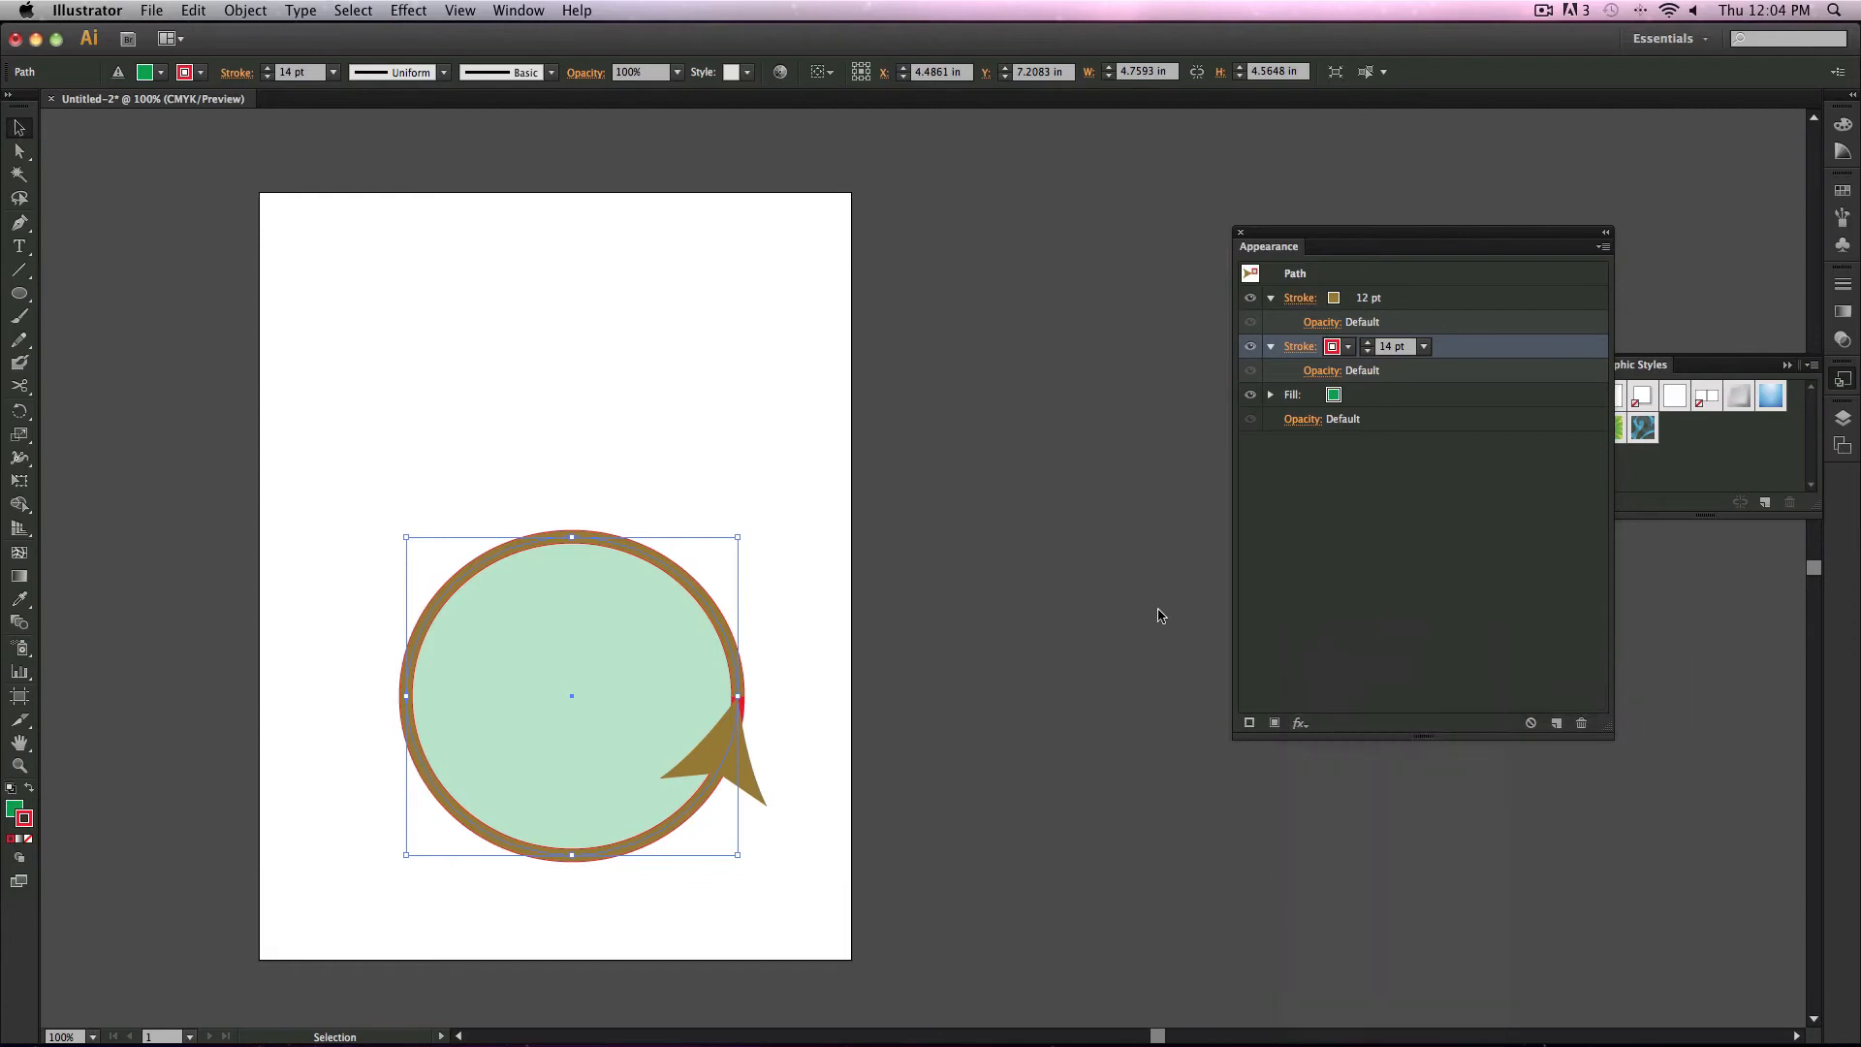
pyautogui.press('Delete')
pyautogui.moveTo(20, 293); pyautogui.dragTo(84, 301)
pyautogui.moveTo(391, 453); pyautogui.dragTo(700, 674)
pyautogui.press('super+z')
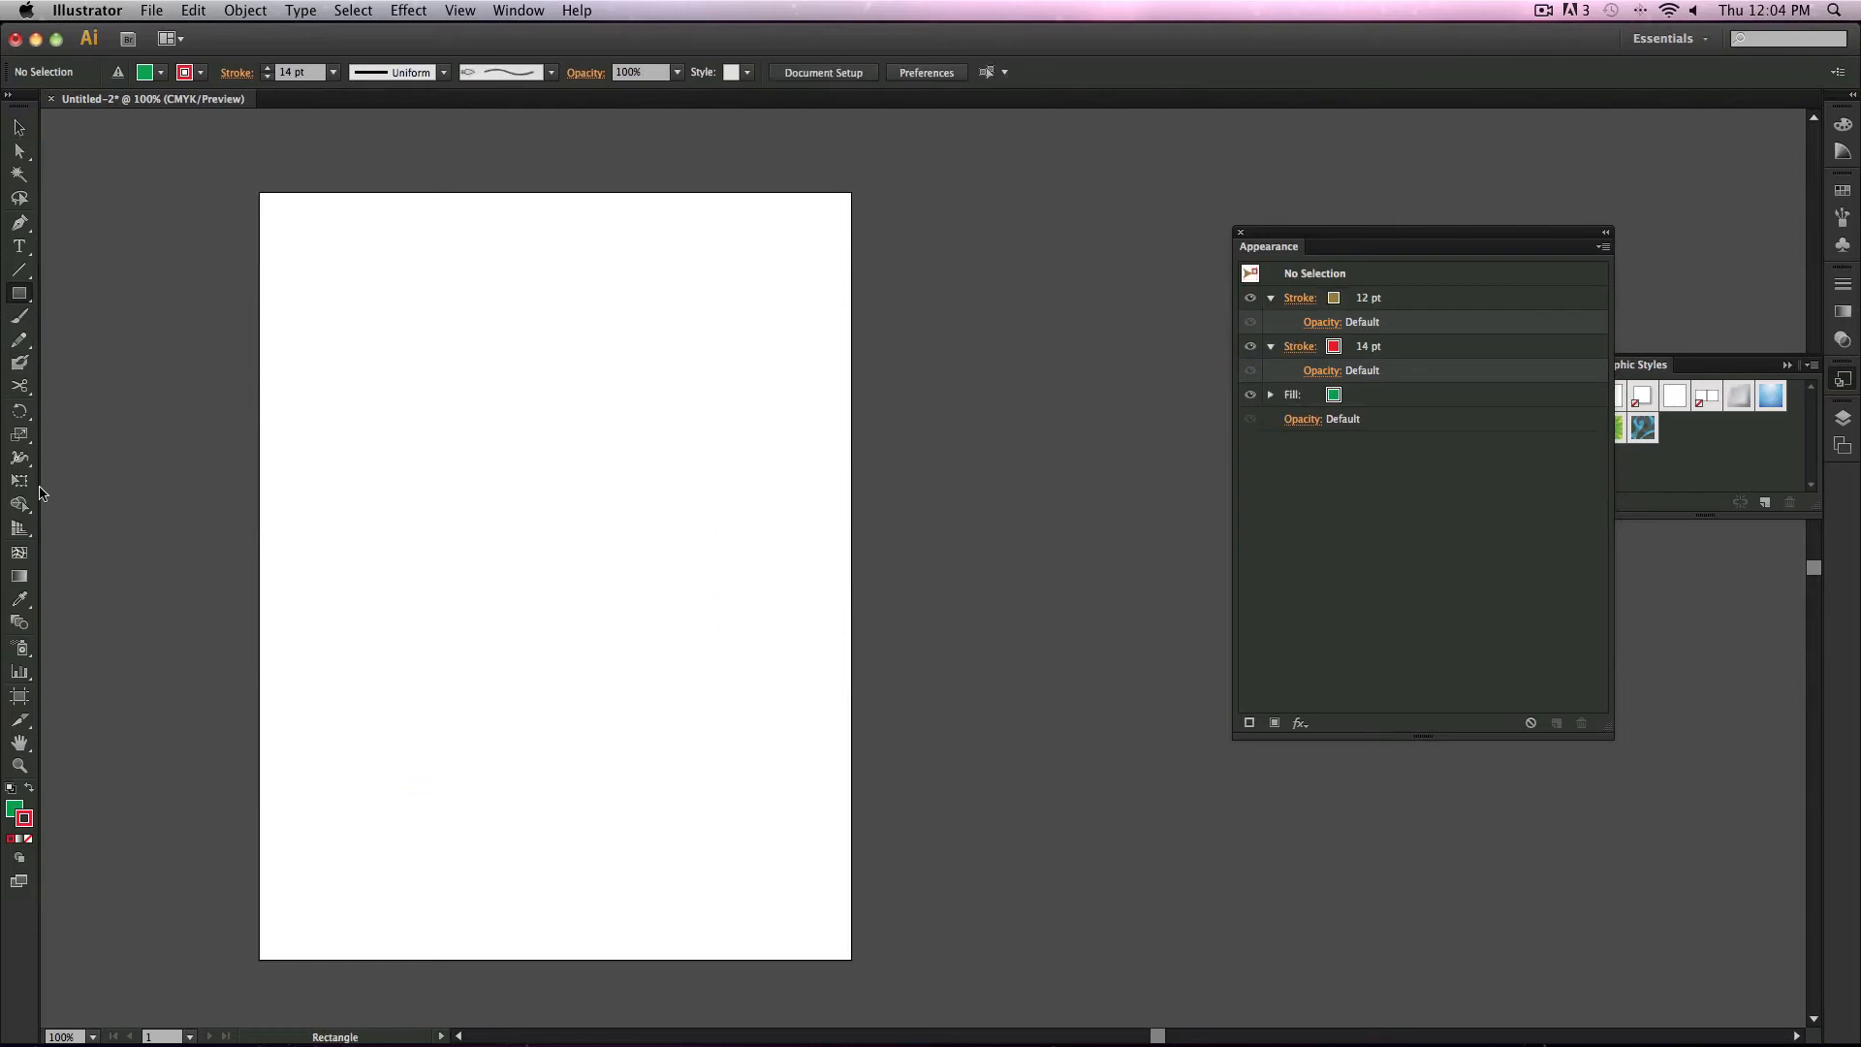
# Step: Create the text WORD with the Type tool and scale it up to about 178 pt
pyautogui.click(19, 246)
pyautogui.click(432, 531)
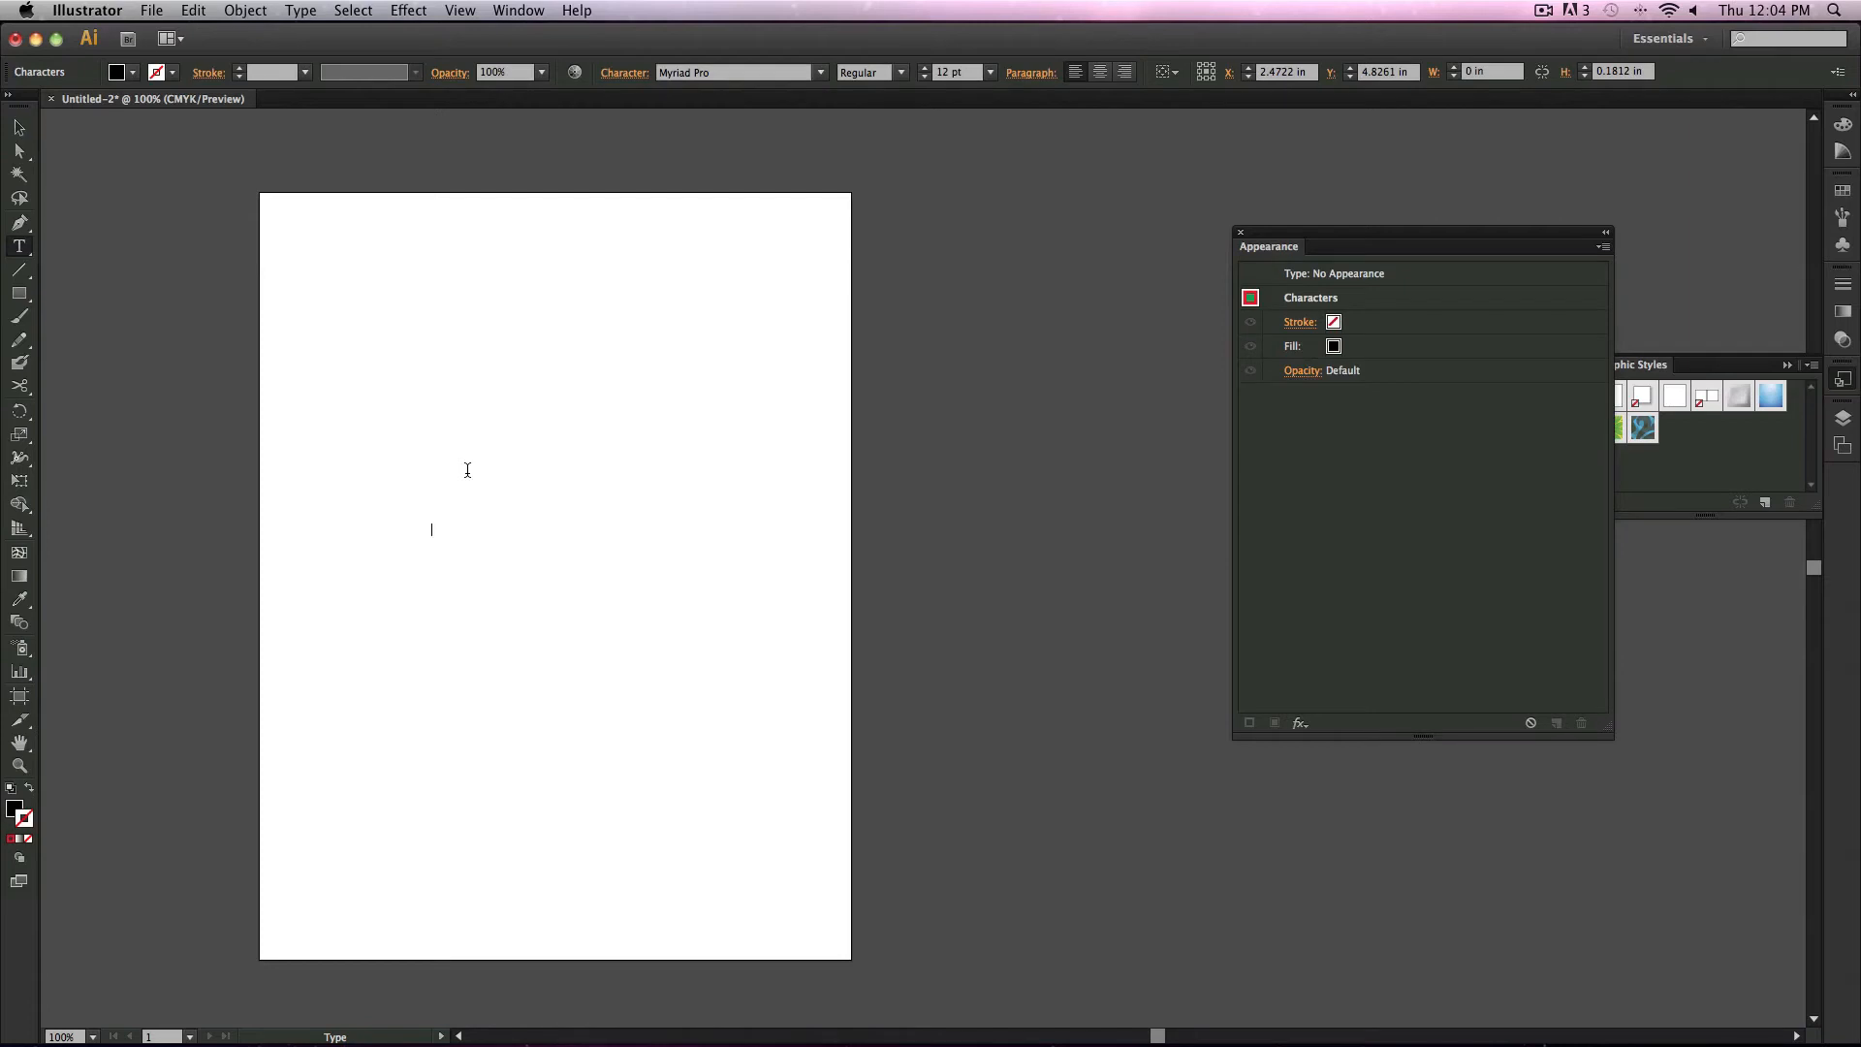
pyautogui.write('WORD')
pyautogui.press('Escape')
pyautogui.moveTo(468, 539); pyautogui.dragTo(647, 615)
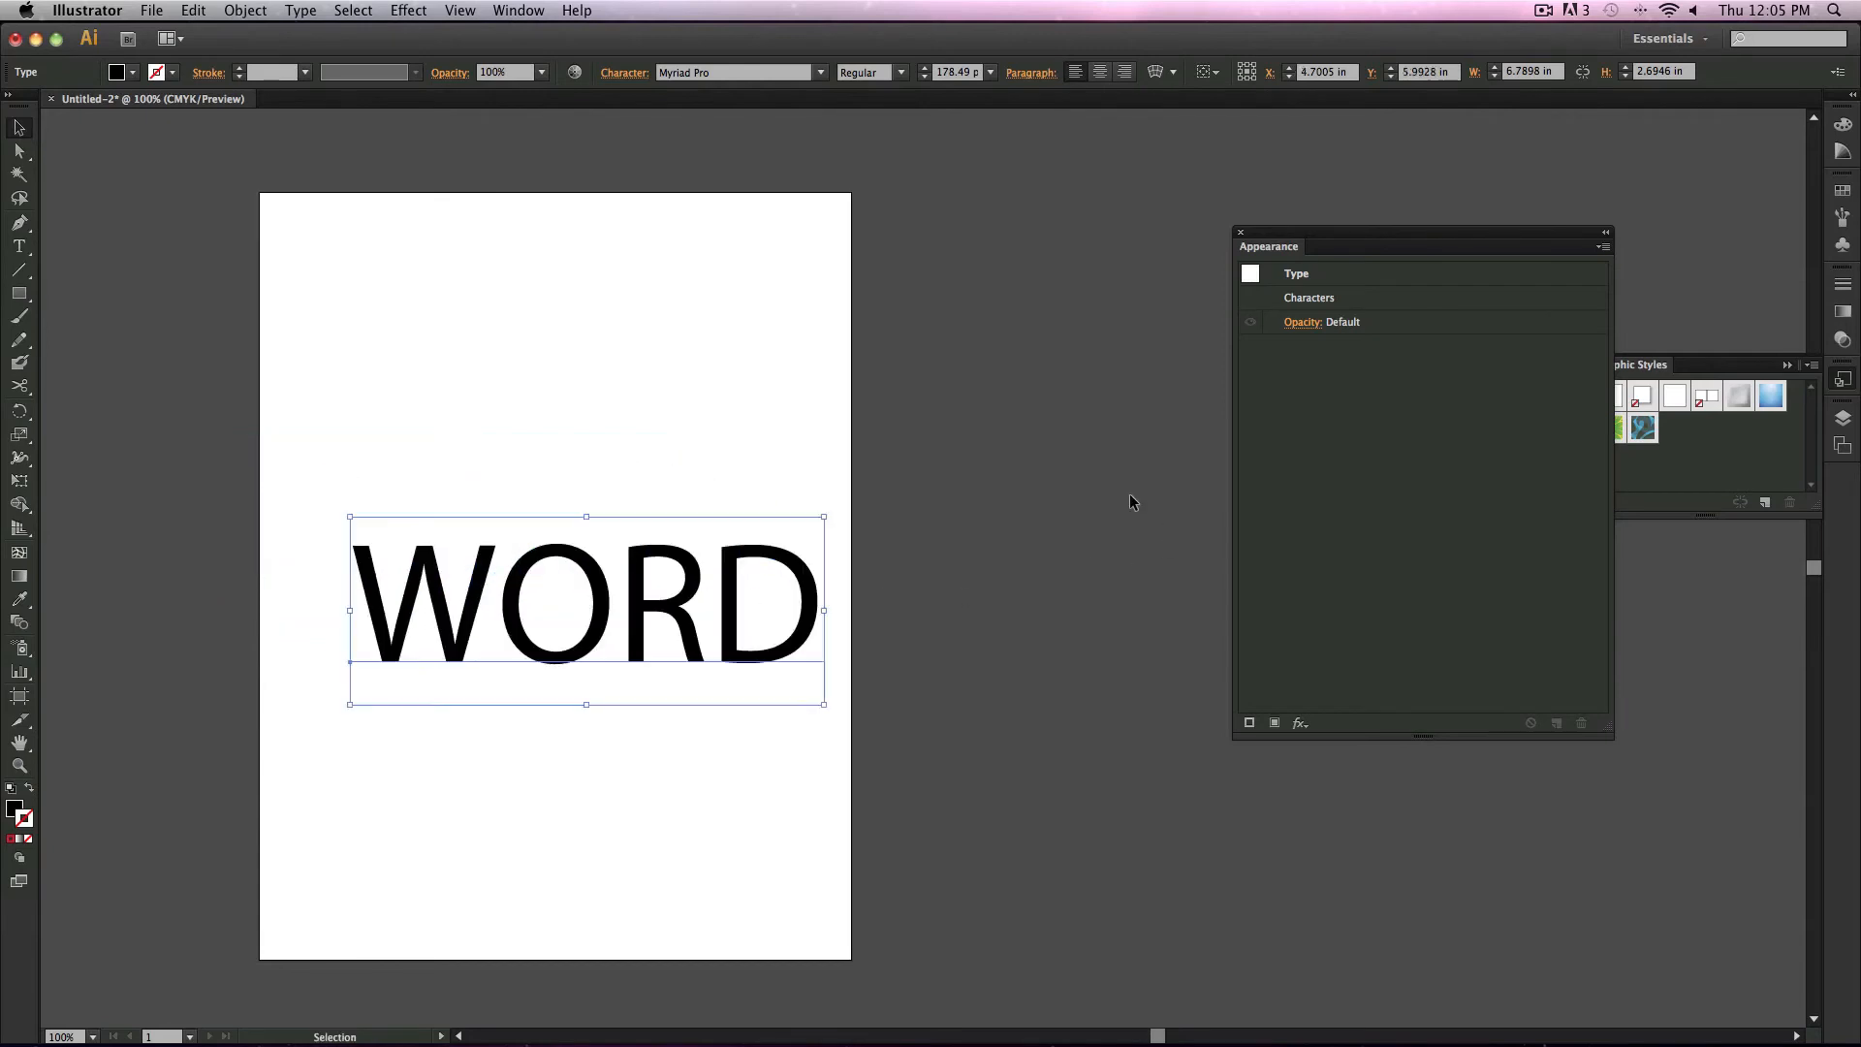
# Step: Apply the 3D Extrude & Bevel effect to the text with default settings and nudge it slightly right
pyautogui.click(1299, 722)
pyautogui.moveTo(1346, 648)
pyautogui.click(1539, 645)
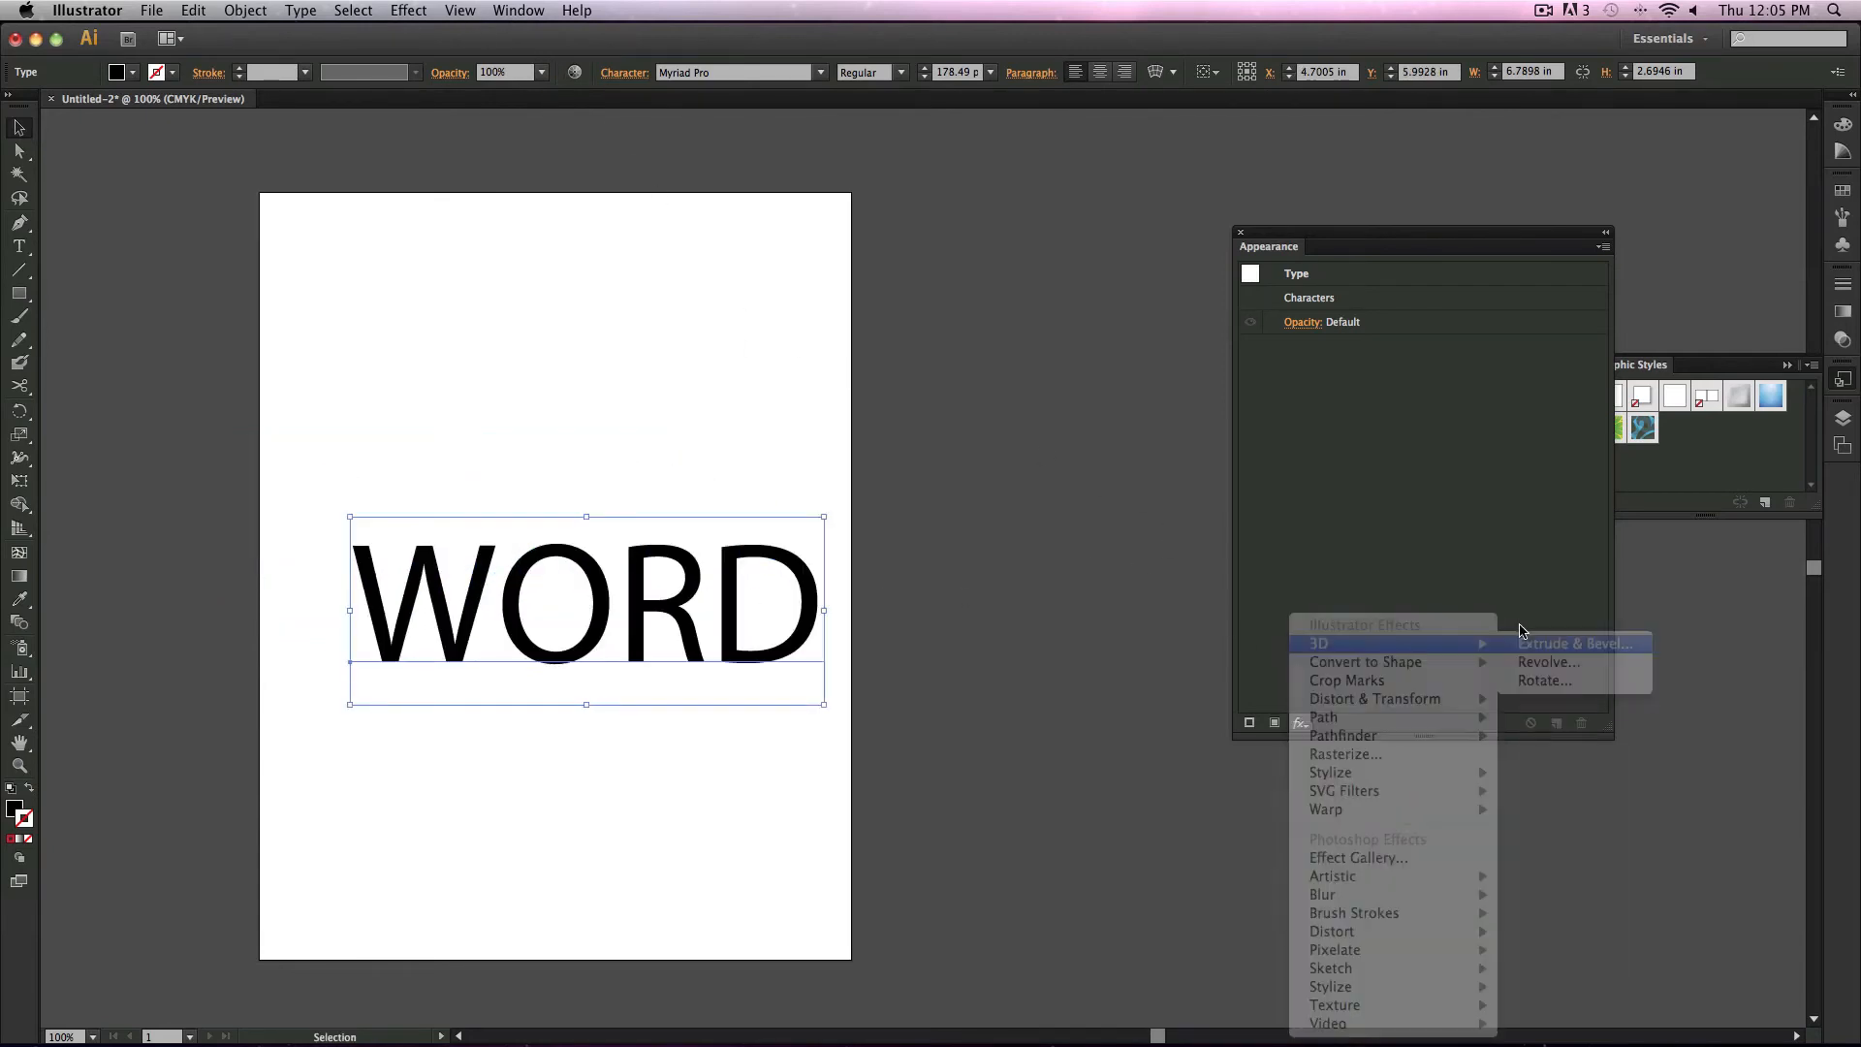
pyautogui.click(1125, 751)
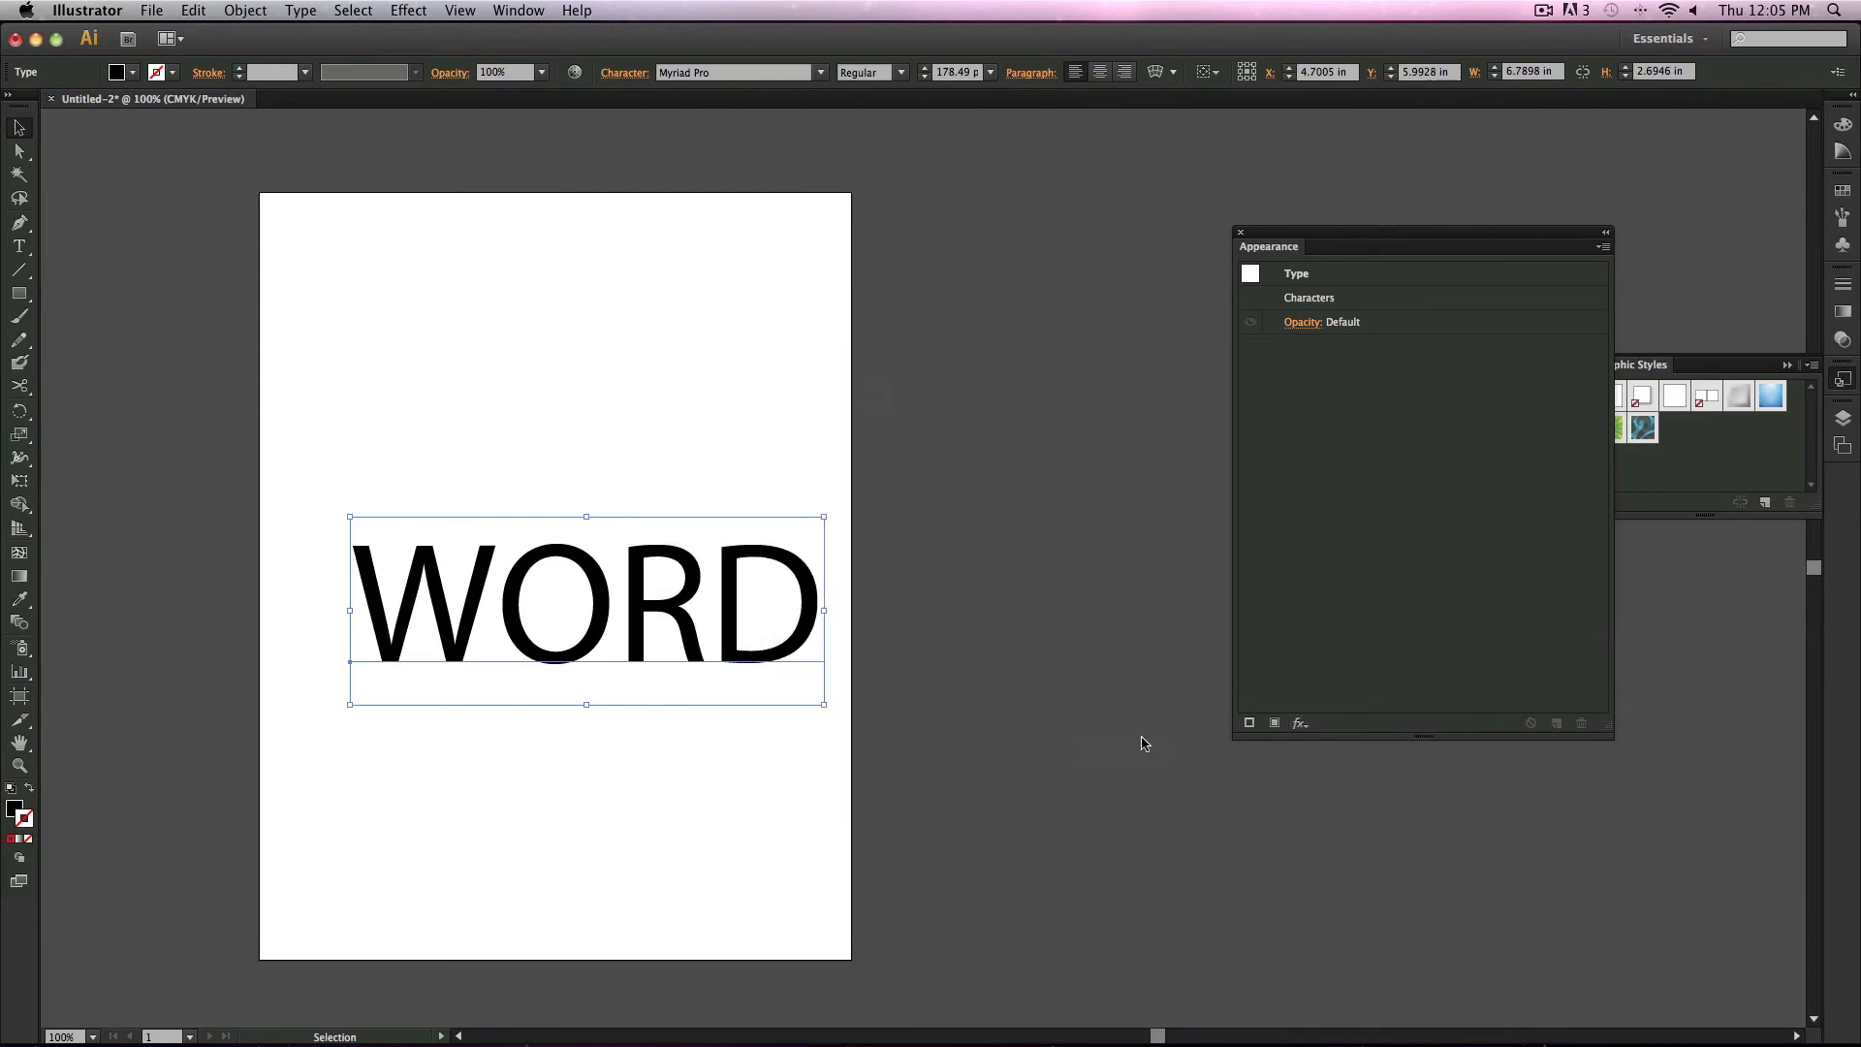
pyautogui.moveTo(636, 635)
pyautogui.mouseDown()
pyautogui.moveTo(669, 640)
pyautogui.moveTo(653, 635)
pyautogui.mouseUp()
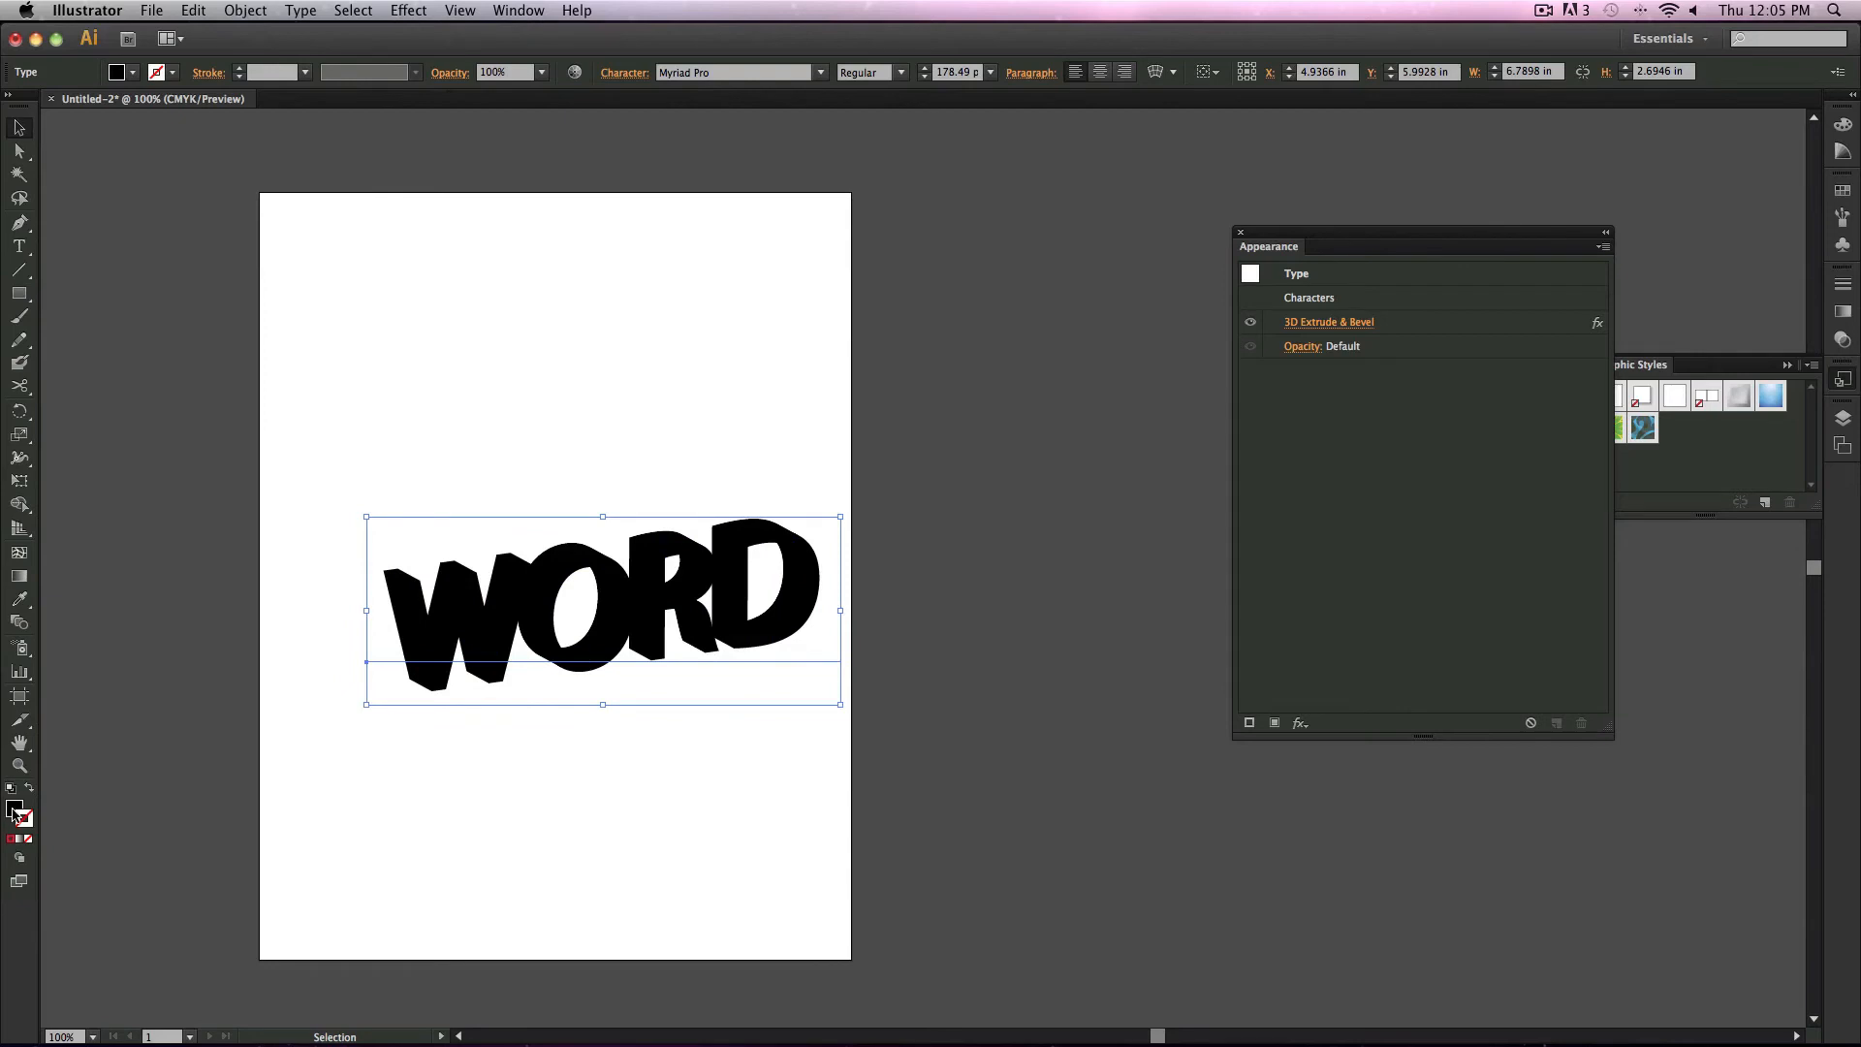
# Step: Change the text's fill to a dark crimson in the Color Picker
pyautogui.doubleClick(14, 810)
pyautogui.click(347, 424)
pyautogui.click(593, 301)
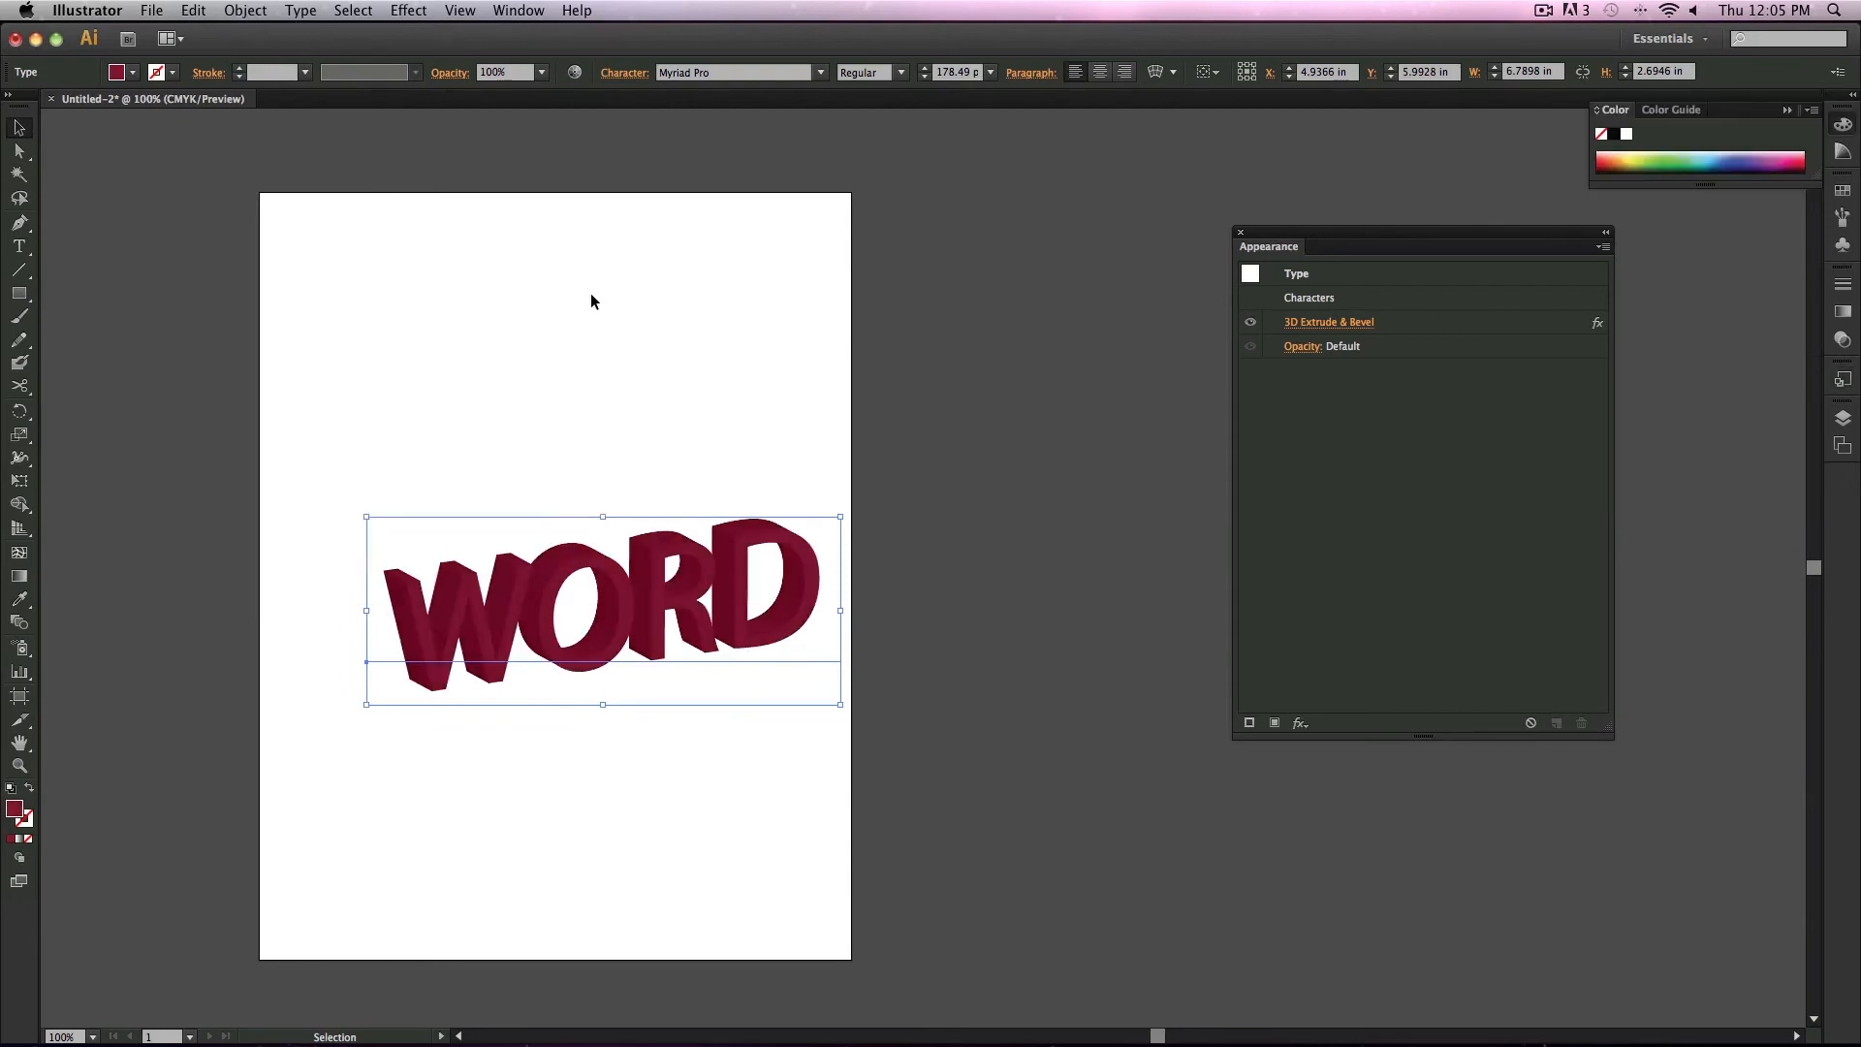
# Step: Reopen the 3D Extrude & Bevel effect and set the extrude depth to 363 pt
pyautogui.click(1326, 323)
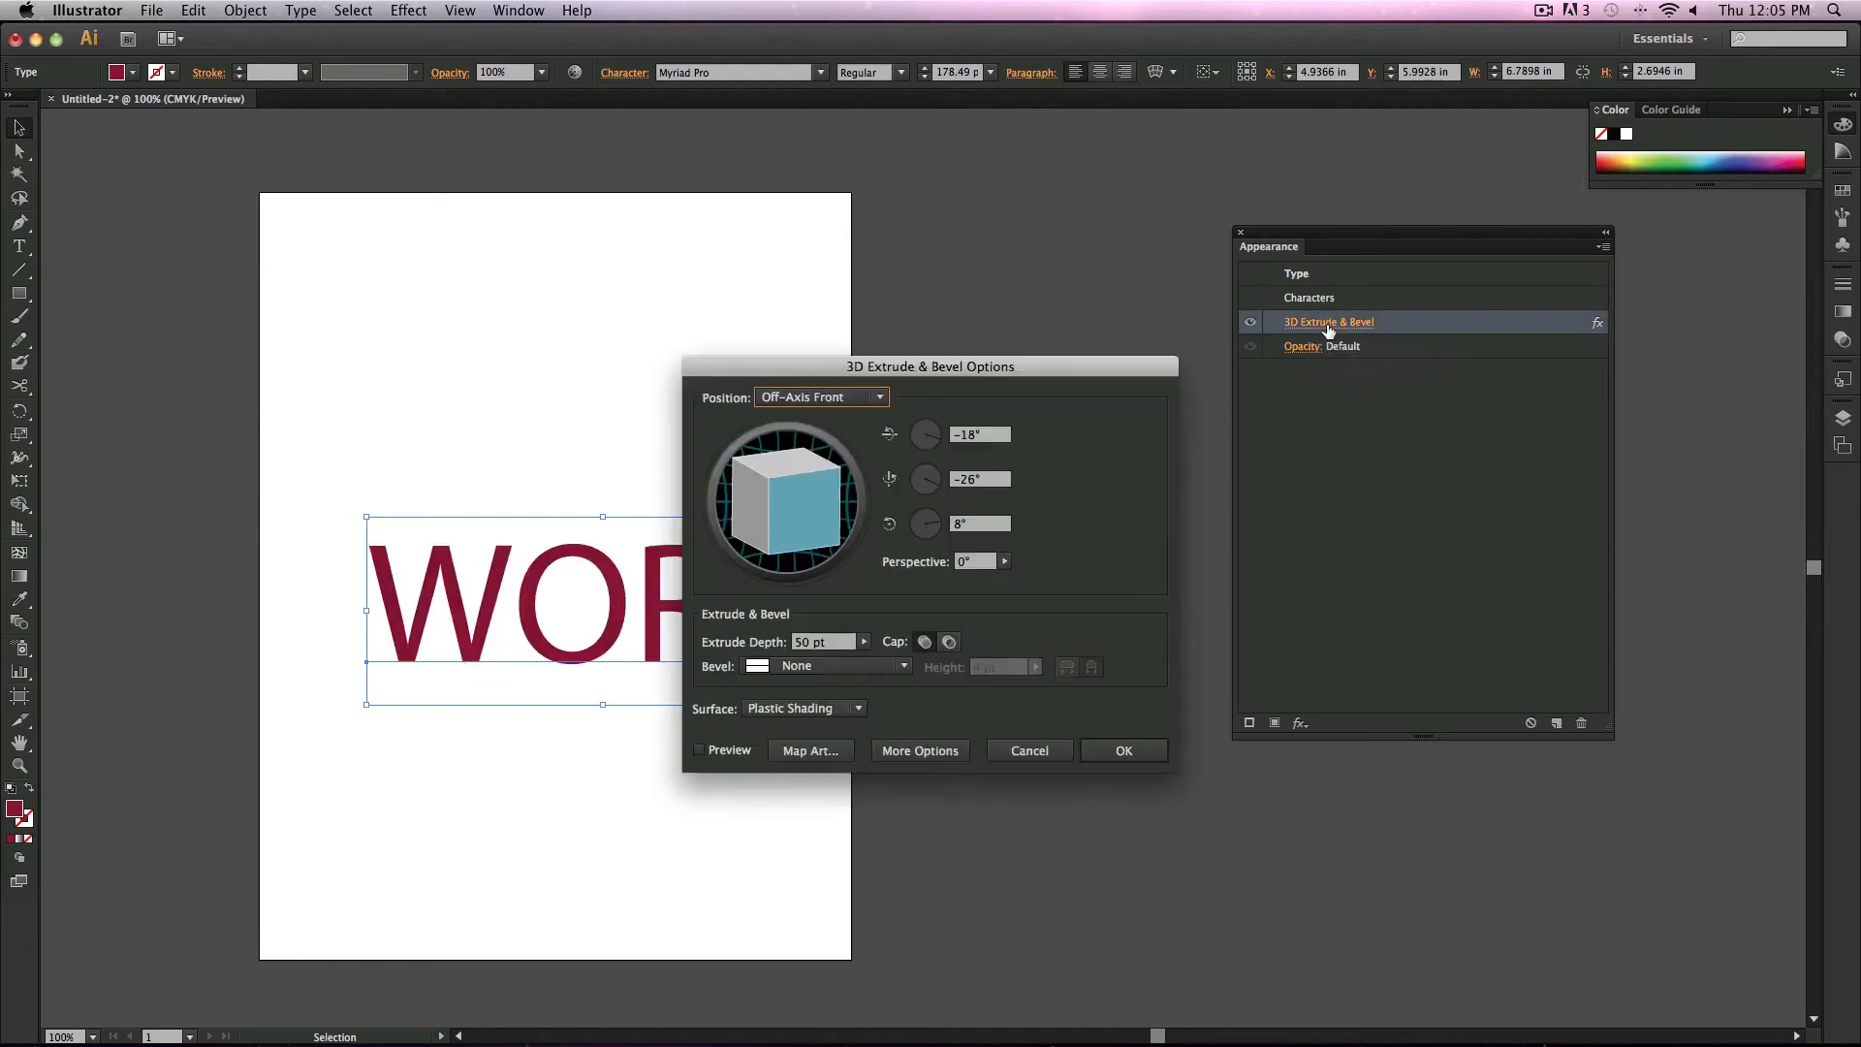
pyautogui.click(863, 642)
pyautogui.click(845, 666)
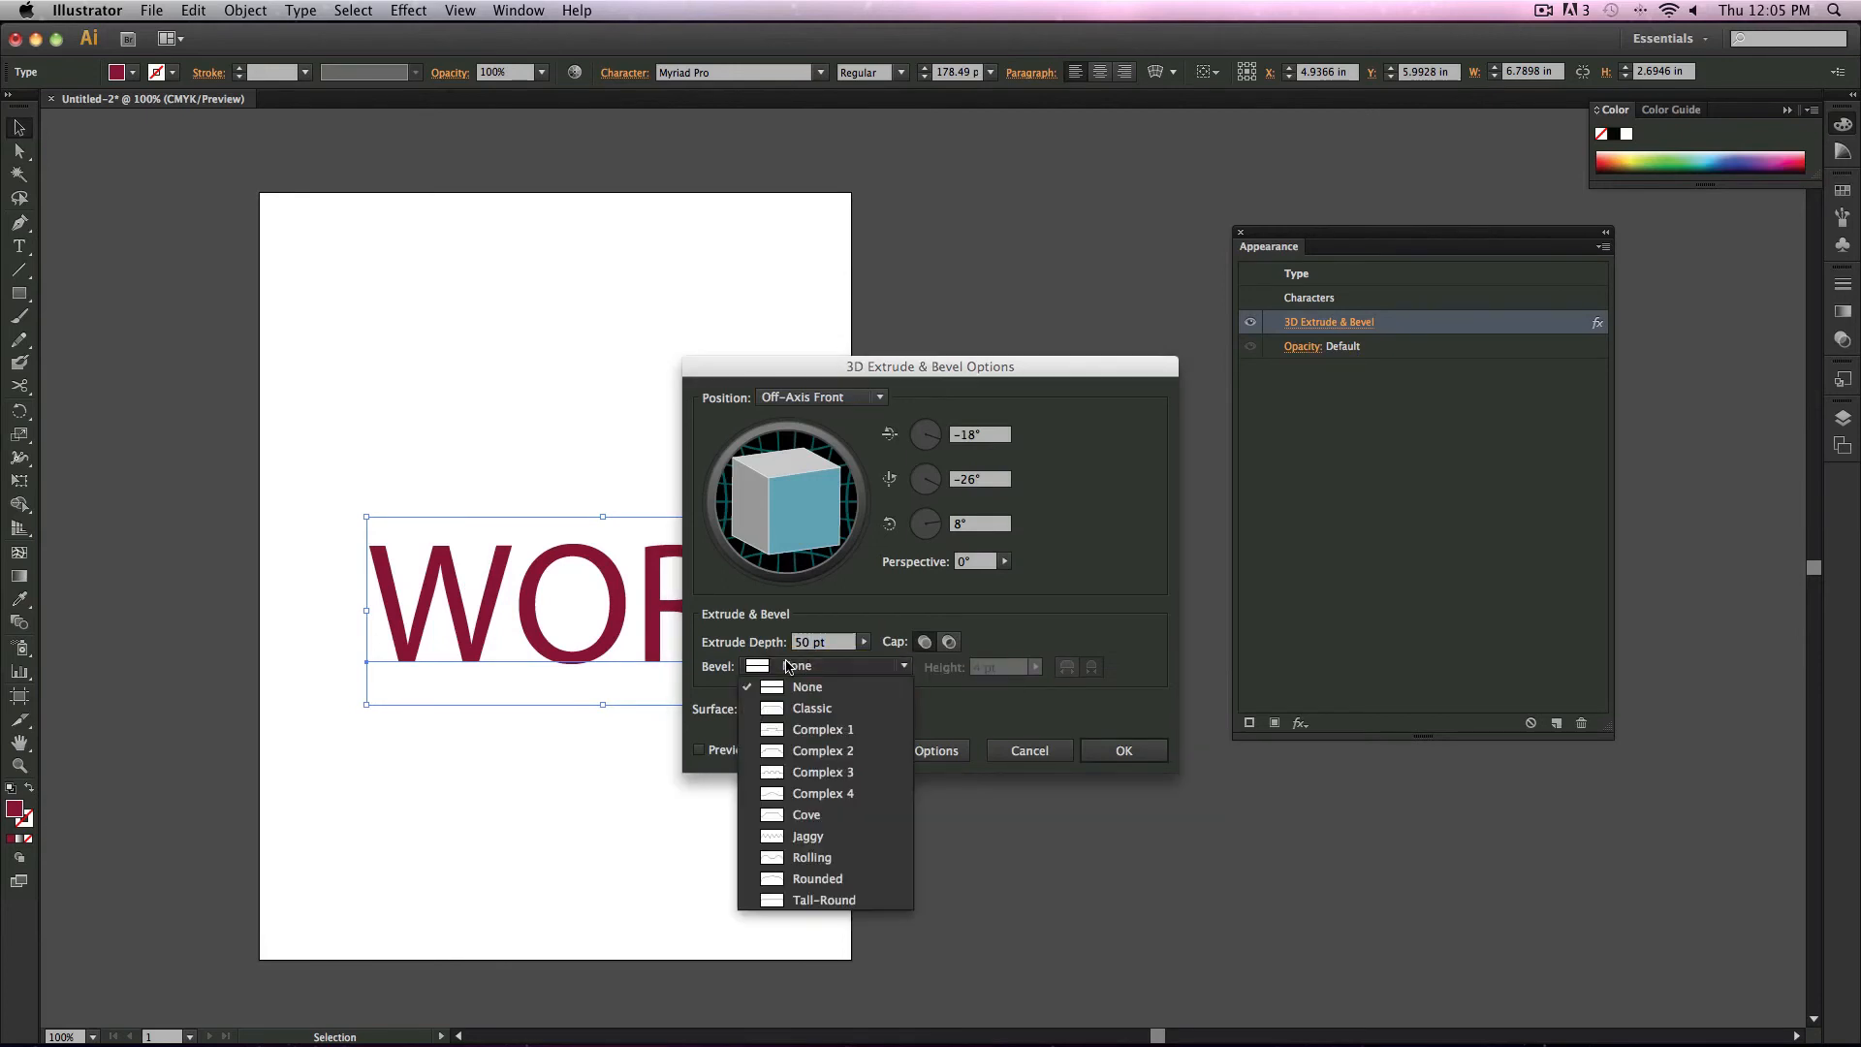
pyautogui.click(846, 647)
pyautogui.click(864, 641)
pyautogui.moveTo(767, 660)
pyautogui.mouseDown()
pyautogui.moveTo(798, 660)
pyautogui.moveTo(780, 660)
pyautogui.mouseUp()
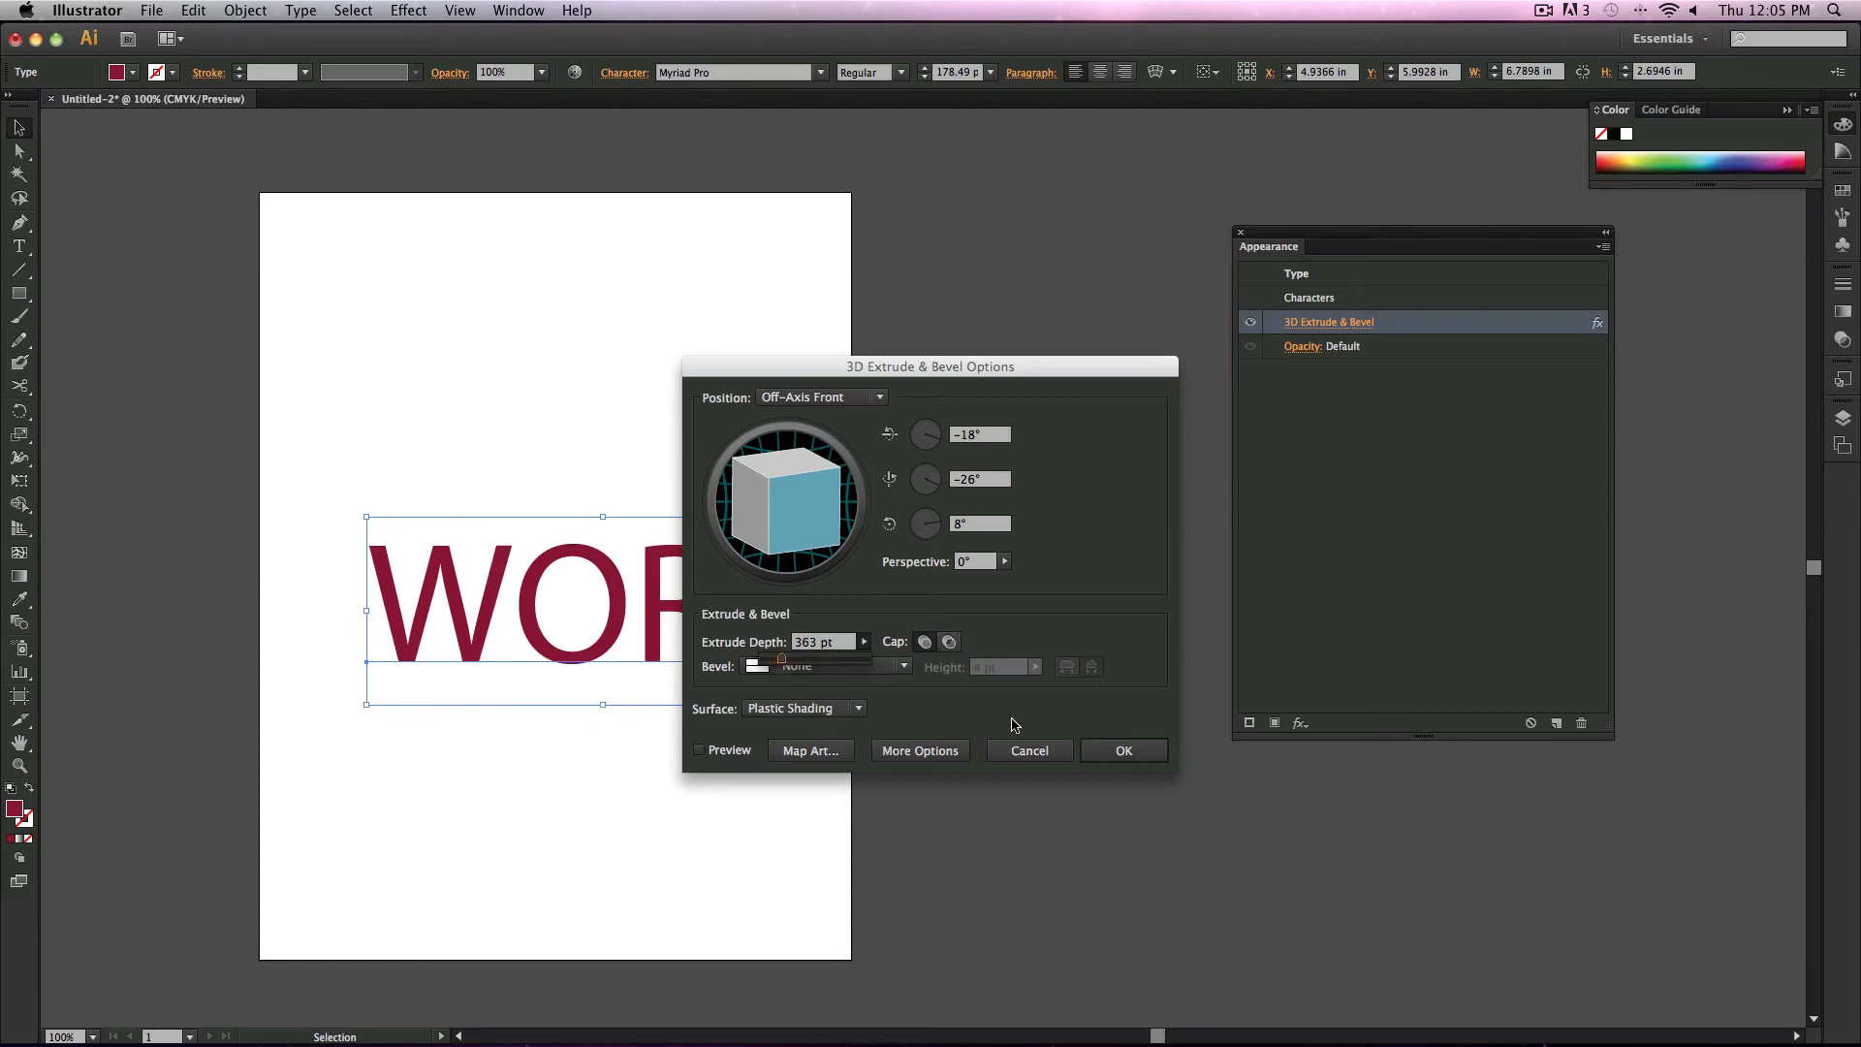
pyautogui.click(1104, 748)
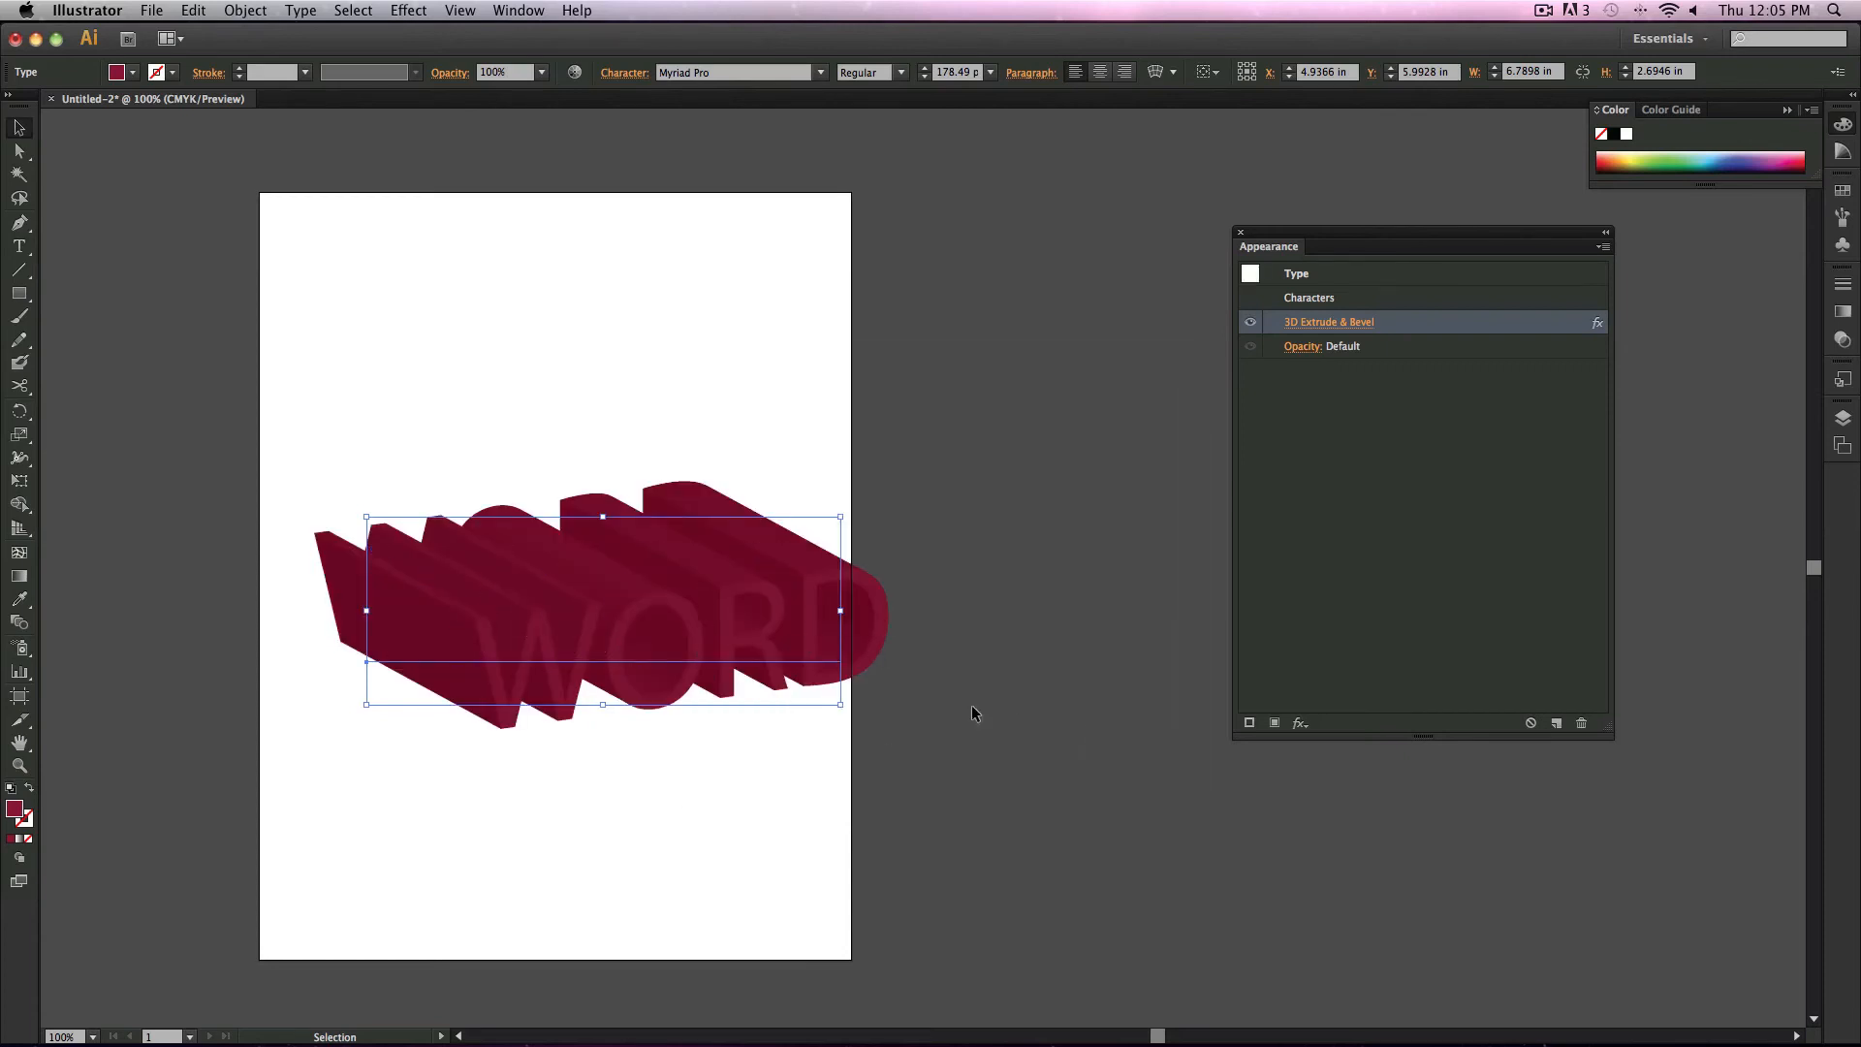
# Step: Add a new stroke to the text and set its weight to 2 pt
pyautogui.click(1250, 724)
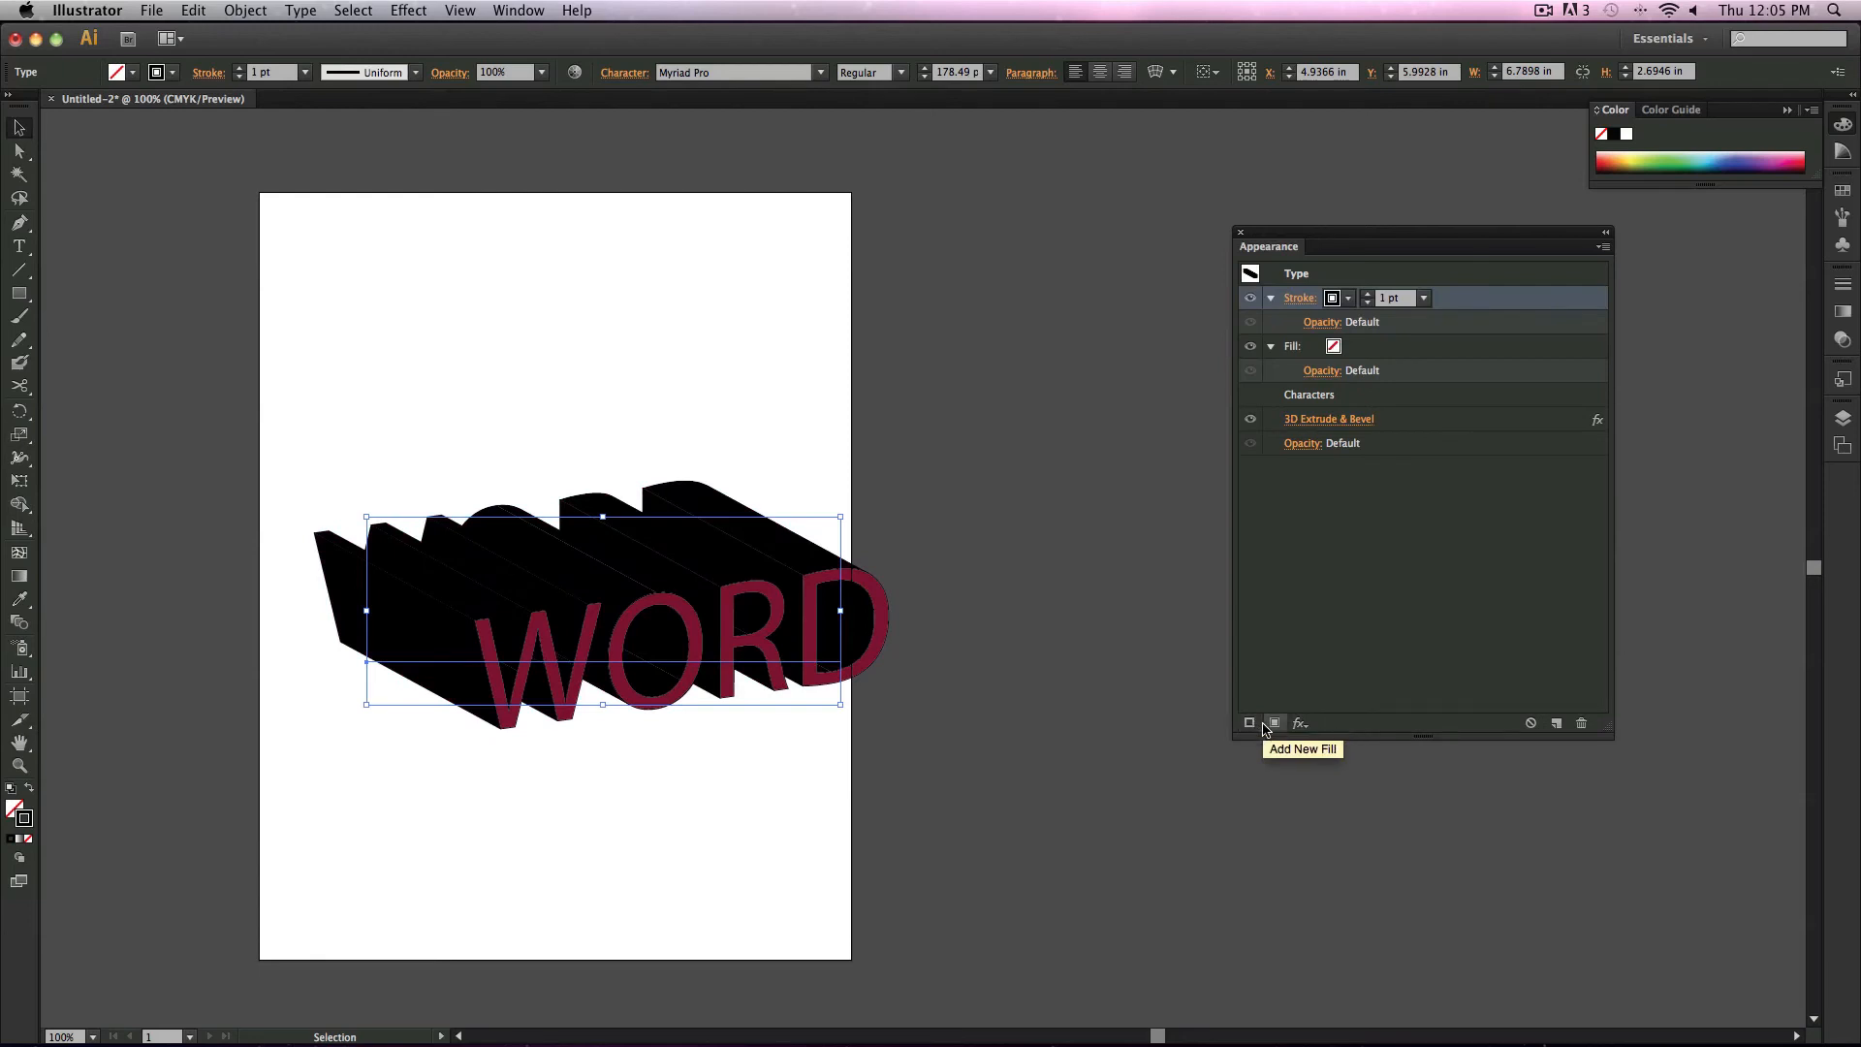
pyautogui.click(1433, 302)
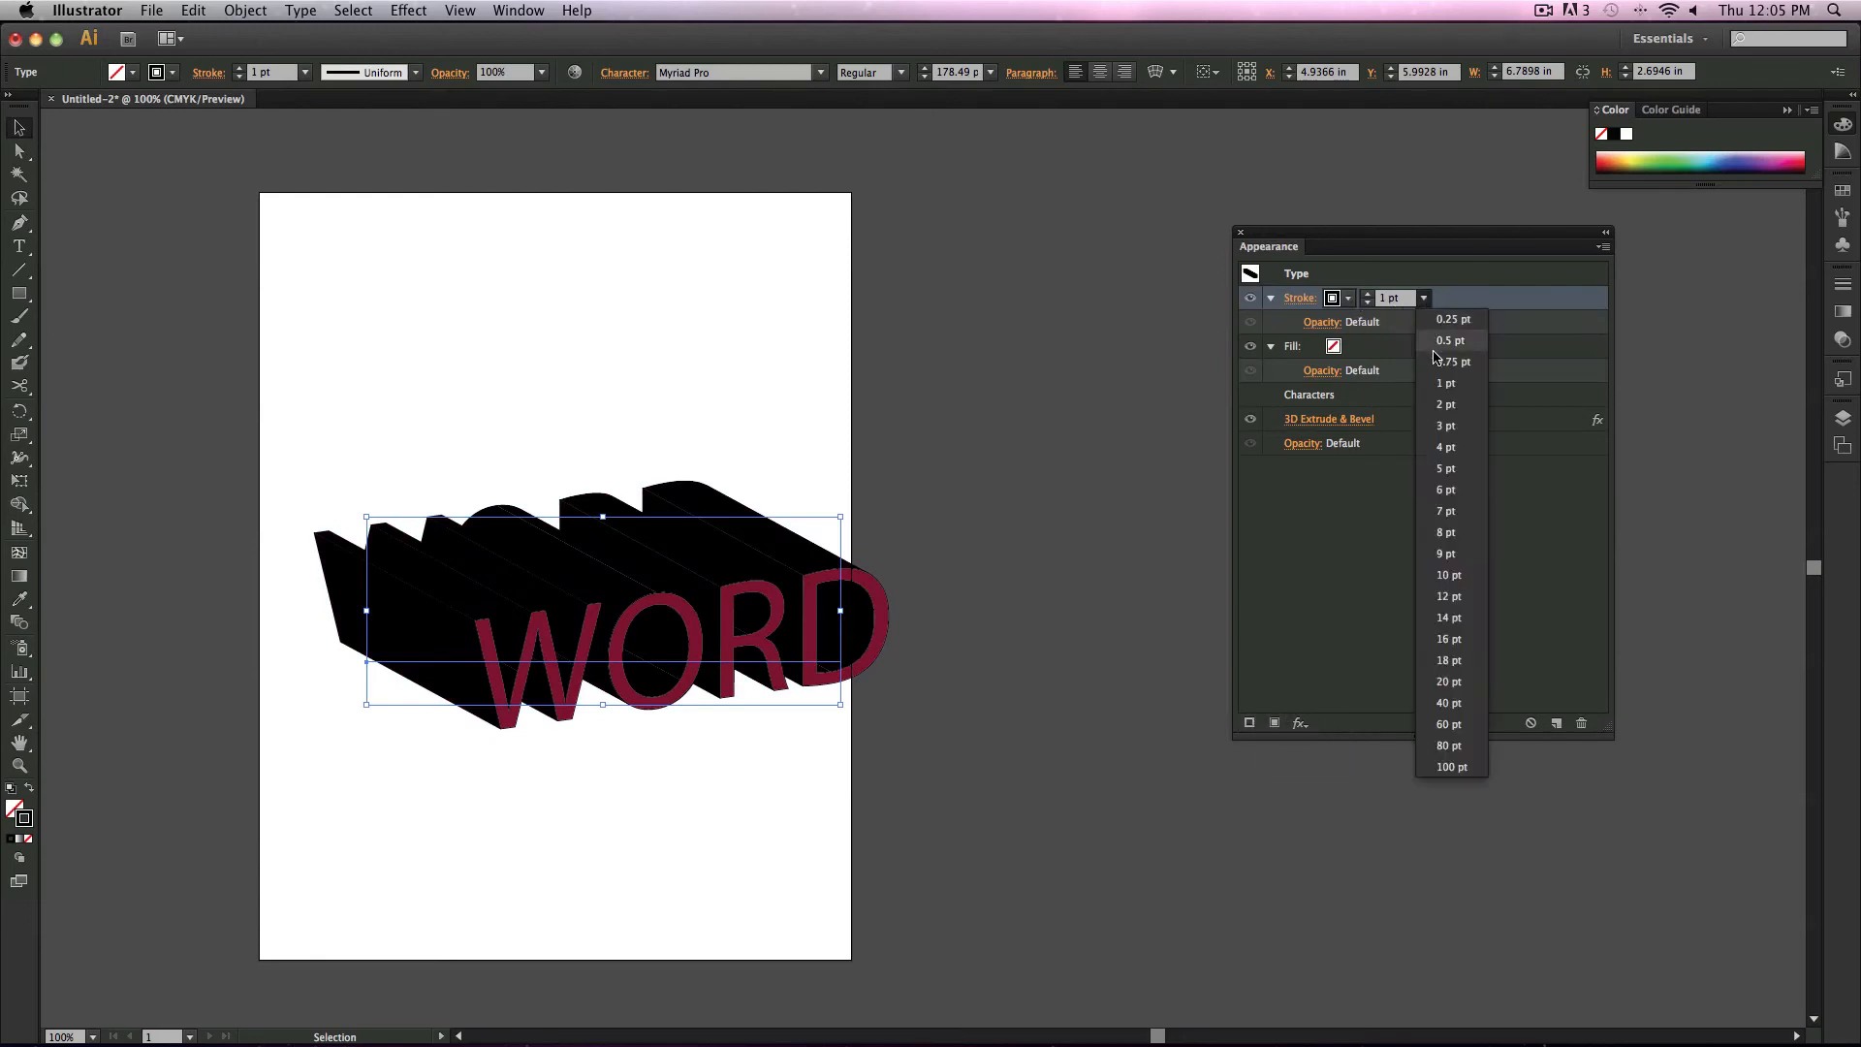
pyautogui.click(1437, 403)
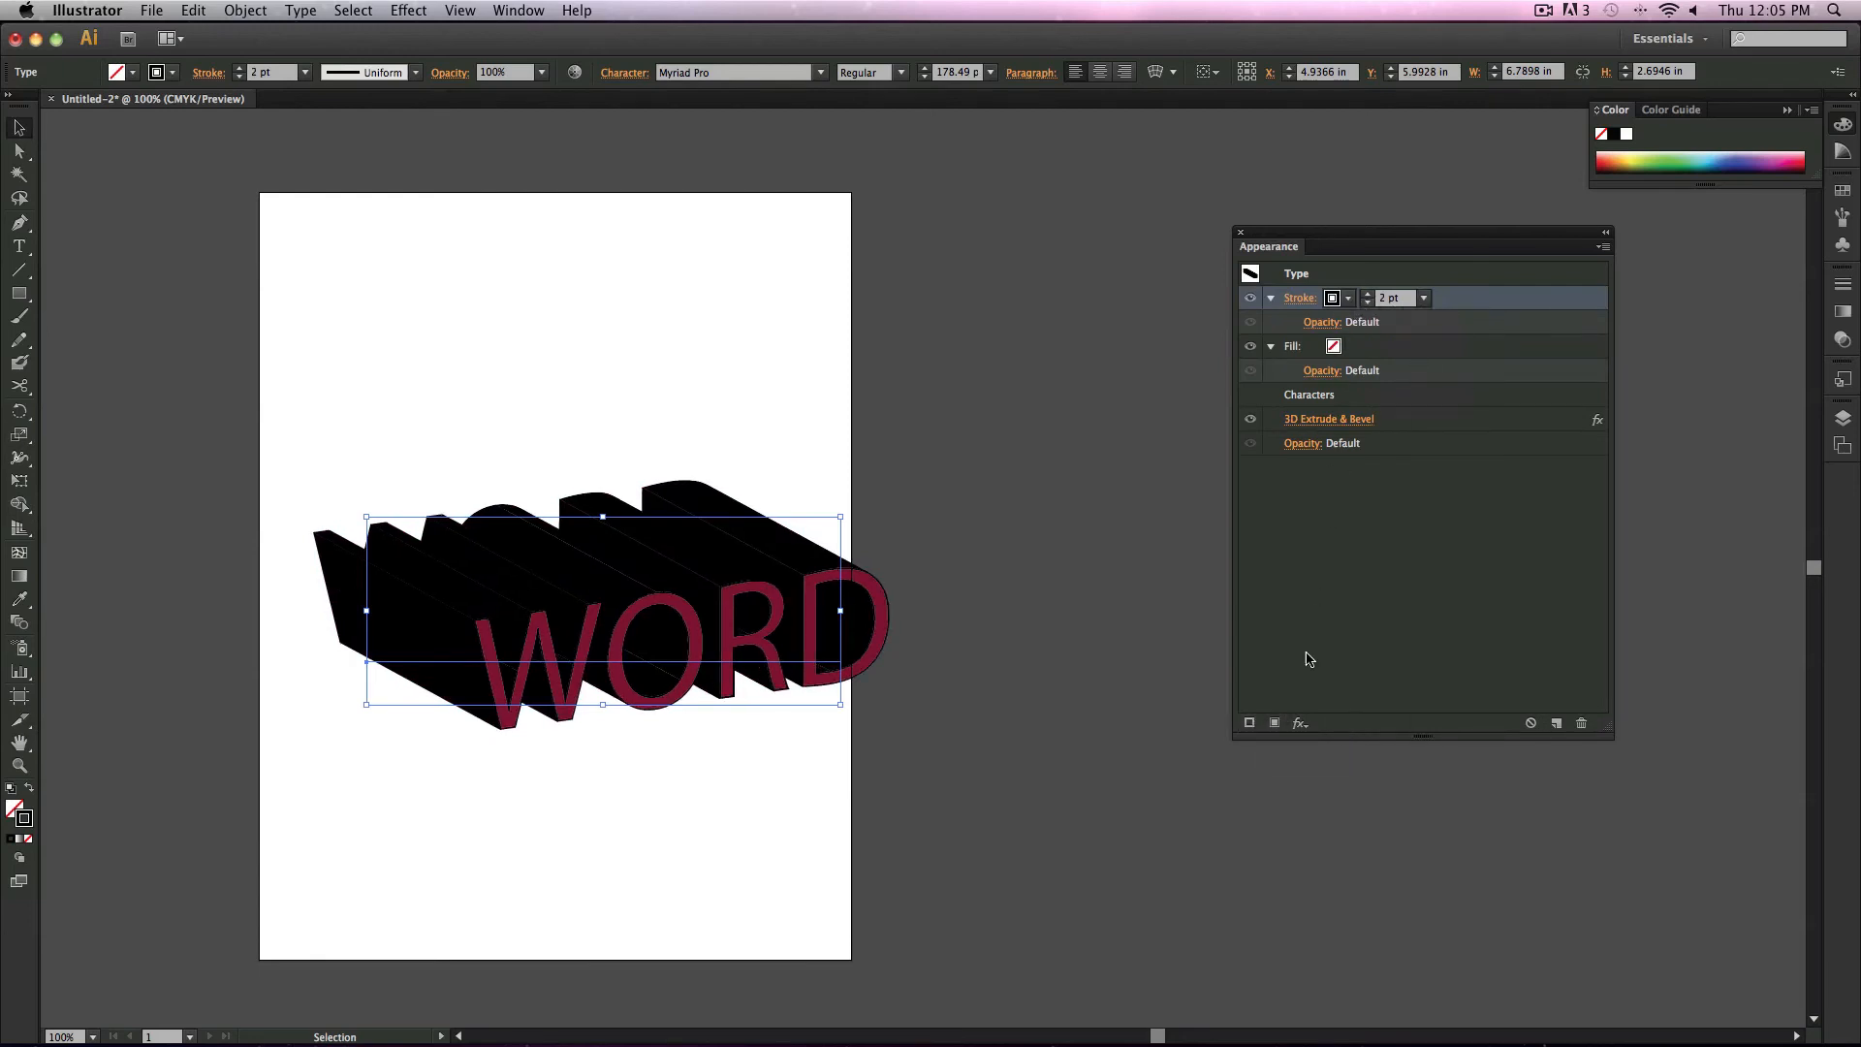
# Step: Add another stroke, colour it C=0 M=95 Y=20 K=0 magenta and set its weight to 4 pt
pyautogui.click(1250, 723)
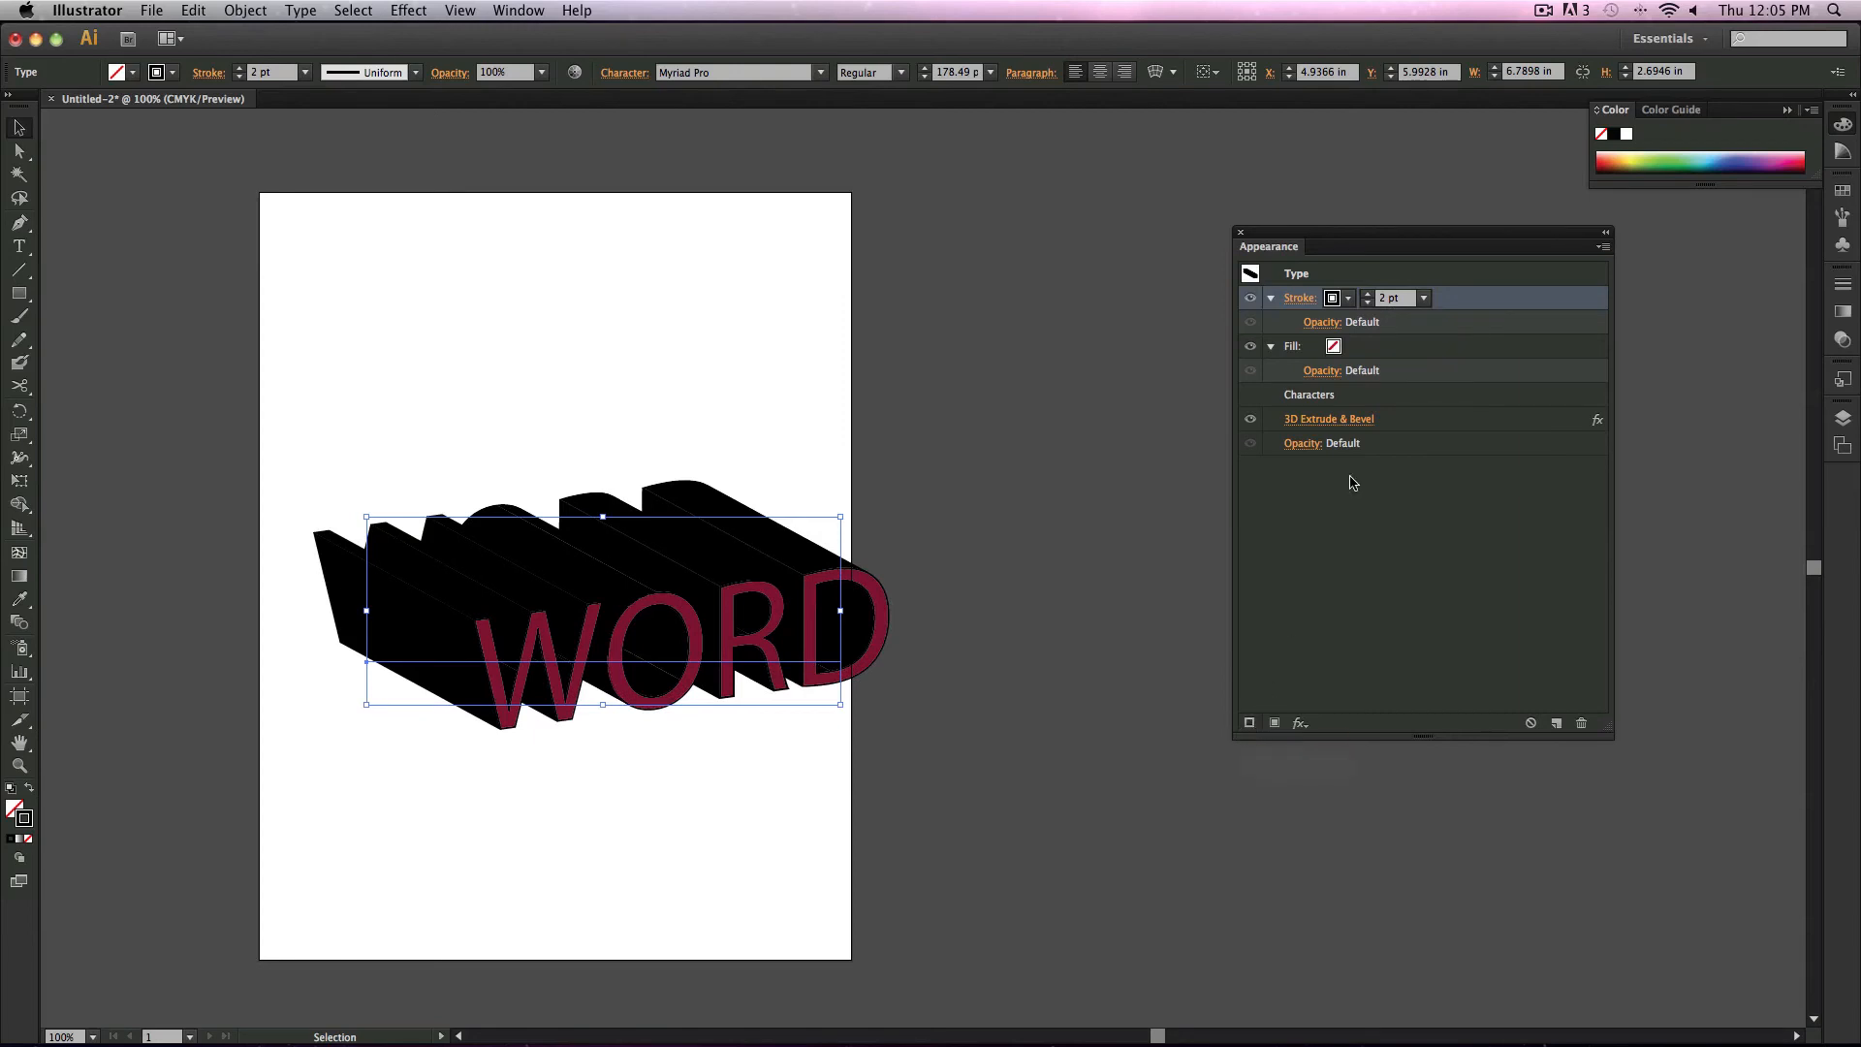
pyautogui.click(1333, 297)
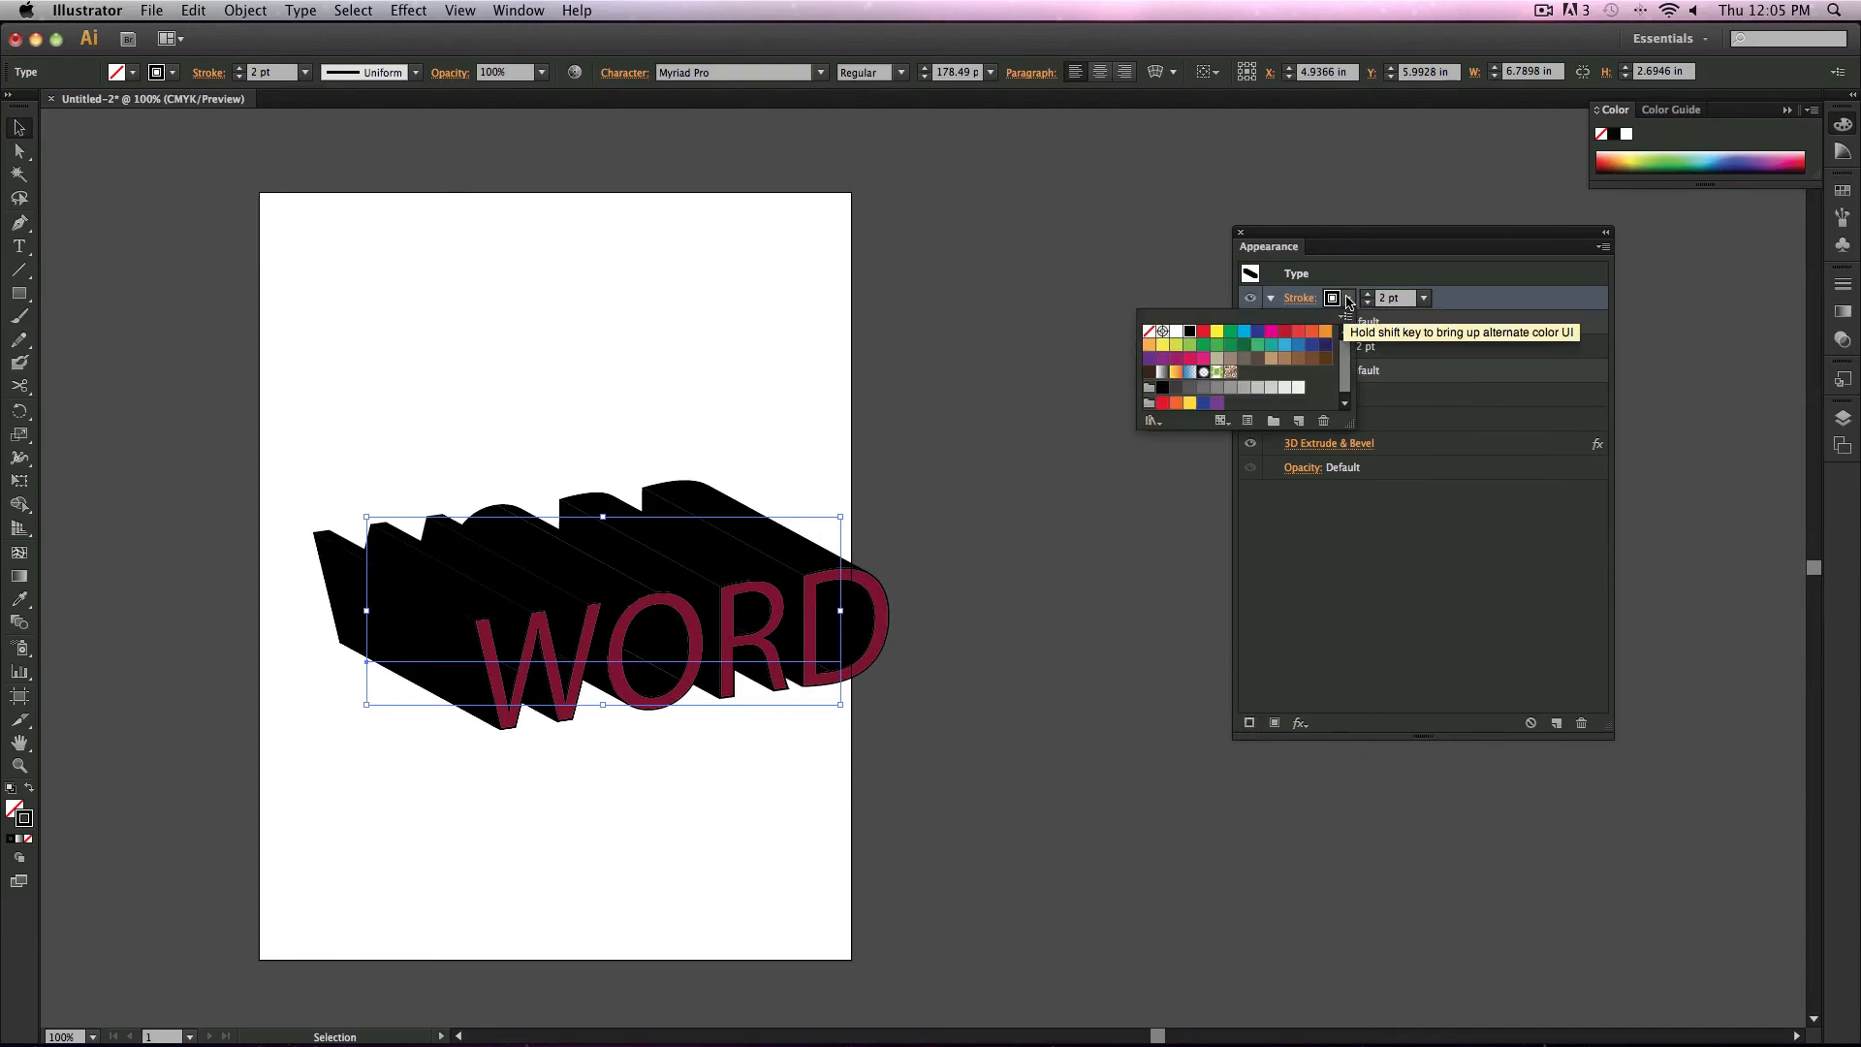
pyautogui.click(1205, 359)
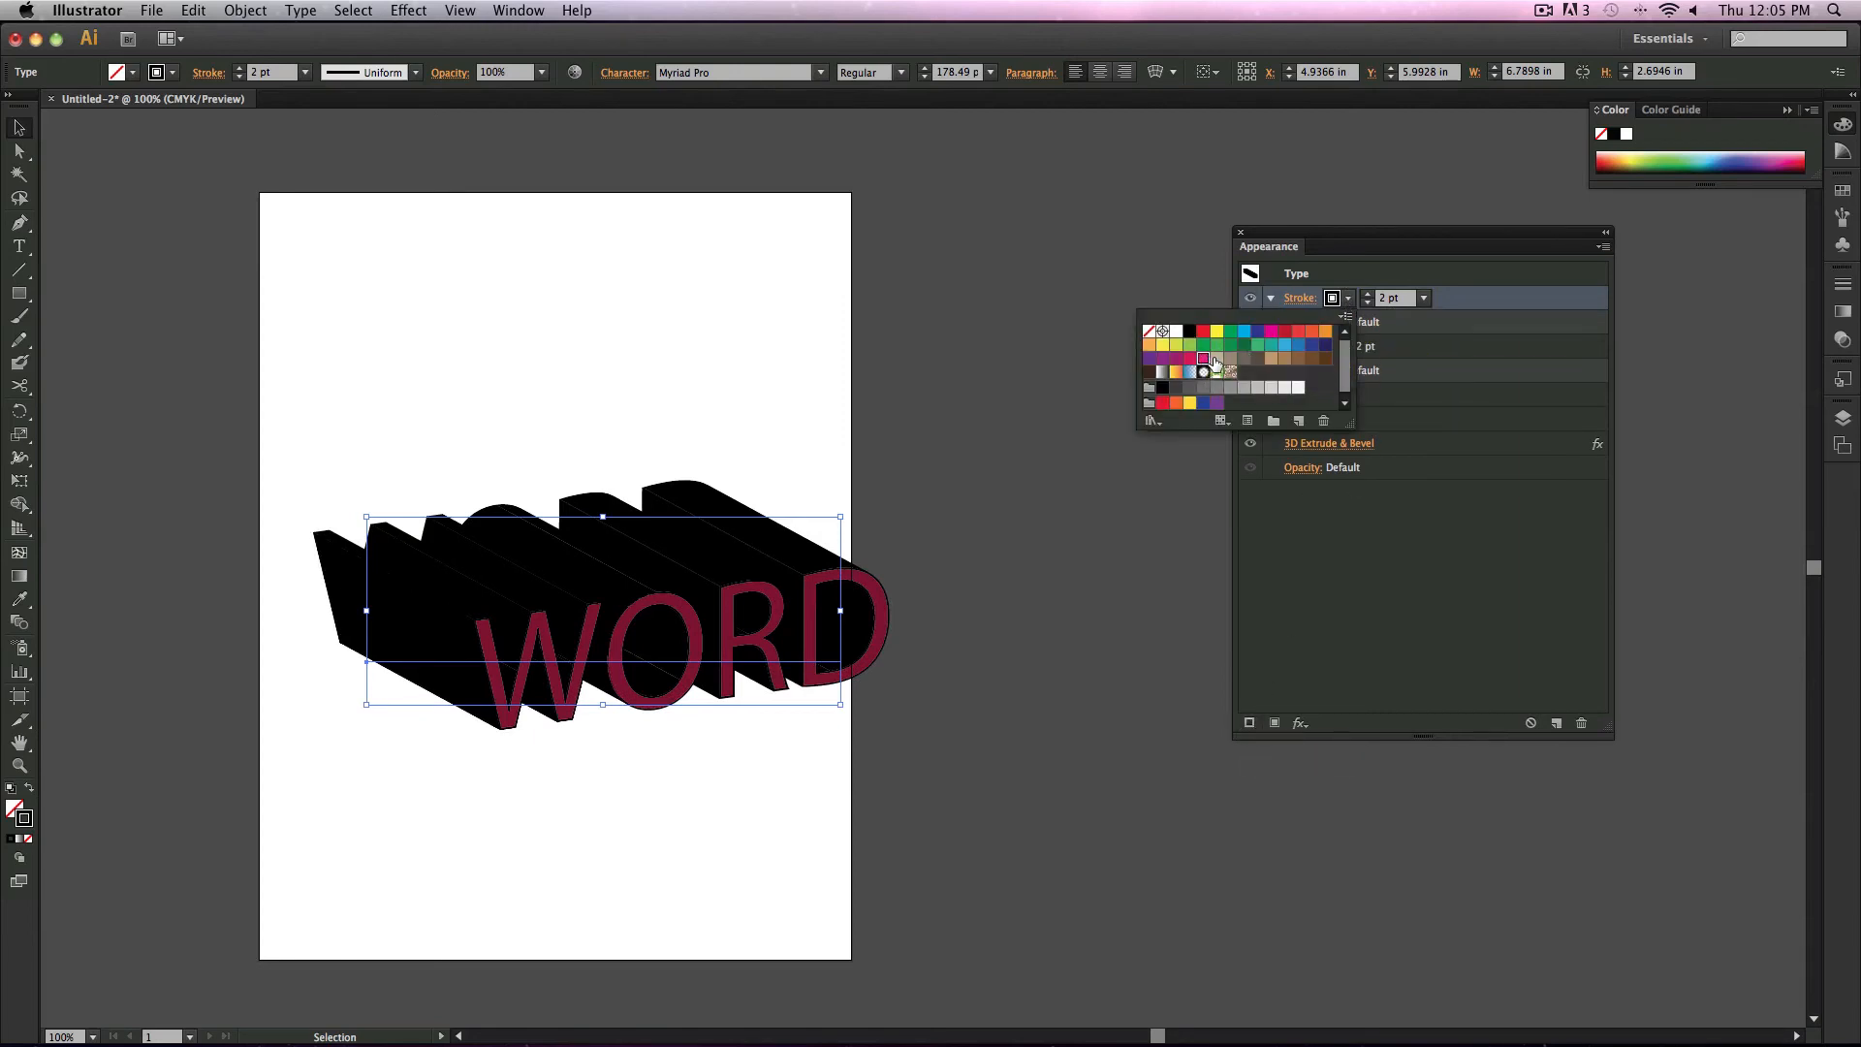
pyautogui.click(1426, 298)
pyautogui.click(1426, 297)
pyautogui.click(1439, 429)
pyautogui.click(1424, 298)
pyautogui.click(1420, 350)
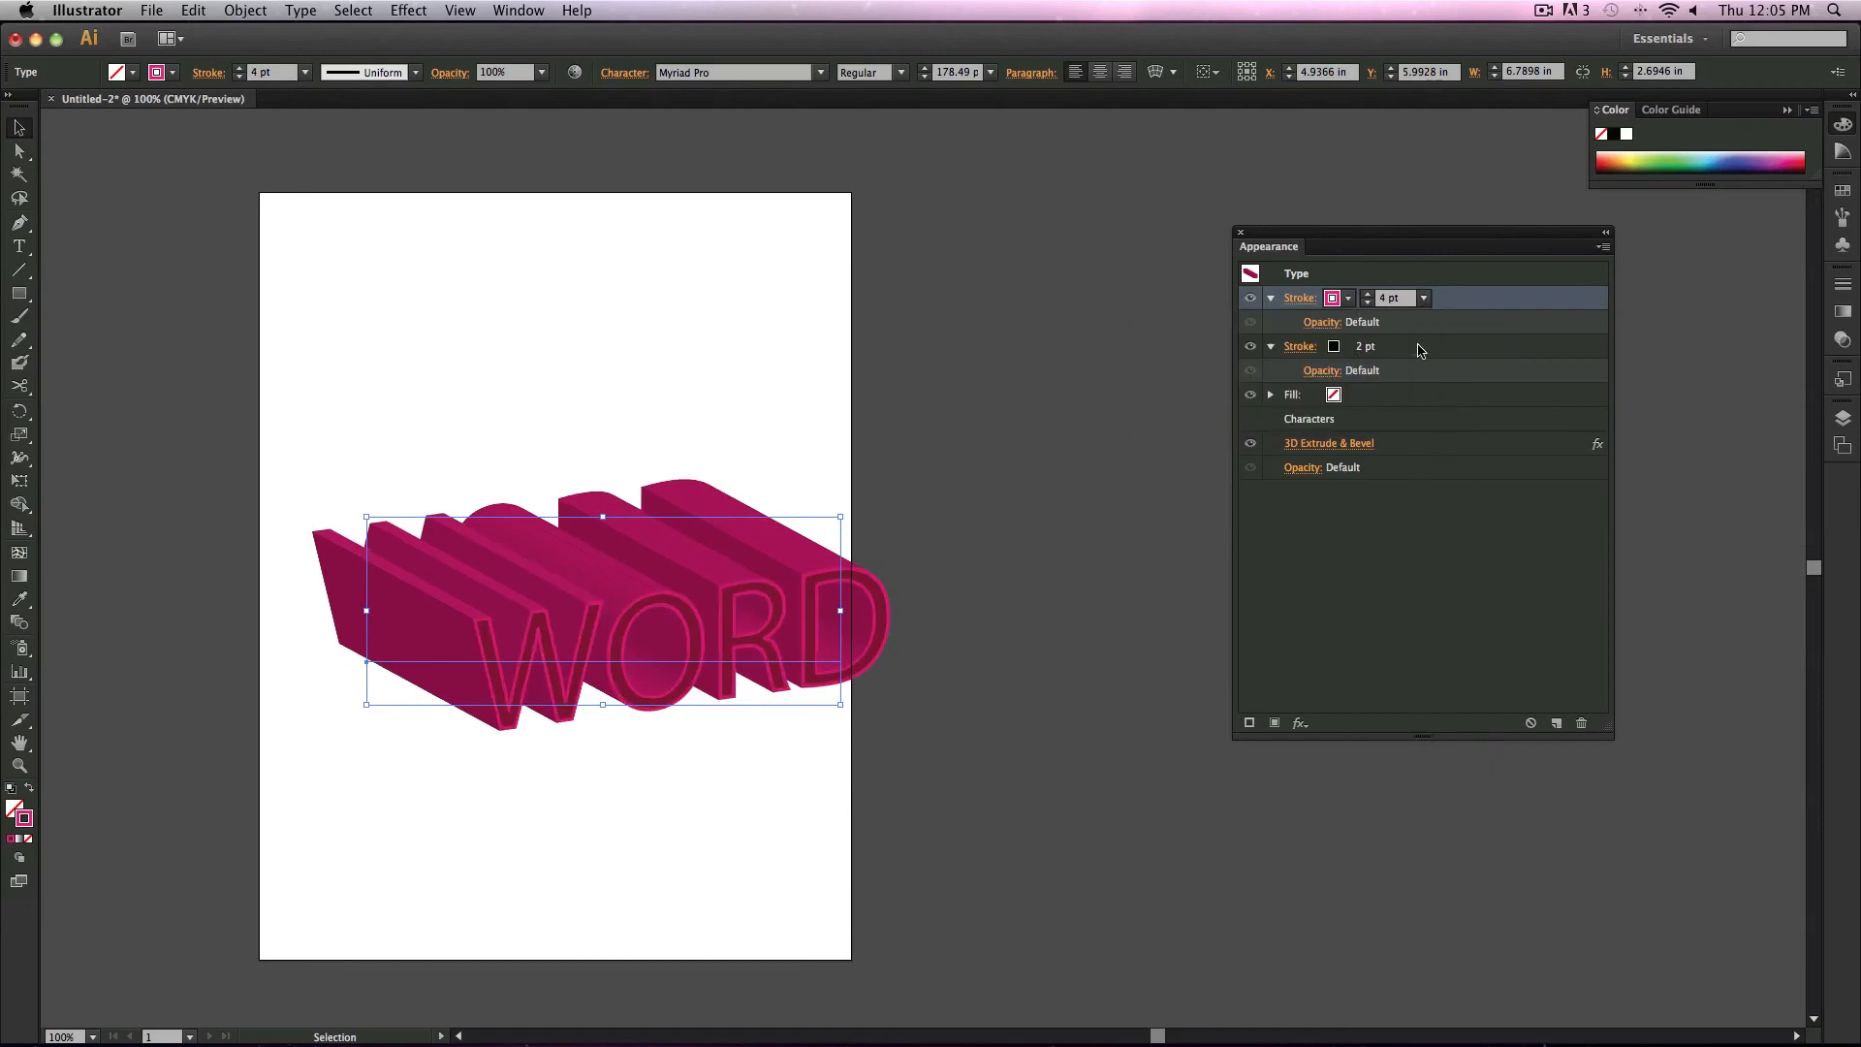
# Step: Move the magenta 4 pt stroke below the black 2 pt stroke in the appearance stack and deselect
pyautogui.moveTo(1444, 302); pyautogui.dragTo(1488, 378)
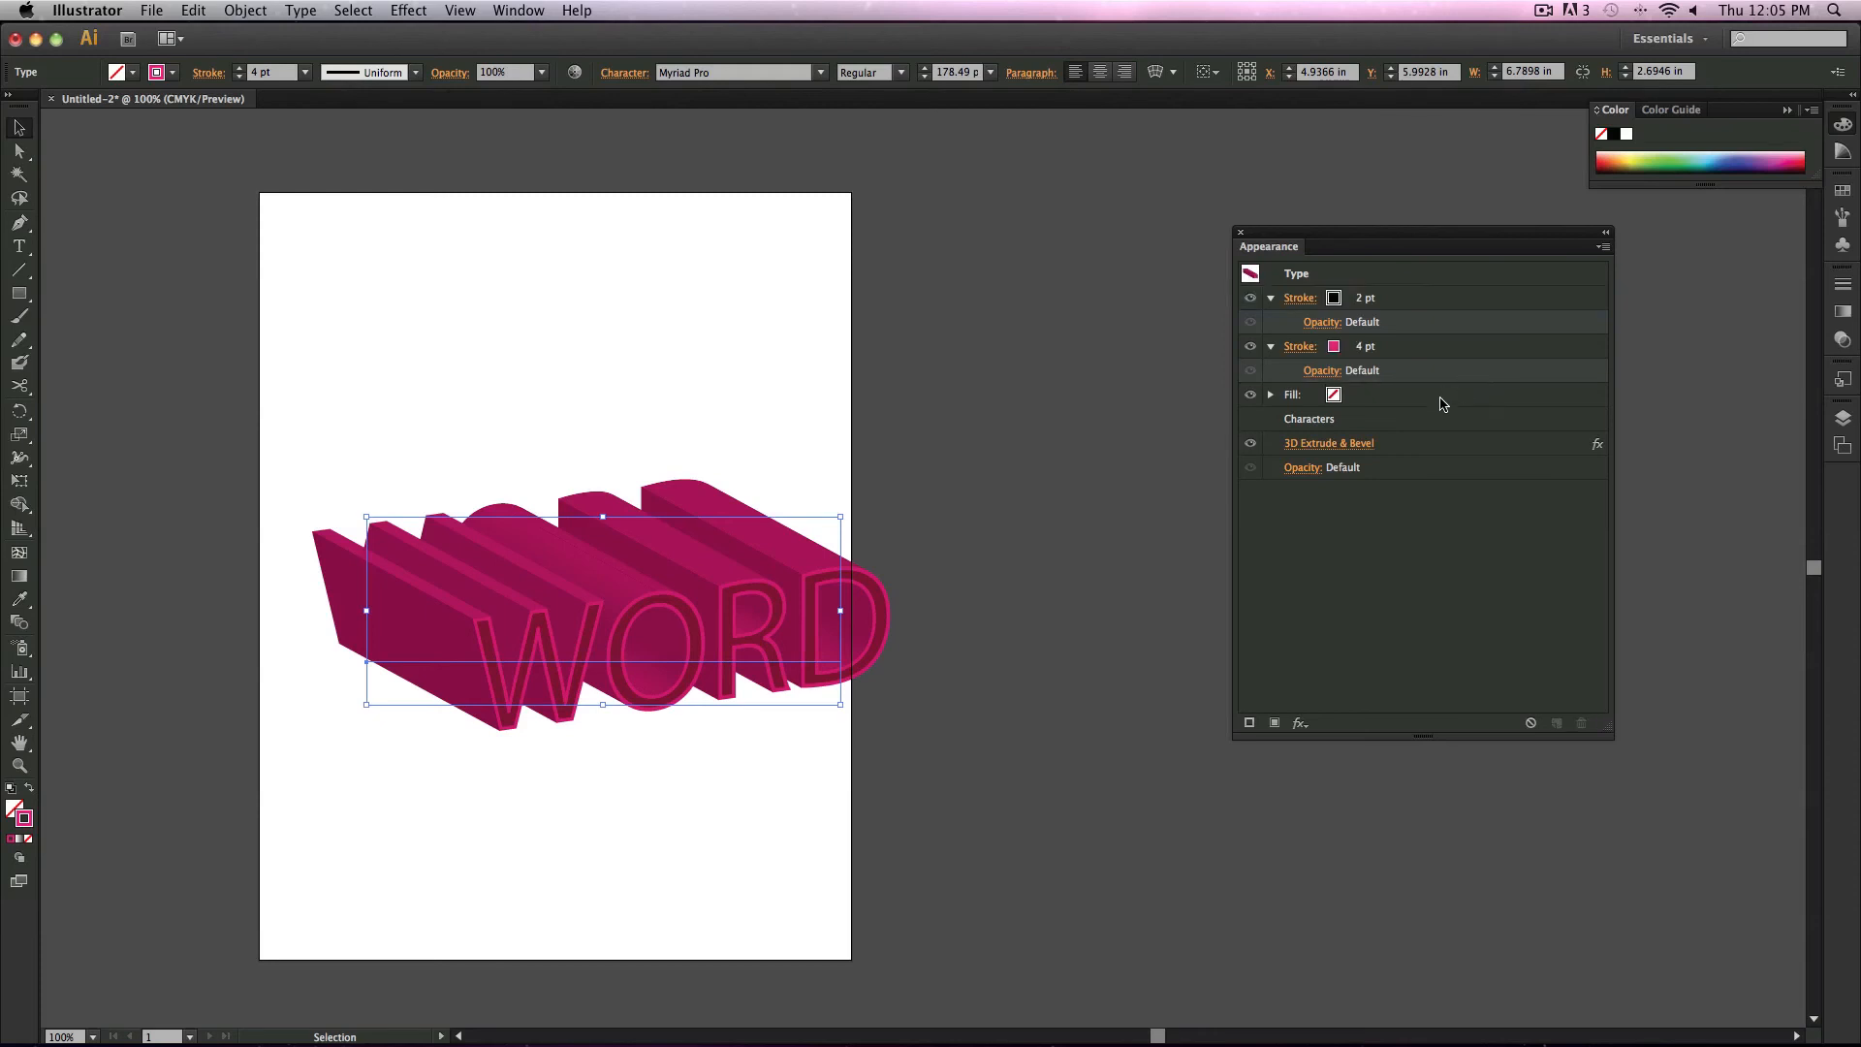
pyautogui.click(1092, 631)
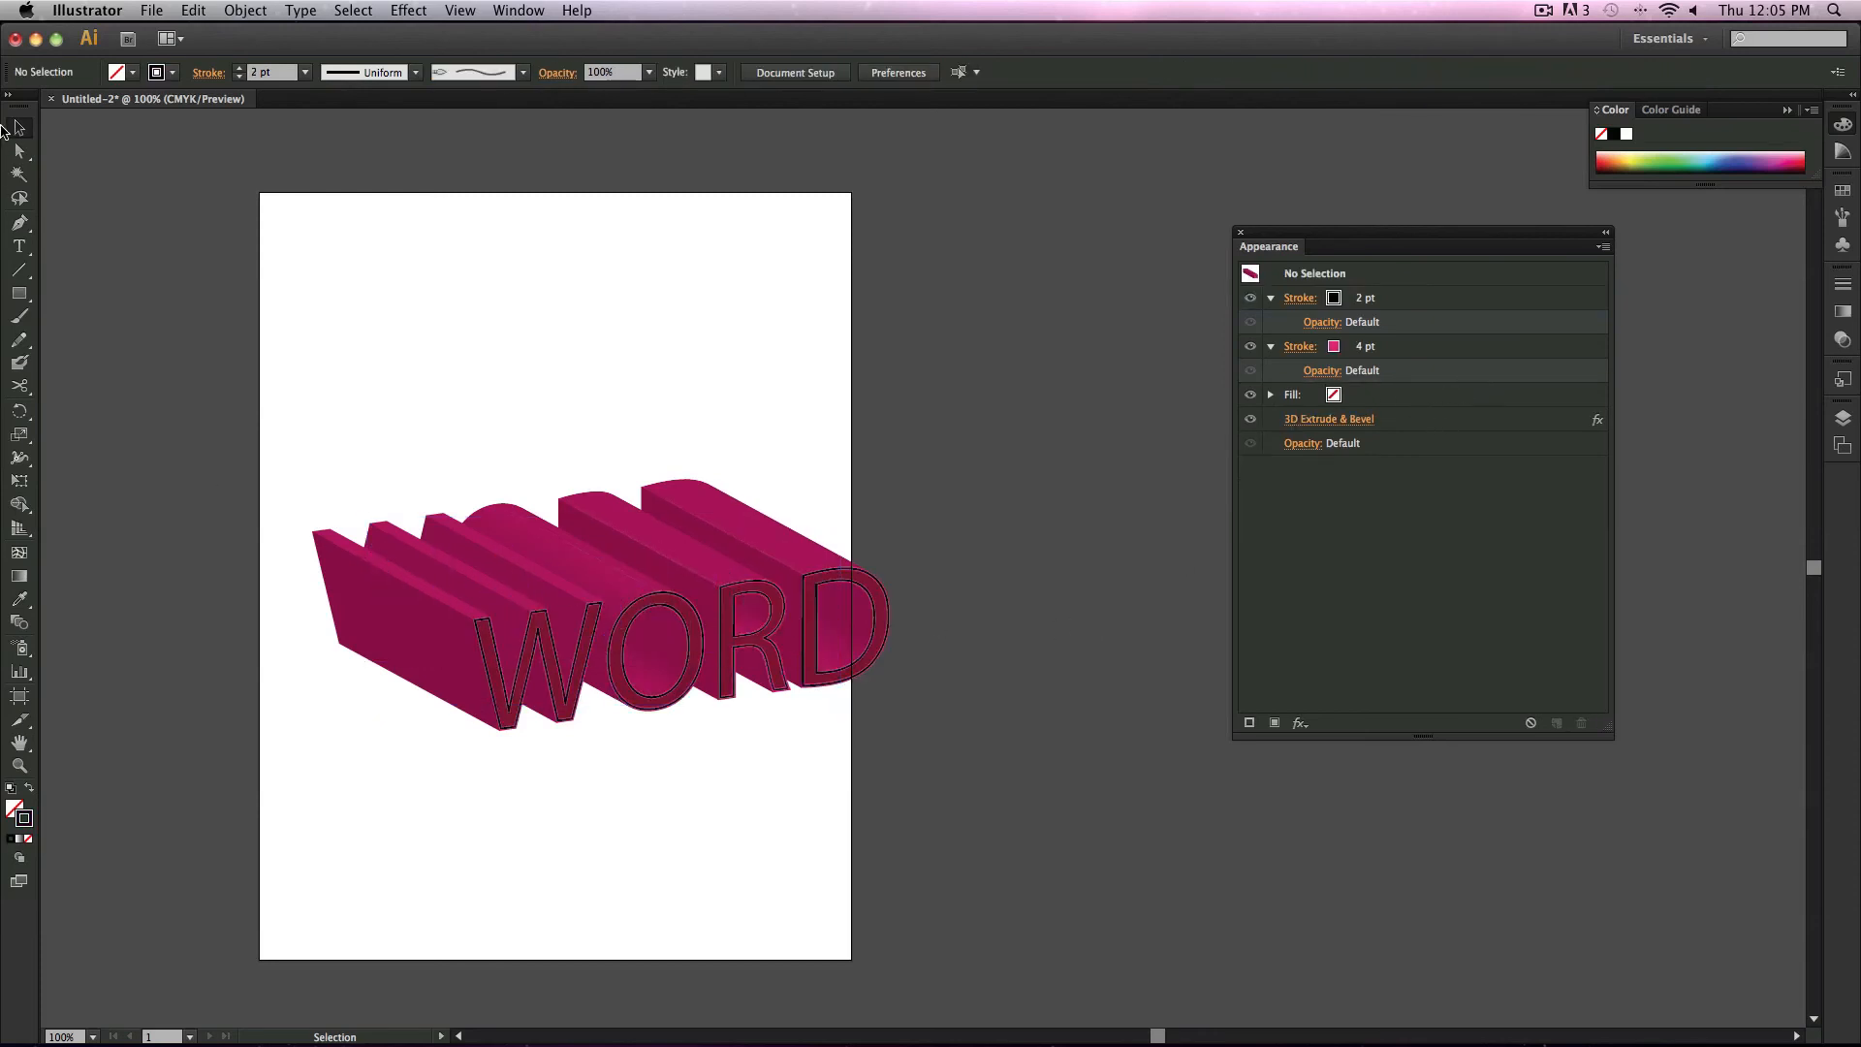
# Step: Select the text and apply a Drop Shadow effect with its default settings
pyautogui.moveTo(760, 696); pyautogui.dragTo(635, 615)
pyautogui.press('z')
pyautogui.click(703, 696)
pyautogui.click(607, 622)
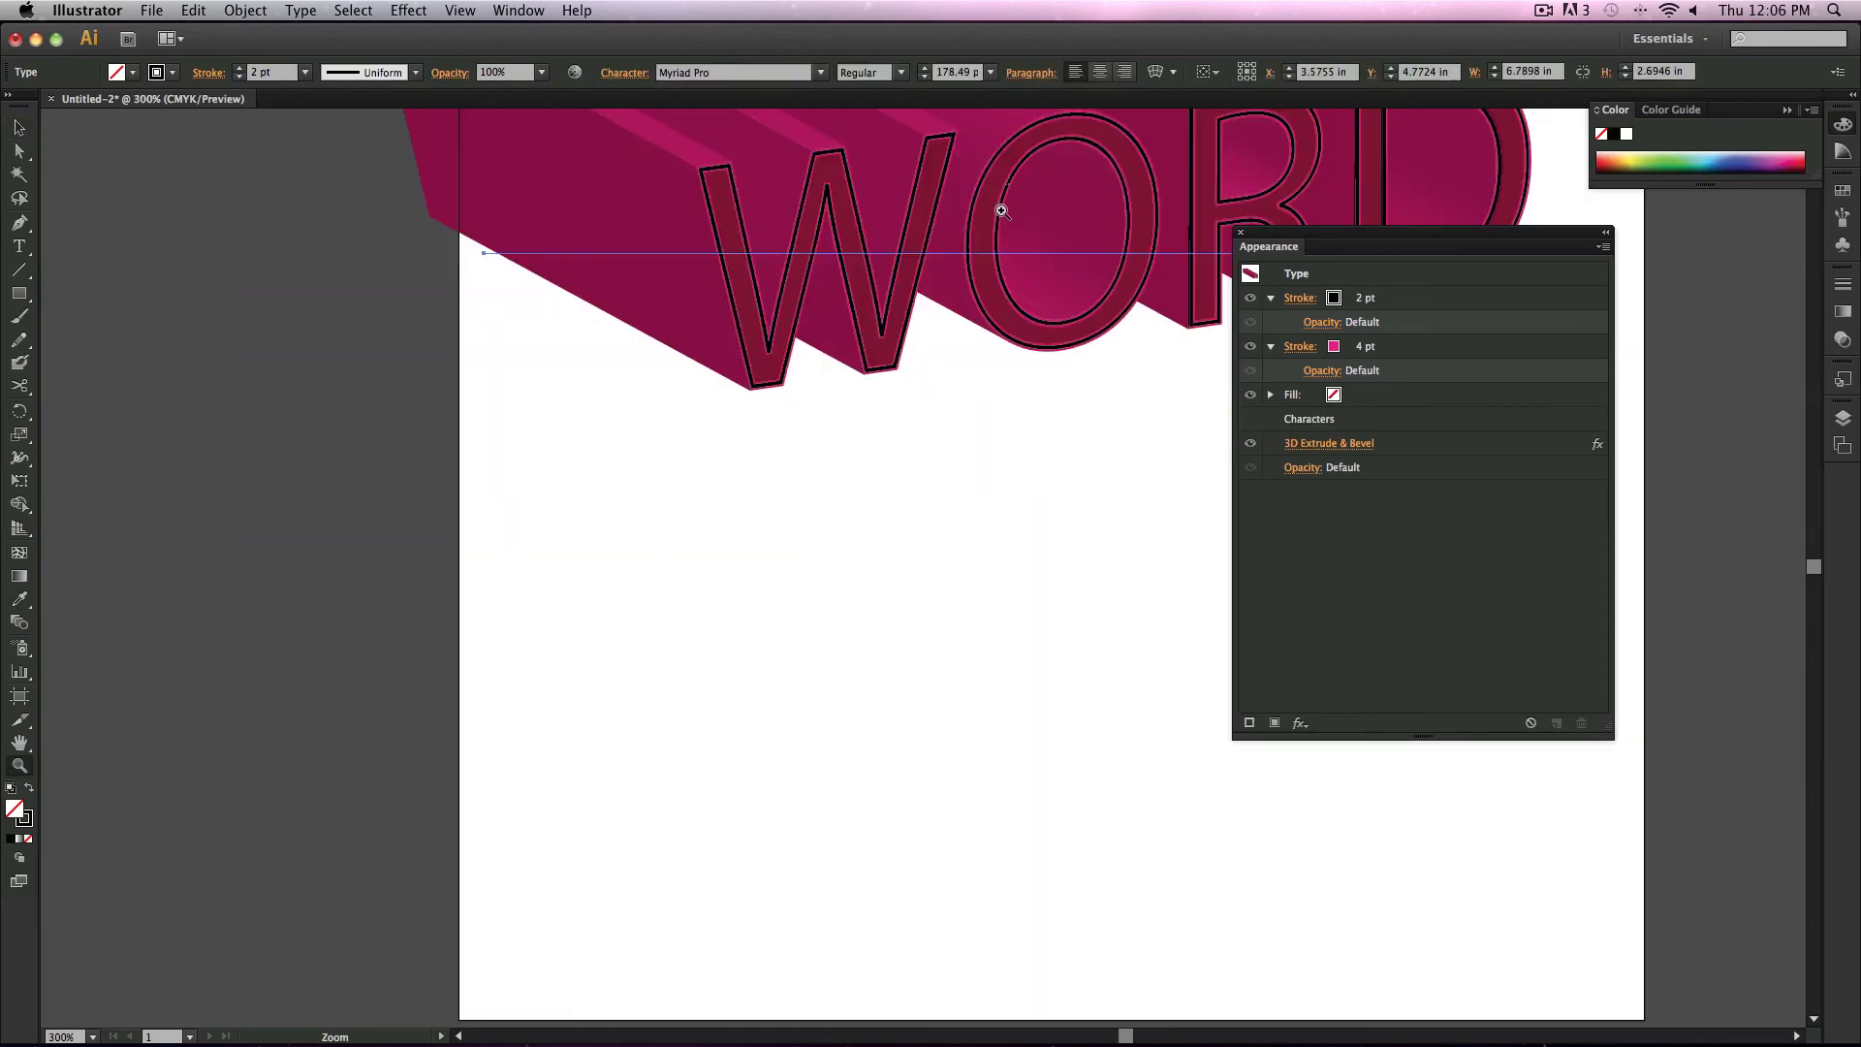
pyautogui.click(994, 230)
pyautogui.keyDown('alt'); pyautogui.click(970, 477); pyautogui.keyUp('alt')
pyautogui.keyDown('alt'); pyautogui.click(977, 482); pyautogui.keyUp('alt')
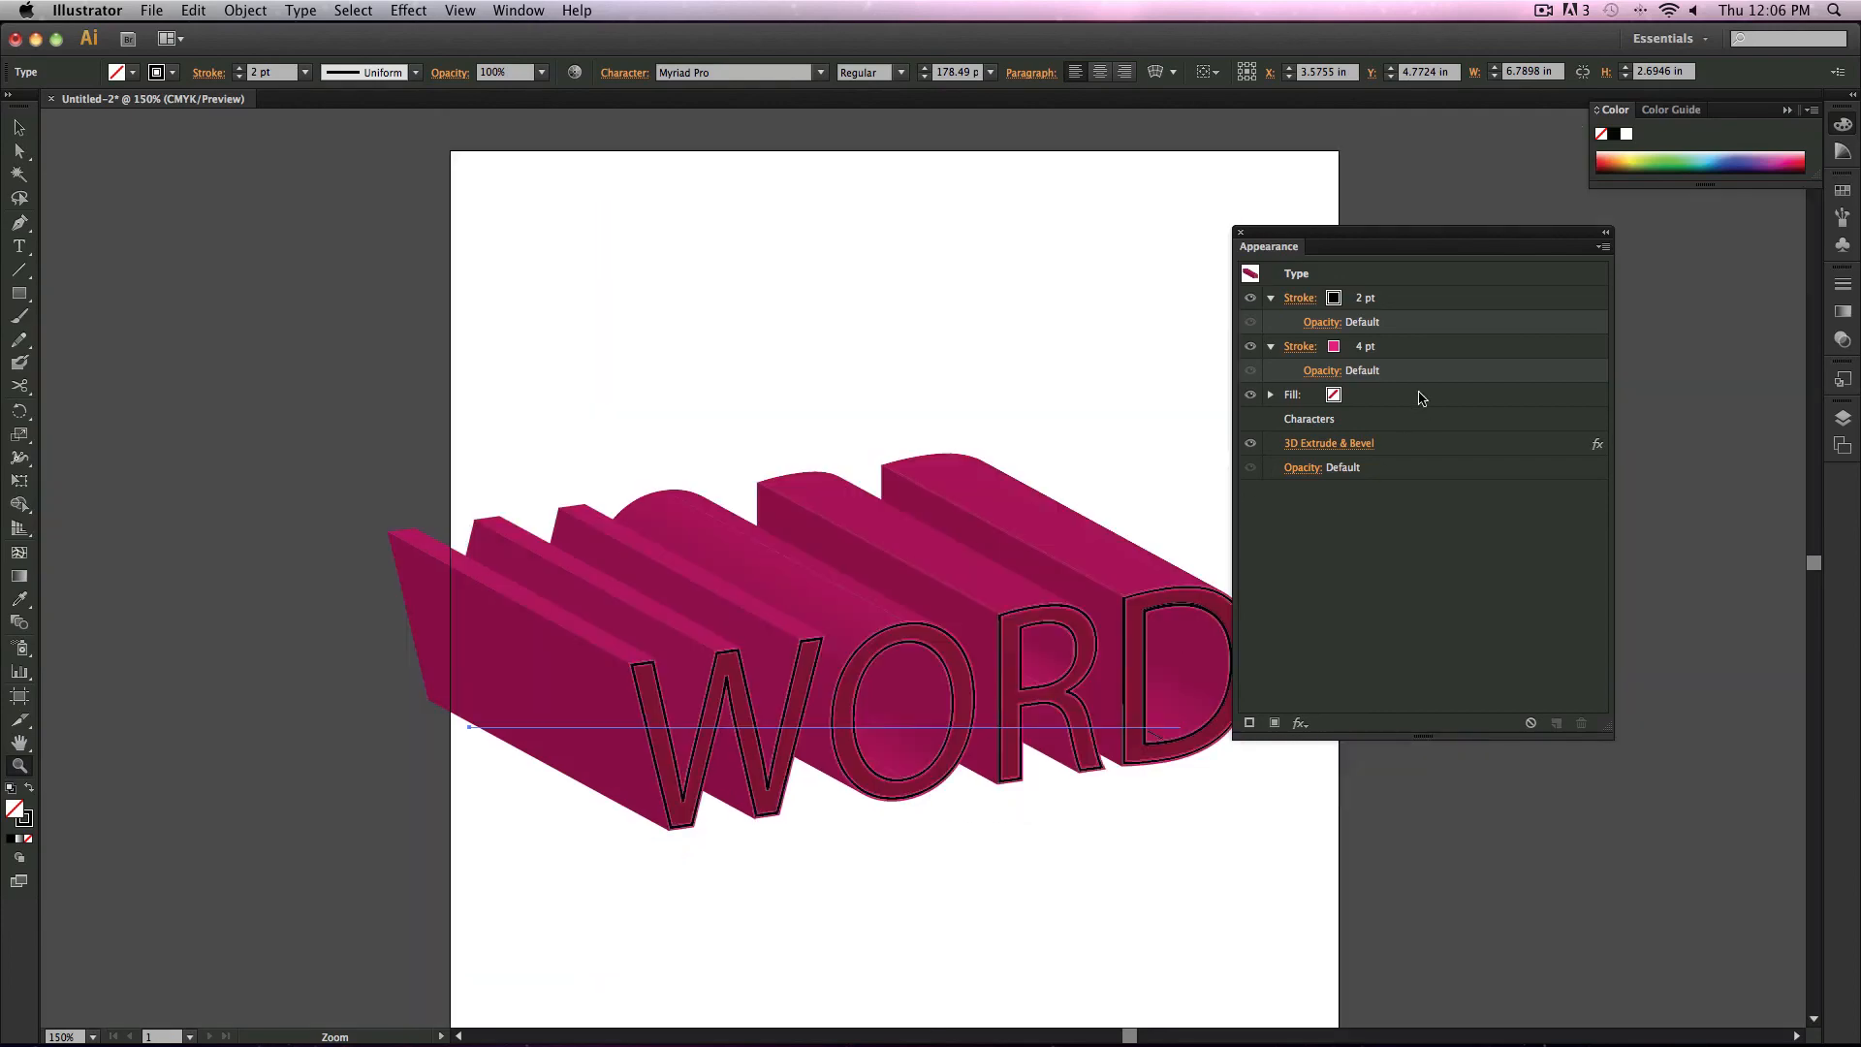
pyautogui.click(1302, 727)
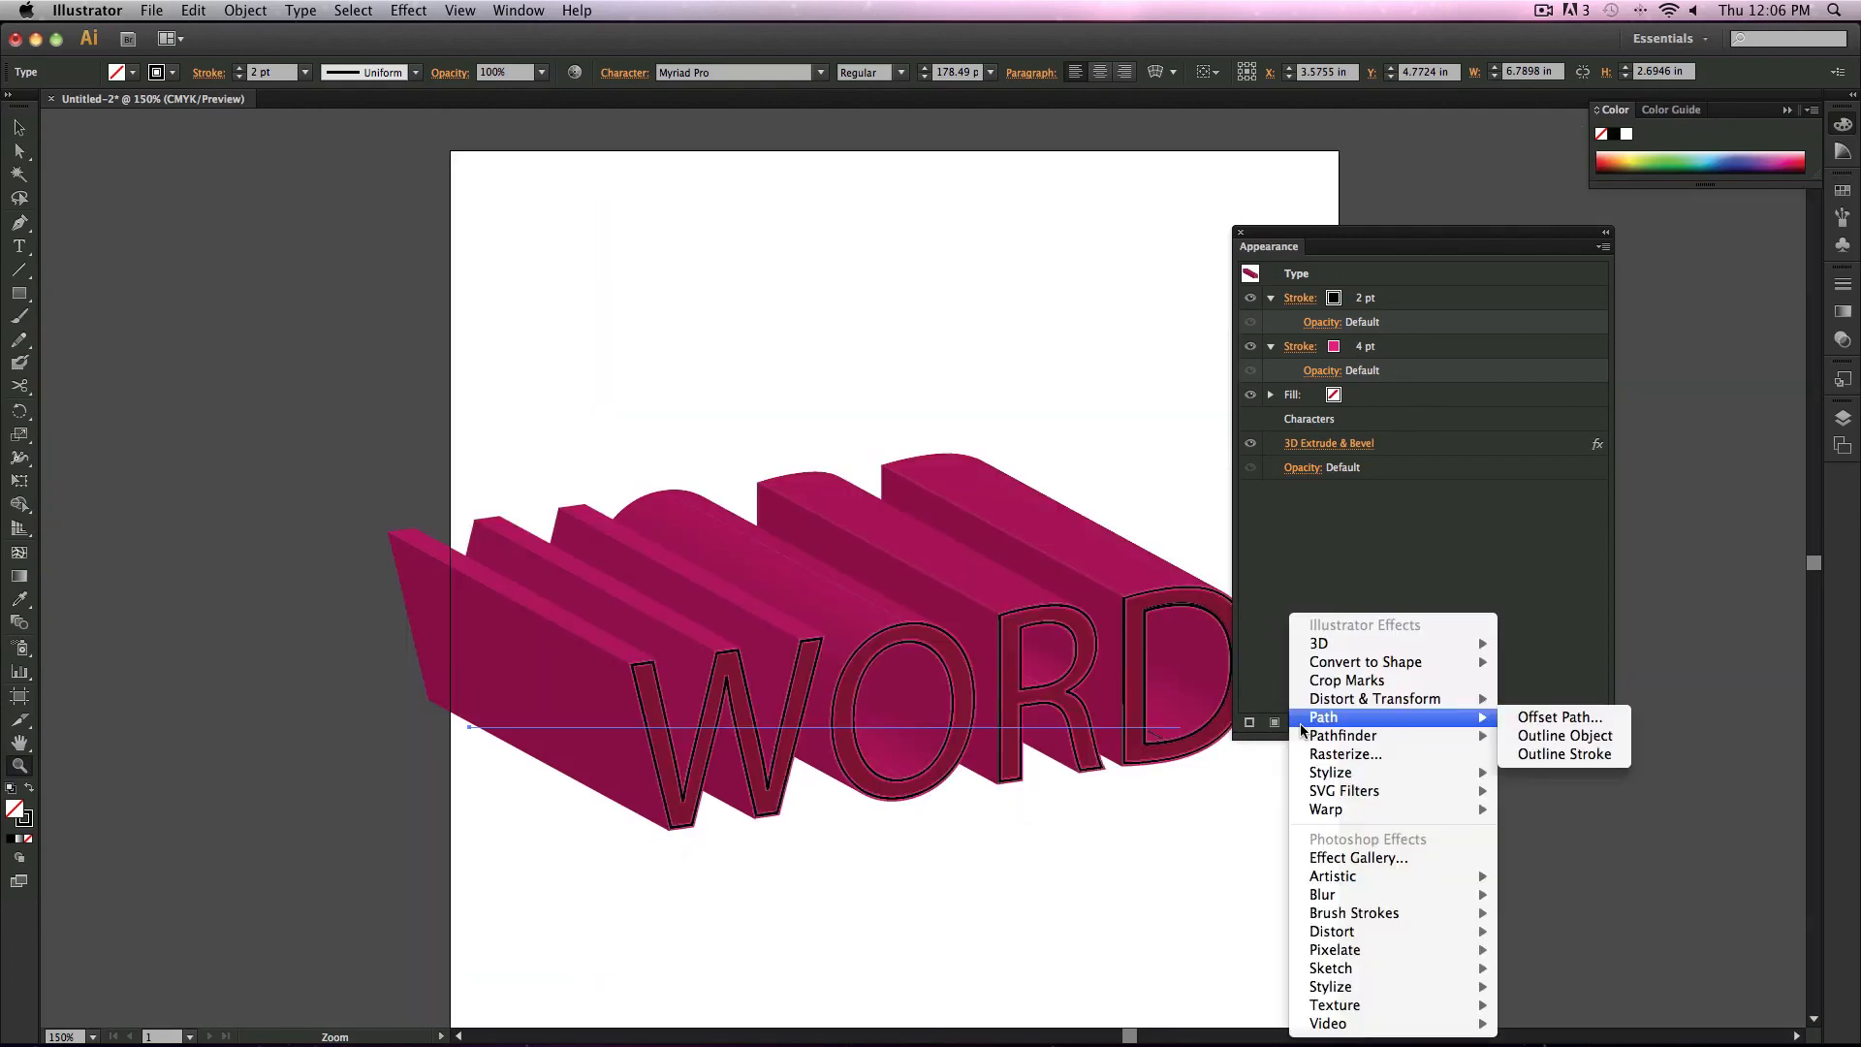
pyautogui.moveTo(1375, 772)
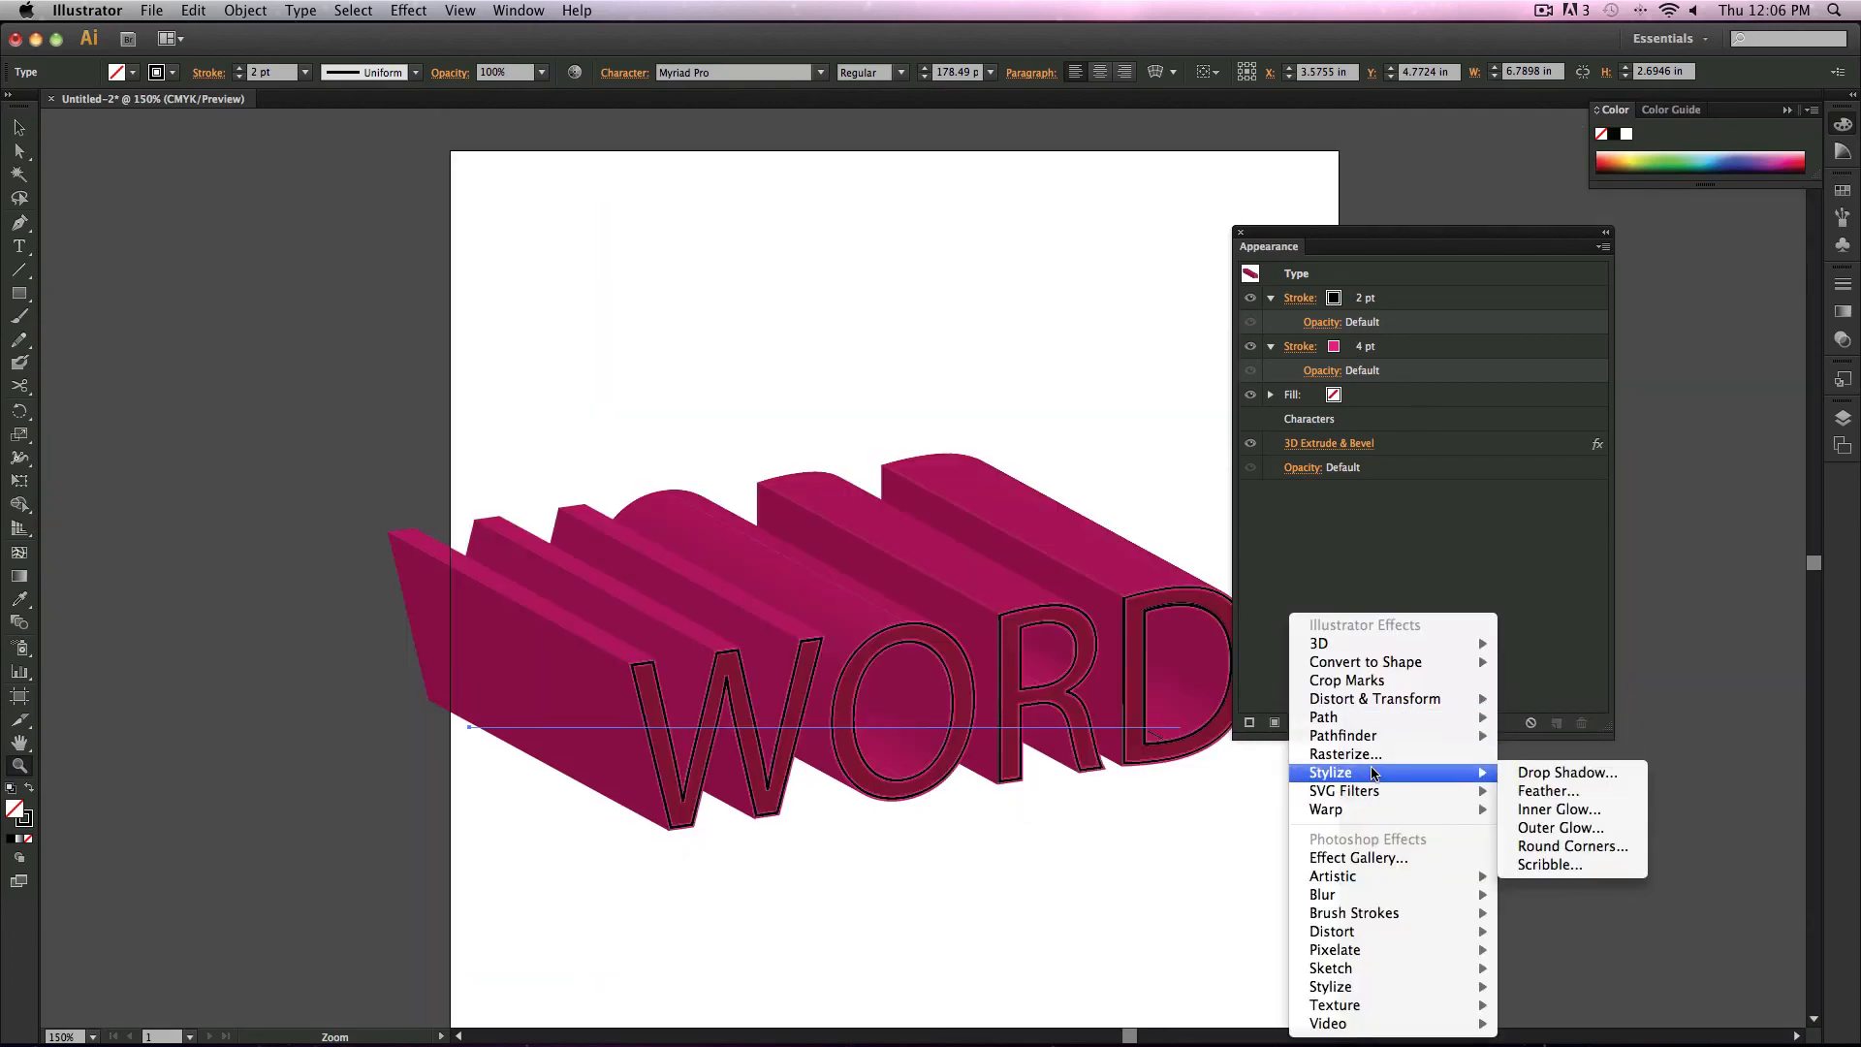
pyautogui.click(1549, 773)
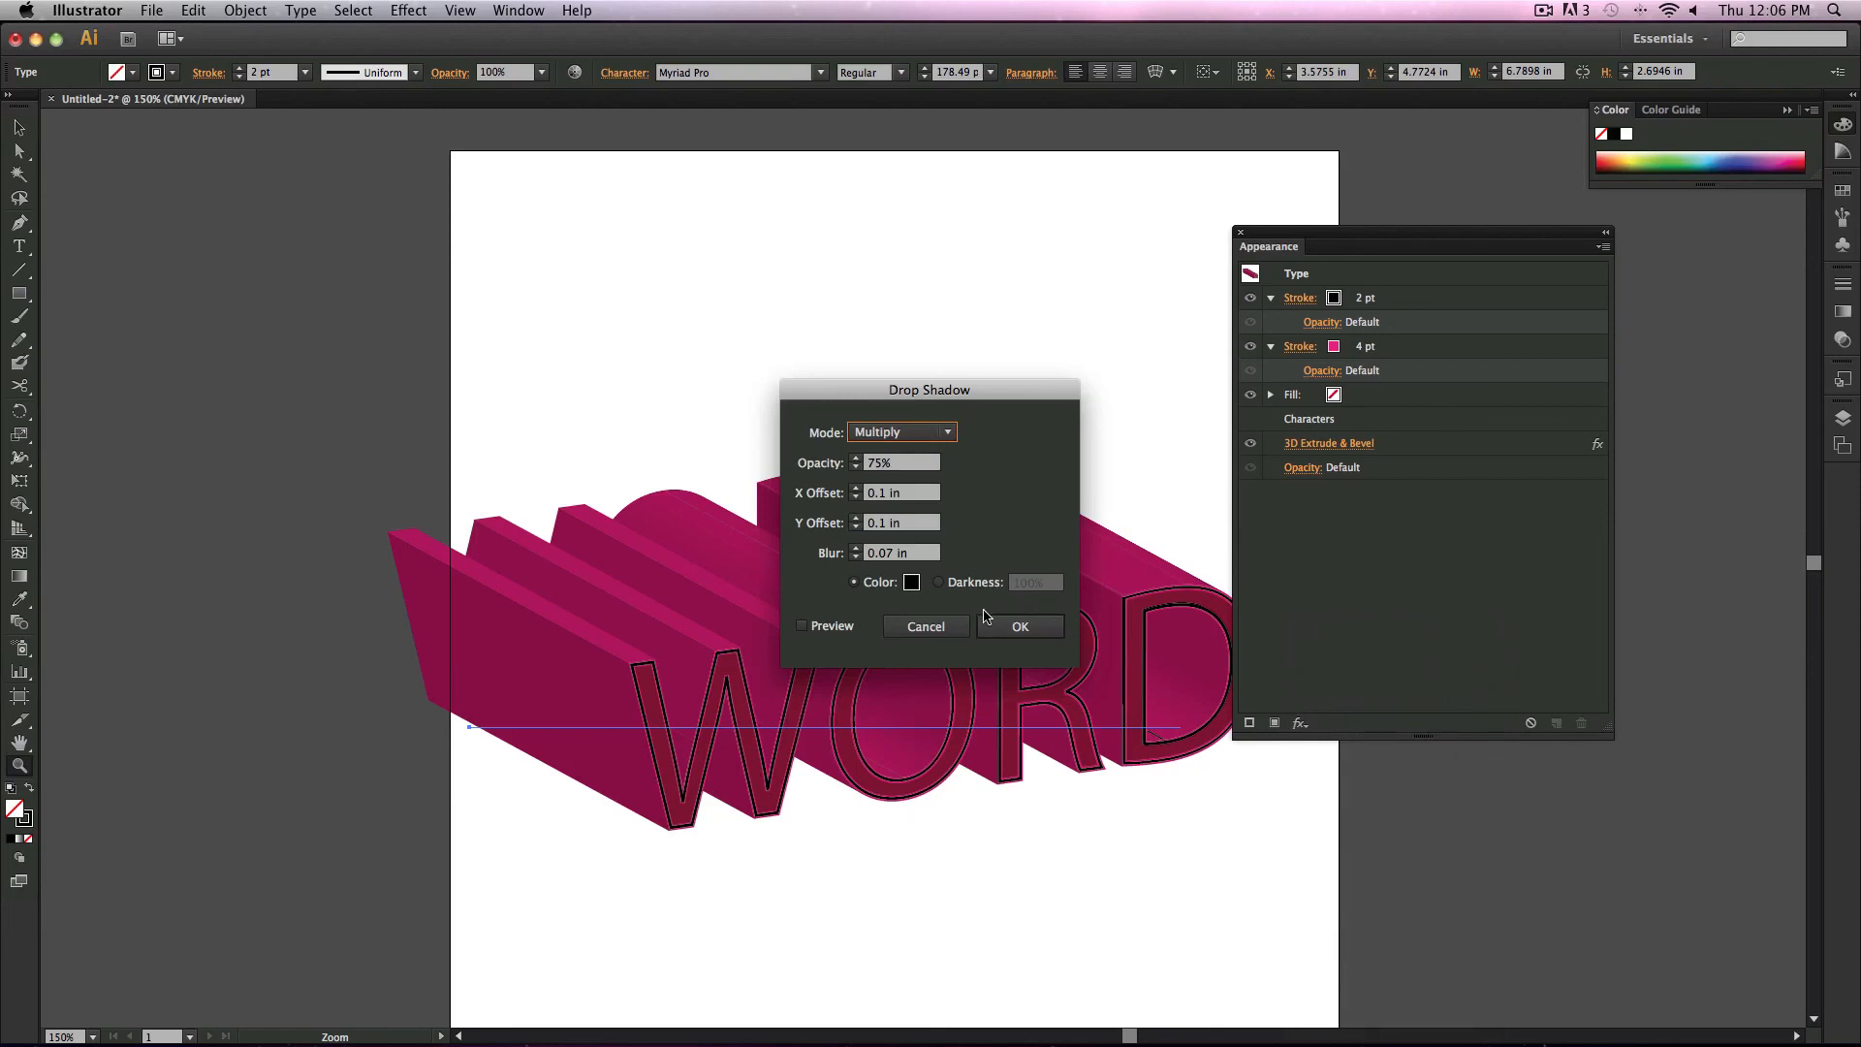
pyautogui.click(835, 628)
pyautogui.click(1018, 627)
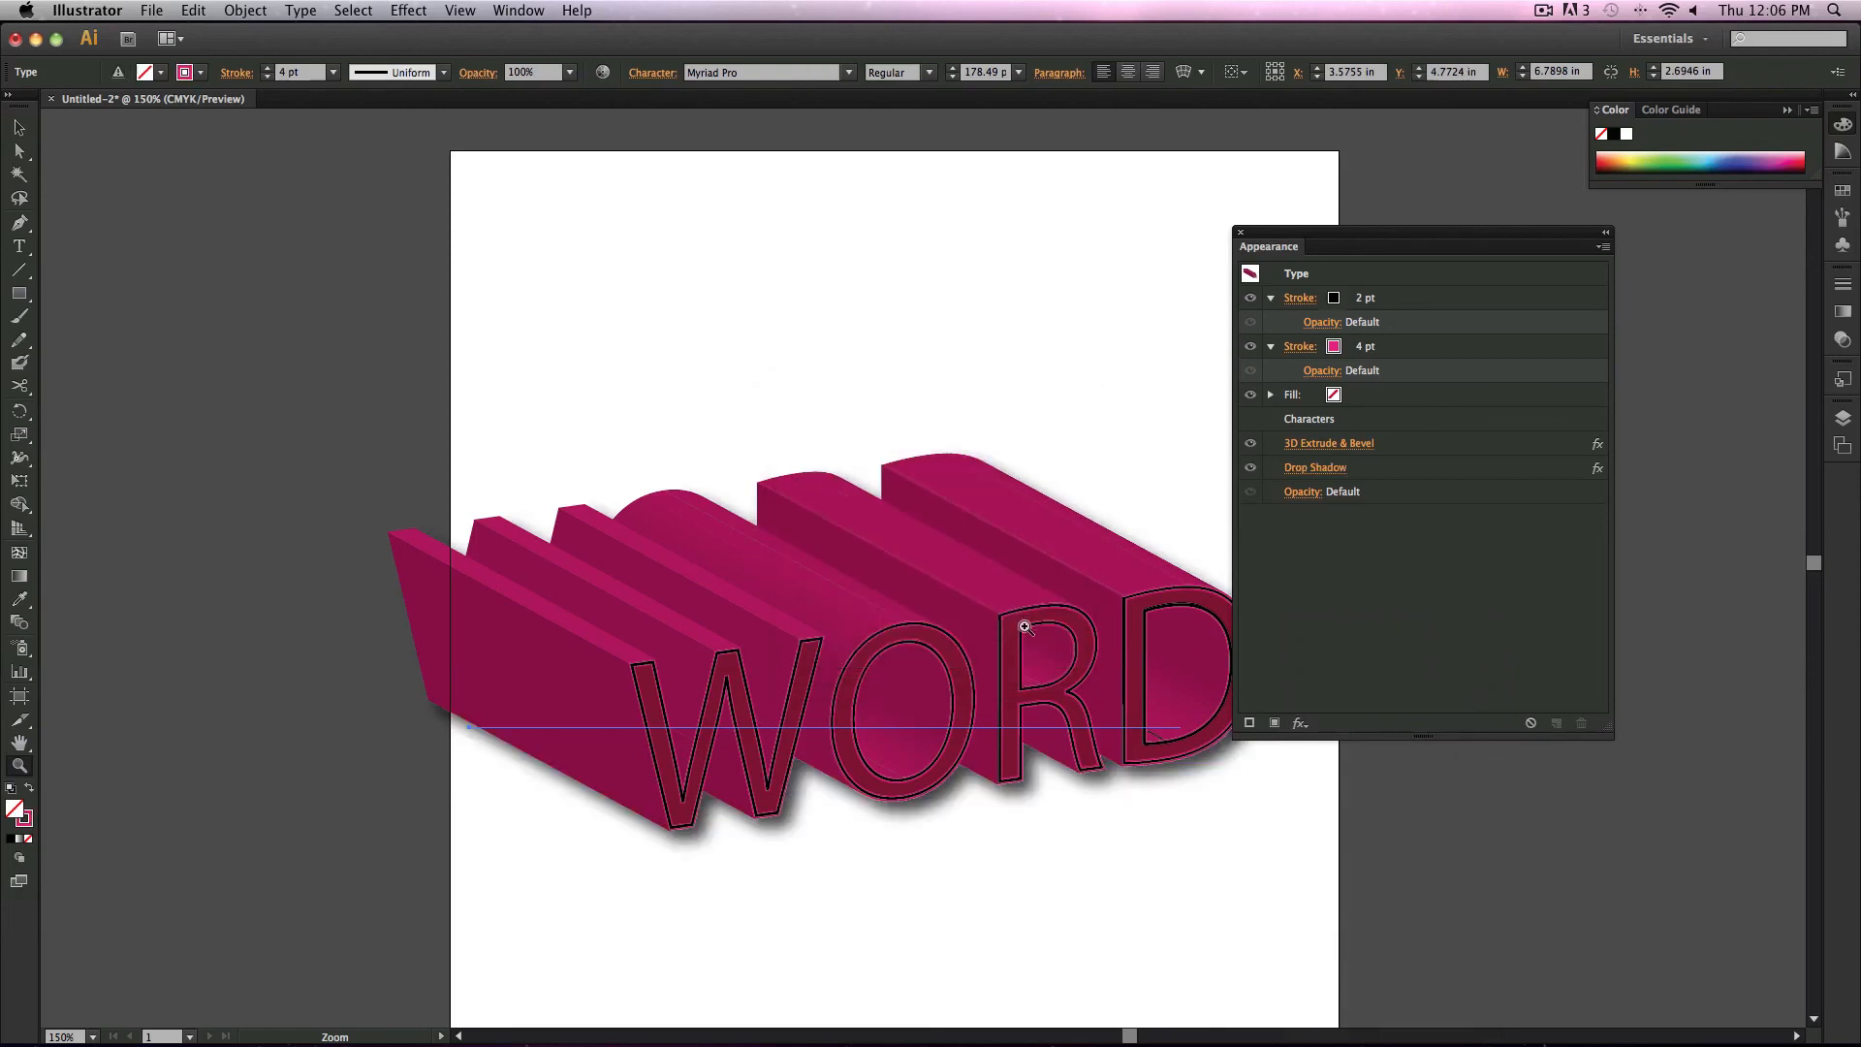